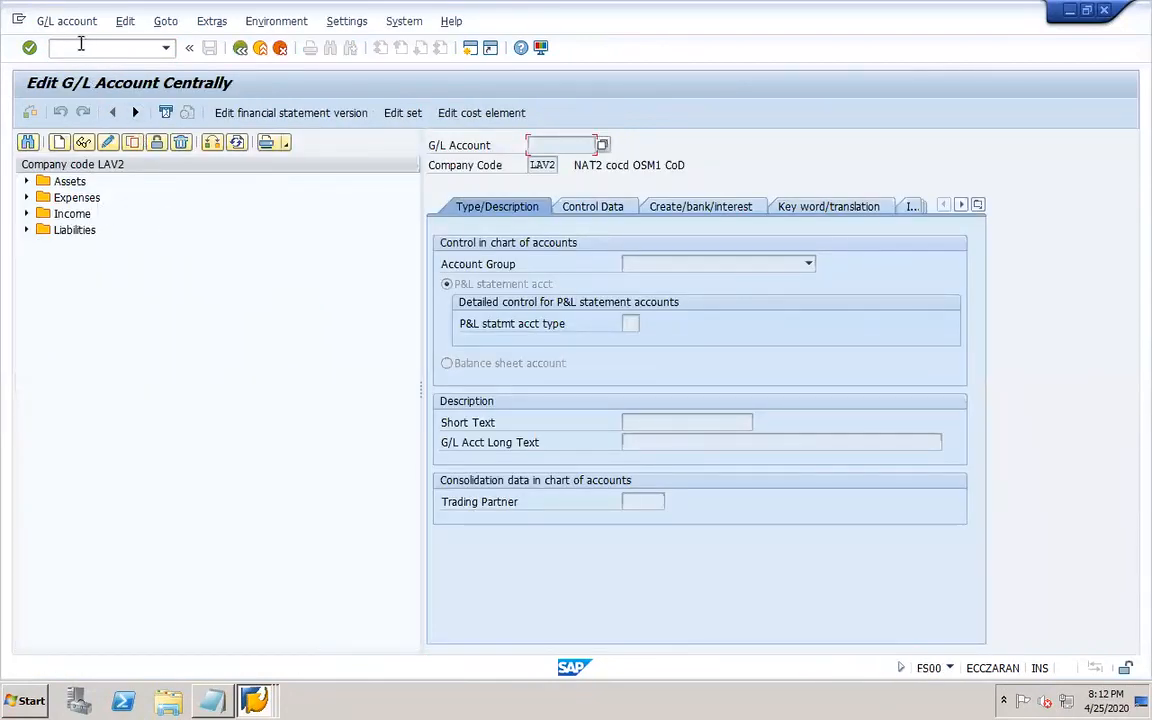
Switch the G/L account hierarchy to company code DOR1.
click(70, 47)
click(215, 143)
text(DOR1)
key(Return)
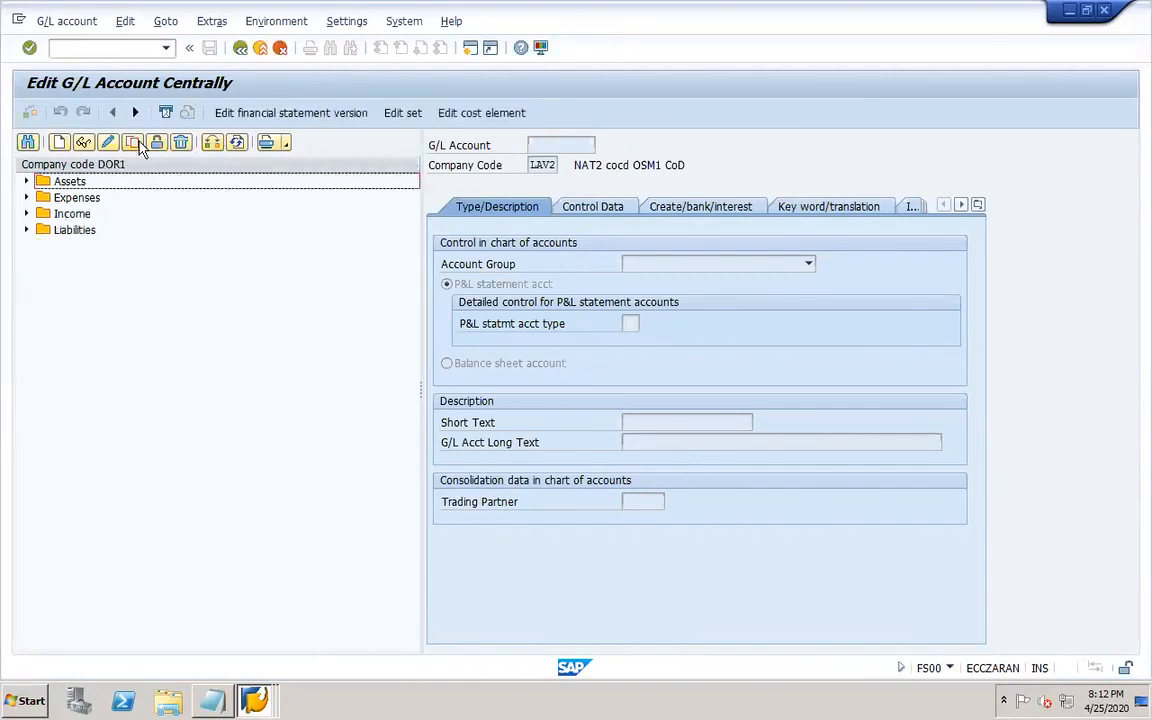
Expand Assets, open the Petty cash account 10010, and review its Control Data and Create/bank/interest tabs.
click(26, 181)
double_click(141, 332)
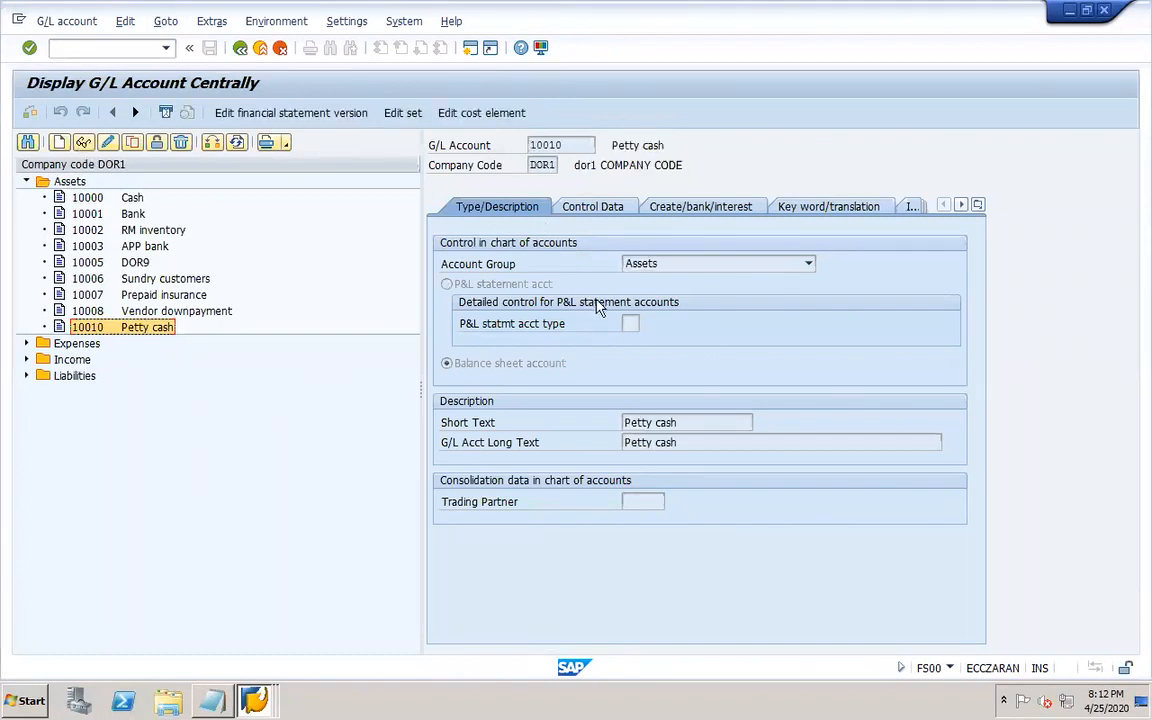
click(594, 212)
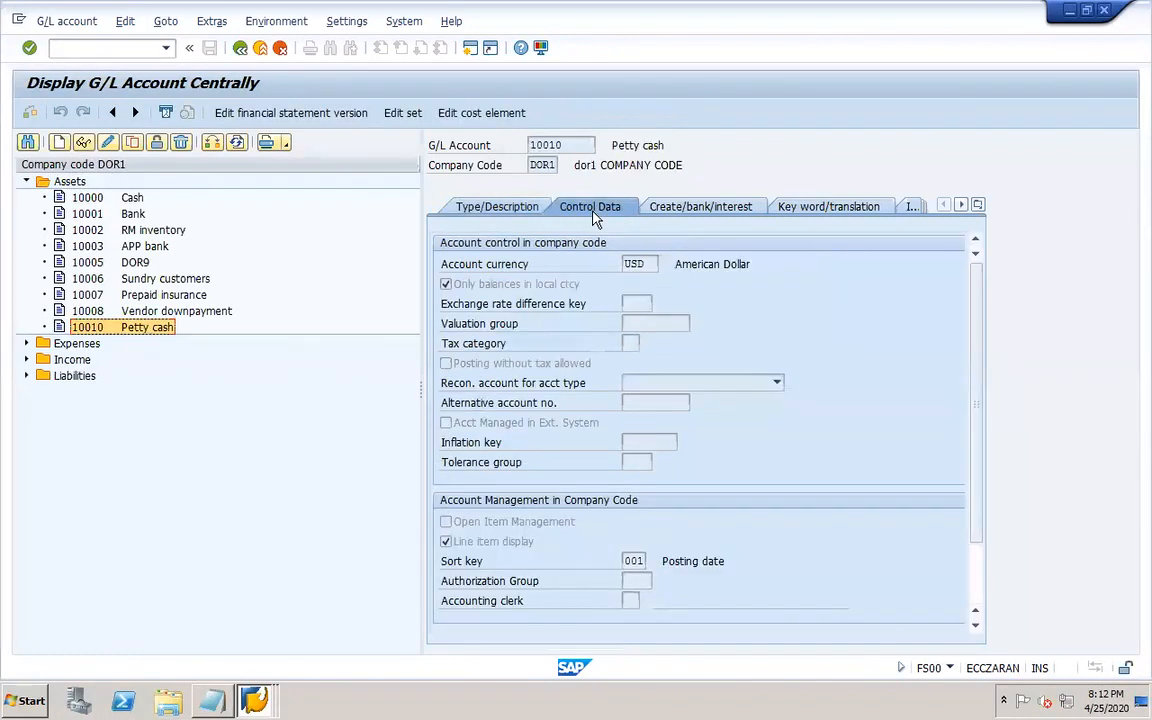
click(676, 210)
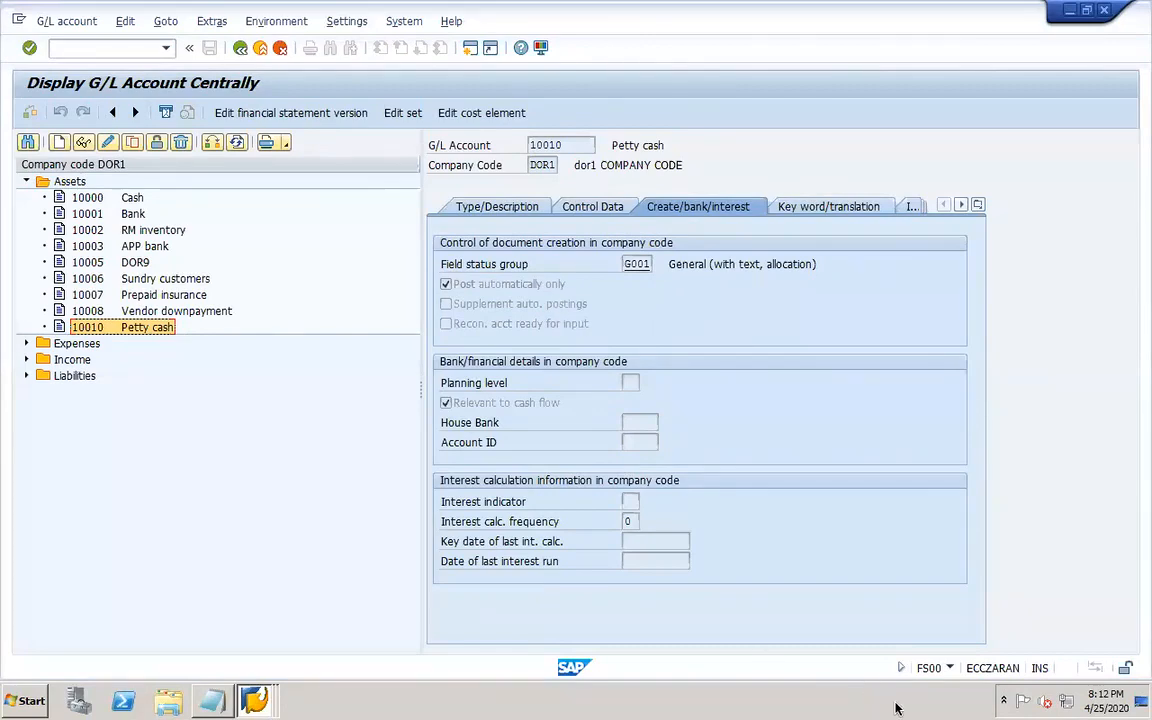
click(833, 697)
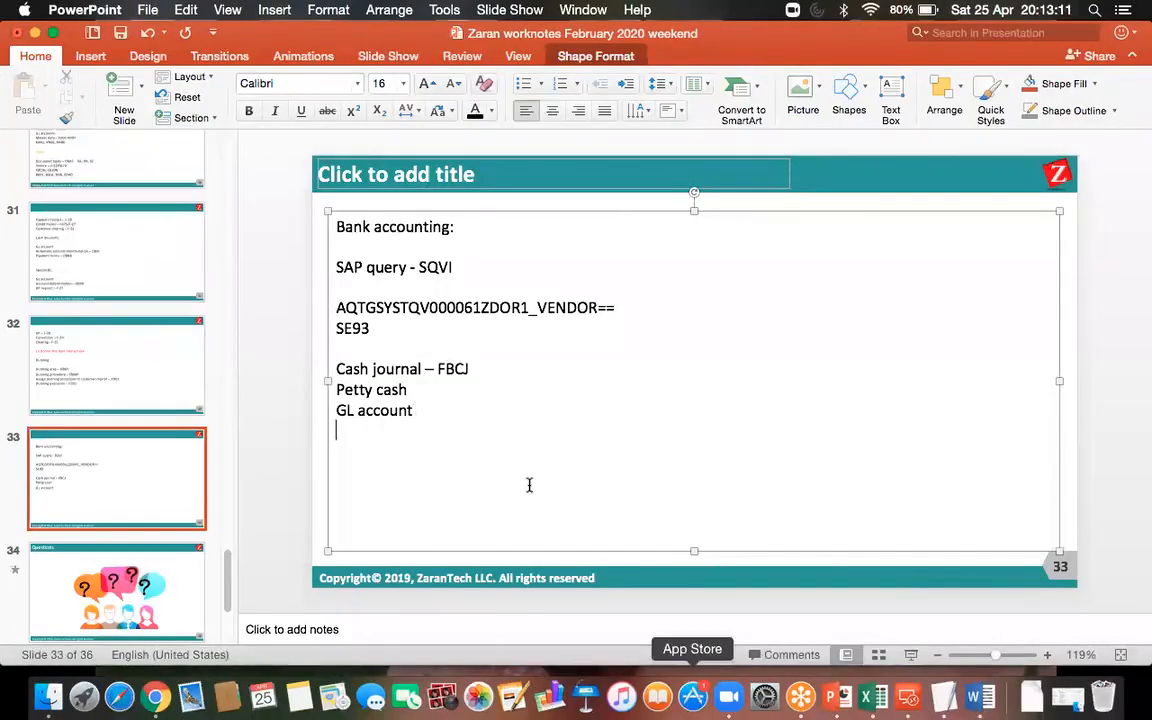
click(908, 697)
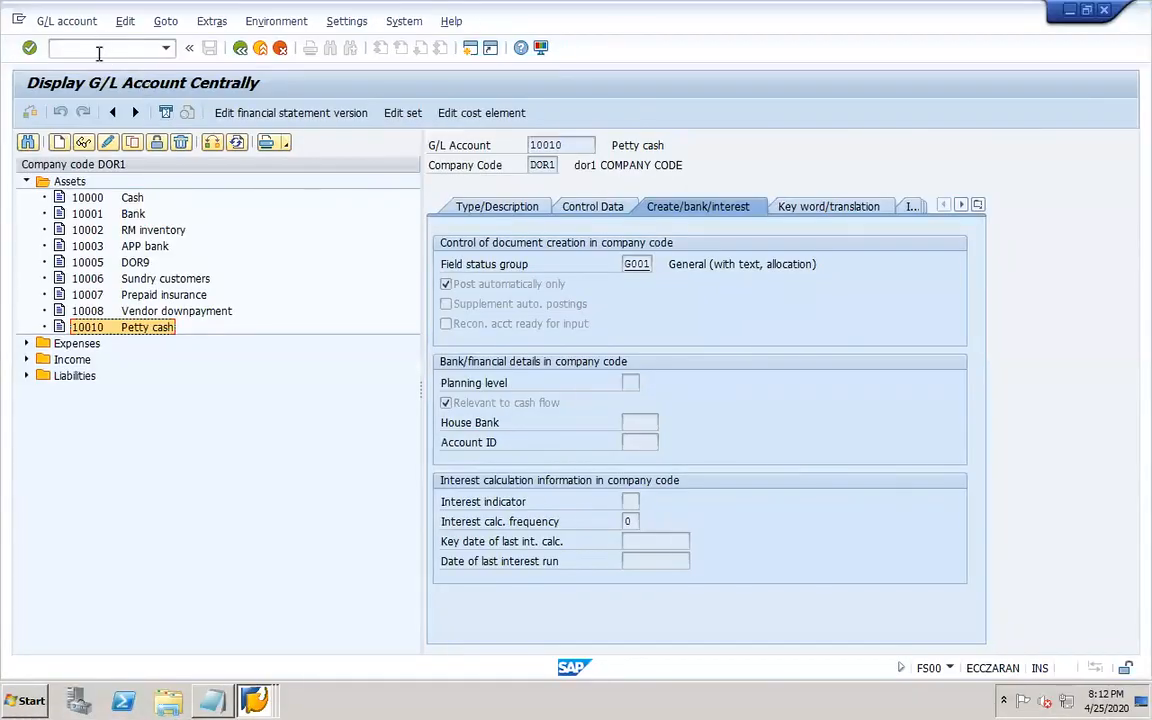
click(99, 53)
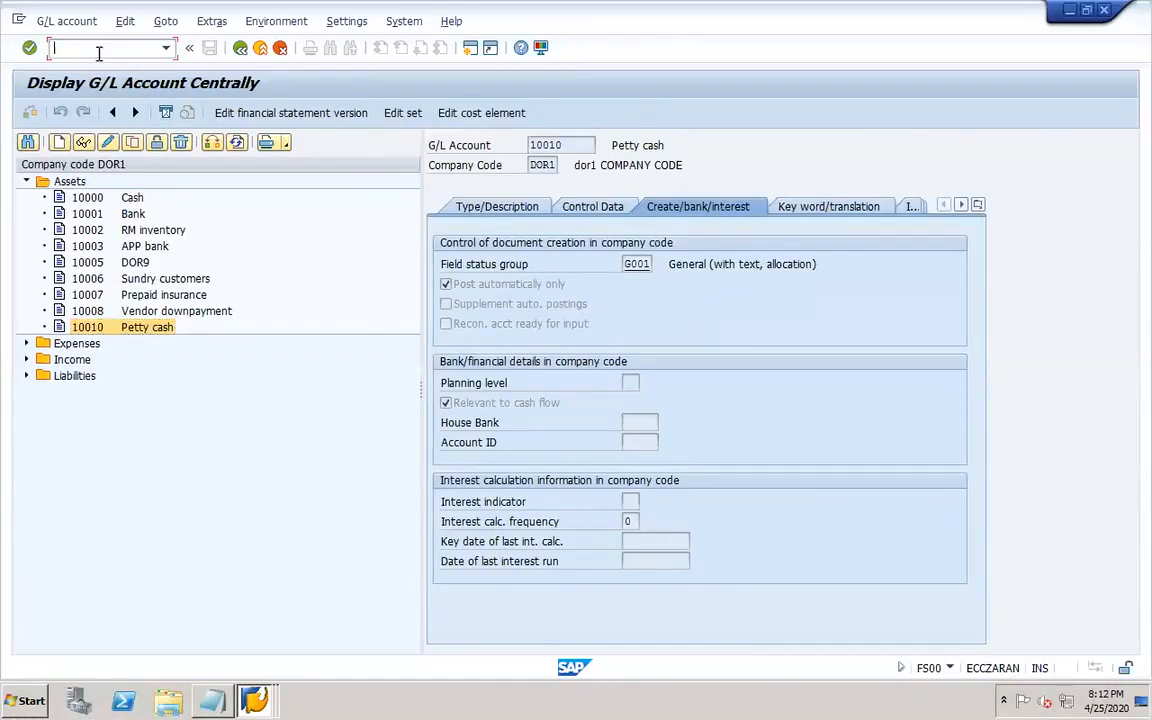
Open the SAP Reference IMG via SPRO, search it for cash journal, and jump to the Set Up Cash Journal node.
text(/nfs00)
key(Return)
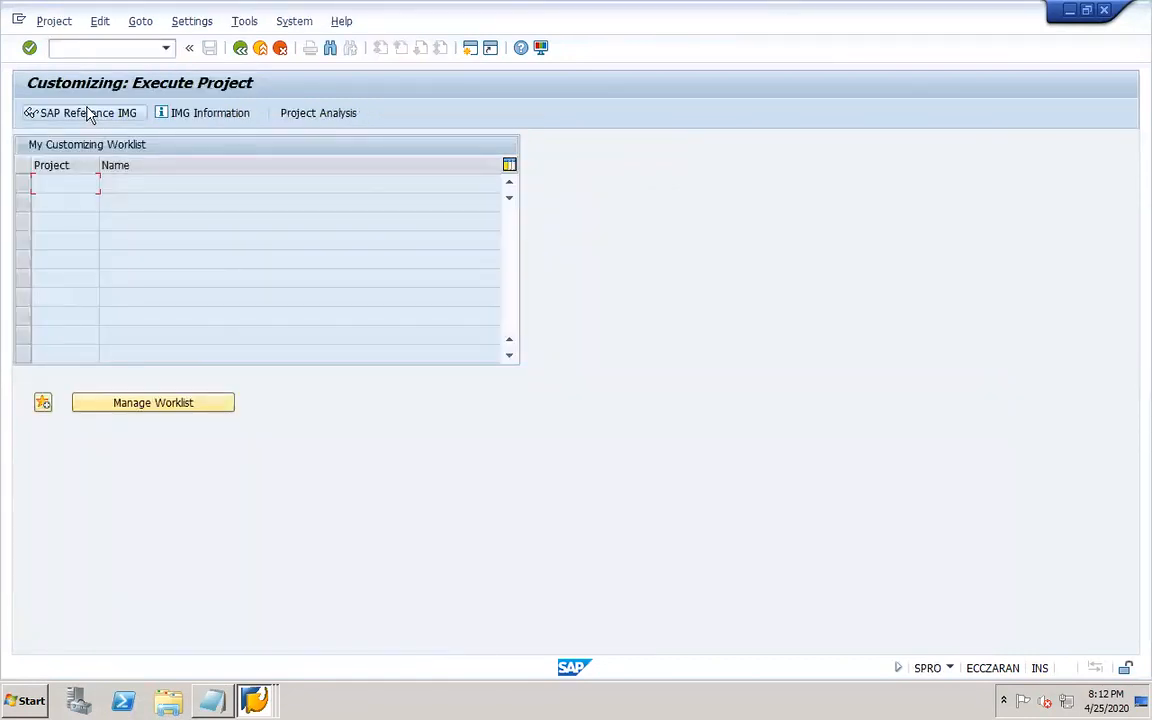
click(92, 113)
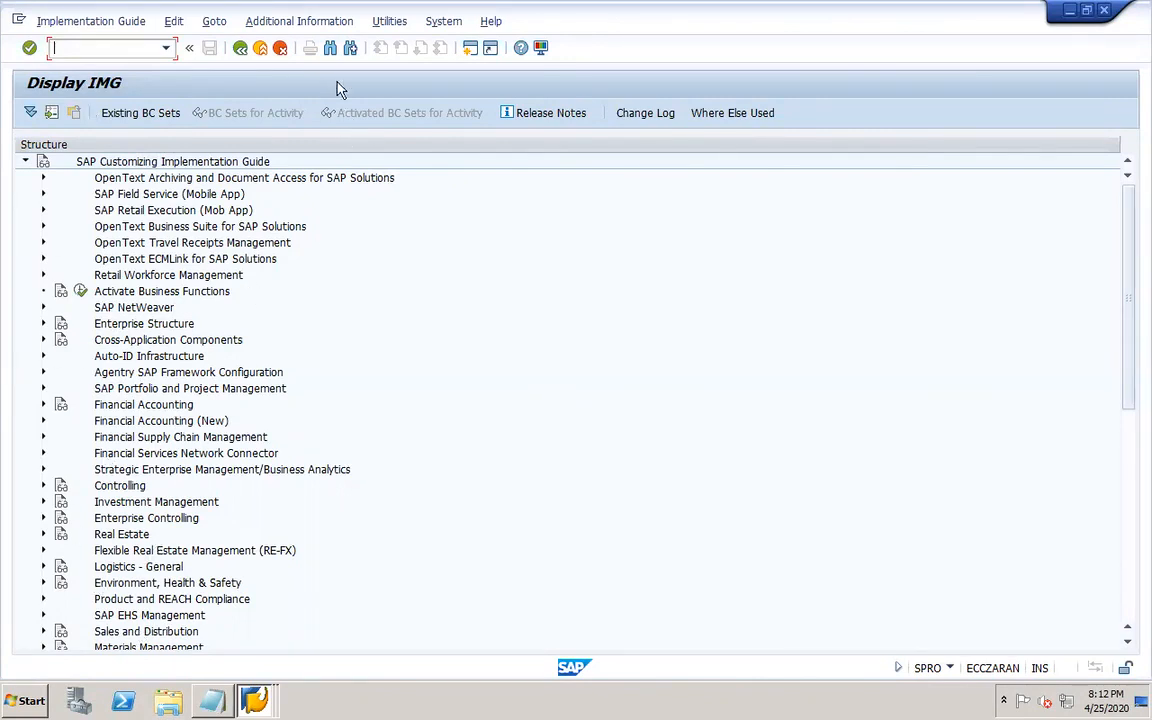
click(331, 48)
text(caah journal)
key(Return)
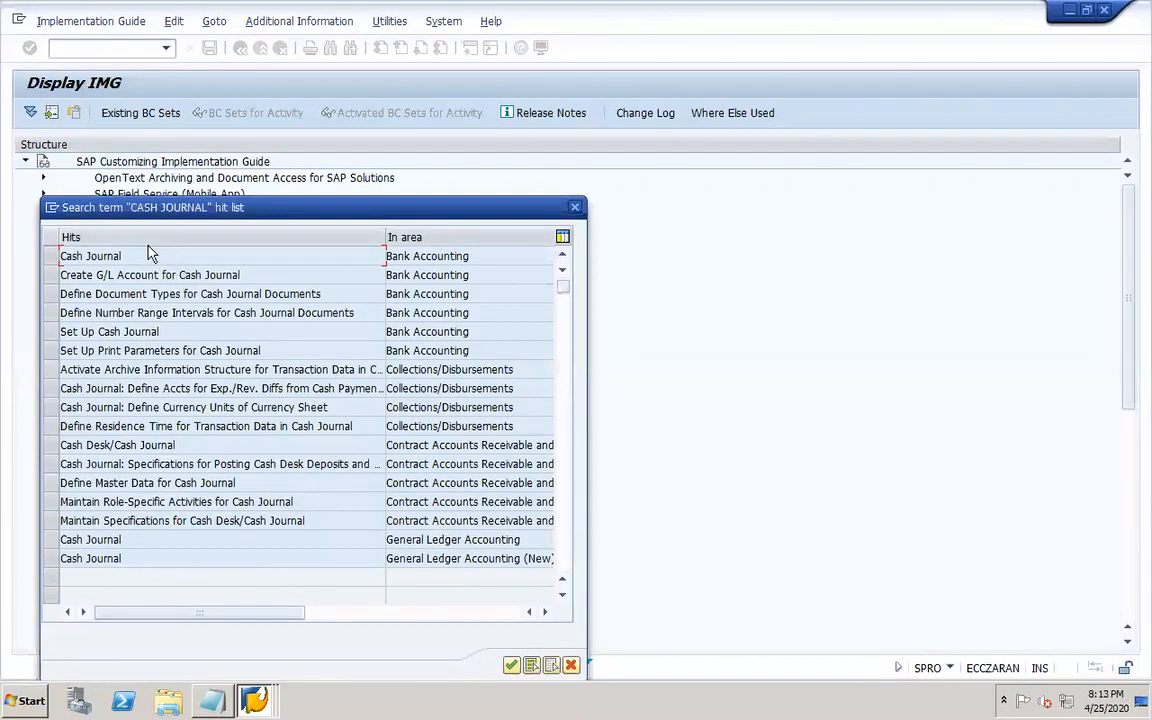
double_click(141, 330)
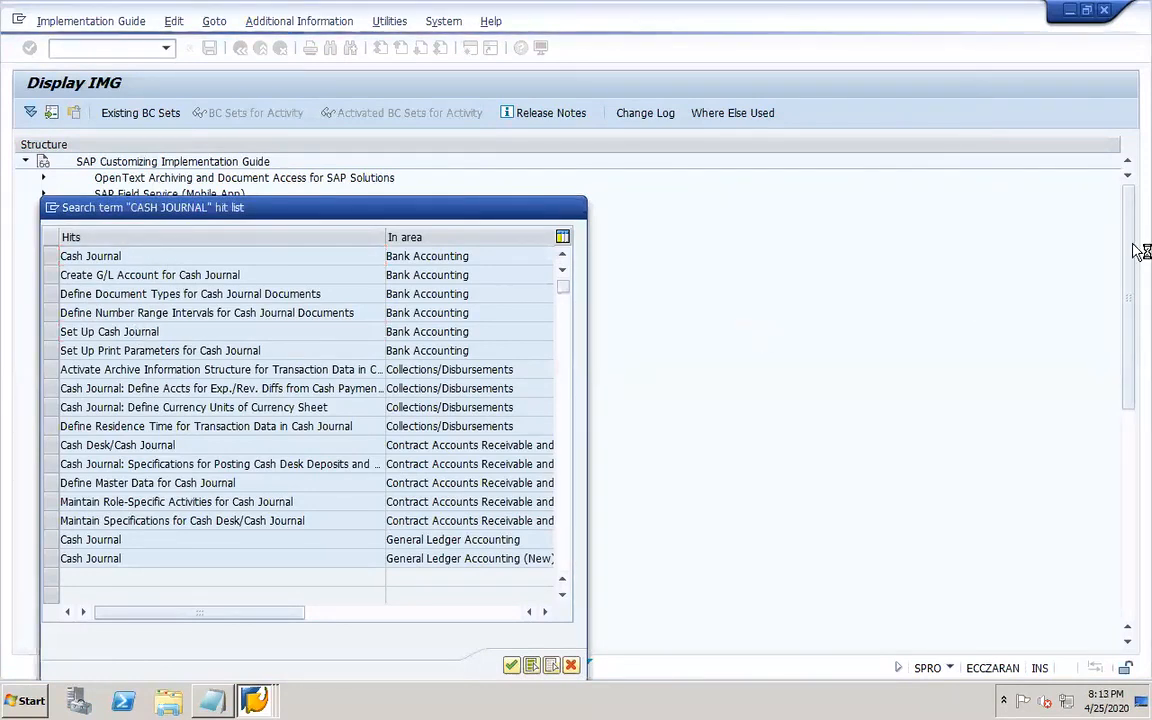
Open the cash journal Amount Limit activity and return to the IMG.
click(1129, 168)
click(1129, 168)
click(1129, 168)
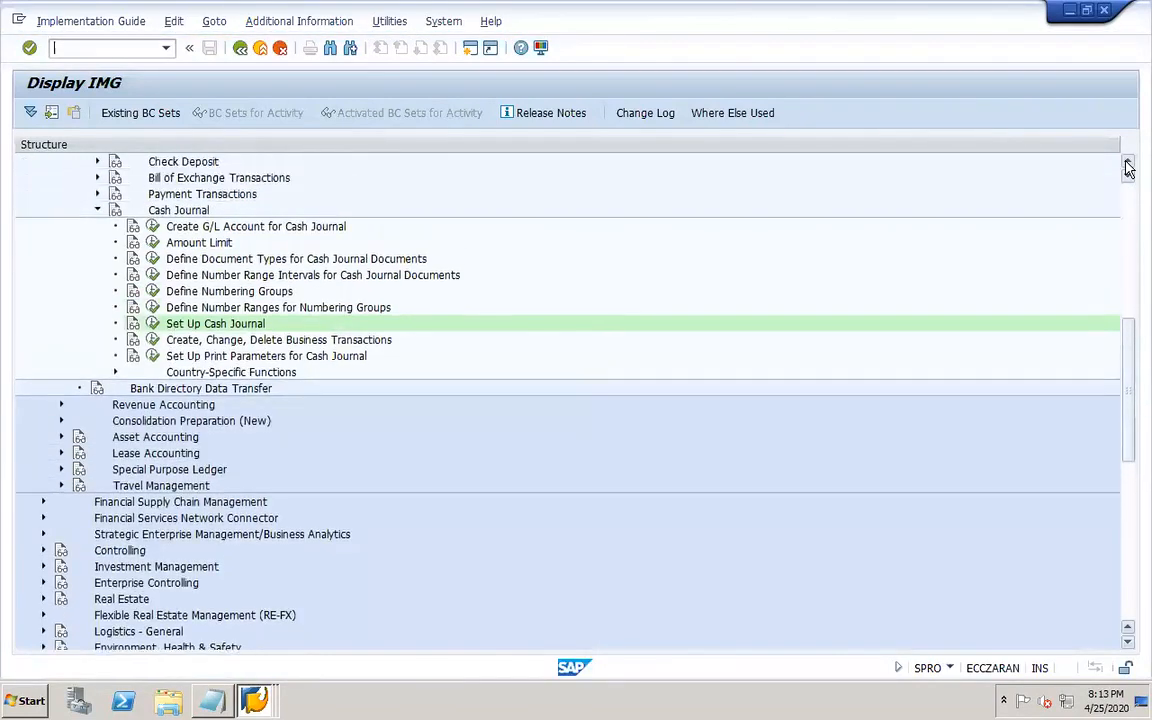
click(1129, 168)
click(1129, 168)
click(1129, 168)
click(1129, 168)
click(1129, 168)
click(1129, 168)
click(1129, 168)
click(1129, 168)
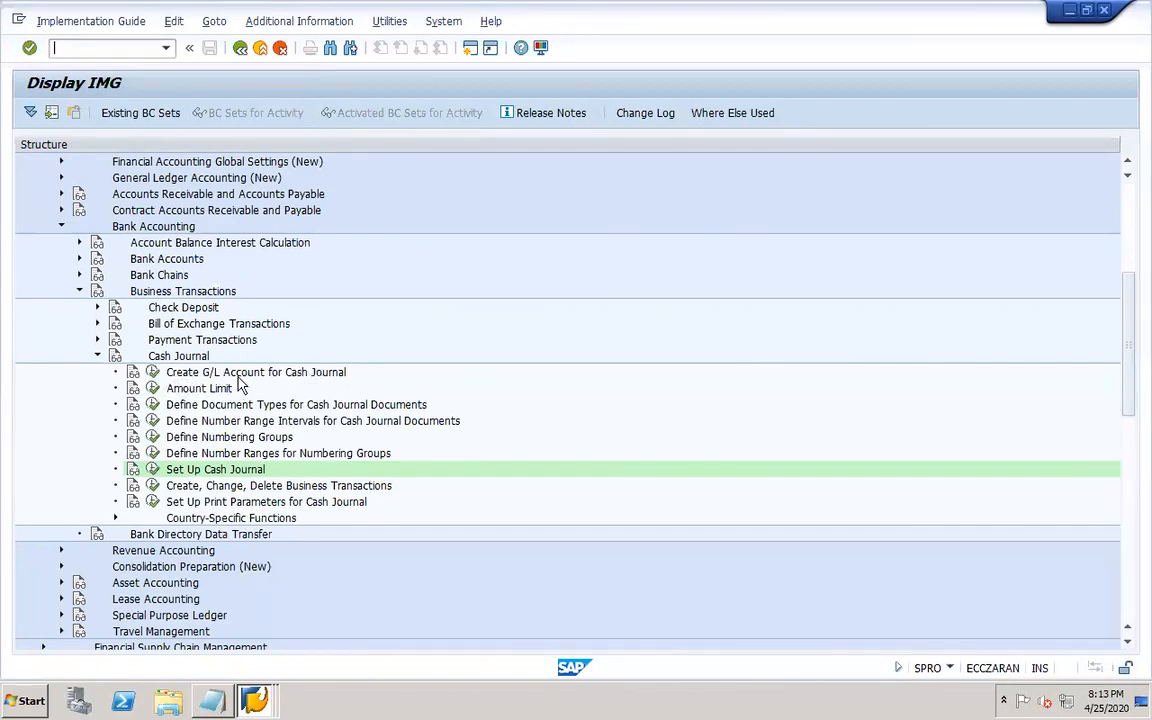
click(150, 391)
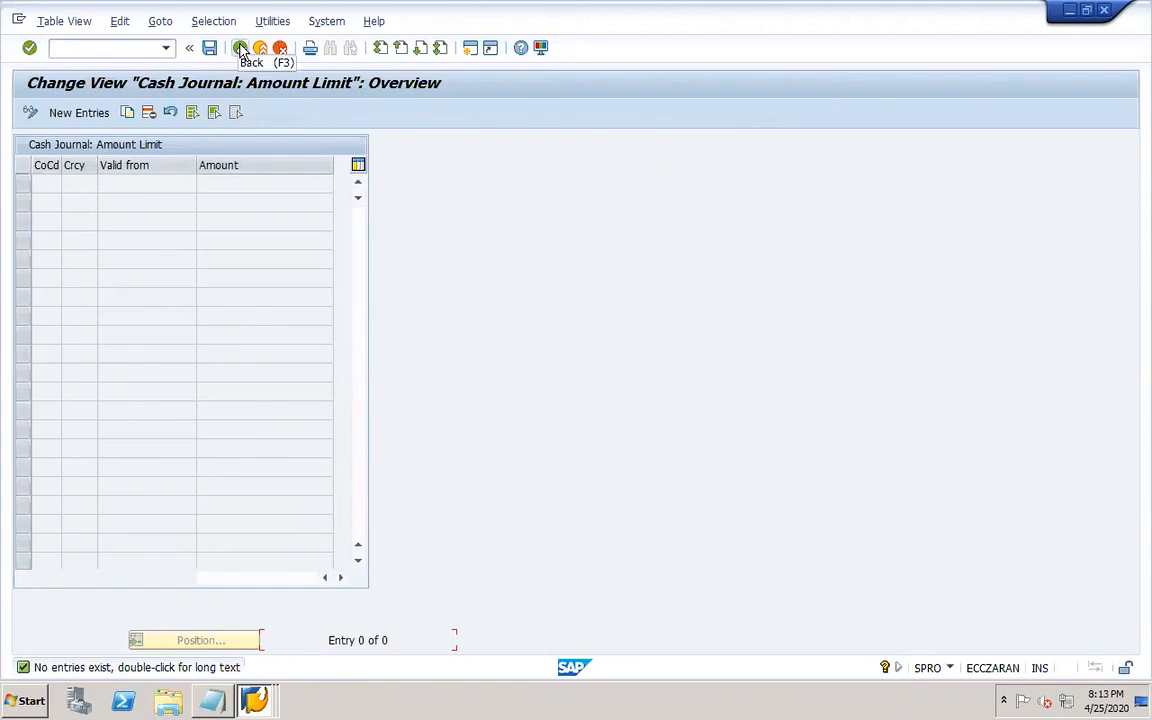
click(241, 49)
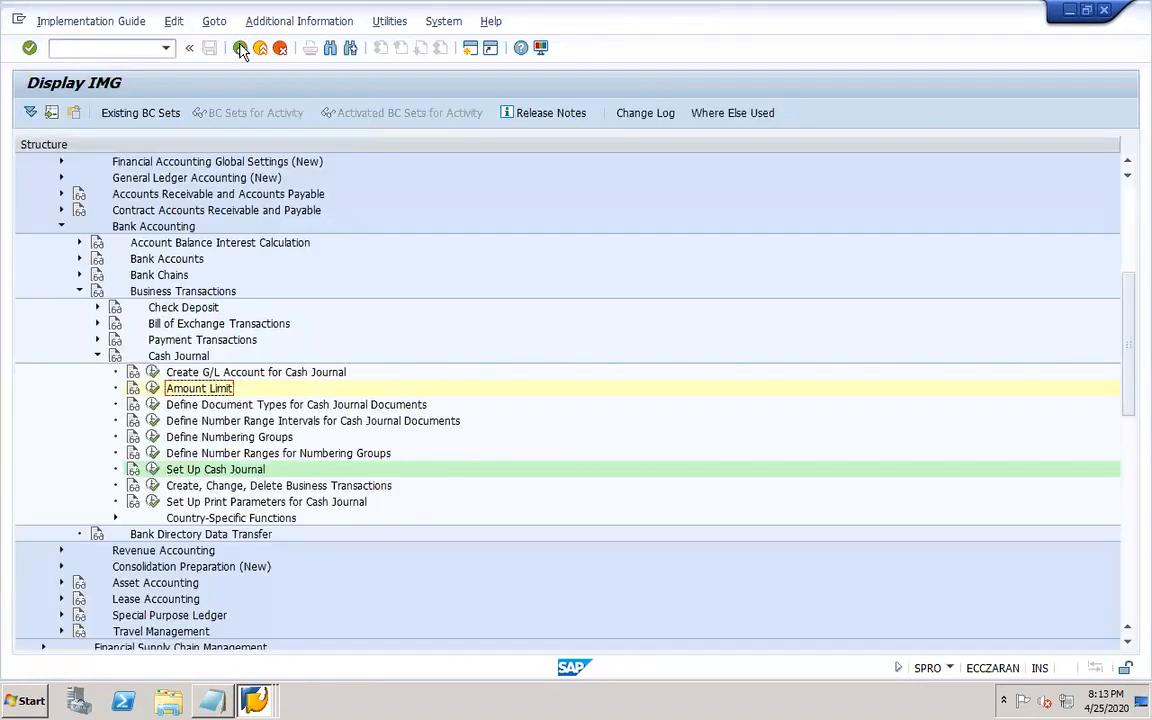
Open Define Document Types for Cash Journal Documents in display mode and inspect document type AB's details.
click(151, 389)
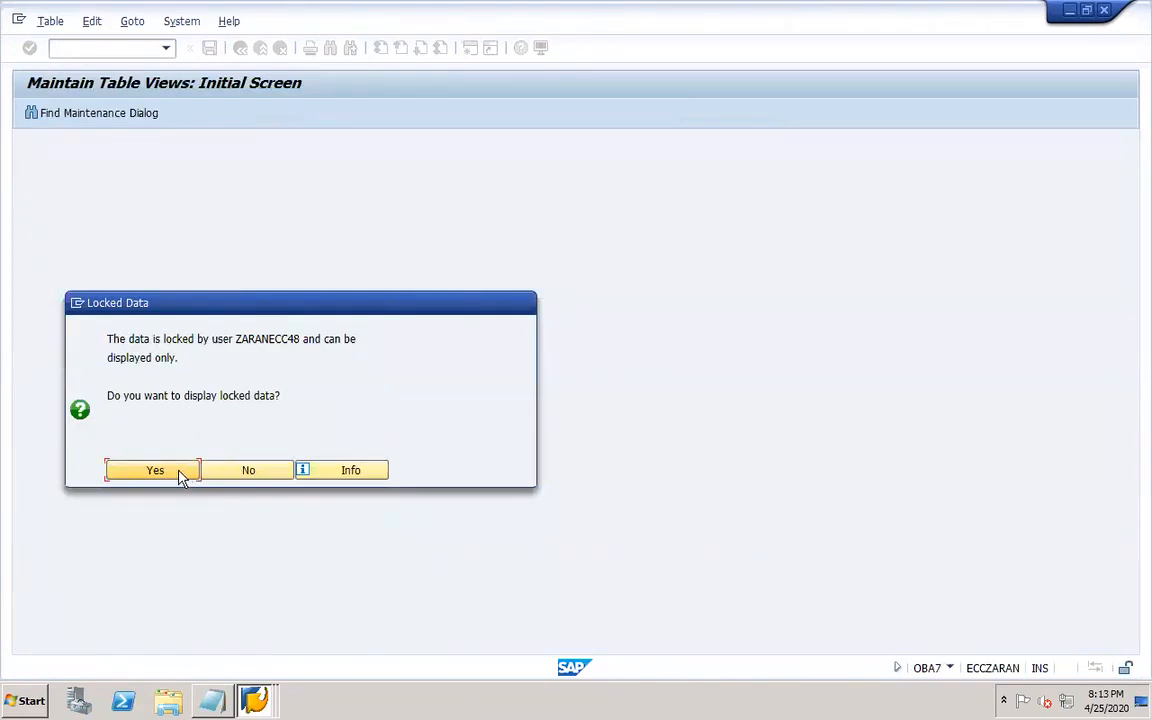
click(157, 469)
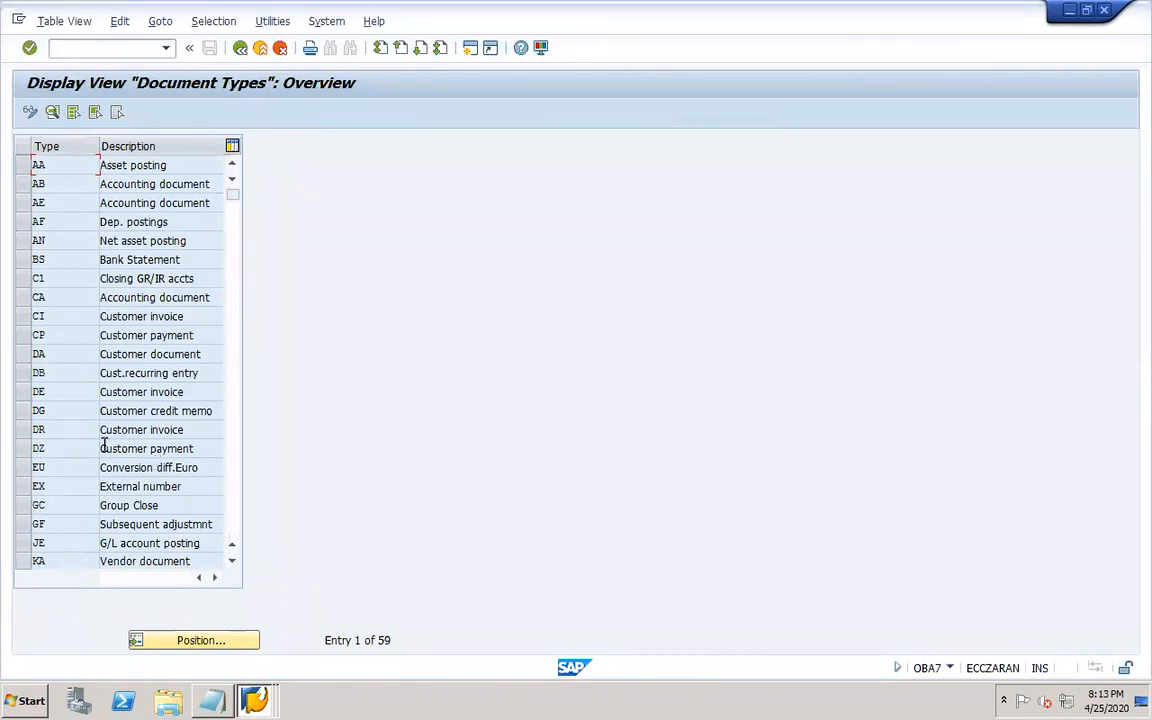
click(54, 184)
double_click(66, 183)
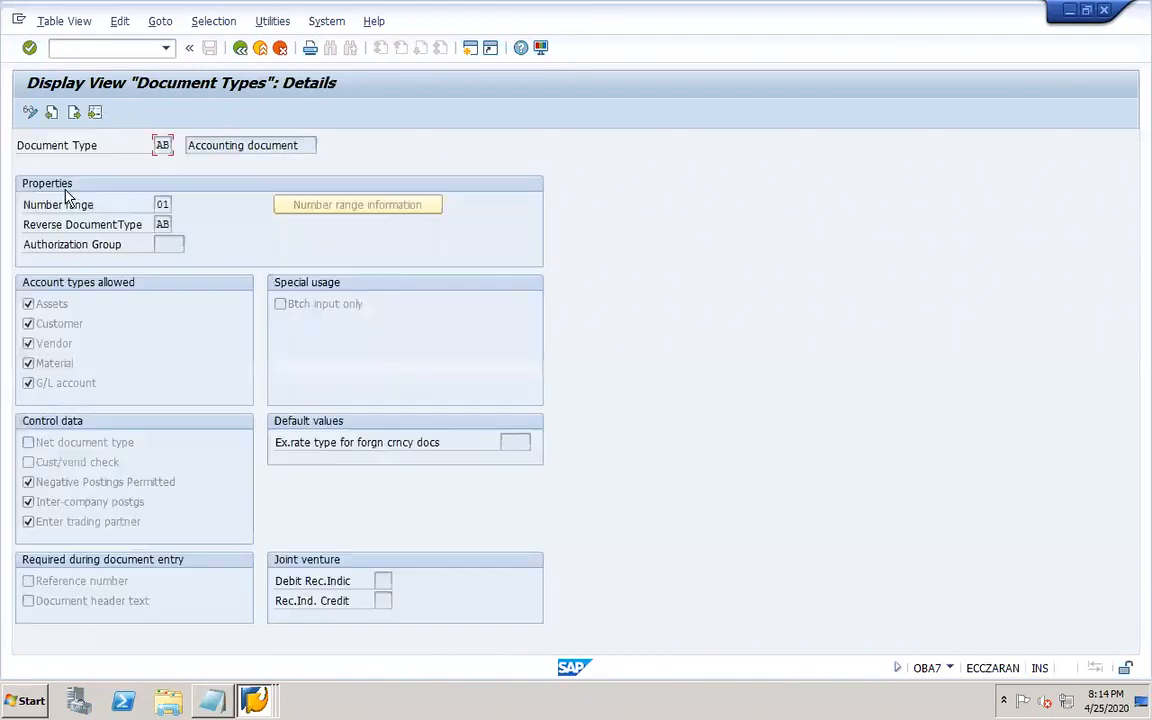
drag(157, 203, 182, 207)
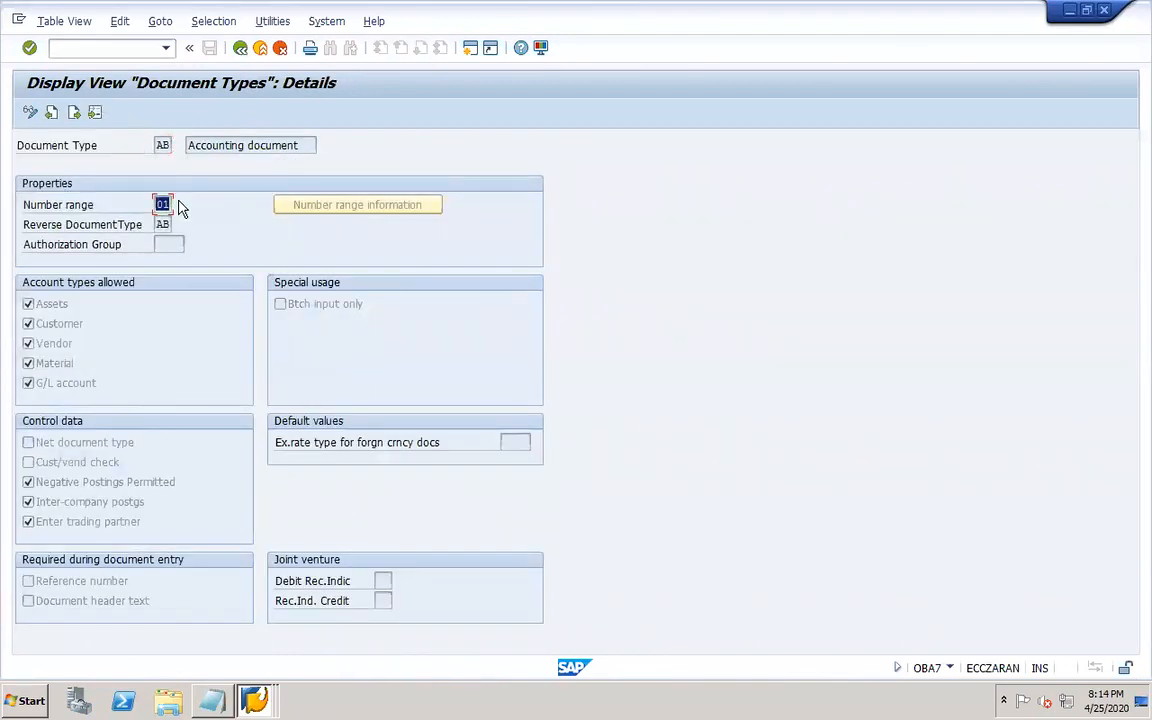
click(240, 49)
click(240, 49)
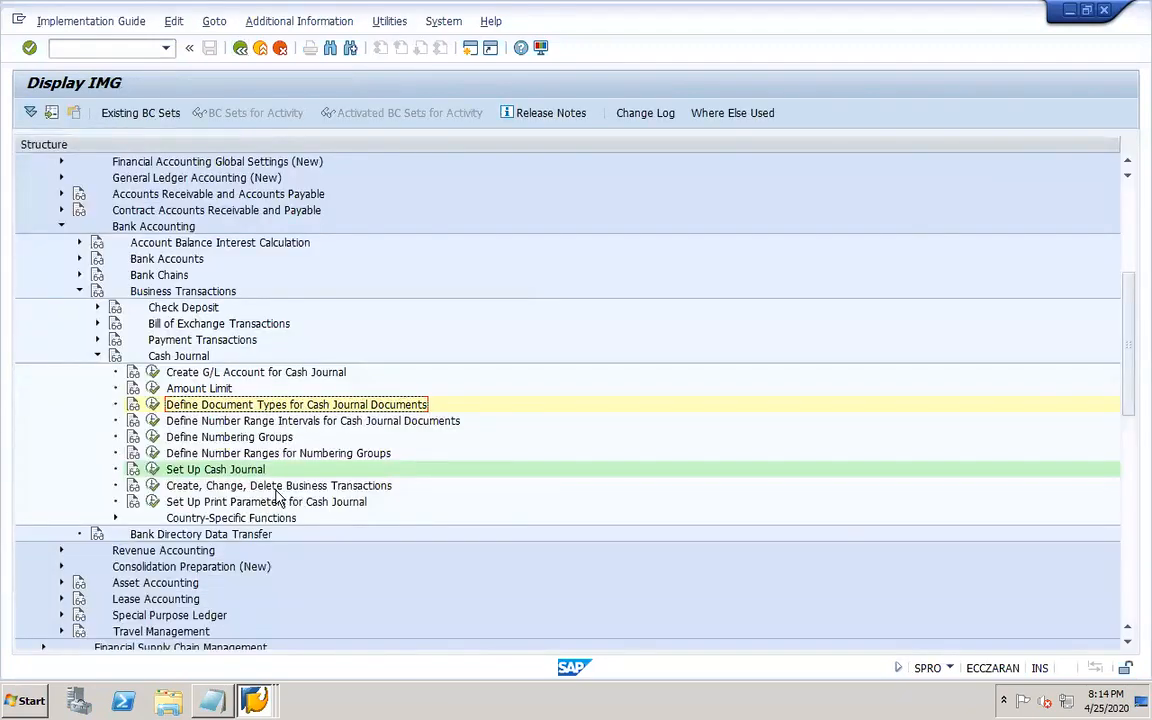
Open the cash journal document number range intervals for company code DOR1 in change mode and save them.
mouse_move(514, 5)
click(152, 420)
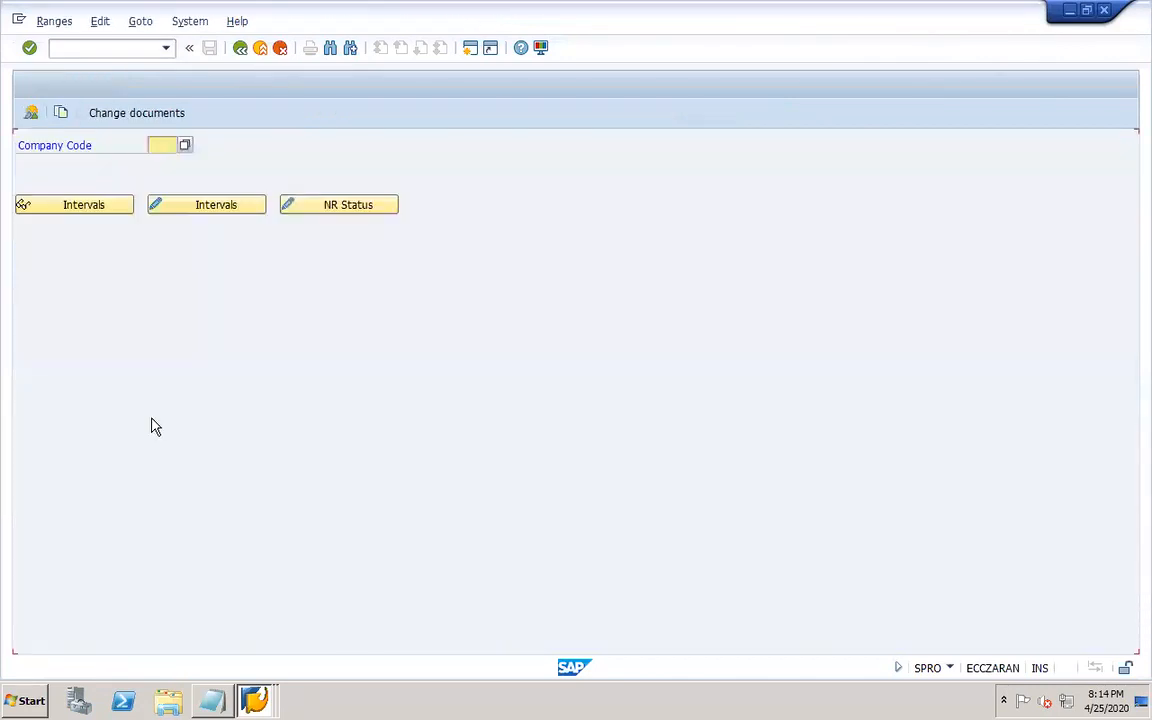
click(177, 146)
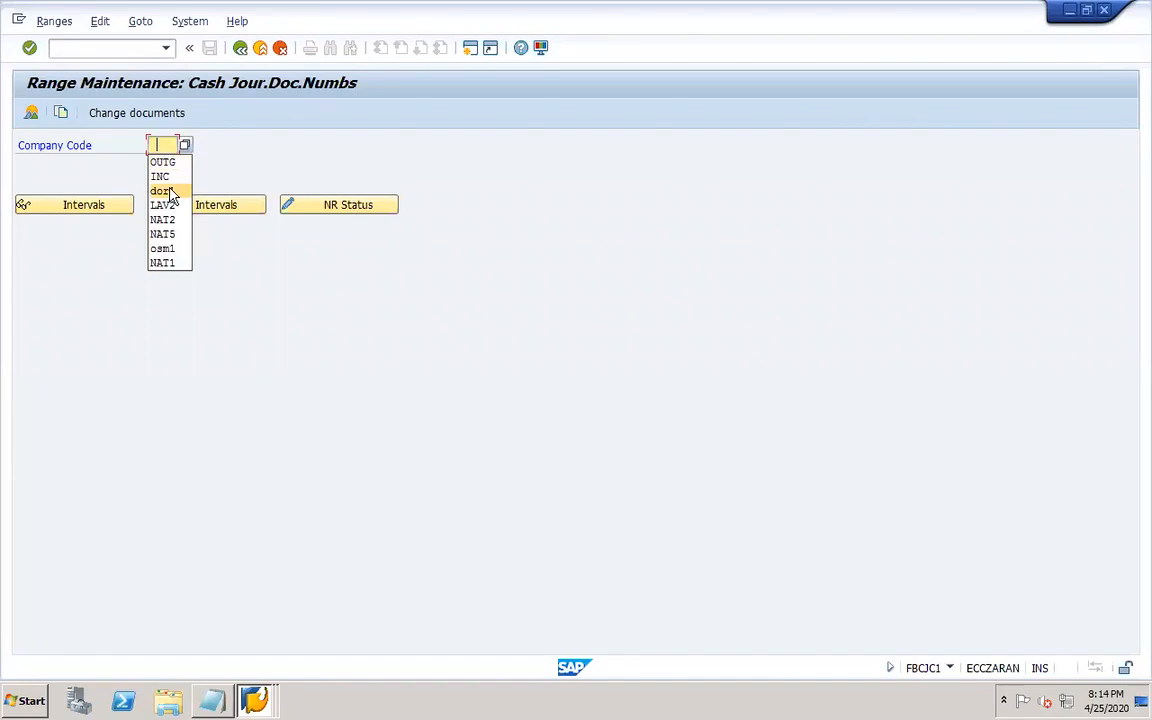
click(165, 191)
click(196, 208)
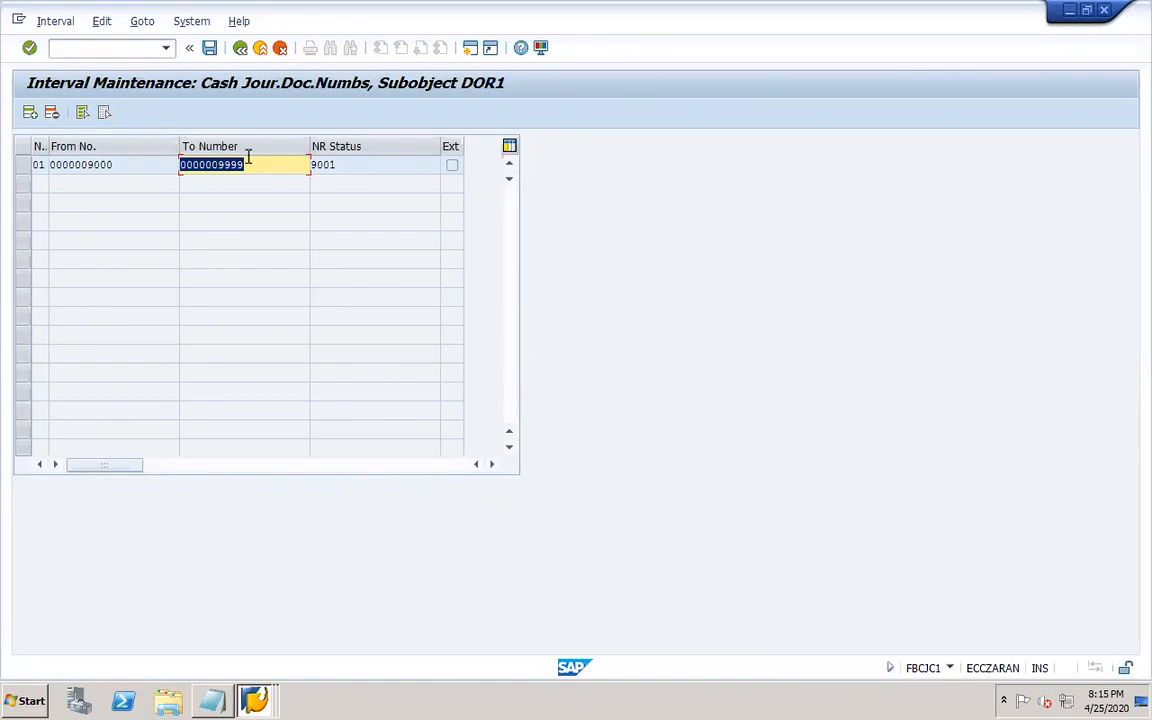
click(209, 49)
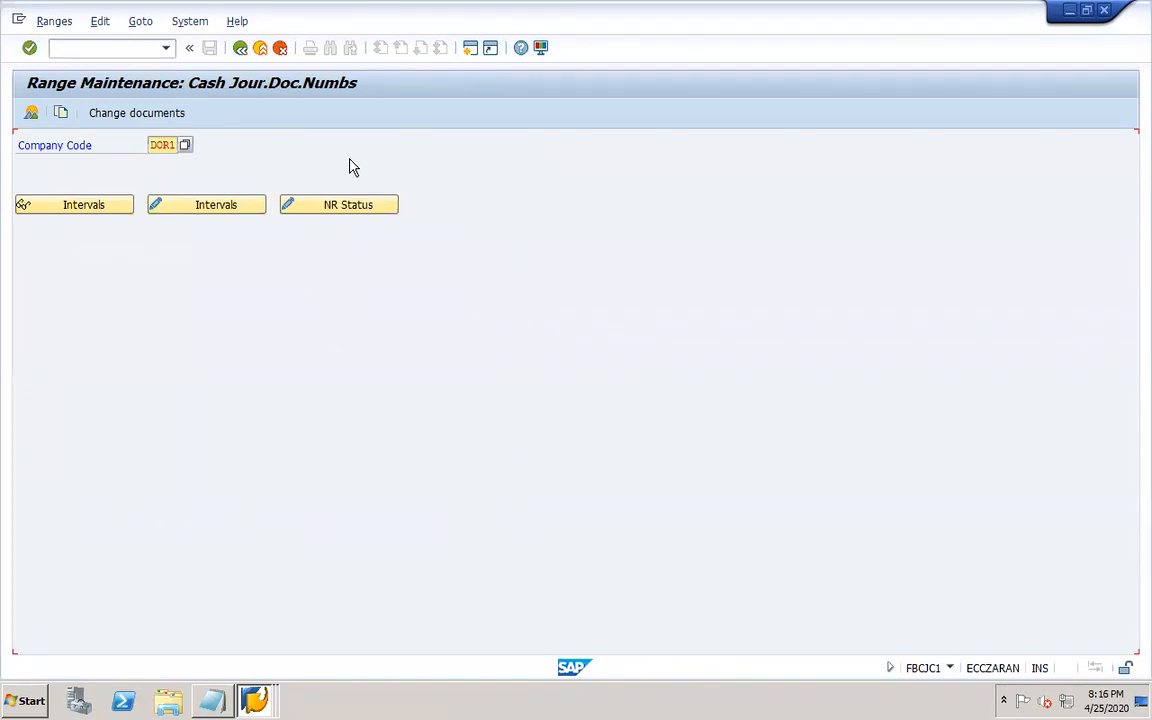
Reopen the DOR1 cash journal number range intervals for changing, then return to the IMG.
double_click(161, 145)
click(188, 205)
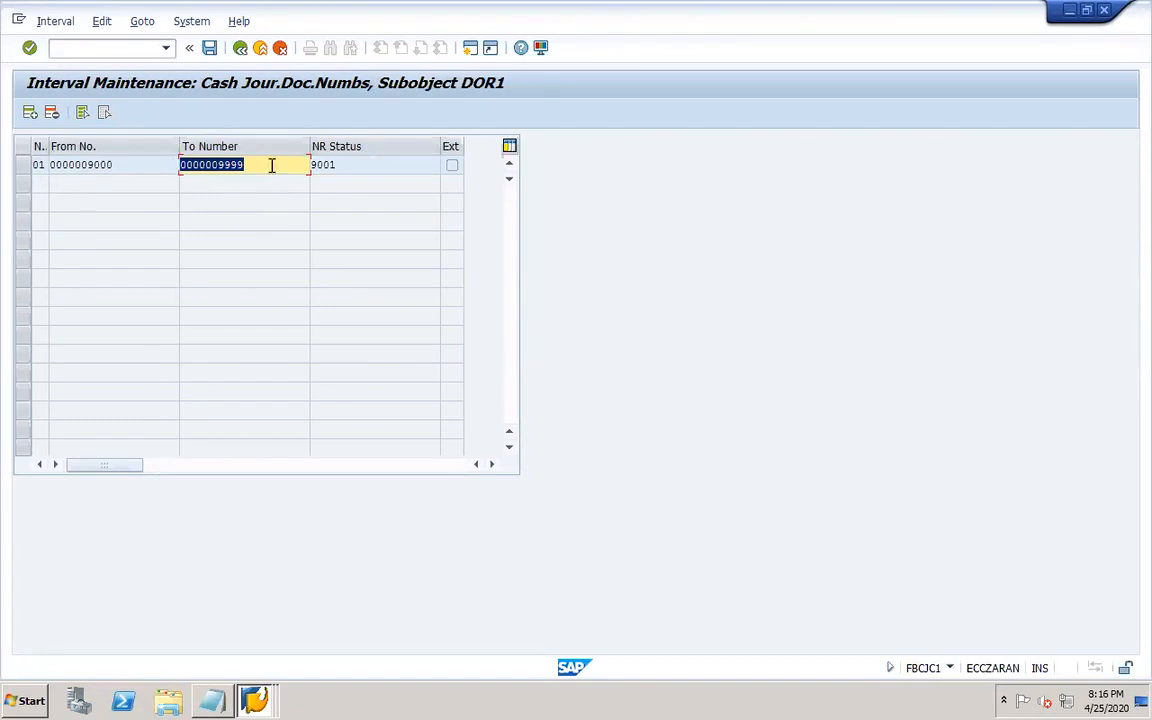
click(239, 48)
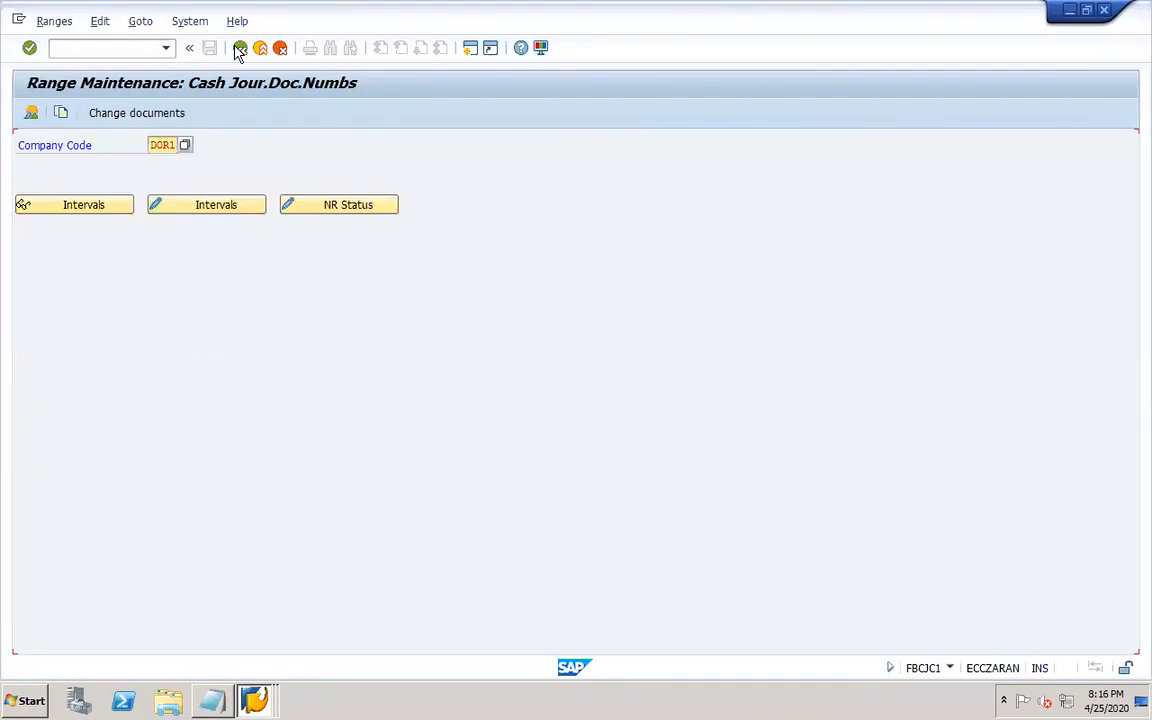
click(239, 48)
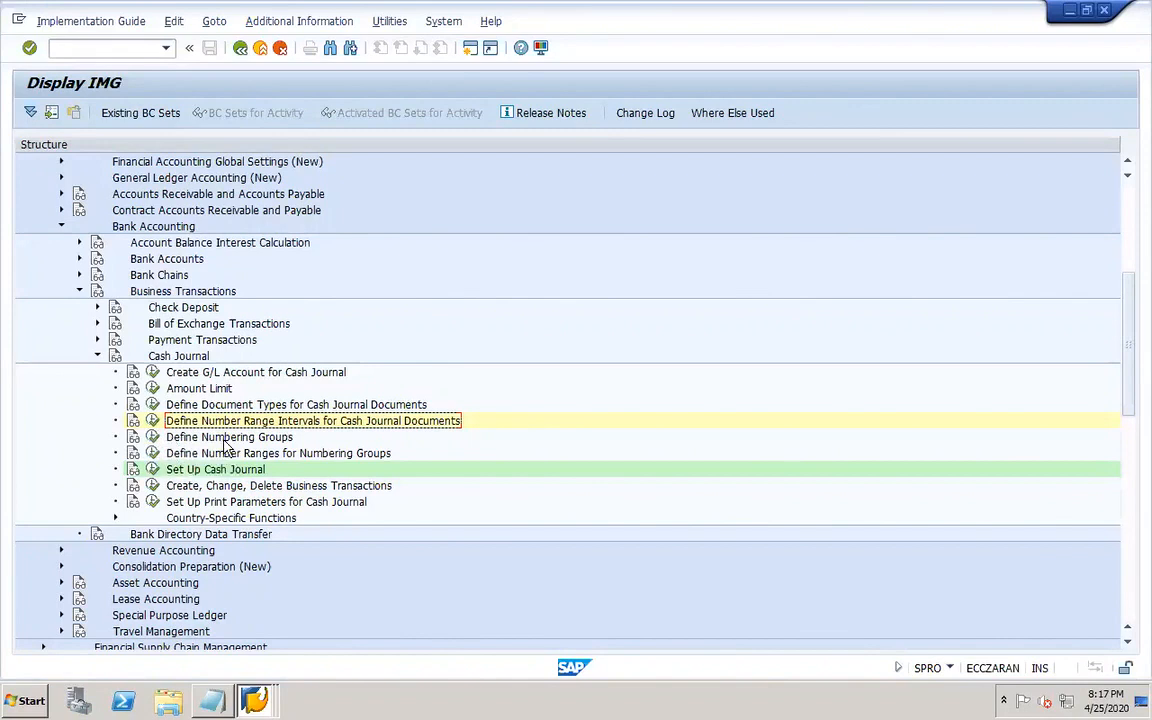
Open Define Numbering Groups and review the INC and OUTG cash document groups.
click(153, 440)
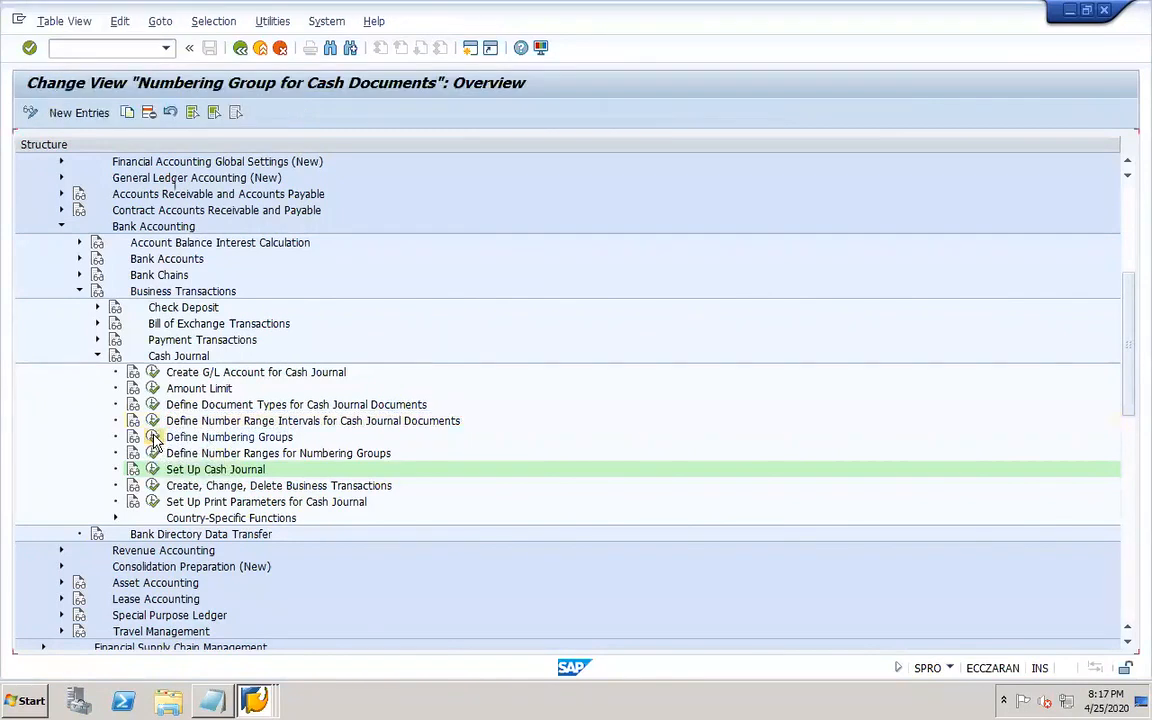
click(52, 182)
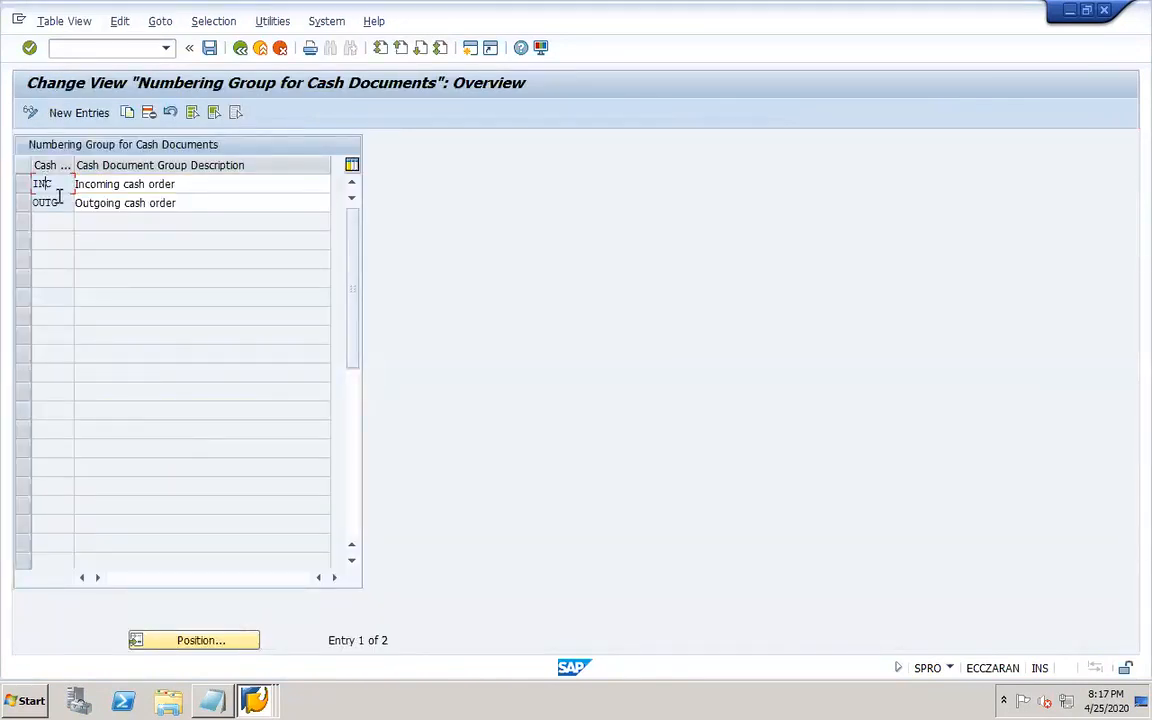
click(147, 183)
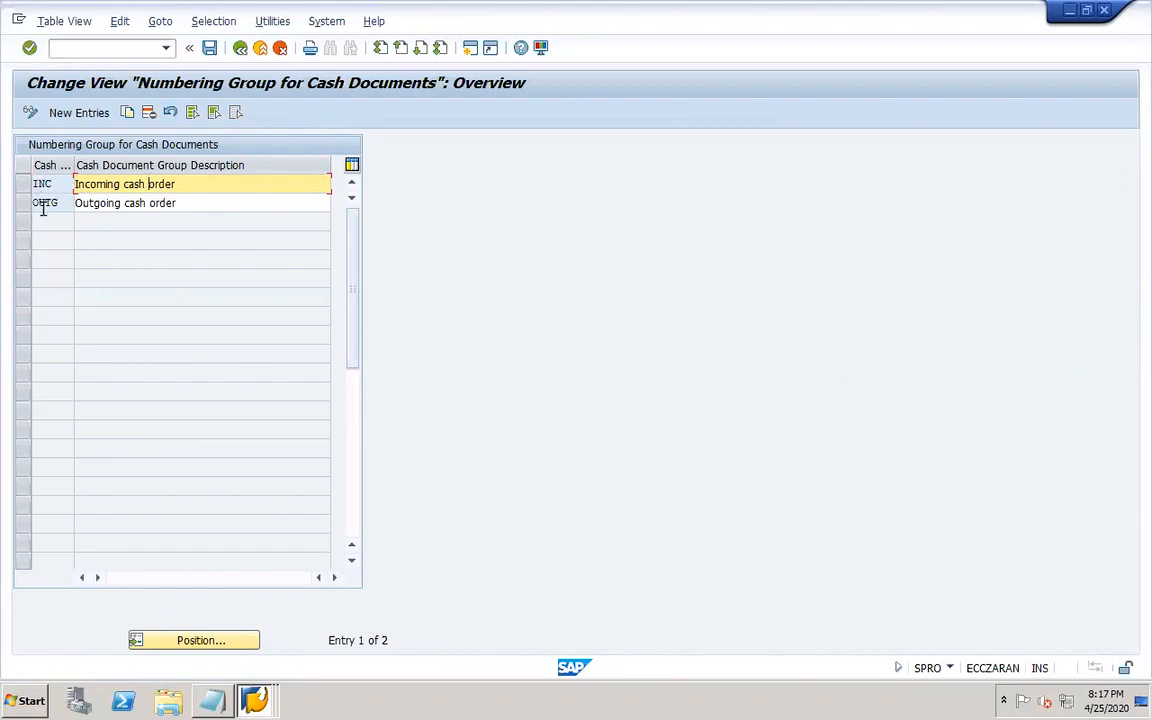
click(239, 52)
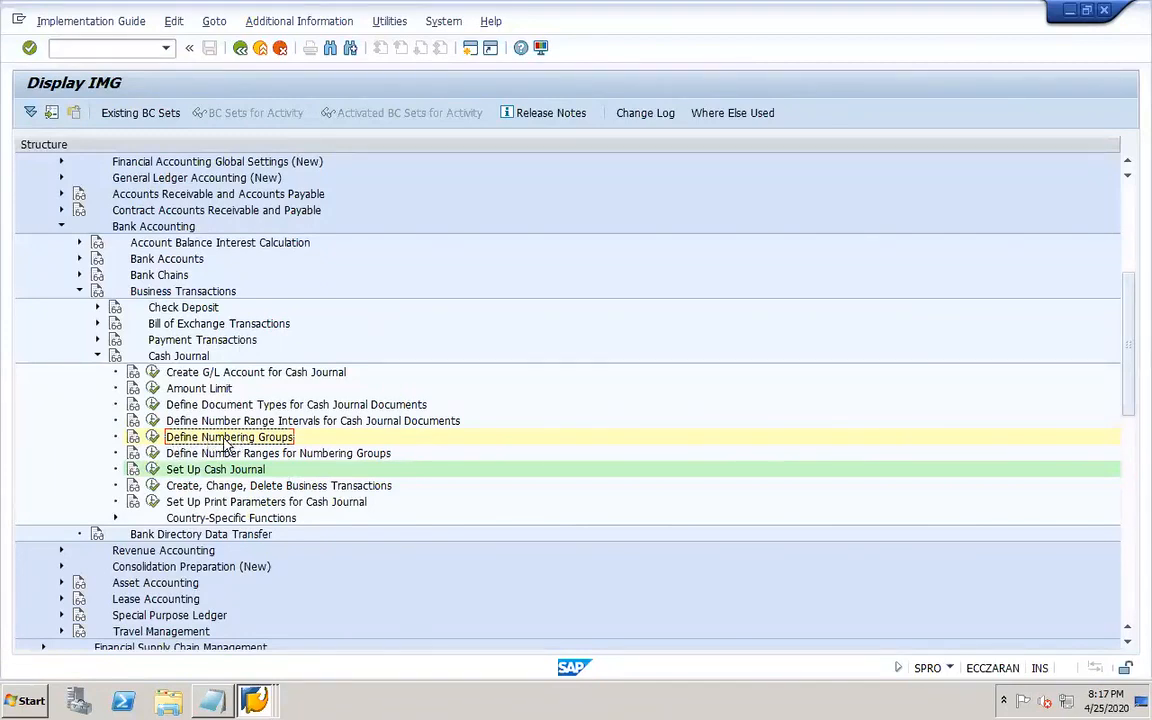
Open Define Number Ranges for Numbering Groups and review the intervals of the INC cash document group.
click(152, 454)
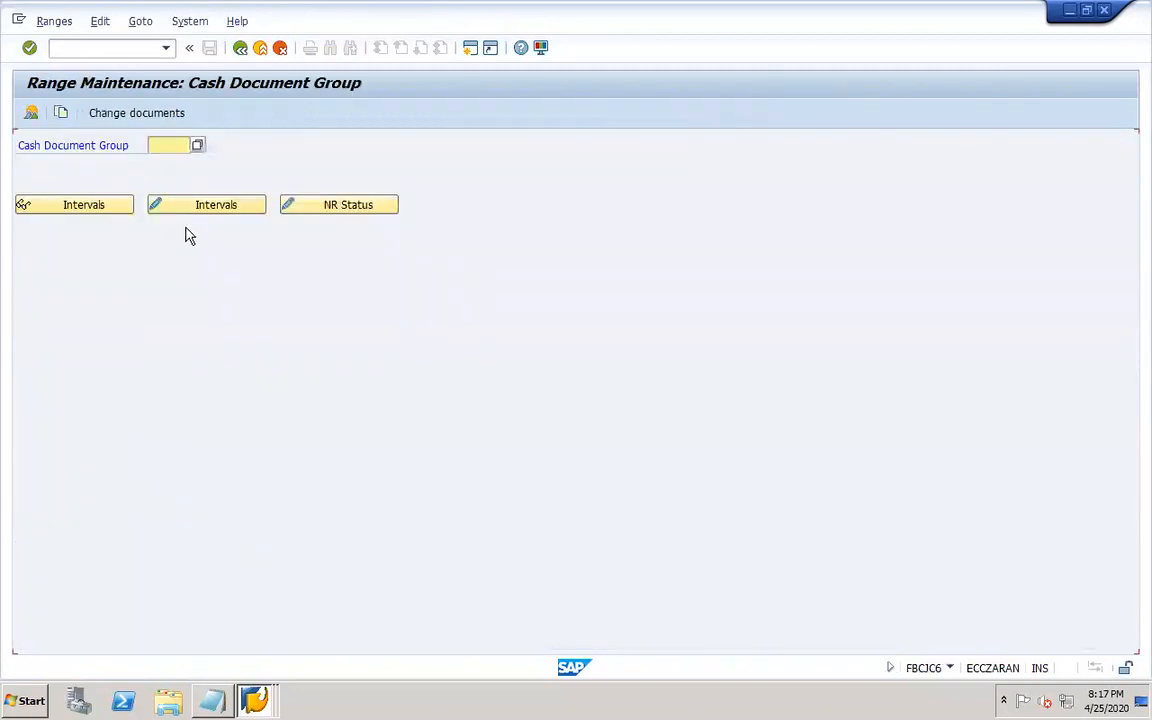
click(198, 146)
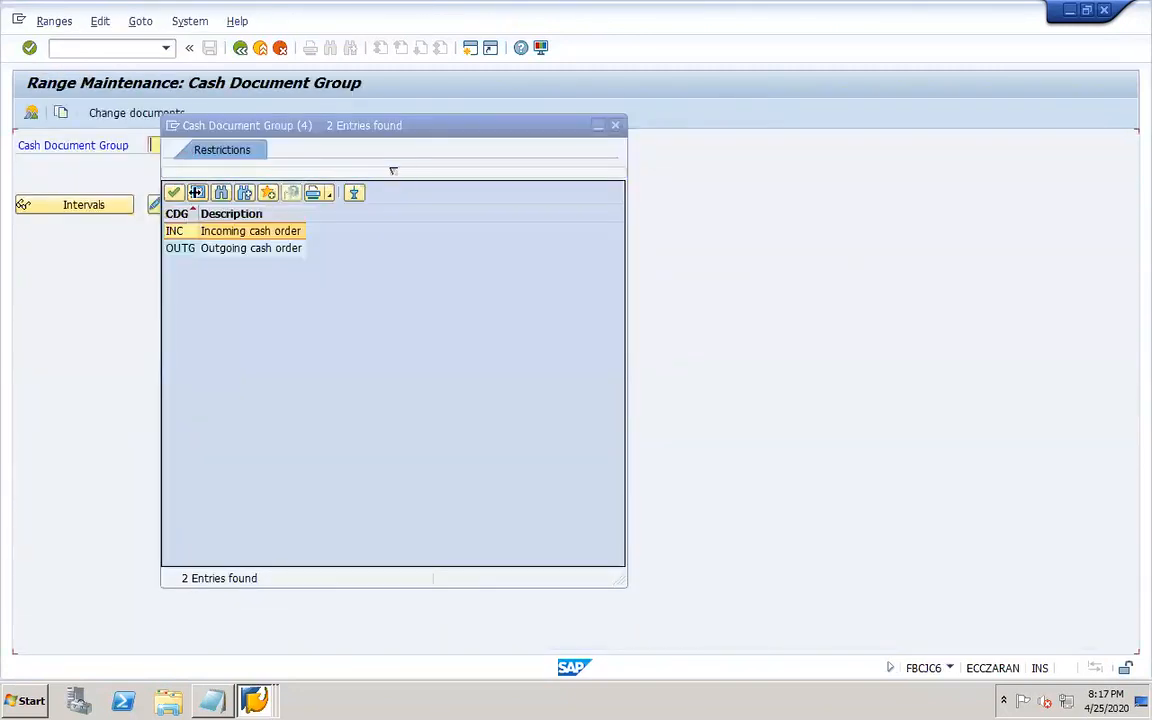
double_click(176, 232)
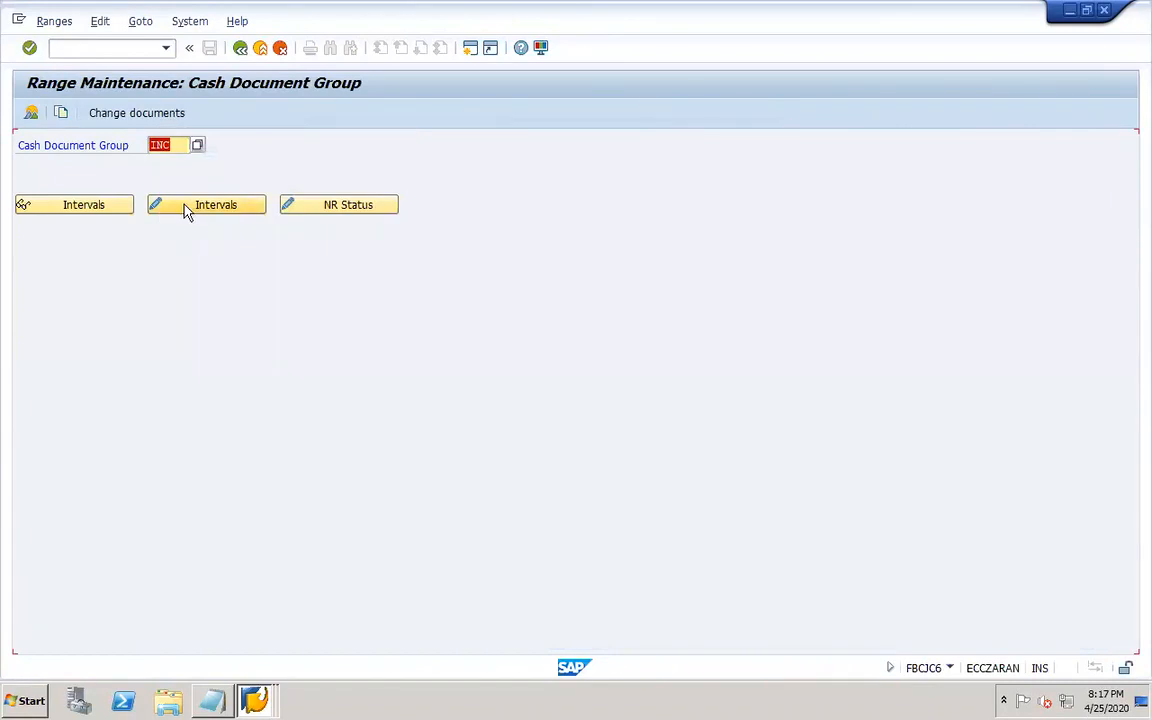
click(185, 208)
click(38, 167)
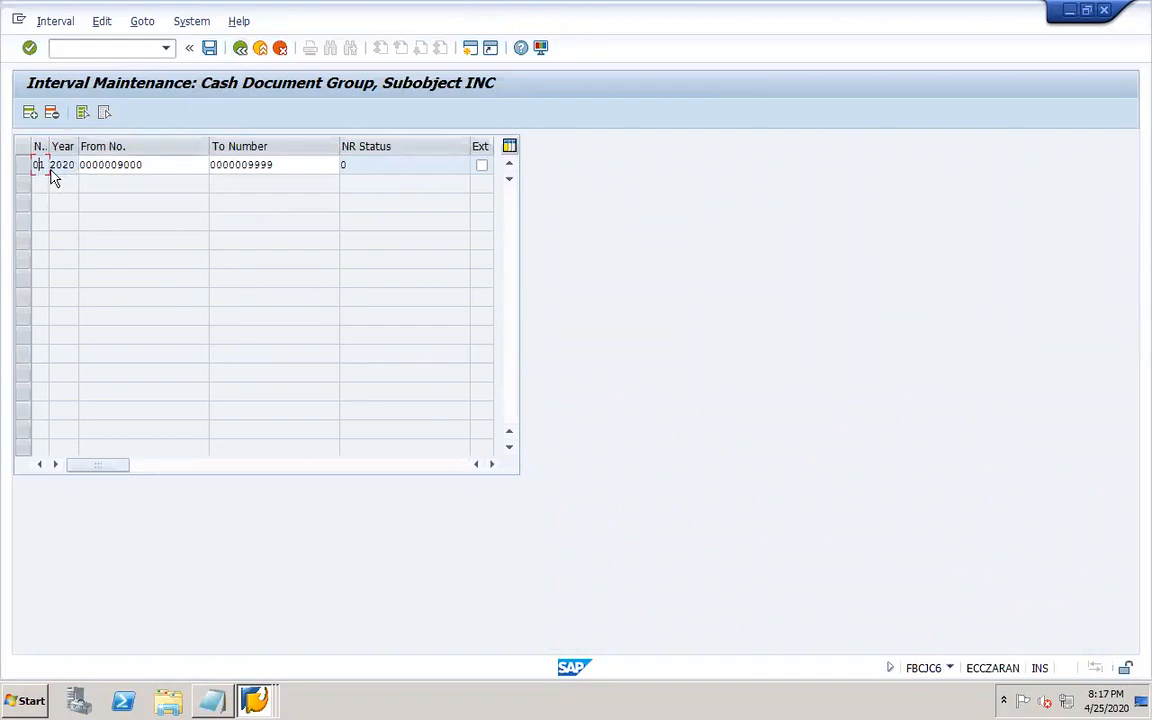
click(240, 50)
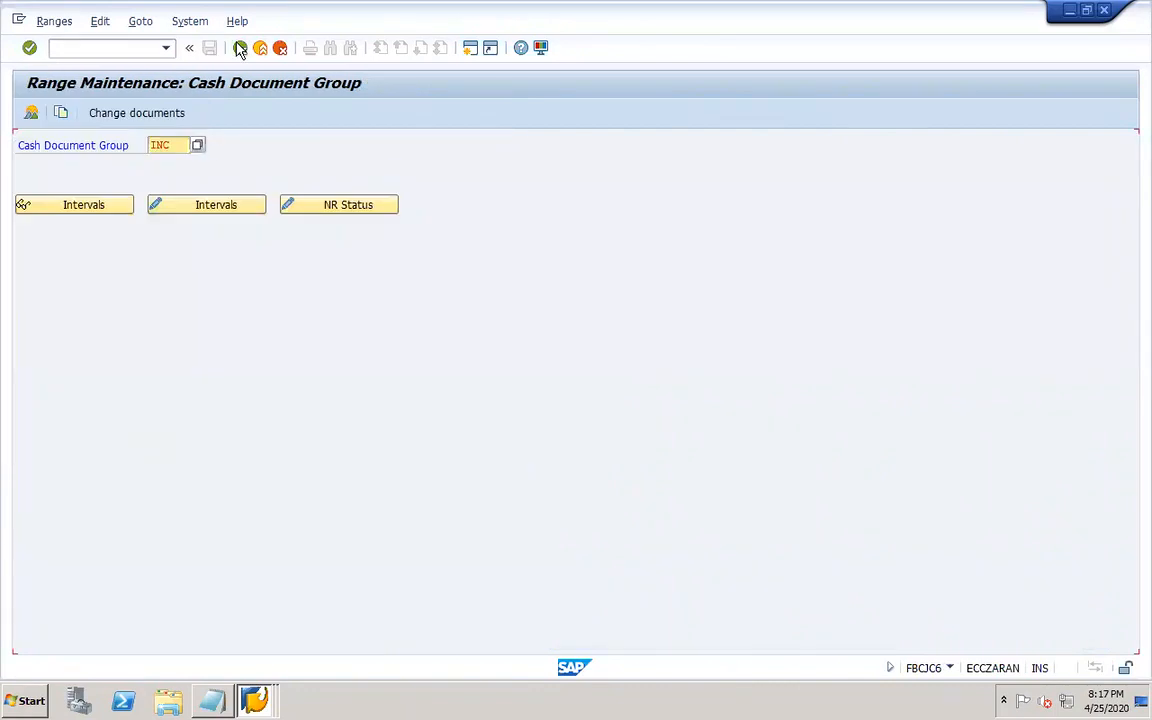
Review the number range intervals of the OUTG cash document group and return to the IMG.
click(194, 145)
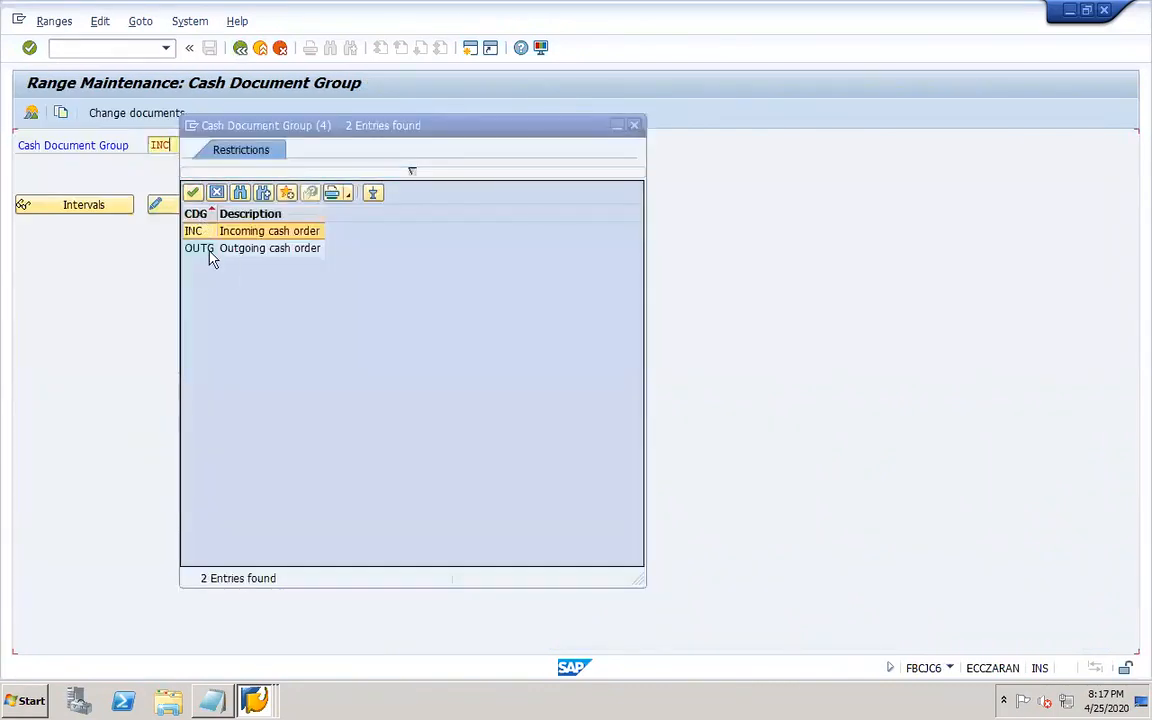
double_click(210, 256)
click(193, 210)
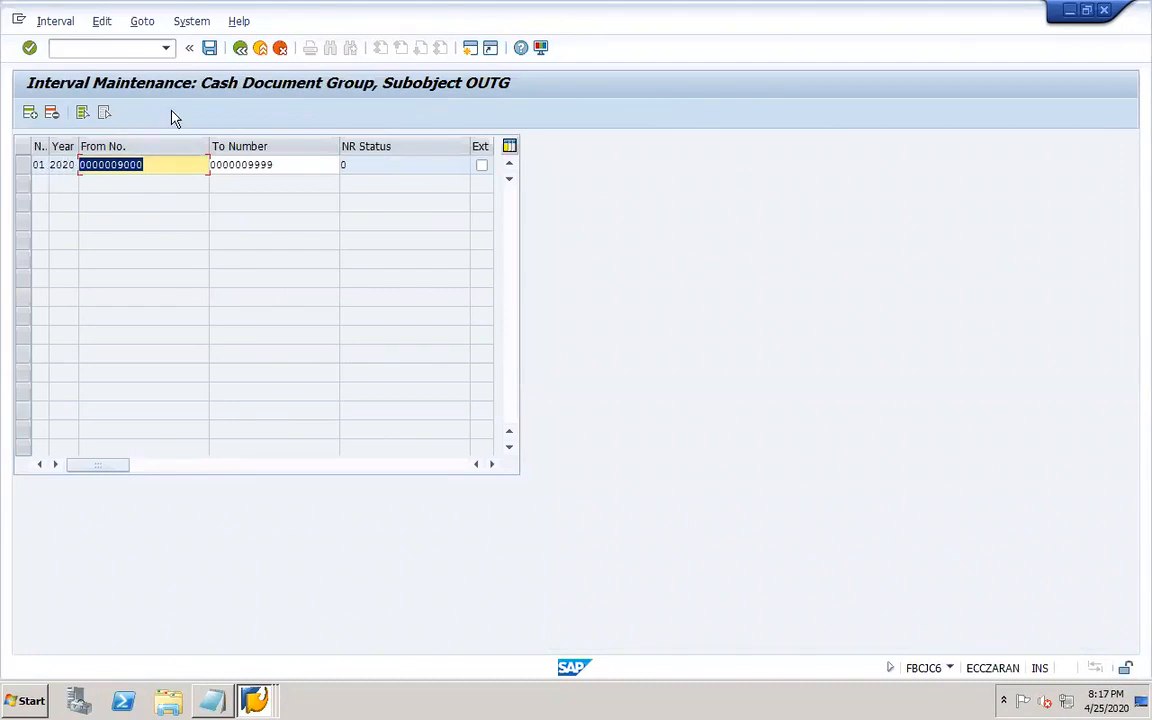
click(240, 48)
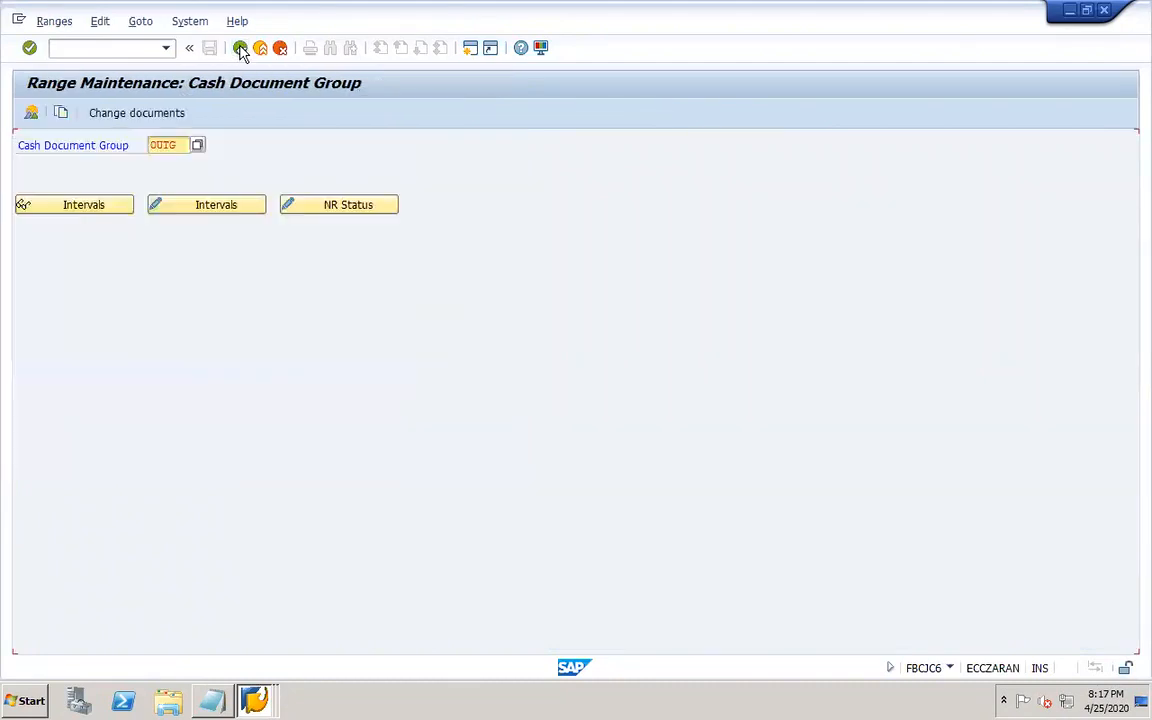
click(240, 48)
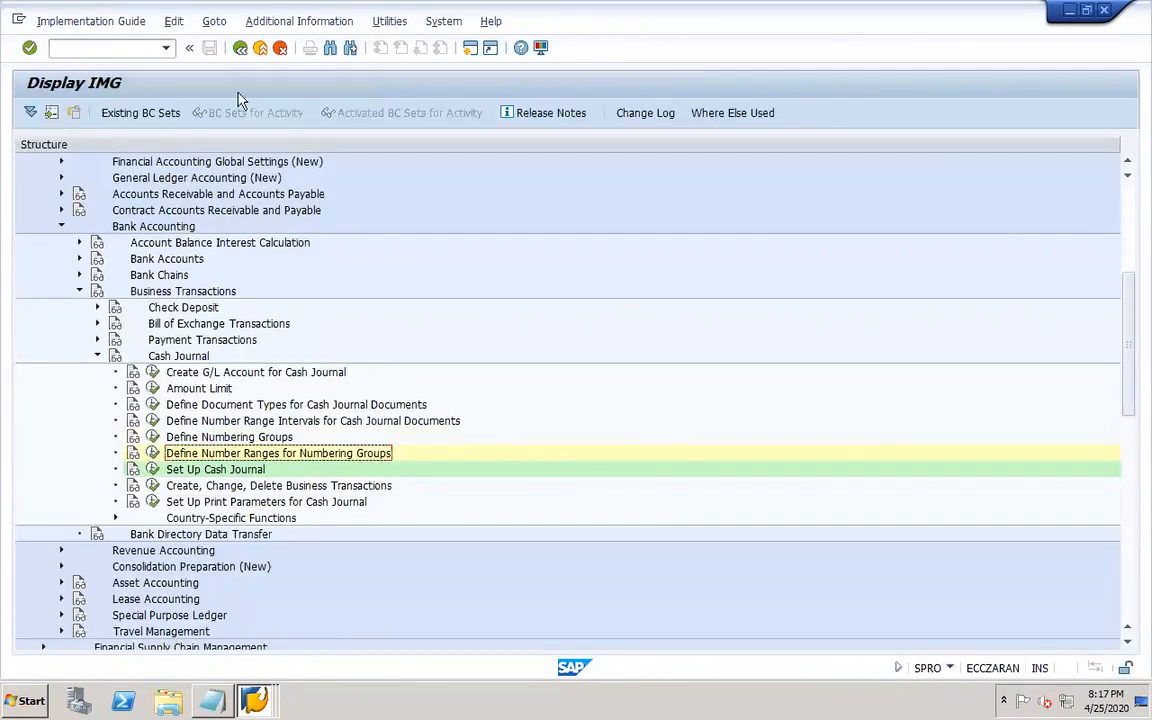
Open Set Up Cash Journal, position the list on company code dor1, and inspect the DOR1 cash journal's fields.
click(152, 469)
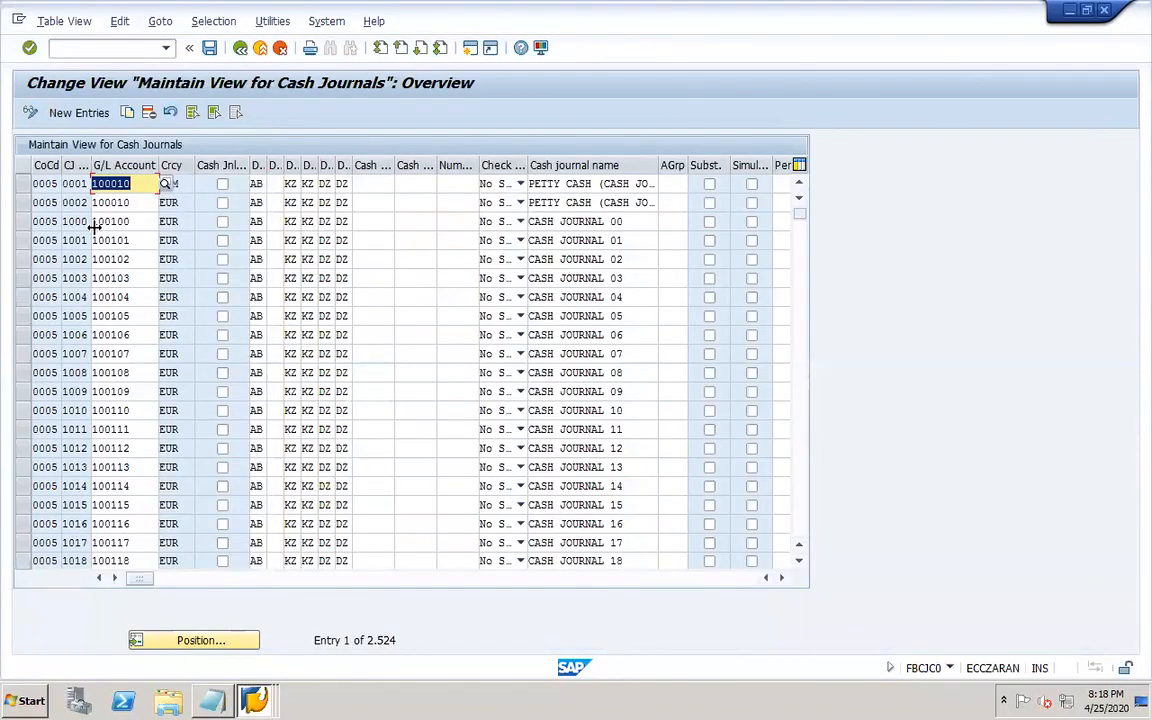
click(240, 641)
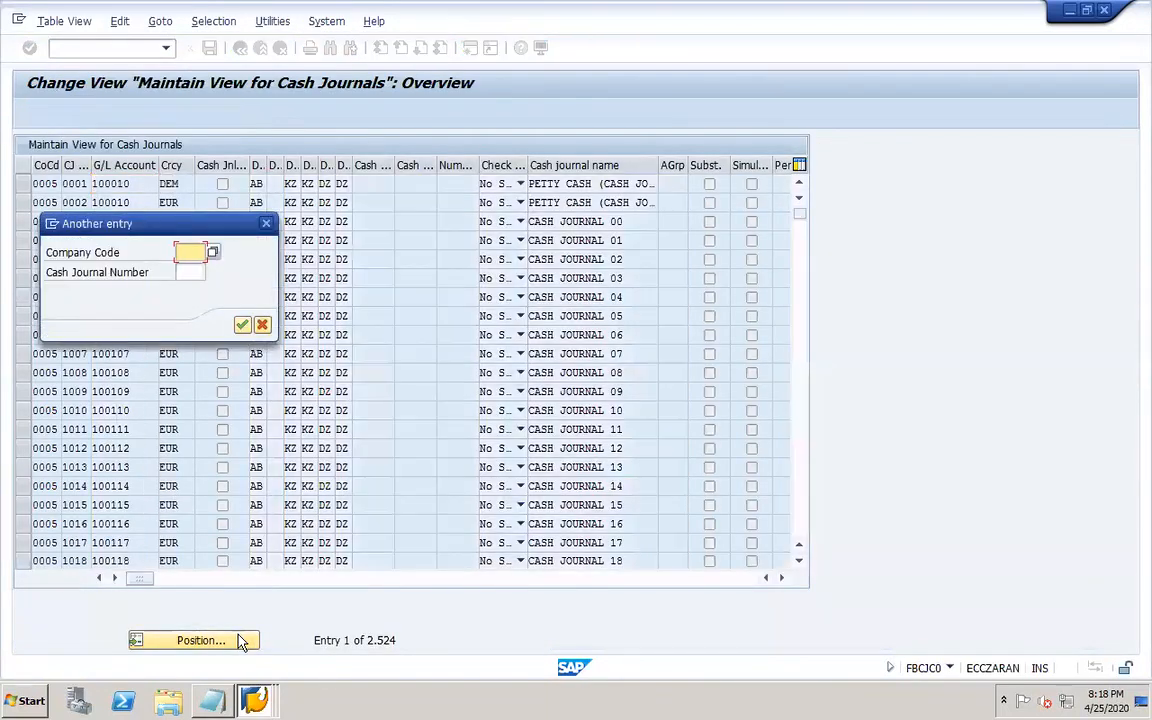
text(dor1)
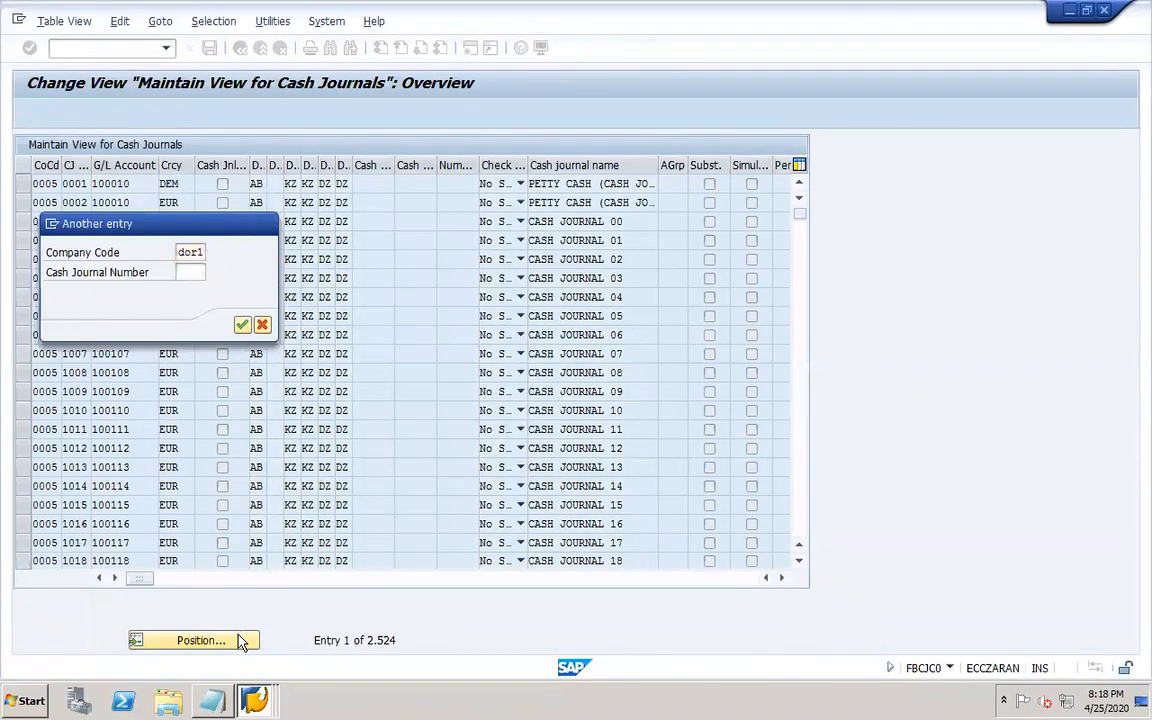
key(Return)
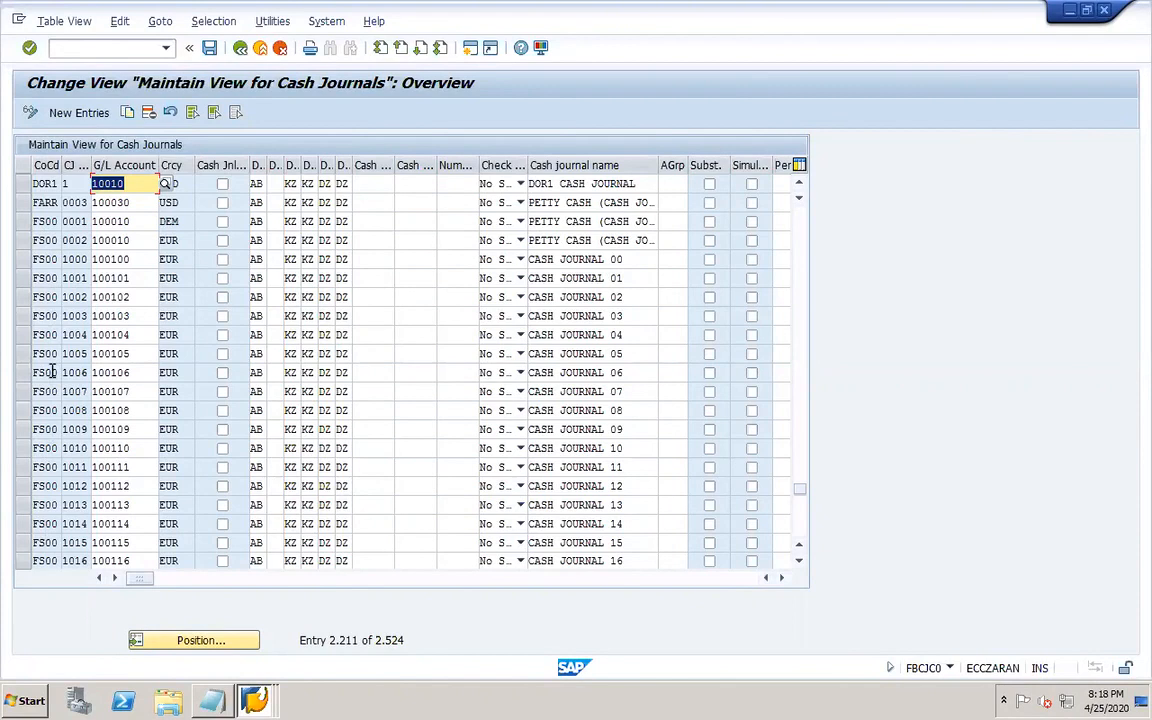
click(44, 184)
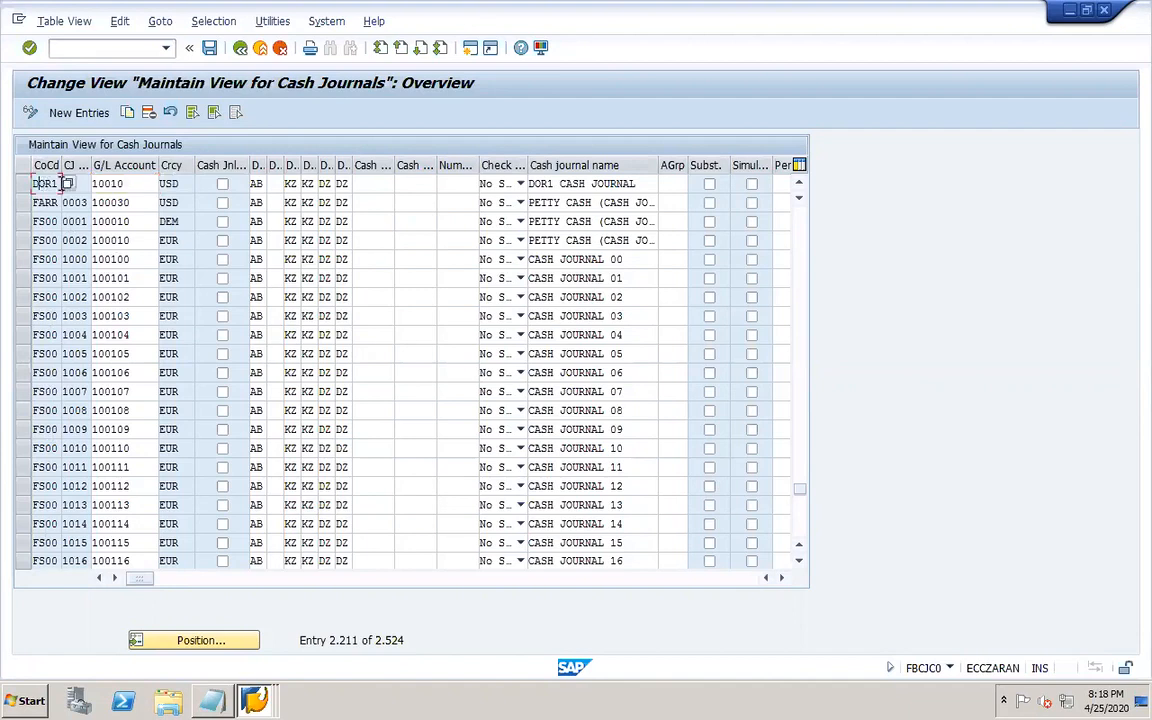
click(75, 184)
click(128, 184)
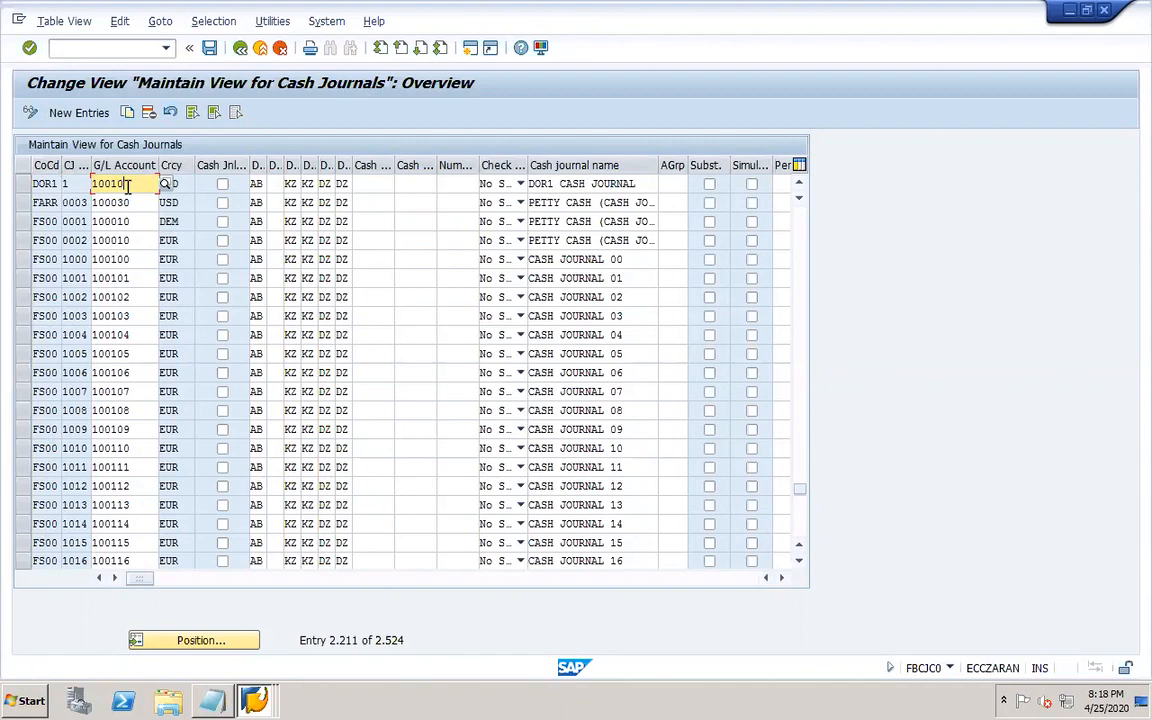
click(183, 186)
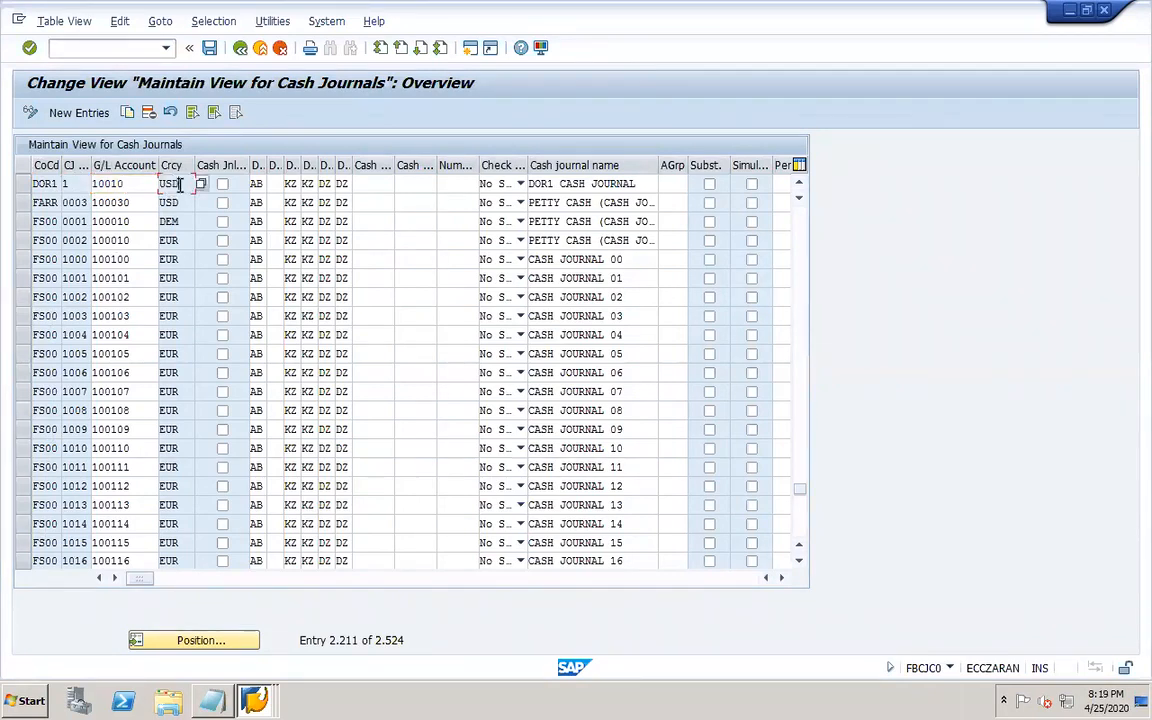
click(256, 184)
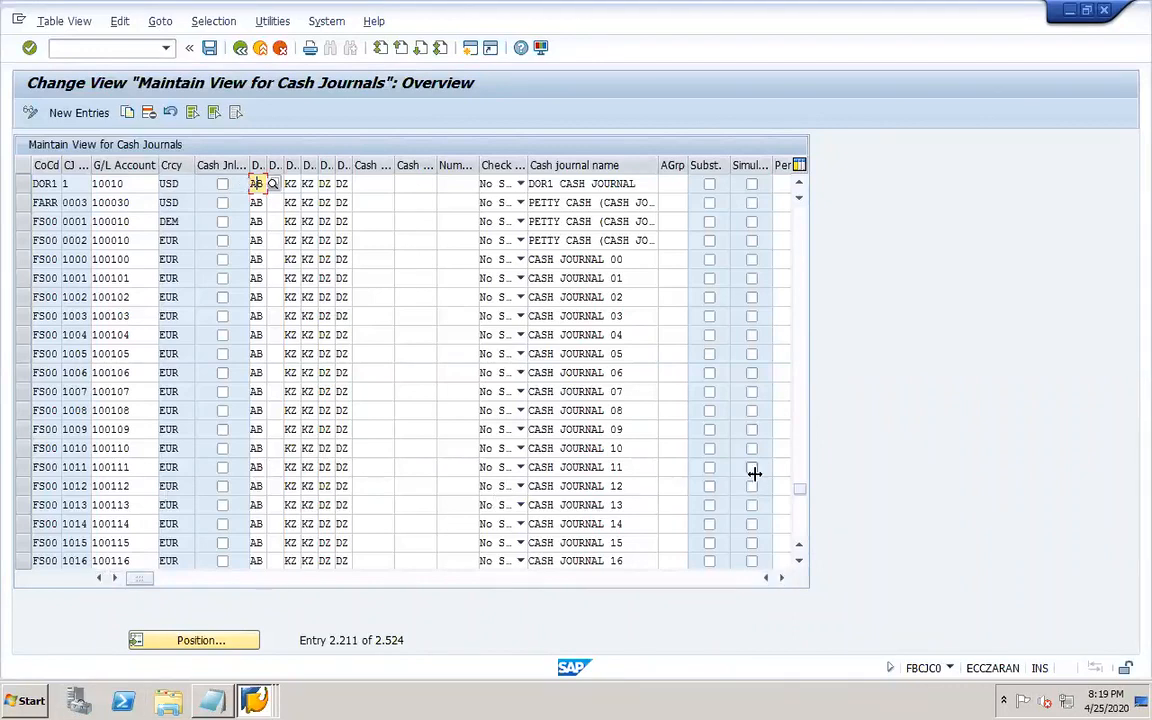
Browse the cash journal entries of the other company codes listed before the DOR1 entry.
scroll(797, 321, up, 3)
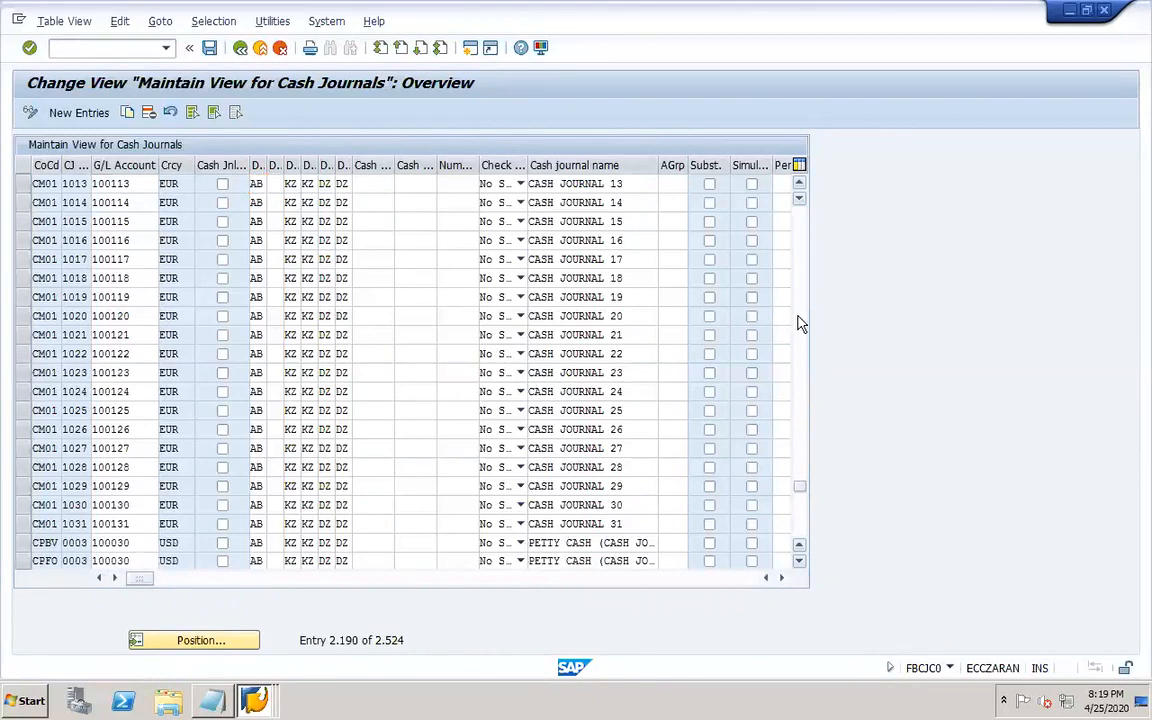
scroll(797, 321, up, 10)
scroll(797, 321, up, 20)
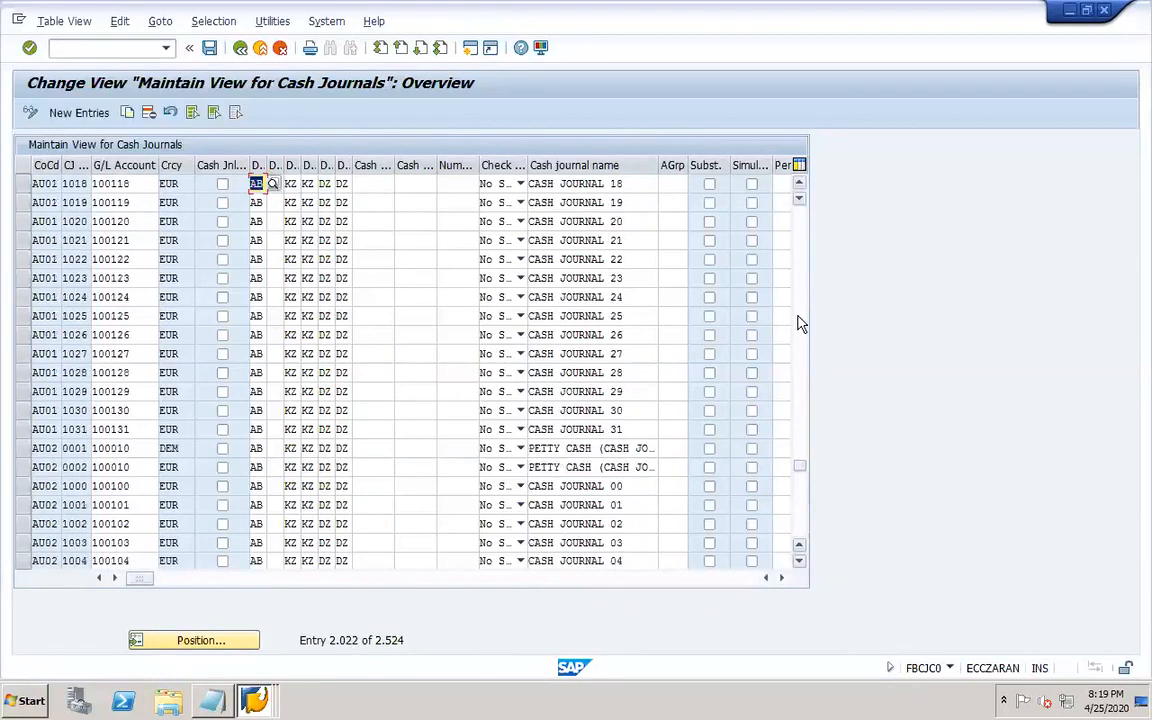
scroll(797, 521, down, 14)
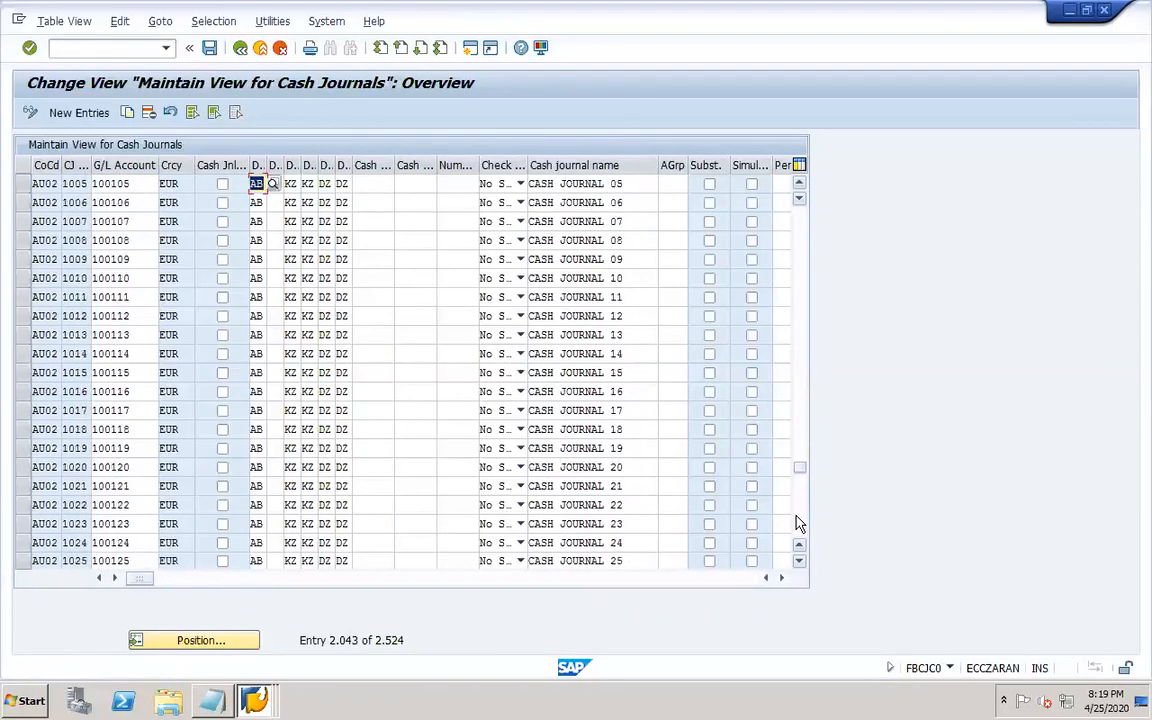
scroll(797, 521, down, 7)
scroll(797, 521, down, 14)
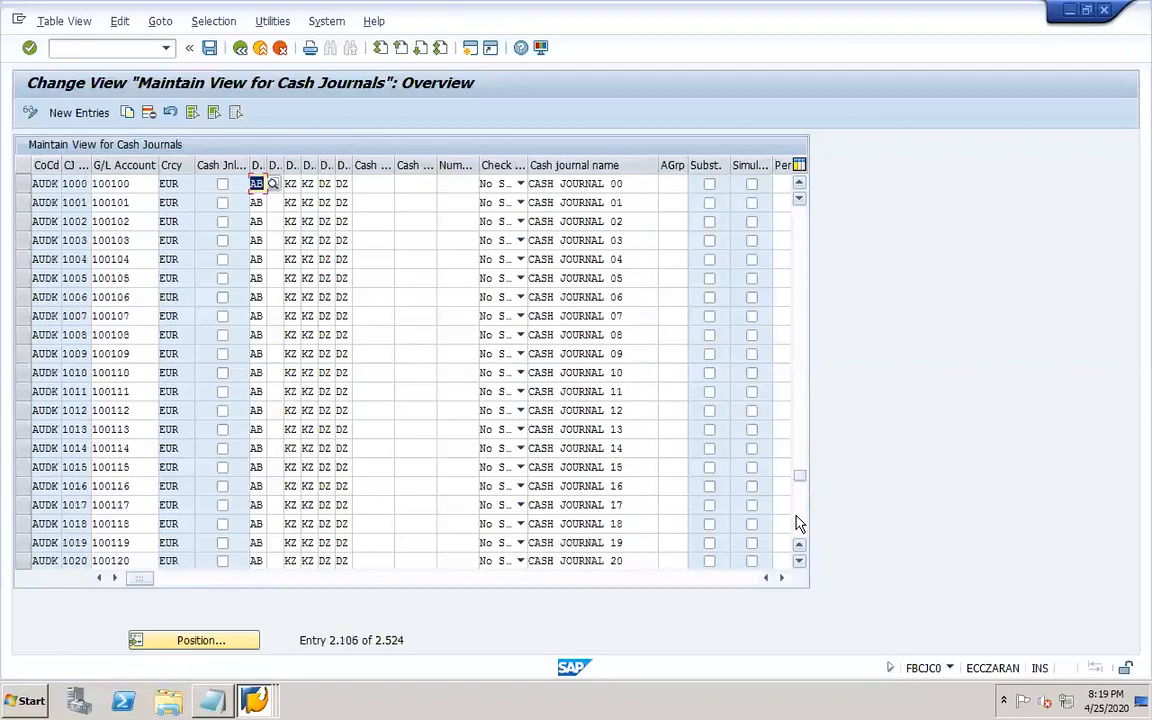
scroll(797, 521, down, 7)
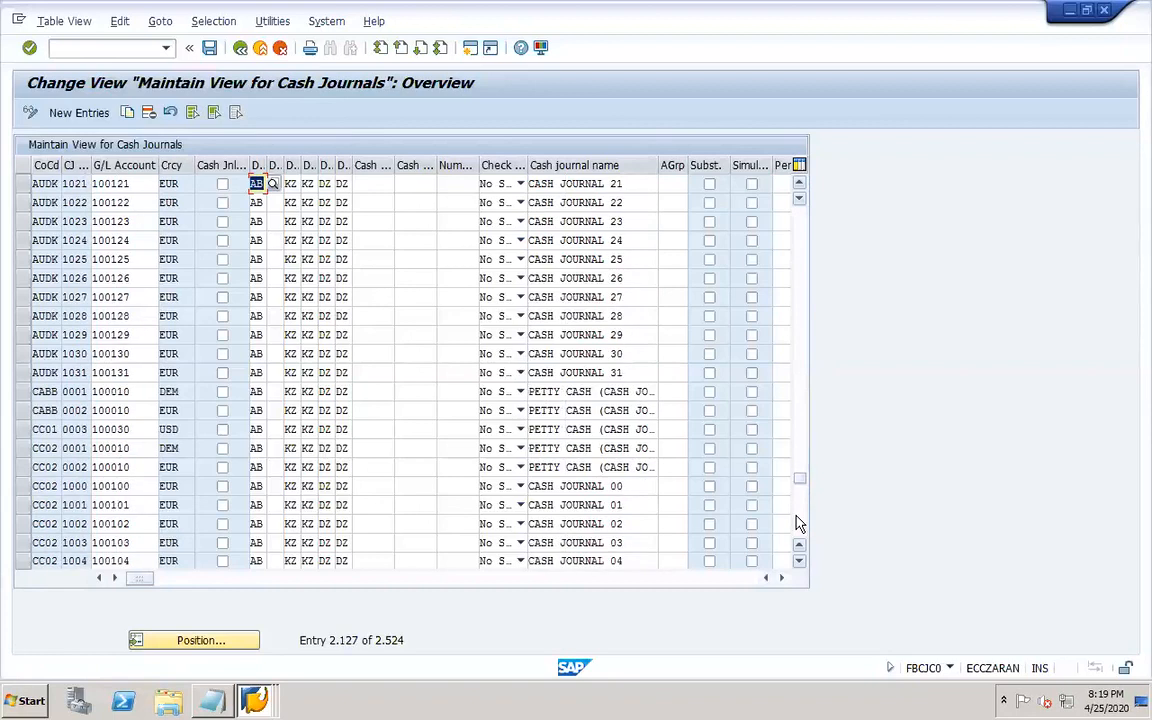
scroll(797, 521, down, 7)
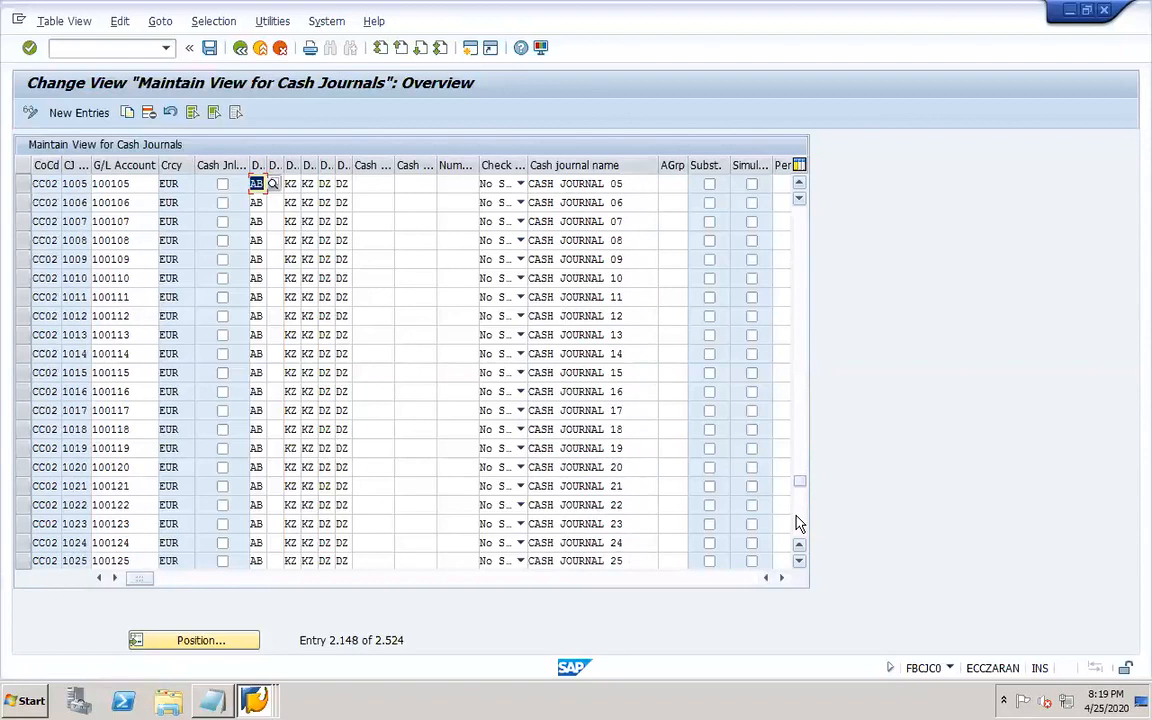
scroll(797, 521, down, 7)
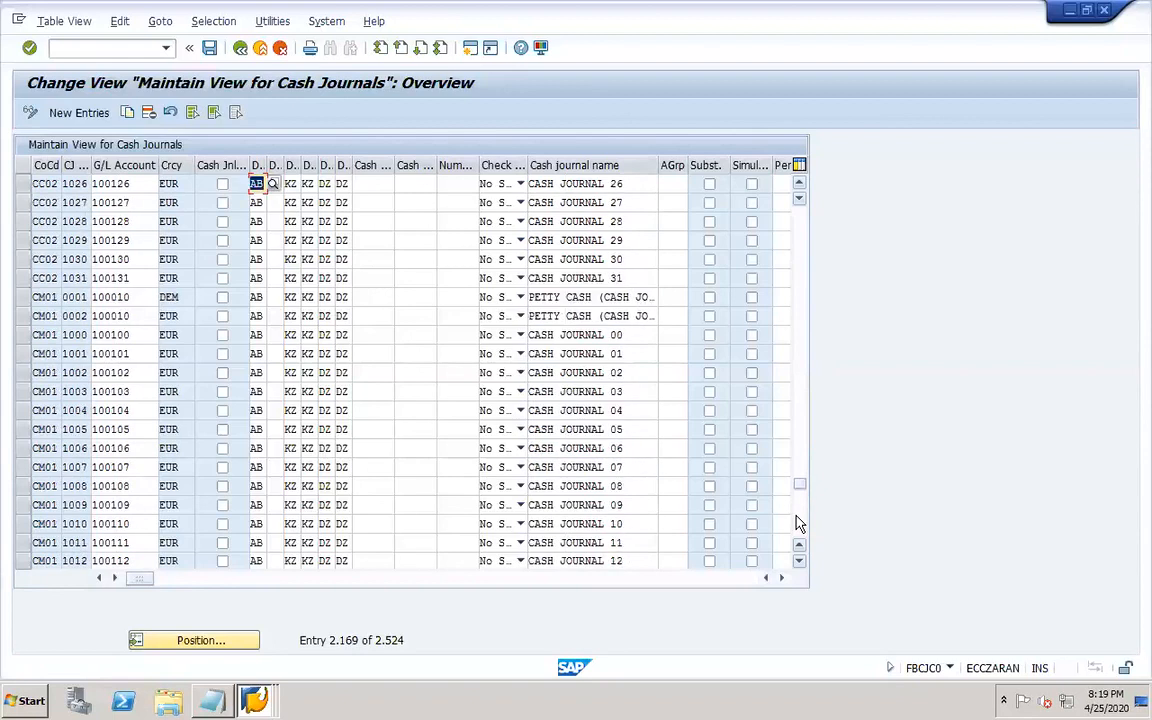
scroll(797, 521, down, 7)
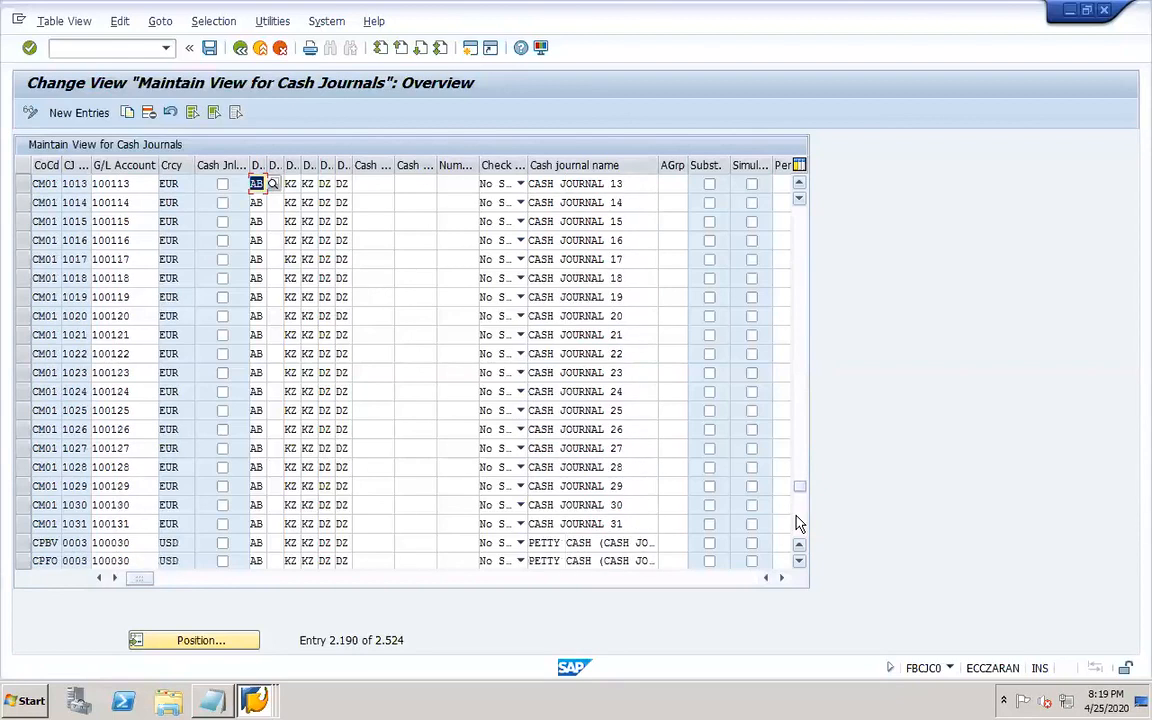
scroll(797, 521, down, 7)
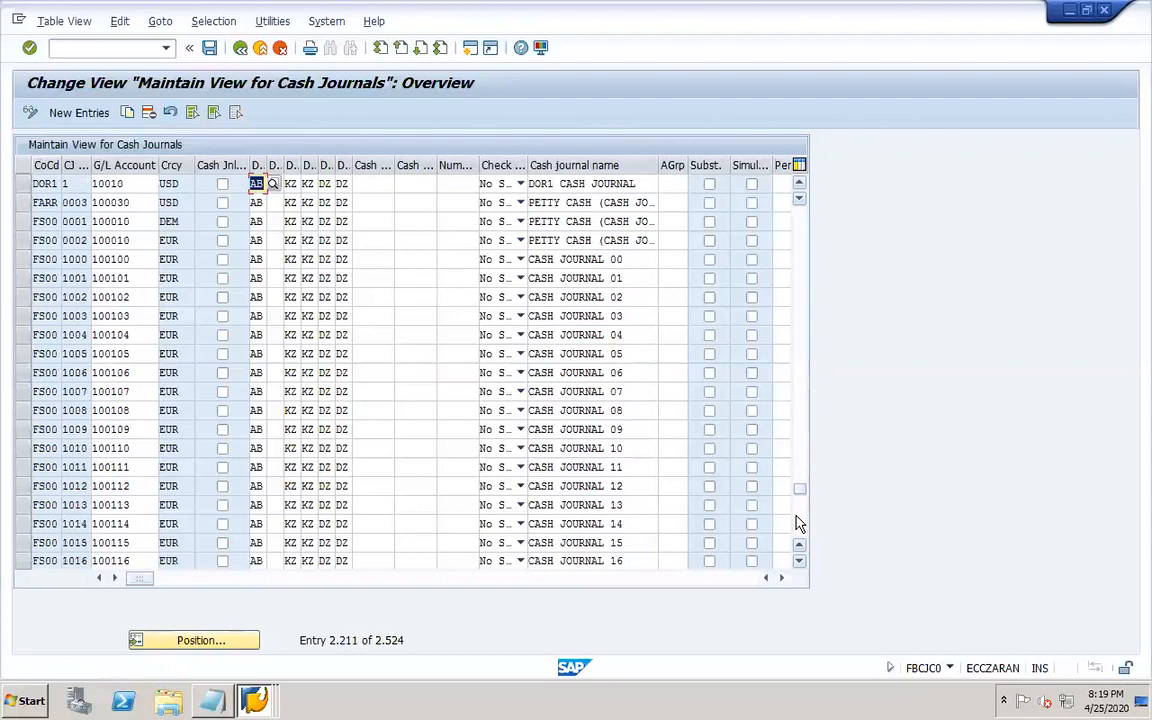
Select the DOR1 cash journal entry, check its name, save the view and go back to the IMG.
click(23, 184)
click(23, 184)
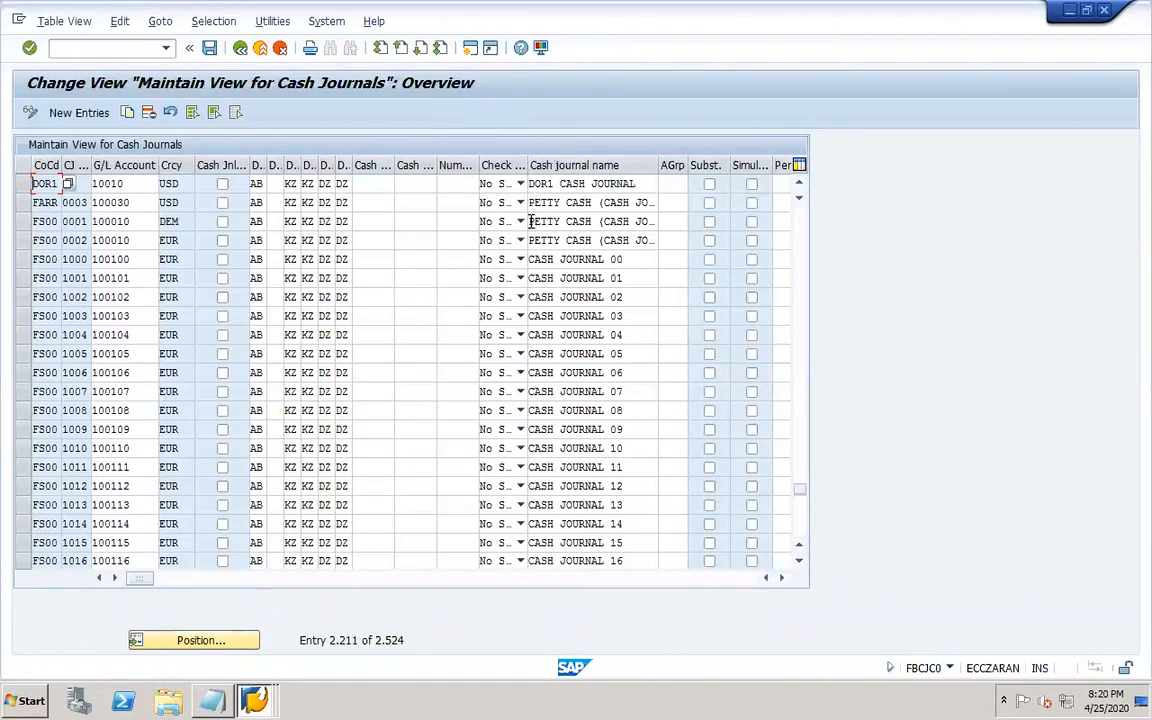
click(628, 183)
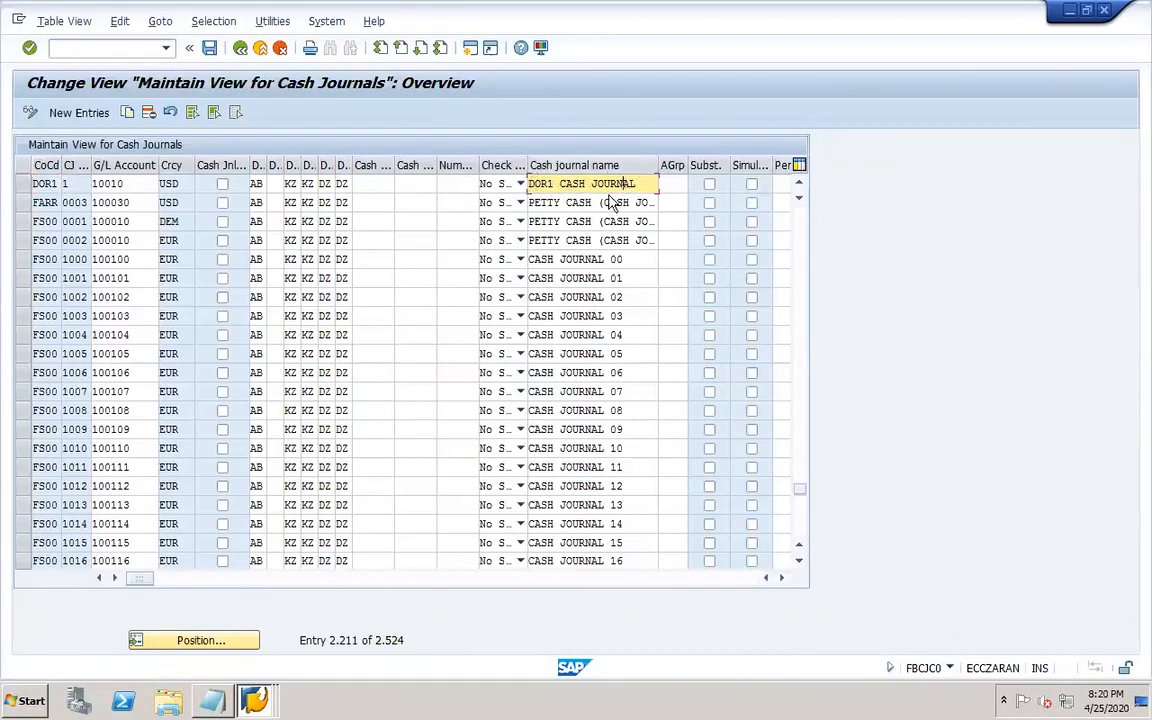
click(210, 49)
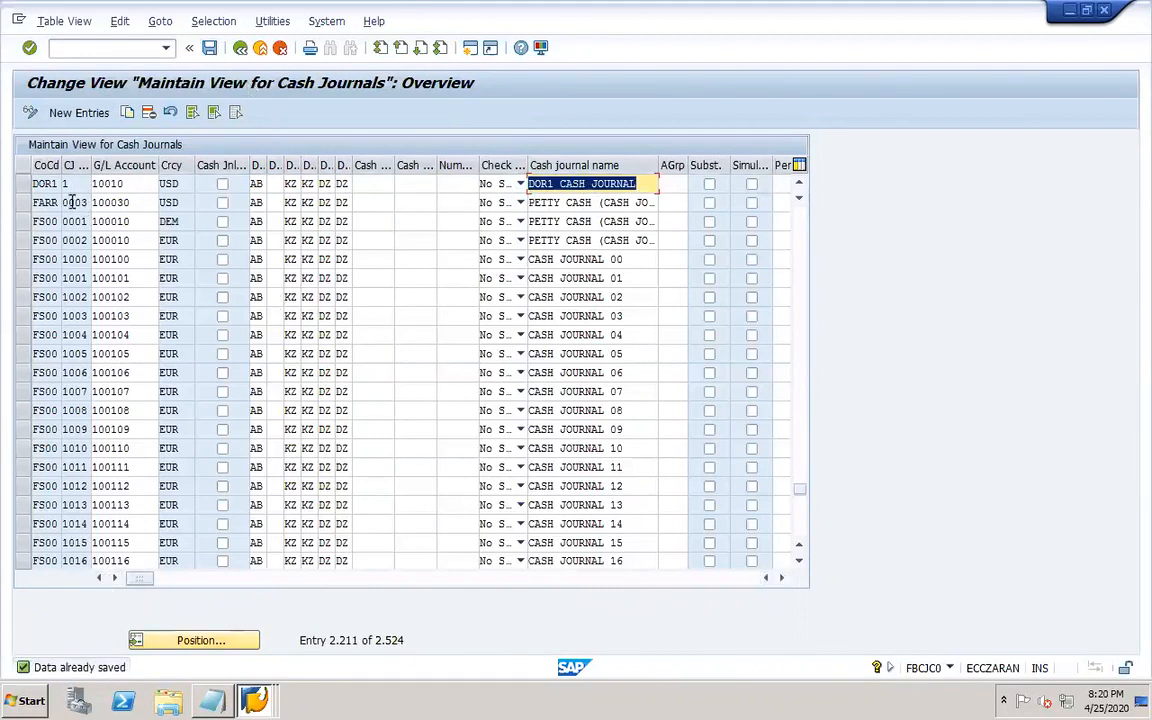
click(240, 50)
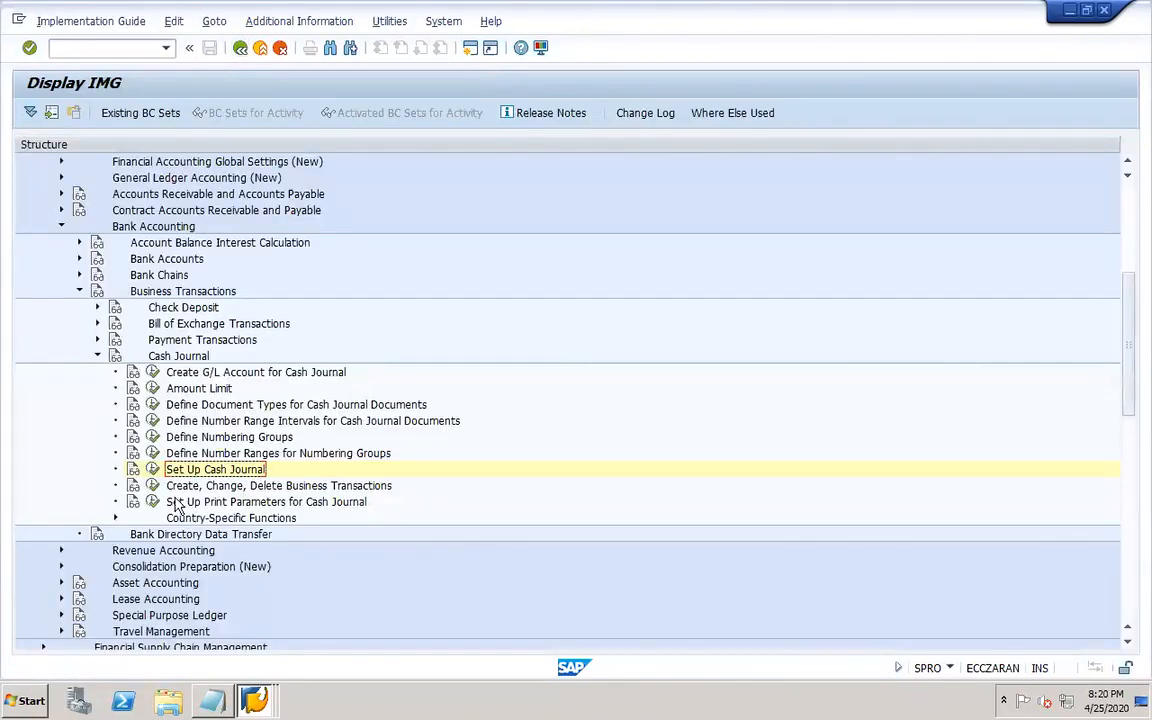
Open Create, Change, Delete Business Transactions and position the list on company code dor1's transactions.
click(152, 486)
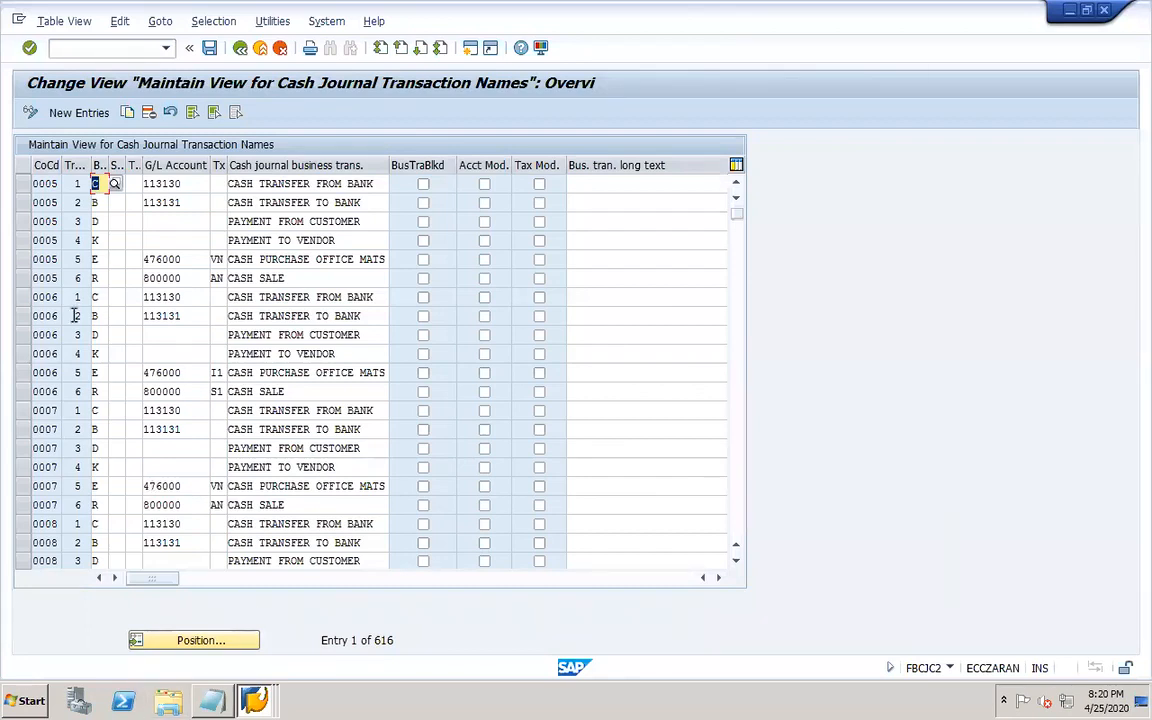
click(205, 641)
text(dor1)
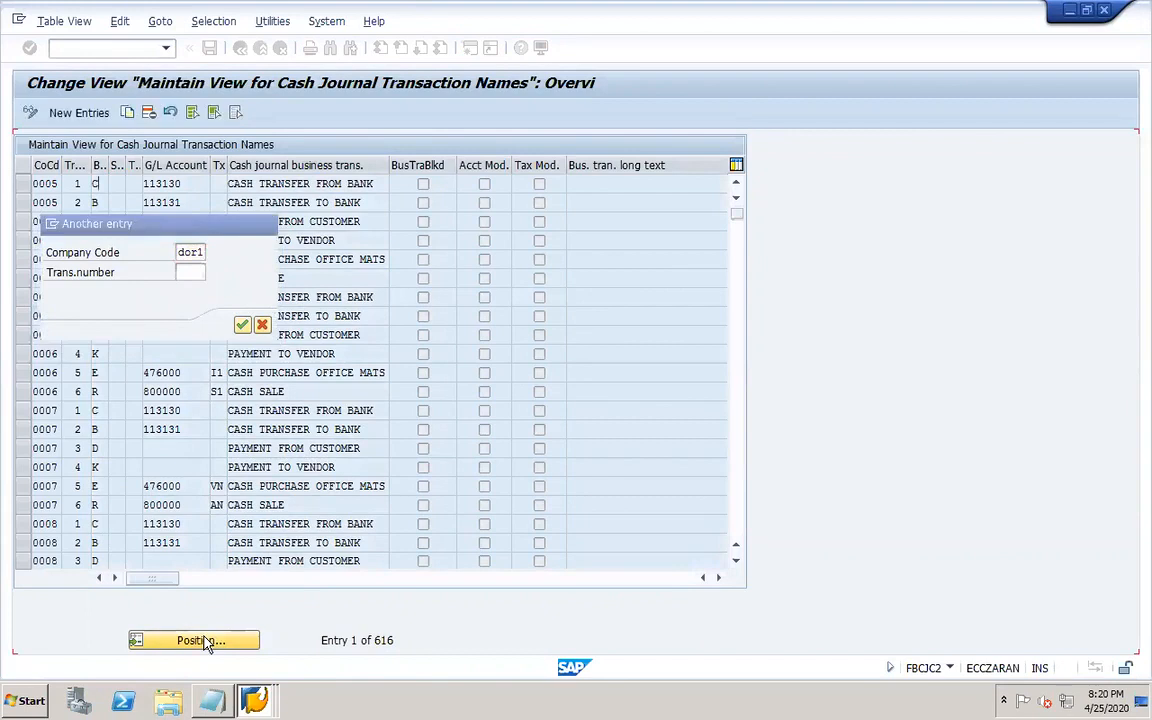
key(Return)
click(18, 190)
click(20, 203)
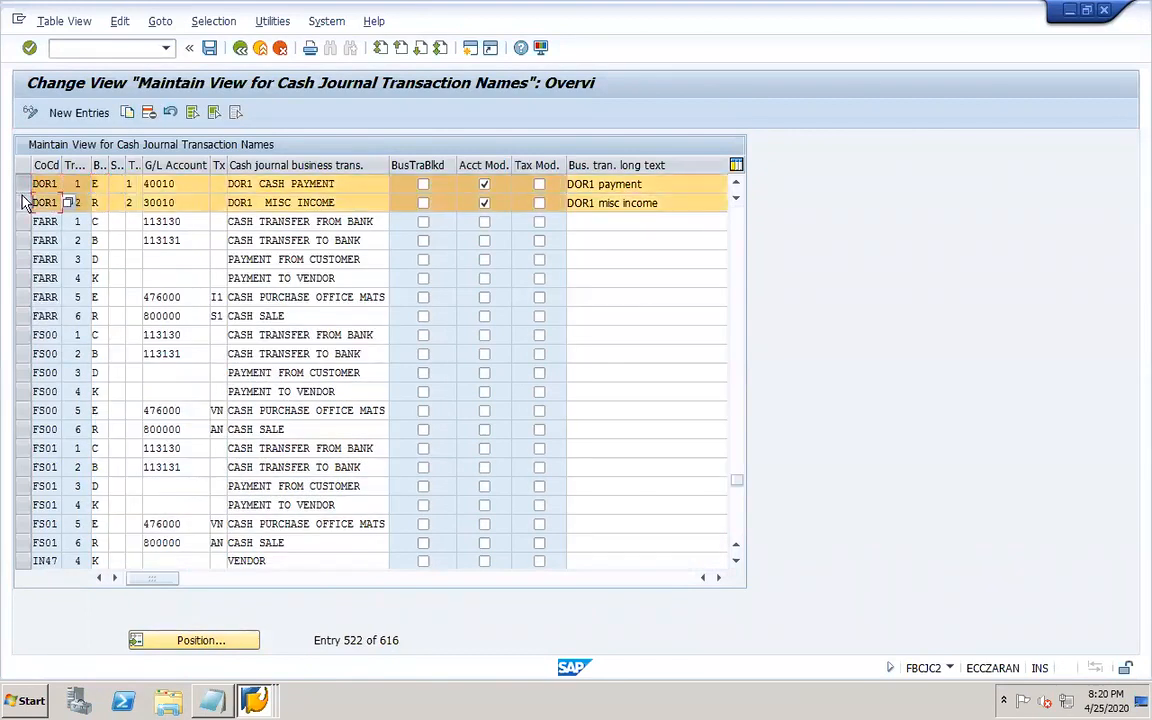
click(77, 184)
click(98, 184)
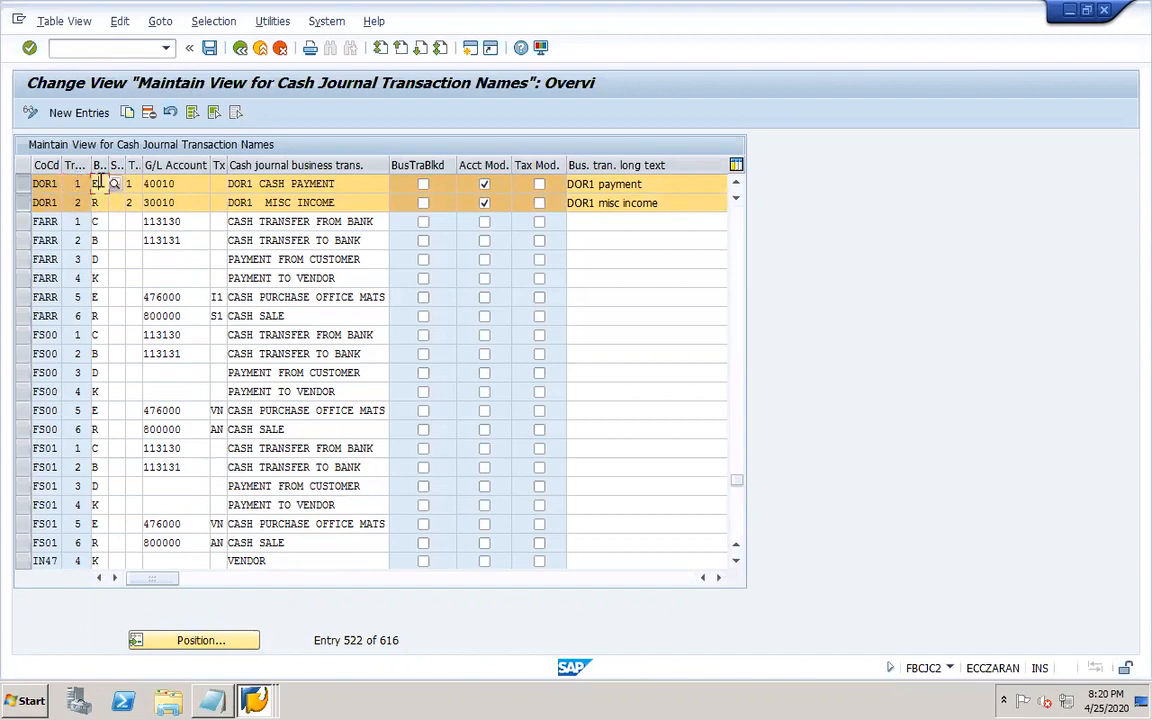
Pick Expense as the business transaction type for the DOR1 cash payment and review its G/L account and texts.
click(113, 185)
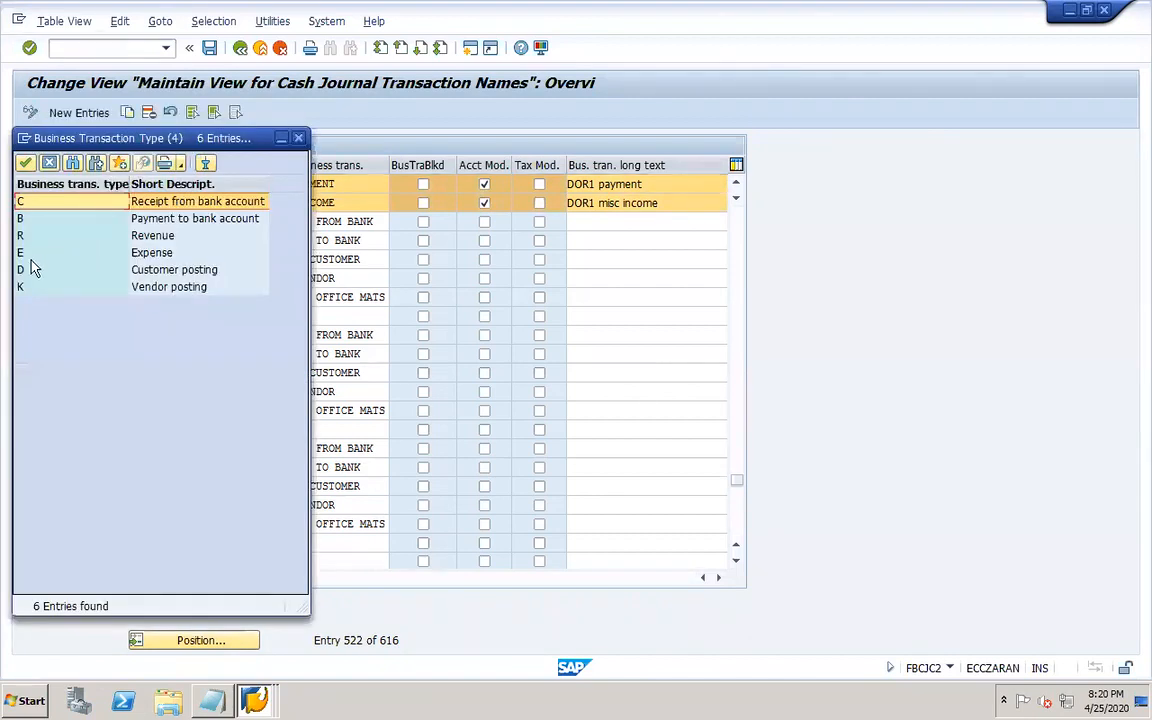
click(30, 251)
double_click(155, 255)
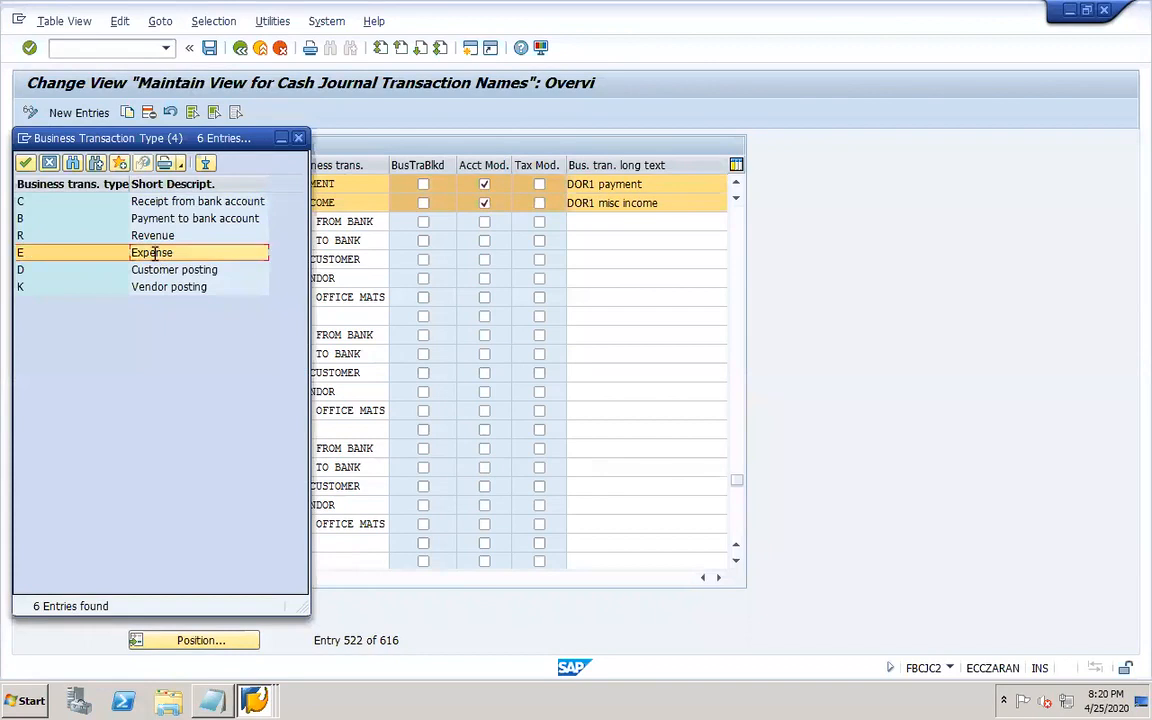
click(172, 185)
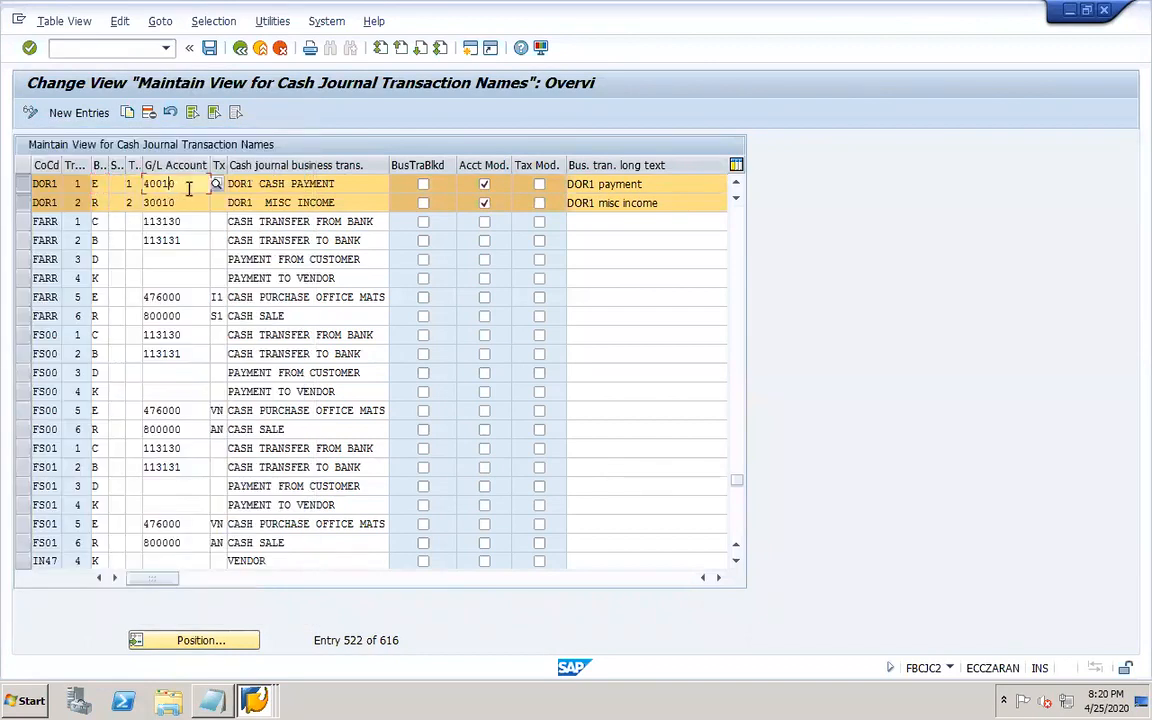
click(303, 185)
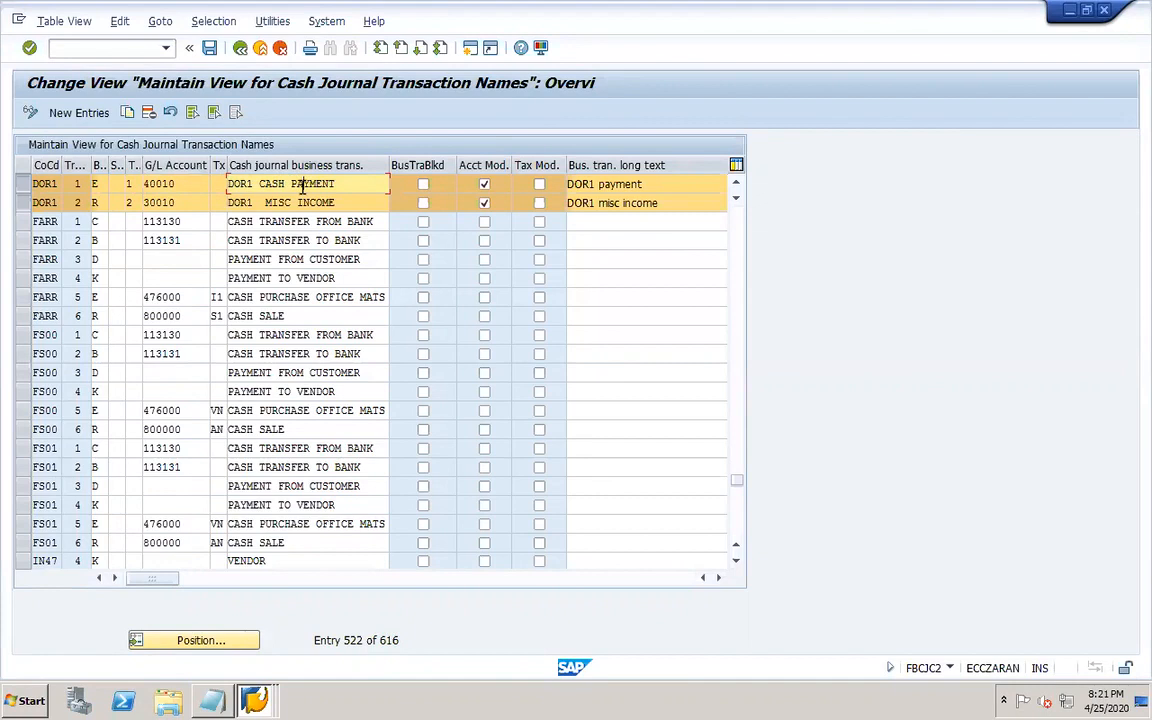
click(644, 185)
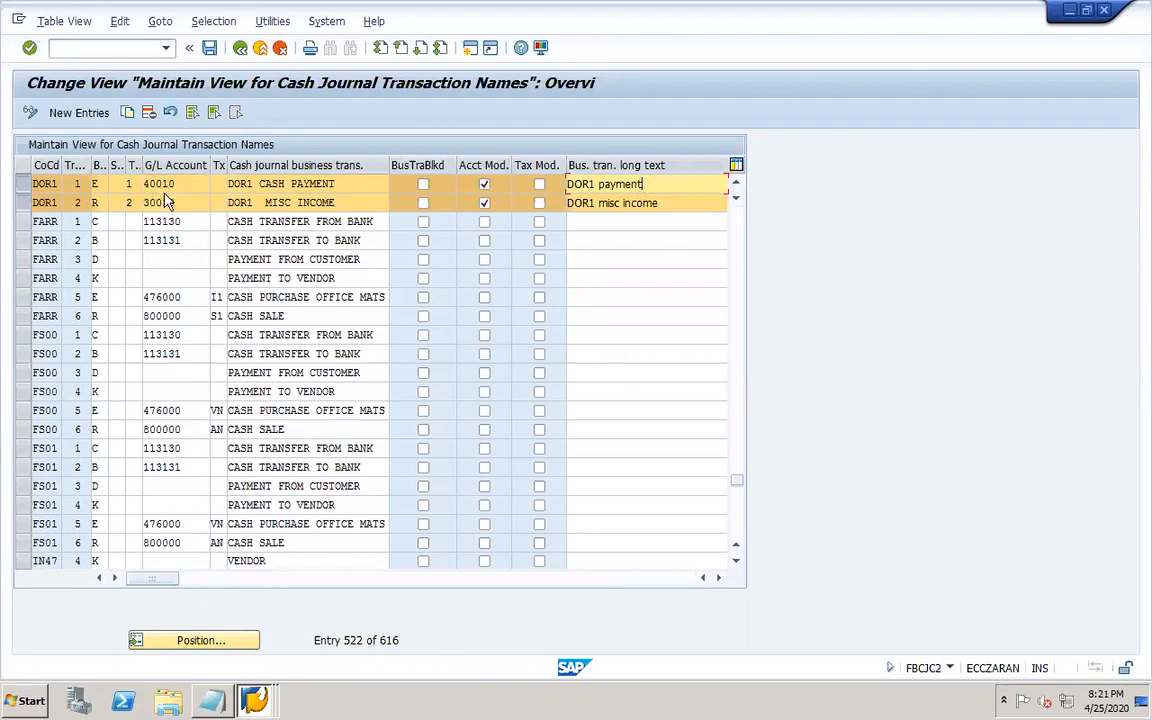
Pick Revenue as the business transaction type for the DOR1 misc income entry and review its G/L account.
click(94, 202)
click(104, 202)
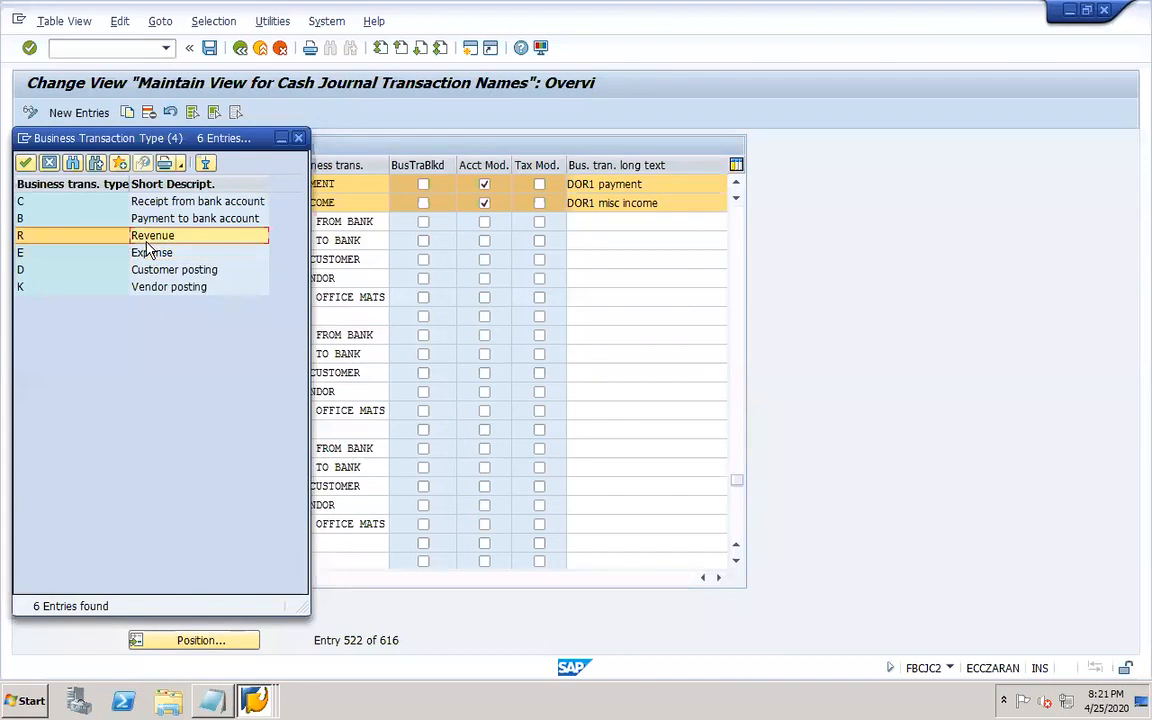
click(134, 235)
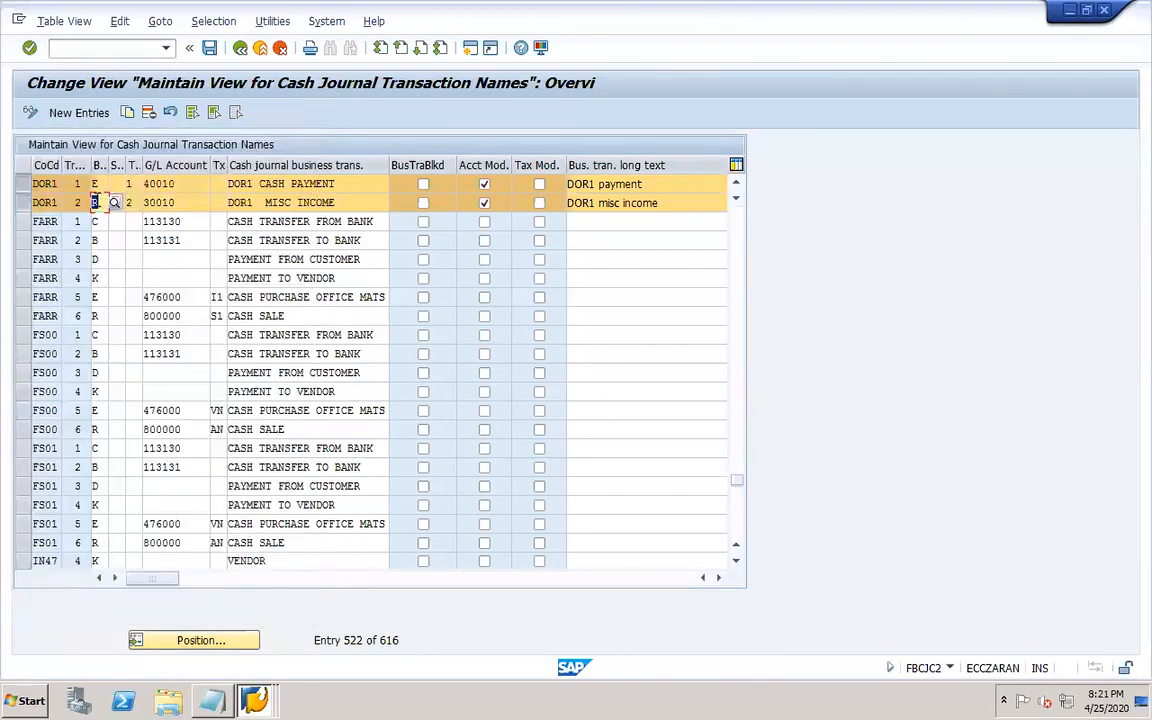
click(175, 203)
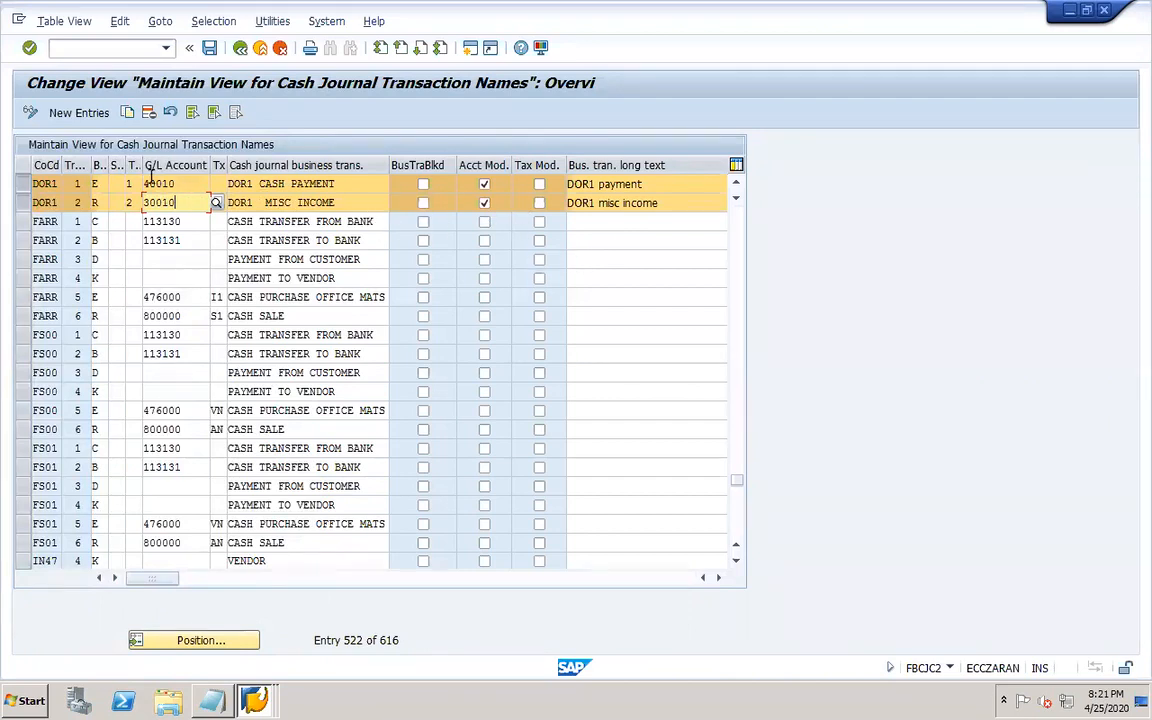
Select both DOR1 business transactions and save them under the DOR1 Translation customizing request.
click(22, 185)
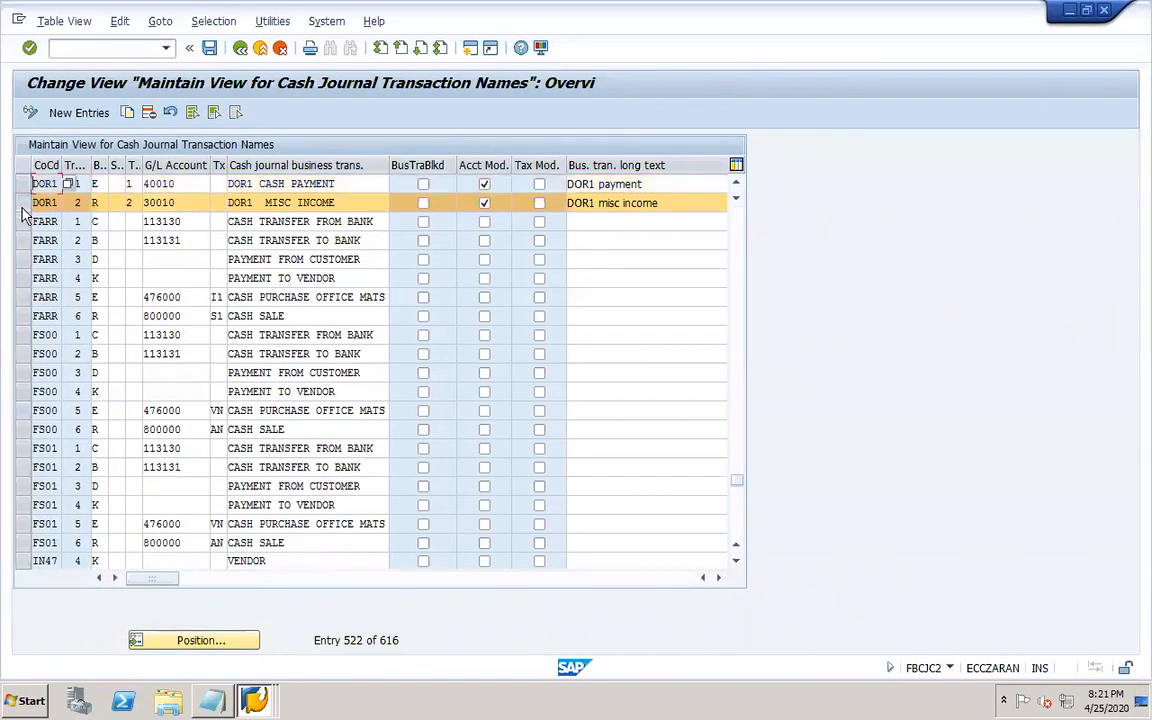
click(22, 205)
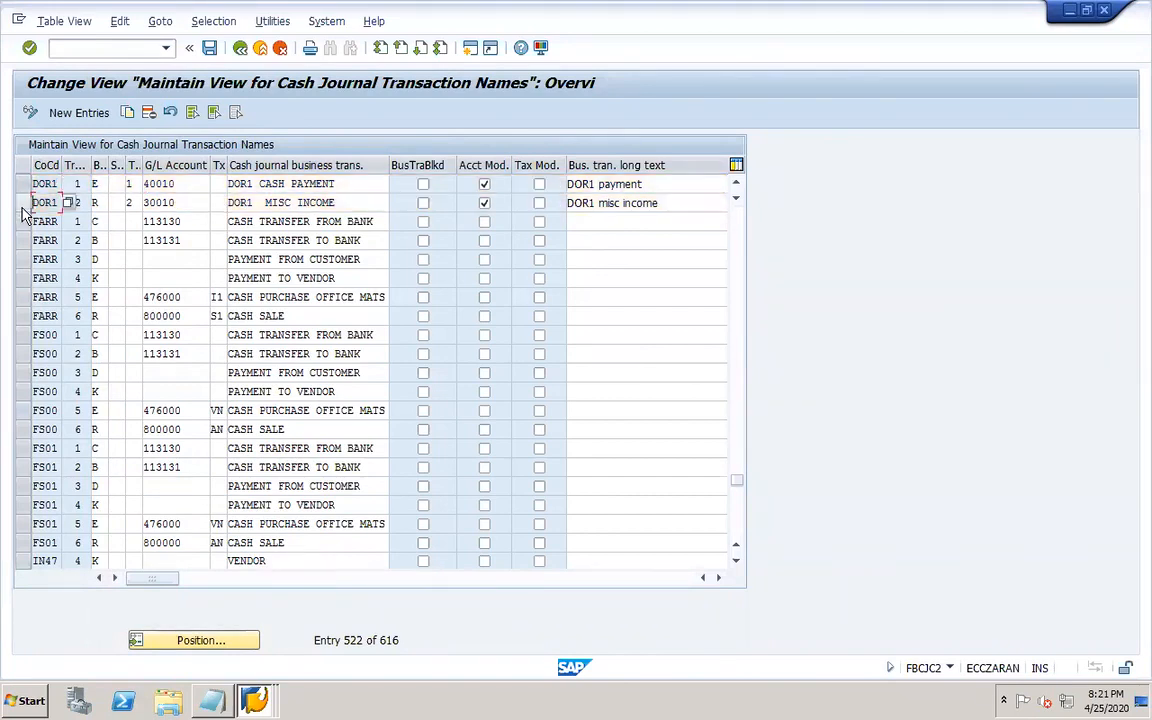
click(210, 48)
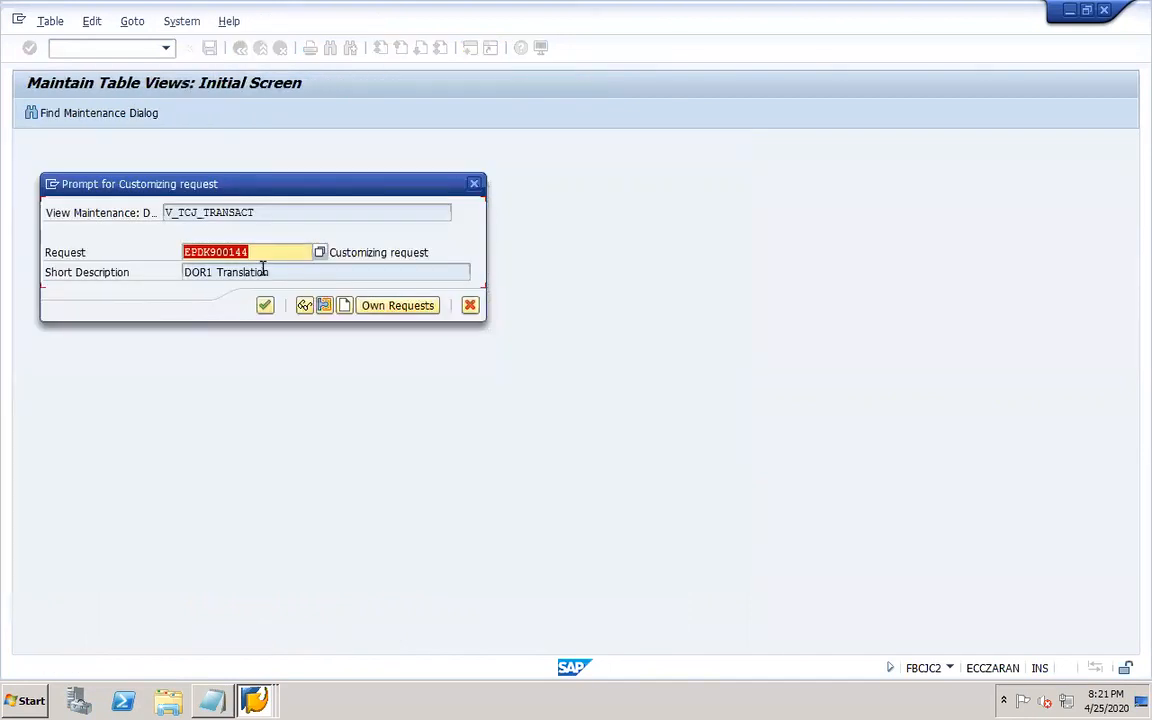
click(264, 305)
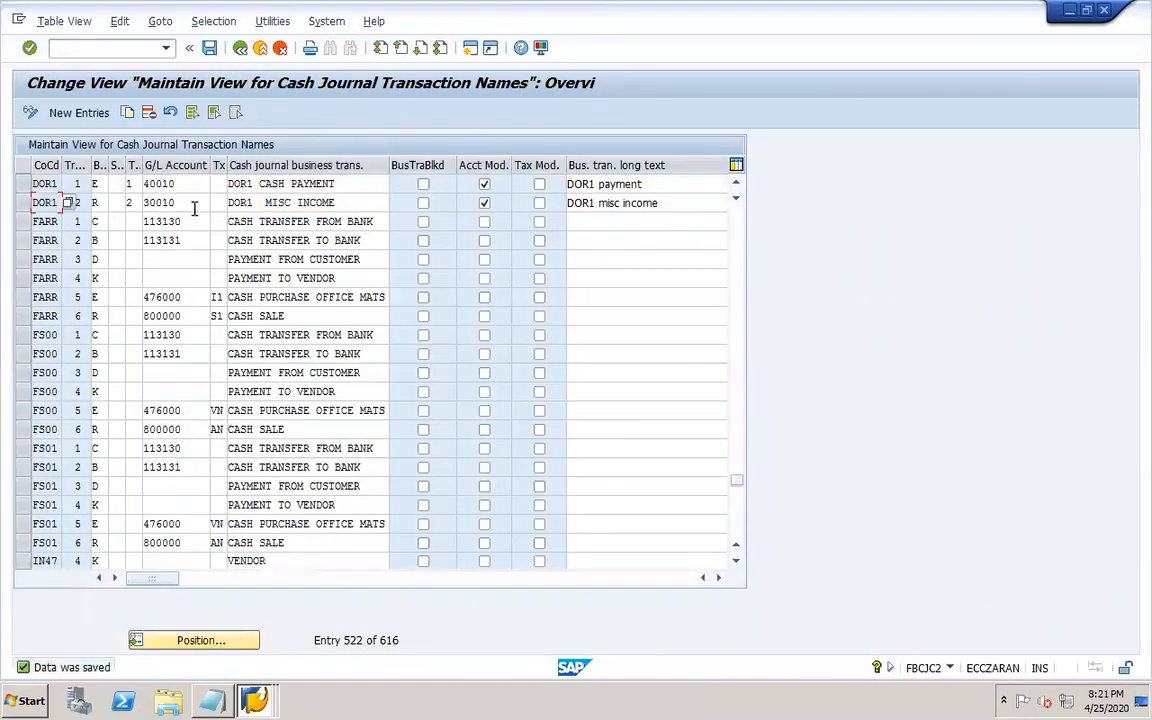
Return to the IMG, open Set Up Print Parameters for Cash Journal and position the list on company code dor1.
click(177, 200)
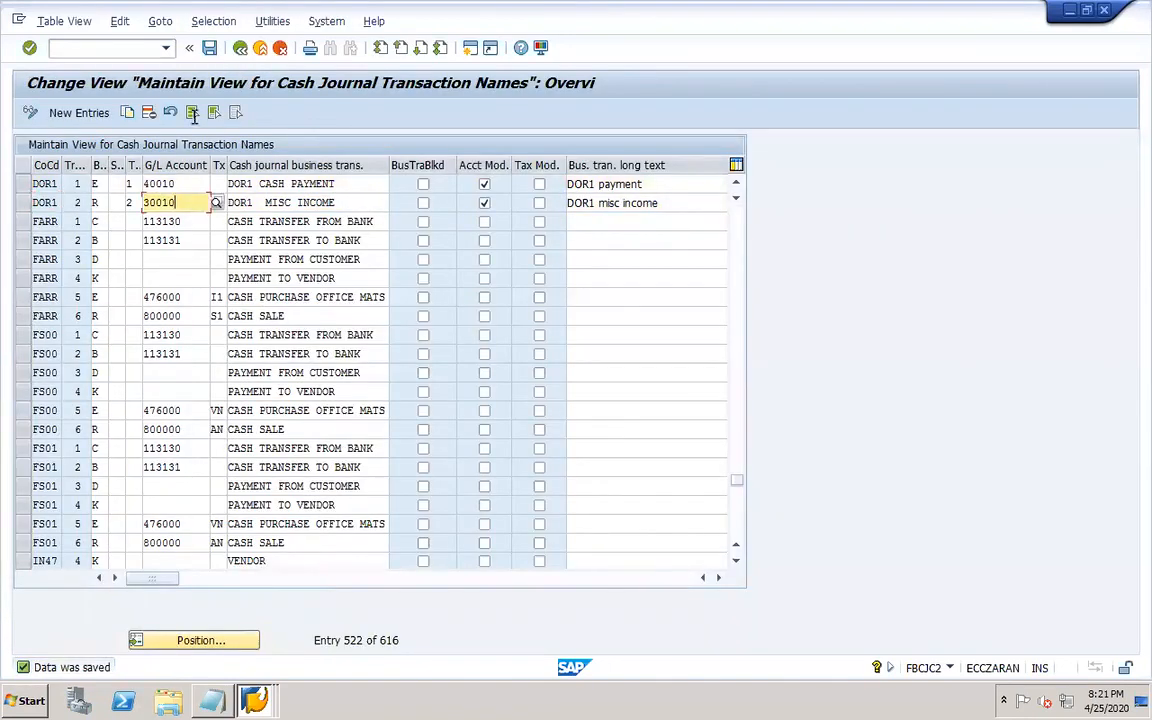
click(241, 48)
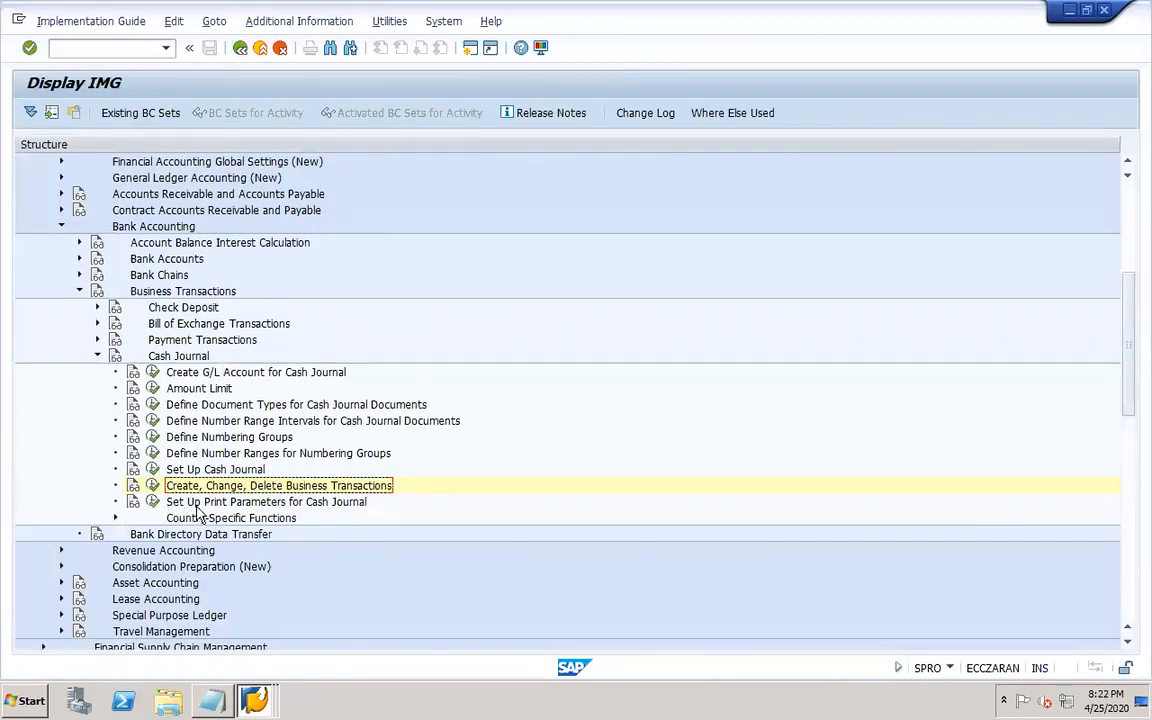
click(152, 501)
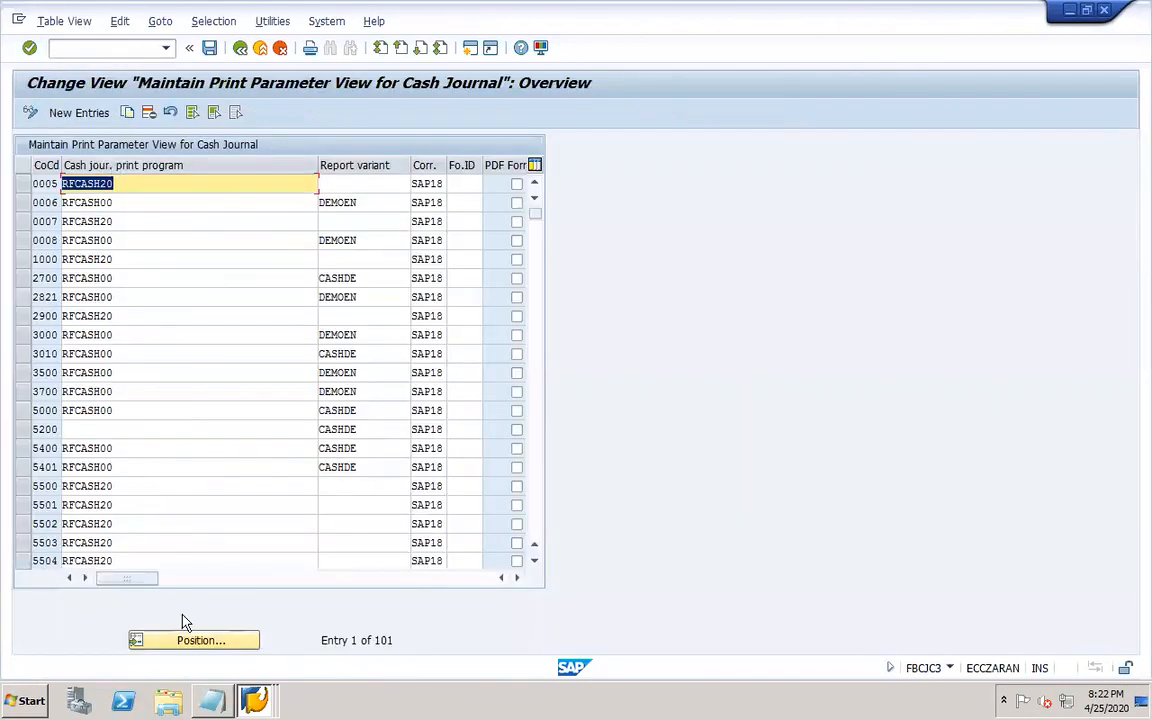
click(203, 643)
text(do)
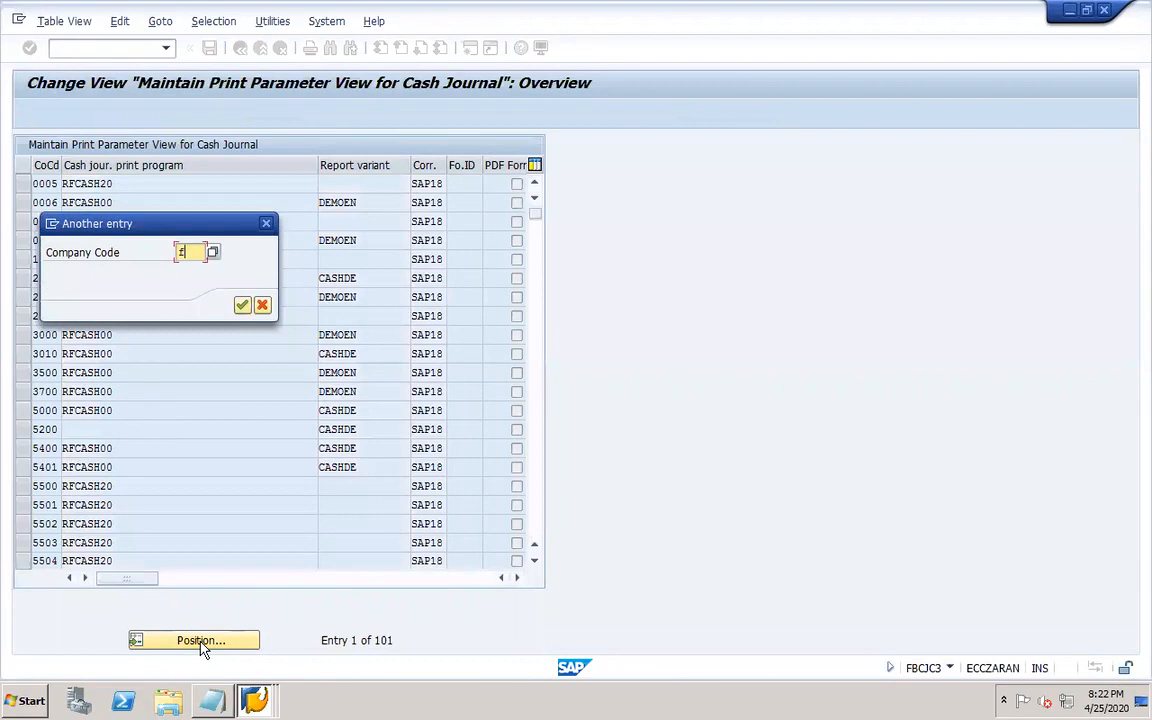
text(r1)
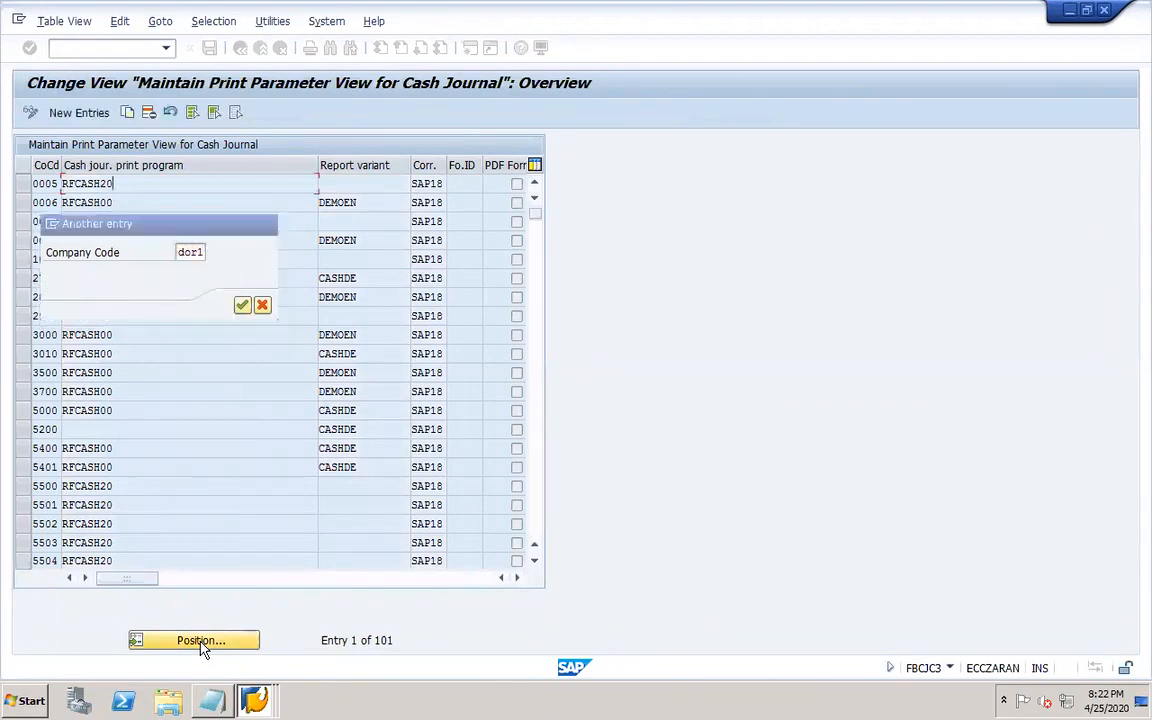
key(Return)
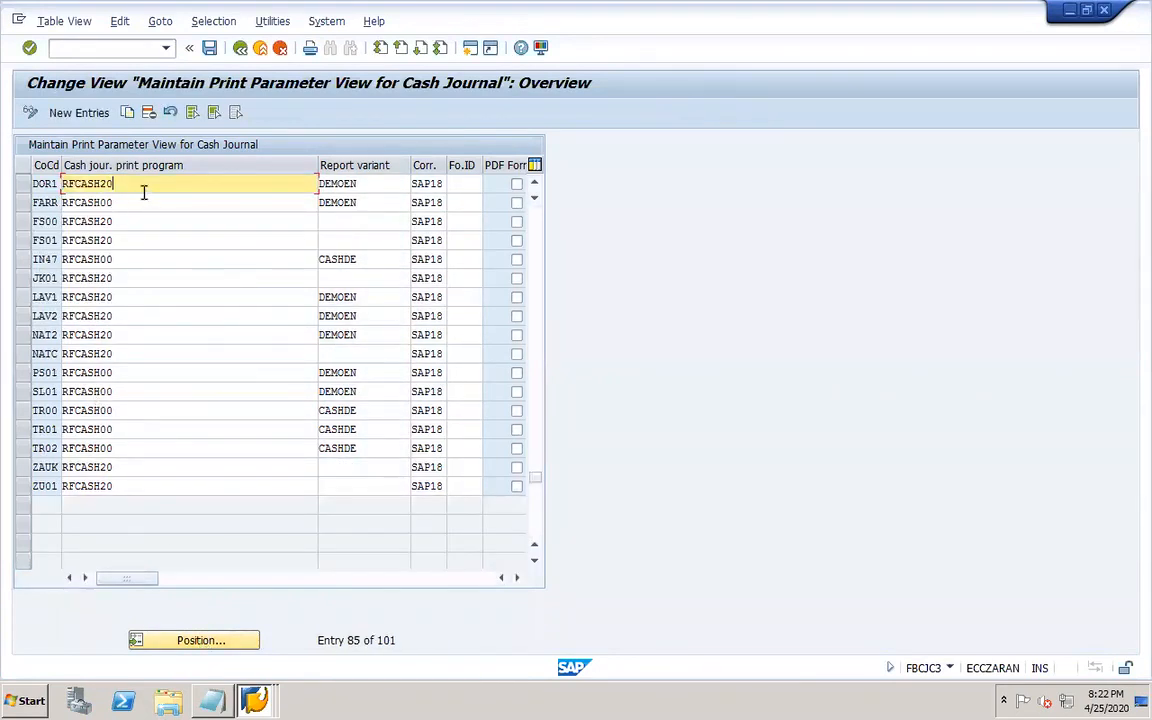
Review DOR1's print program RFCASH20 and report variant DEMOEN, save the view and go back to the IMG.
click(360, 184)
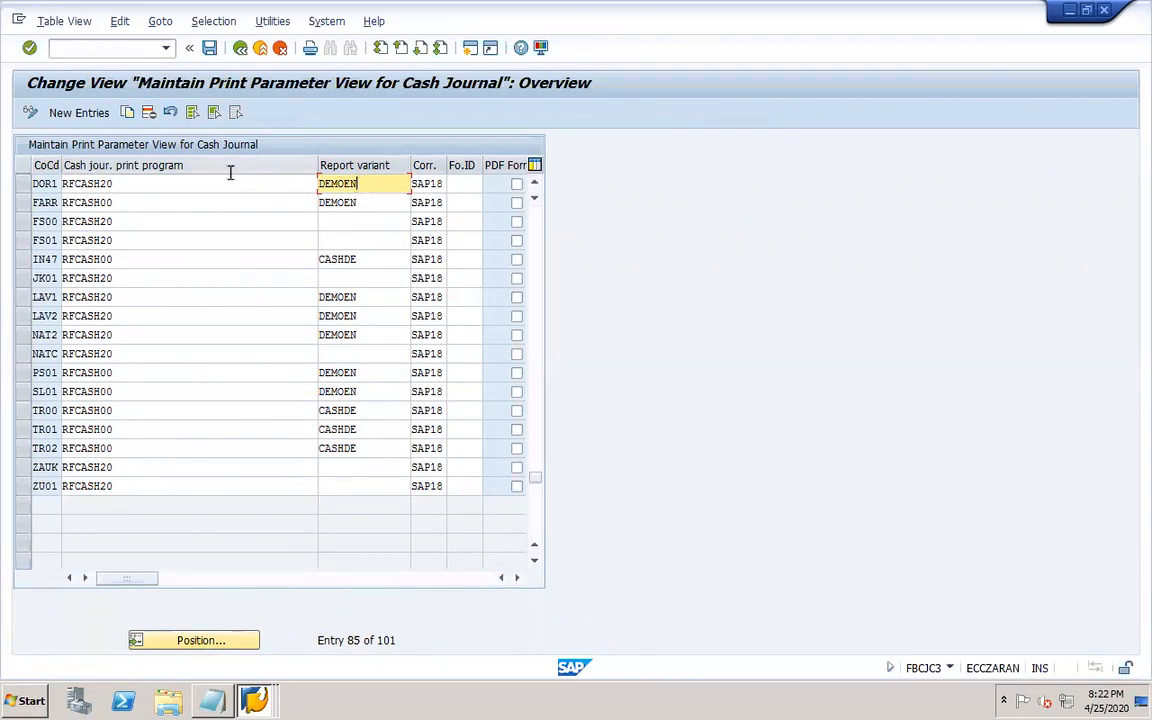
click(142, 181)
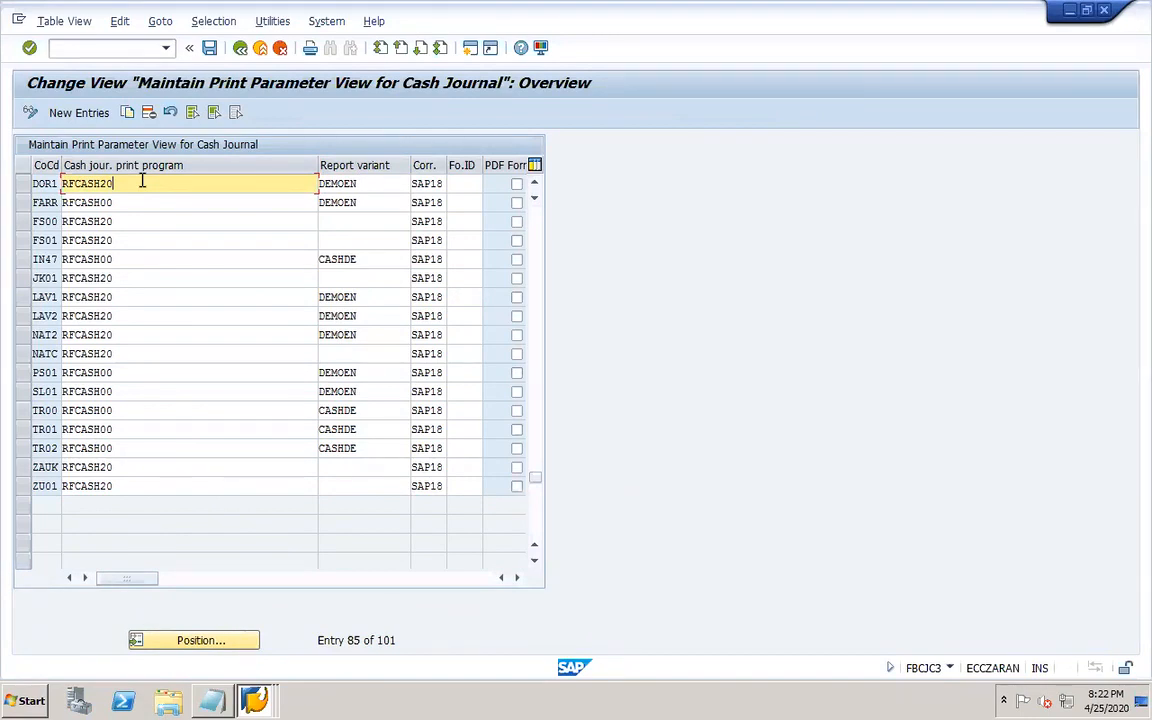
click(349, 184)
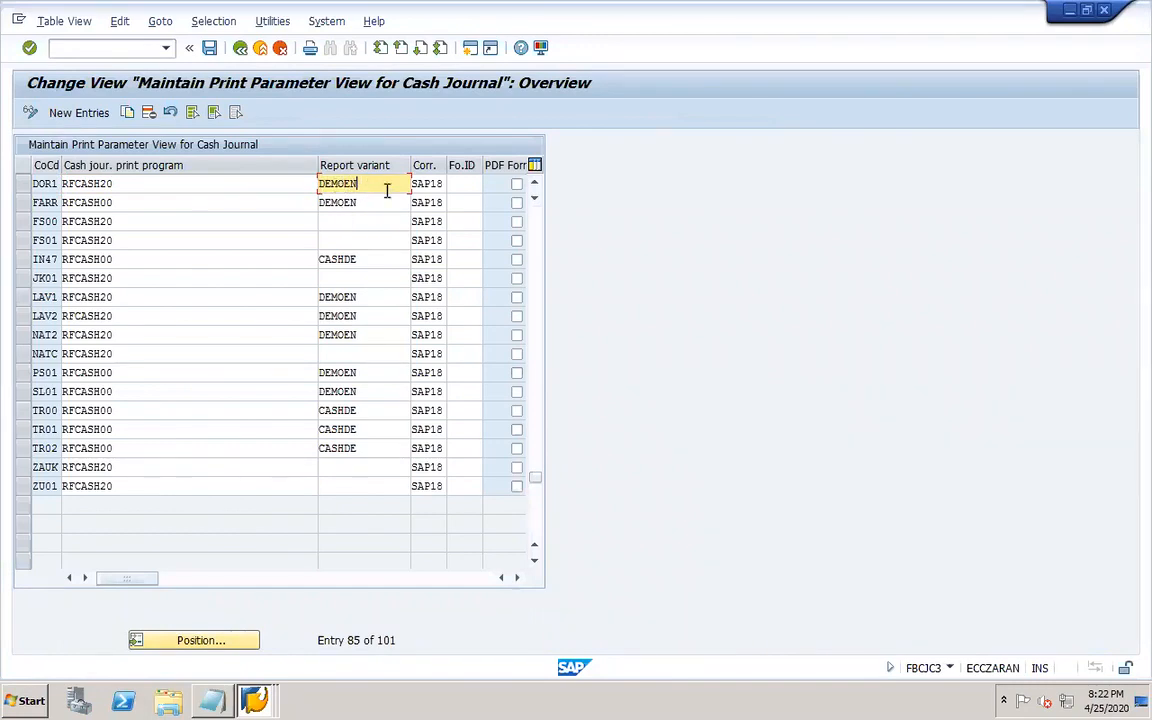
click(210, 50)
click(240, 48)
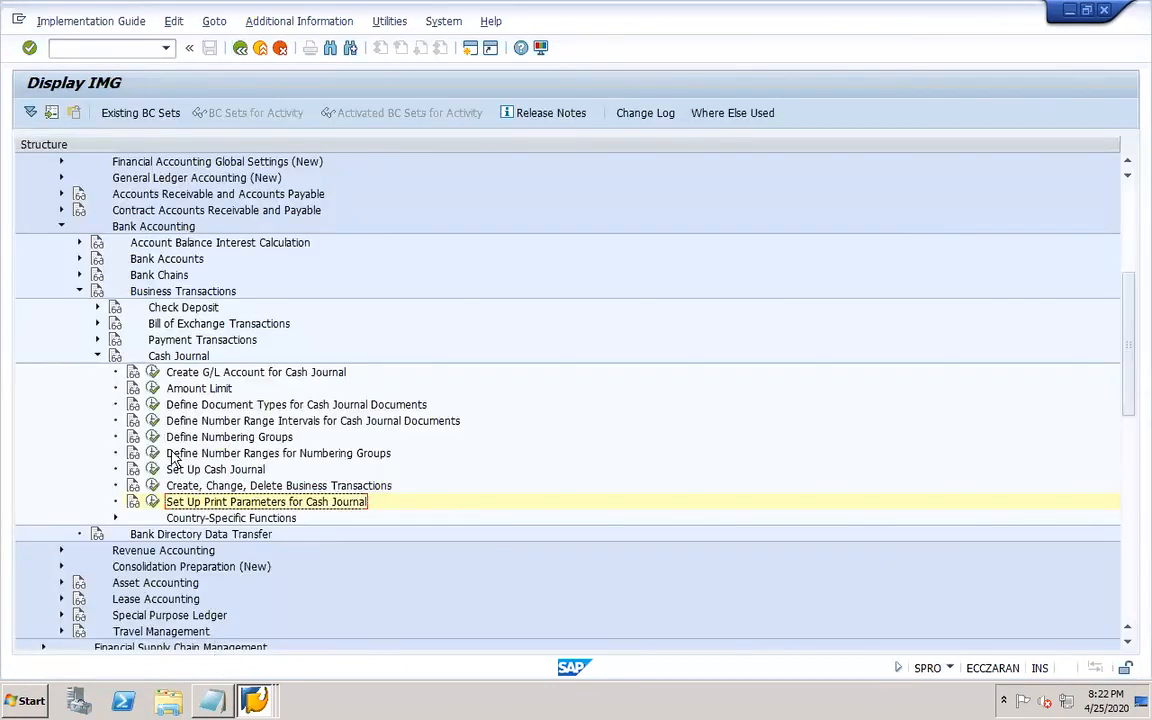
Run transaction /ofbcj to open the DOR1 cash journal and switch to its cash receipts.
click(124, 46)
text(/)
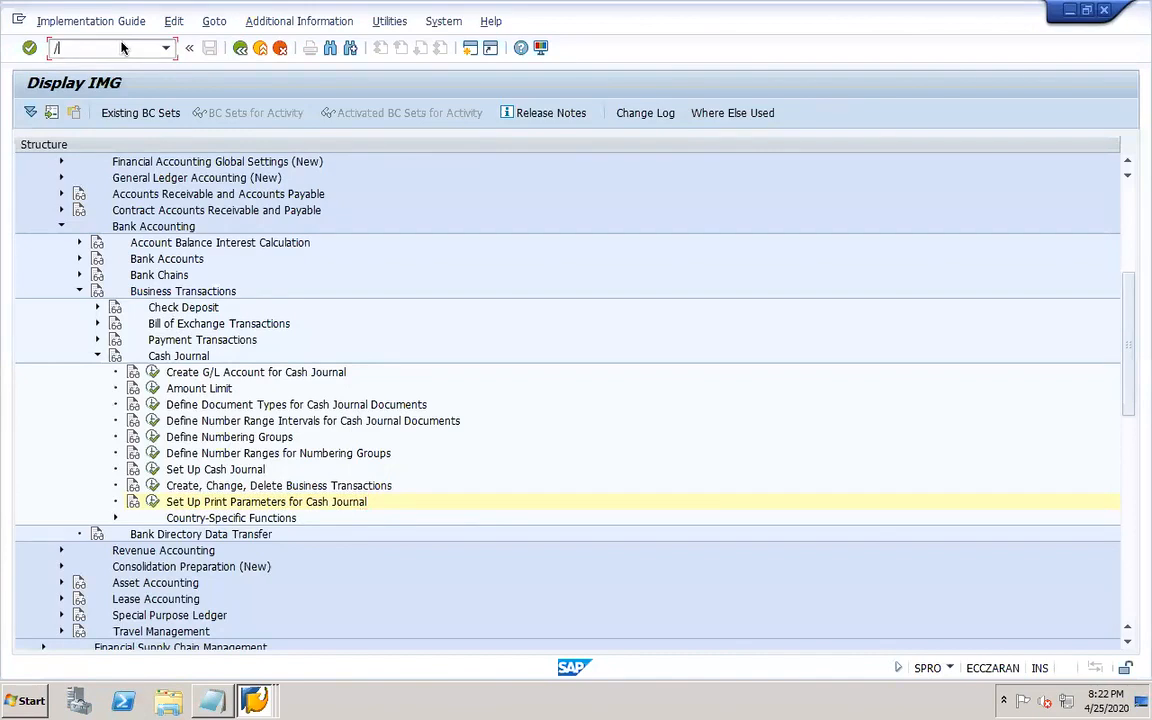
text(ofbcj)
key(Return)
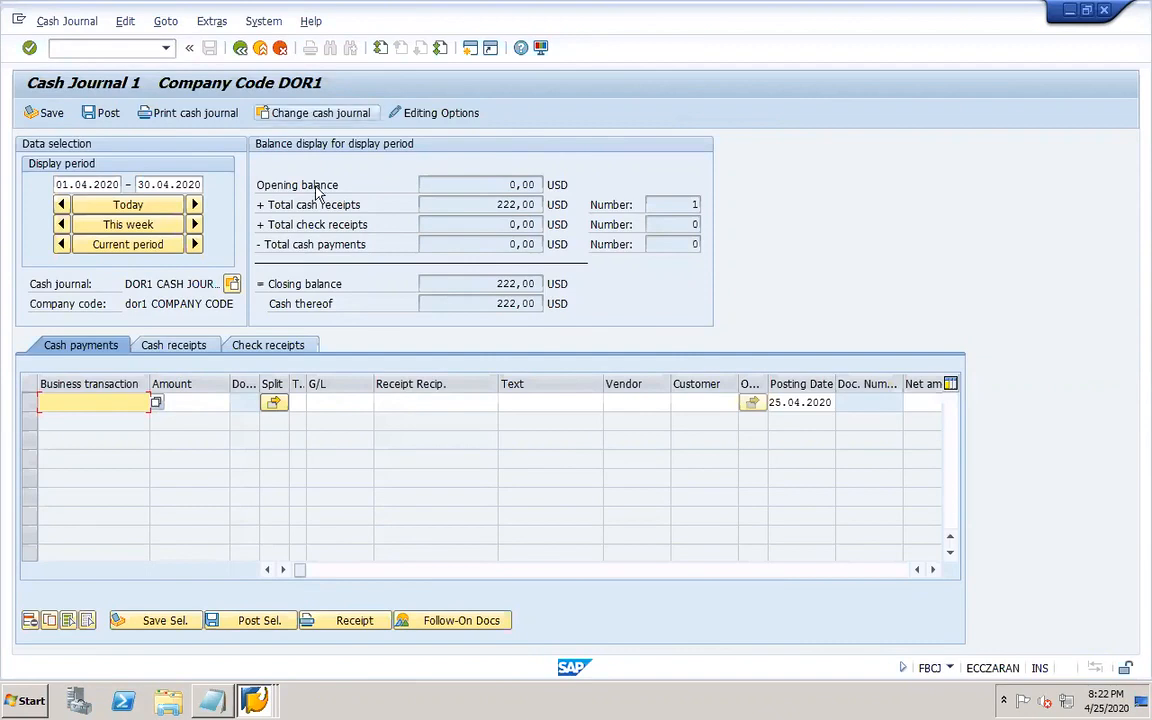
click(172, 348)
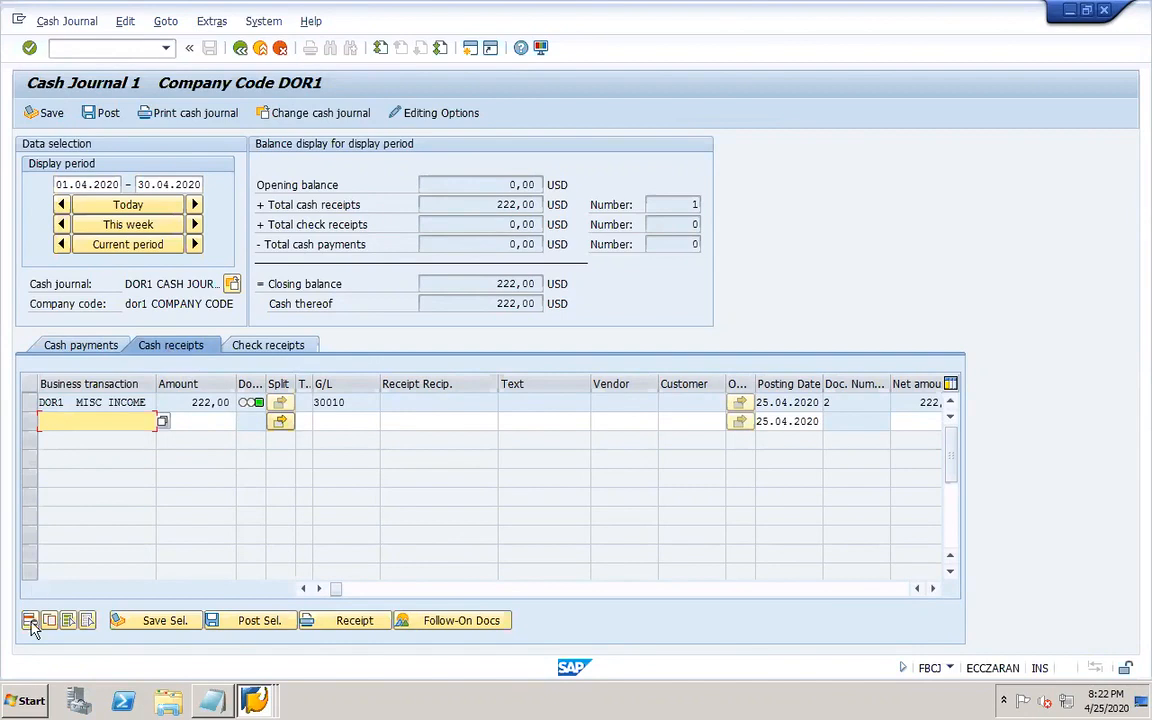
Record a new DOR1 MISC INCOME cash receipt of 111, then save and post it.
click(30, 405)
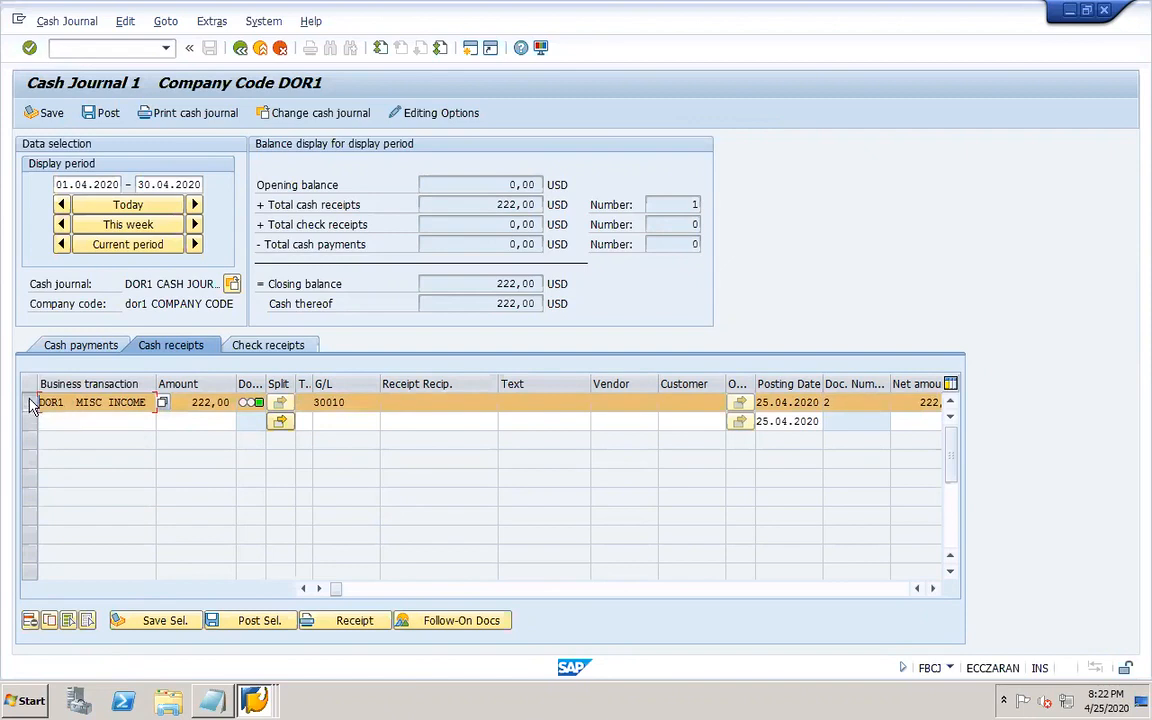
click(31, 405)
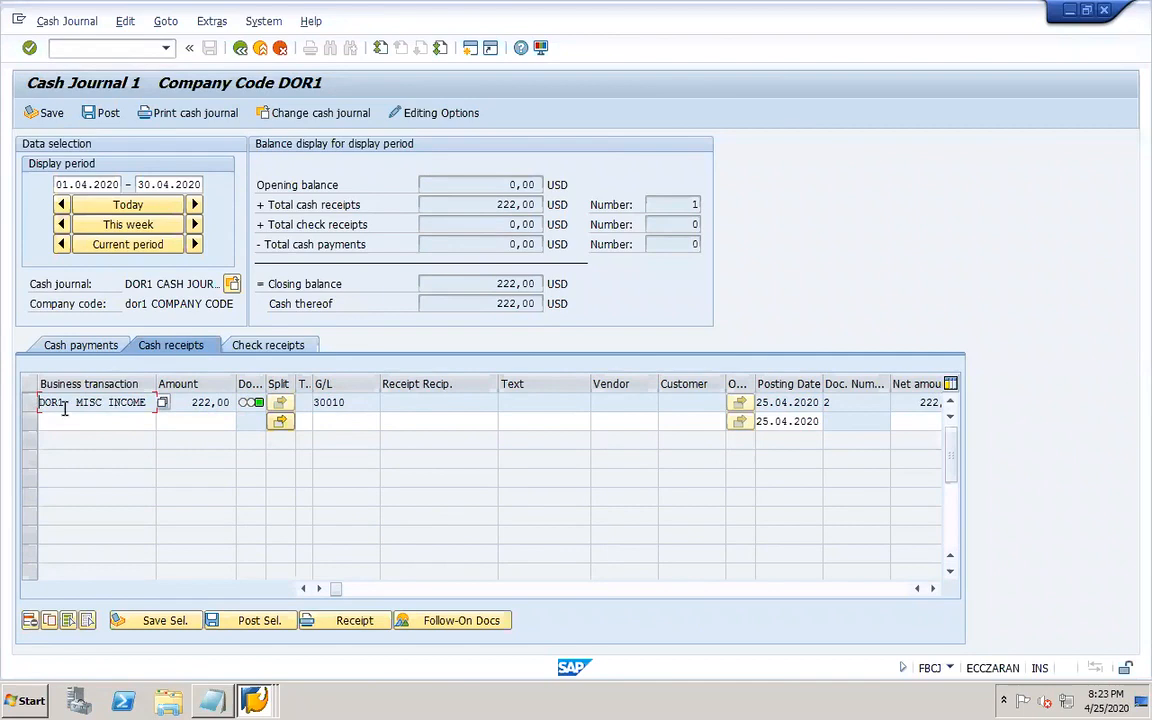
click(66, 424)
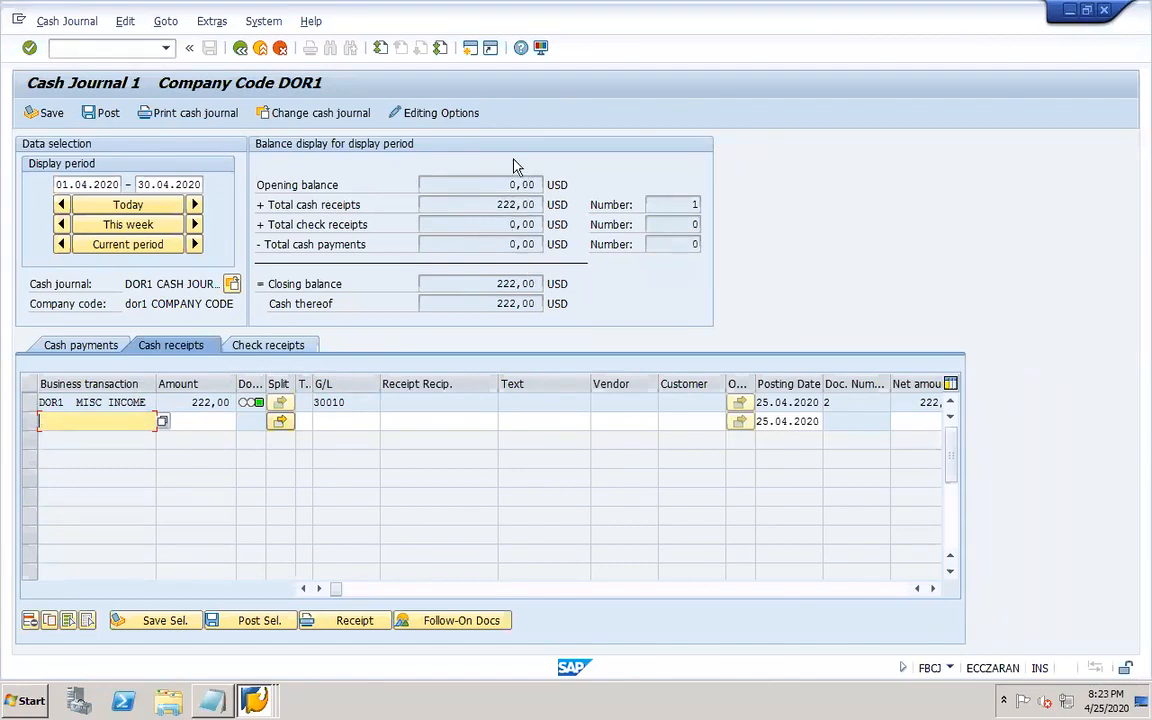
click(161, 421)
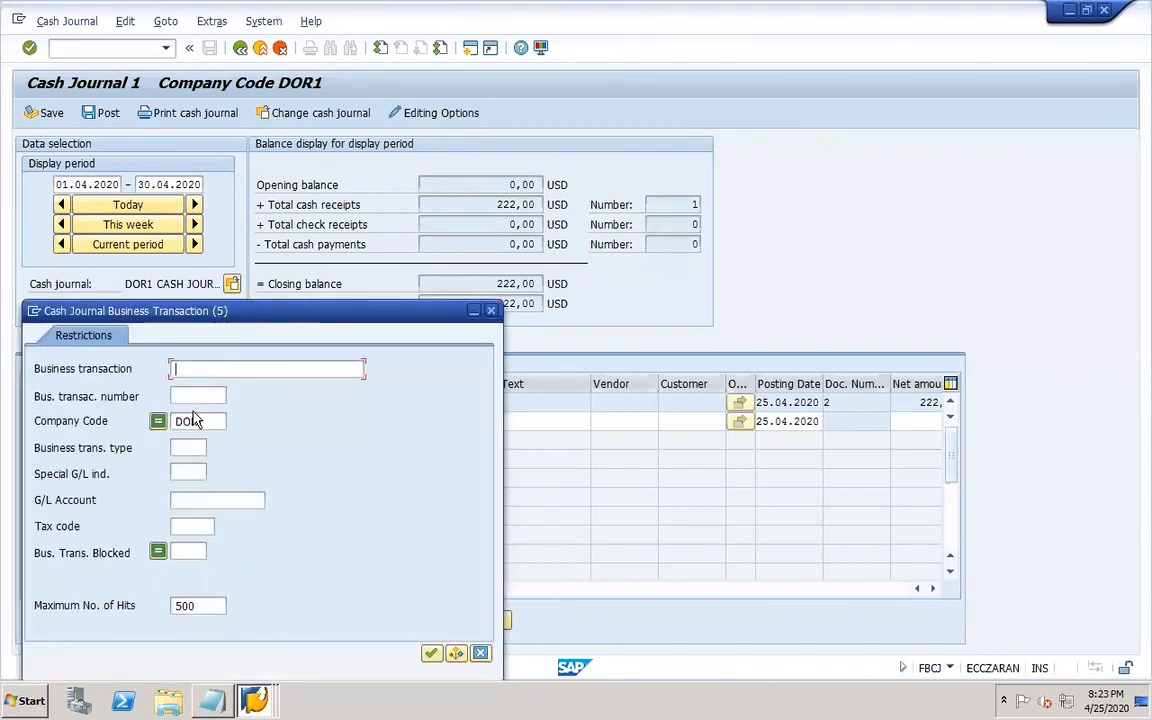
key(Return)
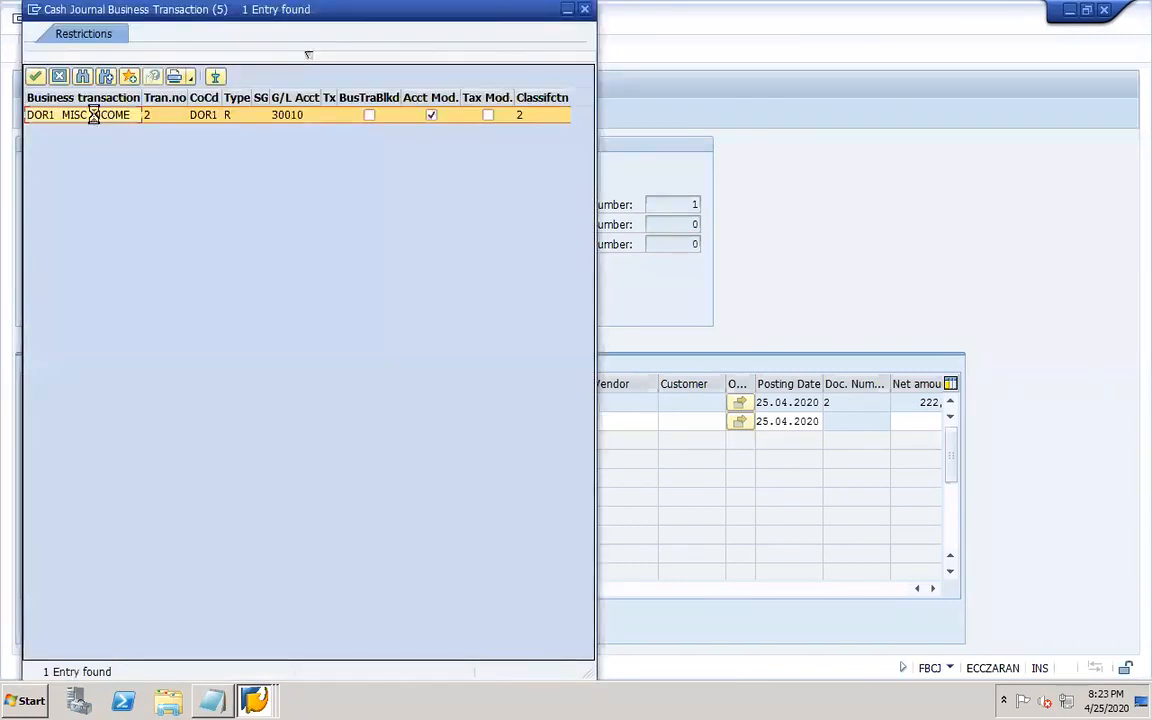
double_click(95, 117)
click(205, 421)
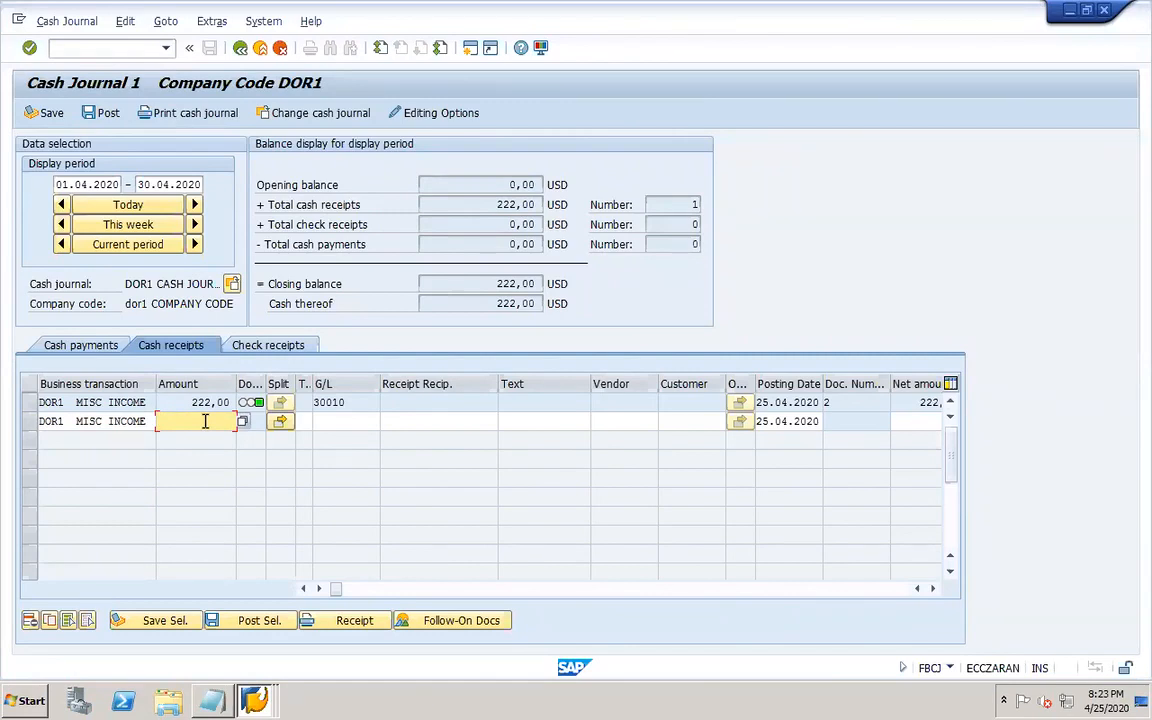
text(1)
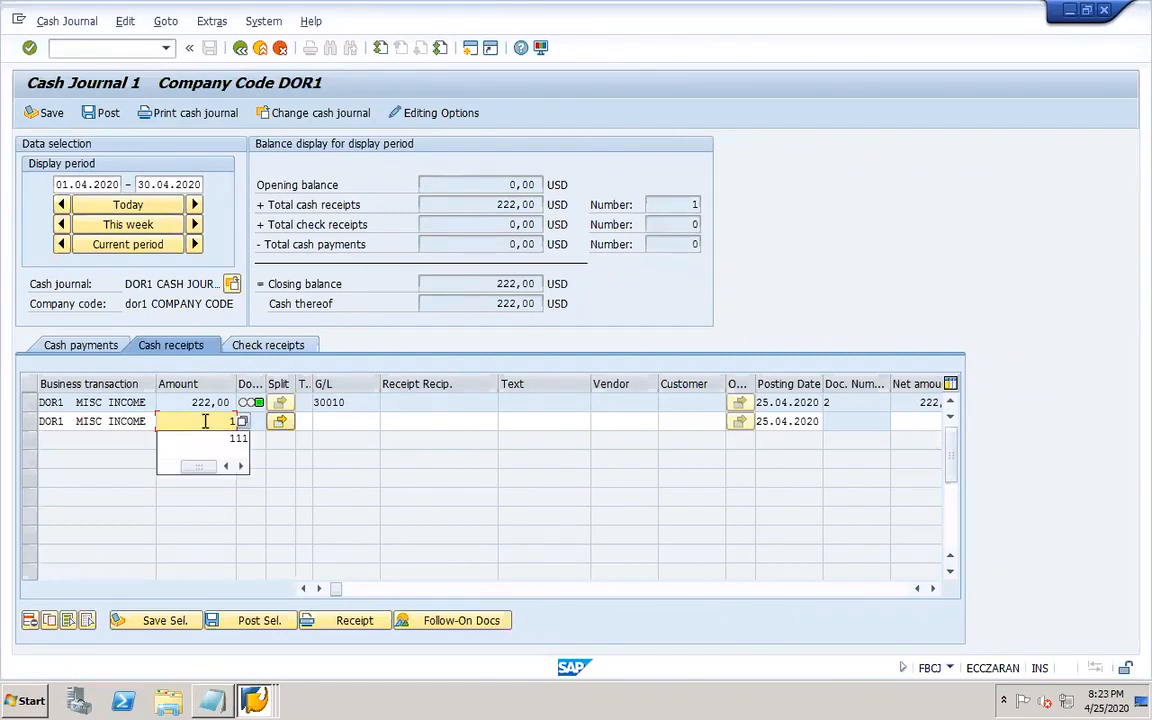
text(00)
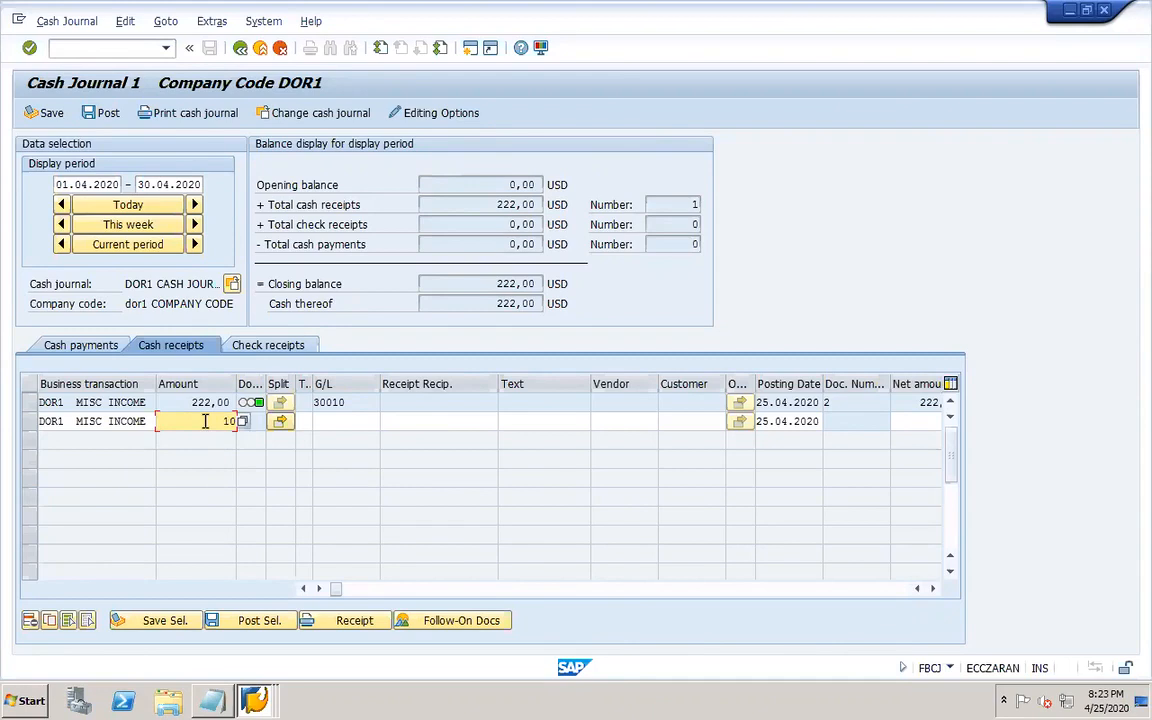
key(BackSpace)
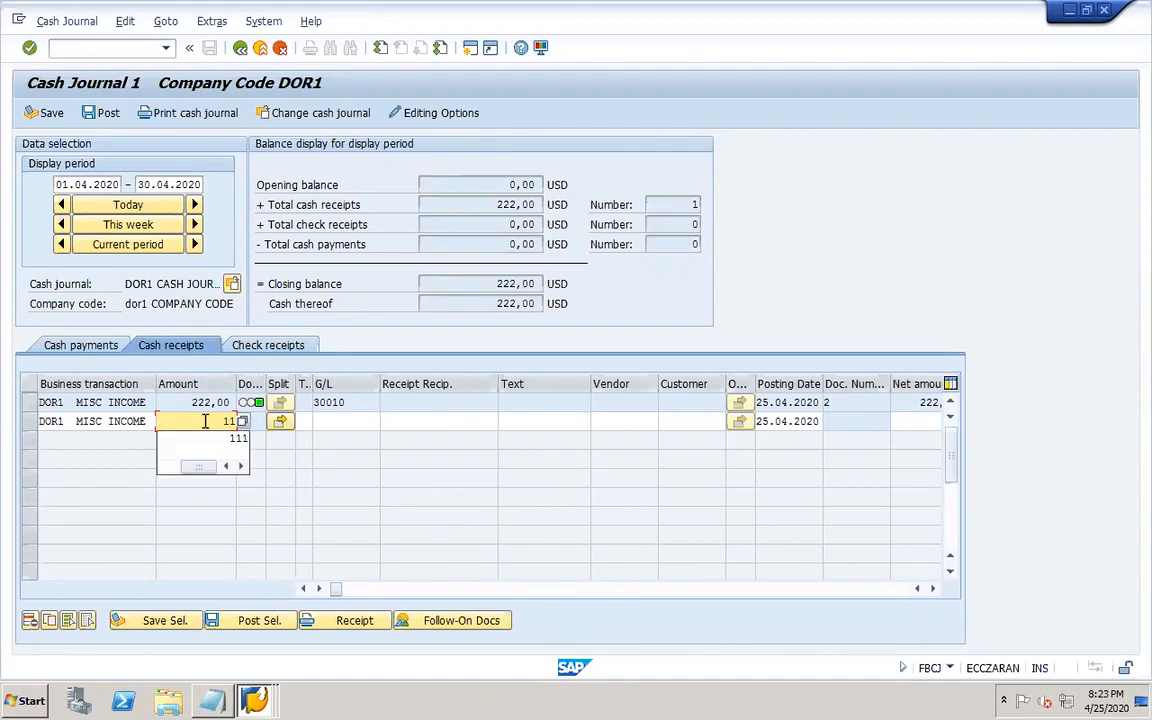
click(314, 478)
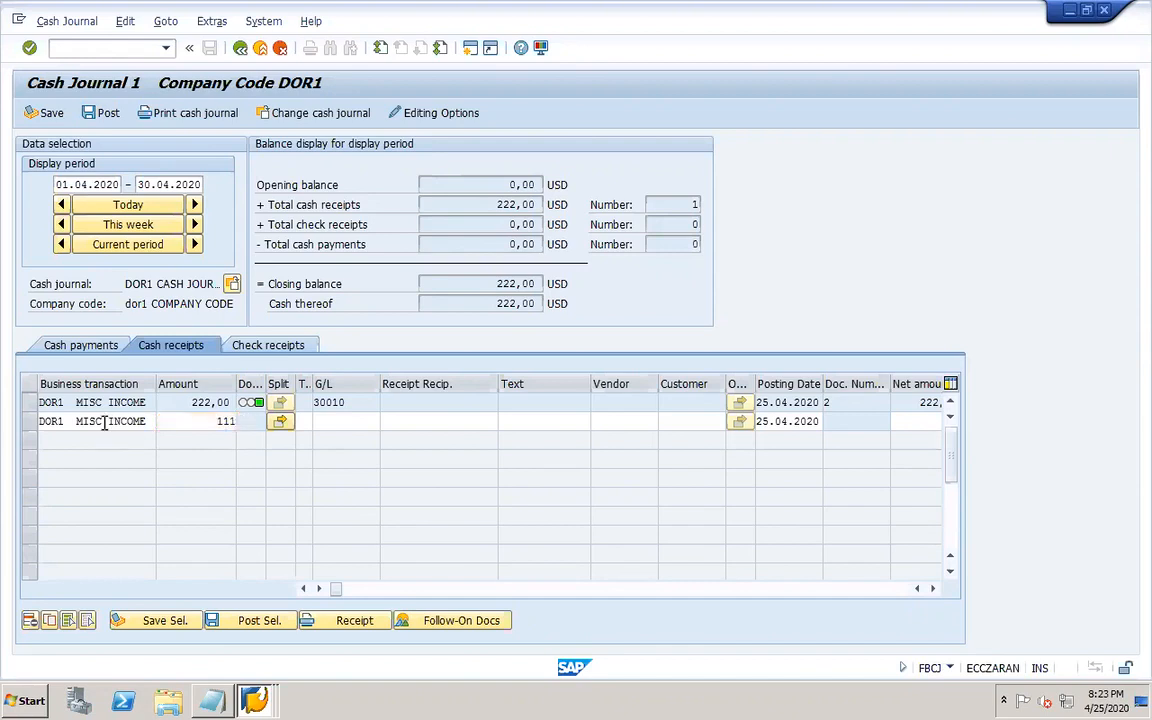
key(Return)
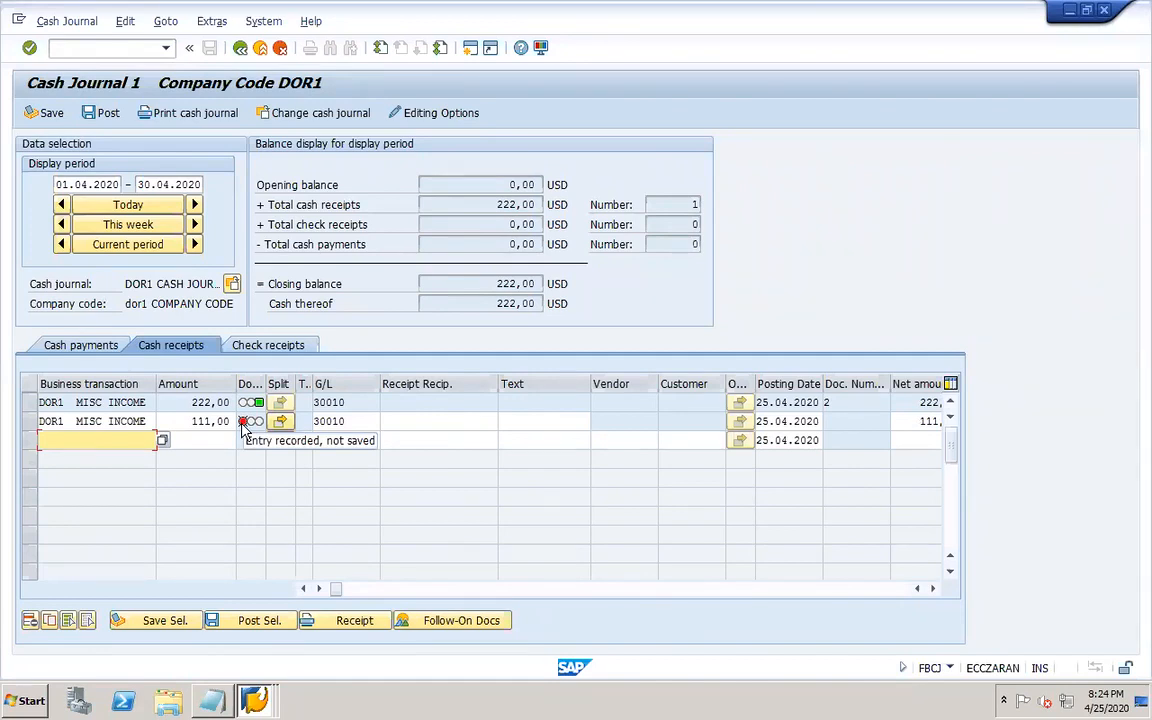
click(45, 114)
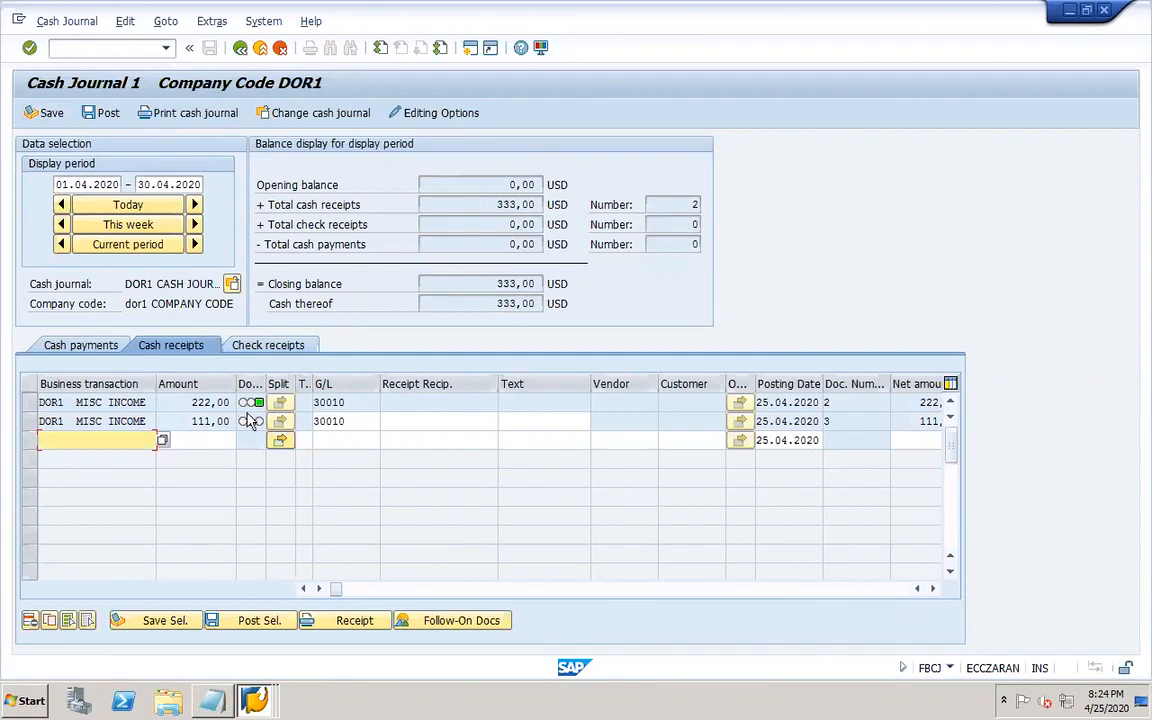
click(107, 114)
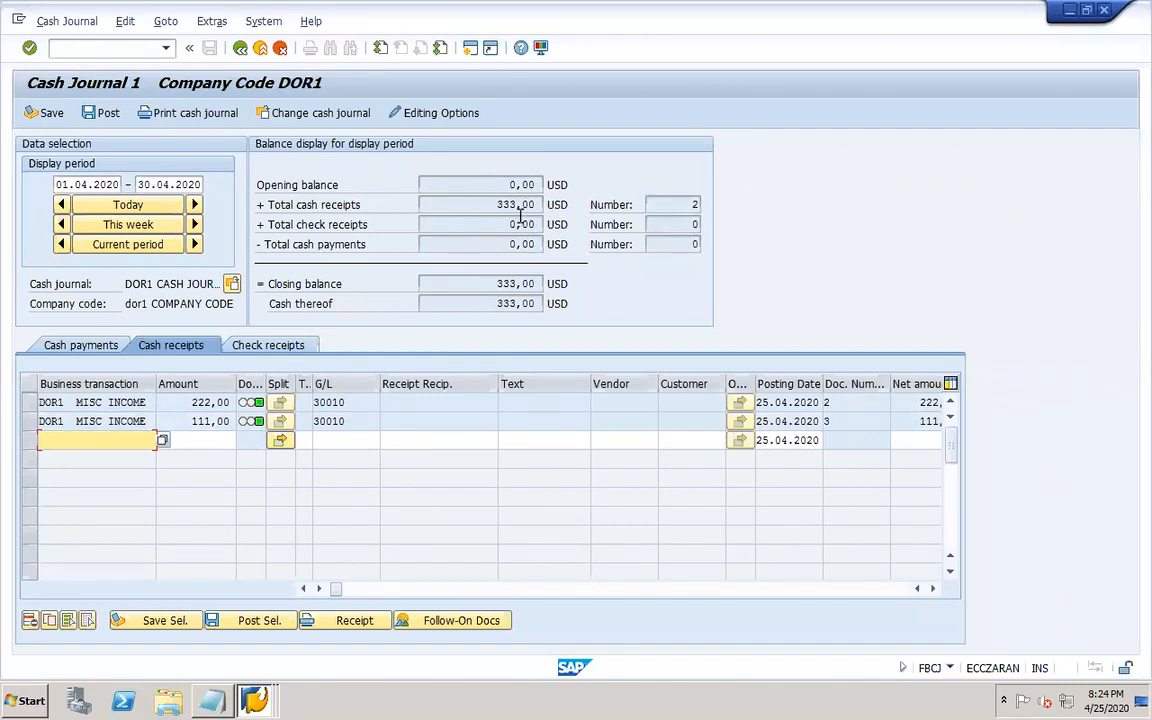
Record a DOR1 CASH PAYMENT cash payment of 100, then save and post it.
click(62, 345)
click(155, 402)
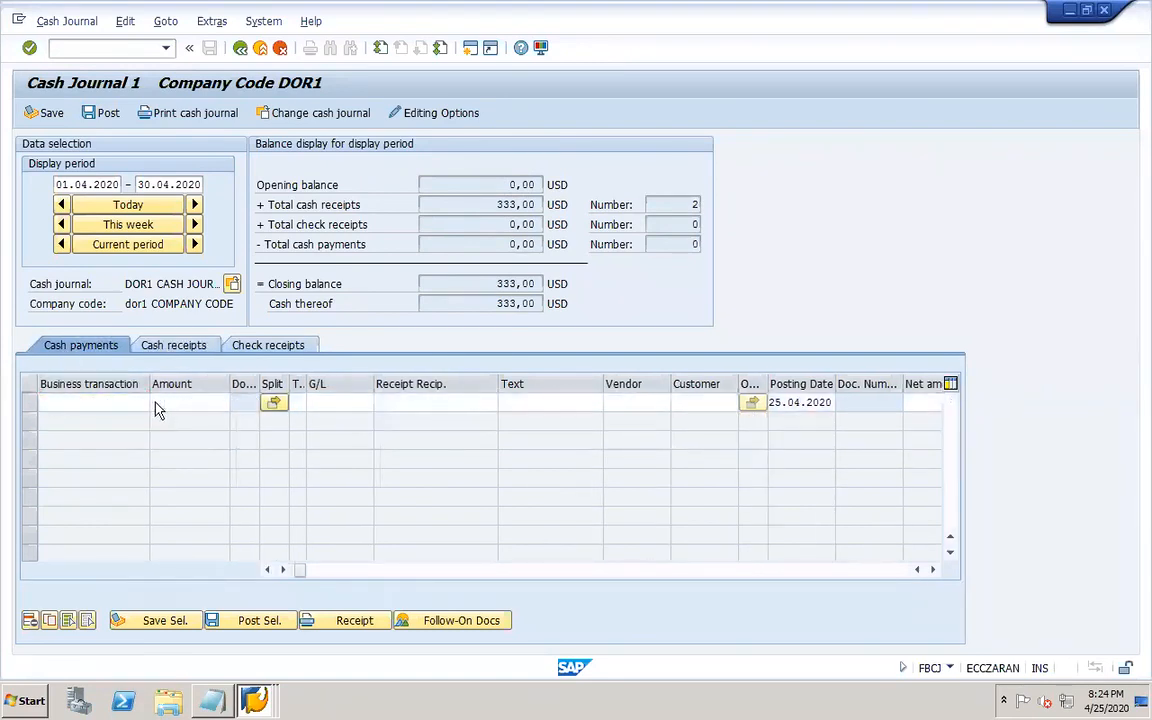
key(Return)
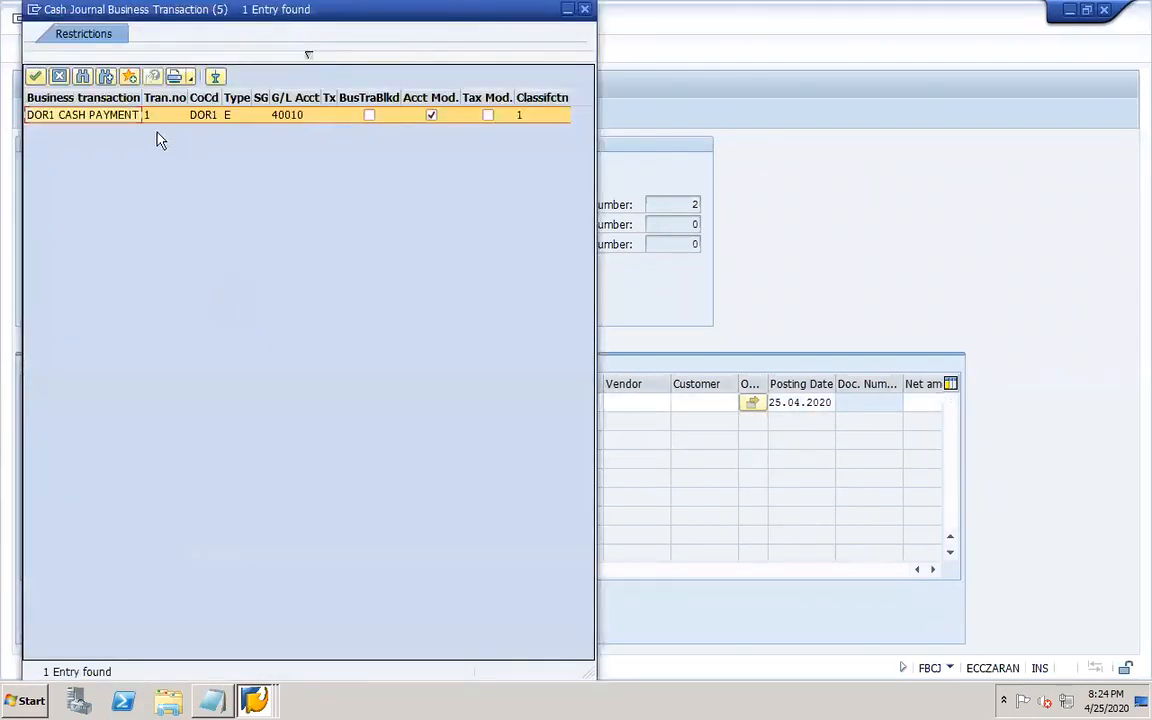
double_click(118, 120)
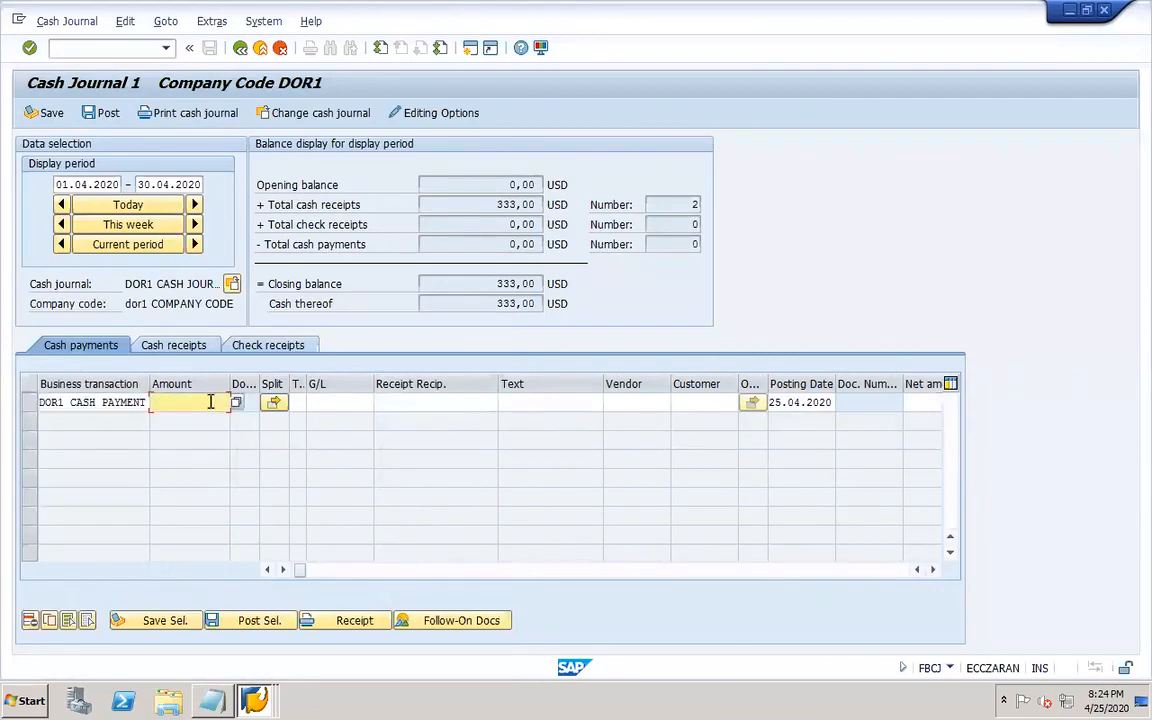
text(100)
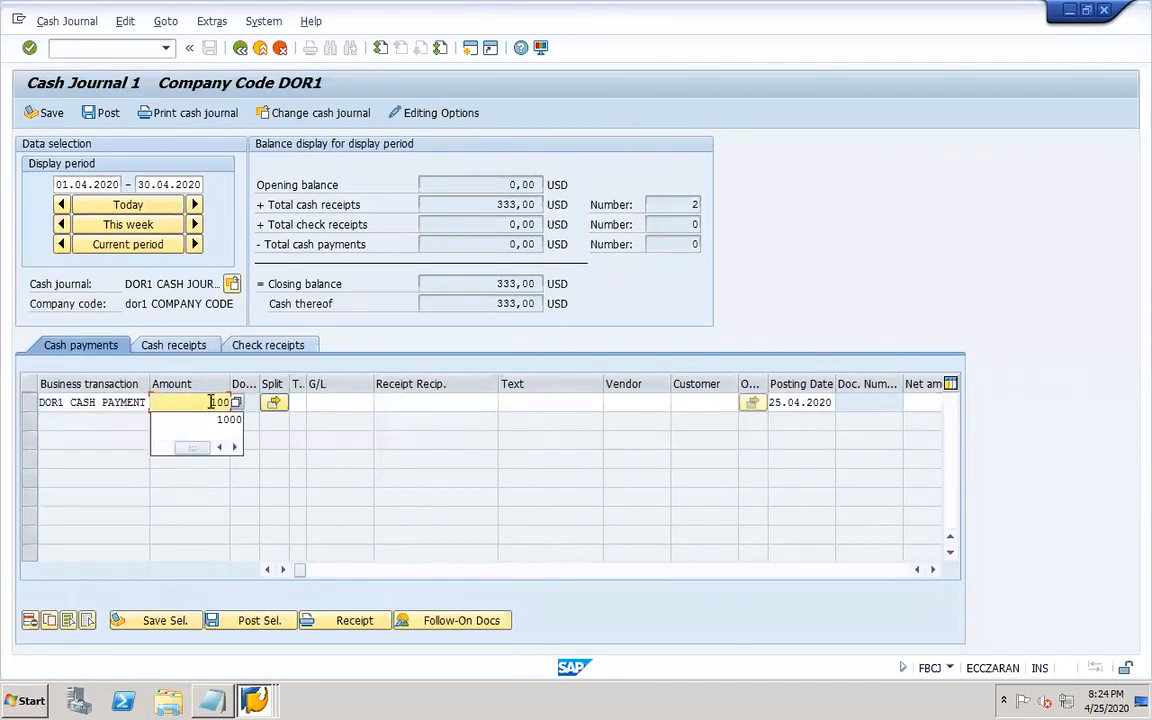
key(Return)
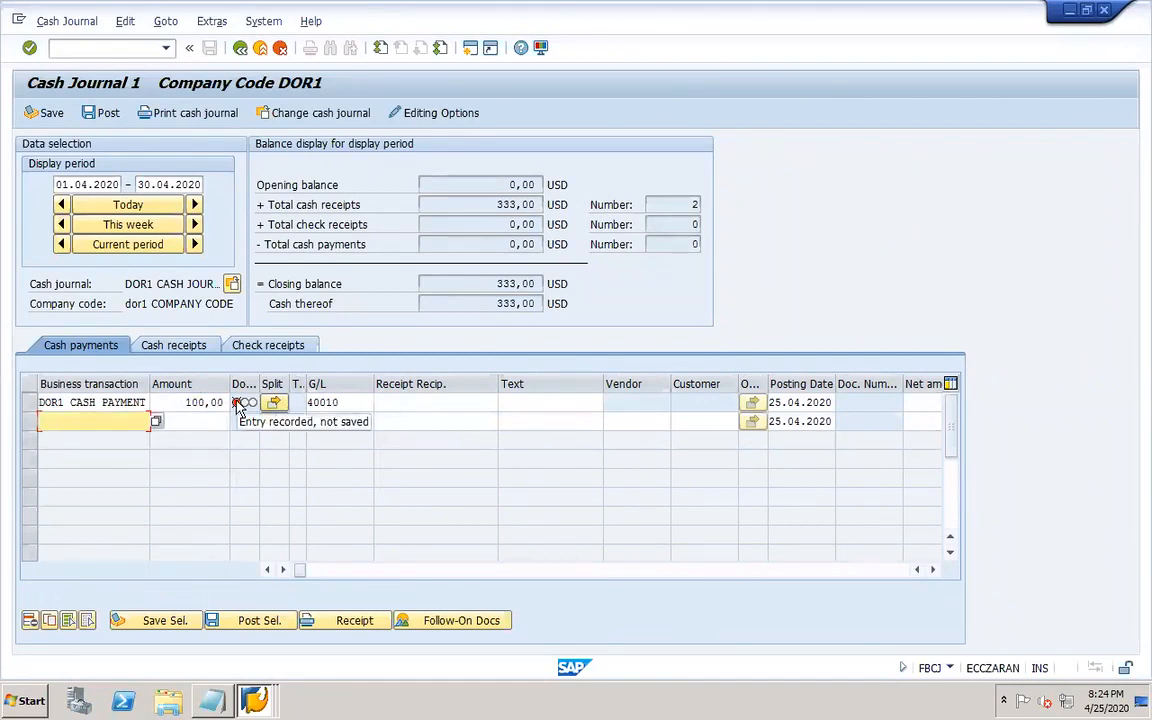
click(51, 115)
click(105, 115)
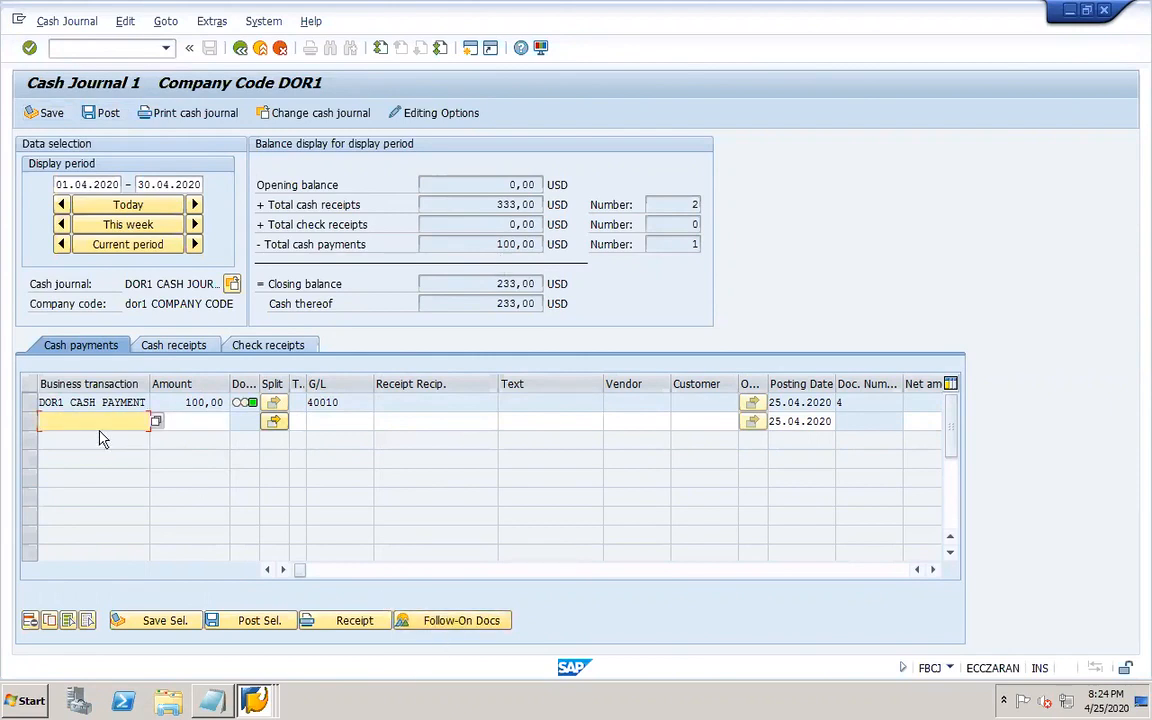
Display the follow-on accounting document of the posted cash payment and go back to the cash journal.
click(30, 402)
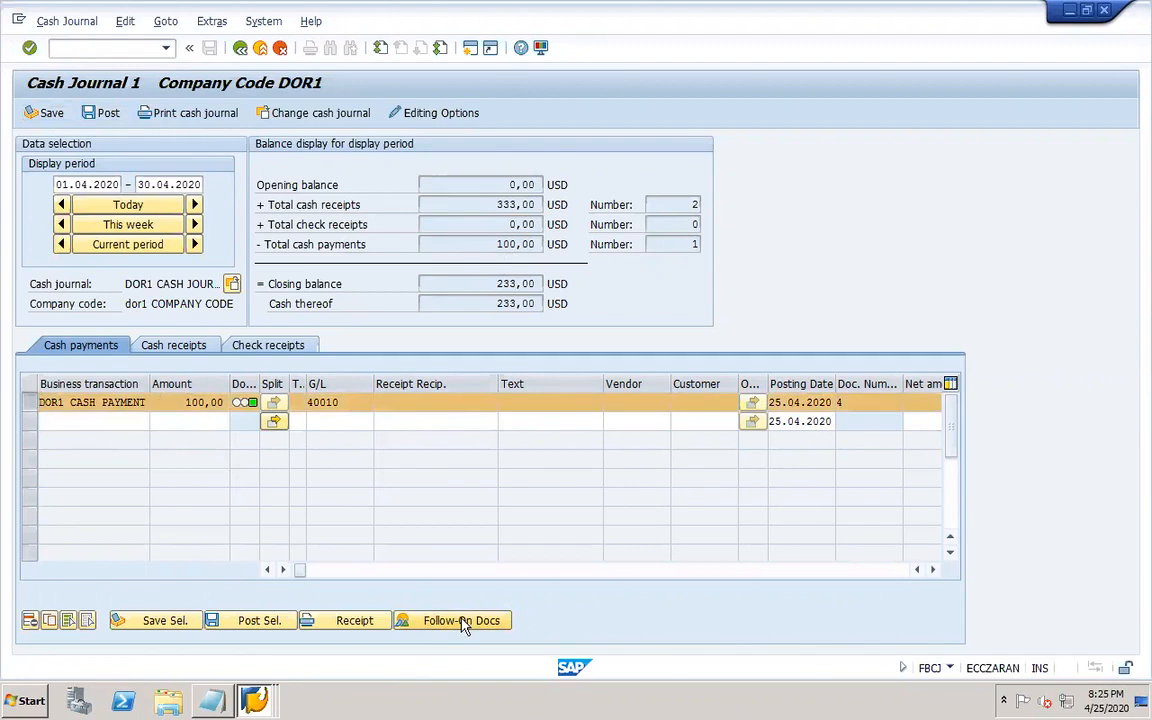
click(462, 621)
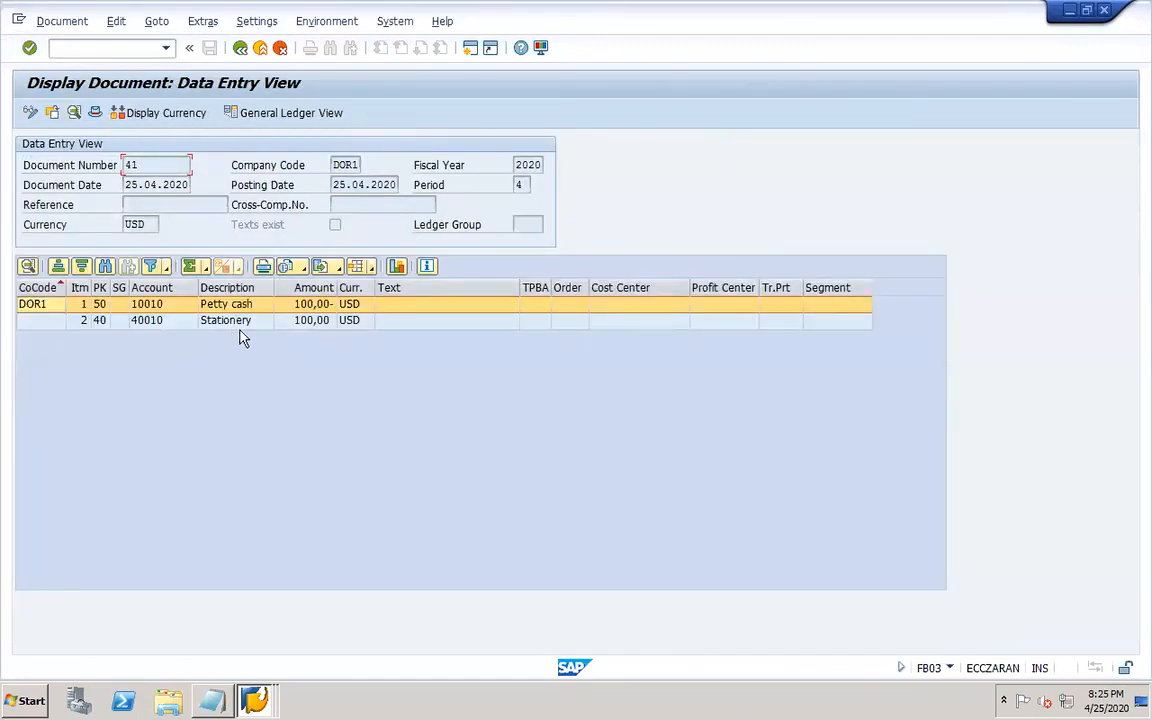
click(240, 48)
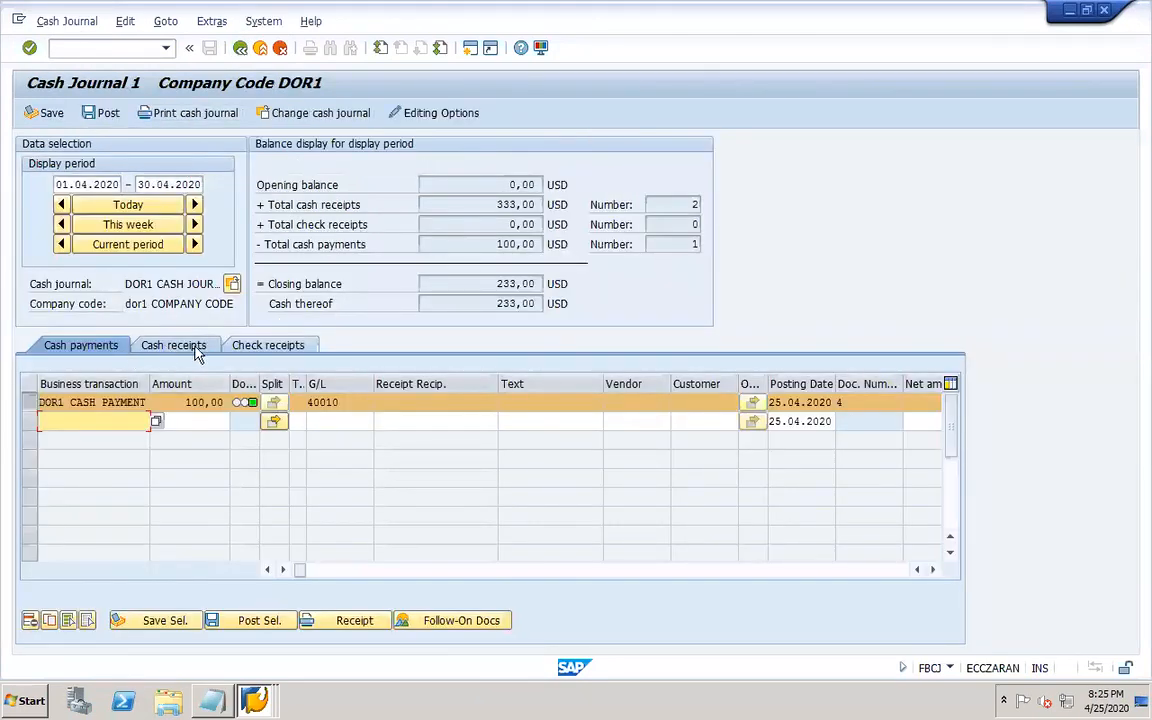
Display the follow-on accounting document of the 111 cash receipt and check its related accounting documents.
click(180, 345)
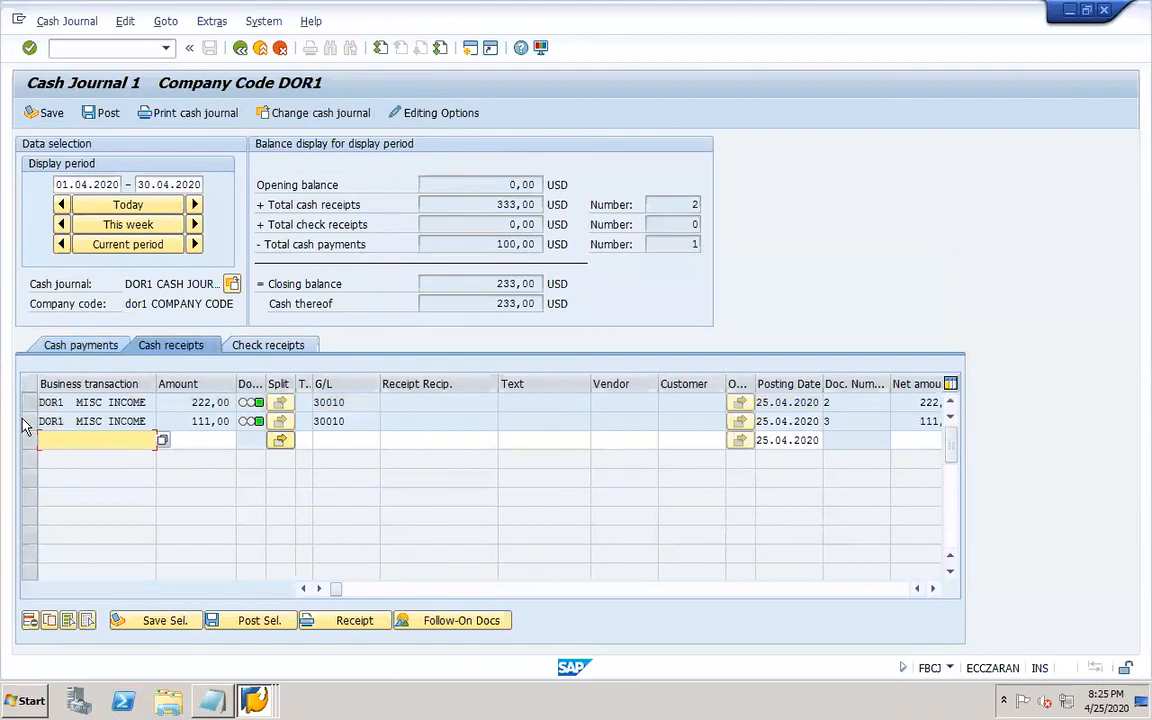
click(28, 424)
click(459, 621)
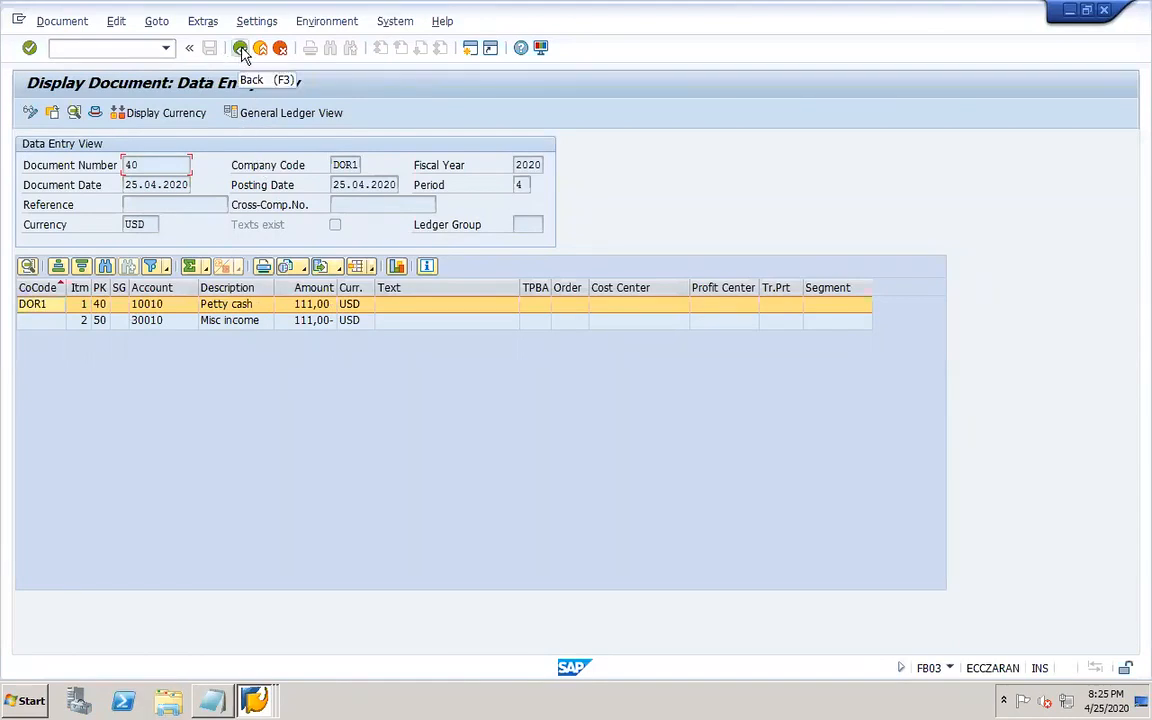
click(318, 22)
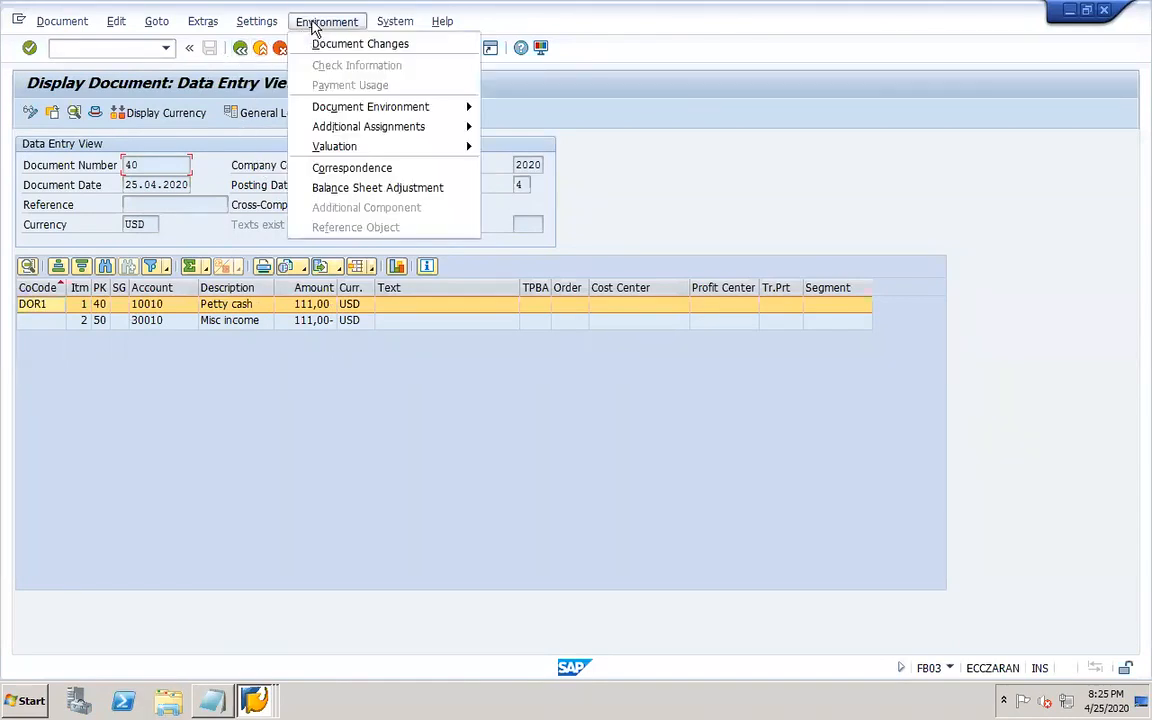
mouse_move(395, 113)
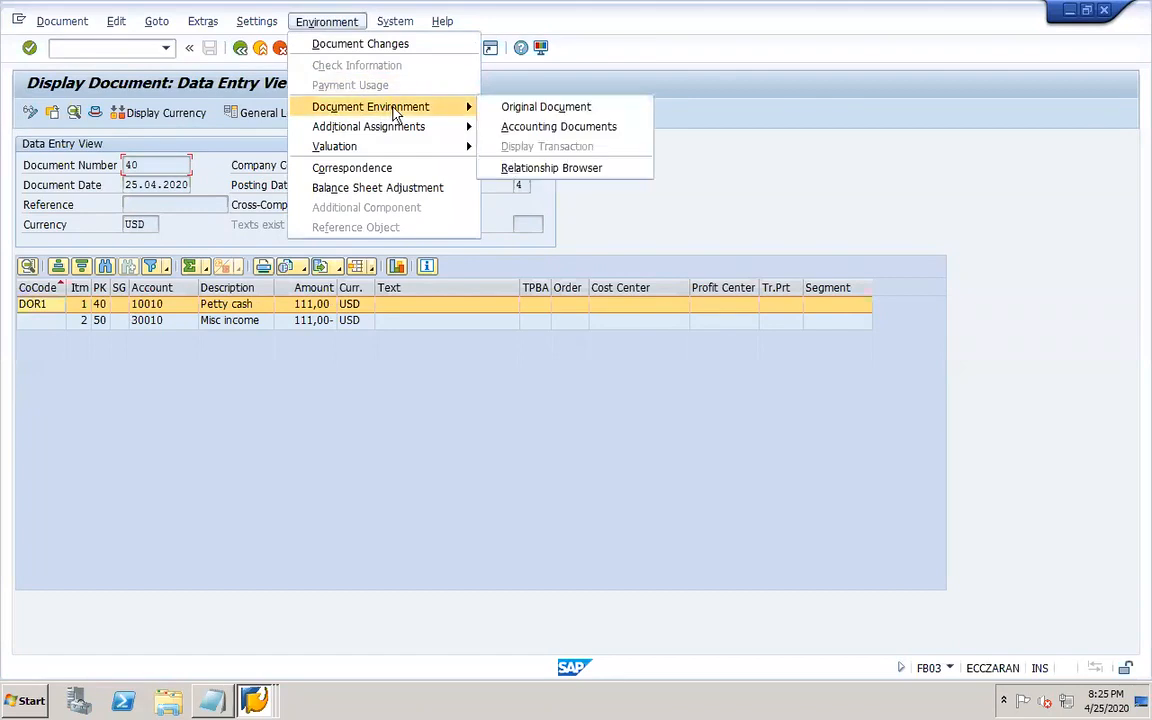
click(533, 126)
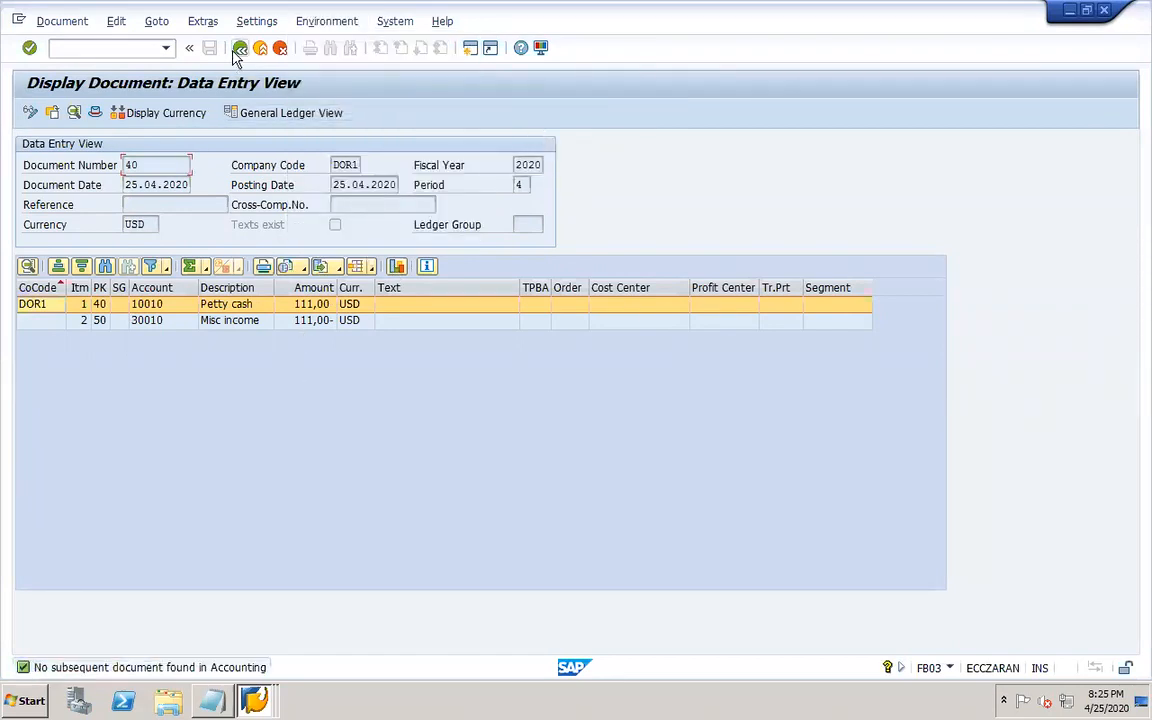
click(240, 47)
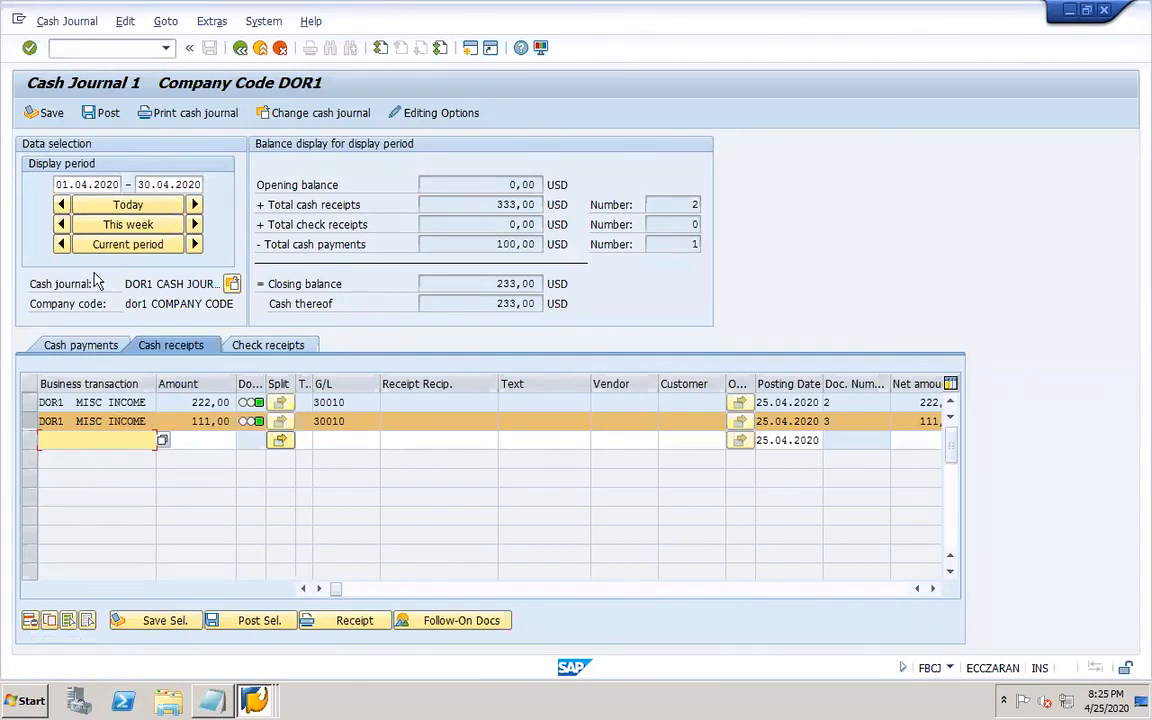
Try to print the cash journal, then reopen transaction fbcj.
click(199, 116)
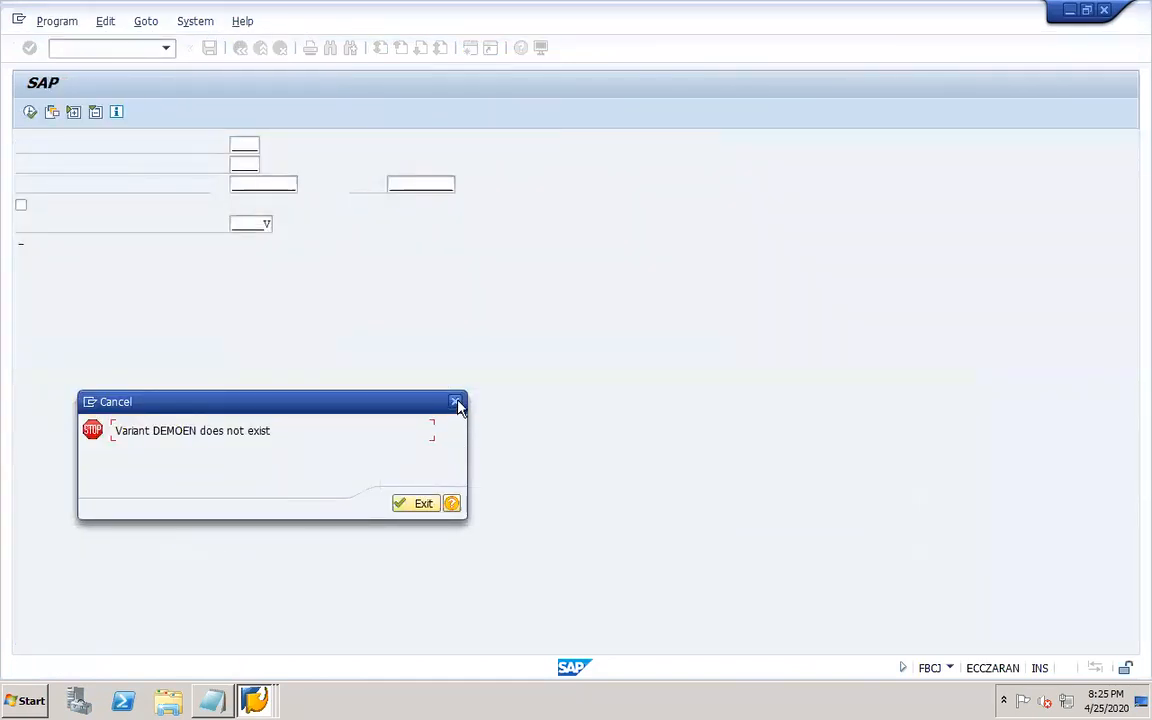
text(fbcj)
key(Return)
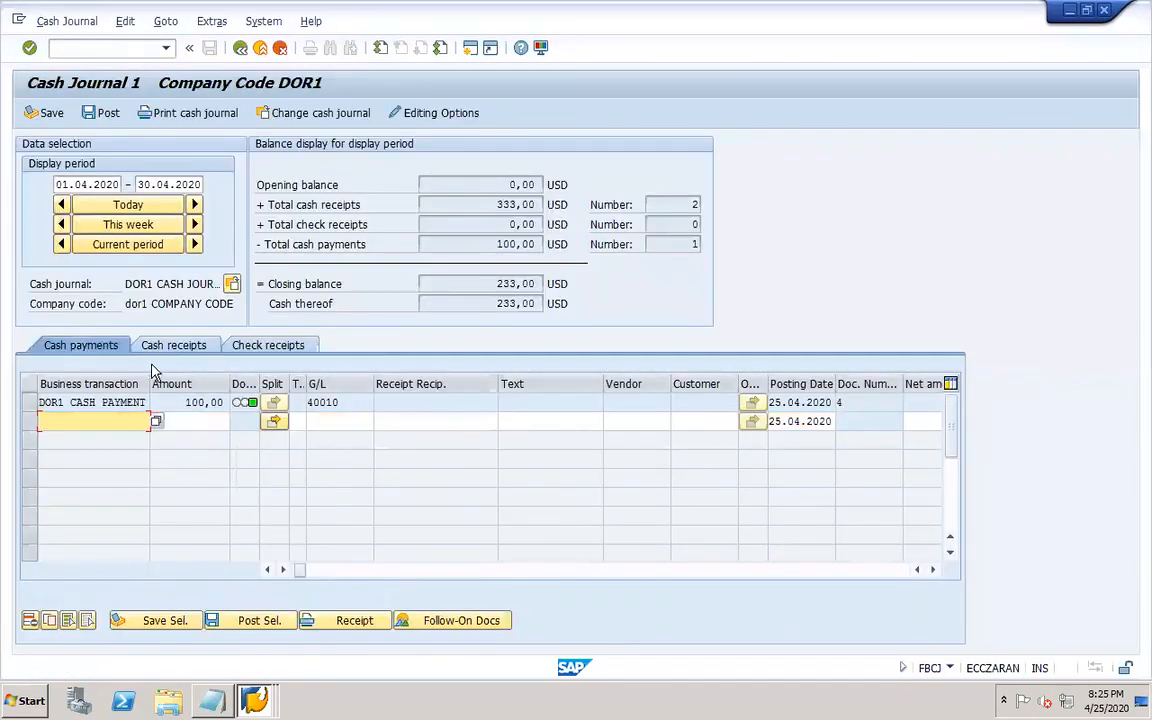
click(350, 402)
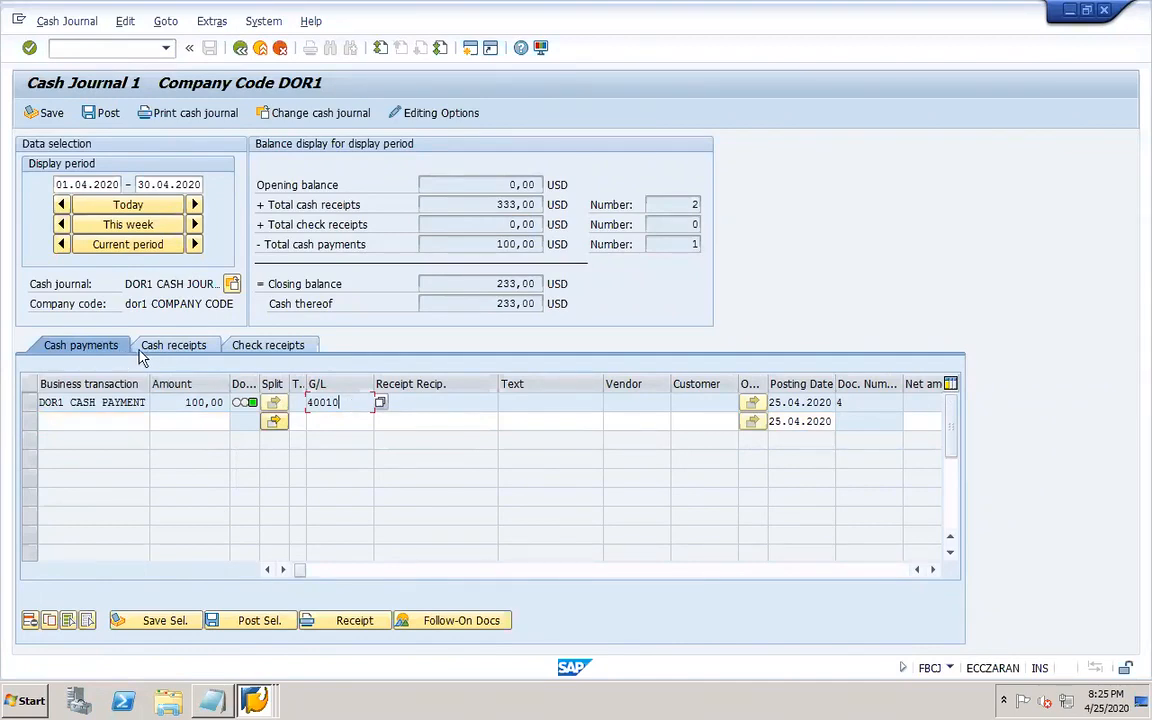
click(172, 345)
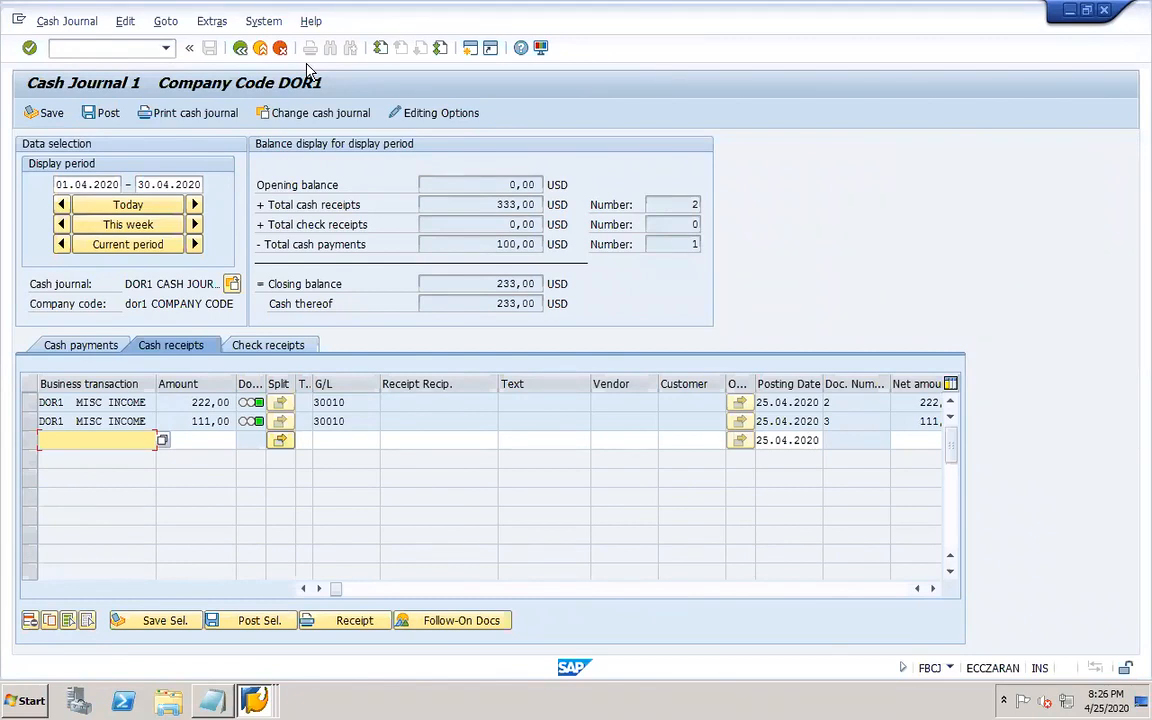
mouse_move(779, 708)
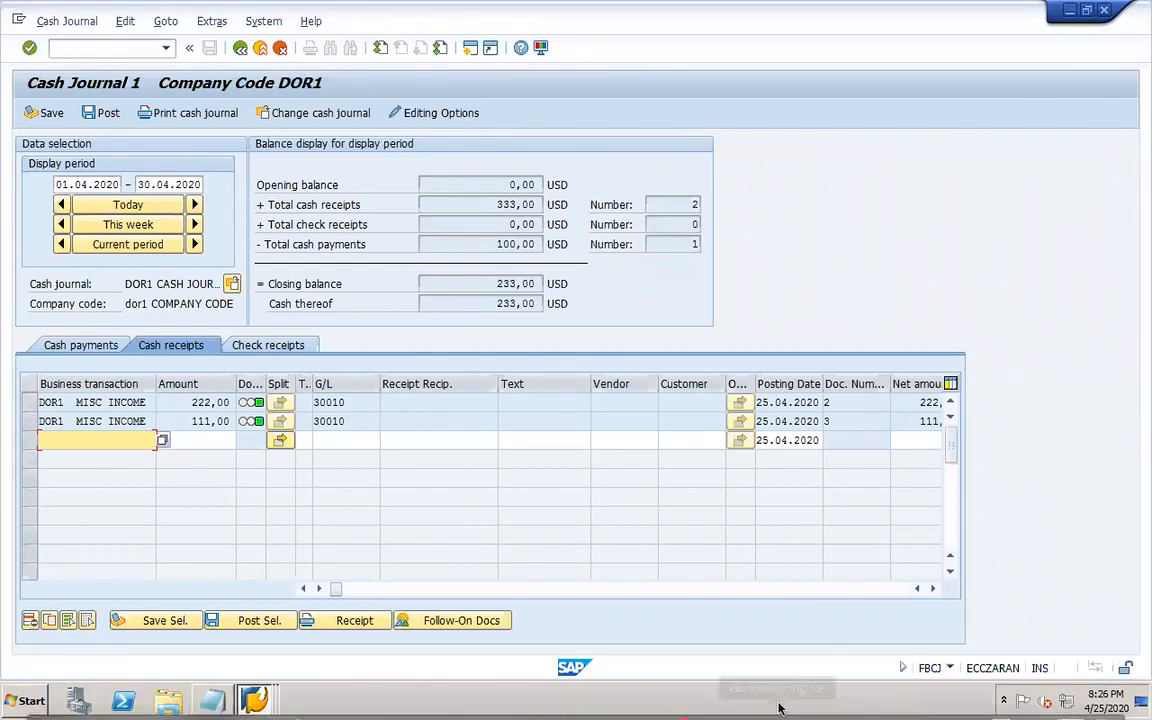
Switch to PowerPoint and open slide 32 of the Zaran worknotes presentation.
click(808, 697)
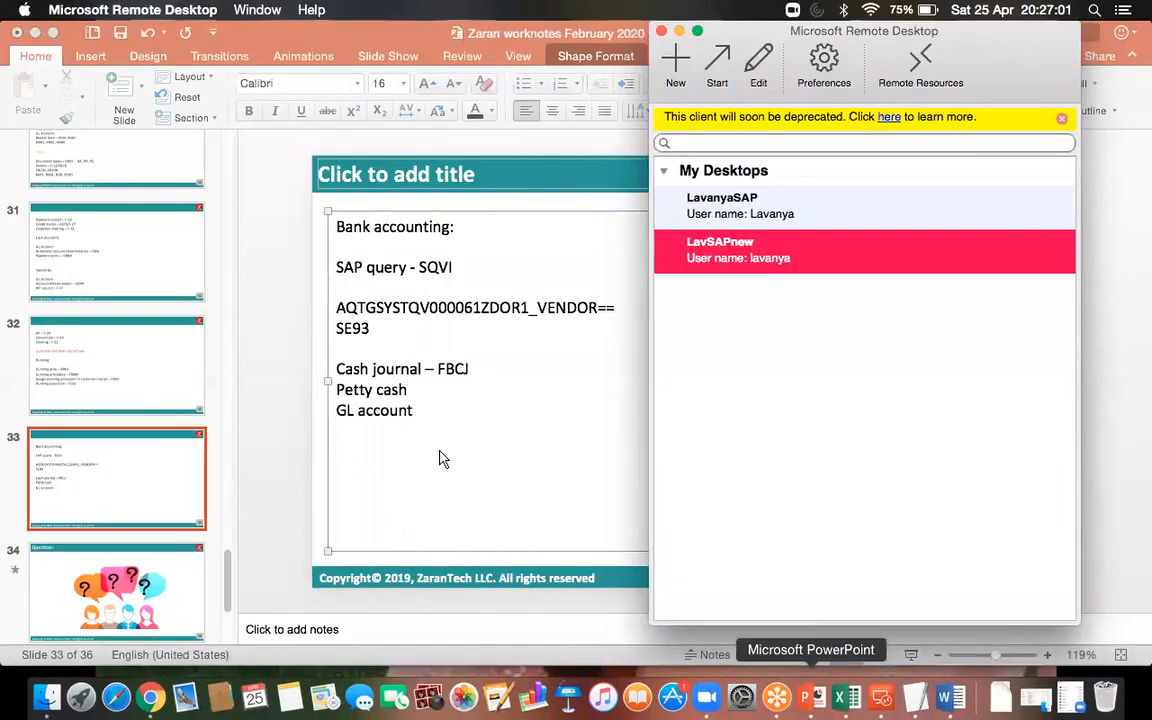
click(185, 360)
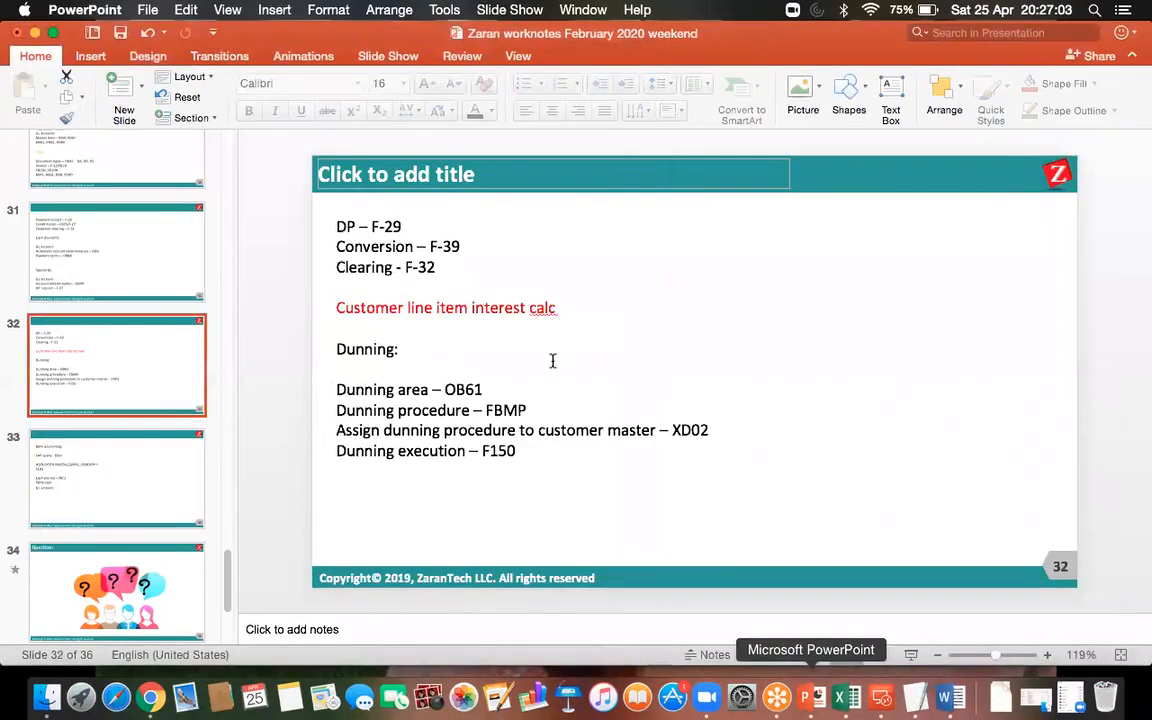
Add a blank line after "Customer line item interest calc" and change that line's font colour to black.
click(581, 314)
key(Return)
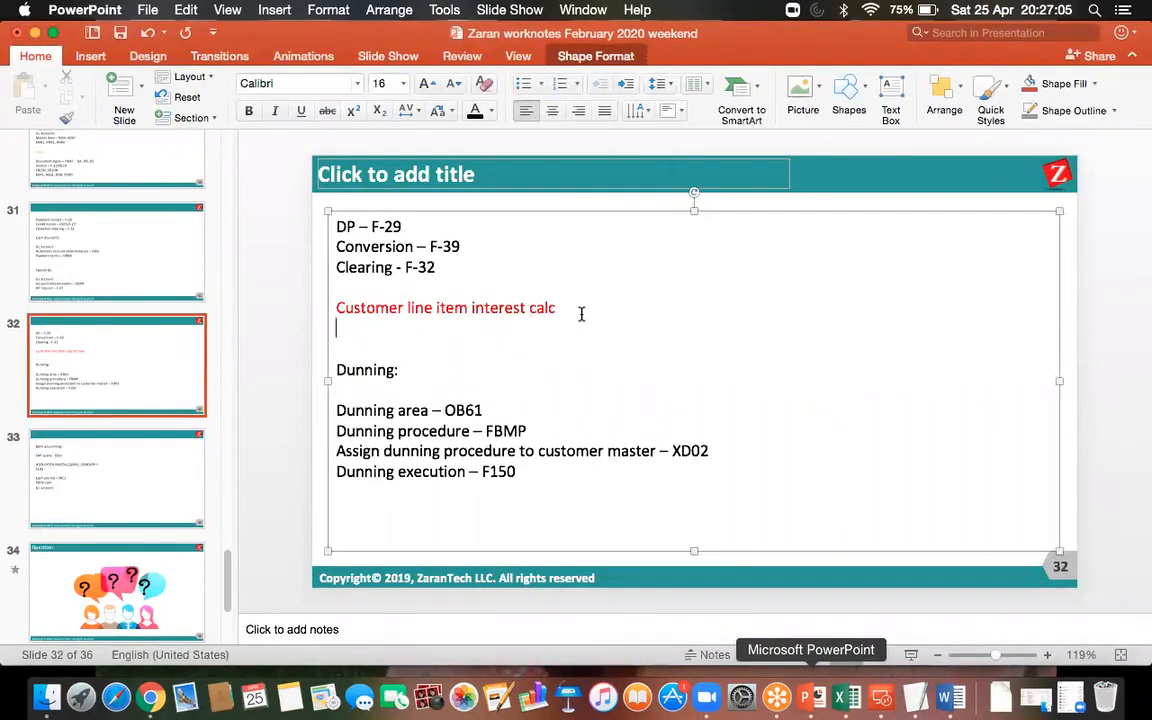
drag(575, 309, 321, 307)
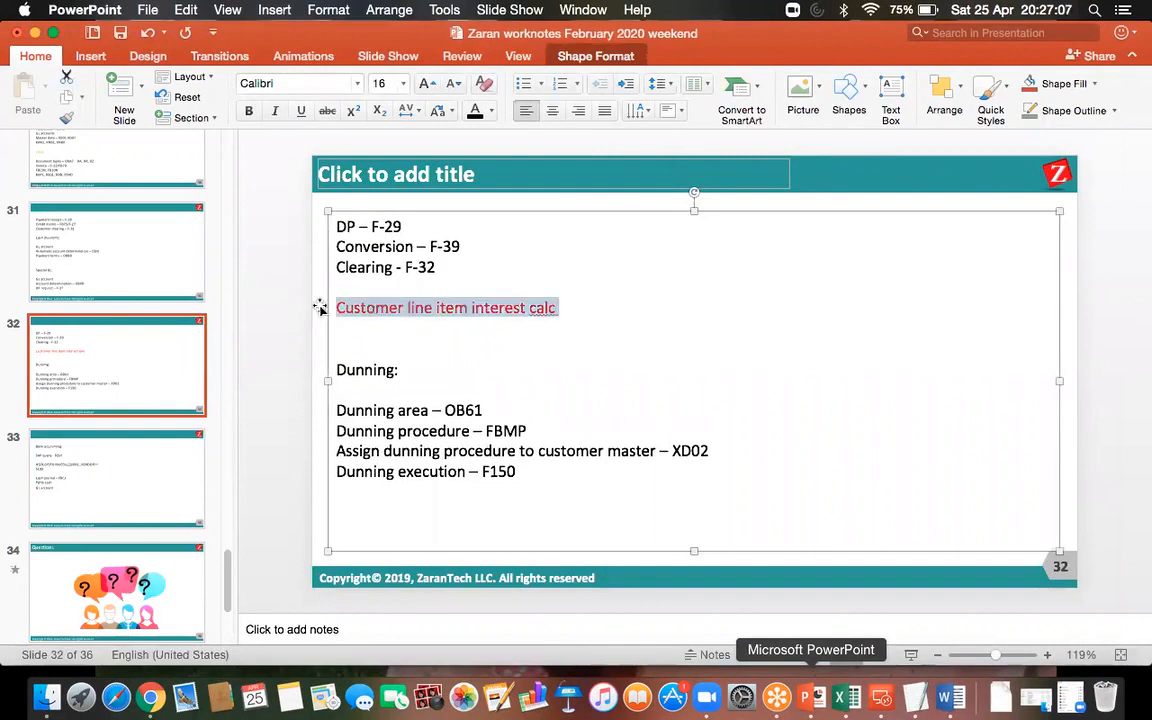
click(477, 114)
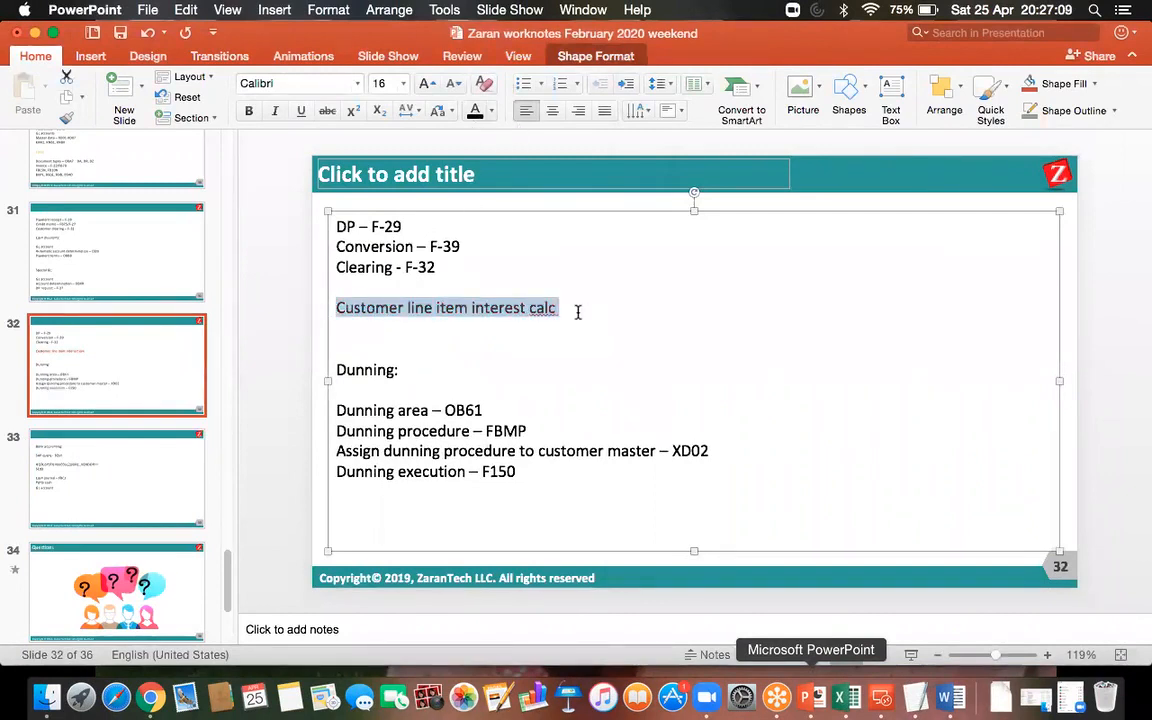
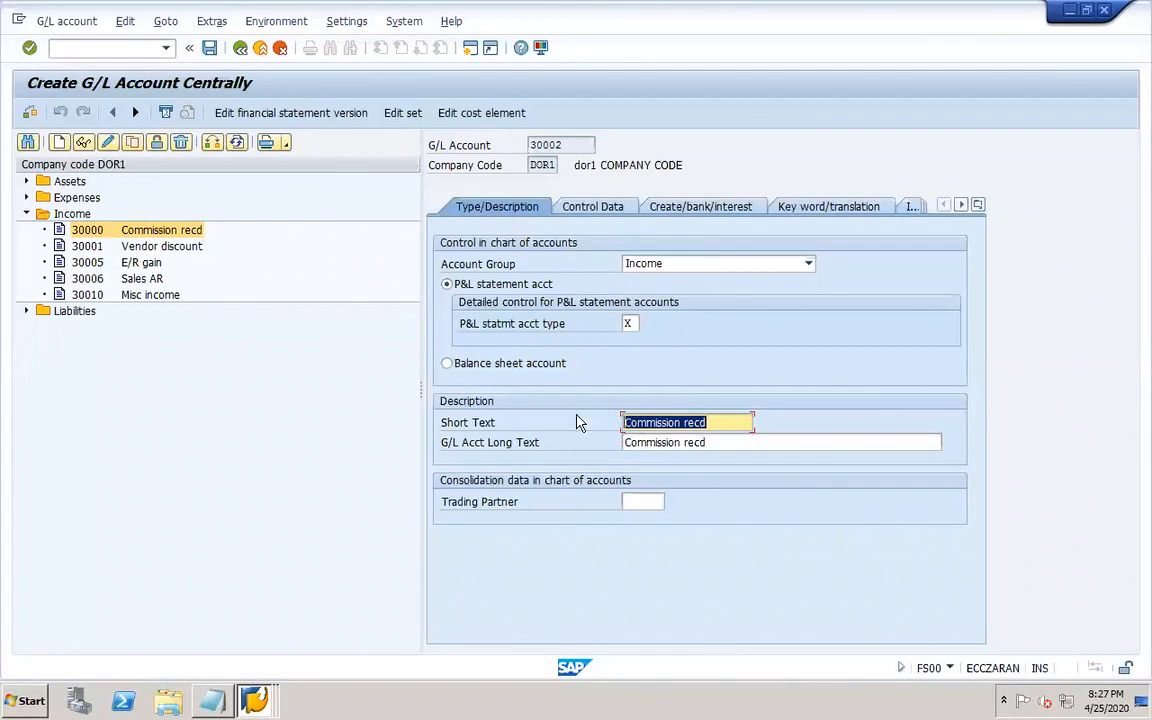
Set both the short text and the long text of G/L account 30002 to "Interest received".
text(Interest received)
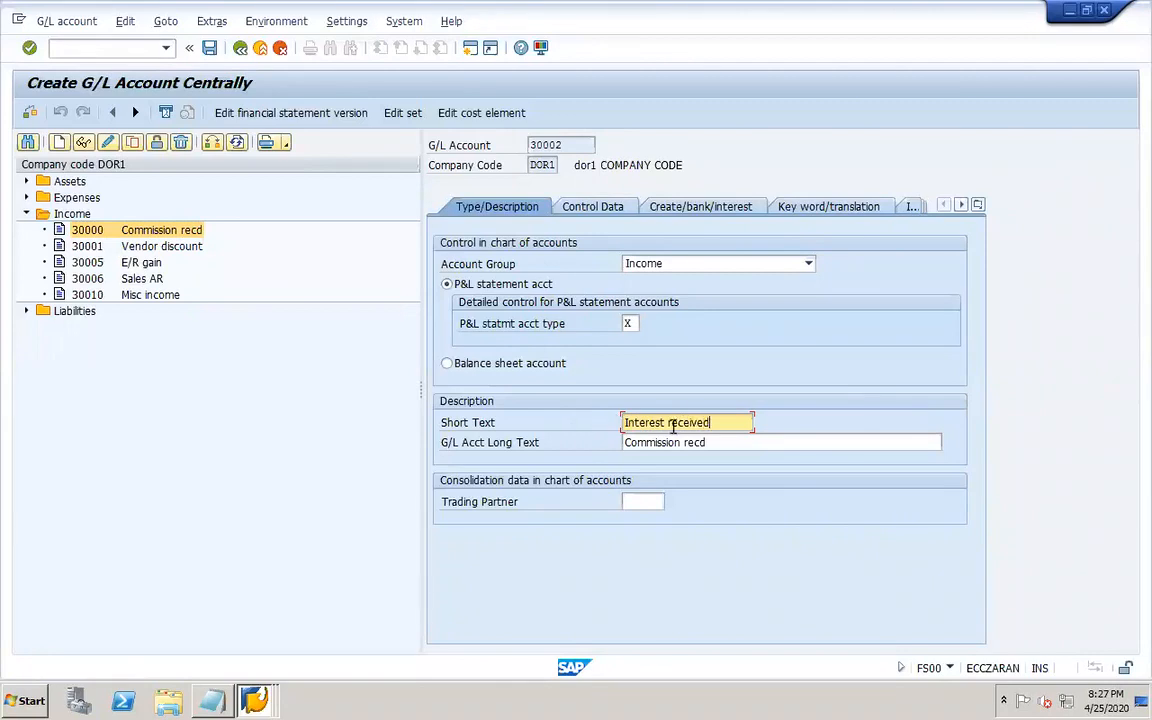
drag(722, 419, 548, 422)
key(ctrl+c)
key(Tab)
key(ctrl+v)
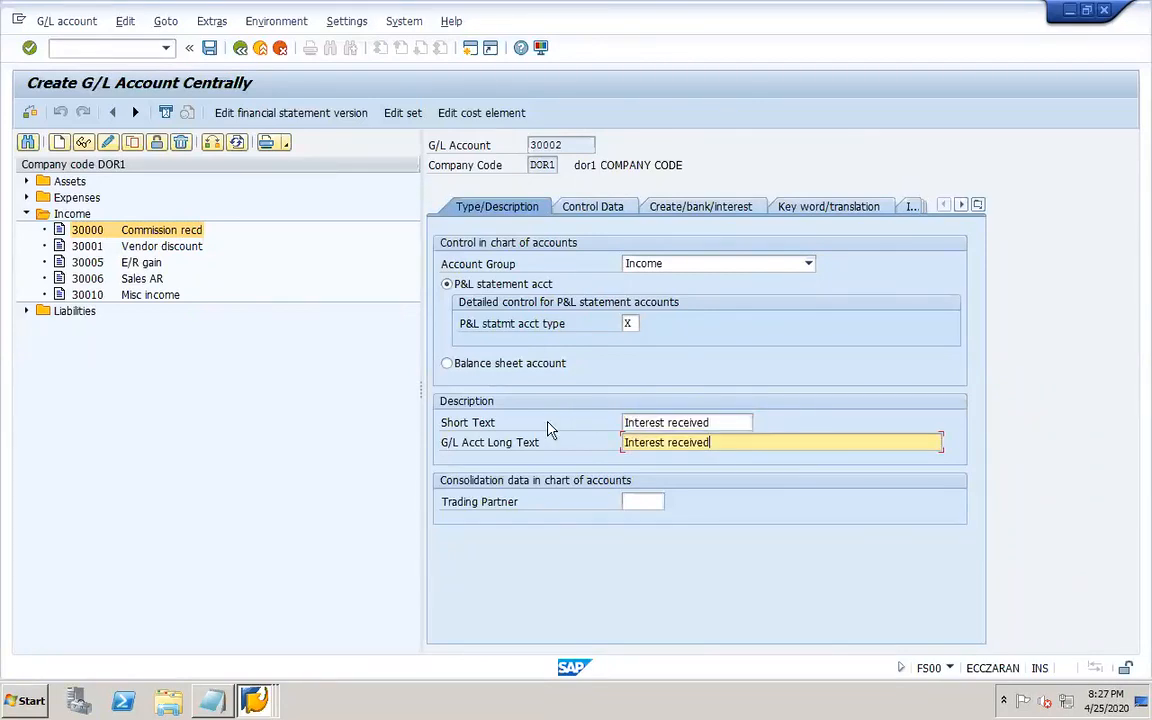
Review the Control Data and Create/bank/interest tabs of account 30002 and save the account.
click(583, 212)
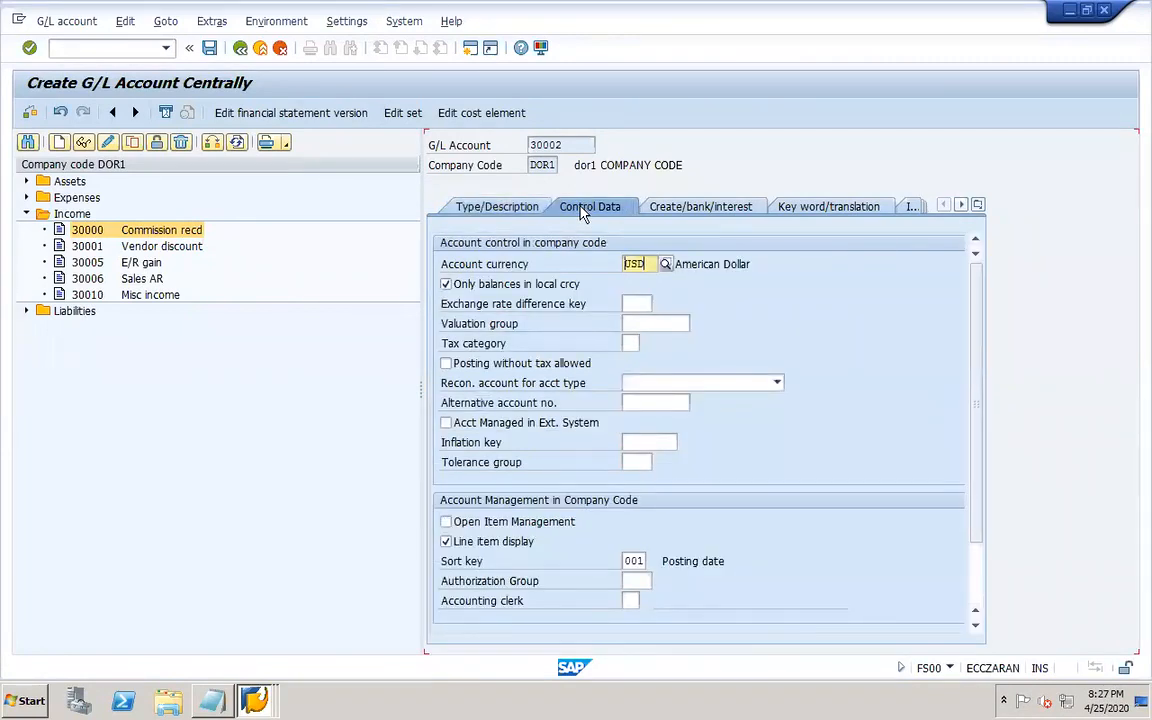
click(680, 206)
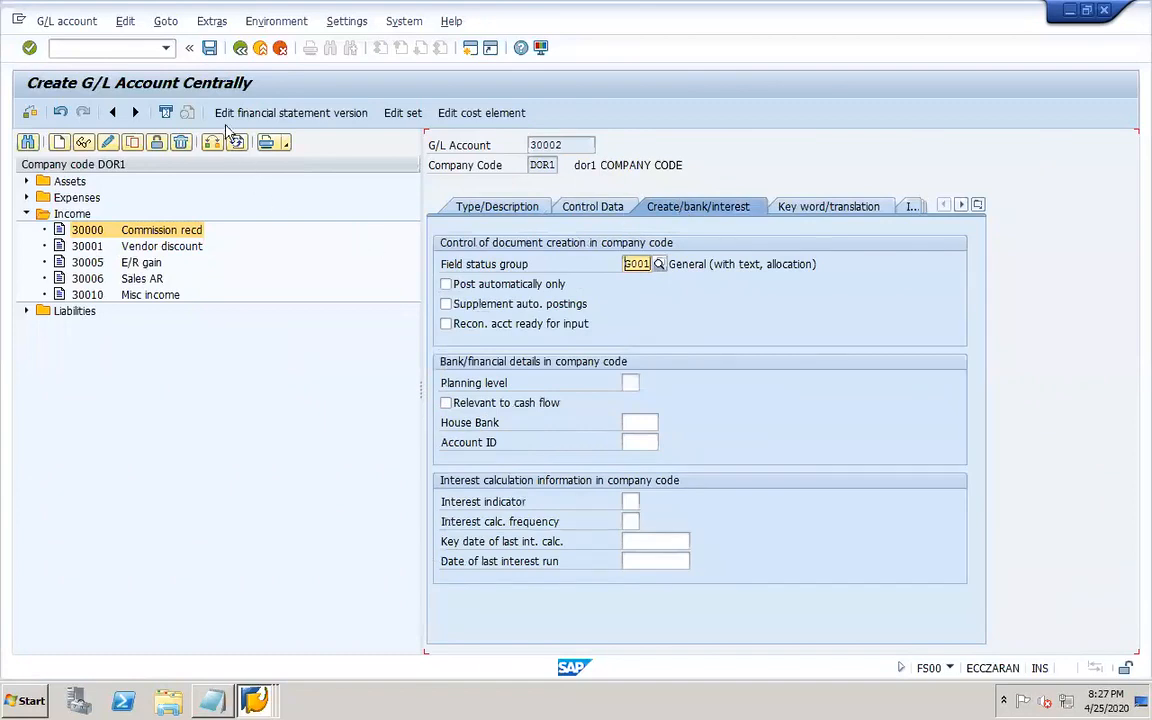
click(207, 49)
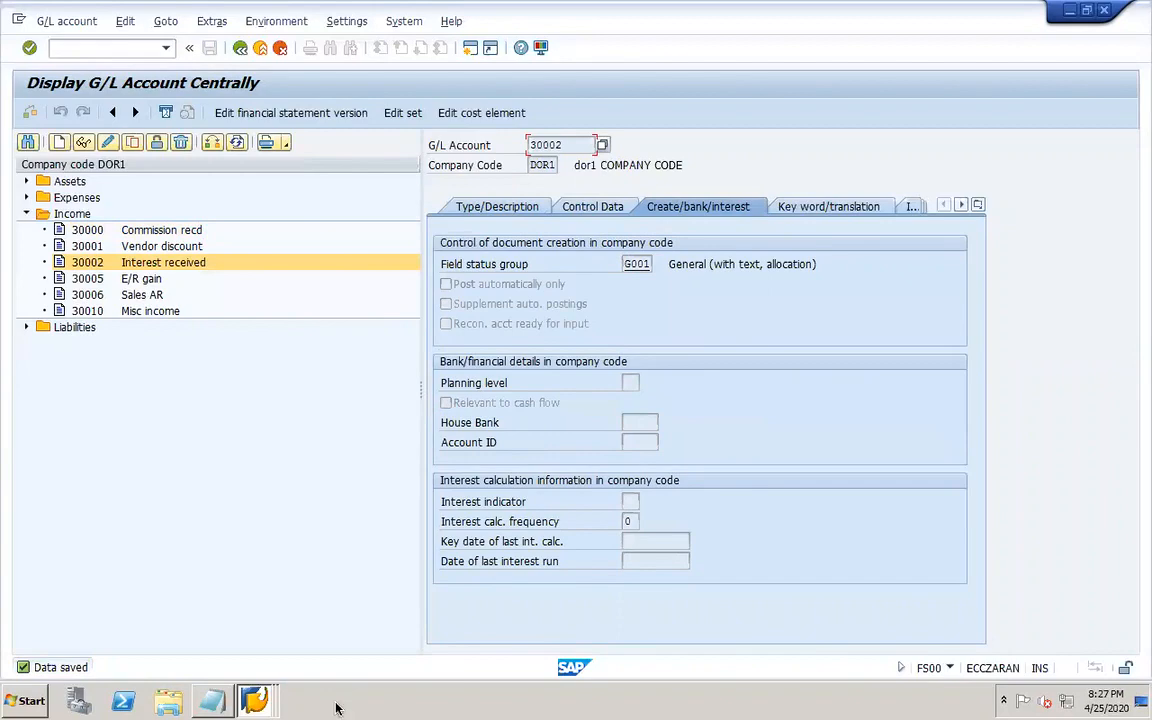
Switch to PowerPoint and type "Interest calc type -" on the blank line below "GL account" on slide 32.
mouse_move(463, 702)
click(885, 698)
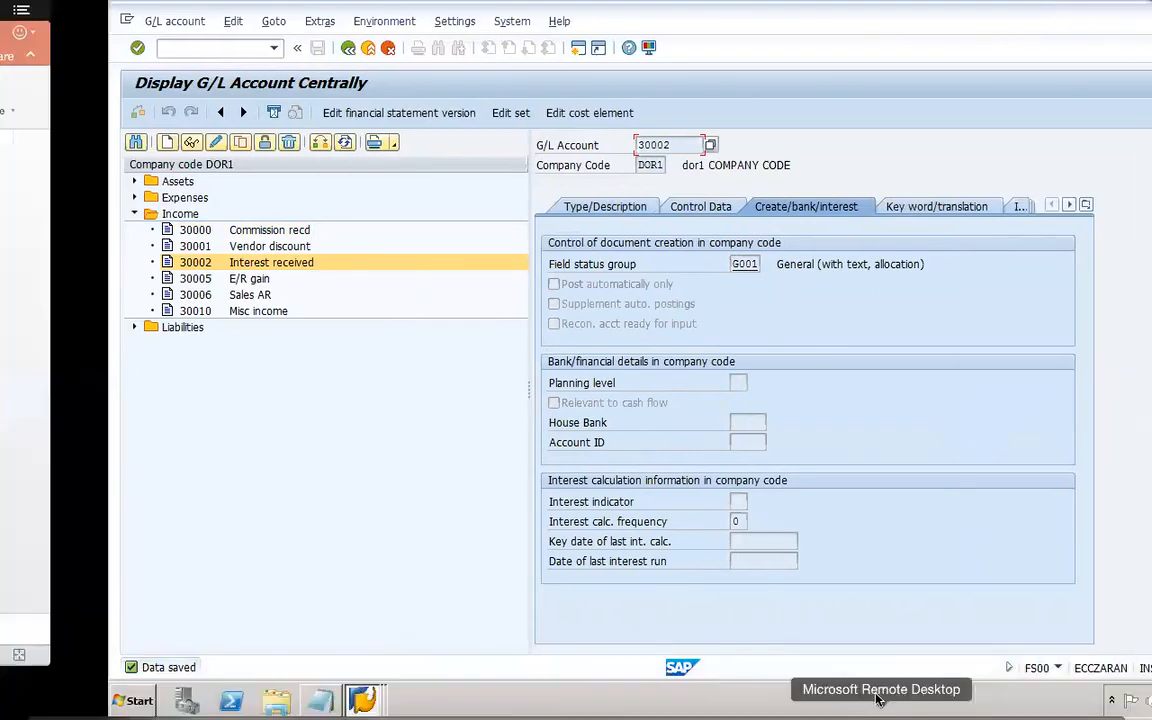
click(381, 341)
click(360, 348)
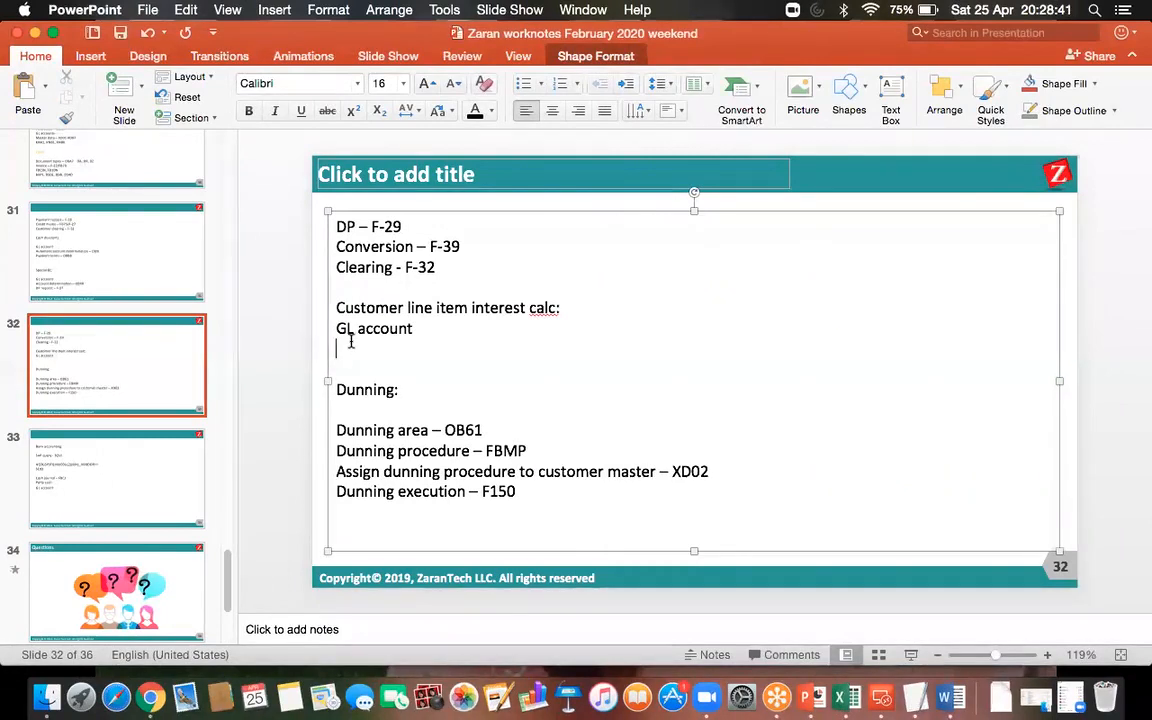
text(I)
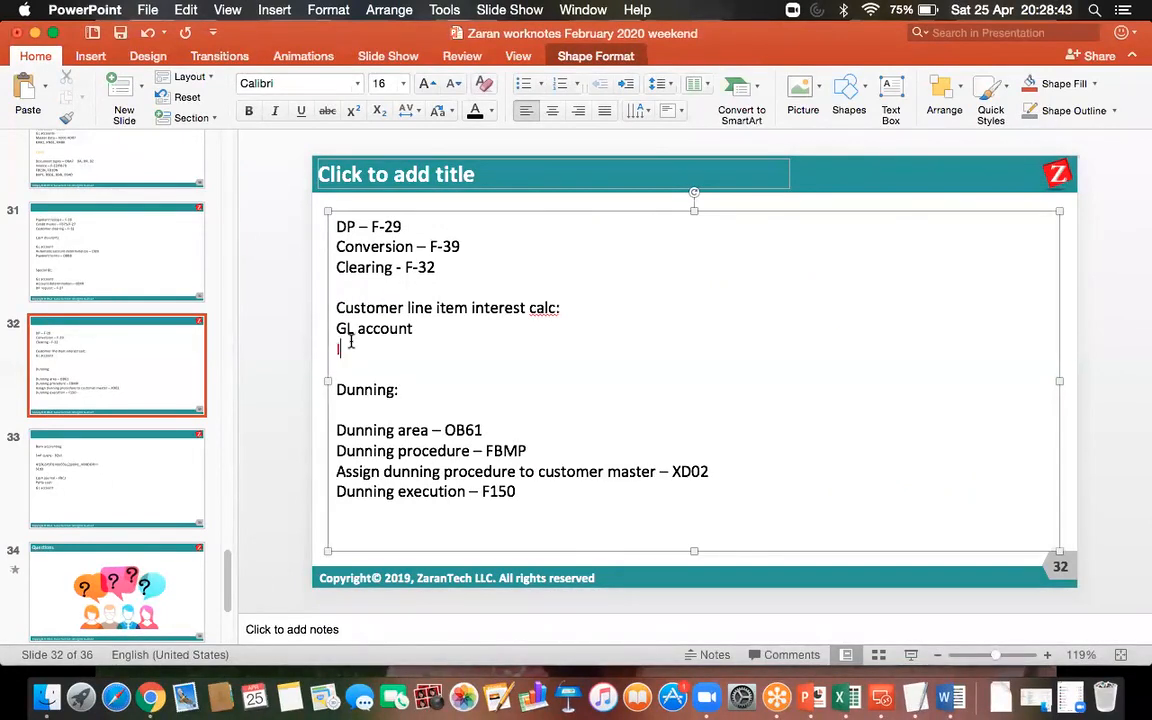
text(nterest calc type -)
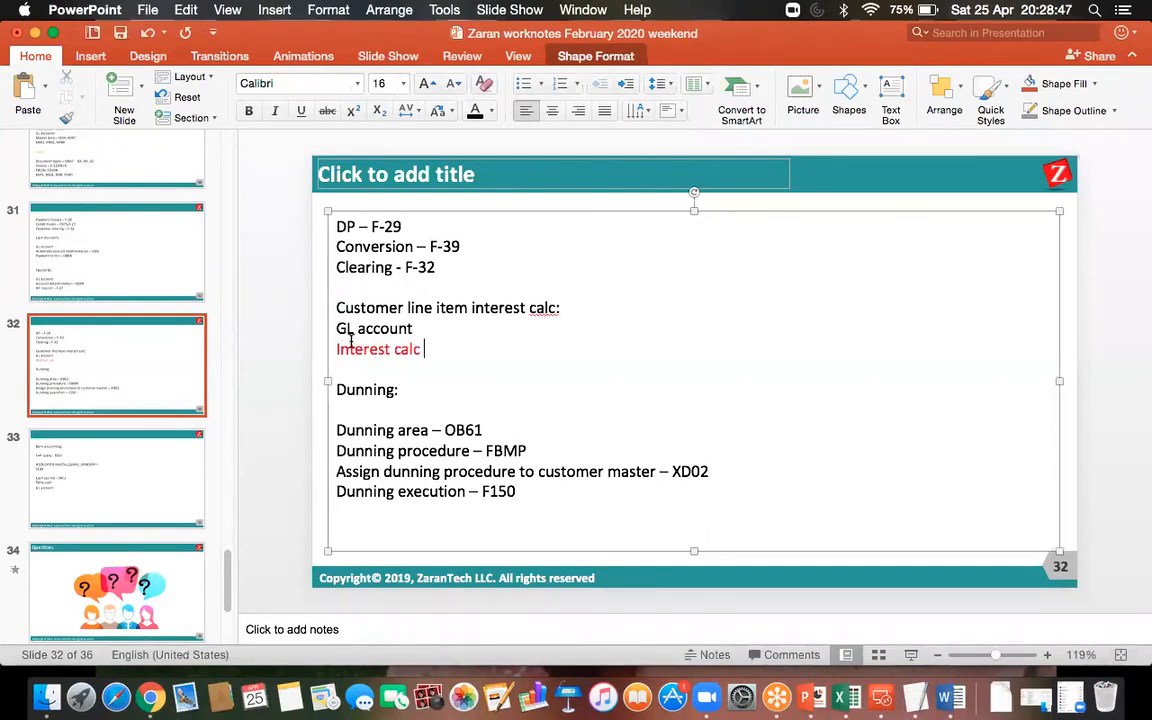
Change the new line's font colour to black and append "OB46" to it.
drag(470, 348, 339, 348)
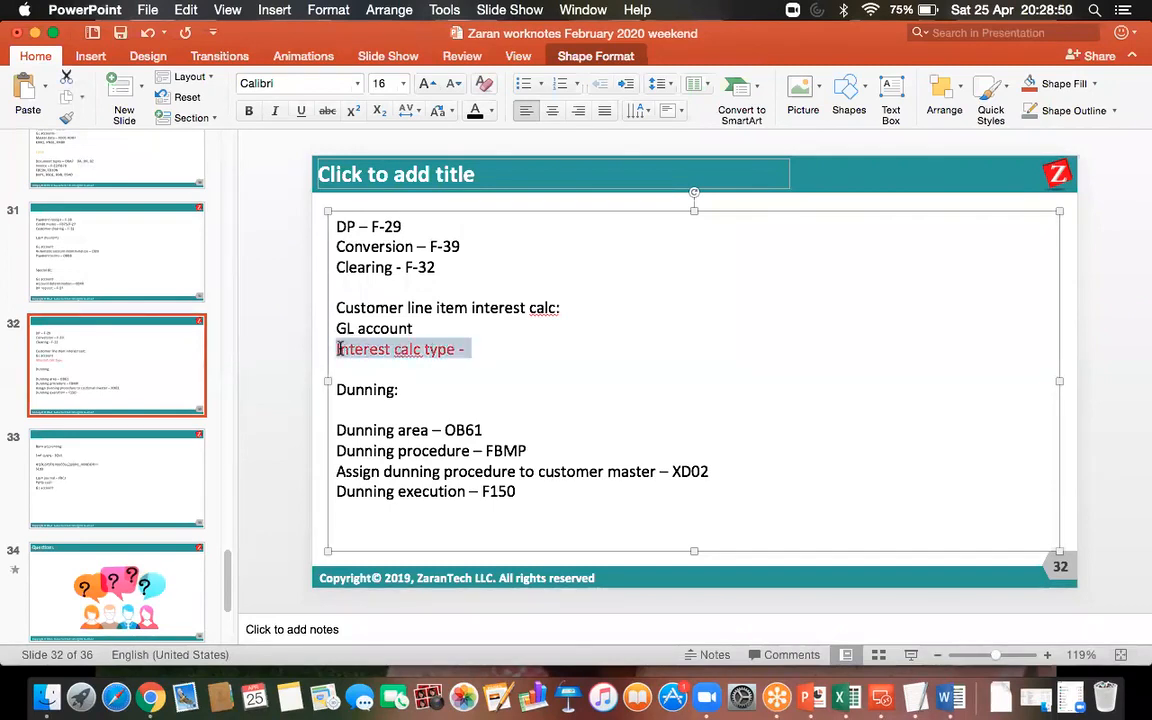
click(475, 110)
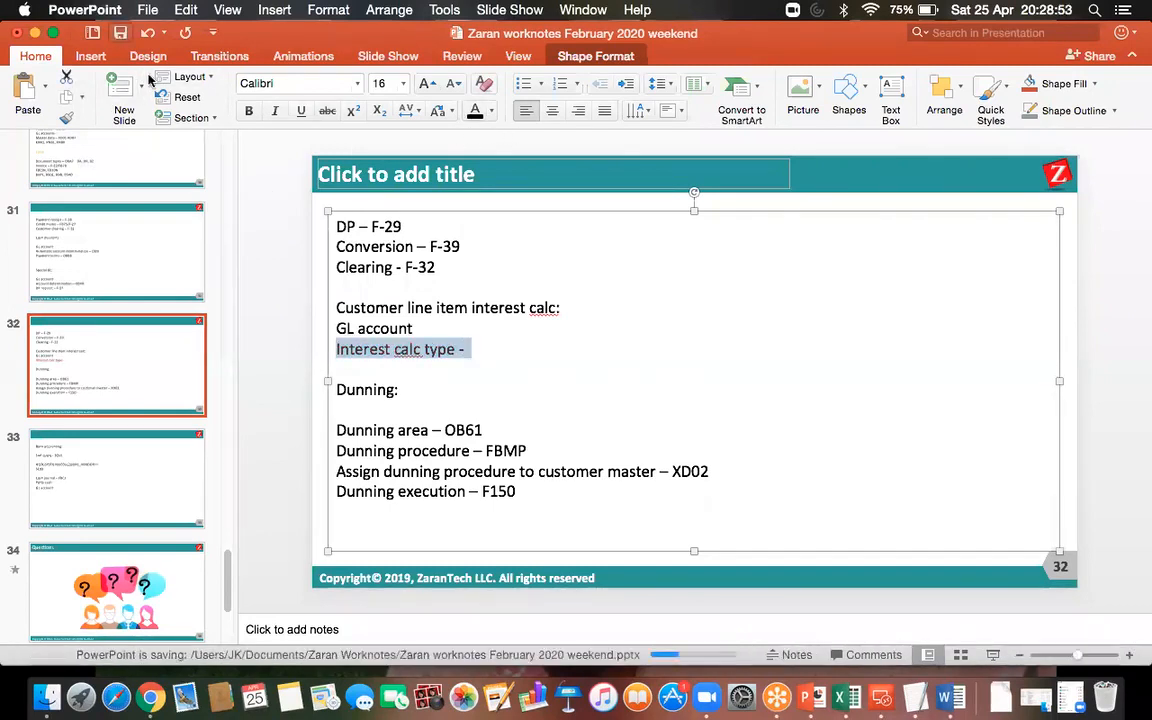
click(498, 348)
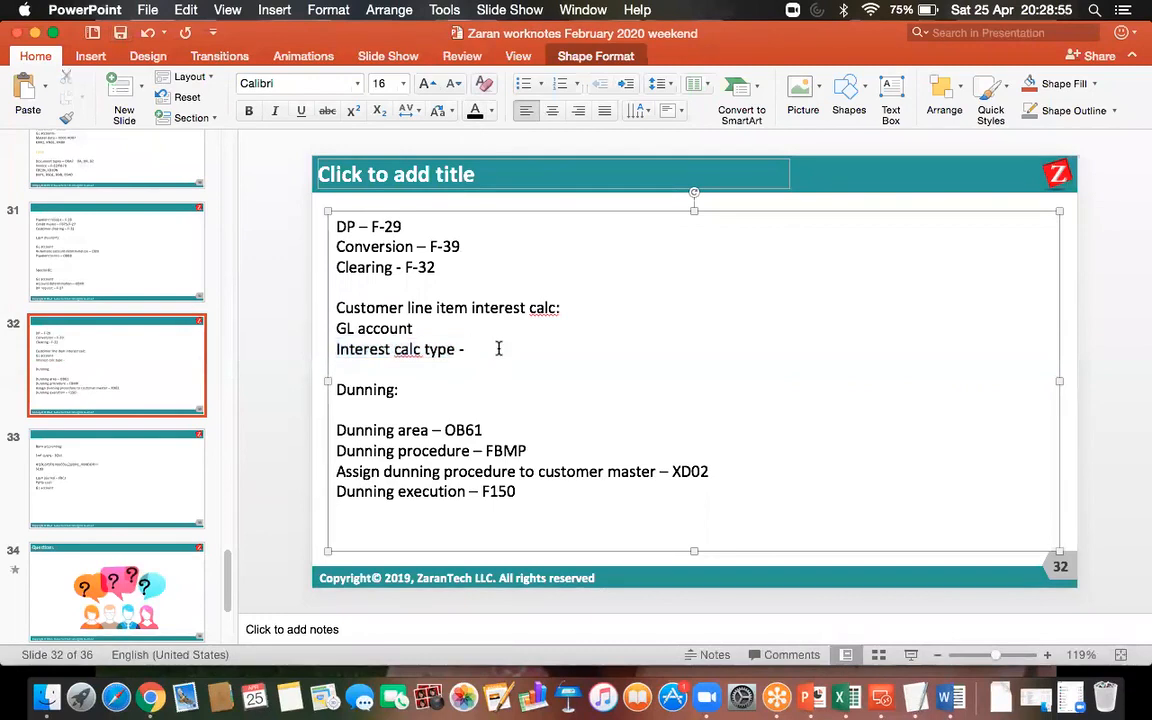
text(OB46)
Switch back to the LavSAPnew remote desktop SAP session.
click(120, 33)
click(881, 697)
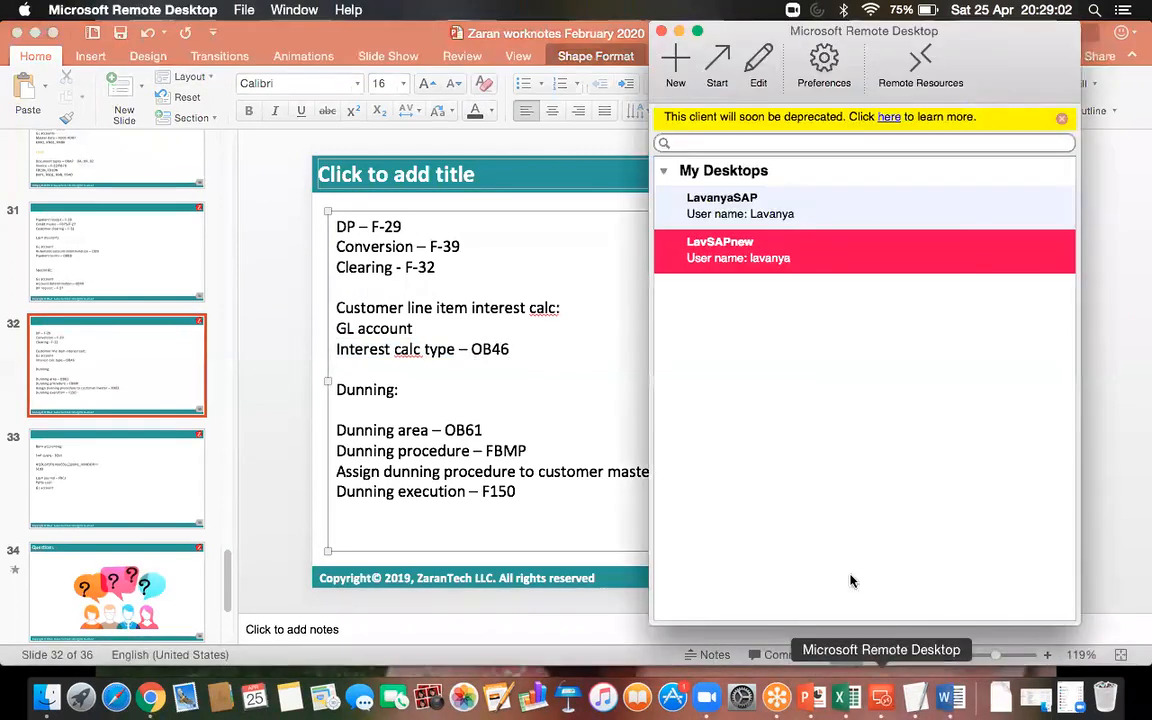
double_click(764, 262)
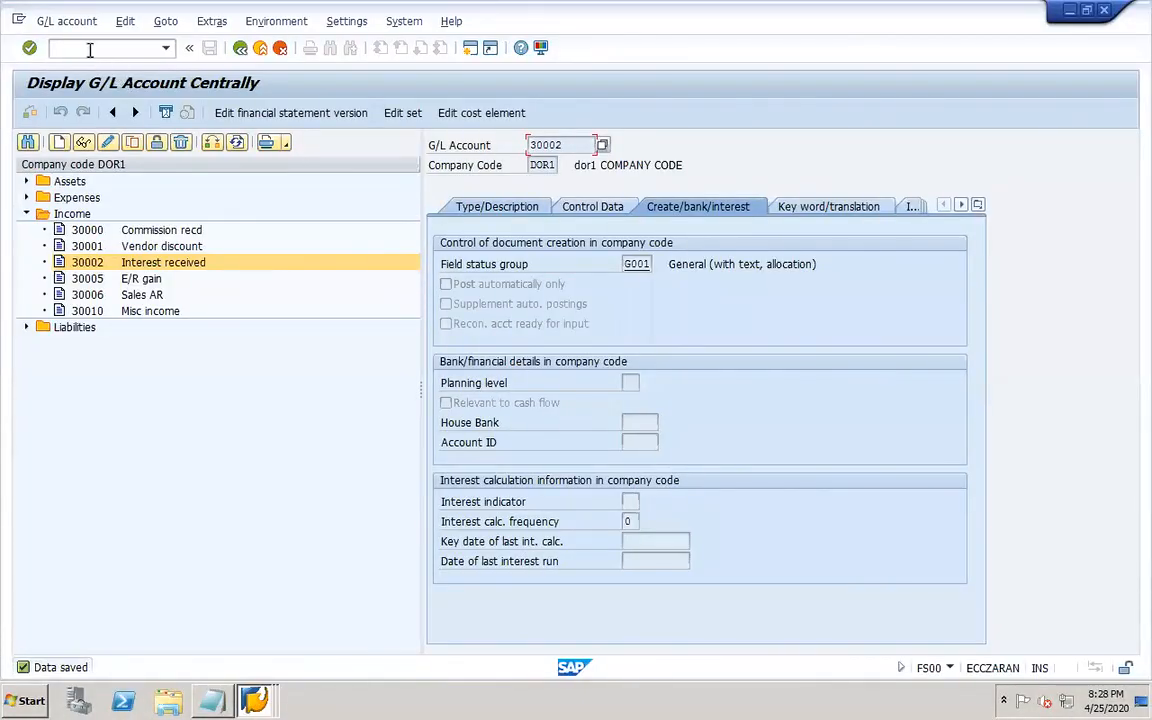
Open transaction OB46 and start adding a new interest calculation type entry.
text(/OOB46)
key(Return)
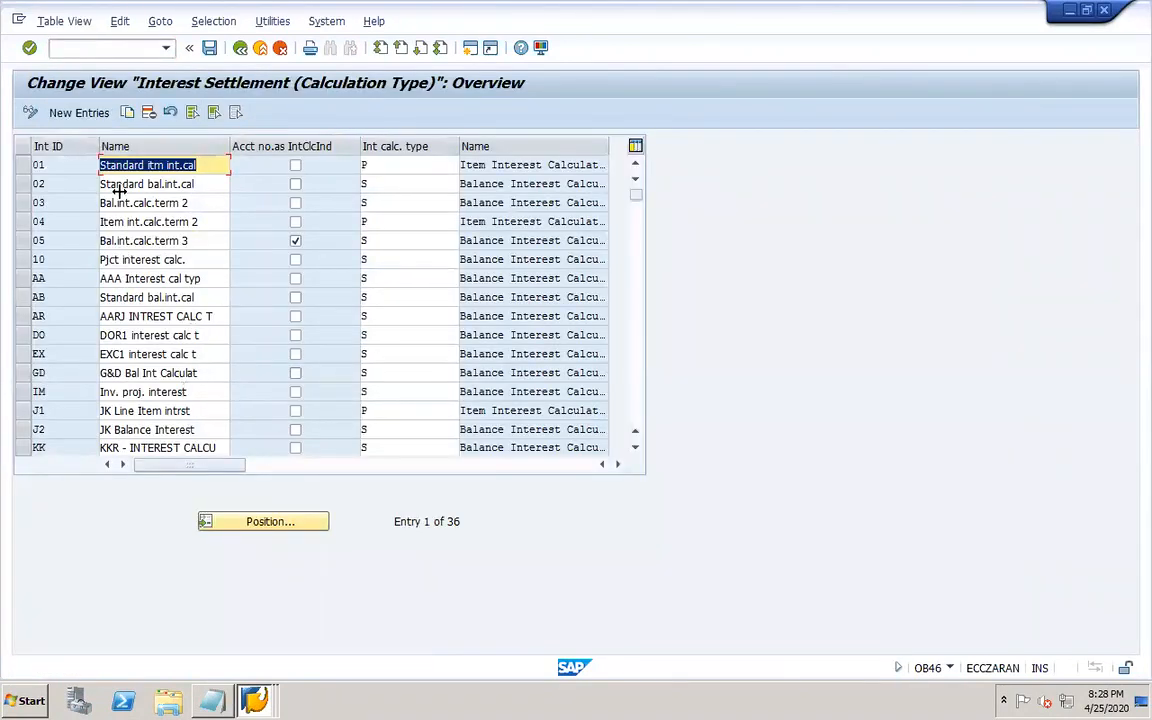
click(88, 113)
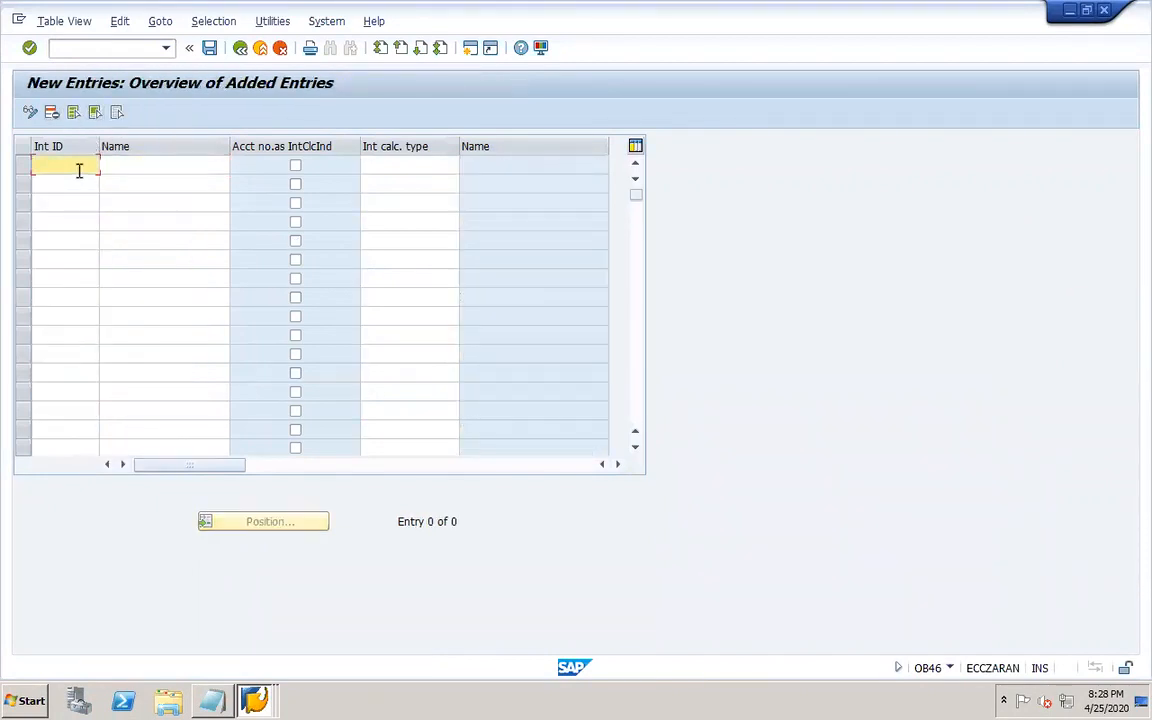
Create interest ID DR named "DOR1 Line item int c" with calculation type P (Item Interest Calculation) and save it.
text(DO)
key(BackSpace)
text(R)
key(Tab)
text(DOR)
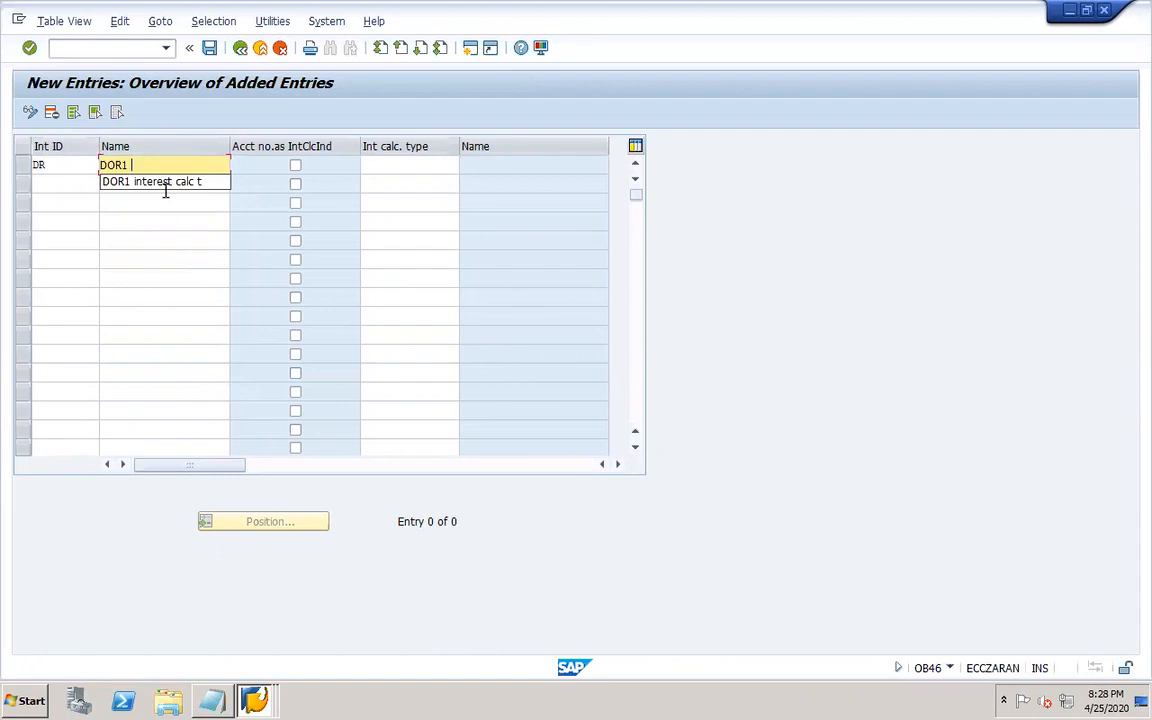
text(1 Line item int c)
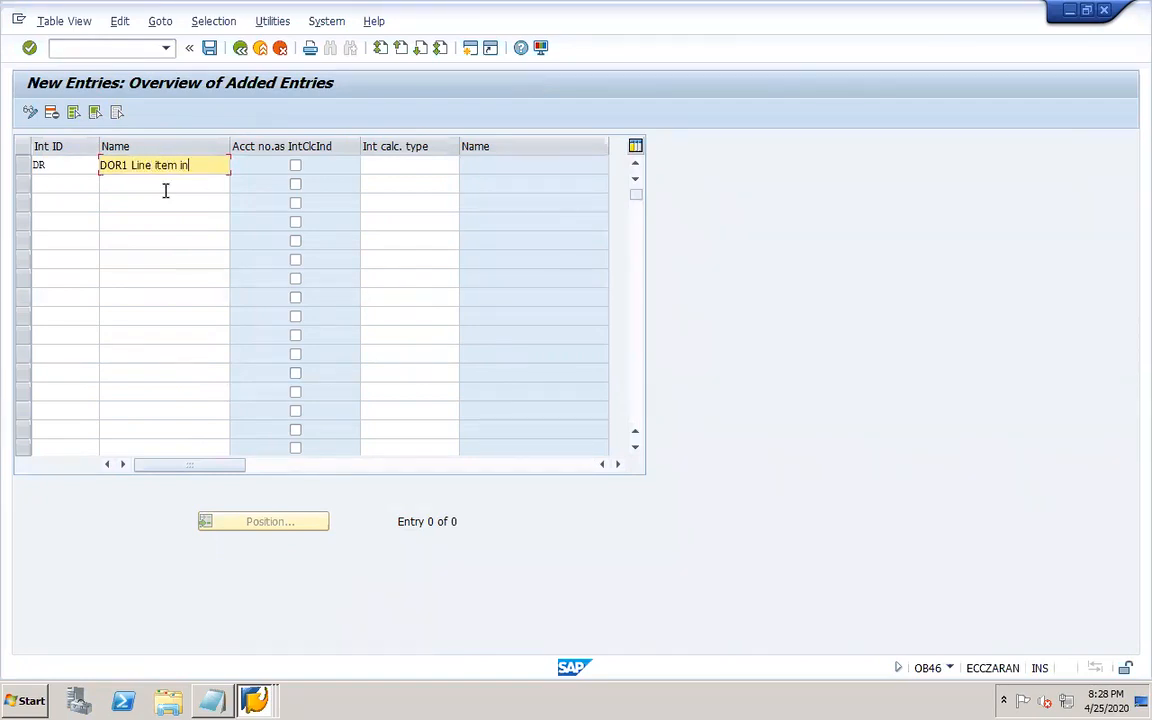
click(410, 167)
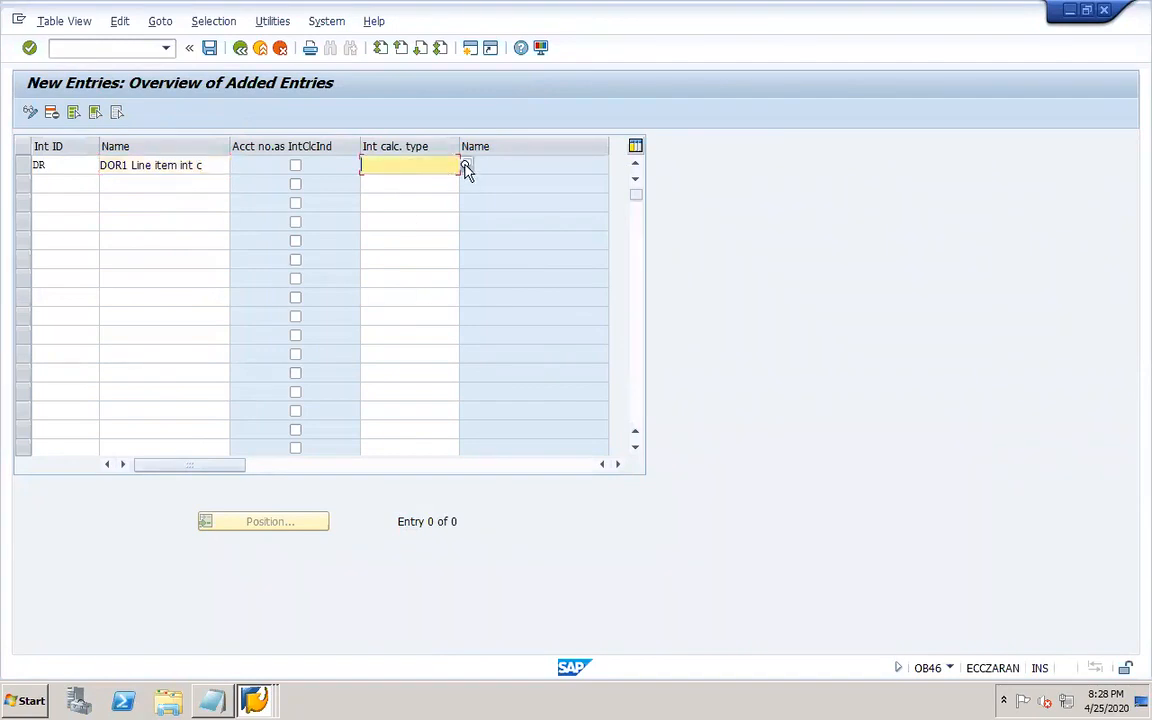
click(467, 168)
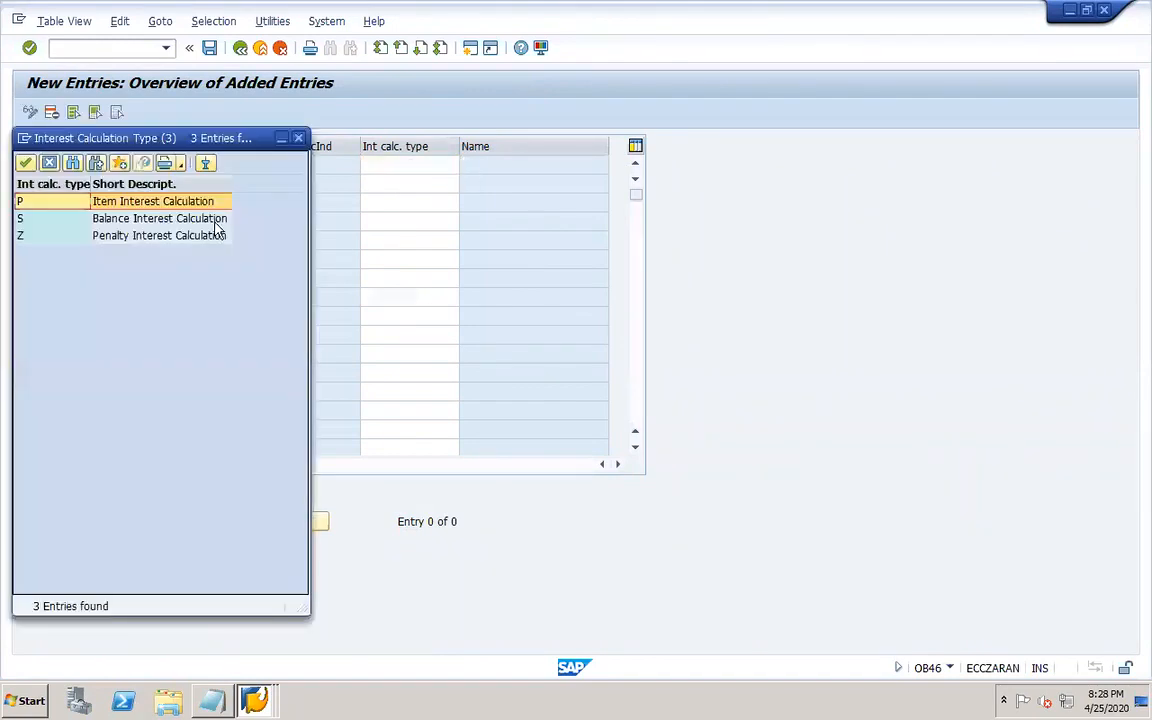
double_click(107, 203)
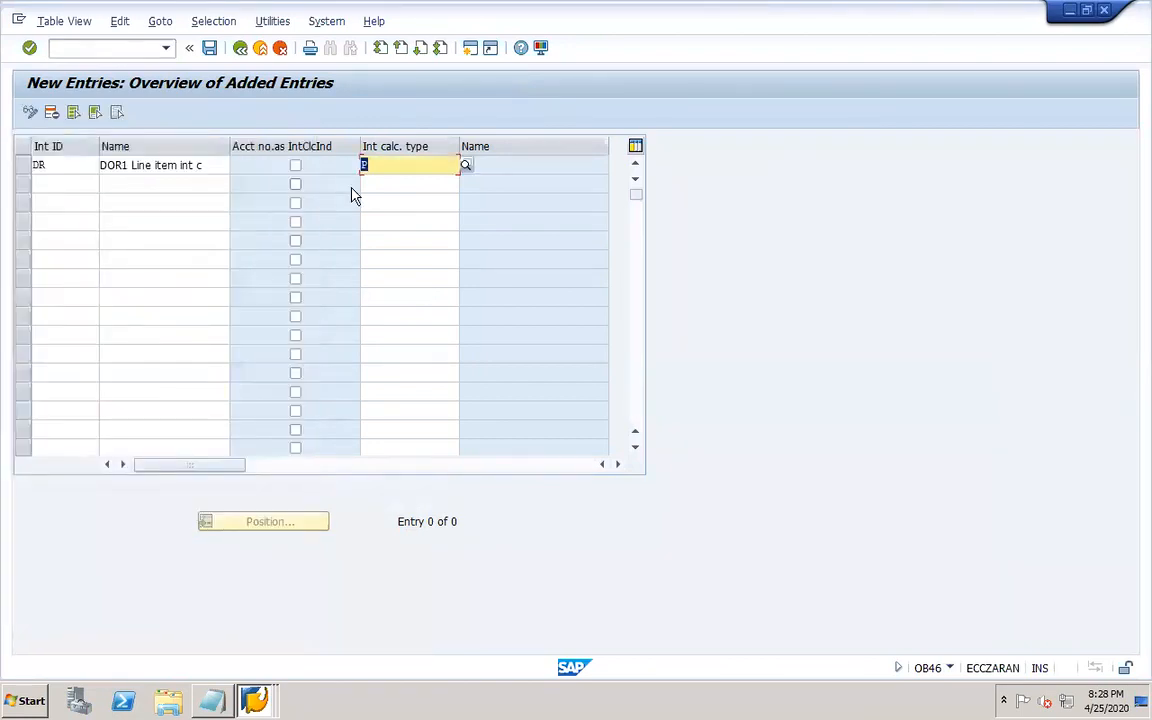
click(209, 48)
click(266, 305)
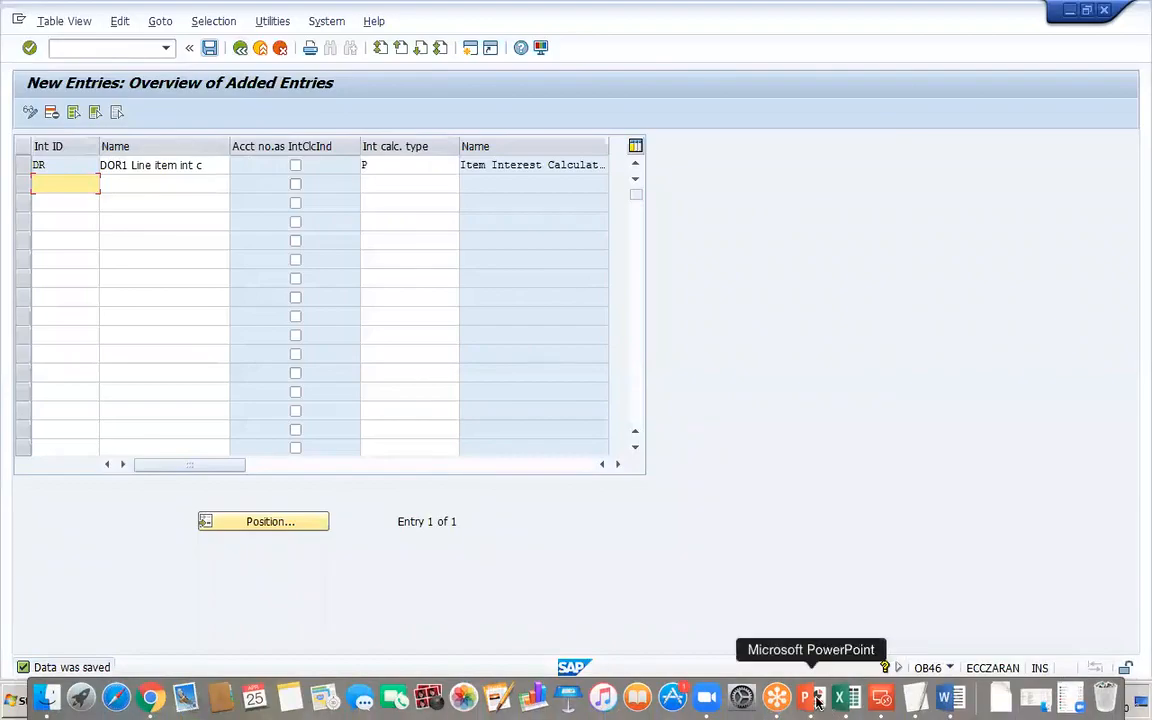
Switch to PowerPoint and add a line "Number ranges for interest forms – FBN1" below the OB46 line.
click(815, 697)
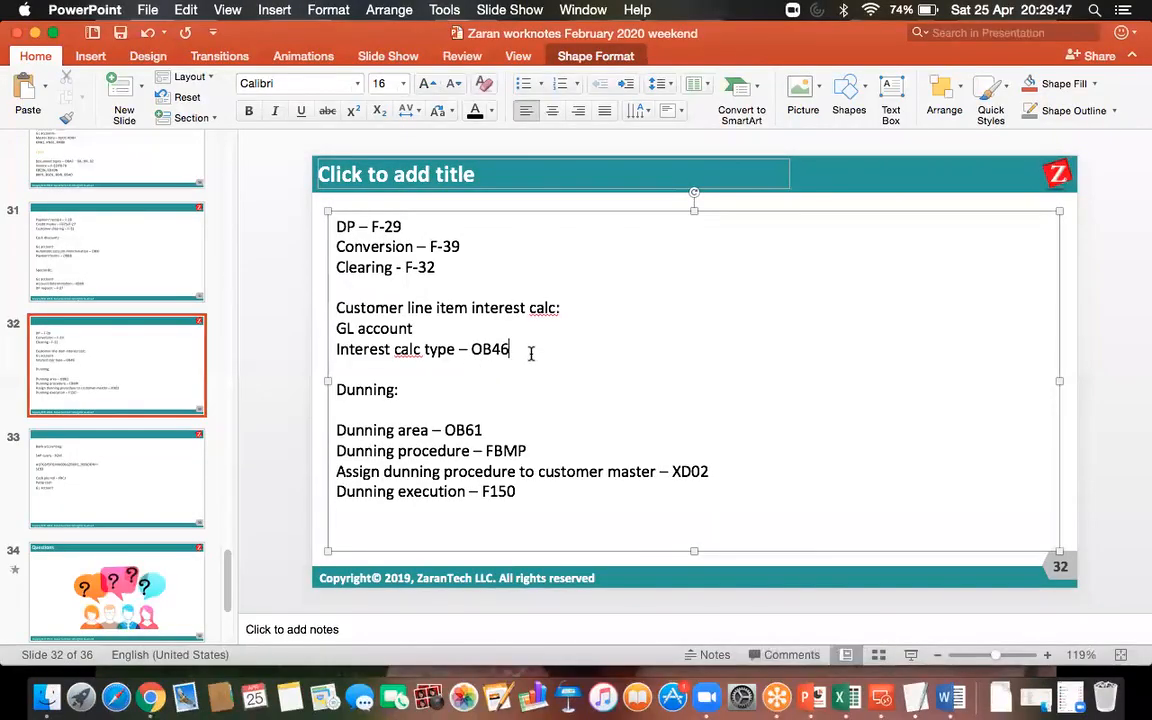
key(Return)
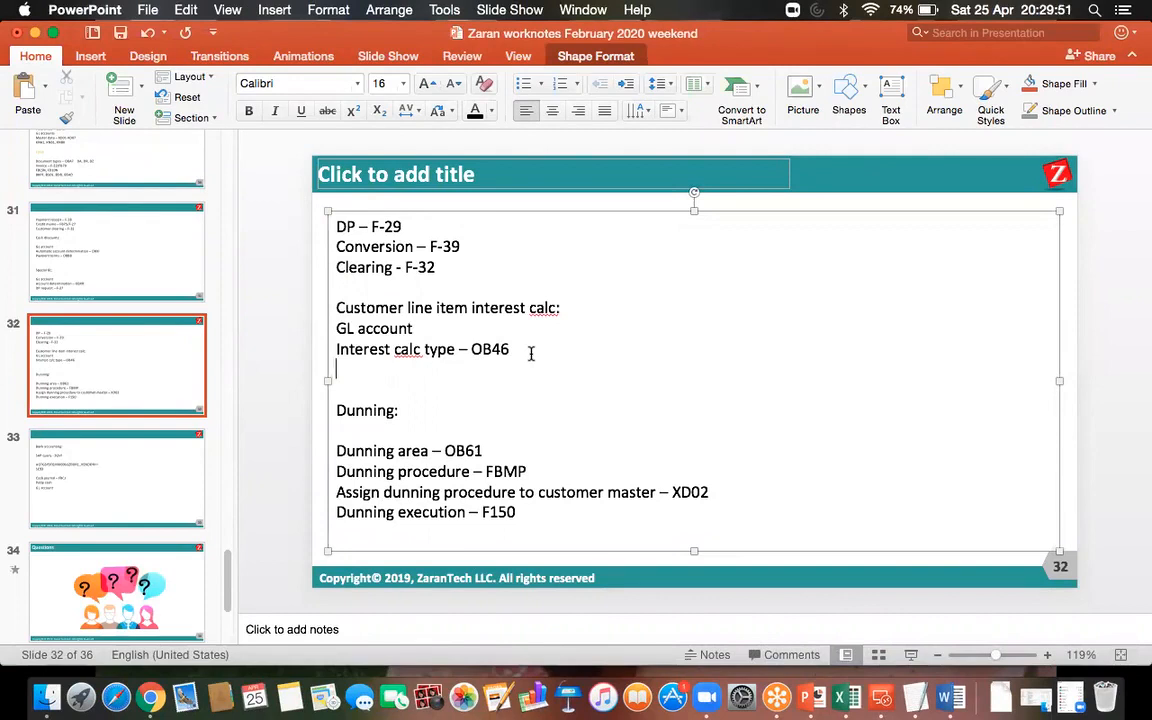
text(N)
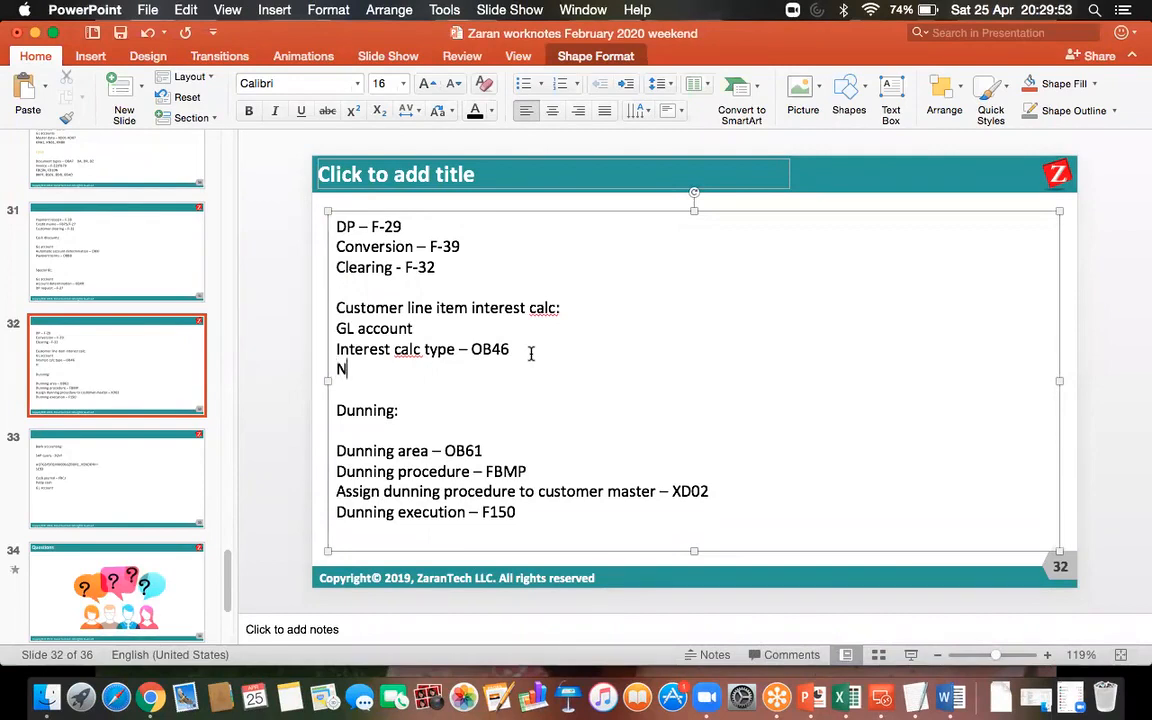
text(umber rang)
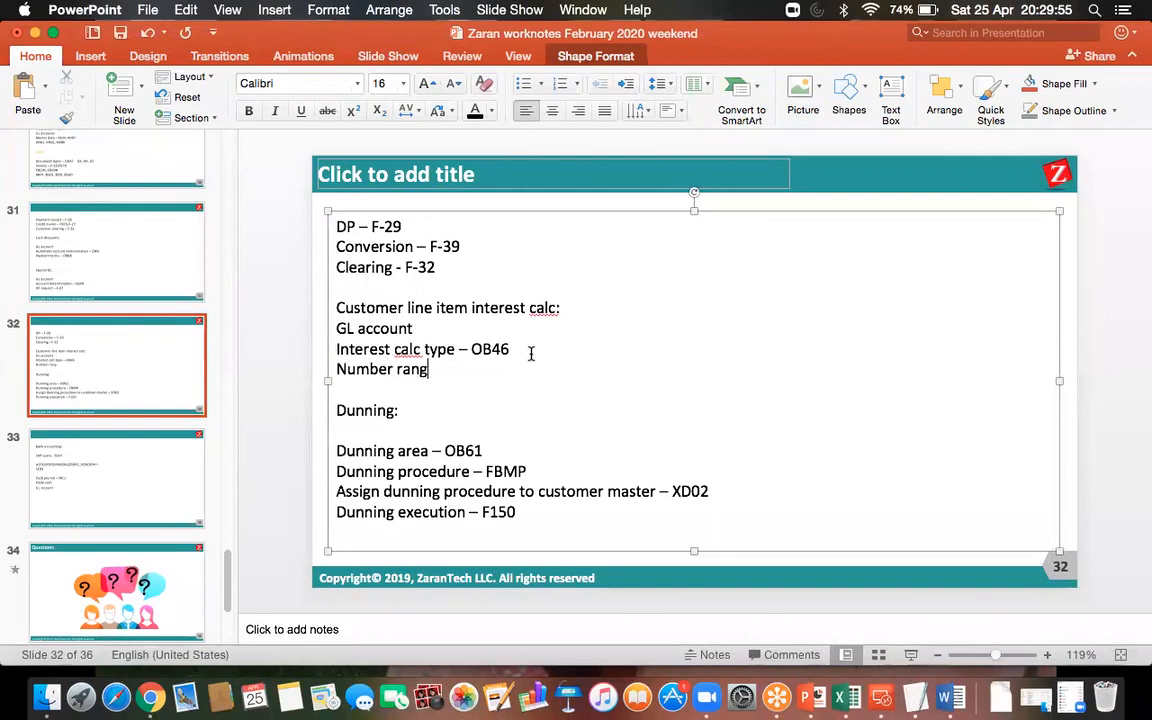
text(es for interest forms -)
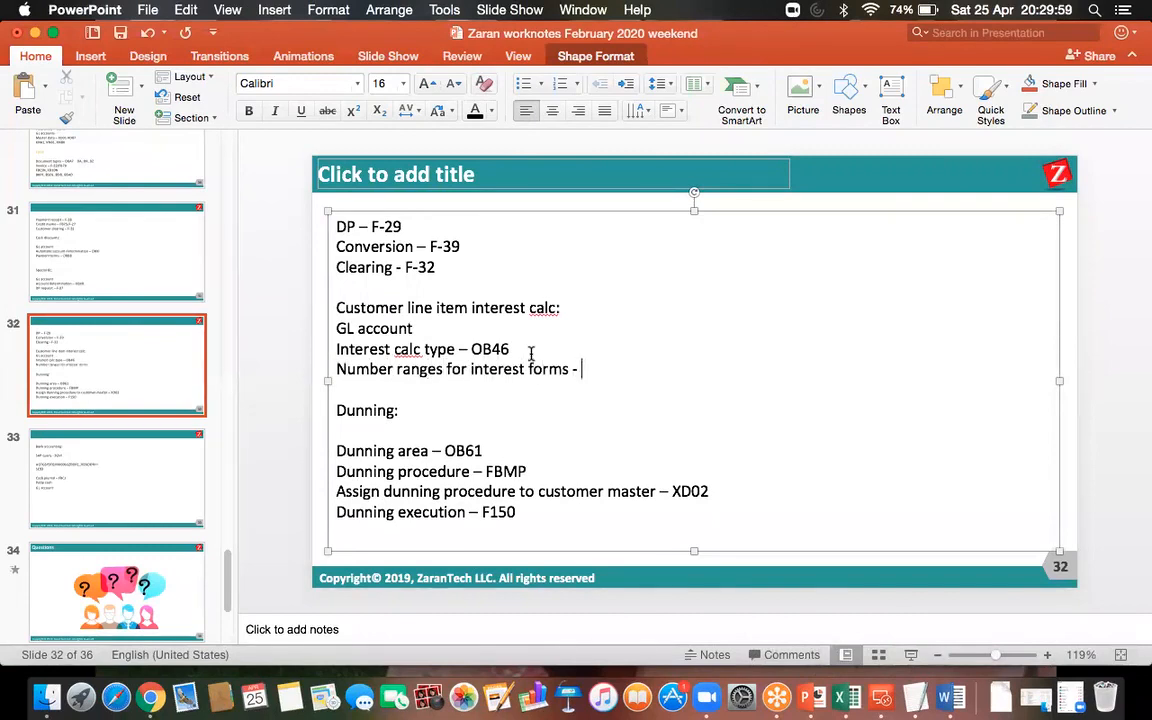
text( FBN1)
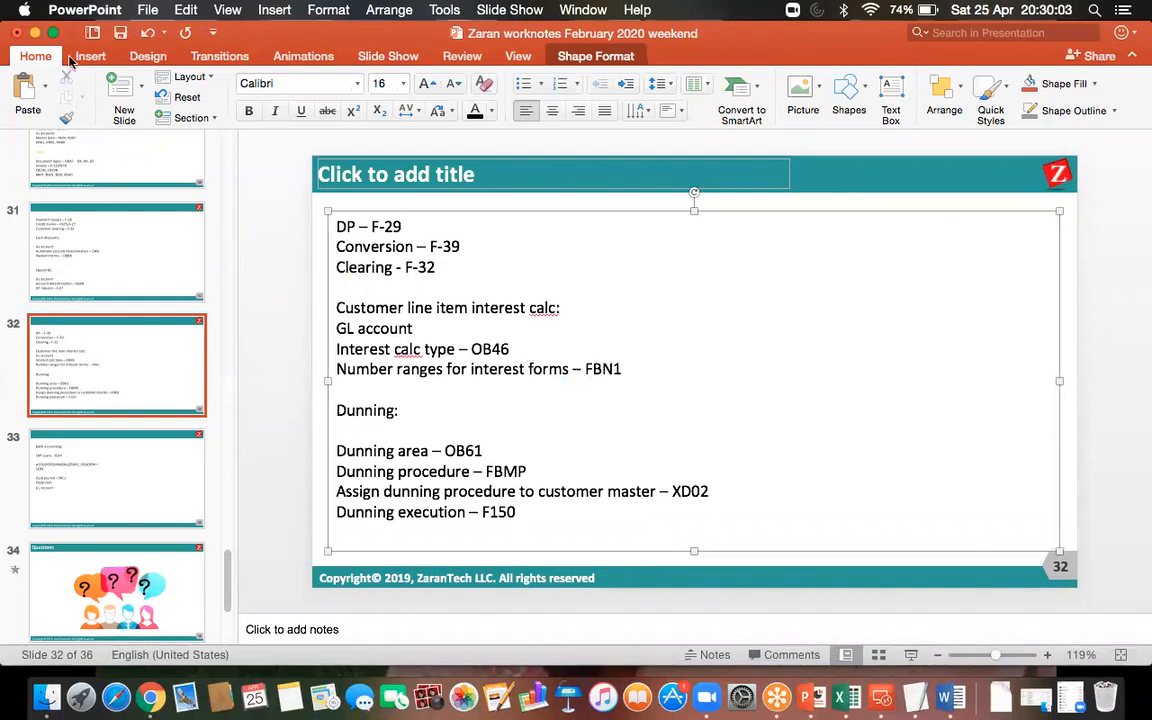
Switch back to the SAP remote desktop session.
click(120, 32)
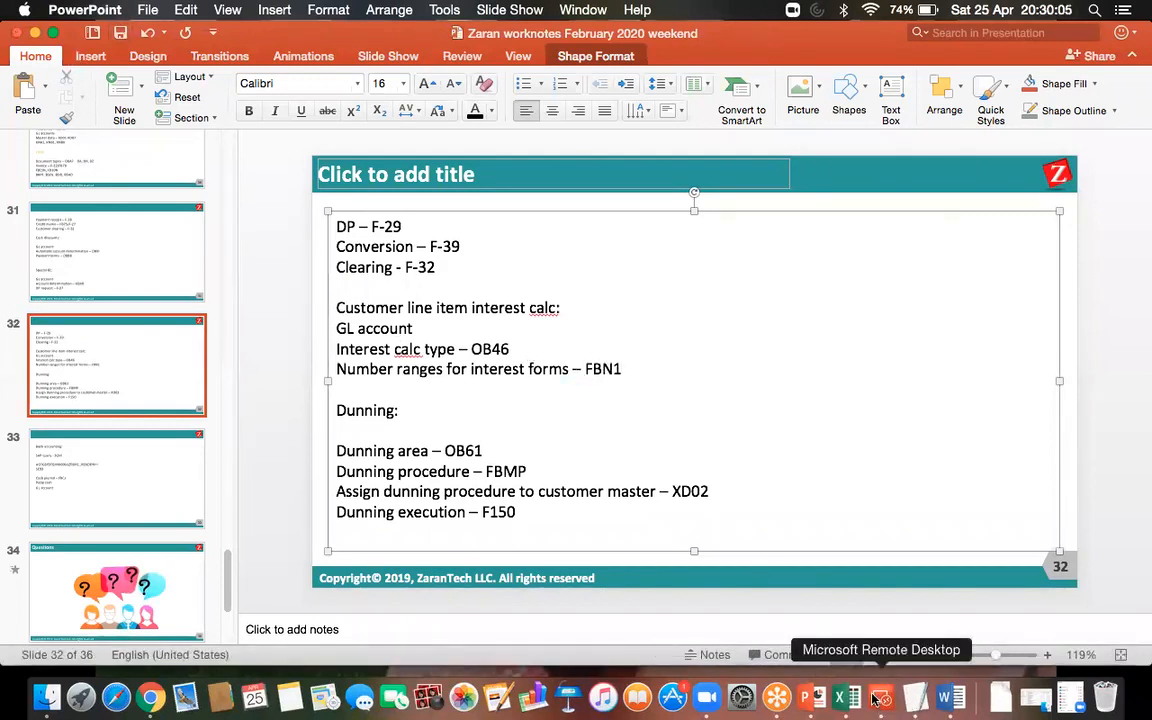
click(881, 697)
double_click(697, 250)
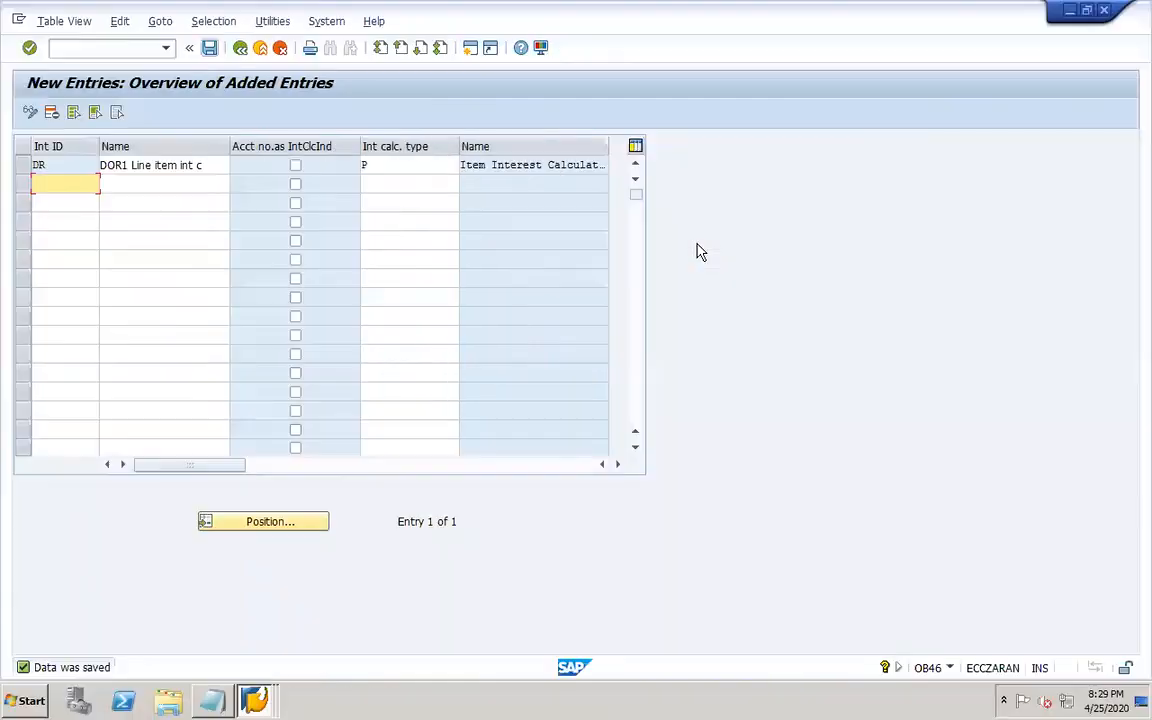
Open transaction FBN1 and edit the accounting document number range intervals for company code DOR1.
click(137, 48)
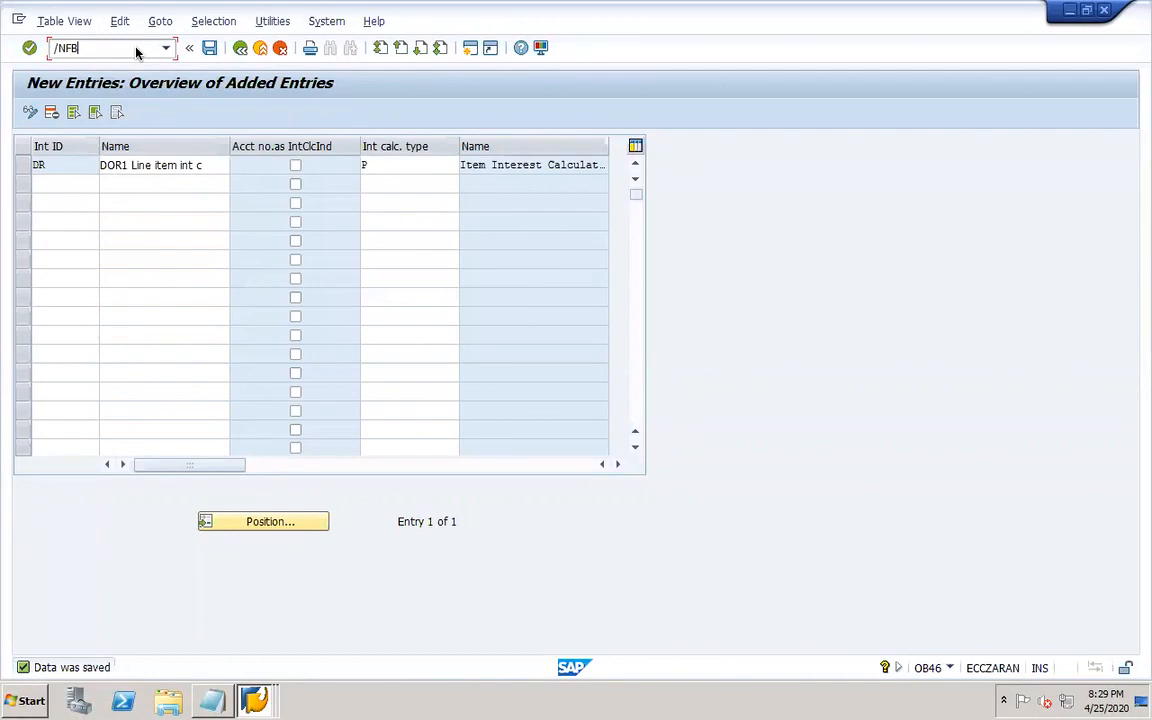
text(/NFBN1)
key(Return)
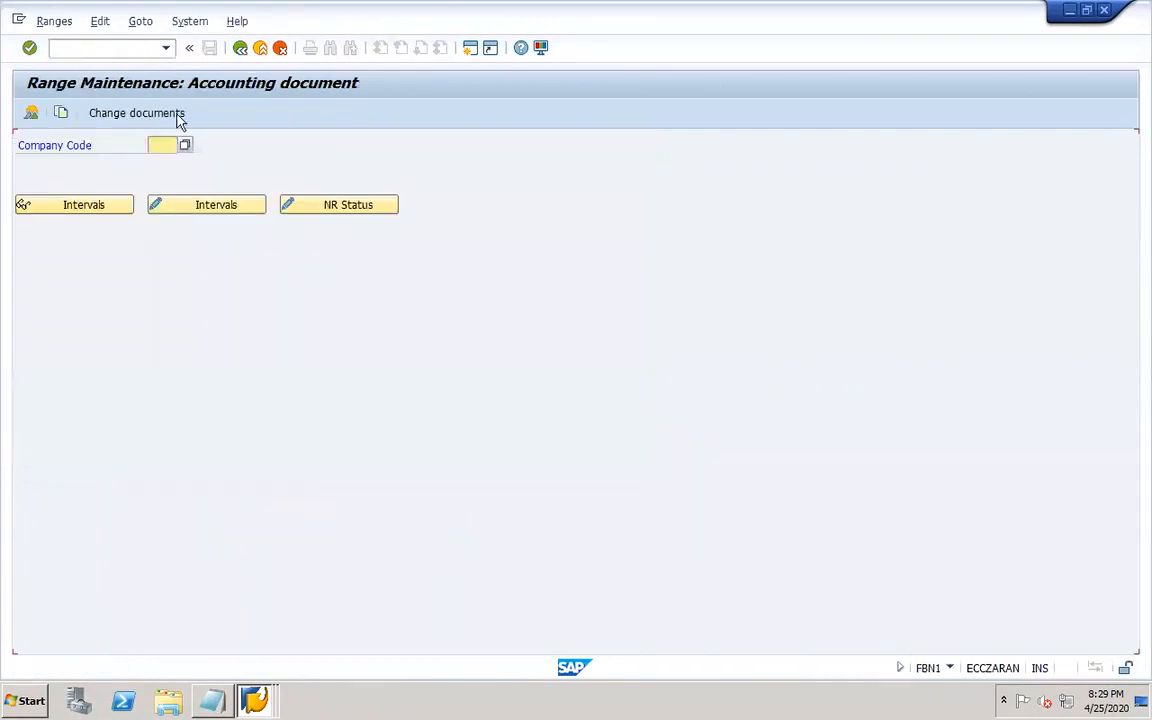
text(d)
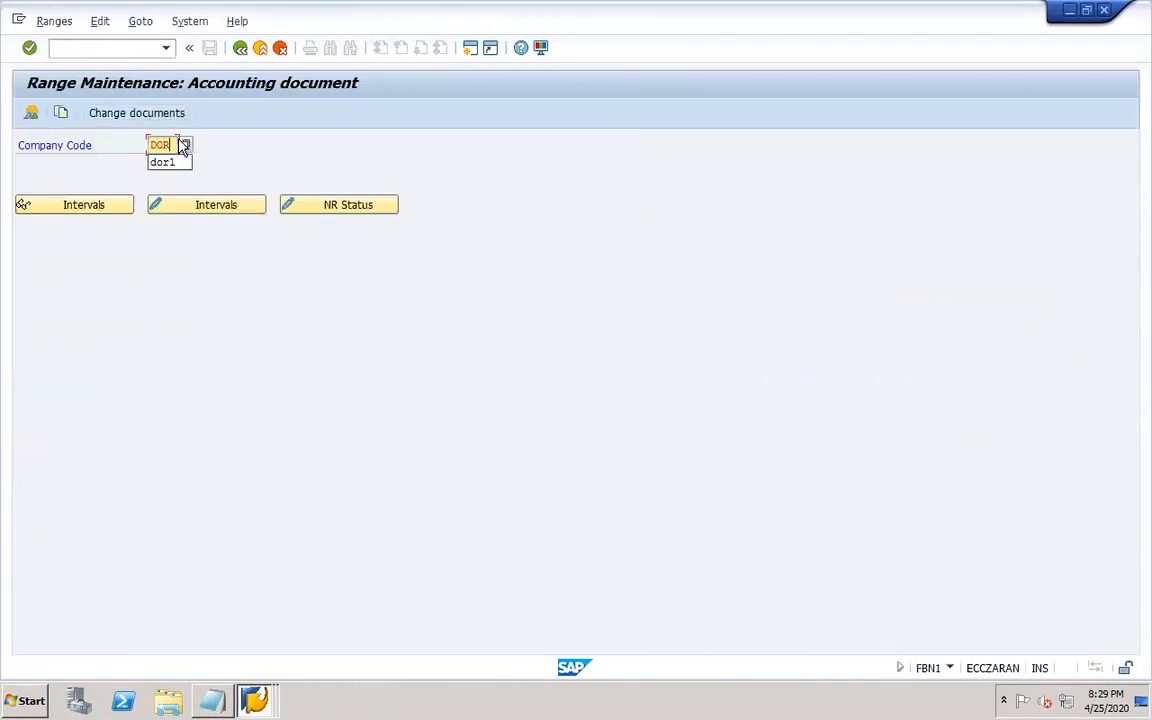
click(165, 163)
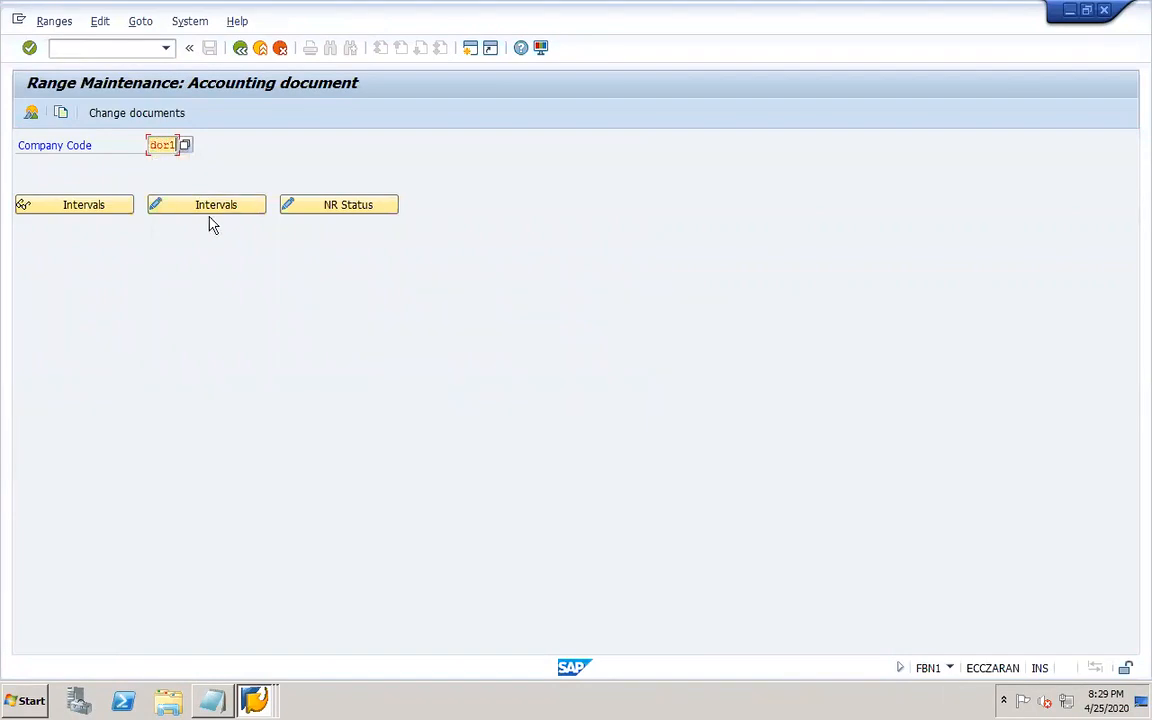
click(204, 205)
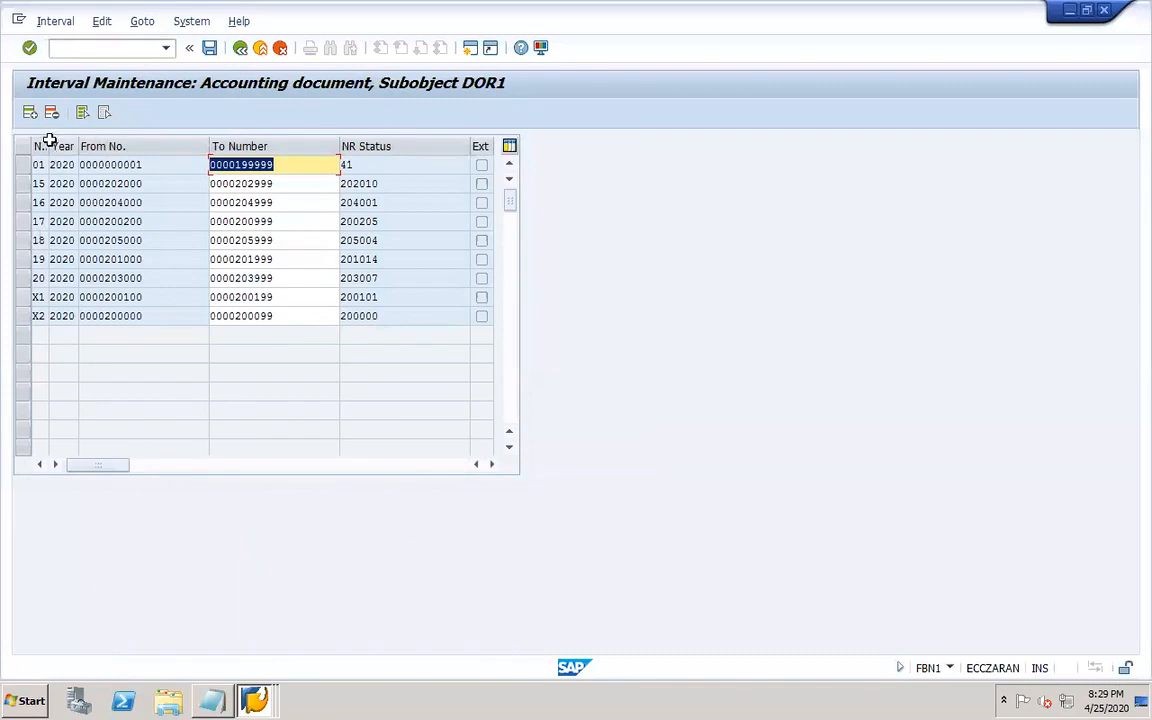
Add number range interval 70 for year 2020 from 206000 to 206999 and save it.
click(30, 112)
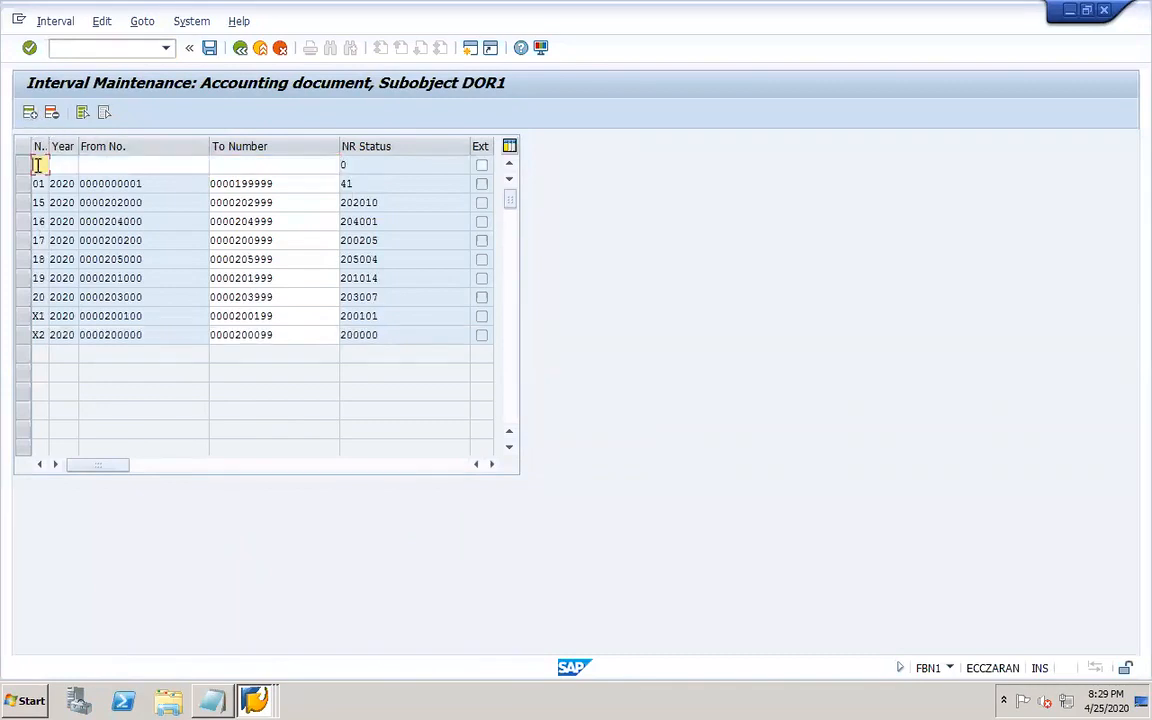
text(70 )
text(2020)
key(Tab)
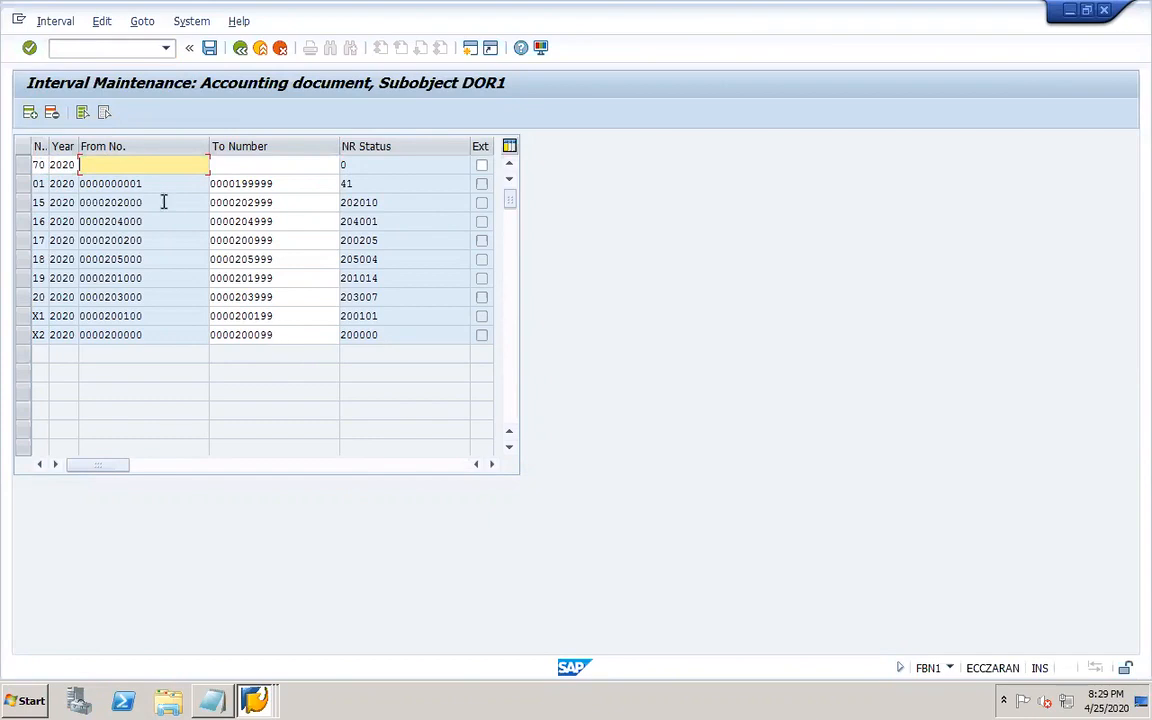
text(206)
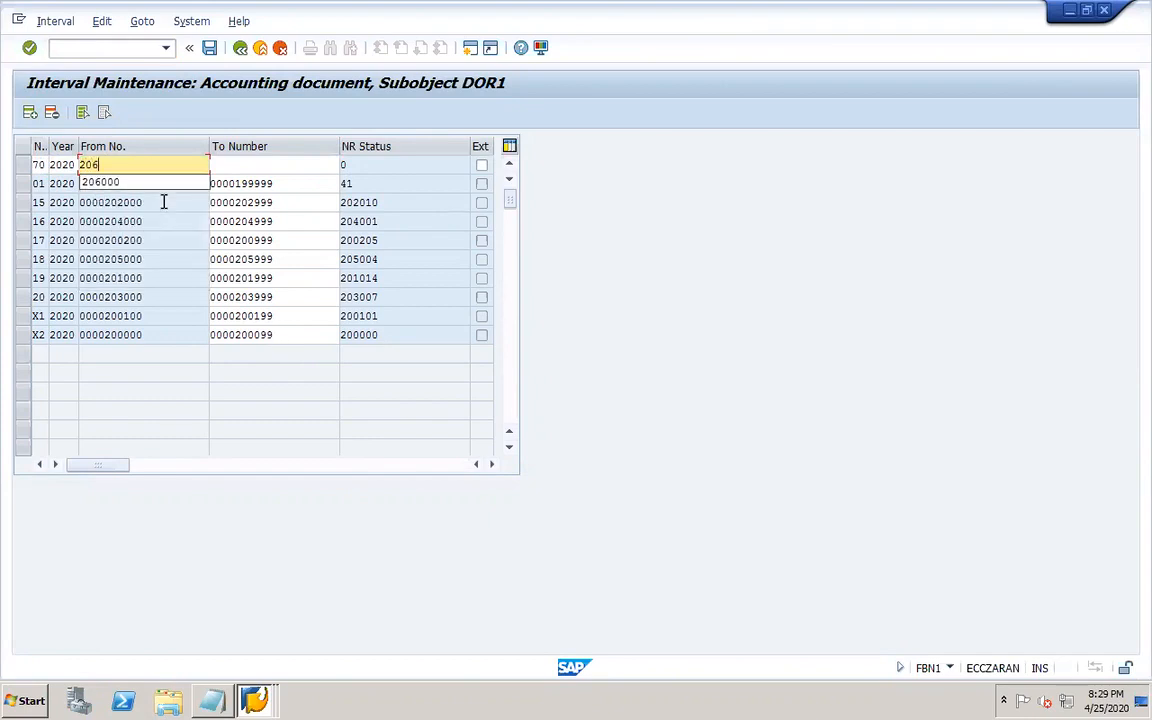
text(000)
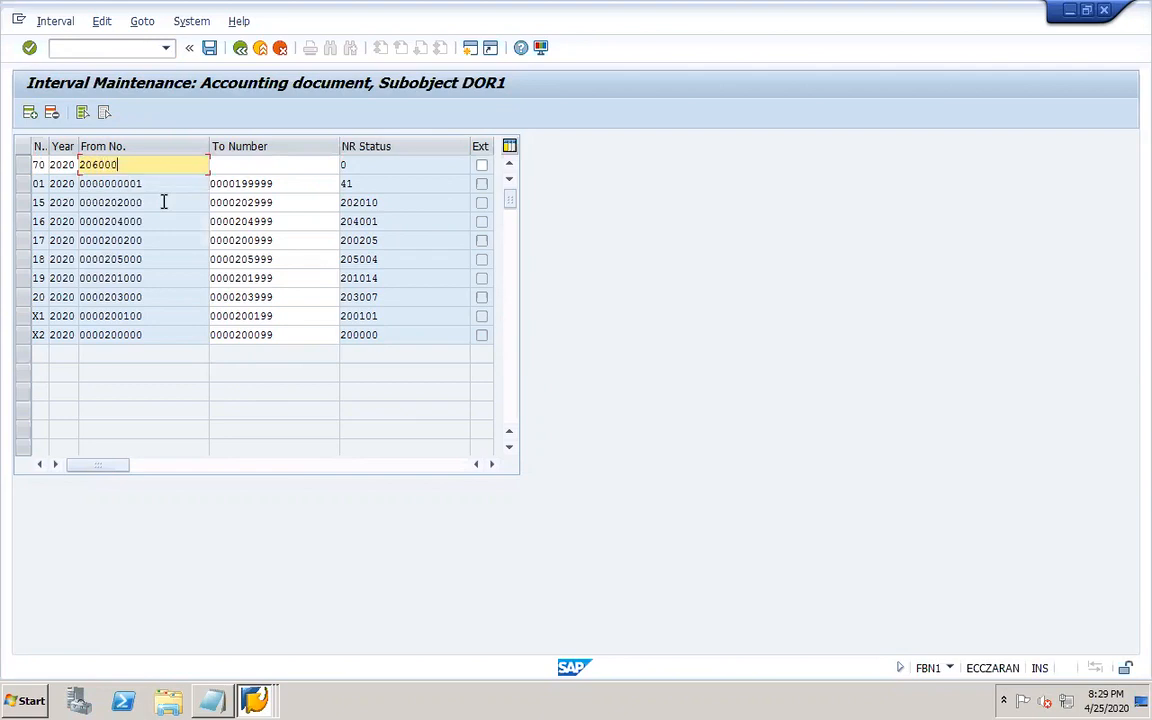
key(Tab)
text(206)
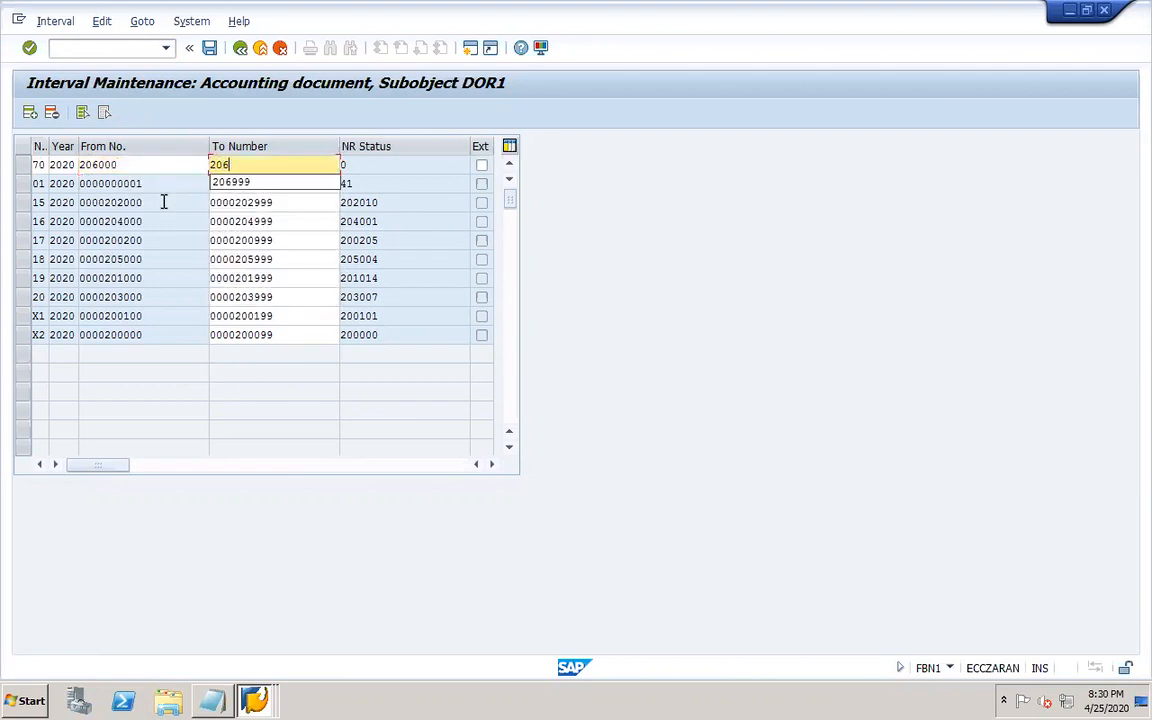
text(999)
key(Return)
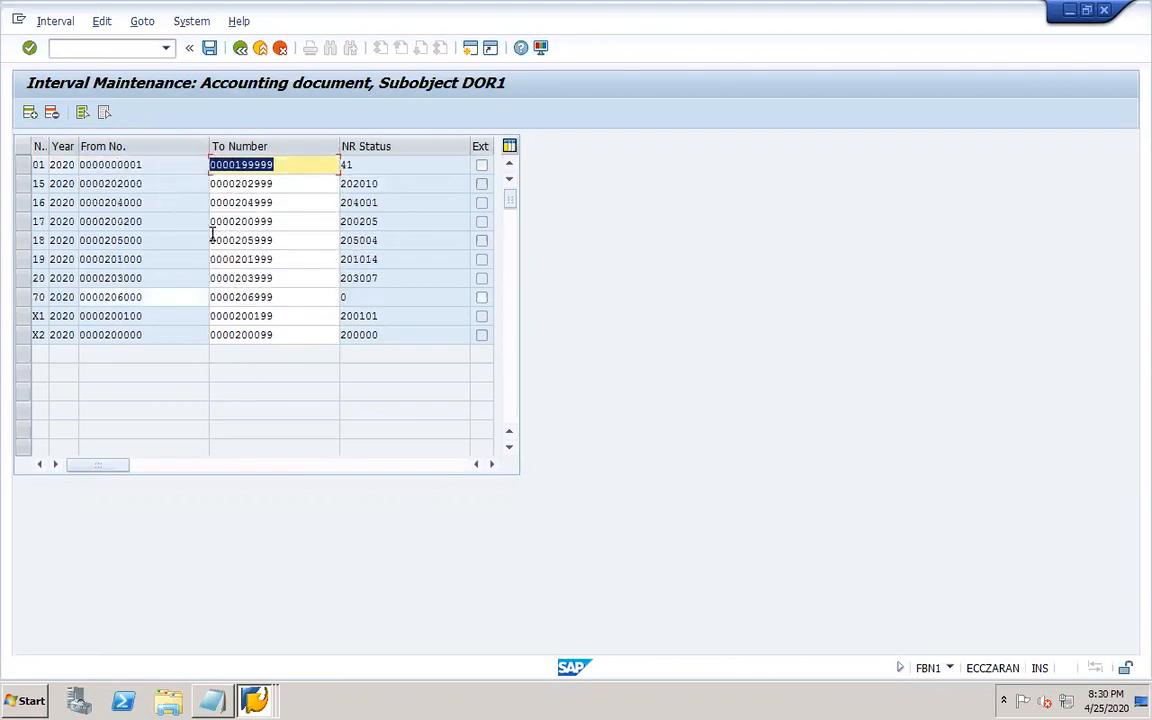
click(209, 48)
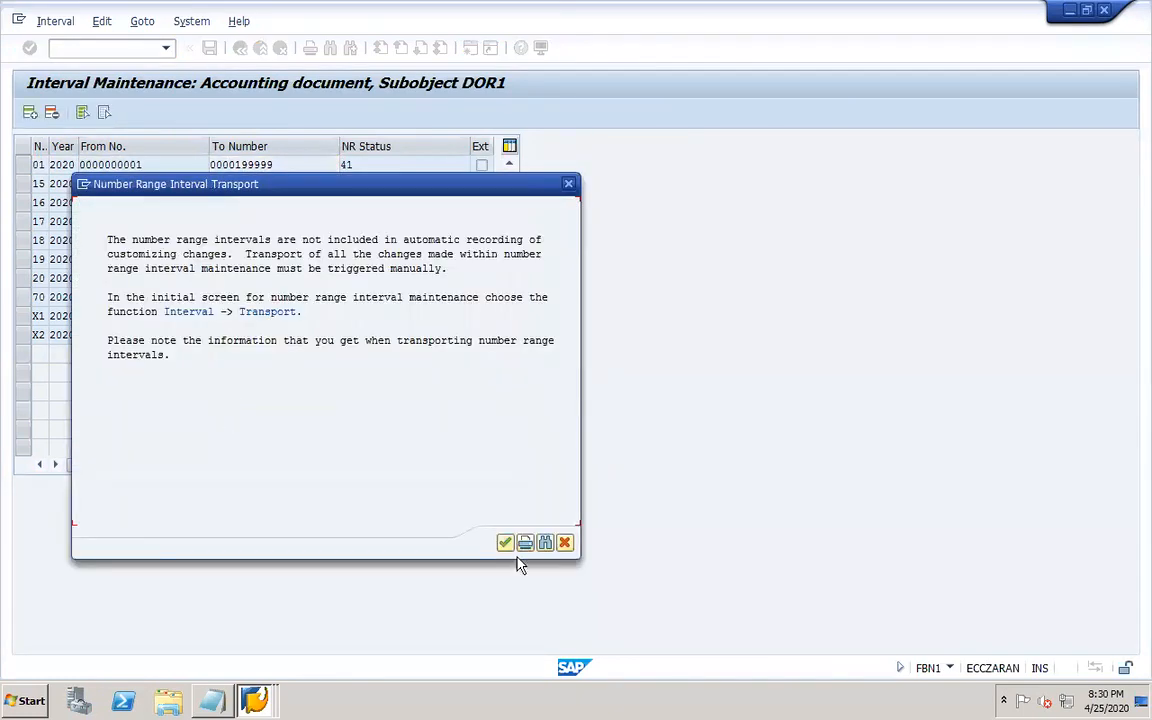
click(504, 543)
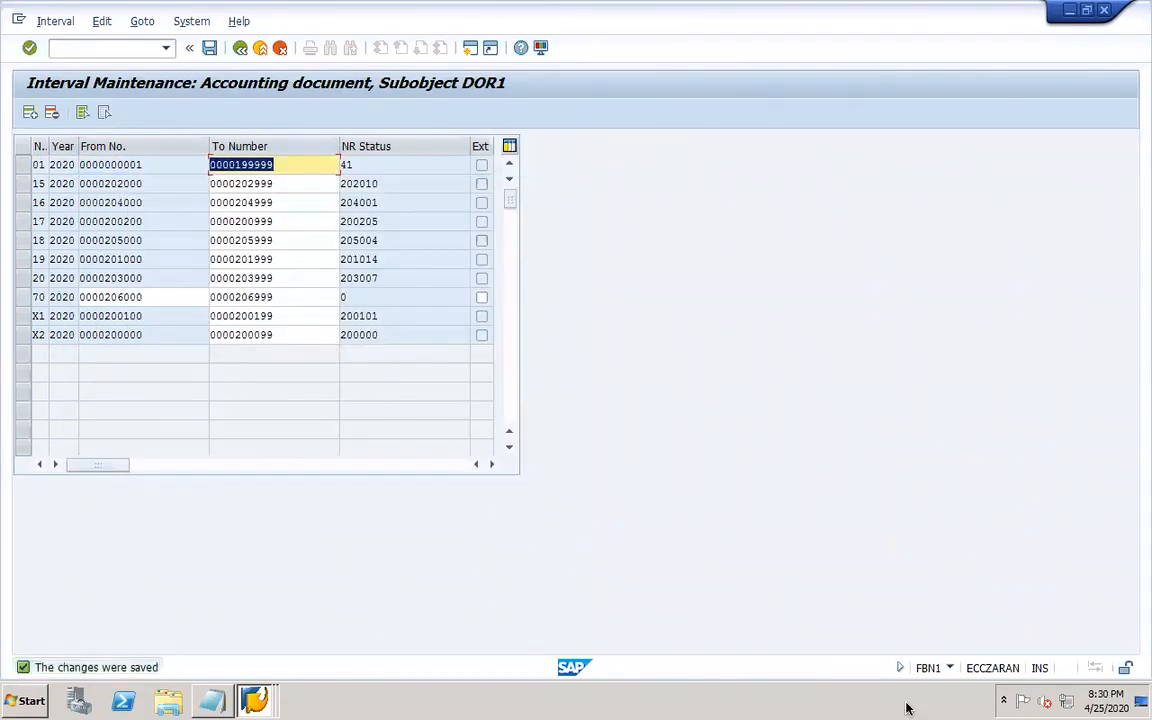
Switch to PowerPoint and append '70' to the FBN1 line in the worknotes.
click(815, 700)
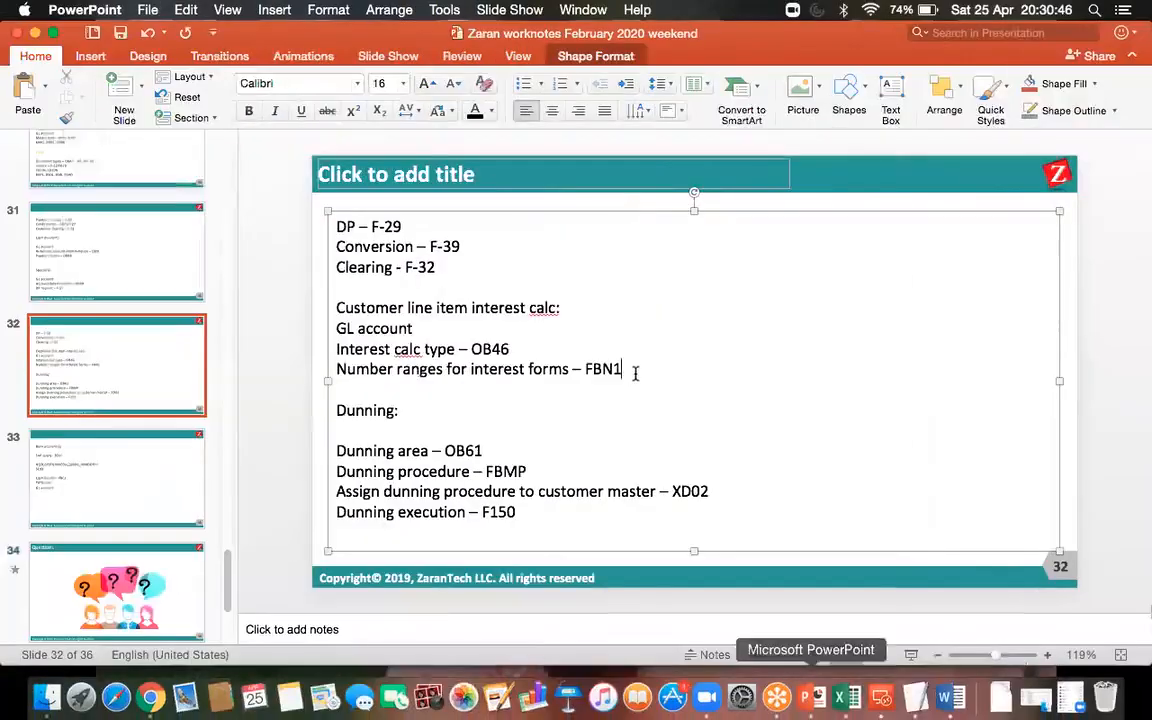
text(70')
key(Return)
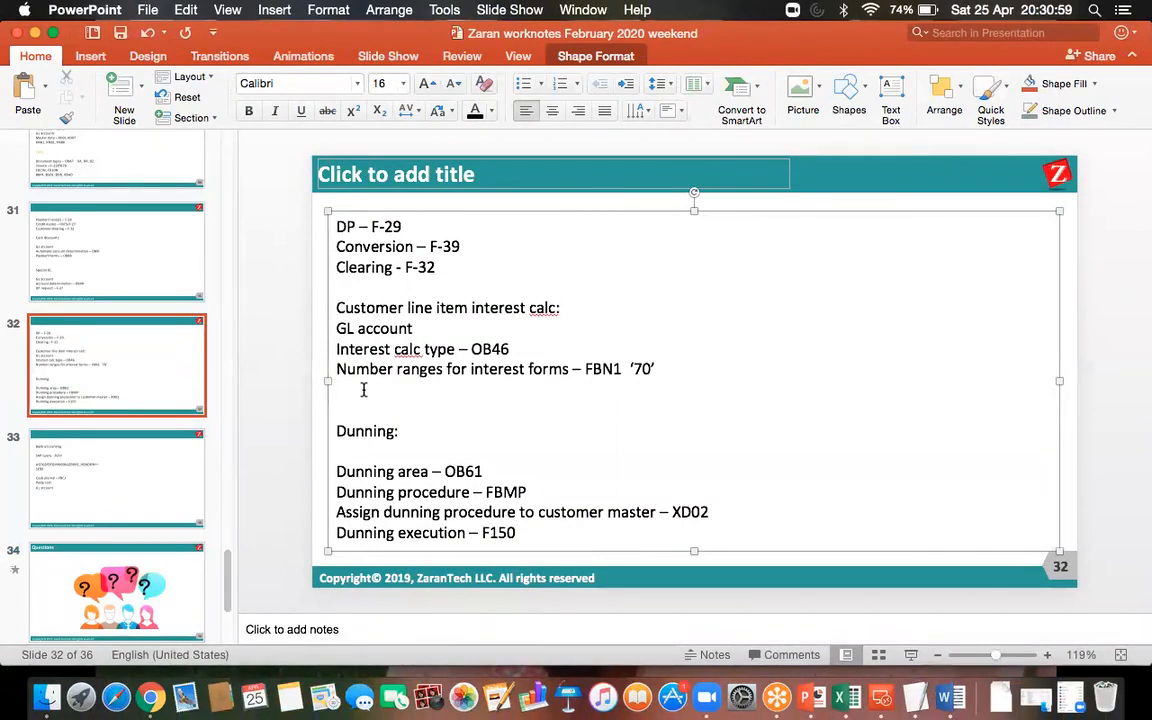
Add the line "Prepare interest for arrears calc – OB82" below the FBN1 line.
text(Prepare int)
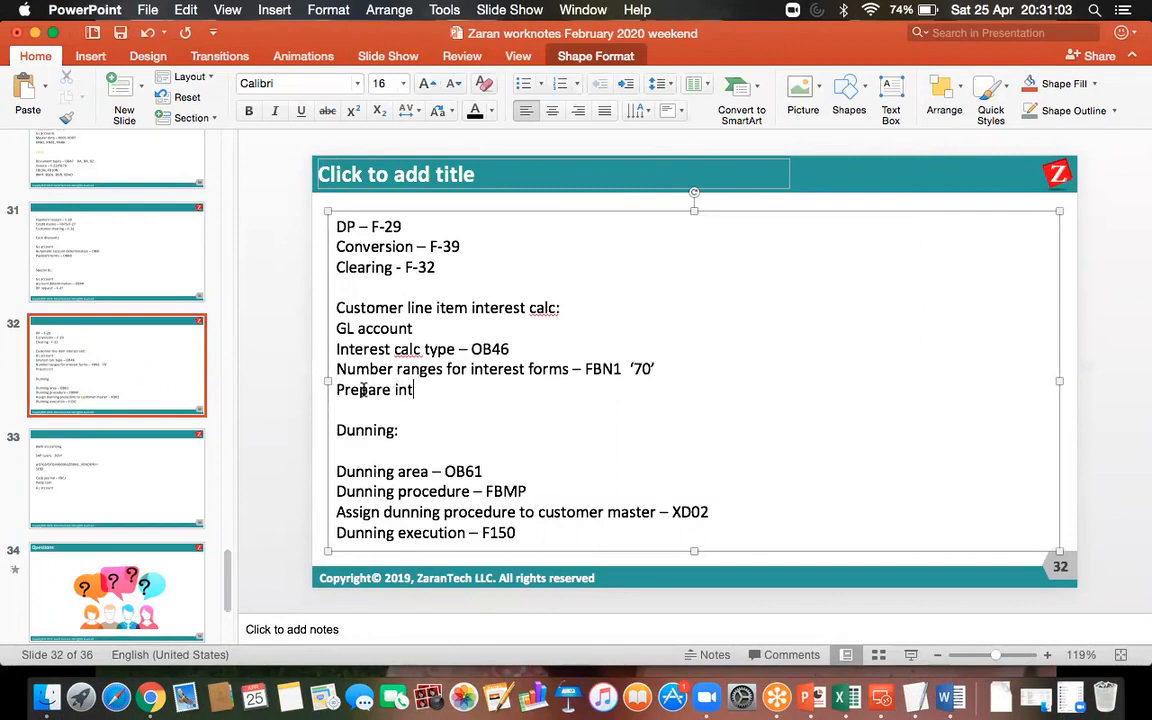
text(erest for arrears calc)
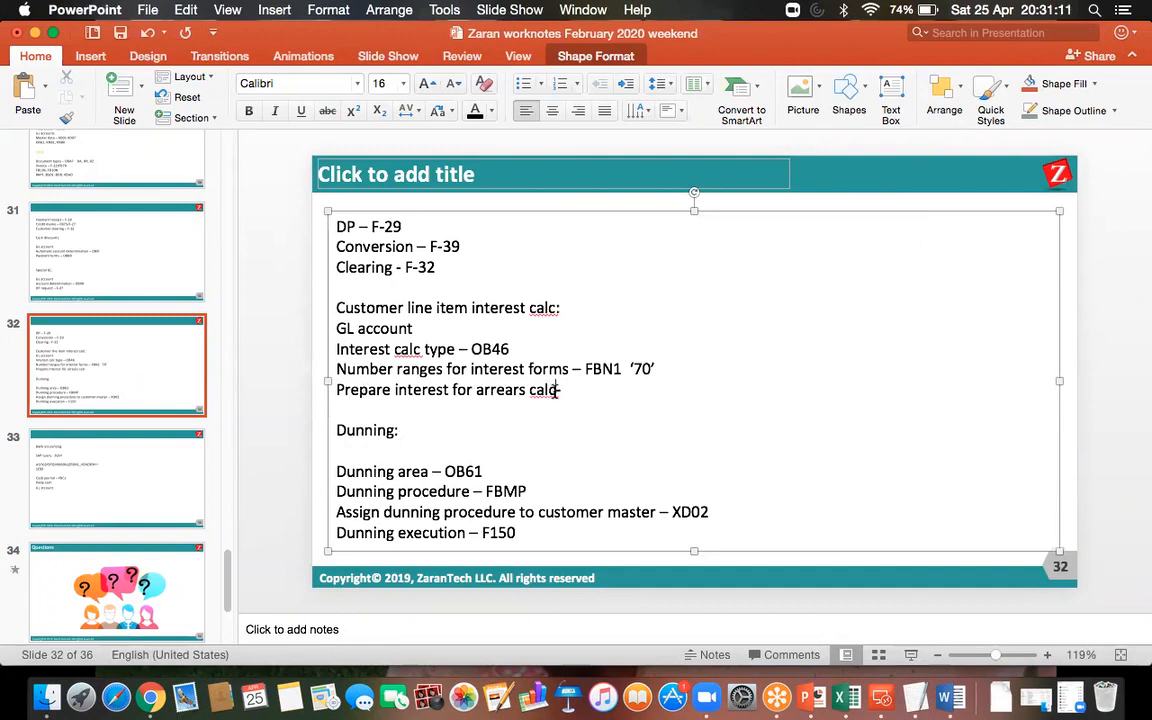
text( -)
text(OB82)
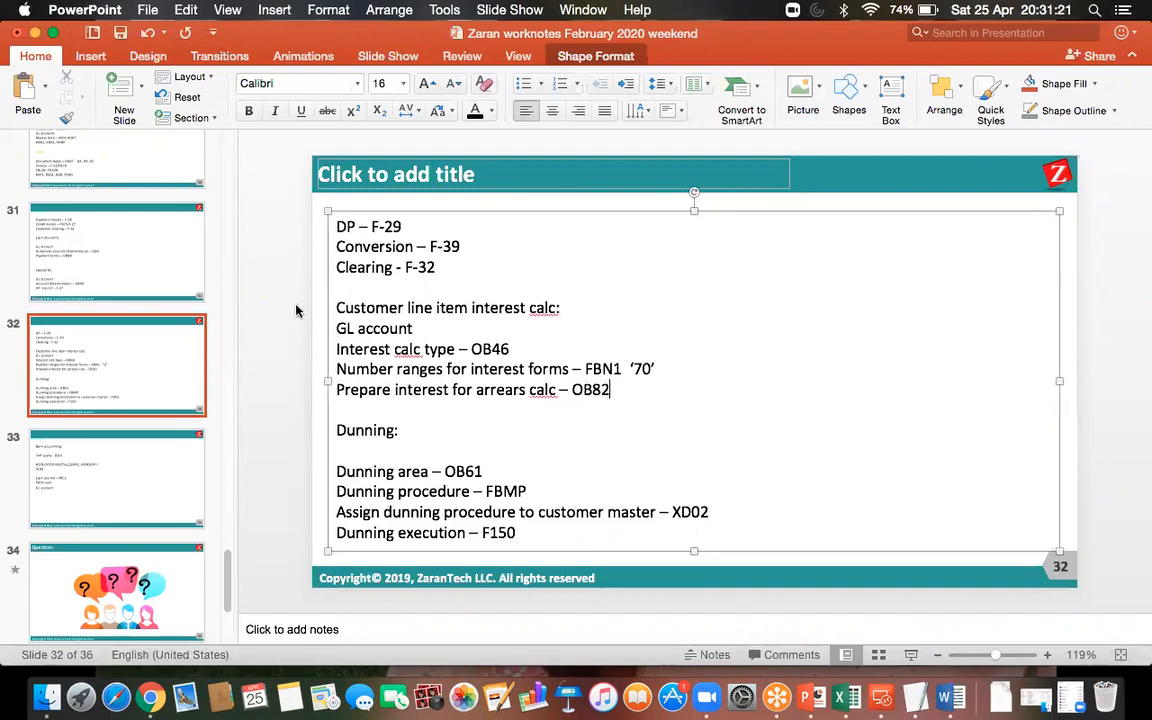
Switch back to the SAP remote desktop session and open transaction OB82.
click(883, 697)
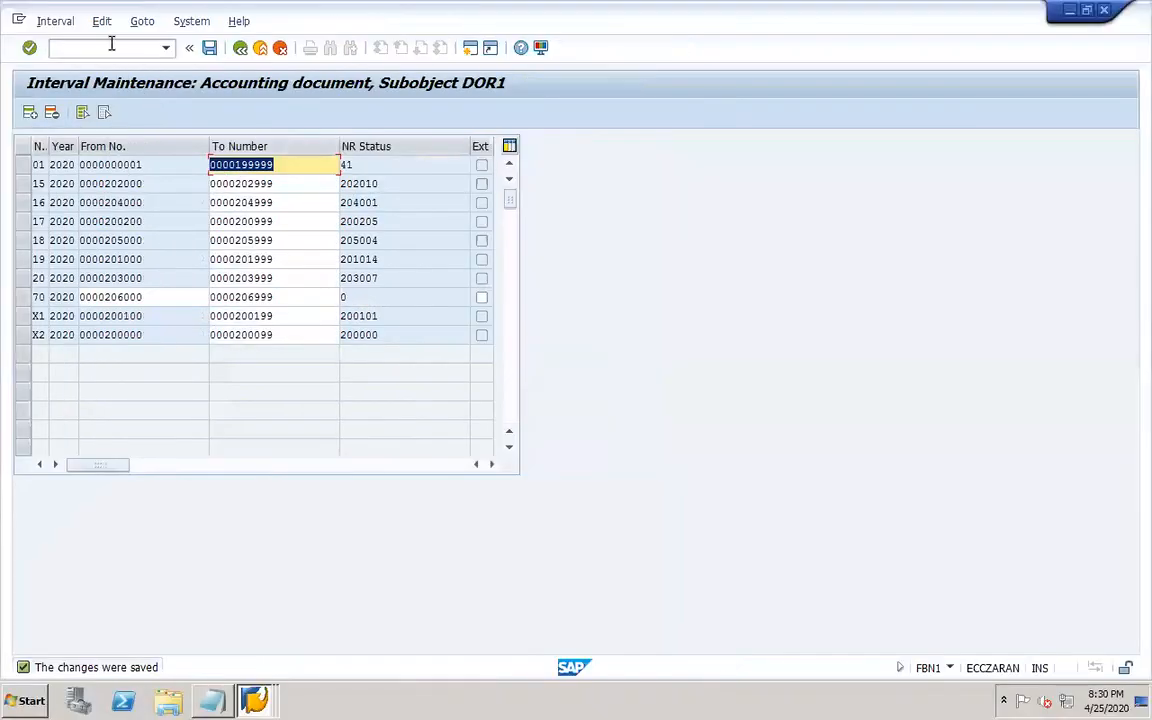
click(110, 47)
text(/)
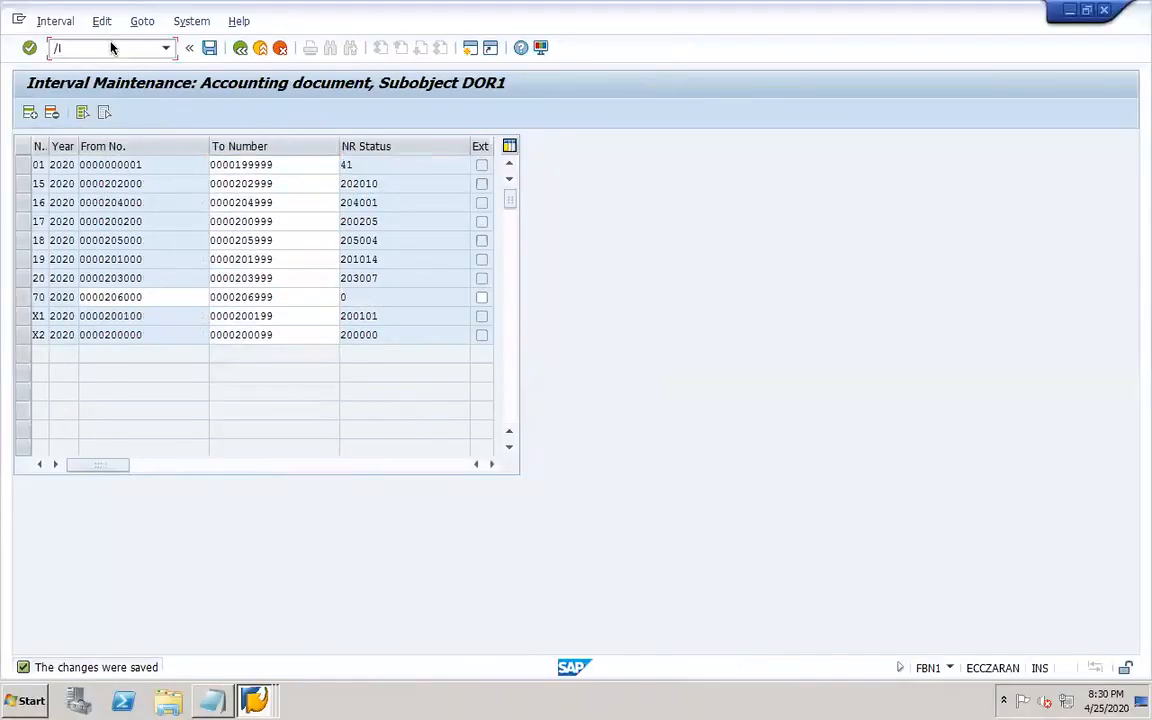
key(Return)
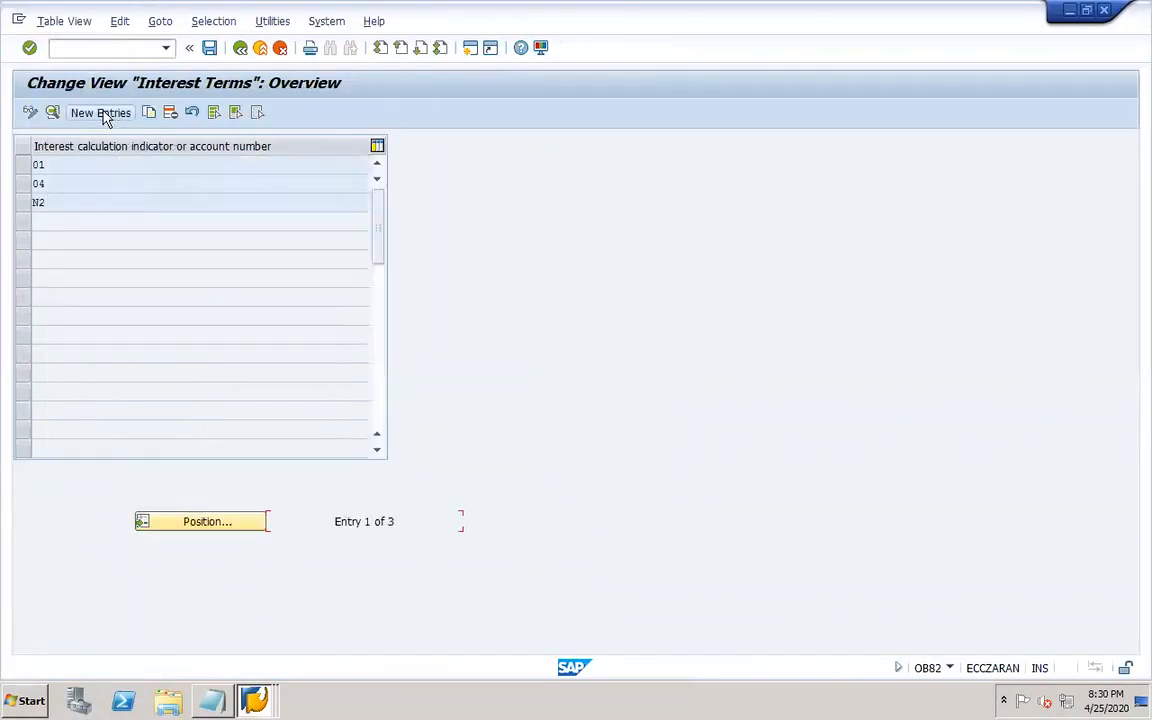
Create interest terms for indicator DR with calendar type G and number range 70, saving under the customizing request.
click(103, 113)
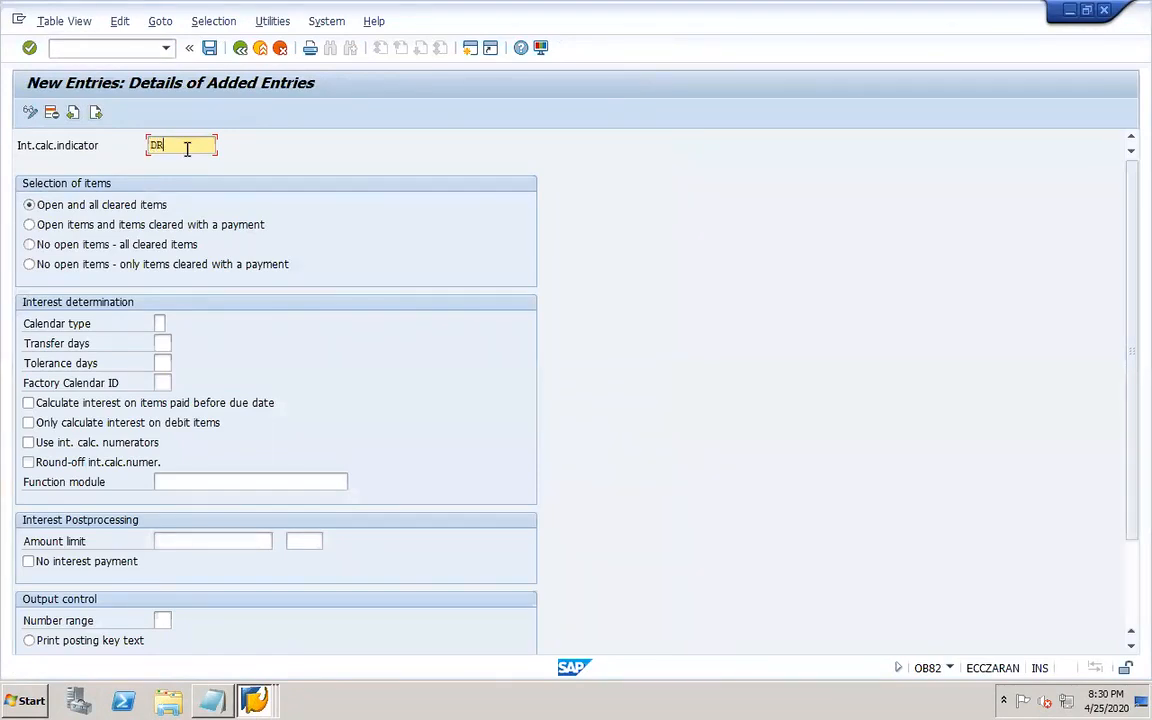
key(Tab)
click(159, 323)
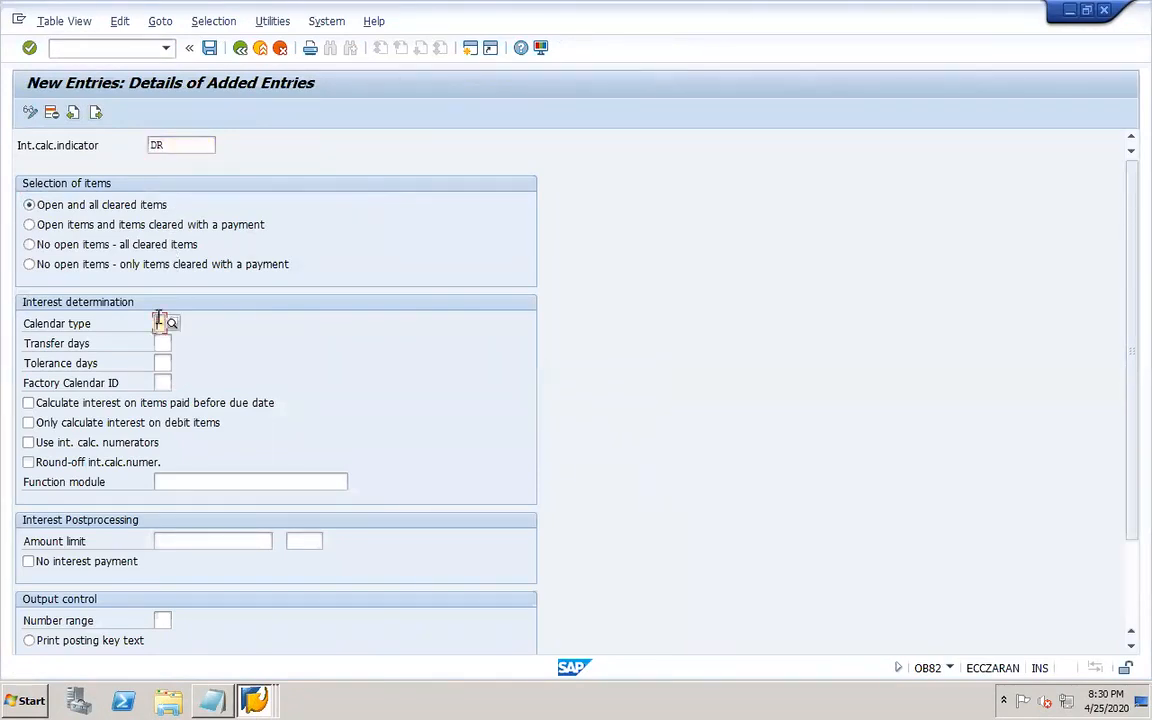
click(172, 323)
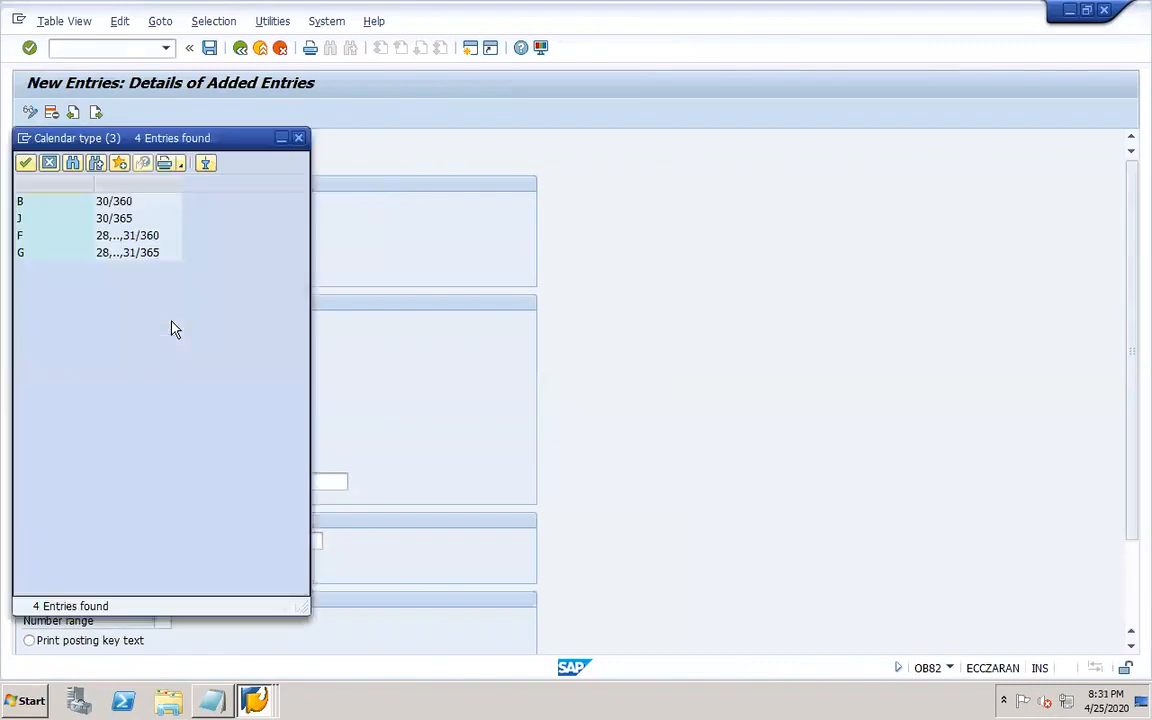
click(112, 256)
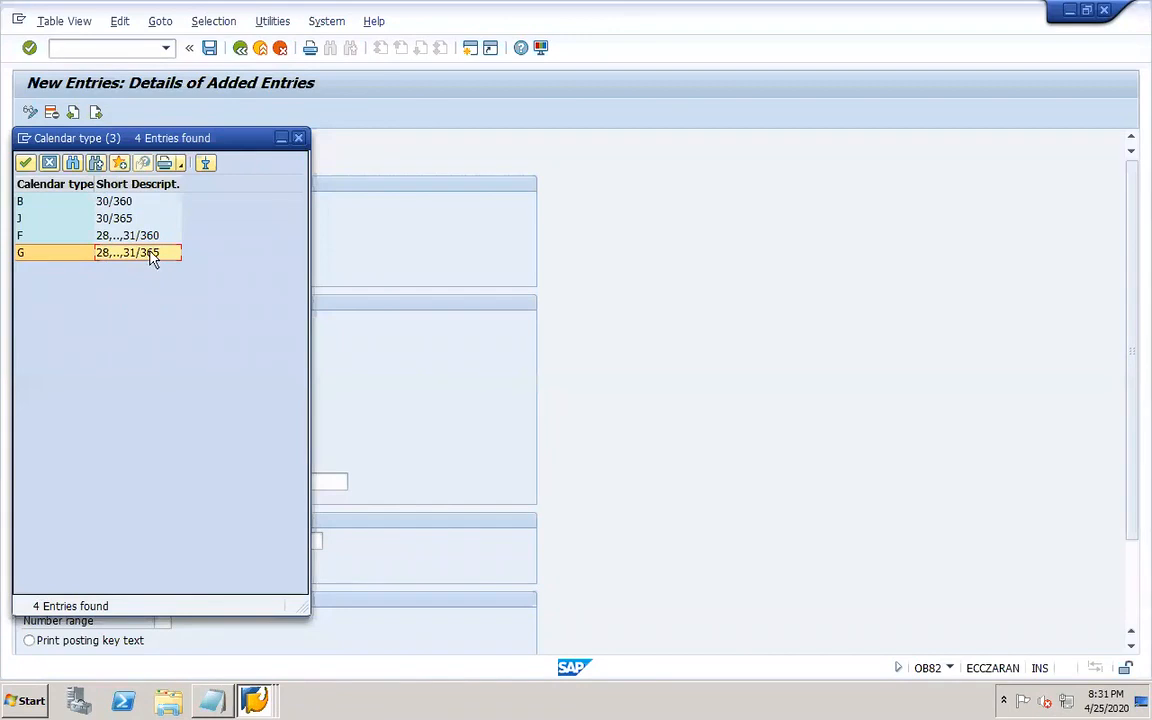
double_click(151, 254)
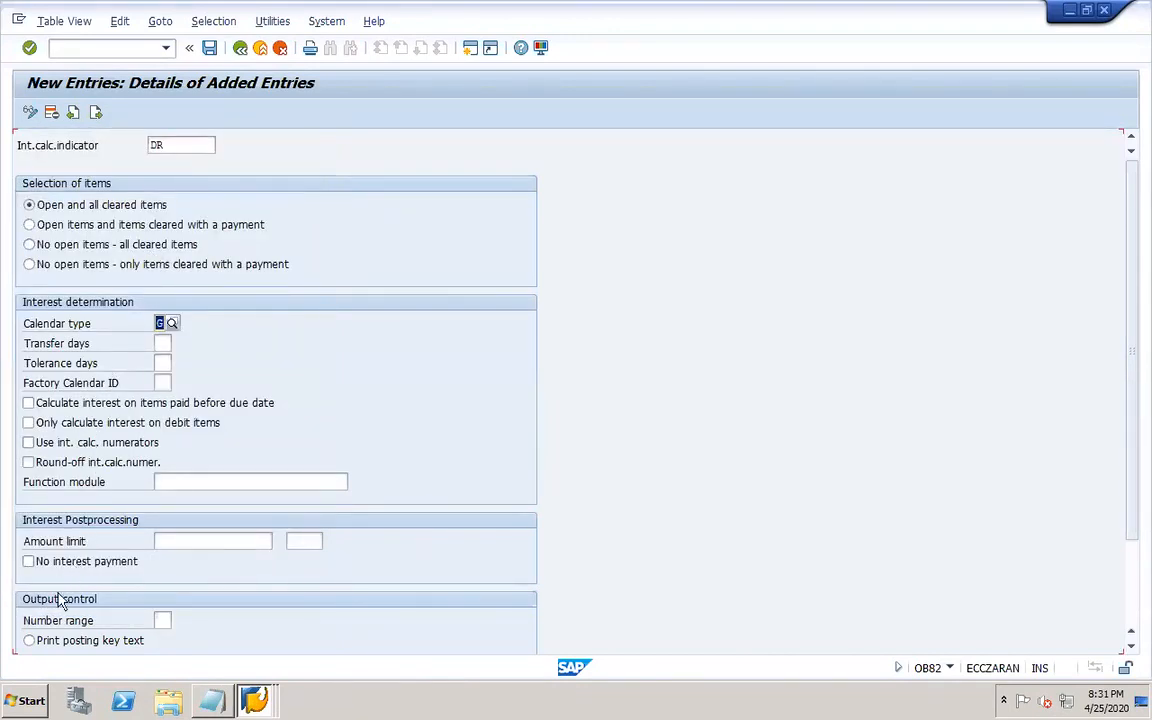
click(162, 620)
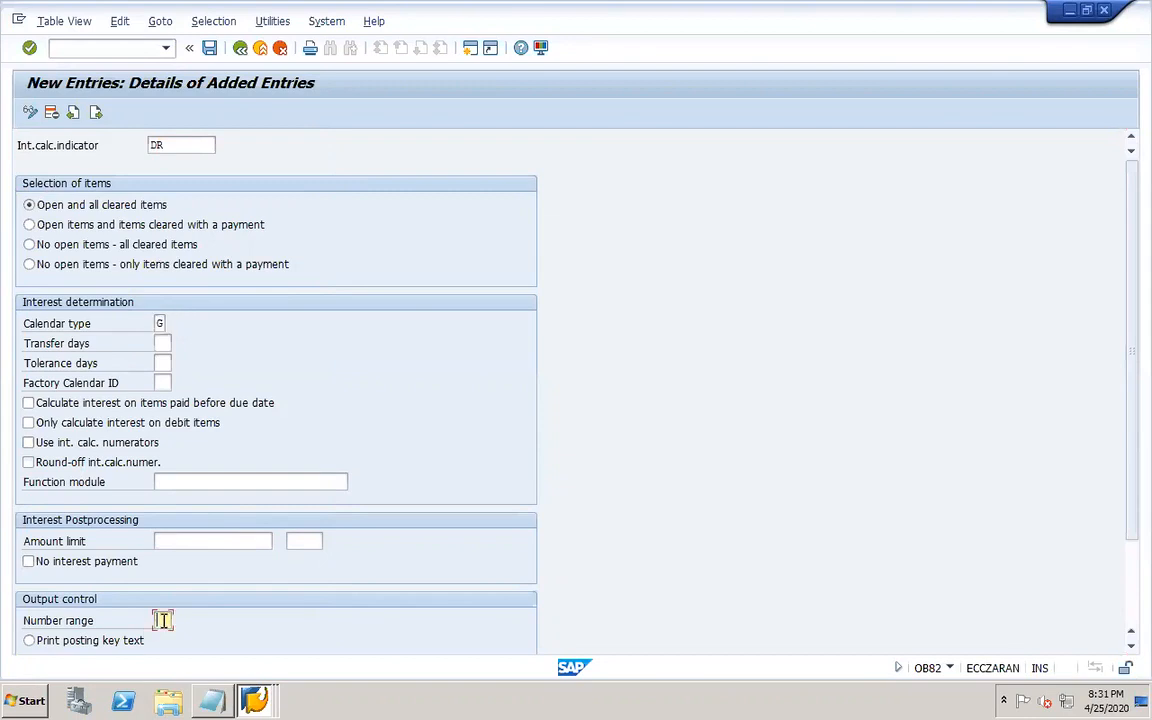
text(70)
drag(1131, 342, 1134, 476)
click(163, 609)
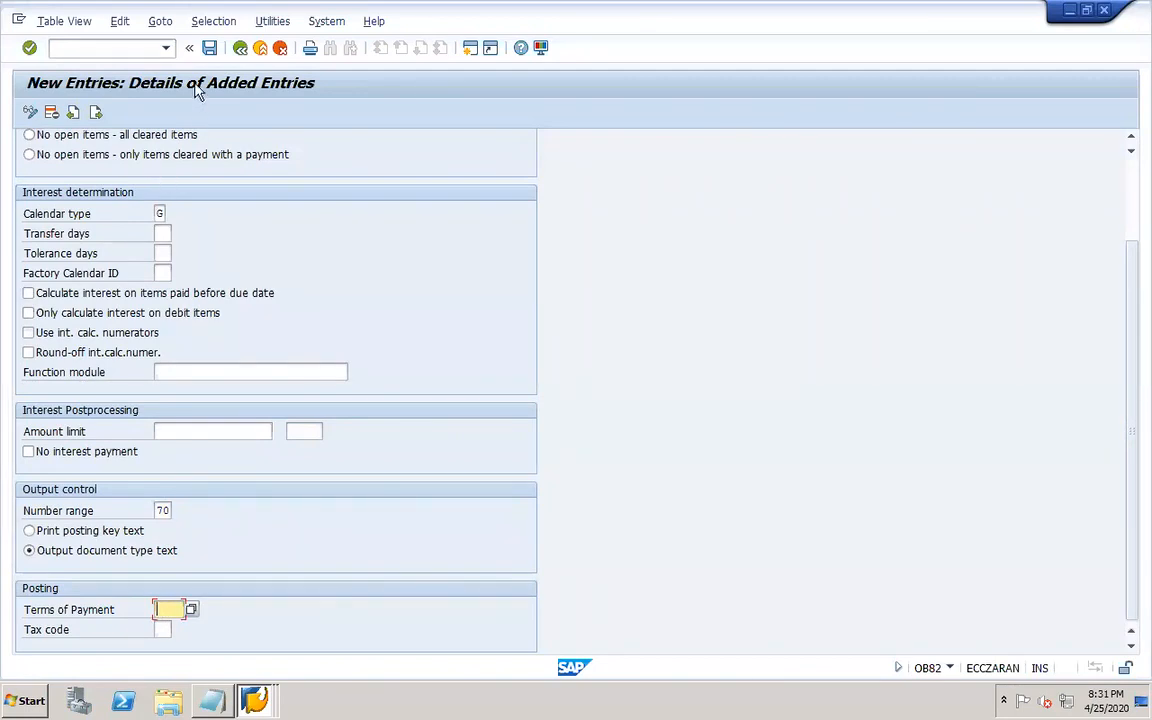
click(209, 47)
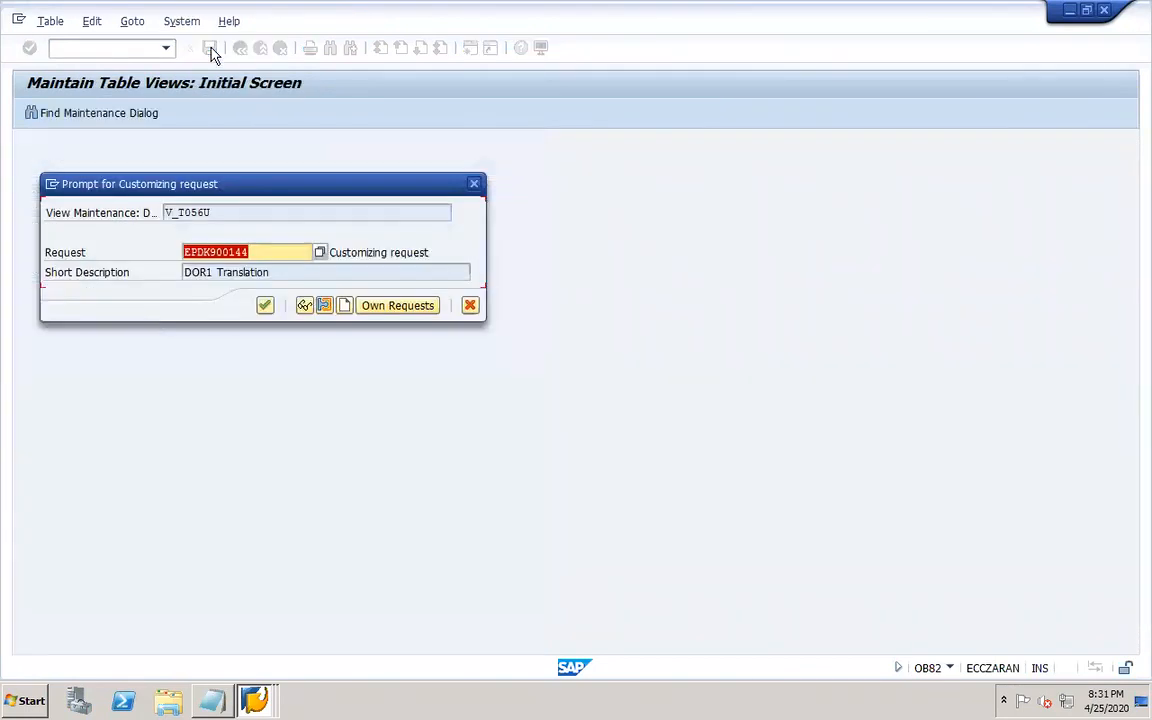
click(264, 305)
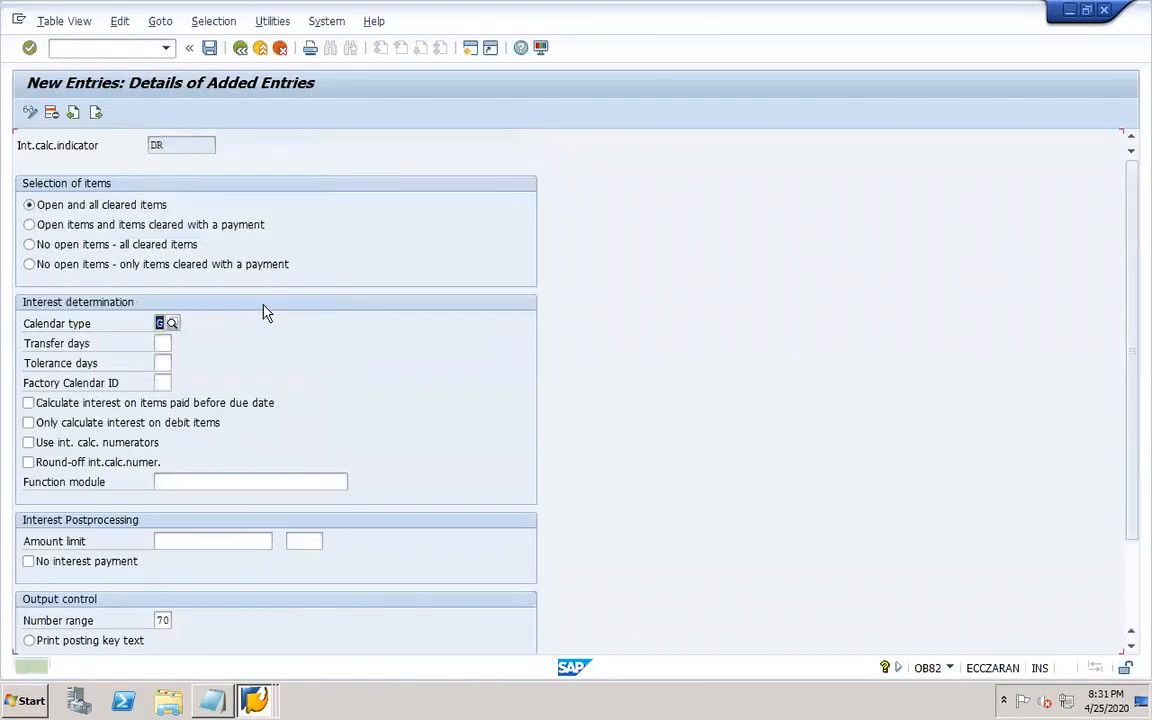
Switch to PowerPoint and add the line "Reference interest rates - OBAC" below the OB82 line.
click(820, 706)
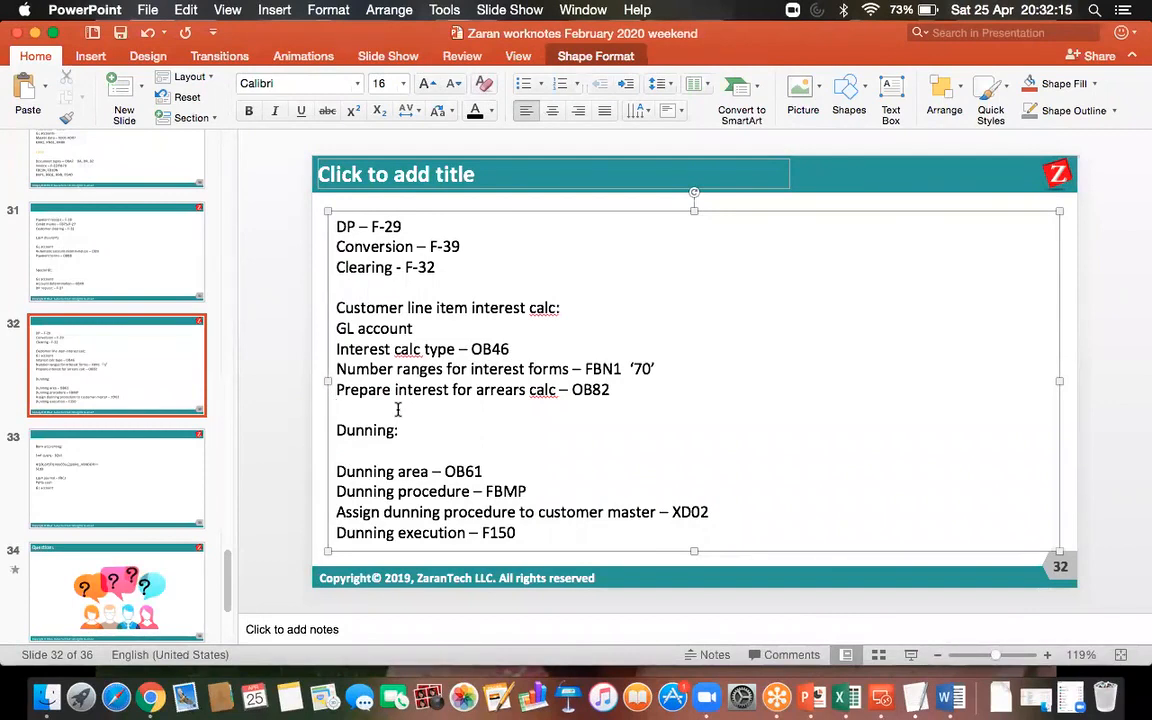
text(Reference interest rates -)
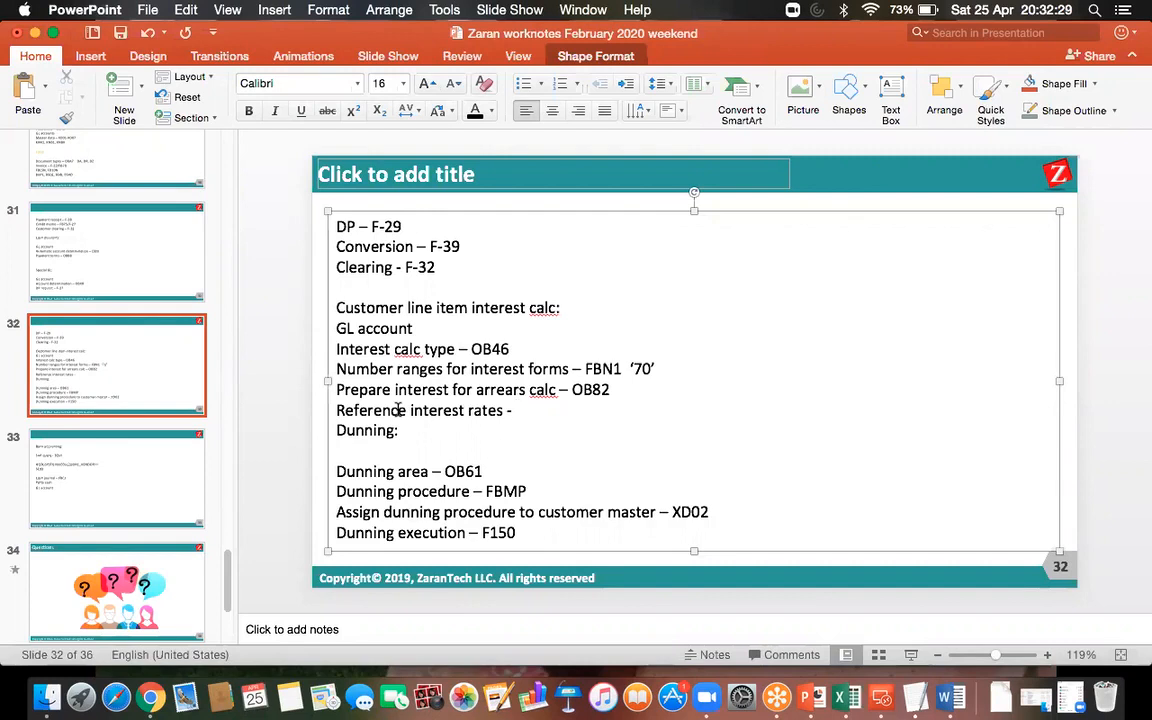
text(OBAC)
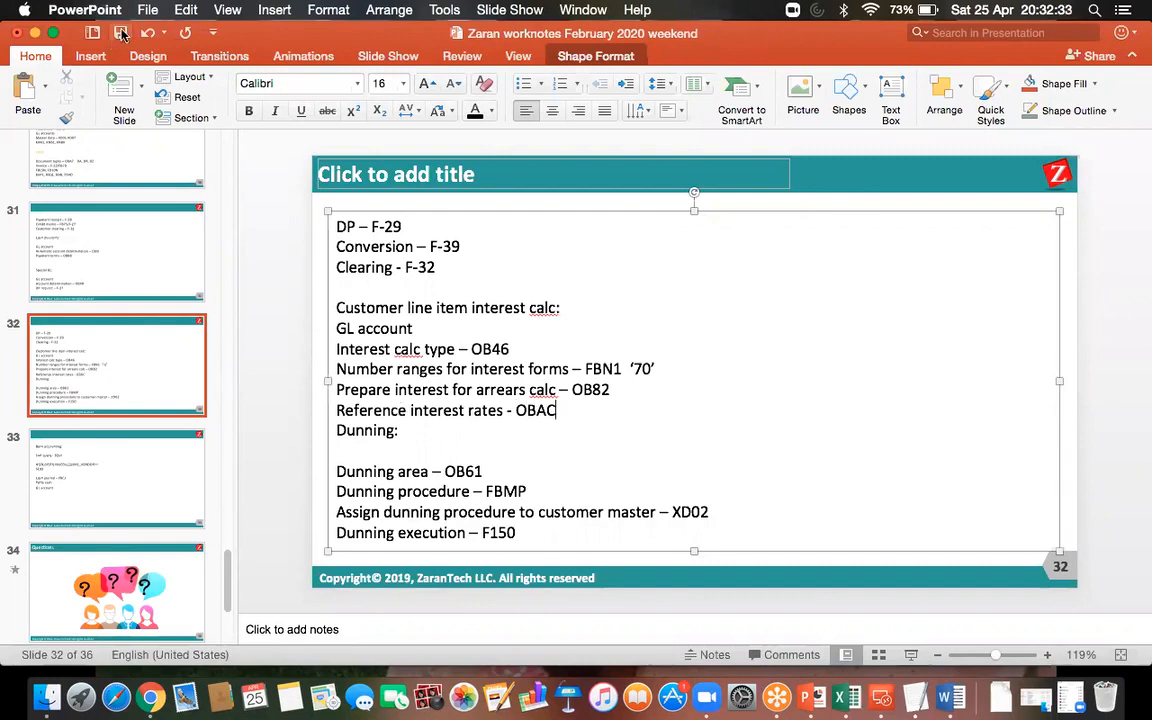
Return to the SAP remote desktop session and open transaction OBAC.
click(883, 692)
double_click(745, 258)
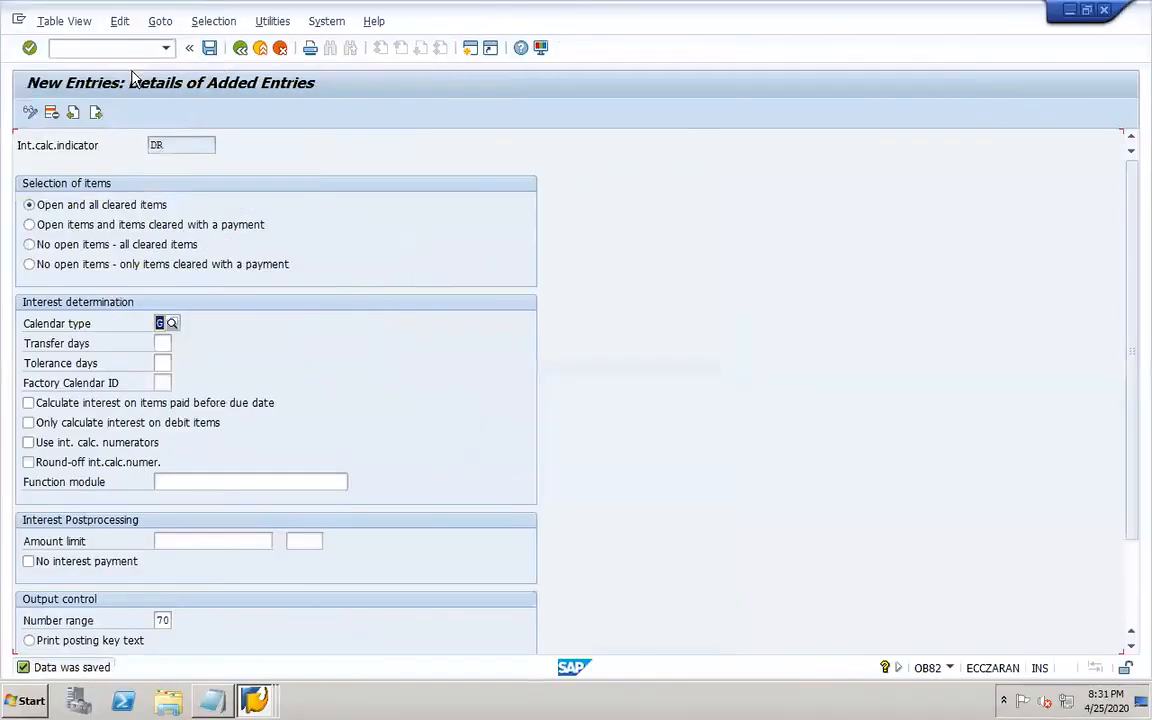
click(108, 48)
text(/NOBAC)
key(Return)
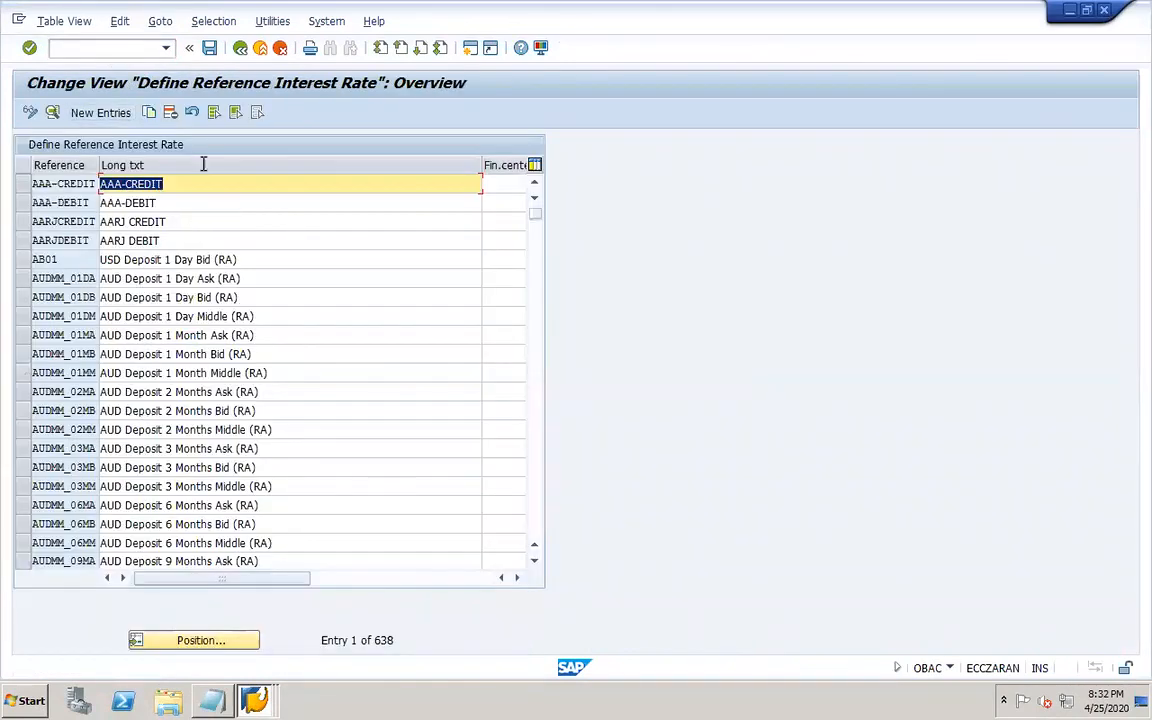
Create a new reference interest rate DOR1-ARREA with the long text DOR1-ARREAR REF INT RATE.
click(112, 115)
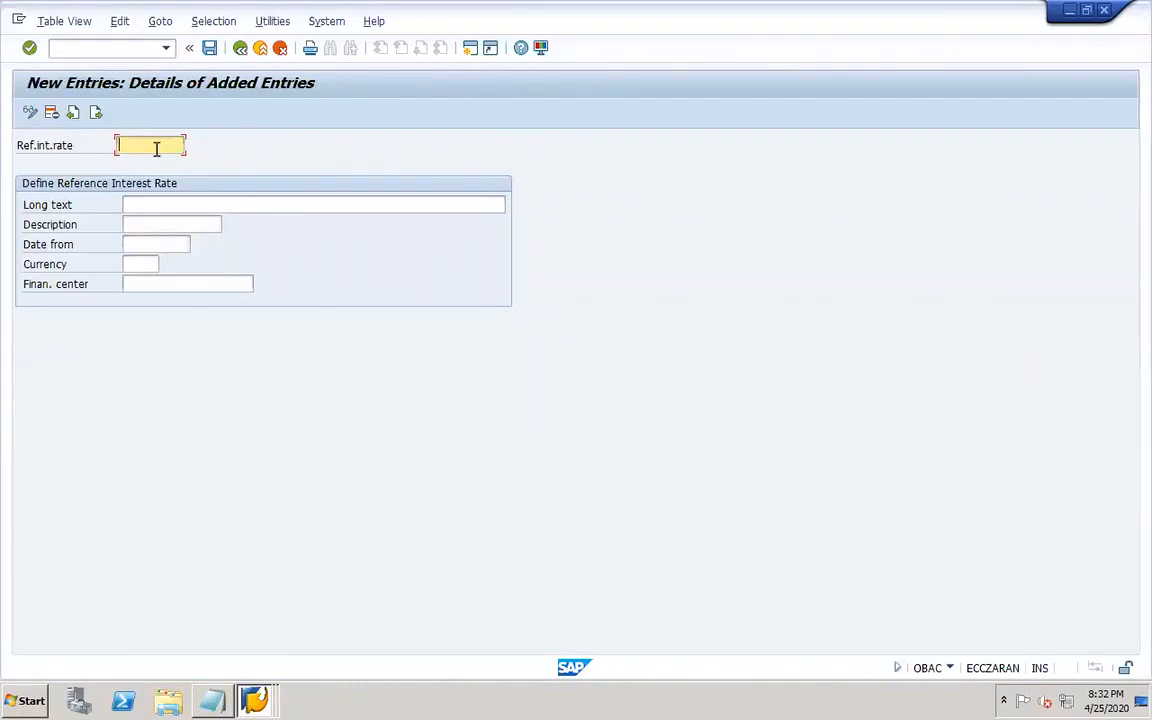
text(D)
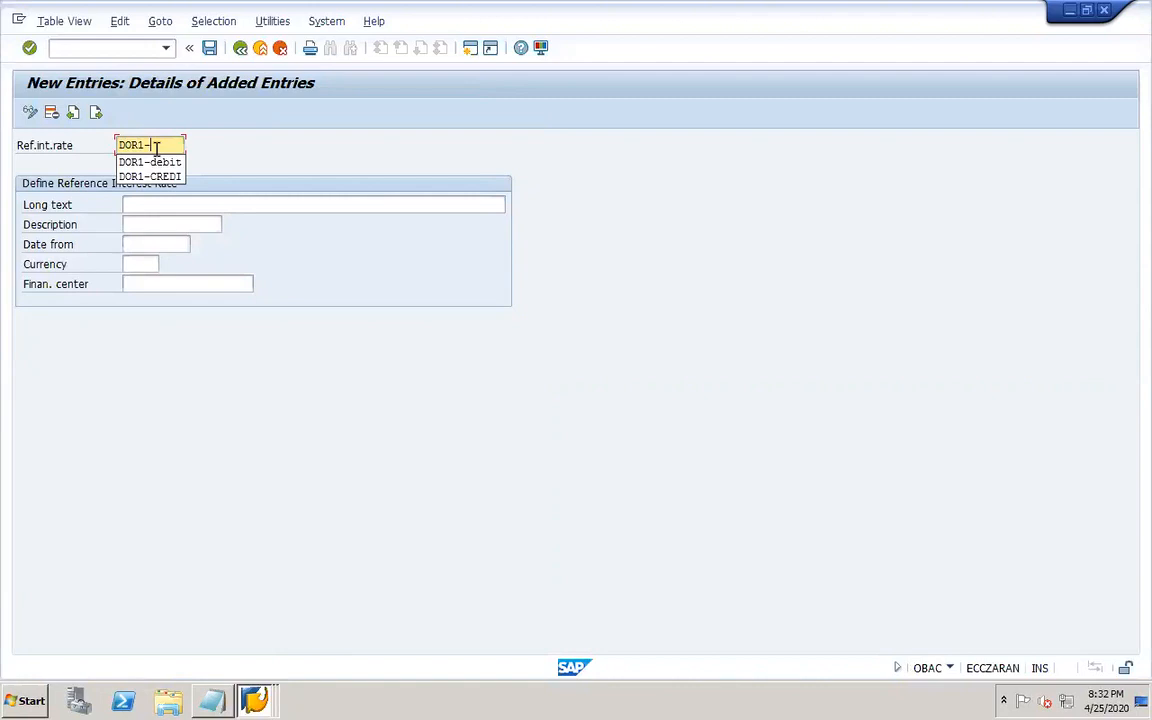
text(OR1-ARREA)
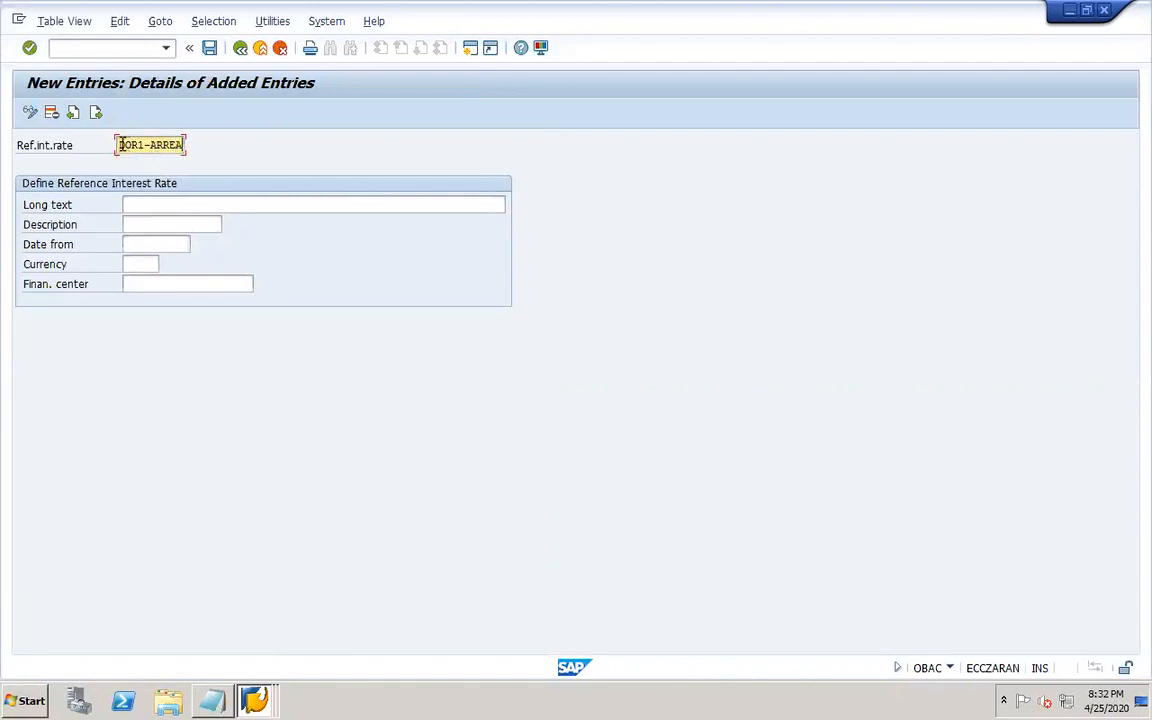
click(130, 204)
drag(118, 144, 182, 144)
key(ctrl+c)
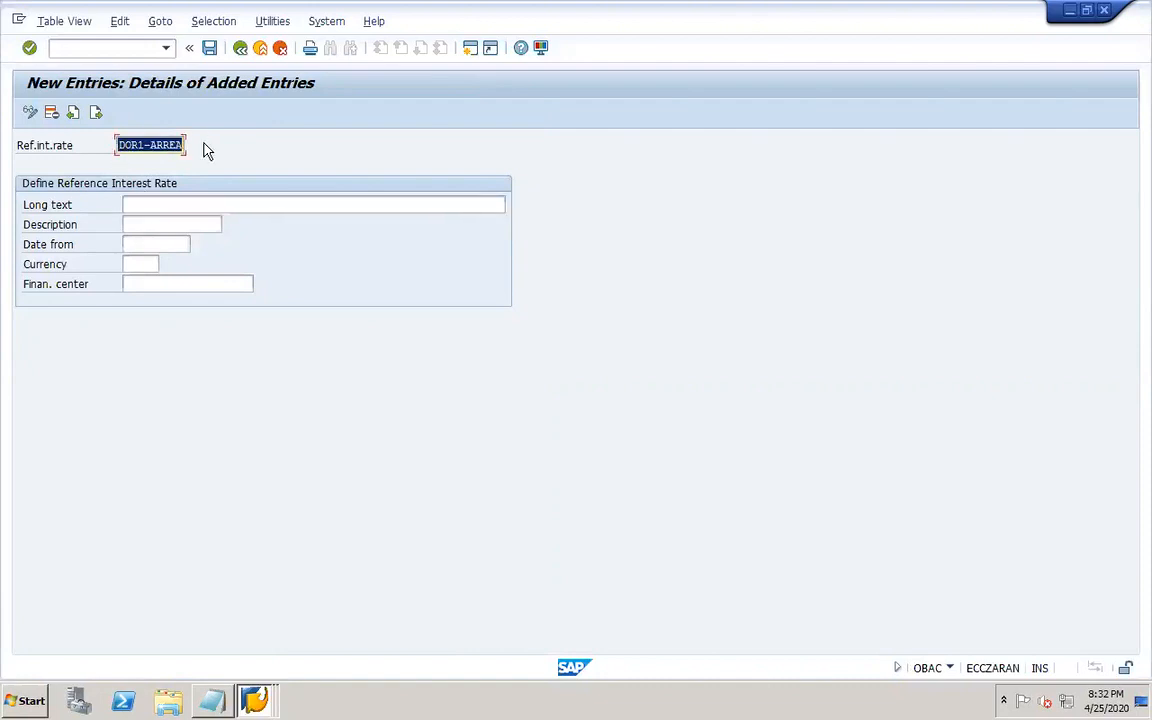
click(211, 205)
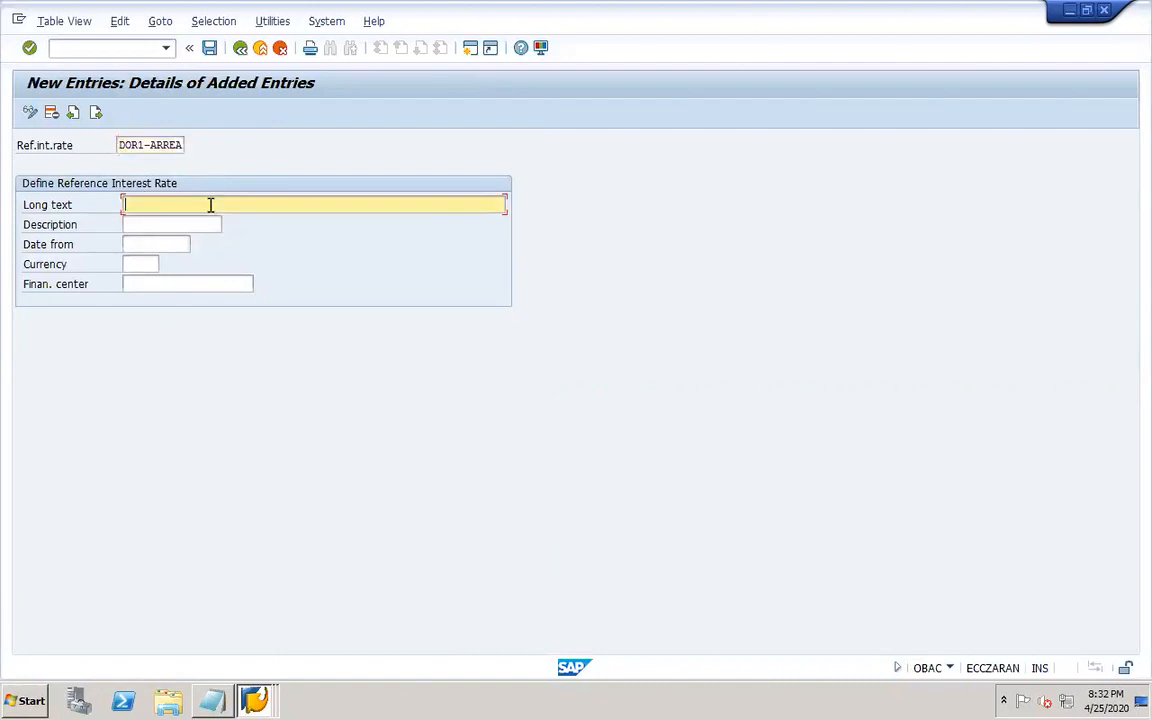
key(ctrl+v)
text(R ReF INT RATE)
Set its description to DOR1-ARREARS, date from 01.01.2020 and currency USD, and save under the customizing request.
click(190, 224)
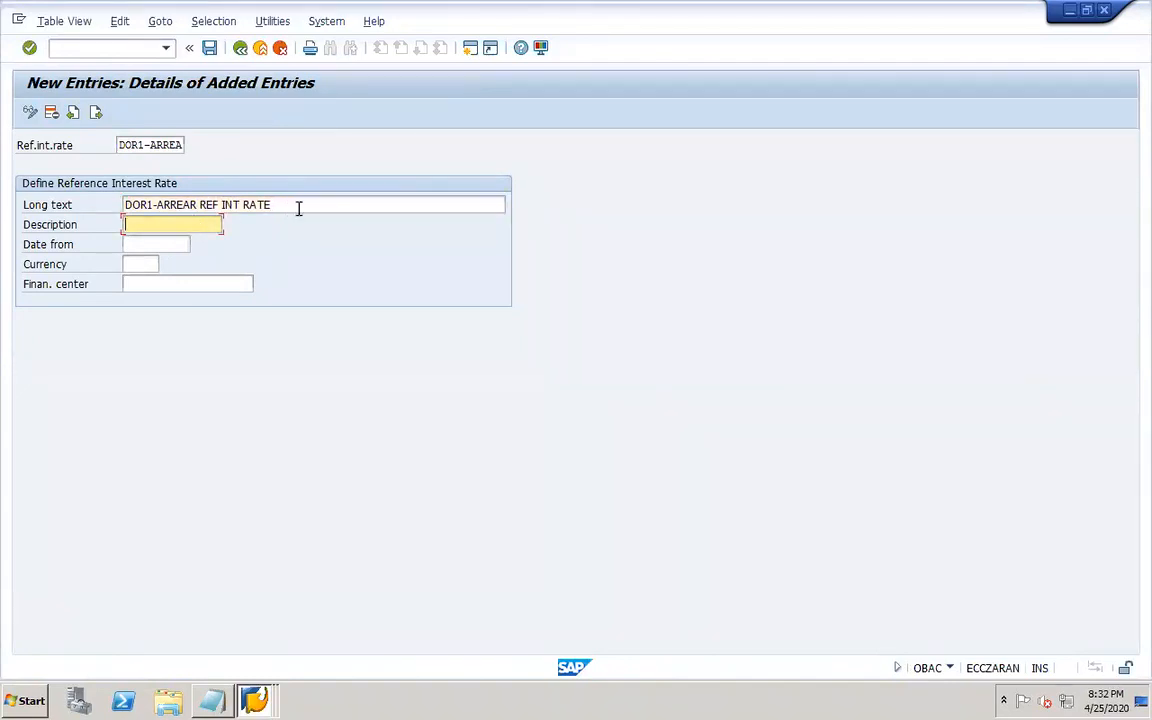
text(V)
key(BackSpace)
key(Down)
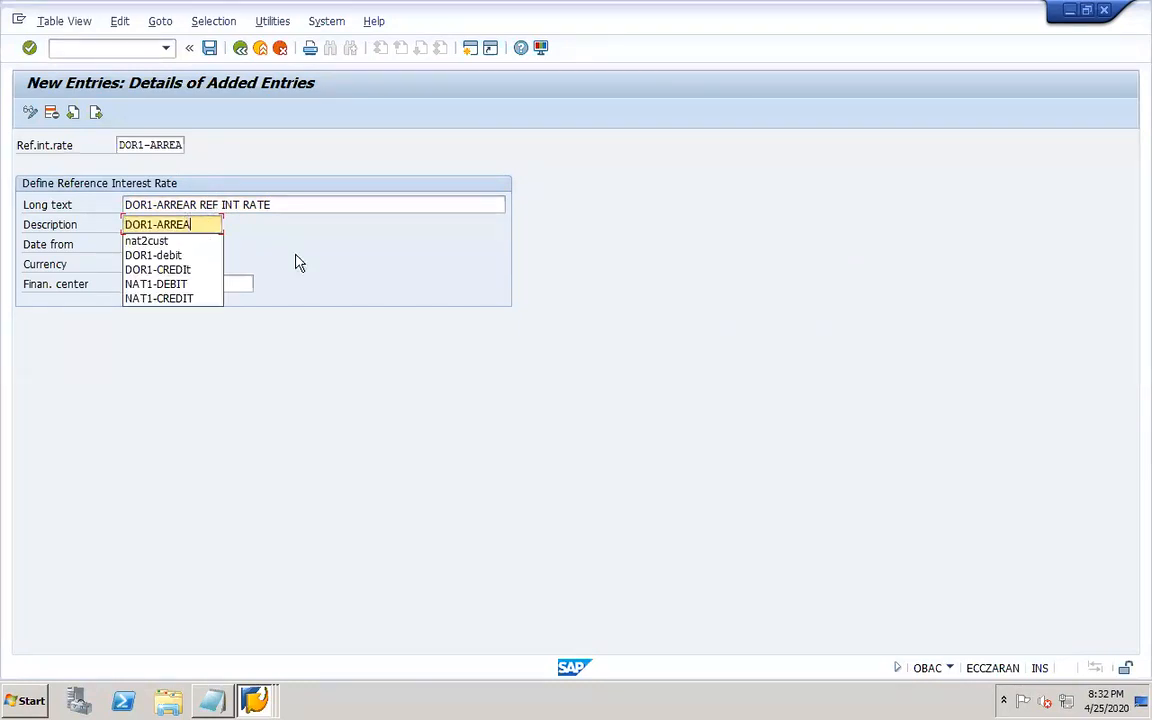
key(Return)
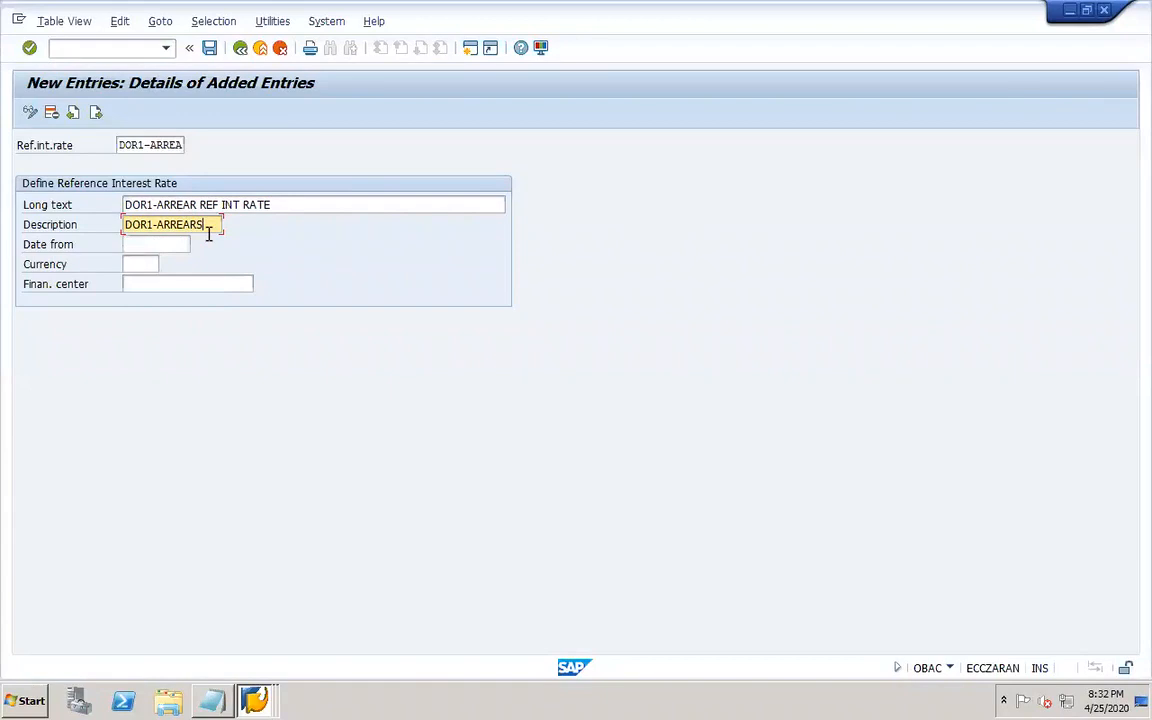
click(158, 244)
click(175, 263)
click(137, 263)
click(152, 282)
click(209, 48)
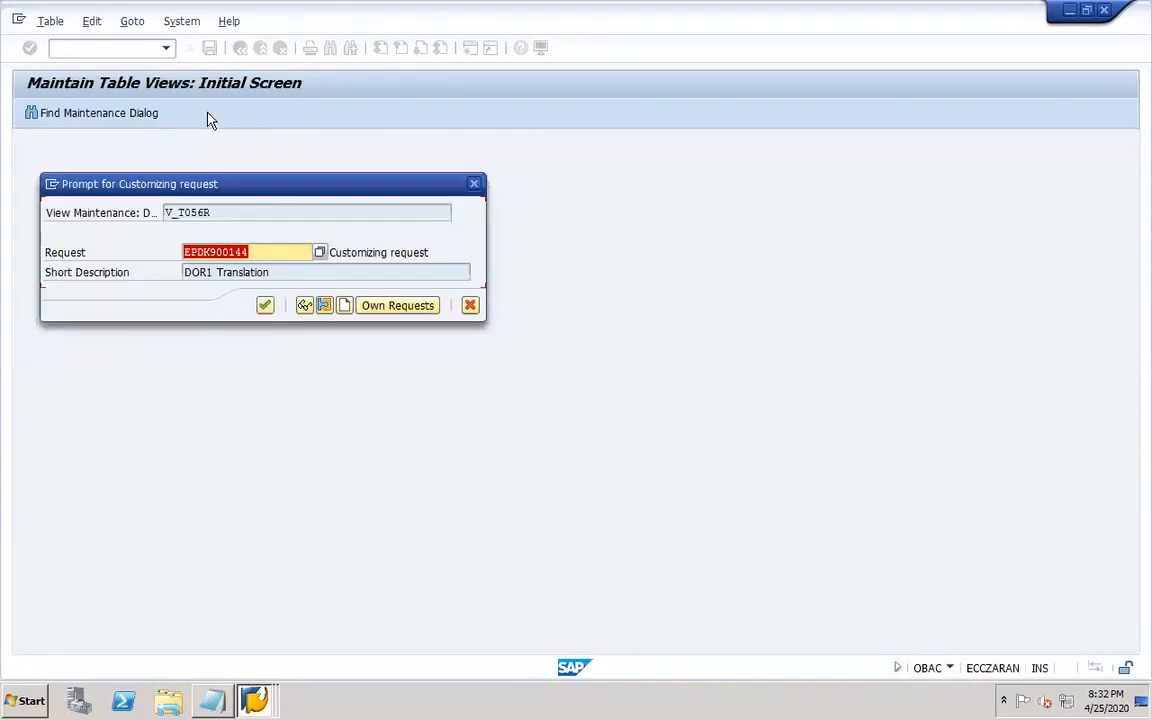
click(264, 305)
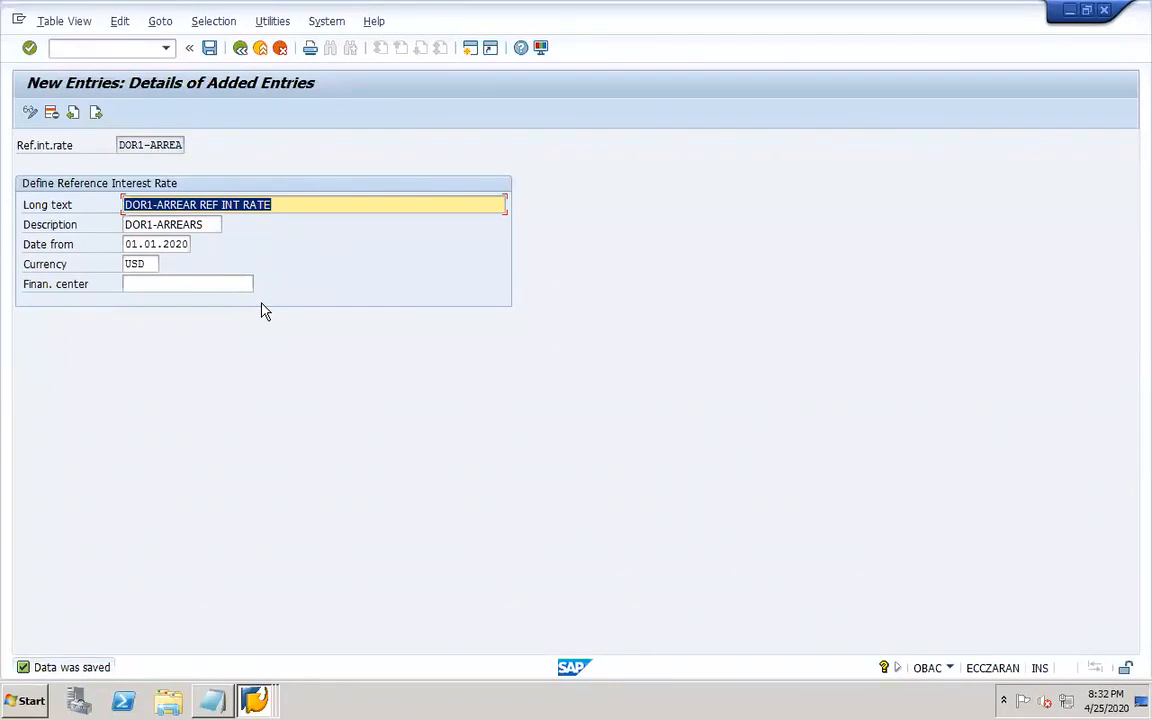
Switch to PowerPoint and move the Dunning section from slide 32 onto a new slide 33.
mouse_move(705, 697)
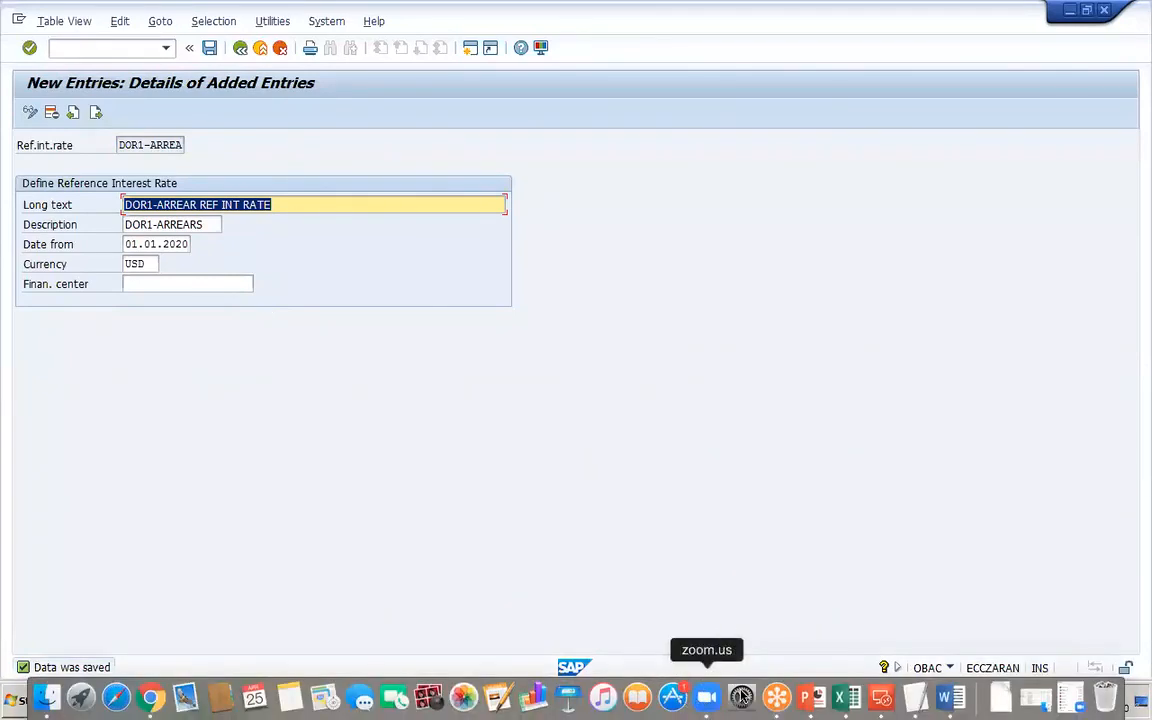
click(809, 697)
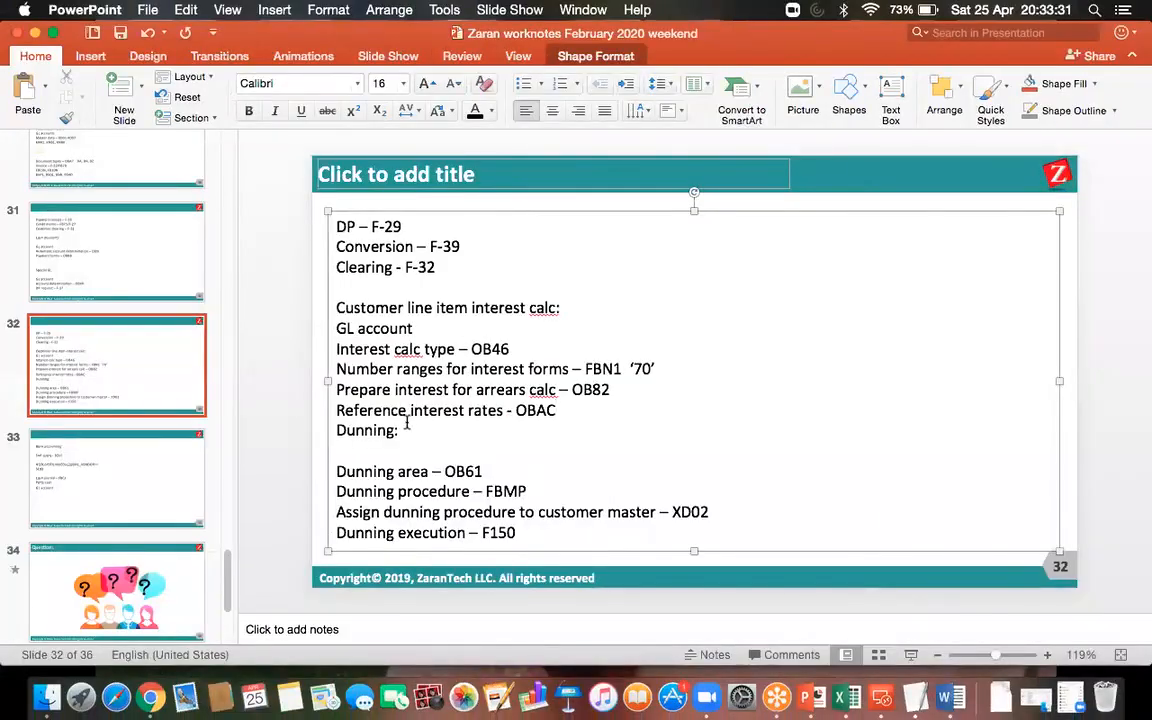
click(124, 100)
click(184, 294)
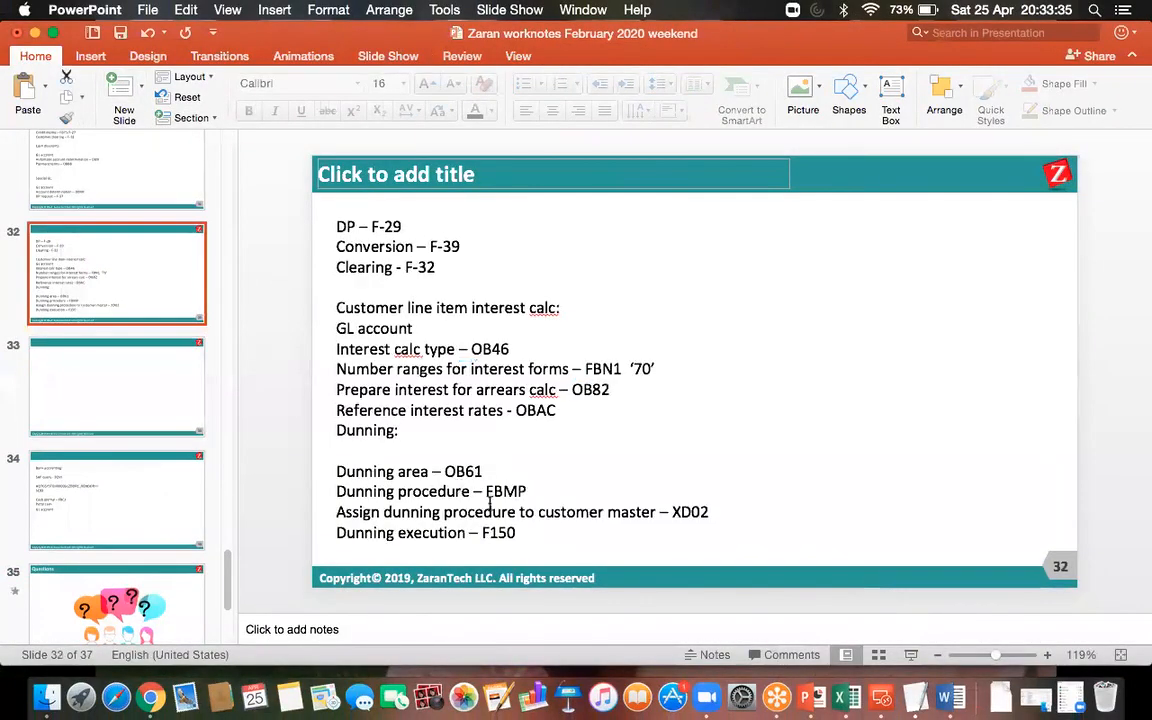
drag(521, 533, 336, 428)
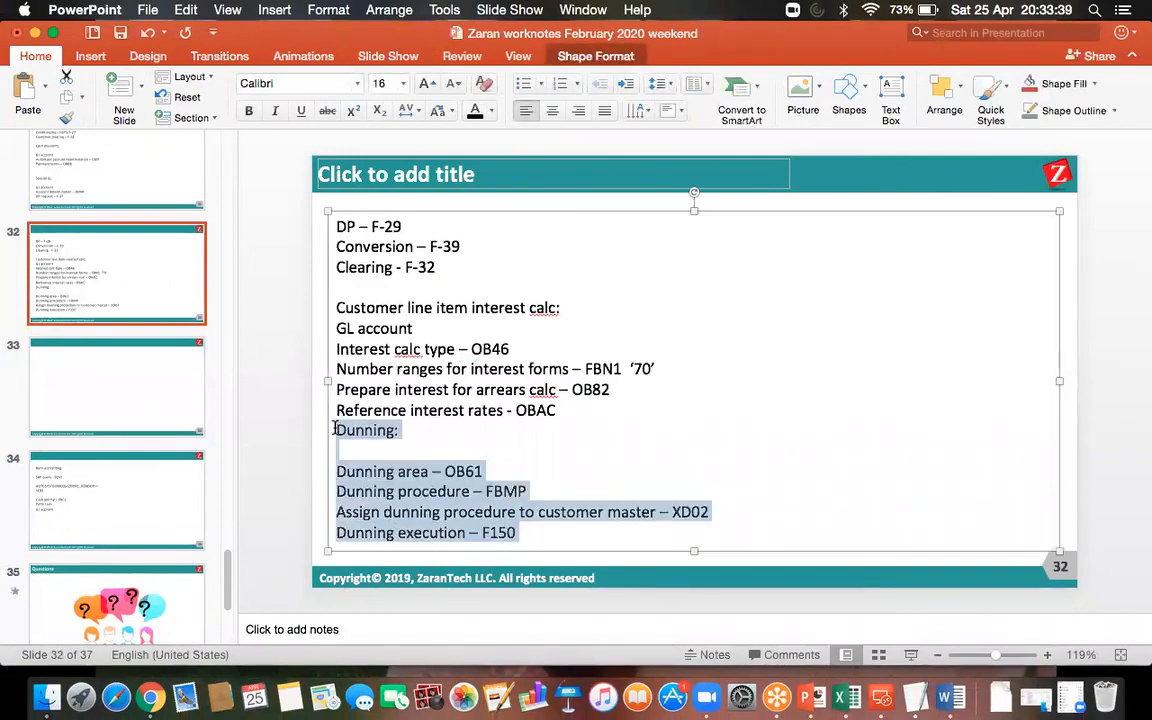
key(super+x)
click(152, 380)
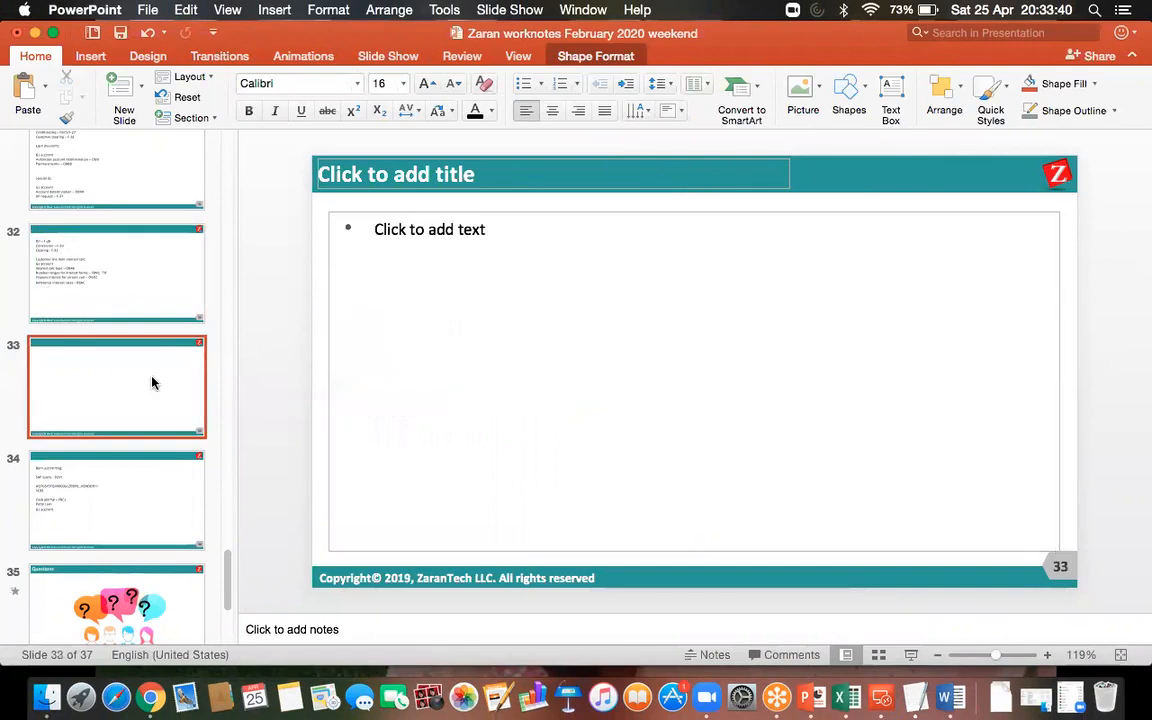
click(494, 212)
key(BackSpace)
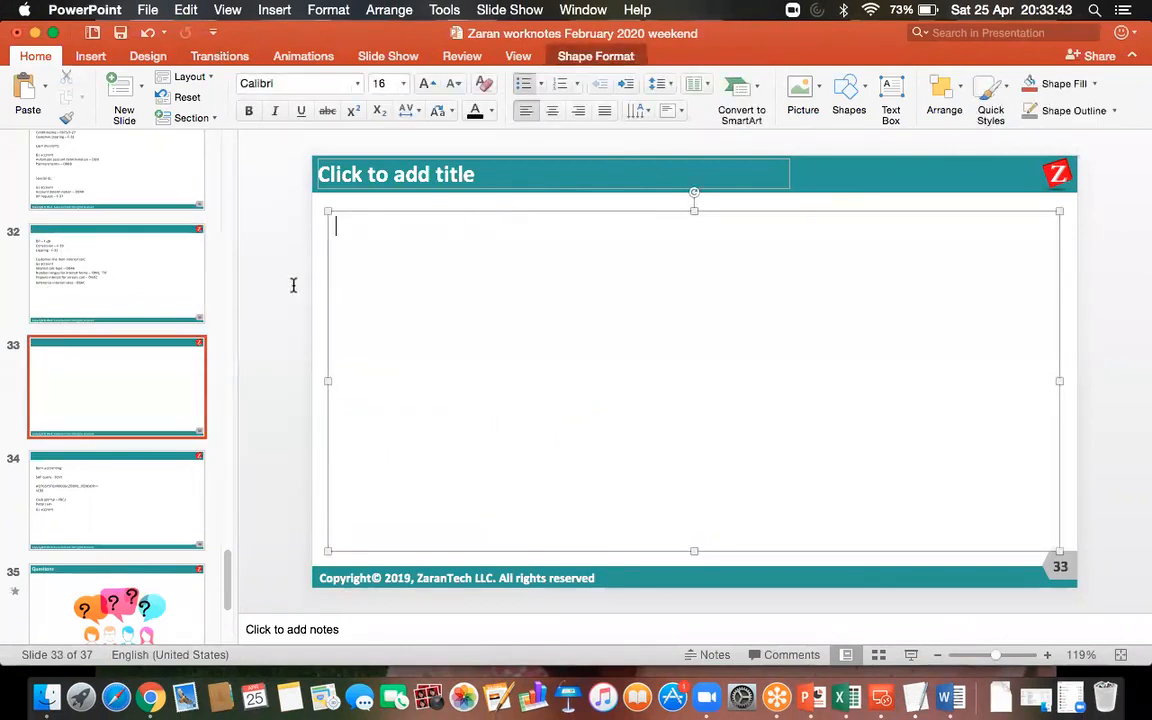
key(super+v)
click(154, 257)
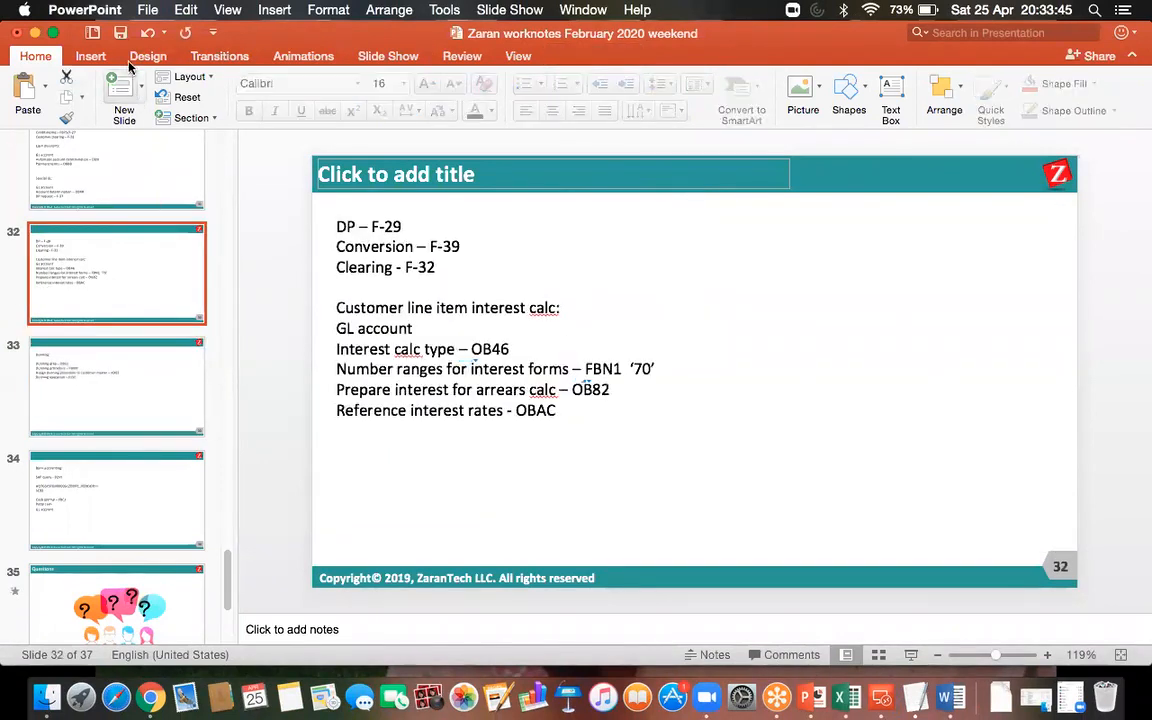
Add the line "Time based terms – OB81" below the OBAC line on slide 32.
click(576, 411)
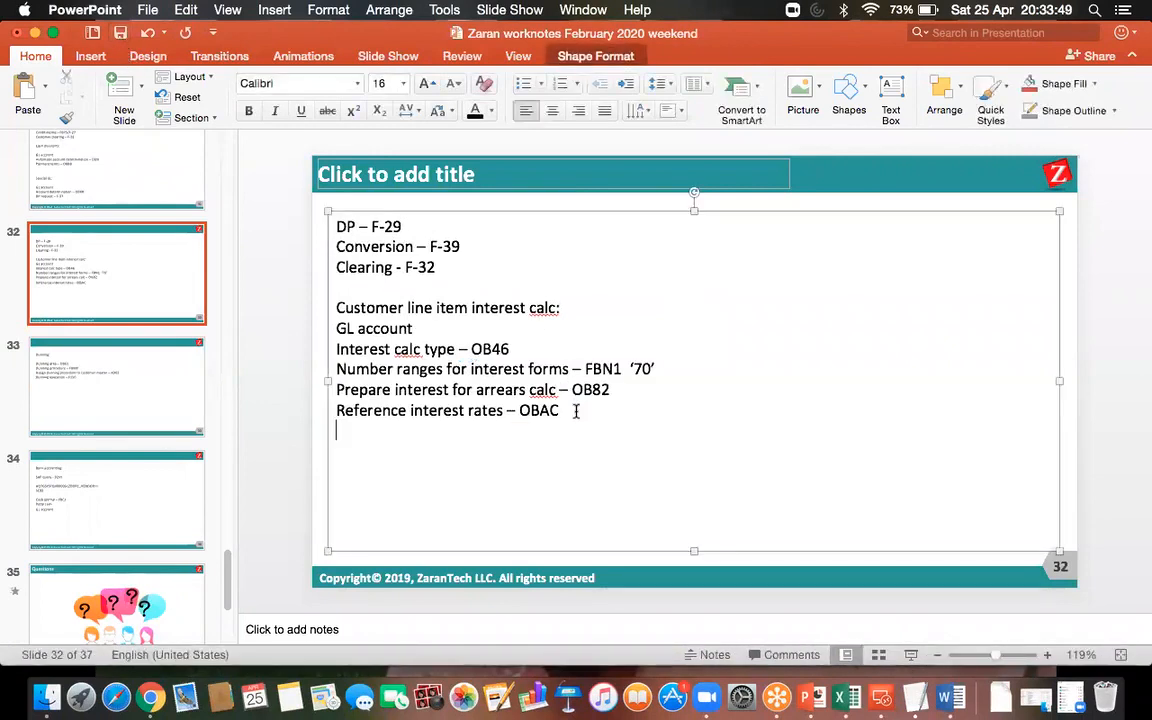
key(Return)
text(Time based terms -)
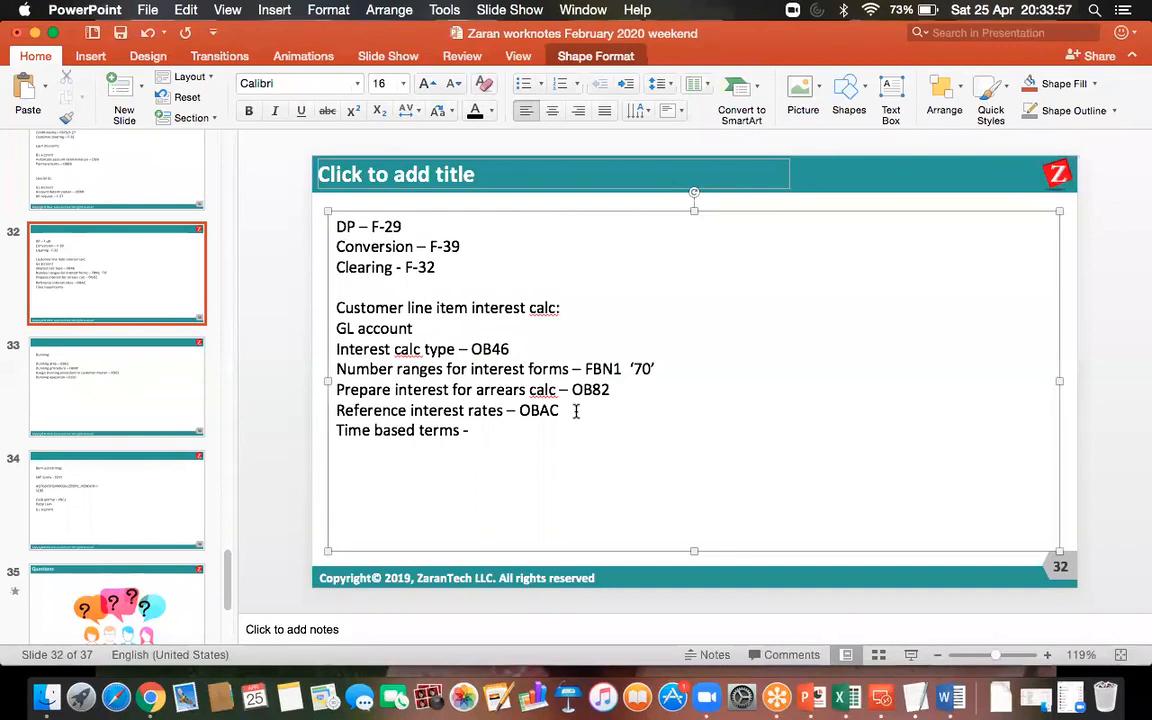
text(OB81)
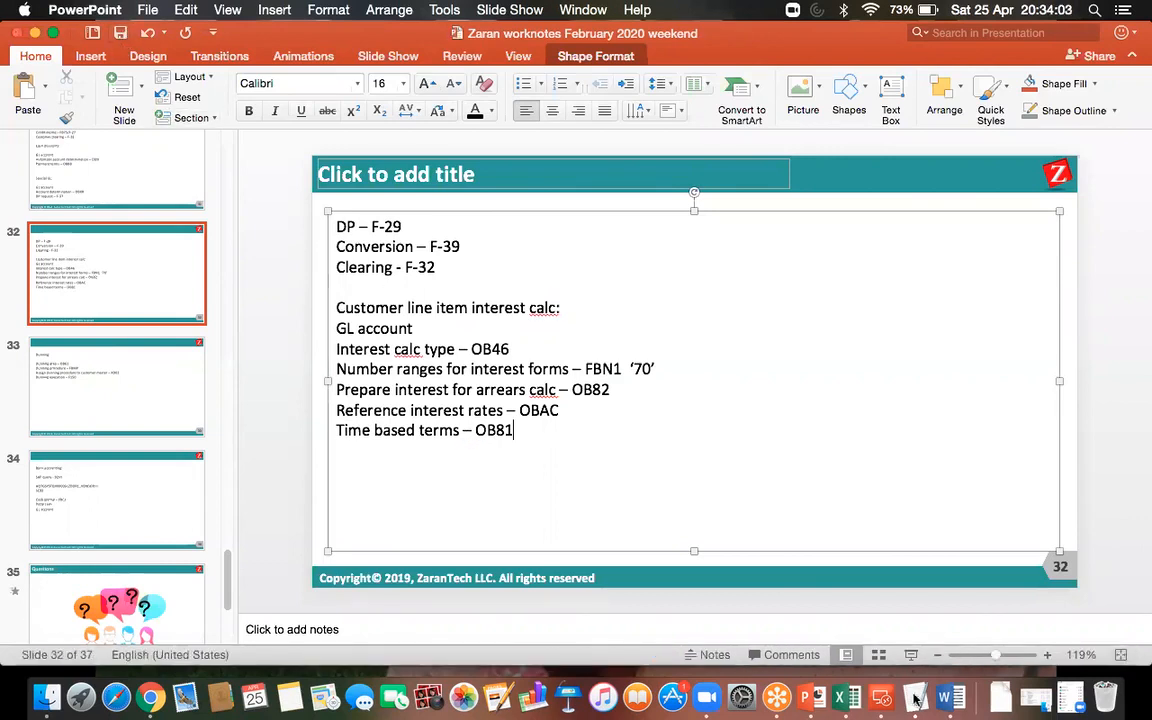
Return to the SAP remote desktop session and open transaction OB81.
click(884, 697)
double_click(746, 252)
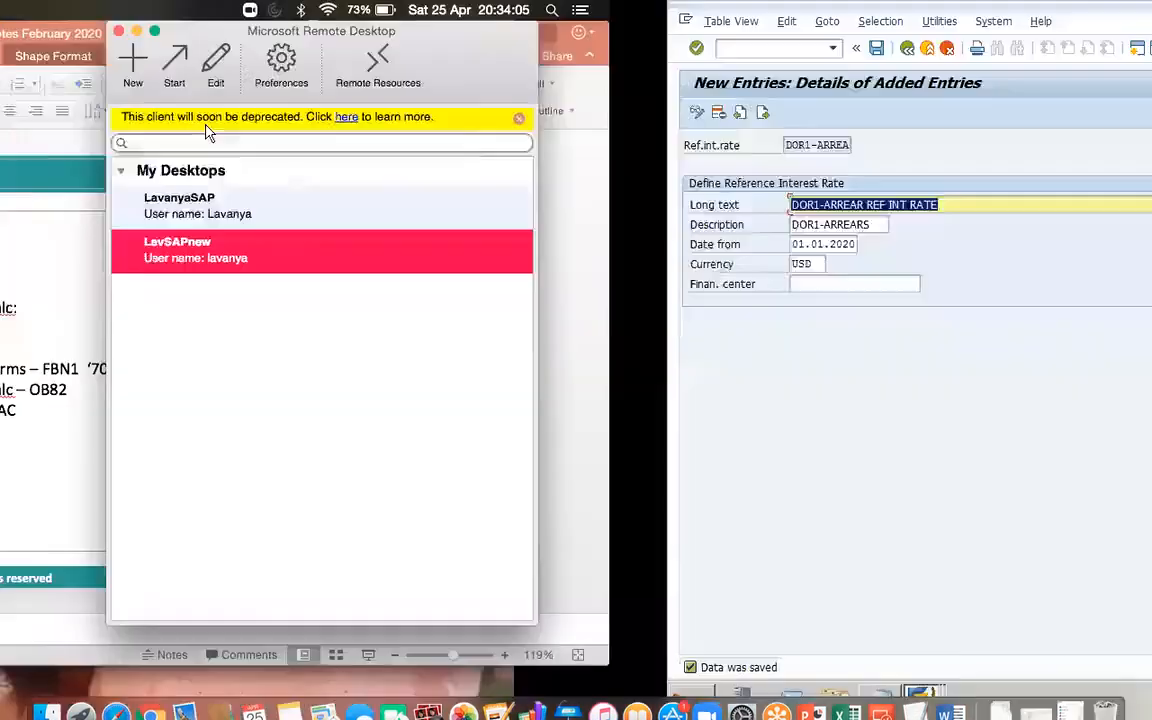
click(106, 47)
text(/N)
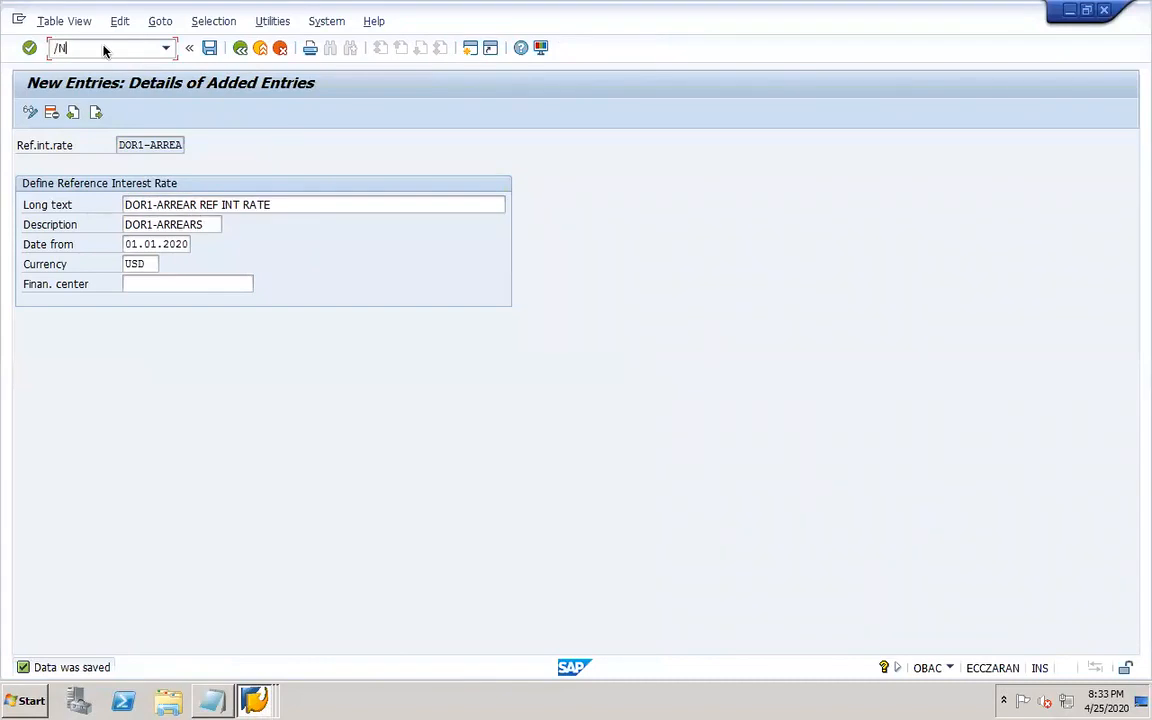
text(OB81)
key(Return)
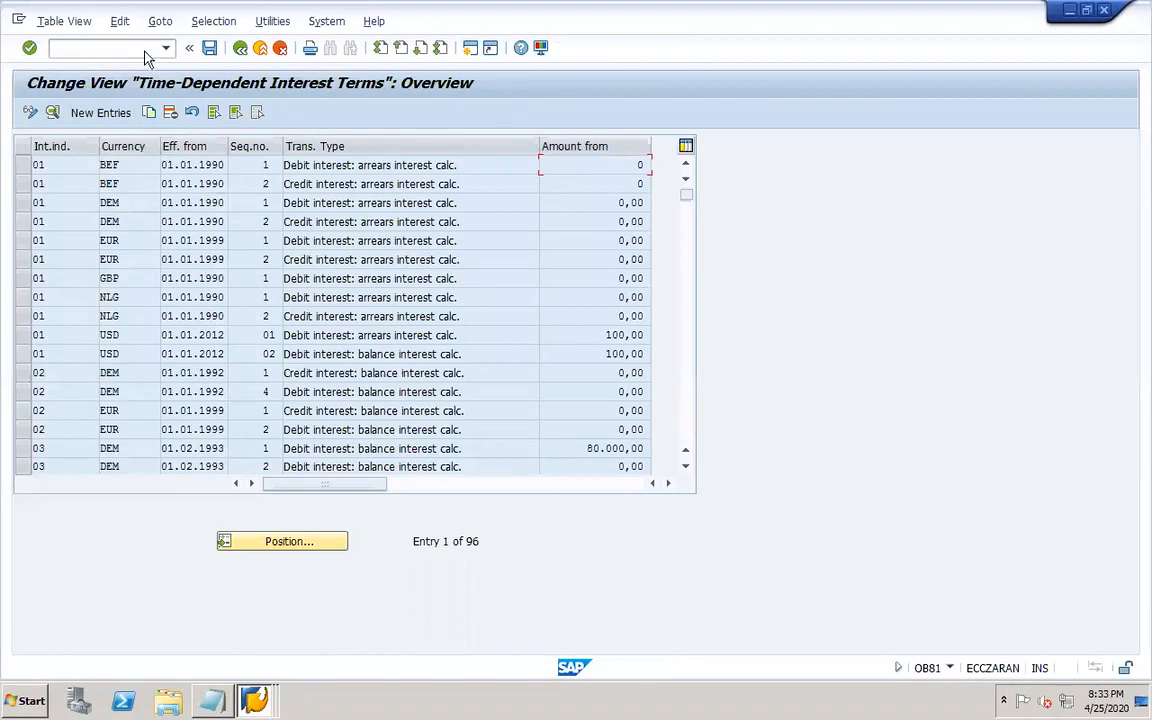
Add time-dependent interest terms for indicator DR, currency USD, effective 01.01.2020, sequence 01, term Credit interest: arrears interest calc.
click(111, 113)
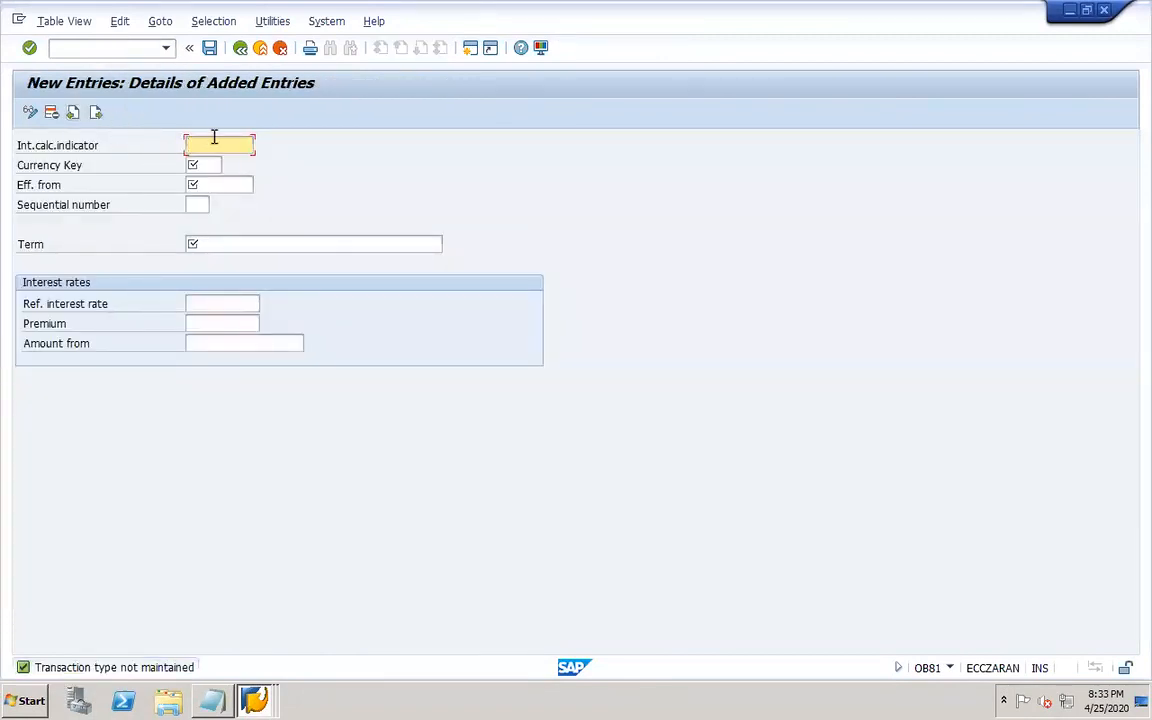
text(DR)
key(Tab)
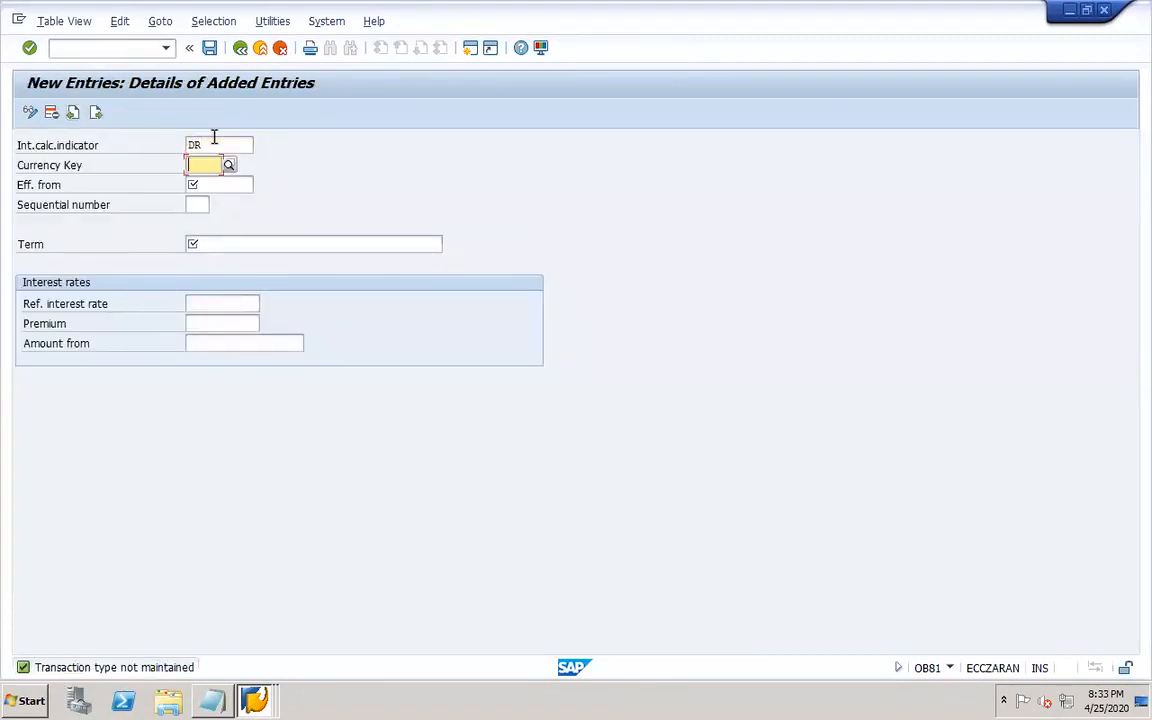
text(U)
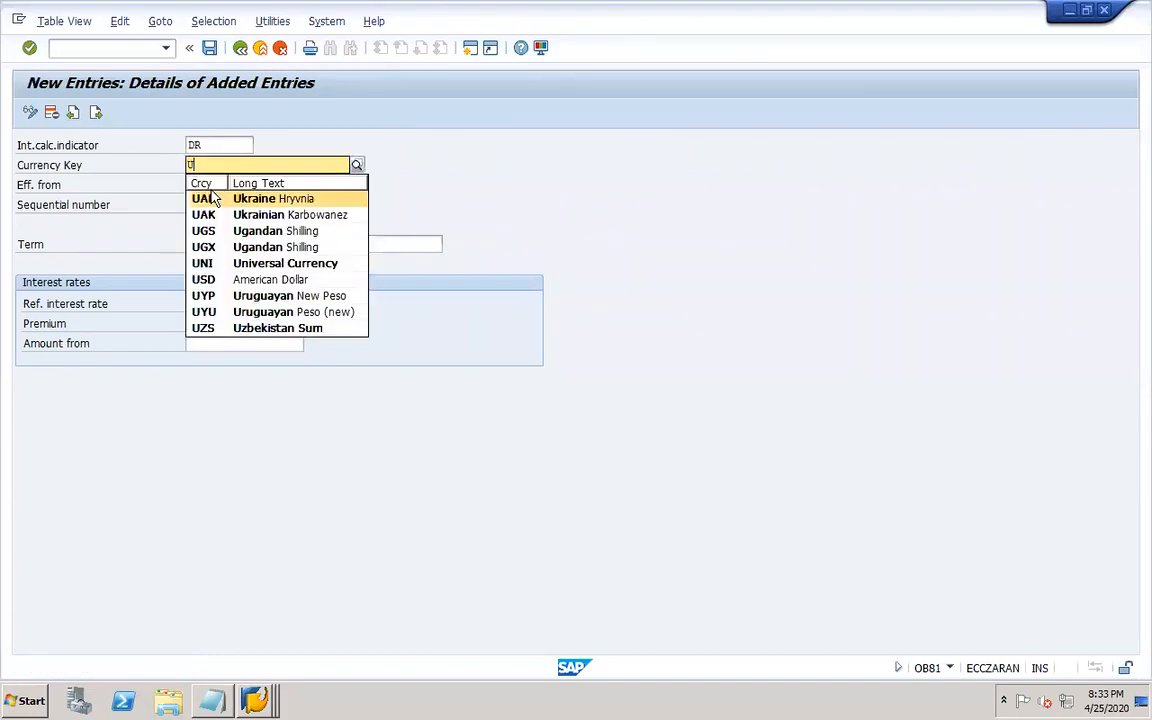
text(SD)
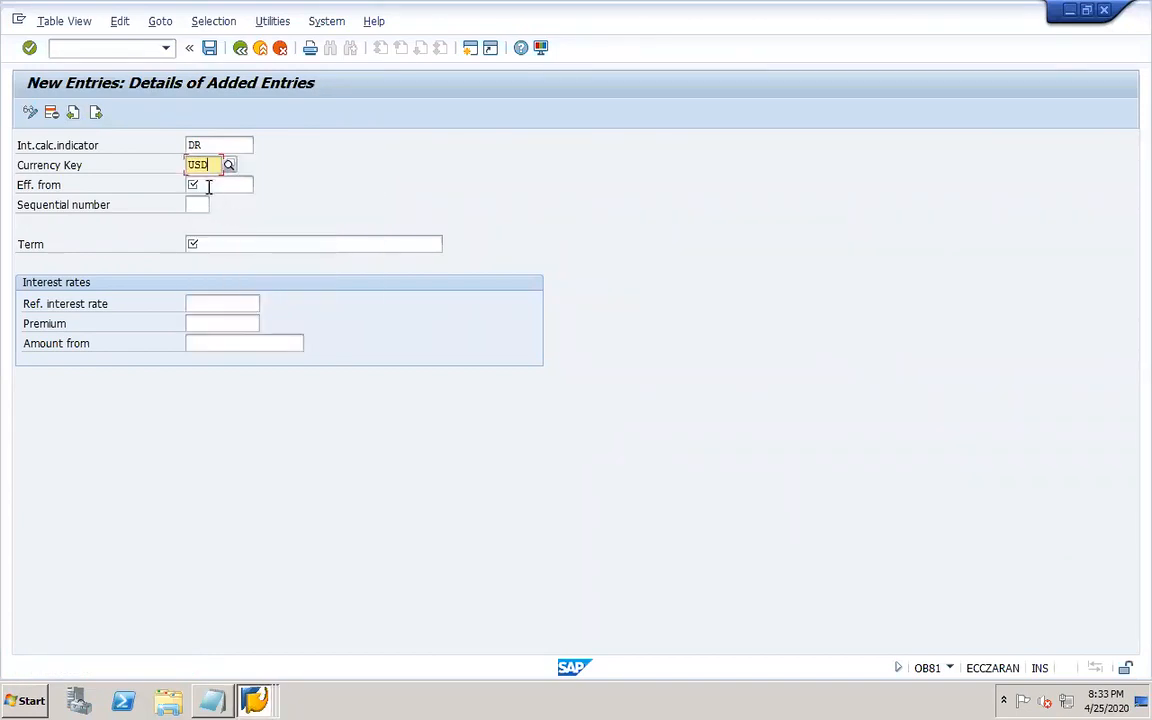
click(201, 183)
click(221, 203)
click(198, 205)
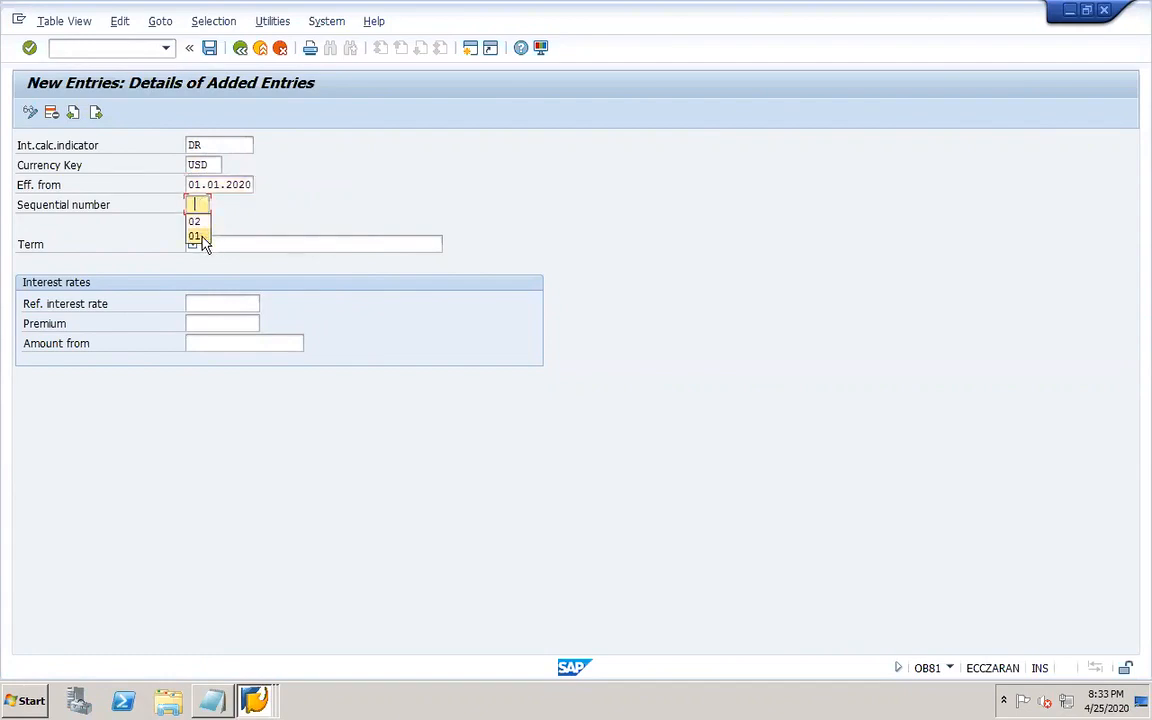
click(203, 241)
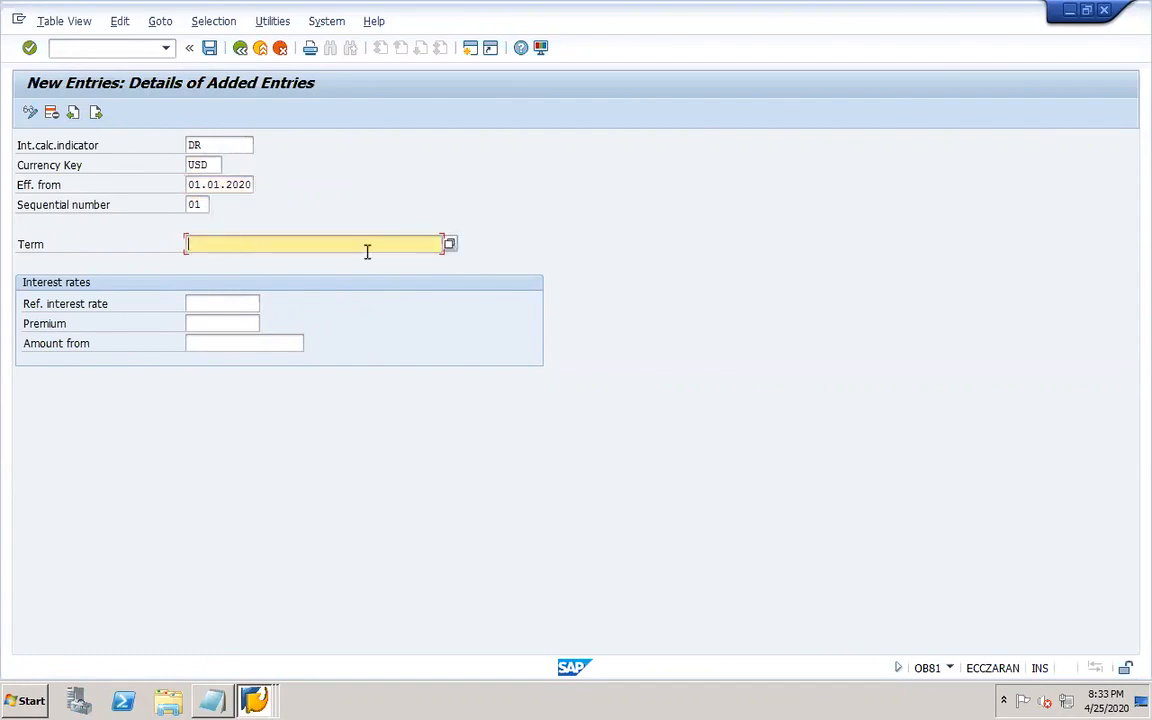
click(449, 245)
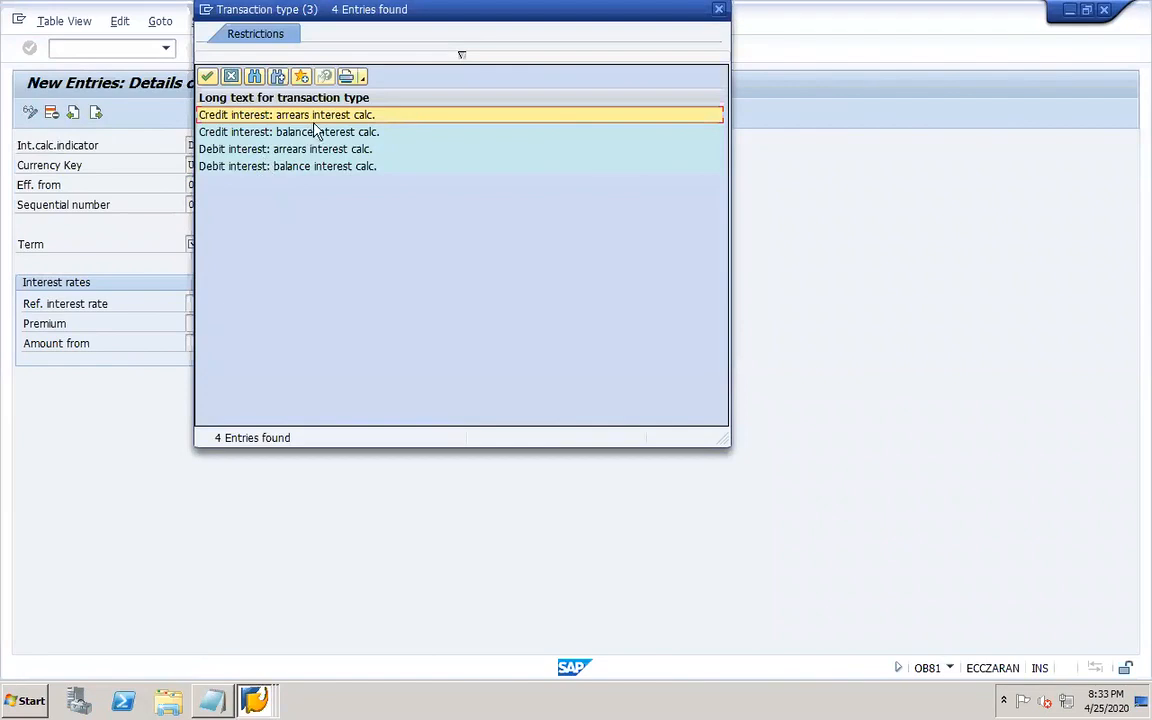
double_click(265, 115)
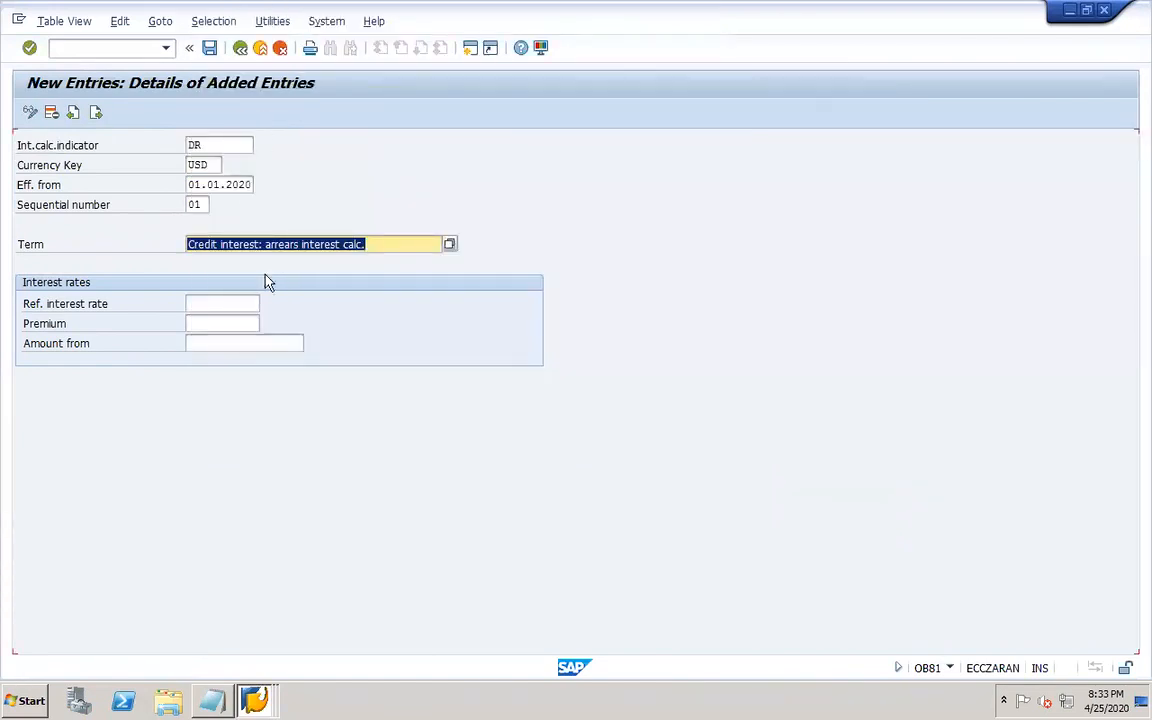
Assign reference interest rate DOR1-ARREA to the sequence 01 entry and save it under the customizing request.
click(234, 302)
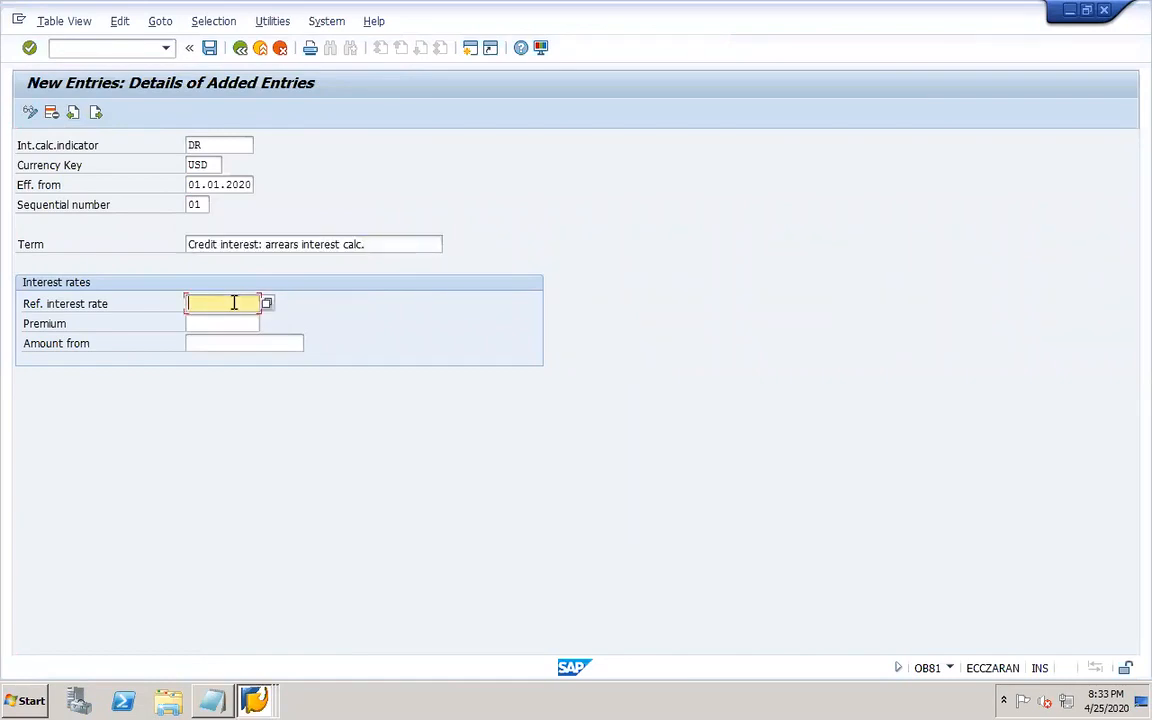
text(D)
text(OR*)
click(266, 302)
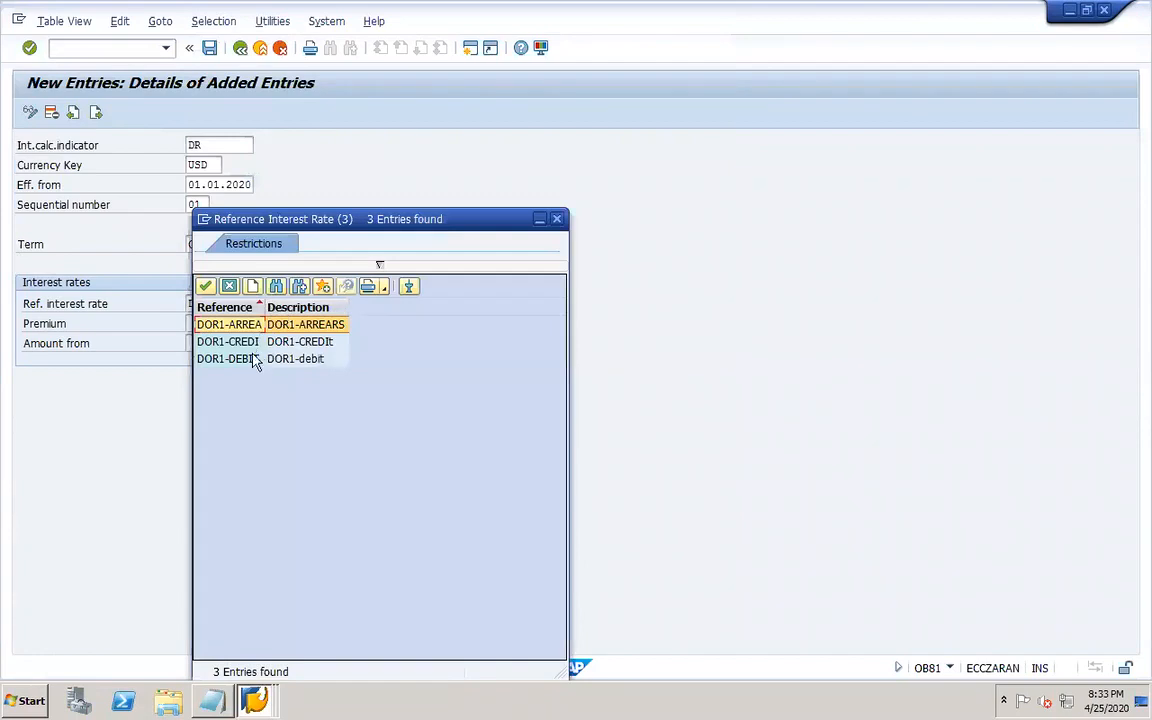
double_click(241, 324)
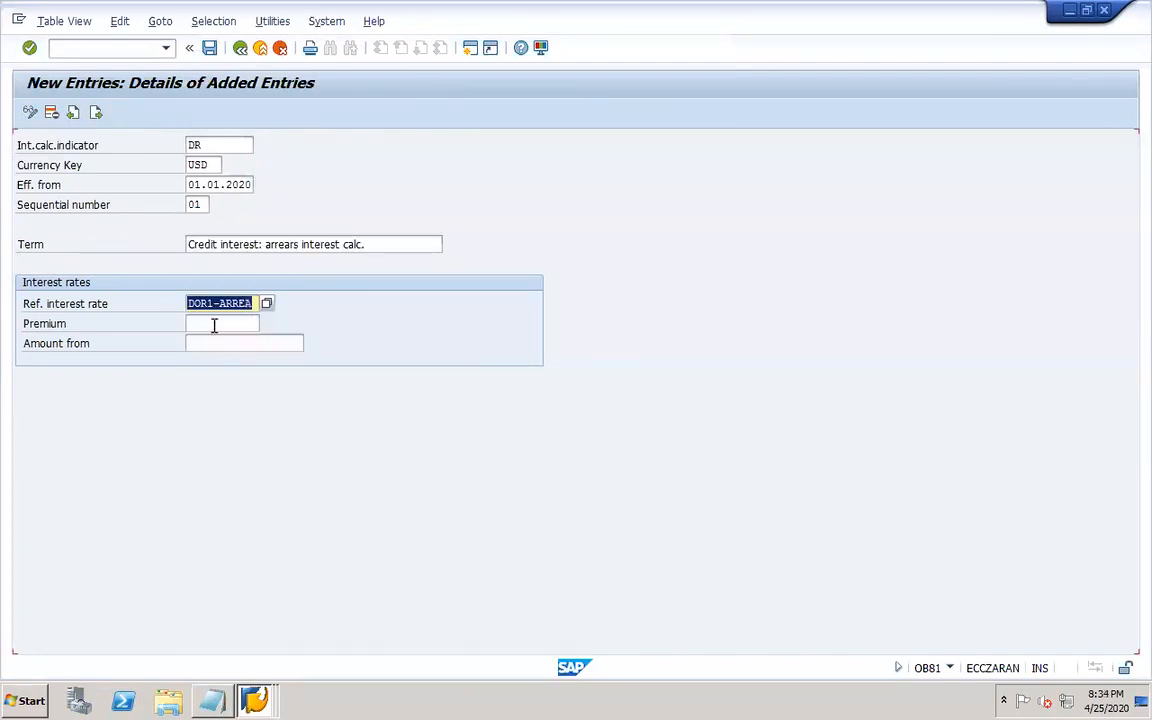
click(214, 322)
click(209, 48)
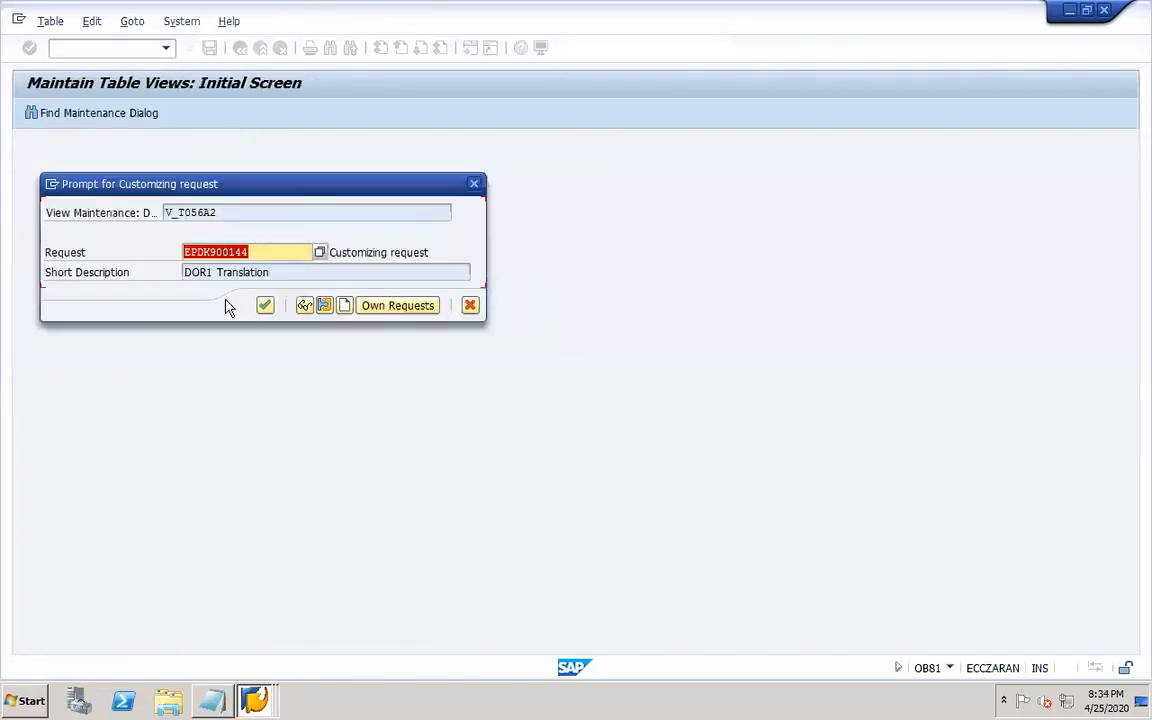
click(263, 304)
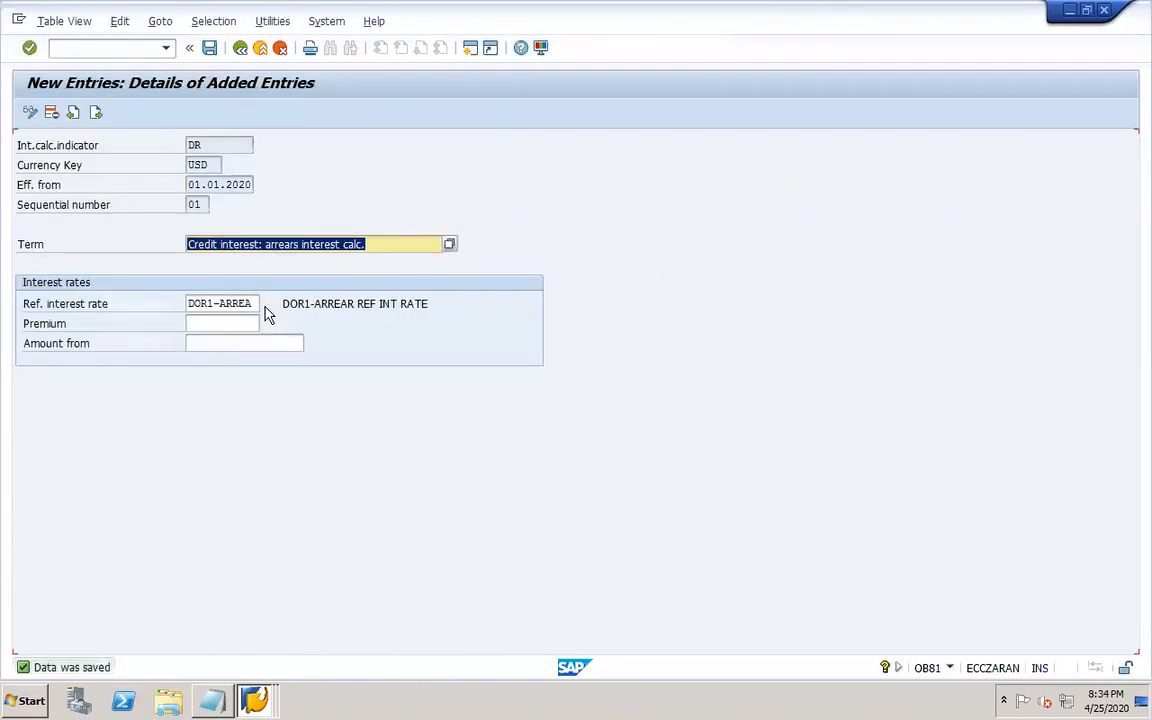
Add another time-based entry for DR, USD, effective 01.01.2020, sequence 02, term Debit interest: arrears interest calc.
click(96, 115)
click(218, 164)
click(211, 164)
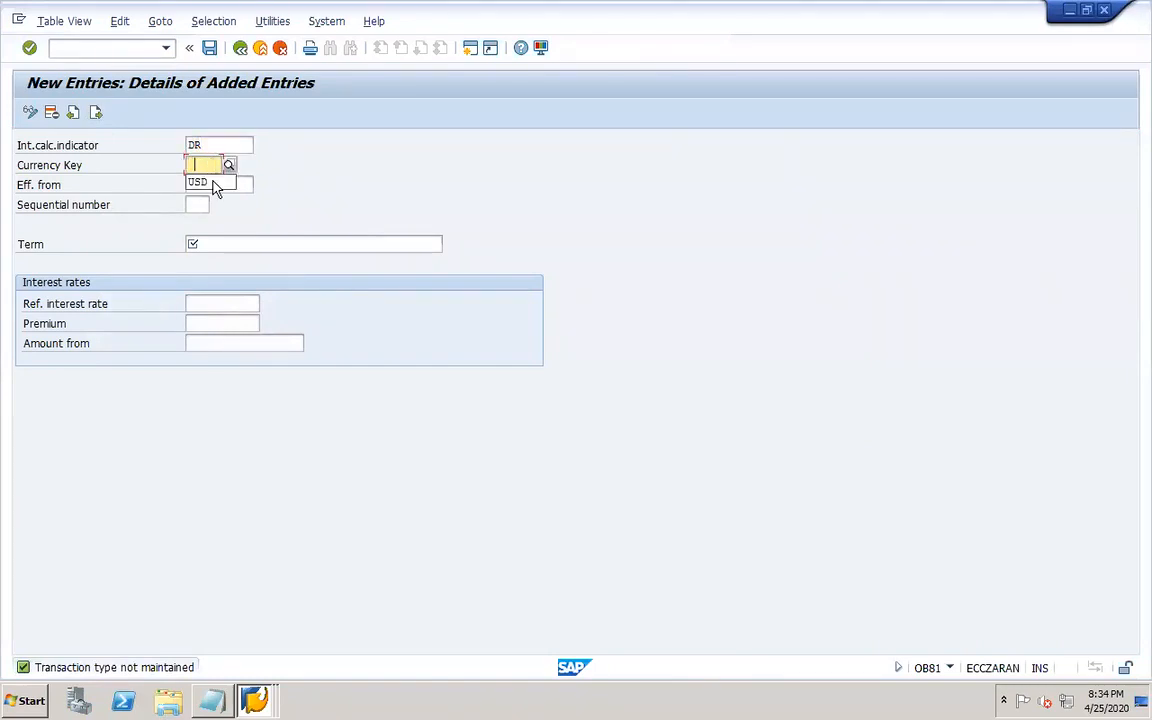
click(200, 182)
click(205, 185)
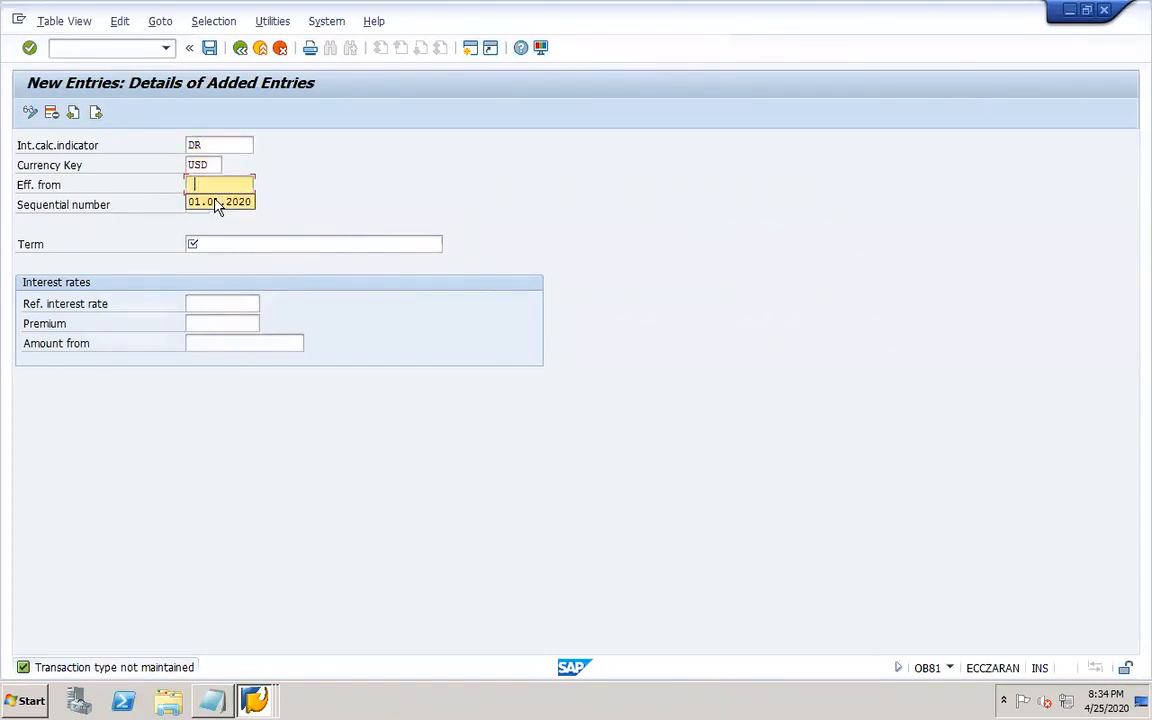
click(214, 205)
click(200, 237)
click(230, 244)
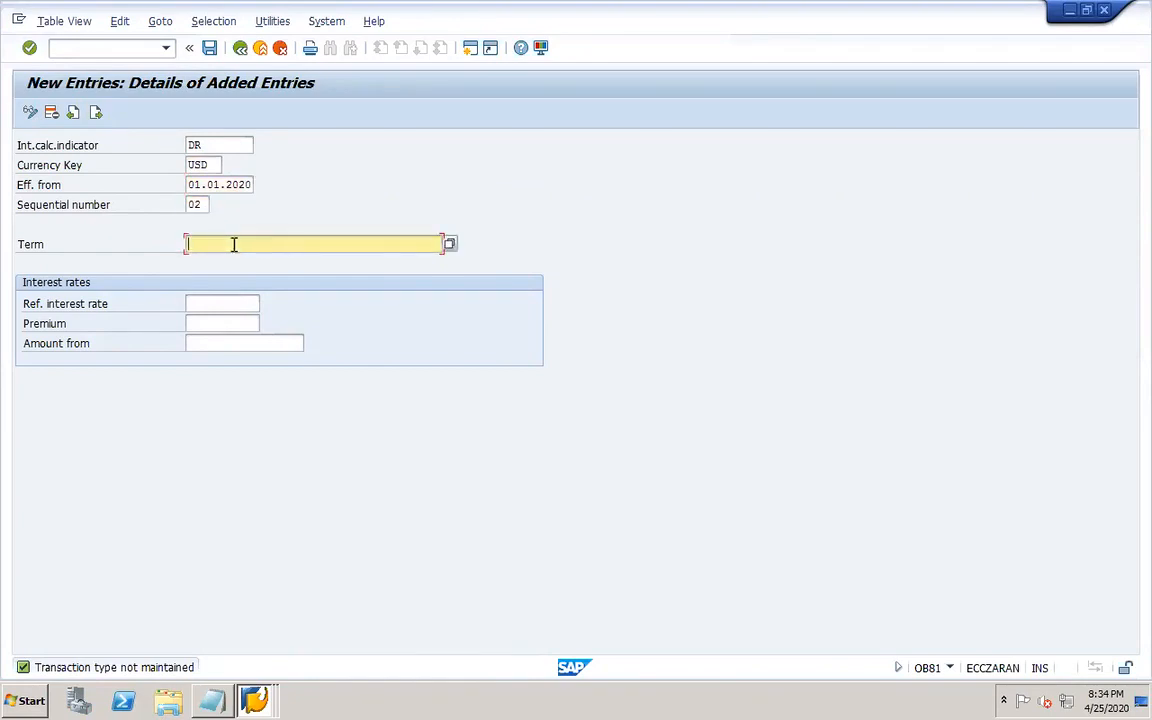
click(449, 244)
double_click(301, 150)
Assign reference interest rate DOR1-ARREA to the sequence 02 entry and save.
click(241, 299)
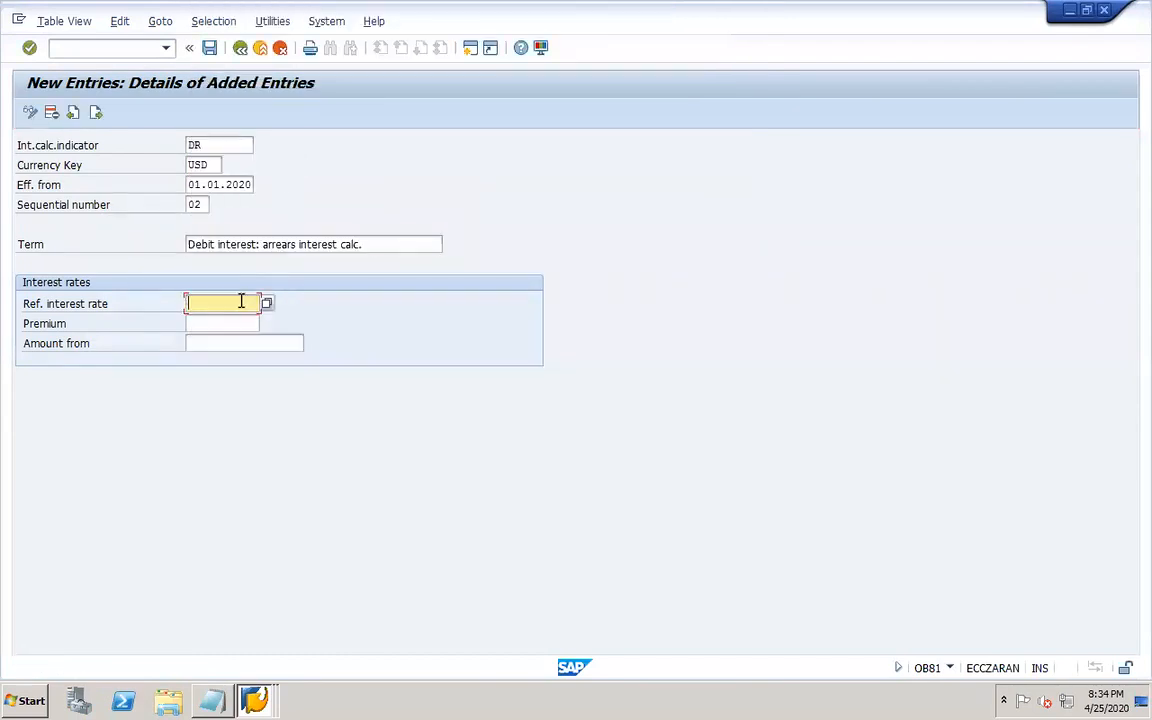
click(246, 318)
key(Return)
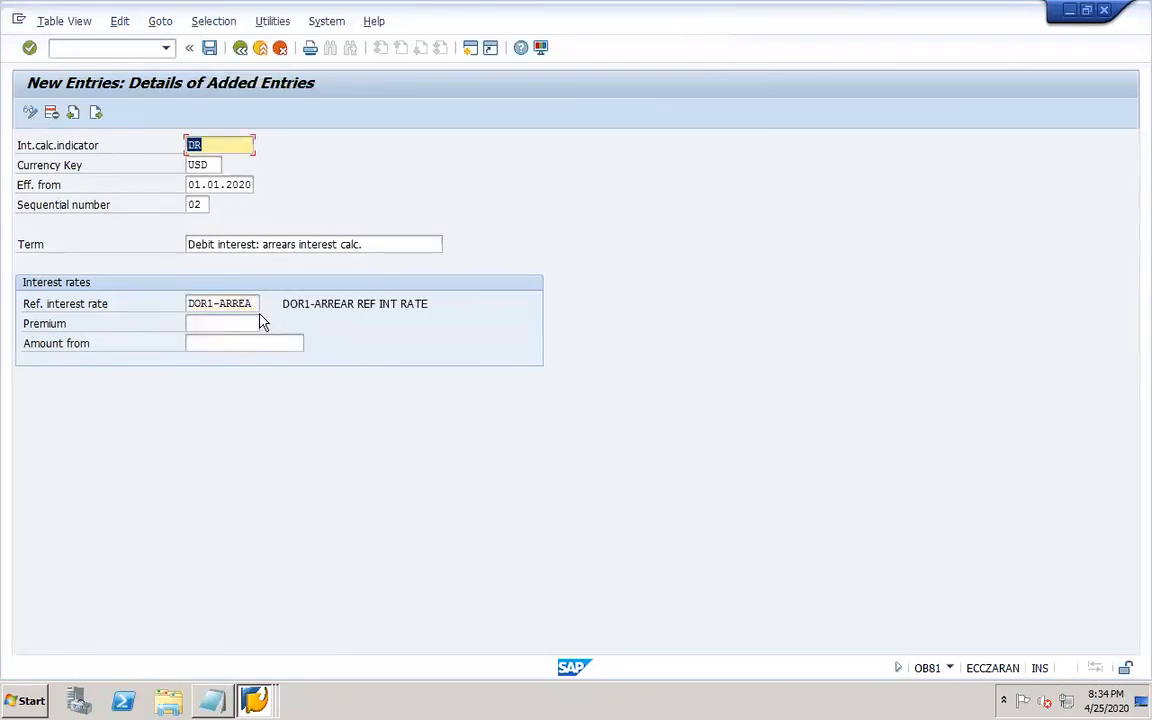
click(211, 50)
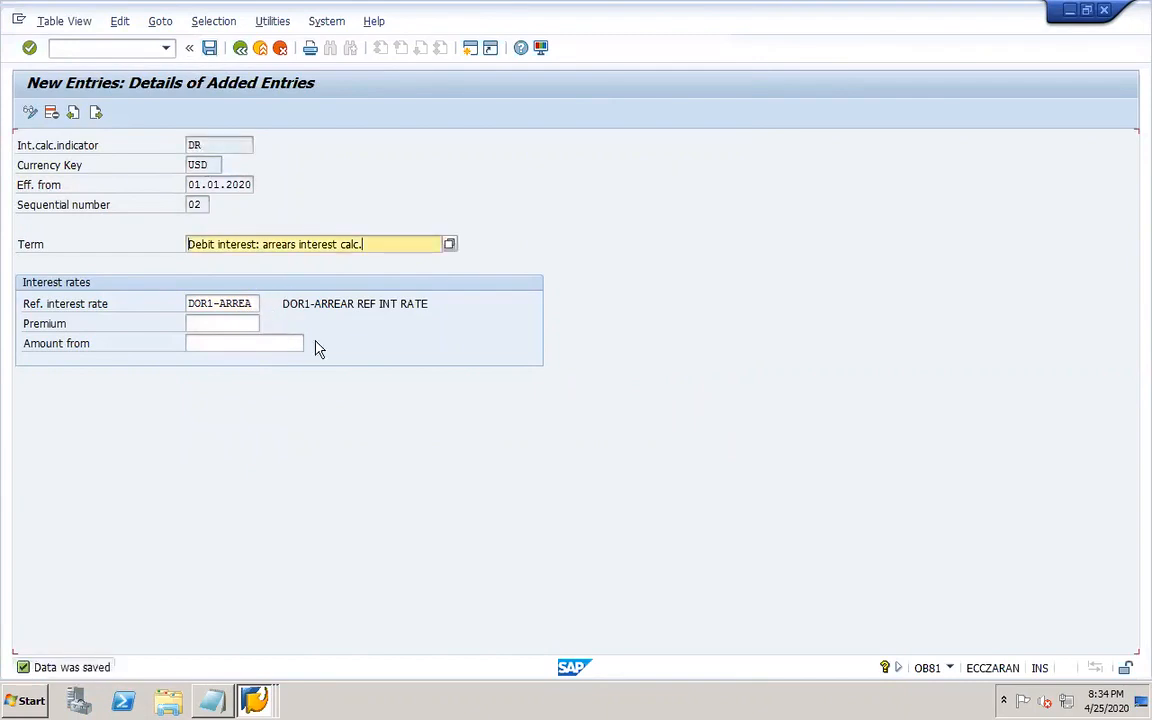
Switch to PowerPoint, add the line "Interest values – OB83" on slide 32, and save the presentation.
mouse_move(884, 706)
click(813, 703)
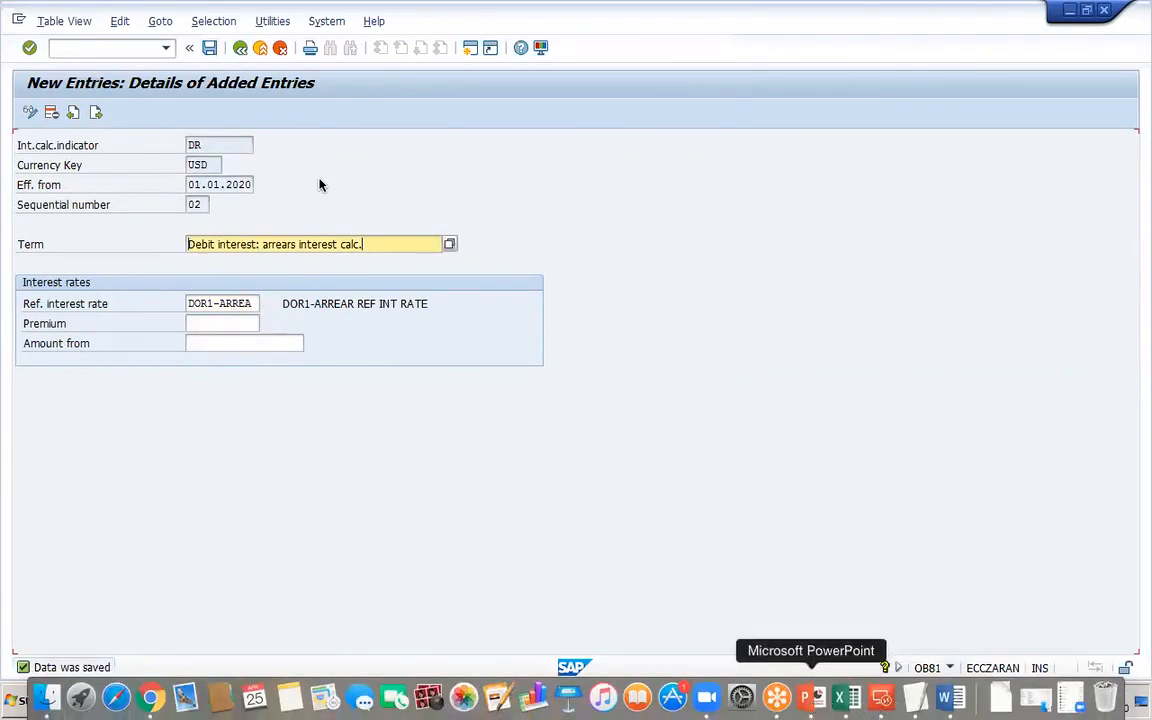
click(211, 51)
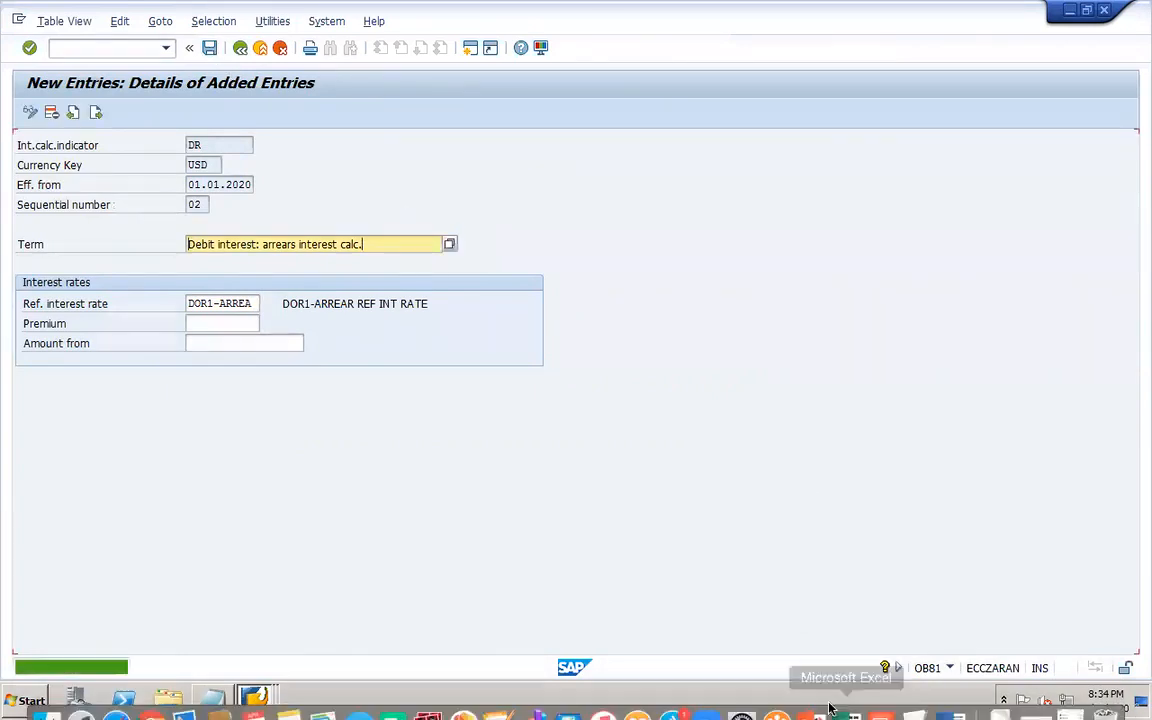
click(813, 698)
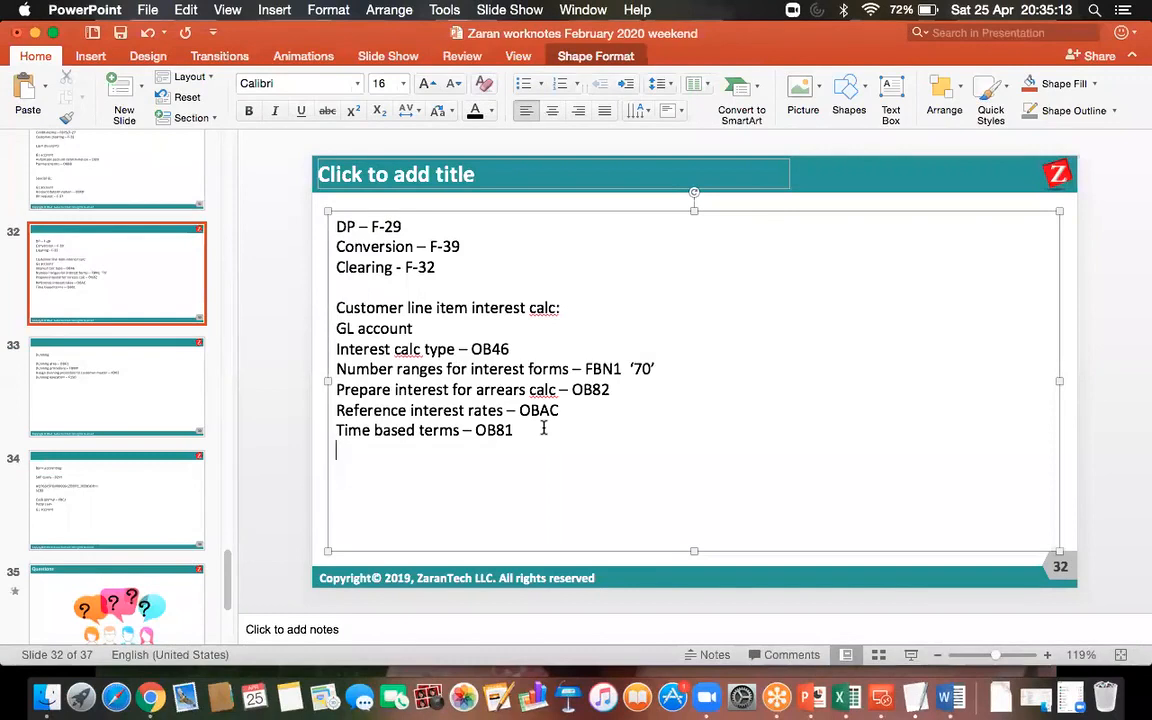
key(Return)
text(Interest values - )
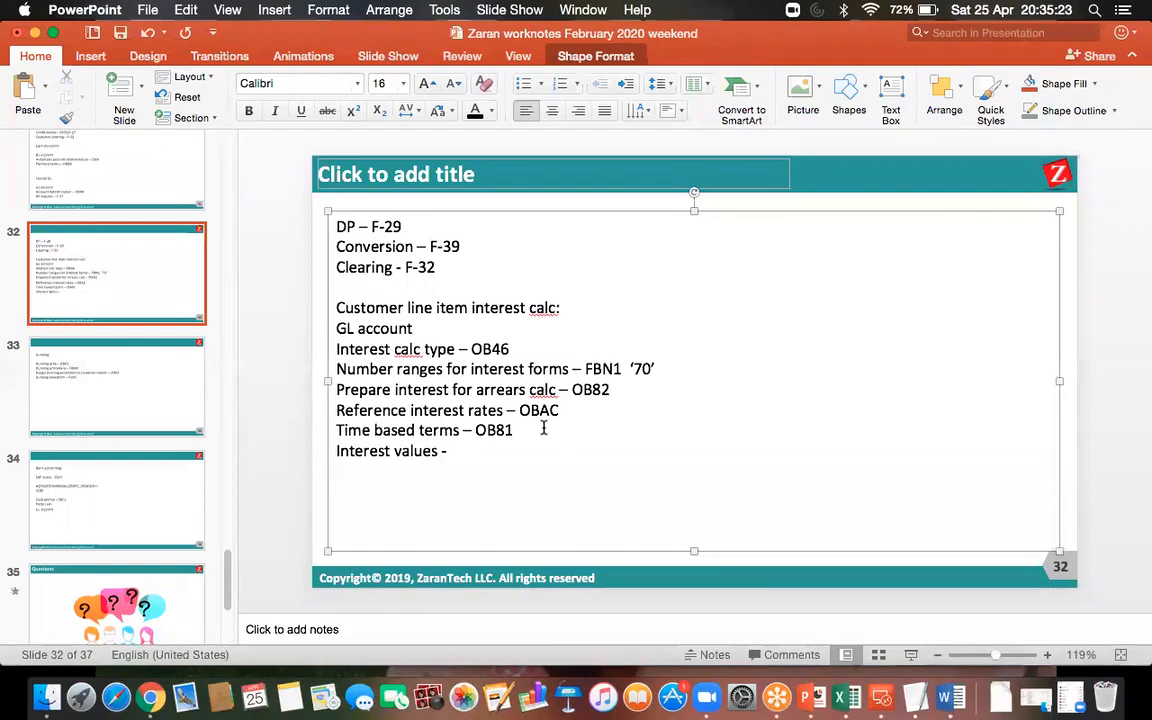
text(OB83)
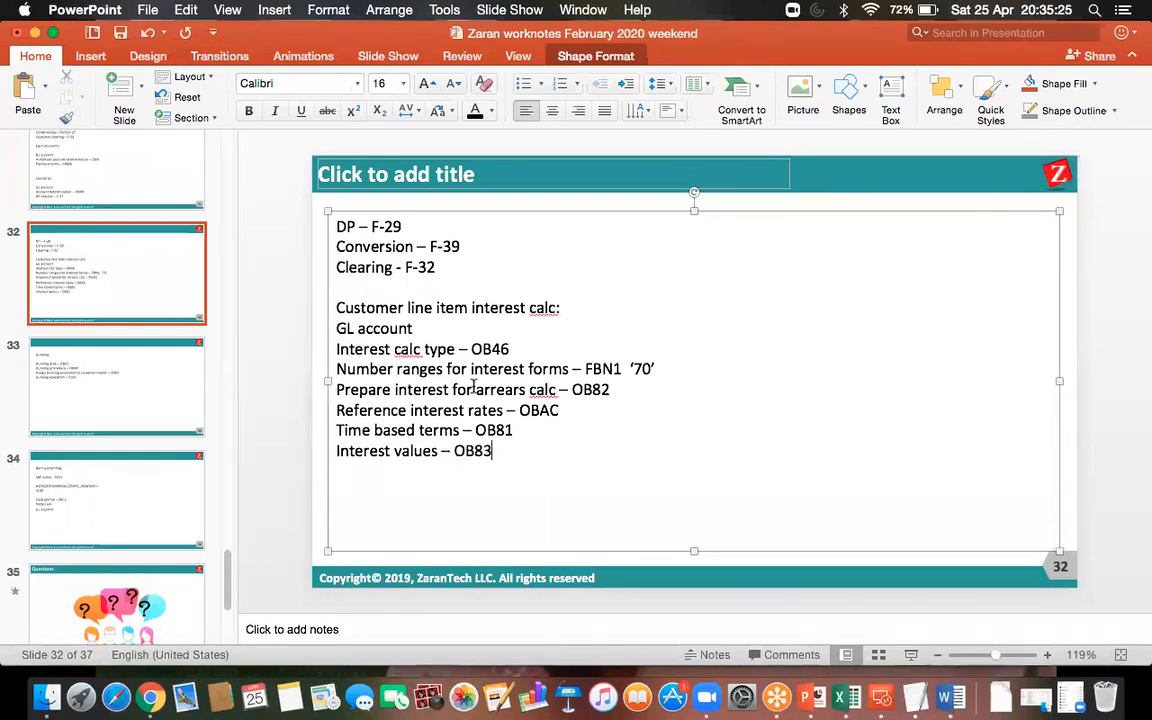
click(120, 33)
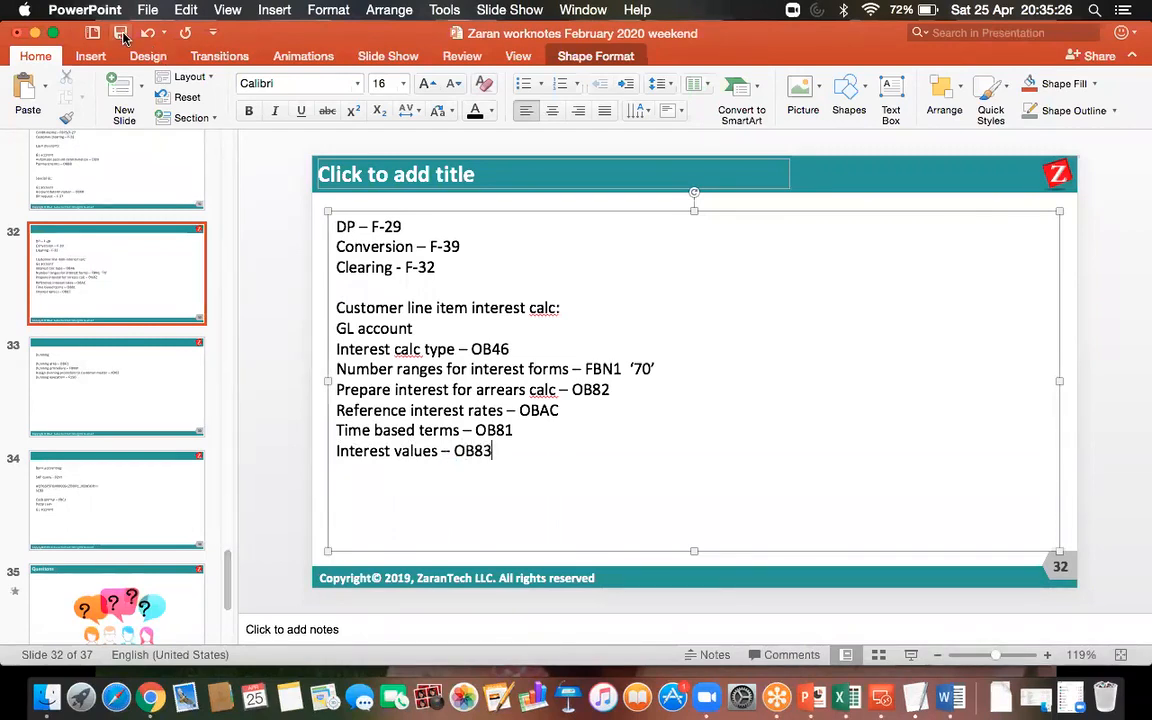
Return to the SAP remote desktop session and open transaction OB83.
click(884, 697)
double_click(700, 258)
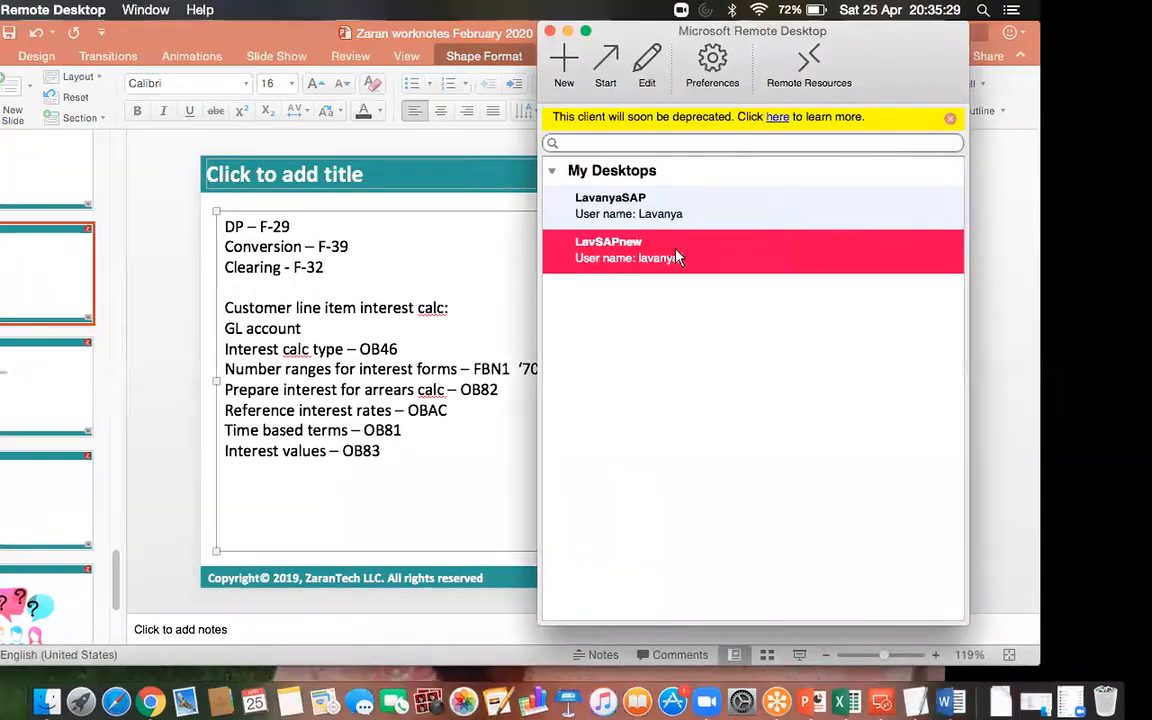
click(123, 49)
text(/n)
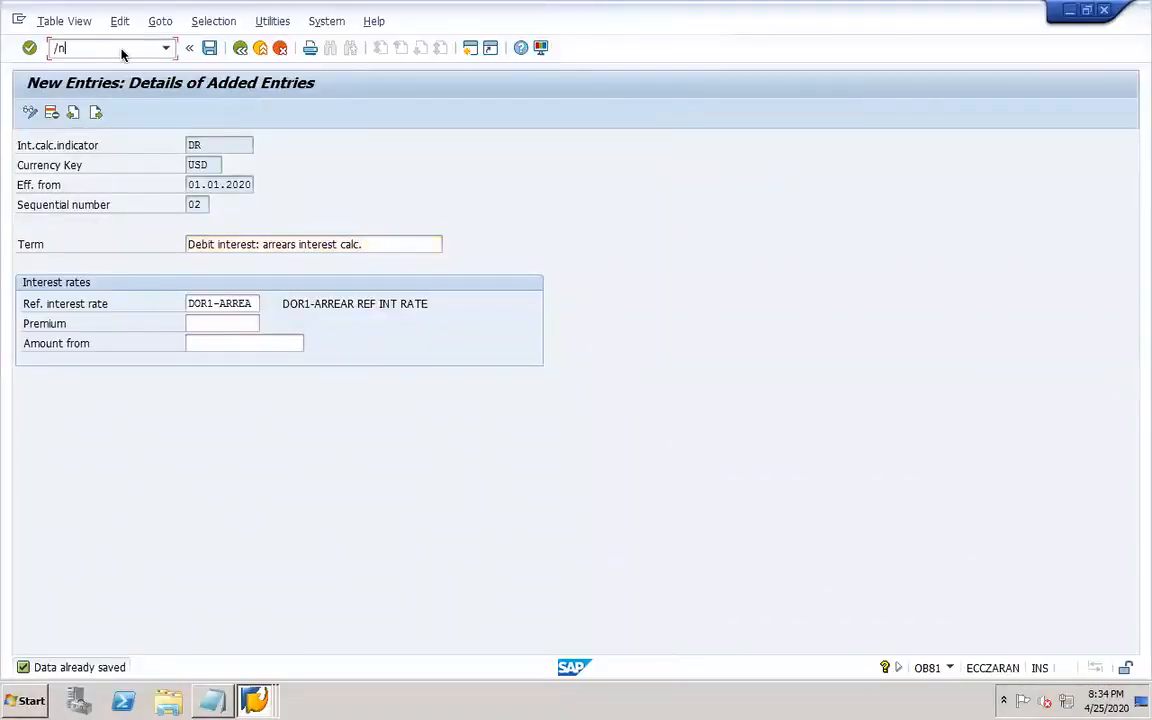
text(ob81)
key(Return)
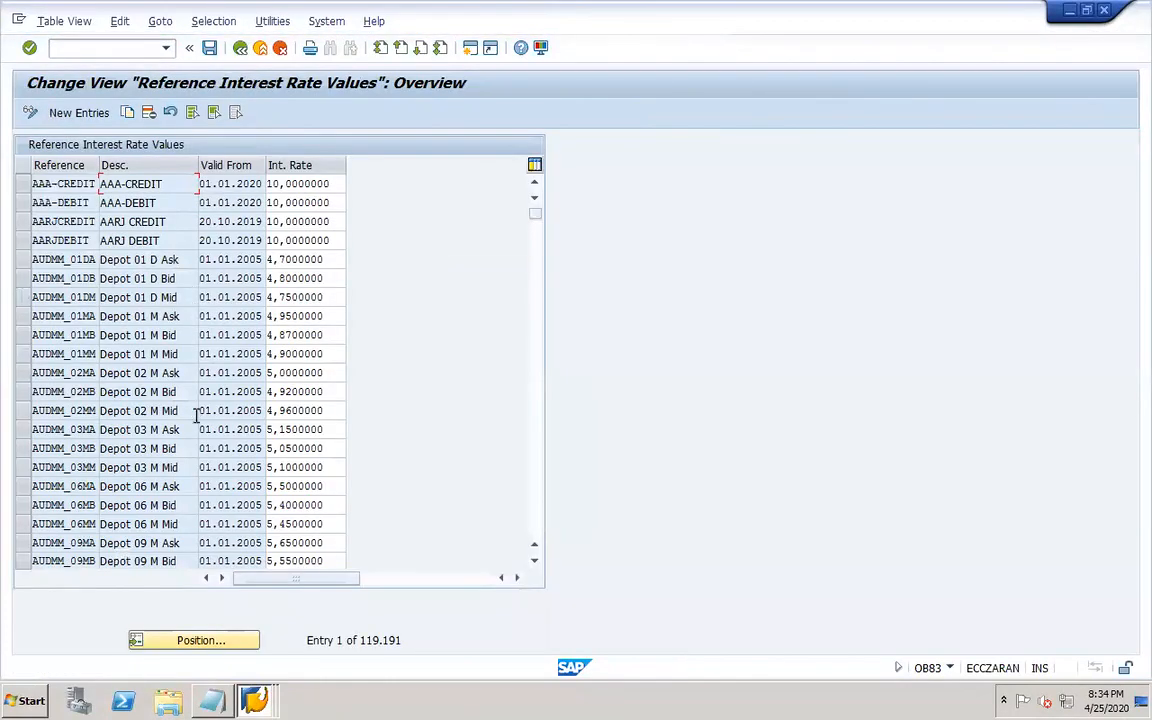
Add a reference interest rate value for DOR1-ARREA valid from 01.01.2020 at 10 percent and save.
click(88, 116)
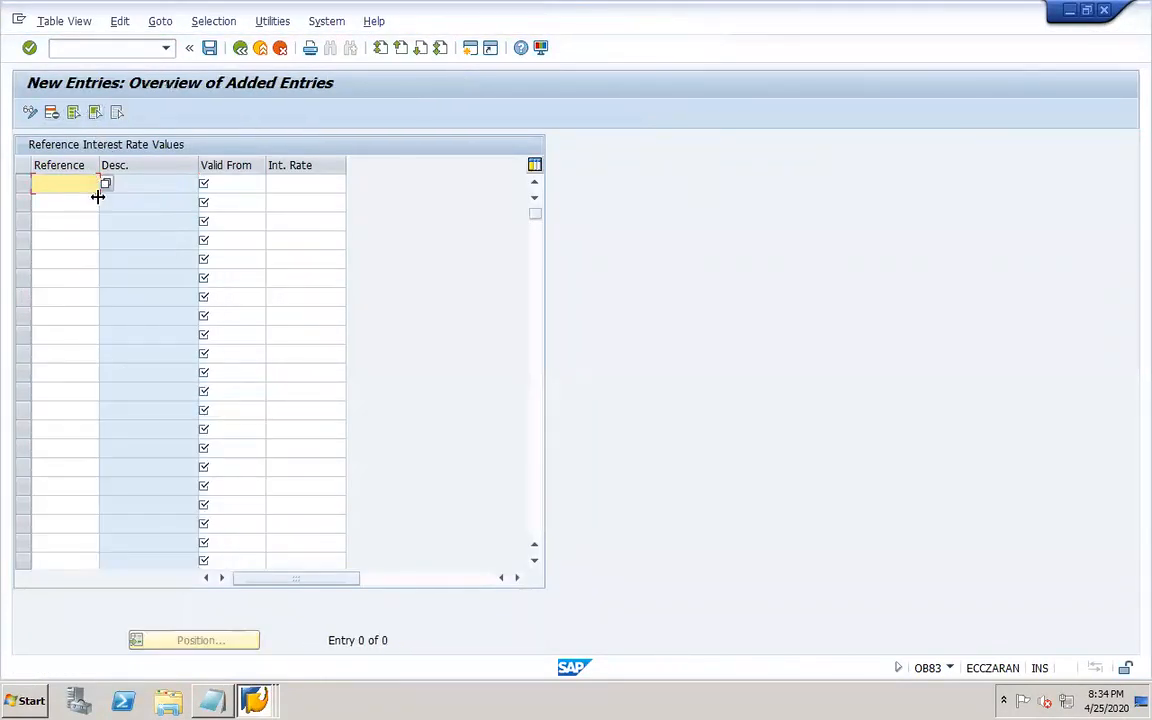
text(dor*)
click(106, 184)
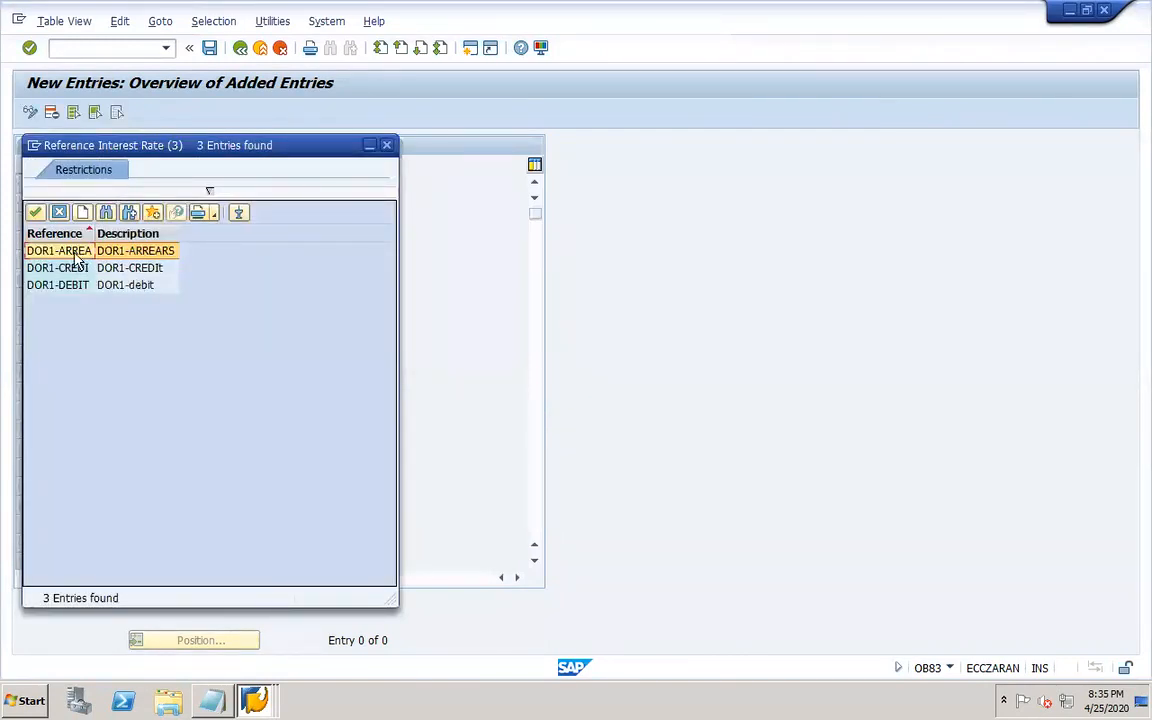
double_click(70, 250)
click(232, 185)
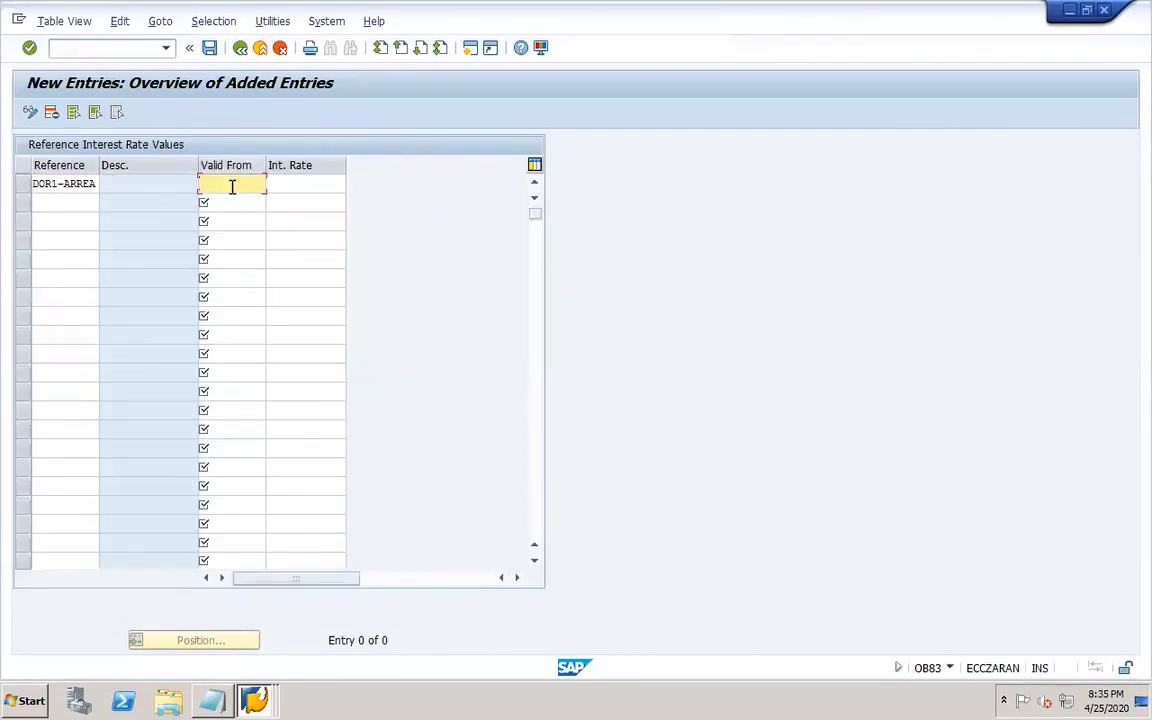
click(241, 202)
click(311, 185)
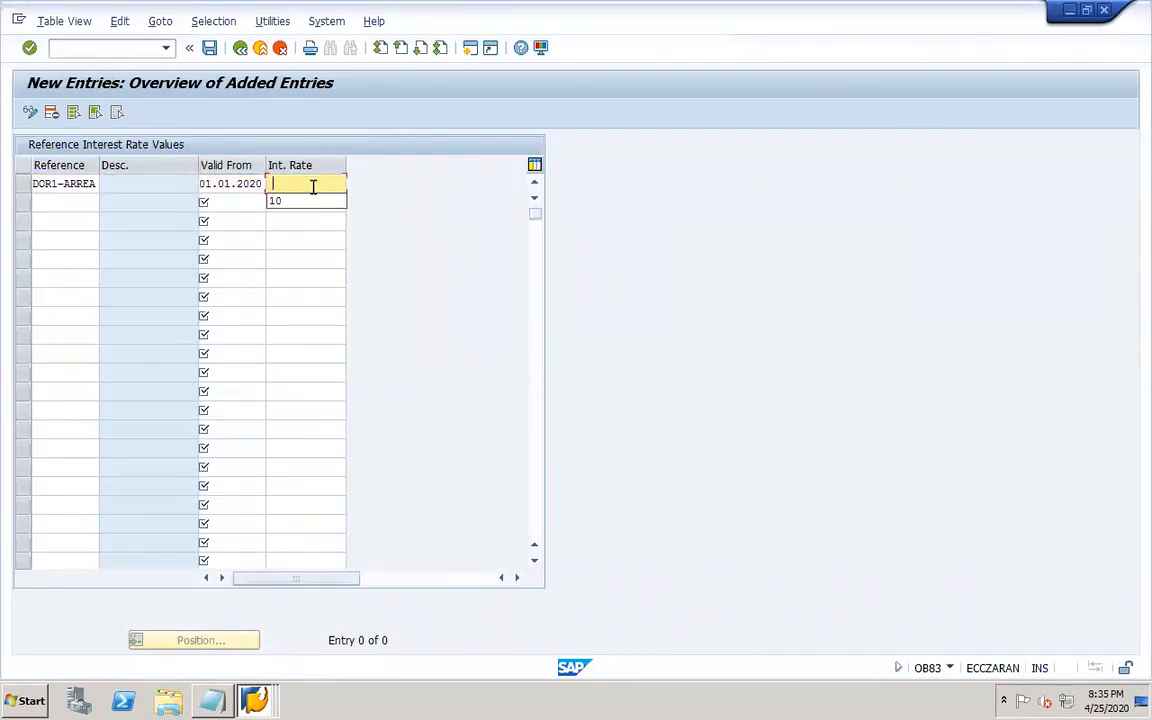
click(301, 203)
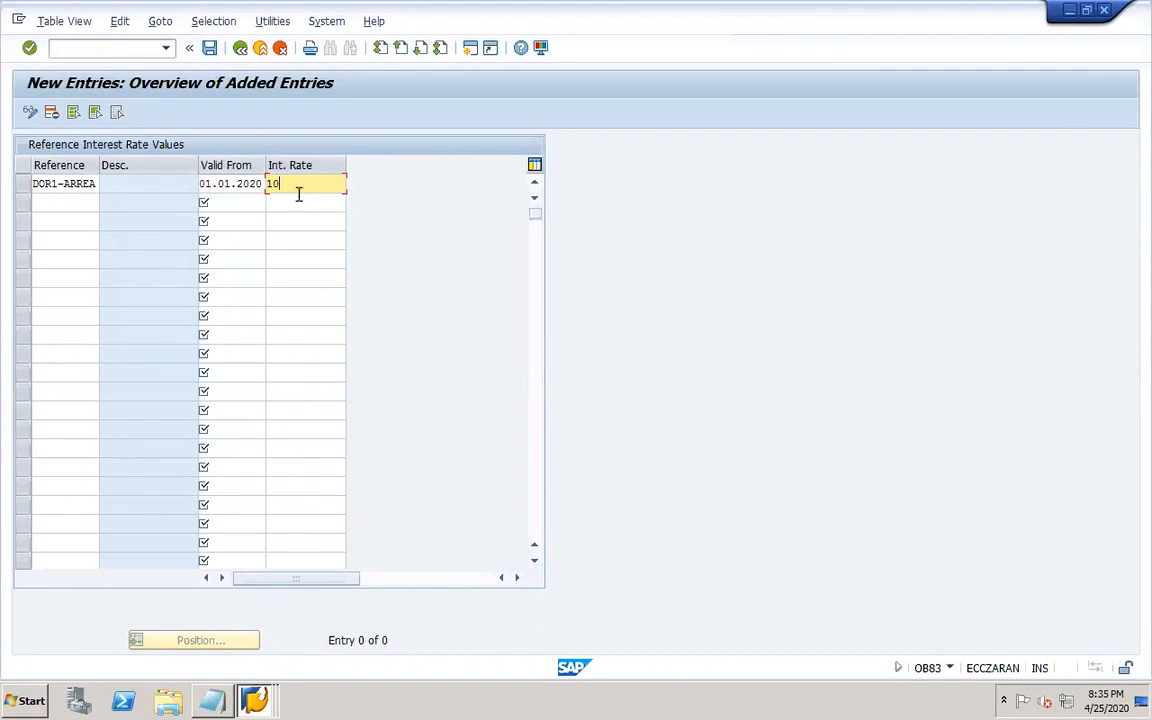
click(209, 47)
click(264, 304)
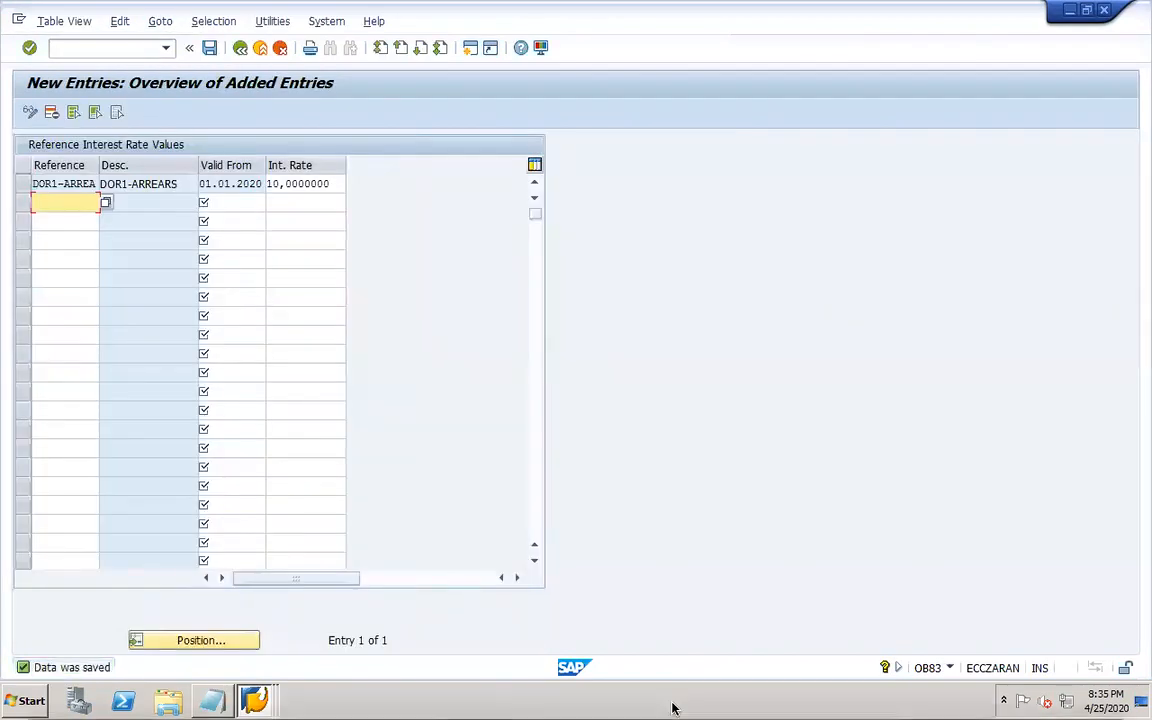
Switch to PowerPoint, add the line "Account determination – OBV1" on slide 32, and save the presentation.
click(812, 698)
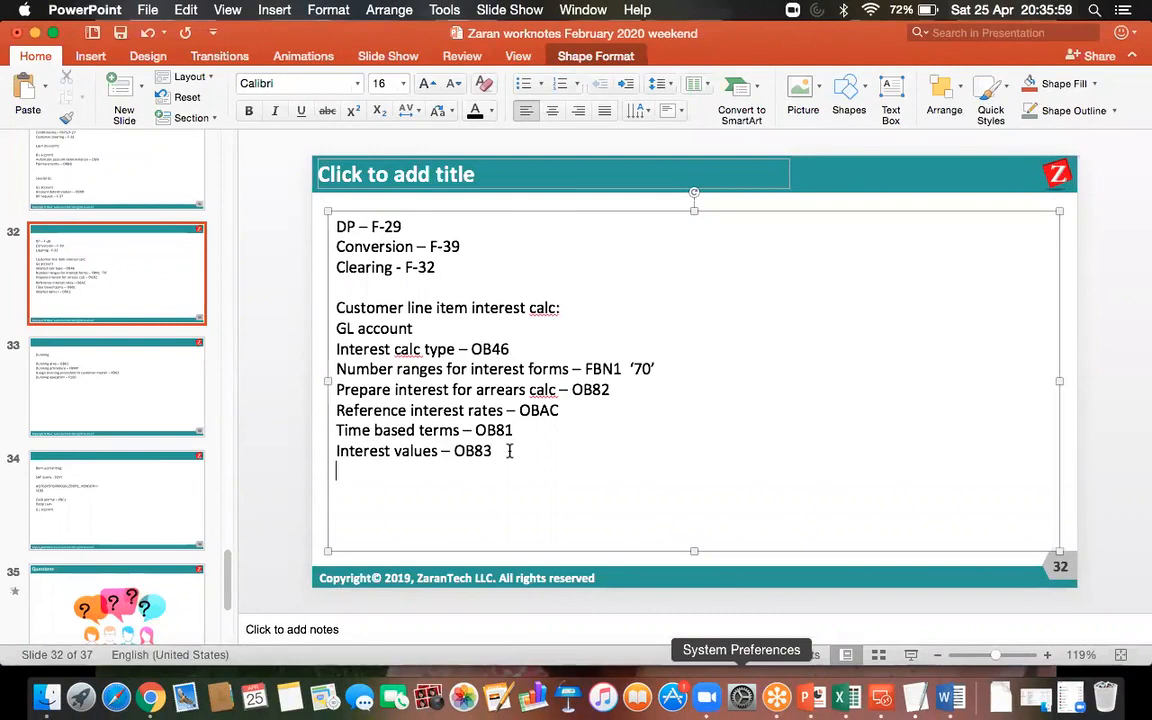
text(Account determination -)
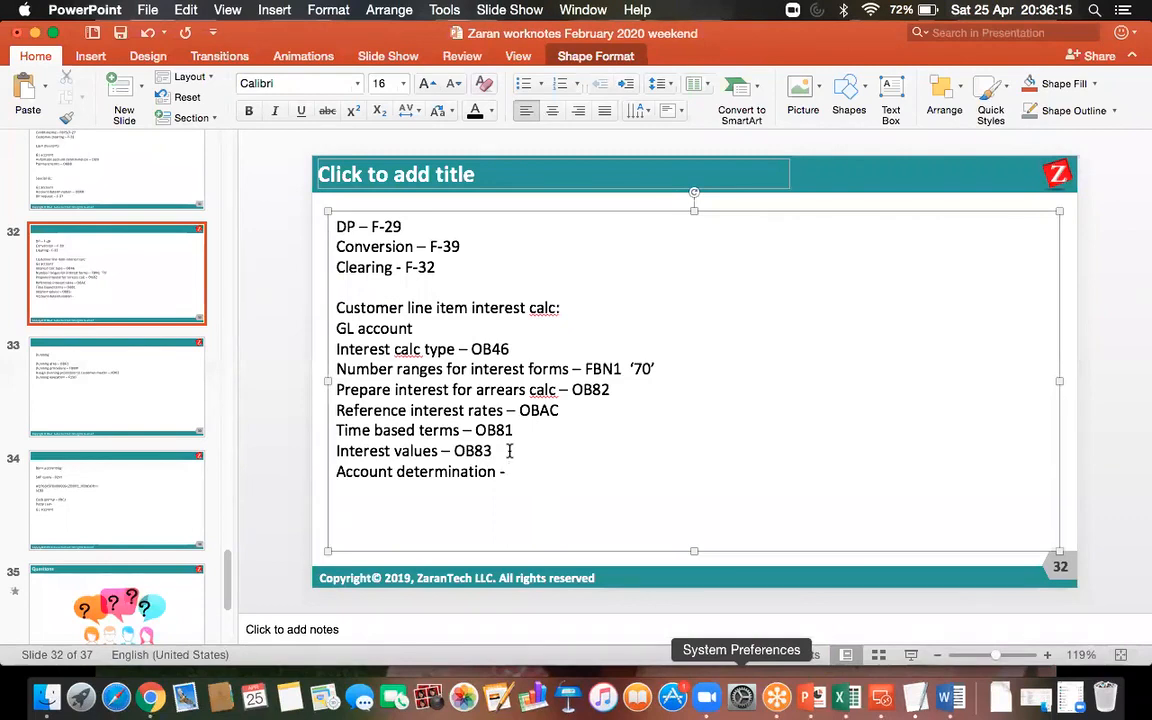
text(OBV1)
click(119, 33)
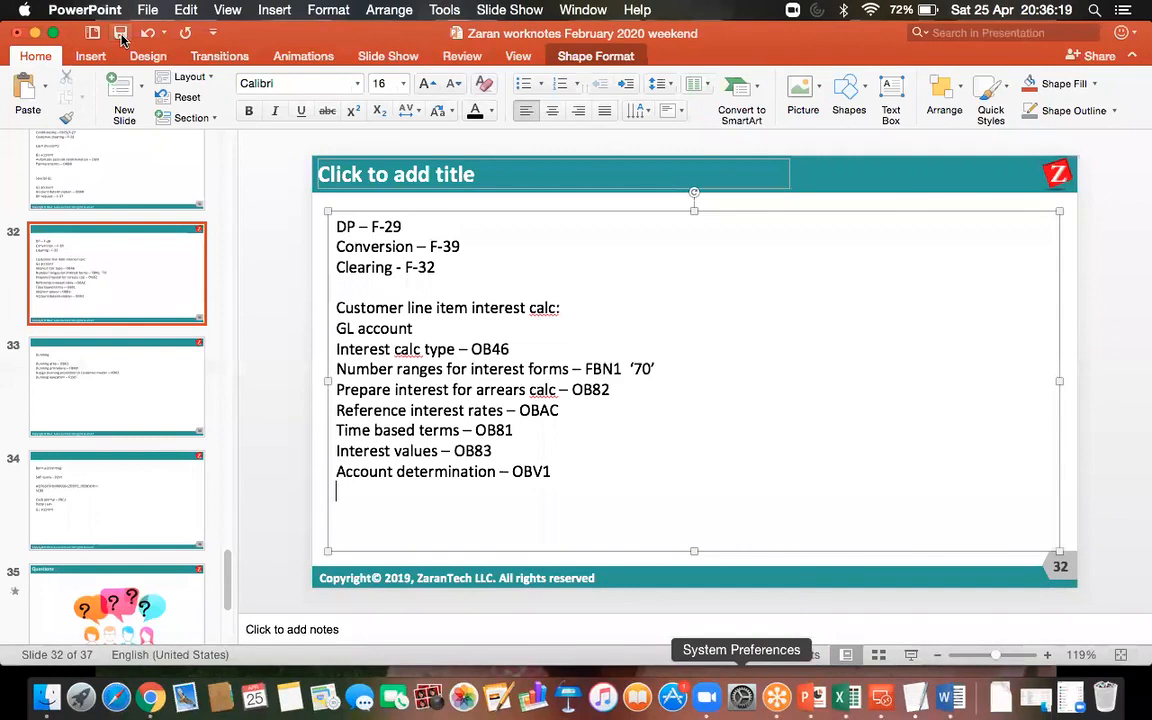
Return to the SAP remote desktop session and open transaction OBV1.
click(881, 697)
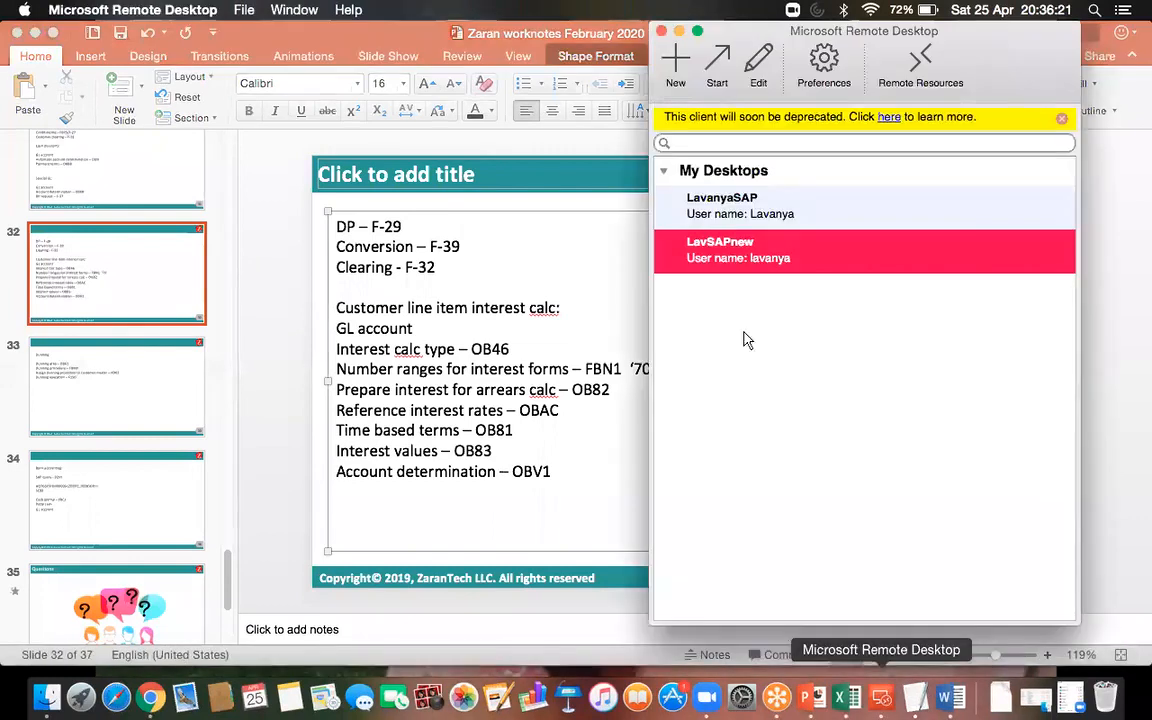
double_click(687, 260)
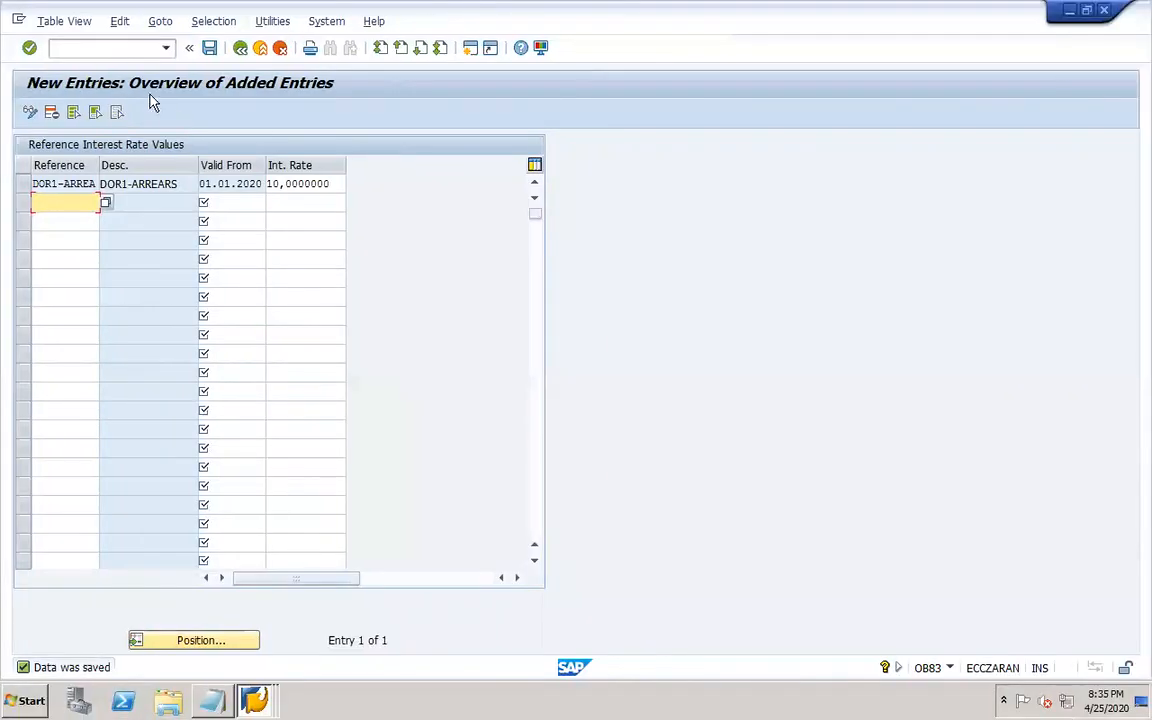
click(101, 52)
text(/NOBV1)
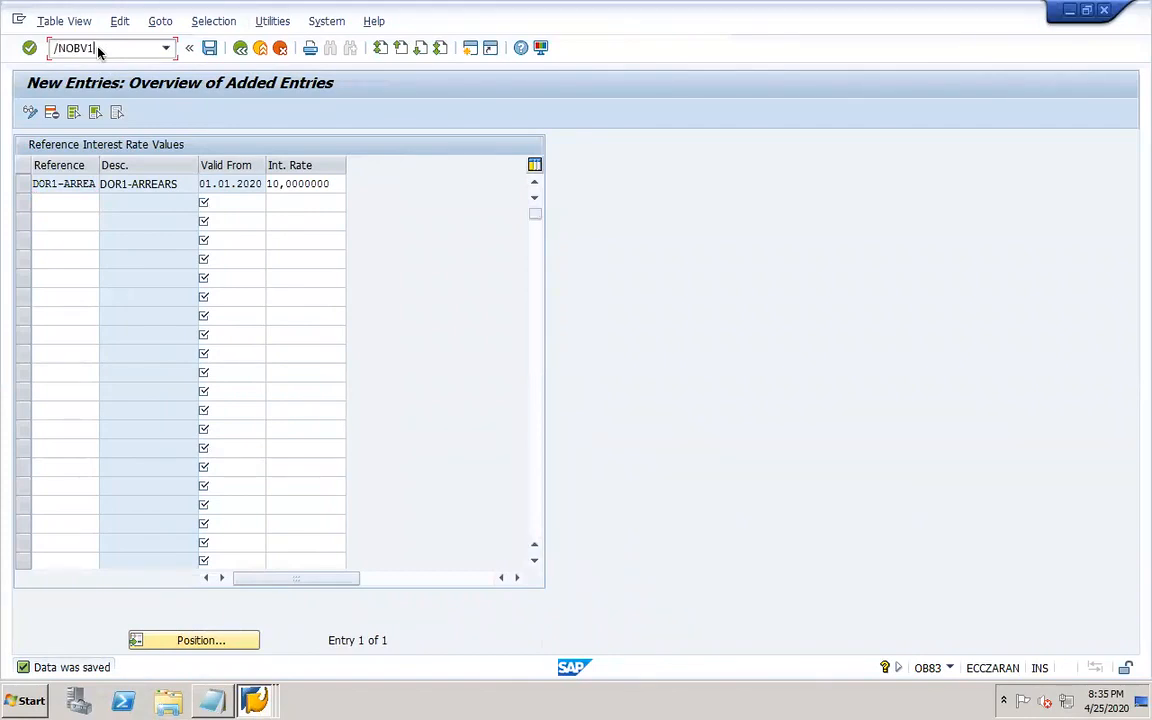
key(Return)
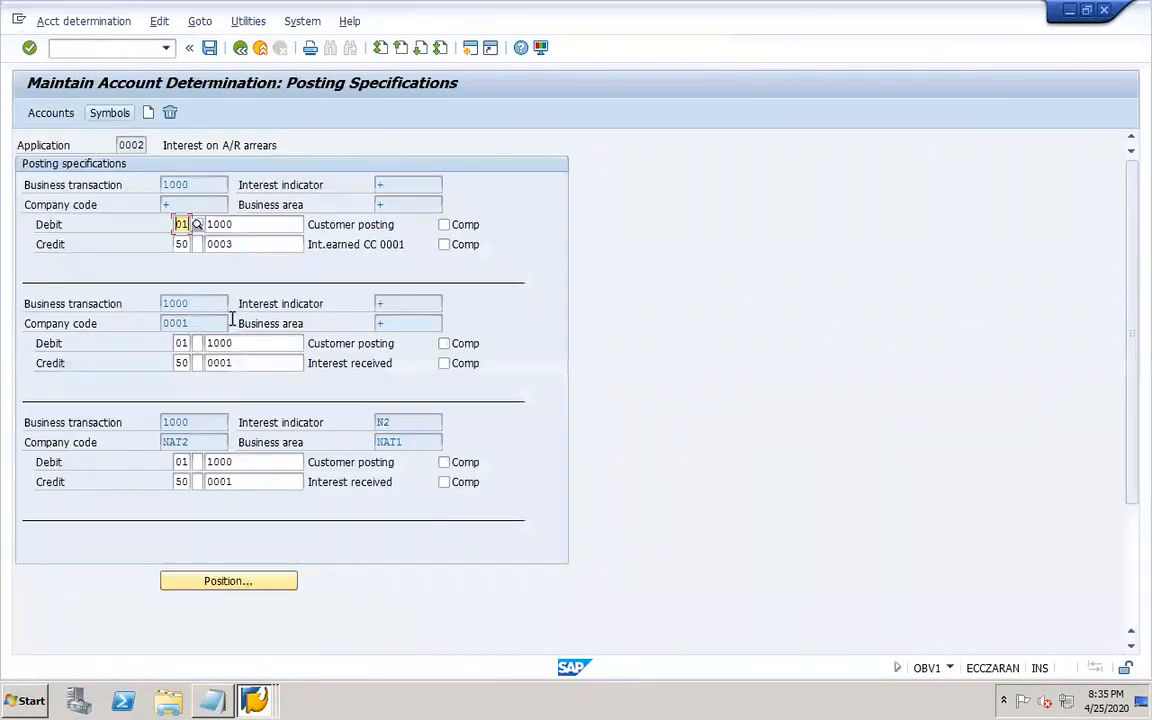
Create a new posting specification for business transaction 1000 (Interest received posting) and company code DOR1.
click(149, 114)
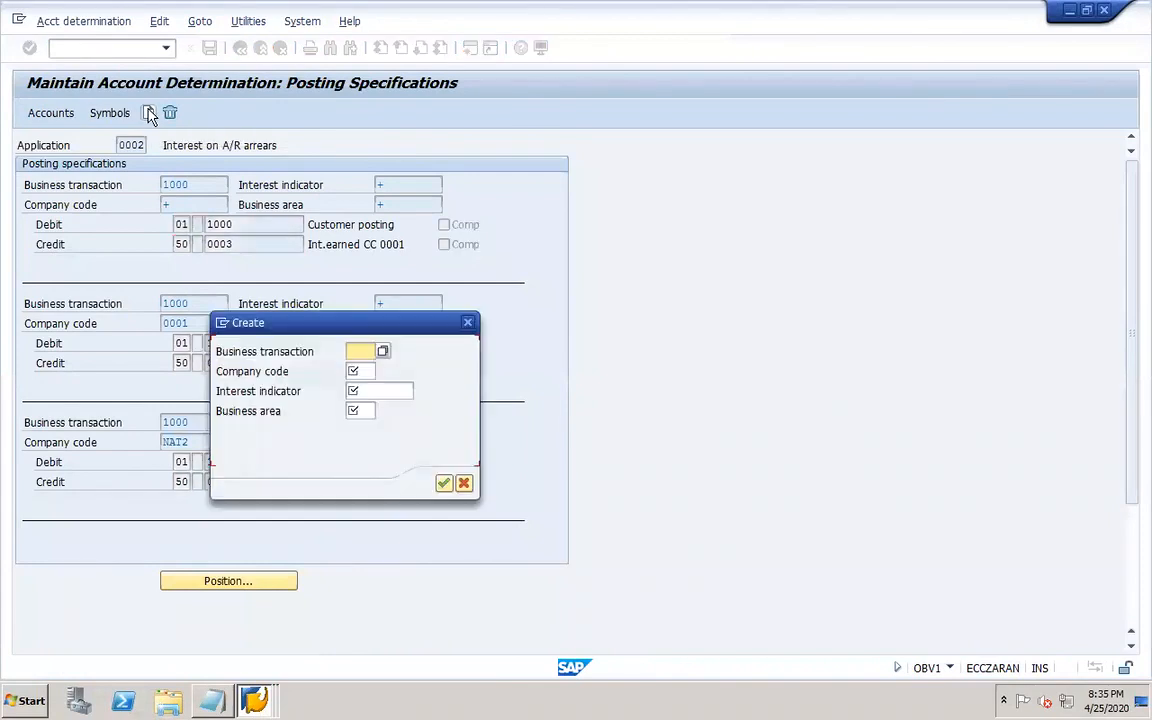
click(384, 352)
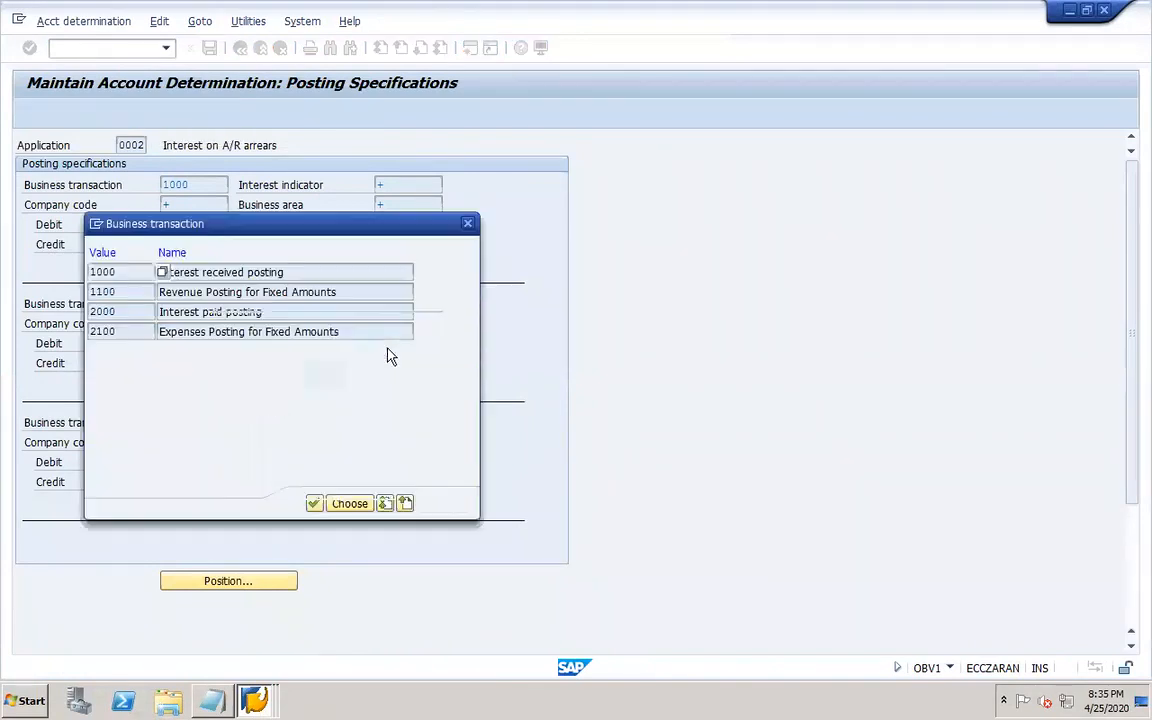
click(290, 272)
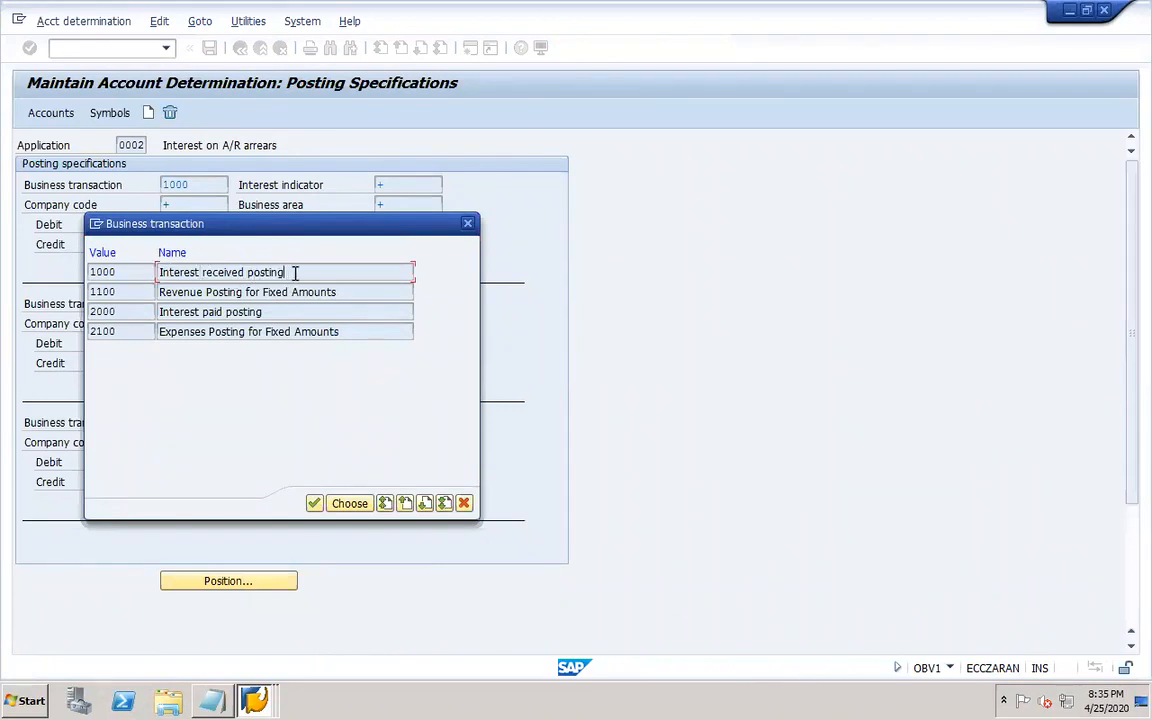
double_click(295, 277)
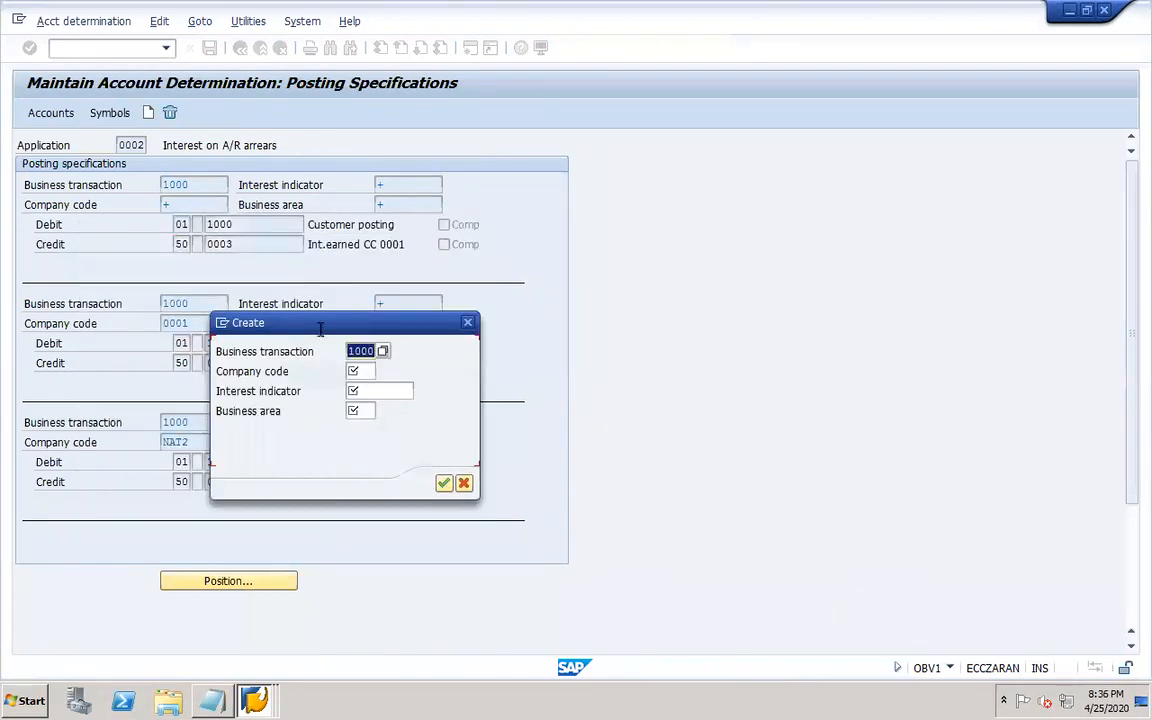
click(365, 370)
text(0OE1)
key(Tab)
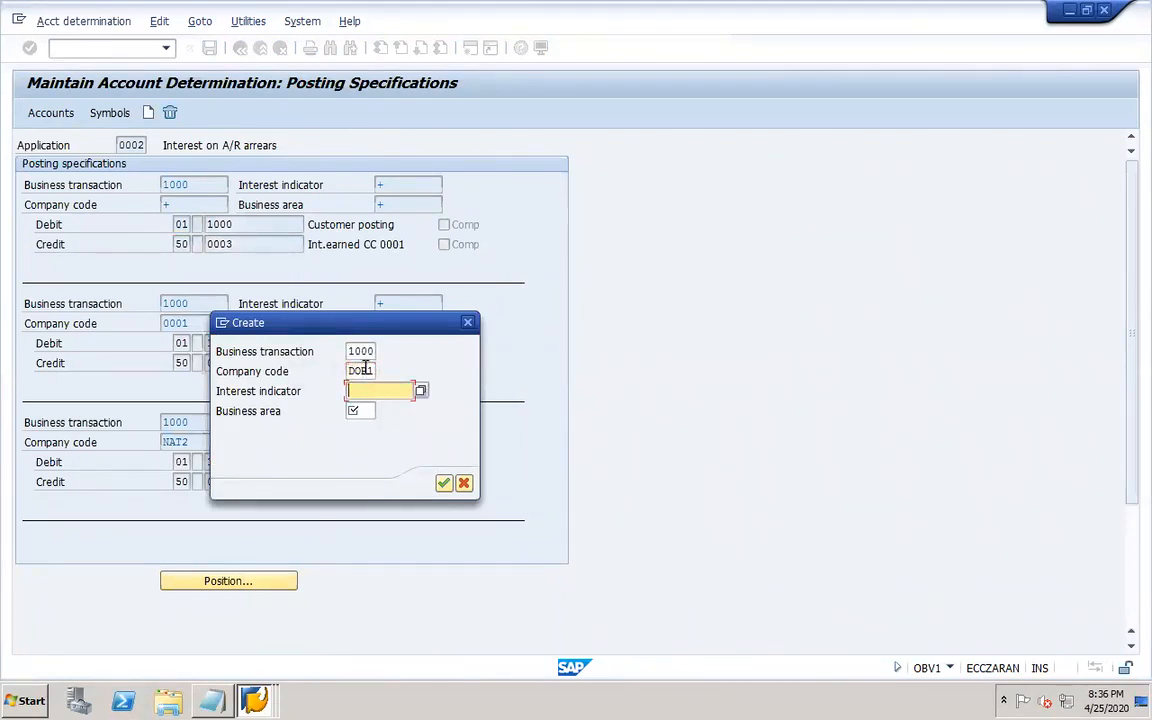
Set the business area of the new posting specification to DOR1 from the possible entries list.
click(421, 391)
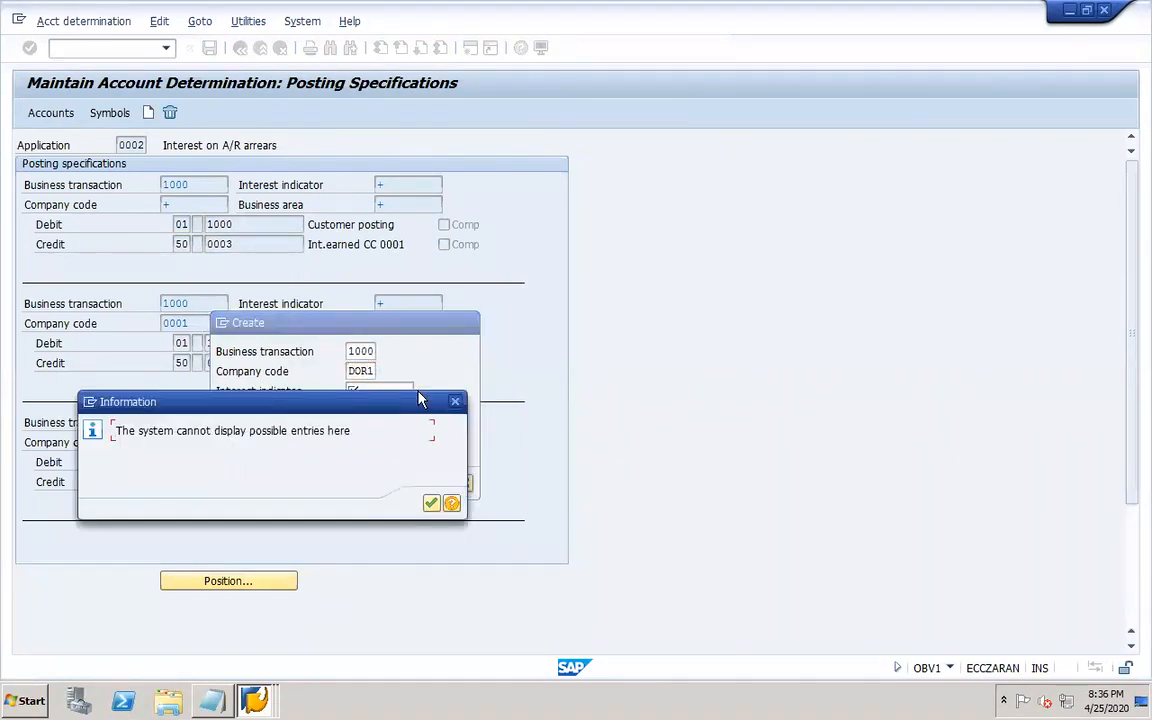
click(432, 503)
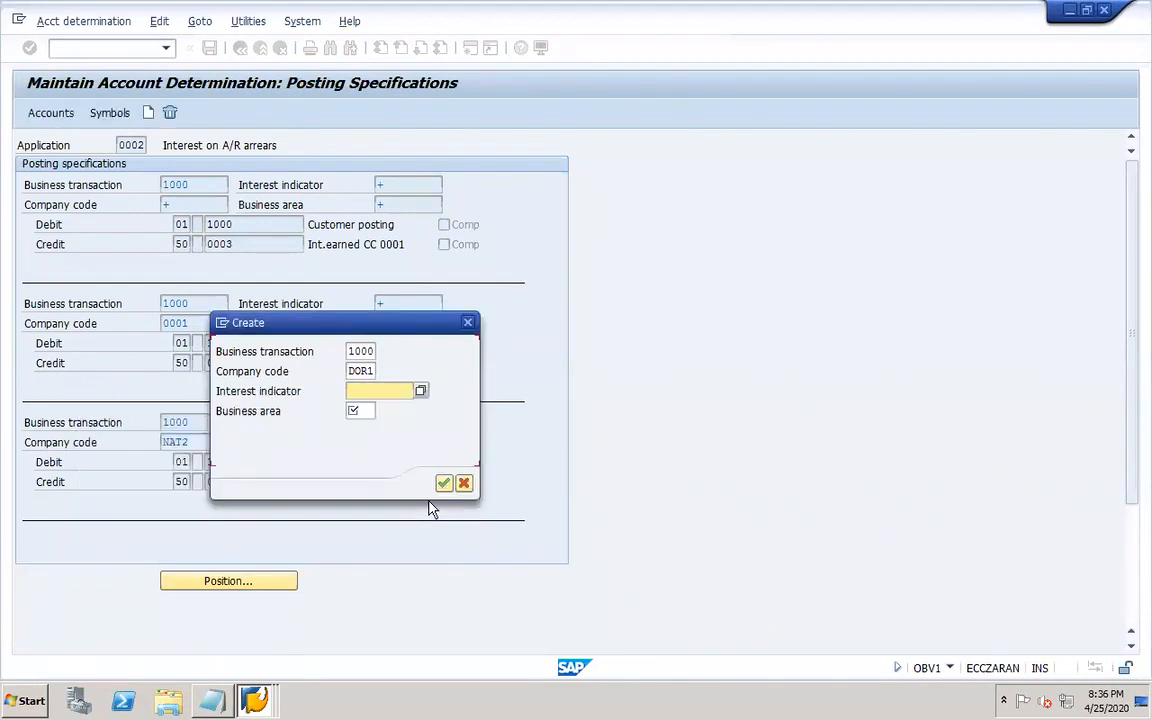
click(371, 411)
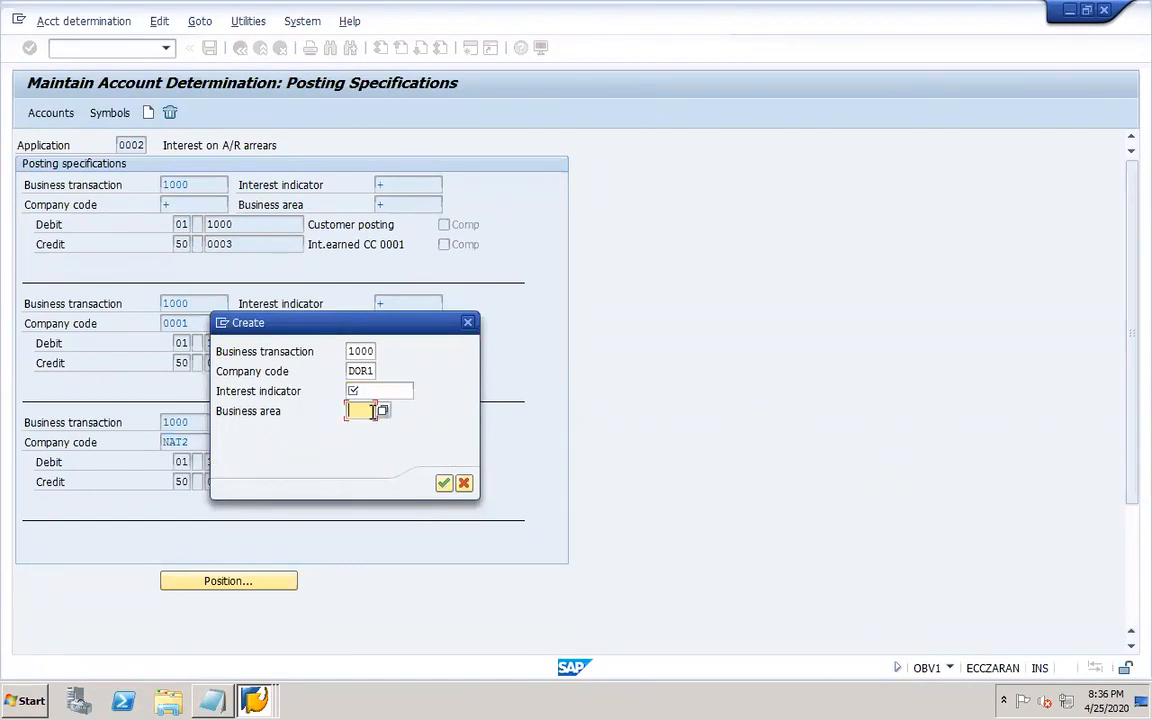
key(F4)
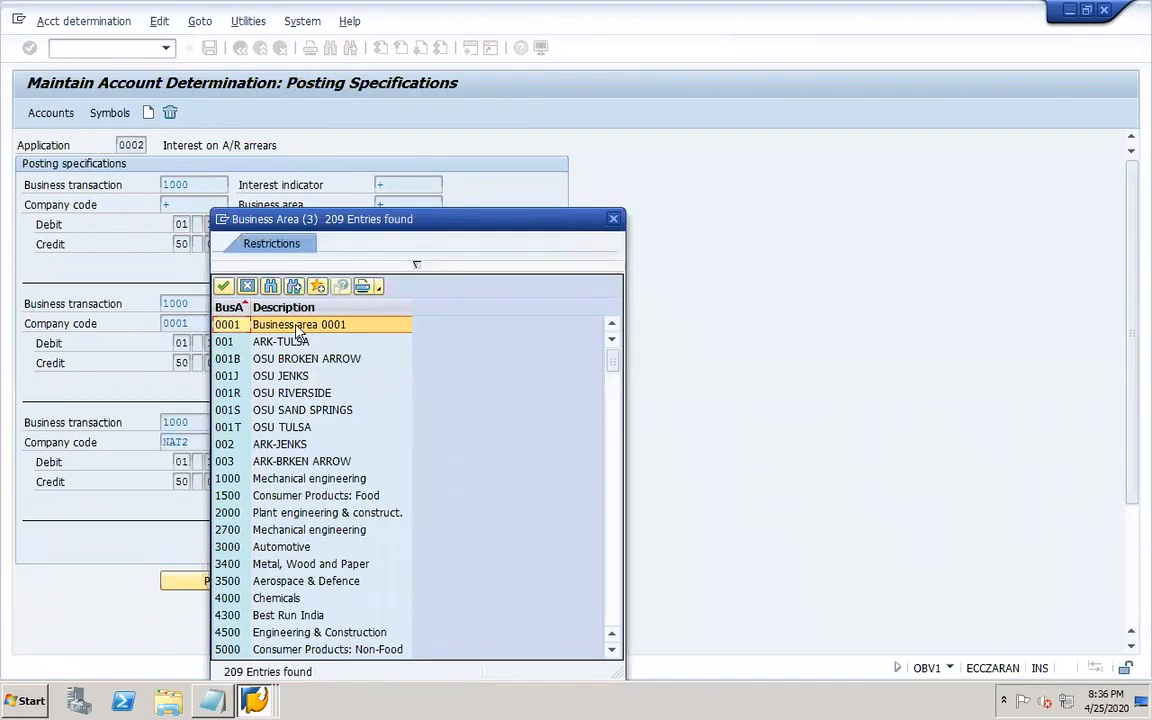
click(612, 604)
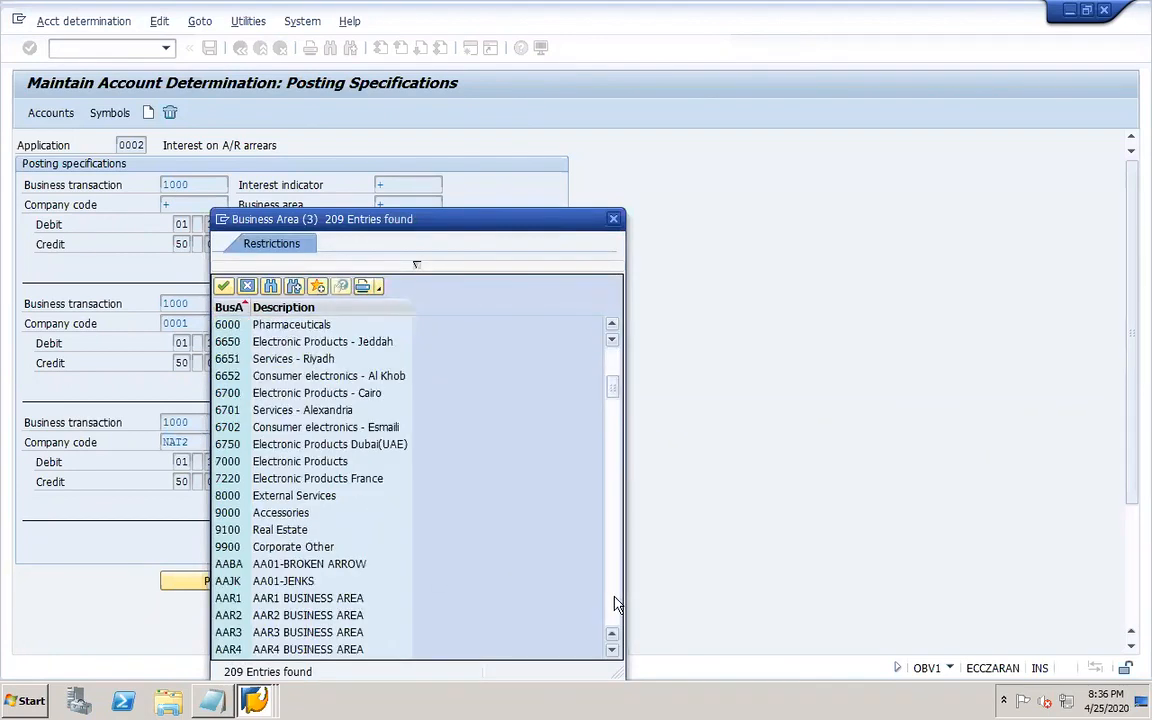
click(616, 604)
click(616, 604)
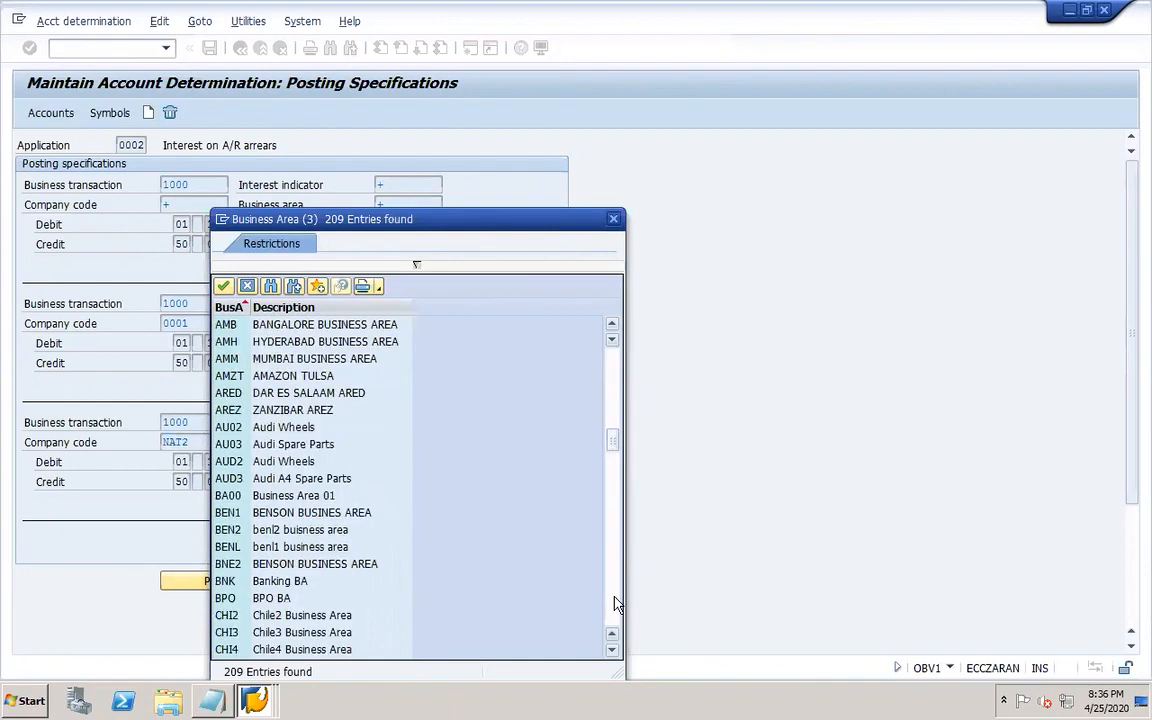
click(616, 604)
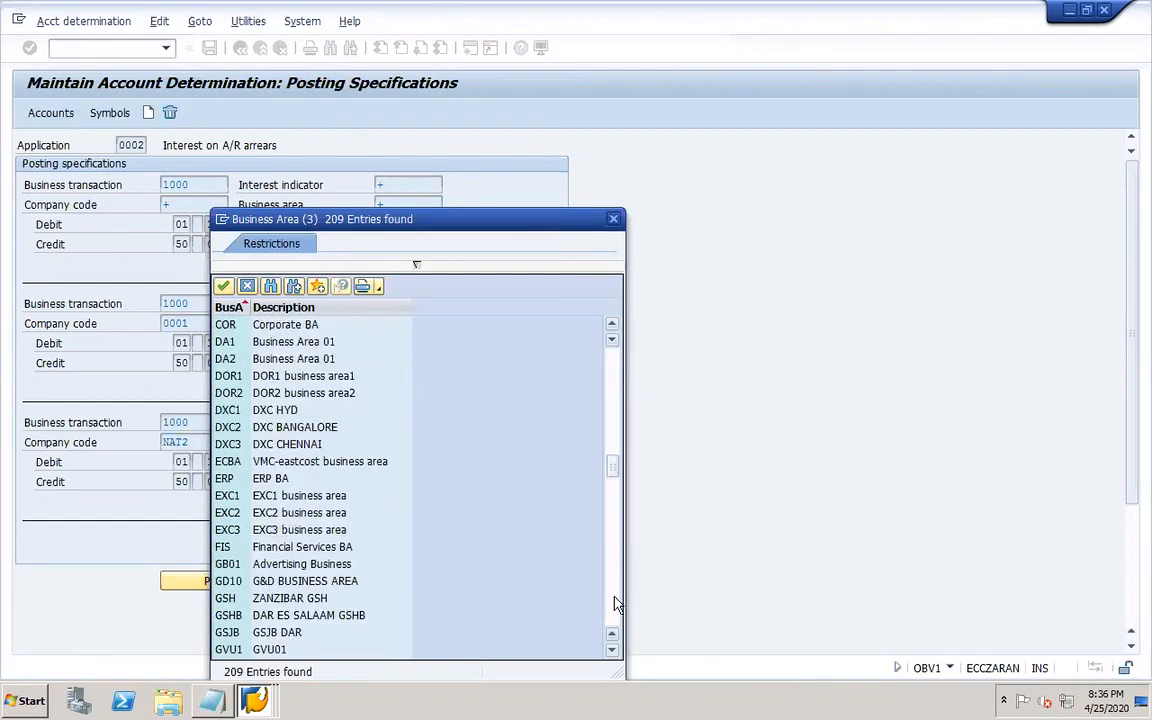
double_click(268, 376)
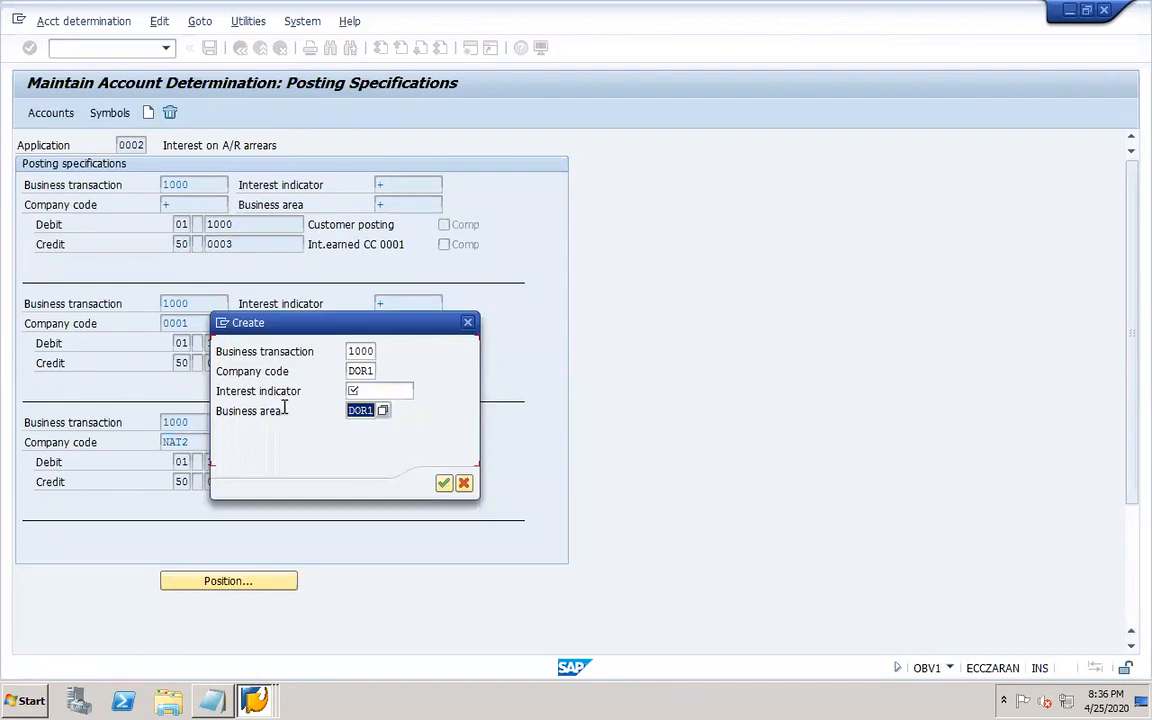
Enter interest indicator DR and confirm the new account determination keys.
click(390, 396)
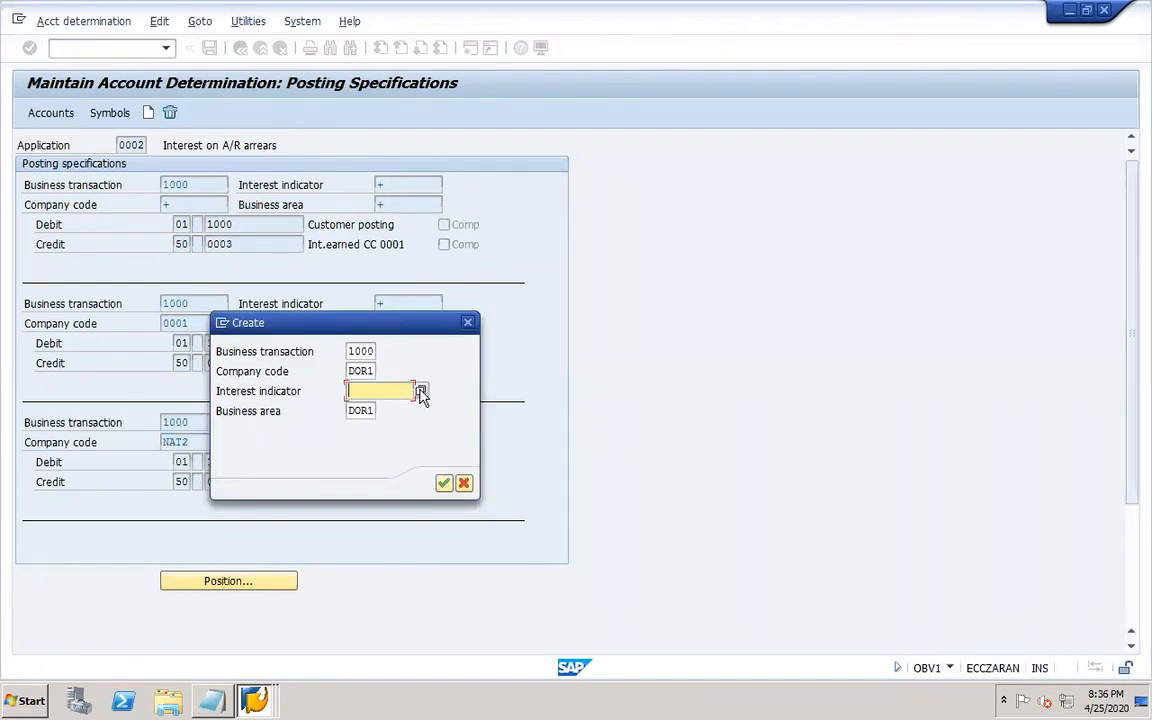
click(421, 391)
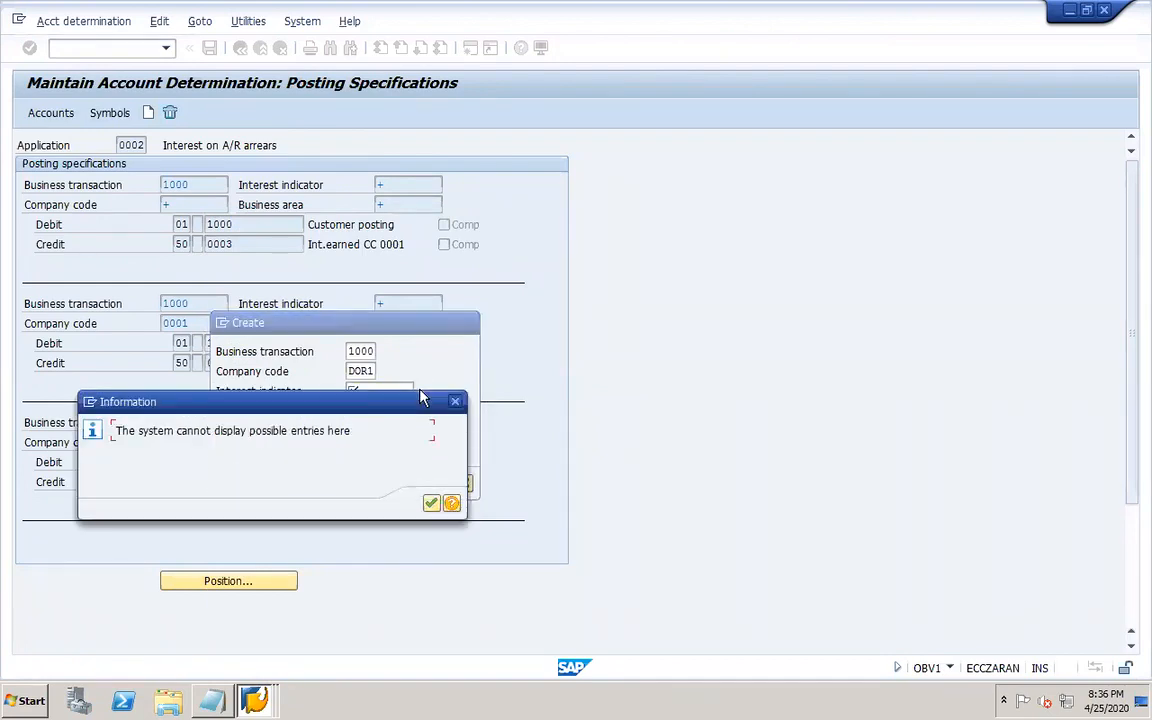
click(431, 503)
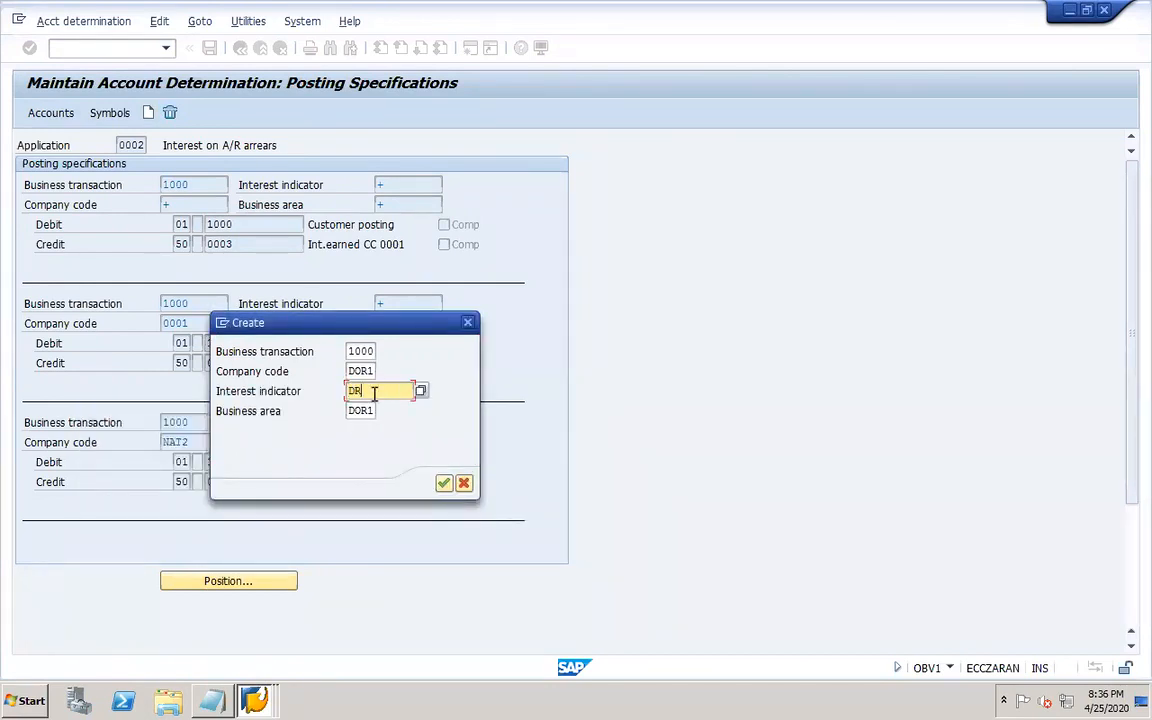
key(Return)
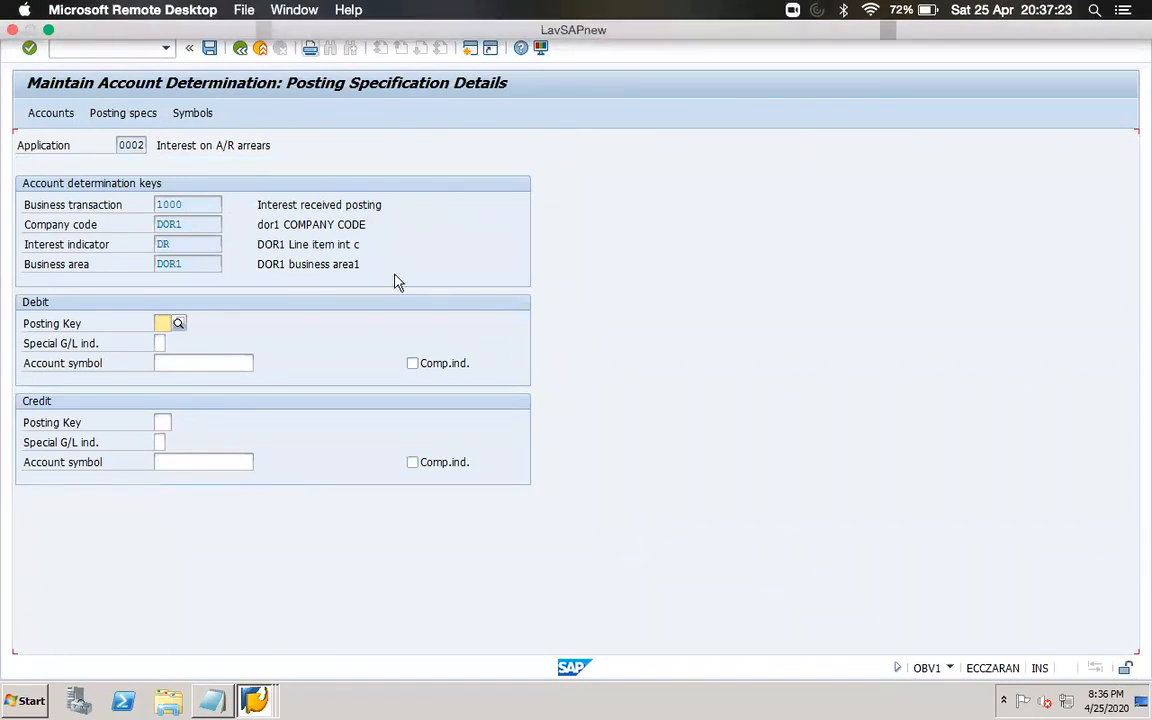
click(166, 322)
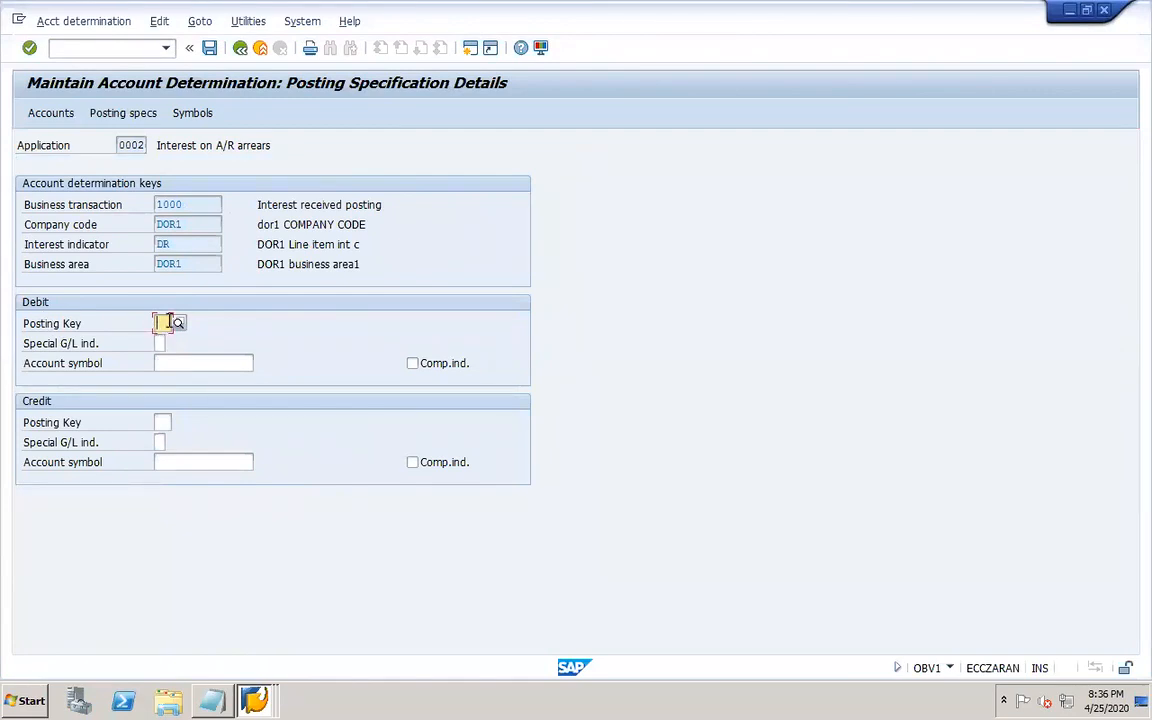
text(40)
click(206, 353)
click(163, 422)
text(50)
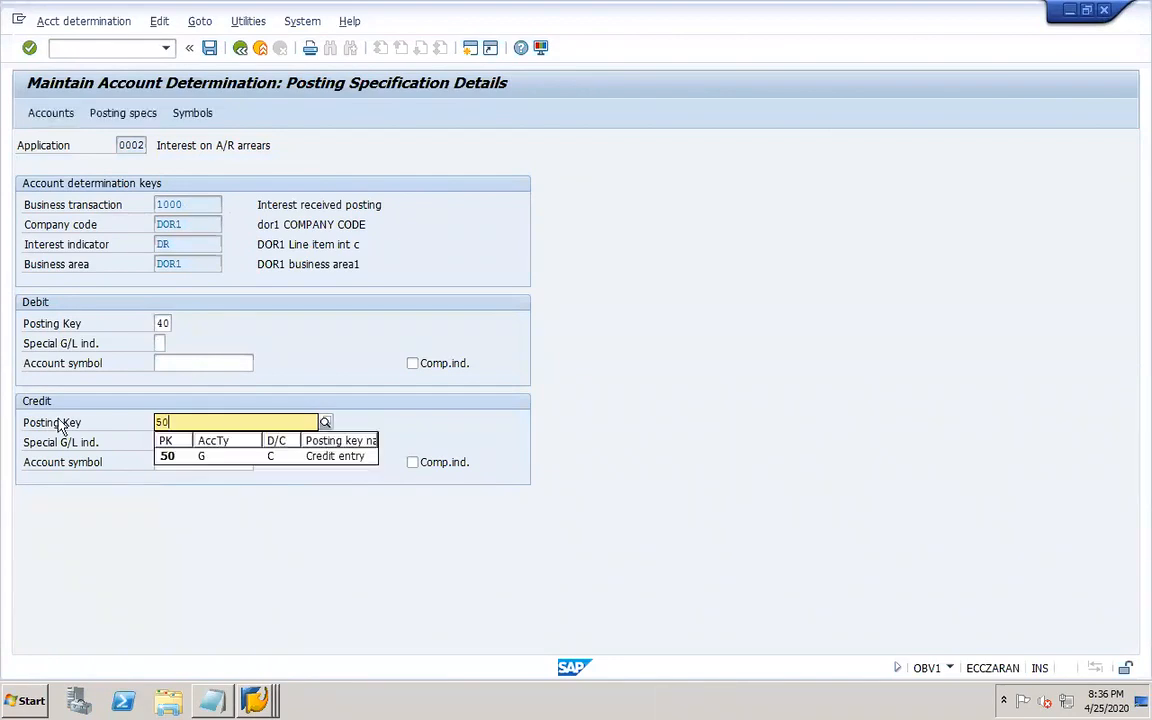
click(182, 457)
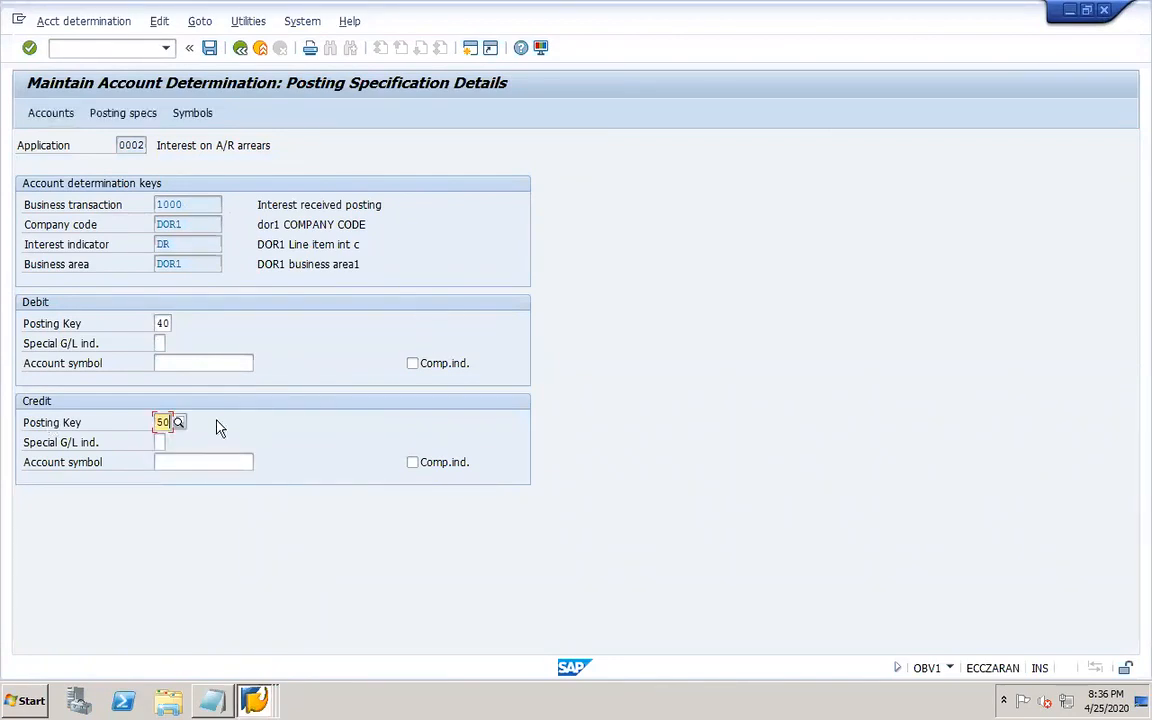
double_click(162, 423)
key(BackSpace)
double_click(162, 323)
key(BackSpace)
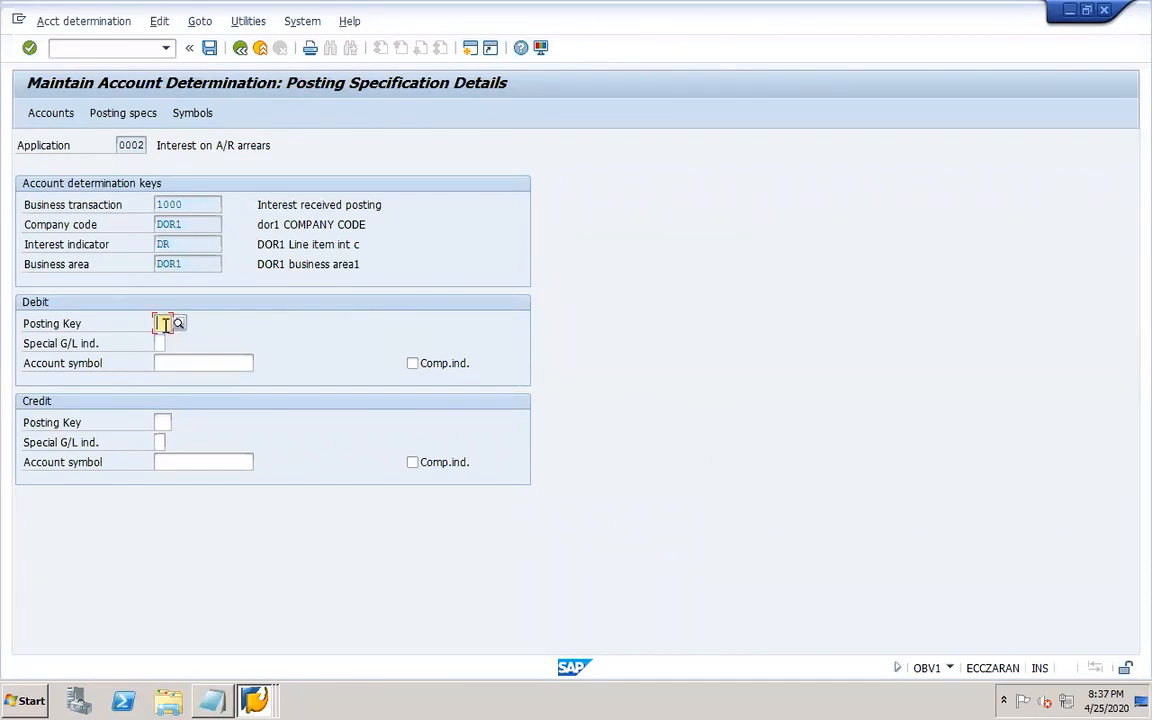
Set the debit posting key to 01 with account symbol 1000.
text(01)
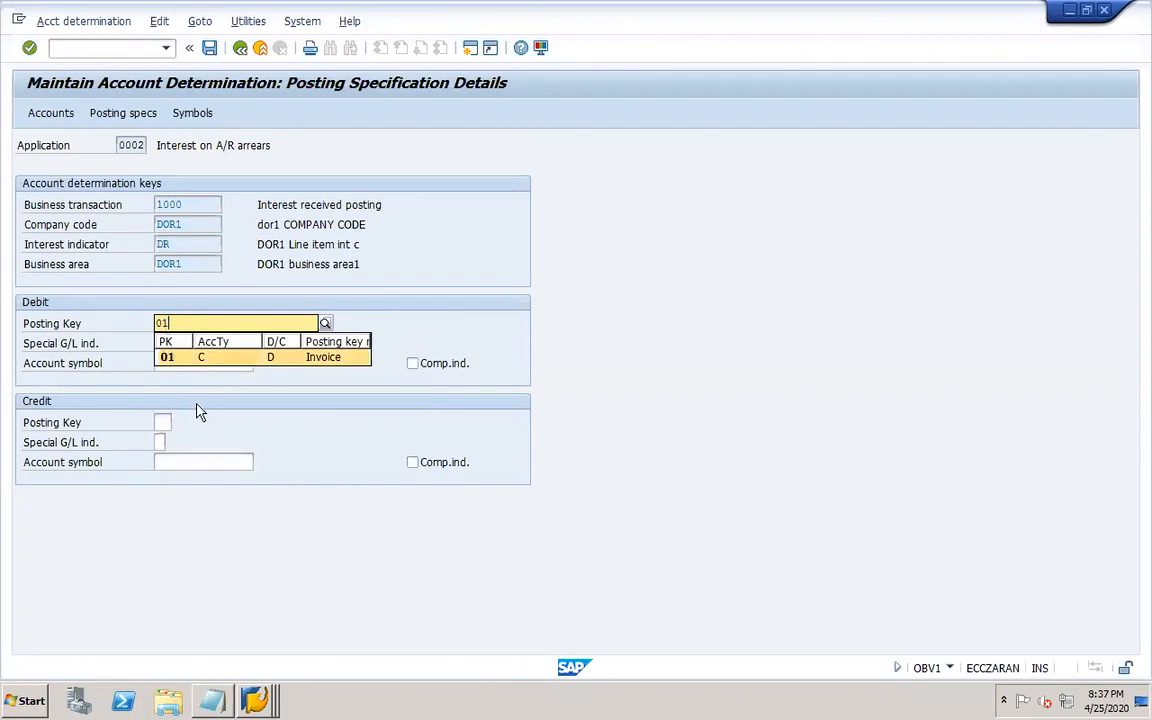
click(172, 358)
click(183, 364)
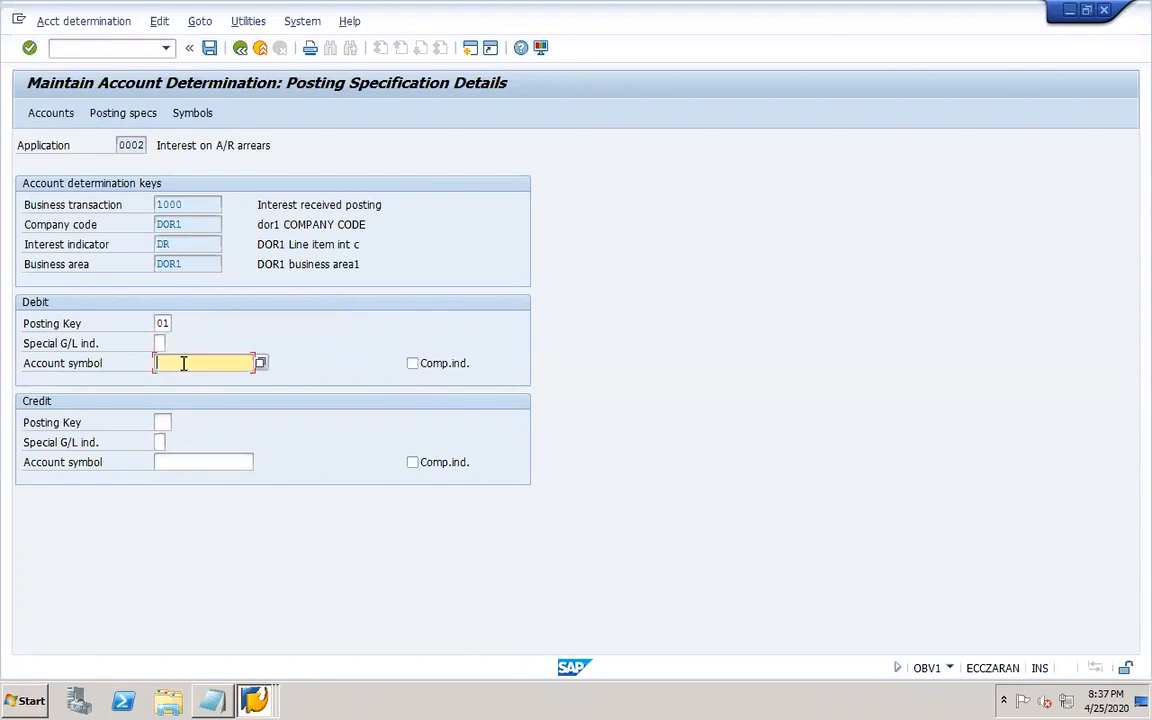
text(1000)
Set the credit posting key to 50 with account symbol 0001, and save the posting specification.
click(163, 422)
text(50)
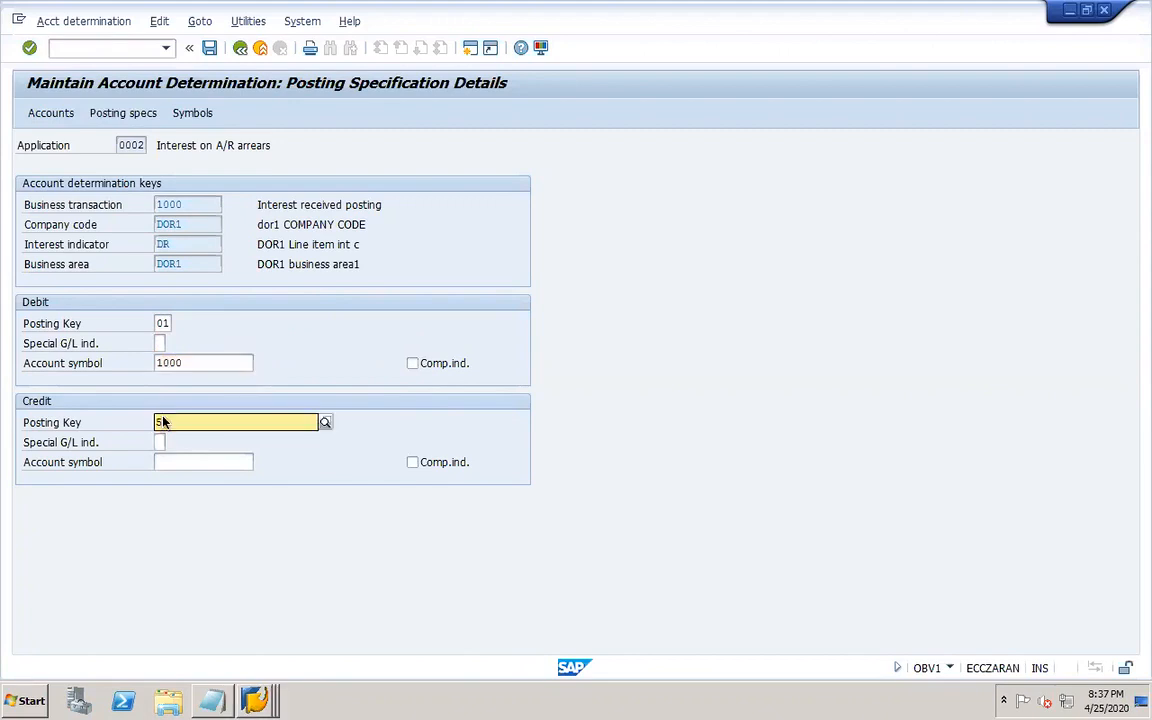
click(179, 457)
click(207, 462)
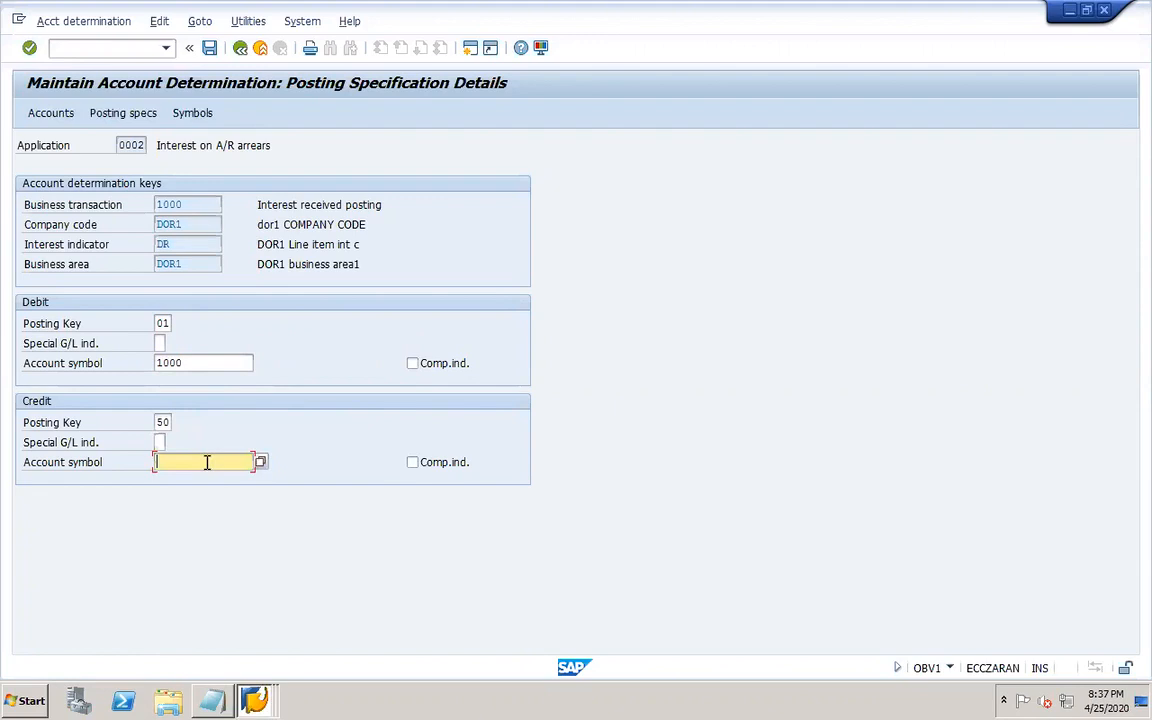
text(0001)
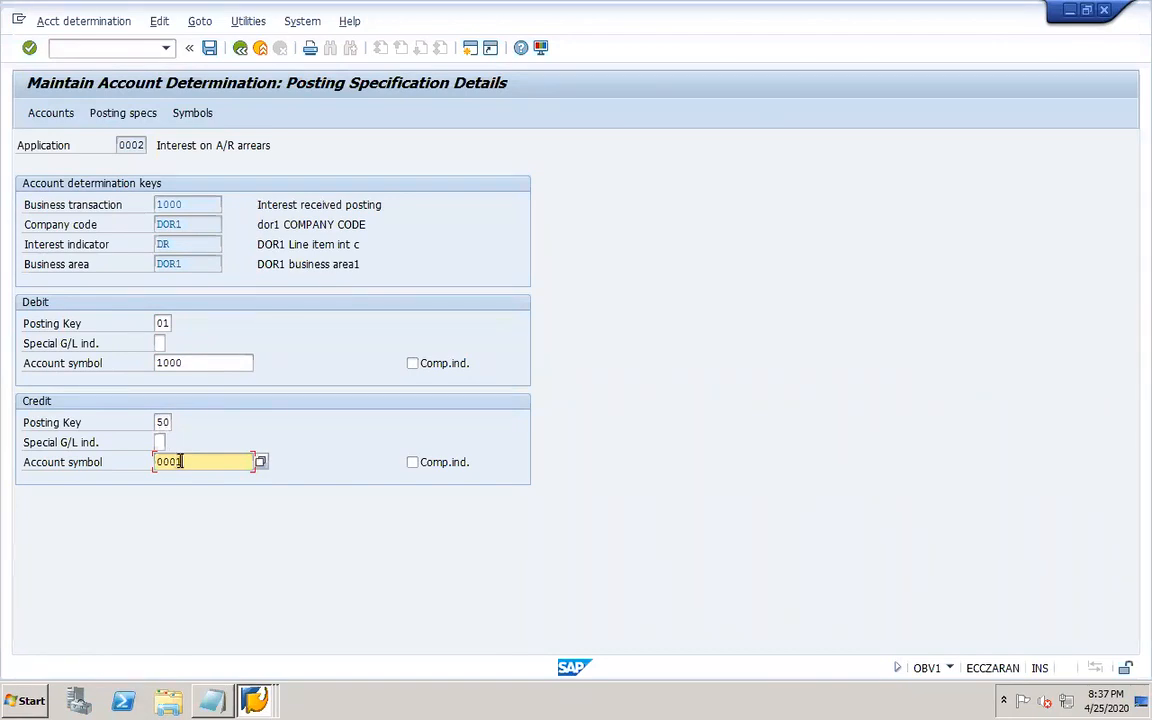
click(210, 48)
click(265, 305)
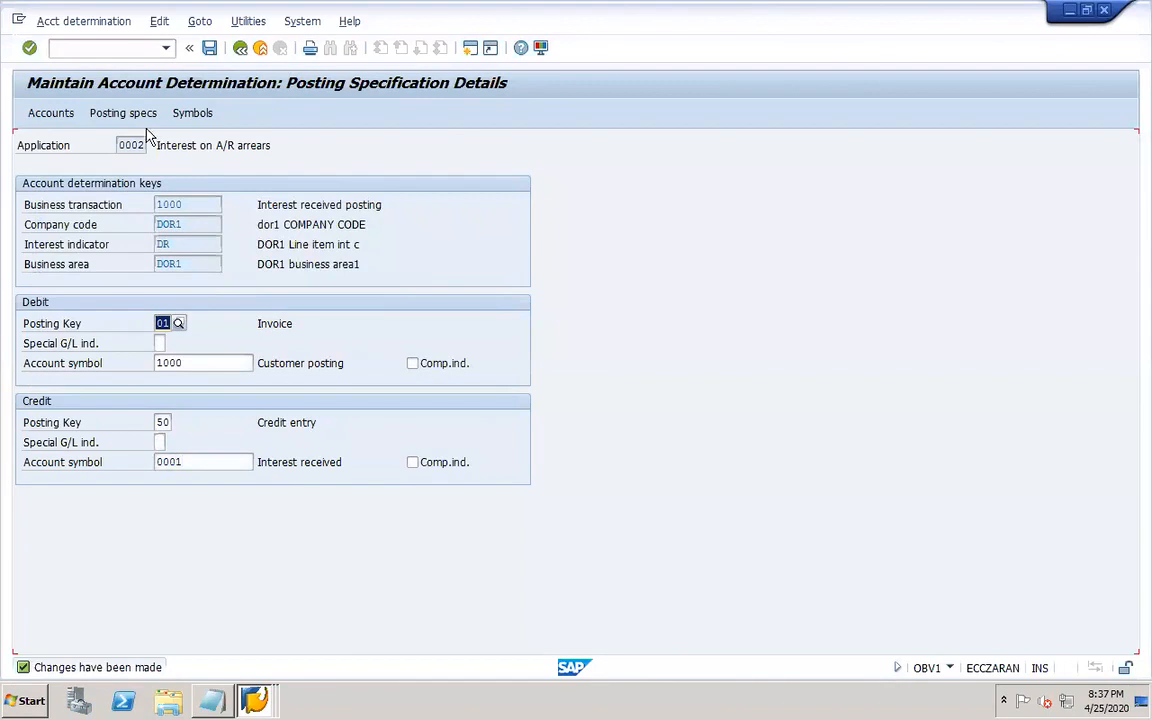
Open the account assignment for chart of accounts DOR1 and add account symbols 1000 and 0001.
click(54, 116)
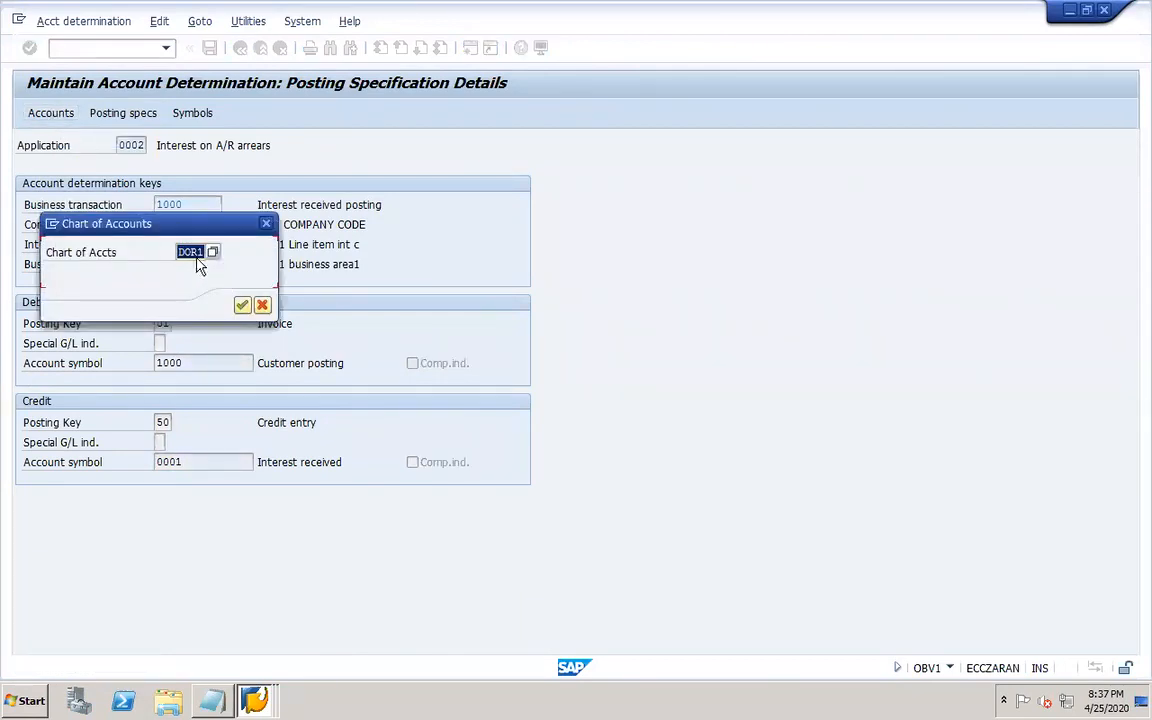
click(242, 304)
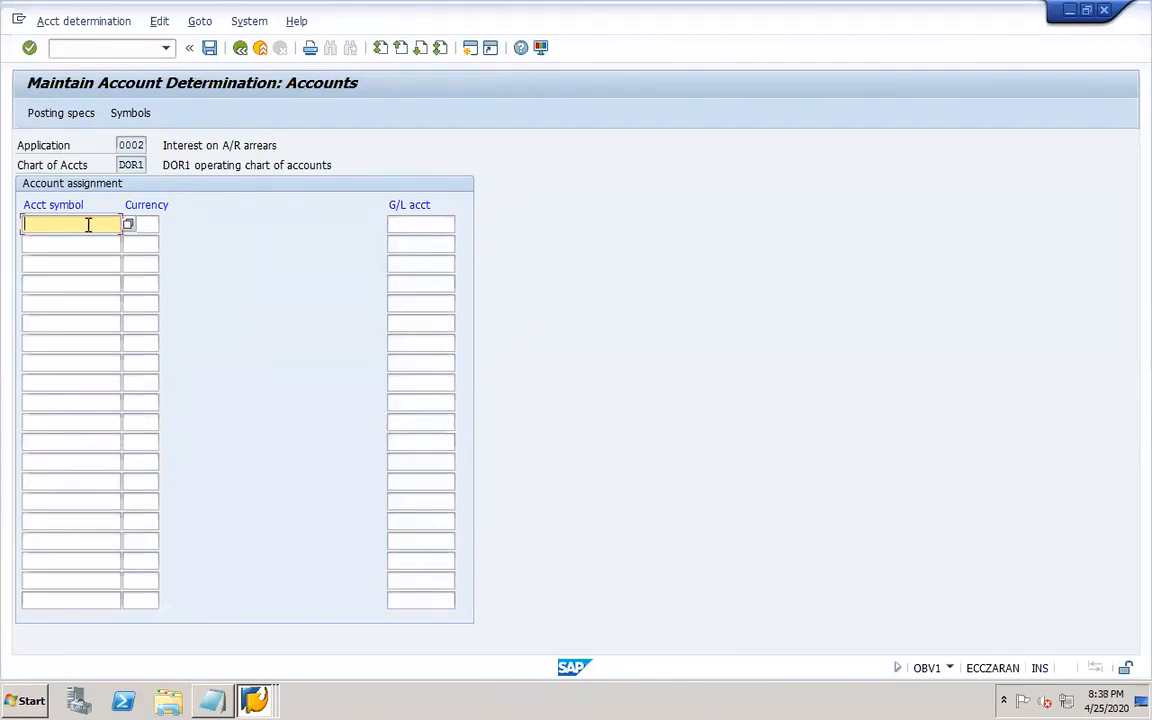
text(1000)
click(73, 240)
text(000)
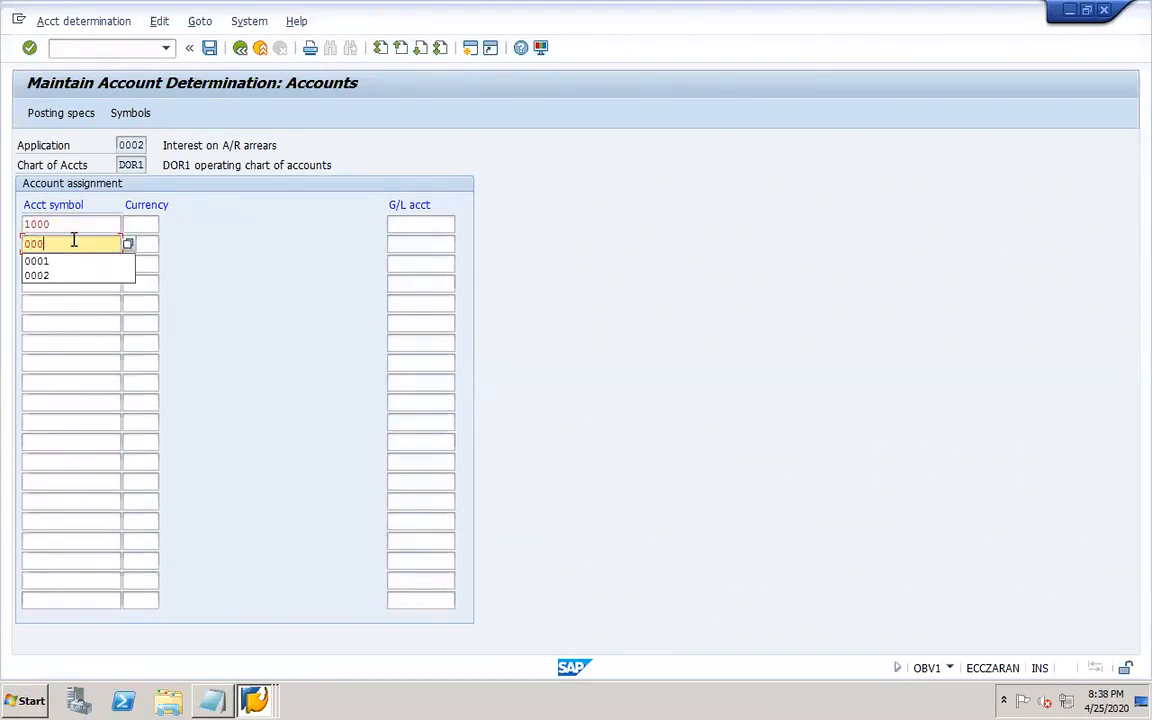
text(1)
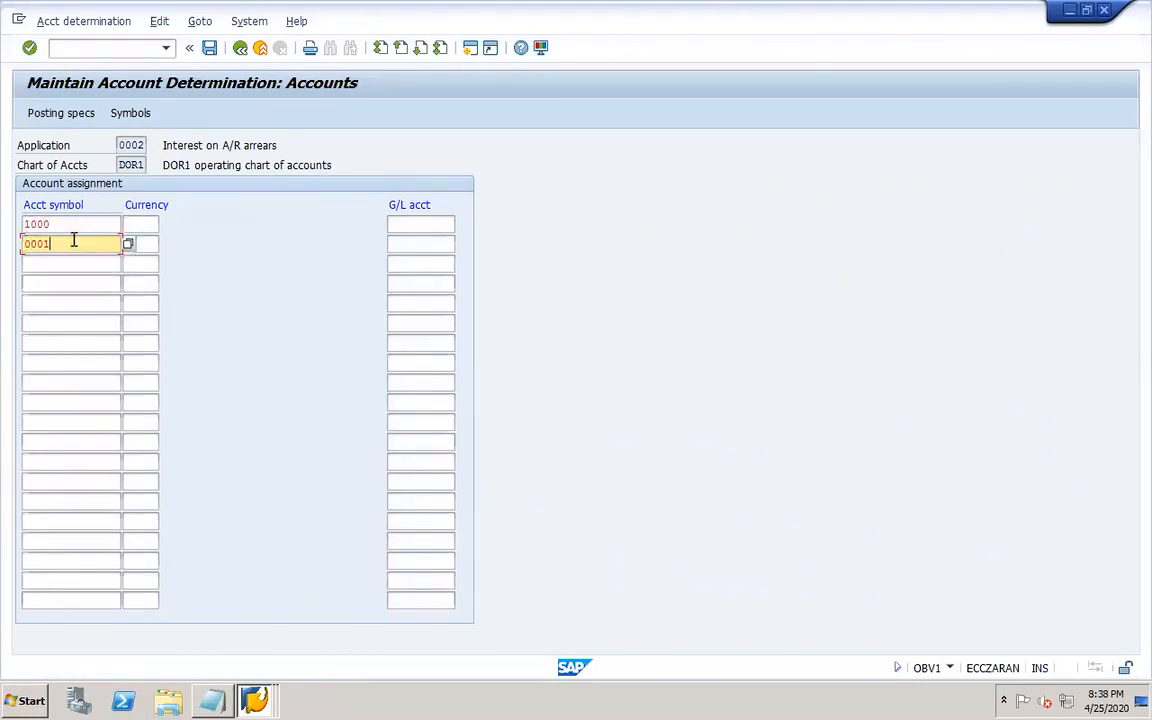
Set the currency to USD for both account symbols 1000 and 0001.
click(141, 226)
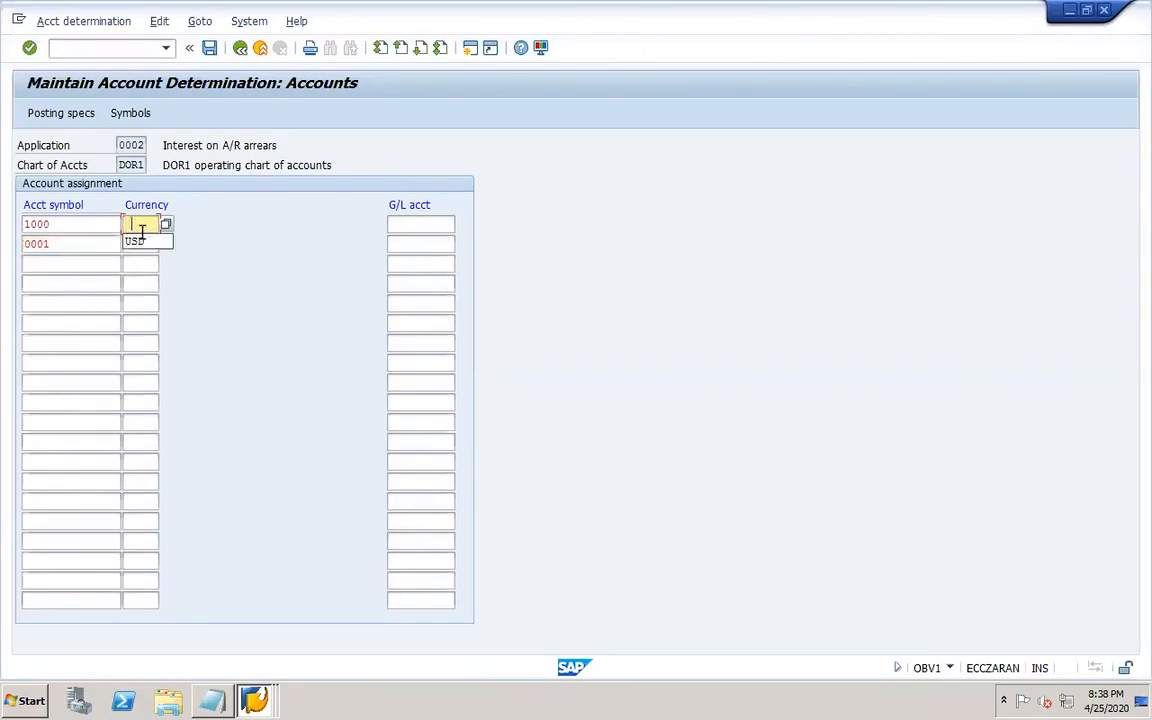
click(137, 242)
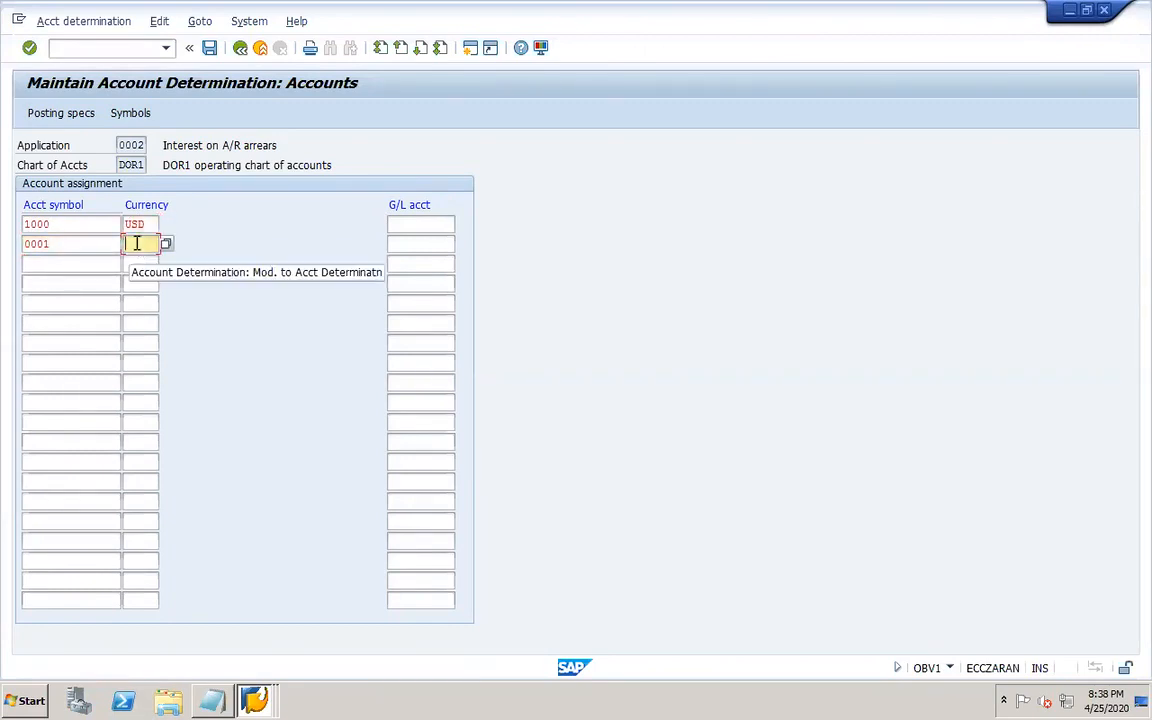
click(137, 243)
click(143, 264)
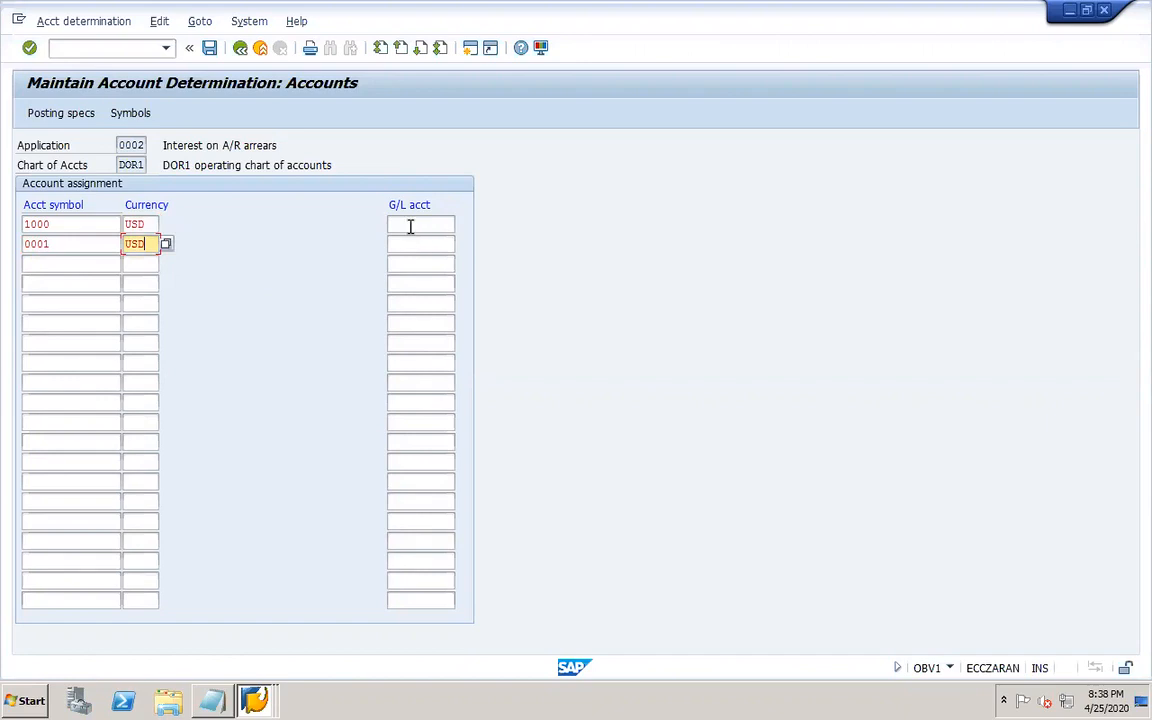
Check the interest received account in the G/L account display, then assign G/L account 30002 to account symbol 0001.
click(409, 226)
click(414, 246)
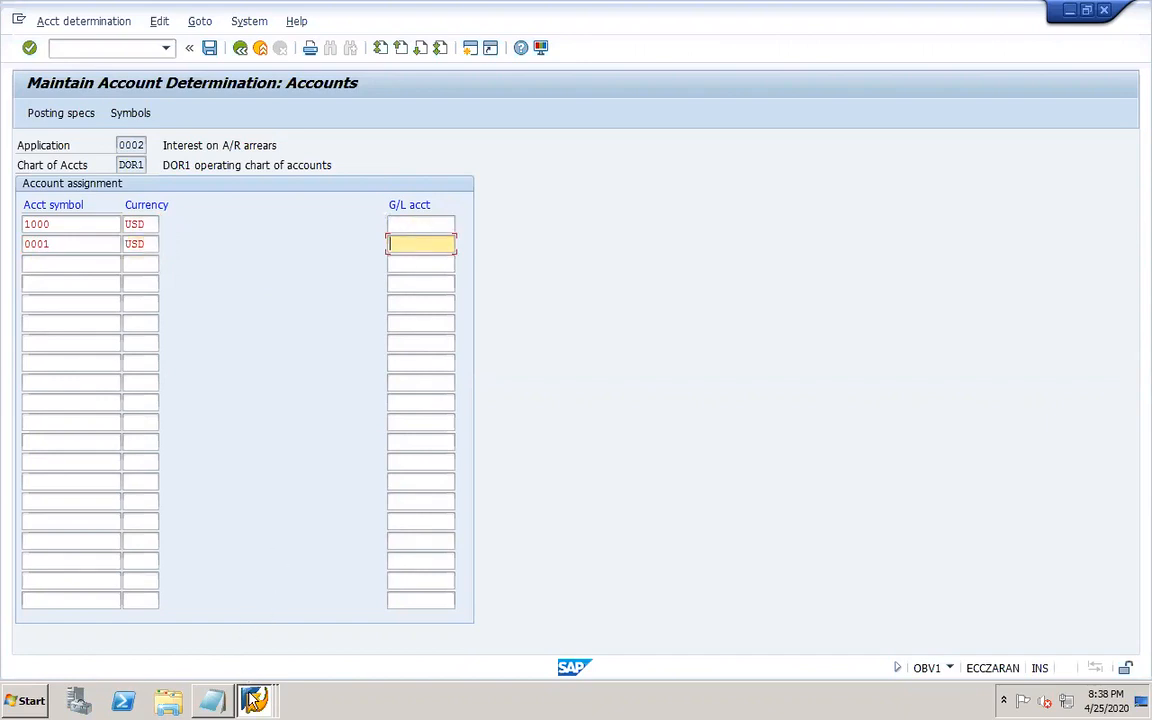
mouse_move(253, 700)
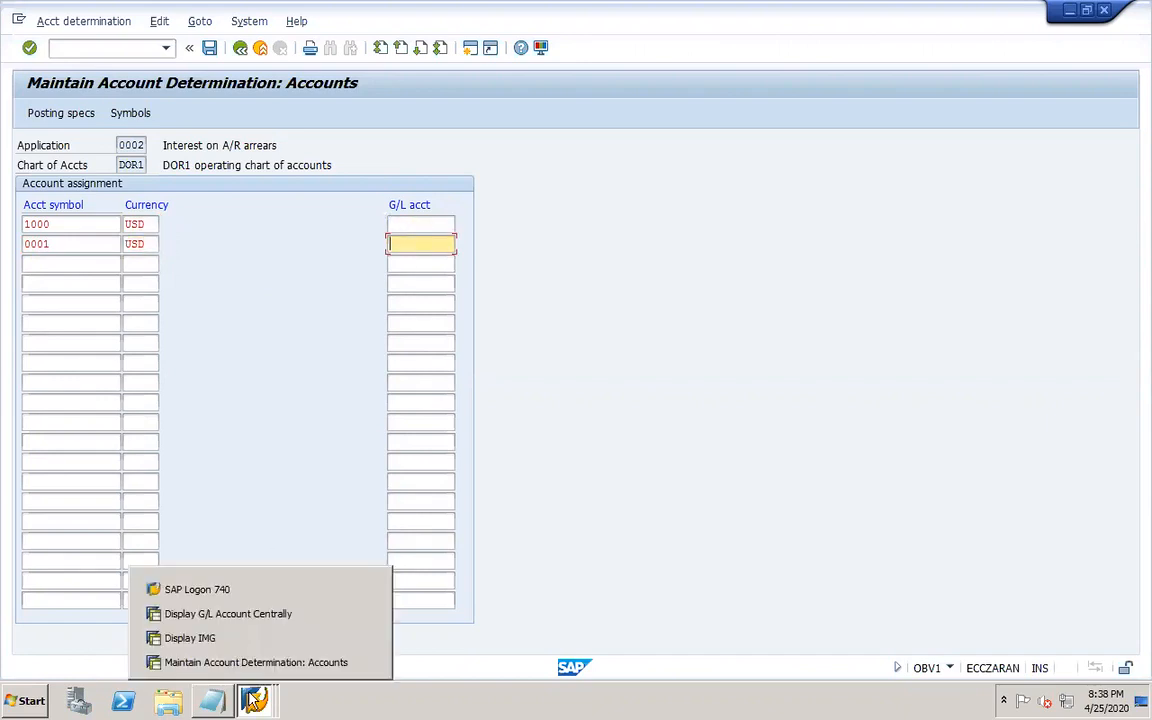
click(224, 613)
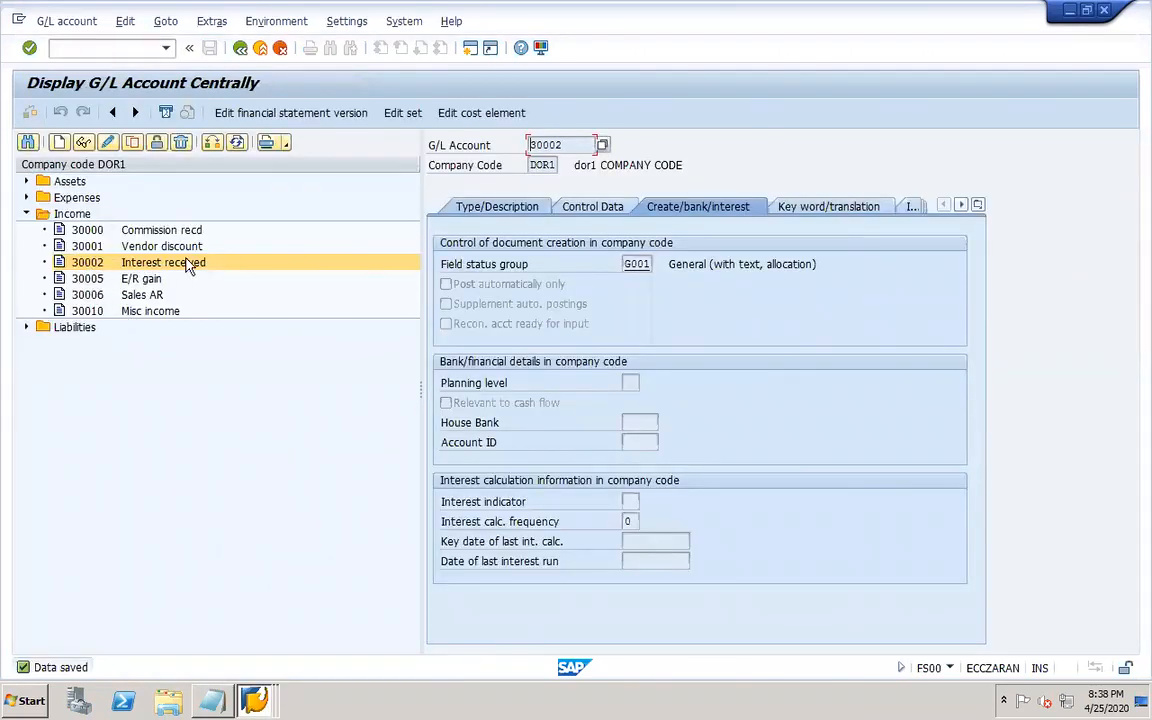
mouse_move(253, 698)
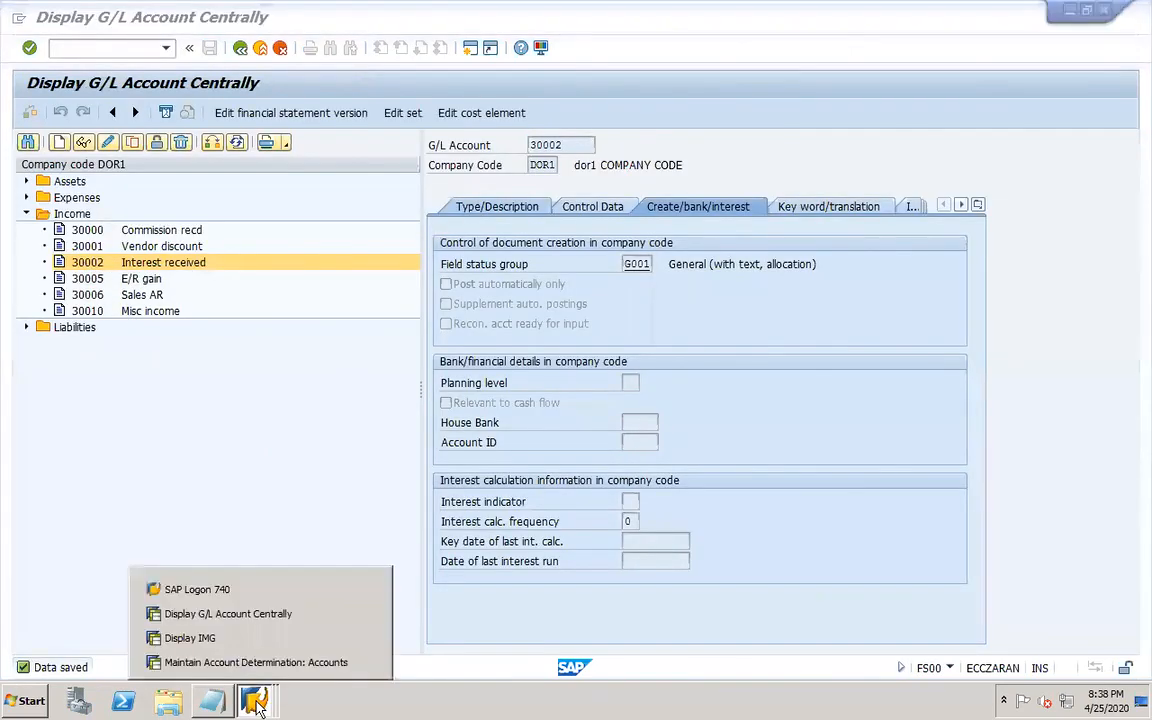
click(232, 613)
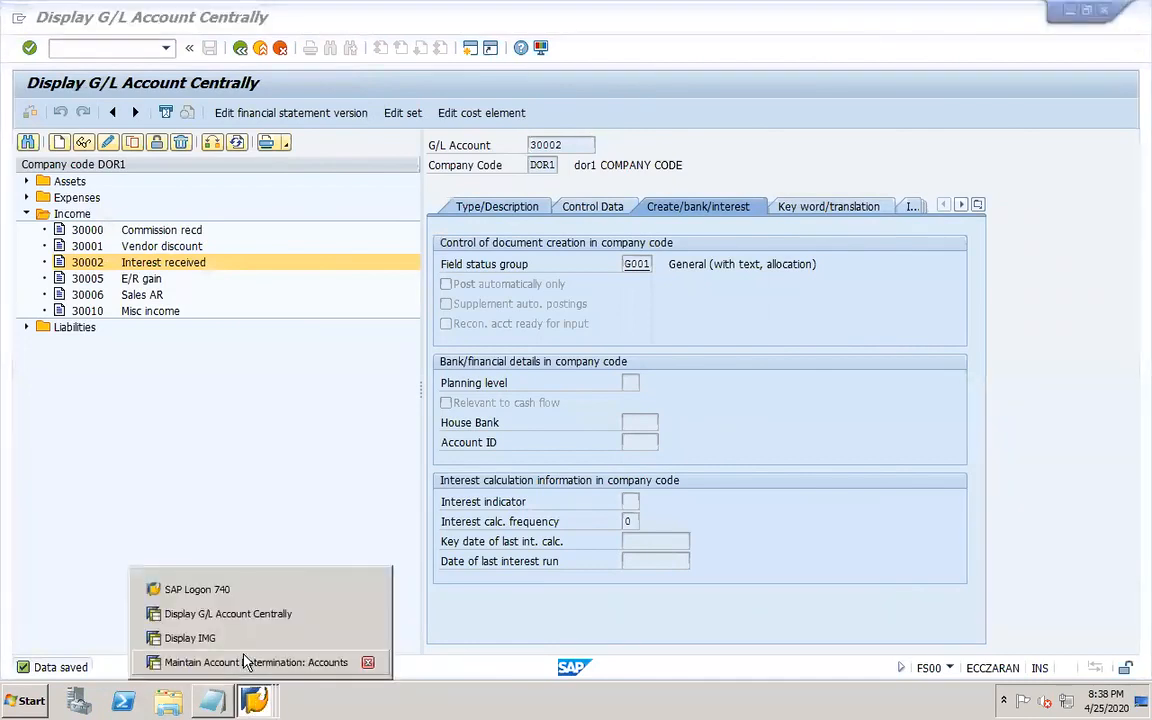
click(246, 662)
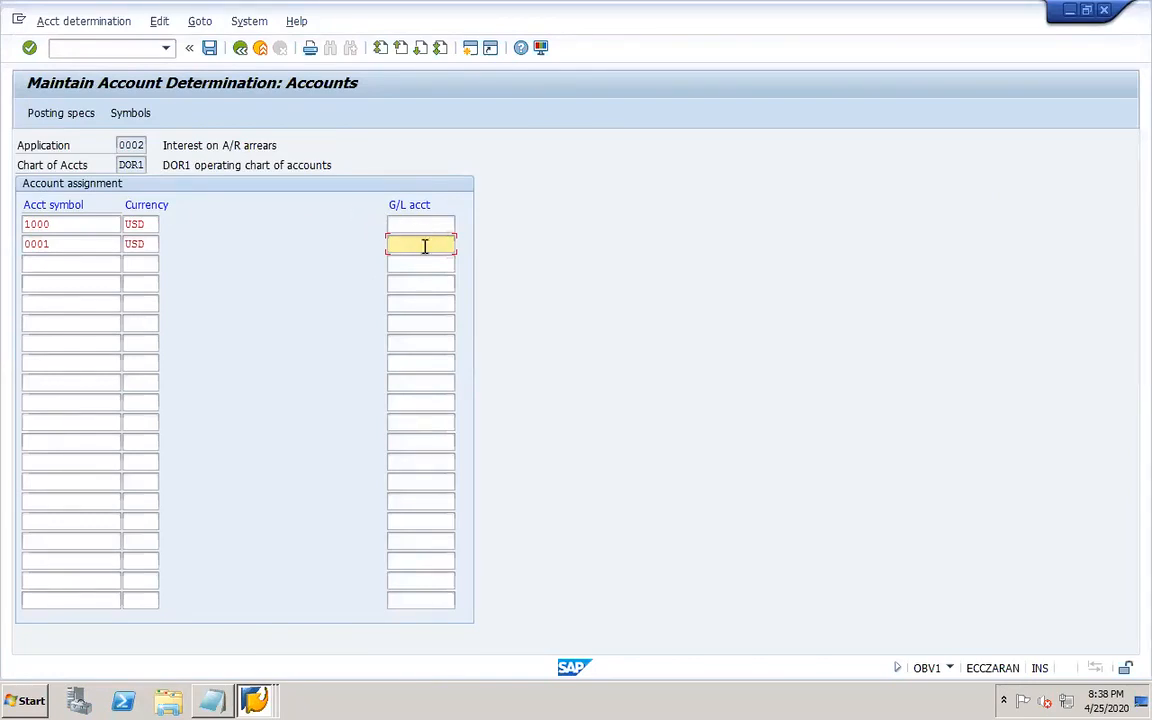
text(3)
key(BackSpace)
text(3)
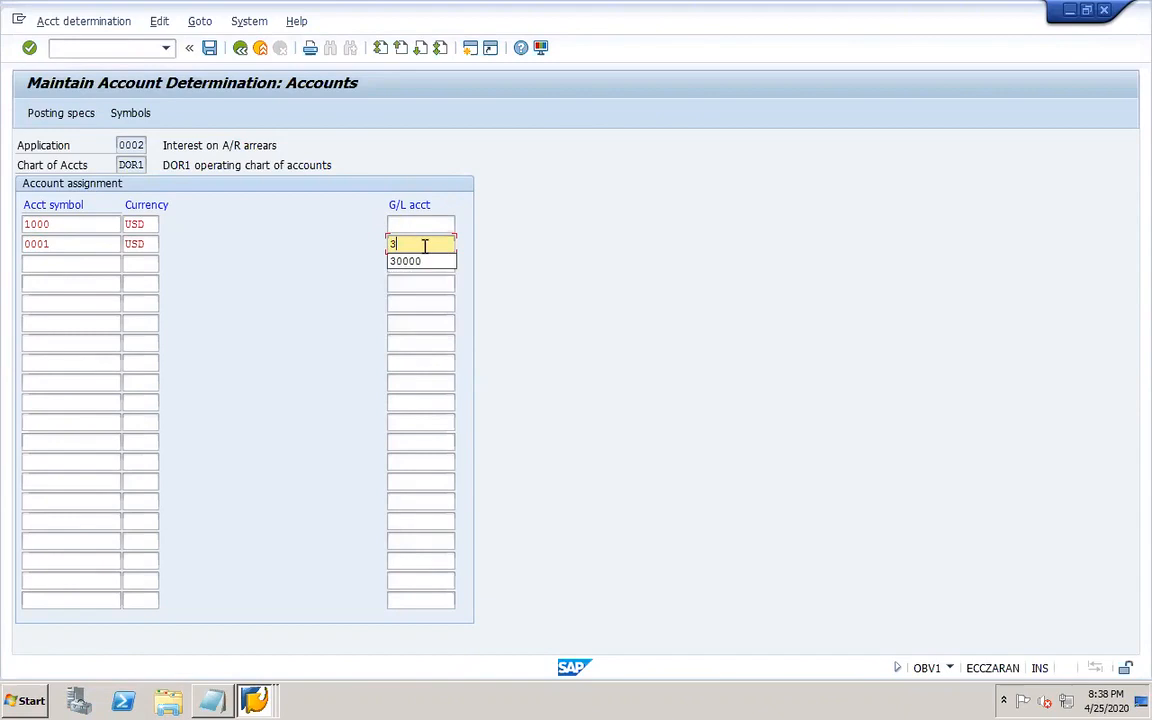
text(0002)
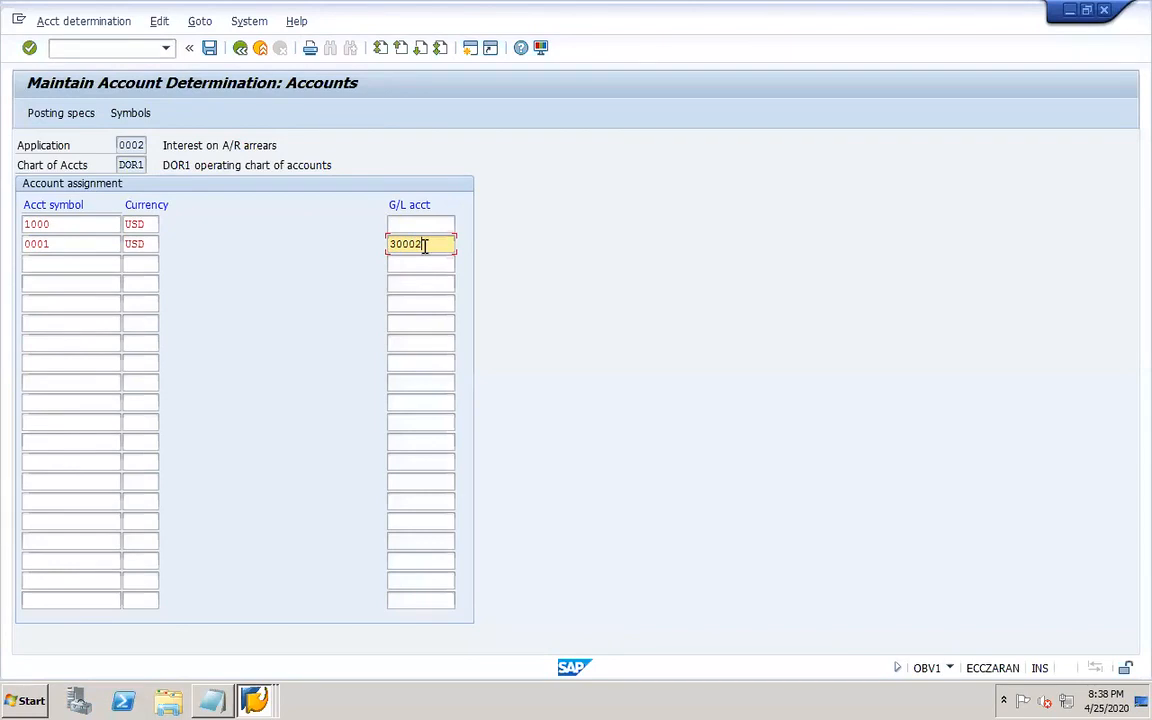
Check the sundry customers account, assign G/L account ++++++++++ to account symbol 1000, and save under the customizing request.
click(422, 222)
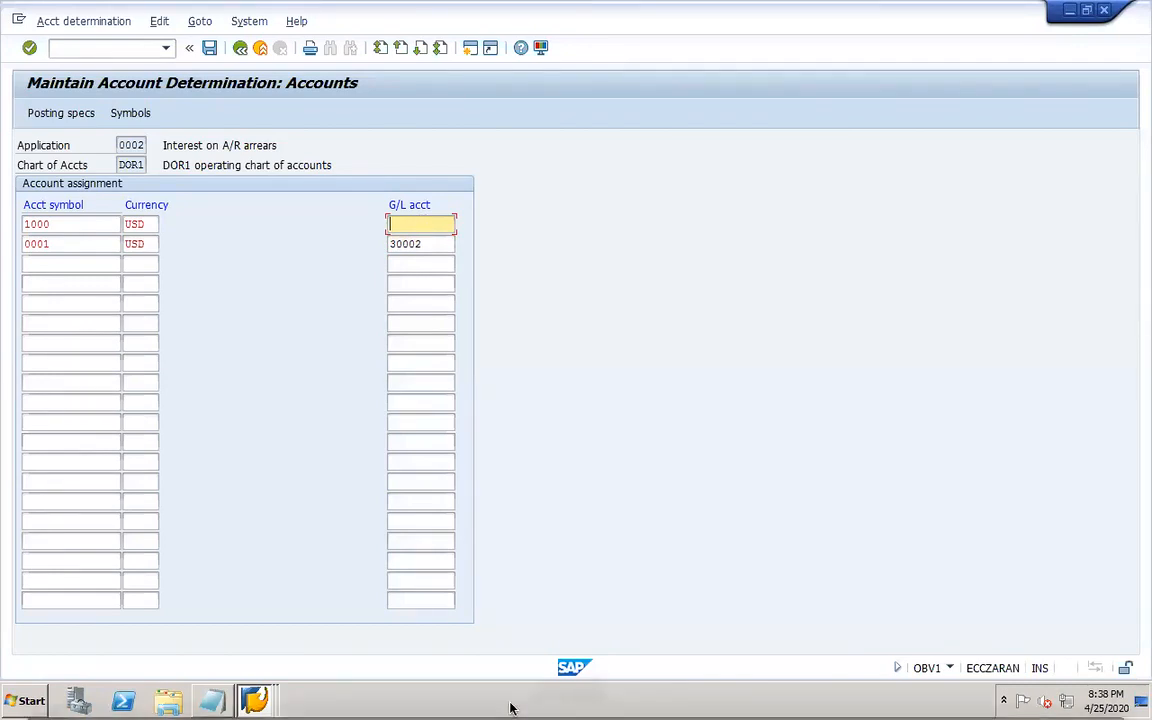
click(257, 705)
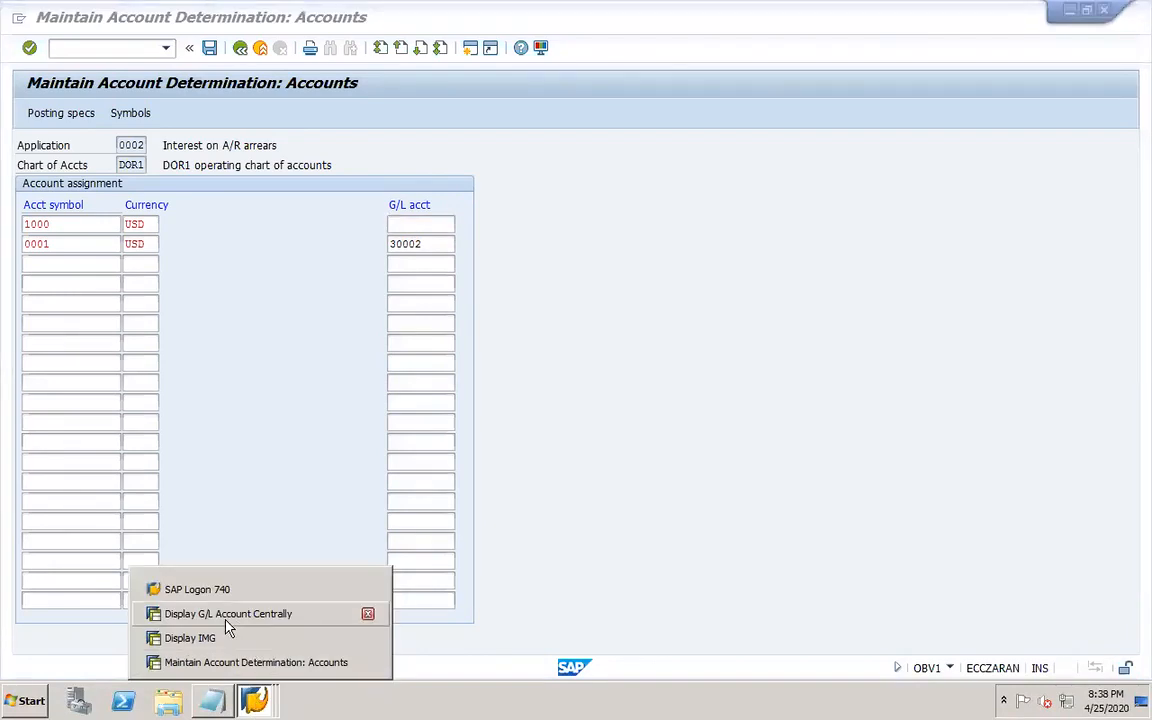
click(226, 617)
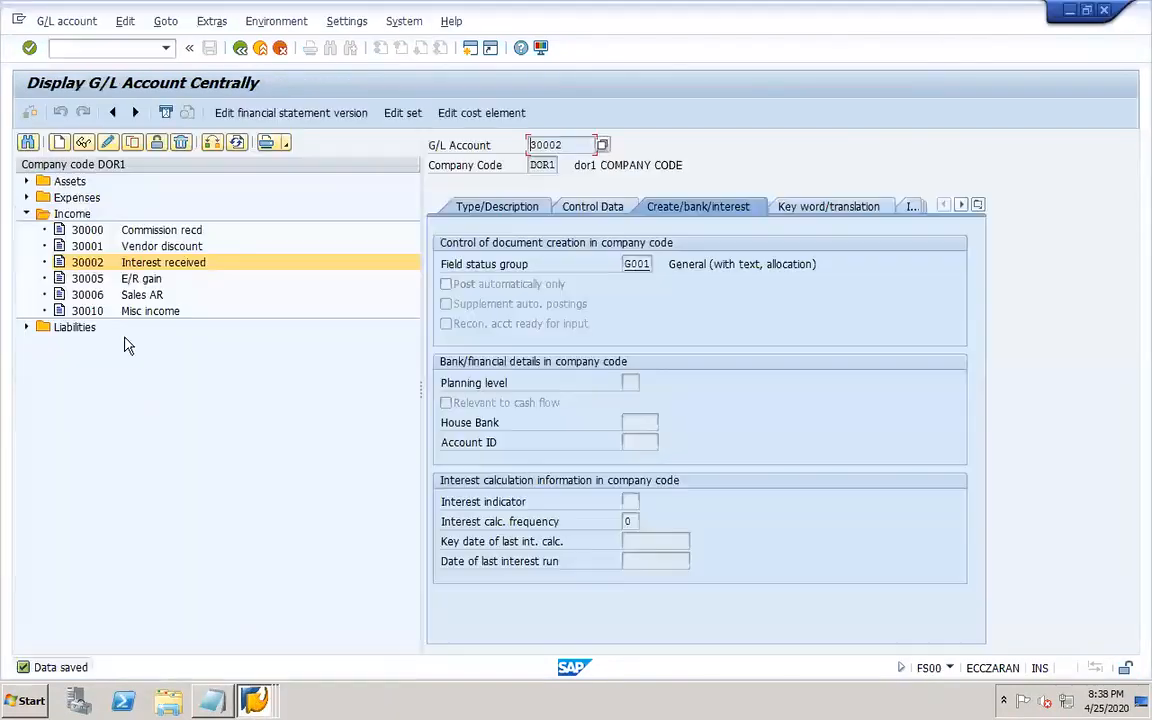
click(26, 181)
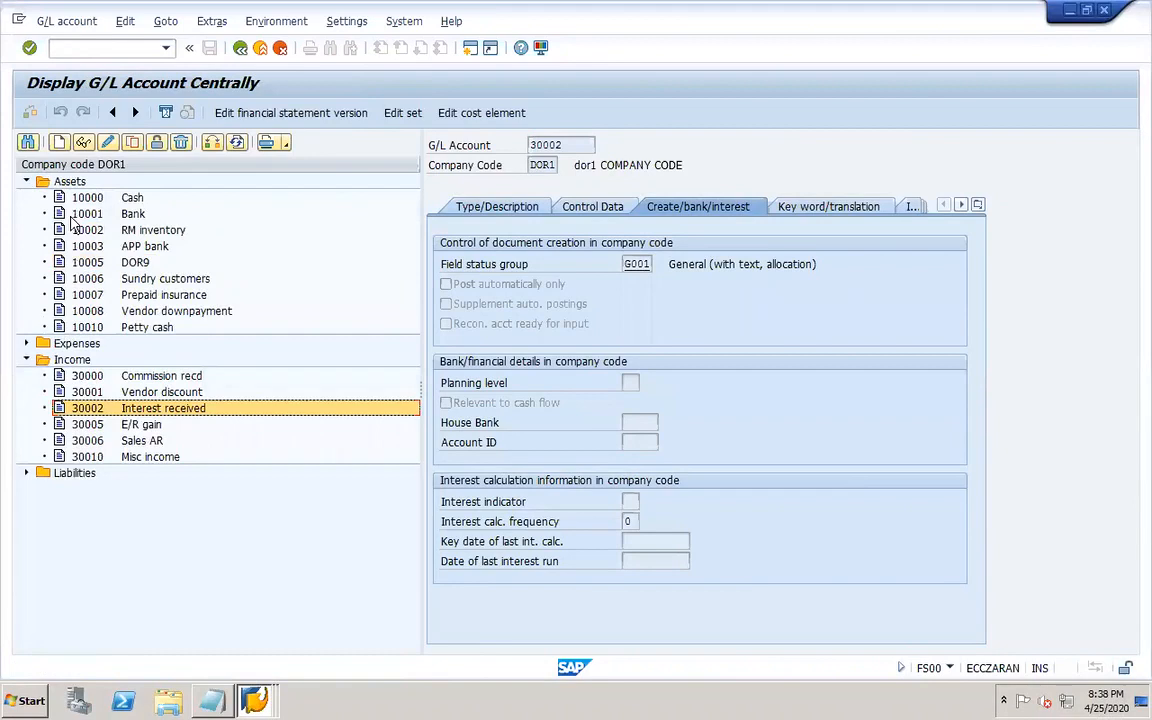
click(140, 278)
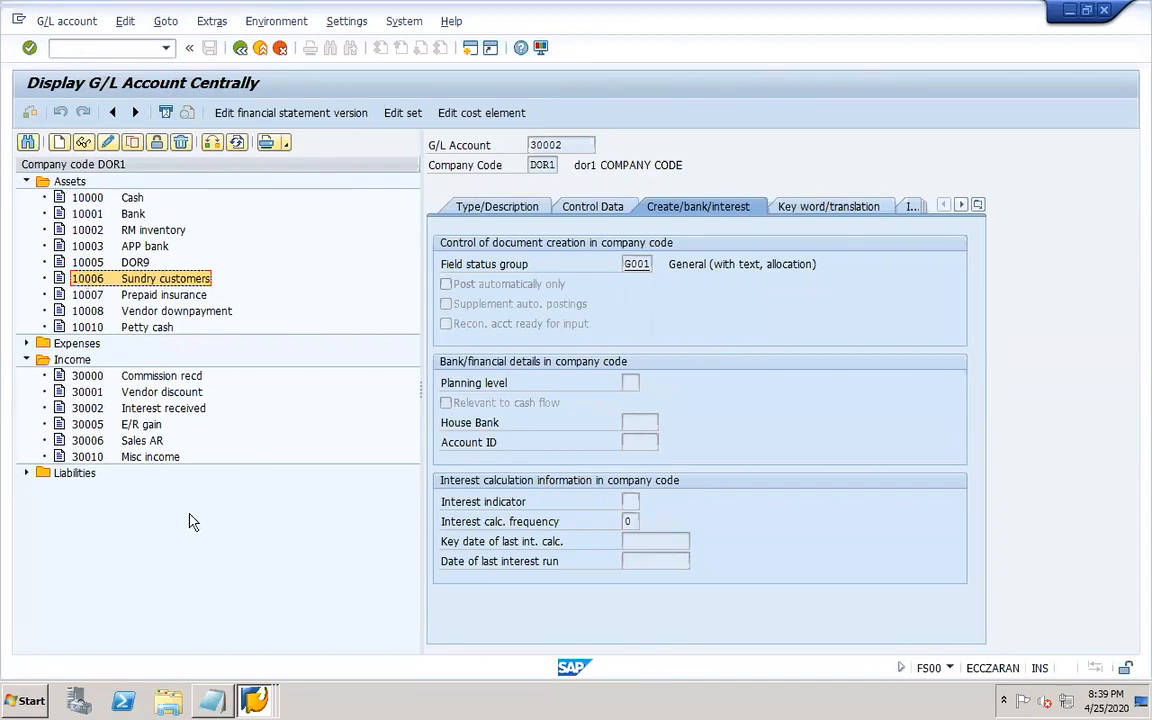
click(254, 700)
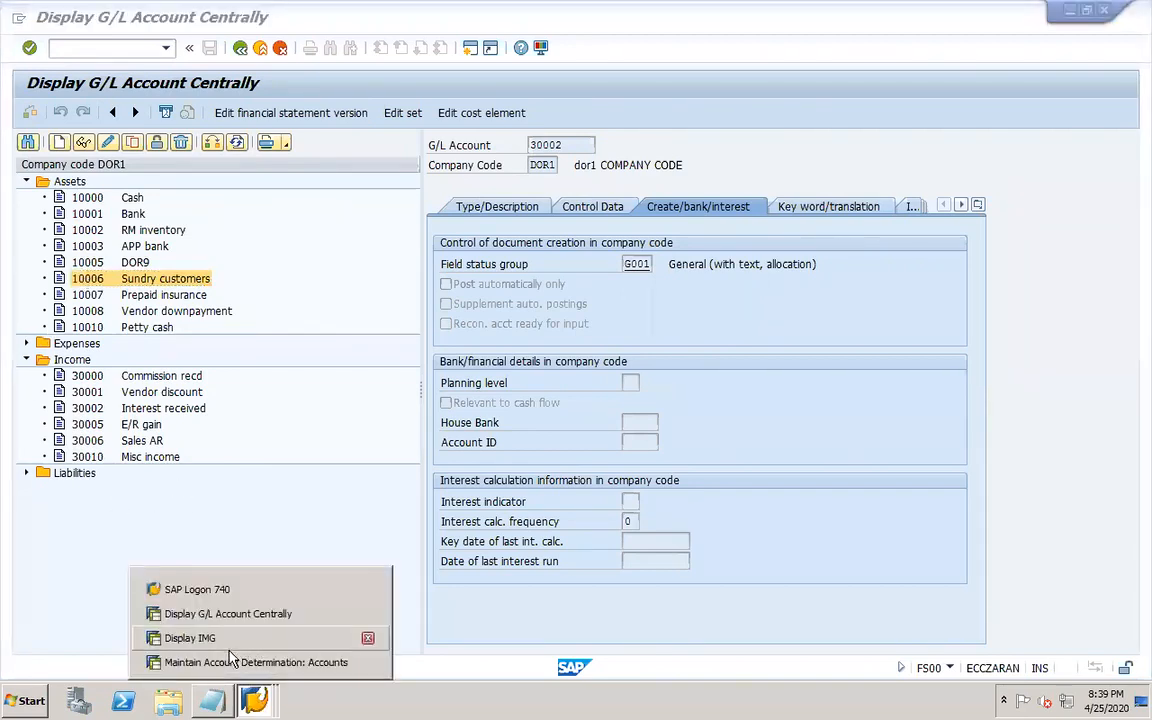
click(229, 662)
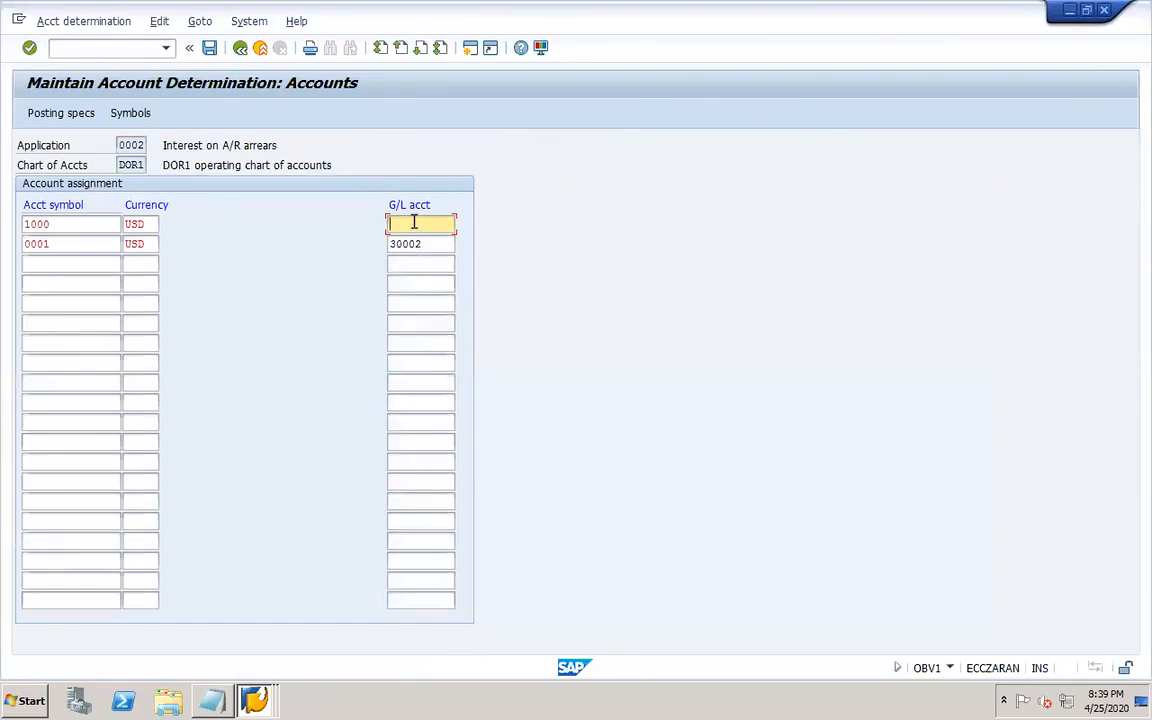
text(**)
key(BackSpace)
key(BackSpace)
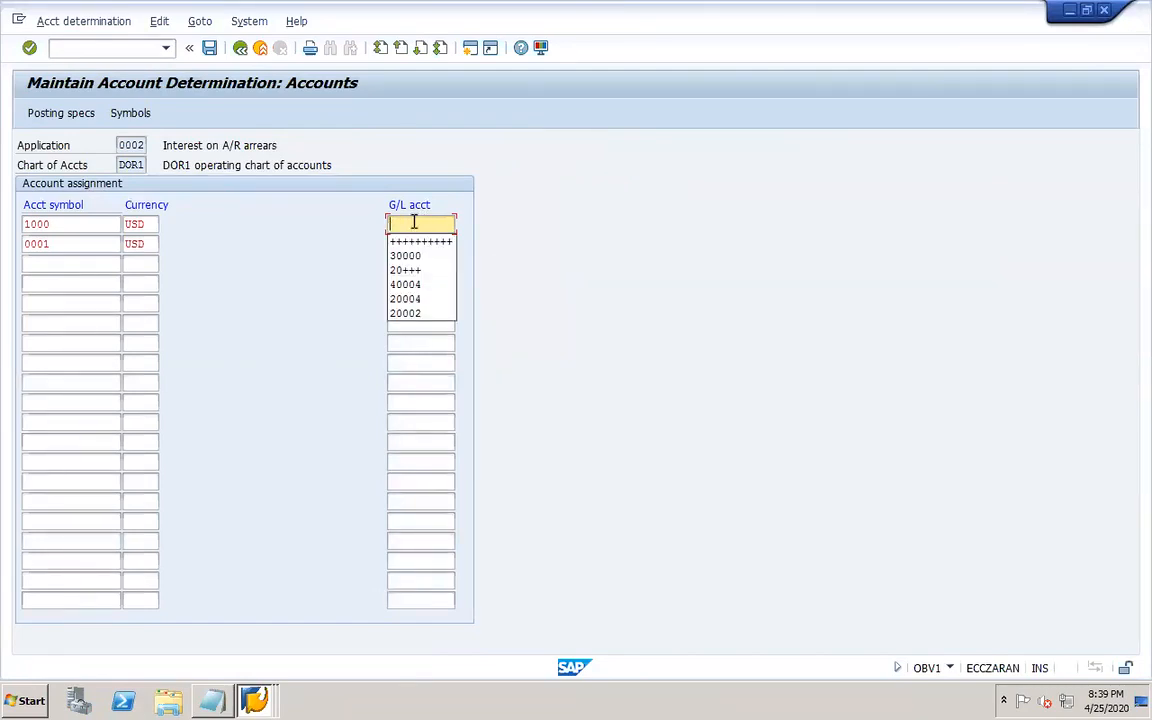
text(++)
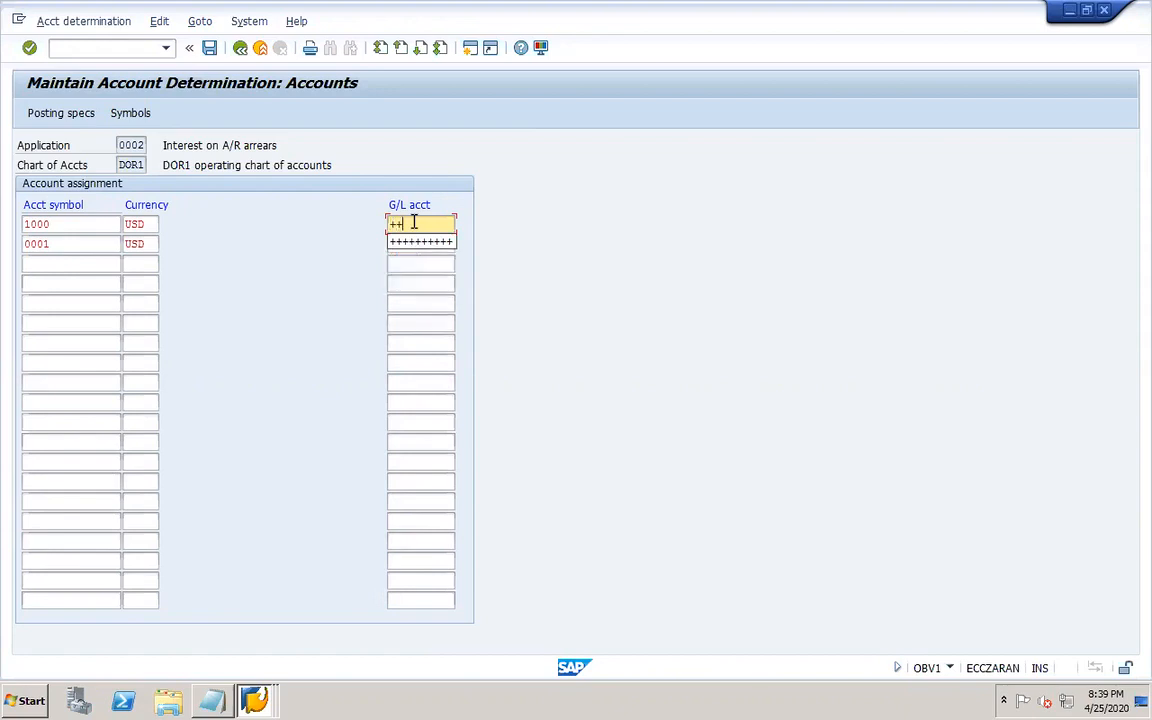
text(++++++++)
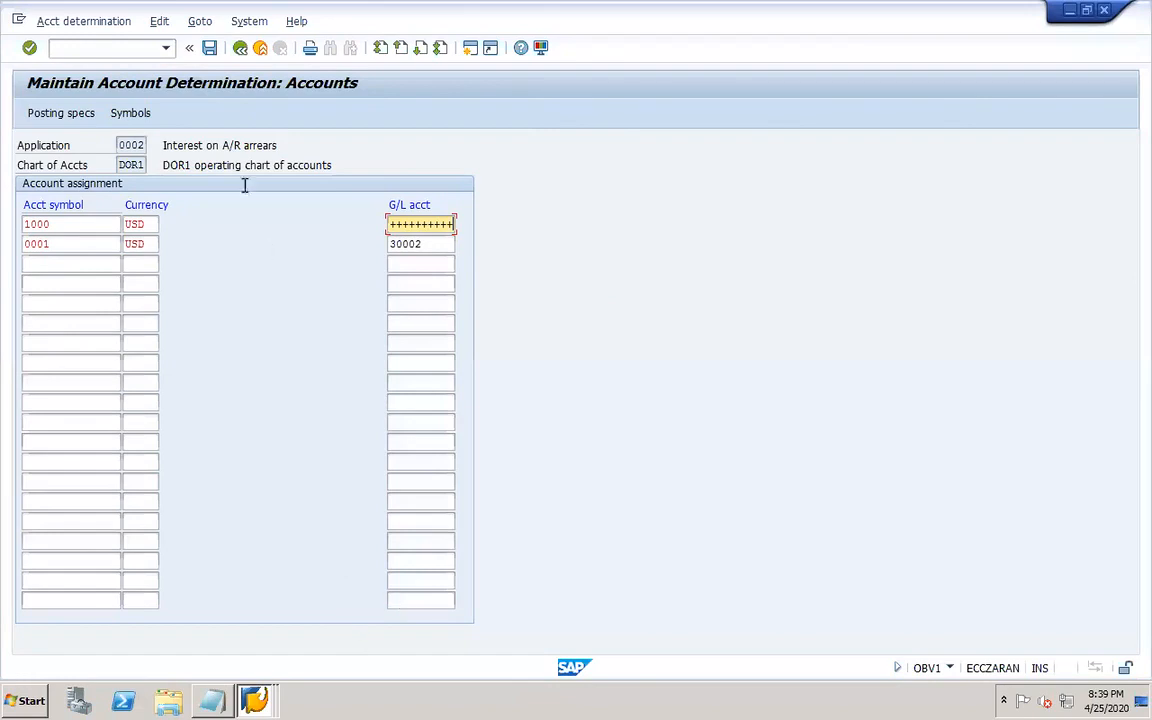
click(209, 48)
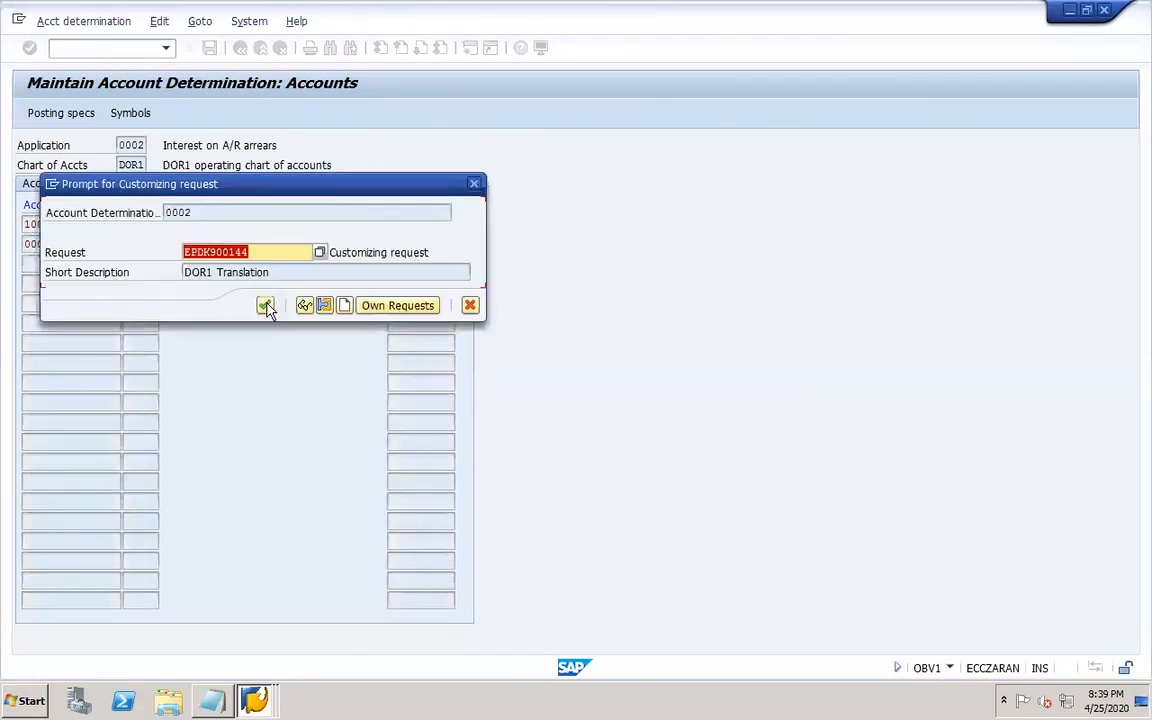
click(264, 304)
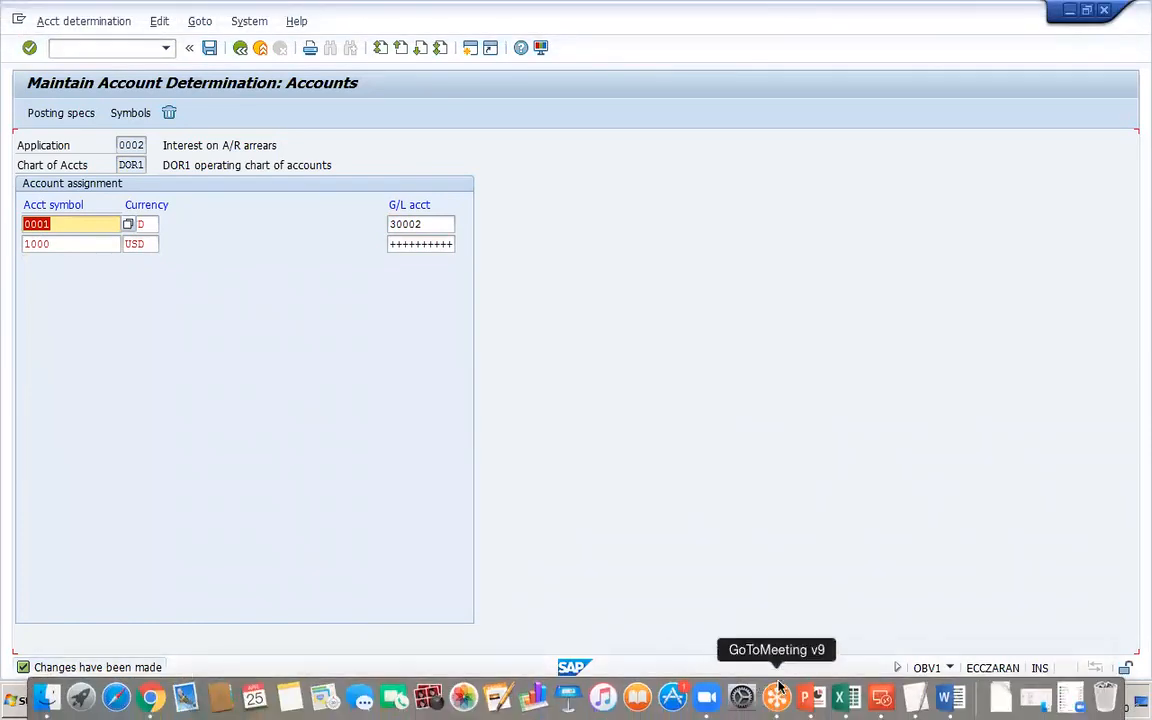
Switch to PowerPoint and add the line 'Sap script – OB84' to the worknotes slide.
click(811, 697)
click(569, 478)
key(Return)
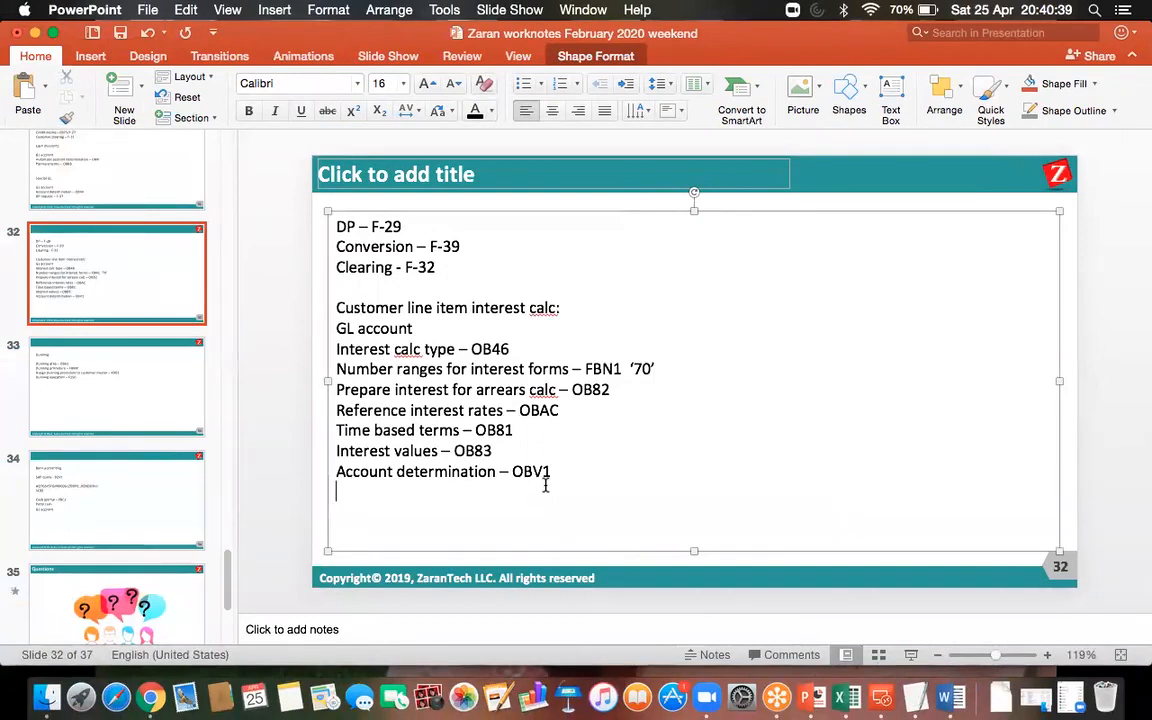
text(Sapscrip)
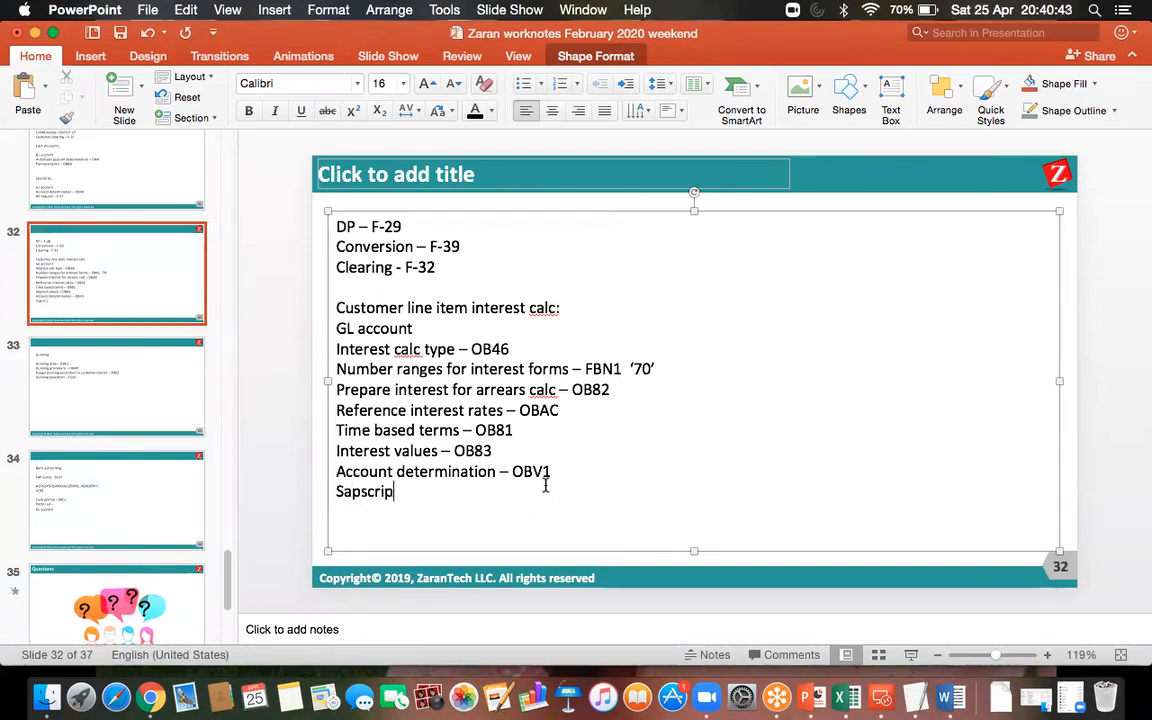
text(t - OB)
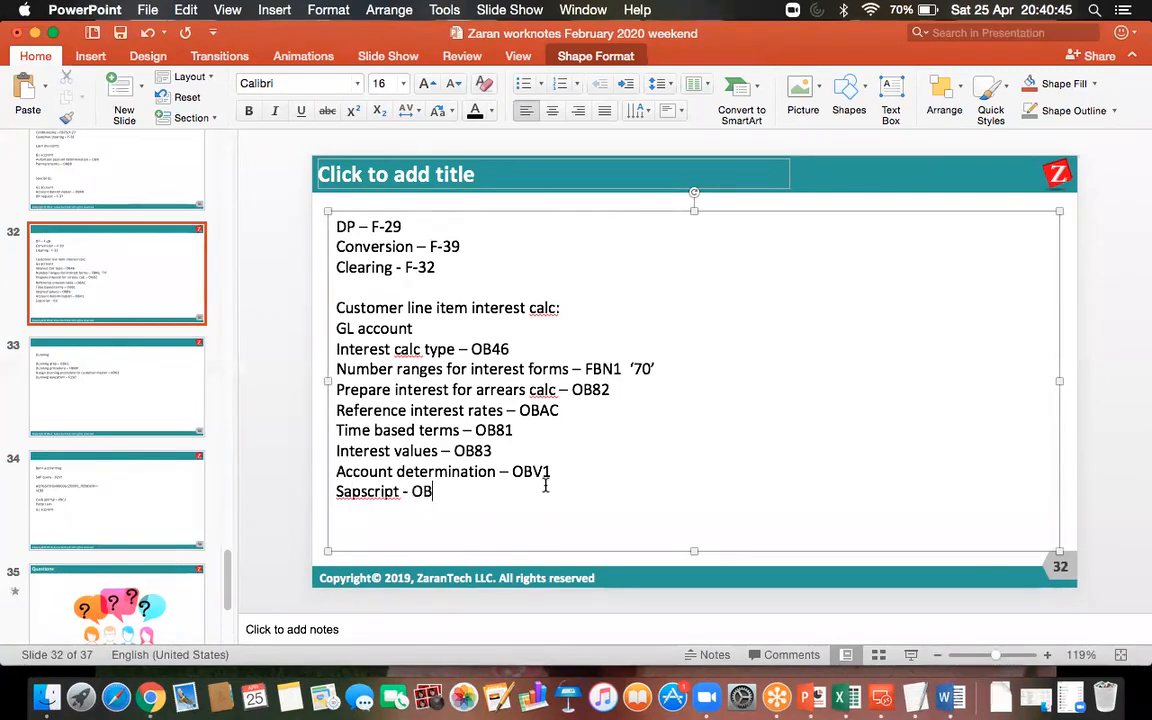
text(84)
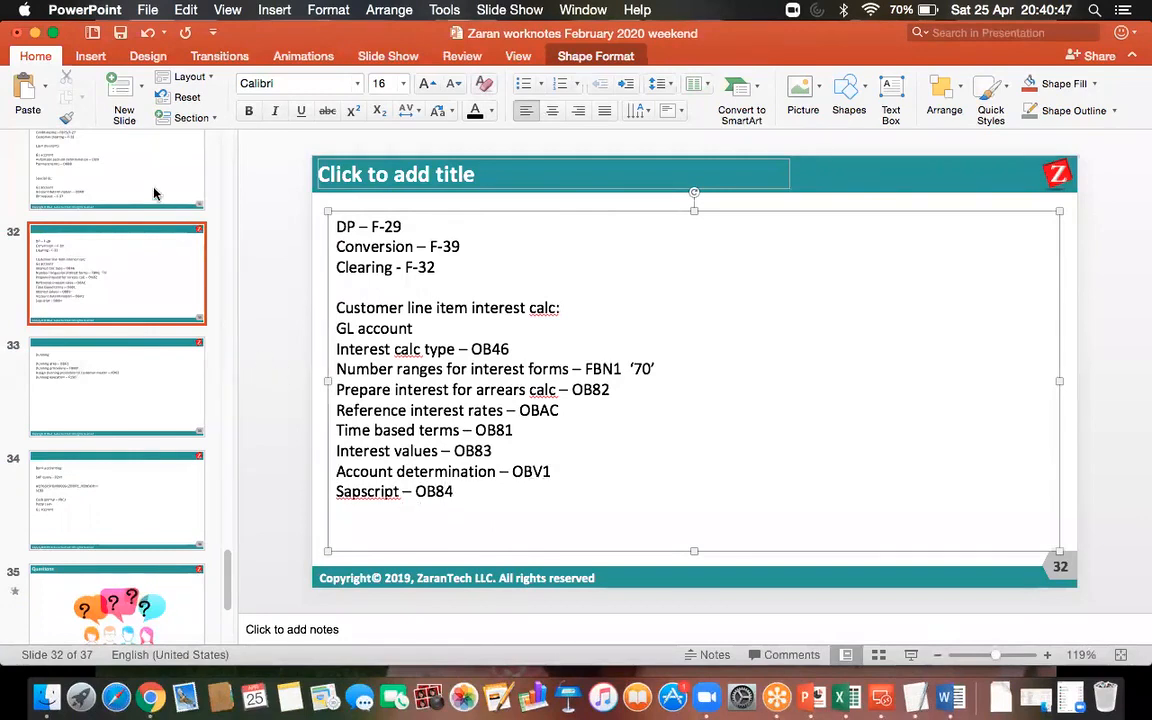
click(358, 491)
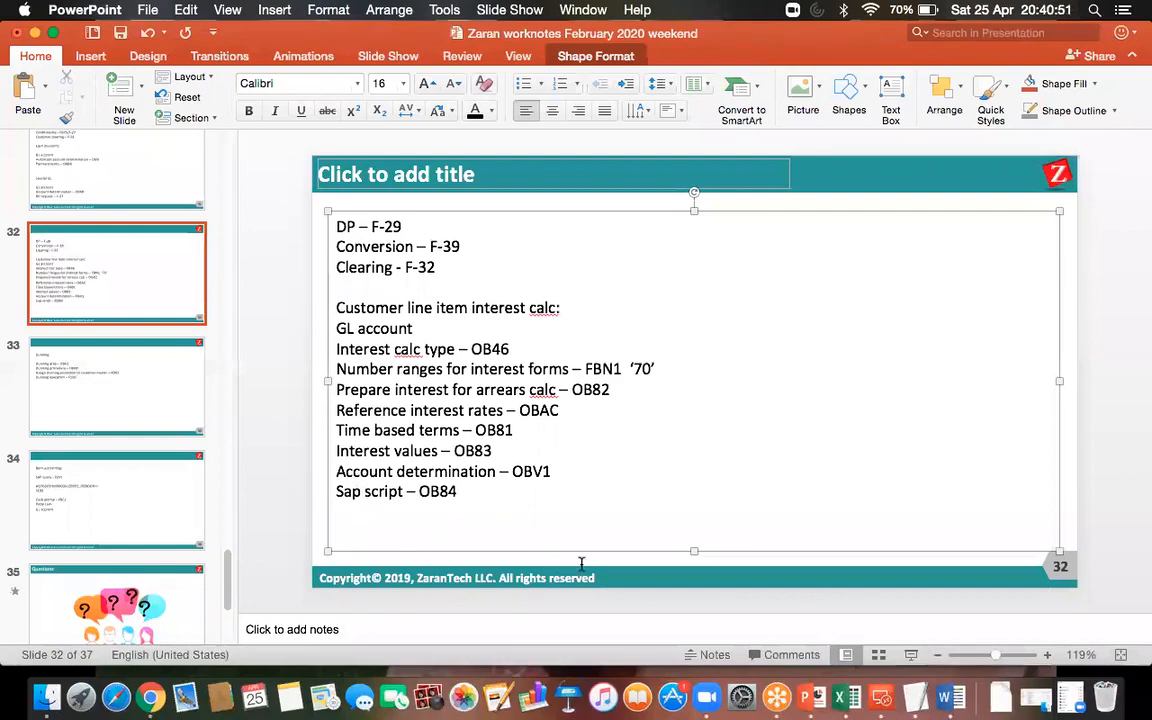
Switch back to SAP and open transaction OB84 for interest calculation forms.
click(880, 698)
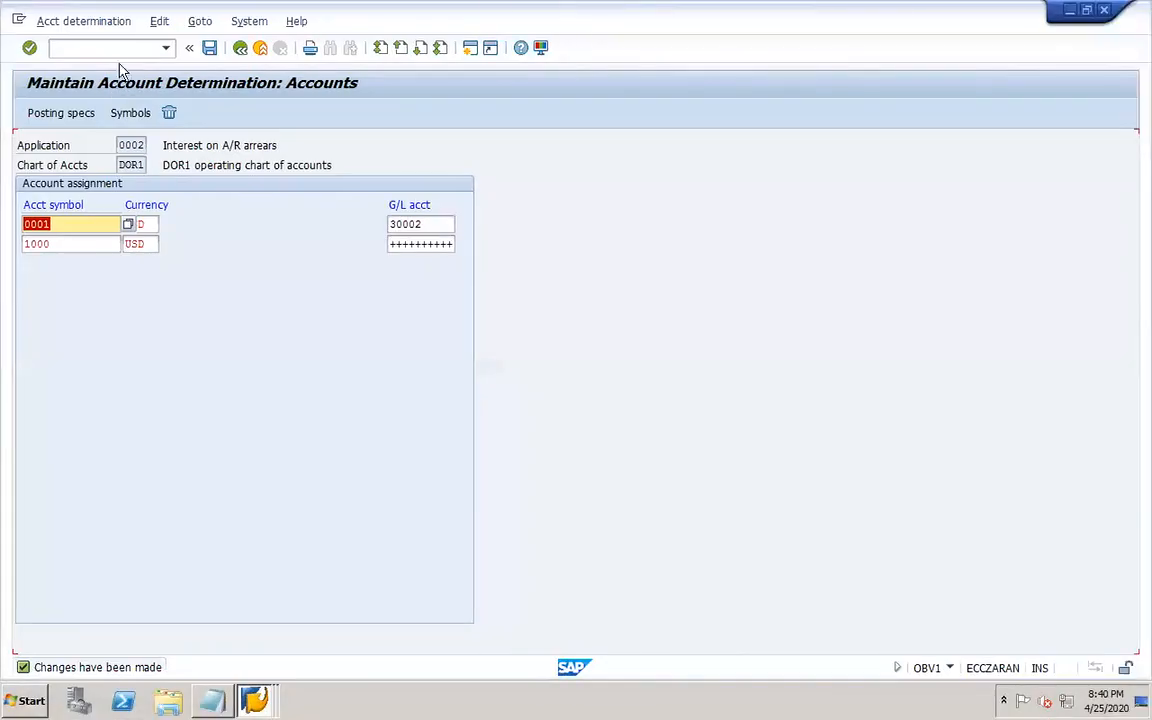
click(113, 52)
text(/n)
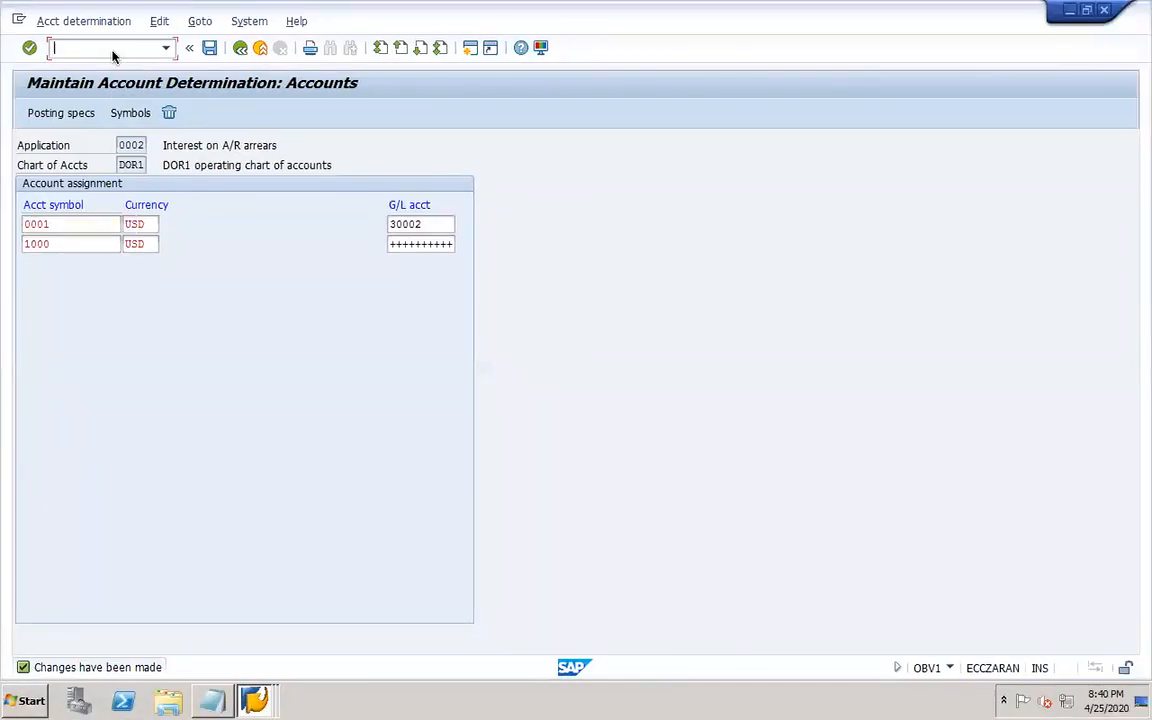
text(ob84)
key(Return)
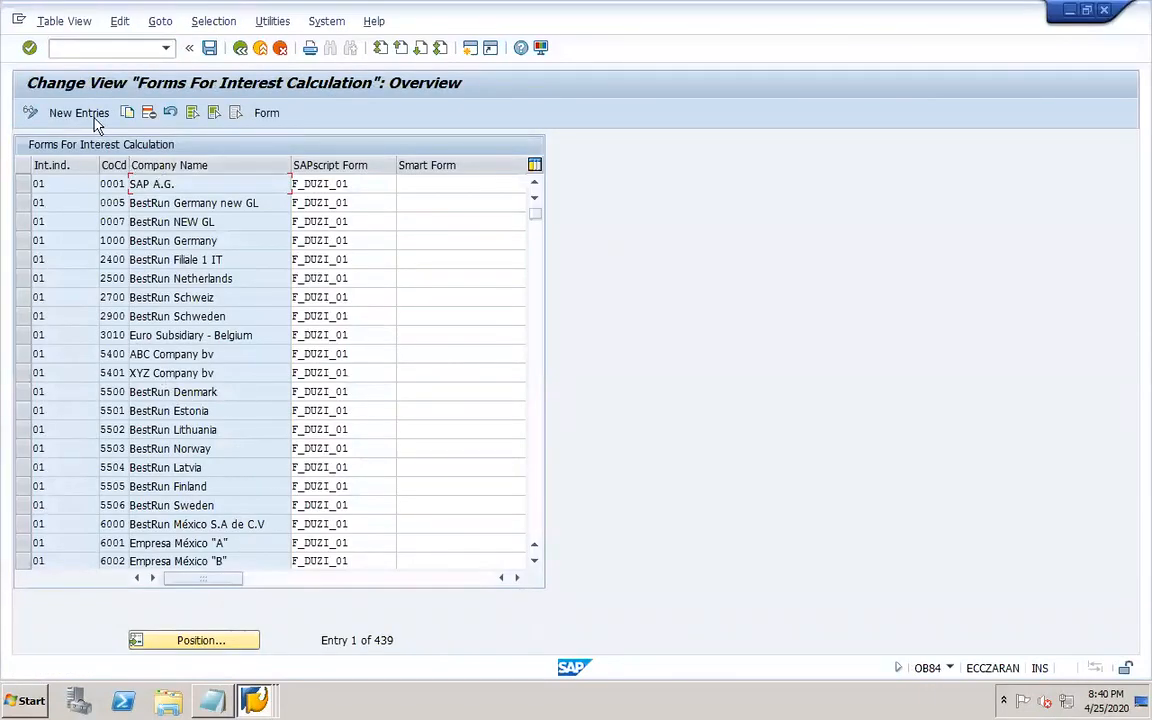
Add a form entry for interest indicator DR and company code DOR1 with SAPscript form F_DUZI_01, saving under the customizing request.
click(88, 113)
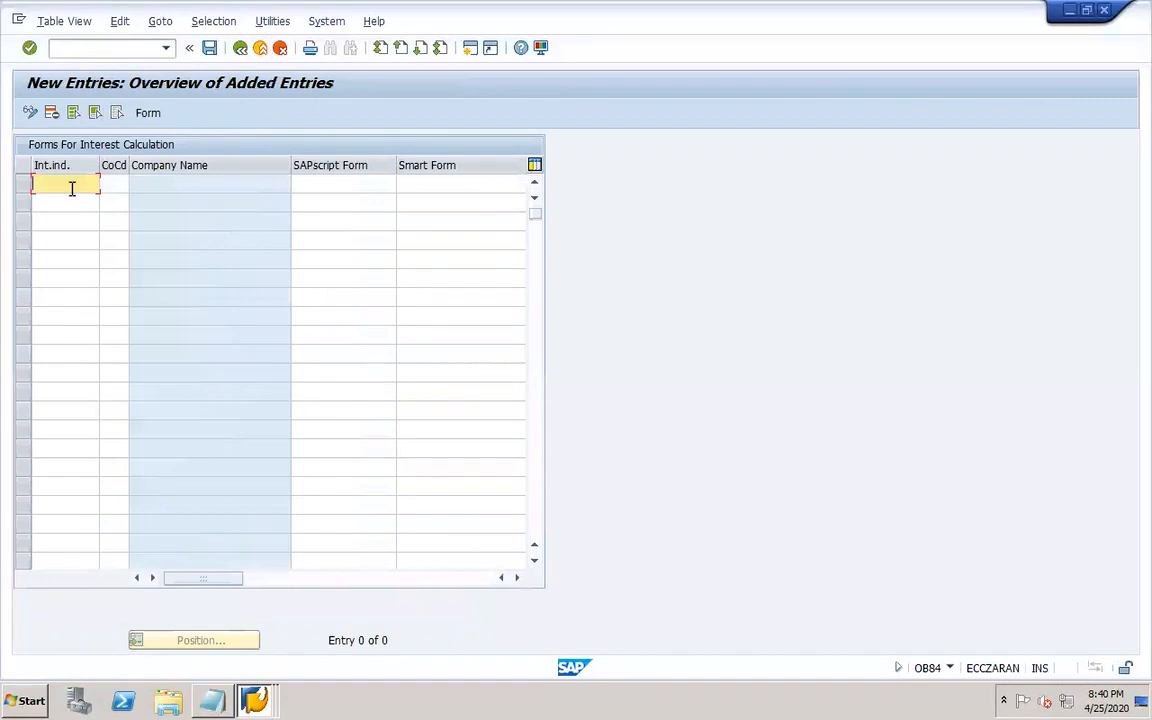
text(dr)
key(Tab)
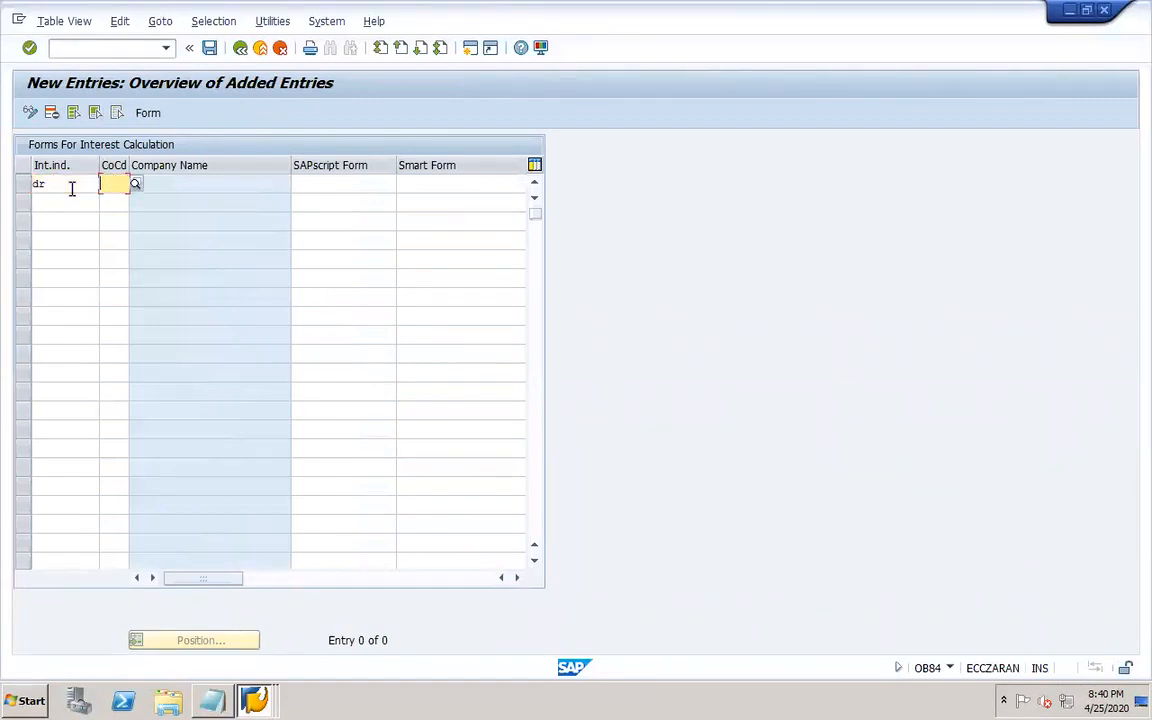
text(dor1)
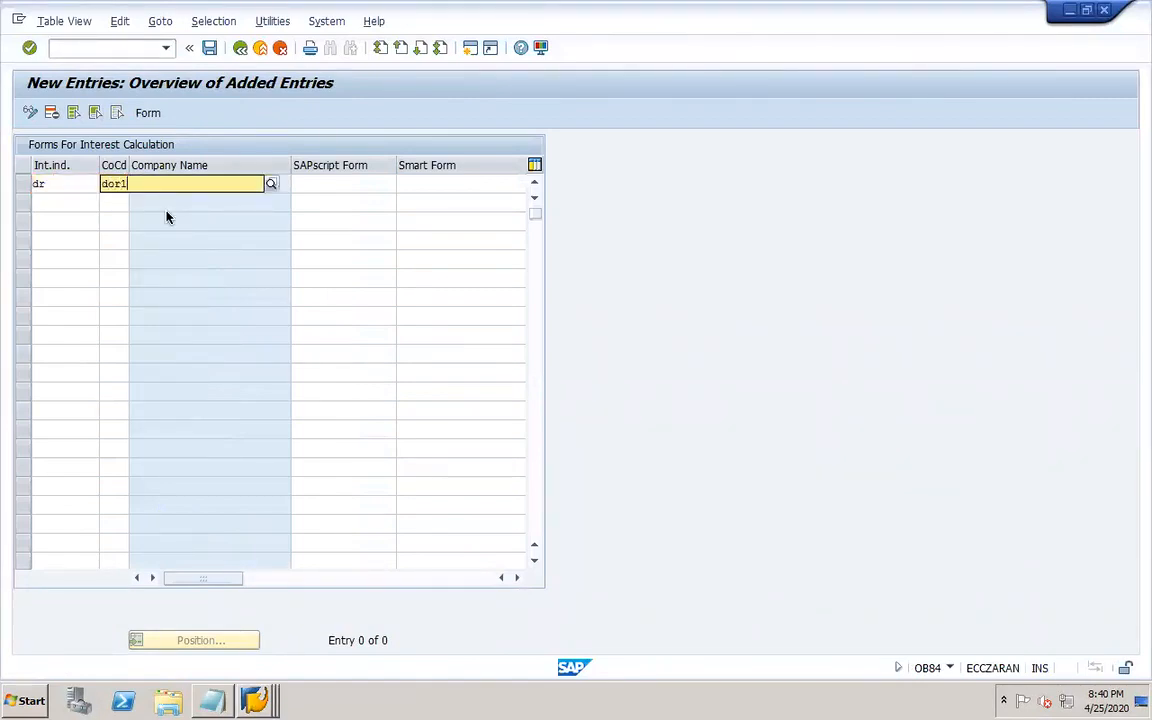
key(Tab)
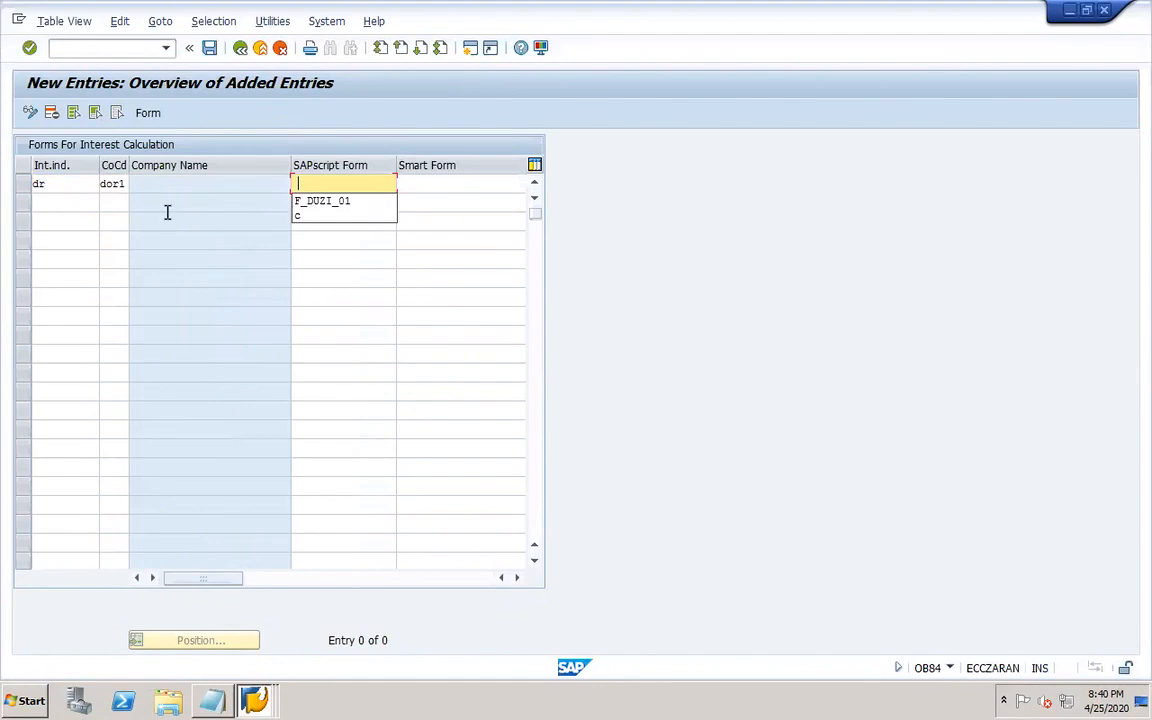
click(349, 201)
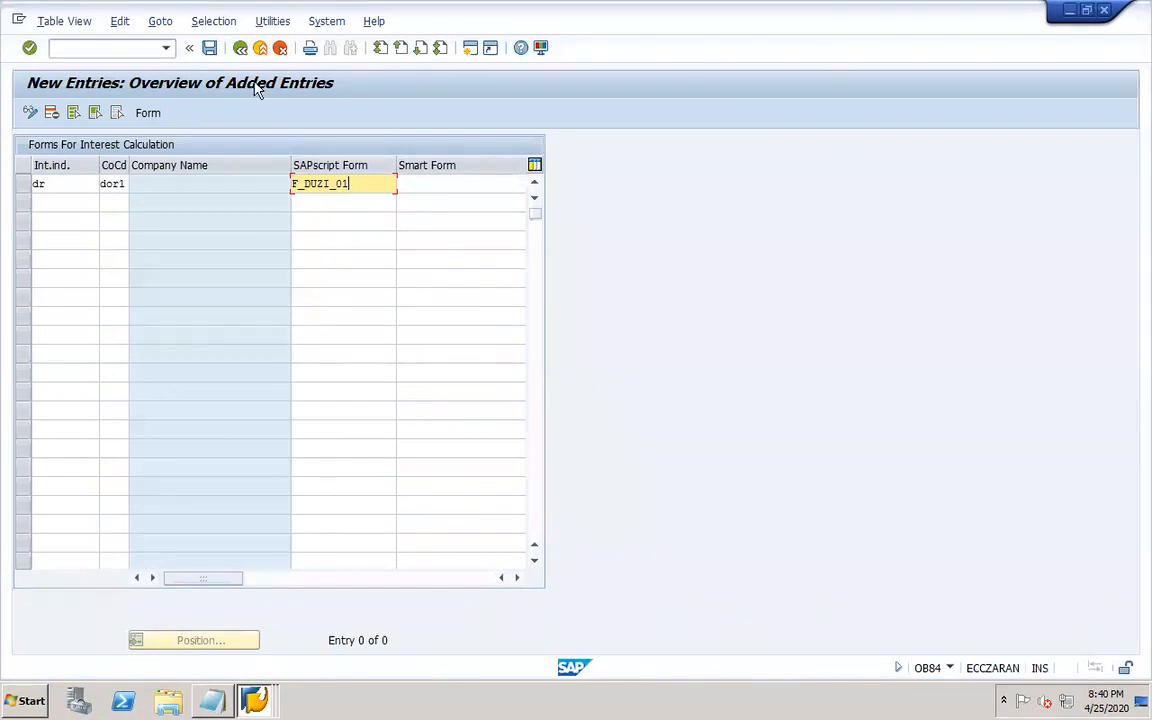
click(210, 49)
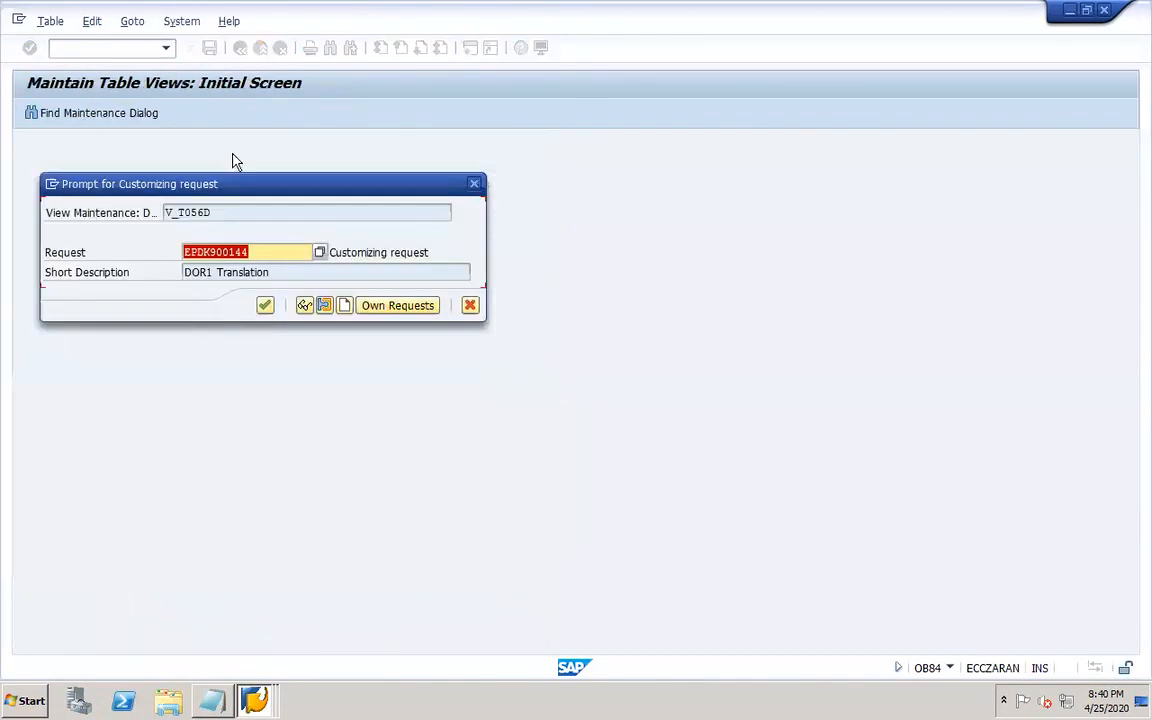
click(265, 305)
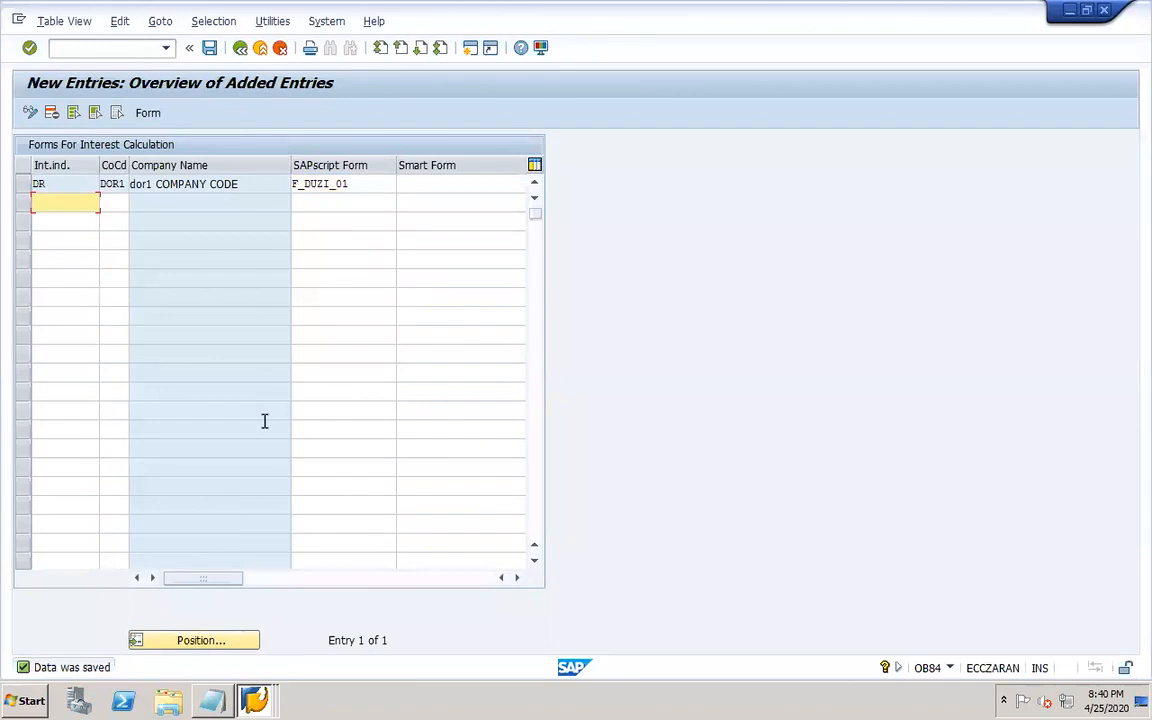
In transaction XD02, set interest indicator DR in the company code data of the second DOR1 customer and save.
click(106, 49)
text(/nxd02)
key(Return)
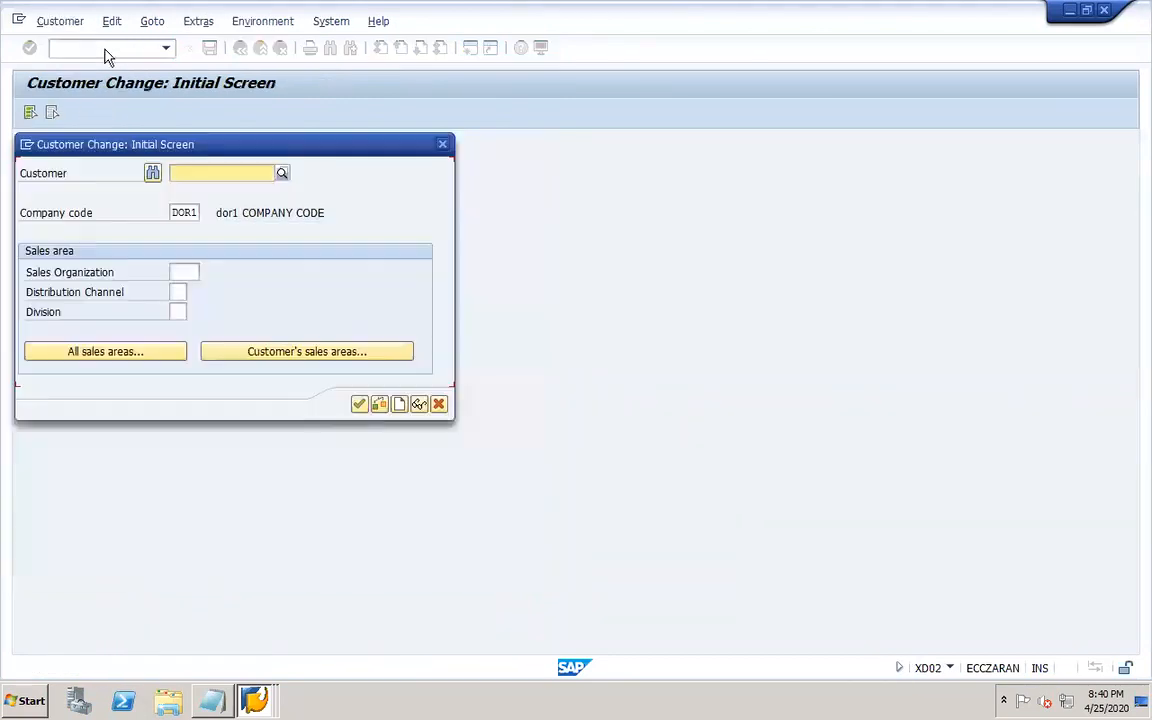
click(282, 173)
key(Return)
double_click(277, 191)
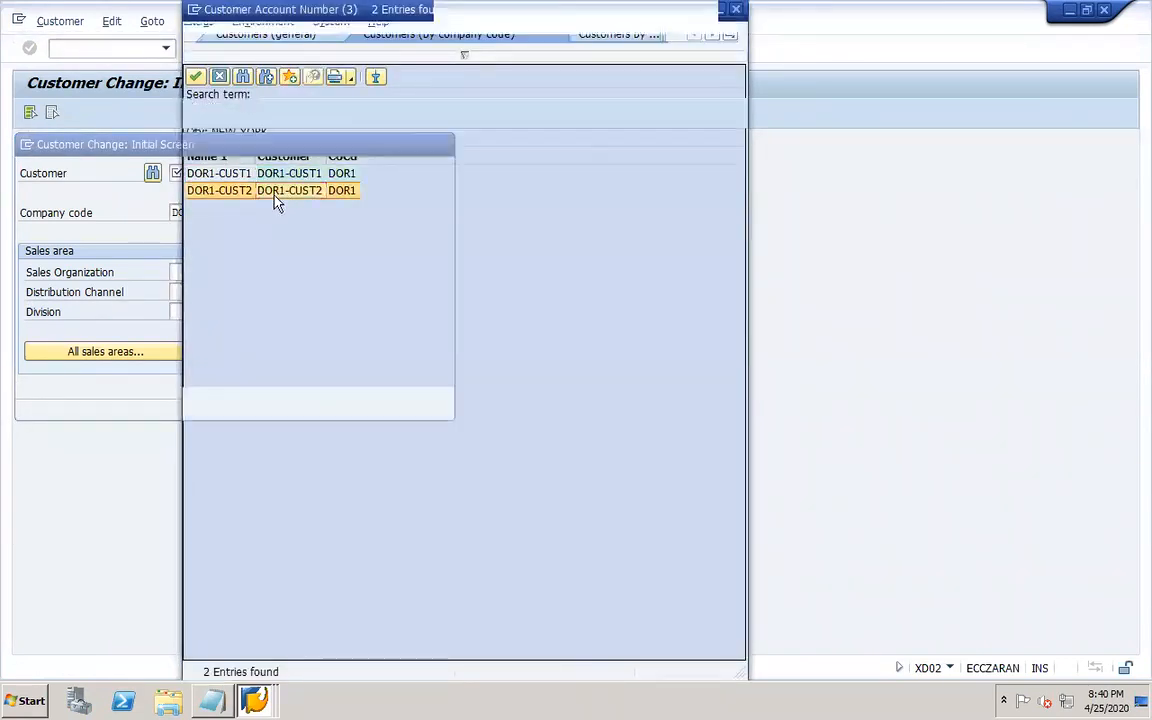
click(358, 405)
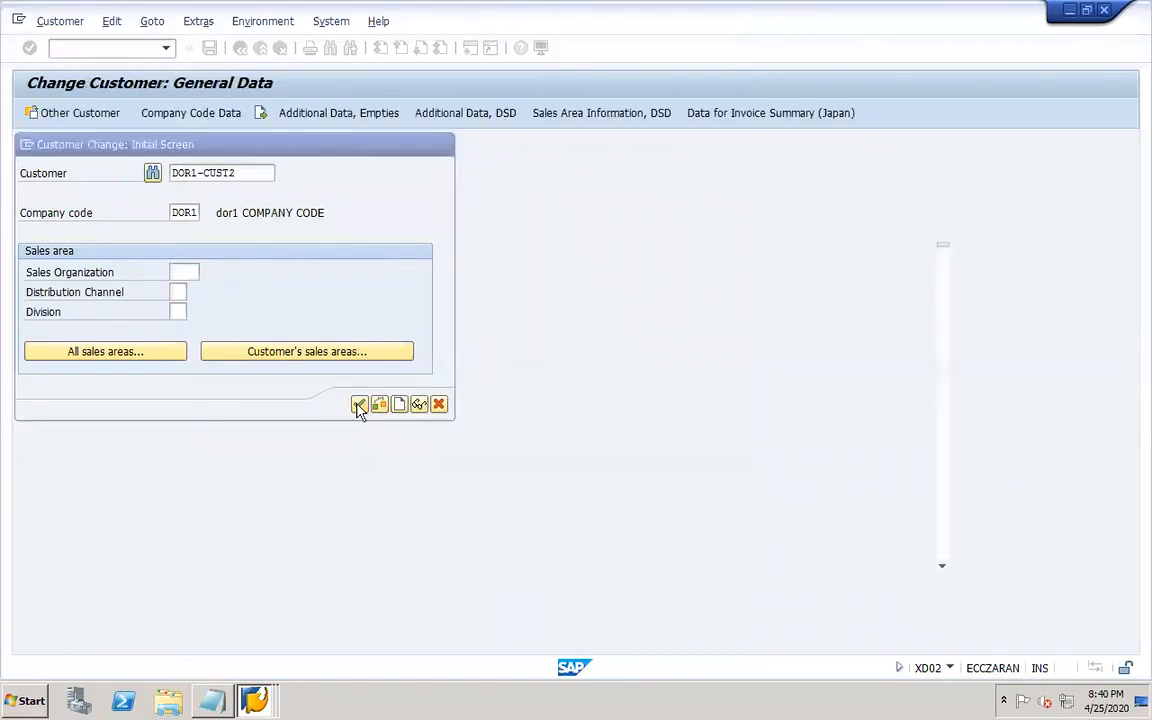
click(212, 114)
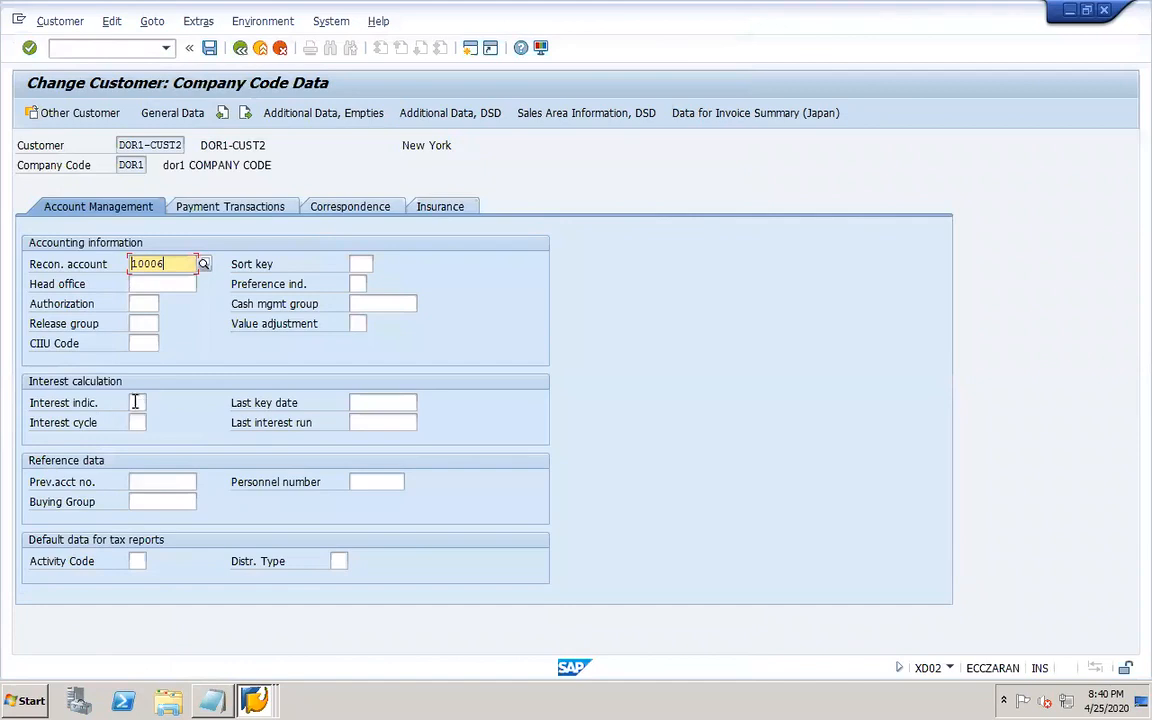
click(137, 402)
click(152, 403)
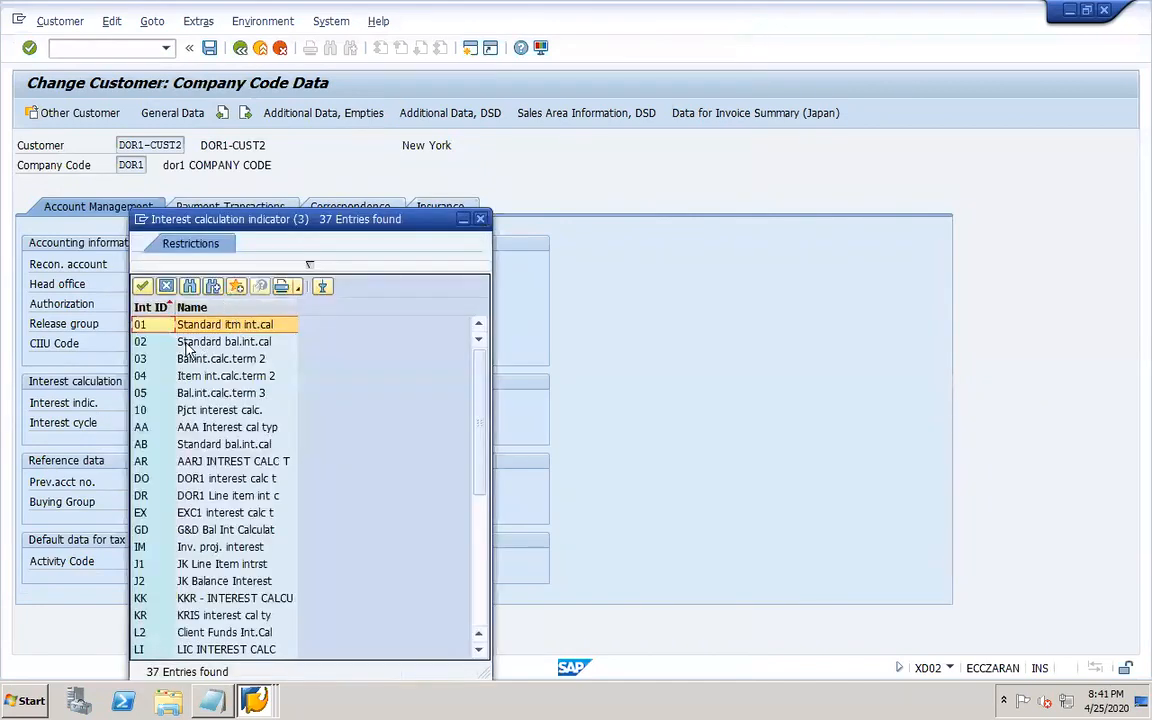
double_click(142, 496)
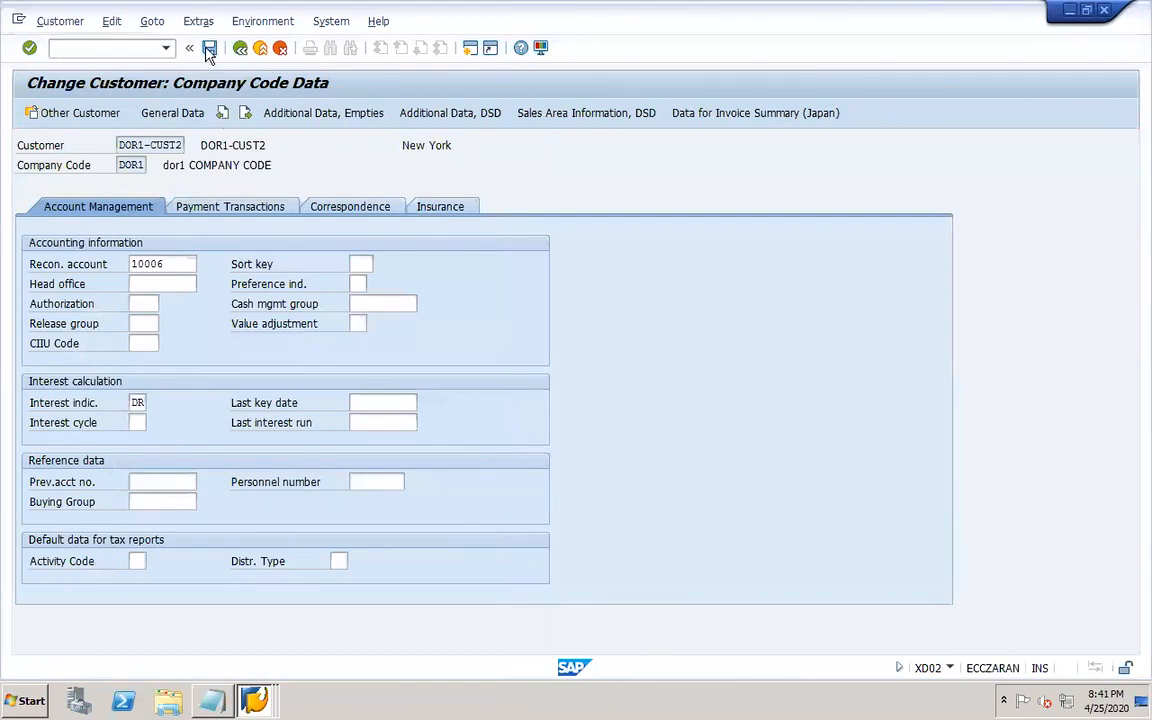
click(209, 50)
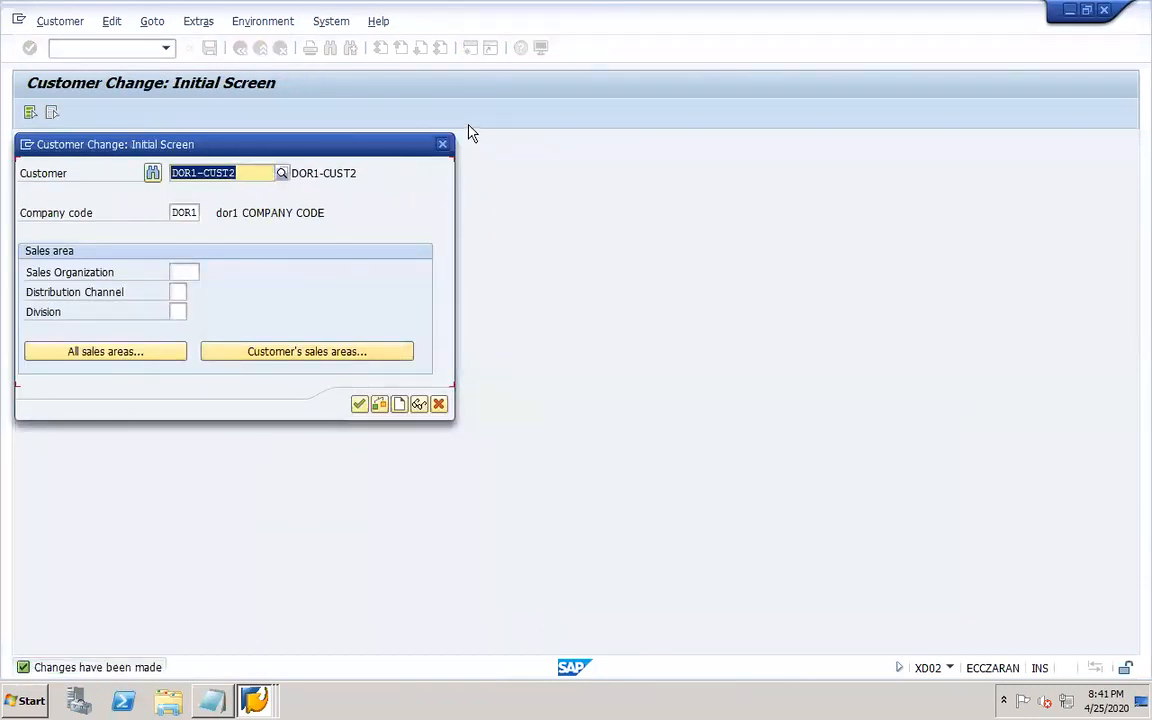
click(443, 145)
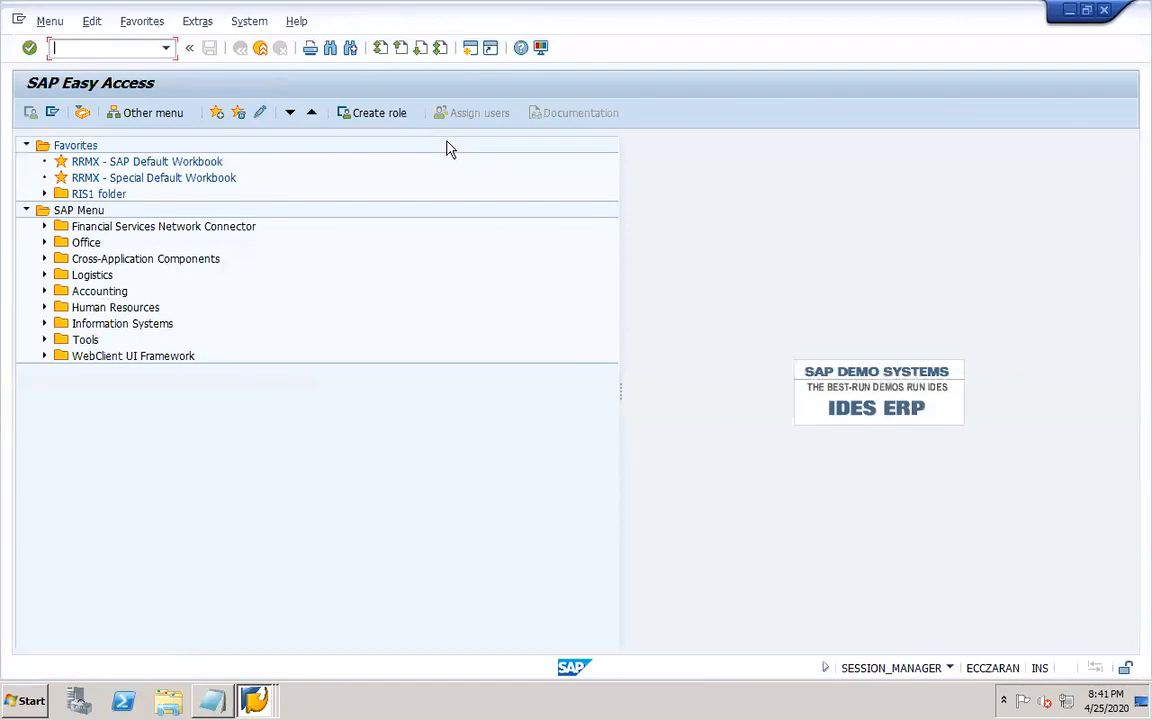
Switch to PowerPoint and add the line 'Assign indicator in customer master' to the worknotes slide.
mouse_move(525, 9)
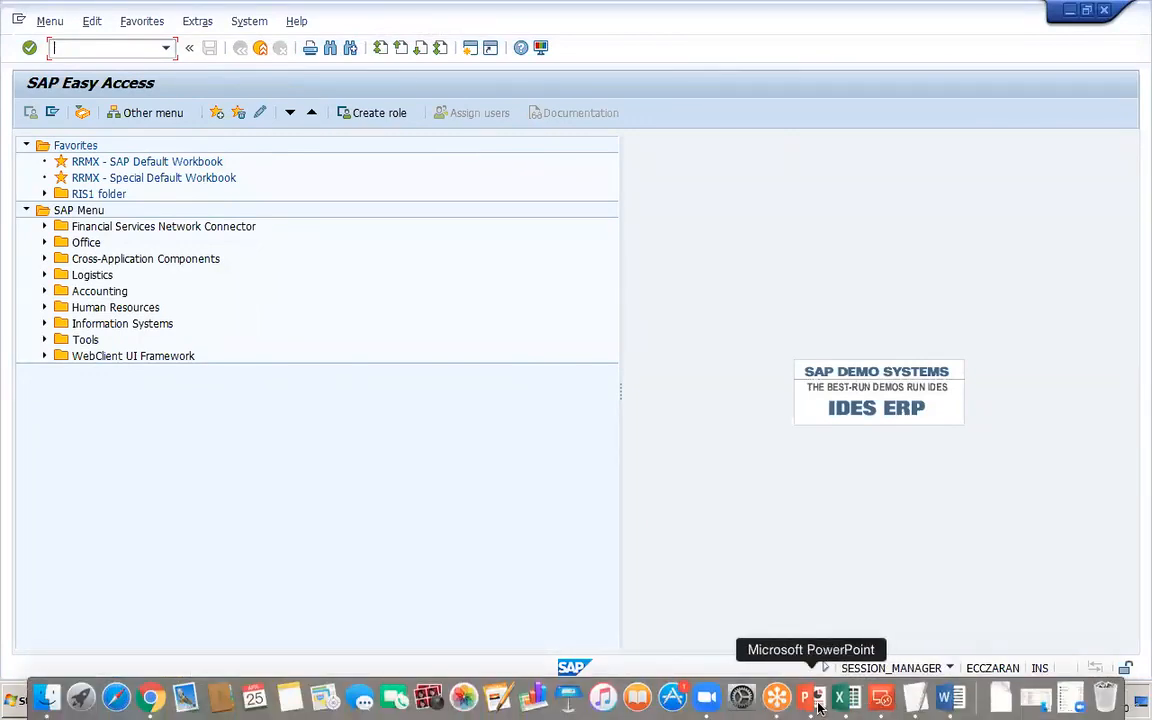
click(817, 705)
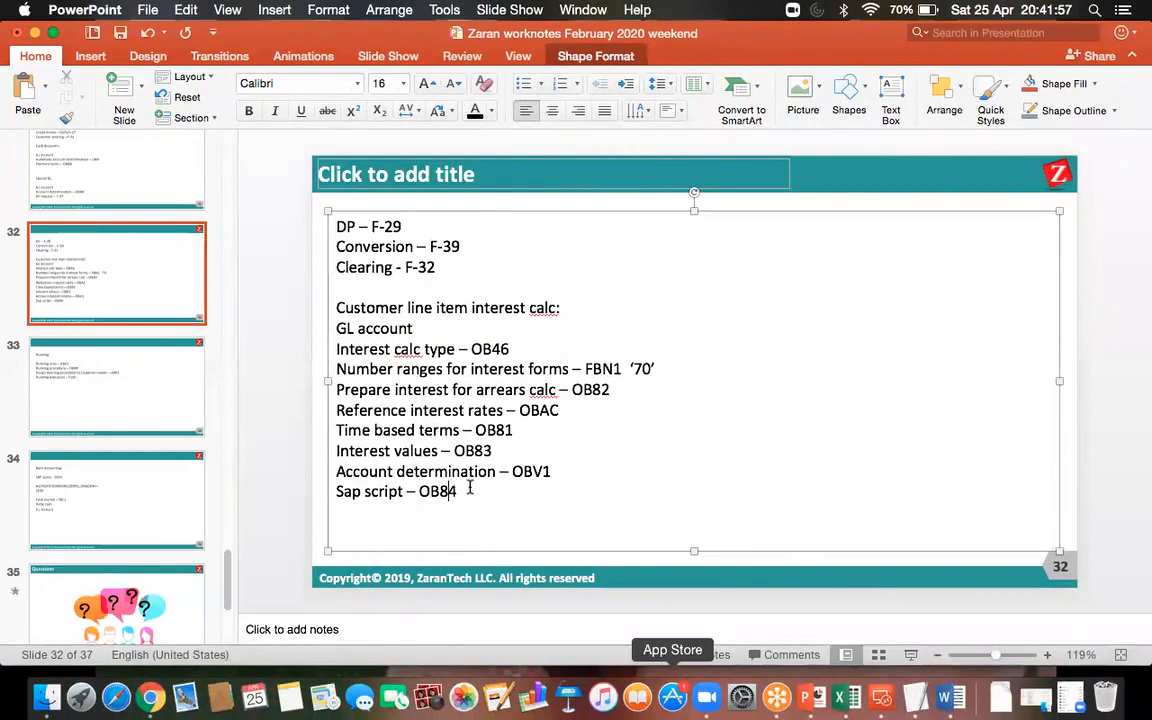
key(Return)
text(Assign indicat)
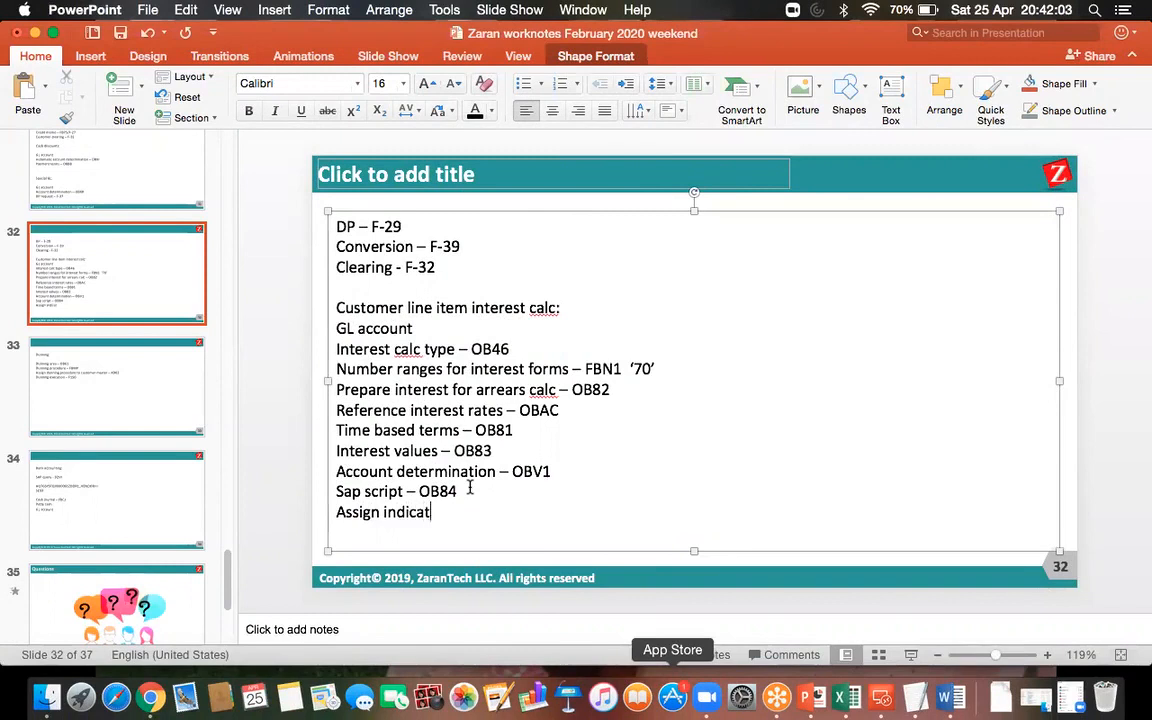
text(or in customer master)
key(Return)
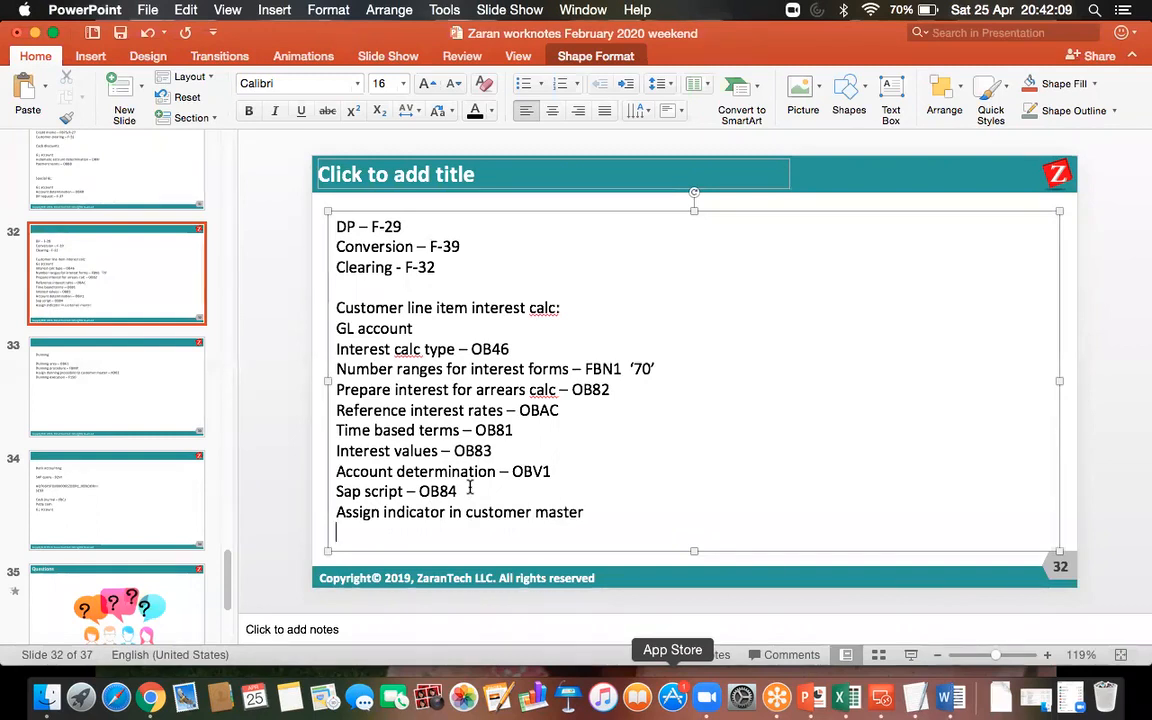
Add the line 'Sales posting – F-22' below it in the worknotes.
text(Sales posting -)
text( F-22)
click(120, 33)
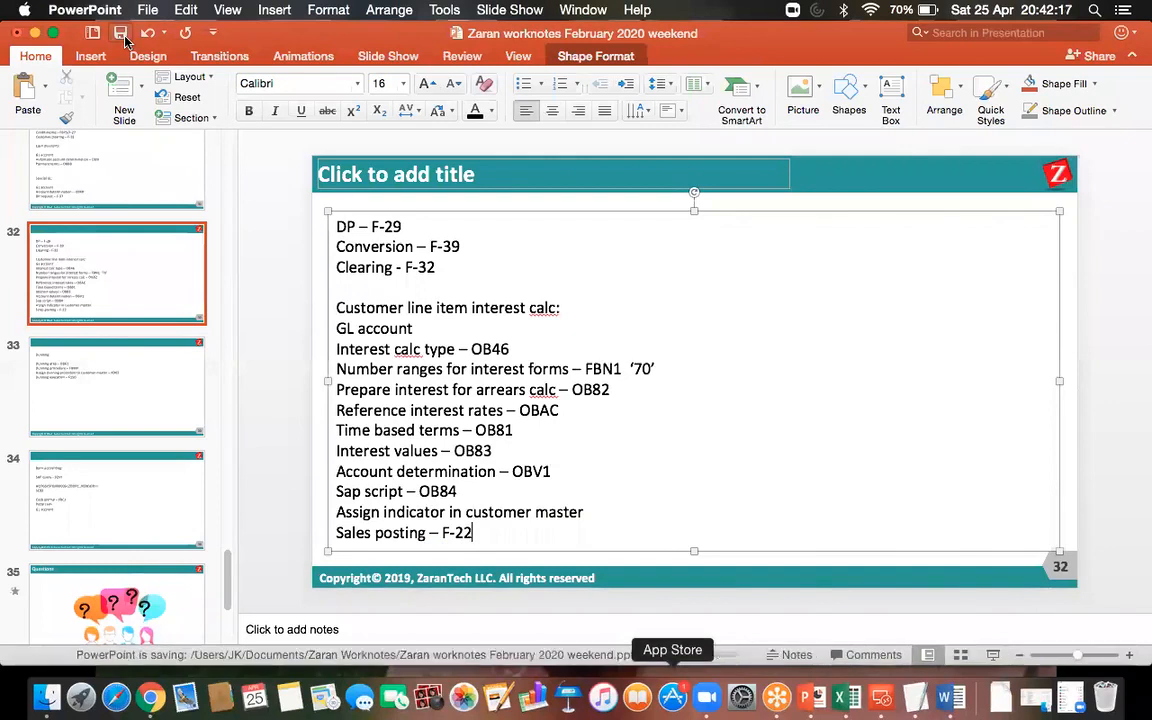
Switch back to SAP and display all line items of the second DOR1 customer in transaction FBL5N.
click(879, 697)
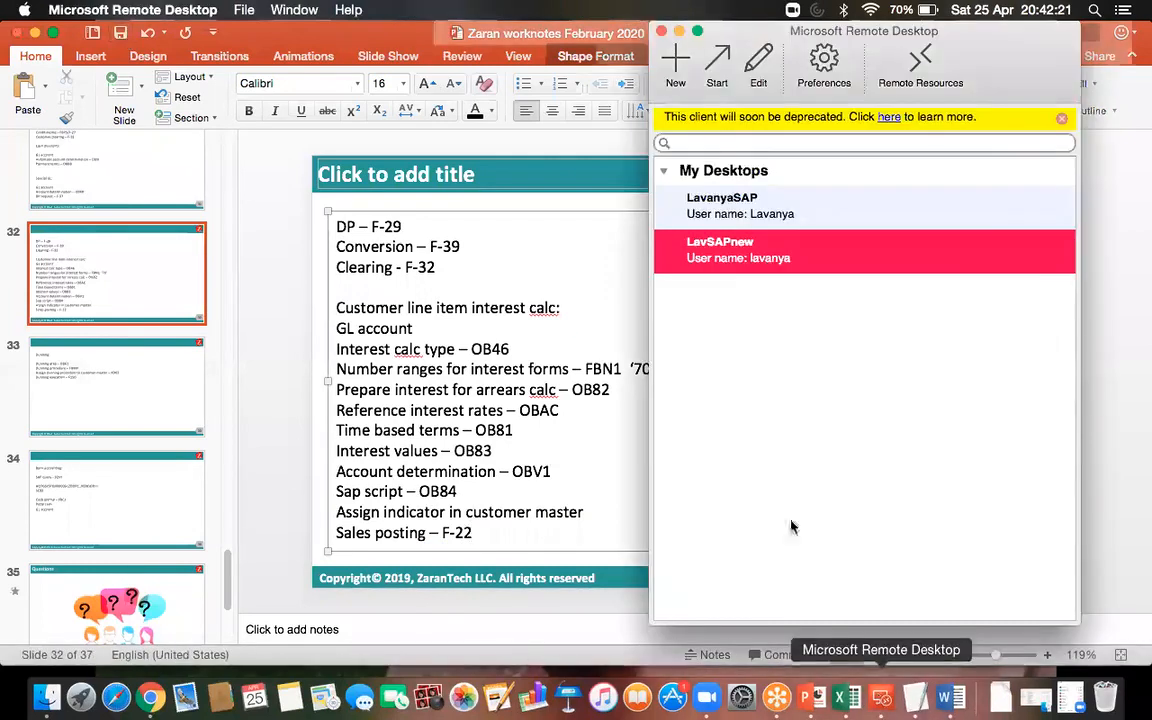
double_click(715, 254)
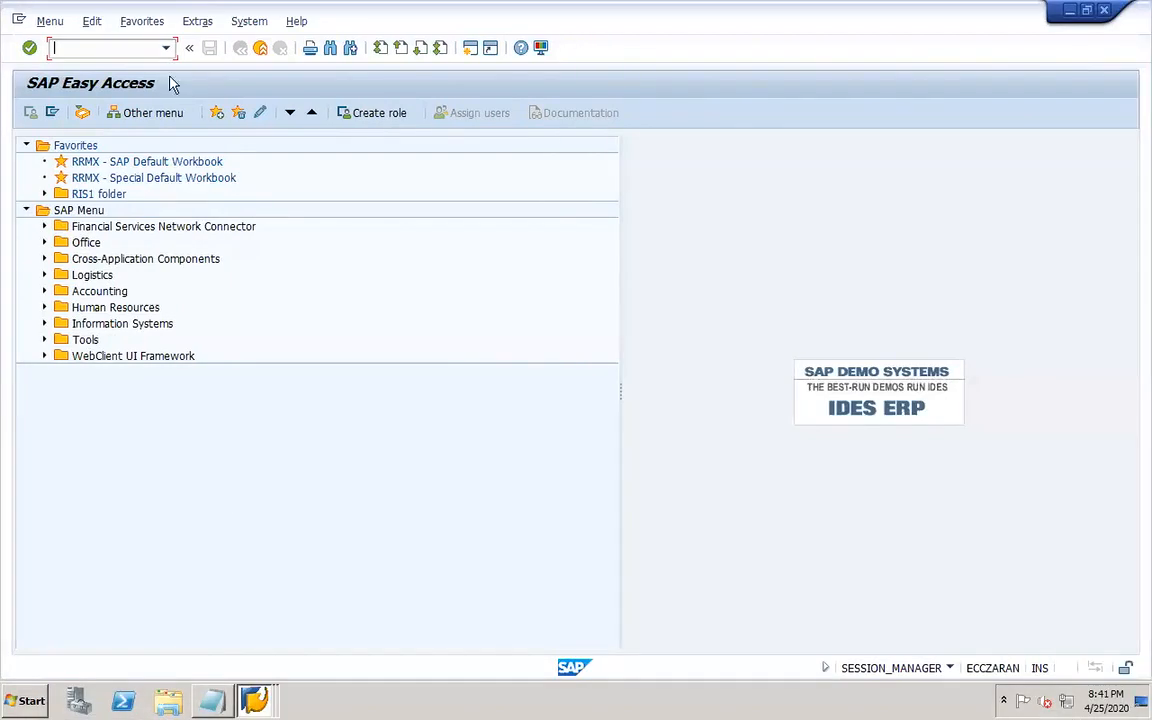
text(fbl5n)
key(Return)
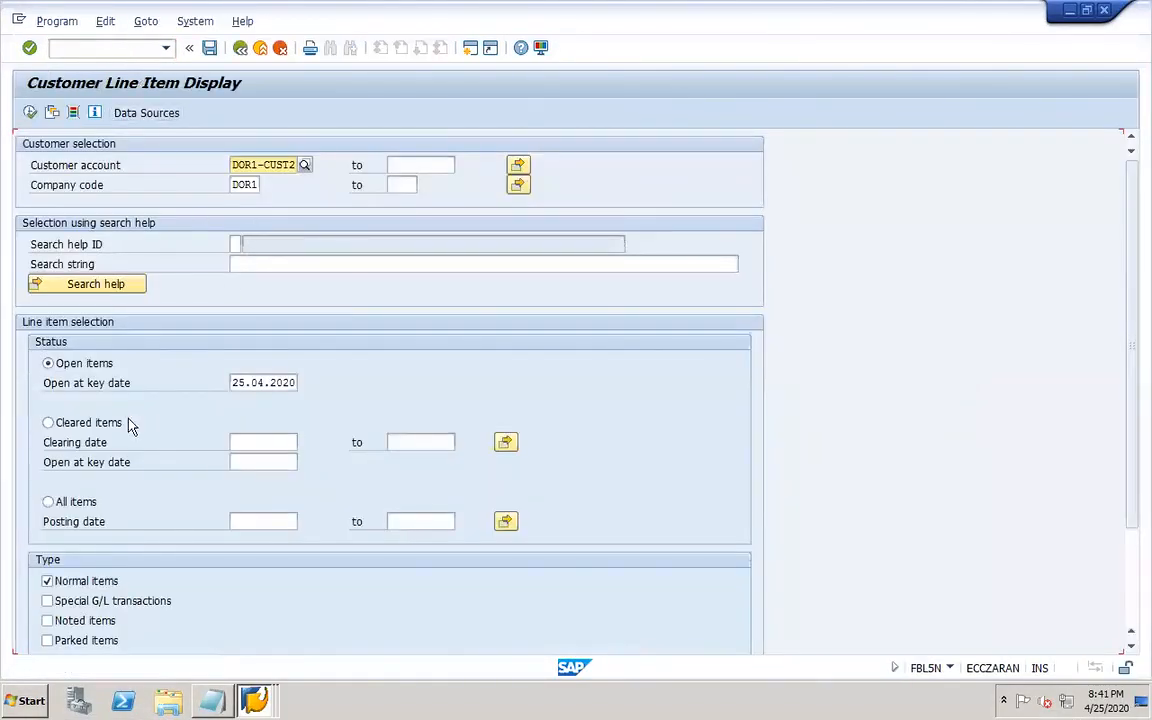
click(66, 502)
click(30, 112)
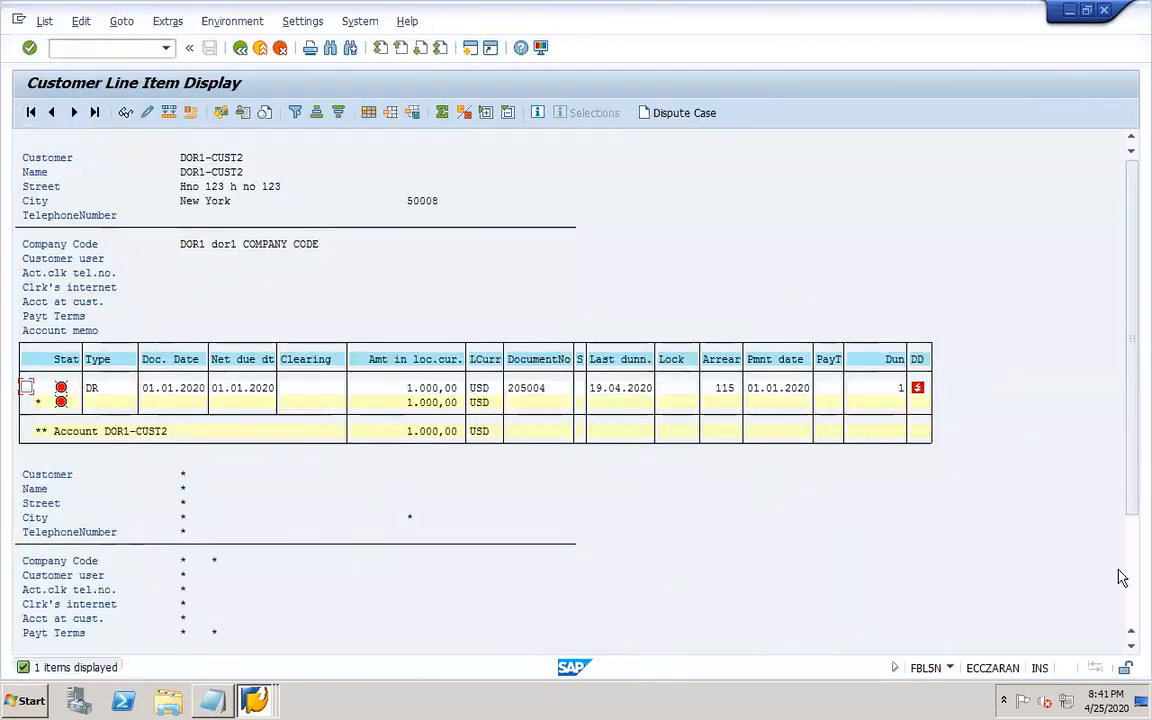
click(1134, 624)
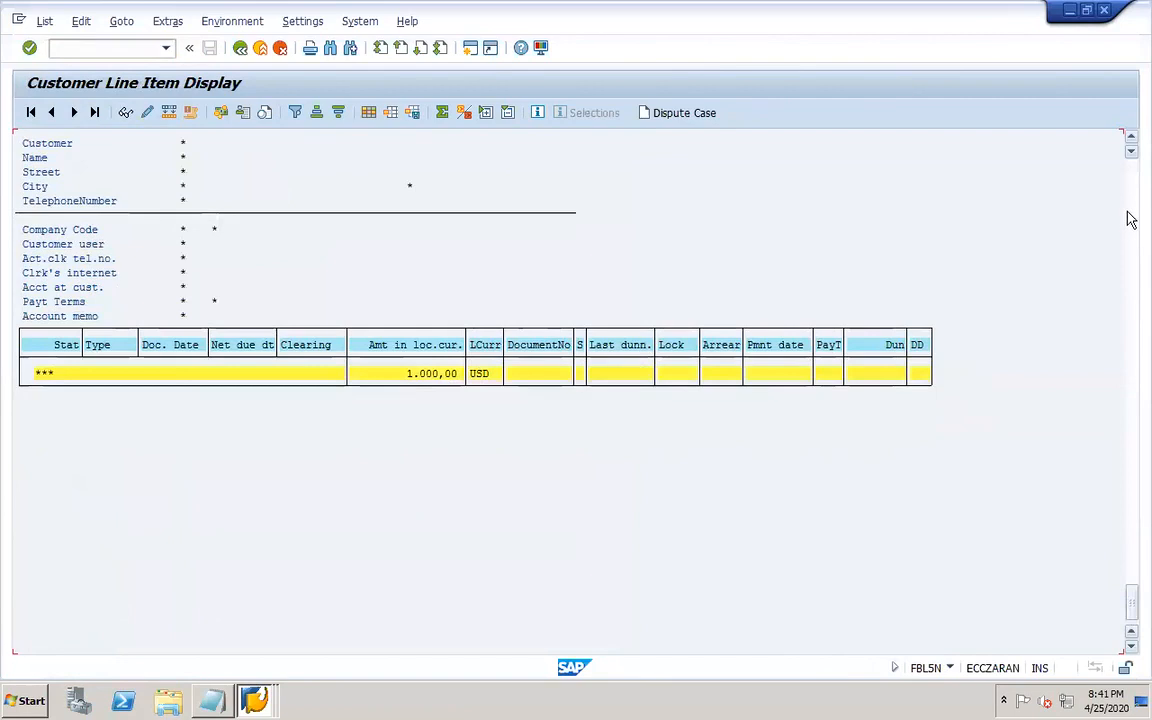
click(1131, 216)
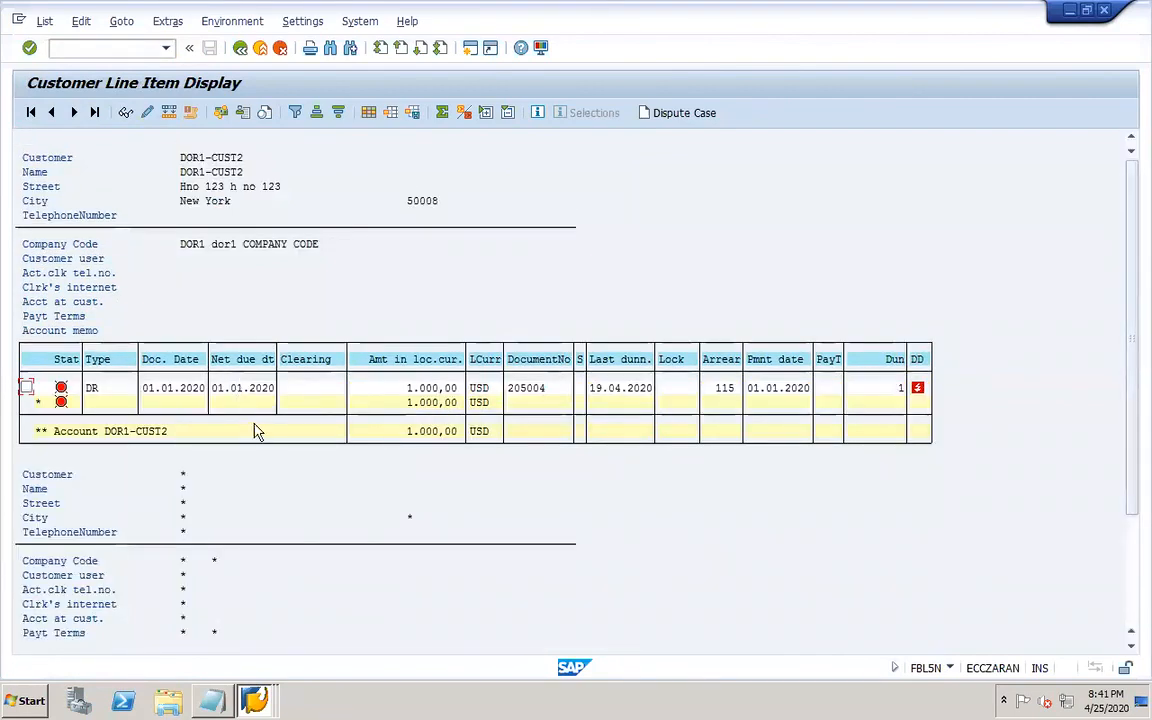
click(240, 49)
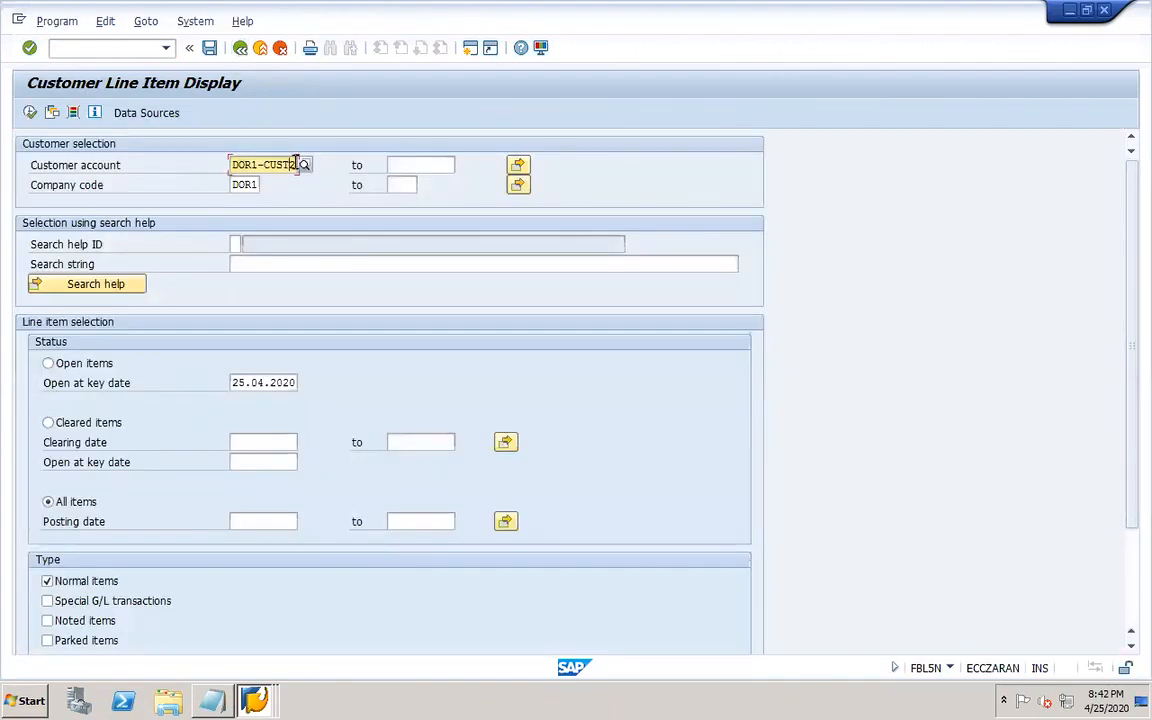
Display all line items for the customer range from the first to the second DOR1 customer.
key(Delete)
text(1)
key(Tab)
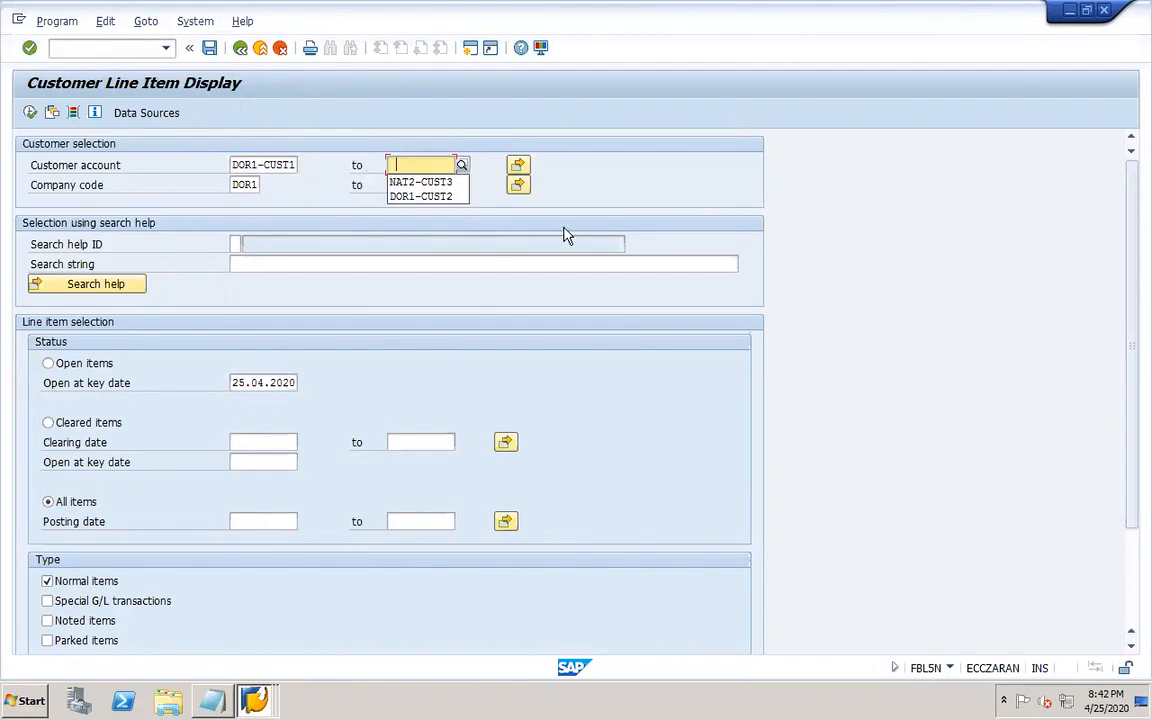
click(420, 196)
click(28, 113)
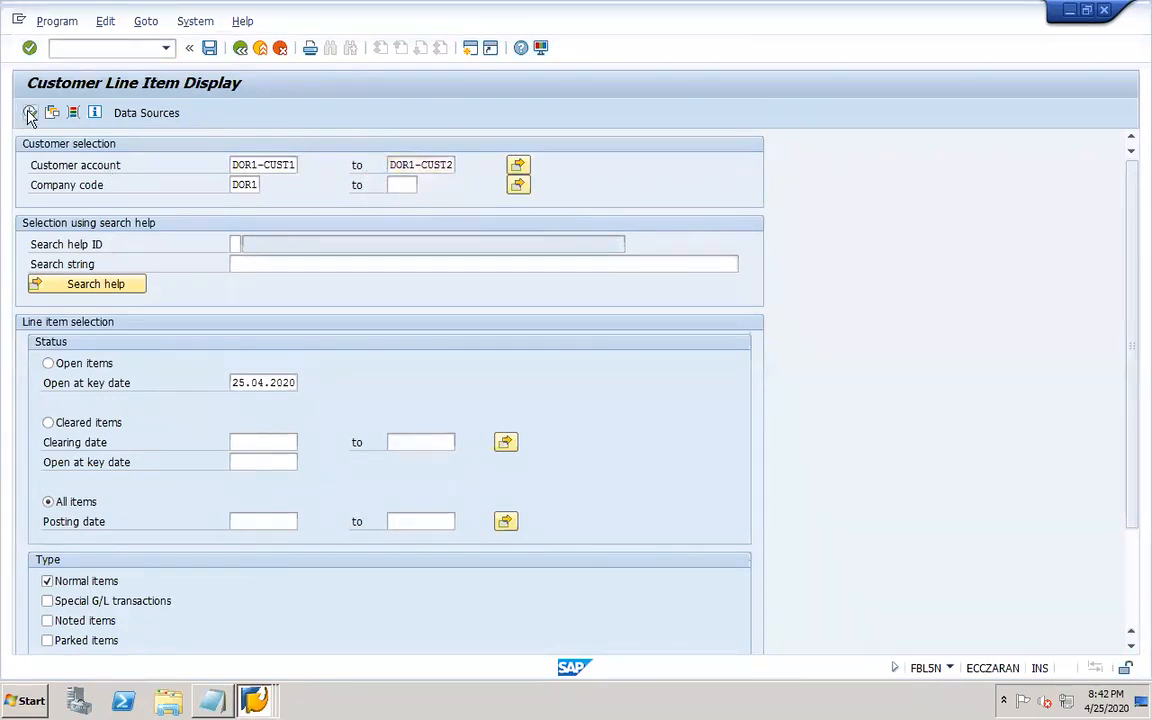
click(1131, 600)
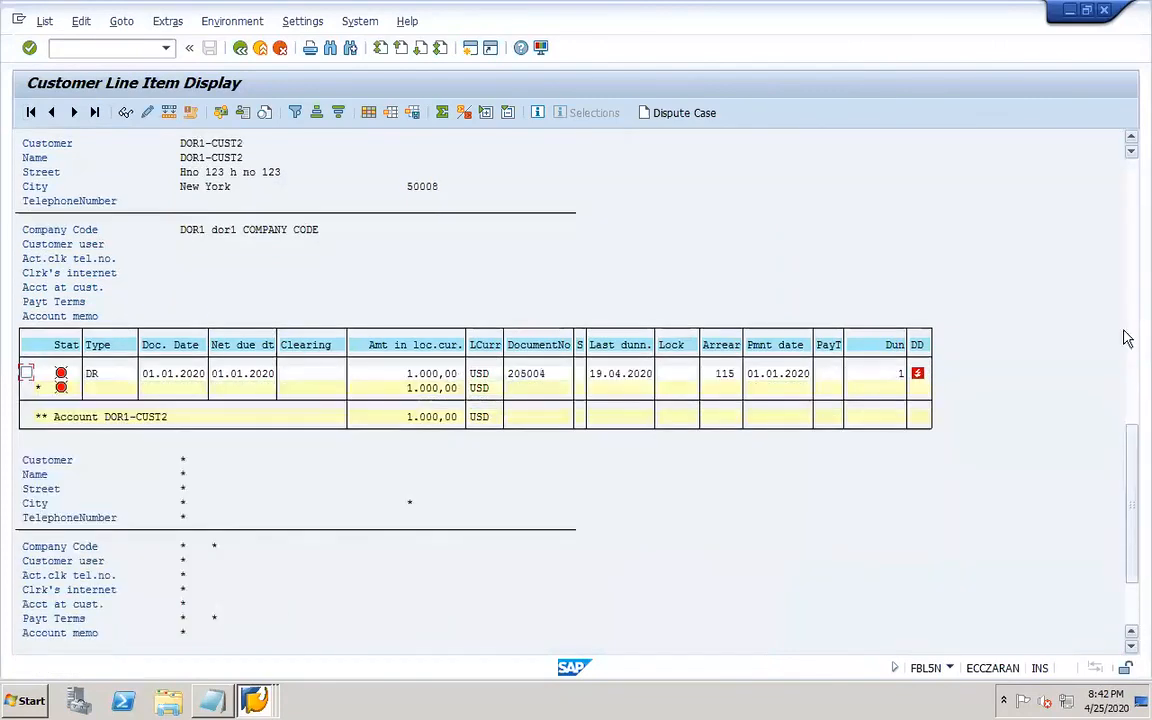
click(1133, 183)
Open transaction XD02 from another session, set interest indicator DR for the first DOR1 customer's company code data, and save.
click(252, 703)
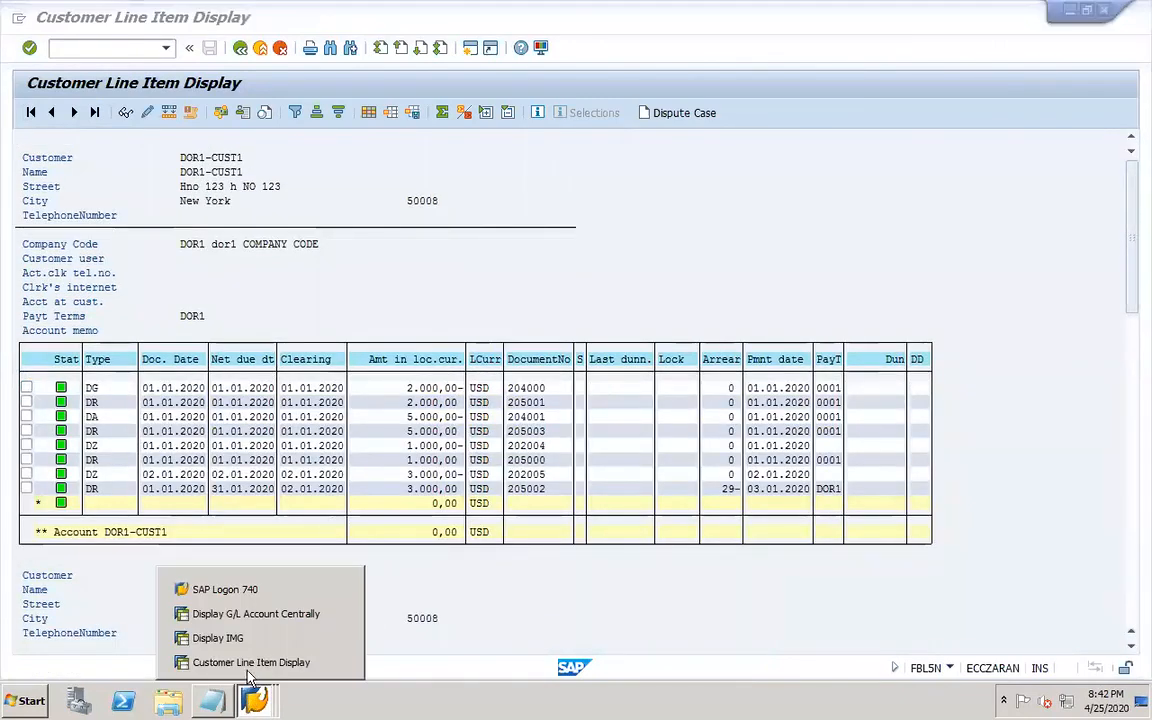
click(238, 639)
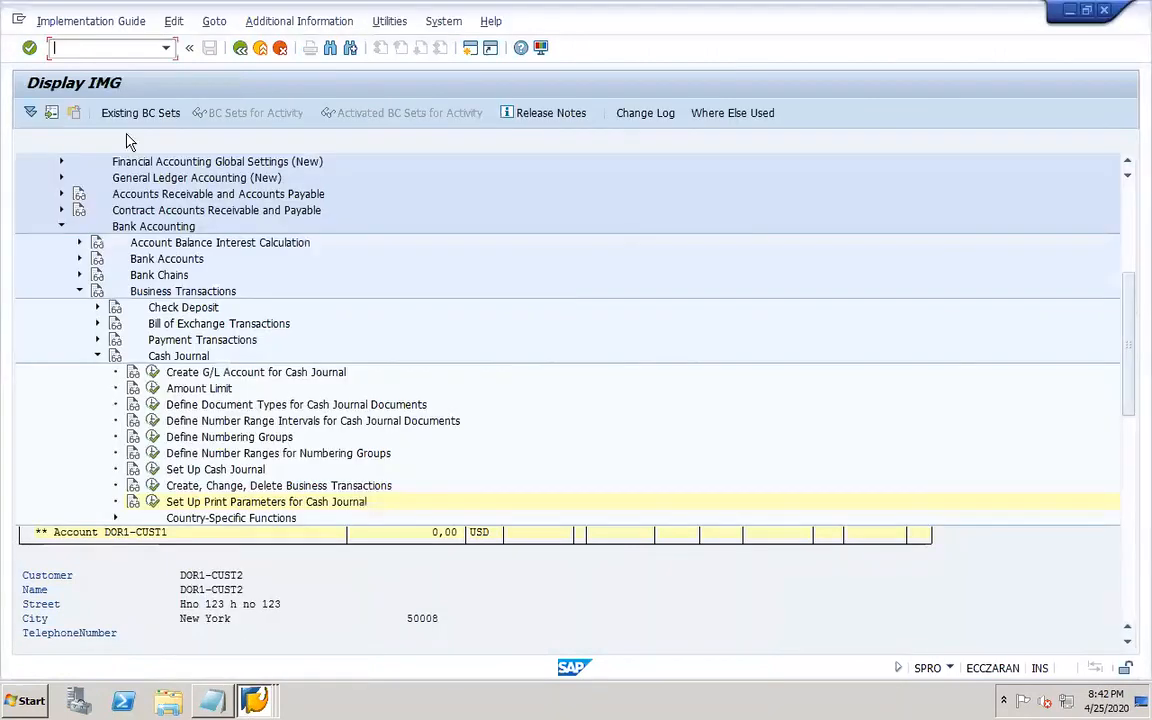
click(94, 58)
text(/nxd02)
key(Return)
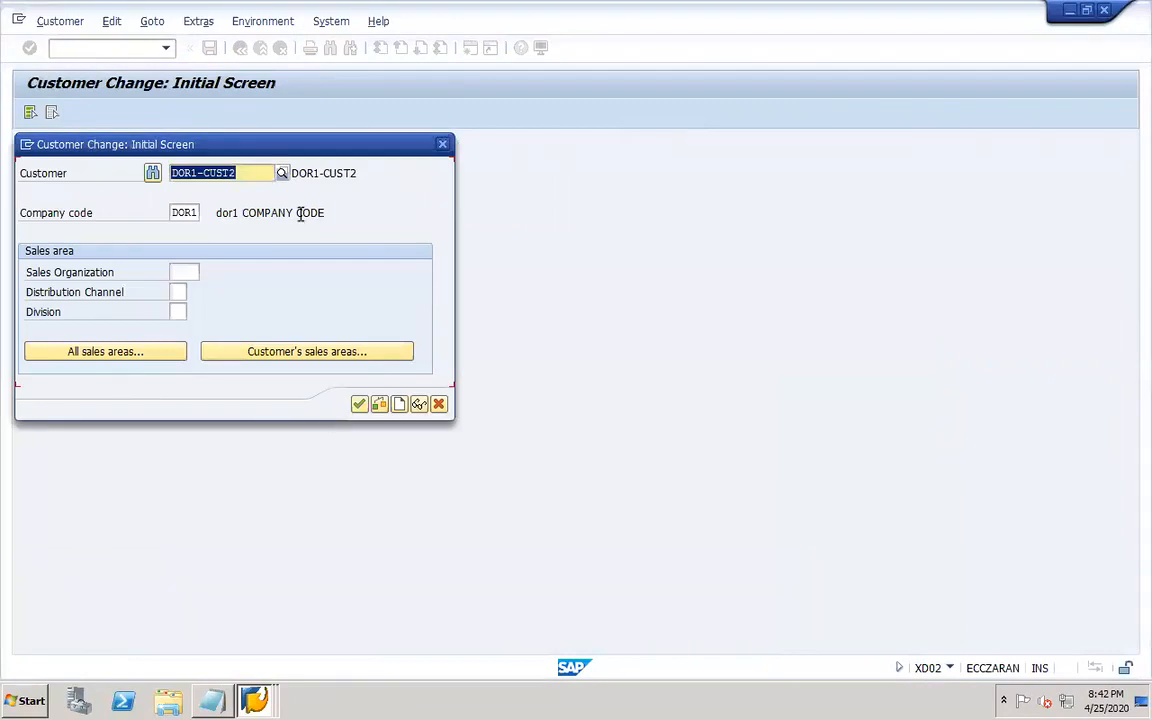
click(262, 175)
key(BackSpace)
text(1)
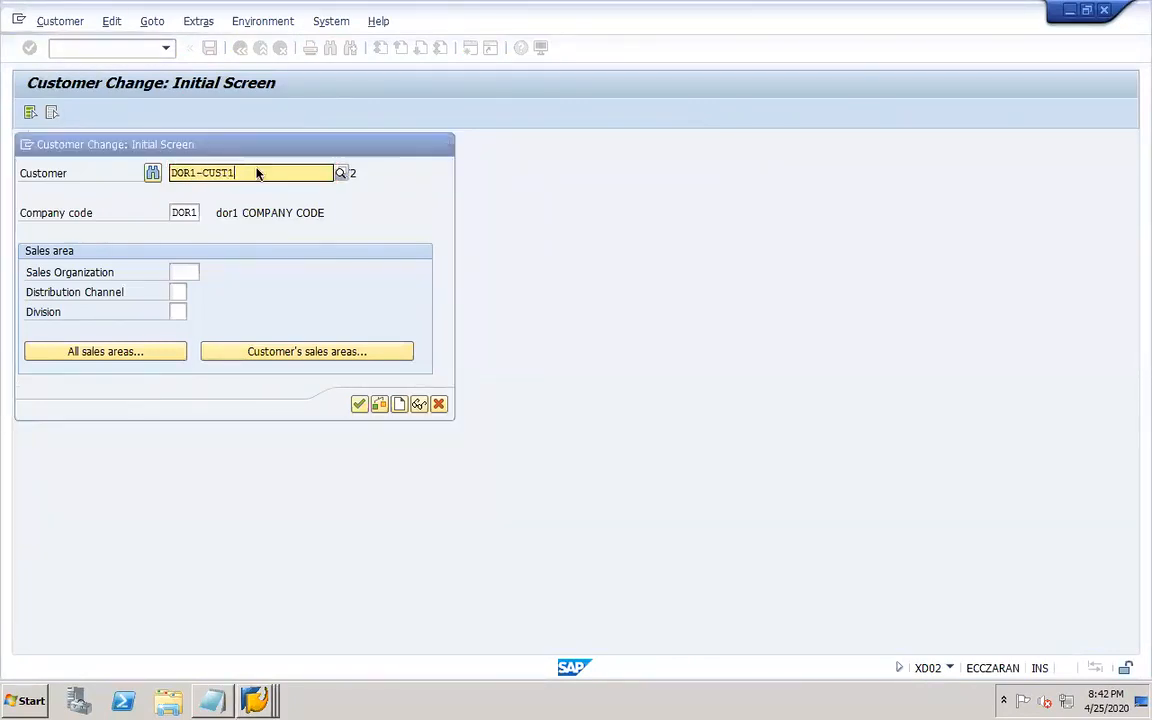
key(Return)
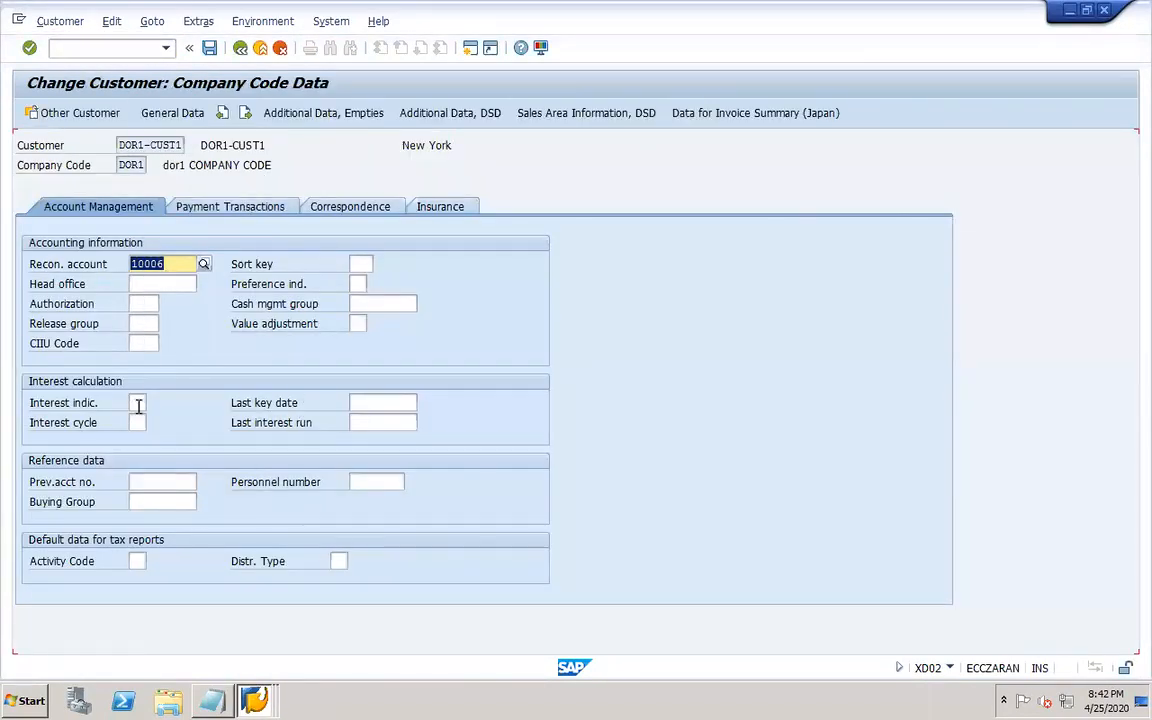
click(139, 404)
text(DR)
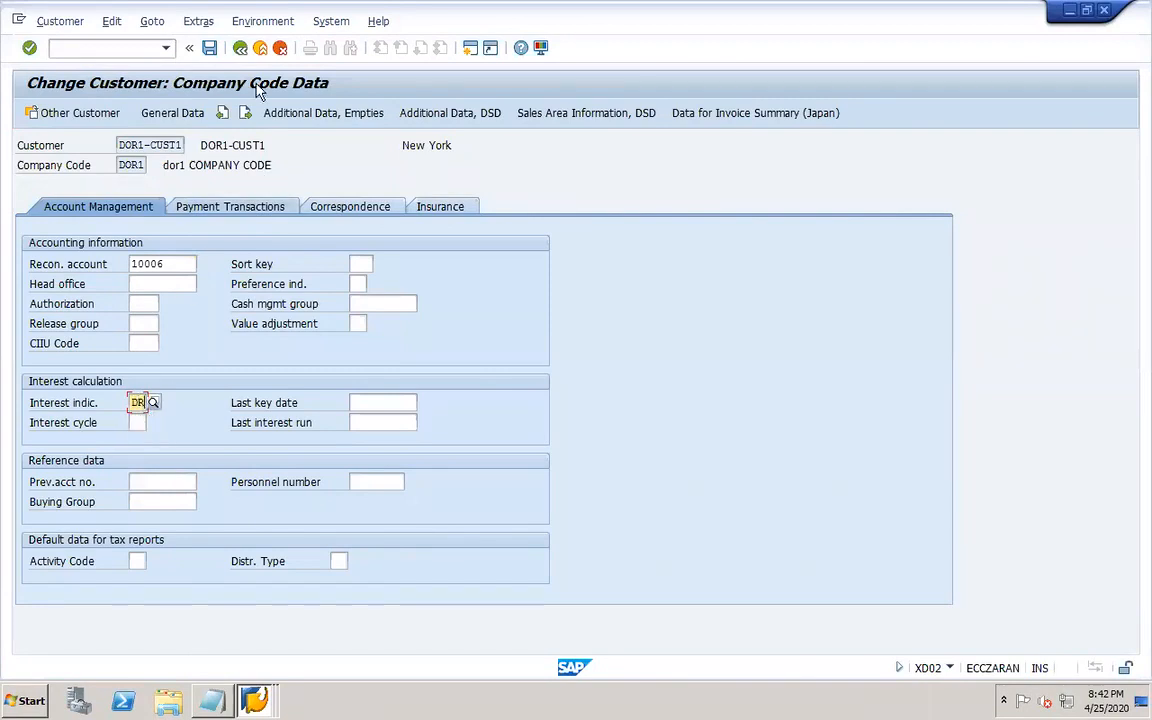
click(209, 48)
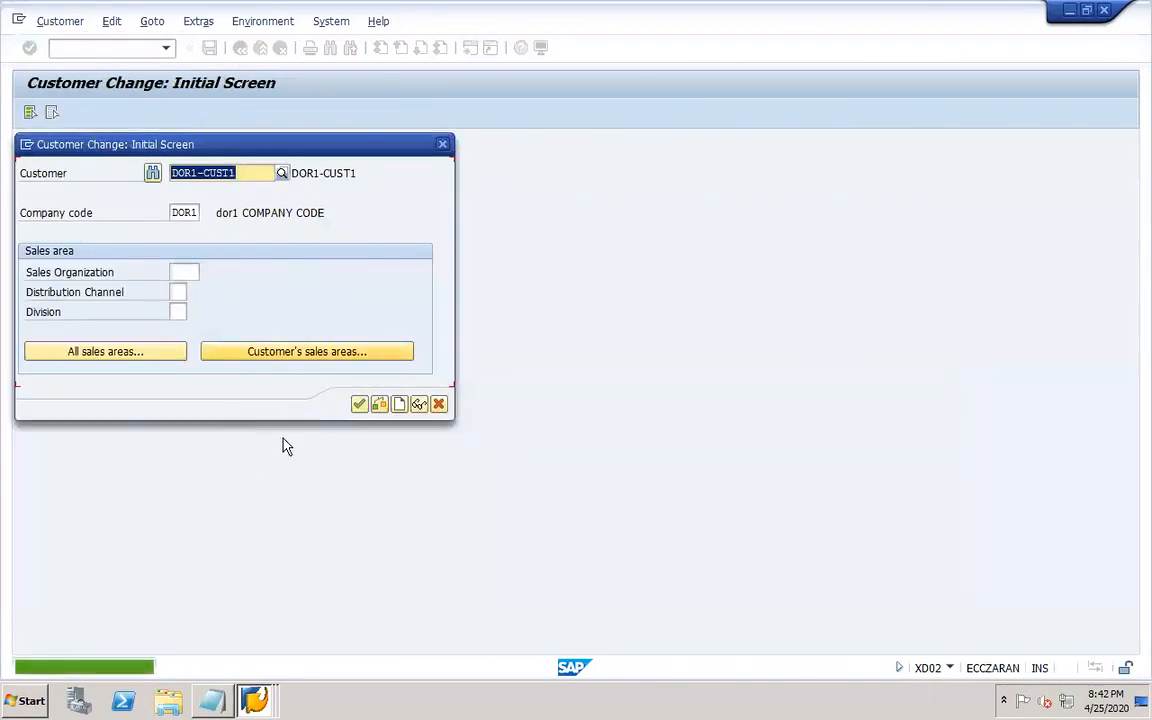
click(442, 144)
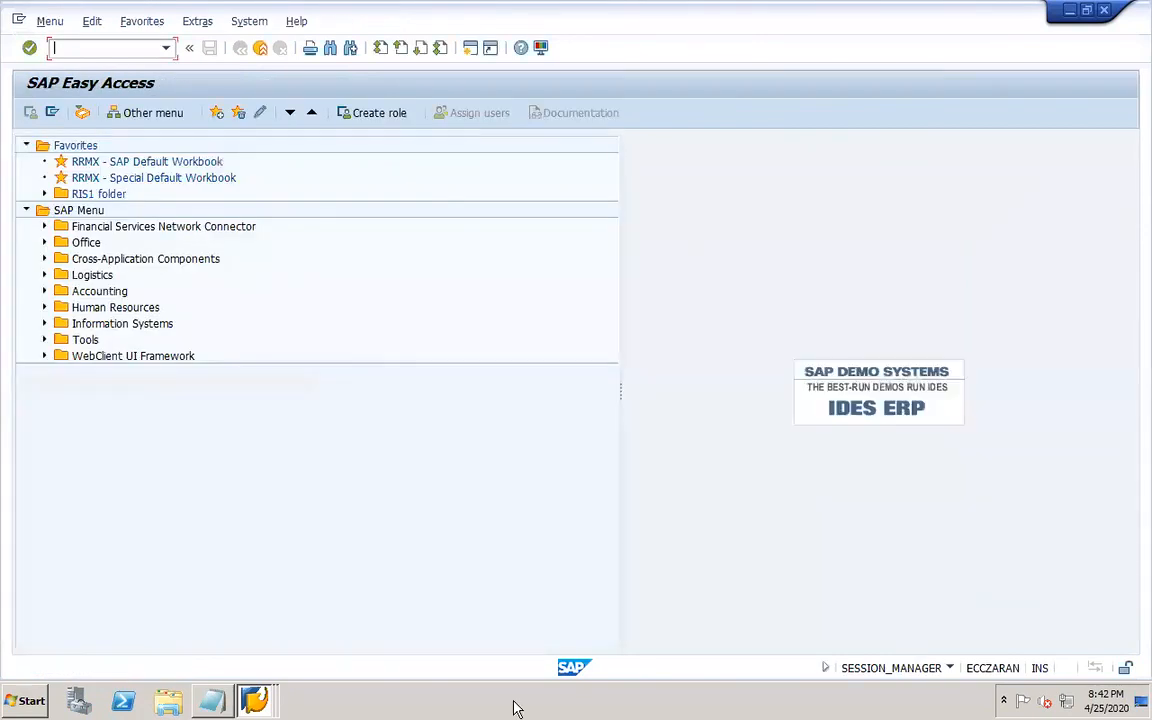
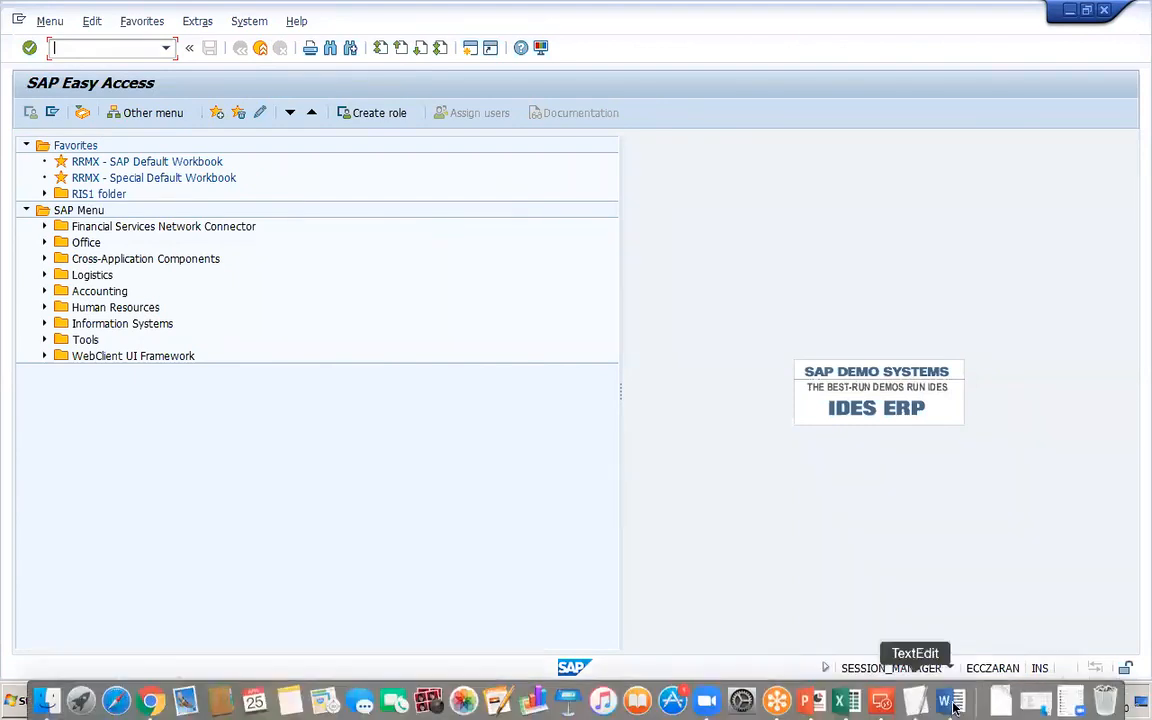
Switch to the worknotes and remove the blank line above 'Customer line item interest calc:'.
click(800, 700)
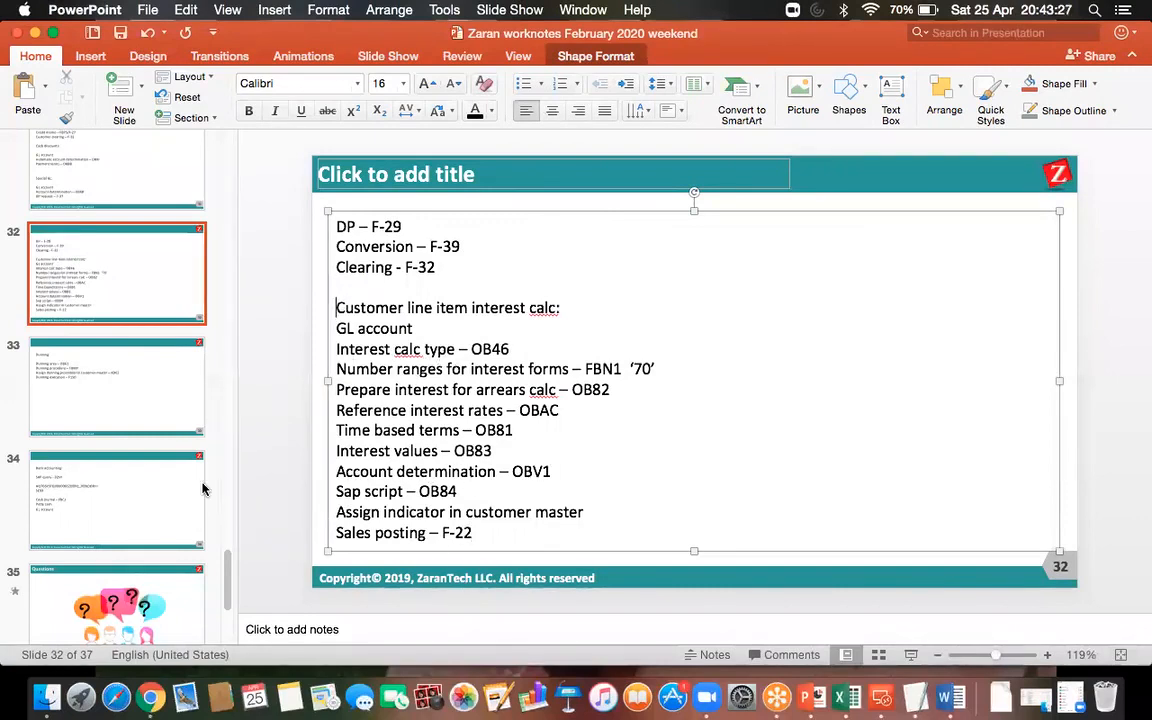
click(336, 307)
key(BackSpace)
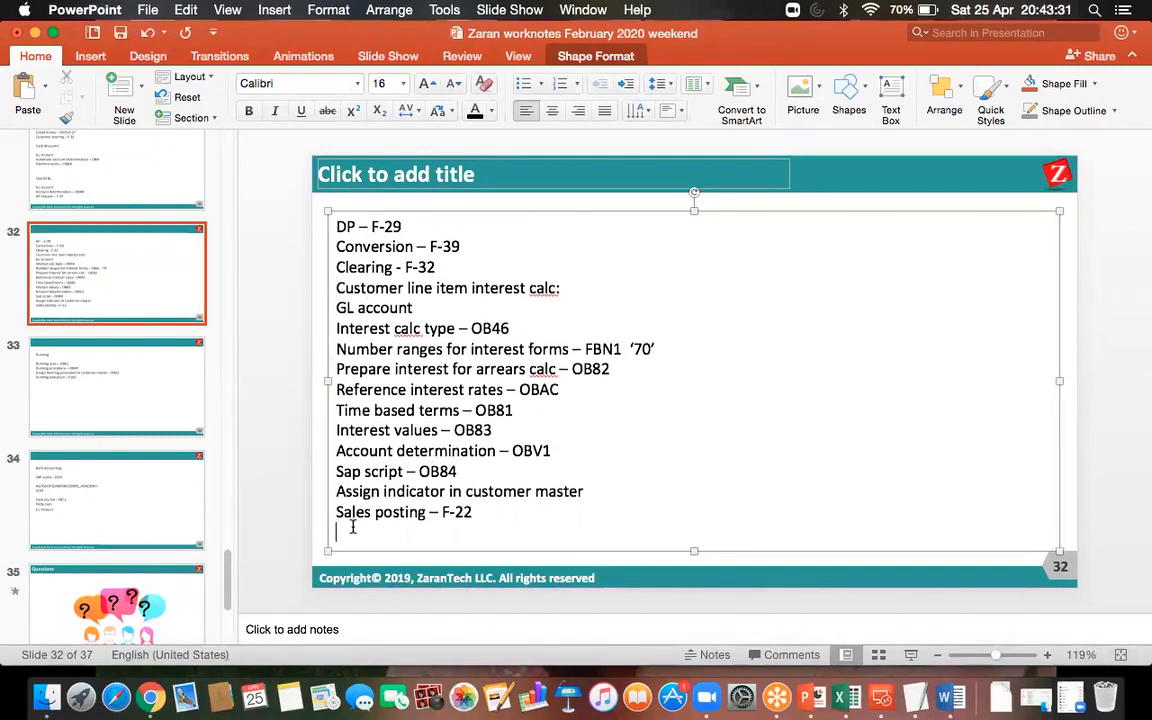
Add the line 'Execute – F.24' below 'Sales posting – F-22' and save the presentation.
text(xec)
text(ute)
text( -)
text( F.2)
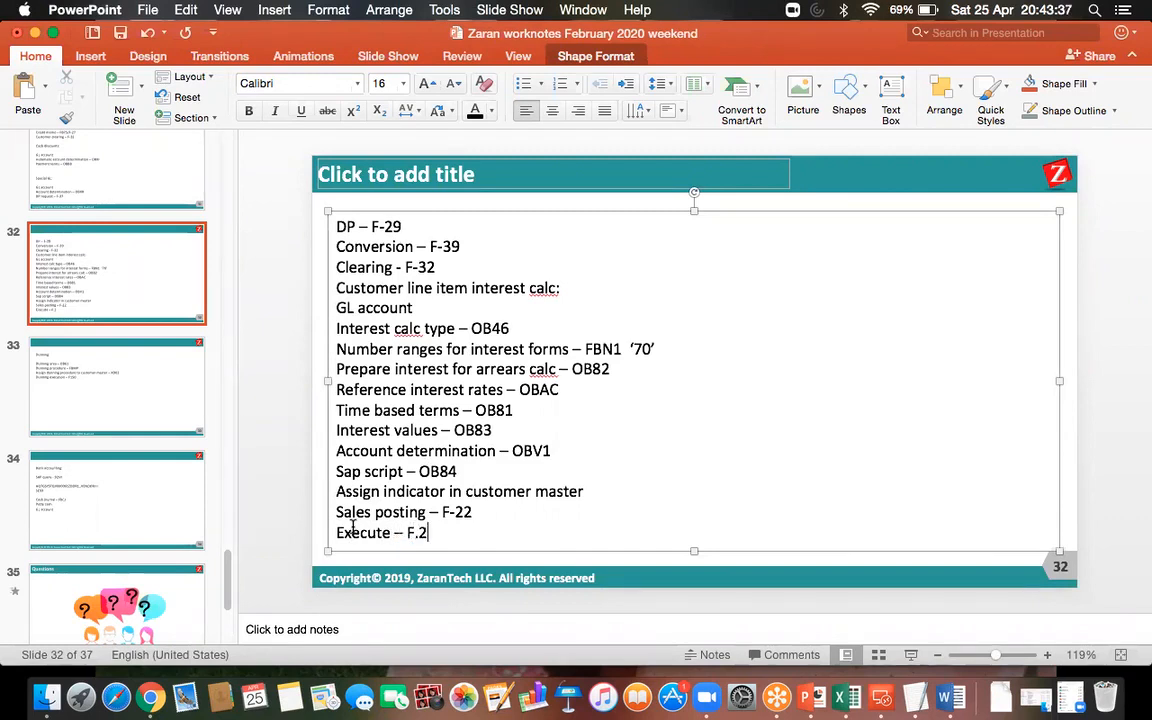
text(4)
click(120, 33)
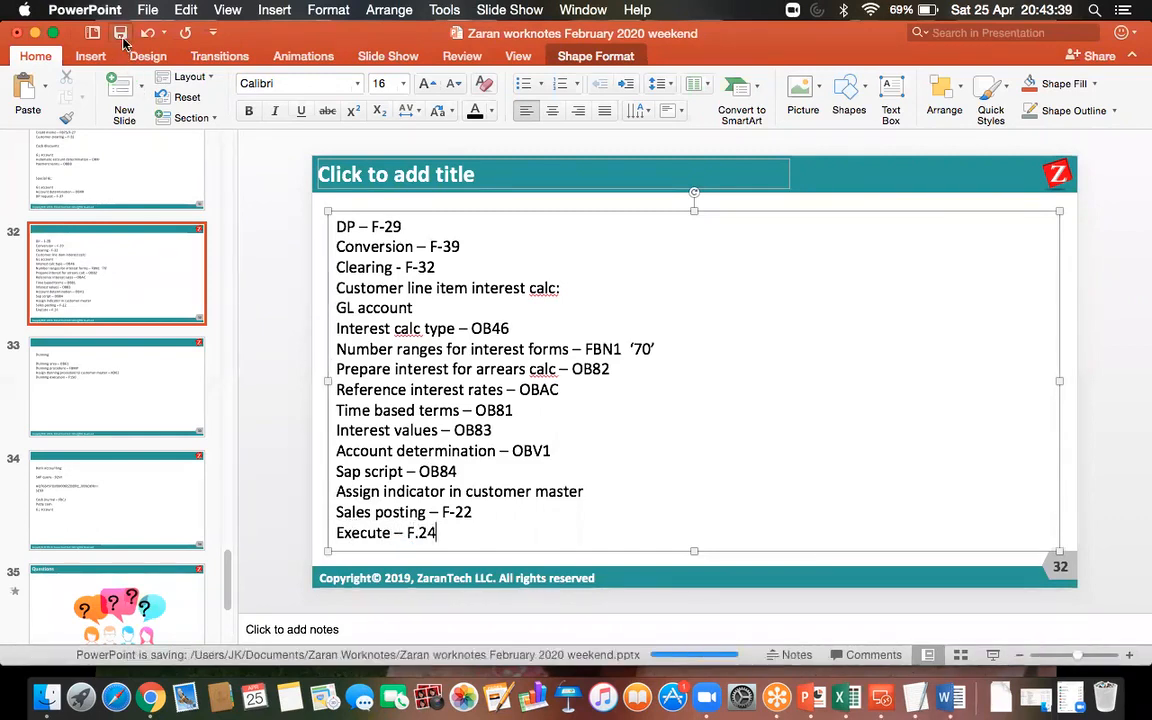
Return to SAP and locate F.24 - Free Selections under Accounts Receivable periodic processing arrears interest in the SAP menu.
click(881, 697)
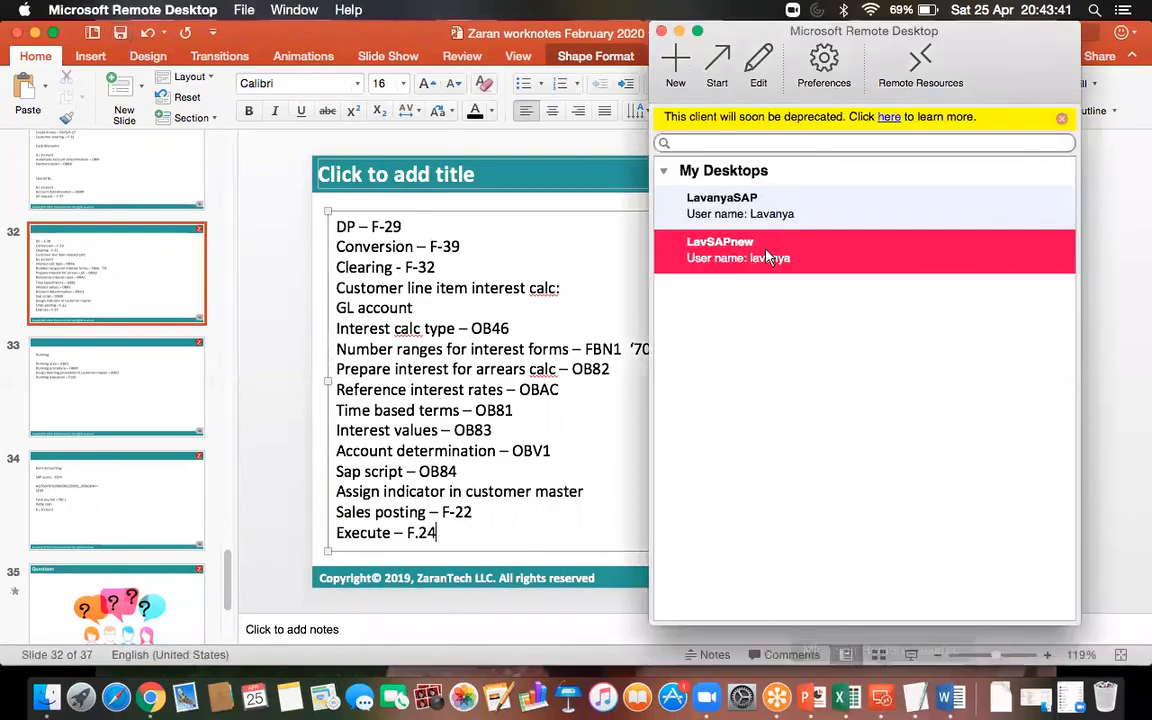
double_click(730, 255)
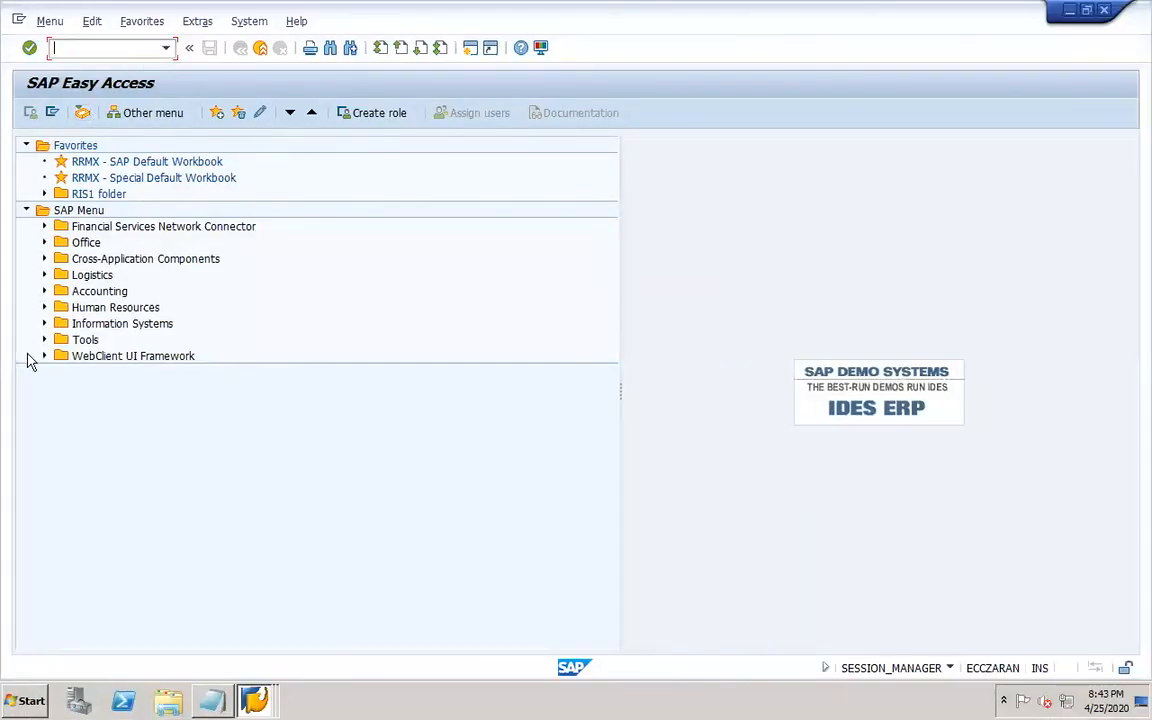
click(44, 291)
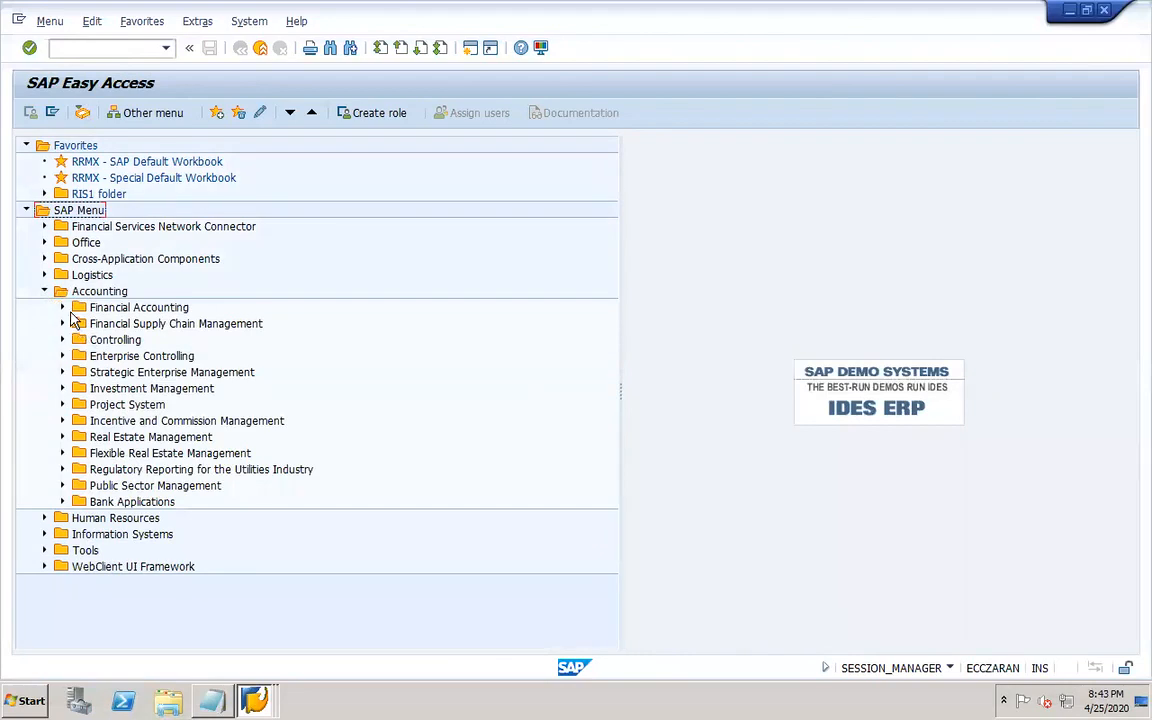
click(62, 307)
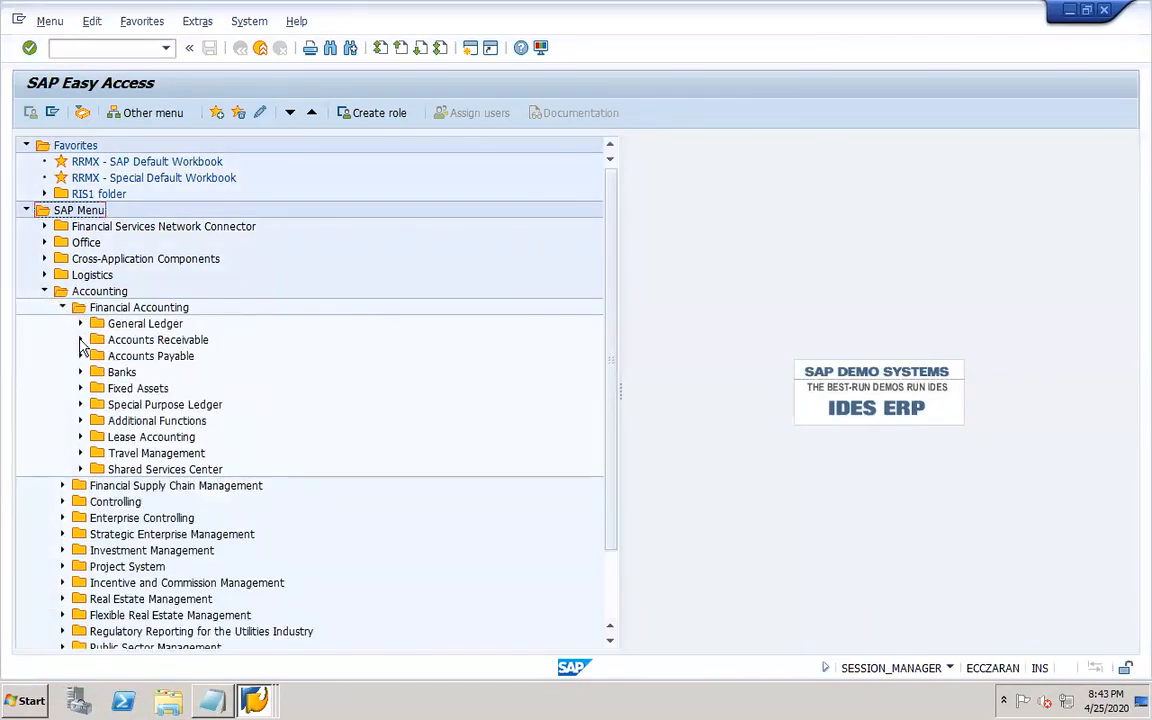
click(81, 339)
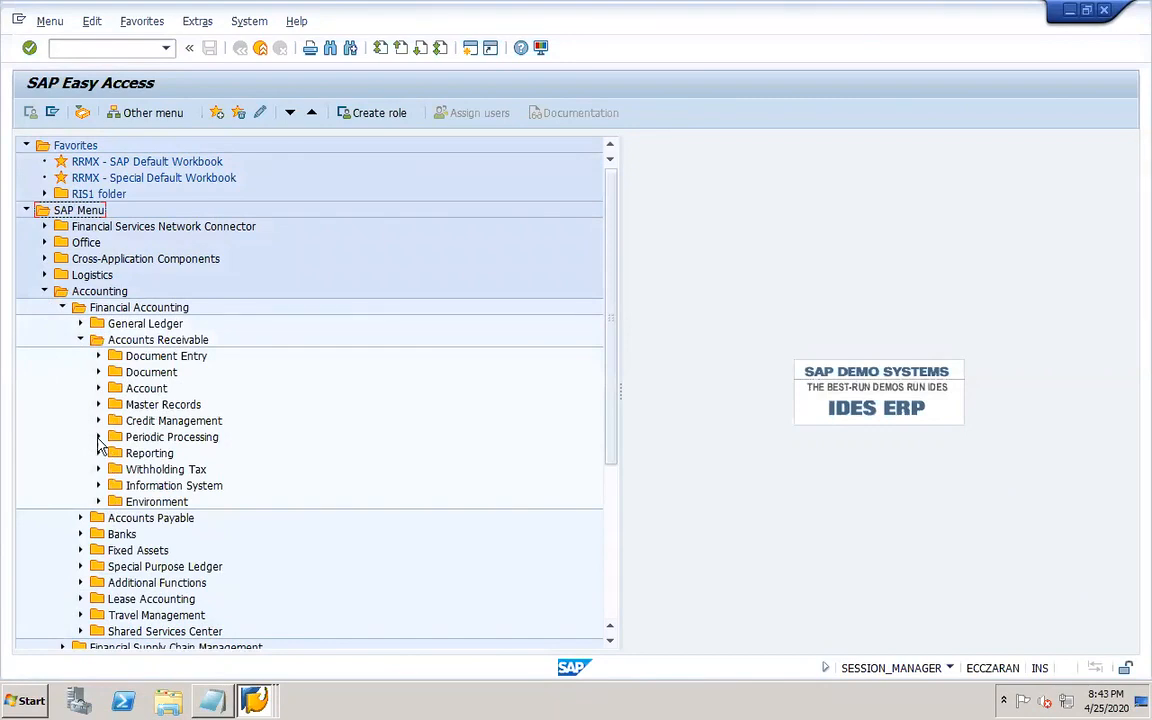
click(99, 437)
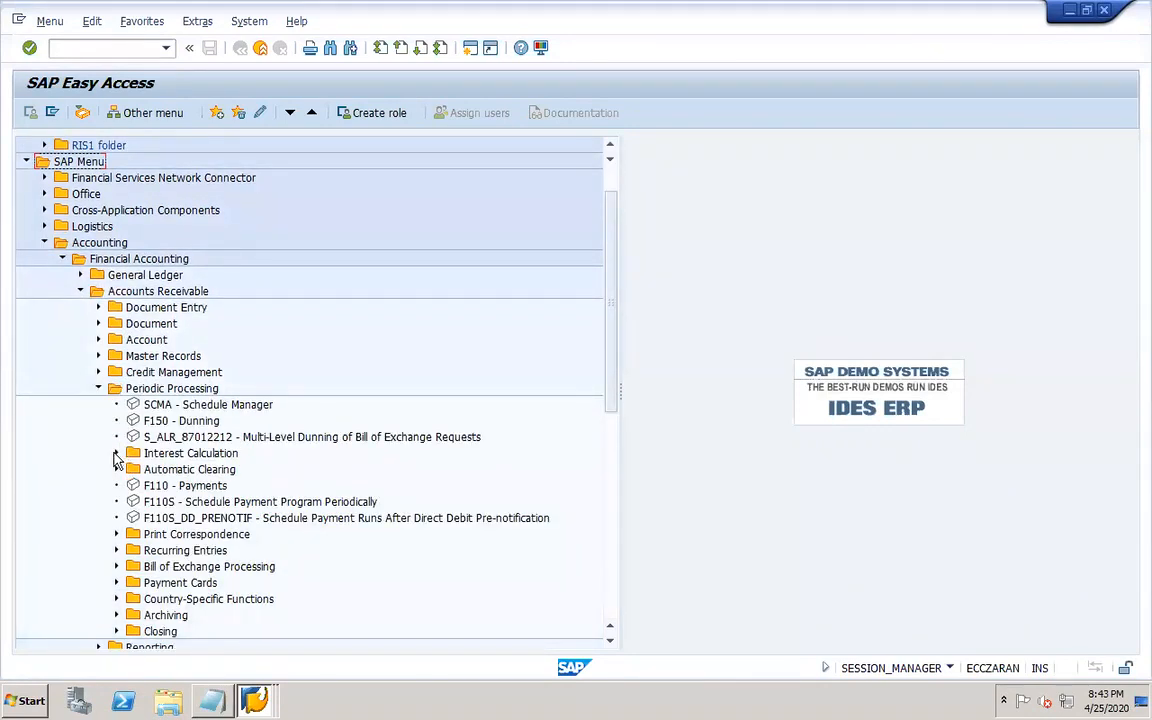
click(116, 453)
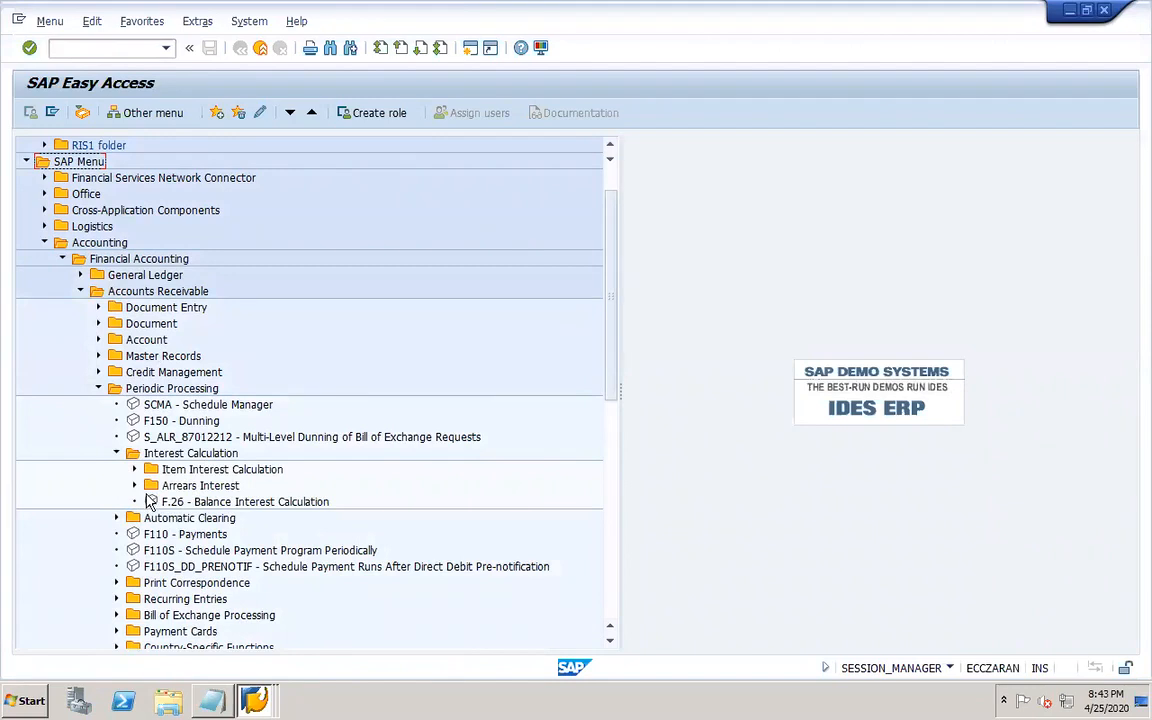
click(134, 485)
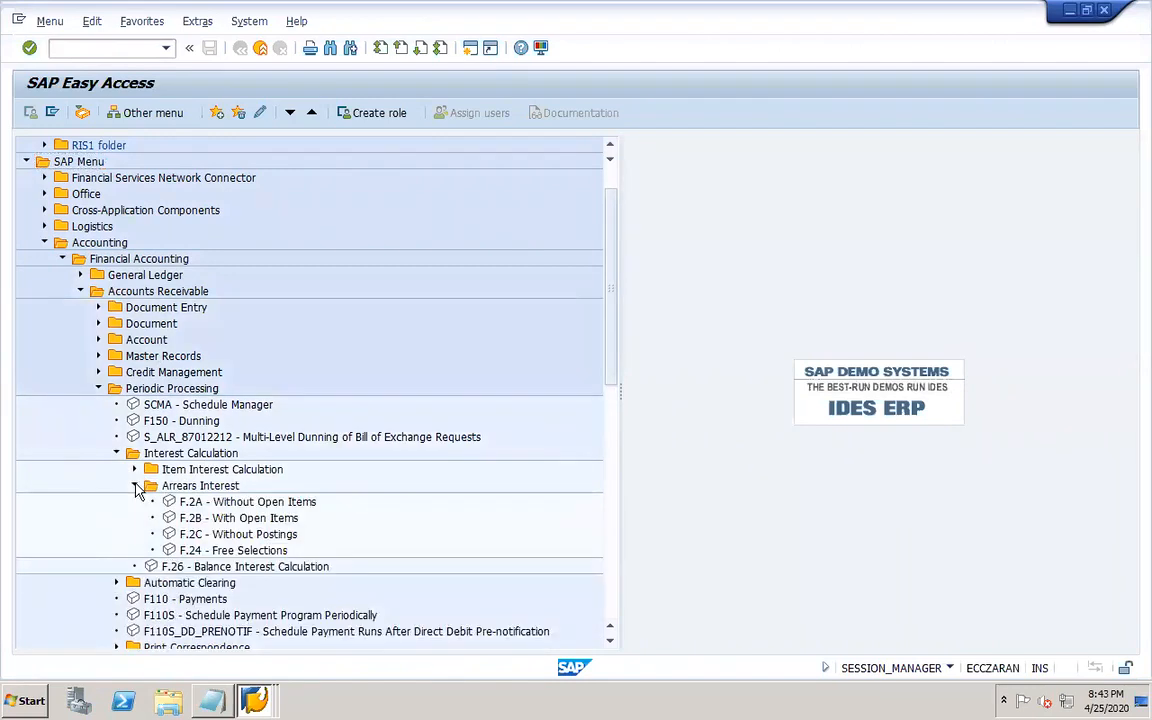
click(197, 552)
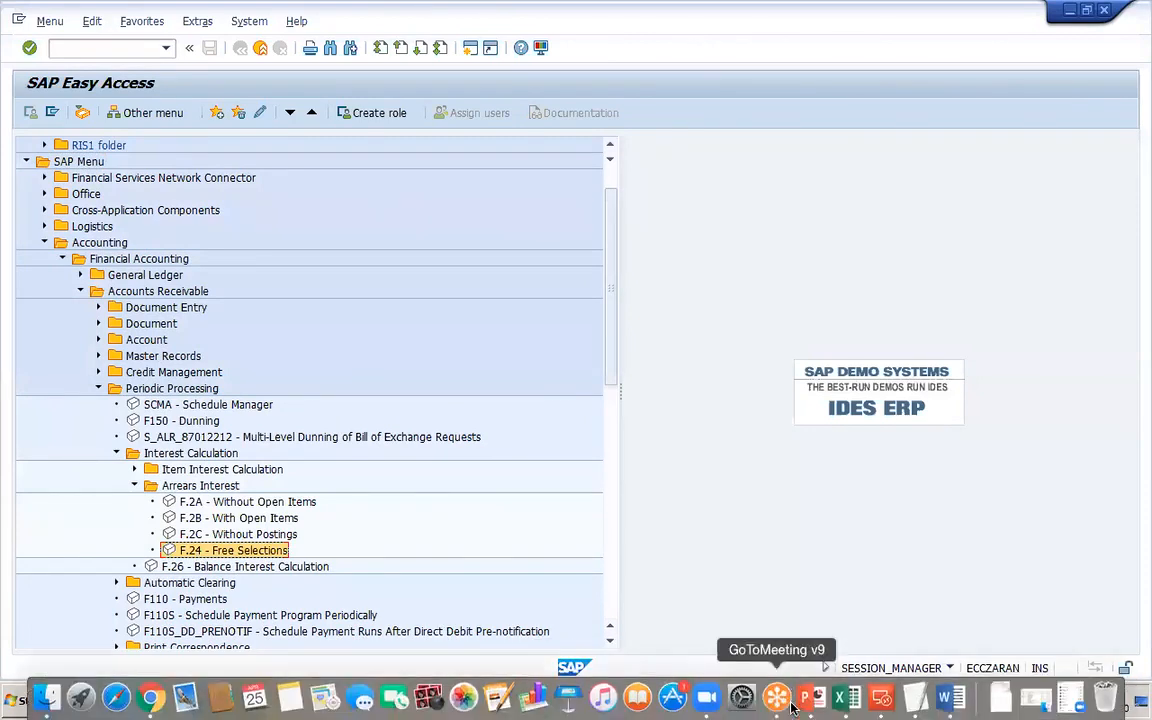
click(806, 700)
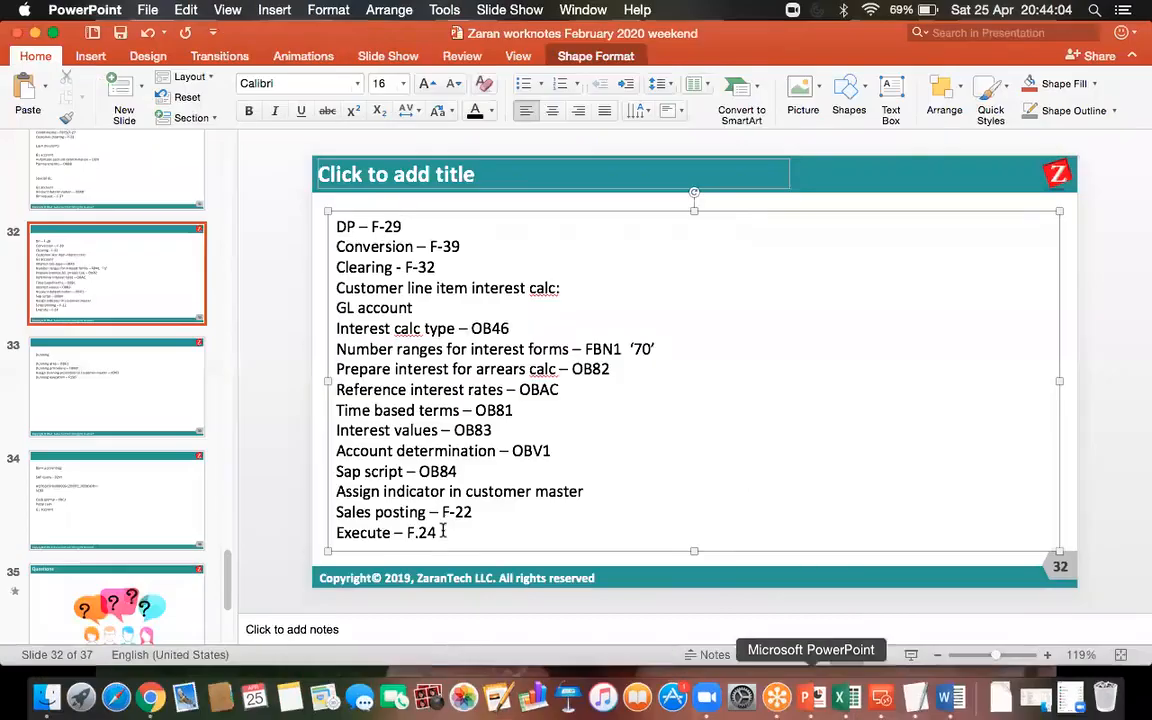
click(882, 700)
double_click(725, 270)
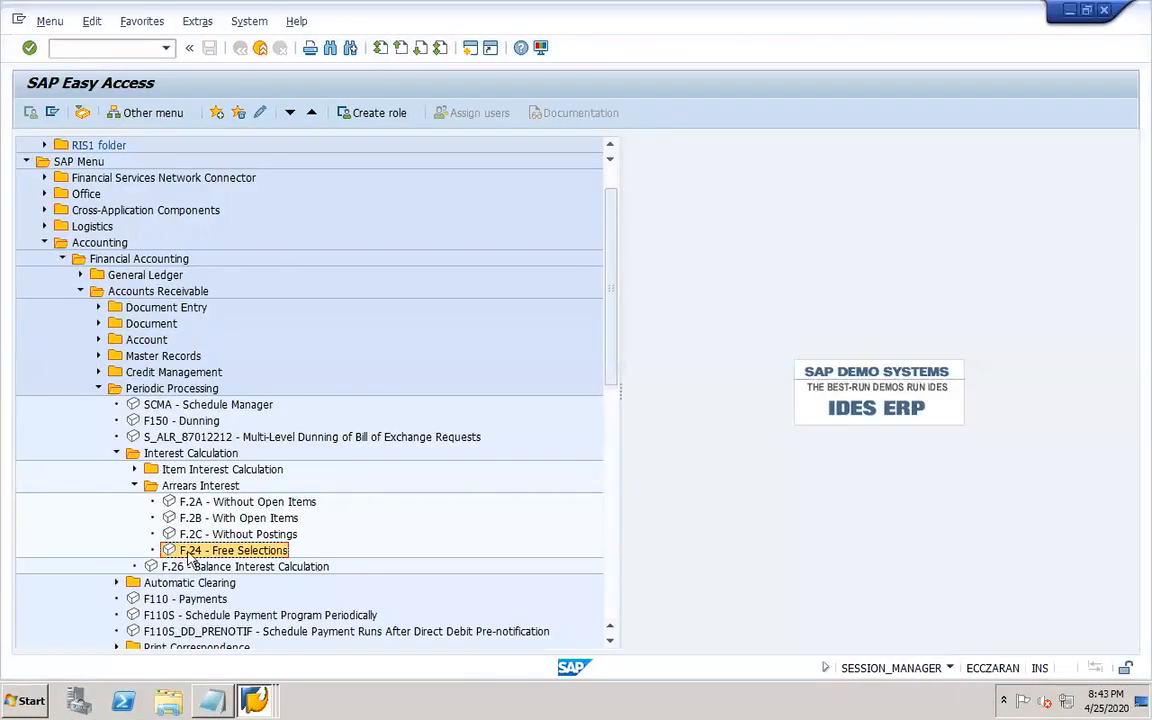
click(229, 503)
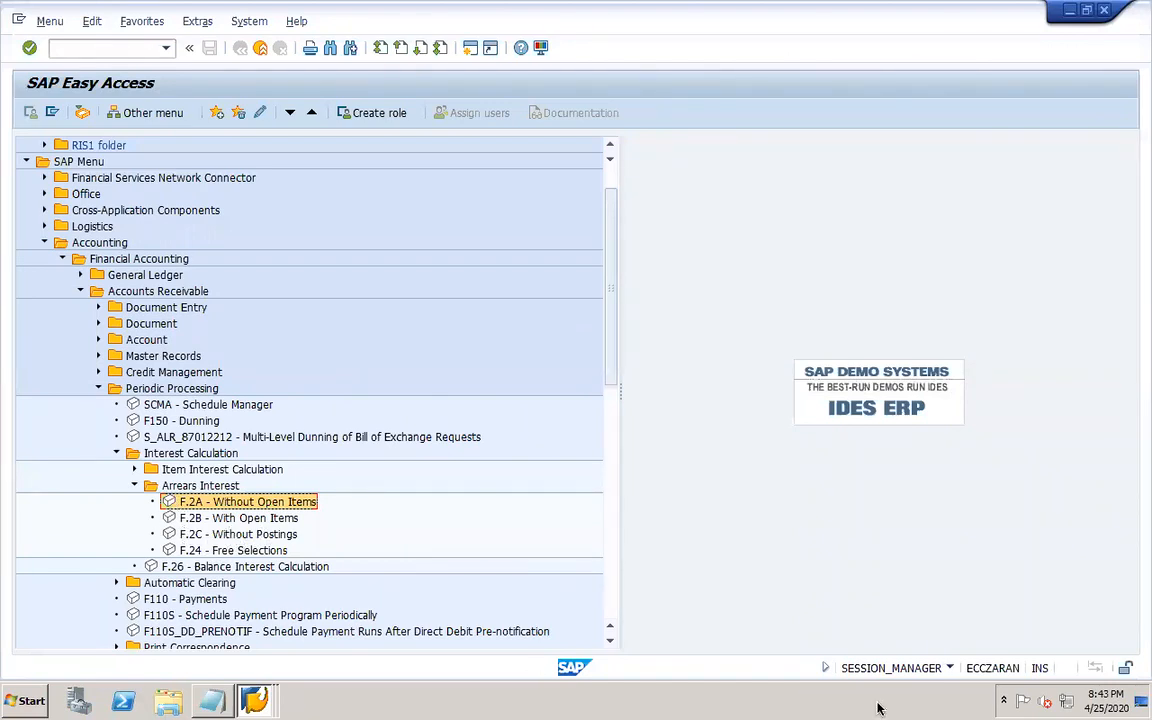
click(808, 700)
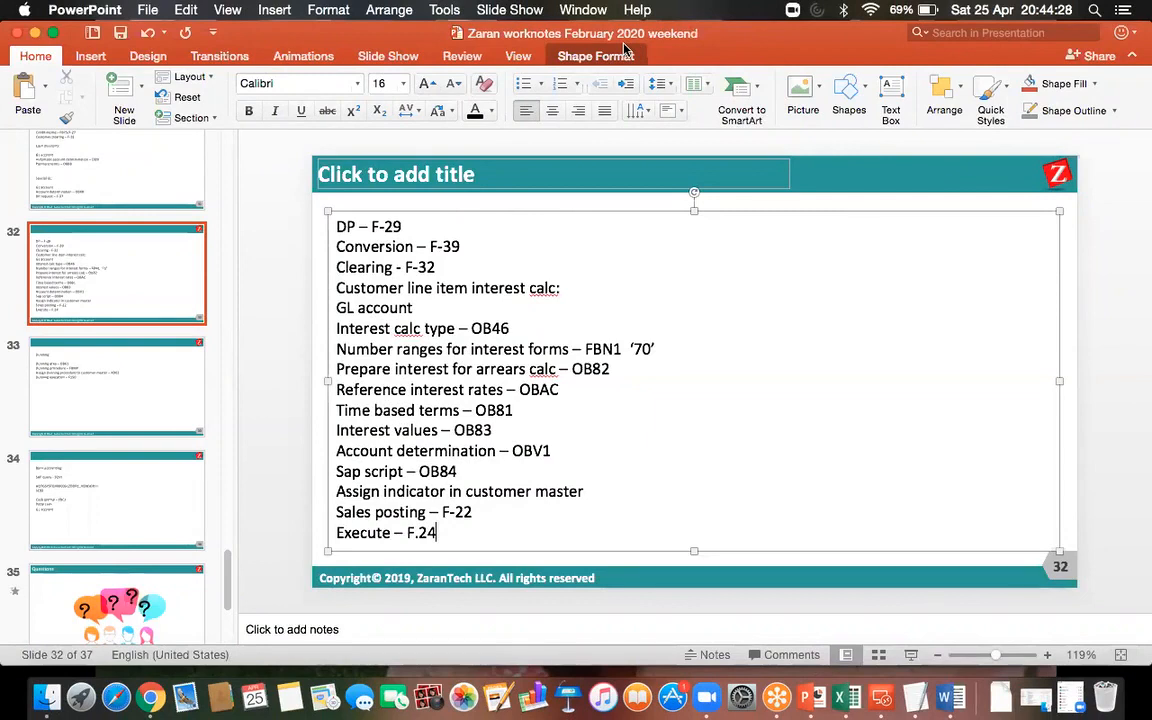
Close the extra Calculate Interest on Arrears session window.
key(ctrl+Right)
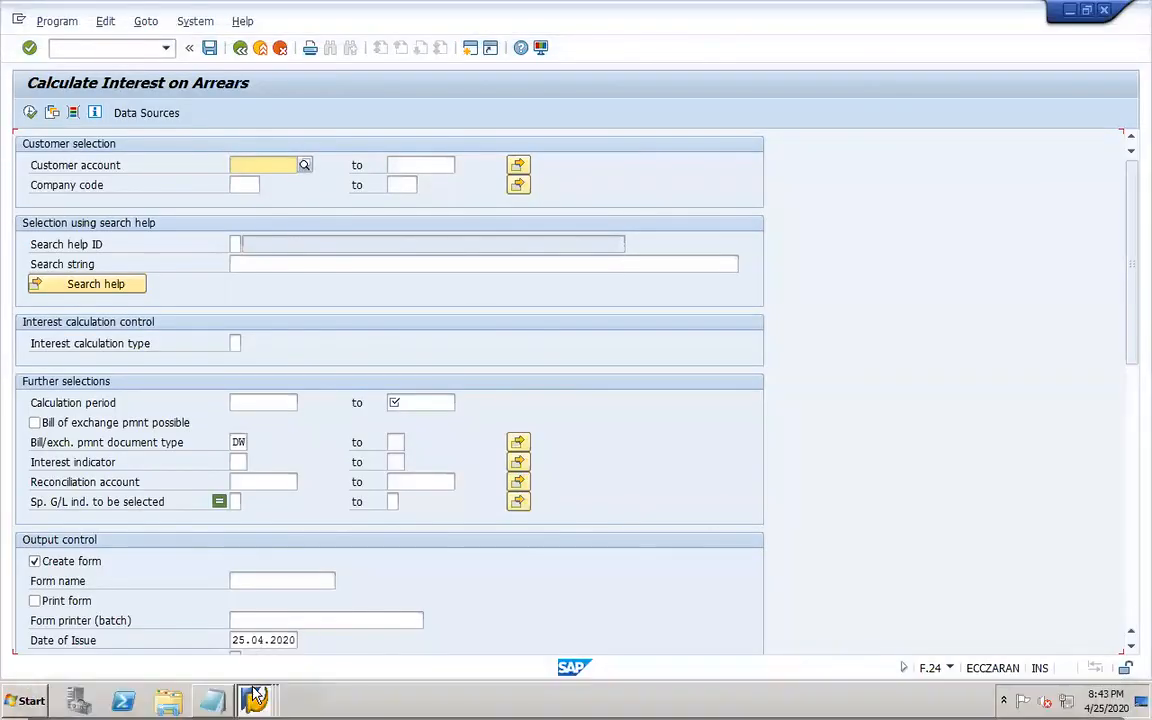
click(257, 695)
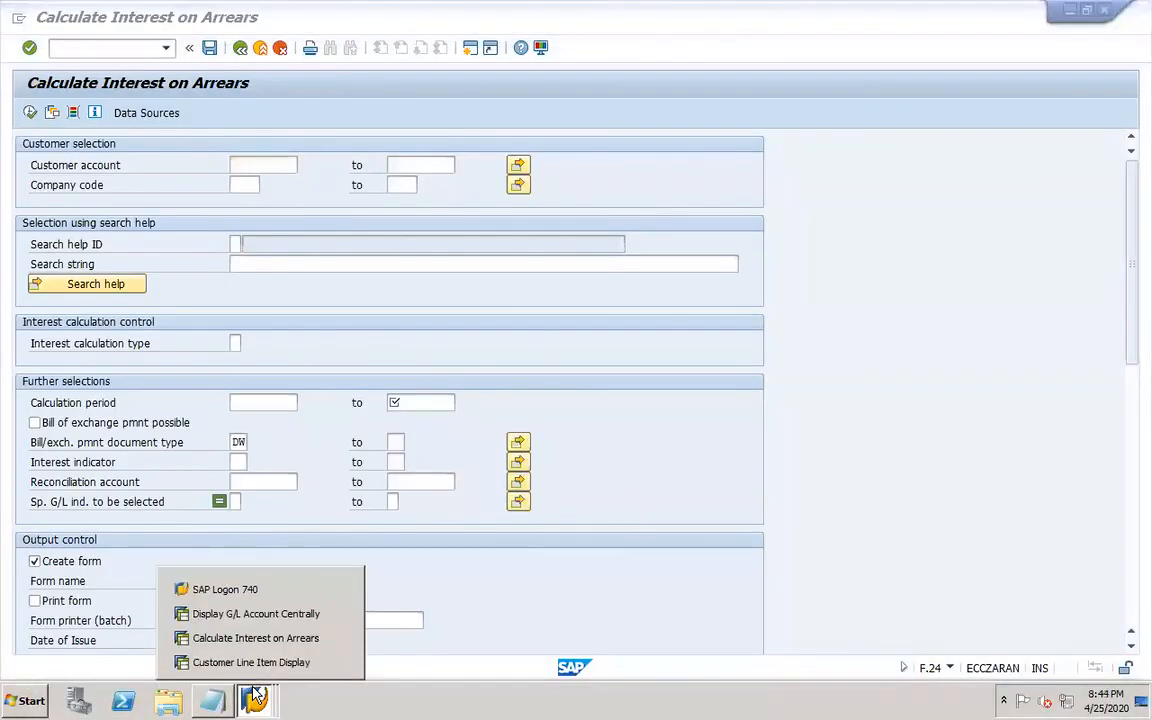
click(340, 638)
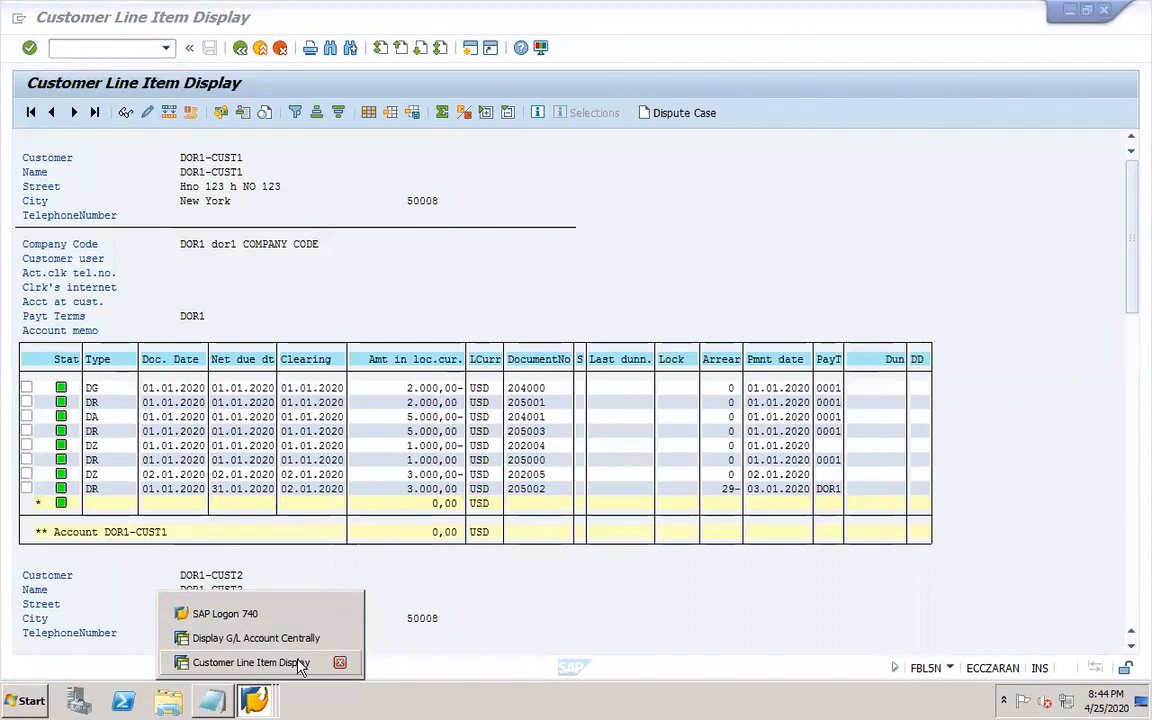
From the Customer Line Item Display session, open transaction F.24 in a new session.
click(298, 663)
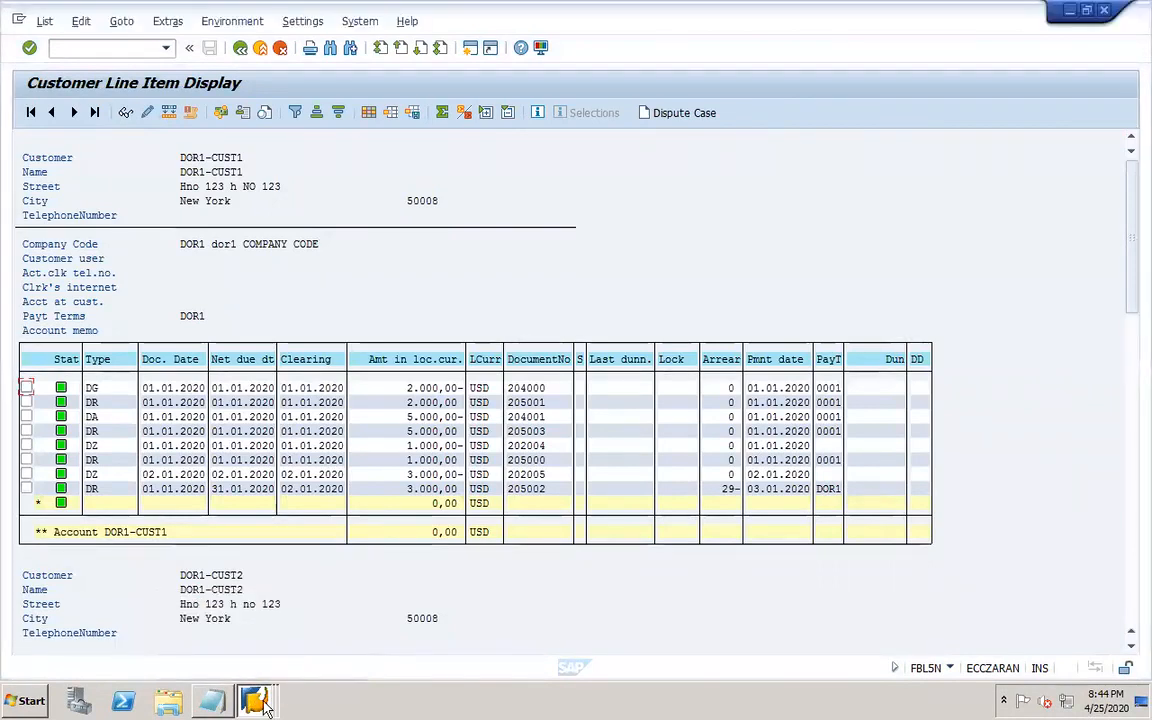
click(265, 703)
click(458, 258)
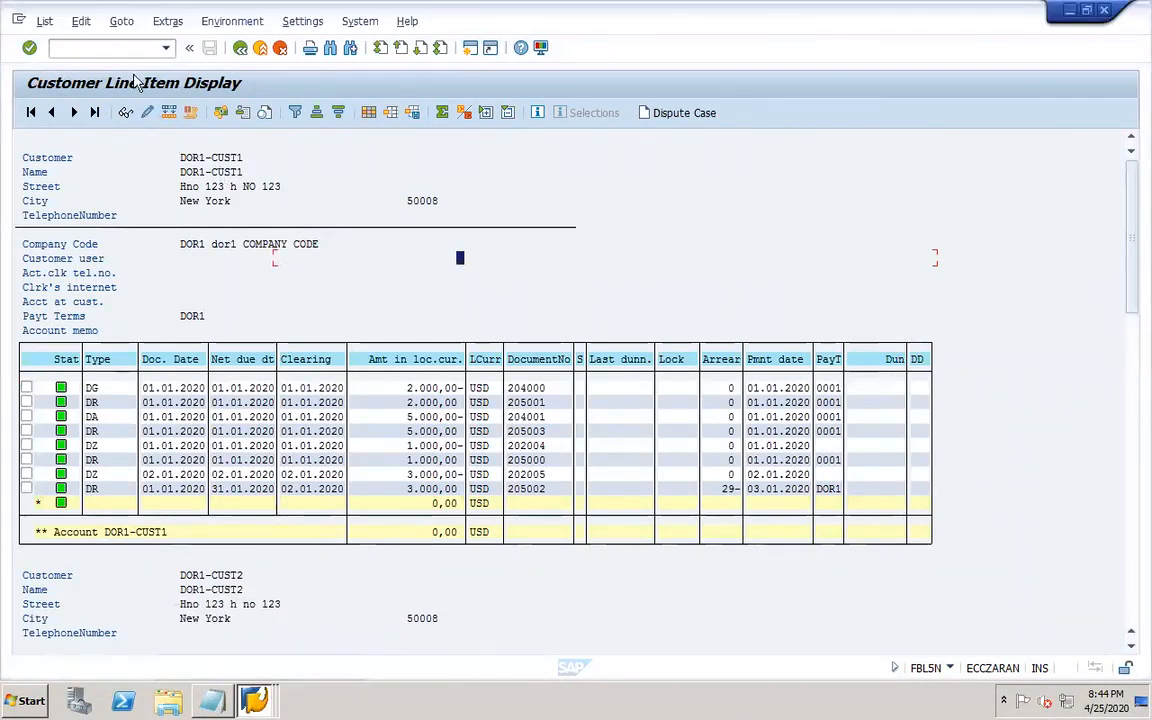
click(112, 48)
text(/of)
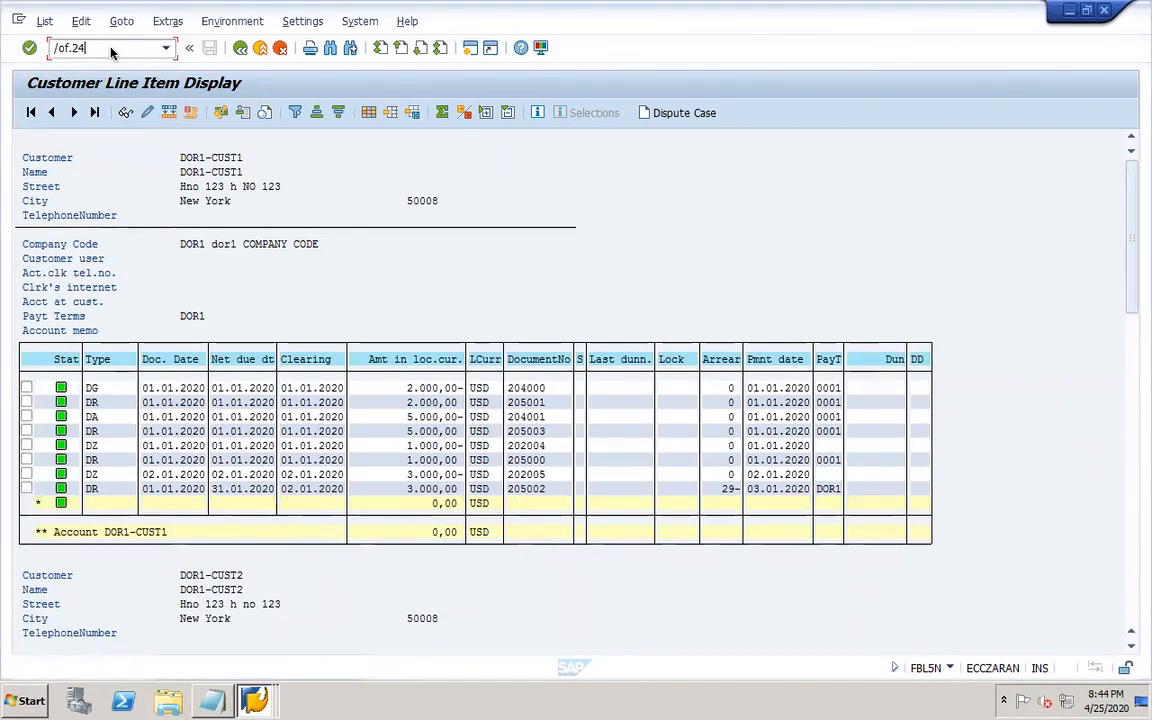
text(.24)
key(Return)
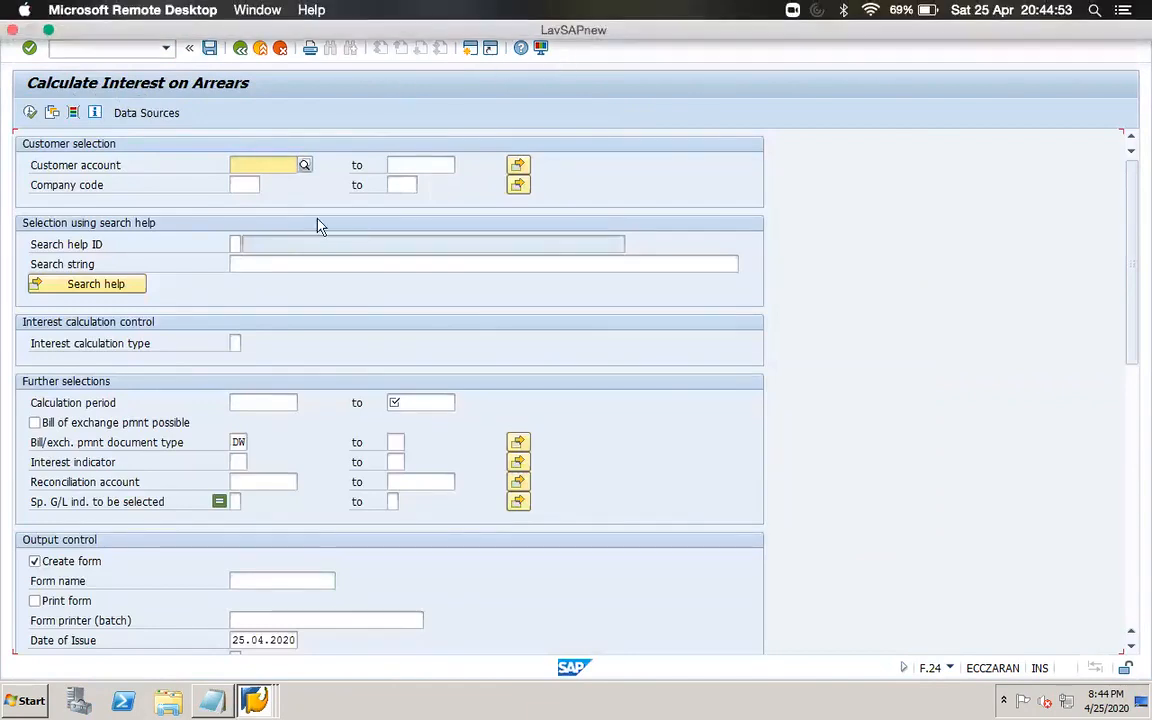
Select the first DOR1 customer as customer account and DOR1 as company code.
click(304, 165)
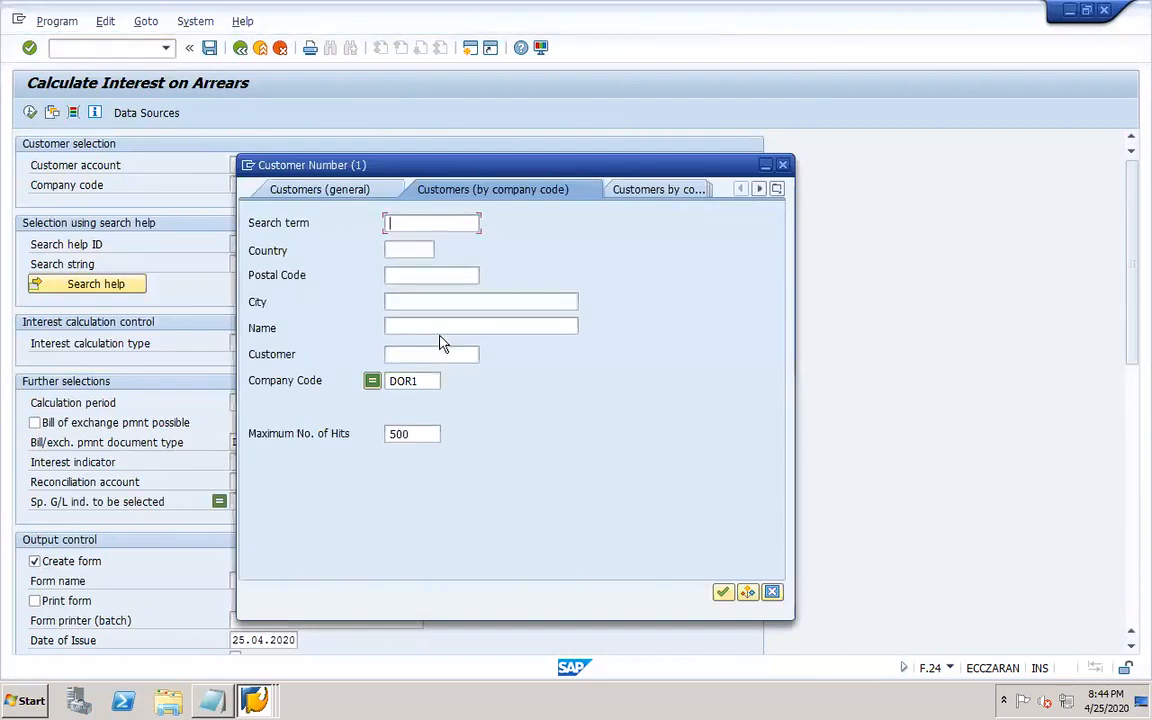
key(Return)
double_click(288, 173)
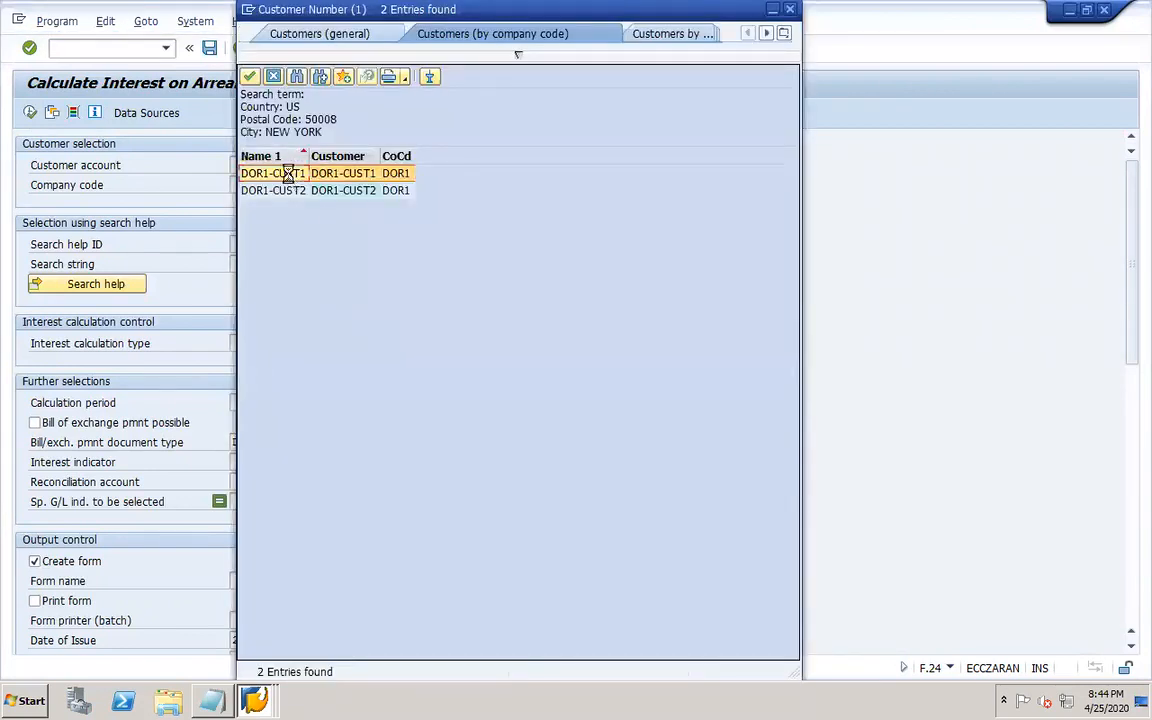
click(247, 185)
text(dor1)
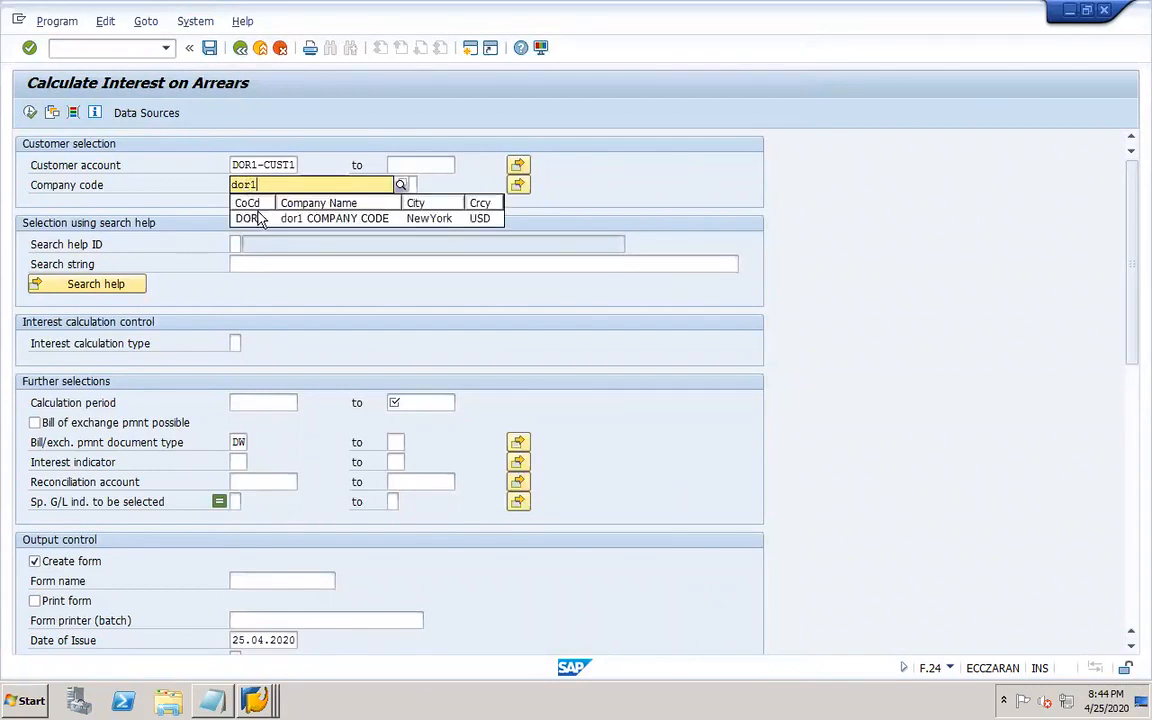
click(258, 218)
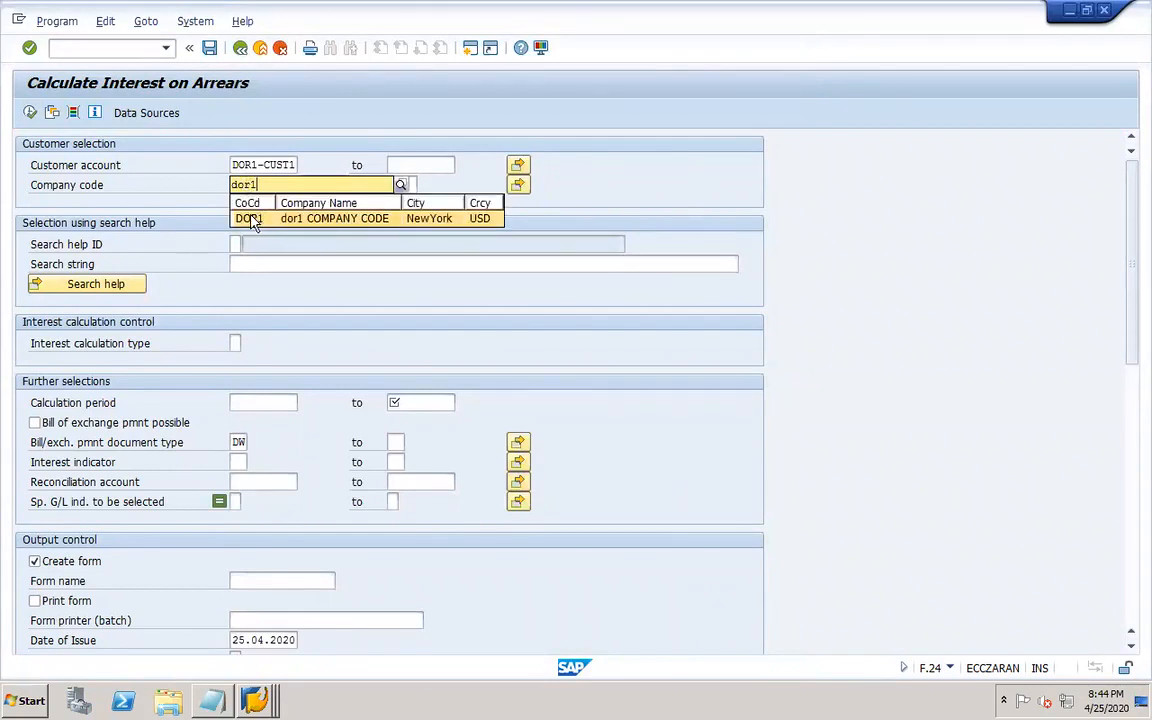
Set the calculation period end to 25.04.2020 and clear the bill of exchange payment document type.
click(415, 402)
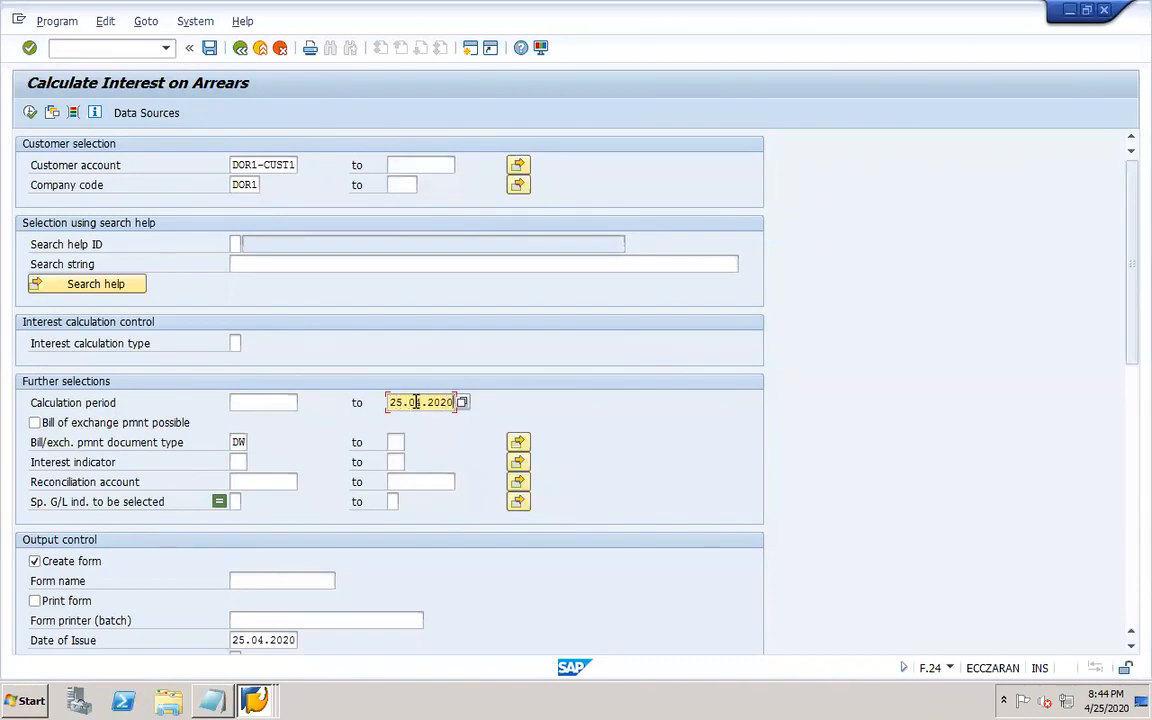
click(247, 441)
key(BackSpace)
key(BackSpace)
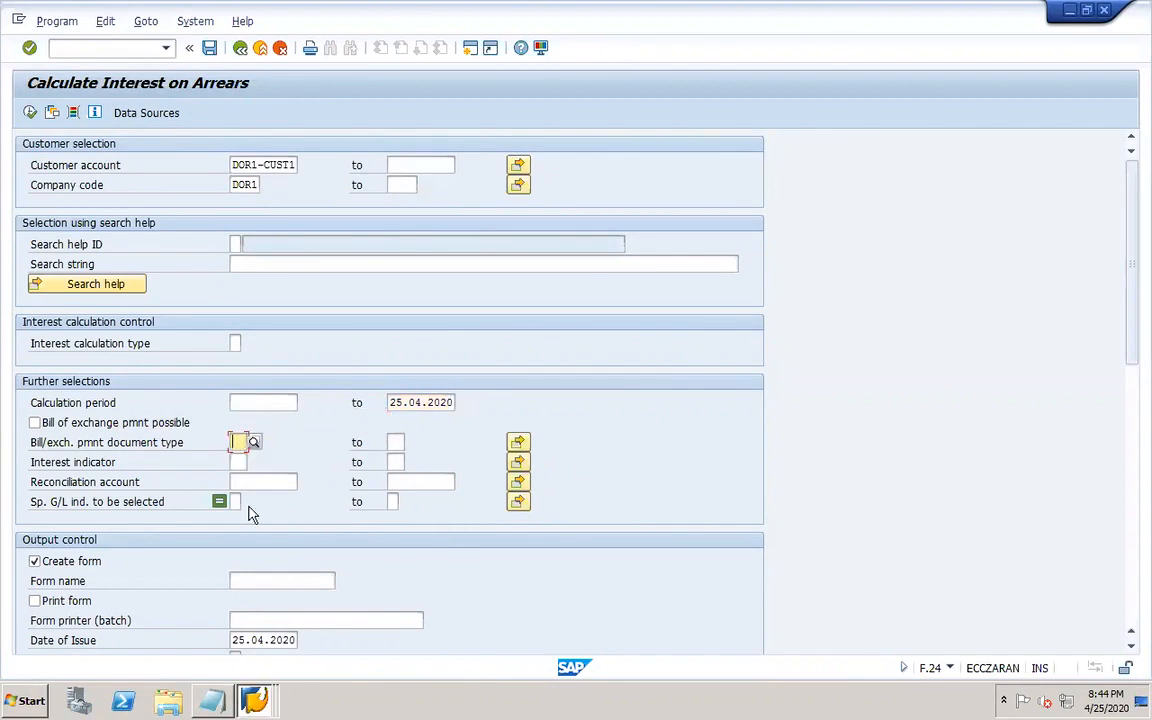
Set the interest indicator to DR.
click(237, 461)
click(240, 462)
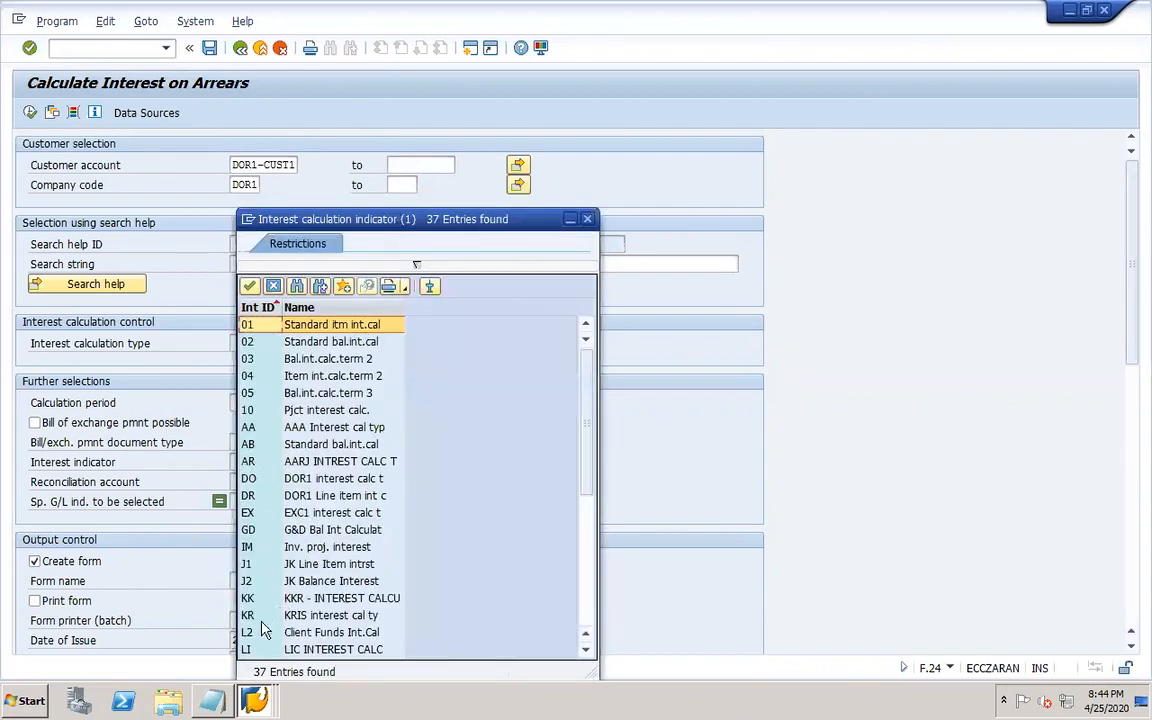
double_click(250, 496)
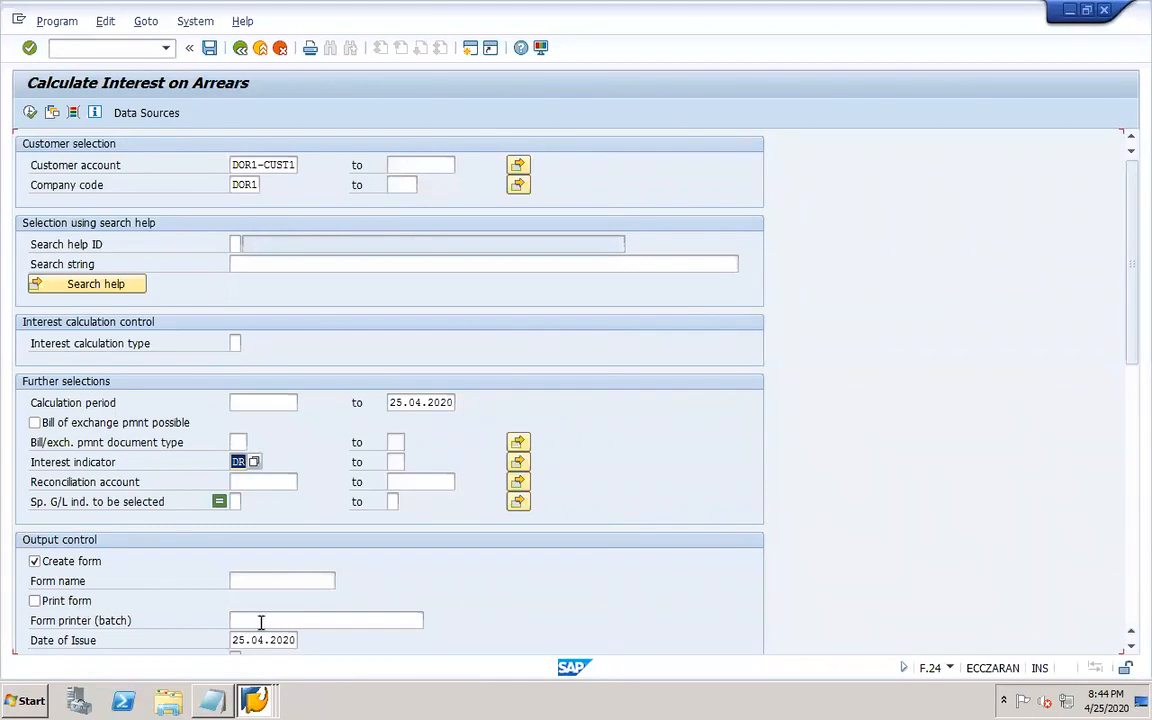
click(260, 622)
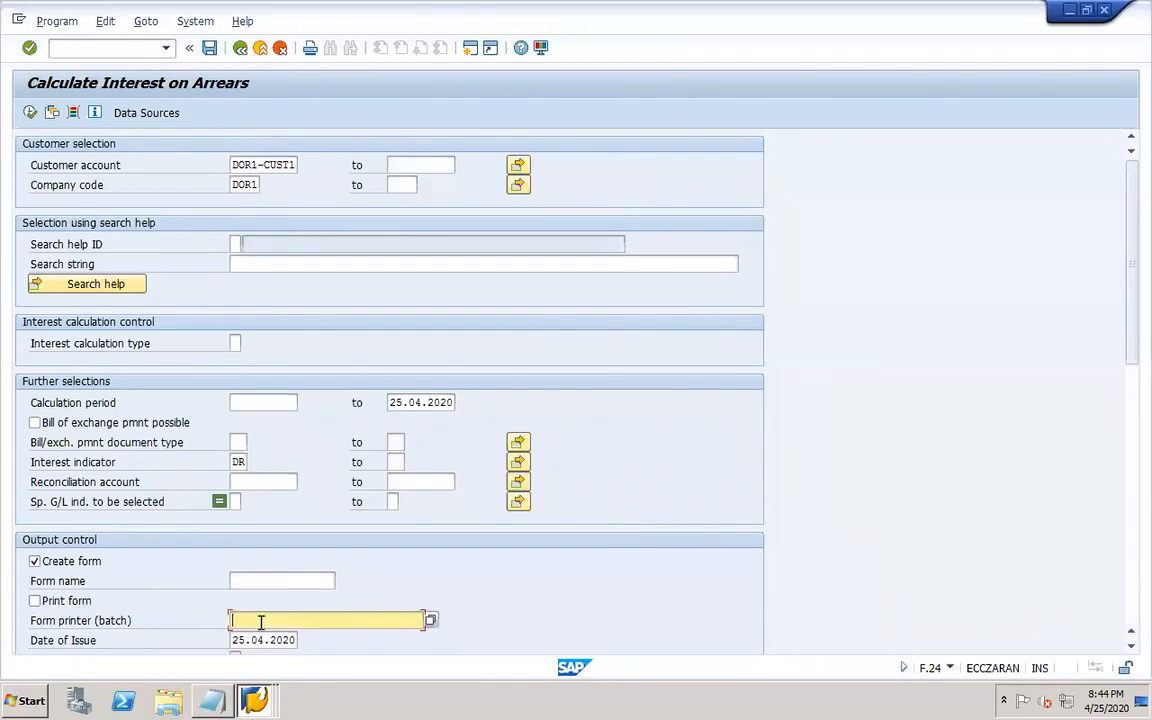
click(79, 604)
click(76, 602)
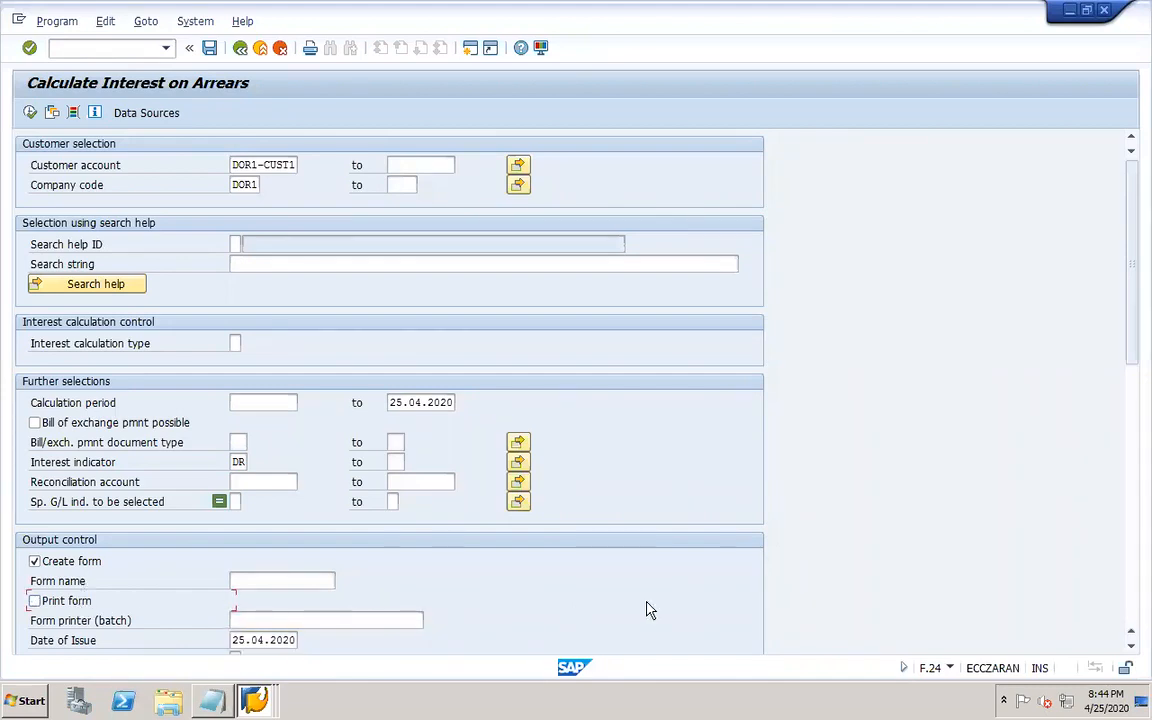
click(1130, 648)
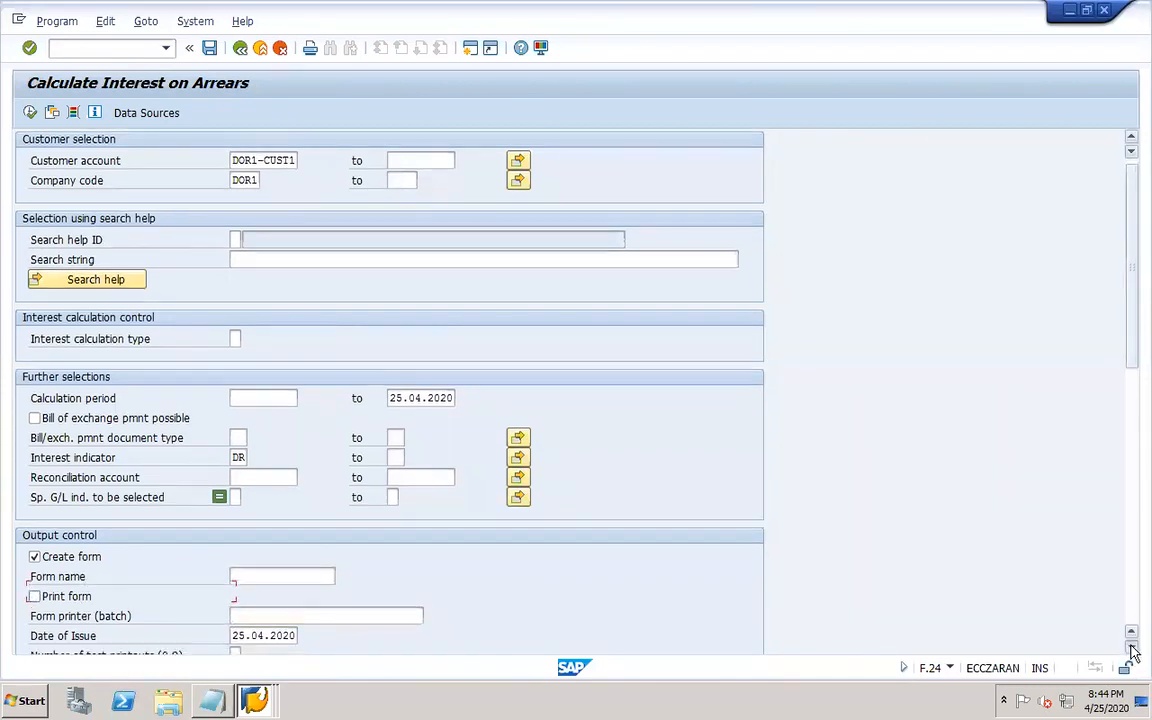
Enable include date of last interest calculation, calculate from net due date, display interest rate changes, print interest rate table, and leap year.
click(1131, 648)
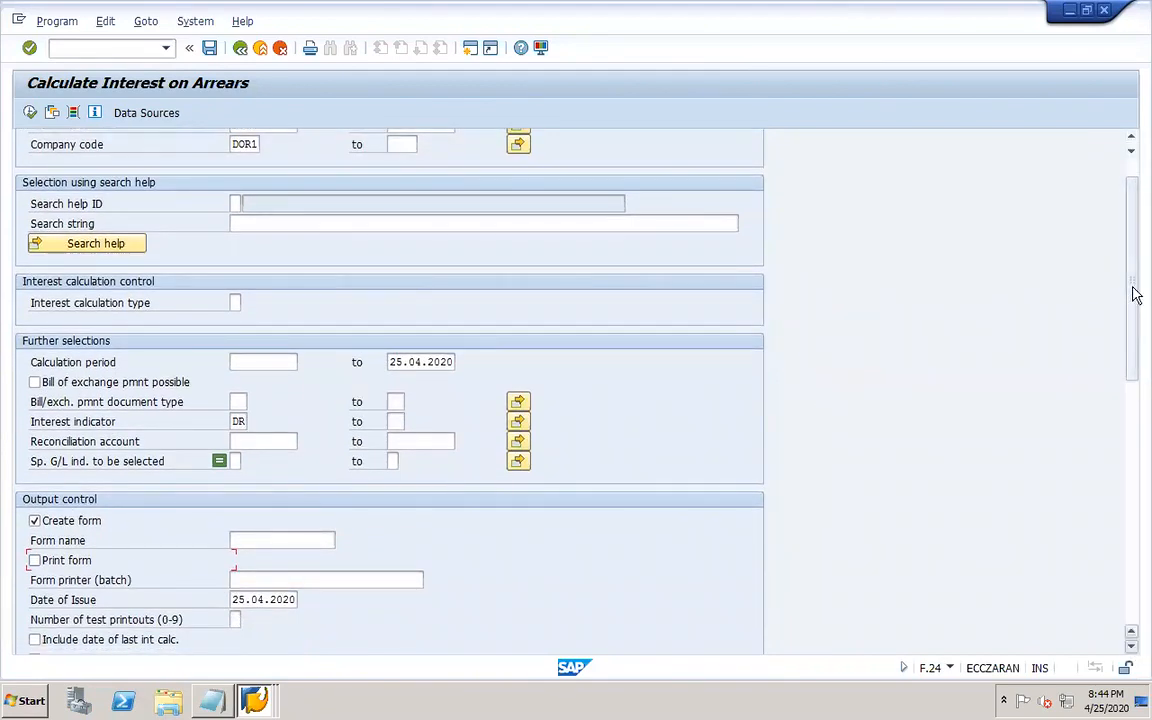
drag(1134, 316, 1136, 378)
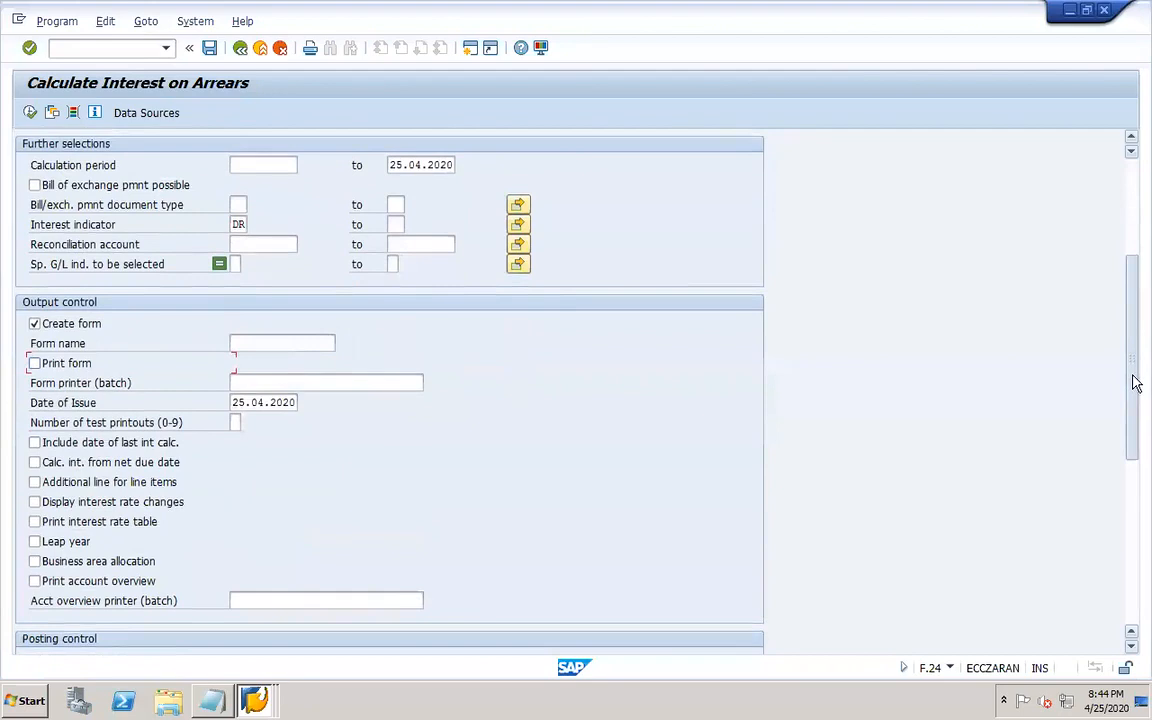
click(108, 431)
click(100, 451)
click(104, 495)
click(96, 511)
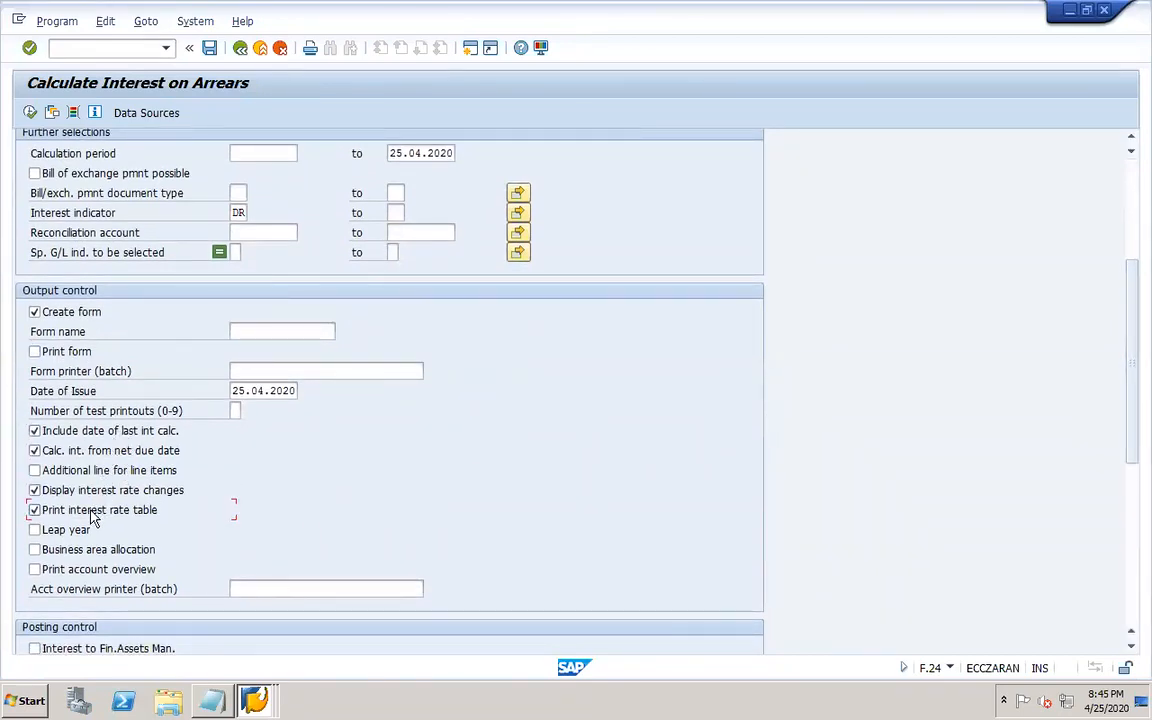
click(72, 531)
click(254, 700)
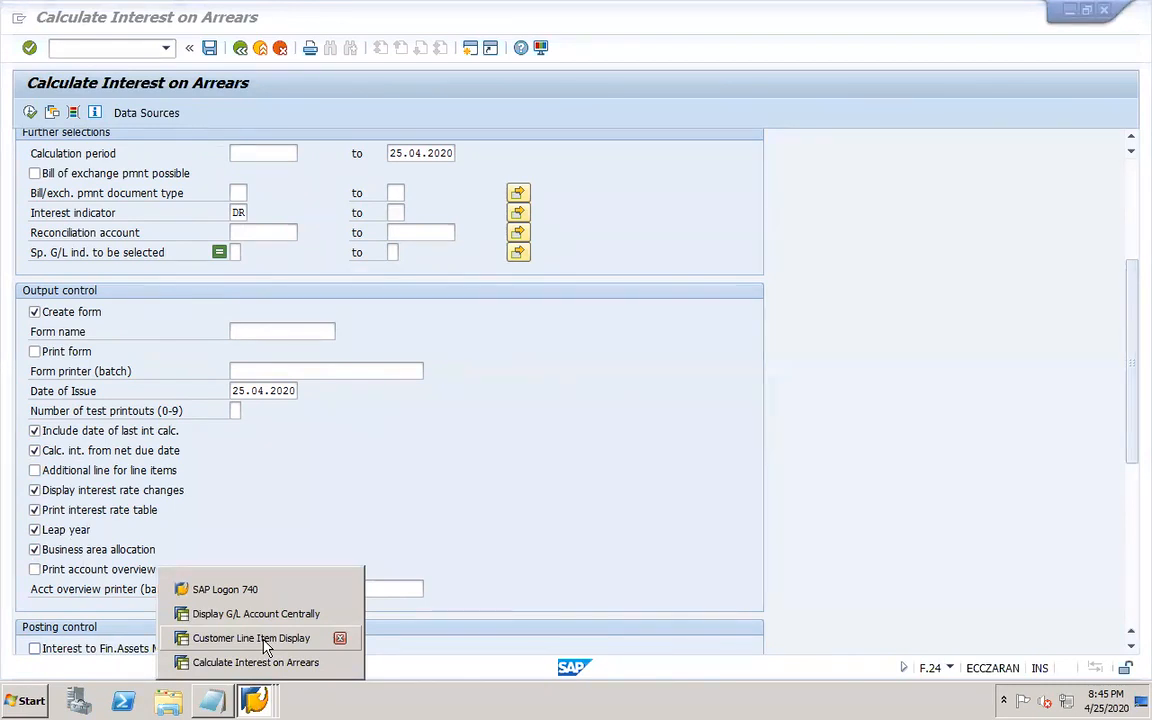
click(127, 547)
click(127, 549)
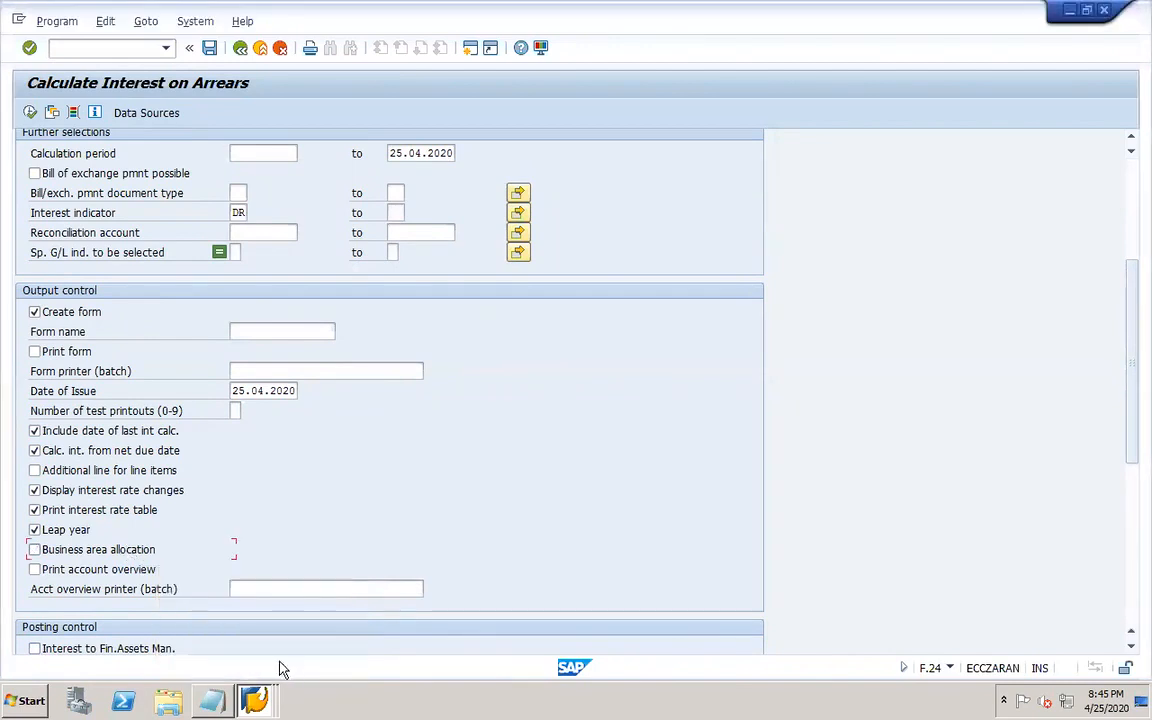
Switch to the Customer Line Item Display session and examine the details of DOR1-CUST1's first line item.
click(250, 700)
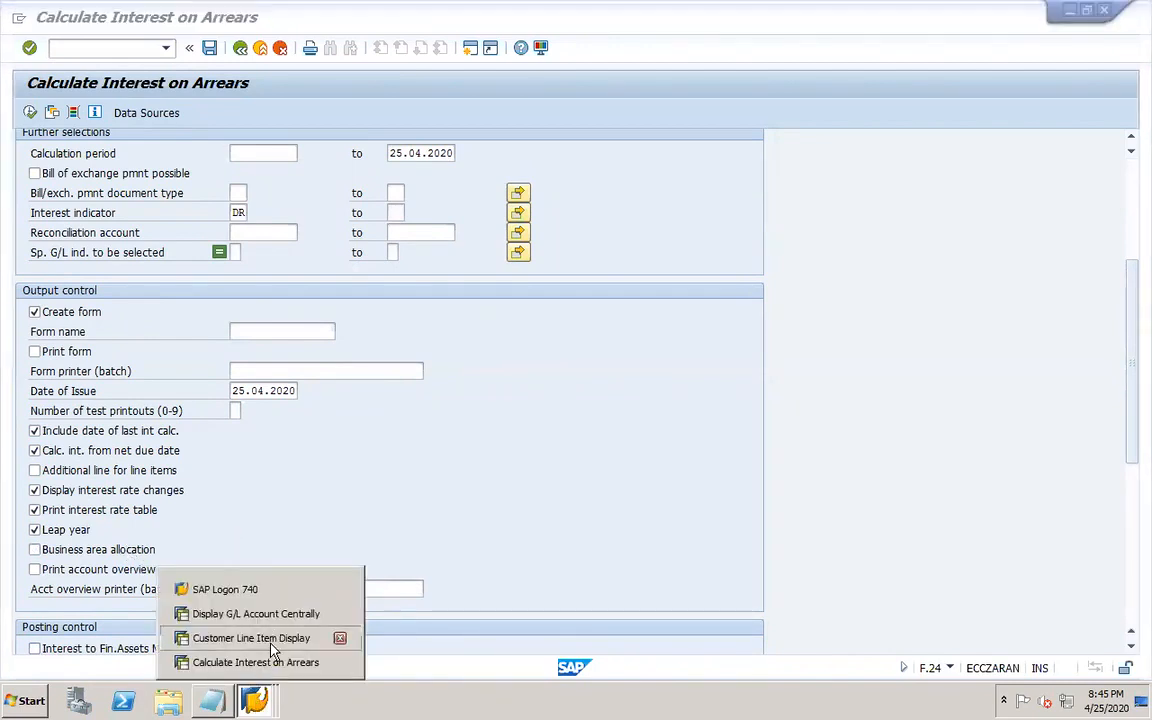
click(277, 639)
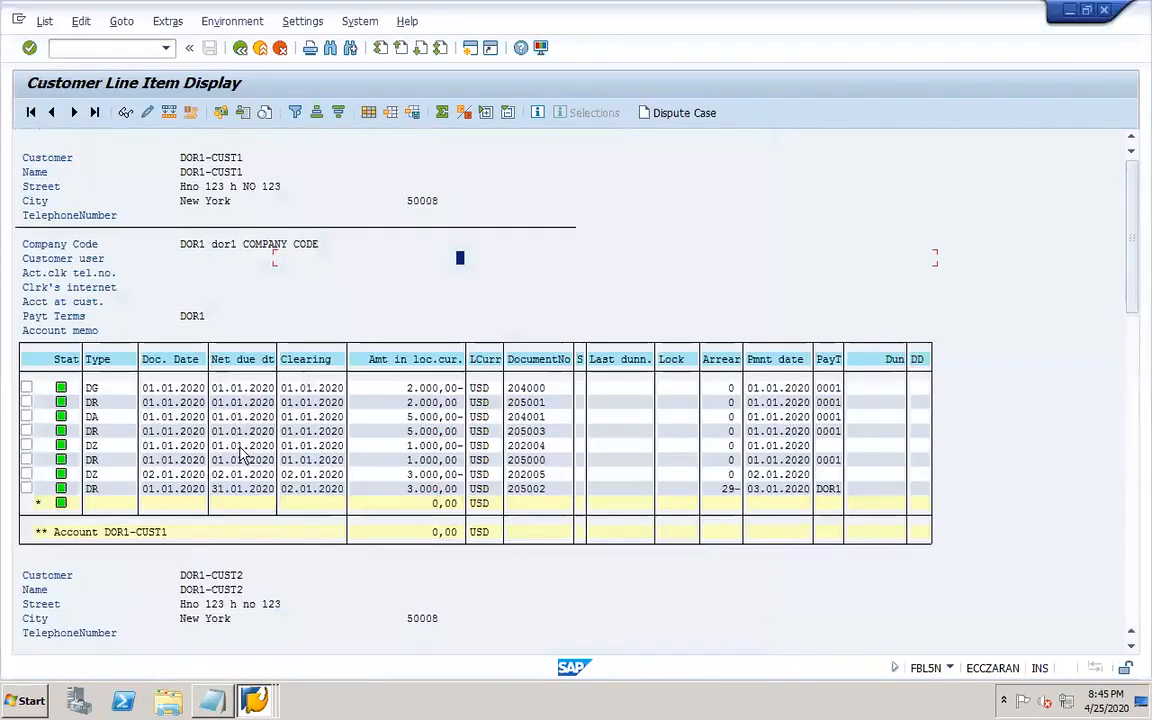
double_click(245, 388)
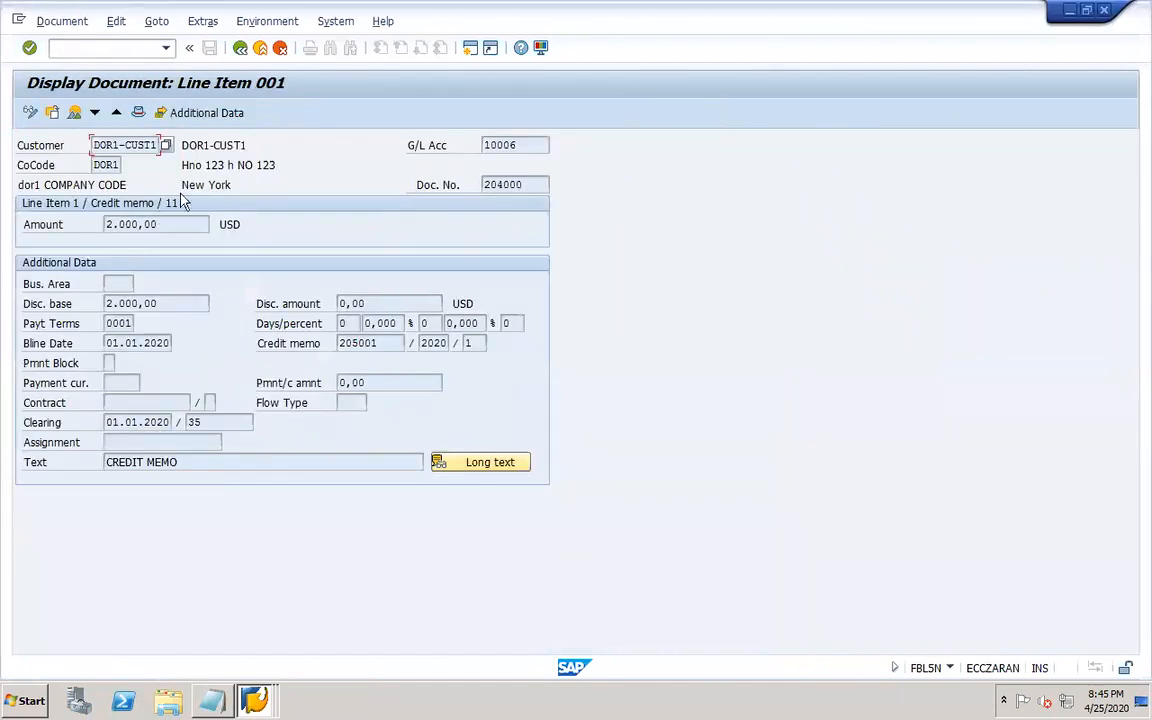
click(185, 112)
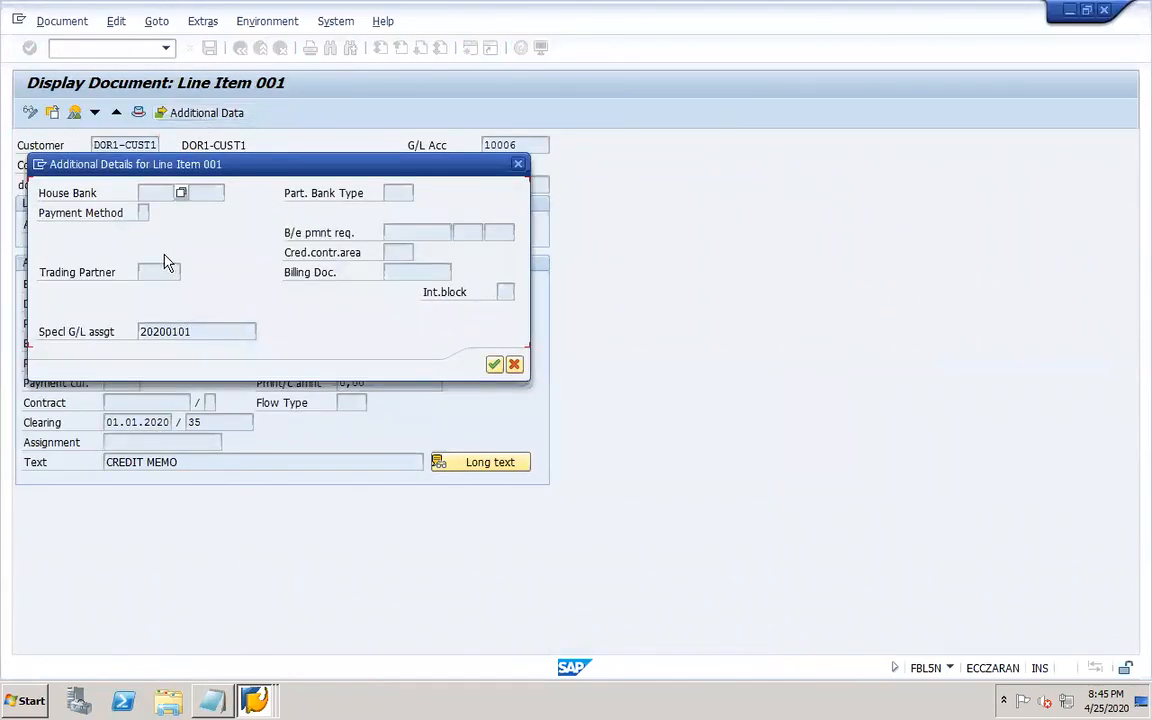
click(518, 165)
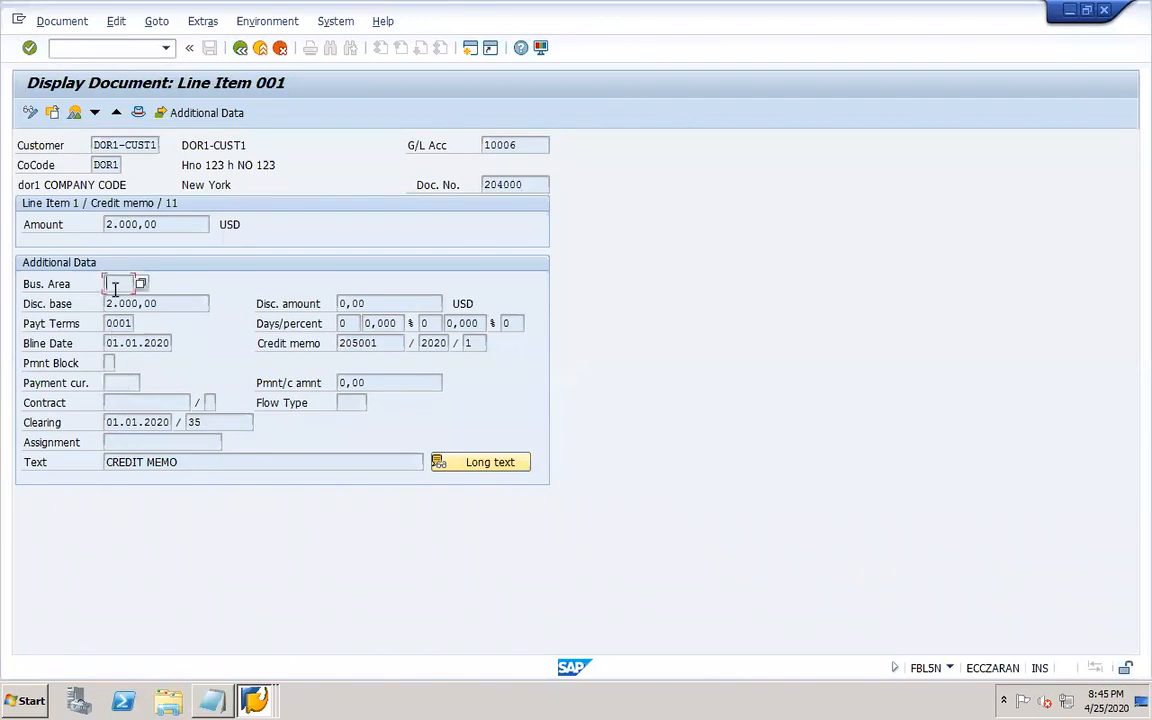
click(30, 112)
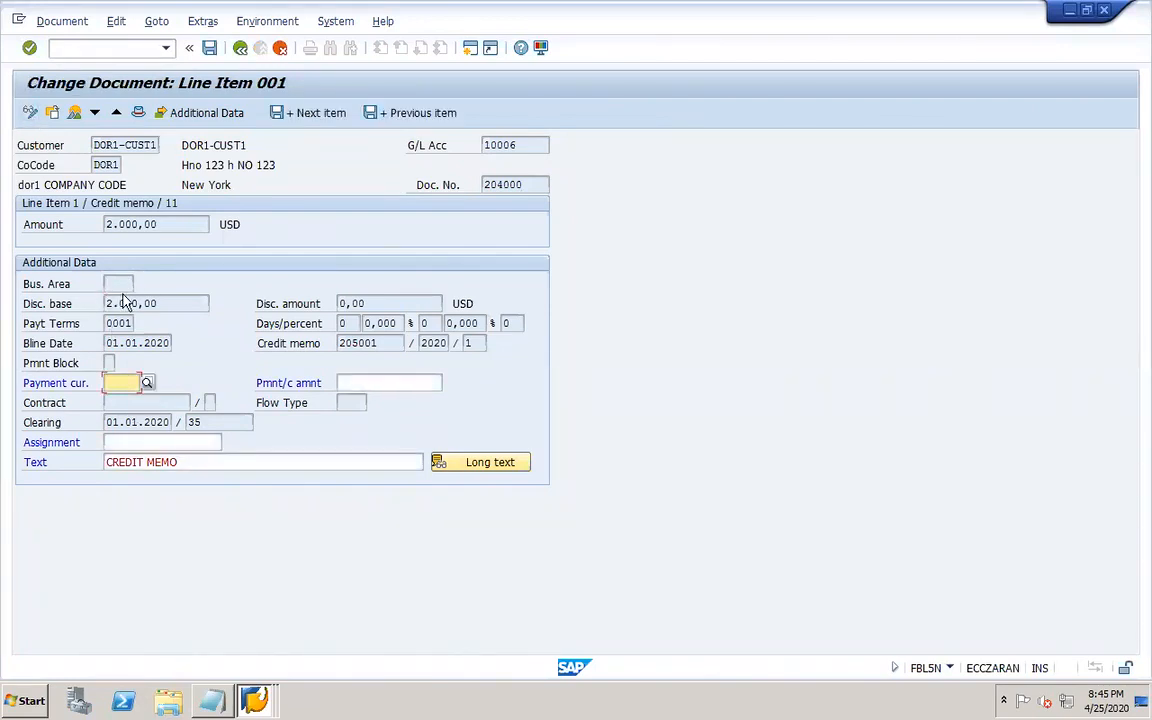
click(280, 47)
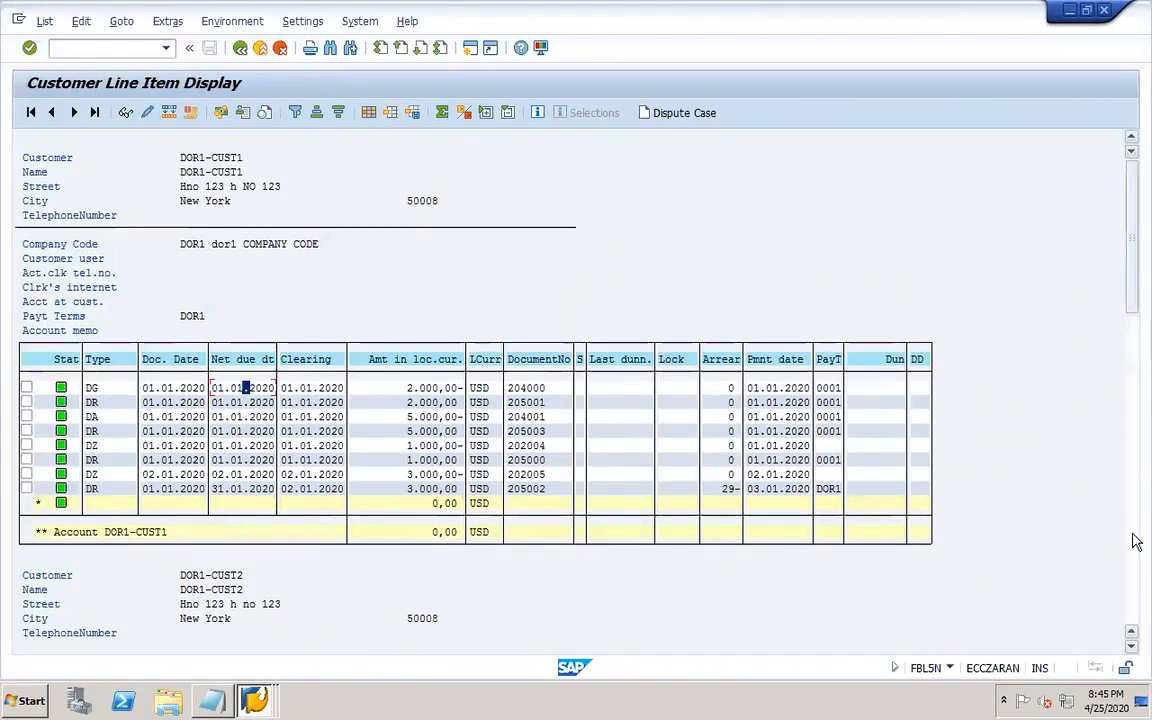
Examine the details of DOR1-CUST2's overdue invoice line item.
click(1130, 578)
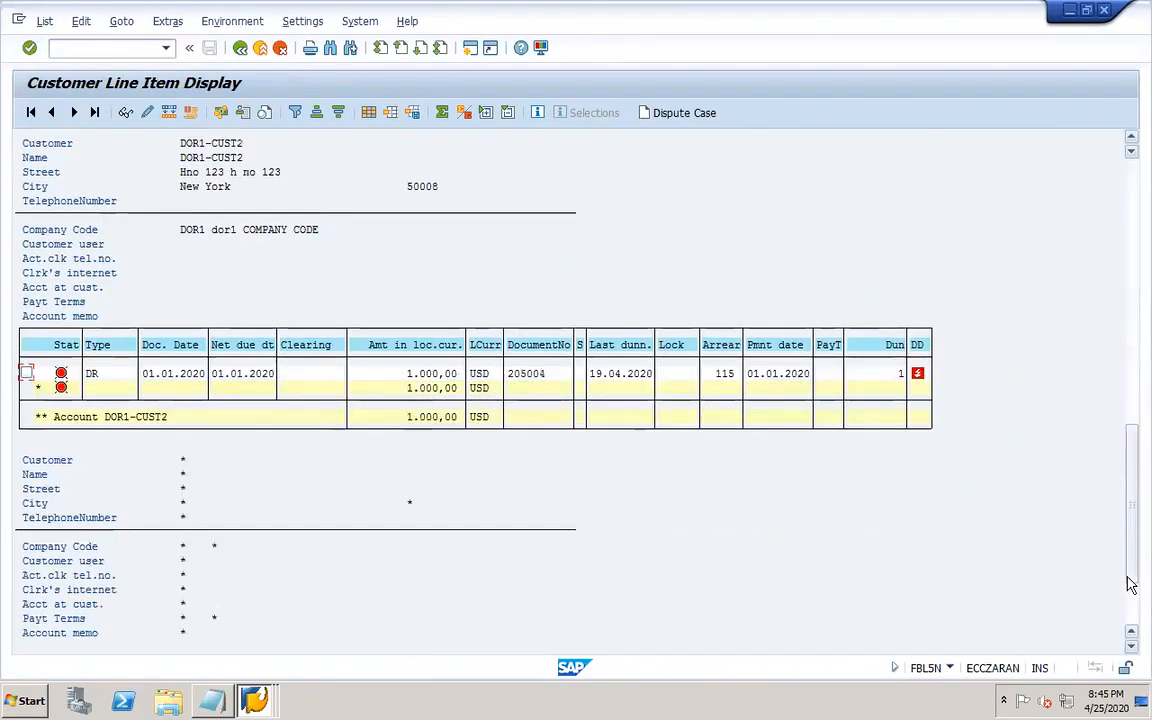
double_click(290, 375)
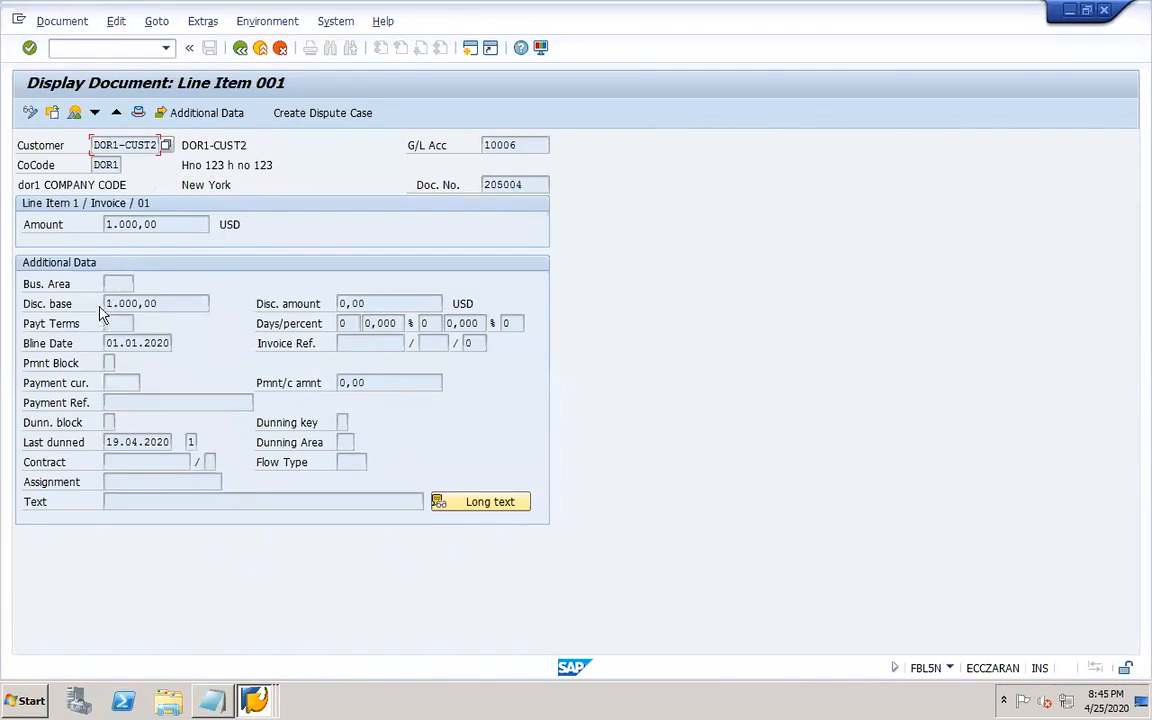
click(240, 48)
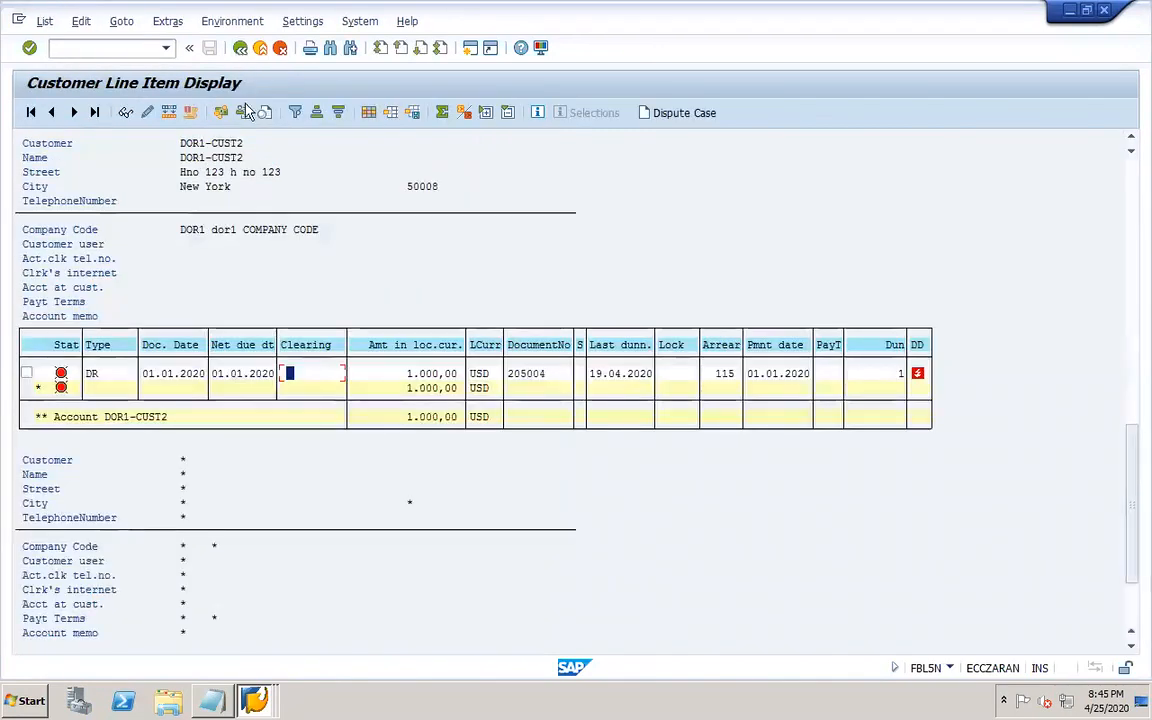
Open transaction F-22 to enter a customer invoice.
click(157, 47)
text(/nf-22)
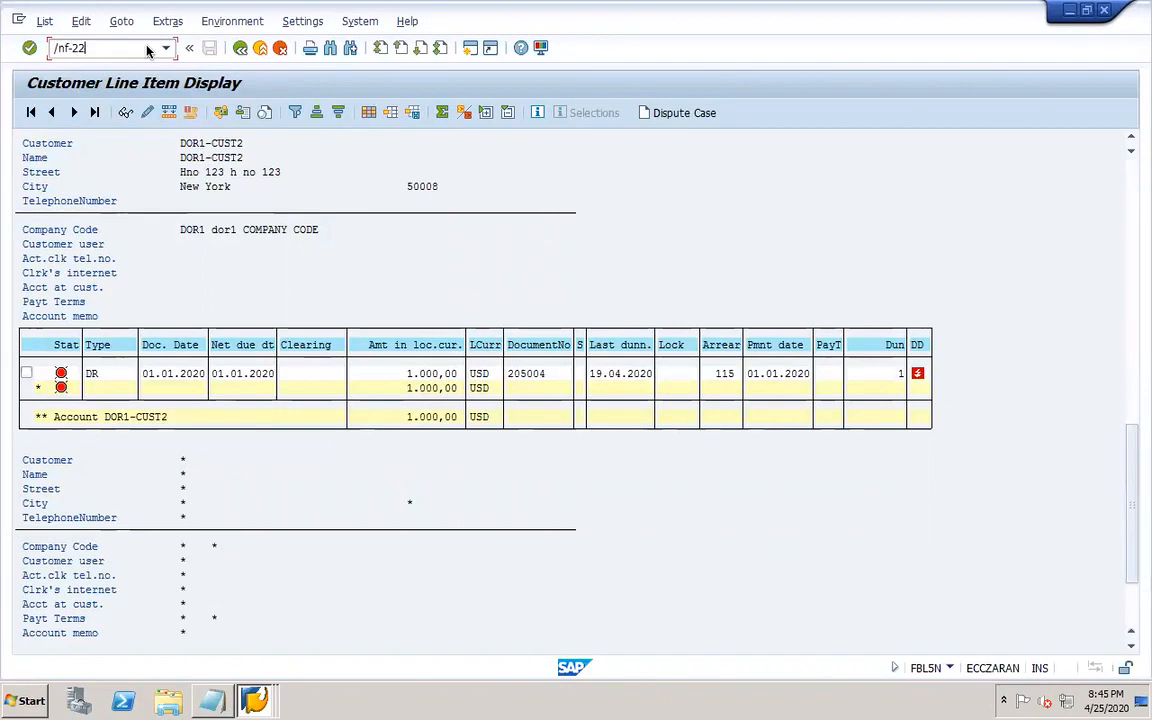
key(Return)
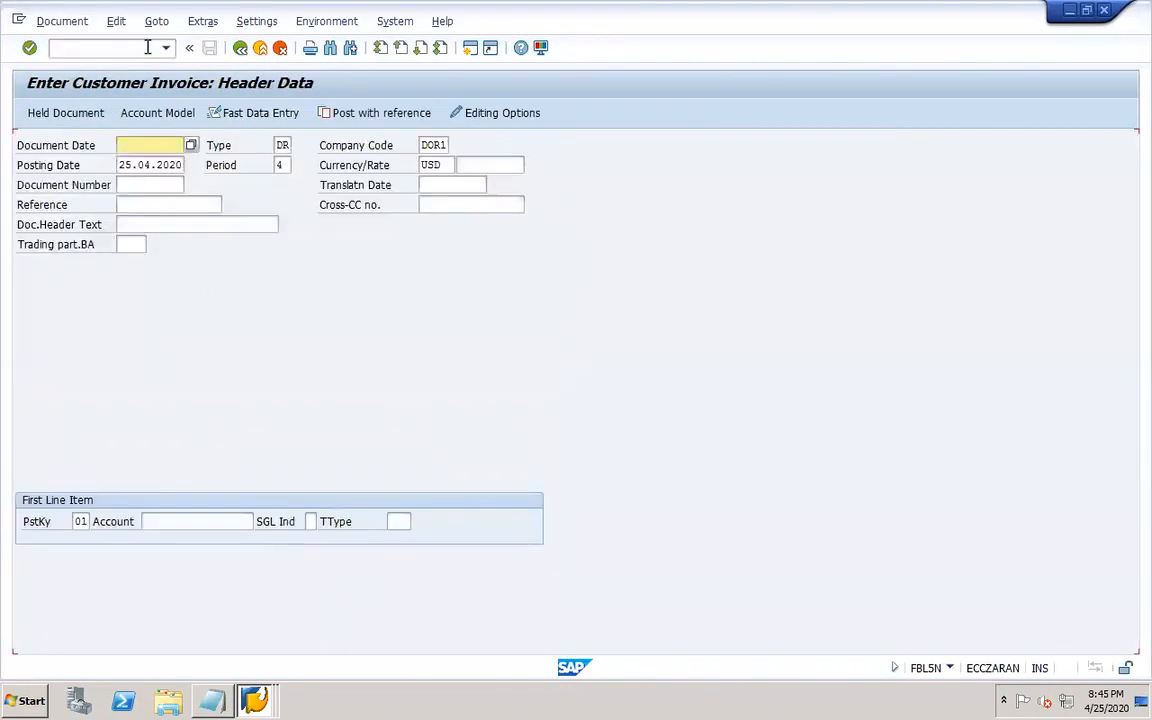
Set document and posting dates to 01.01.2020 and enter customer DOR1-CUST1 with posting key 01.
click(150, 162)
key(Tab)
key(Tab)
key(Tab)
key(BackSpace)
click(158, 183)
click(198, 521)
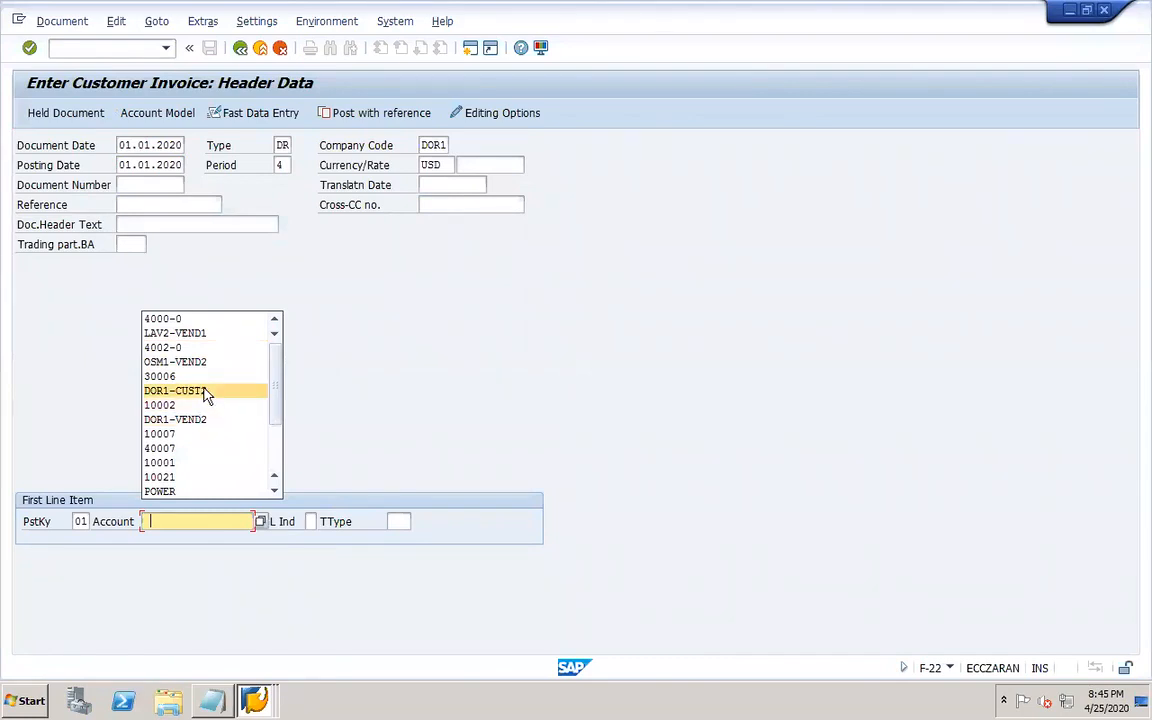
click(211, 391)
key(BackSpace)
text(1-CUST1)
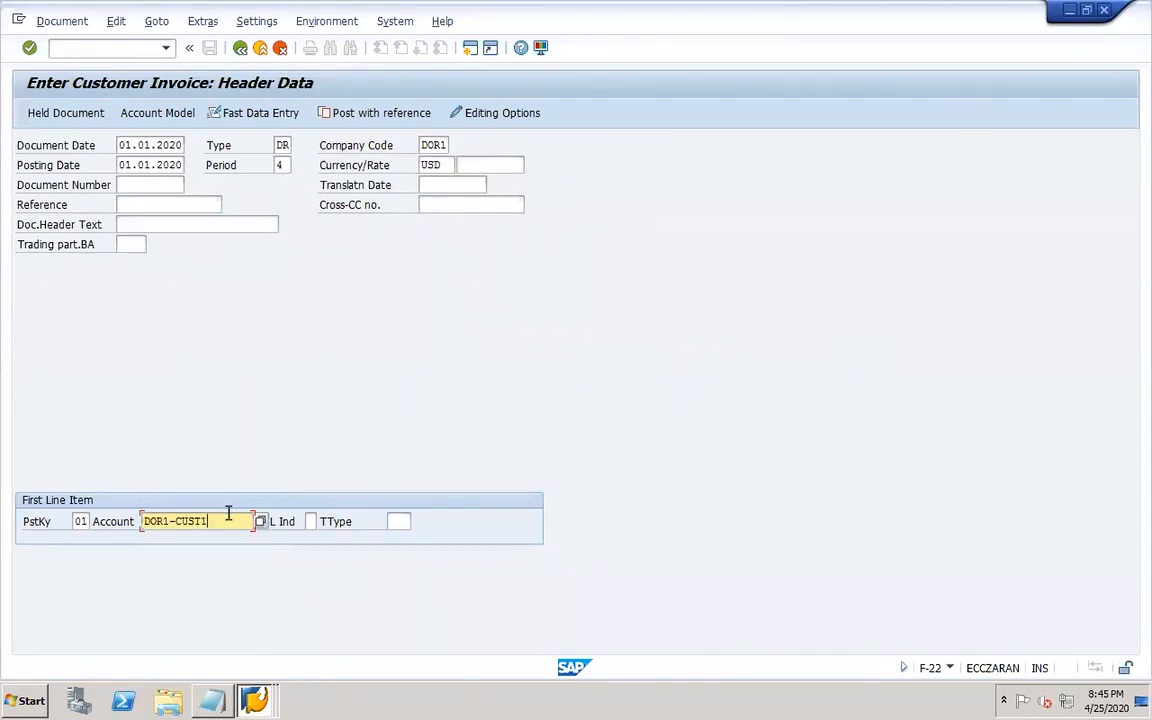
key(Return)
key(Return)
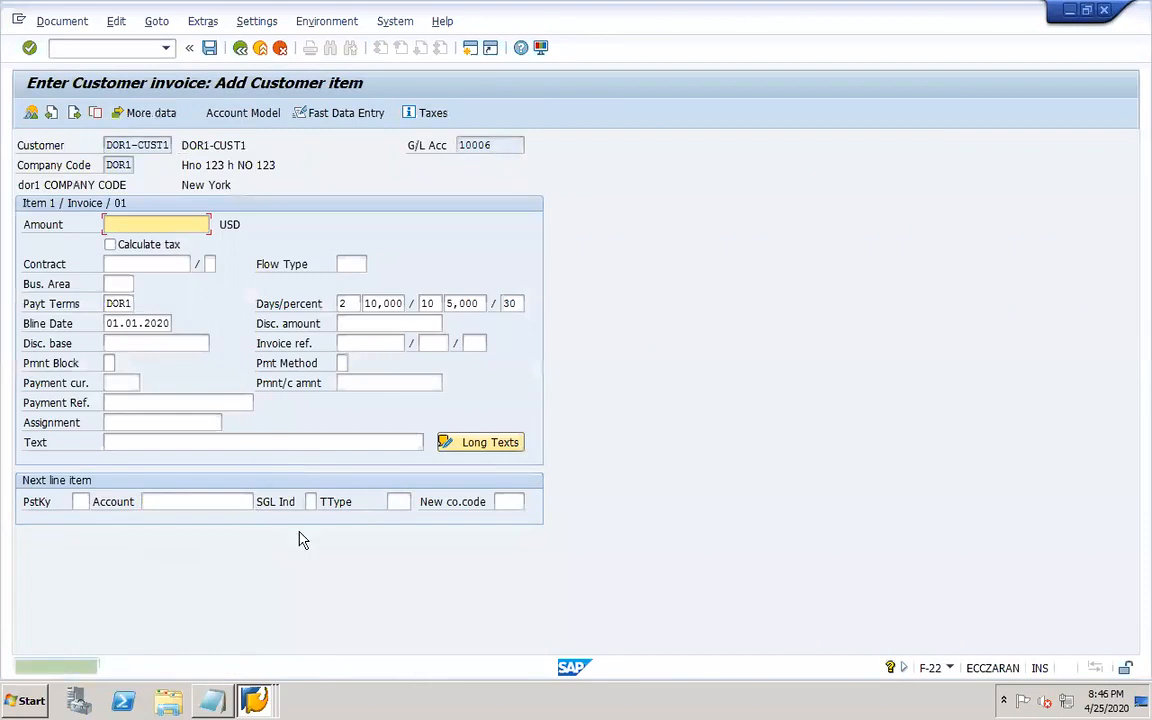
Enter an amount of 1000 USD and set payment terms to 0001 for the customer item.
click(150, 254)
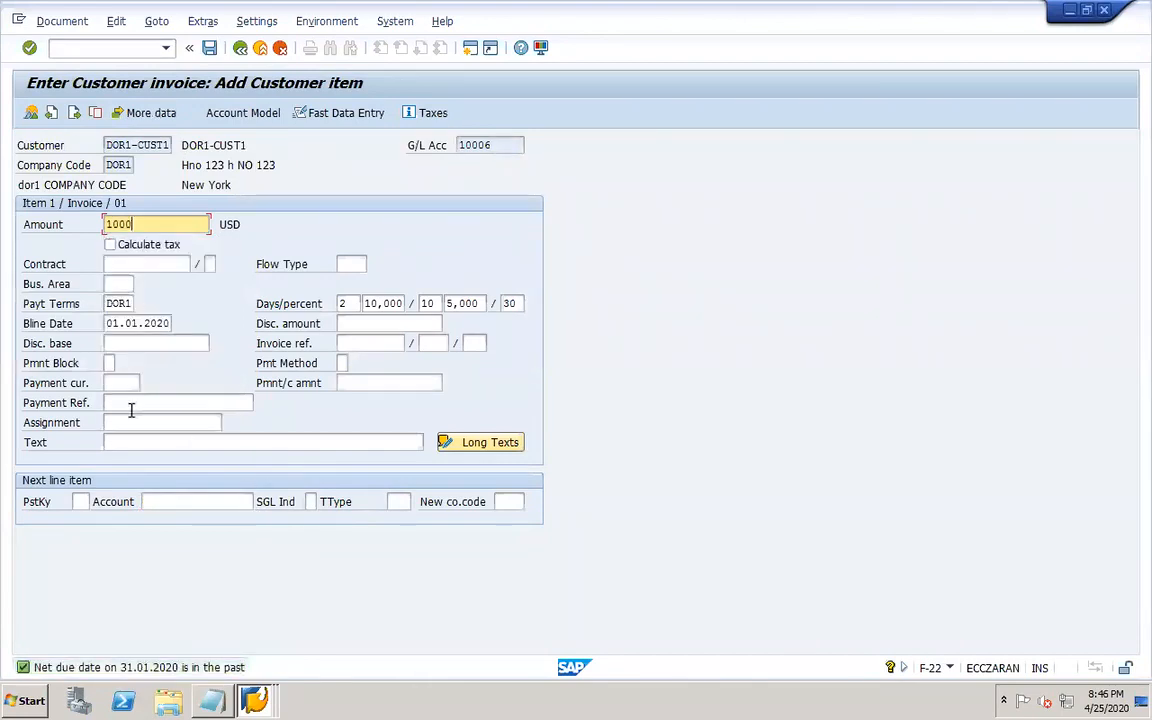
click(107, 306)
double_click(112, 305)
text(0001)
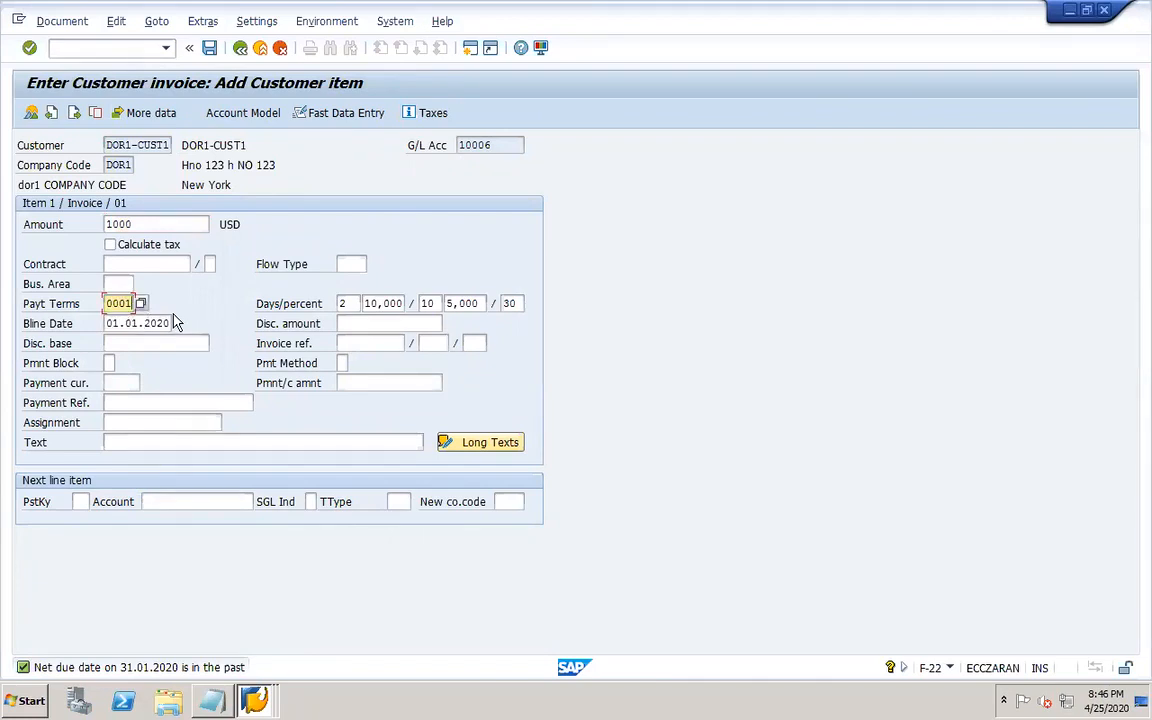
Set the customer item's business area to DOR1 from the search help.
click(128, 287)
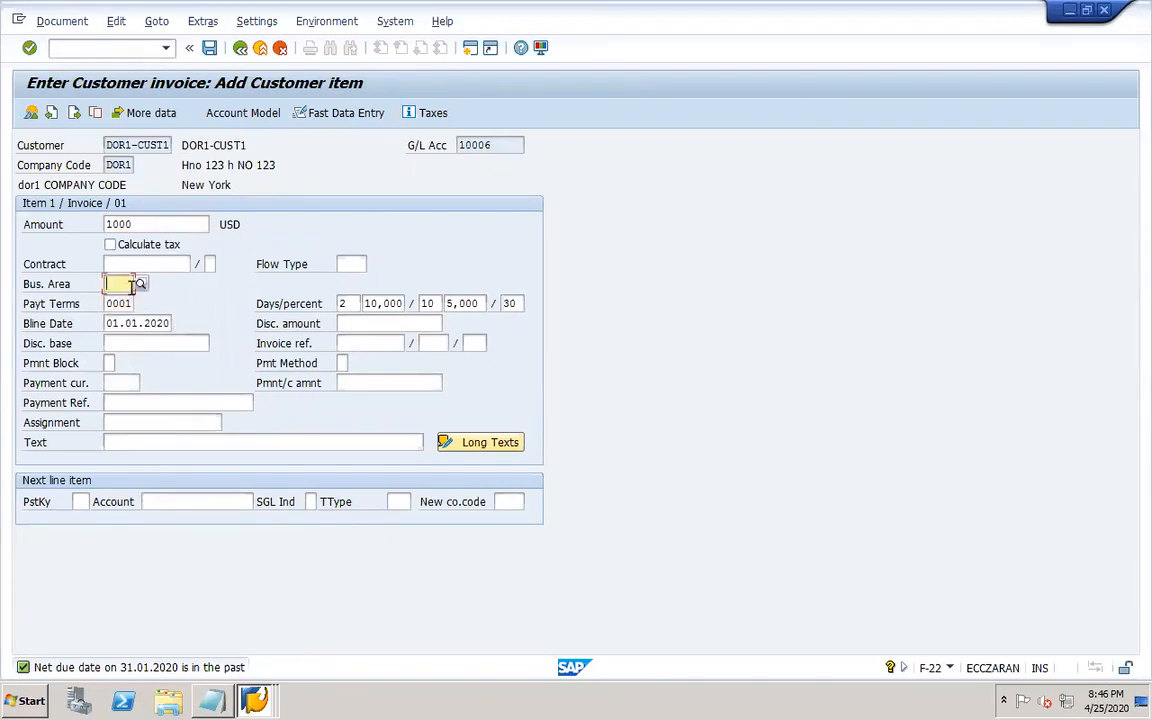
click(140, 284)
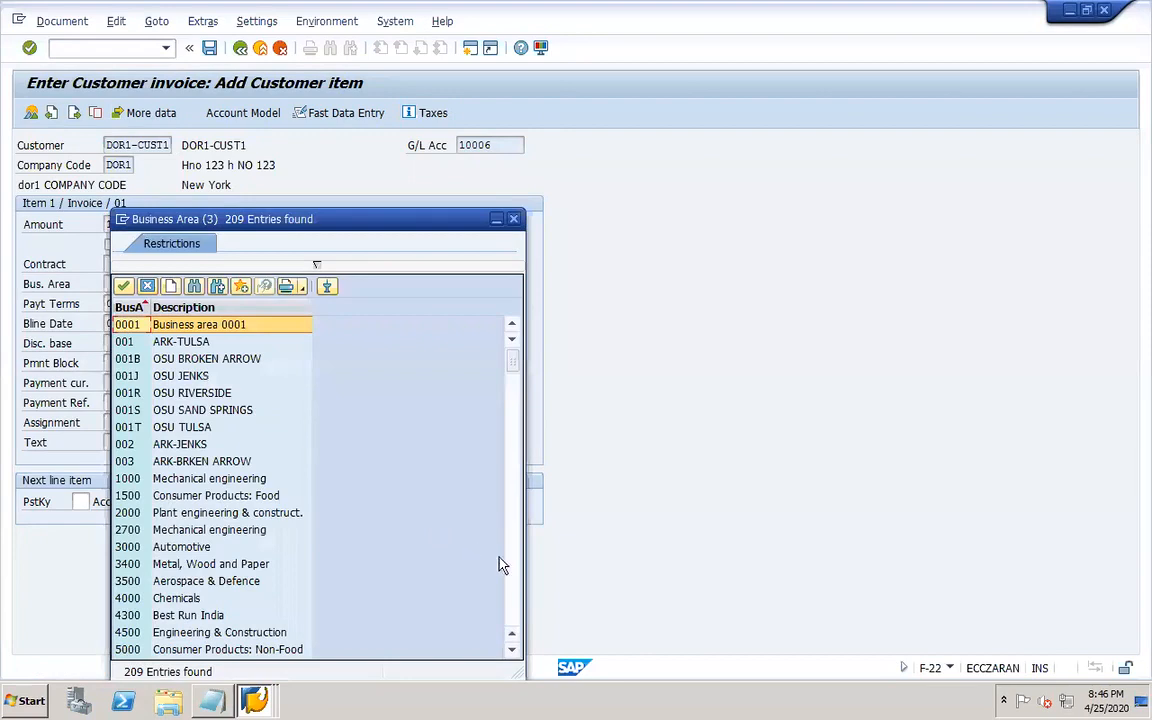
click(512, 607)
click(512, 607)
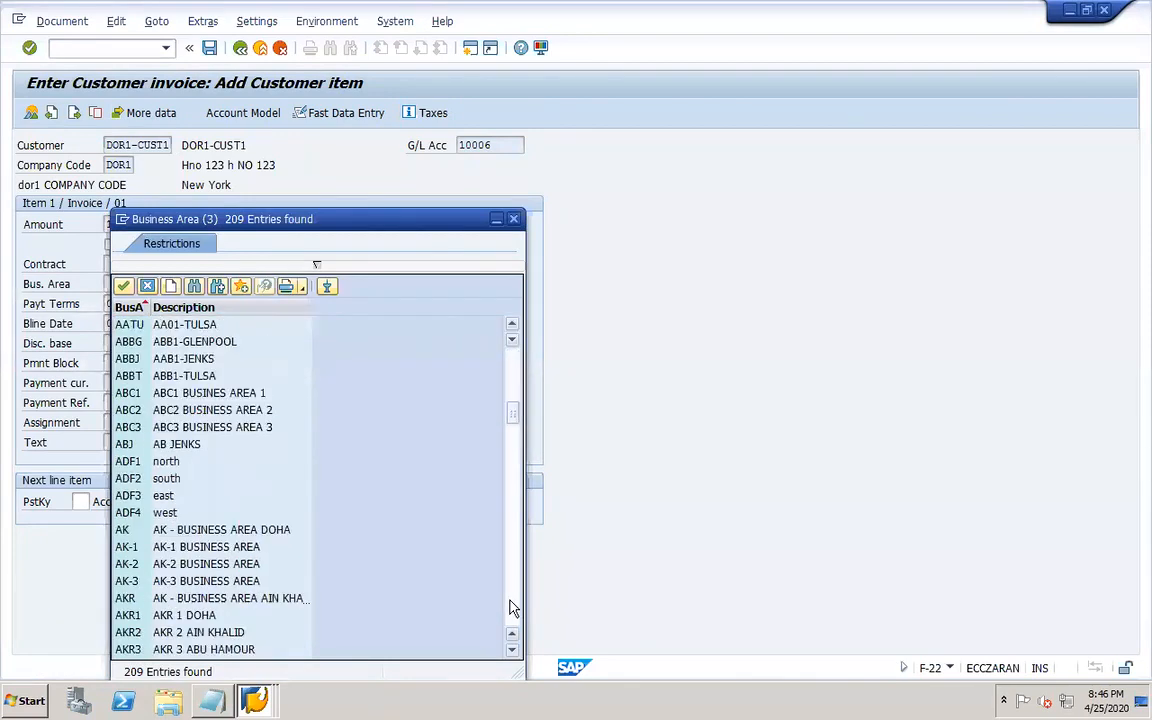
click(512, 607)
click(512, 607)
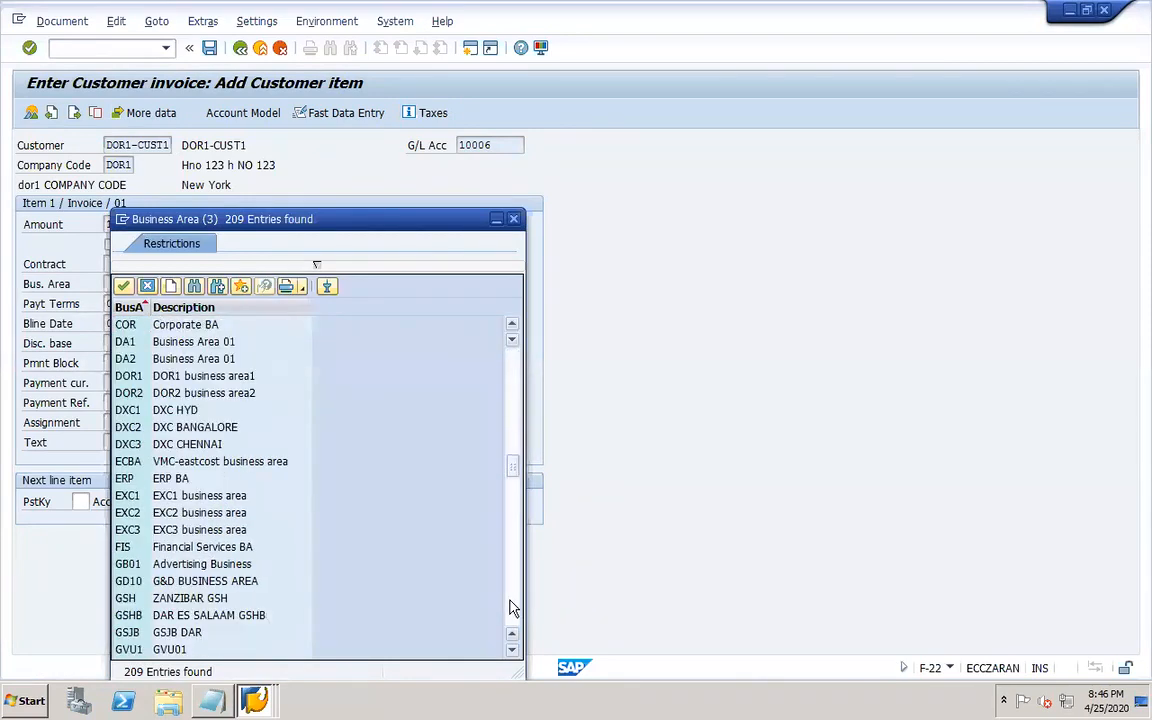
double_click(160, 376)
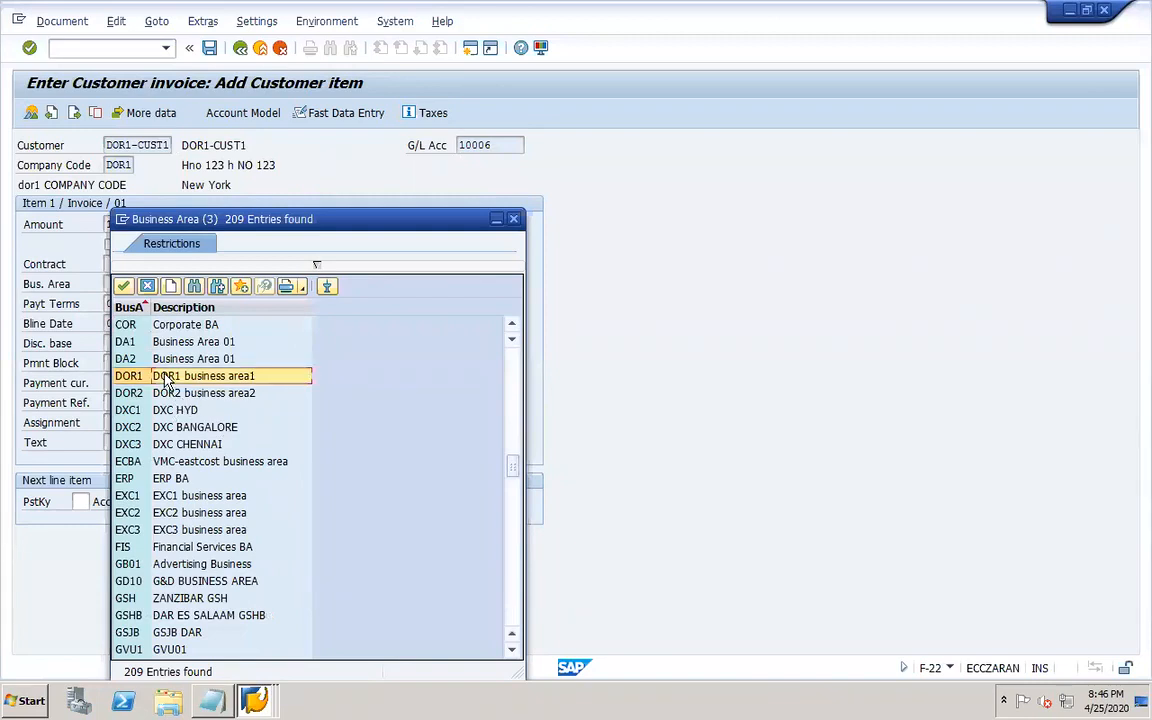
Add the next line with posting key 50 and G/L account 30006 Sales AR.
click(80, 501)
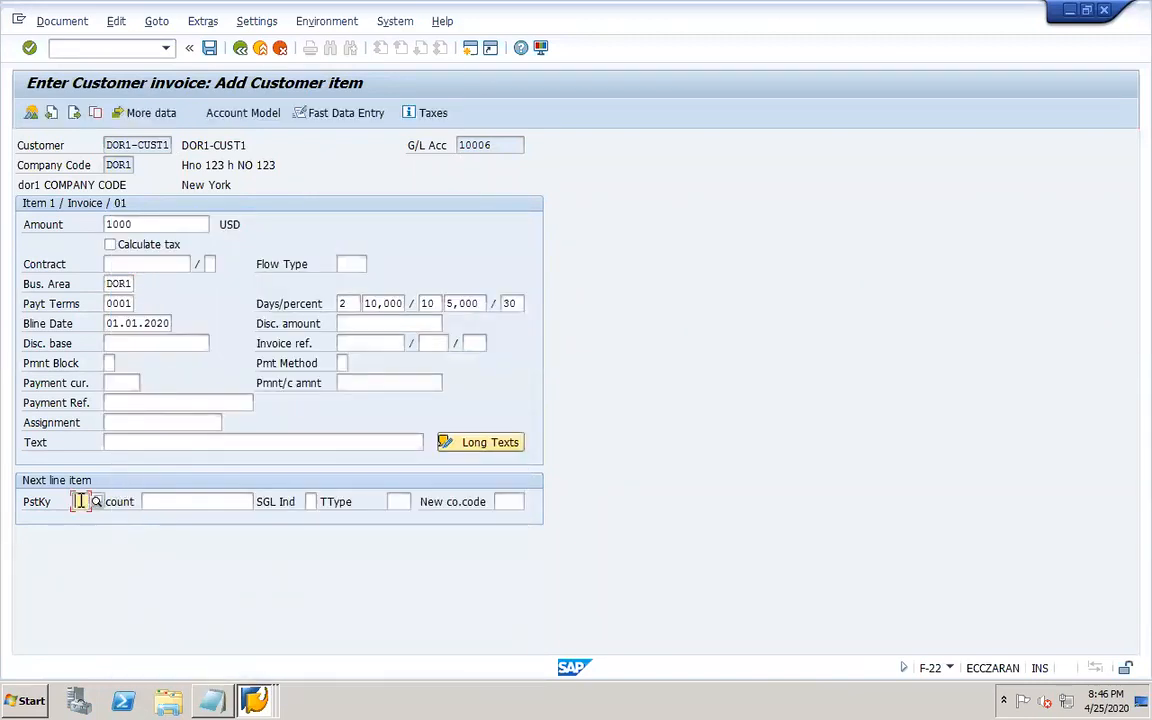
text(50)
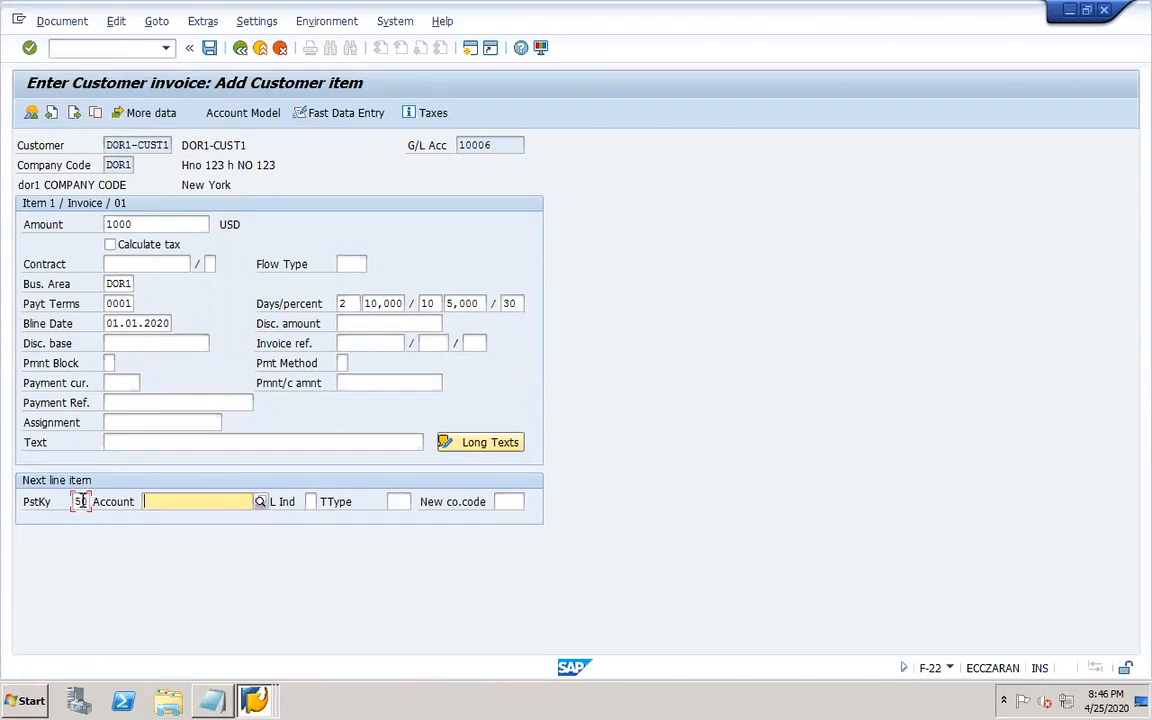
click(259, 502)
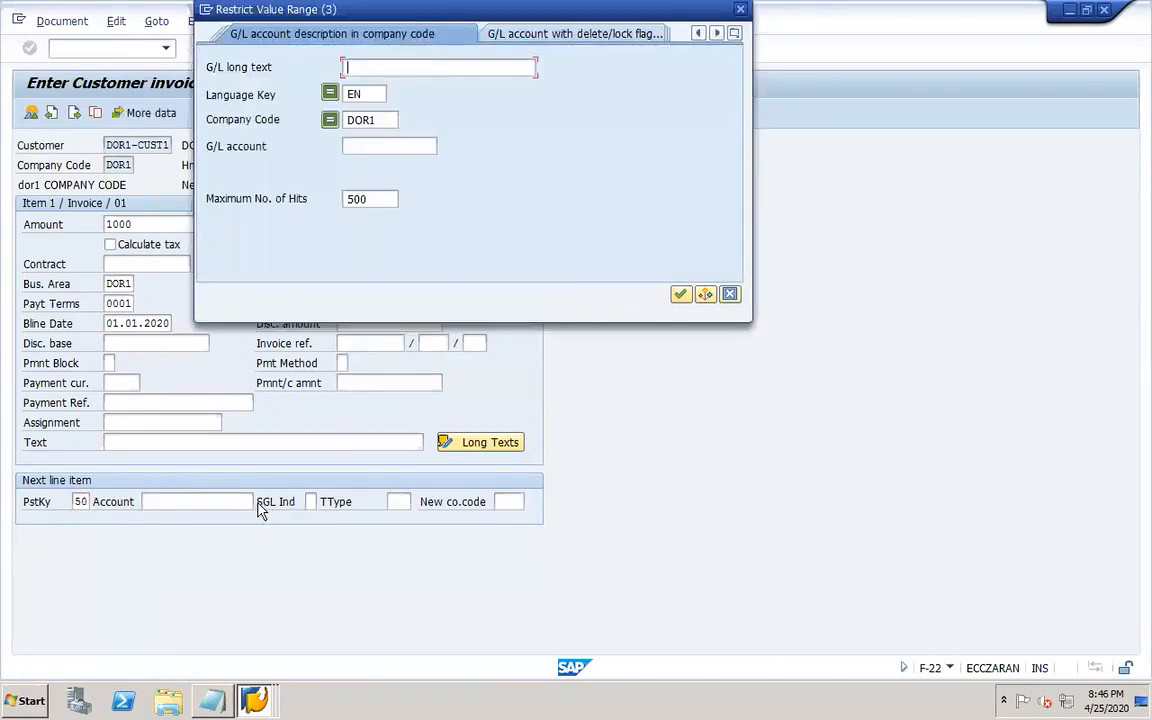
key(Return)
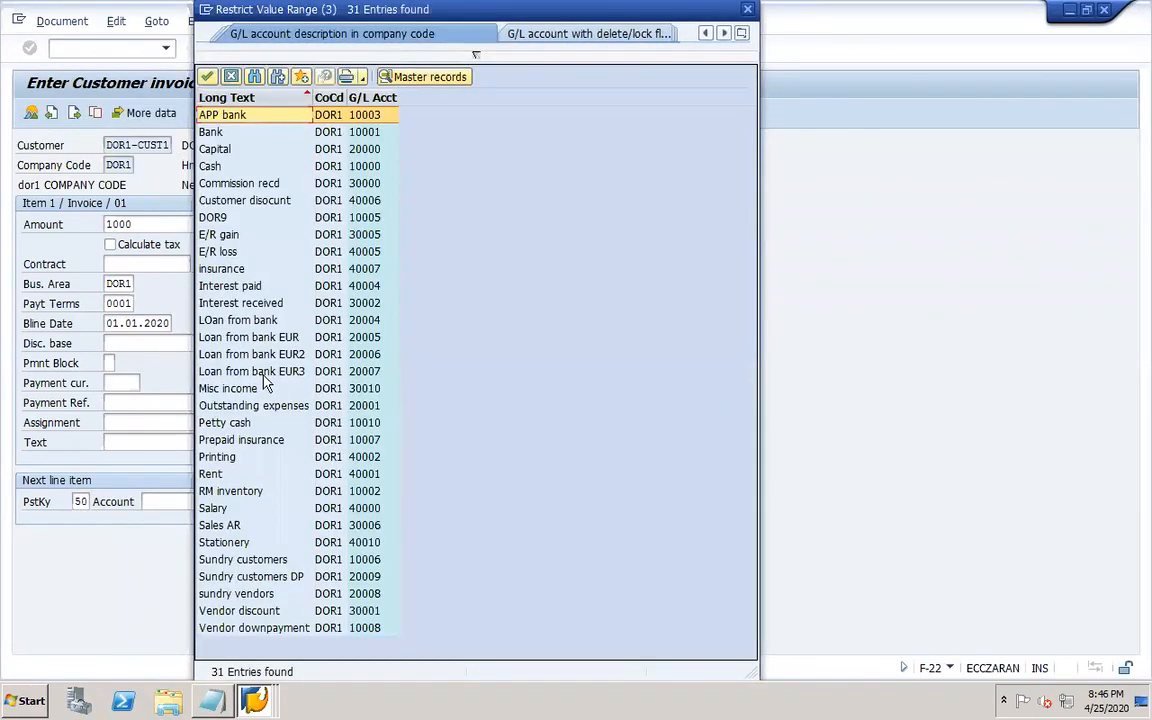
double_click(225, 525)
key(Return)
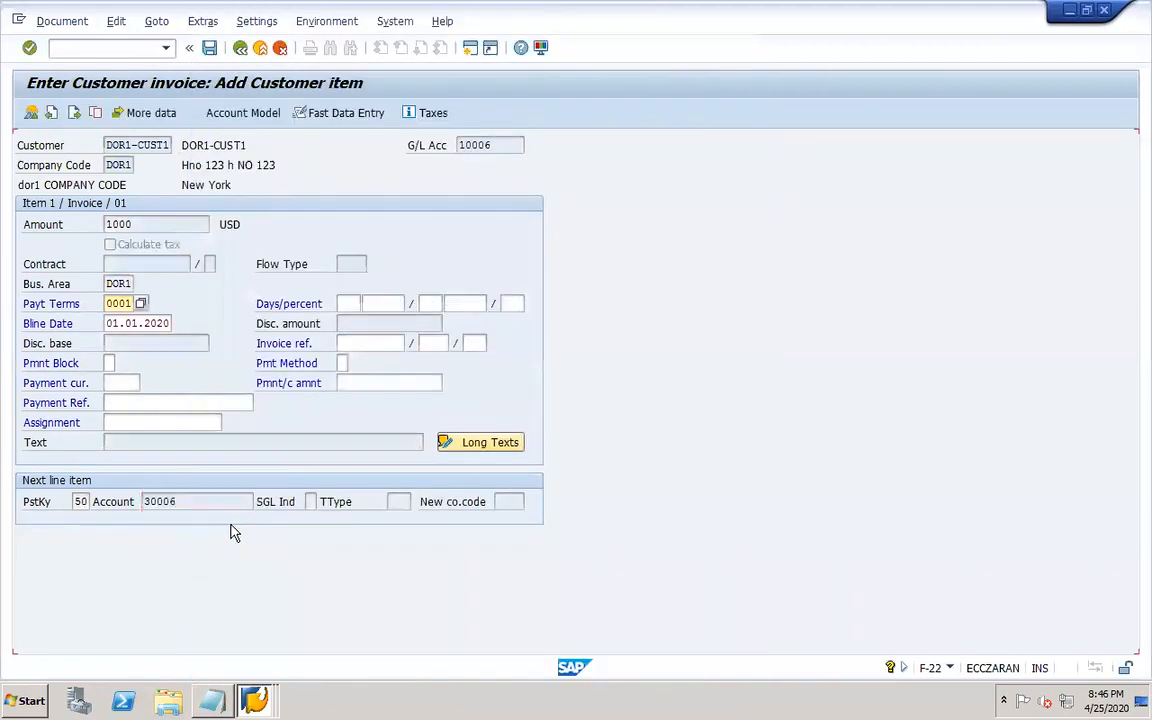
key(Return)
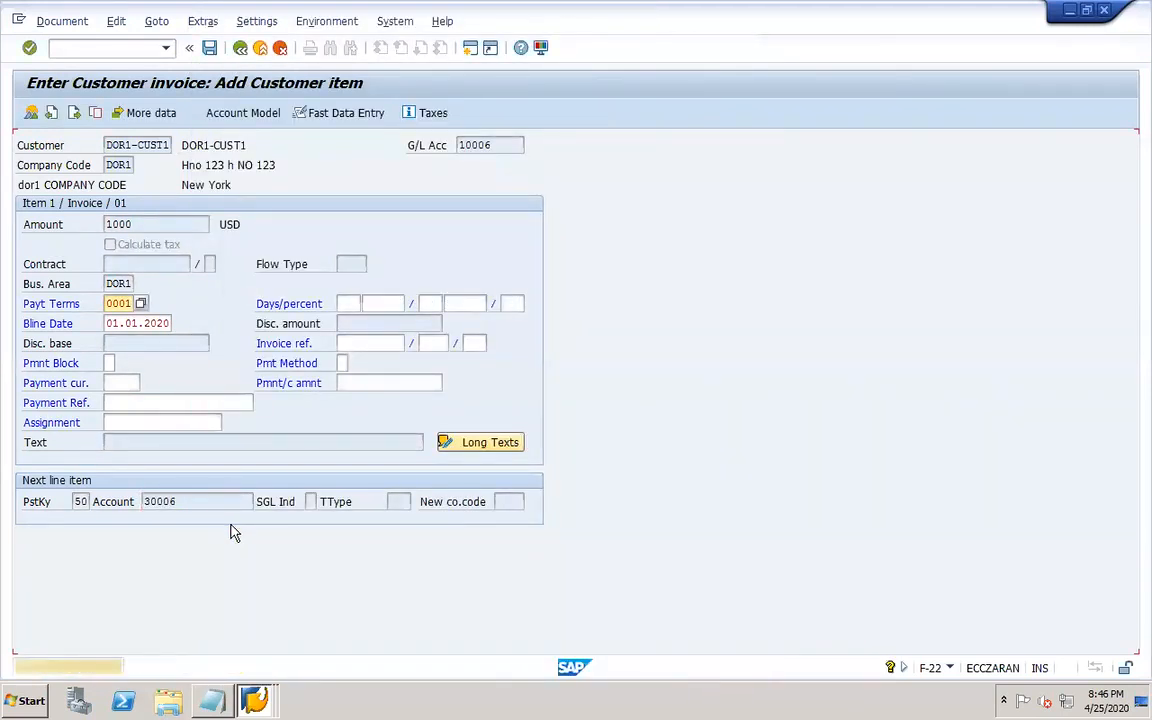
key(Return)
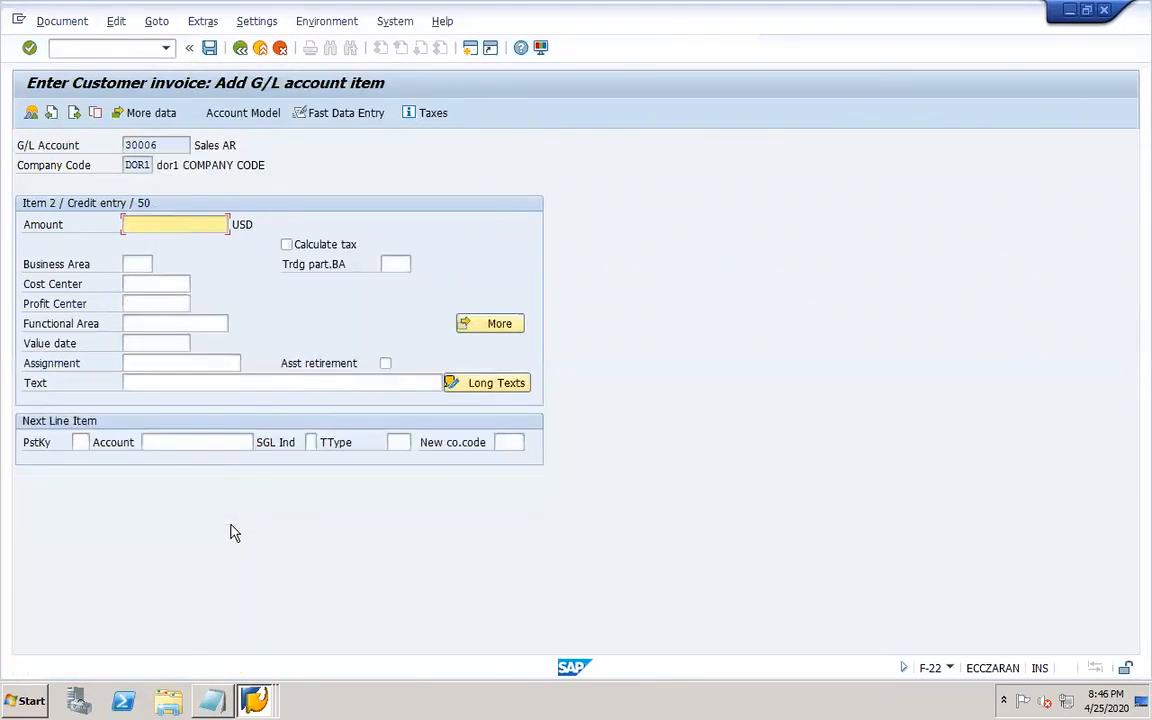
Set the G/L line amount to * to balance the invoice, simulate the document and post it.
click(148, 255)
click(62, 23)
click(90, 103)
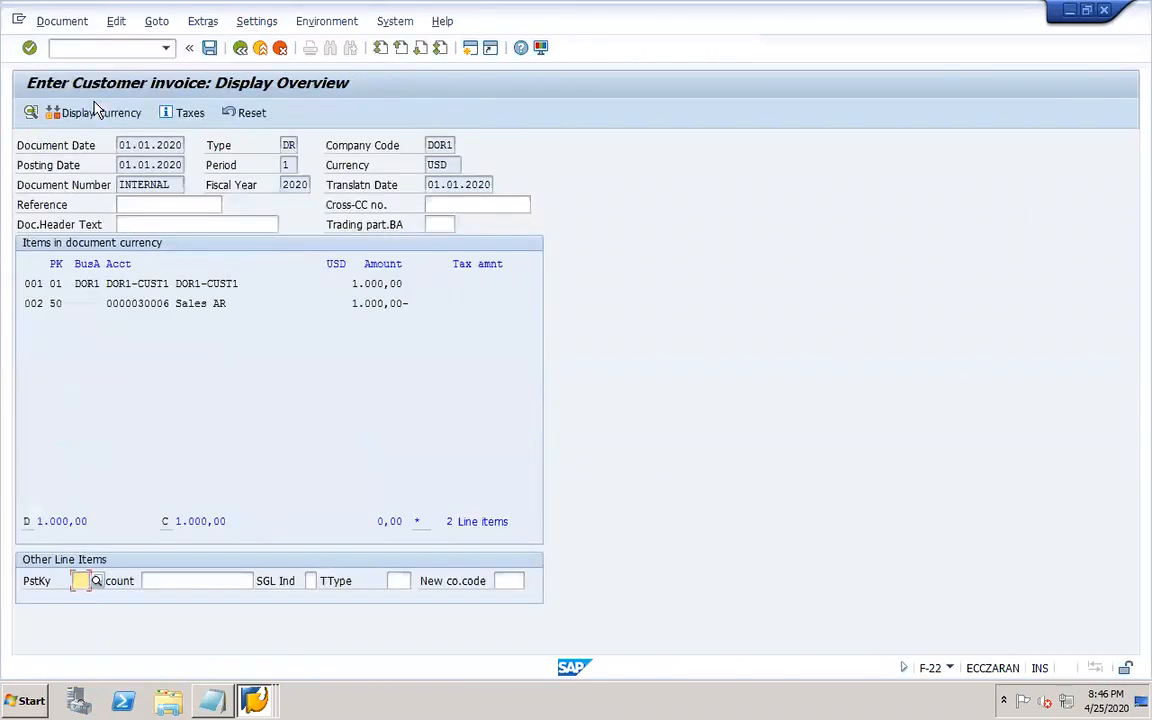
click(209, 46)
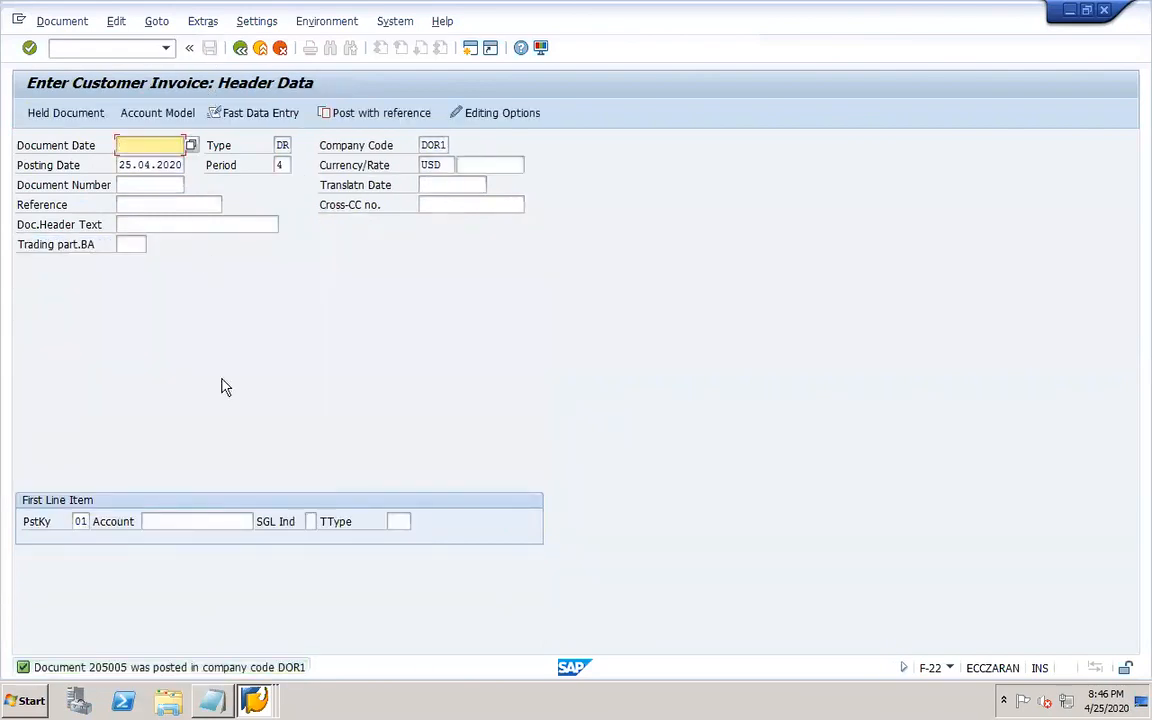
Switch to the Calculate Interest on Arrears session and enable Post interest settlements.
mouse_move(254, 700)
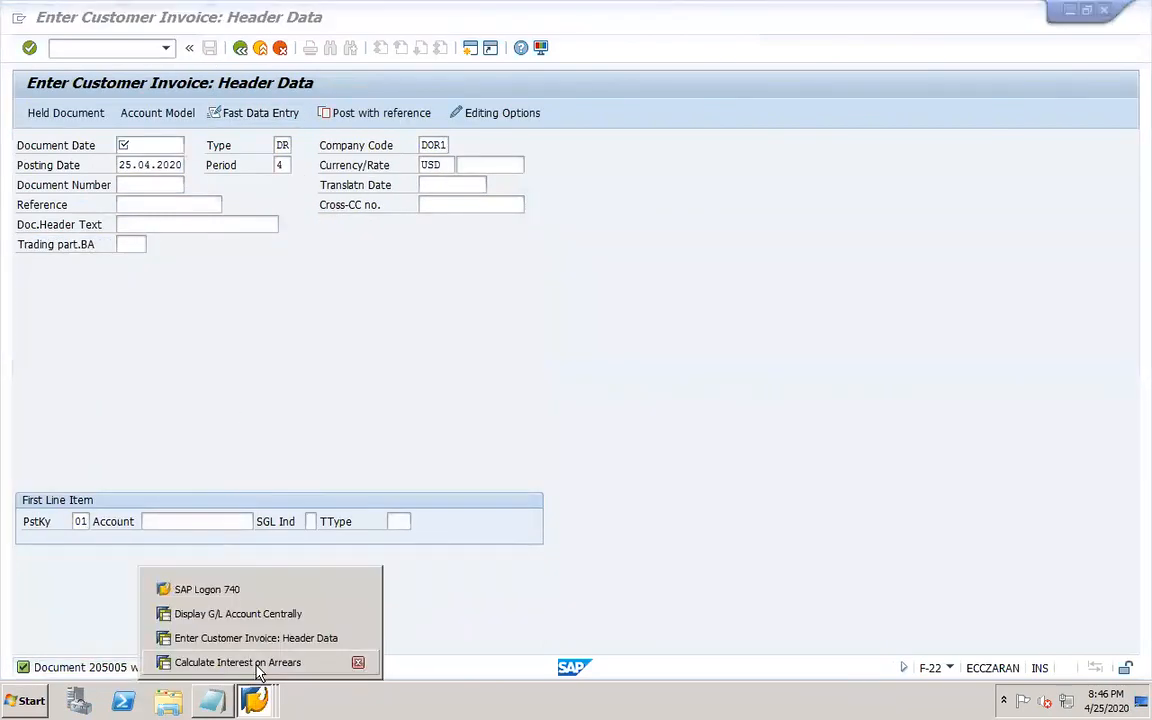
click(237, 662)
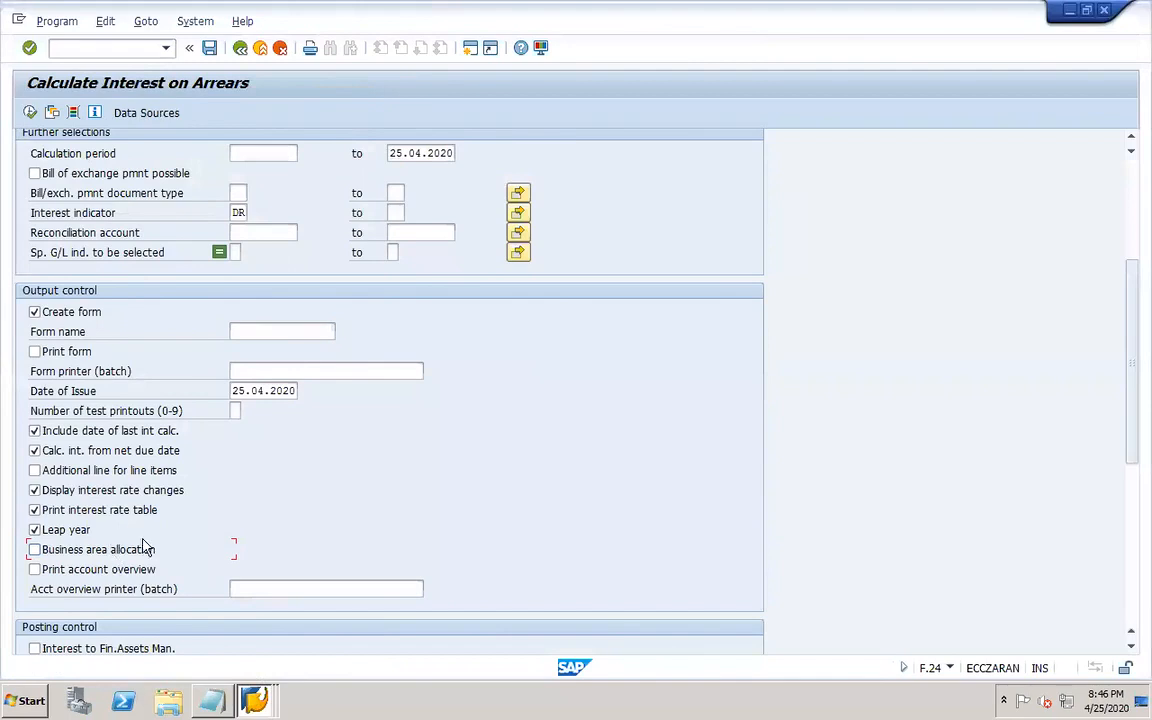
click(1131, 648)
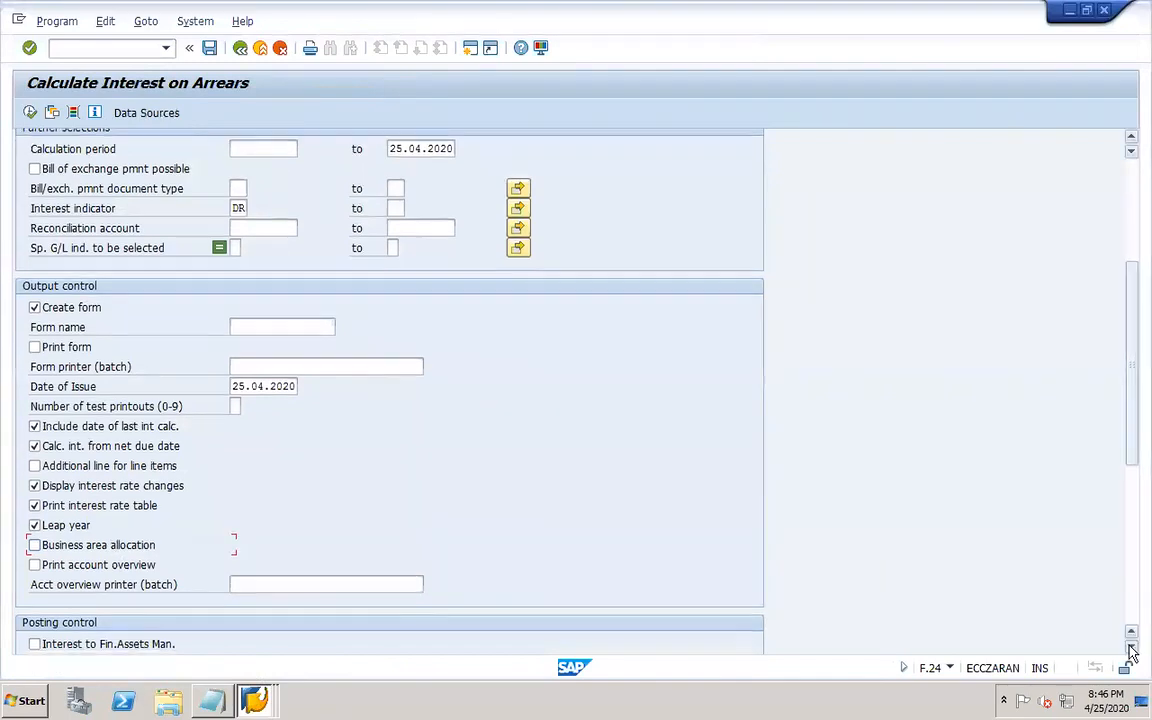
click(1131, 648)
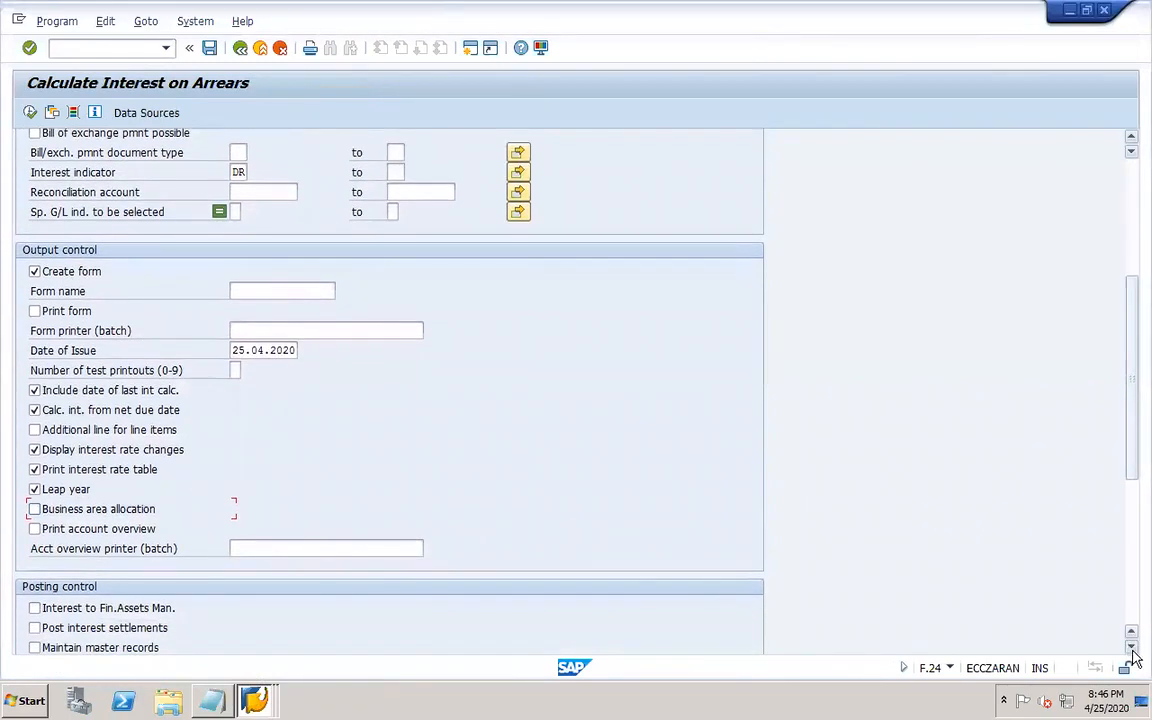
click(138, 630)
Set both the interest posting date and the interest posting document date to 25.04.2020.
drag(1133, 381, 1133, 520)
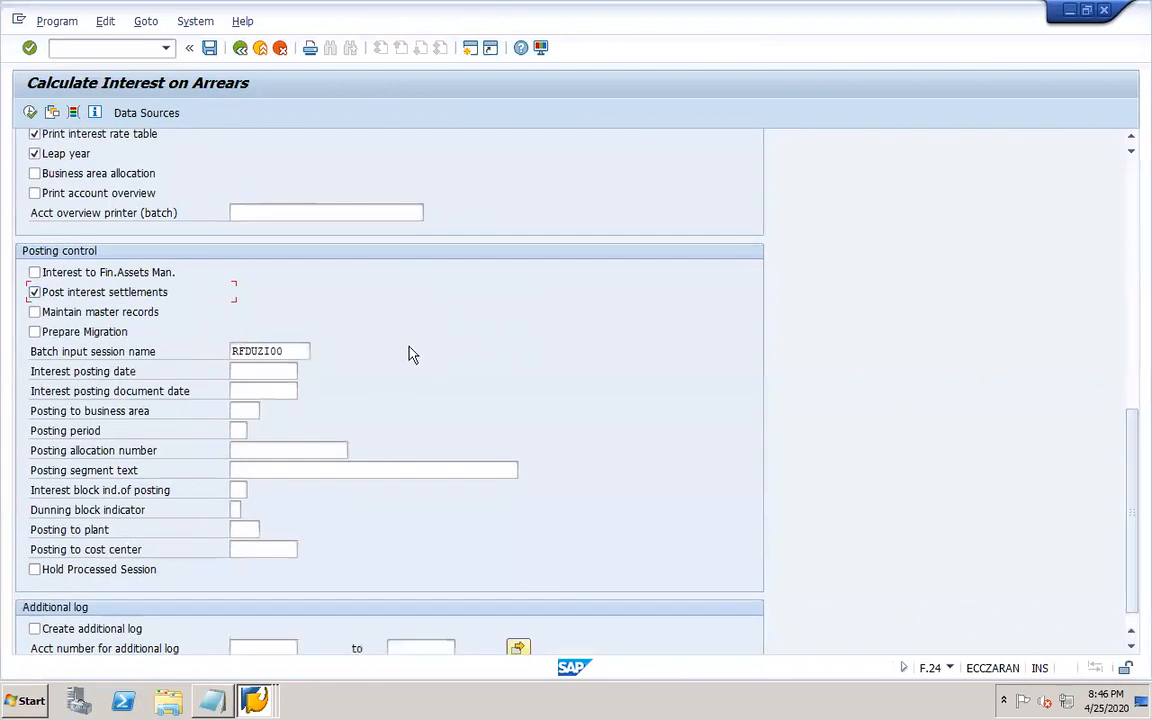
click(287, 351)
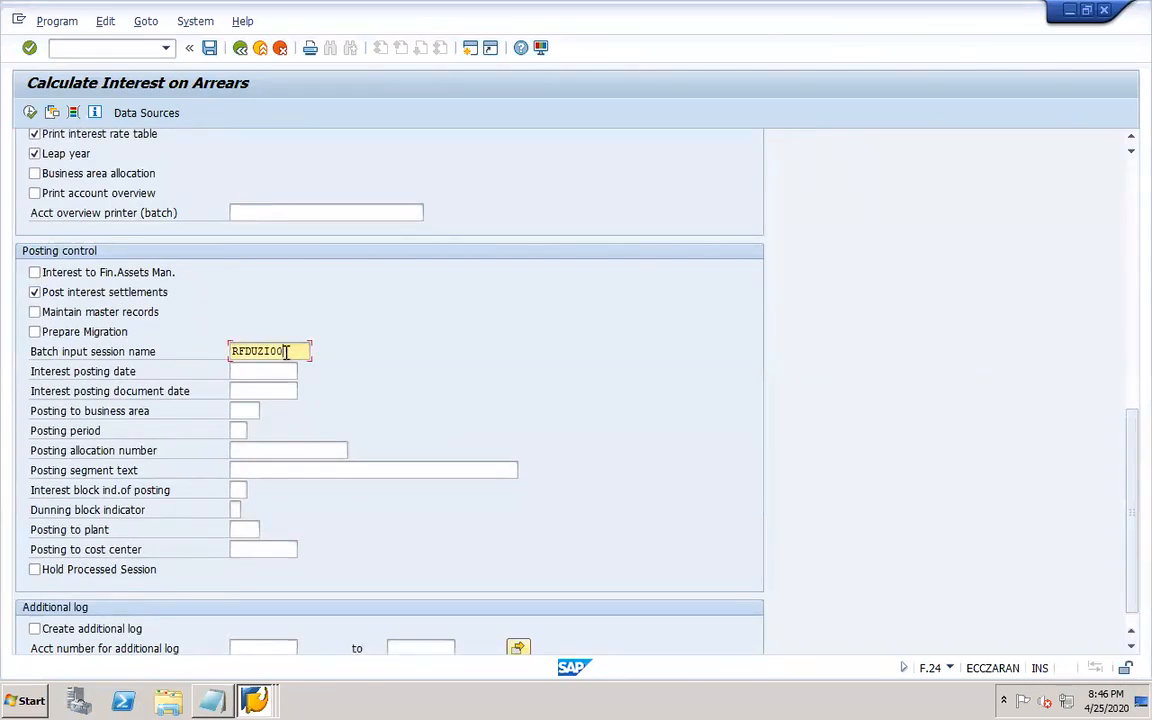
click(1133, 190)
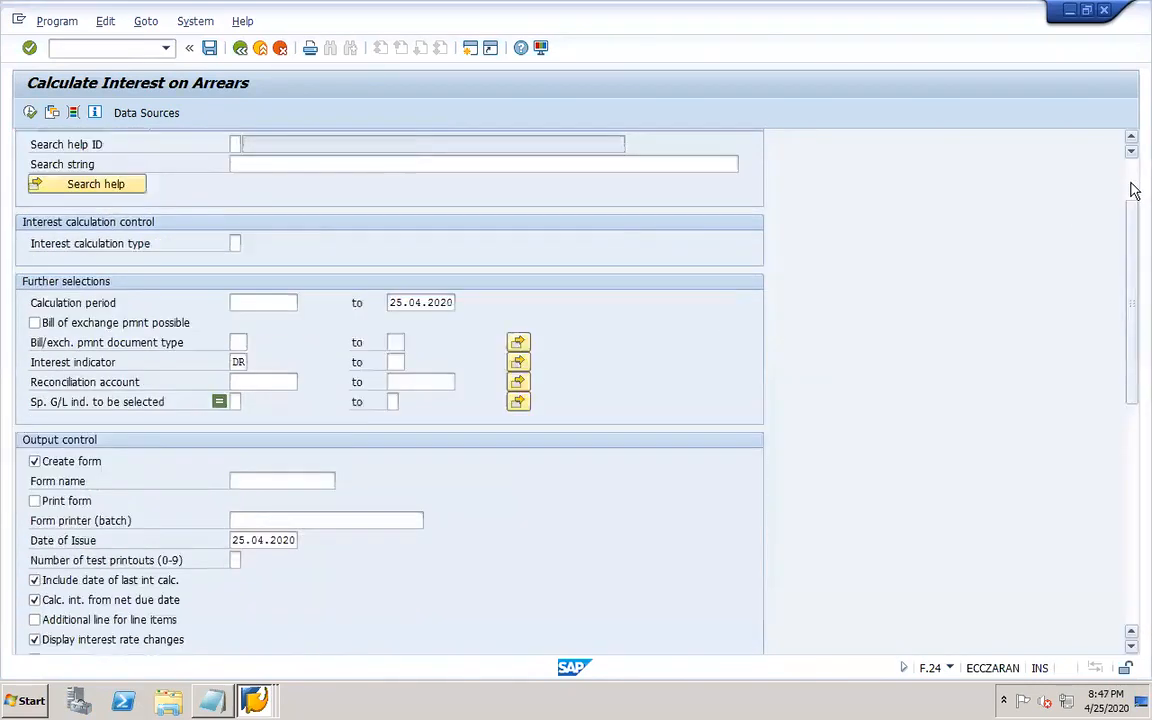
click(1133, 190)
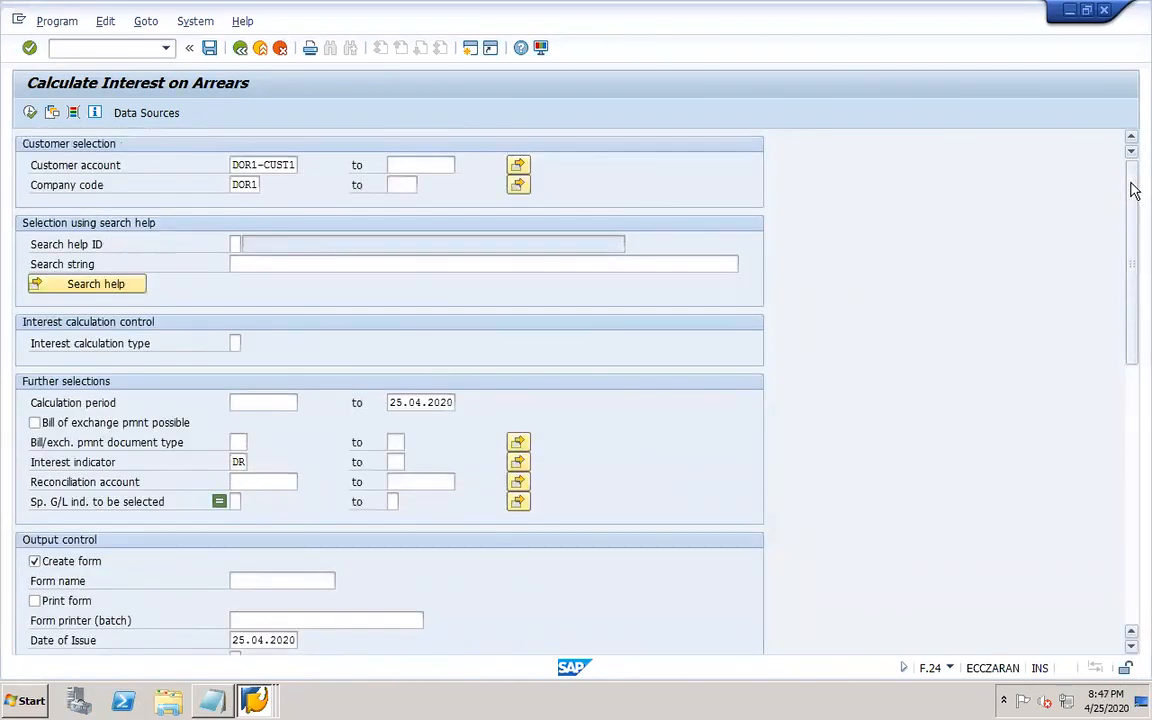
click(1133, 608)
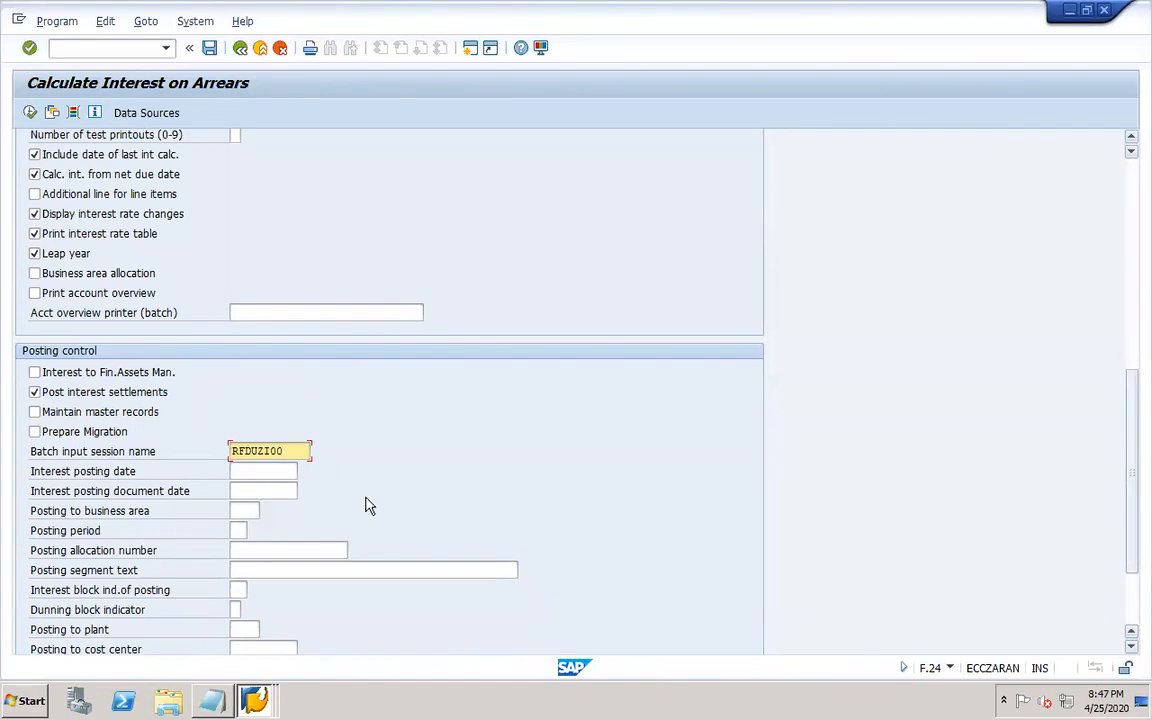
click(277, 471)
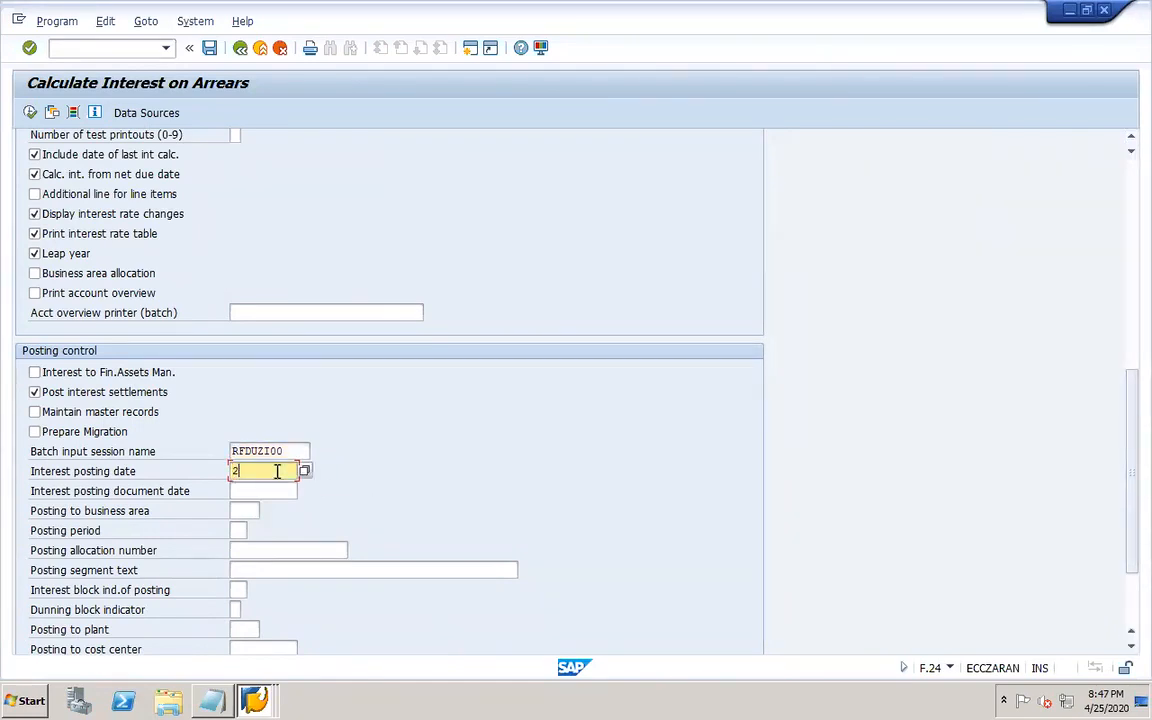
text(25.04.2020)
key(Tab)
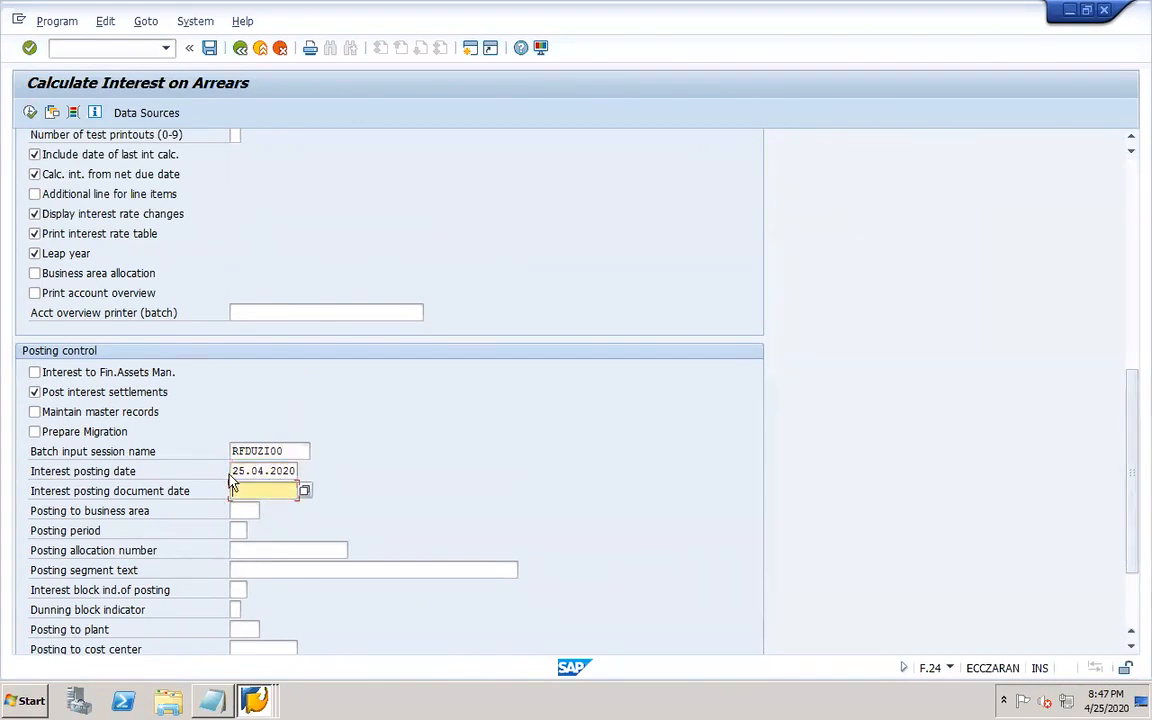
drag(232, 474, 324, 478)
key(ctrl+c)
key(Tab)
key(ctrl+v)
Set the posting business area to DOR1 from the suggestion list.
click(246, 512)
text(DC)
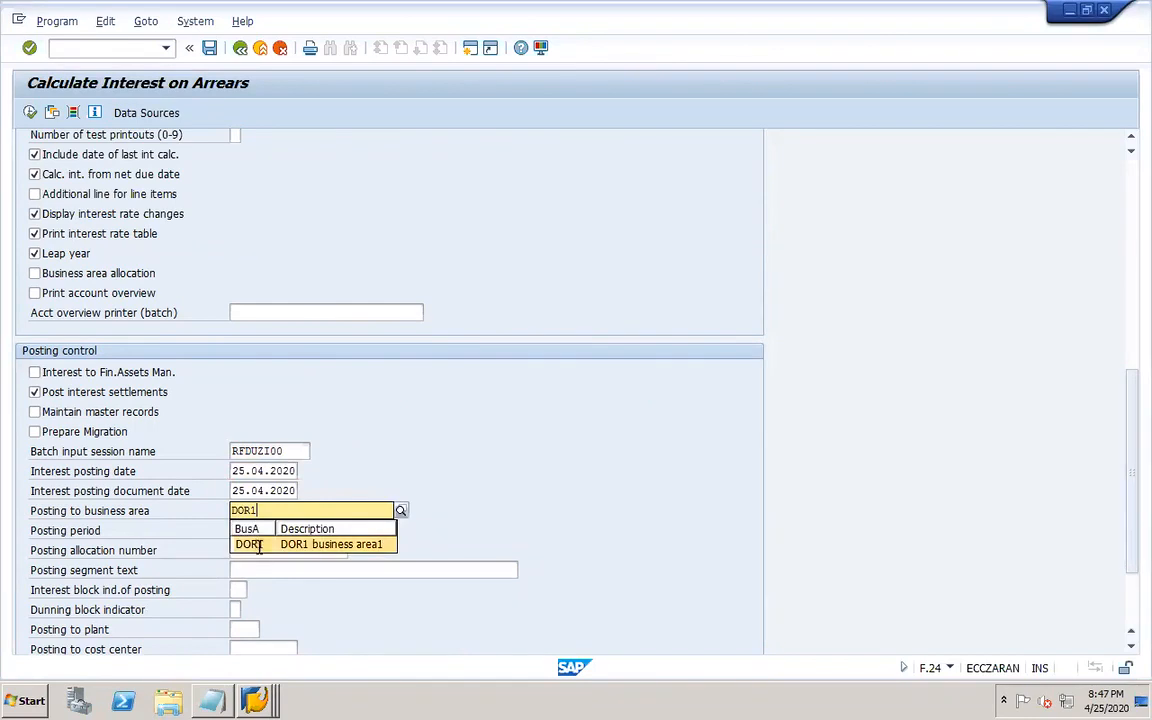
click(252, 545)
click(252, 543)
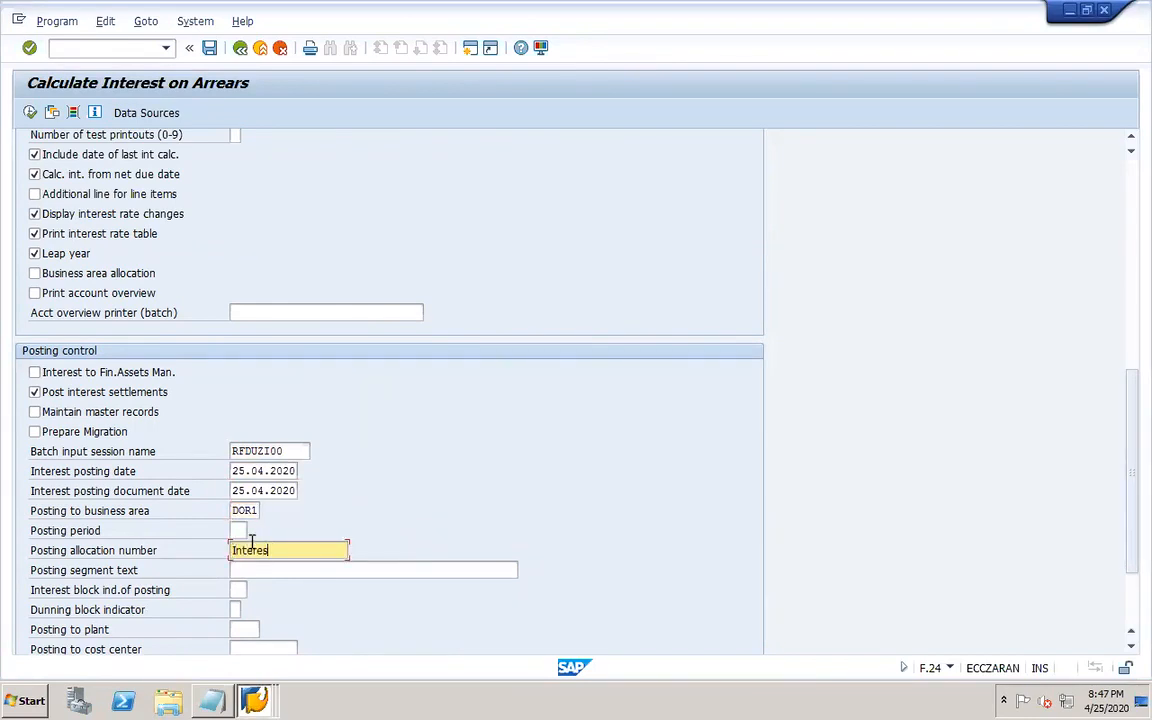
Set the posting allocation number and posting segment text to Interest.
double_click(252, 543)
key(ctrl+c)
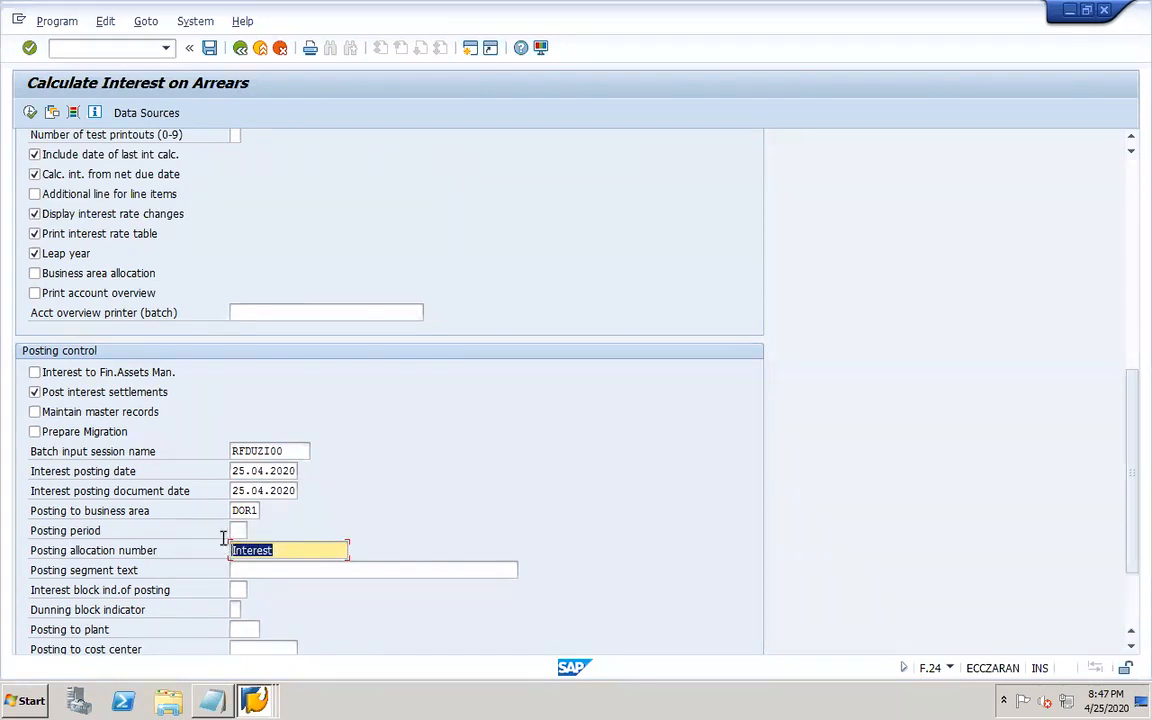
key(Tab)
key(ctrl+v)
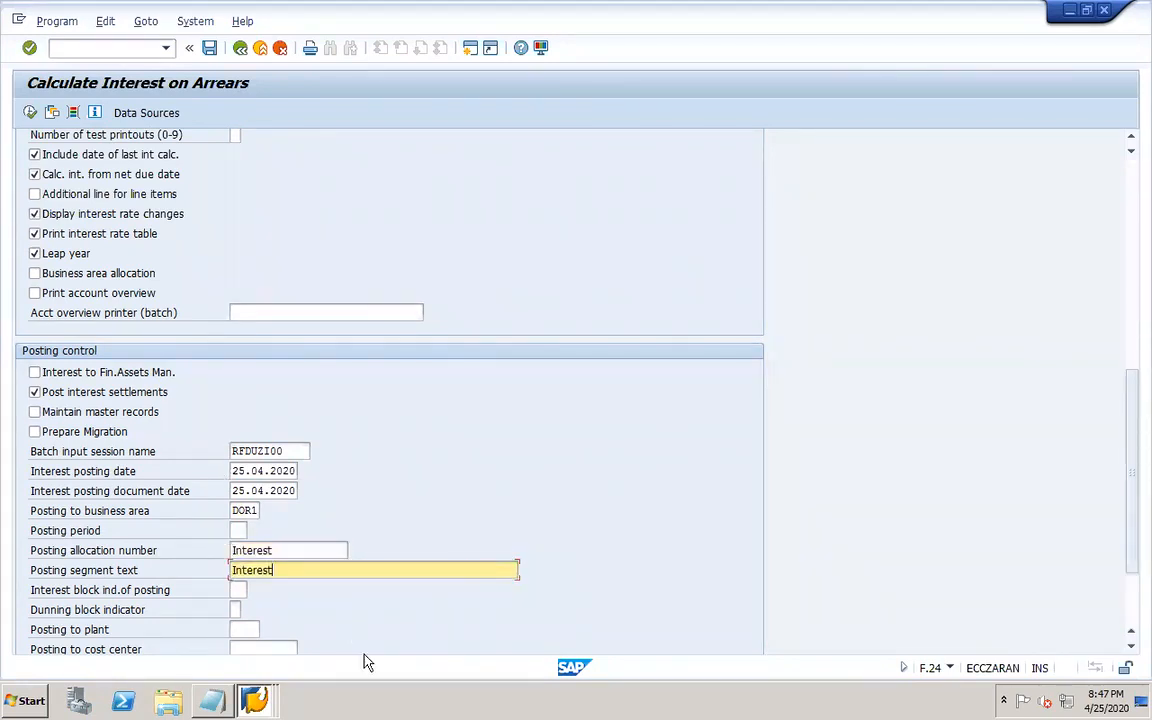
Save the selection screen entries as variant DOR1 with description DOR1.
click(1131, 648)
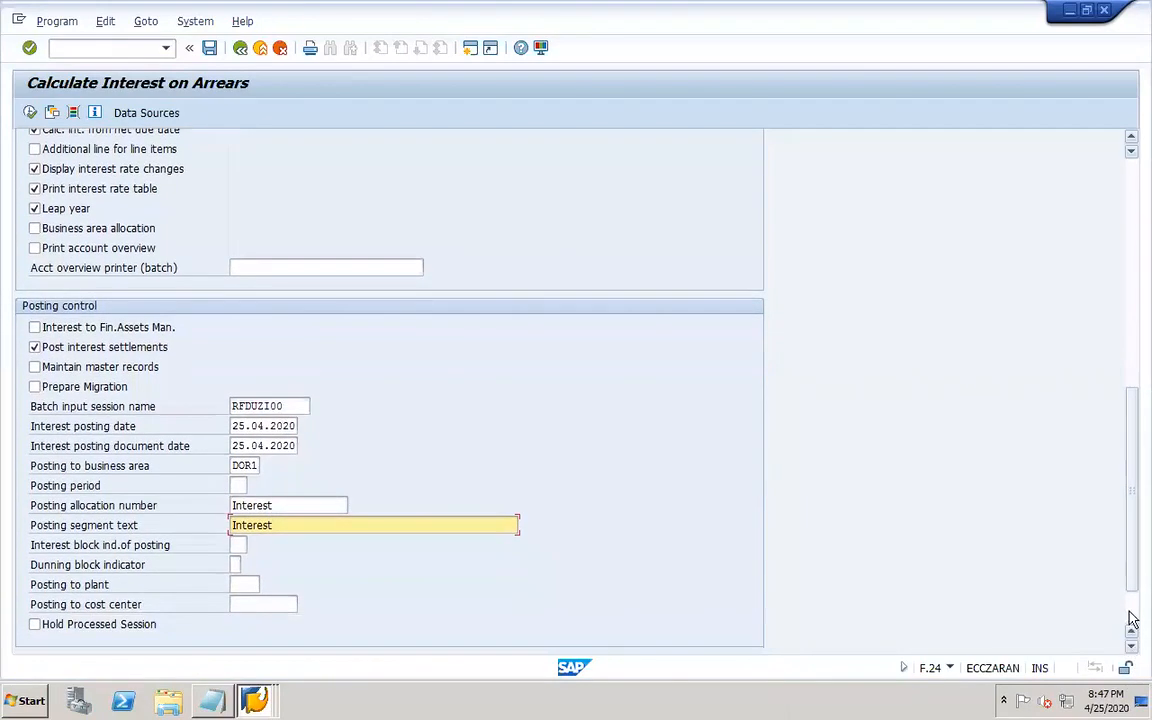
scroll(1131, 615, down, 2)
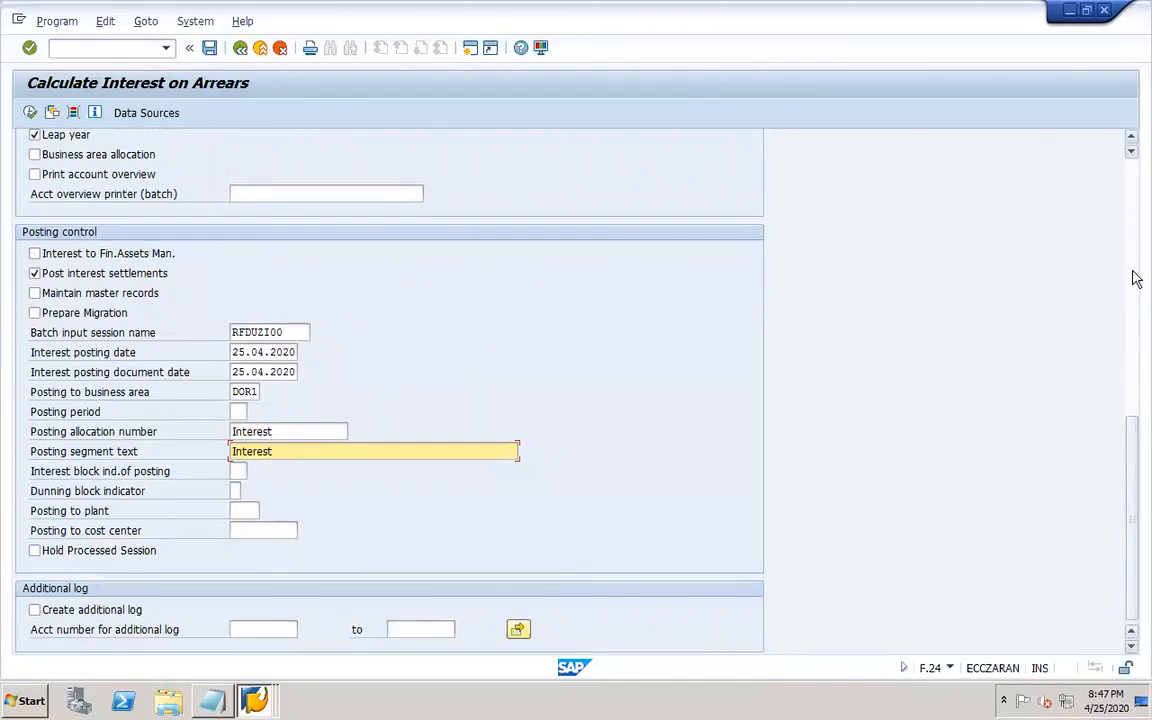
click(1131, 179)
click(1131, 179)
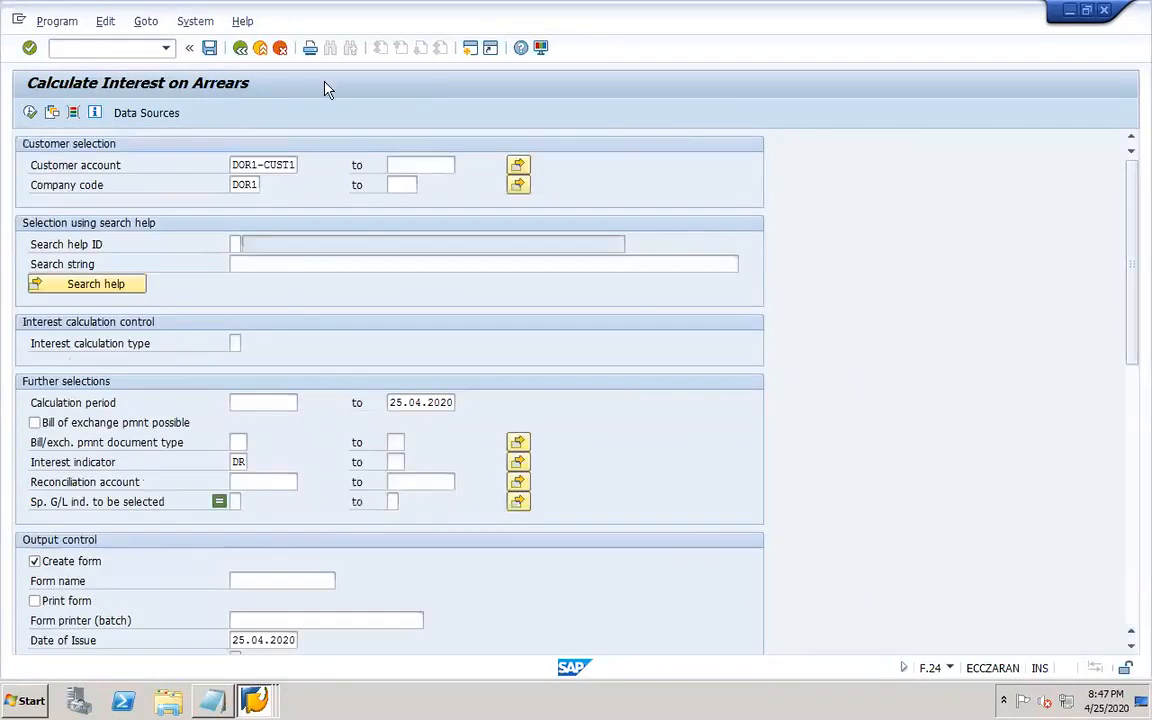
click(210, 48)
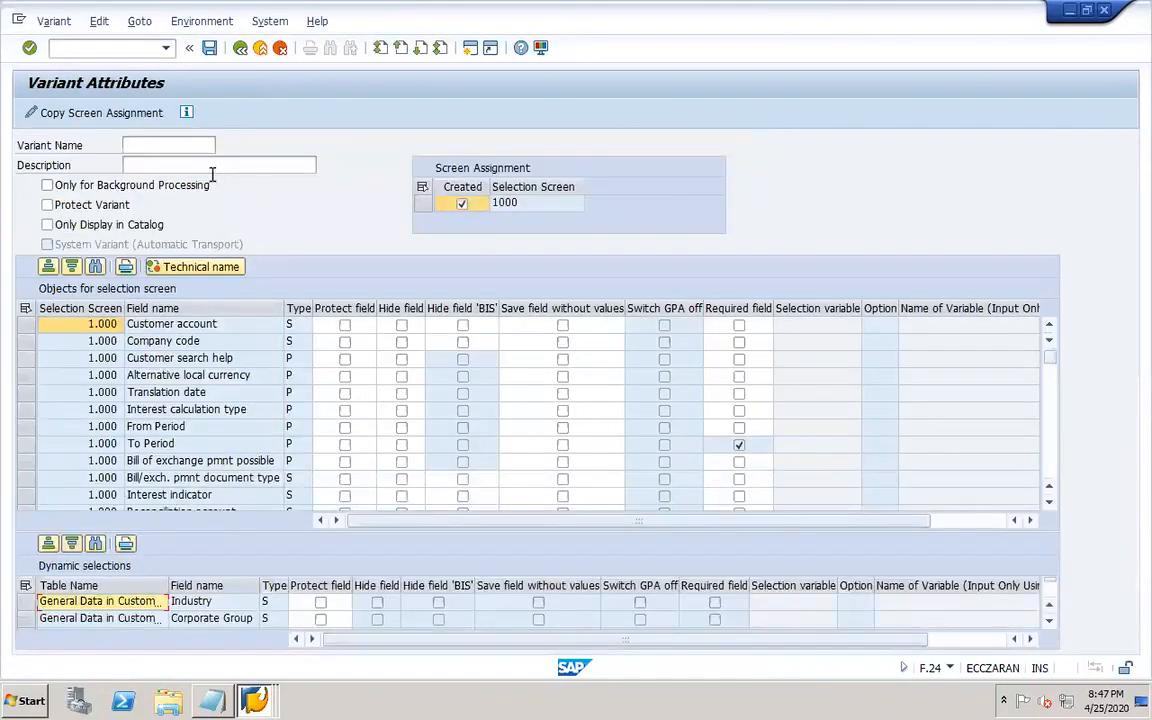
click(180, 149)
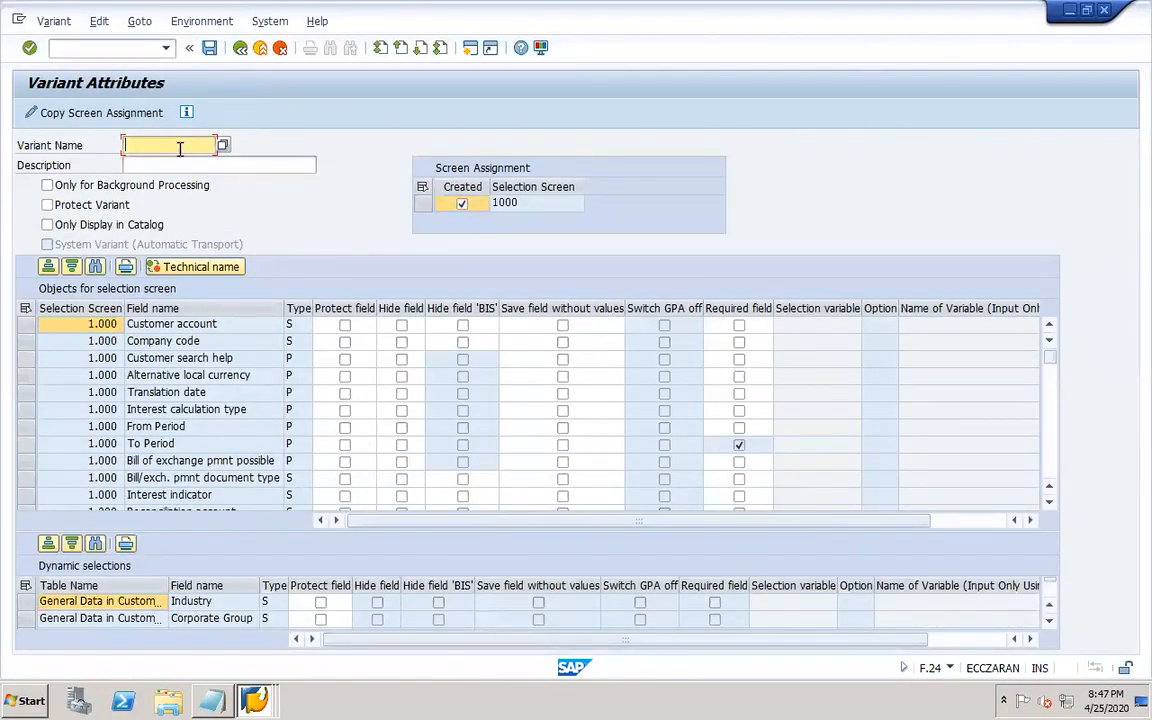
text(DOR1)
key(Tab)
text(DOR1)
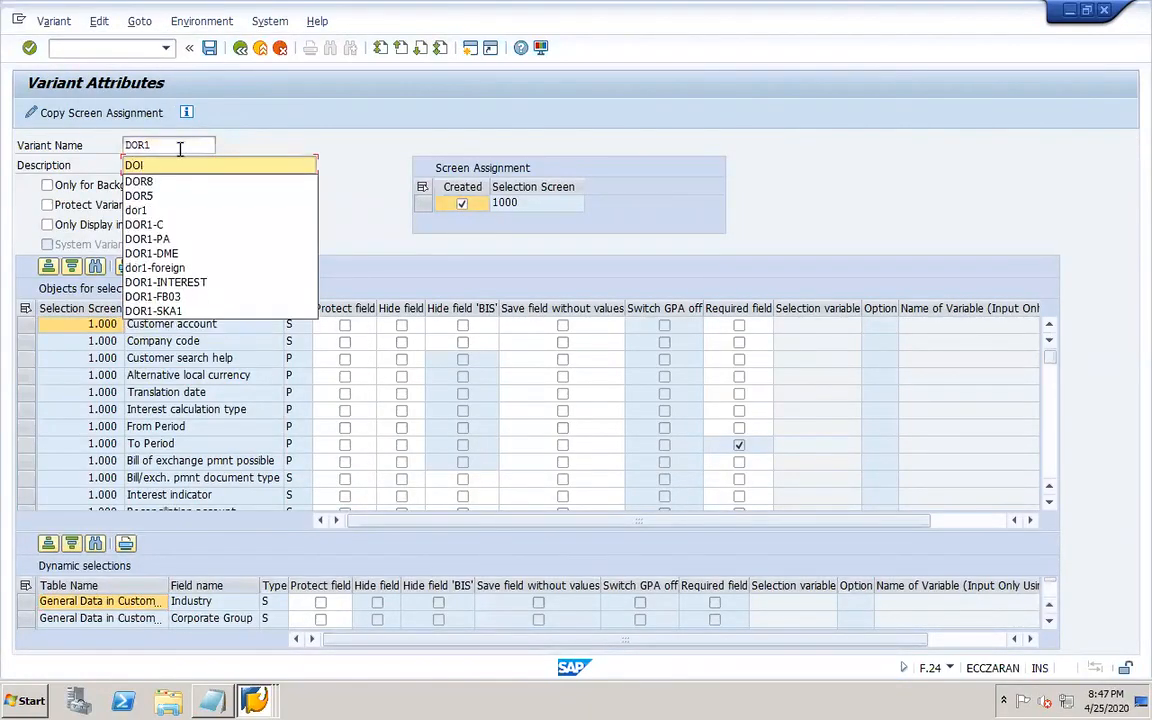
click(209, 47)
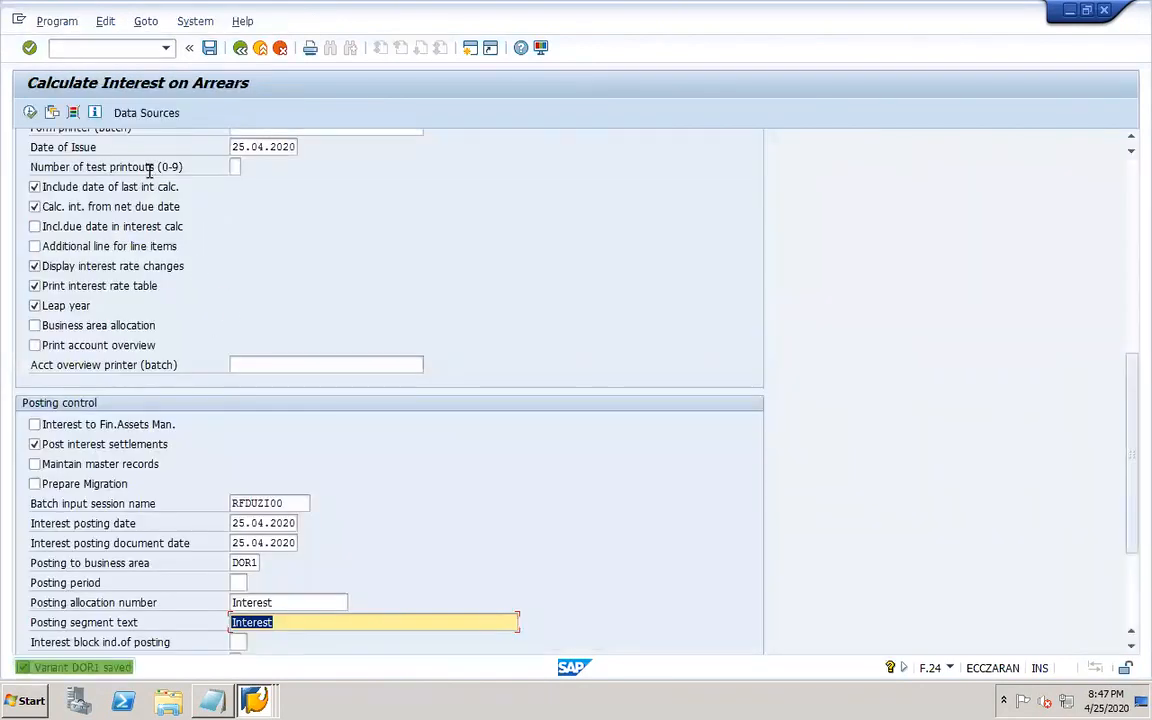
Execute the interest calculation and page through the generated interest on arrears form.
click(30, 112)
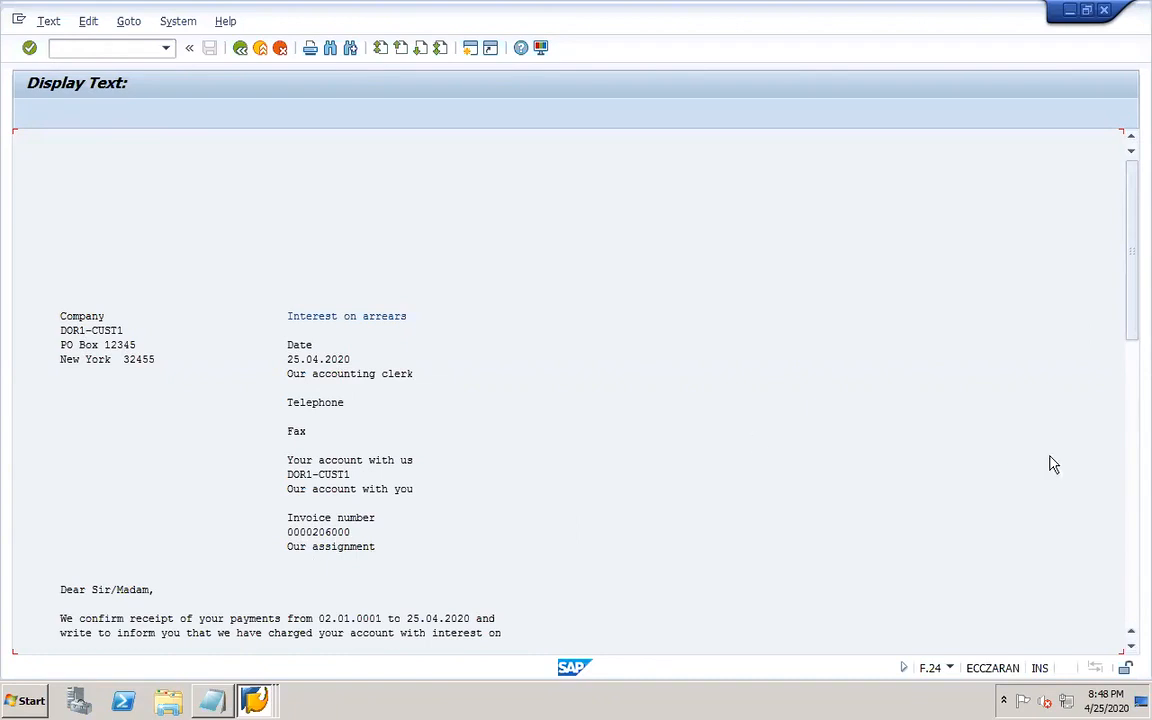
drag(1132, 311, 1134, 370)
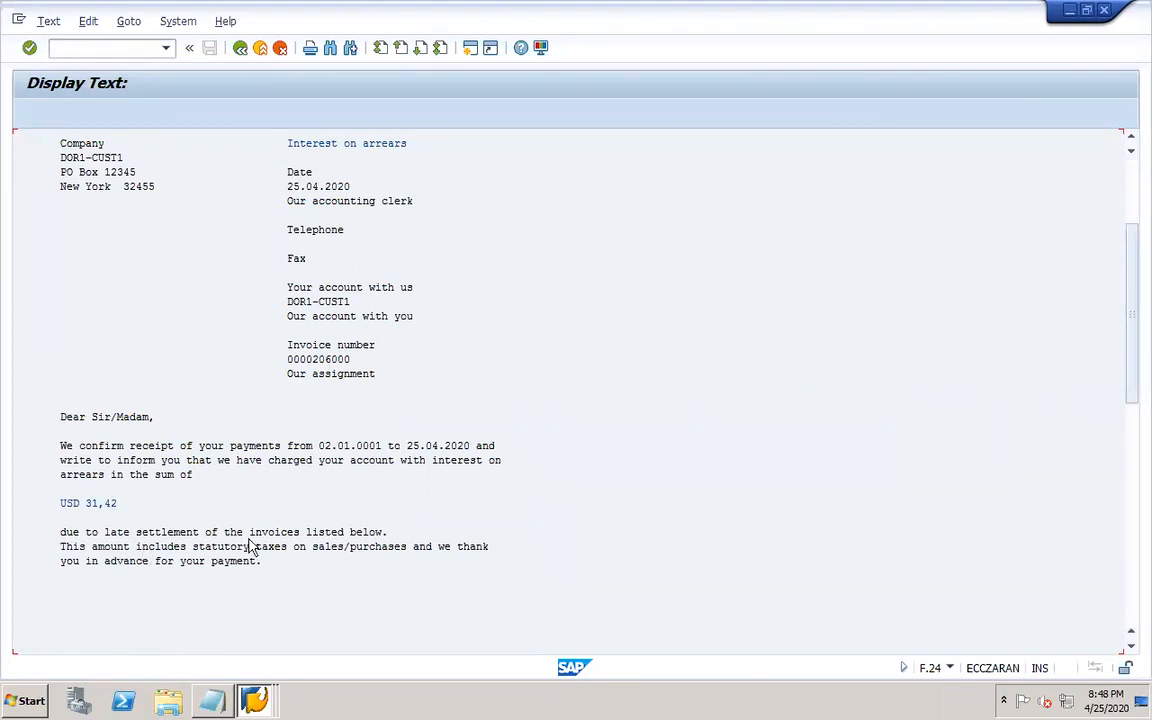
click(1132, 590)
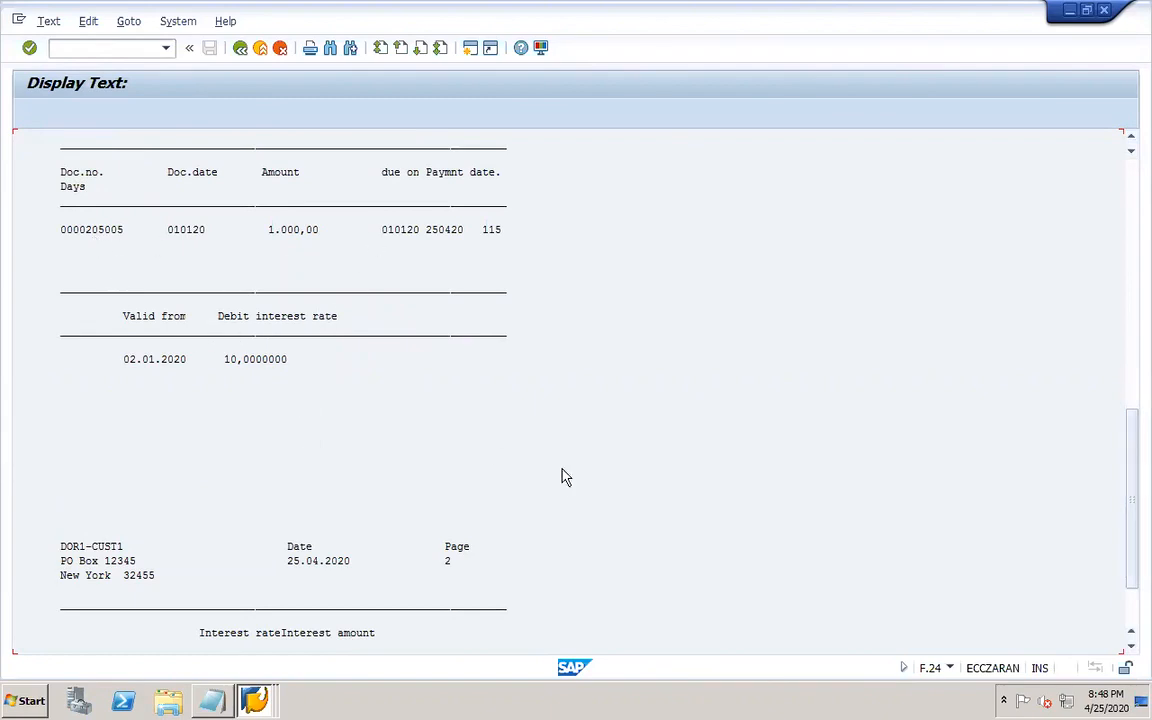
click(1135, 618)
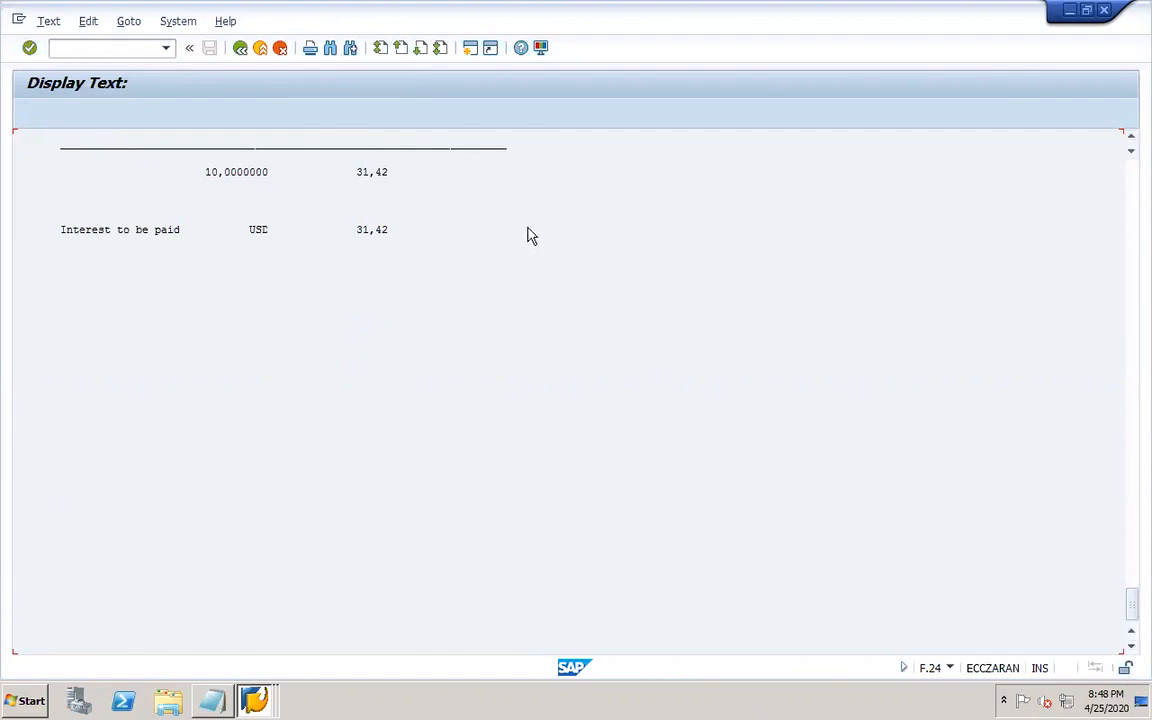
click(400, 49)
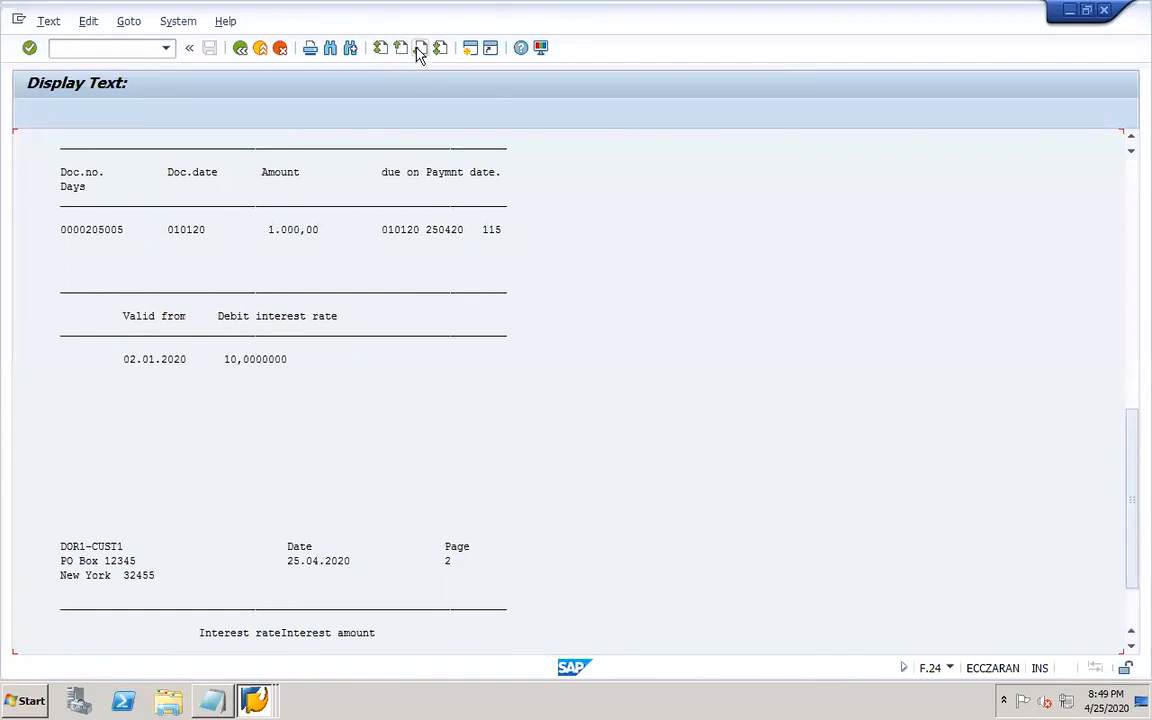
click(420, 49)
click(441, 50)
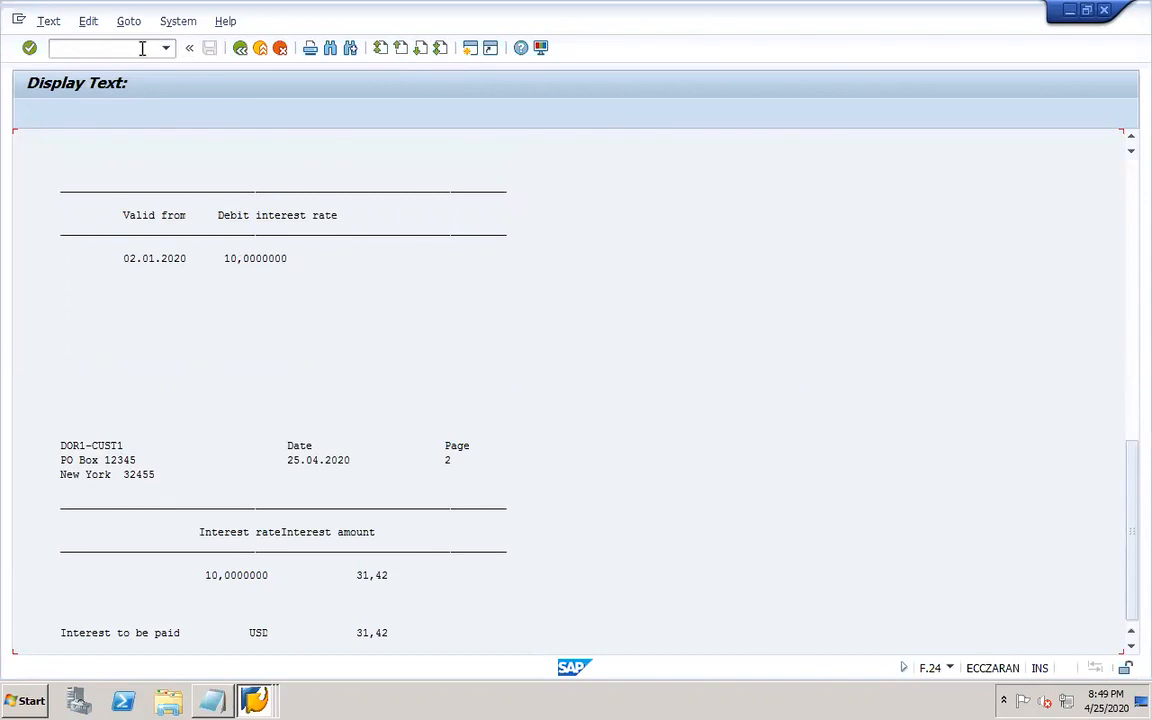
Open the batch input session overview with SM35 and select the RFDUZI00 session.
text(/OSM)
key(Return)
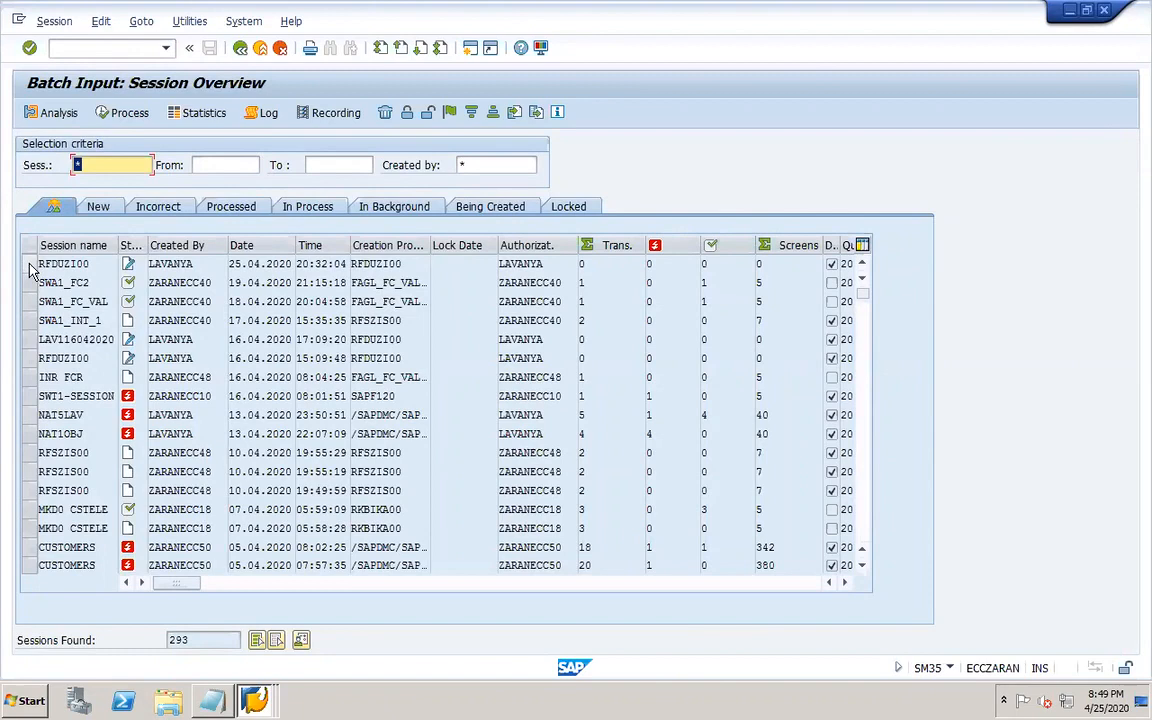
click(30, 266)
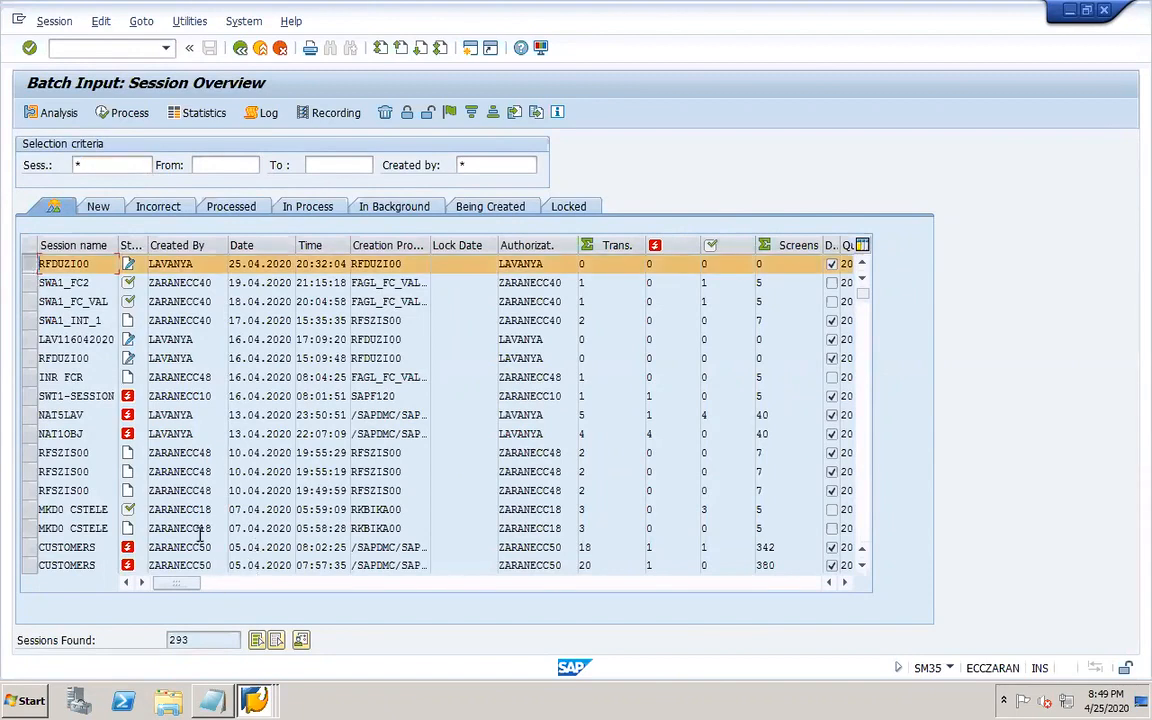
click(254, 700)
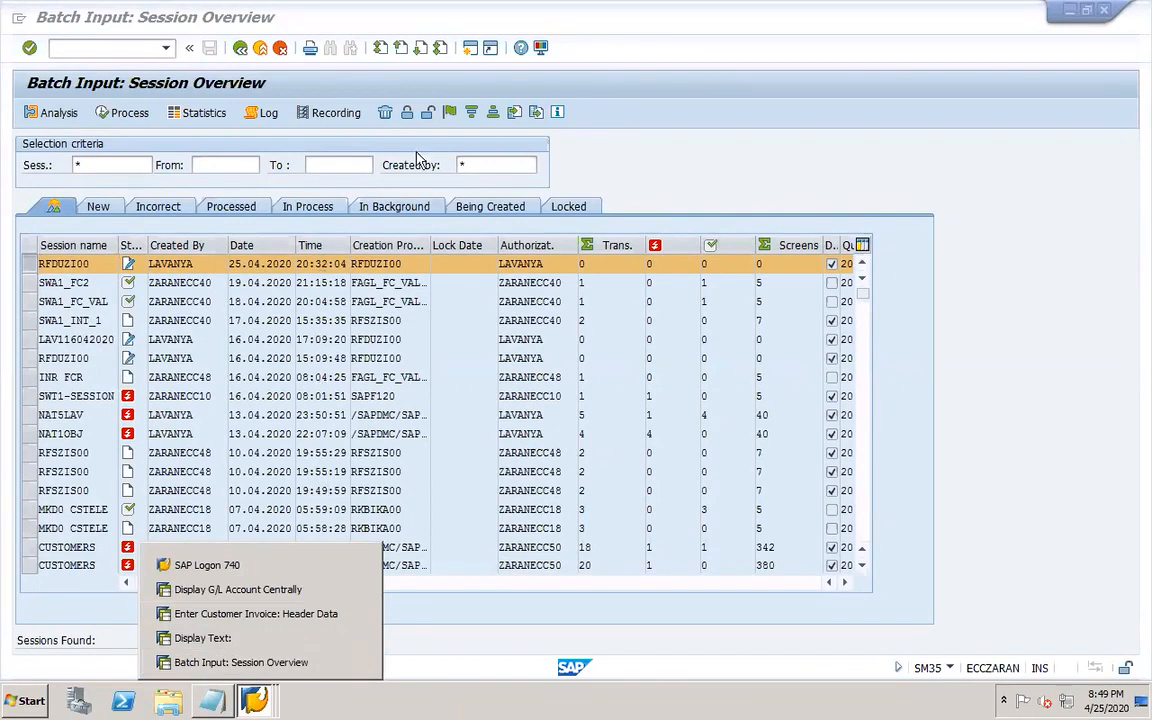
click(648, 149)
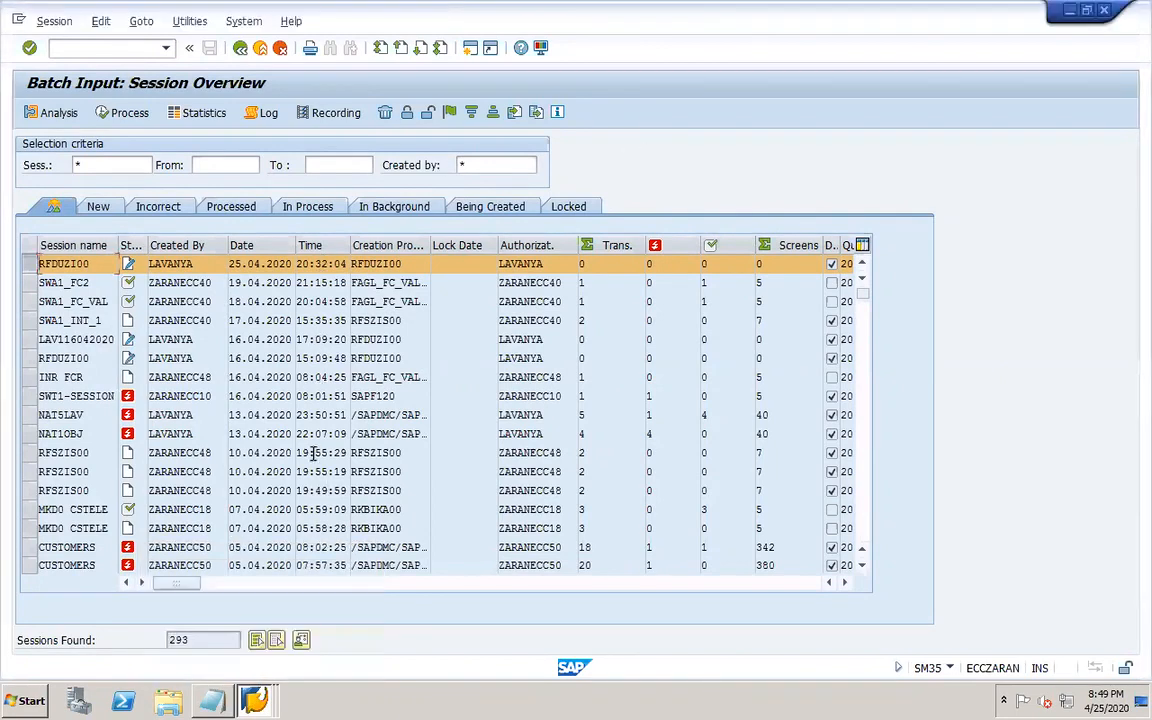
Return from the interest on arrears form to the Calculate Interest on Arrears selection screen.
click(254, 700)
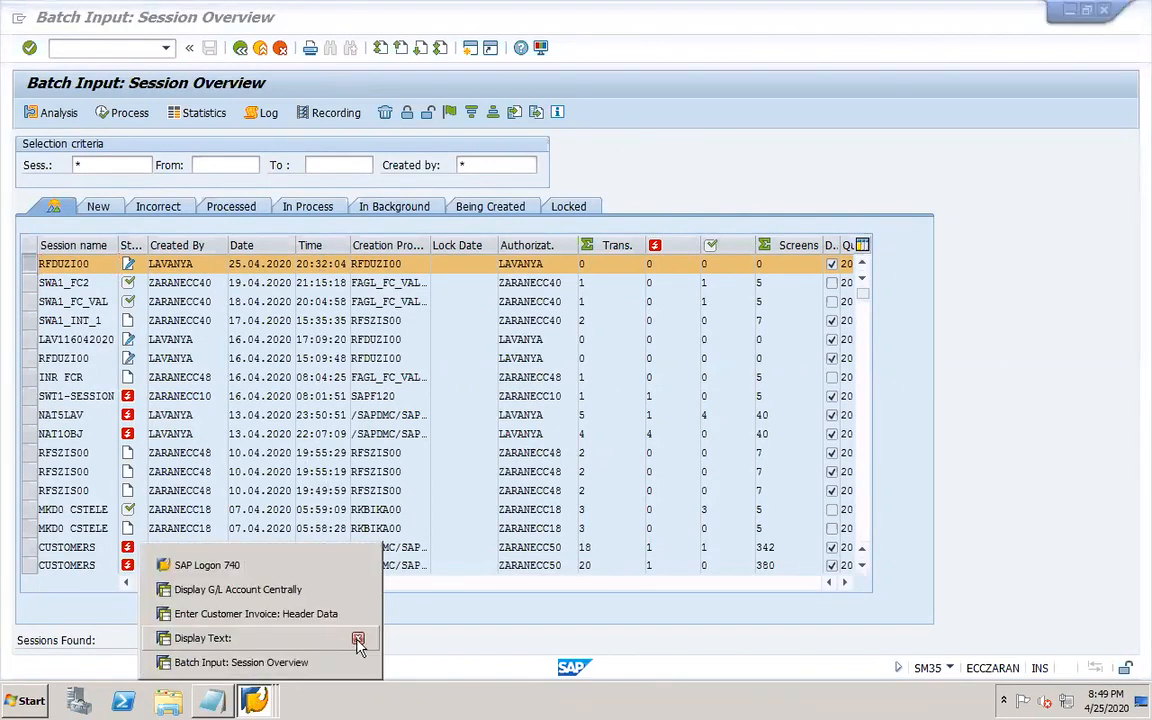
click(329, 640)
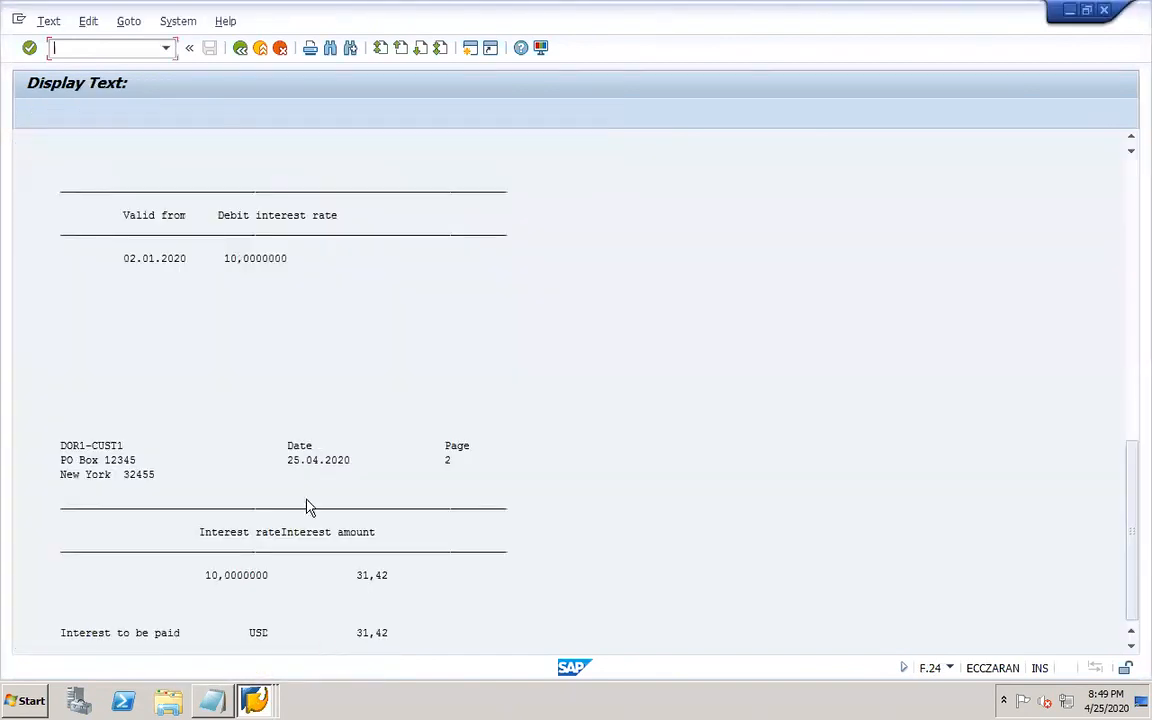
click(240, 49)
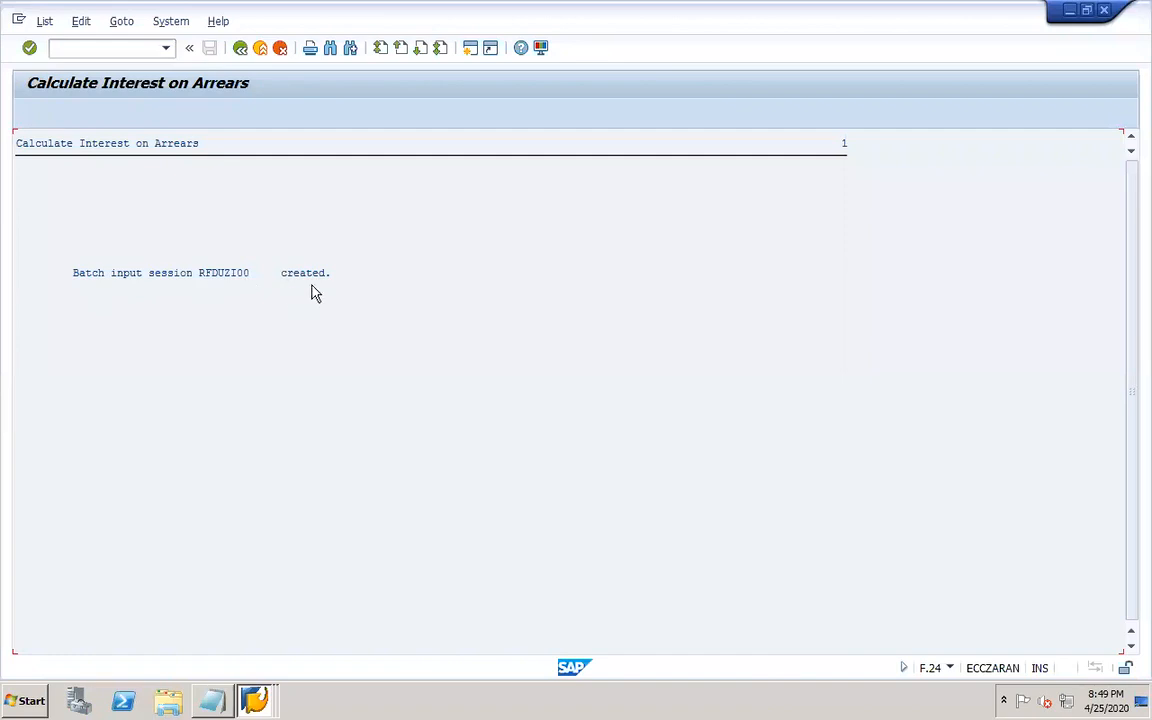
click(240, 48)
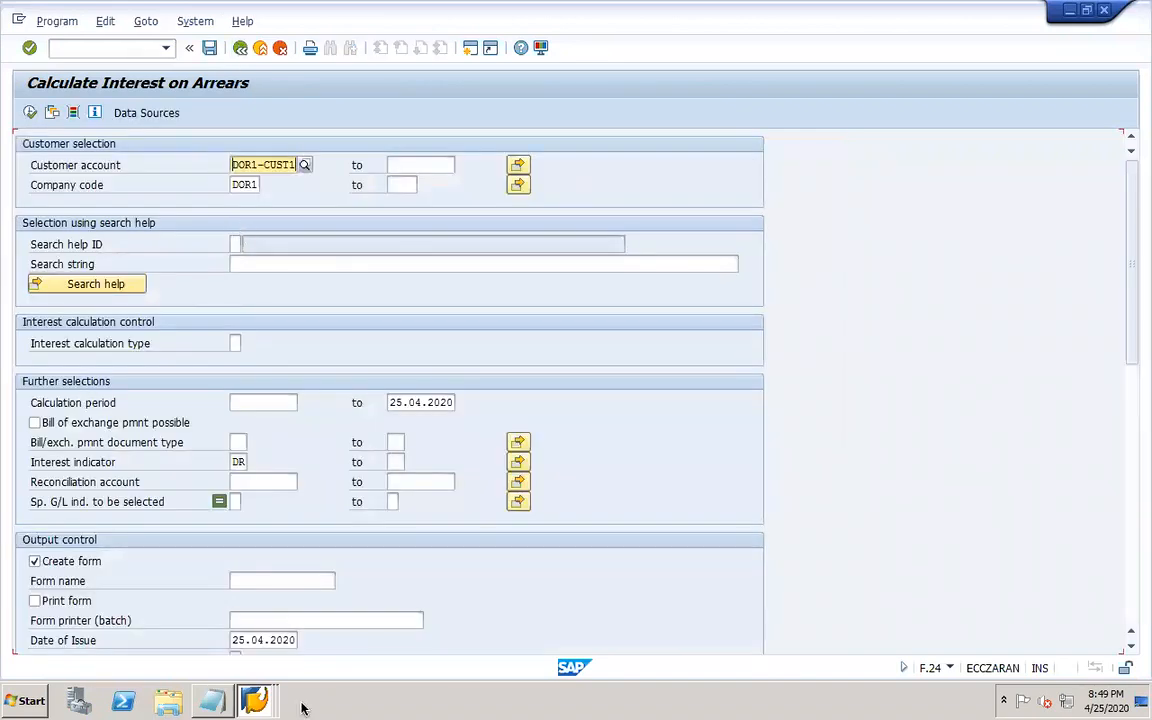
Try to process the selected RFDUZI00 session from the batch input session overview.
click(254, 700)
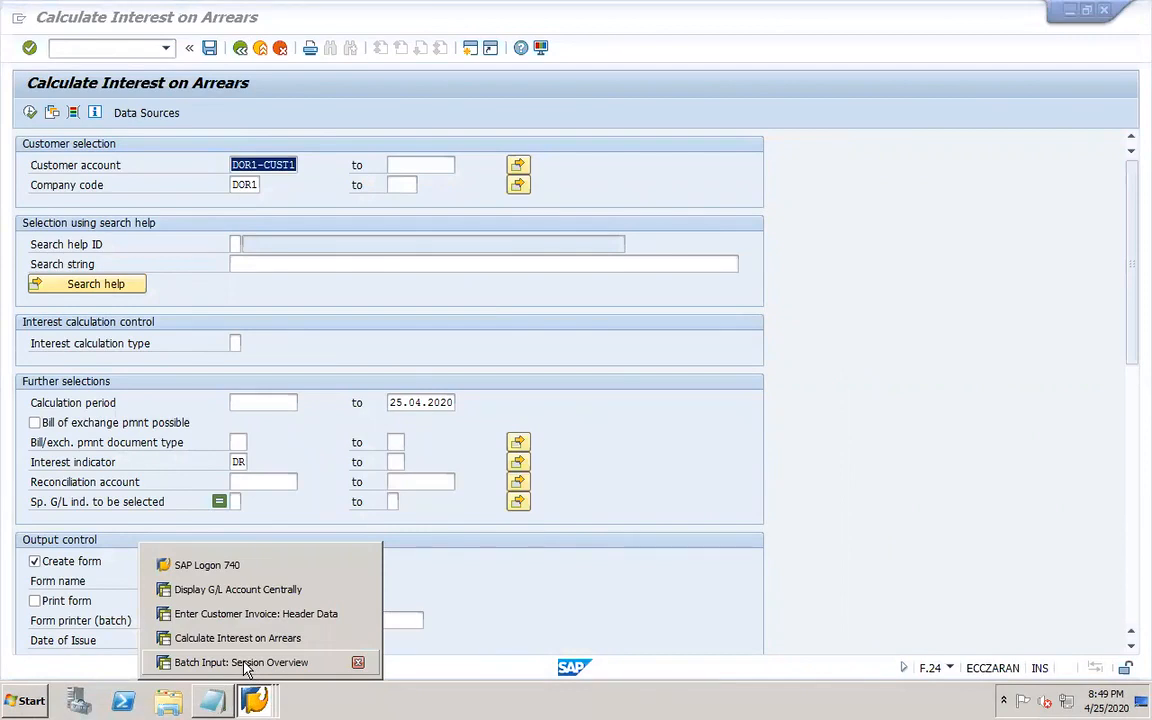
click(245, 662)
mouse_move(250, 695)
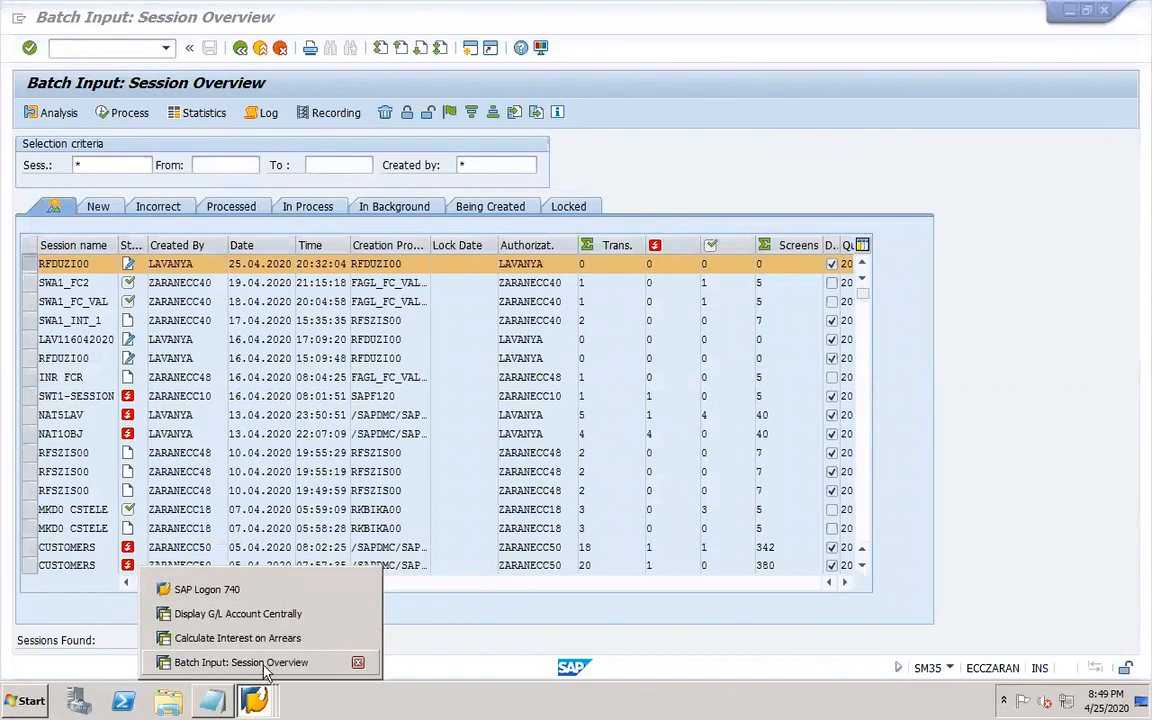
click(262, 663)
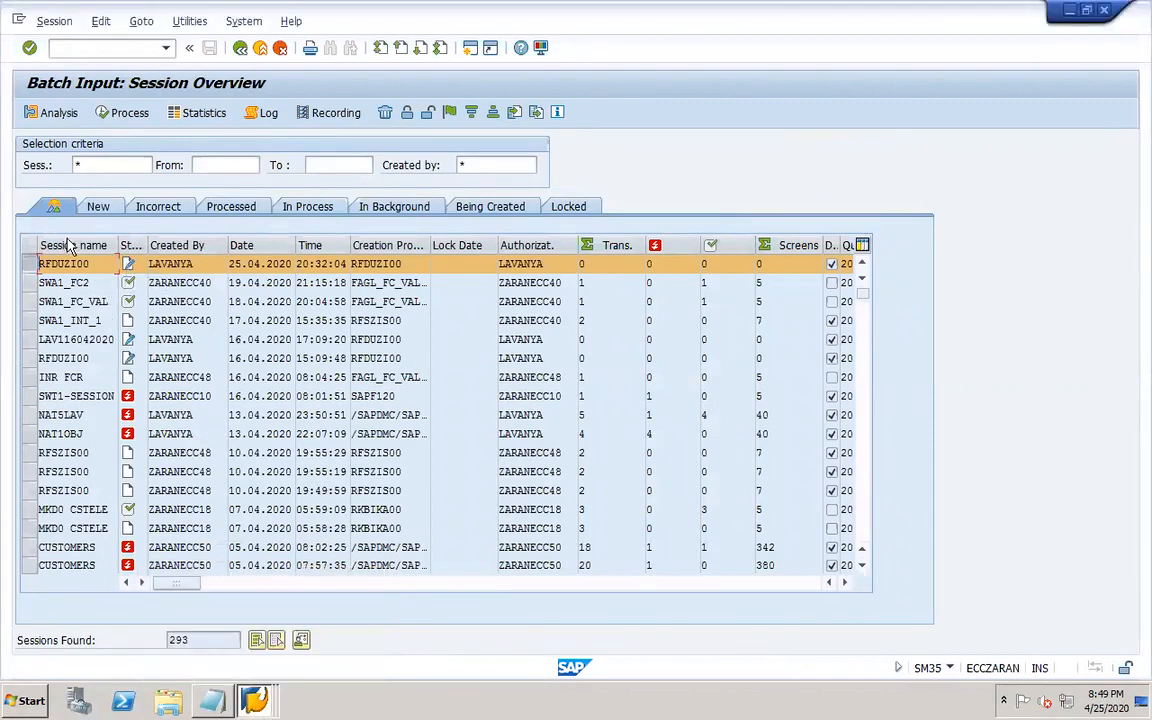
click(124, 115)
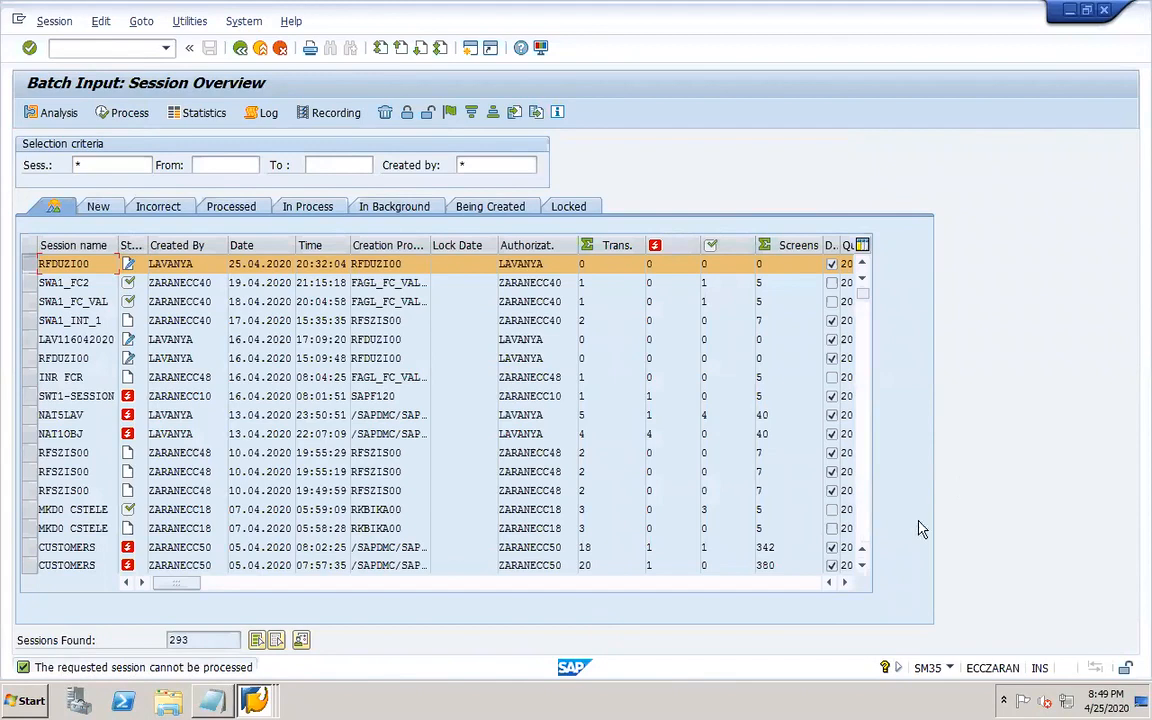
click(865, 529)
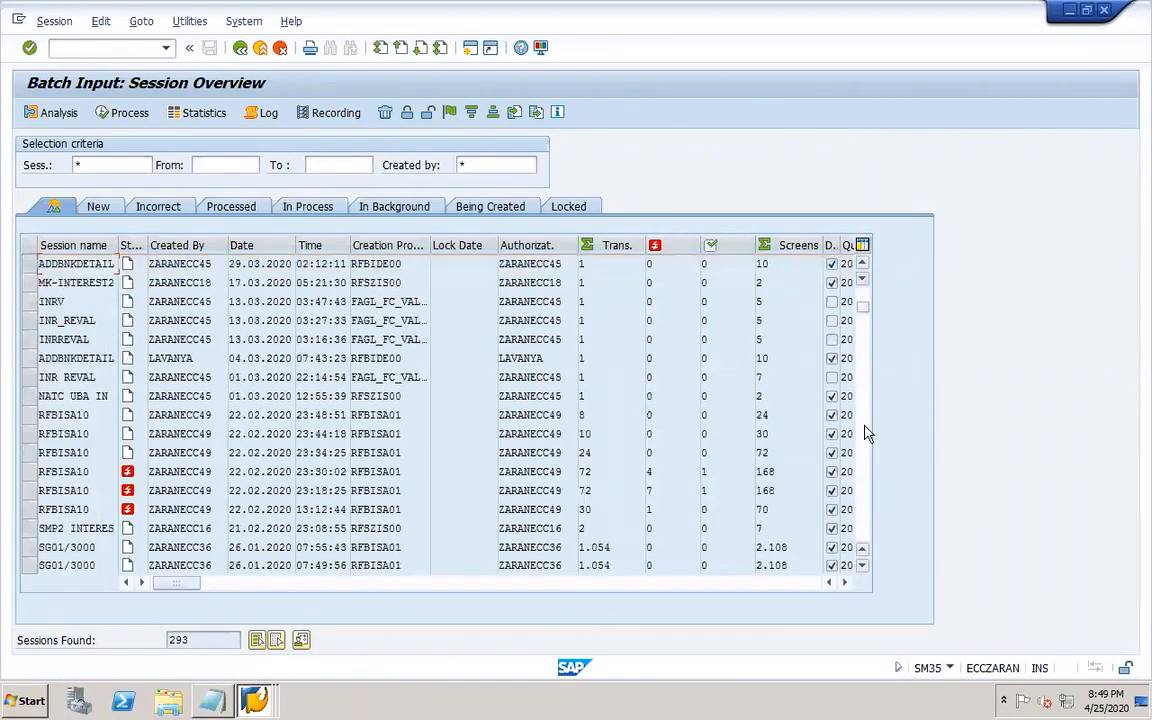
click(866, 295)
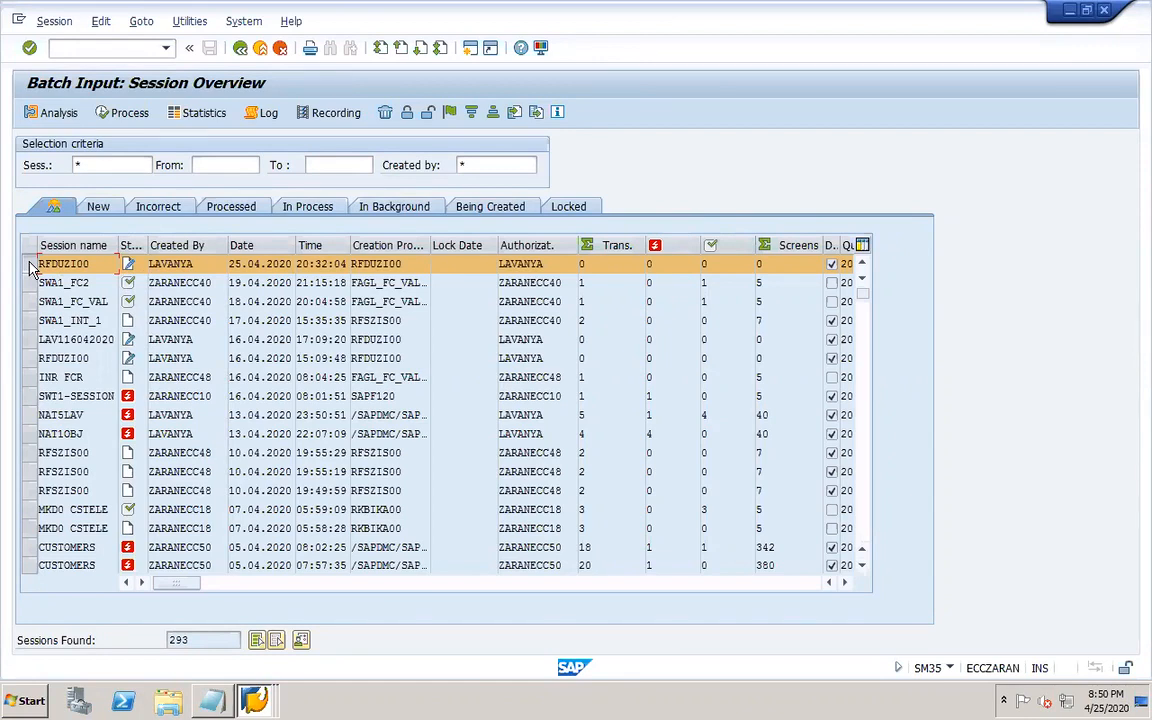
In the interest calculation selection screen, set the batch input session name to DOR1-INTERES.
click(254, 700)
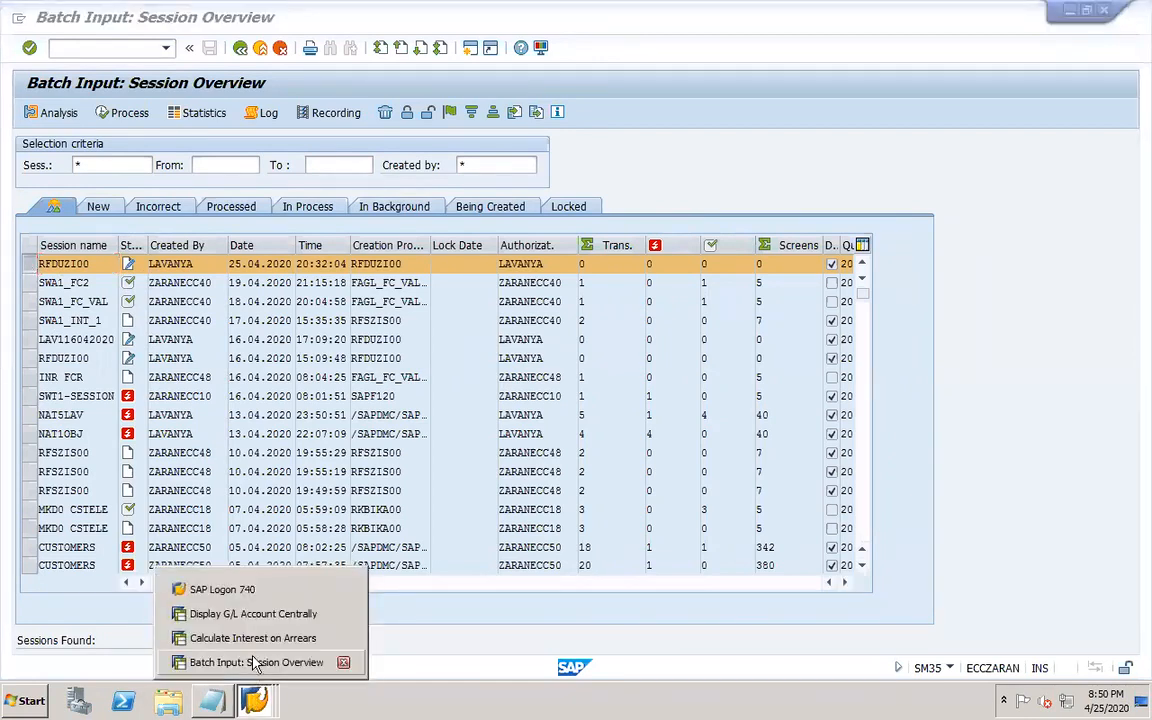
click(252, 638)
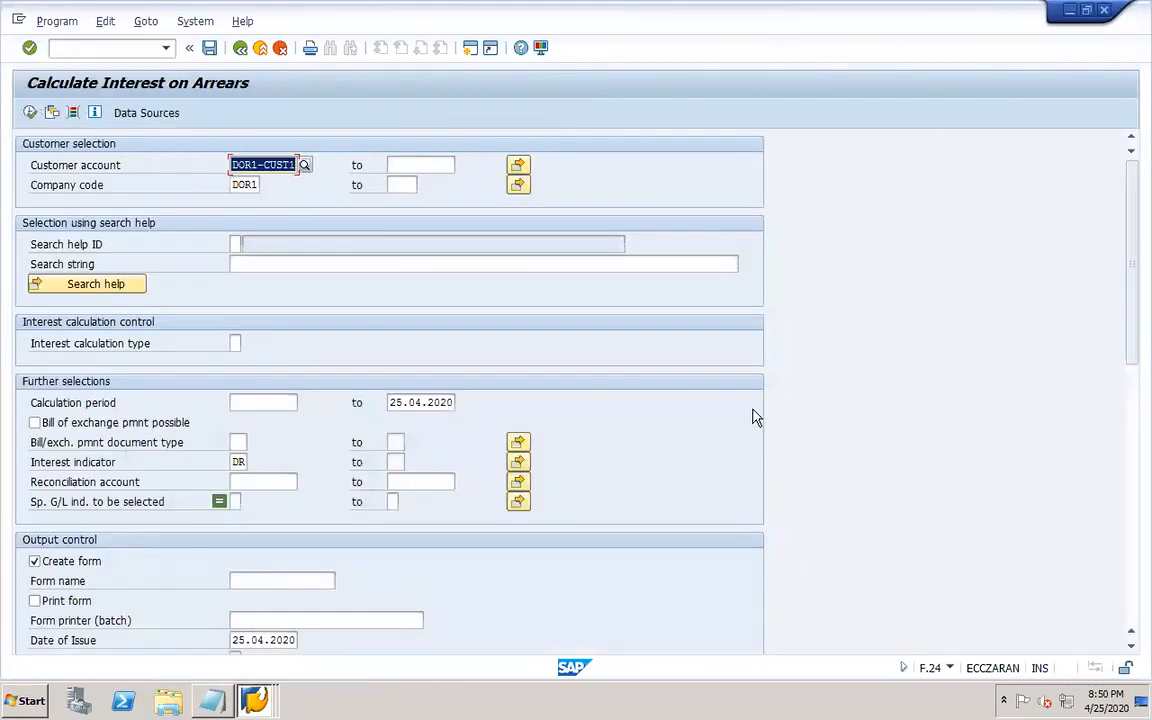
drag(1134, 316, 1134, 520)
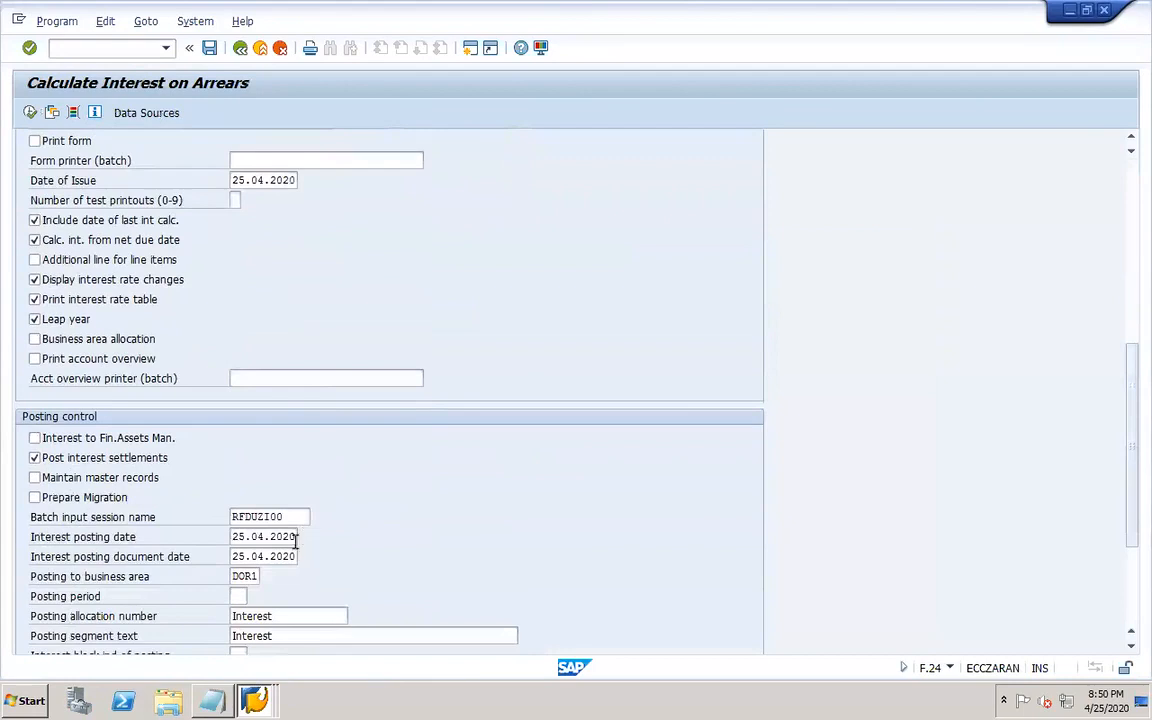
drag(283, 518, 206, 510)
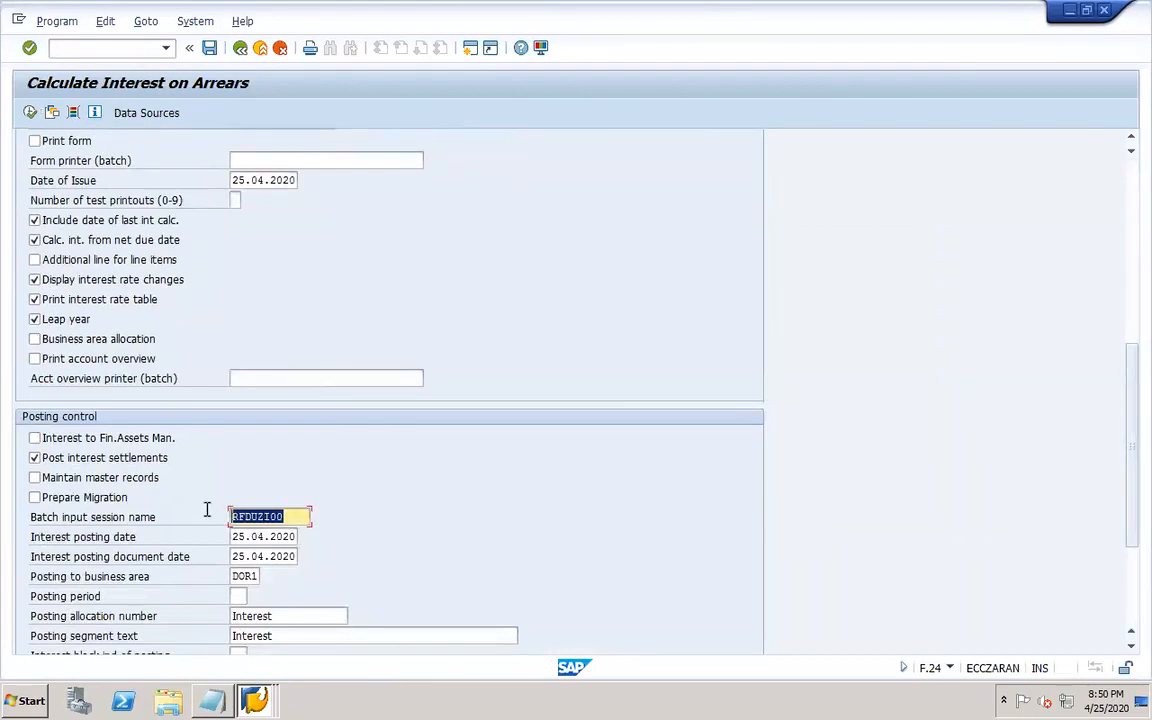
text(DOR1-INTERES)
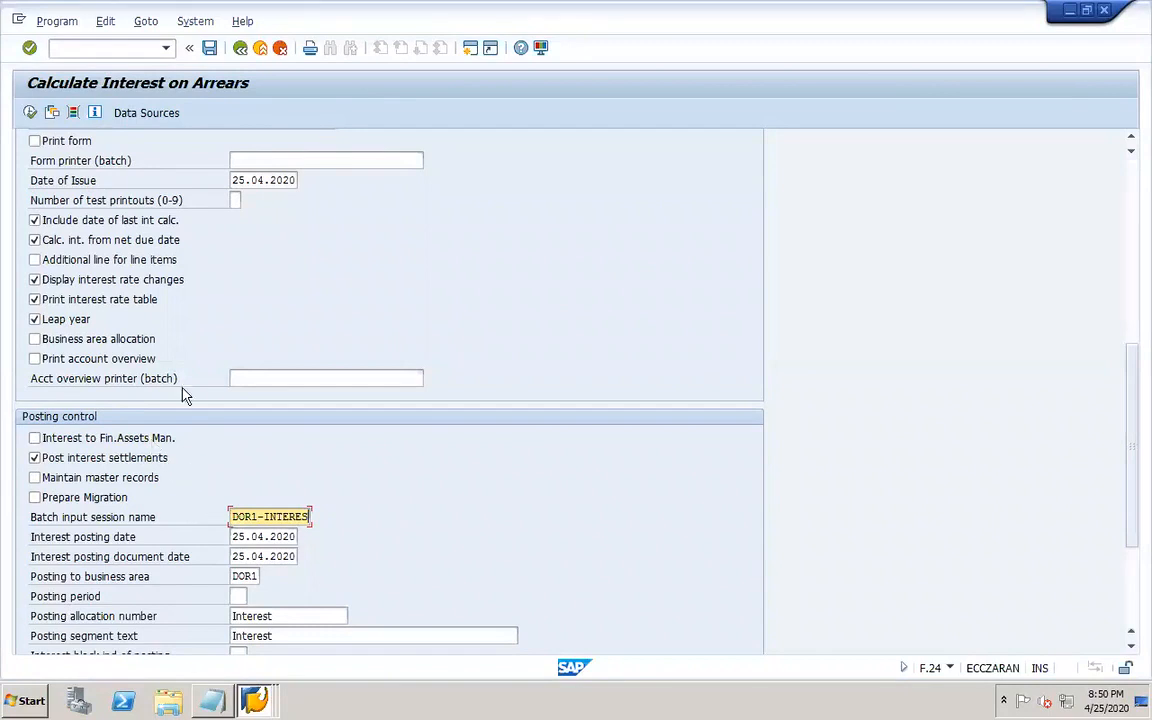
Execute the interest calculation, page through the interest on arrears form, and return to the result list.
click(31, 113)
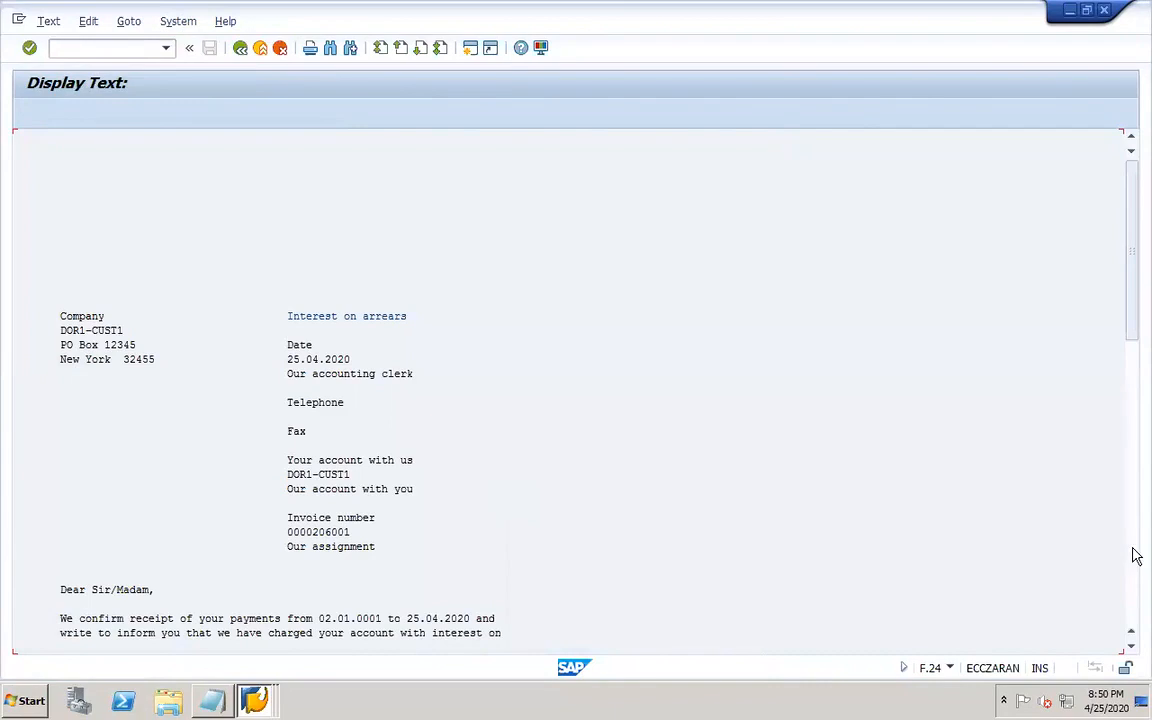
click(1128, 601)
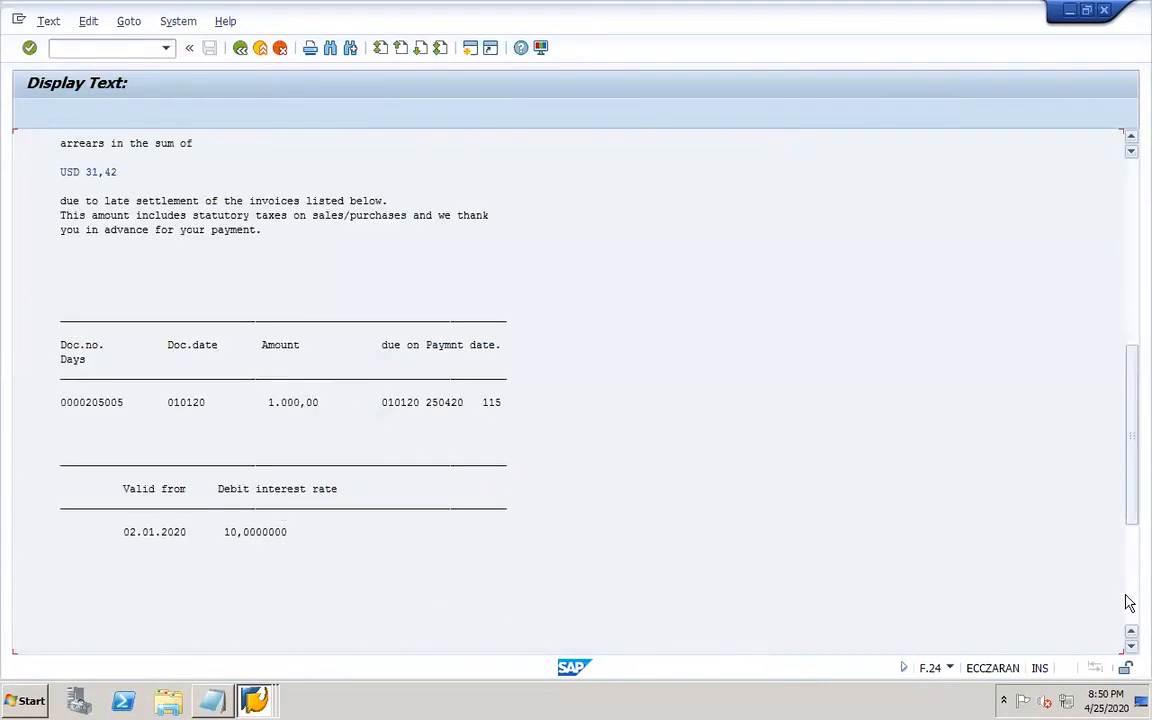
click(1128, 601)
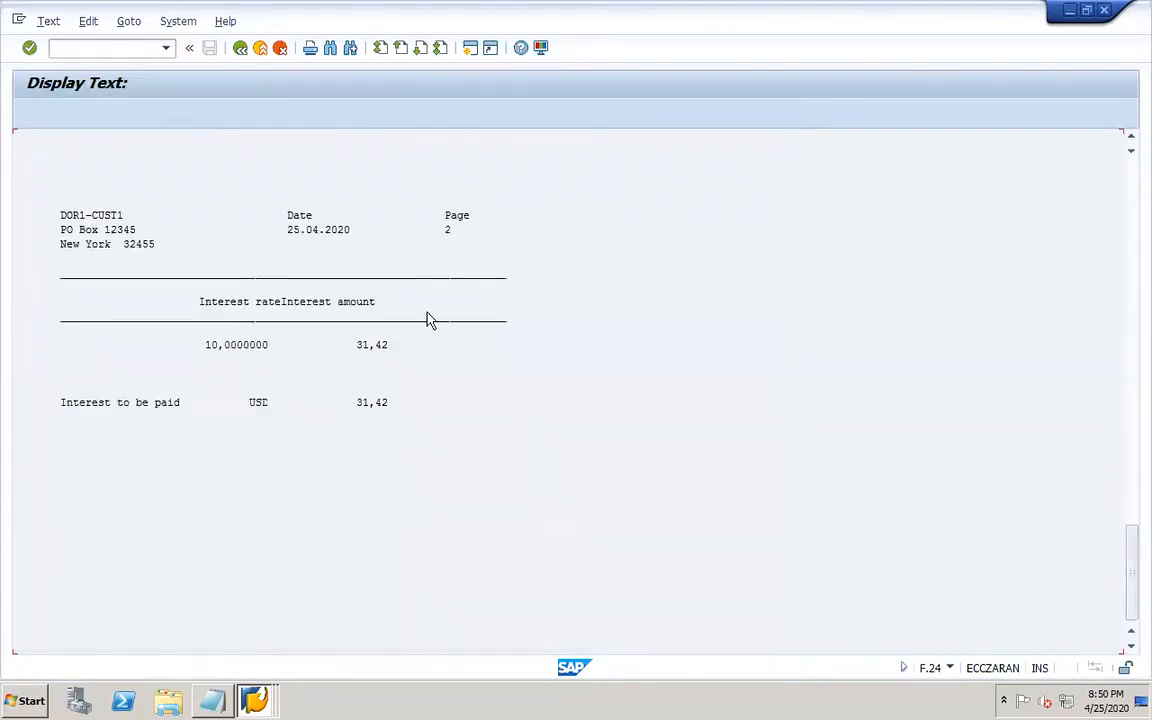
click(243, 49)
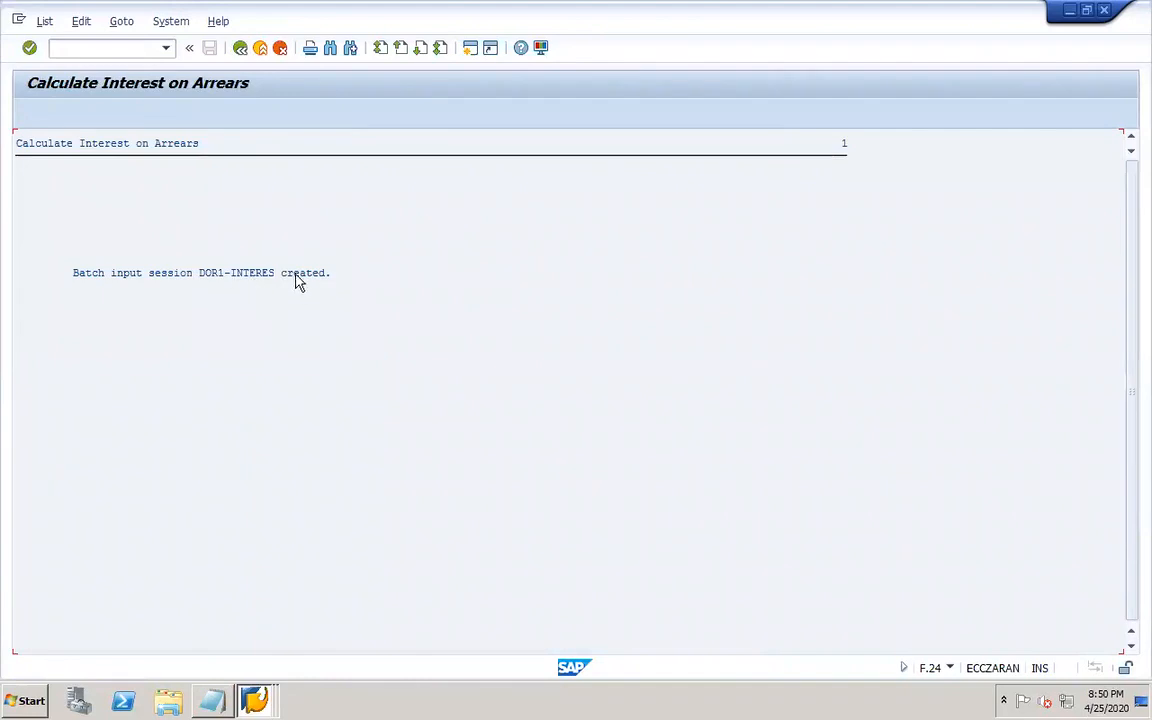
Refresh the batch input session list and close the Calculate Interest on Arrears window.
click(252, 699)
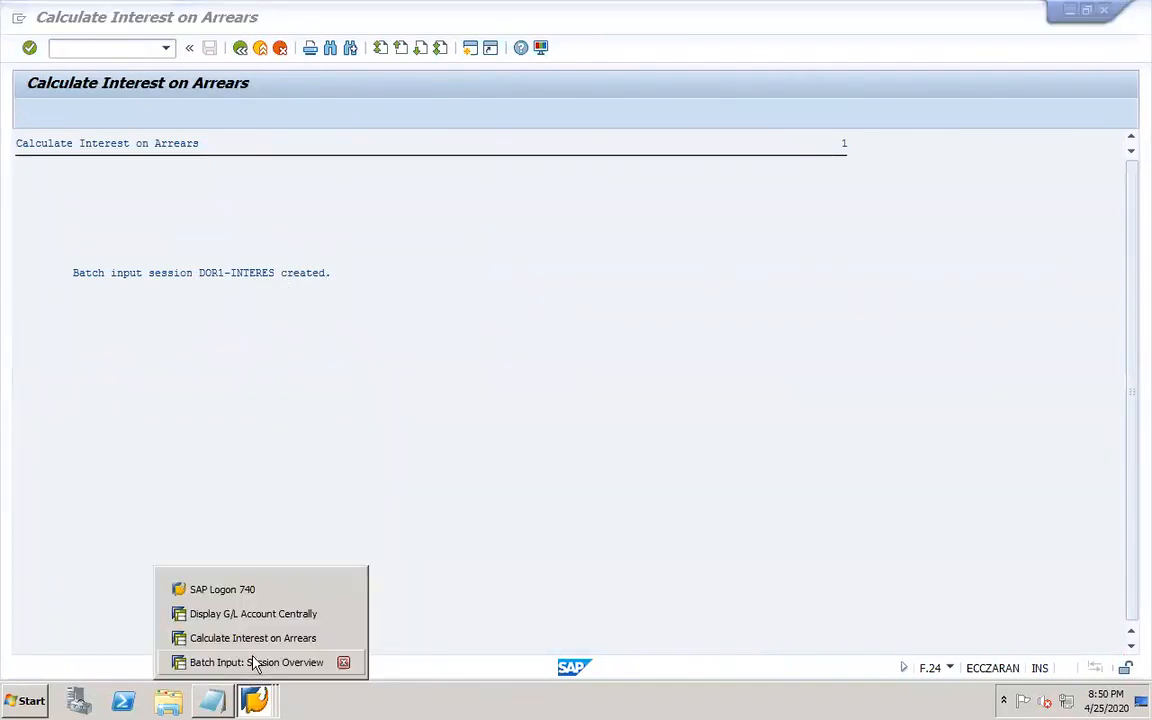
click(255, 663)
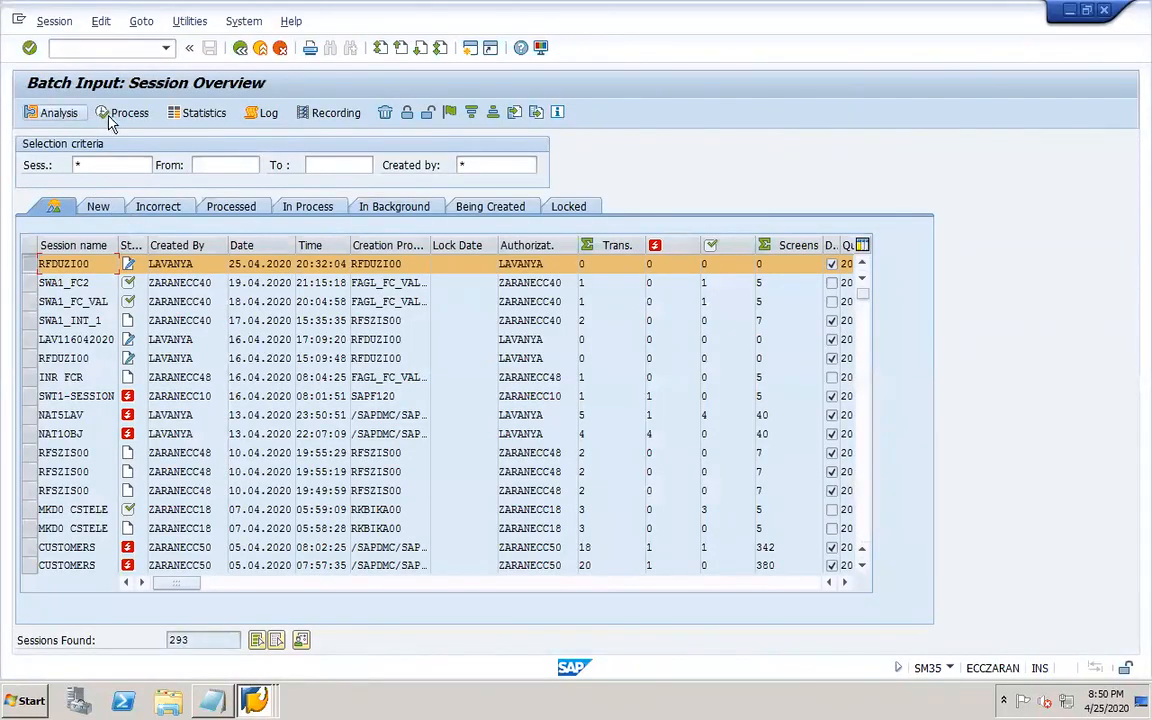
click(491, 163)
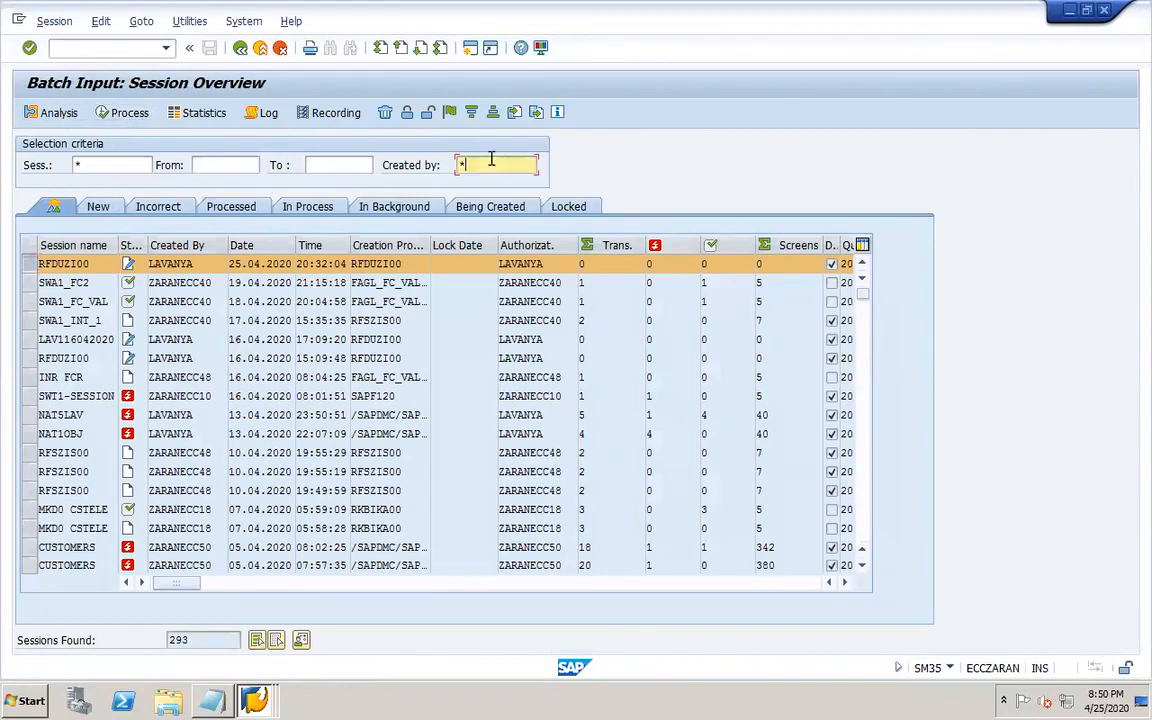
key(Return)
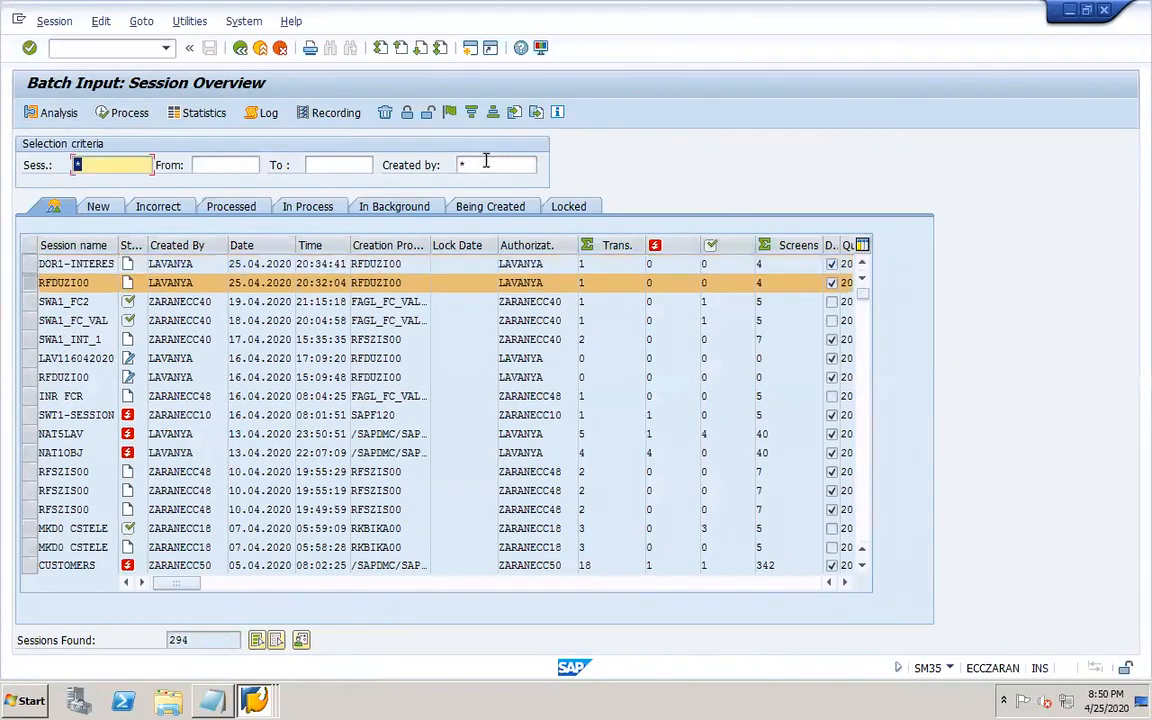
ctrl+click(28, 264)
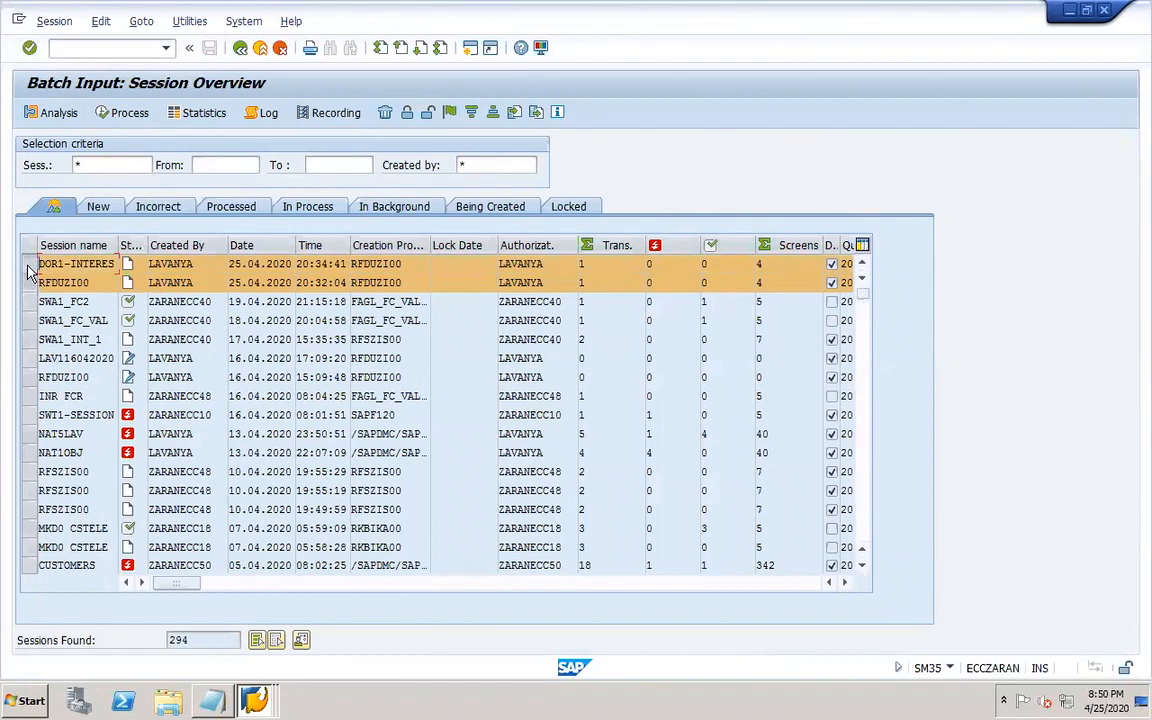
ctrl+click(28, 264)
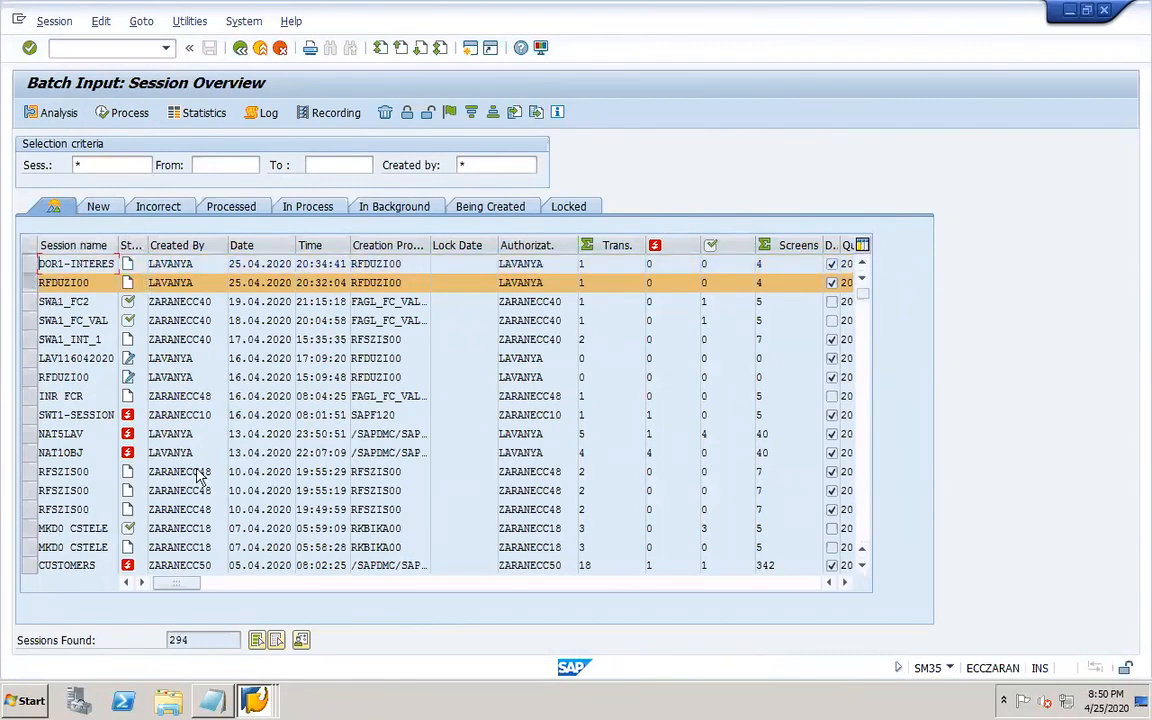
click(254, 700)
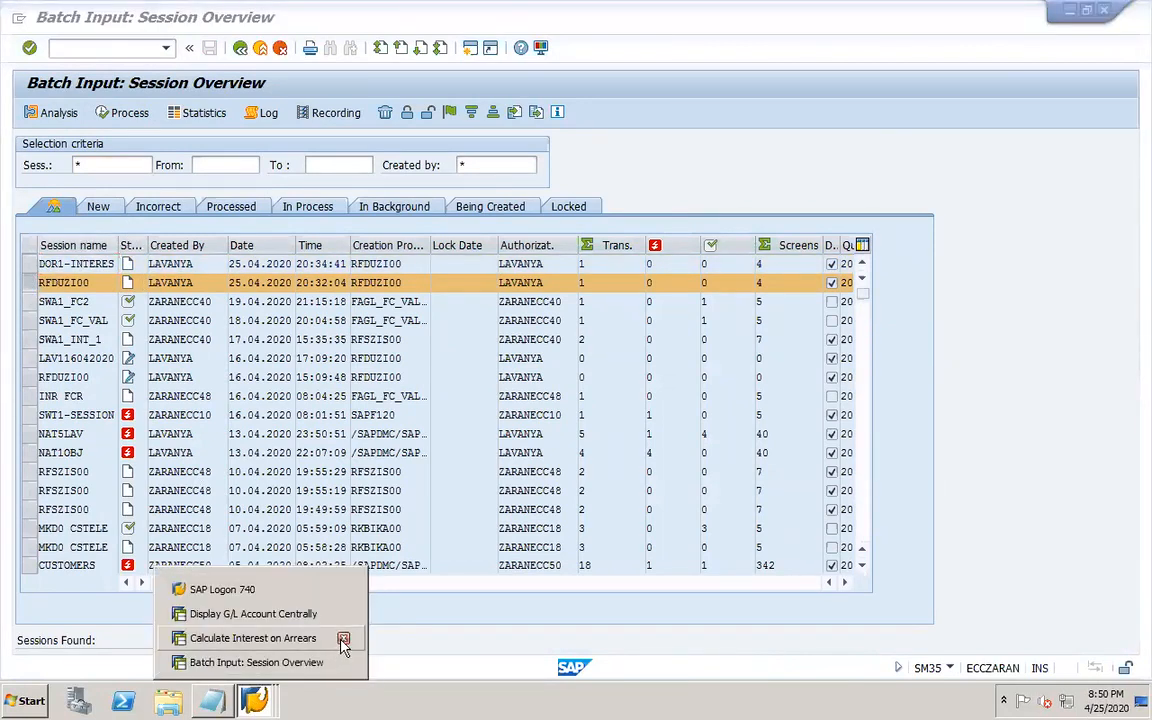
click(343, 639)
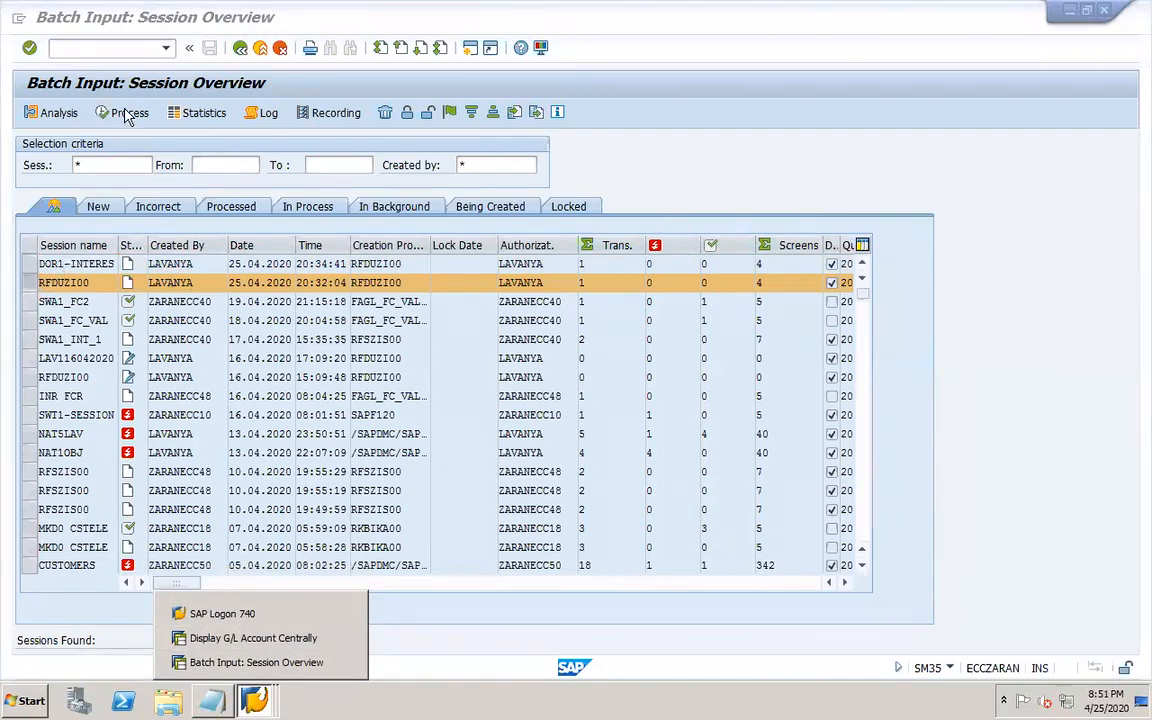
Process the RFDUZI00 session in Display errors only mode and exit batch input when finished.
click(121, 112)
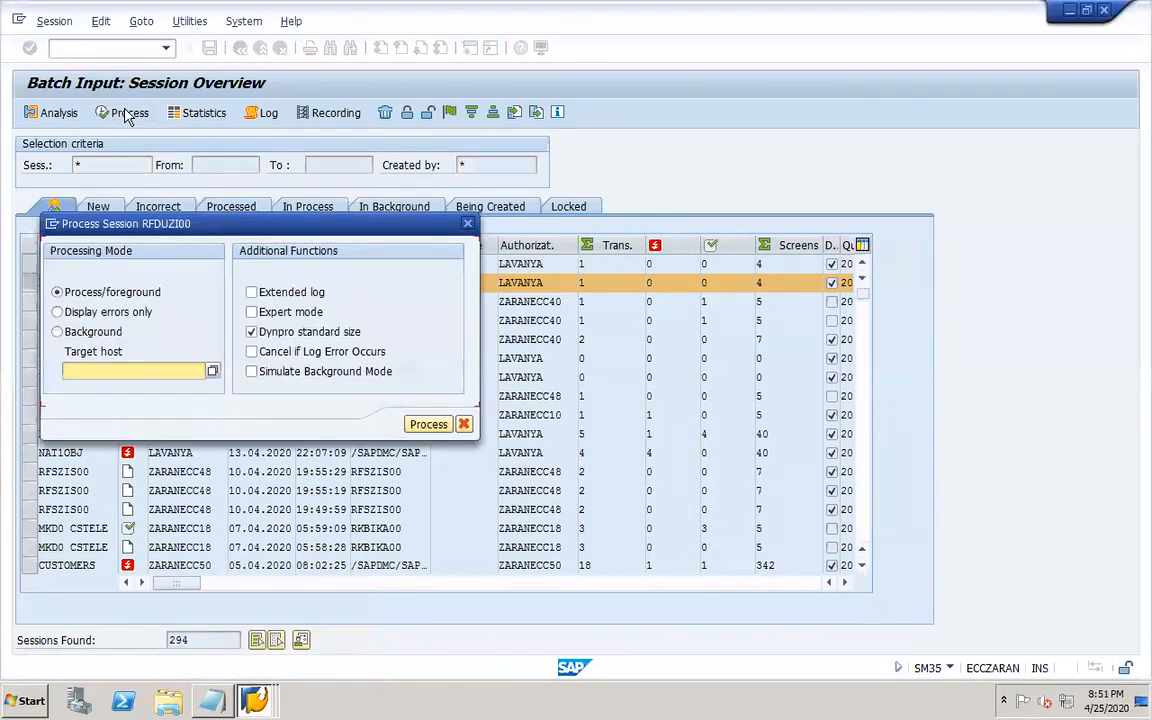
click(110, 312)
click(438, 425)
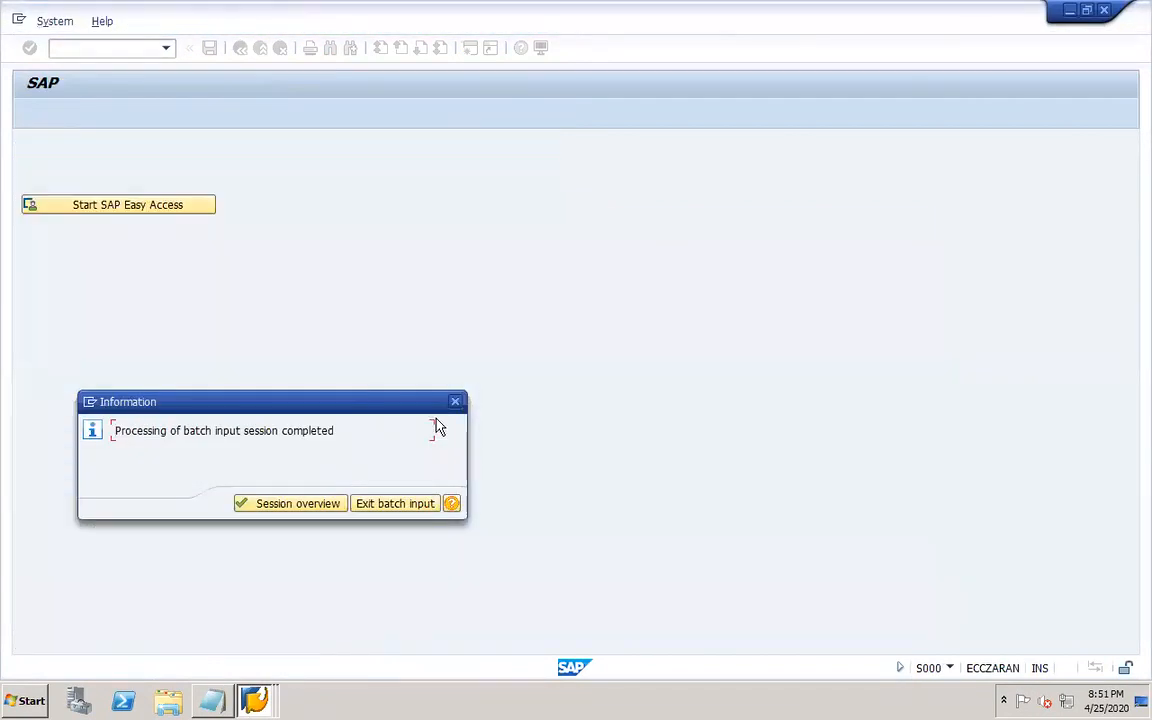
click(402, 504)
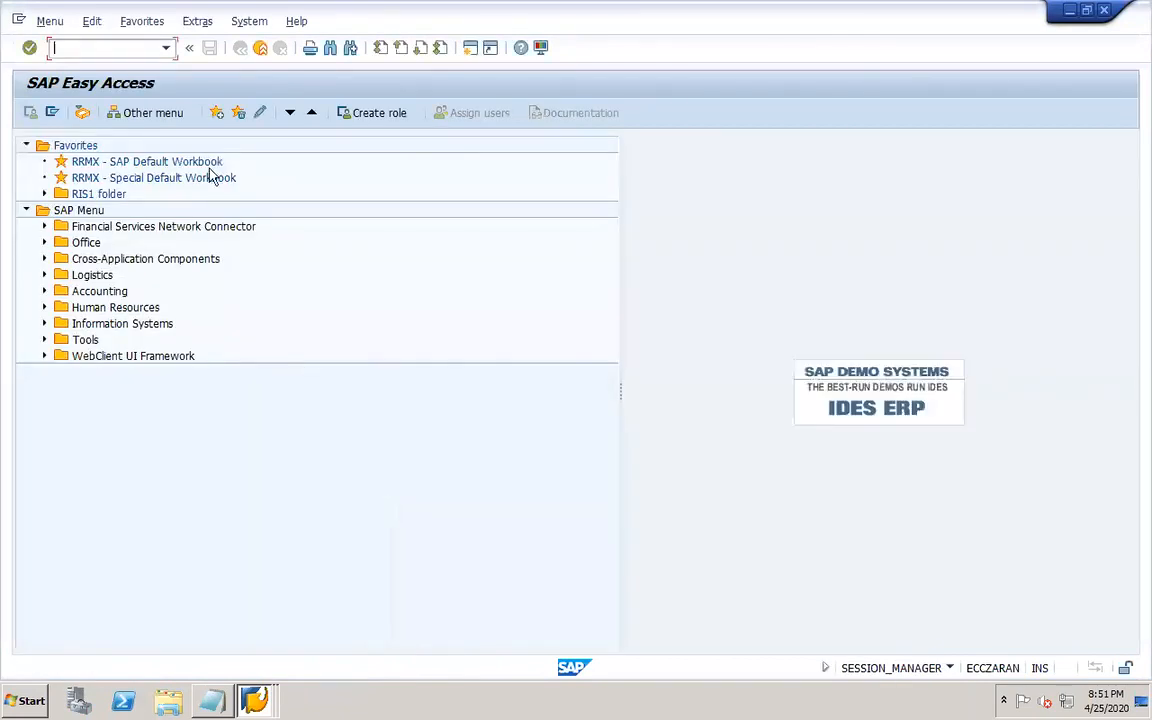
Open FB03's document list and list DOR1 documents with entry date 25.04.2020 for fiscal year 2020.
text(fb03)
key(Return)
click(95, 116)
click(255, 303)
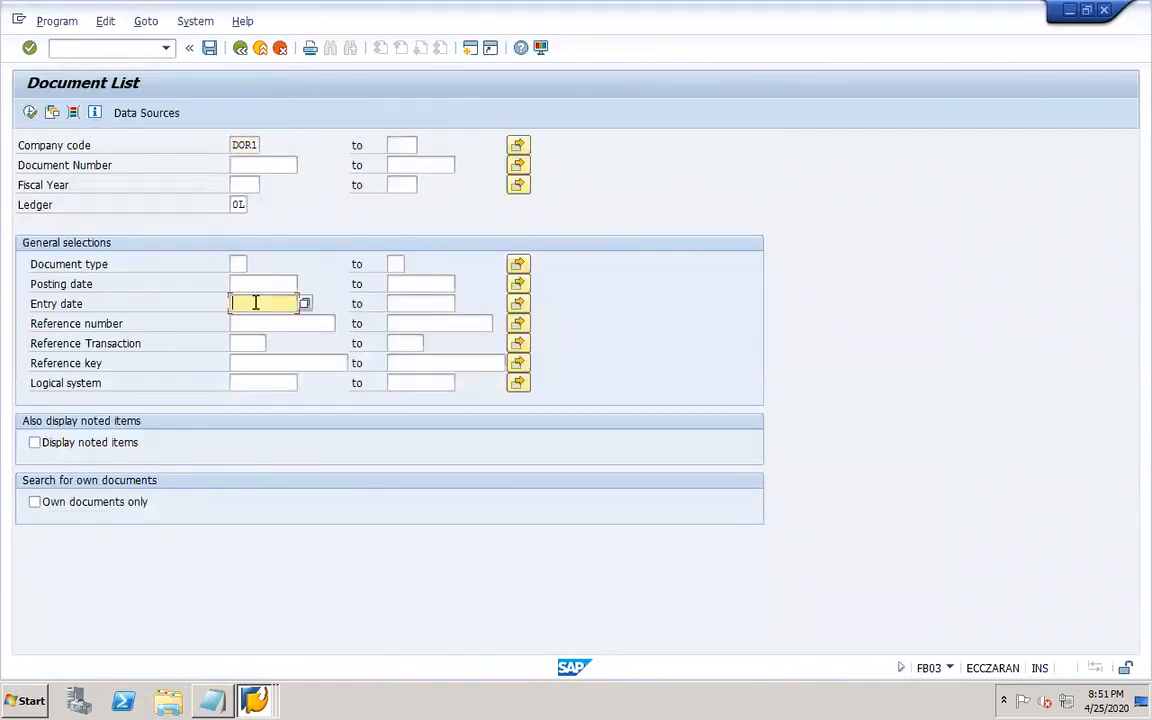
text(25.04.2020)
click(244, 180)
text(2020)
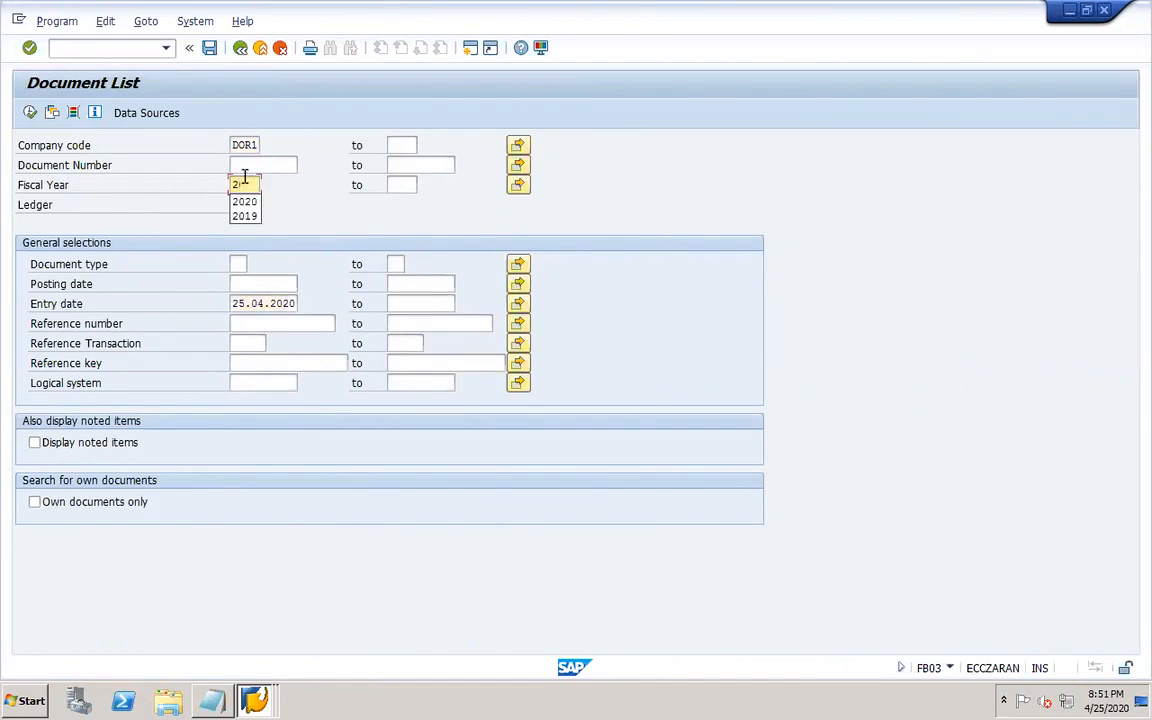
click(30, 114)
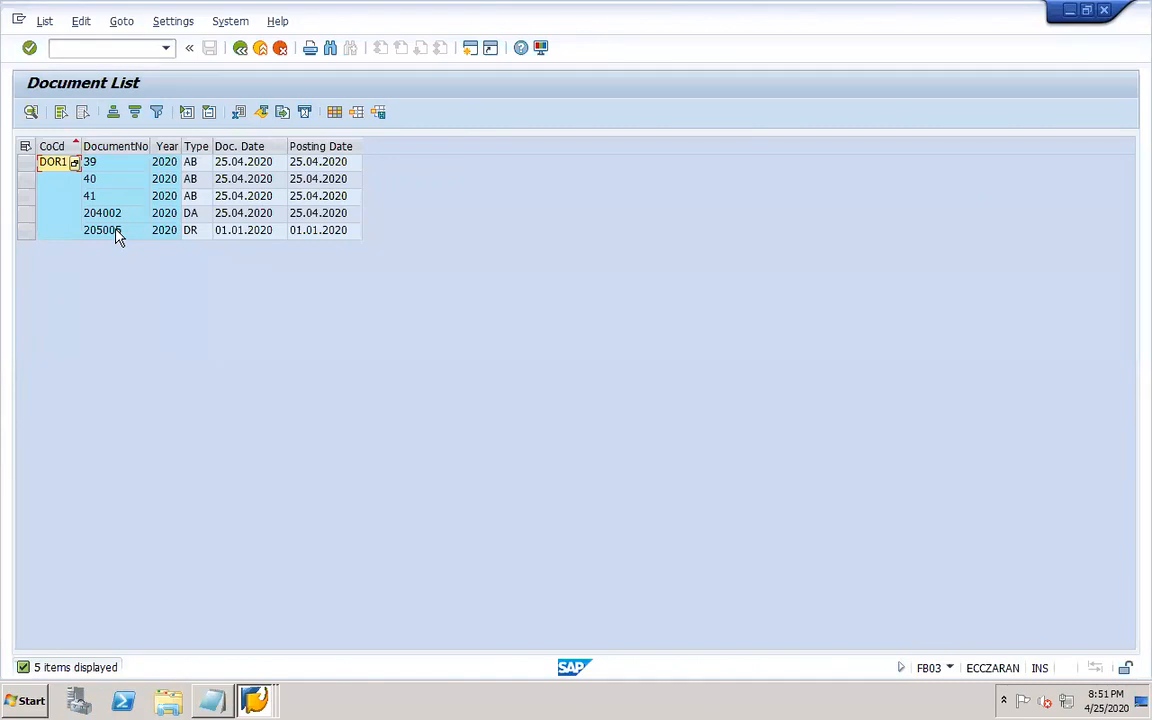
Display document 204002, widen its description column, and switch to PowerPoint.
double_click(114, 216)
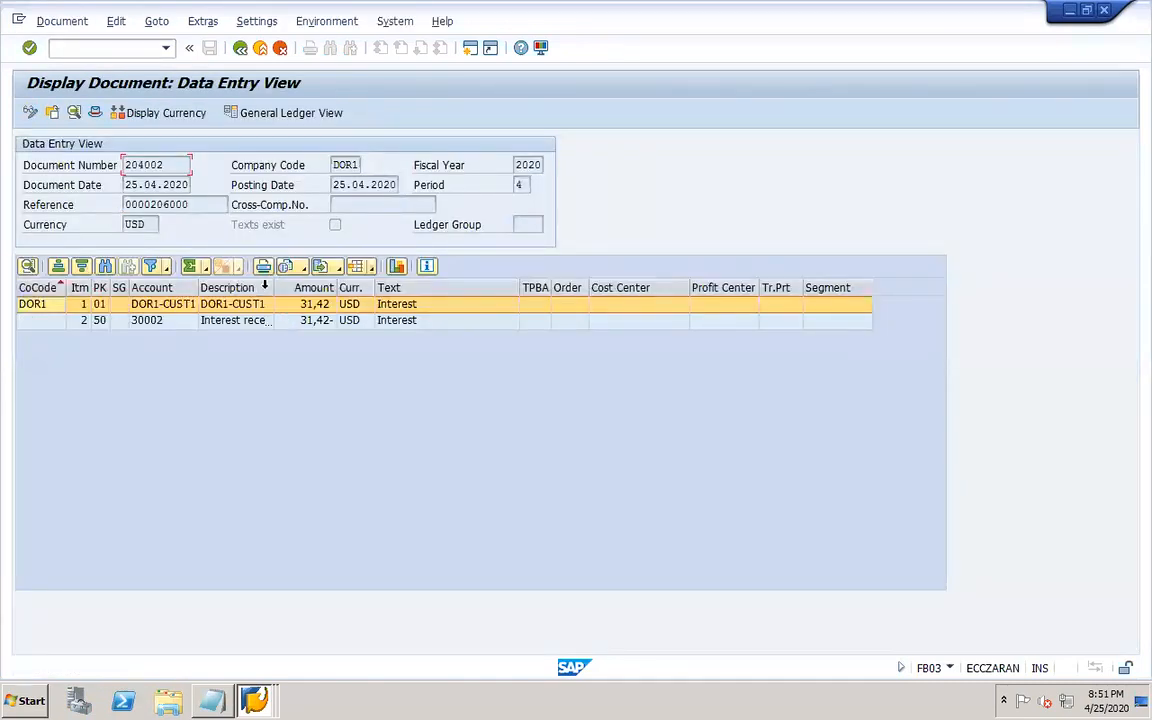
drag(272, 290, 333, 298)
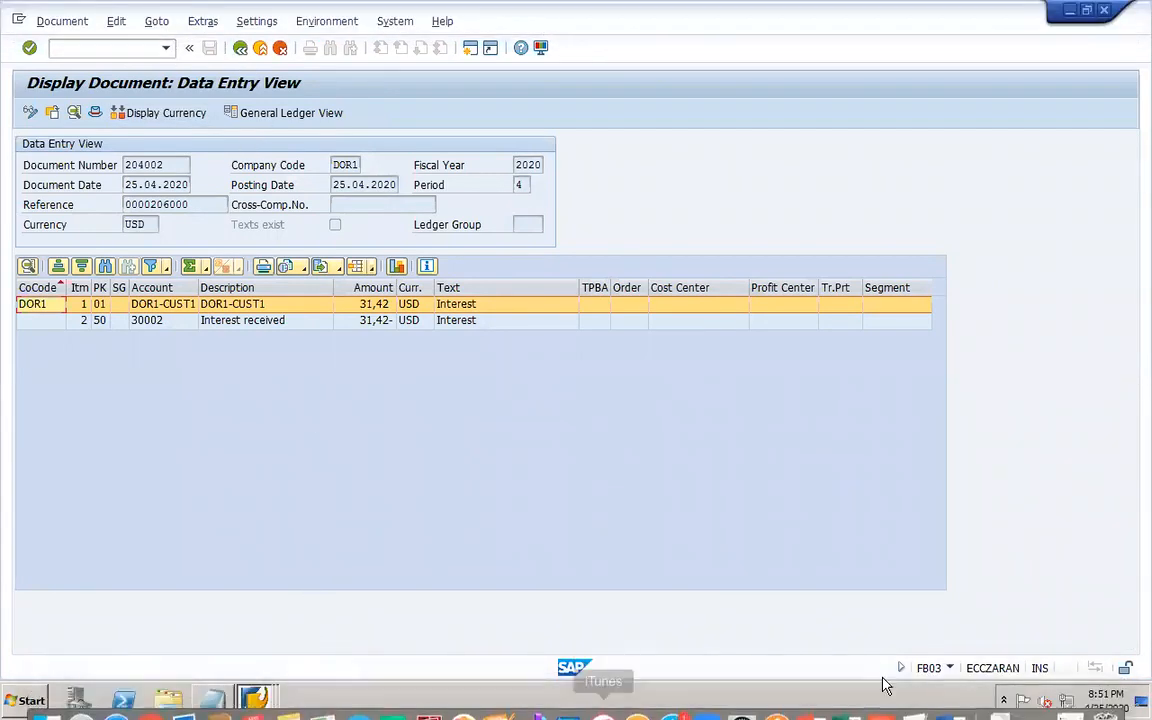
click(813, 697)
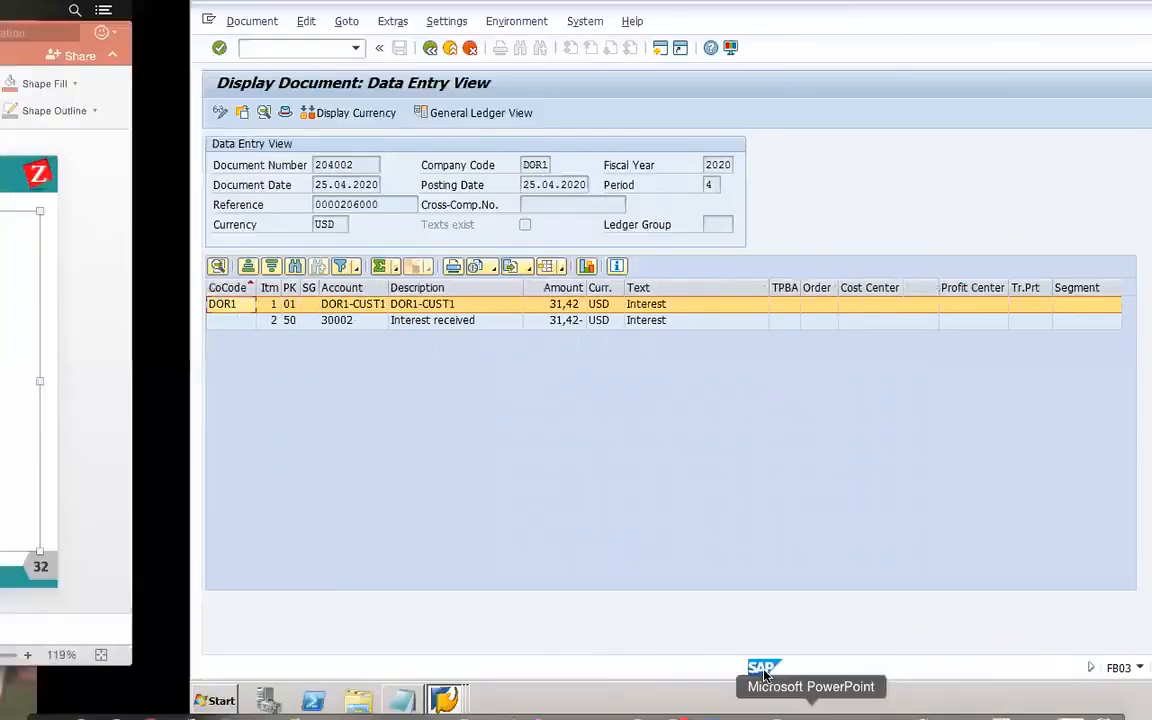
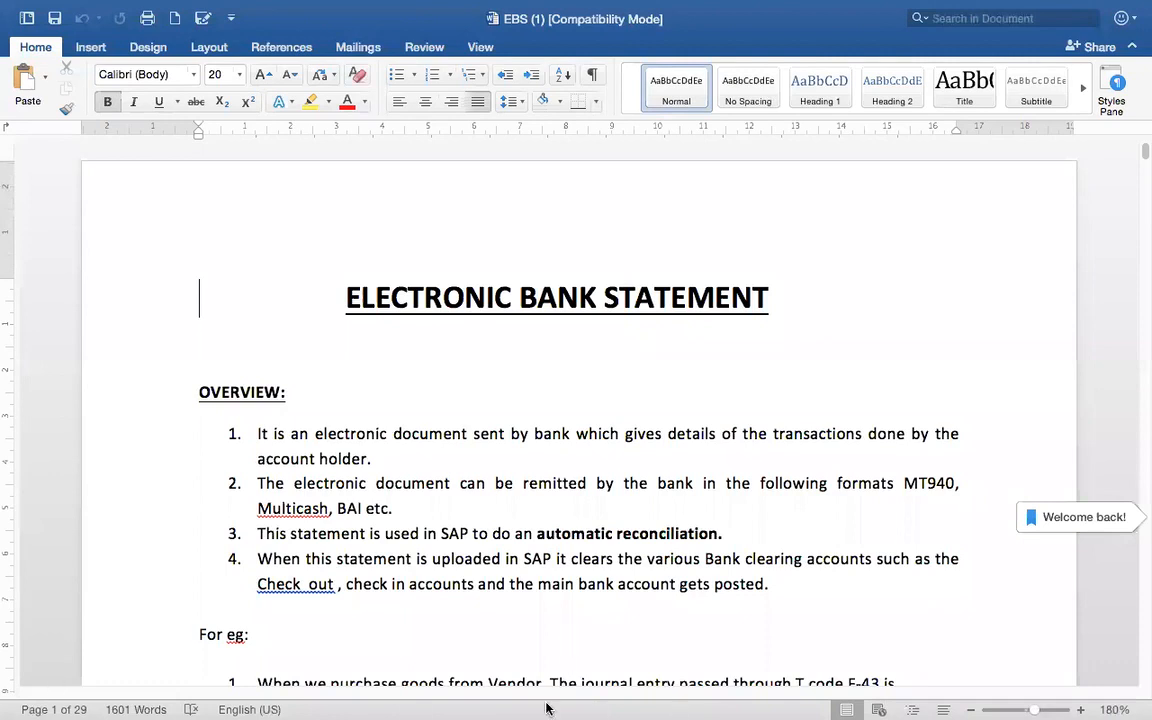
Switch to PowerPoint and add the line SEARCH STRING under EBS/EBRS on slide 34.
mouse_move(728, 705)
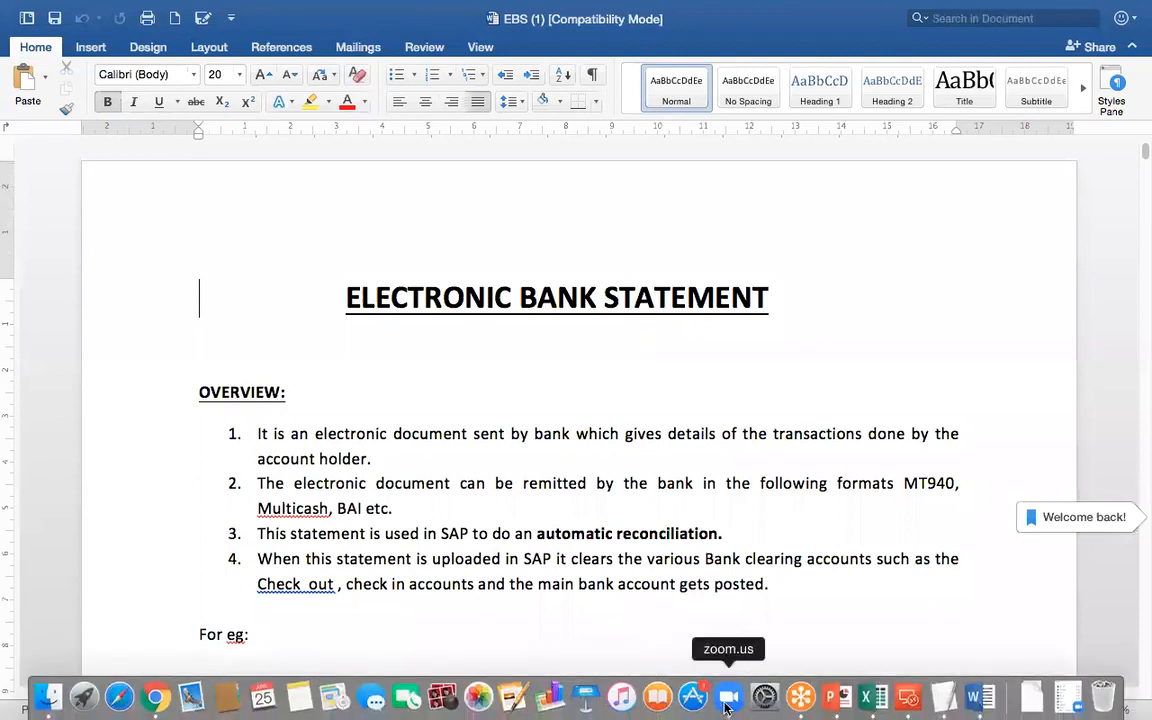
click(836, 697)
click(386, 492)
text(SEARCH S)
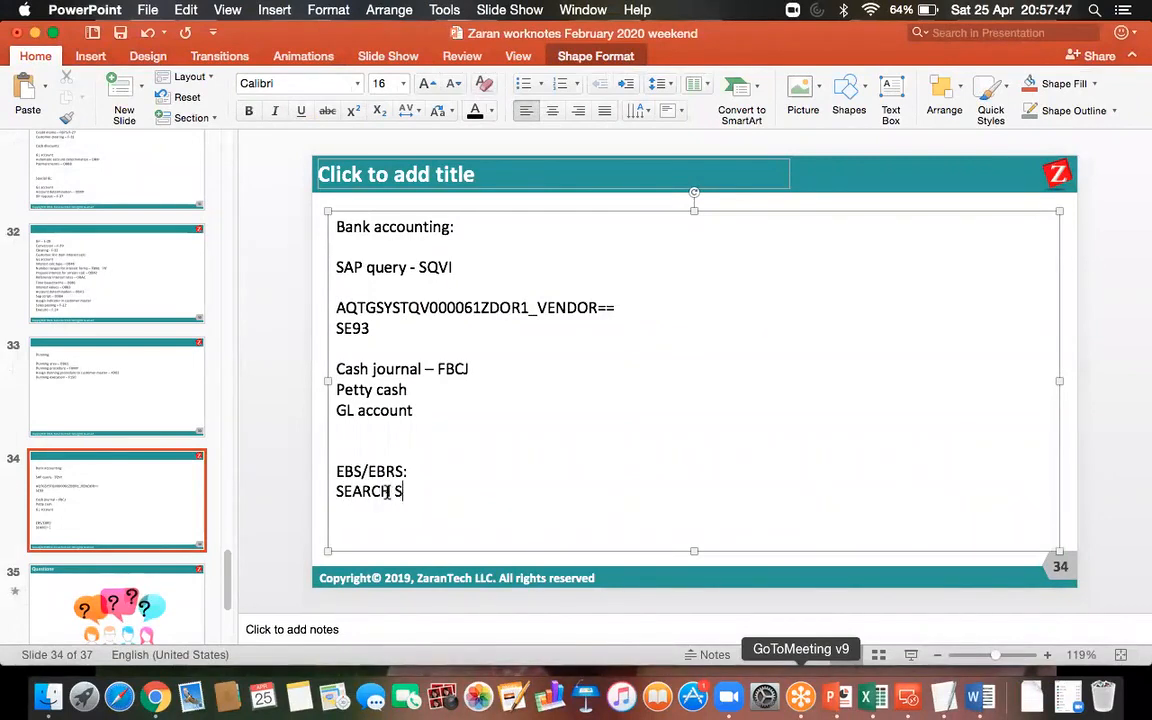
text(TRING)
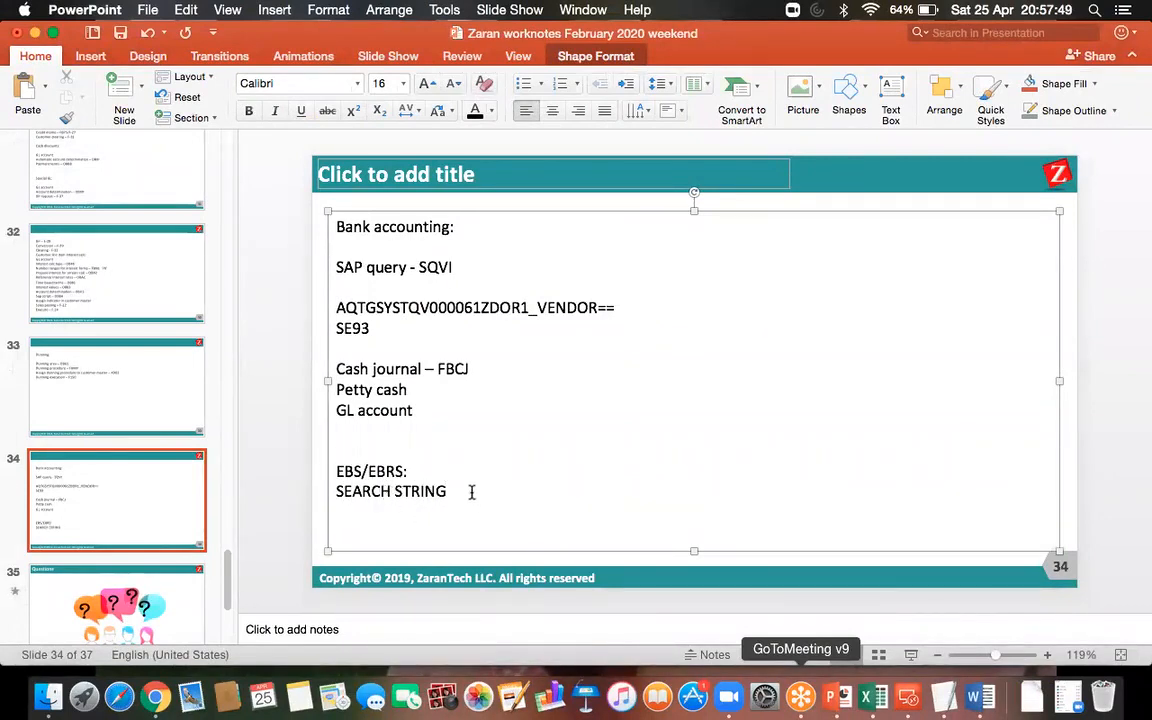
Color the SEARCH STRING text red and place the cursor on a new line below it.
drag(444, 491, 350, 492)
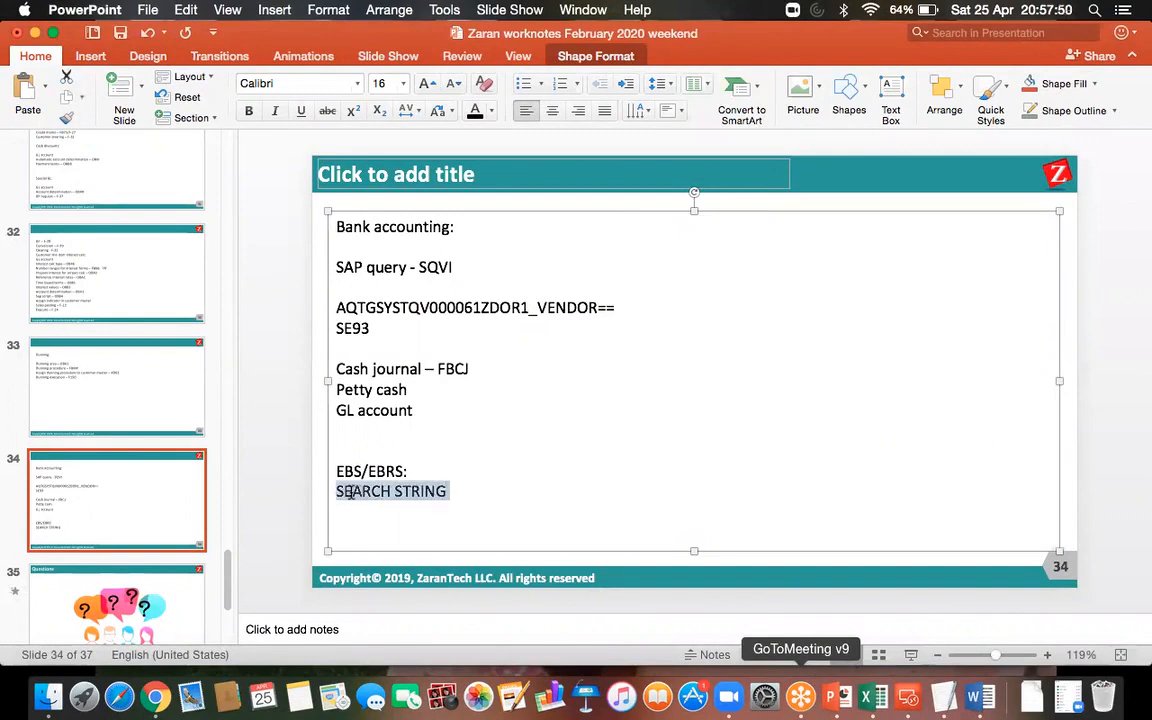
click(491, 110)
click(492, 282)
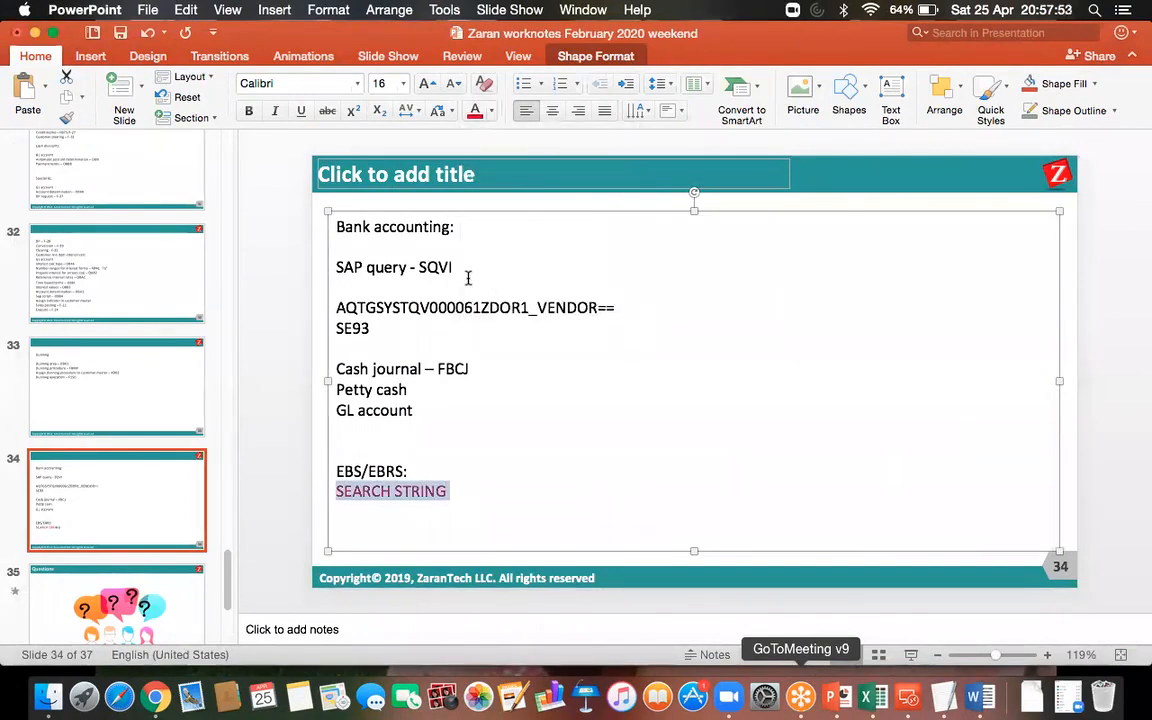
click(121, 35)
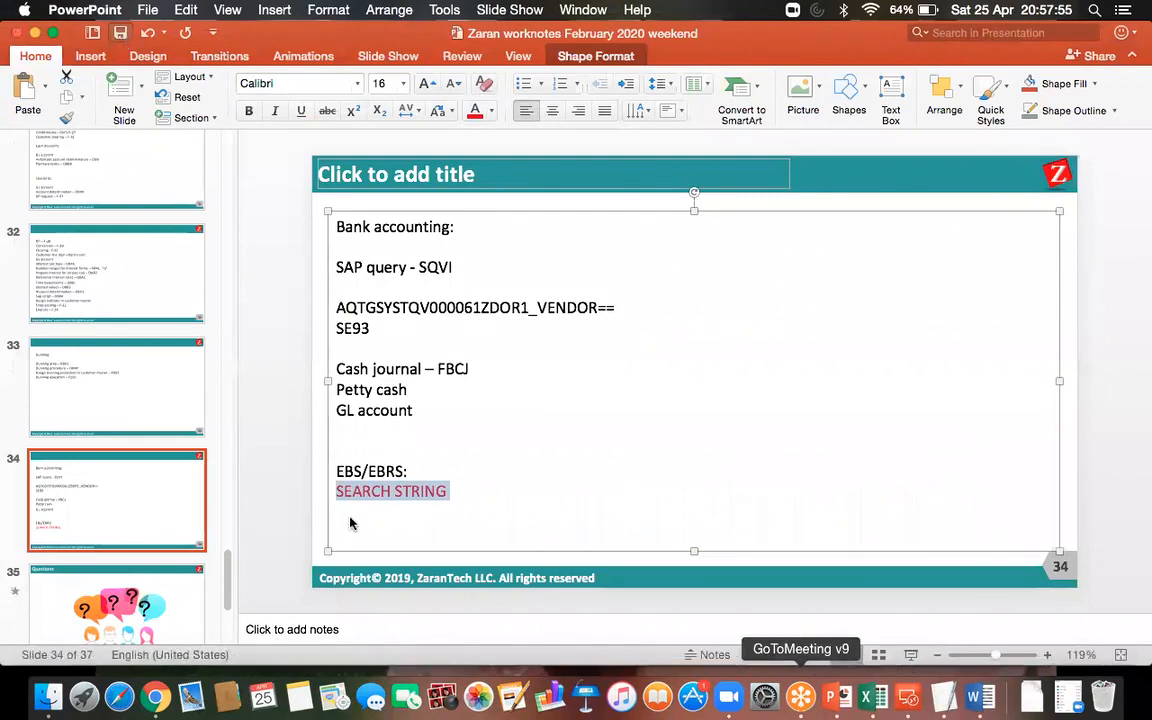
click(362, 520)
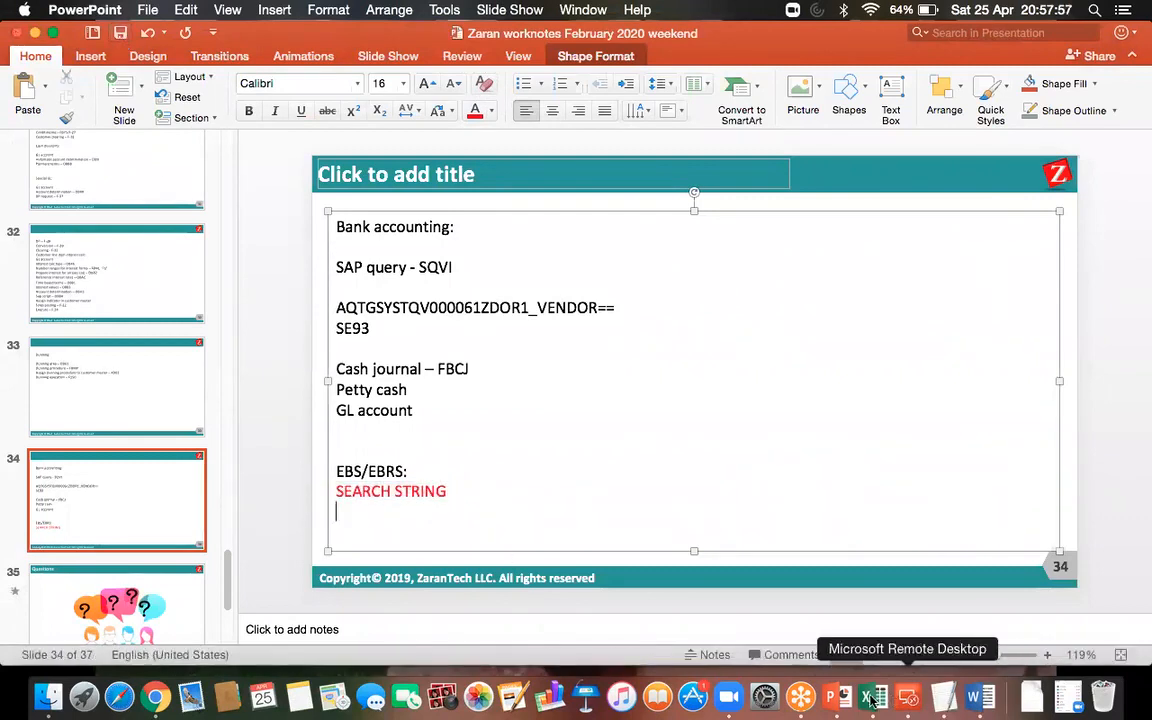
Switch to the EBS Word document and read the journal entries for vendor and customer bank clearing.
click(987, 697)
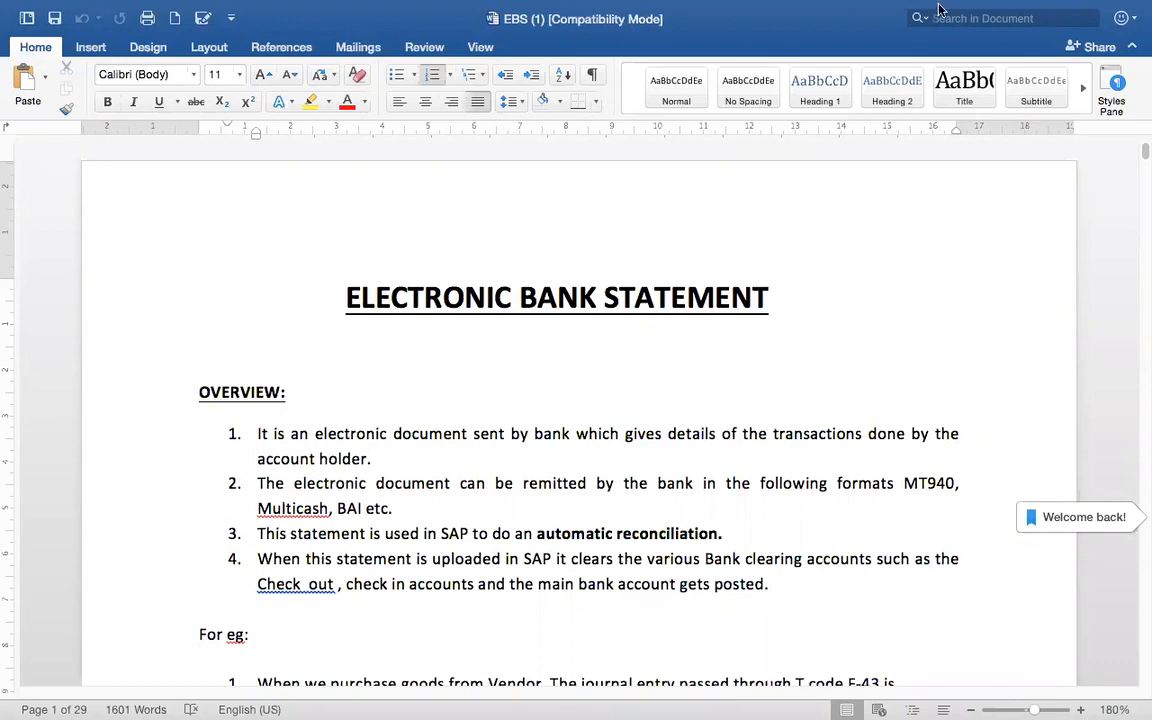
mouse_move(906, 10)
scroll(1138, 635, down, 10)
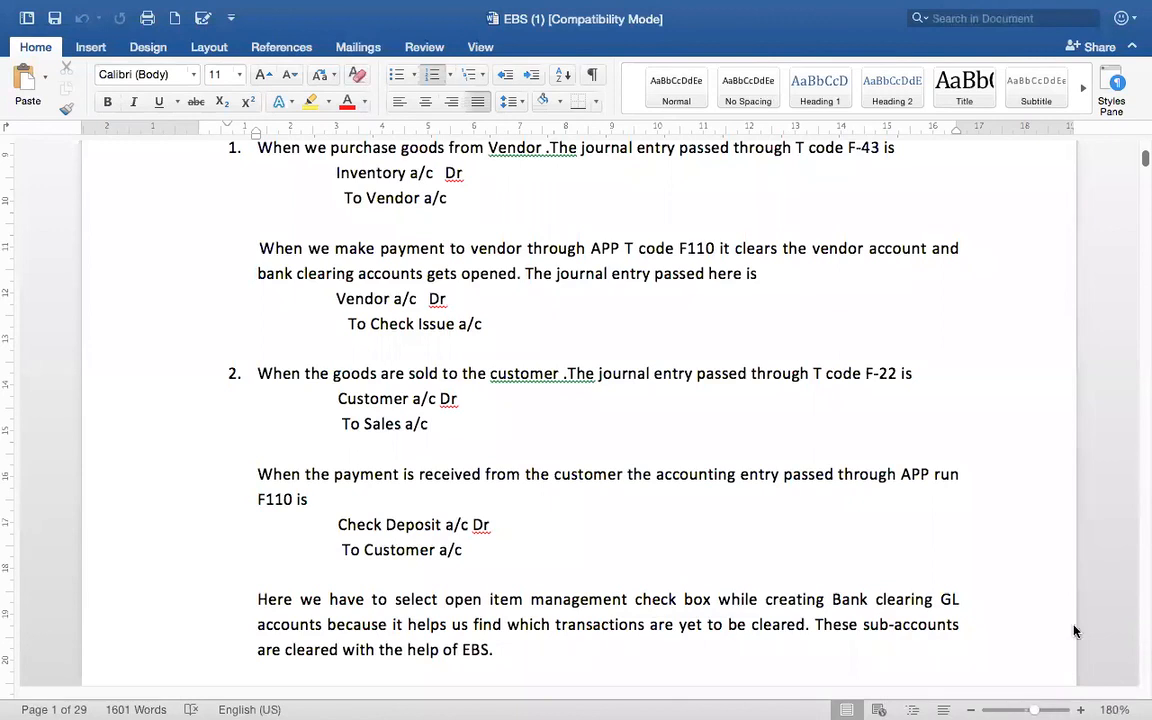
mouse_move(525, 3)
click(639, 273)
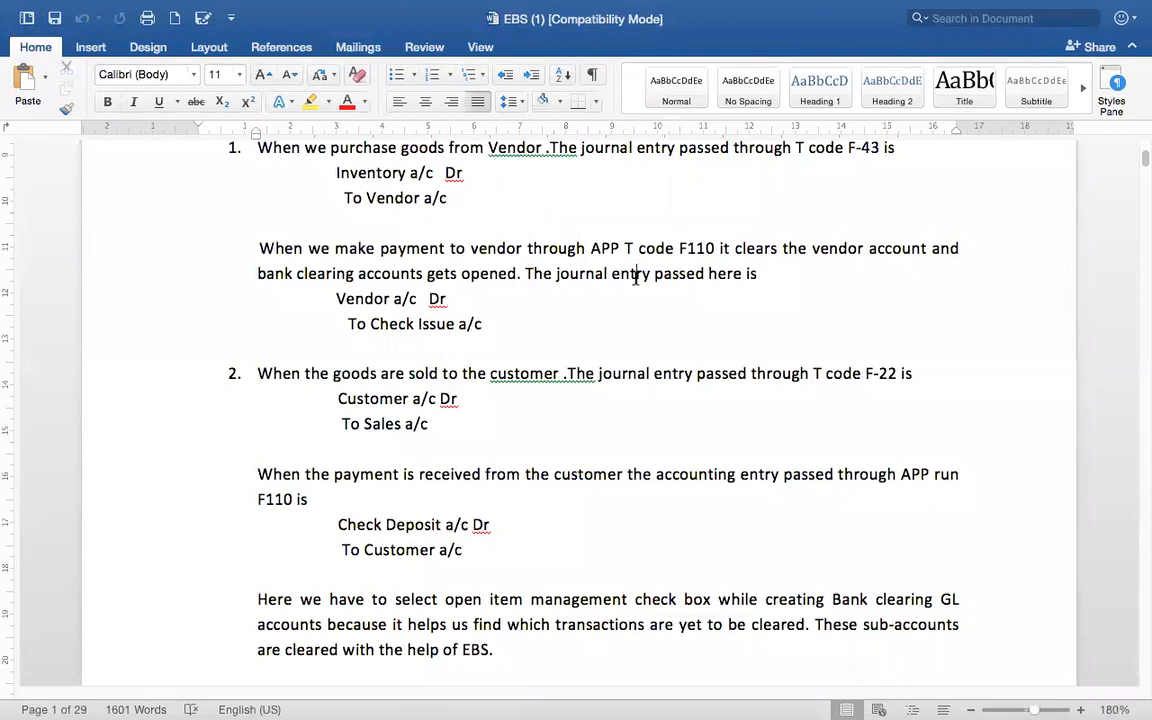
Switch to the SAP remote desktop and leave the displayed document for the SAP Easy Access menu.
mouse_move(908, 697)
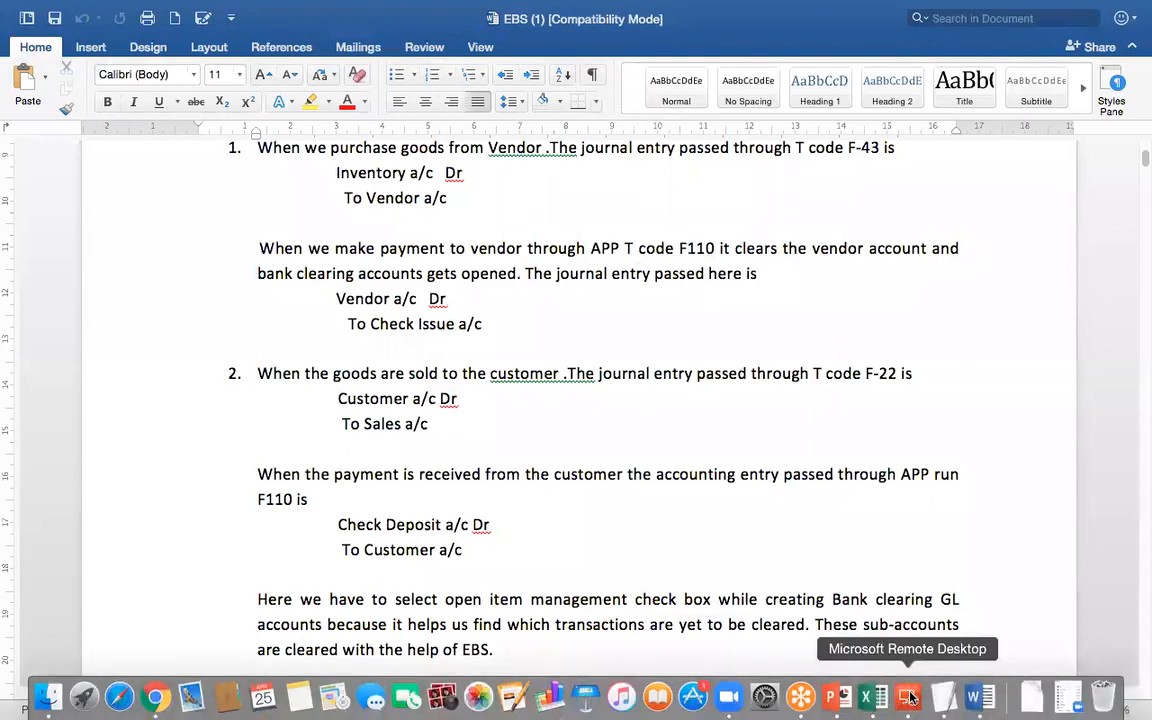
click(908, 697)
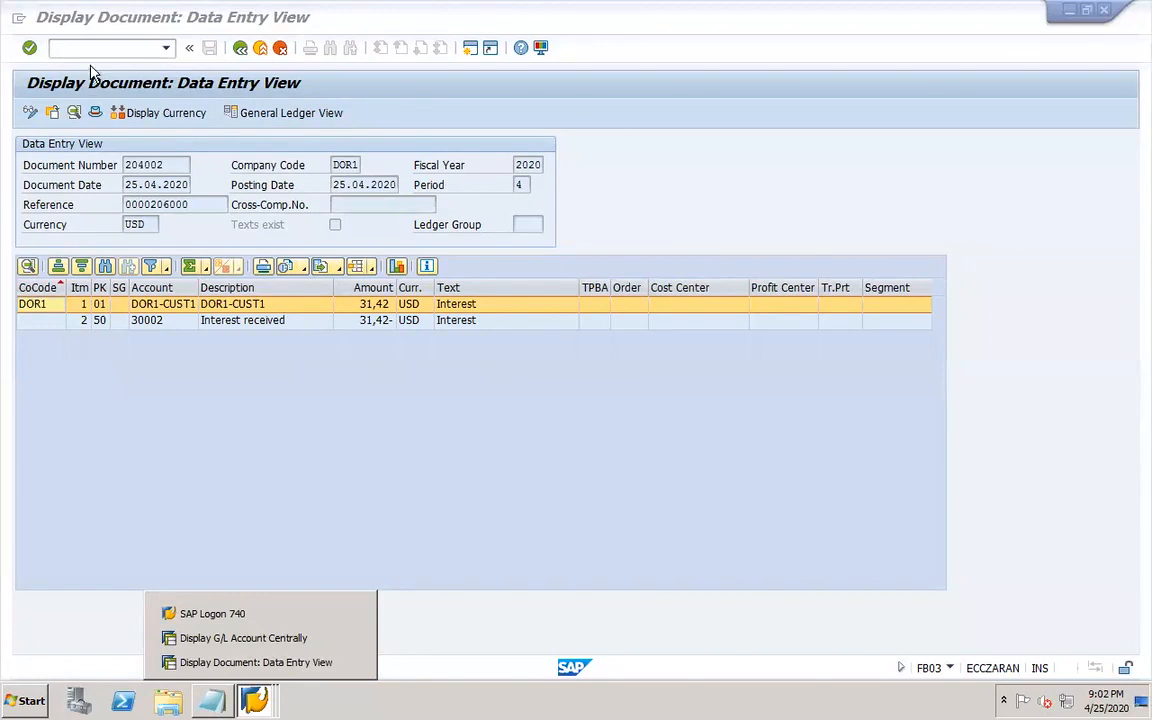
click(84, 47)
text(/n)
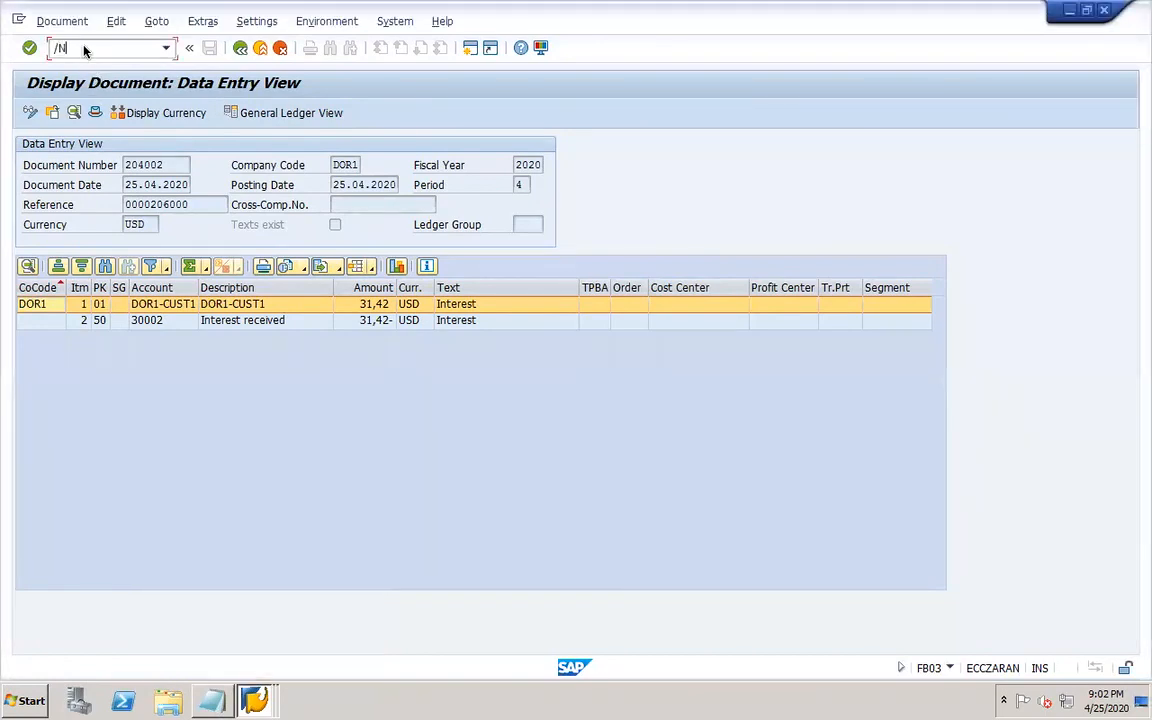
key(Return)
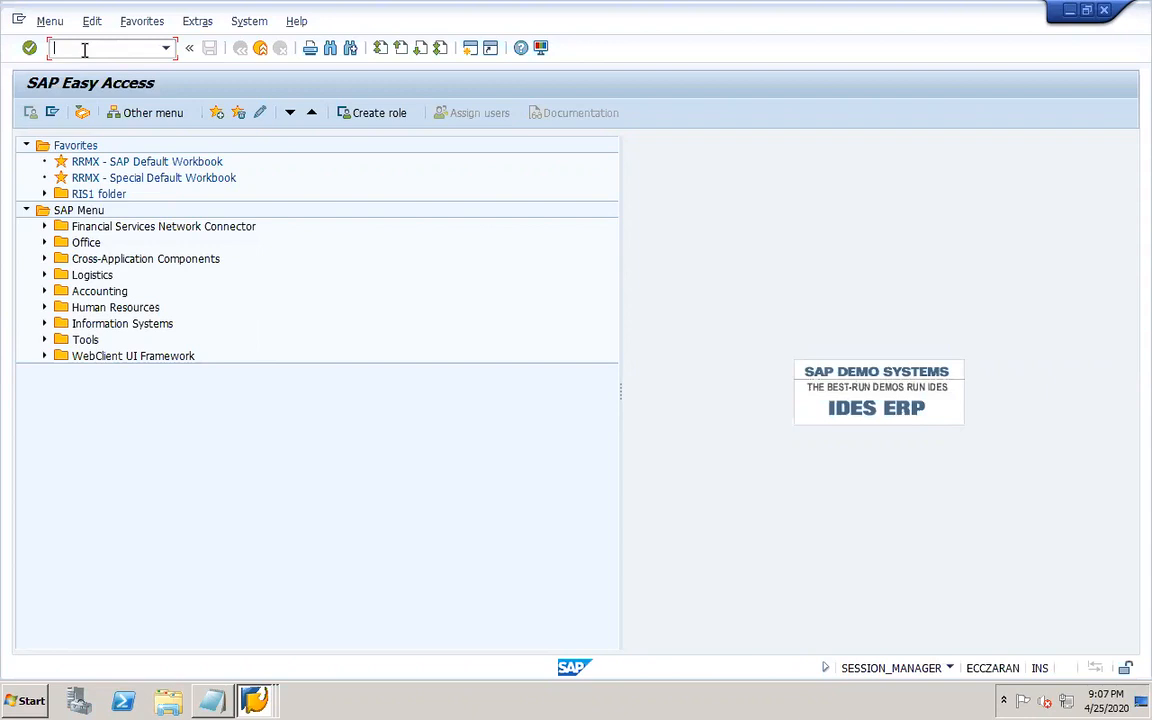
Open FBZP and review the US payment method X, DOR1 vendor payment, in the country settings.
text(FBZP)
key(Return)
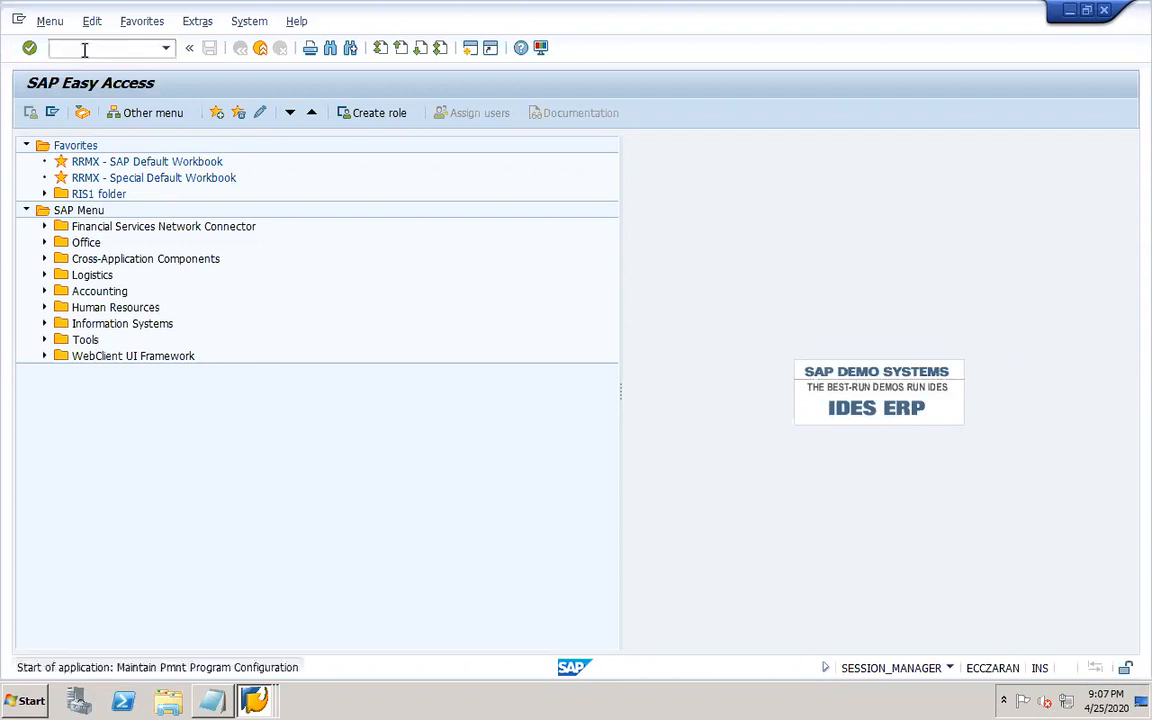
click(160, 246)
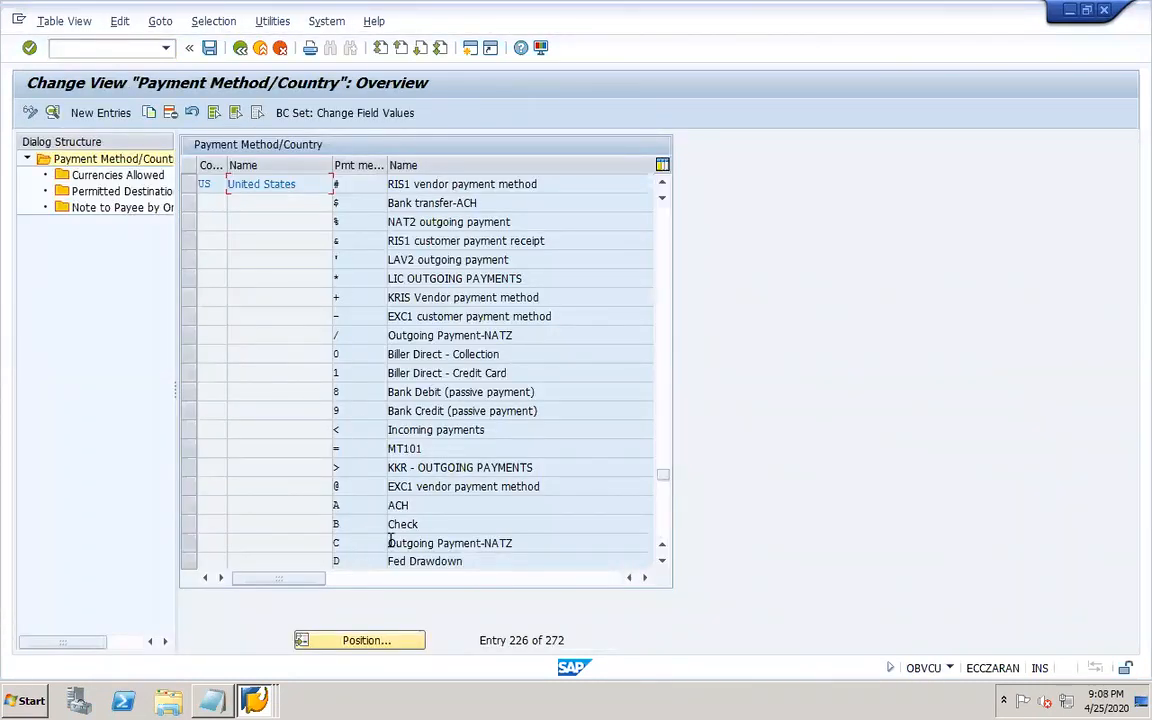
scroll(640, 515, down, 7)
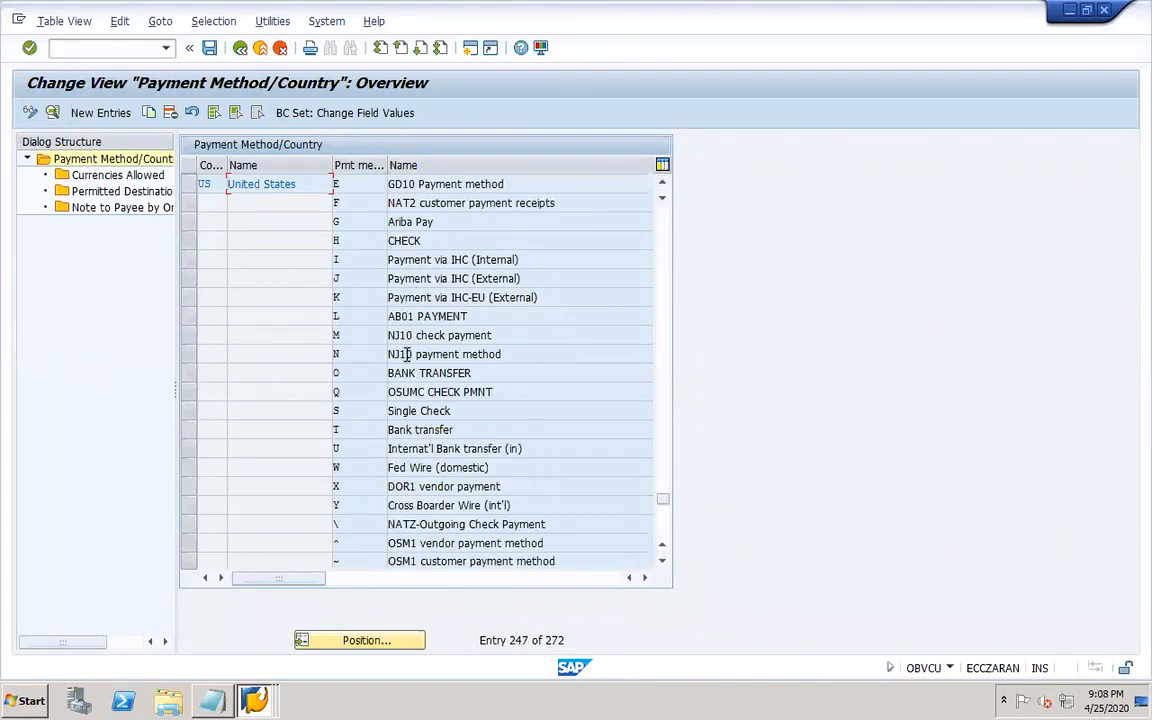
double_click(354, 481)
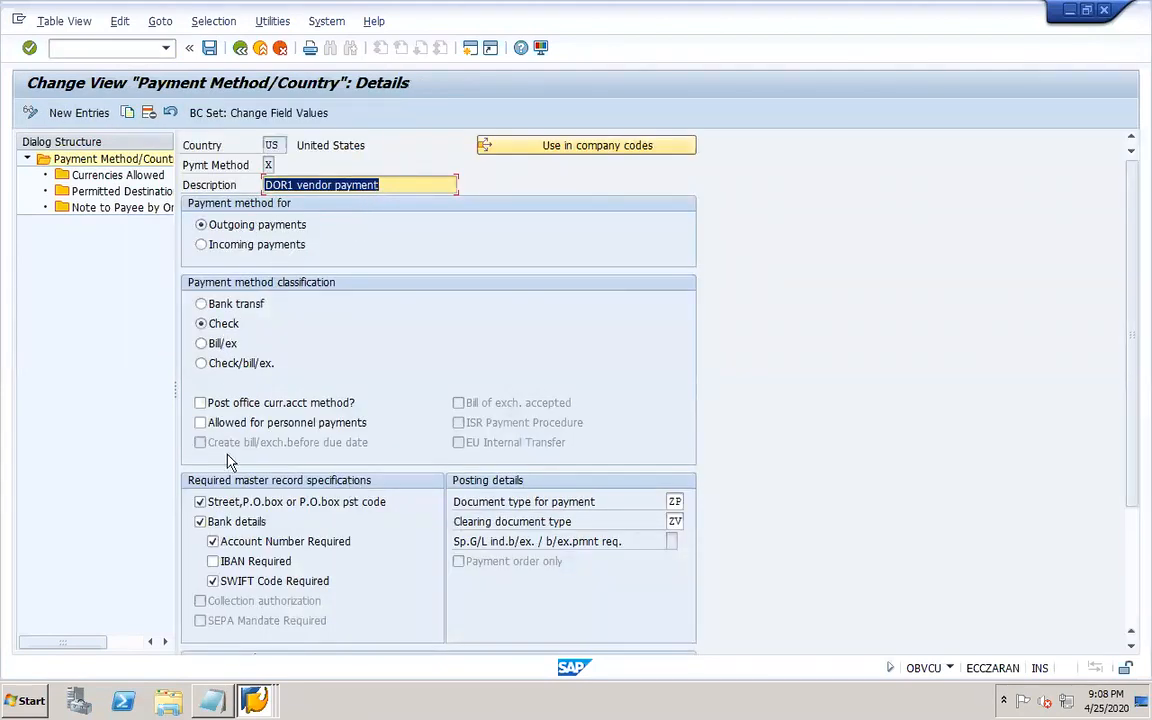
click(1134, 612)
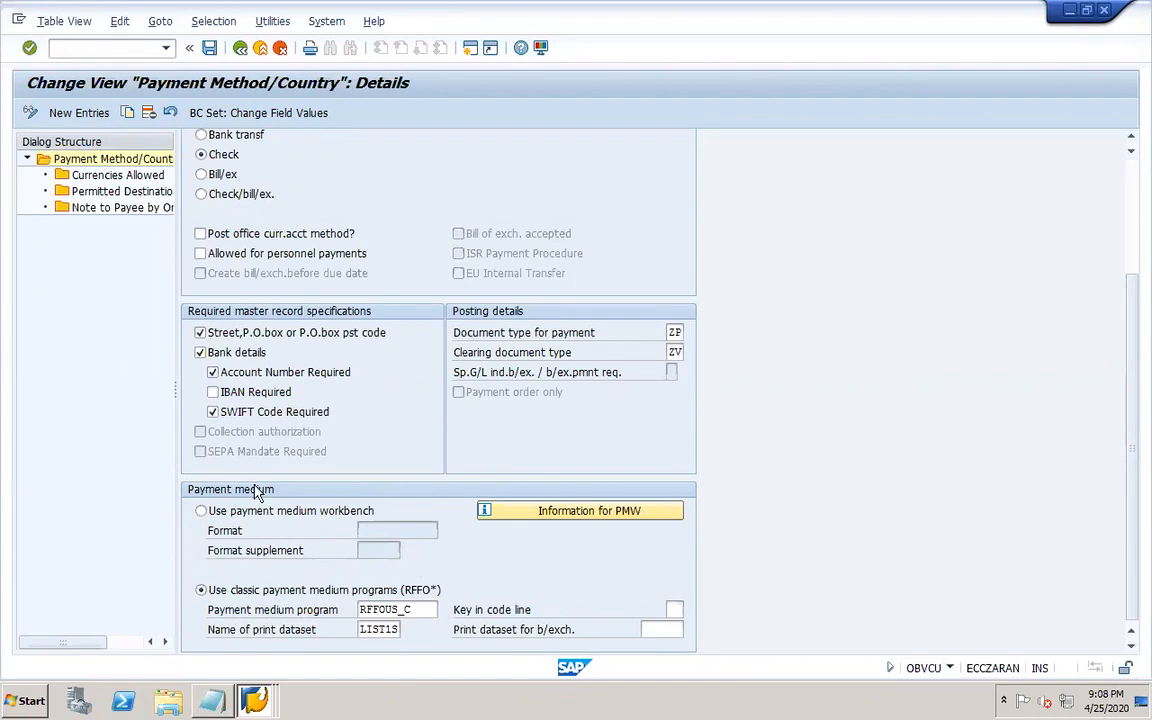
click(238, 48)
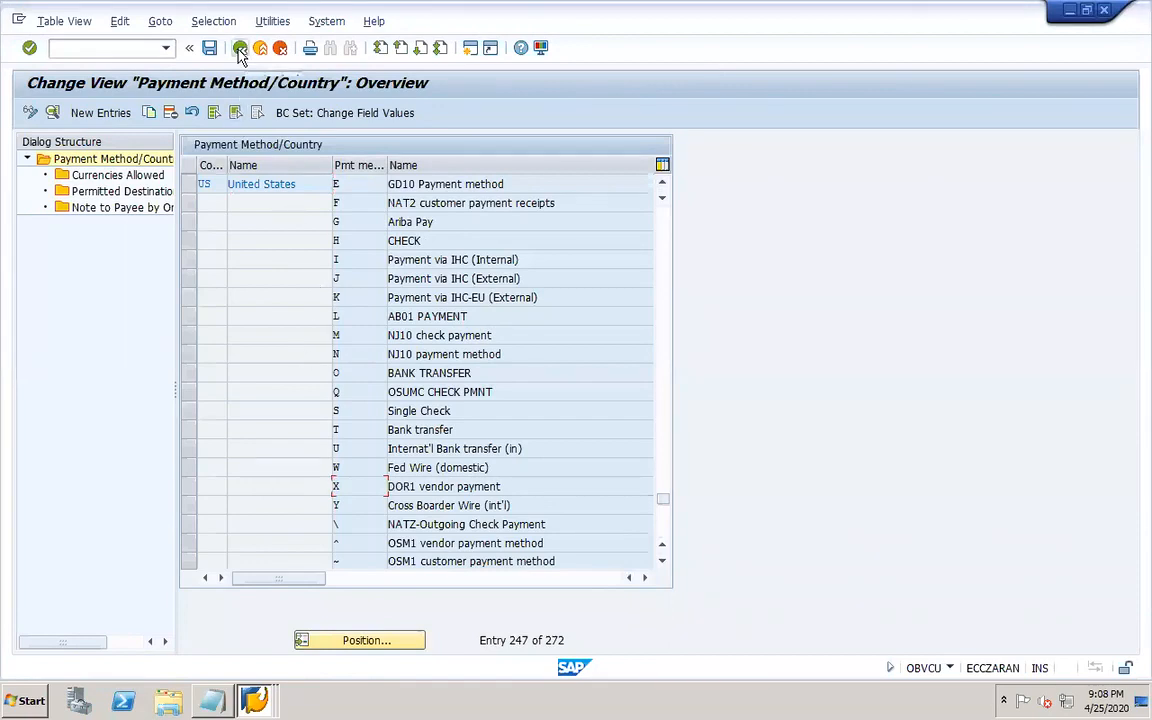
click(239, 48)
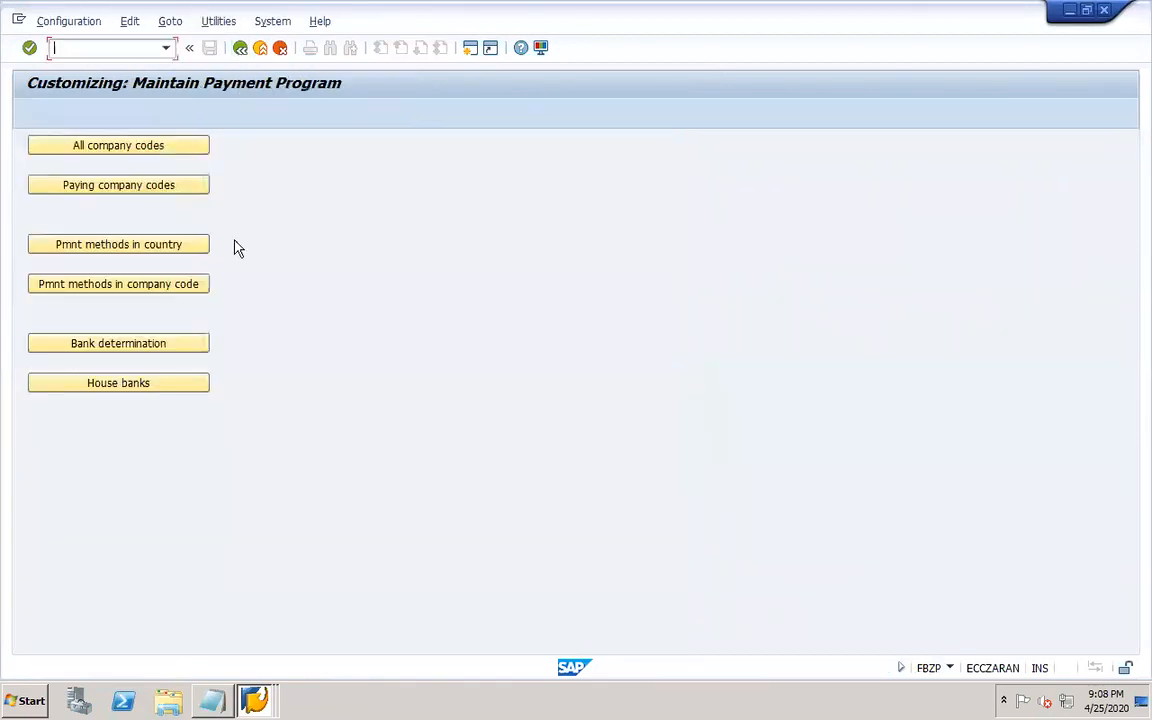
Review the DOR1 company code settings for payment method X, including its form data.
click(187, 284)
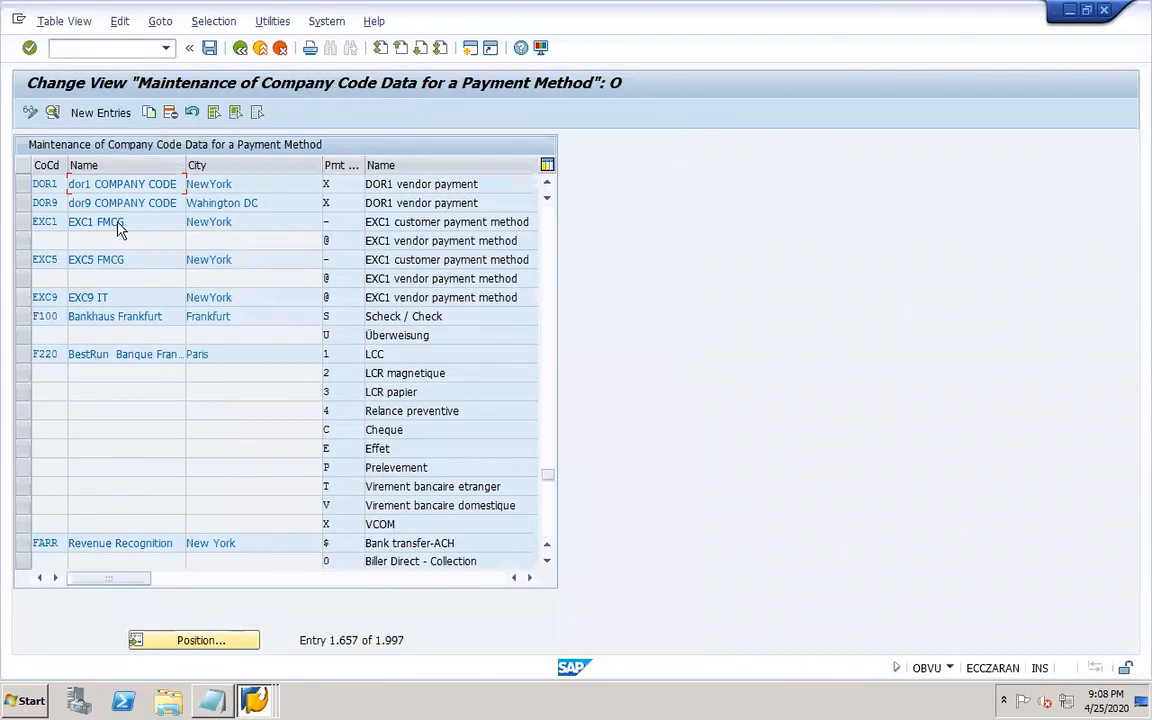
double_click(326, 184)
click(103, 403)
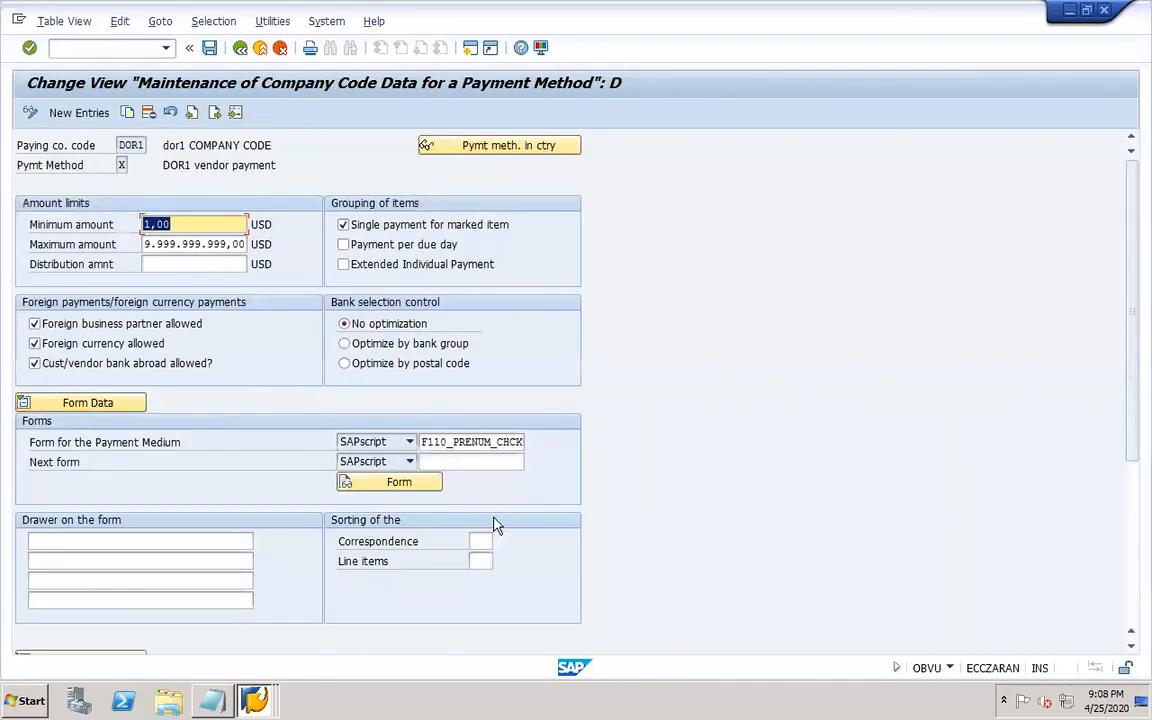
click(240, 49)
click(240, 49)
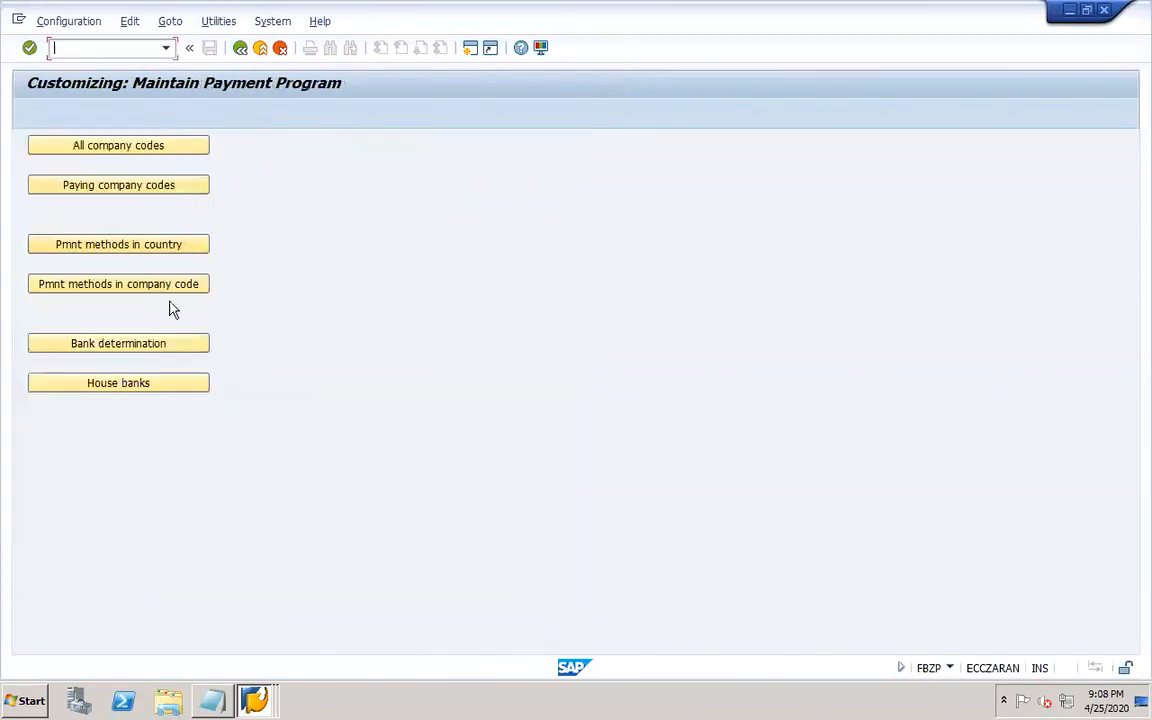
Locate company code DOR1 under all company codes and review its control data.
click(180, 147)
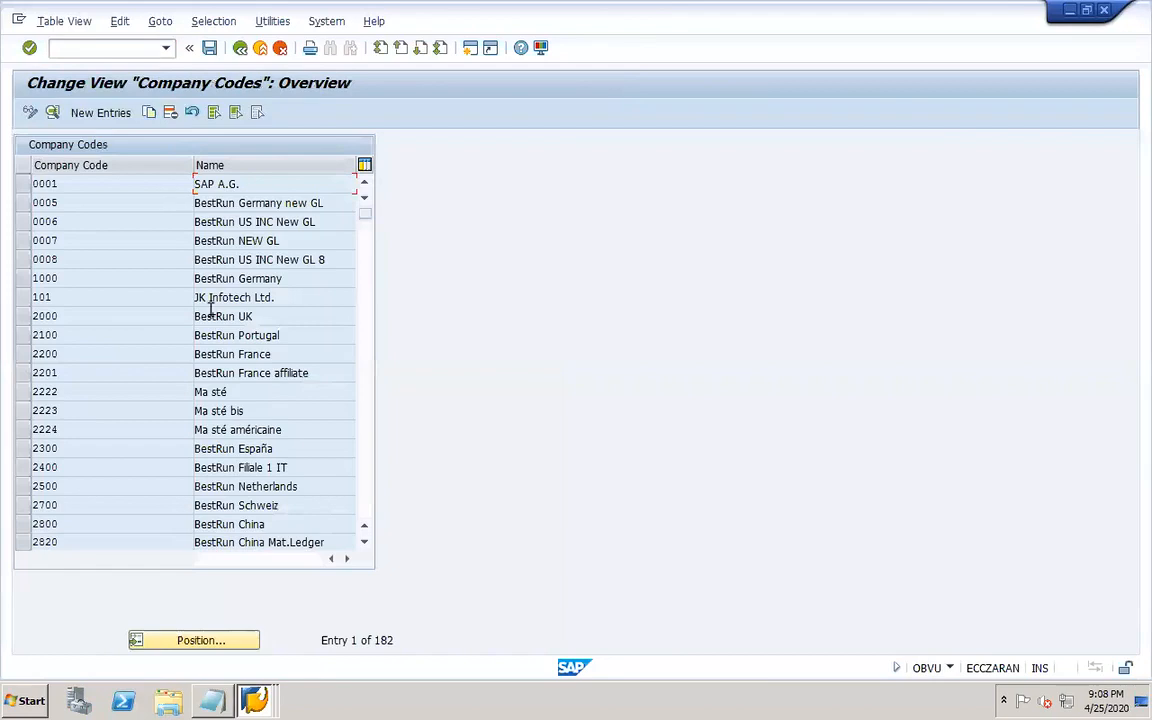
click(216, 642)
text(dor1)
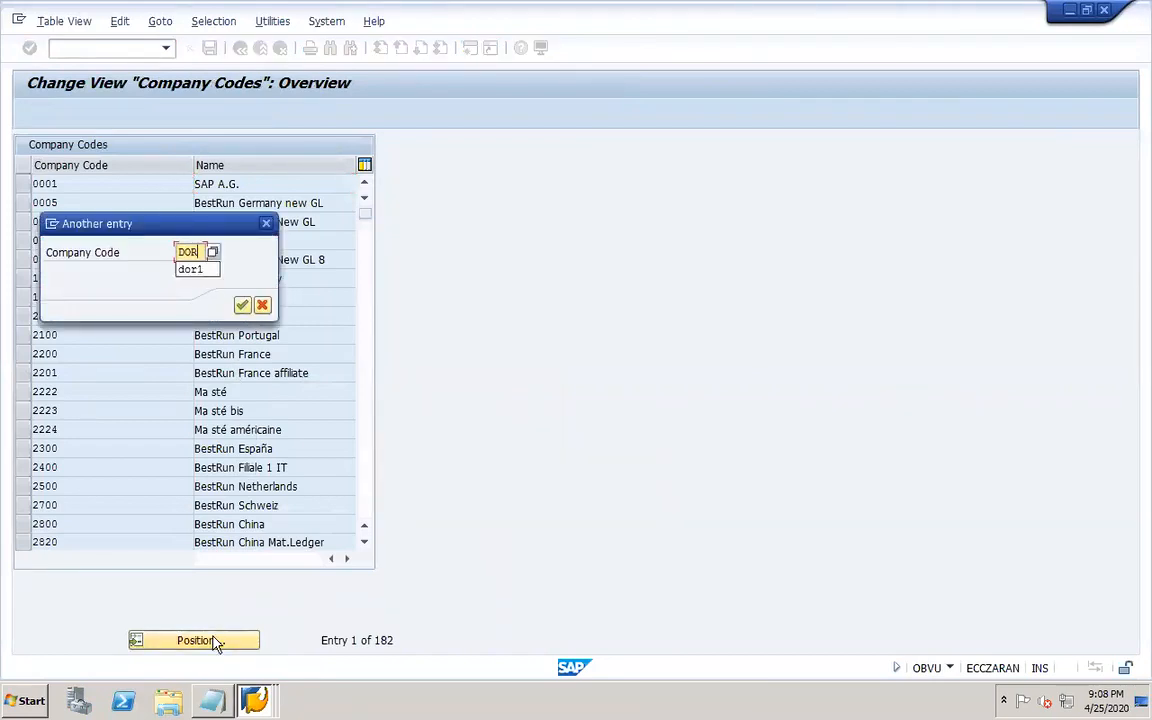
key(Return)
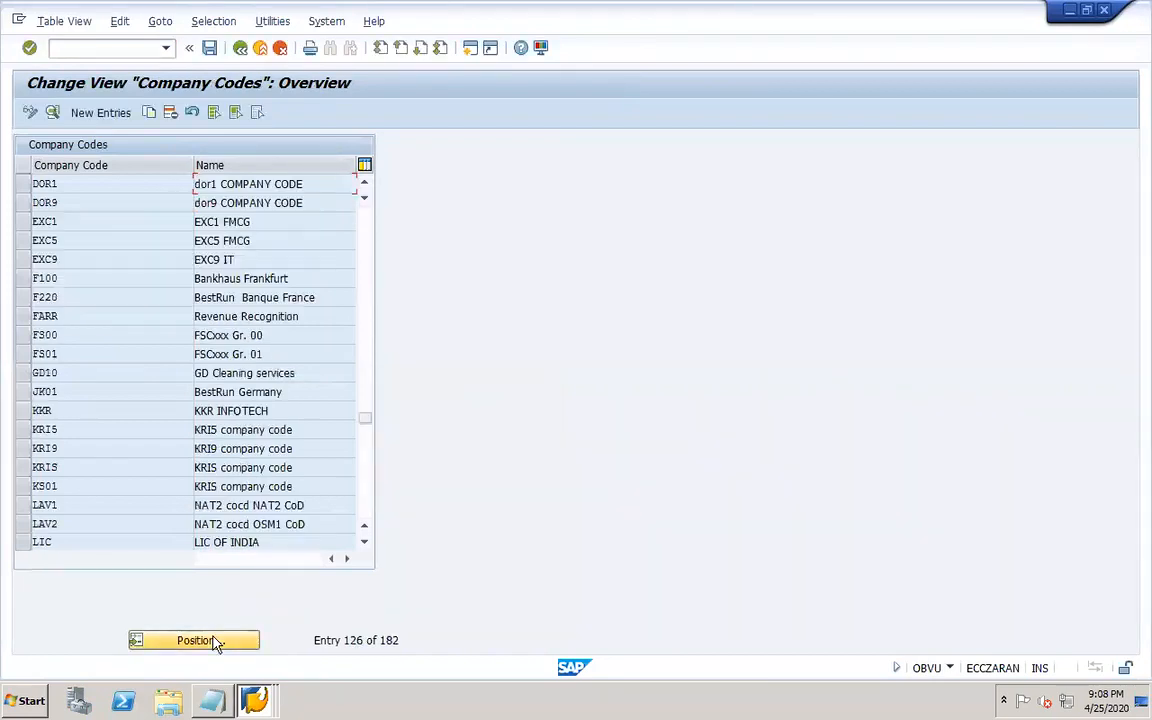
double_click(128, 182)
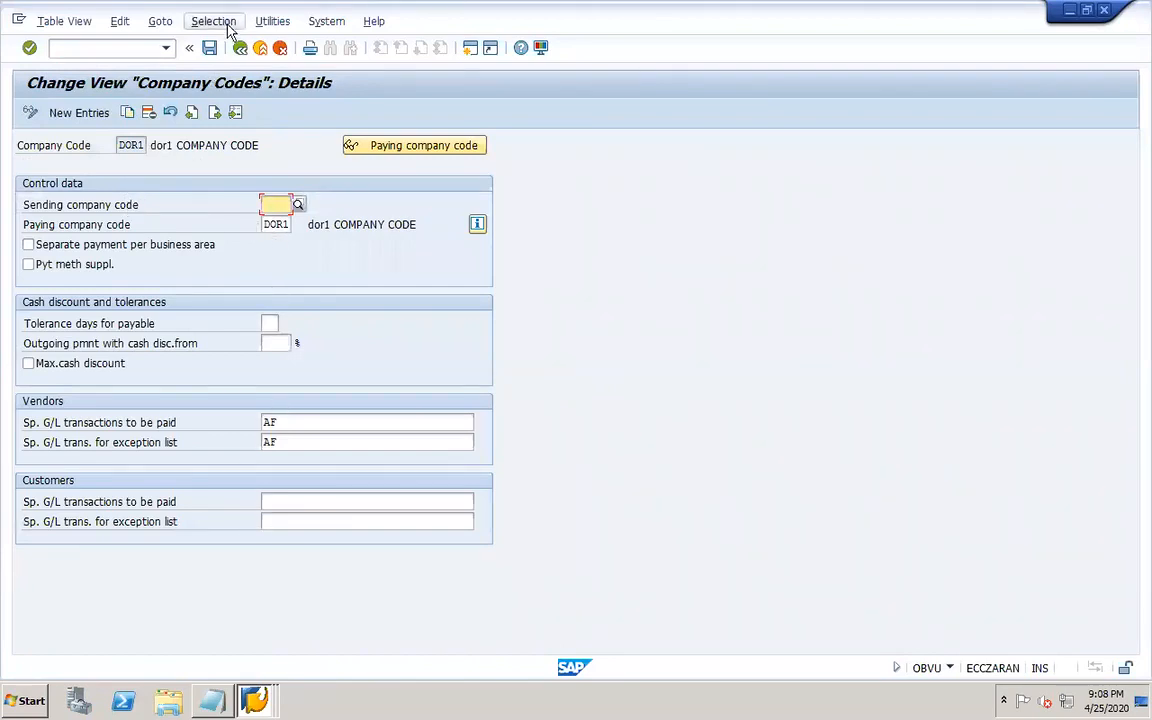
click(240, 49)
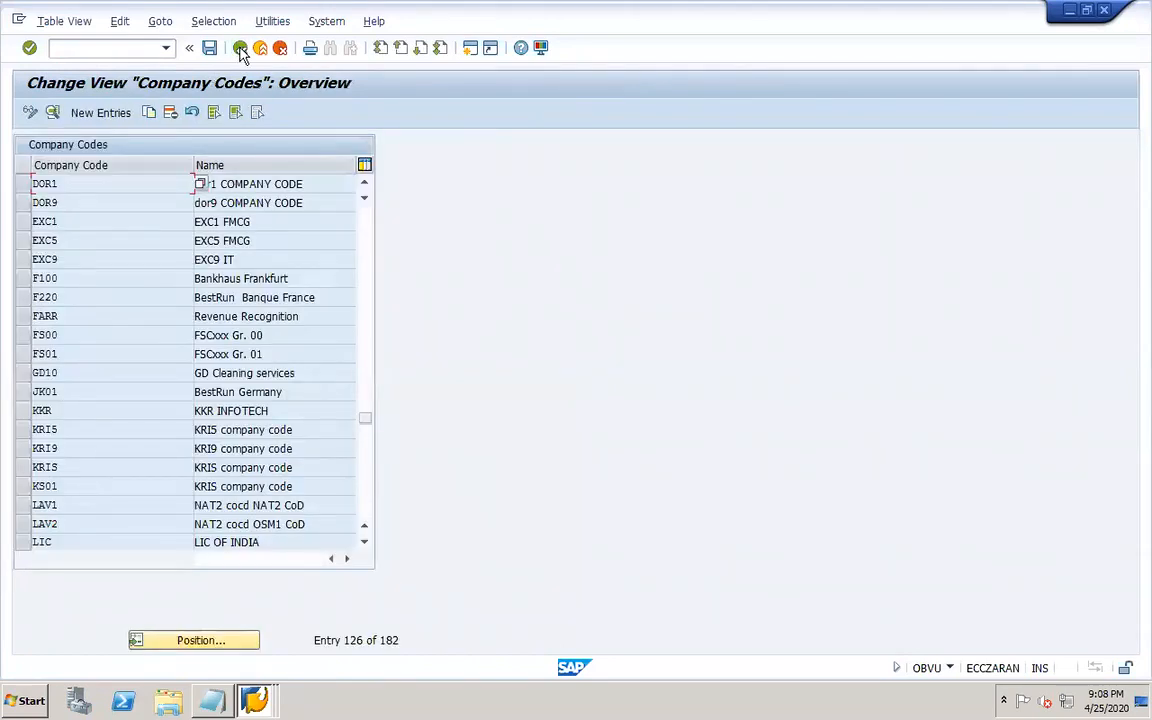
click(240, 49)
Locate DOR1 under paying company codes and review its control data and forms.
click(162, 186)
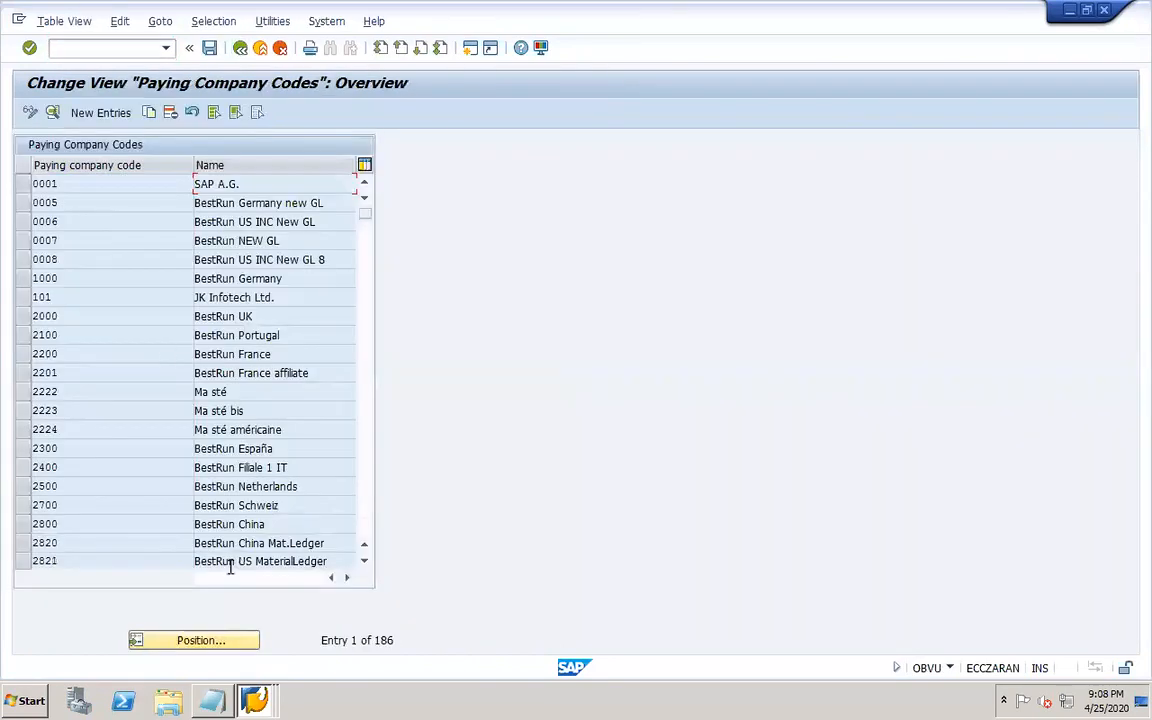
click(247, 645)
text(dor1)
key(Return)
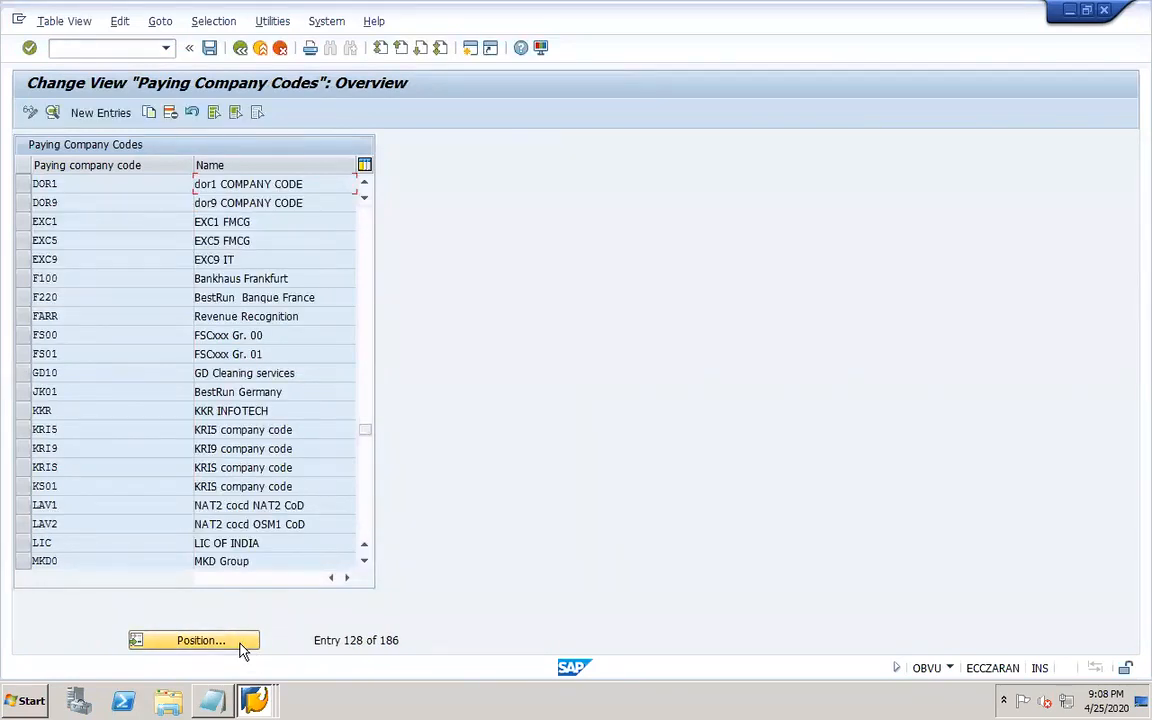
double_click(167, 185)
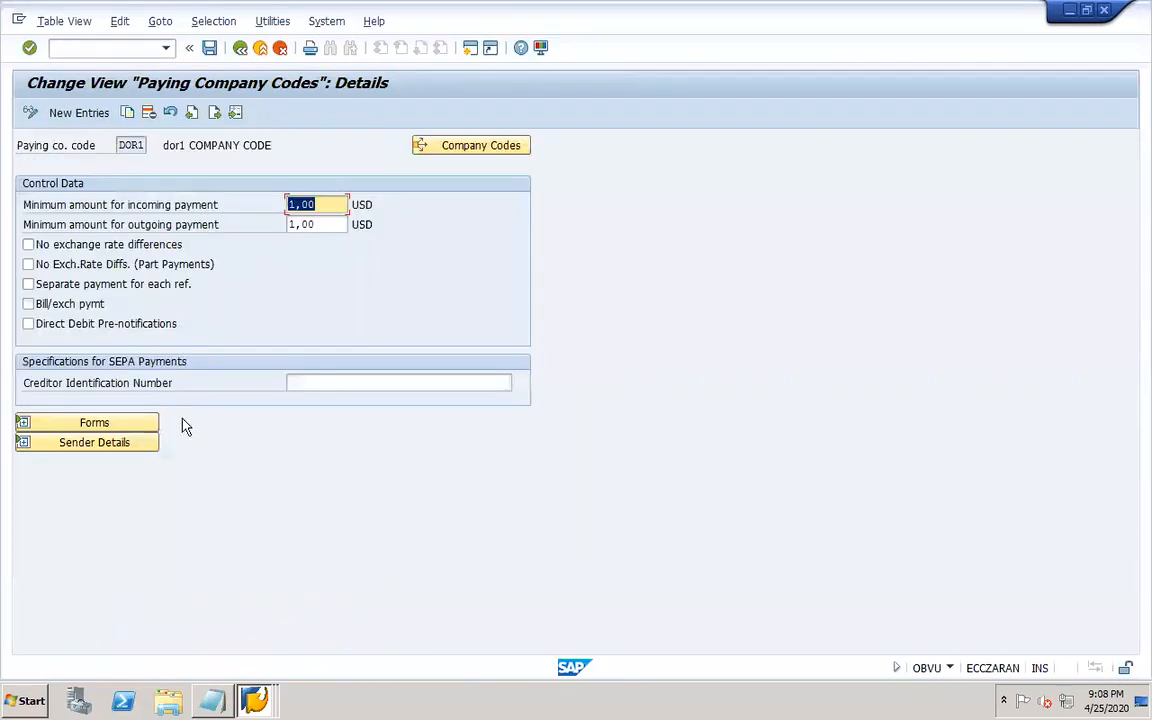
click(141, 420)
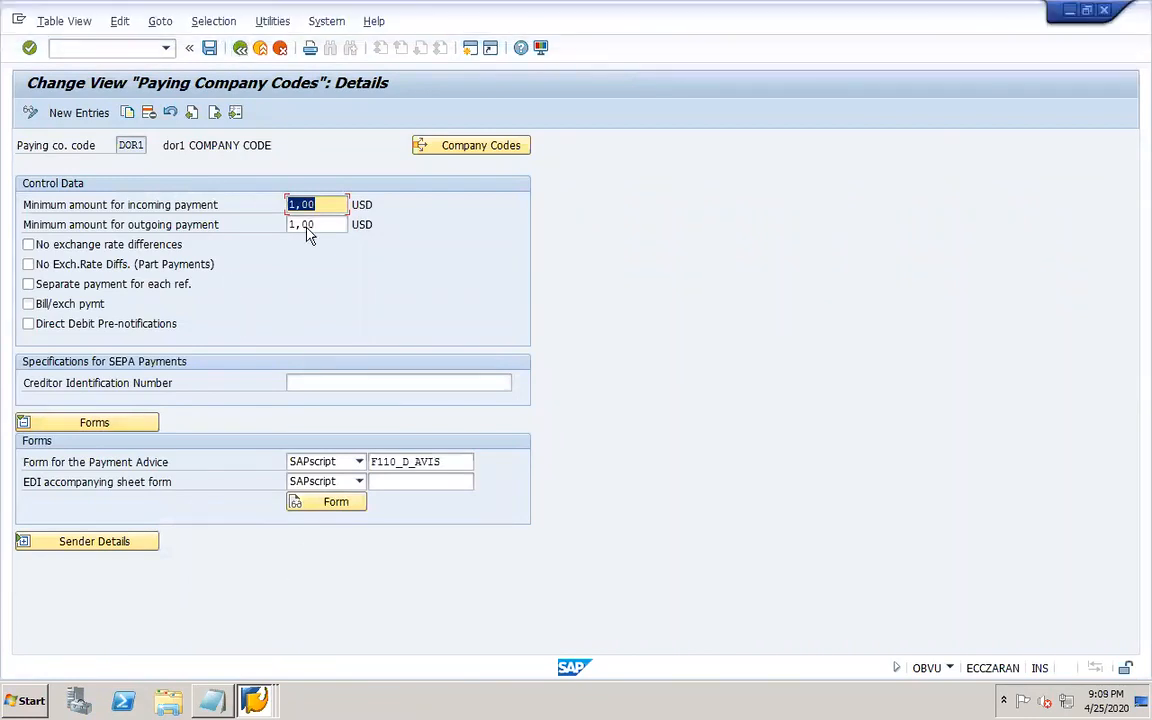
click(240, 48)
click(240, 48)
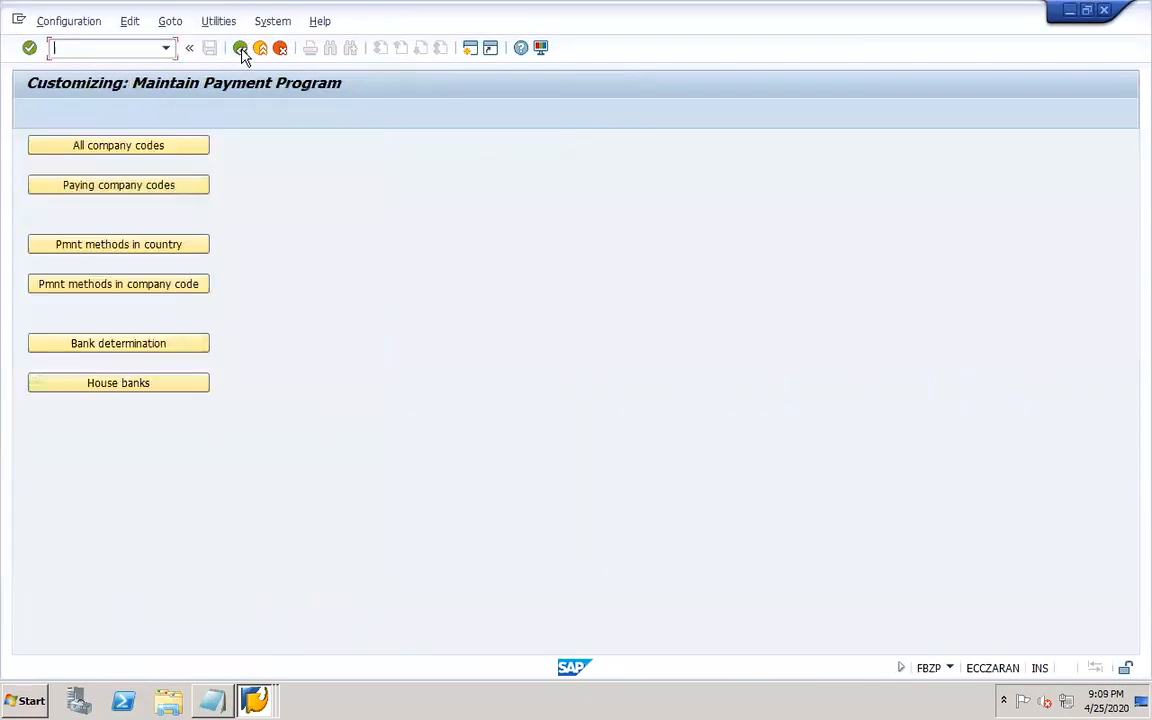
Open the house banks for company code DOR1 and review its bank accounts.
click(168, 387)
click(149, 305)
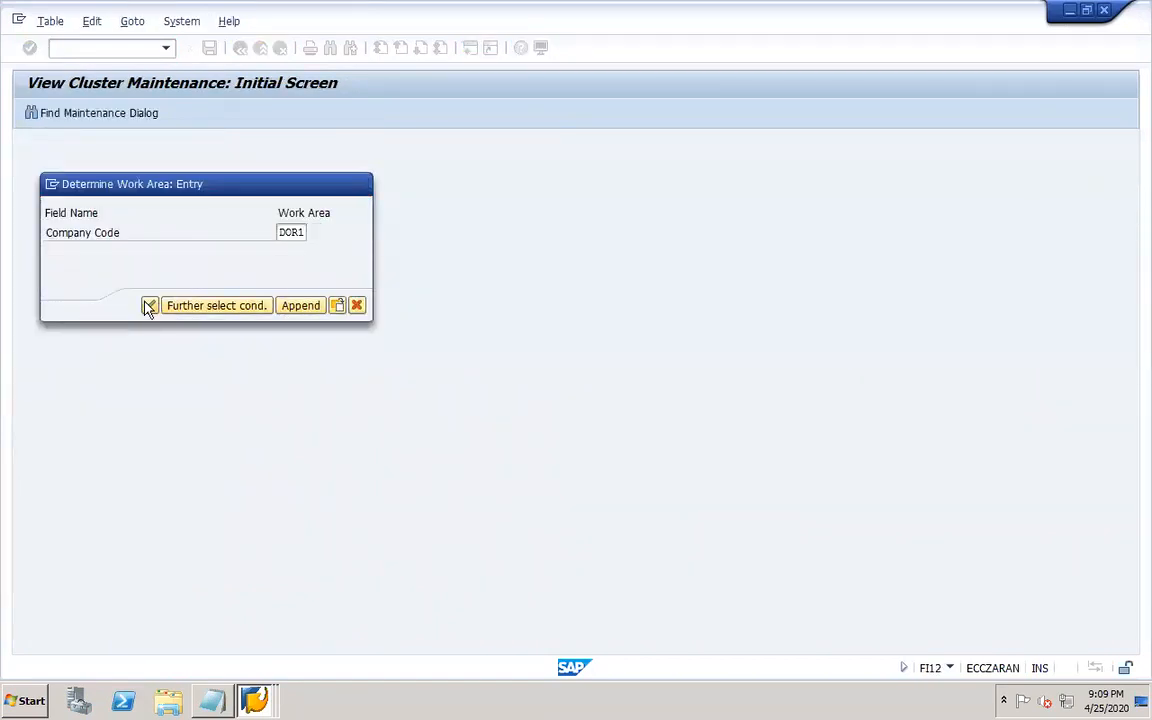
double_click(110, 176)
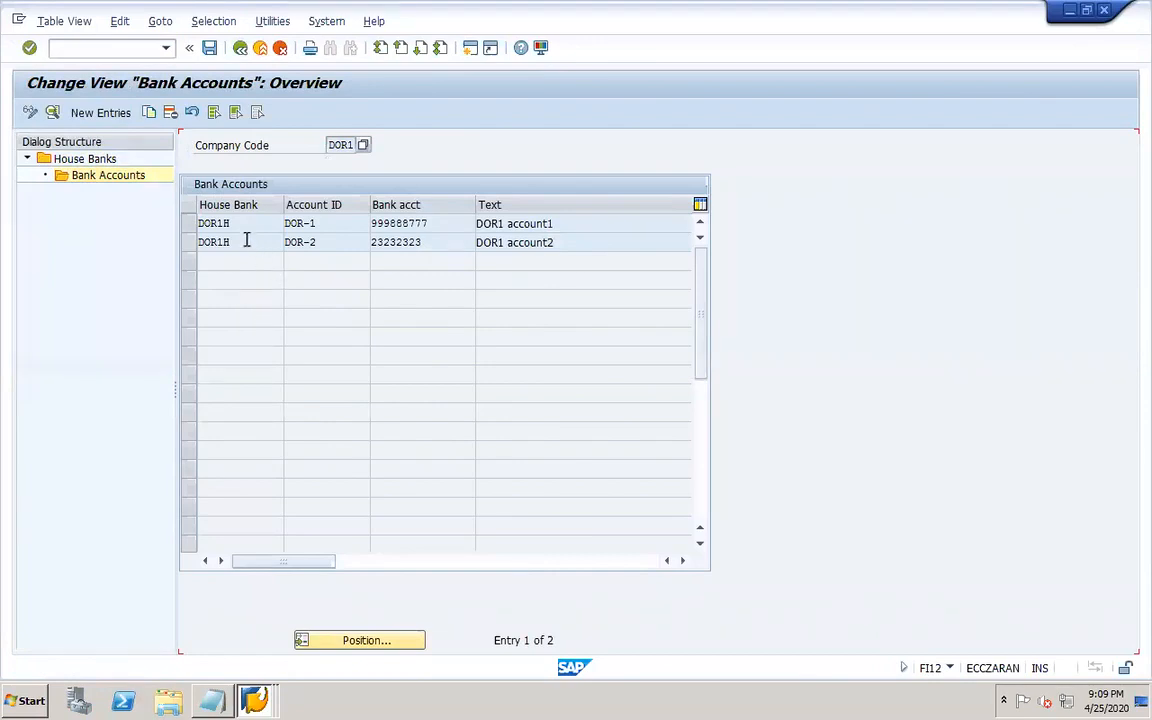
click(332, 229)
click(316, 222)
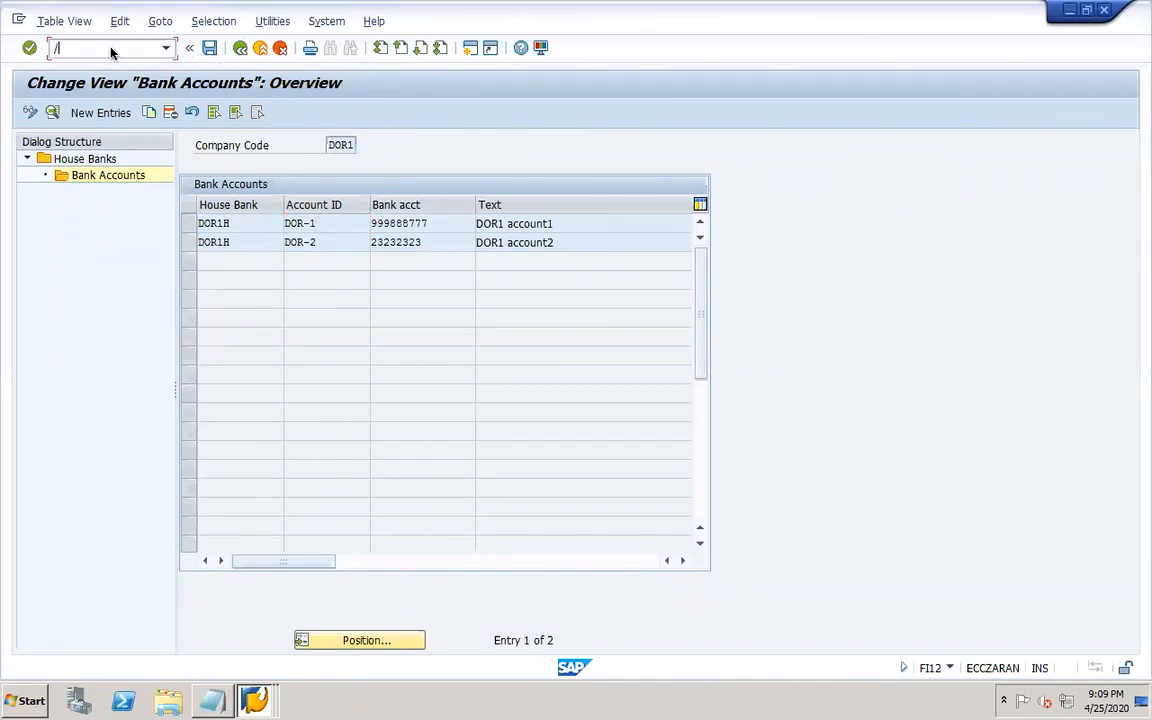
Open check lot management (FCHI) in a new session and look up house bank DOR1H with account DOR-1.
click(110, 51)
text(/OFCHI)
key(Return)
click(205, 205)
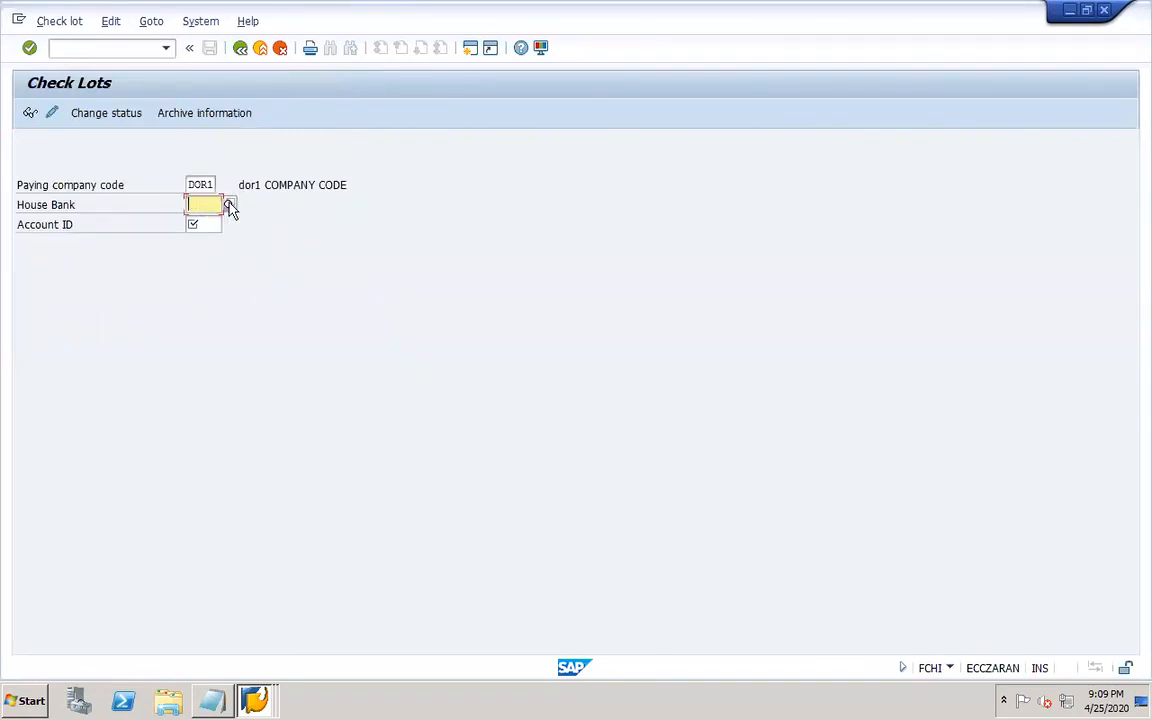
click(225, 205)
double_click(240, 182)
click(212, 225)
click(228, 225)
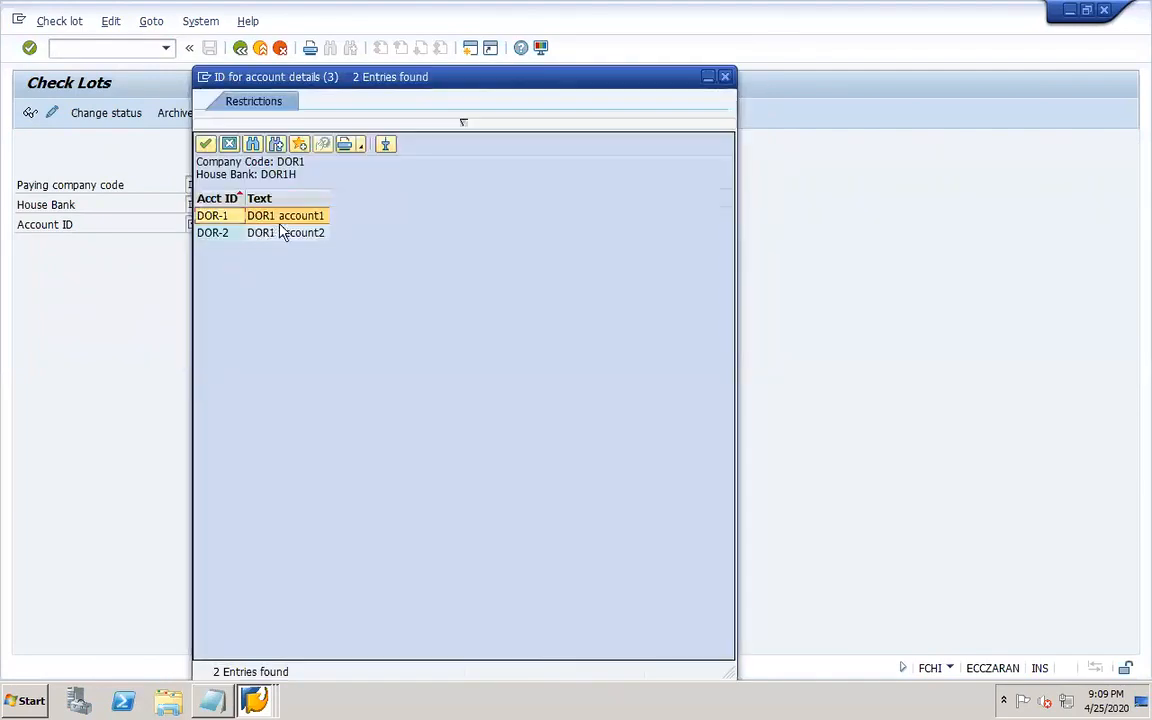
double_click(301, 216)
click(31, 112)
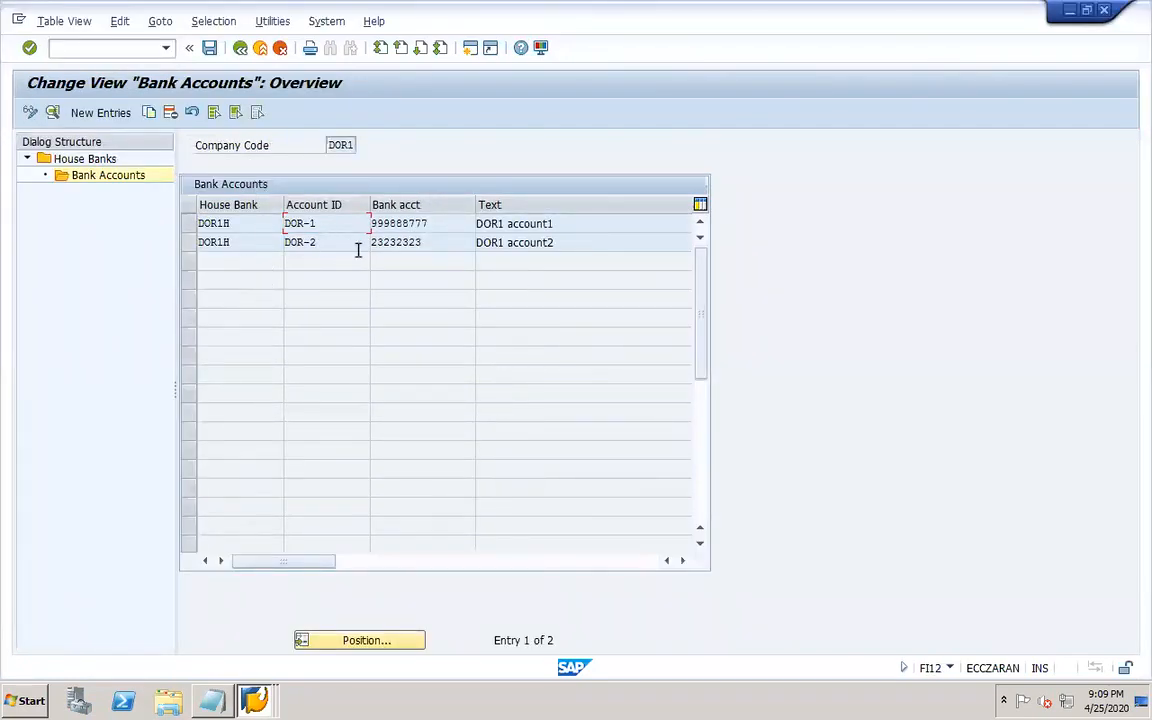
Open bank determination, position to paying company code DOR1, and review its ranking order.
click(240, 48)
click(240, 48)
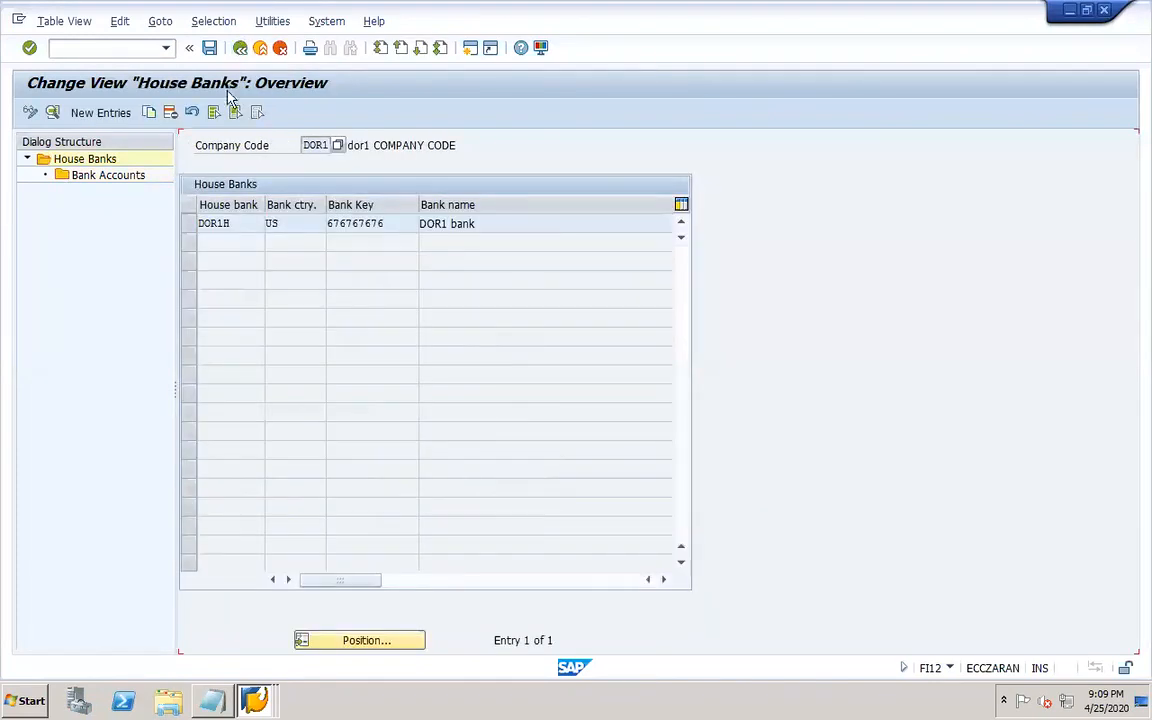
click(240, 48)
click(158, 345)
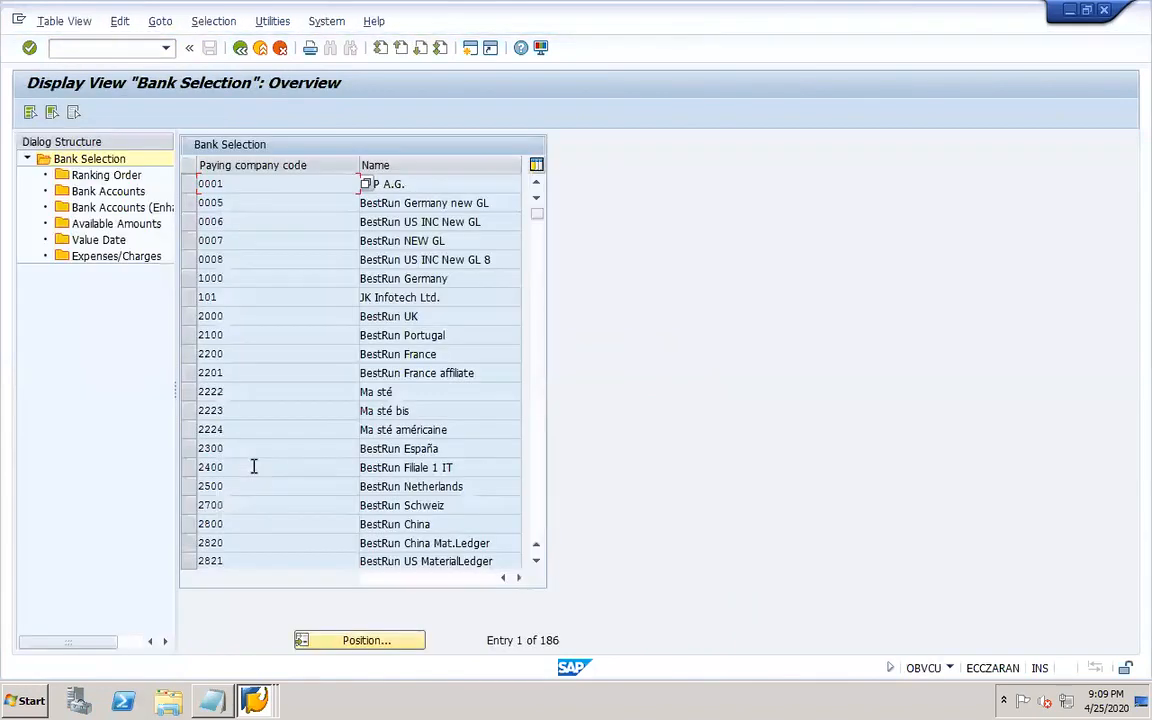
click(365, 640)
text(DOR1)
key(Return)
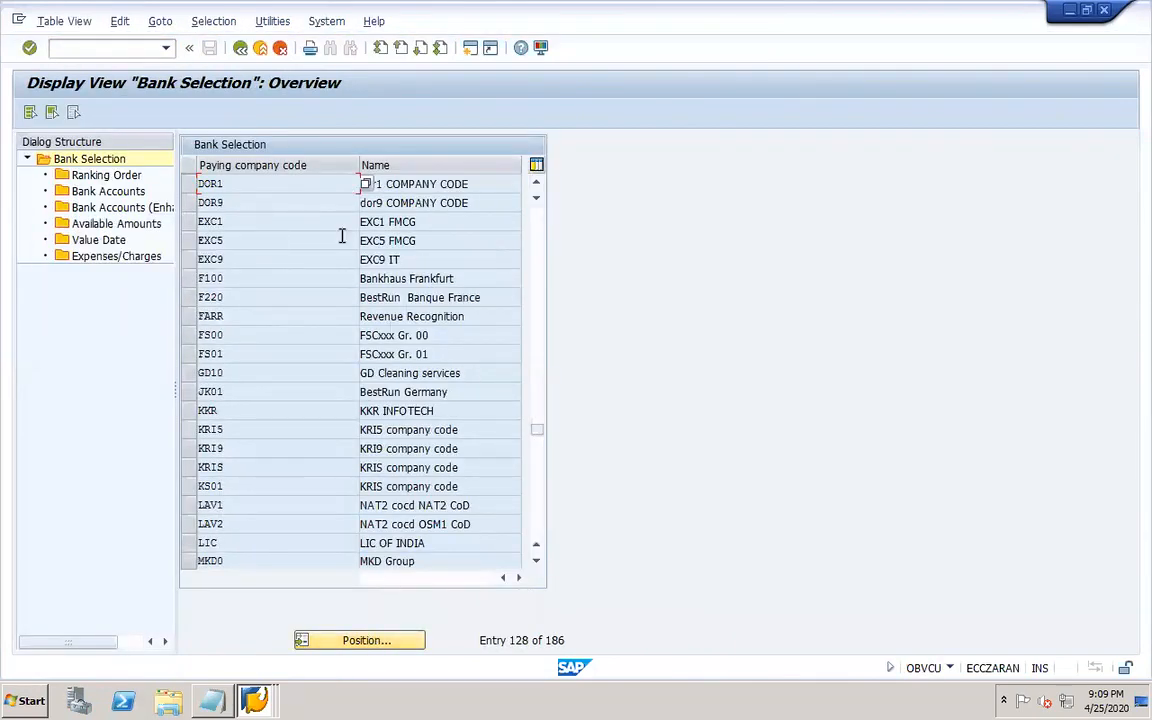
click(189, 184)
double_click(106, 175)
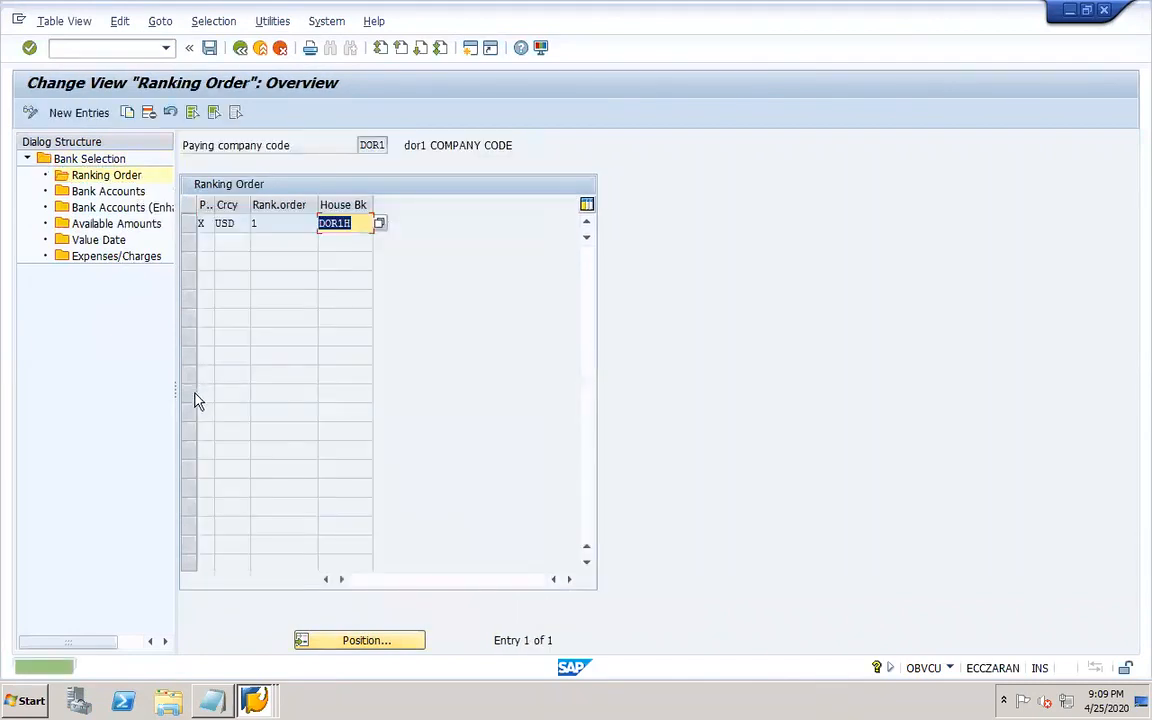
drag(175, 393, 288, 393)
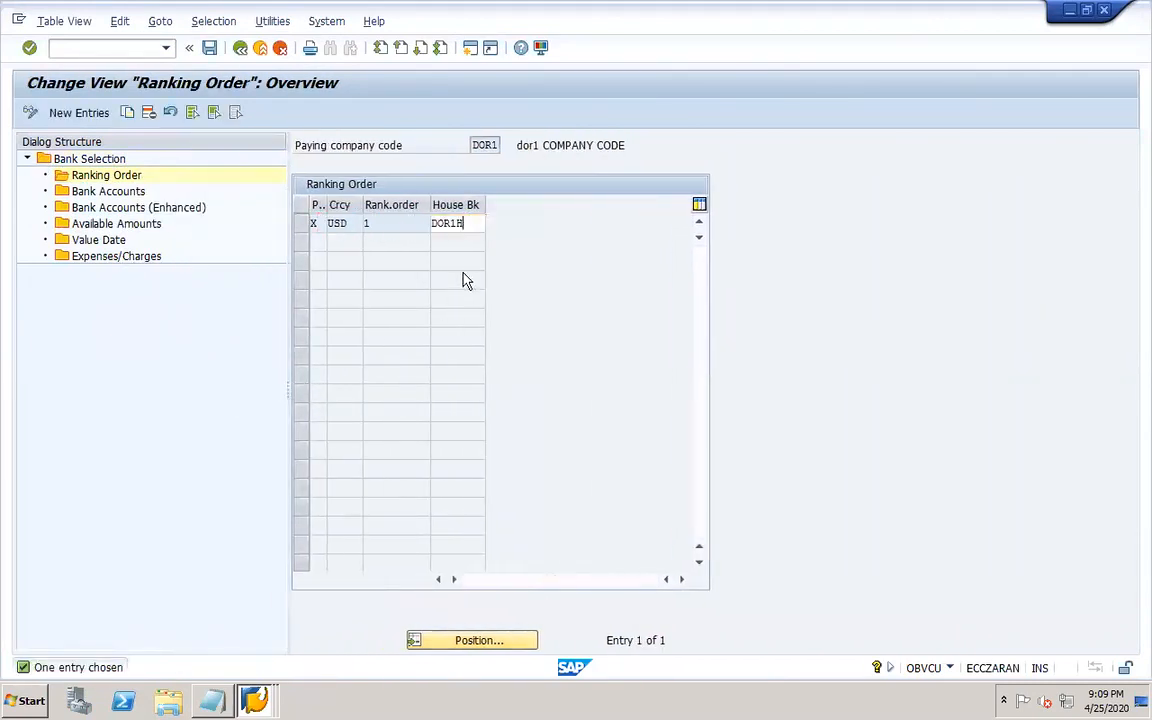
click(306, 227)
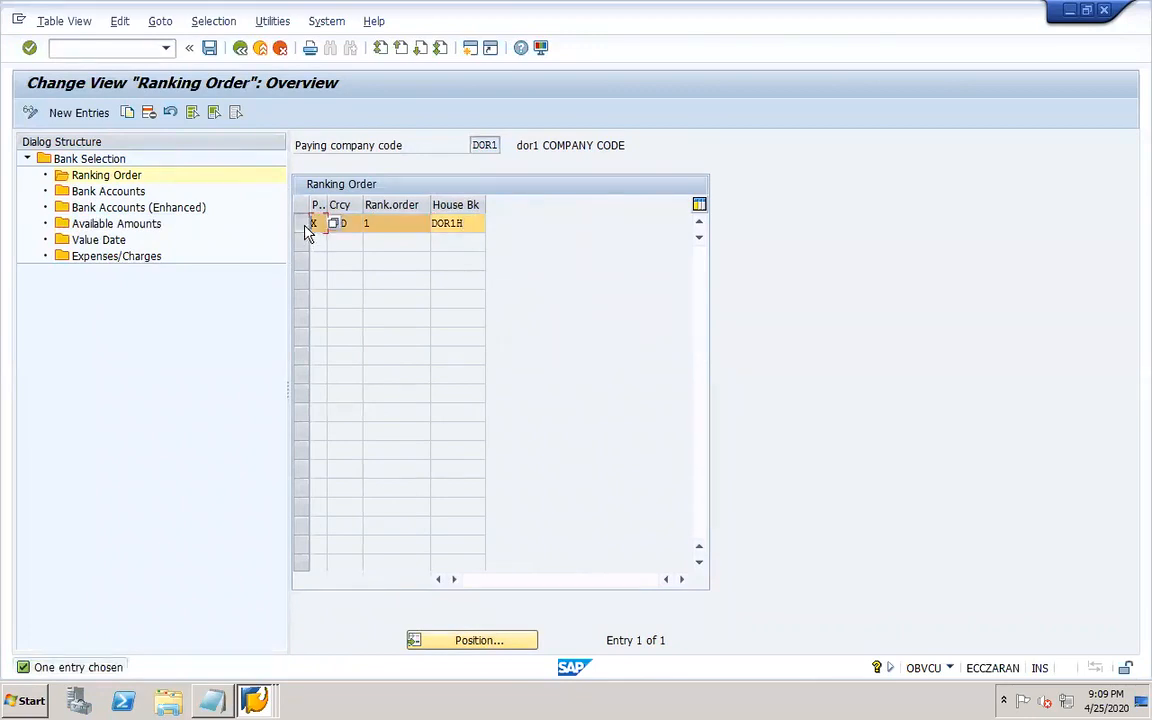
Review DOR1's bank accounts in bank determination, including the bank subaccount.
double_click(110, 191)
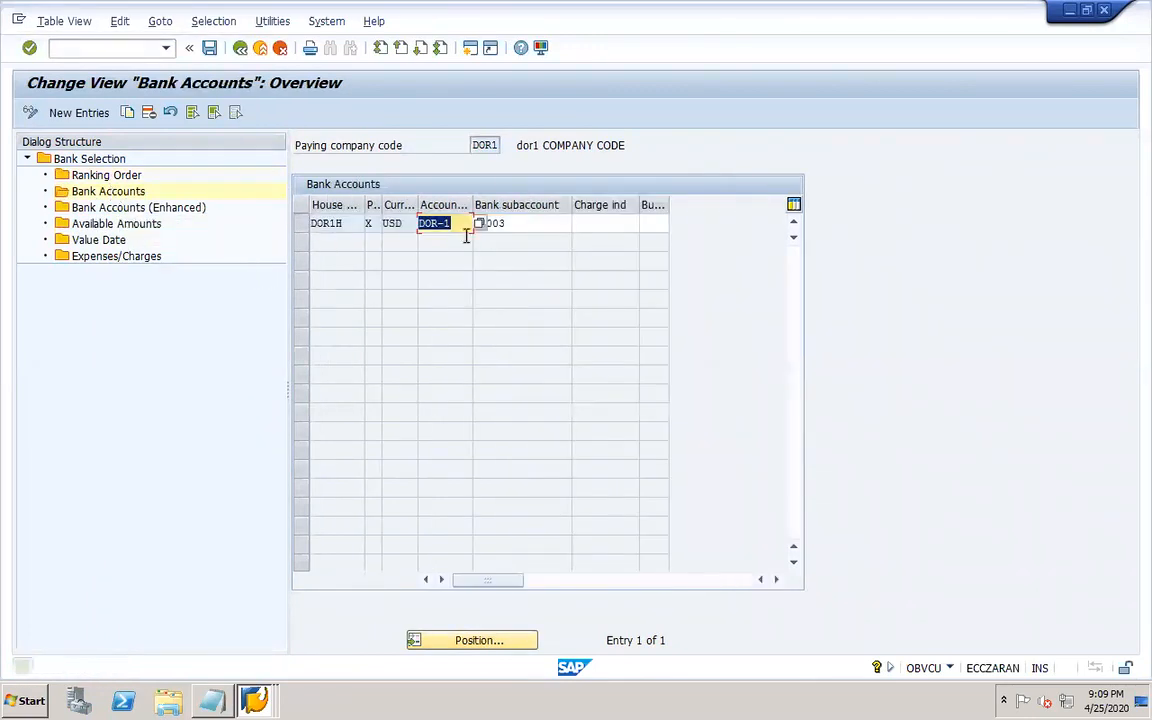
click(523, 224)
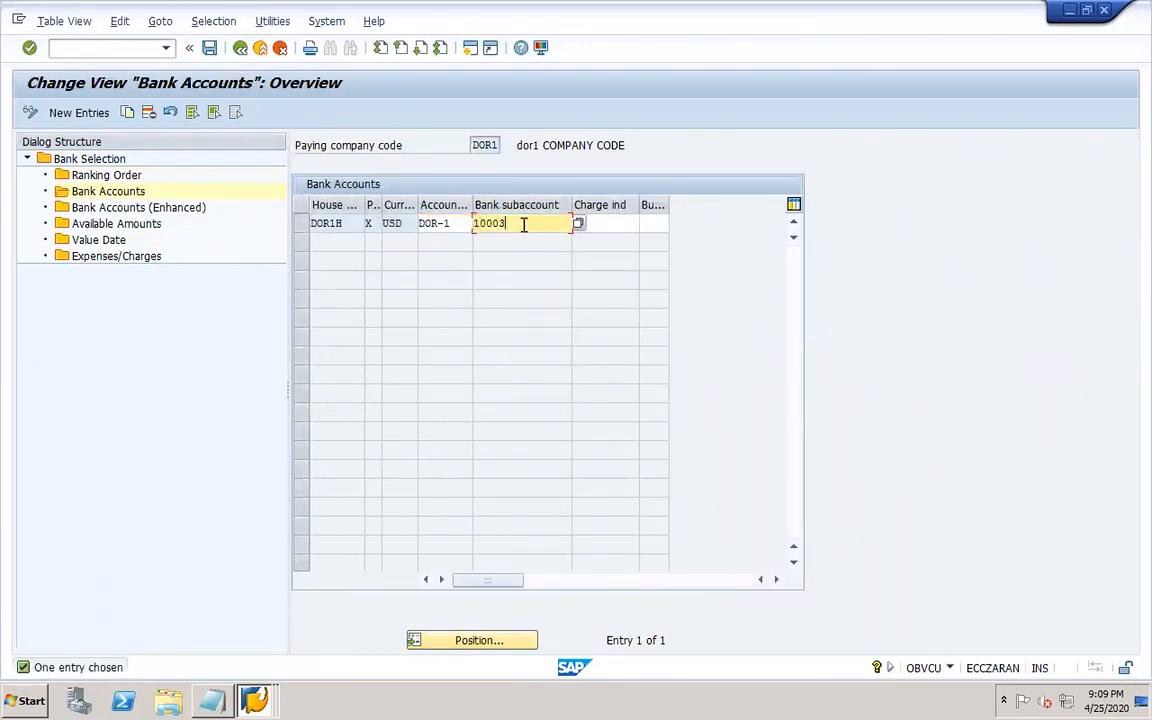
click(456, 224)
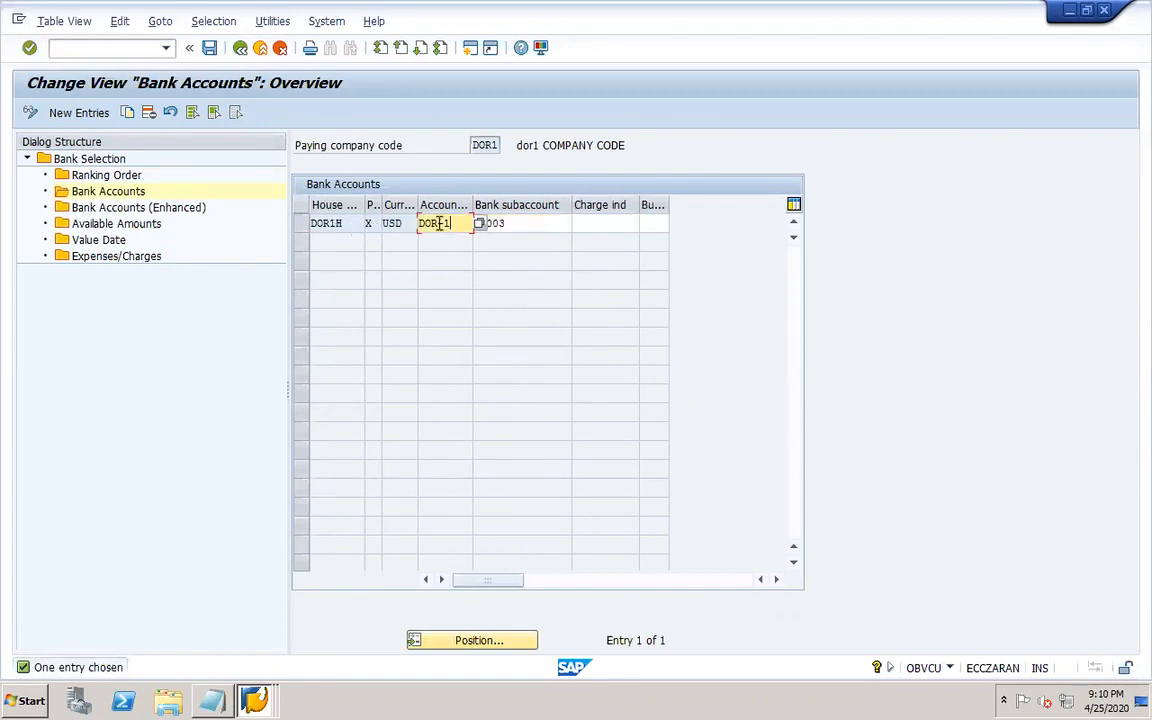
Compare the bank subaccount with G/L account 10003 APP bank in the G/L account display window.
click(133, 48)
click(254, 700)
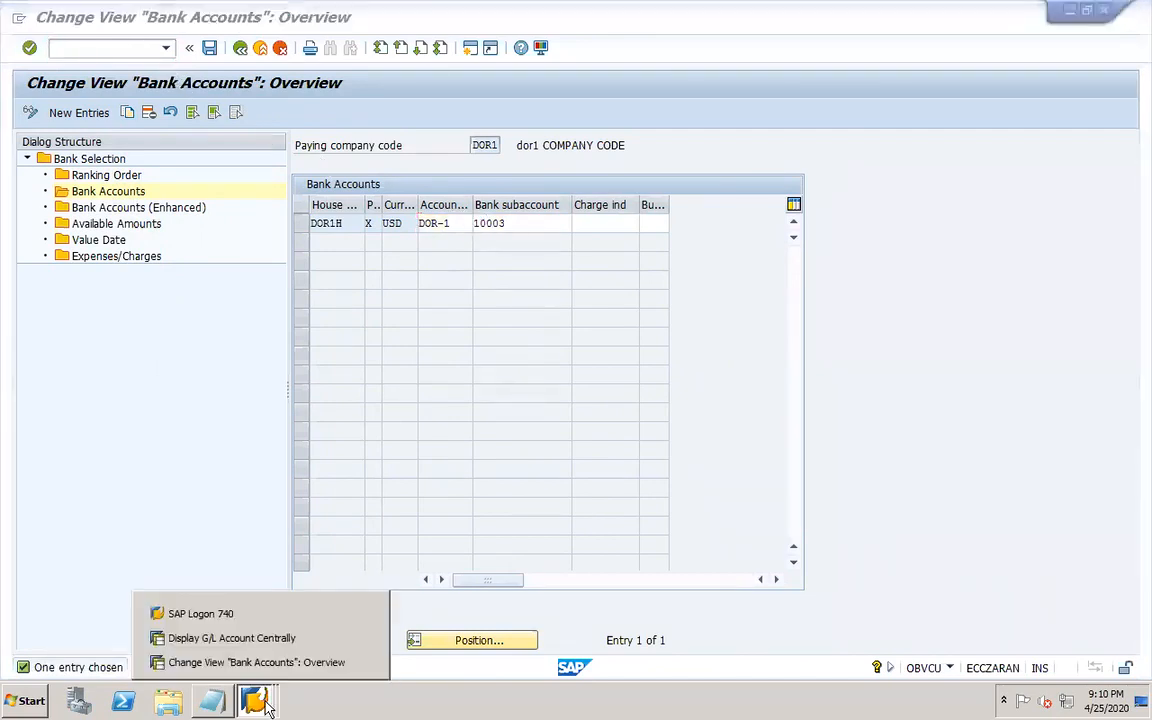
click(259, 640)
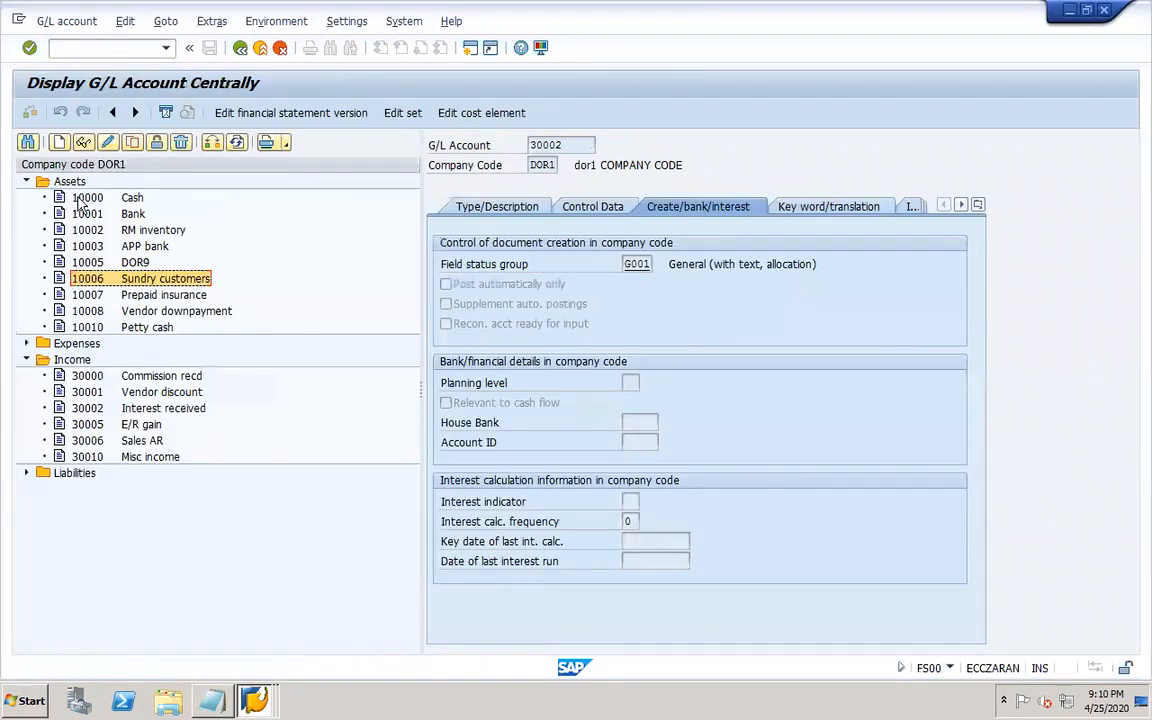
click(115, 248)
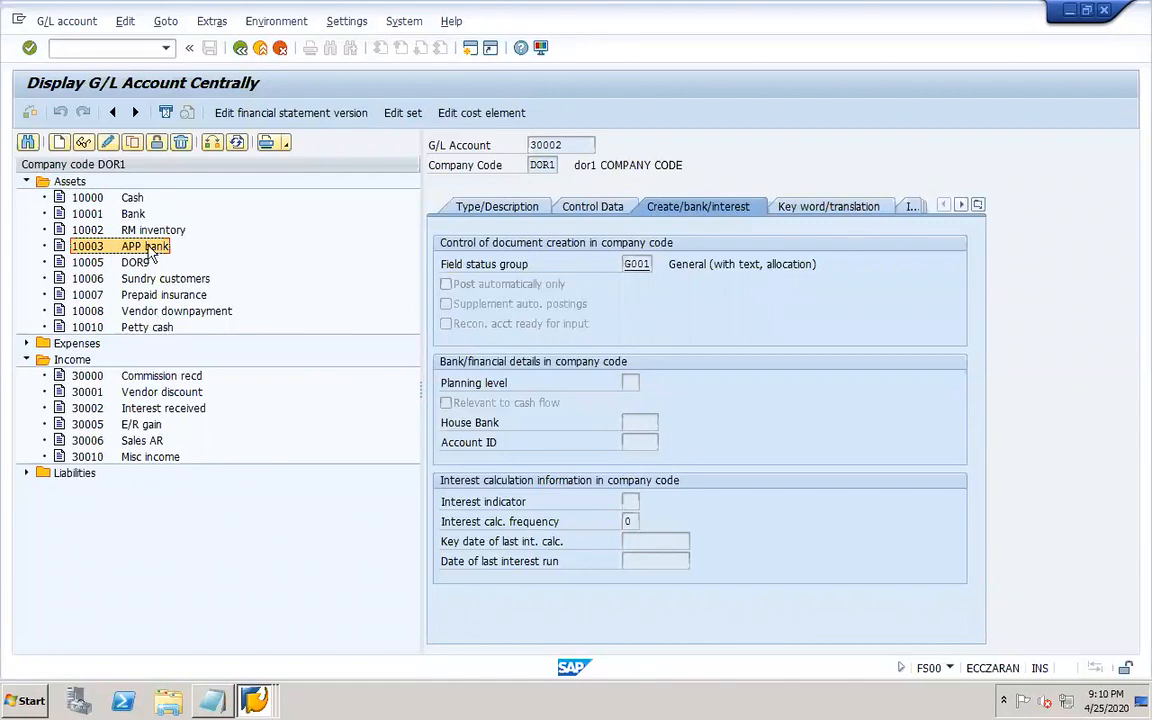
click(260, 700)
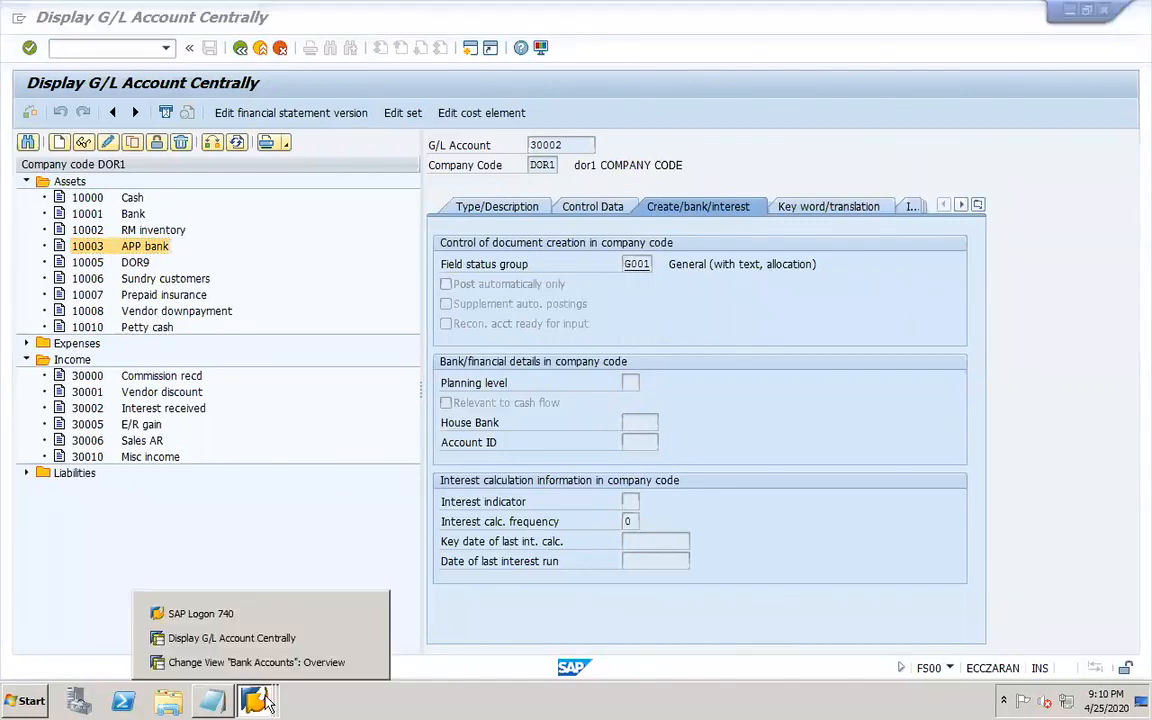
click(257, 662)
click(522, 226)
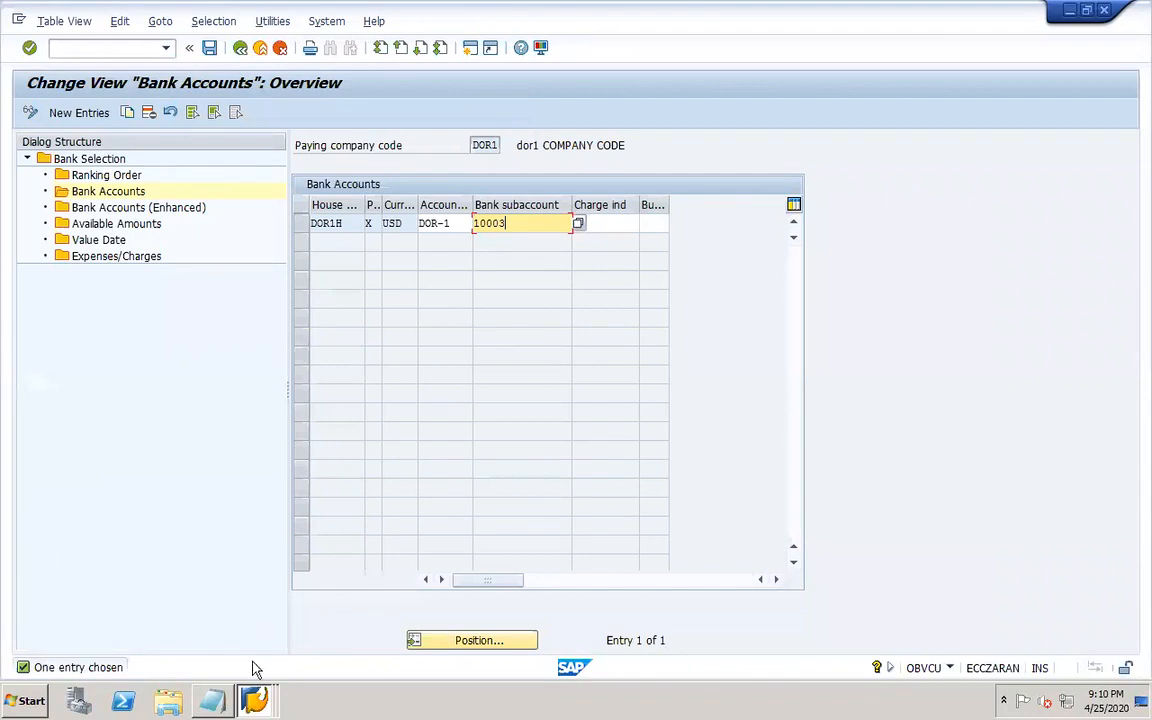
click(255, 700)
click(262, 641)
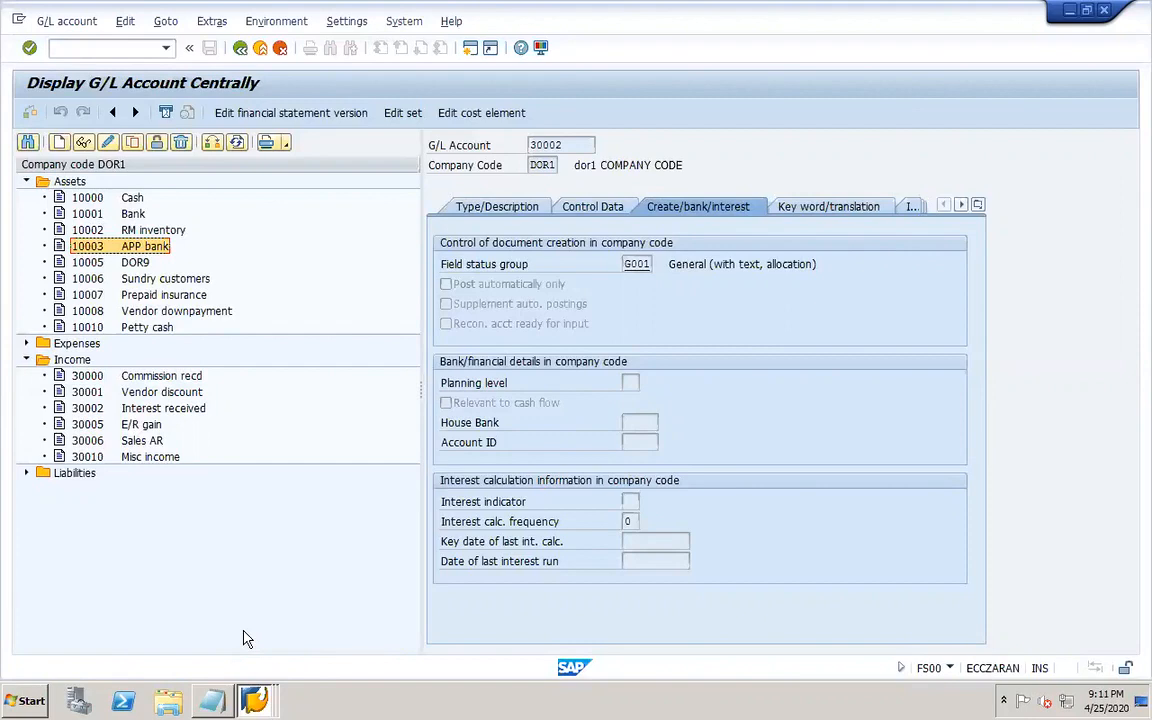
Create G/L account 20010 in company code DOR1 by copying the liabilities account 20000.
click(27, 472)
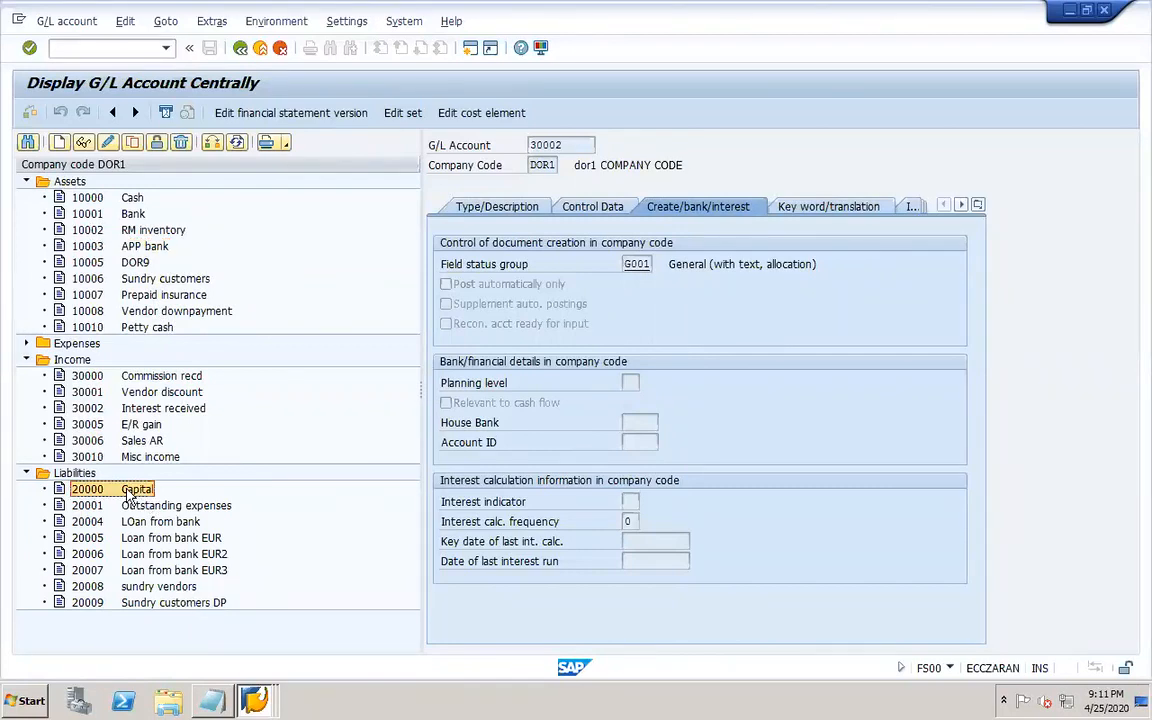
click(132, 142)
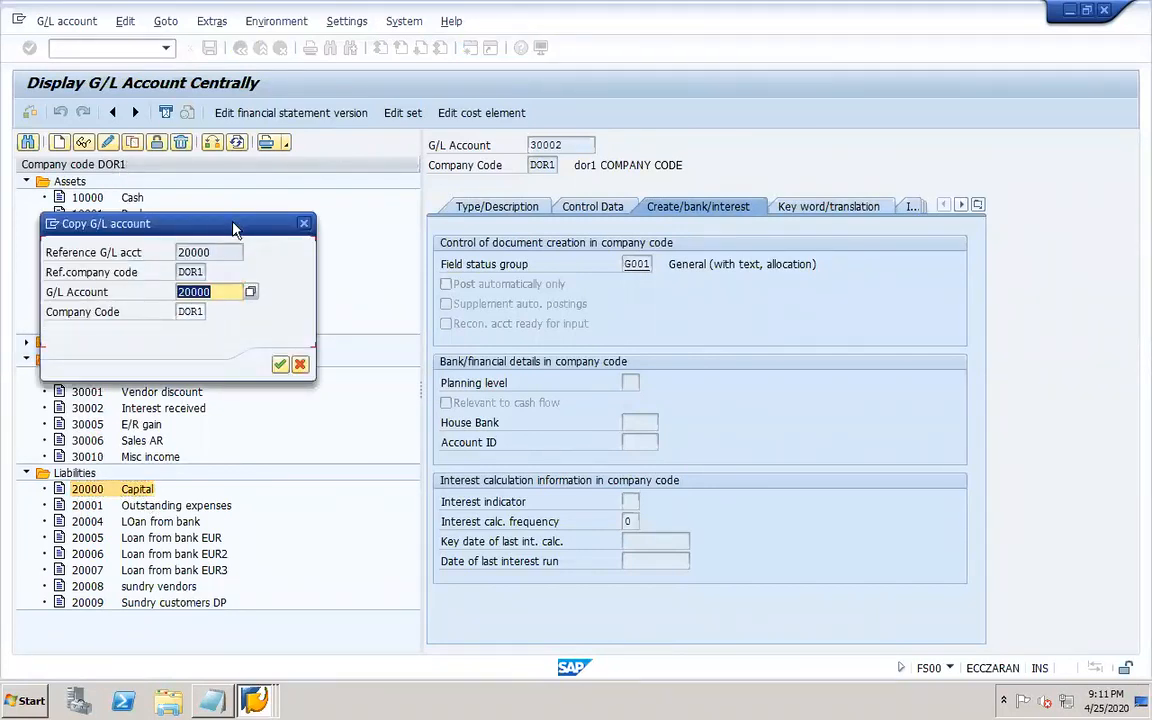
drag(195, 223, 636, 250)
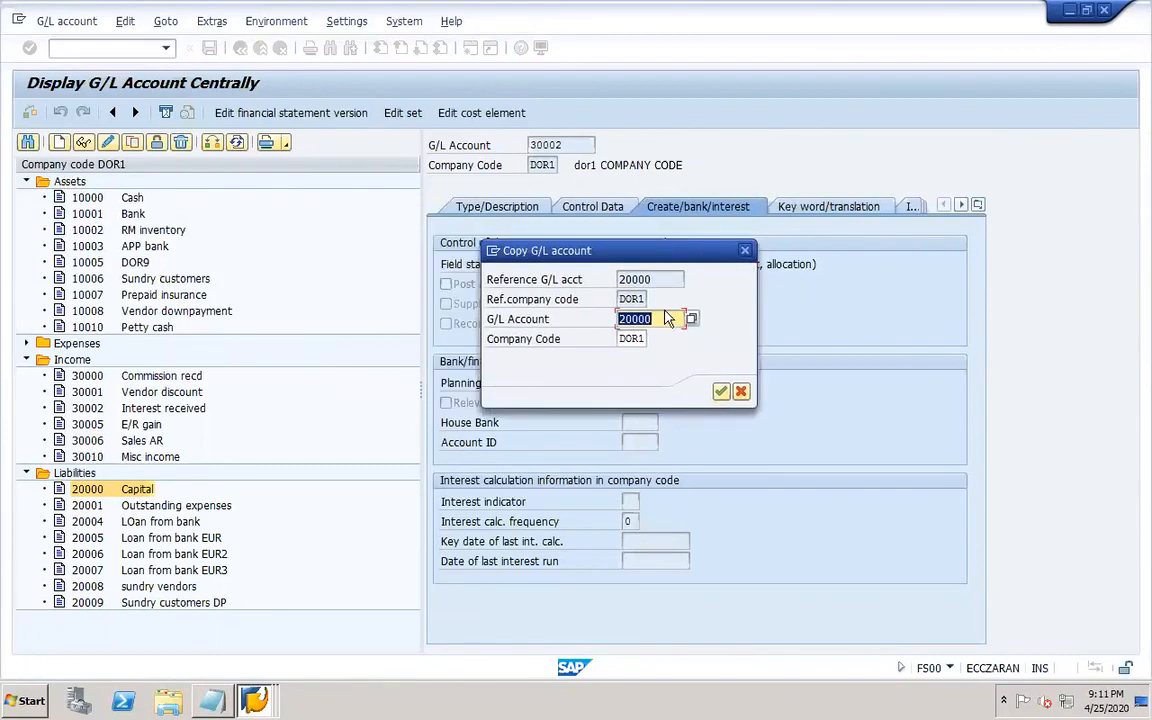
click(663, 318)
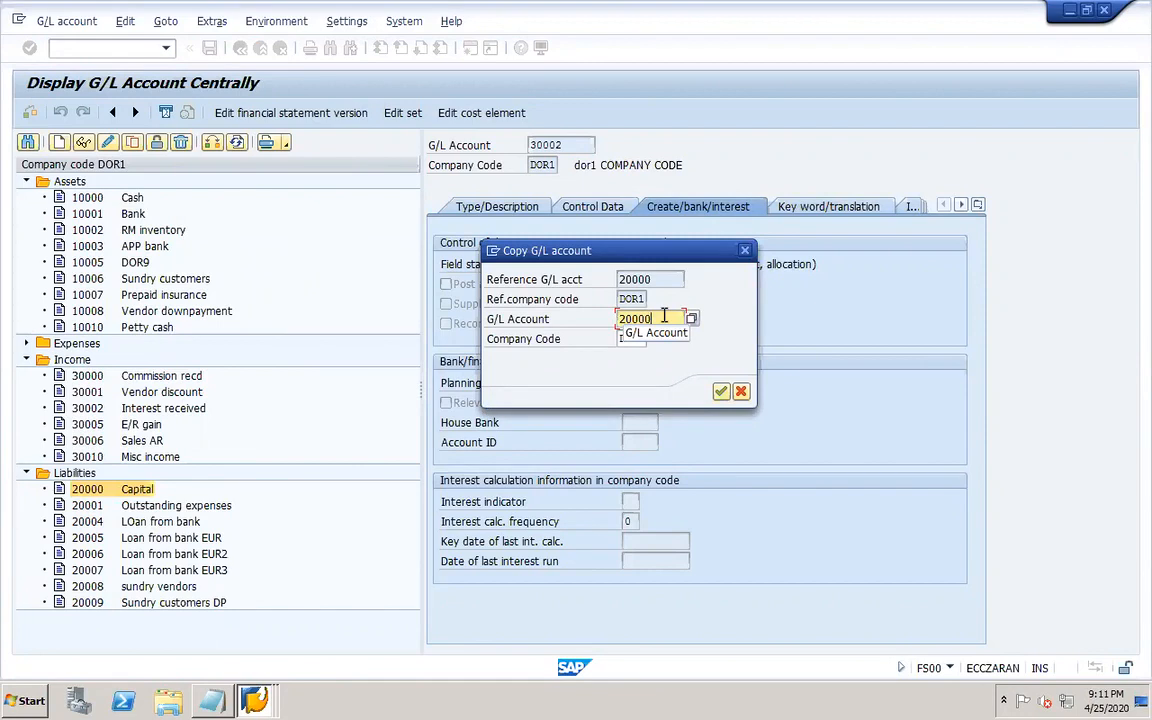
key(BackSpace)
key(BackSpace)
text(10)
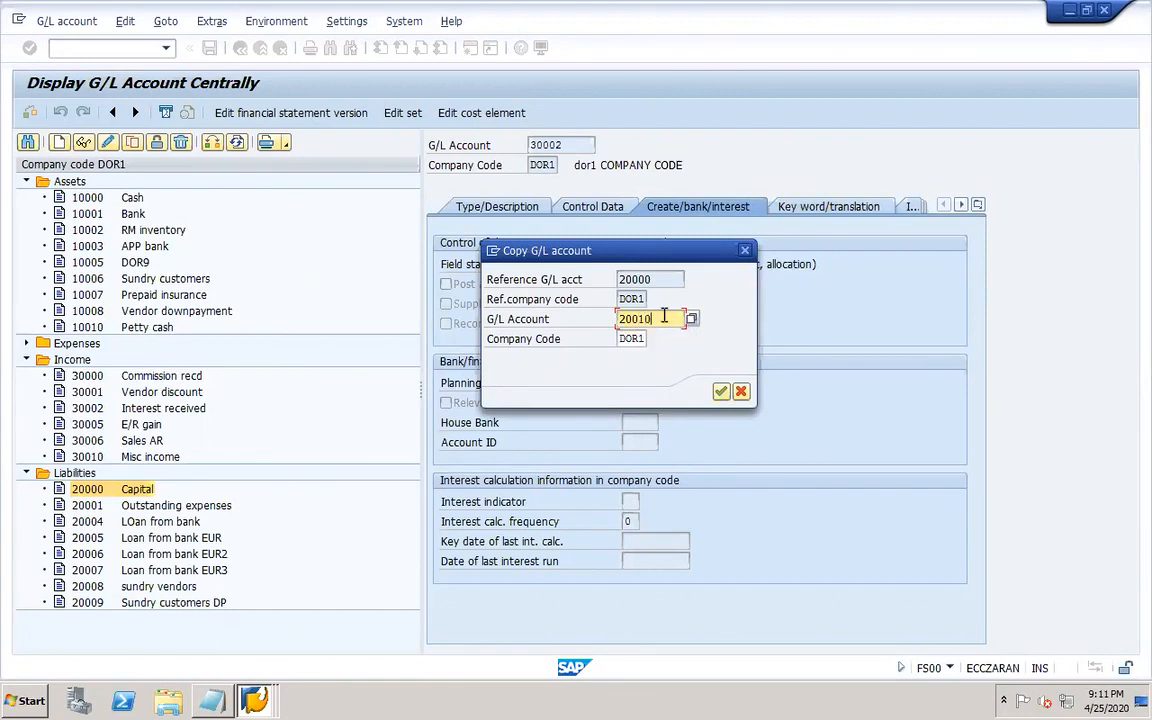
click(721, 391)
Set the new account's short and long text to "Check issue clrng".
click(511, 207)
drag(690, 422, 593, 422)
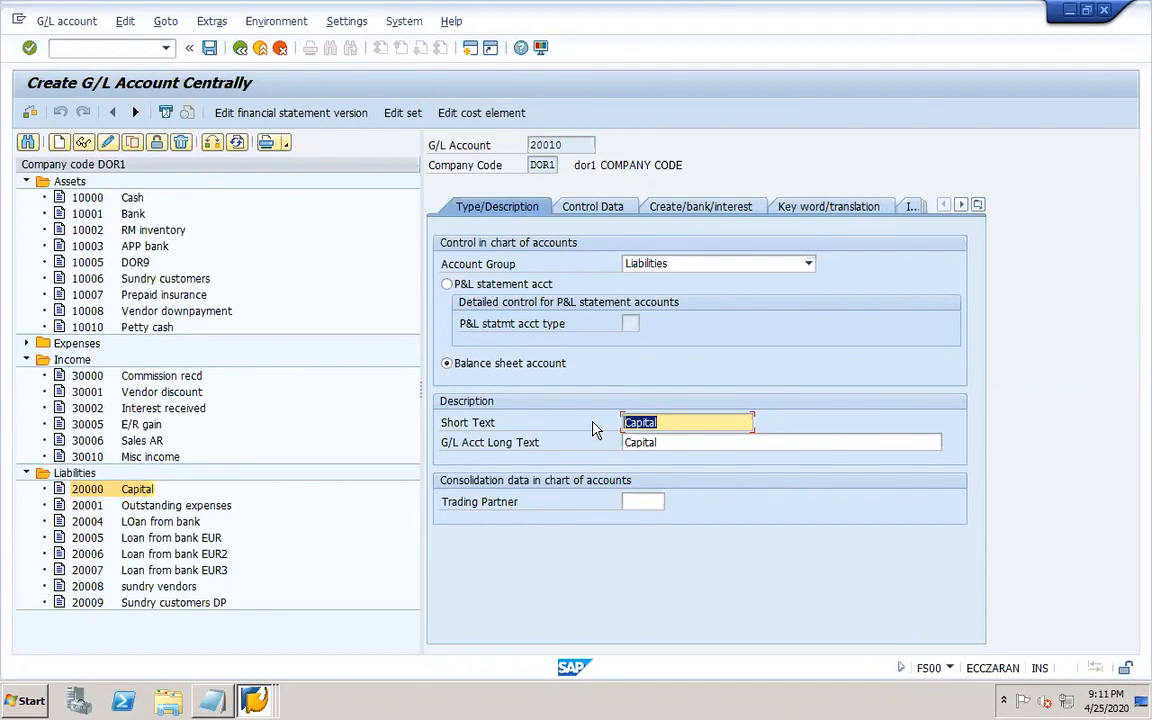
text(C)
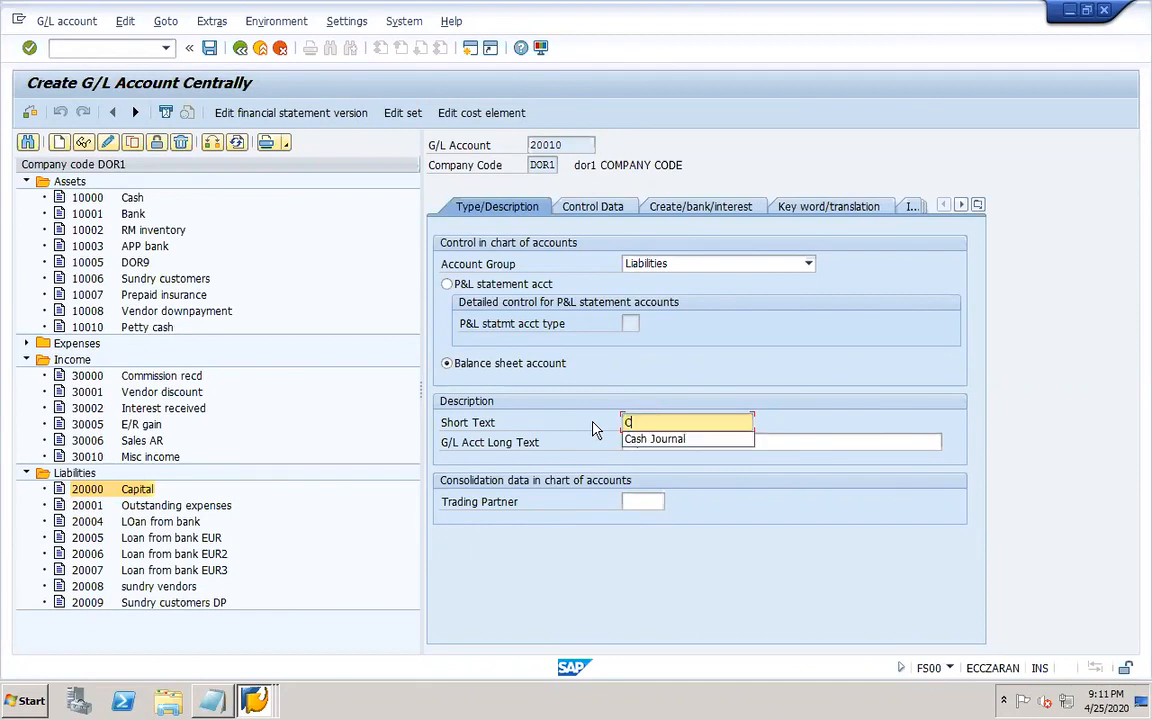
text(heck issue cle)
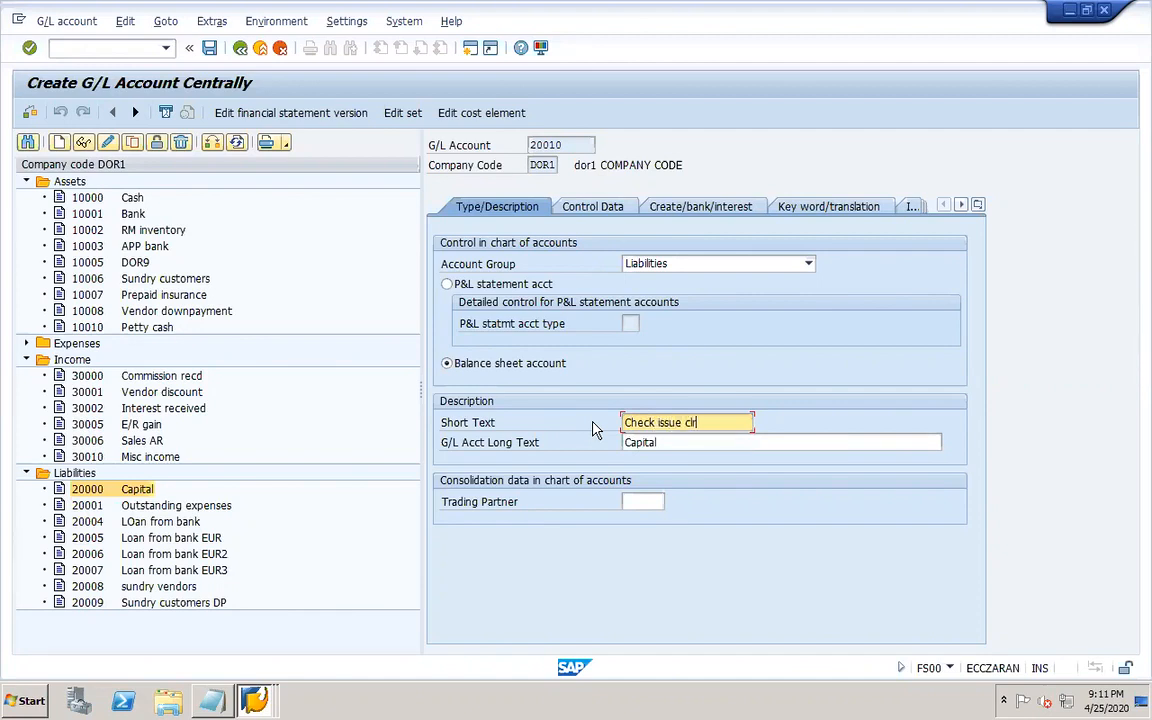
text(ng)
drag(718, 422, 590, 424)
key(ctrl+c)
key(Tab)
key(ctrl+v)
Enable Relevant to cash flow for account 20010 and save the new G/L account.
click(592, 206)
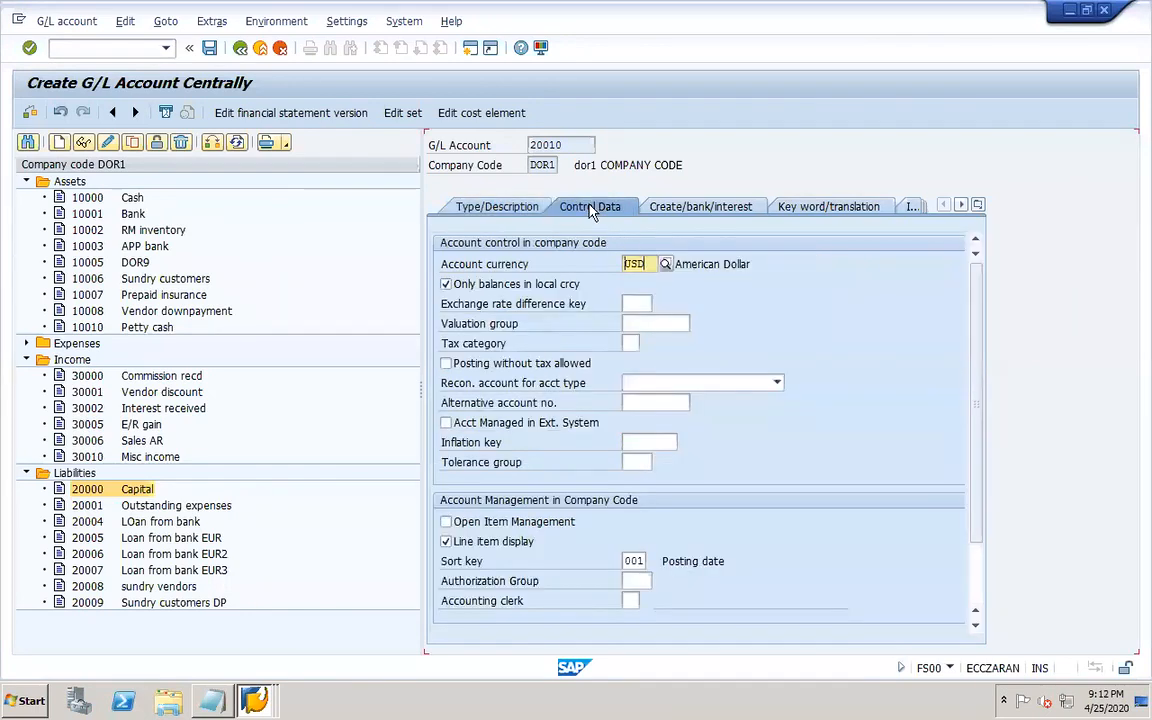
click(690, 208)
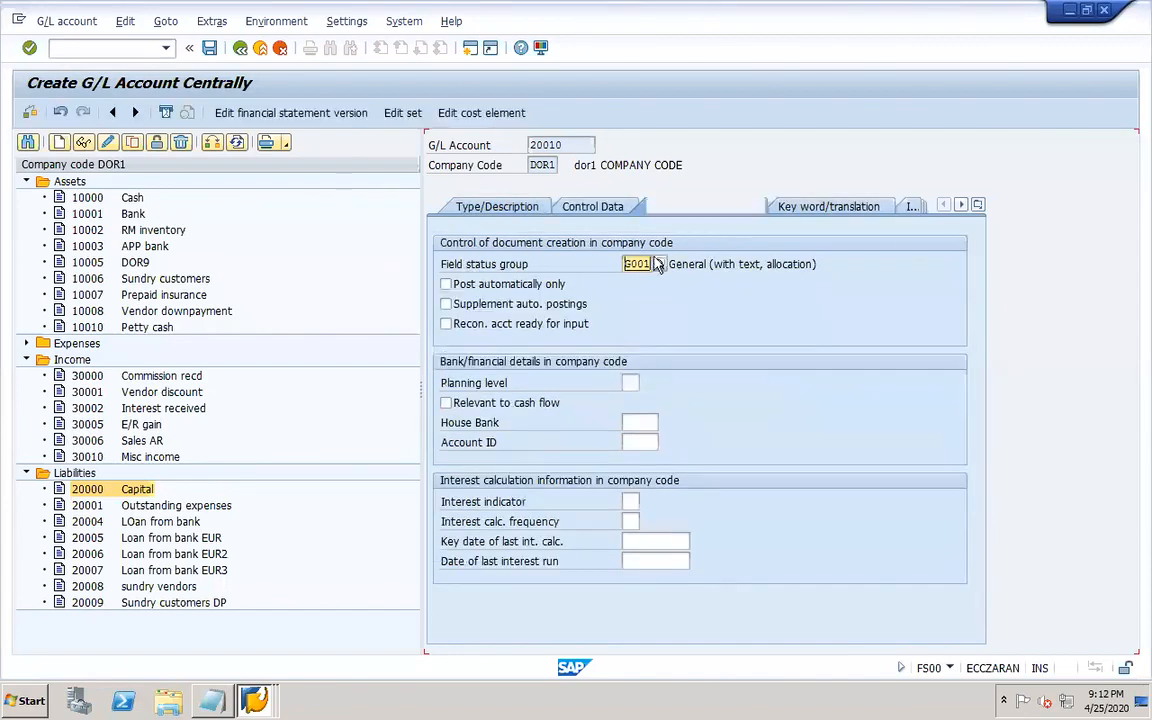
click(446, 402)
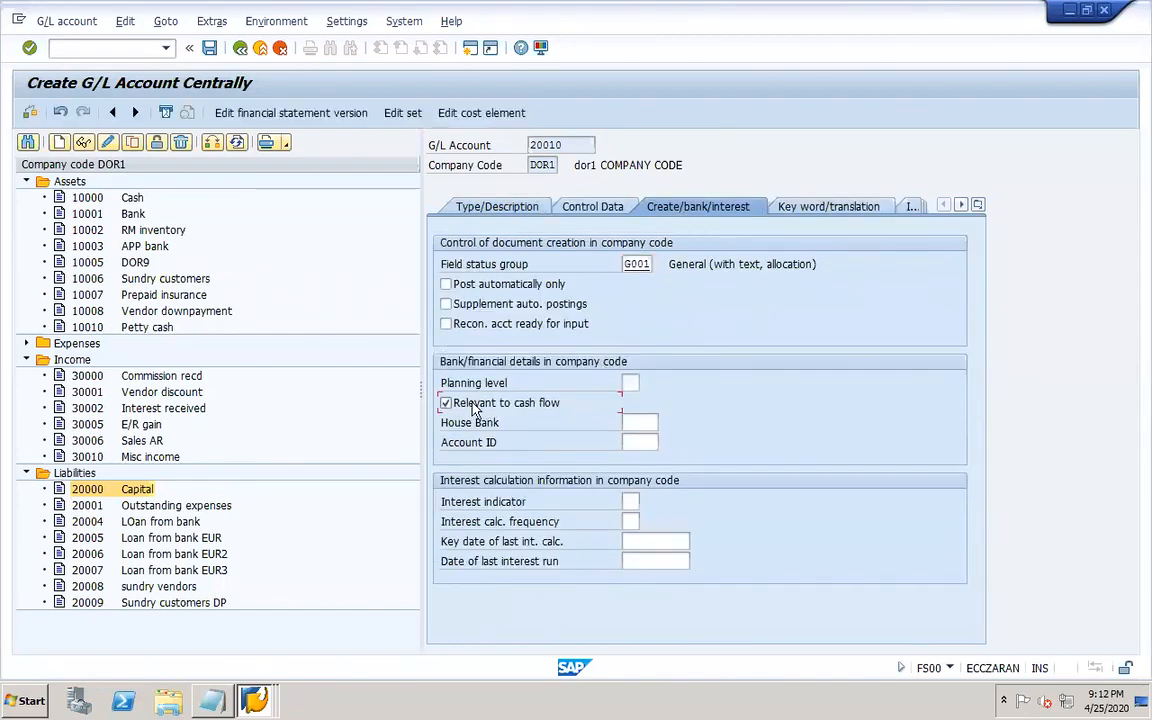
click(209, 48)
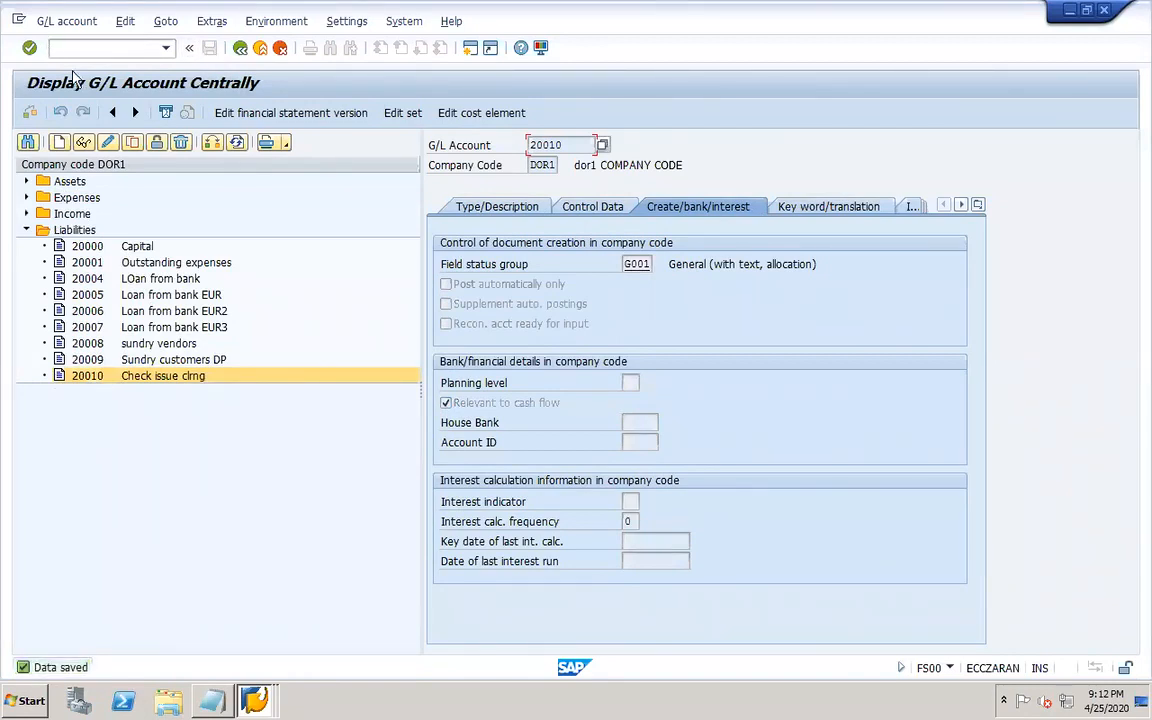
click(27, 182)
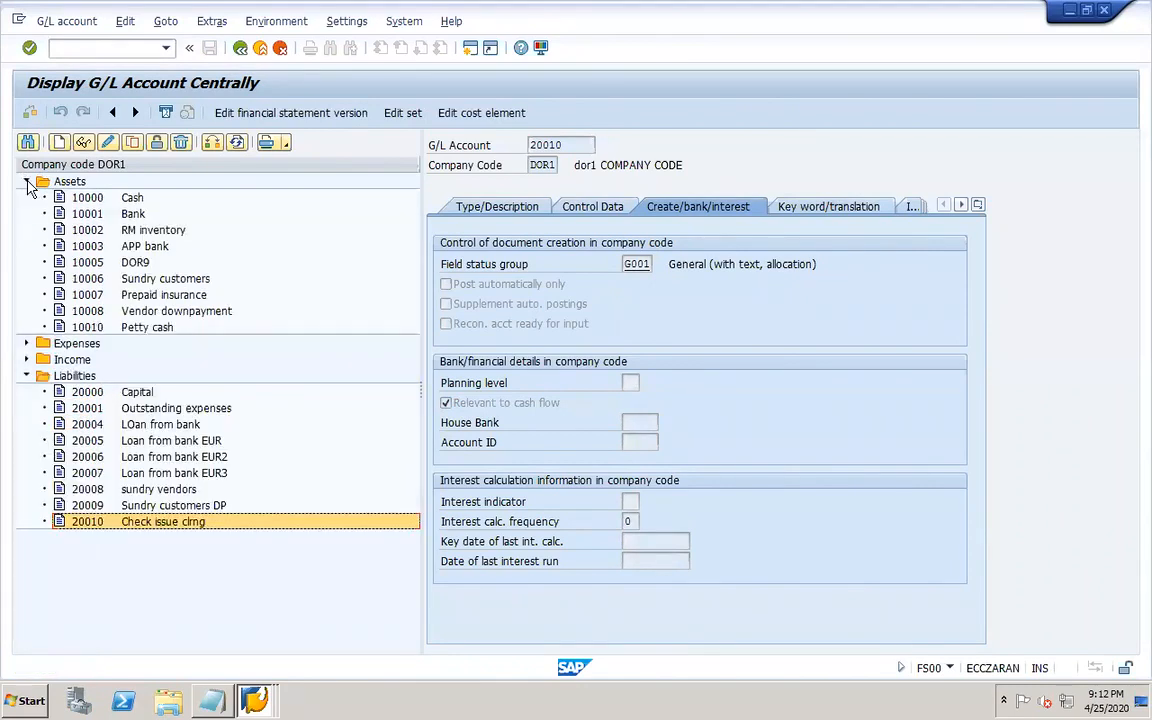
click(492, 210)
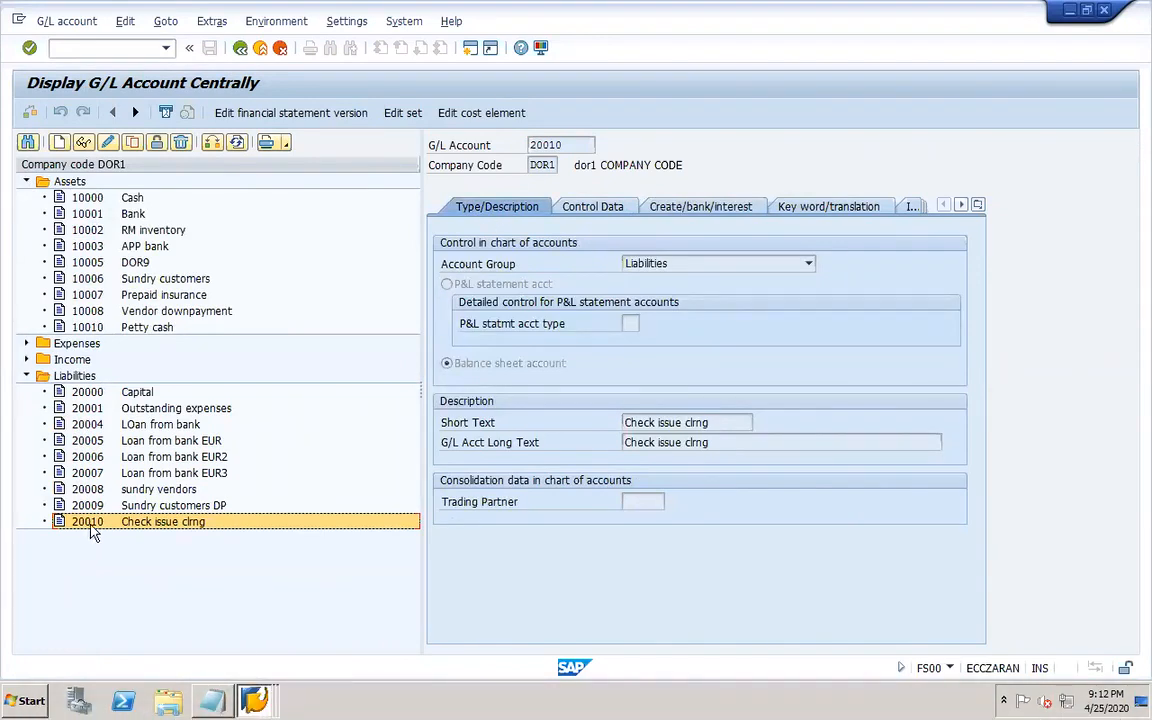
Assign G/L account 20010 as the bank subaccount for house bank DOR1H account DOR-1 and save it in the customizing request.
click(266, 695)
click(234, 660)
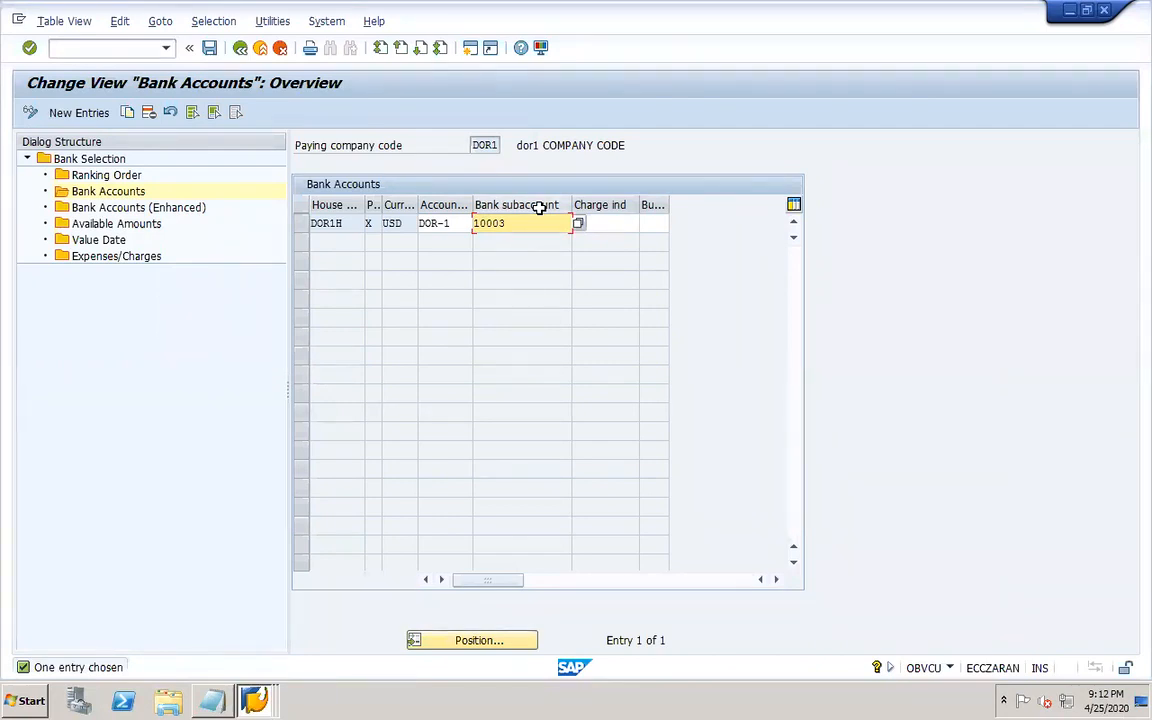
click(578, 228)
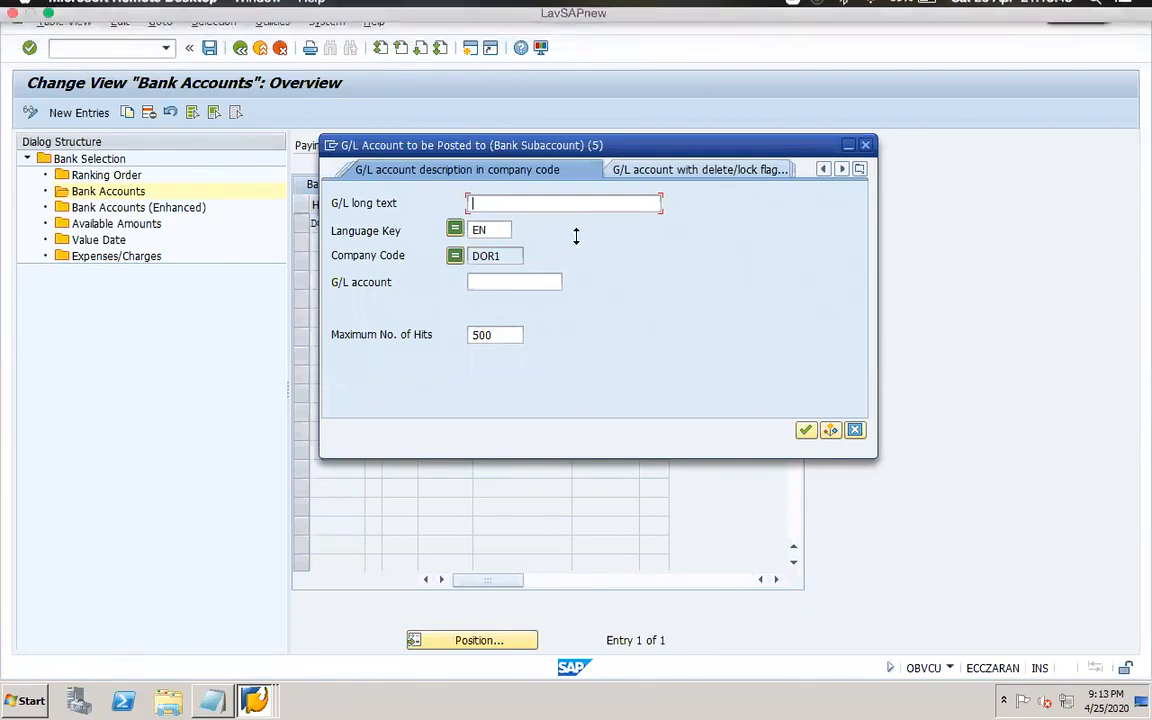
key(Return)
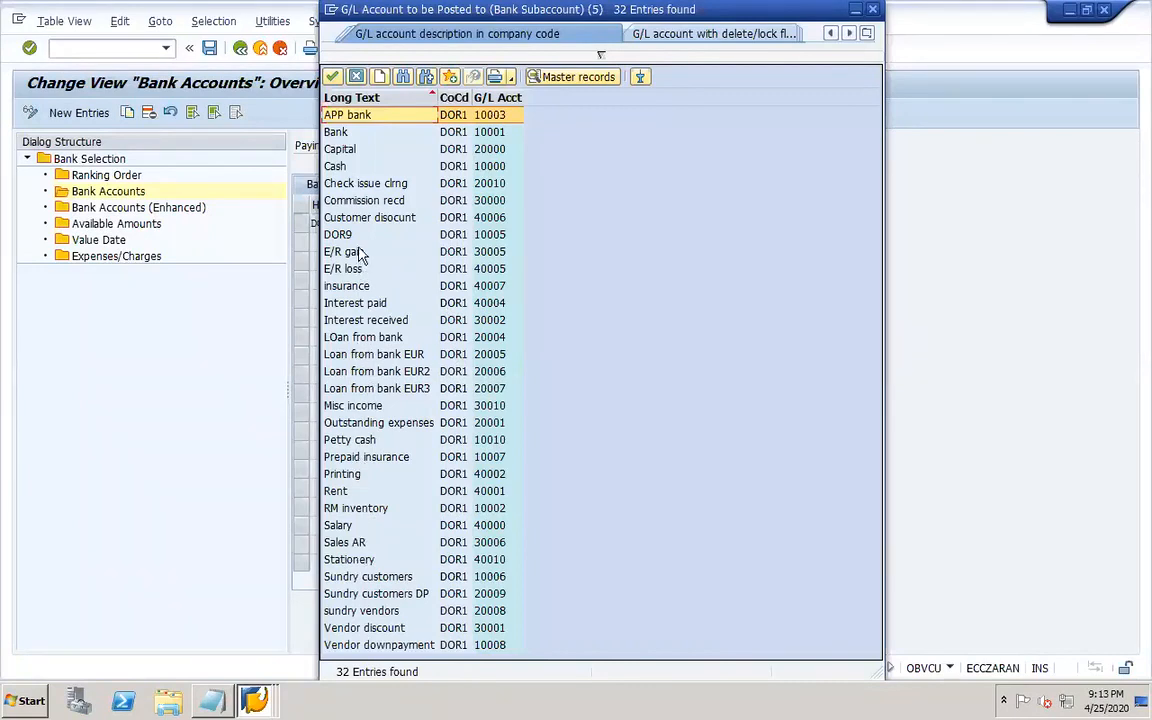
click(346, 186)
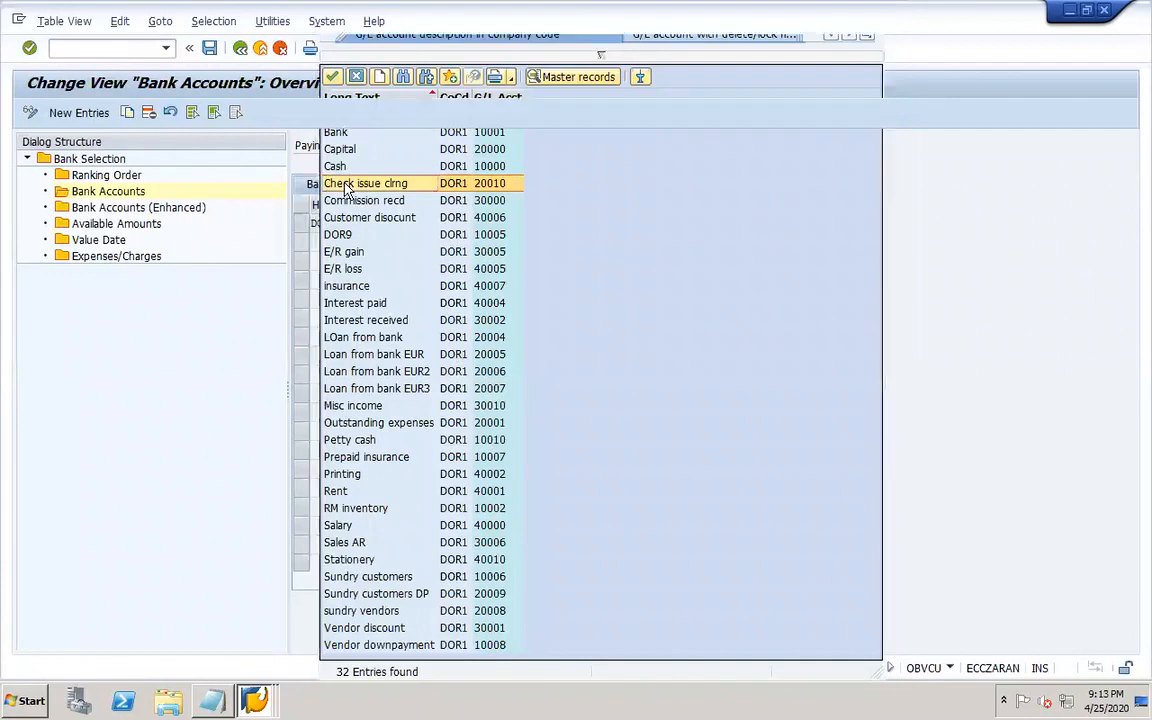
click(514, 225)
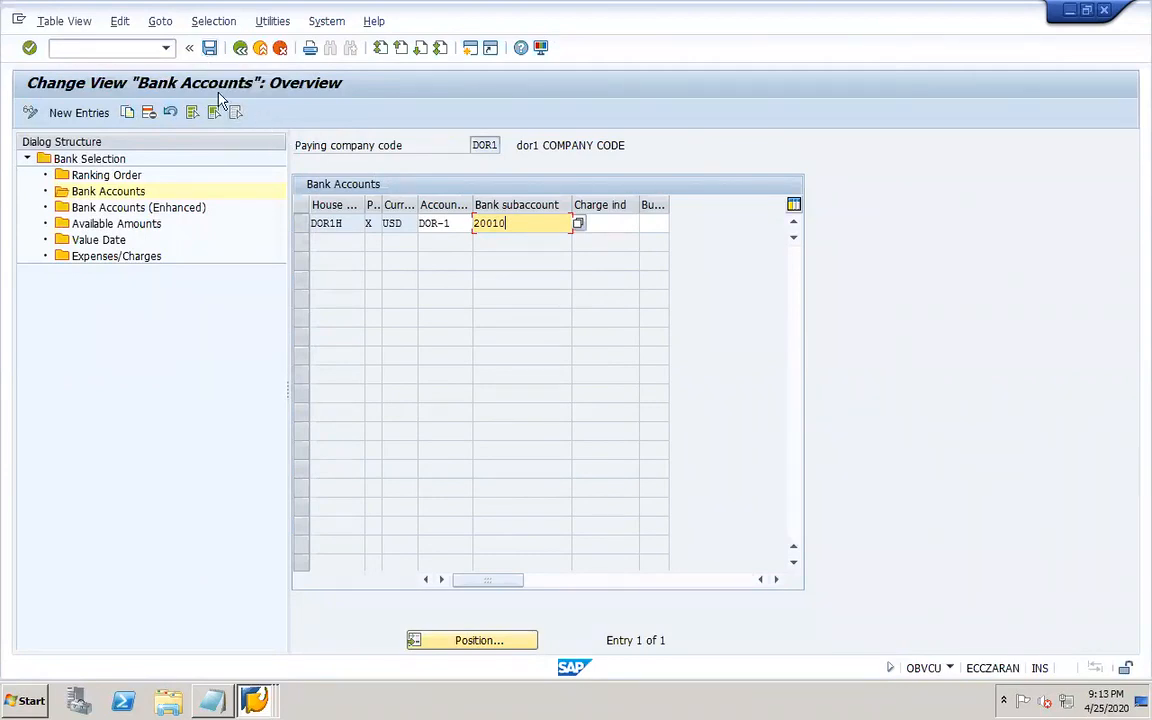
click(210, 50)
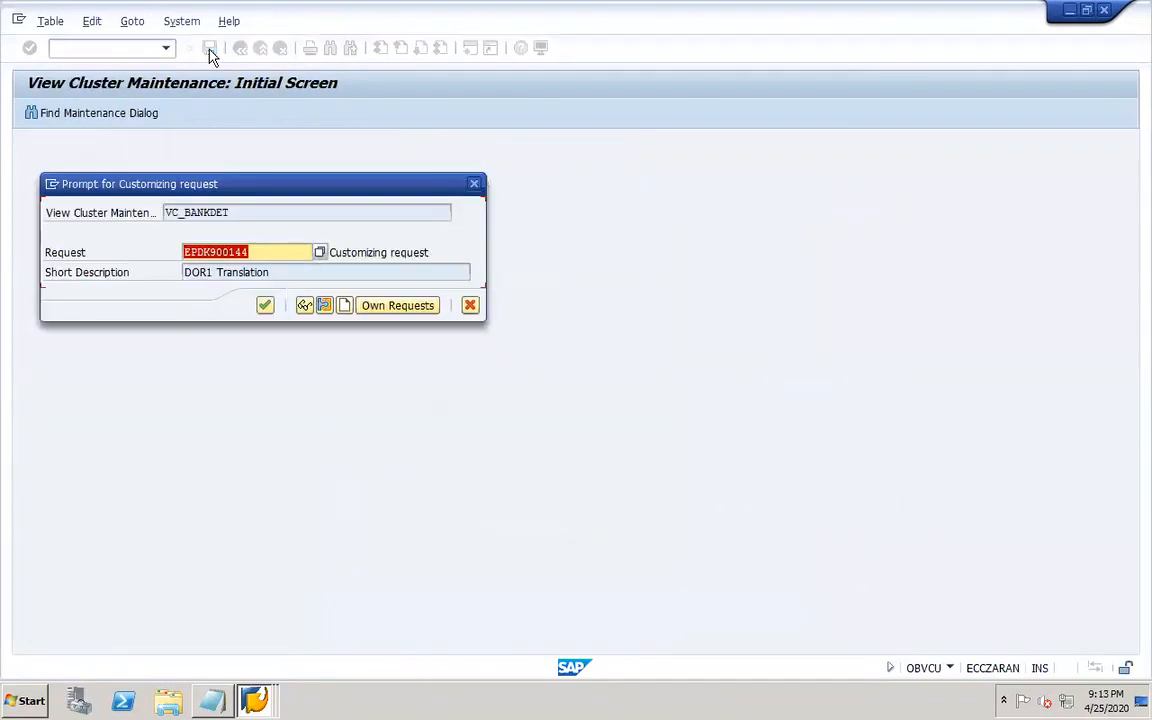
click(265, 306)
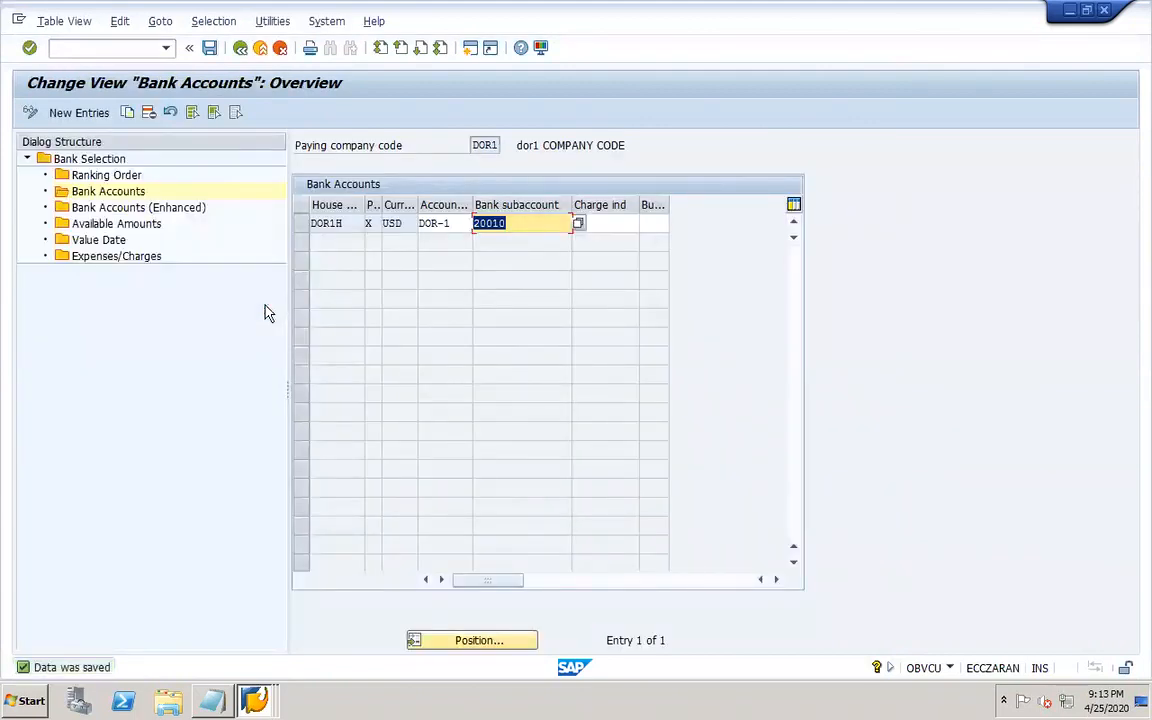
Review the available amounts for house bank DOR1H and return to the payment program initial screen.
double_click(140, 225)
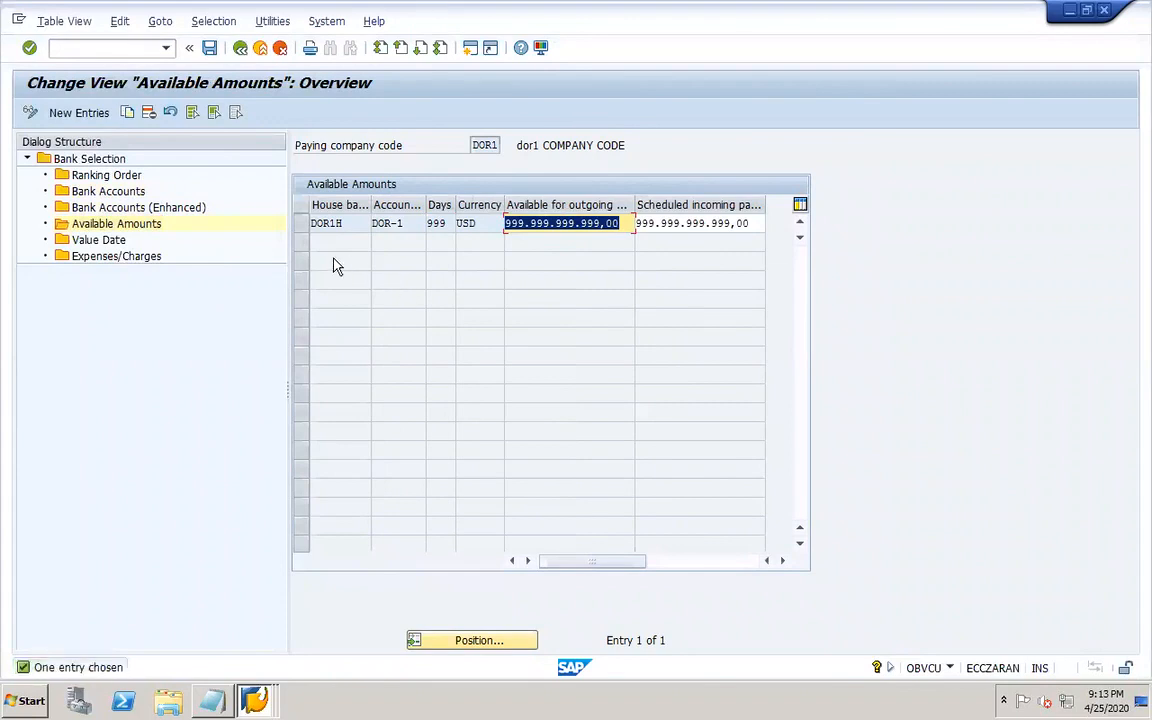
click(413, 220)
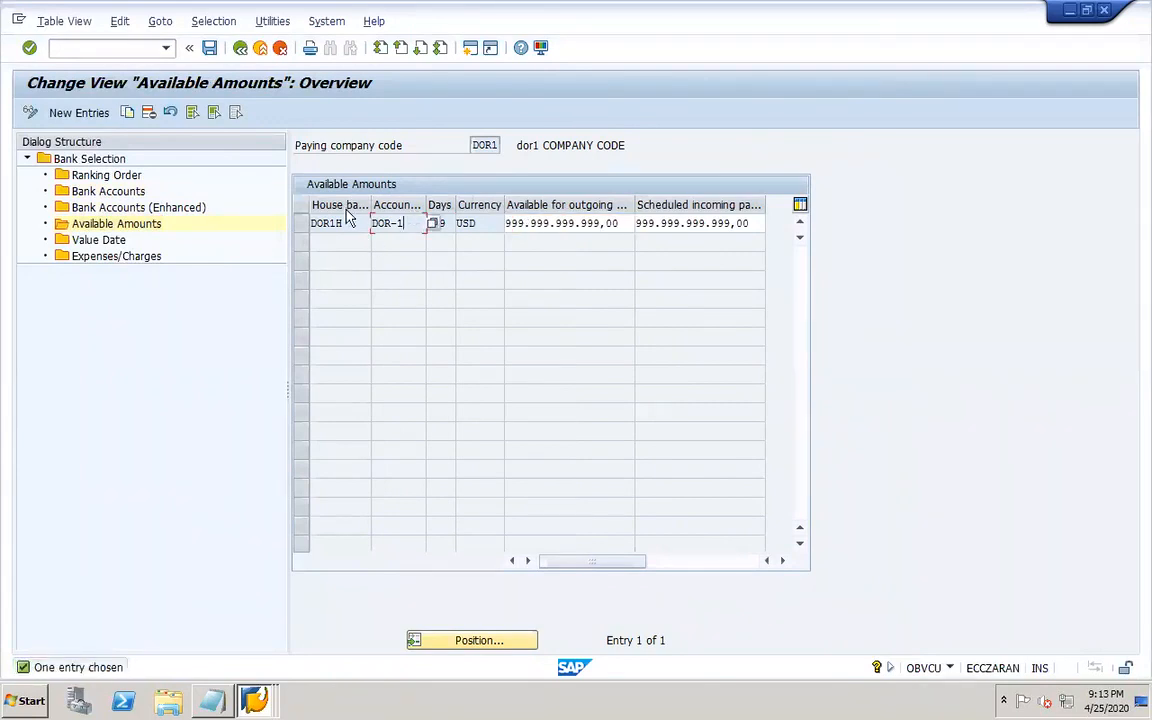
click(240, 48)
click(240, 48)
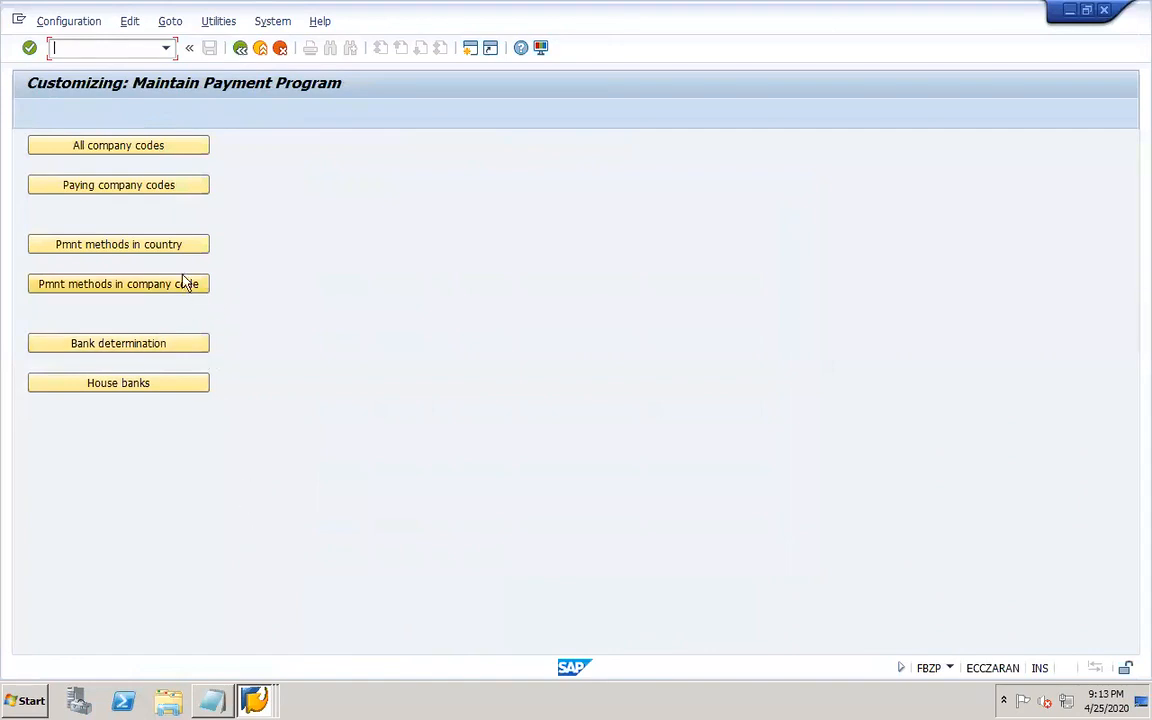
Create payment method "." for country US described "DOR1 customer payment" for incoming payments.
click(152, 252)
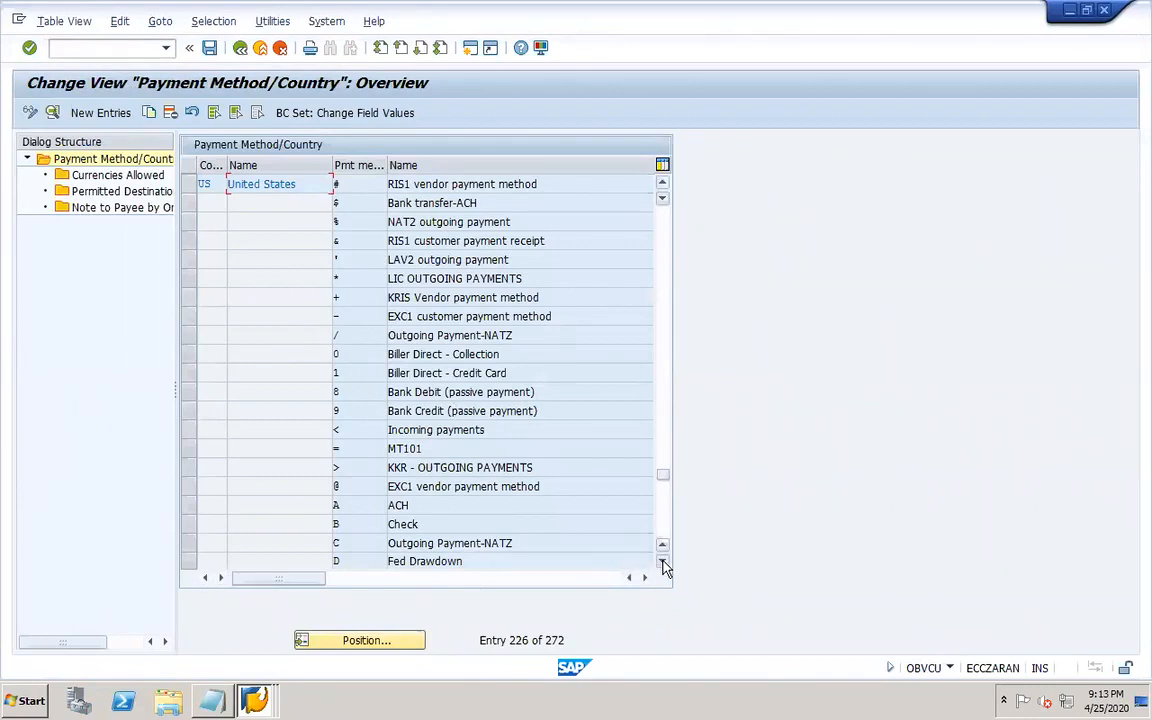
click(101, 112)
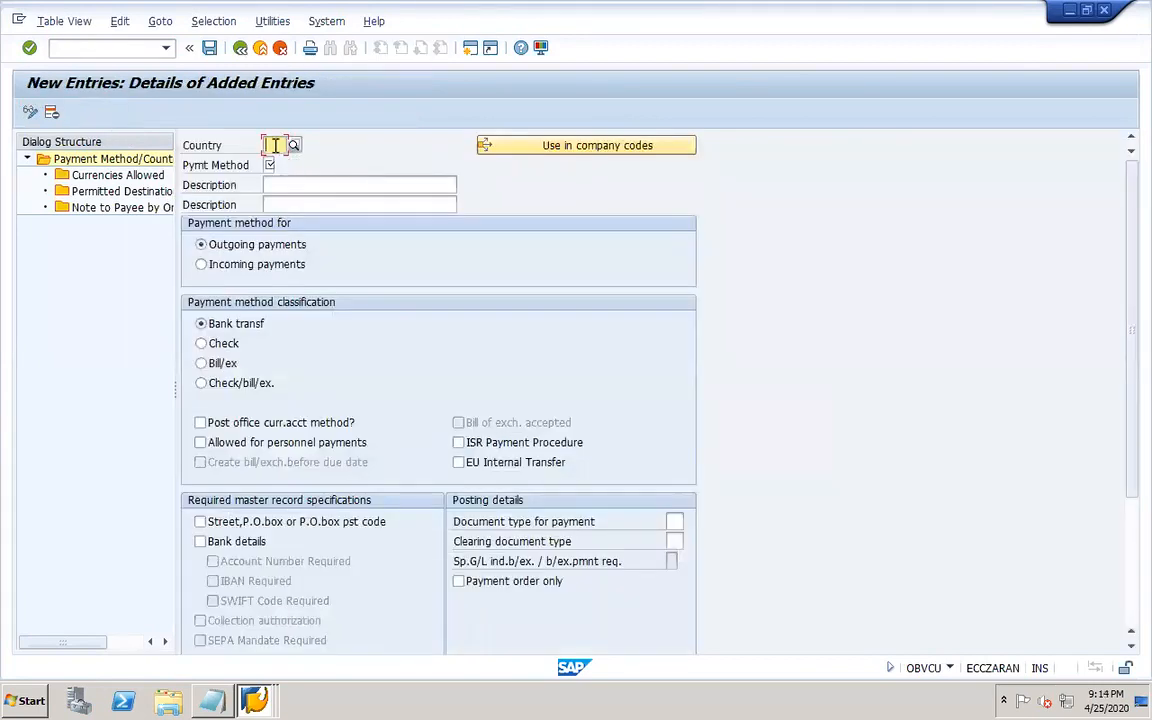
click(275, 146)
click(289, 176)
click(269, 165)
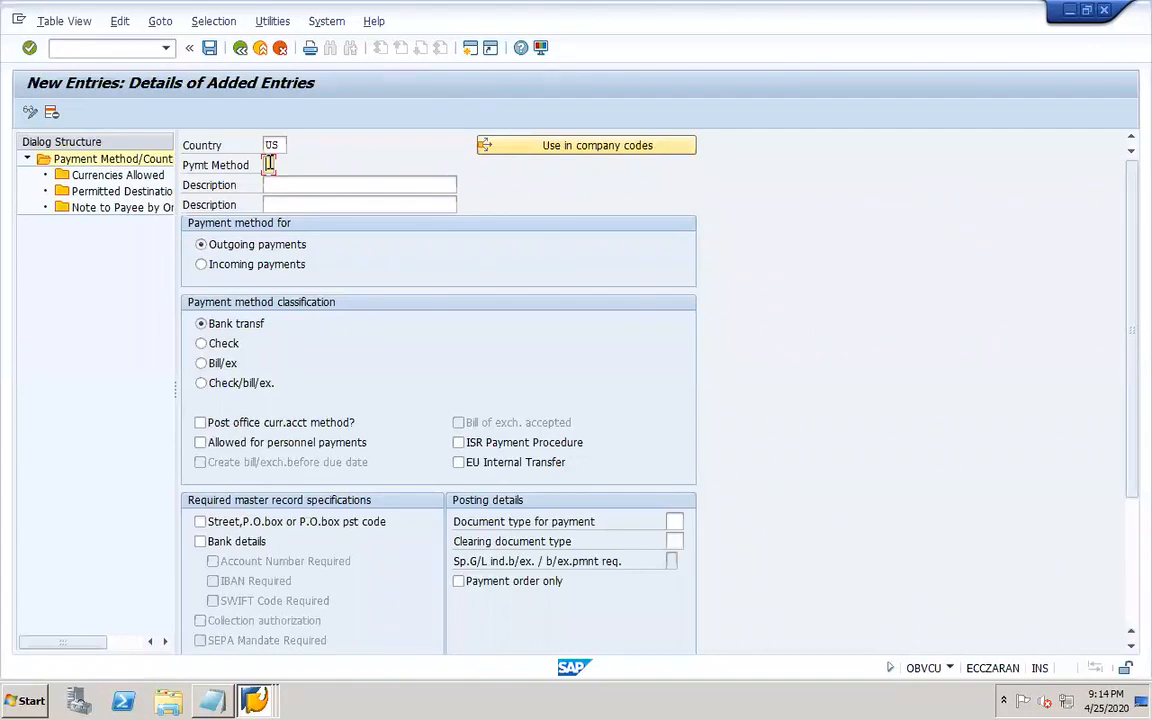
click(309, 184)
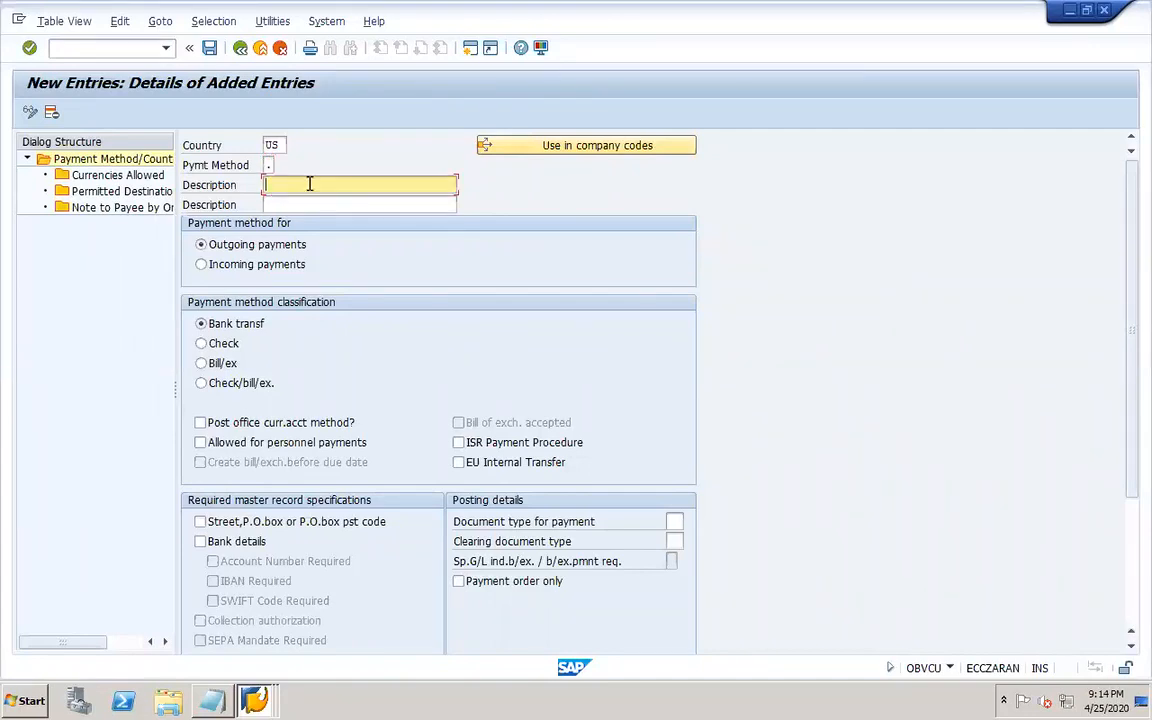
text(DOR1 )
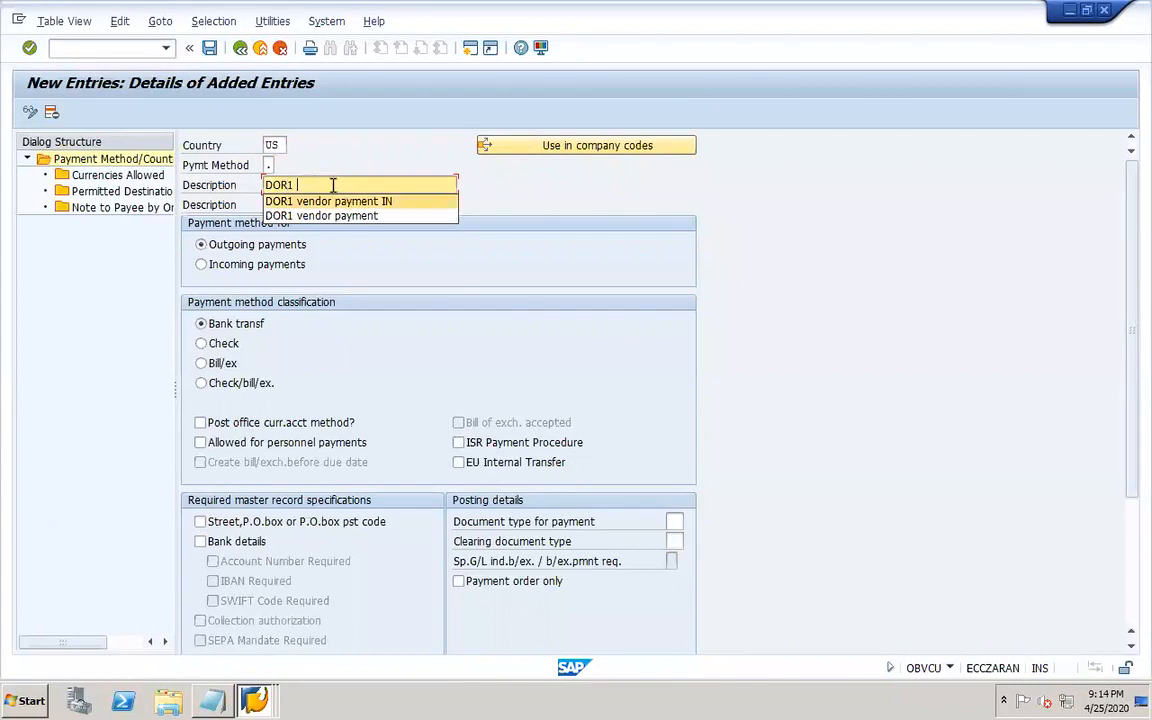
text(customer)
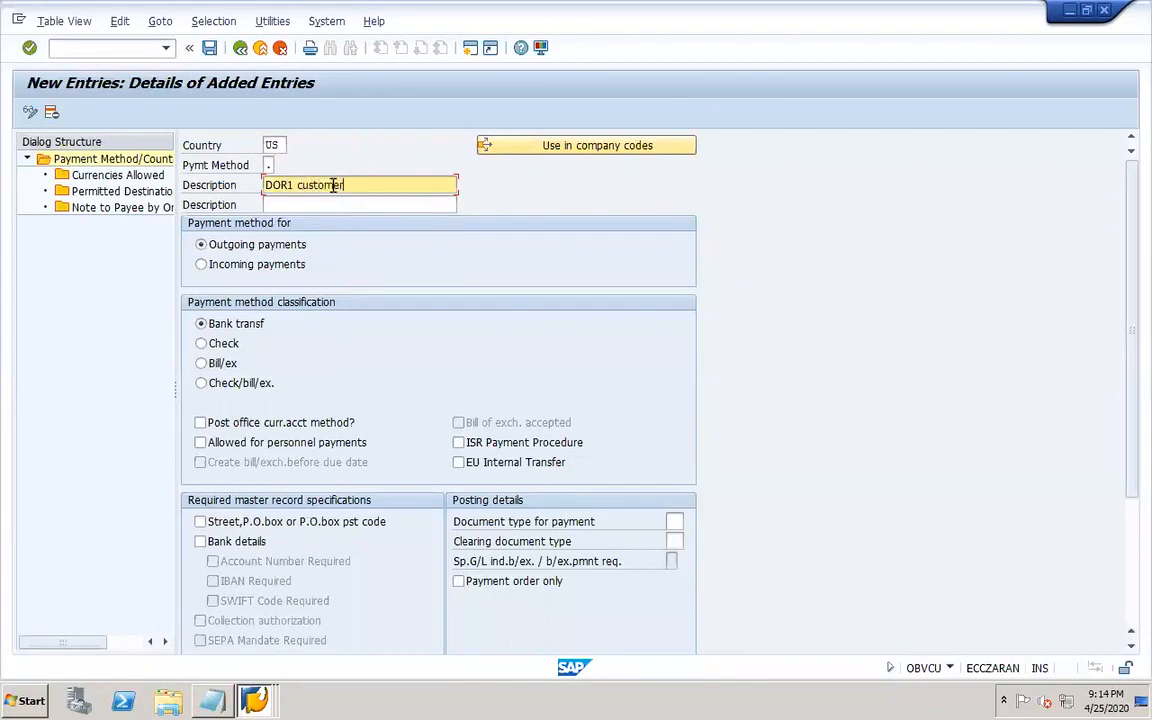
text( payment)
click(218, 266)
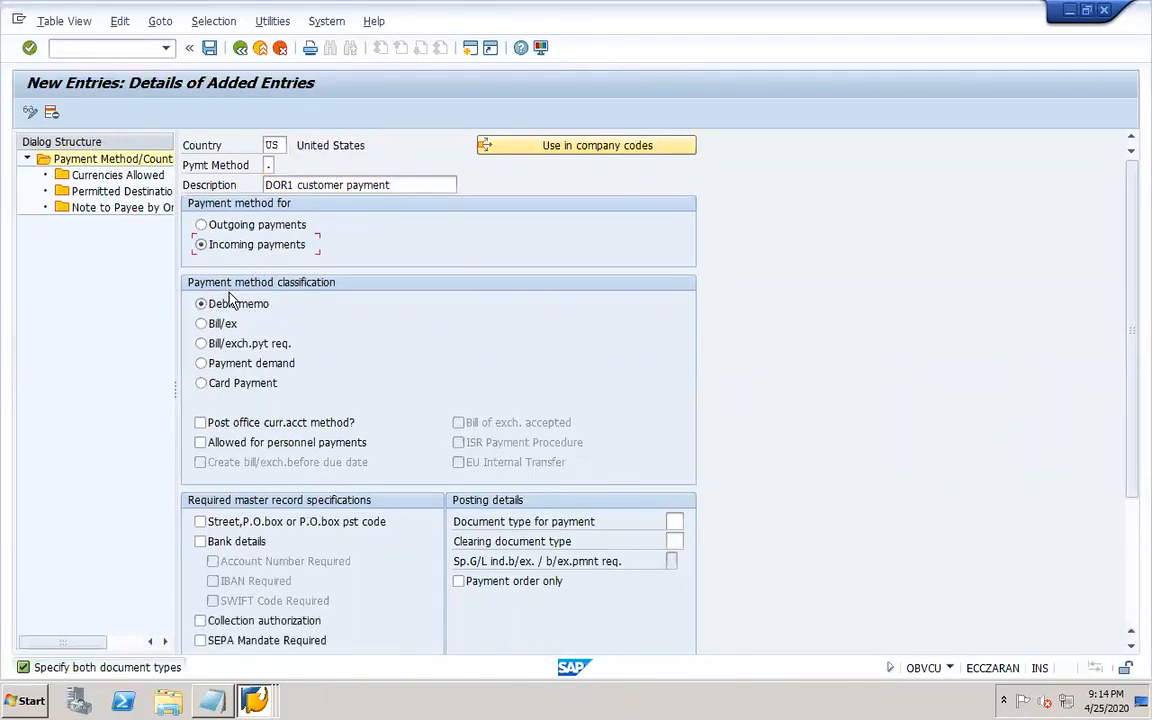
Require street/PO box, bank details, account number and SWIFT code in the master record for this method.
click(258, 522)
click(240, 545)
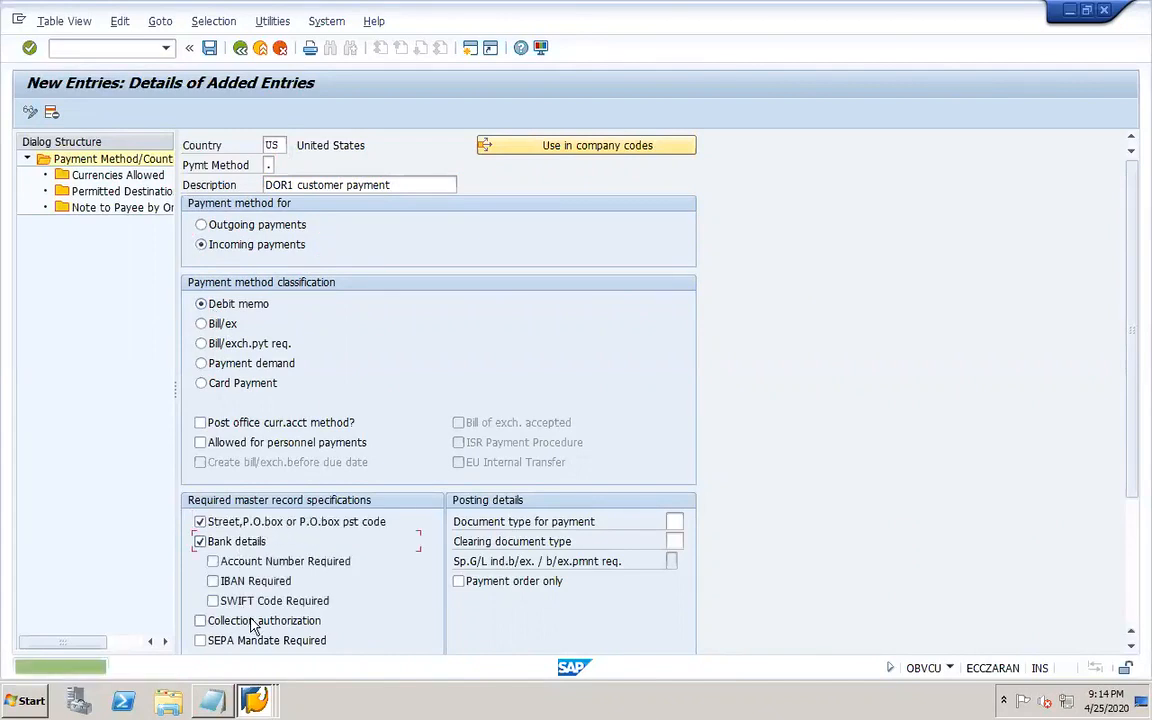
drag(1131, 337, 1129, 437)
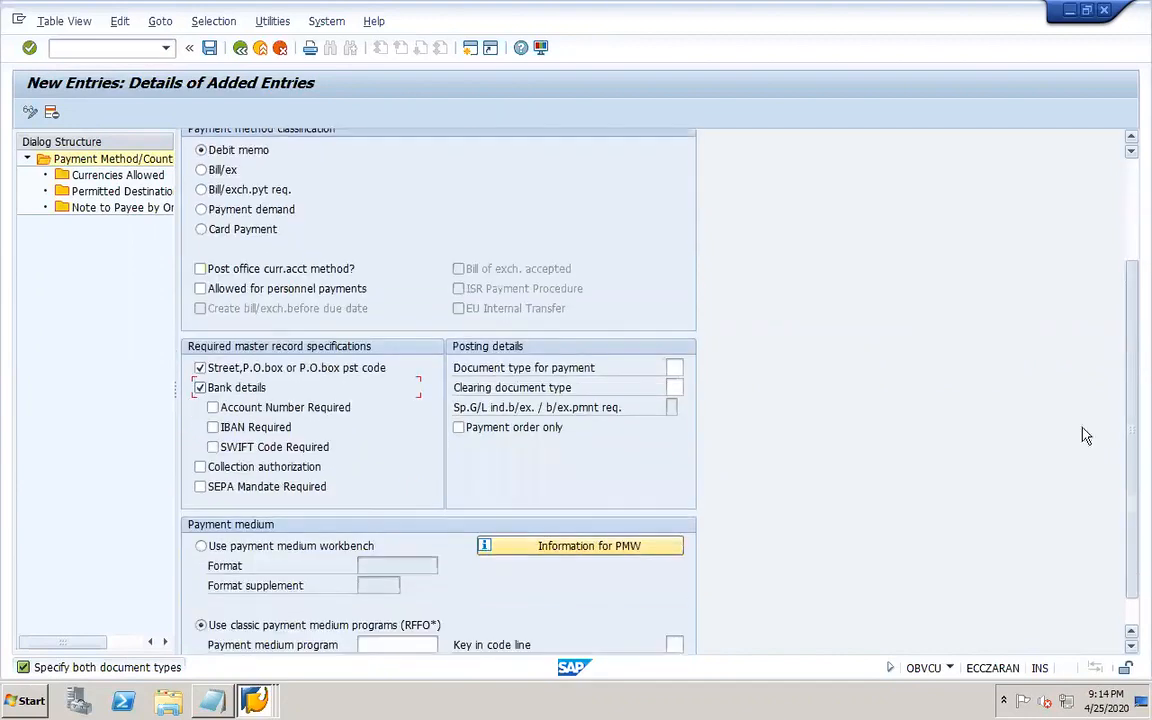
click(240, 412)
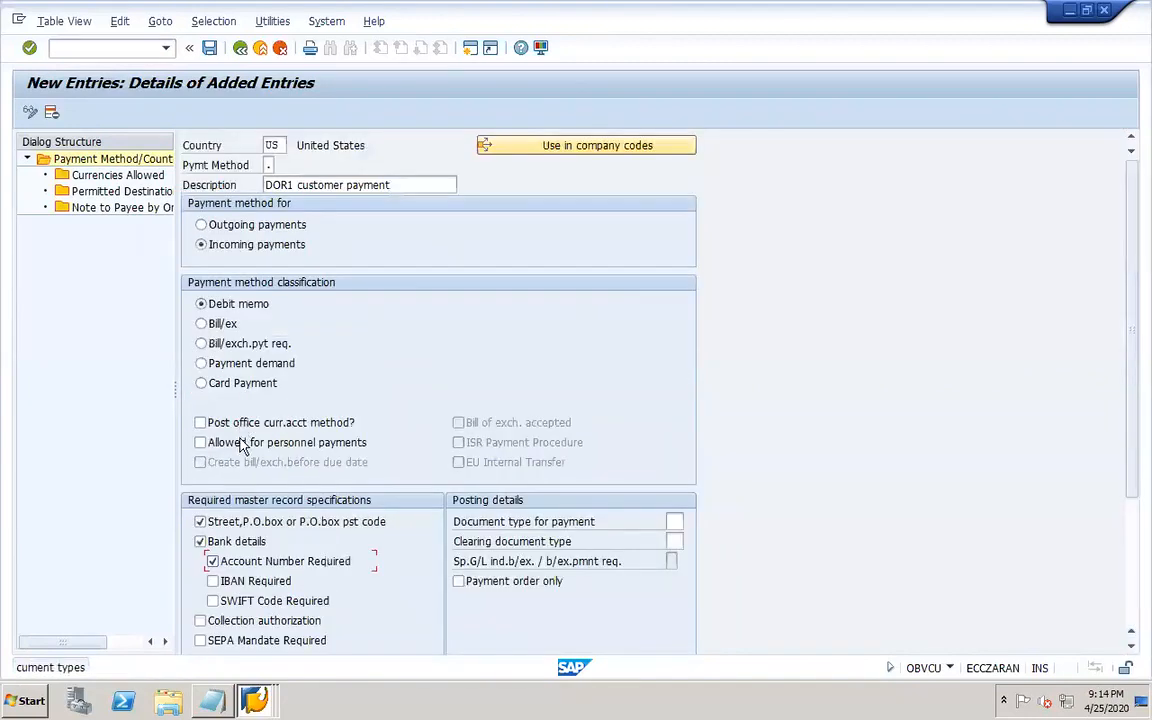
Set document type ZP for payment and ZV for clearing, then save the payment method.
click(675, 521)
text(ZP)
click(675, 541)
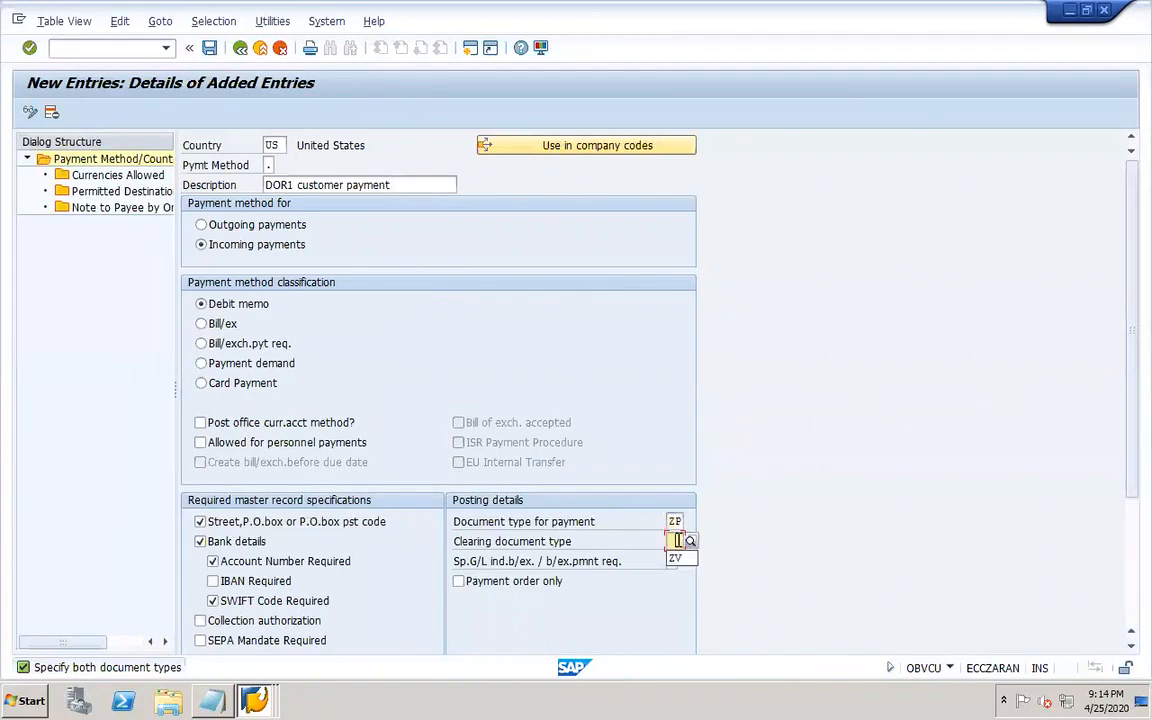
click(677, 557)
click(1133, 521)
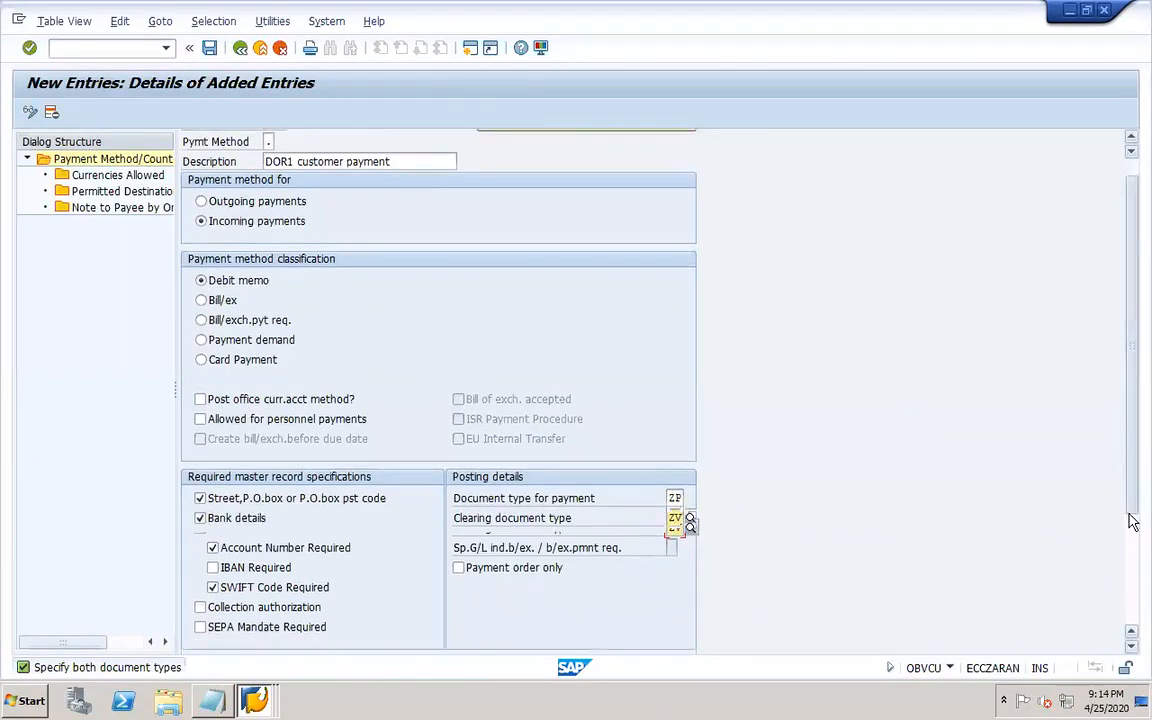
scroll(1133, 521, down, 3)
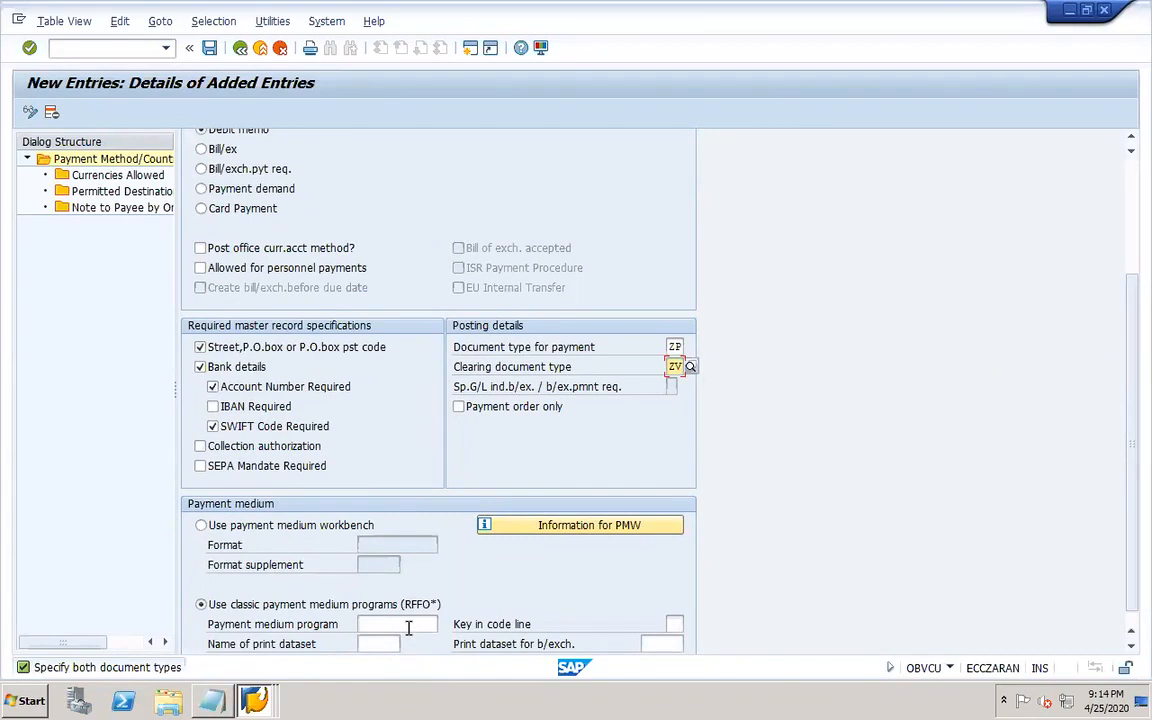
click(209, 48)
click(263, 305)
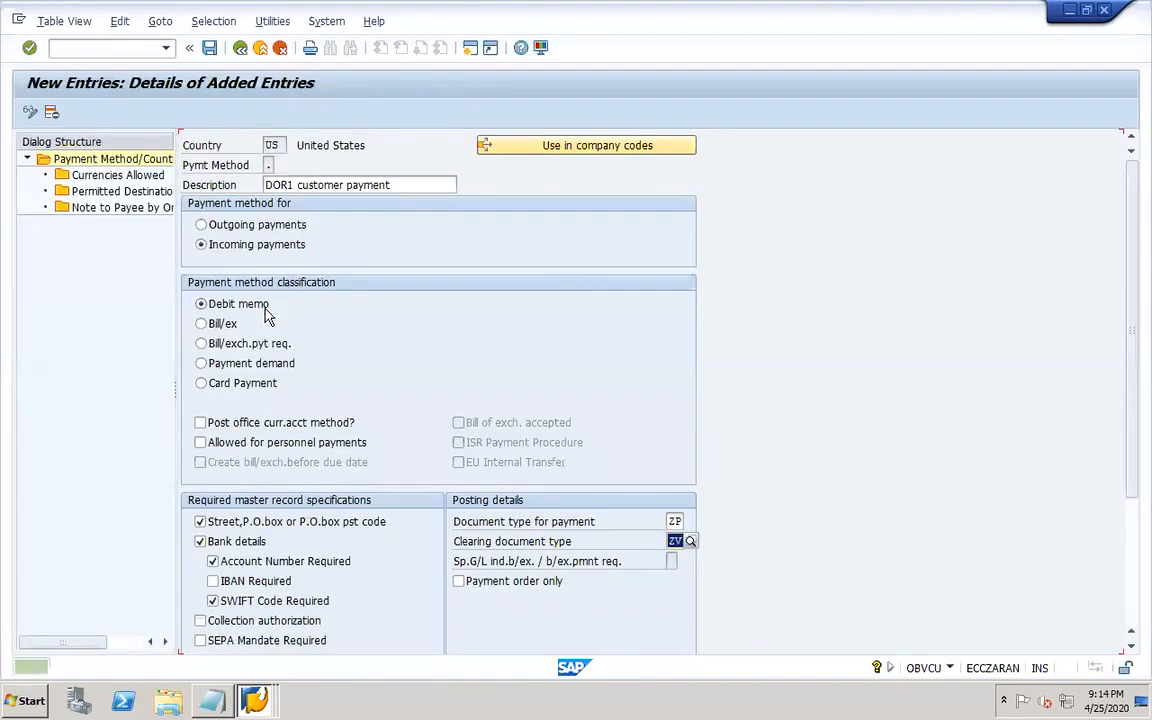
click(1131, 609)
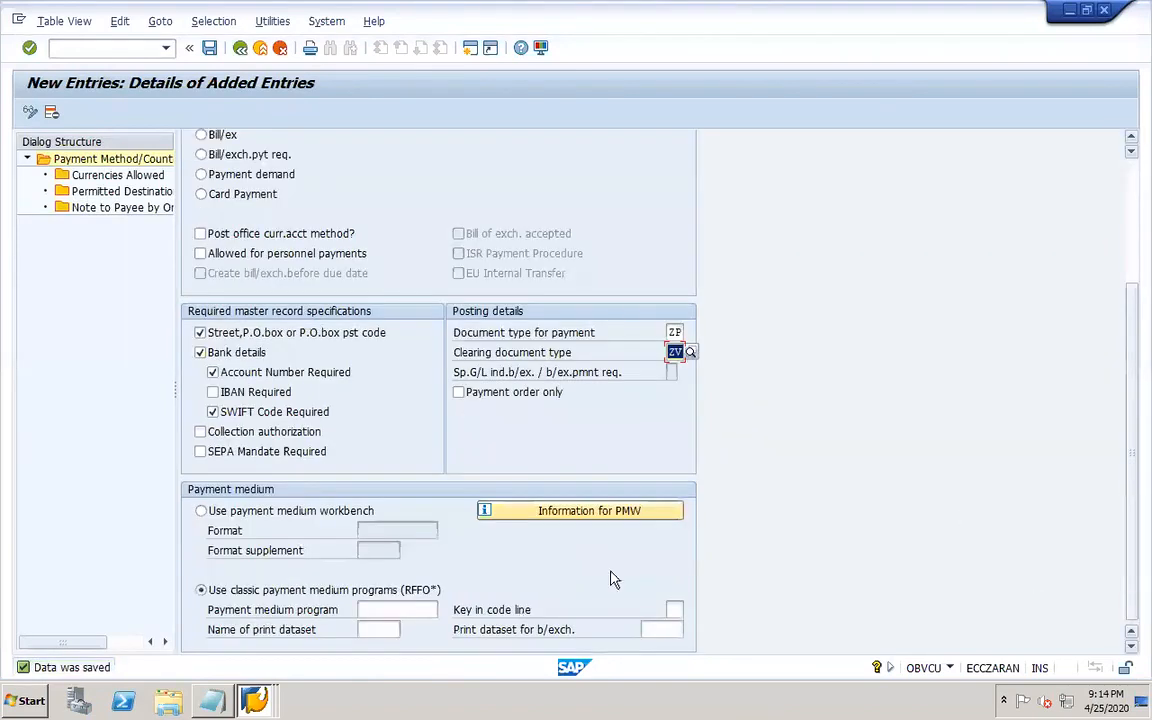
Display the DOR1 test customer's company code and general data in a new session, then close it.
click(131, 47)
text(/oxd03)
key(Return)
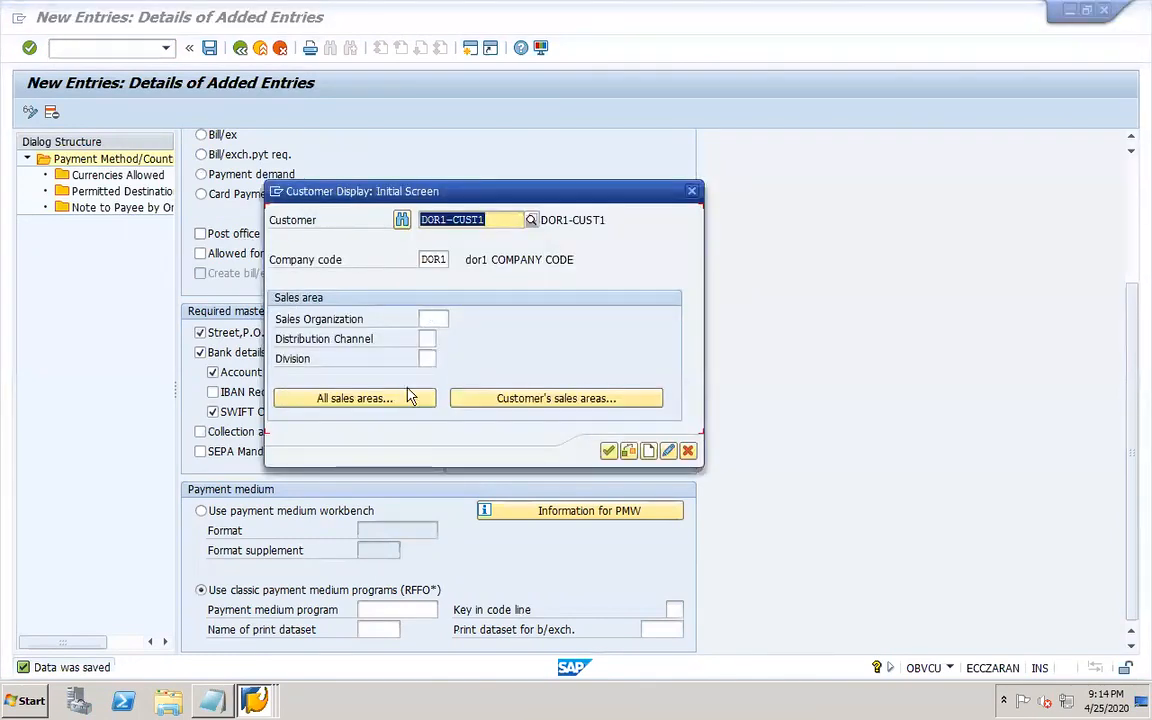
click(609, 452)
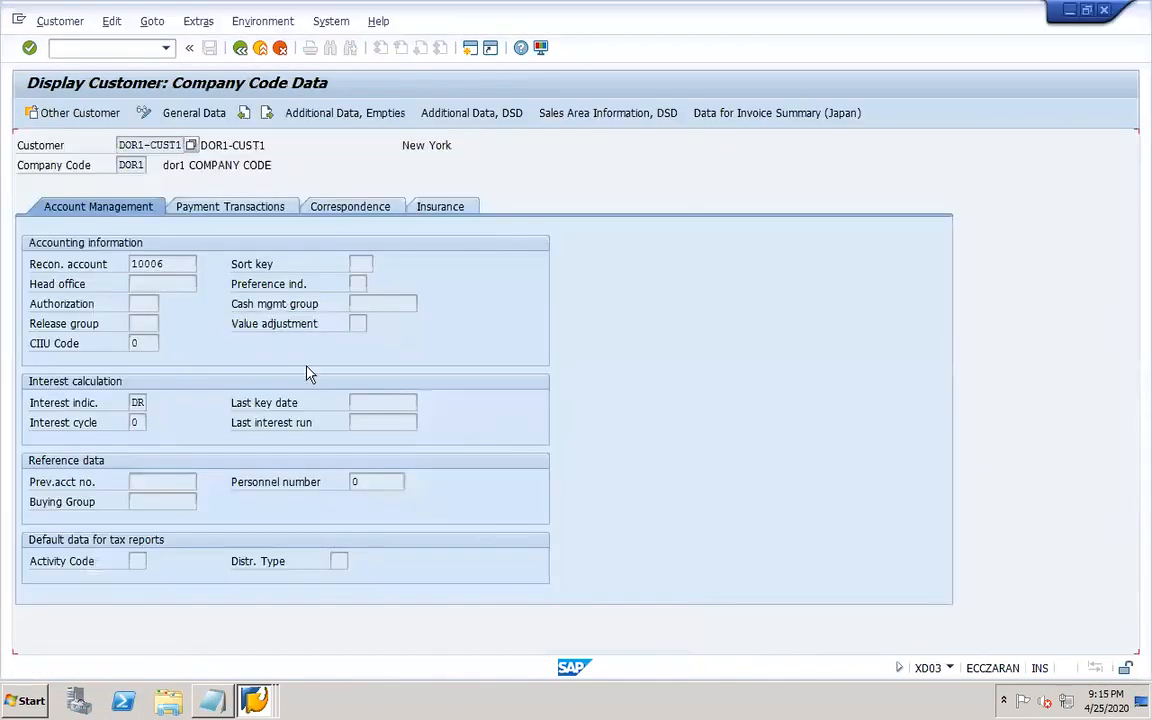
click(190, 113)
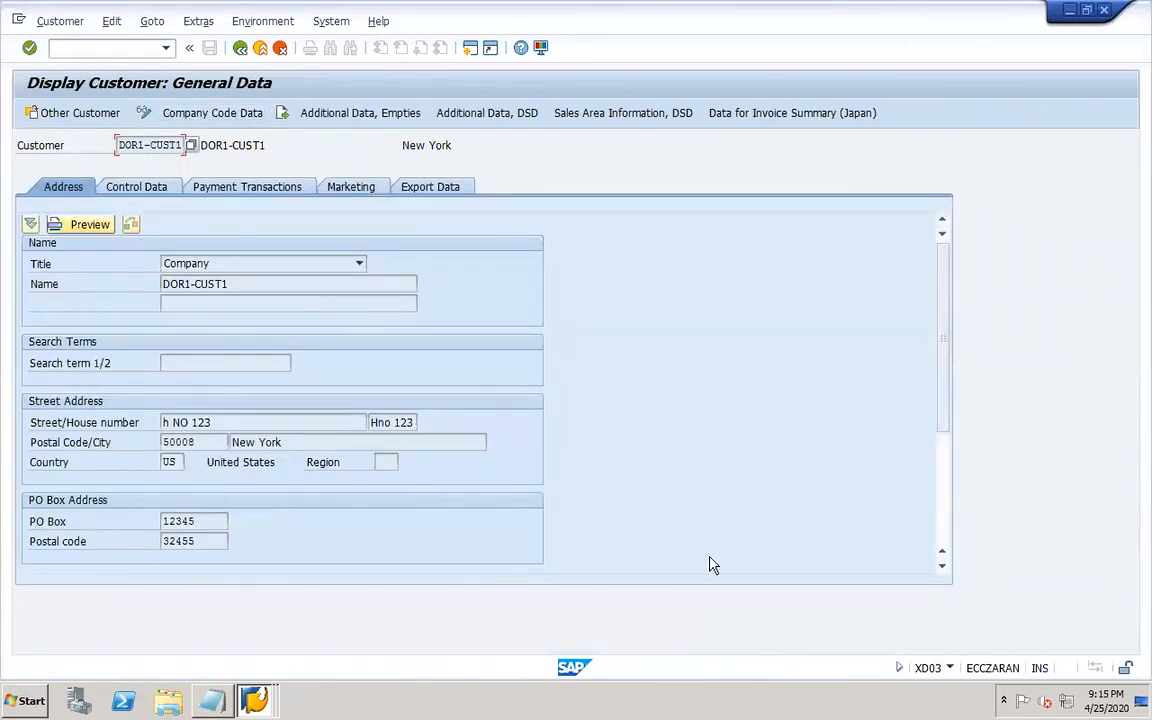
click(941, 535)
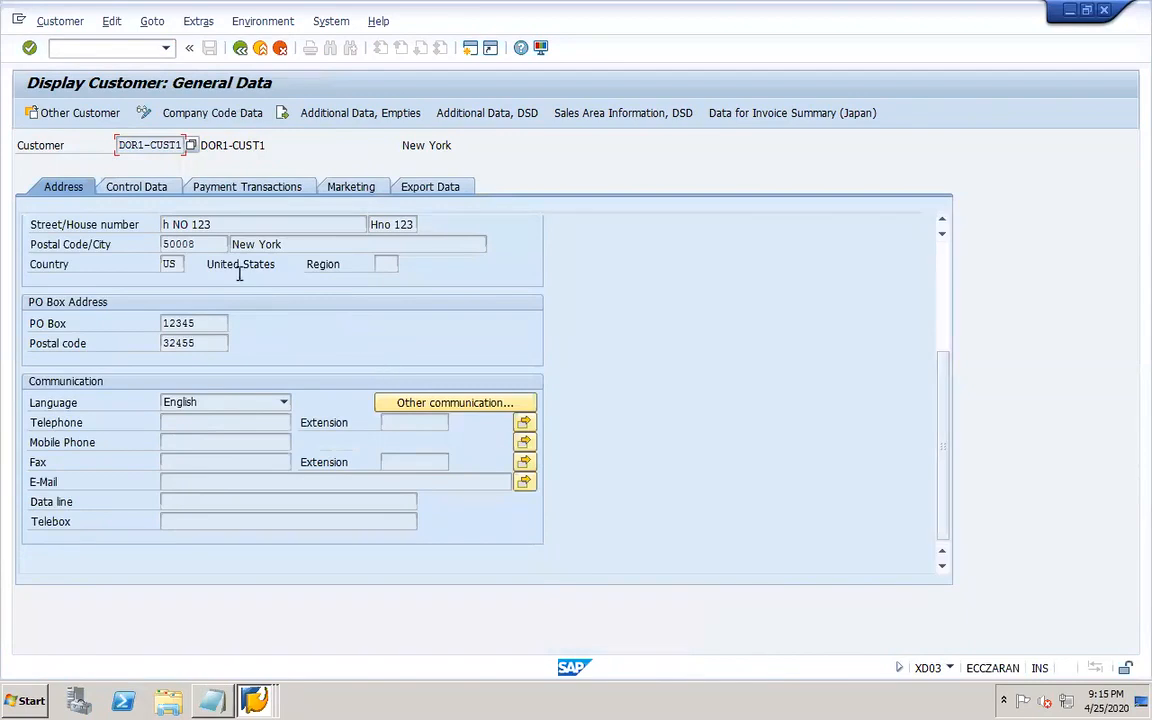
click(237, 188)
click(213, 113)
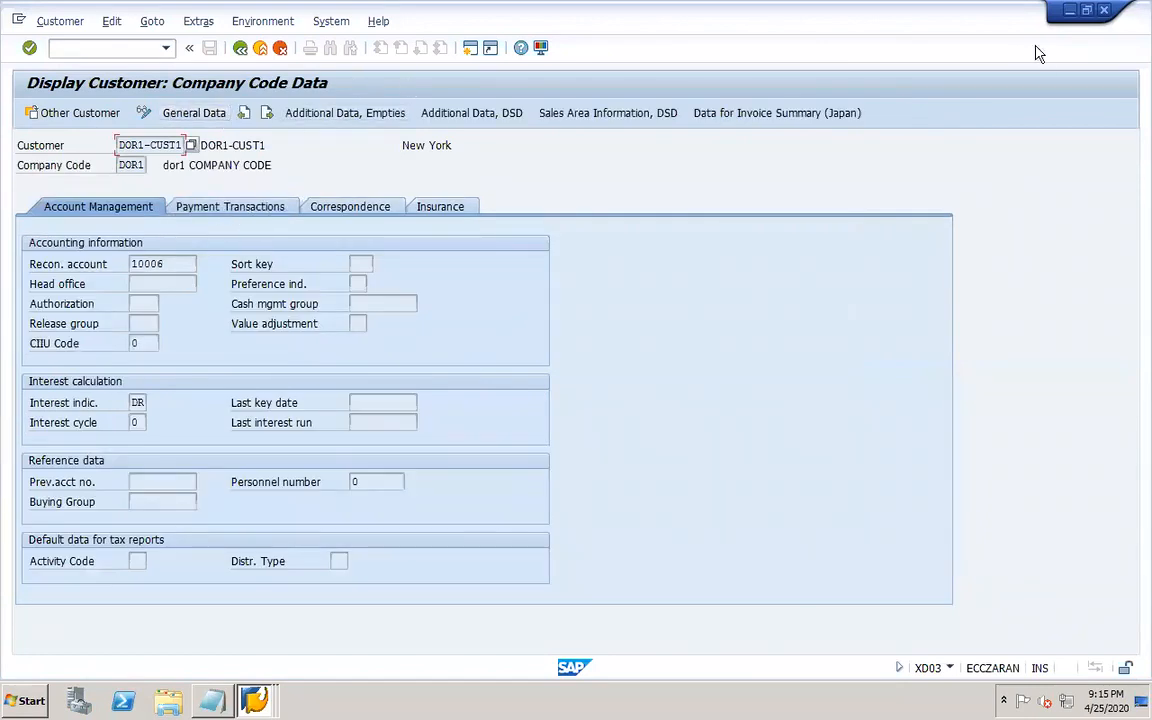
click(1105, 12)
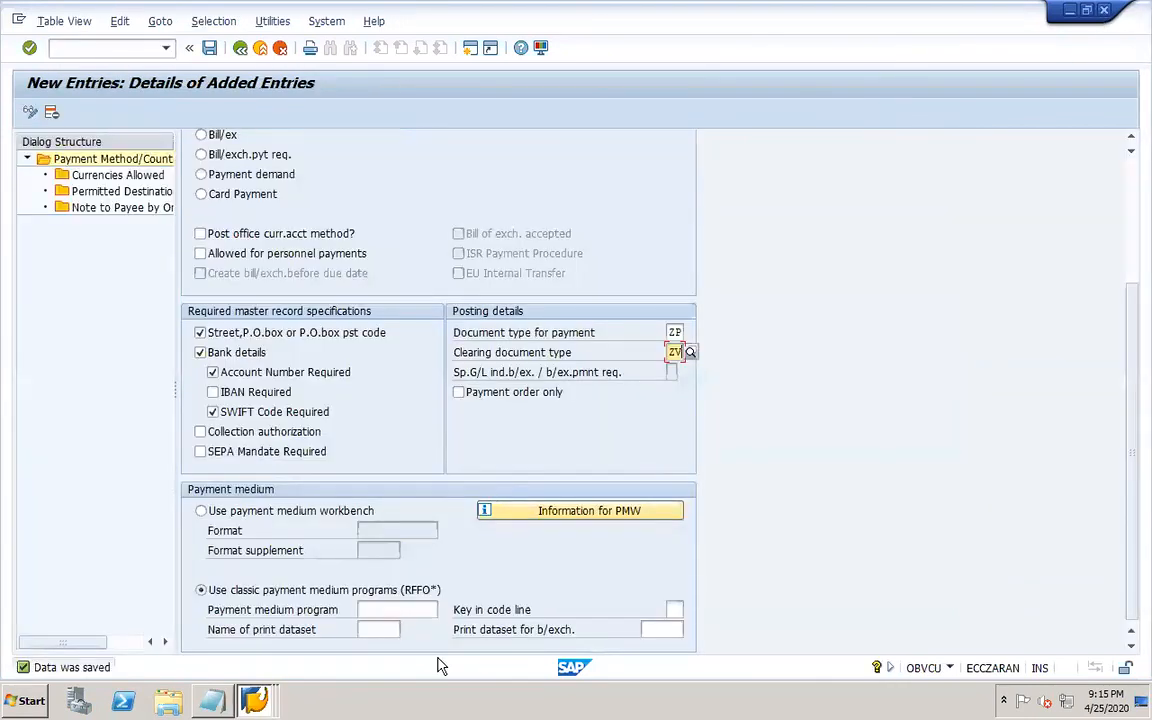
Allow currency USD for the new payment method, save, and return to its details.
click(1133, 173)
click(209, 47)
click(112, 175)
click(70, 112)
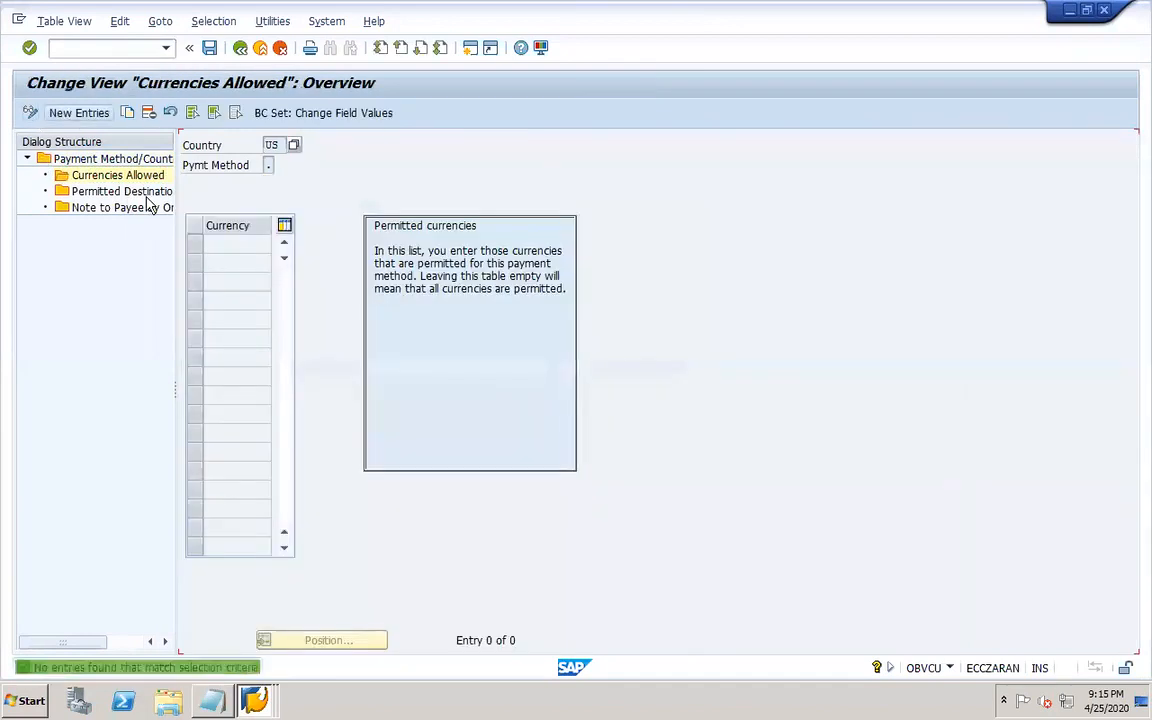
click(237, 262)
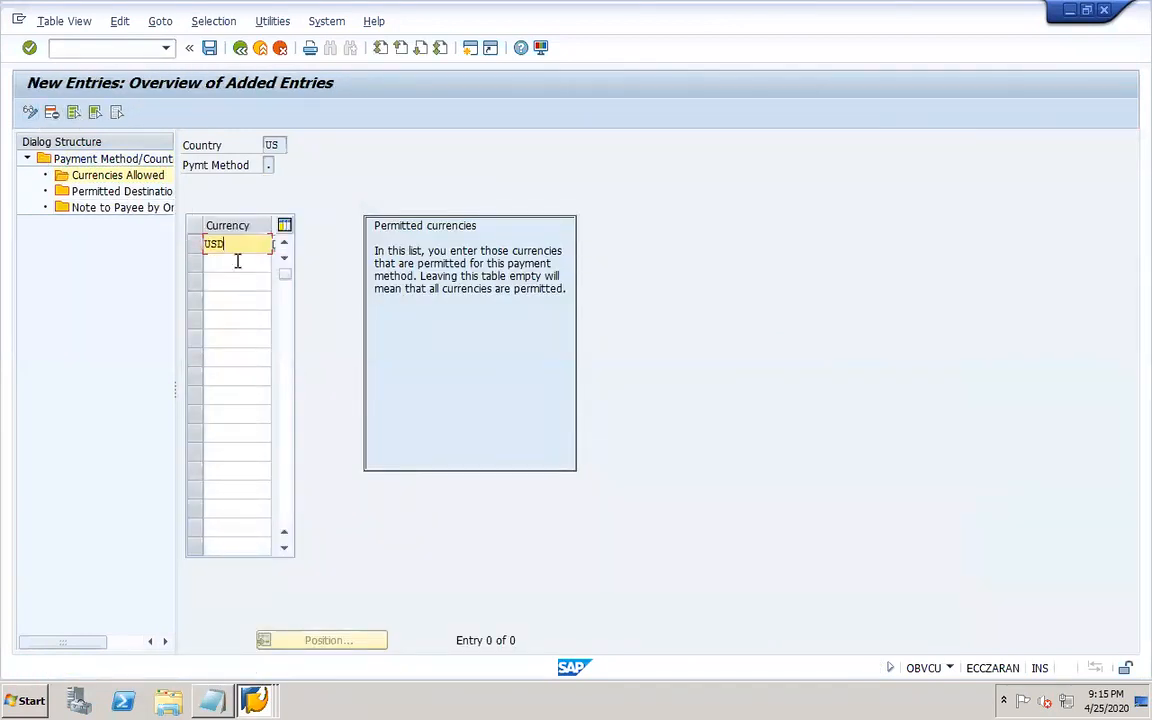
click(209, 48)
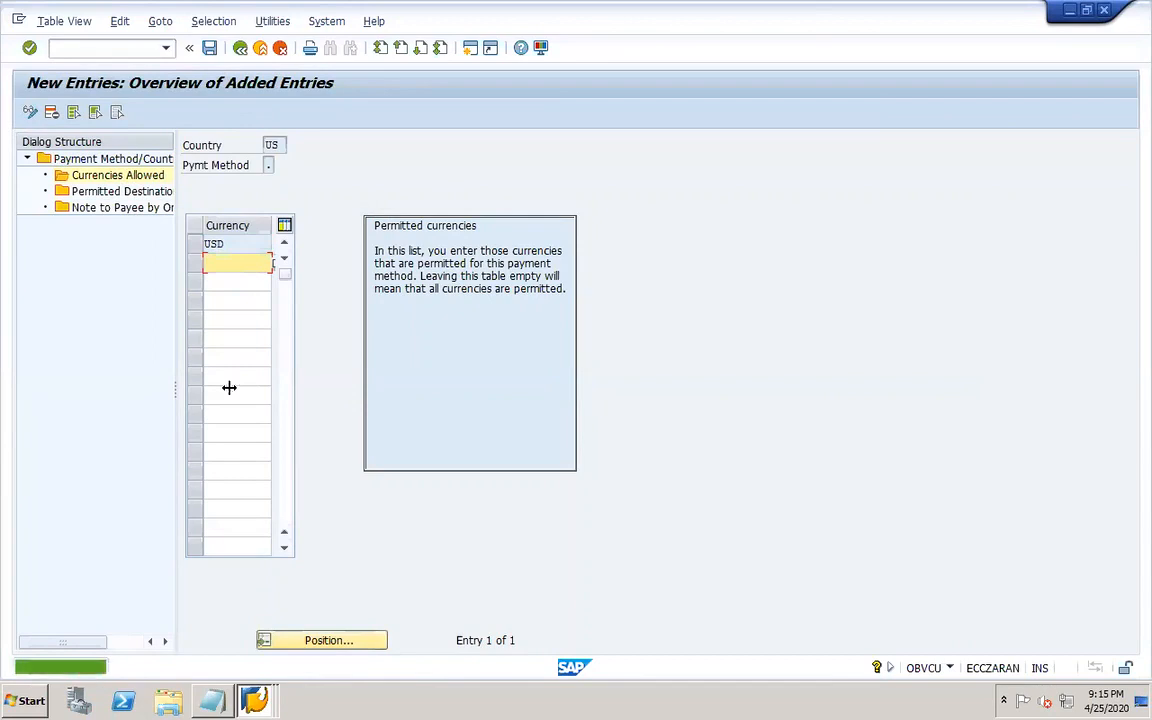
click(240, 48)
click(240, 48)
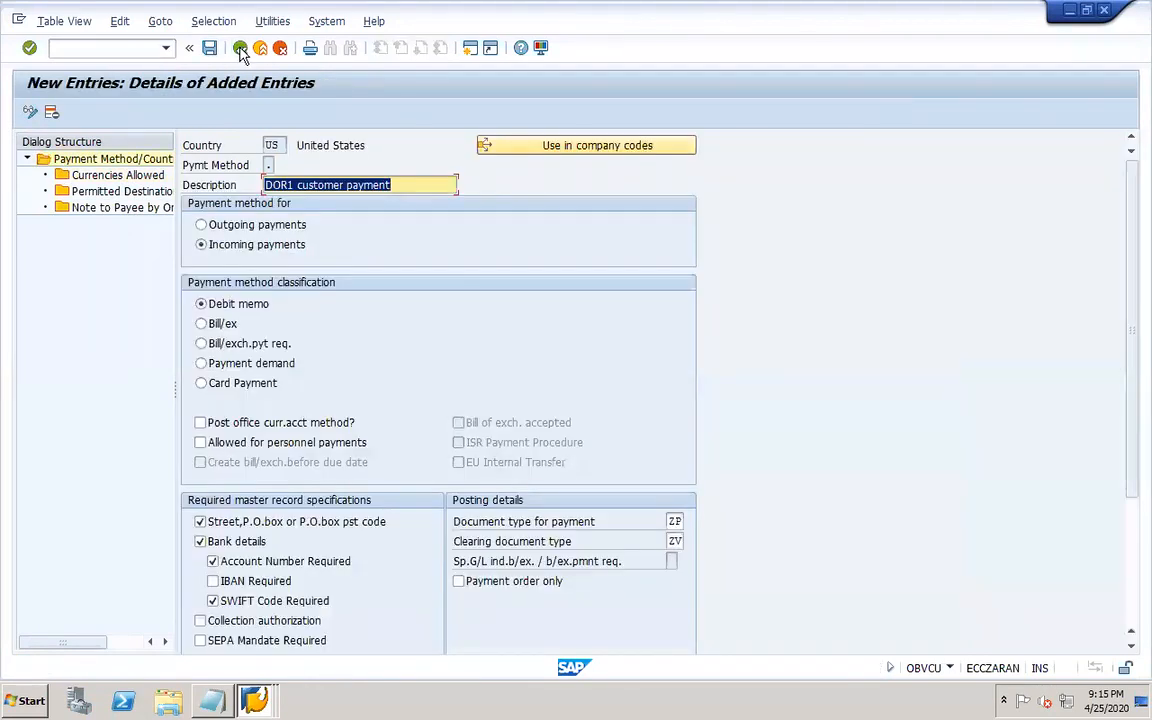
Save the customer payment method and return to the payment method/country overview.
click(1132, 587)
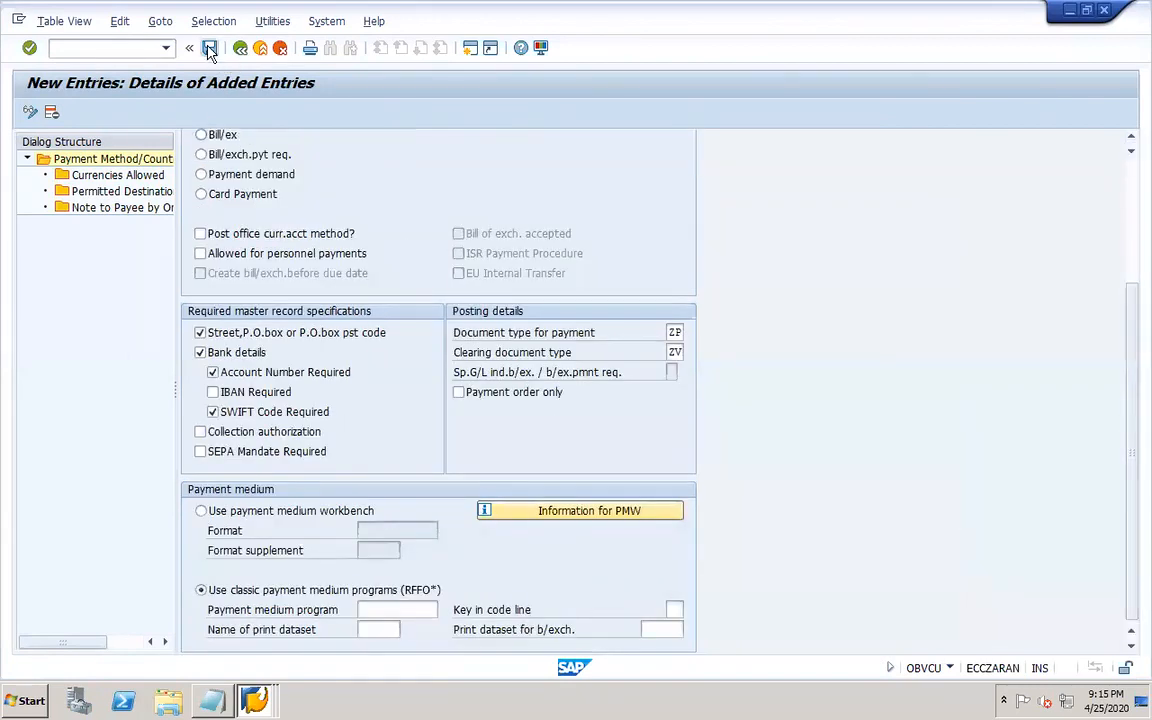
click(240, 48)
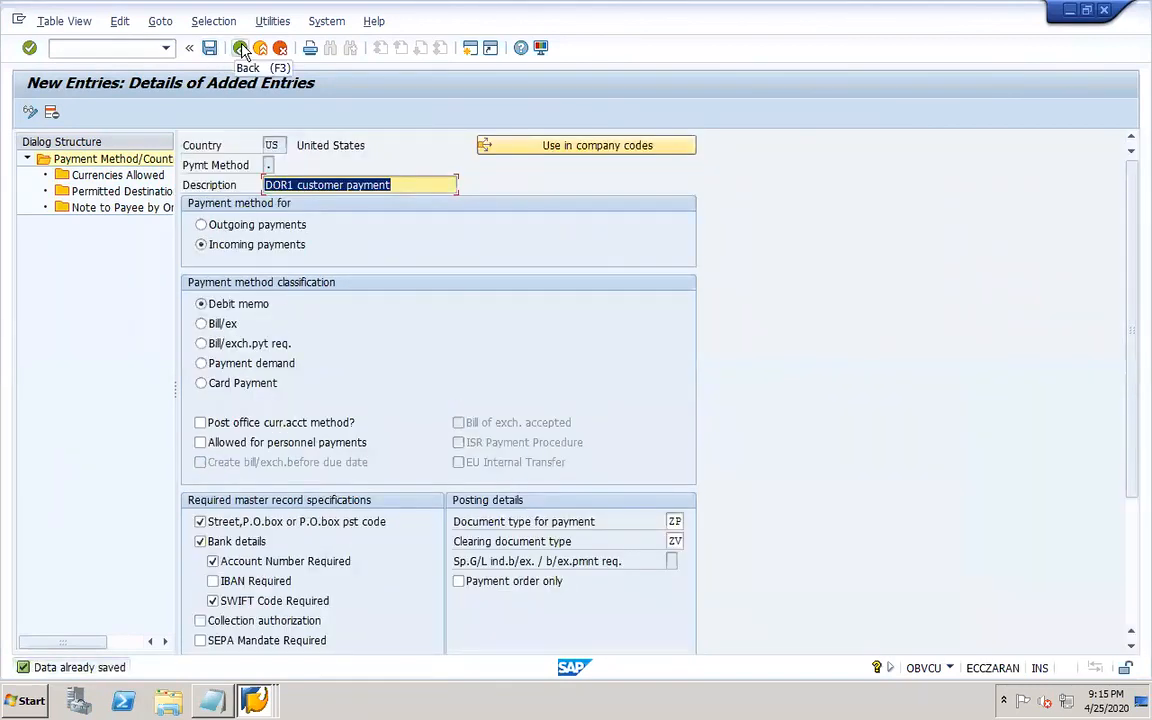
click(241, 48)
click(241, 48)
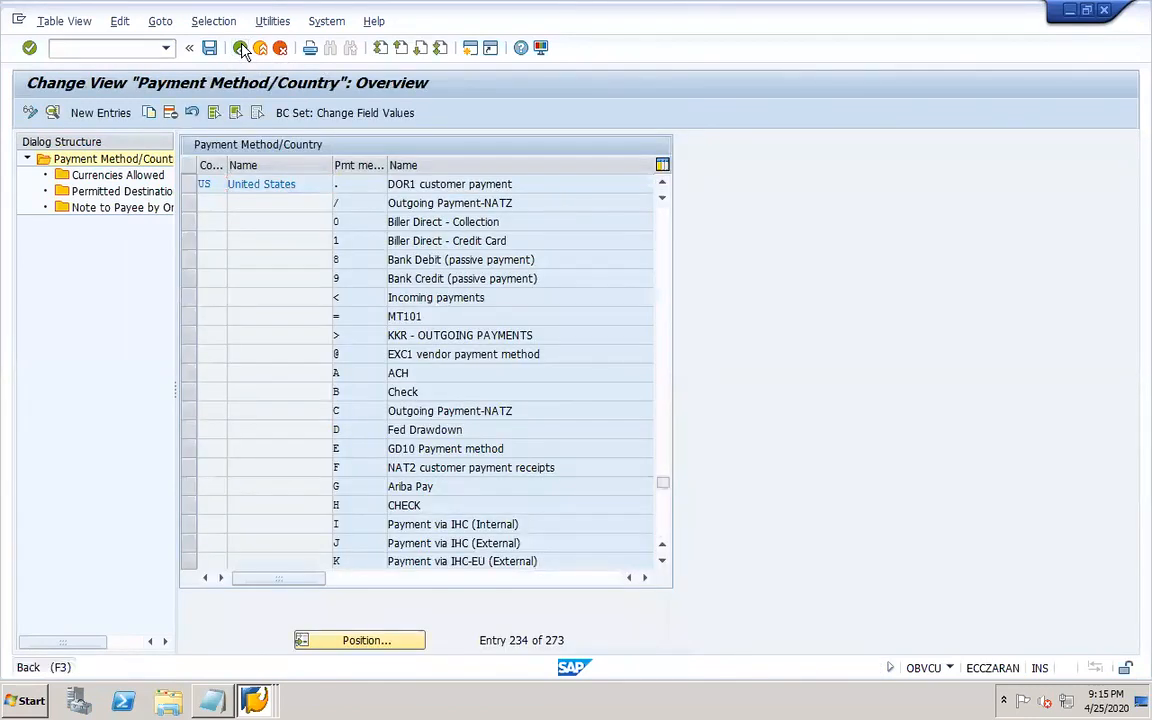
Create a new payment-method entry for company code DOR1 with payment method ".".
click(188, 286)
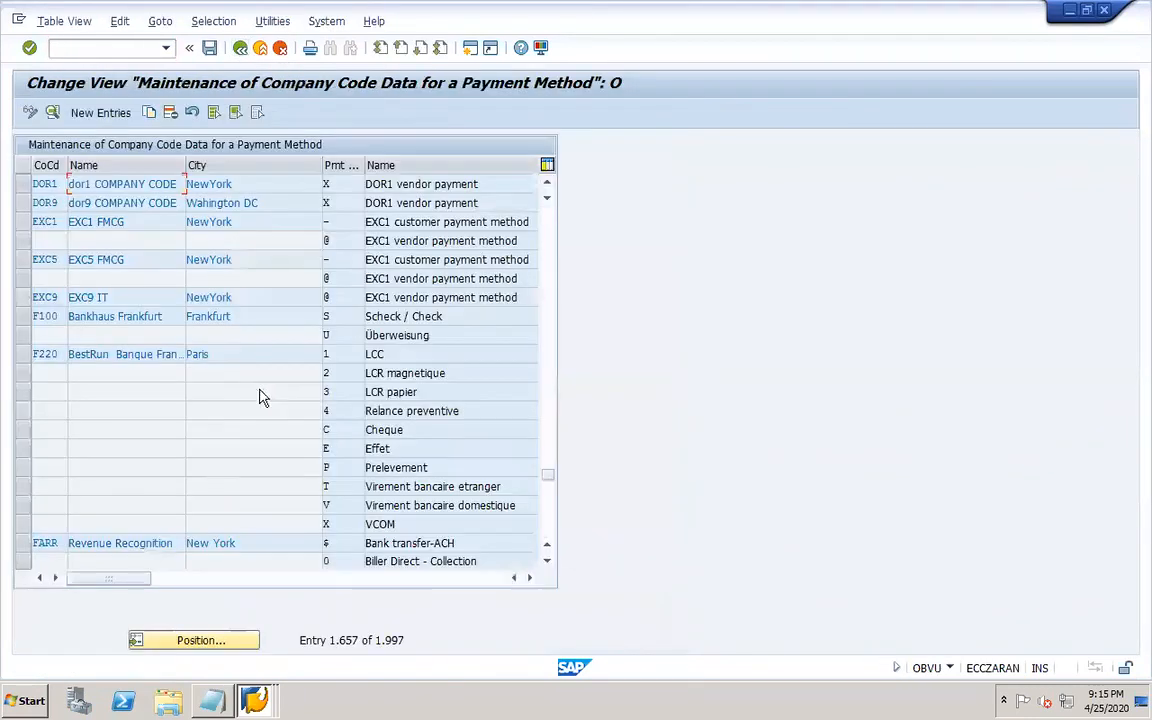
click(86, 113)
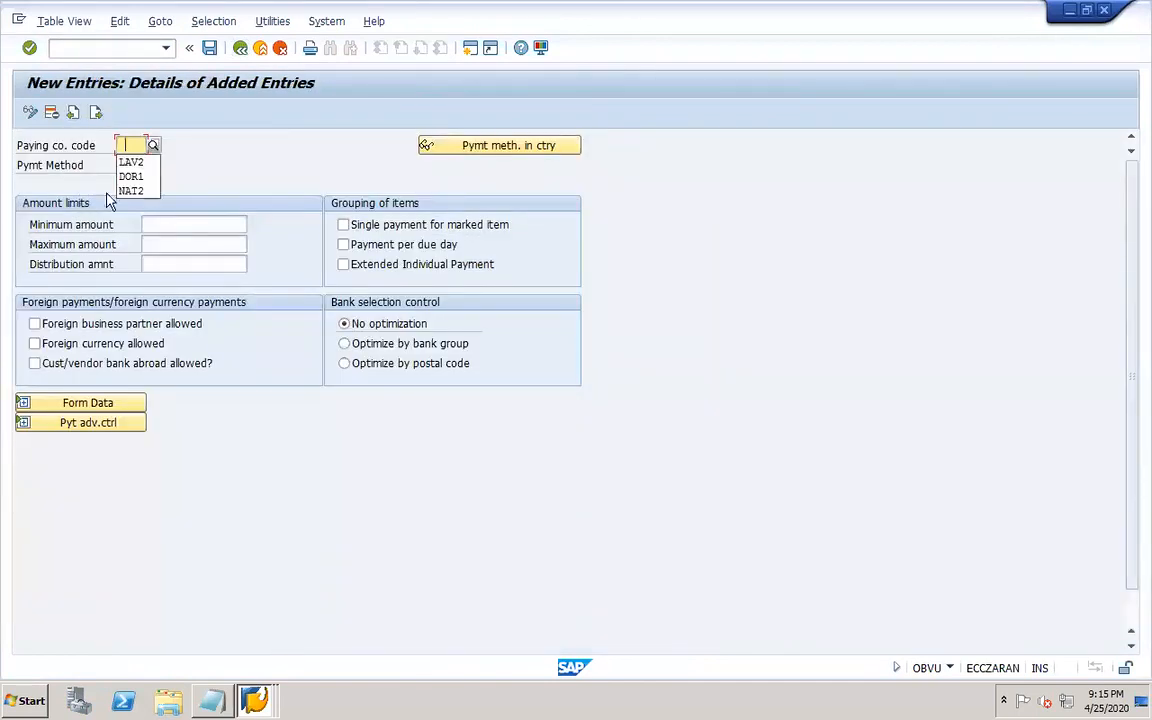
click(131, 176)
click(124, 166)
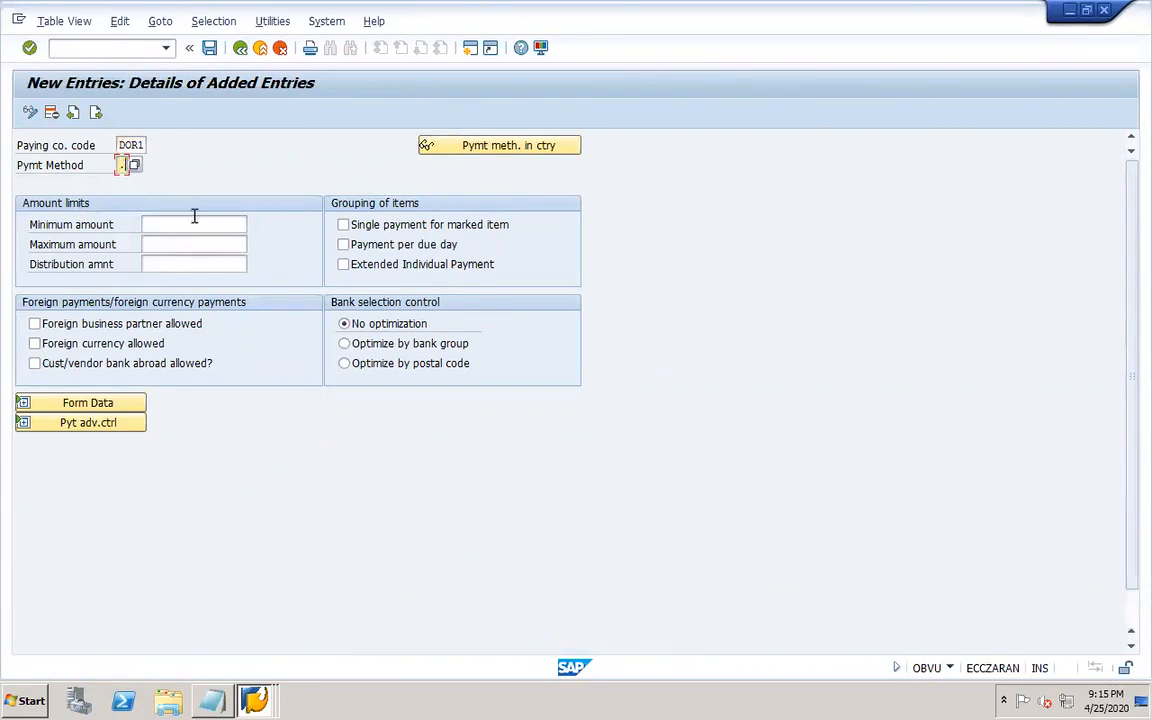
Set the minimum amount to 1 and the maximum amount to 9.999.999.999,00 USD.
click(194, 217)
click(200, 242)
click(199, 243)
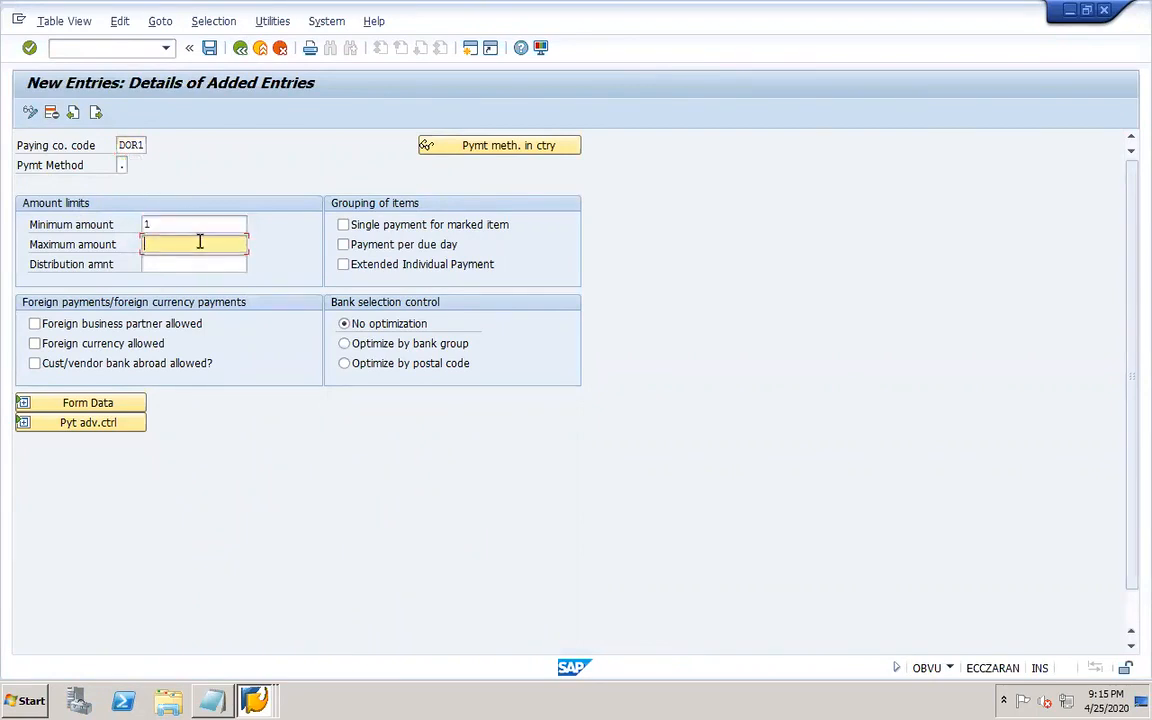
Allow single payment for marked item, foreign business partners and customer/vendor bank abroad, and expand the form data.
click(205, 261)
click(374, 228)
click(152, 364)
click(134, 402)
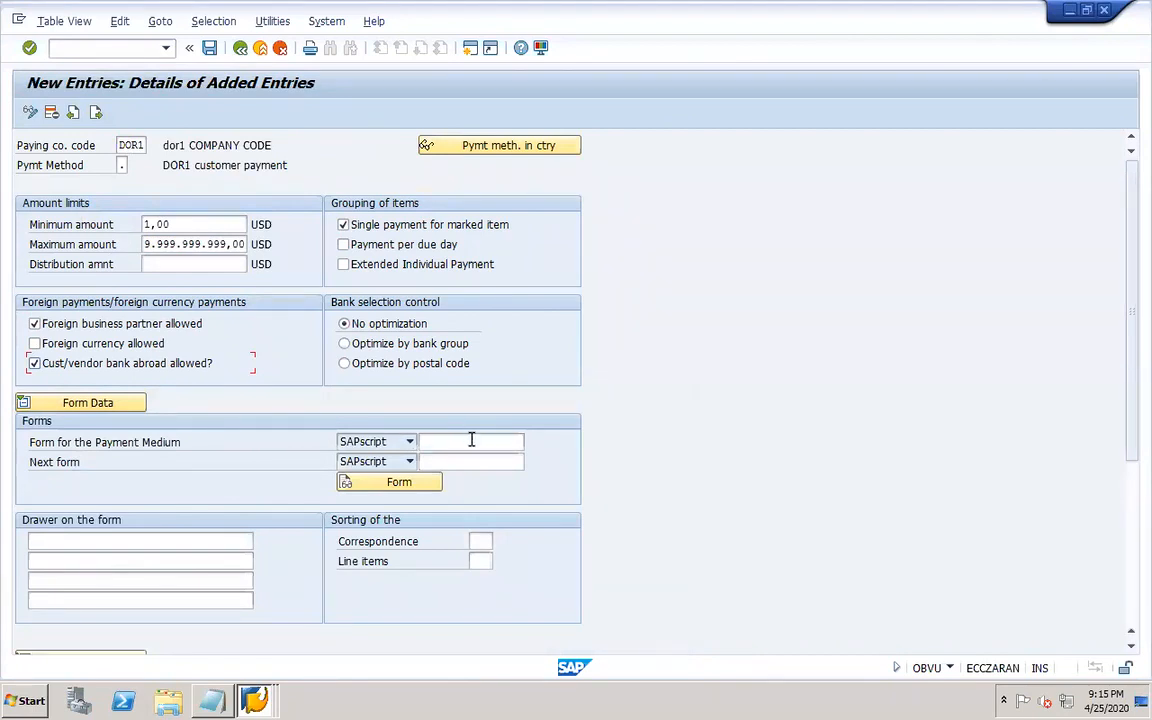
Save the company code payment method under the customizing request and return to the payment program menu.
drag(1136, 363, 1136, 257)
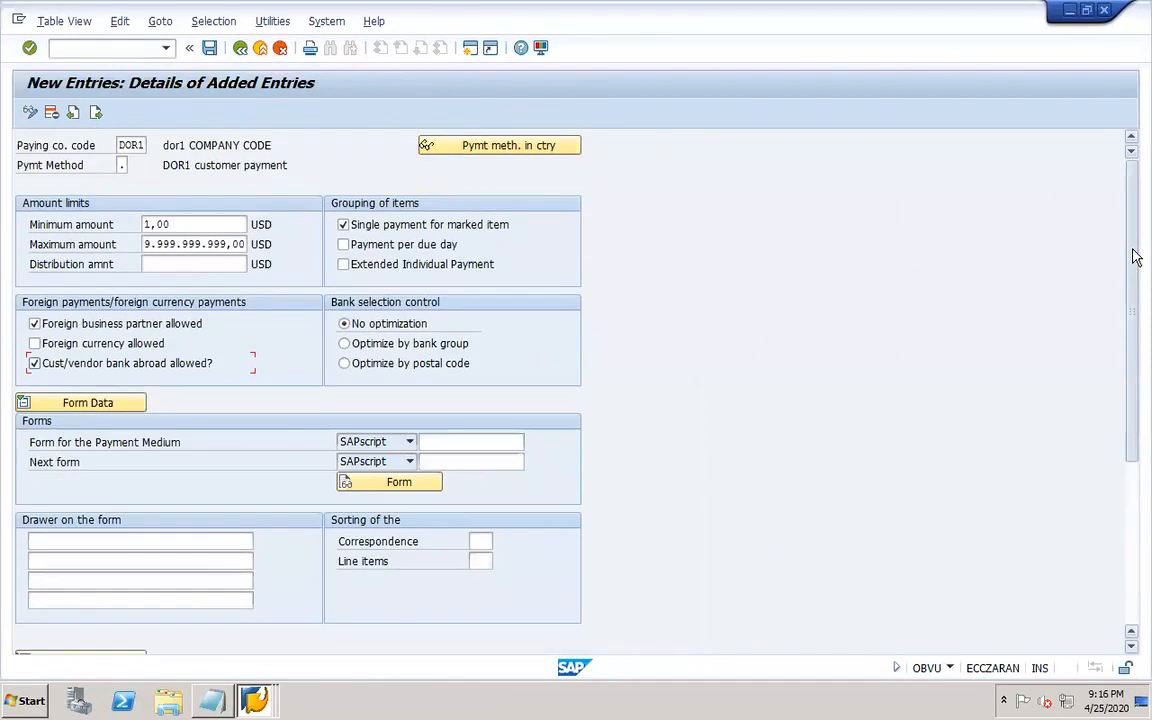
click(209, 48)
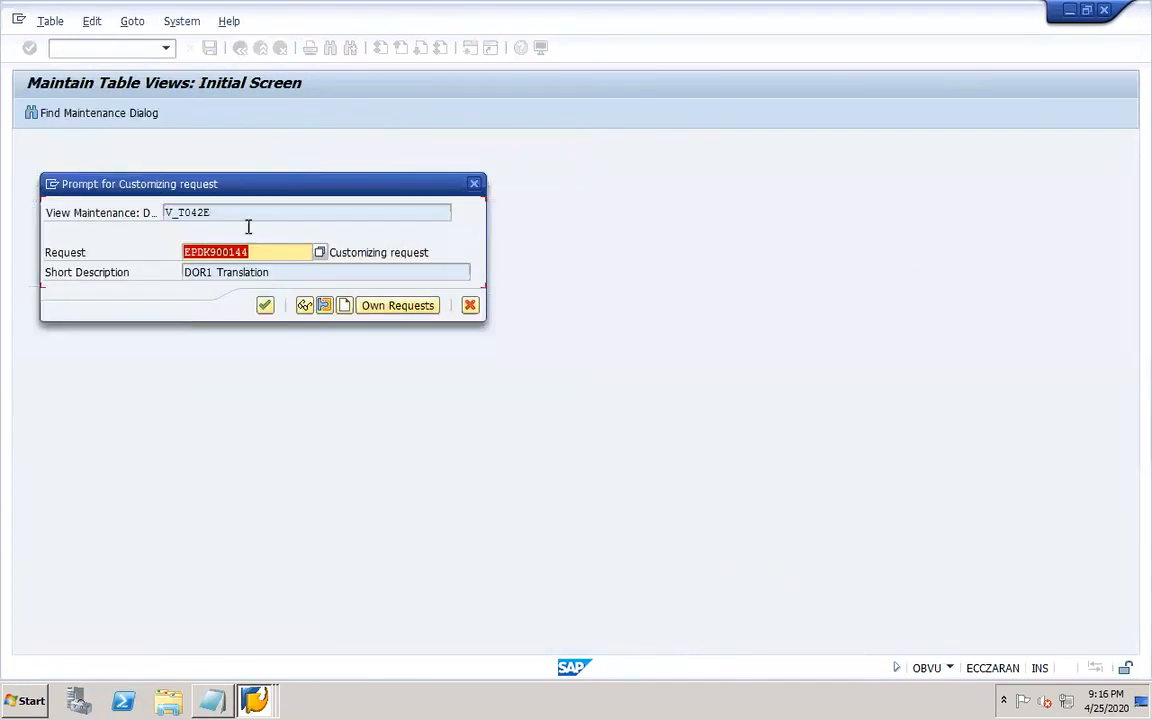
click(265, 306)
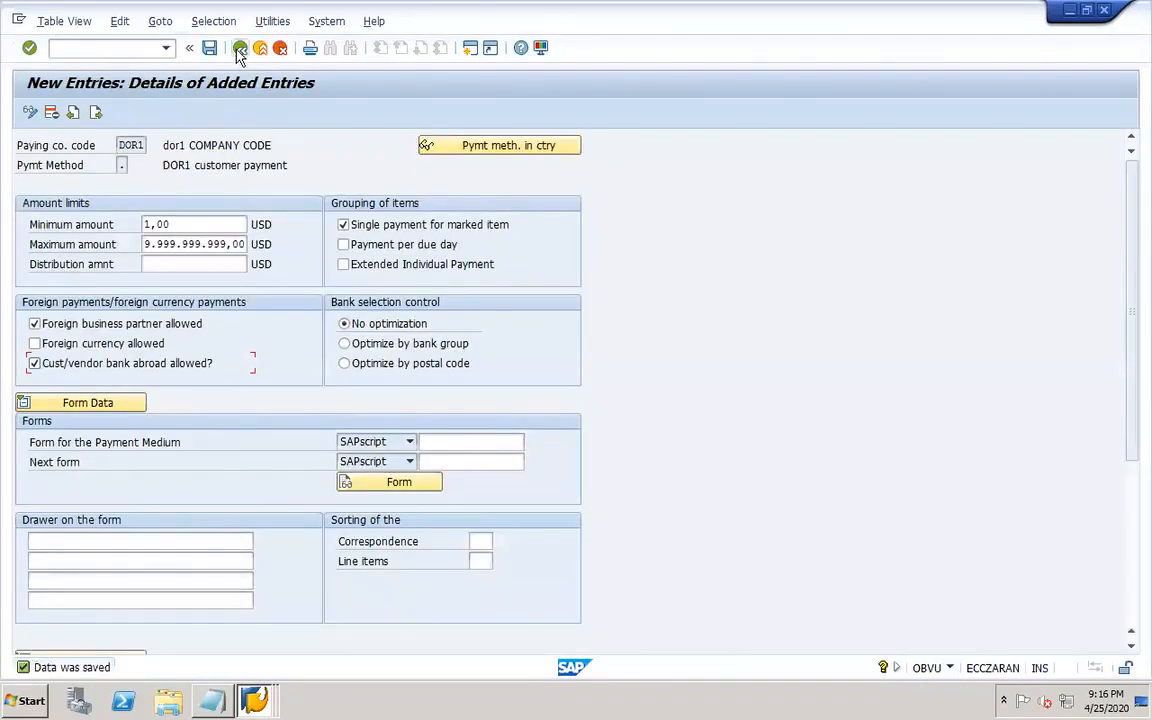
click(239, 50)
click(239, 50)
click(239, 50)
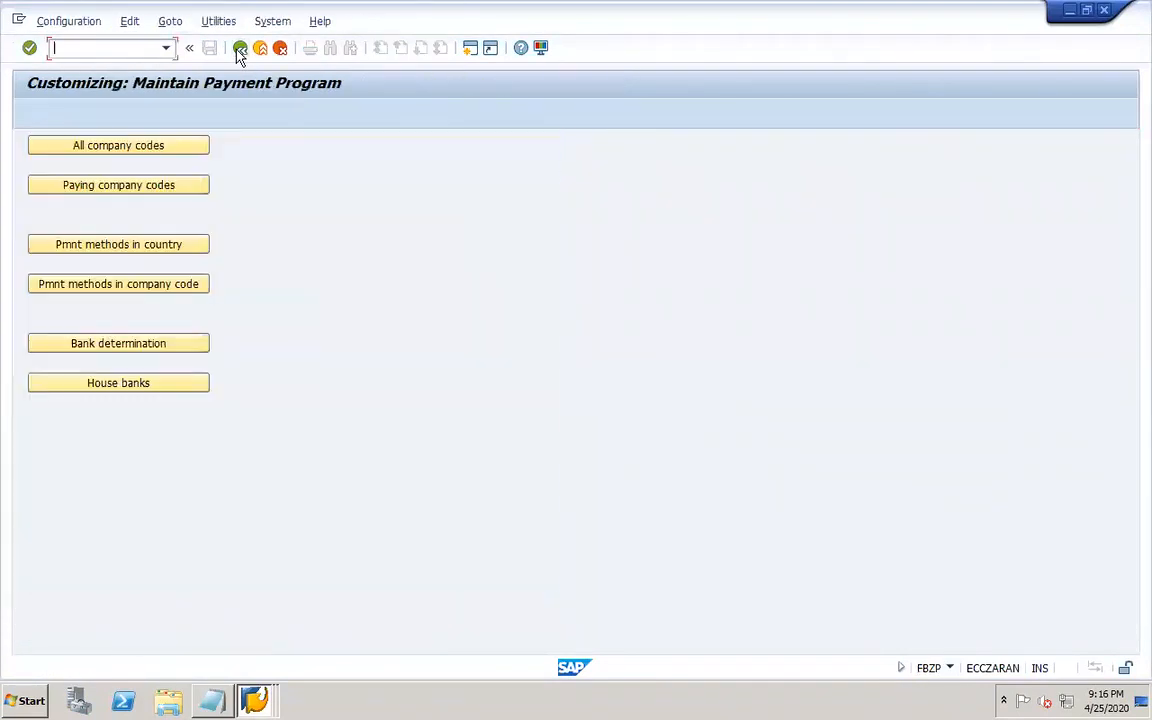
Open the all-company-codes settings for DOR1 and review its details.
click(168, 150)
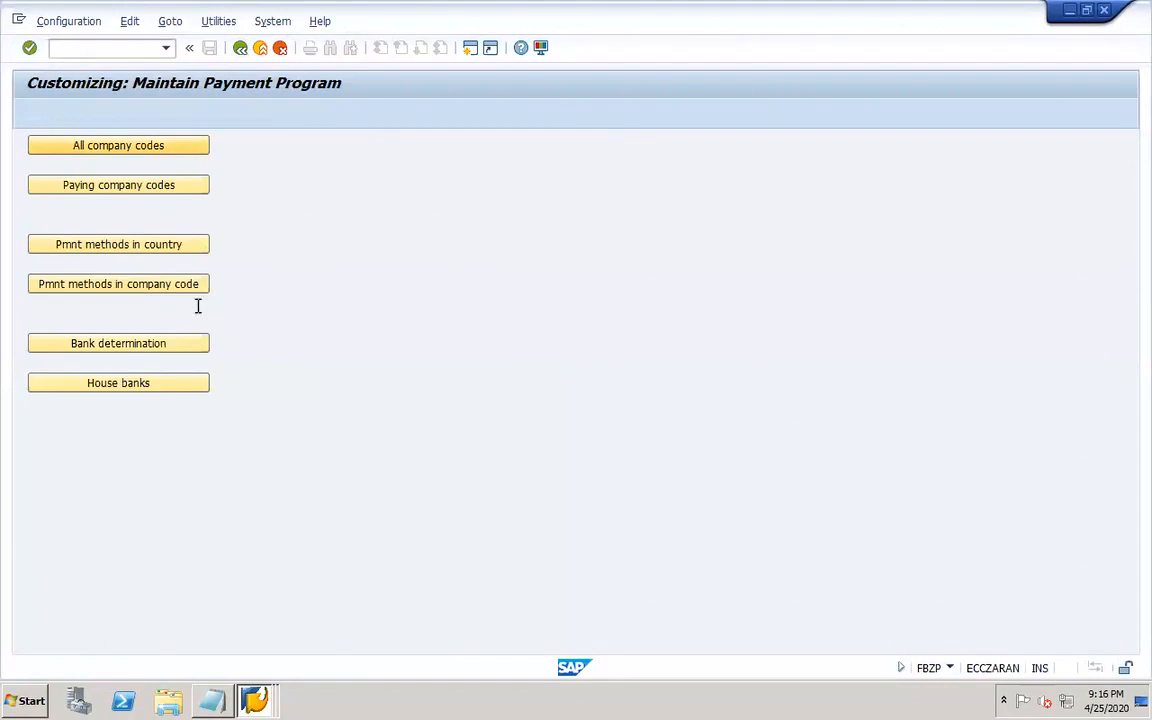
click(219, 640)
text(dor1)
key(Return)
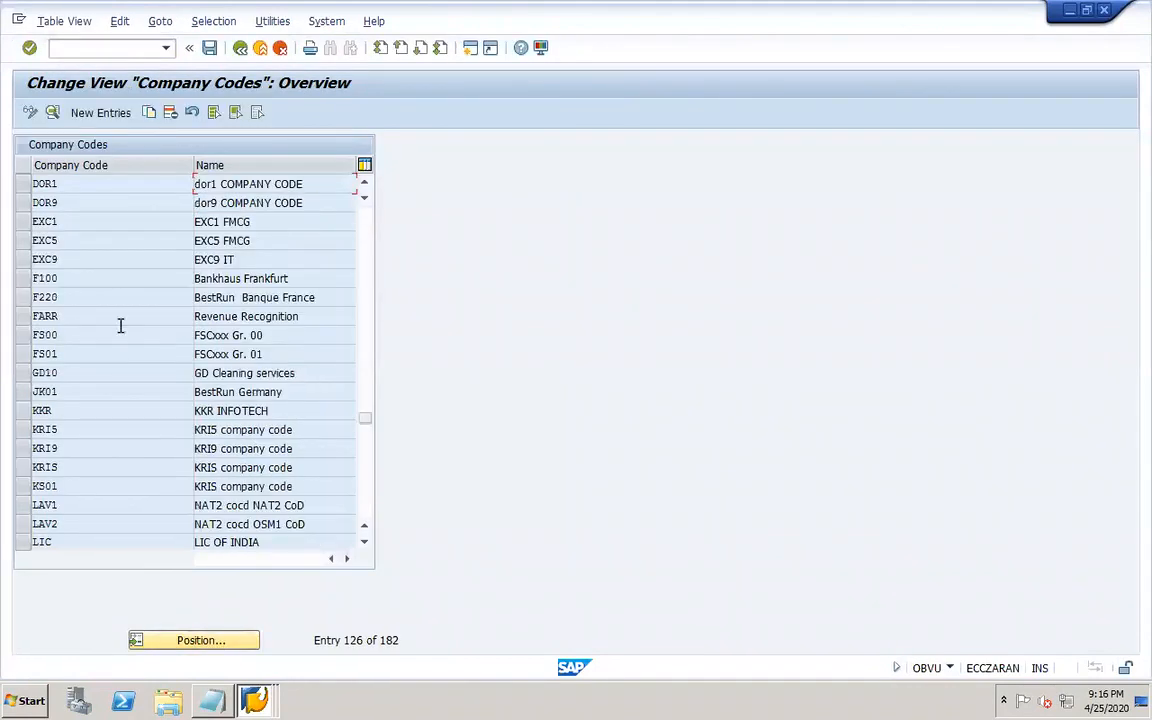
double_click(97, 183)
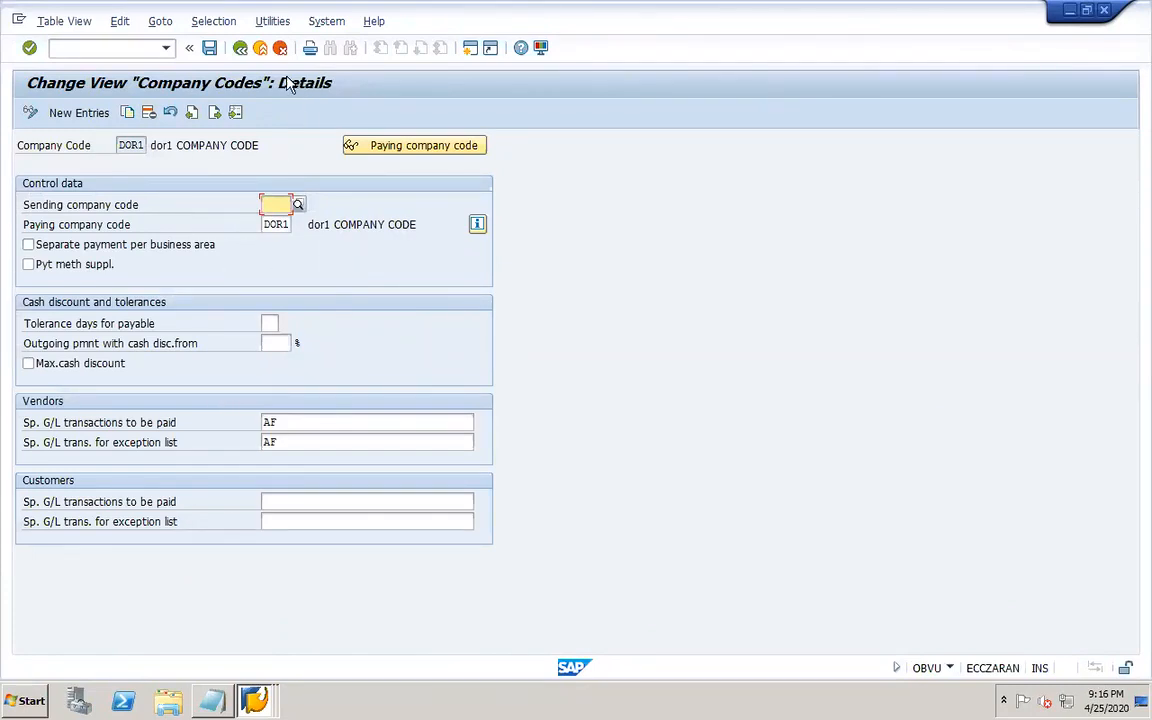
click(239, 50)
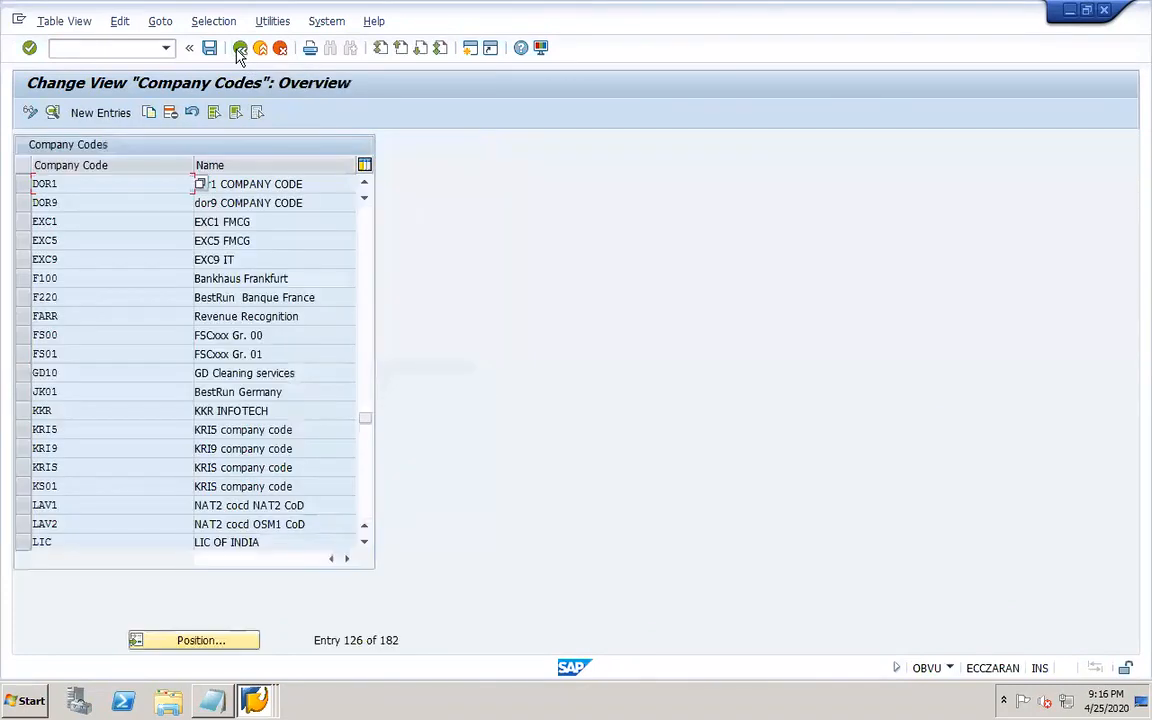
Open the paying company code settings for DOR1 and review its details.
click(239, 50)
click(136, 186)
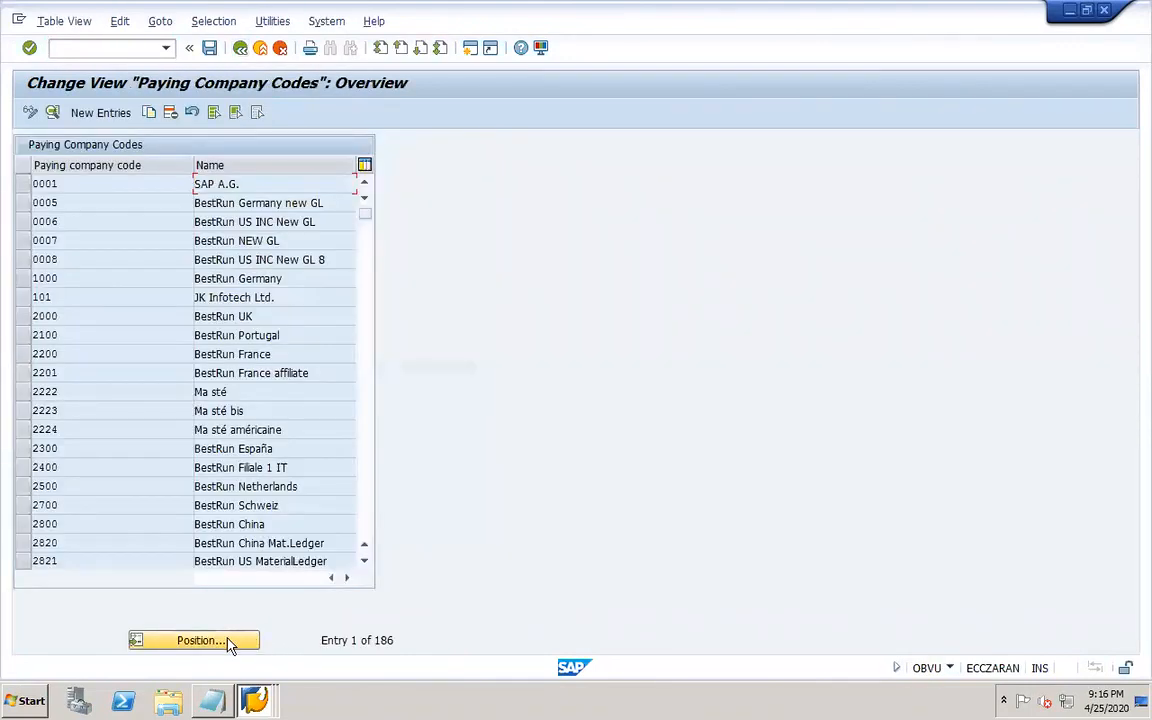
click(229, 642)
text(DOR1)
key(Return)
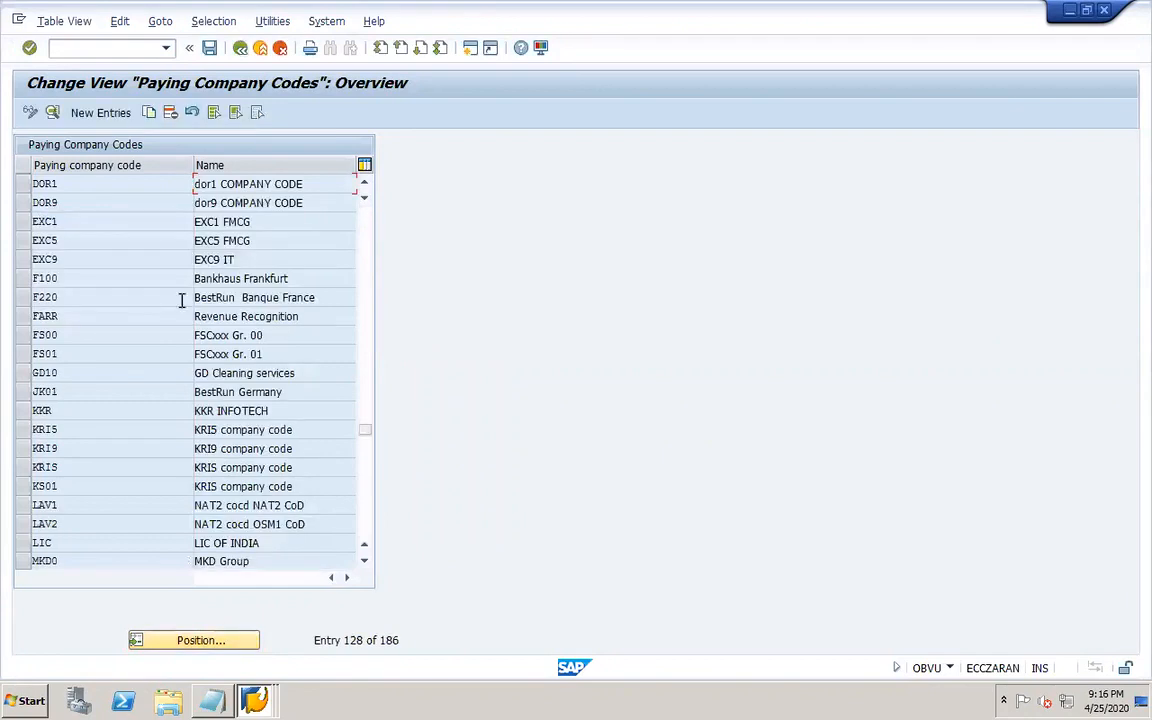
double_click(160, 184)
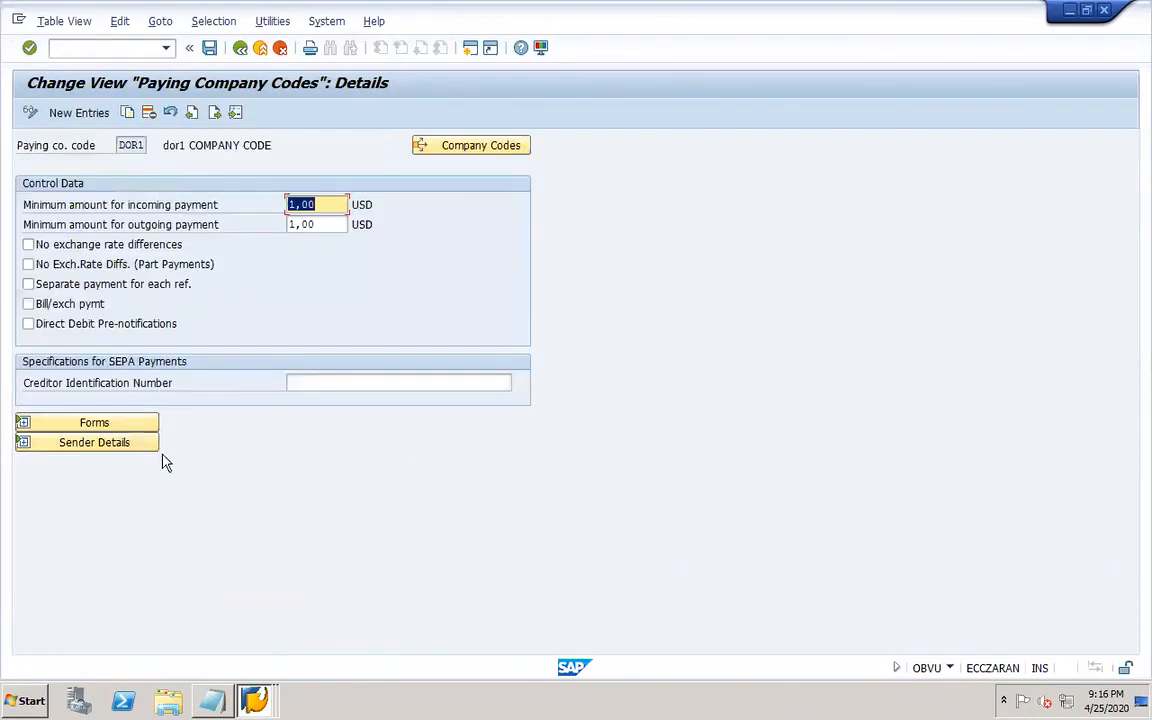
click(240, 49)
click(240, 49)
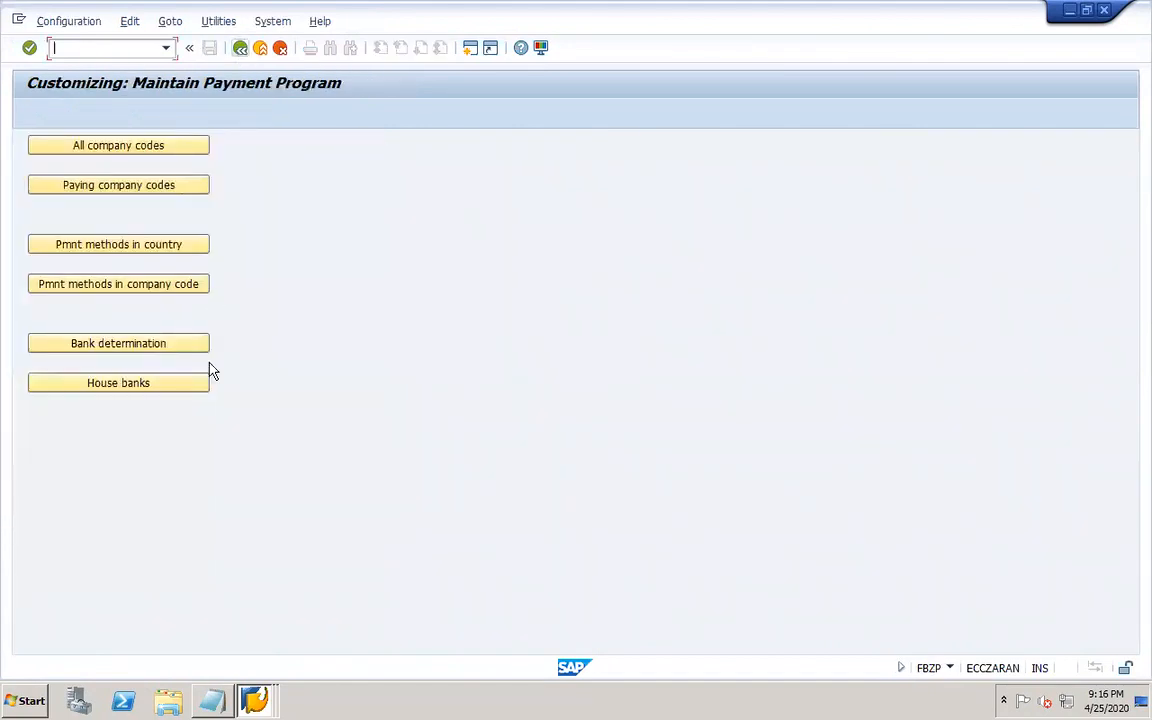
Review the DOR1 house bank and its bank accounts, then return to the payment program menu.
click(179, 390)
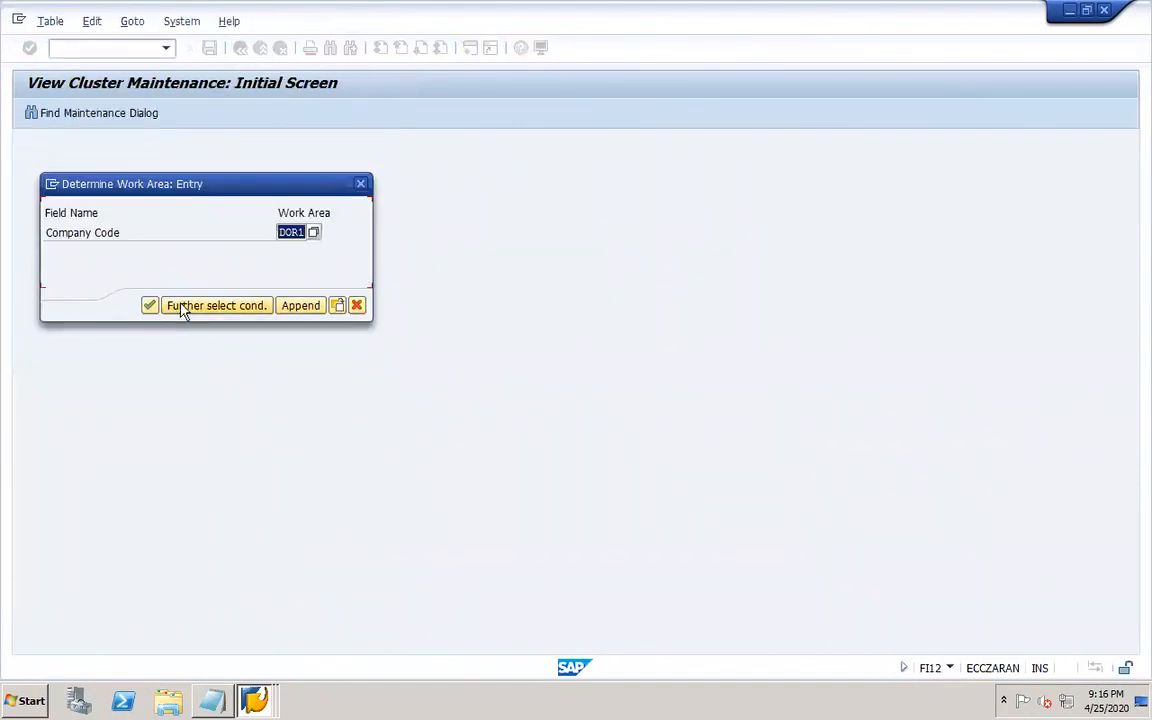
click(149, 306)
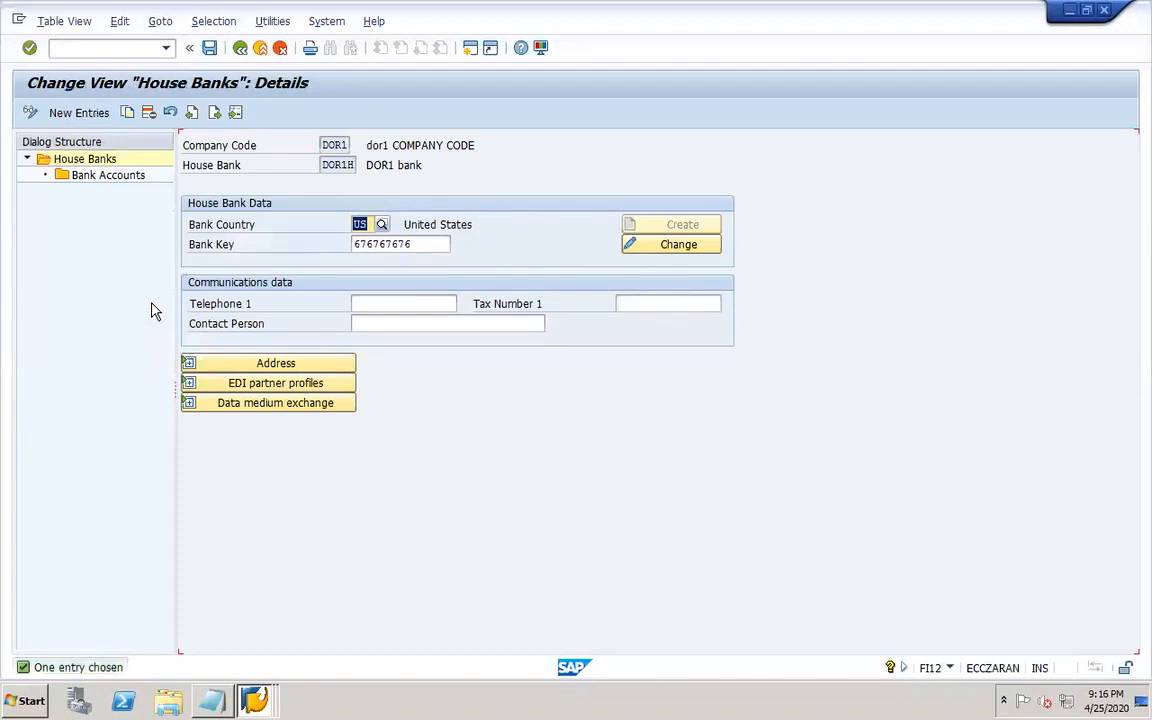
double_click(110, 176)
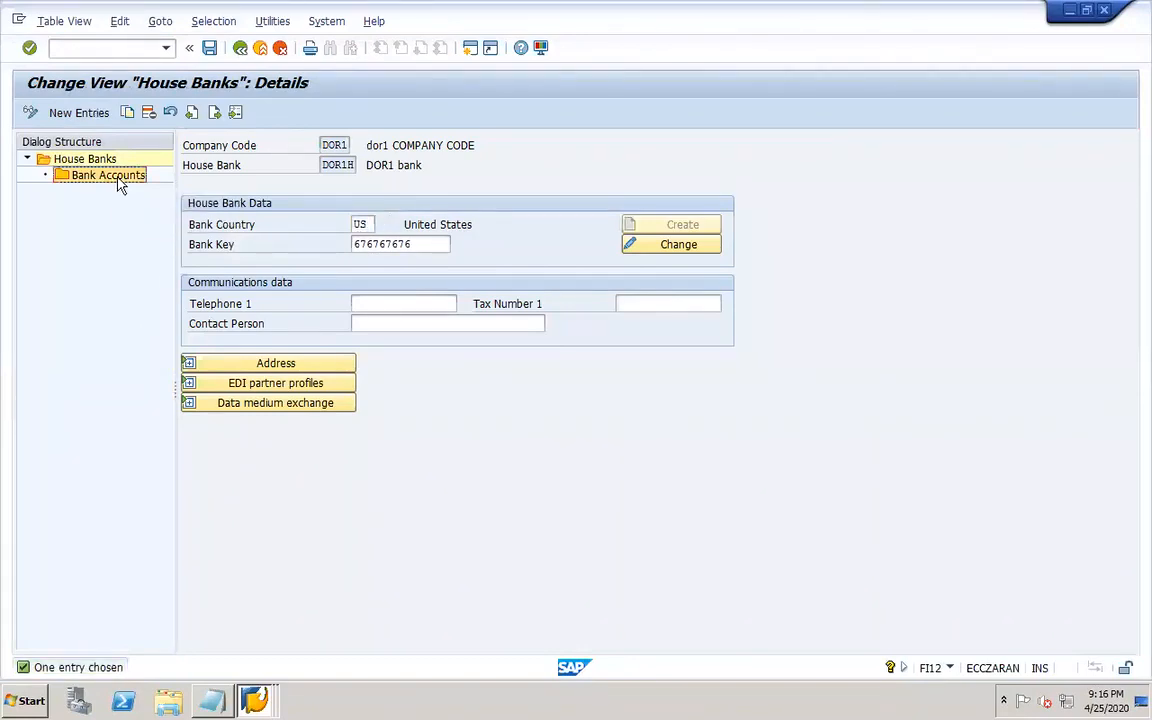
click(321, 224)
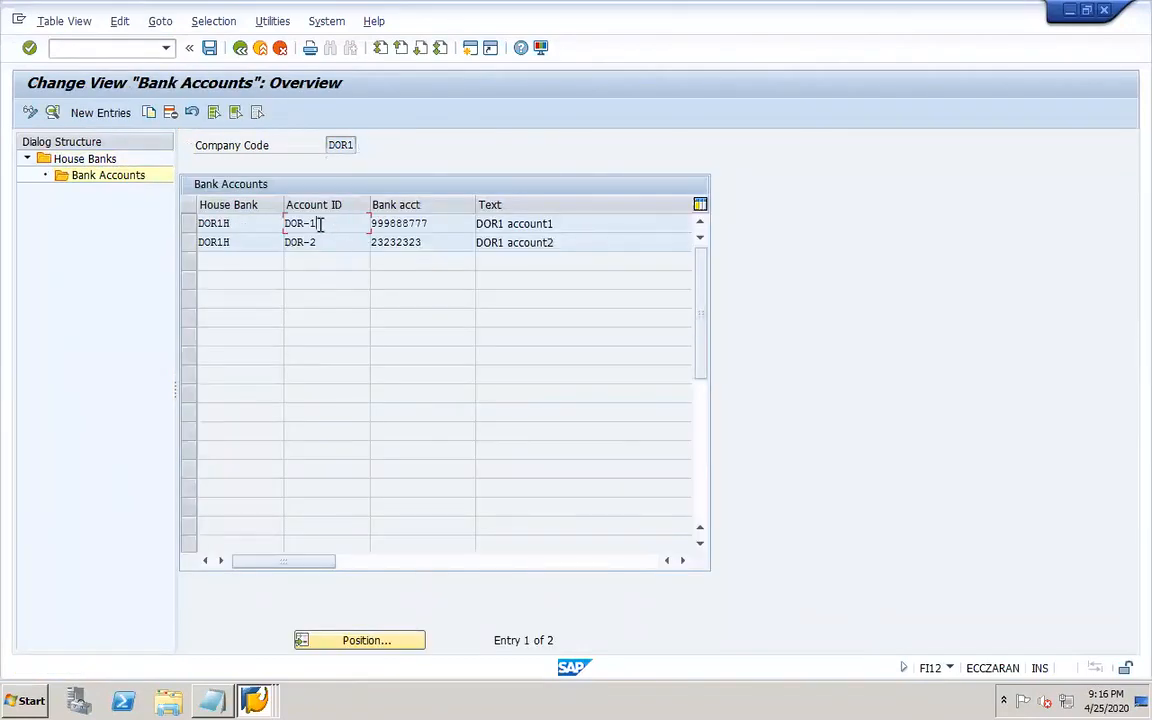
click(241, 55)
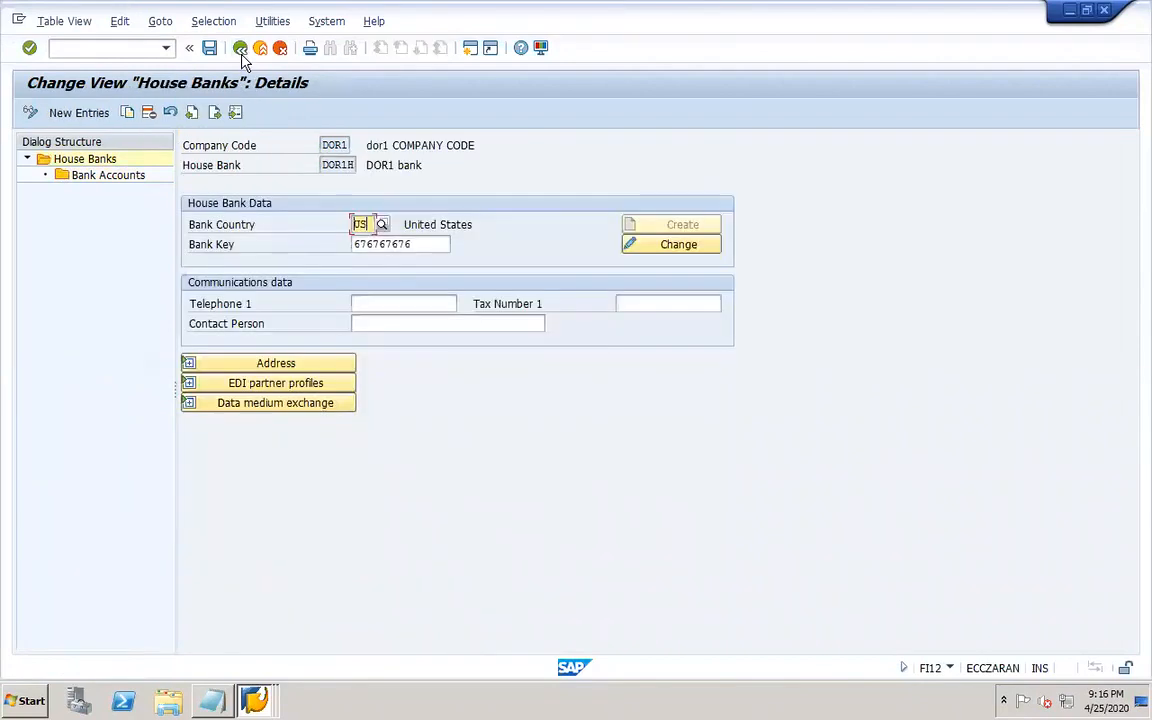
click(241, 55)
click(241, 55)
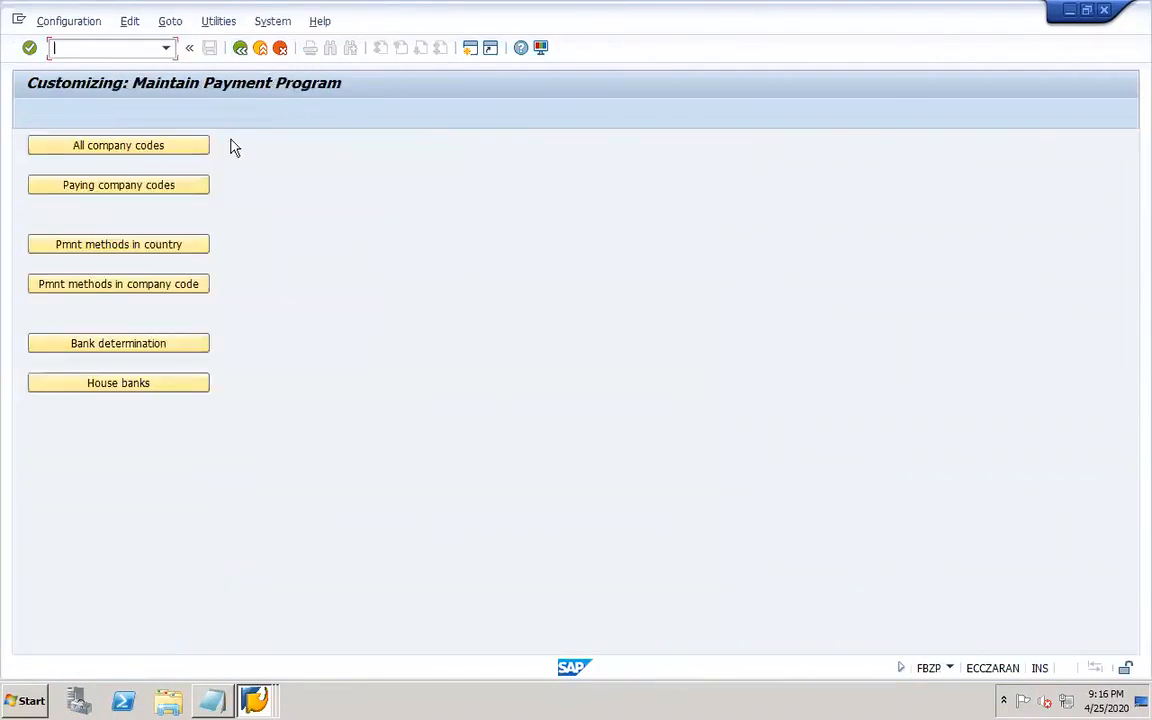
Open bank determination for paying company code DOR1 and start new ranking order entries.
click(150, 345)
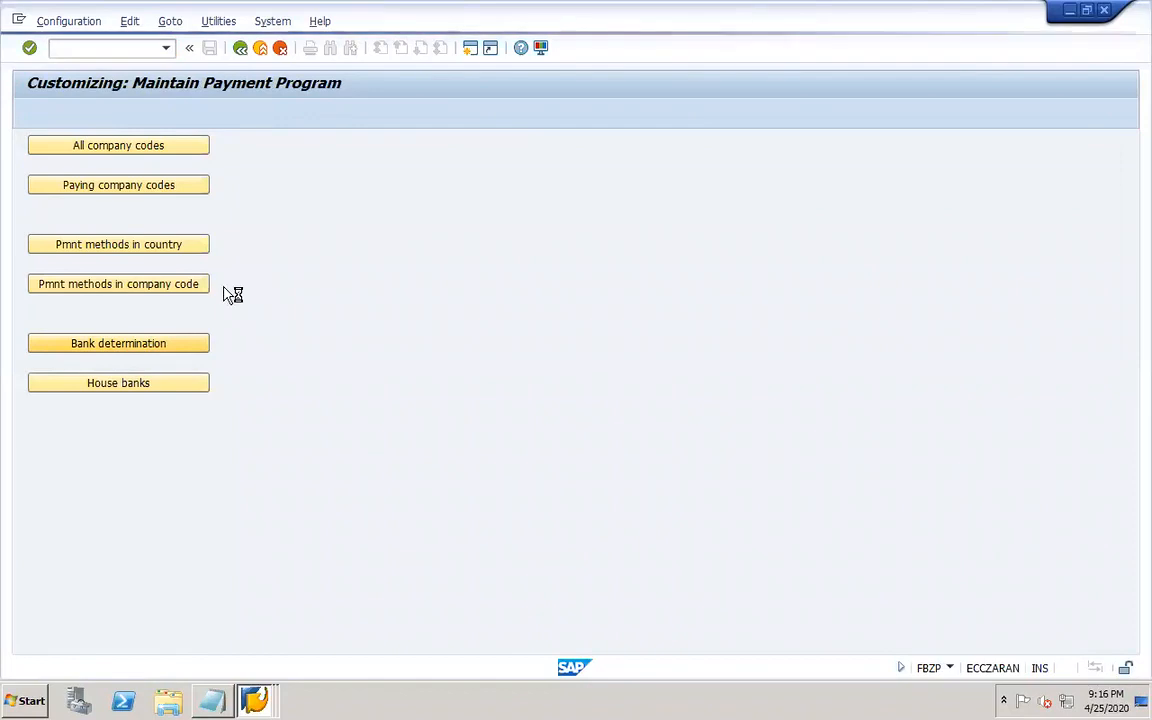
click(368, 640)
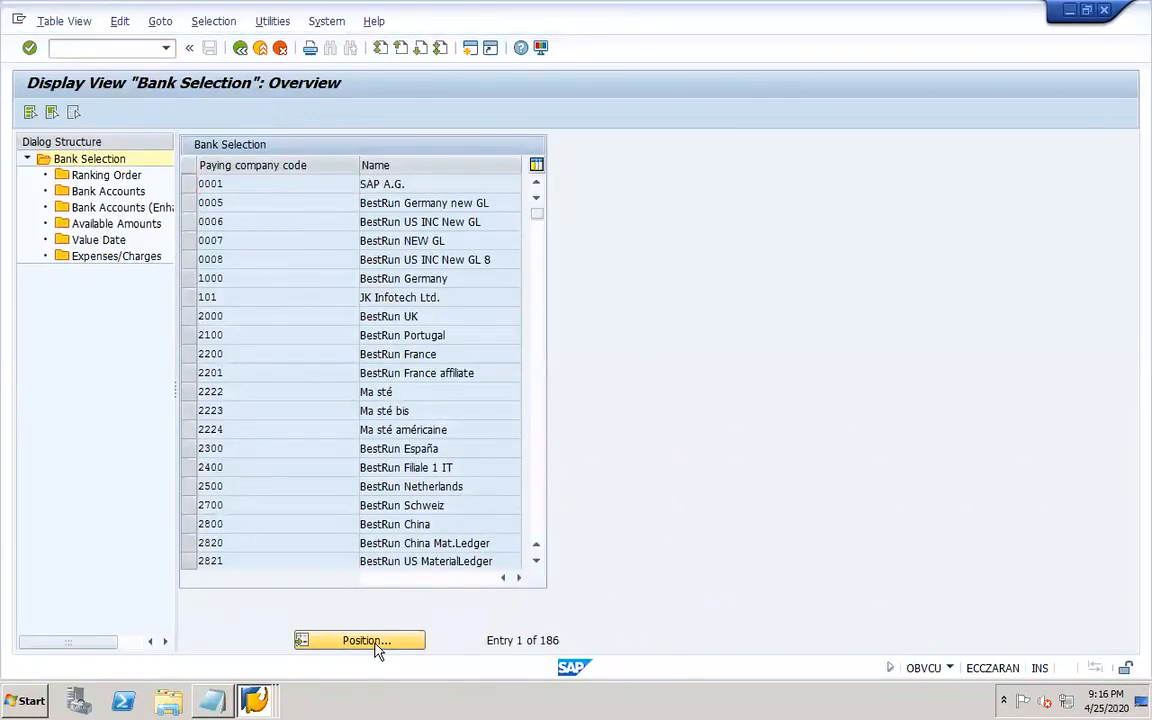
text(dor1)
key(Return)
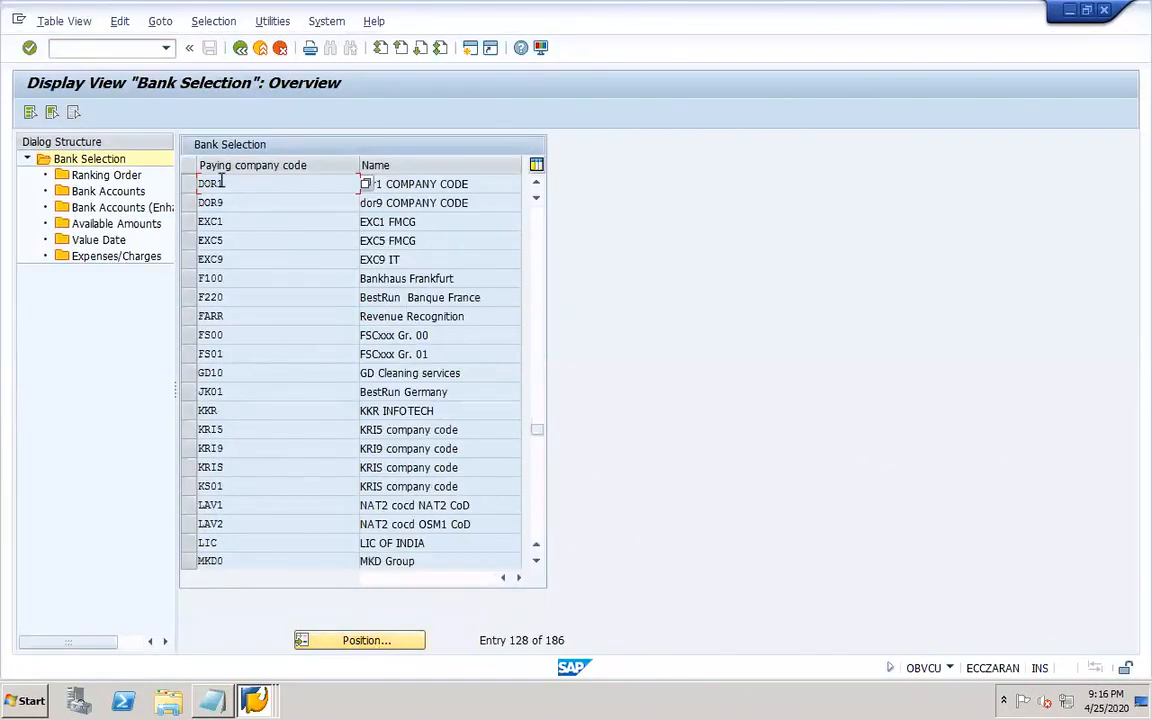
click(187, 184)
double_click(123, 177)
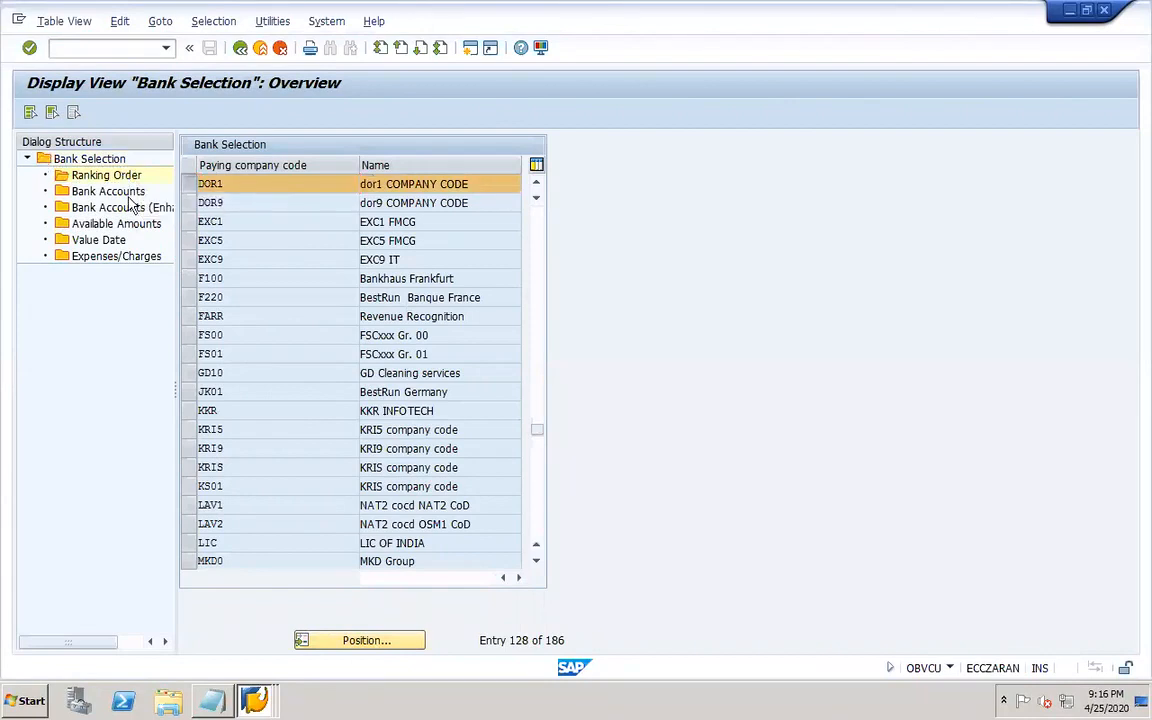
drag(176, 381, 319, 385)
click(93, 115)
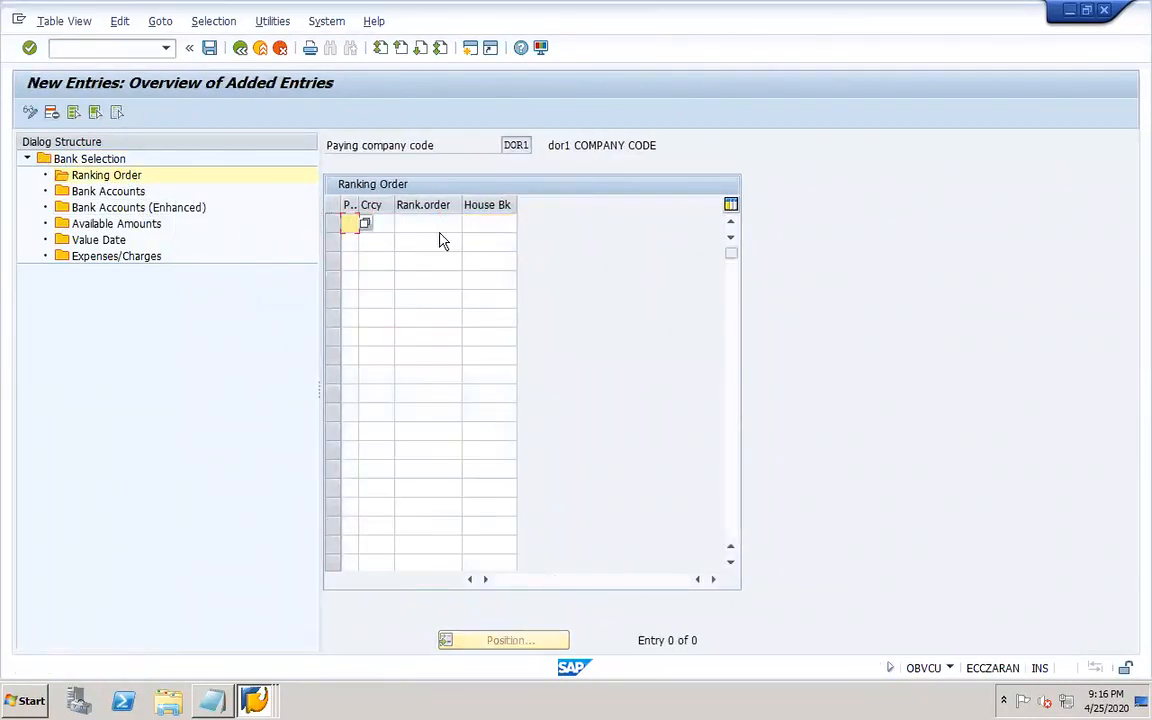
Add a ranking order with payment method ".", currency USD, rank order 1 and house bank DOR1H.
click(365, 225)
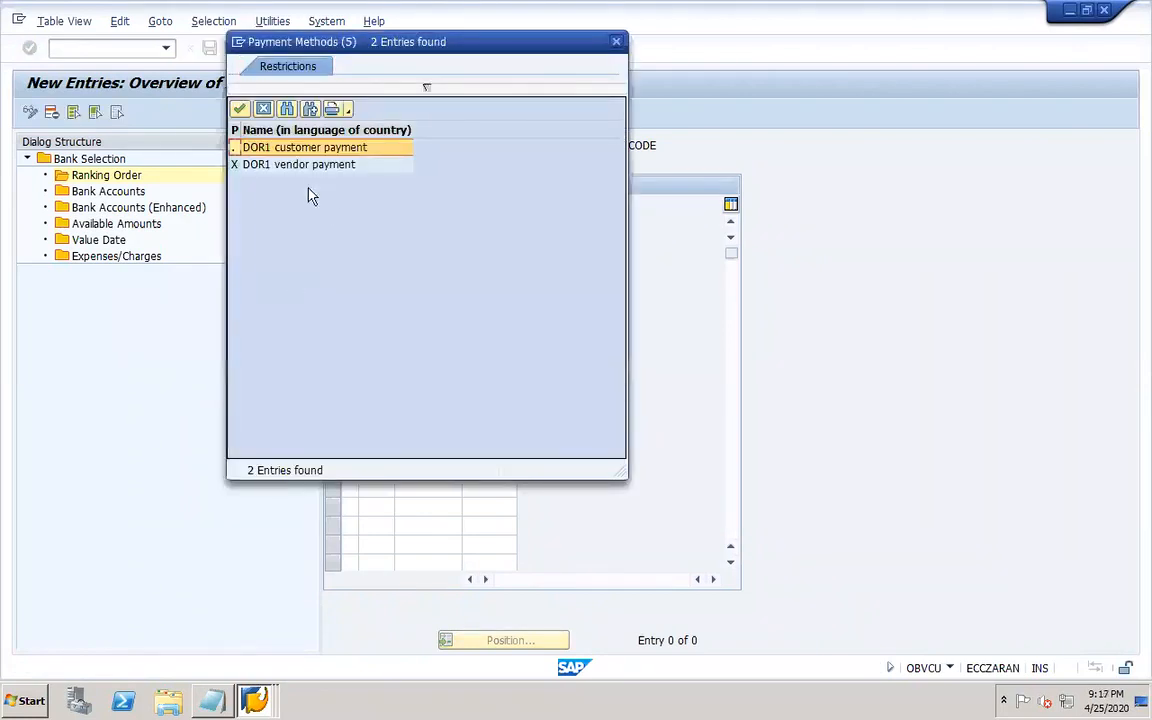
double_click(280, 152)
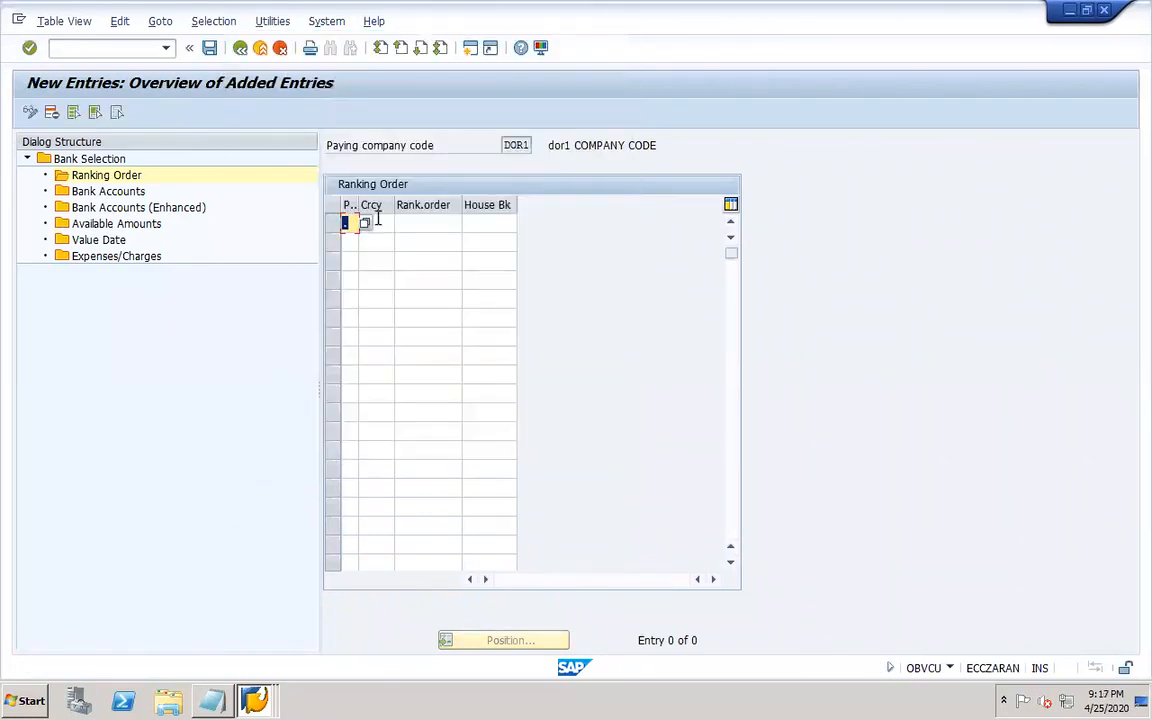
click(378, 221)
click(381, 240)
key(Tab)
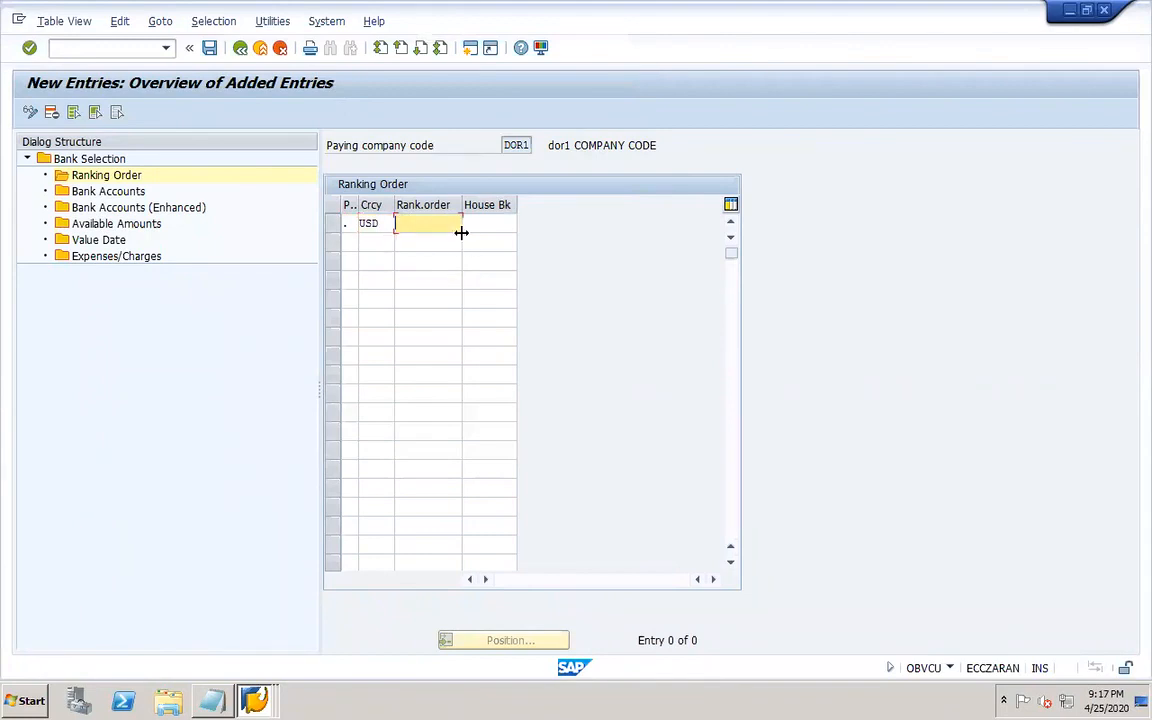
text(1)
key(Tab)
click(522, 224)
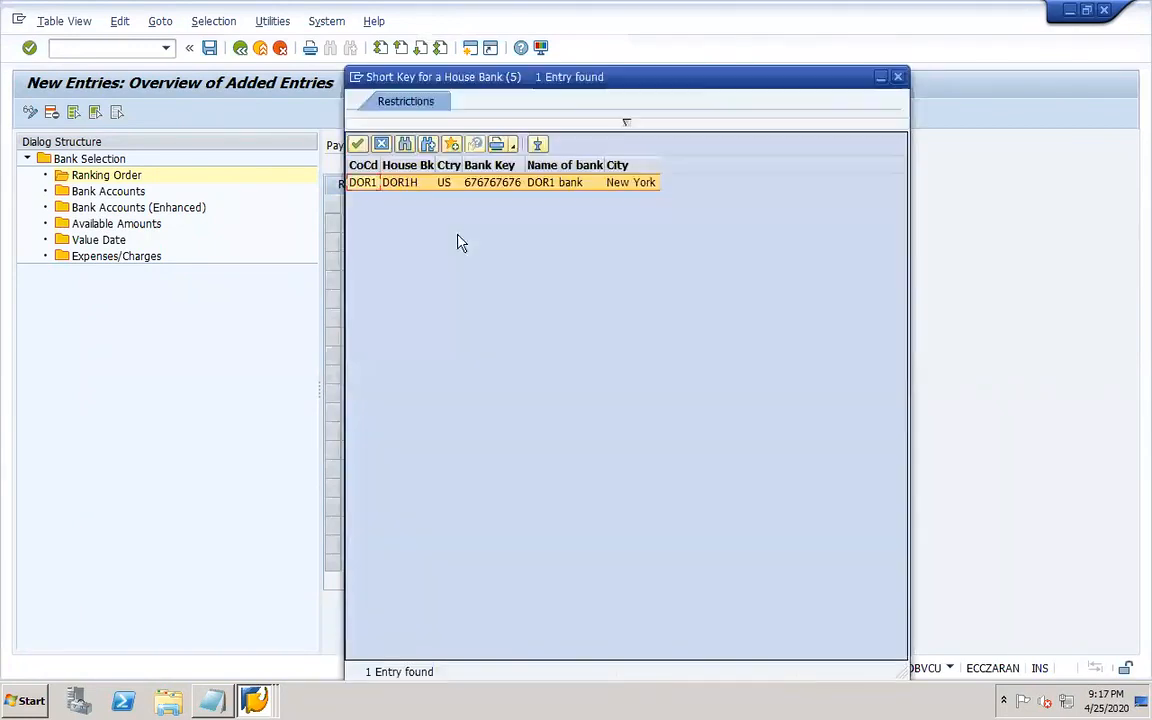
double_click(375, 193)
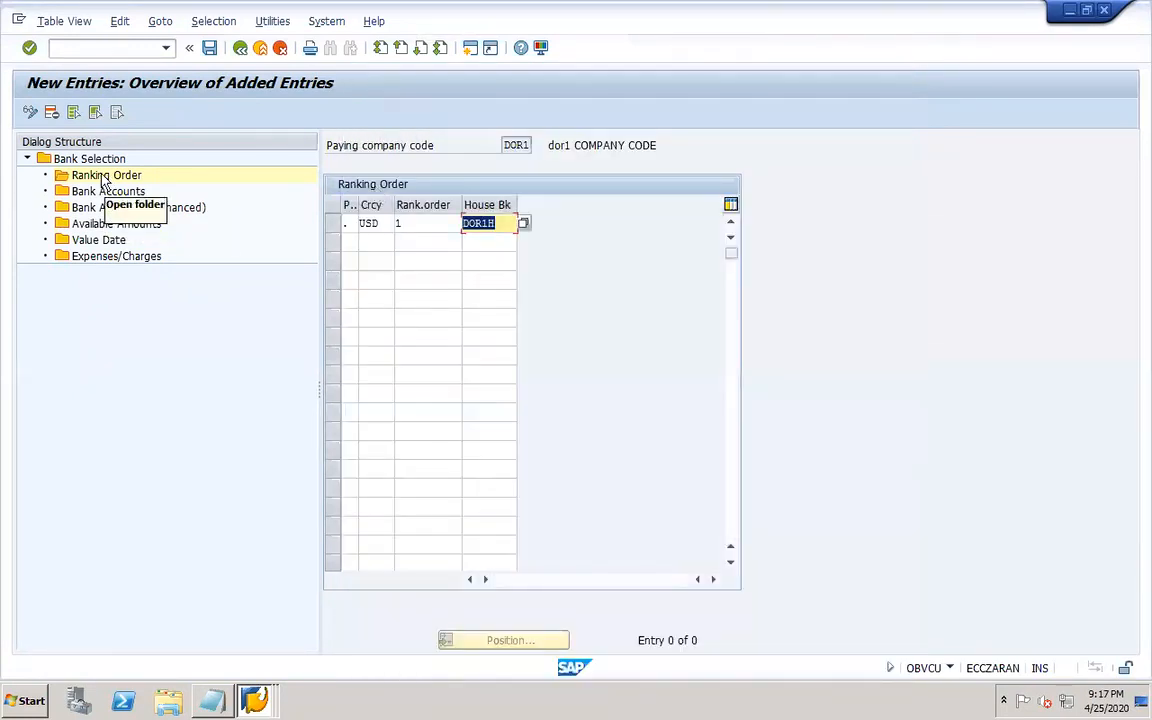
Add a bank accounts entry for house bank DOR1H with payment method ".", currency USD and account ID DOR-1.
click(105, 191)
click(97, 117)
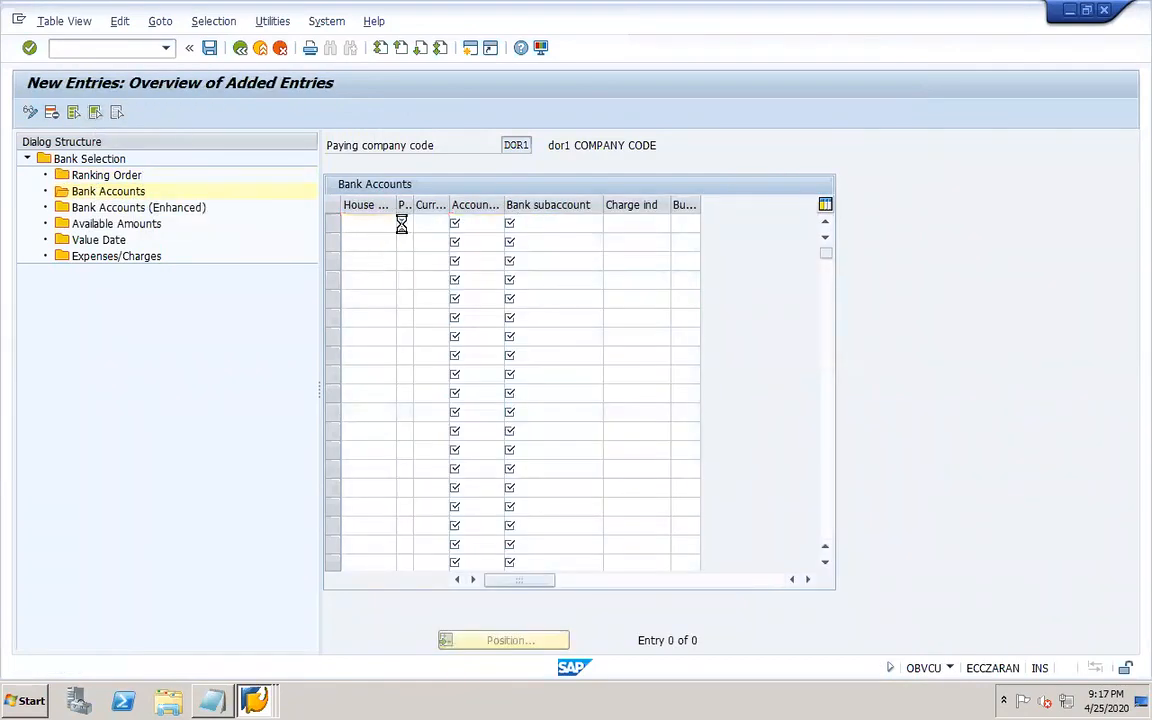
click(403, 224)
double_click(391, 186)
click(420, 225)
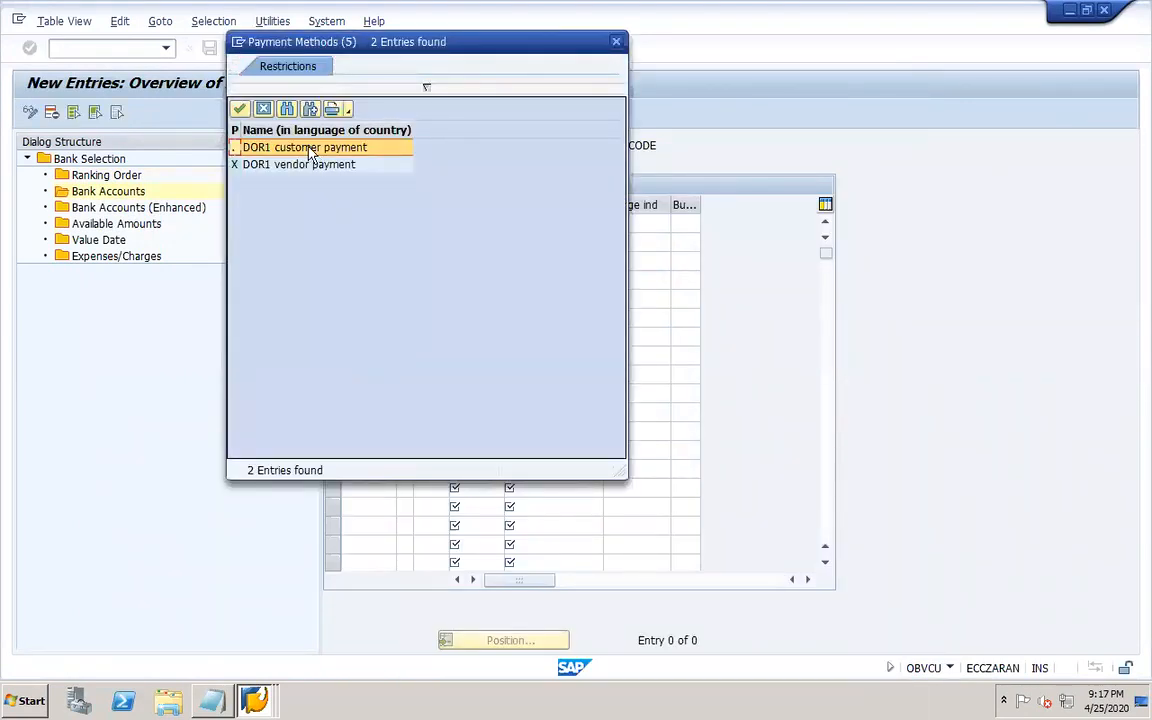
double_click(309, 149)
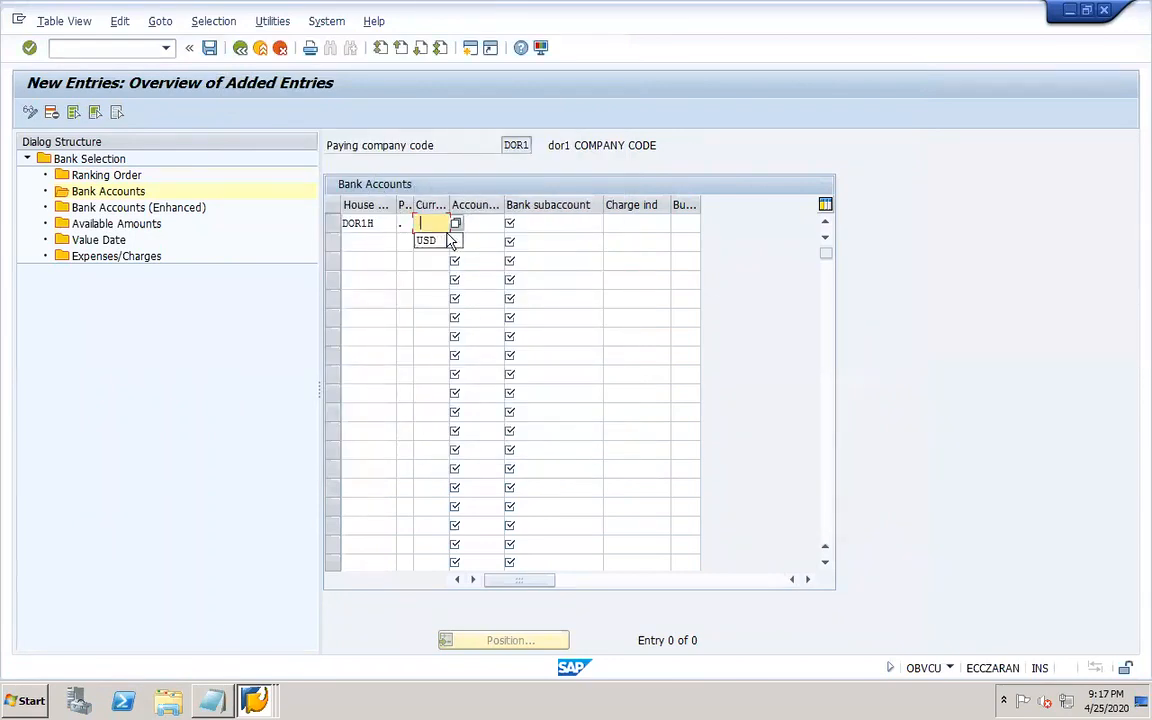
click(426, 241)
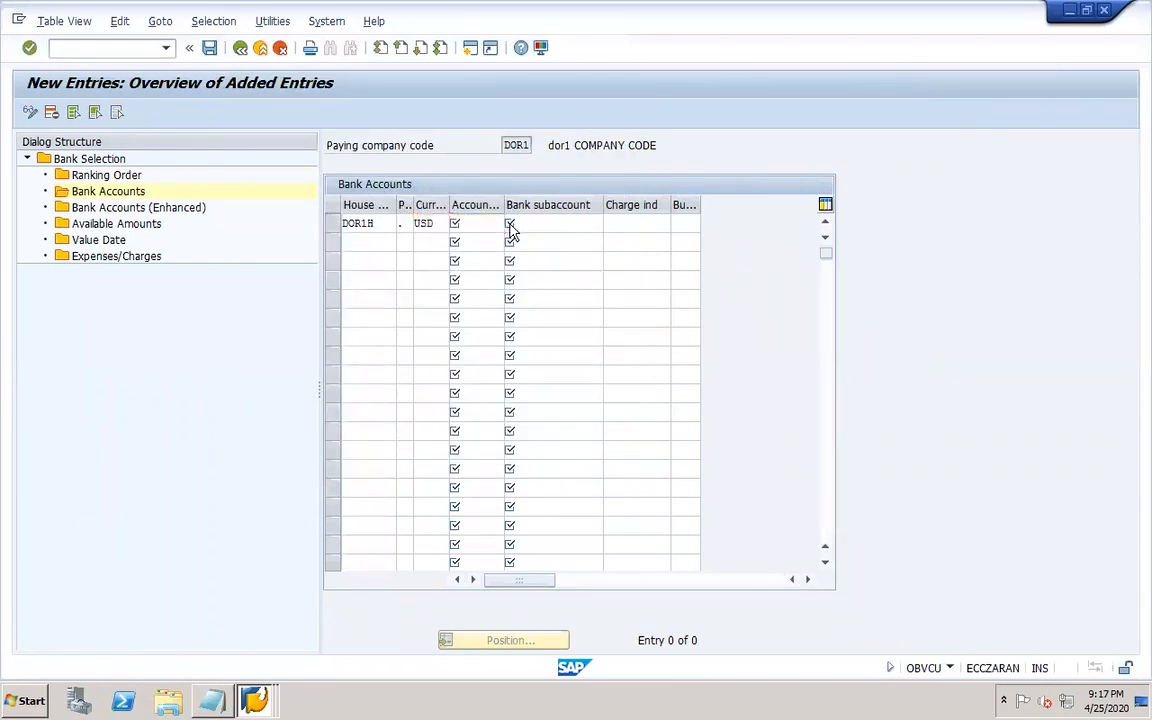
click(511, 225)
double_click(389, 218)
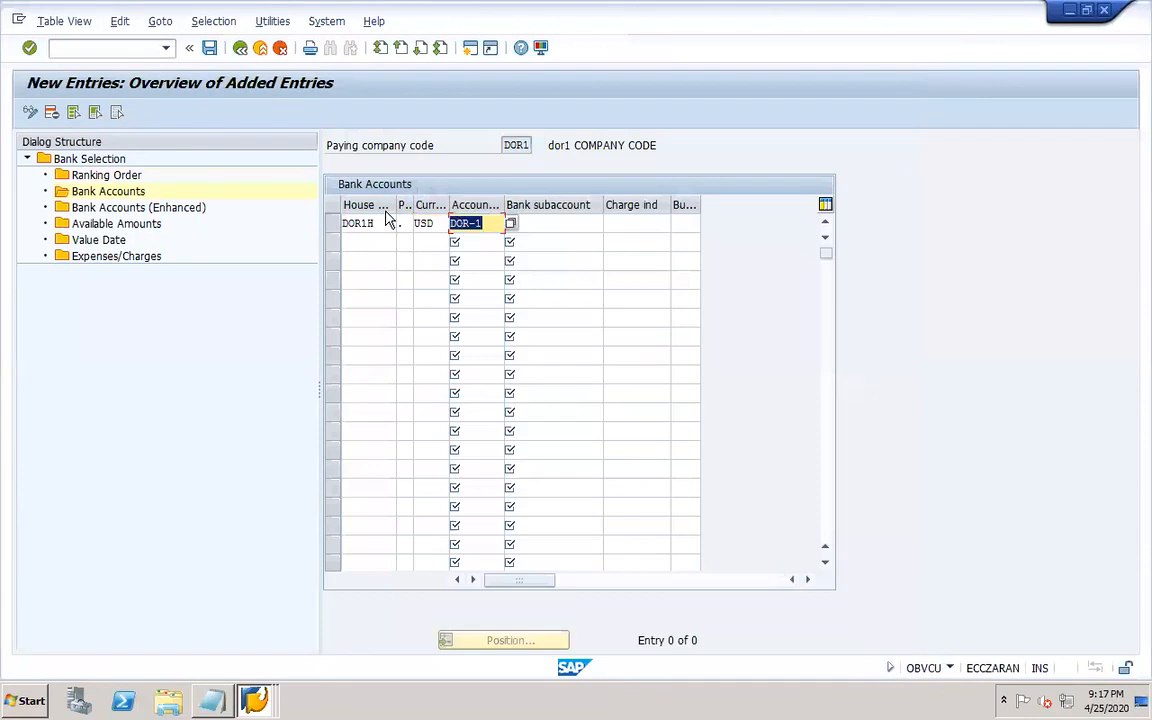
Switch to the G/L account window and copy account 20010 to new account 10011 in company code DOR1.
click(260, 701)
click(251, 644)
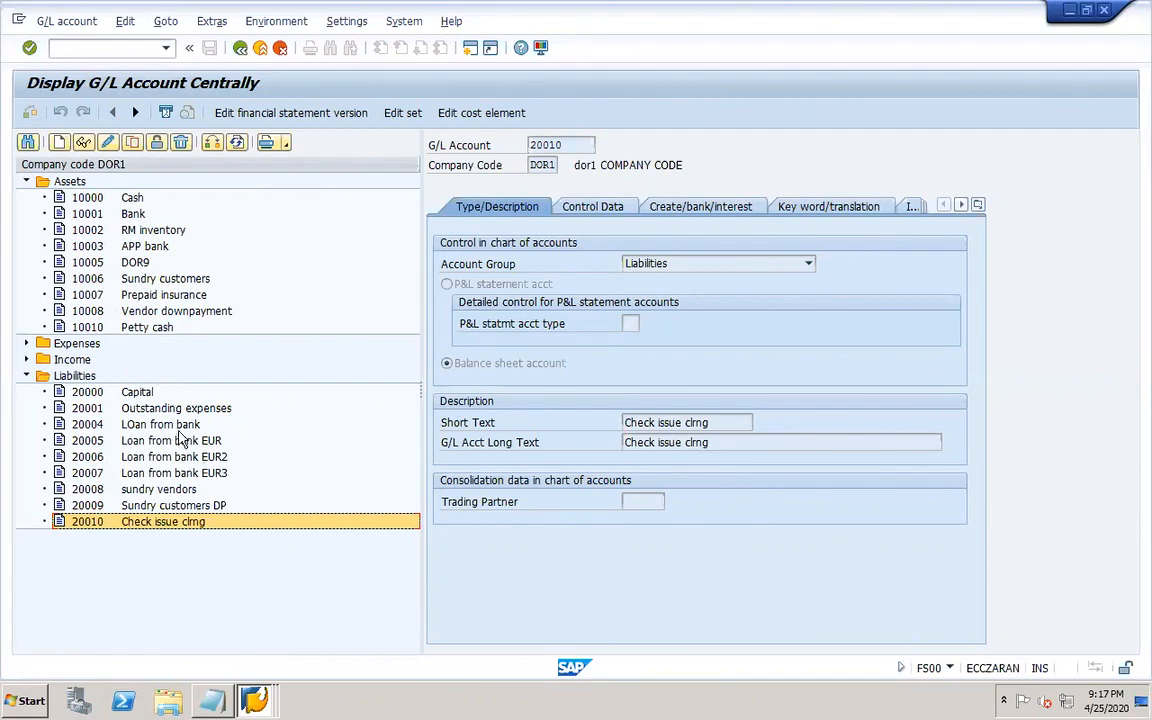
click(131, 143)
drag(230, 230, 570, 303)
click(559, 364)
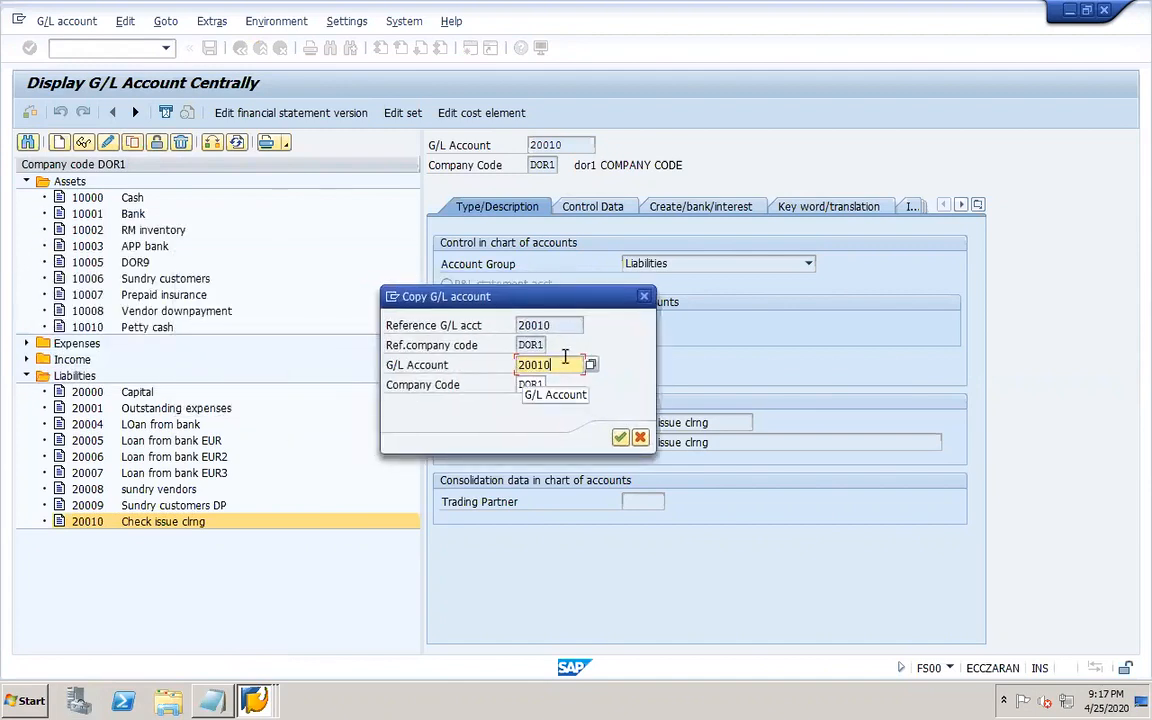
key(BackSpace)
key(BackSpace)
key(BackSpace)
key(BackSpace)
key(BackSpace)
text(10011)
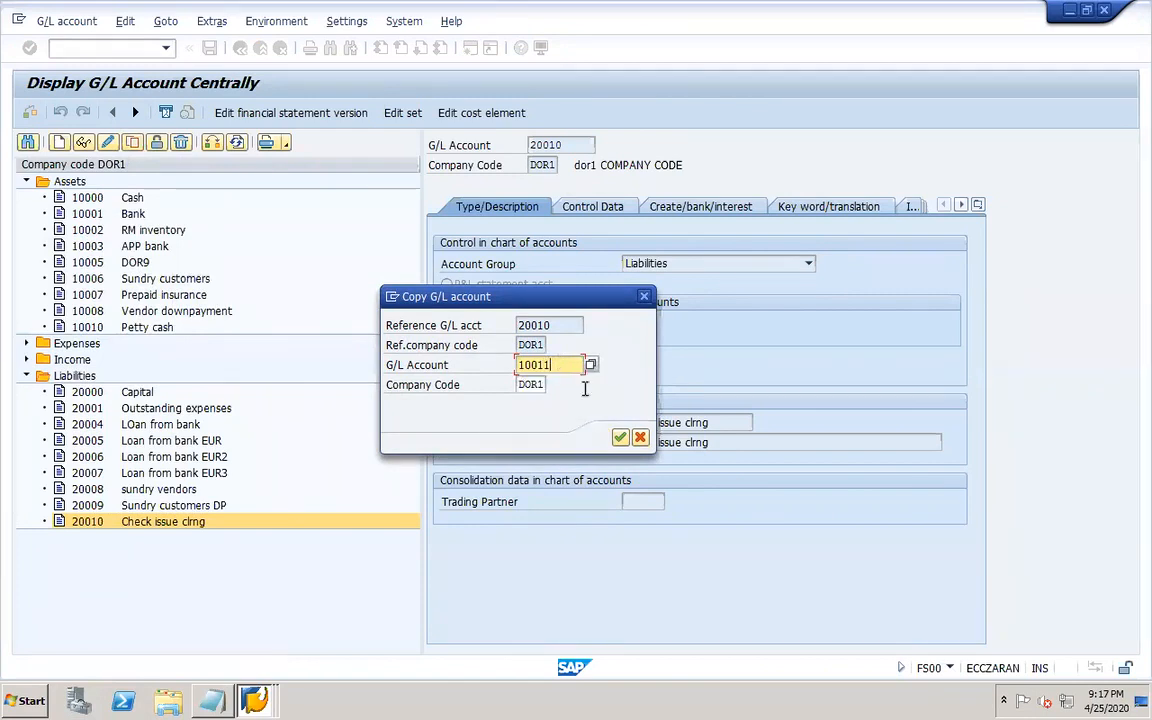
click(620, 437)
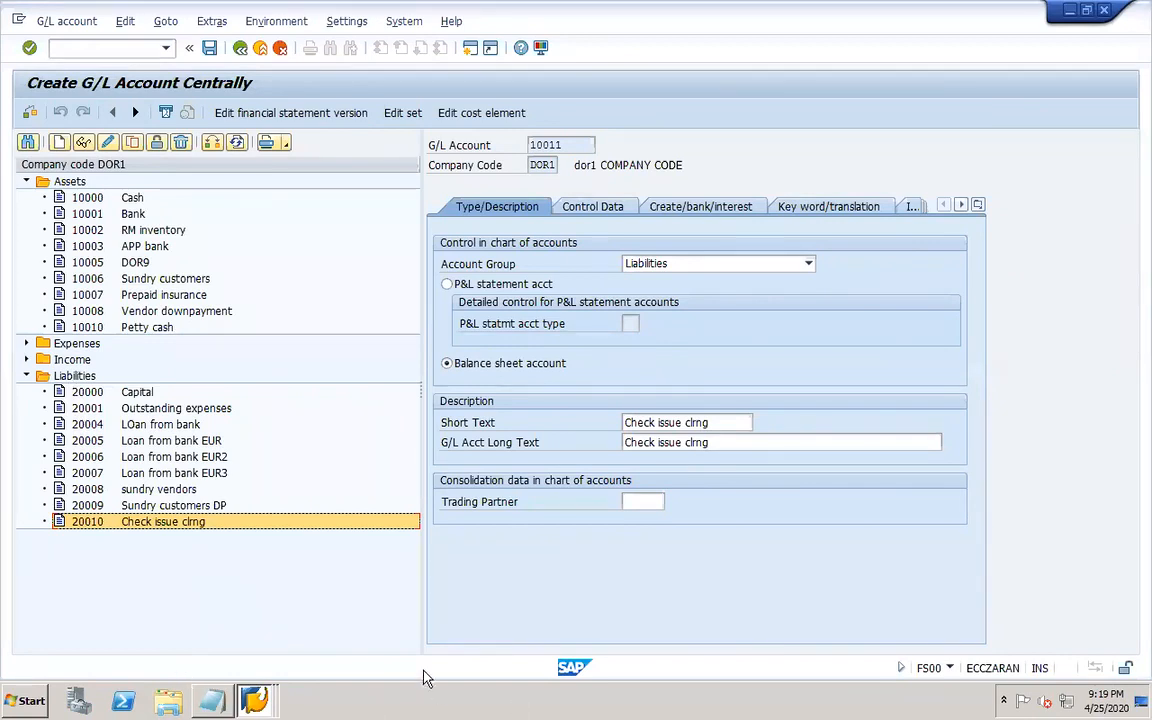
Set the short text and long text of account 10011 to "Check deposit clrng".
drag(710, 422, 655, 424)
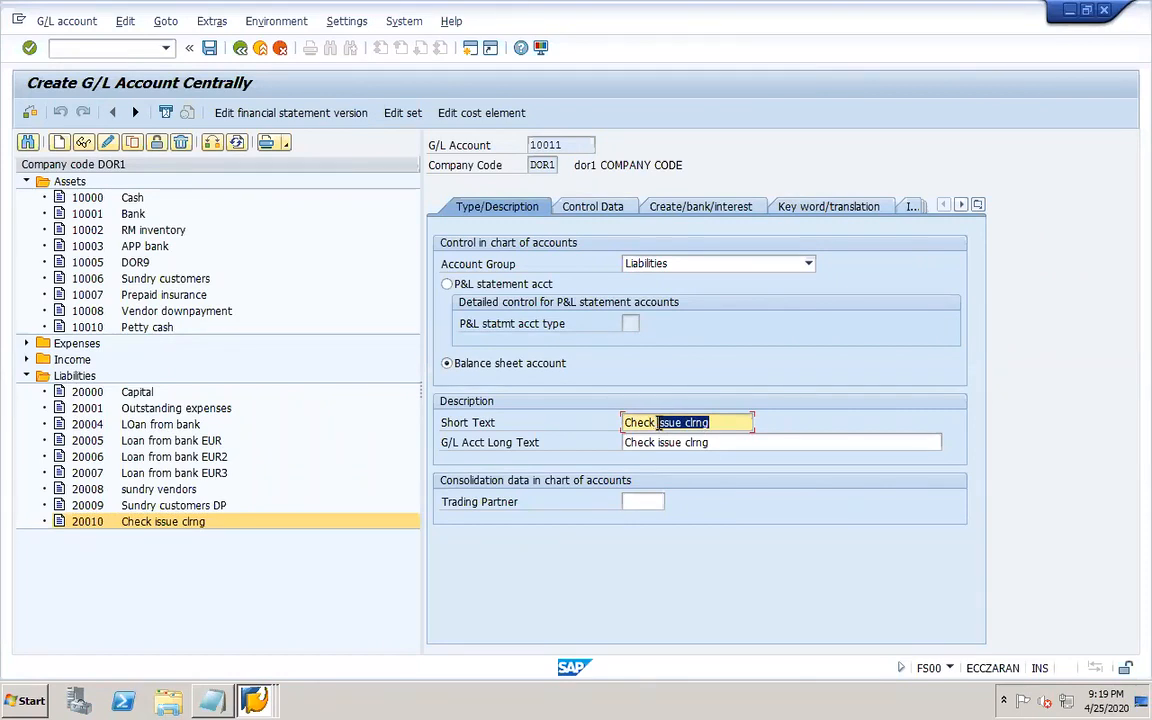
text(deposit clrng)
drag(725, 422, 609, 424)
key(Tab)
key(ctrl+v)
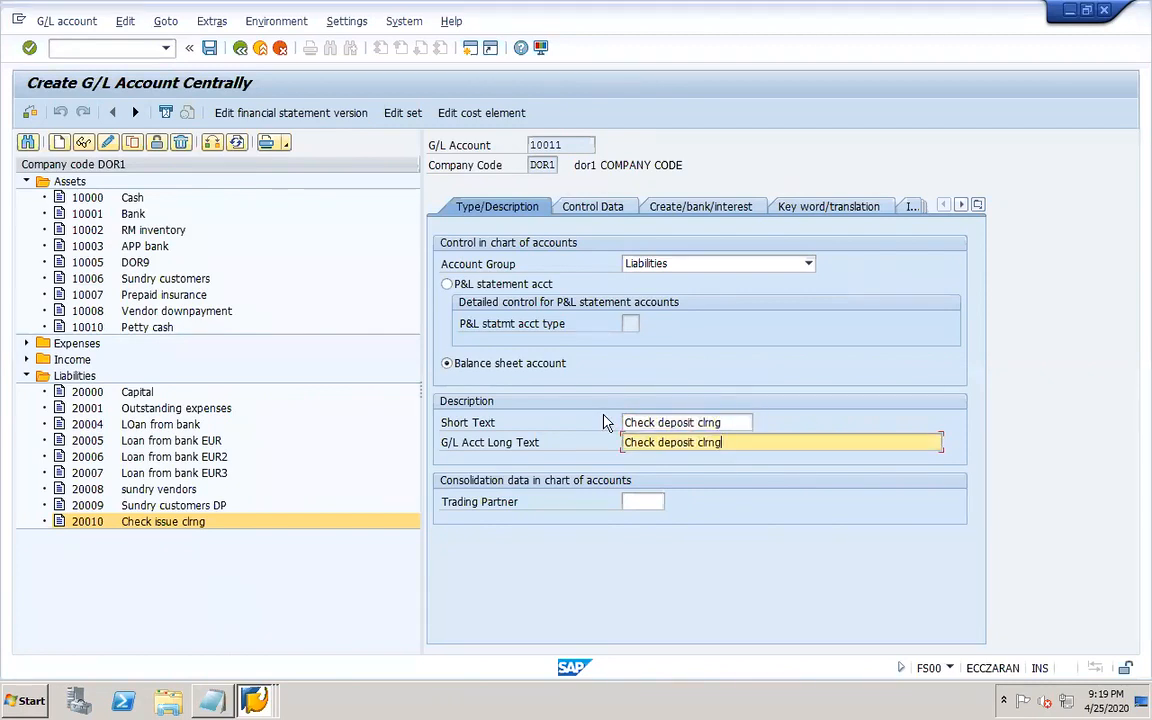
Change the account group of account 10011 to Assets.
click(595, 207)
click(497, 206)
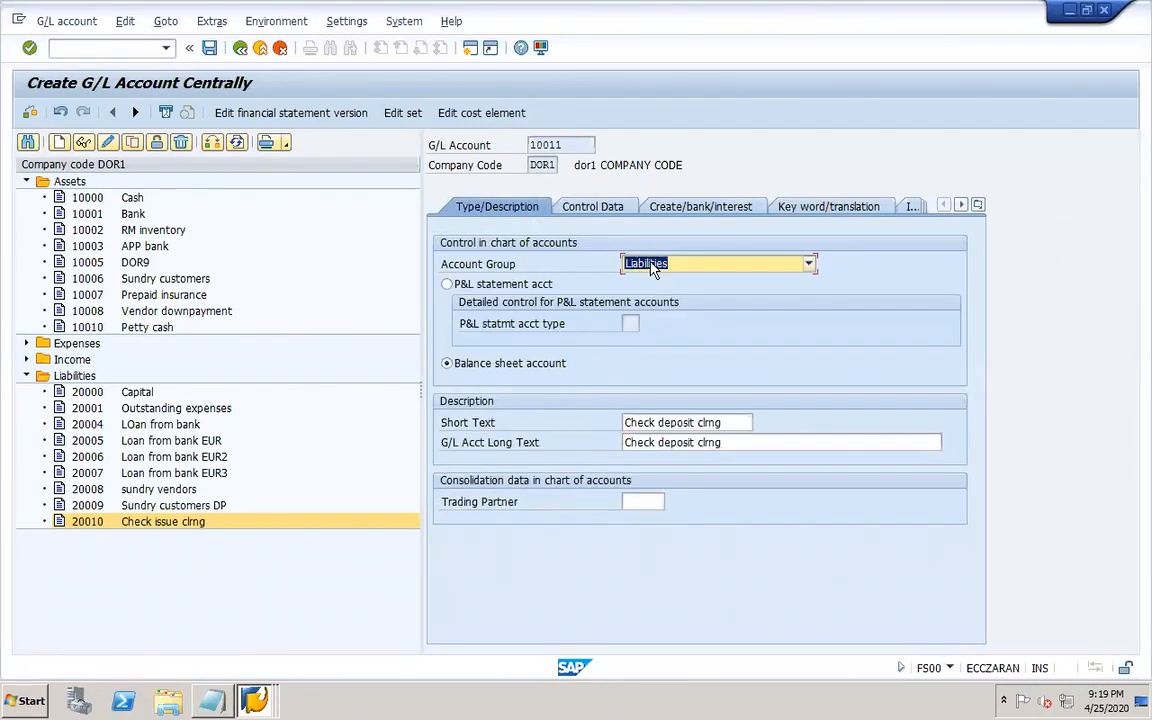
click(651, 266)
click(641, 277)
Review the control data and bank/interest settings of account 10011, then save the account.
click(595, 207)
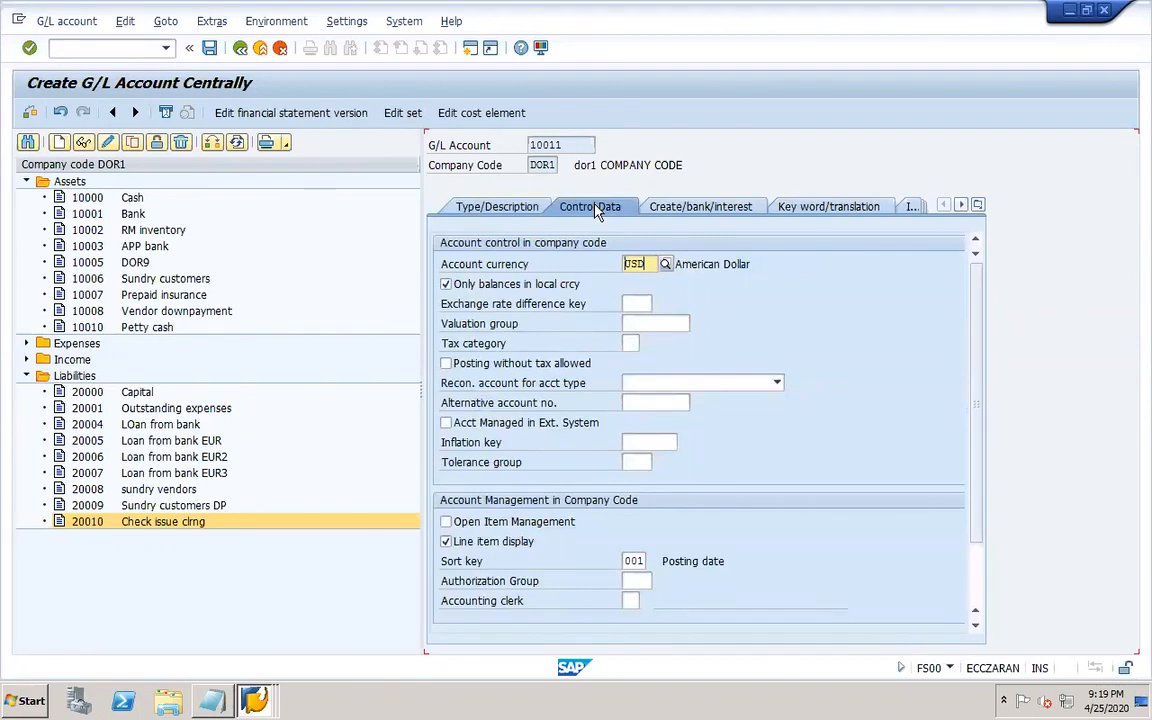
click(700, 206)
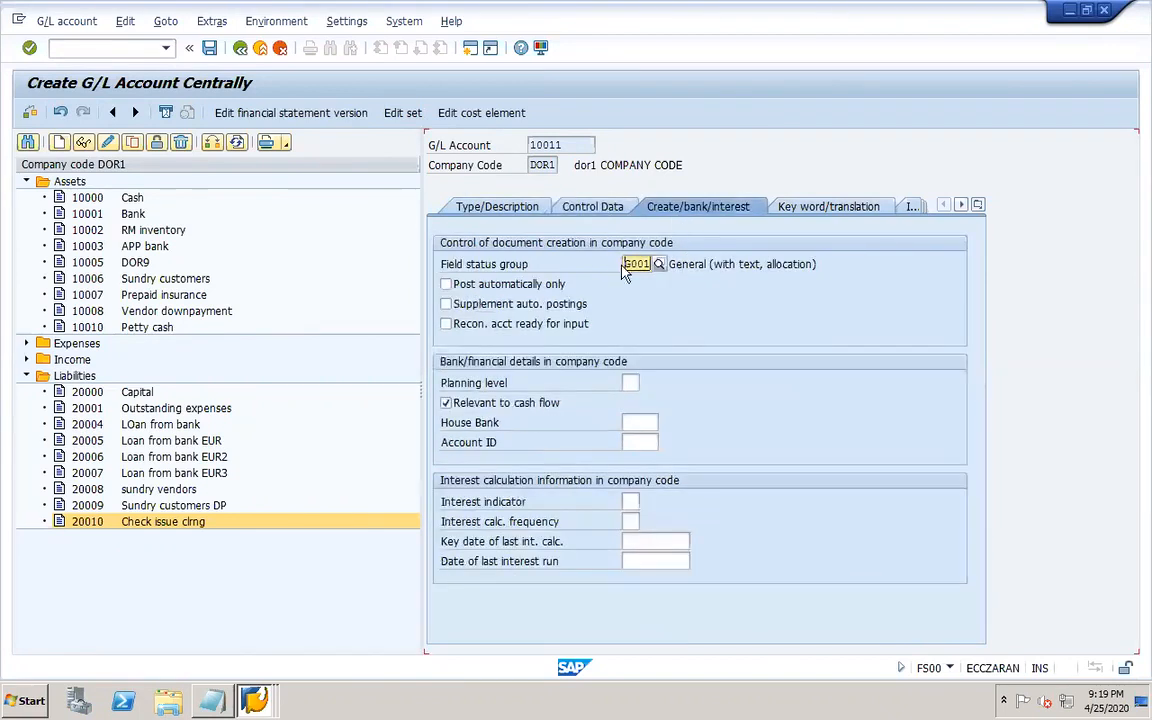
click(209, 47)
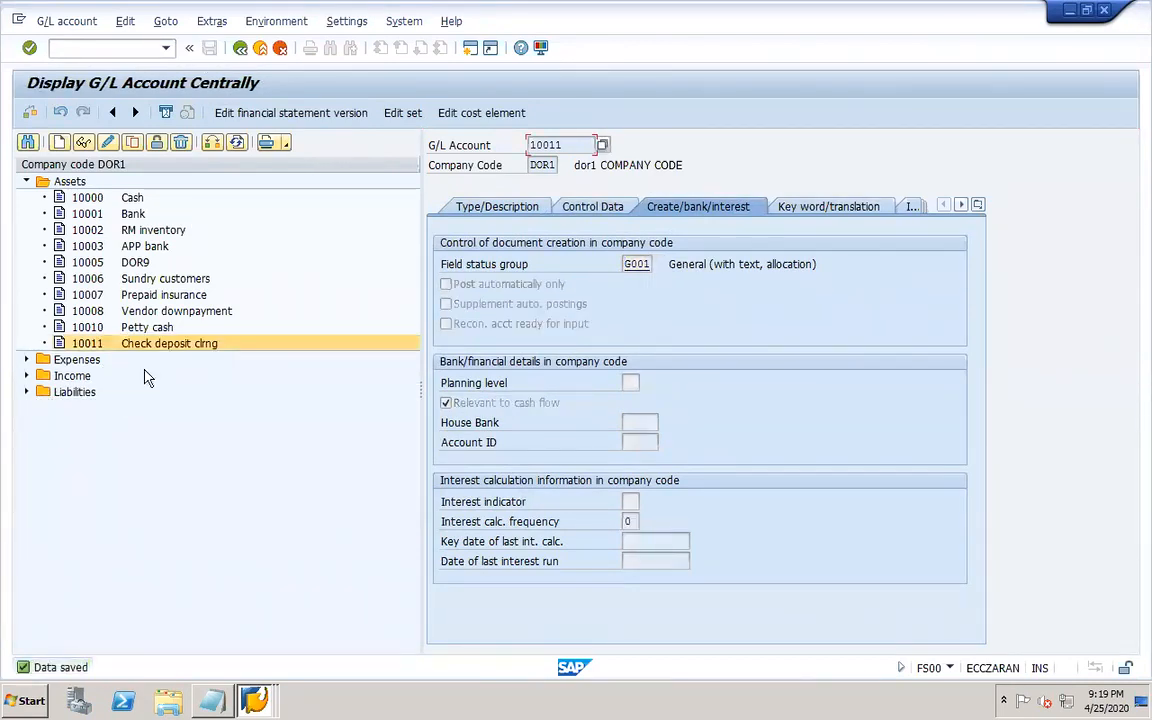
Display the APP bank account 10003 and return to the bank determination window.
click(115, 245)
click(86, 144)
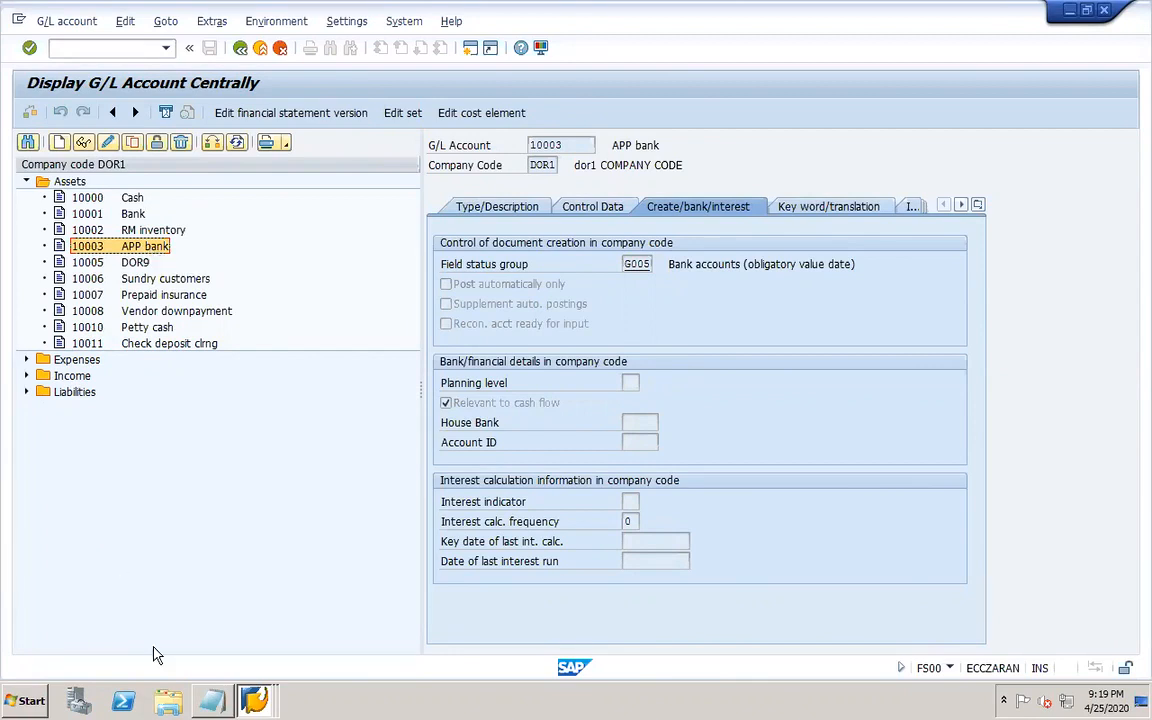
click(256, 697)
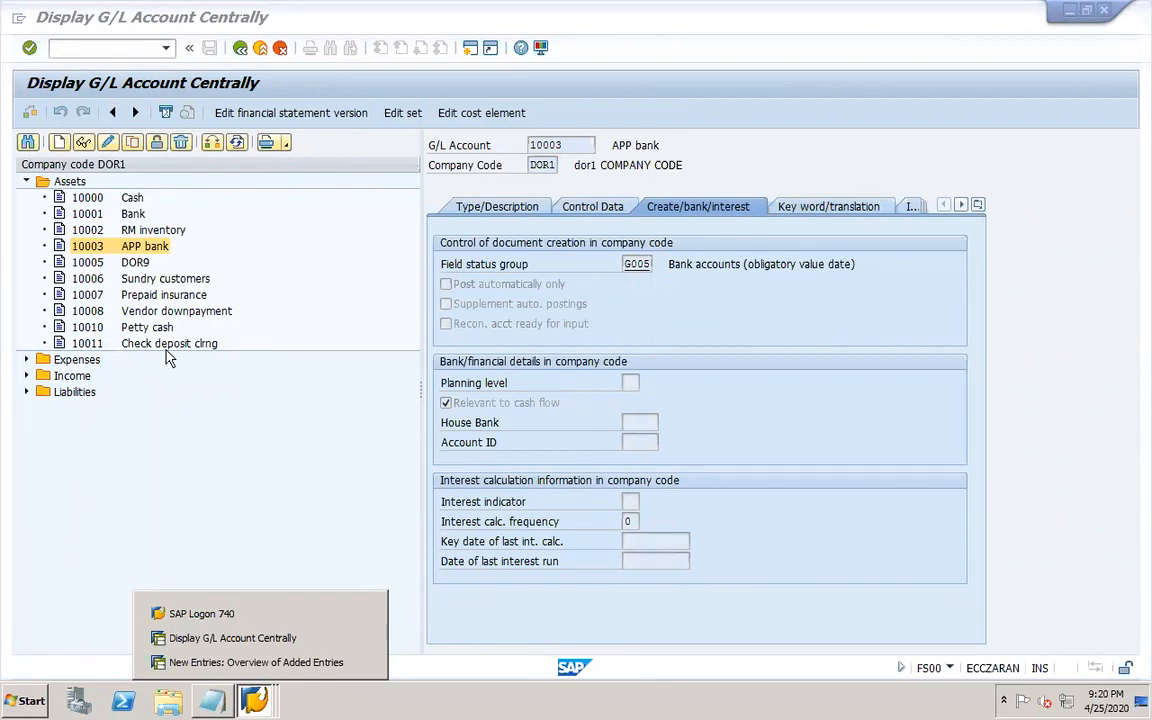
click(271, 664)
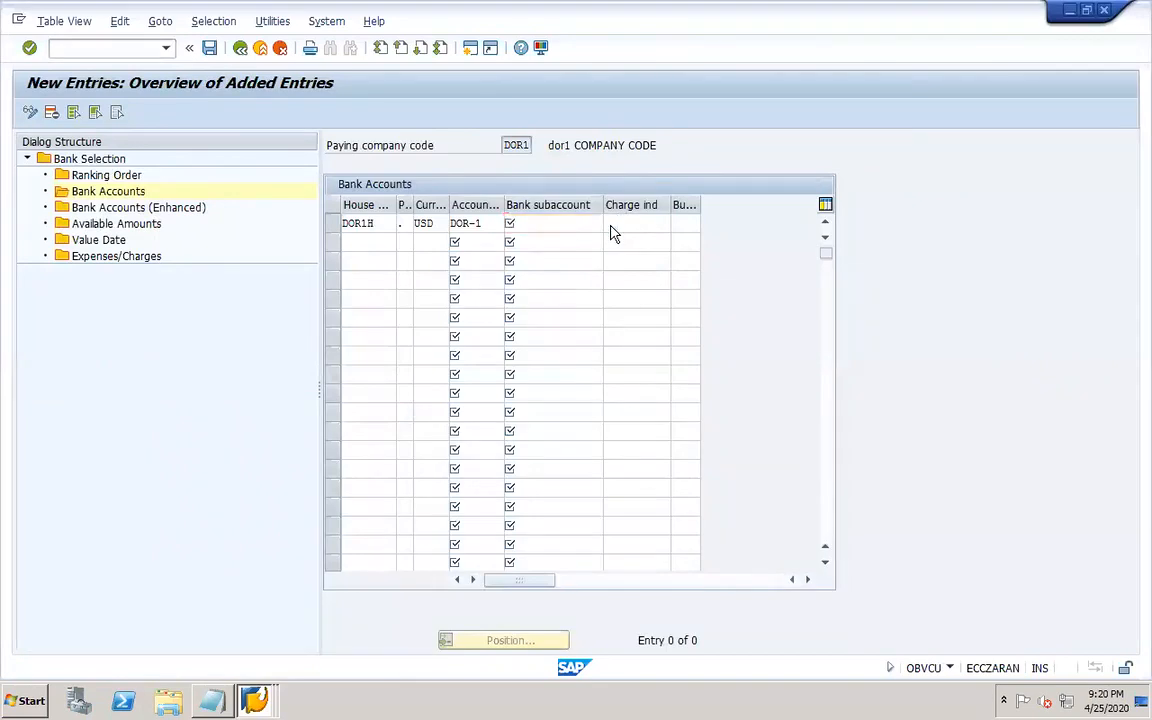
Assign bank subaccount 10011 (Check deposit clrng) to the DOR1H bank account entry and save under the customizing request.
key(F4)
key(Return)
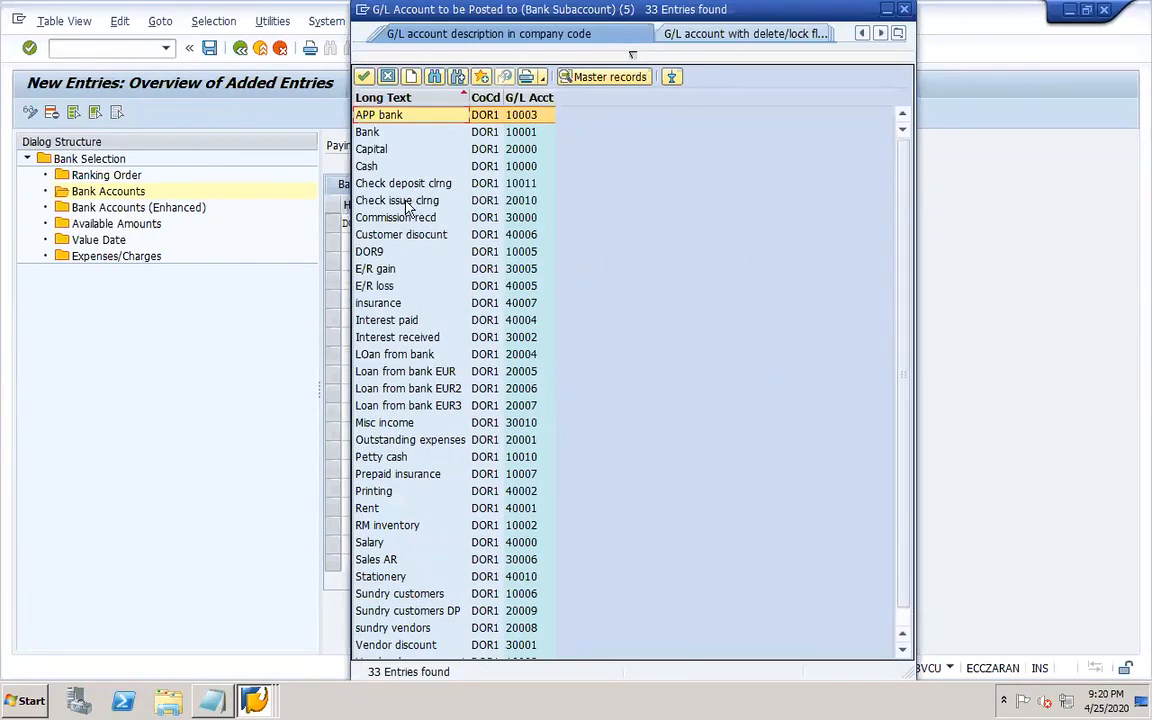
double_click(382, 184)
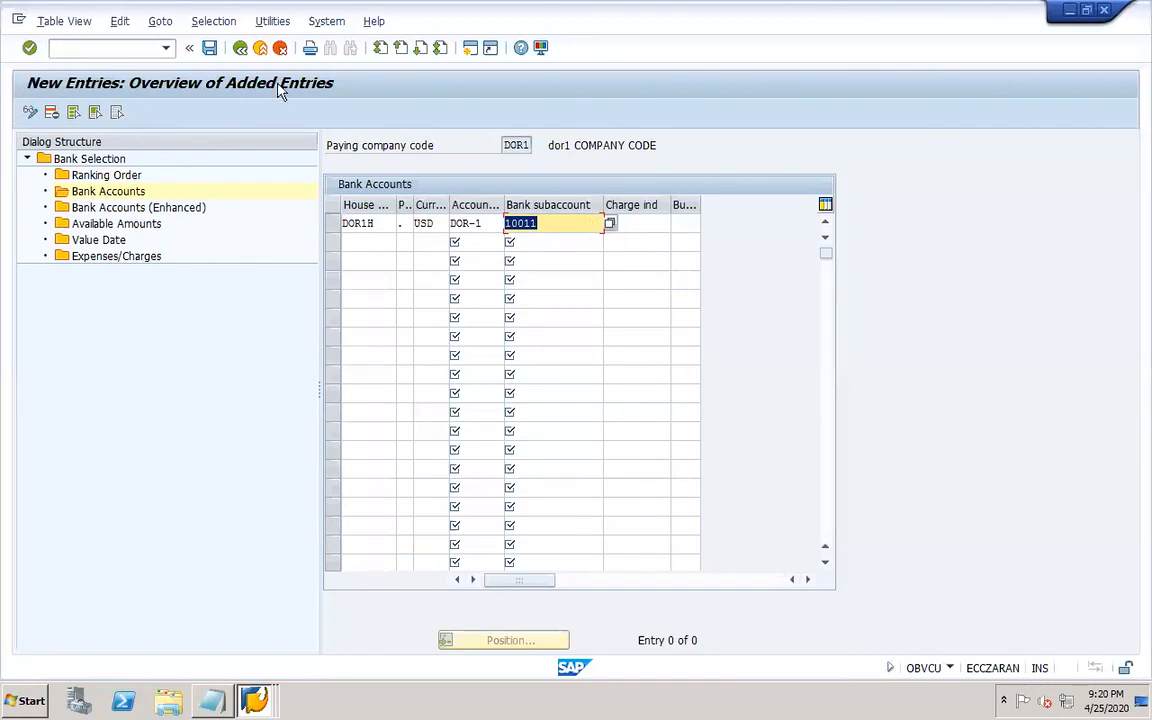
click(209, 47)
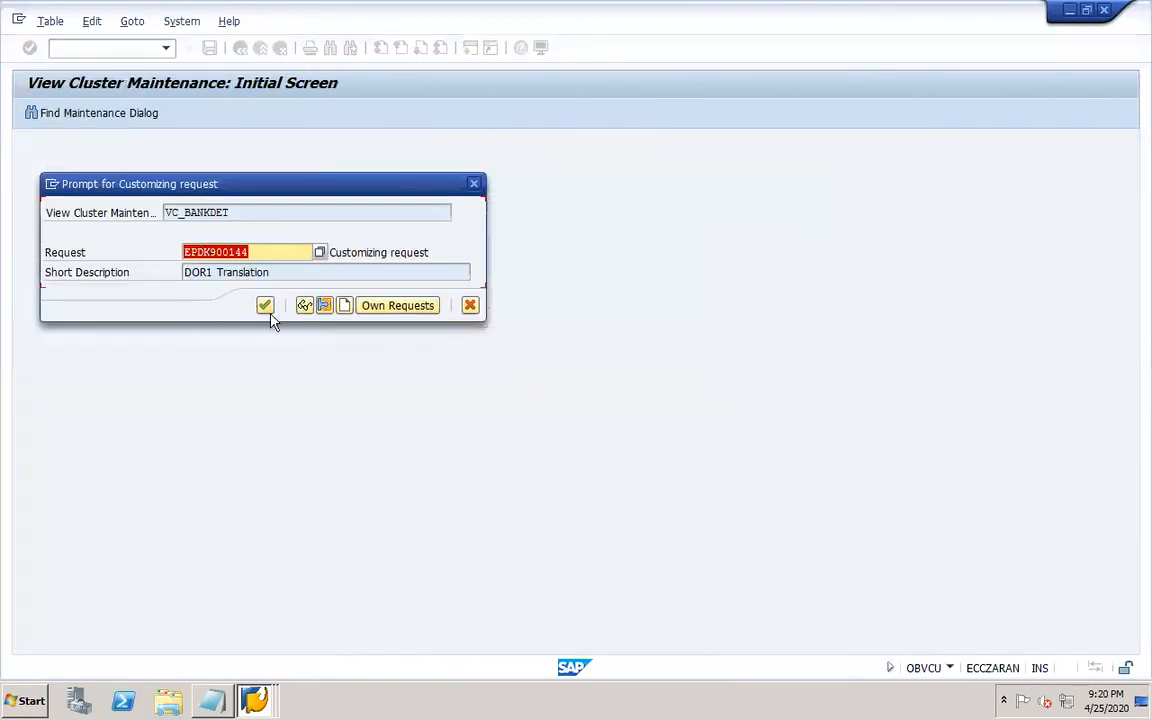
click(265, 307)
Review the available amounts and bank accounts entries for DOR1.
double_click(140, 224)
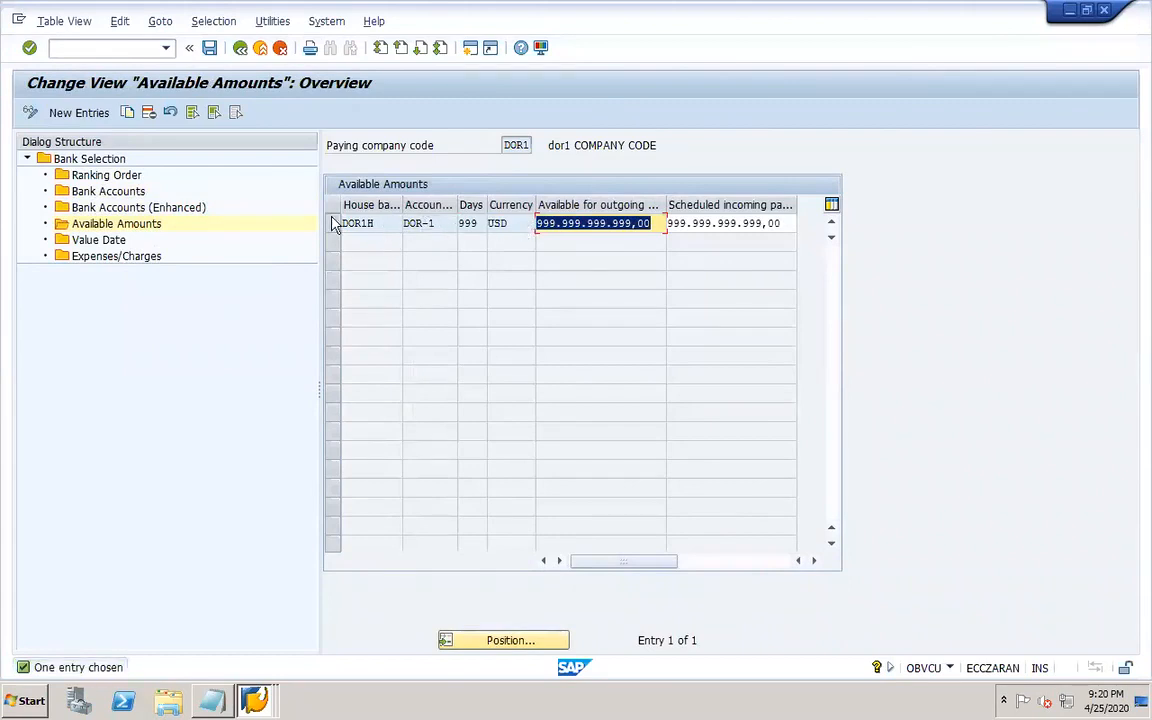
double_click(133, 193)
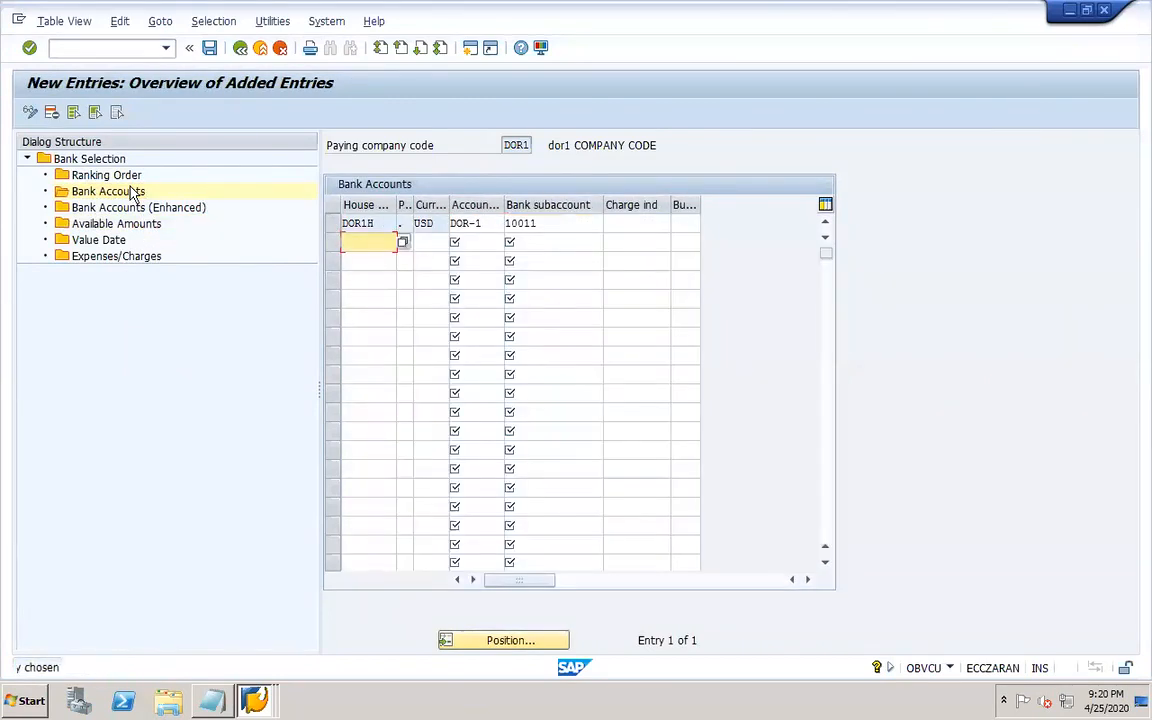
Open the DOR1 customer's company code data for change with transaction XD02.
click(137, 48)
text(/nxd02)
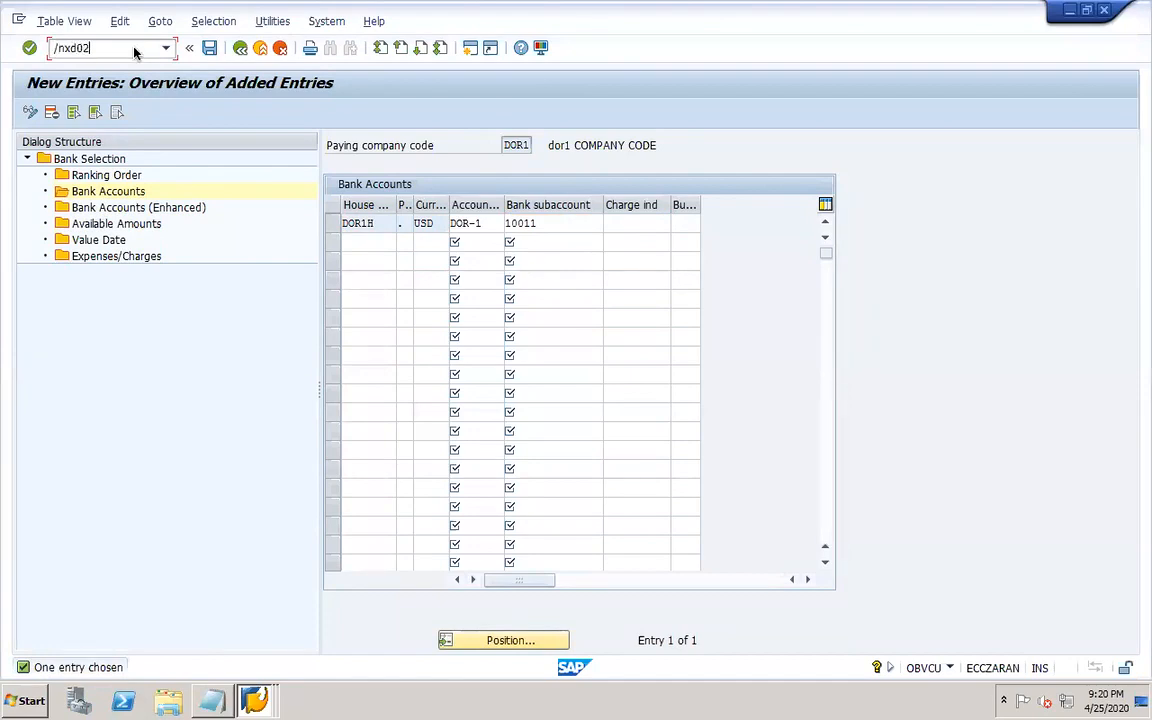
key(Return)
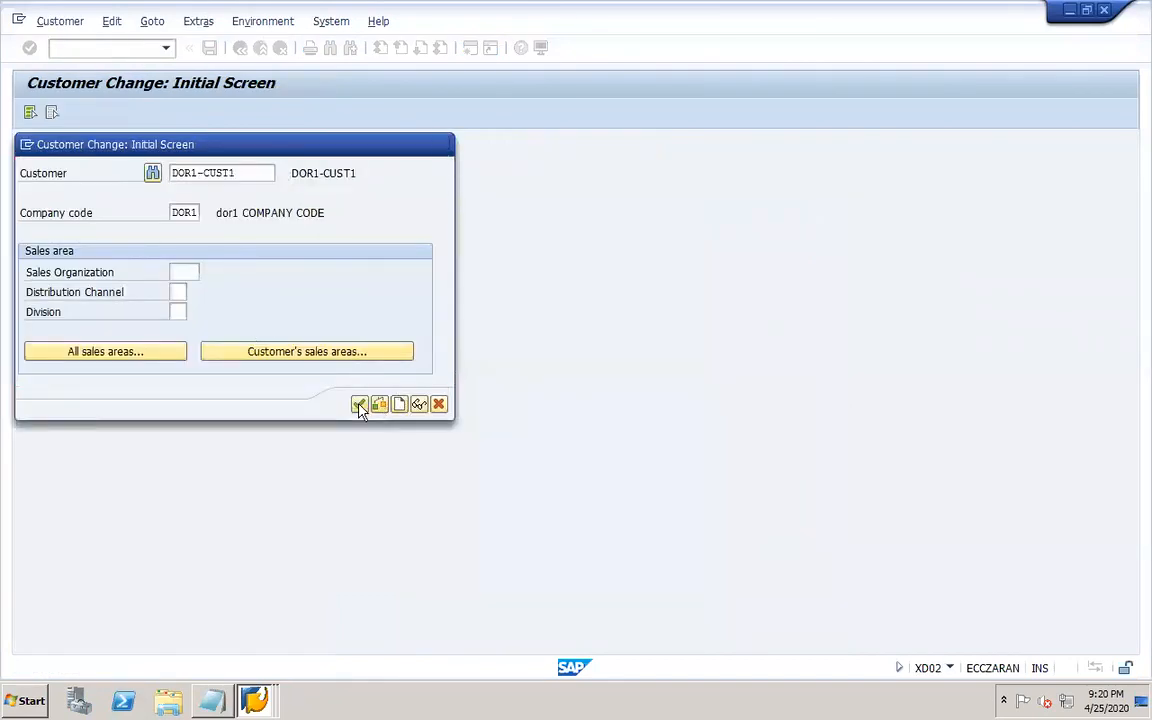
click(361, 403)
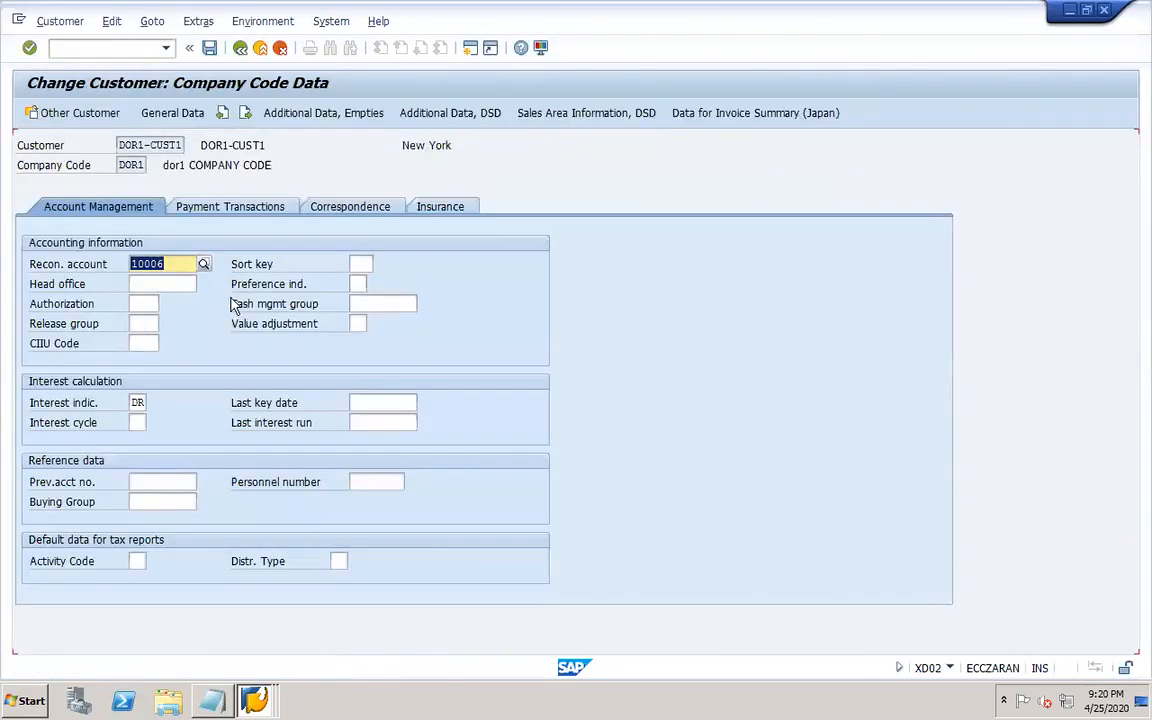
Select incoming payment method "." (DOR1 customer payment) in the customer's automatic payment transactions.
click(231, 207)
click(190, 384)
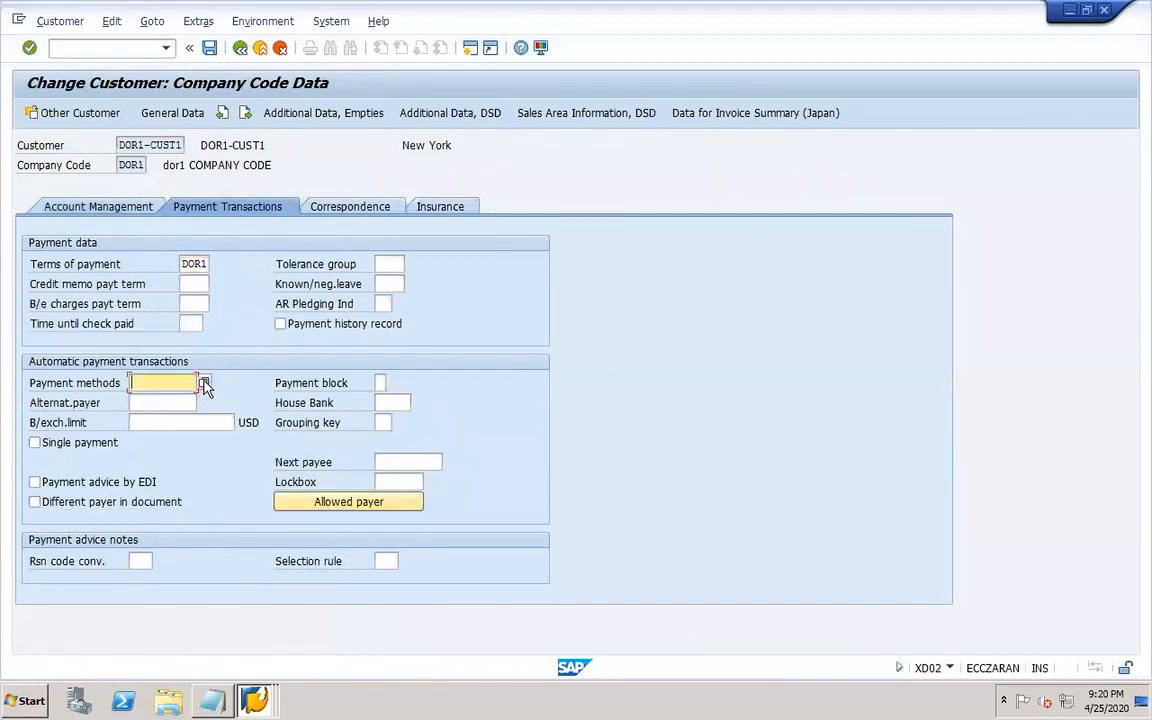
click(204, 384)
click(39, 177)
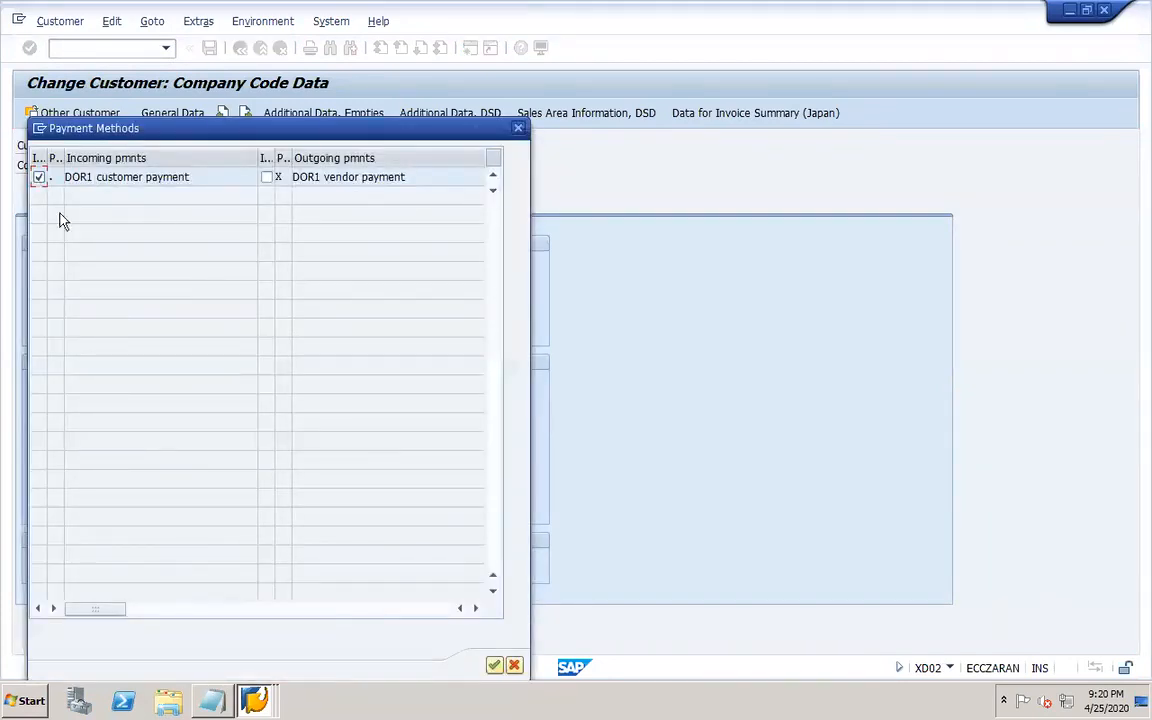
click(494, 665)
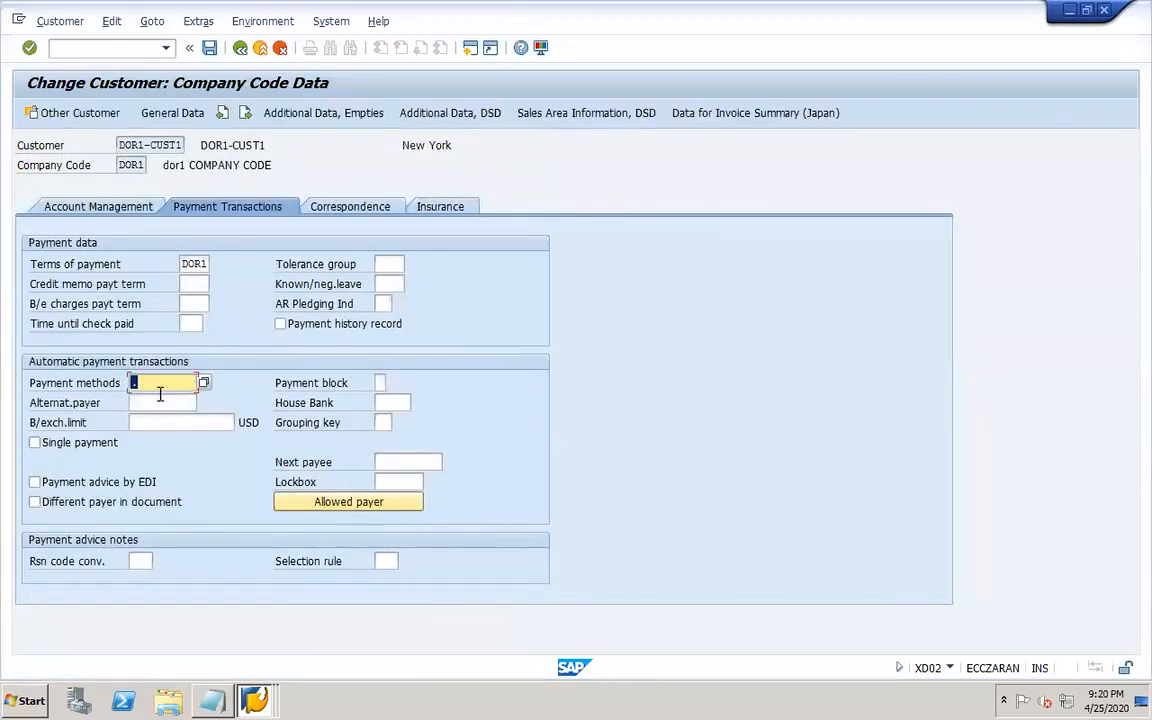
Clear the customer's interest indicator, save the customer, and close the change dialog.
click(100, 206)
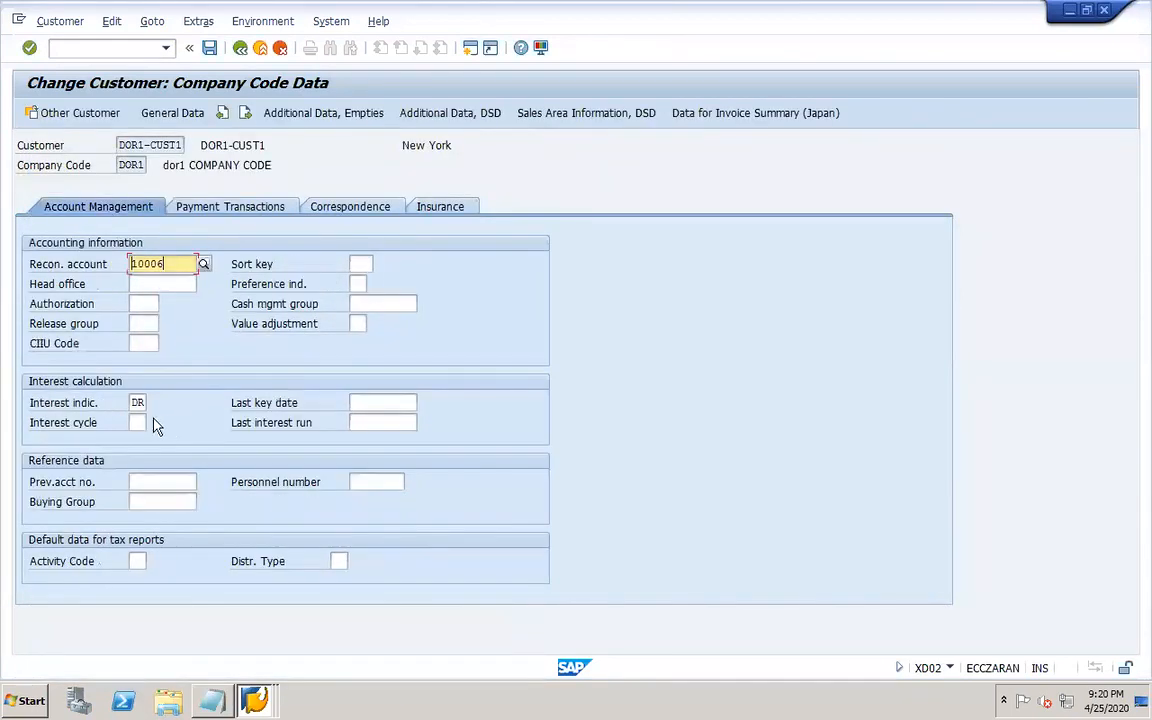
click(139, 402)
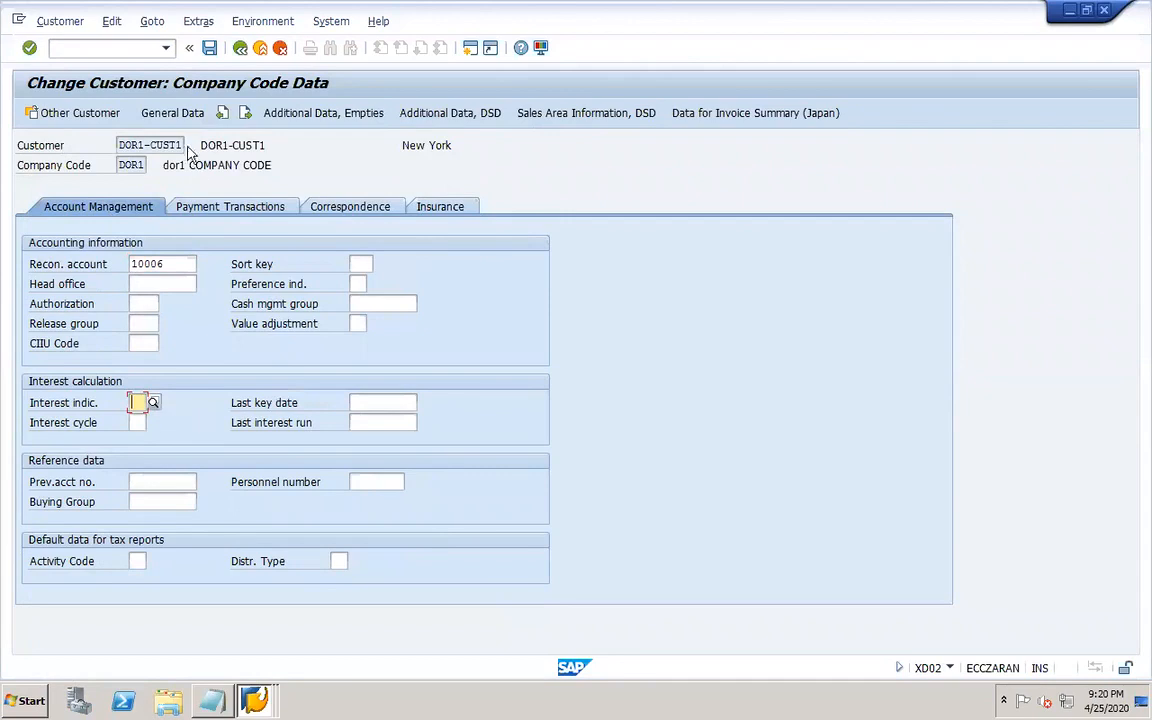
click(209, 47)
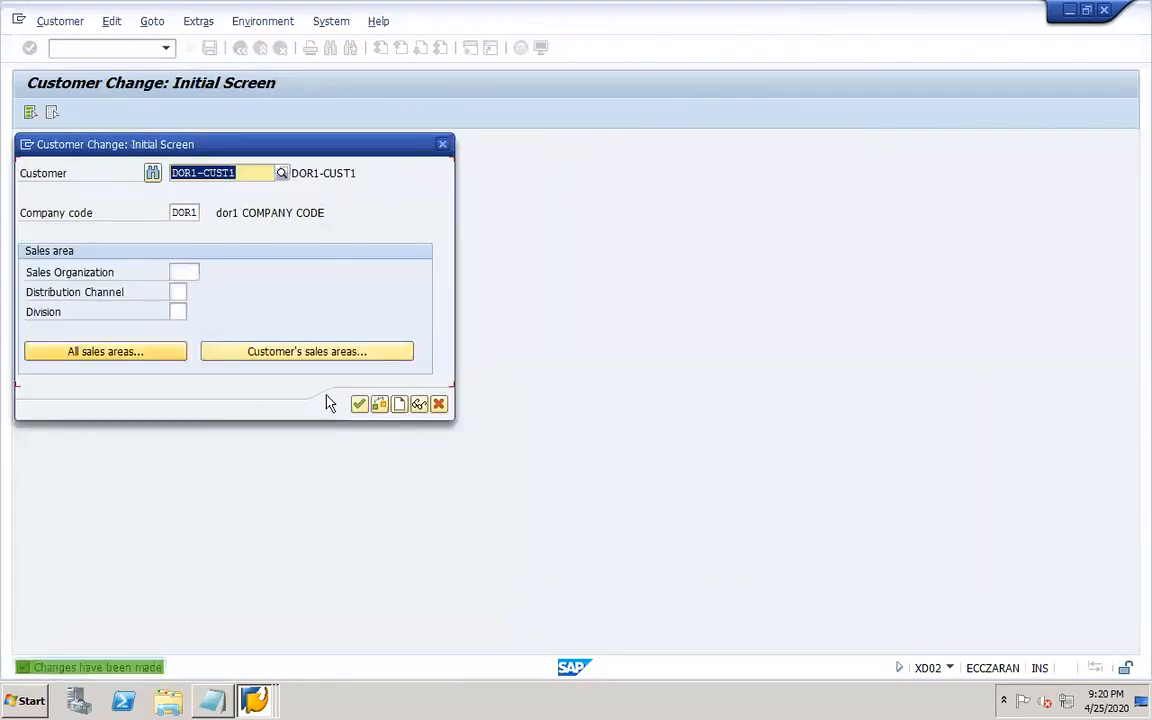
click(438, 403)
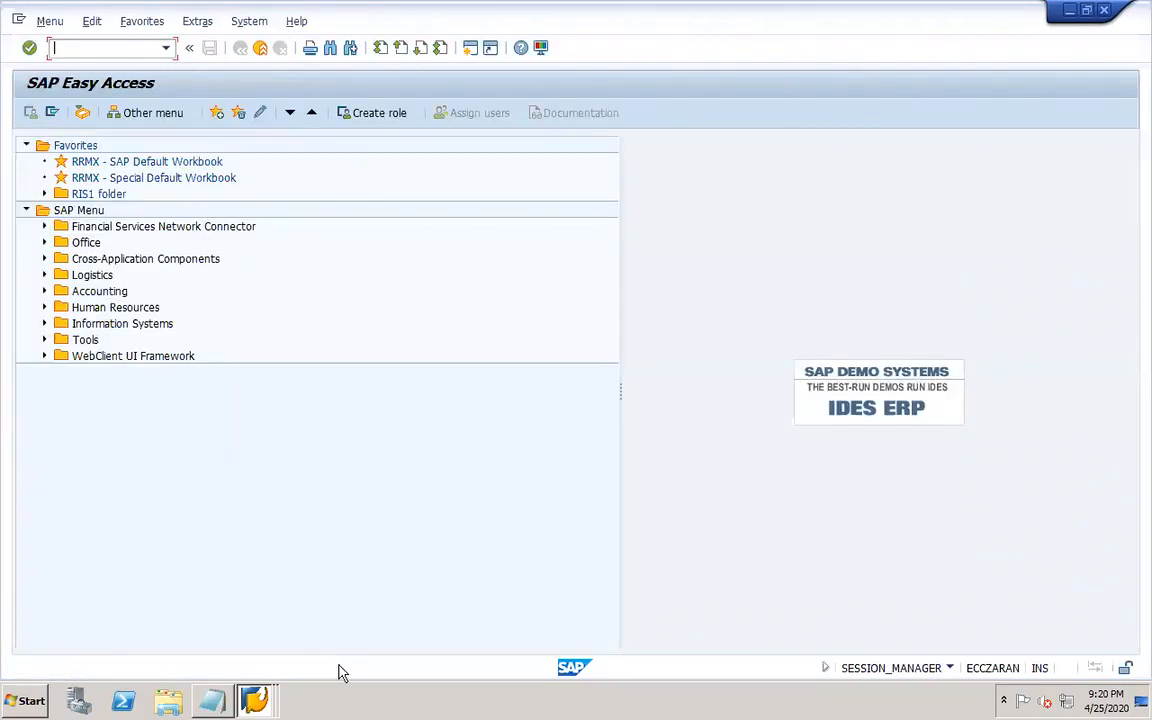
Open the payment program's bank determination for paying company code DOR1 and check its bank accounts and subaccounts.
click(250, 697)
click(248, 661)
text(FBZP)
key(Return)
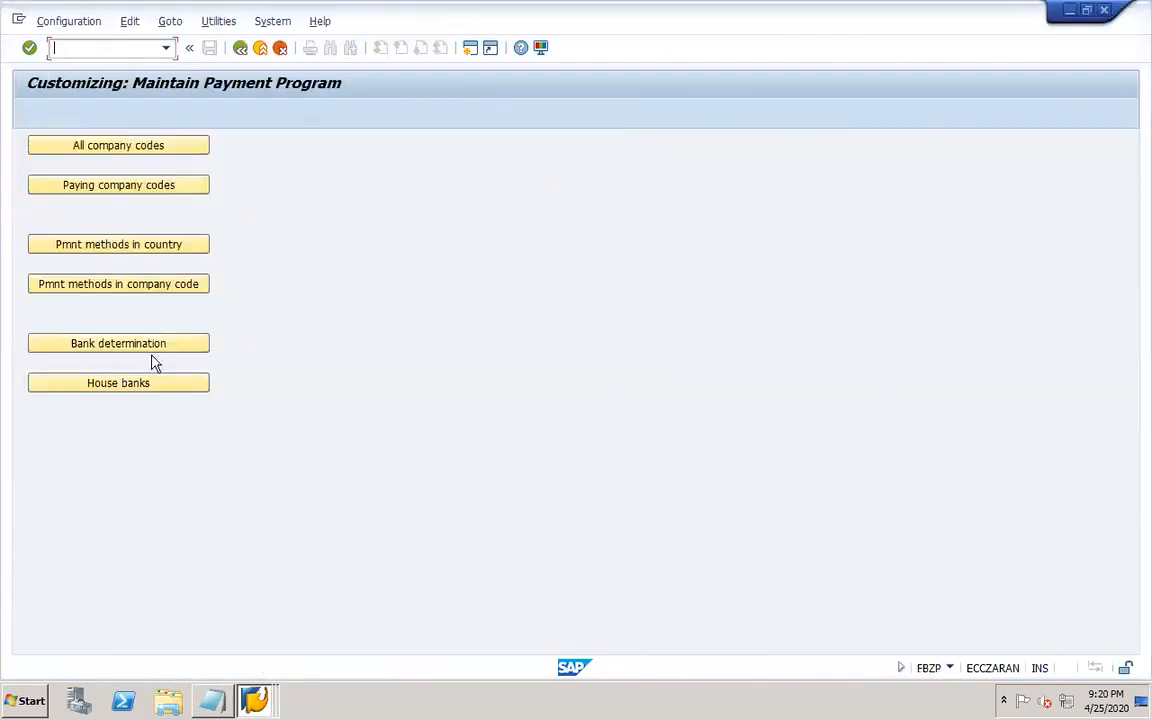
click(149, 342)
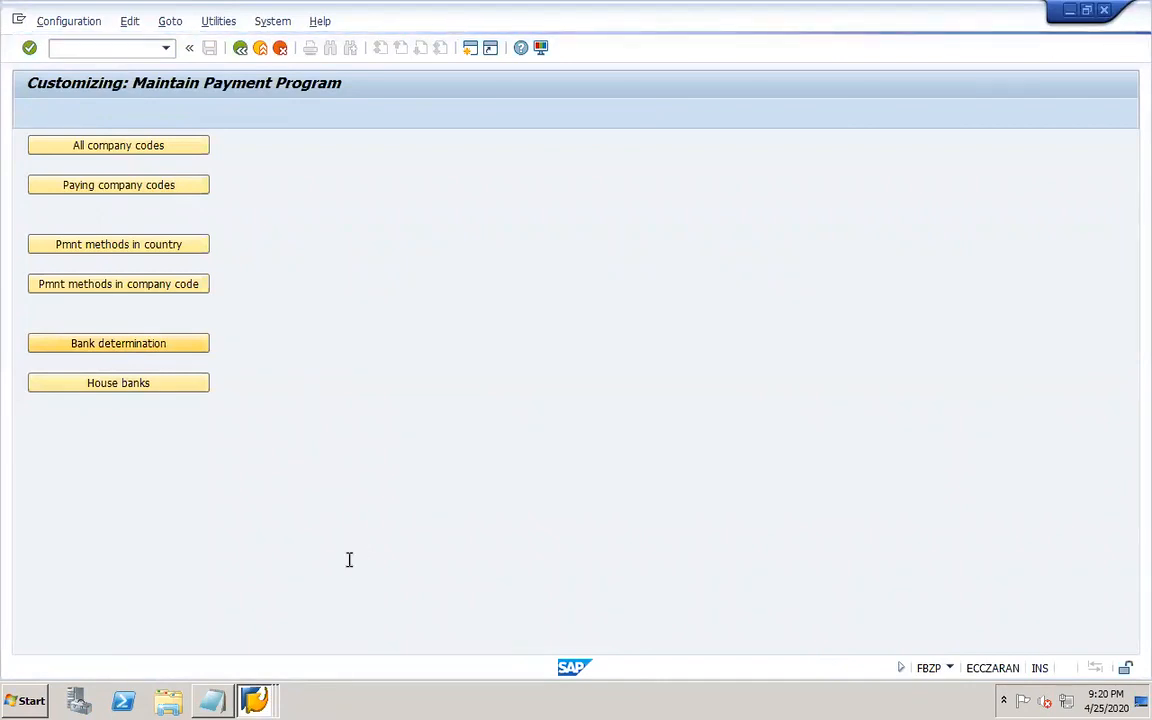
click(401, 650)
text(dor1)
key(Return)
click(189, 185)
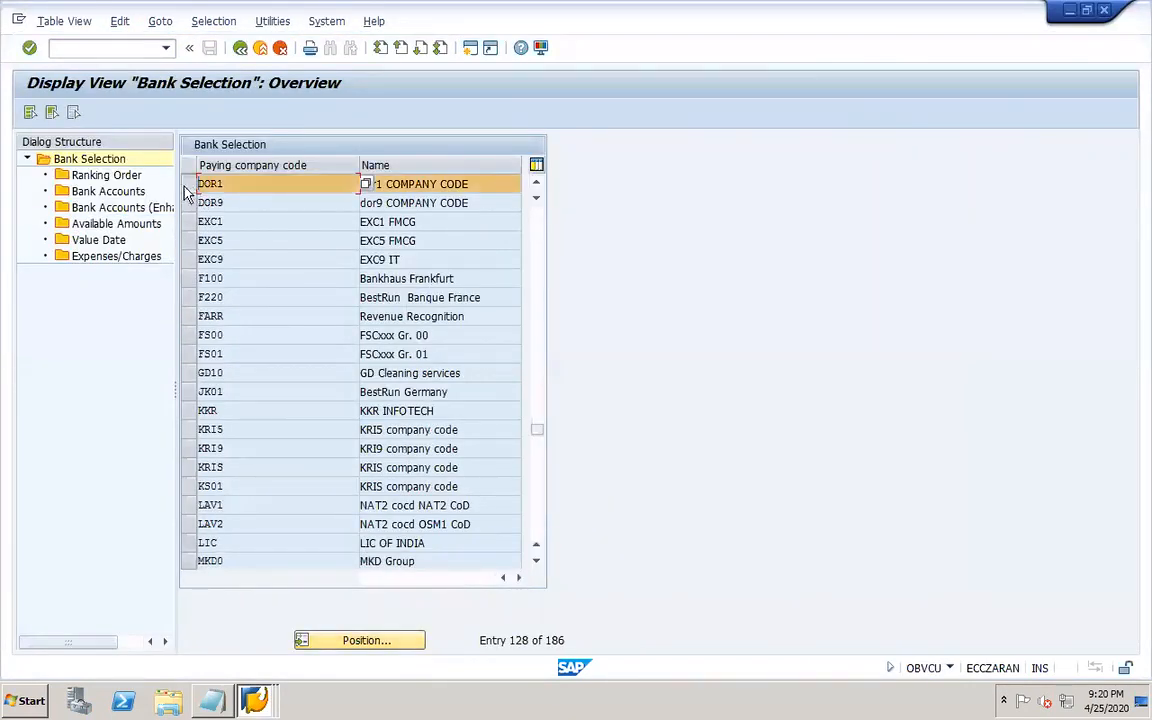
double_click(130, 192)
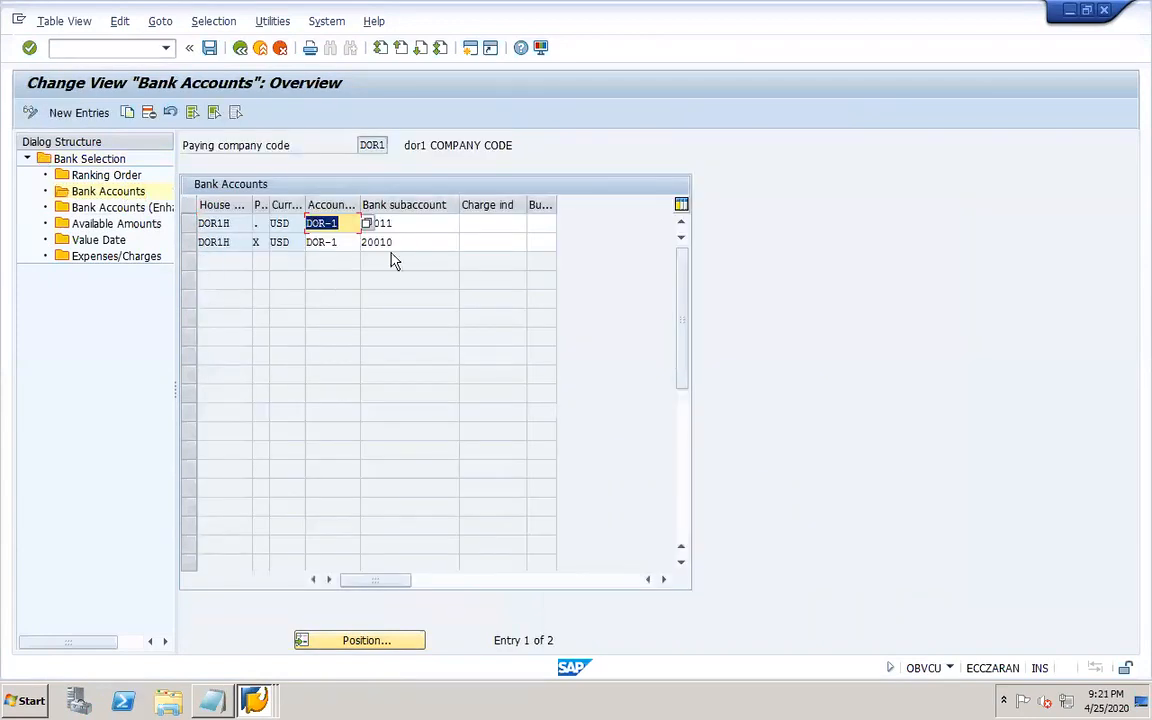
click(417, 238)
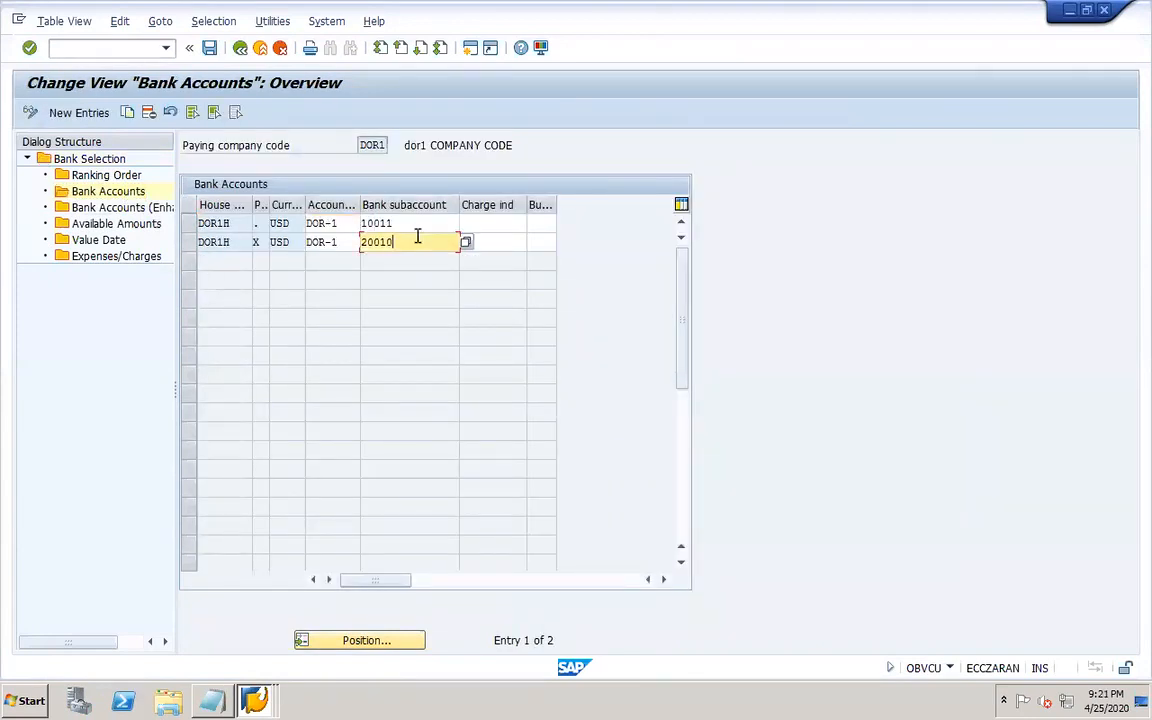
click(209, 48)
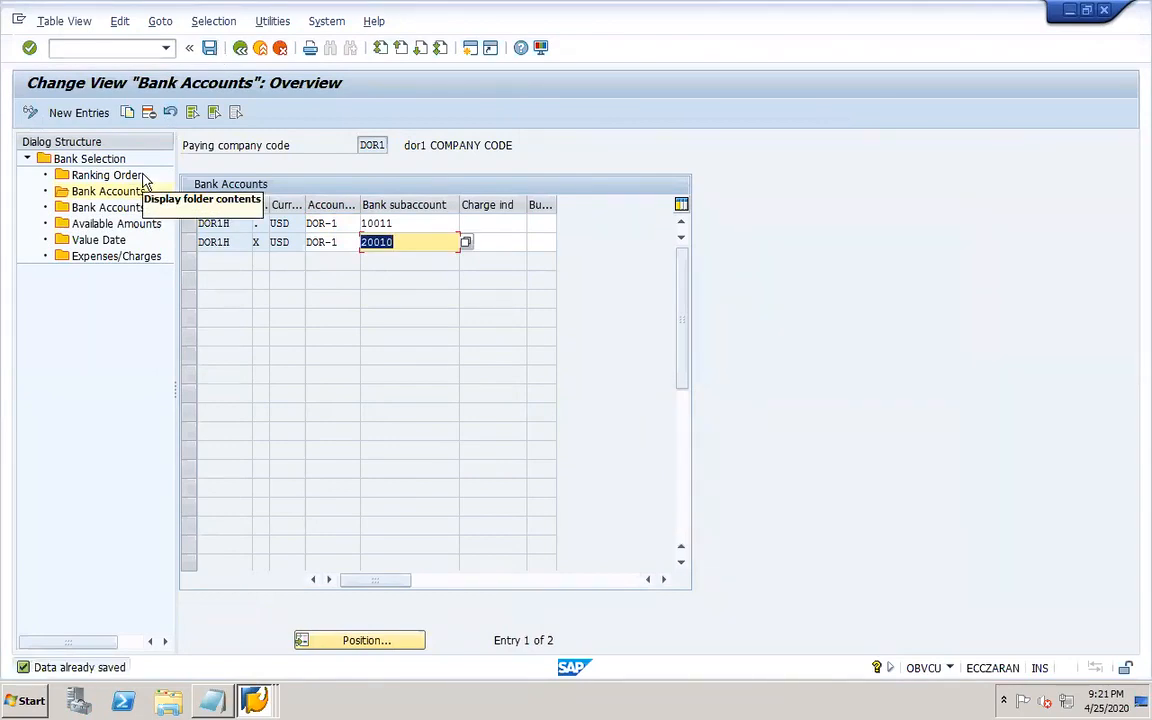
Display all line items of vendor DOR1-VEND1 in company code DOR1 with FBL1N.
click(101, 46)
text(/n)
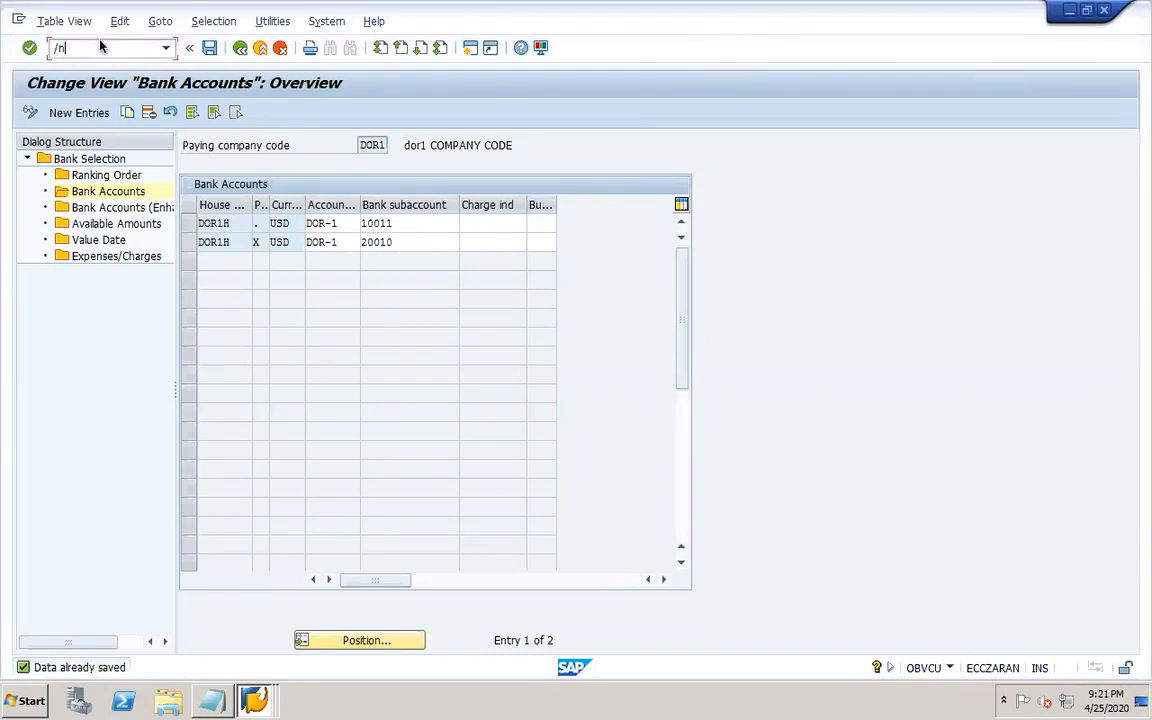
text(n)
key(Return)
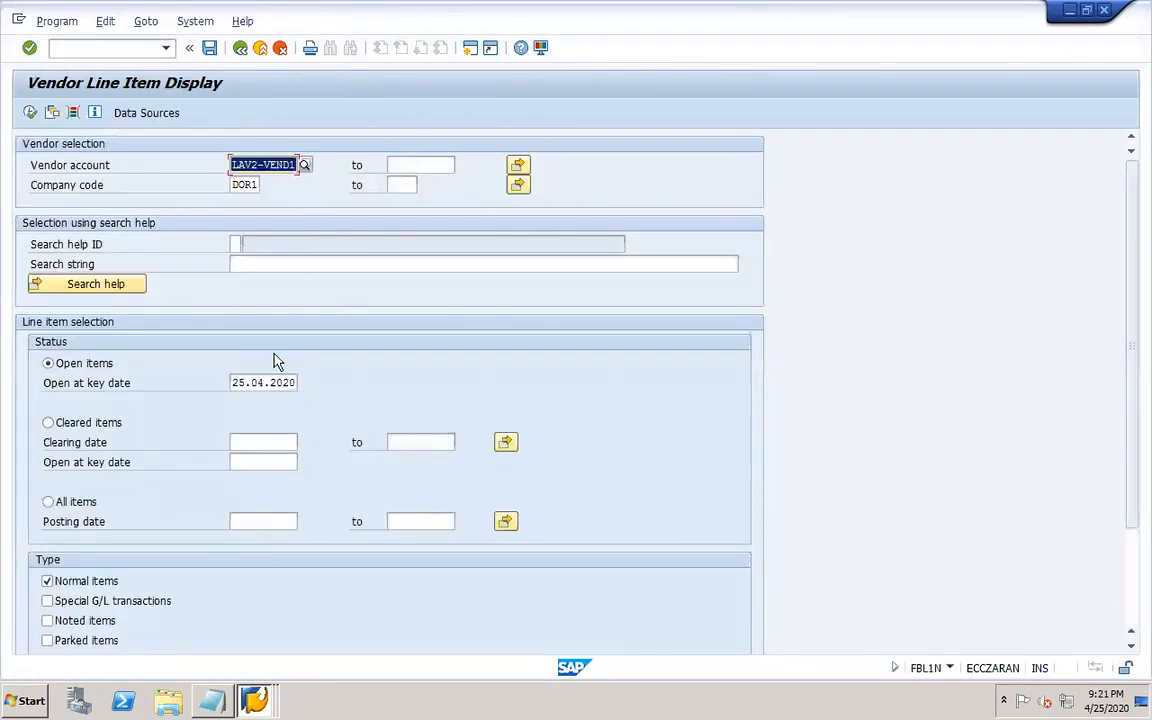
click(50, 502)
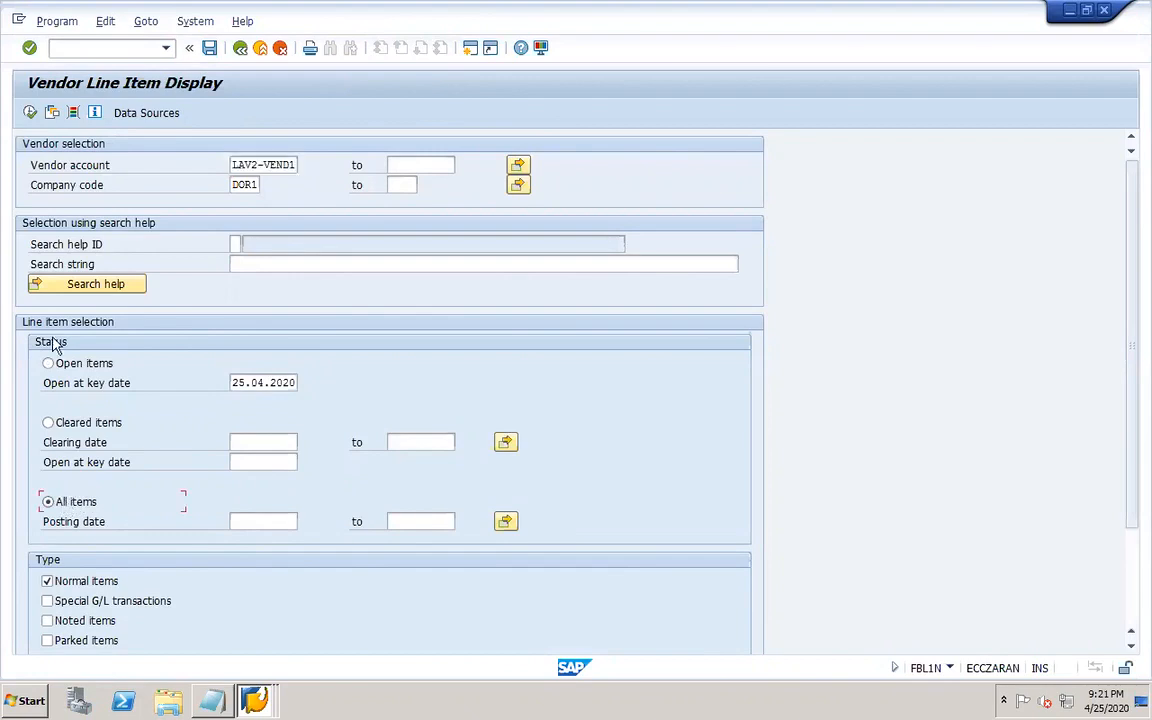
click(31, 113)
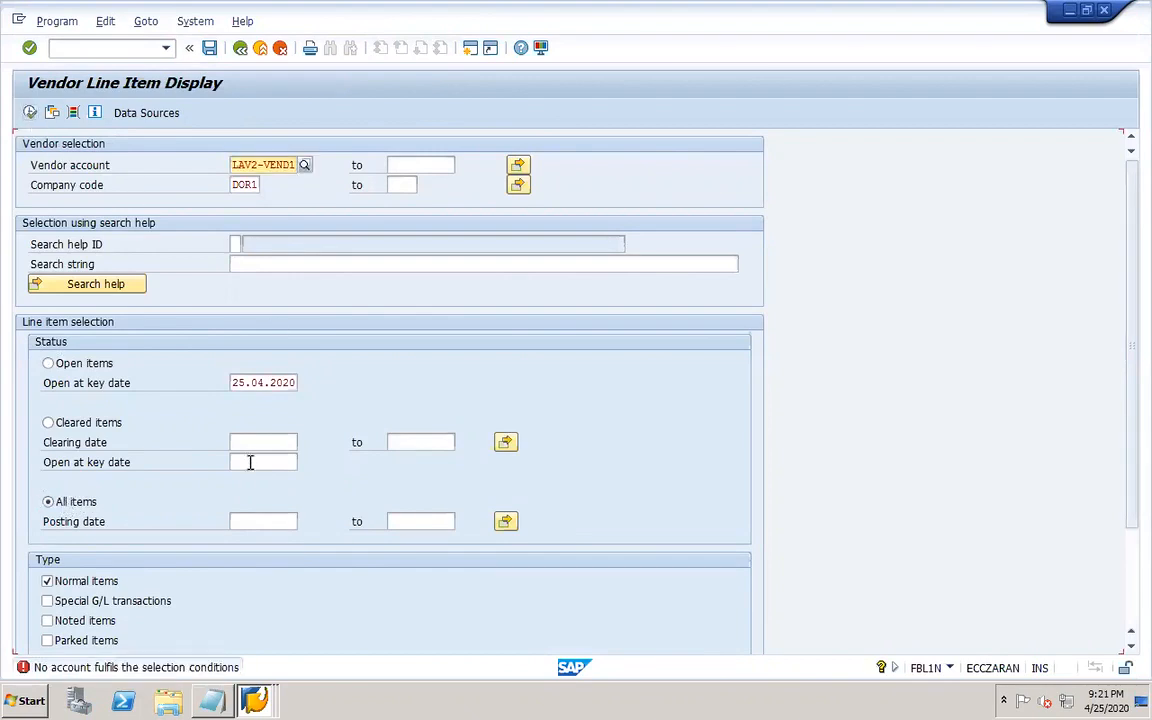
drag(259, 164, 200, 164)
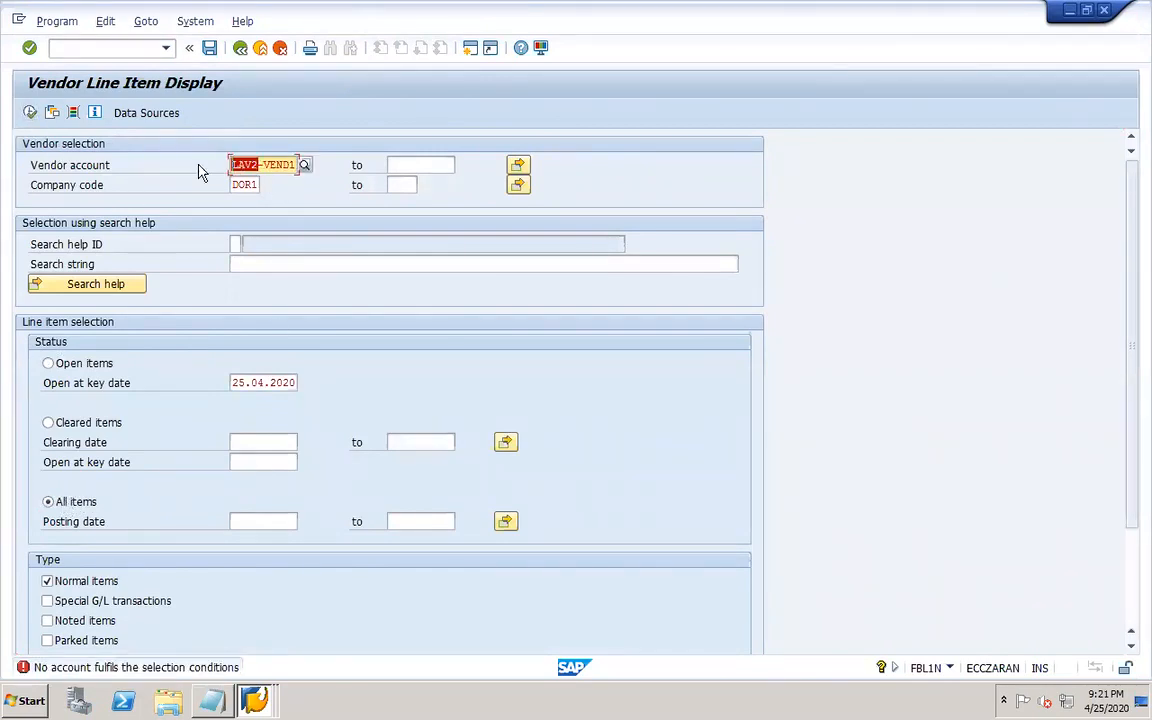
text(dor1)
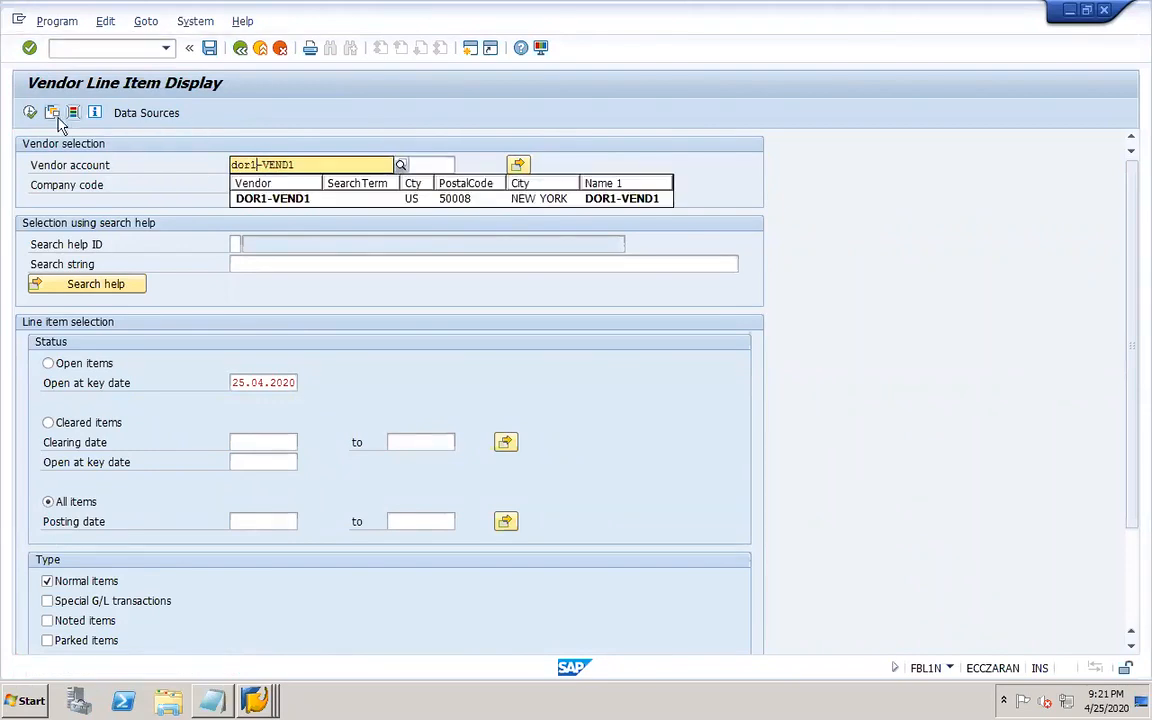
click(272, 198)
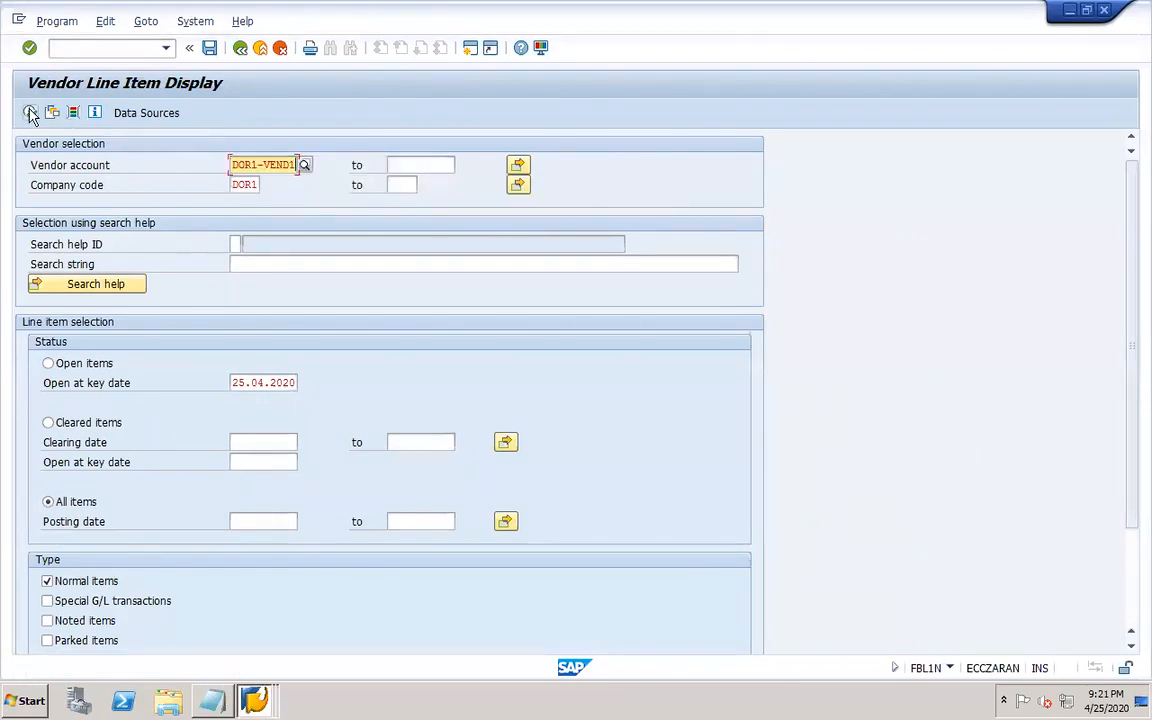
click(30, 113)
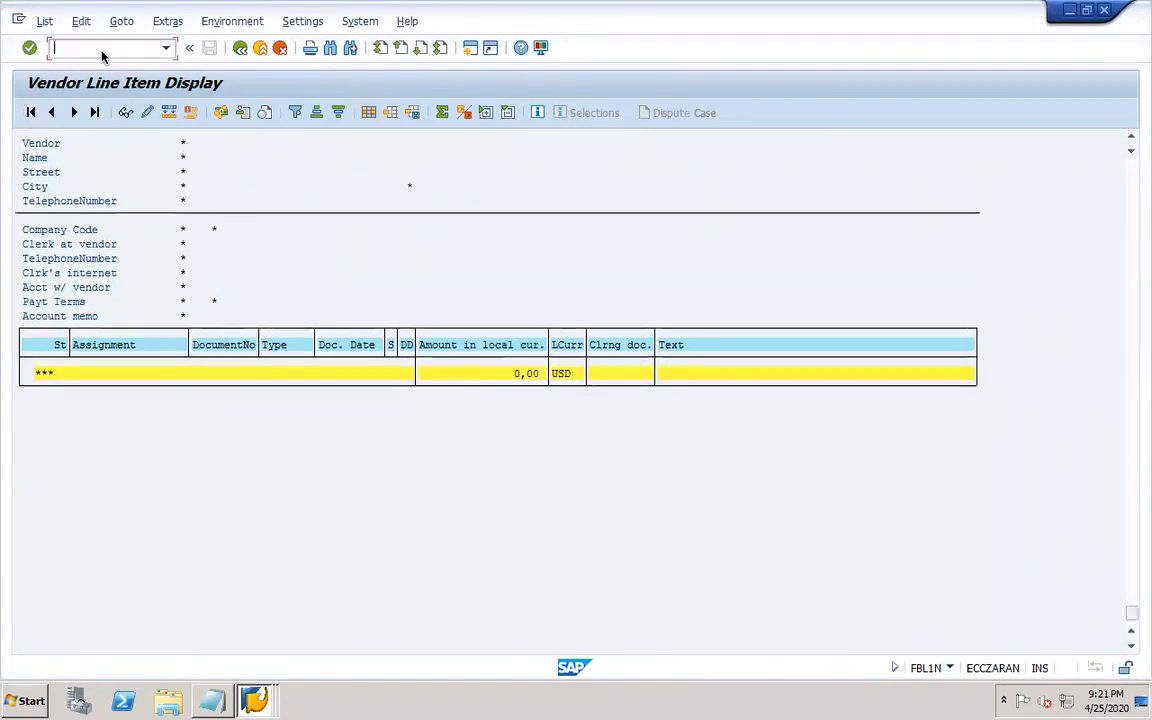
Start a vendor invoice with F-43 dated 01.01.2020, posting key 31 for vendor DOR1-VEND1.
click(101, 50)
text(/nf-43)
key(Return)
click(168, 164)
key(Tab)
key(Tab)
key(Tab)
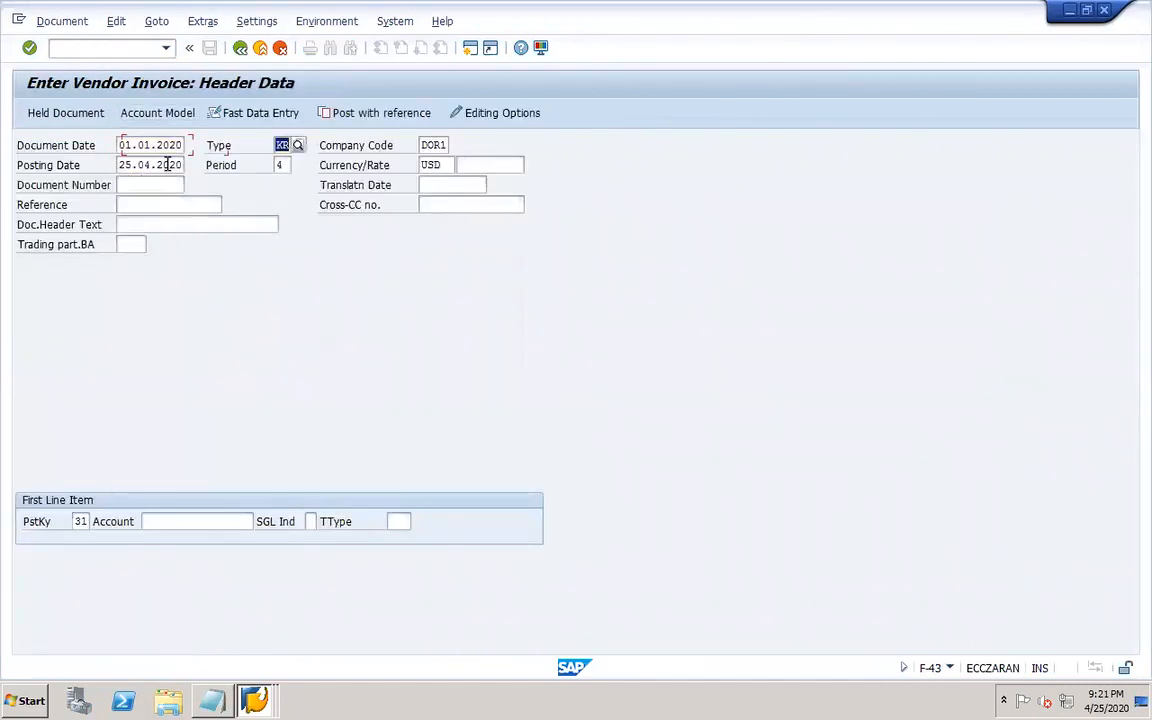
click(172, 182)
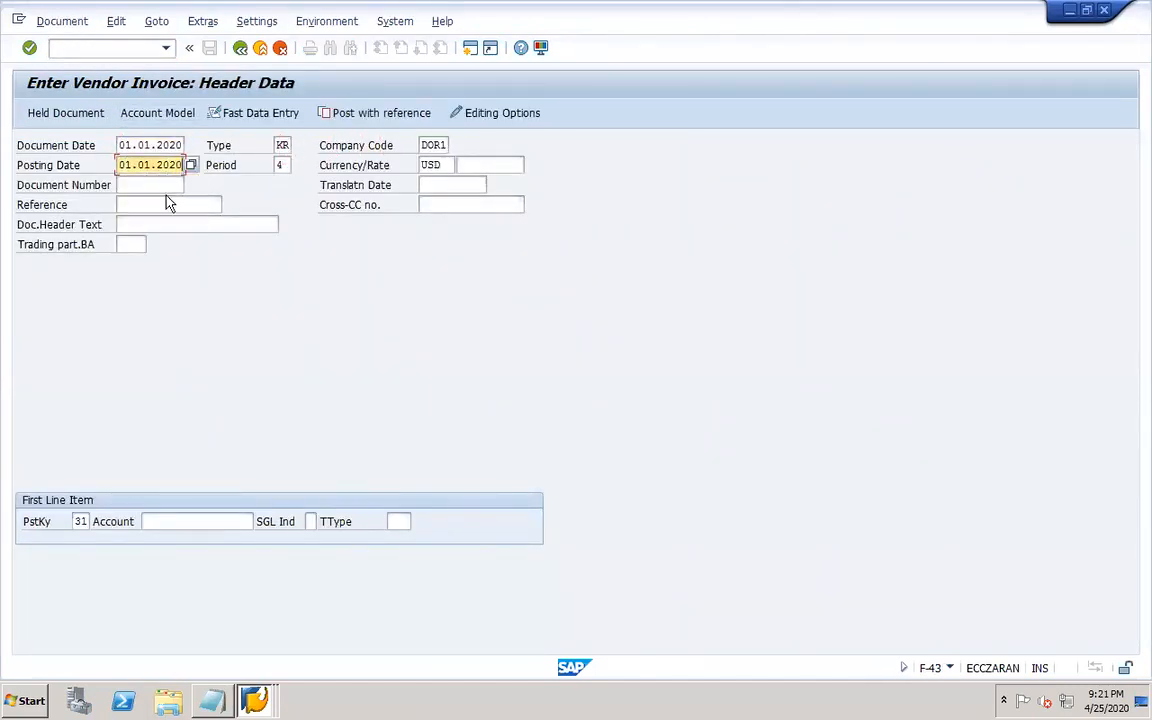
click(239, 519)
key(BackSpace)
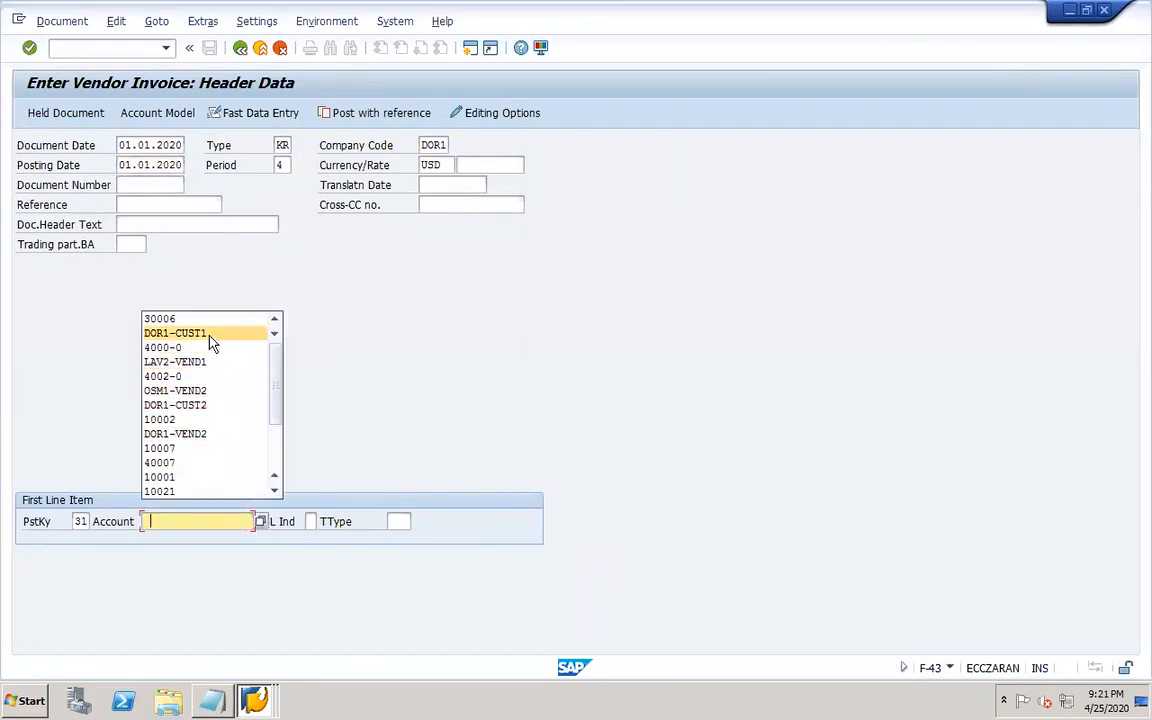
scroll(262, 438, down, 2)
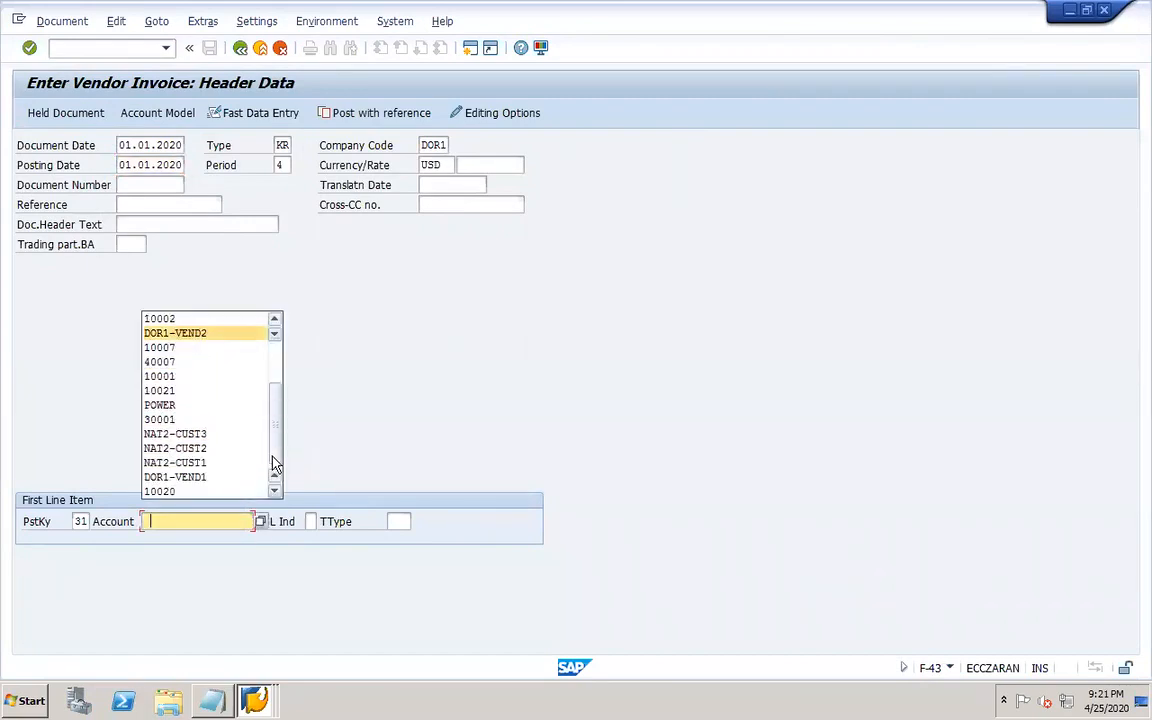
click(199, 484)
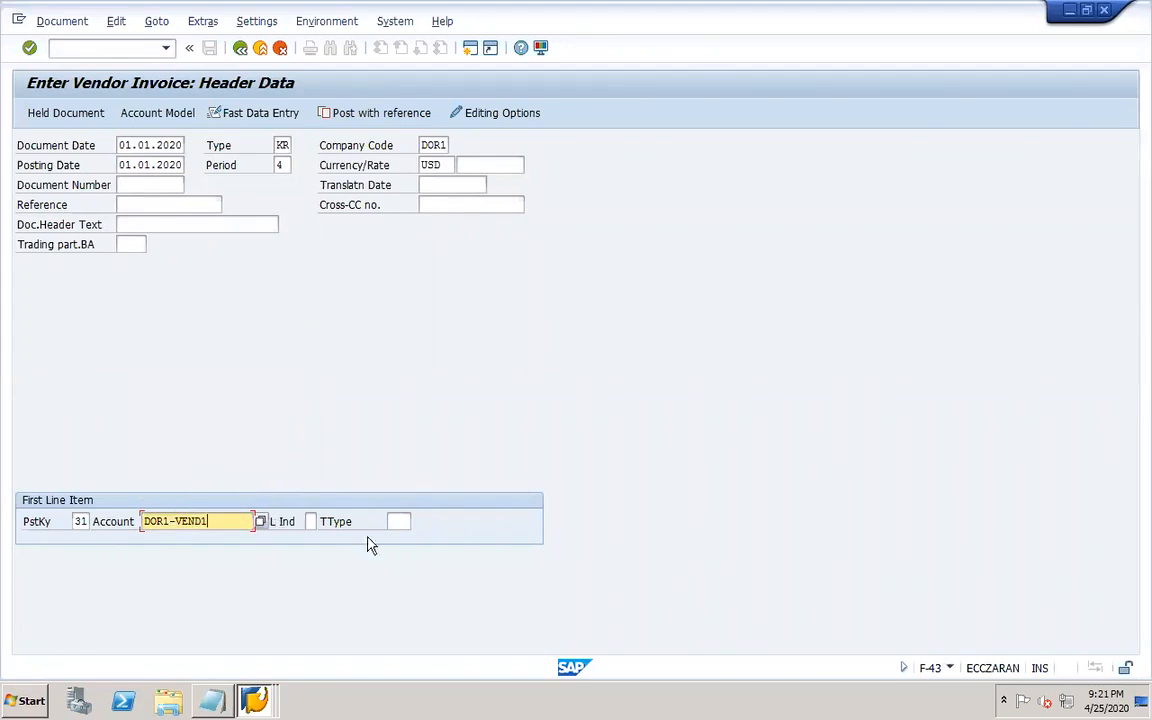
key(Return)
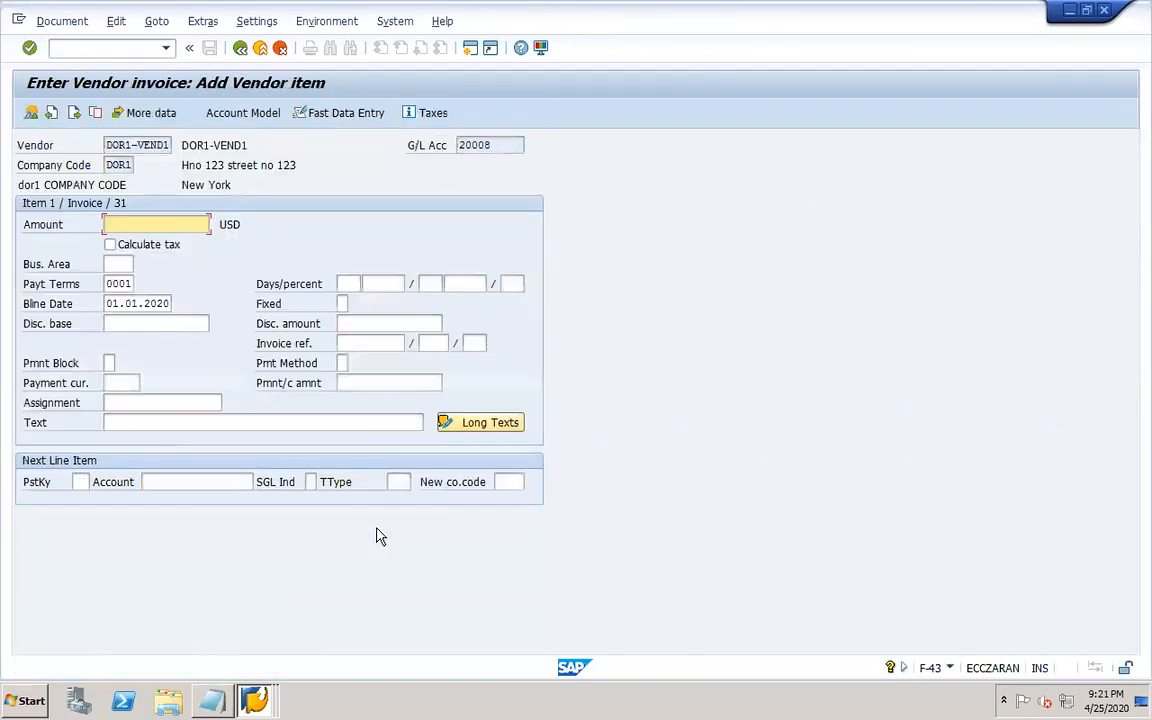
Enter an invoice amount of 1000 USD and add a debit line with posting key 40 to G/L account 10002.
text(1000)
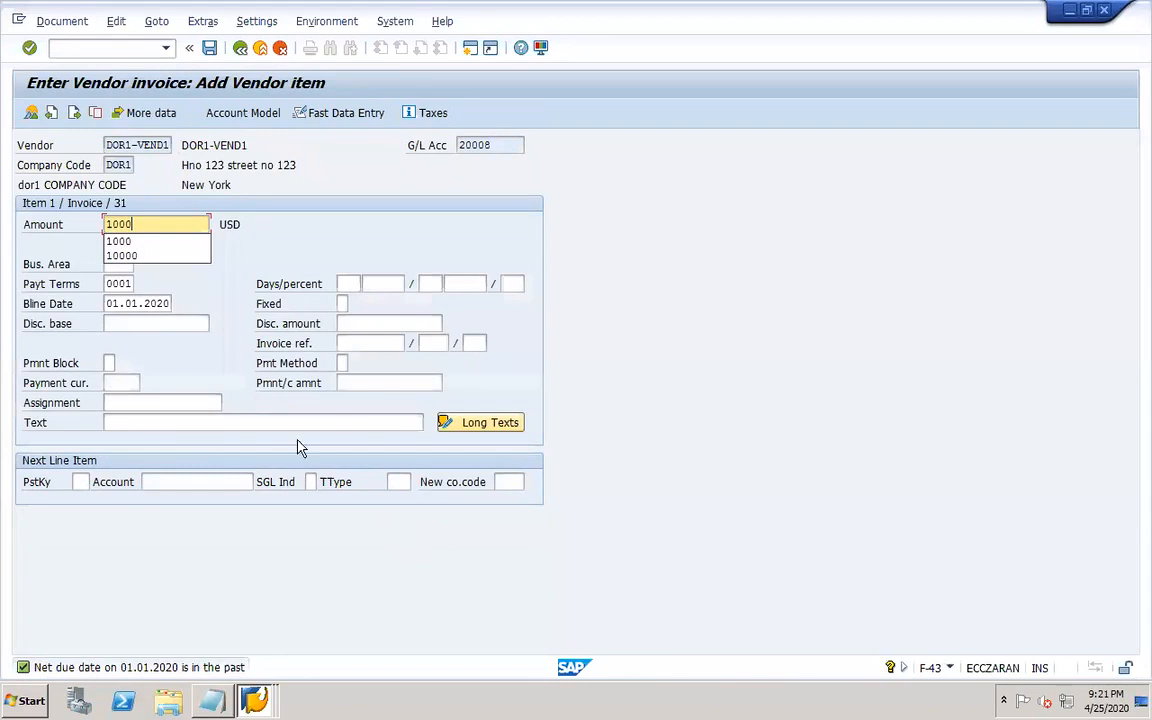
click(297, 259)
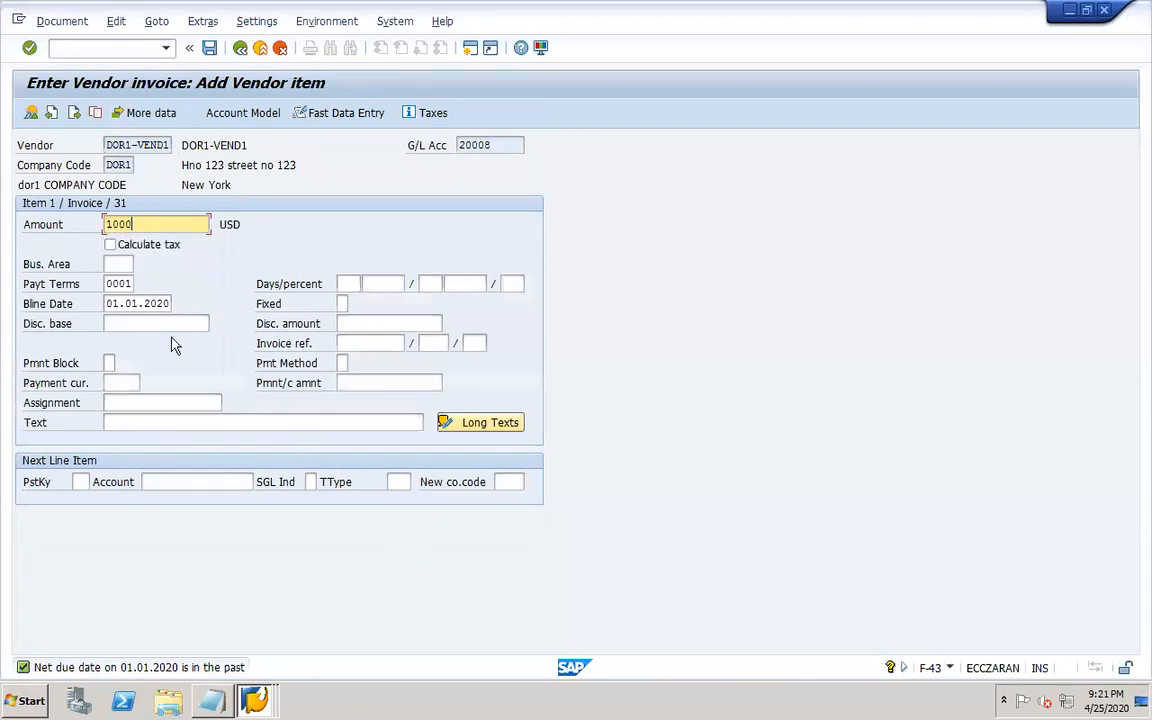
click(79, 482)
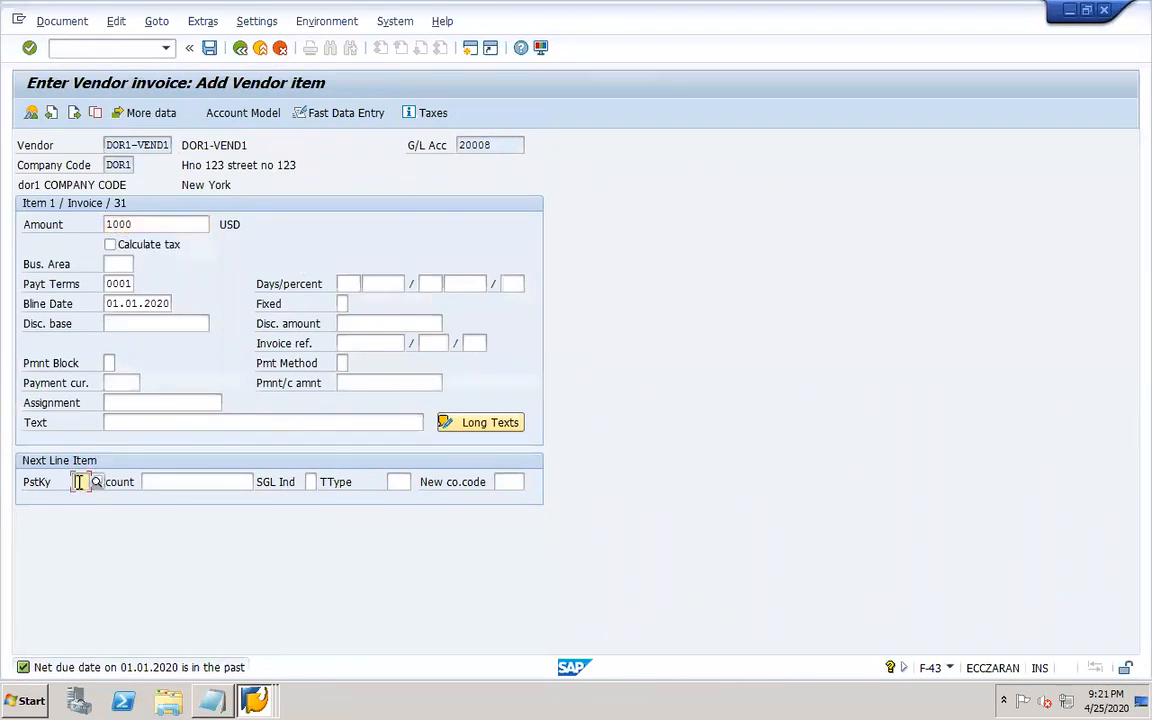
text(40)
click(152, 479)
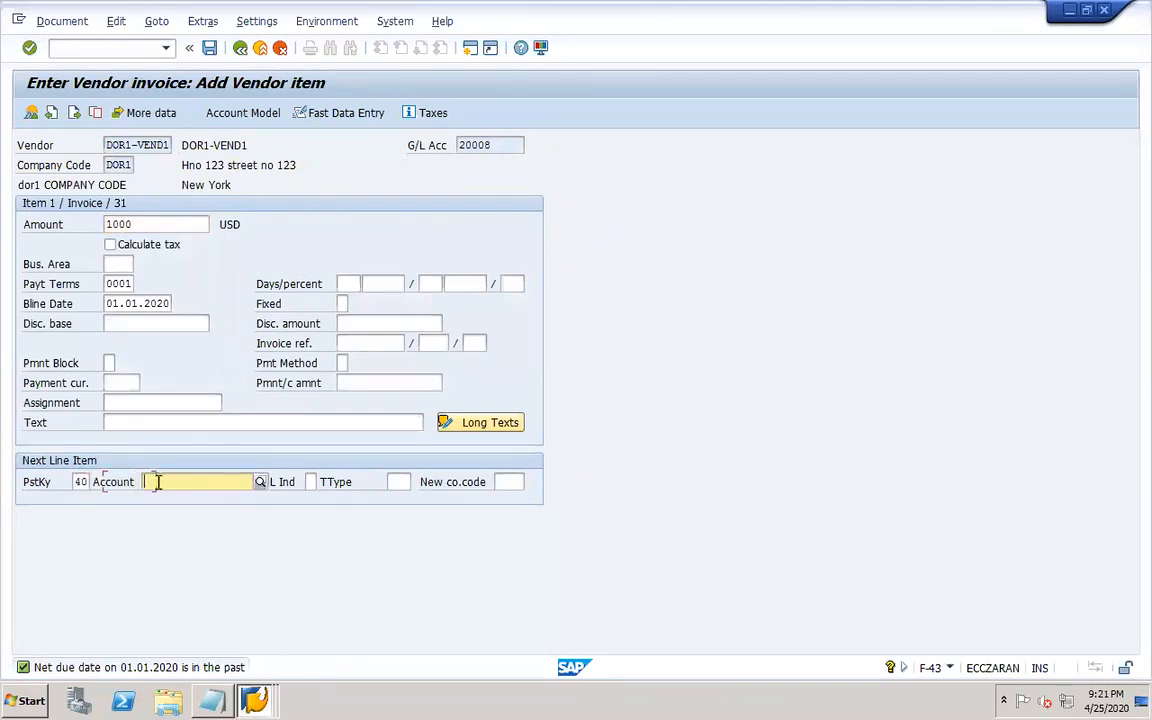
click(260, 482)
key(Return)
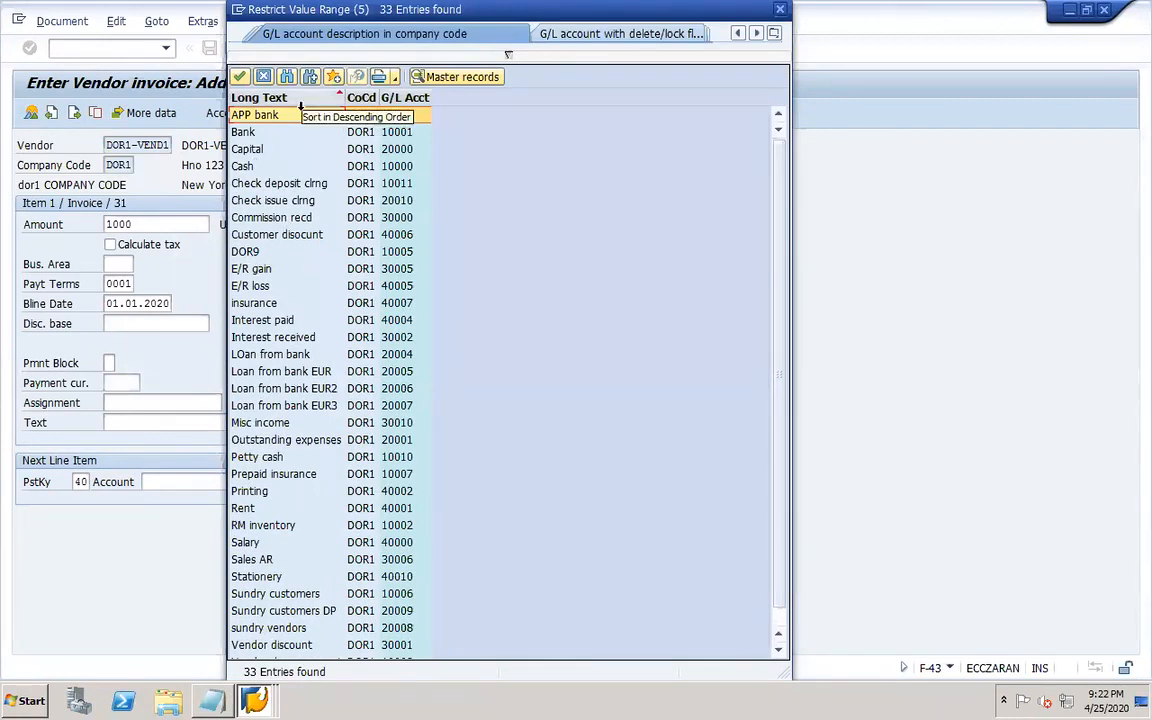
click(403, 97)
double_click(255, 148)
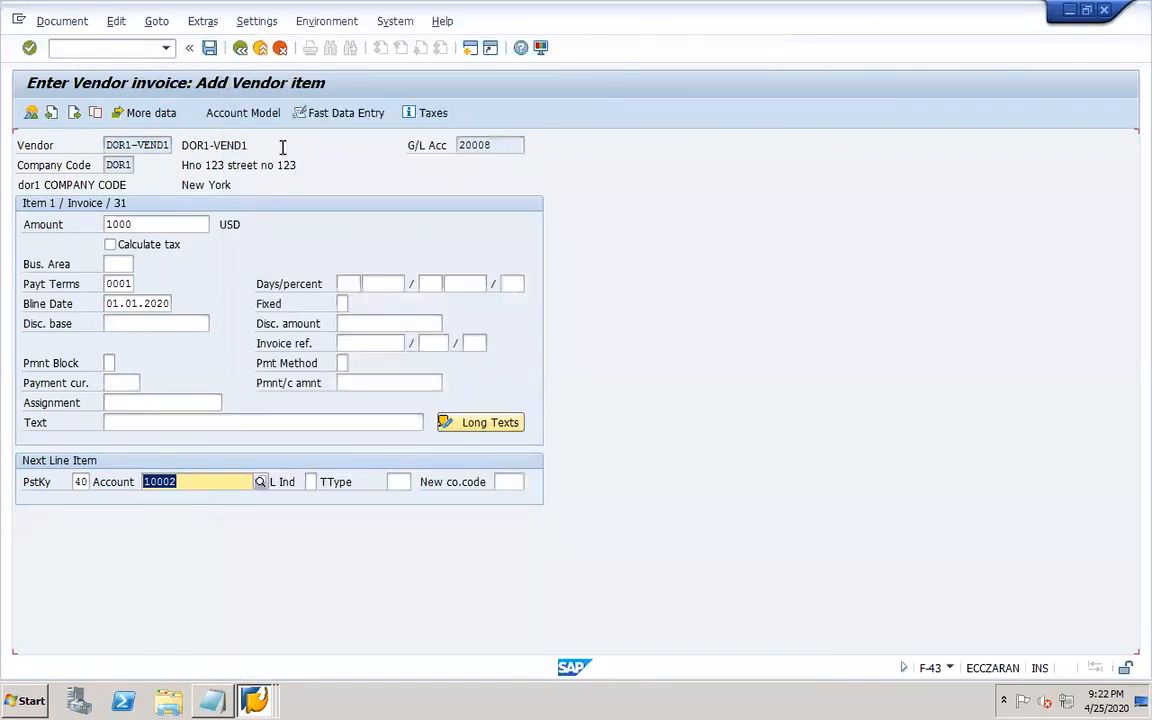
key(Return)
Post the vendor invoice document.
key(BackSpace)
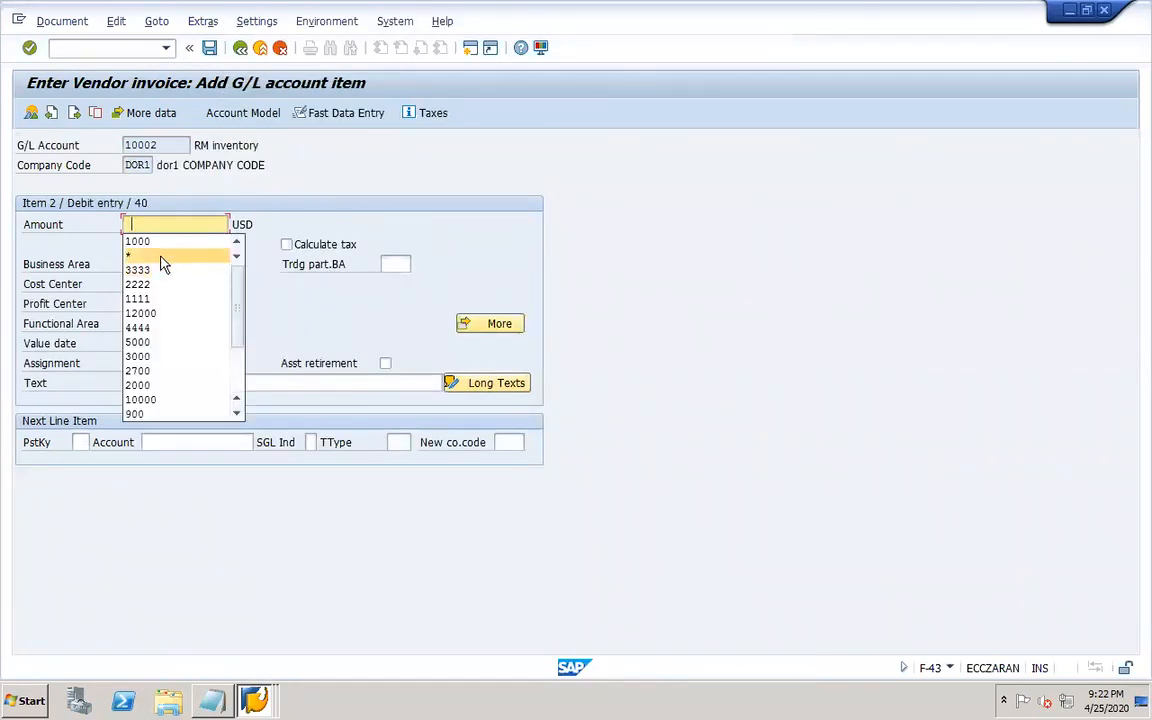
key(Escape)
click(55, 22)
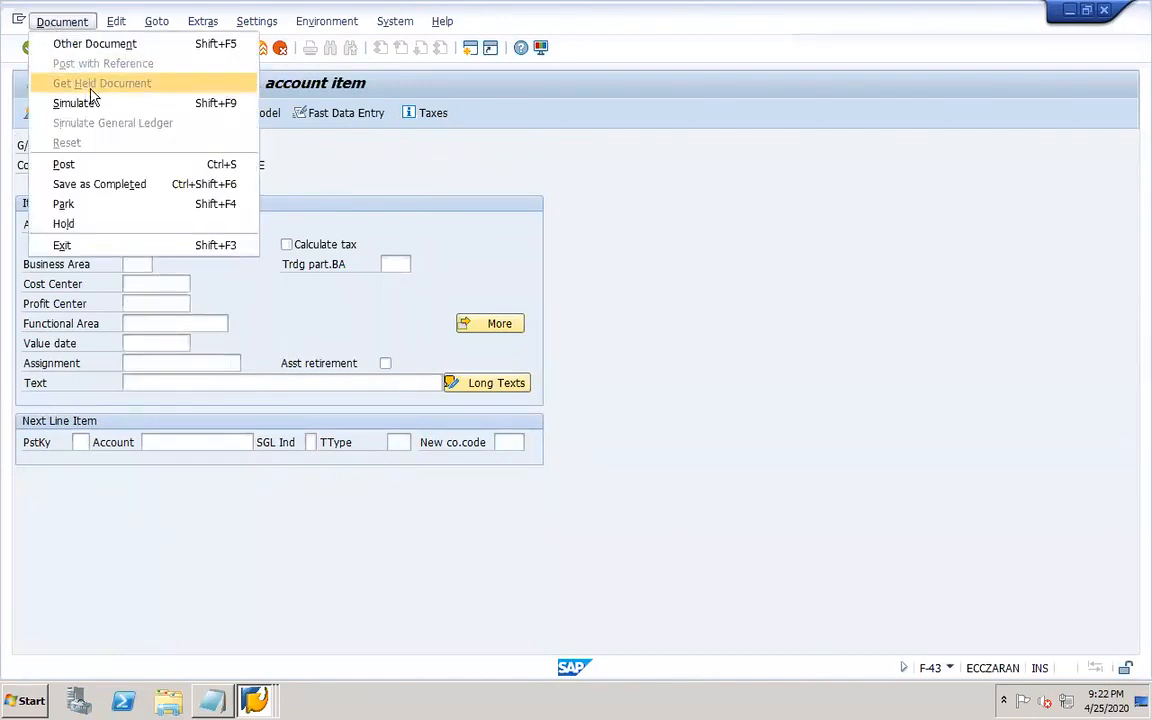
click(63, 164)
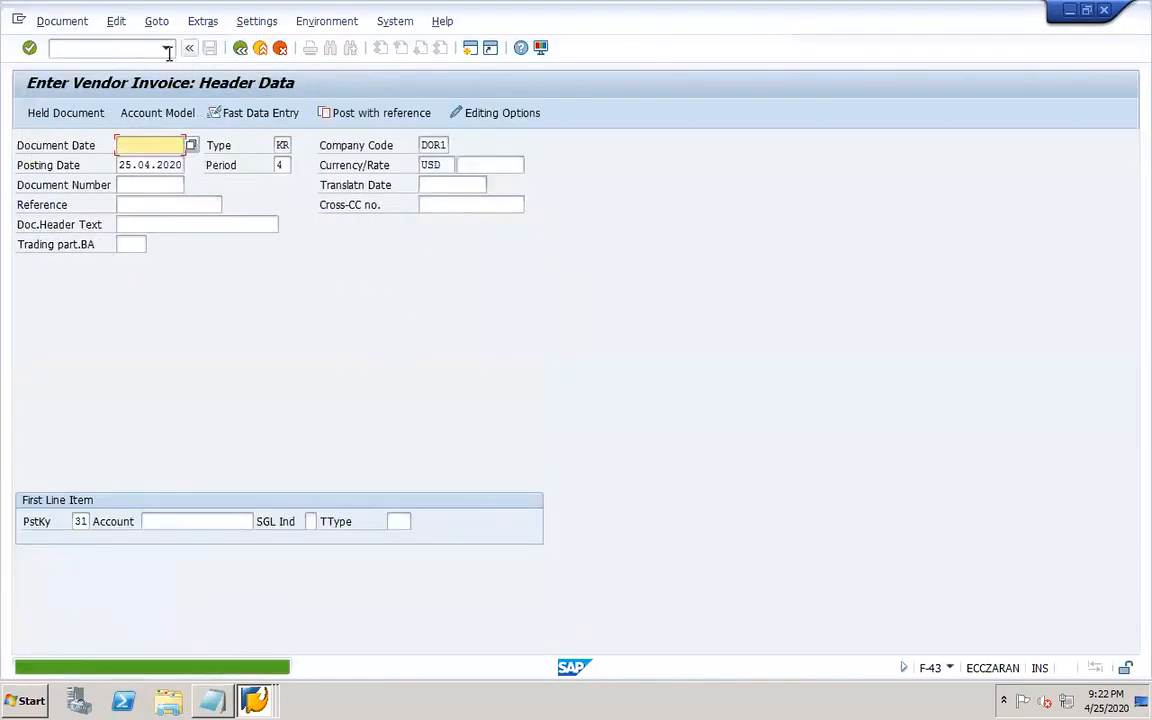
Open vendor DOR1-VEND1's company code payment transactions with XK02.
text(/nxk02)
key(Return)
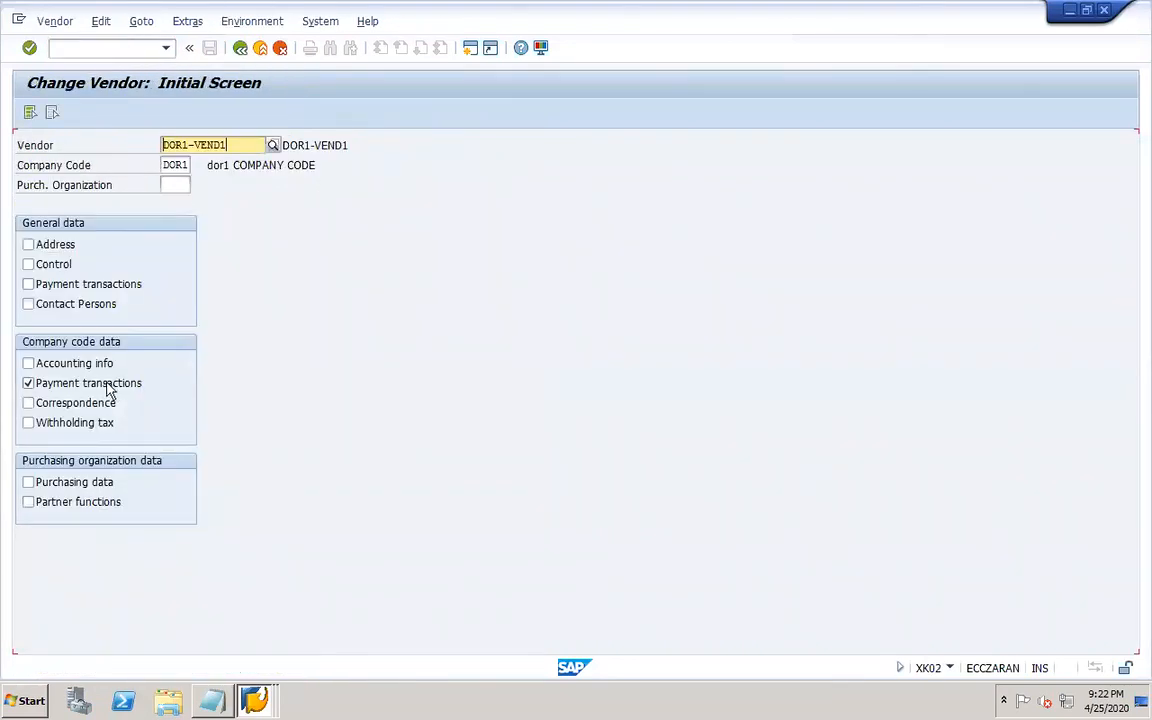
key(Return)
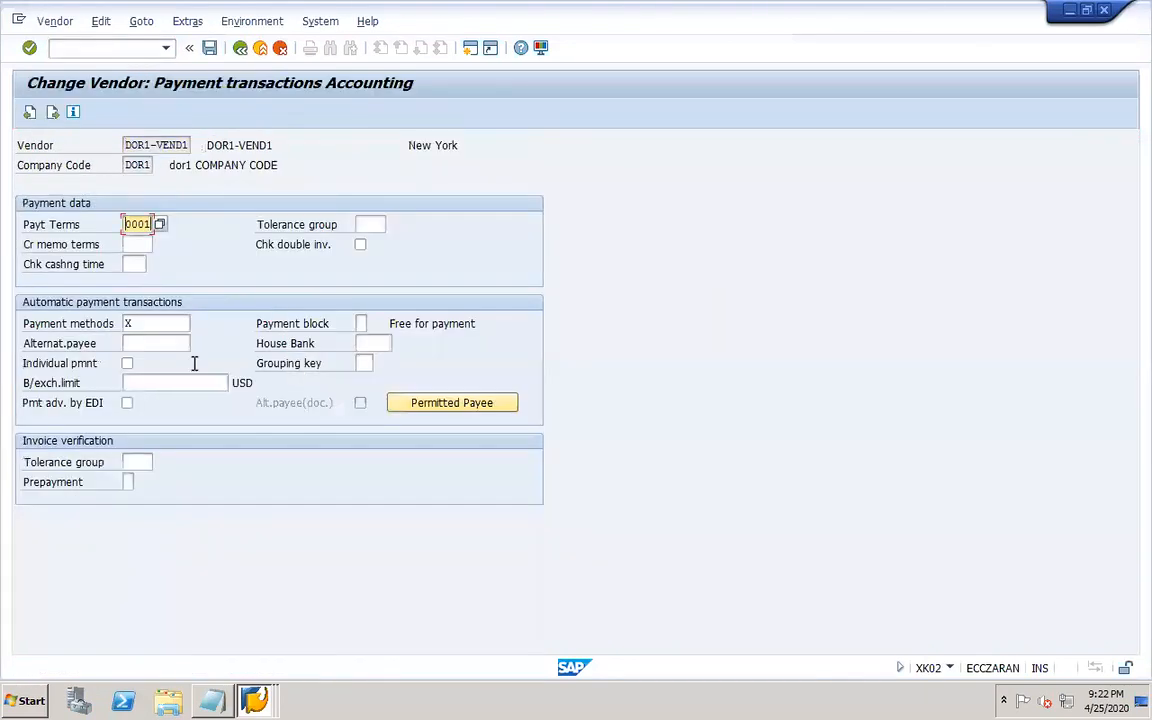
Display all line items of customer DOR1-CUST1 in company code DOR1 with FBL5N.
click(122, 49)
text(/)
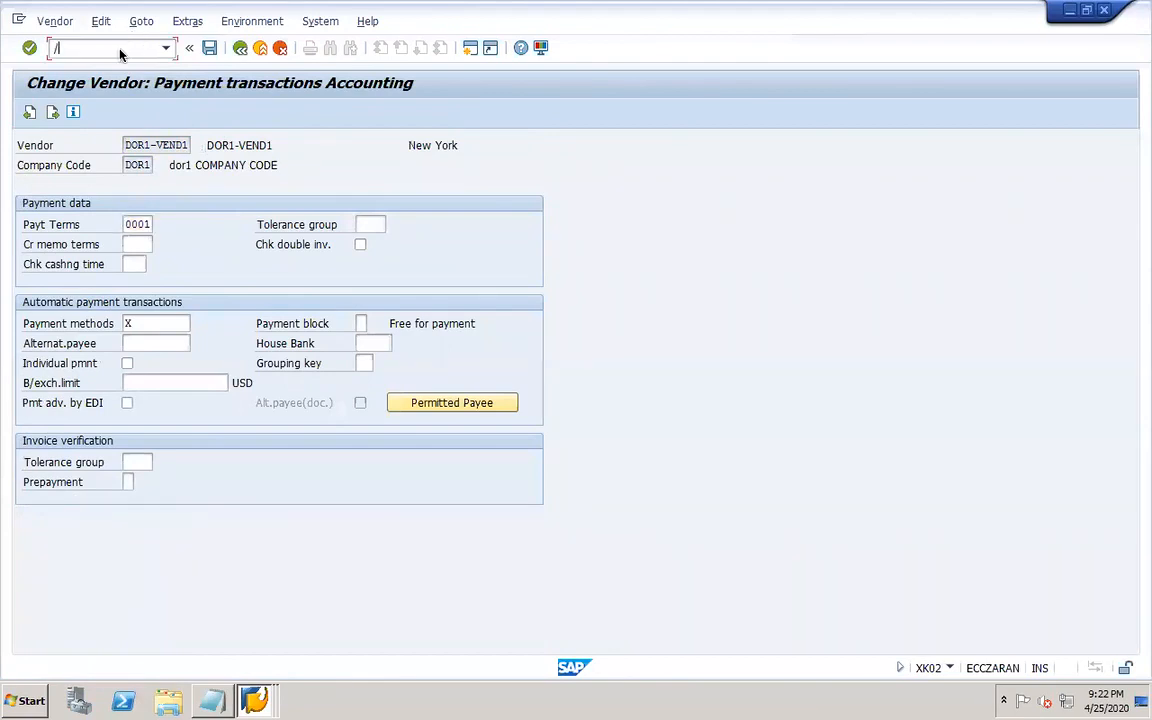
text(nfbl5n)
key(Return)
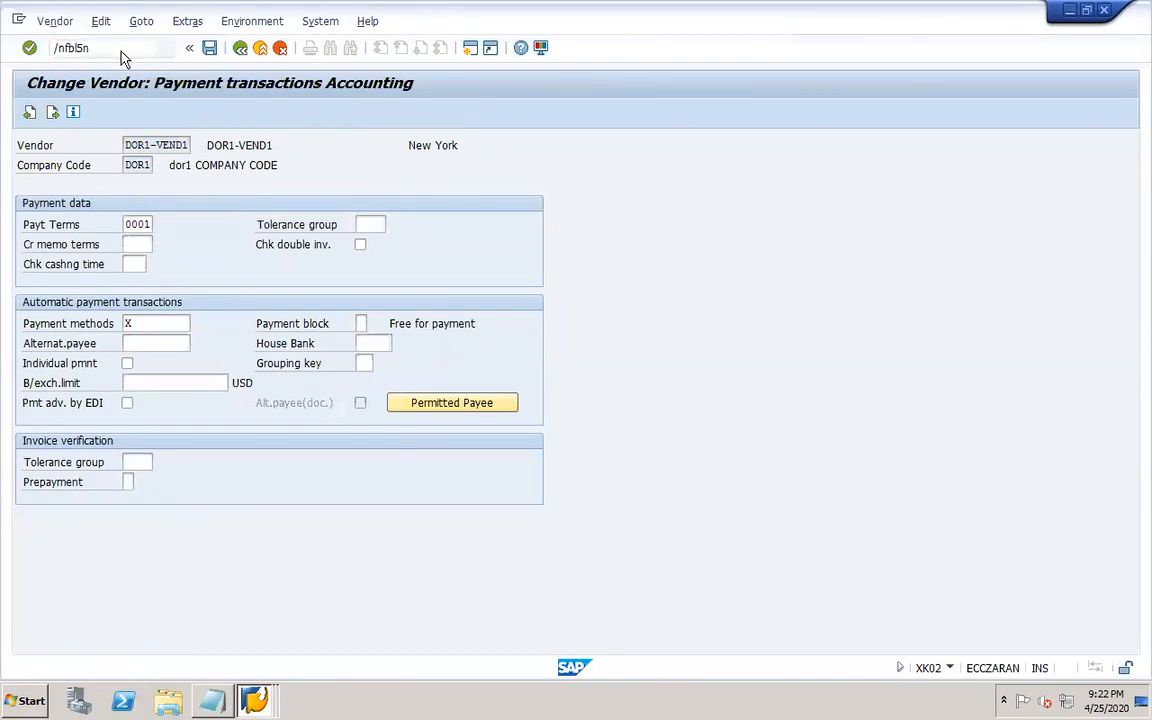
click(48, 501)
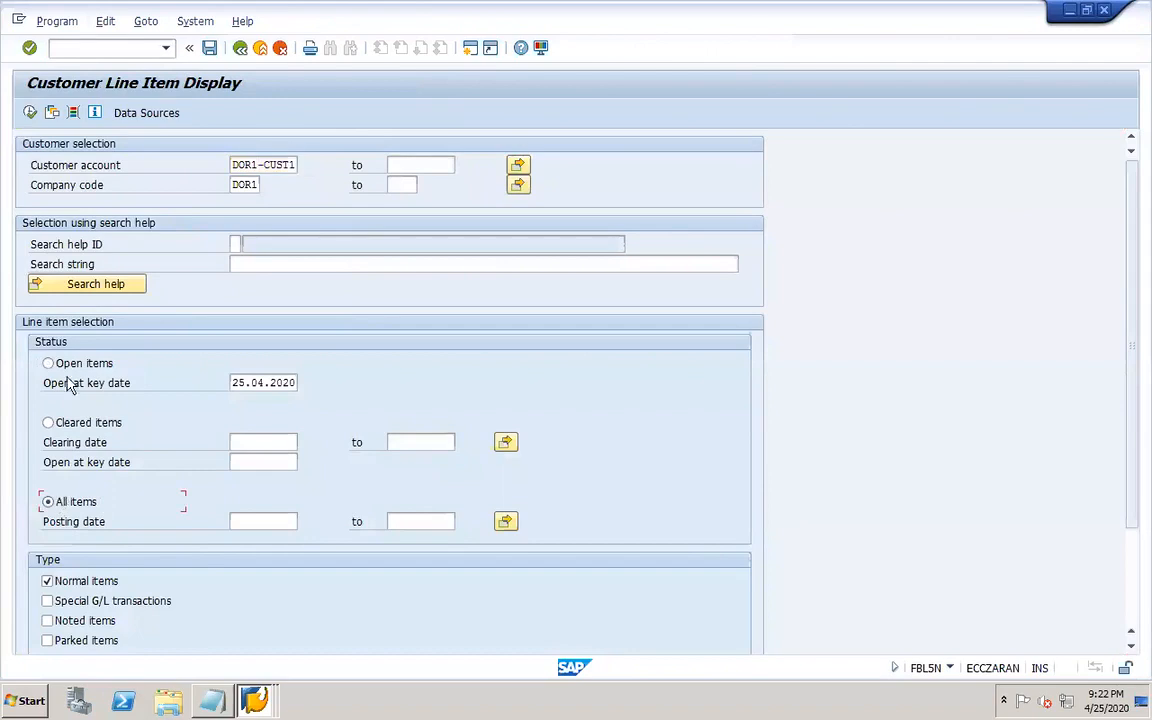
click(30, 113)
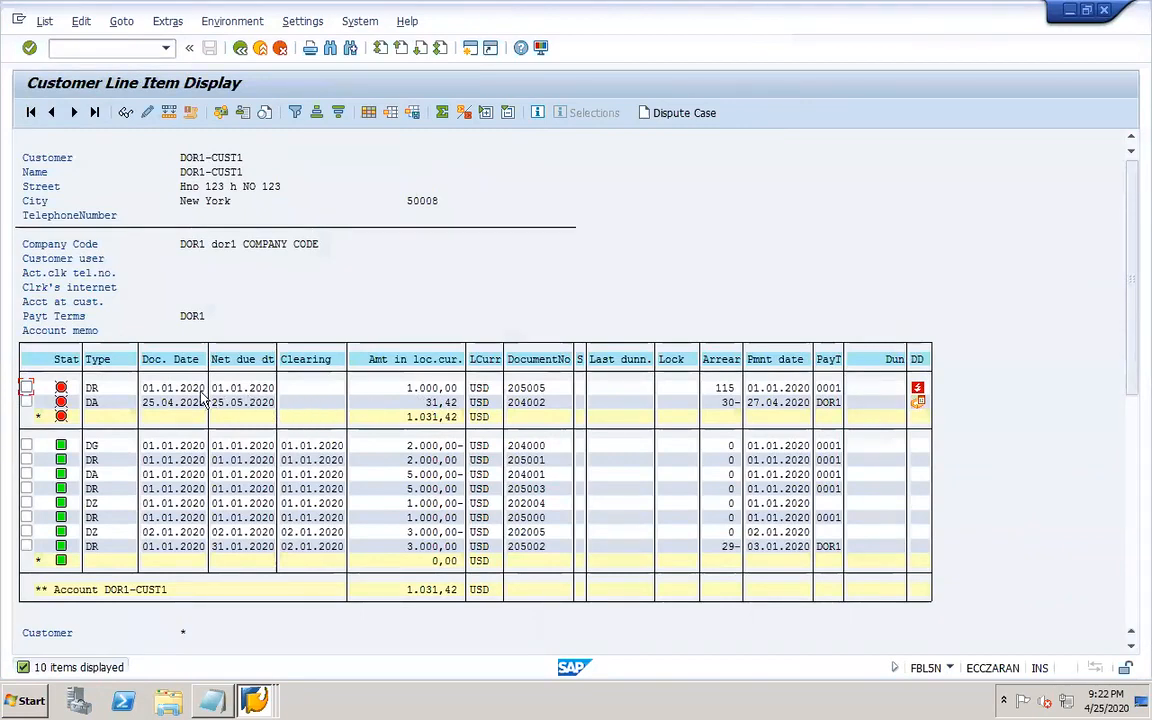
Open interest line item 204002 of DOR1-CUST1 in change mode, look up its payment block keys, and save the document.
double_click(113, 401)
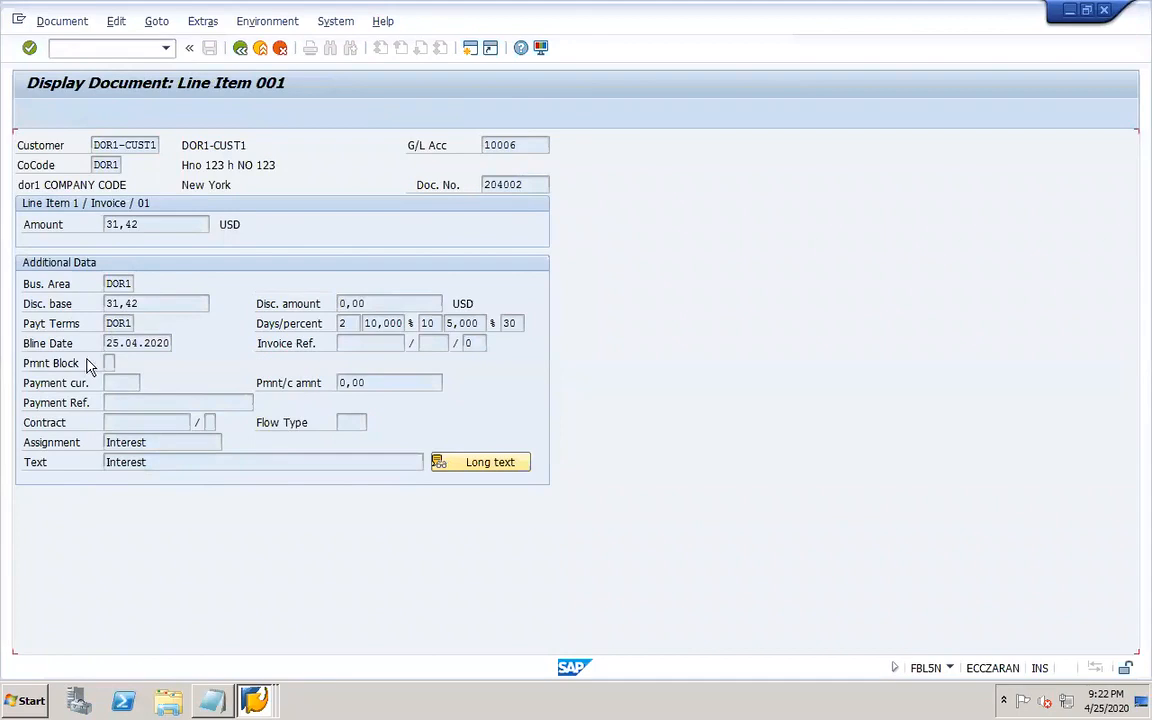
click(31, 114)
click(114, 363)
click(120, 364)
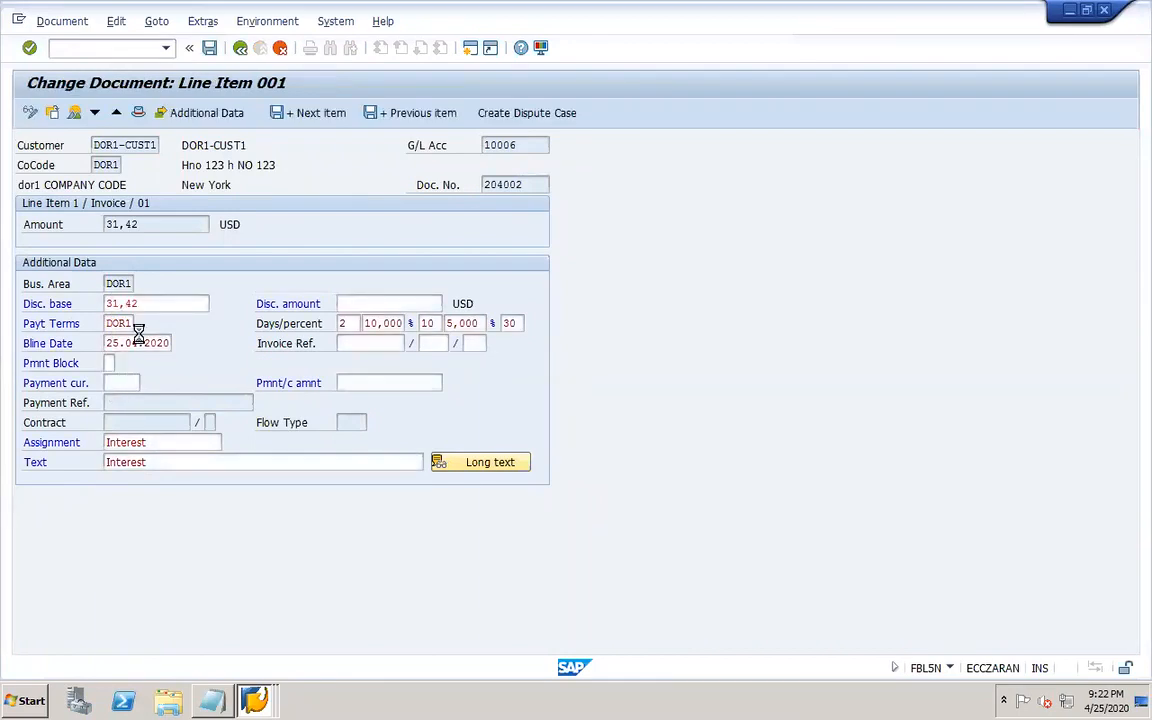
double_click(145, 359)
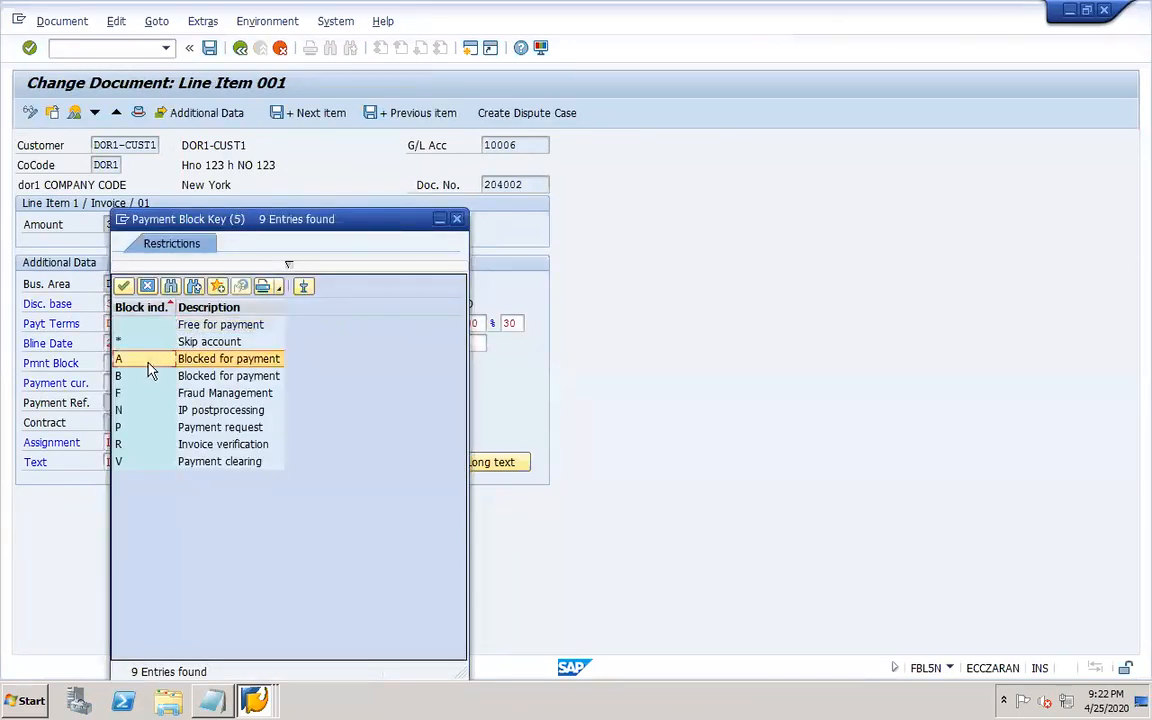
click(210, 49)
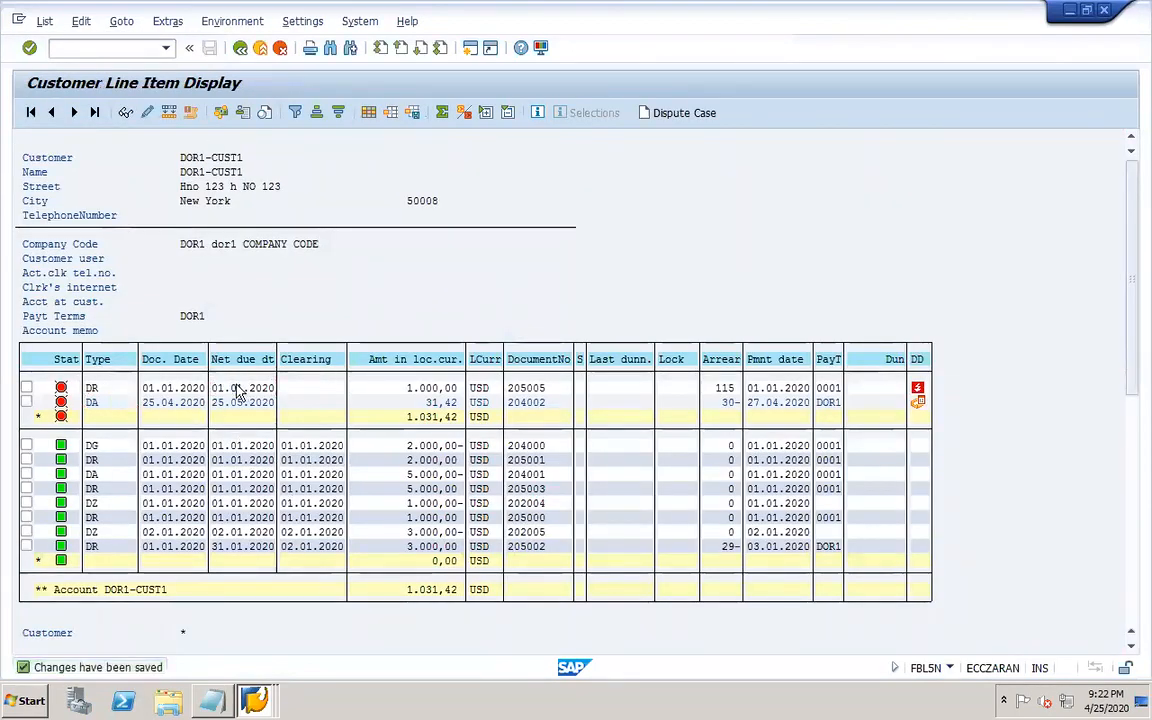
Display the line item details of invoice 205005 and return to the line item list.
double_click(240, 392)
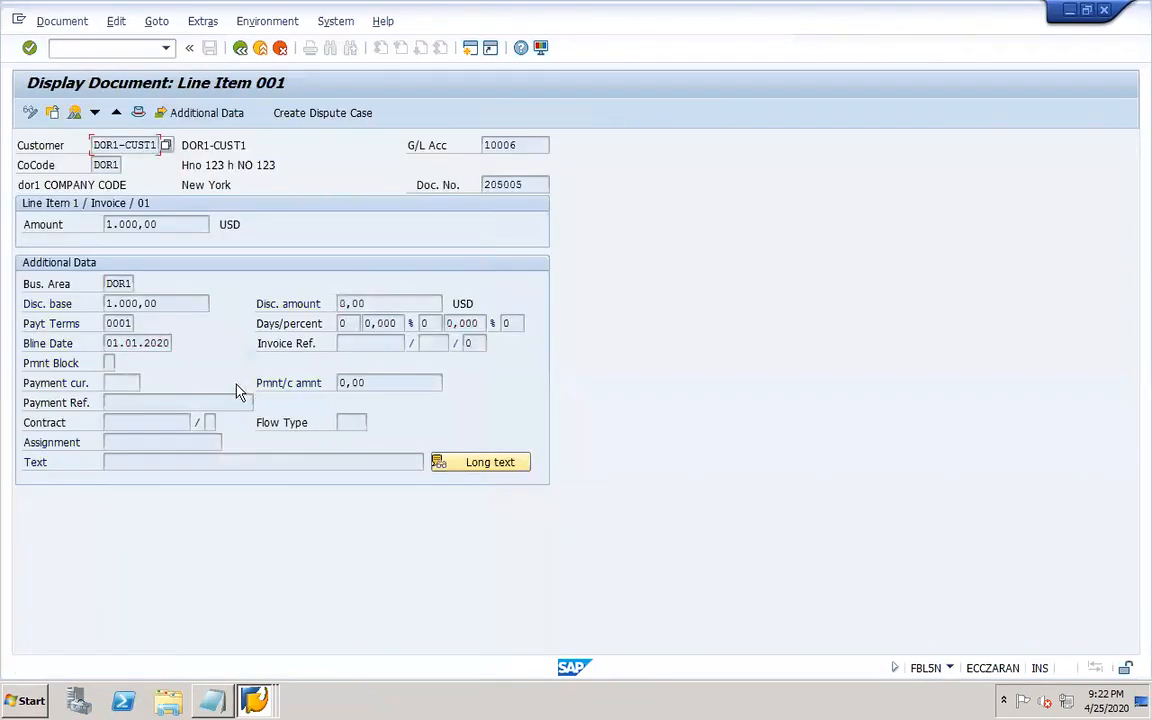
click(240, 48)
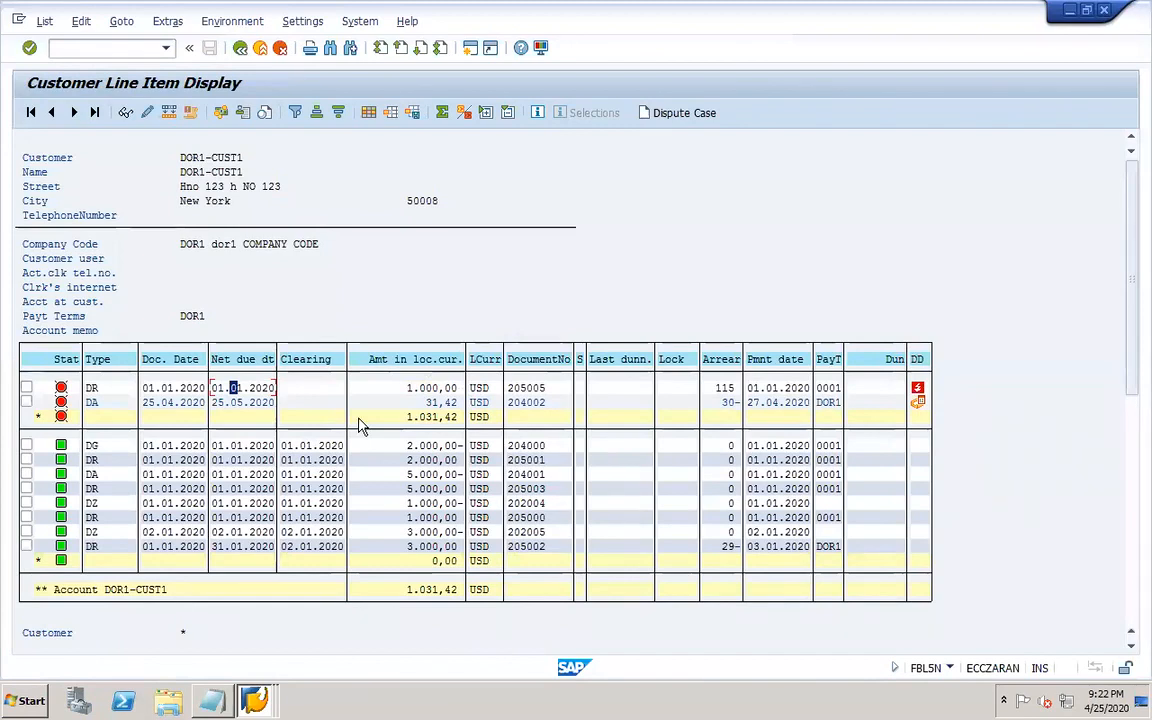
Start transaction F110 and set up a payment run with identification DOR02 for run date 25.04.2020, opening its parameters.
click(135, 46)
text(/nf11)
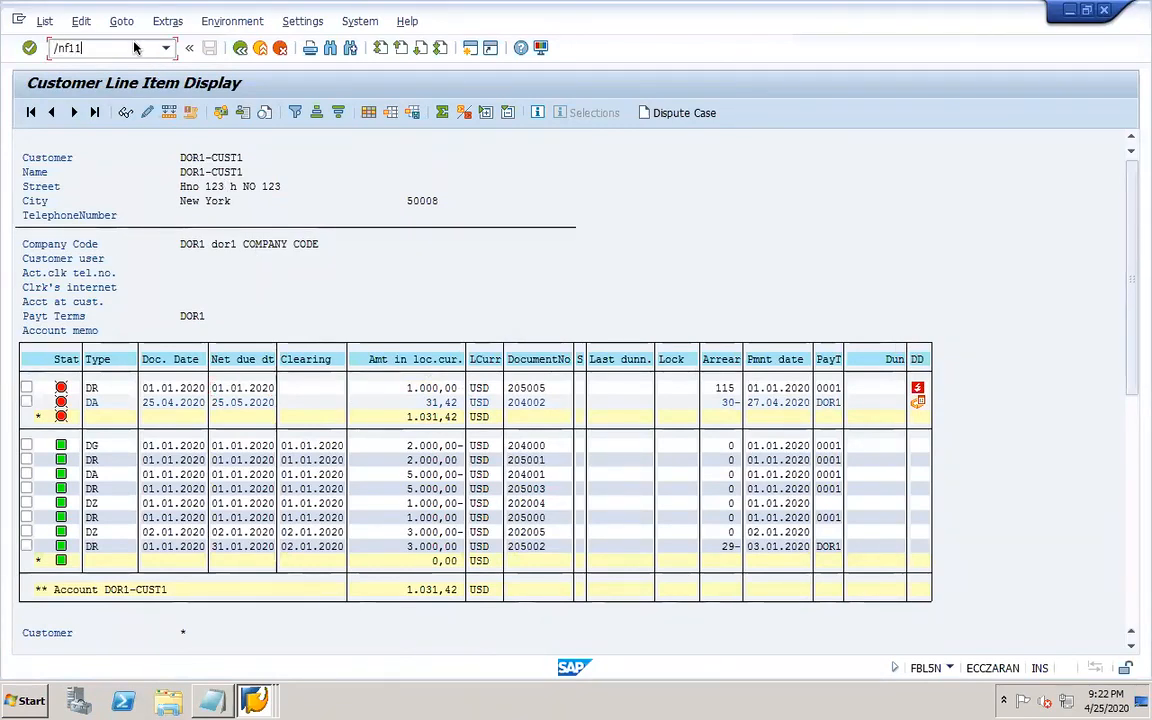
text(0)
key(Return)
click(258, 702)
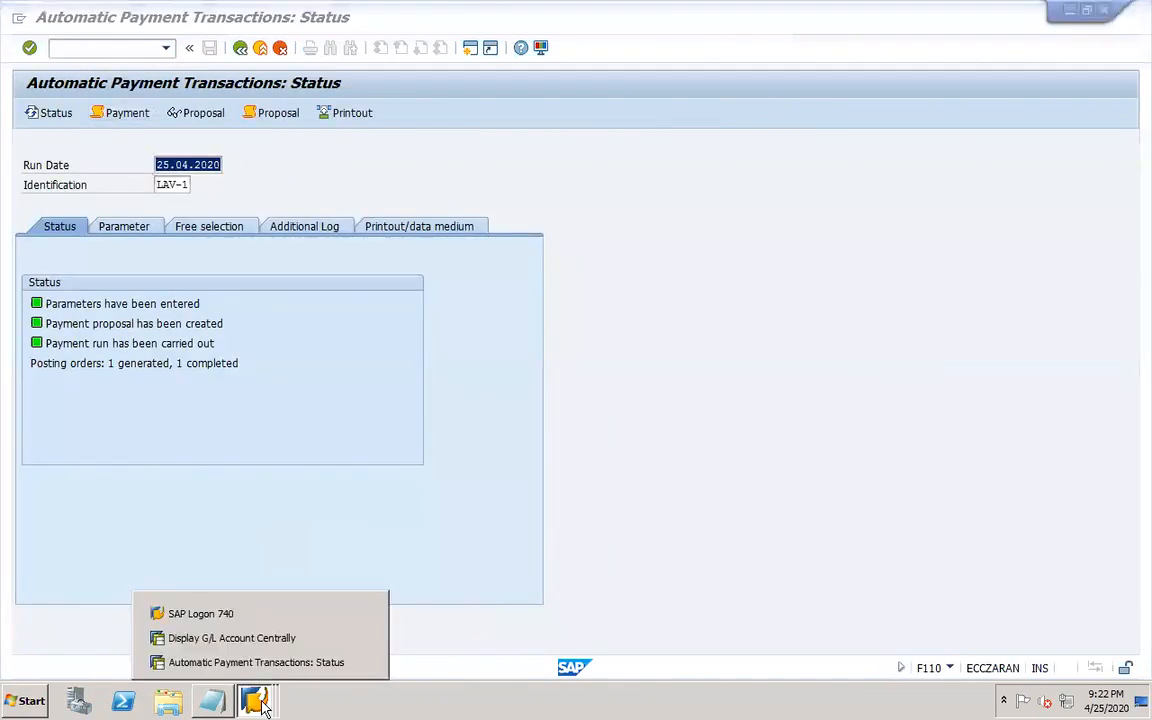
click(324, 487)
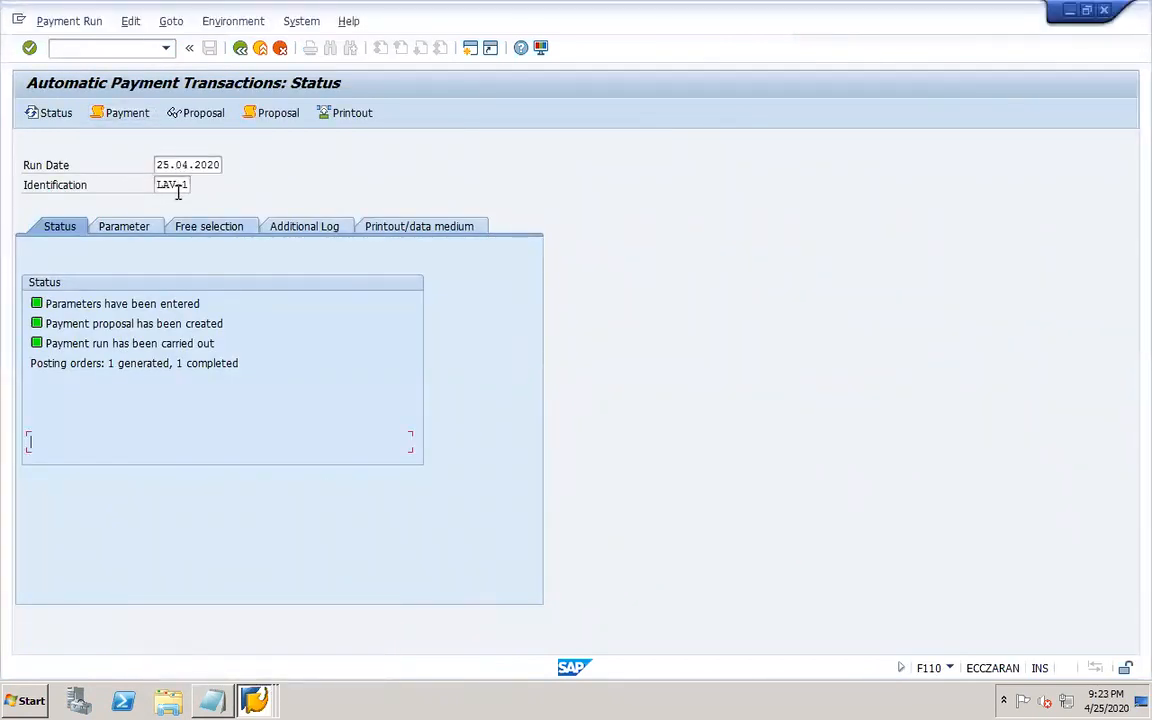
drag(160, 192, 258, 203)
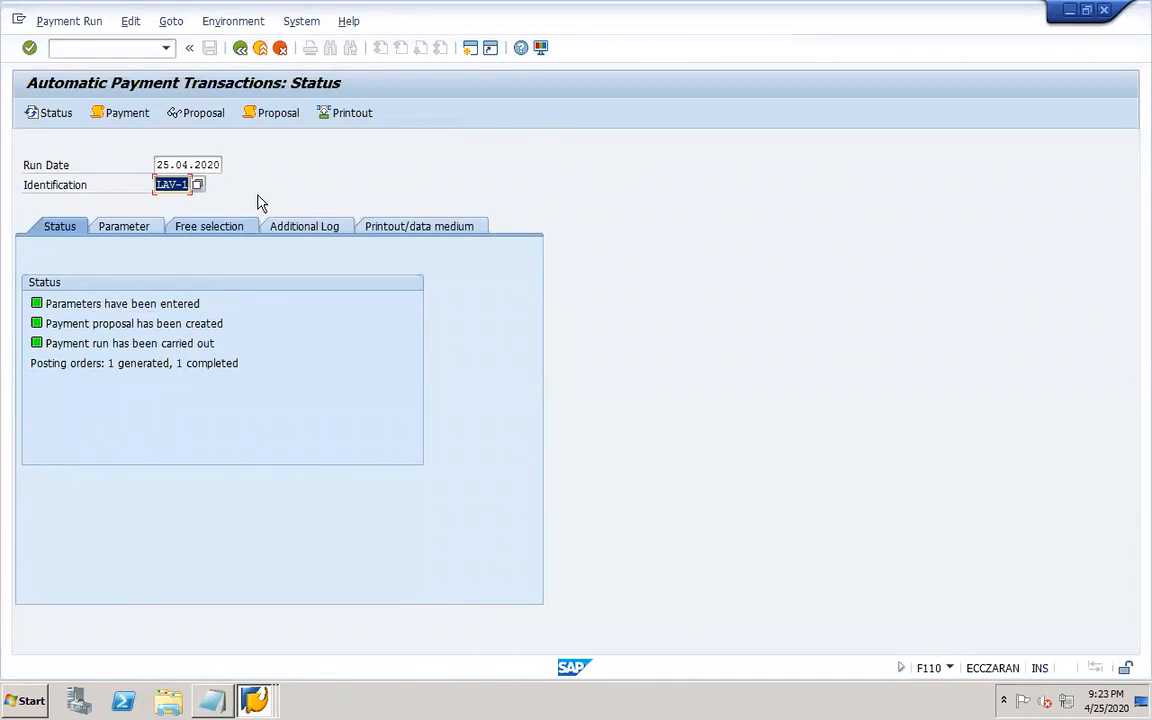
text(DOR02)
key(Return)
click(134, 226)
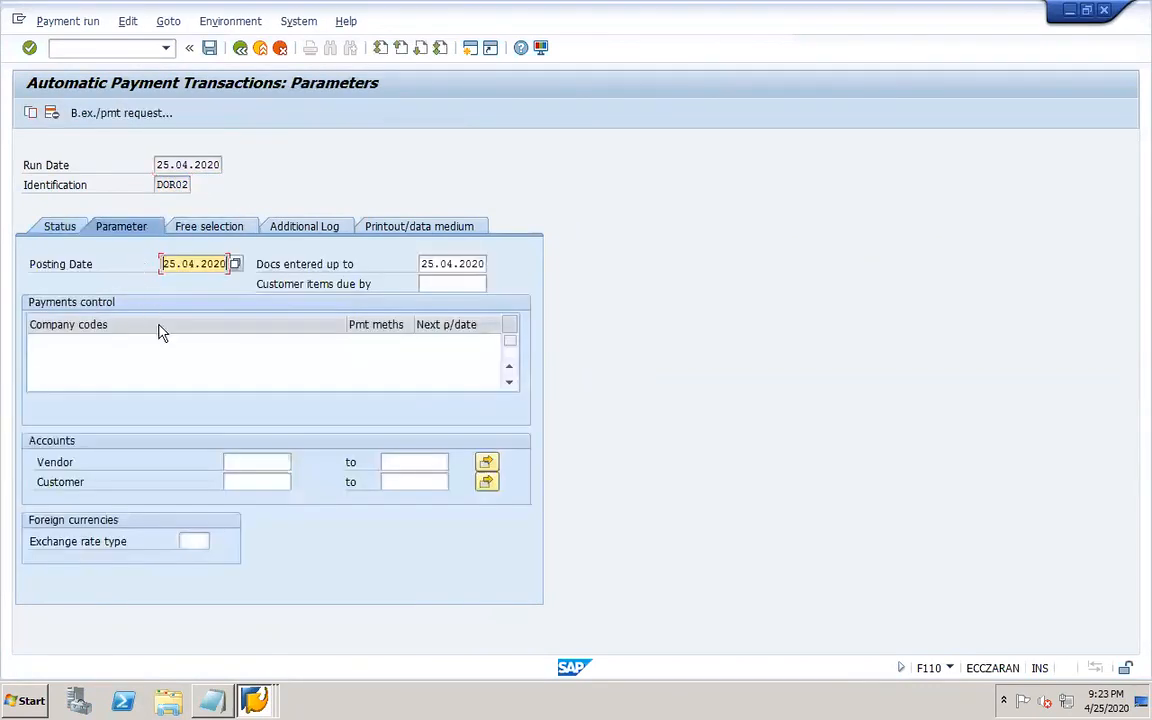
Add company code DOR1 to the payments control table.
click(162, 343)
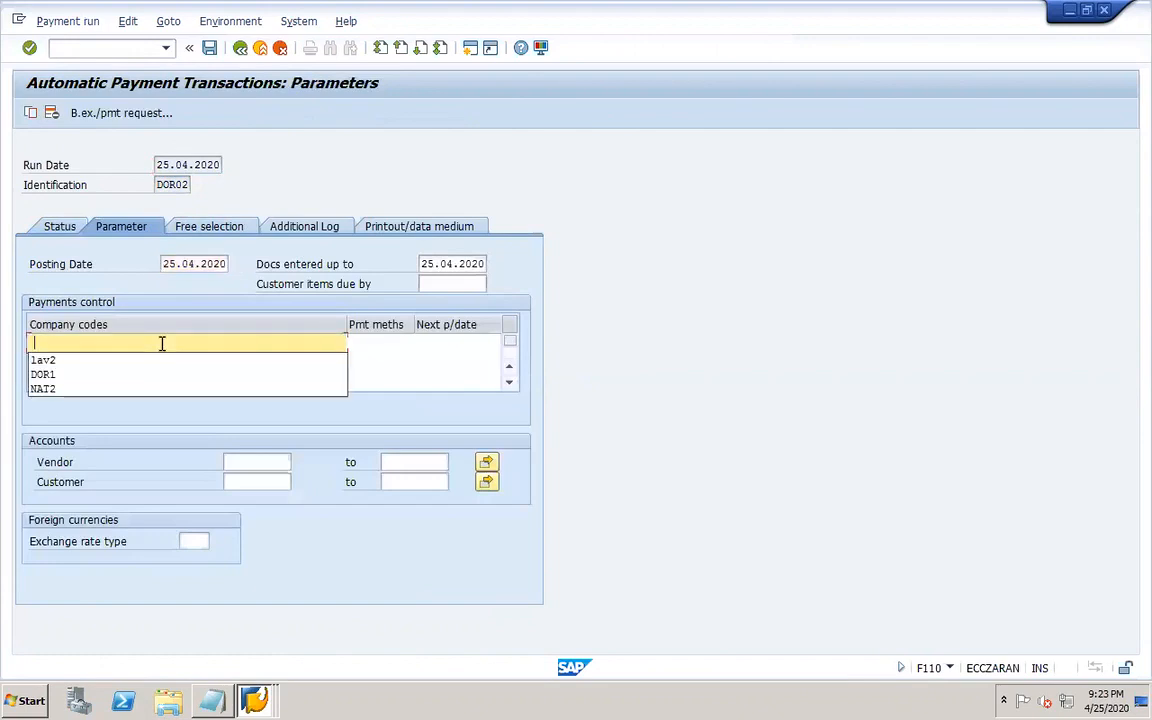
click(105, 376)
key(Tab)
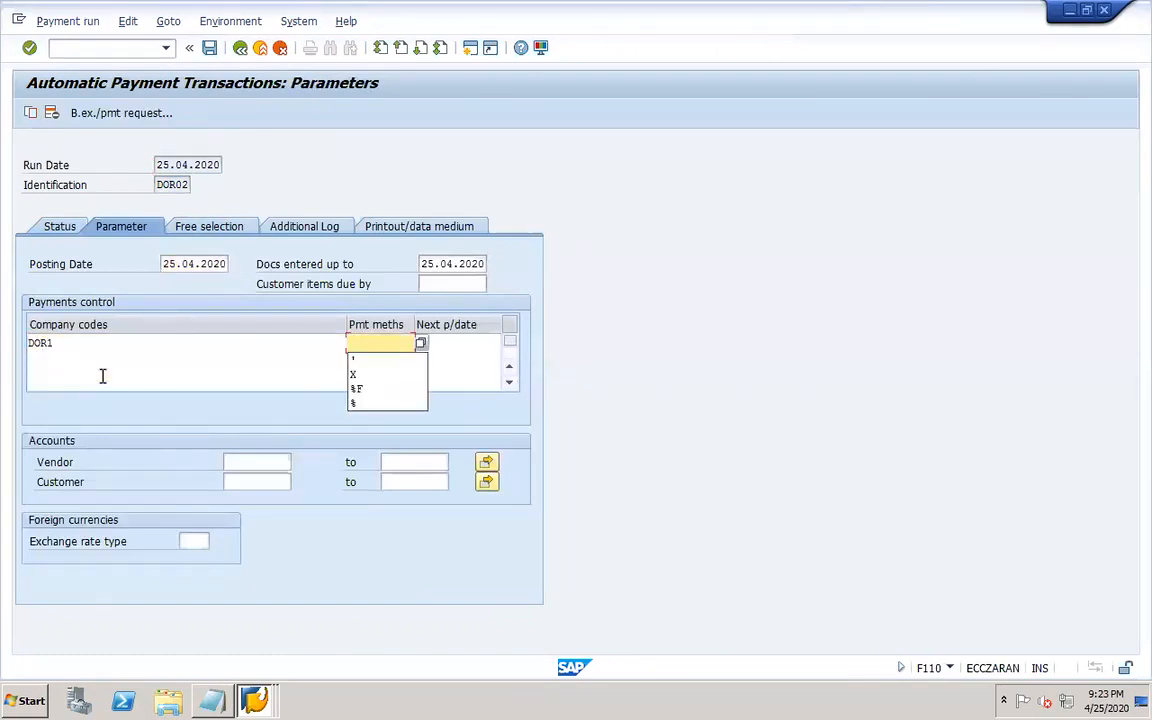
Select payment methods DOR1 customer payment (.) and DOR1 vendor payment (X) for company code DOR1.
click(420, 343)
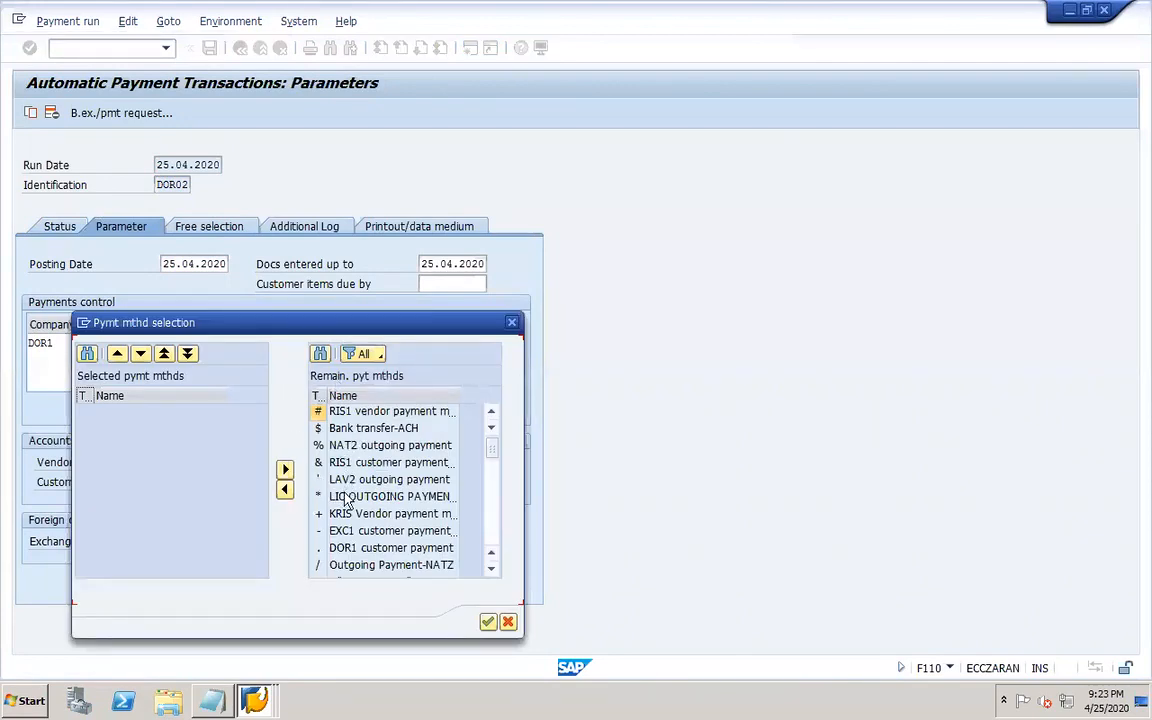
click(360, 548)
click(285, 469)
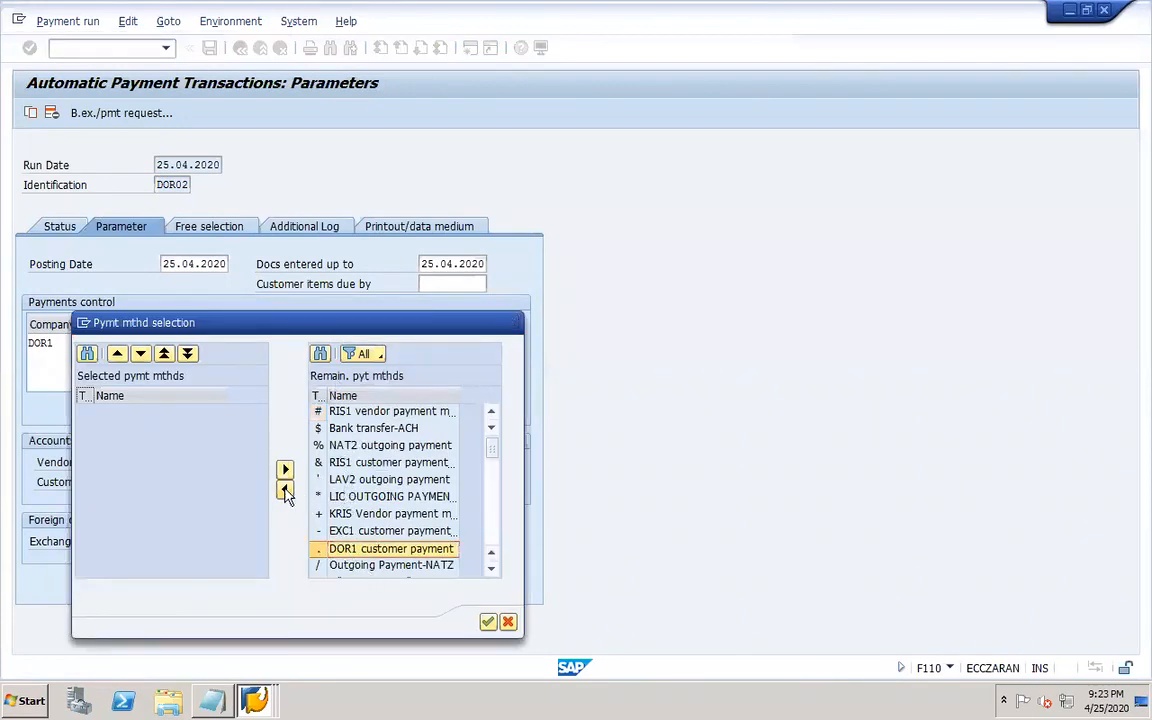
click(493, 541)
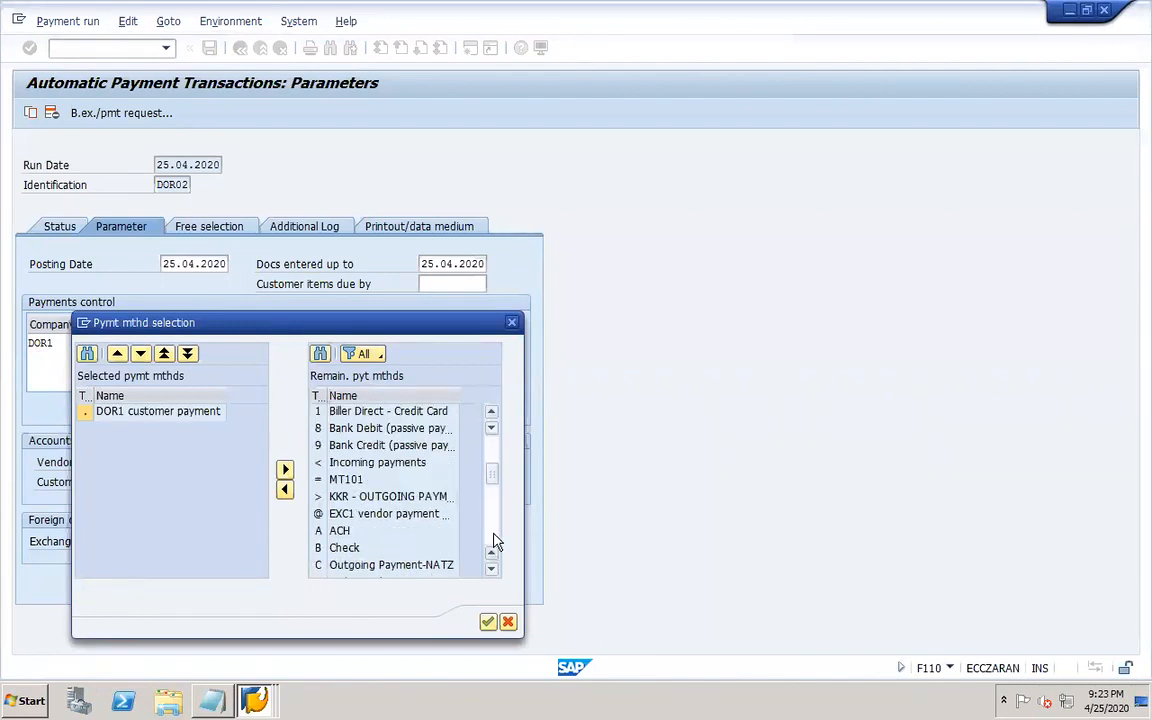
click(496, 529)
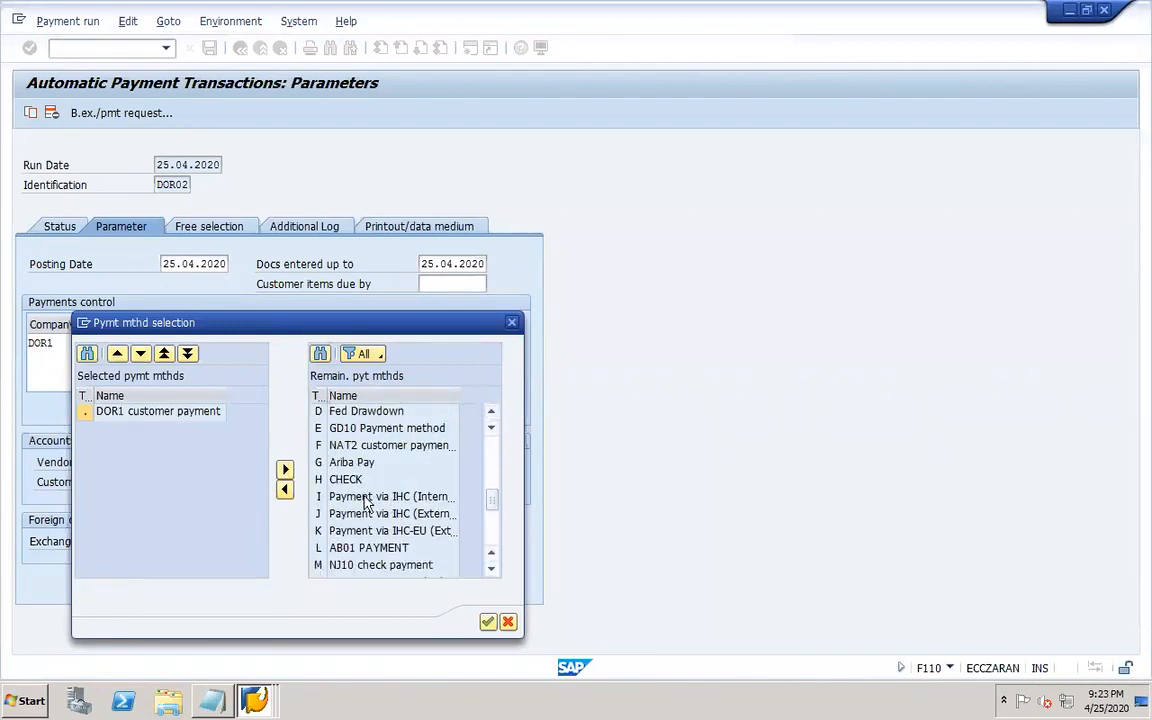
click(493, 548)
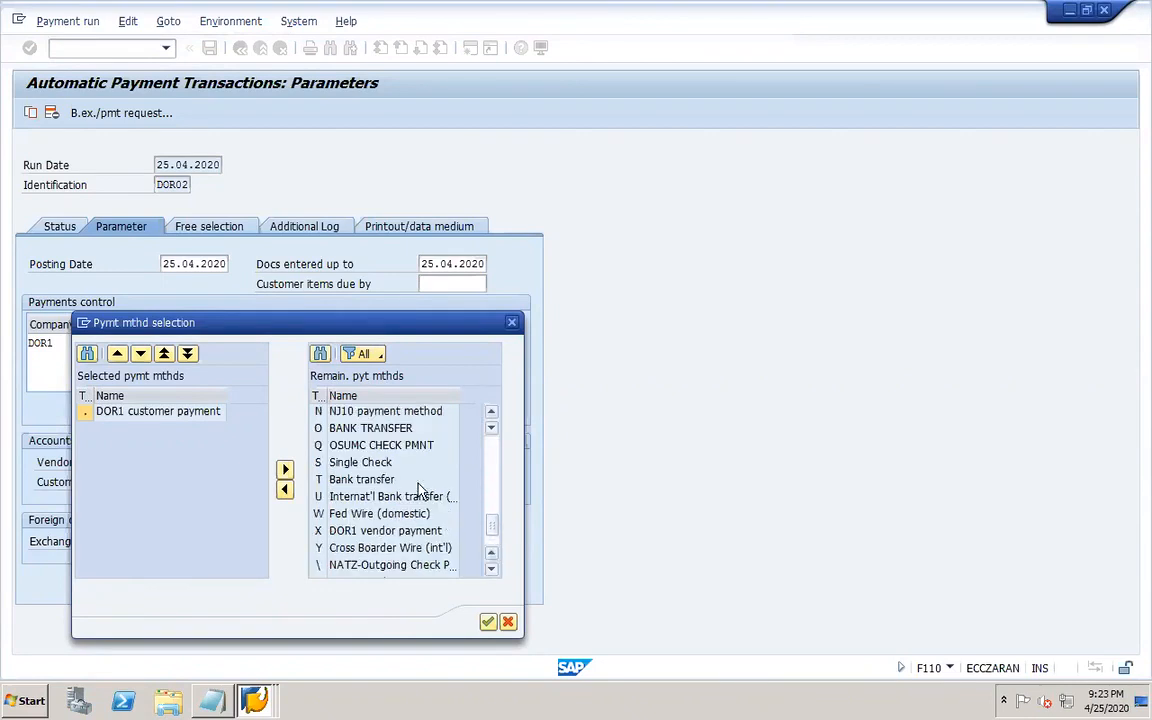
click(347, 532)
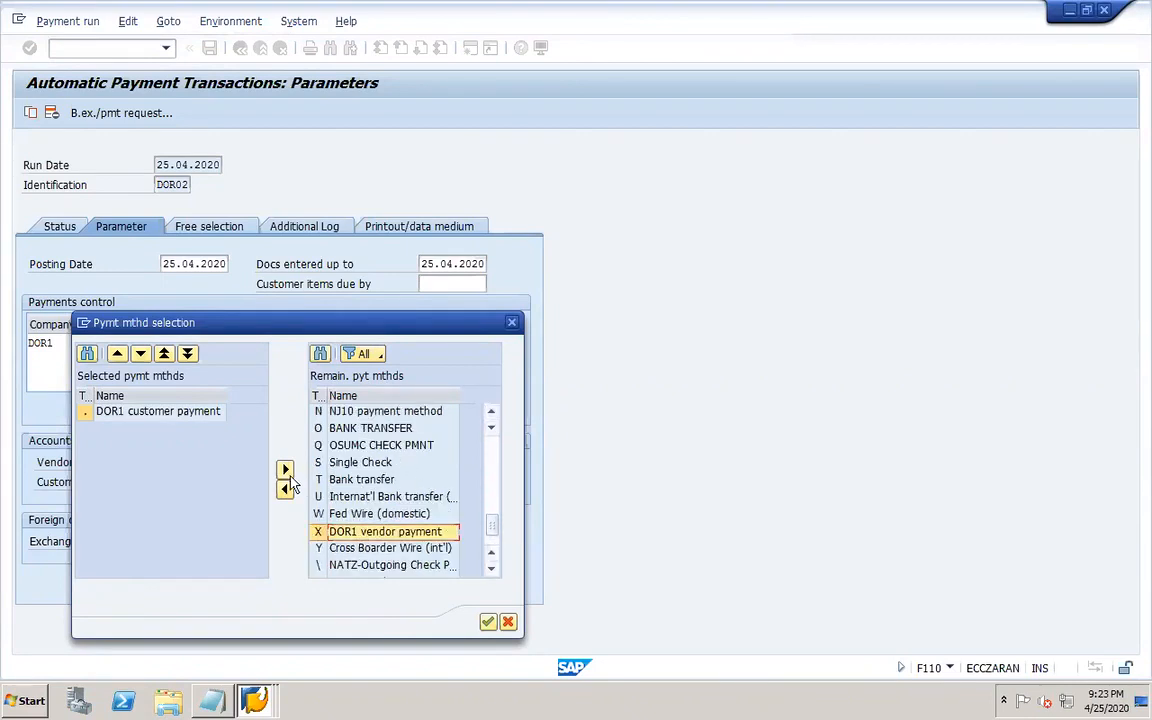
click(285, 489)
click(169, 418)
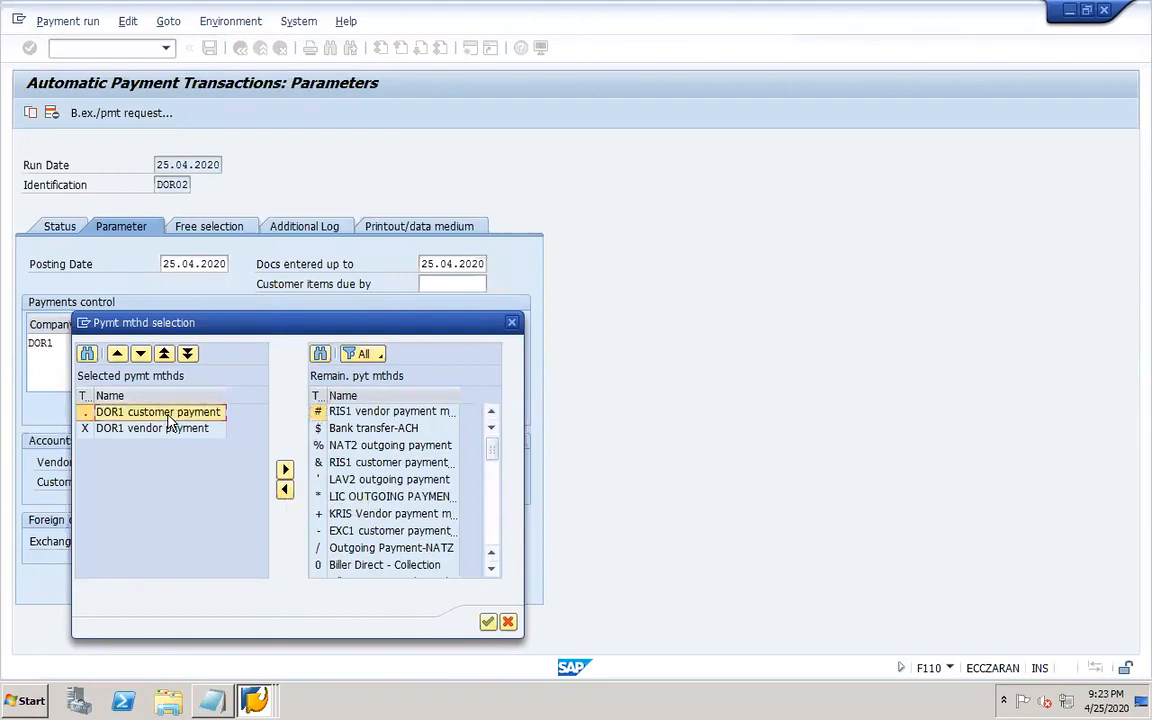
click(155, 430)
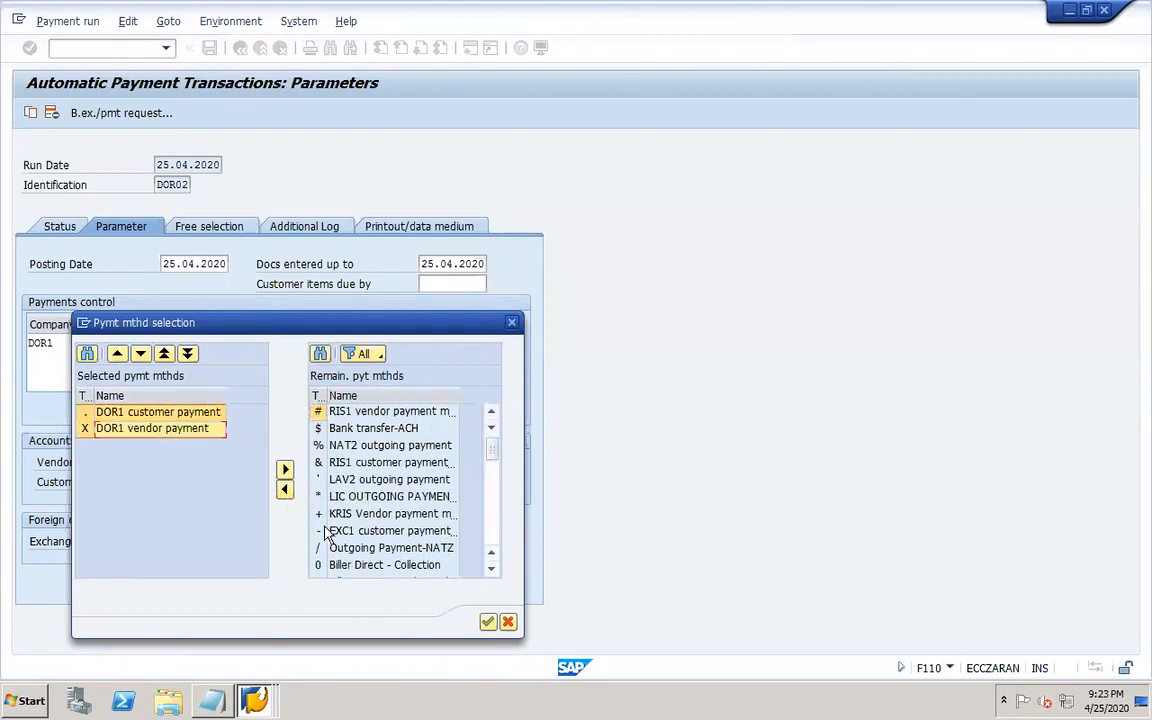
click(488, 622)
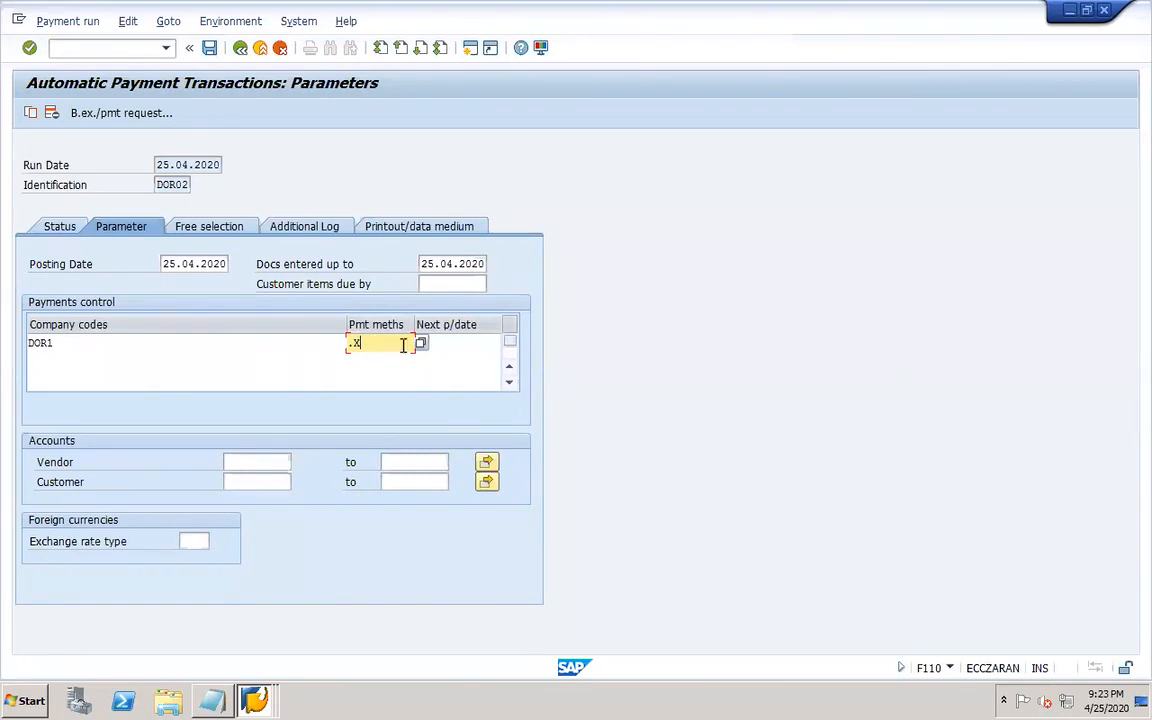
Set the next payment date to 31.12.2020 and limit the run to vendor DOR1-VEND1 and customer DOR1-CUST1.
click(459, 344)
click(445, 357)
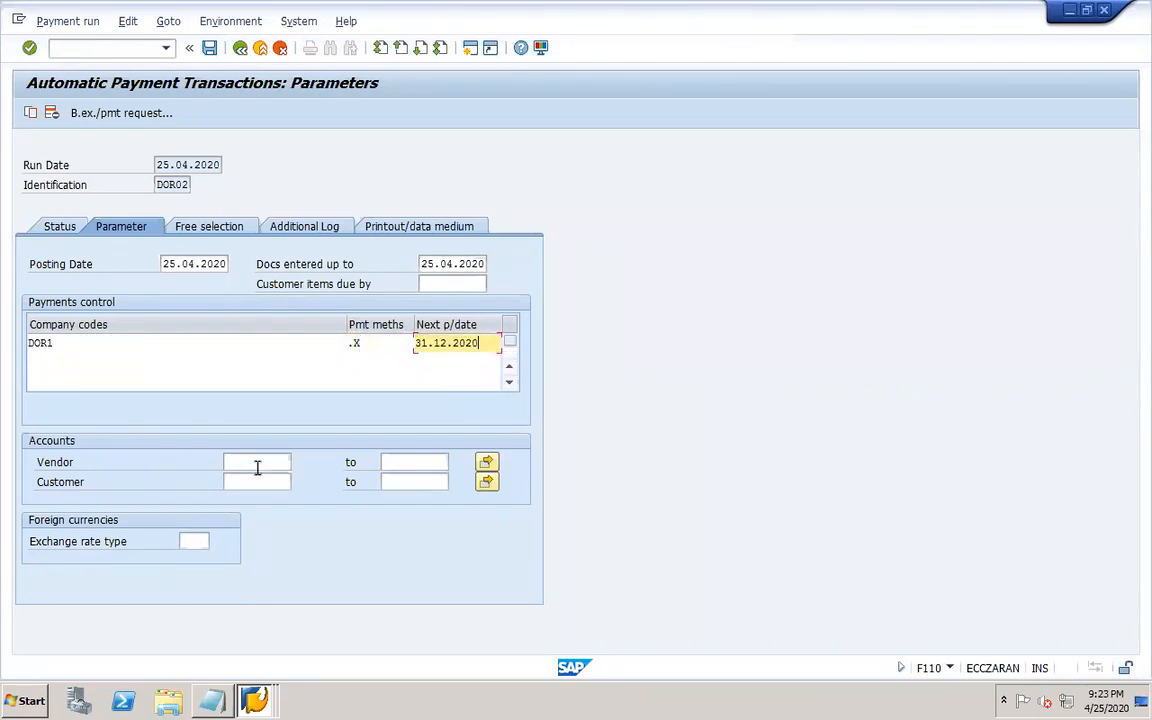
click(257, 463)
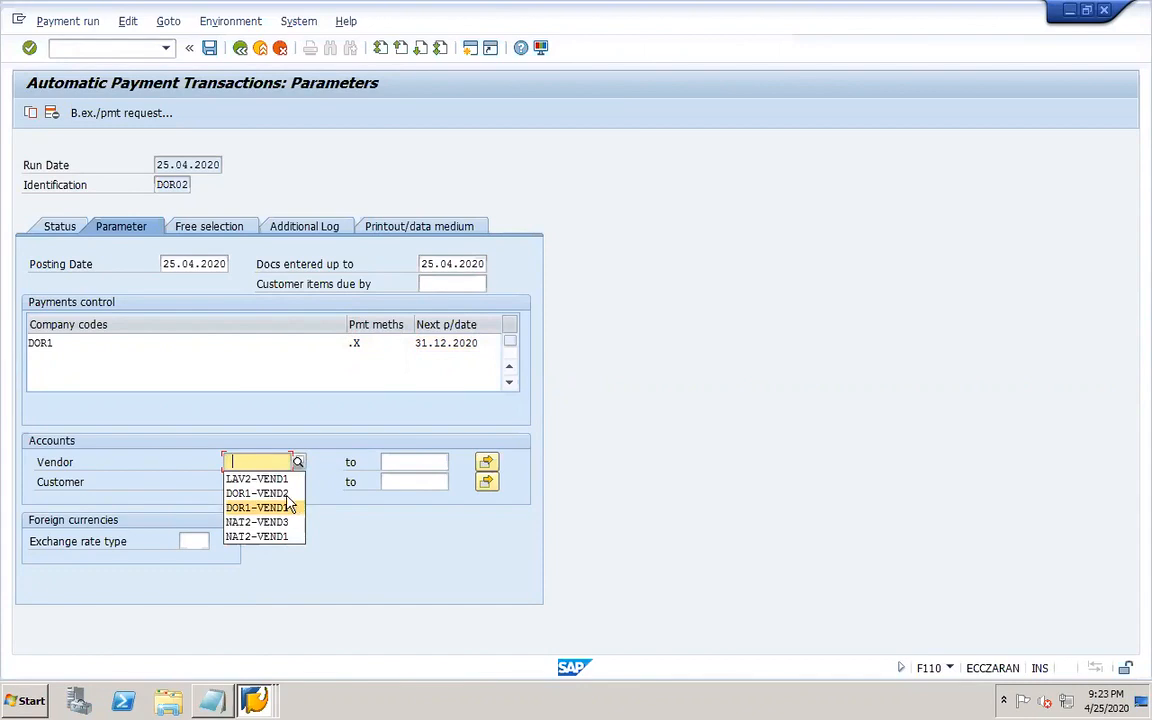
click(289, 507)
click(268, 482)
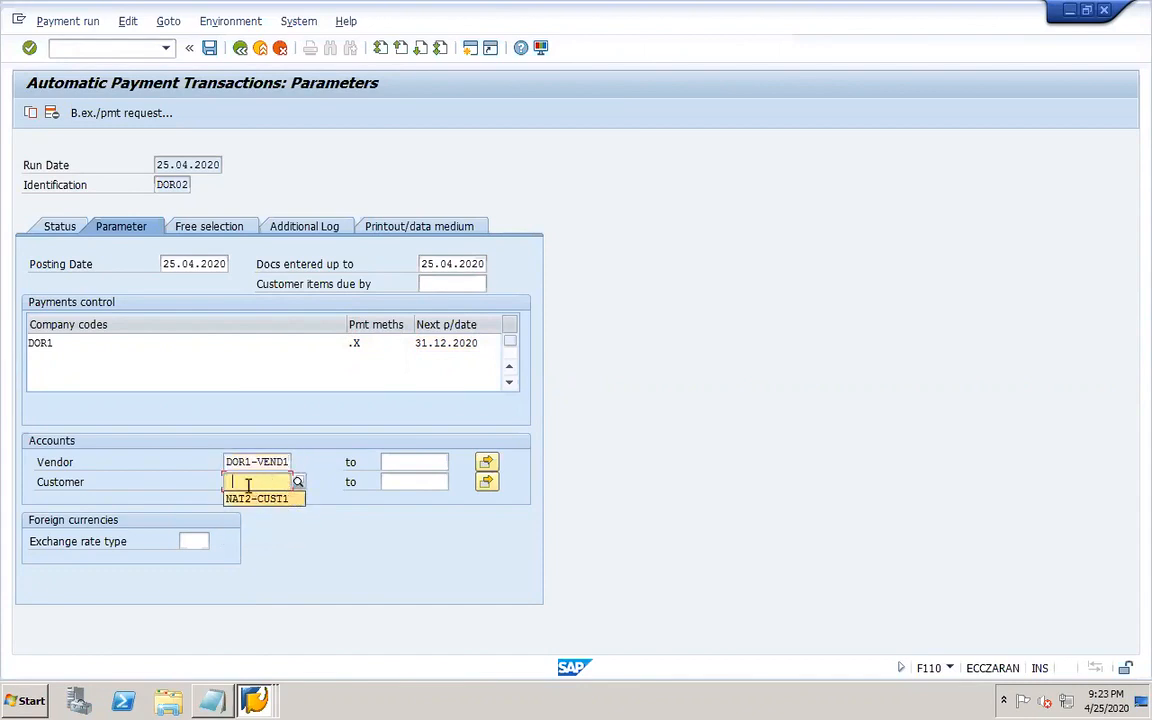
text(DOR1-CUST1)
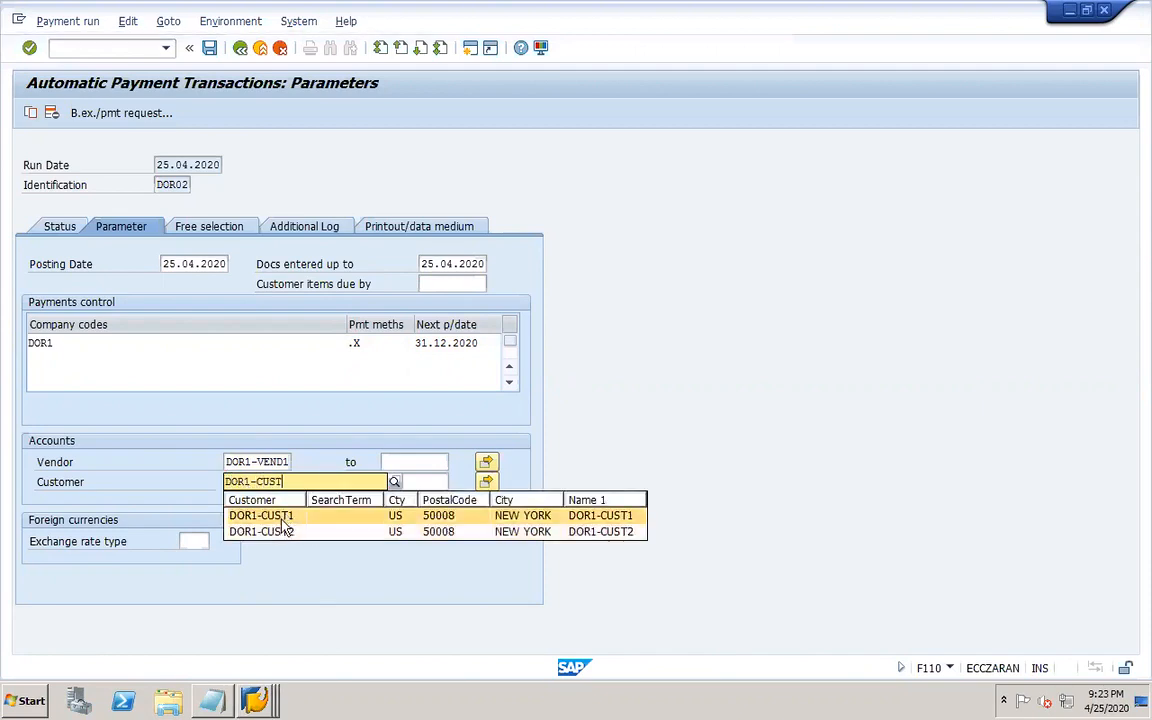
click(289, 513)
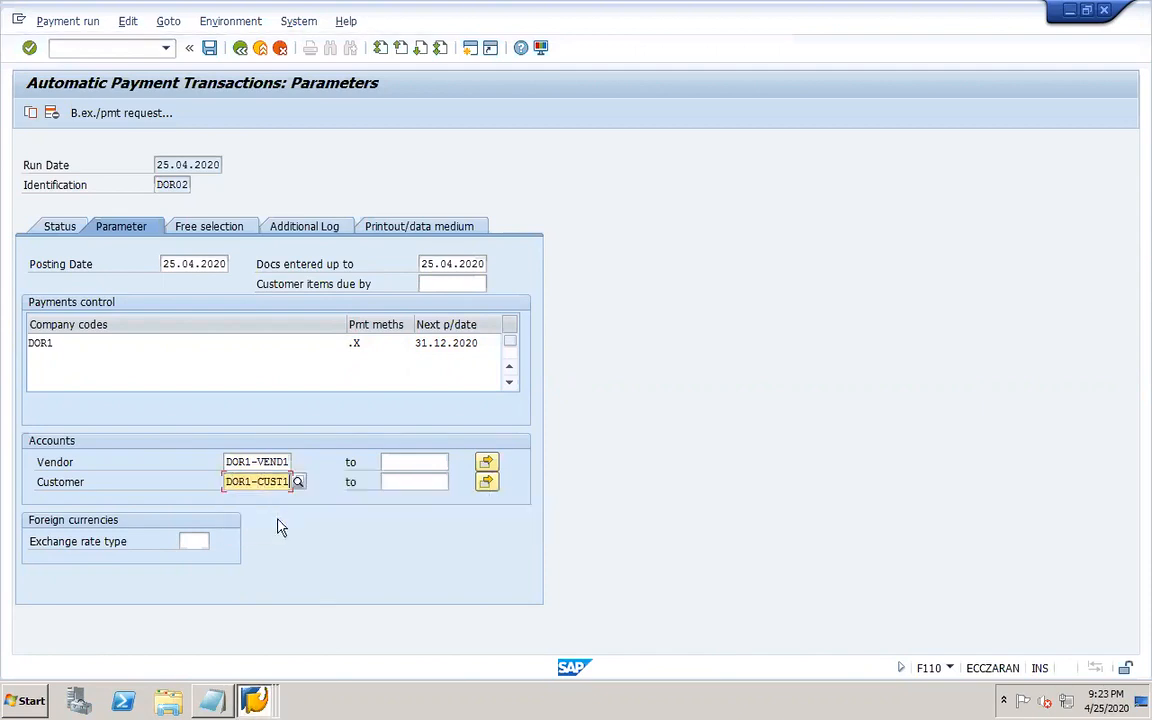
Enable additional logging for due date check, unsuccessful payment method selection and line items for vendor DOR1-VEND1 and customer DOR1-CUST1.
click(279, 227)
click(79, 305)
click(84, 343)
click(86, 364)
click(77, 442)
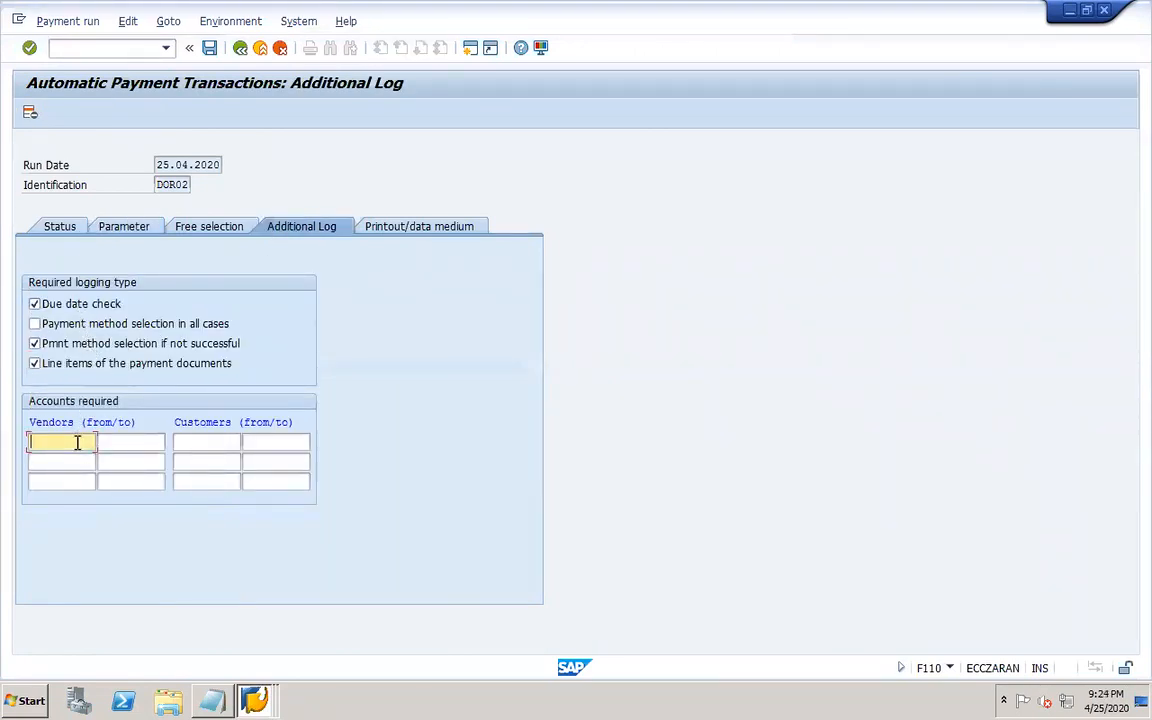
text(DOR)
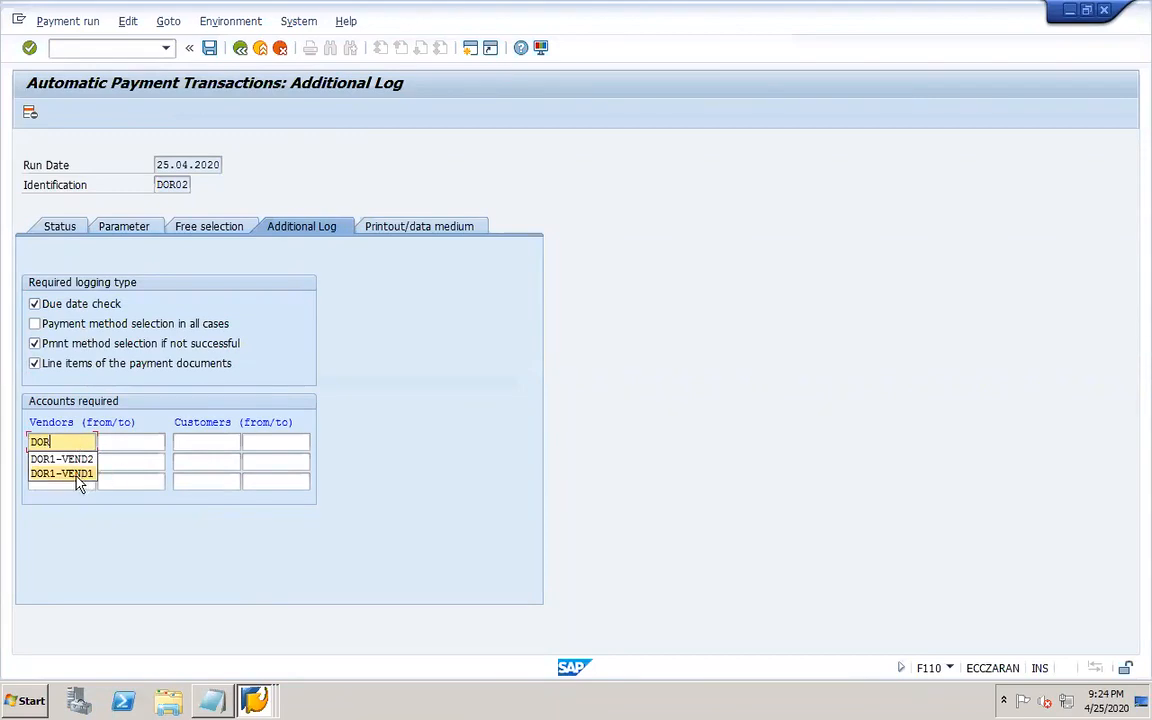
click(68, 473)
click(228, 445)
text(D)
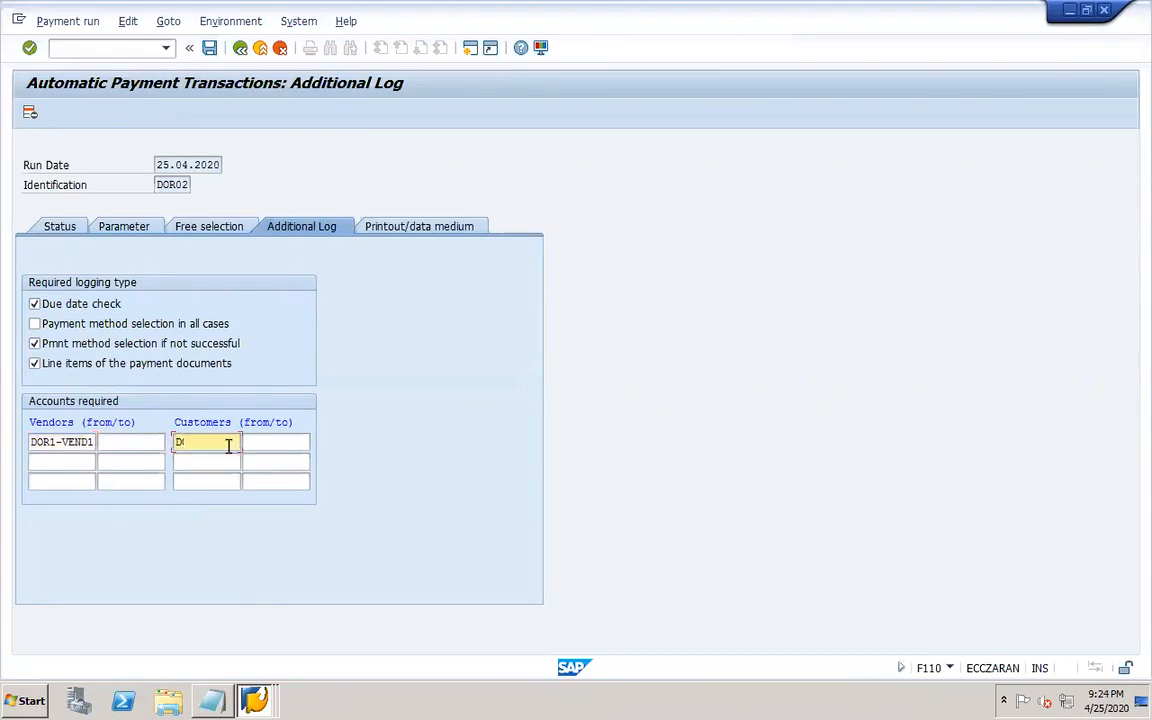
text(OR1-CUST1)
Enter new variant DOR2 for program RFFOUS_C and start maintaining it for all selection screens.
click(400, 228)
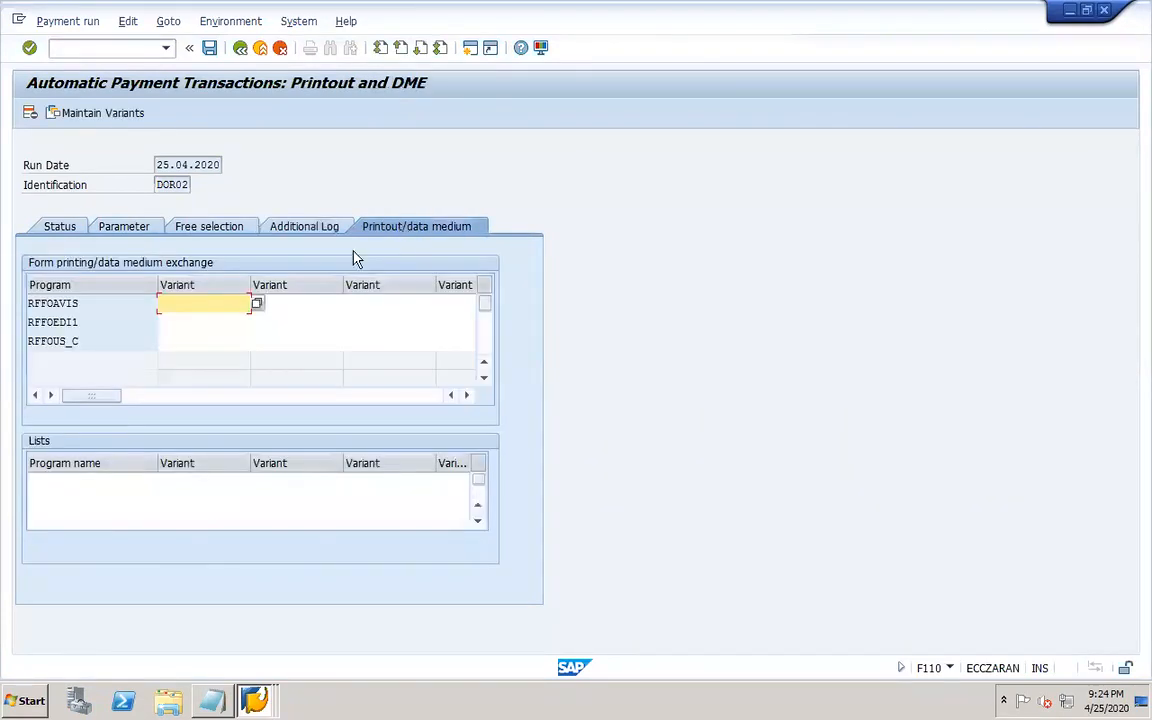
click(172, 342)
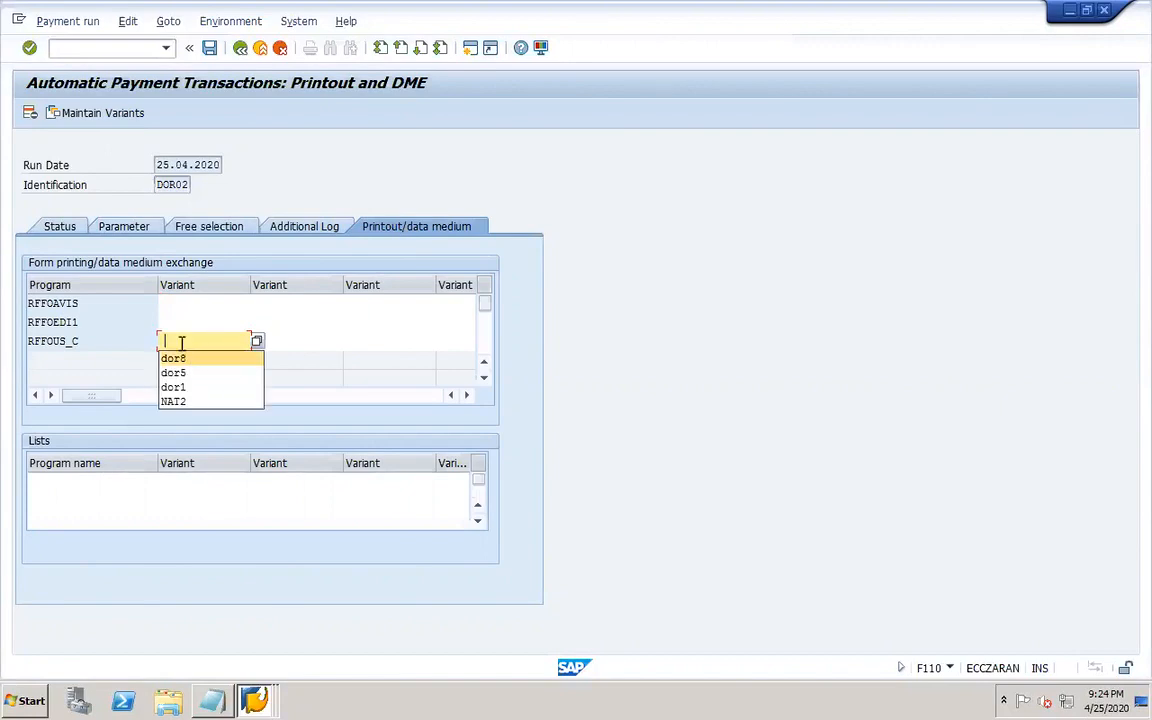
click(181, 343)
click(172, 343)
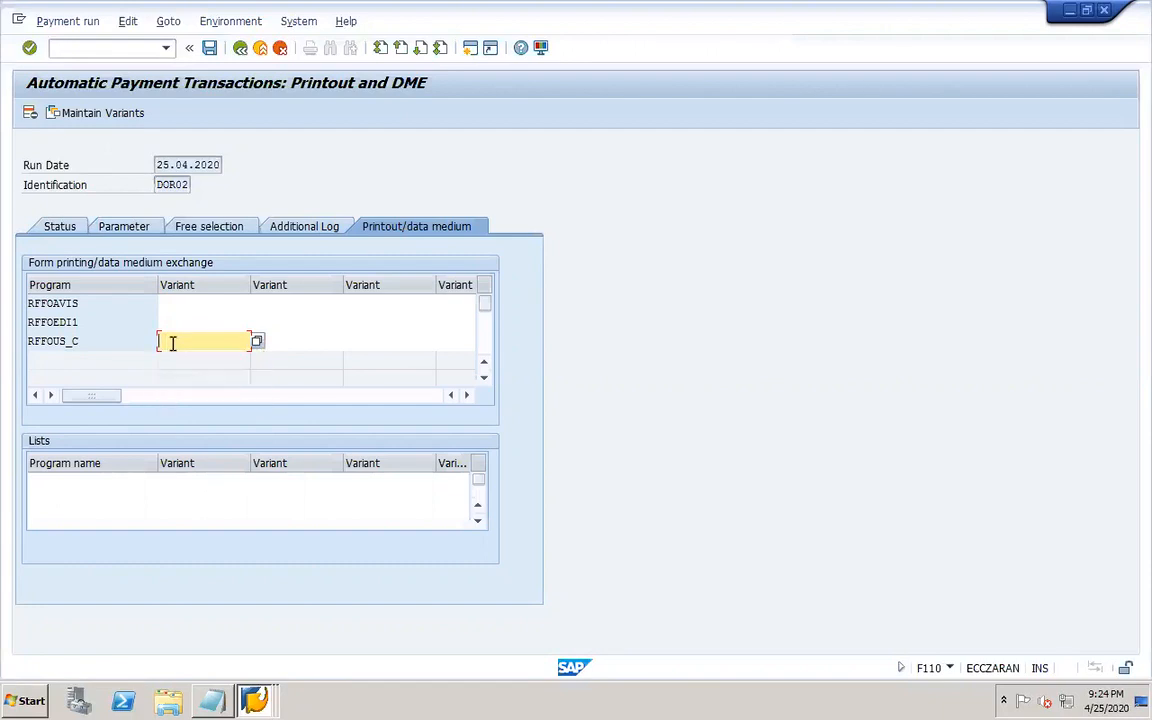
text(DOR)
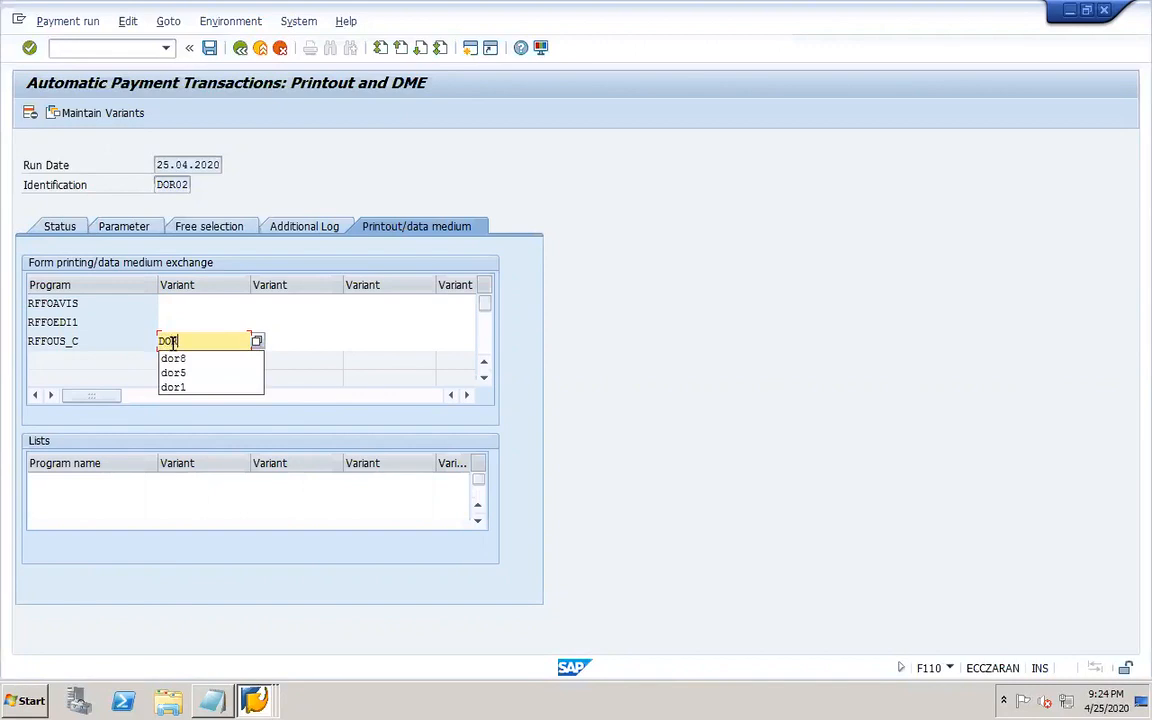
text(2)
click(84, 108)
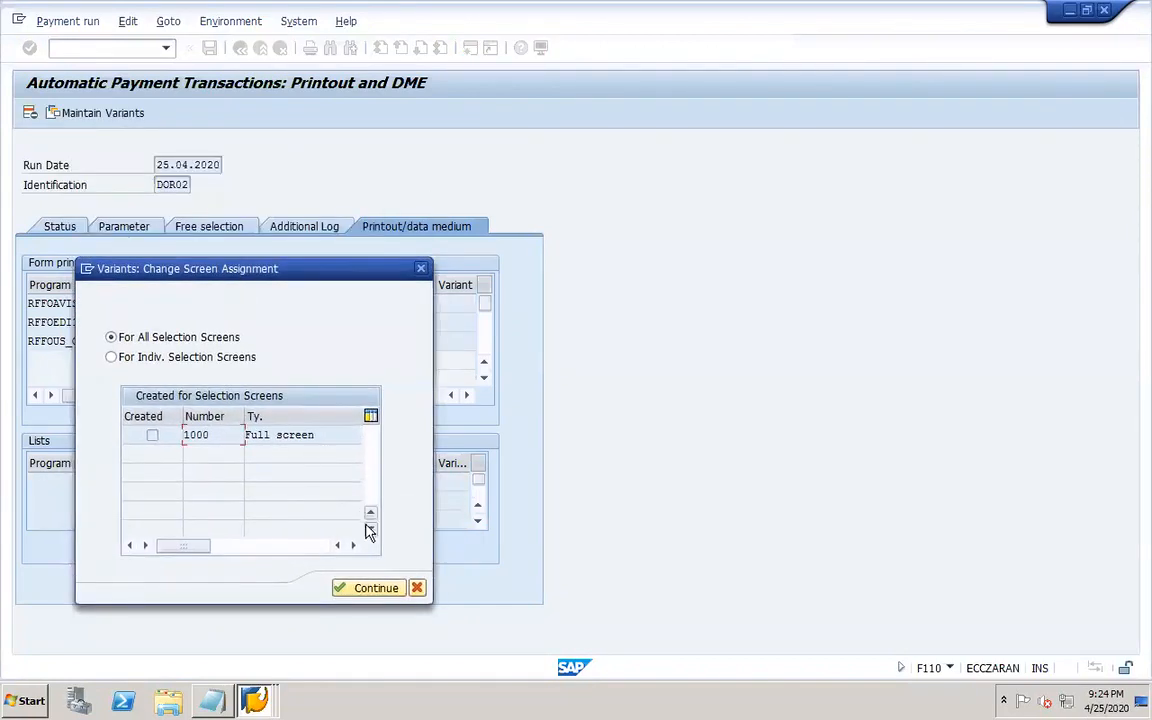
click(366, 588)
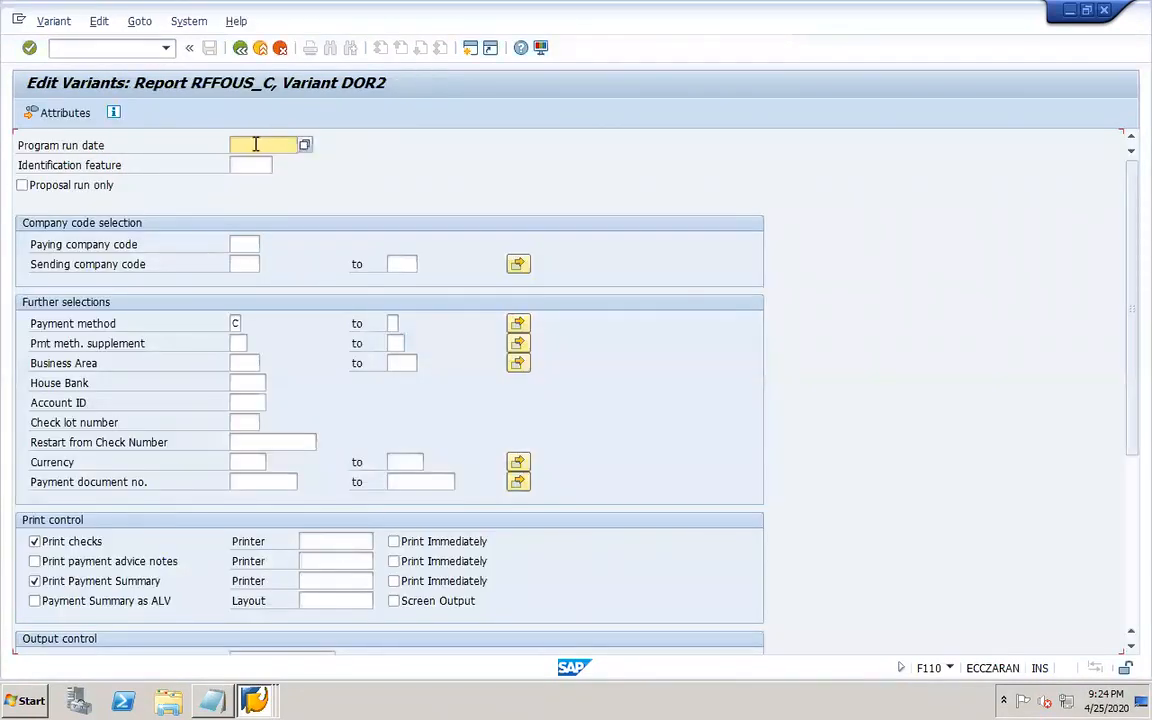
Set the variant's program run date to 25.04.2020, identification feature DOR02 and paying company code DOR1.
text(25.04.2020)
key(Tab)
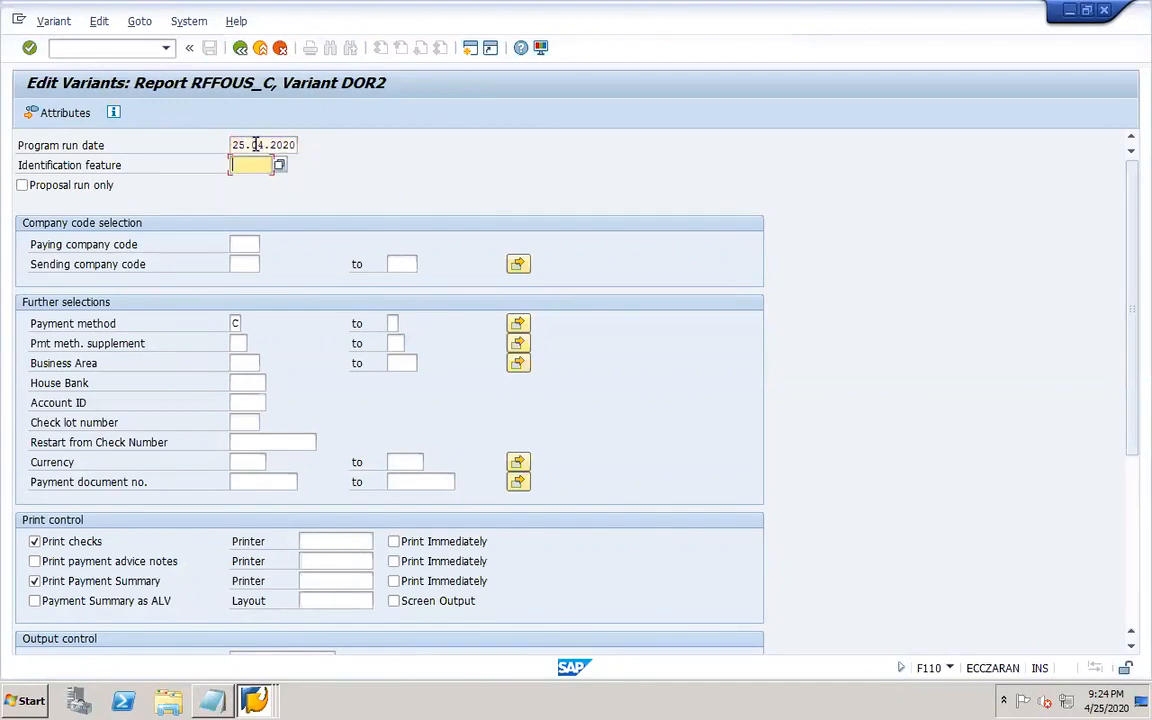
text(DOR02)
click(236, 243)
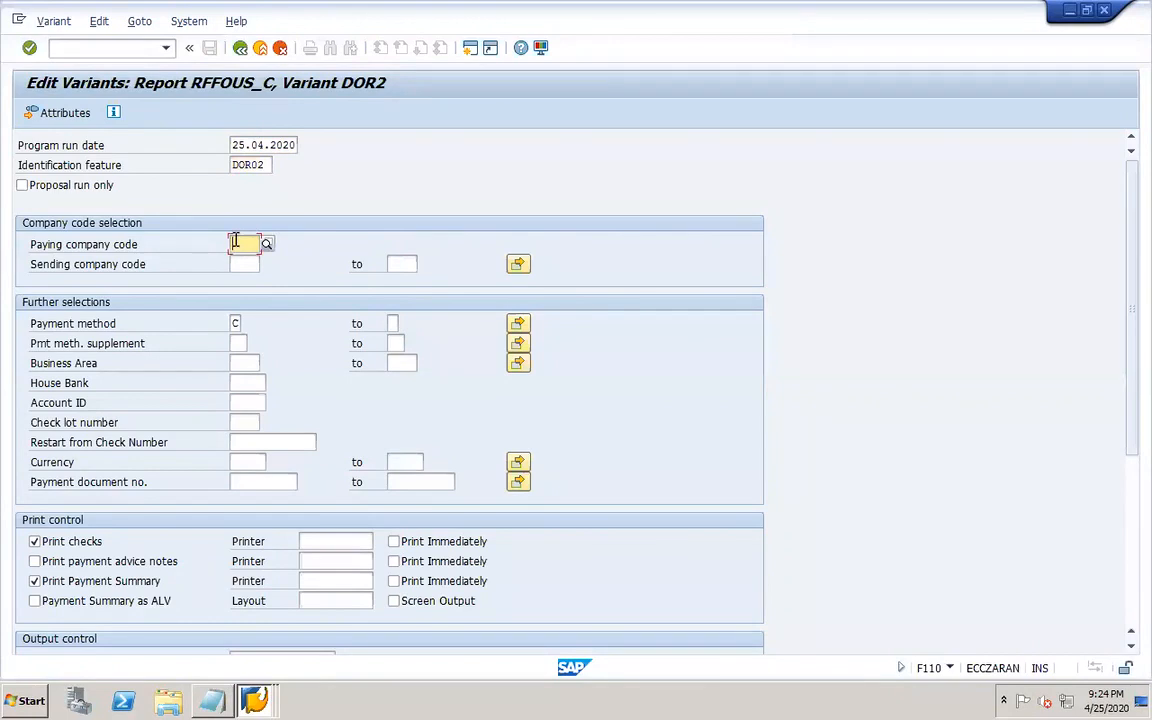
text(DOR1)
click(254, 277)
Choose payment method X (DOR1 vendor payment) from the payment method value list.
click(239, 322)
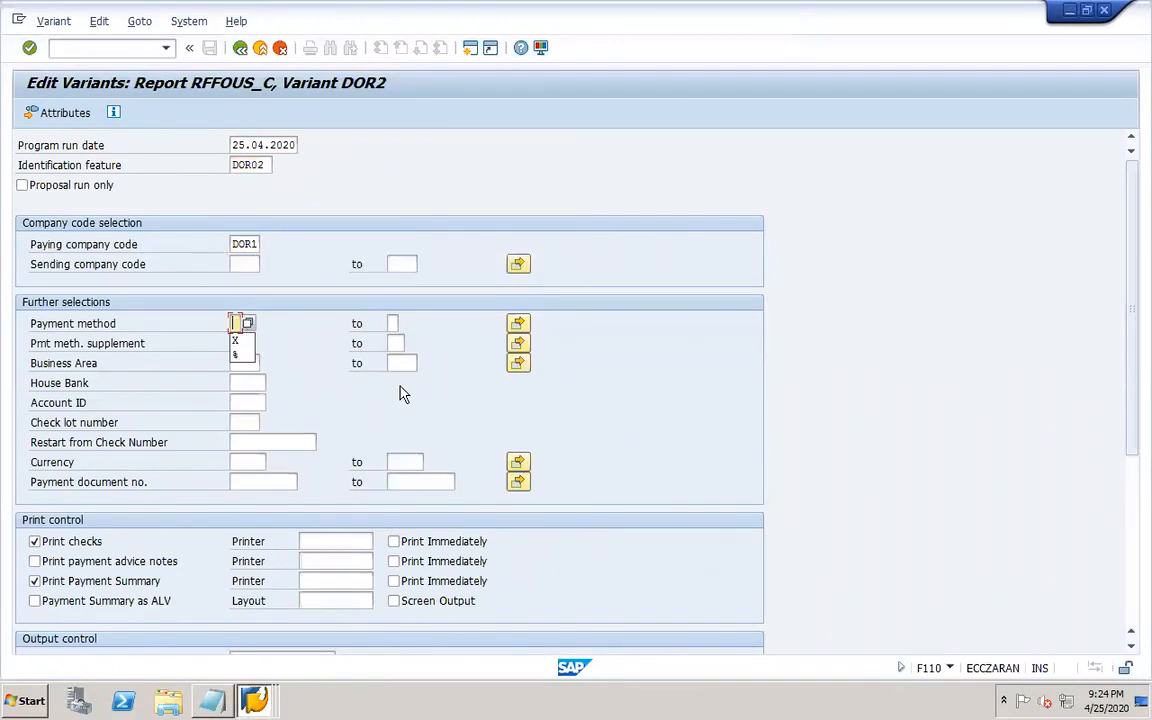
key(F4)
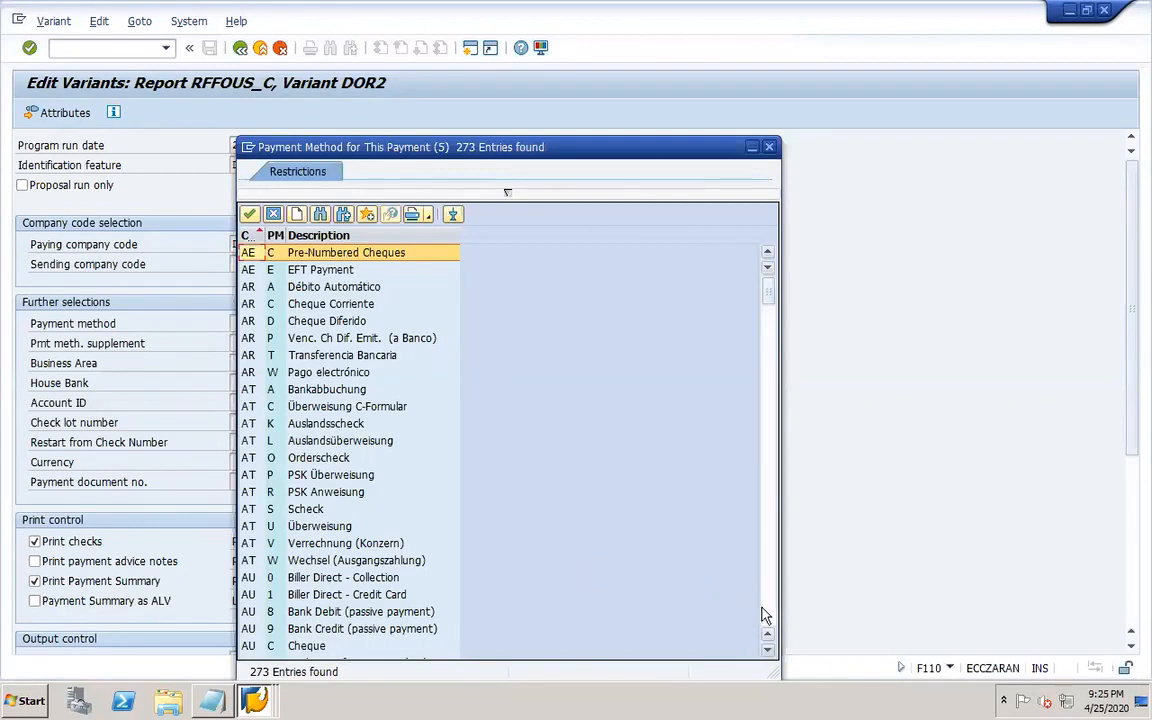
scroll(765, 614, down, 20)
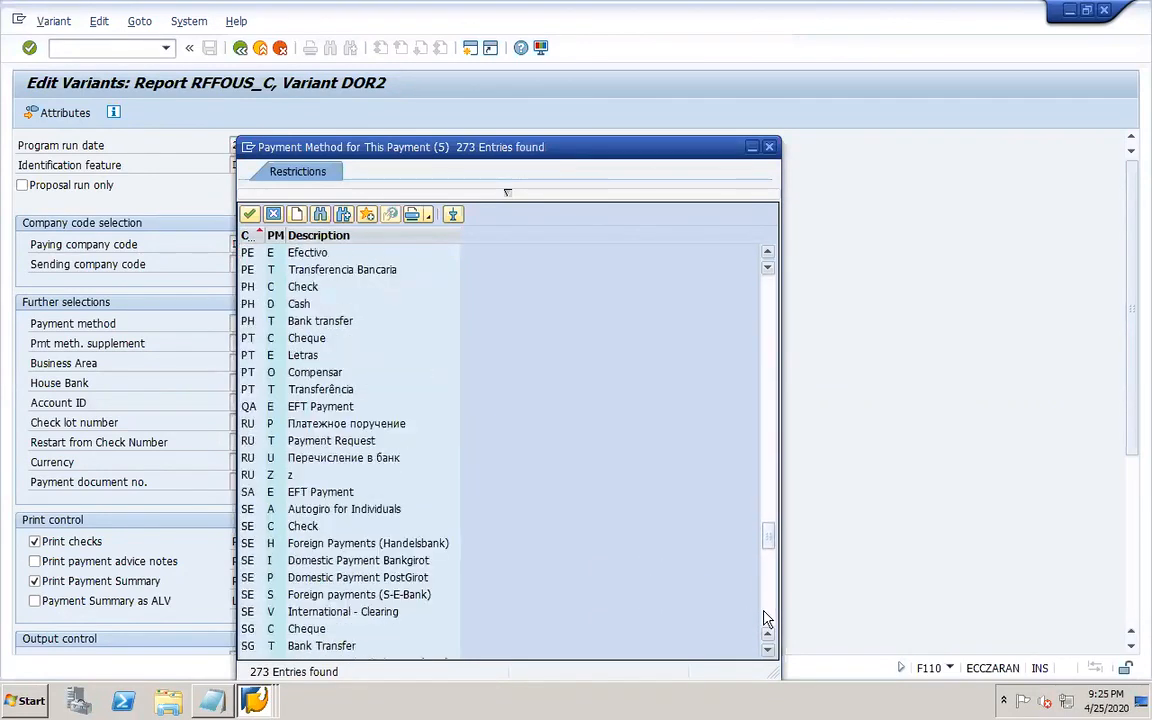
scroll(765, 619, down, 10)
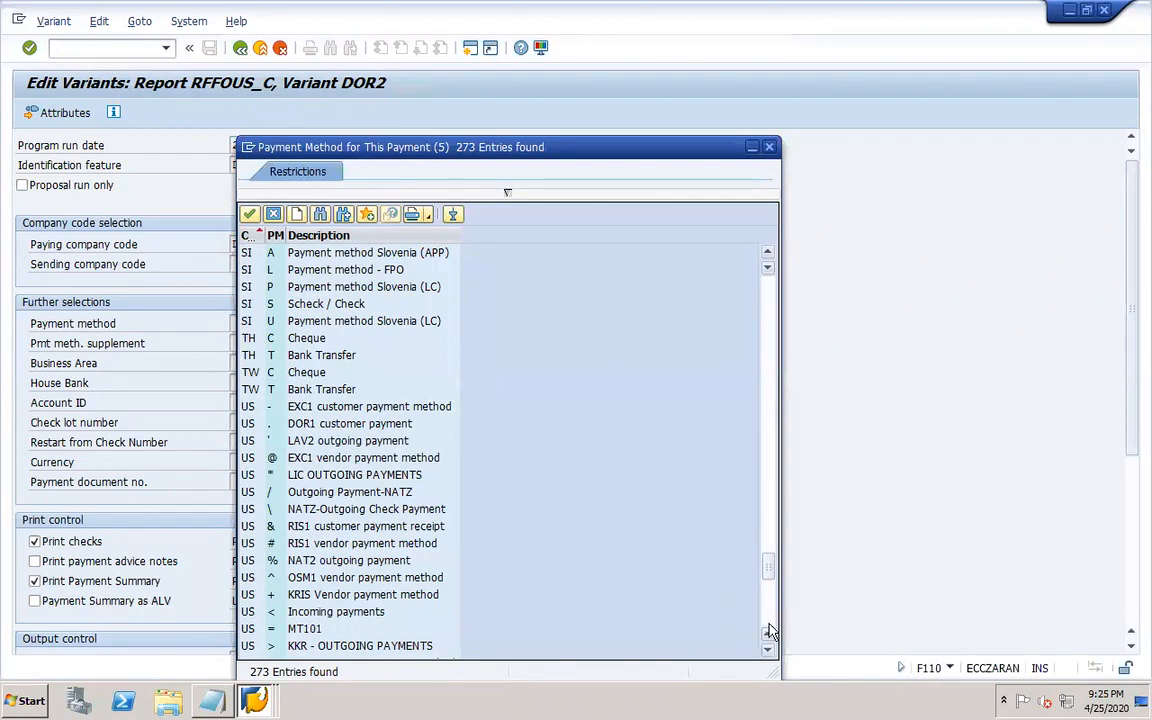
scroll(768, 630, down, 8)
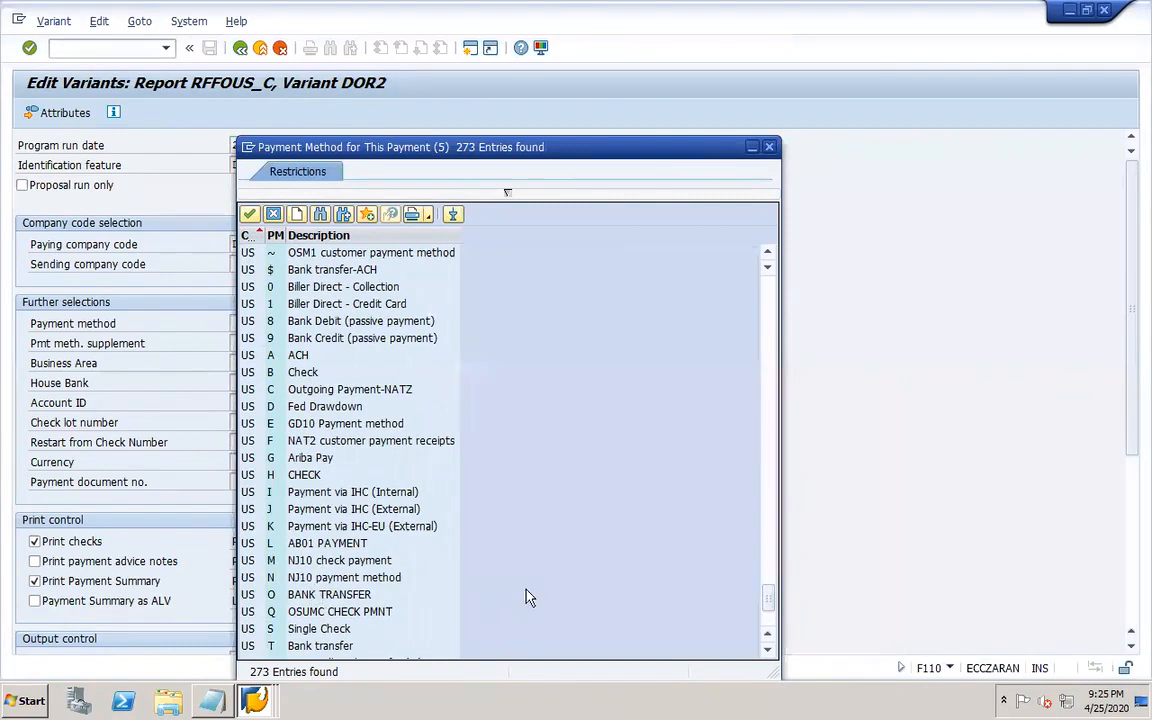
scroll(768, 617, down, 3)
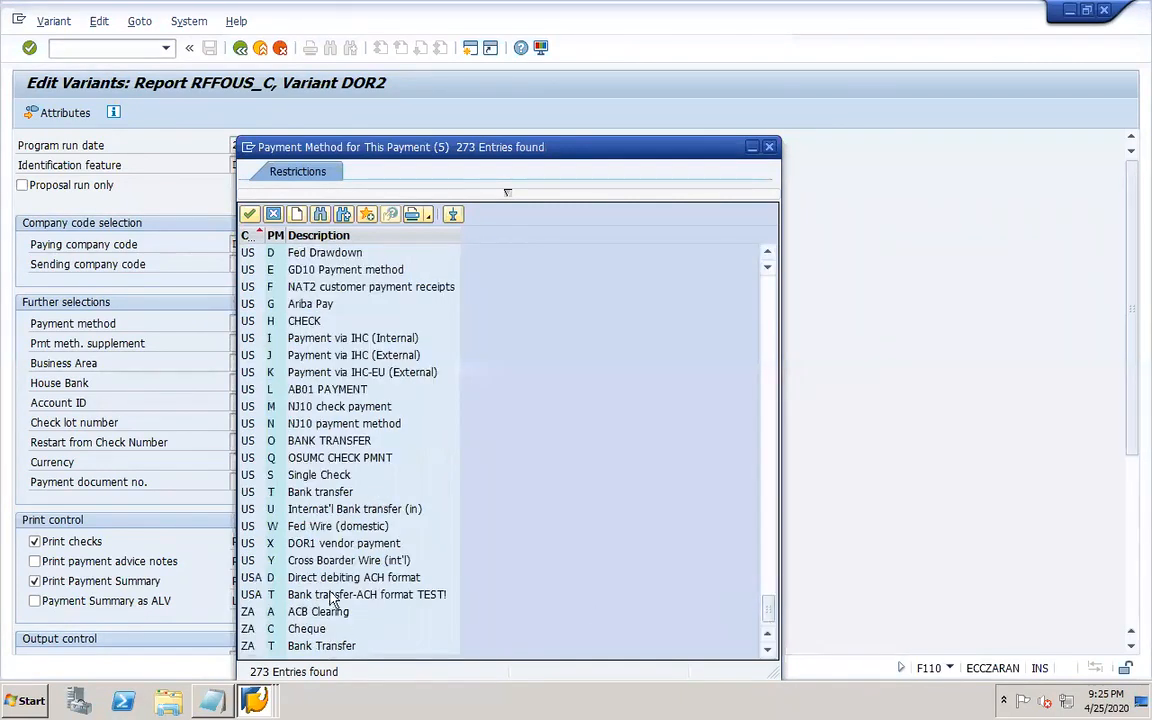
double_click(302, 543)
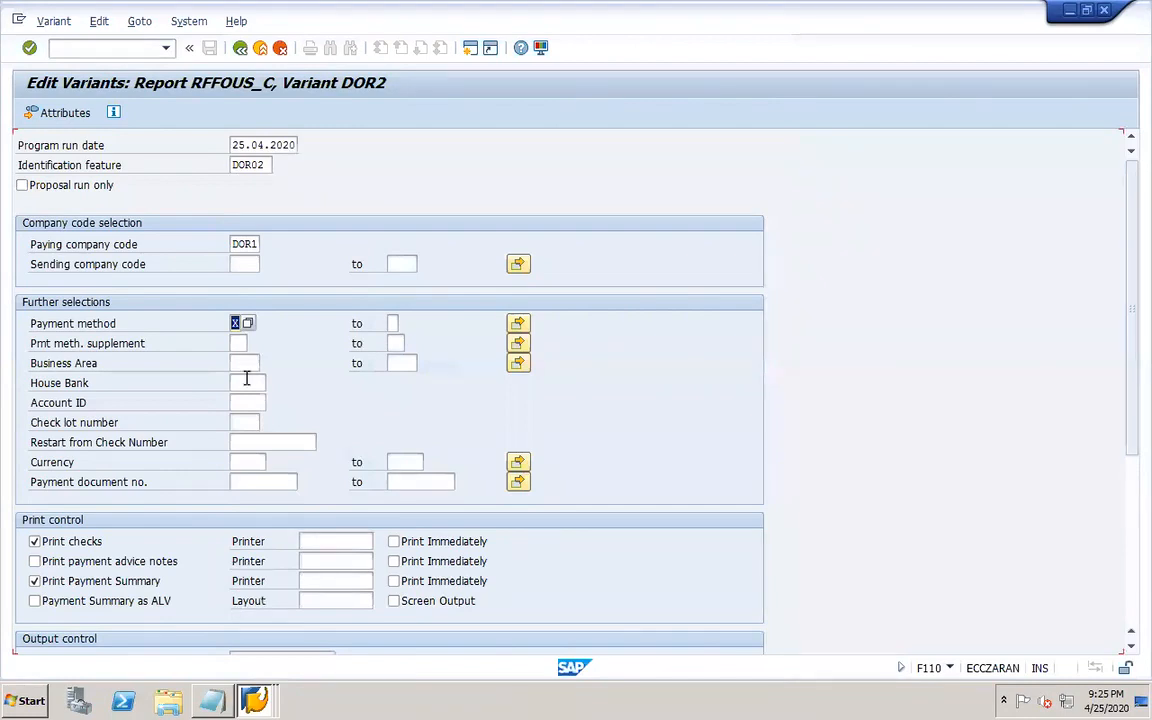
Select house bank DOR1H and account ID DOR-1 from their value lists.
click(246, 380)
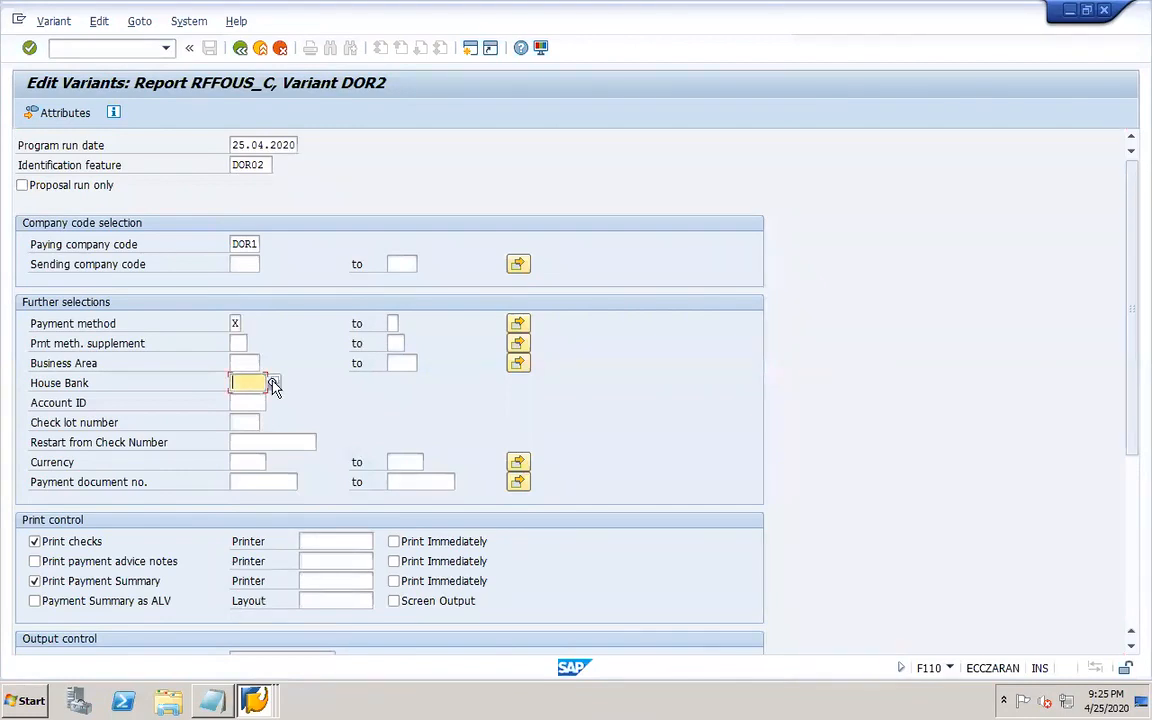
click(273, 383)
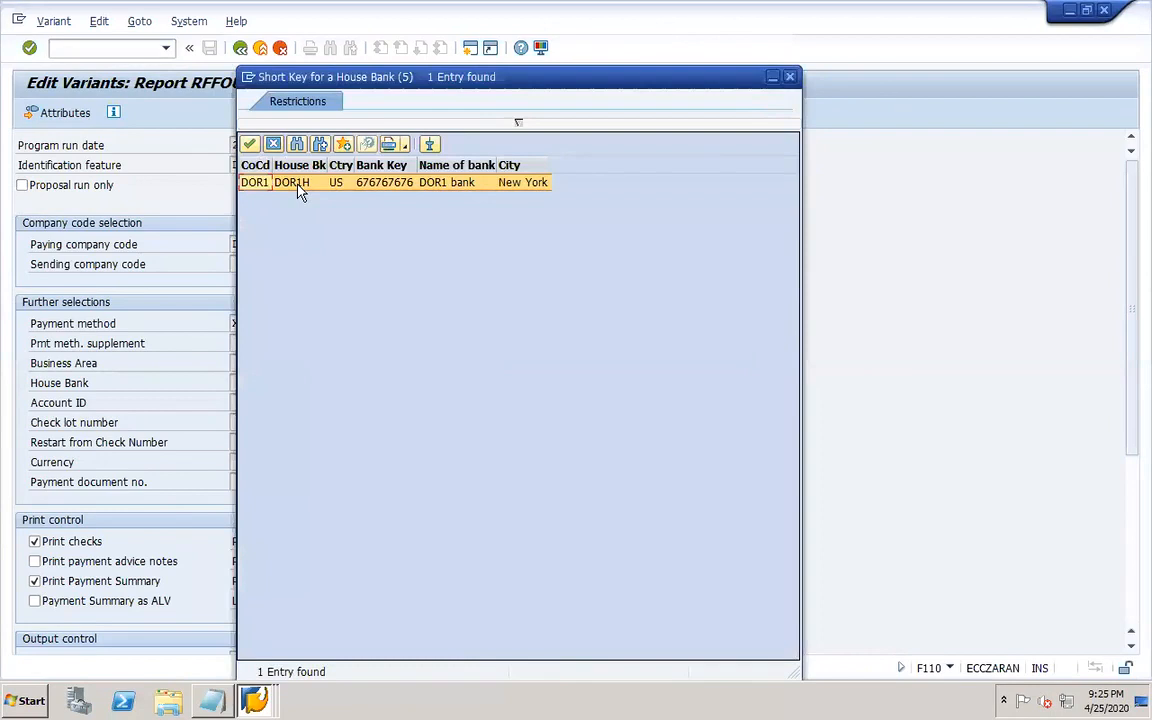
double_click(298, 185)
click(254, 400)
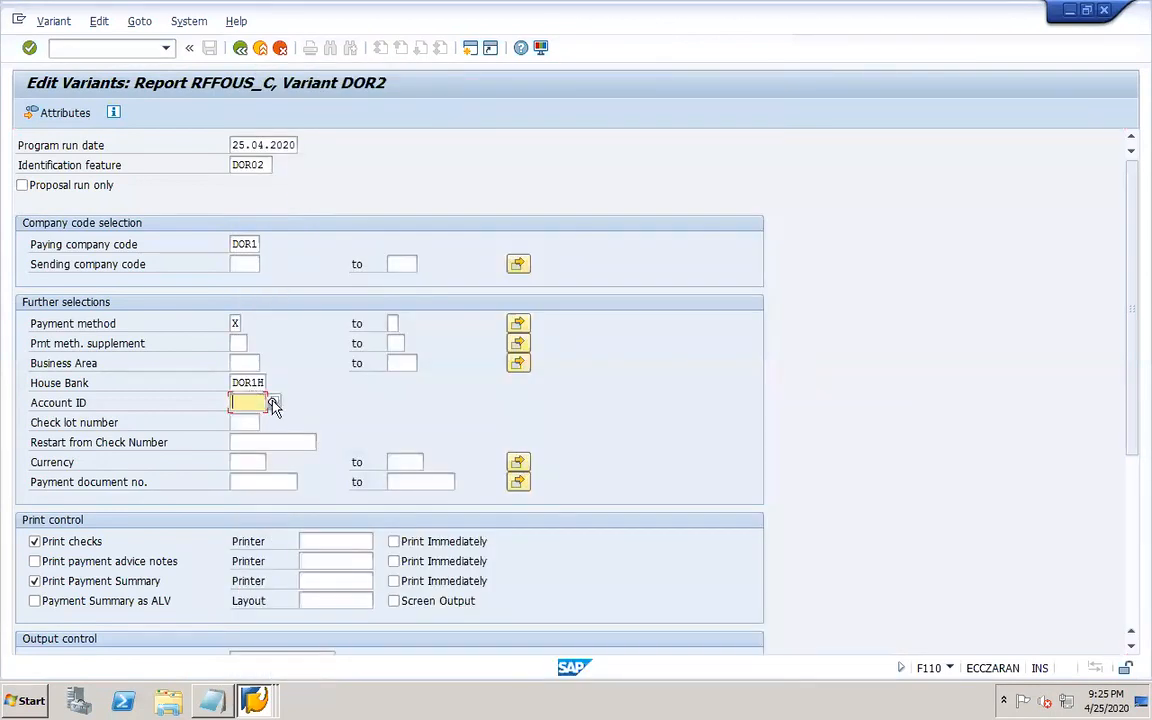
click(273, 403)
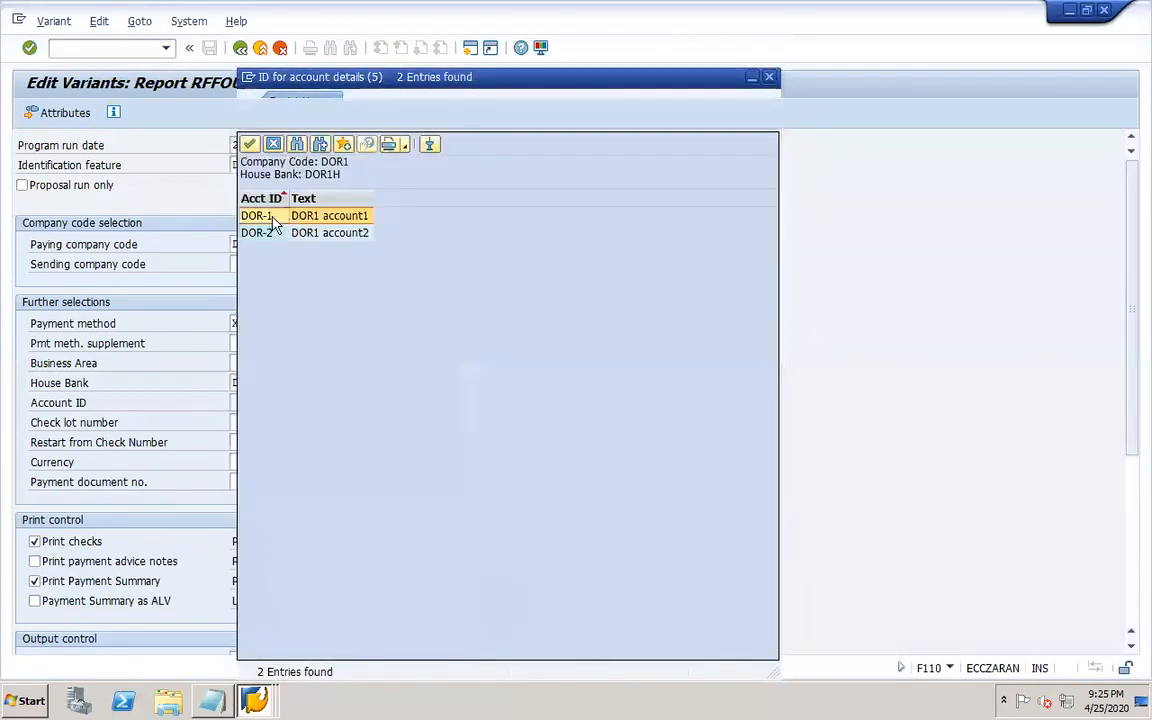
double_click(256, 216)
Set check lot number 1 and enable printing of payment advice notes.
click(244, 421)
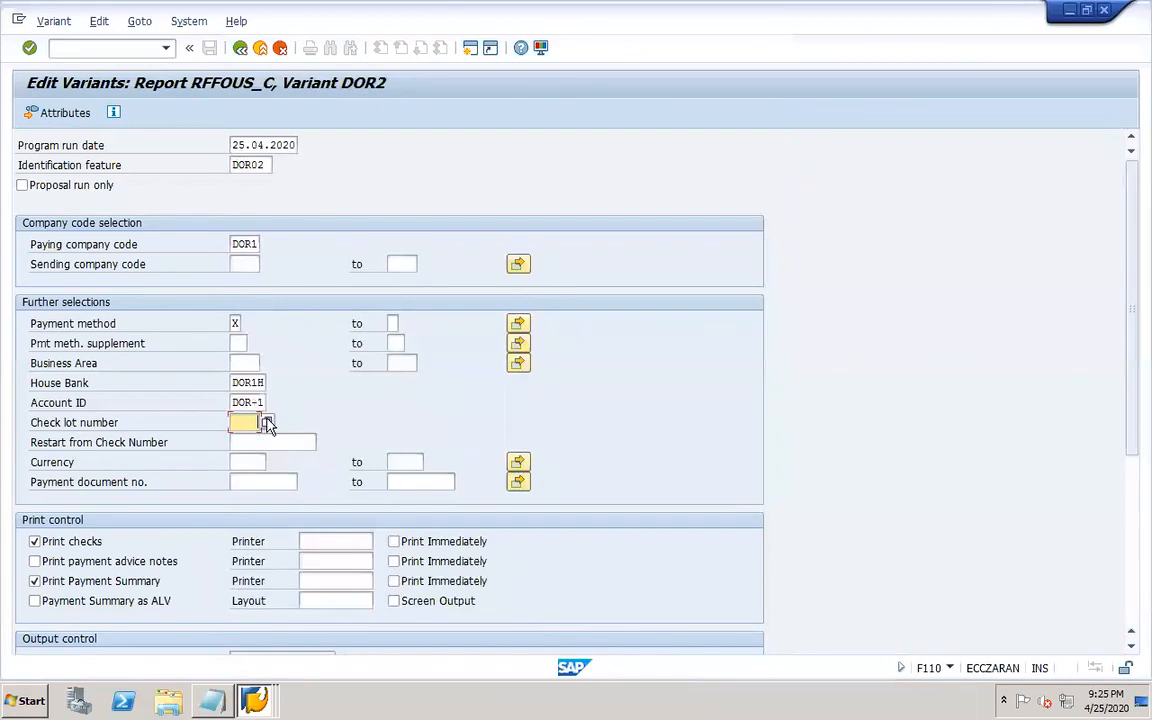
click(271, 422)
double_click(278, 152)
click(103, 561)
Assign printer LP01 to checks, payment advice notes and payment summary, and set each to print immediately.
click(329, 542)
click(333, 555)
click(333, 555)
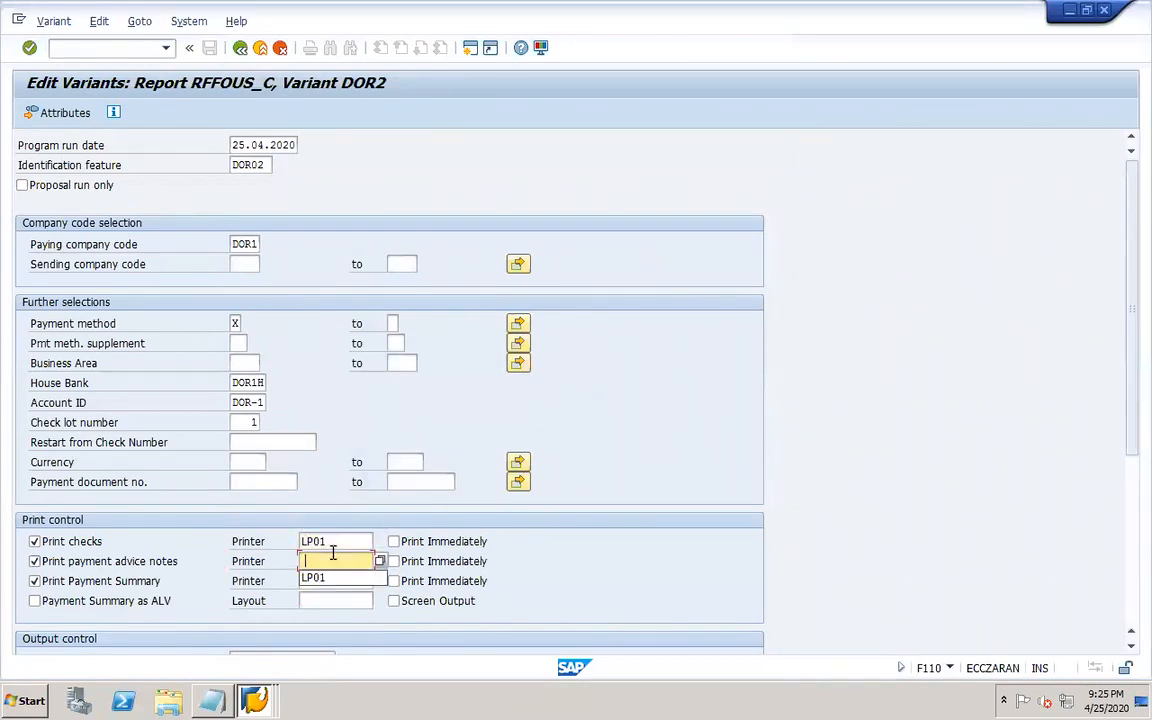
click(338, 579)
click(335, 581)
click(346, 597)
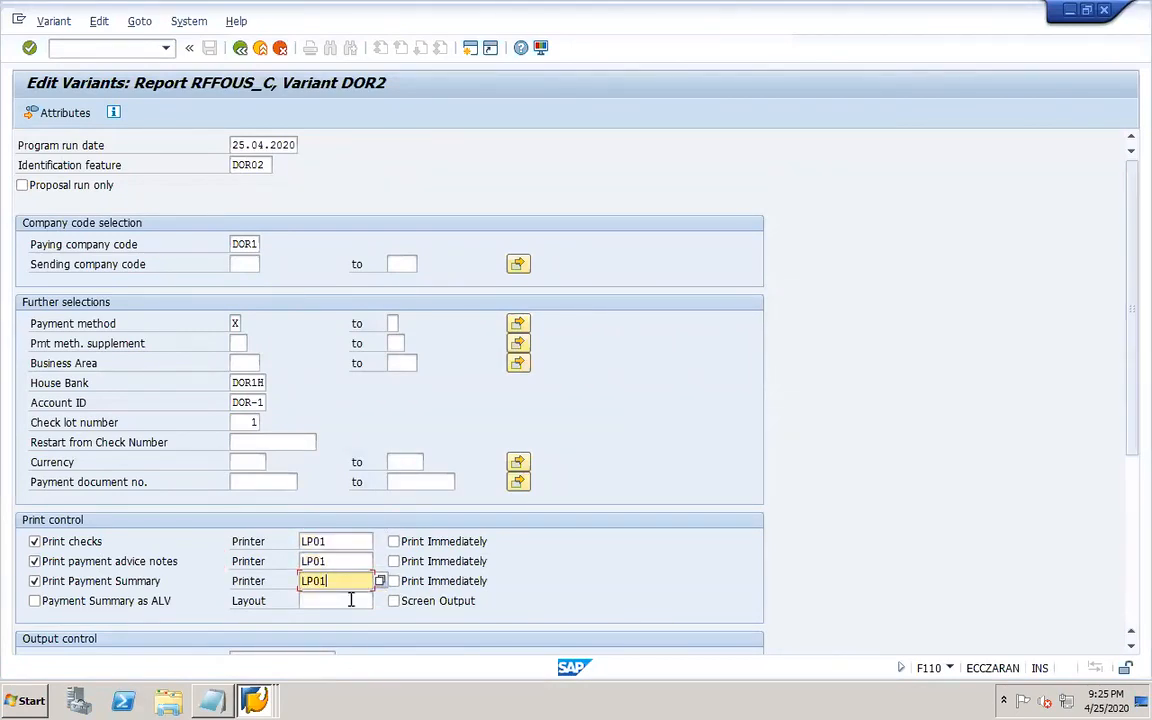
click(393, 542)
click(394, 581)
Enable texts in the recipient's language in the output control settings.
drag(1134, 386, 1131, 612)
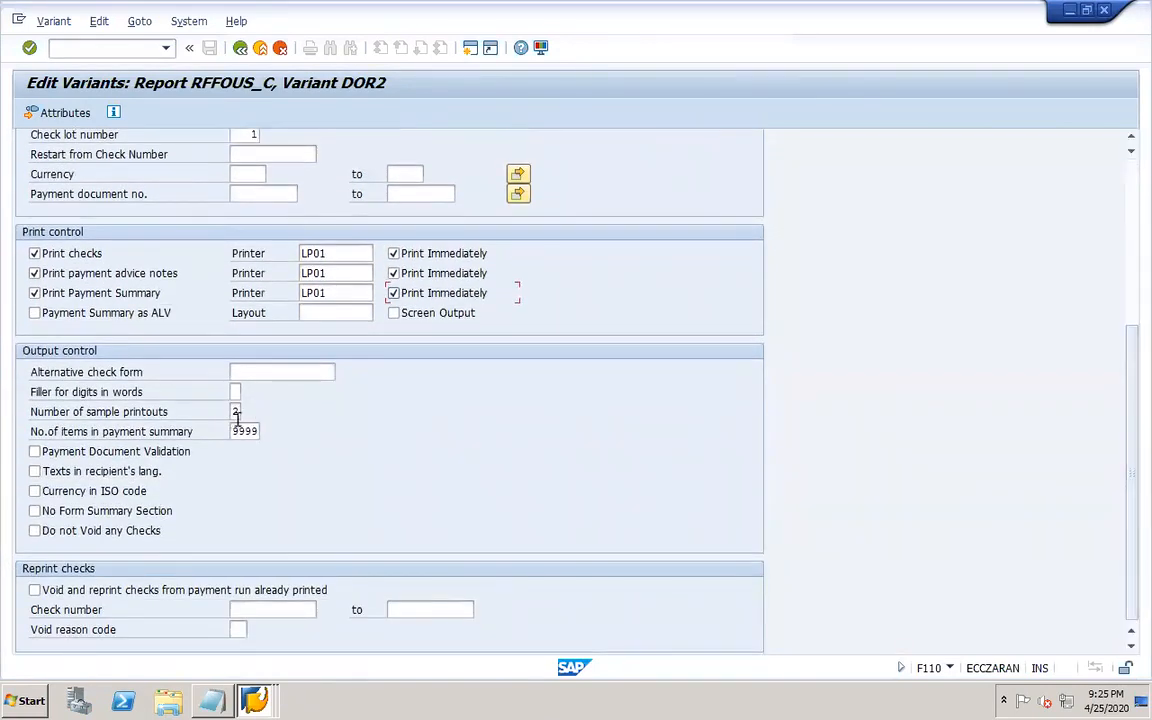
drag(234, 413, 248, 420)
click(88, 478)
Save variant DOR2 with the description DOR2.
click(240, 49)
click(248, 331)
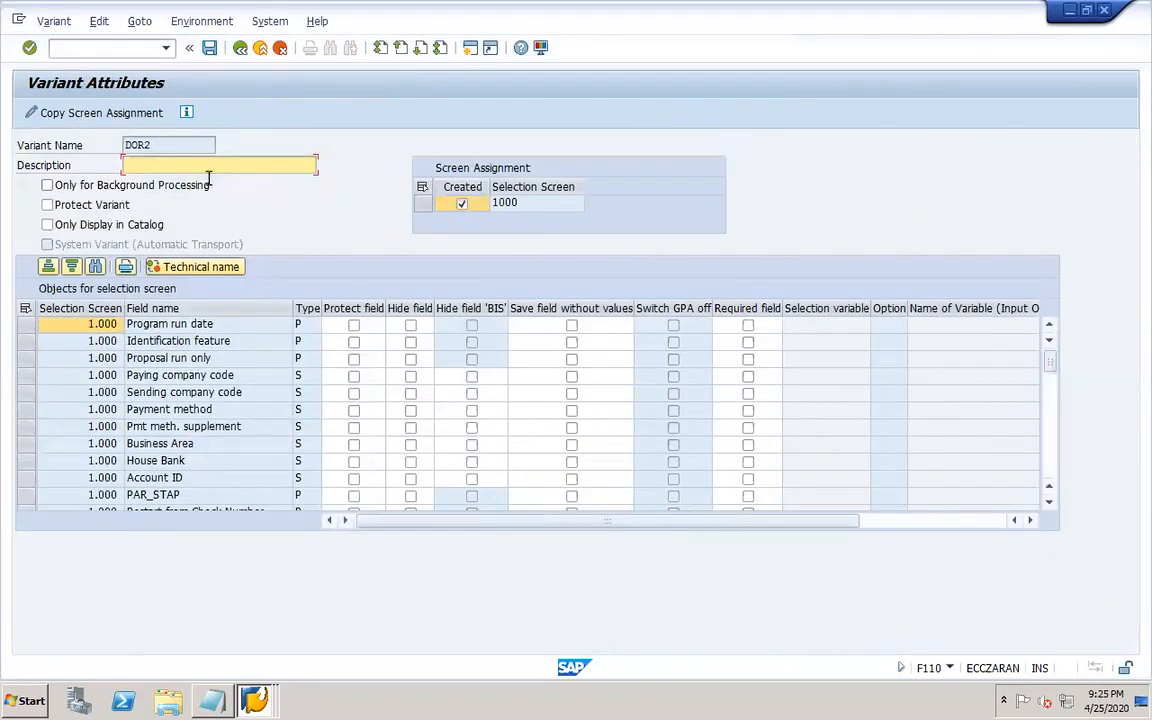
drag(164, 146, 107, 142)
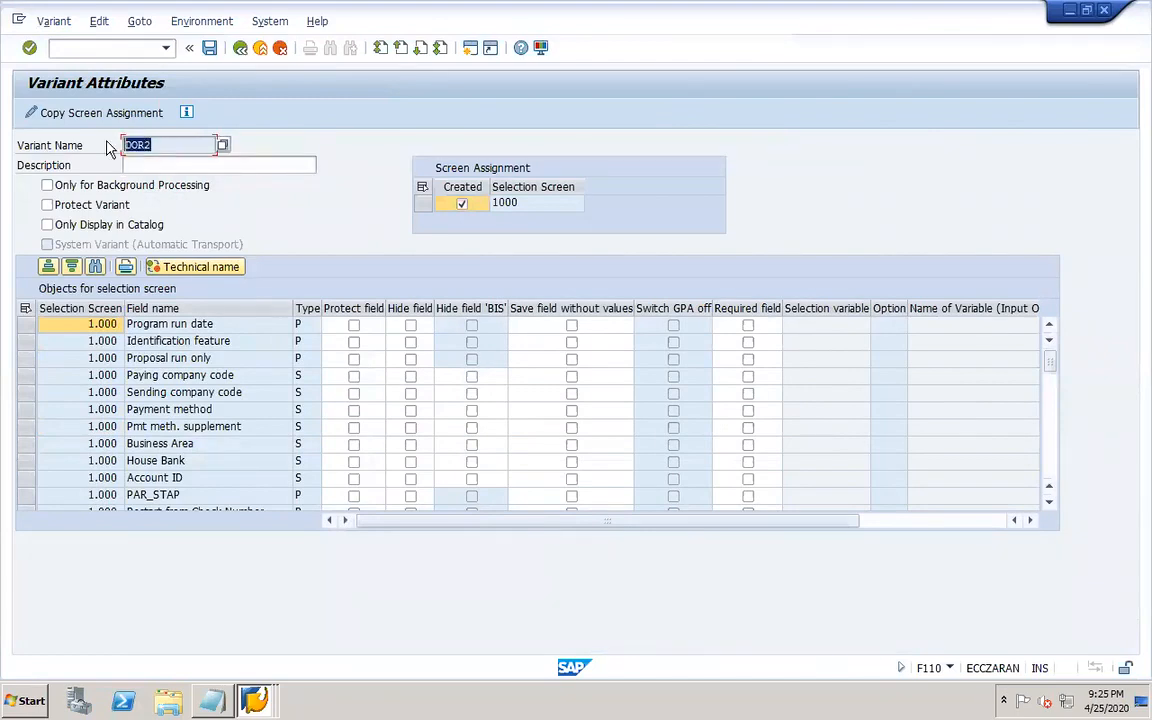
key(Tab)
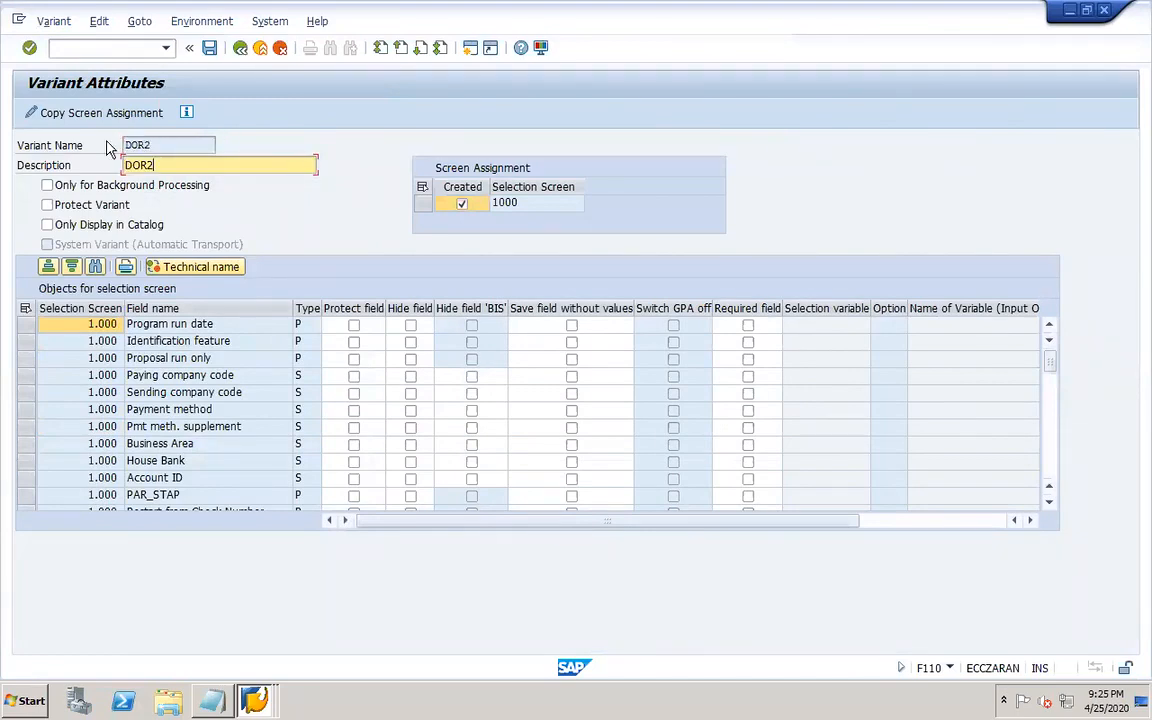
click(210, 48)
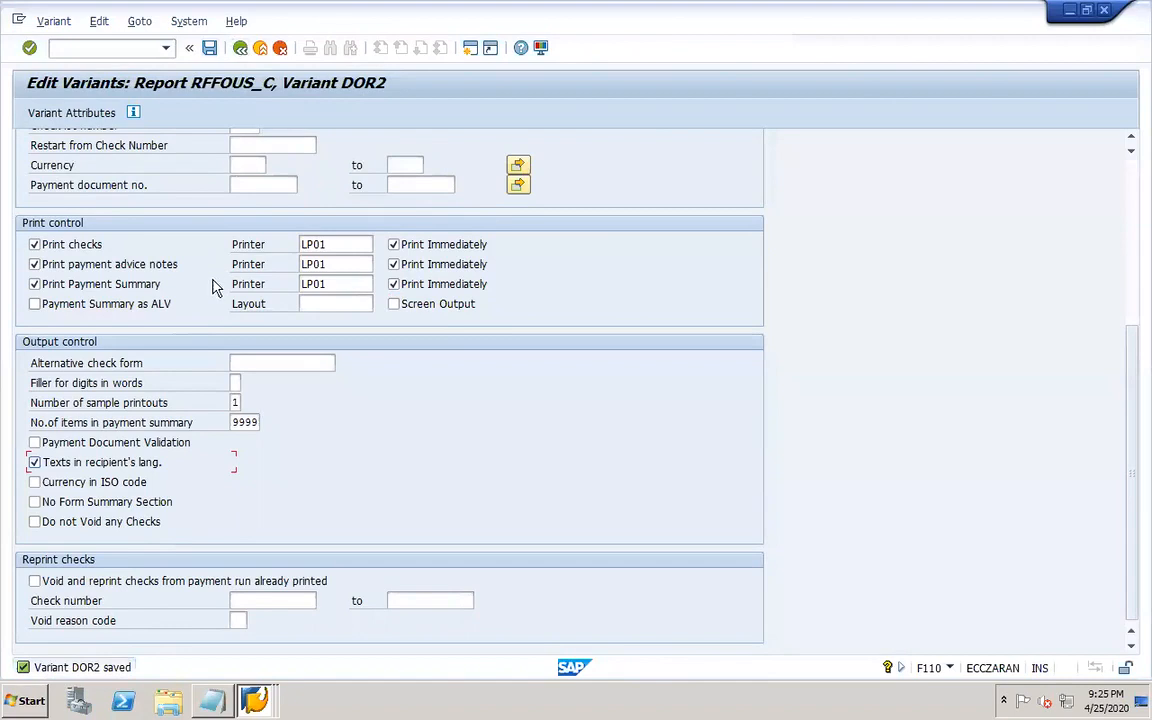
Return to the payment run and save its parameters with check variant DOR2 assigned to RFFOUS_C.
click(240, 48)
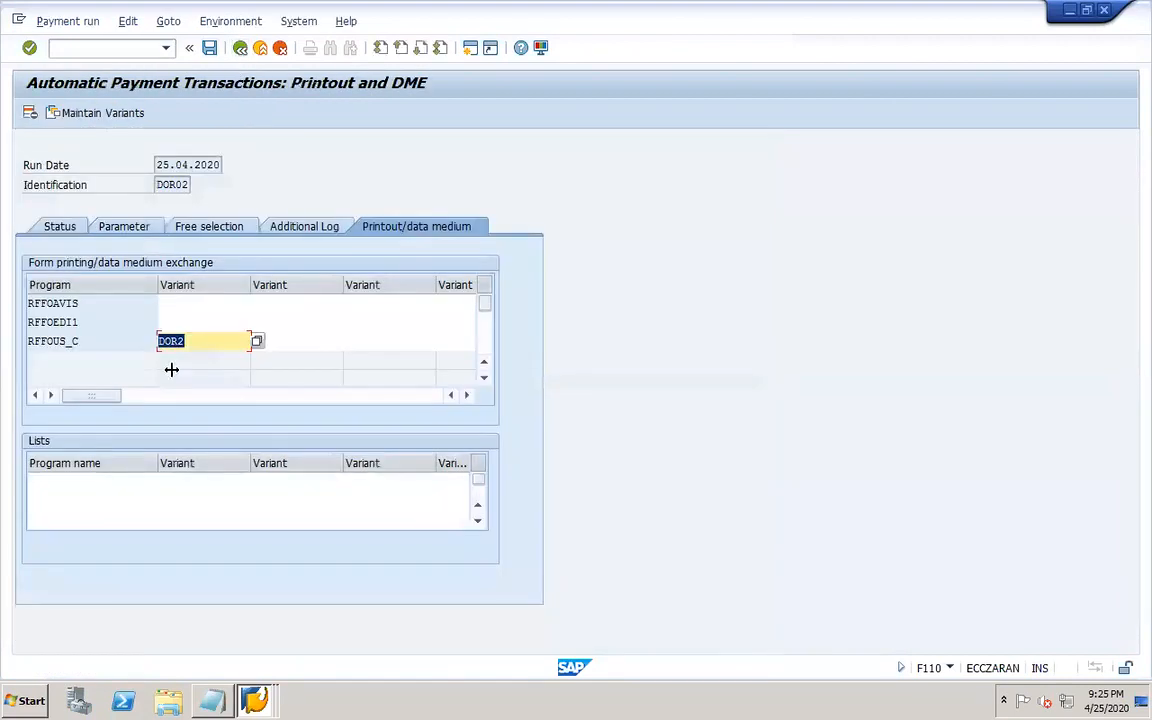
click(60, 227)
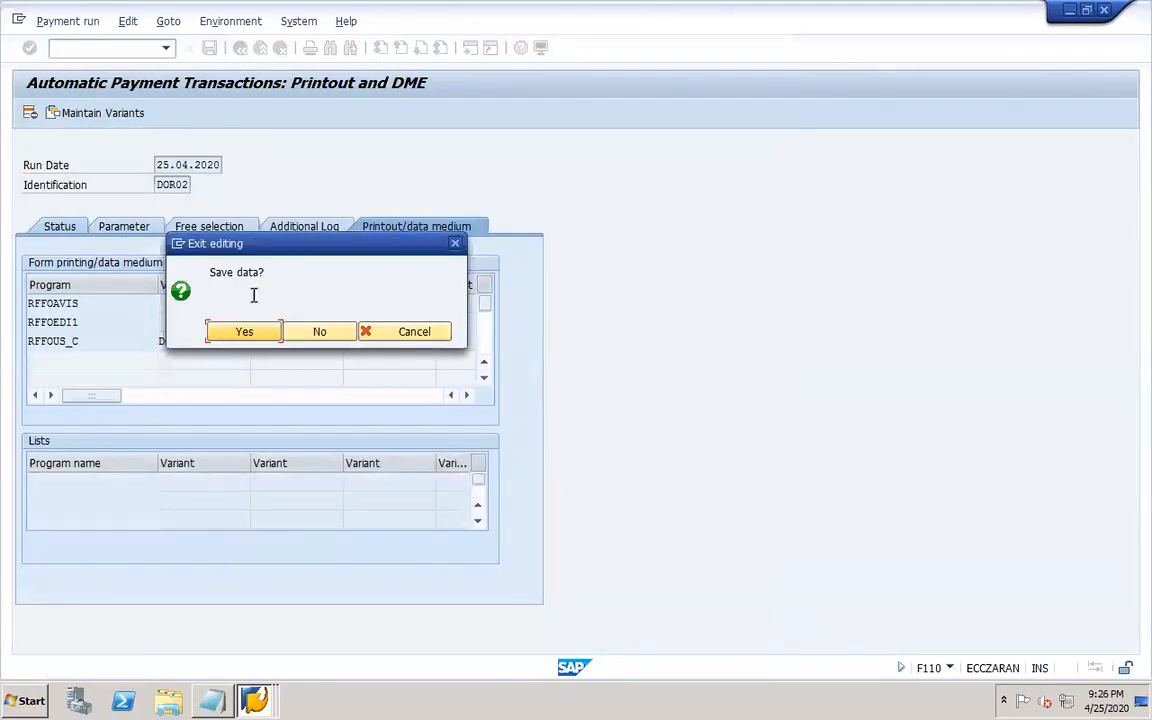
click(243, 332)
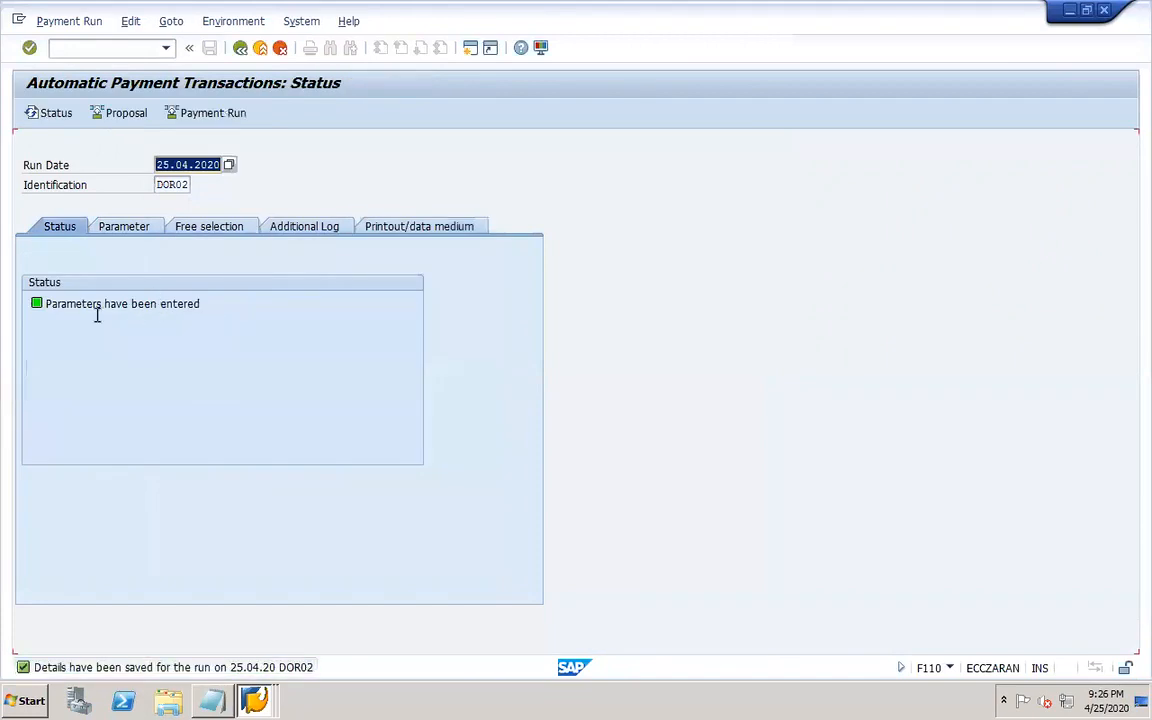
Schedule the payment proposal to start immediately with payment medium creation, and refresh the status.
click(266, 707)
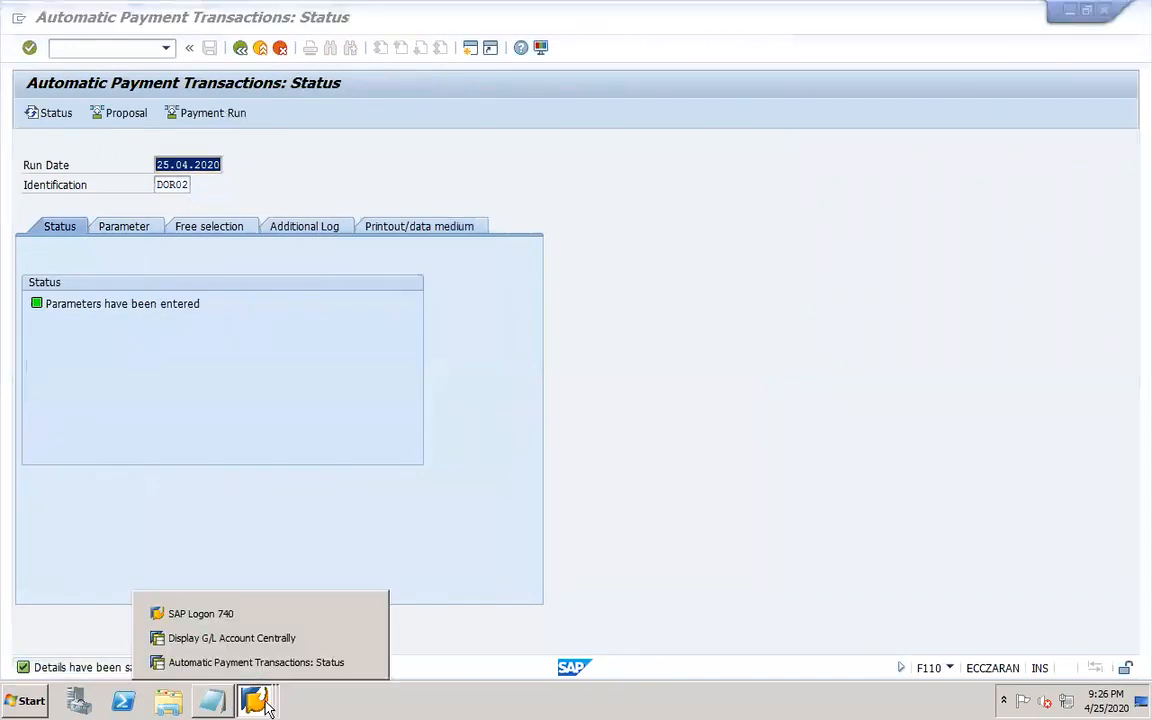
click(364, 479)
click(120, 113)
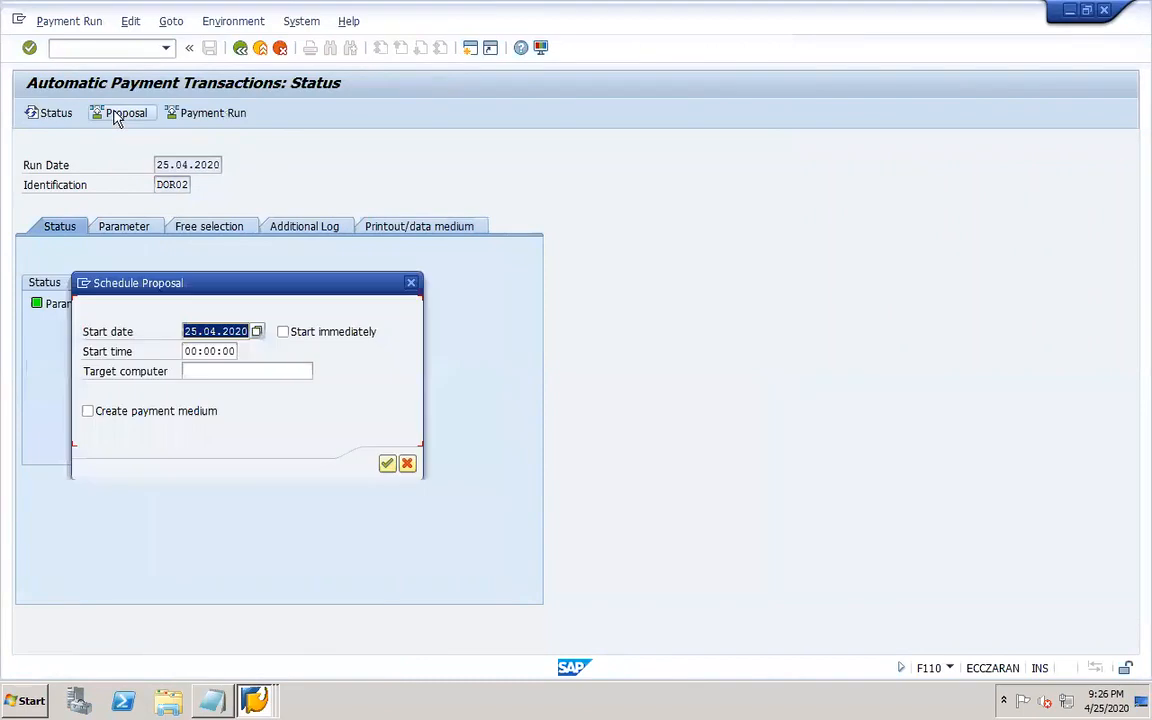
click(293, 332)
click(184, 416)
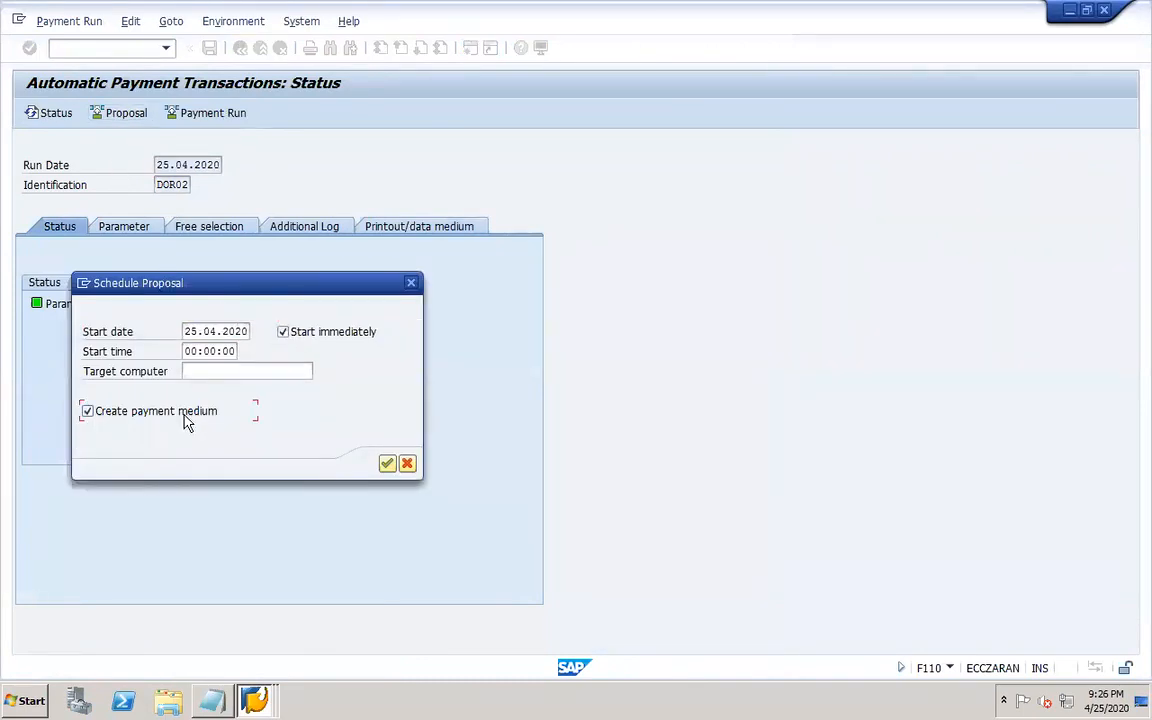
click(386, 464)
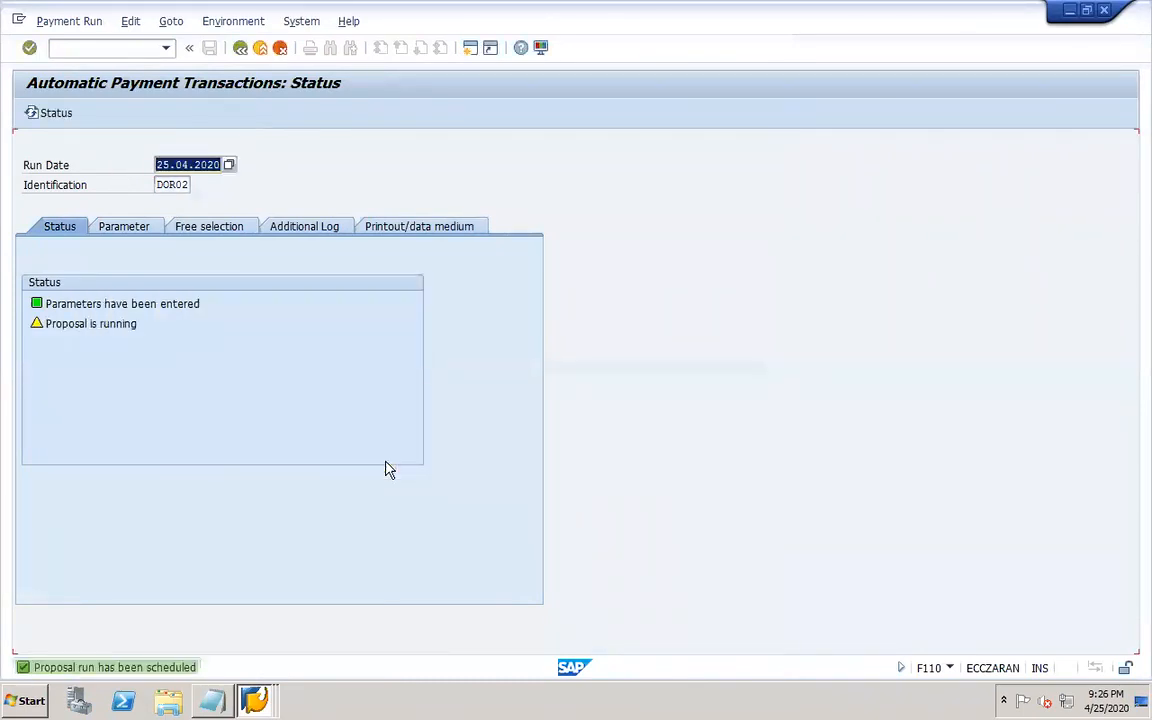
key(Return)
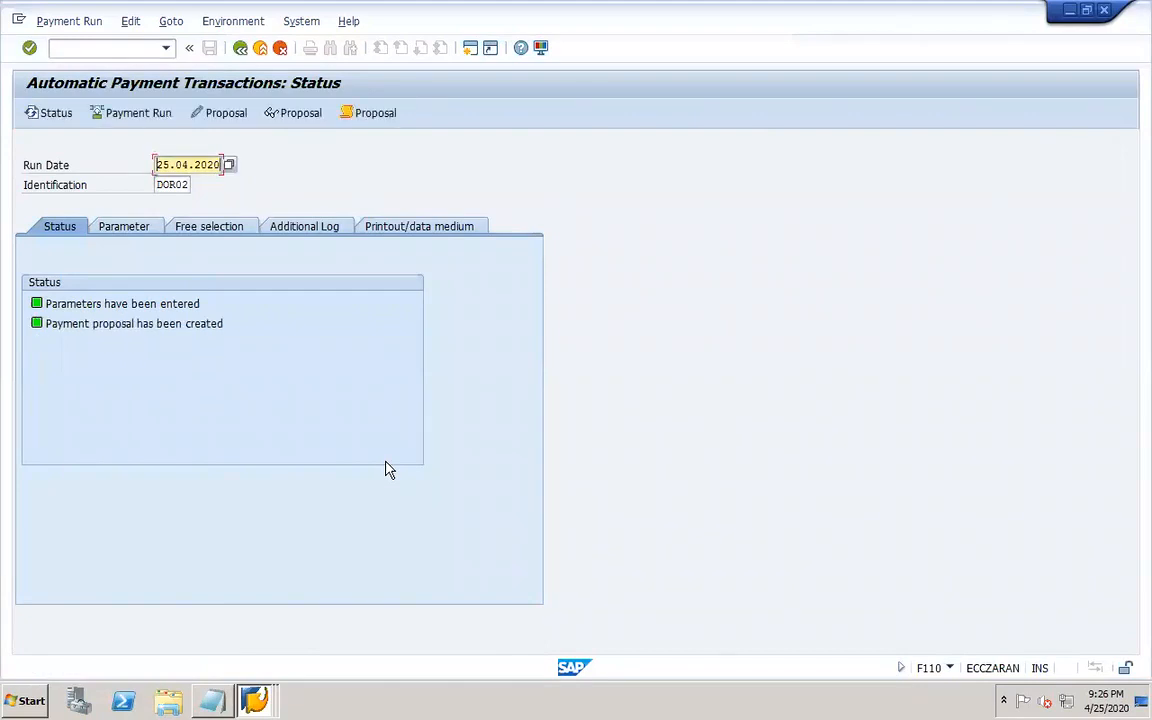
Open the proposal job log and scroll through its entries.
click(393, 116)
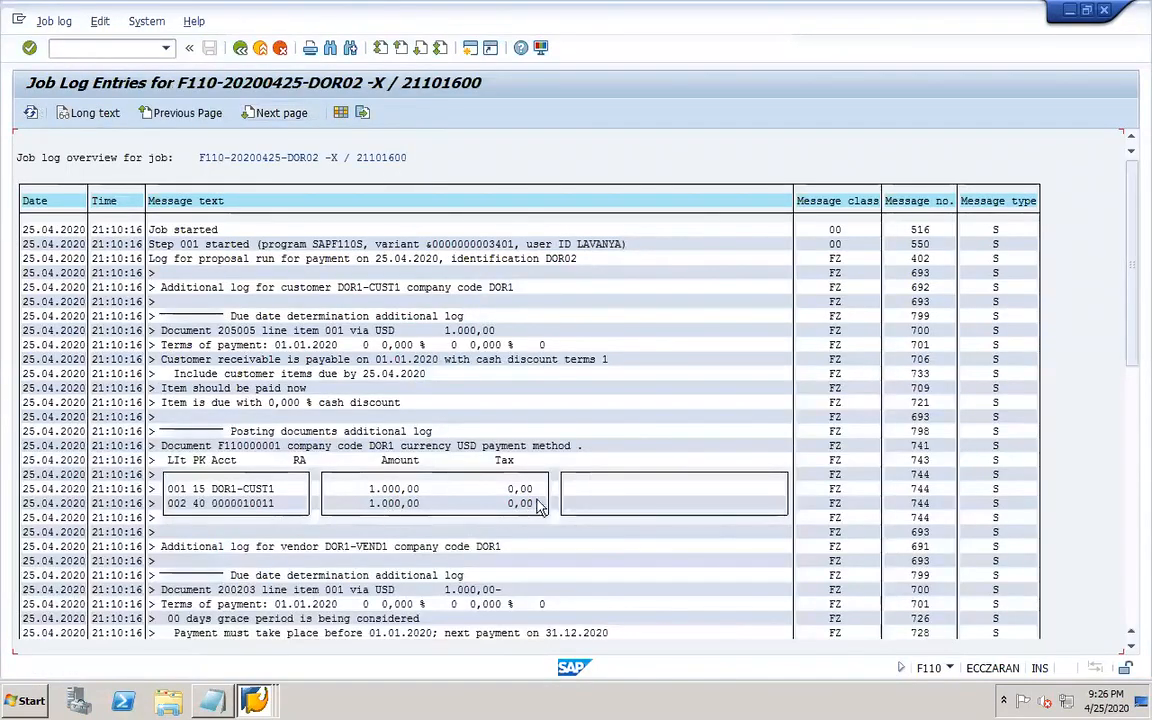
drag(1131, 330, 1125, 543)
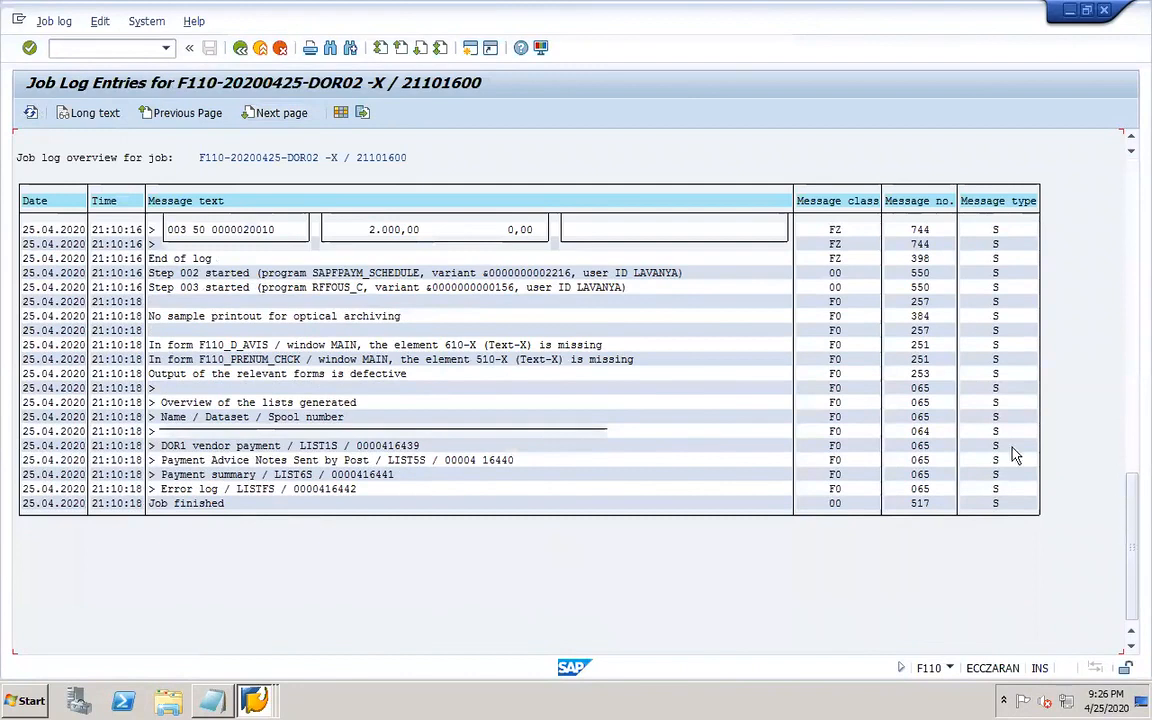
scroll(1018, 420, up, 1)
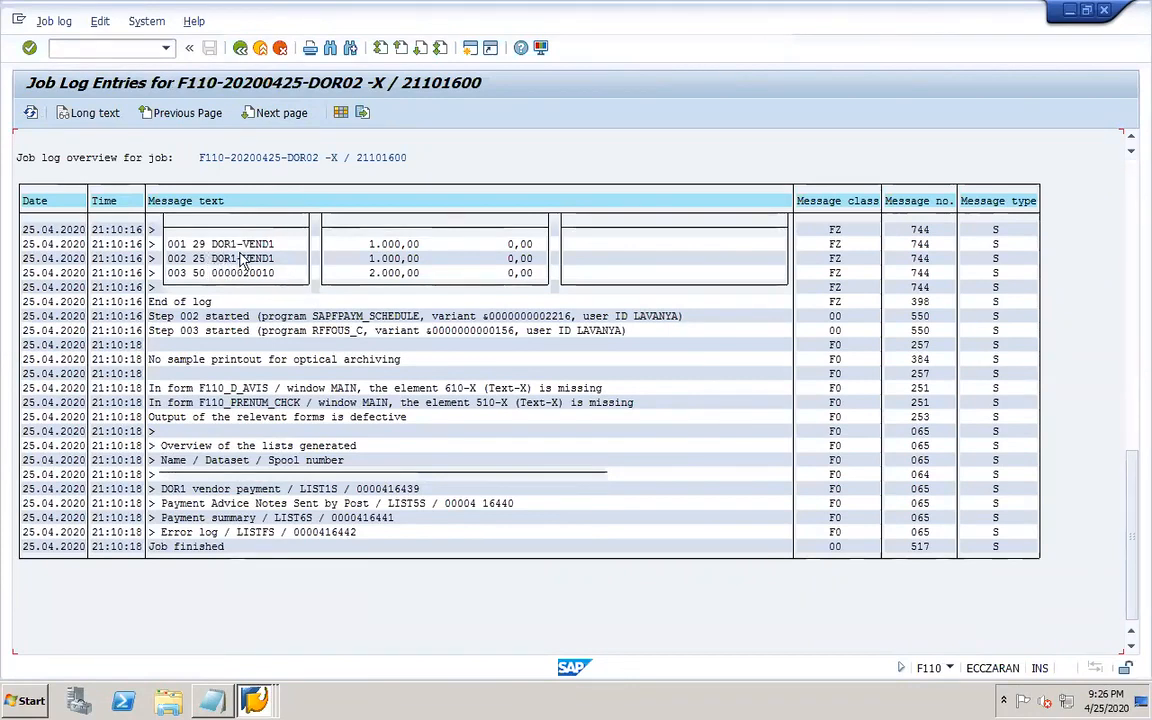
Edit the proposal for all accounting clerks and open the paid items of vendor DOR1-VEND1's payment.
click(240, 47)
click(226, 115)
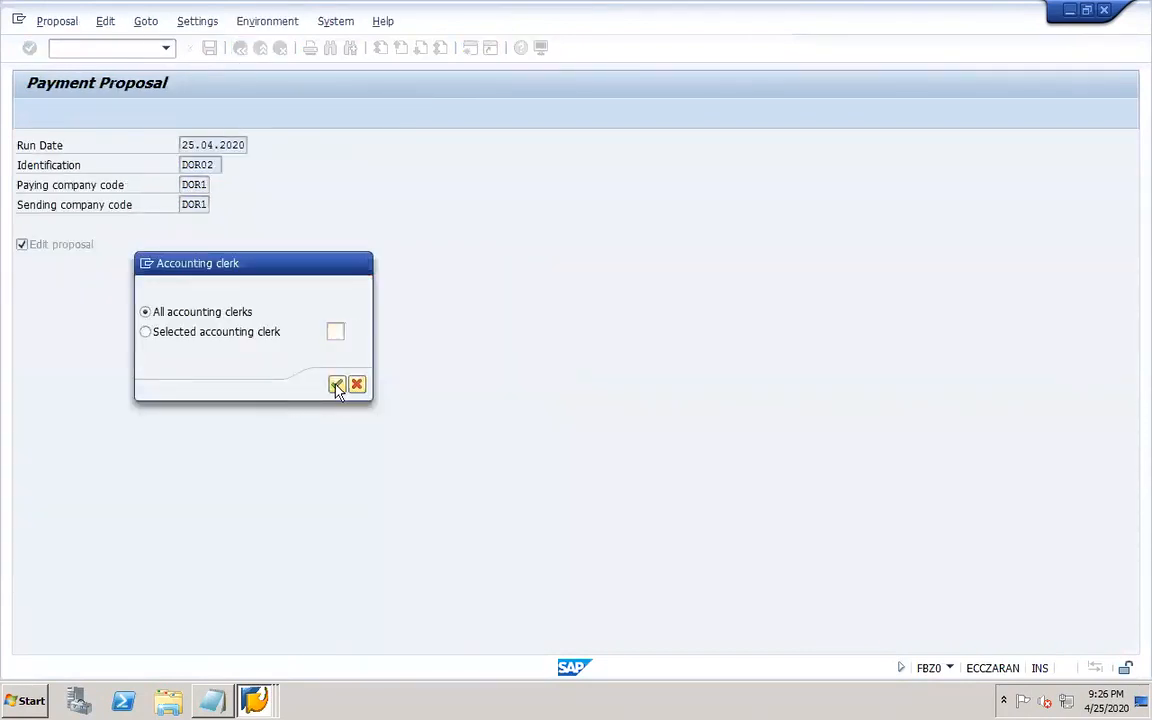
click(337, 386)
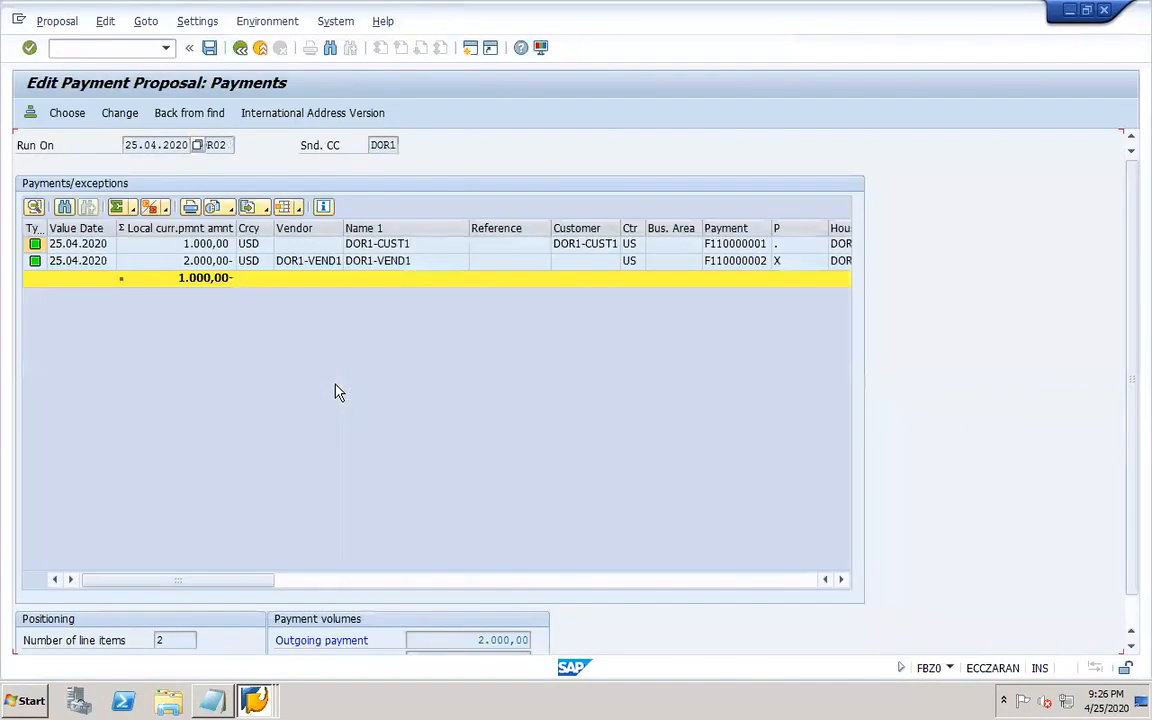
double_click(168, 264)
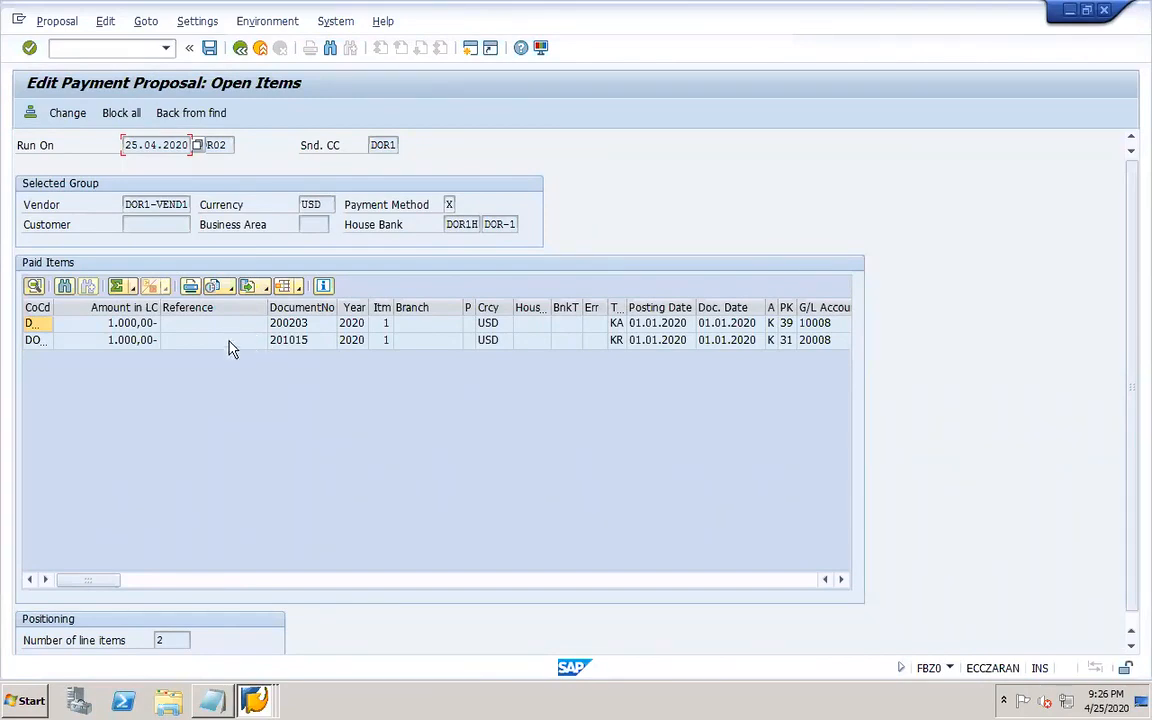
Open vendor line item display FBL1N in a new session.
click(254, 697)
click(292, 465)
click(126, 48)
text(/OFBL1N)
key(Return)
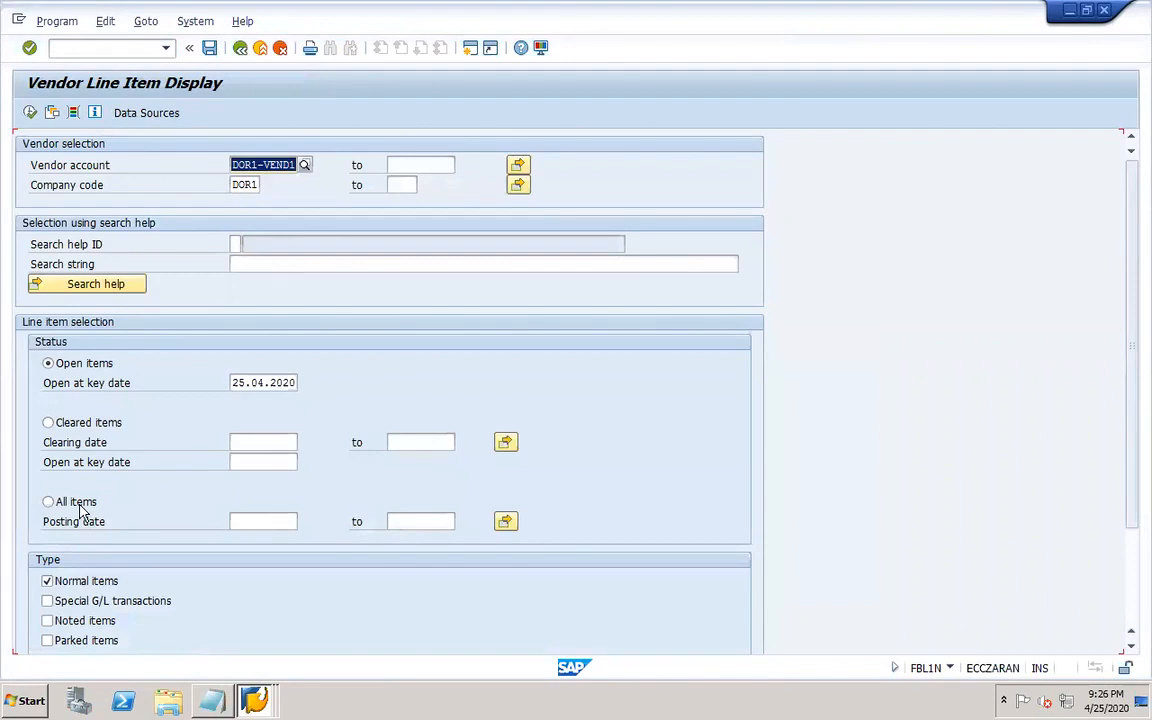
List all items of vendor DOR1-VEND1 in company code DOR1, including special G/L transactions and noted items.
click(82, 511)
click(30, 112)
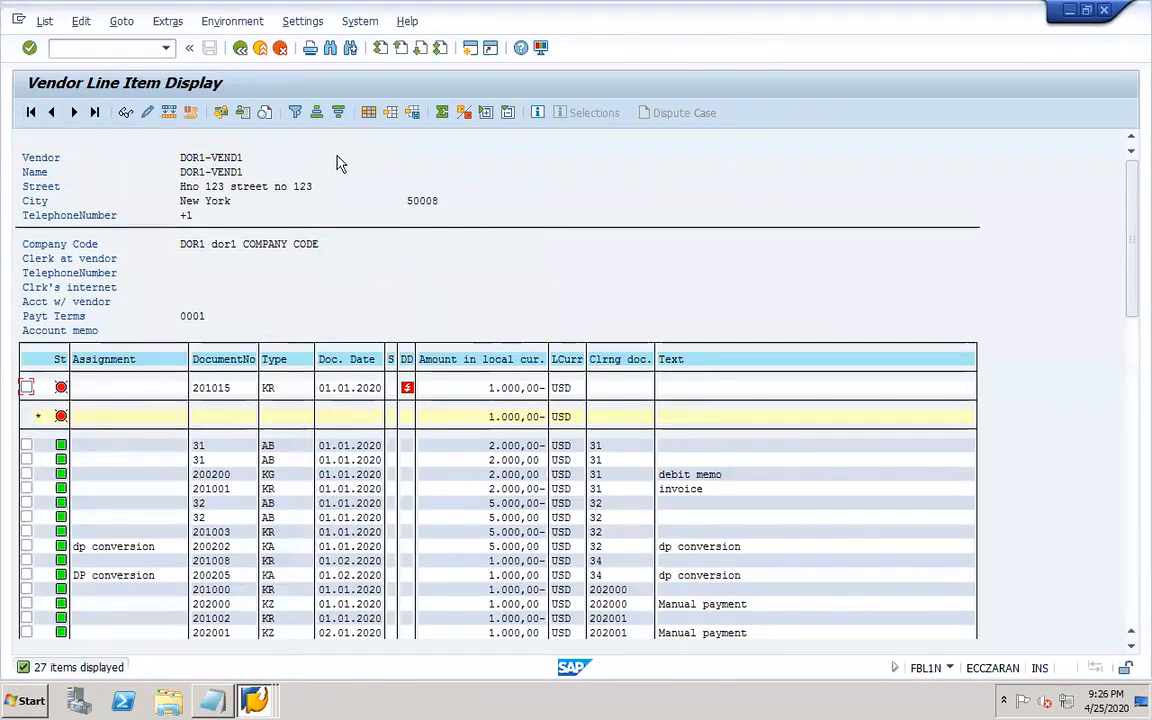
click(240, 47)
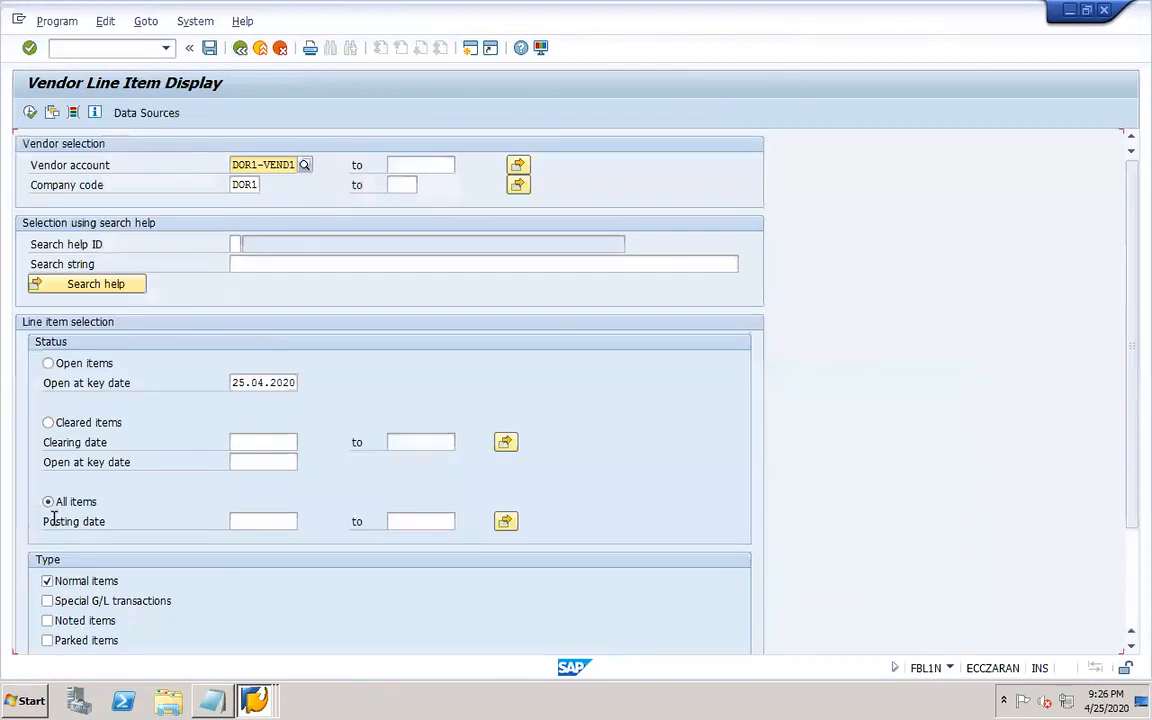
click(79, 621)
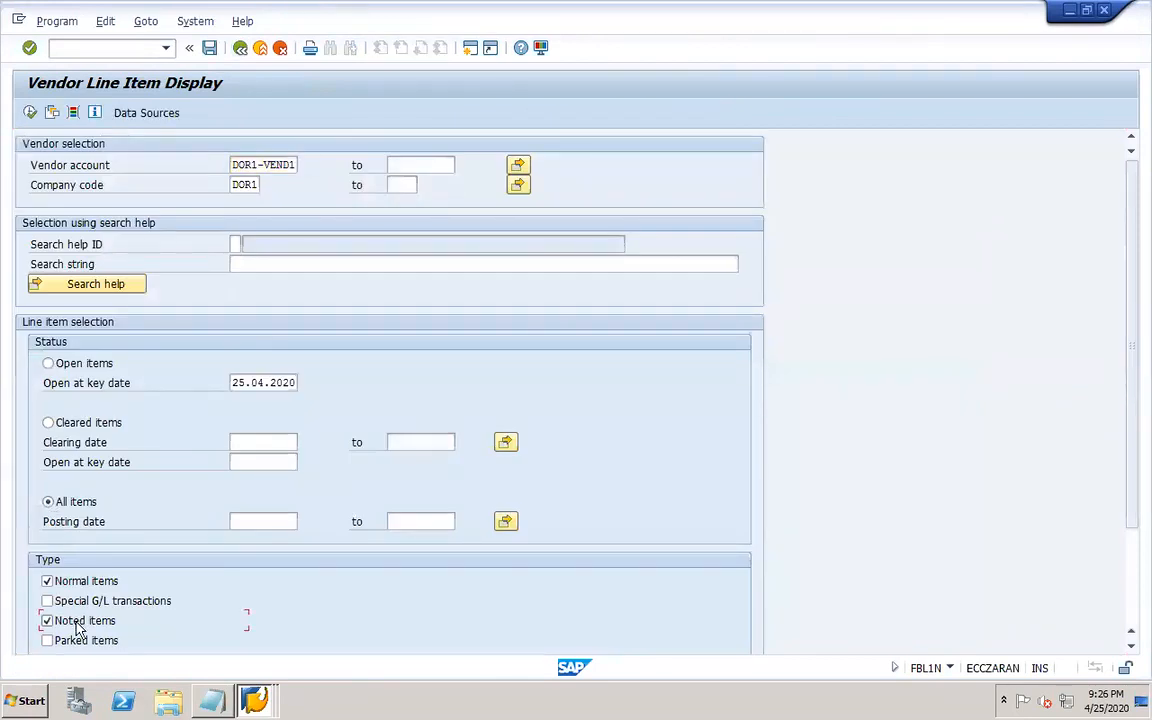
click(30, 113)
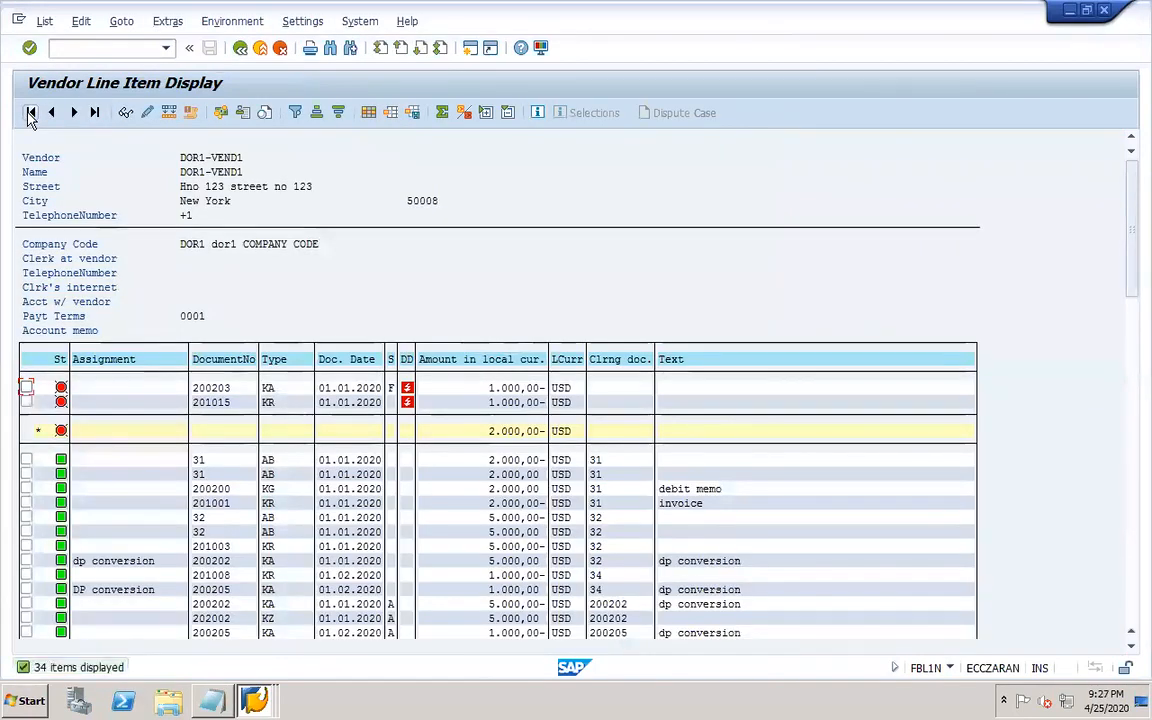
Set payment block A on down payment request document 200203 and save the change.
double_click(211, 387)
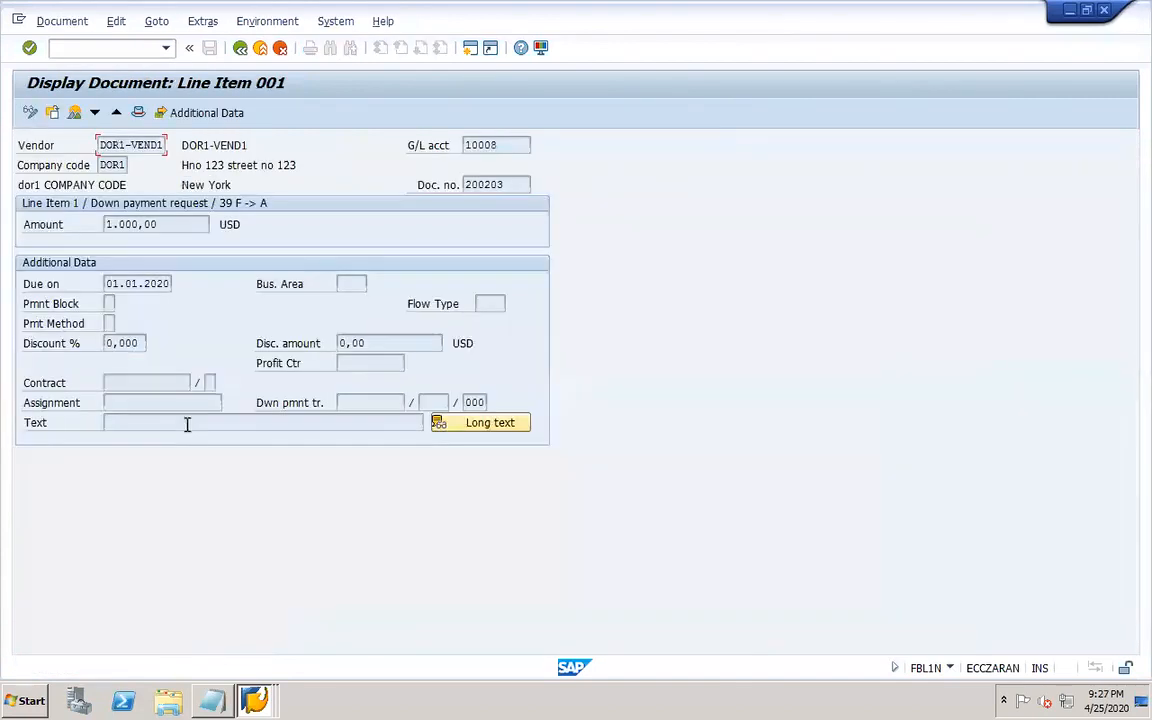
click(31, 113)
click(120, 307)
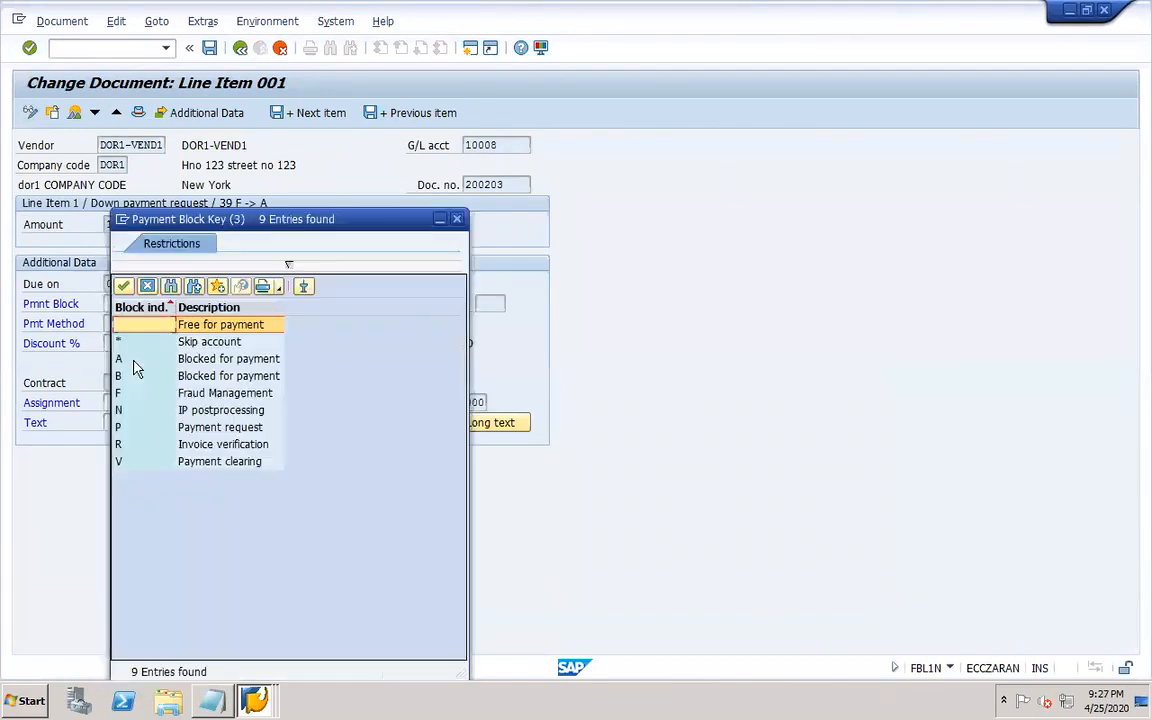
double_click(167, 362)
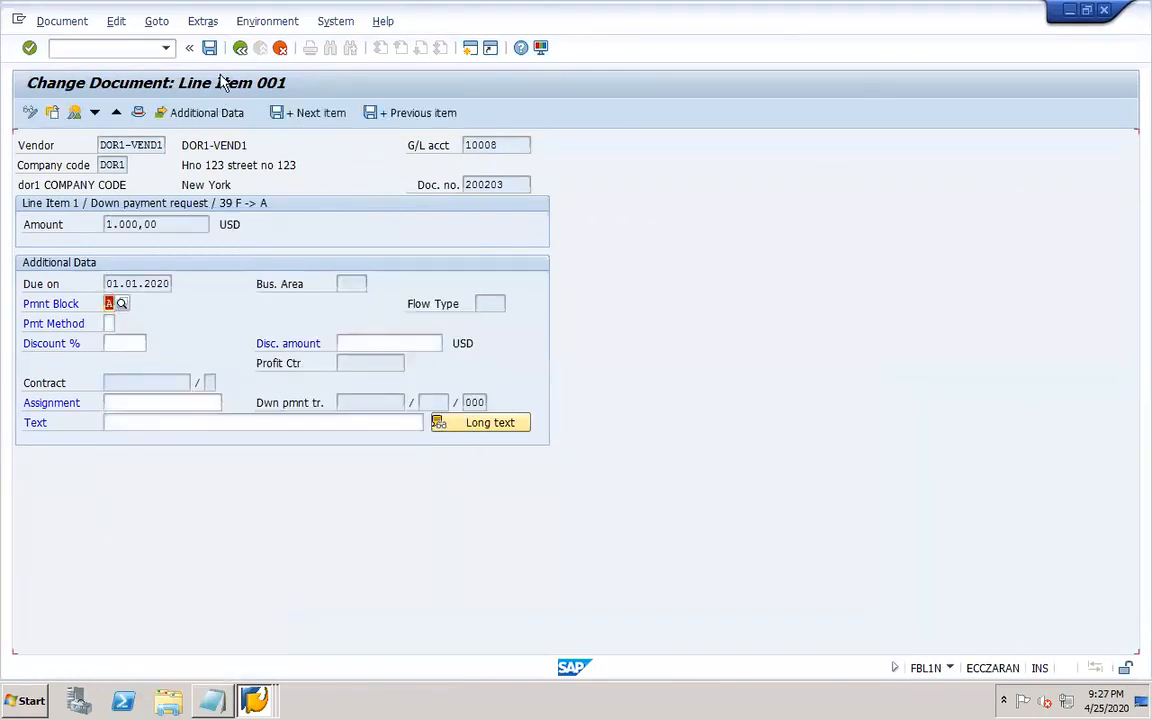
key(ctrl+s)
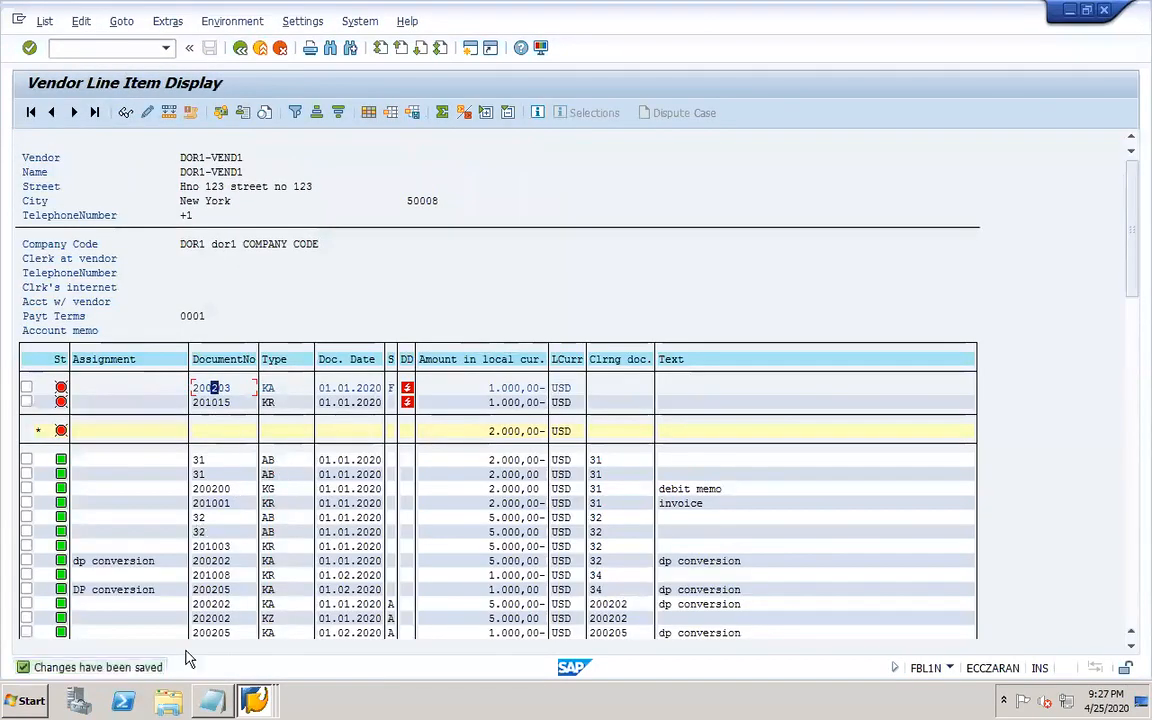
Return to the DOR02 payment run and delete the existing payment proposal.
mouse_move(262, 690)
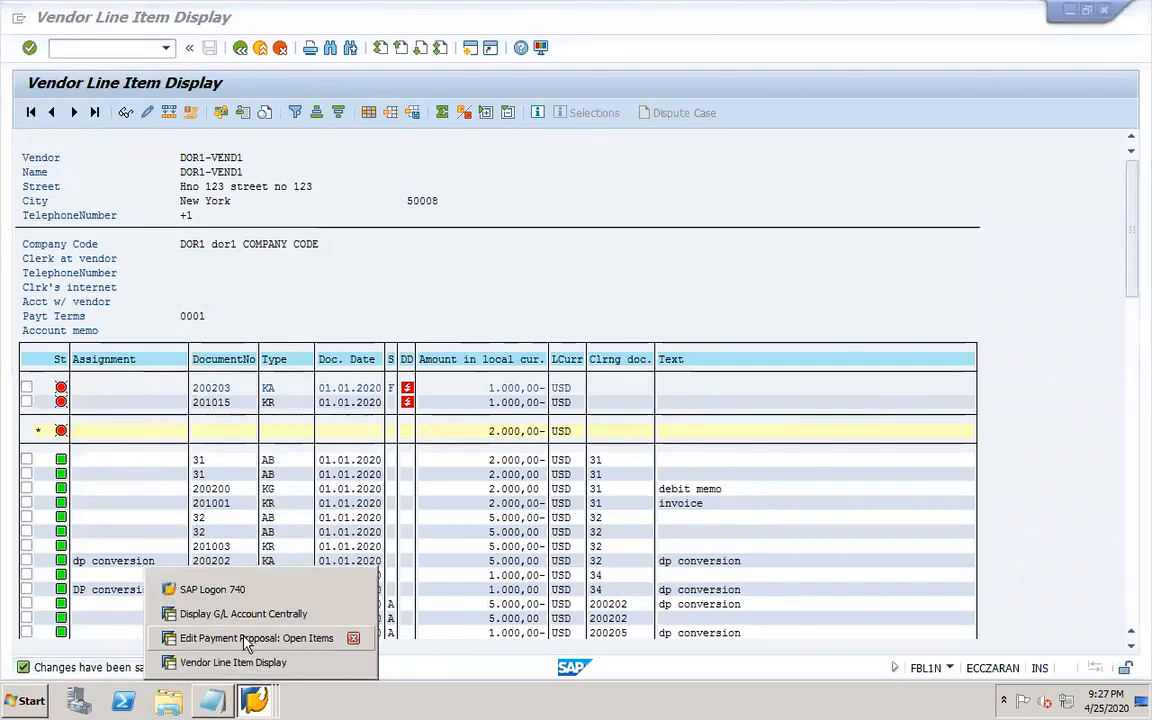
click(245, 640)
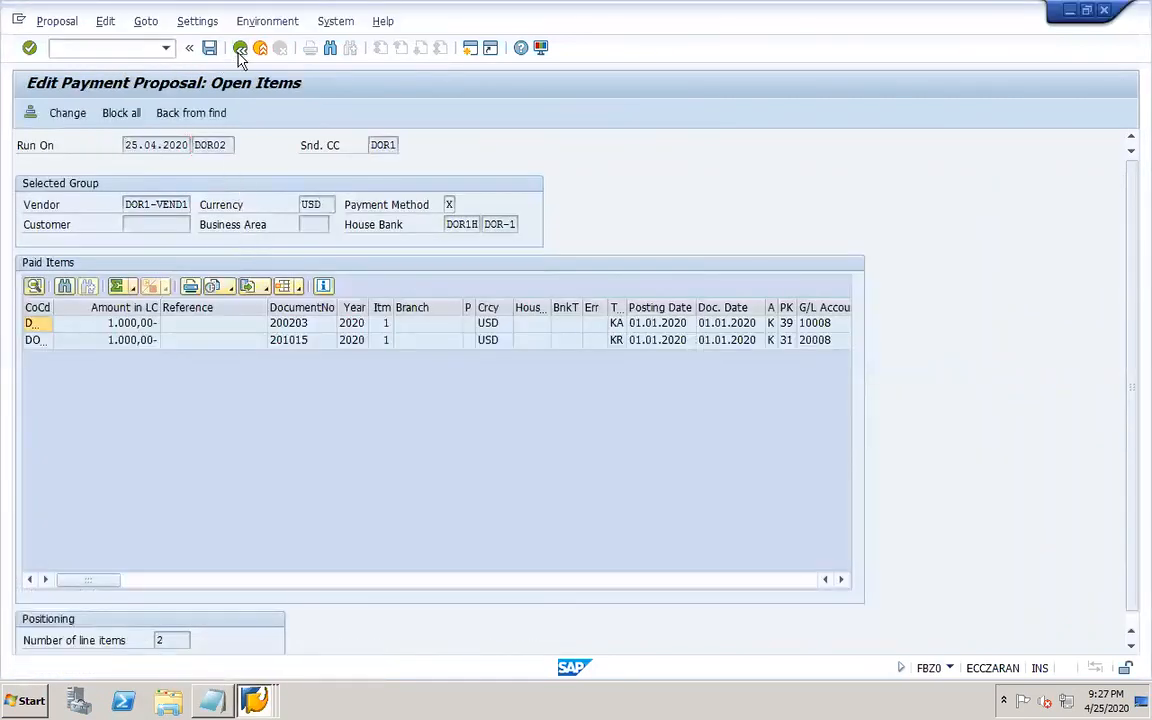
click(240, 48)
click(239, 48)
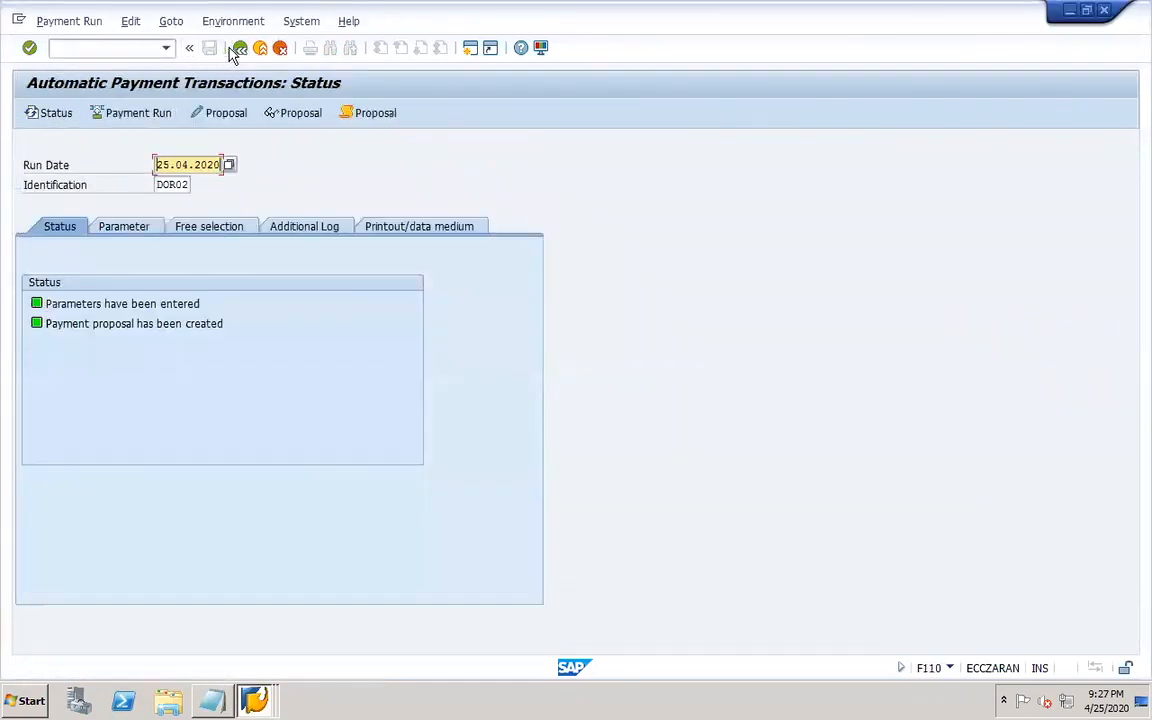
click(134, 22)
mouse_move(160, 63)
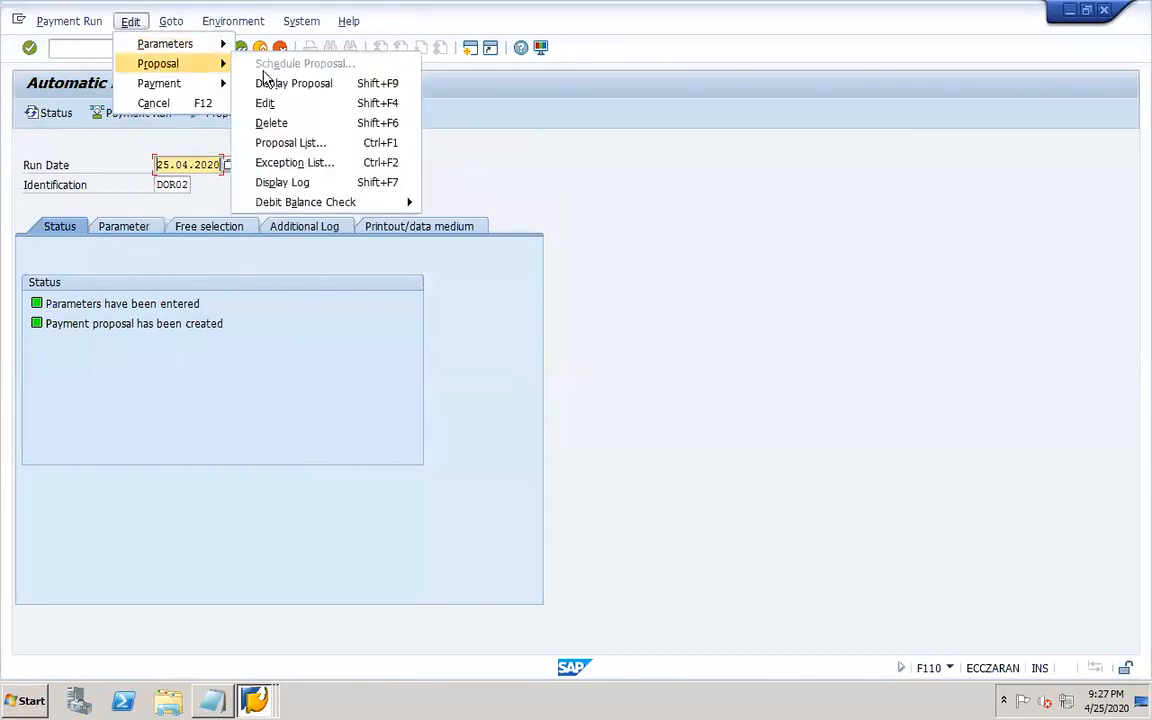
click(286, 121)
click(262, 334)
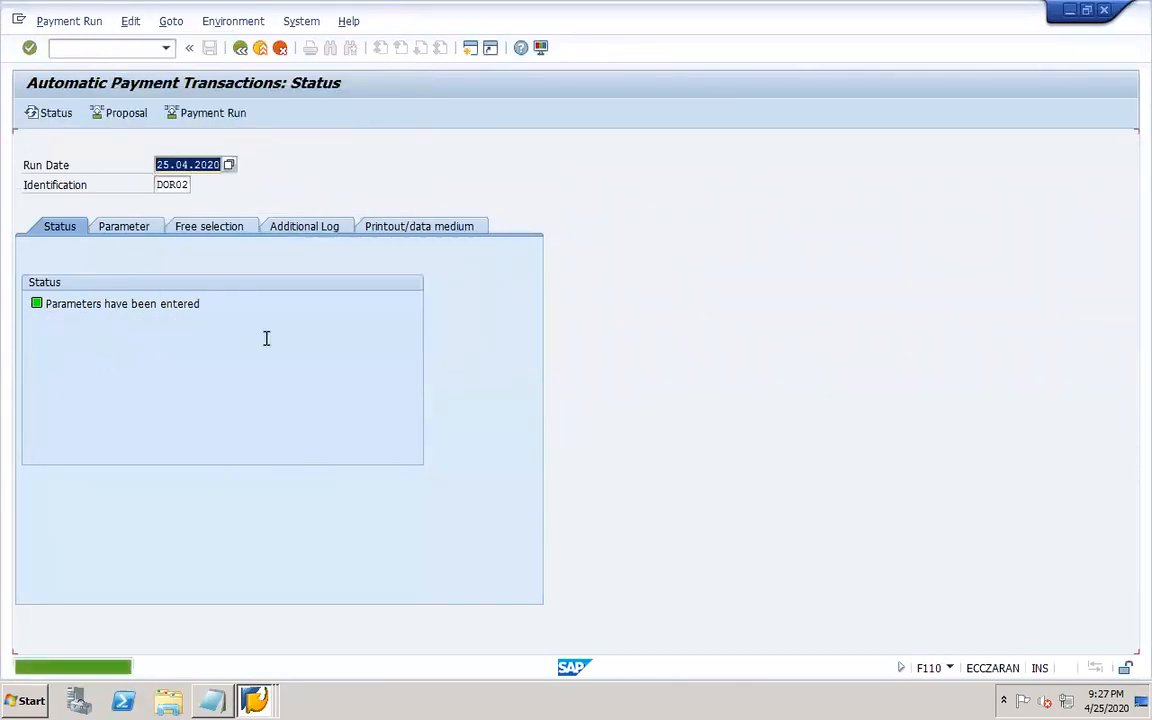
Schedule the proposal again to start immediately with payment medium creation, and refresh the status.
click(118, 113)
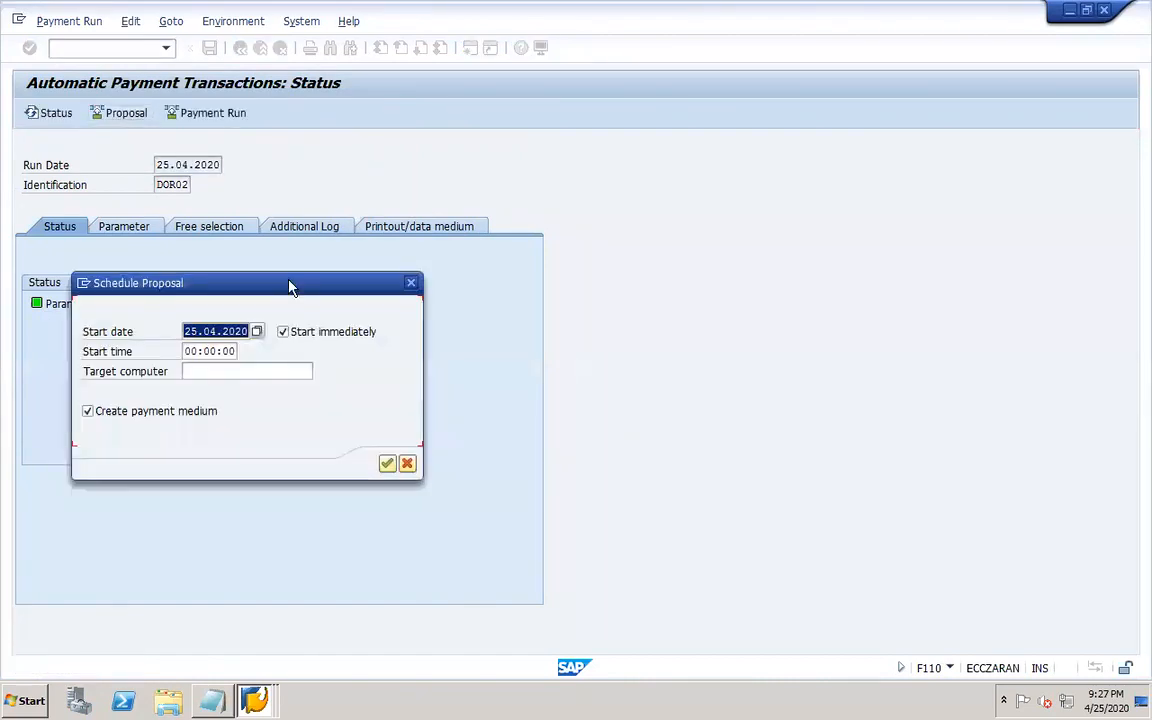
click(387, 463)
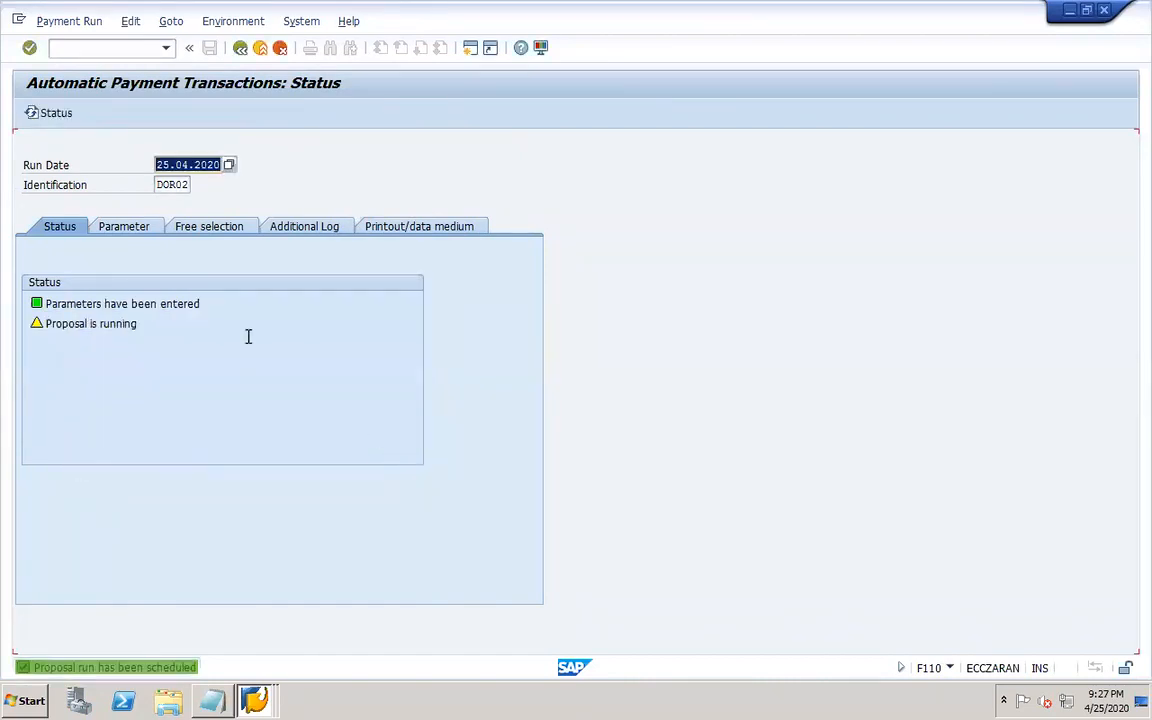
key(Return)
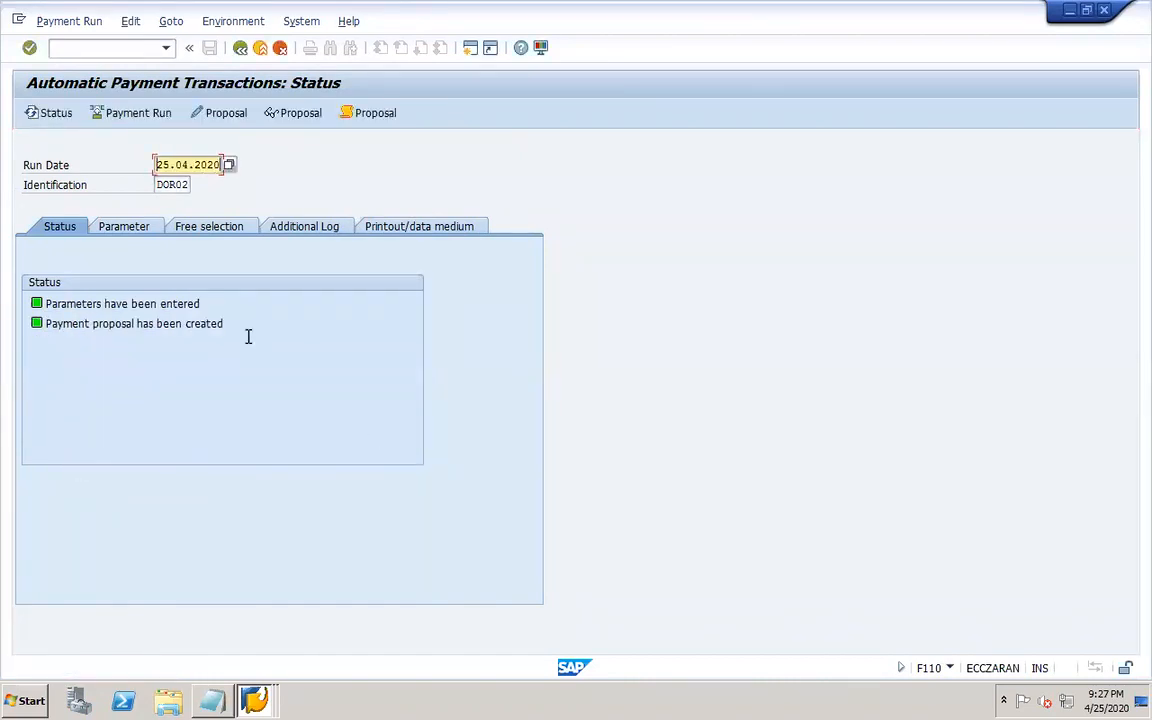
Open the new proposal job log, scroll through it and return to the payment run.
click(370, 117)
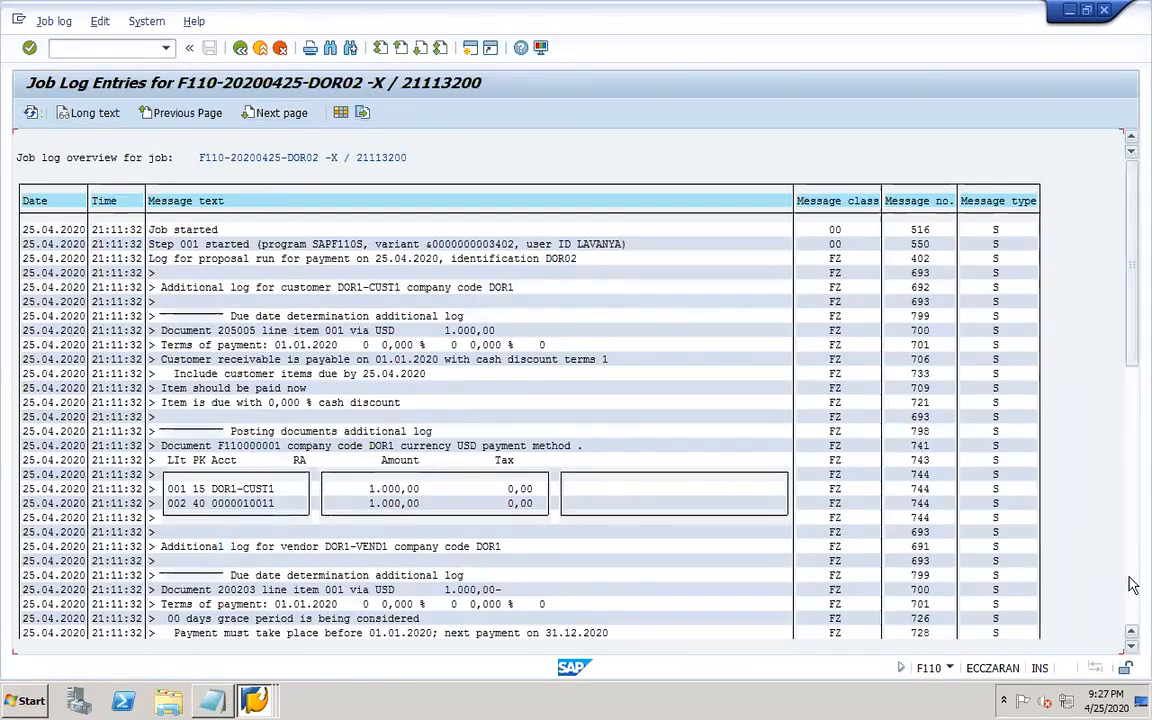
click(1131, 585)
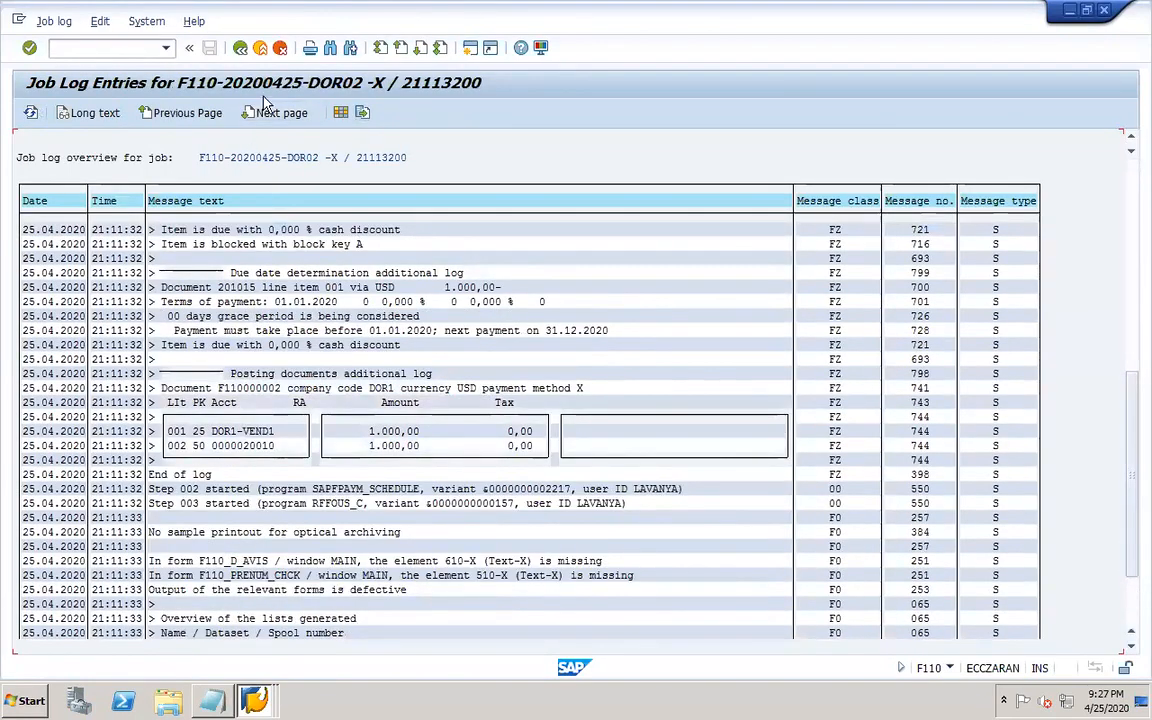
click(240, 48)
Close the vendor line item session and execute the DOR02 payment run immediately.
click(256, 703)
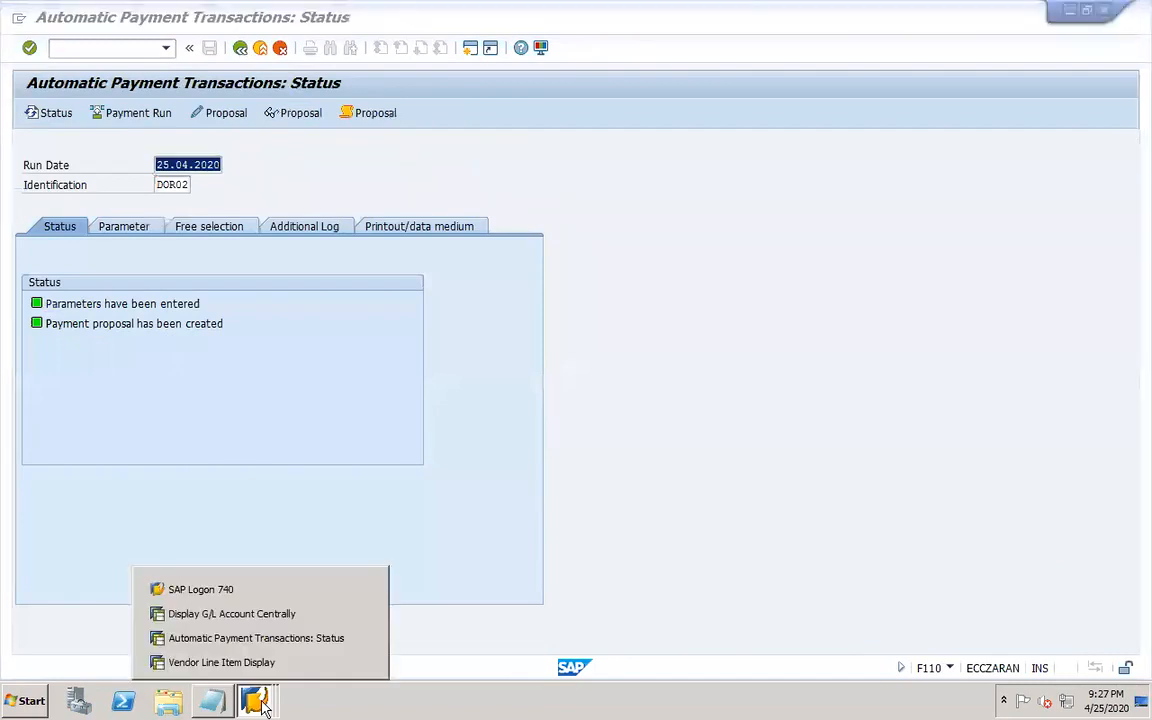
click(364, 662)
click(335, 424)
click(158, 115)
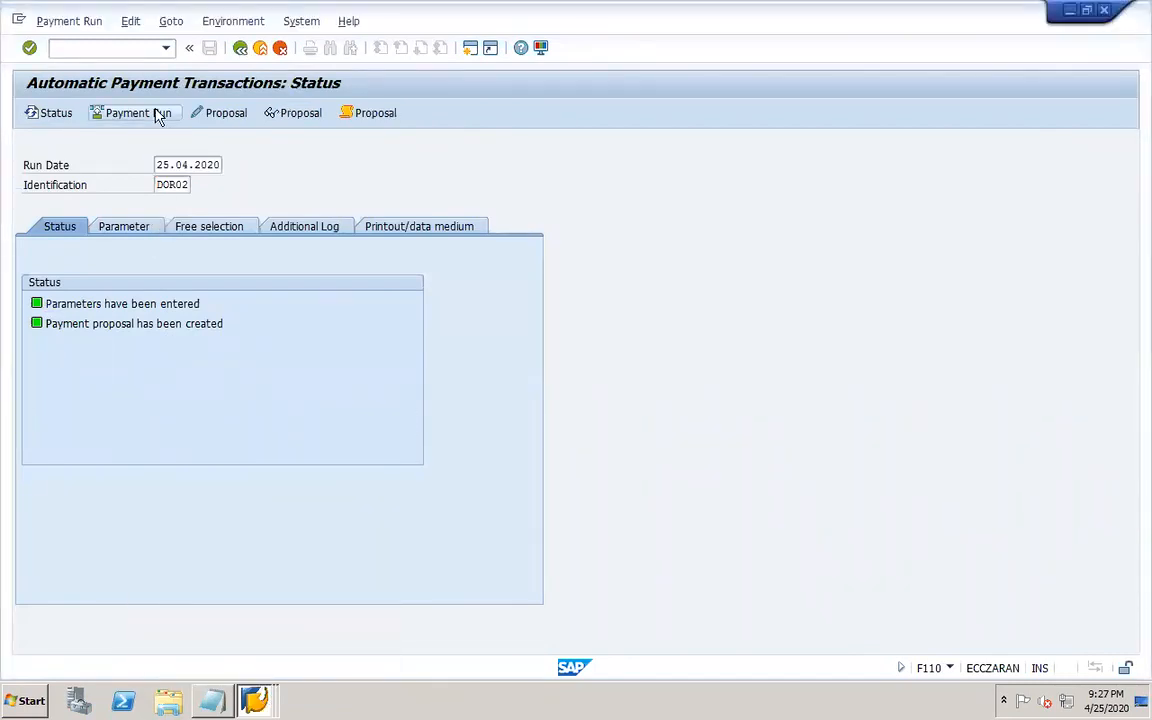
click(387, 464)
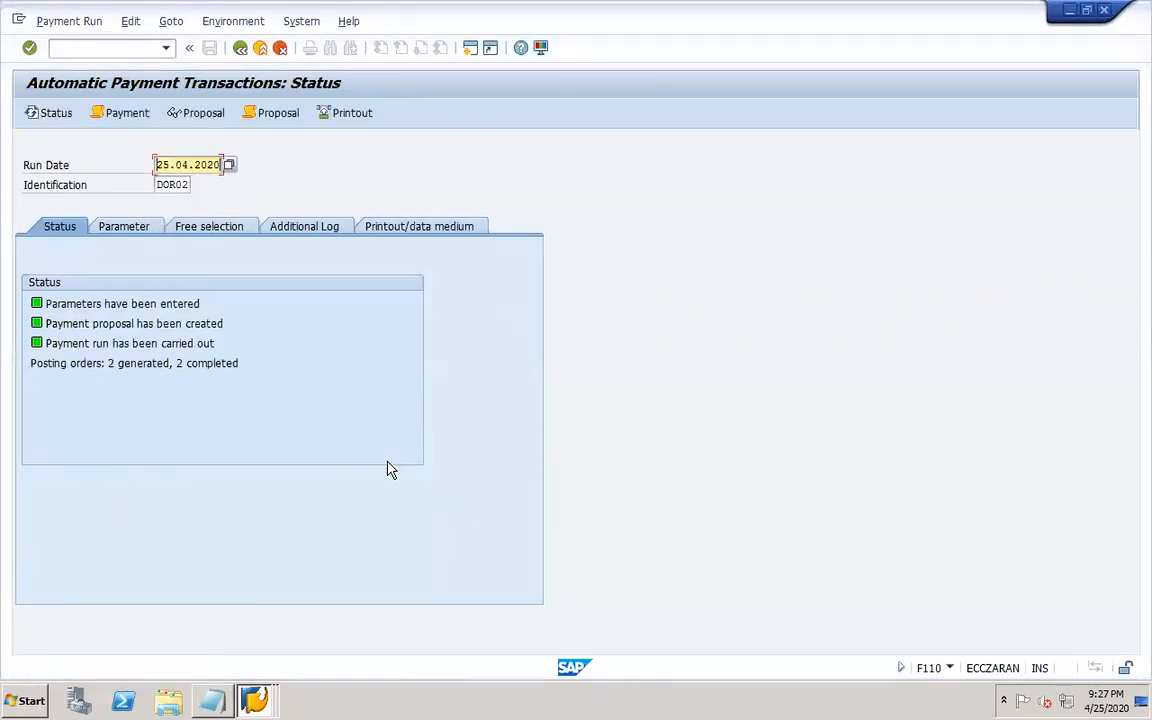
Review the payment run log, then display the payment list for run DOR02 with program RFZALI20.
click(126, 114)
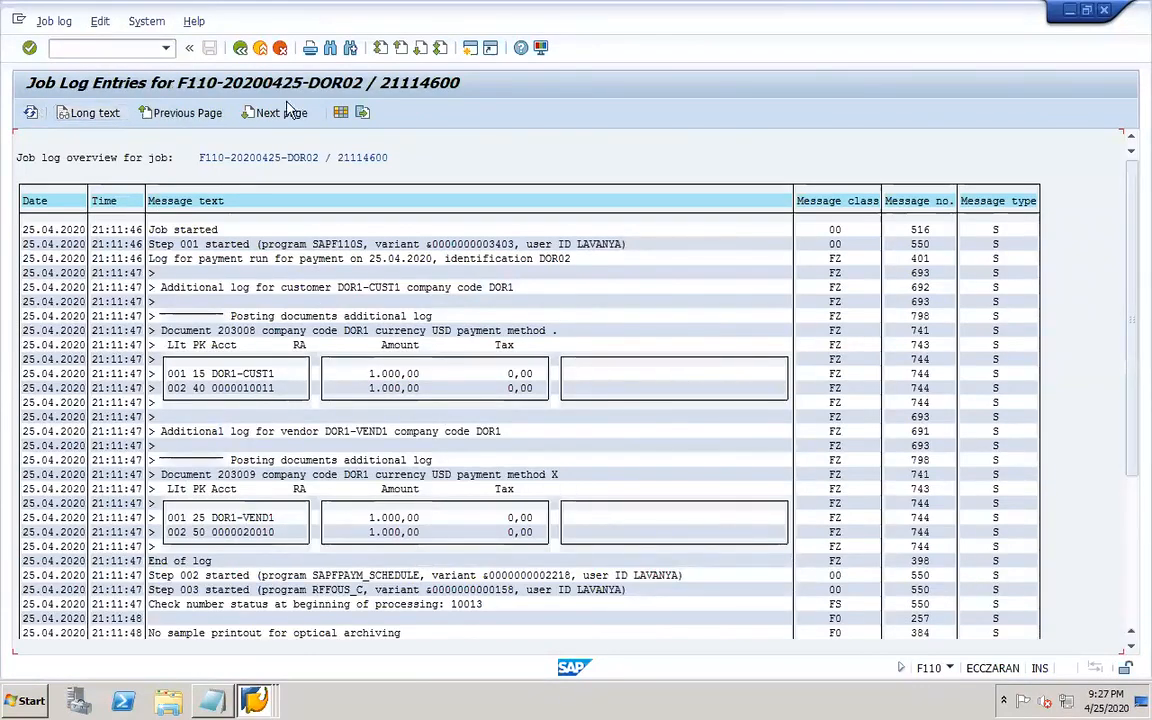
click(241, 49)
click(128, 22)
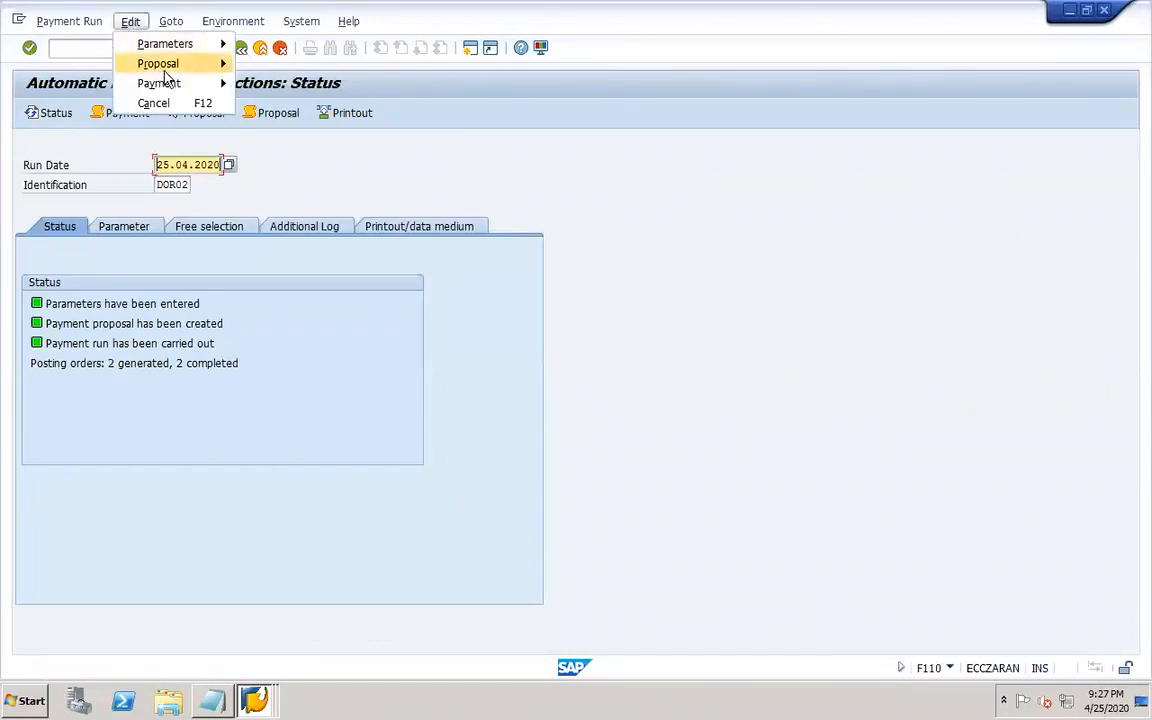
mouse_move(190, 84)
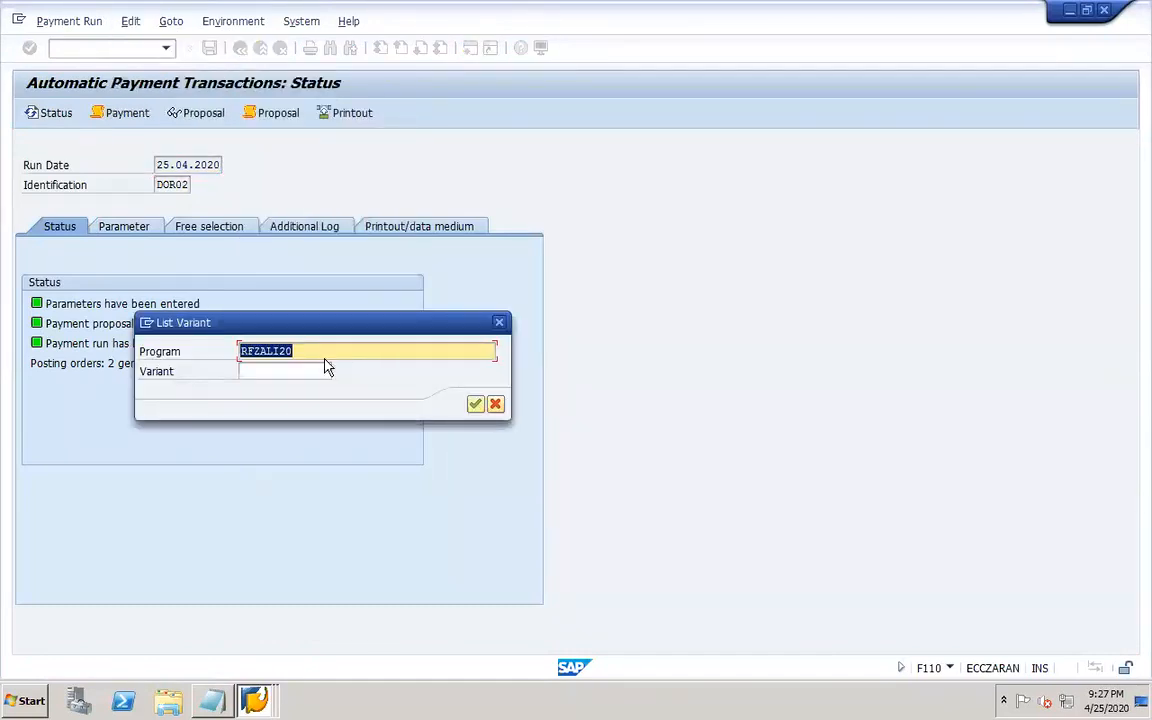
click(475, 403)
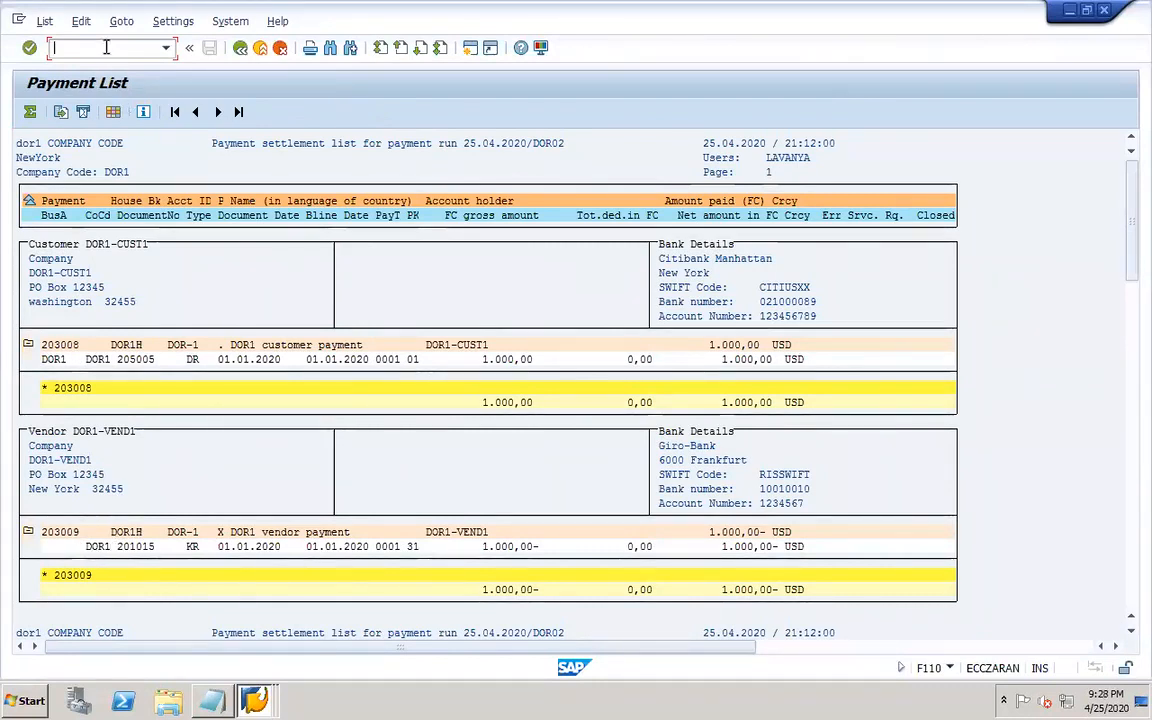
Open transaction FB03 in a new session and display payment document 203008 of company code DOR1.
text(/OFB03)
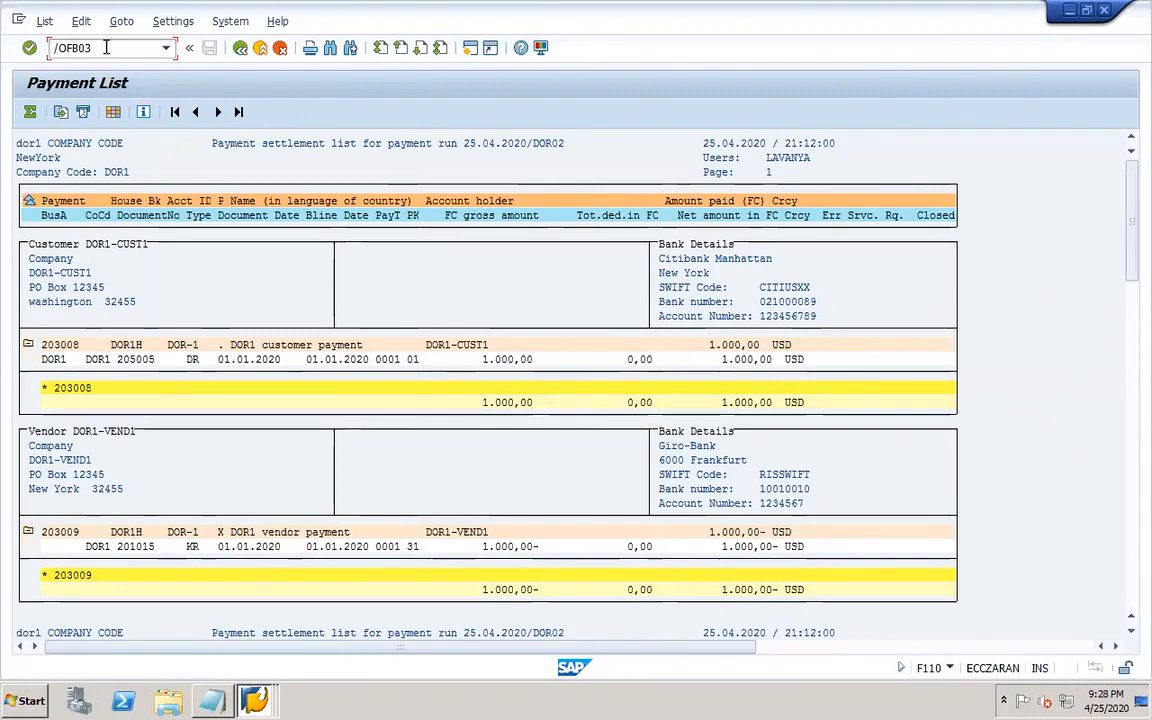
key(Return)
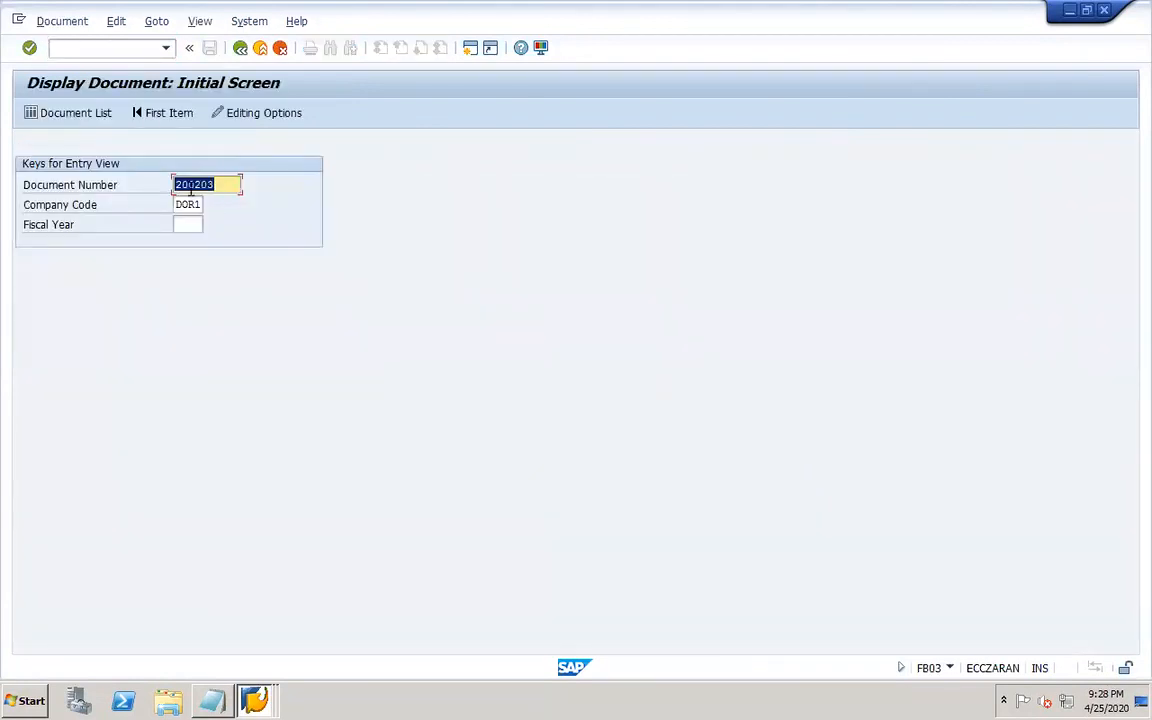
click(212, 187)
key(BackSpace)
text(3008)
key(Return)
drag(271, 286, 329, 285)
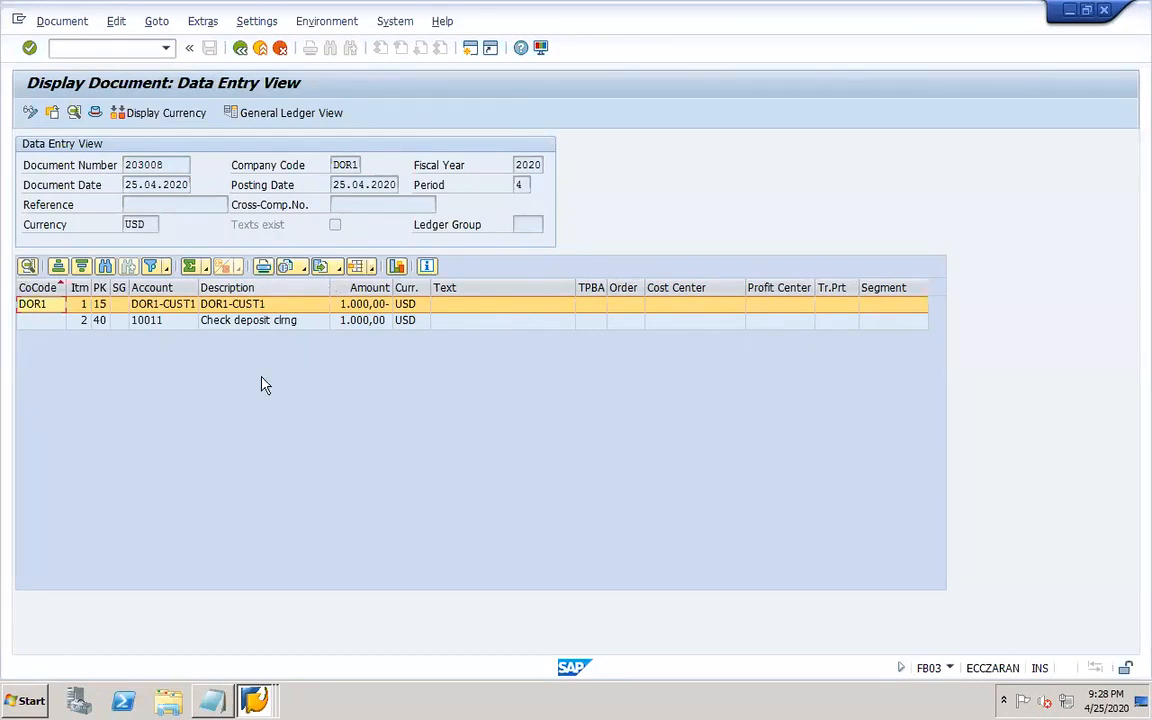
click(251, 307)
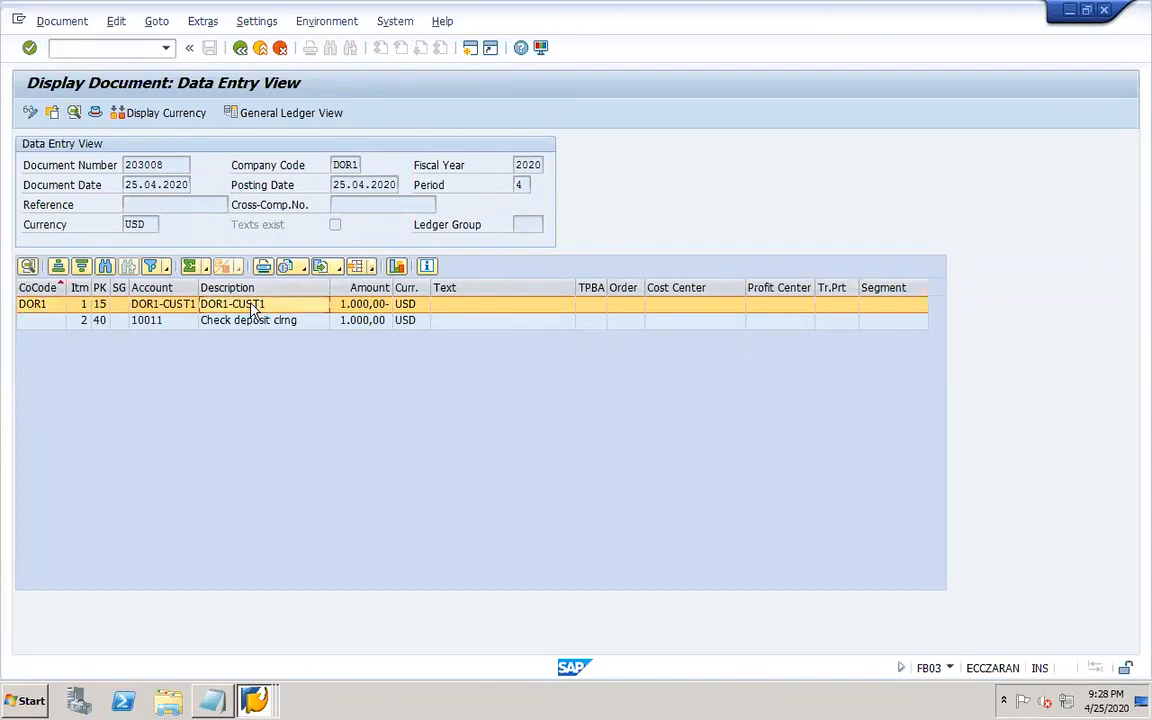
Open FBL5N in a new session and list all items of customer DOR1-CUST1 in company code DOR1.
click(254, 700)
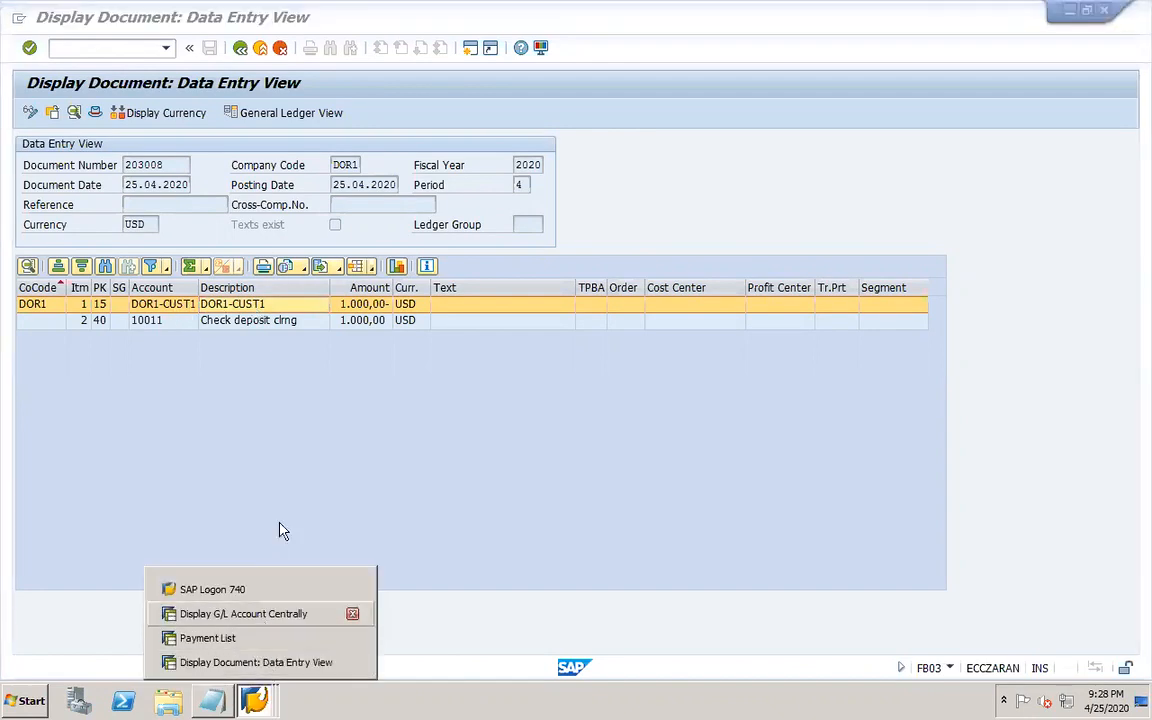
click(279, 453)
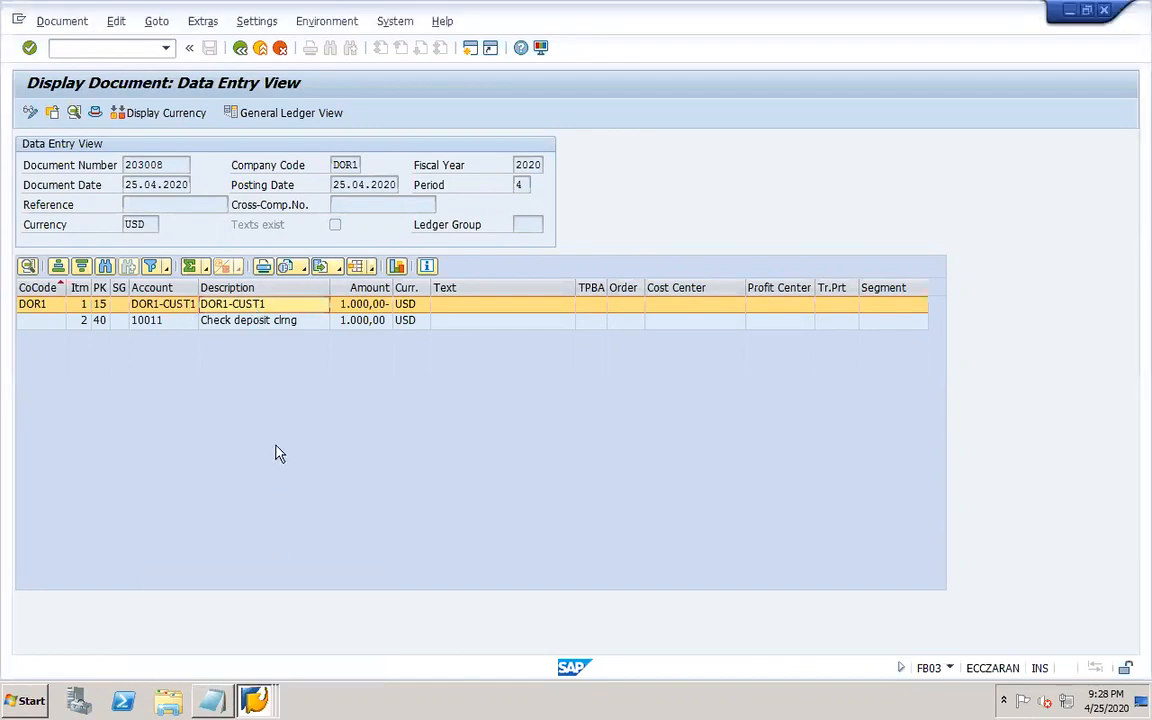
click(116, 52)
text(/OFBL5)
key(Return)
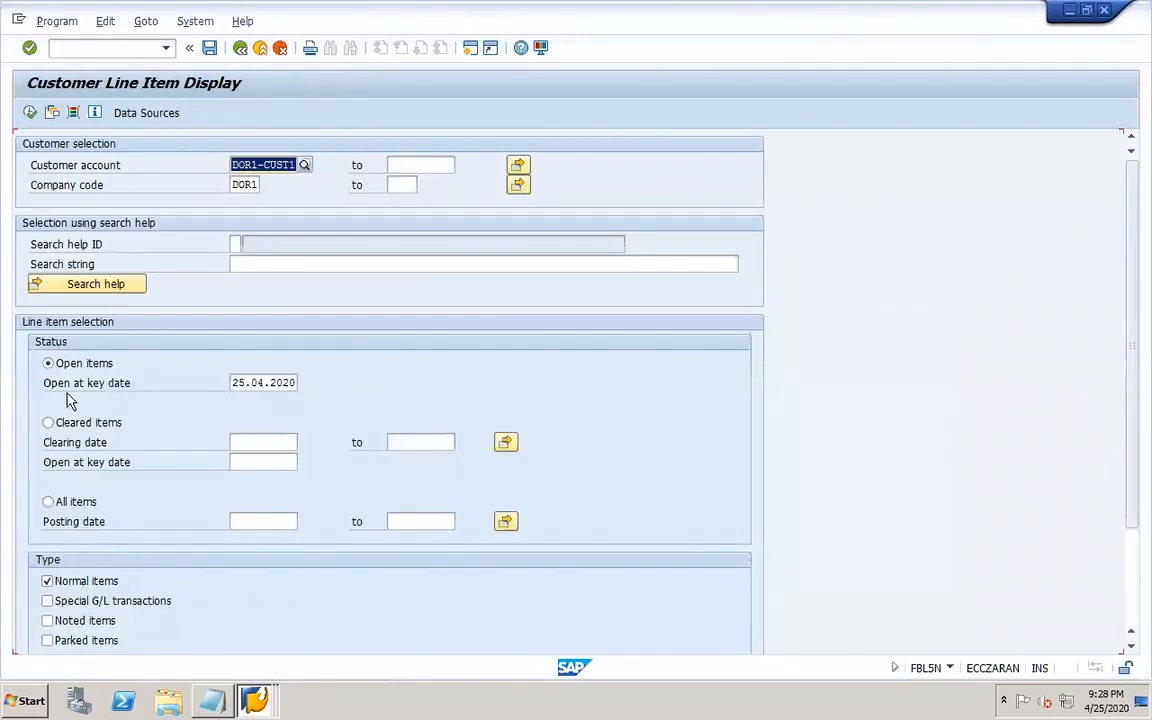
click(49, 502)
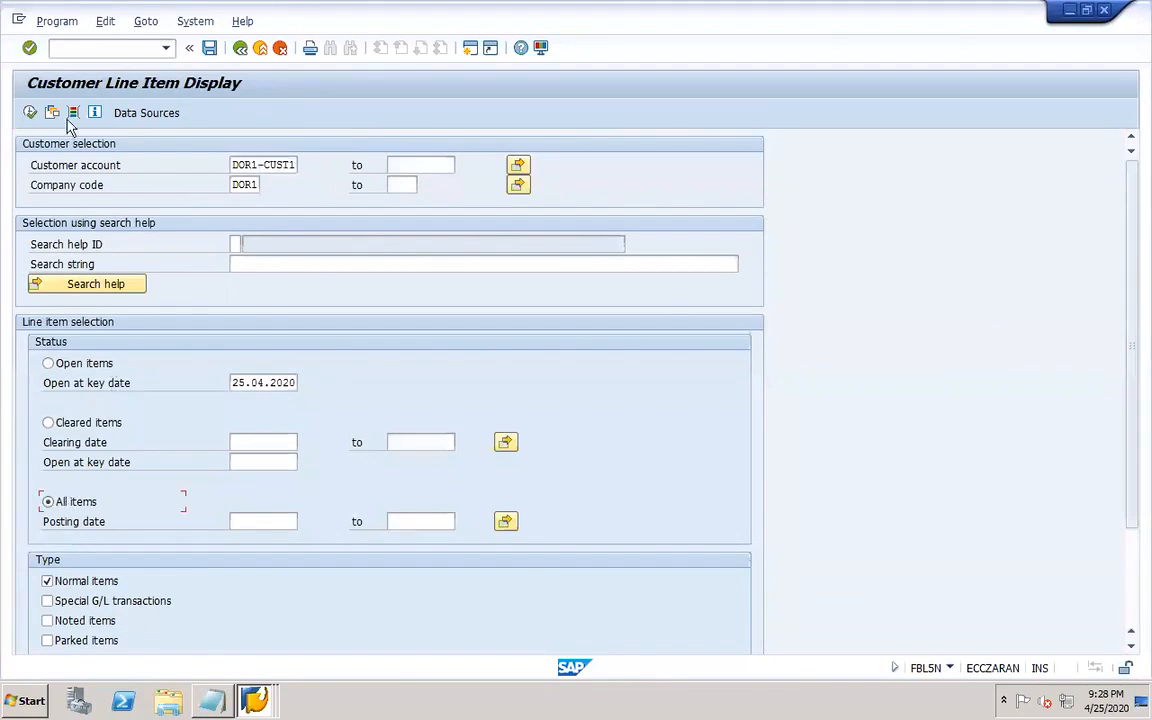
click(29, 113)
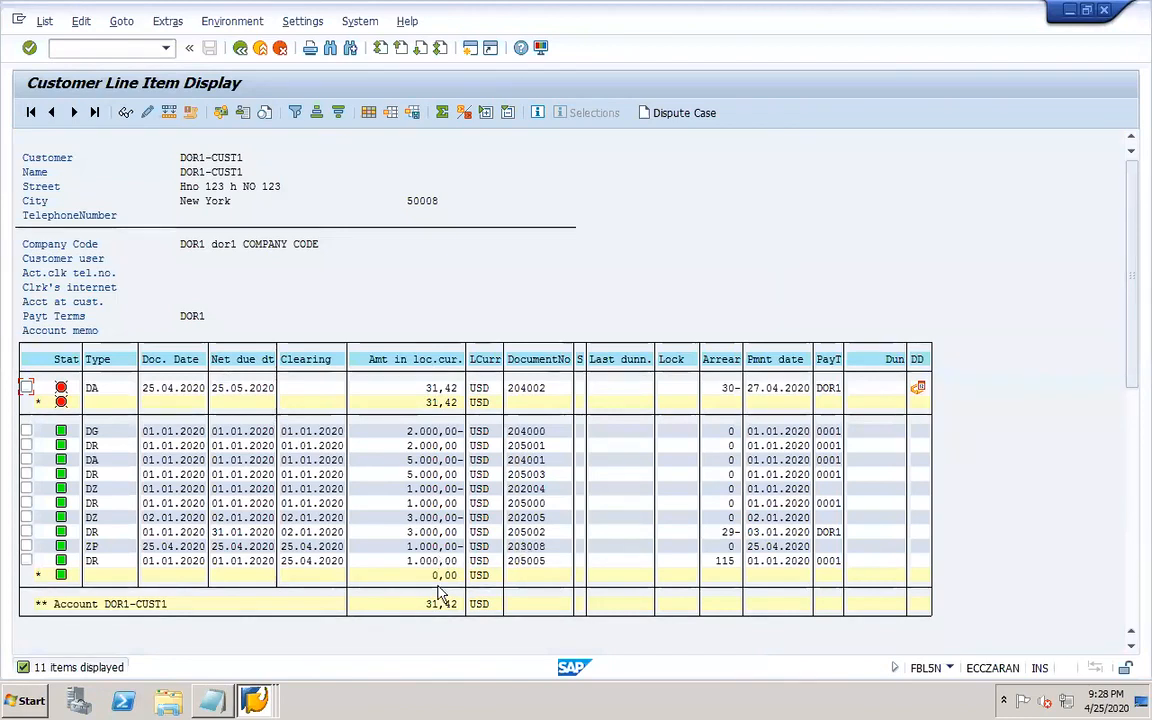
Switch between the document and customer line item sessions and mark the payment item 203008.
click(254, 700)
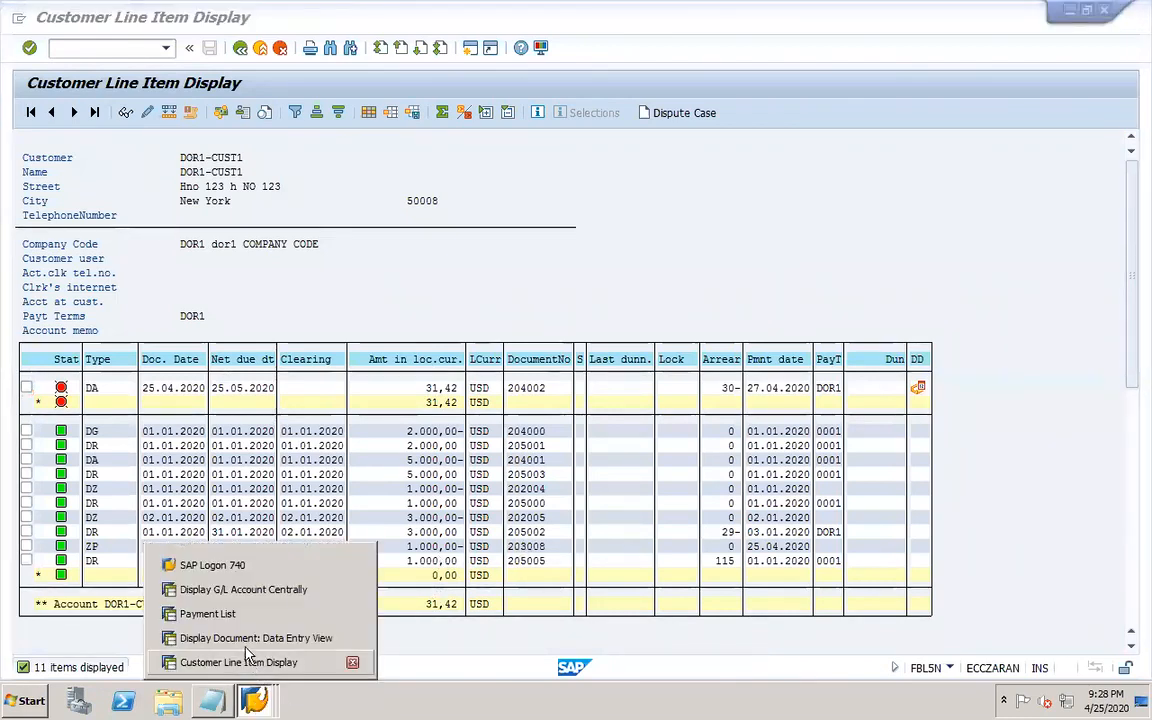
click(252, 640)
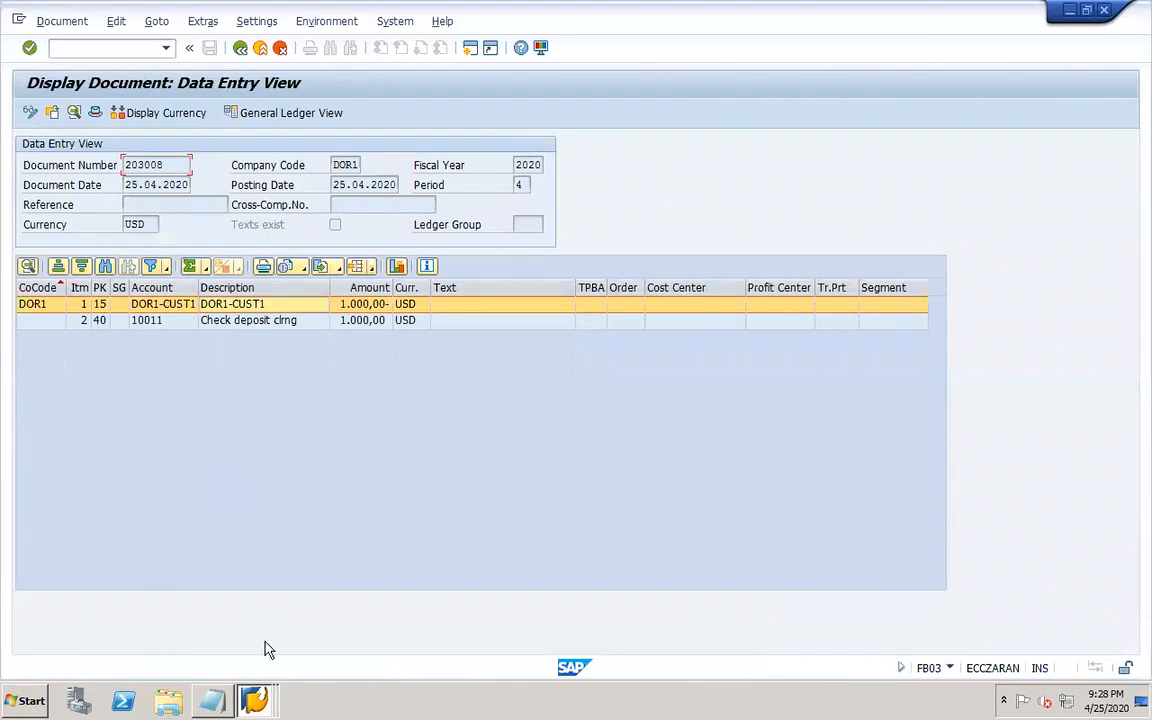
click(254, 700)
click(266, 662)
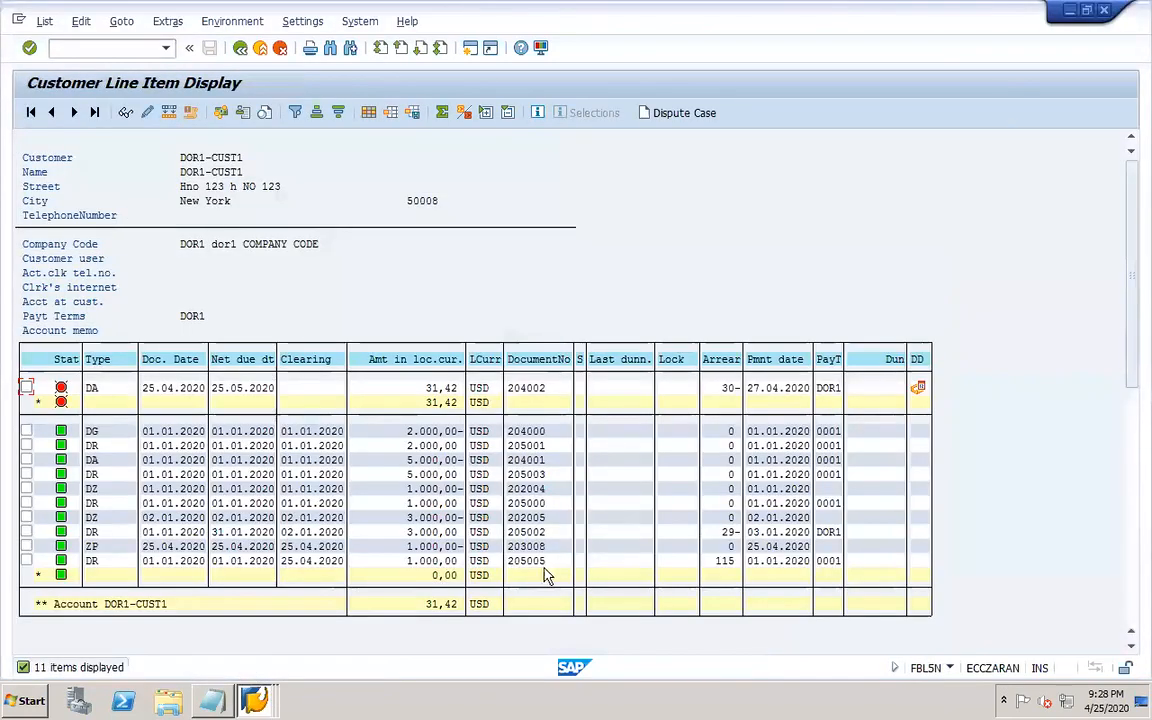
click(531, 548)
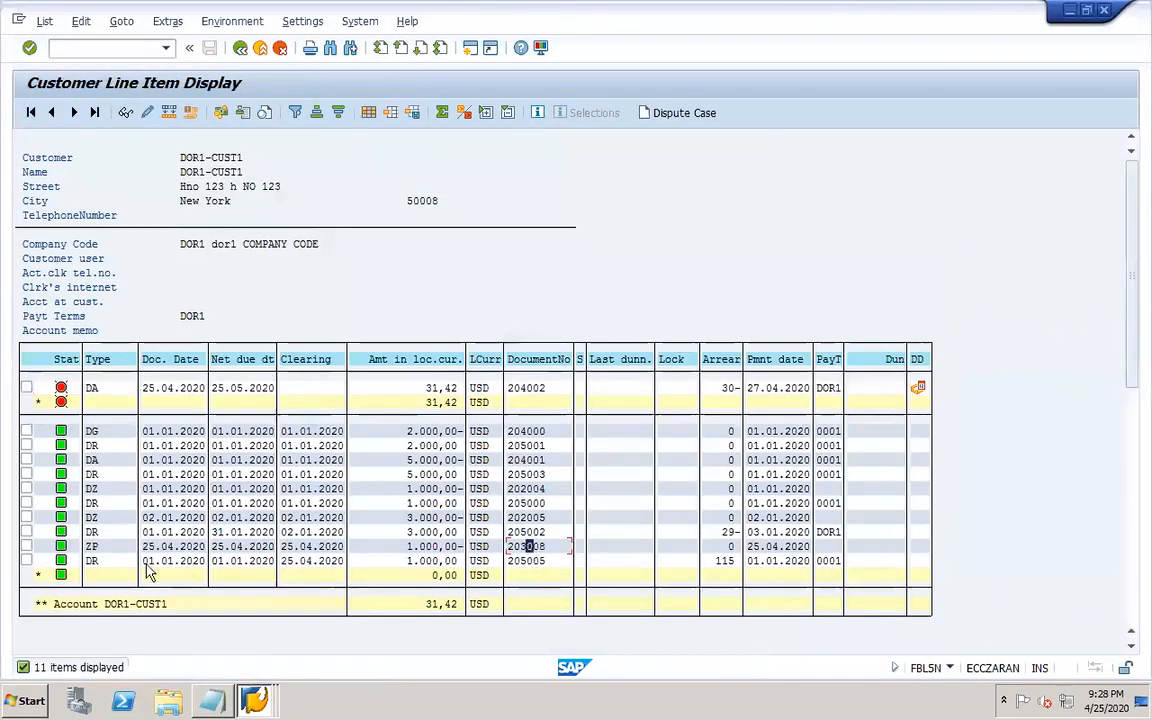
click(26, 547)
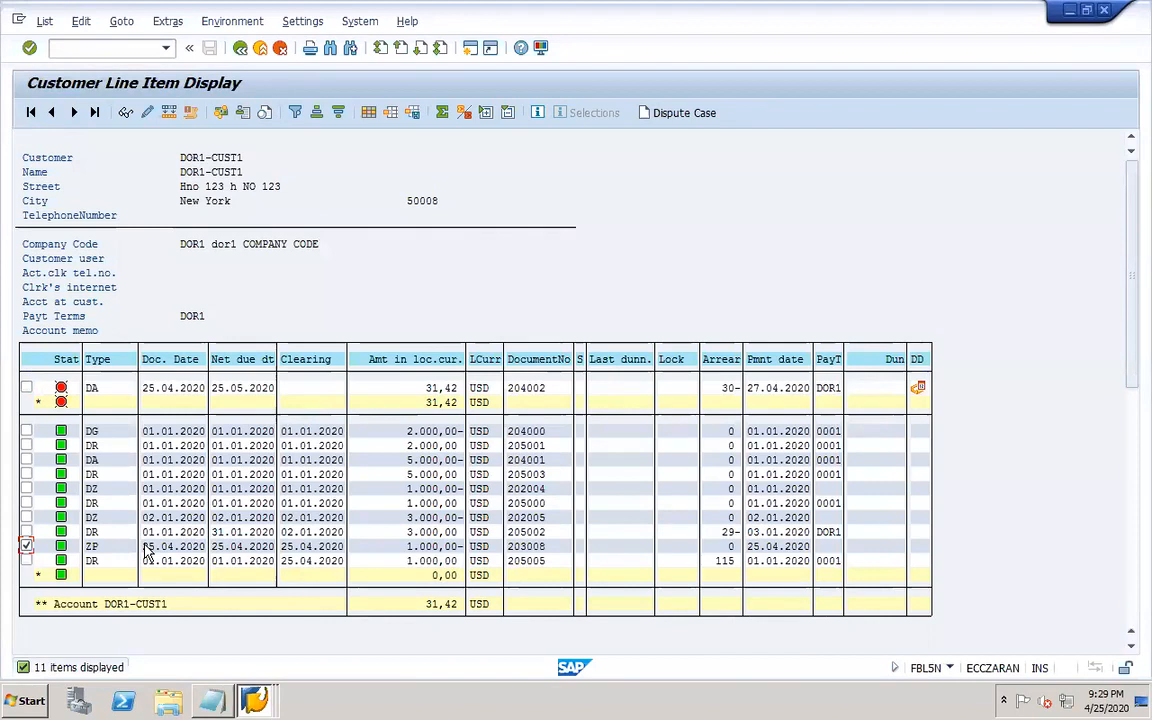
Add the Clearing Document column to the customer line item layout before the arrears column.
click(368, 112)
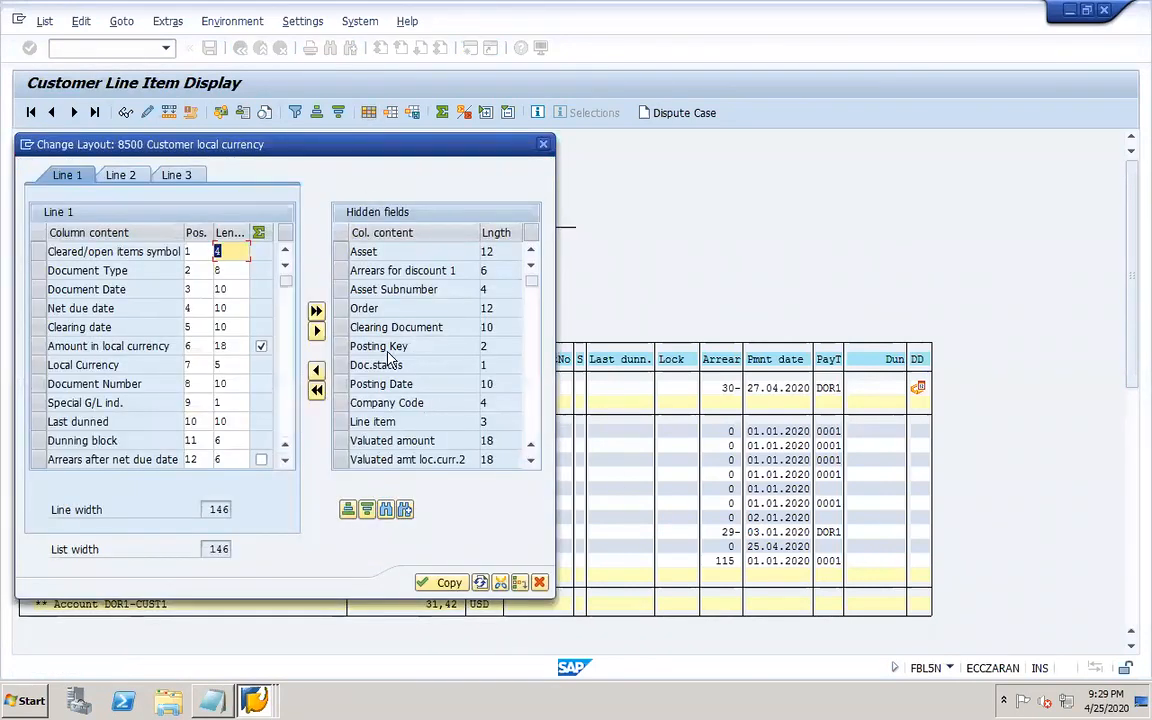
click(343, 328)
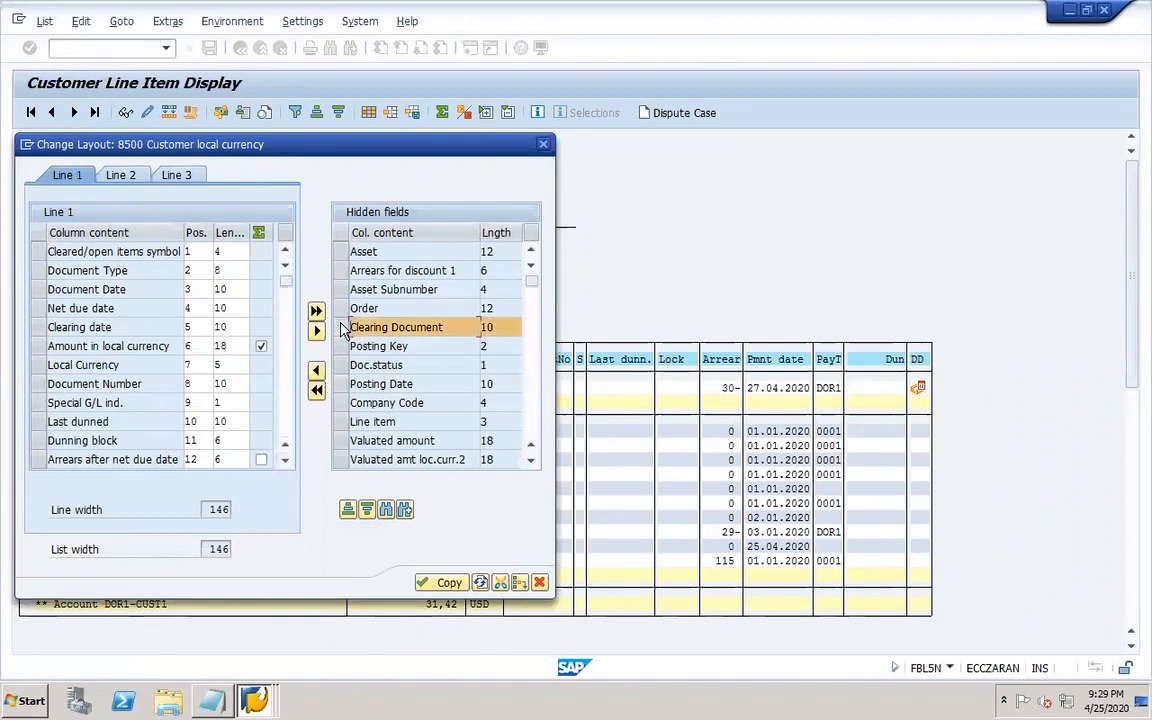
click(38, 459)
click(316, 389)
click(440, 584)
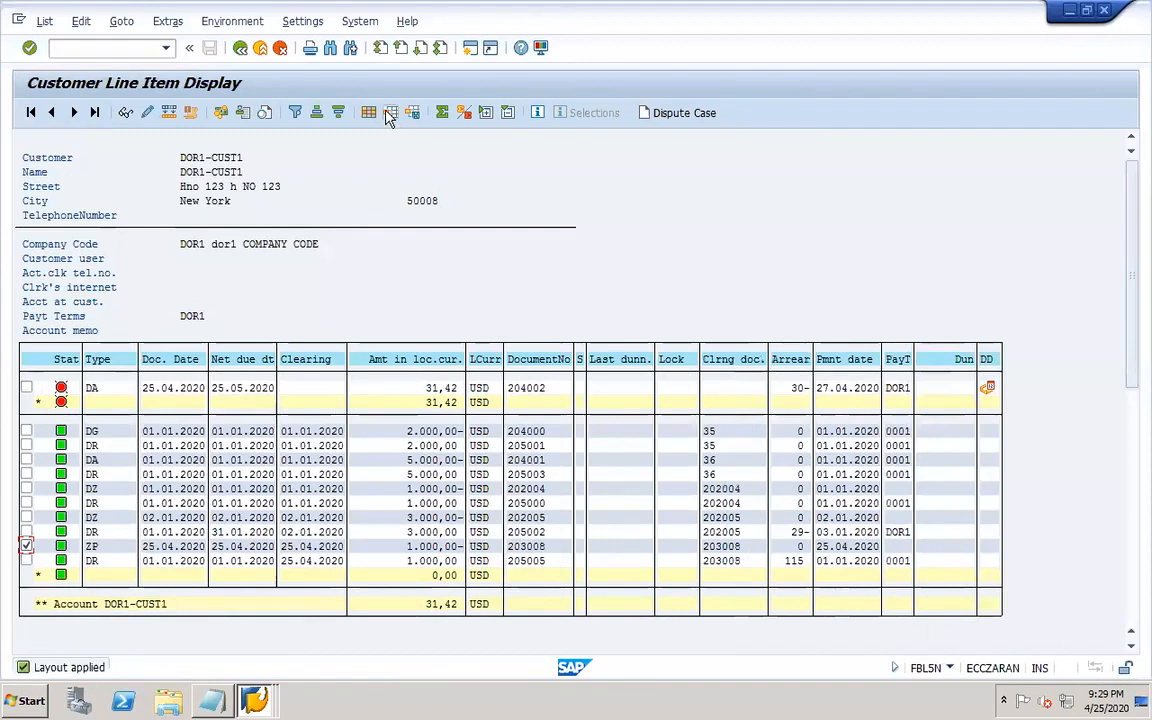
Save the changed layout as /8500_SAPSTD, overwriting the existing one.
click(414, 117)
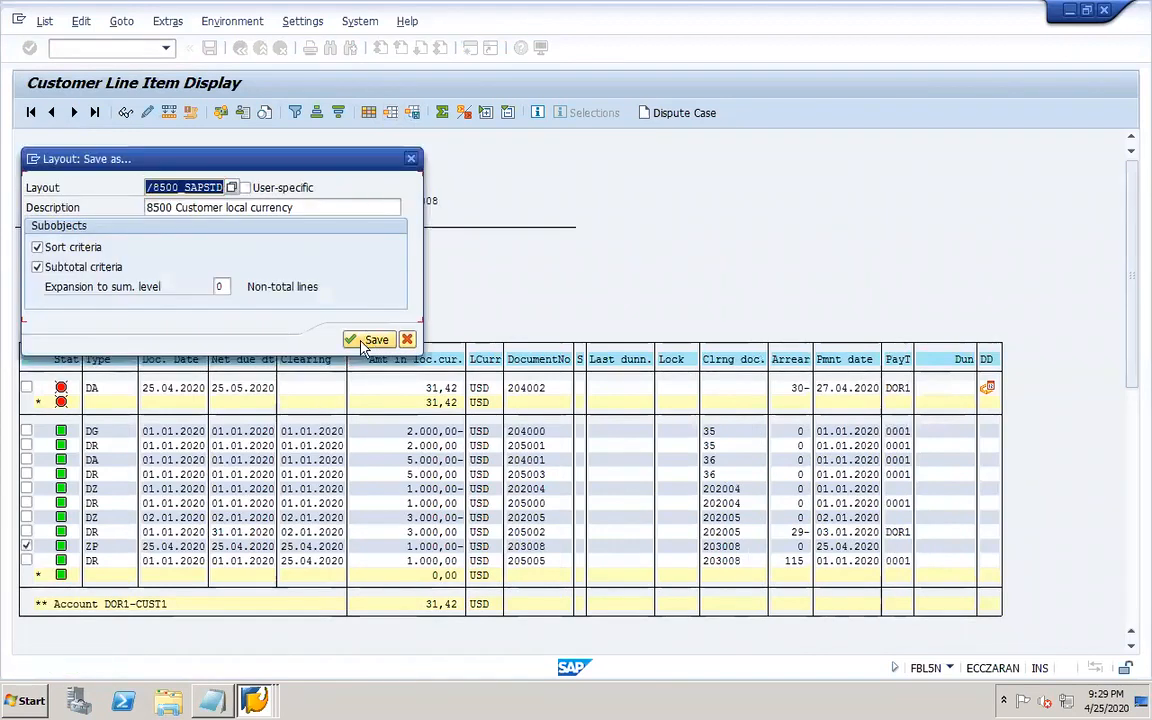
click(370, 340)
click(366, 453)
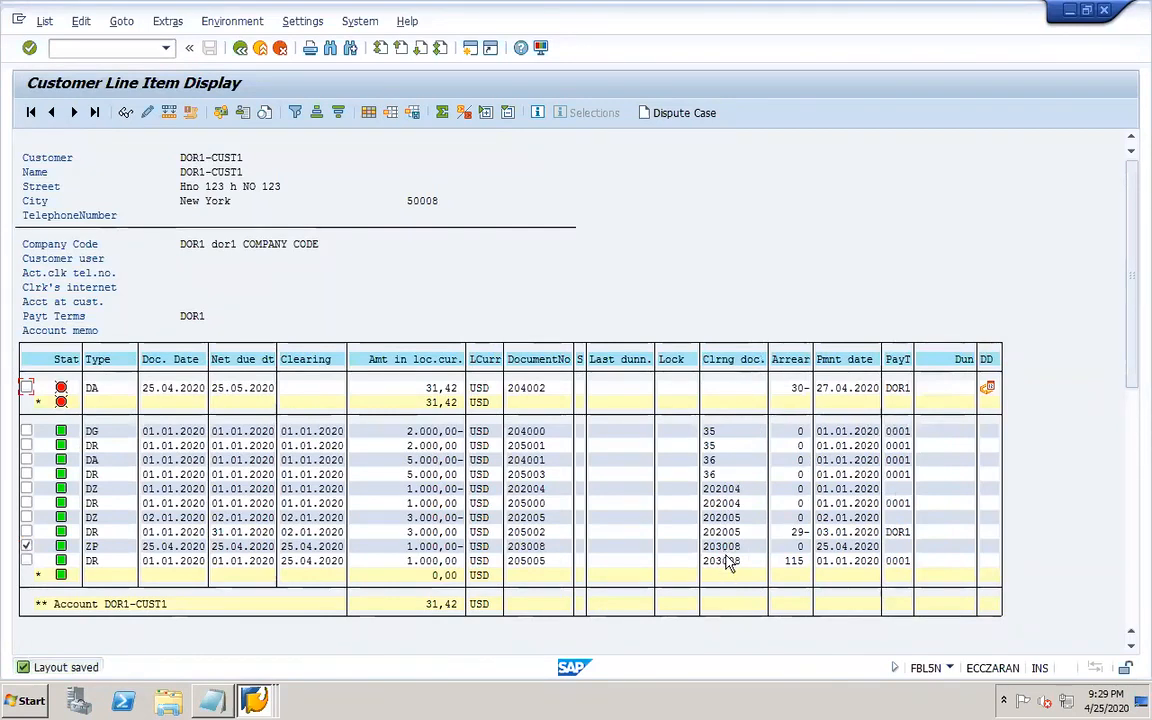
click(26, 560)
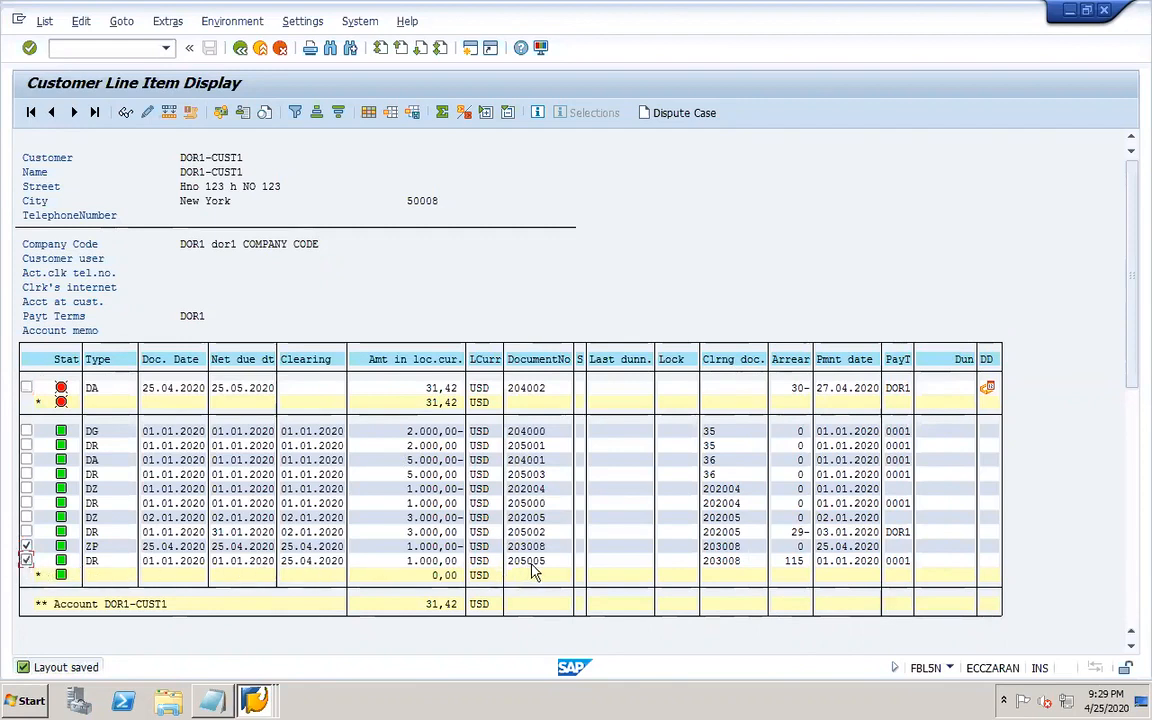
click(27, 546)
click(27, 560)
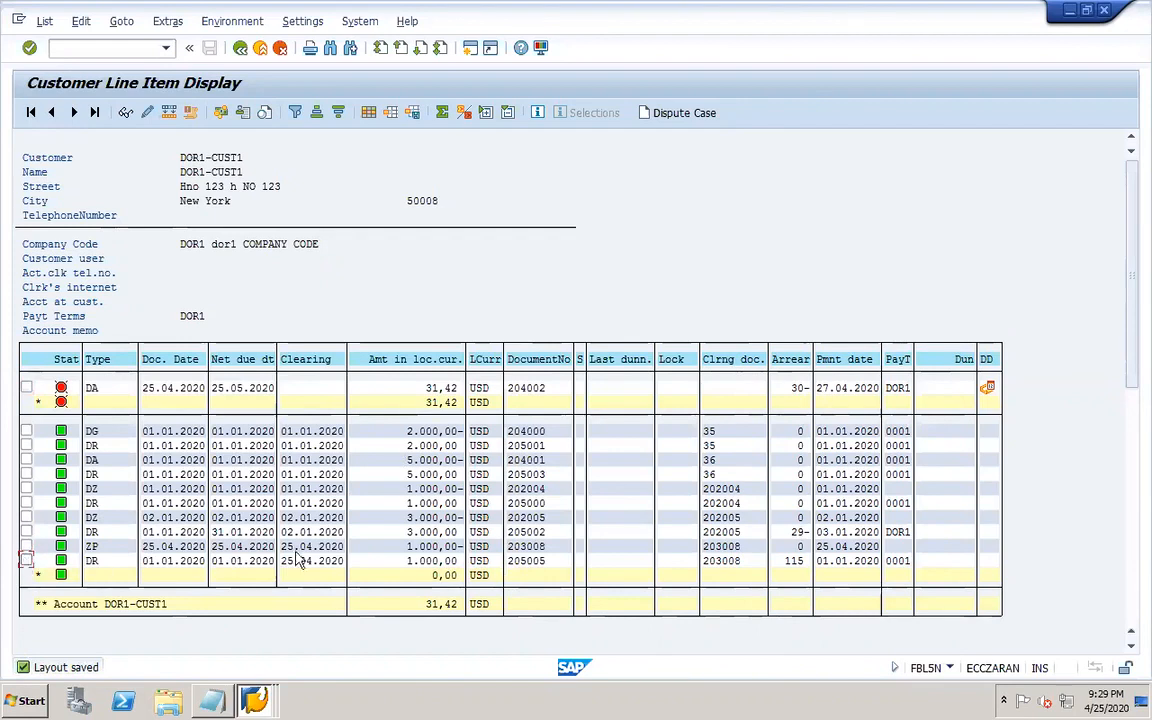
Switch to the payment document 203008 session and select its check deposit clearing line.
click(254, 700)
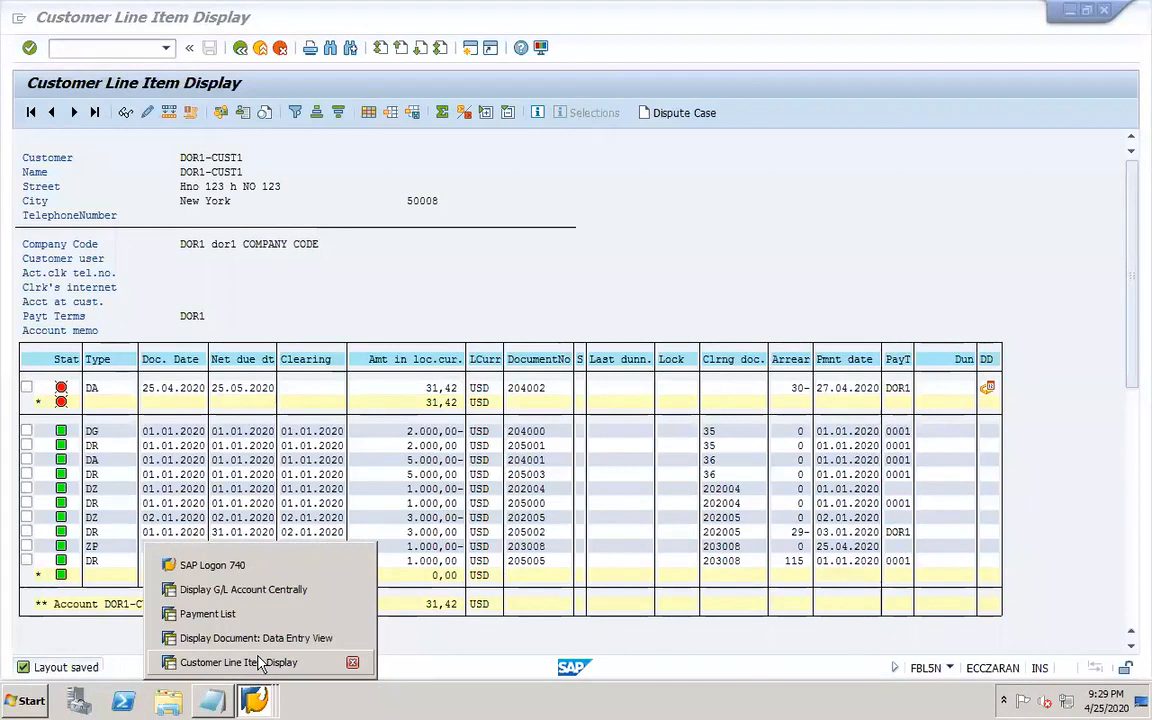
click(225, 638)
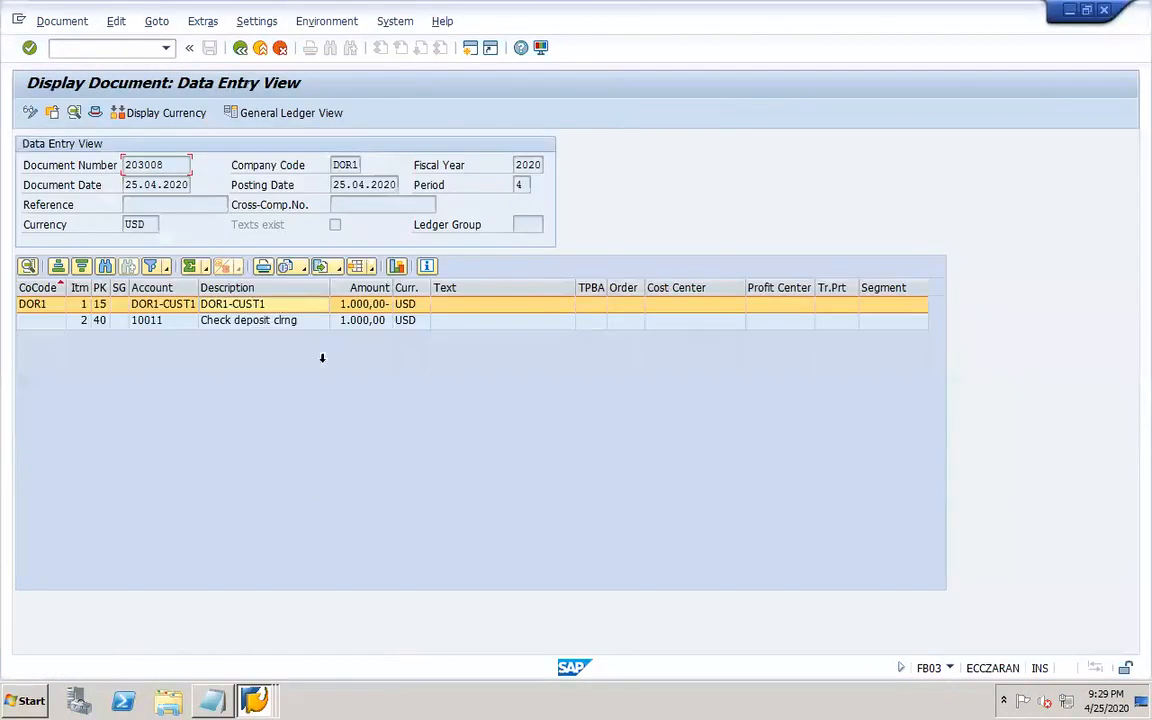
click(296, 324)
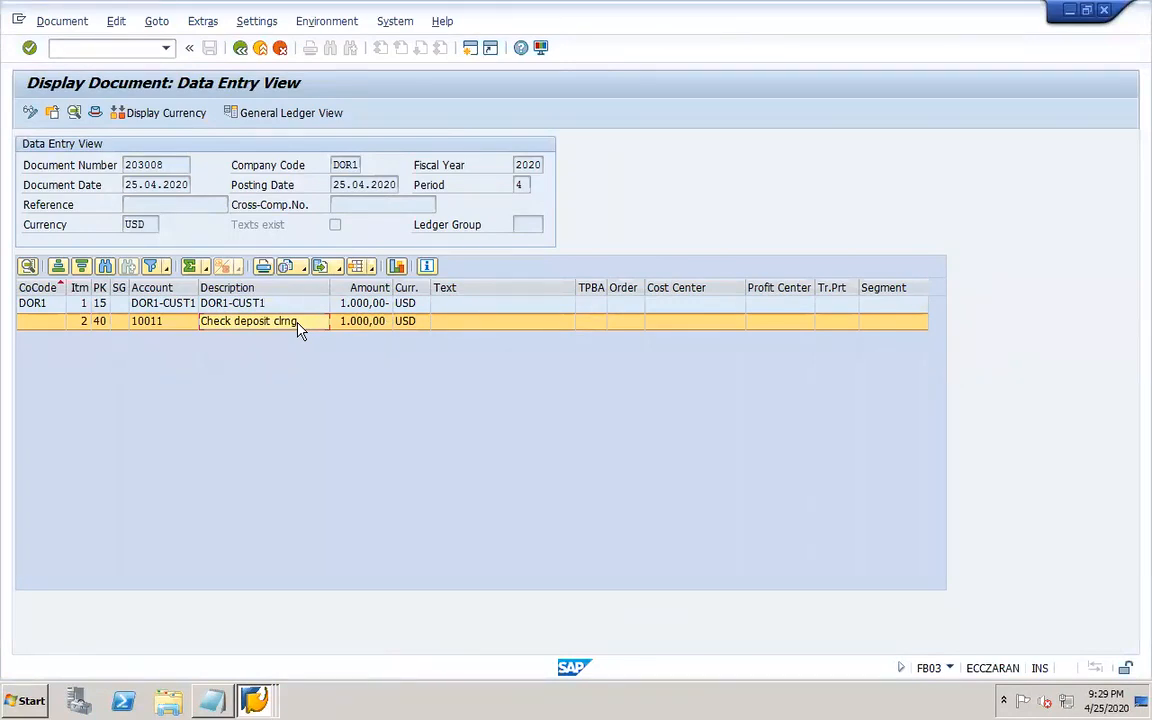
click(160, 323)
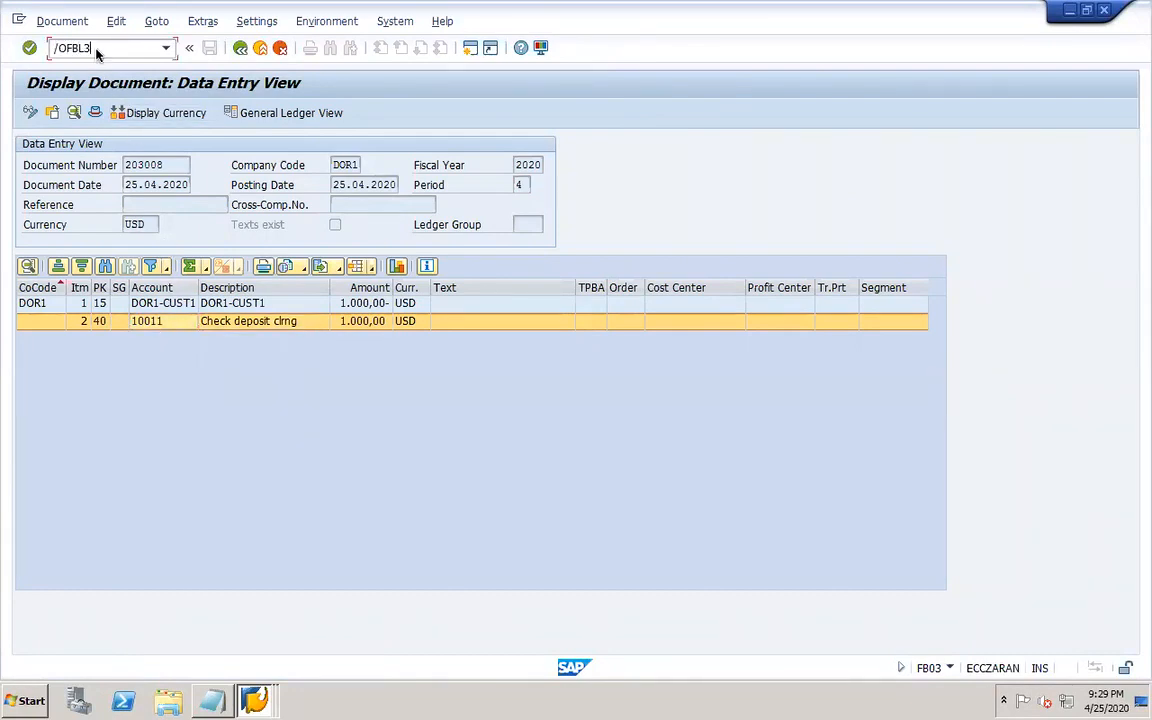
Open FBL3N in a new session and list all items of G/L account 10011 in company code DOR1.
click(97, 53)
text(/OFBL3N)
key(Return)
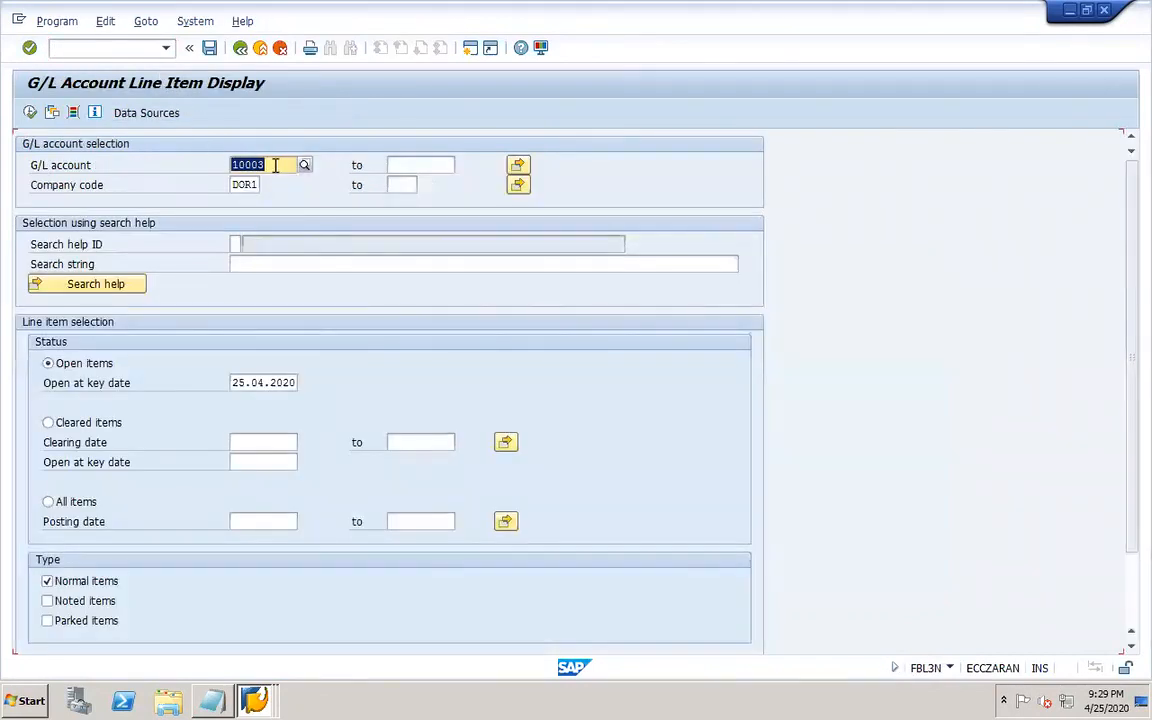
click(275, 166)
key(BackSpace)
key(BackSpace)
text(11)
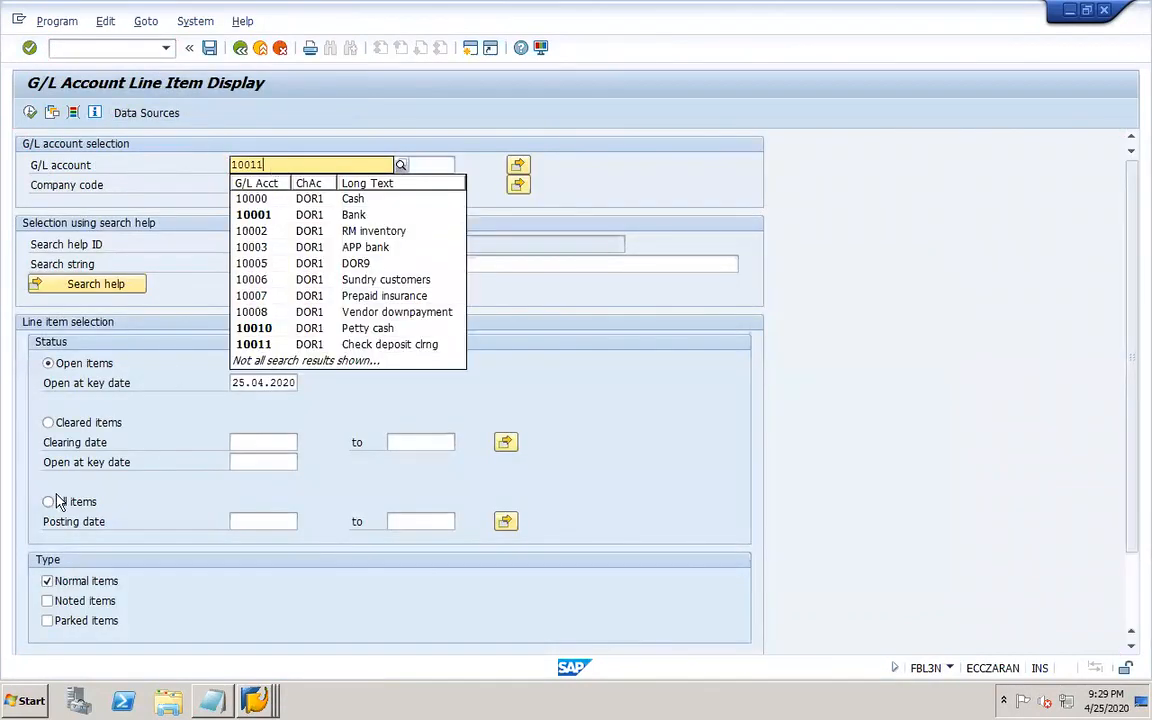
click(71, 505)
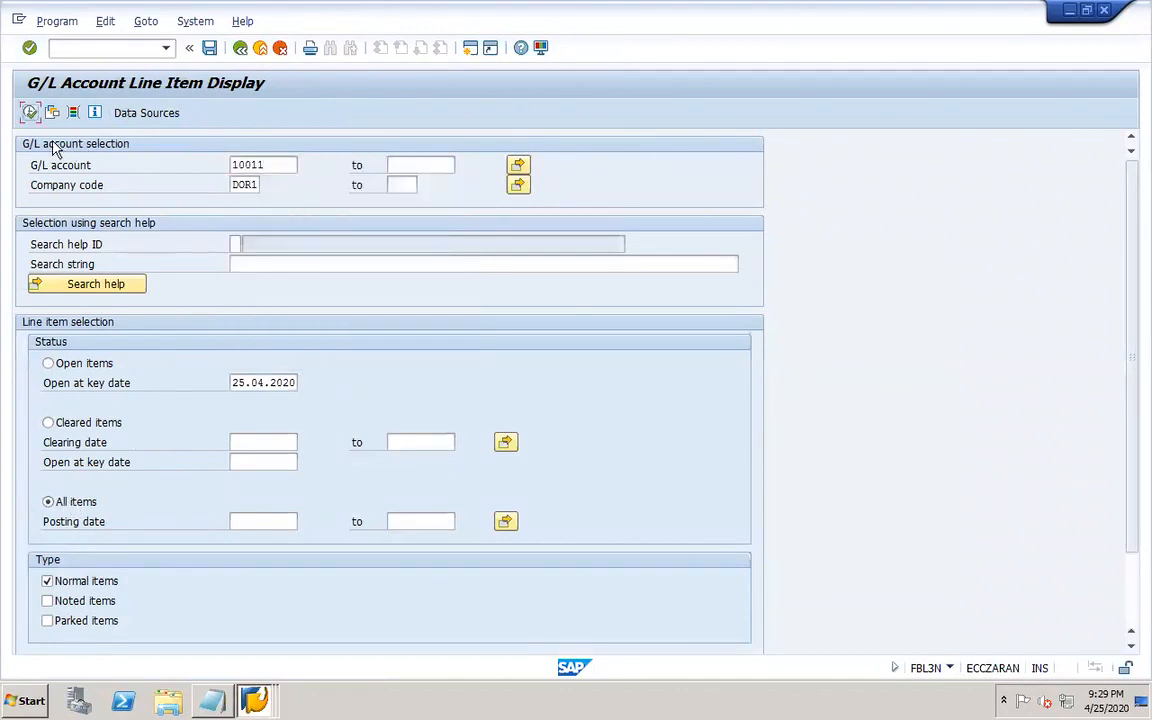
click(30, 112)
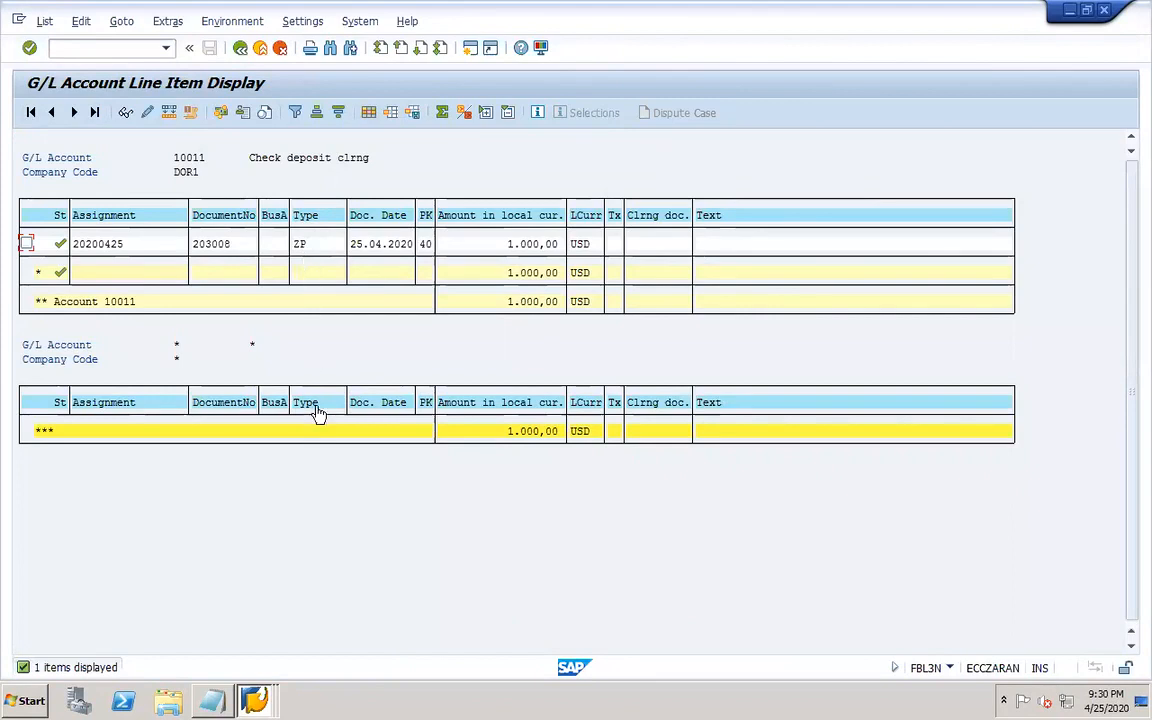
Switch to the G/L account master session and open liability account 20010 Check issue clrng for change.
click(255, 702)
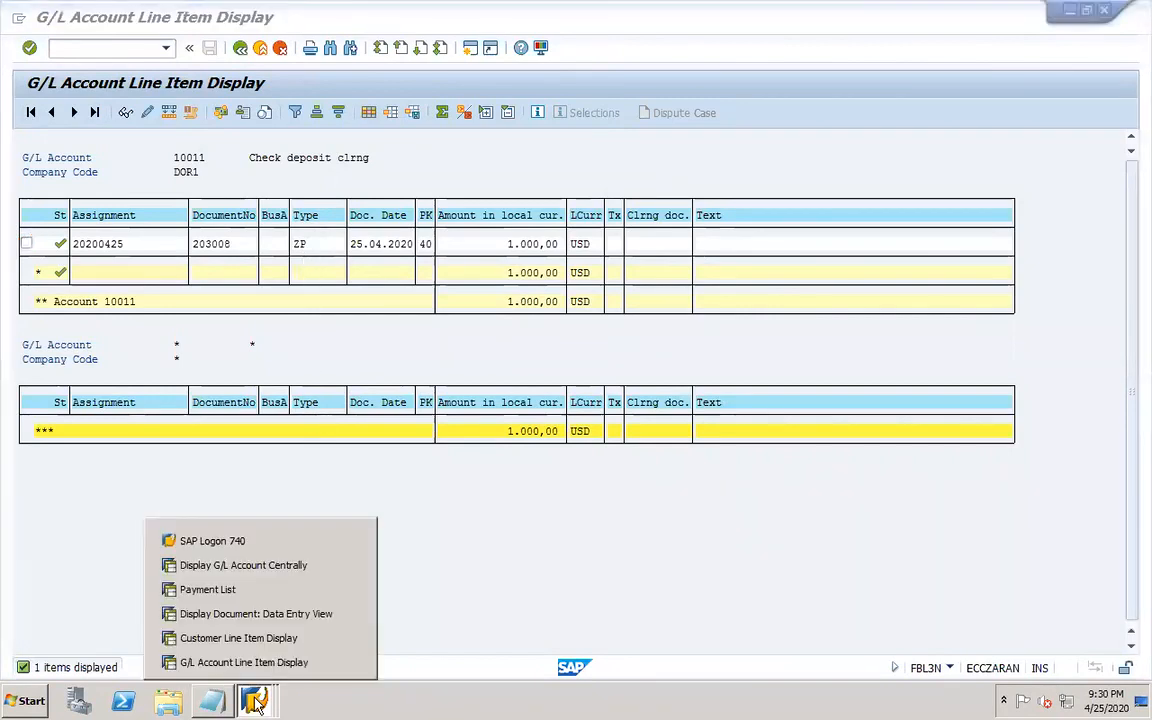
click(268, 567)
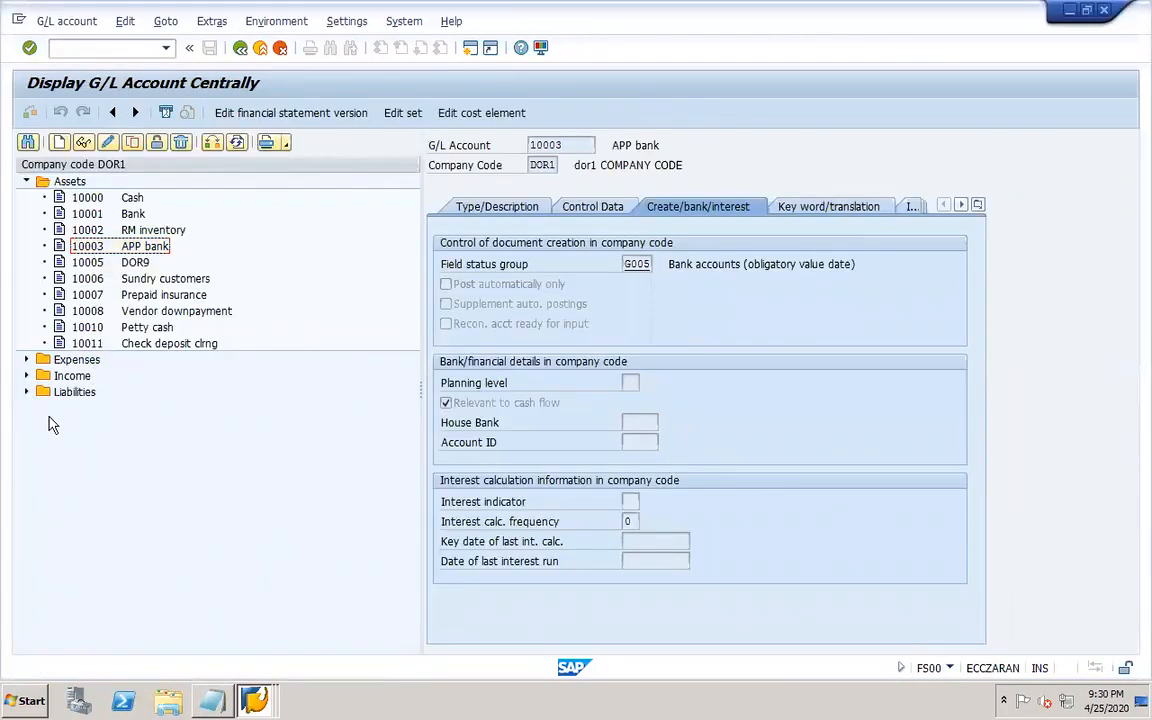
click(26, 393)
click(163, 541)
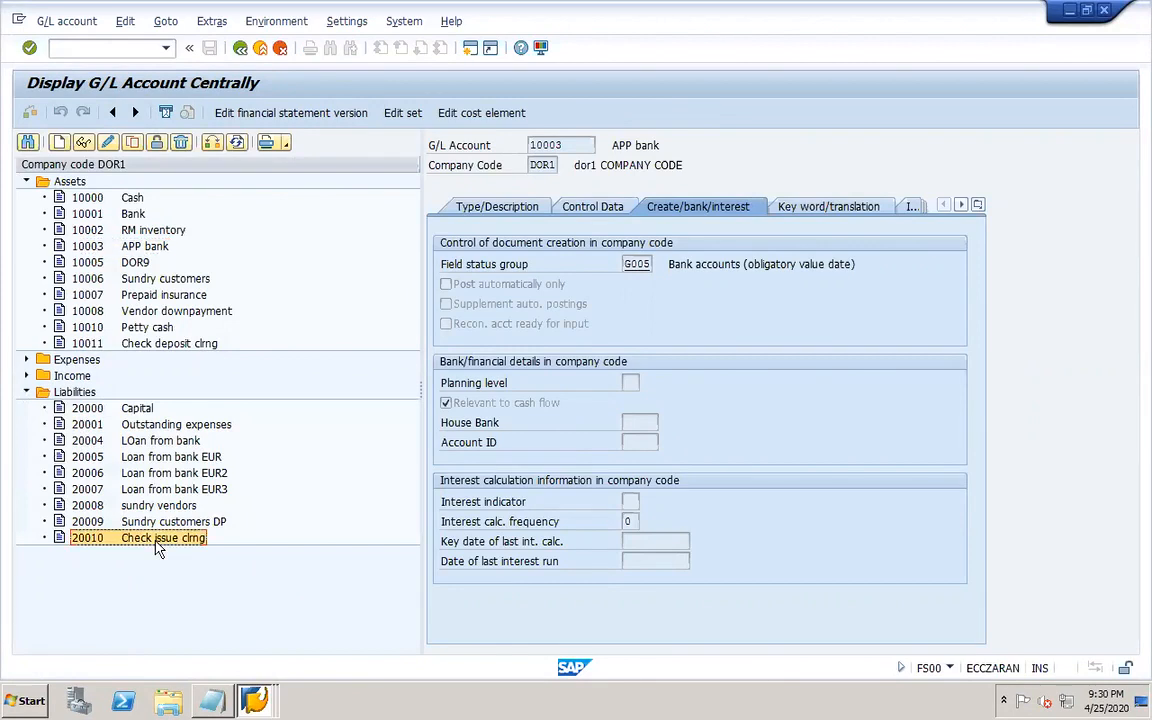
click(108, 145)
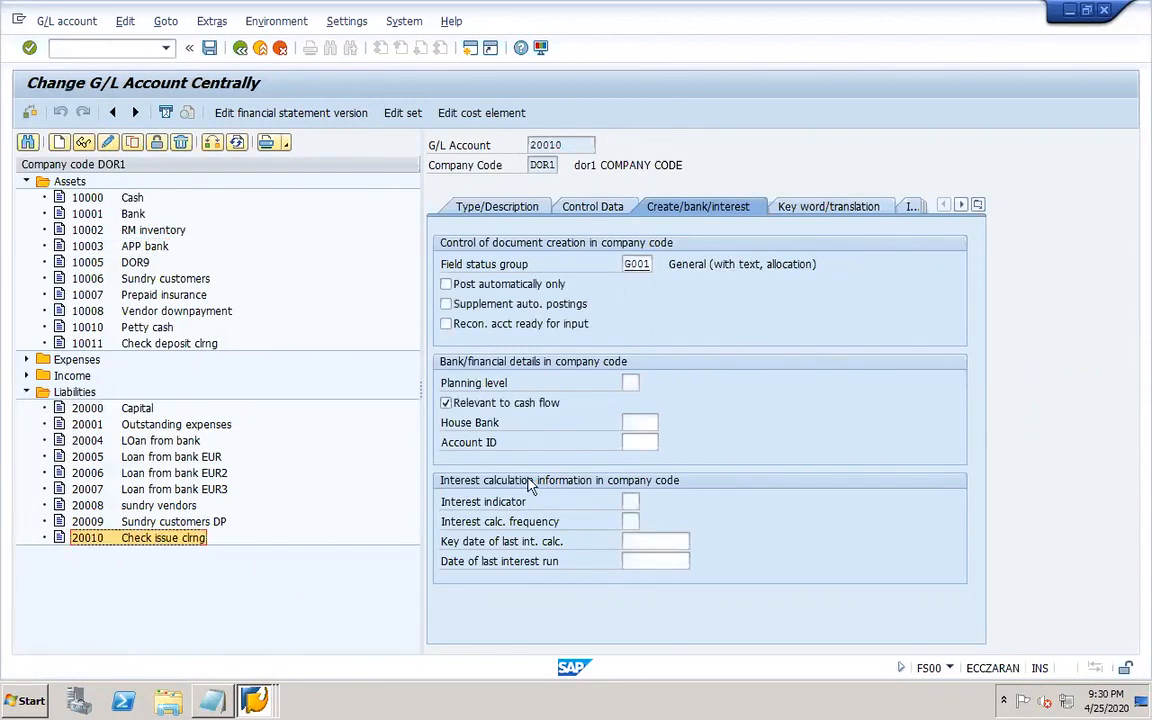
Try to switch on open item management for account 20010 and save it.
click(595, 210)
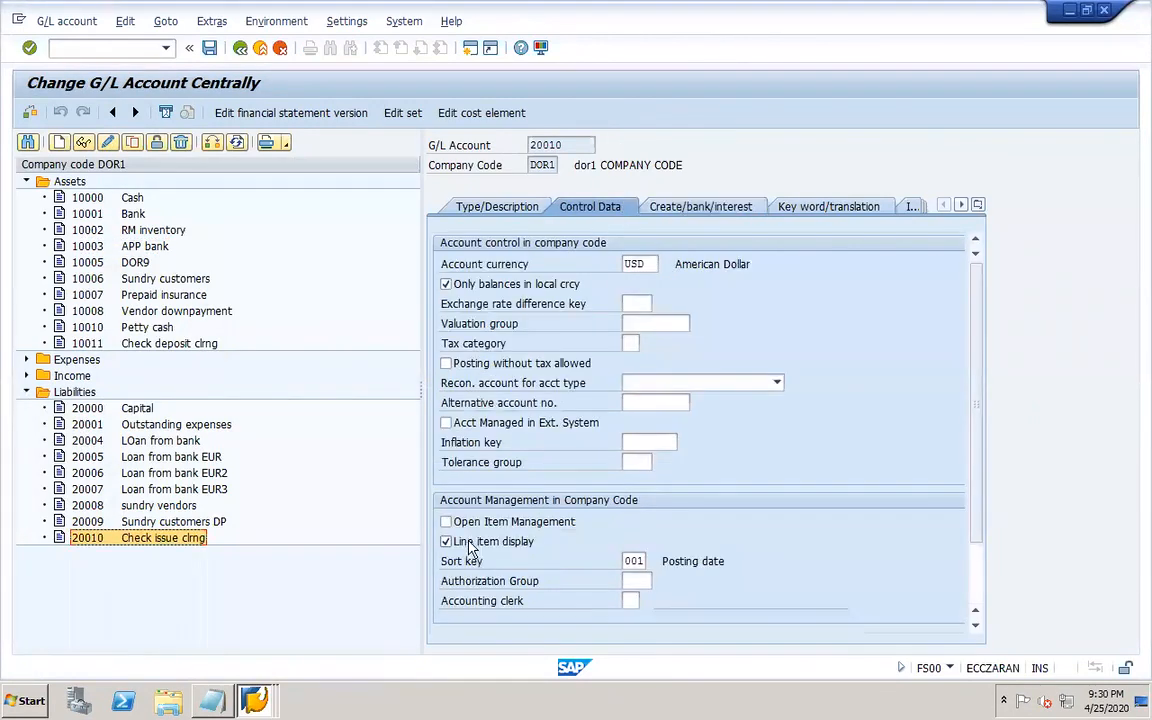
click(209, 47)
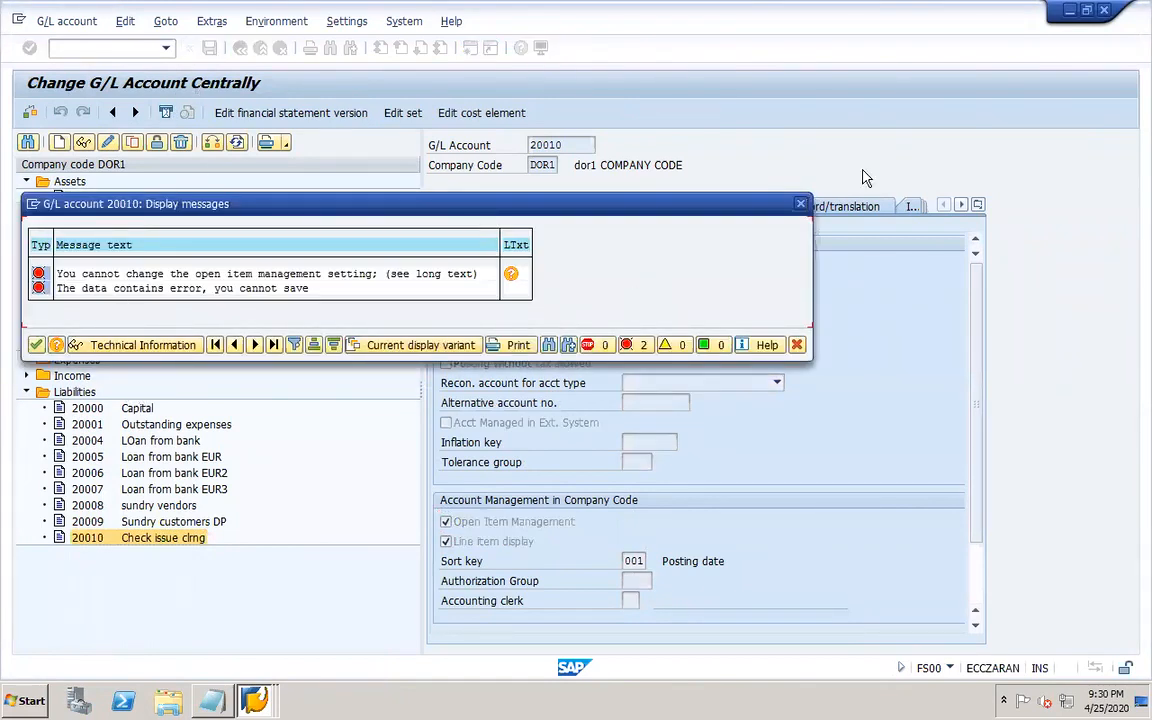
click(801, 205)
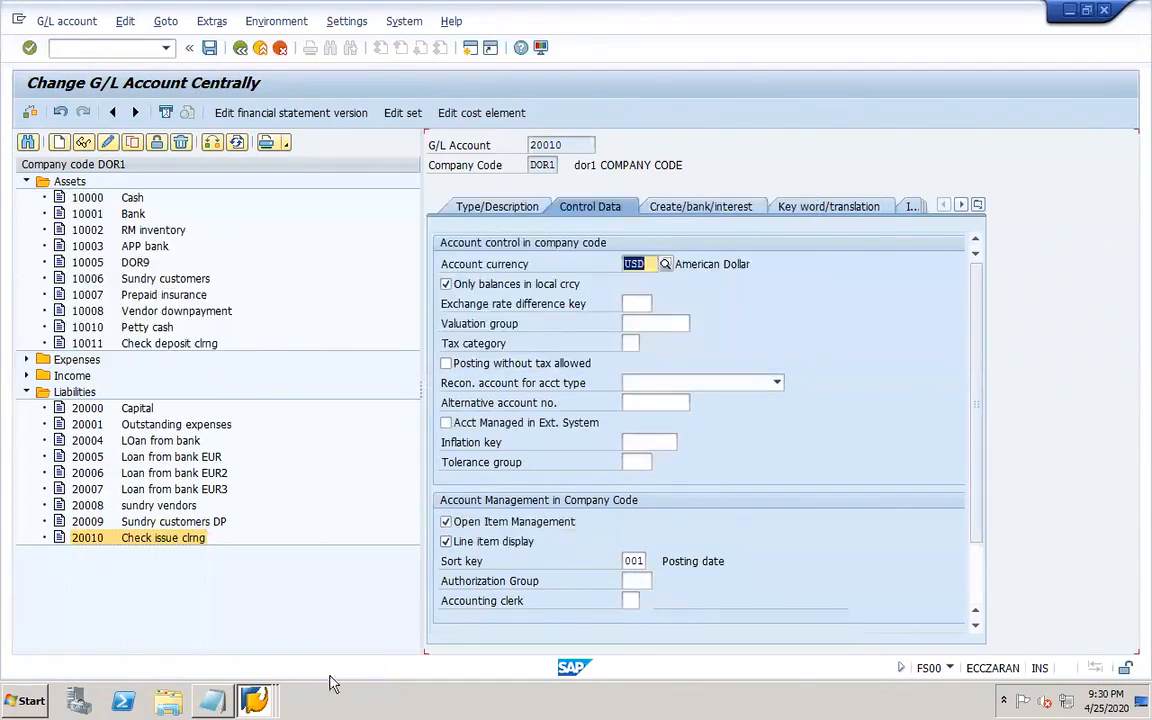
Close the extra Payment List and document display sessions.
click(254, 700)
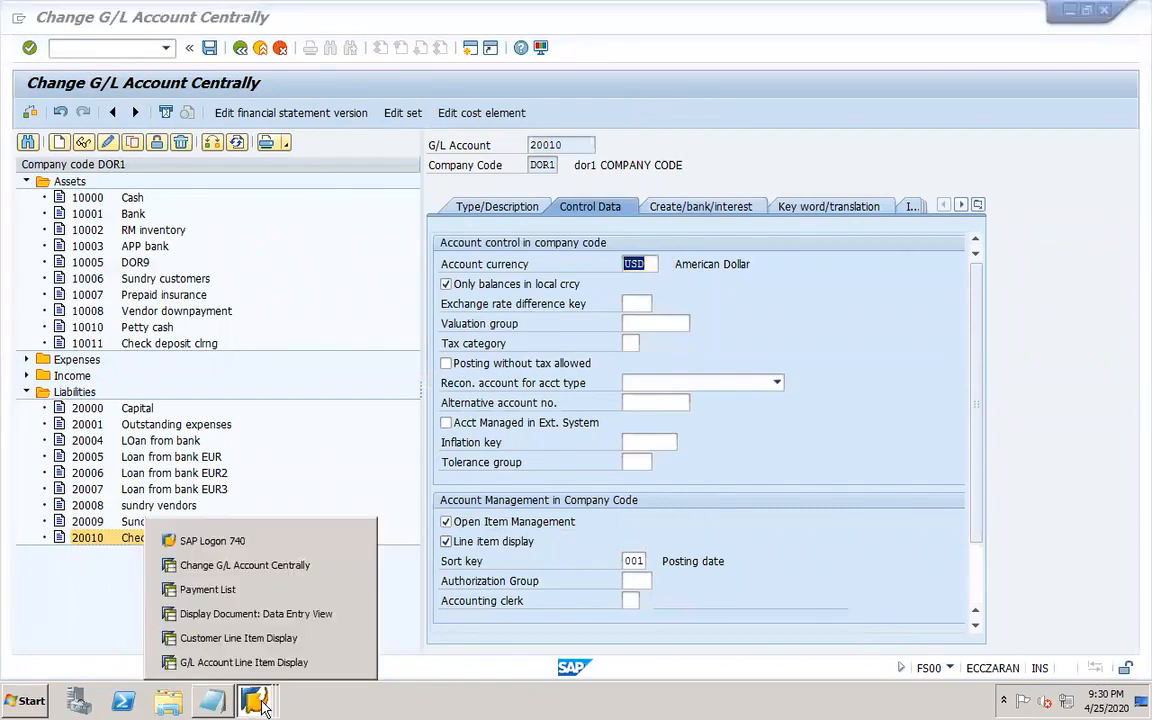
click(352, 615)
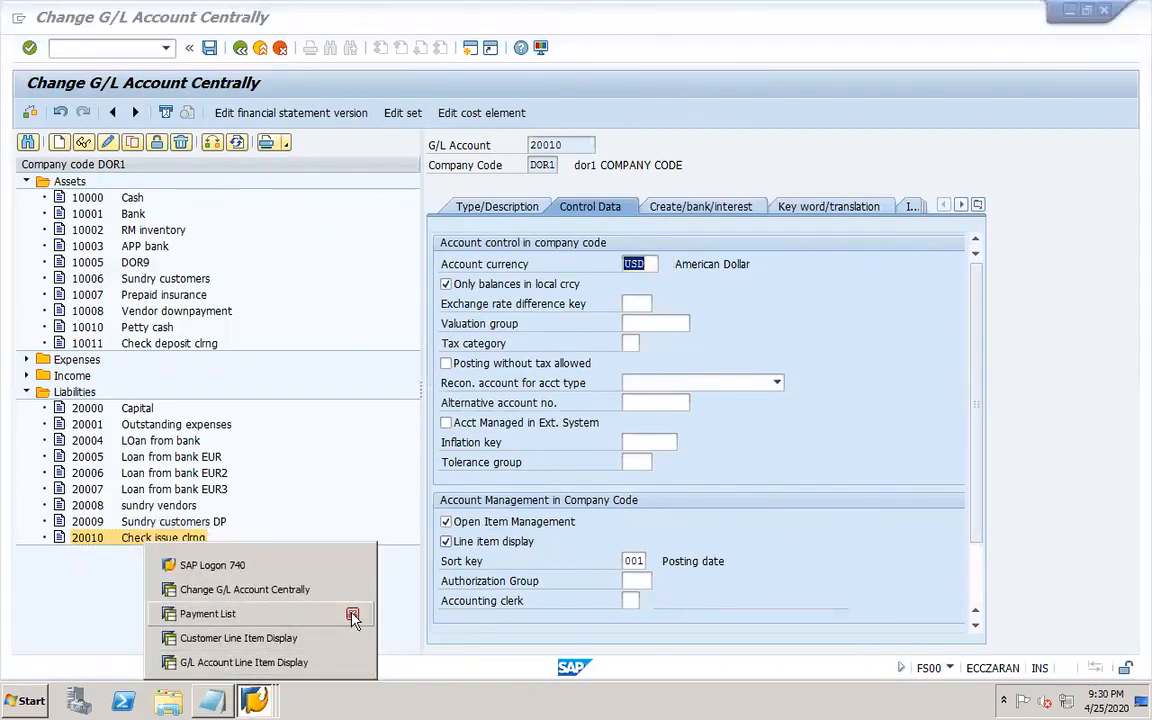
click(352, 615)
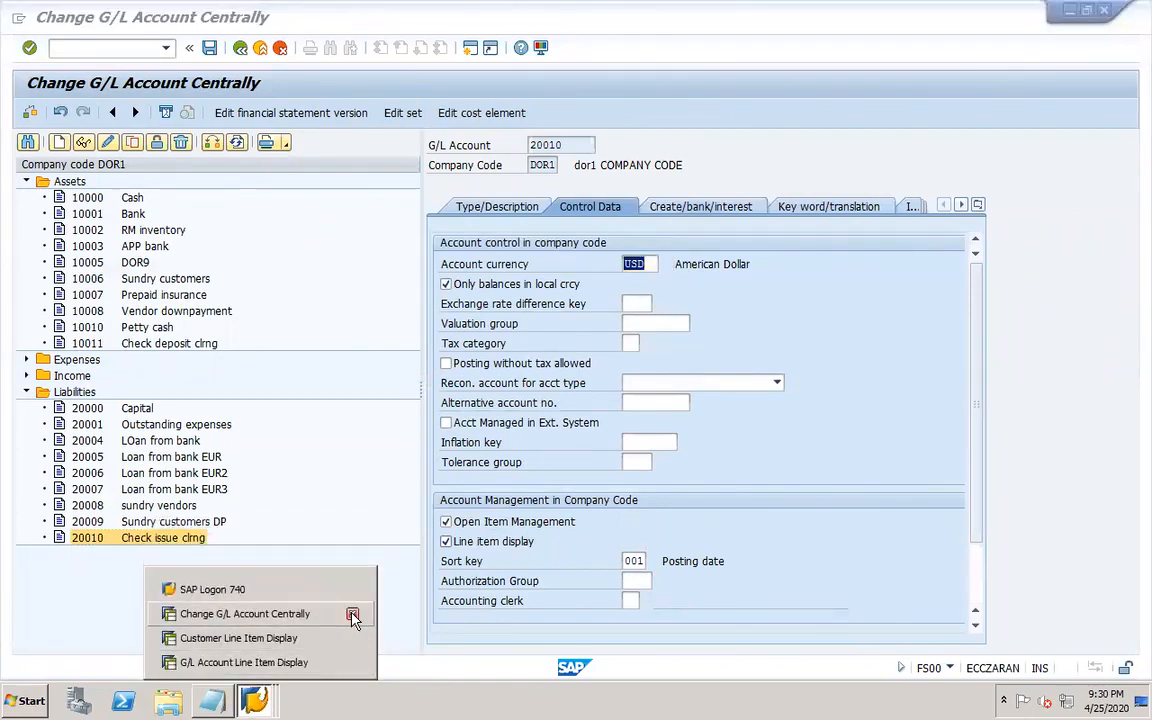
click(353, 663)
click(230, 578)
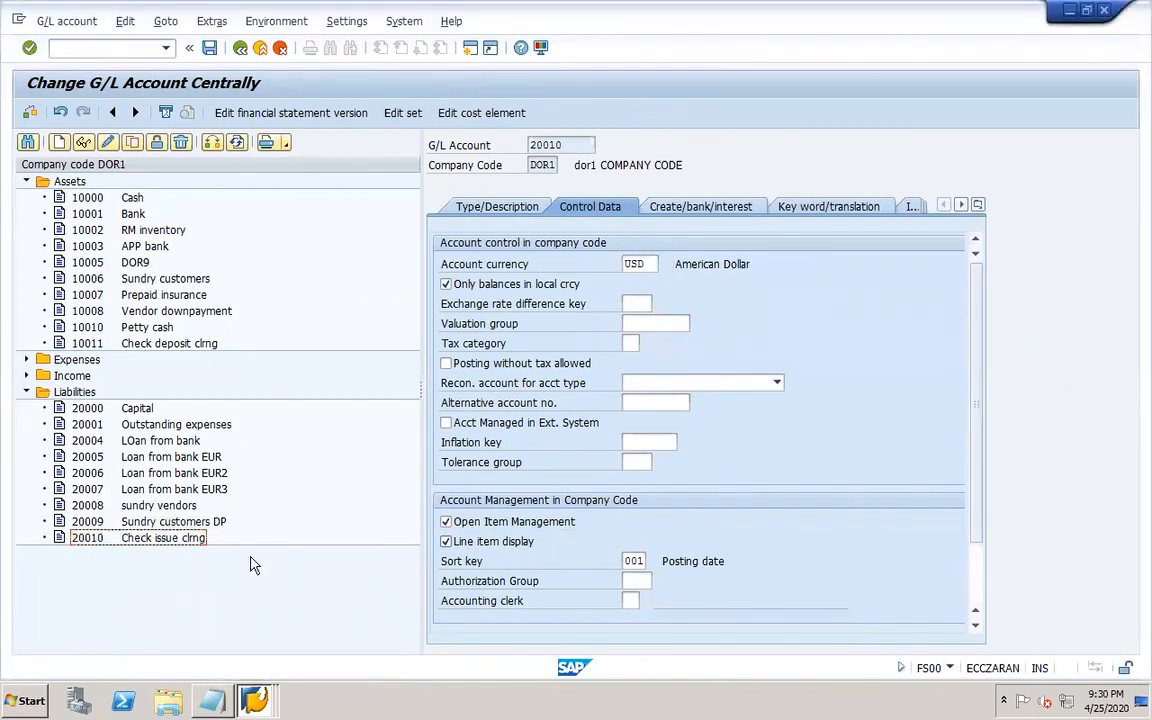
Copy account 20010 as new G/L account 20012 in company code DOR1, discarding the unsaved changes to 20010.
click(172, 345)
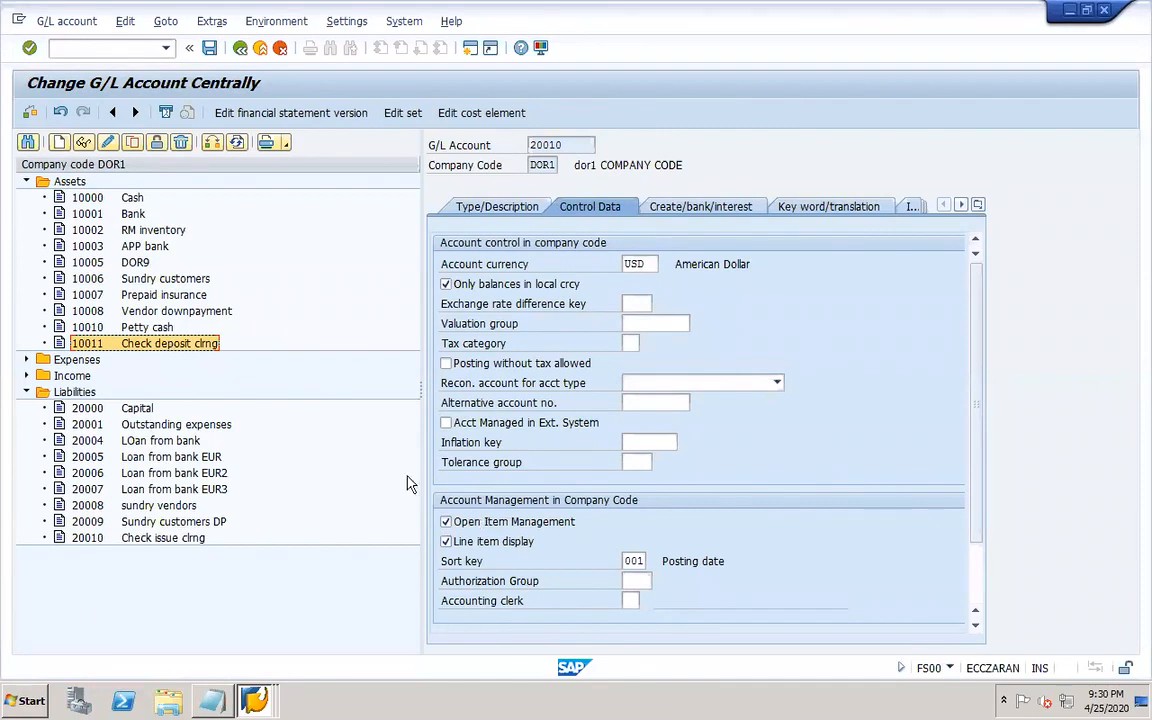
click(100, 538)
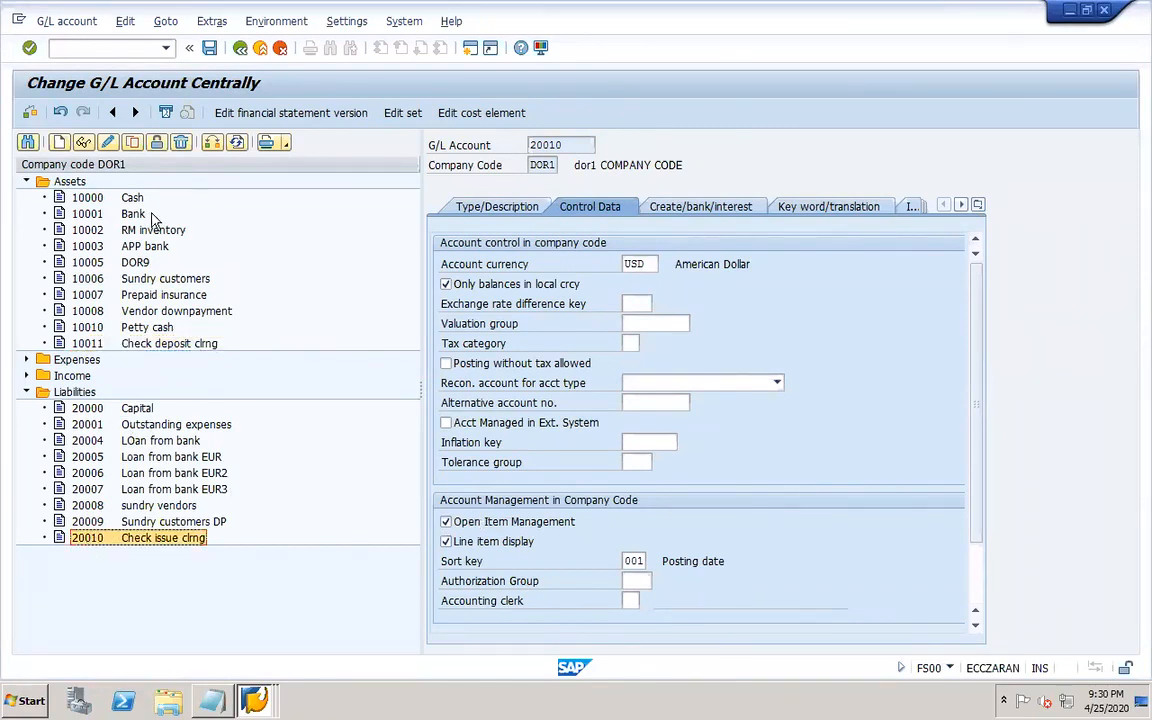
click(133, 143)
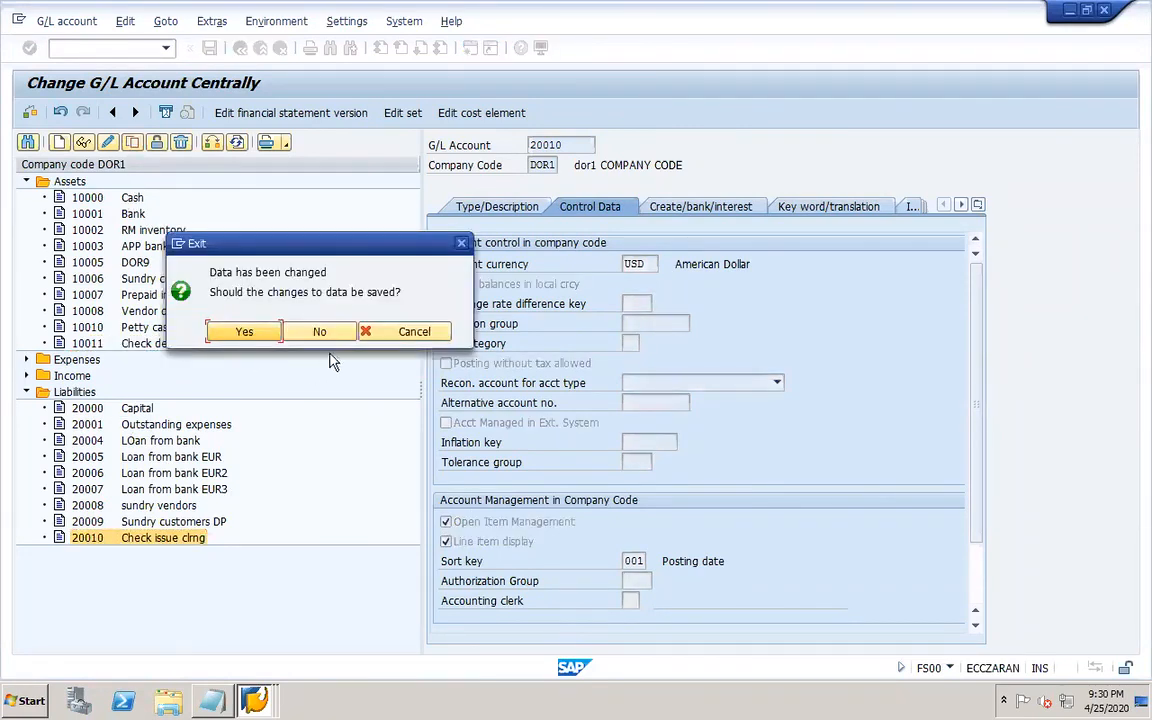
click(463, 243)
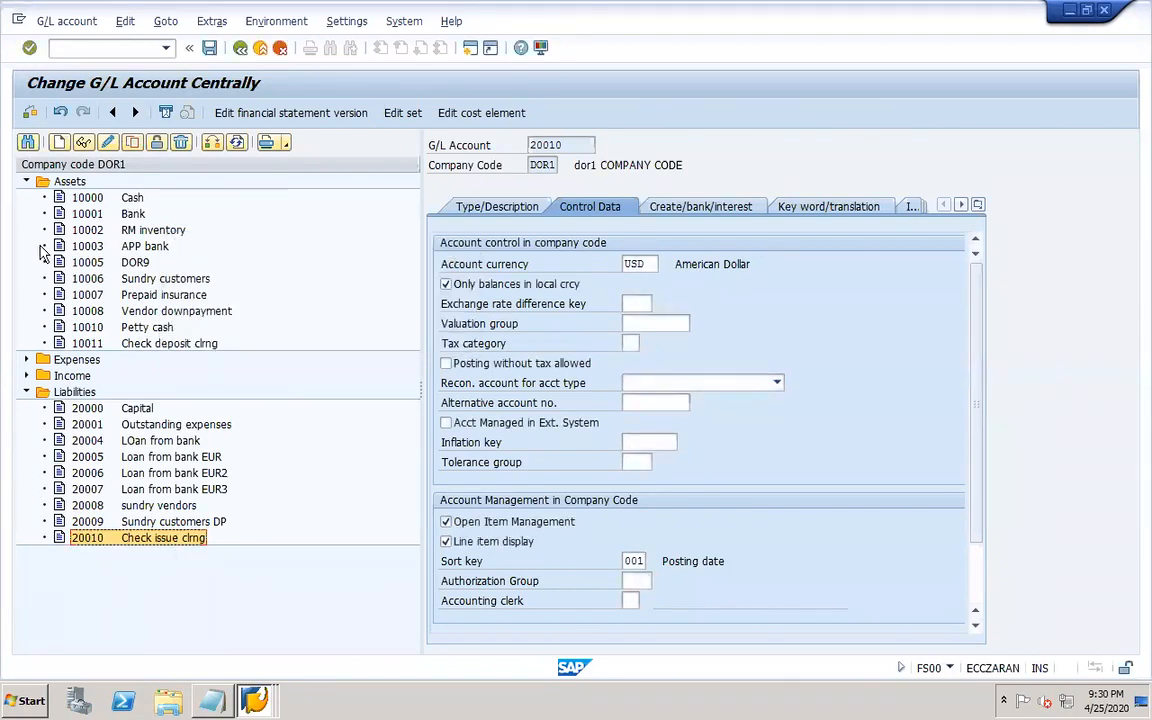
click(131, 143)
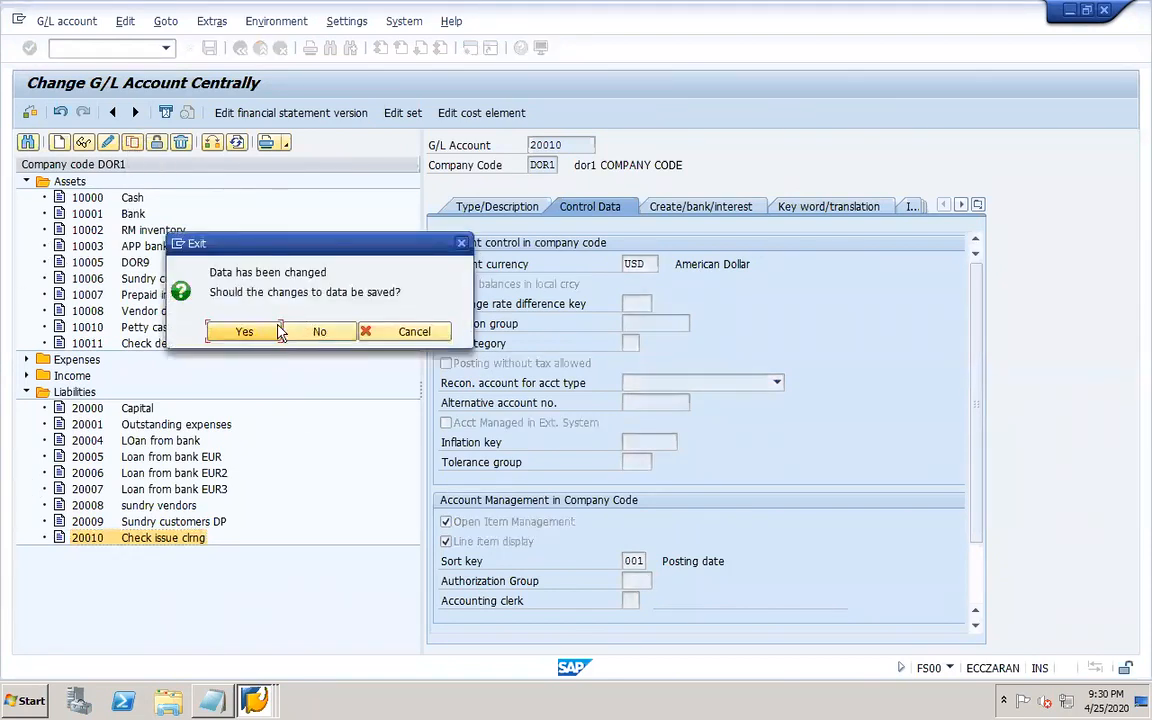
click(314, 333)
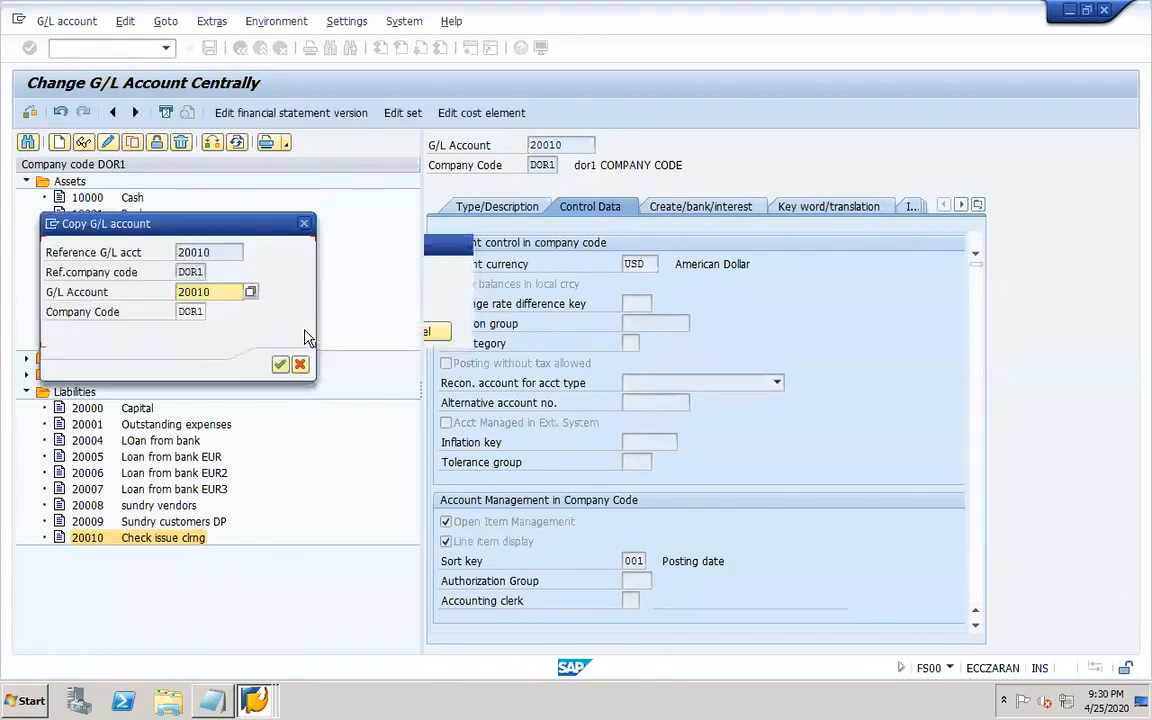
click(227, 291)
key(BackSpace)
text(1)
key(BackSpace)
text(2)
key(Return)
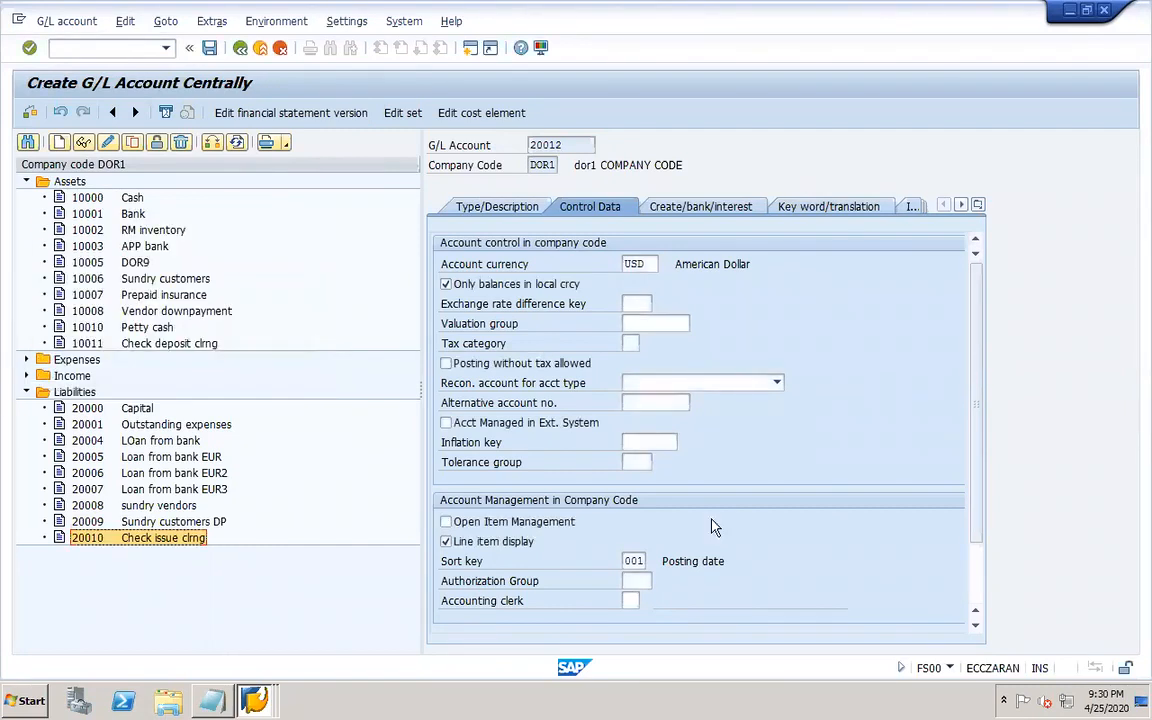
Give account 20012 open item management and the description Check issue clrng2, and save it.
click(446, 521)
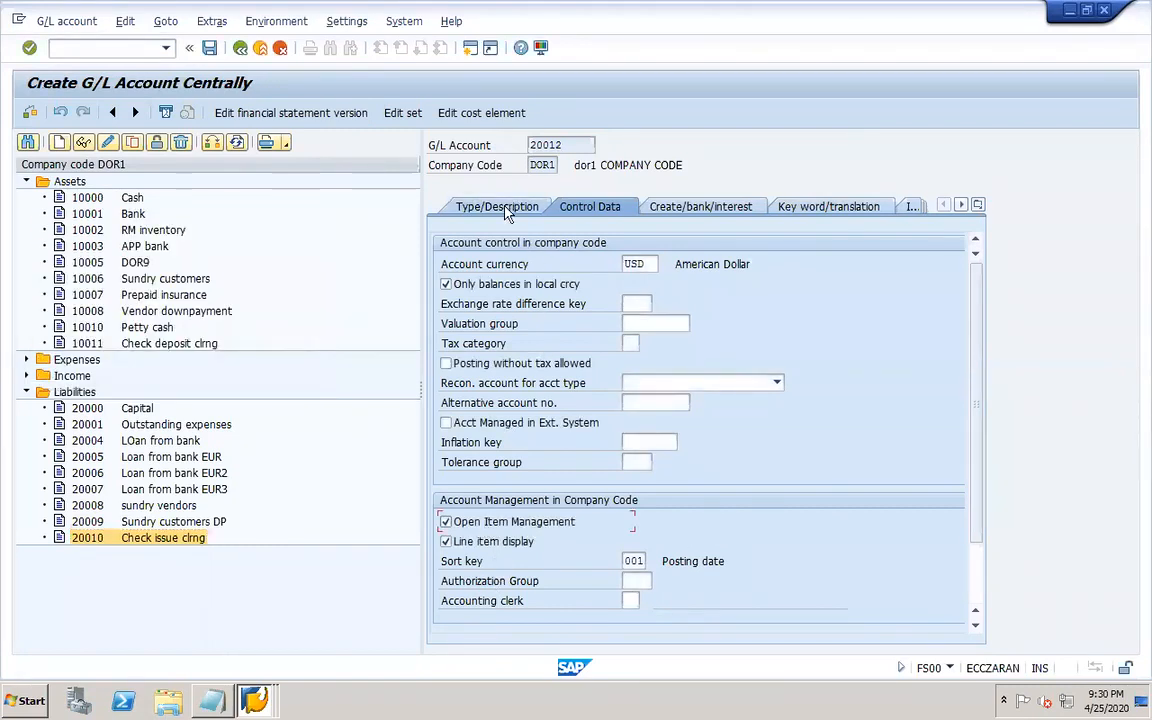
click(505, 207)
click(712, 422)
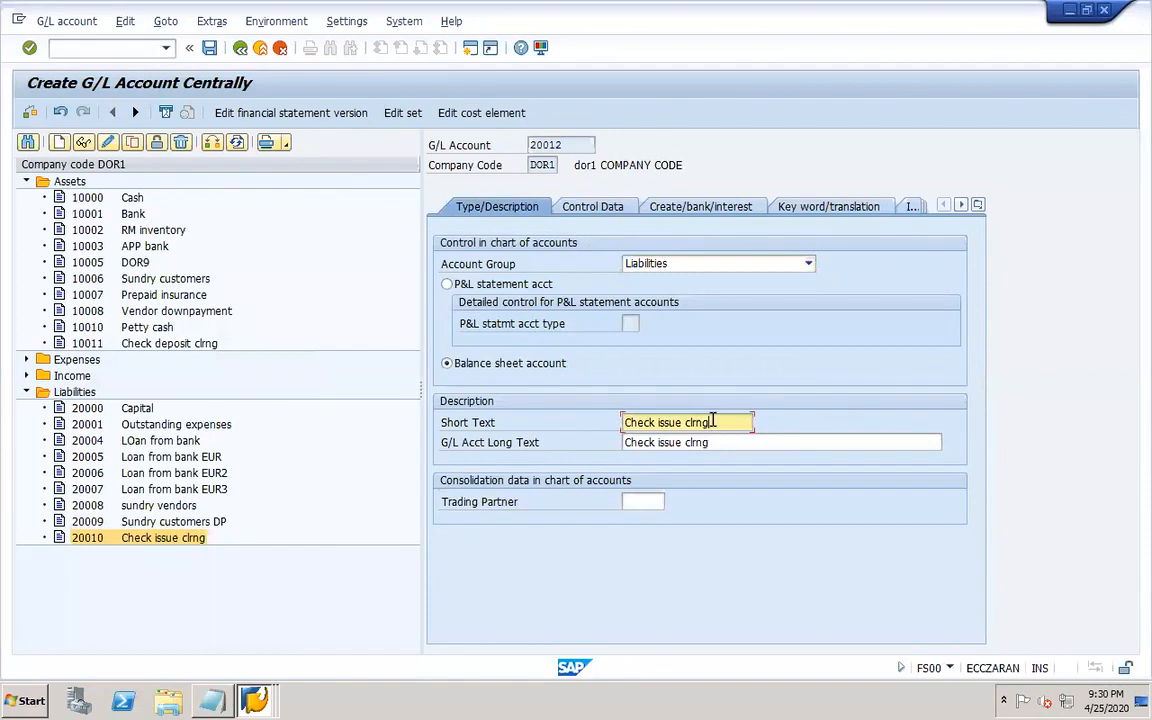
click(717, 447)
text(2)
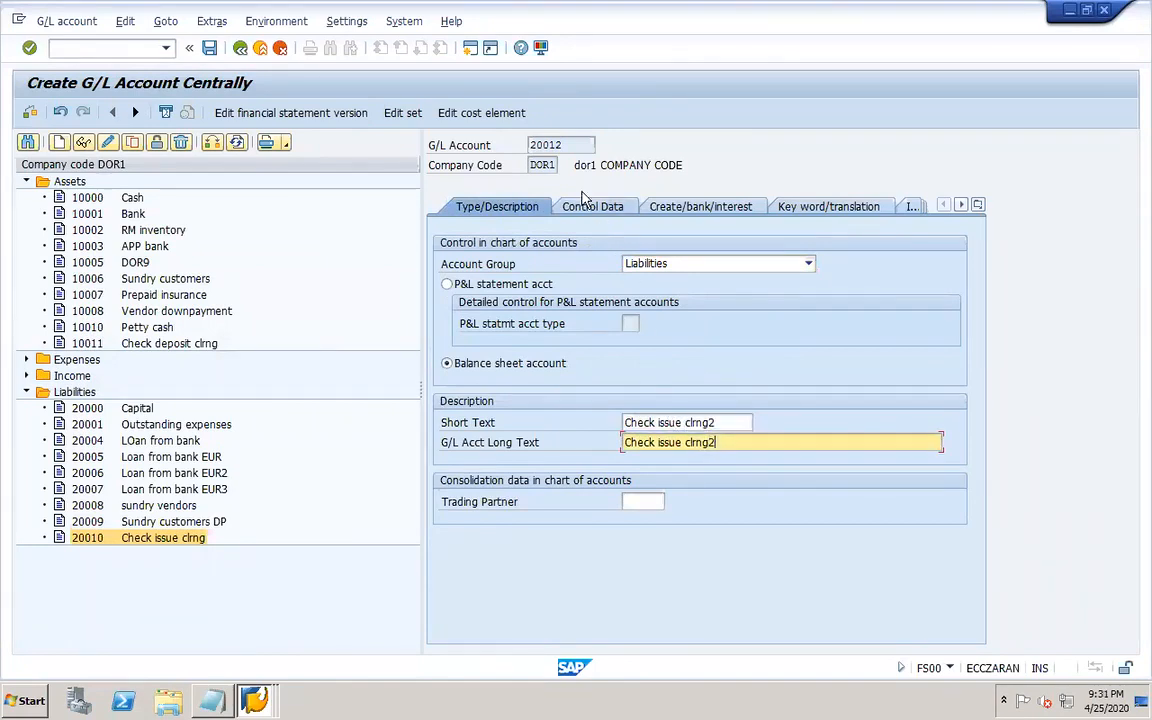
click(584, 209)
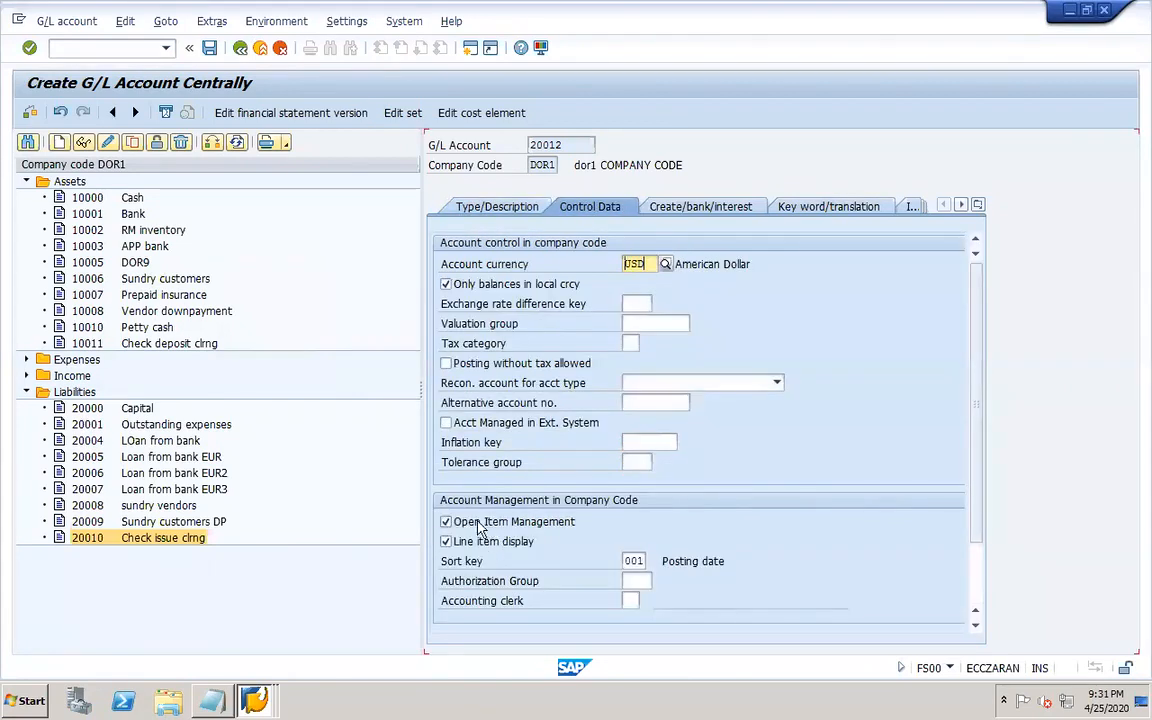
click(700, 206)
click(209, 47)
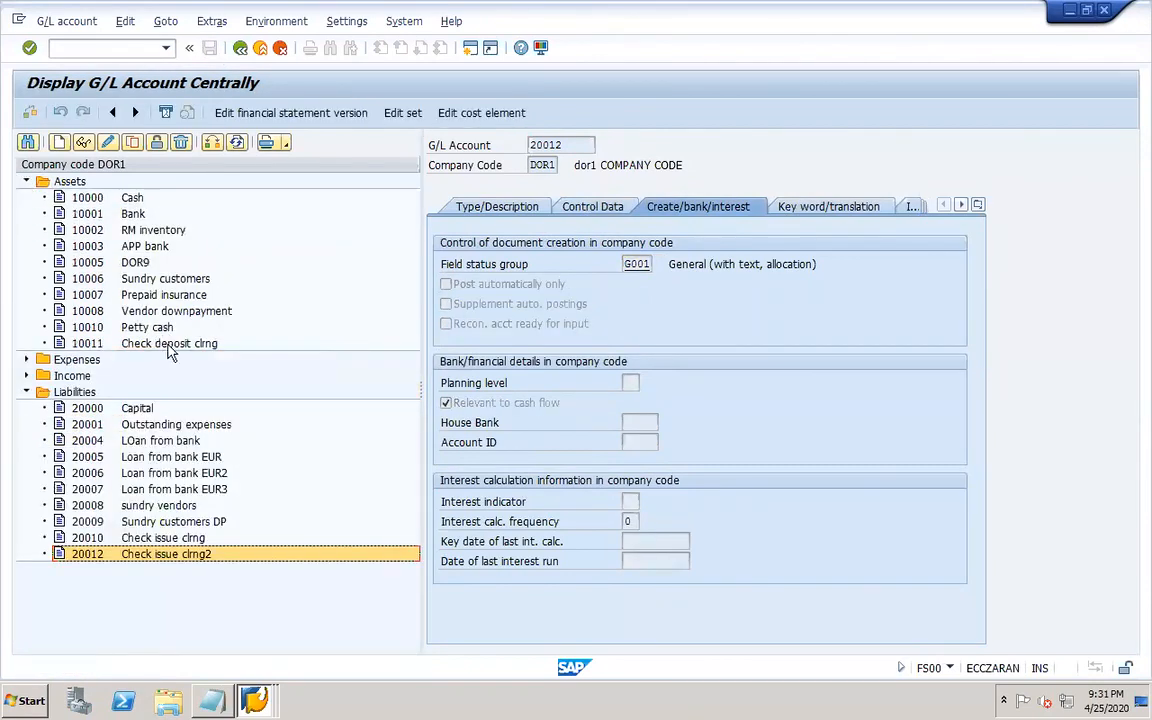
Copy asset account 10011 as new G/L account 10012 in company code DOR1.
click(168, 345)
click(132, 142)
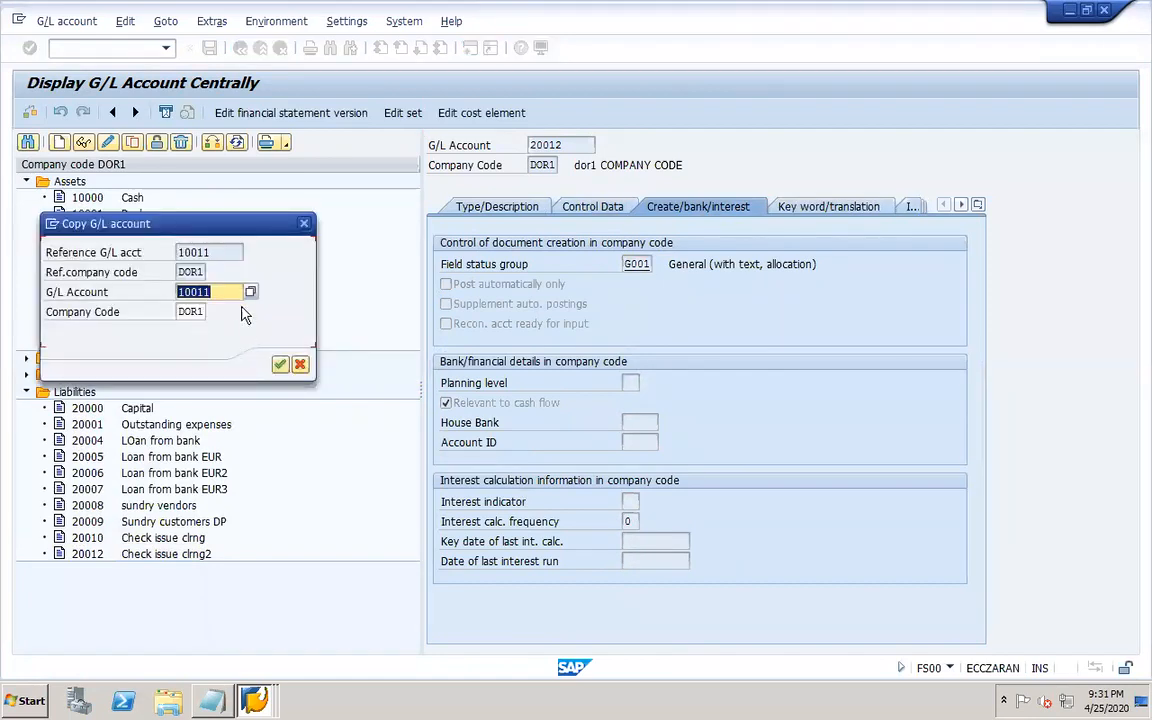
text(10012)
key(Return)
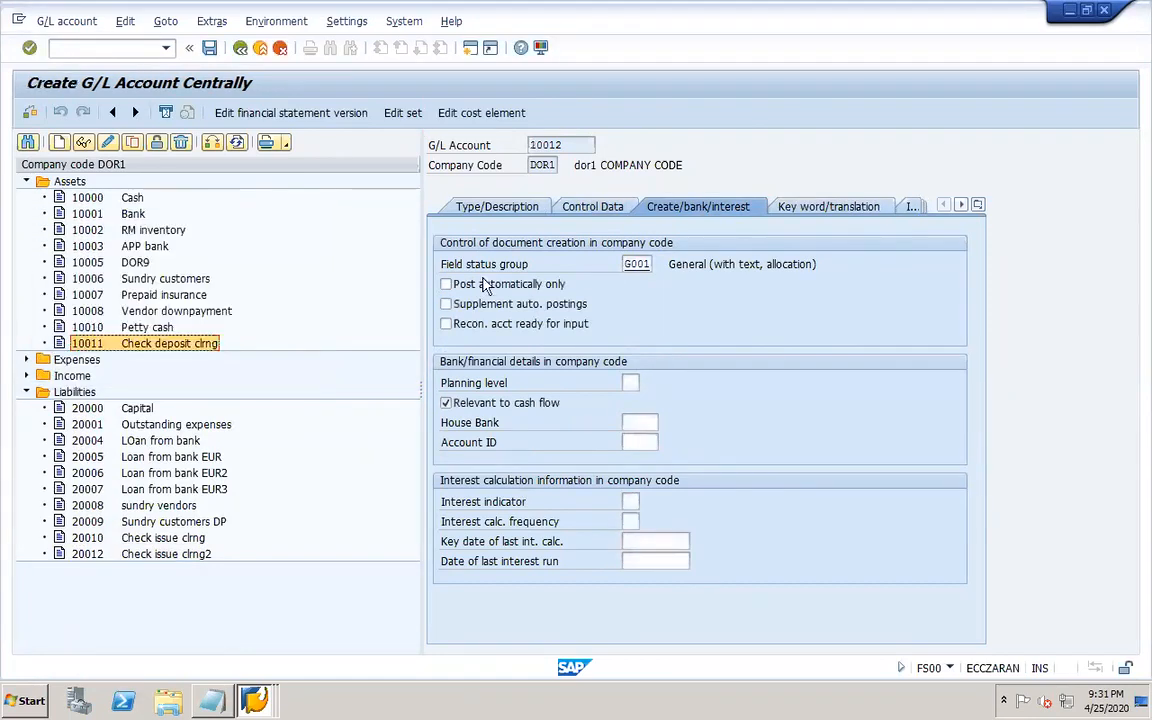
Give account 10012 the short and long text Check deposit clrng2 with open item management, and save it.
click(514, 206)
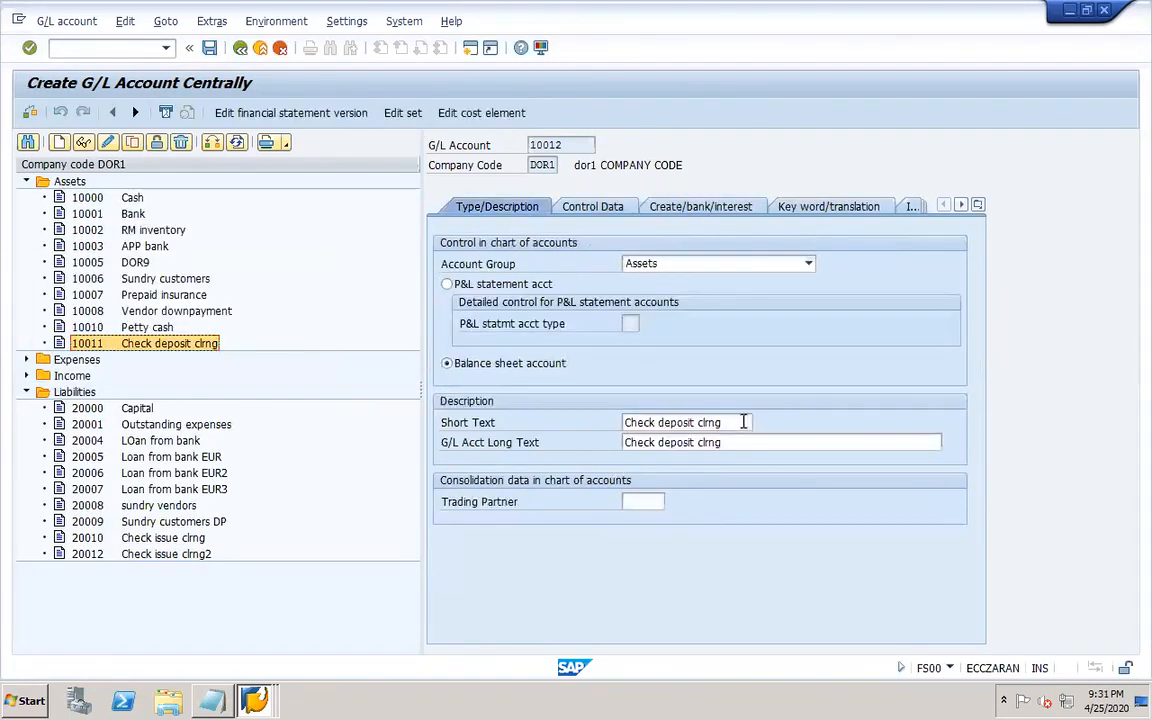
click(733, 421)
text(2)
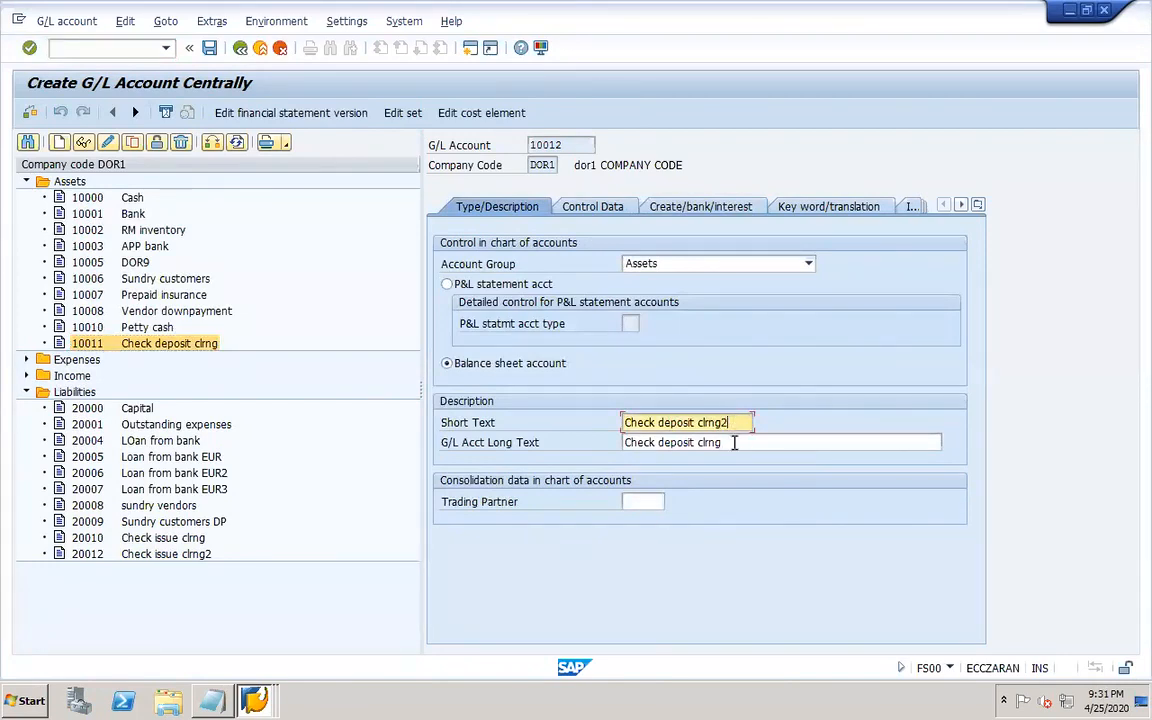
click(735, 442)
text(2)
click(592, 206)
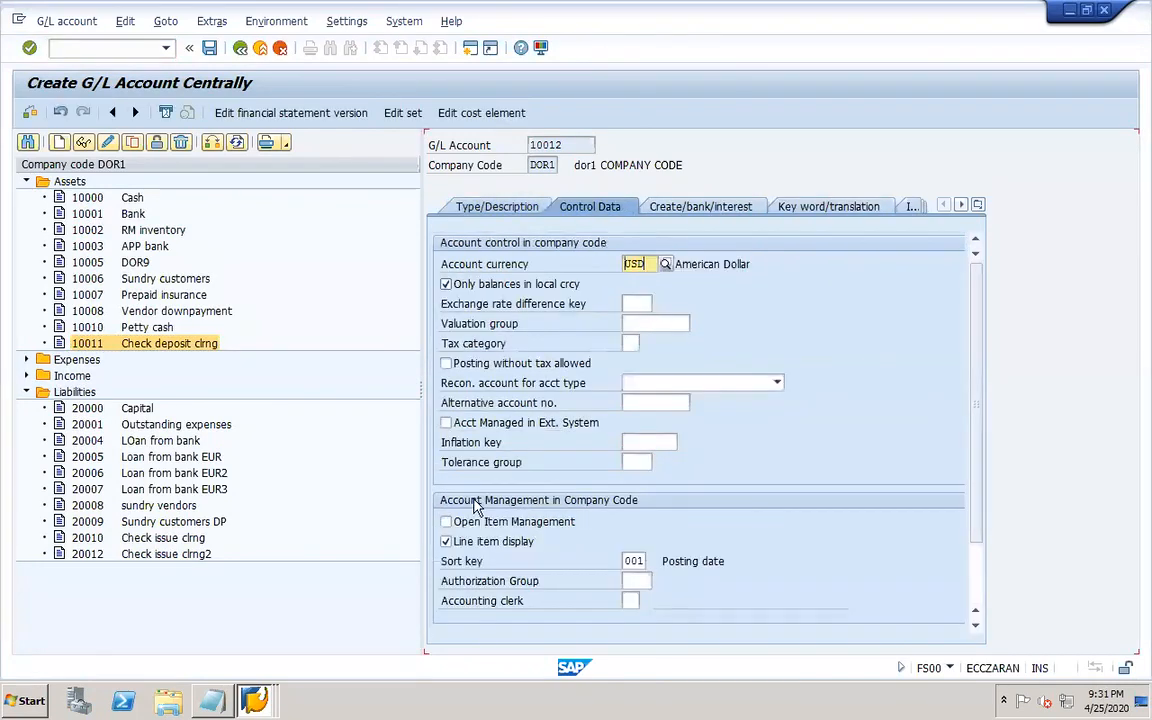
click(480, 523)
click(208, 48)
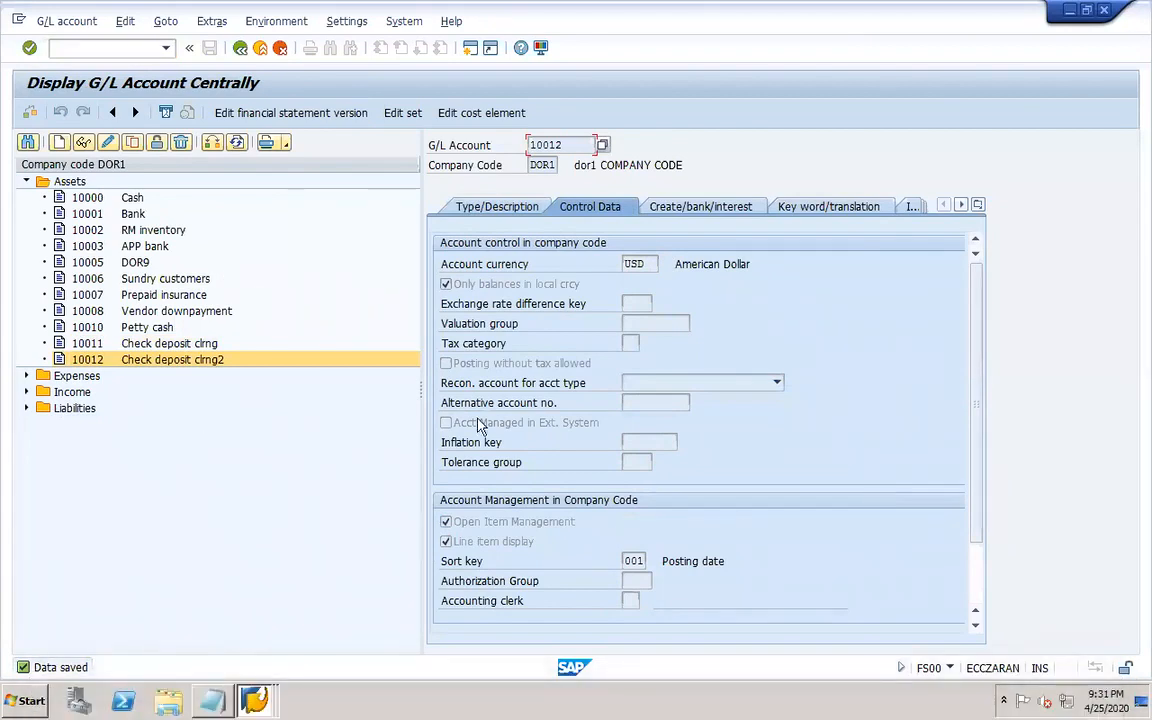
Open the payment program configuration transaction FBZP.
click(656, 204)
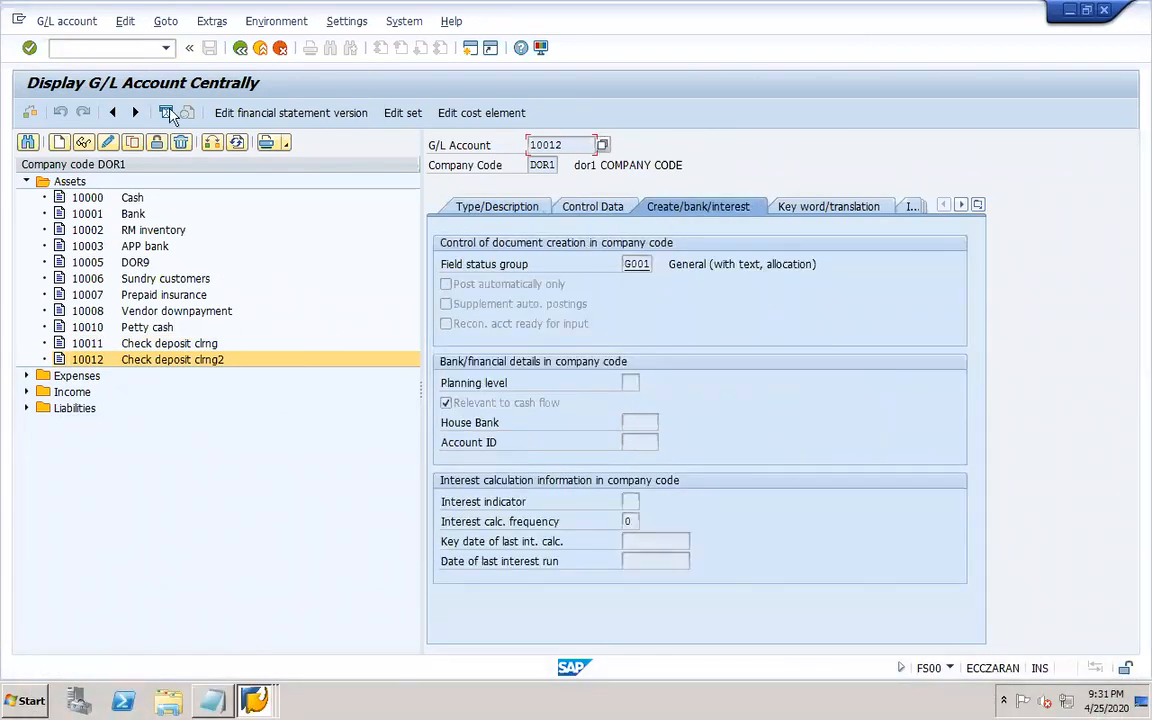
click(124, 50)
text(/NFBZP)
key(Return)
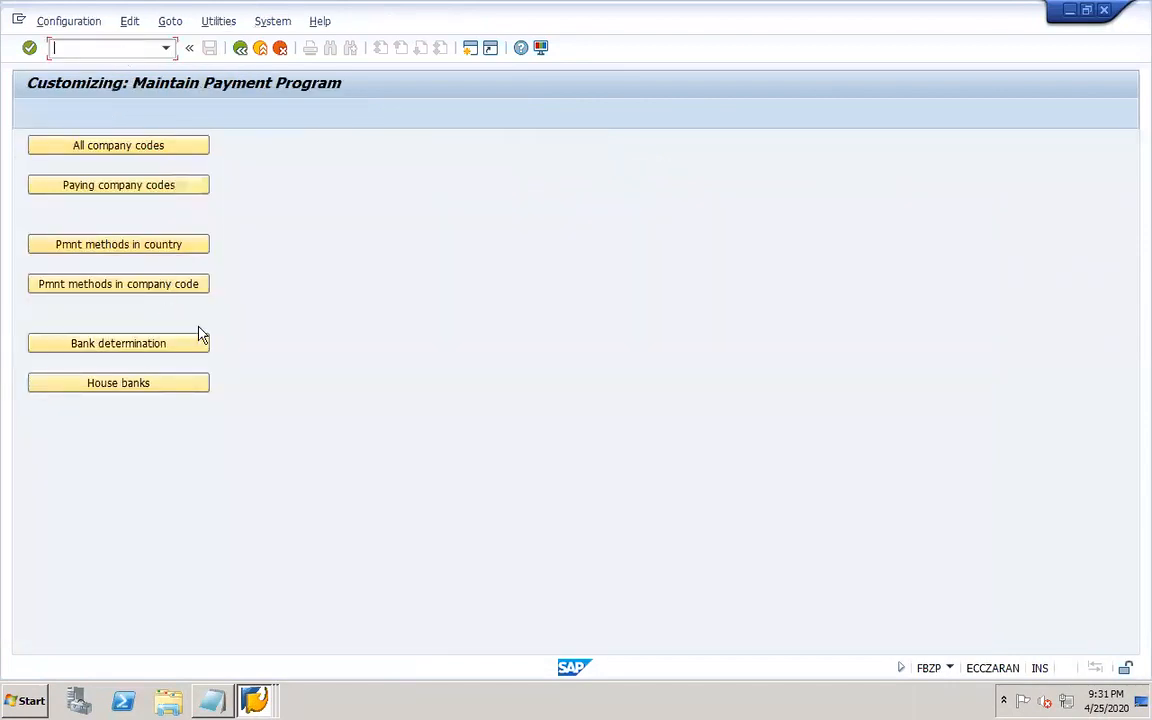
Open bank determination and position the paying company code list at DOR.
click(196, 350)
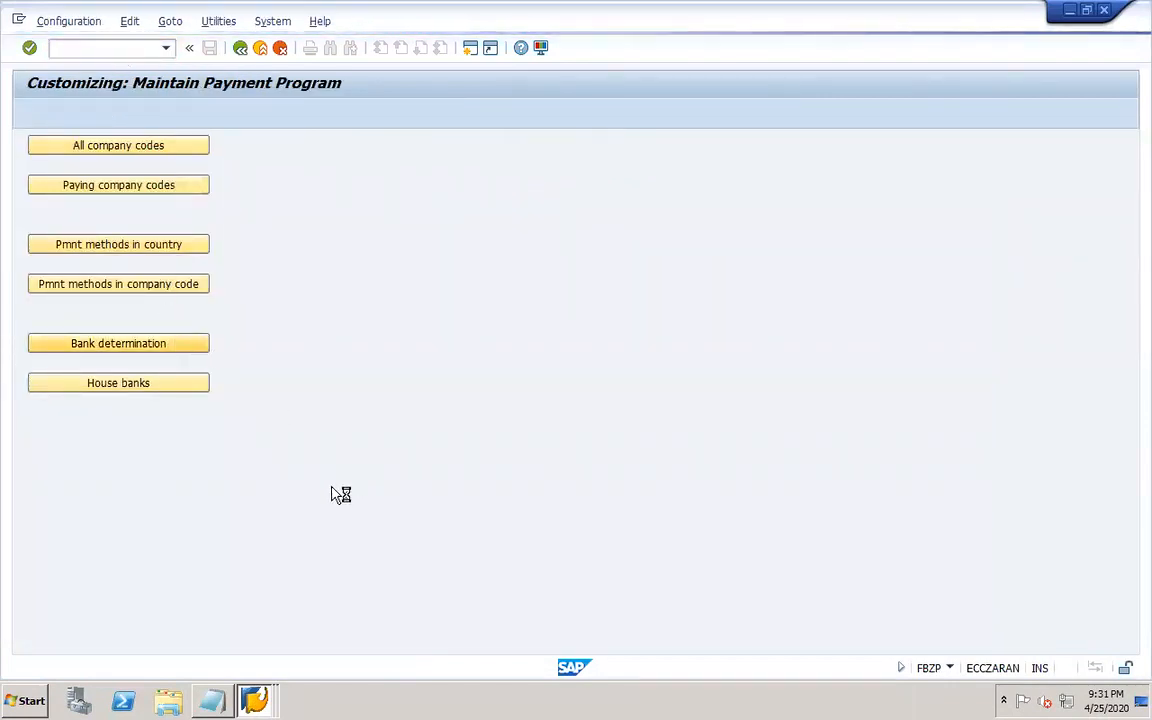
click(347, 640)
text(DOR1)
key(Return)
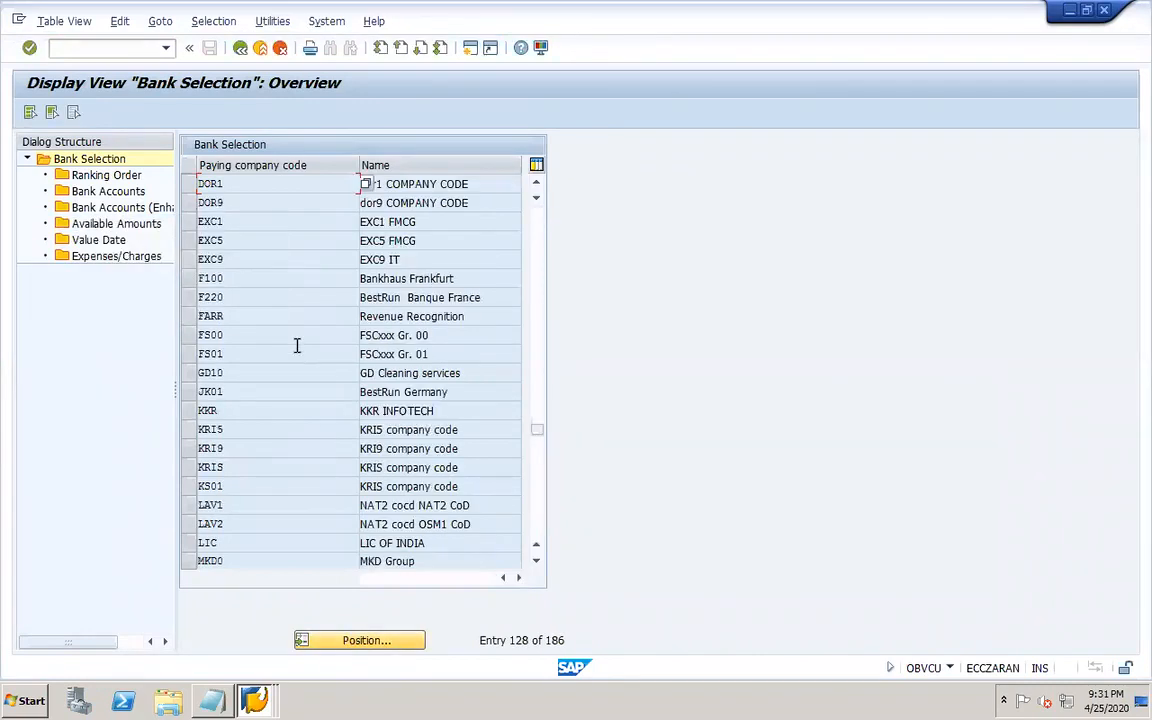
Open the bank accounts of paying company code DOR1 in bank determination and select the first bank subaccount.
click(188, 184)
double_click(106, 176)
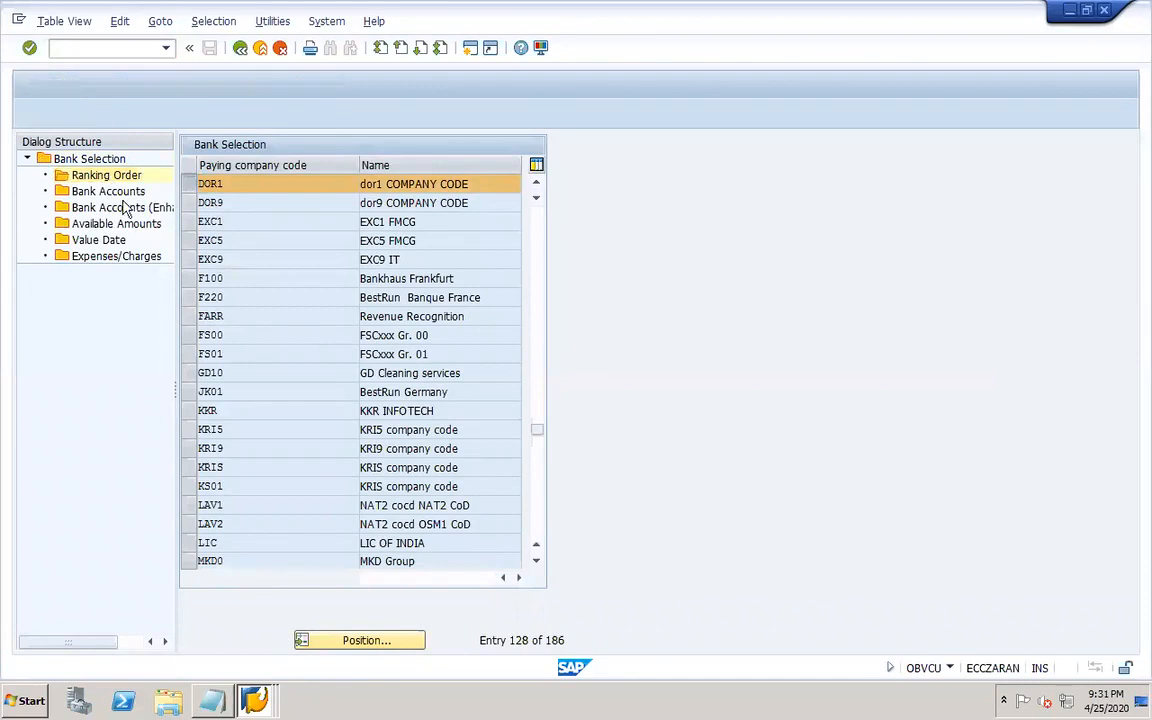
click(188, 223)
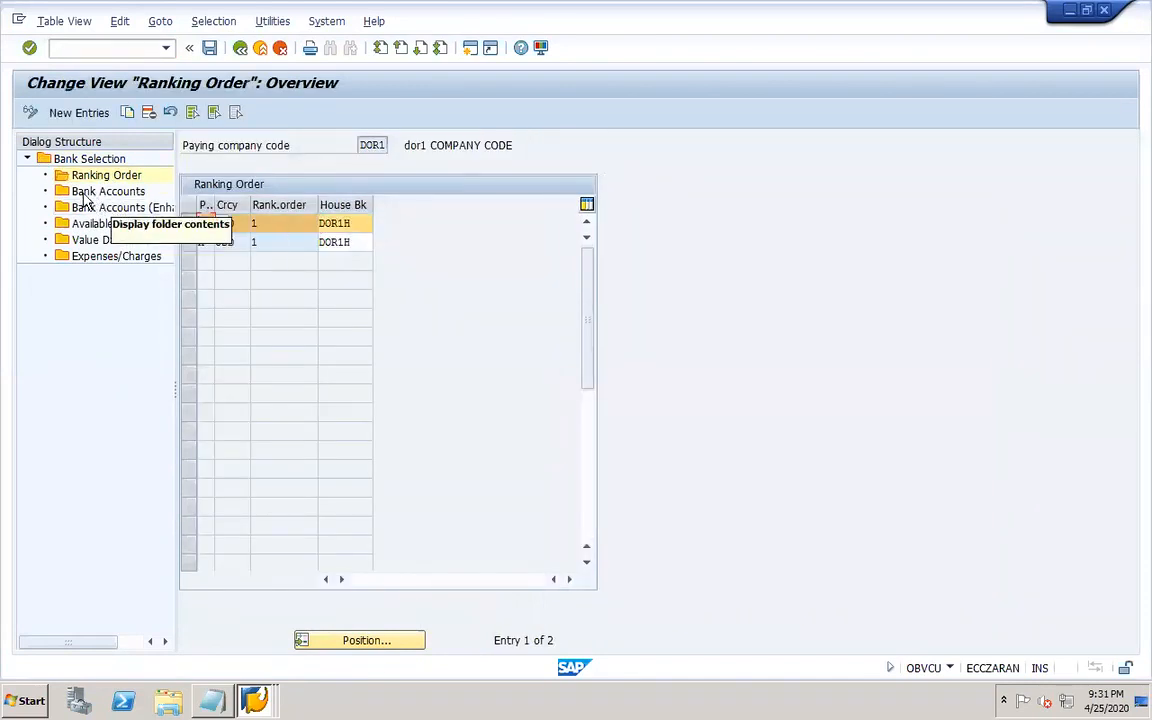
double_click(86, 193)
click(423, 221)
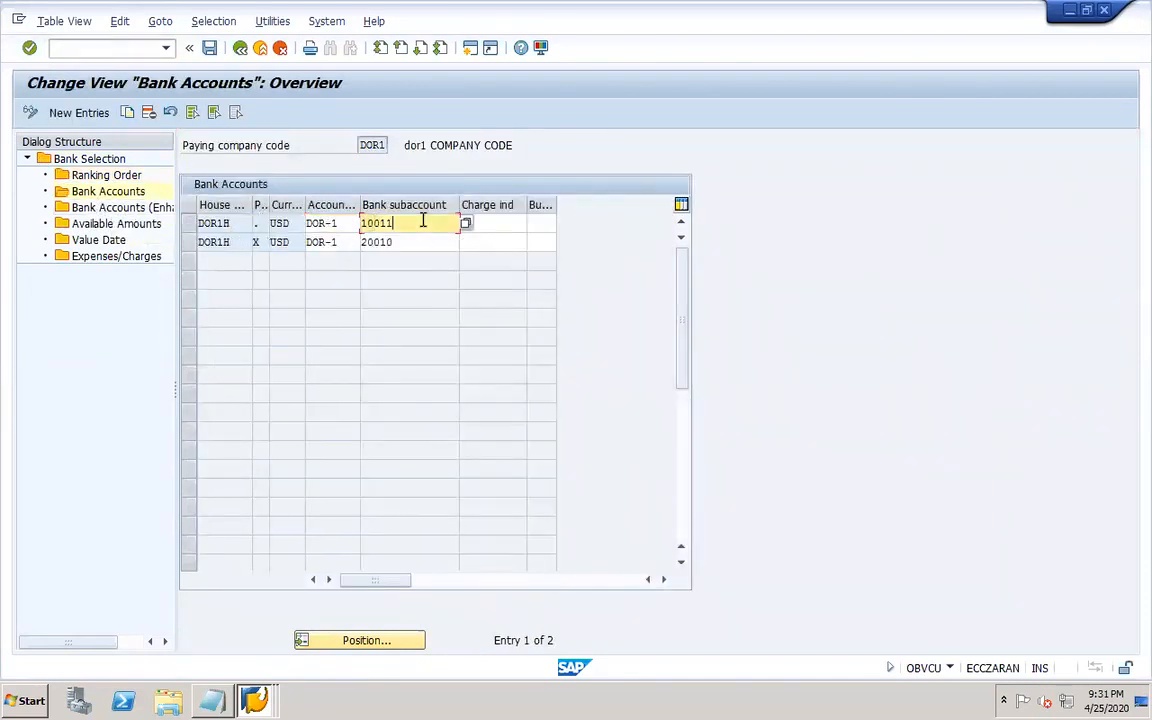
Open Edit G/L Account Centrally in a new session and check accounts 10012 and 20012 under Assets and Liabilities.
click(252, 702)
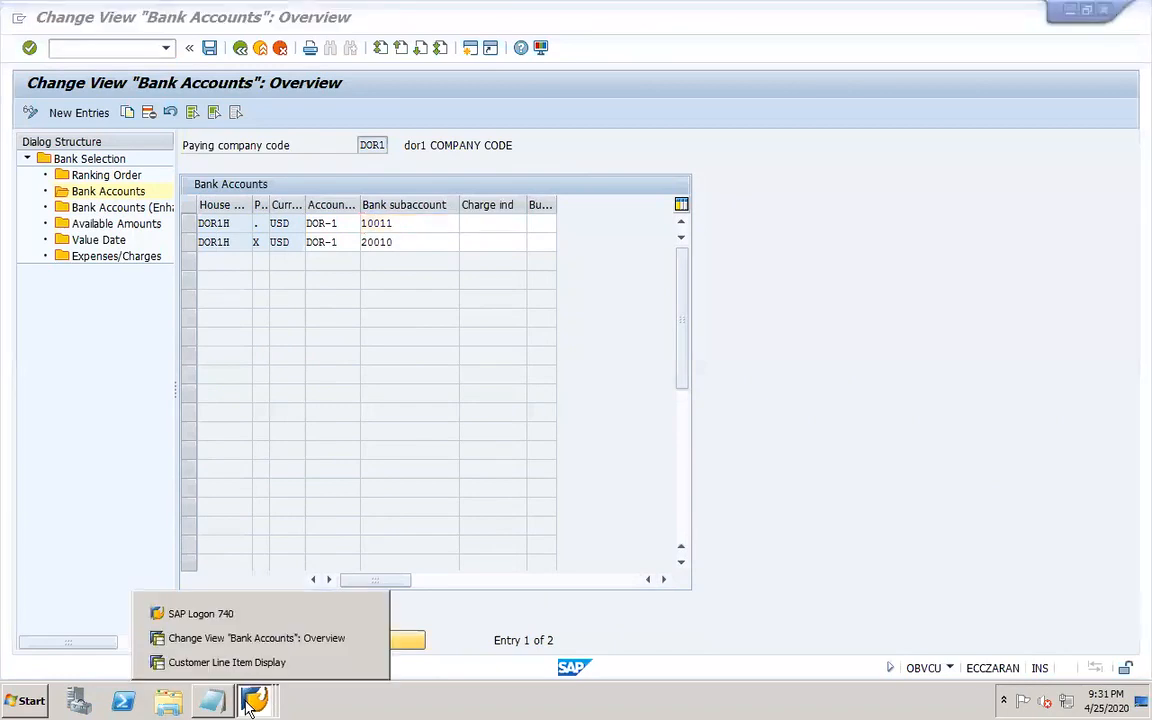
click(226, 638)
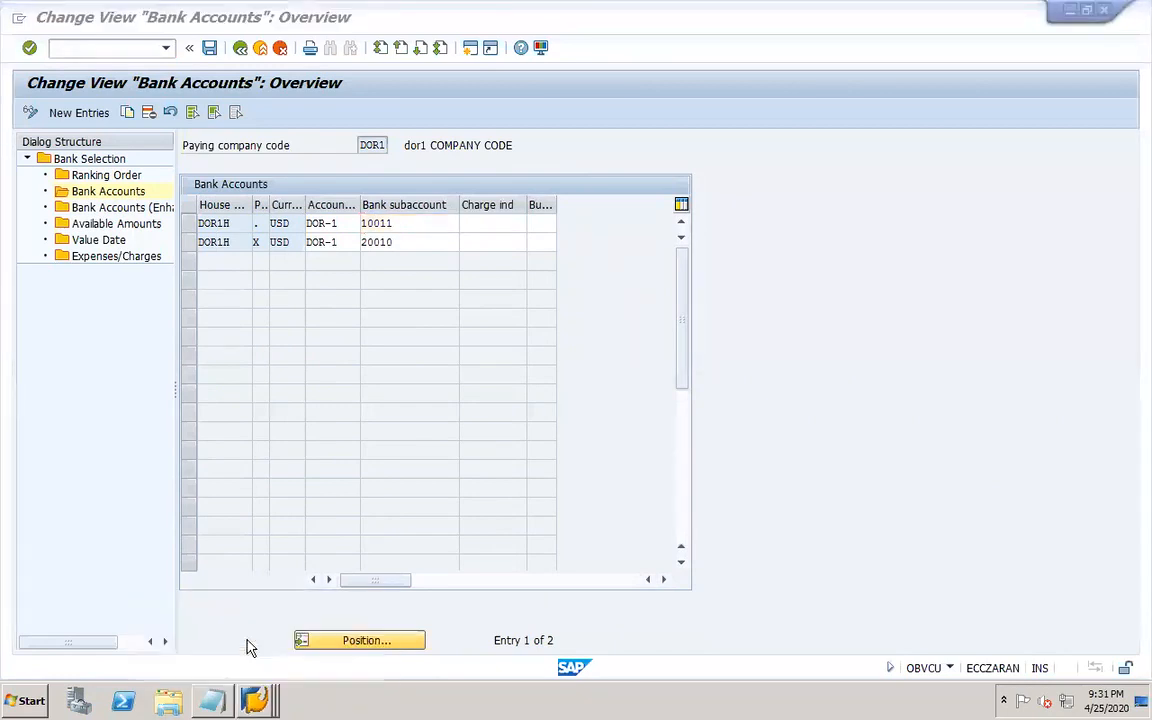
click(266, 703)
click(69, 337)
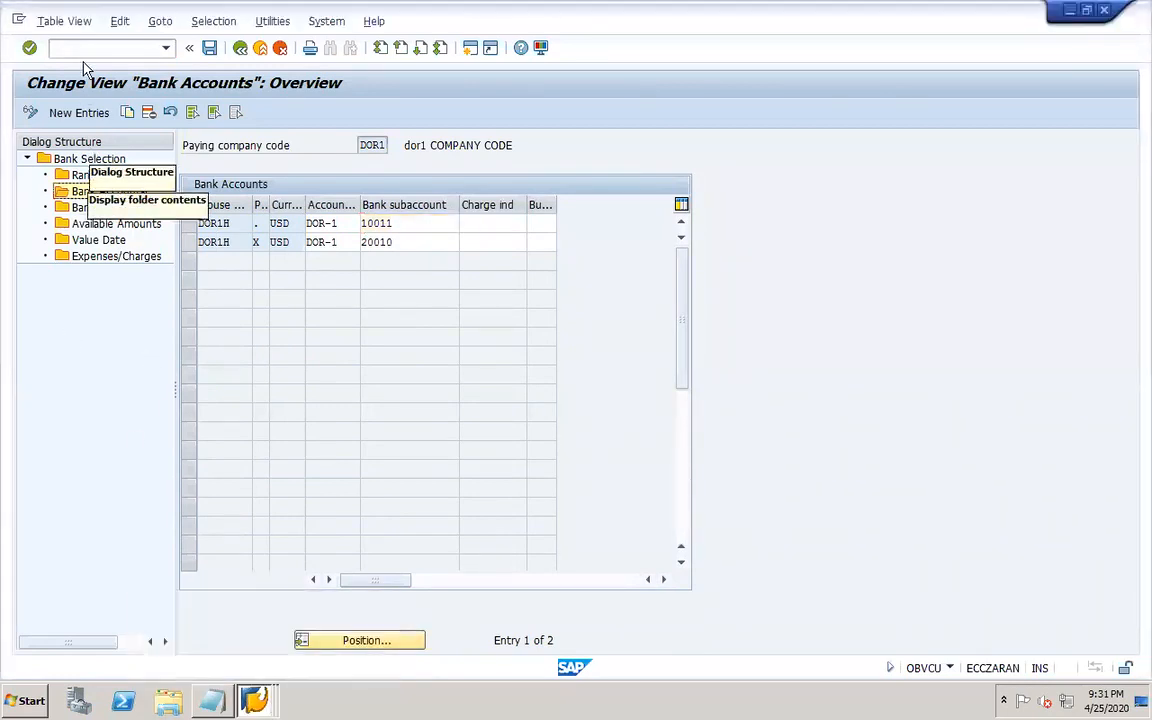
click(77, 47)
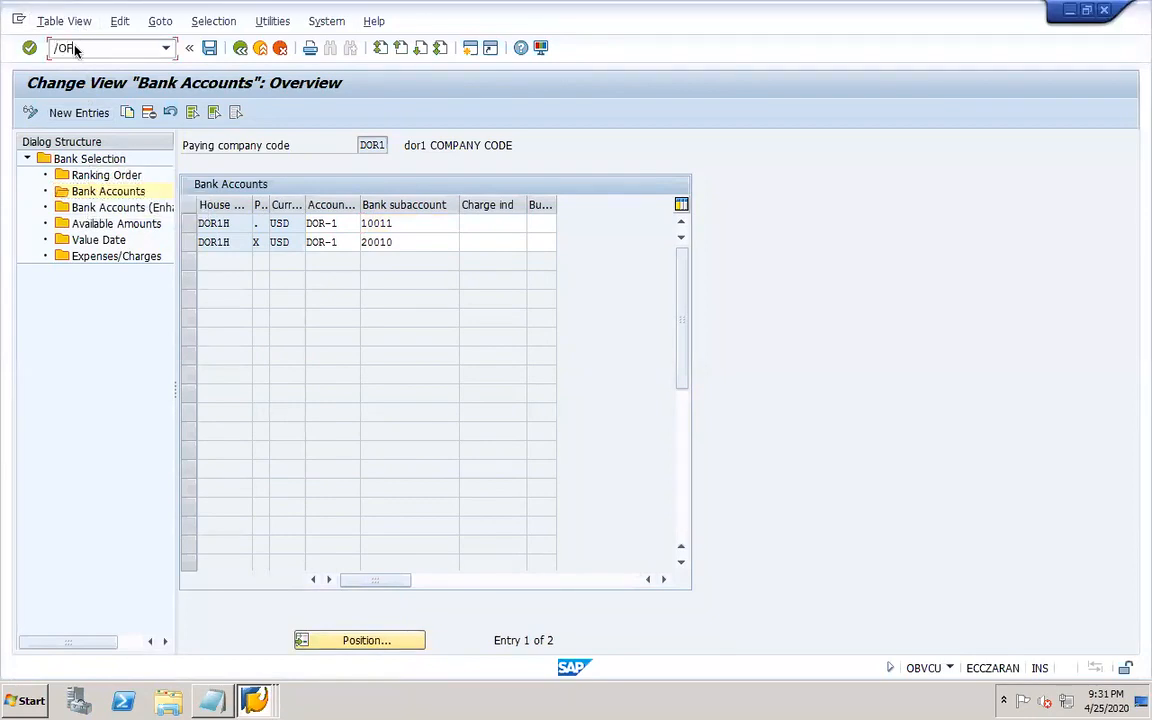
key(Return)
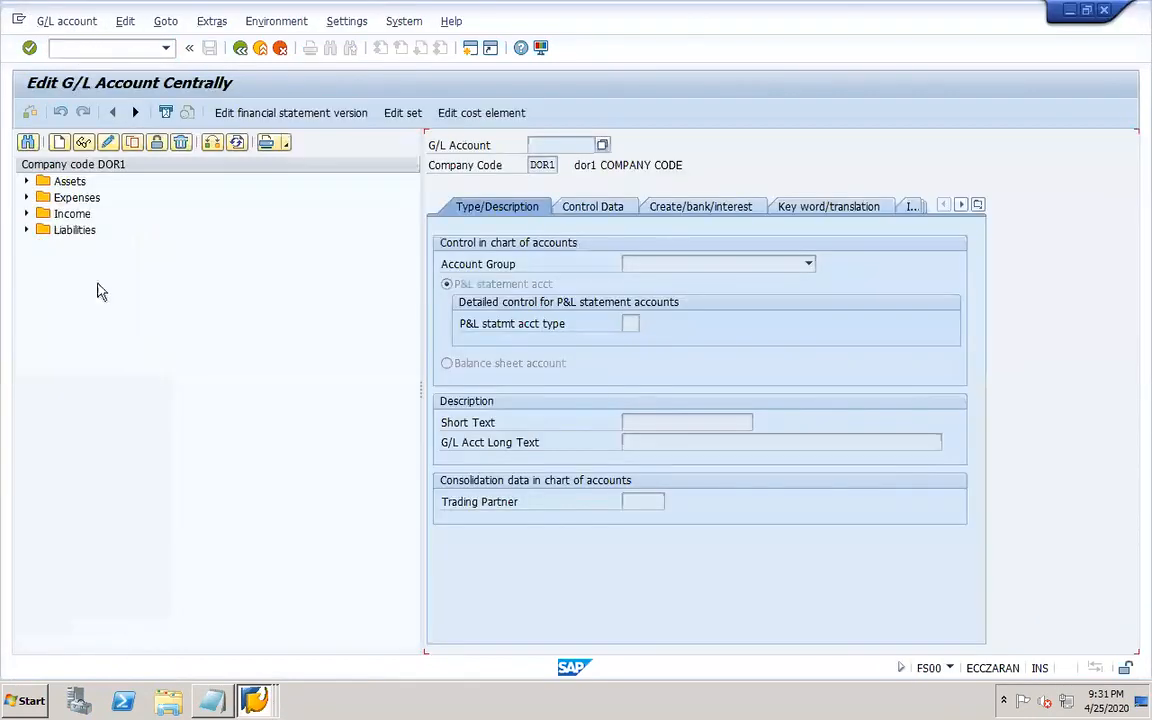
click(26, 181)
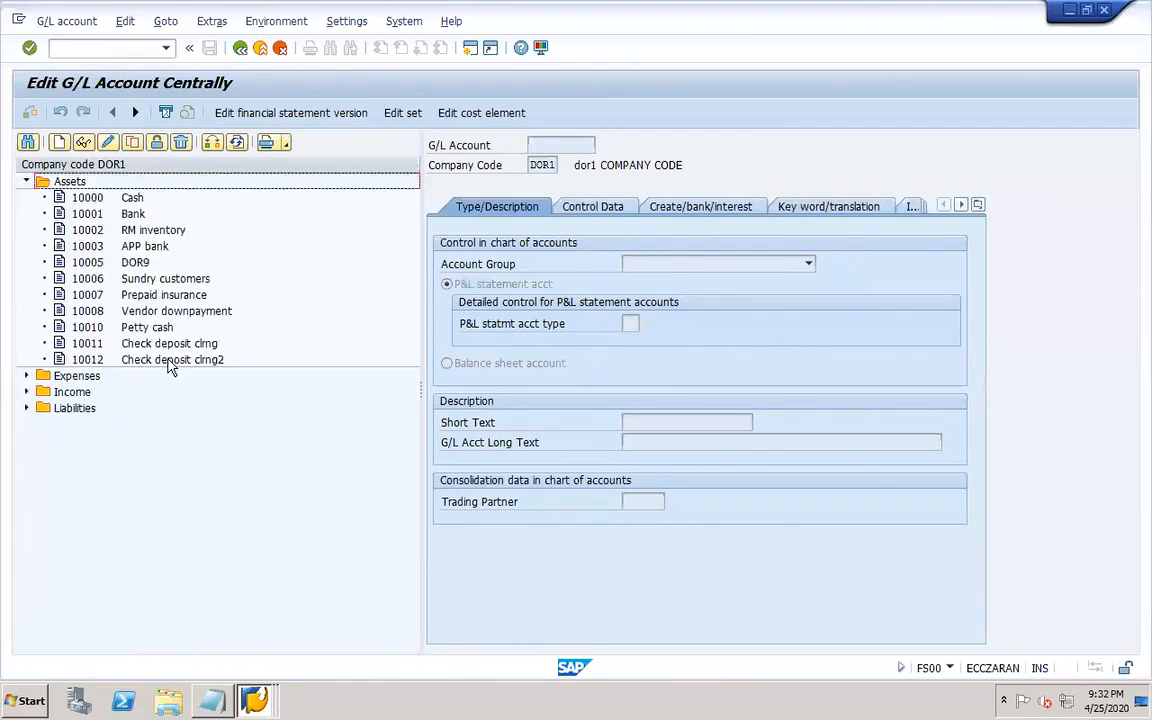
click(124, 362)
click(26, 408)
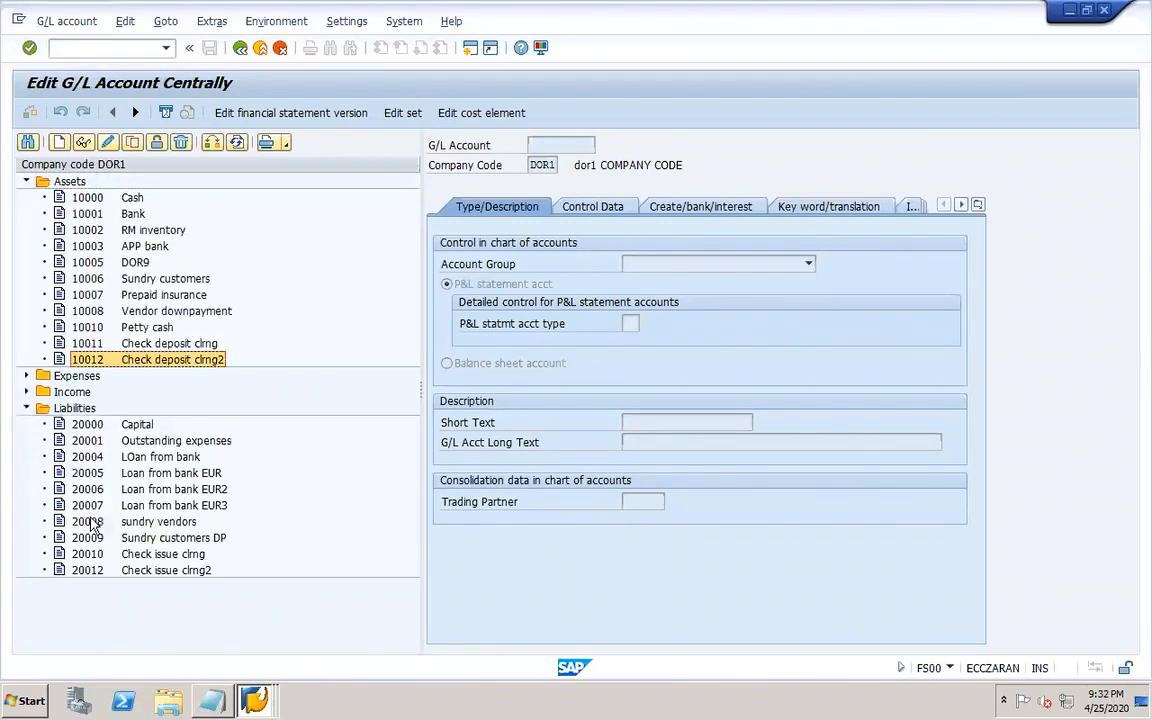
click(128, 572)
Change the DOR1H bank subaccounts to 10012 and 20012 and save.
click(255, 700)
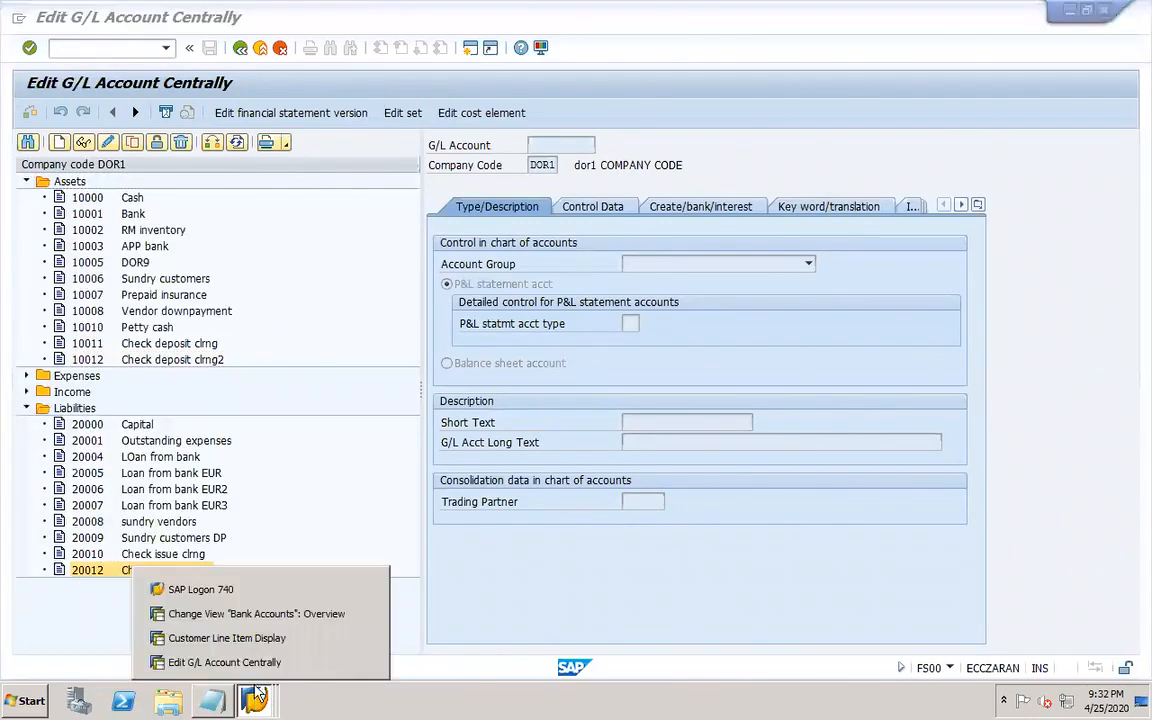
click(230, 539)
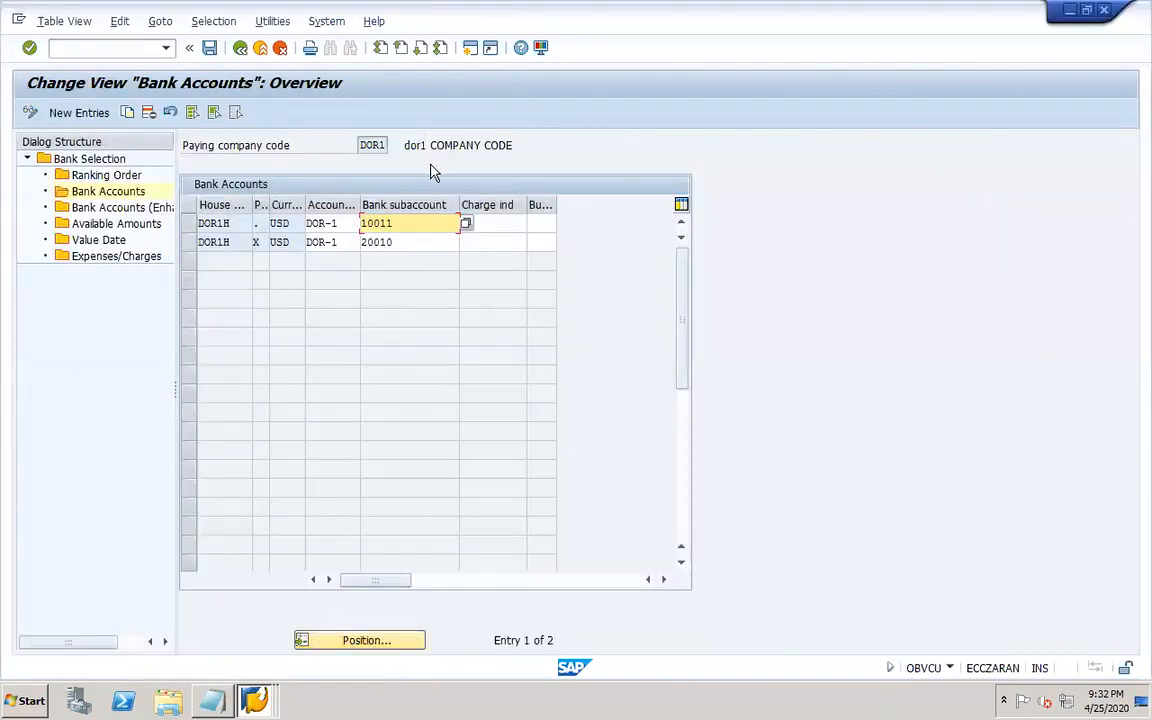
key(BackSpace)
text(2)
click(410, 243)
key(BackSpace)
text(2)
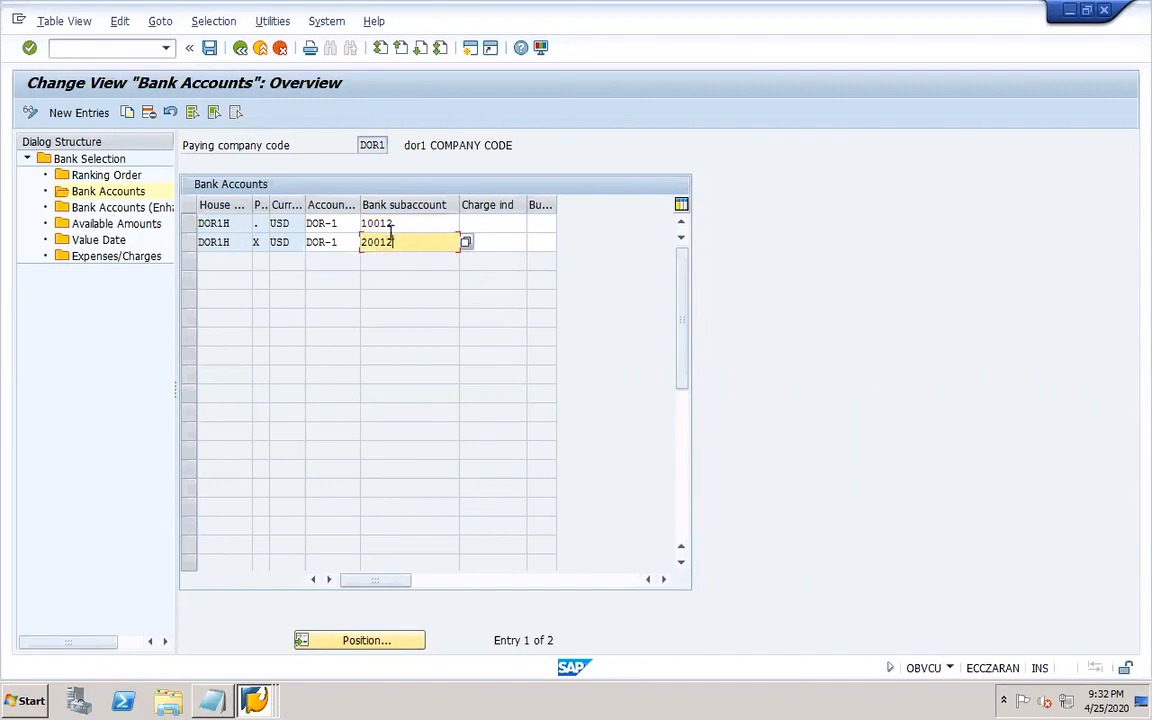
click(209, 50)
click(266, 306)
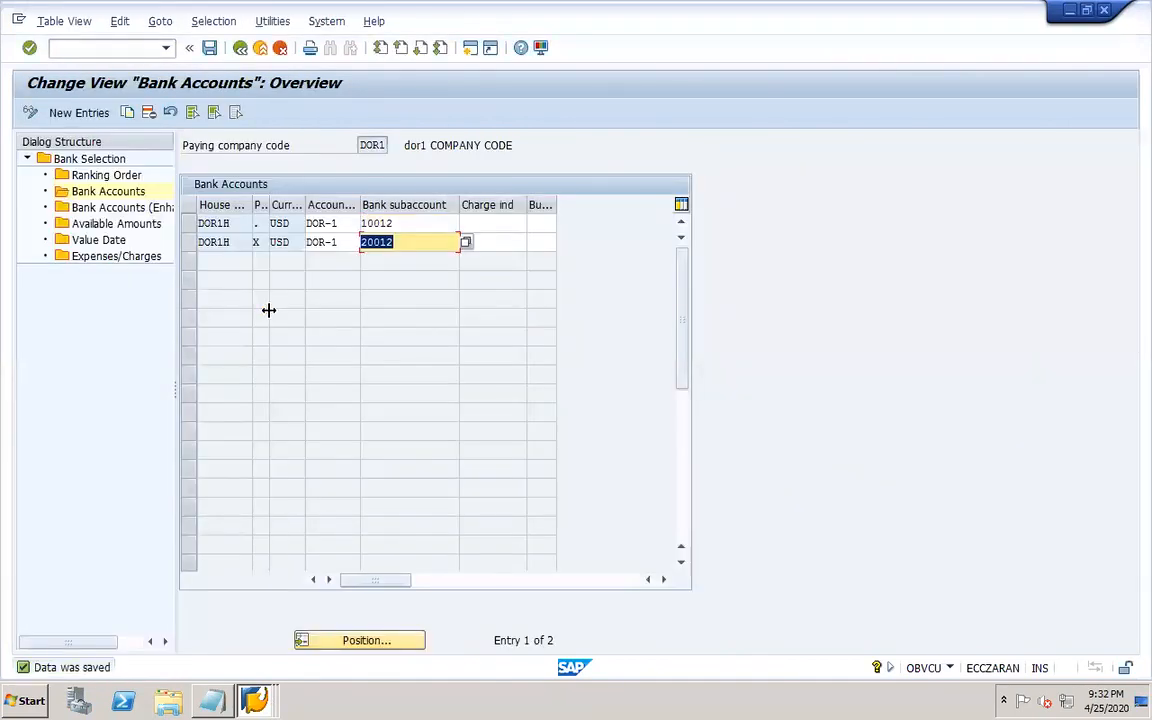
click(254, 700)
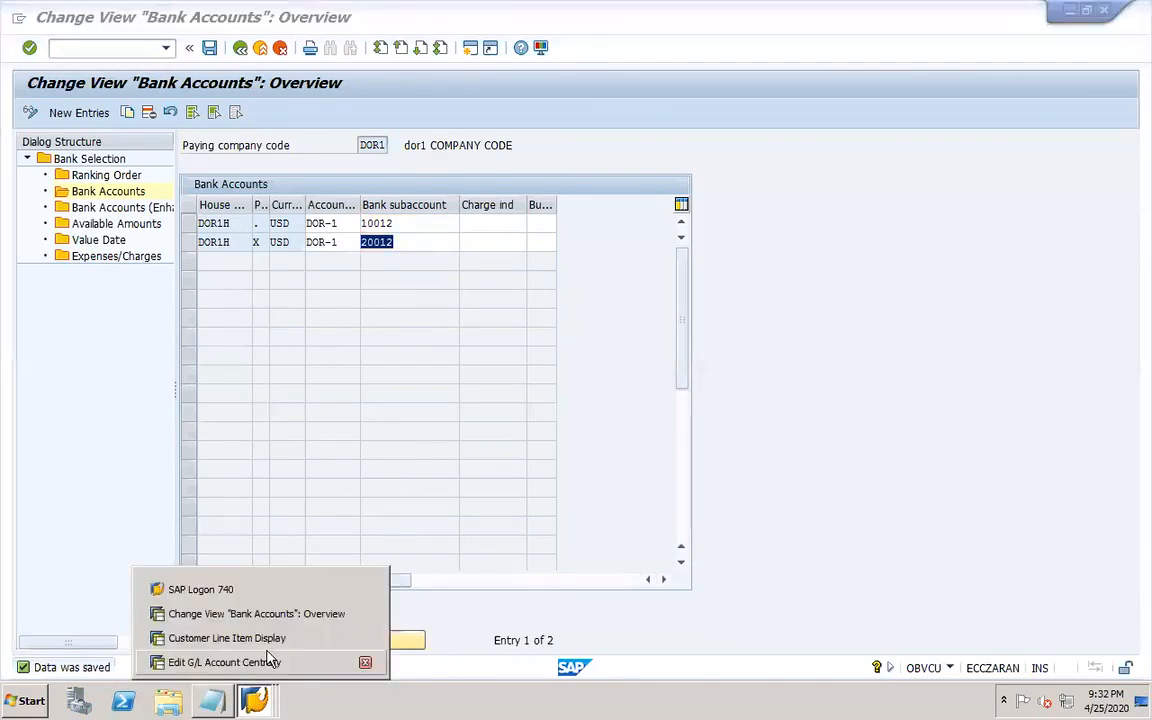
click(79, 395)
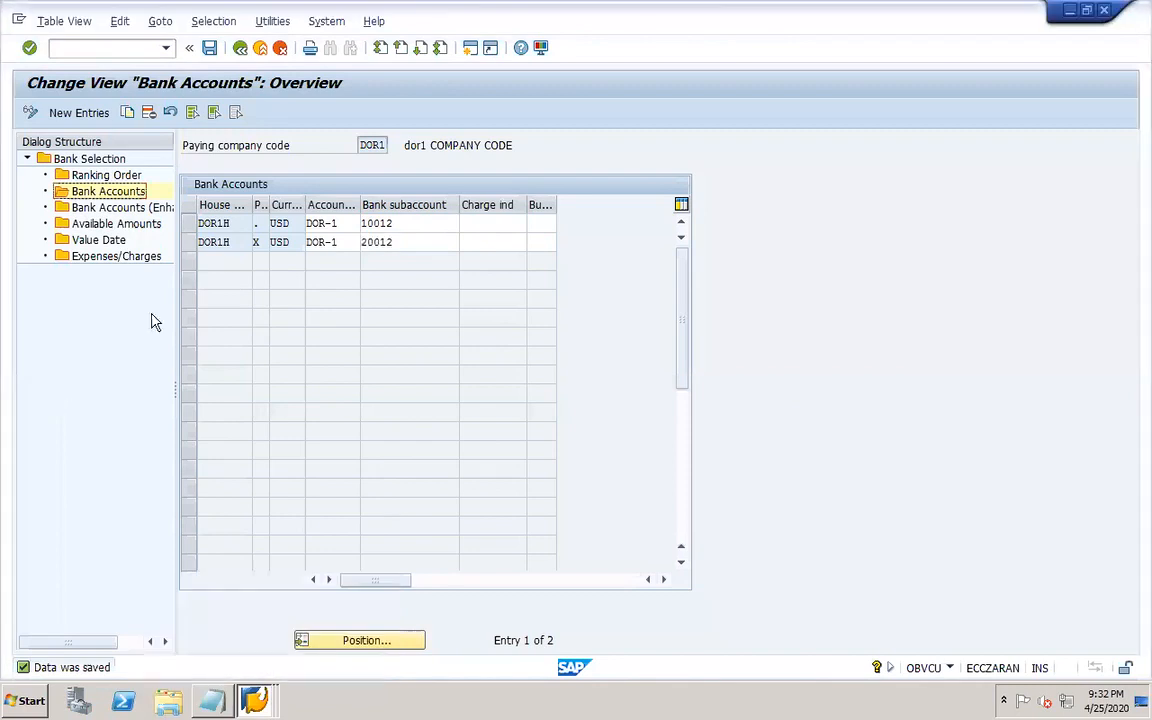
click(210, 50)
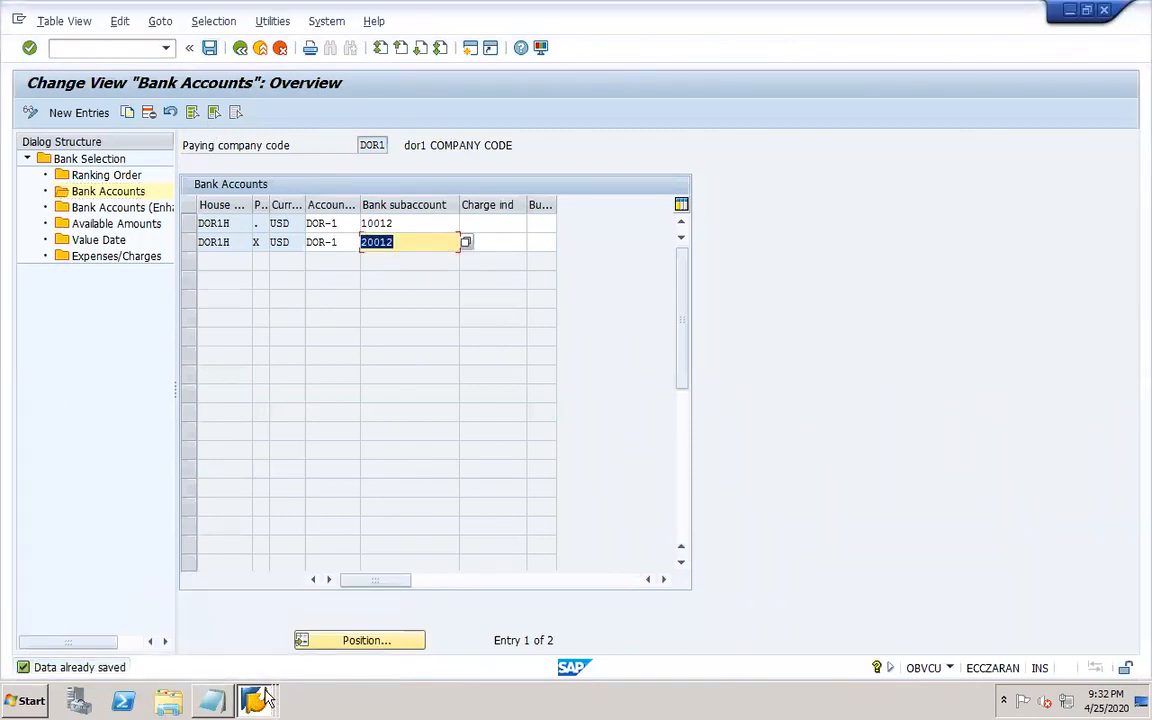
click(105, 191)
Start vendor invoice entry F-43 with document and posting date 01.01.2020 for vendor DOR1-VEND1.
click(99, 48)
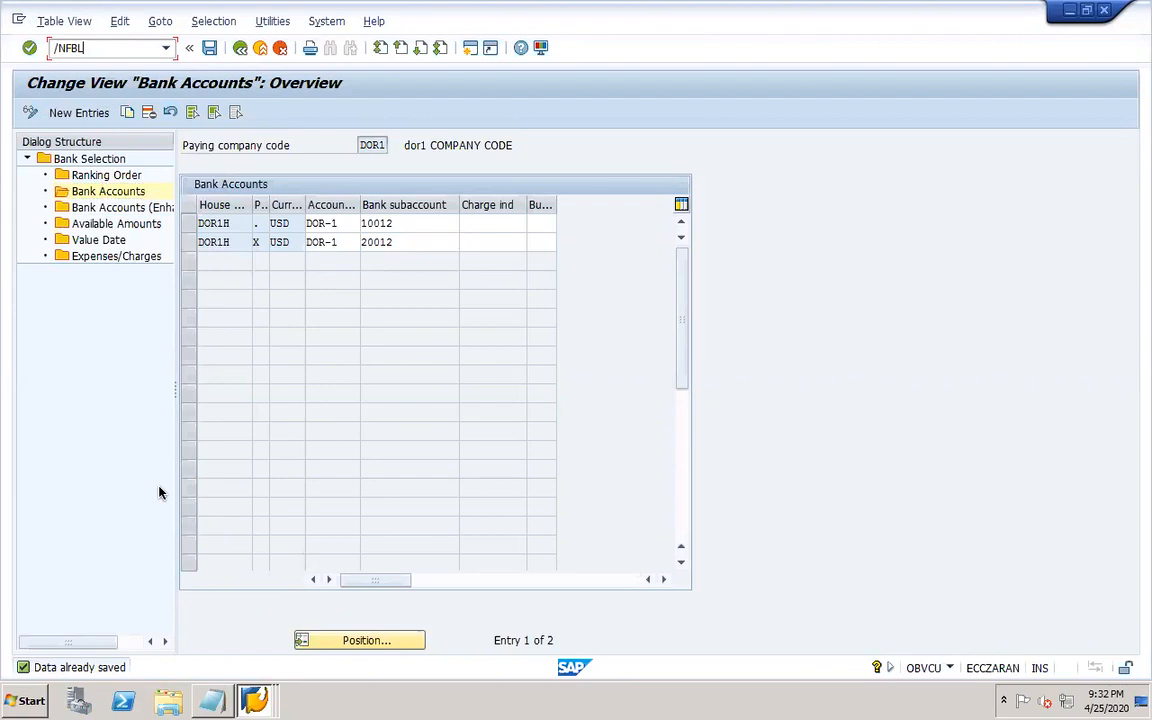
text(/NF-43)
key(Return)
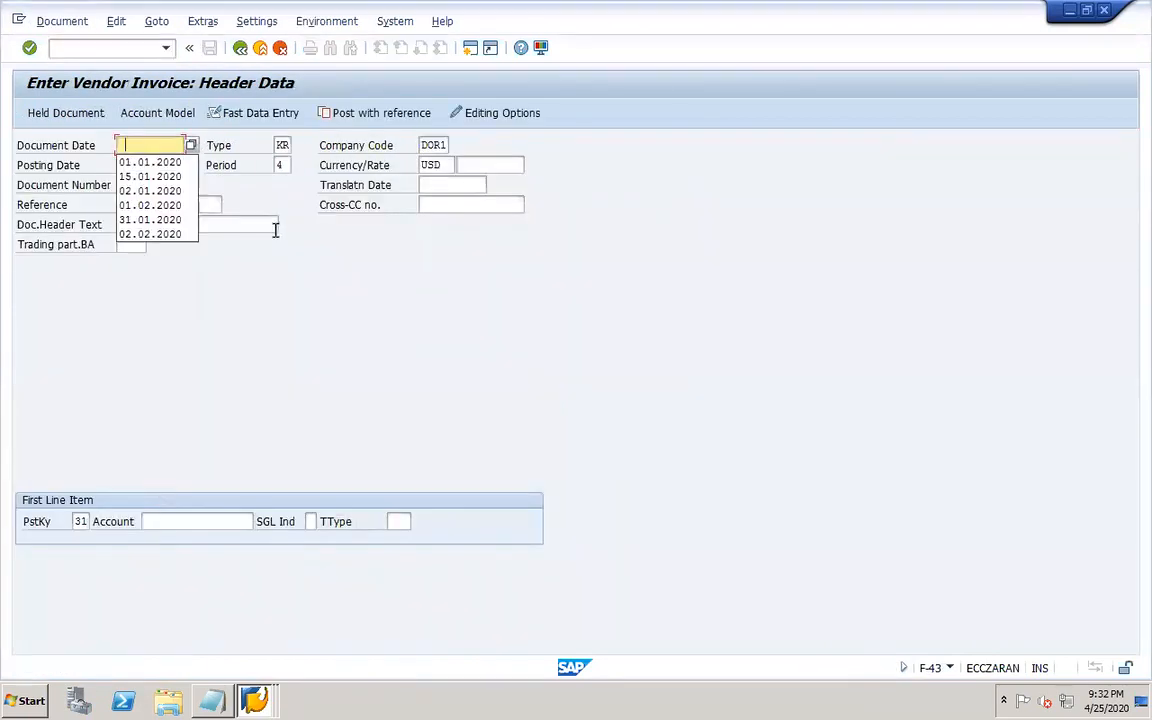
click(177, 163)
key(Tab)
key(Tab)
key(Tab)
key(Tab)
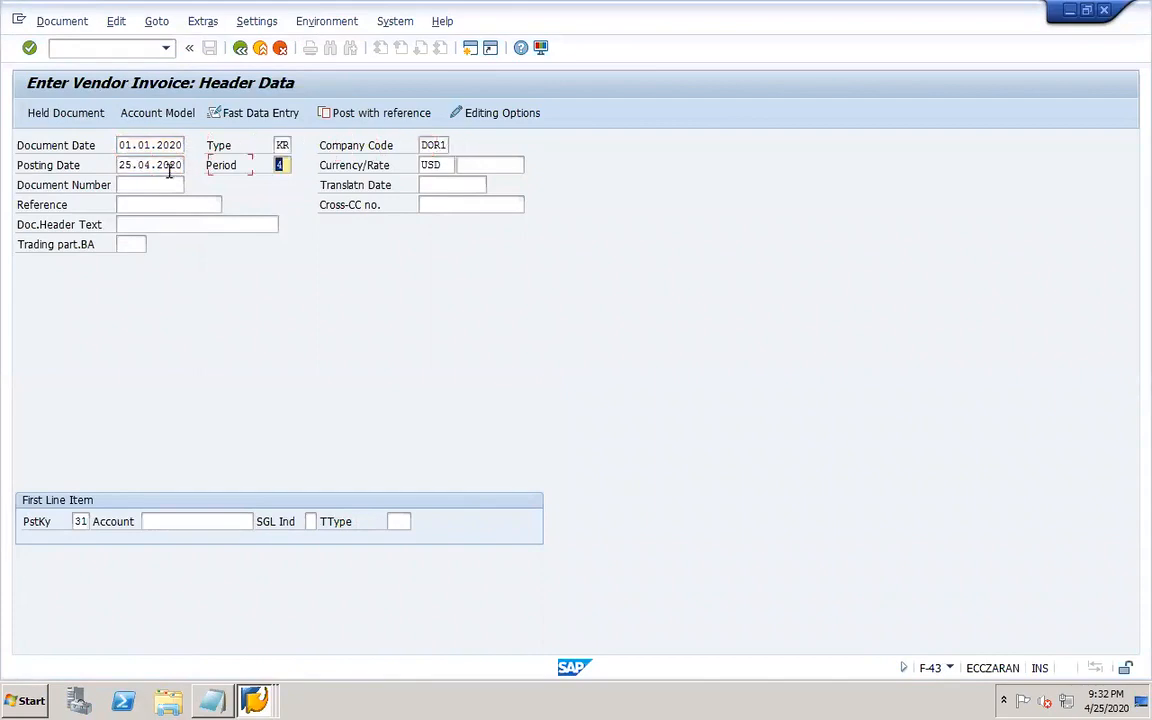
drag(120, 165, 200, 170)
key(Delete)
click(160, 203)
click(218, 520)
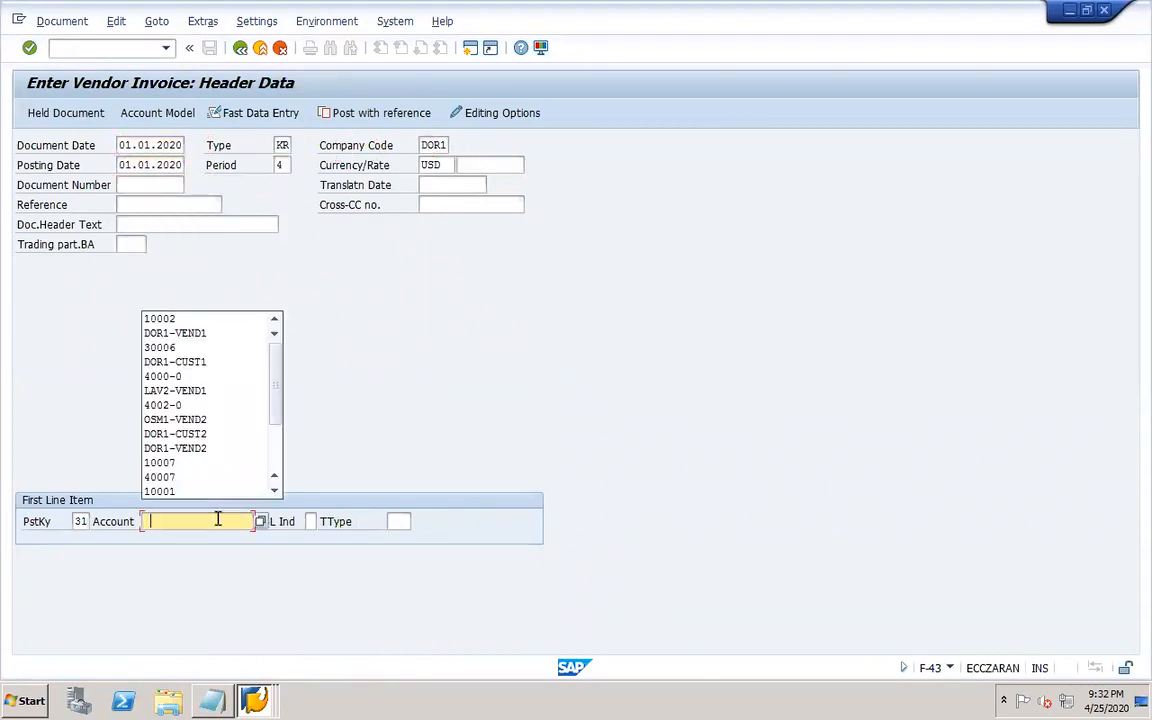
click(195, 342)
key(Return)
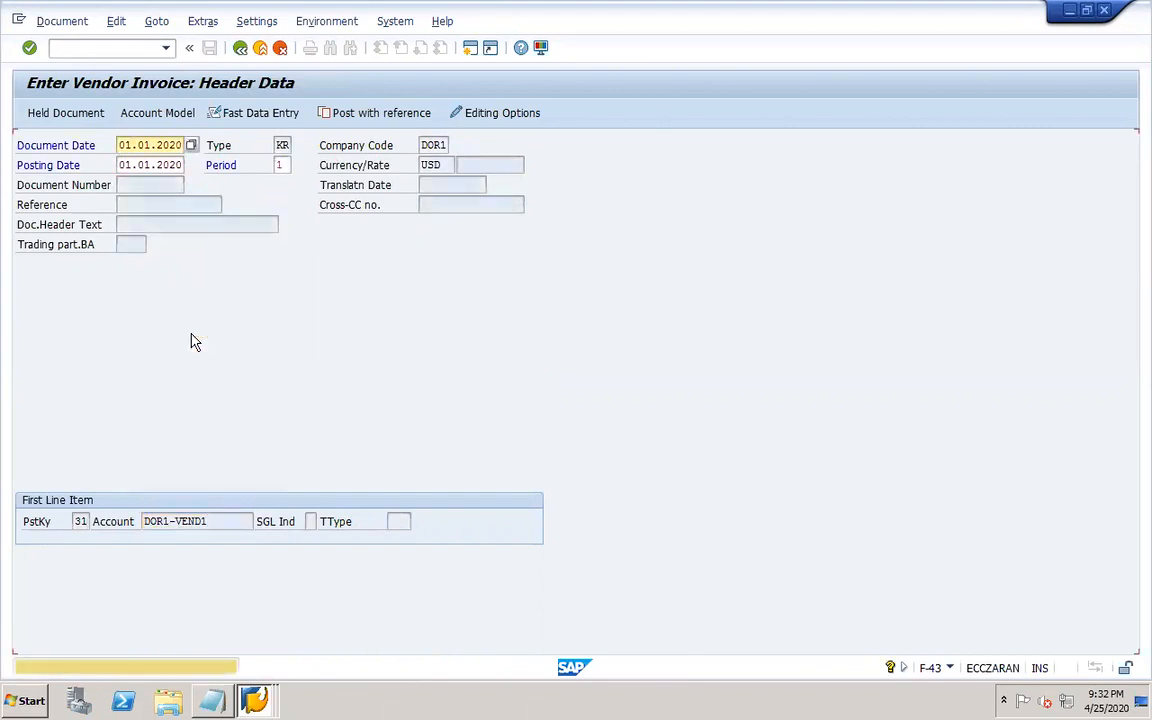
Enter invoice amount 1000 and a posting key 40 line on G/L account 10002 RM inventory.
text(1000)
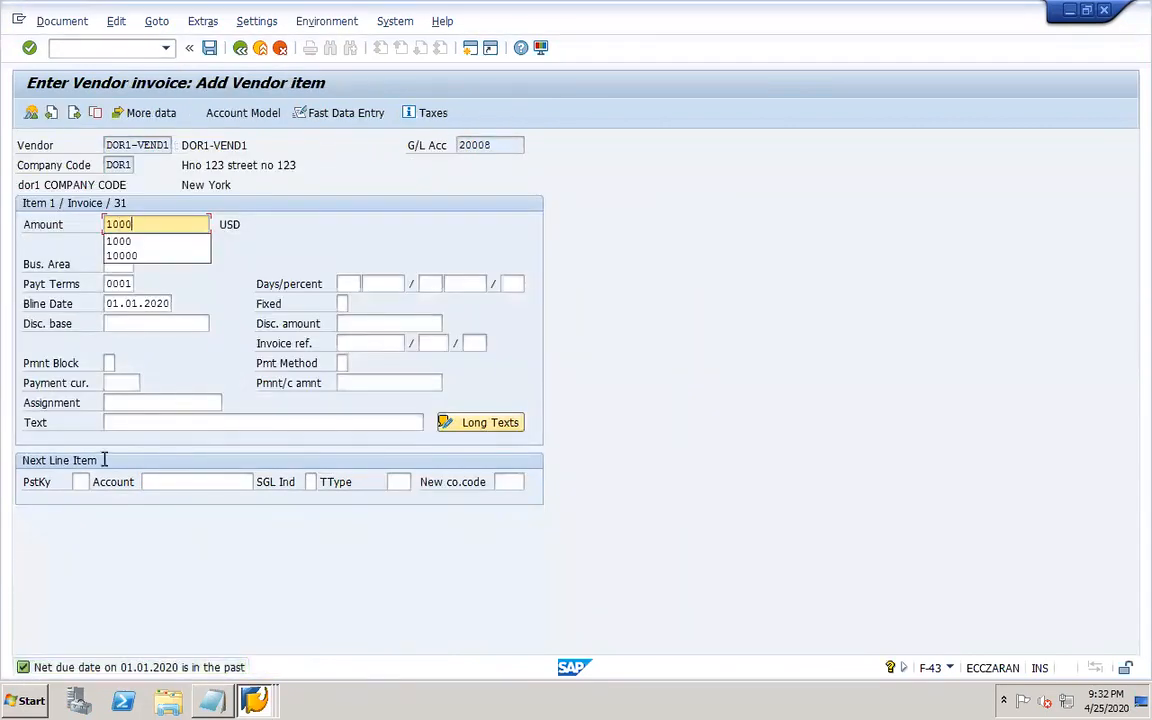
click(80, 481)
text(5)
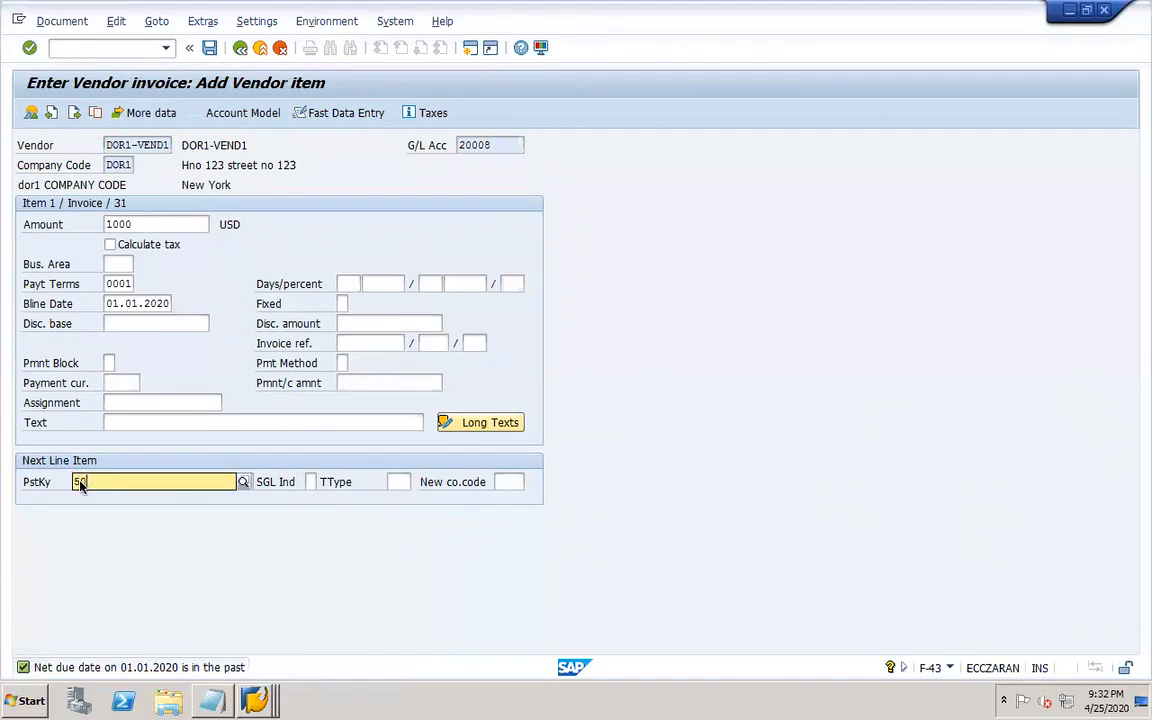
key(BackSpace)
text(40)
key(Tab)
click(258, 481)
key(Return)
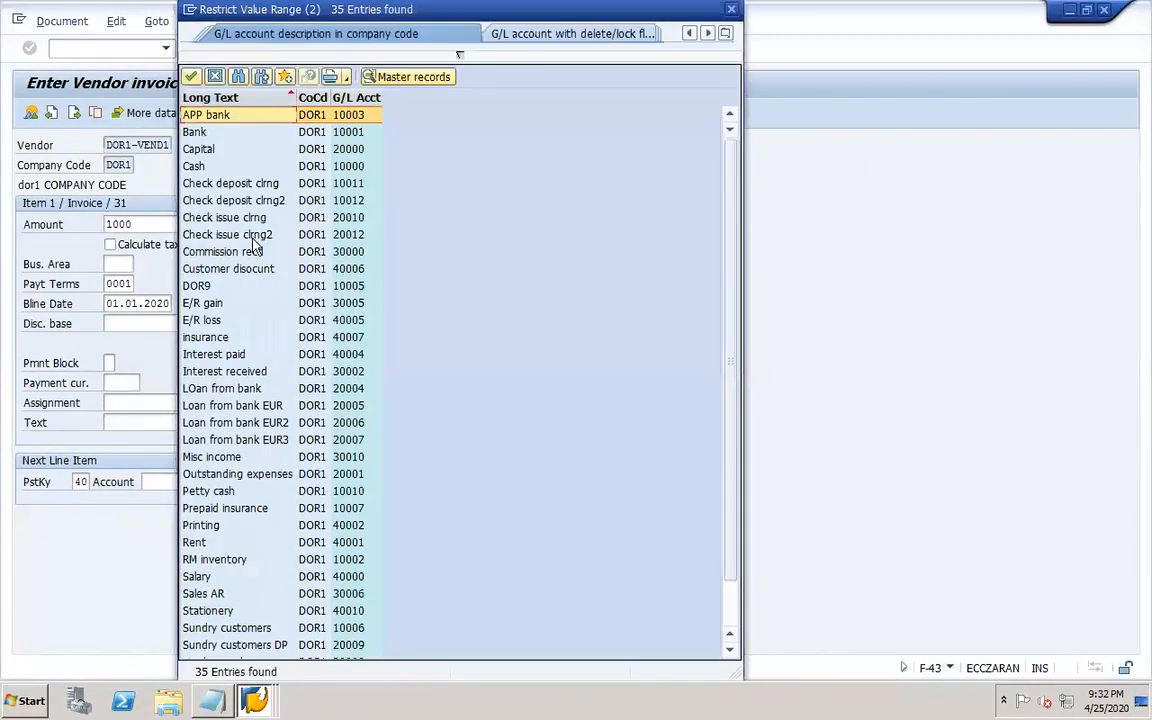
click(340, 97)
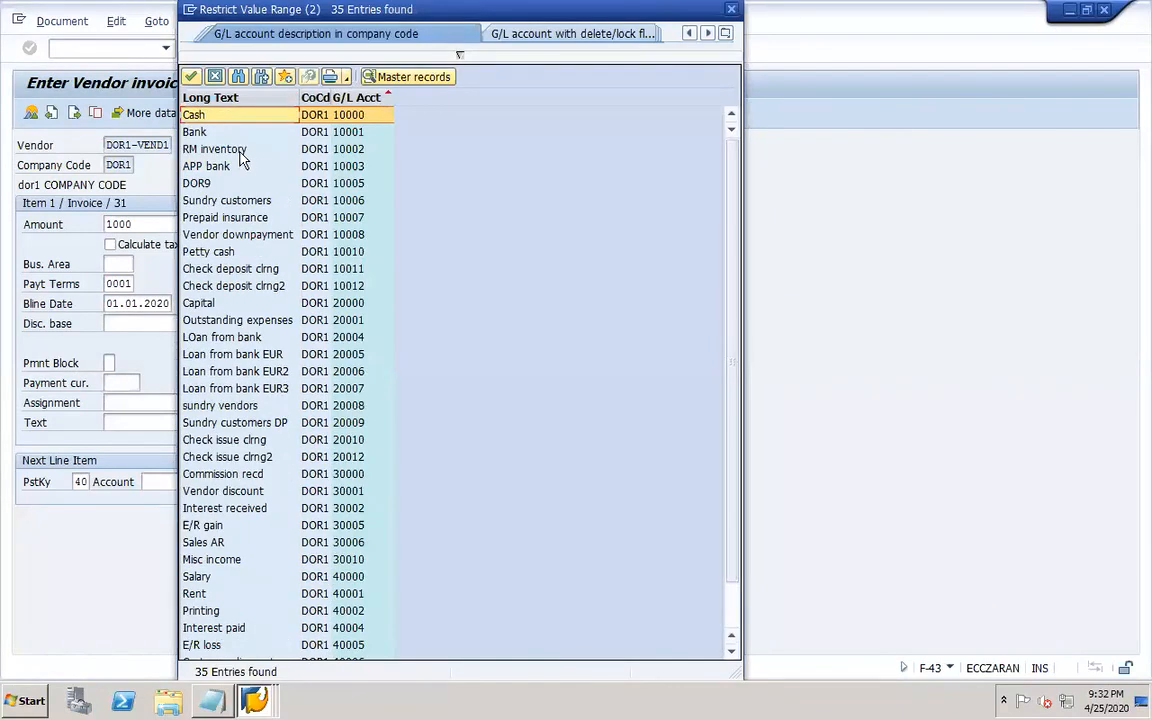
double_click(236, 149)
key(Return)
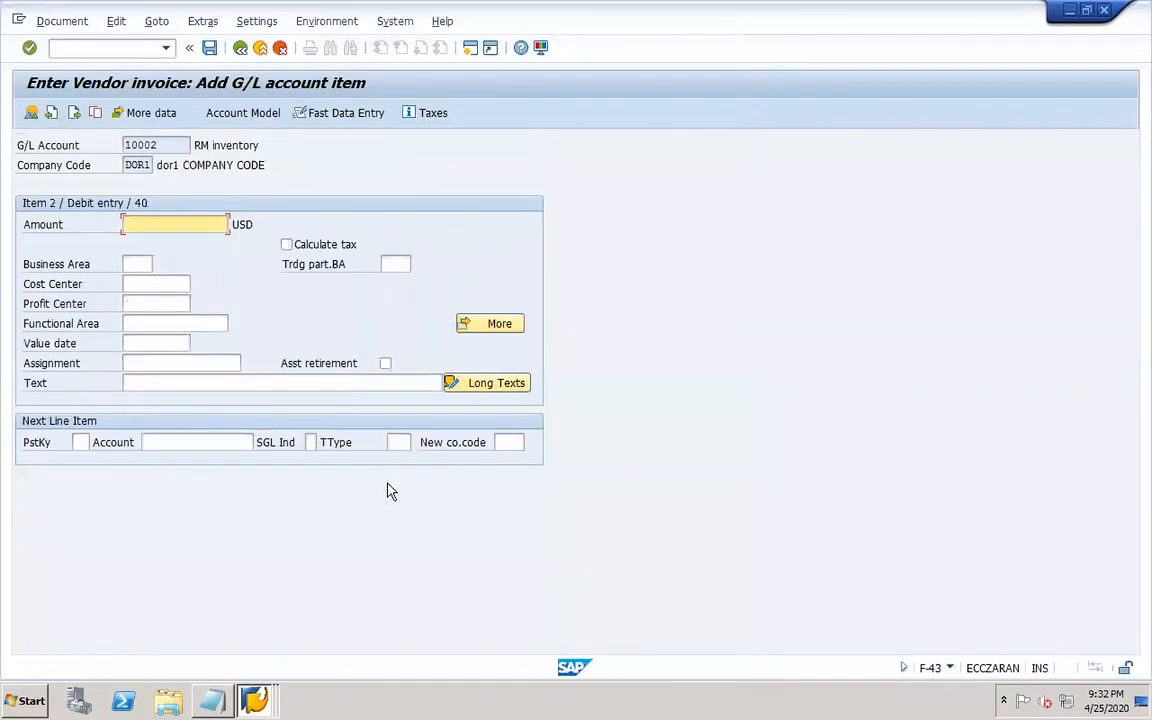
Simulate the vendor invoice and post it.
key(BackSpace)
click(155, 245)
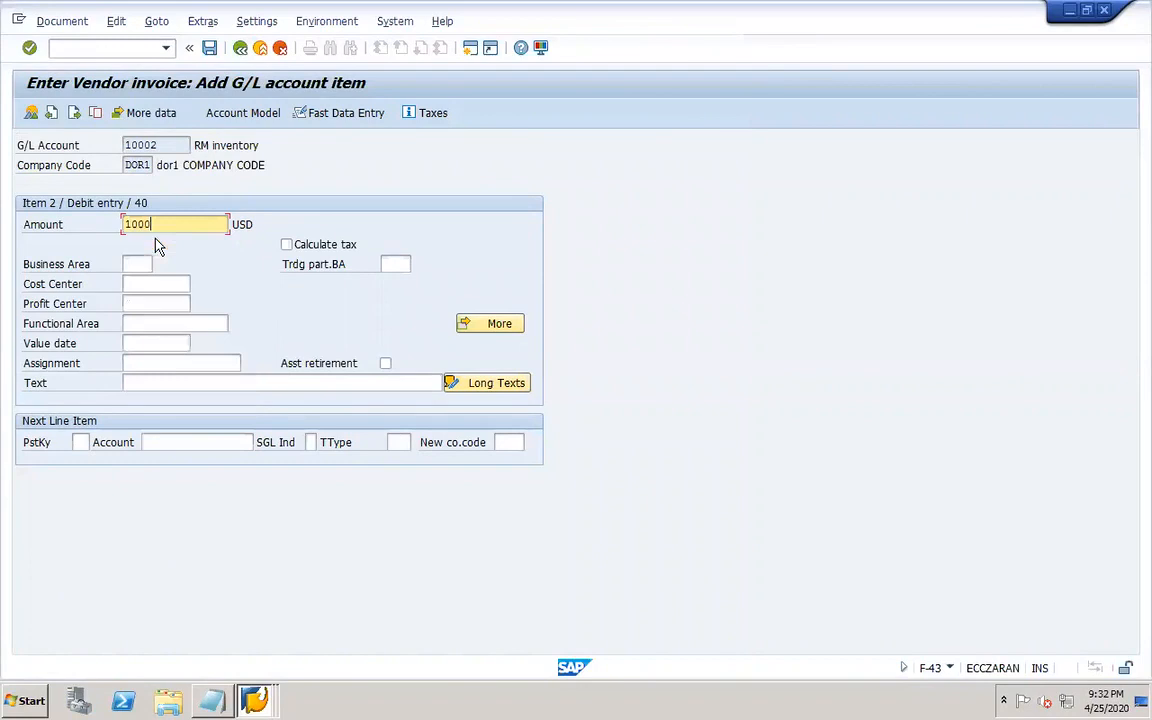
click(62, 21)
click(84, 108)
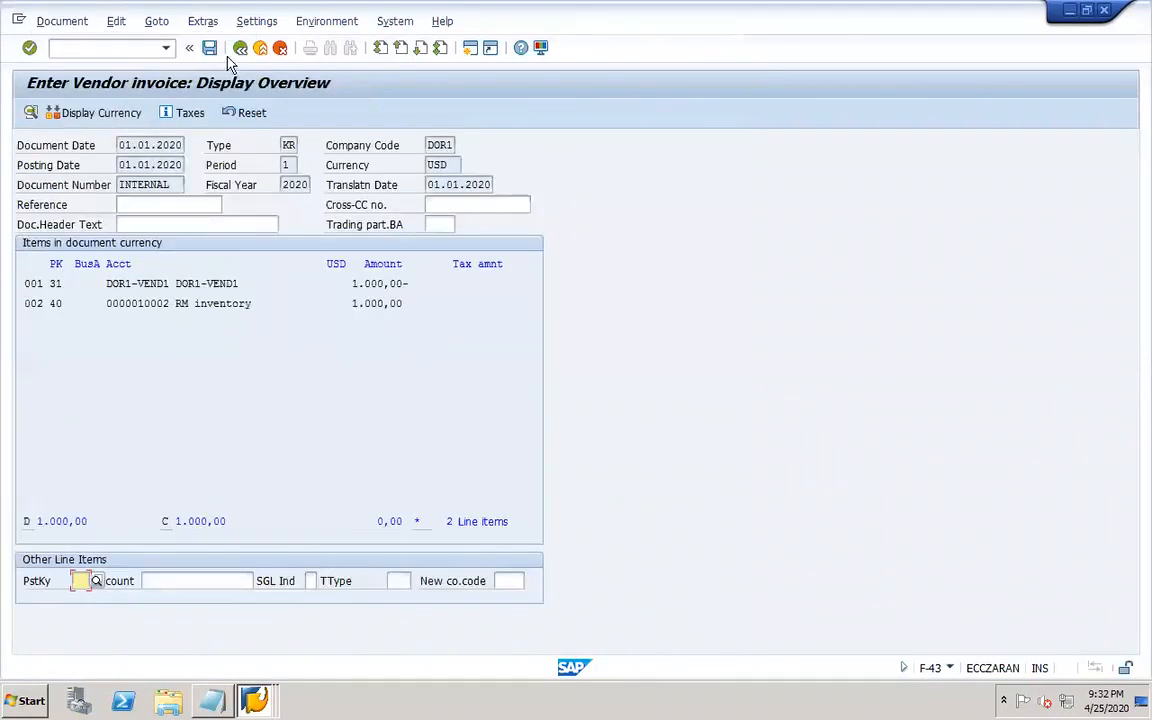
click(210, 48)
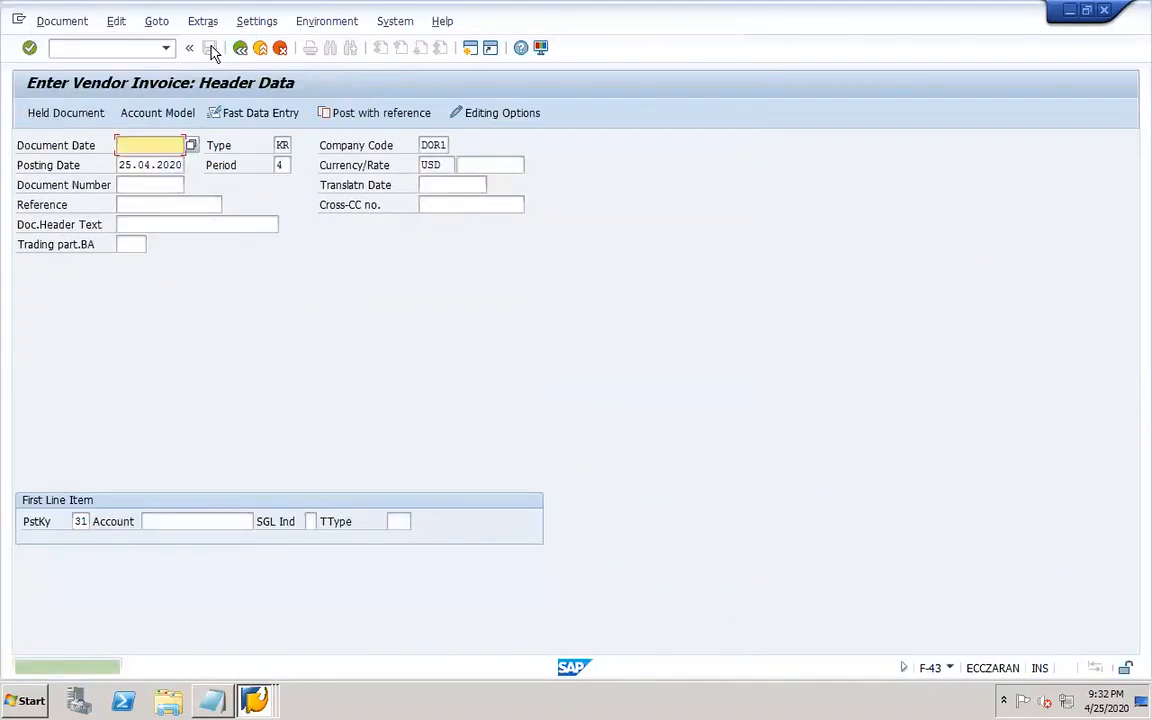
Start customer invoice entry F-22 with document and posting date 01.01.2020 for customer DOR1-CUST1.
click(99, 45)
text(/NF-22)
key(Return)
click(150, 145)
click(158, 162)
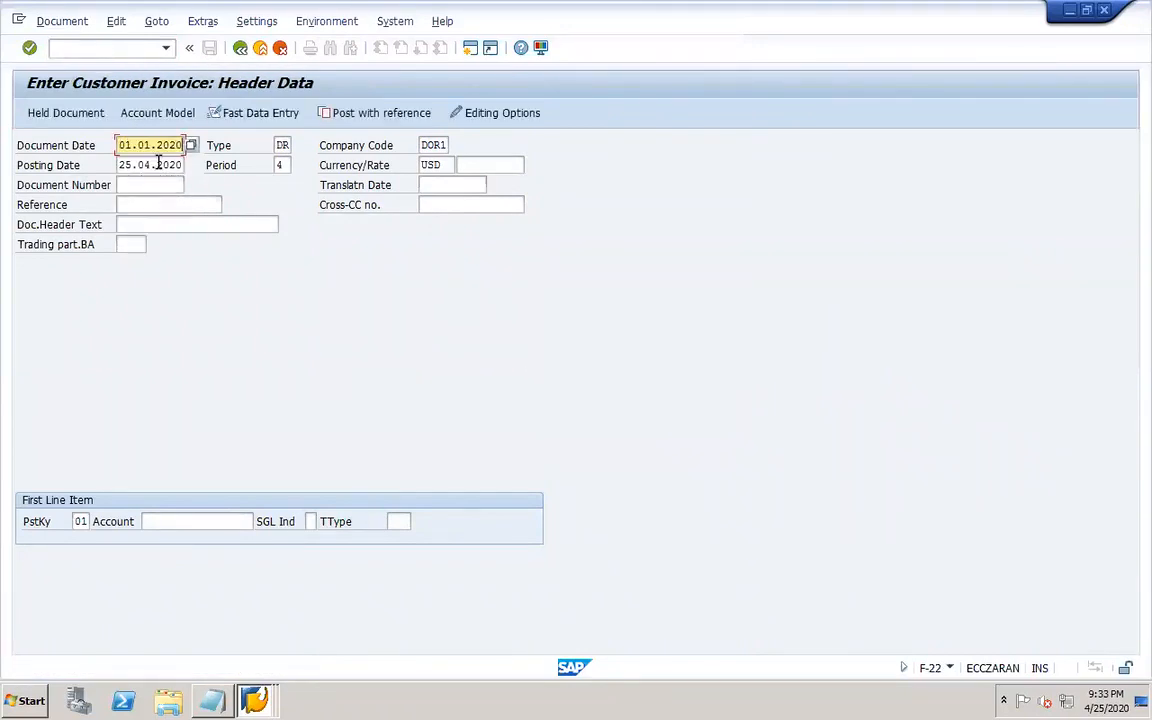
key(Tab)
key(Tab)
key(Tab)
key(BackSpace)
click(156, 181)
click(207, 520)
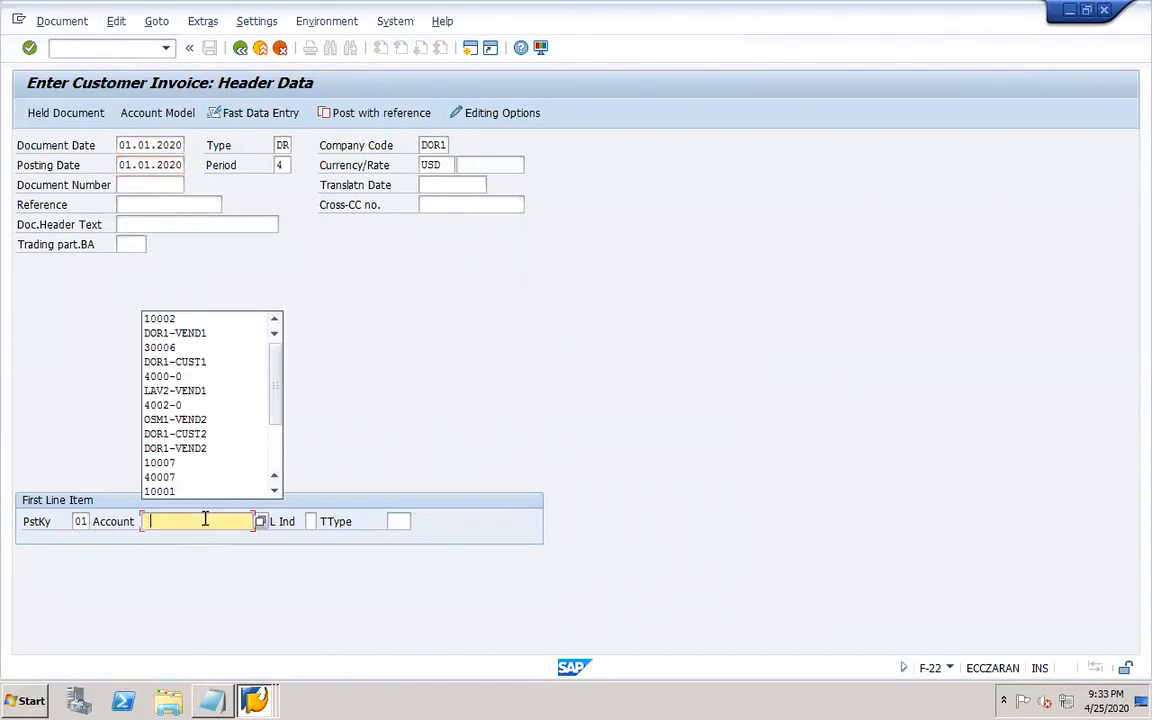
click(207, 362)
key(Return)
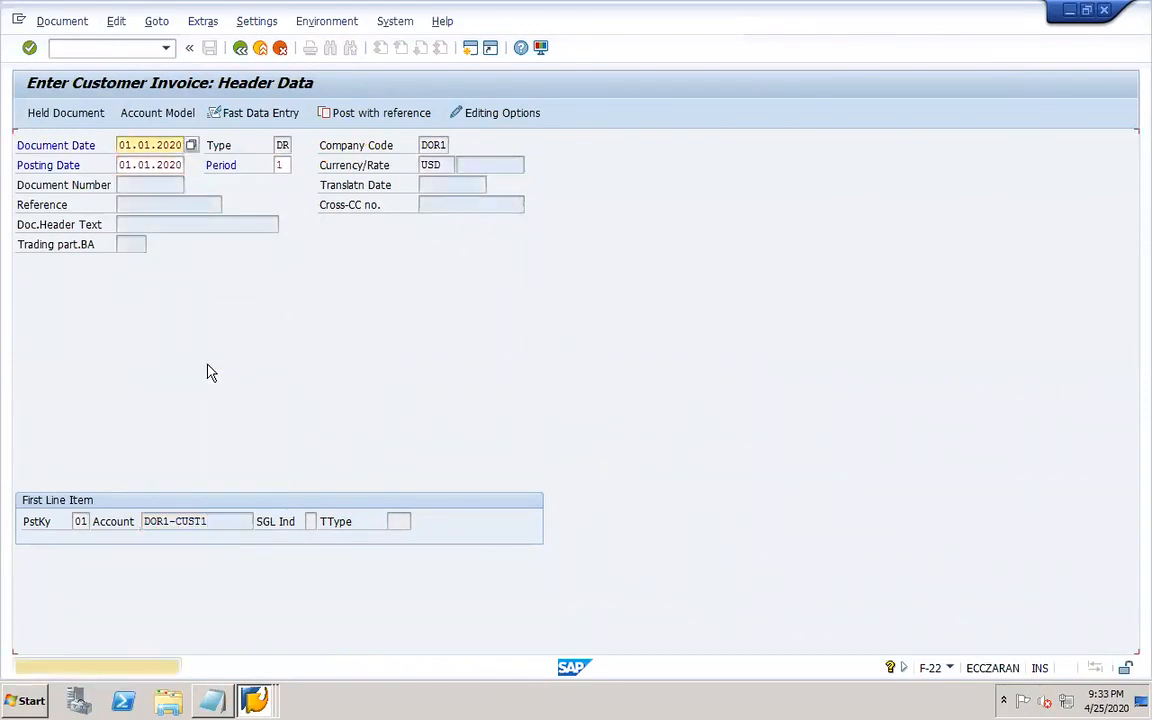
Enter customer invoice amount 2000 and set payment terms to 0001.
text(2000)
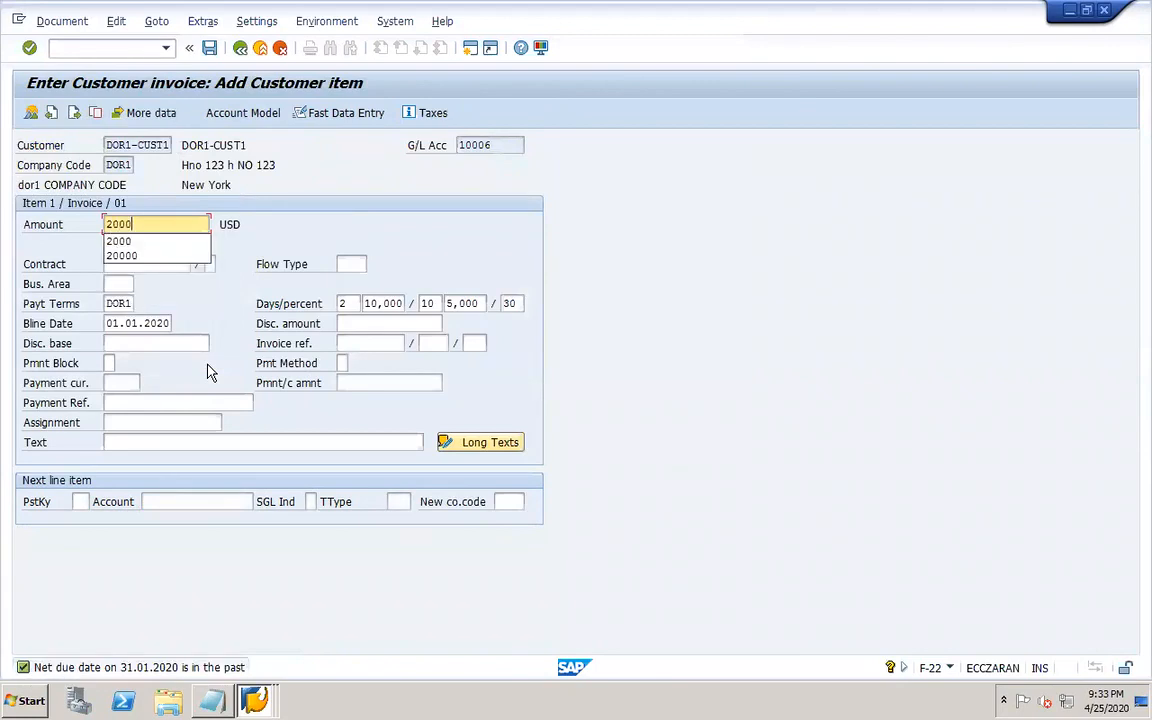
click(312, 189)
double_click(110, 303)
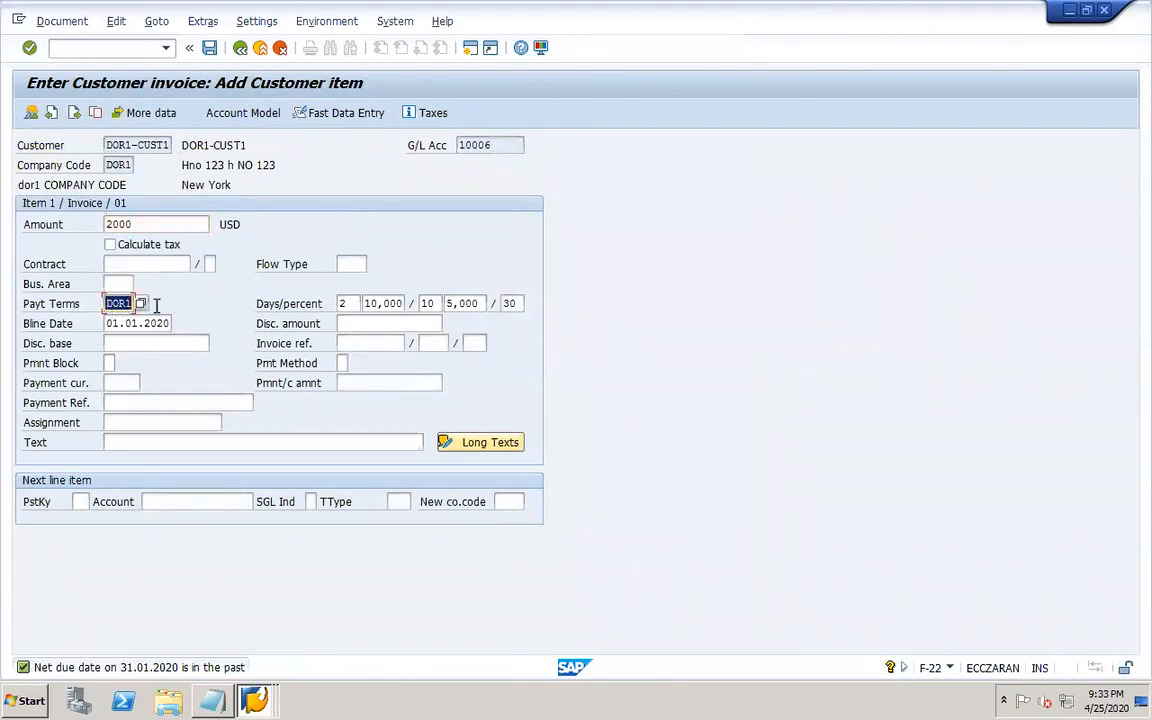
key(BackSpace)
click(124, 320)
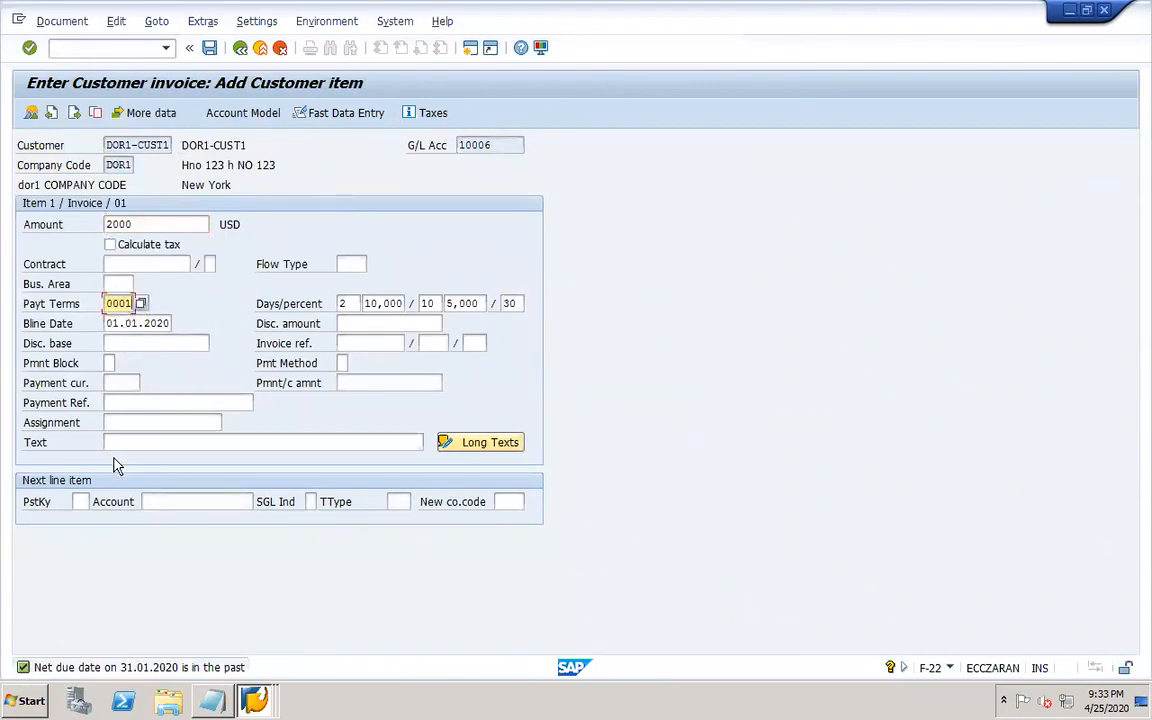
Add a posting key 50 line on G/L account 30006 Sales AR.
click(82, 501)
text(50)
key(Tab)
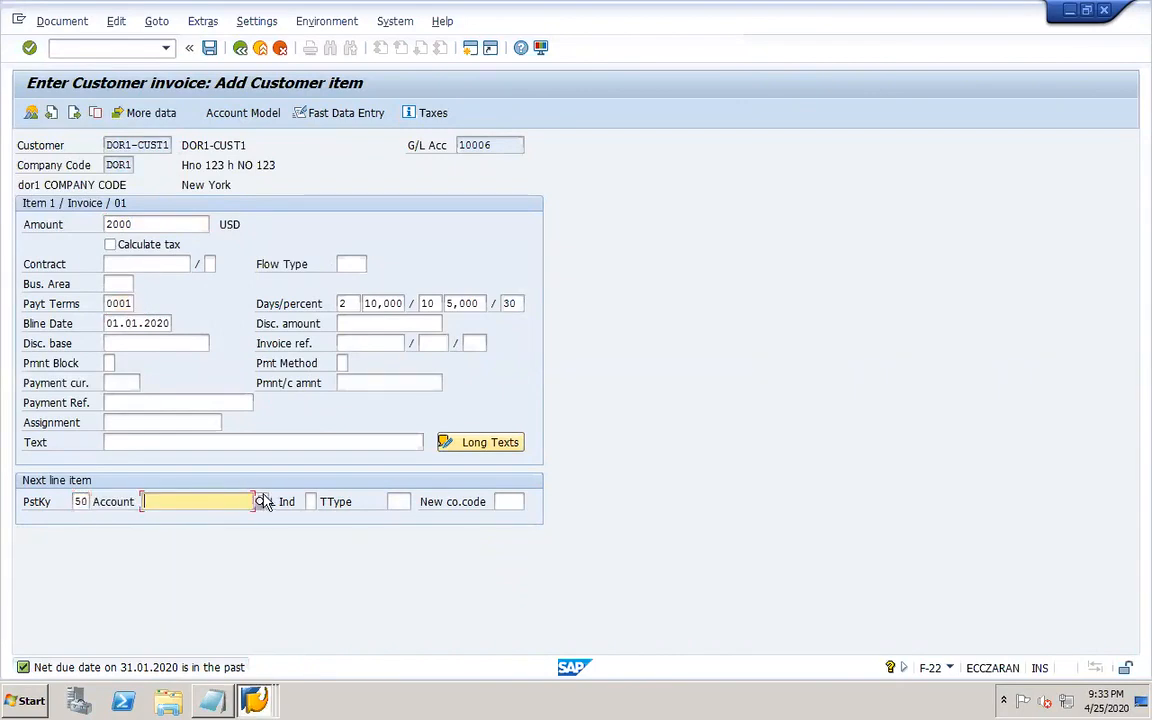
click(261, 501)
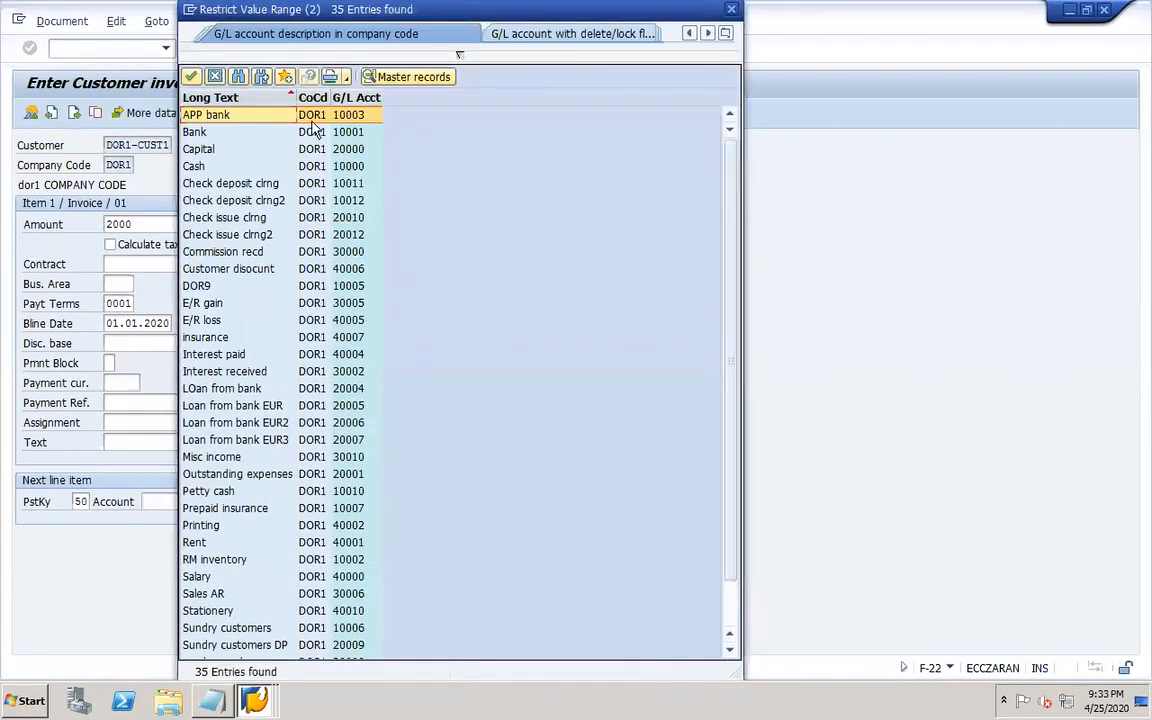
click(357, 97)
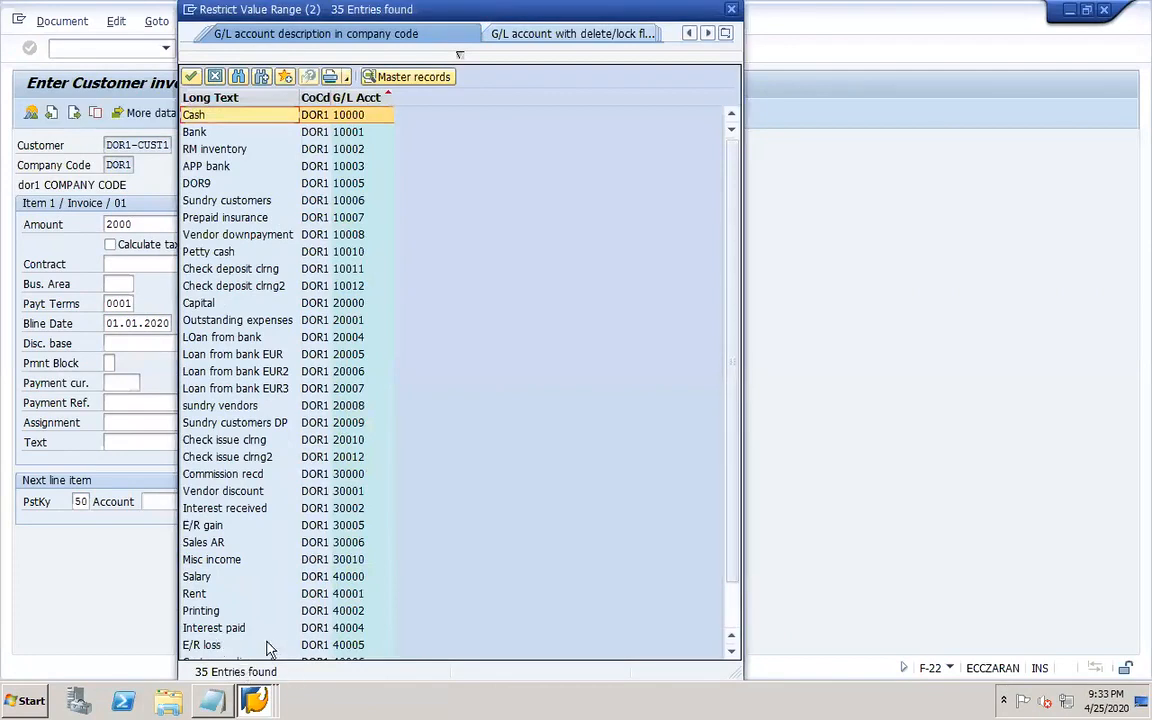
double_click(203, 542)
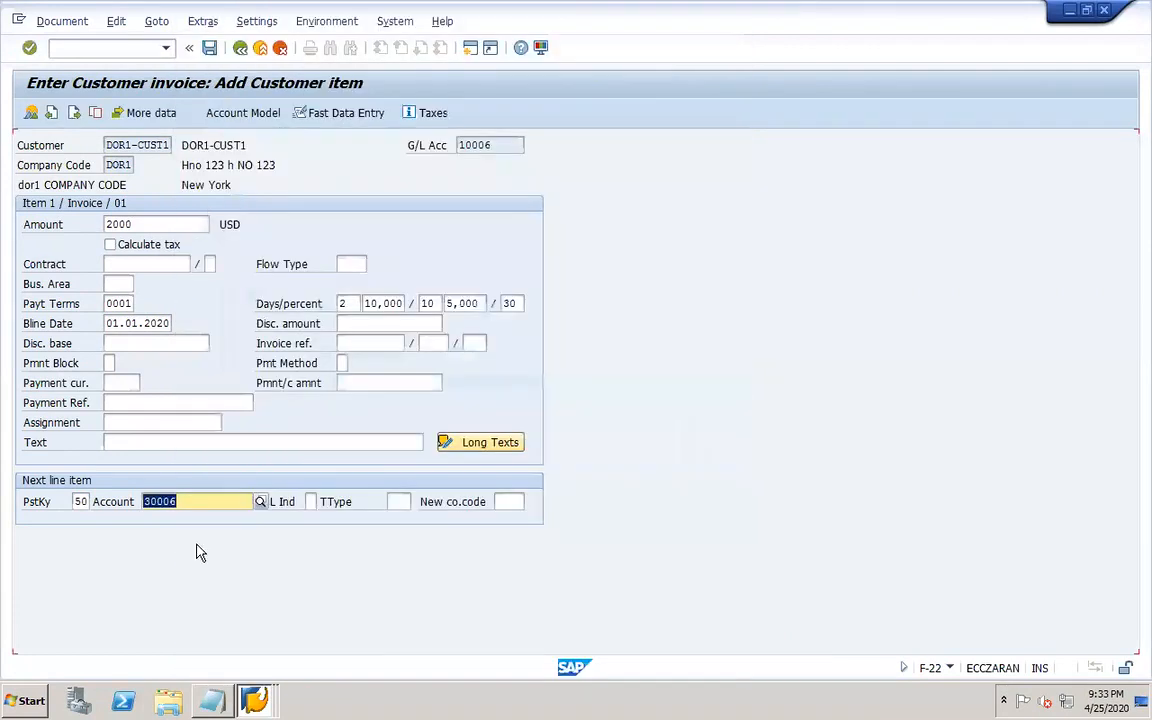
key(Return)
click(120, 320)
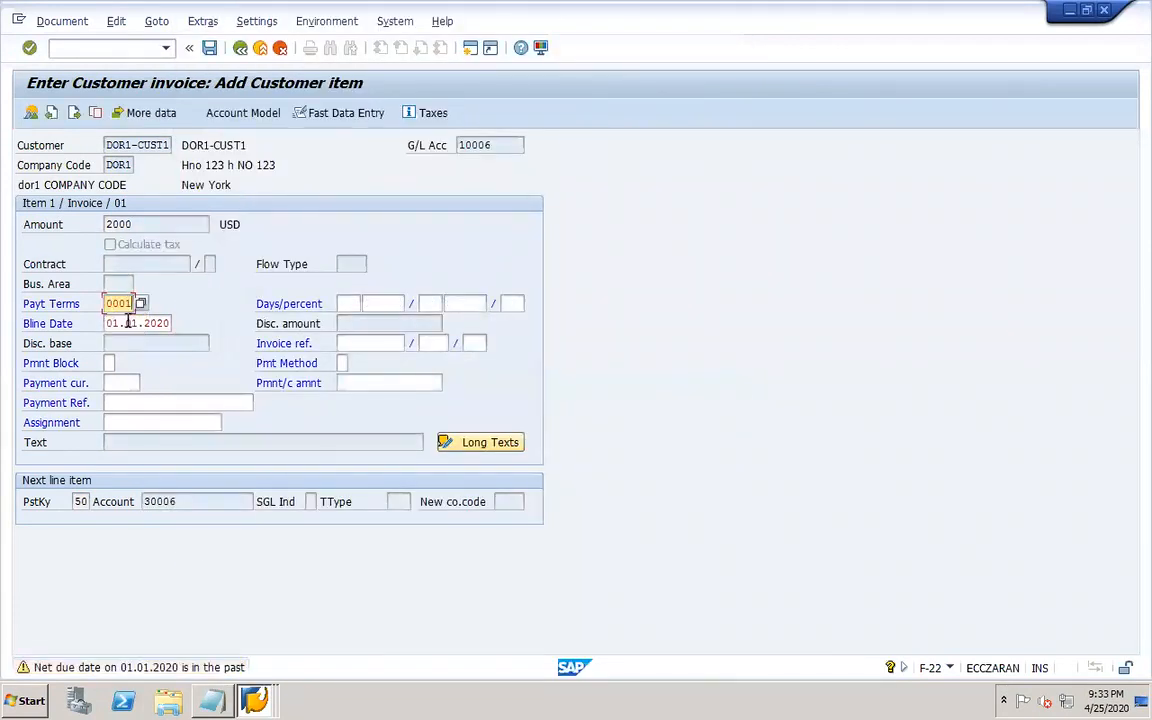
key(Return)
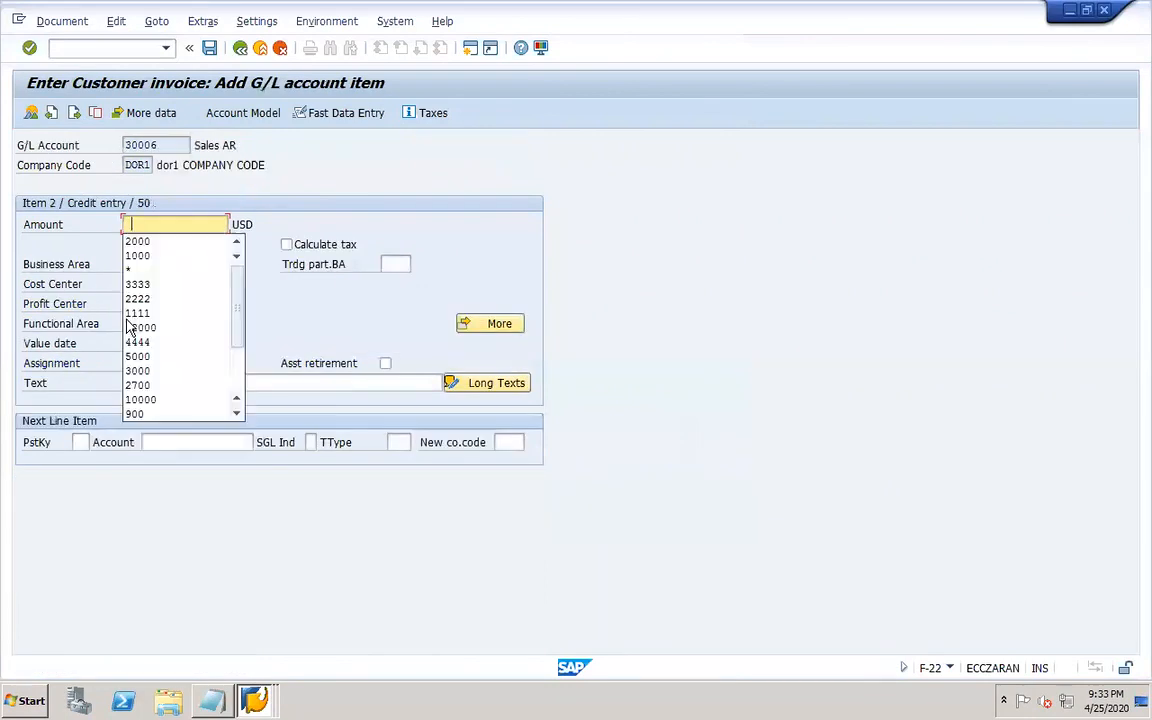
Set the G/L line amount to * and simulate, then post the customer invoice.
text(*)
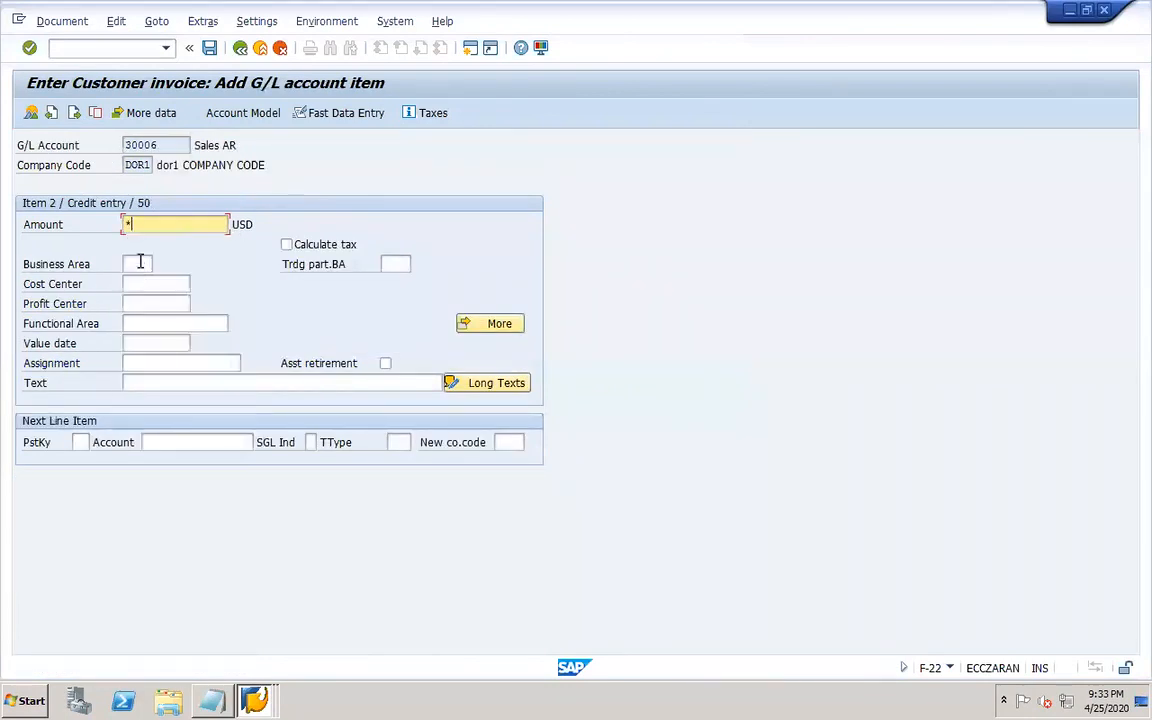
click(56, 22)
click(76, 103)
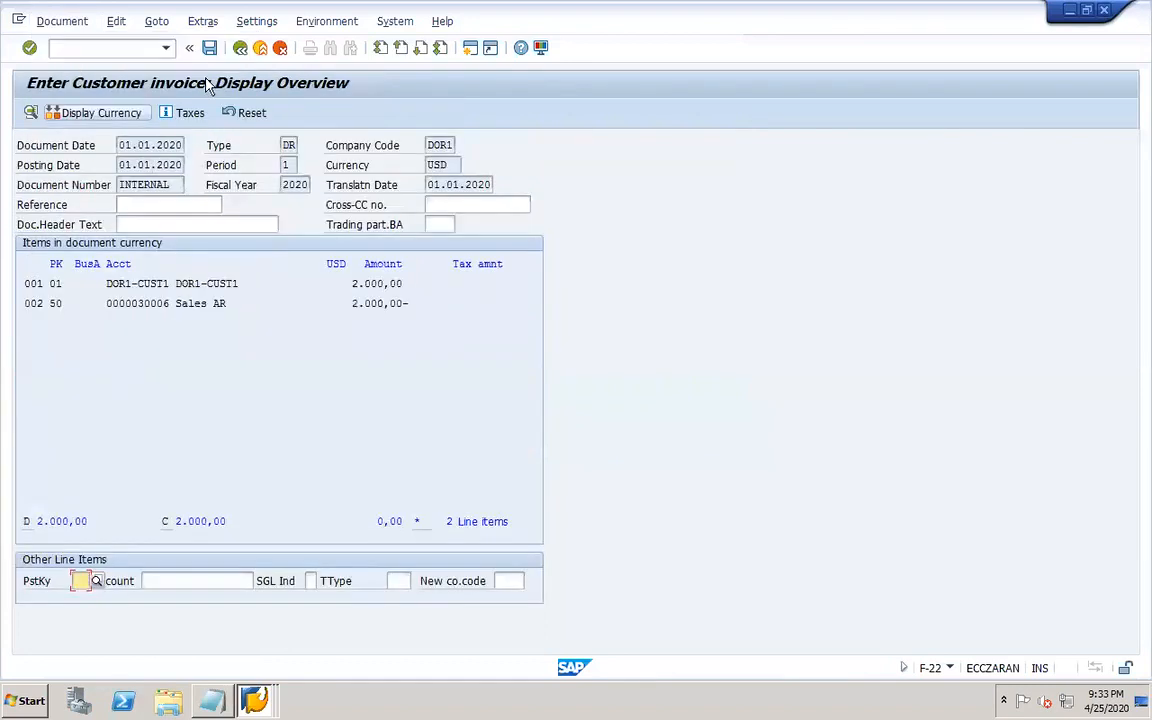
click(209, 48)
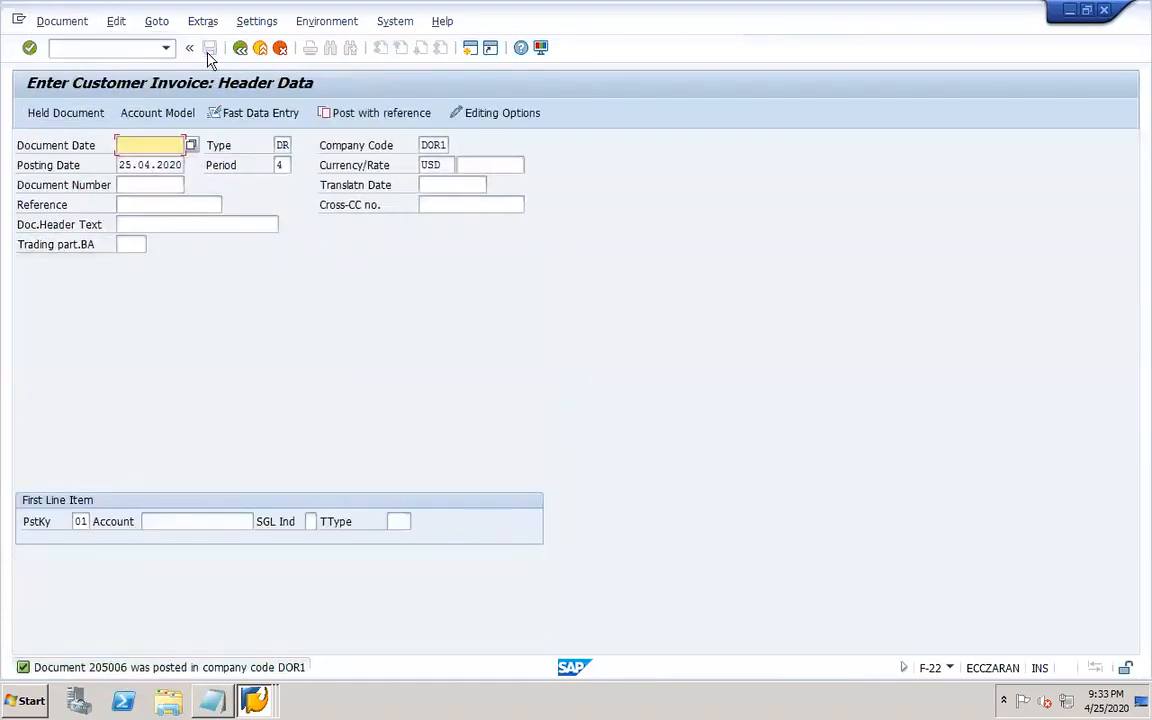
Open FBL1N and display all line items for vendor DOR1-VEND1, examining one document line.
click(102, 47)
text(/NFBL1N)
key(Return)
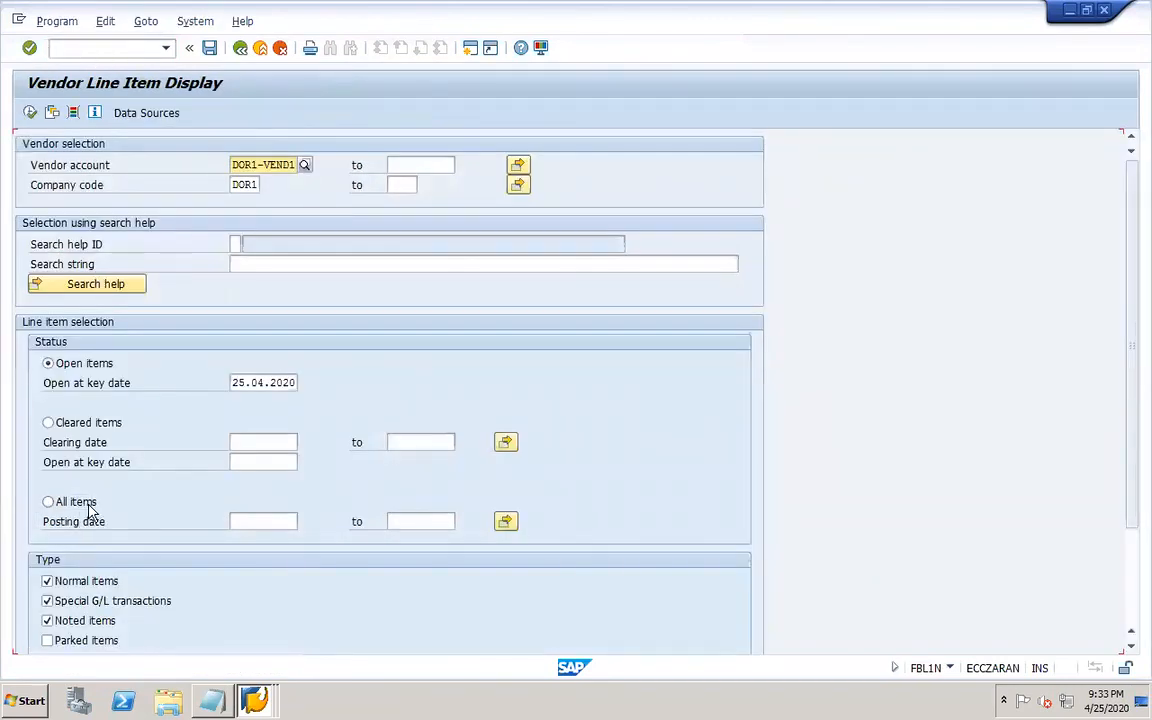
click(88, 508)
click(30, 112)
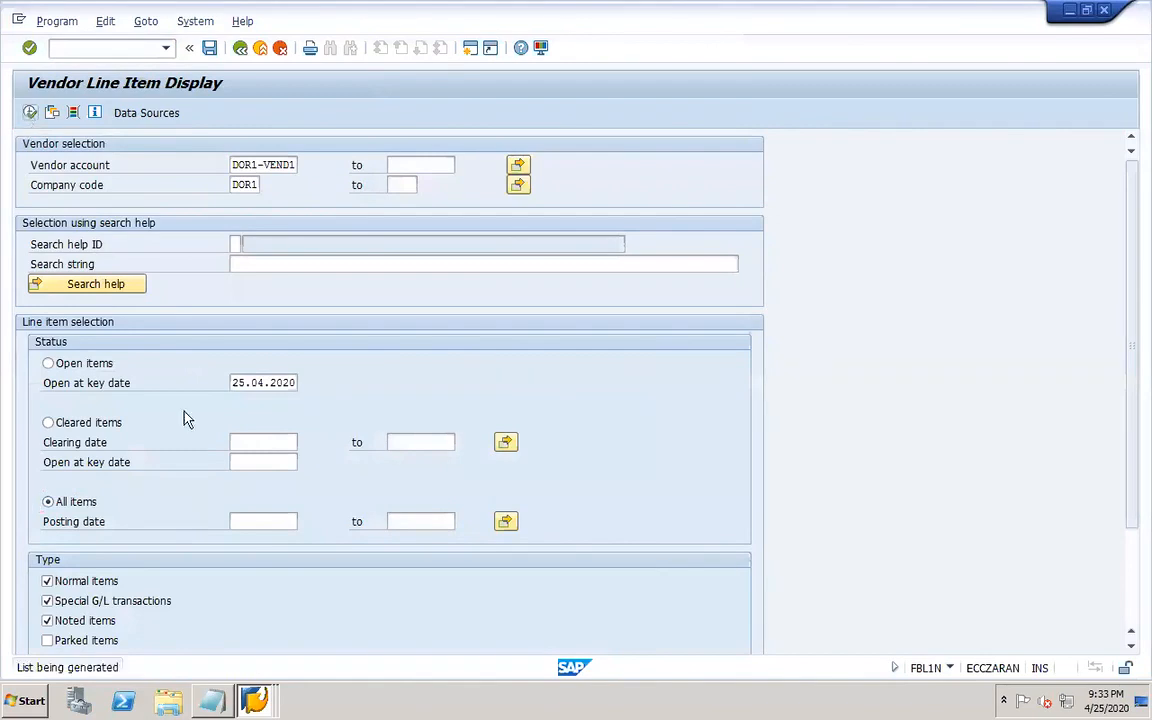
double_click(212, 388)
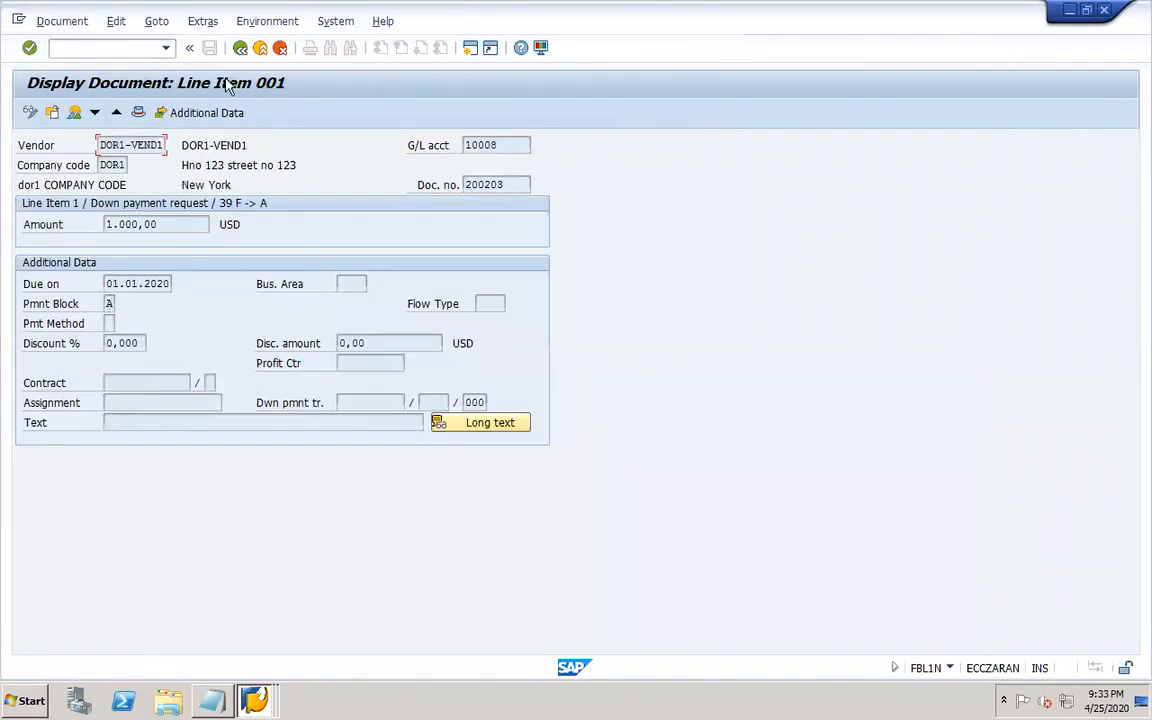
click(240, 48)
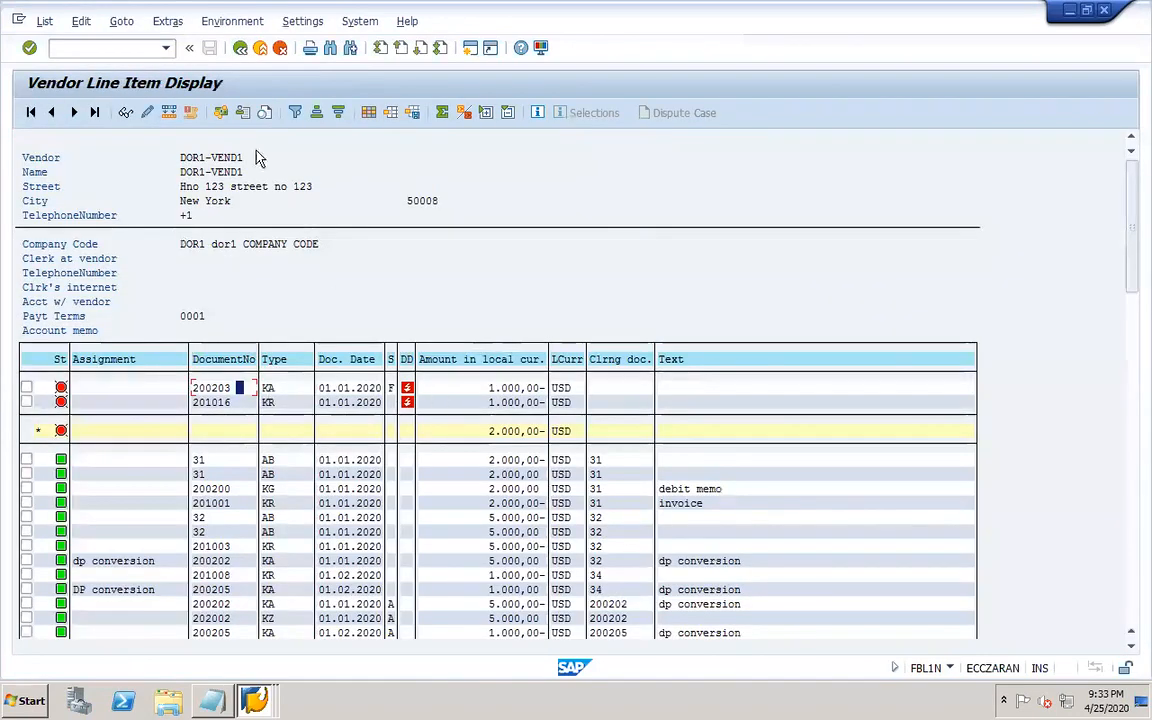
Open FBL5N and display all line items for customer DOR1-CUST1, examining one document line.
click(120, 50)
text(/NFBL5N)
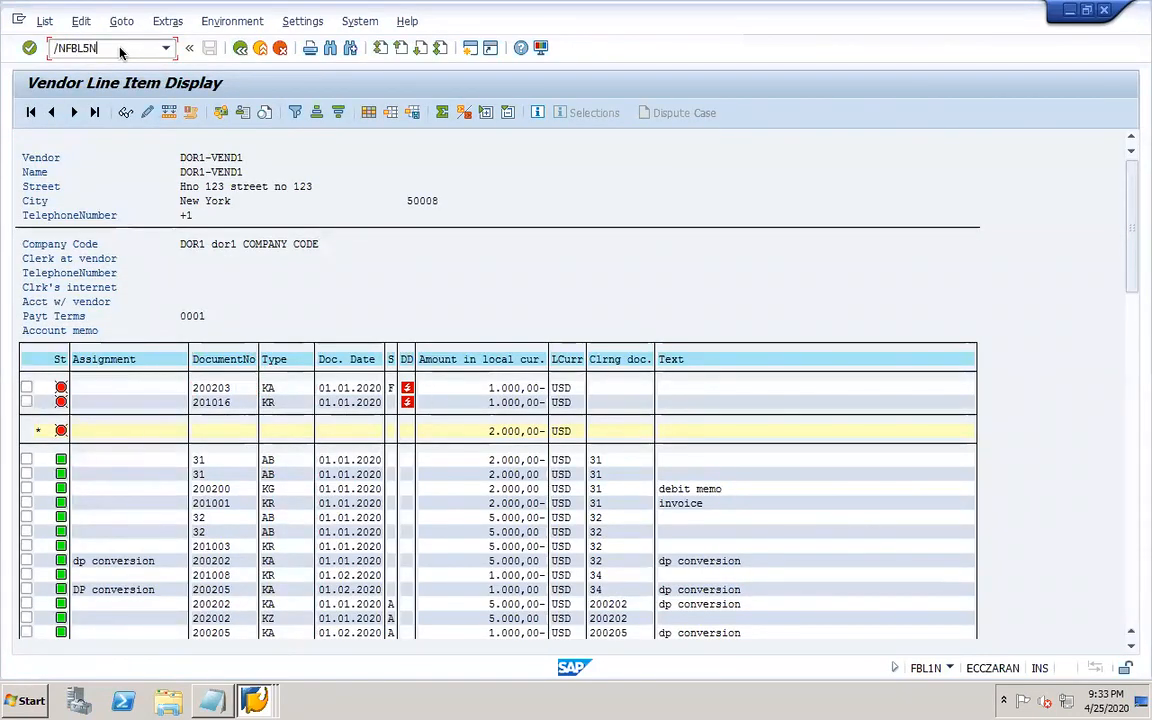
key(Return)
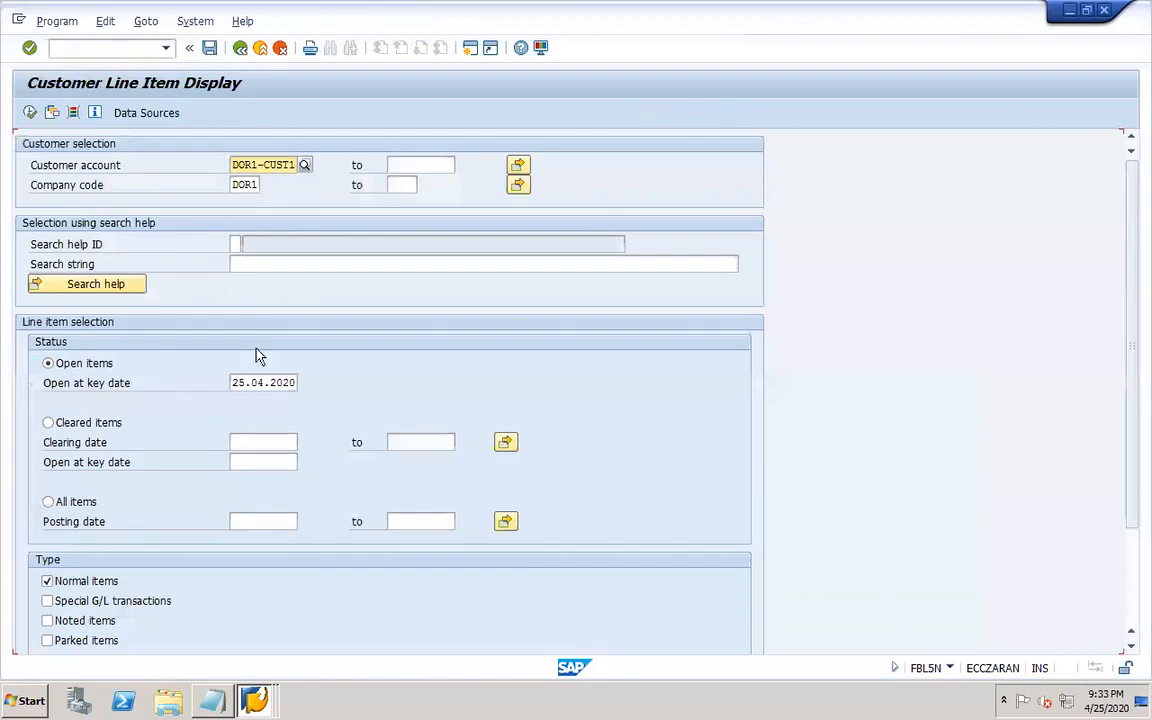
click(66, 505)
click(30, 112)
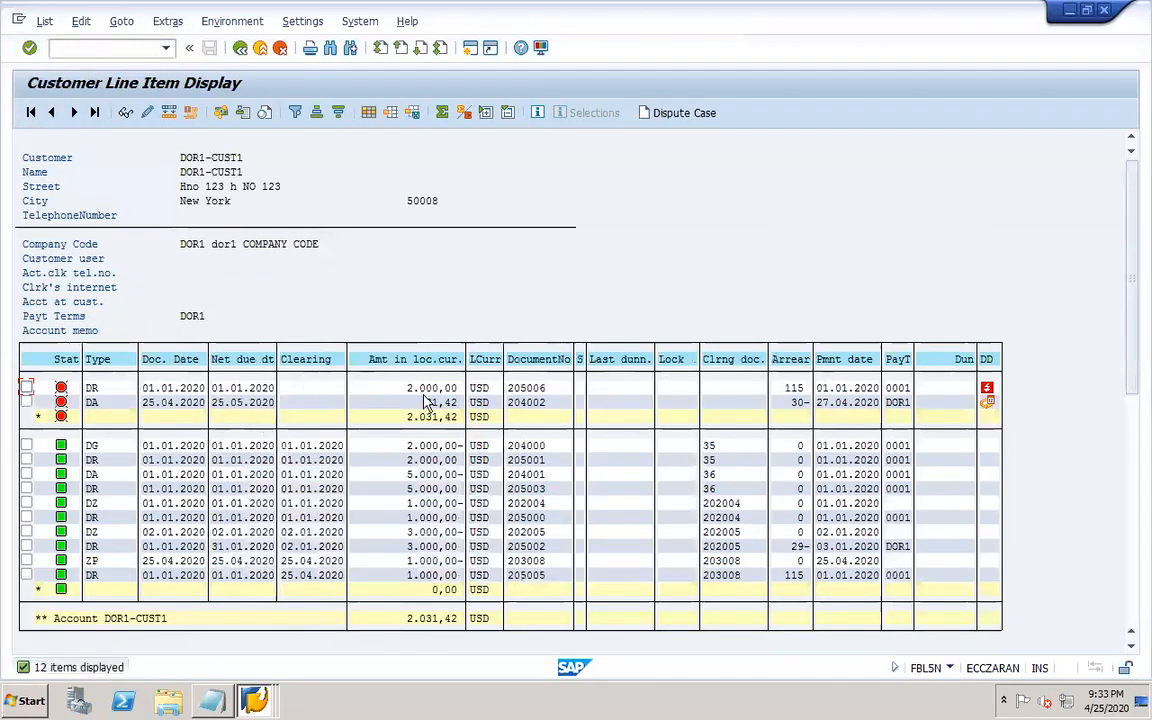
double_click(408, 402)
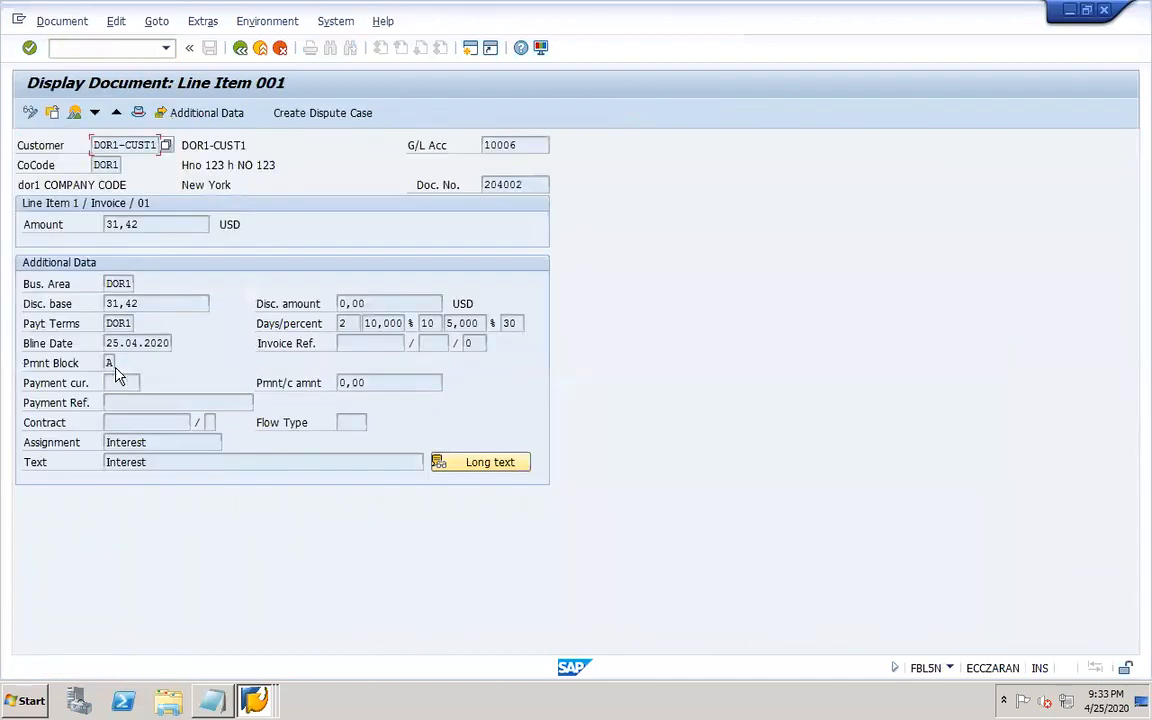
click(240, 48)
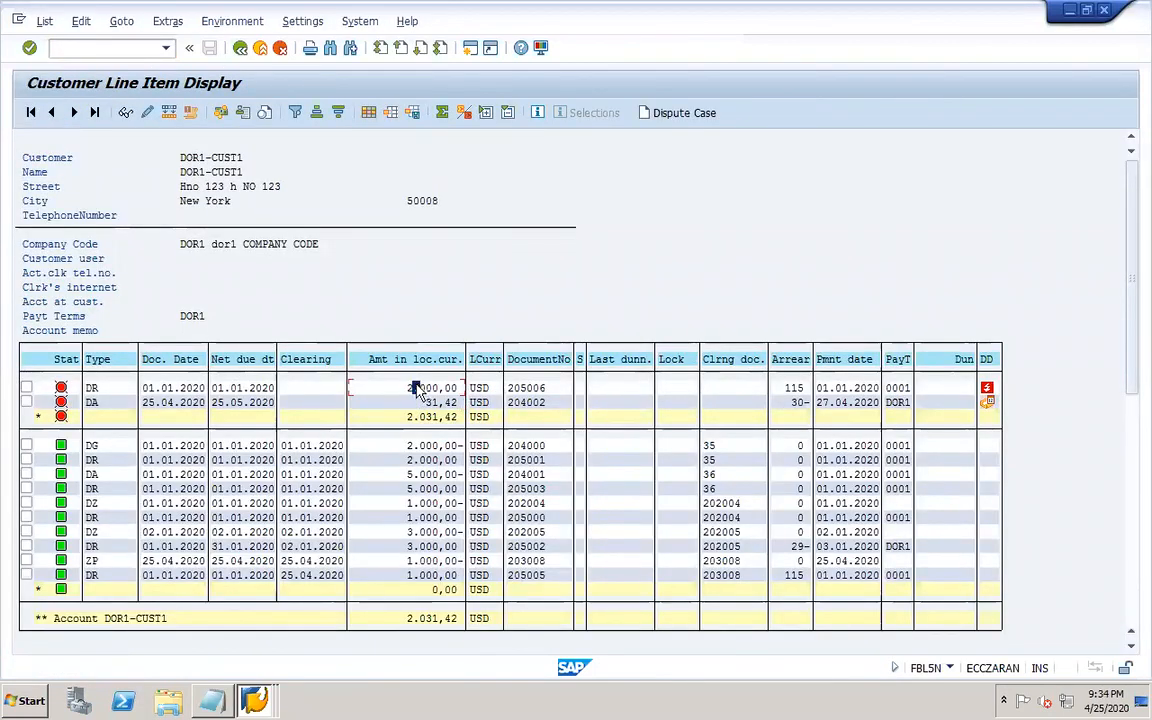
Start transaction F110 with run date 25.04.2020 and identification DOR03, and open its parameters.
click(104, 47)
text(/NF110)
key(Return)
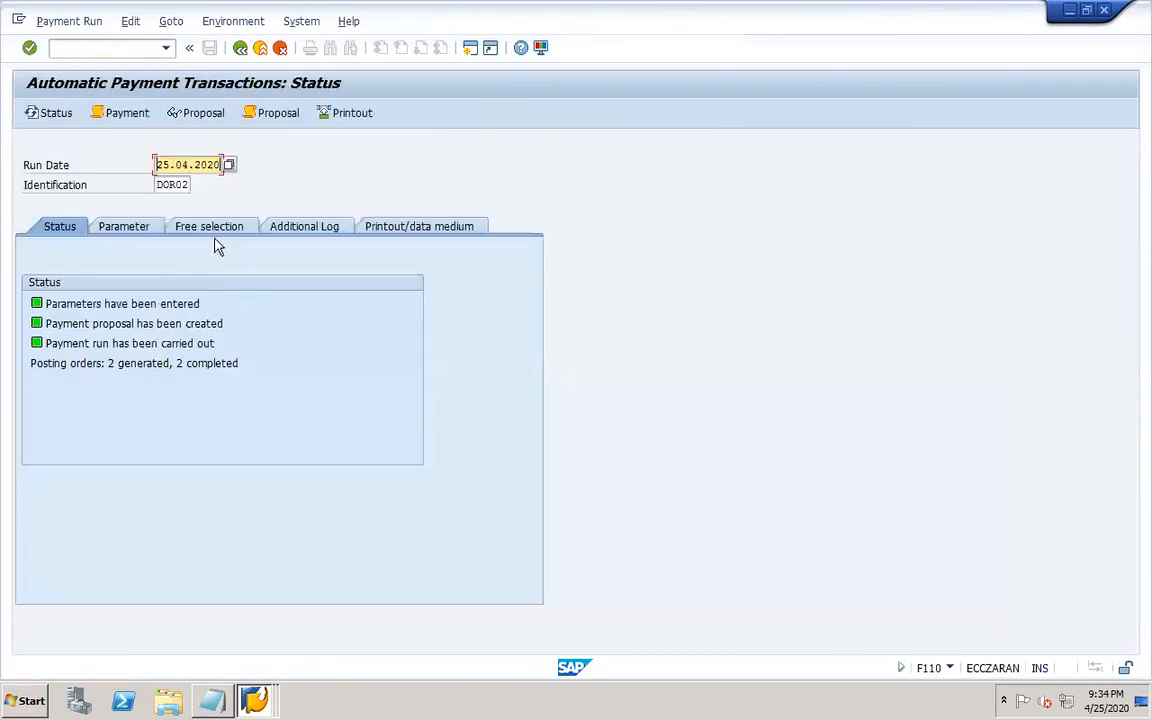
drag(184, 185, 200, 190)
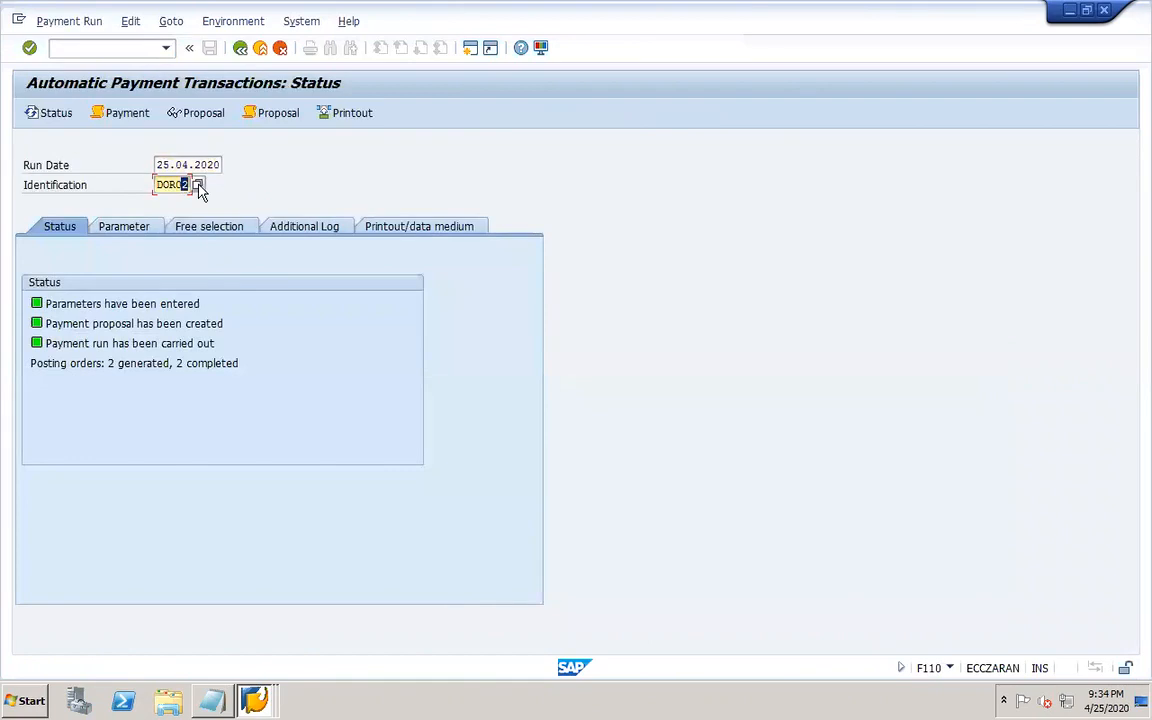
text(3)
key(Return)
click(138, 226)
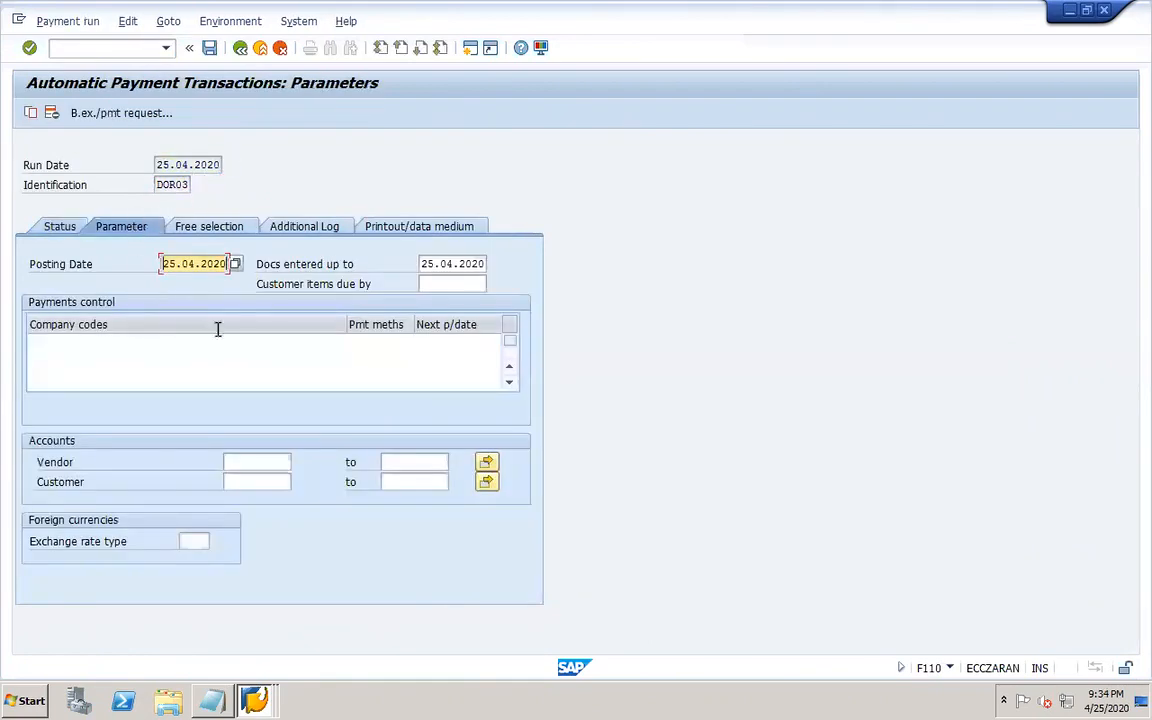
Enter company code DOR1, payment method X and next payment date 31.12.2020 in payments control.
click(139, 343)
click(85, 358)
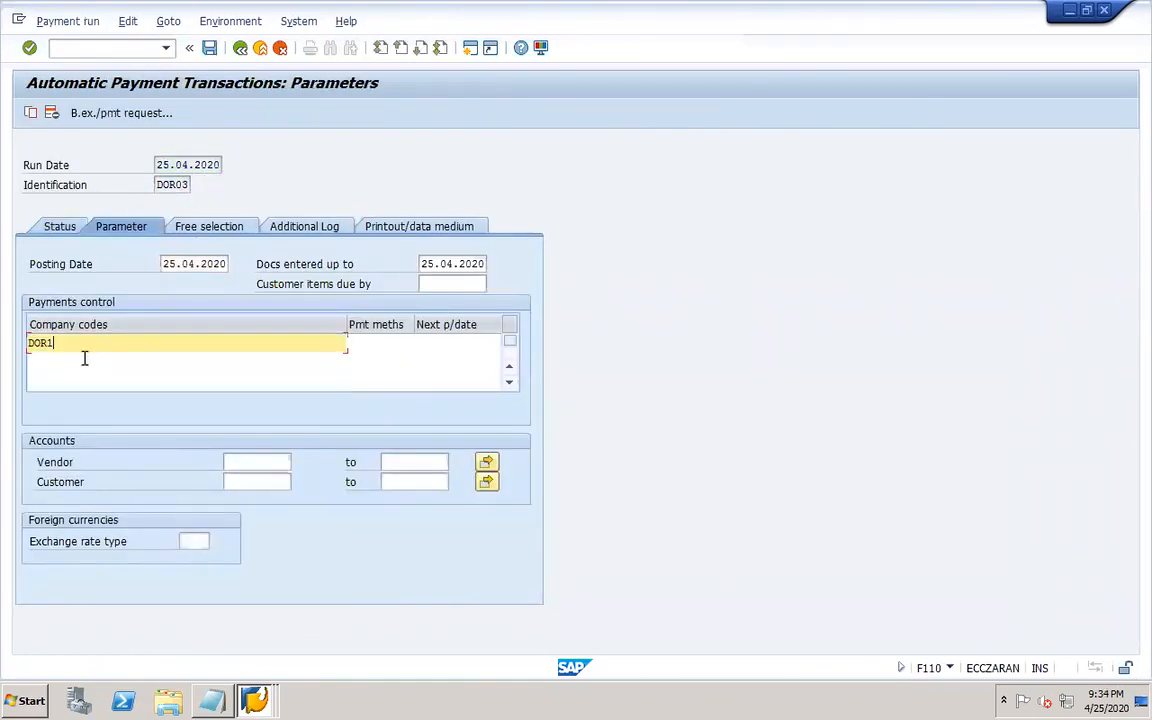
key(Tab)
click(362, 359)
key(Tab)
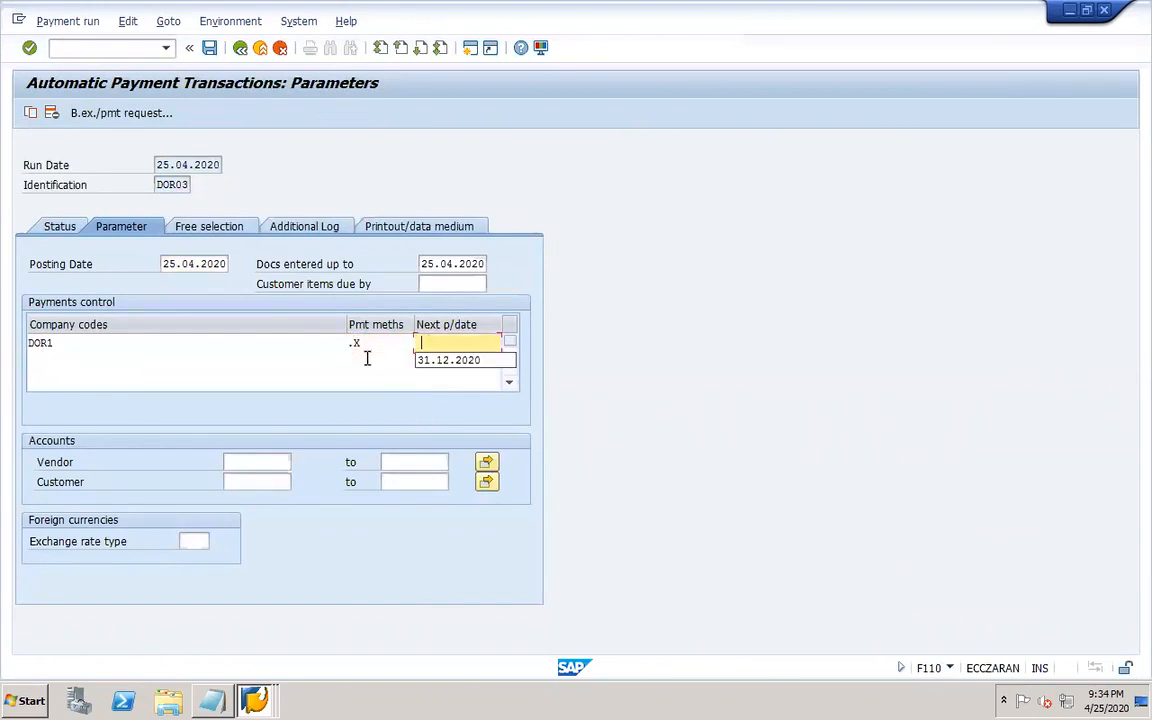
click(482, 359)
Restrict the payment run accounts to vendor DOR1-VEND1 and customer DOR1-CUST1.
click(266, 461)
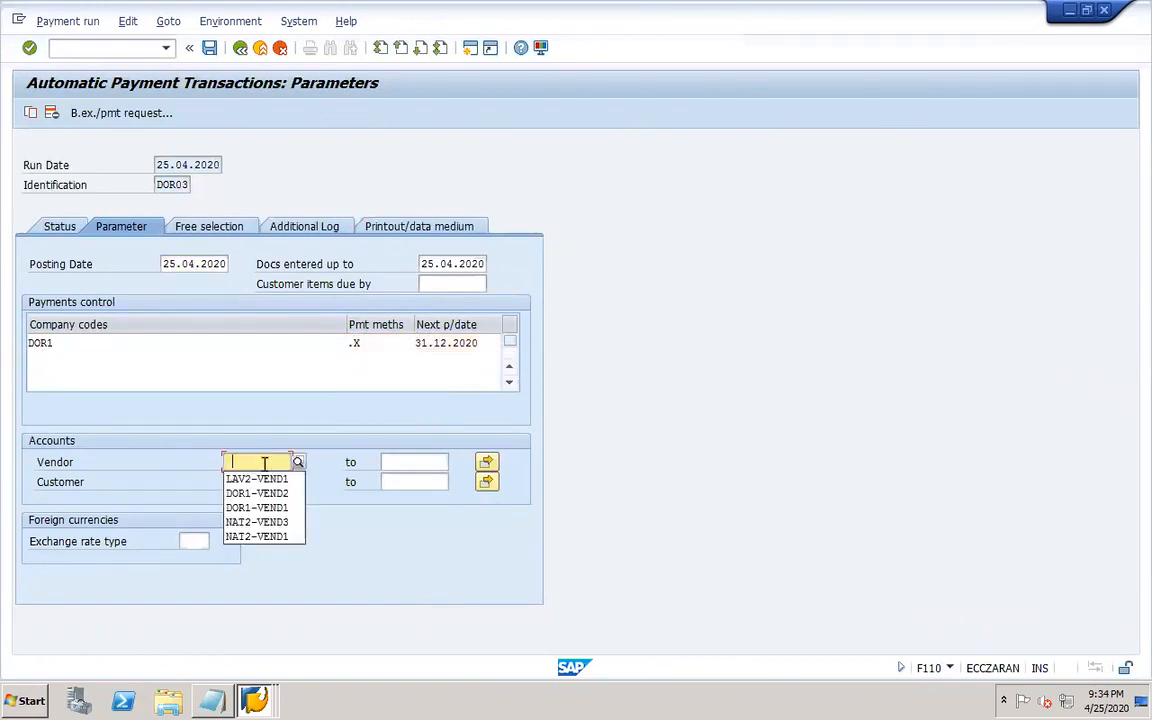
click(257, 476)
key(Tab)
click(254, 497)
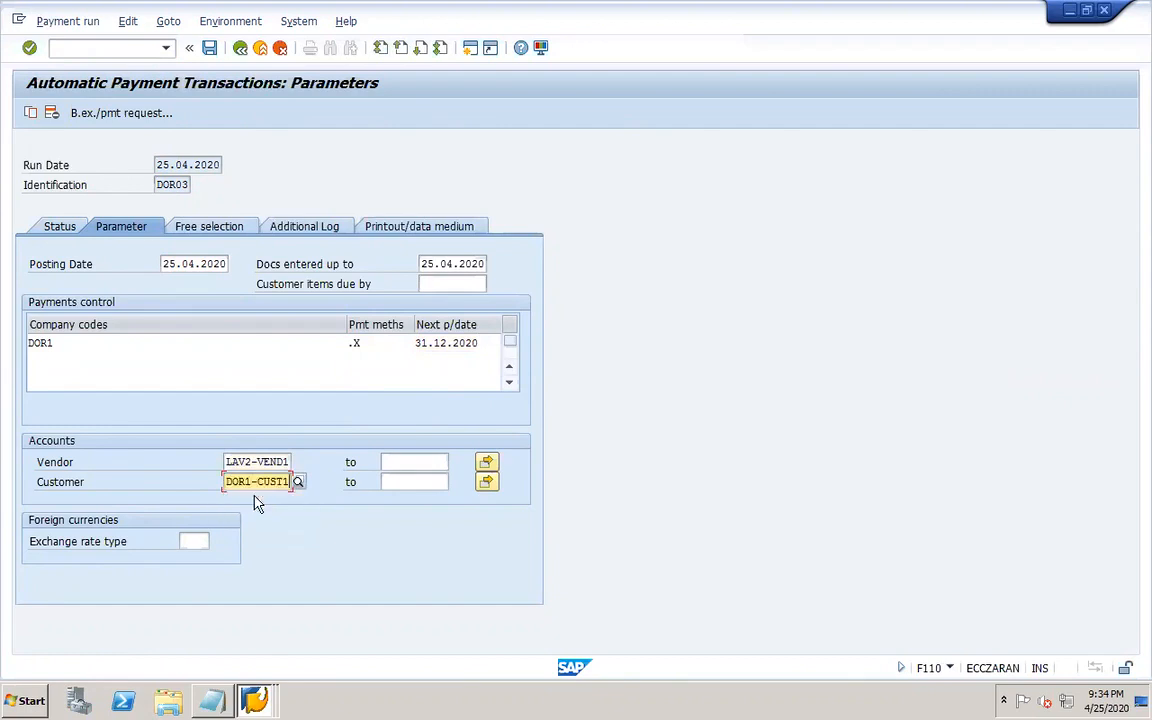
drag(224, 461, 296, 462)
key(Delete)
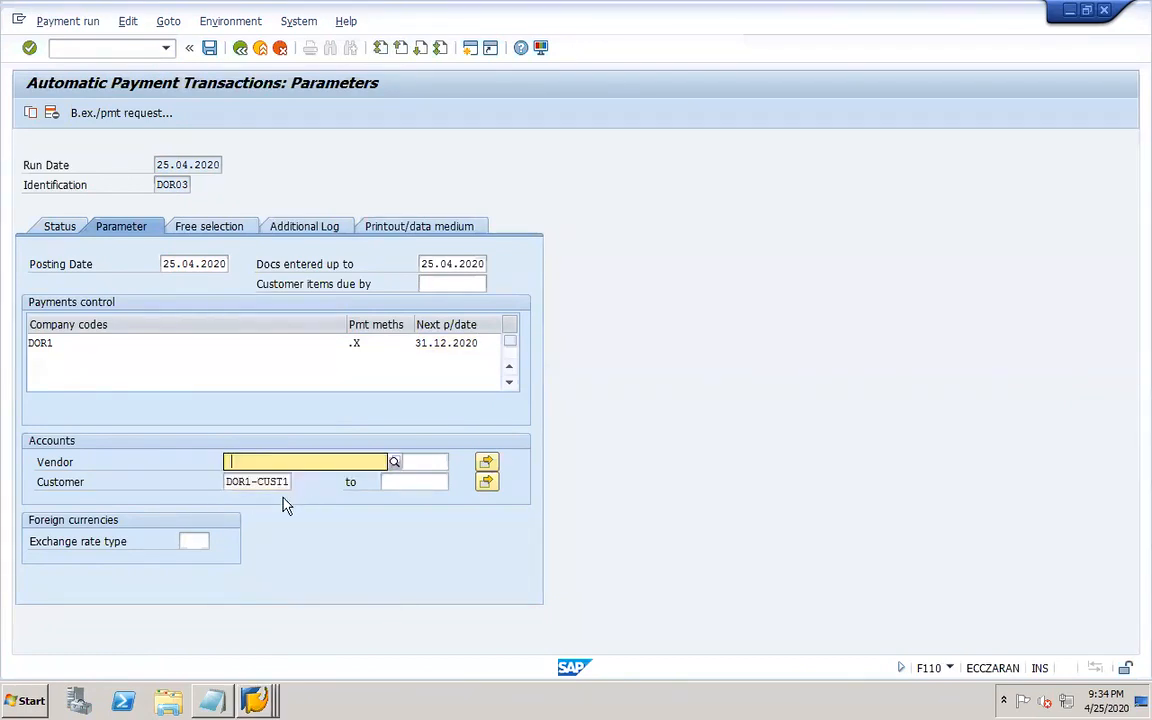
click(252, 461)
click(245, 467)
text(D)
click(270, 494)
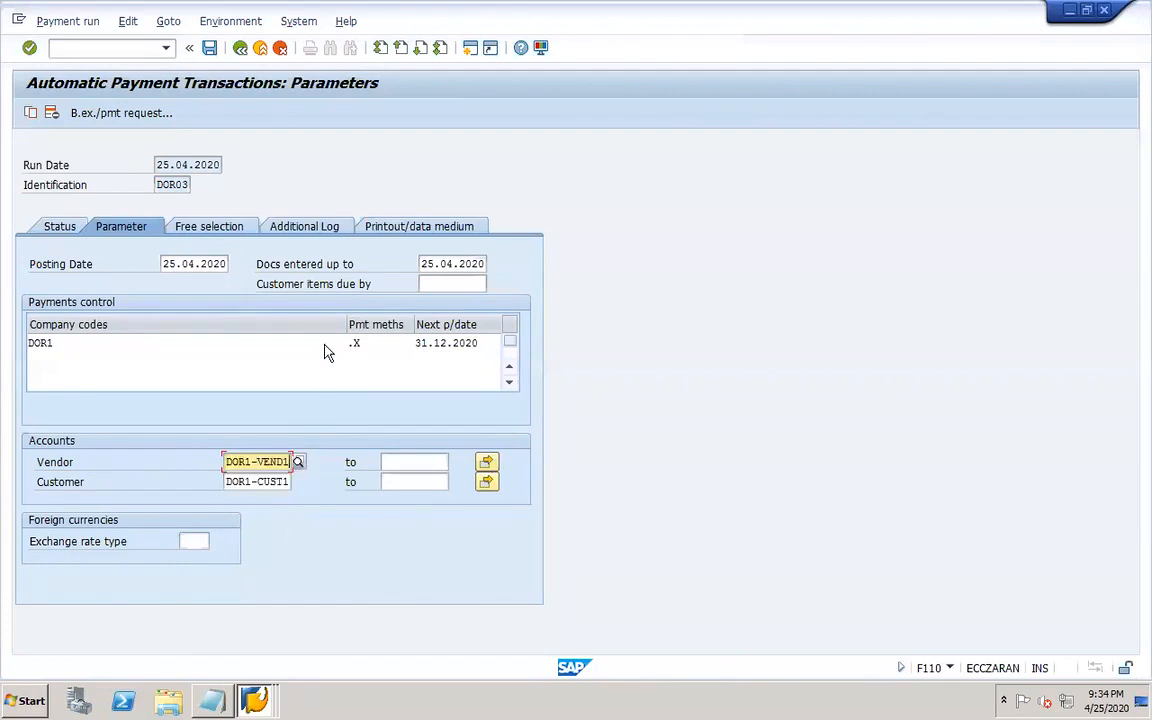
Enable due date check, failed payment method logging and payment line items, logging vendor DOR1-VEND1 and customer DOR1-CUST1.
click(301, 226)
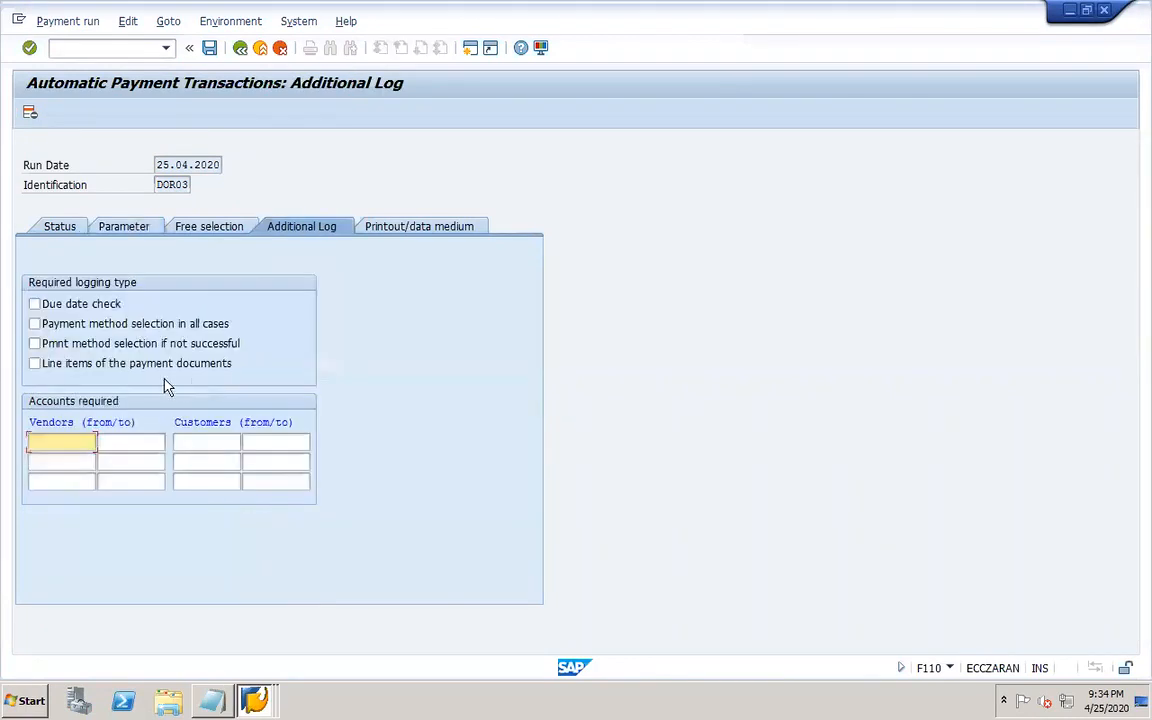
click(50, 305)
click(38, 343)
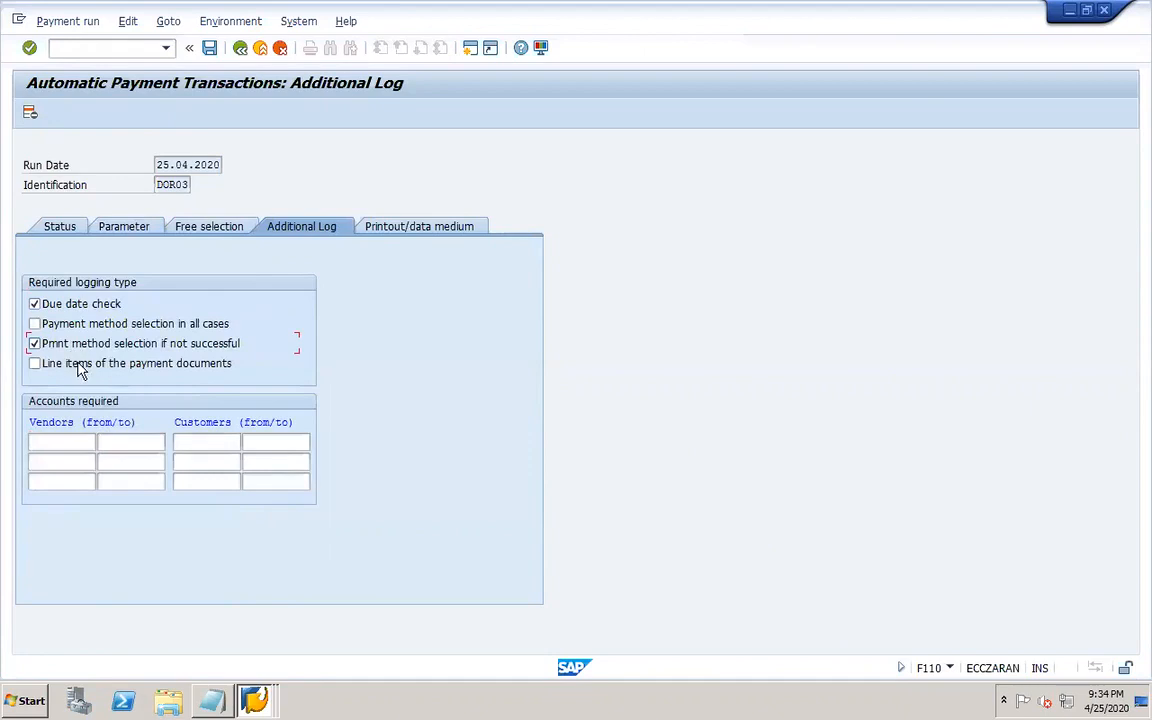
click(81, 440)
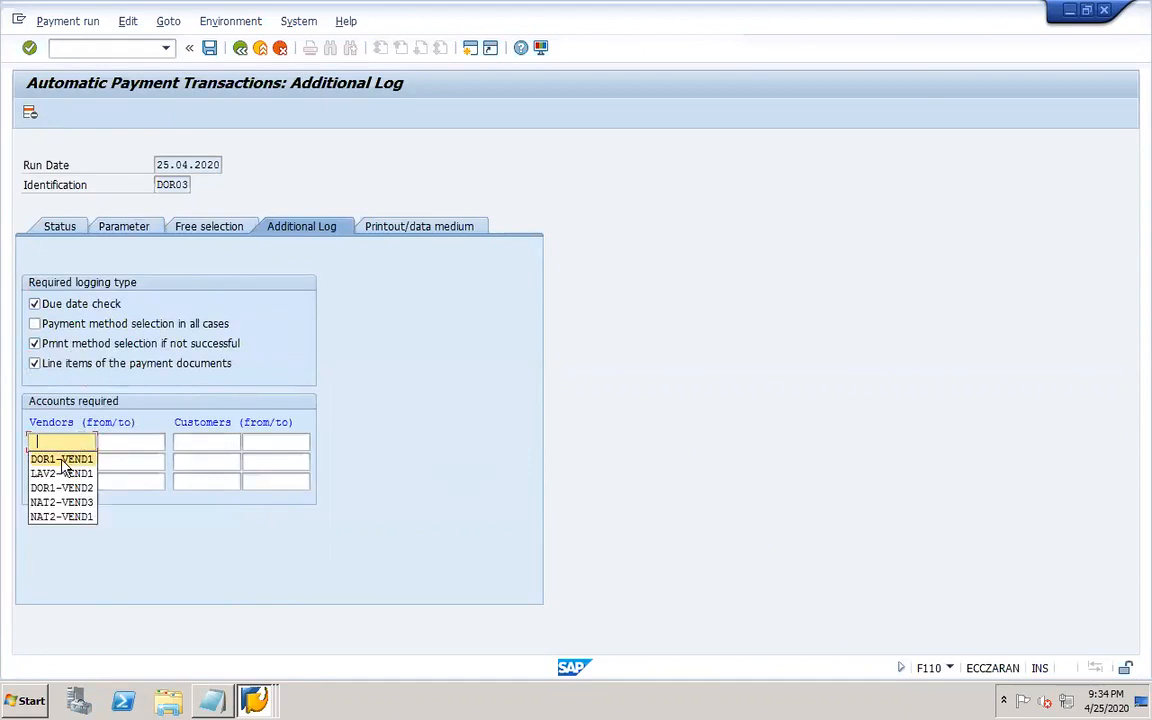
click(62, 461)
click(66, 442)
click(62, 457)
click(225, 447)
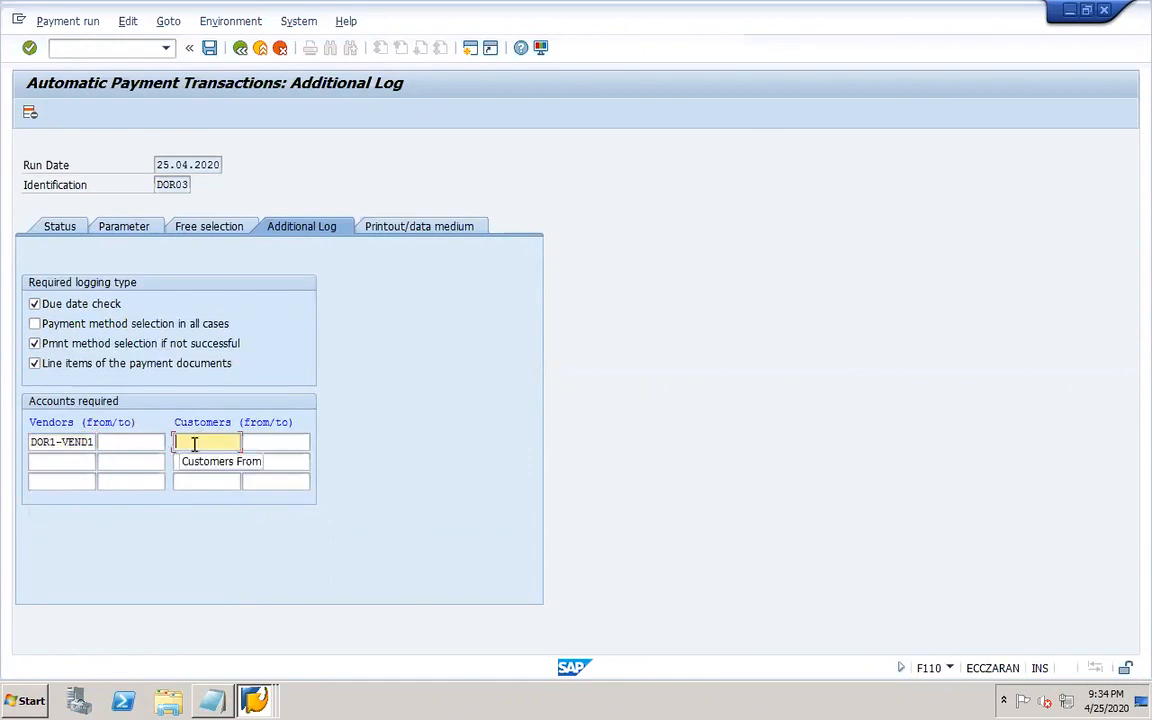
click(192, 460)
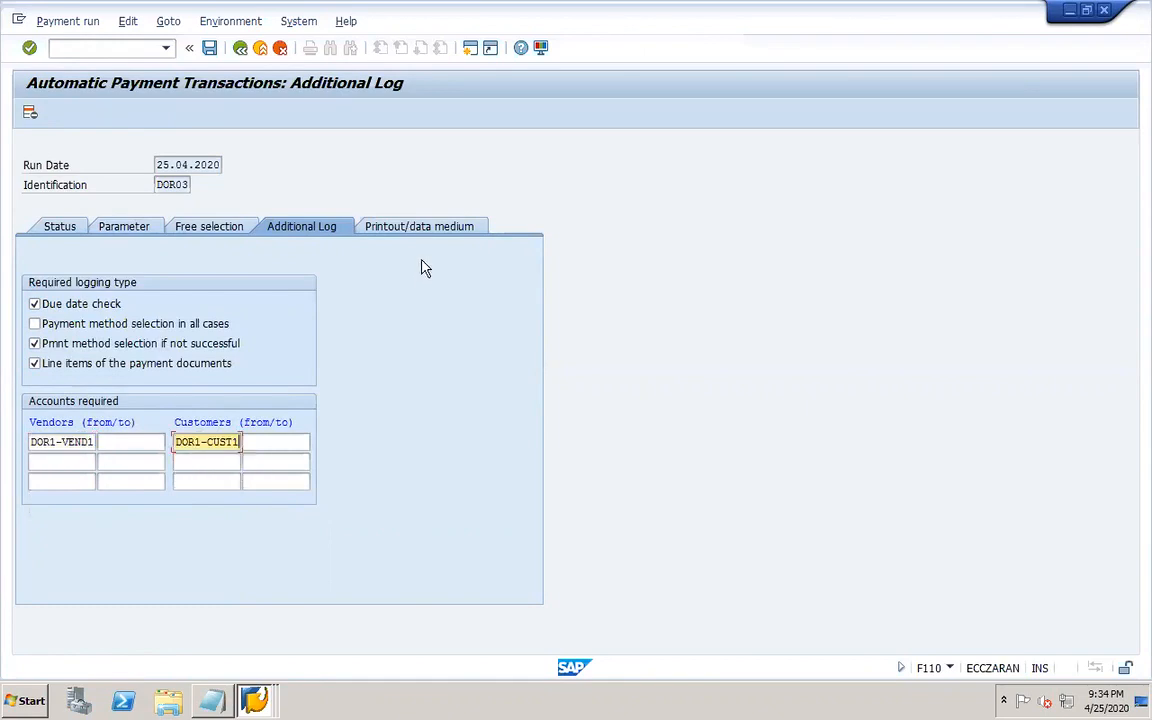
Assign variant DOR2 to print program RFFOUS_C for the run and open the variant for maintenance.
click(404, 226)
click(183, 343)
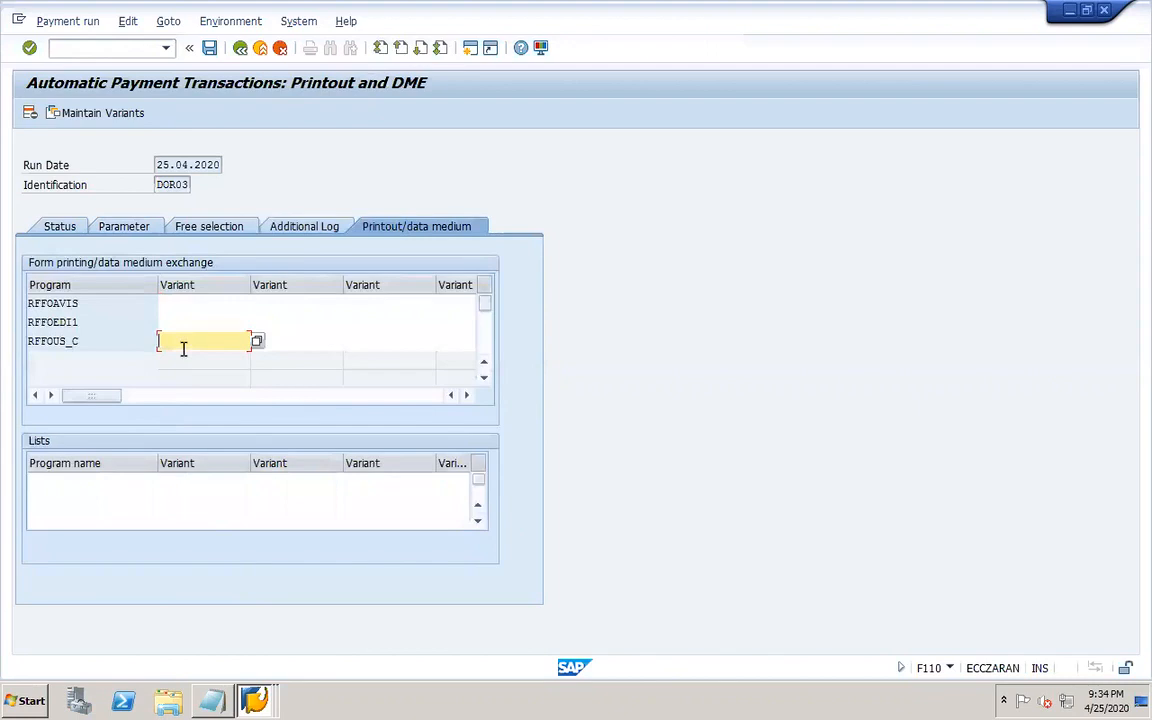
click(183, 343)
click(196, 364)
click(116, 113)
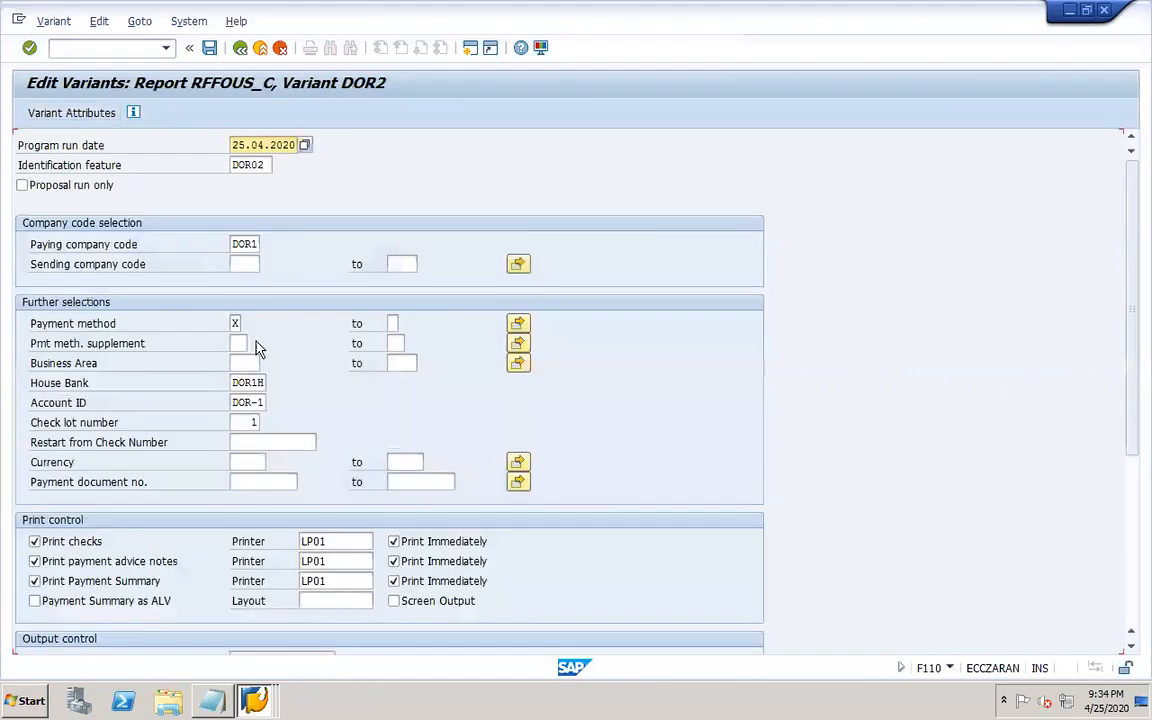
Set the DOR2 variant's identification feature to DOR03 and save the variant.
click(263, 165)
key(BackSpace)
text(3)
click(384, 177)
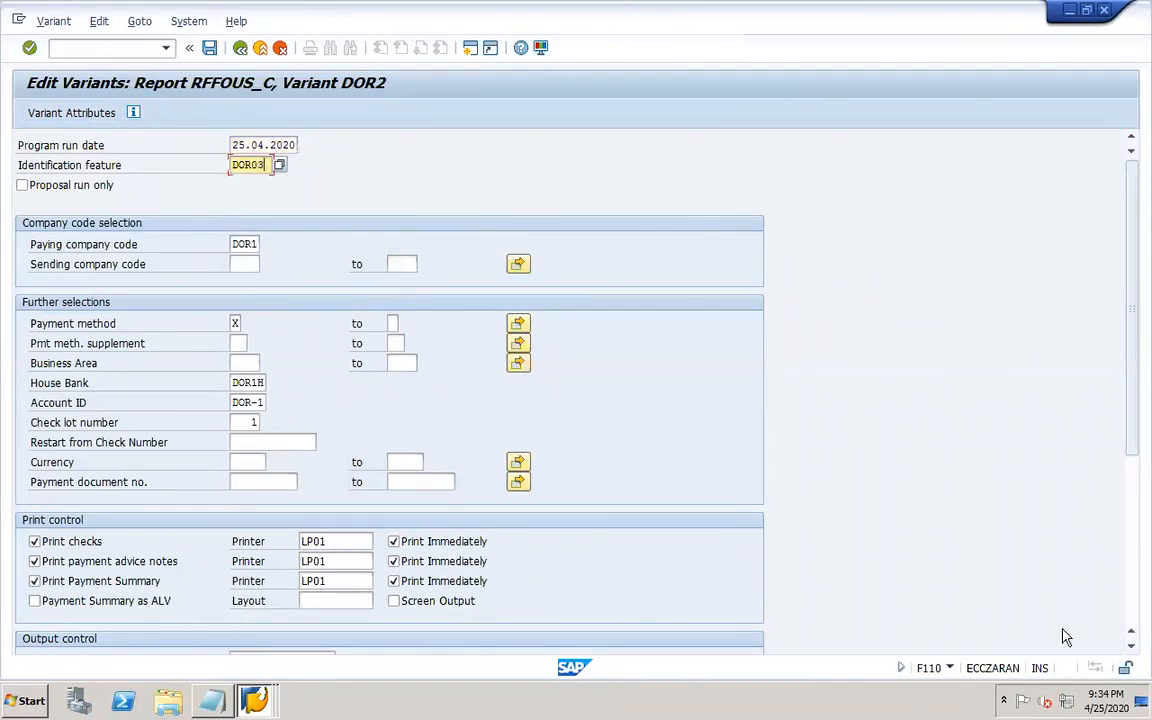
click(1132, 625)
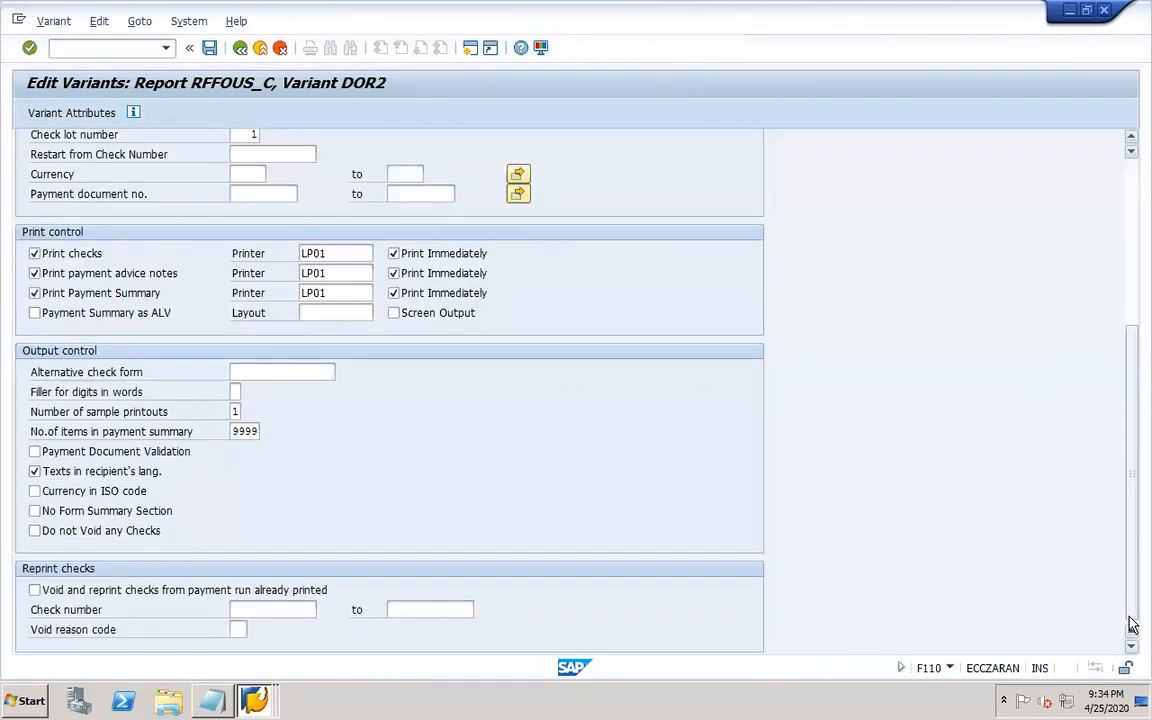
click(209, 48)
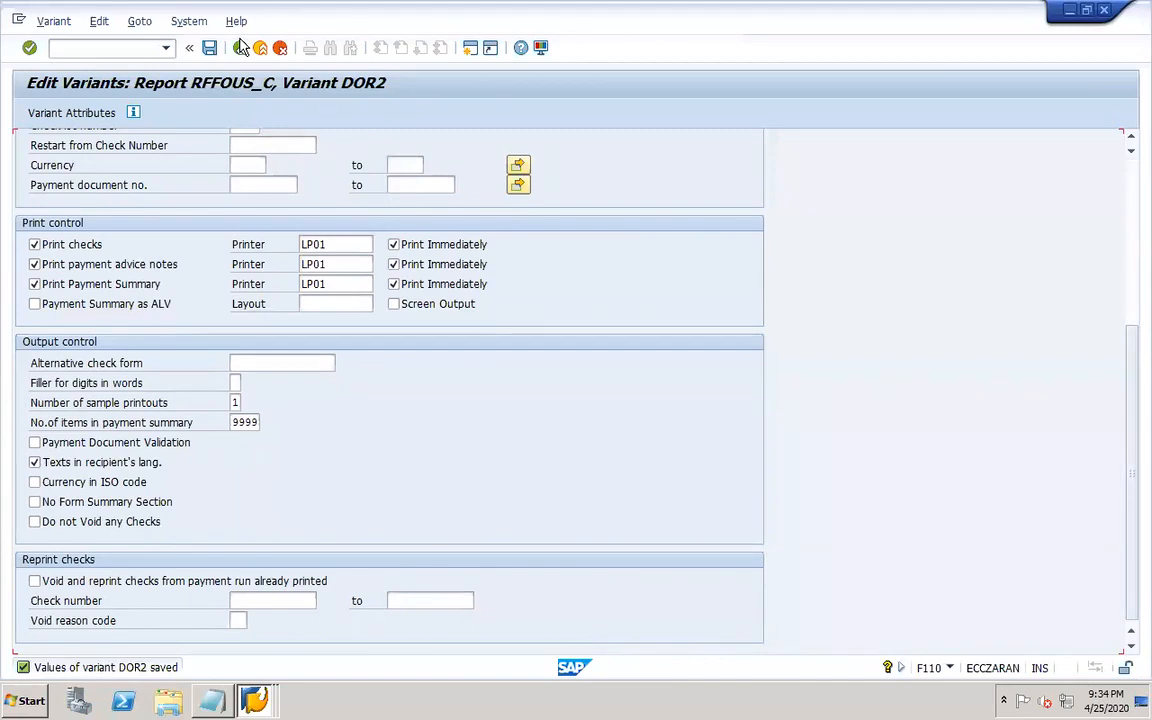
click(240, 48)
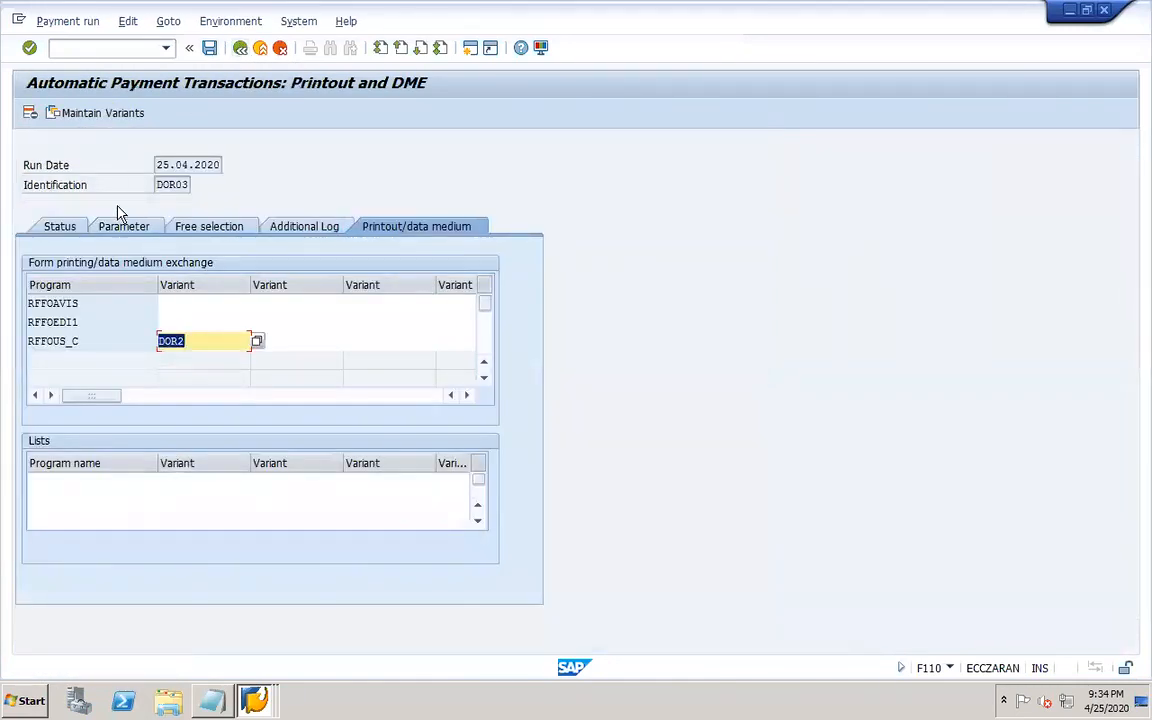
Save the run parameters and schedule the payment proposal to start immediately.
click(62, 228)
click(252, 338)
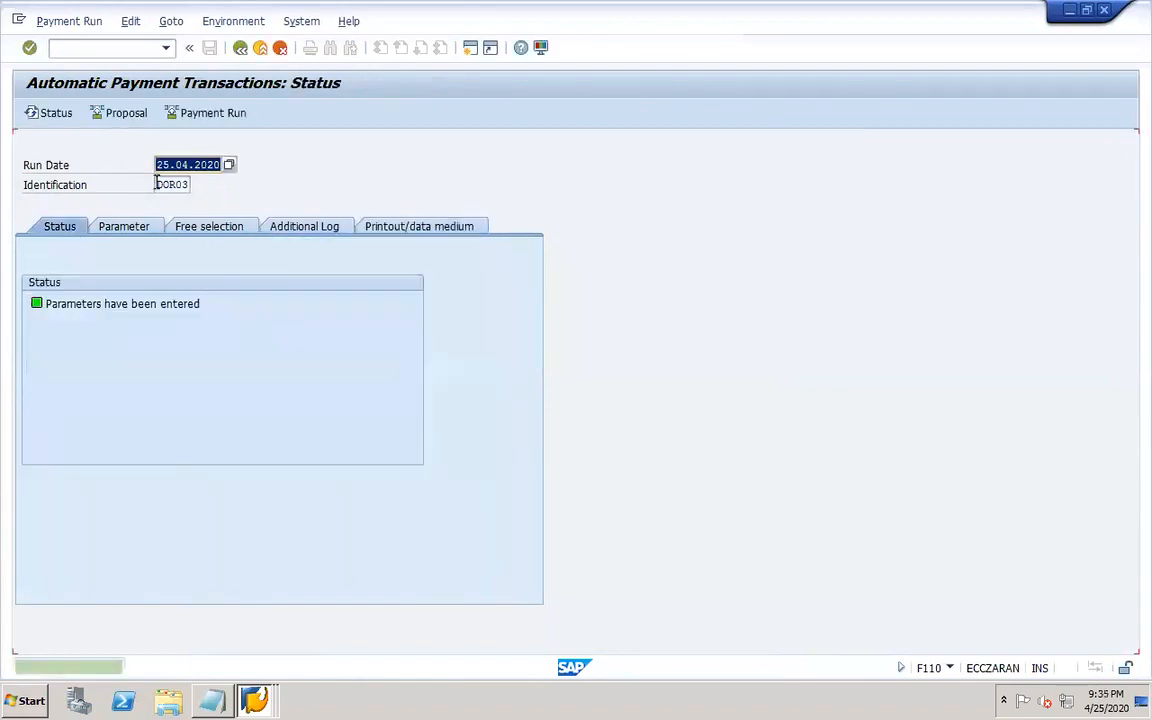
click(121, 112)
click(284, 331)
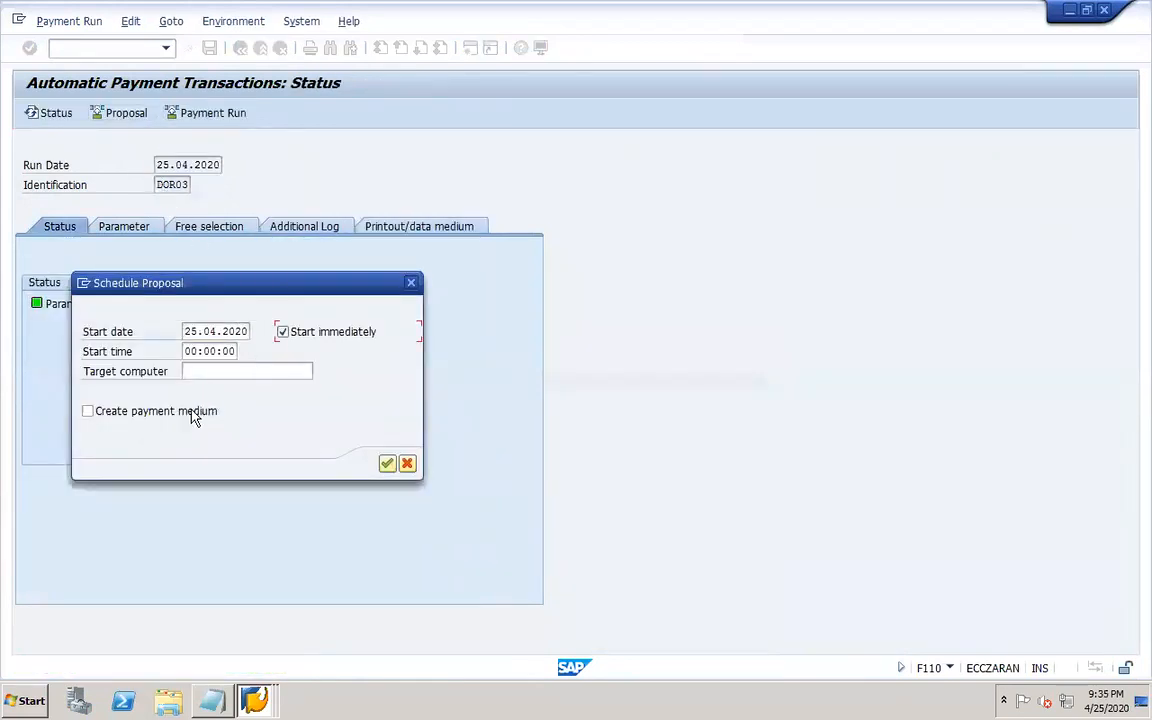
click(387, 464)
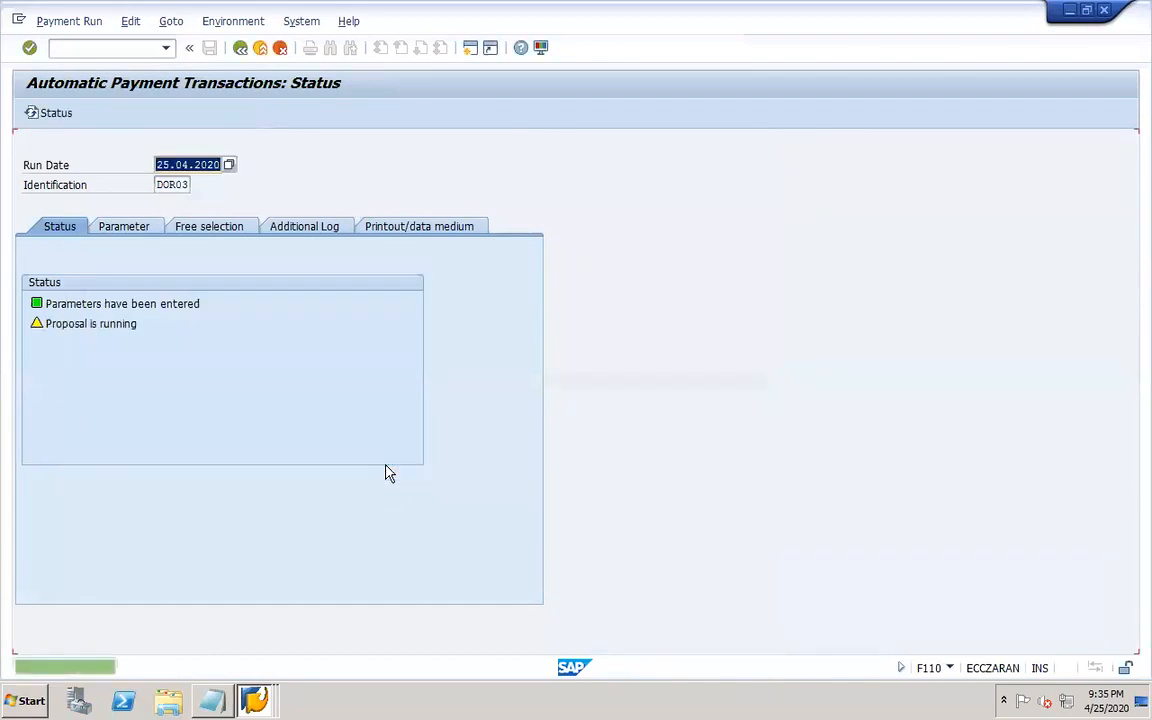
Review the proposal run's job log entries.
click(375, 112)
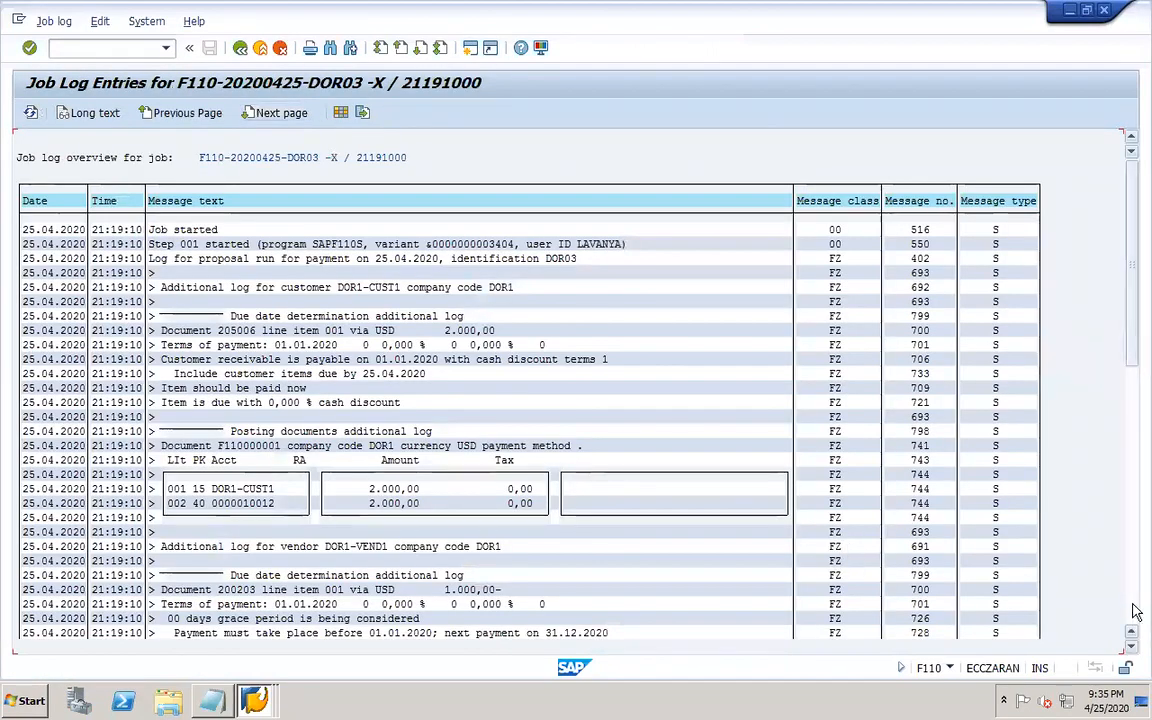
click(1133, 600)
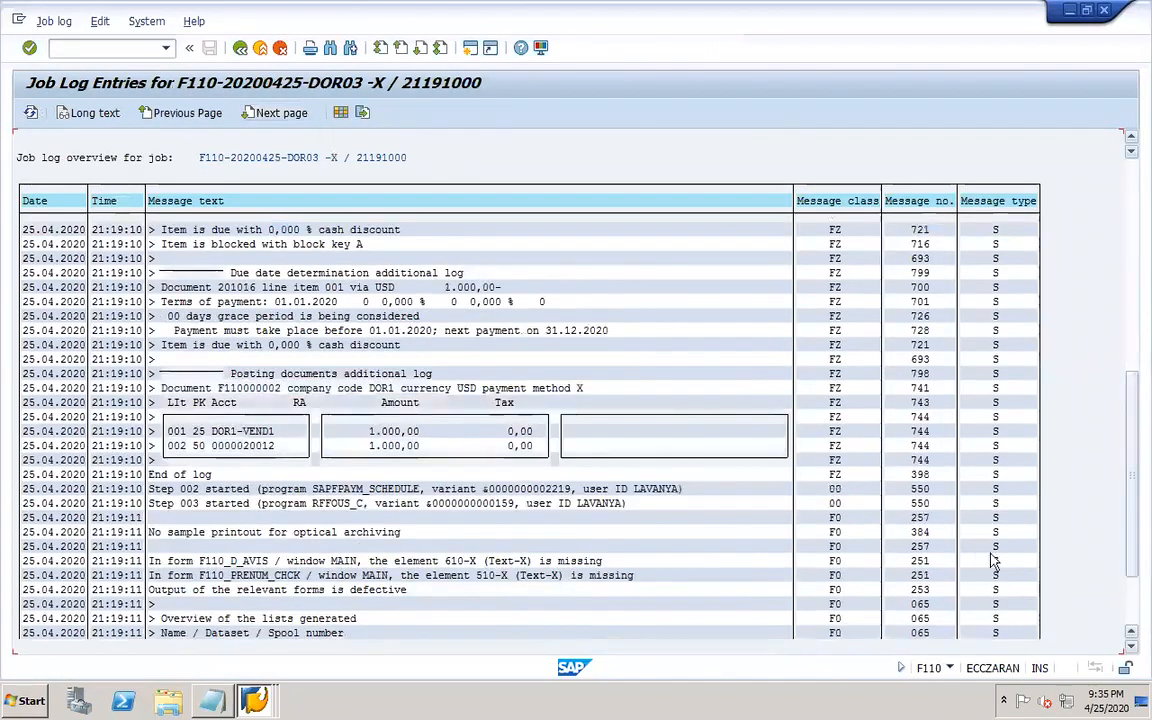
click(240, 48)
Open the payment proposal for editing for all accounting clerks and inspect the blocked vendor exception item.
click(210, 117)
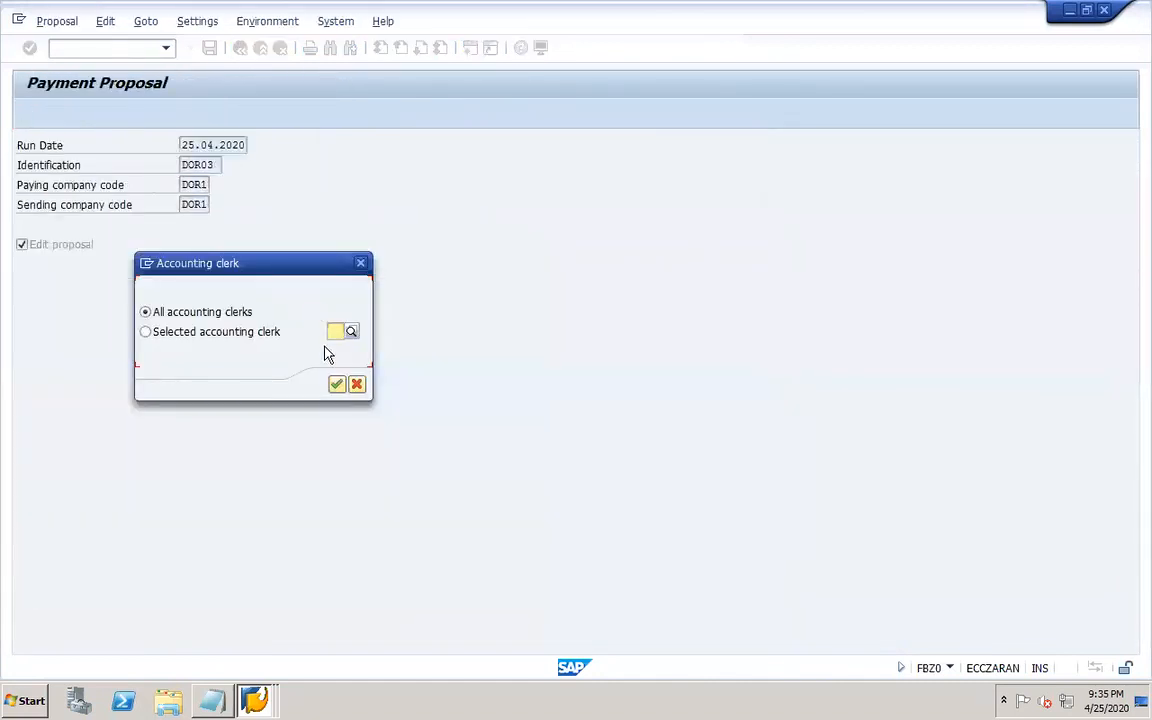
click(337, 385)
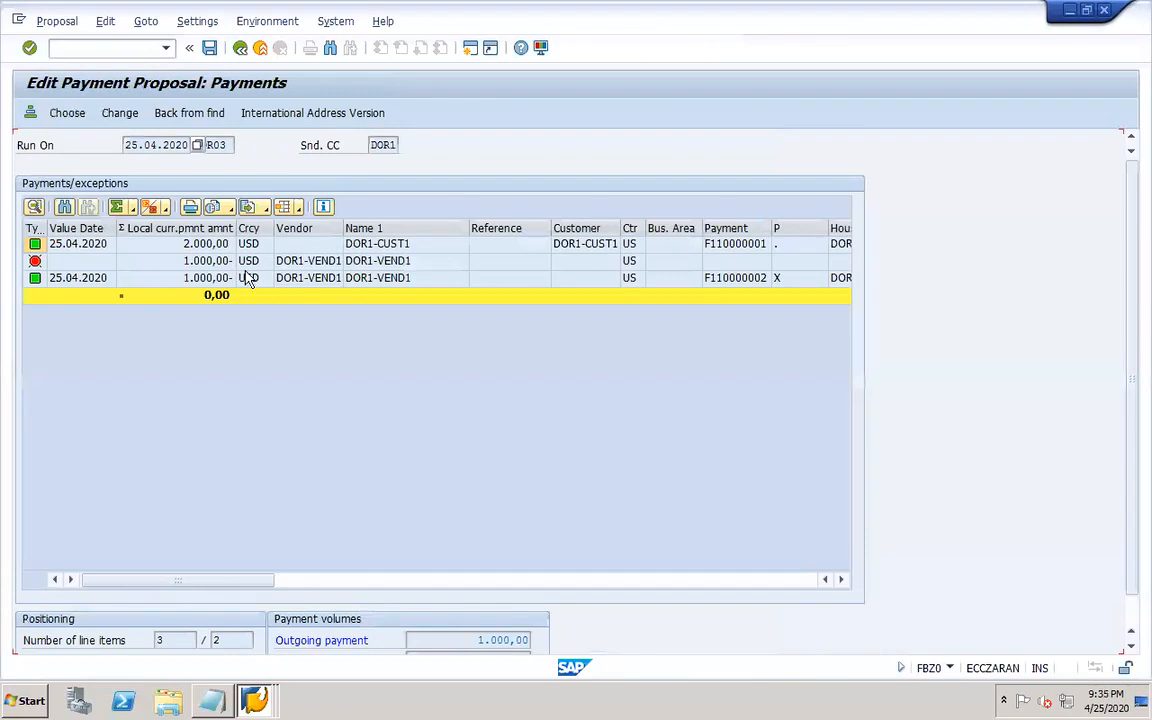
double_click(148, 267)
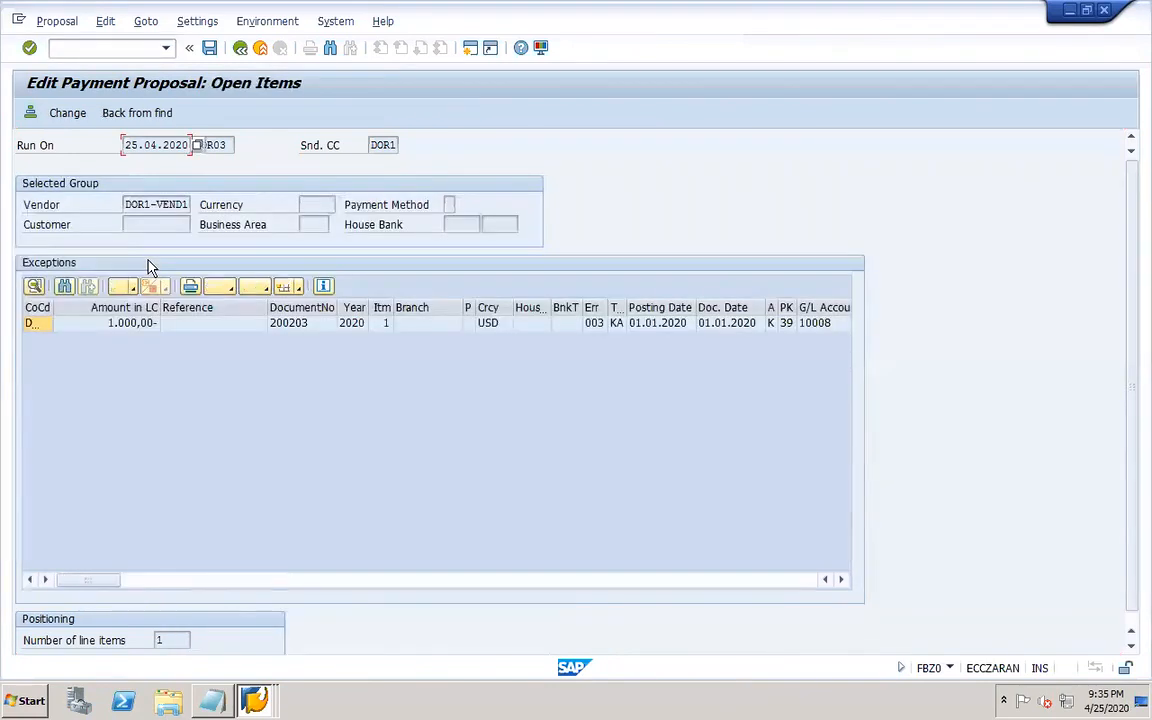
double_click(195, 325)
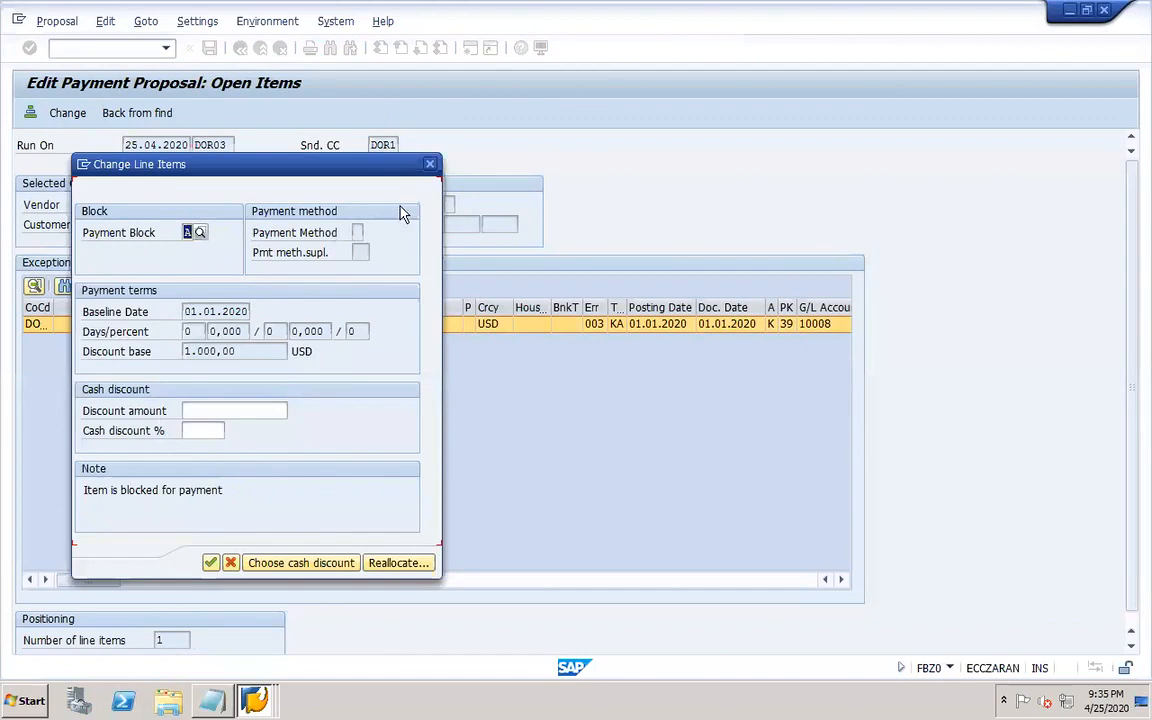
key(Return)
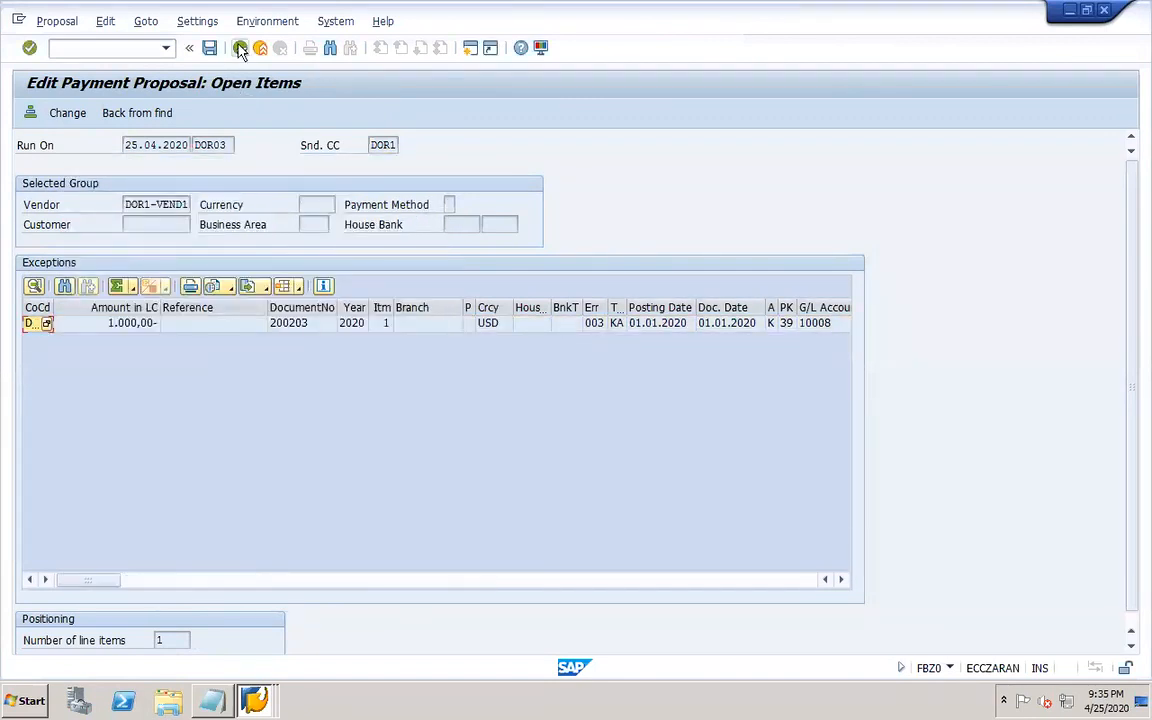
click(240, 49)
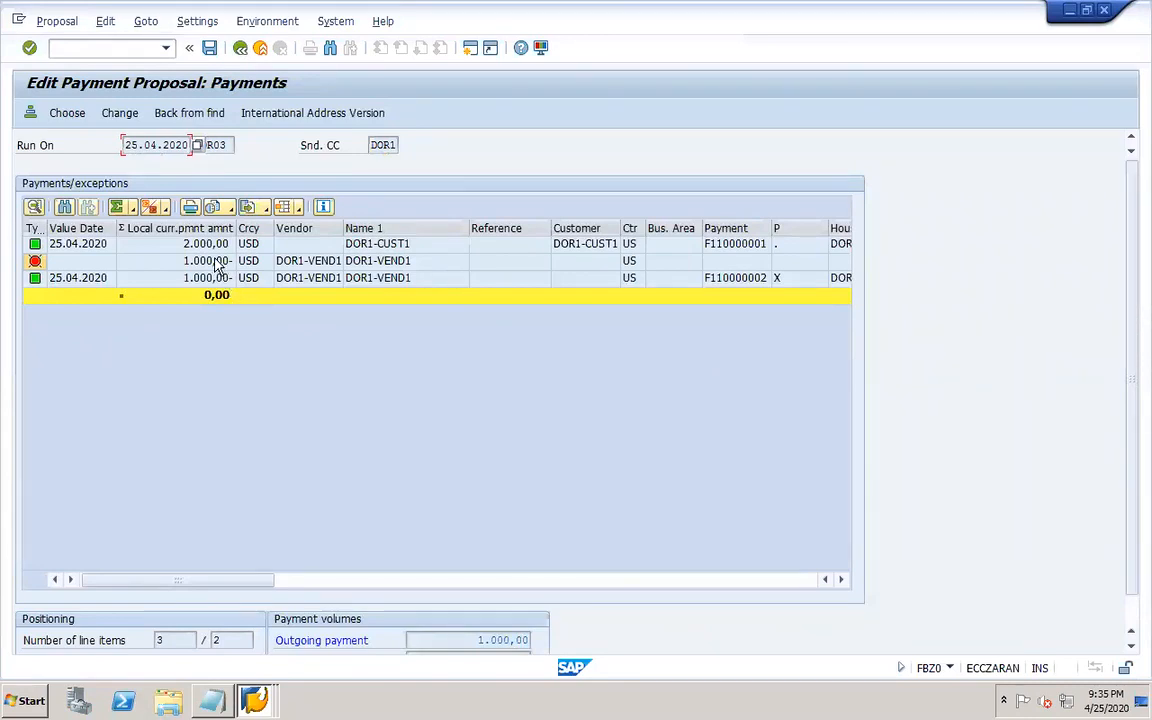
Examine the vendor's exception group and its paid items in the proposal.
click(823, 299)
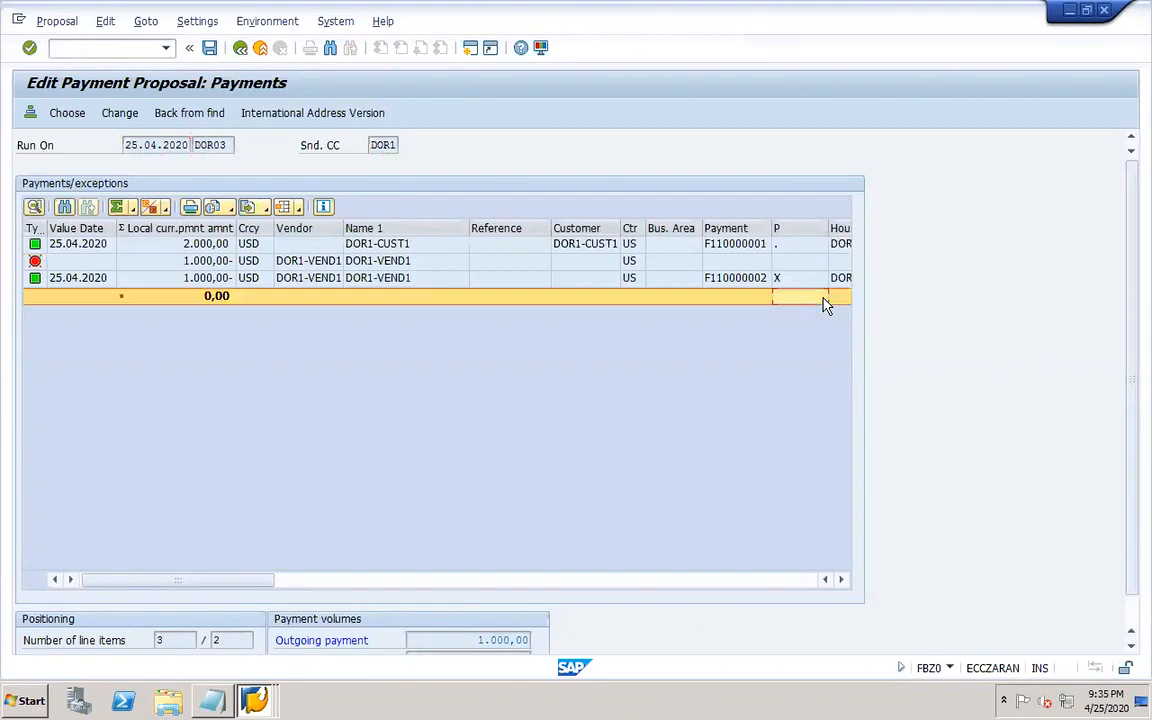
click(200, 262)
double_click(200, 262)
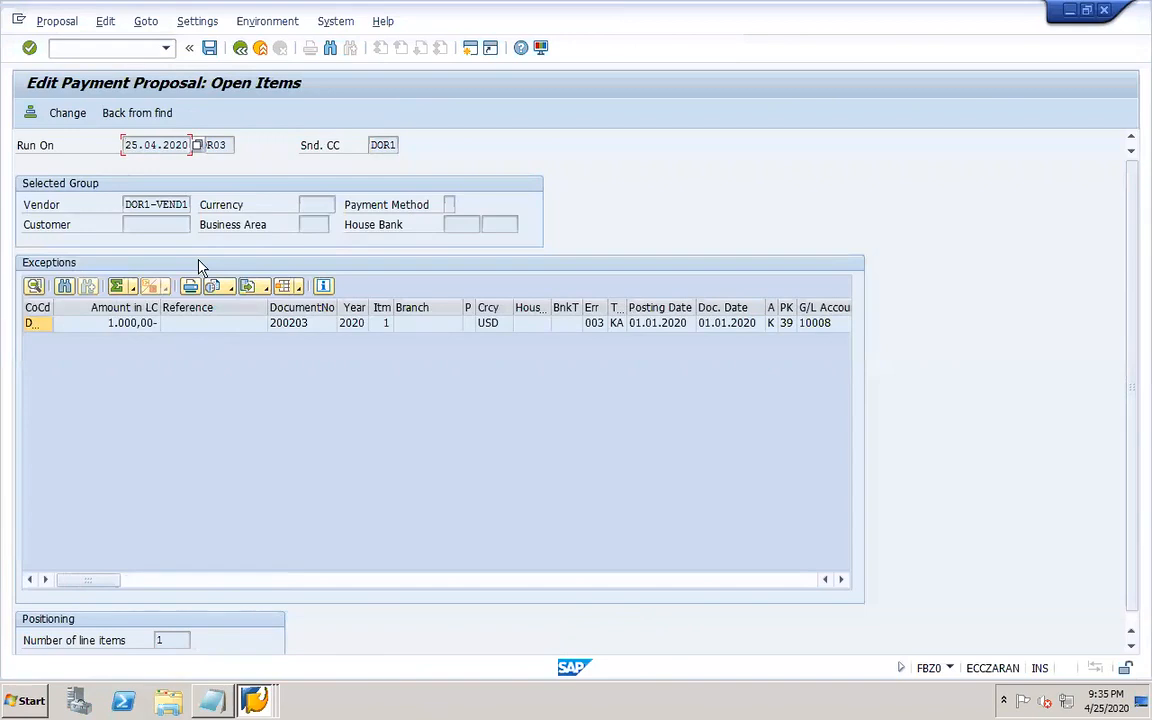
click(240, 50)
double_click(206, 276)
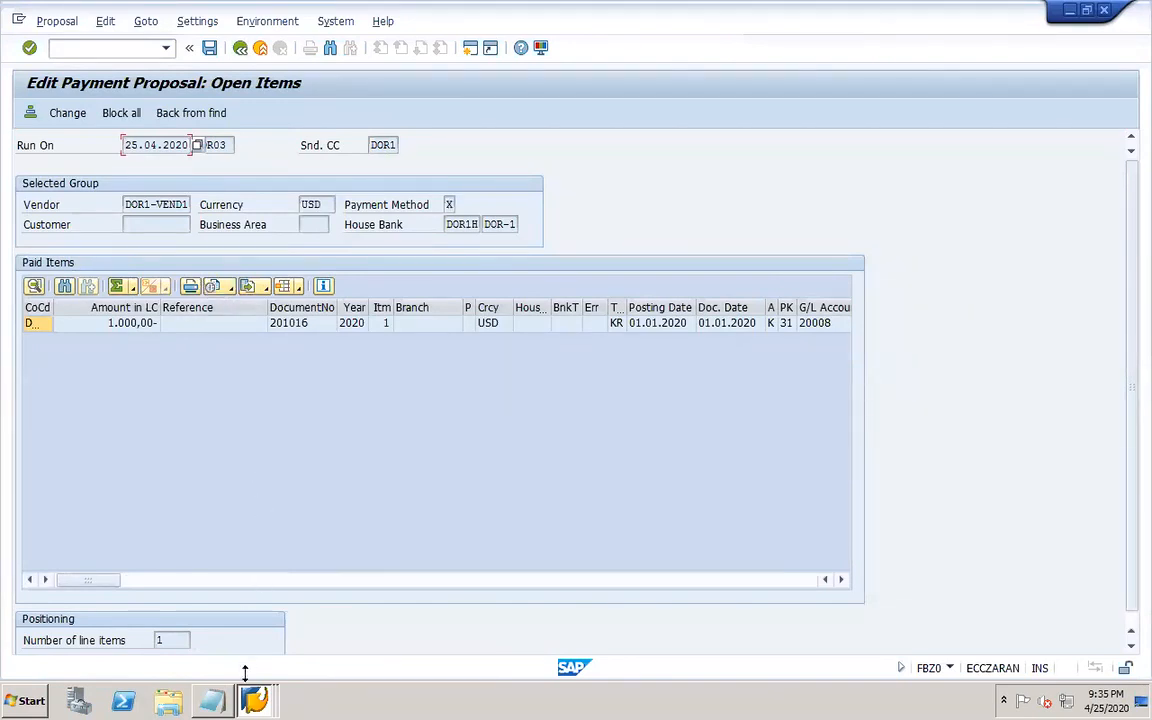
Switch to the other session and open customer line item display with transaction FBL1N.
click(252, 703)
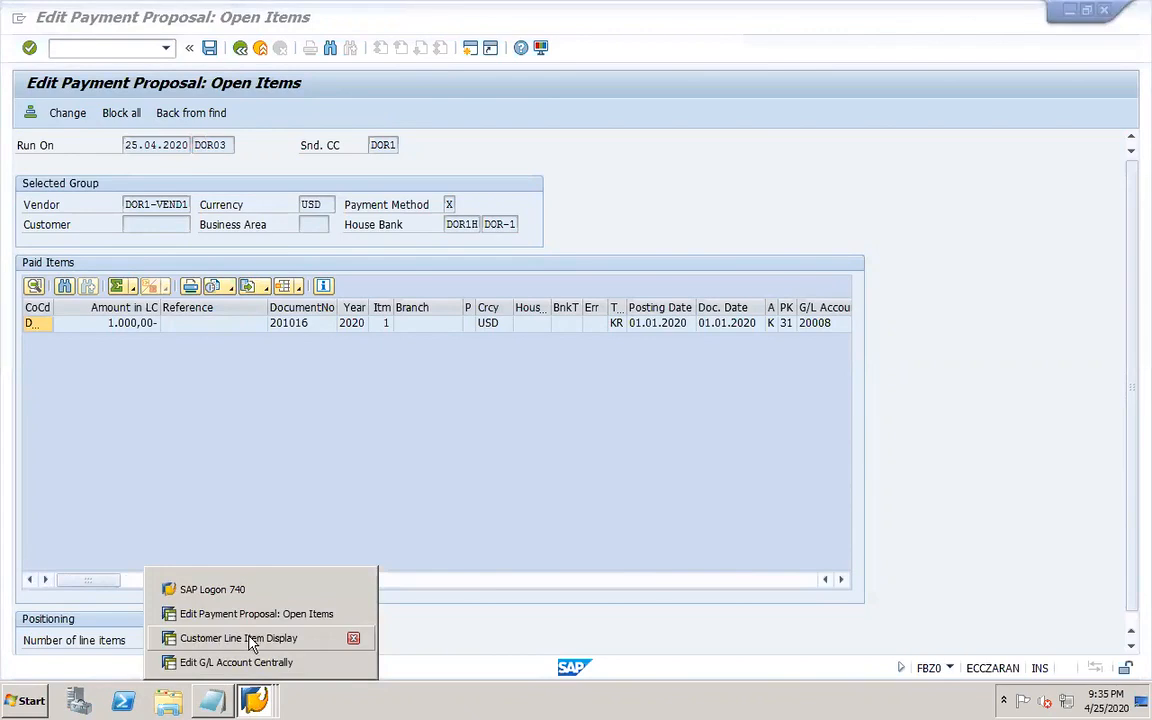
click(252, 640)
click(130, 49)
text(/NFBL1N)
key(Return)
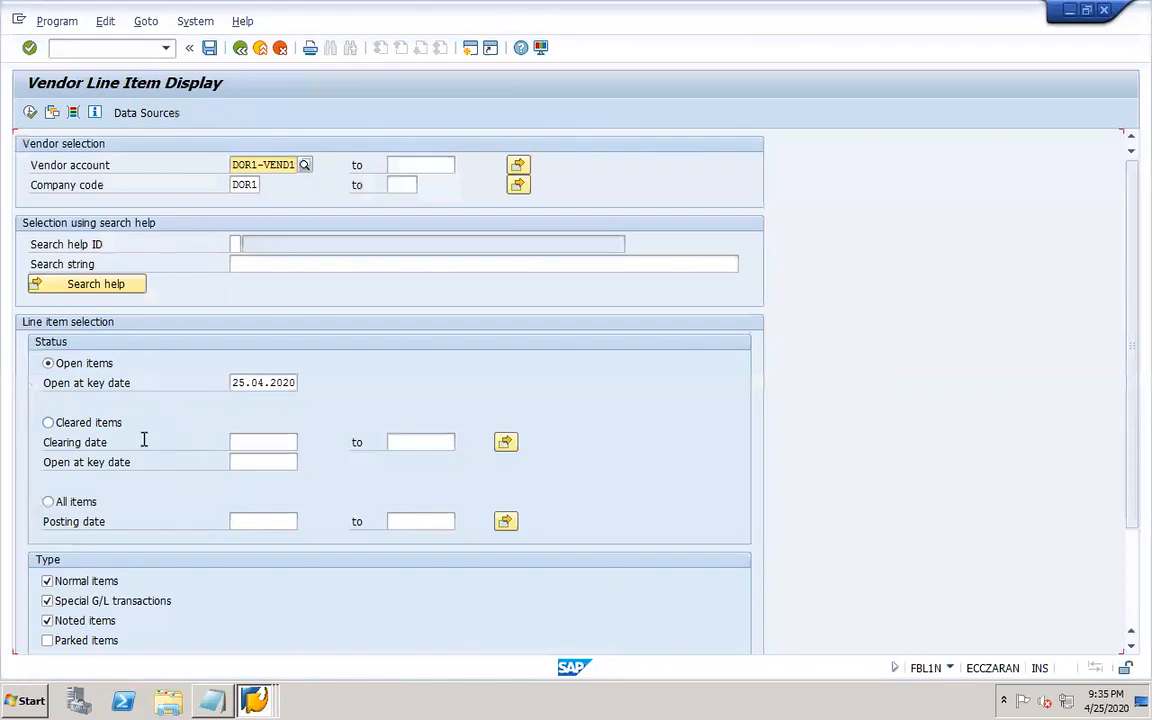
Display all line items for vendor DOR1-VEND1 in company code DOR1.
click(76, 505)
click(29, 112)
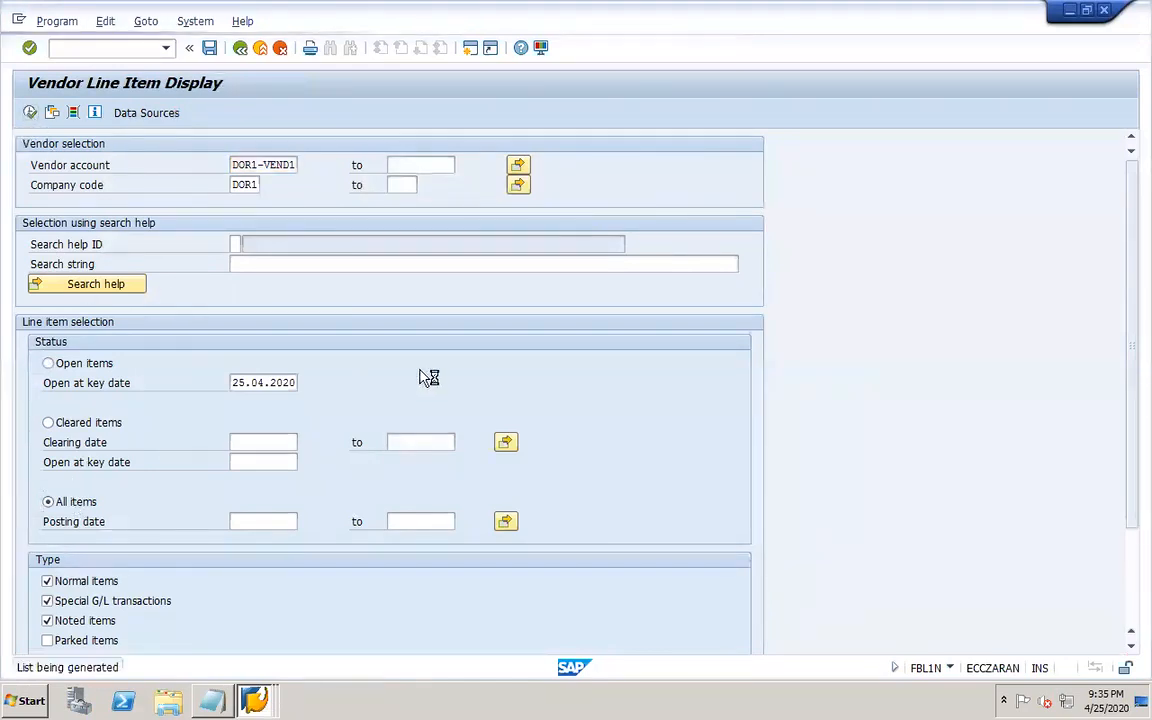
click(207, 389)
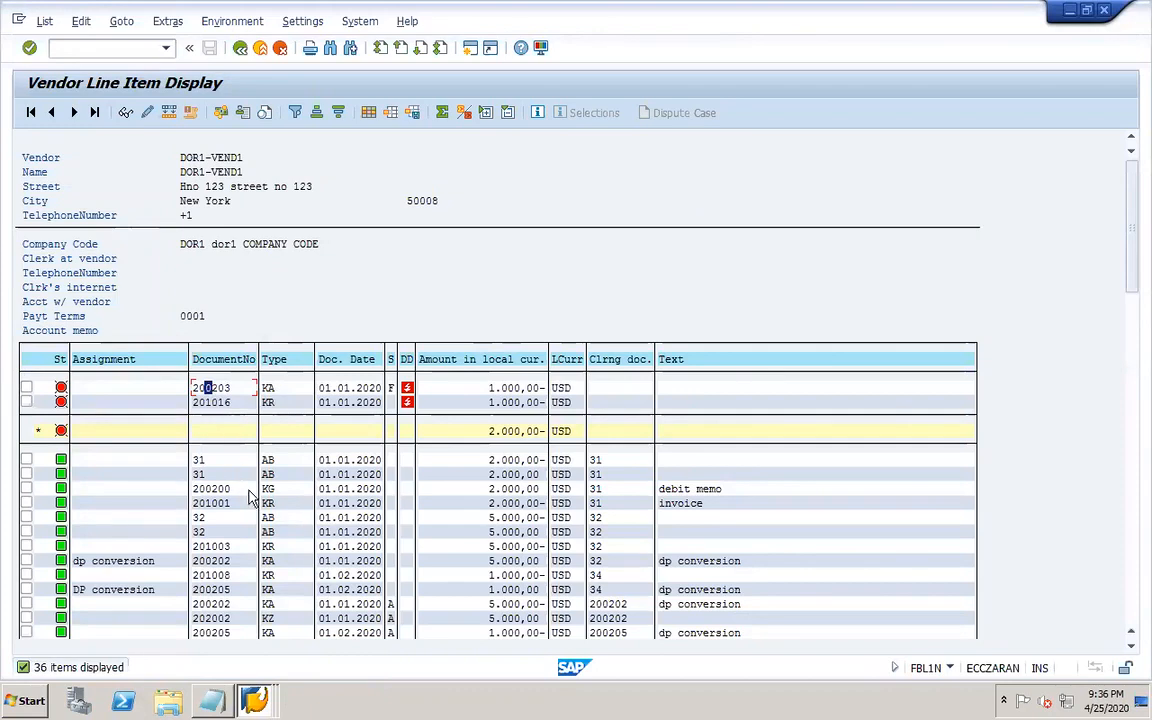
Return to the proposal session, leave the edit mode, and view the vendor's paid item details in display mode.
click(265, 701)
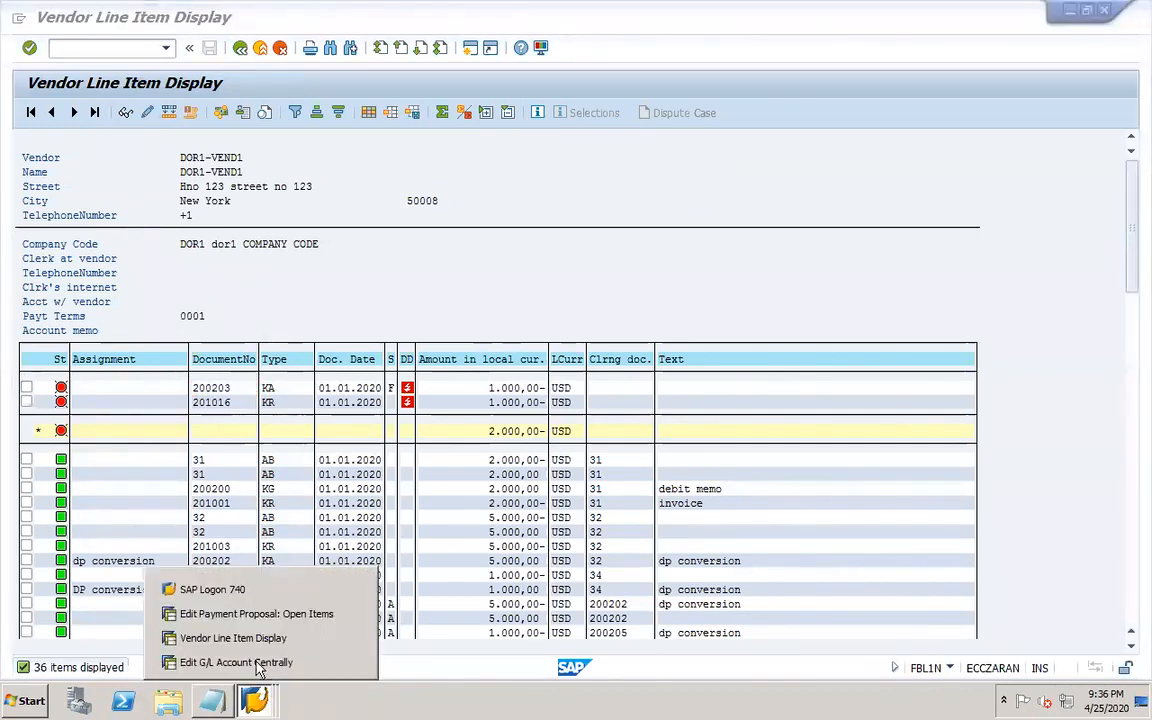
click(262, 611)
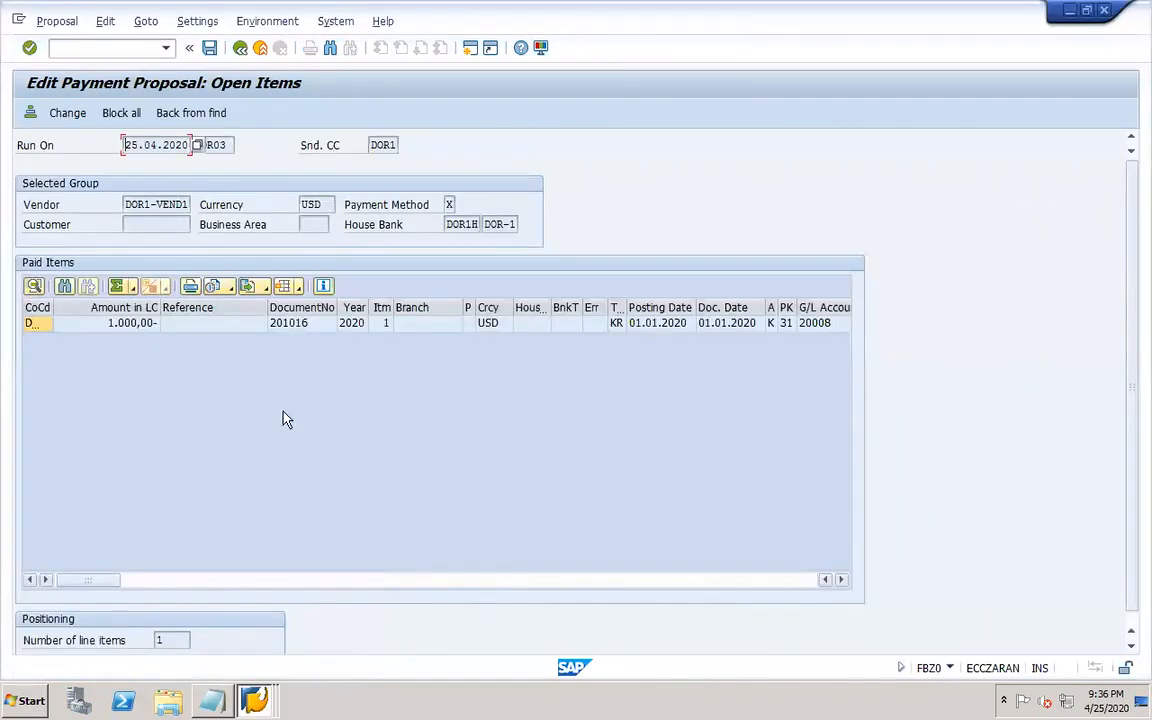
click(240, 48)
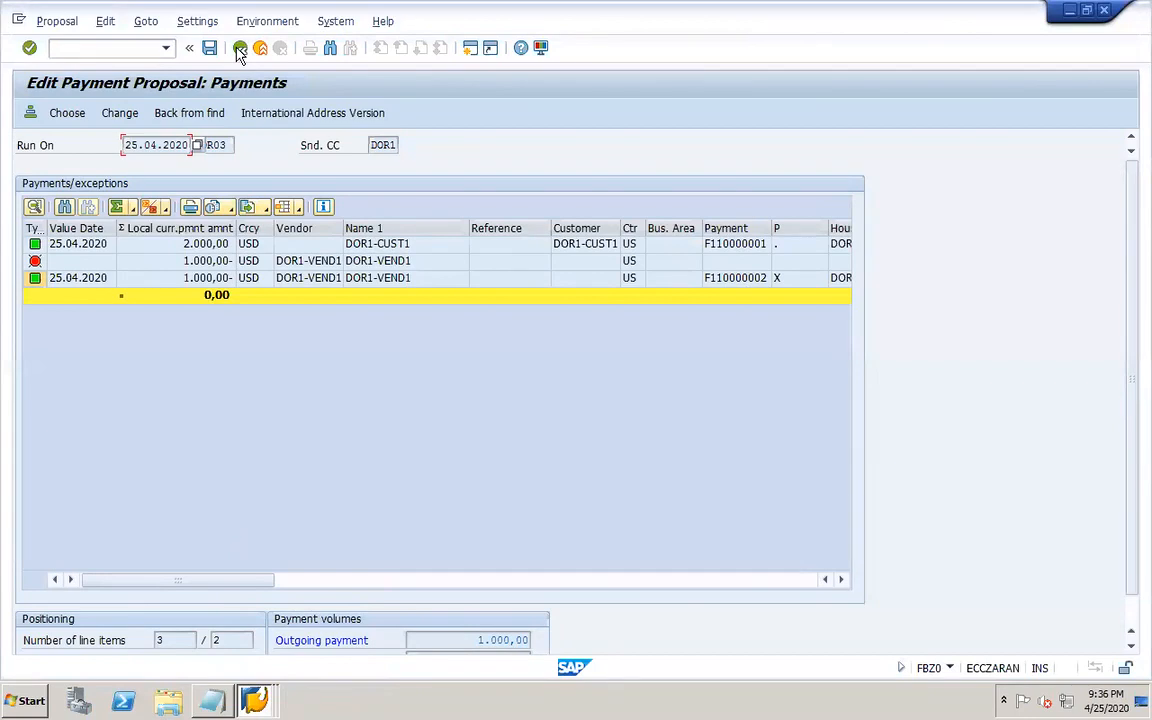
click(240, 50)
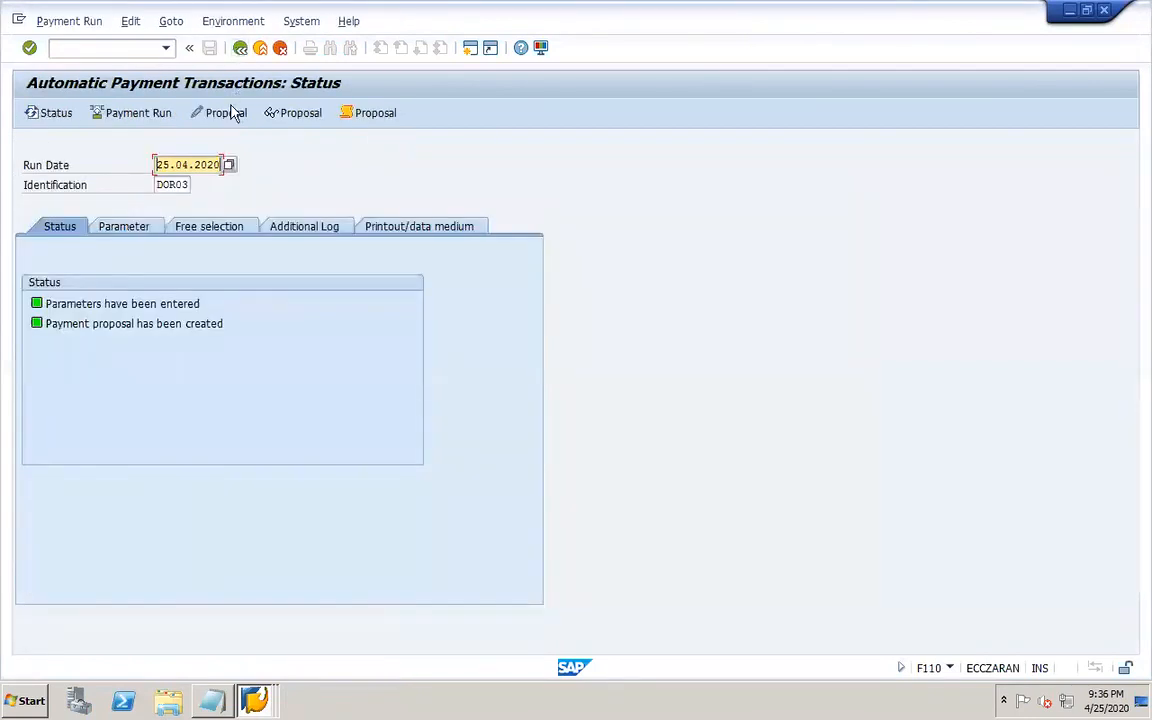
click(301, 113)
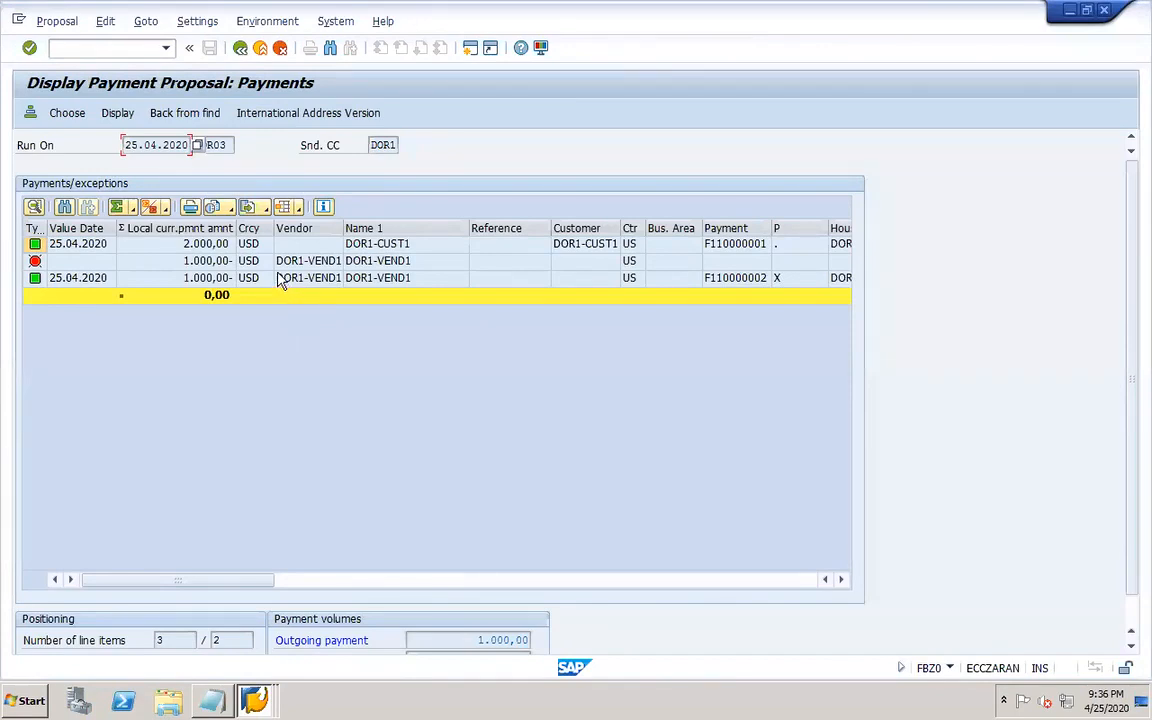
double_click(254, 280)
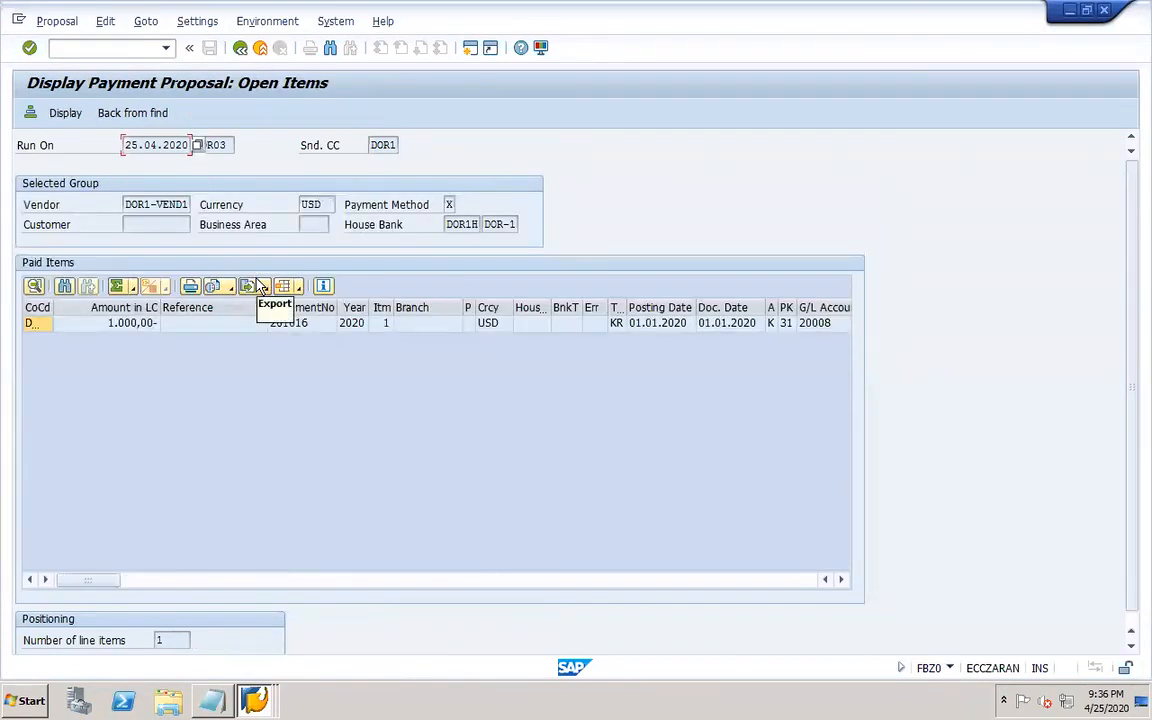
double_click(244, 323)
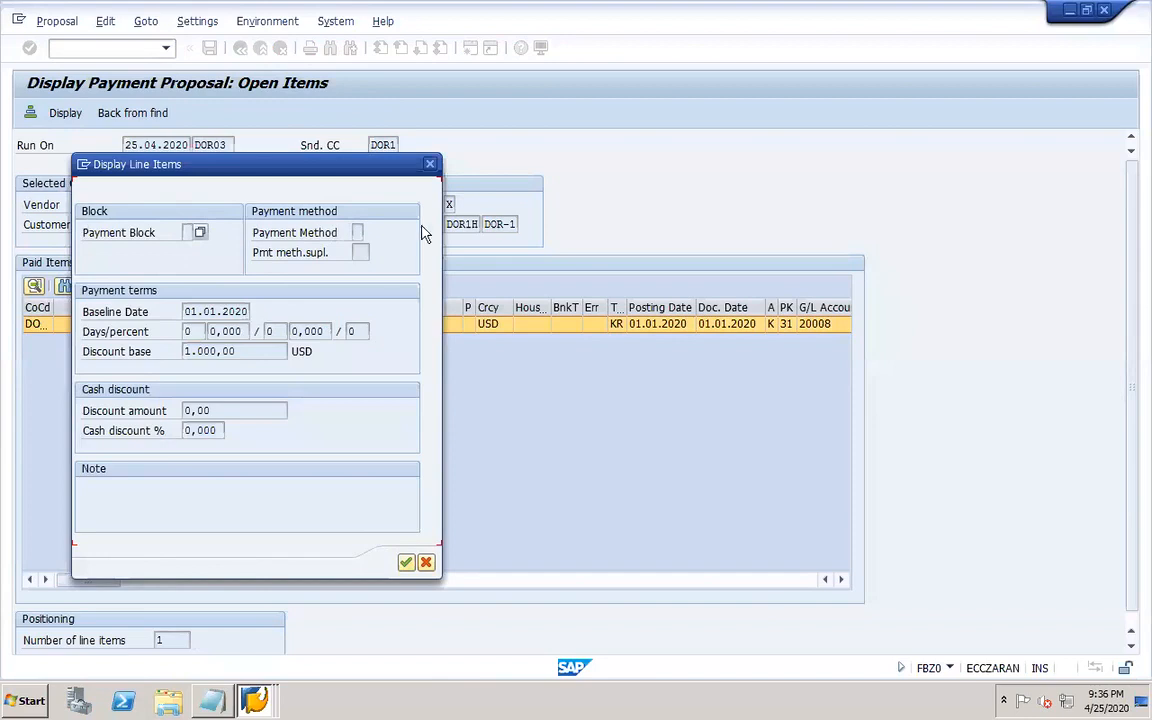
click(431, 165)
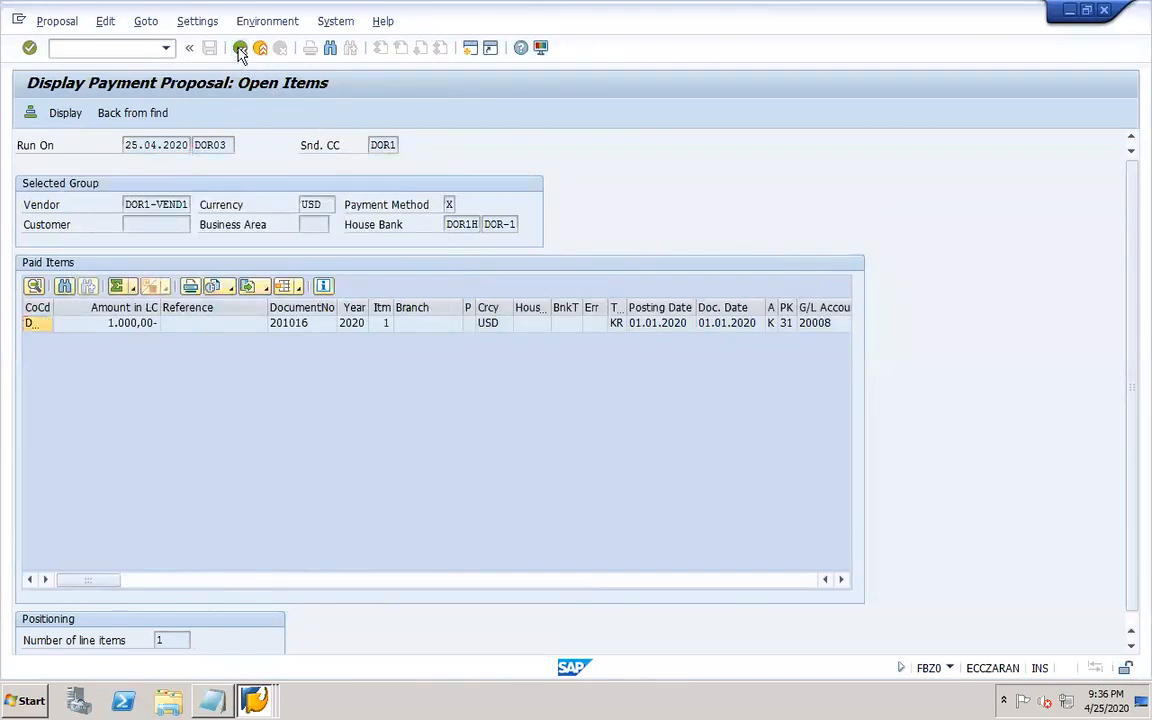
click(240, 48)
click(240, 48)
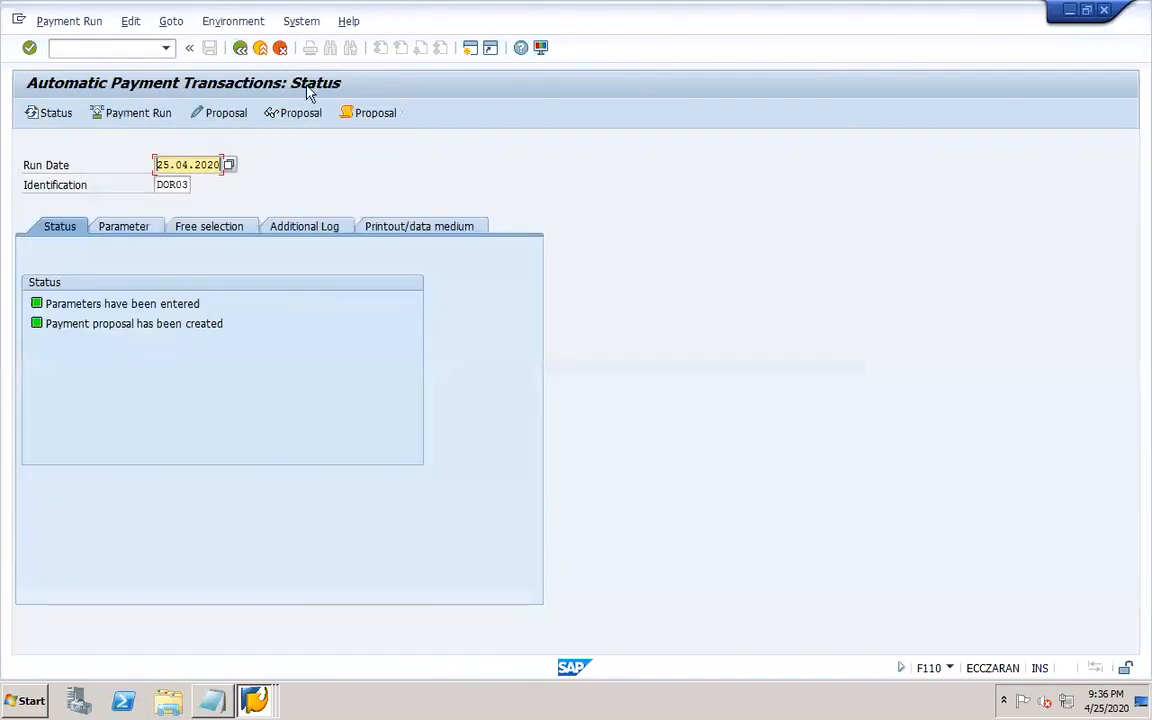
Review the proposal job log again.
click(375, 113)
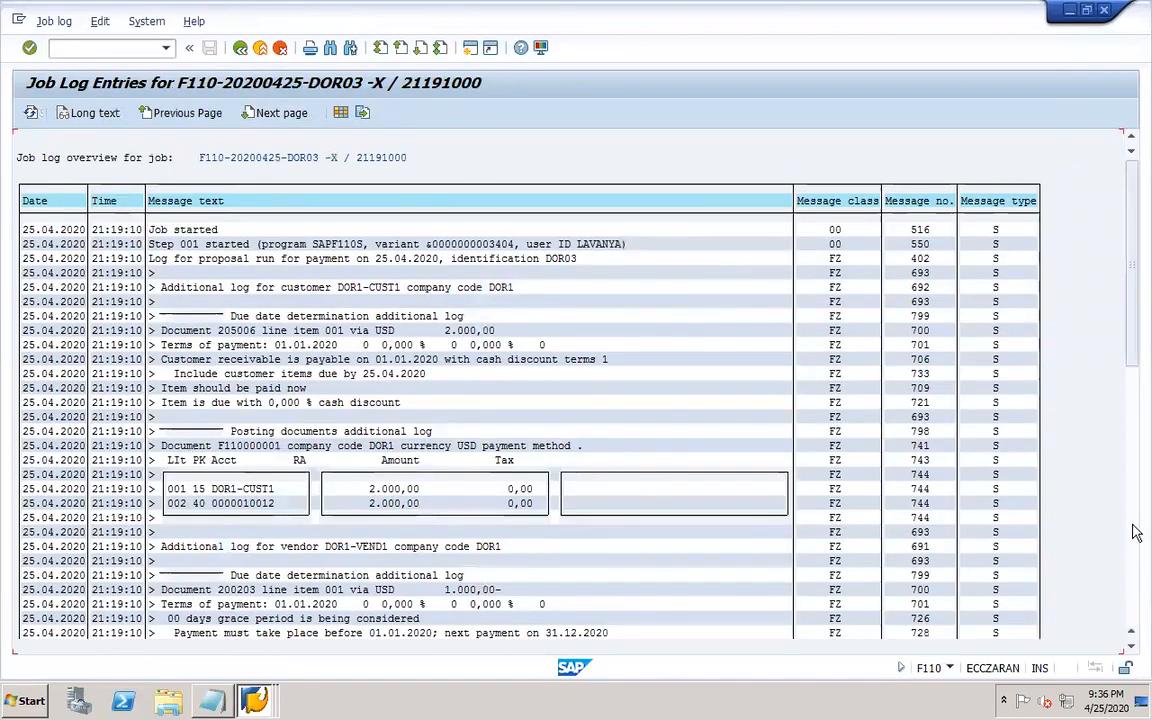
click(1134, 597)
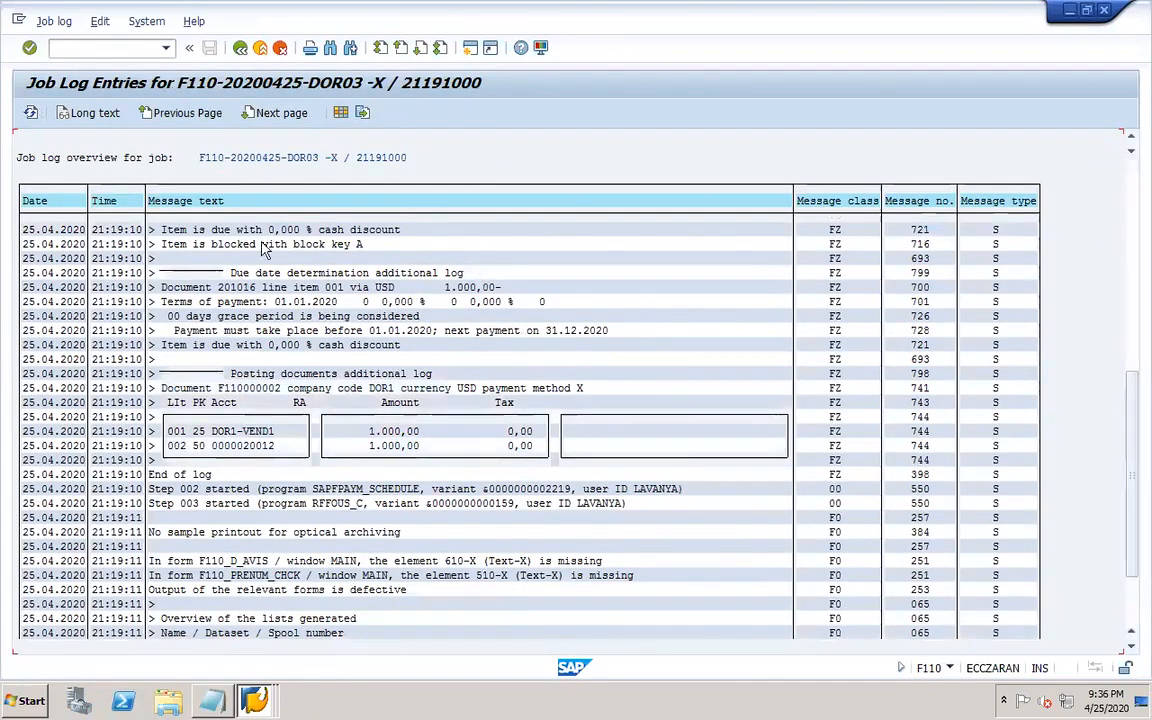
Schedule the DOR03 payment run to start immediately with payment medium creation.
click(239, 50)
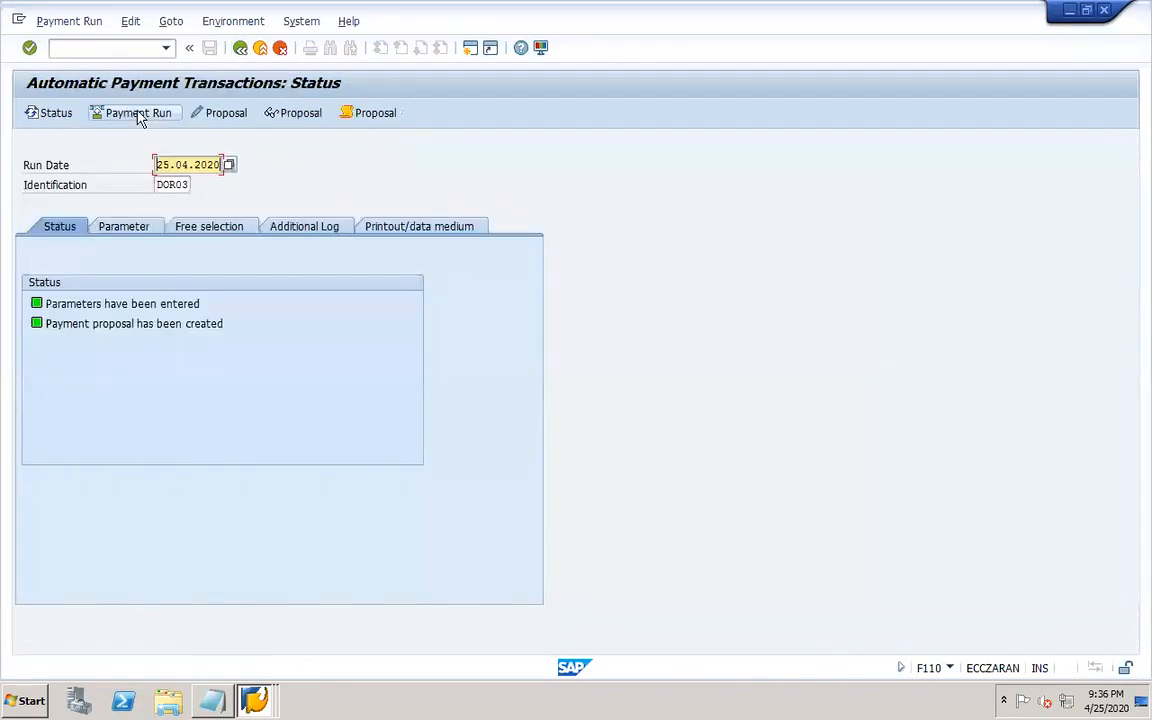
click(137, 113)
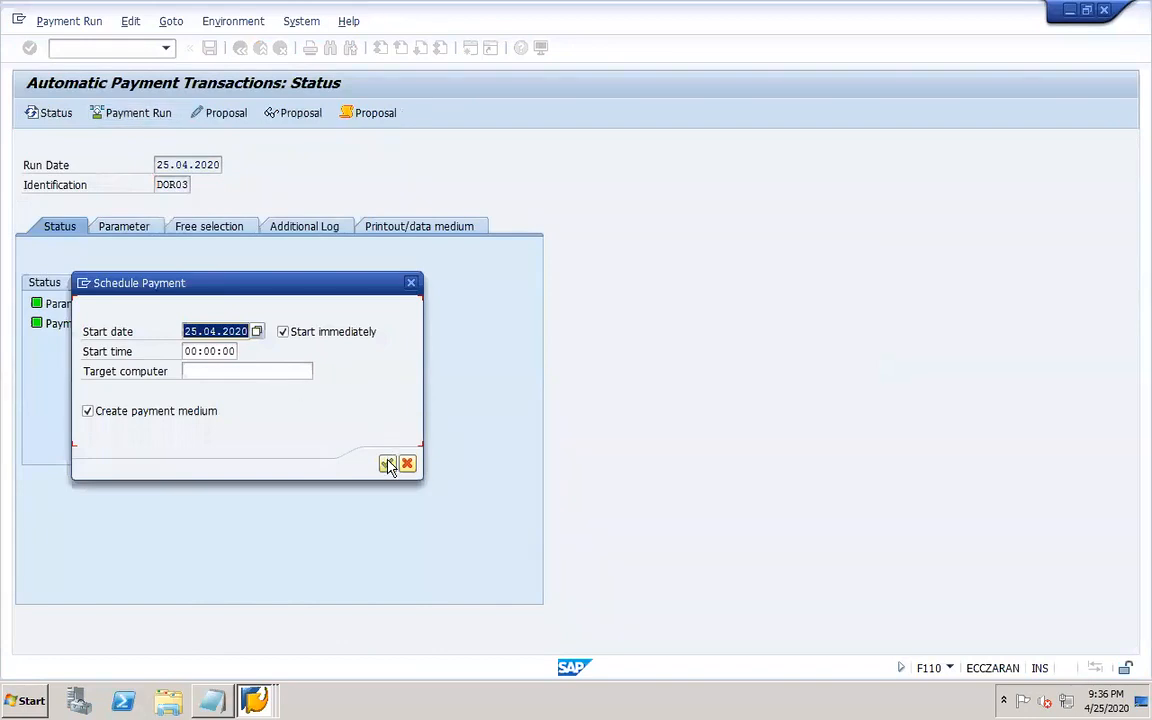
click(387, 465)
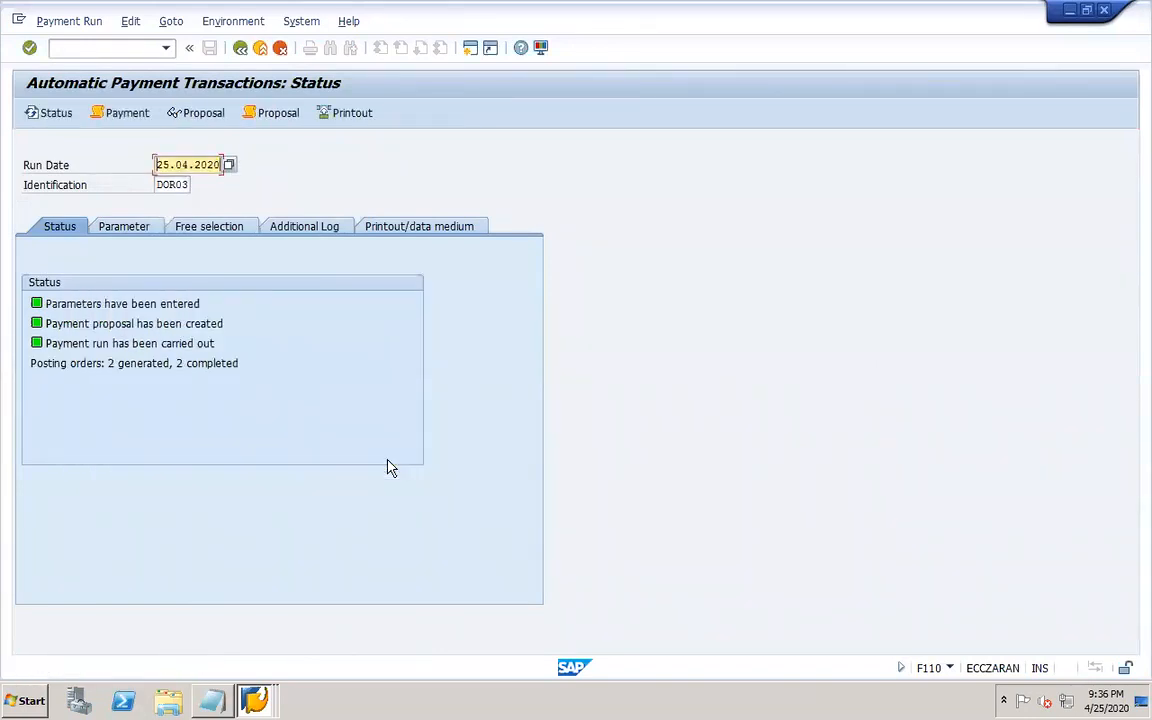
Review the payment run job log and display the payment list with program RFZALI20.
click(125, 114)
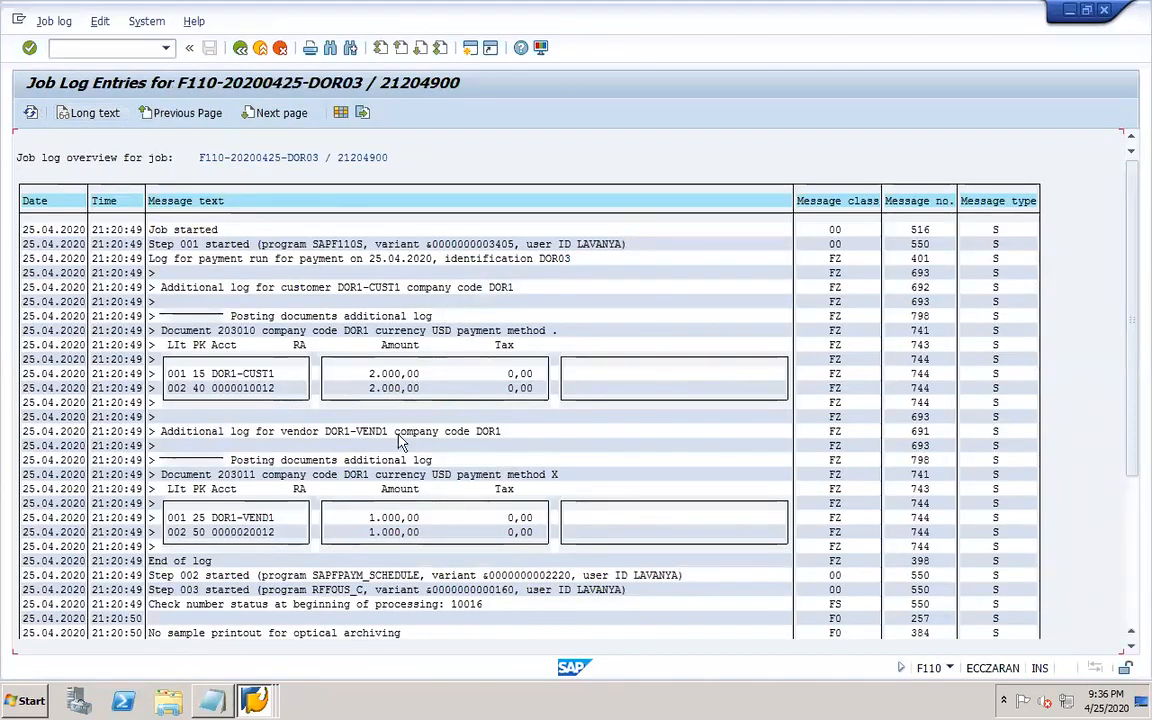
click(240, 50)
click(130, 21)
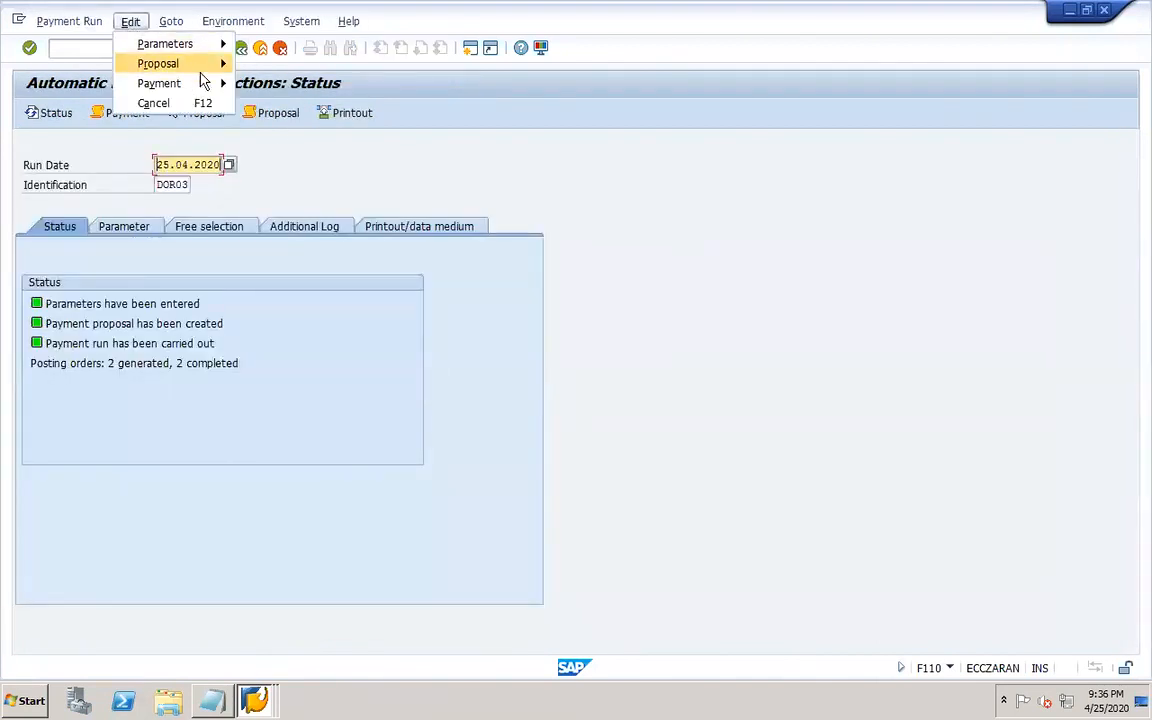
mouse_move(195, 83)
click(305, 141)
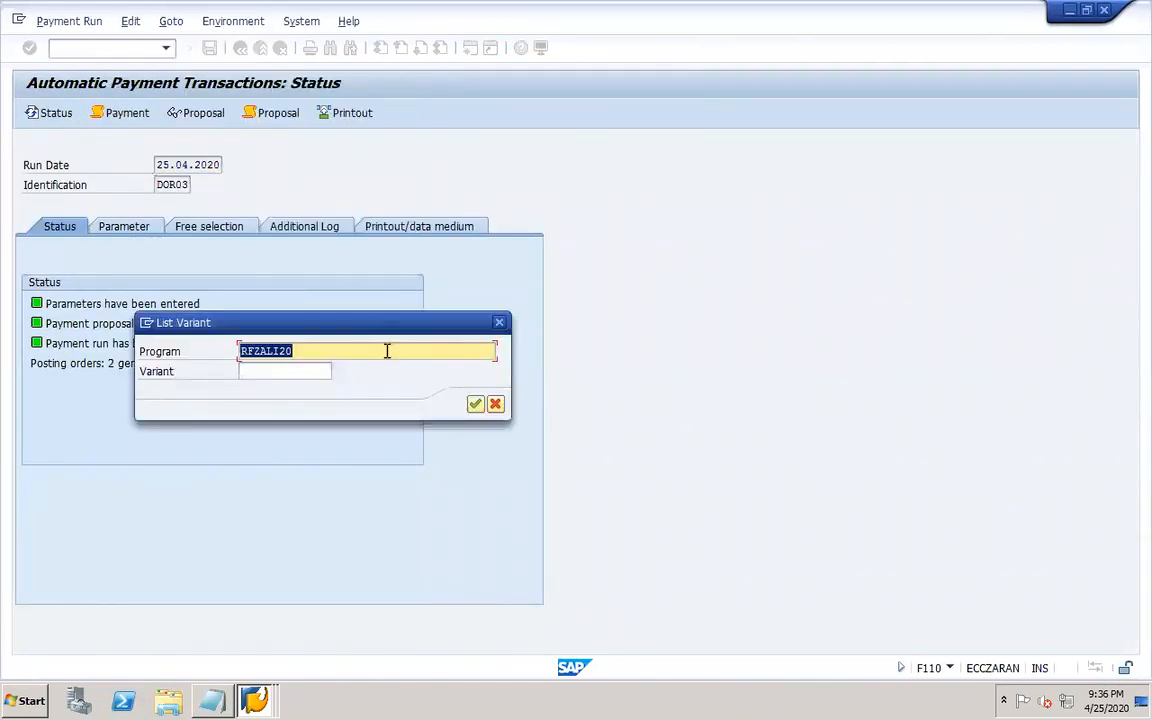
click(477, 403)
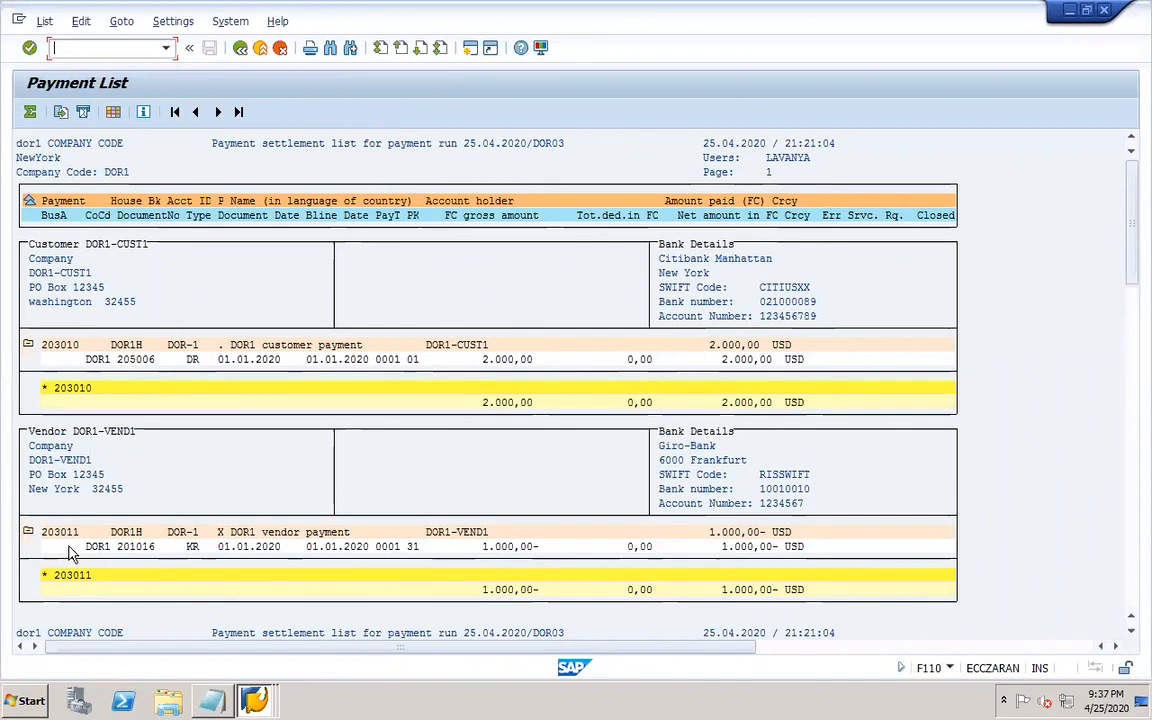
Open a new session and display document 203010 in company code DOR1 with FB03.
click(257, 699)
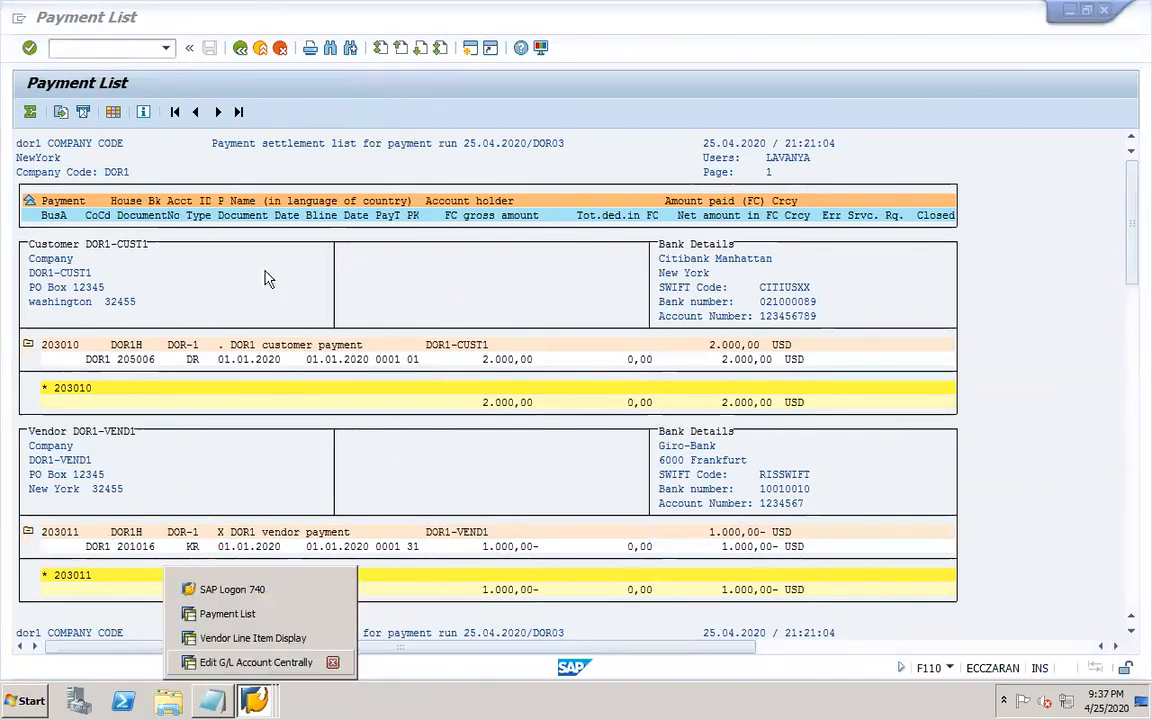
click(252, 92)
click(108, 49)
text(/OFB03)
key(Return)
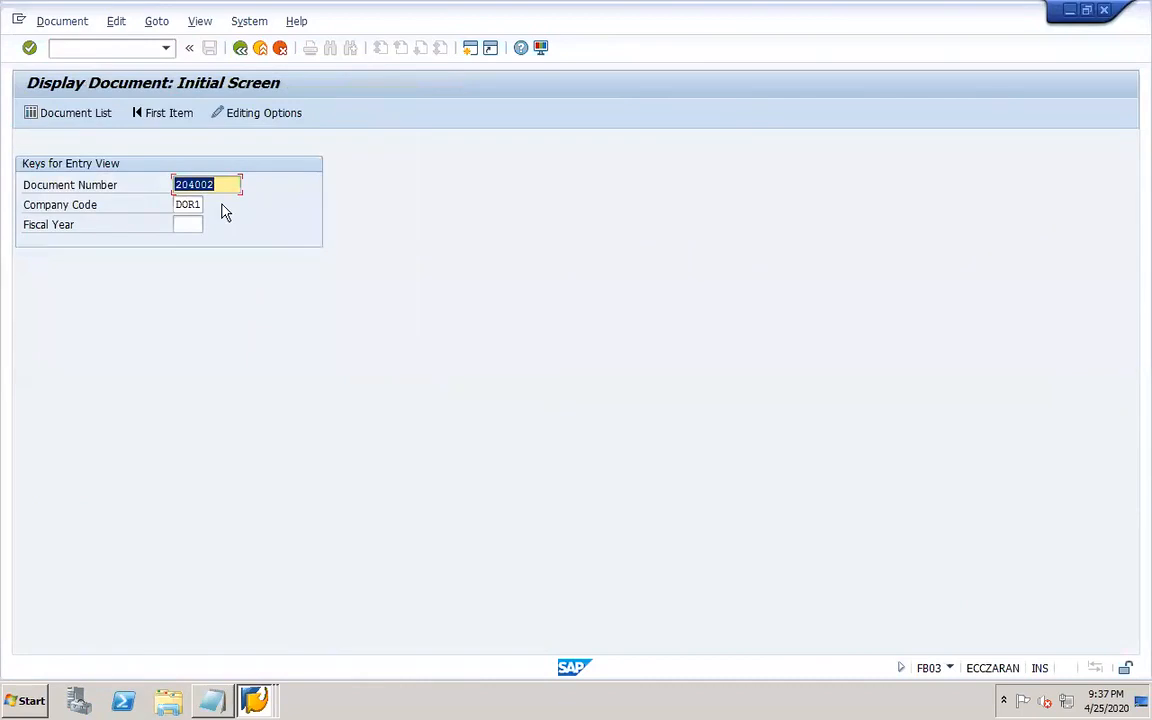
text(203010)
key(Return)
drag(278, 287, 367, 288)
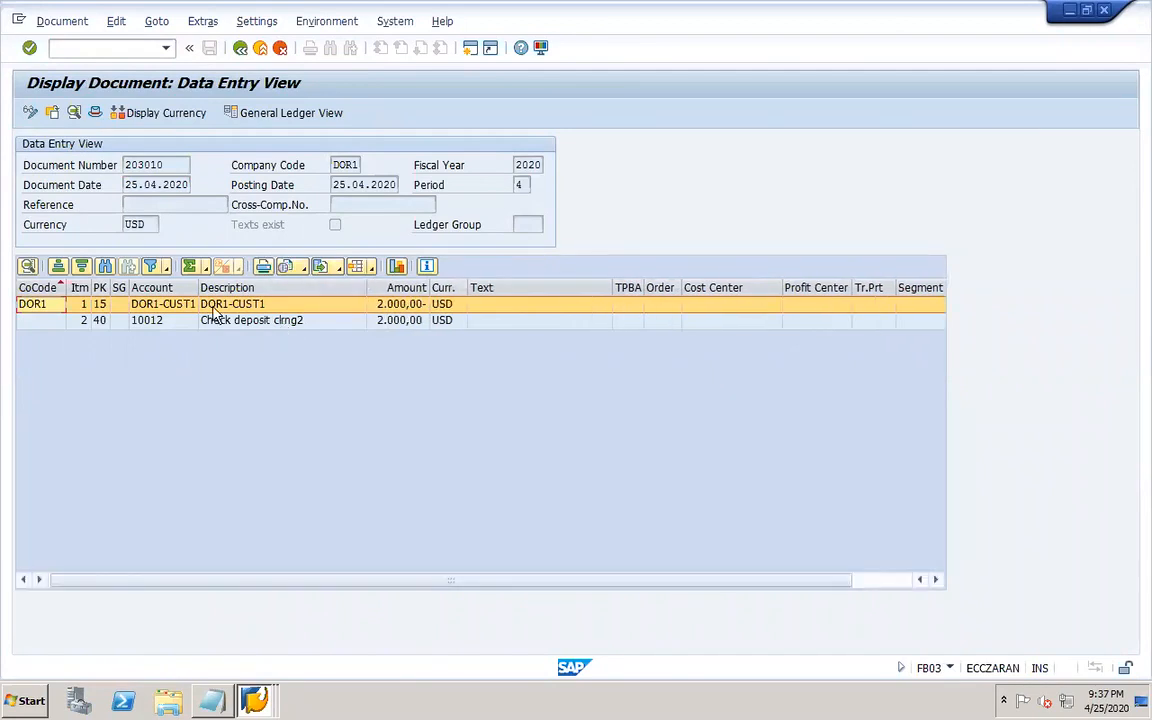
Display all line items of customer DOR1-CUST1 with FBL5N and mark the two items cleared by 203010.
click(253, 697)
click(250, 614)
text(/NFBL5N)
key(Return)
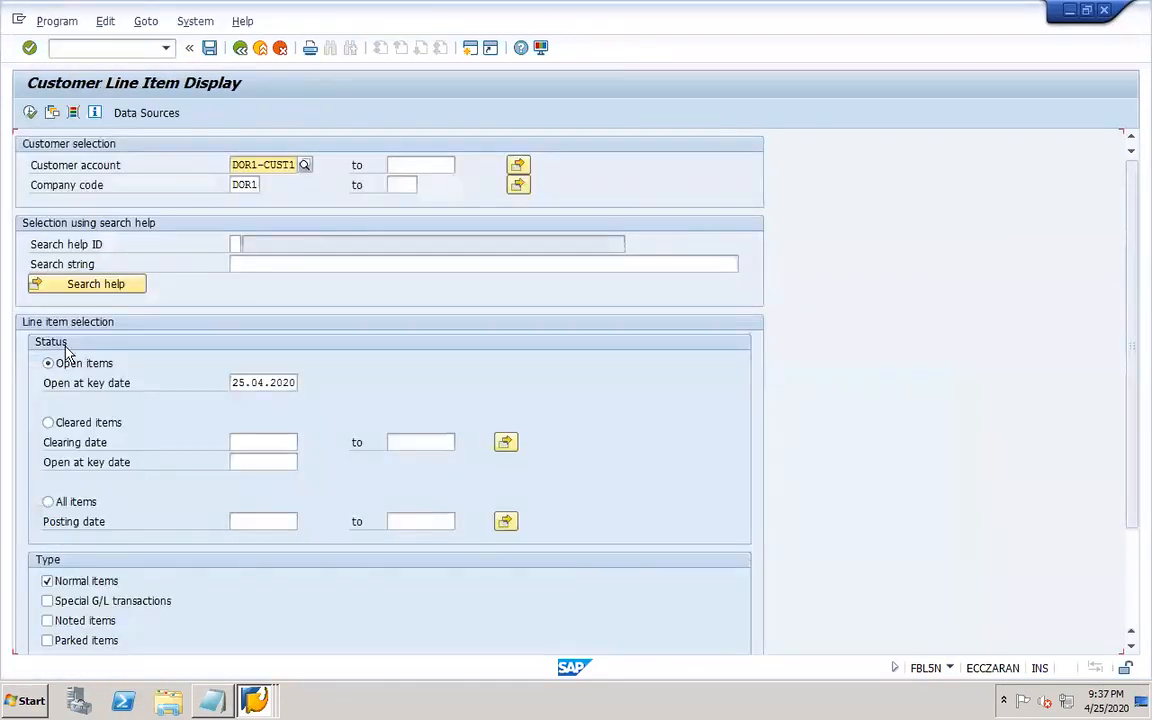
click(49, 502)
click(30, 112)
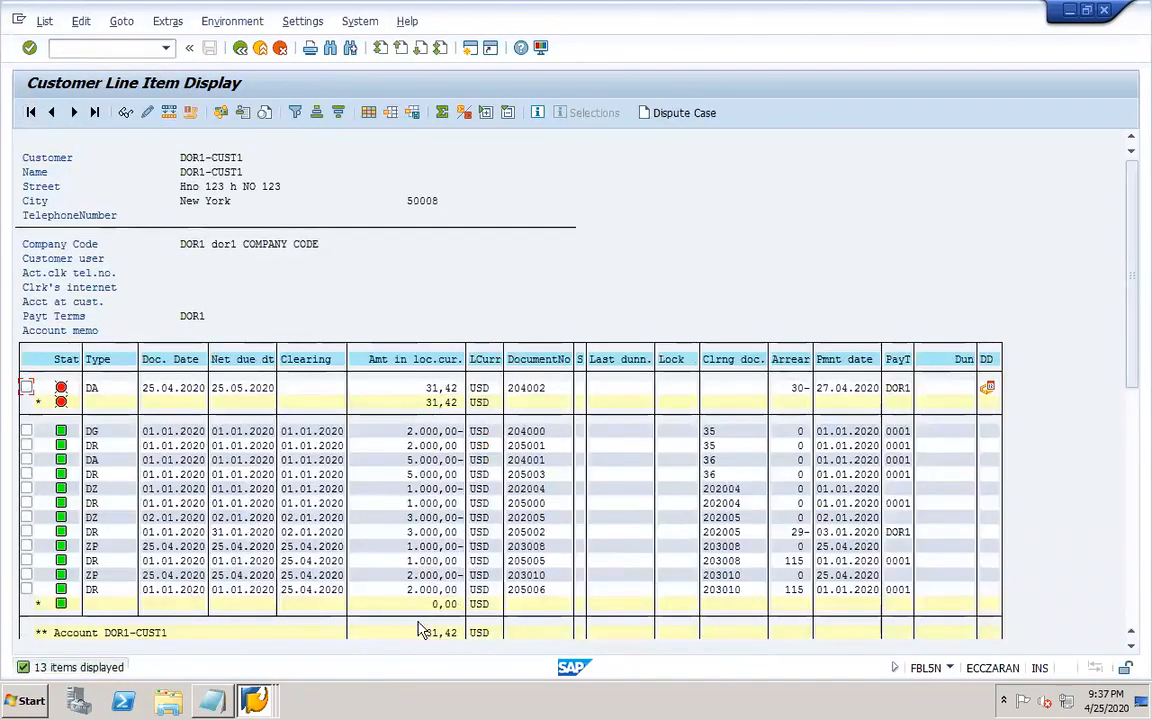
click(27, 588)
click(27, 576)
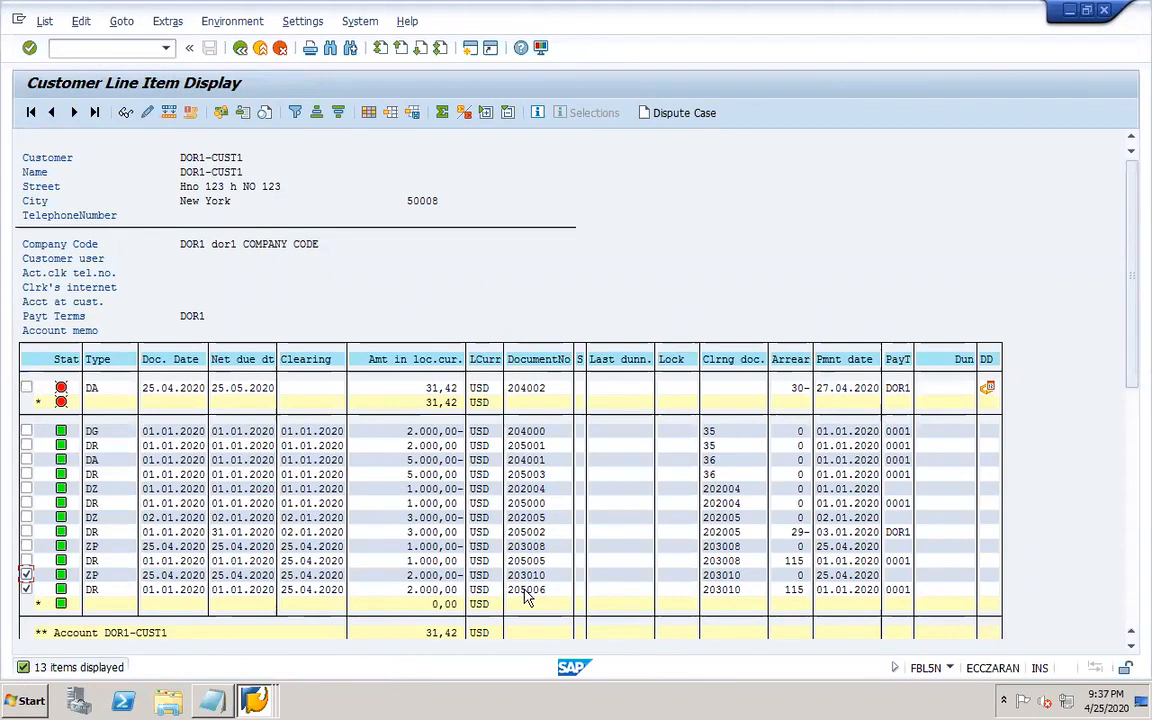
Switch to document 203010 and select its clearing account line 10012.
click(254, 700)
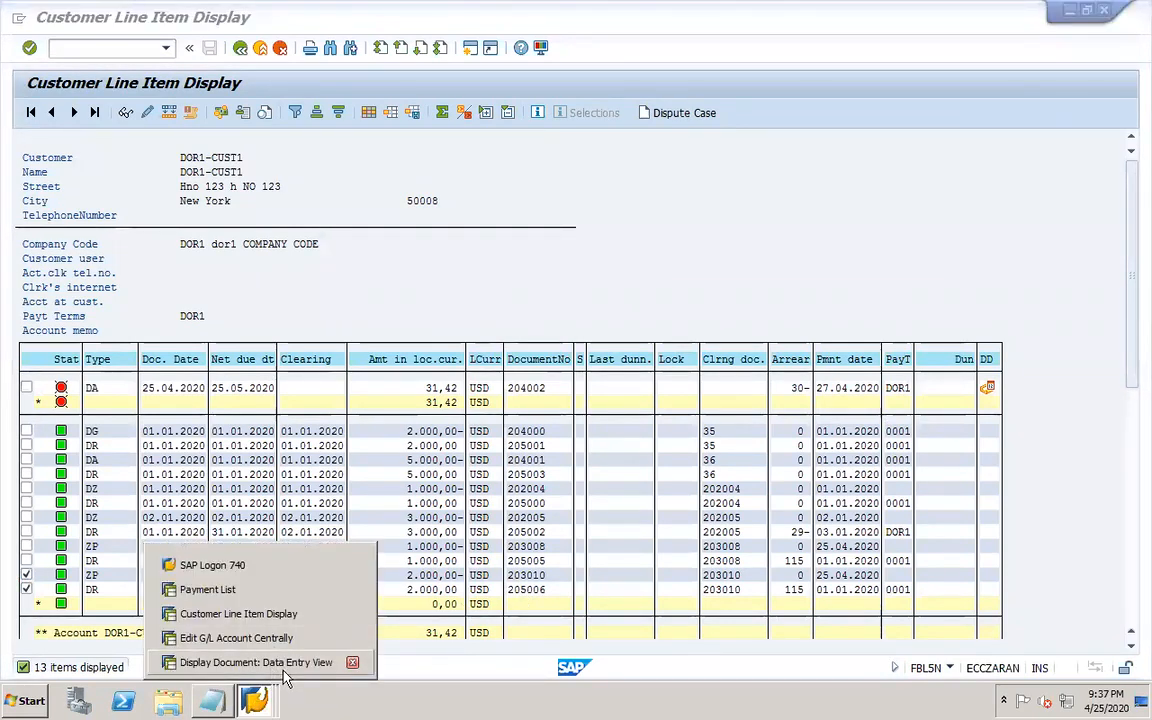
click(256, 662)
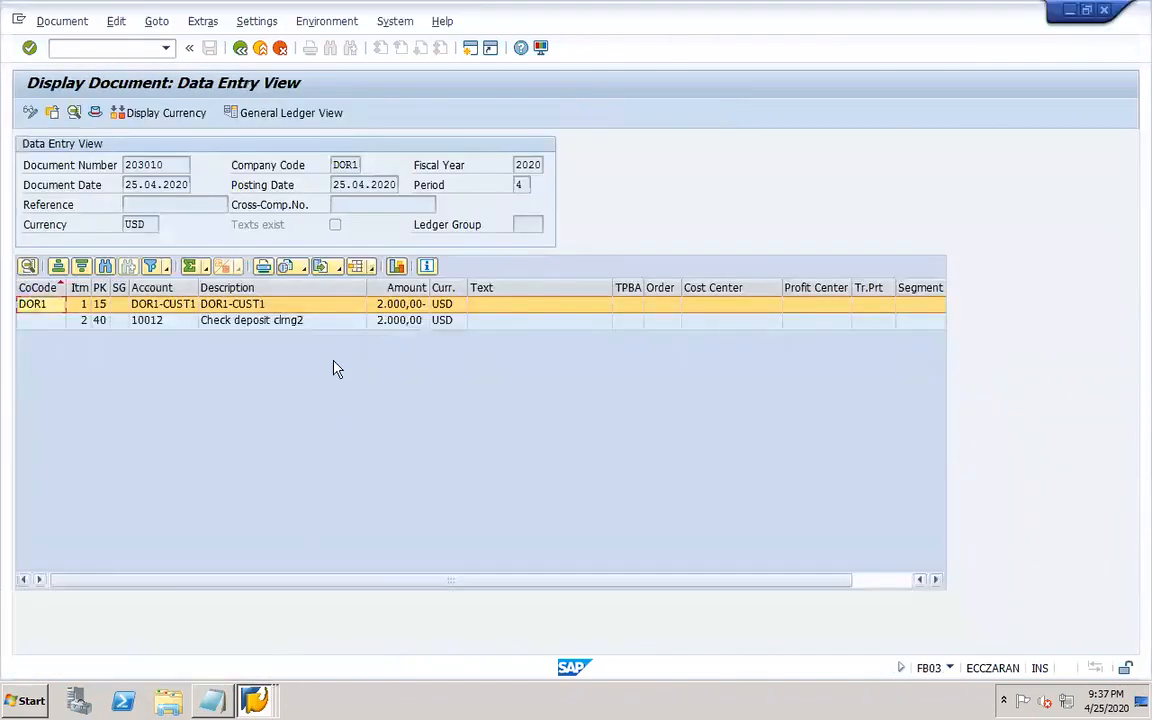
click(258, 324)
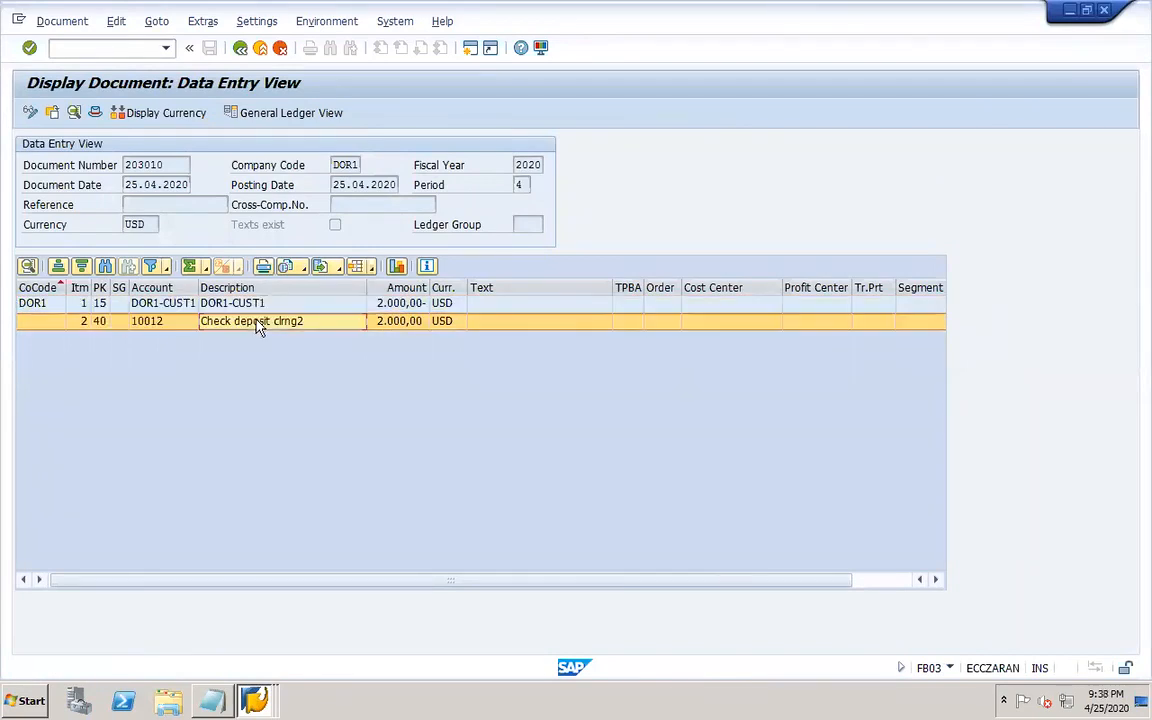
Open FBL3N in a new session and display all items of G/L account 10012 in DOR1.
right_click(255, 697)
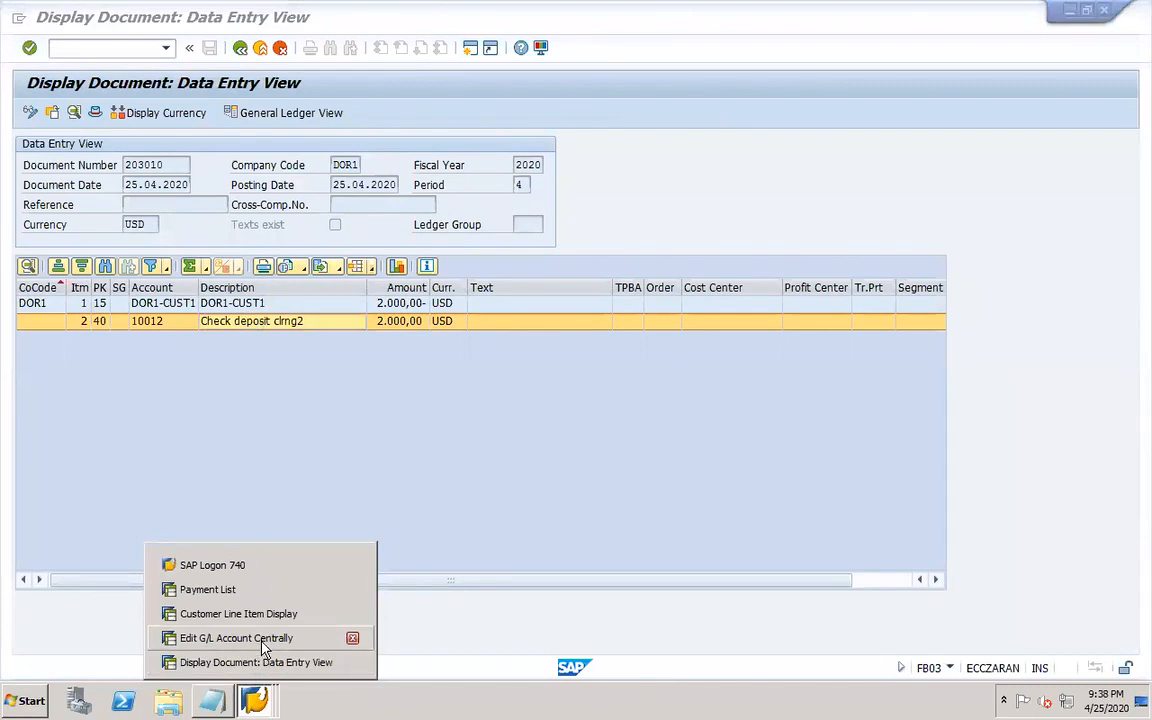
click(337, 463)
click(124, 48)
text(/OFBL3N)
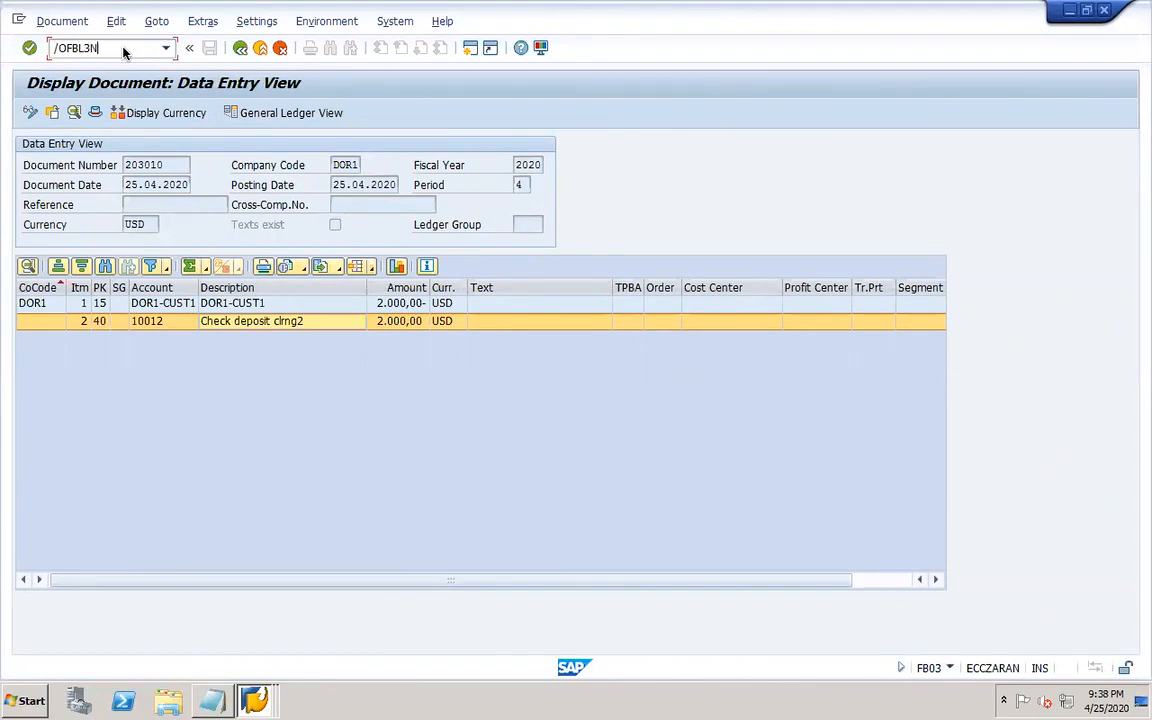
key(Return)
text(10012)
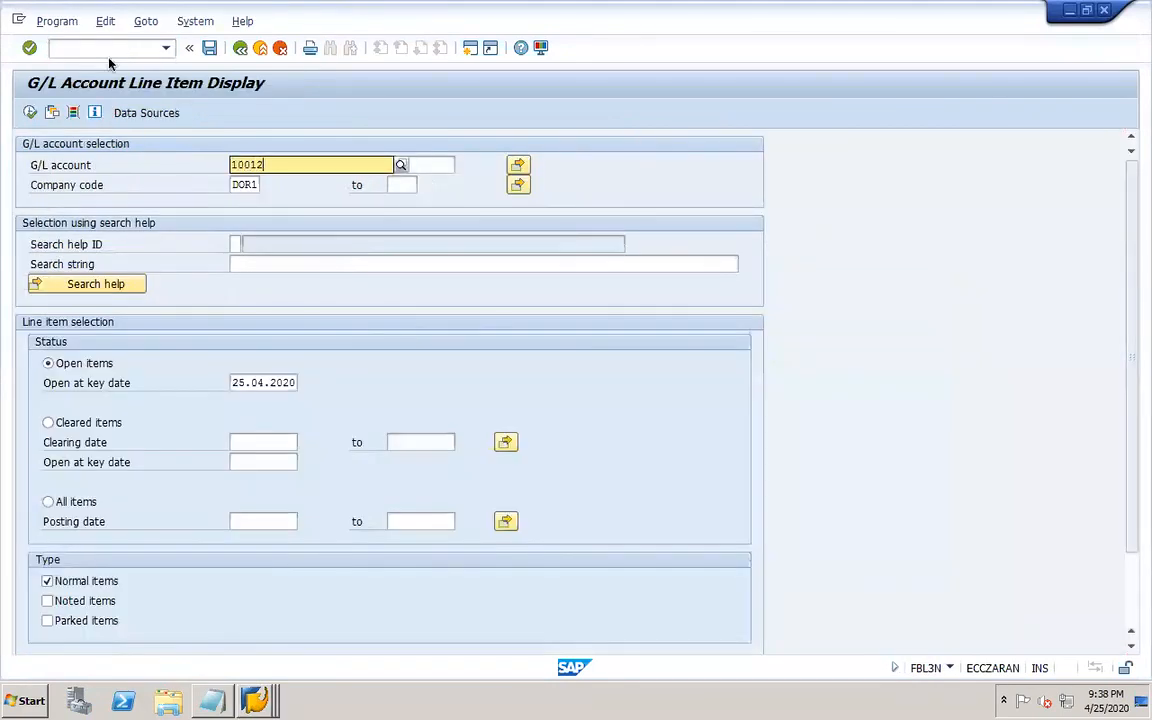
click(80, 502)
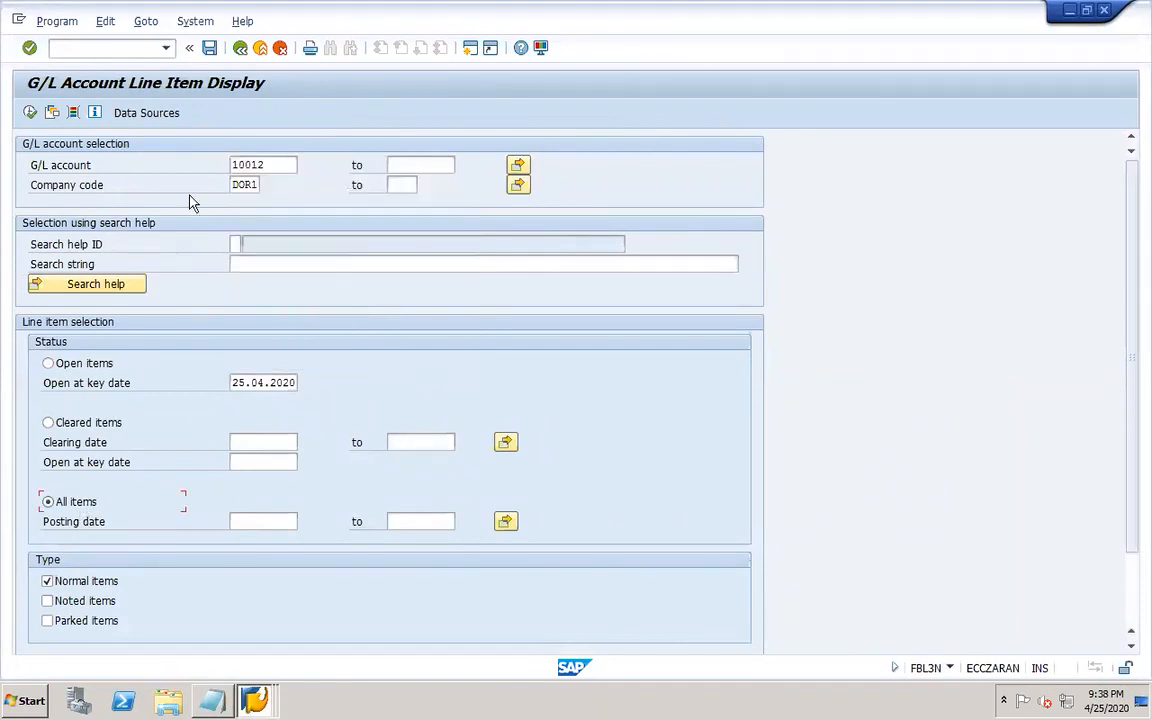
click(29, 112)
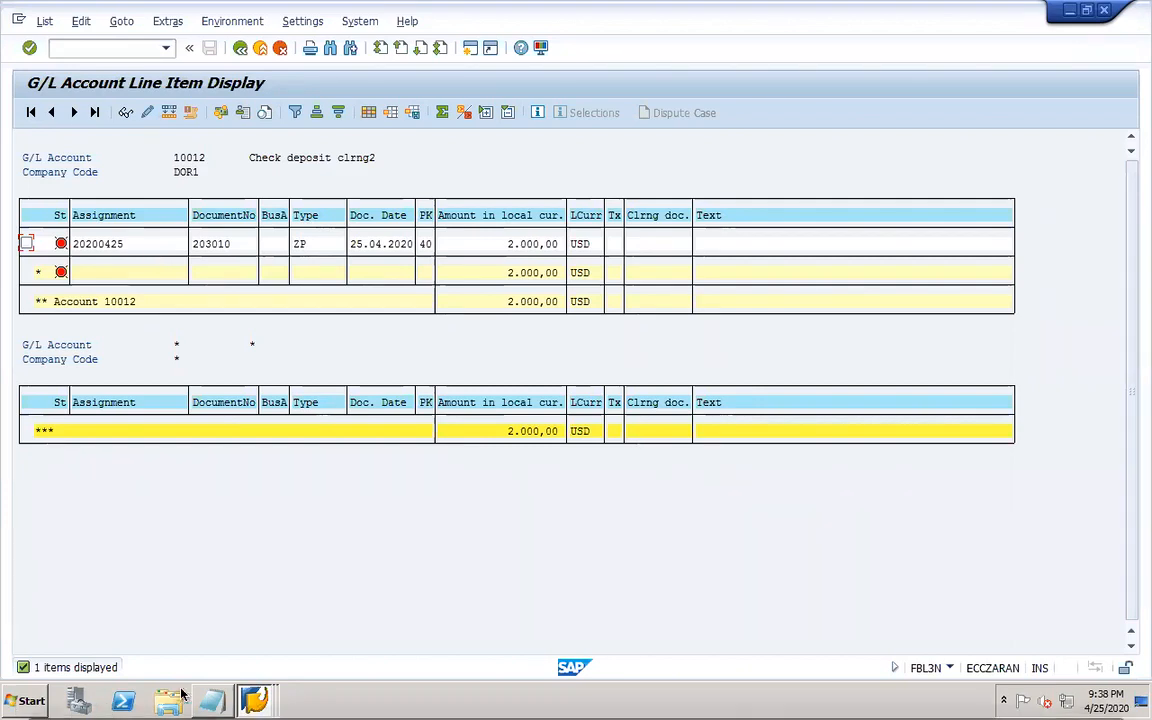
Return to the document display session and display document 203011.
click(255, 700)
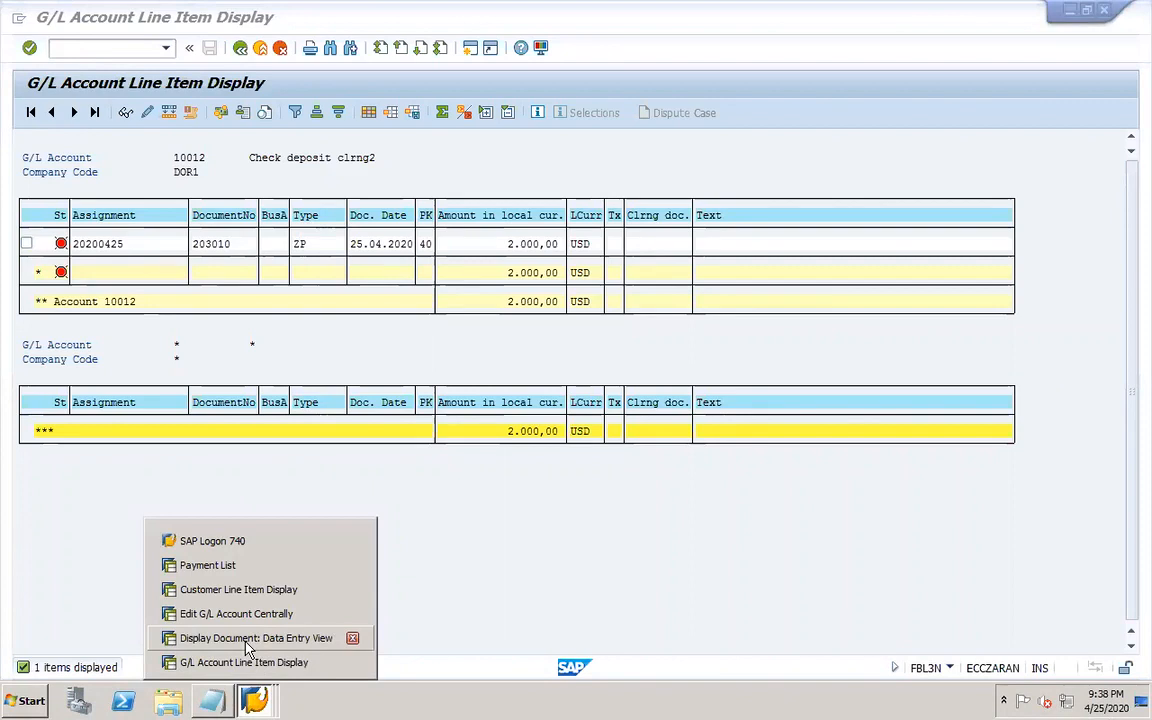
click(247, 645)
click(240, 48)
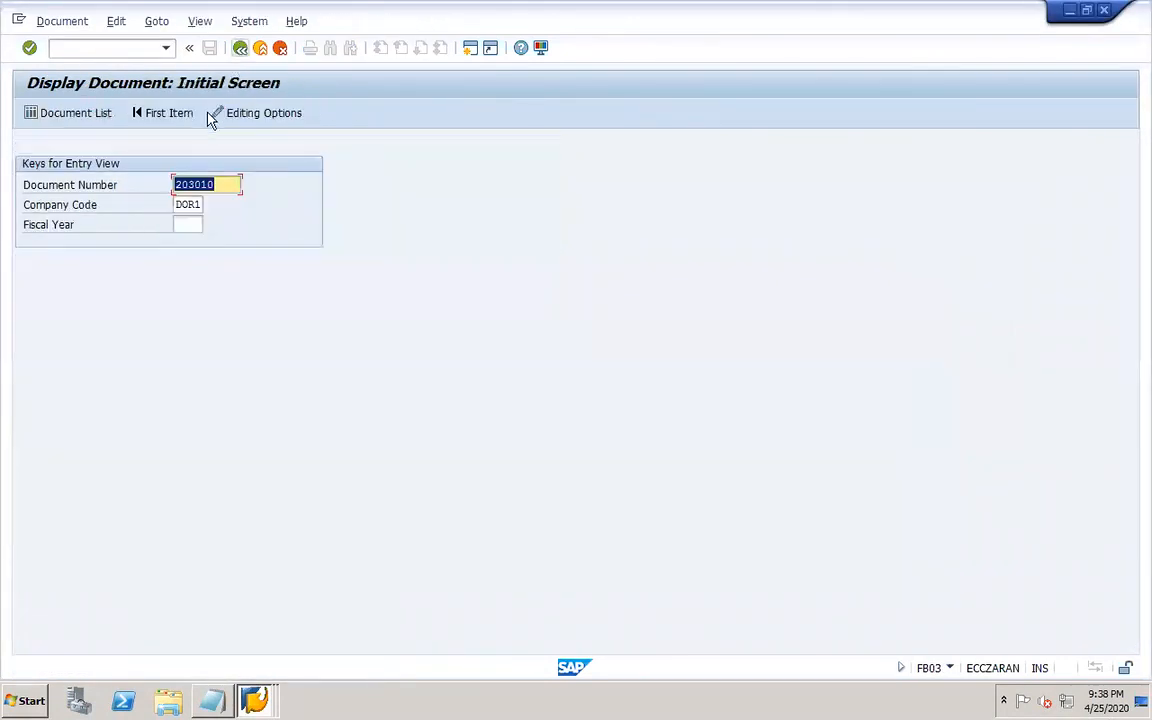
click(223, 185)
key(BackSpace)
text(1)
key(Return)
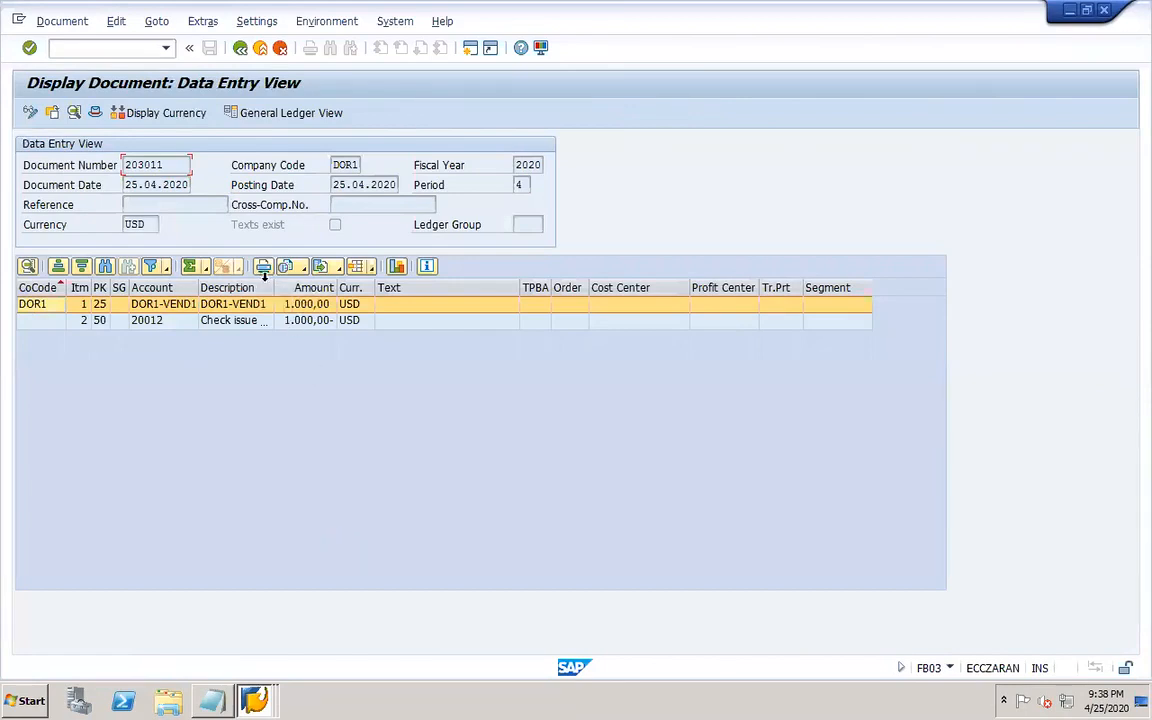
drag(273, 288, 371, 296)
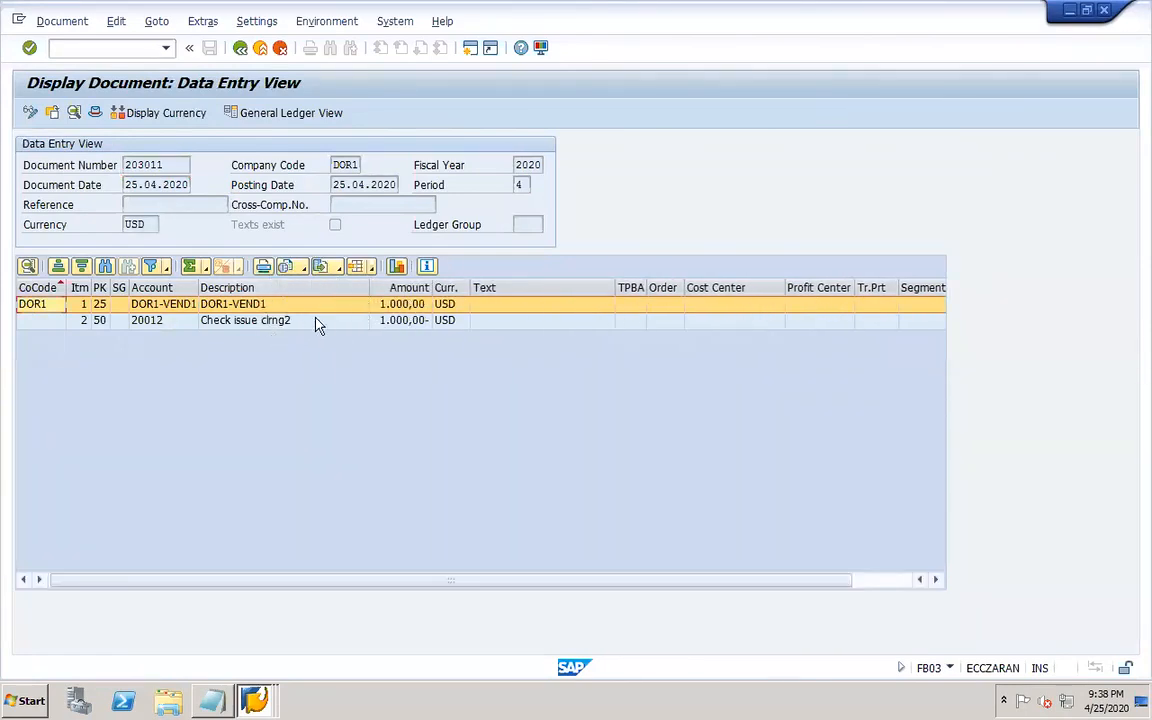
Switch to the customer line item session and display all items for vendor DOR1-VEND1 with FBL1N.
click(255, 697)
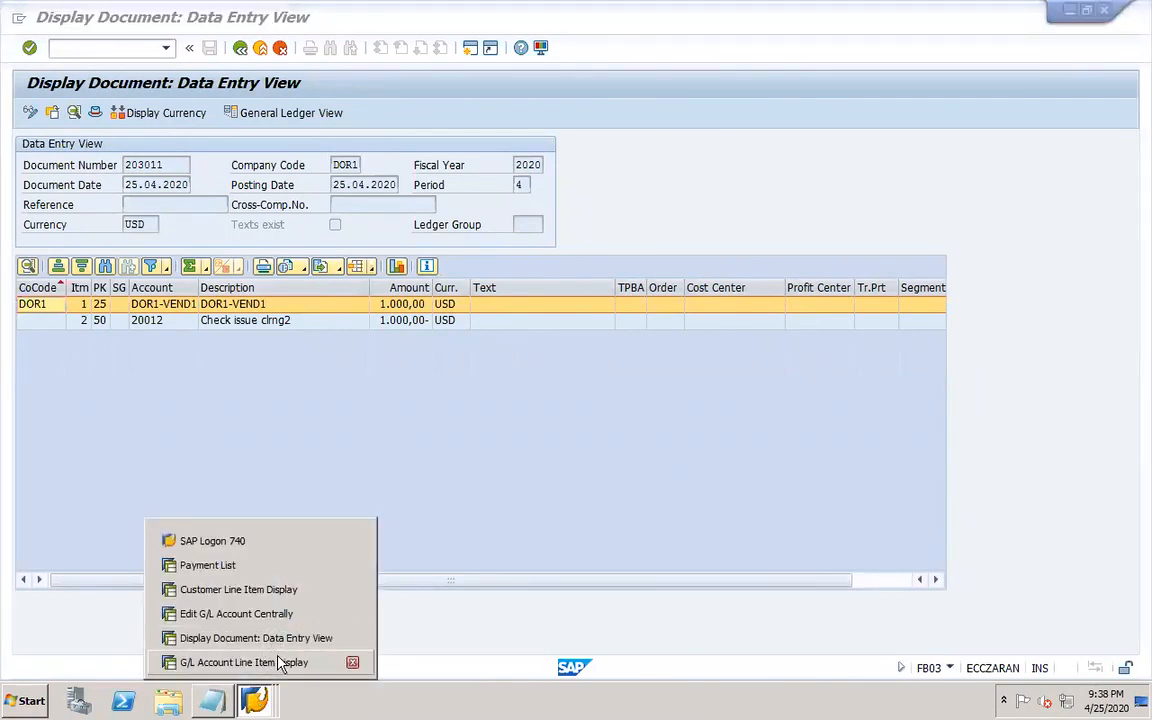
click(266, 592)
click(239, 50)
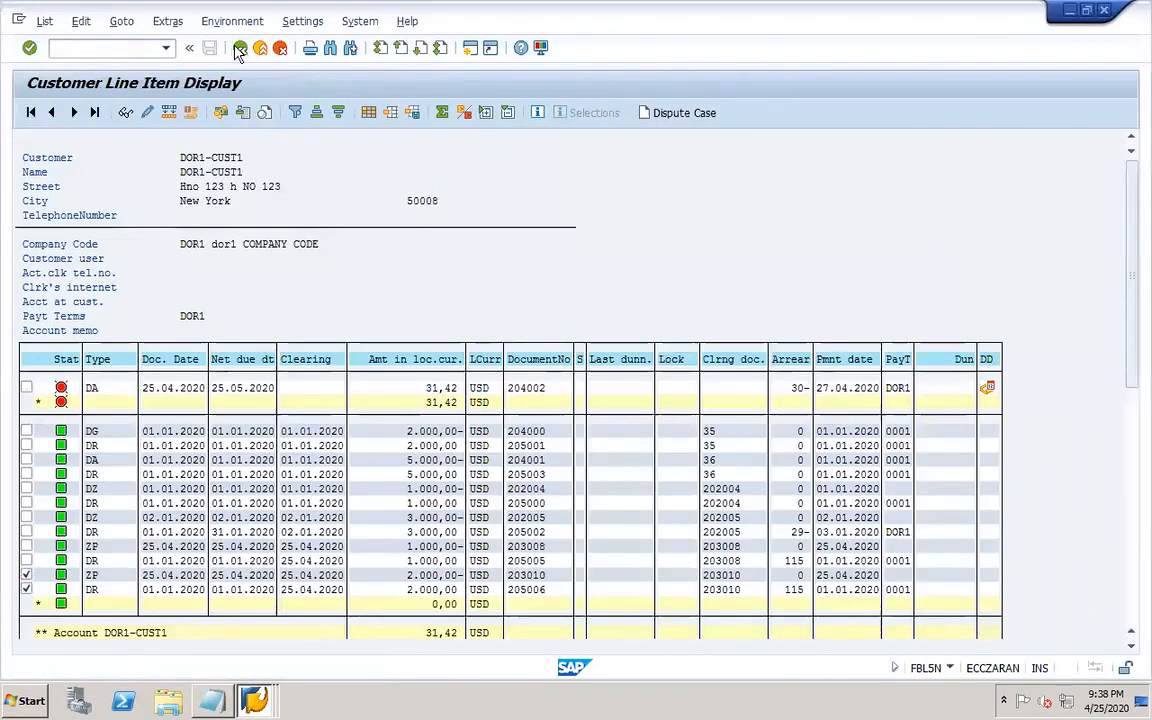
click(135, 52)
text(/NFBL1N)
key(Return)
click(87, 503)
click(30, 112)
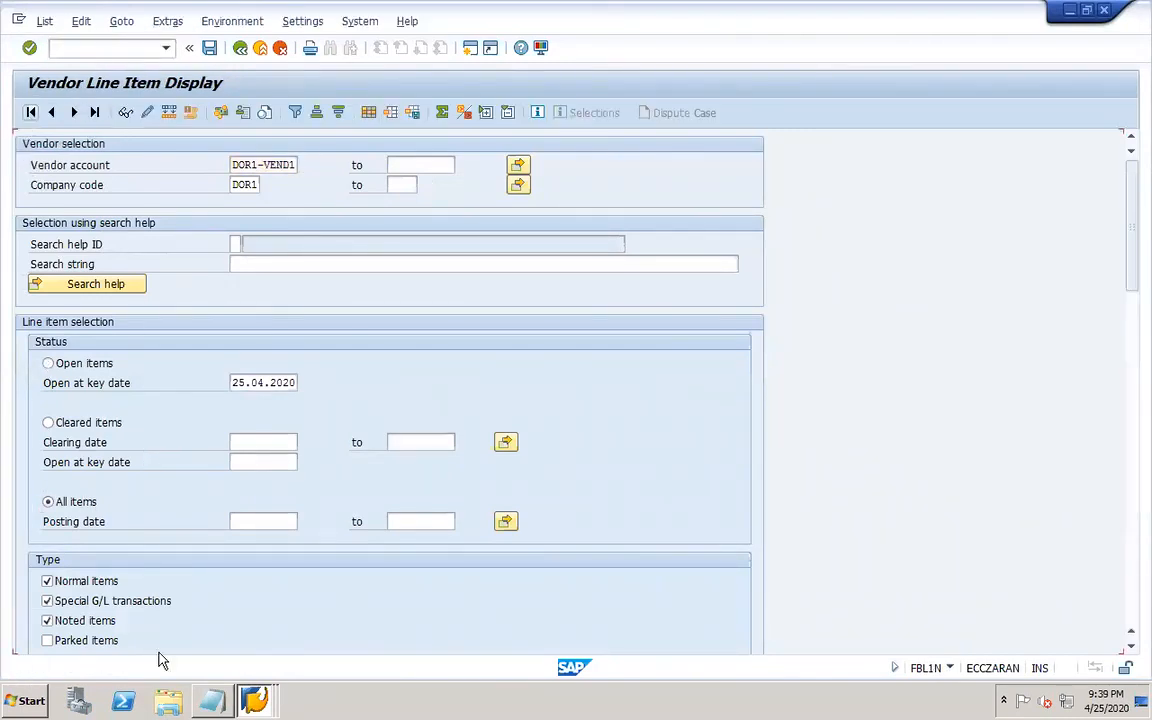
Scroll to the end of the vendor's items and mark the two items cleared by 203011.
click(1131, 633)
click(1132, 648)
click(1132, 648)
click(1132, 648)
click(1132, 648)
click(1132, 648)
click(1132, 648)
click(1132, 648)
click(1132, 648)
click(1132, 648)
click(1132, 648)
click(1132, 648)
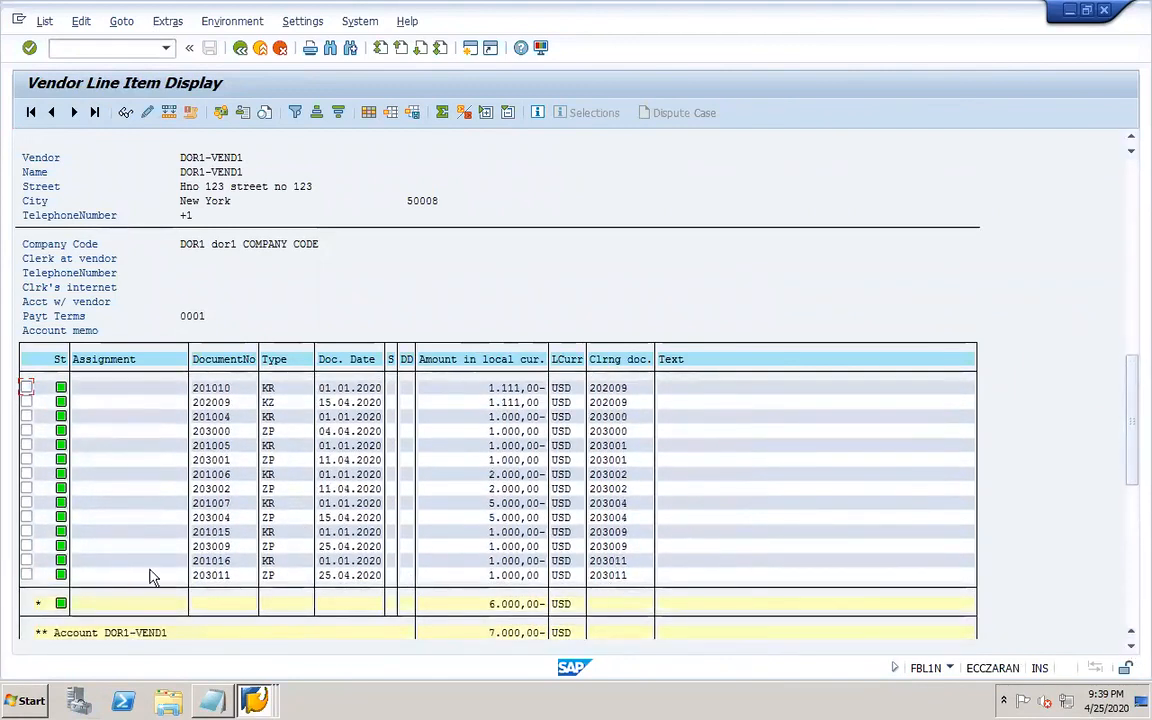
click(26, 575)
click(26, 560)
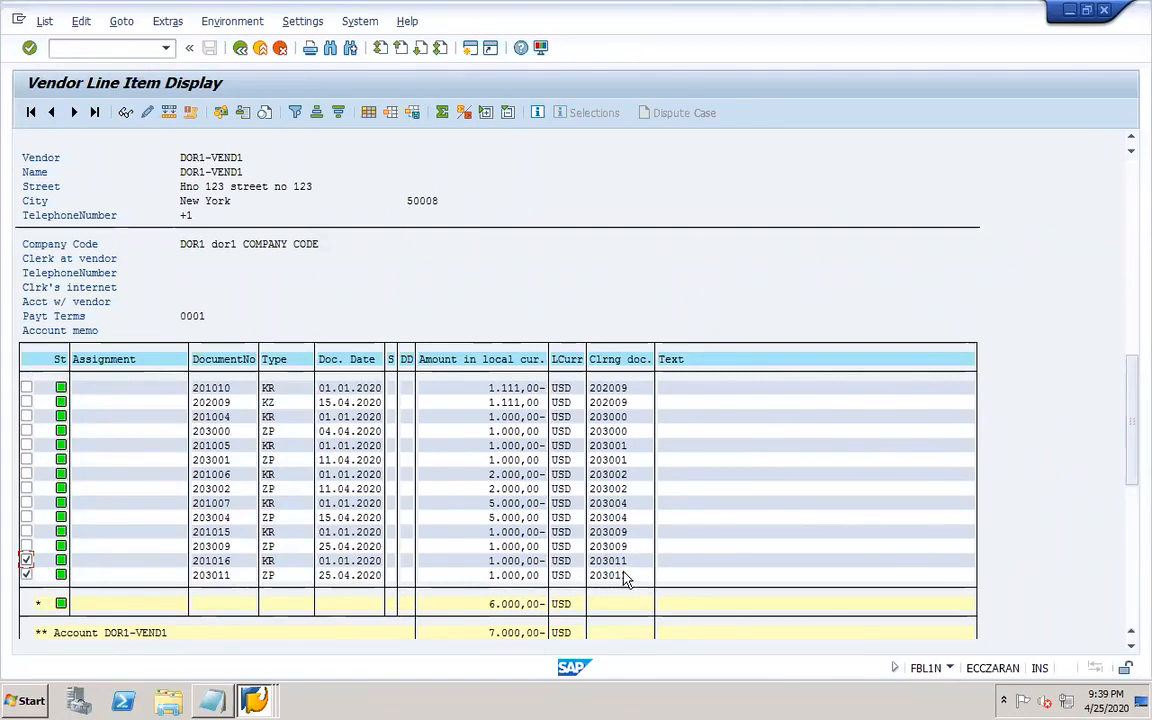
Switch to document 203011 and select its clearing account line 20012.
click(254, 699)
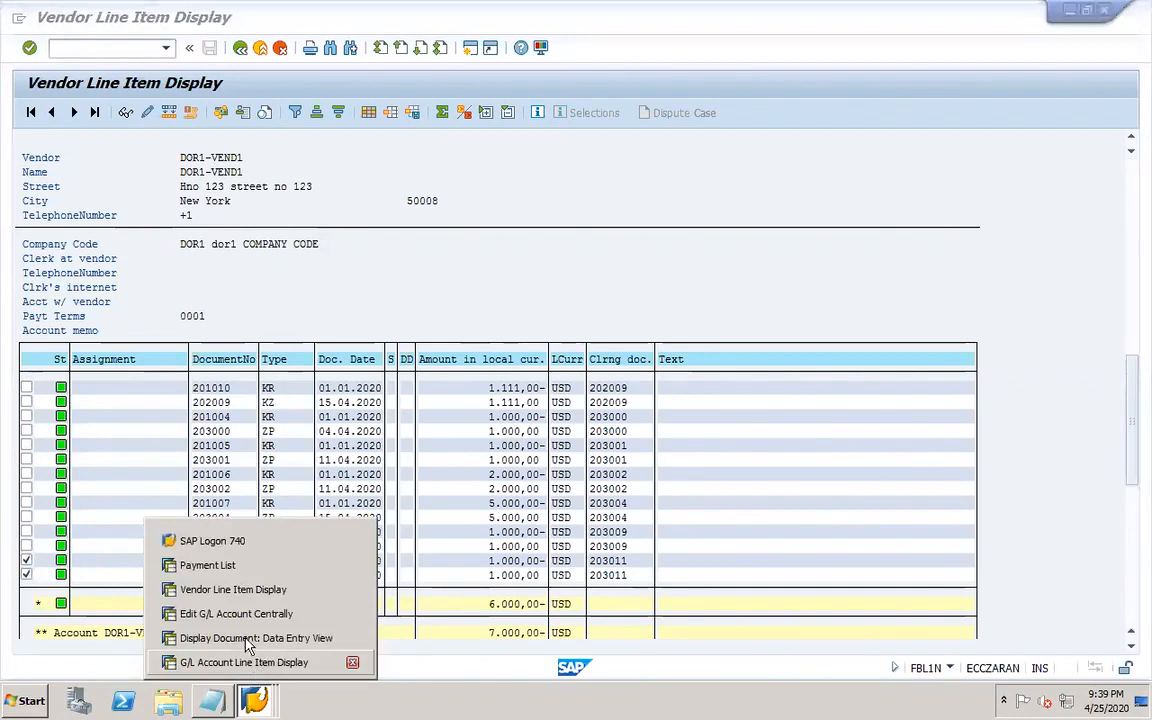
click(250, 637)
click(251, 322)
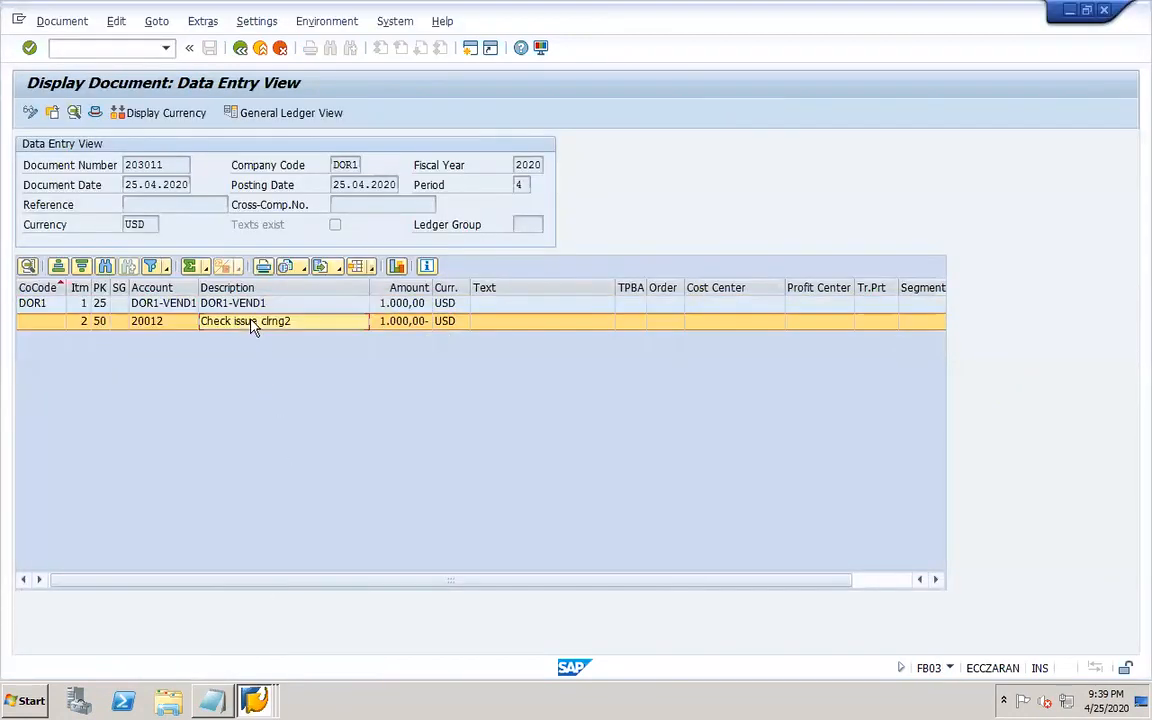
Add G/L account 20012 to the selection and display all items for accounts 10012 and 20012.
click(256, 700)
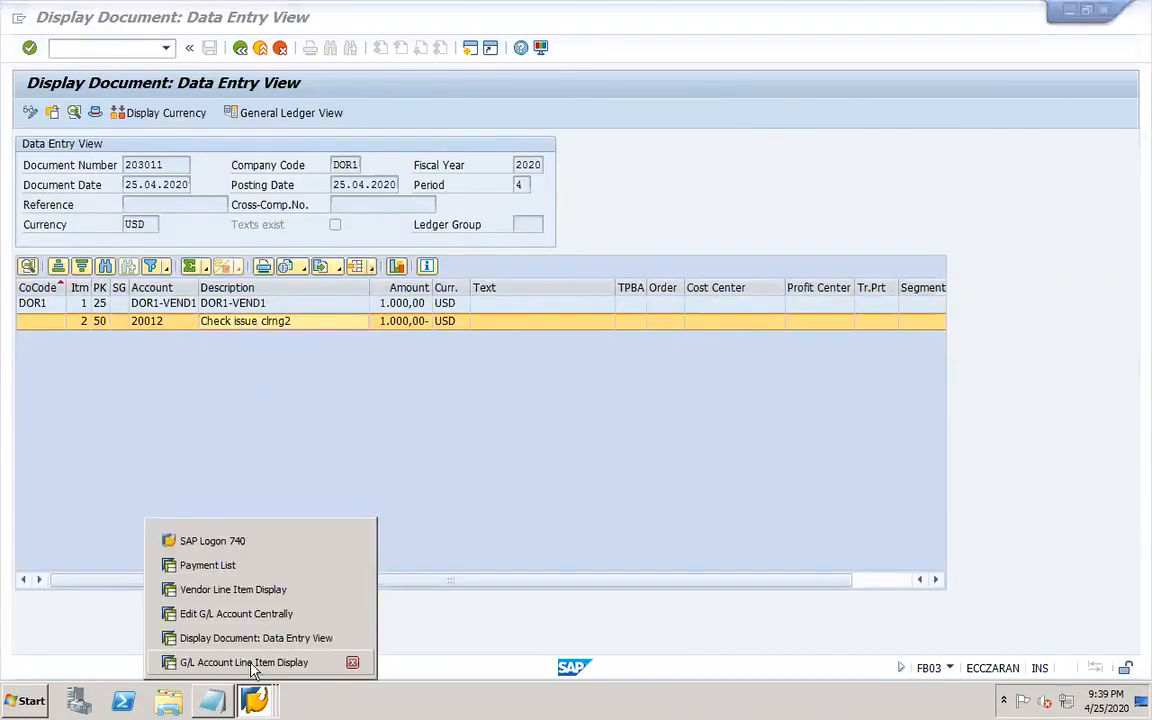
click(290, 662)
click(240, 49)
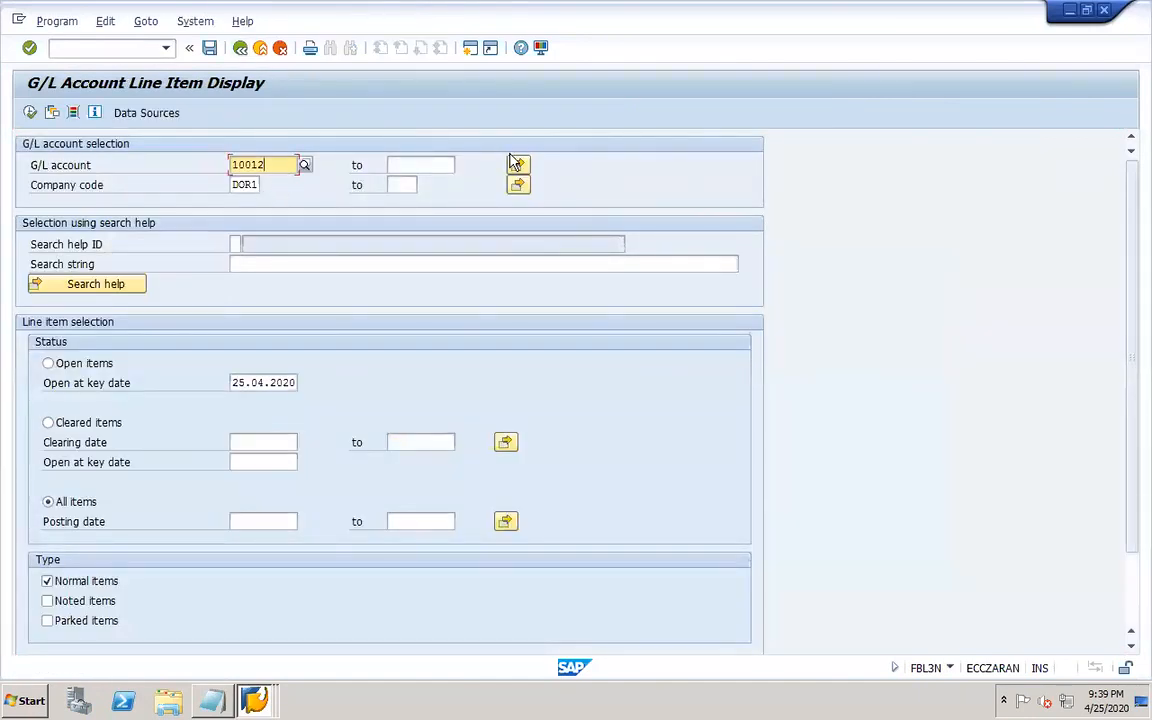
click(518, 165)
click(99, 273)
text(20012)
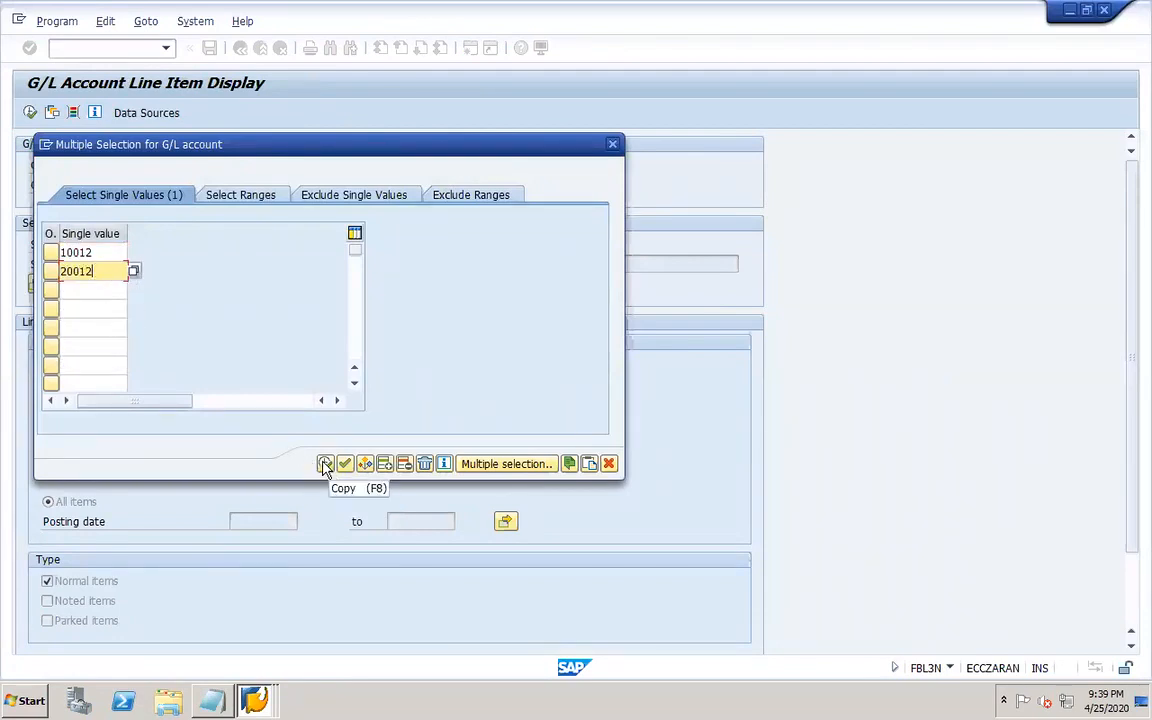
click(325, 464)
click(30, 114)
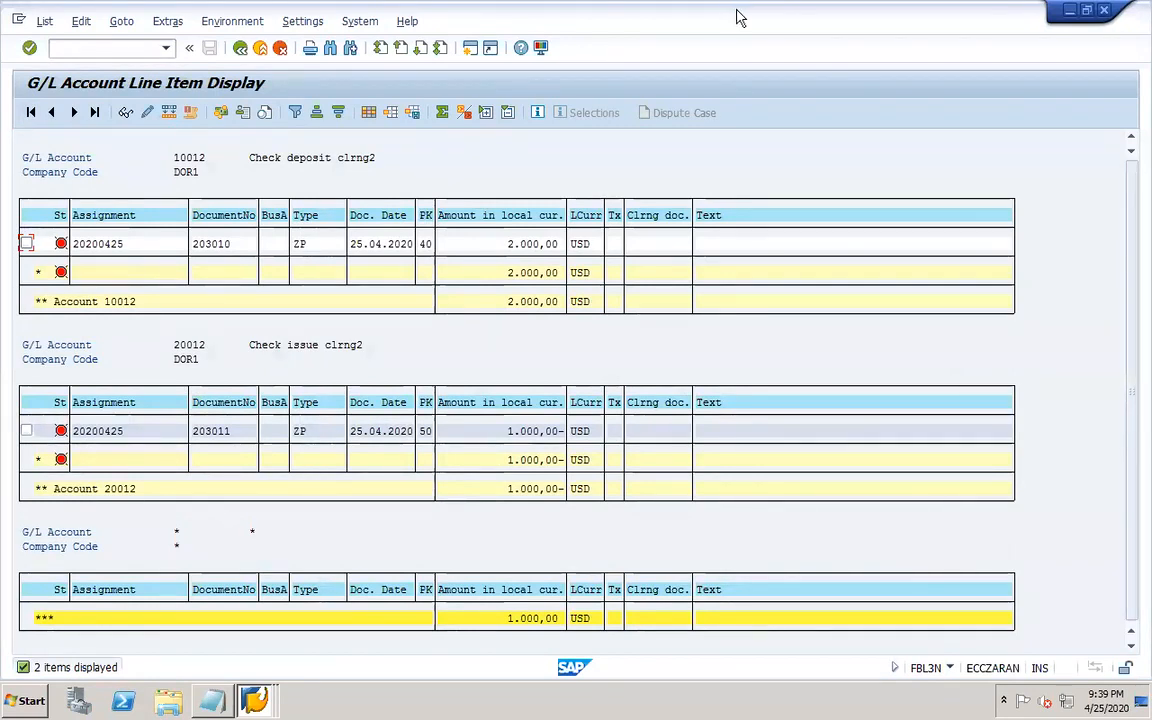
mouse_move(766, 12)
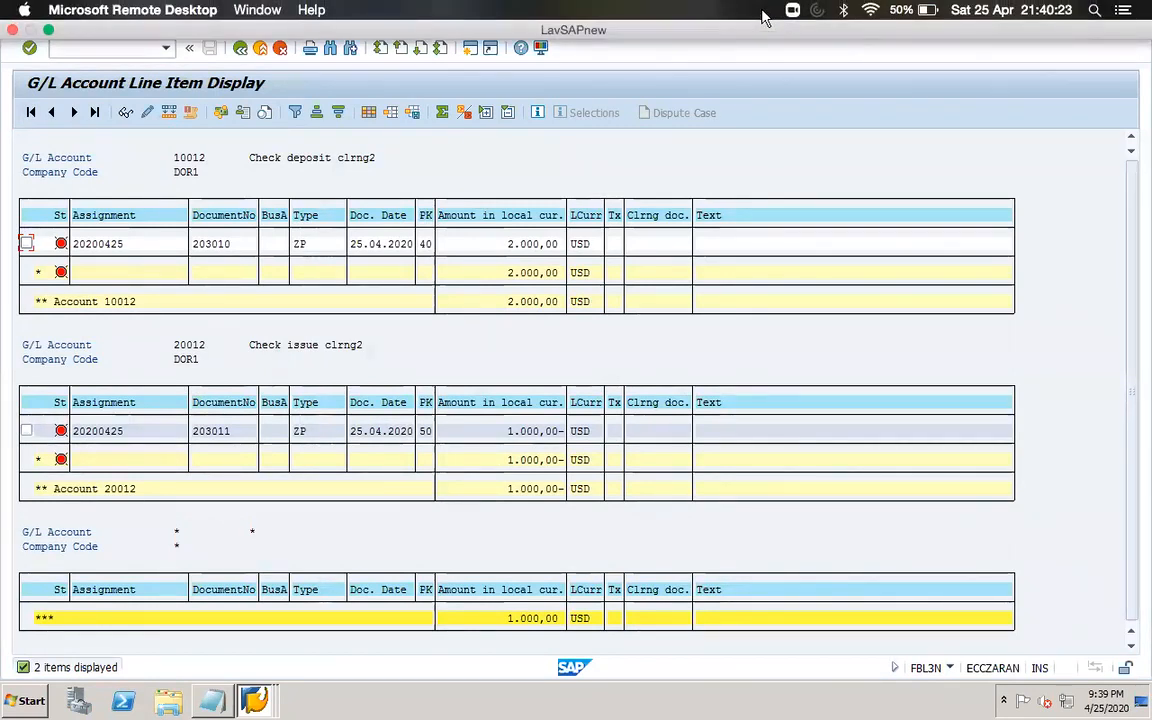
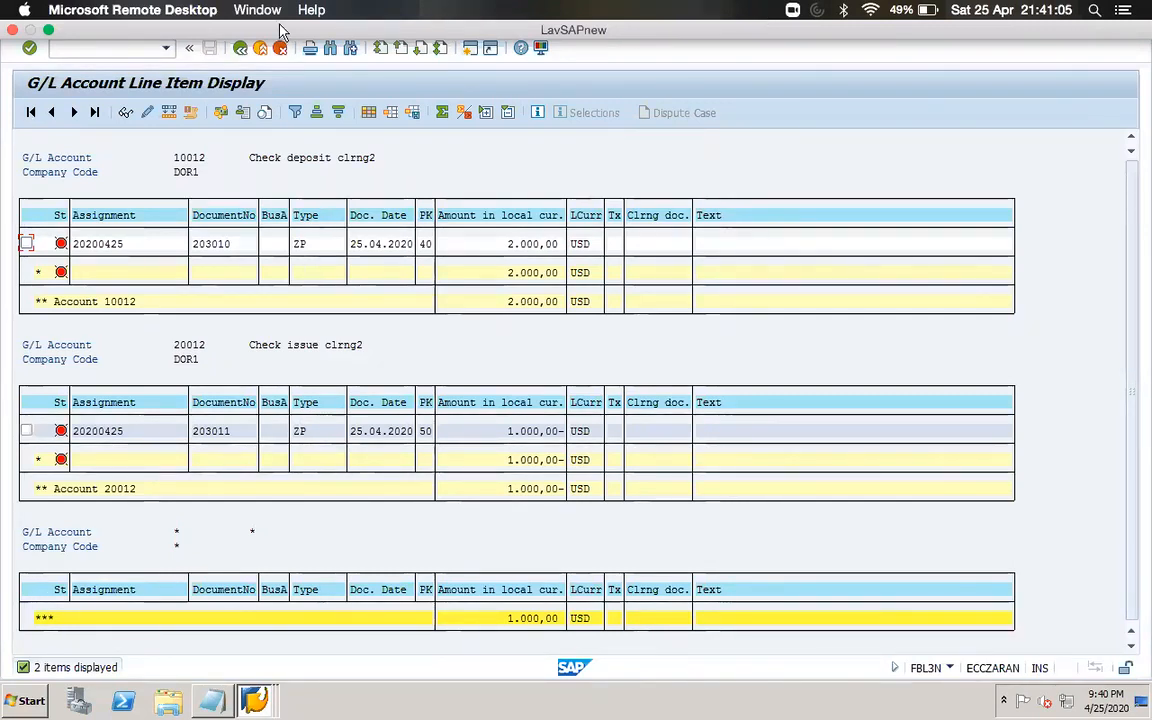
Add G/L account 10003 (APP bank) to the G/L account multiple selection and rerun the line item display.
click(240, 50)
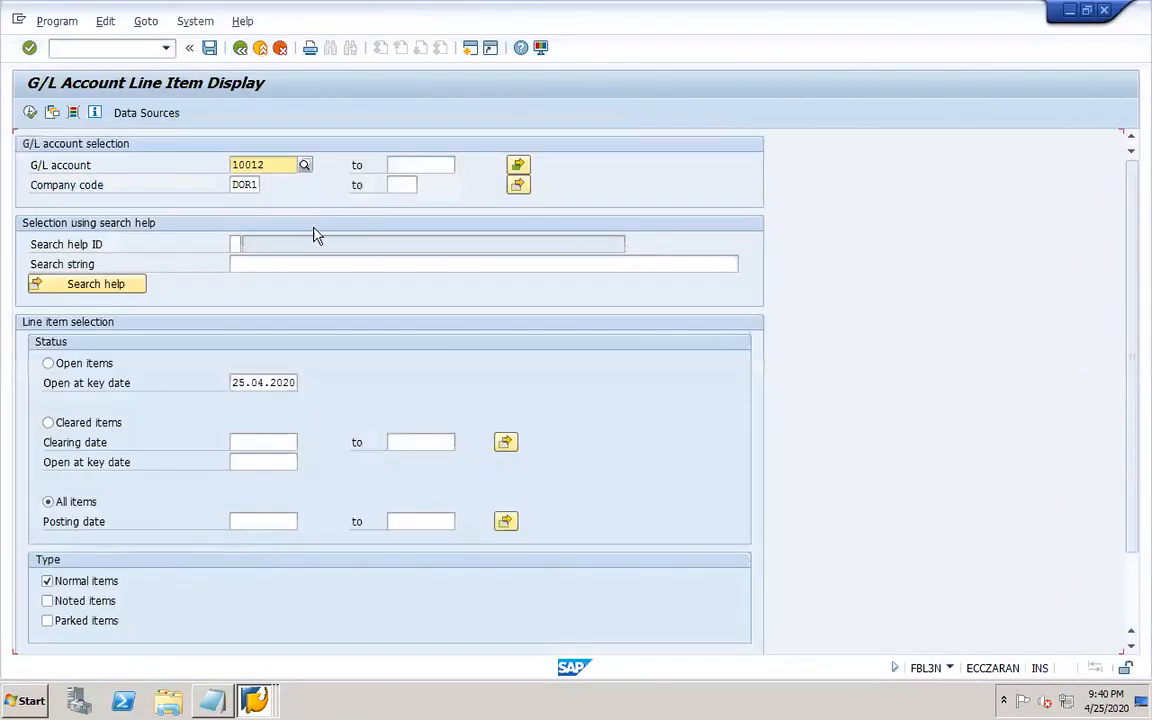
click(517, 164)
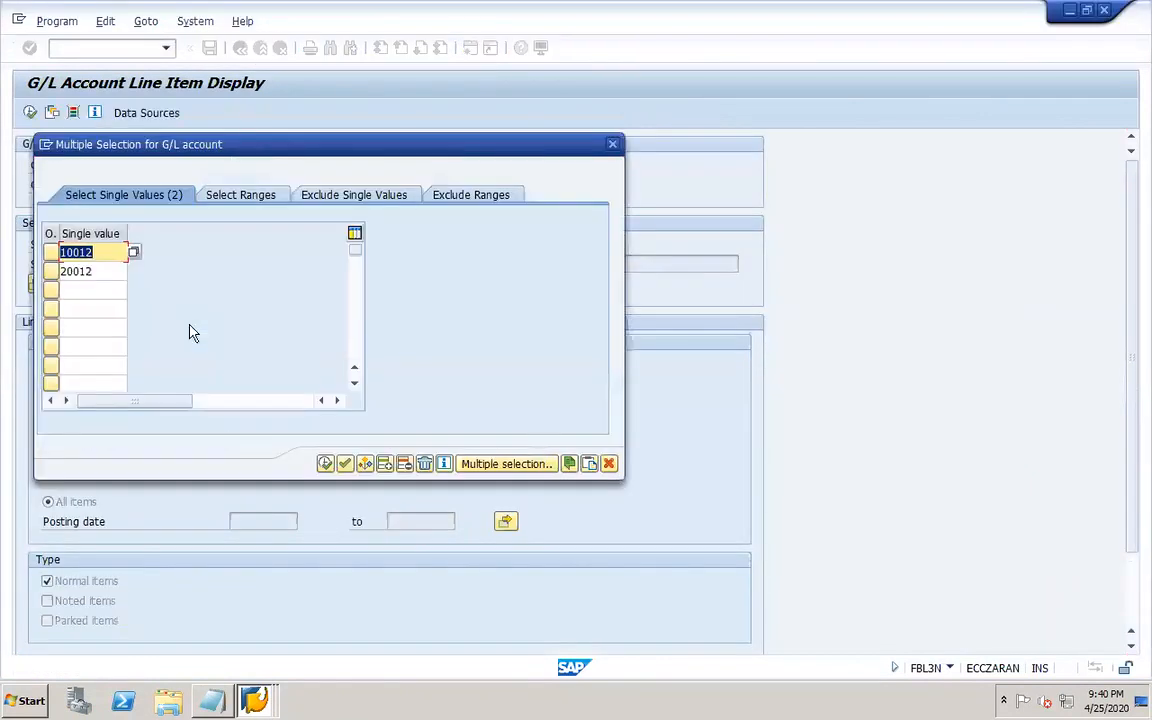
click(113, 289)
click(134, 290)
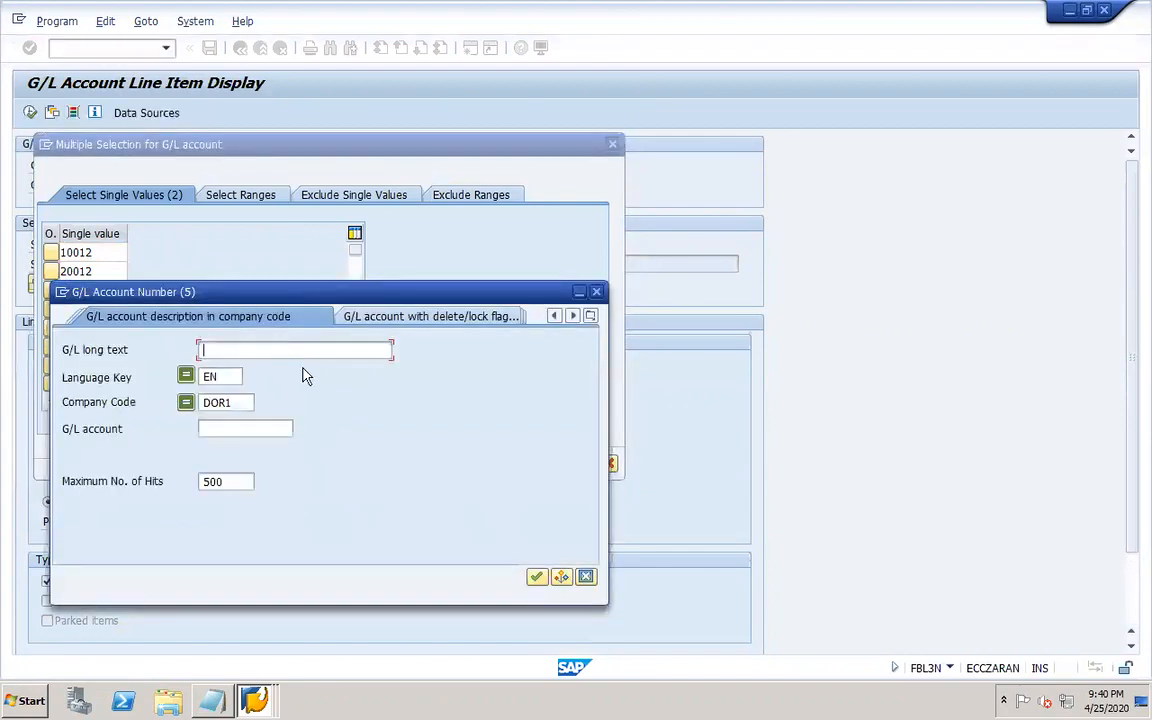
key(Return)
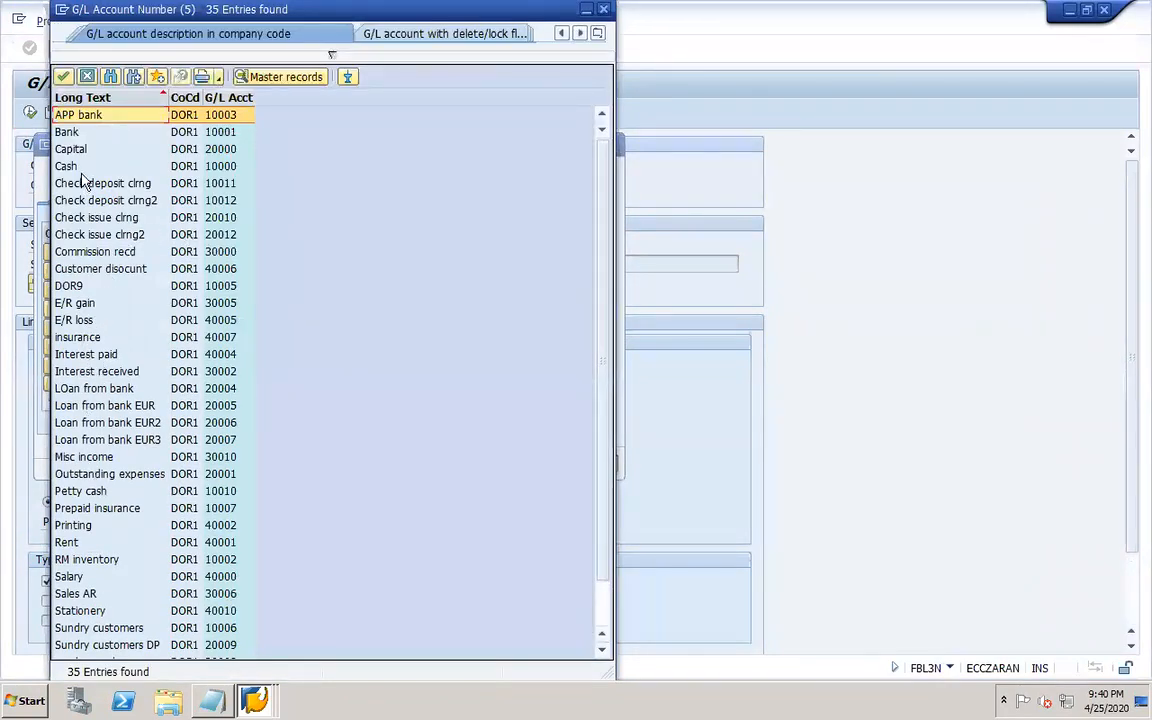
click(208, 97)
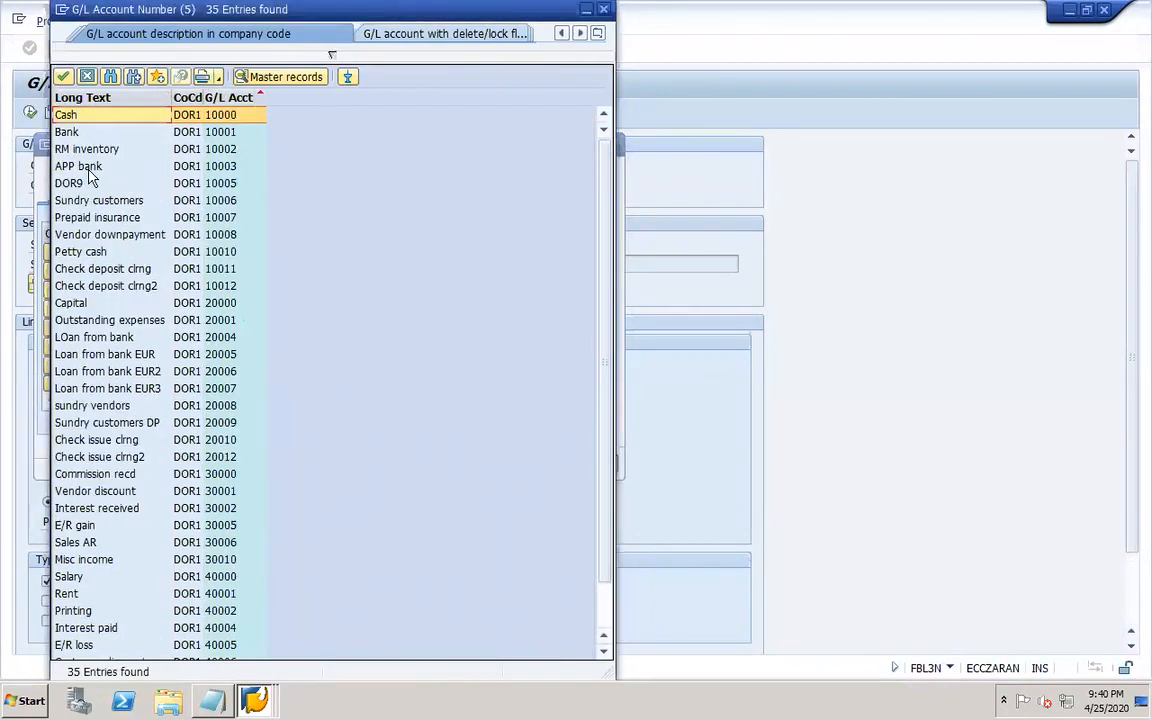
double_click(88, 168)
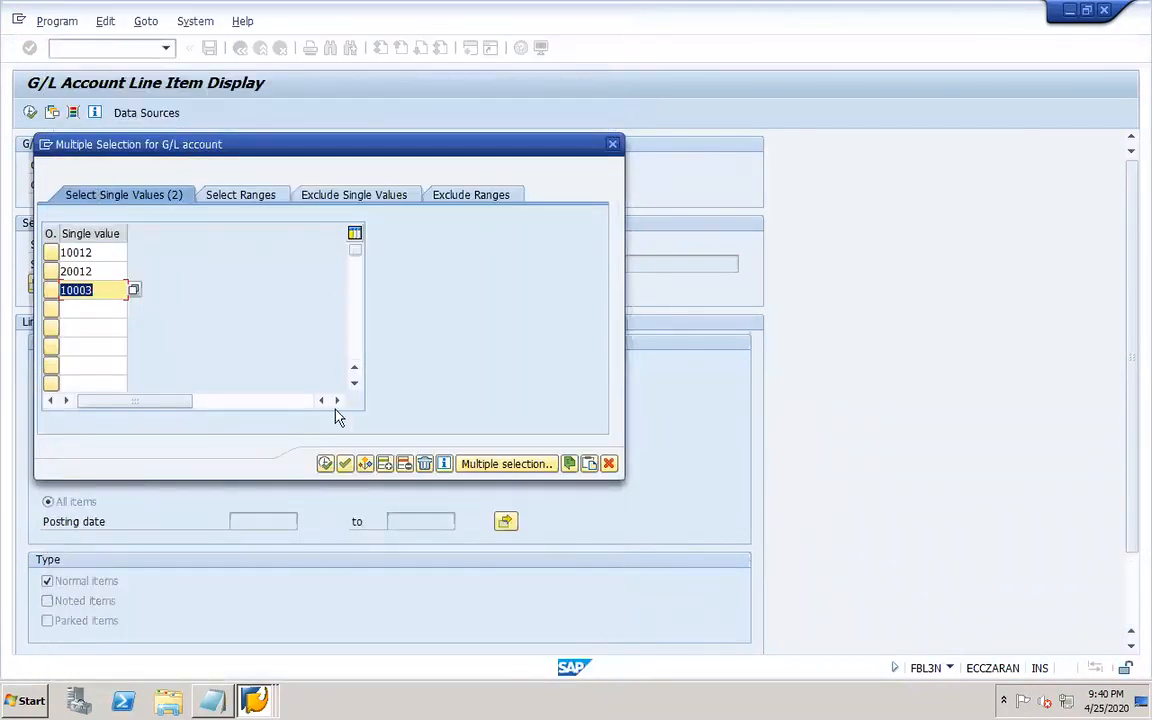
click(325, 464)
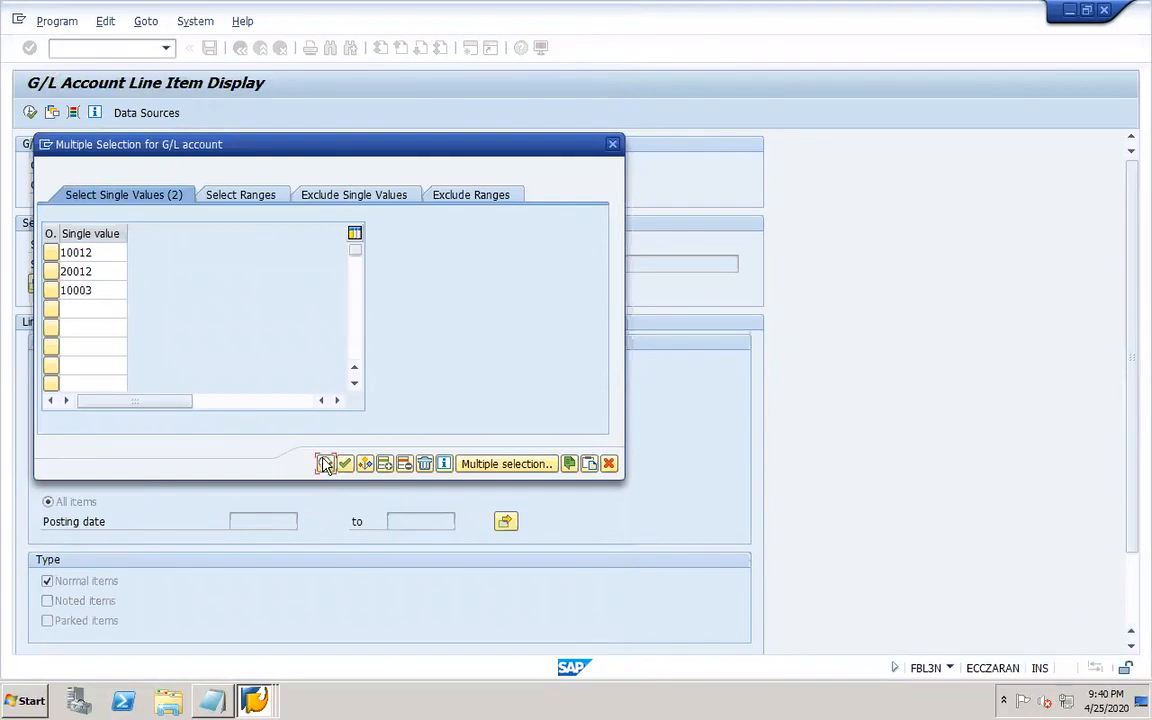
key(F8)
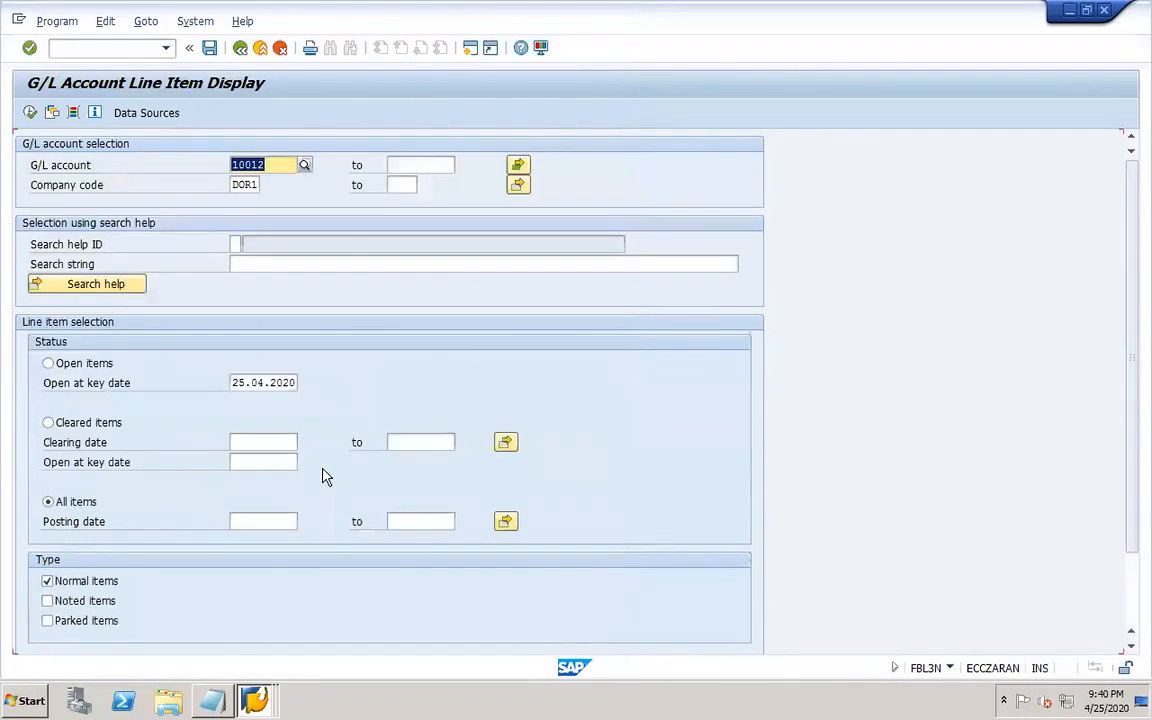
click(30, 113)
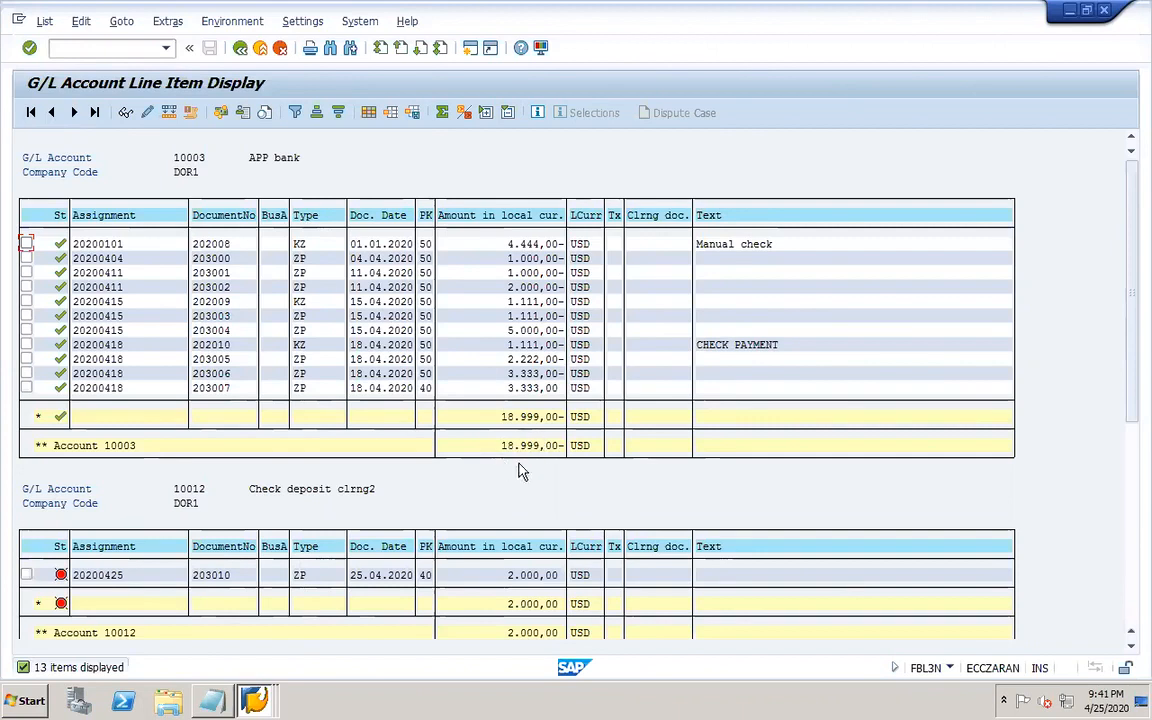
Open transaction FI12 in a new session for company code DOR1 and display bank account DOR-1 of house bank DOR1H.
click(256, 702)
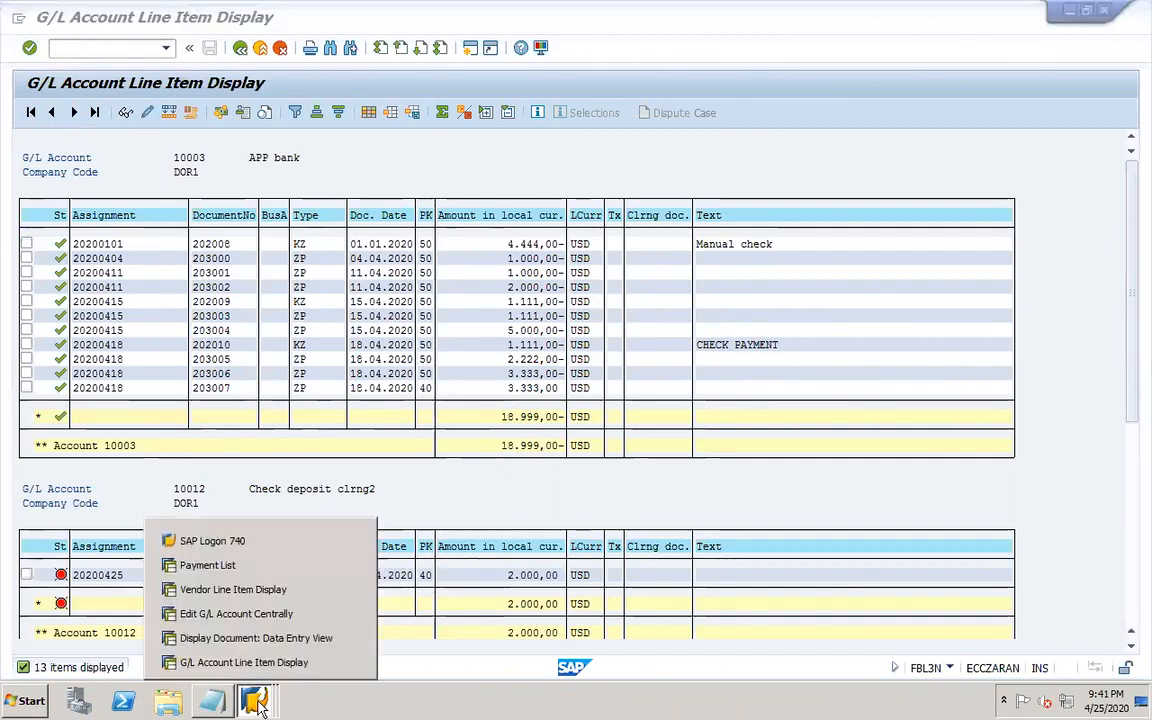
click(249, 664)
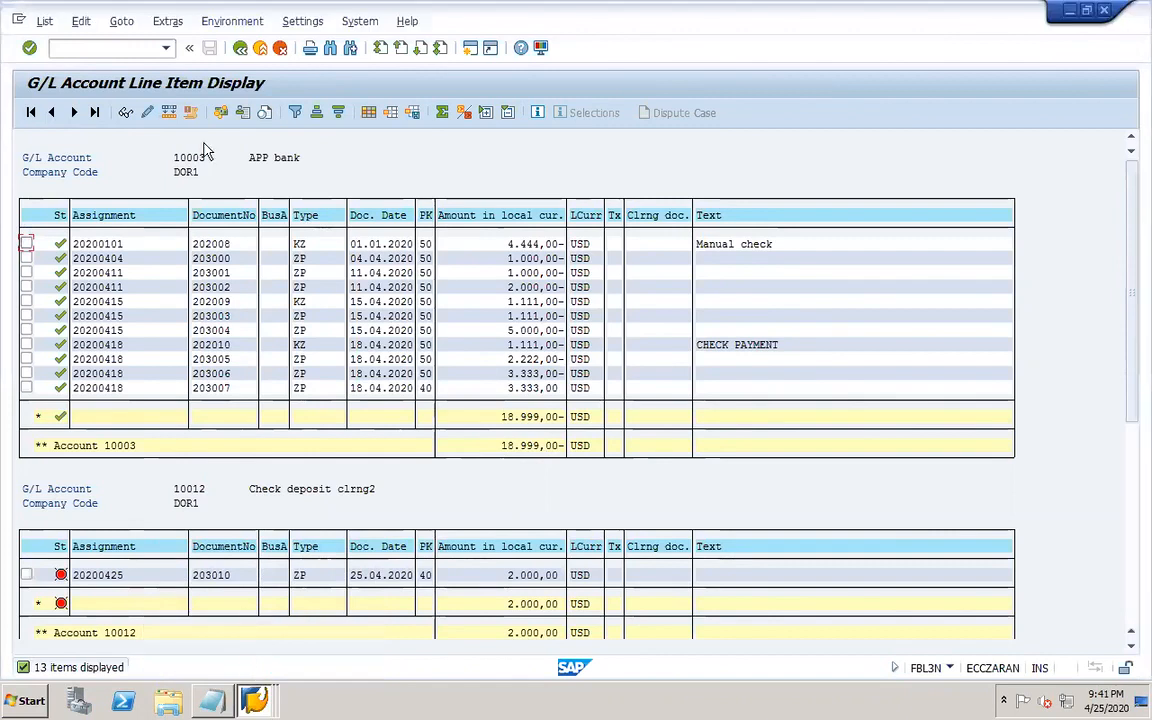
click(110, 48)
text(/OF)
key(Return)
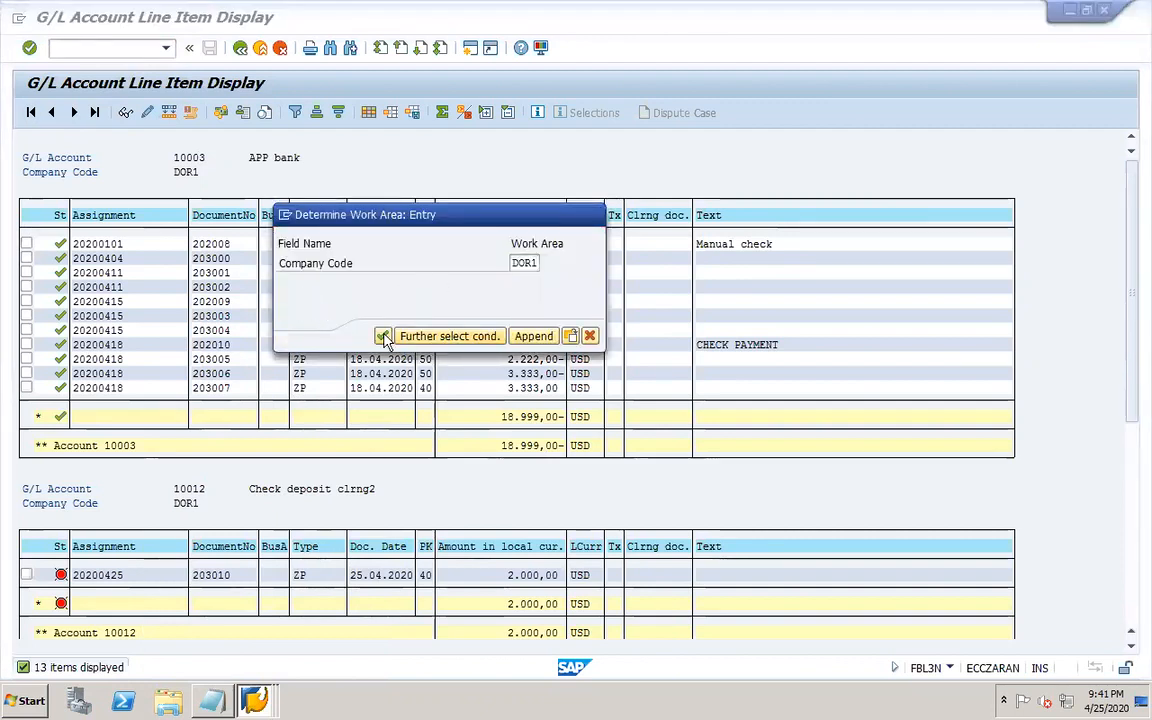
click(383, 337)
double_click(110, 175)
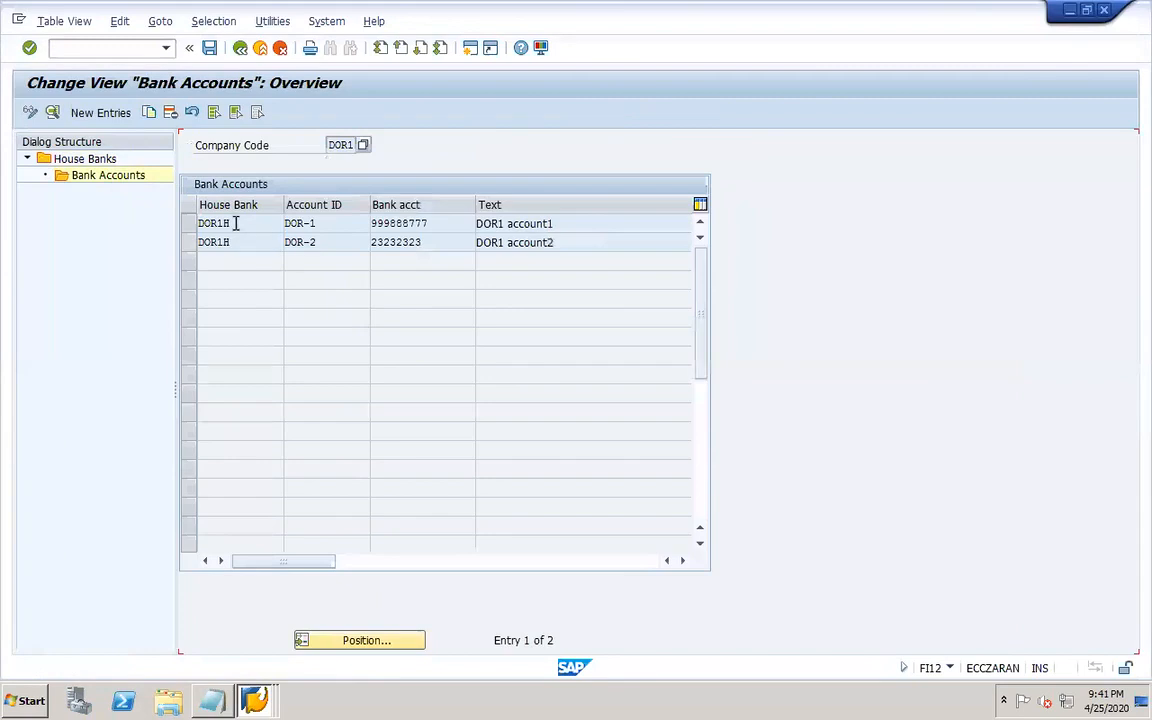
double_click(236, 223)
click(659, 279)
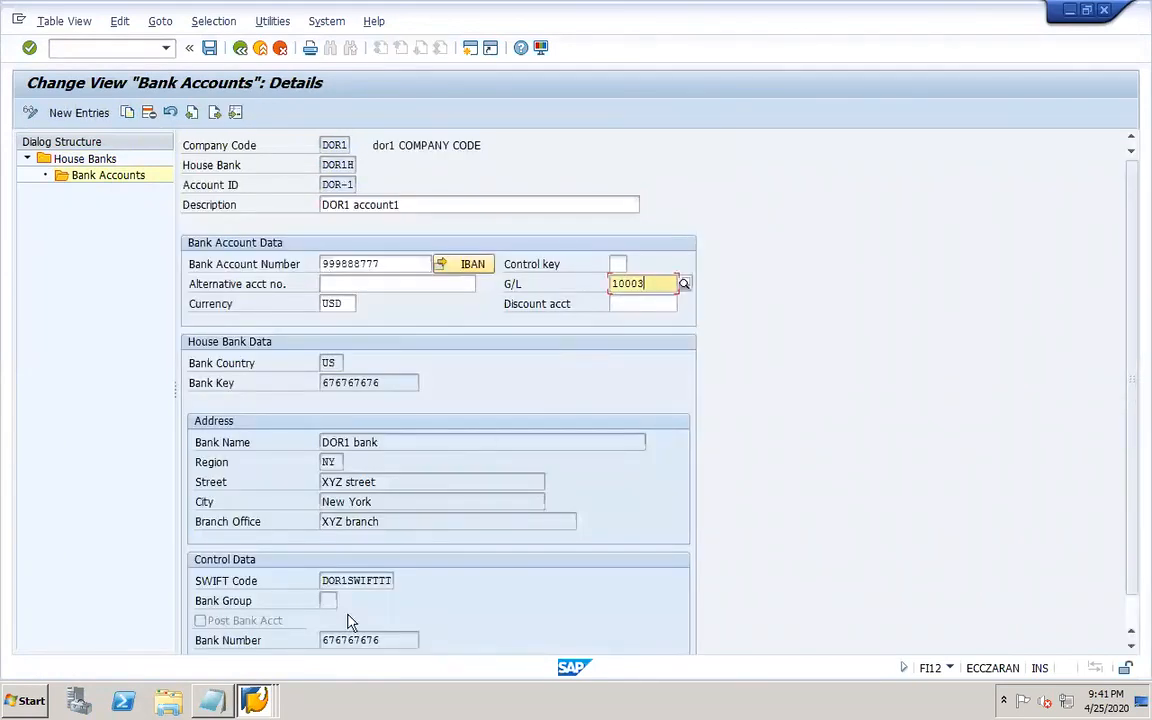
In Edit G/L Account Centrally, copy reference account 10003 APP bank to create new G/L account 10013 in DOR1.
click(254, 700)
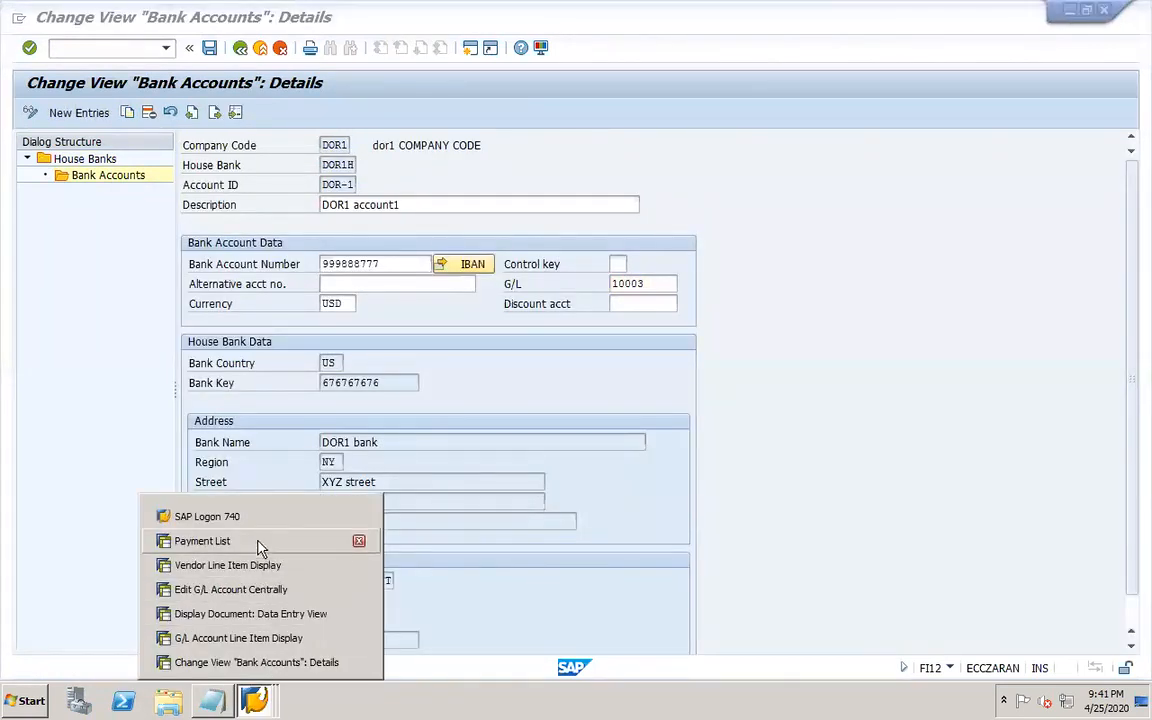
click(230, 589)
click(150, 246)
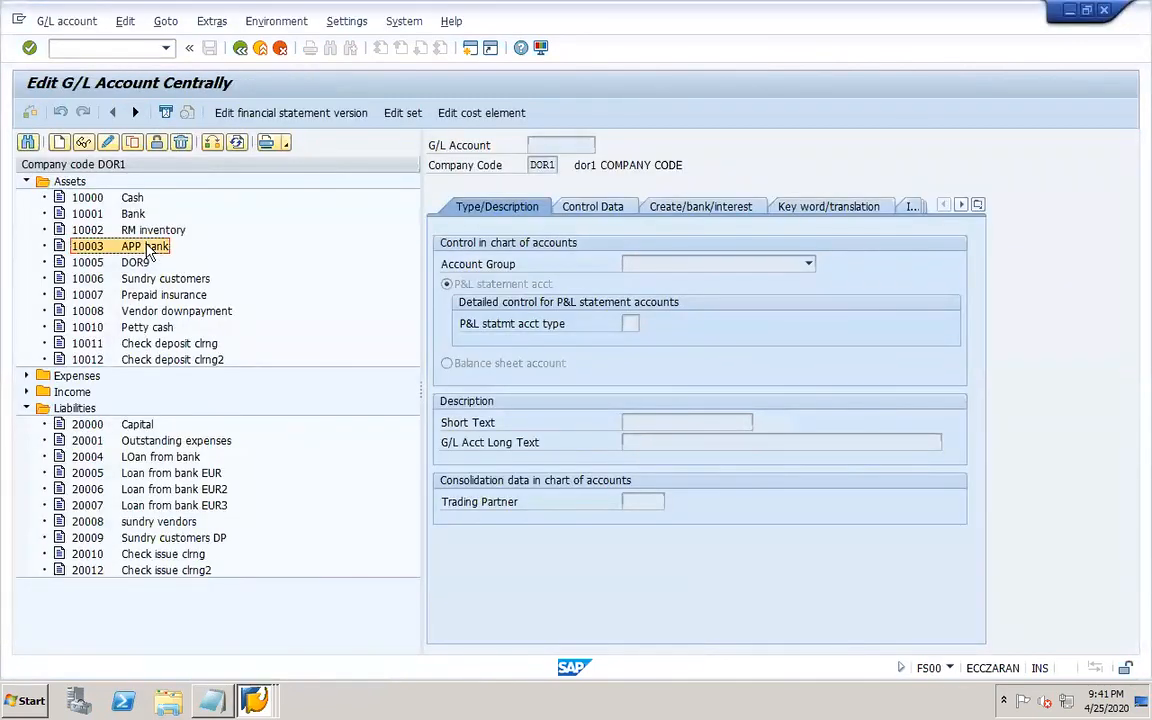
click(132, 142)
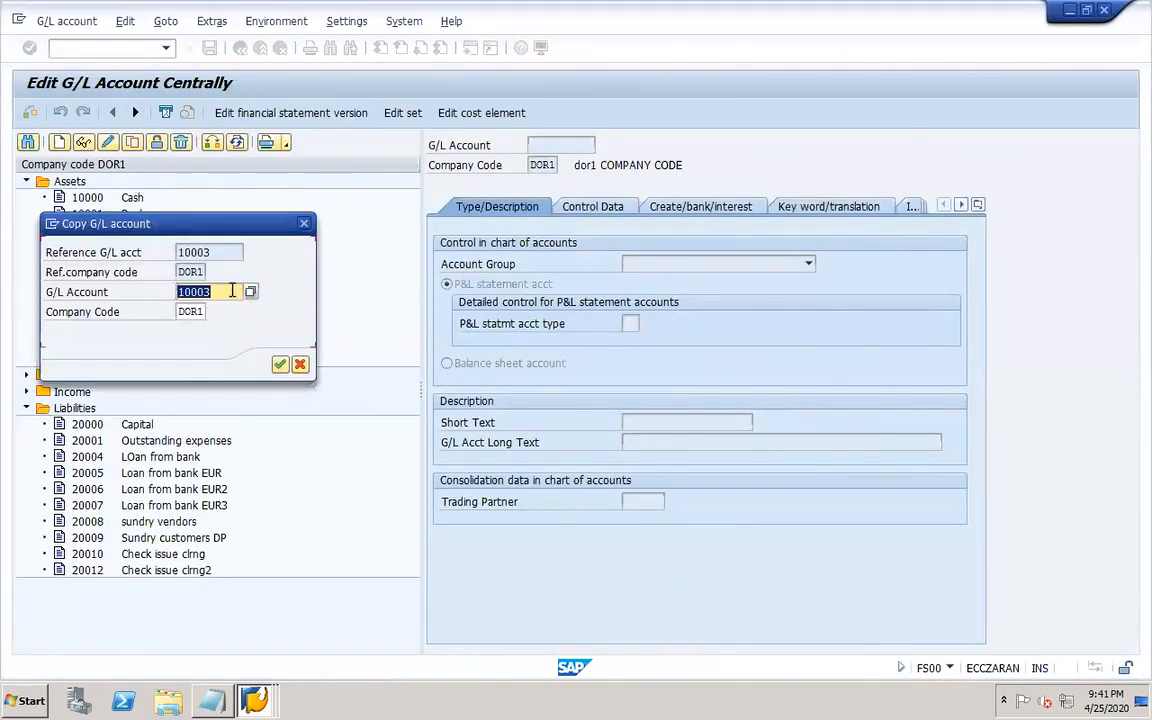
click(232, 290)
drag(251, 229, 251, 446)
key(BackSpace)
key(BackSpace)
text(13)
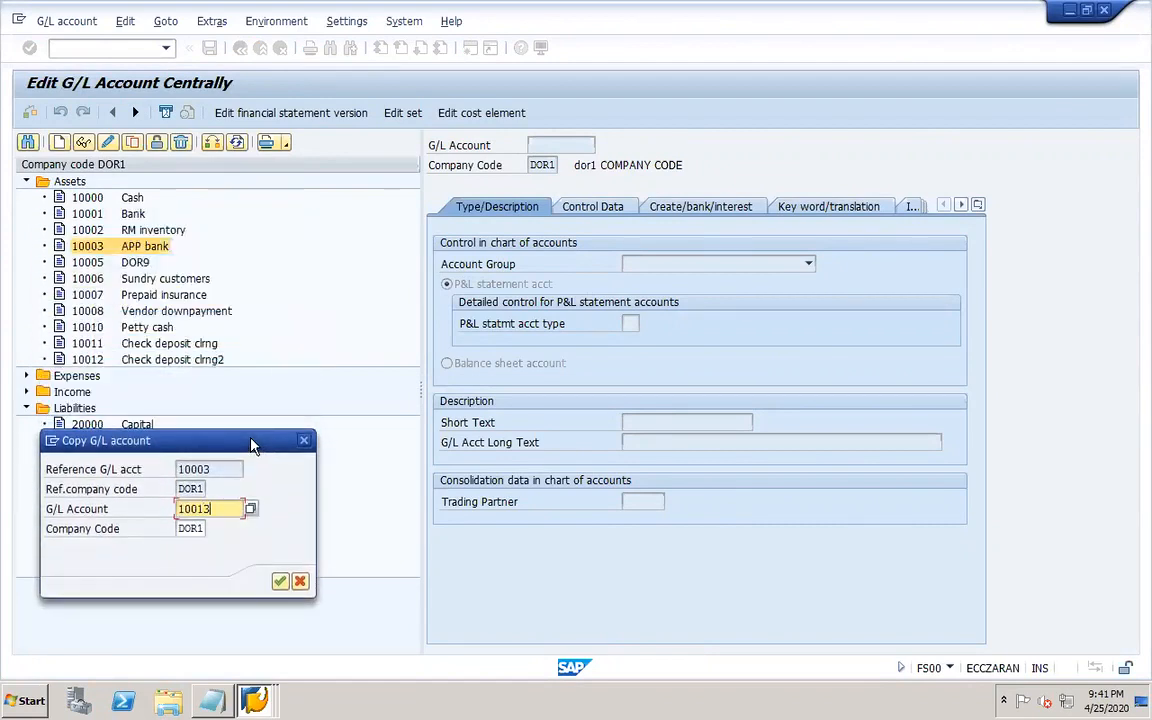
click(281, 583)
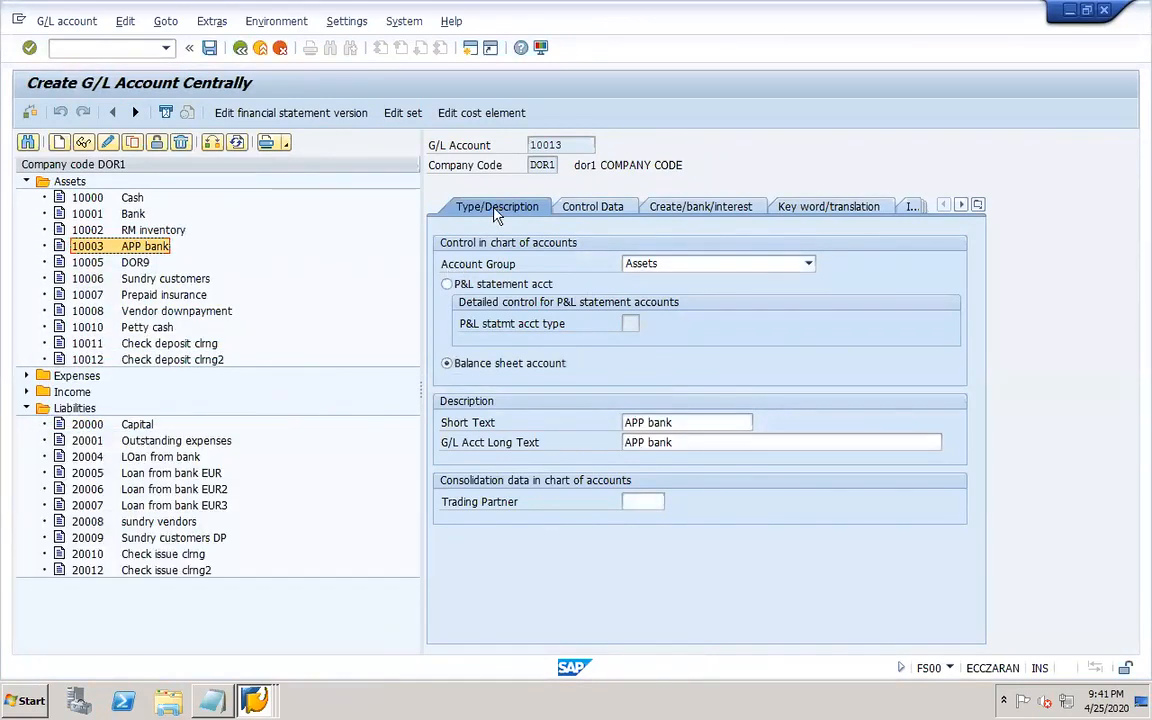
Set the new account's short text and long text to ICICI Bank.
drag(682, 421, 589, 421)
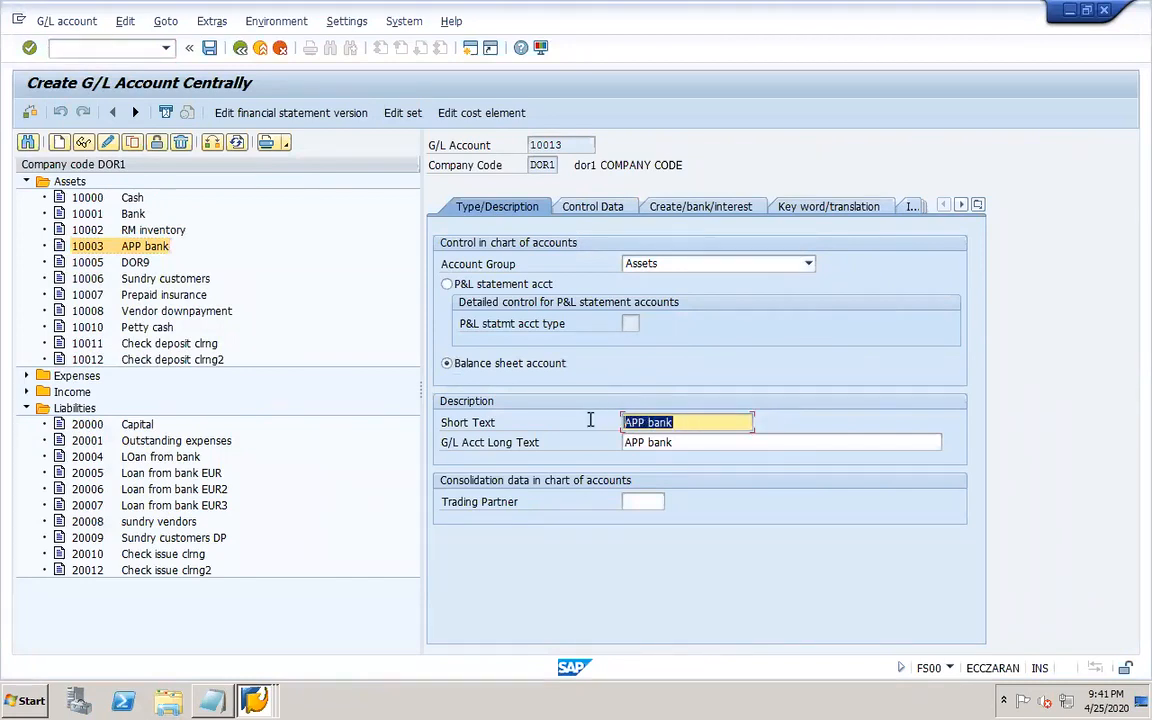
text(Main bank)
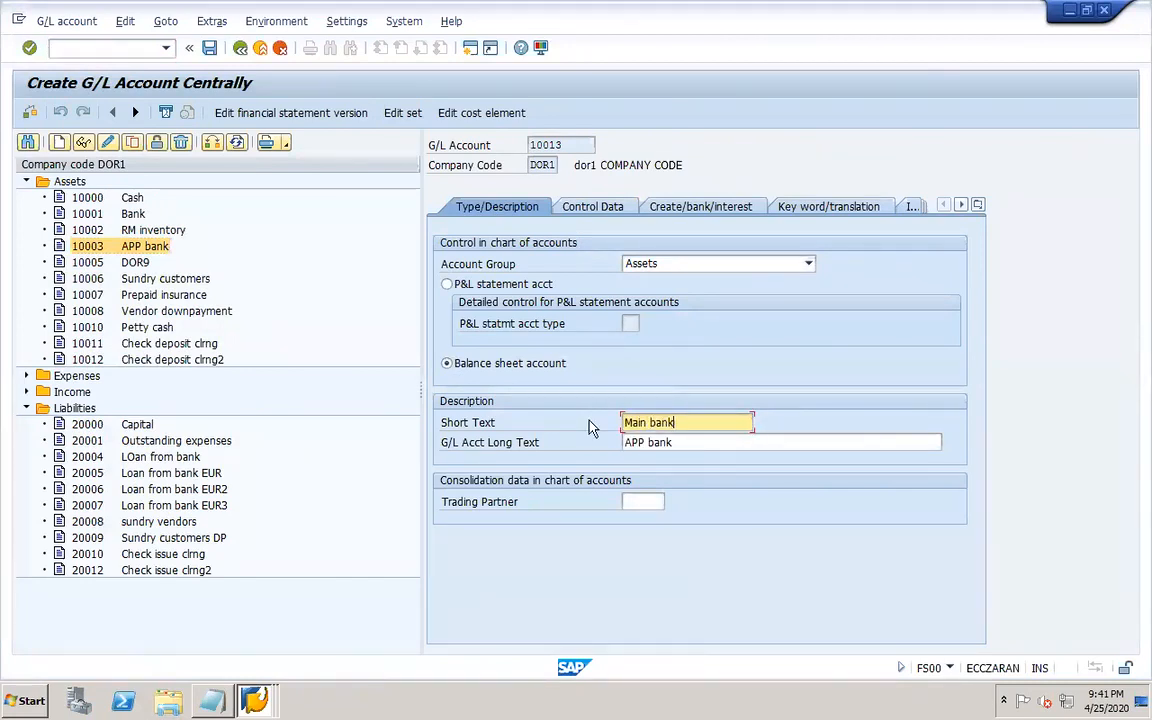
drag(682, 422, 596, 420)
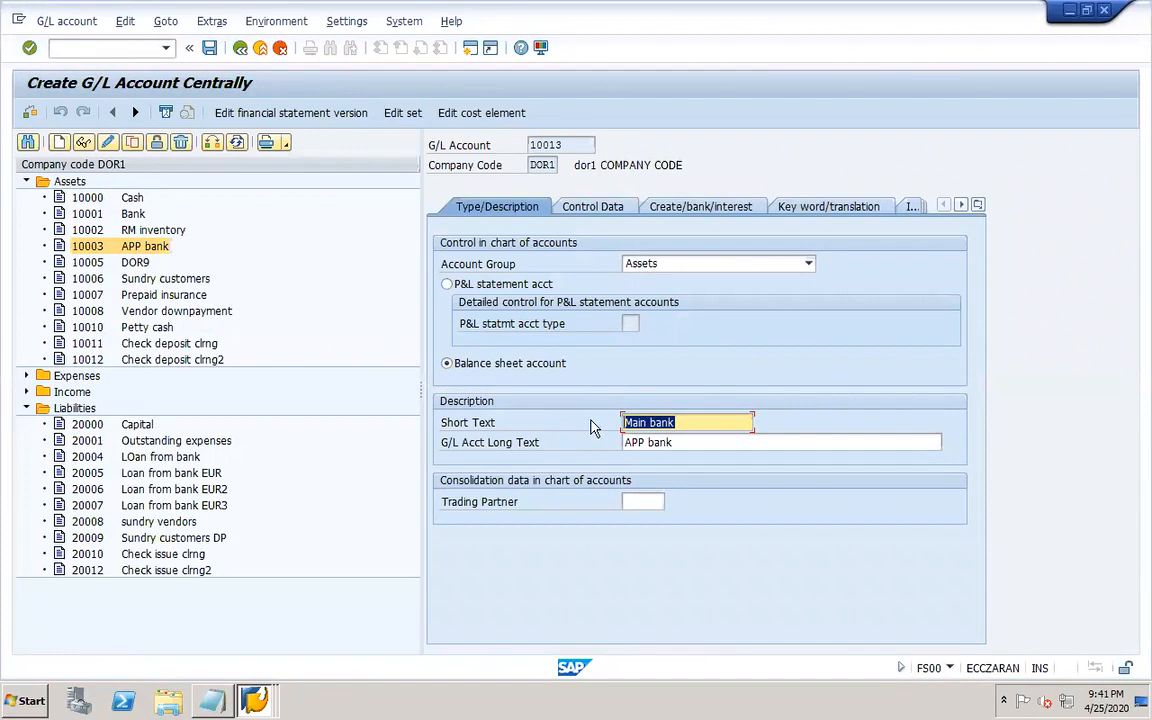
click(684, 421)
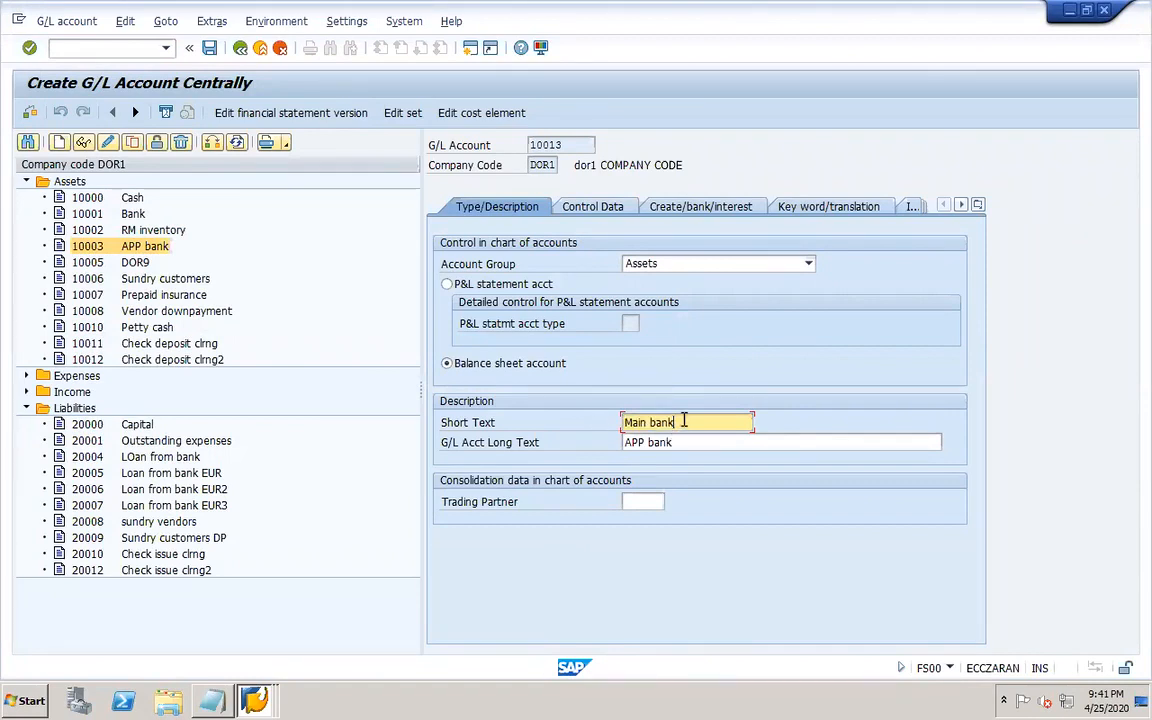
drag(684, 421, 604, 419)
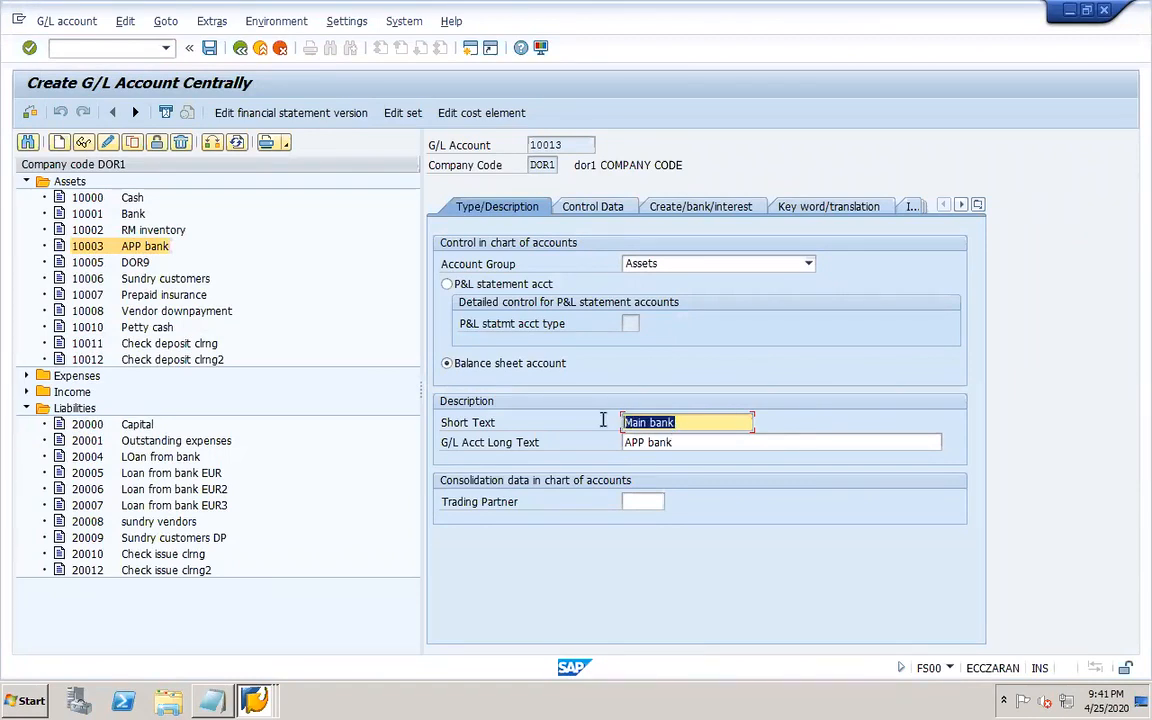
text(ICIC)
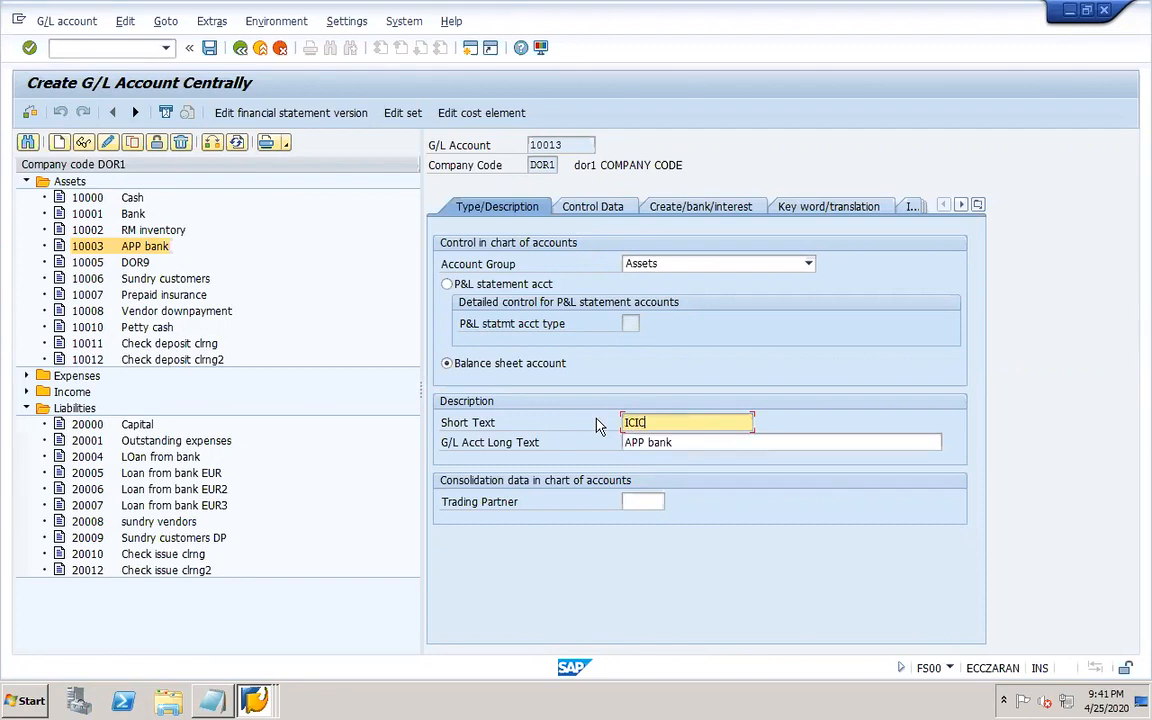
text(I Bank)
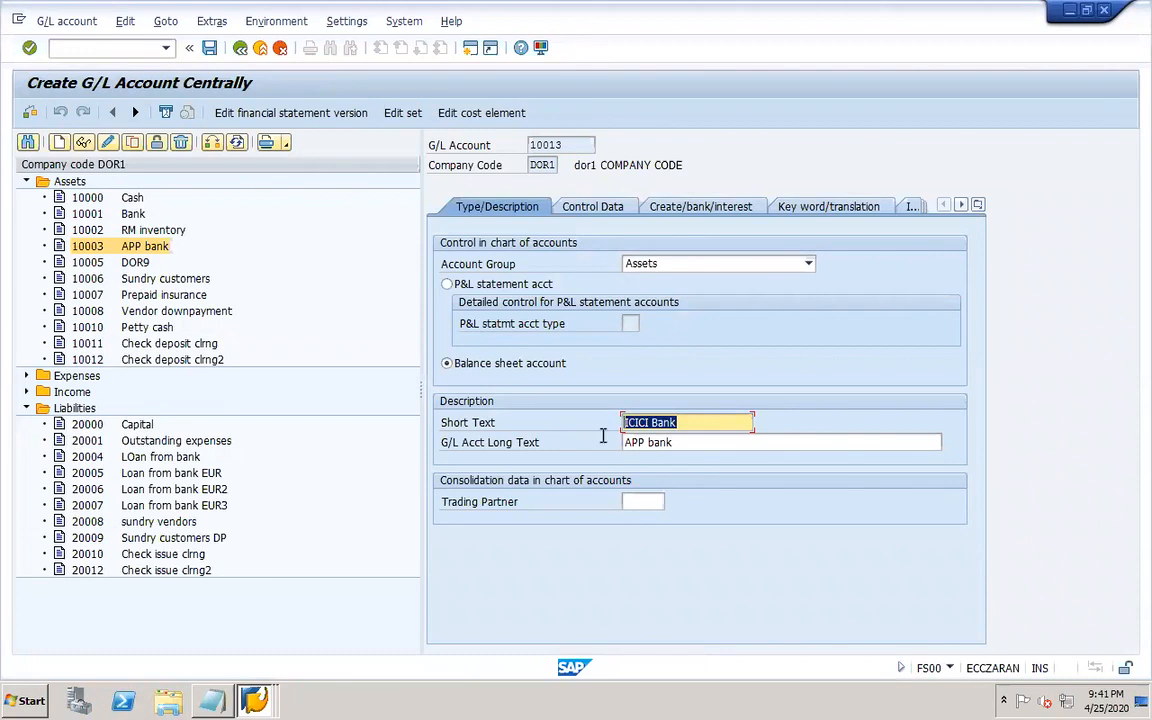
drag(676, 442, 598, 442)
text(ICICI Bank)
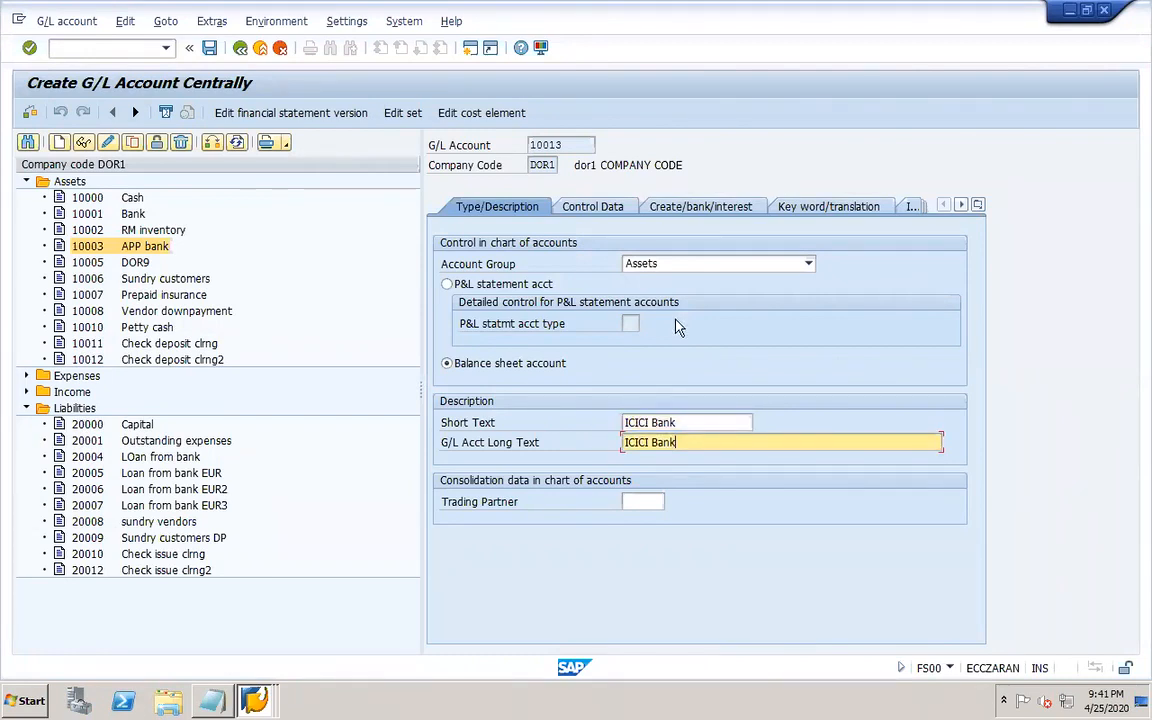
Review the Control Data and Create/bank/interest tabs, then save the new G/L account 10013.
click(592, 206)
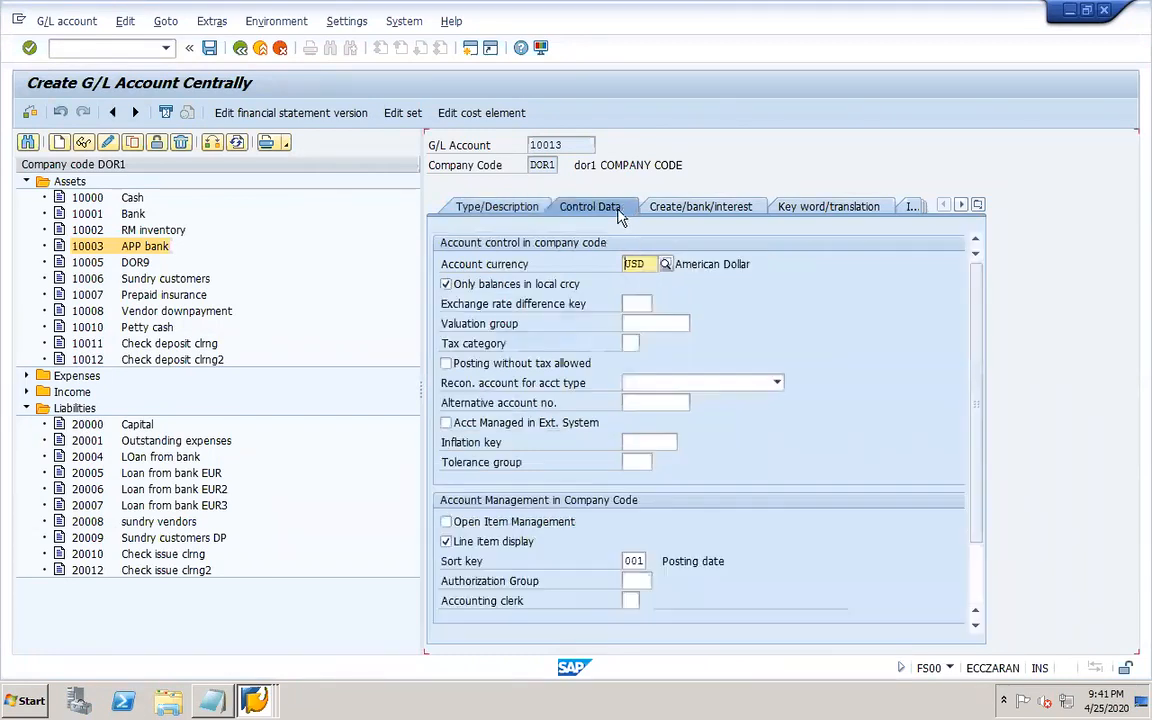
click(690, 209)
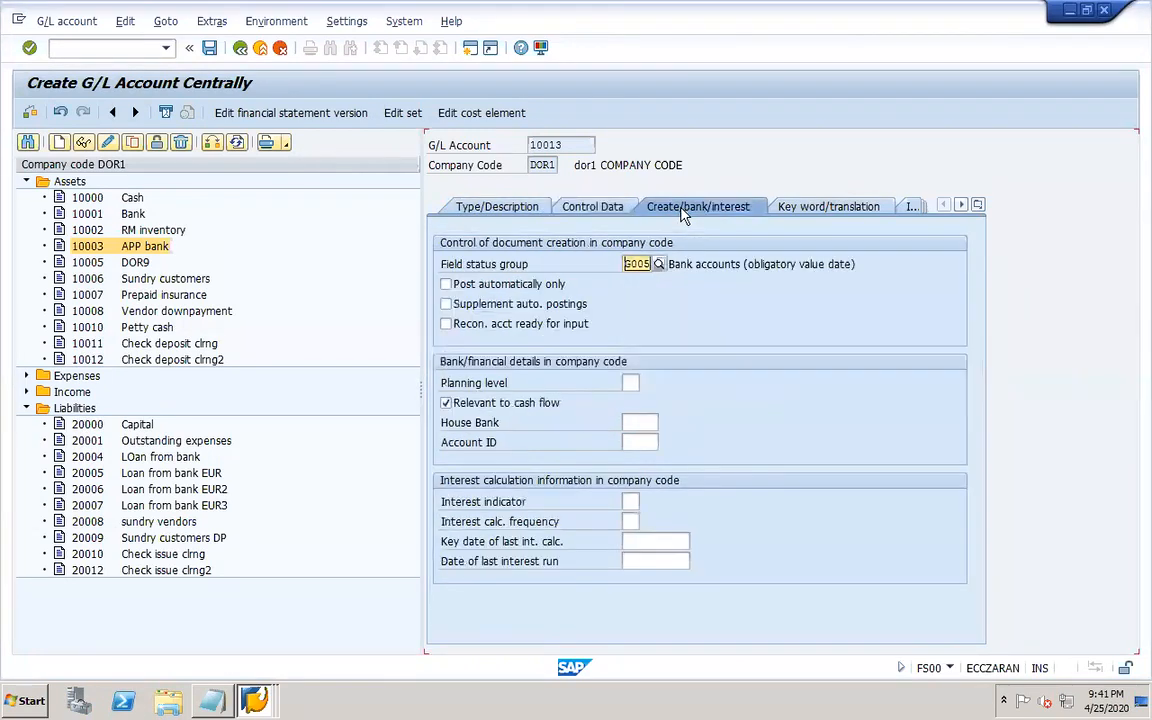
click(209, 47)
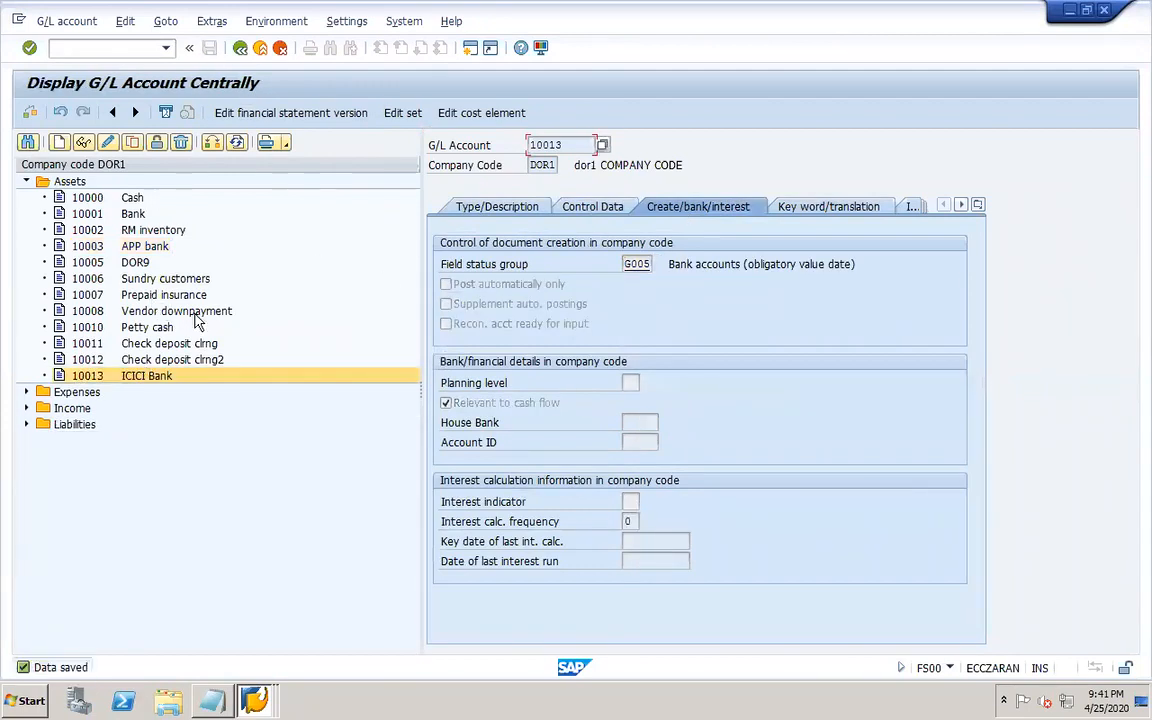
Assign G/L account 10013 ICICI Bank to house bank account DOR-1 using the account search help.
click(256, 700)
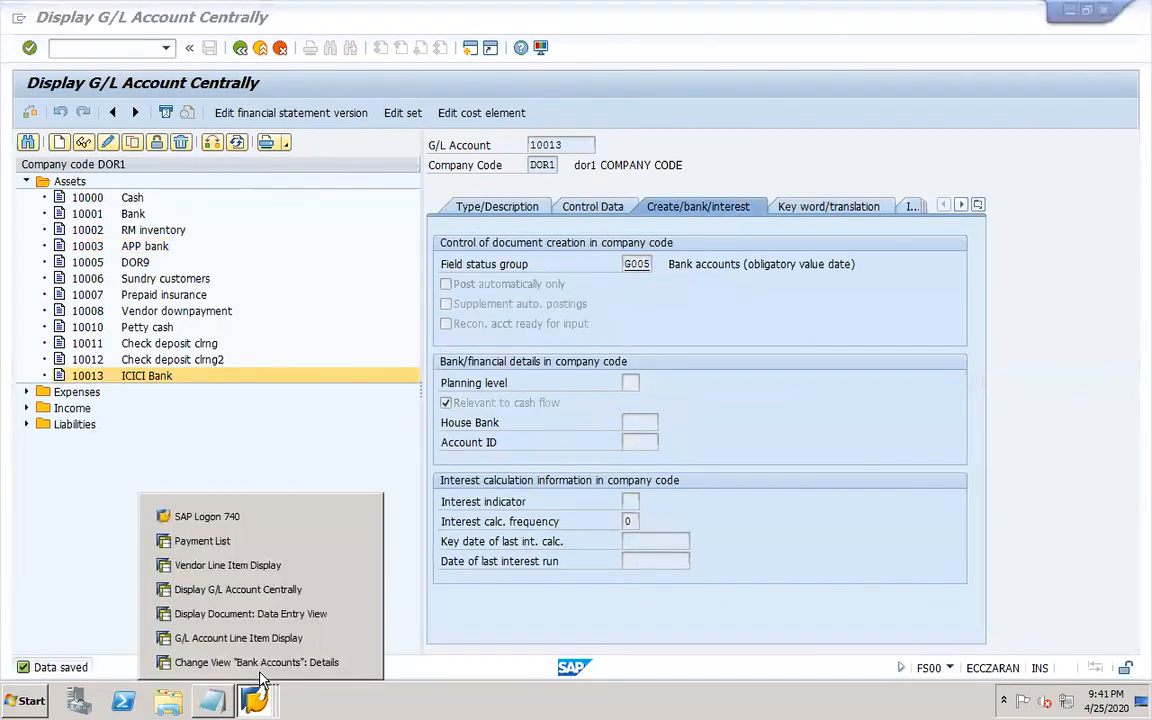
click(347, 662)
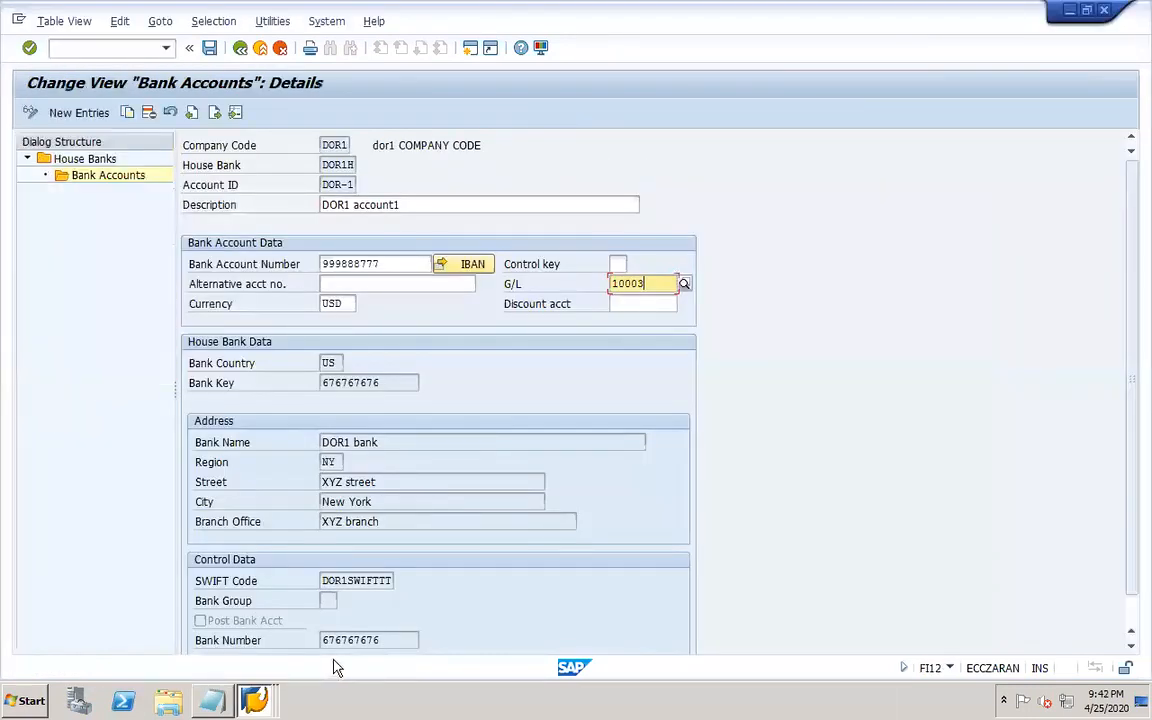
click(684, 284)
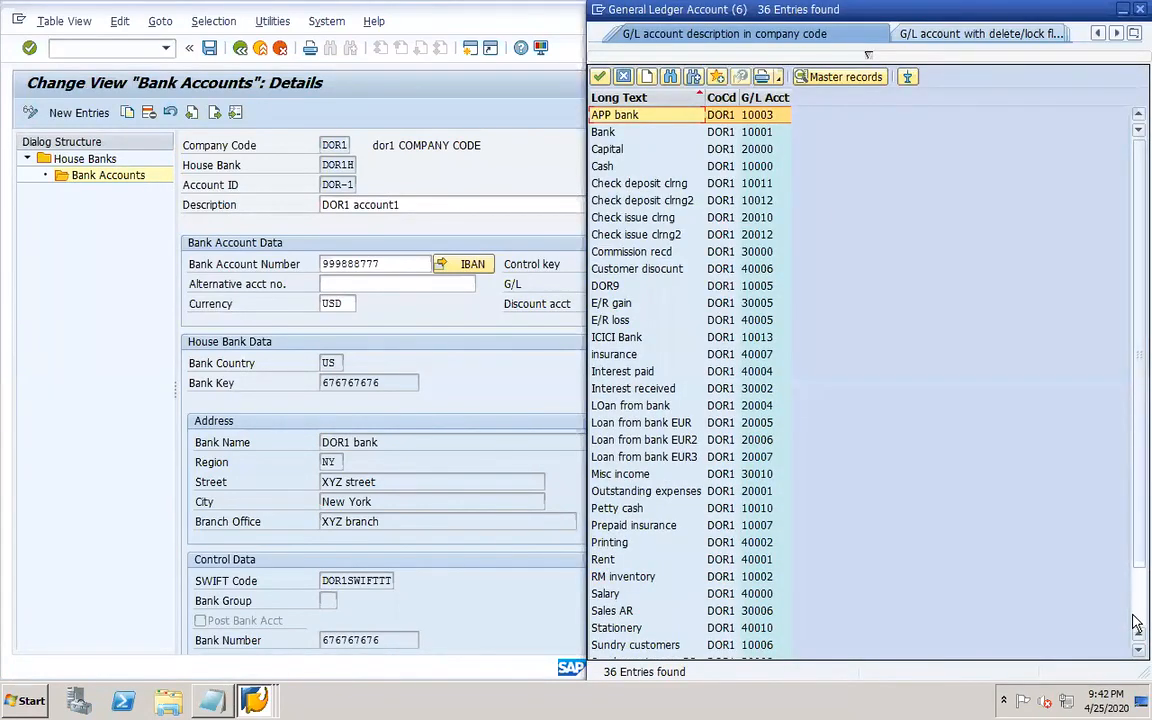
click(765, 97)
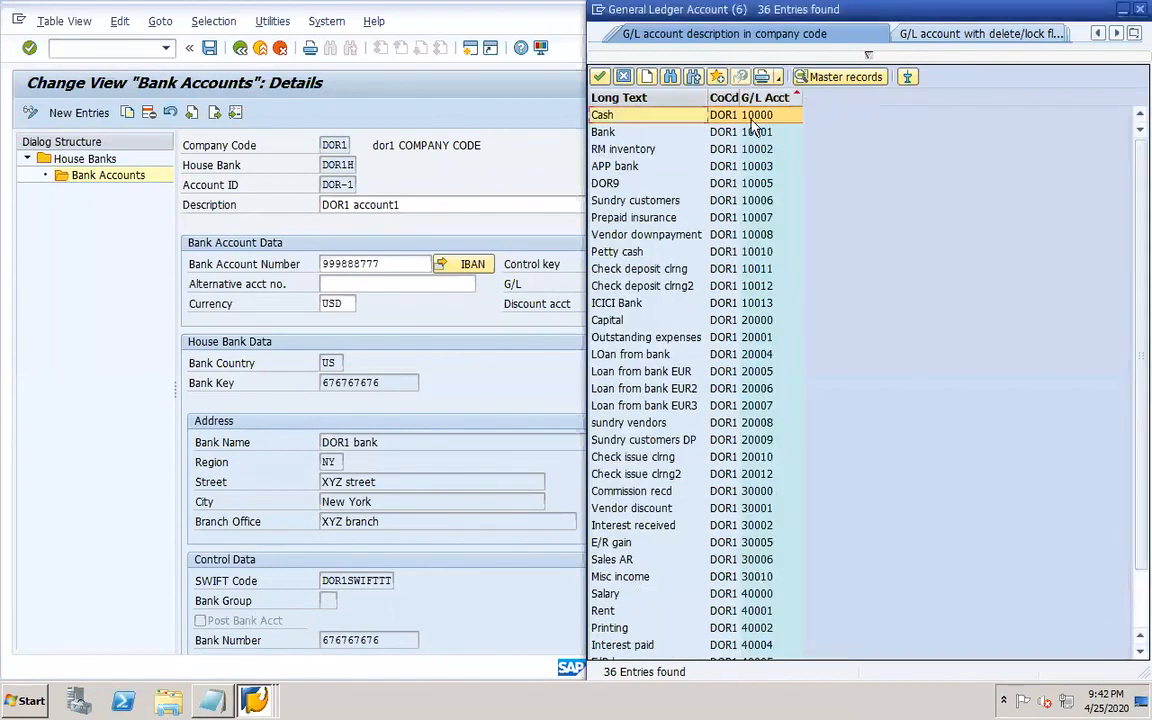
click(757, 305)
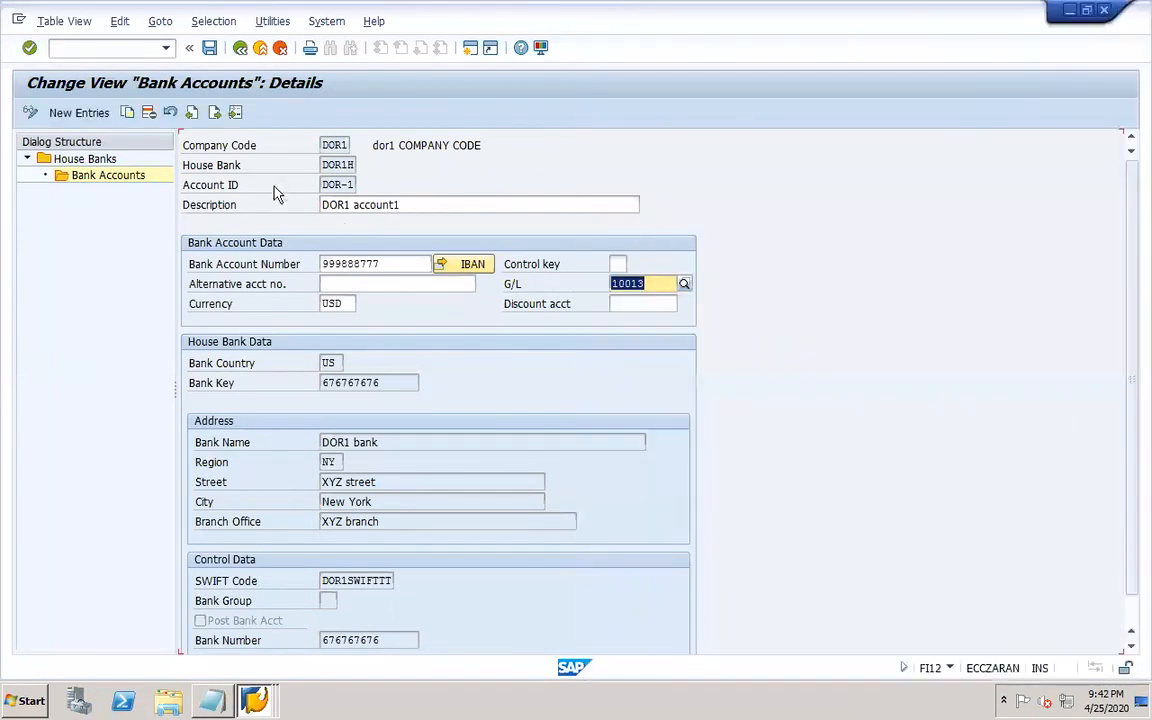
Save the house bank account assignment, confirming the customizing request.
click(209, 48)
click(265, 305)
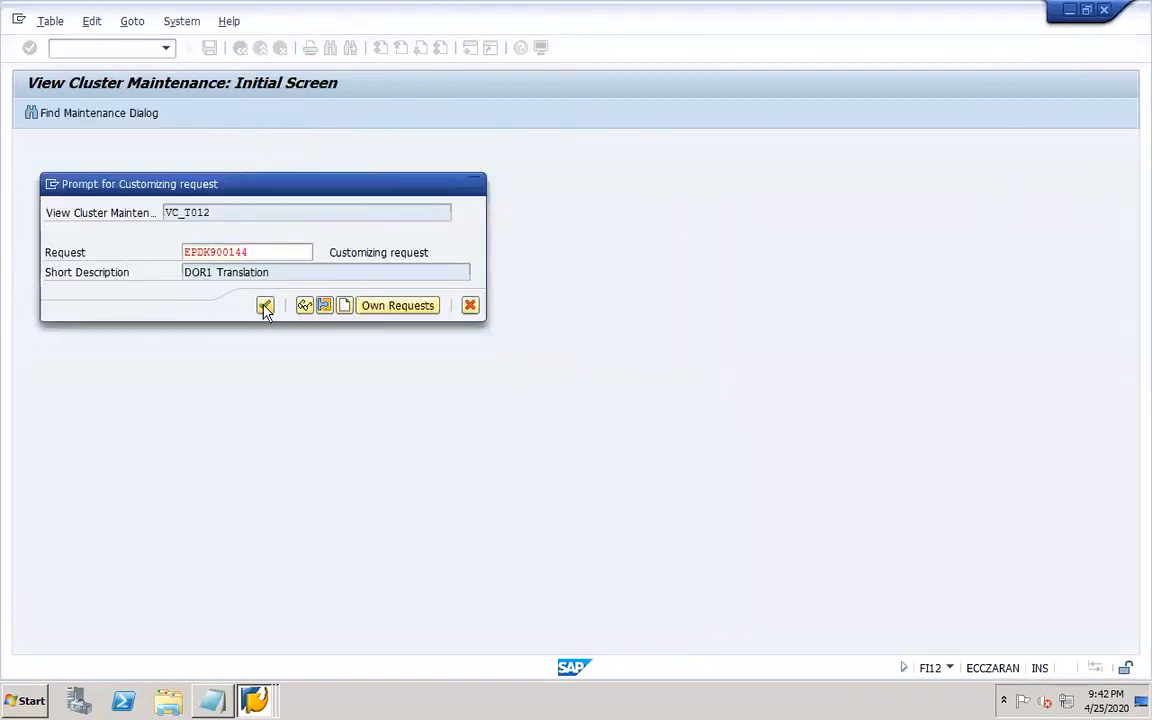
click(336, 351)
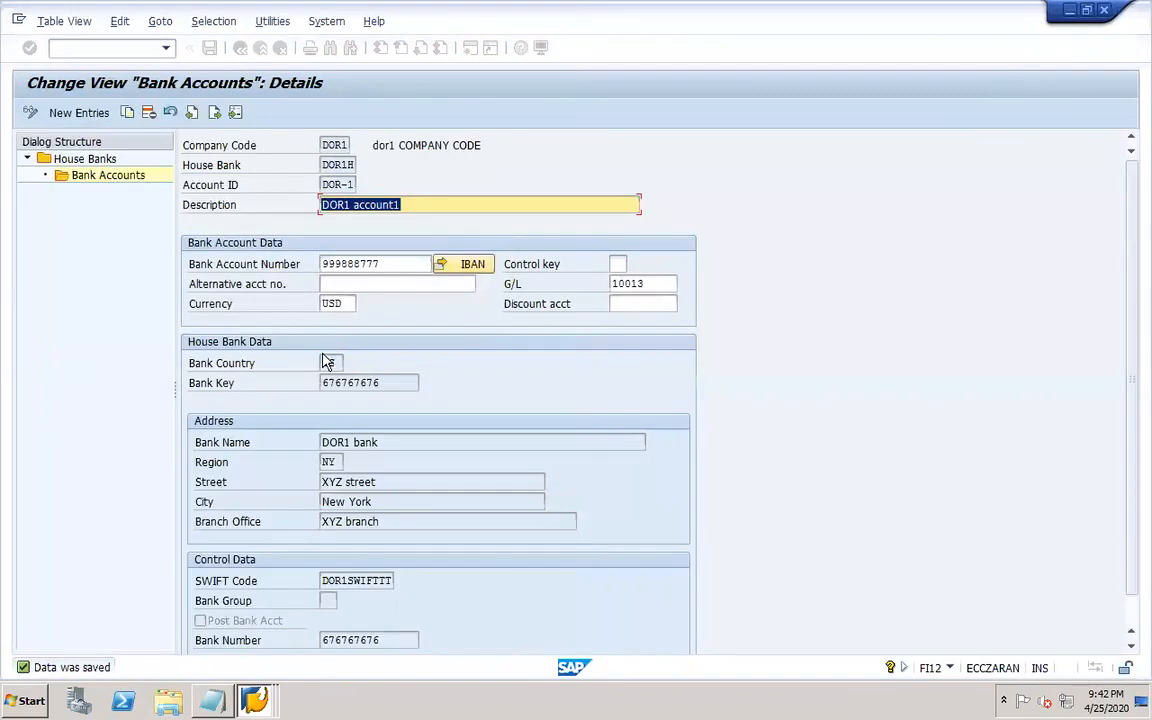
click(209, 48)
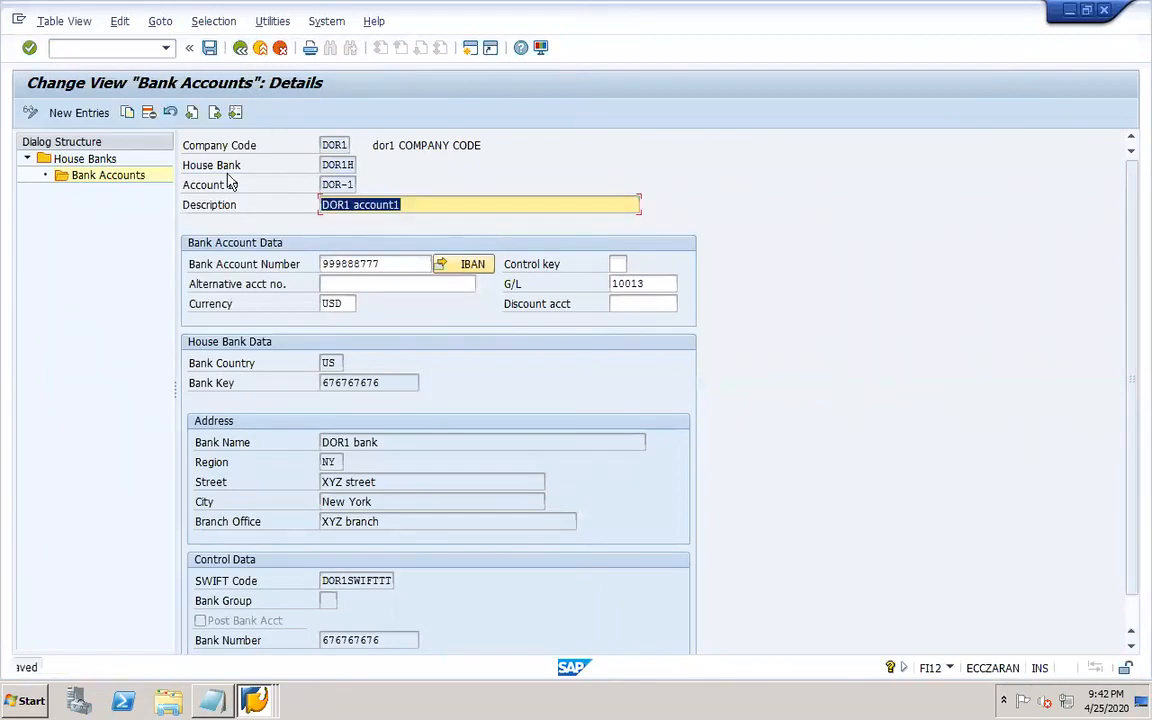
Switch to G/L Account Line Item Display and run it for accounts 10012, 20012 and 10013 in DOR1.
right_click(255, 700)
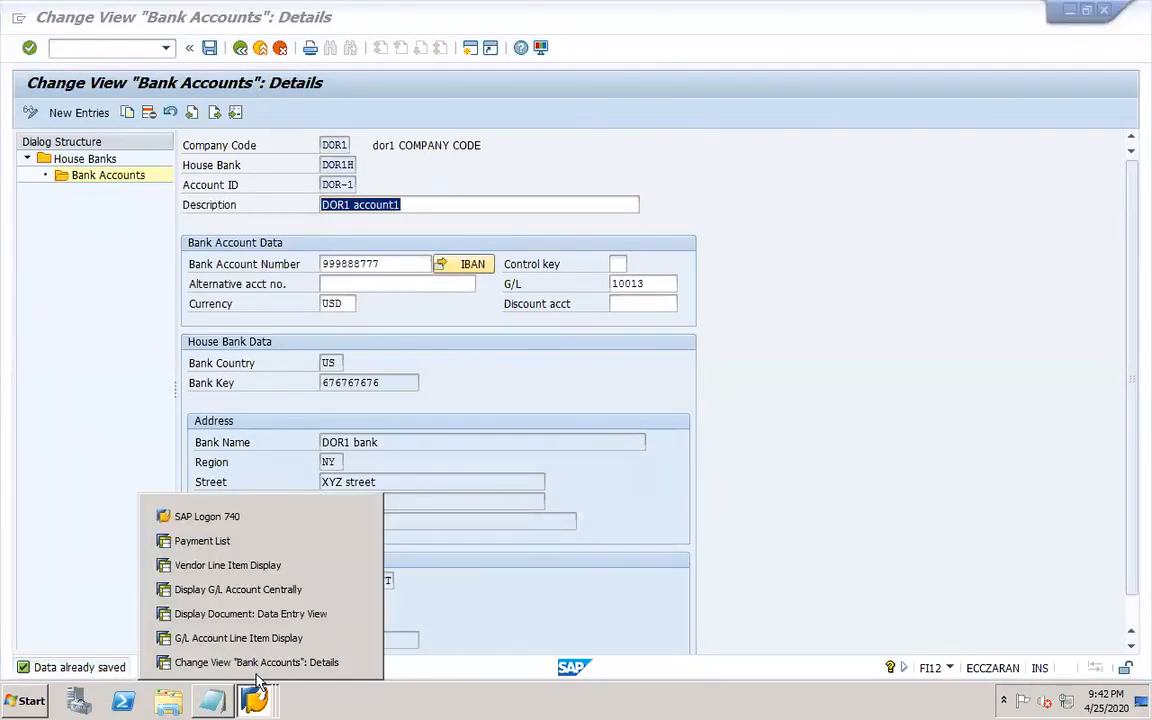
click(238, 638)
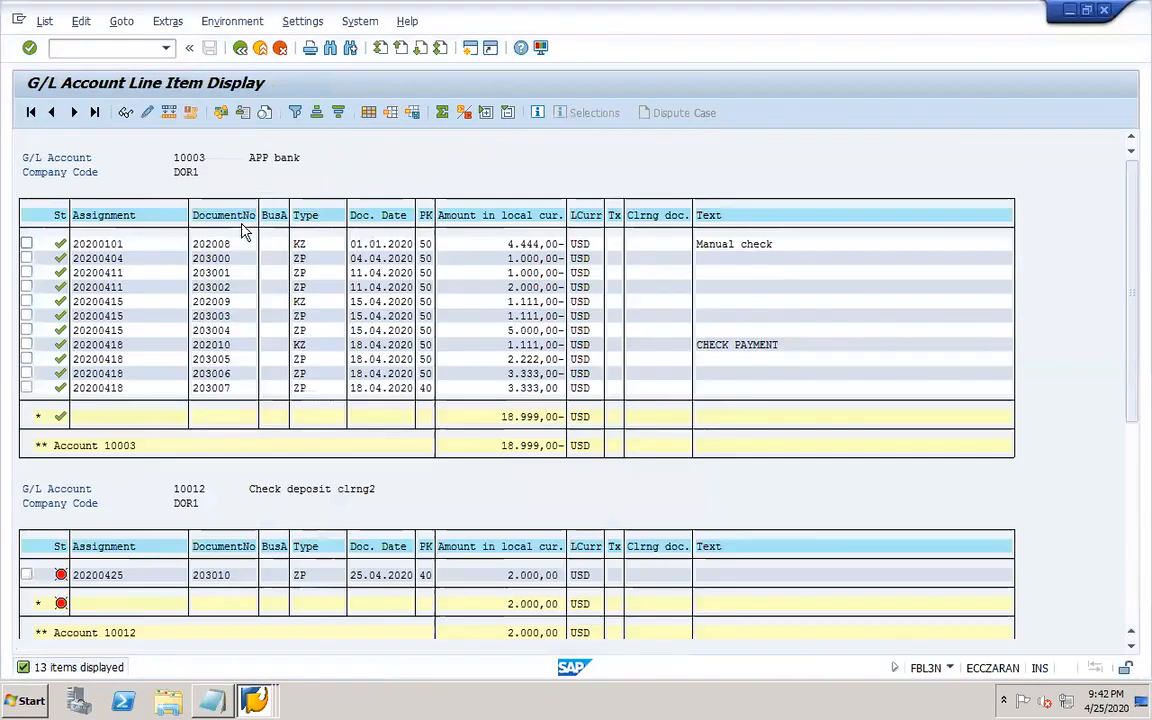
click(240, 48)
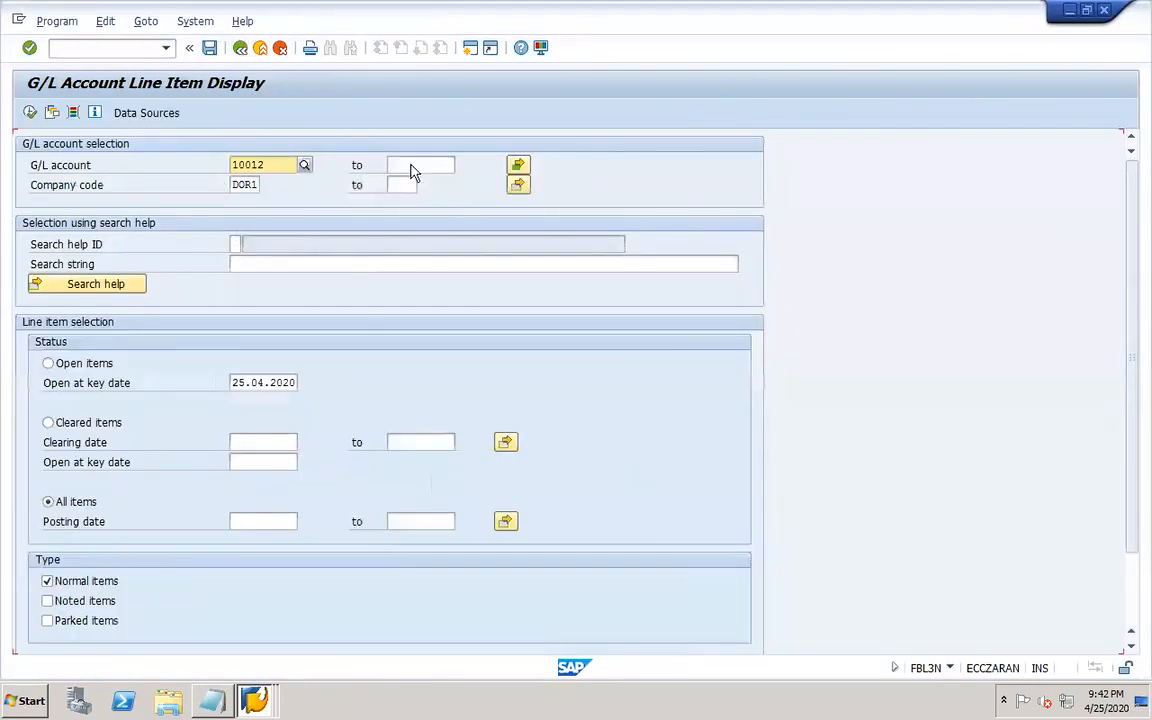
click(518, 166)
click(110, 290)
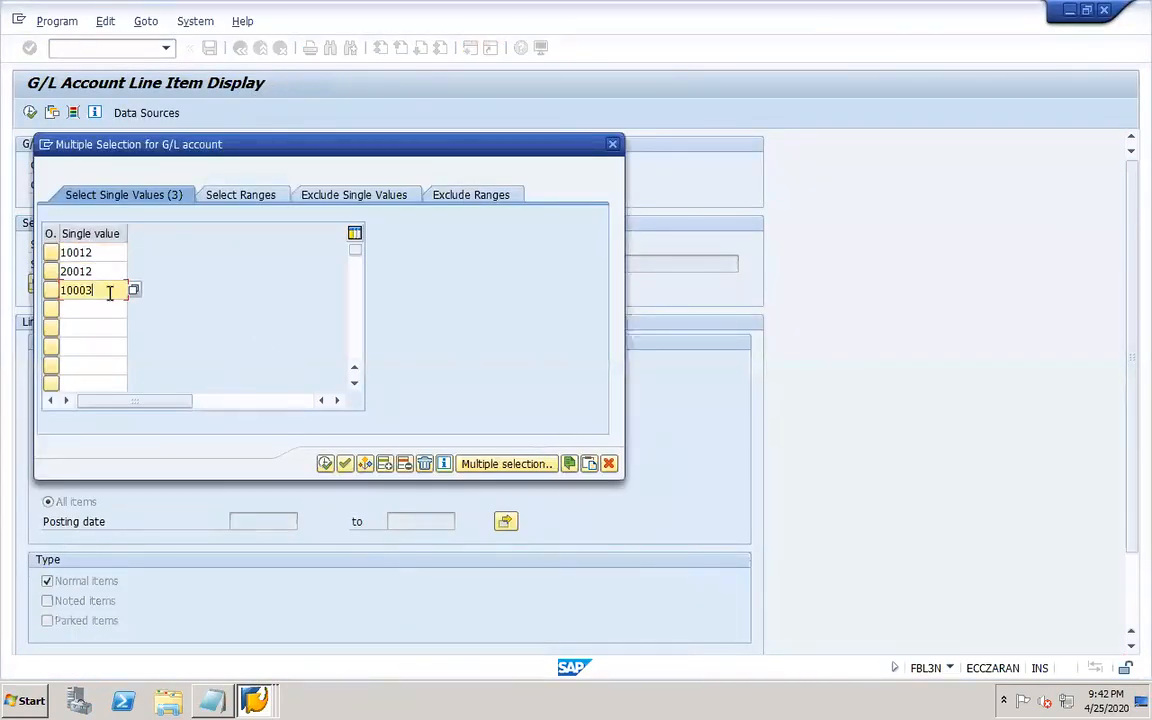
key(BackSpace)
key(BackSpace)
text(13)
click(326, 464)
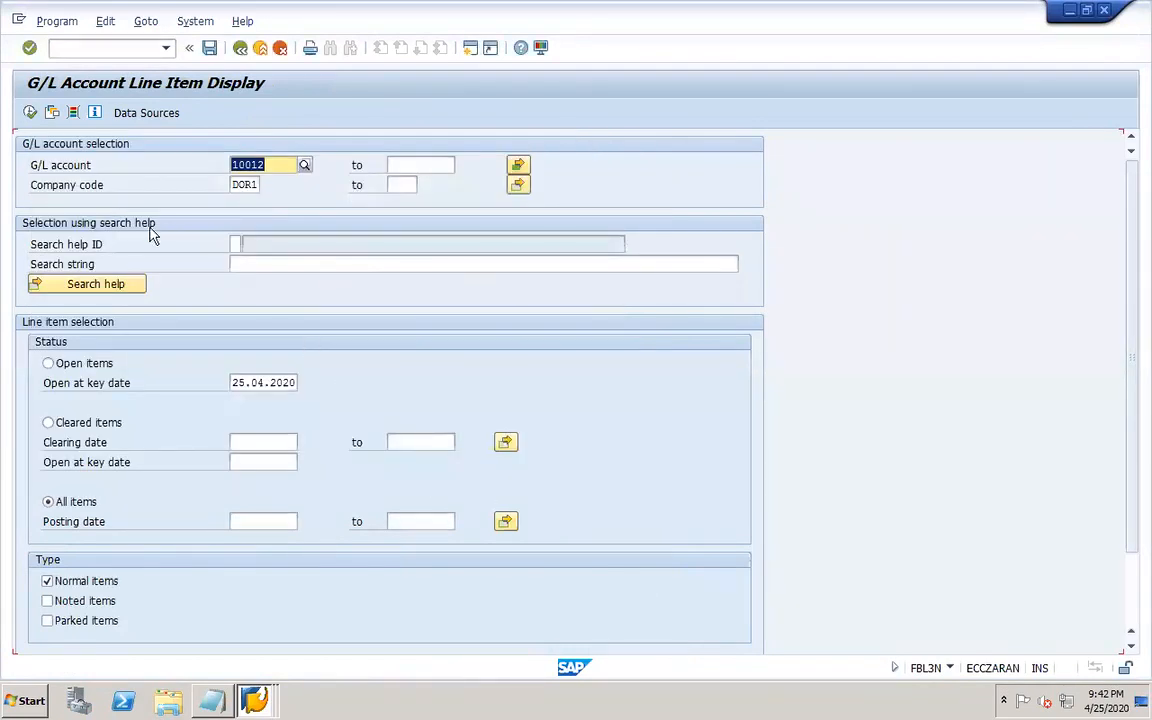
click(30, 113)
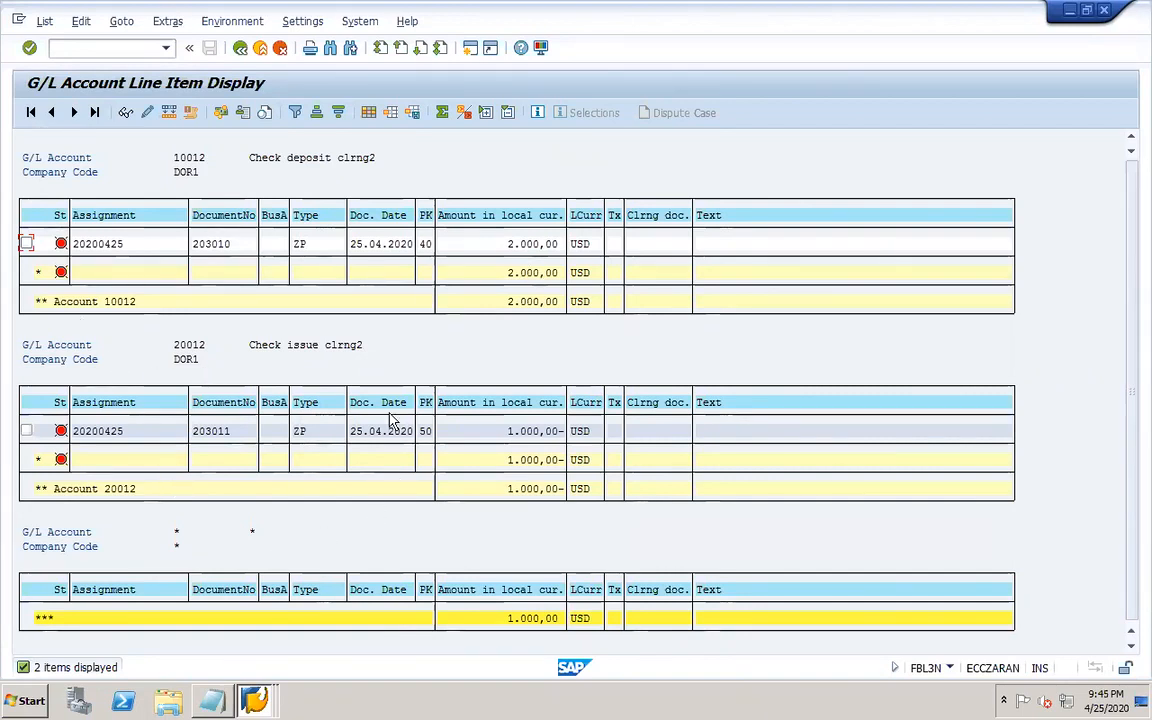
Rerun the line item display for G/L account 10013 alone, clearing the other selection values.
click(240, 47)
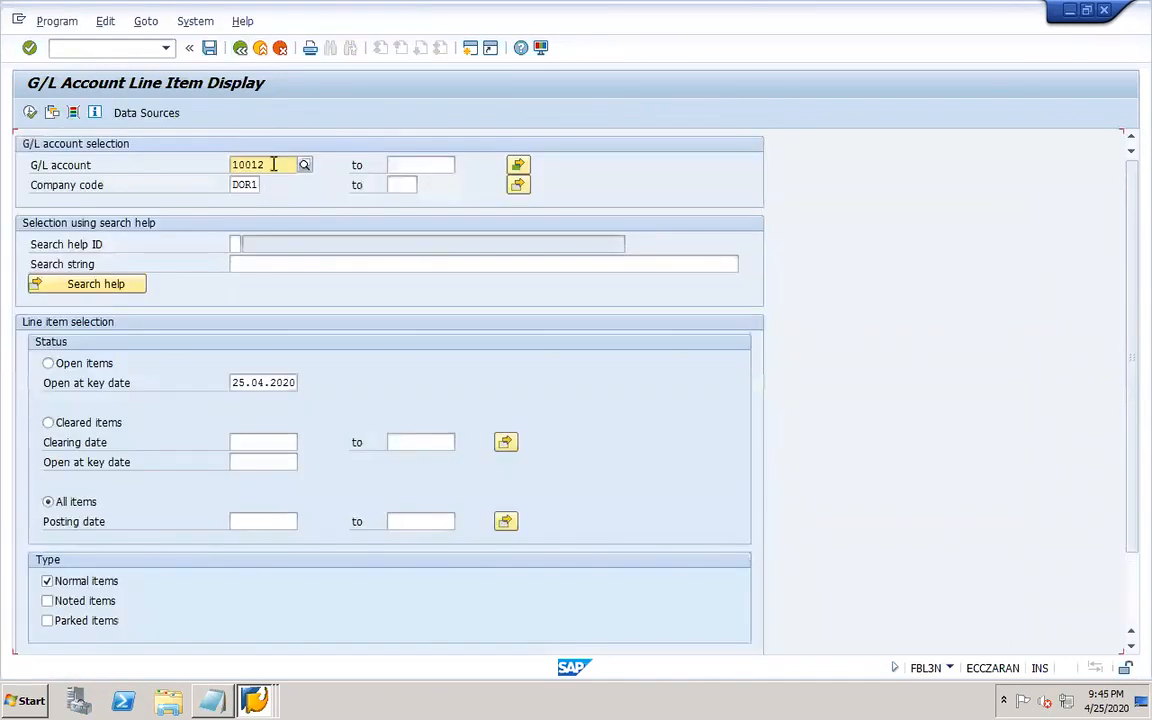
drag(273, 164, 208, 159)
text(100)
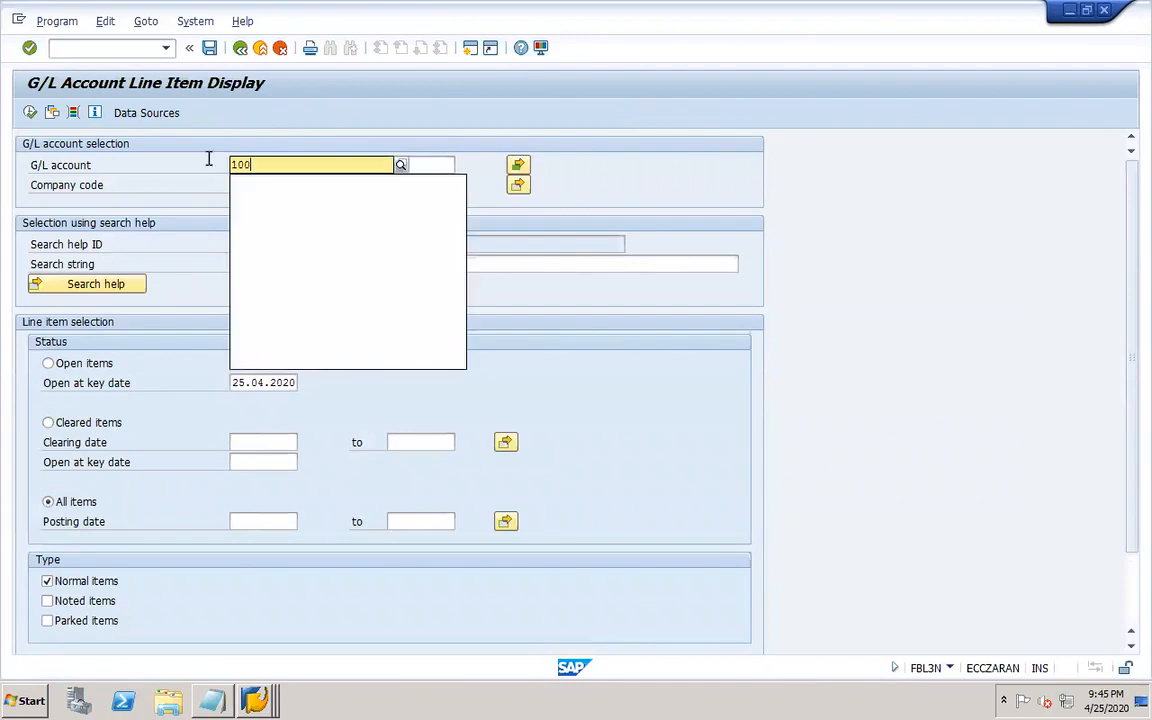
text(13)
key(Return)
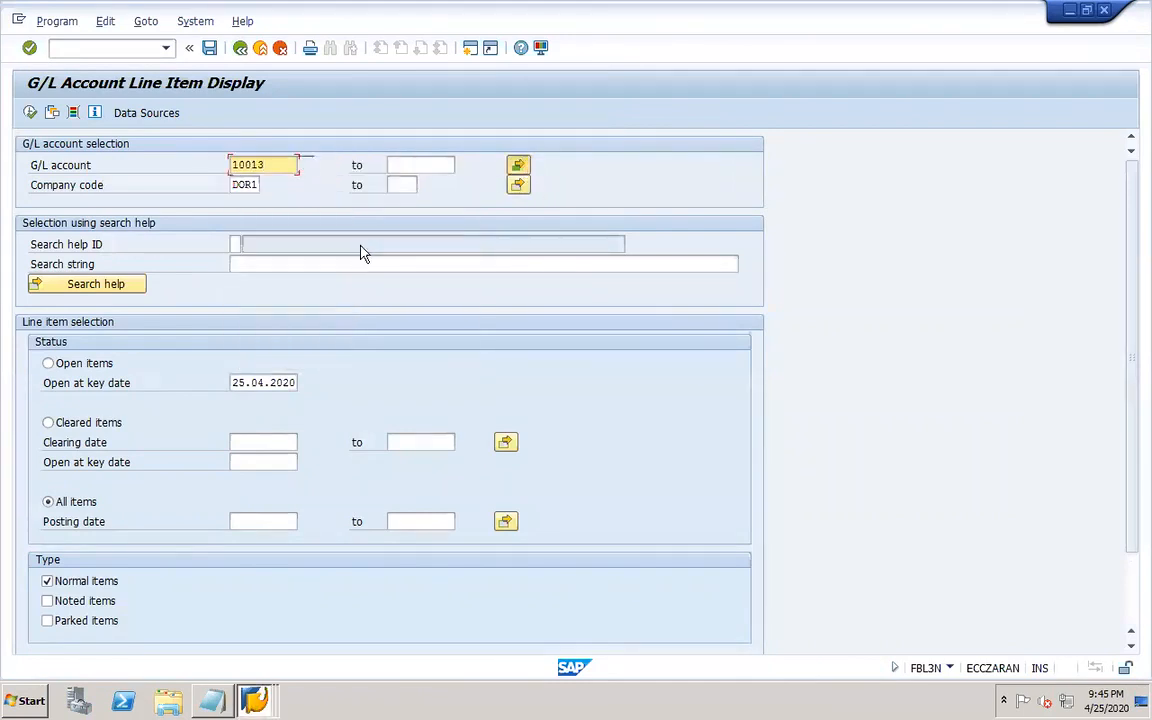
drag(110, 271, 12, 297)
key(Delete)
click(103, 290)
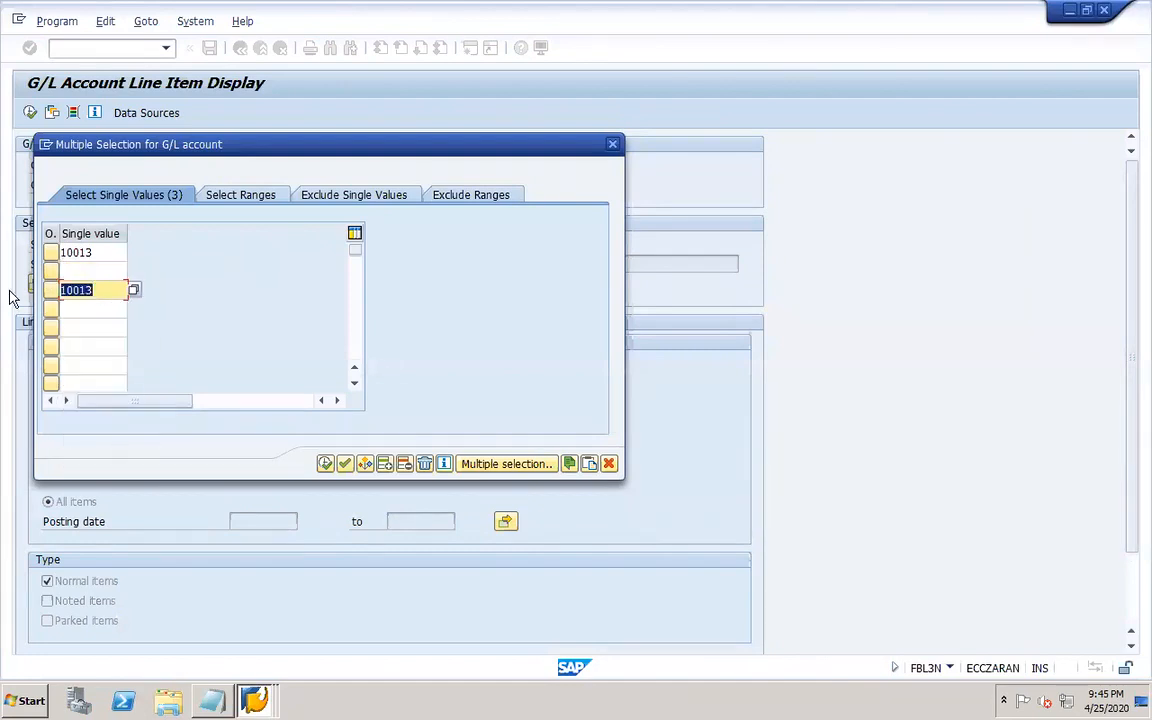
key(Delete)
click(338, 463)
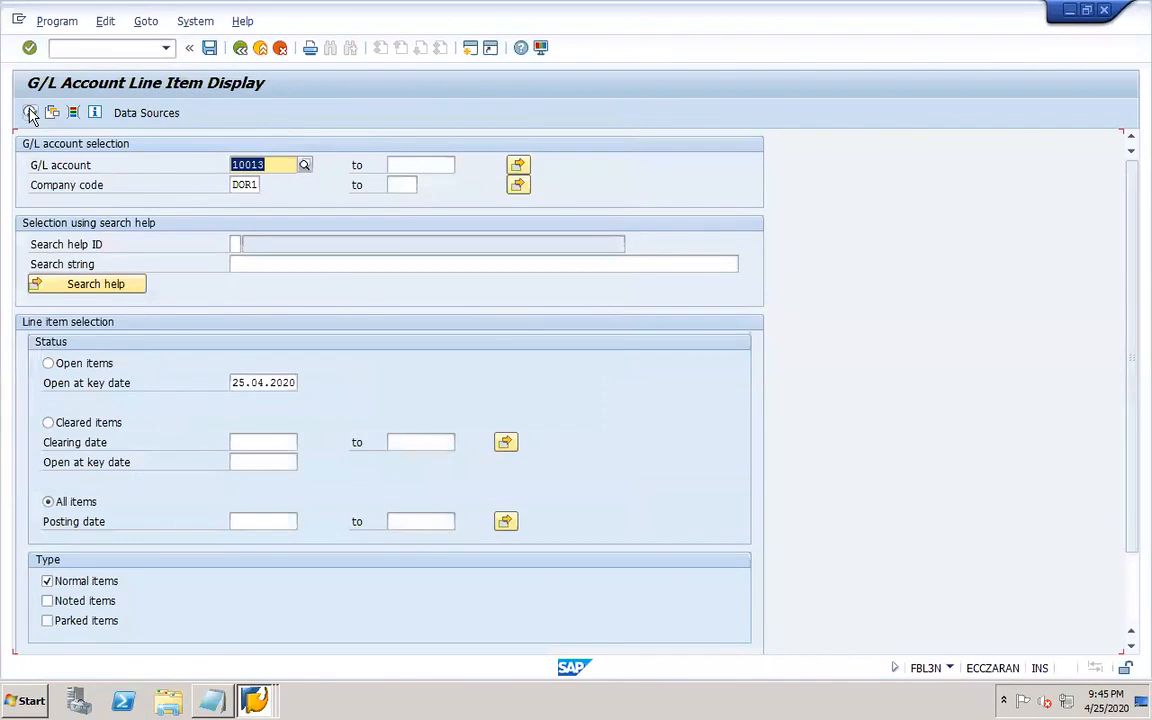
click(30, 114)
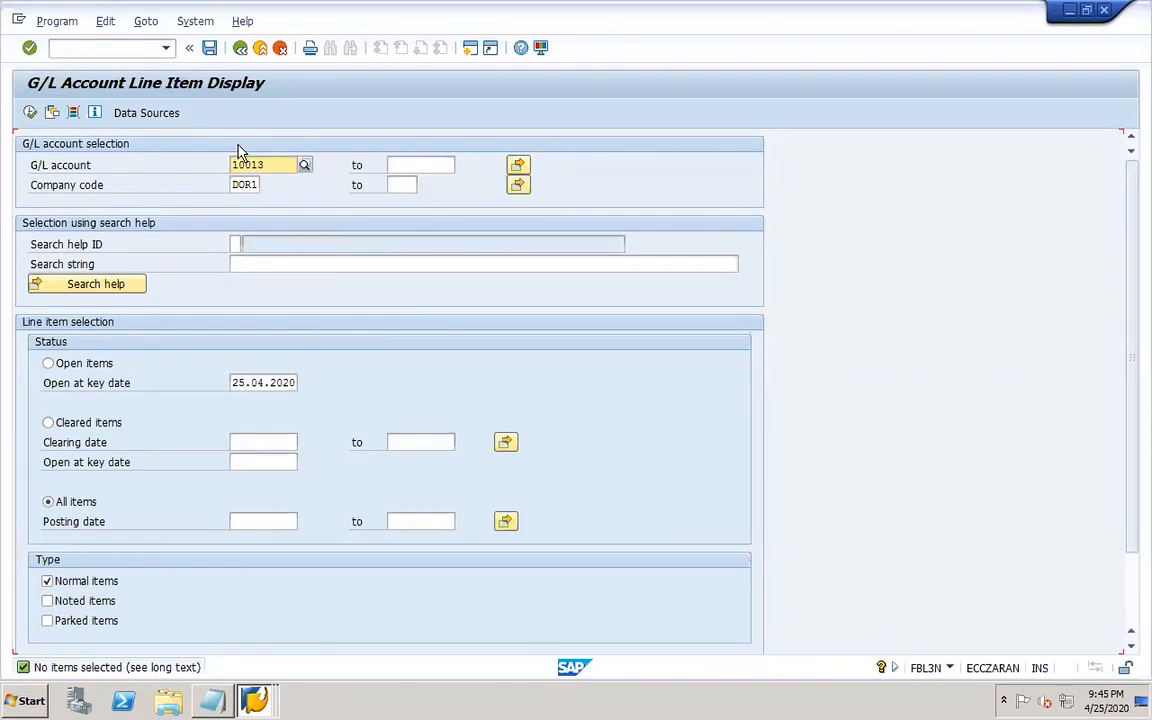
Switch to PowerPoint and add a new slide after slide 34 with the text OT83.
mouse_move(690, 712)
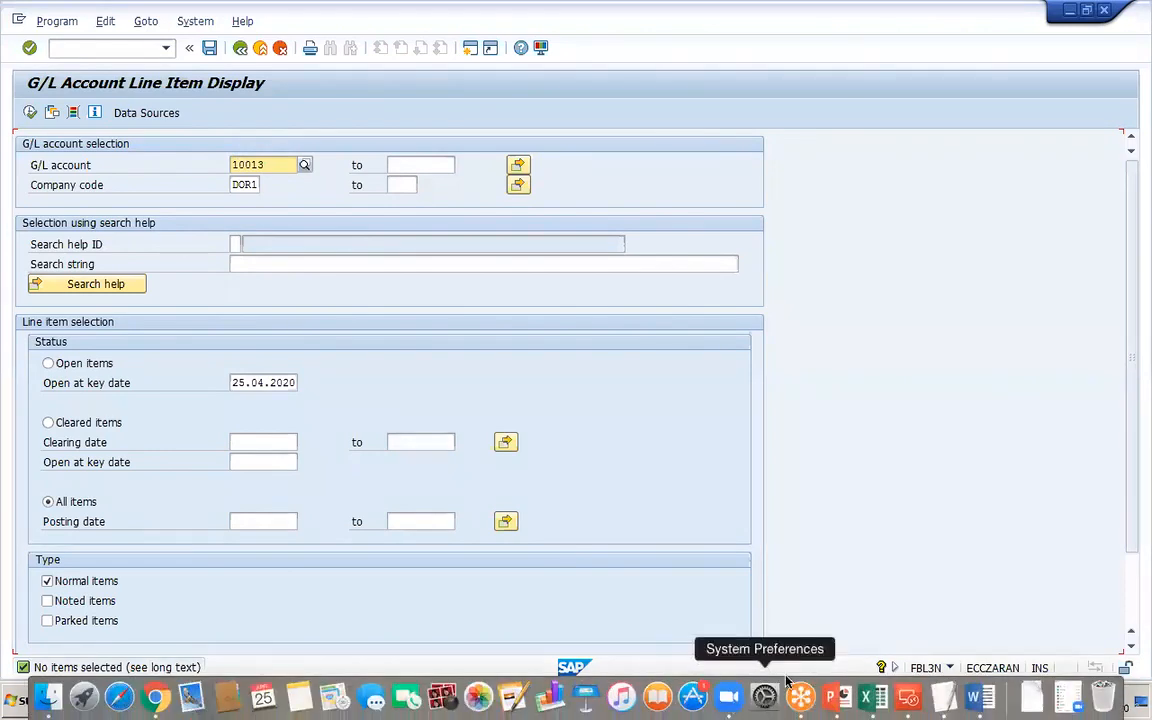
click(905, 696)
click(496, 492)
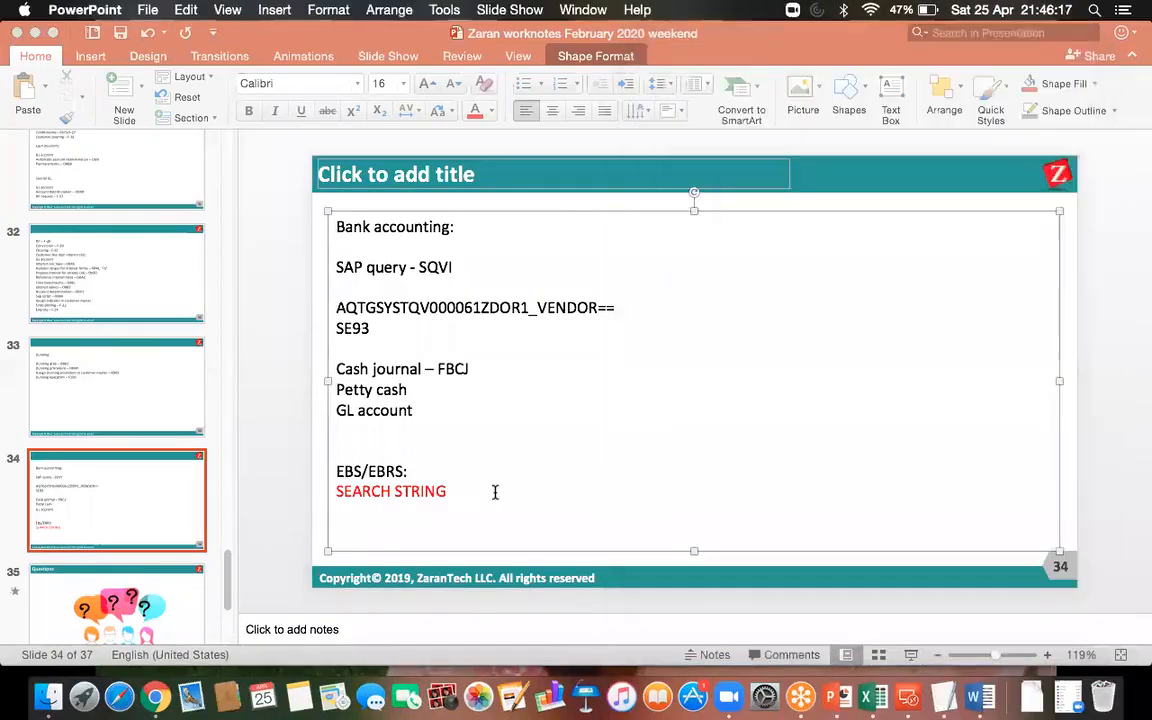
click(100, 495)
click(126, 90)
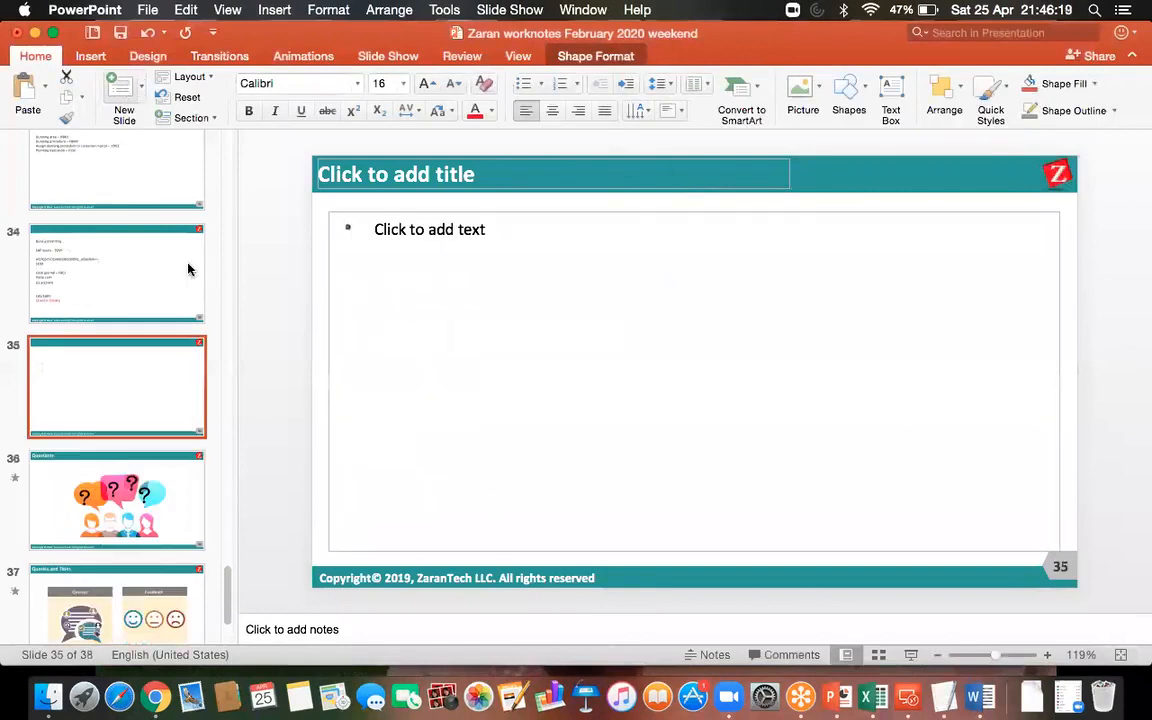
click(411, 237)
text(OT83)
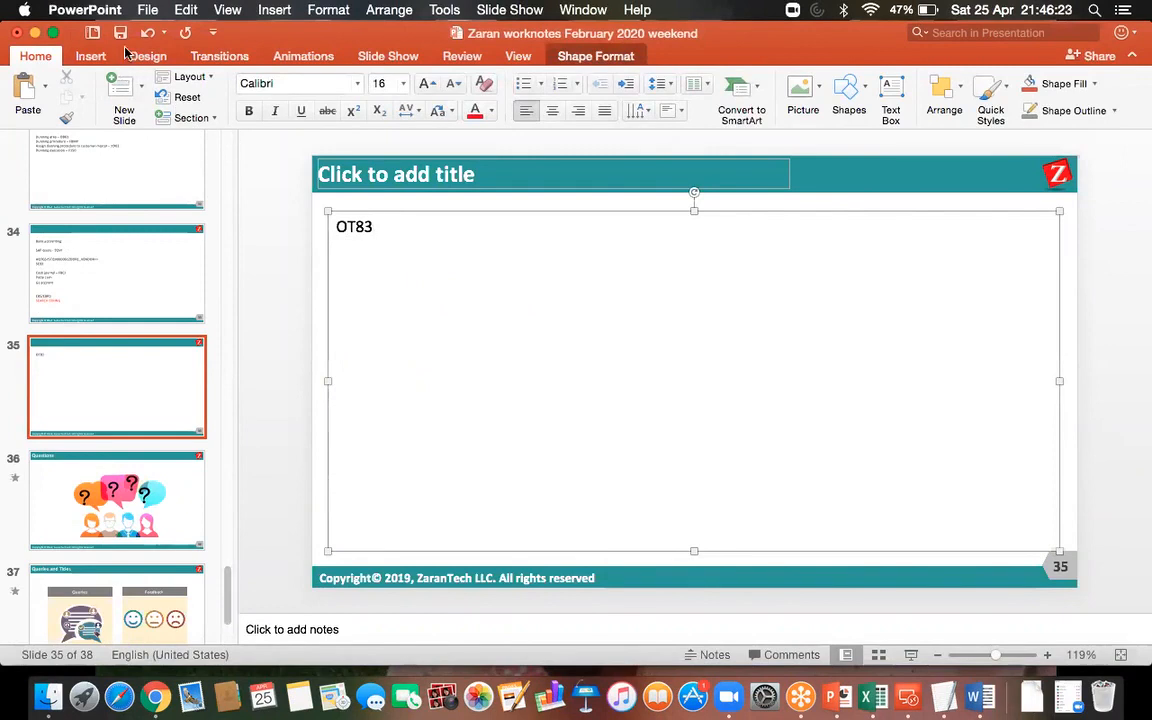
Return to SAP and start transaction OT83.
click(926, 697)
double_click(632, 238)
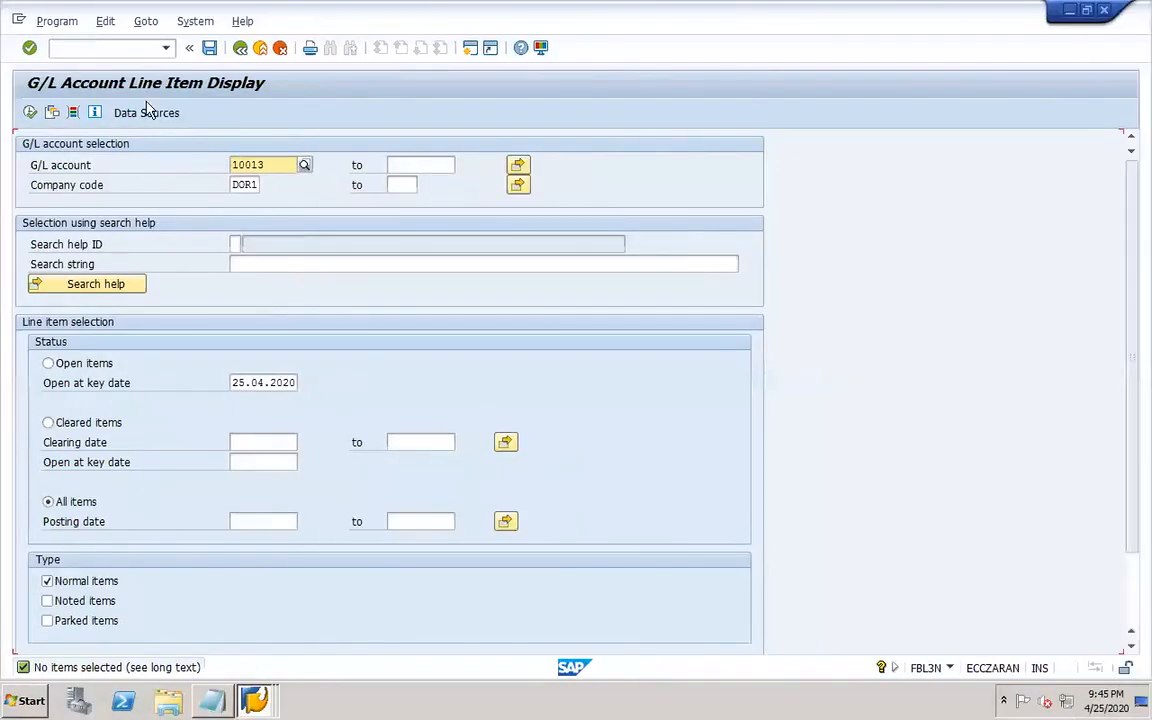
click(93, 47)
text(/NOB52)
key(Return)
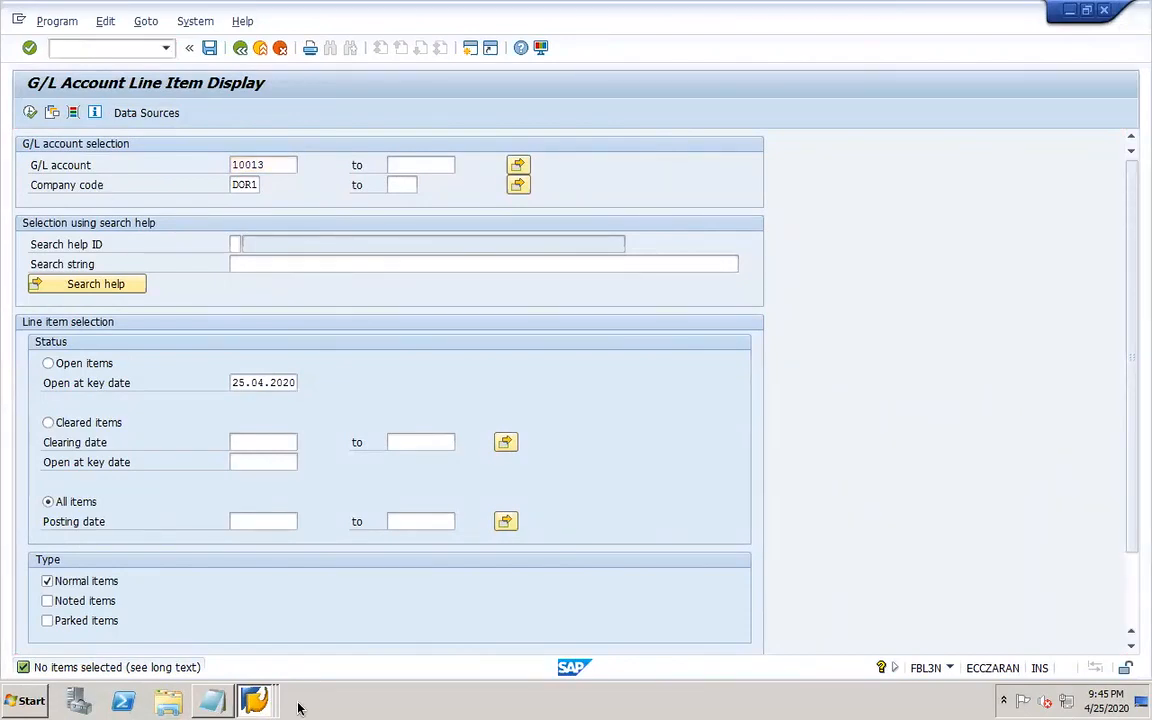
Close the Vendor Line Item Display and Payment List sessions.
click(263, 702)
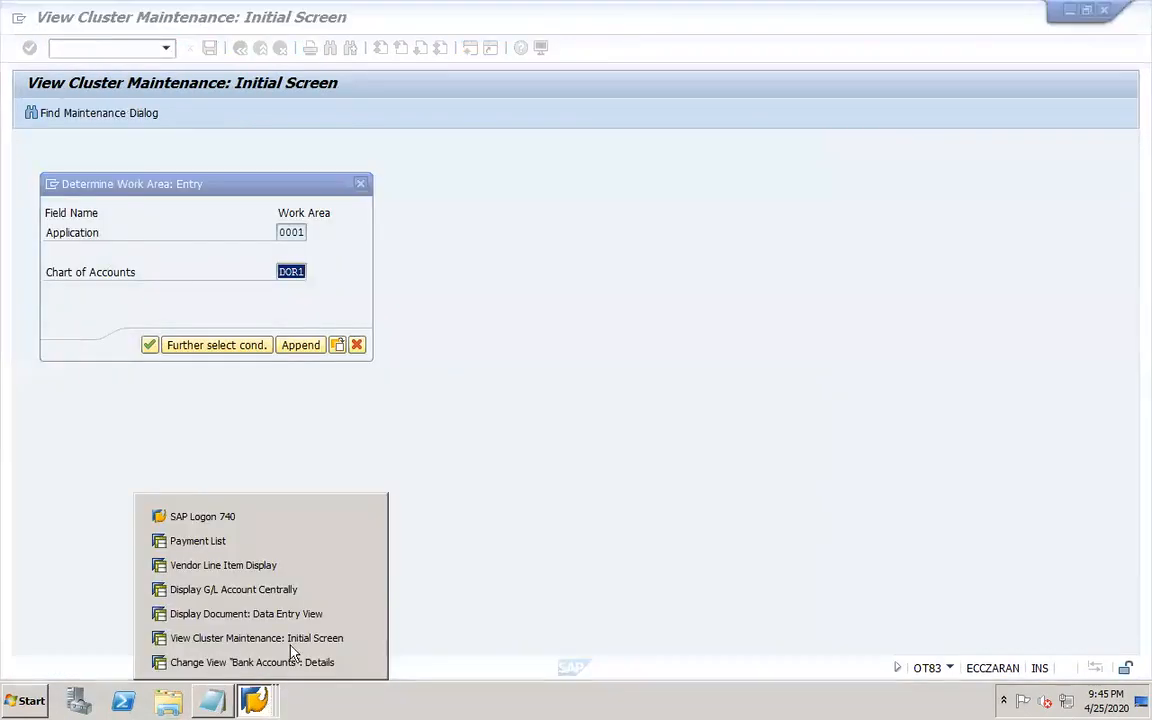
click(361, 566)
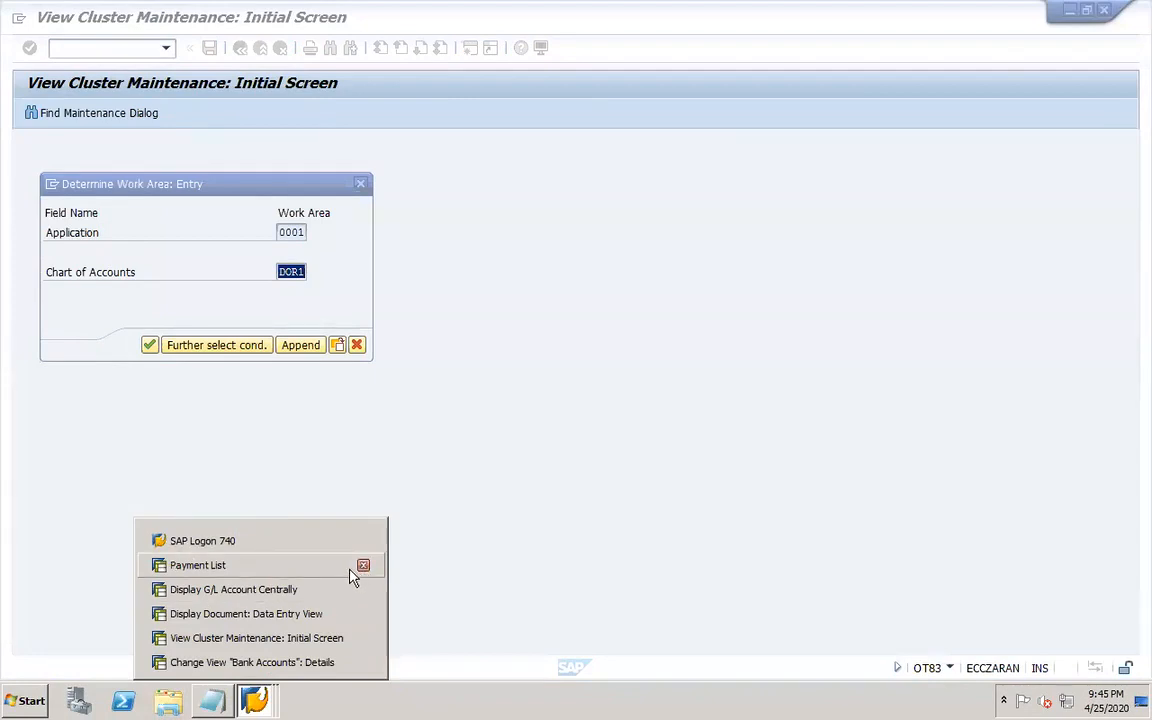
click(363, 567)
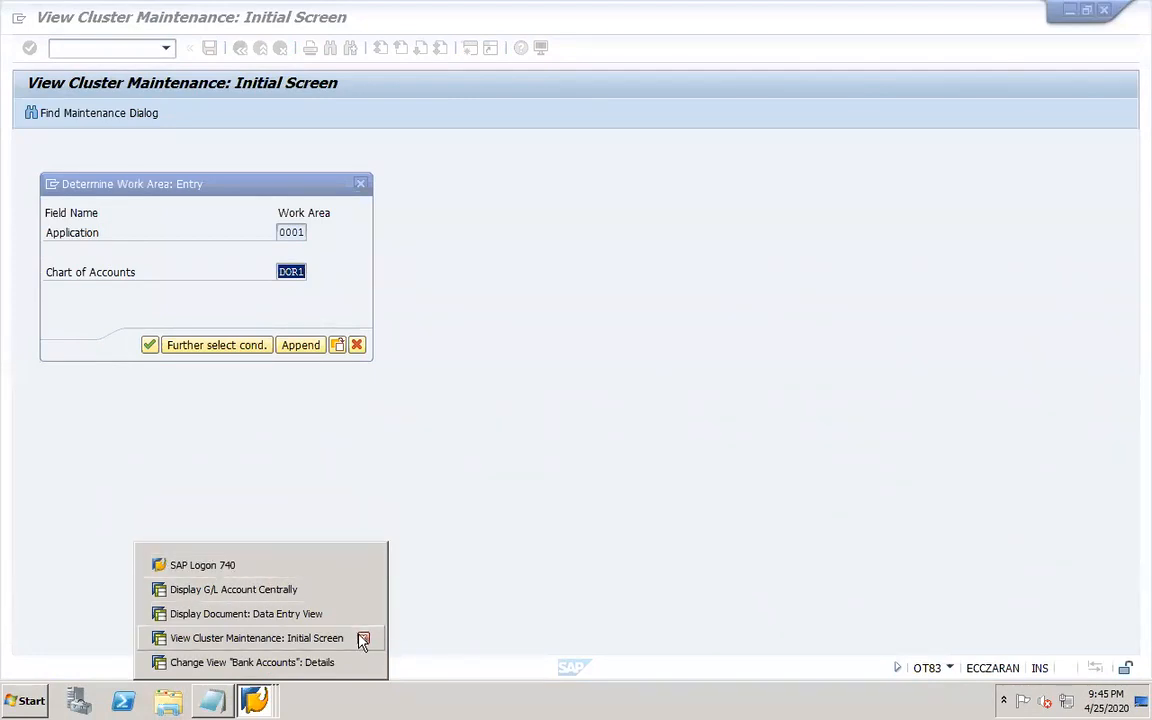
click(560, 362)
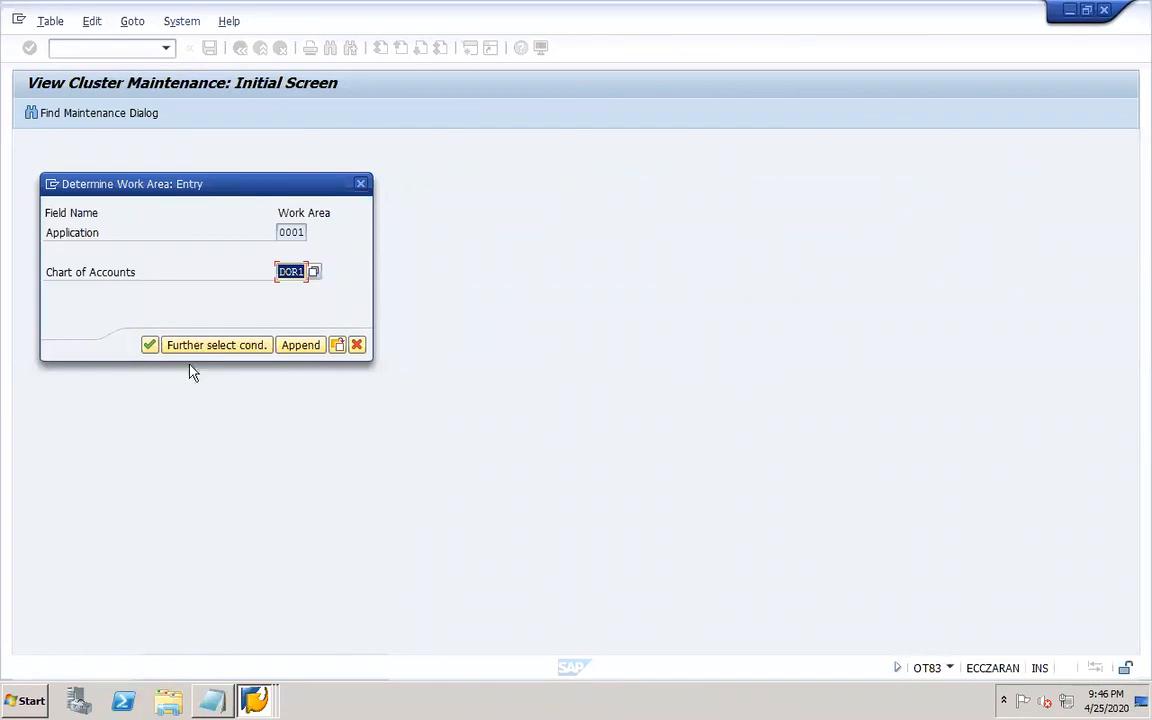
Enter chart of accounts DOR1, switch Create Account Symbols to change mode and add new symbol DOR1-MAINBANK.
click(148, 347)
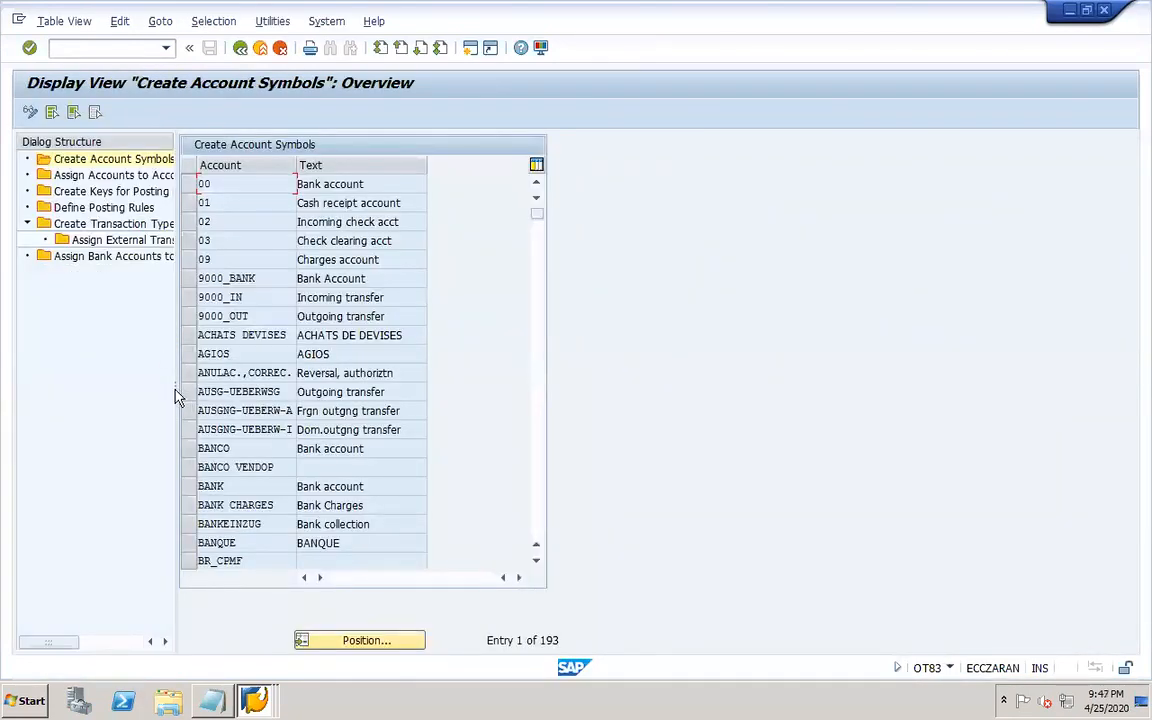
drag(177, 392, 419, 394)
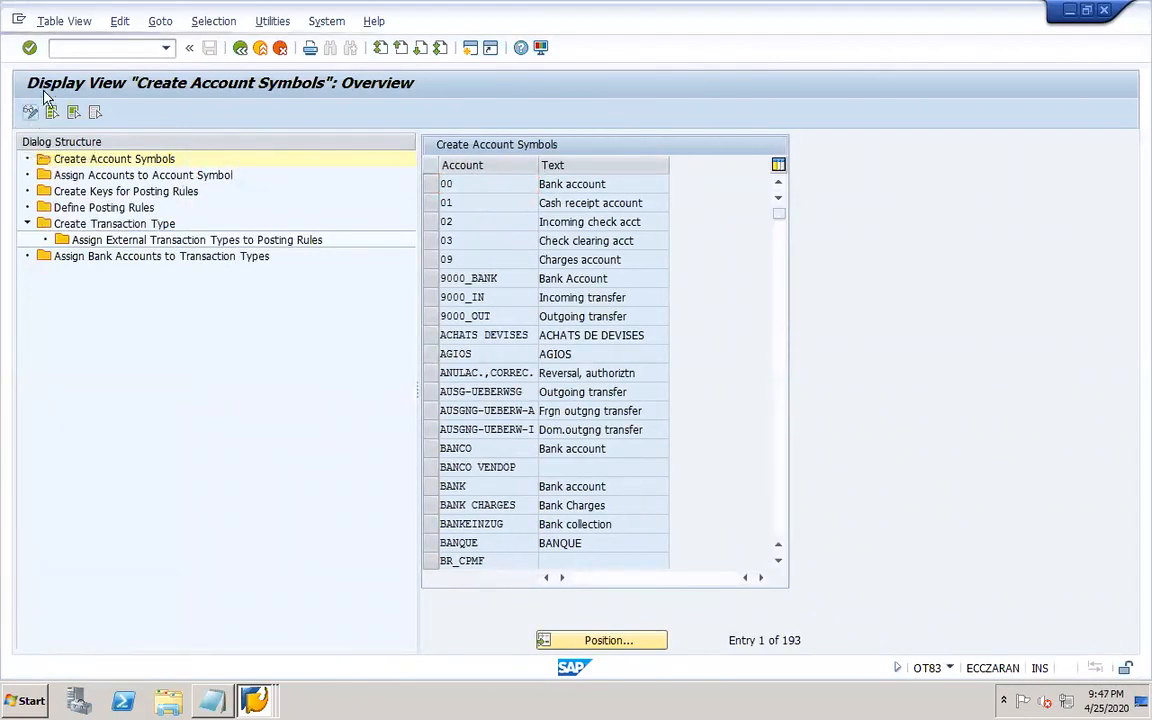
click(31, 112)
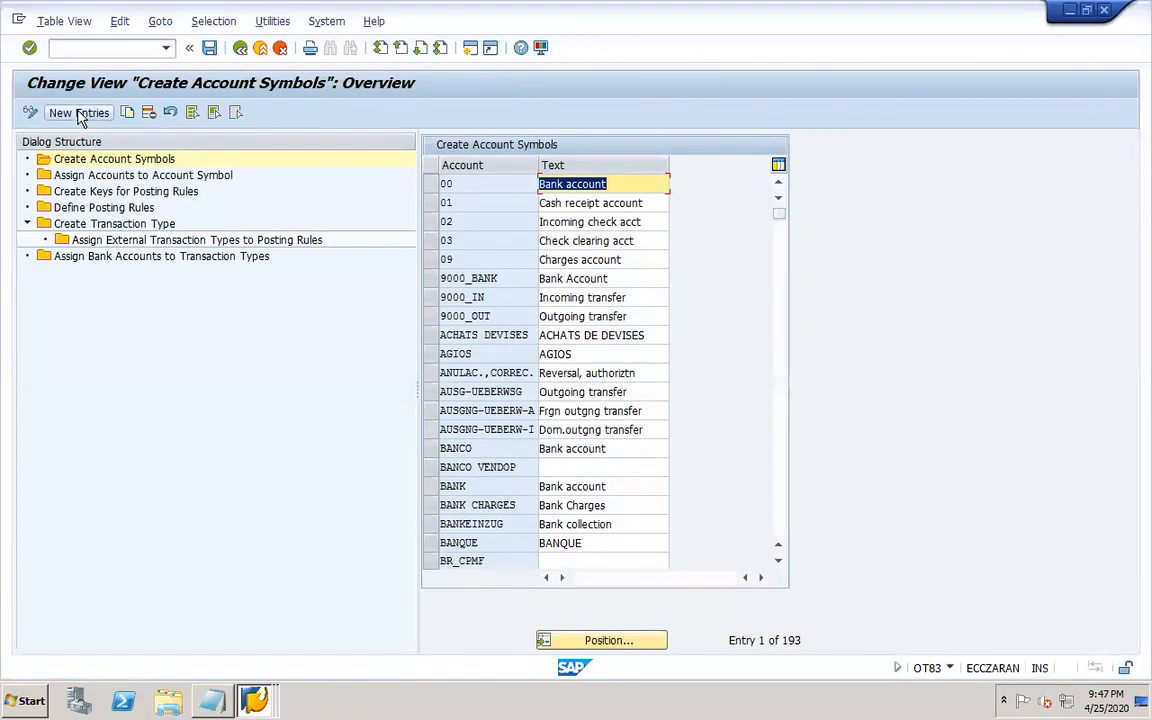
click(79, 113)
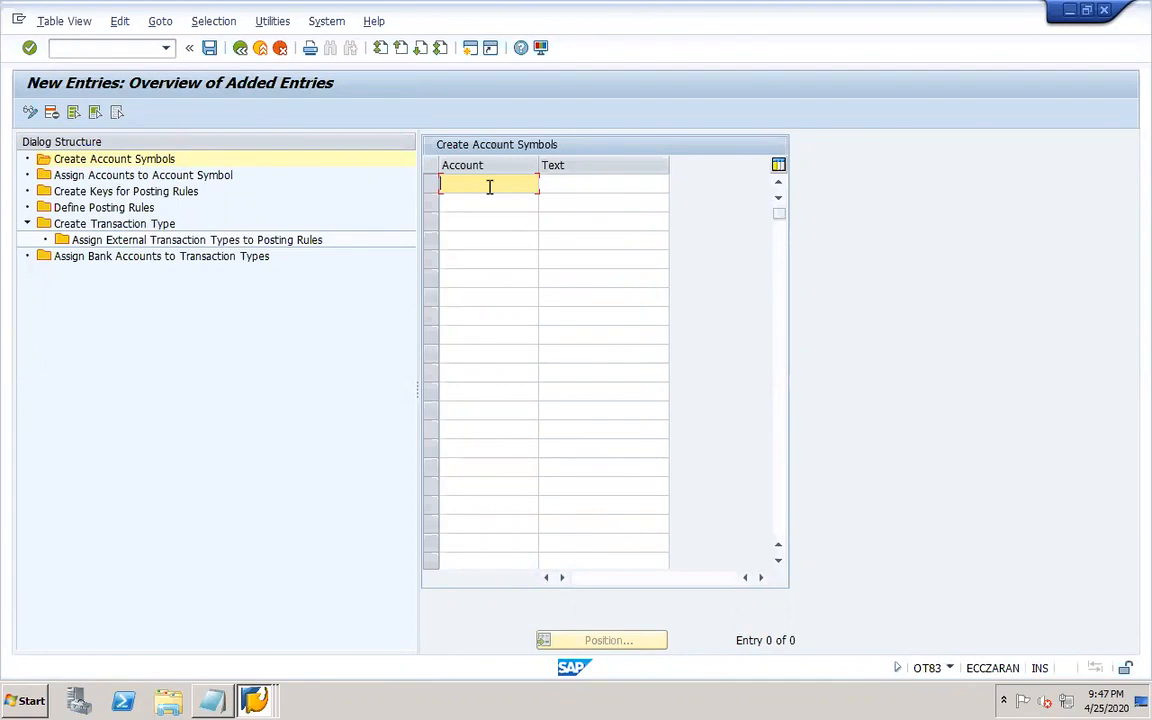
text(DOR1-MAINBANK)
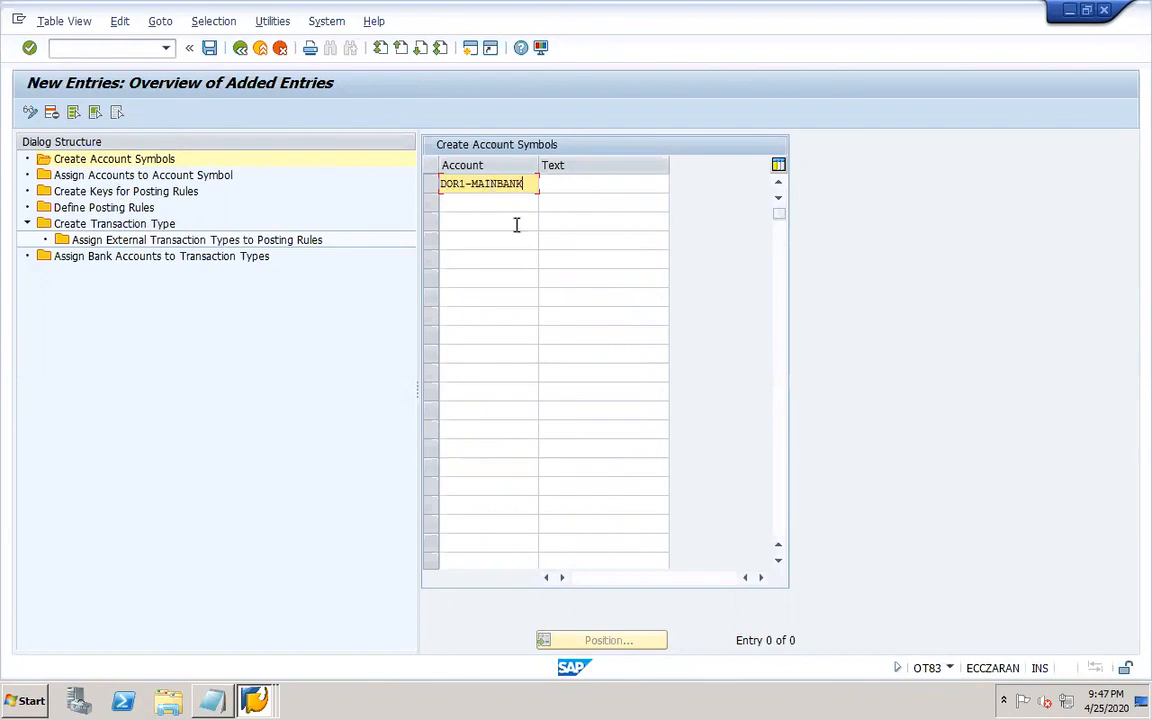
Add account symbols DOR1-CHECKDEPOS and DOR1-CHECKISSUE as new entries.
click(496, 198)
text(DOR)
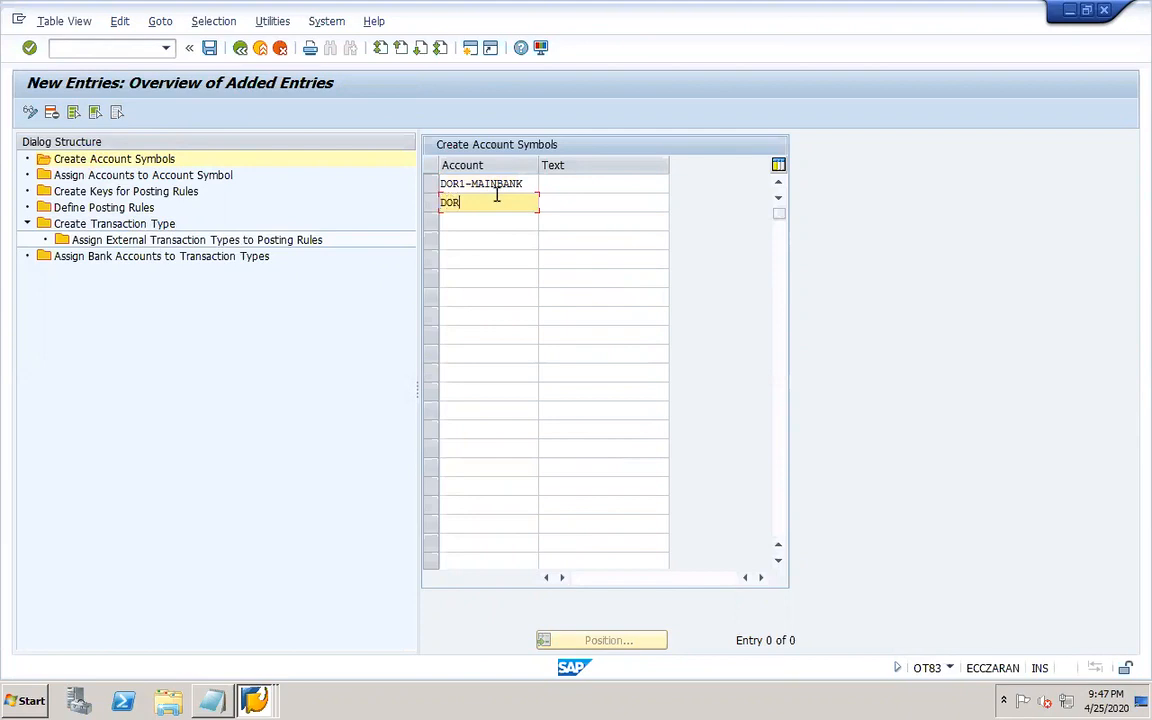
text(1-CHECKISSUE)
click(496, 222)
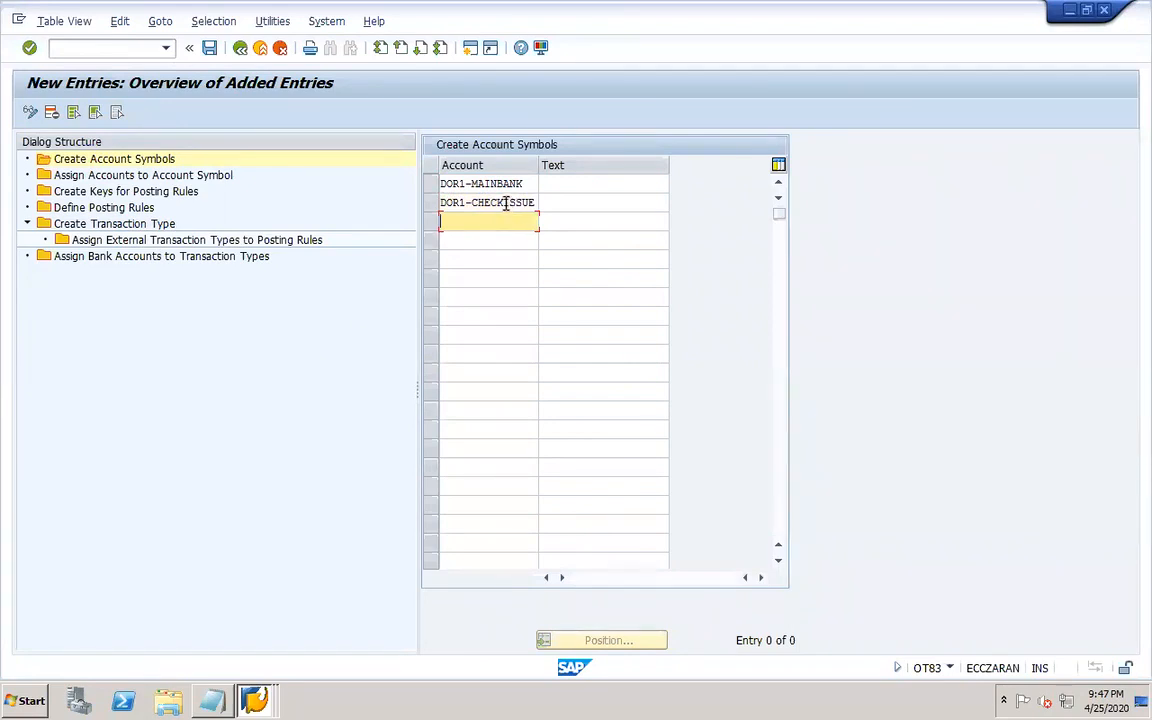
drag(504, 202, 556, 203)
text(DEPOS)
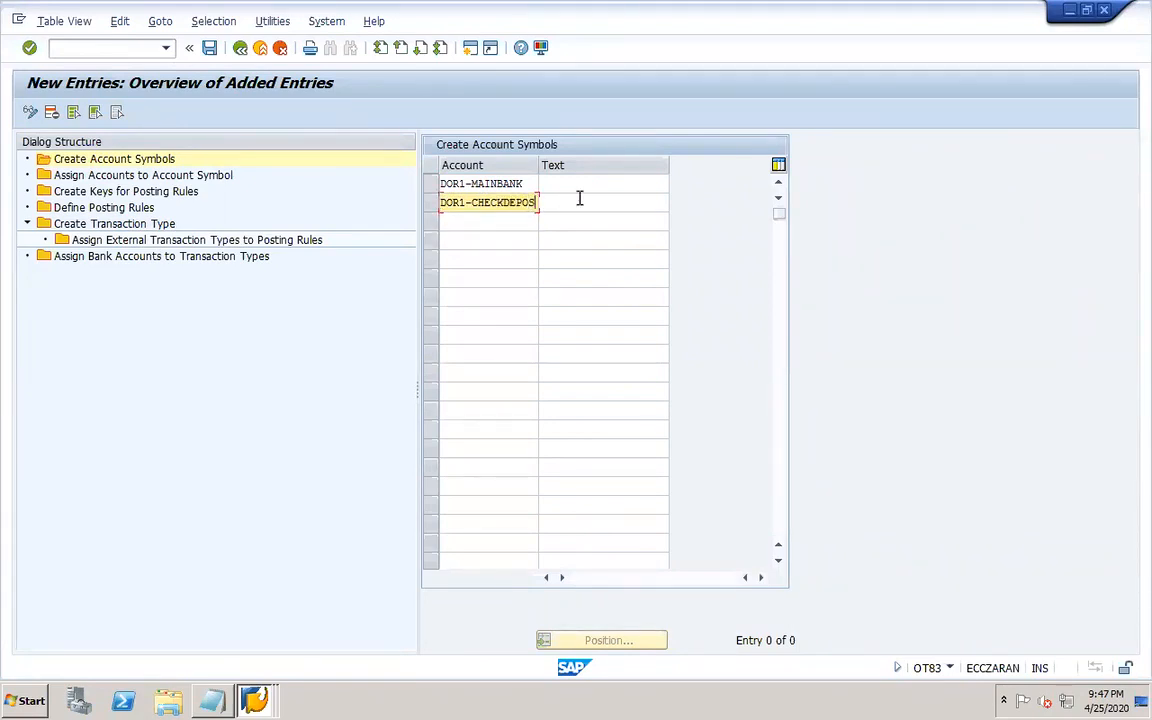
click(494, 224)
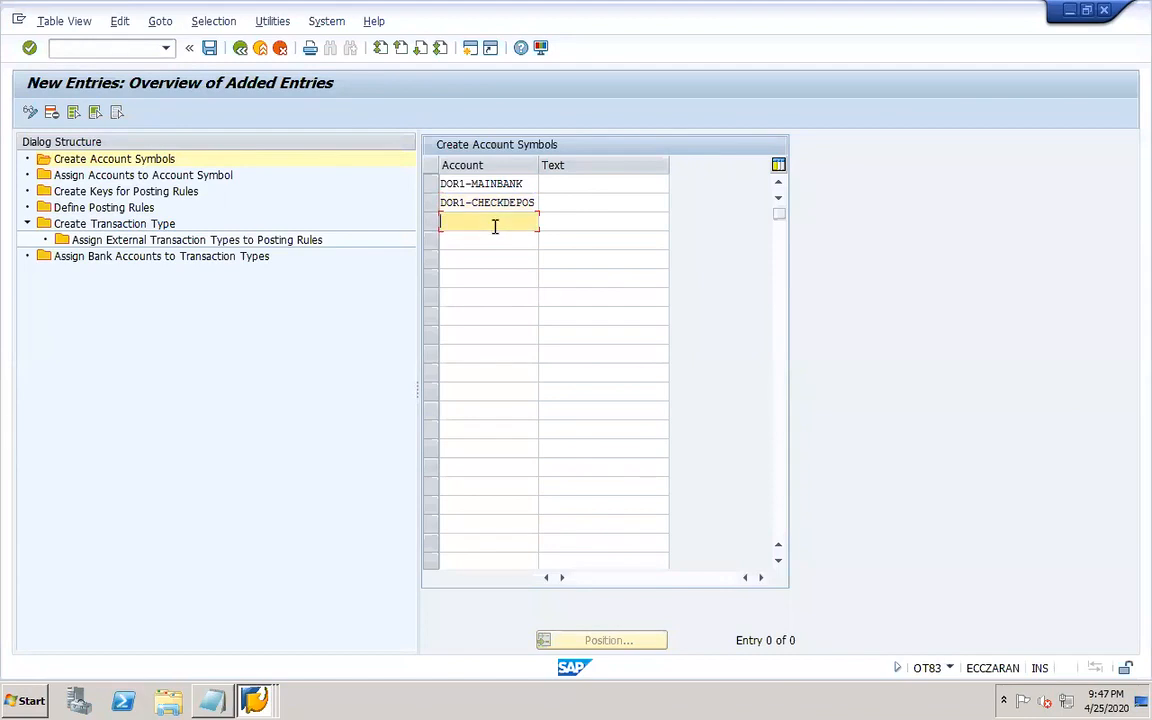
text(DOR1-CHECKISSUE)
Enter each account symbol's own name as its text for DOR1-MAINBANK, DOR1-CHECKDEPOS and DOR1-CHECKISSUE, then save.
click(518, 184)
drag(490, 186, 424, 183)
key(ctrl+c)
key(Tab)
key(ctrl+v)
drag(437, 202, 536, 202)
key(ctrl+c)
click(590, 198)
key(ctrl+v)
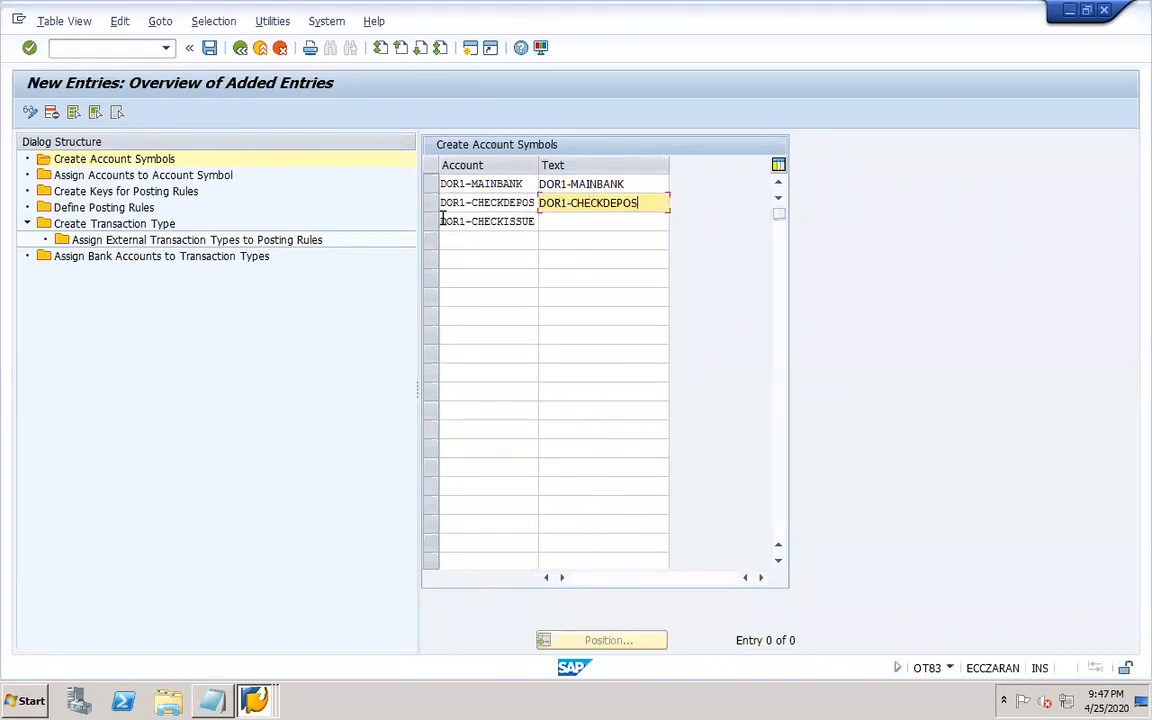
drag(440, 221, 550, 228)
key(ctrl+c)
click(552, 228)
key(ctrl+v)
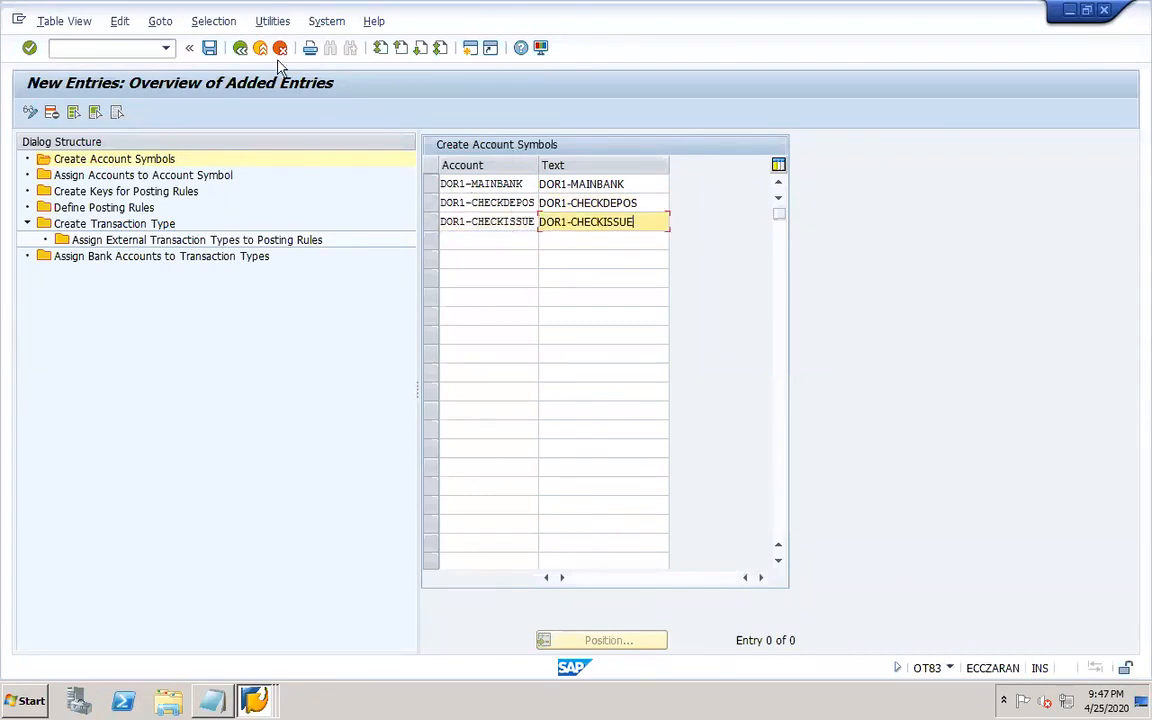
click(265, 305)
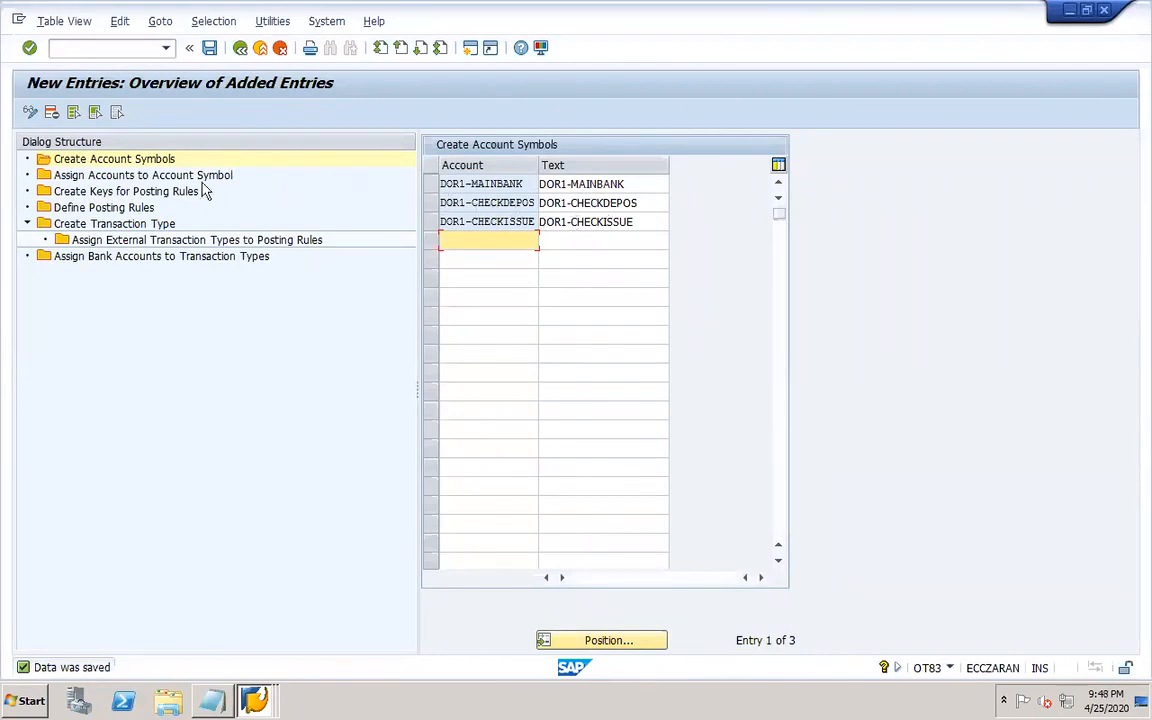
Add new account assignments for symbols DOR1-MAINBANK, DOR1-CHECKDEPOS and DOR1-CHECKISSUE.
click(148, 178)
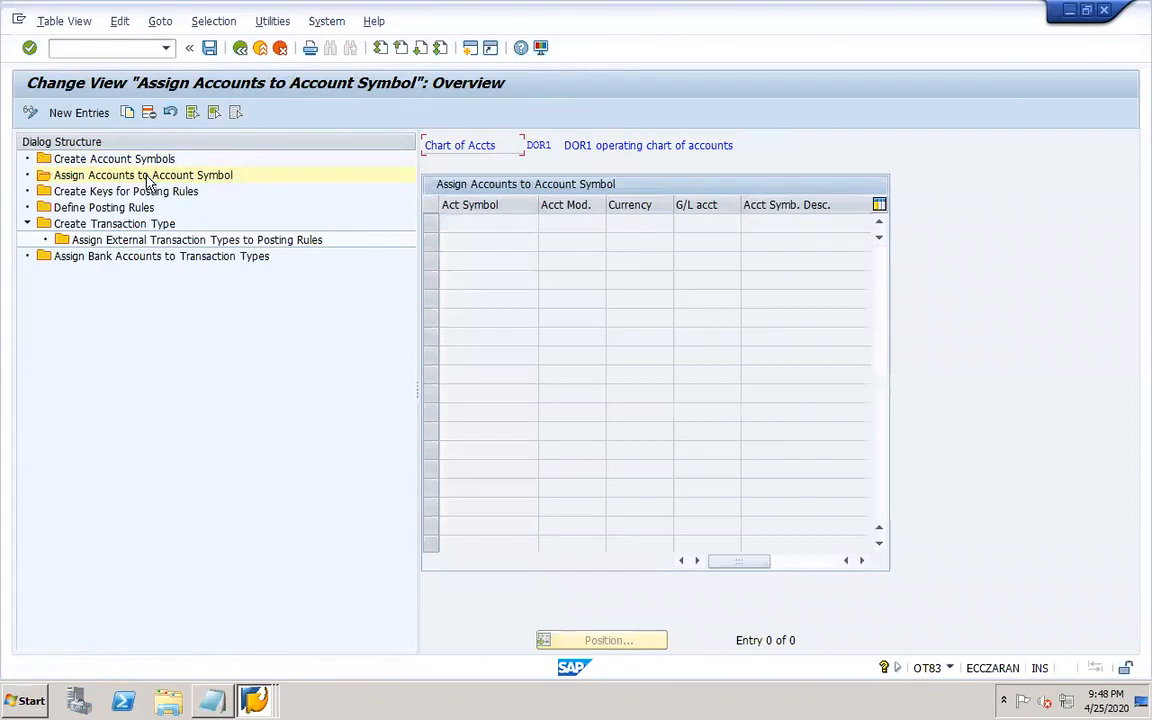
click(80, 113)
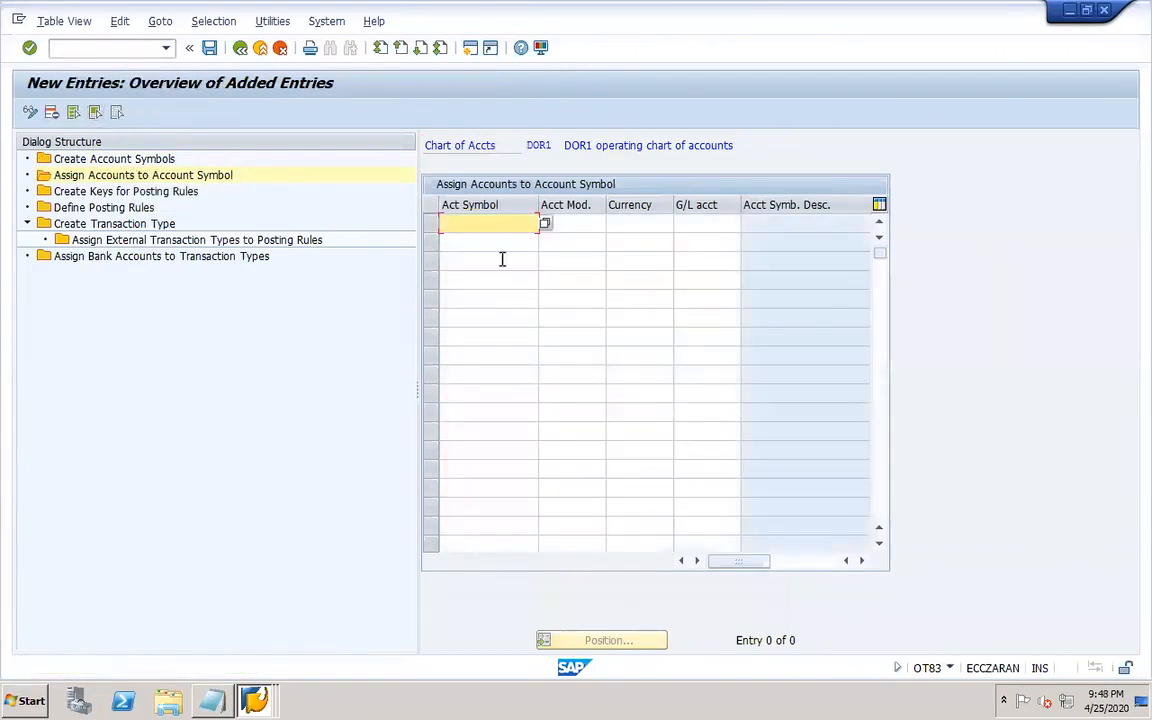
text(dor)
text(1)
click(545, 224)
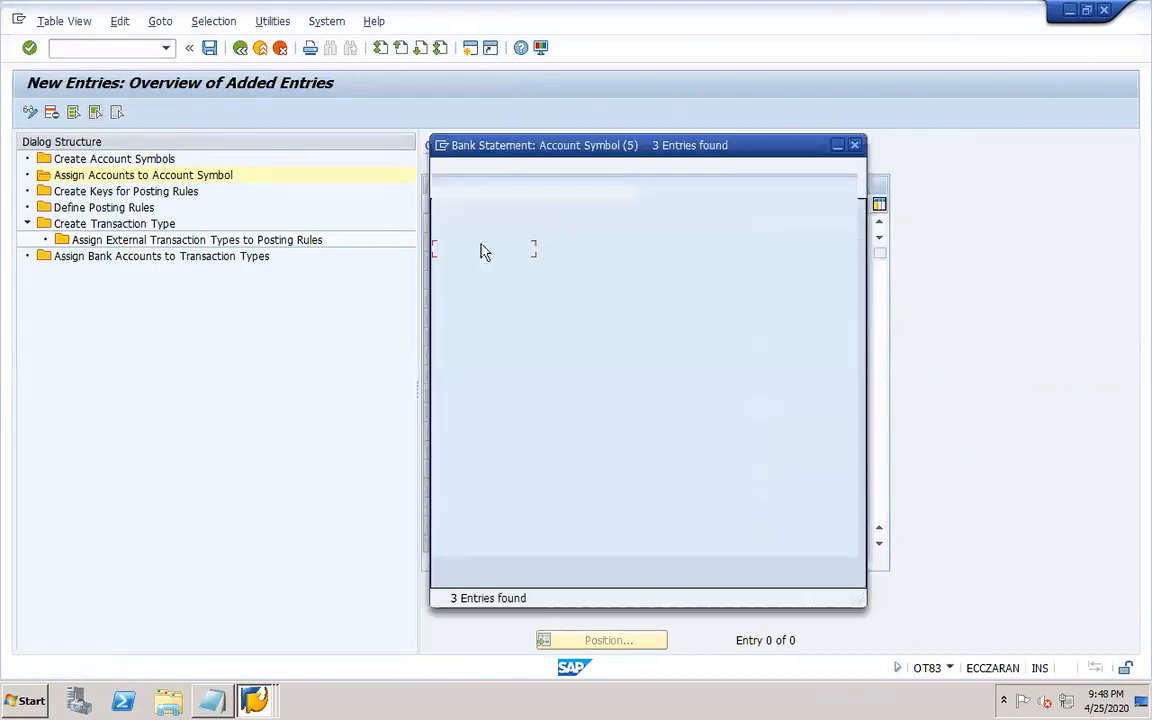
double_click(481, 283)
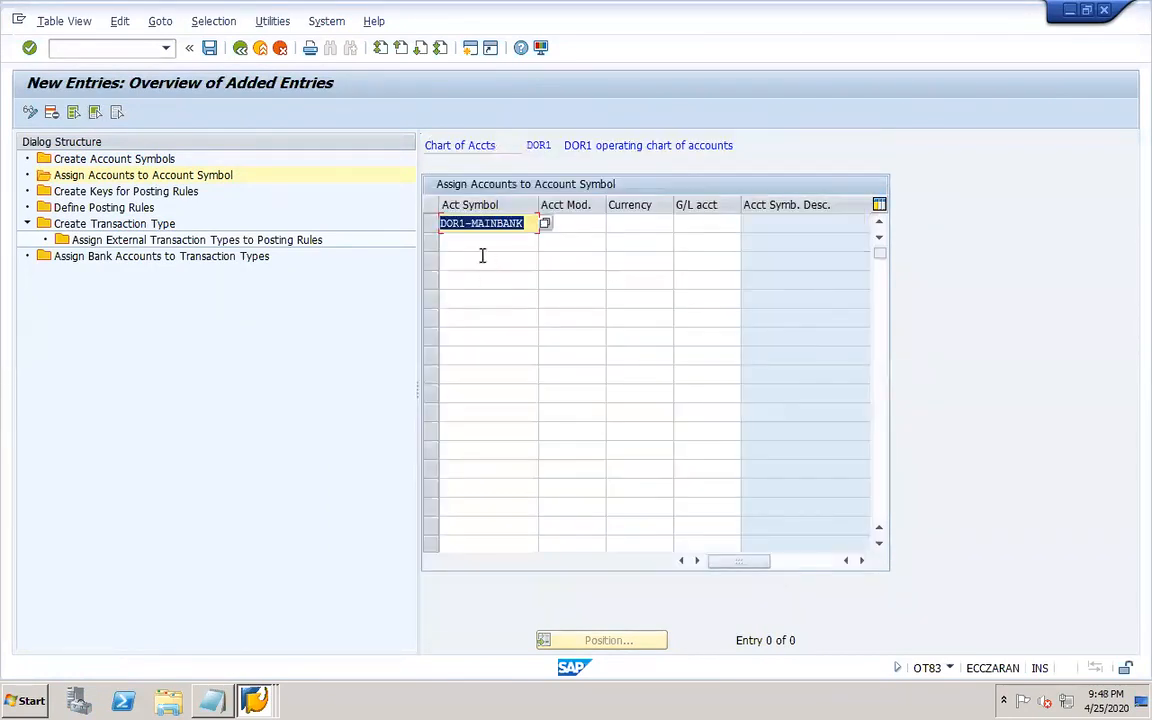
click(467, 242)
text(d)
click(489, 260)
click(544, 242)
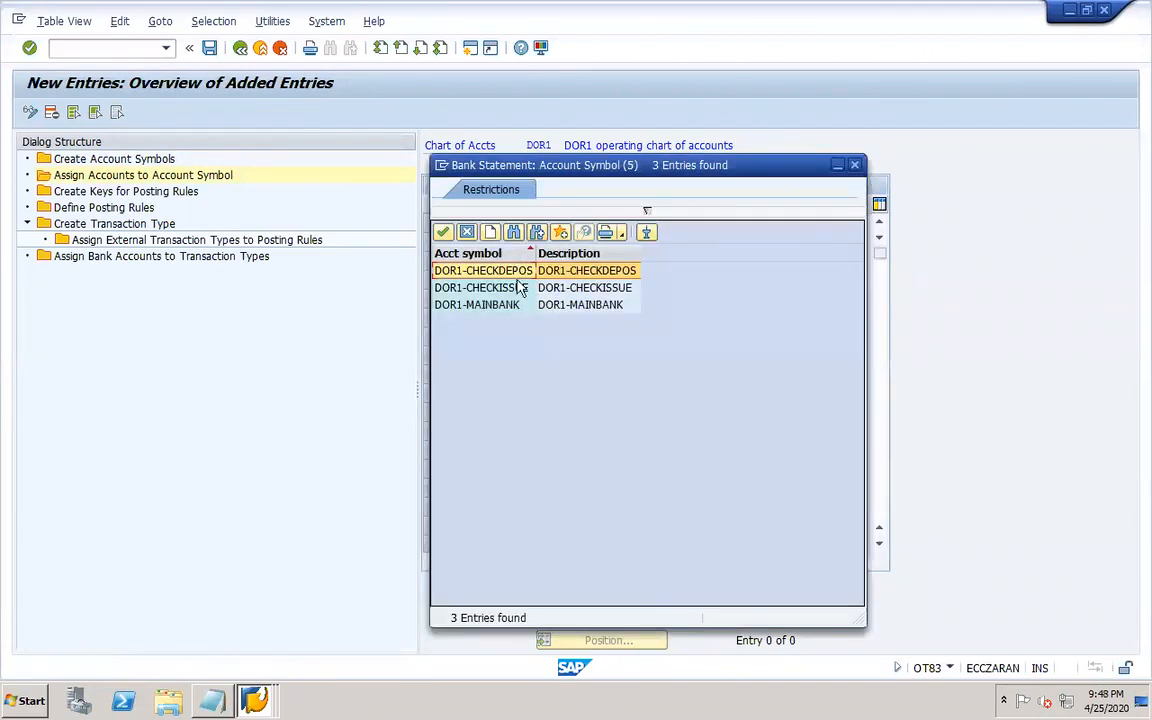
double_click(463, 270)
click(482, 262)
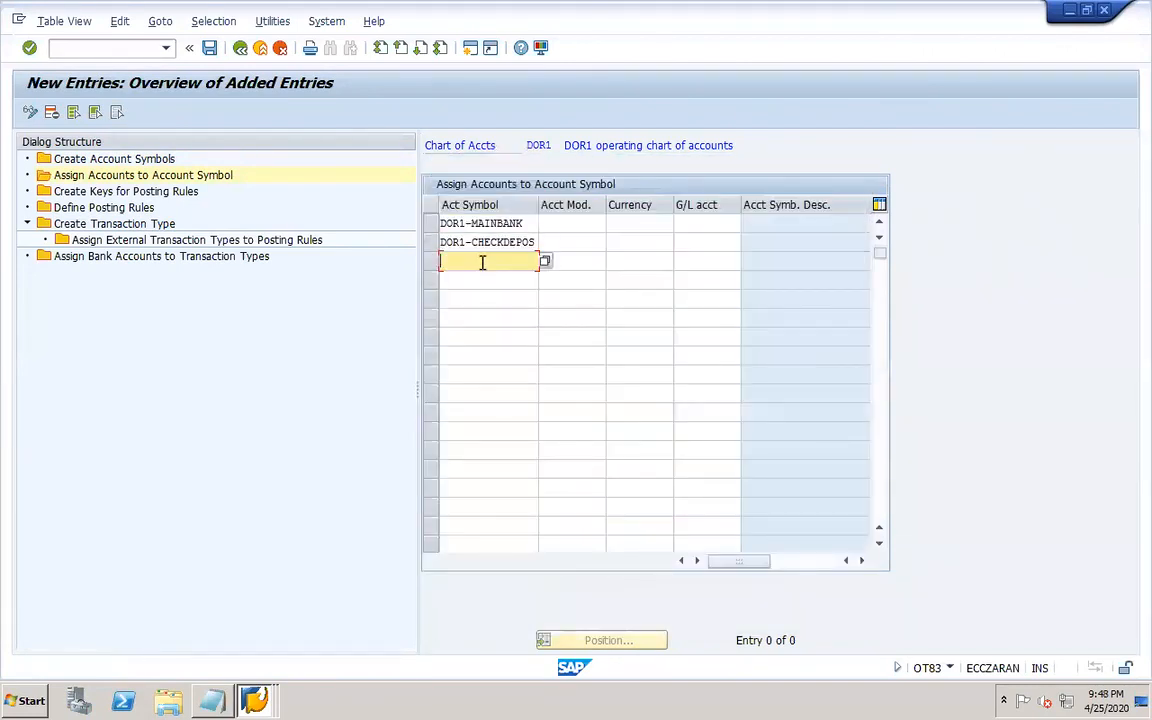
text(dor)
click(479, 279)
click(544, 261)
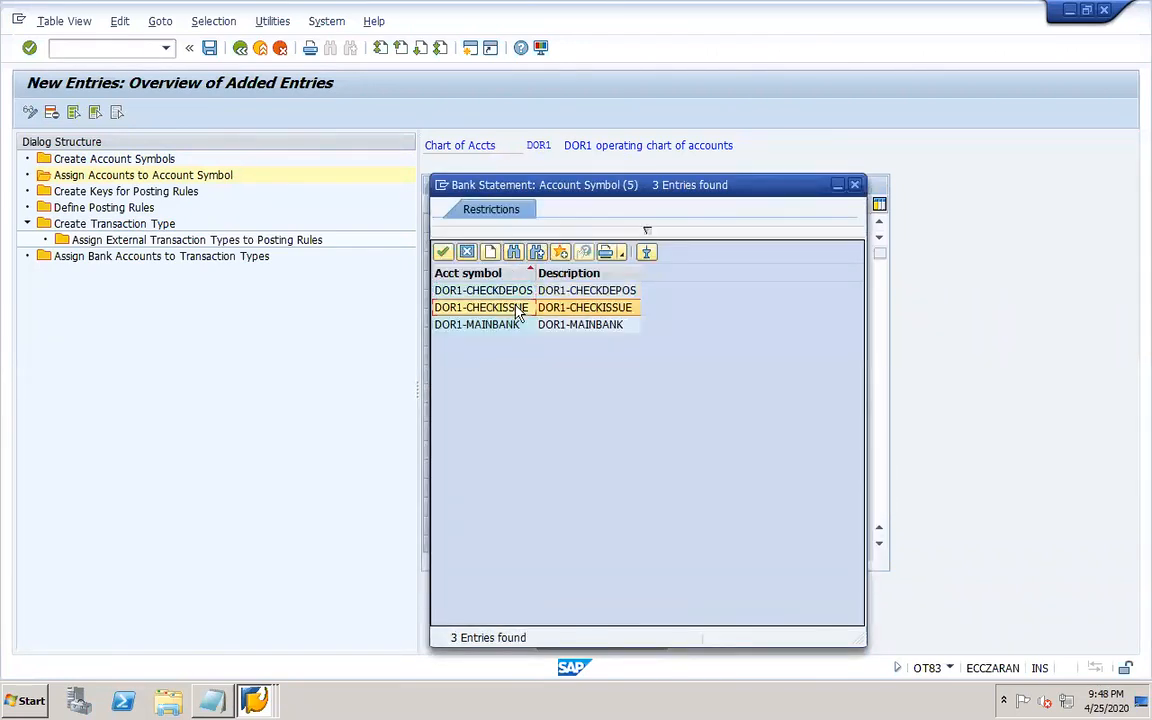
double_click(518, 310)
Set account modification + and currency USD for all three account symbol assignments.
click(573, 223)
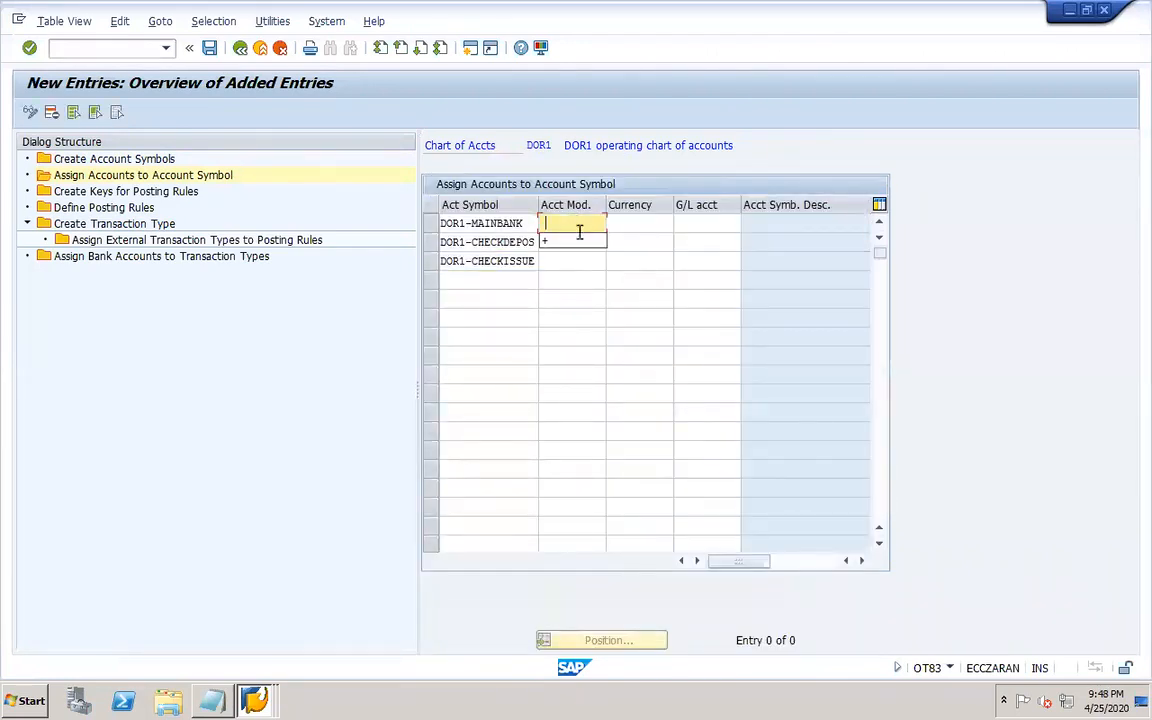
click(560, 241)
click(571, 242)
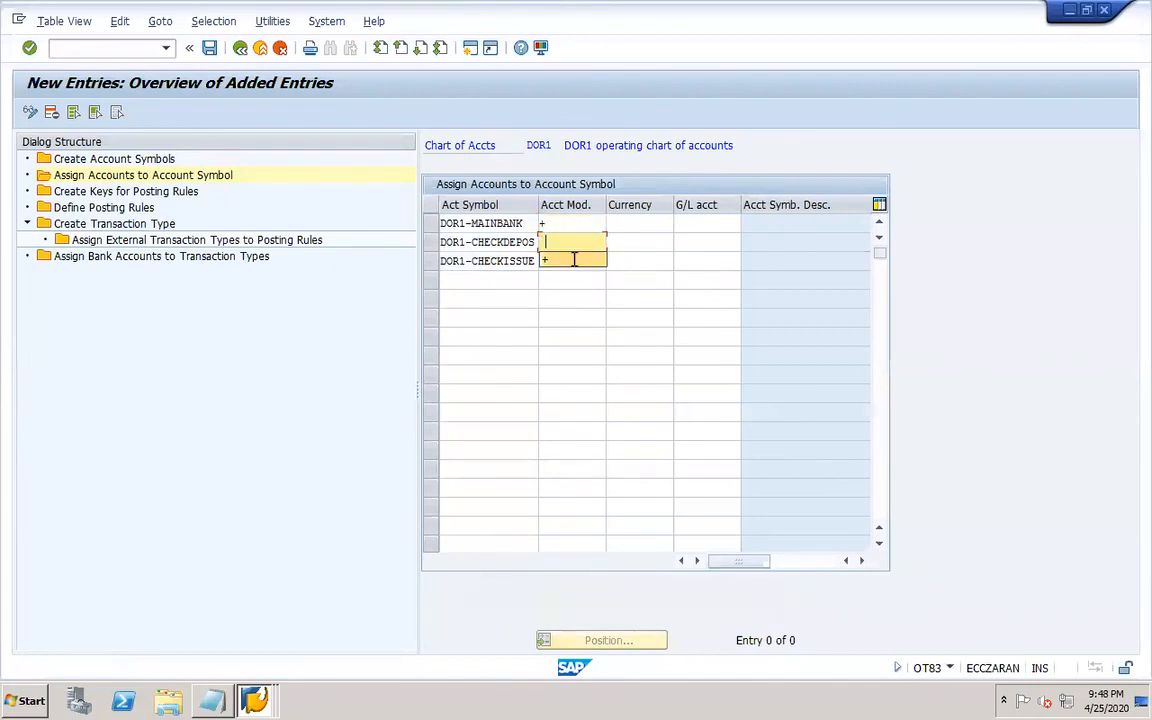
click(574, 260)
click(574, 260)
click(561, 280)
click(641, 223)
click(645, 241)
click(643, 241)
click(630, 261)
click(632, 262)
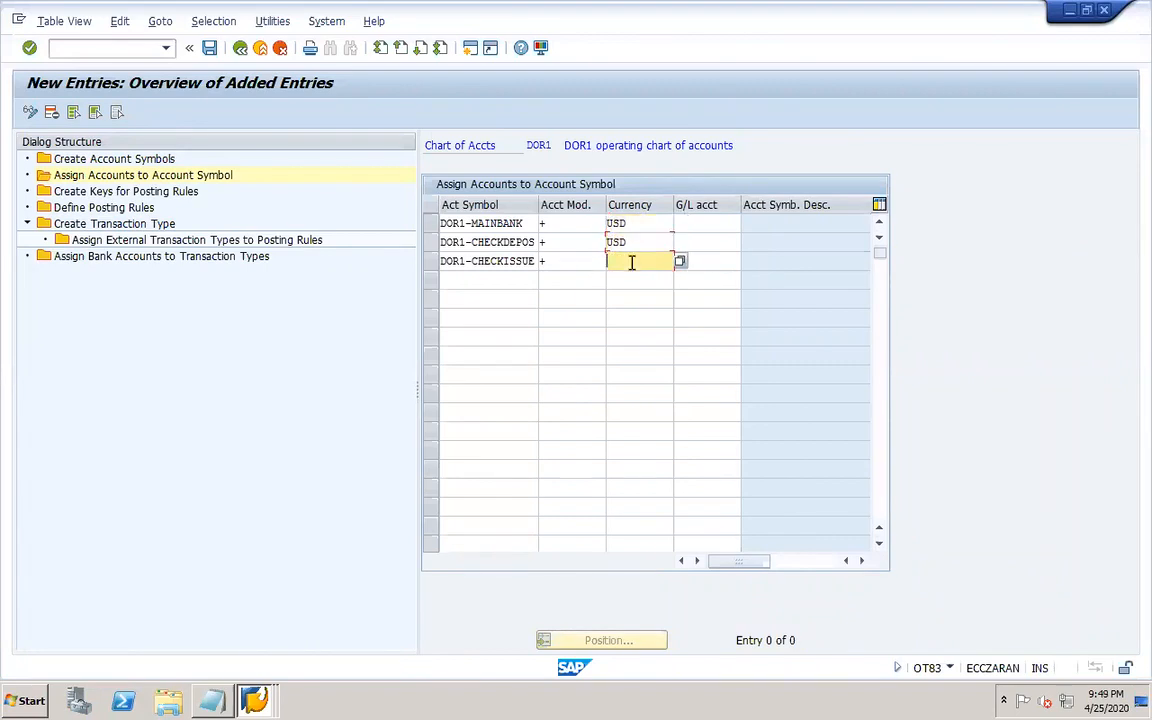
click(626, 277)
Review the DOR1 G/L accounts for the bank and check clearing accounts in the G/L account display, then return to OT83.
click(702, 227)
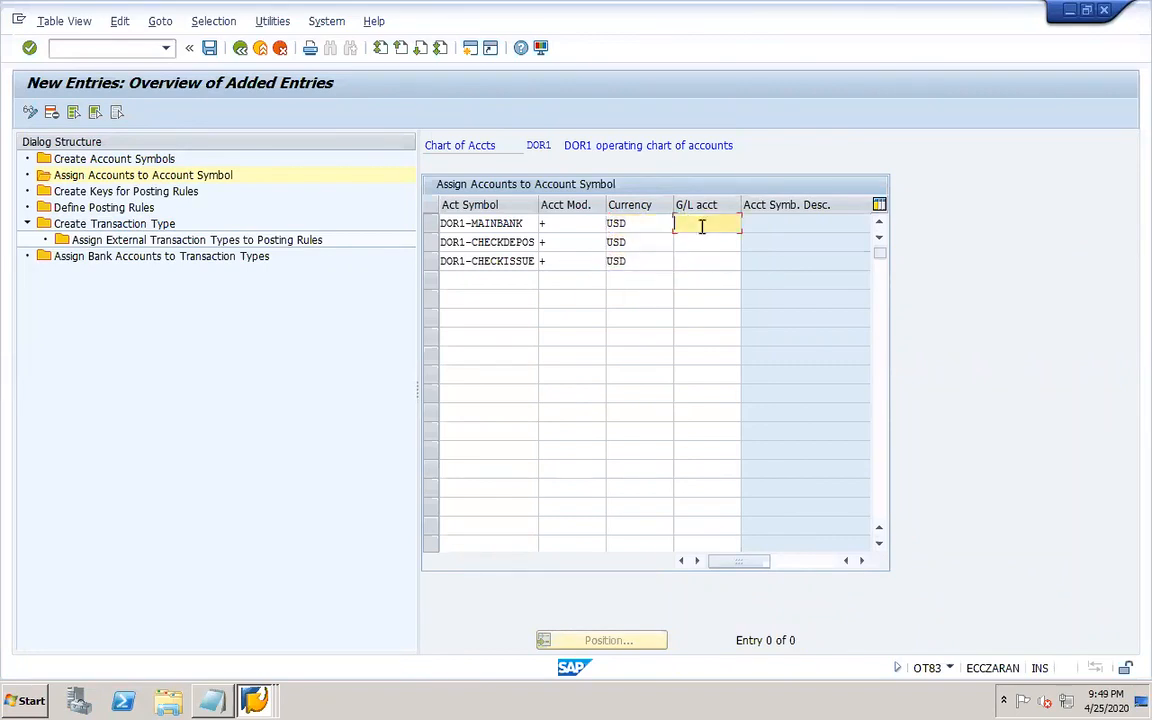
click(256, 700)
click(228, 589)
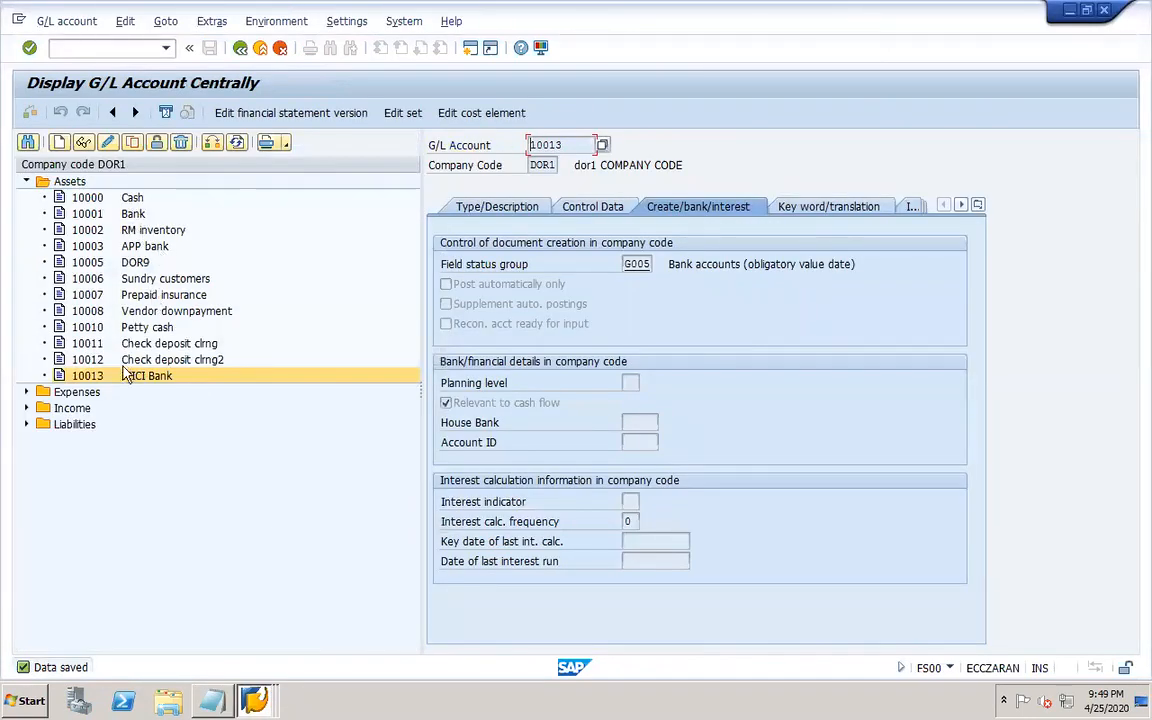
click(160, 359)
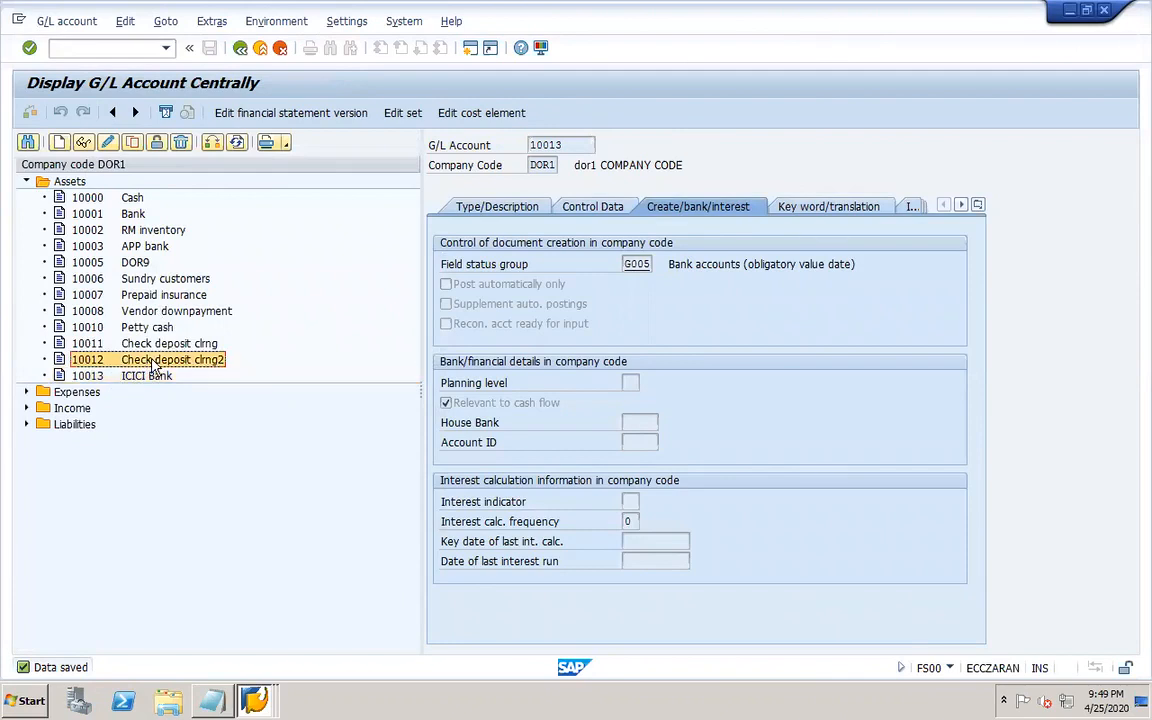
click(26, 424)
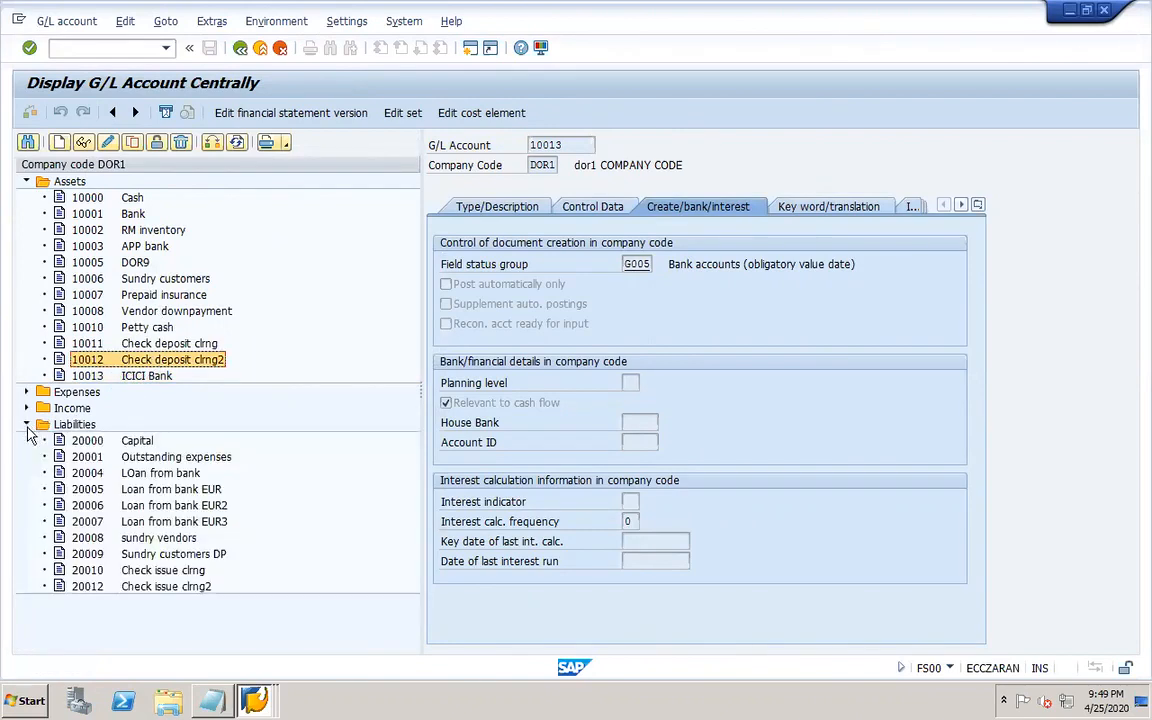
click(254, 700)
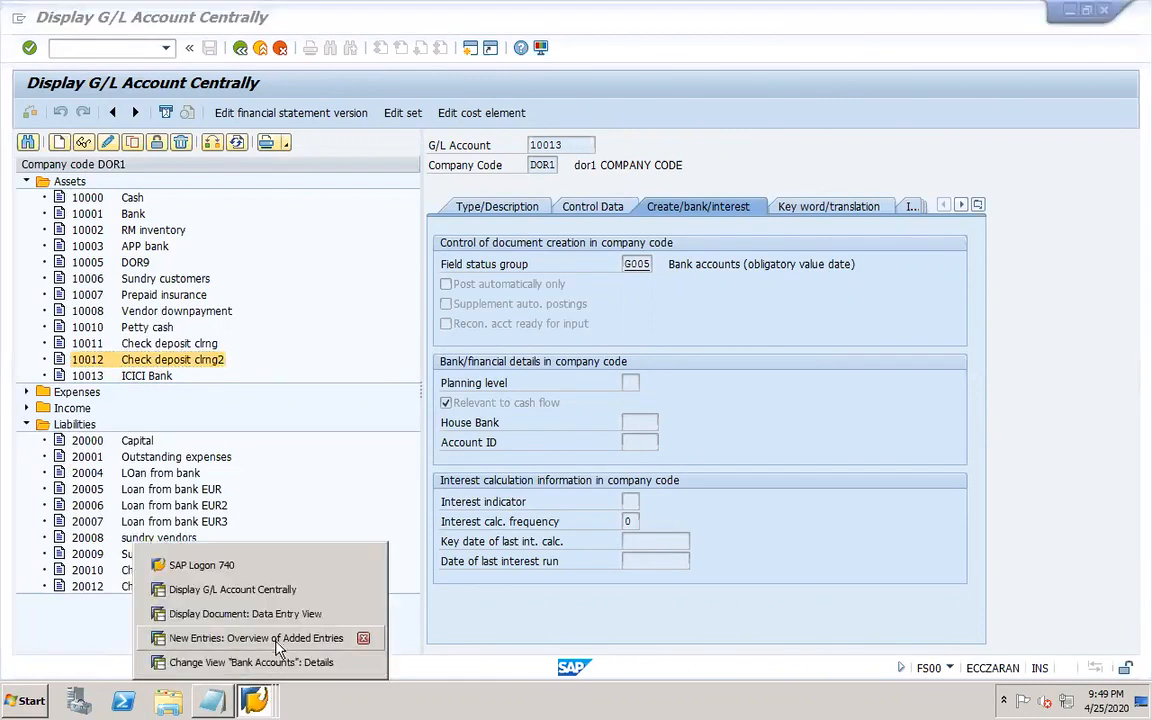
click(278, 662)
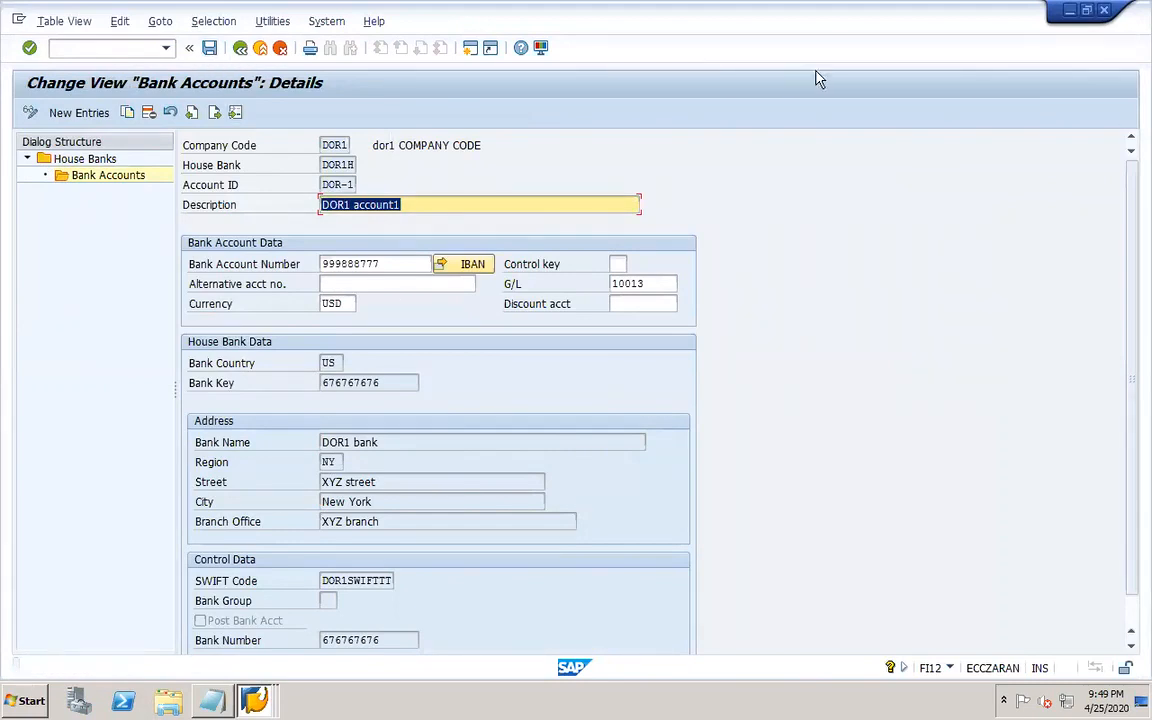
click(1104, 12)
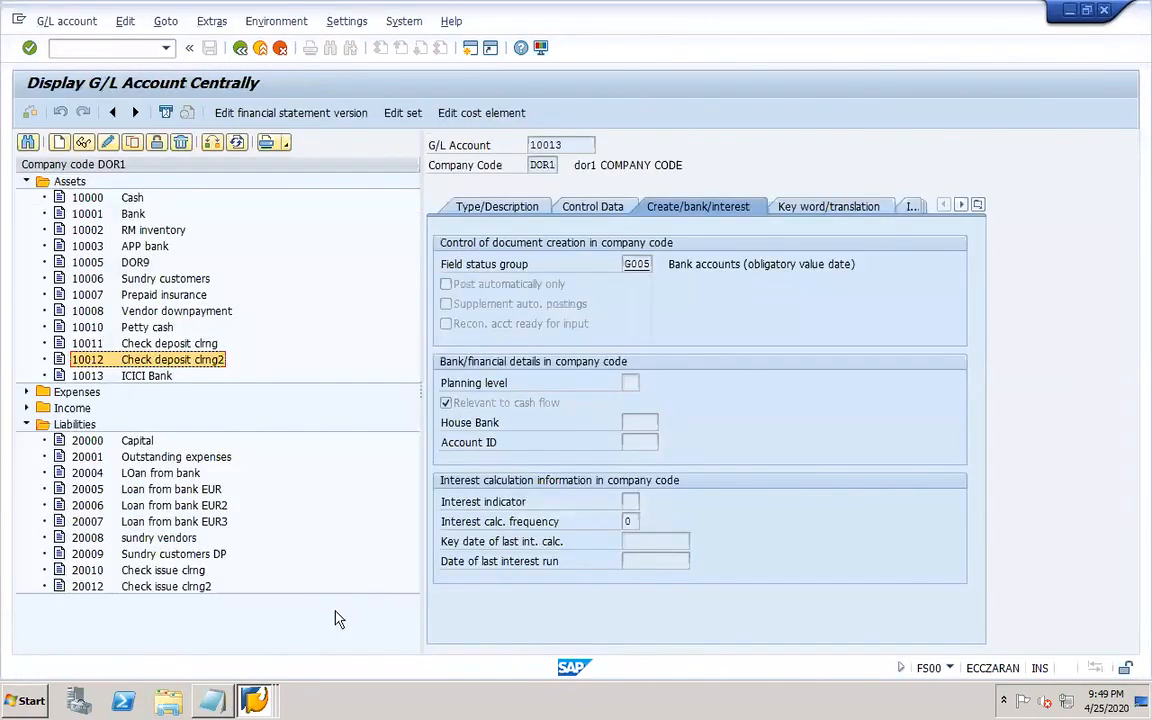
click(254, 698)
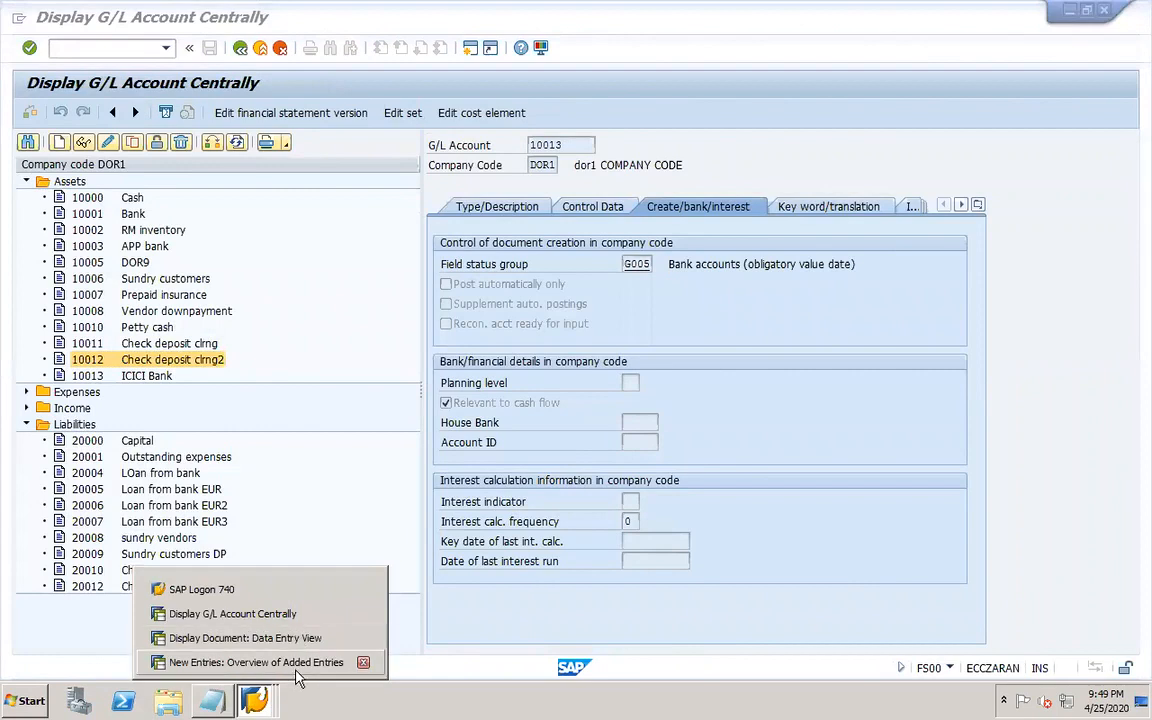
click(296, 668)
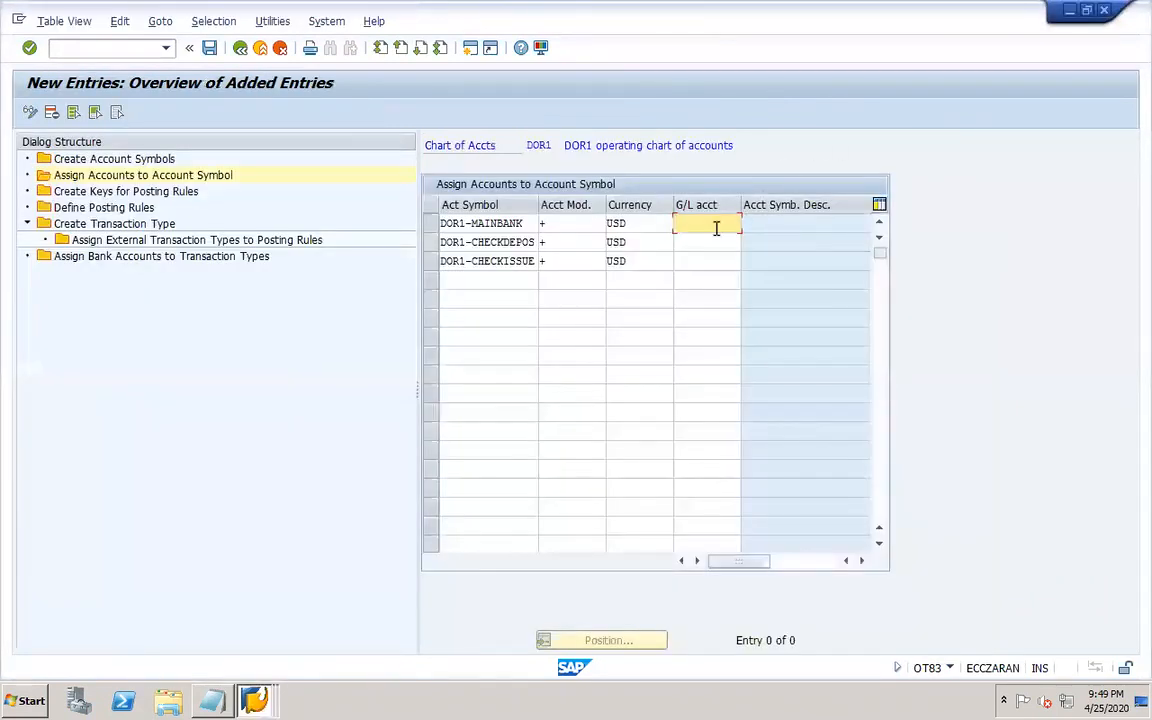
Assign G/L accounts 10013, 10012 and 20012 to the three account symbols and save.
text(10013)
click(702, 244)
text(10012)
click(698, 258)
text(20012)
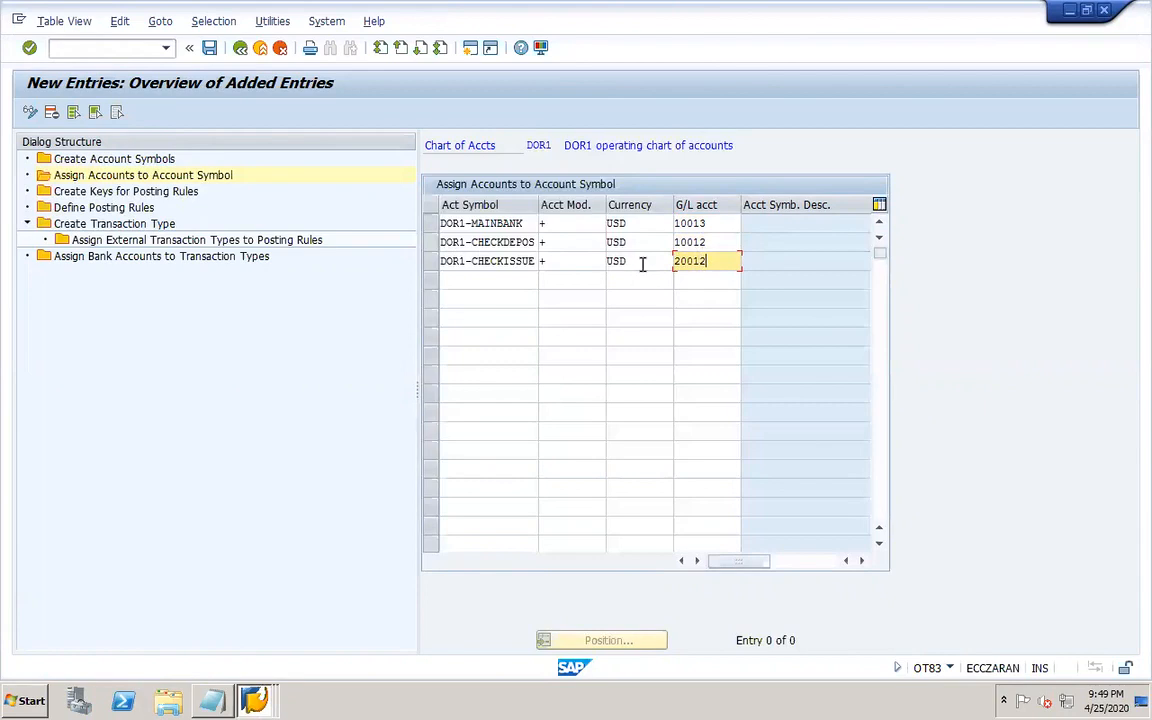
click(209, 48)
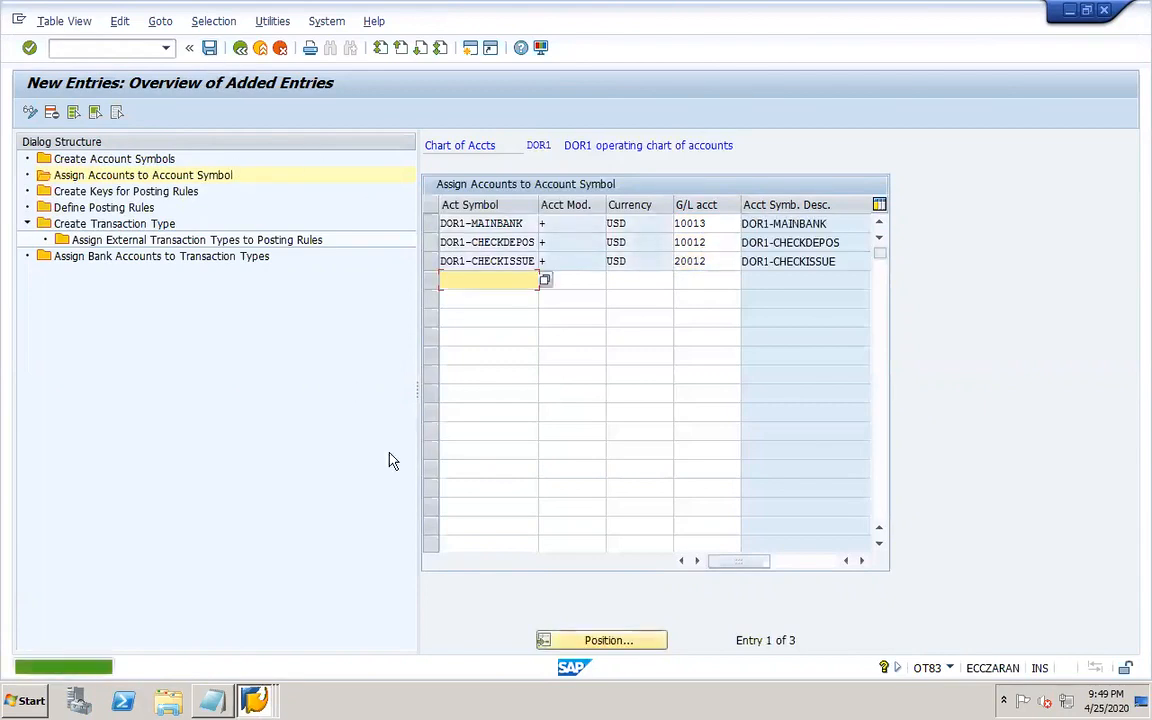
click(210, 50)
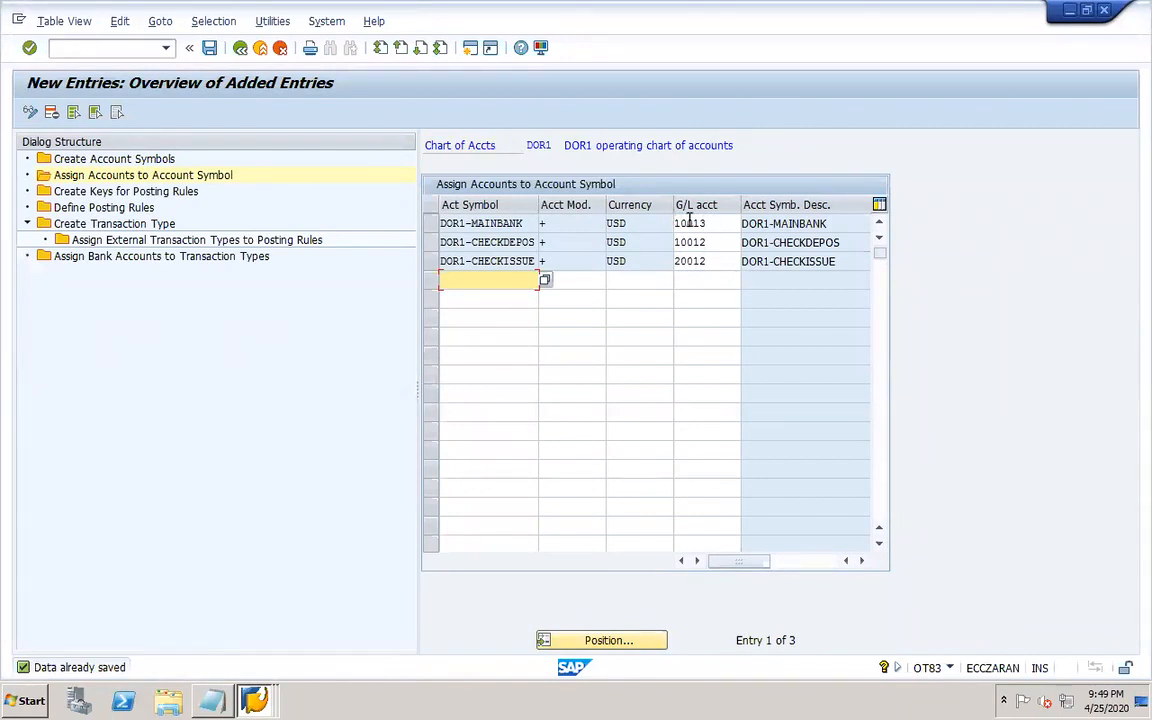
Open Create Keys for Posting Rules and add new posting rule keys dor1 and dor2.
double_click(170, 194)
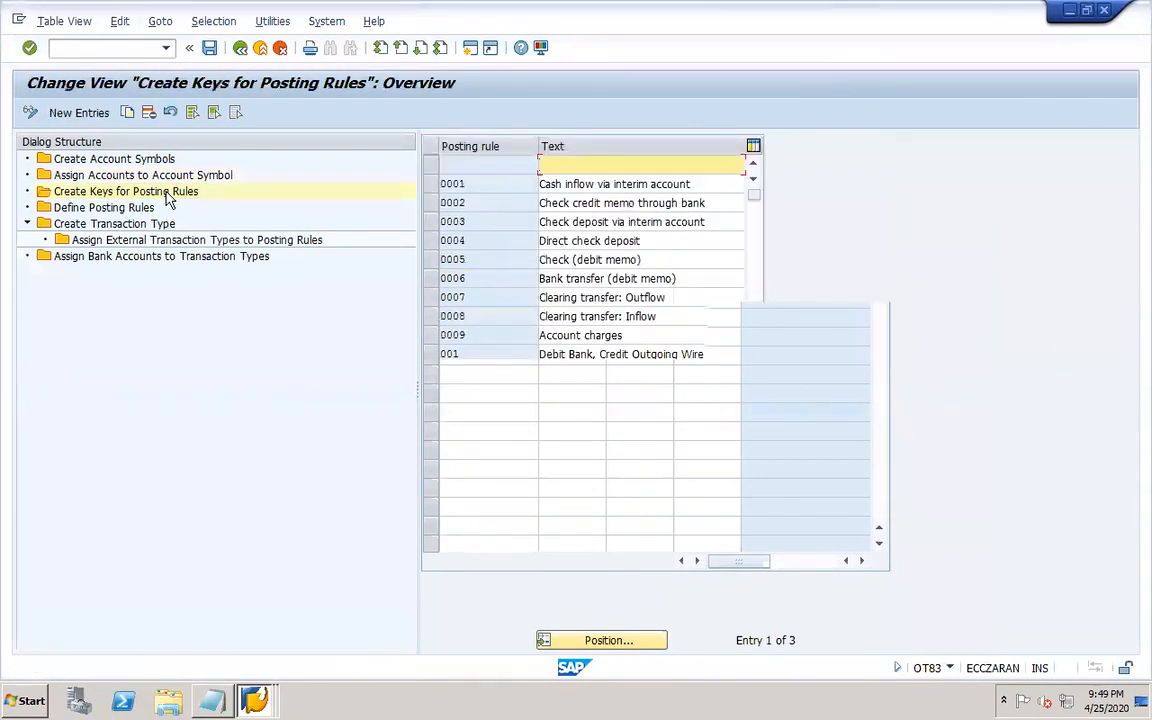
click(78, 112)
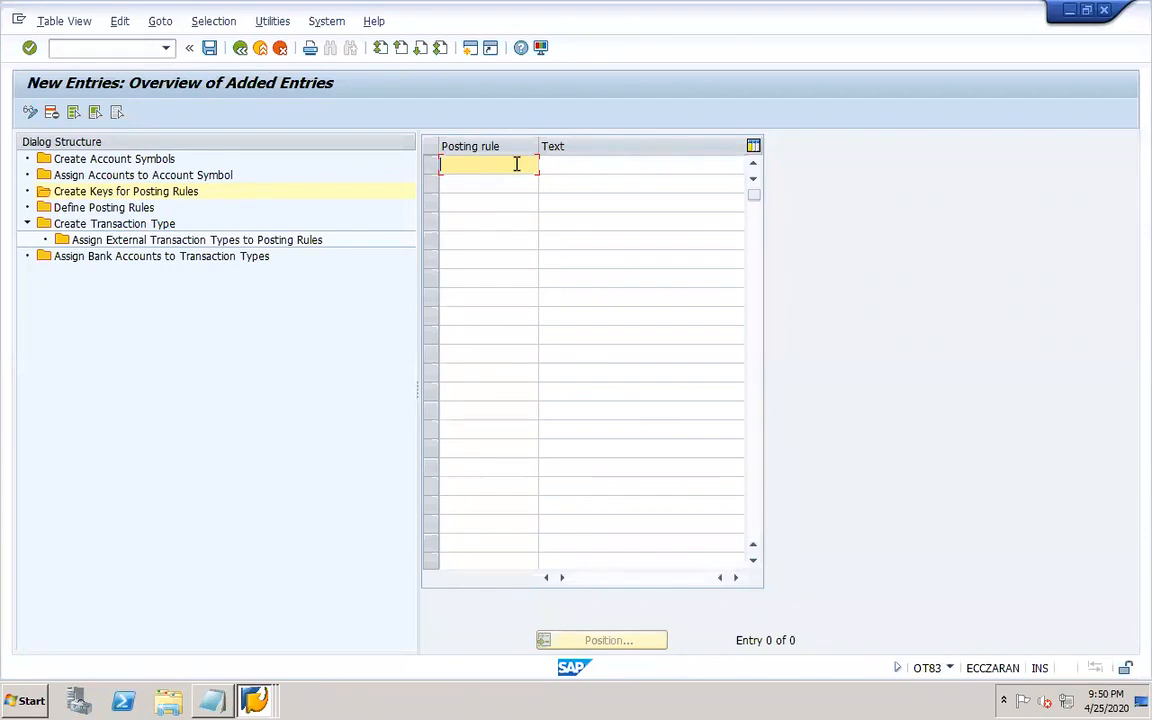
text(dor1)
click(493, 180)
text(dor2)
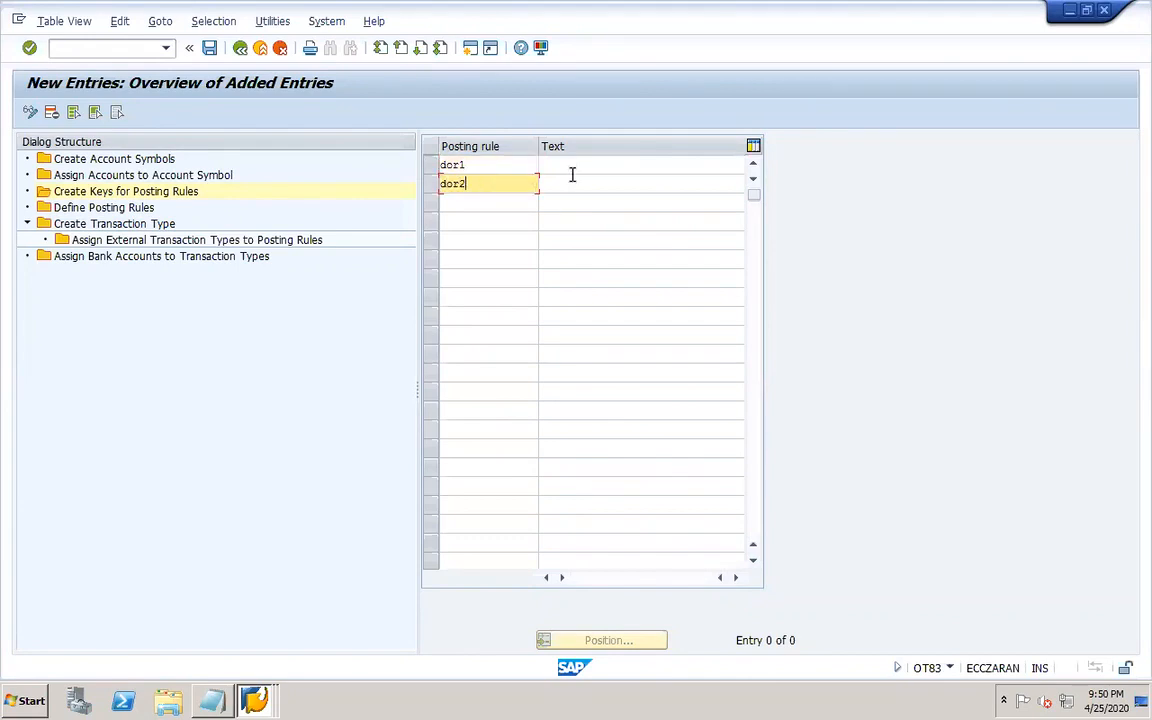
Describe the keys as 'dor1 customer posting' and 'dor2 vendor poating' and save.
key(Tab)
click(560, 167)
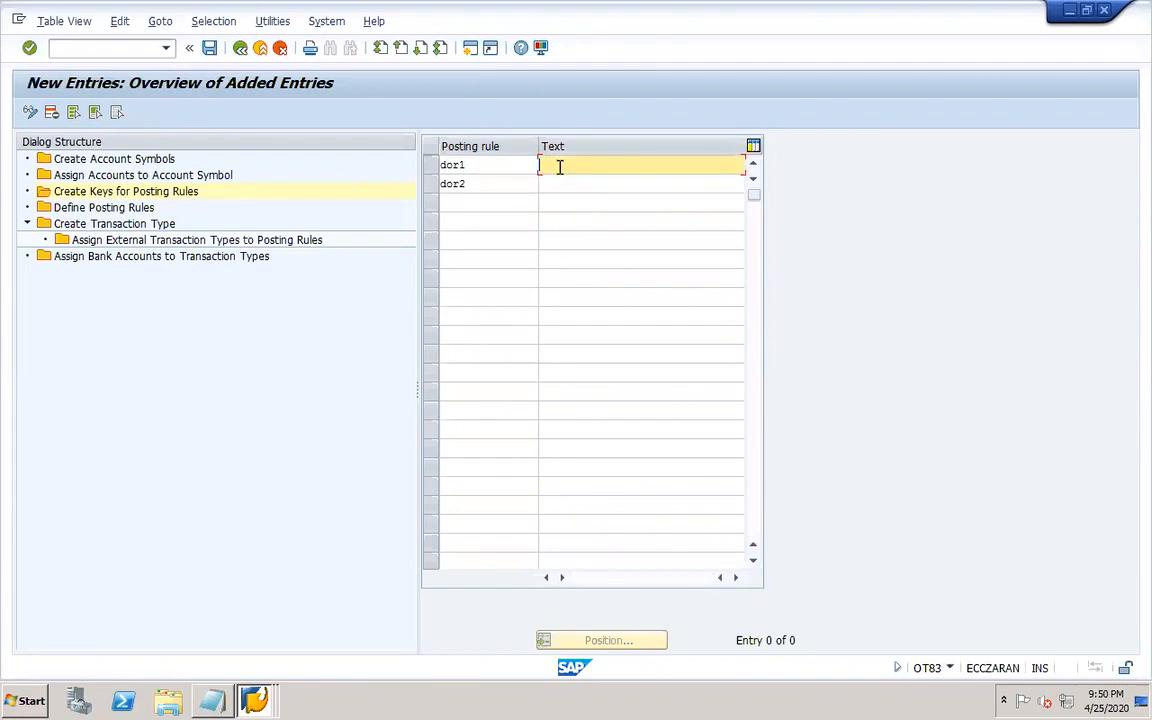
text(dor1 customer posting)
click(560, 186)
text(dor2 vendor poating)
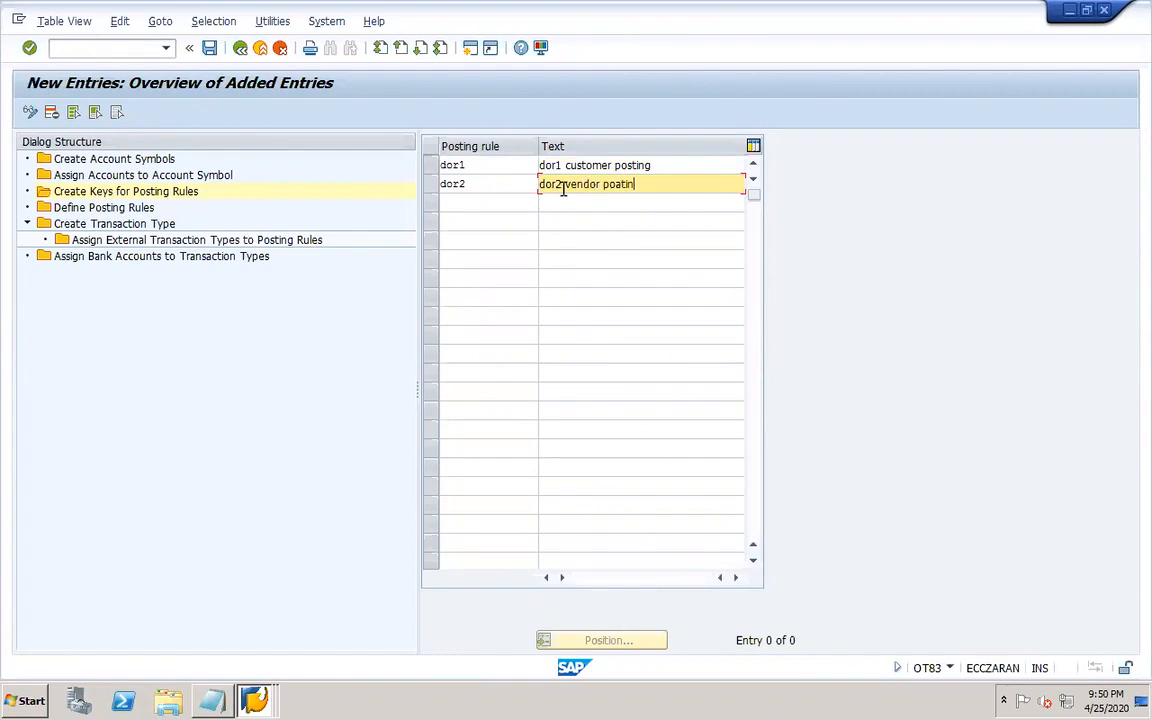
click(210, 48)
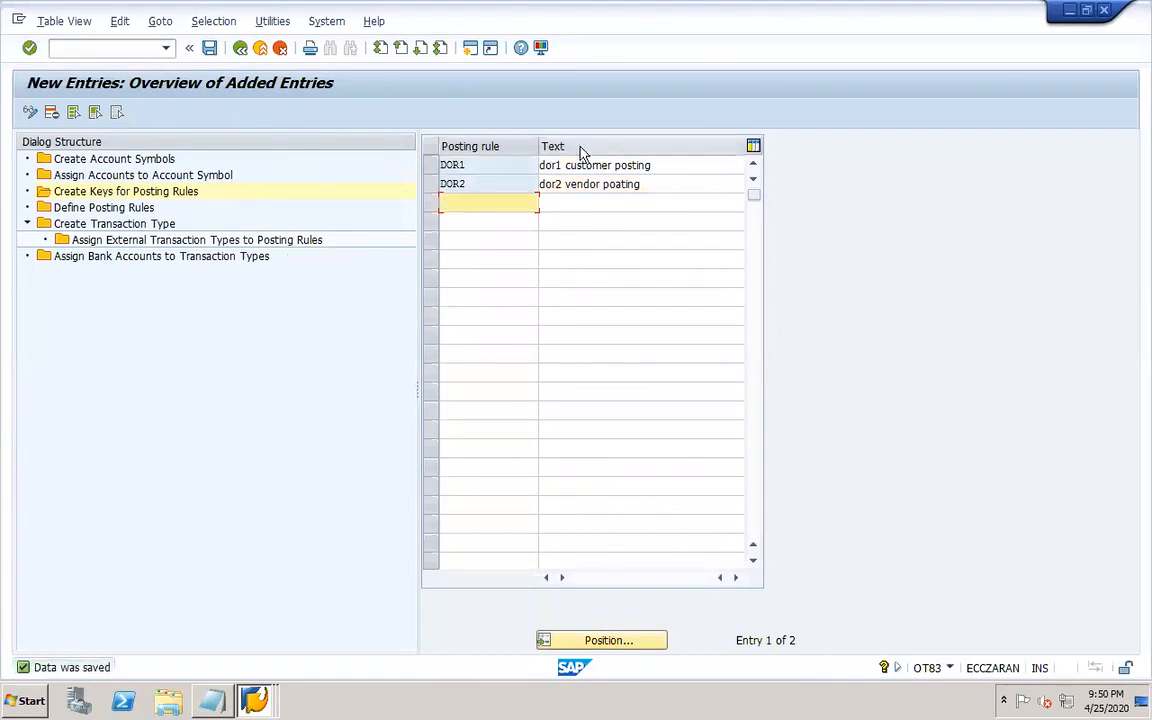
Correct the dor2 text to 'dor2 vendor posting' and save.
click(619, 185)
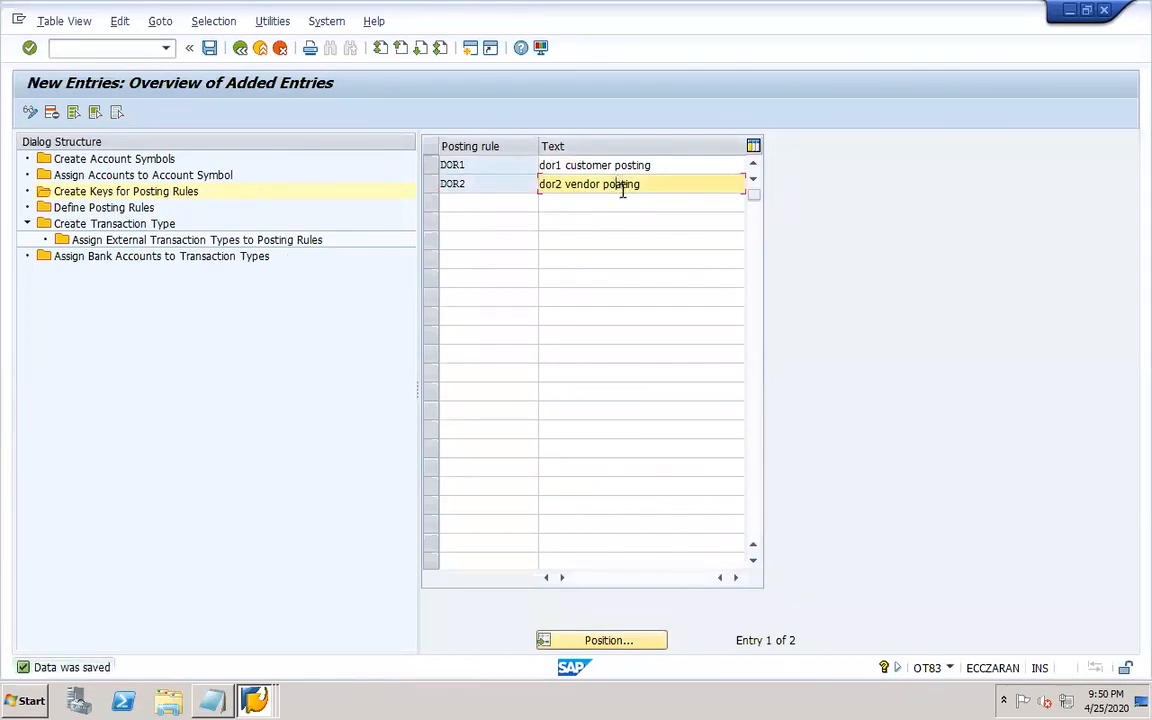
key(BackSpace)
text(s)
click(210, 48)
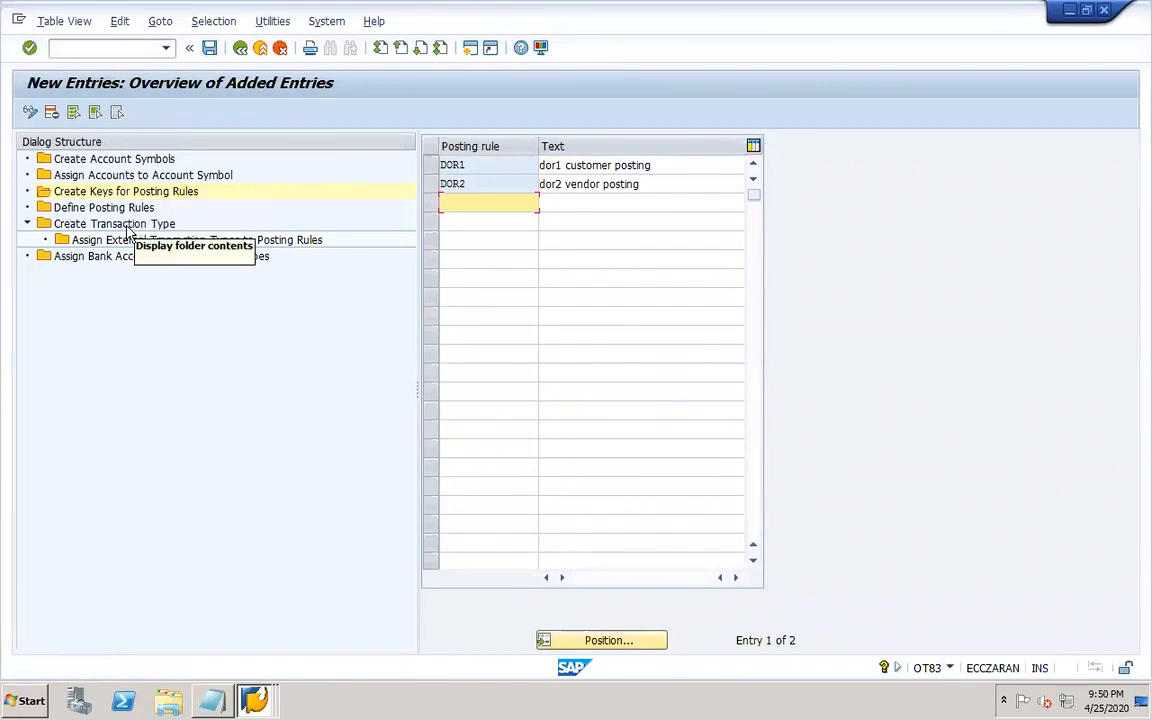
Open Define Posting Rules and start a new entry for posting rule DOR1 with posting area 1 (Bank accounting).
double_click(193, 212)
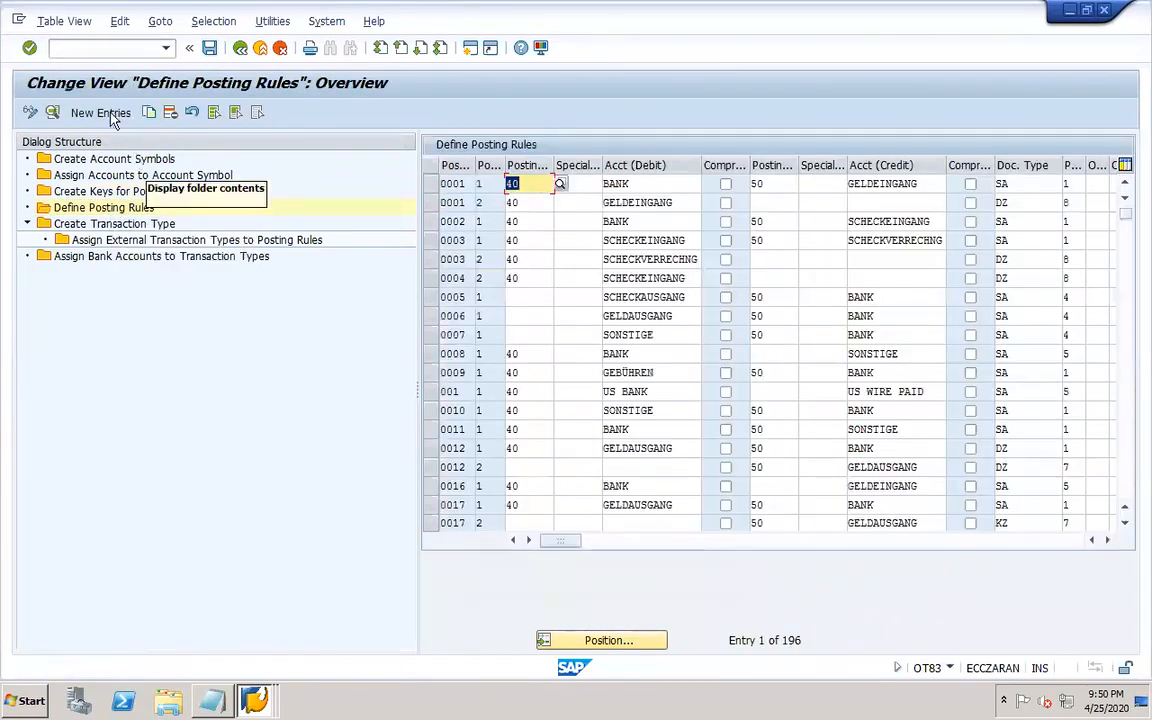
click(99, 113)
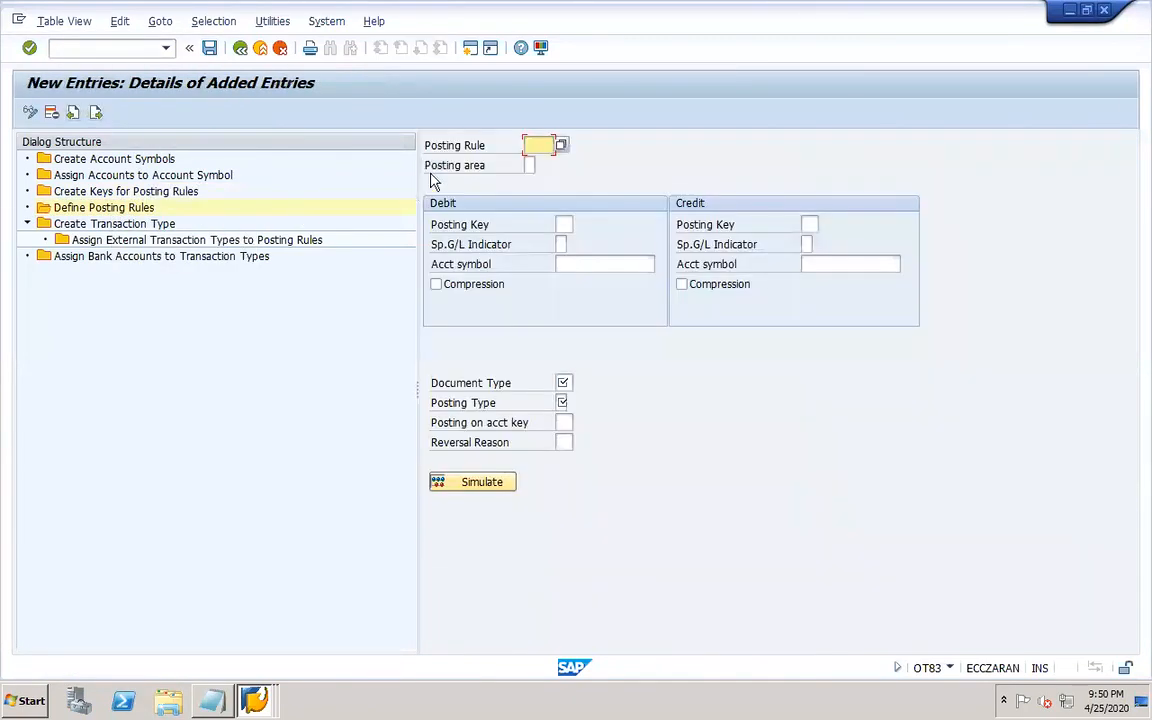
click(561, 145)
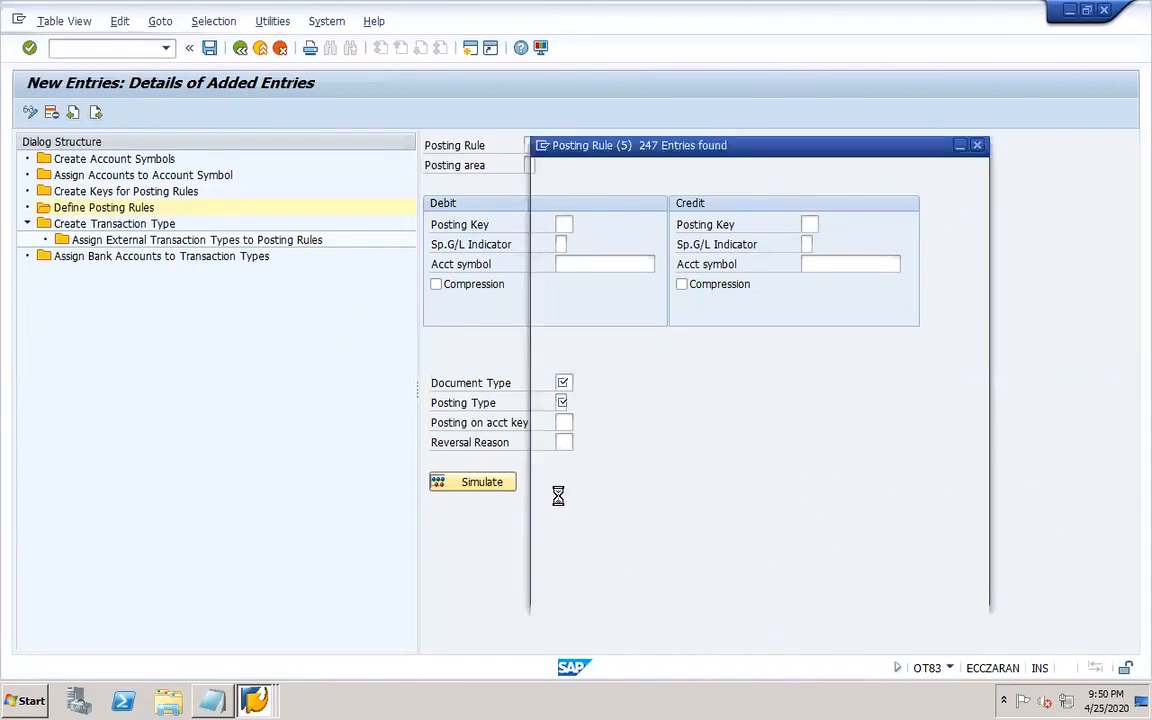
scroll(977, 551, down, 15)
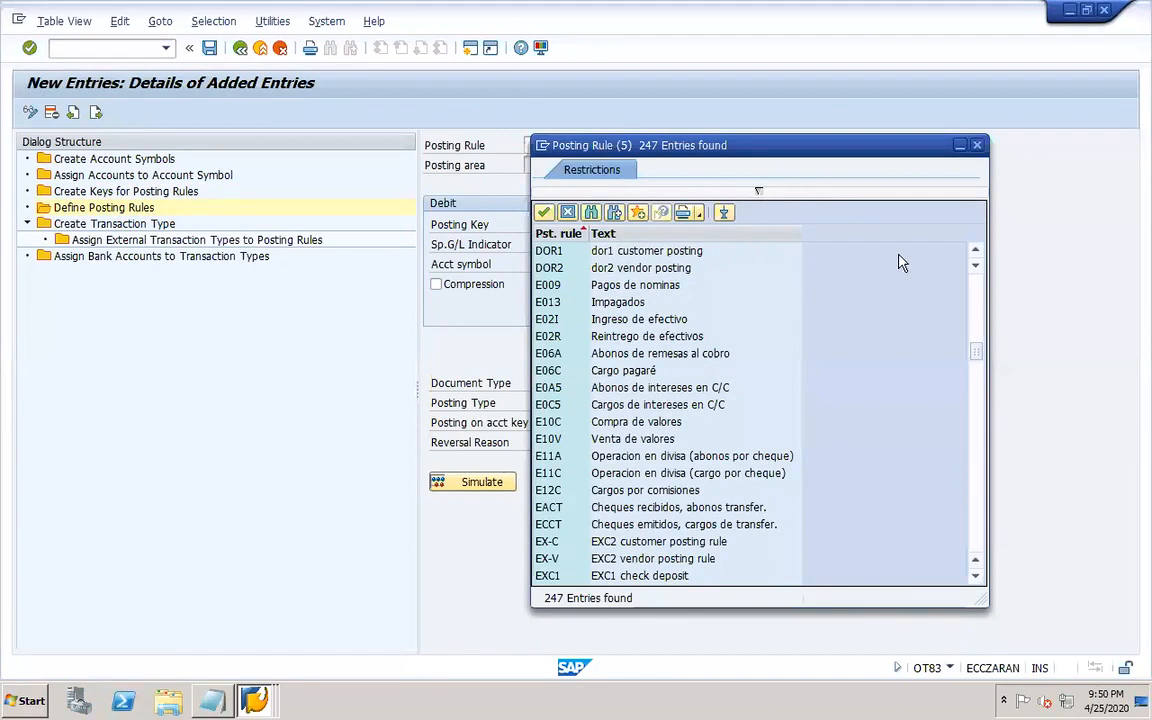
click(652, 255)
click(655, 258)
click(535, 165)
click(543, 166)
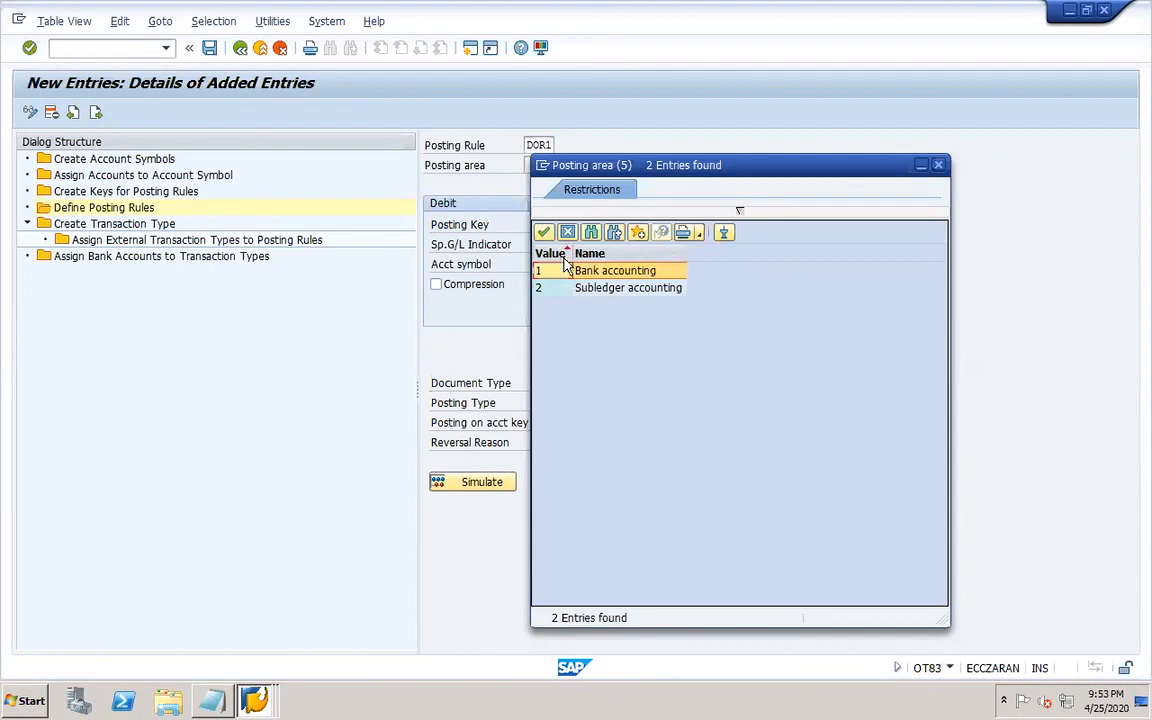
double_click(563, 272)
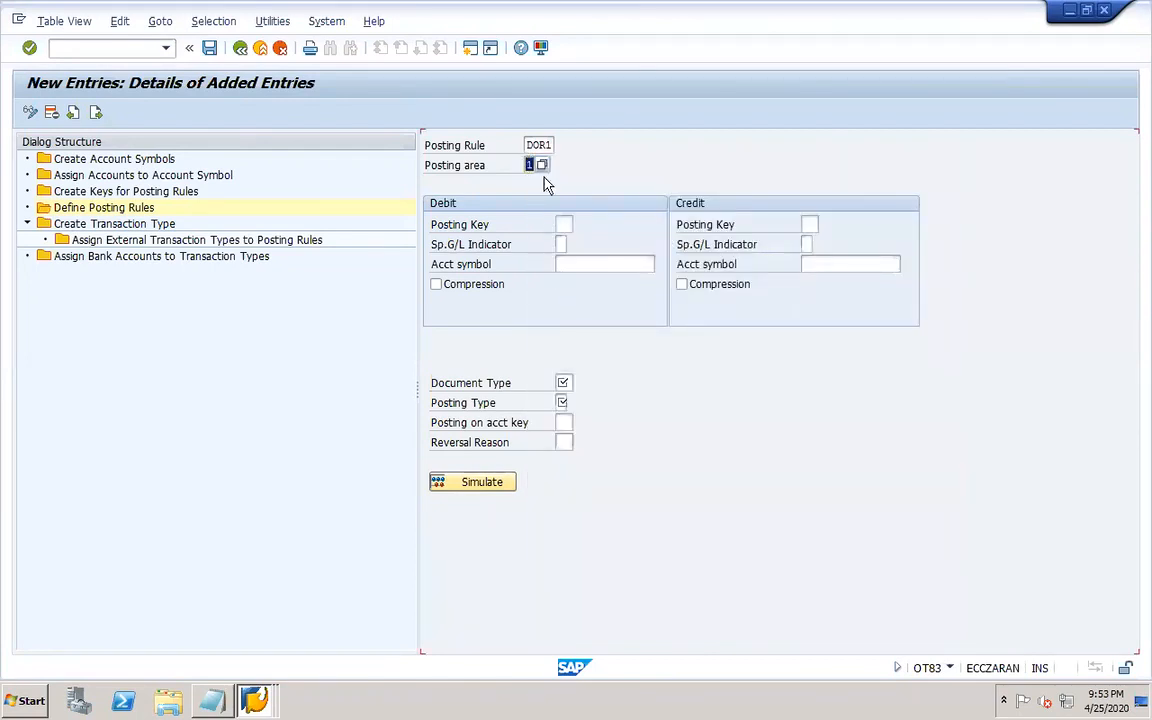
key(Return)
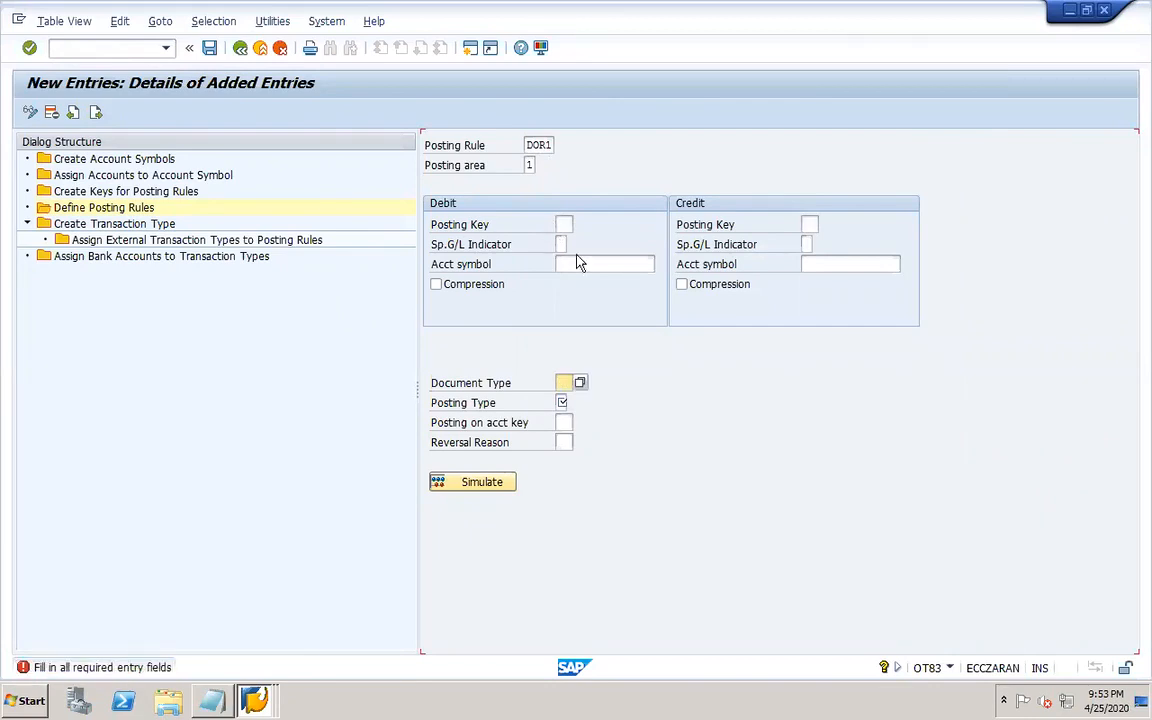
Enter debit posting key 40 and credit posting key 50 for the DOR1 posting rule.
click(563, 226)
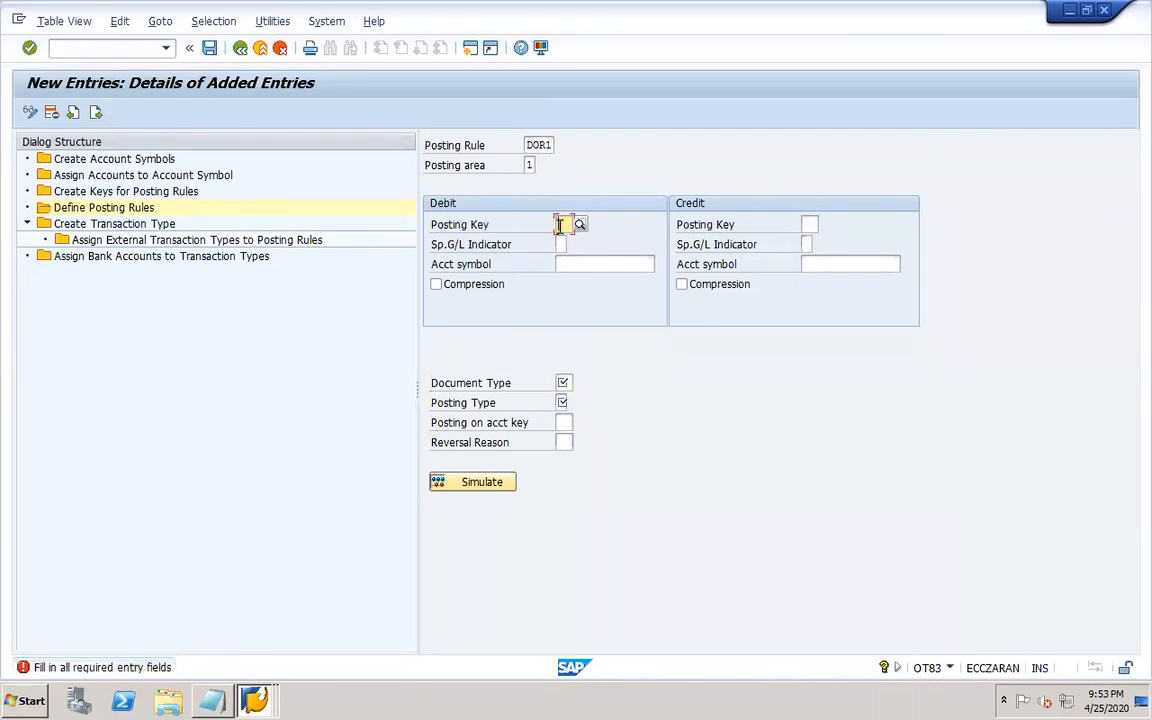
text(40)
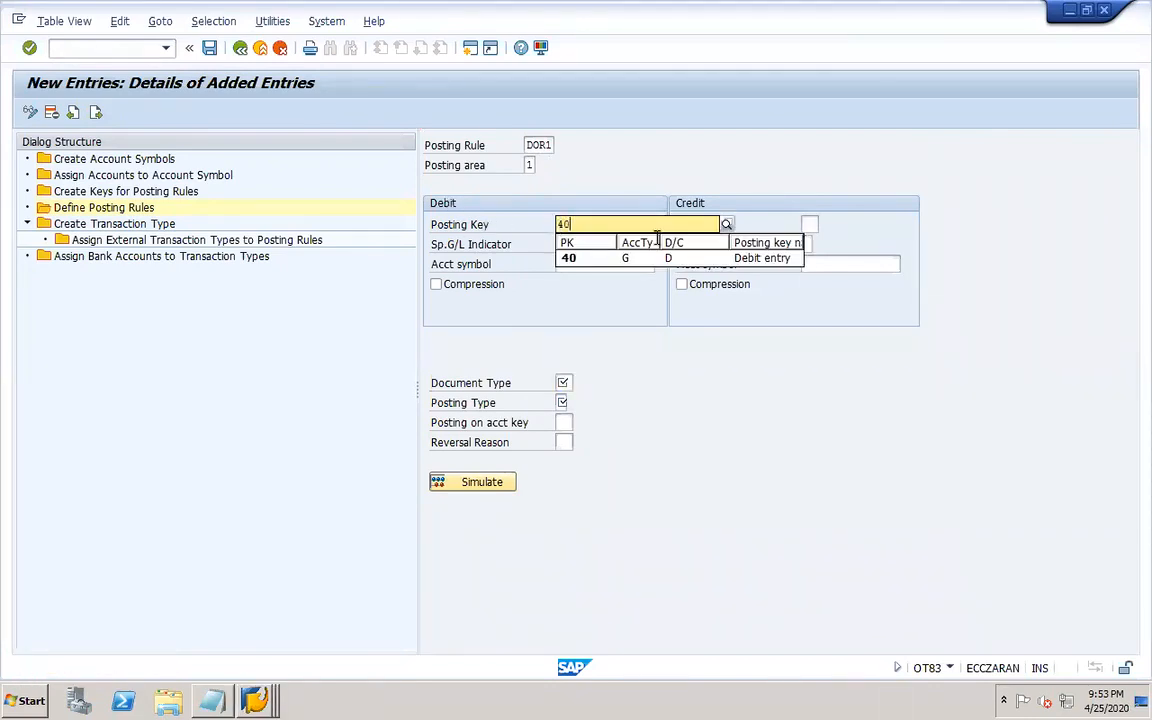
click(812, 224)
text(50)
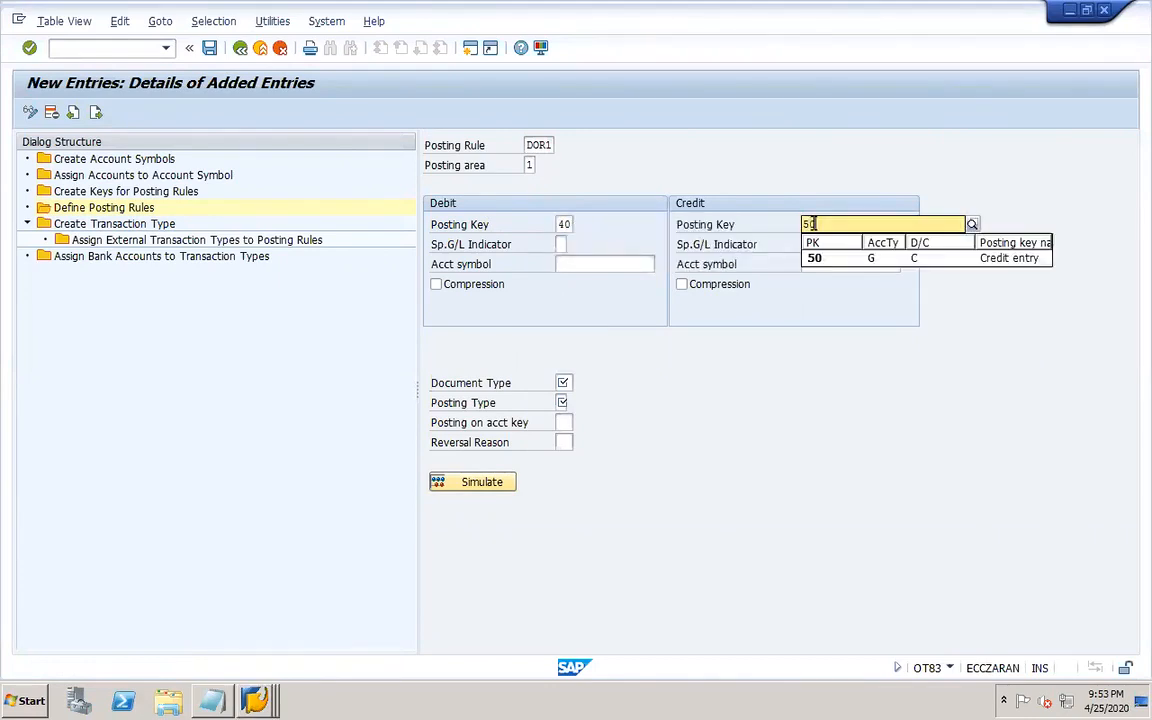
click(668, 173)
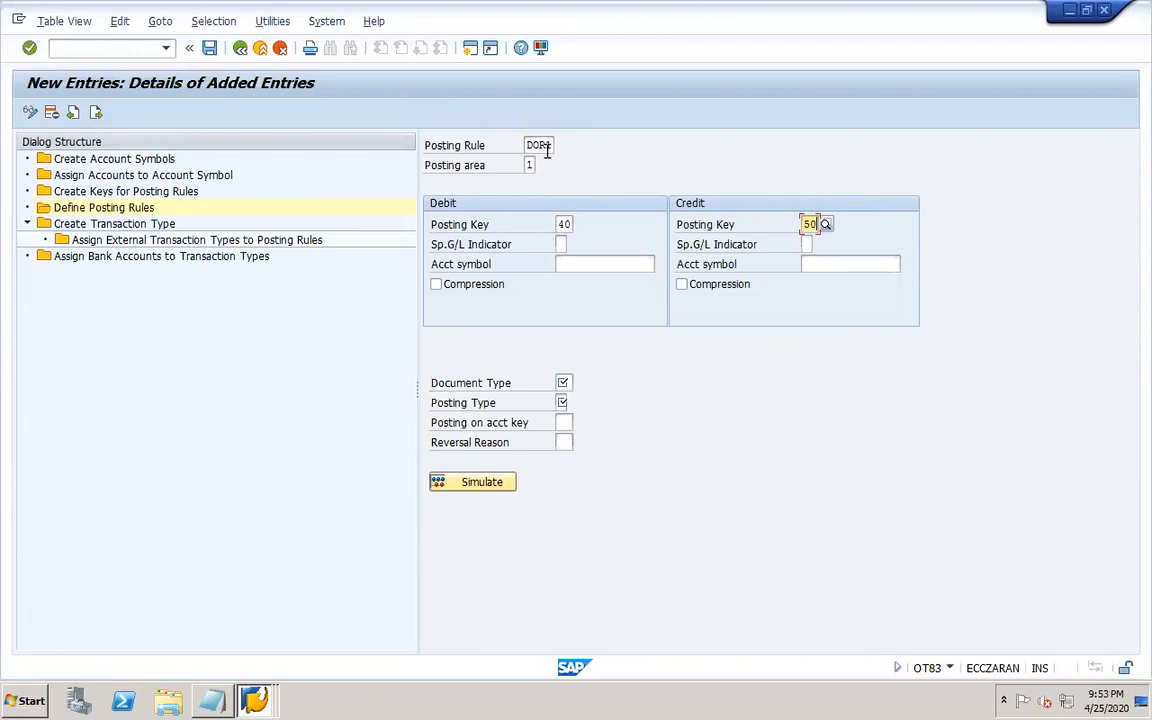
Choose account symbol DOR1-MAINBANK for the debit side and DOR1-CHECKDEPOS for the credit side.
click(645, 268)
click(661, 264)
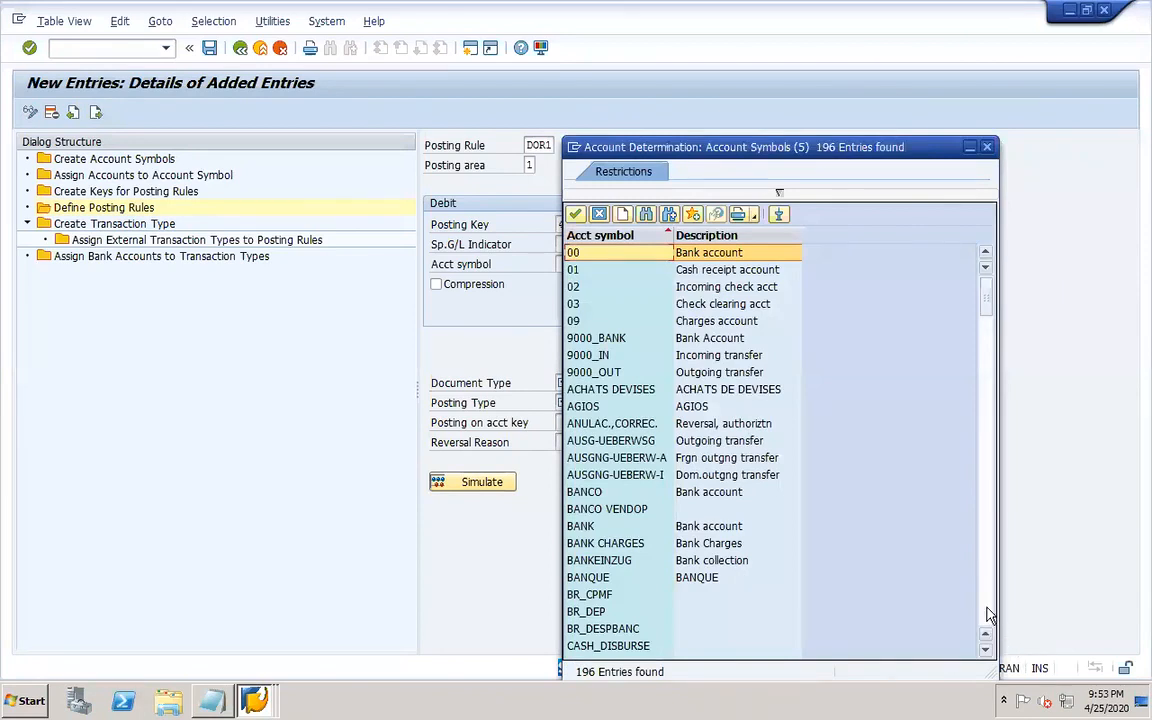
scroll(890, 550, down, 8)
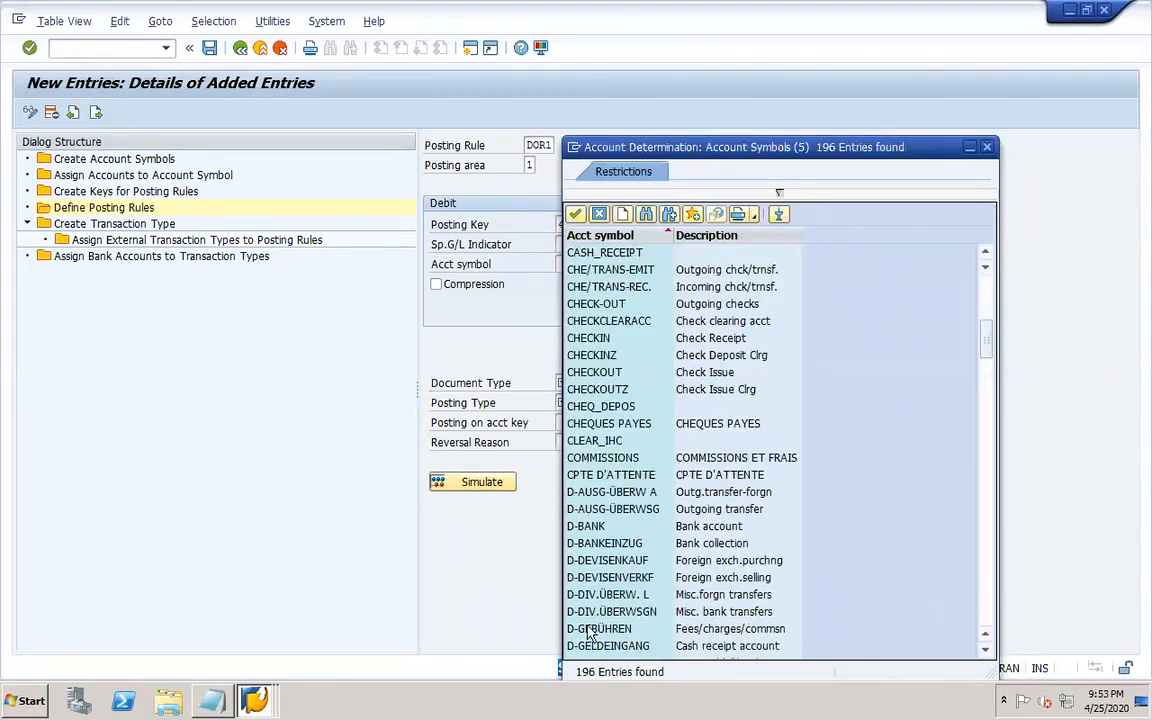
click(986, 609)
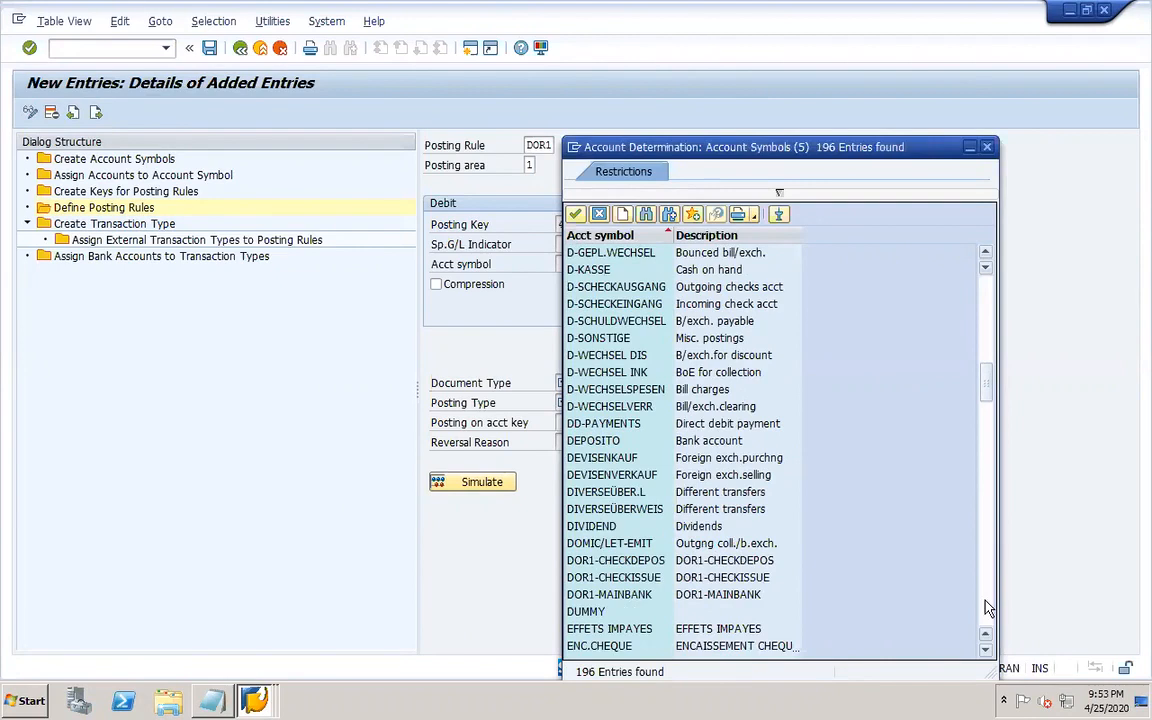
double_click(622, 598)
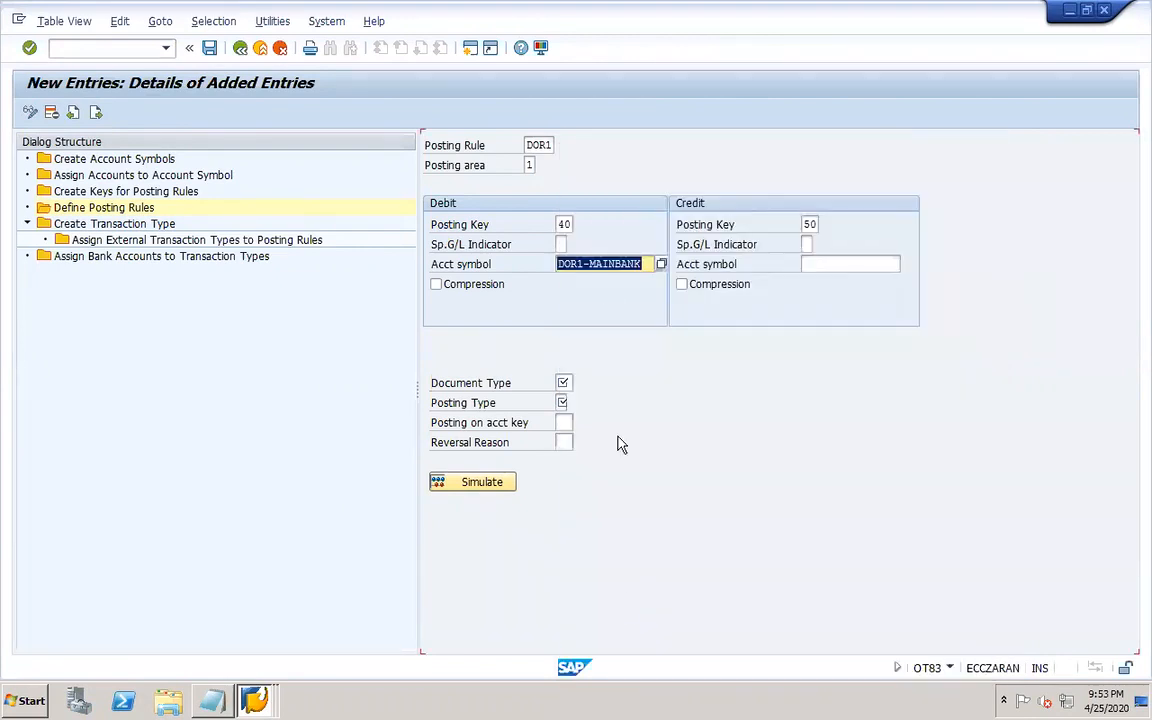
click(852, 265)
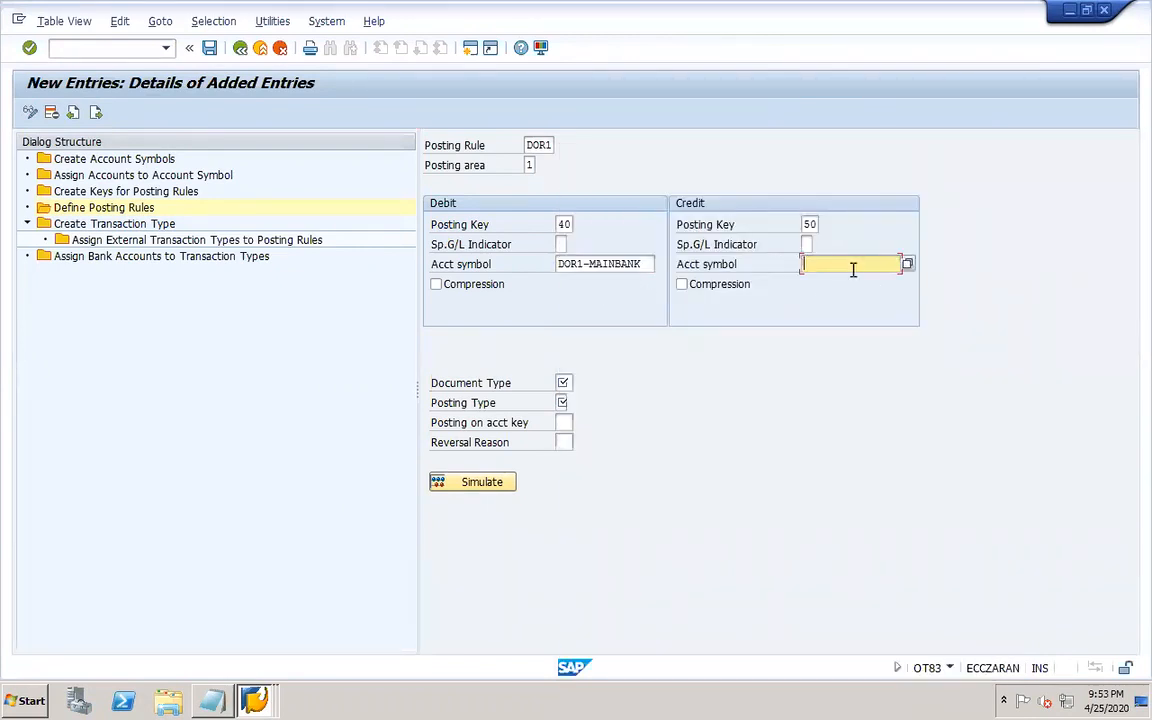
click(906, 268)
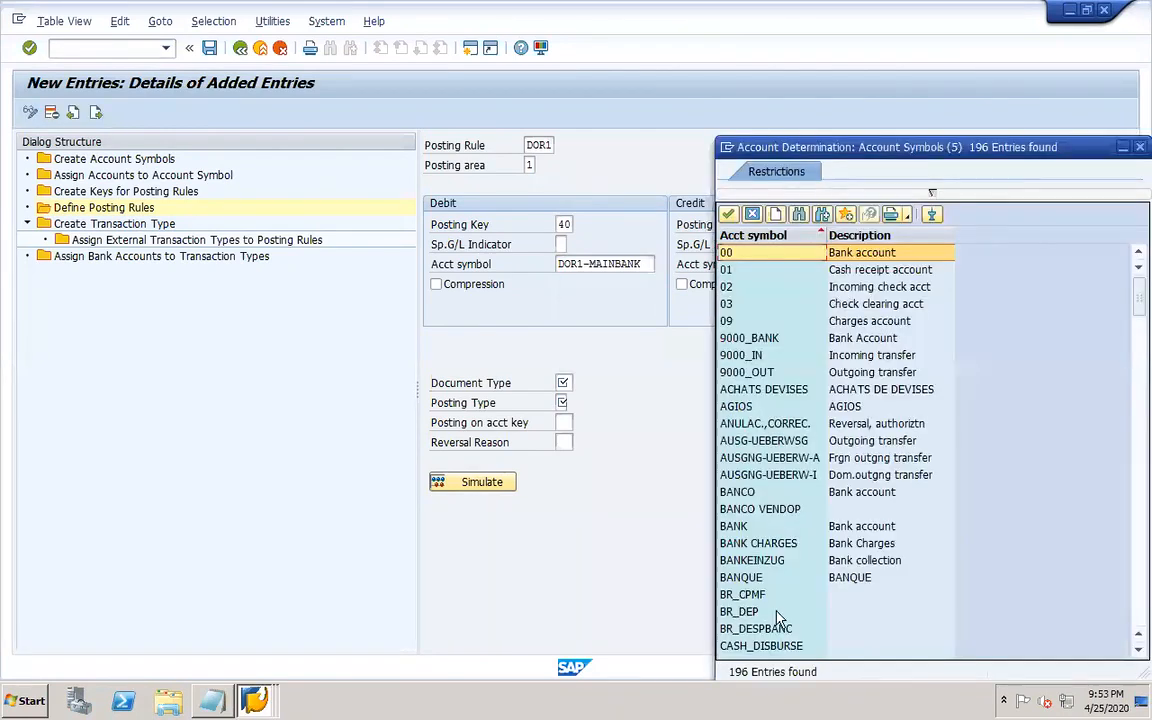
click(1135, 620)
click(1135, 620)
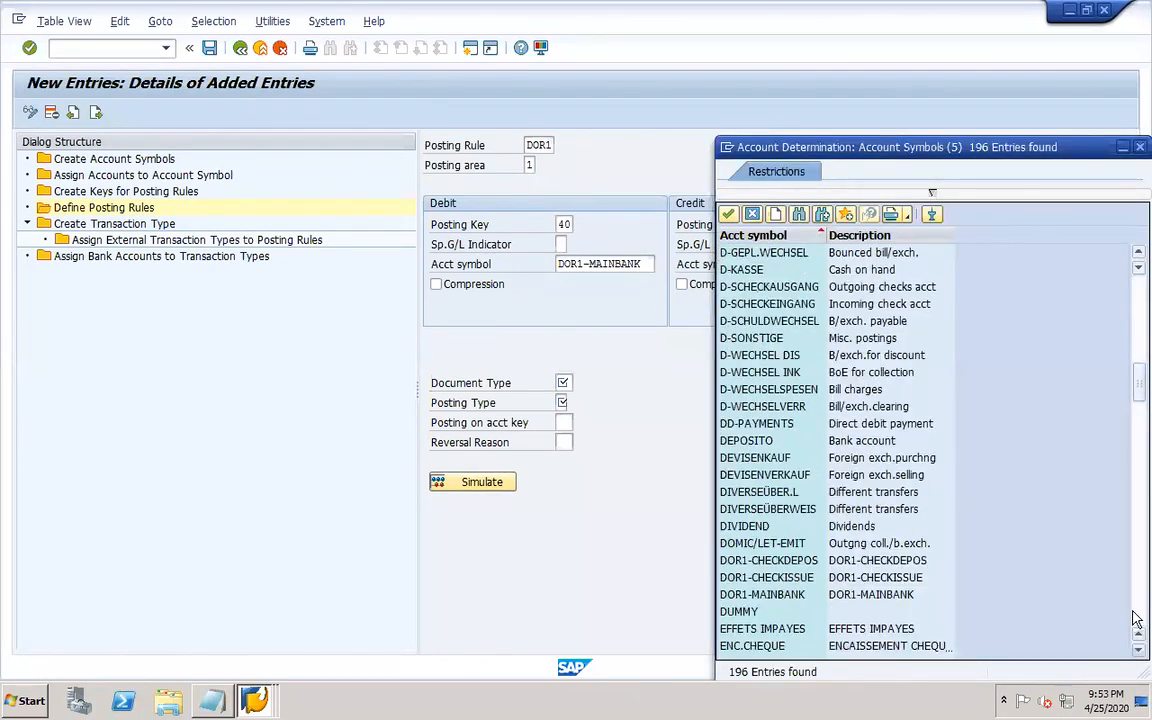
double_click(762, 561)
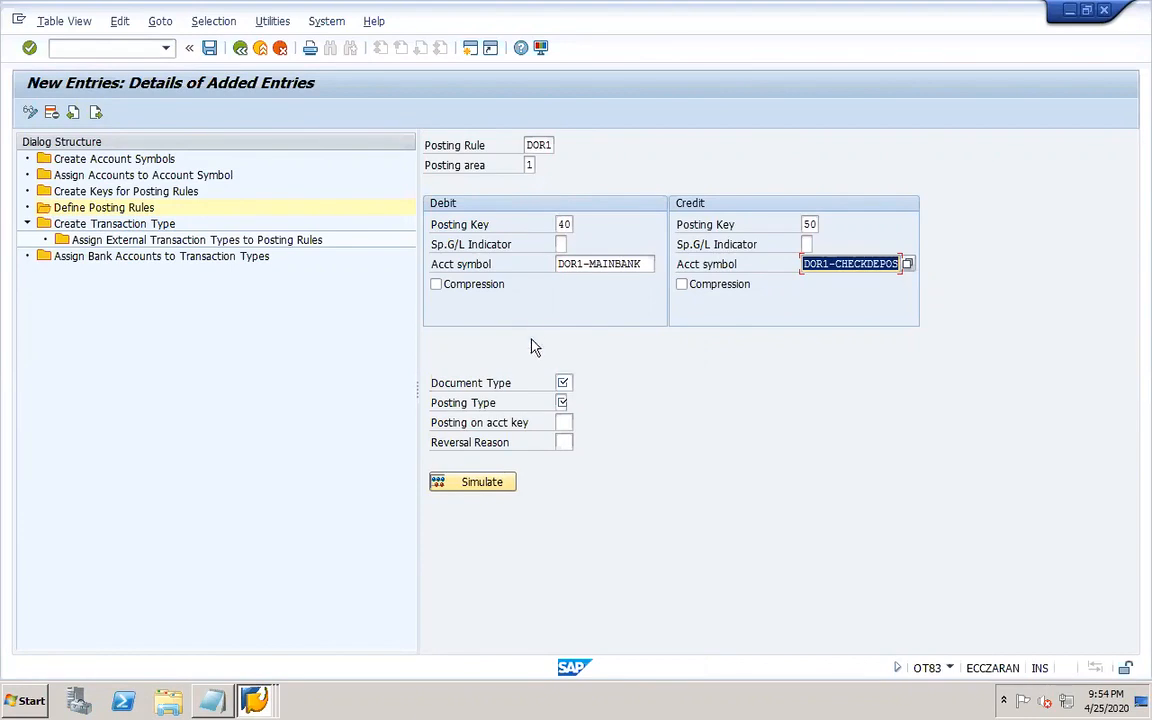
Set the posting rule's document type to SA.
click(560, 382)
text(sa)
click(568, 400)
click(563, 402)
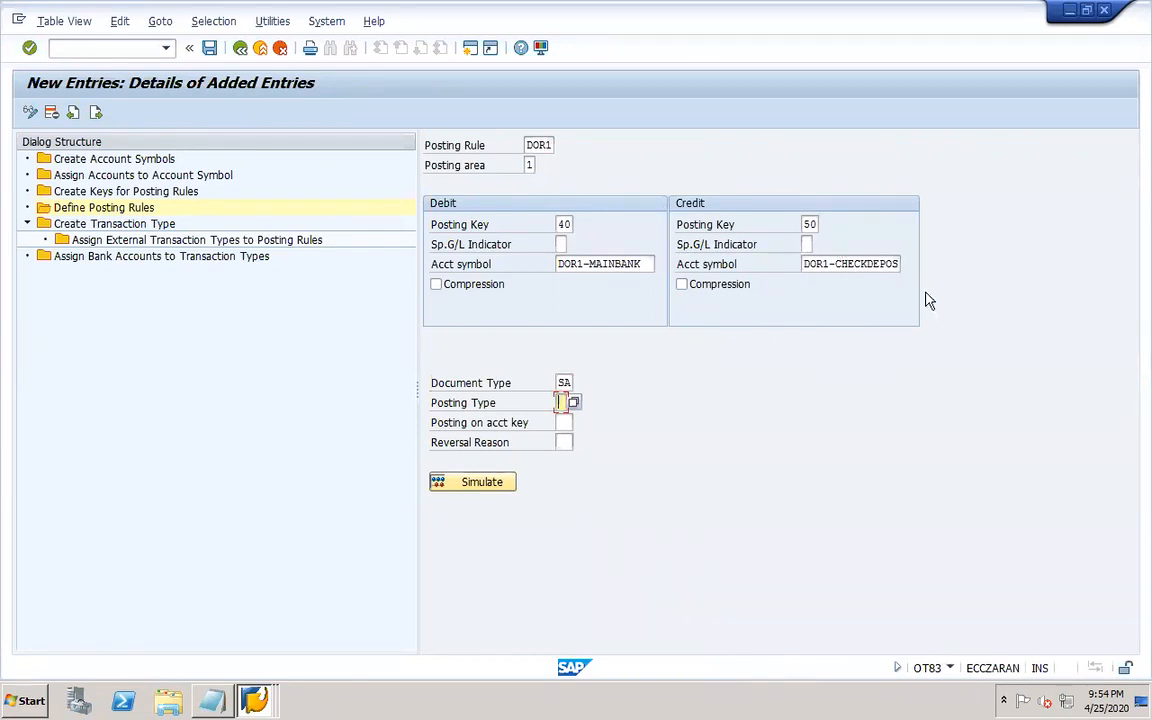
Switch to the Display Document window and start transaction FBL3N.
click(256, 698)
click(268, 640)
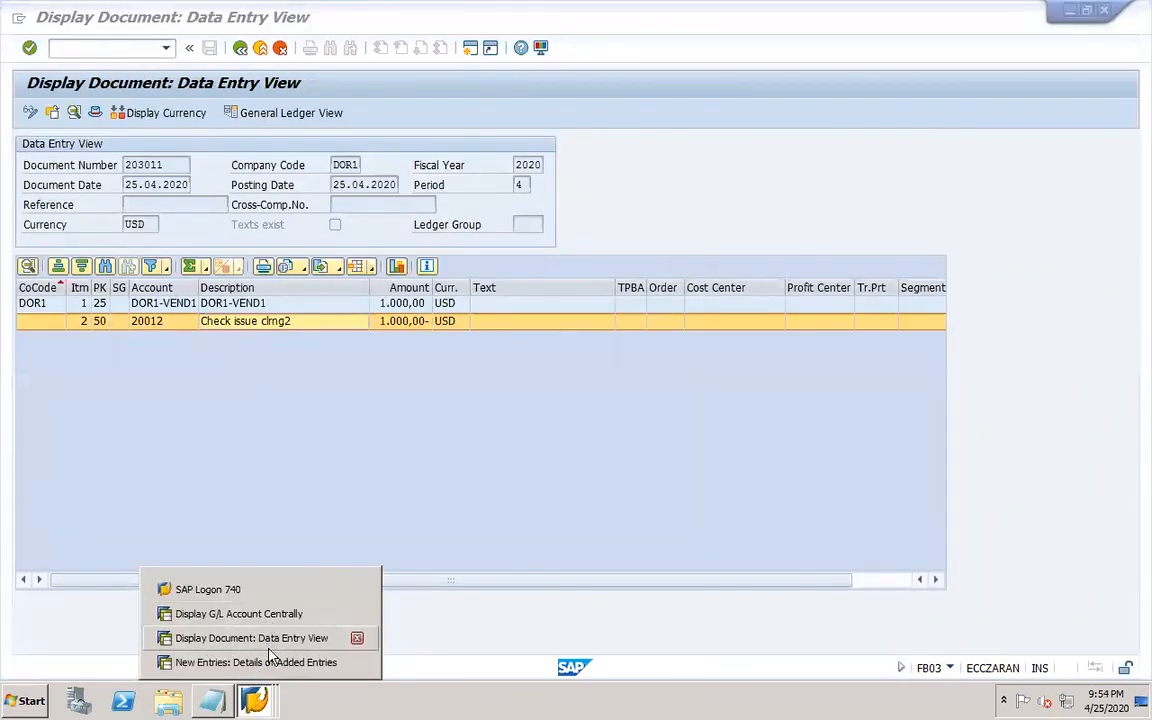
click(276, 642)
click(111, 47)
text(/nfbl3n)
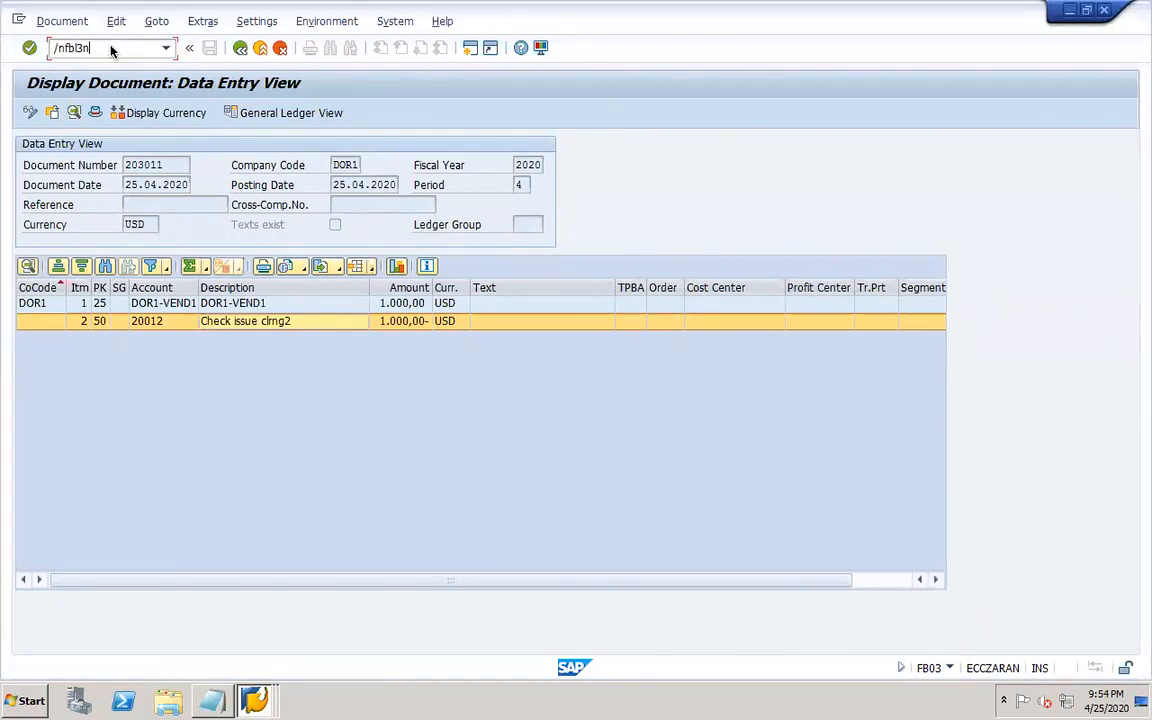
key(Return)
Display all line items for G/L accounts 10012 and 20012 in company code DOR1.
click(296, 162)
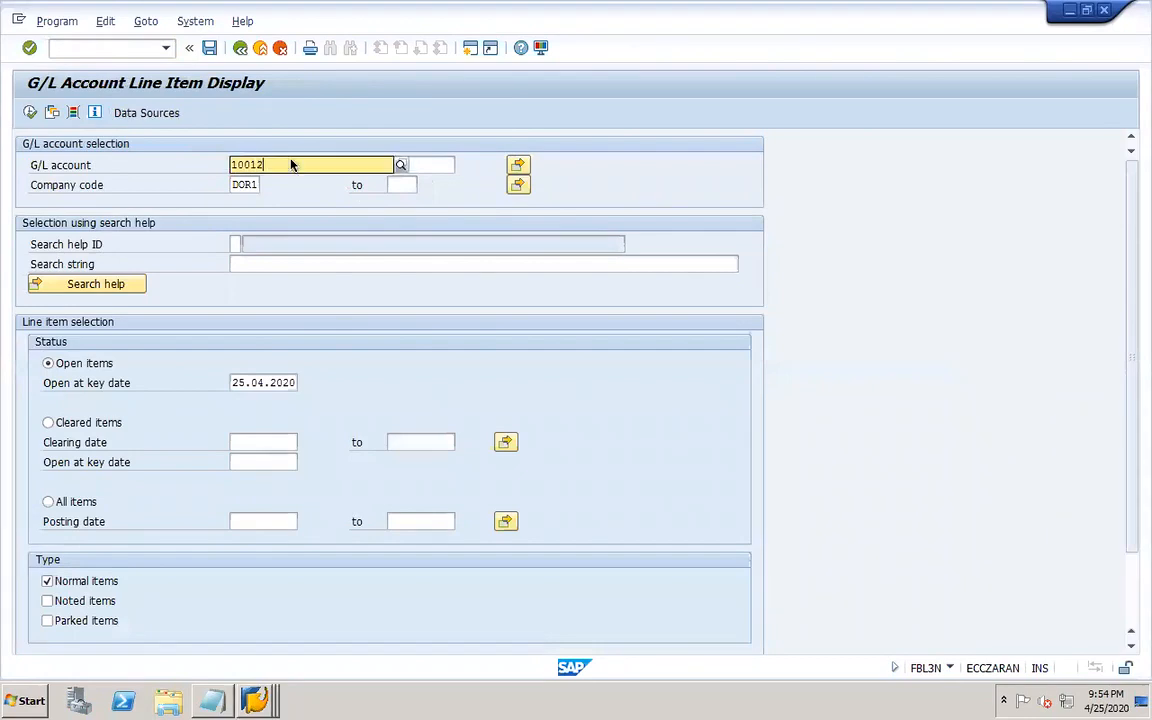
click(517, 165)
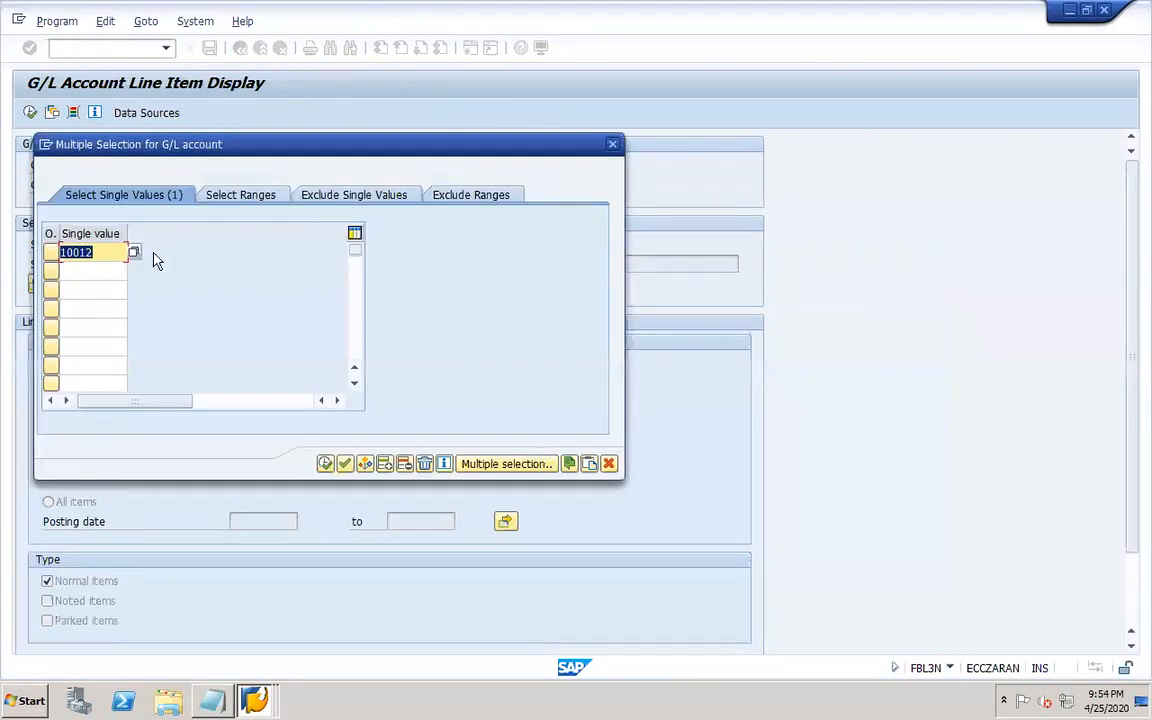
click(102, 271)
text(200)
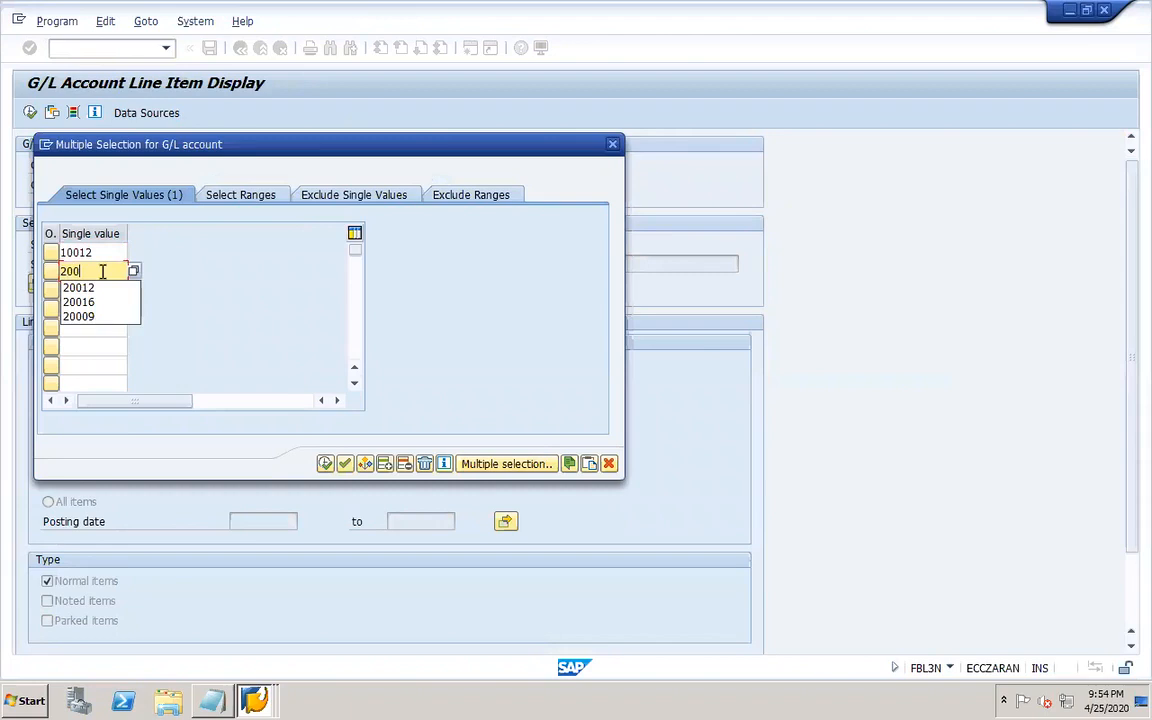
text(12)
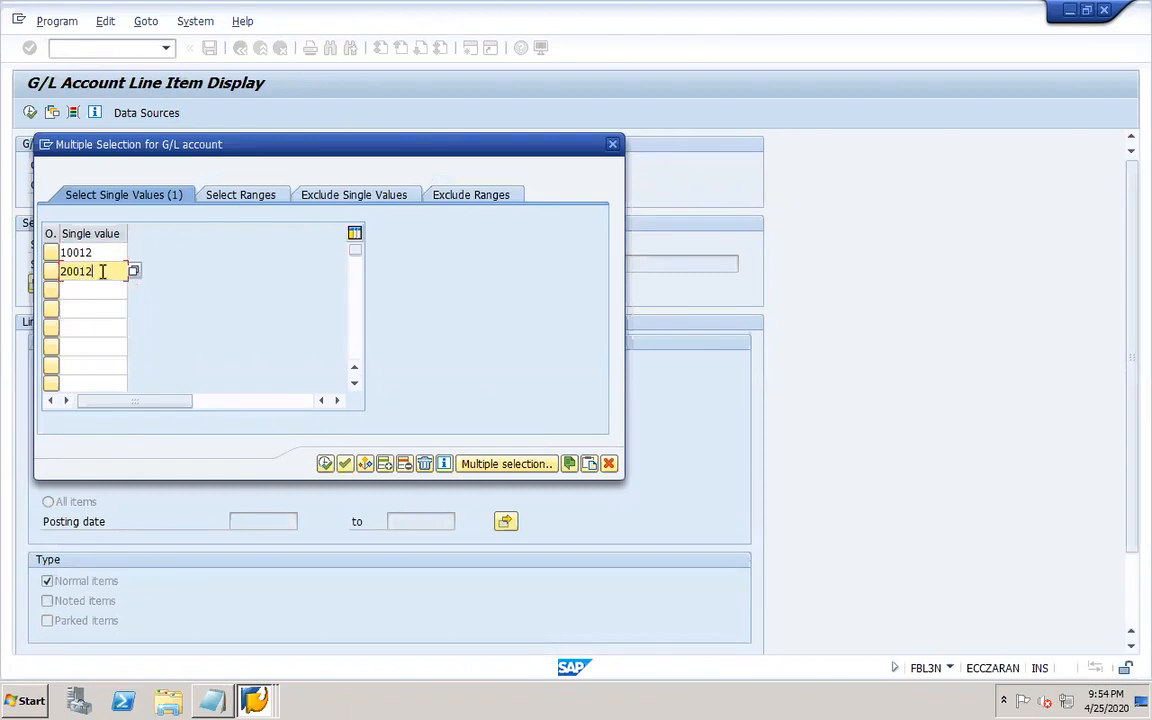
click(324, 464)
click(48, 501)
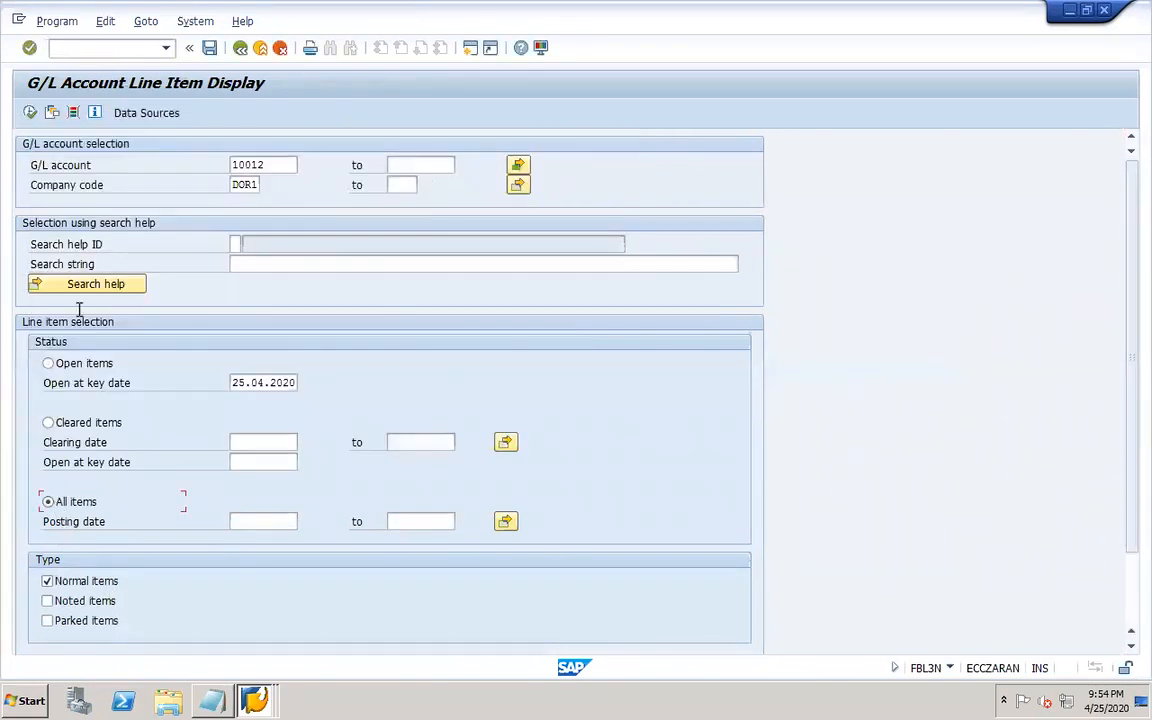
click(31, 113)
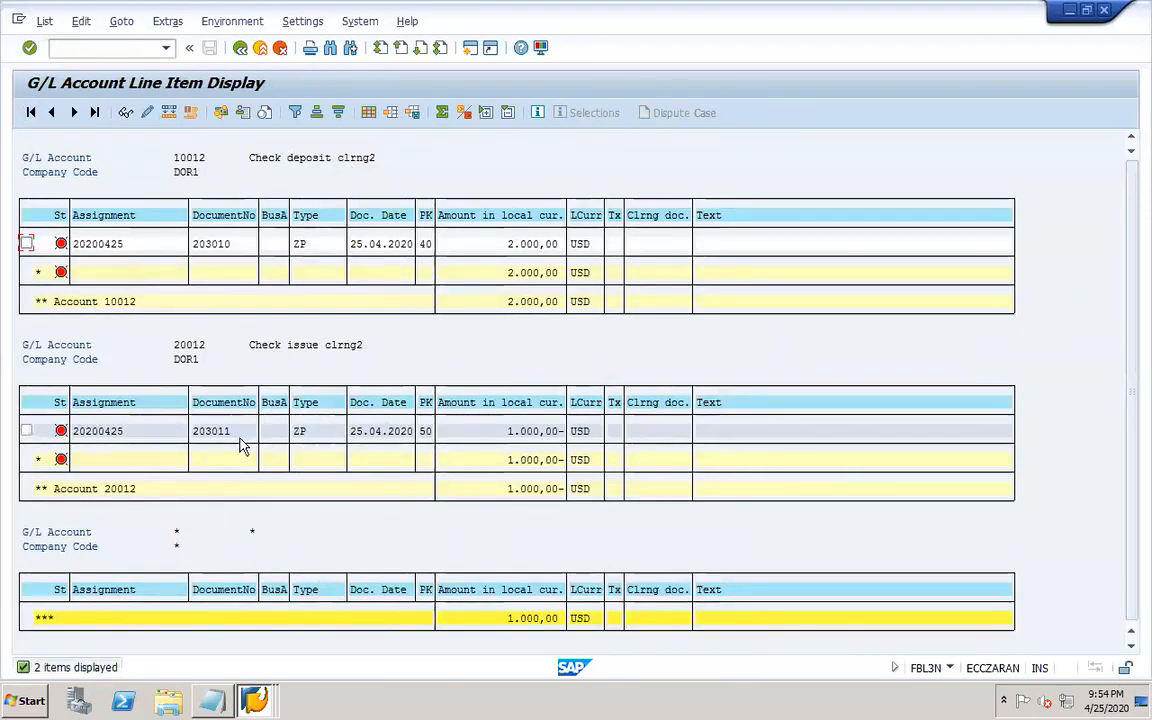
Return to the posting rule entry, set posting type 5 (Clear credit G/L acct) and save.
mouse_move(254, 700)
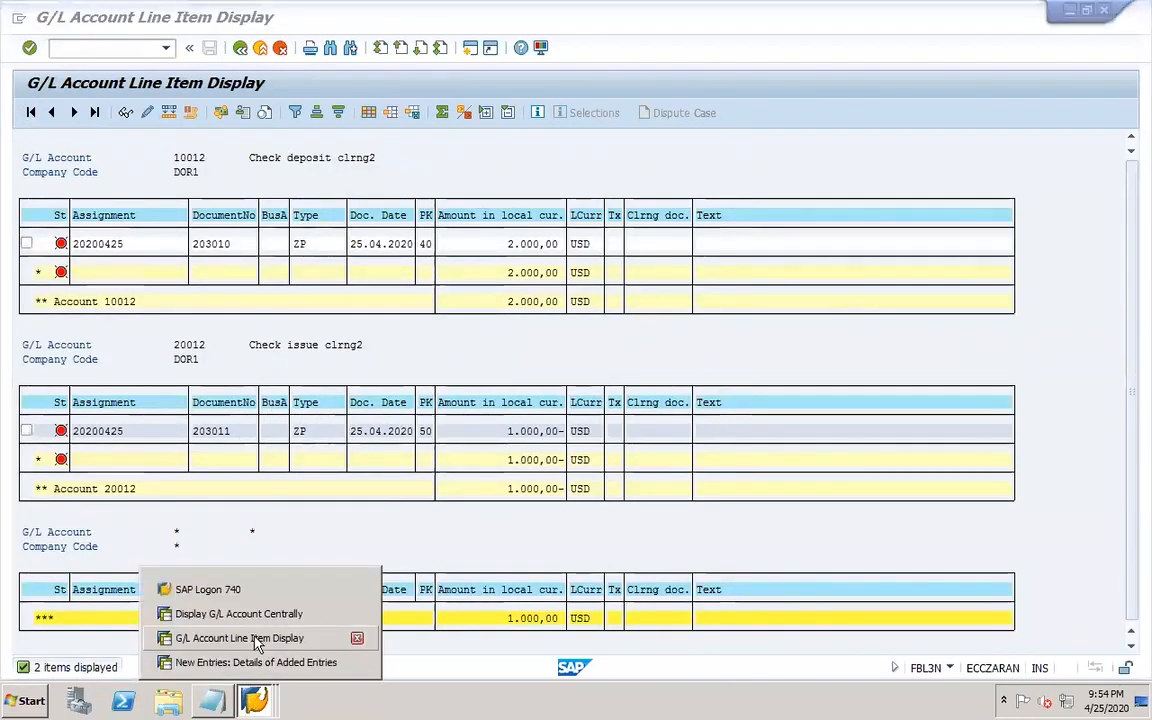
click(258, 662)
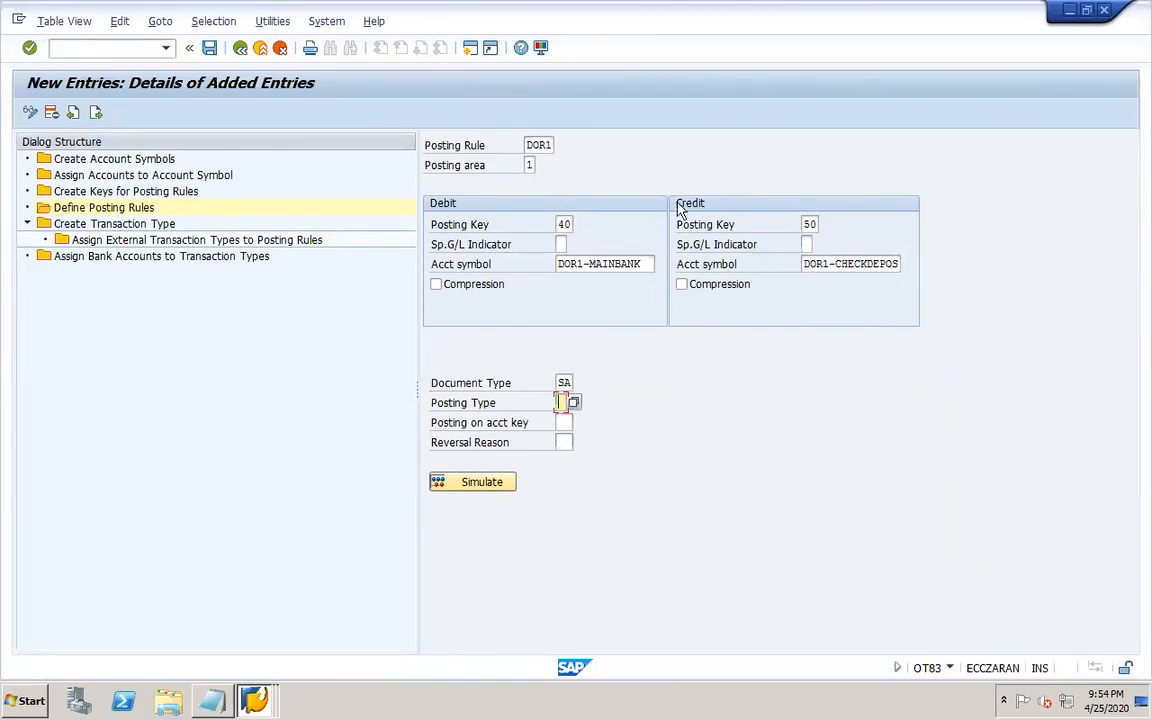
click(572, 401)
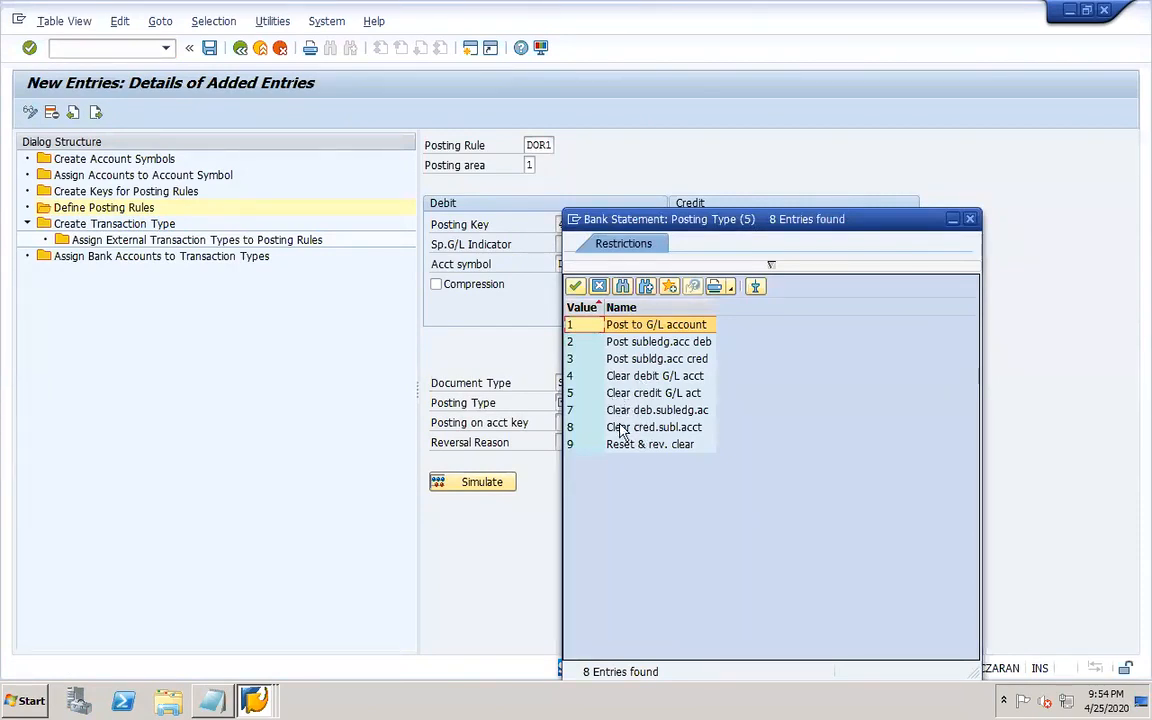
click(612, 394)
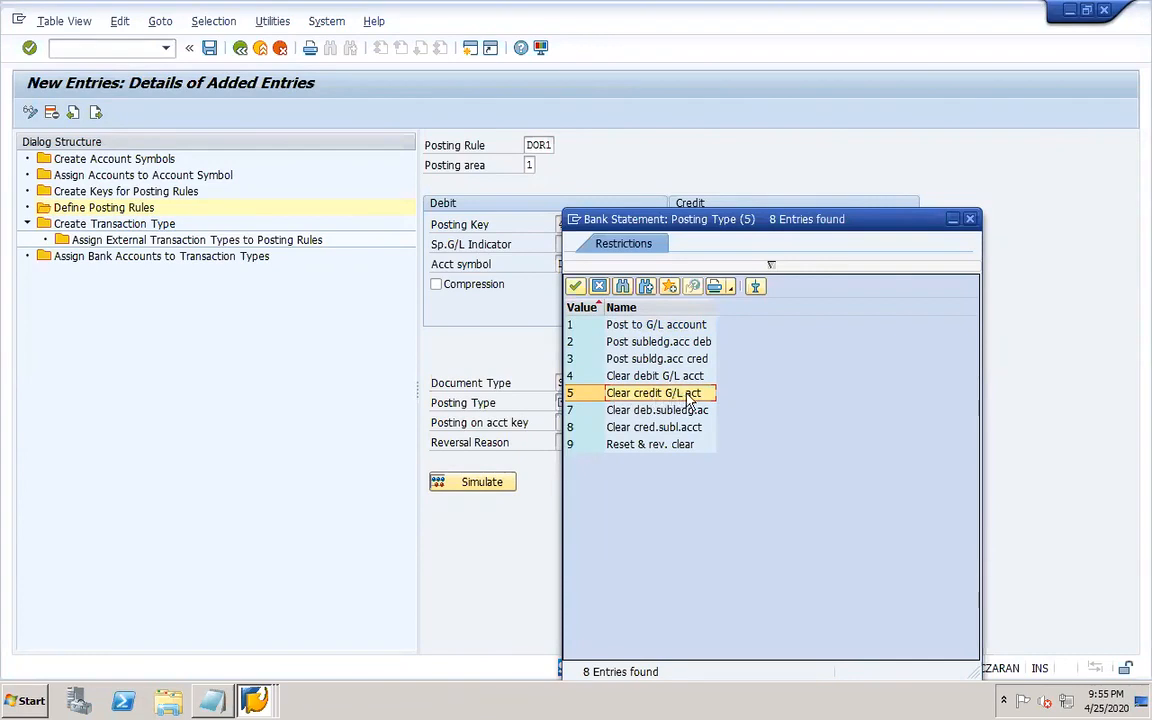
double_click(651, 398)
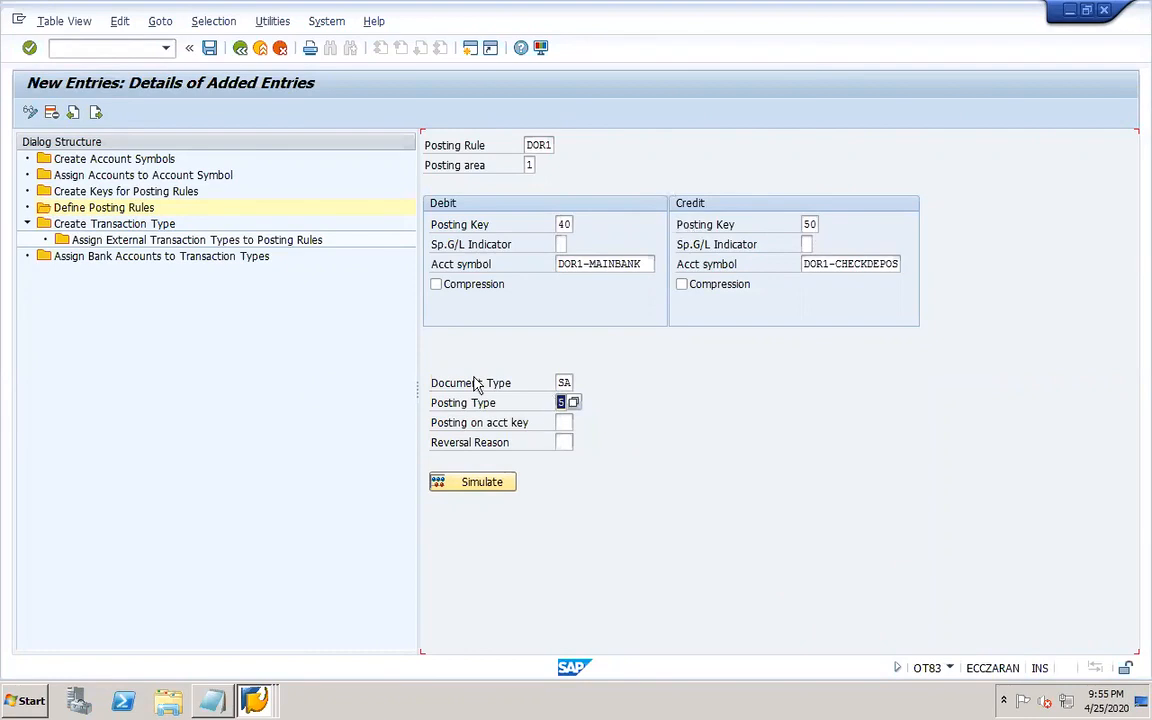
click(210, 50)
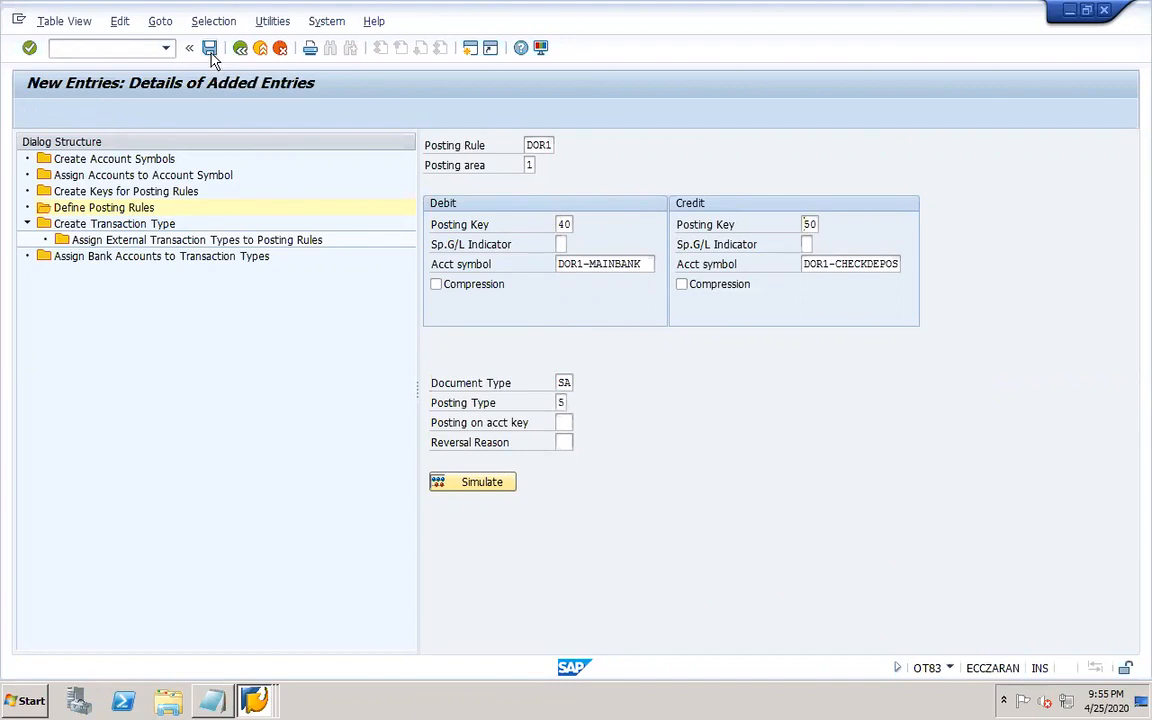
mouse_move(54, 702)
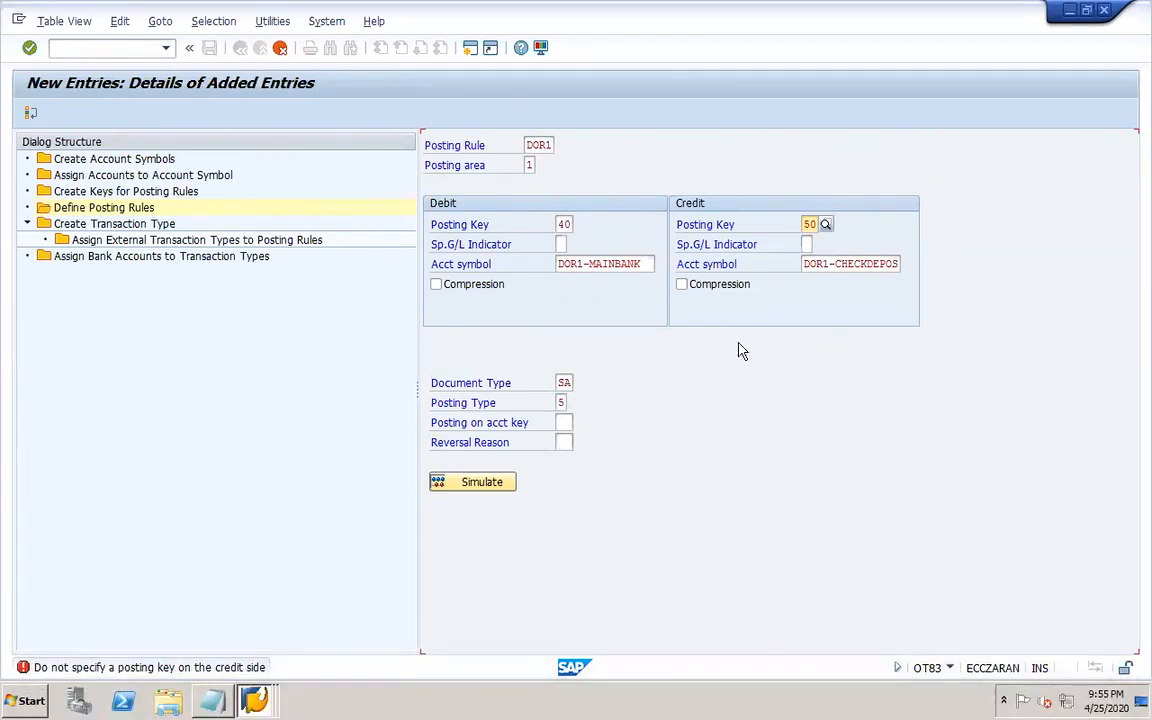
Clear the credit posting key from posting rule DOR1 and save the entry.
double_click(818, 223)
key(BackSpace)
key(Return)
click(209, 48)
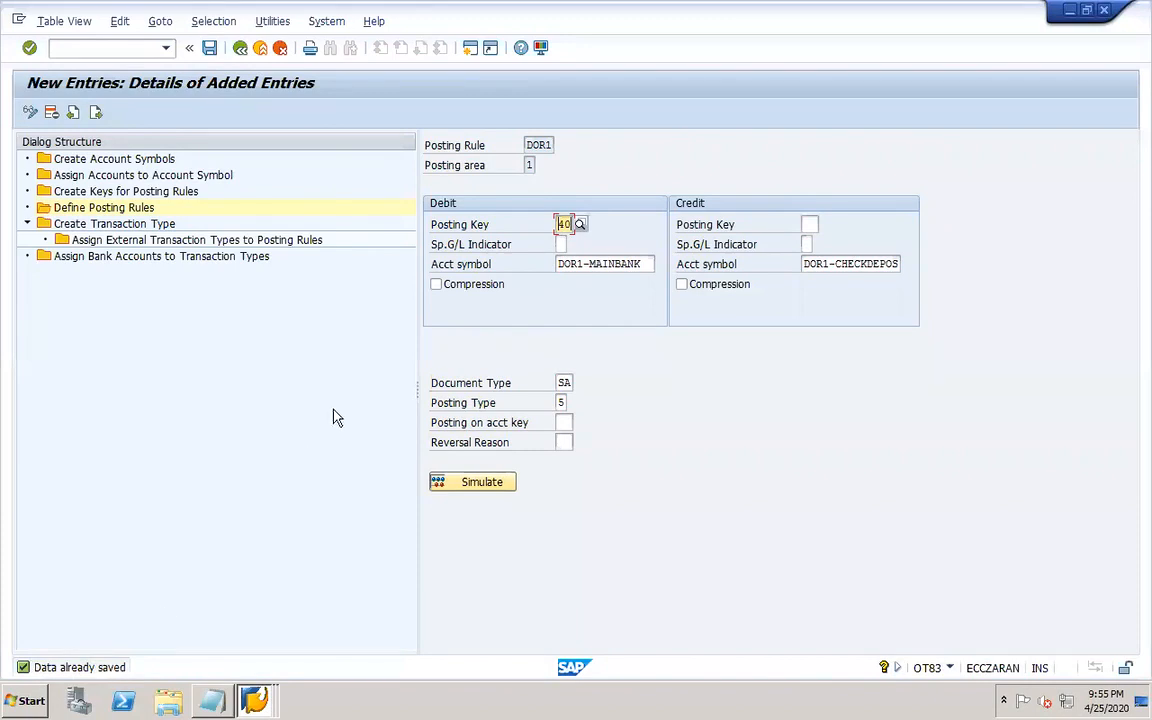
Start the next new posting rule entry, naming it dor2 with posting area 1 (Bank accounting).
click(95, 113)
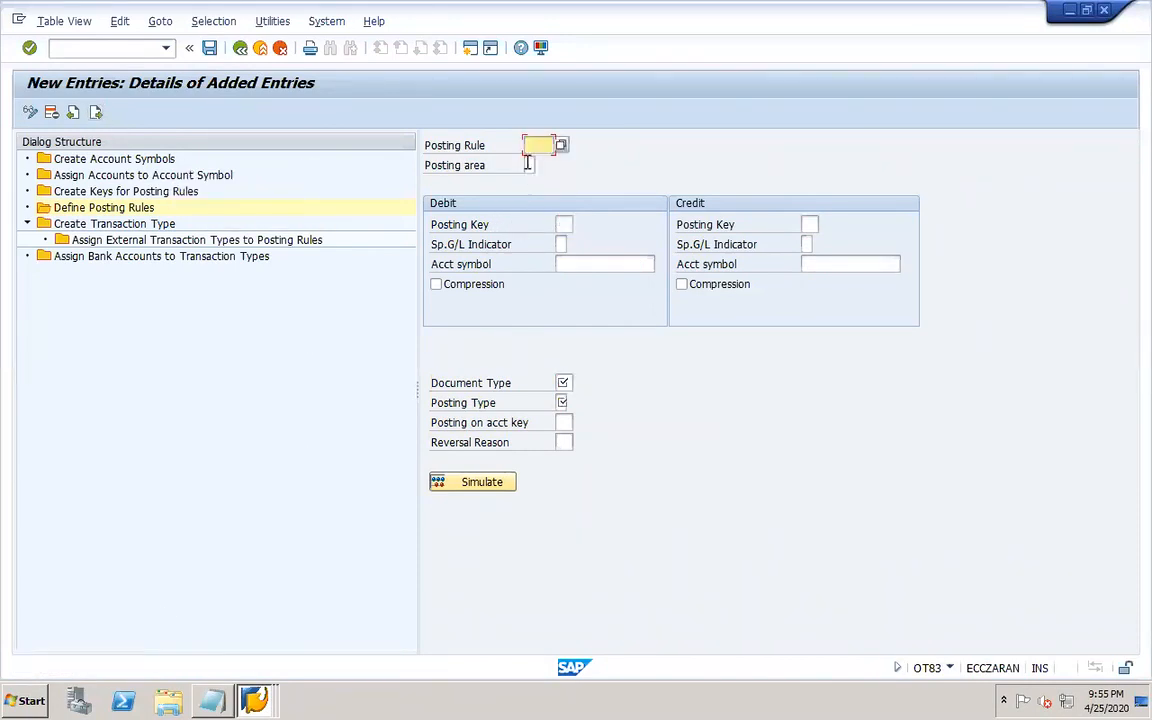
text(dor2)
click(530, 165)
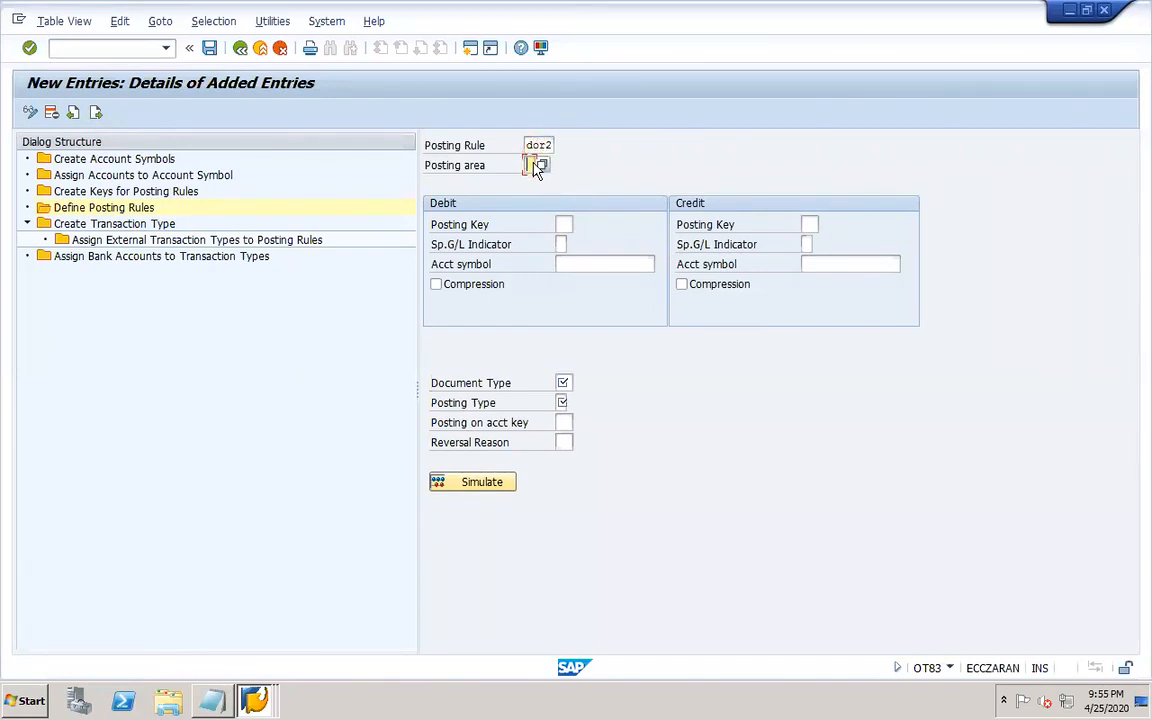
click(540, 165)
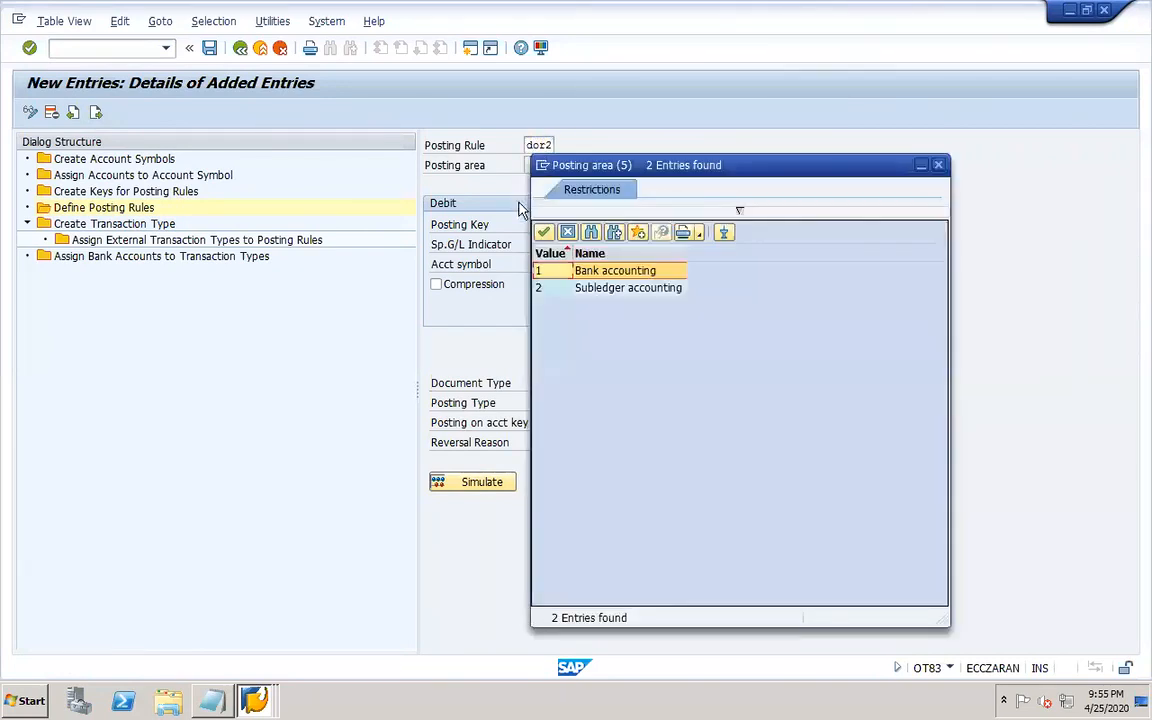
double_click(557, 271)
Set the debit posting key to 40 and the credit posting key to 50.
click(564, 224)
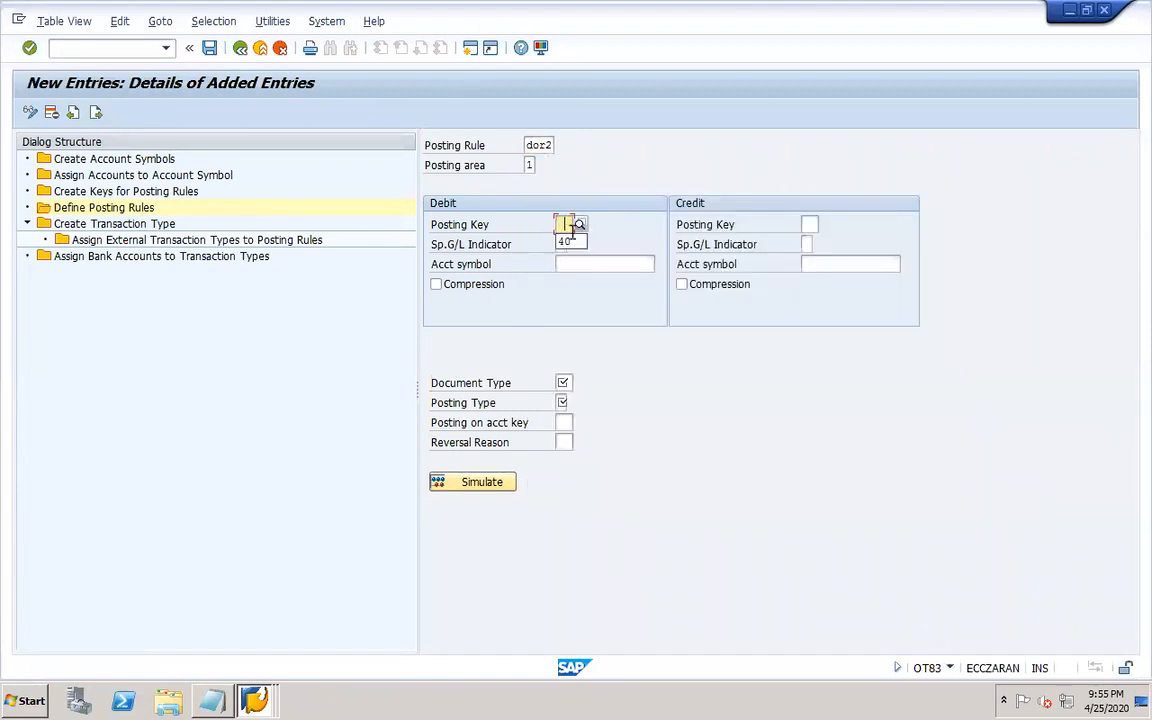
click(565, 241)
click(809, 224)
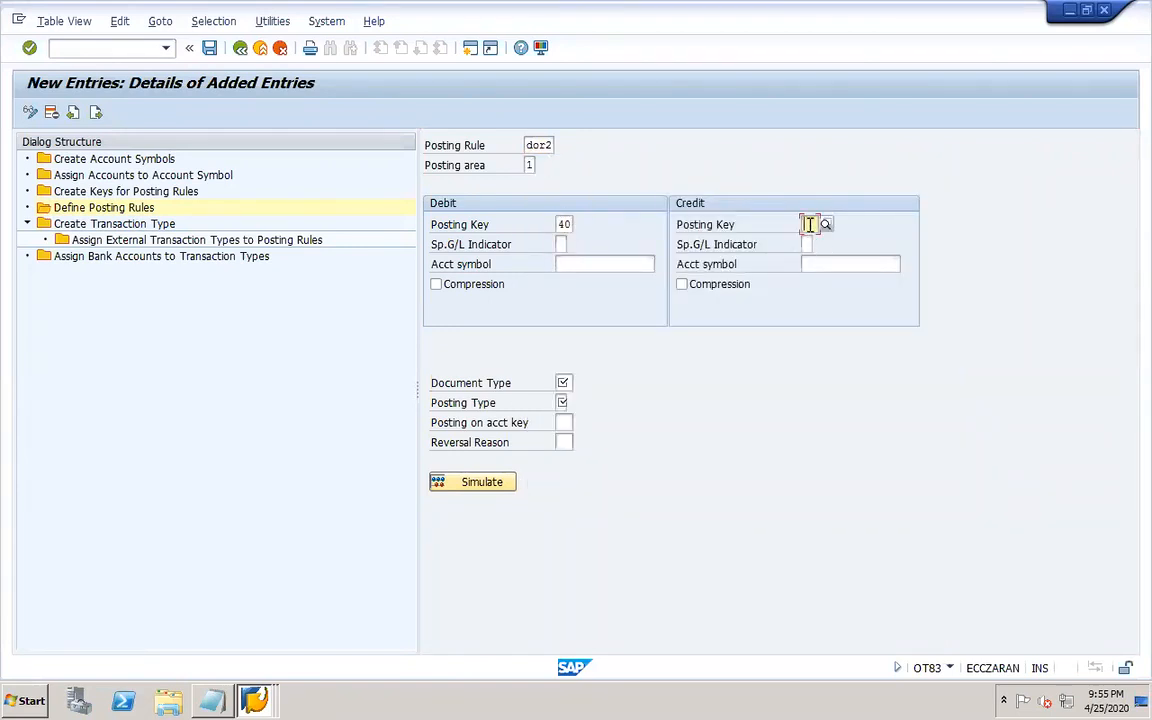
click(814, 243)
Assign account symbol DOR1-MAINBANK on the credit side of the DOR2 posting rule.
click(836, 263)
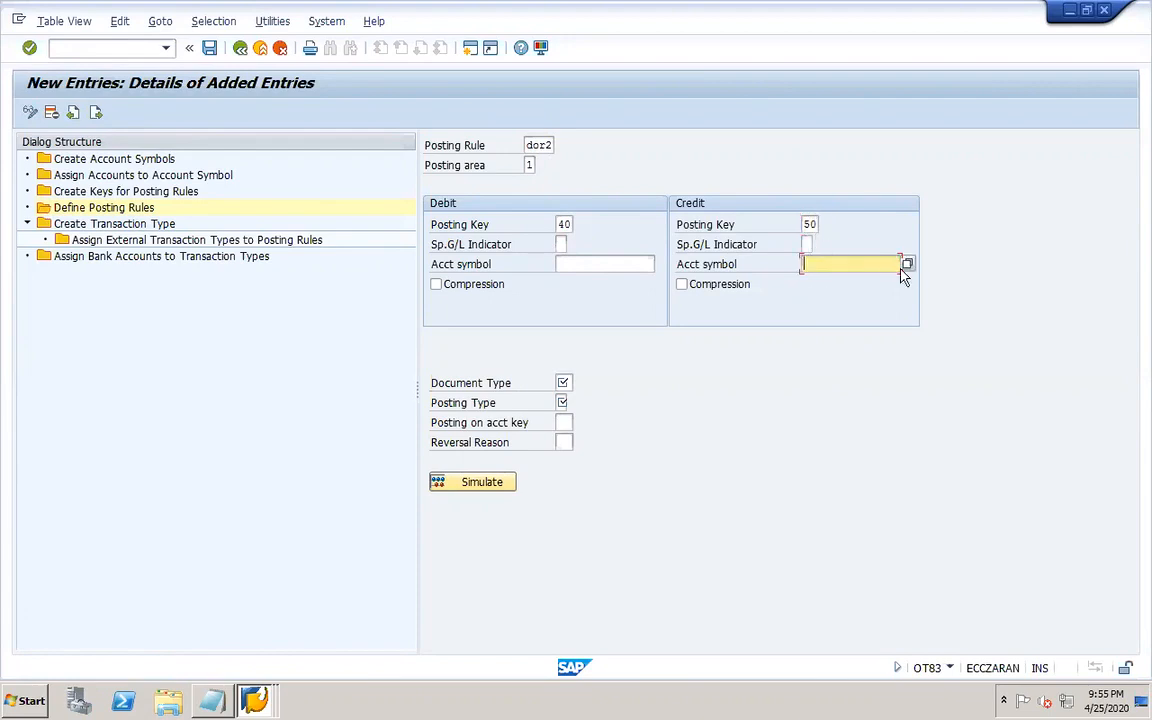
click(907, 265)
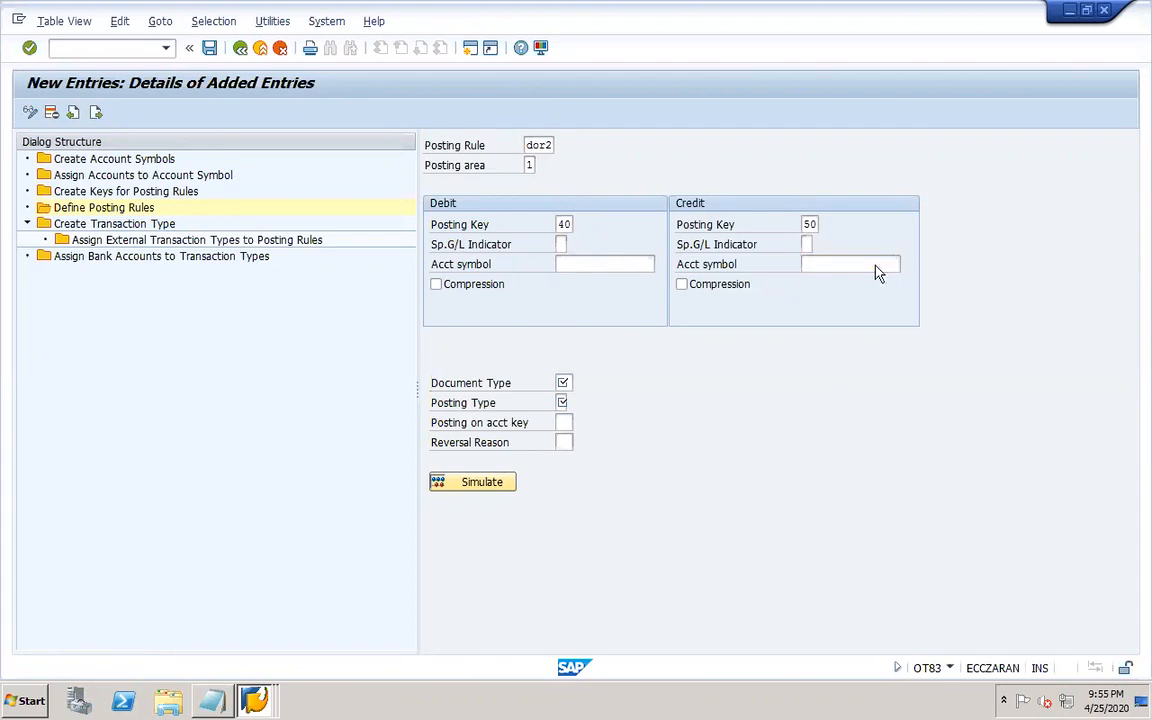
click(1137, 648)
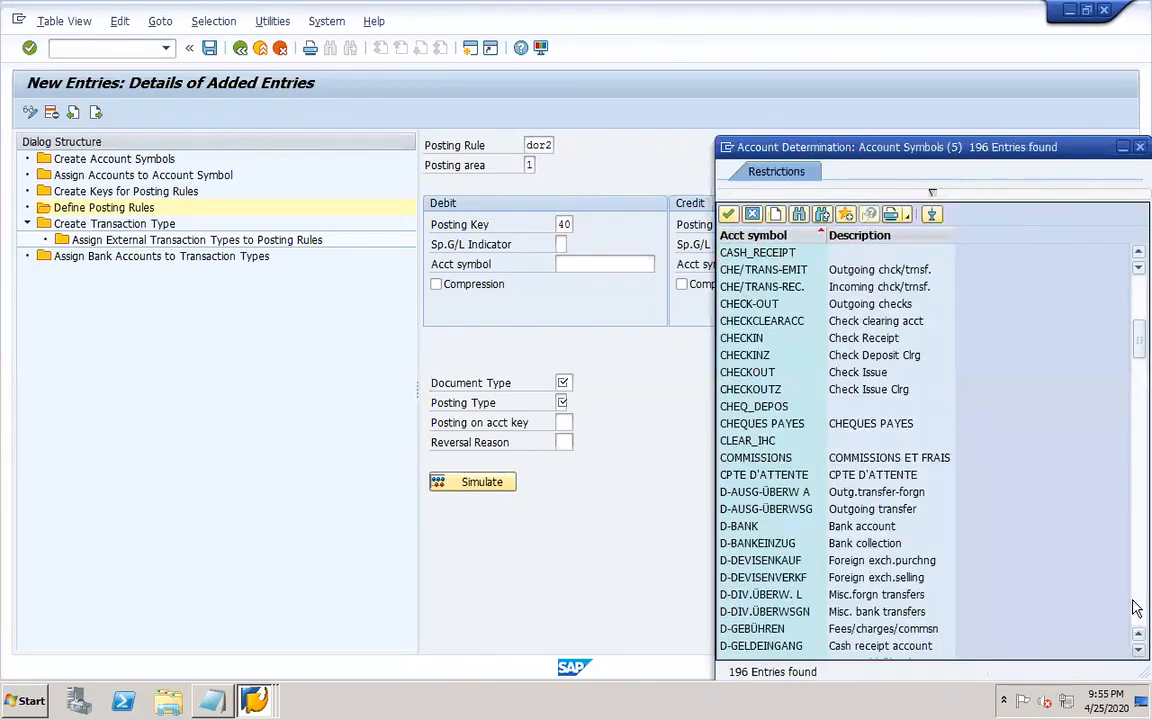
click(1137, 648)
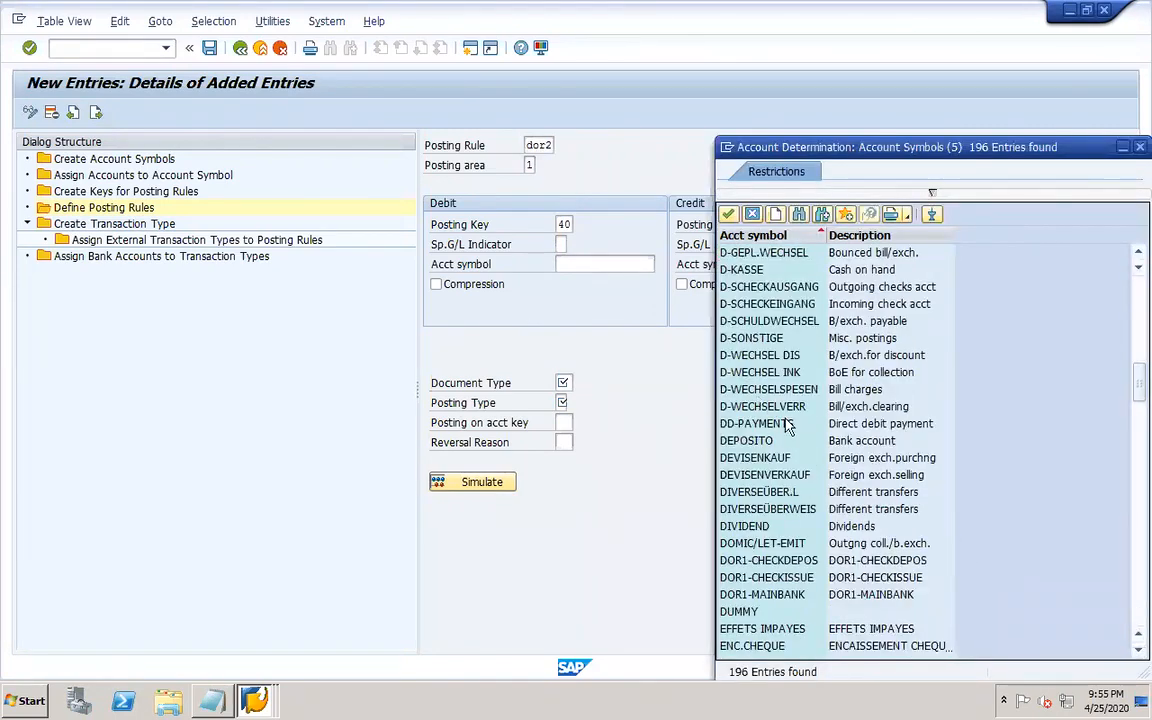
double_click(756, 595)
Assign account symbol DOR1-CHECKISSUE on the debit side of the posting rule.
click(592, 268)
key(F4)
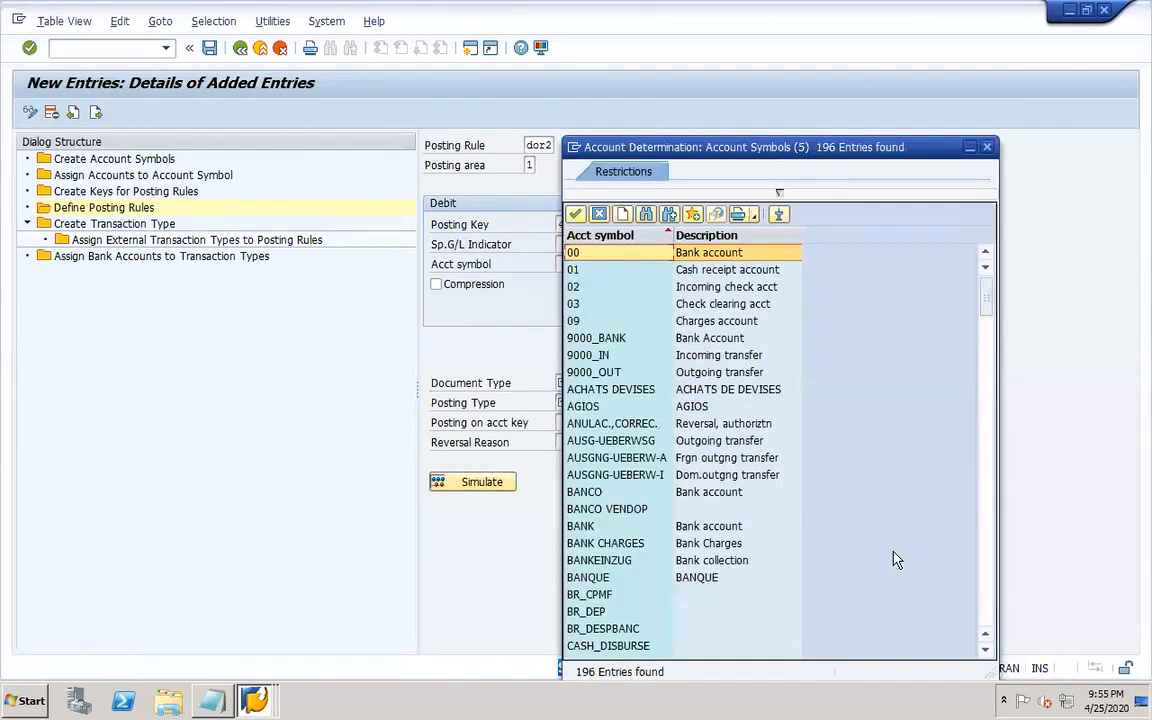
click(990, 603)
click(990, 603)
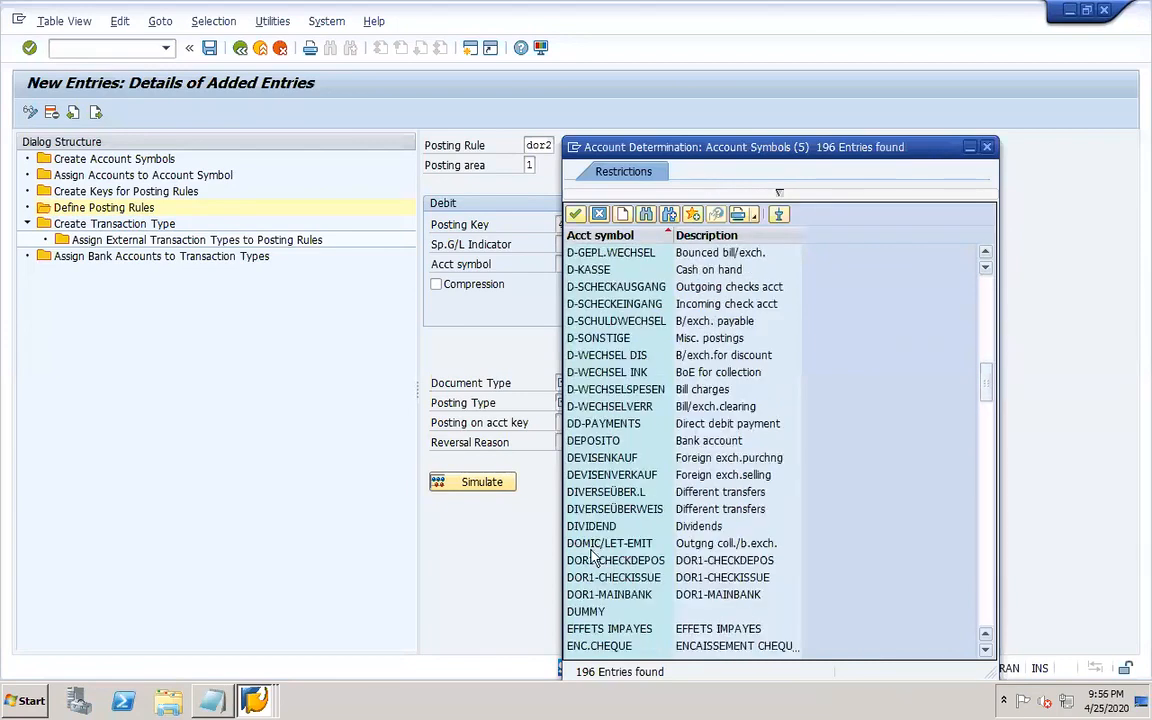
double_click(614, 578)
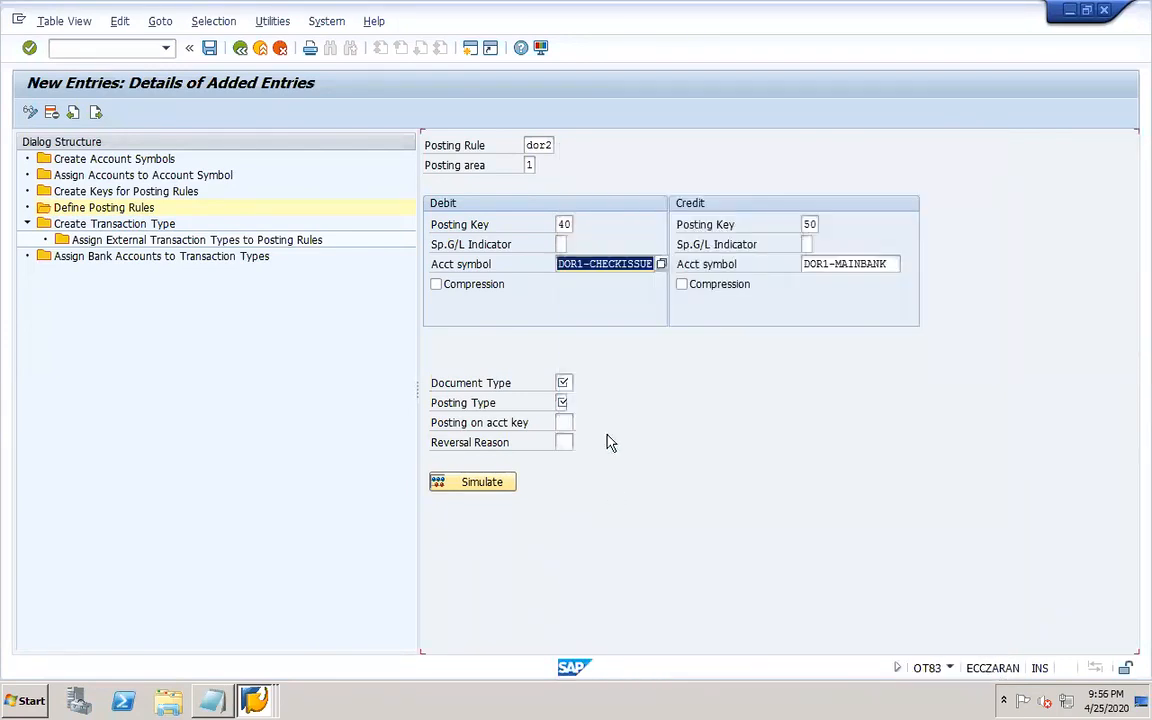
Set document type SA and posting type 4 (Clear debit G/L acct) for the DOR2 posting rule.
click(565, 383)
click(568, 400)
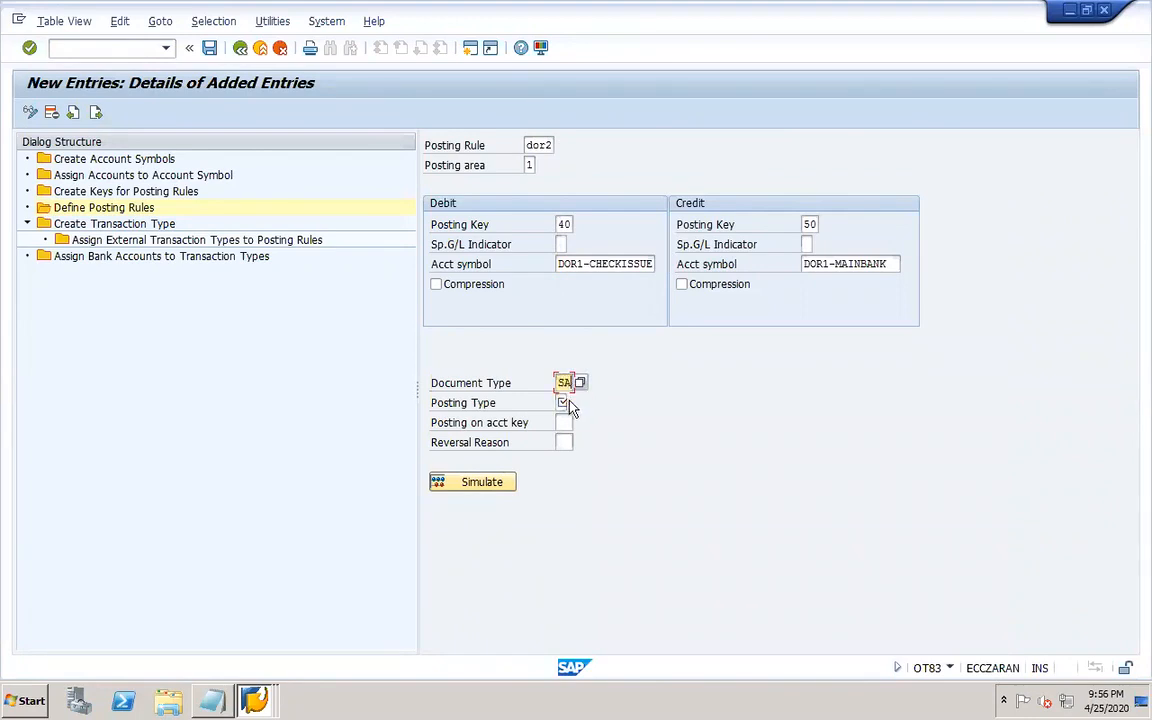
click(566, 403)
click(573, 403)
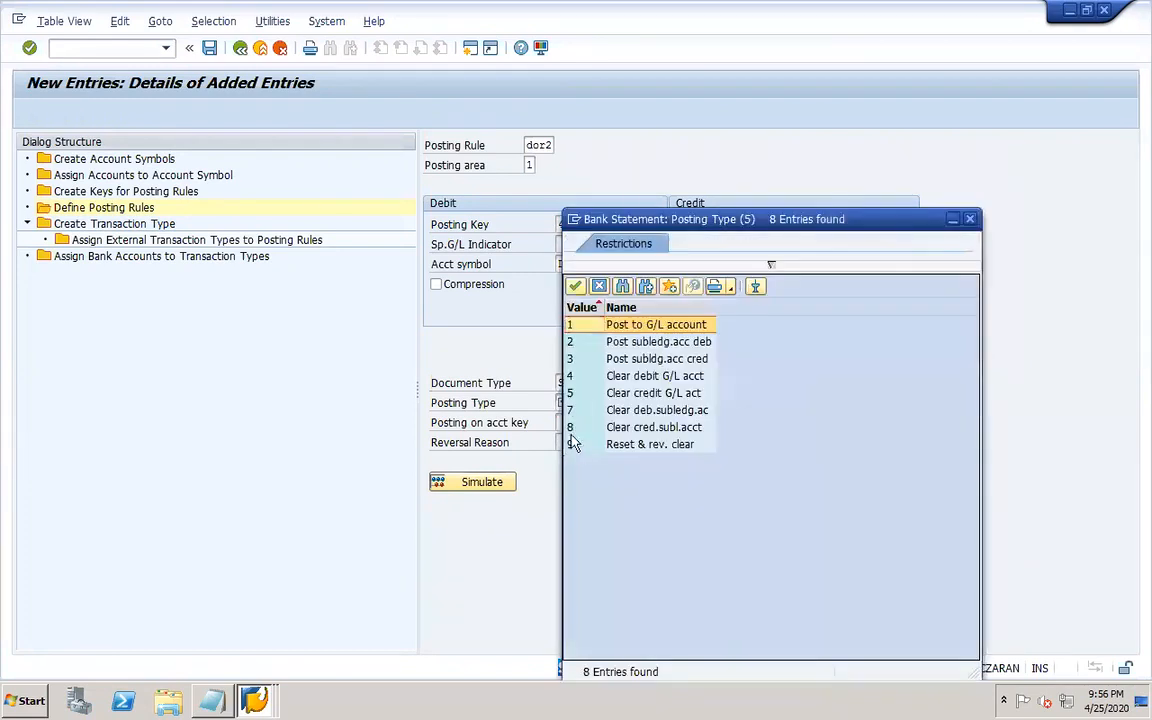
click(618, 413)
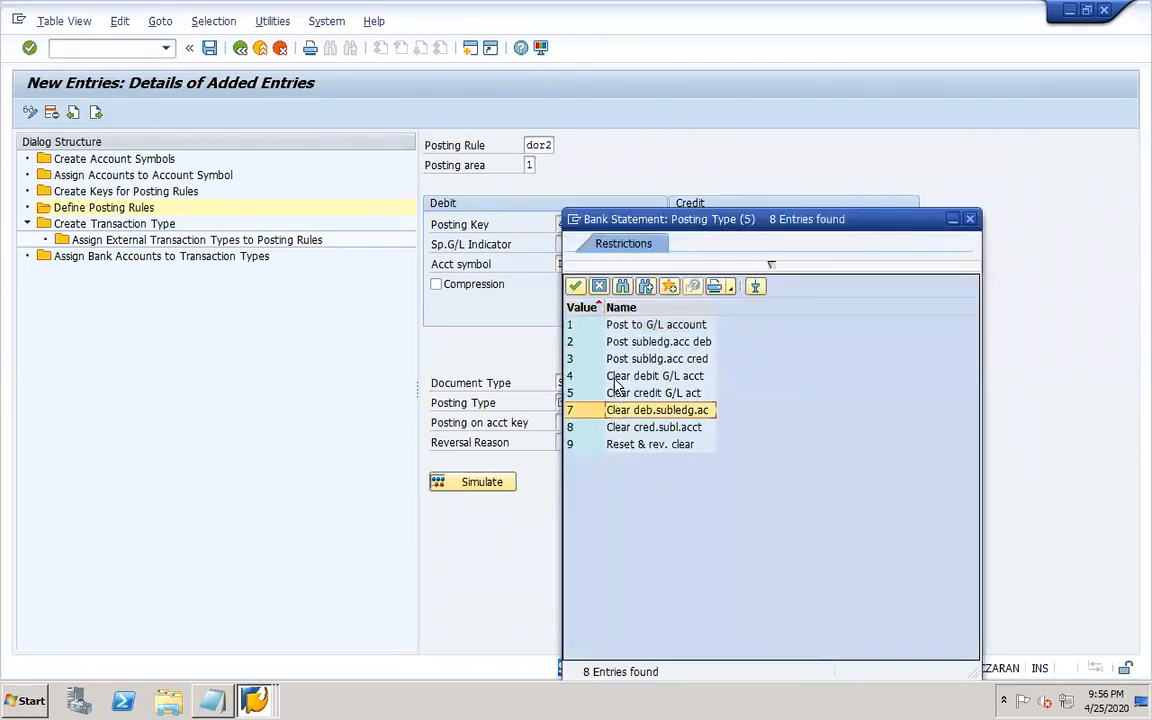
click(600, 380)
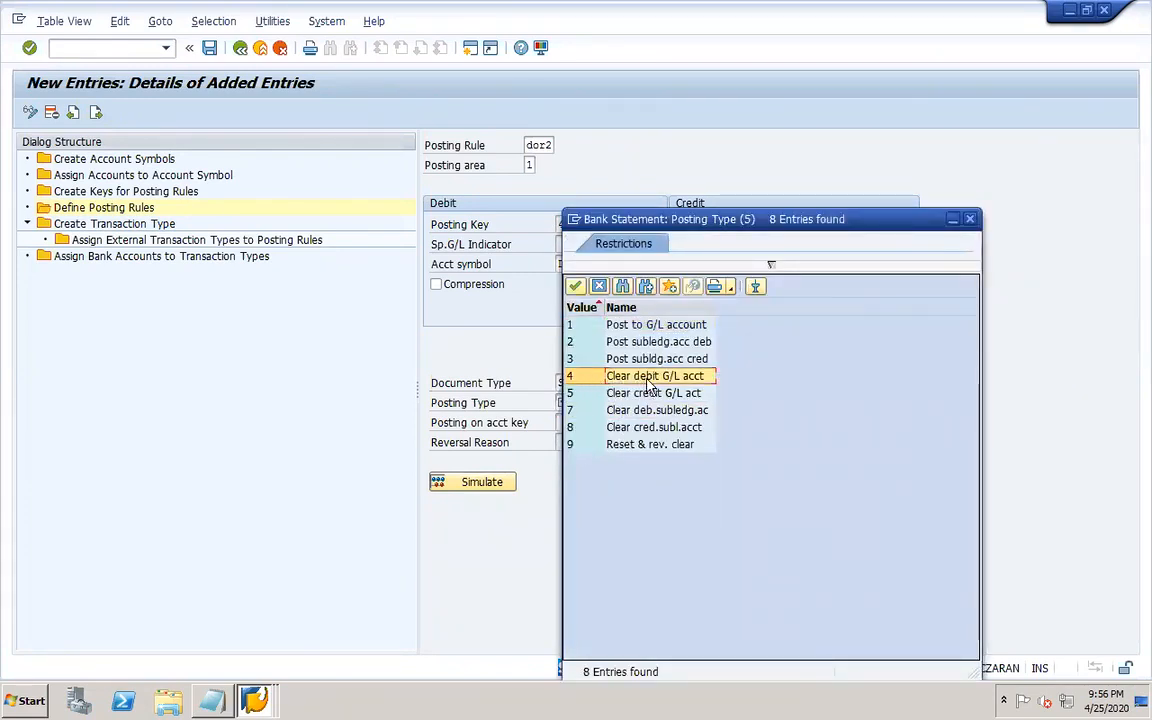
double_click(683, 380)
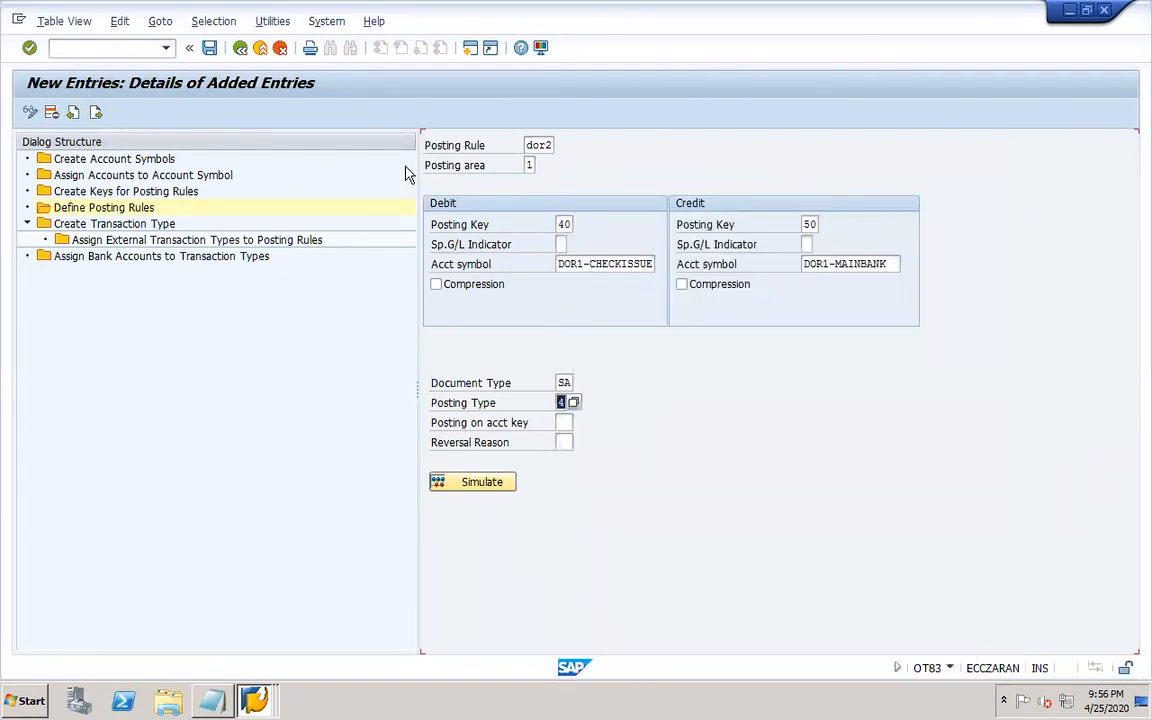
Remove the debit posting key from the DOR2 rule and save the posting rule.
click(210, 48)
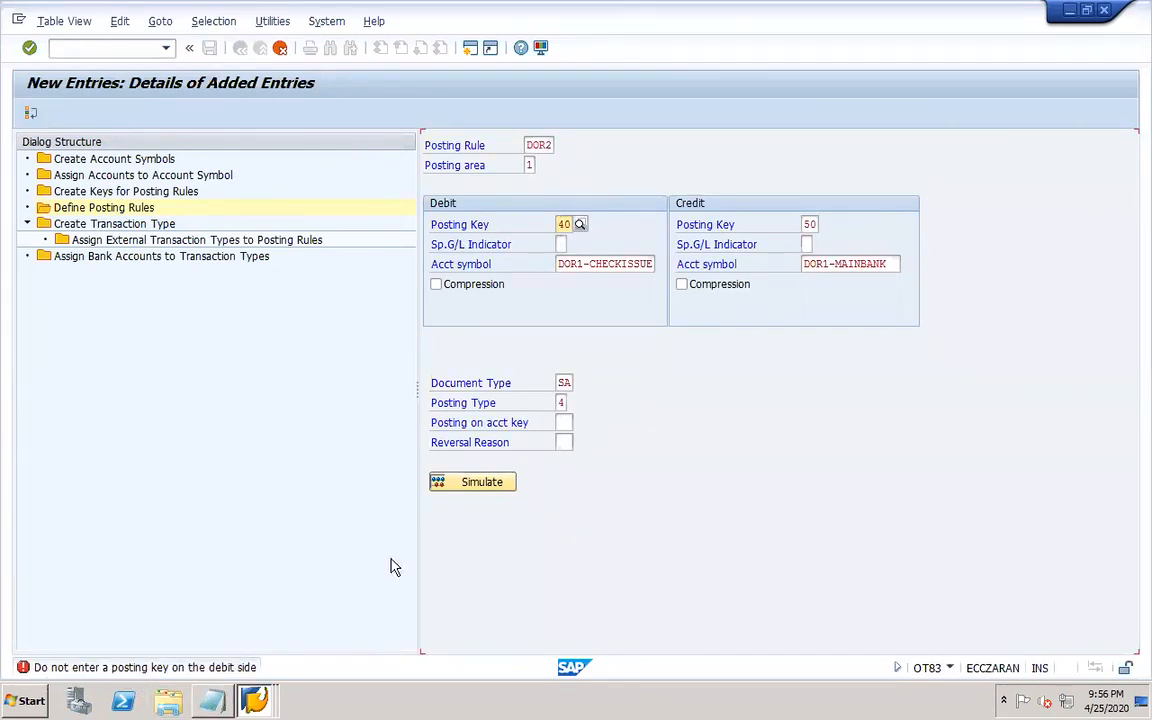
double_click(566, 224)
key(BackSpace)
key(Return)
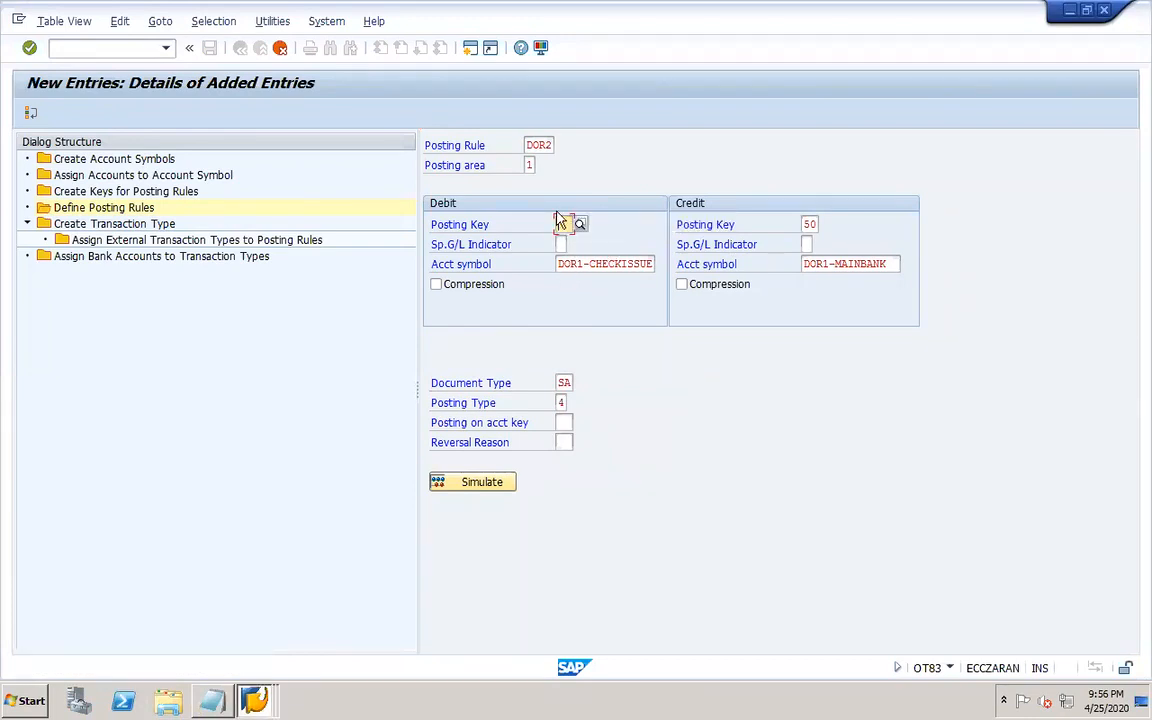
key(ctrl+s)
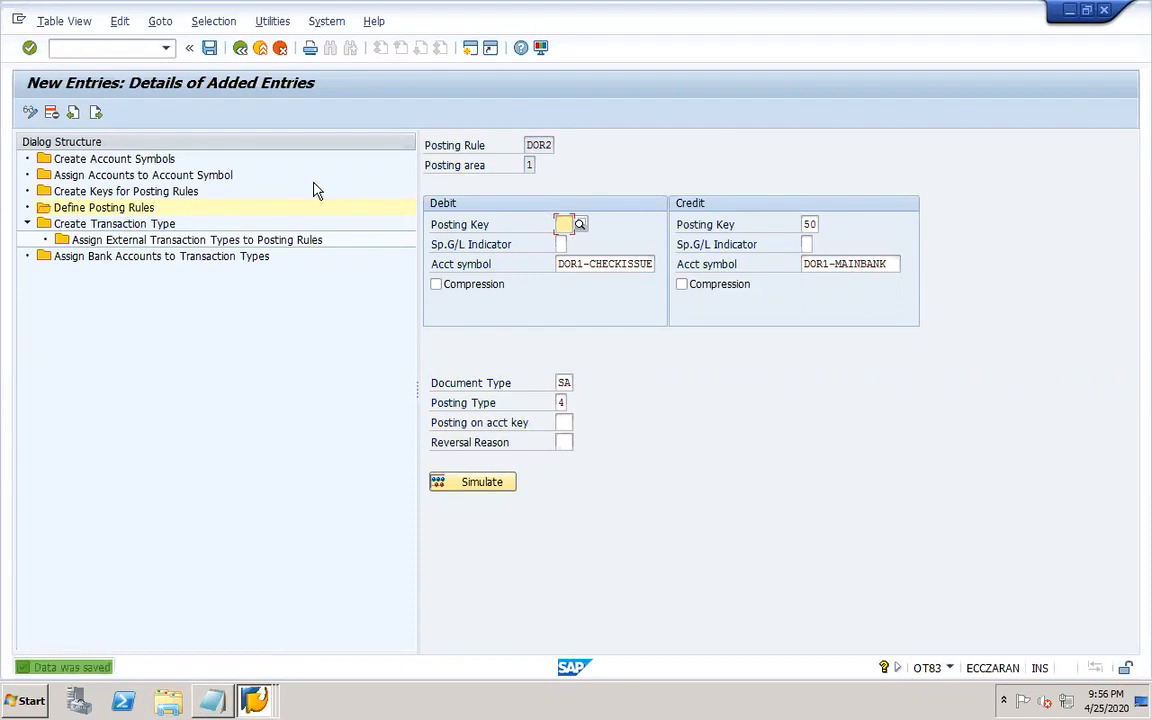
click(209, 48)
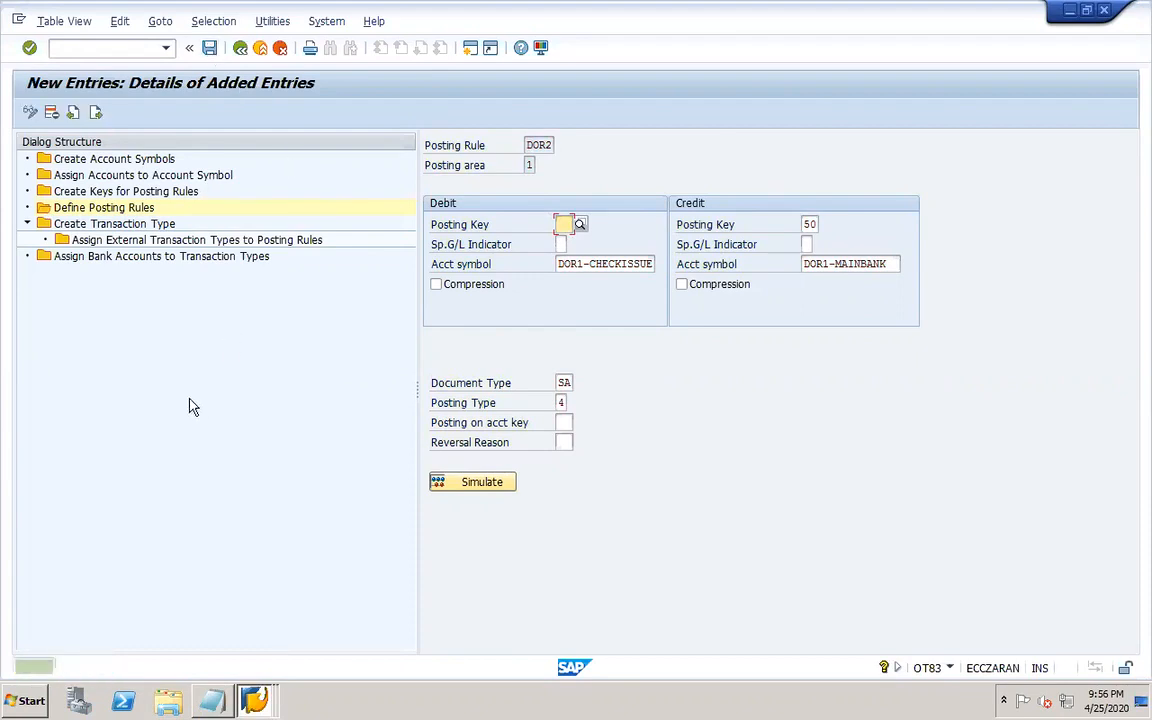
Open the external transaction type assignments to posting rules for transaction type MT940.
click(90, 226)
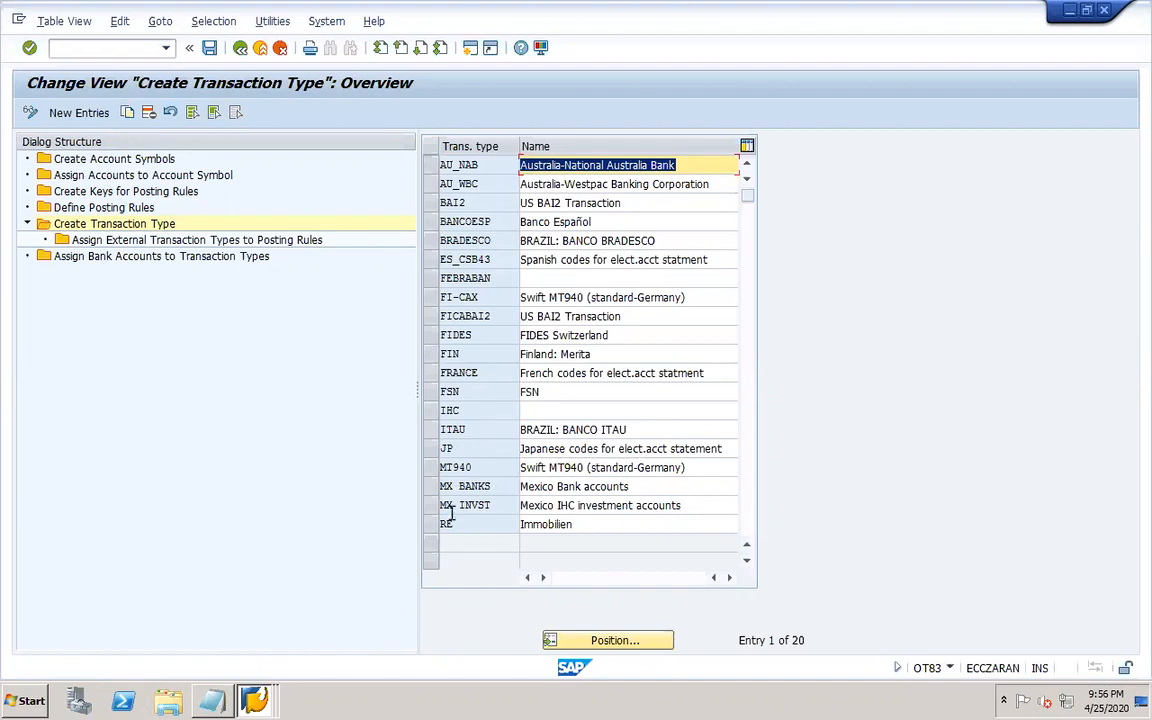
click(432, 468)
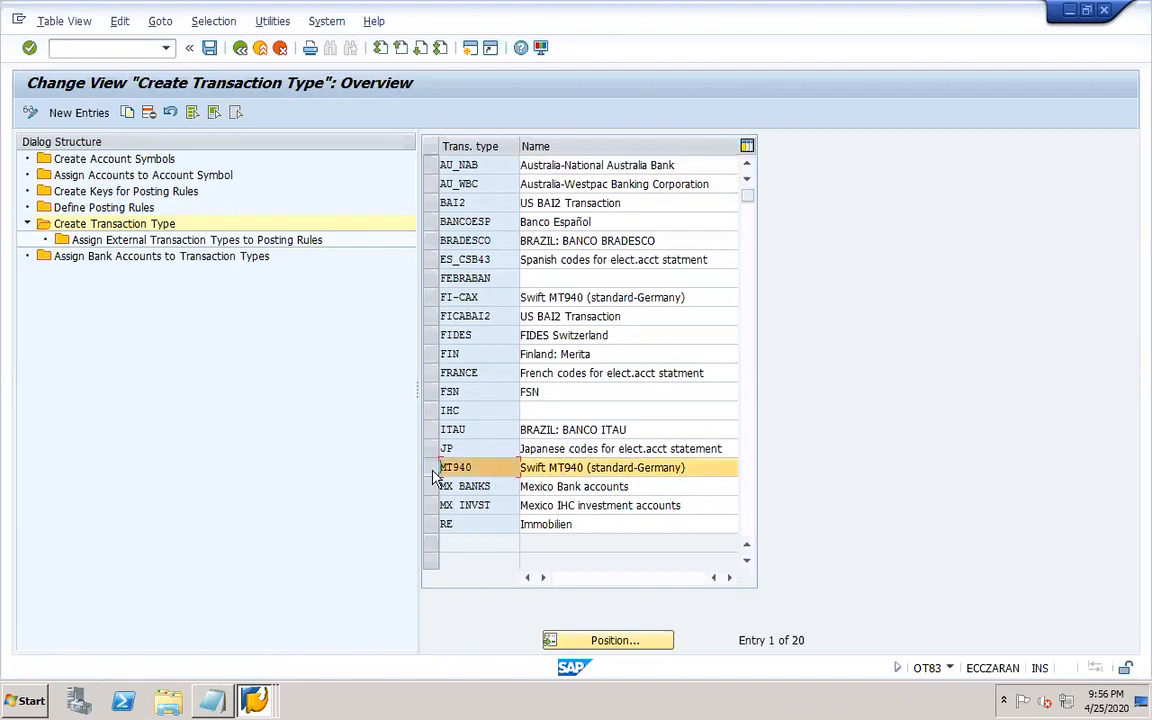
click(126, 243)
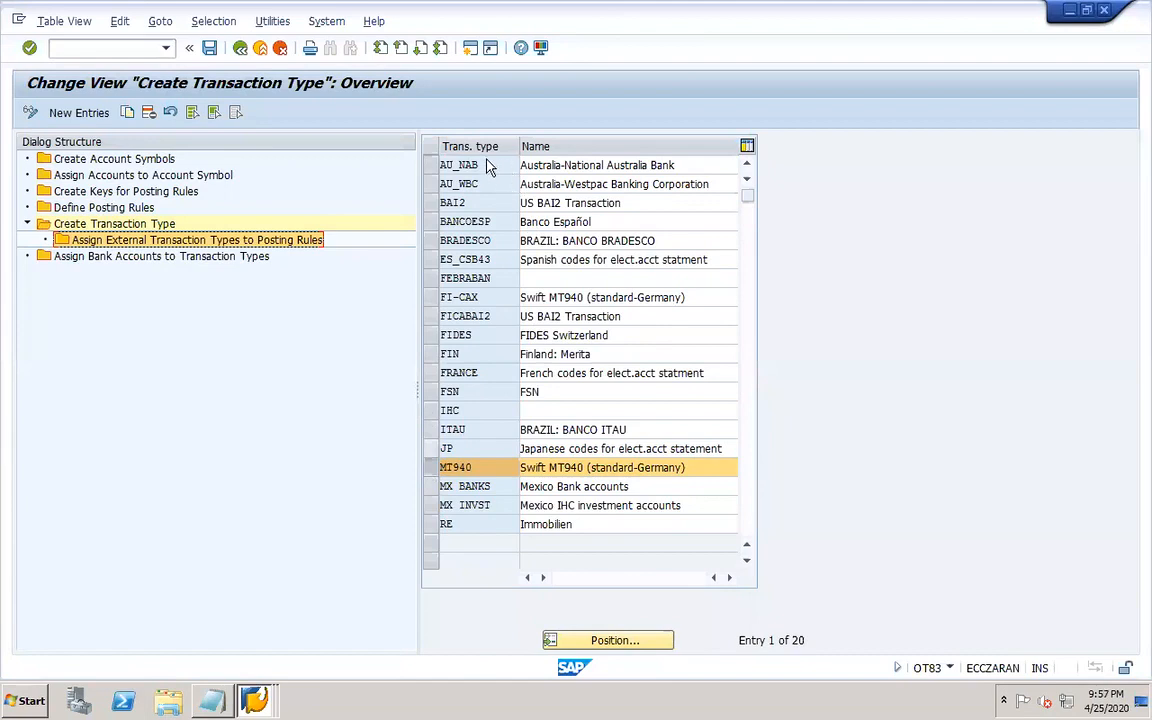
double_click(229, 243)
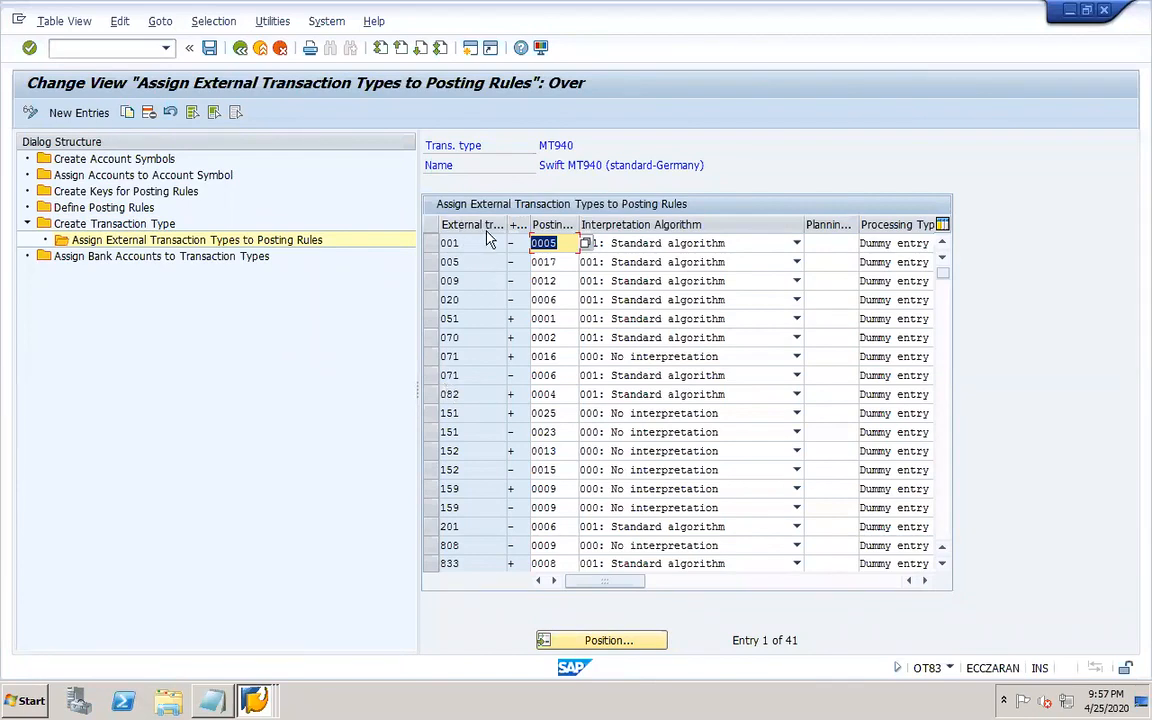
Switch to the EBS (1) Word document and scroll through its account symbol and posting rule sections.
click(467, 325)
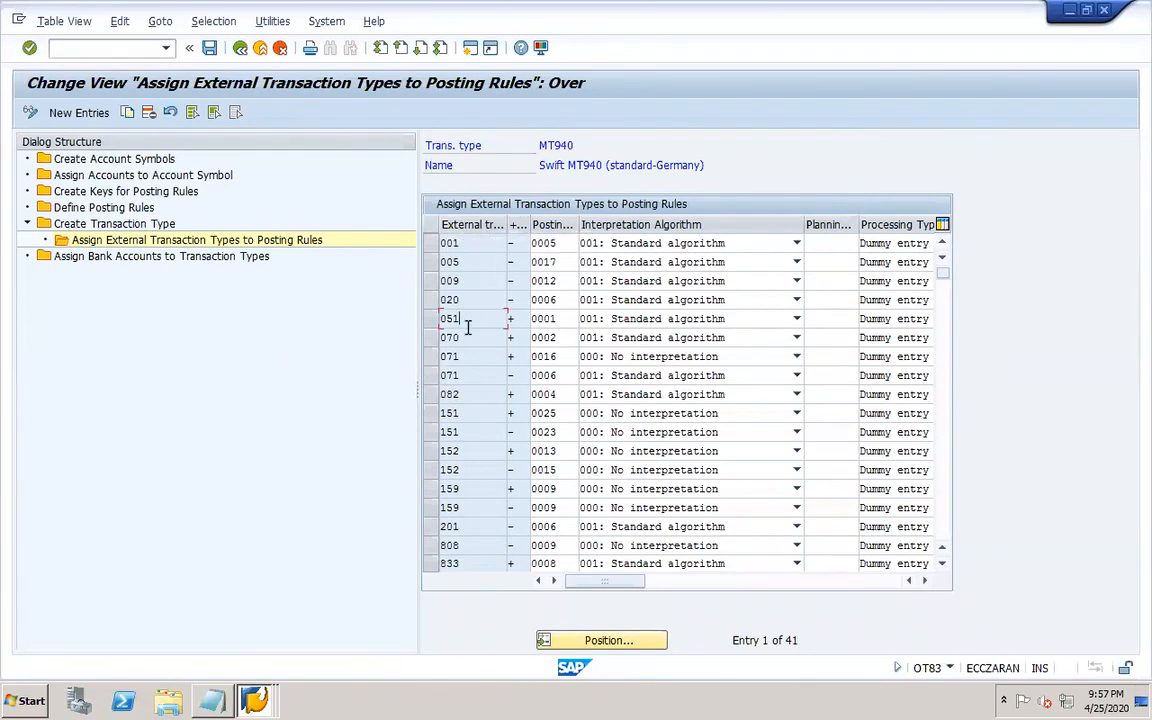
mouse_move(802, 710)
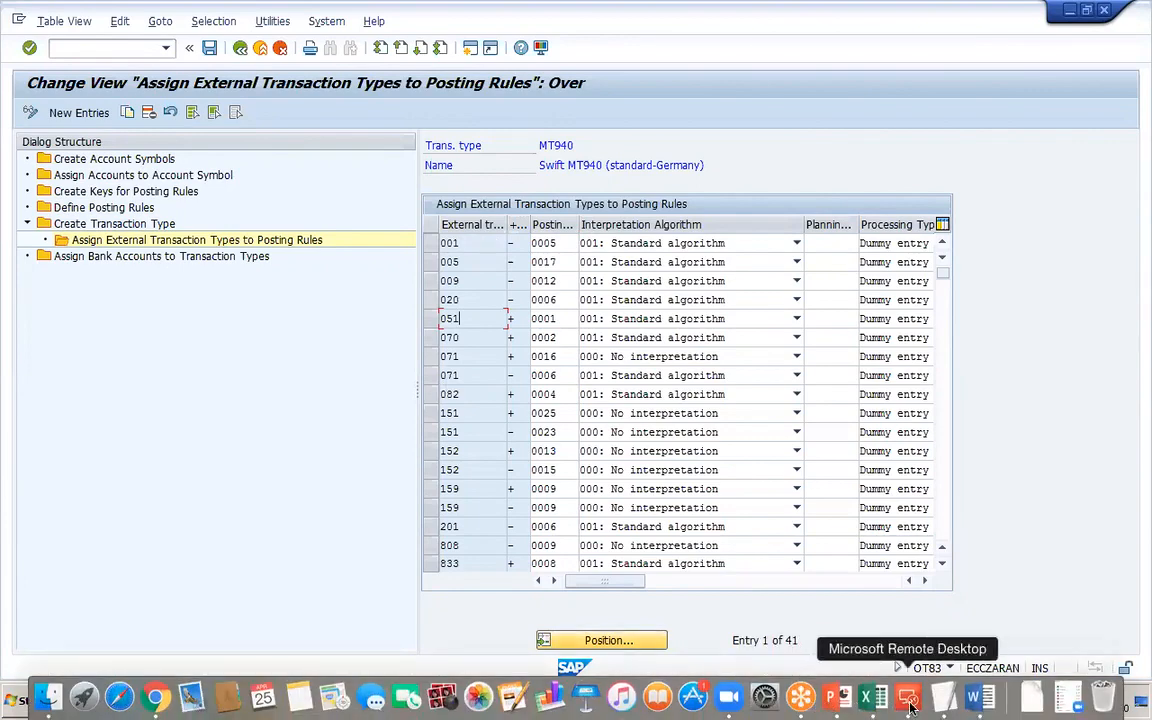
click(975, 700)
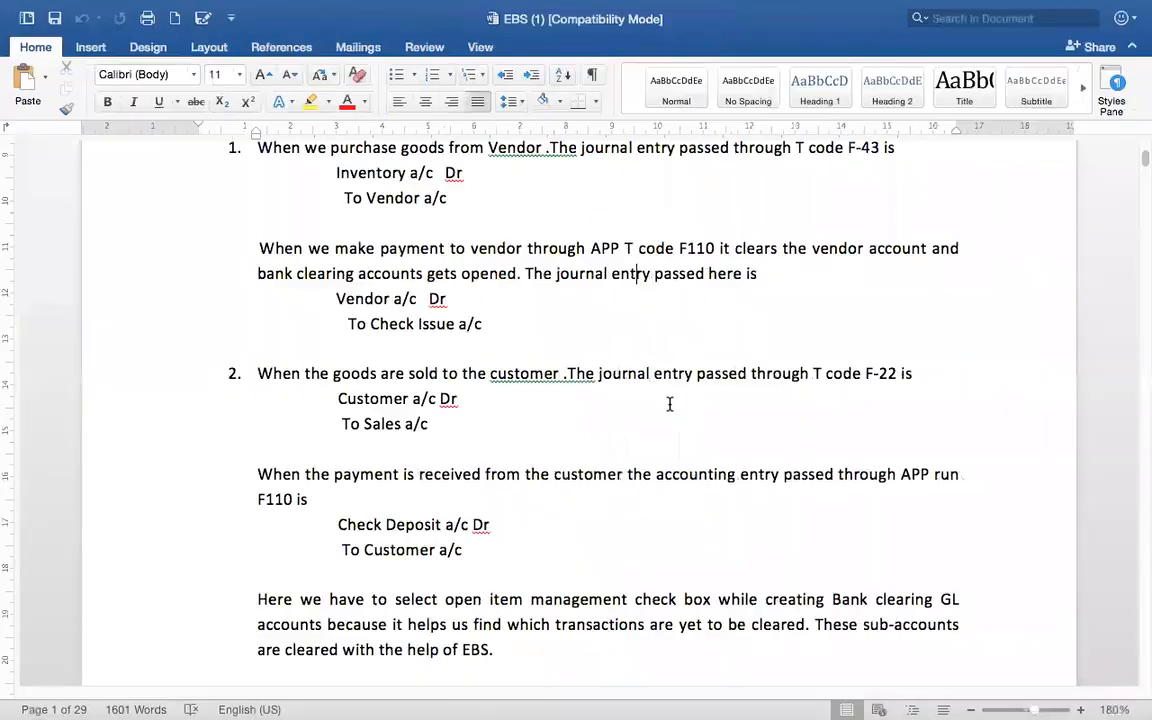
scroll(1139, 488, down, 15)
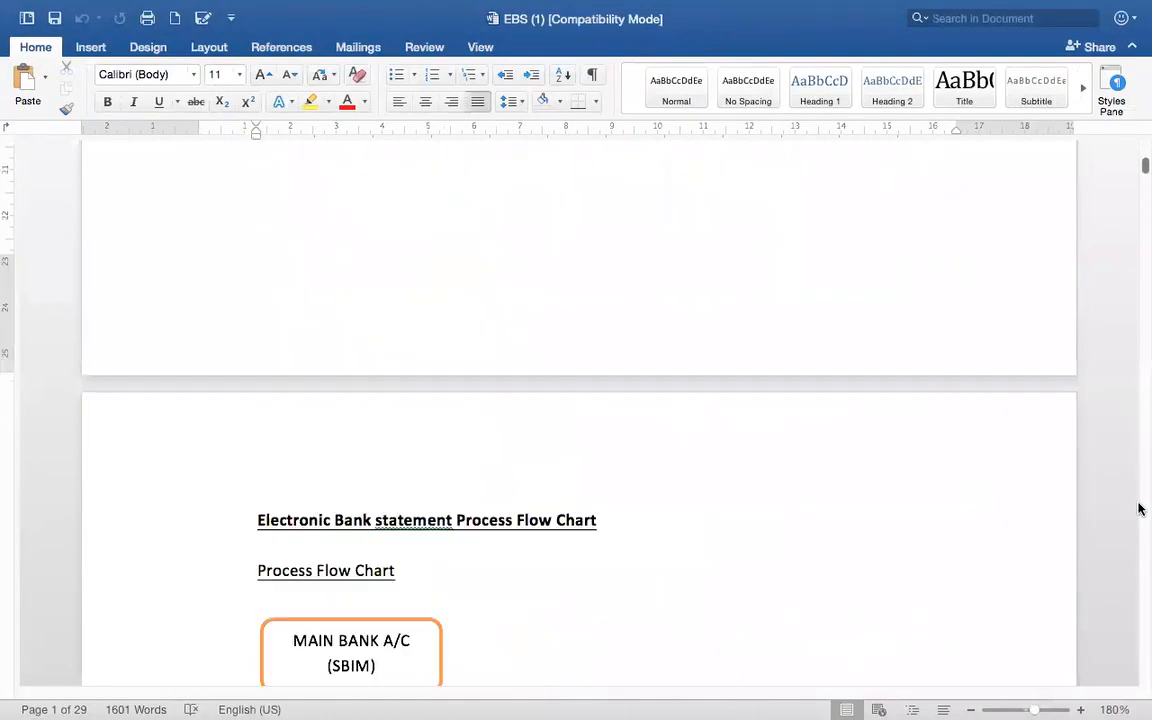
scroll(1139, 509, down, 20)
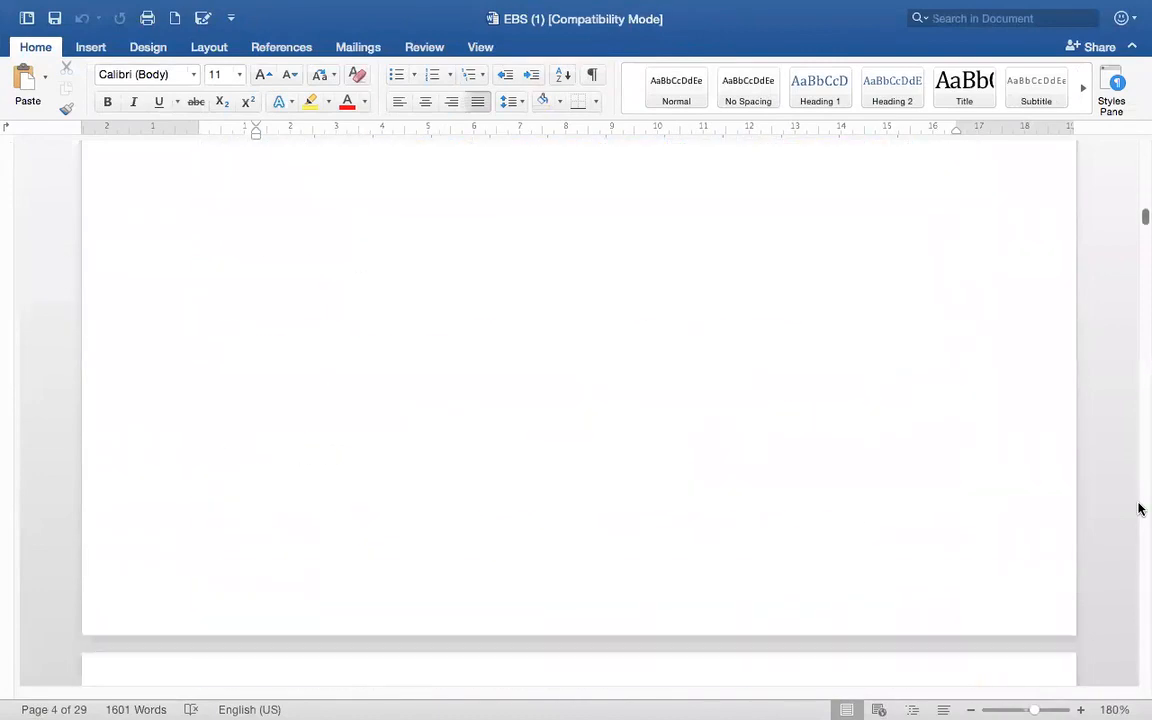
scroll(1139, 509, down, 20)
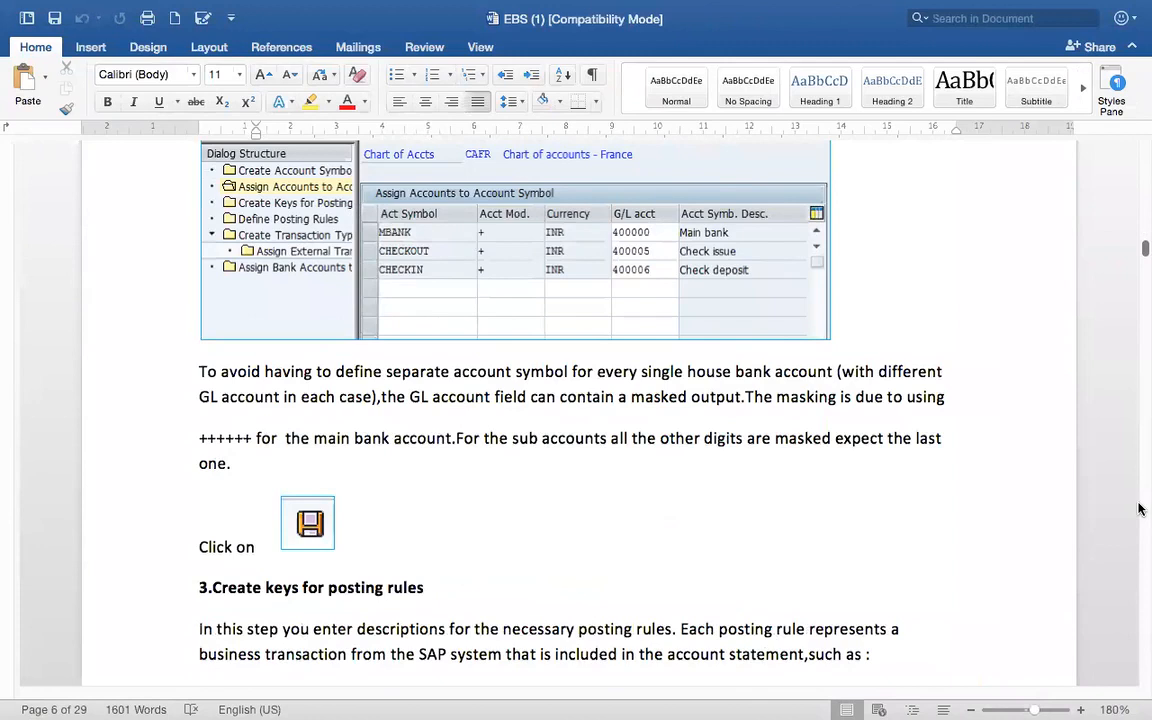
scroll(1139, 509, down, 8)
scroll(1139, 509, down, 10)
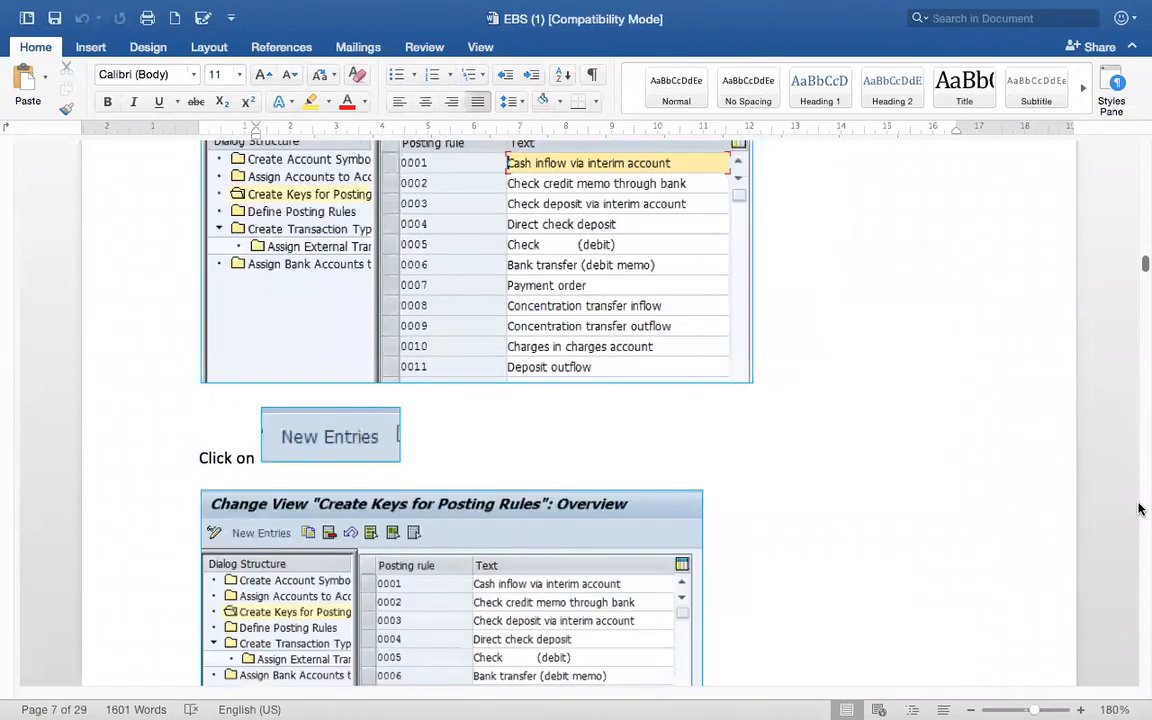
scroll(1139, 509, down, 20)
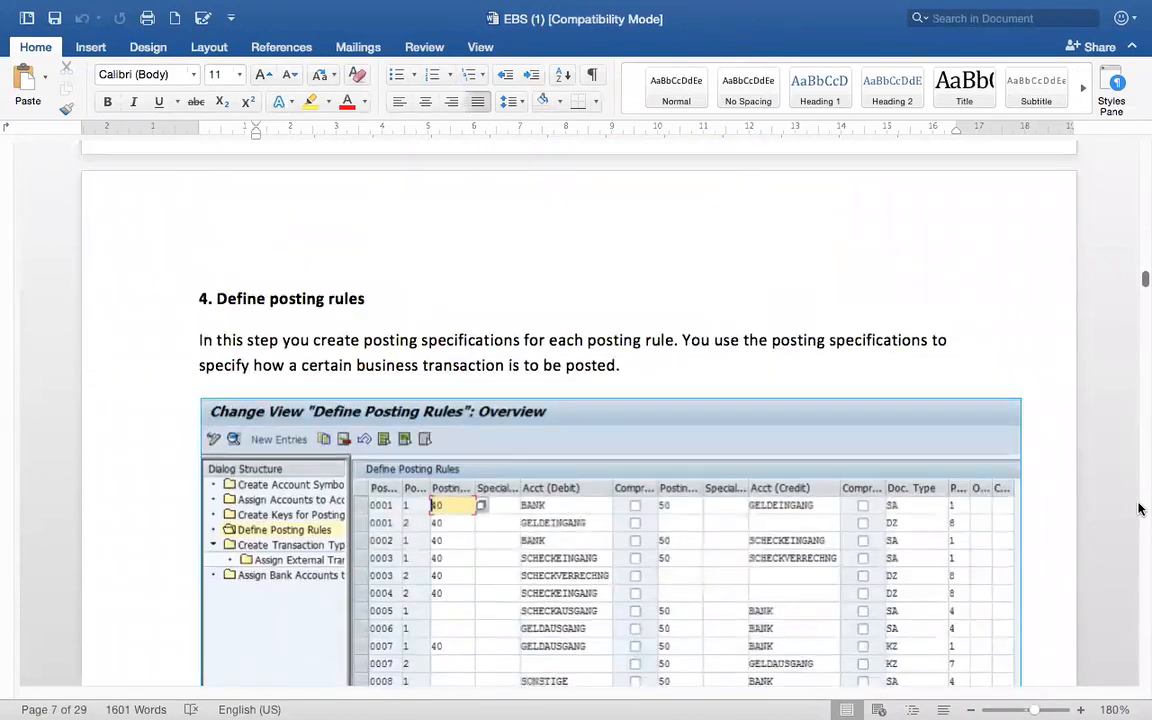
scroll(1139, 509, down, 8)
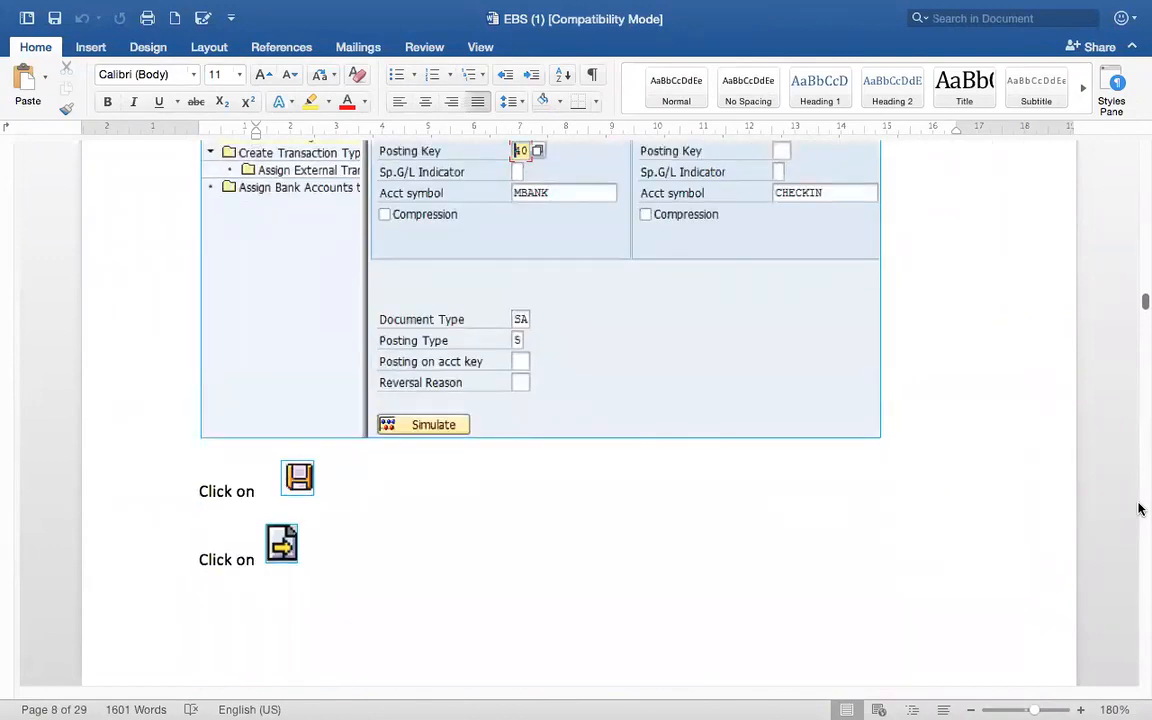
Scroll through the EBS document's external transaction code section and the sample MT940 statement format with its field descriptions.
scroll(1138, 509, down, 15)
scroll(1138, 509, down, 15)
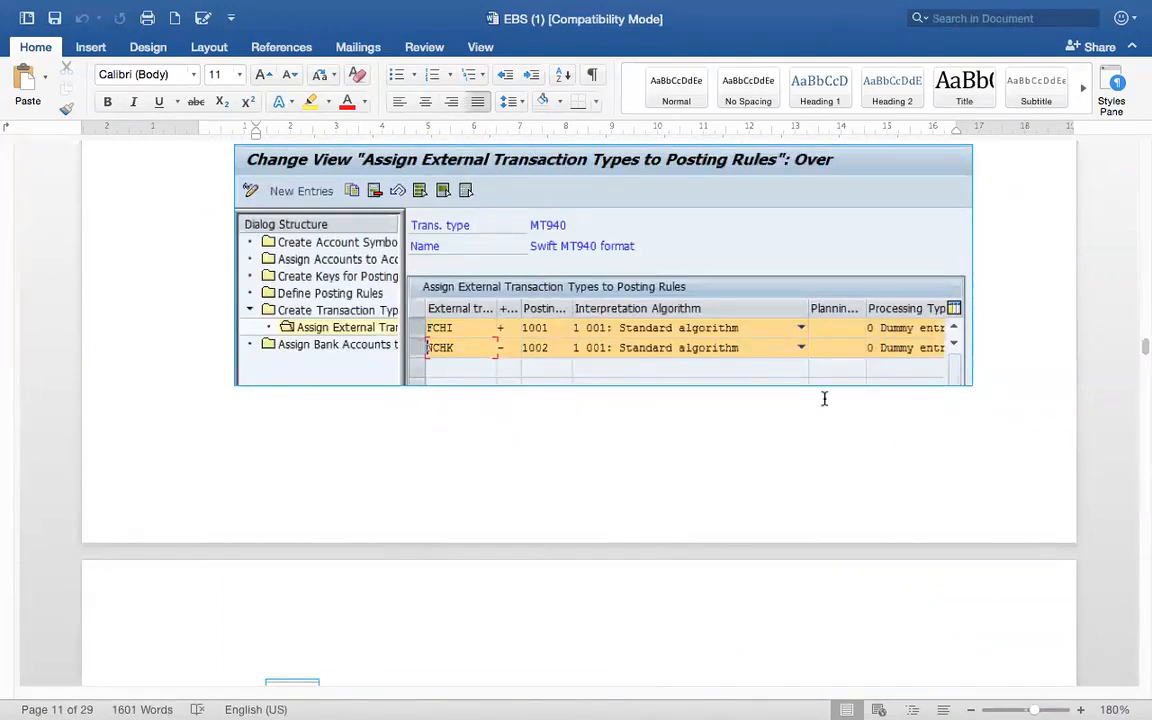
scroll(1138, 260, up, 5)
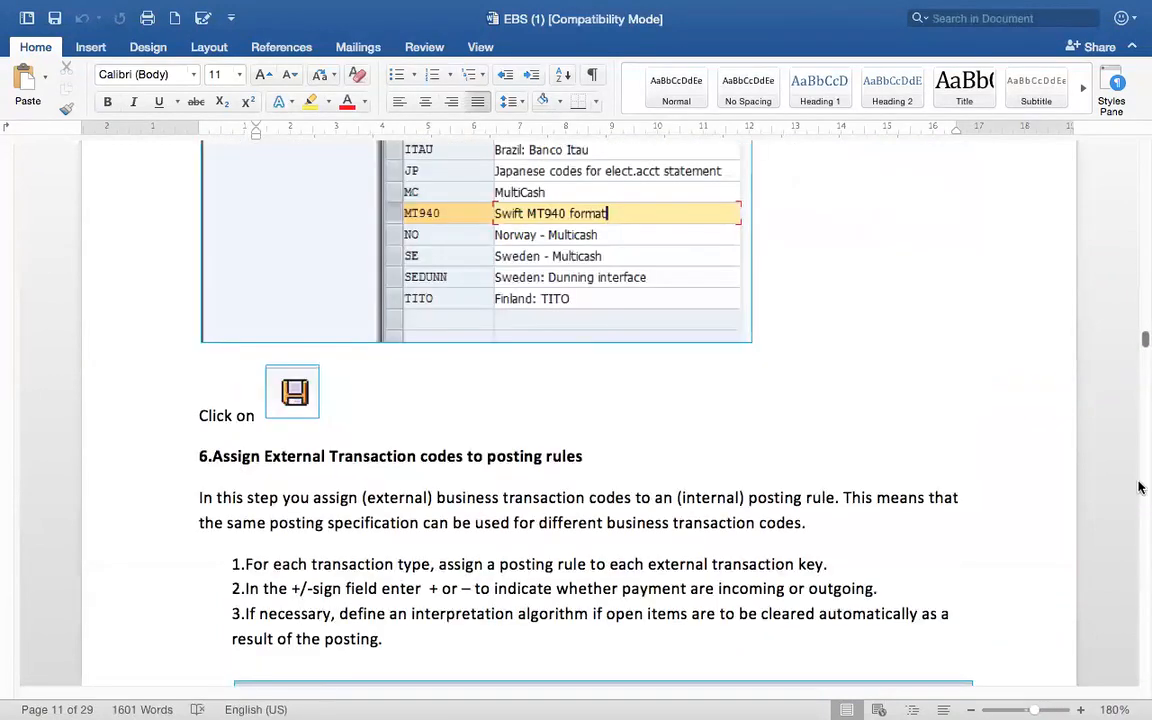
scroll(1138, 568, down, 20)
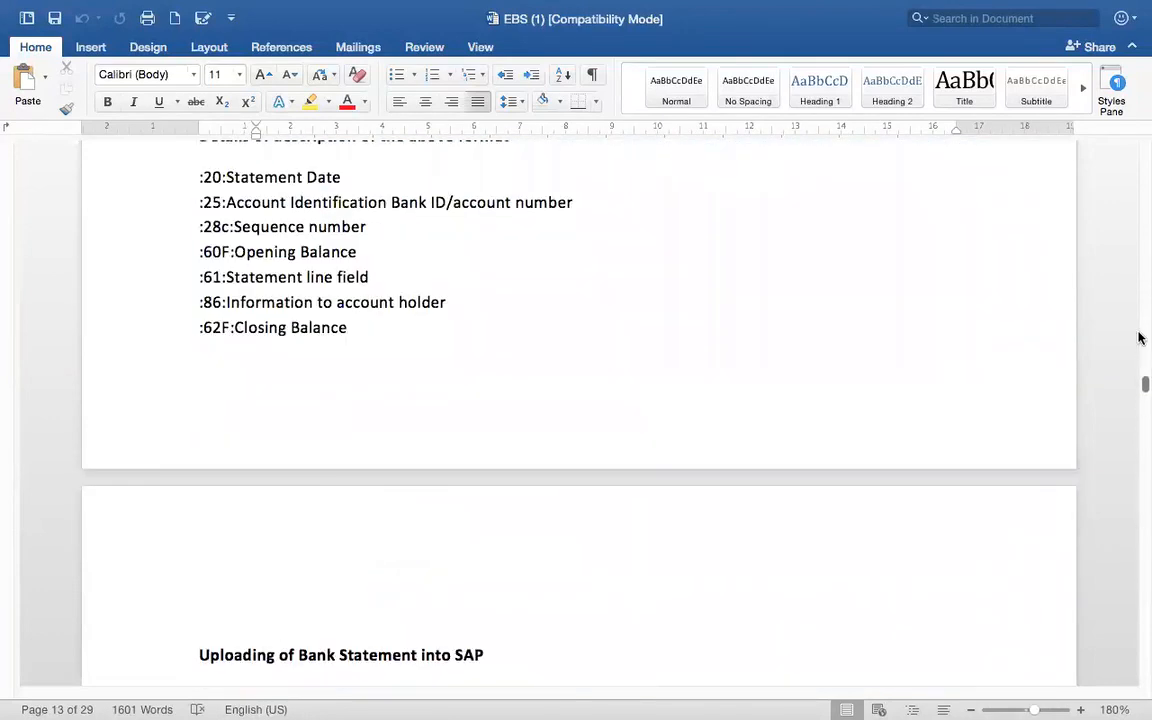
scroll(553, 496, up, 5)
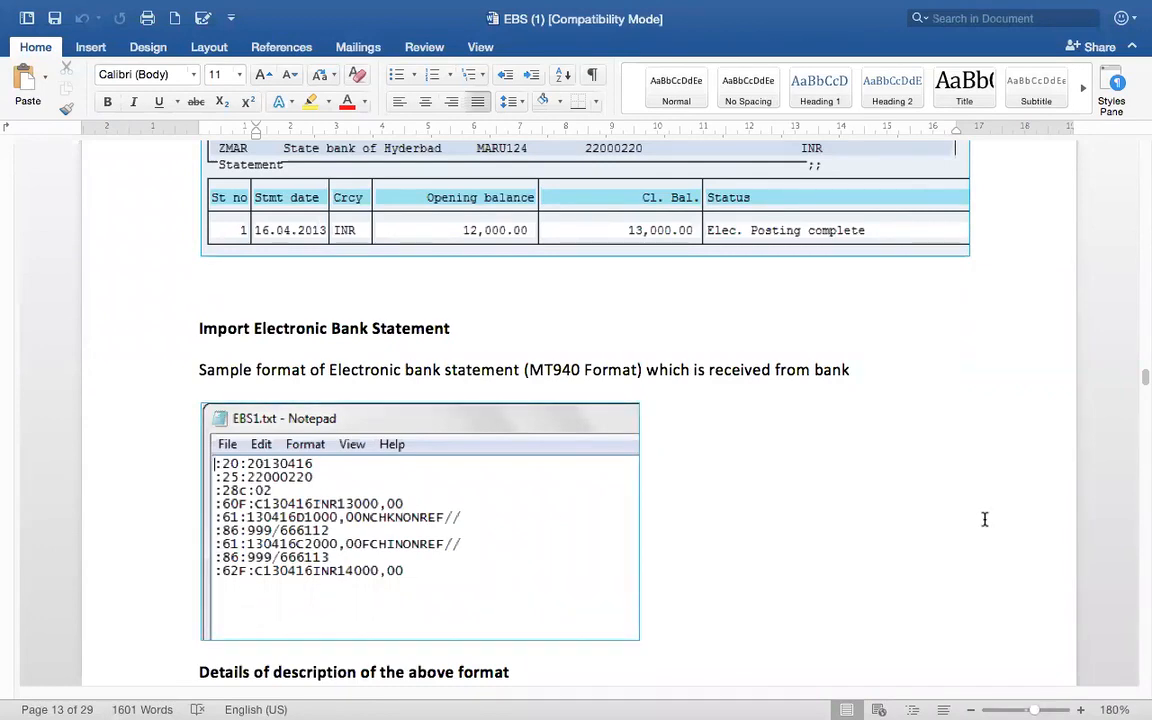
key(super+Home)
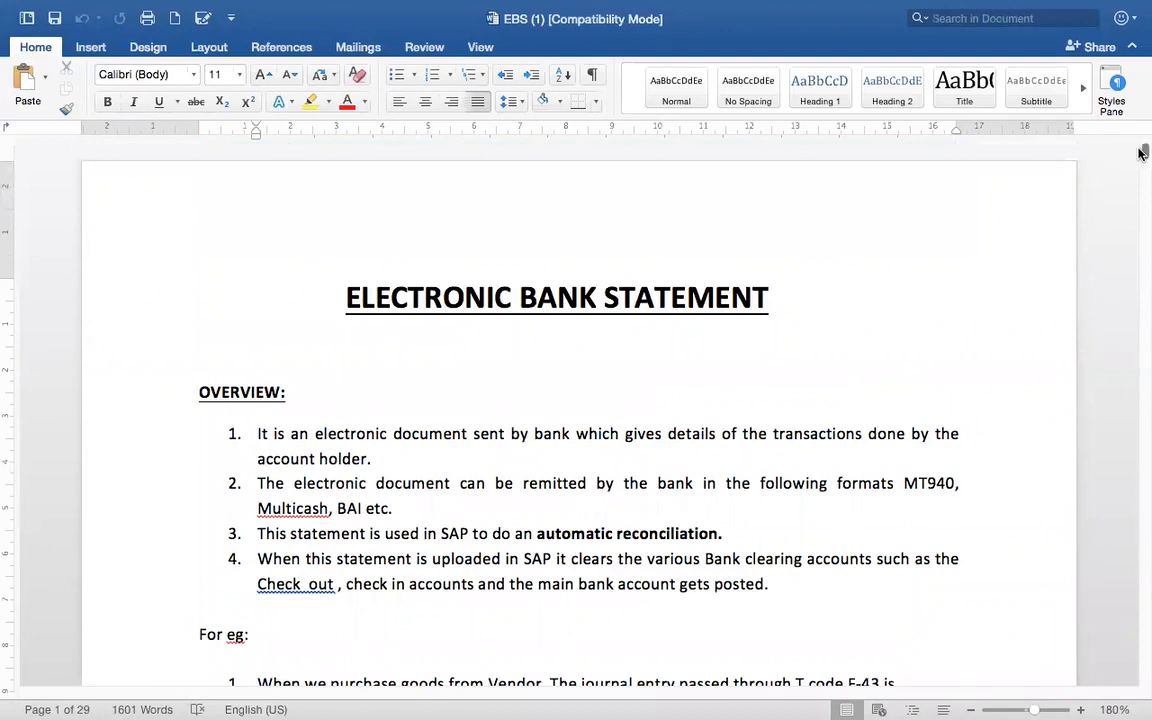
drag(1141, 152, 1120, 386)
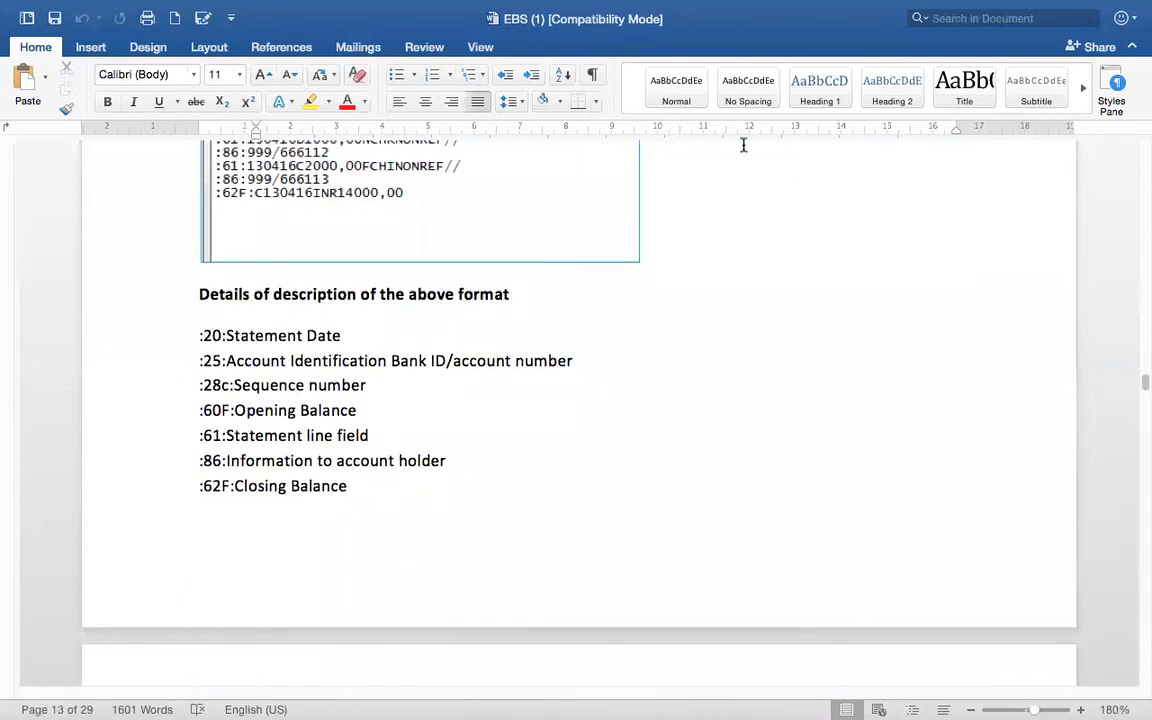
click(722, 195)
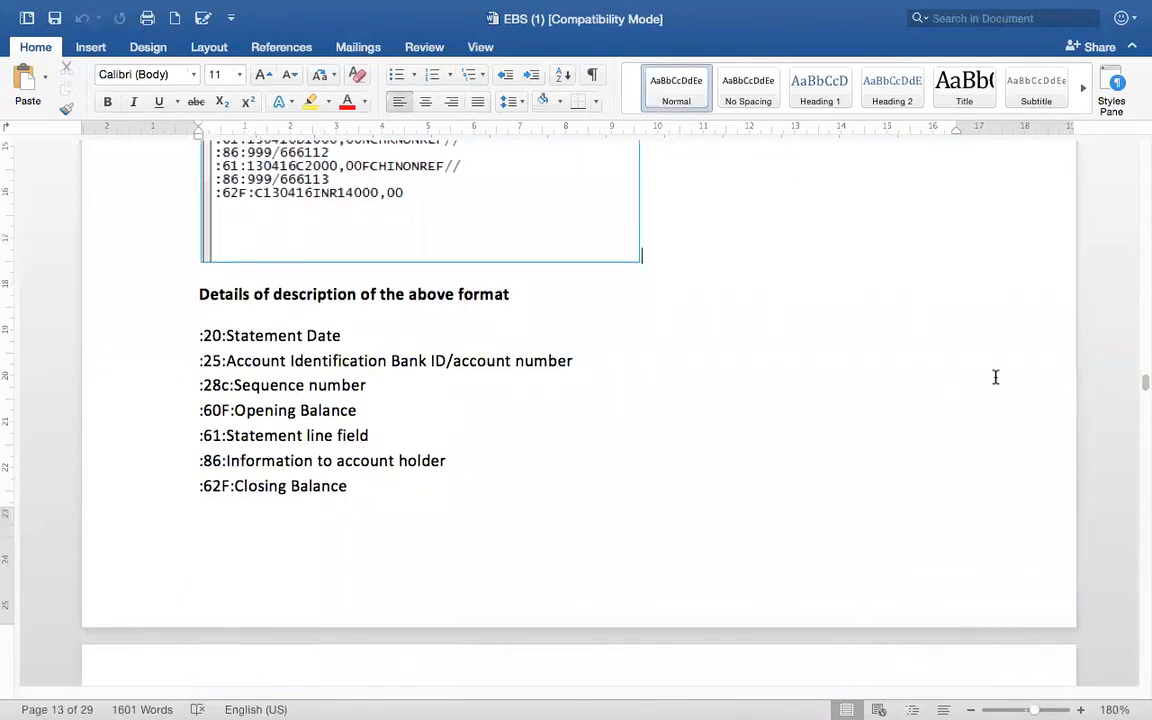
scroll(995, 376, up, 3)
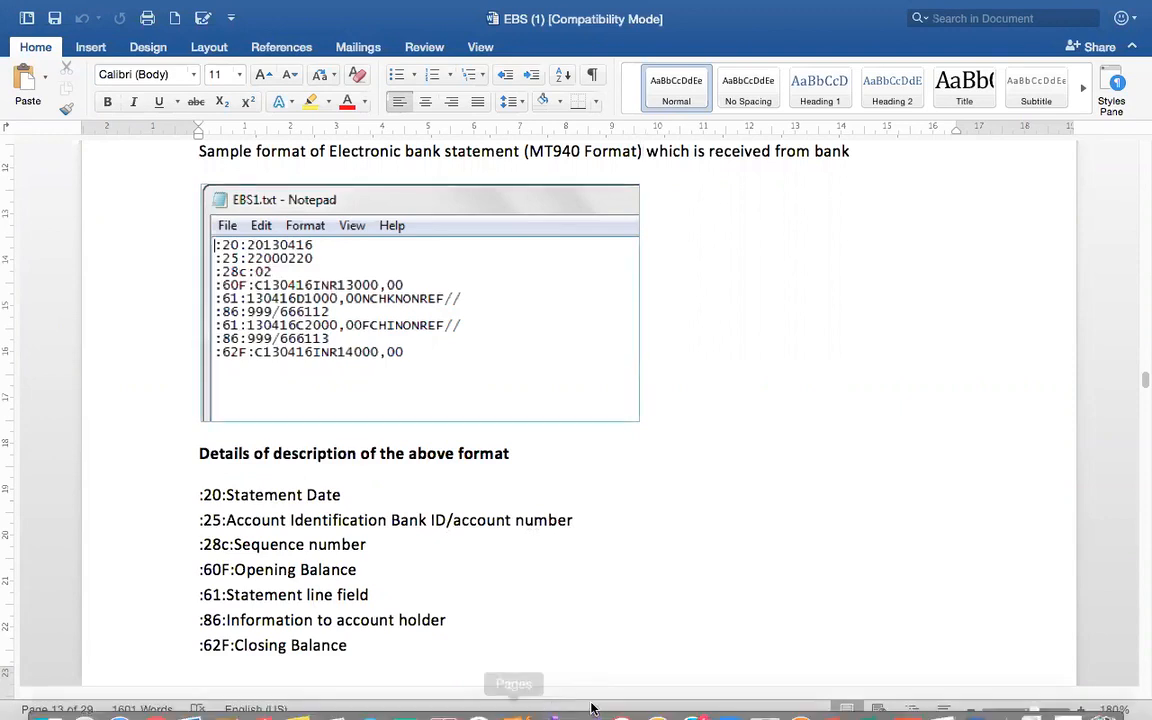
Switch to SAP, open house bank maintenance (FI12) for company code DOR1, and display the details of bank account DOR-1.
mouse_move(904, 709)
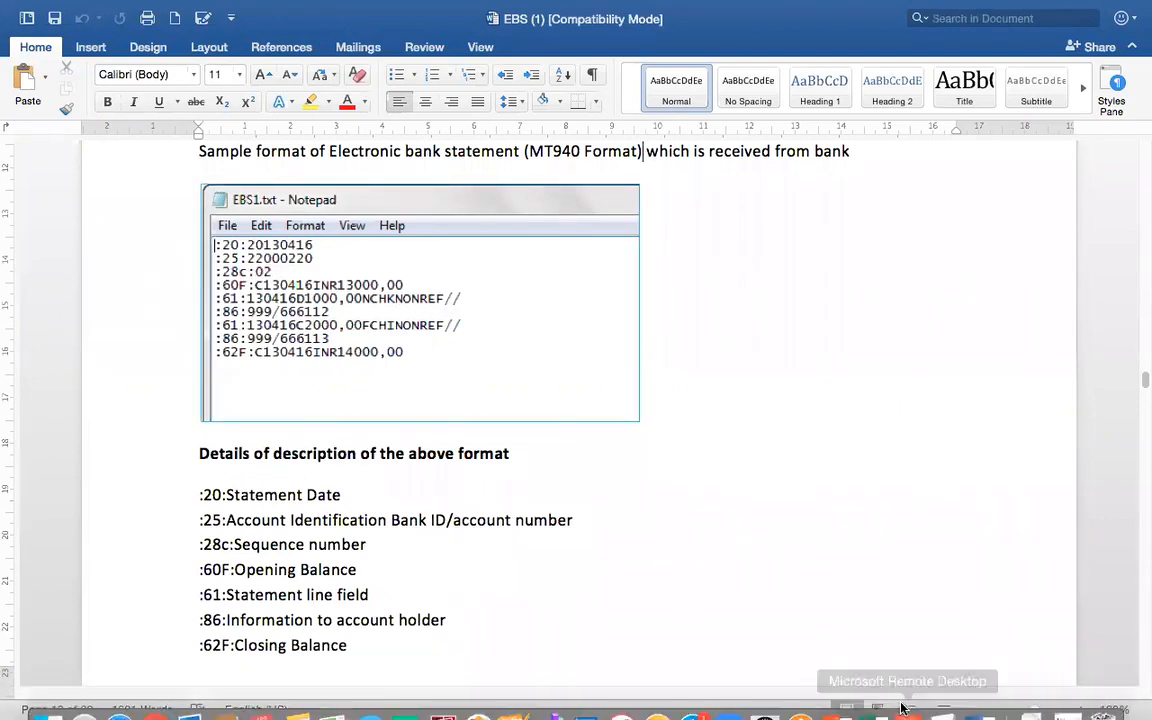
click(922, 700)
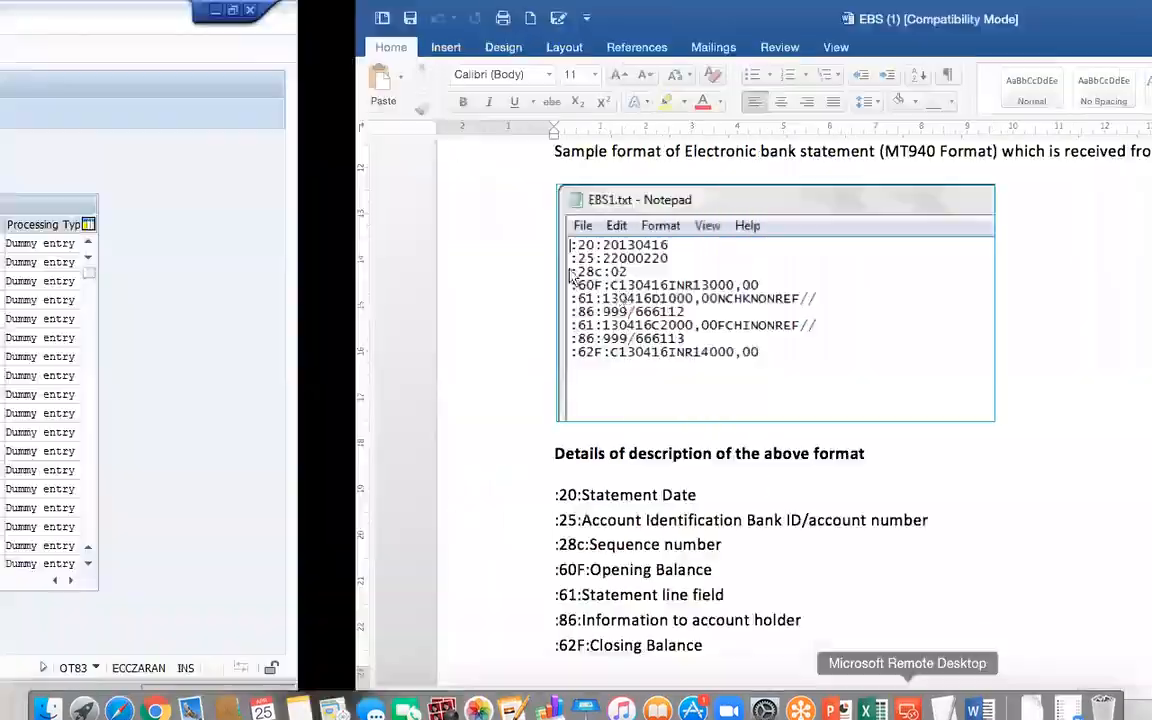
click(127, 55)
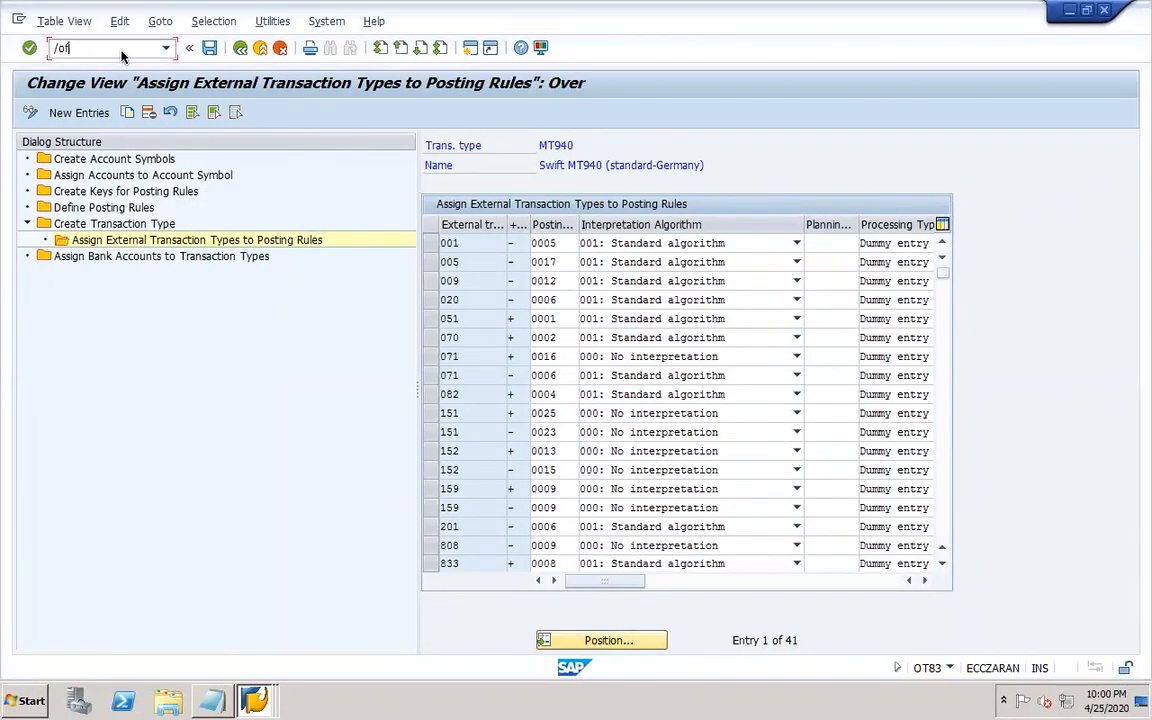
key(Return)
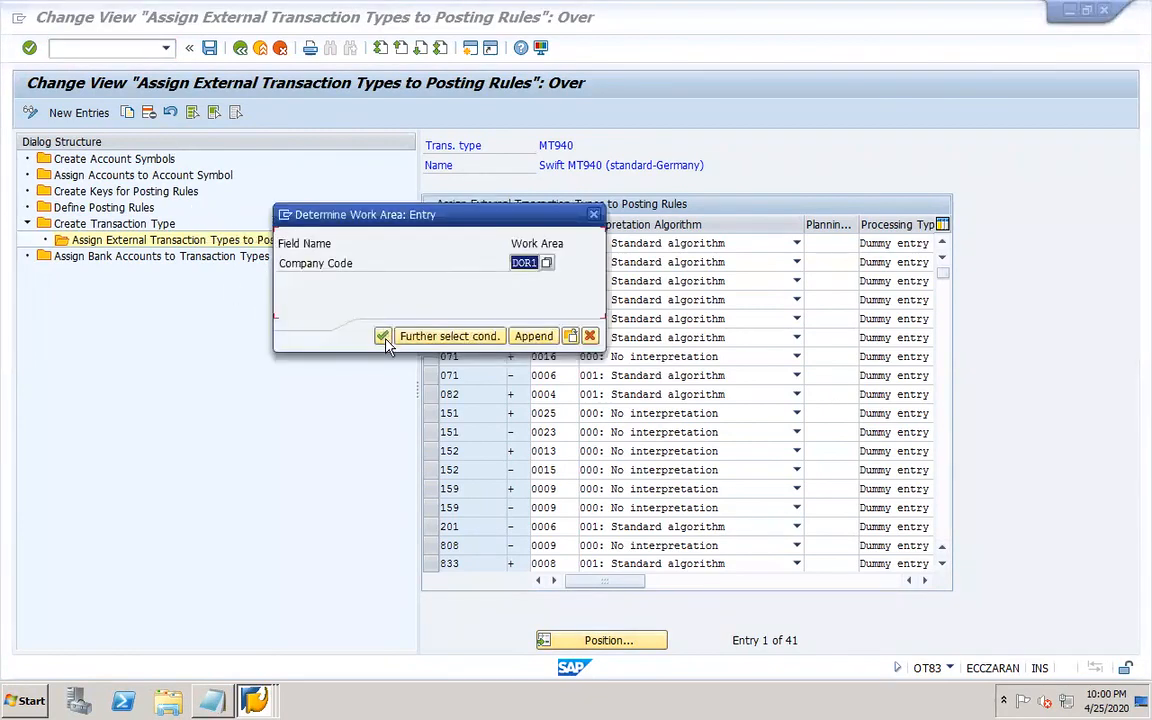
click(382, 336)
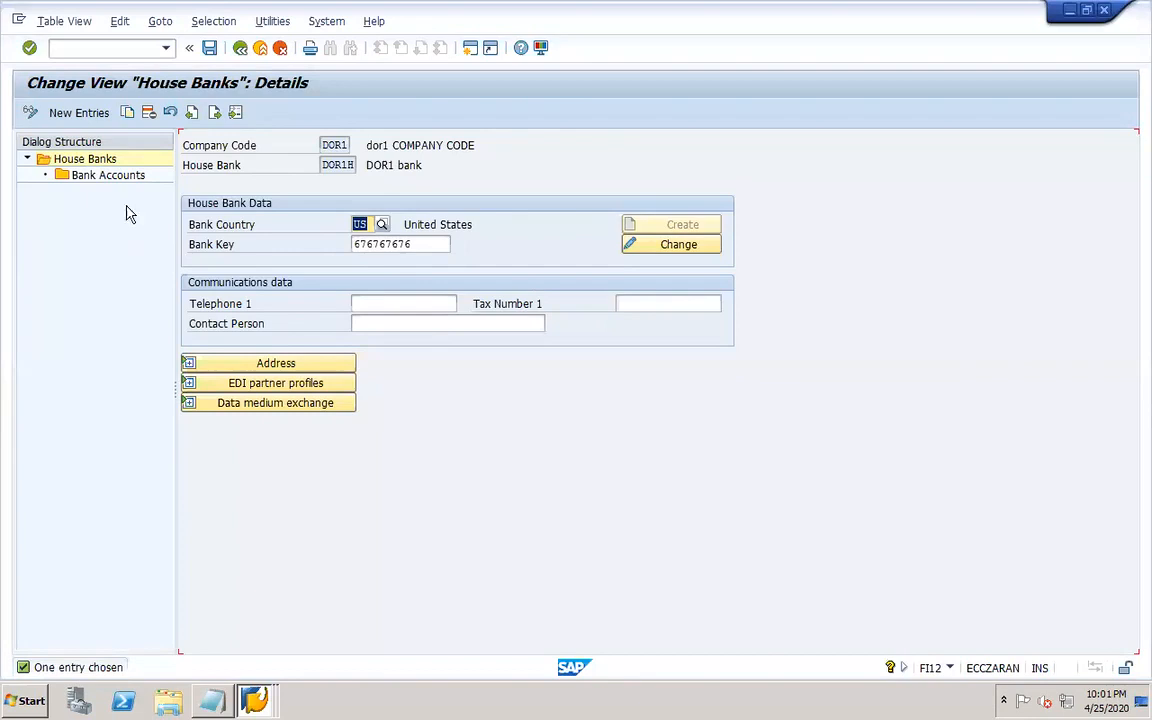
double_click(100, 177)
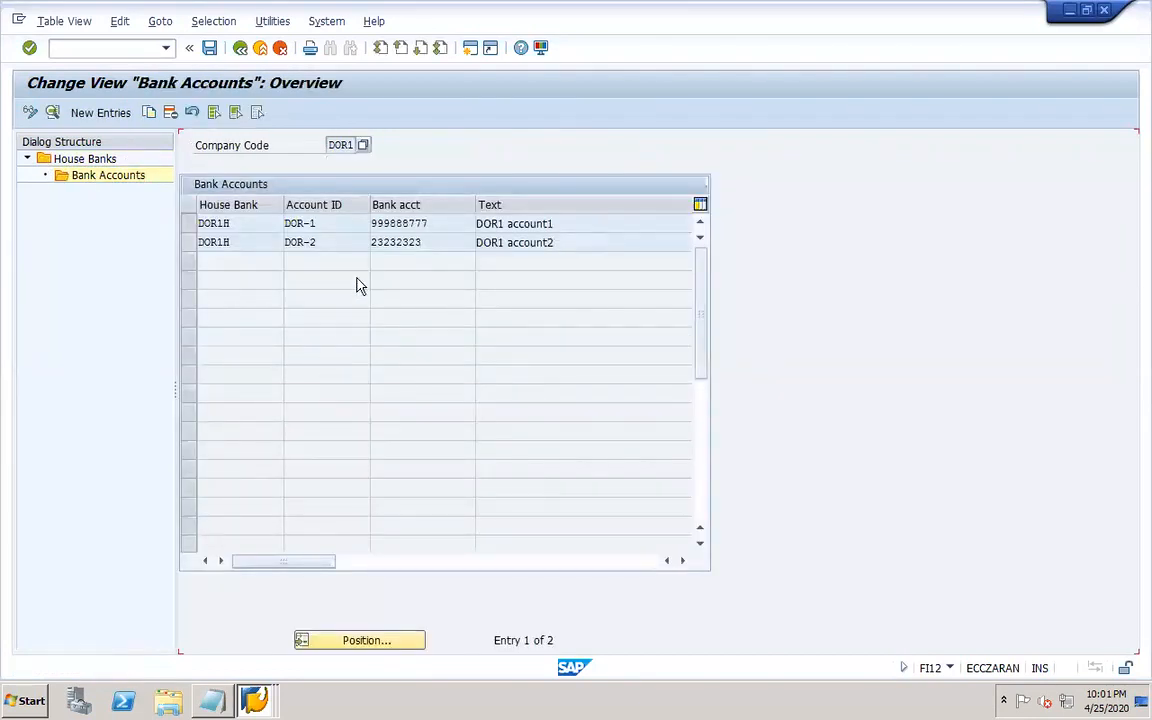
double_click(240, 229)
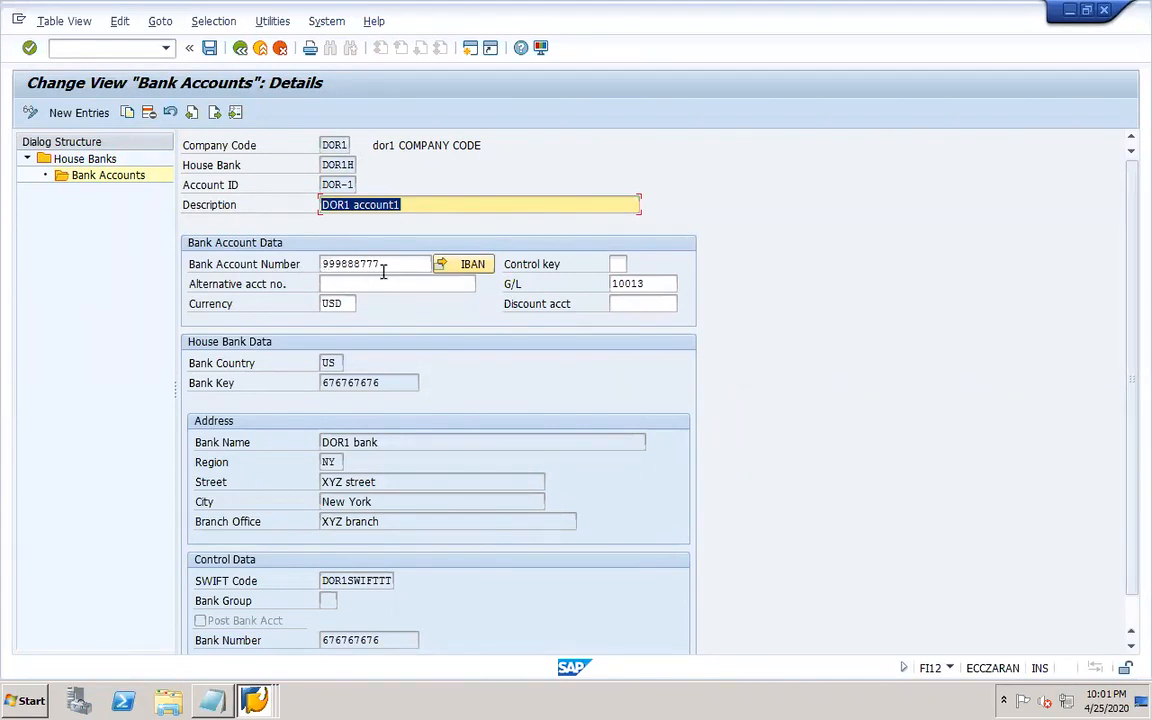
Return to the EBS Word document and select the sample MT940 statement image.
mouse_move(545, 705)
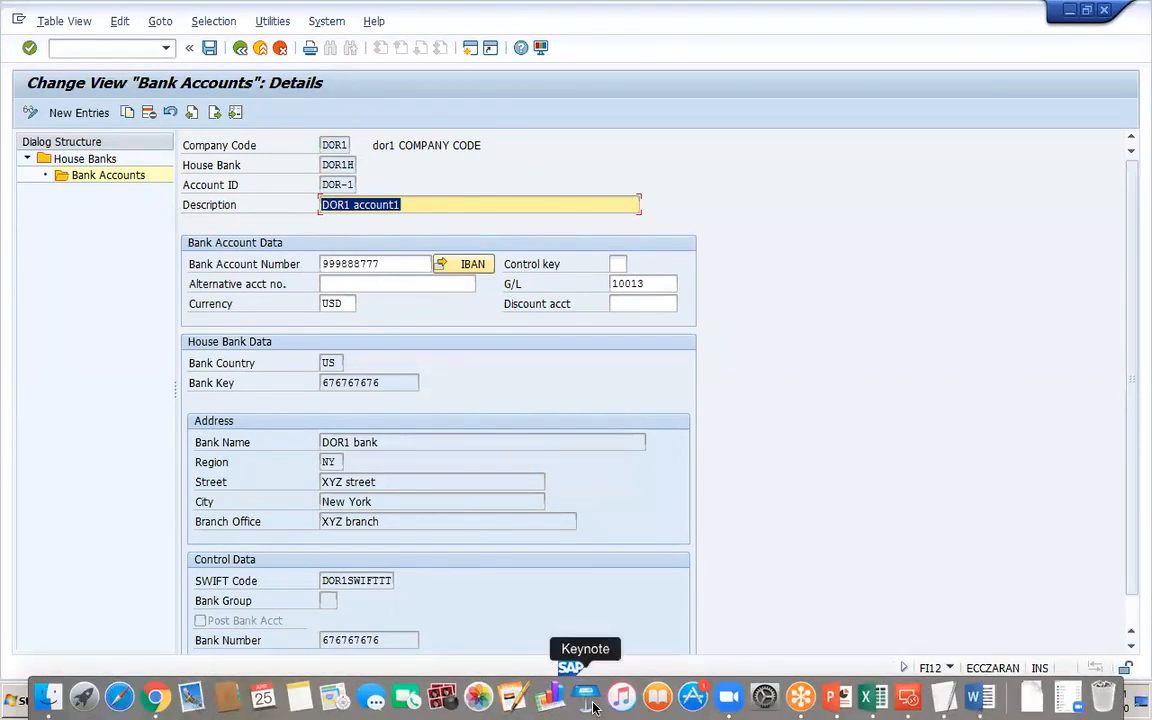
click(978, 698)
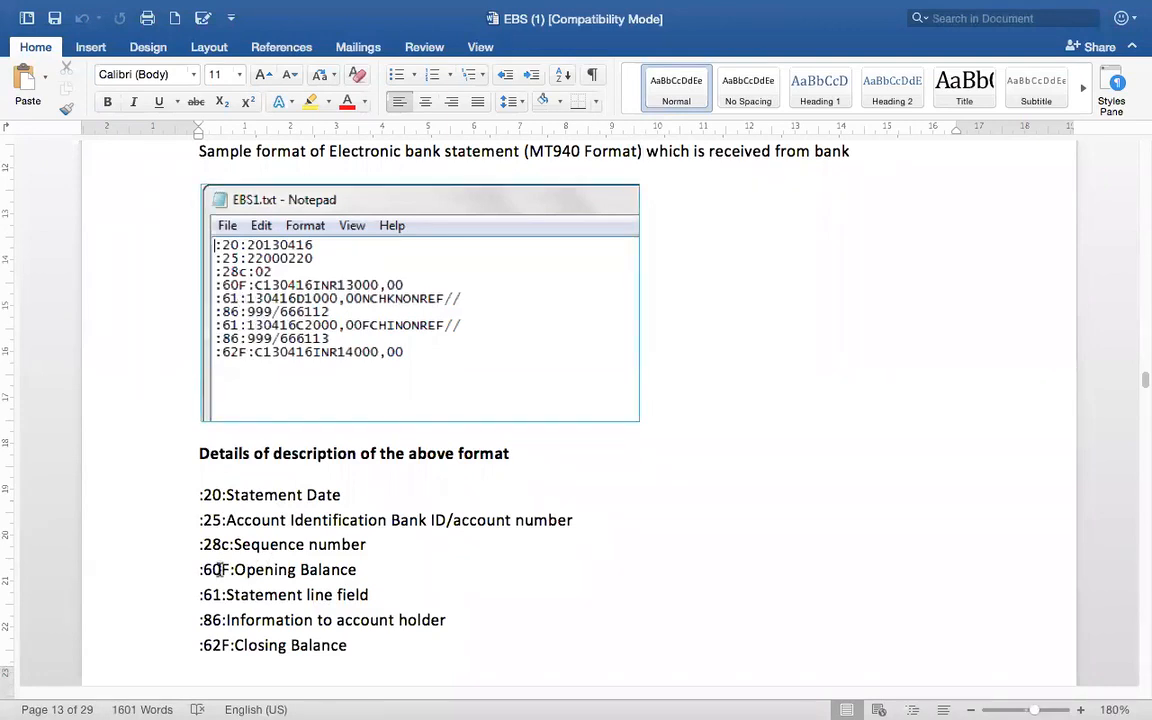
click(238, 272)
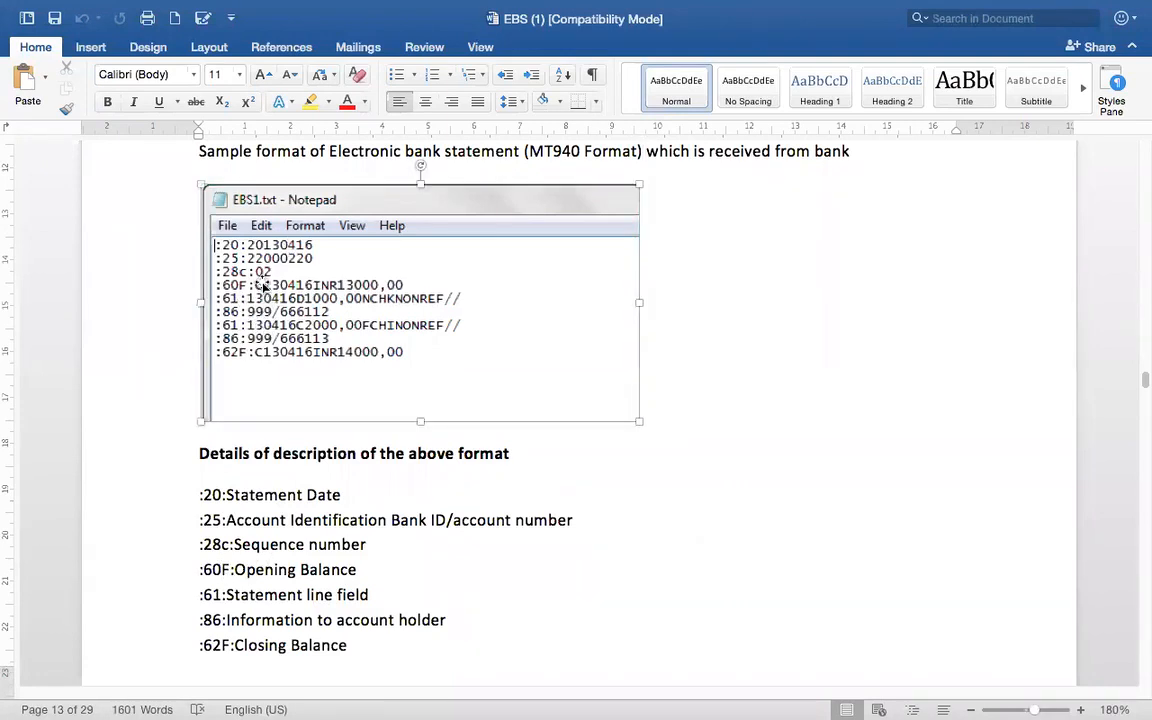
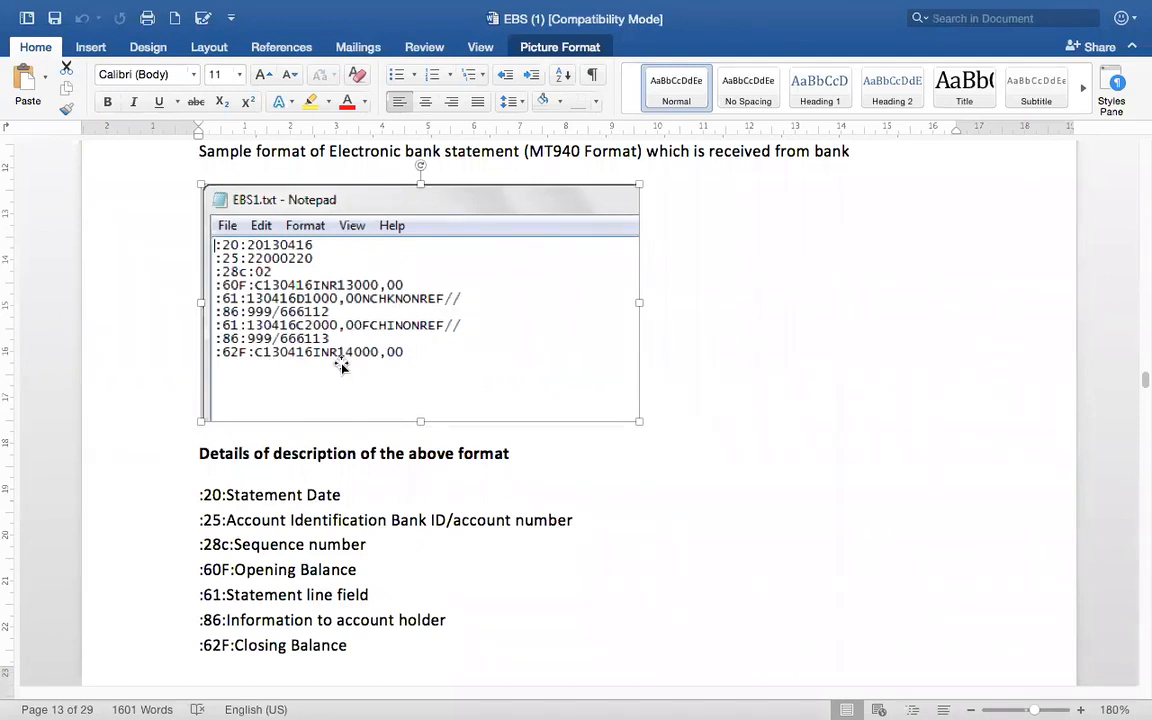
click(761, 452)
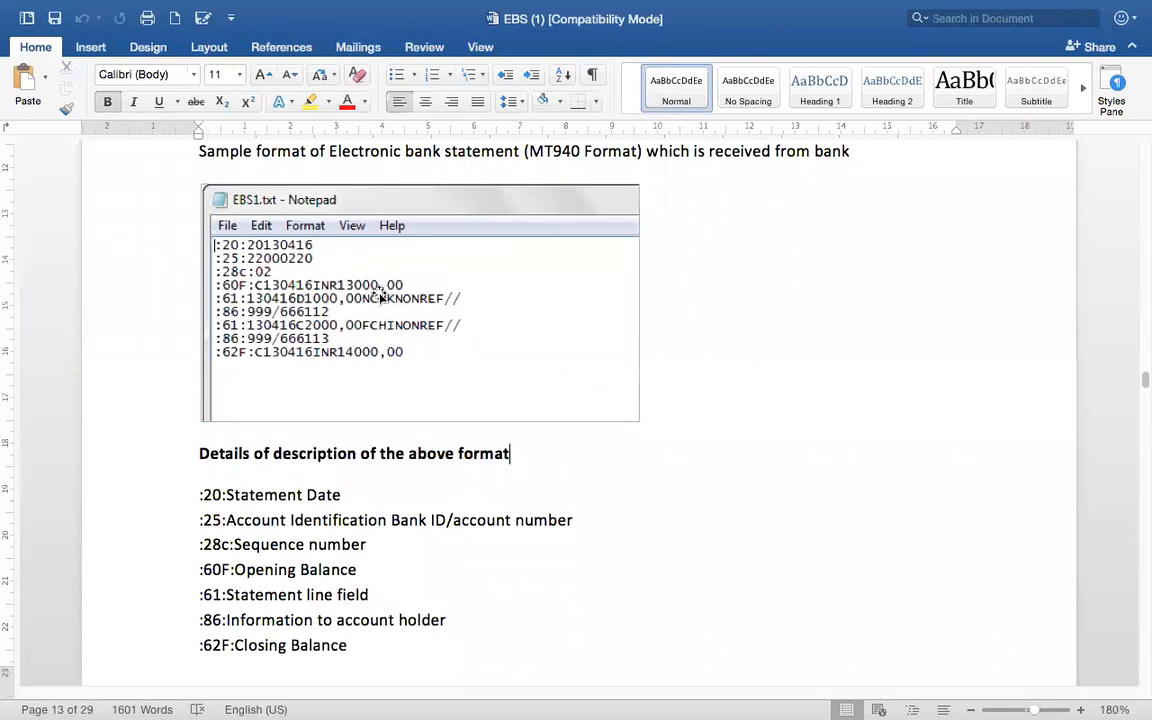
mouse_move(537, 8)
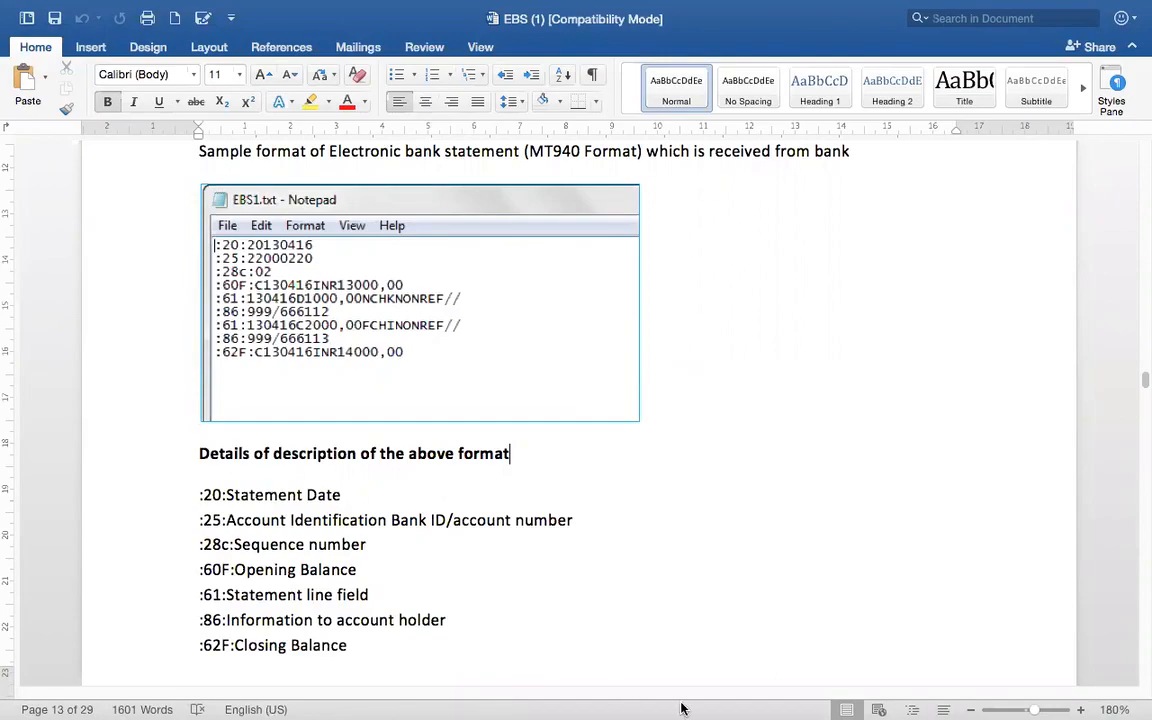
Switch to SAP, close the open OT83 and FS00 sessions confirming the log off, and close the Notepad file.
mouse_move(838, 707)
click(907, 697)
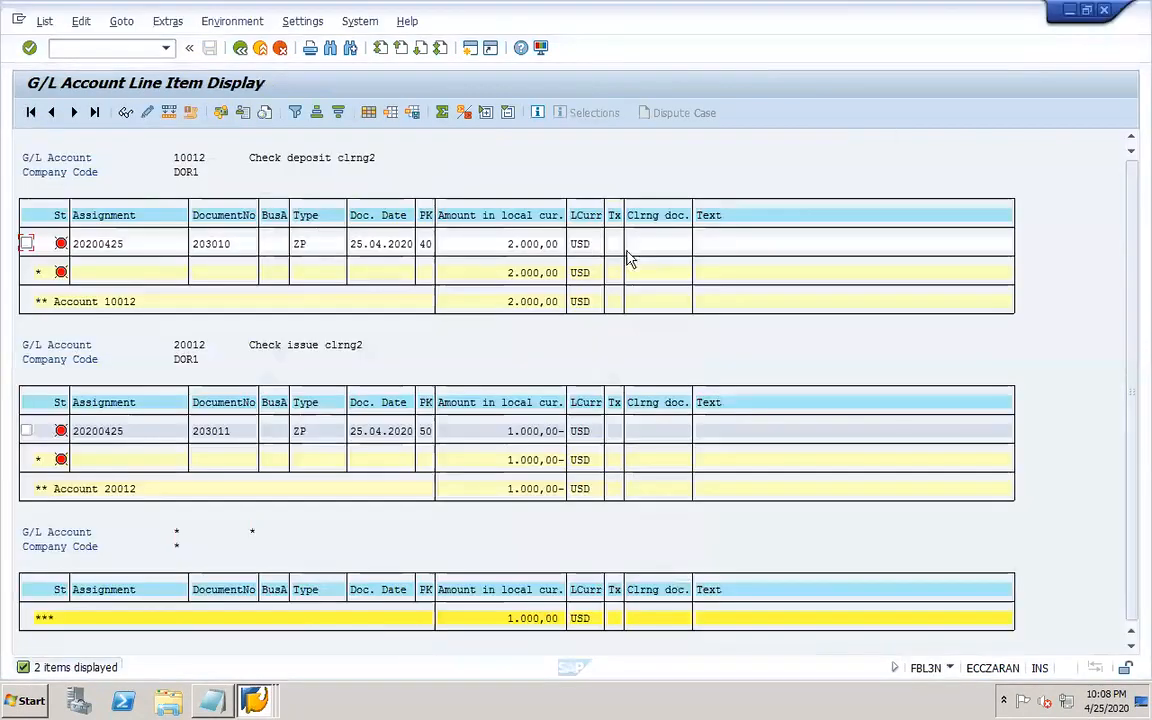
click(1104, 11)
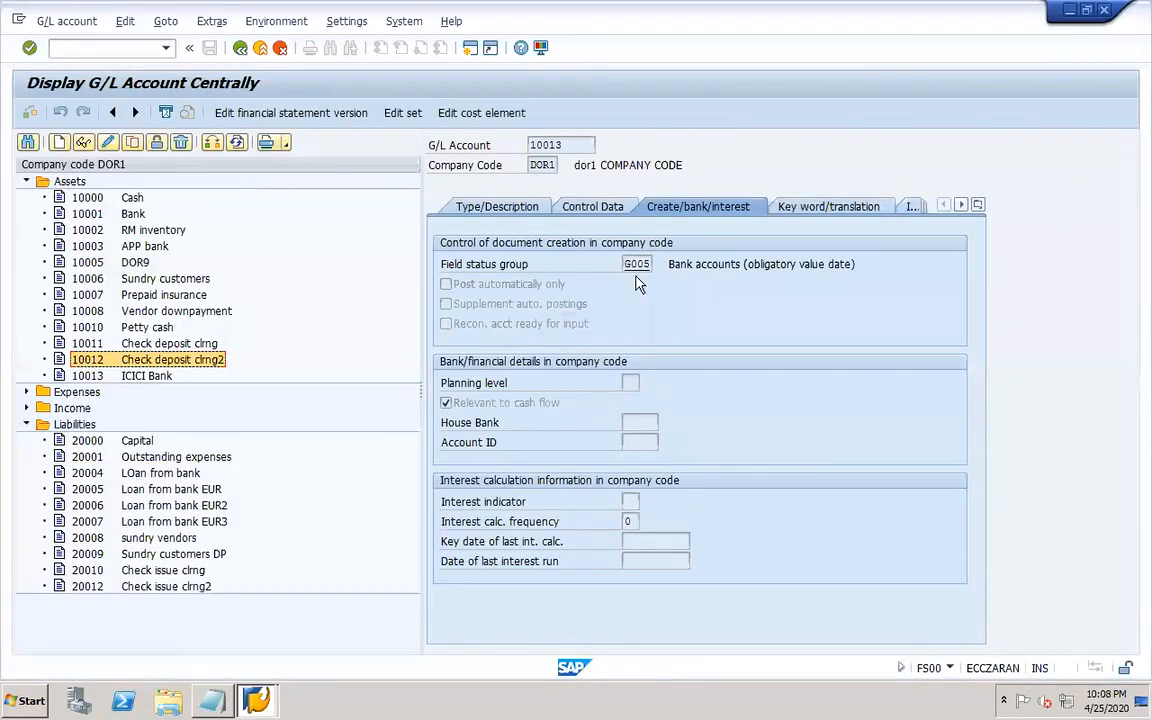
click(1104, 9)
click(180, 331)
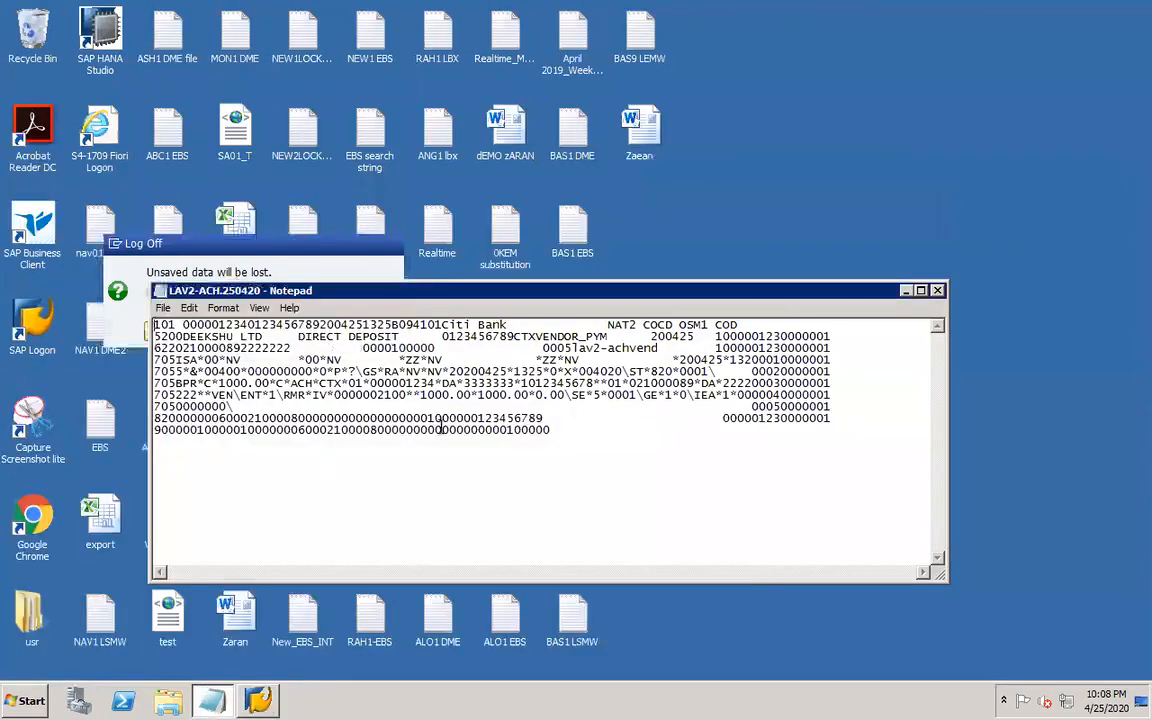
click(937, 290)
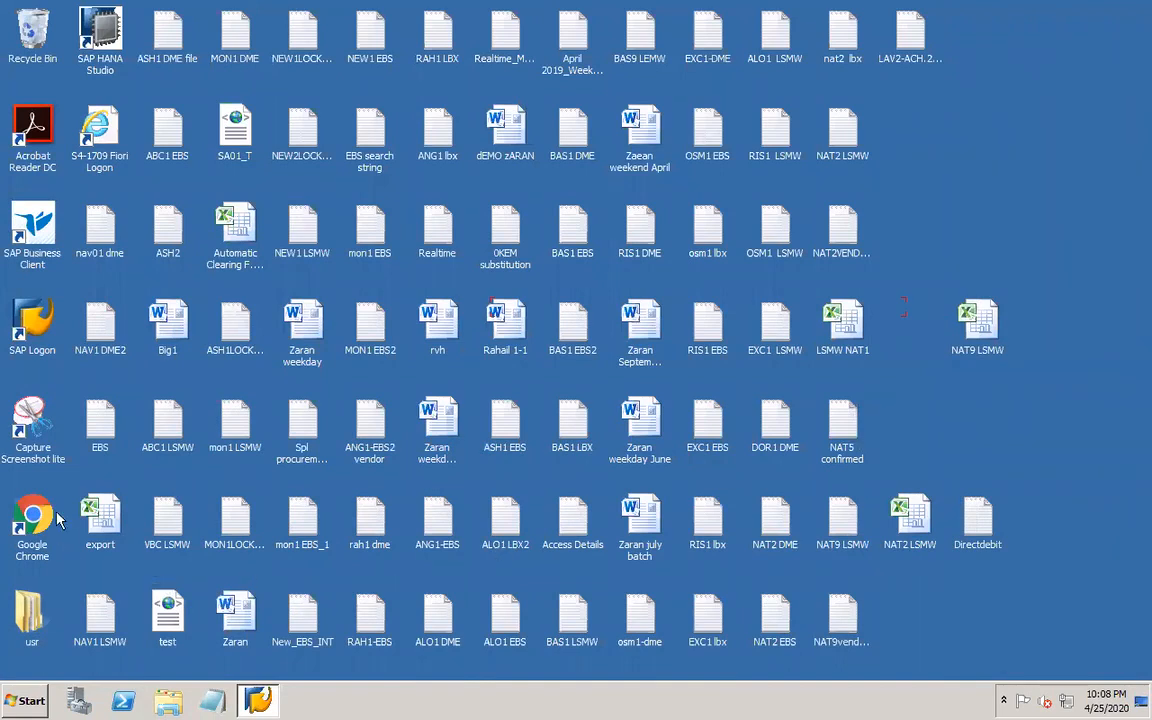
Start SAP Logon, open the SAP ECC EHP7 system, and pick the saved user name on the logon screen.
double_click(38, 318)
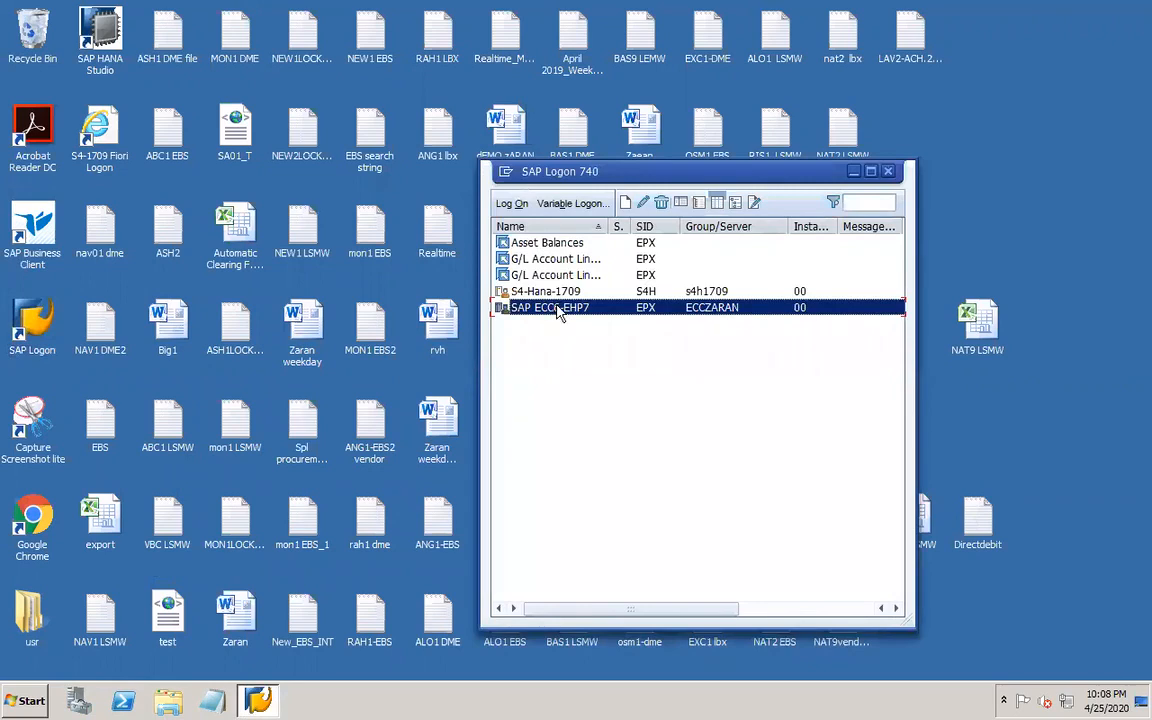
double_click(559, 312)
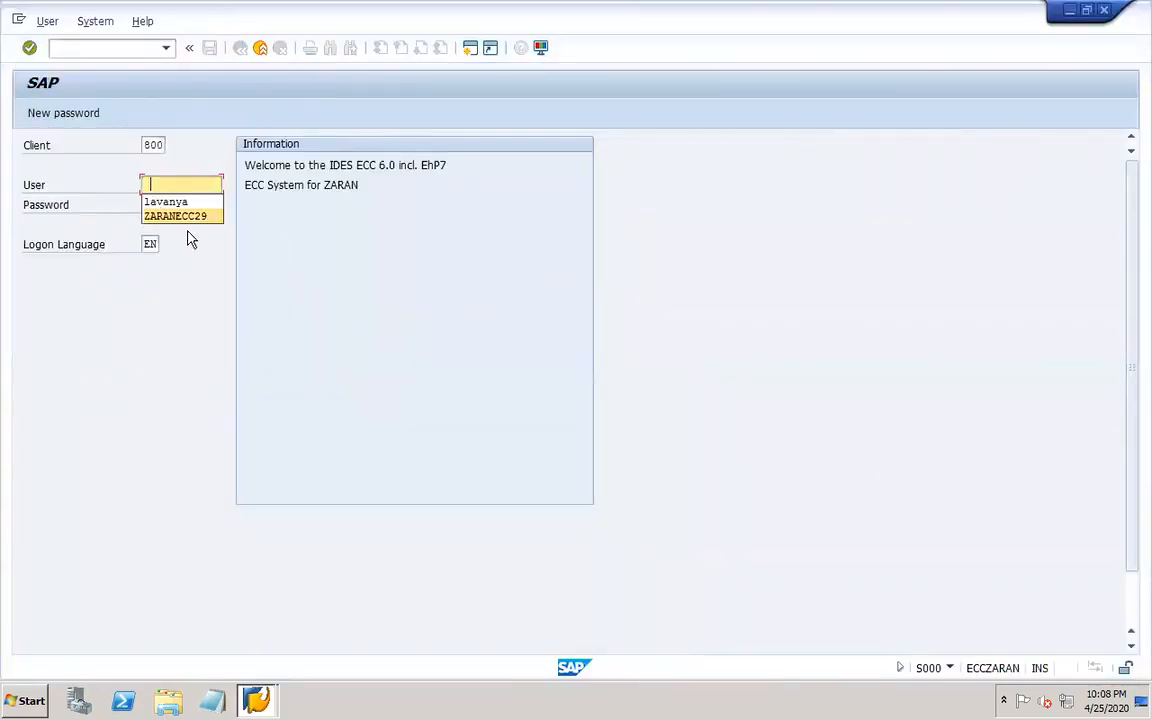
click(196, 216)
key(Tab)
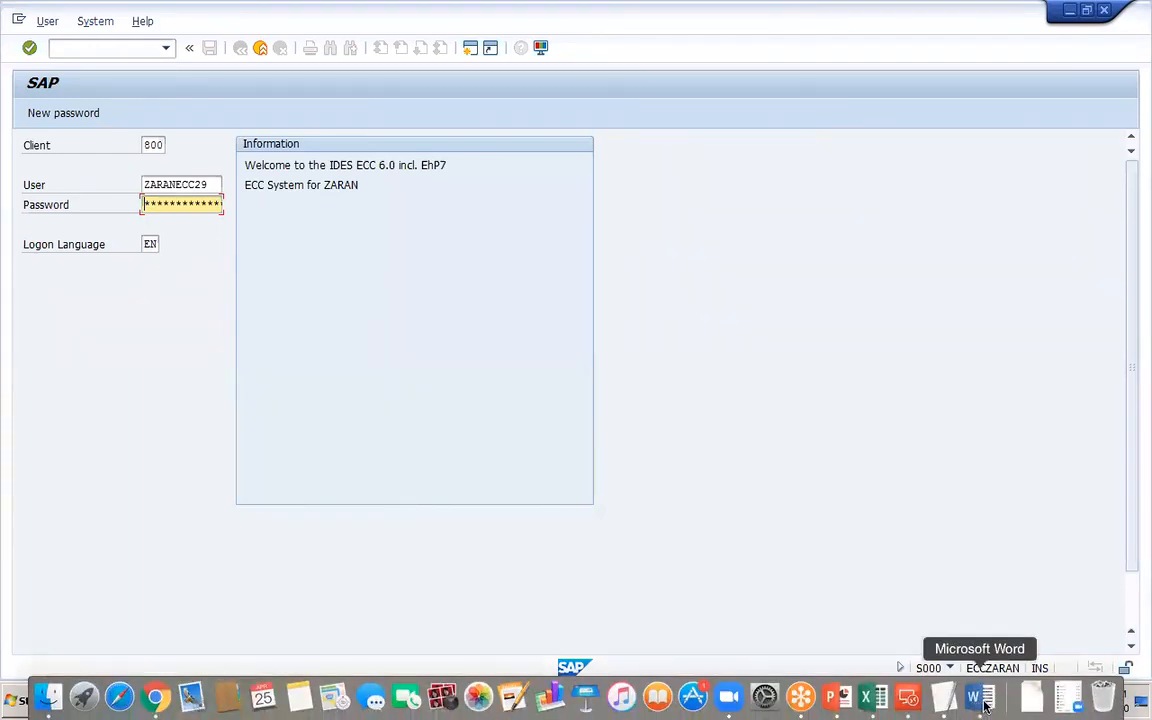
click(980, 705)
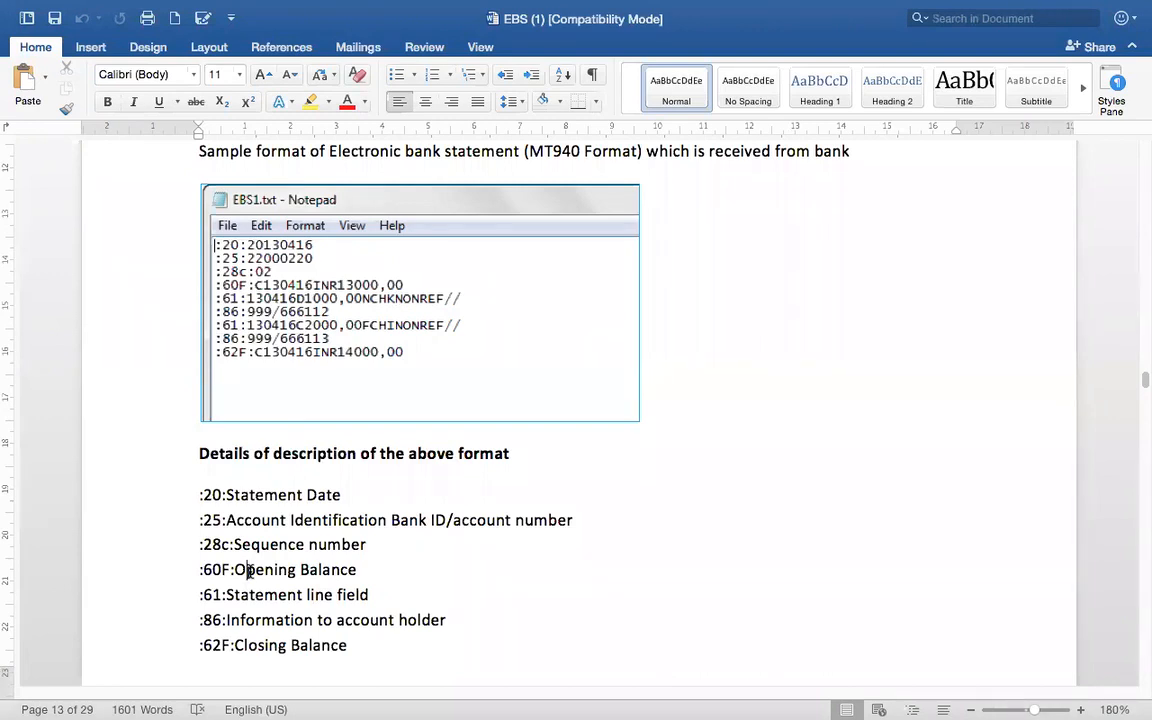
mouse_move(338, 710)
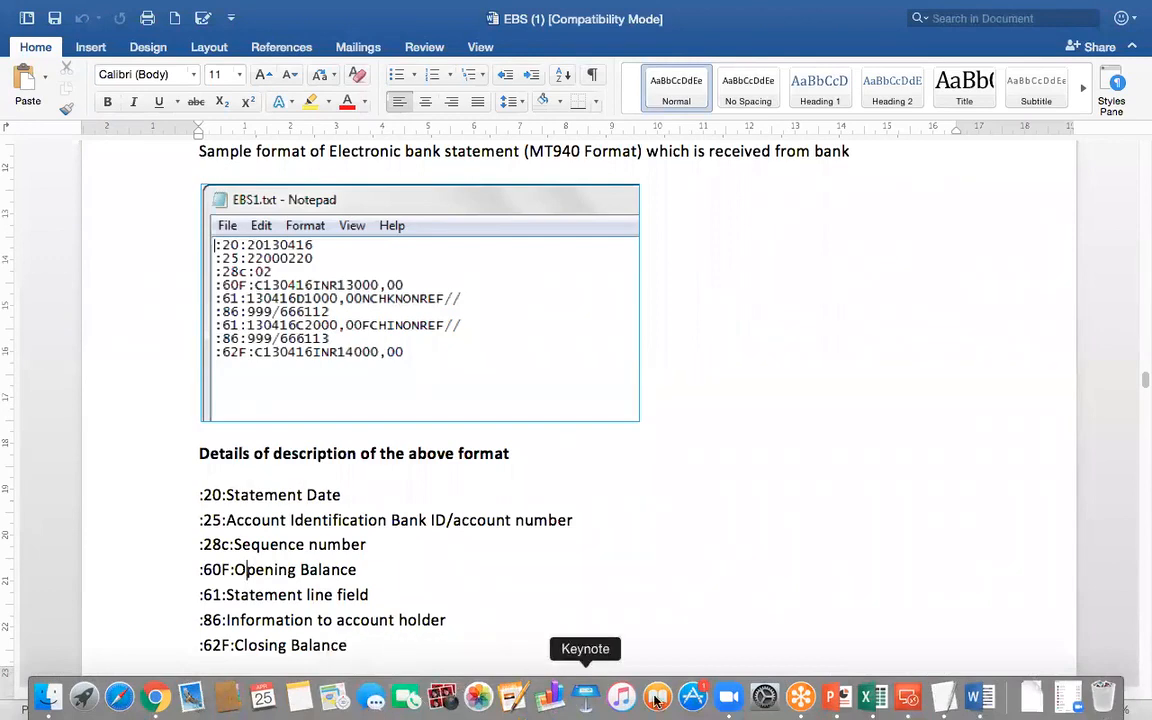
click(908, 697)
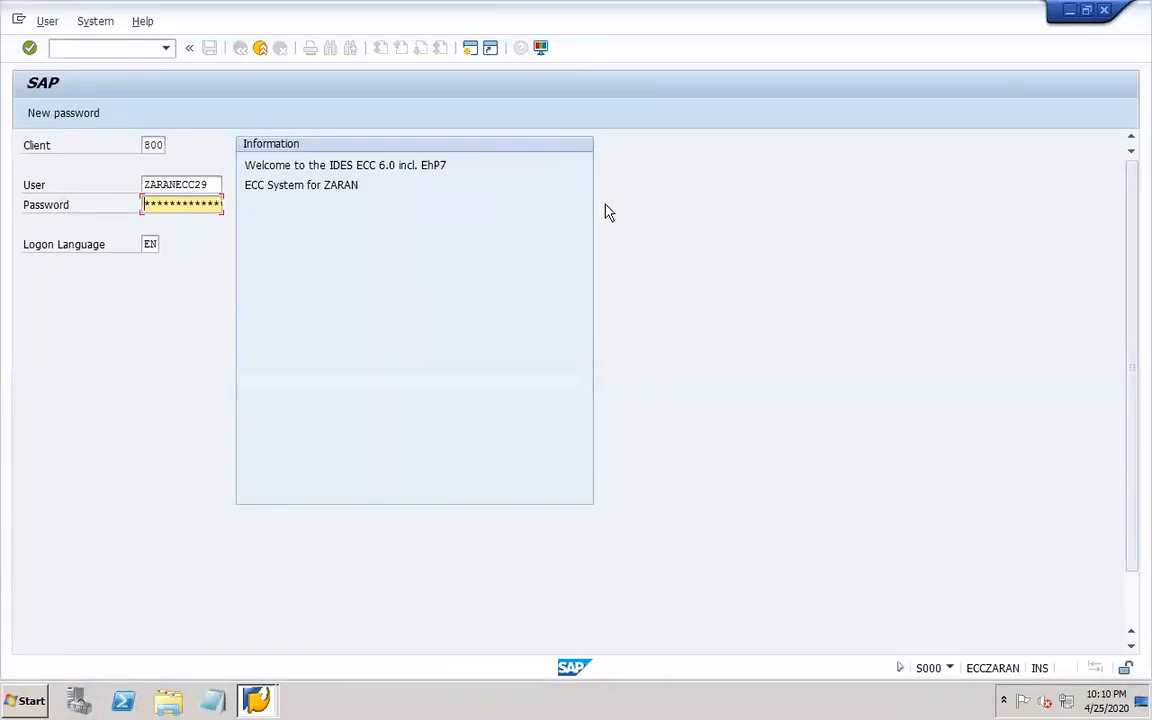
Enter the account password and log on to client 800.
click(213, 188)
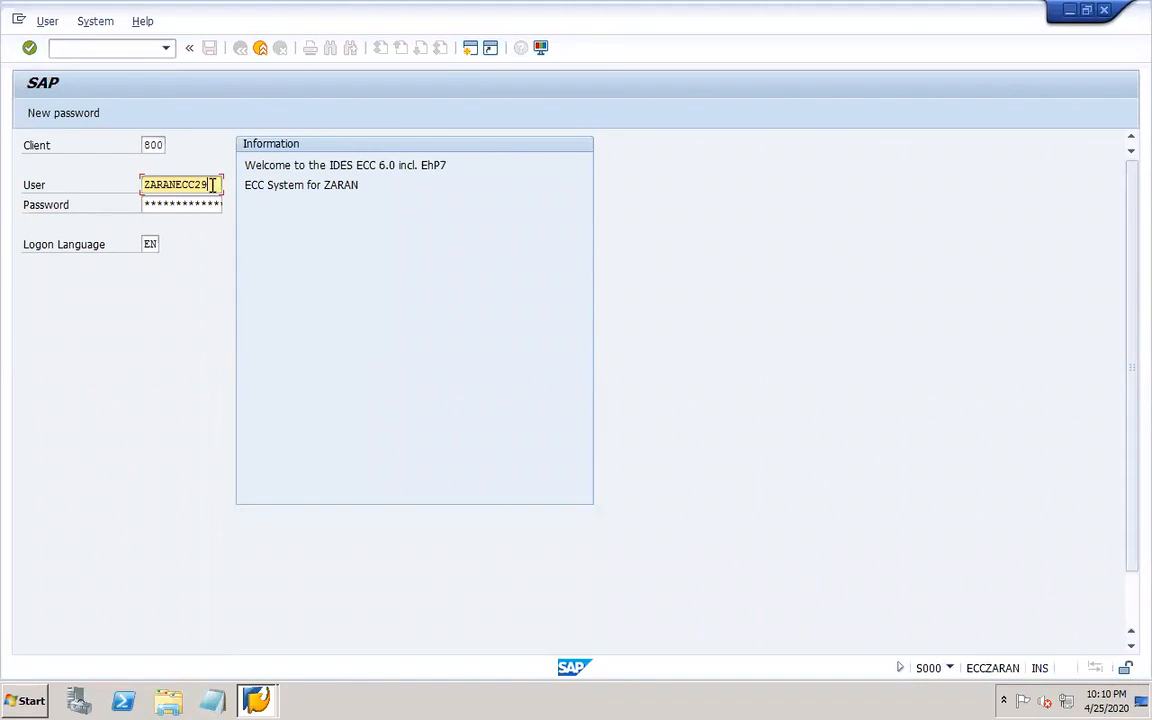
key(Tab)
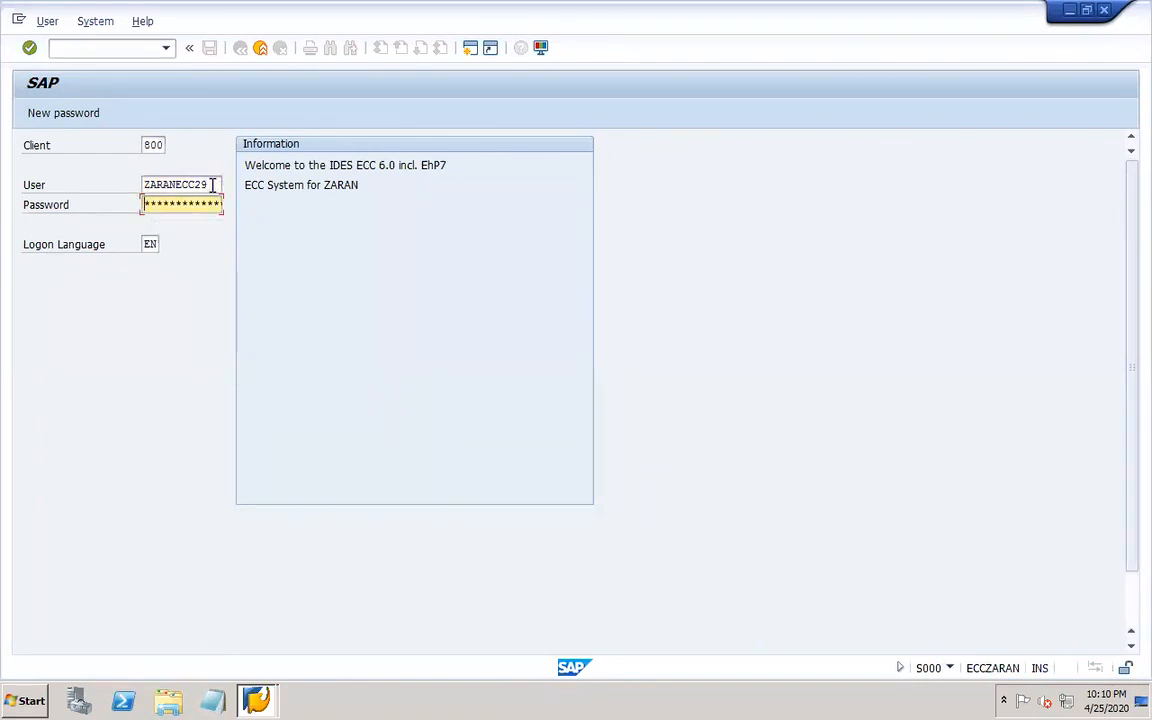
text(*********)
key(Return)
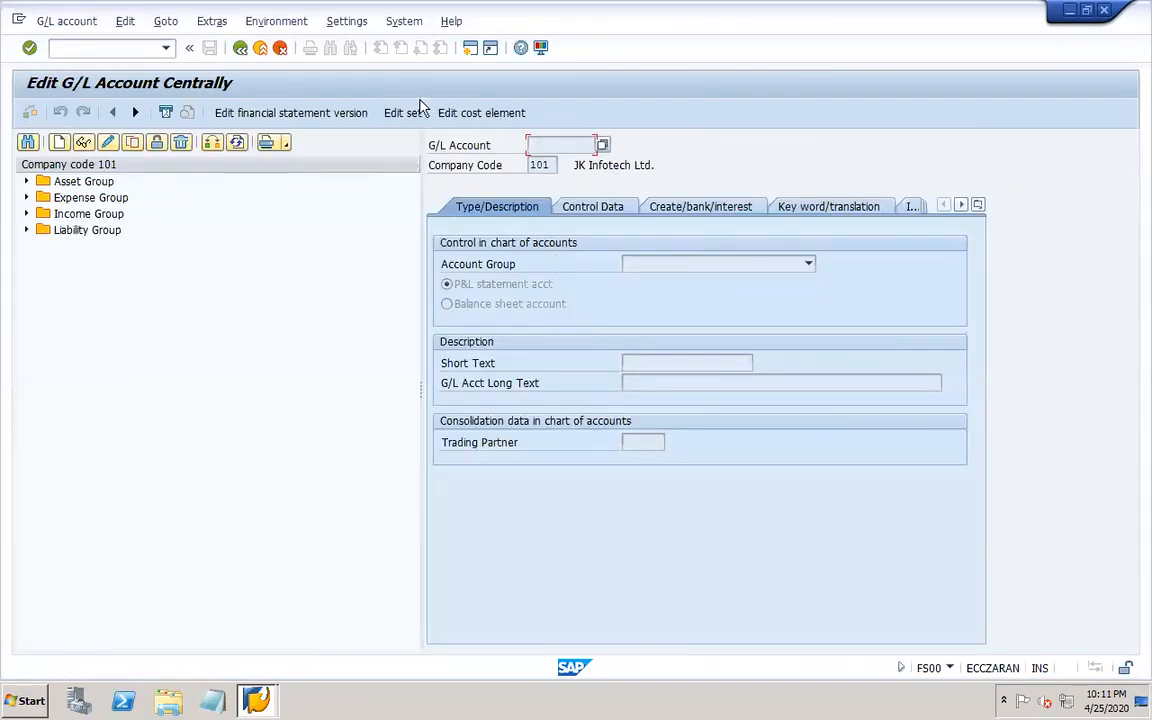
Open the G/L account master maintenance transaction FS00.
click(141, 50)
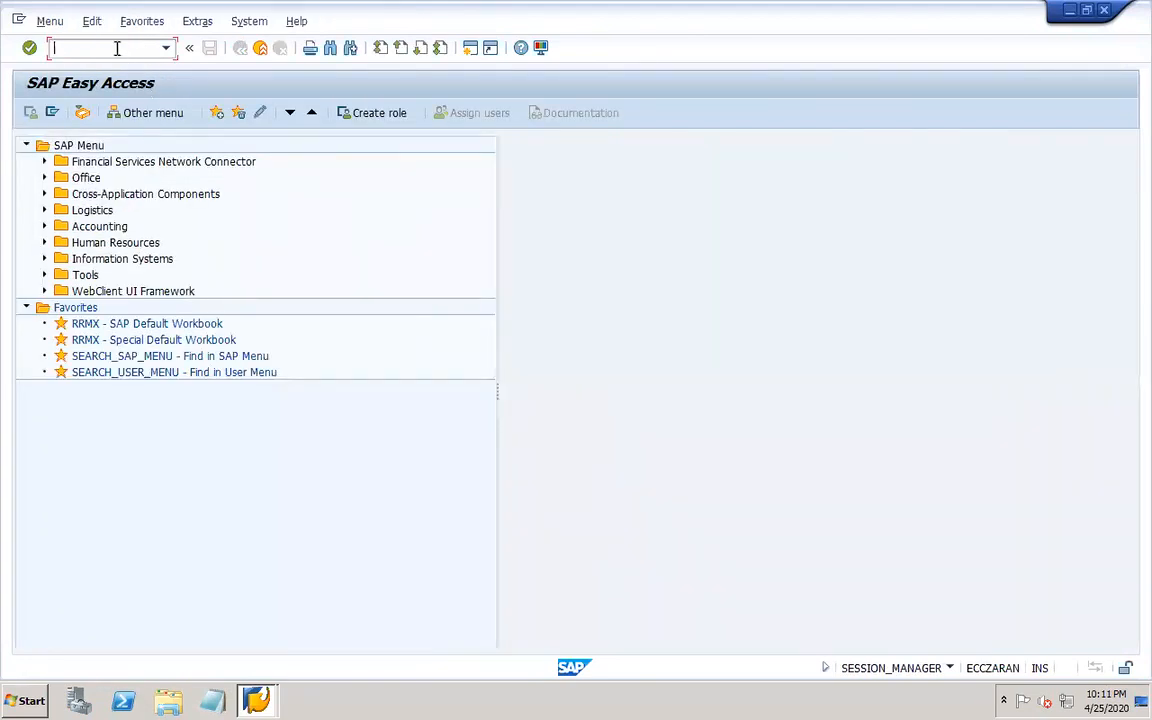
text(fs00)
key(Return)
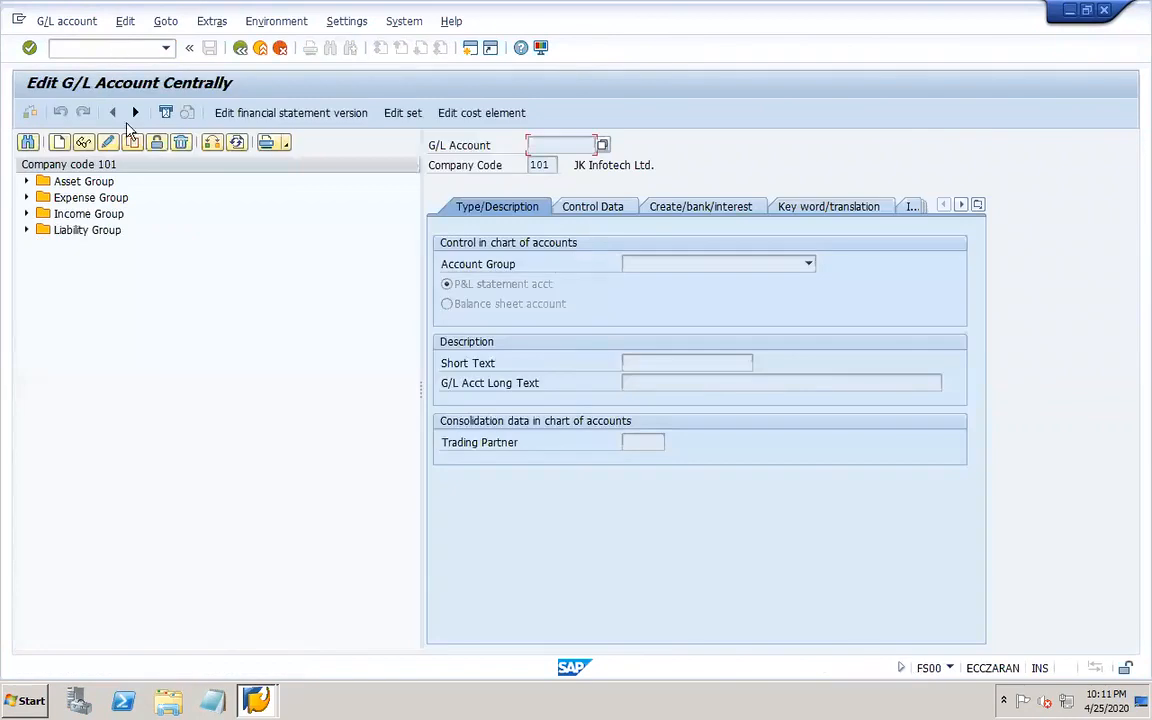
Expand the Asset Group and display G/L account 21400001 ICICI Vashi A/C 151, reviewing its Control Data and Create/bank/interest tabs.
click(27, 181)
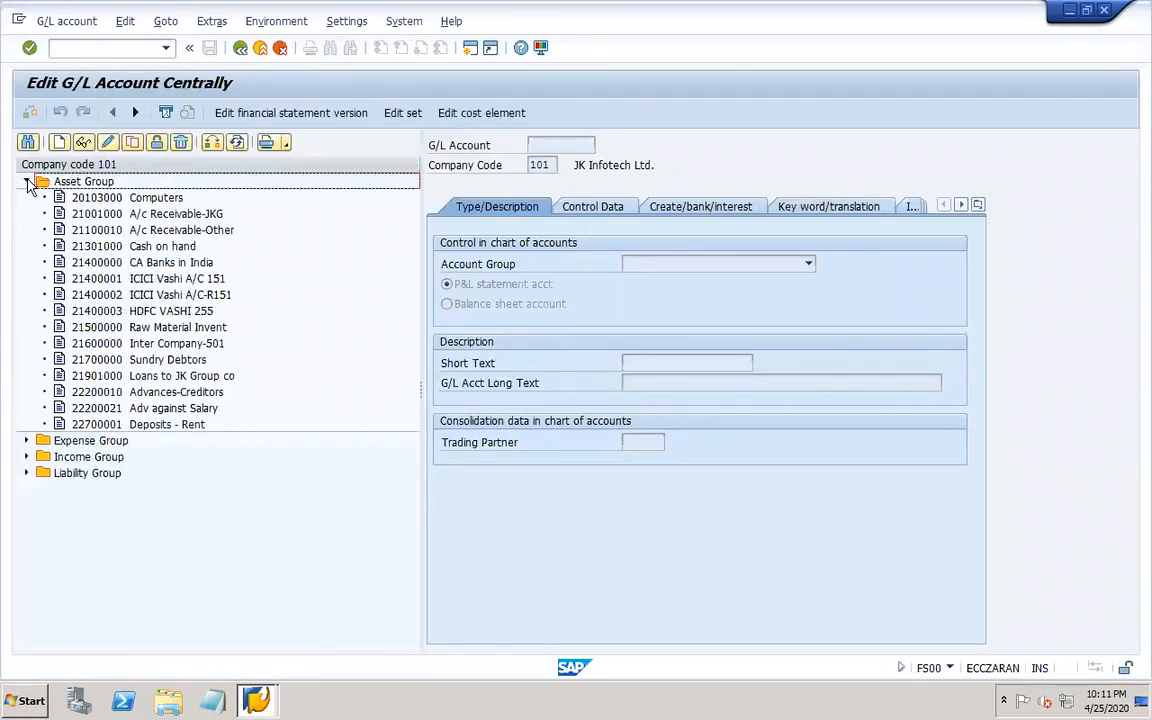
click(129, 46)
text(/ofbzp)
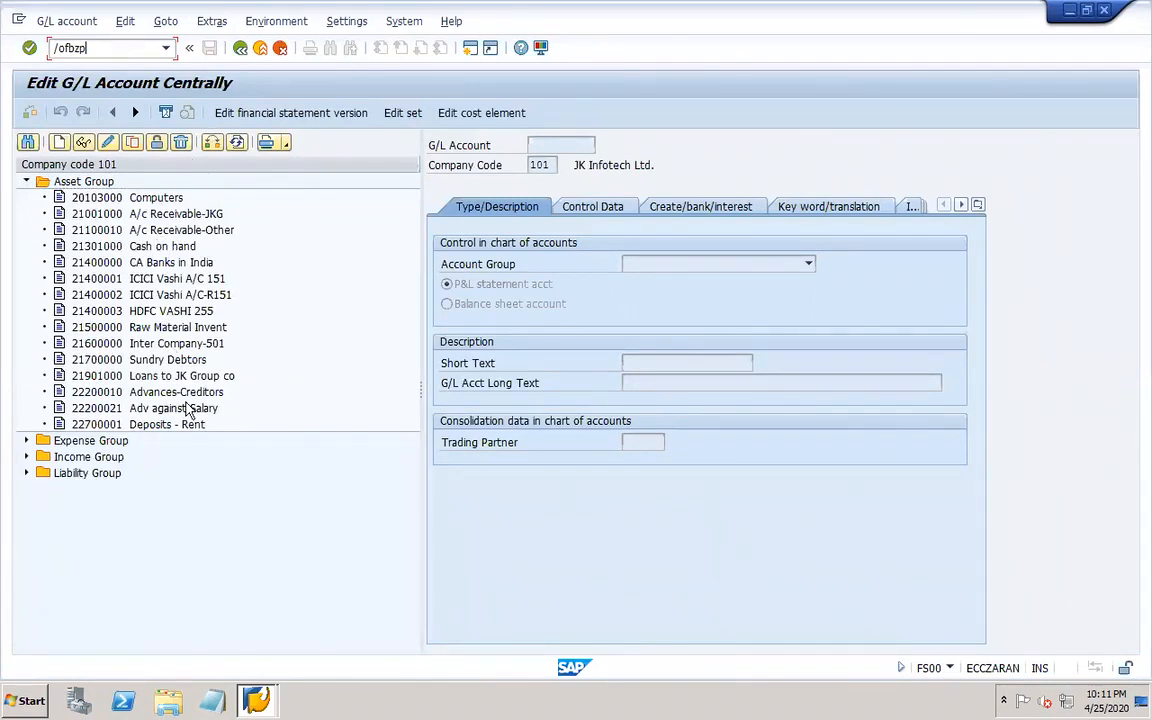
click(167, 282)
click(172, 295)
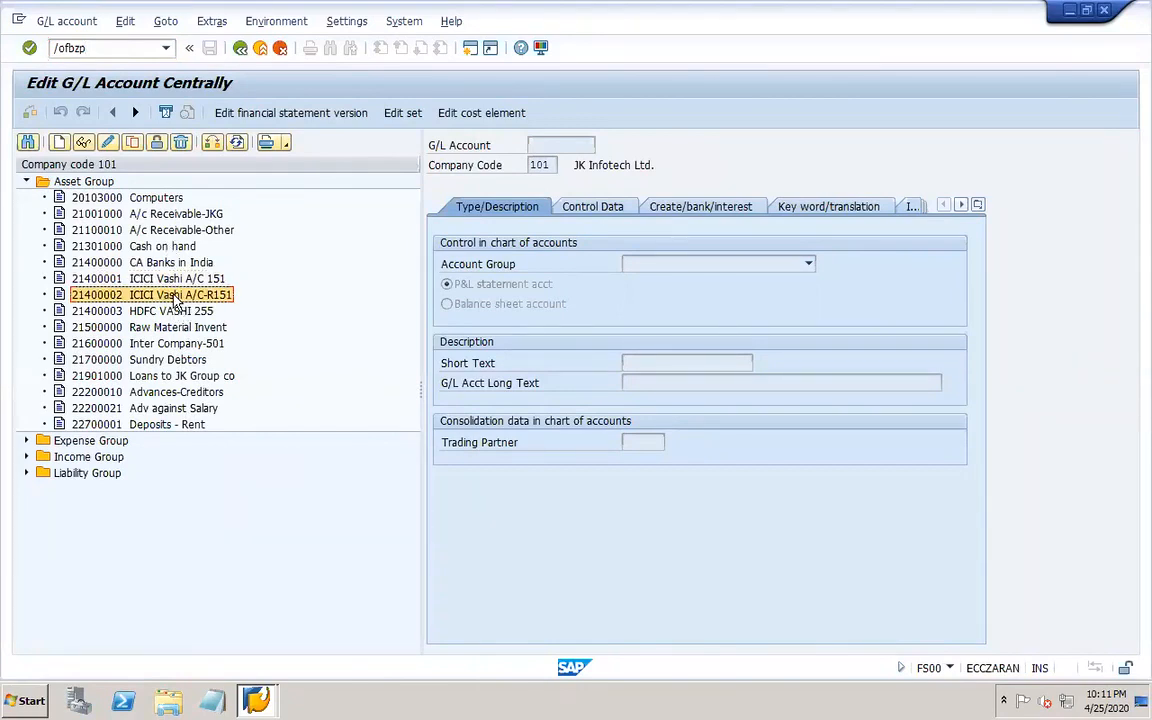
click(172, 311)
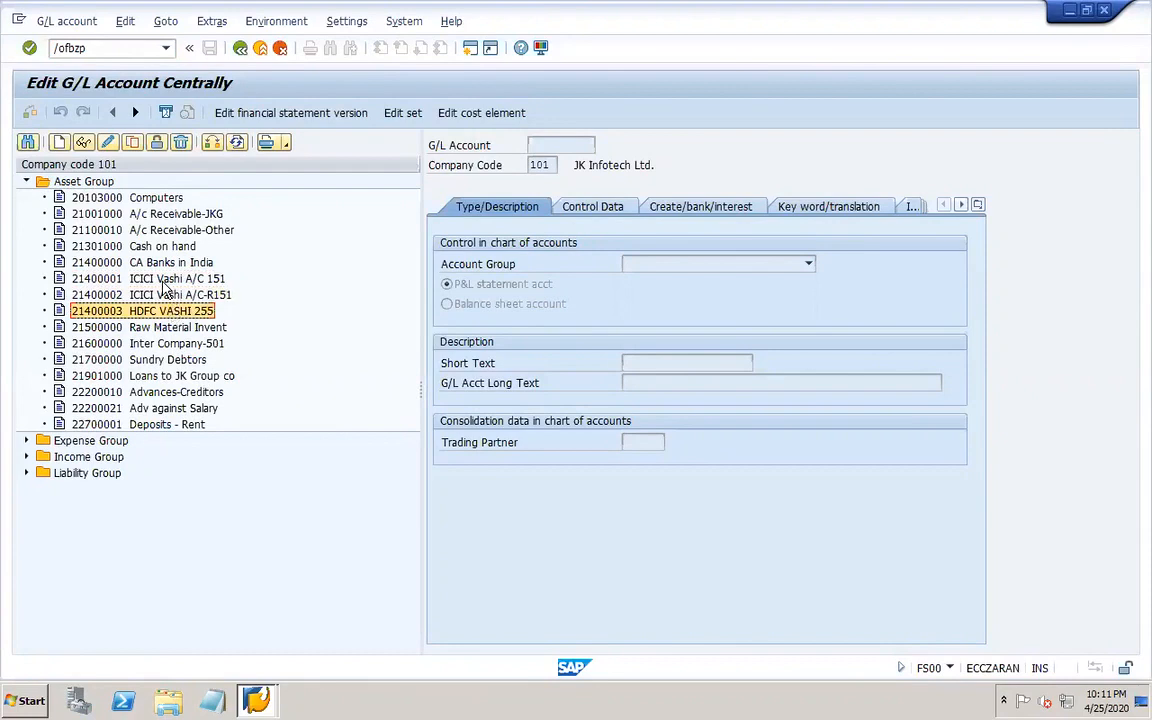
click(158, 279)
click(84, 143)
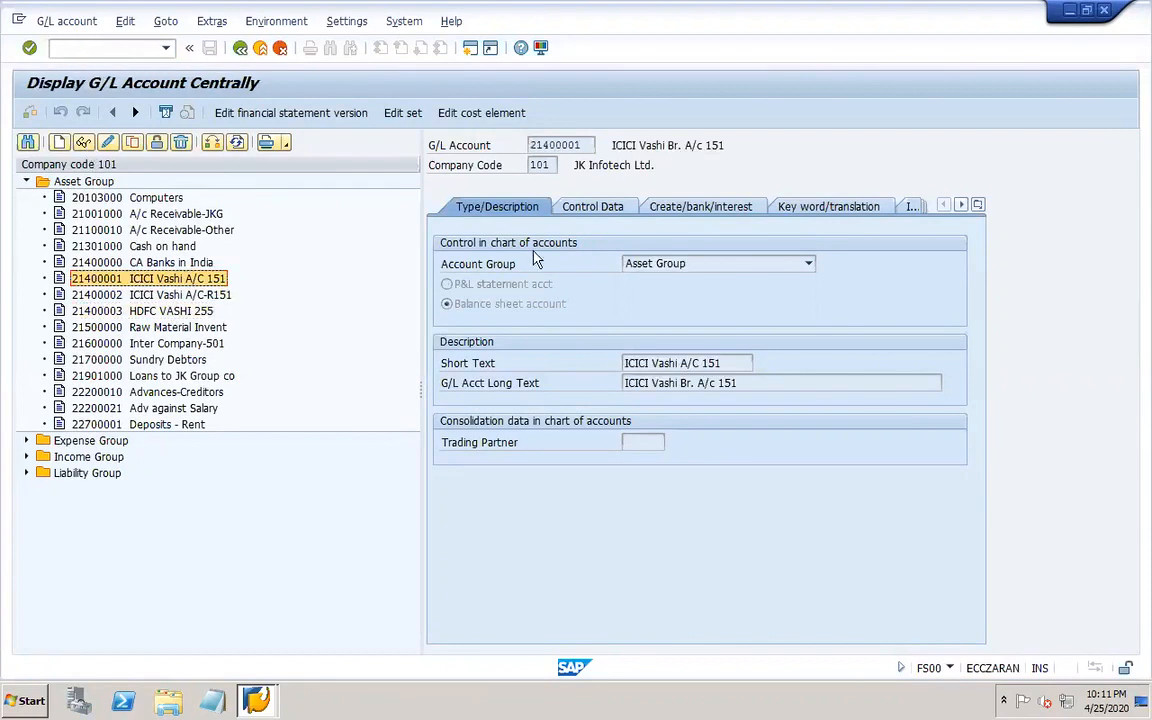
click(607, 212)
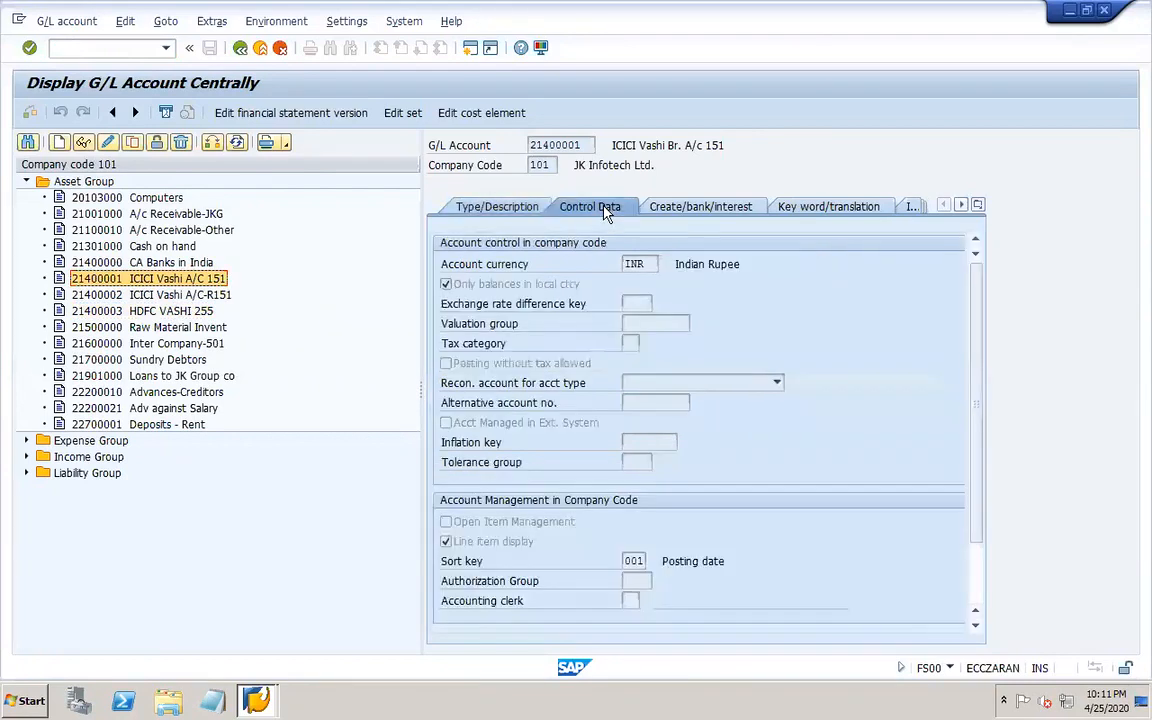
click(695, 207)
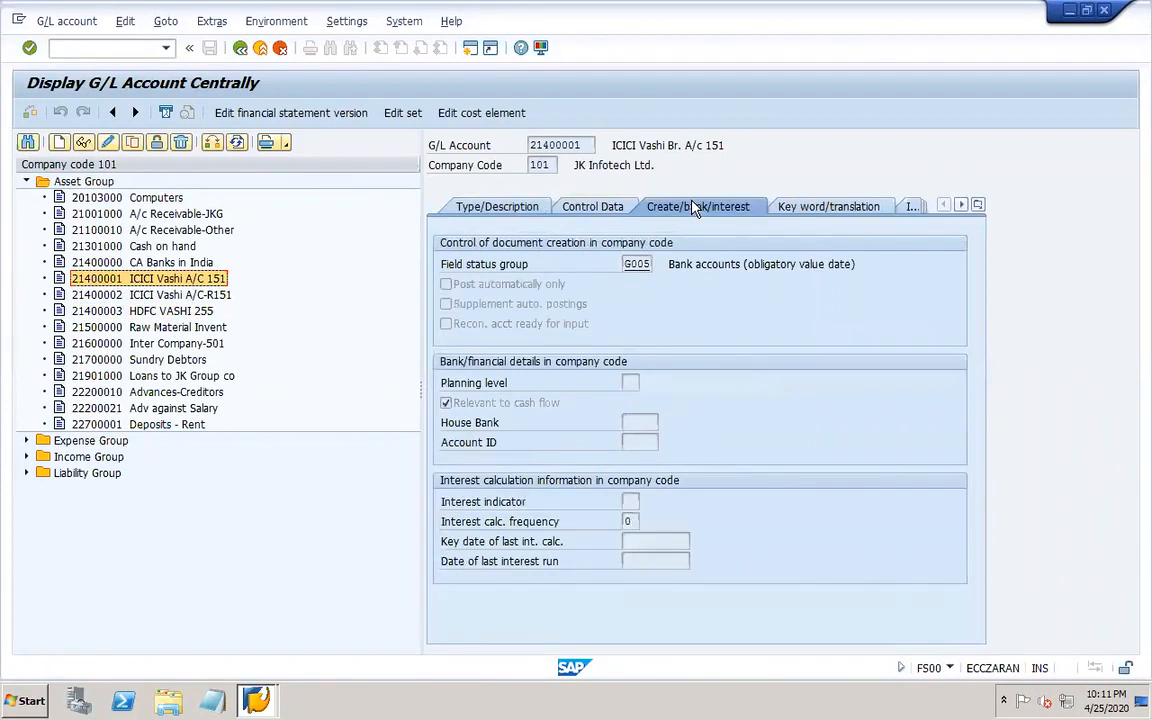
Display G/L account 21400002 ICICI Vashi A/C-R151 and review its Type/Description, Control Data and bank tabs.
double_click(208, 297)
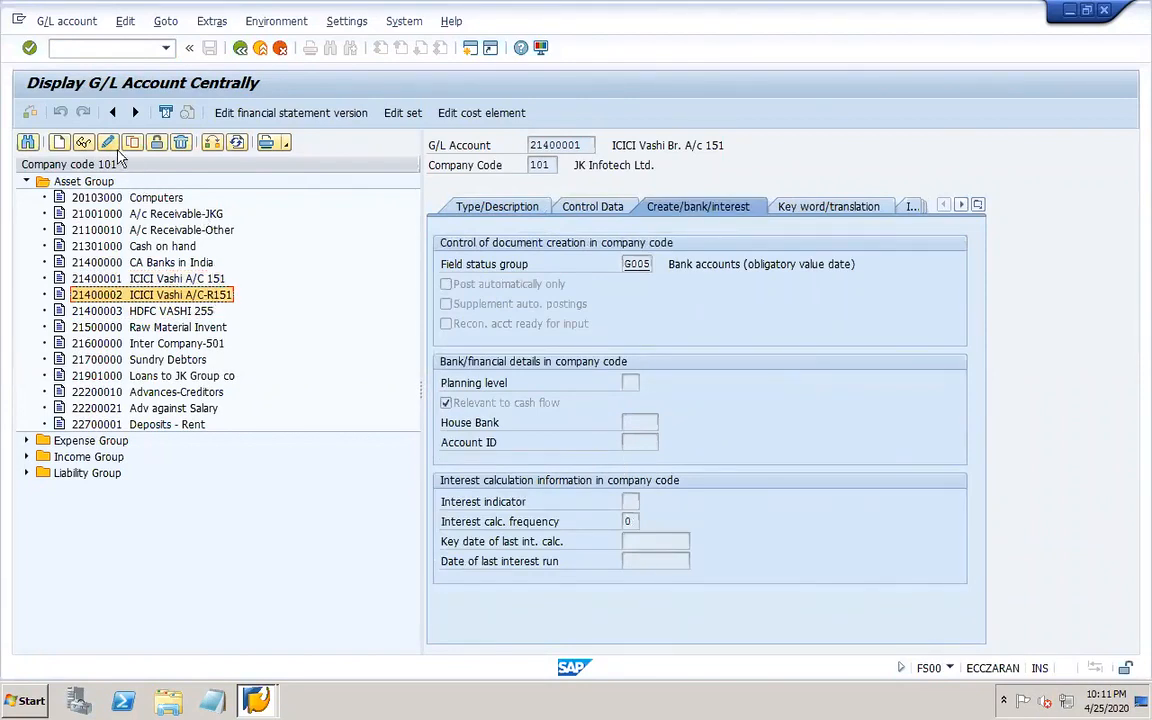
click(522, 210)
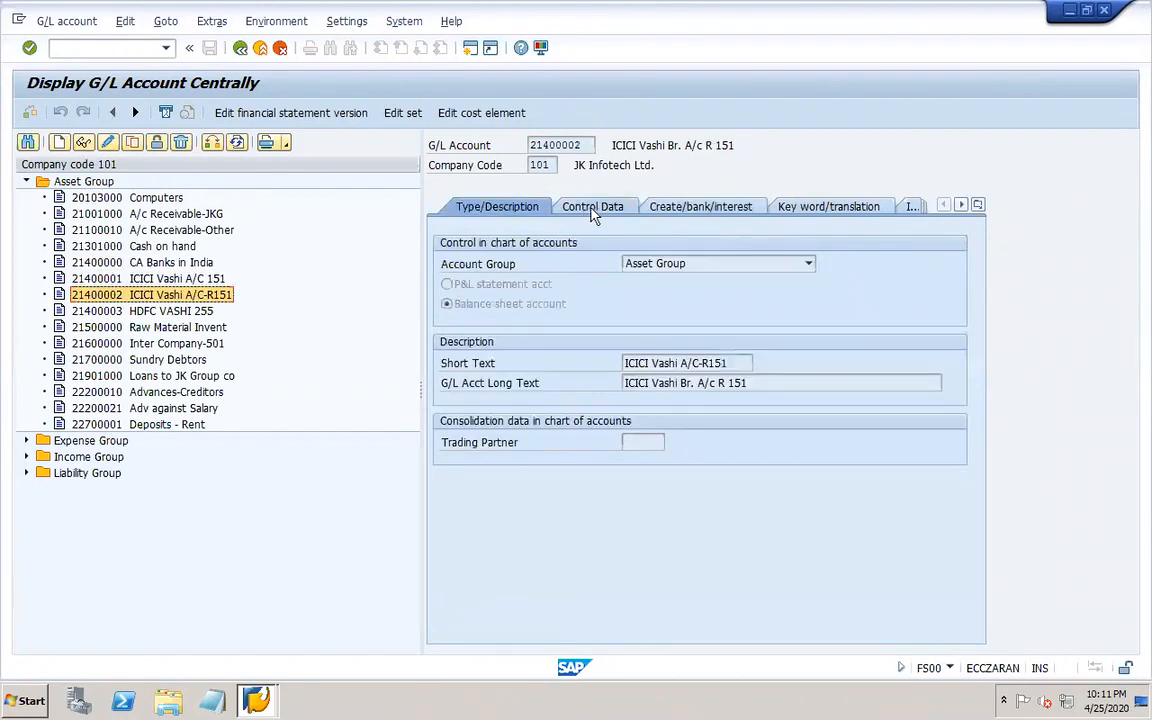
click(594, 212)
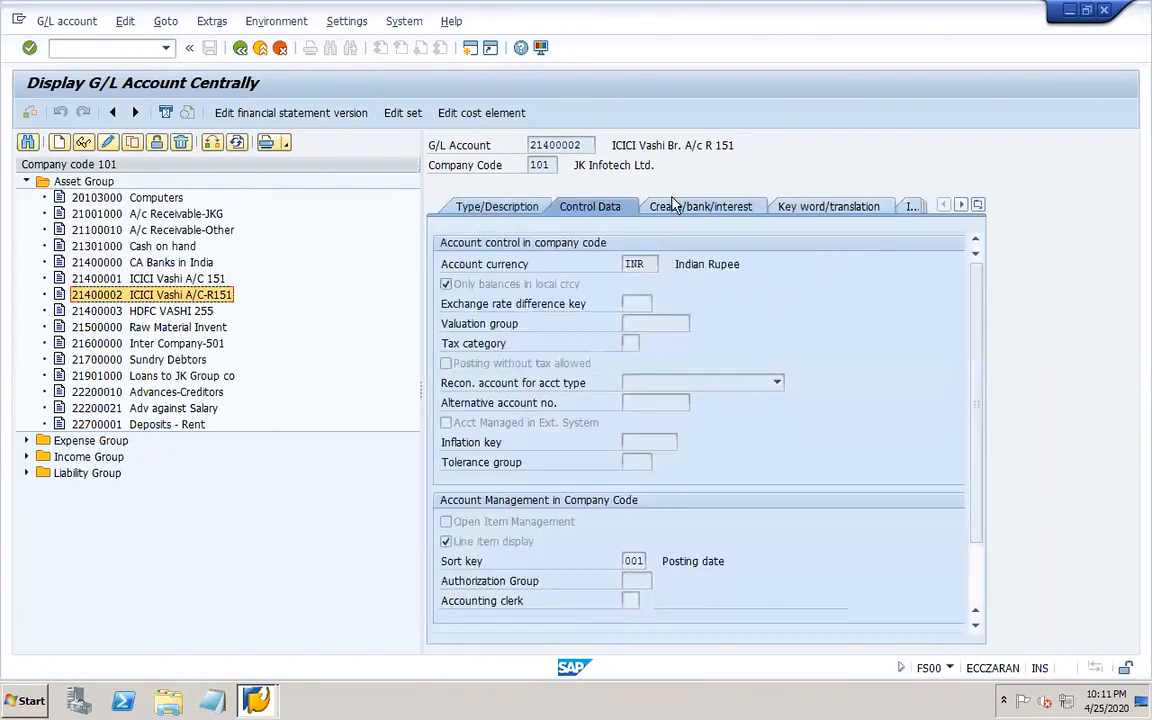
click(674, 206)
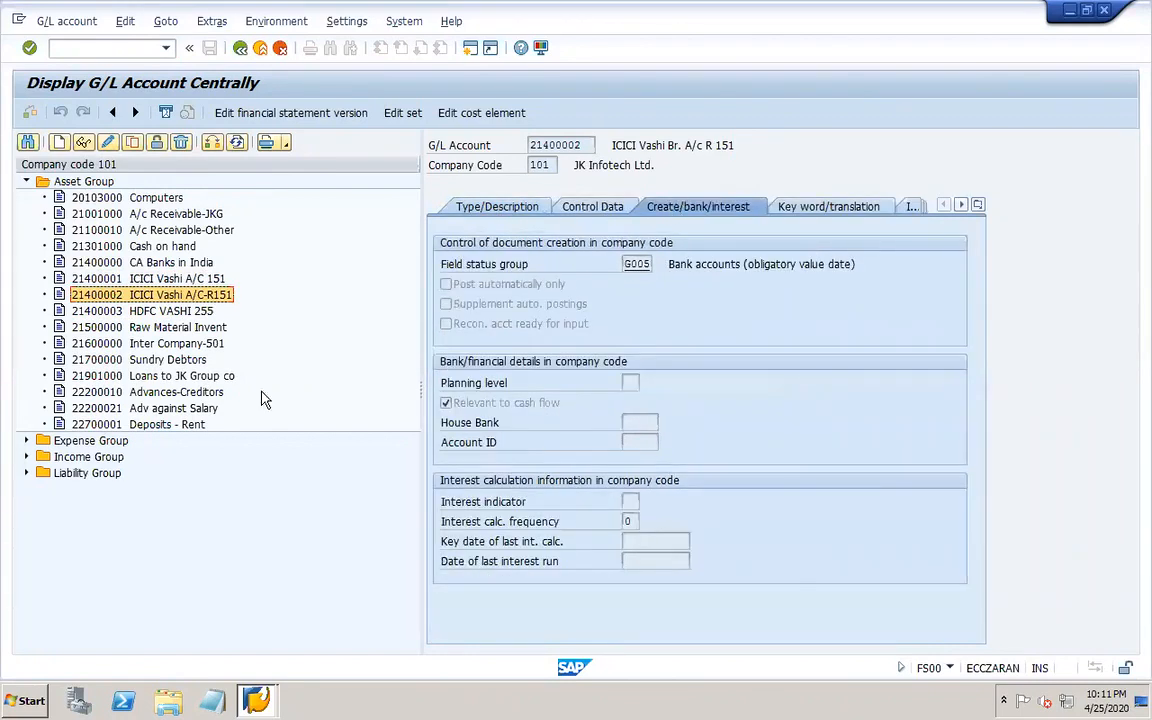
Display G/L account 21400003 HDFC VASHI 255 and review its tabs.
double_click(155, 313)
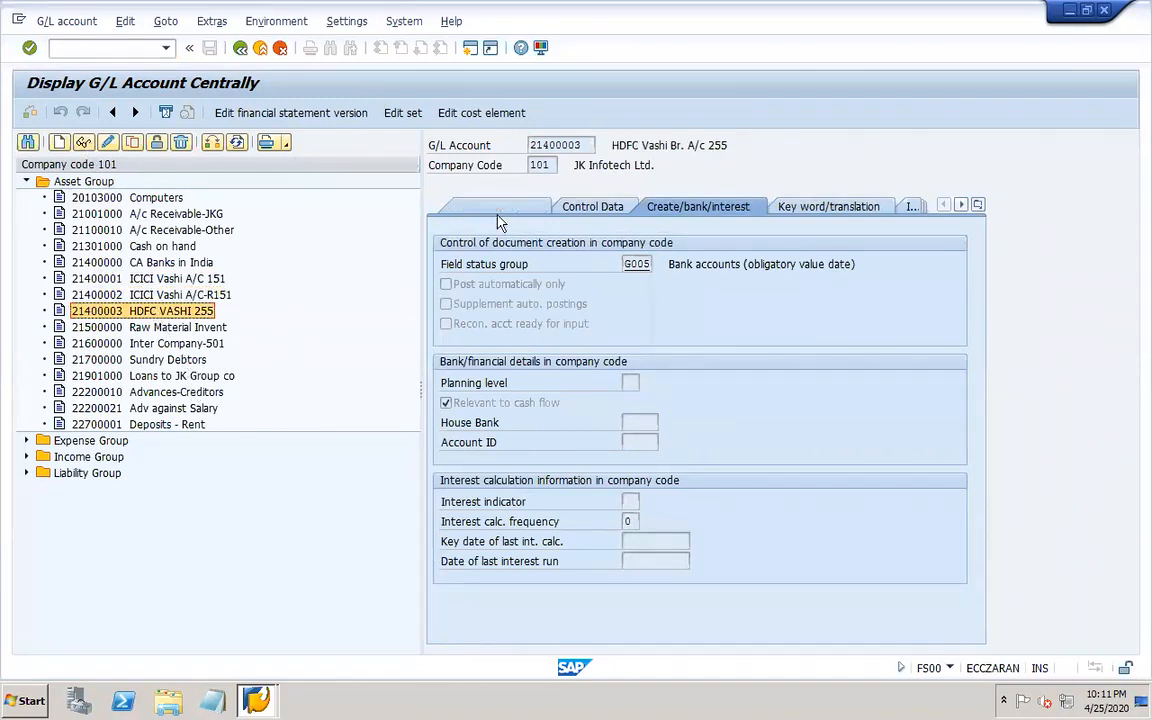
click(591, 206)
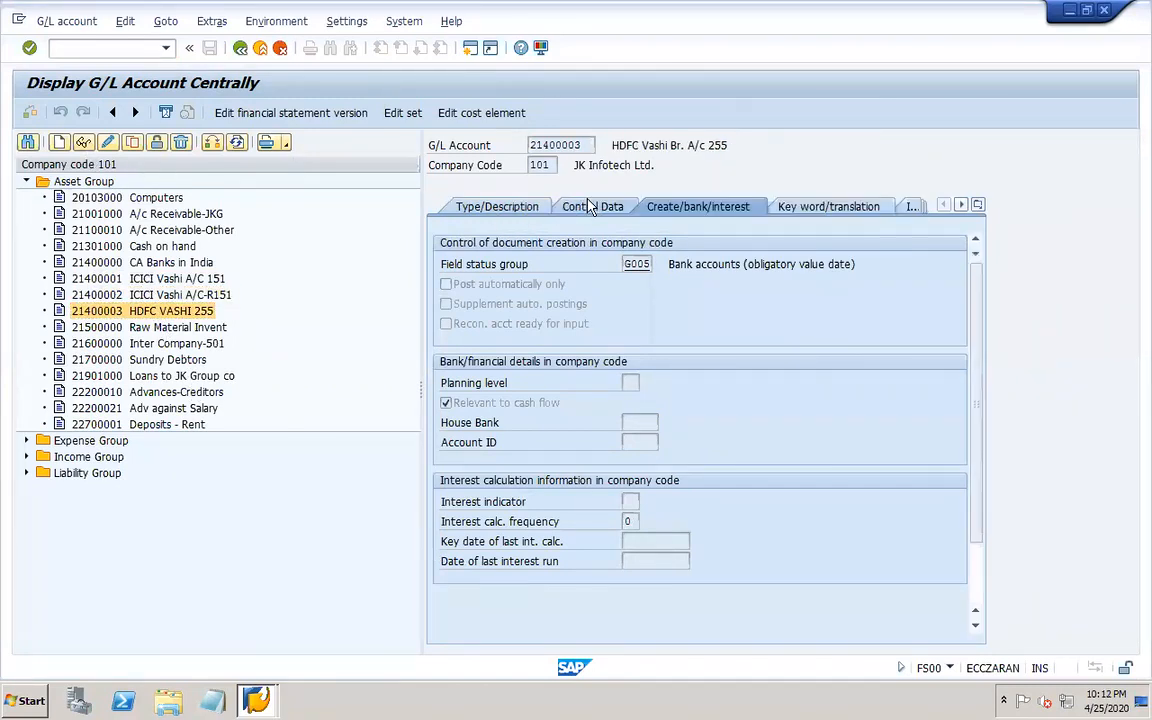
click(502, 208)
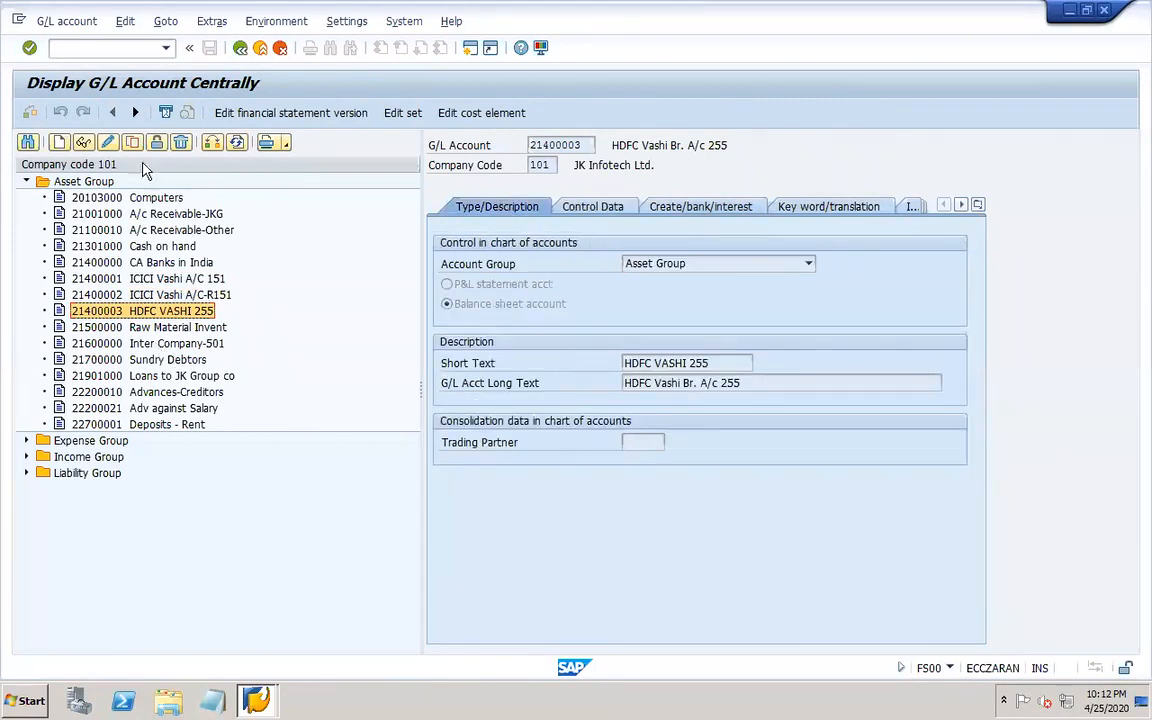
Open payment program customizing FBZP and its payment methods in country settings.
click(118, 48)
text(/ofbzp)
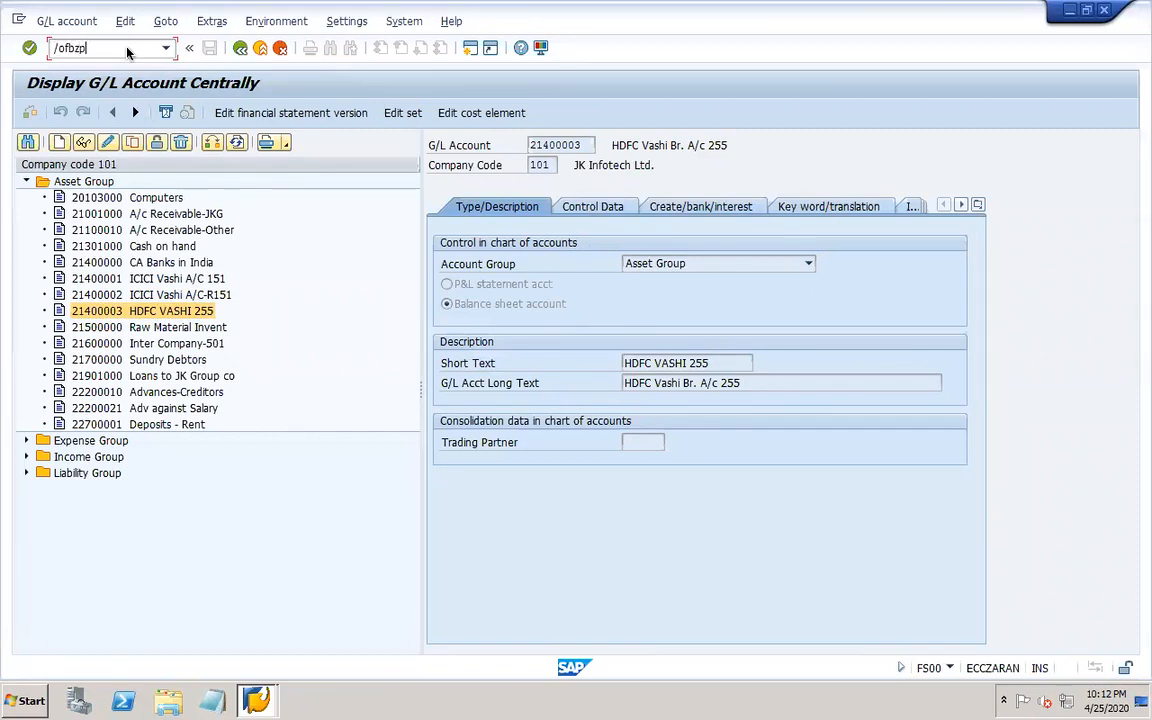
key(Return)
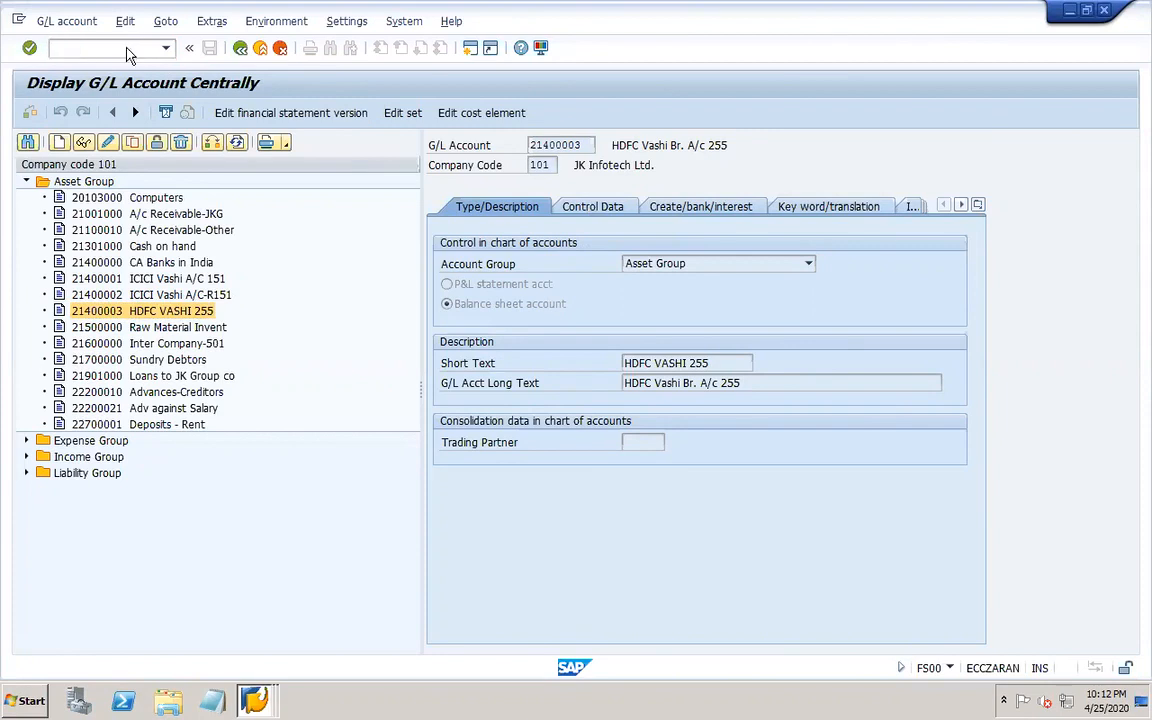
click(192, 246)
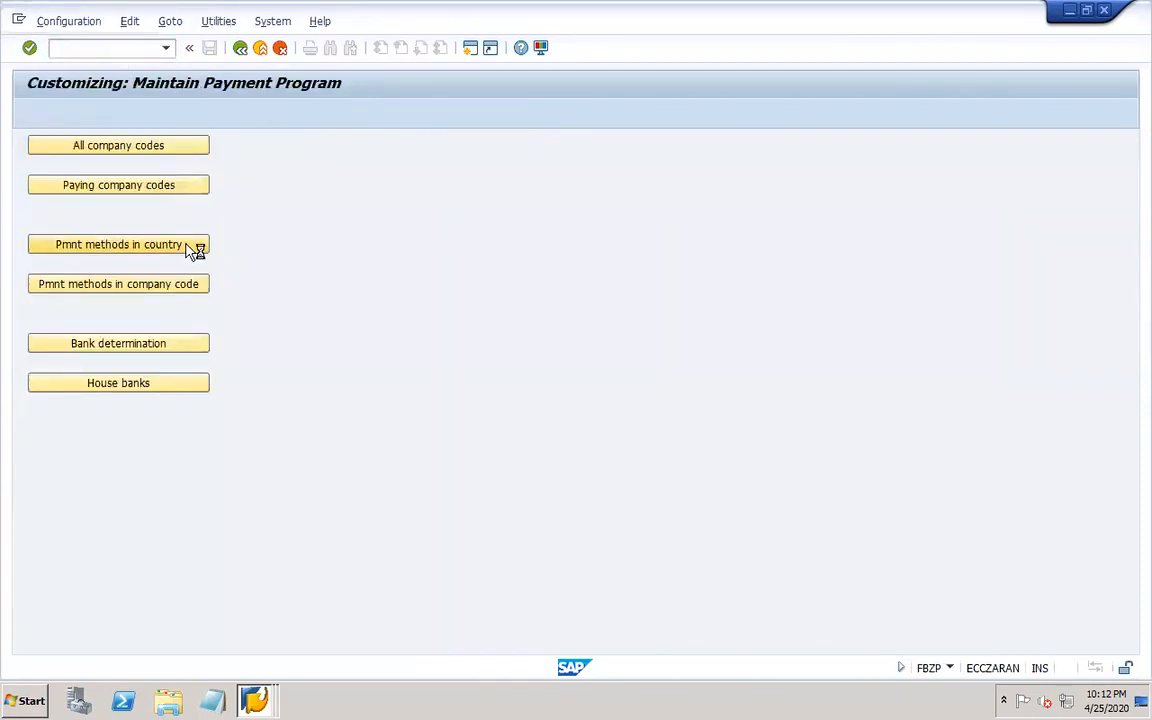
click(406, 646)
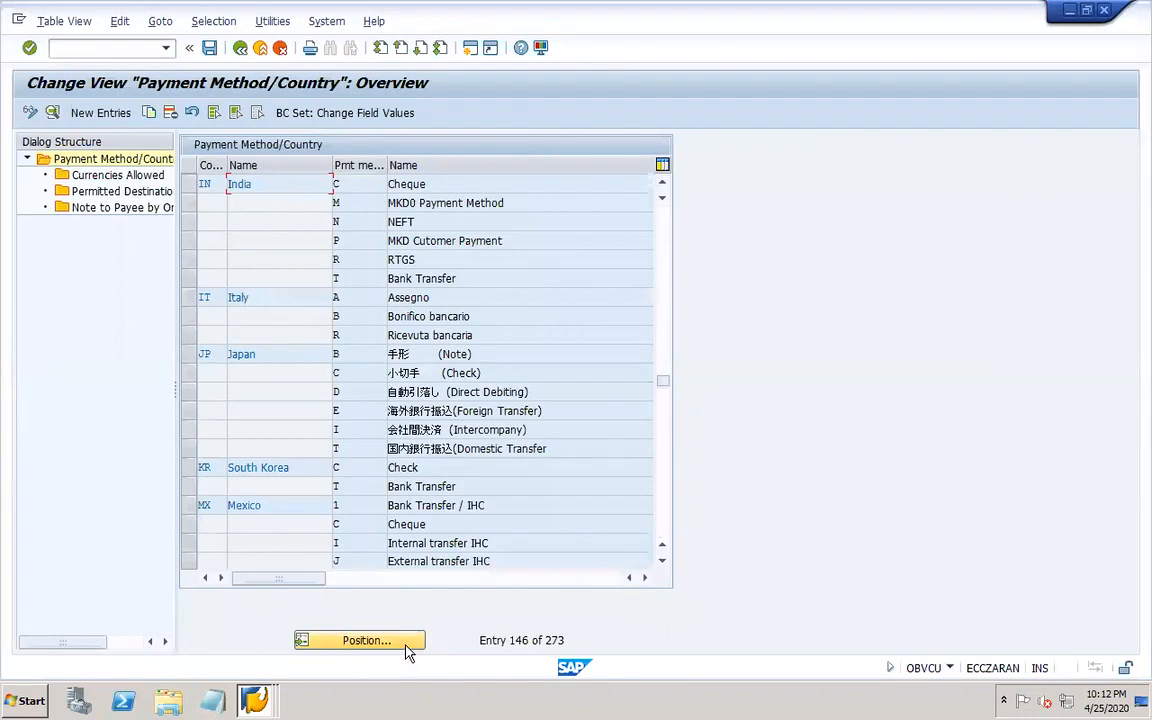
Position the country payment methods list on IN and open India's MKD0 Payment Method entry.
text(in)
key(Return)
click(663, 188)
click(663, 188)
click(663, 188)
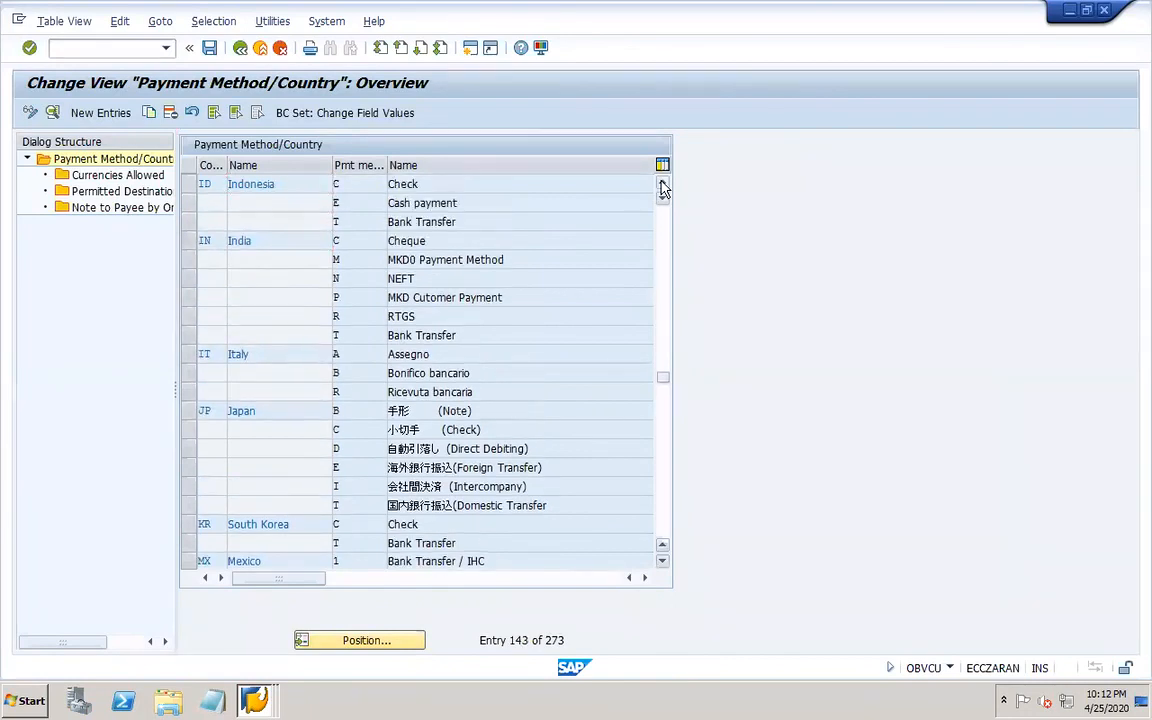
click(663, 188)
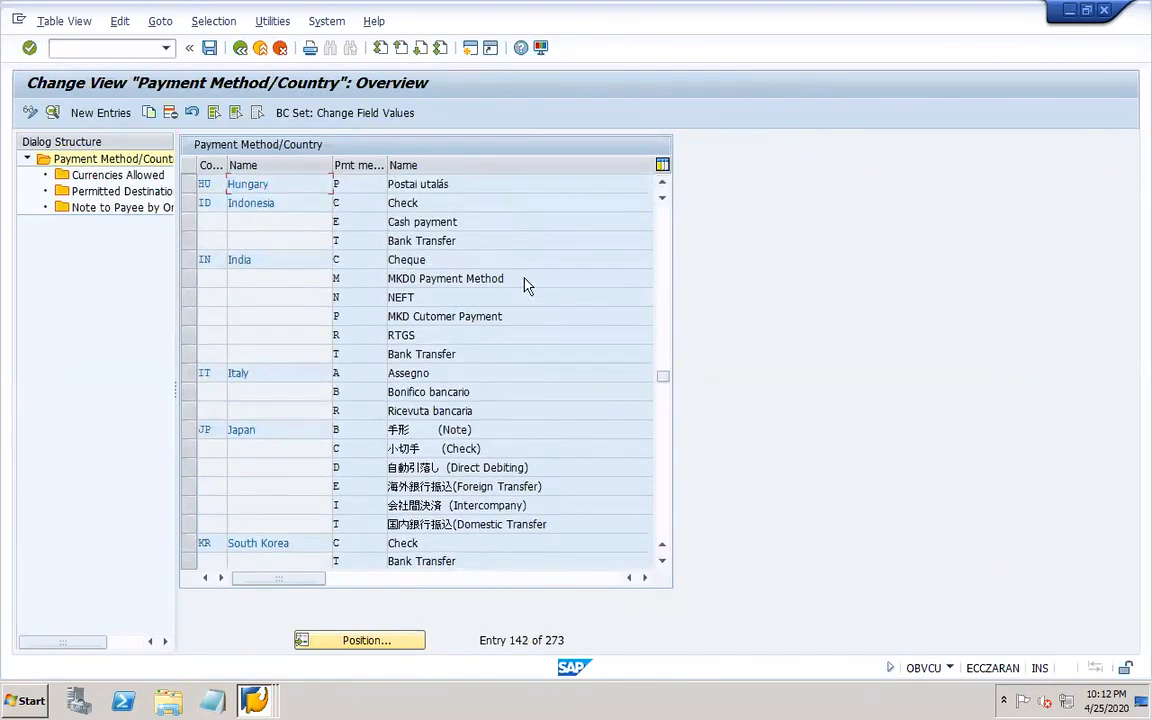
double_click(358, 279)
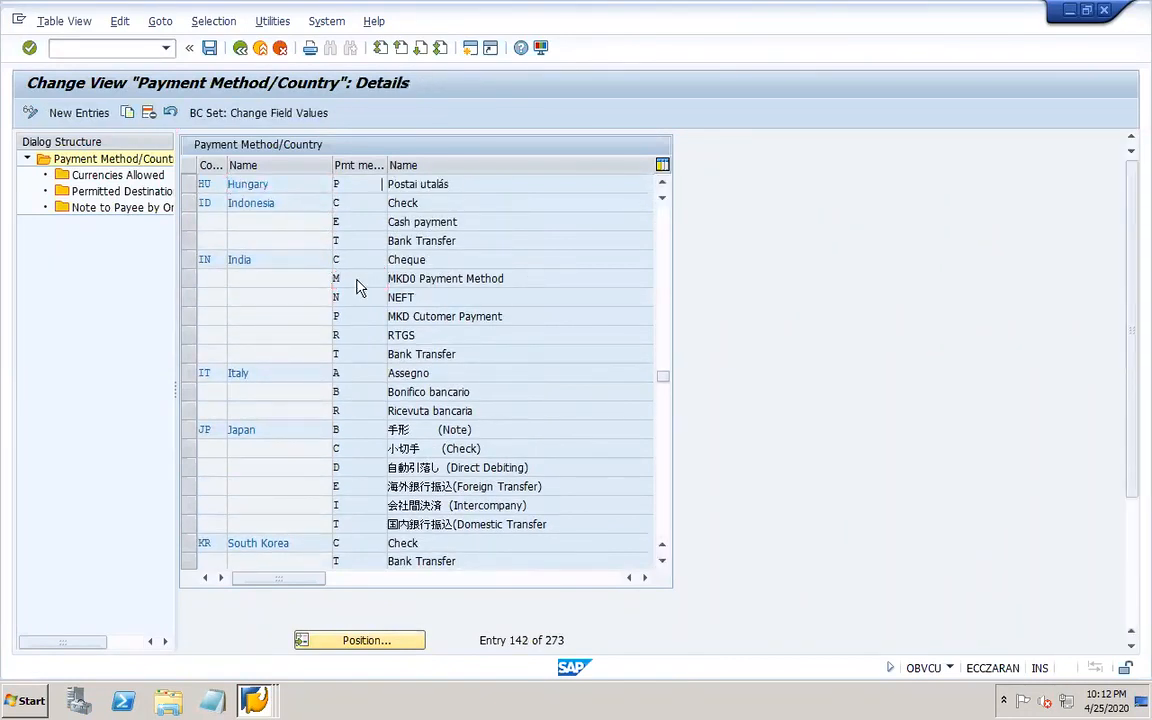
click(240, 50)
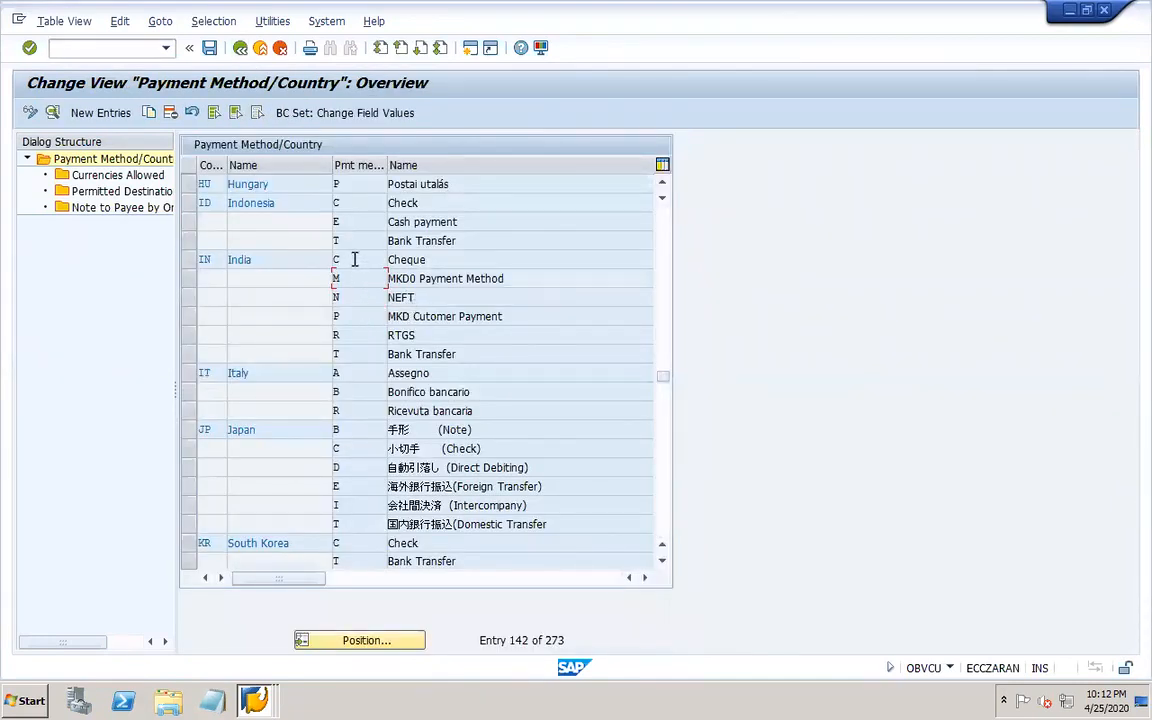
Review India's RTGS payment method details, including its payment medium format and allowed currencies.
double_click(354, 335)
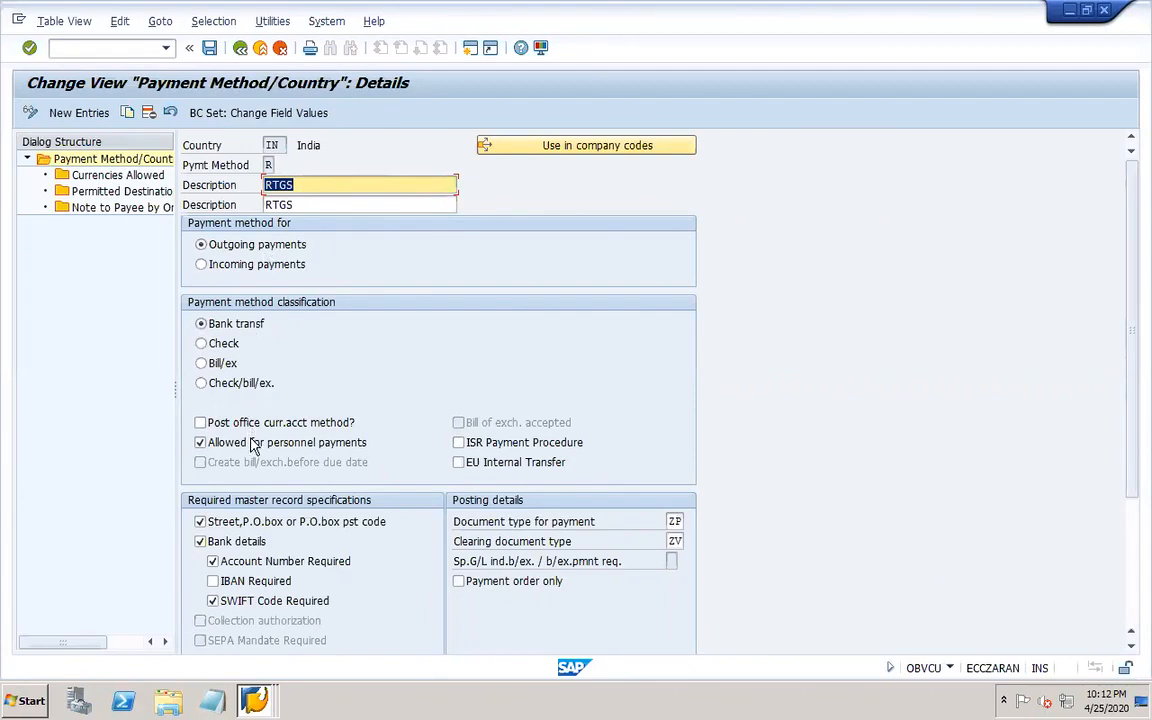
click(1131, 649)
click(1131, 649)
click(1131, 649)
click(1131, 649)
click(1131, 649)
click(1131, 649)
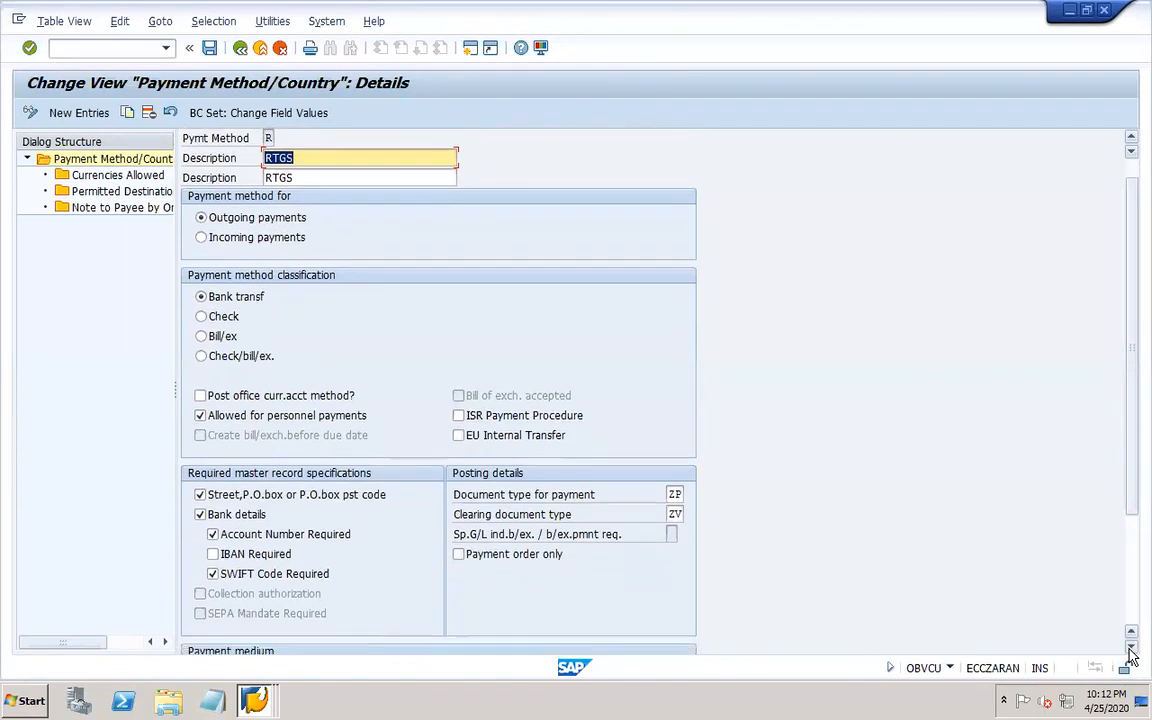
click(1131, 649)
click(1131, 649)
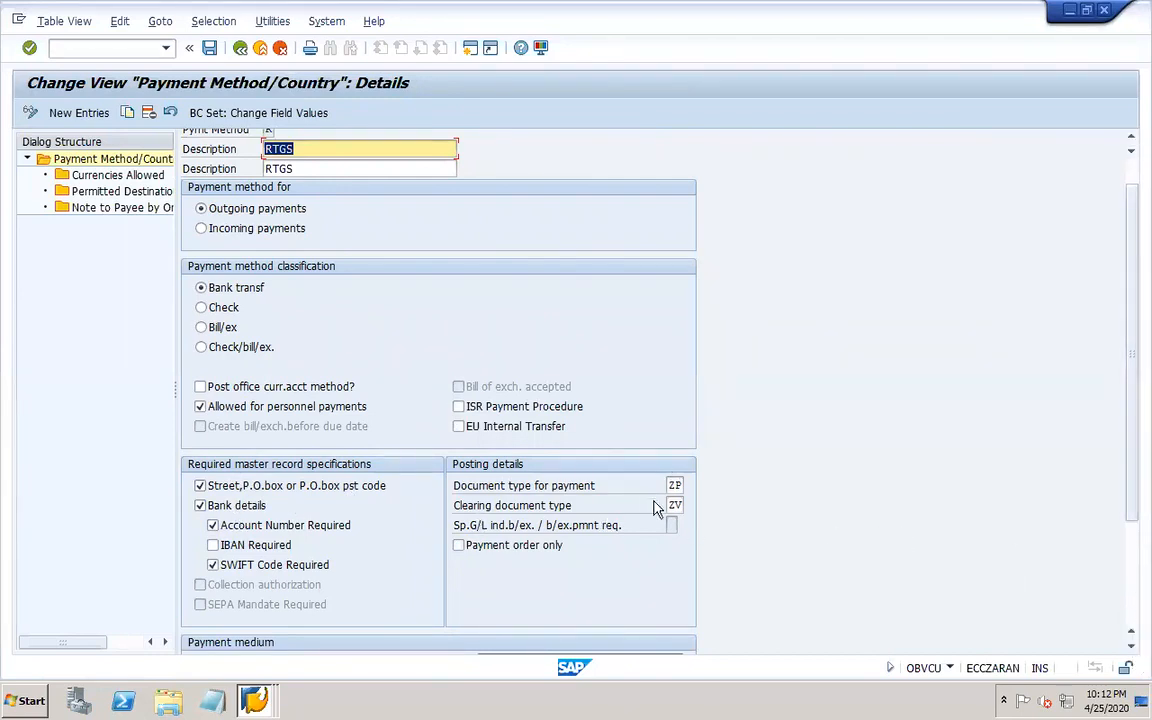
click(1132, 614)
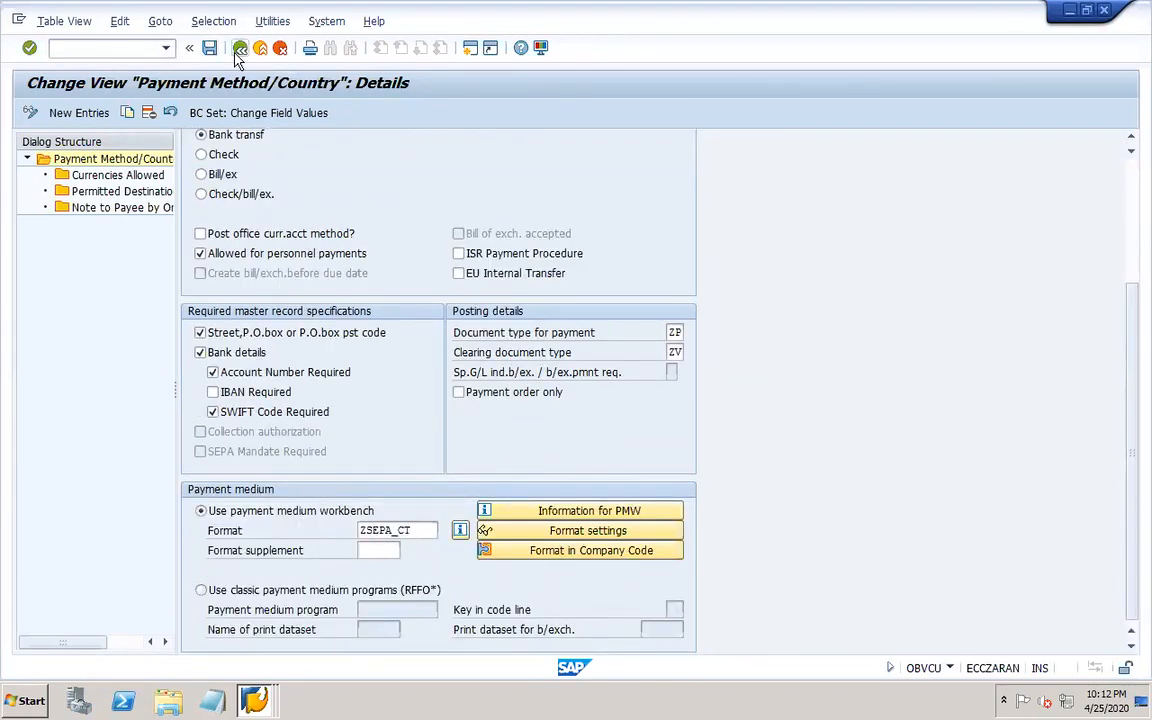
double_click(138, 177)
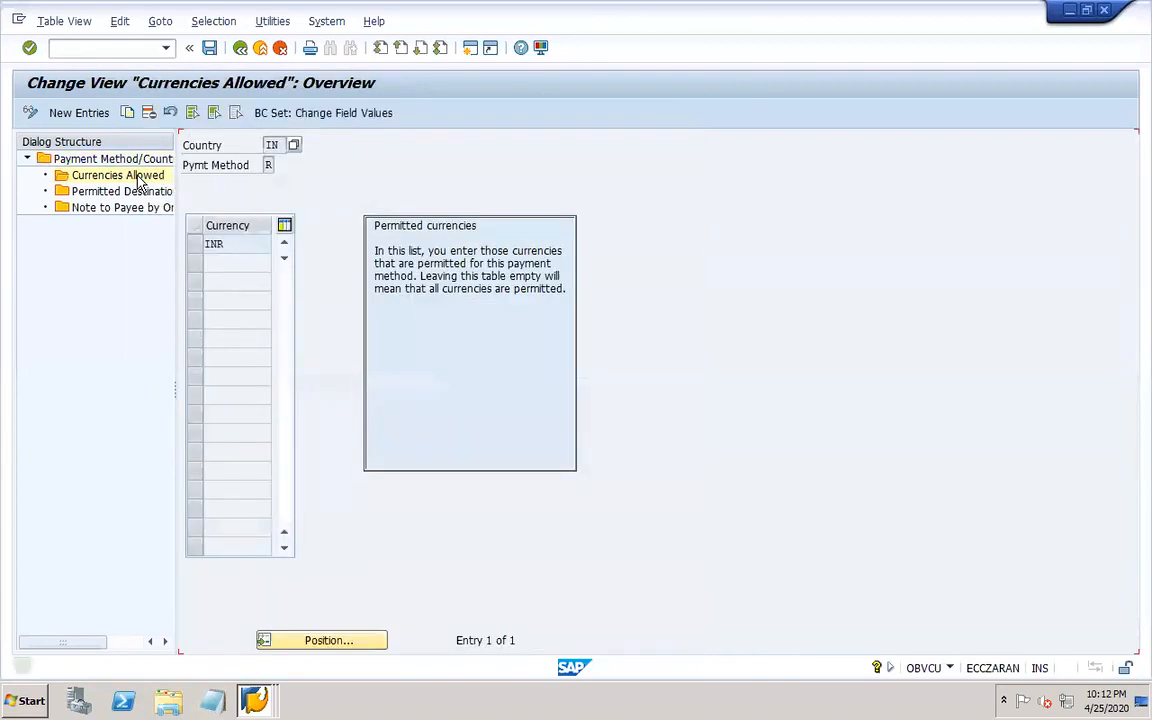
click(240, 50)
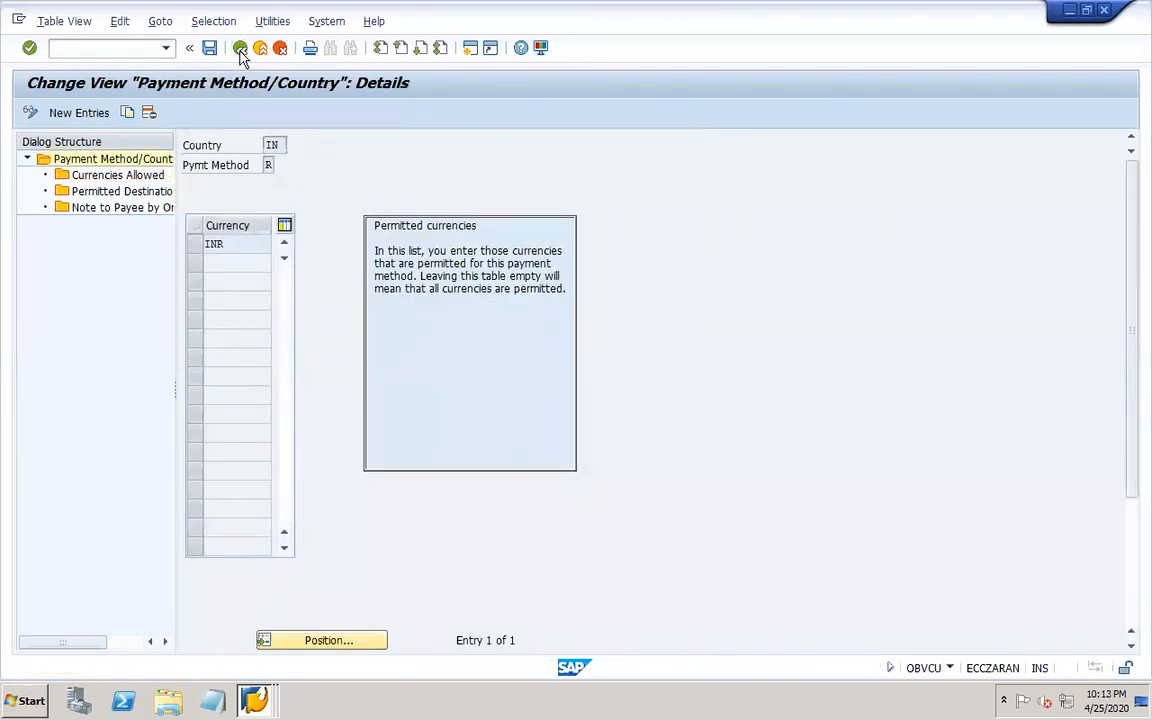
click(240, 50)
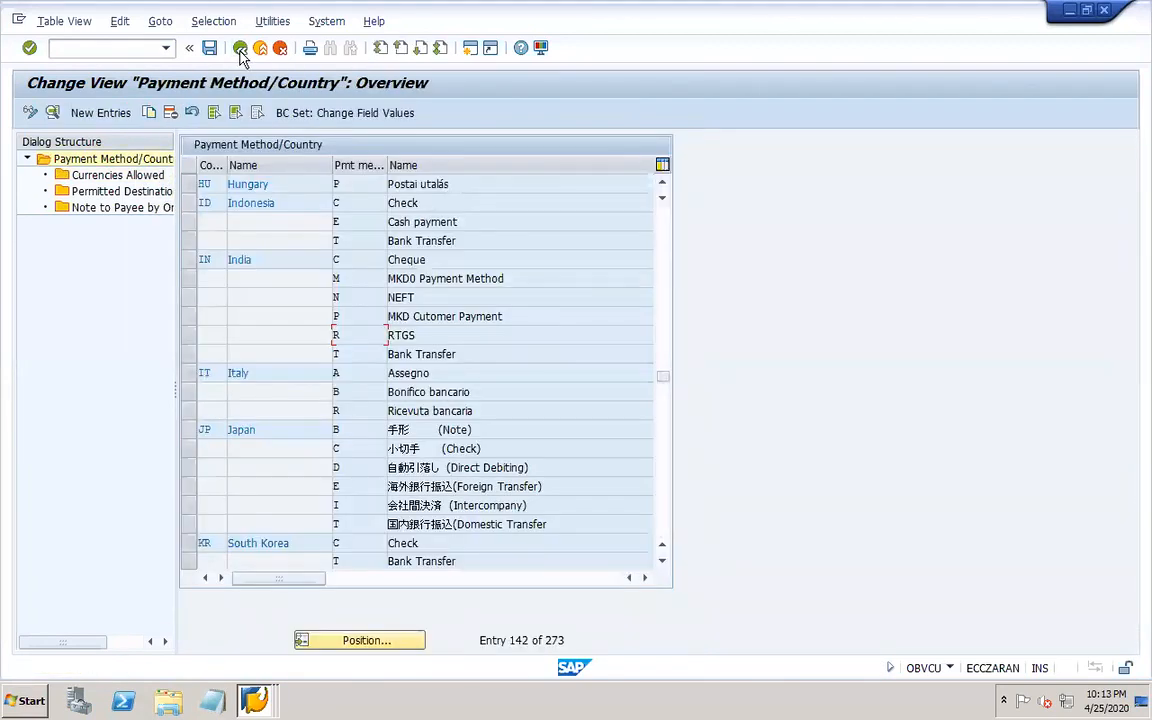
Review India's Cheque payment method details and payment medium program, then return to the payment program menu.
double_click(349, 259)
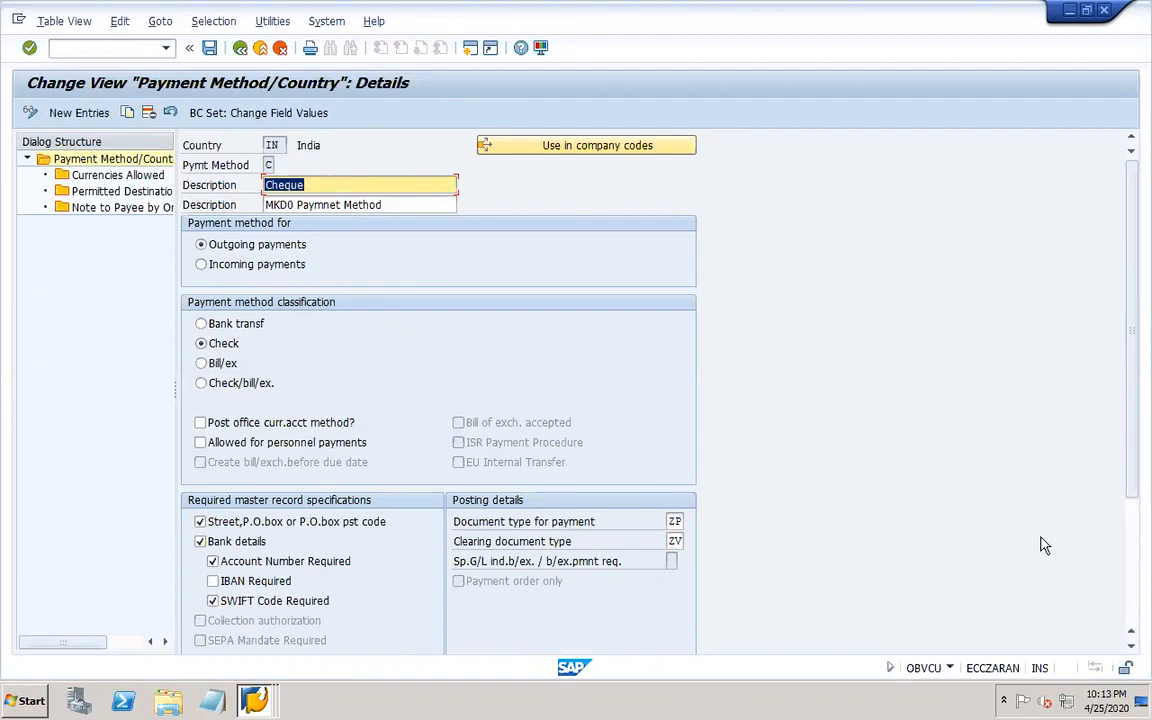
click(1134, 598)
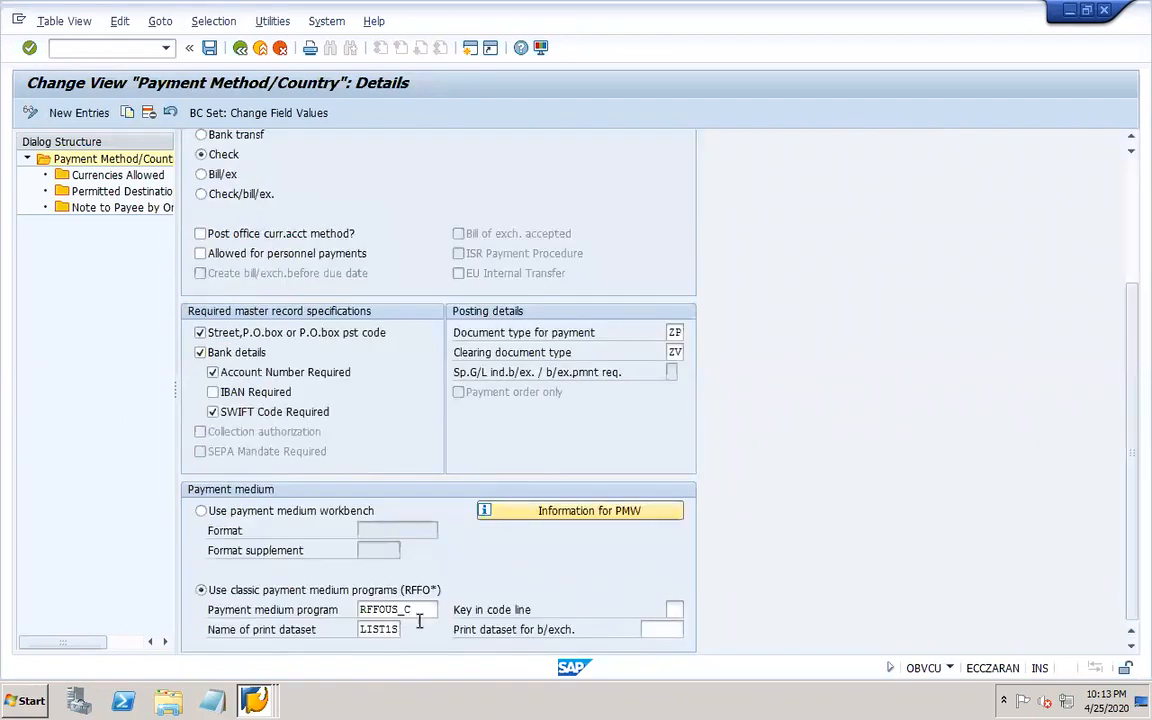
click(240, 50)
click(240, 50)
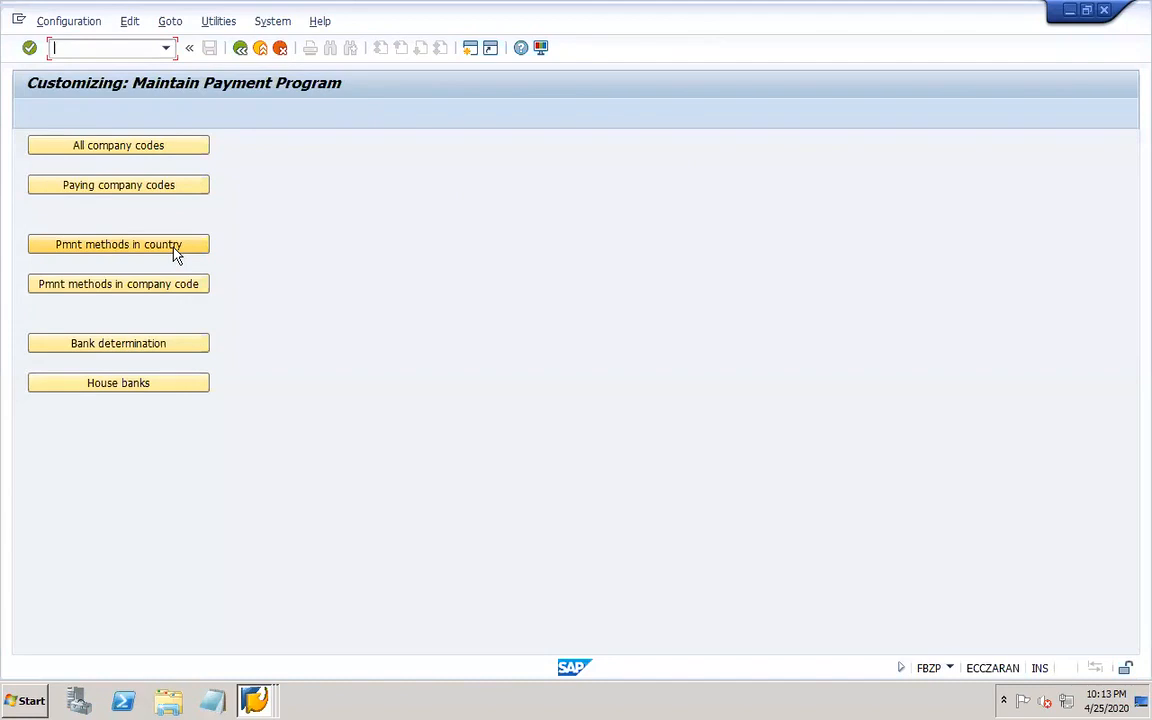
Open payment methods in company code and review company code 101's Cheque amount limits and form data.
click(188, 285)
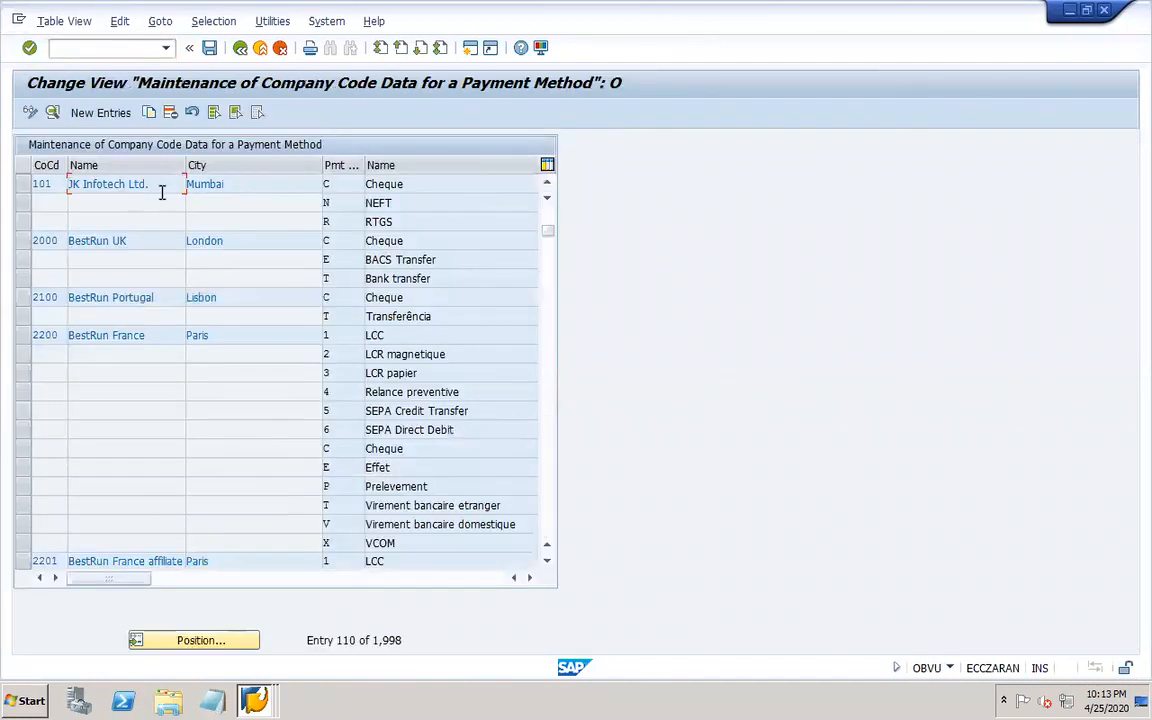
double_click(341, 186)
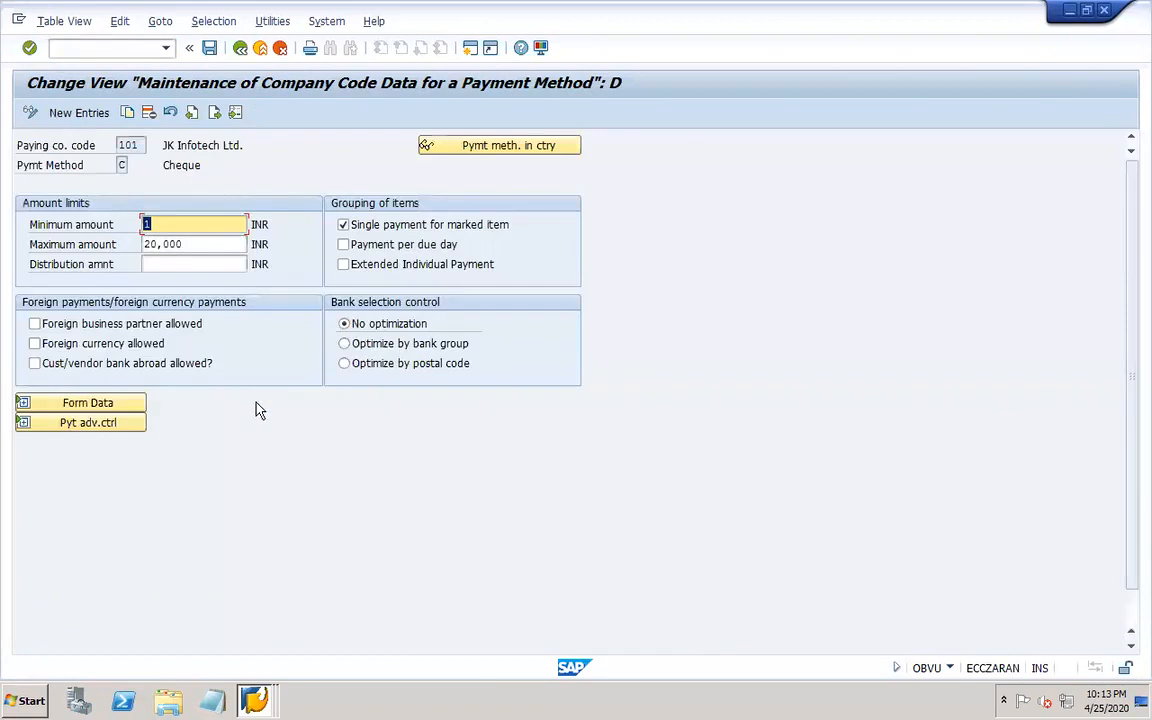
click(124, 410)
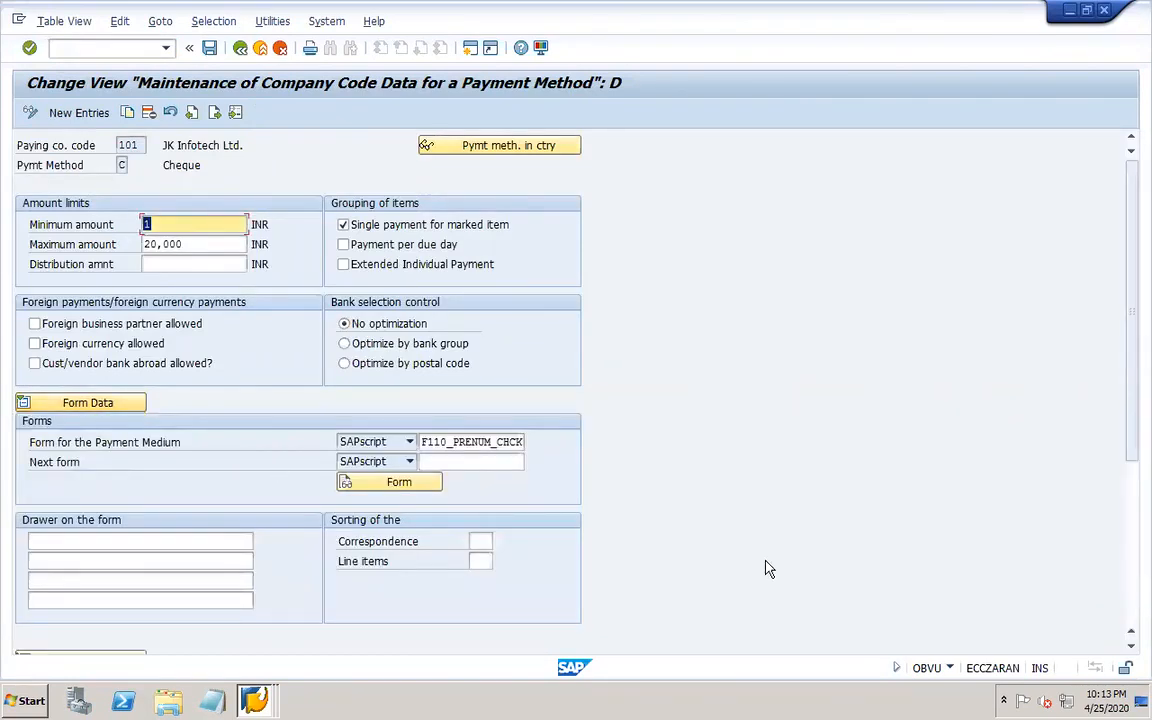
click(205, 245)
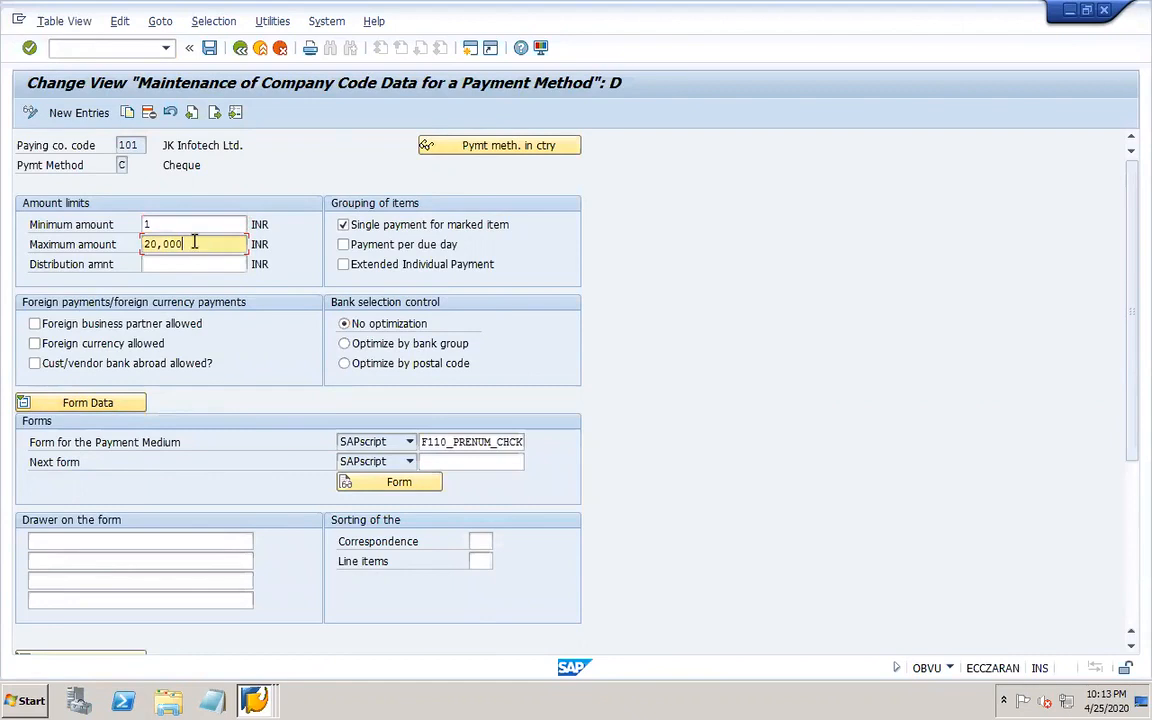
click(1133, 614)
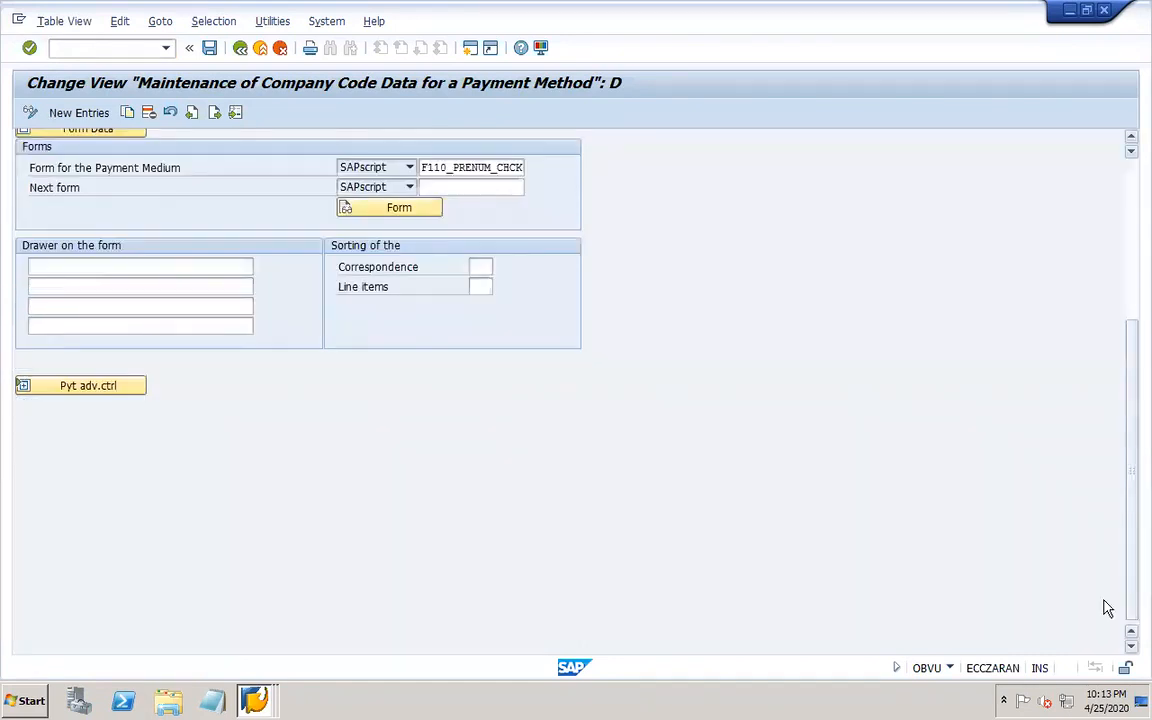
click(1131, 190)
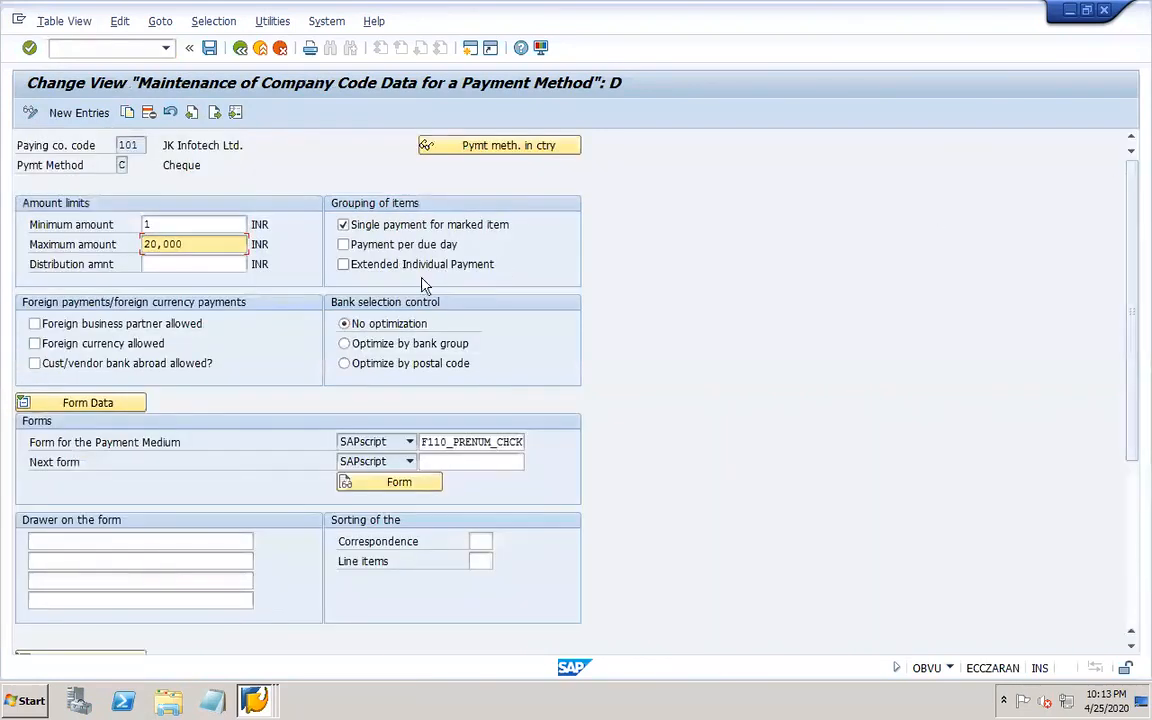
click(240, 50)
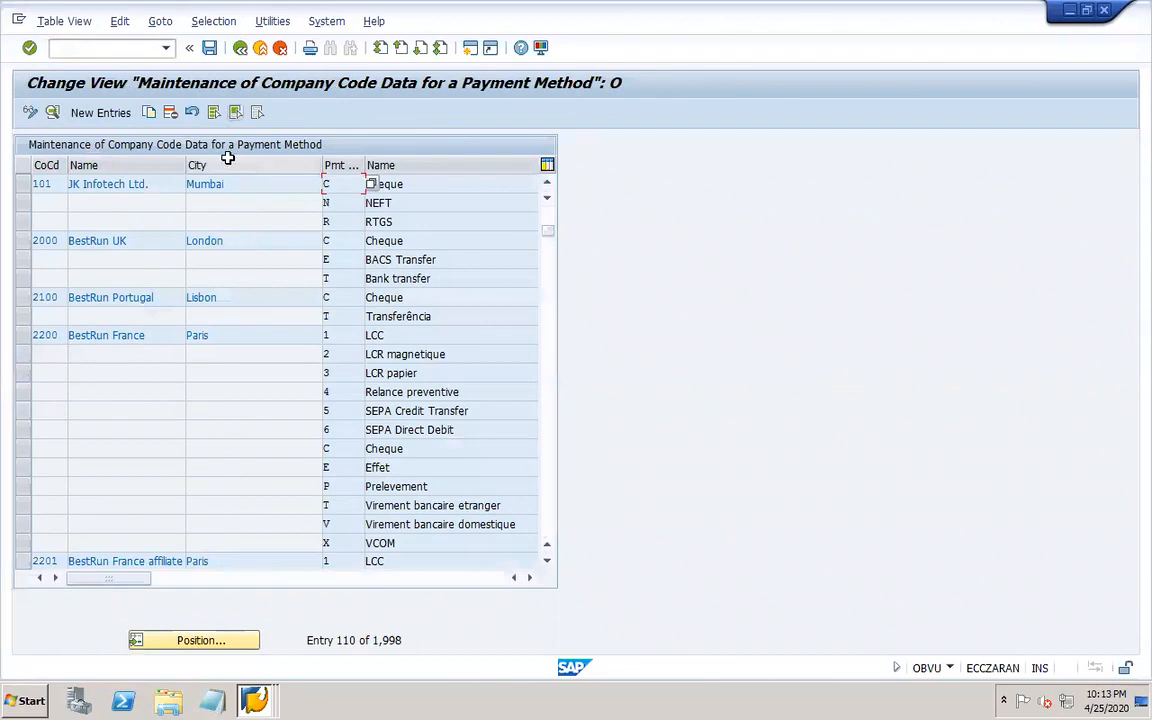
Review company code 101's RTGS amount limits, foreign payment settings and payment advice control.
double_click(339, 220)
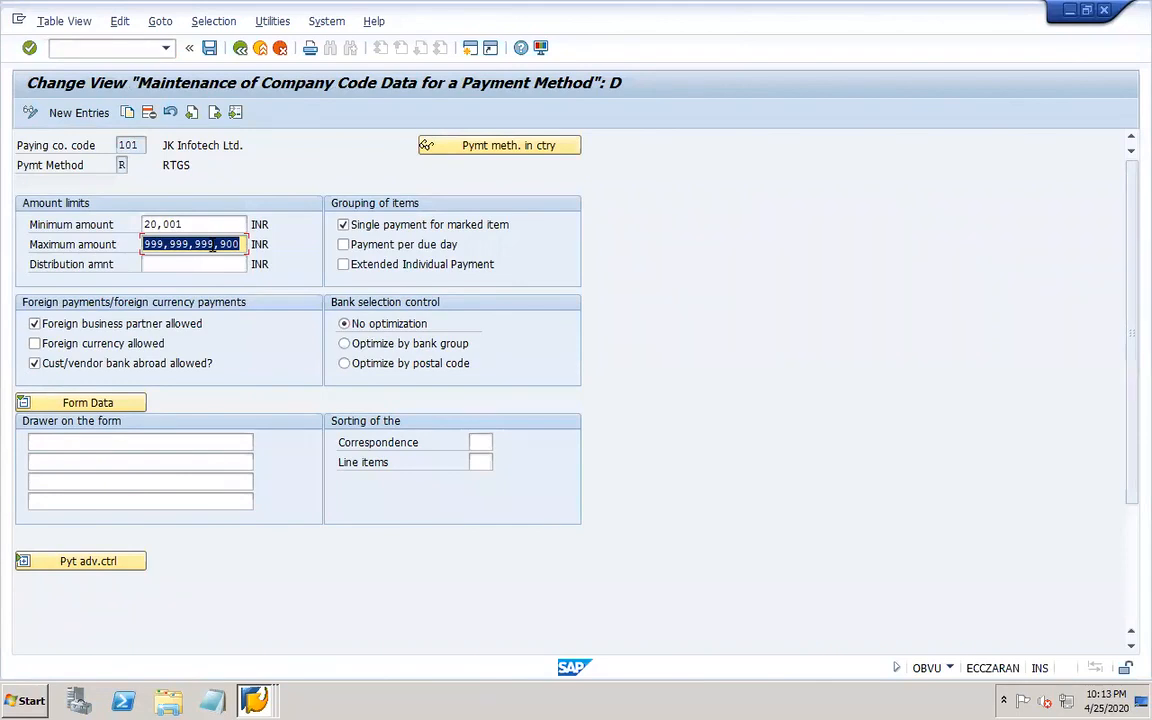
click(110, 565)
click(1132, 608)
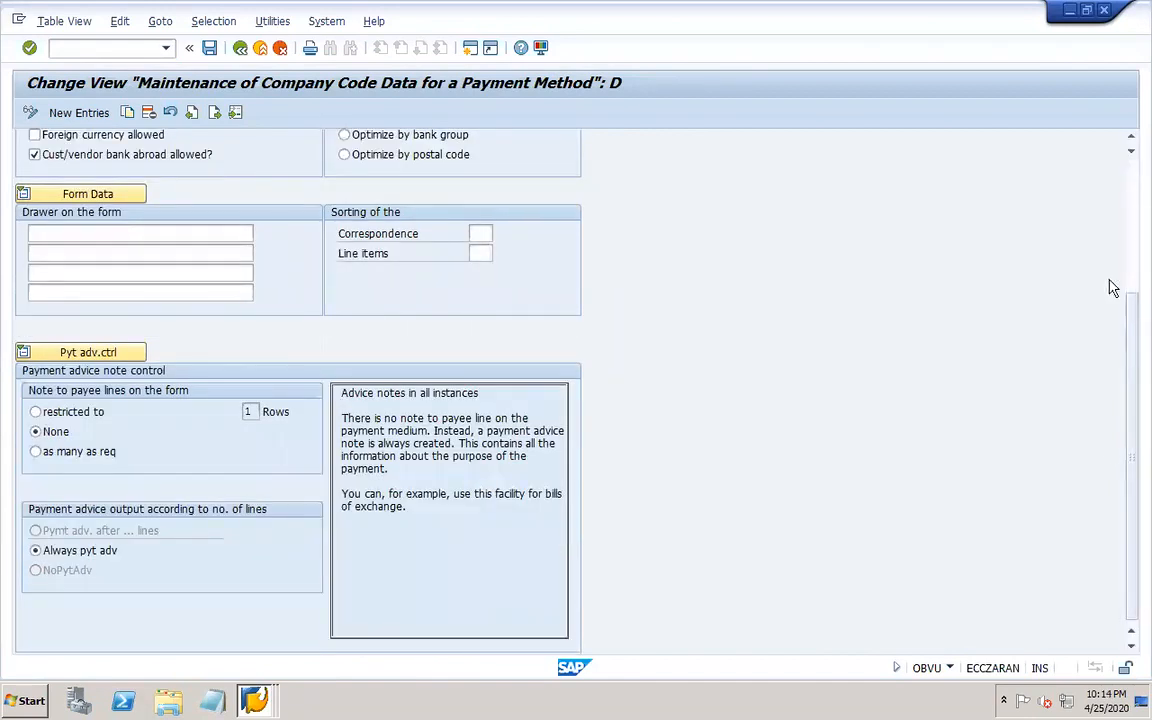
click(1131, 170)
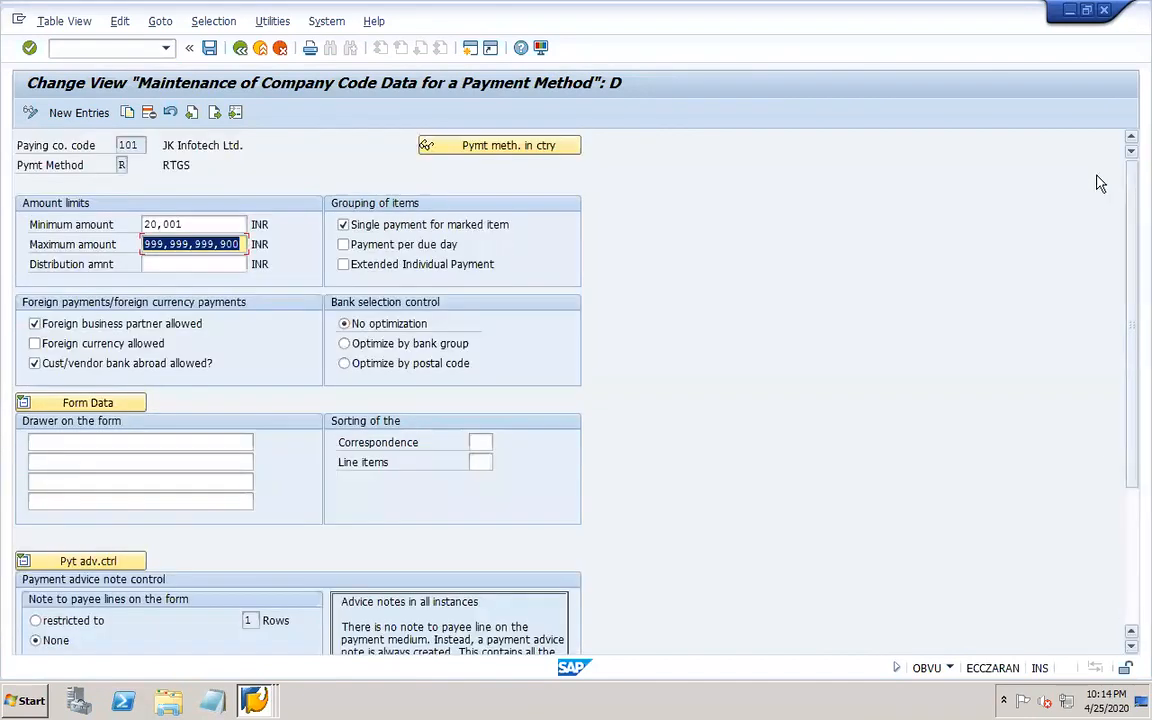
click(240, 49)
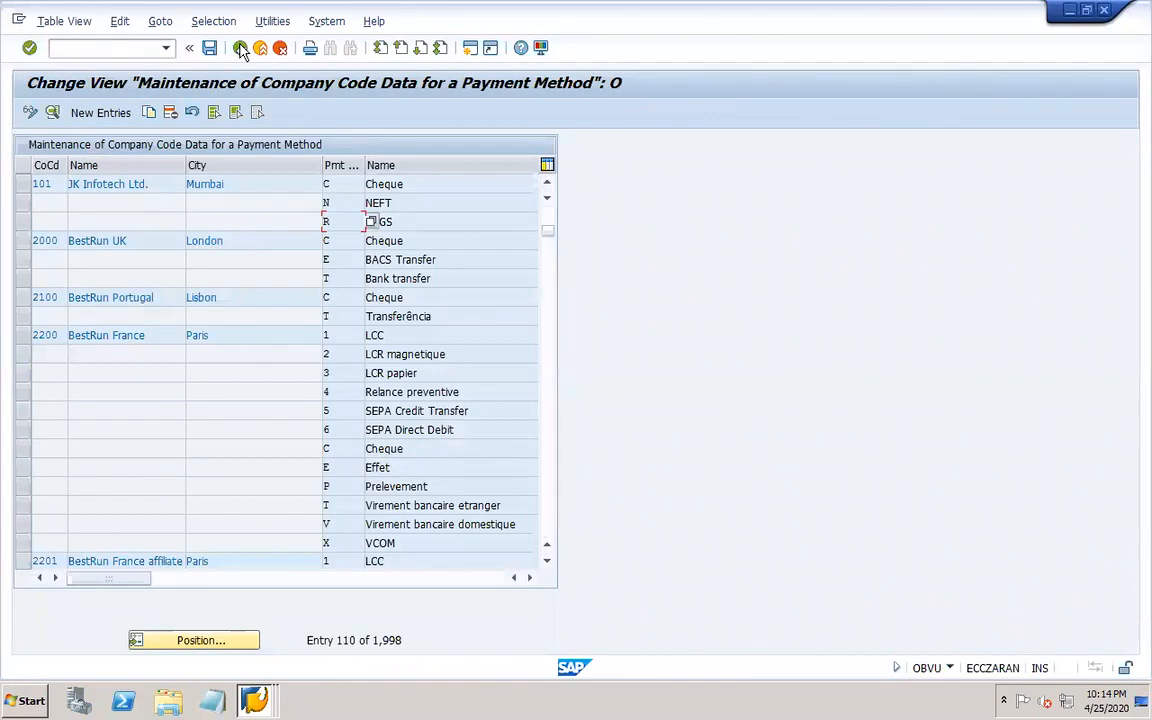
click(240, 49)
Open all company codes, position the list on 101 and review its control data.
click(180, 145)
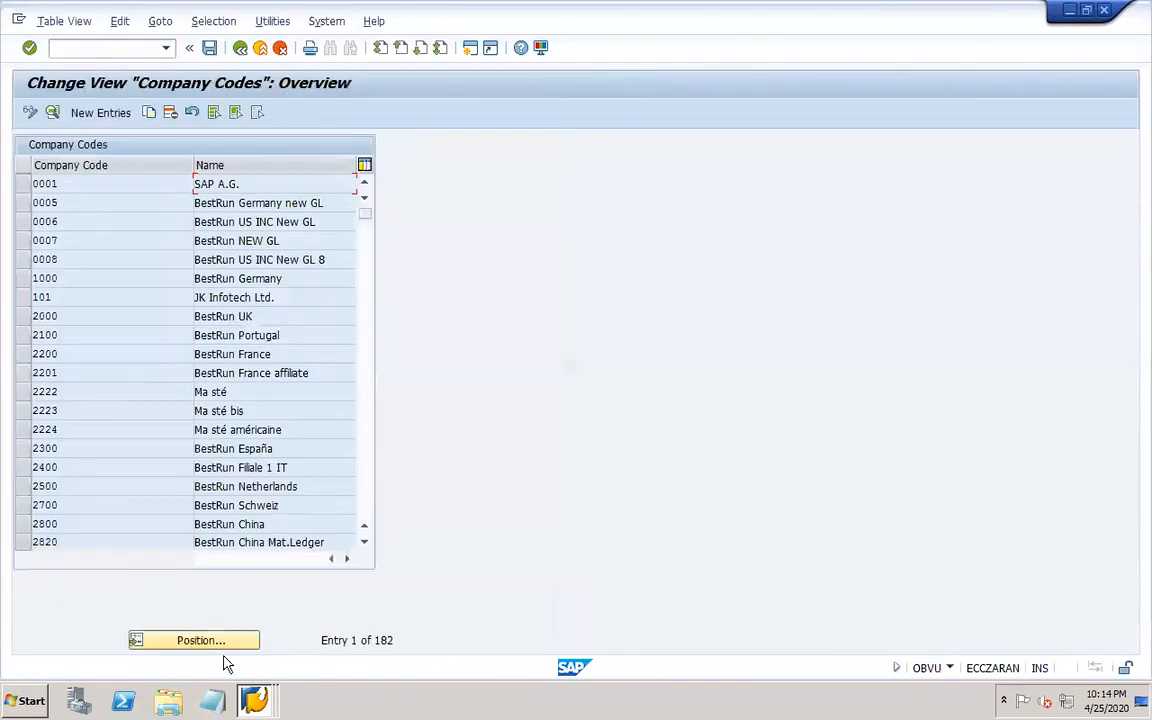
click(224, 648)
text(101)
key(Return)
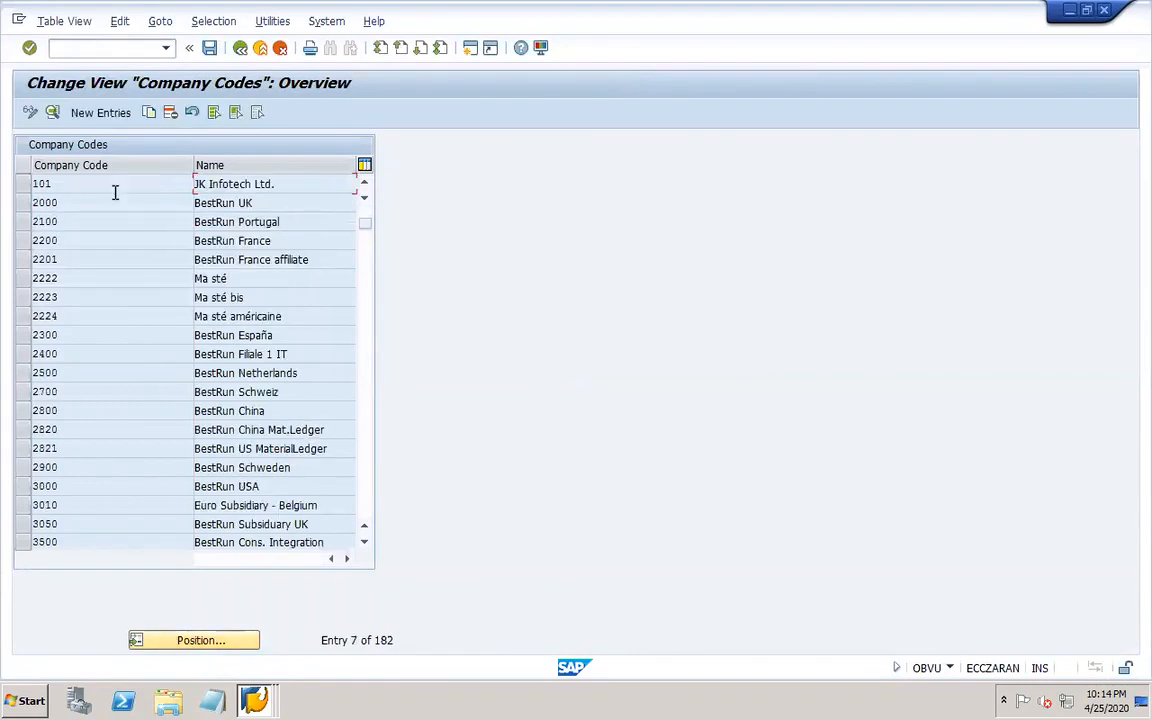
double_click(103, 184)
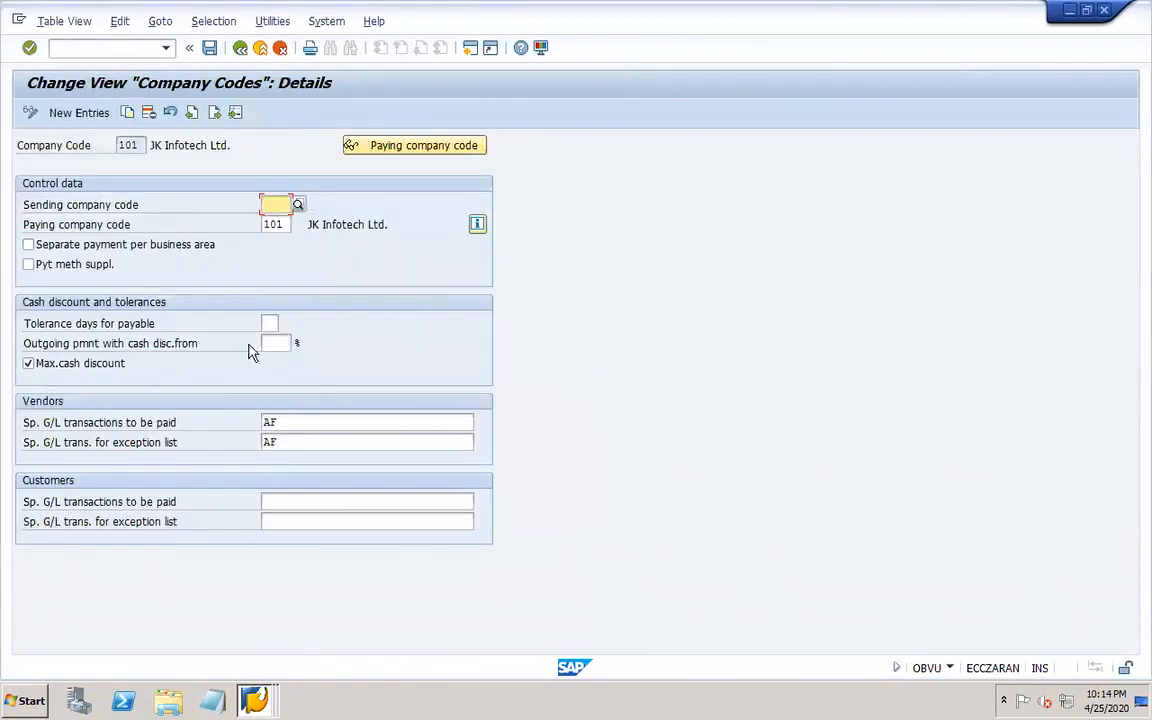
click(241, 50)
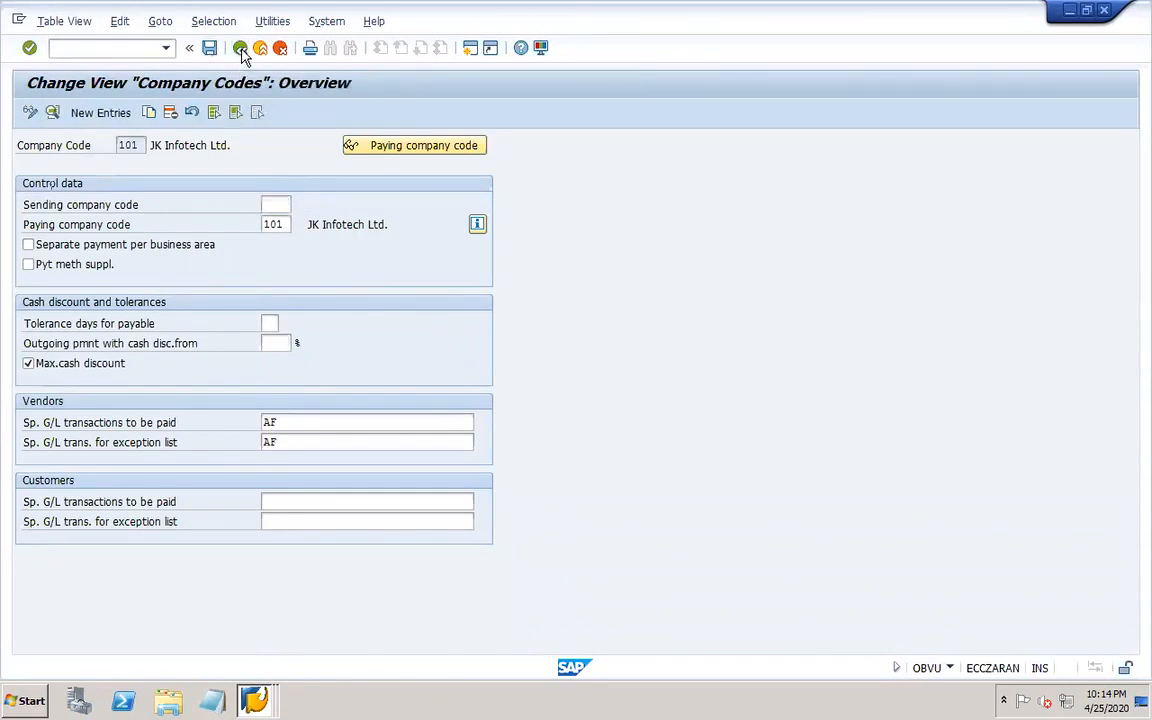
click(241, 50)
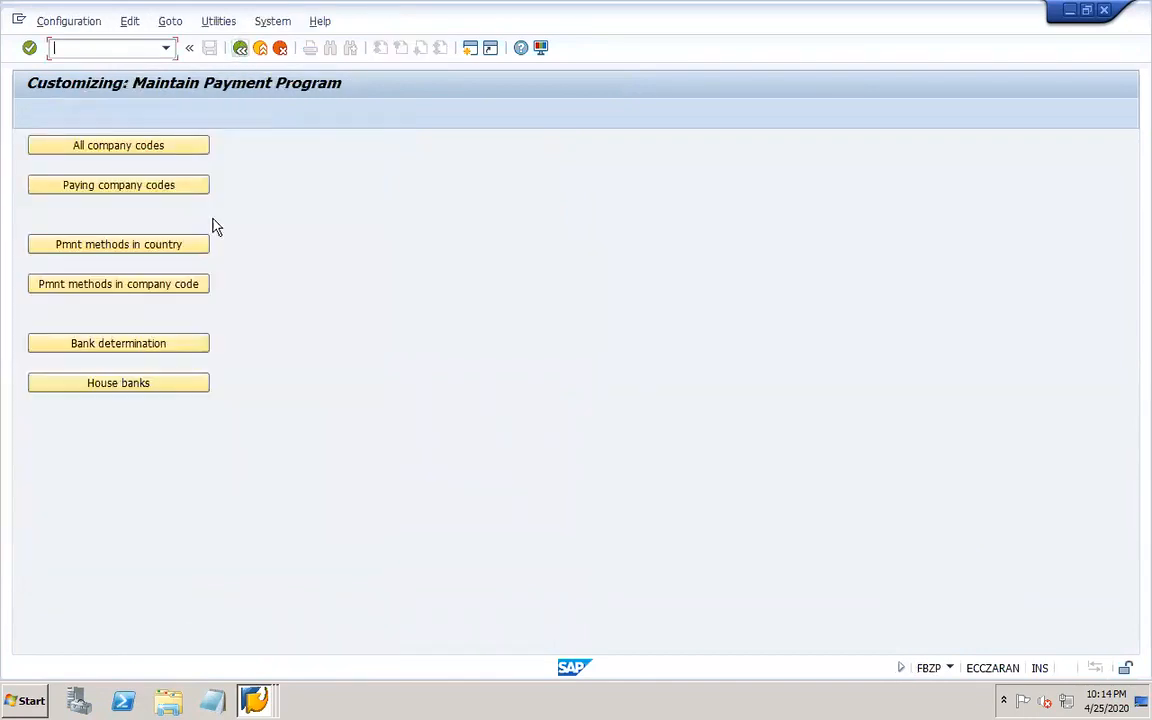
Open paying company code 101's details and change its payment advice form to F110_D_AVIS, then save.
click(188, 188)
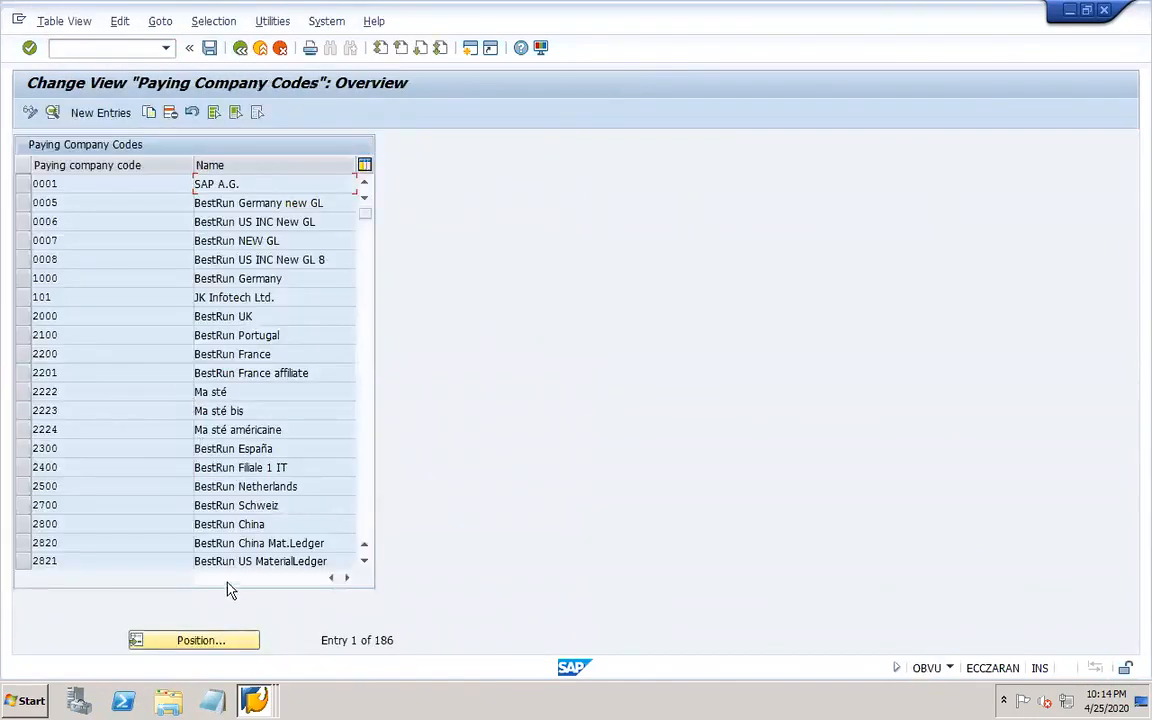
click(203, 641)
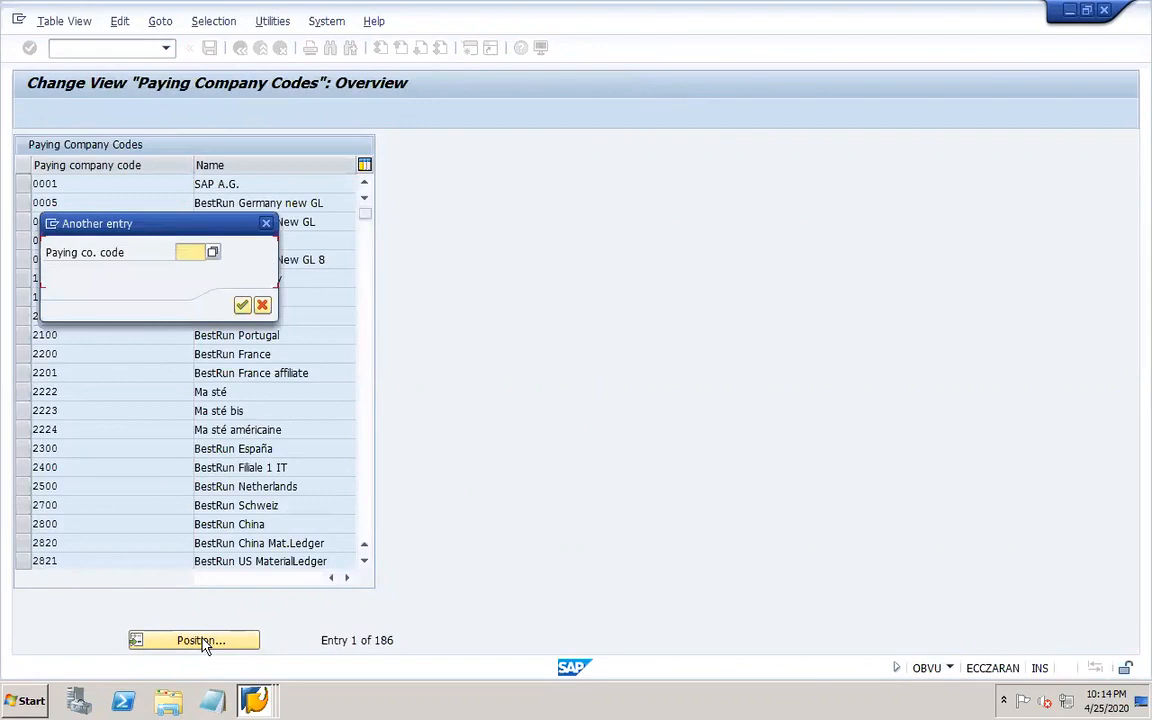
text(101)
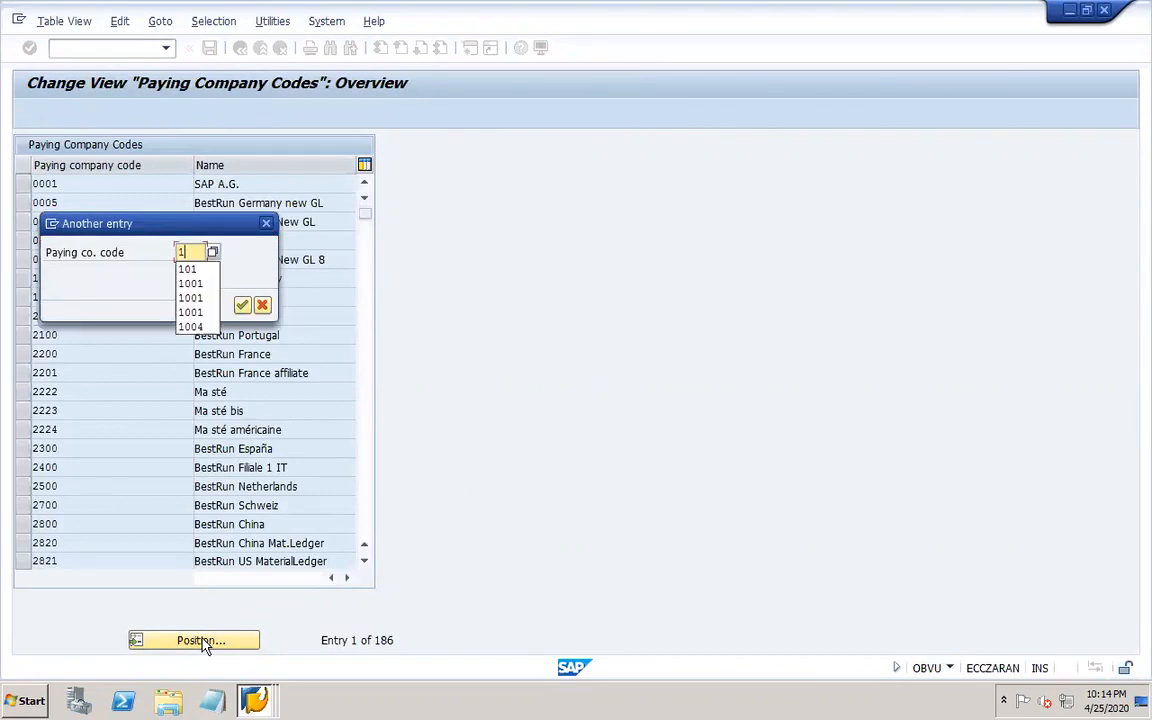
key(Return)
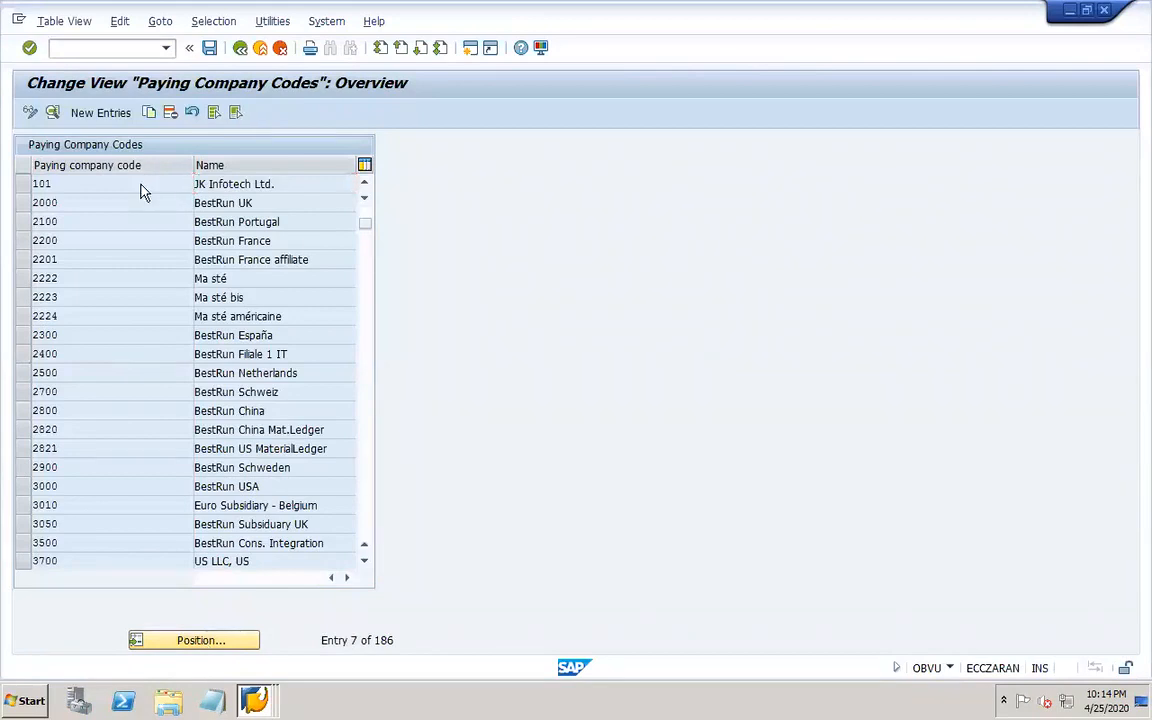
double_click(135, 184)
click(140, 425)
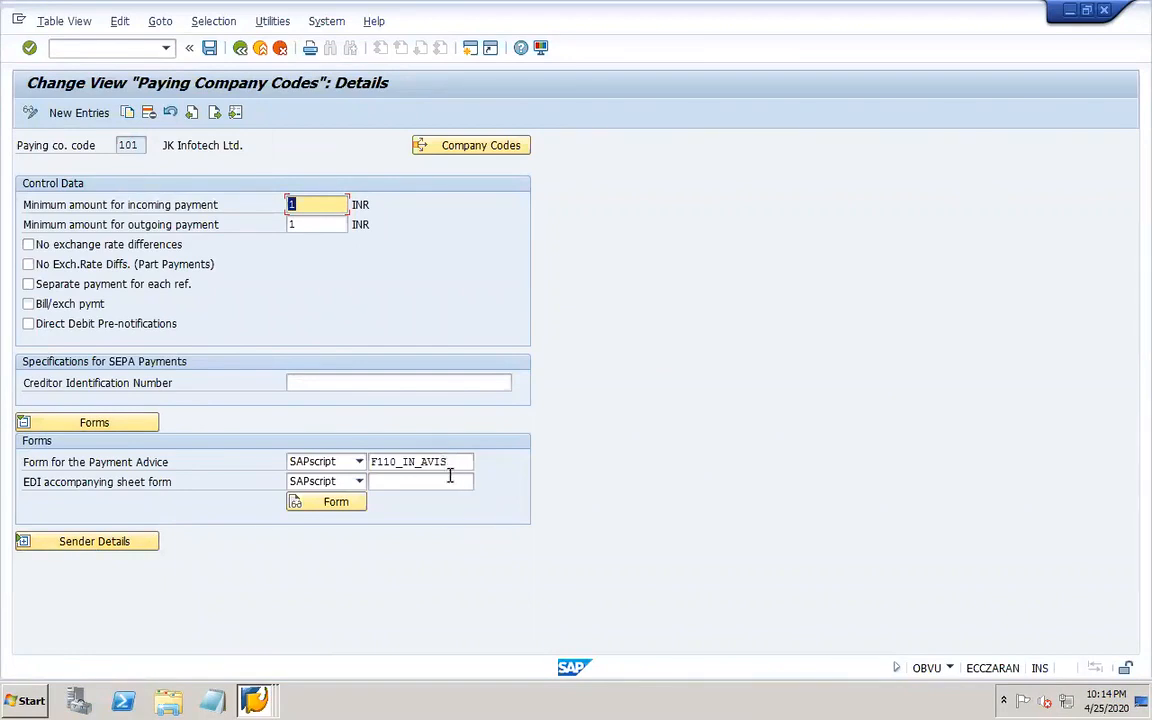
click(414, 461)
key(BackSpace)
key(BackSpace)
text(D)
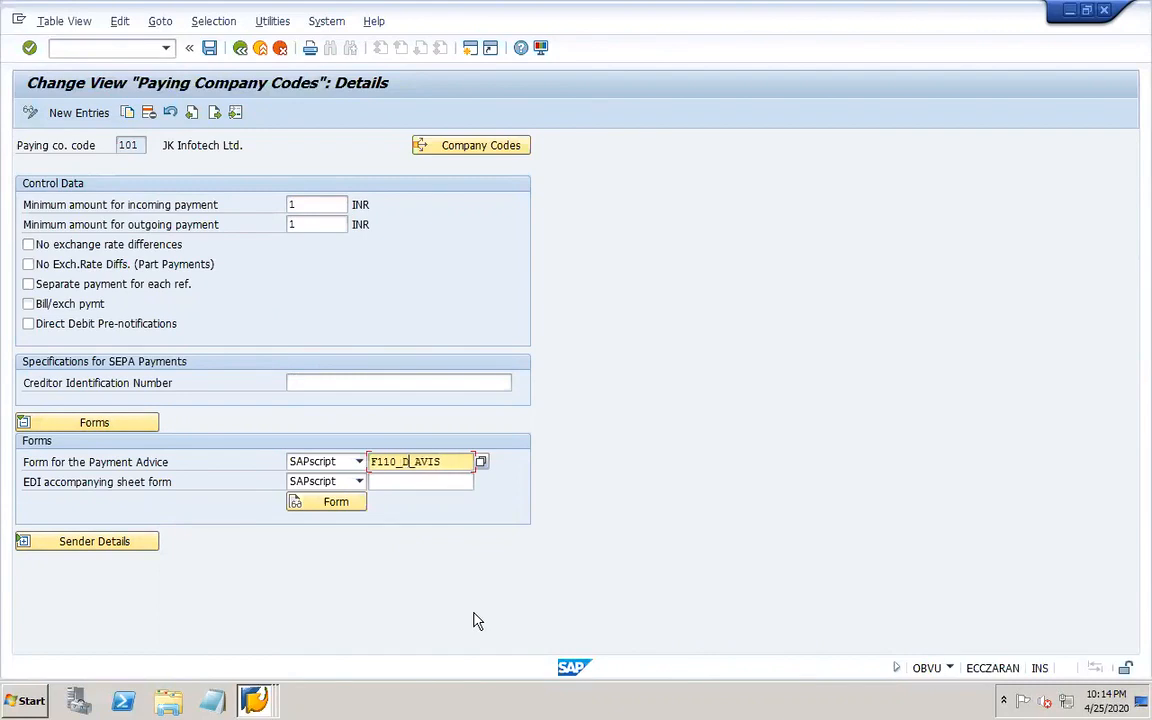
click(210, 49)
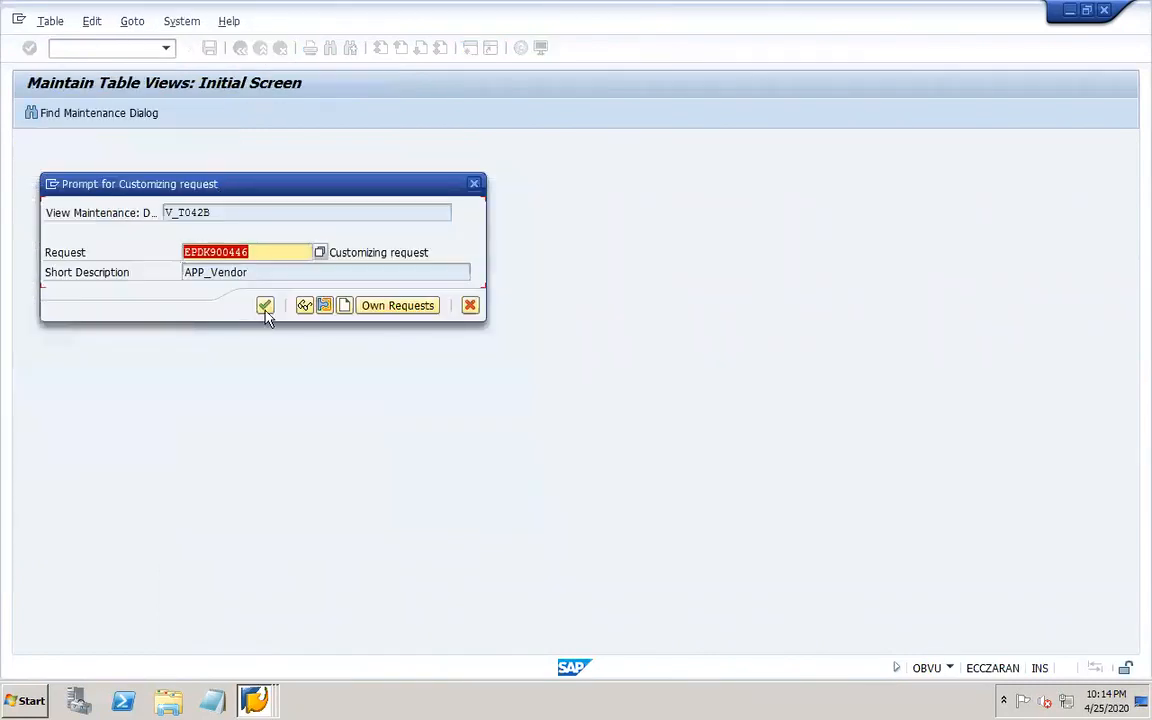
Expand the sender details for SAPscript forms of paying company code 101 and save.
click(263, 304)
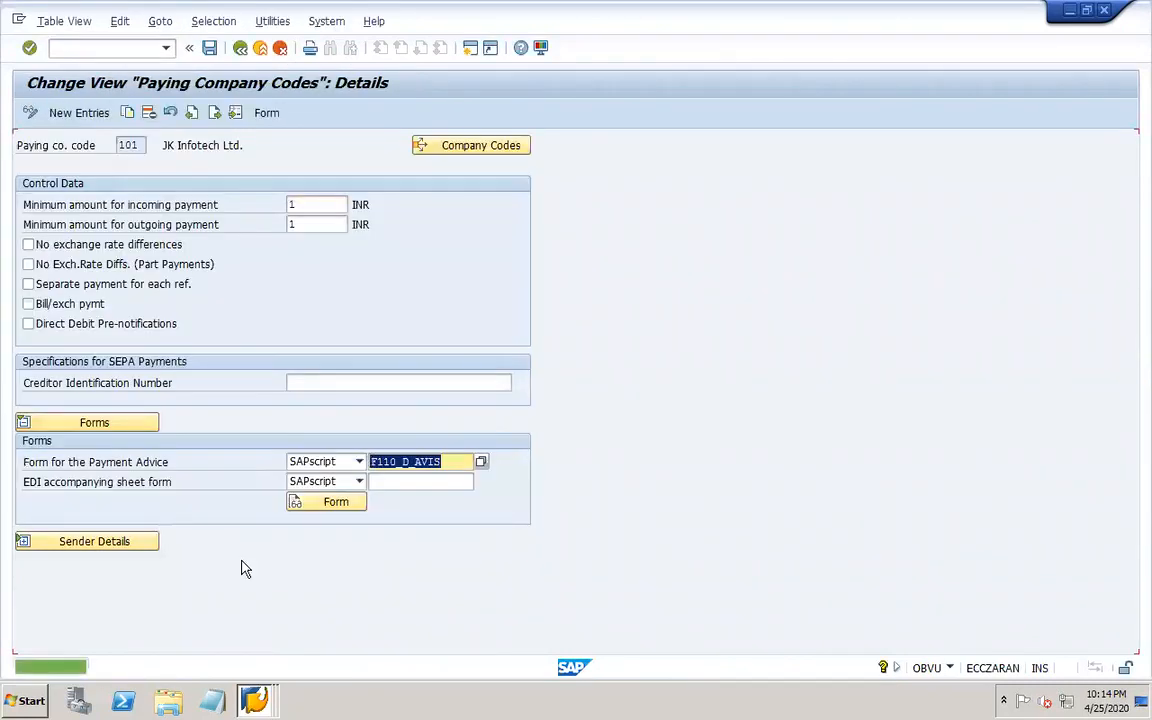
click(141, 543)
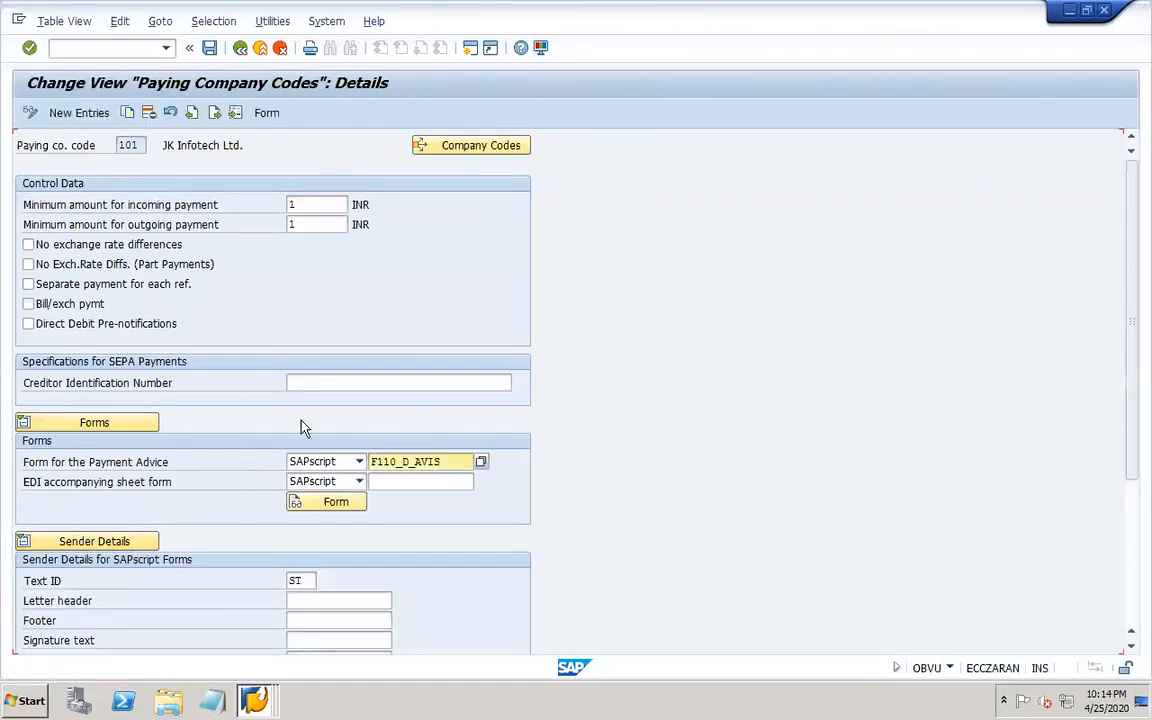
click(210, 48)
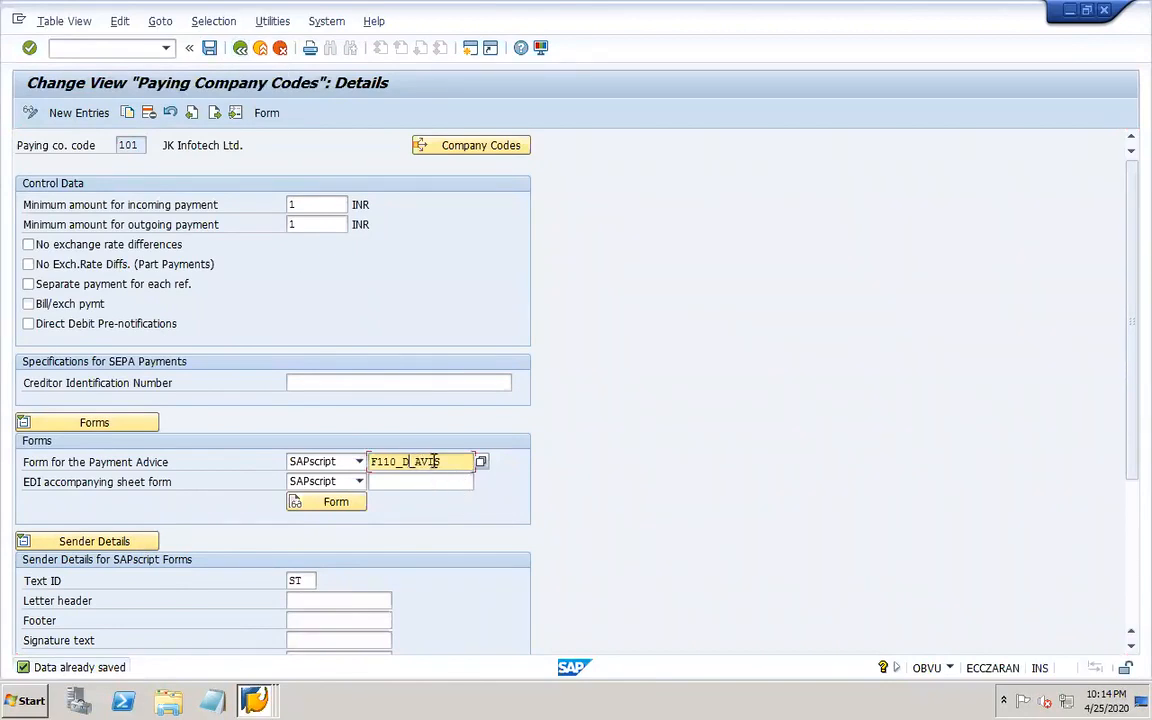
Re-enter the payment advice form name as F110_D_AVIS and save the paying company code settings.
key(BackSpace)
text(US_)
key(BackSpace)
key(BackSpace)
text(D)
click(210, 48)
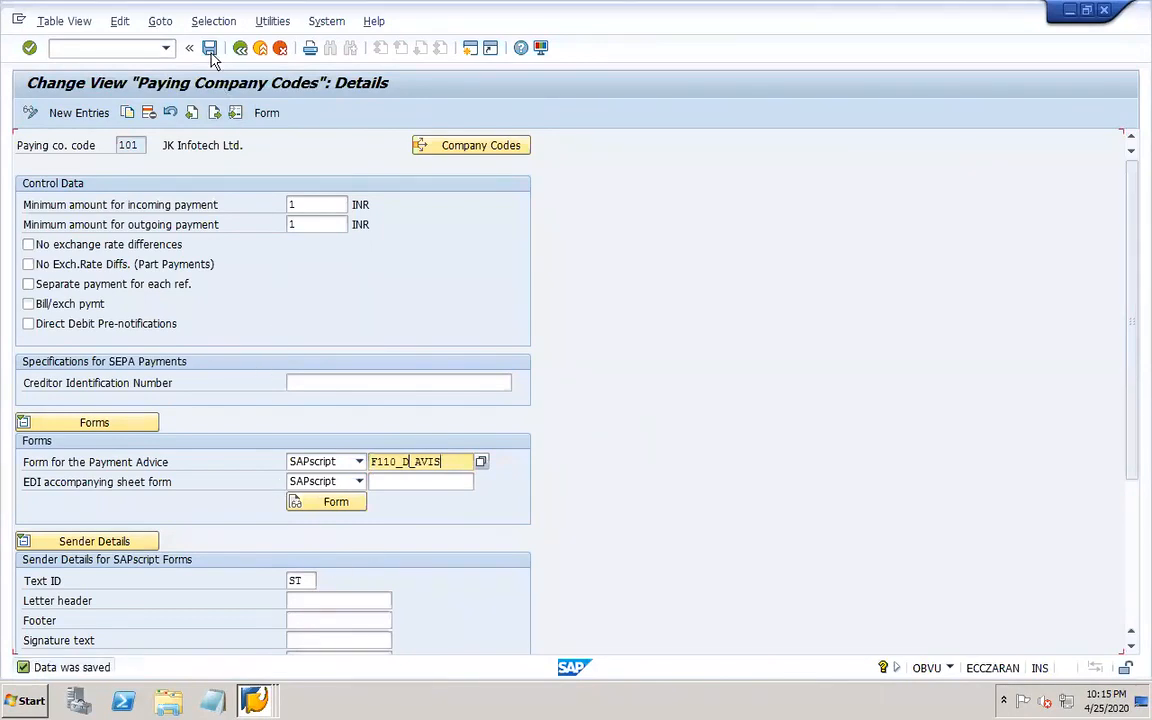
Open house banks for company code 101 and review the ICICI bank account's G/L account.
click(241, 49)
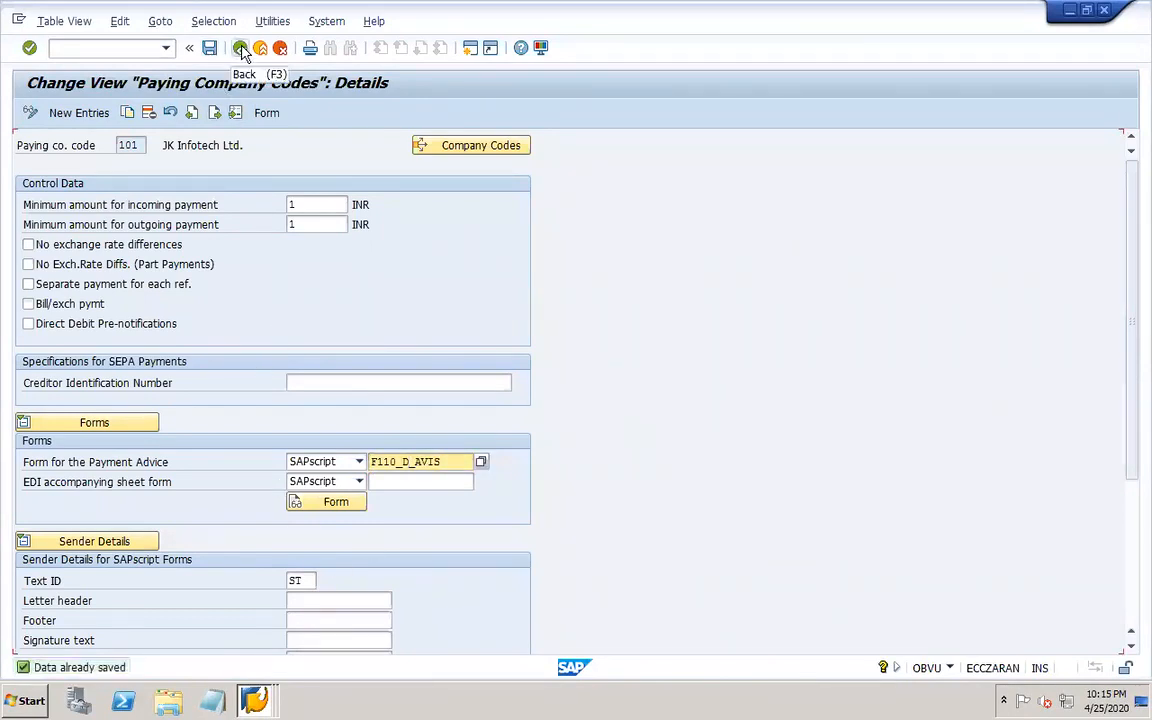
click(241, 49)
click(241, 49)
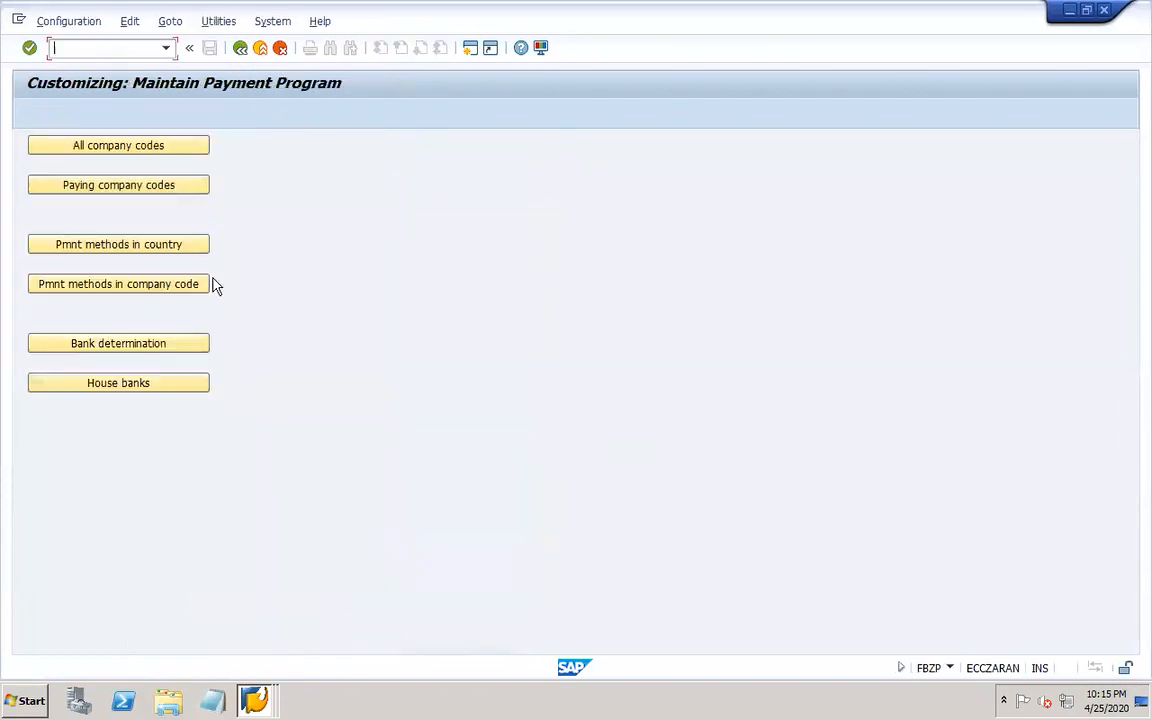
click(185, 386)
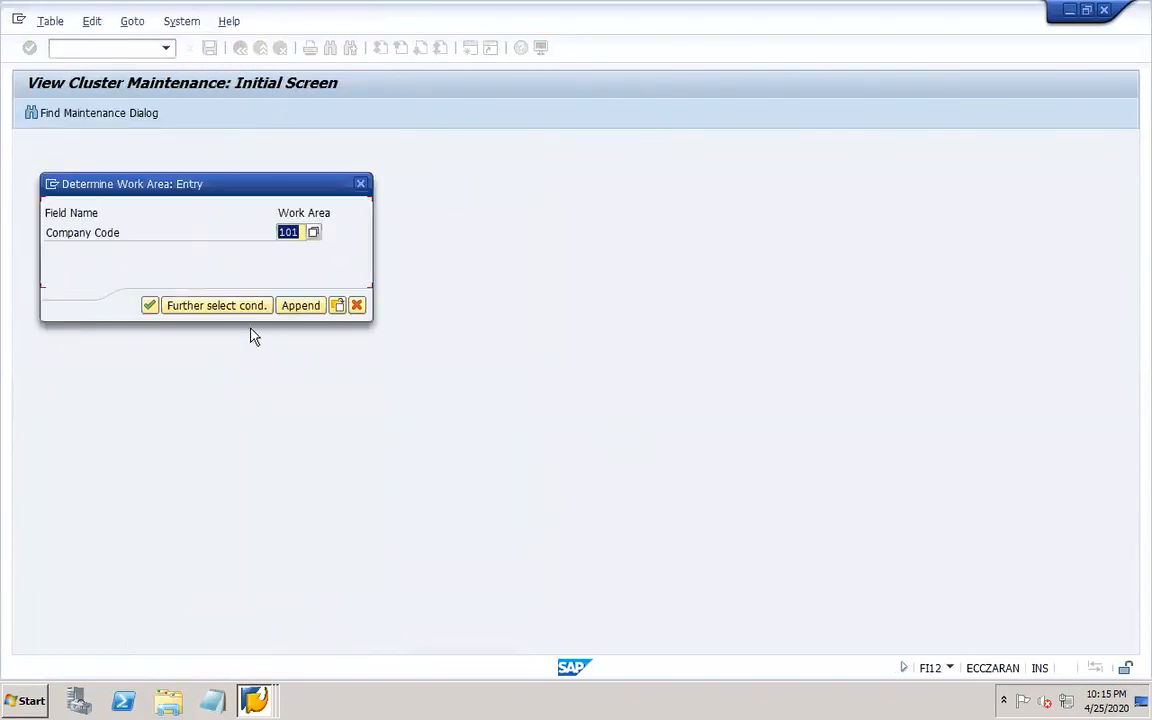
click(149, 306)
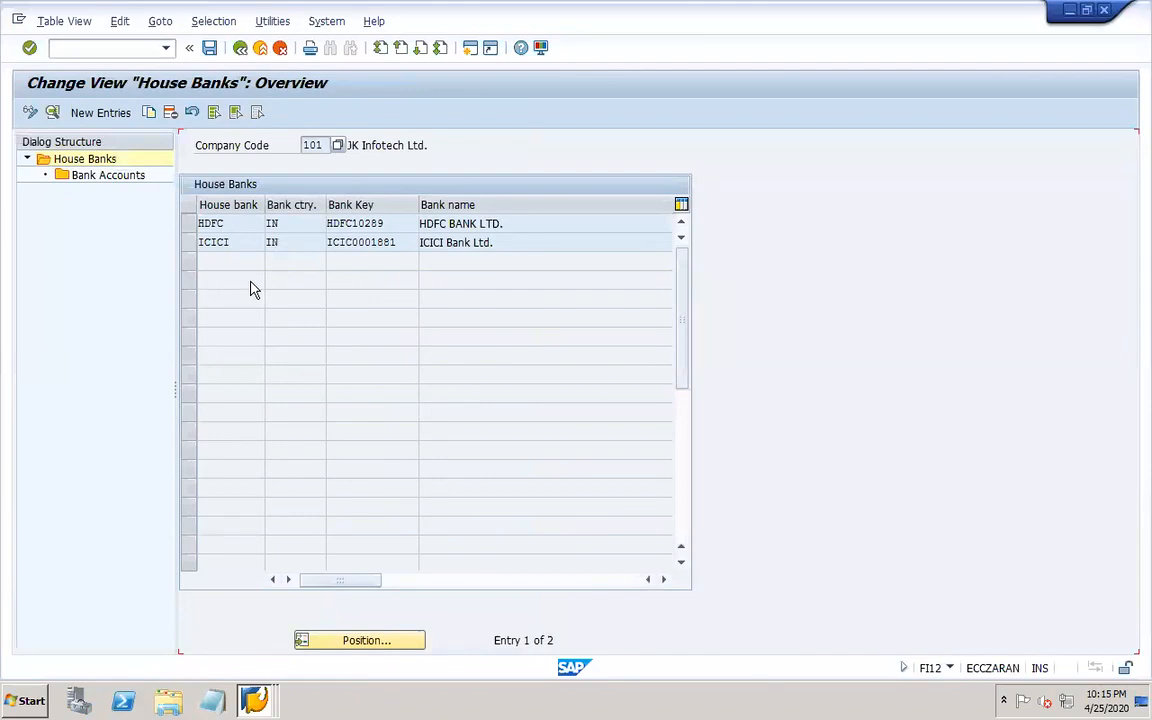
click(193, 250)
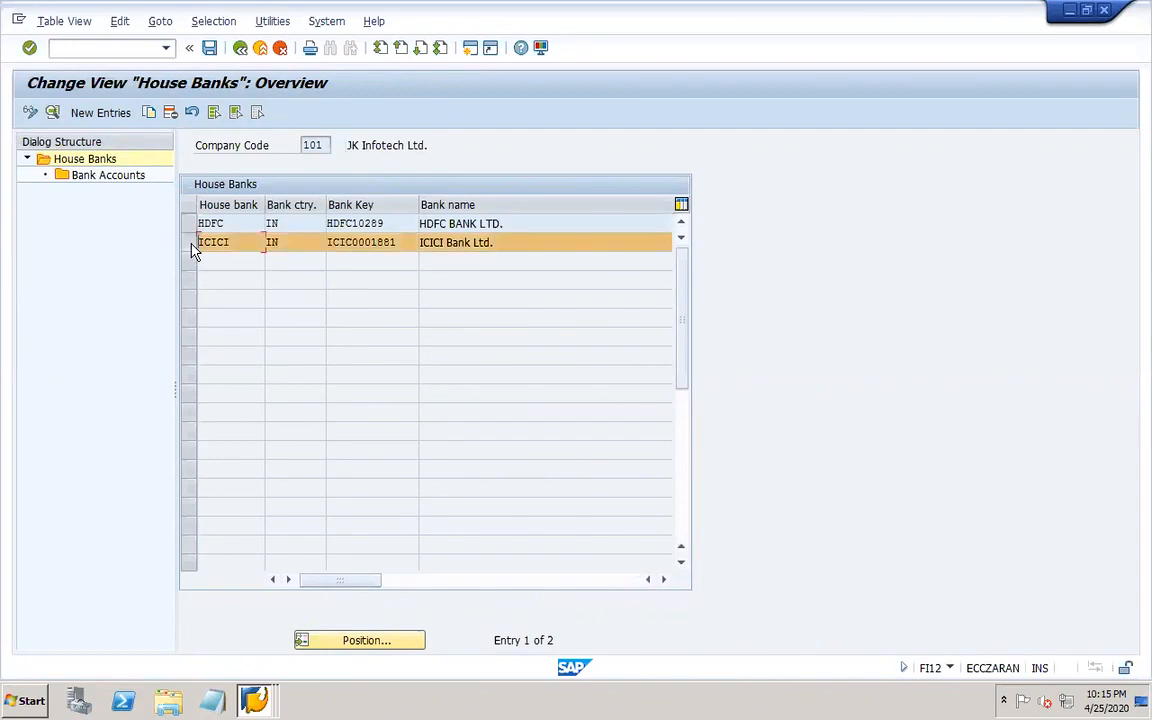
double_click(126, 178)
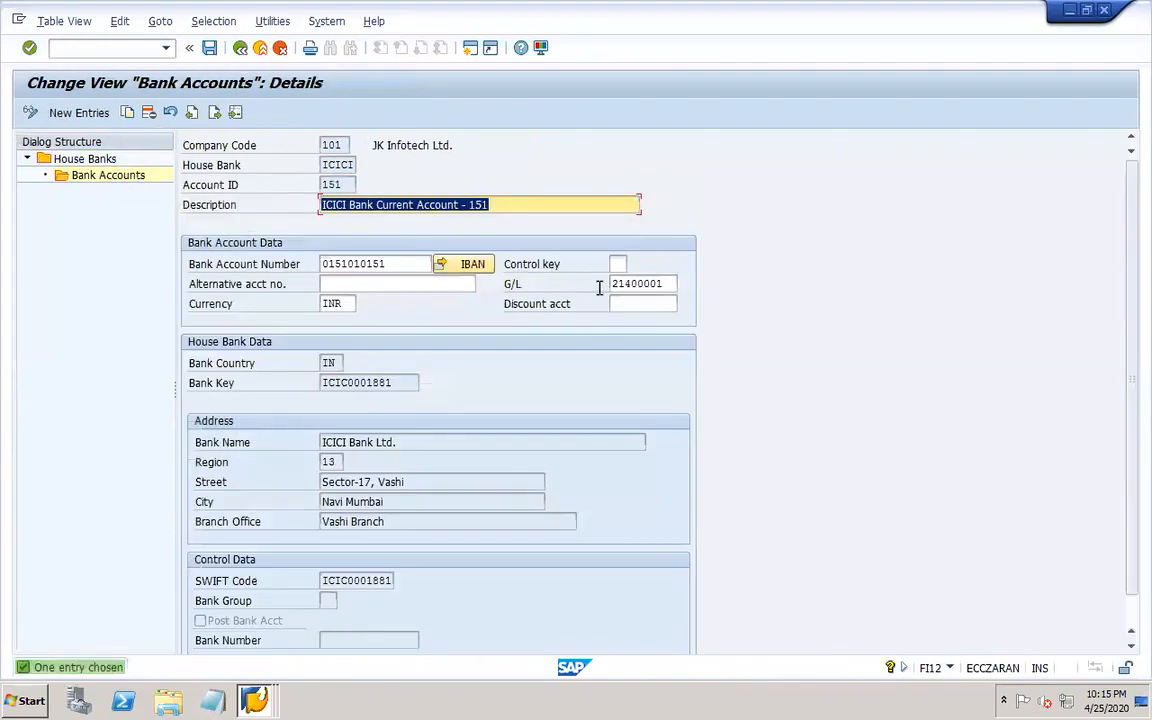
click(669, 283)
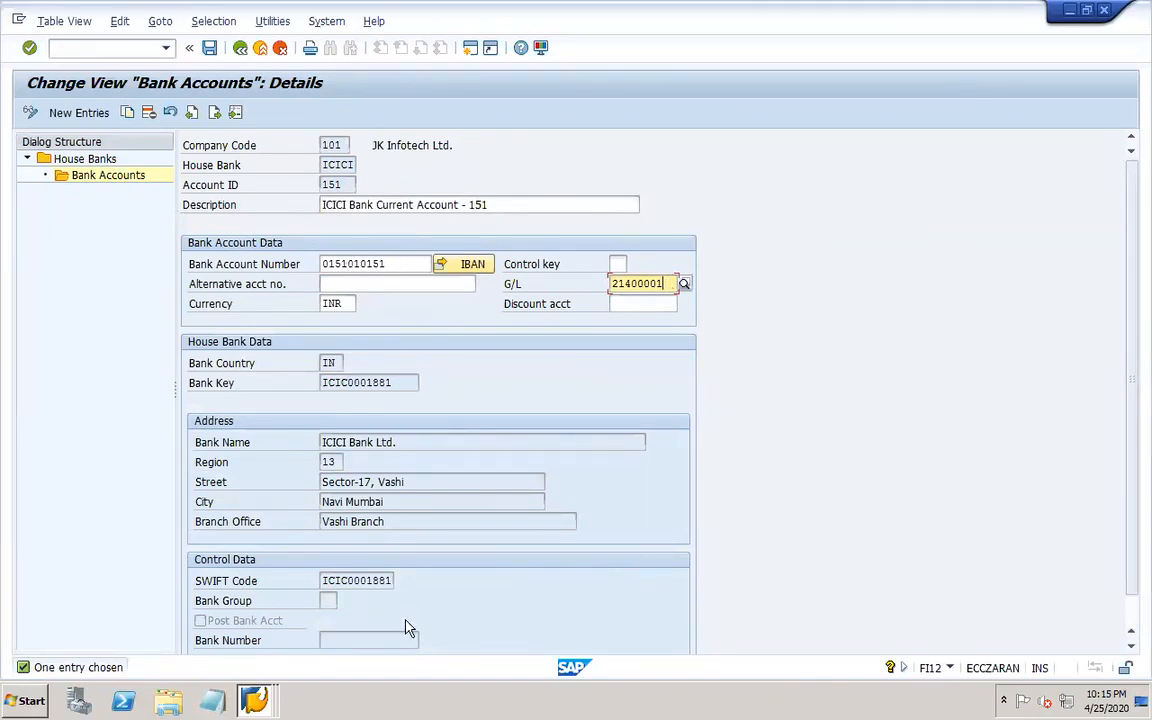
click(240, 48)
click(240, 48)
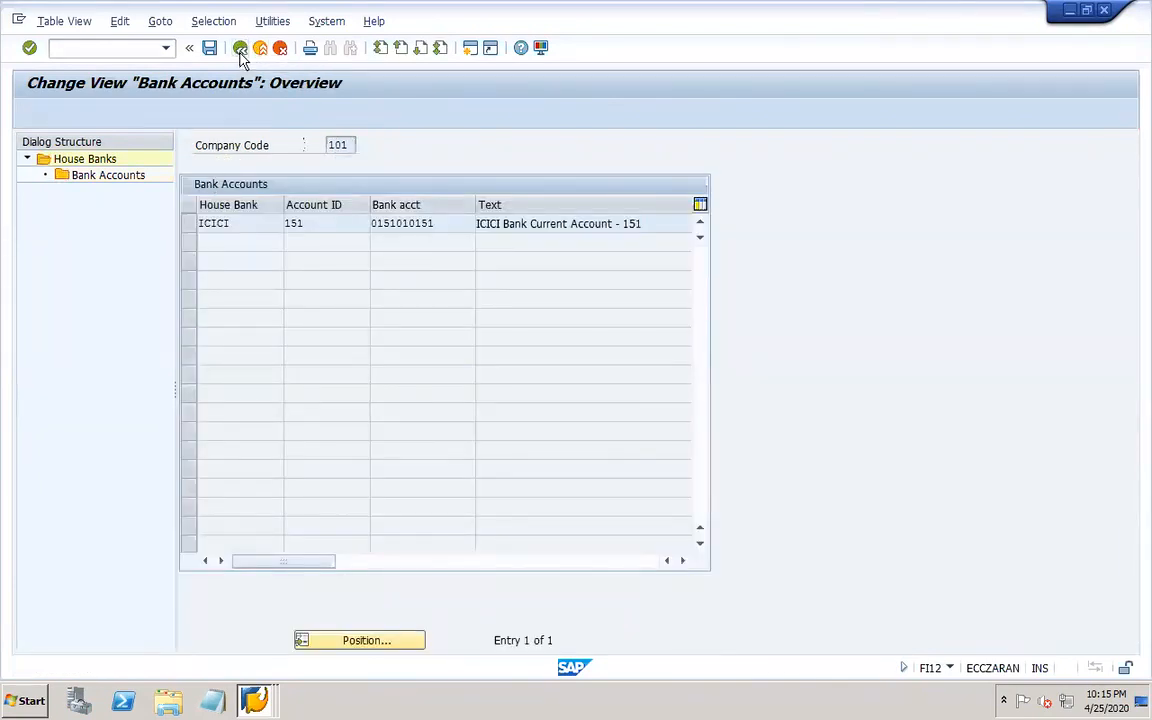
Review the HDFC house bank account 255 details, including bank account number, G/L account and control data.
click(188, 224)
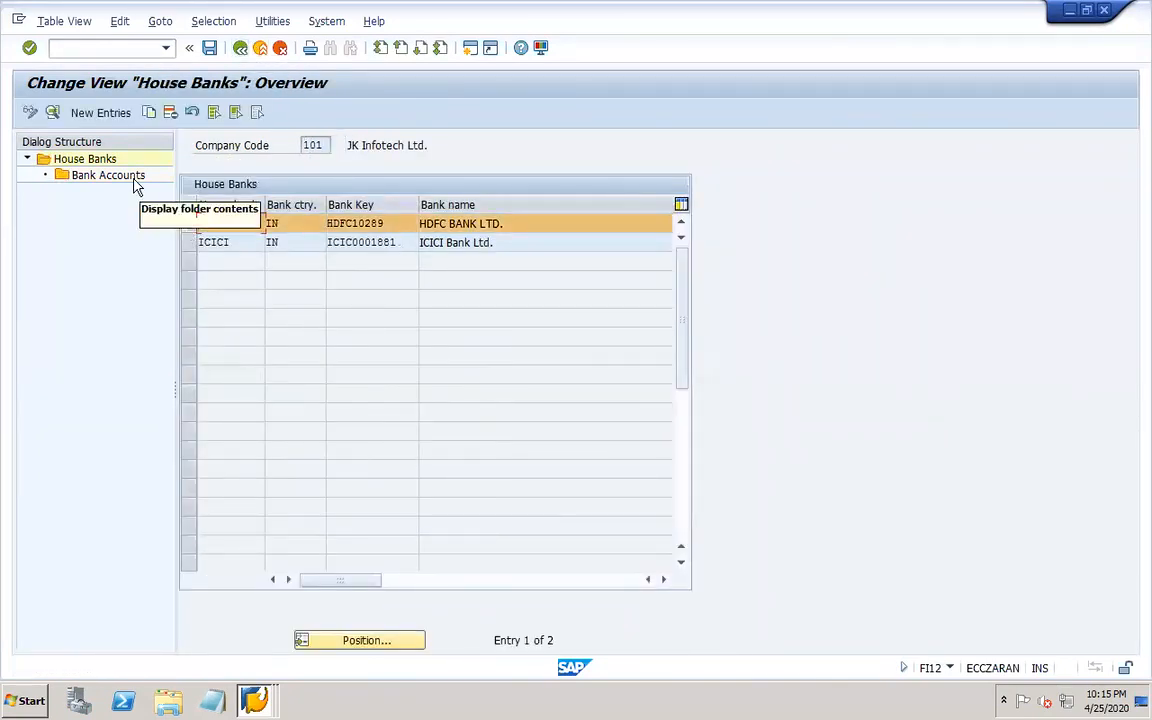
double_click(133, 180)
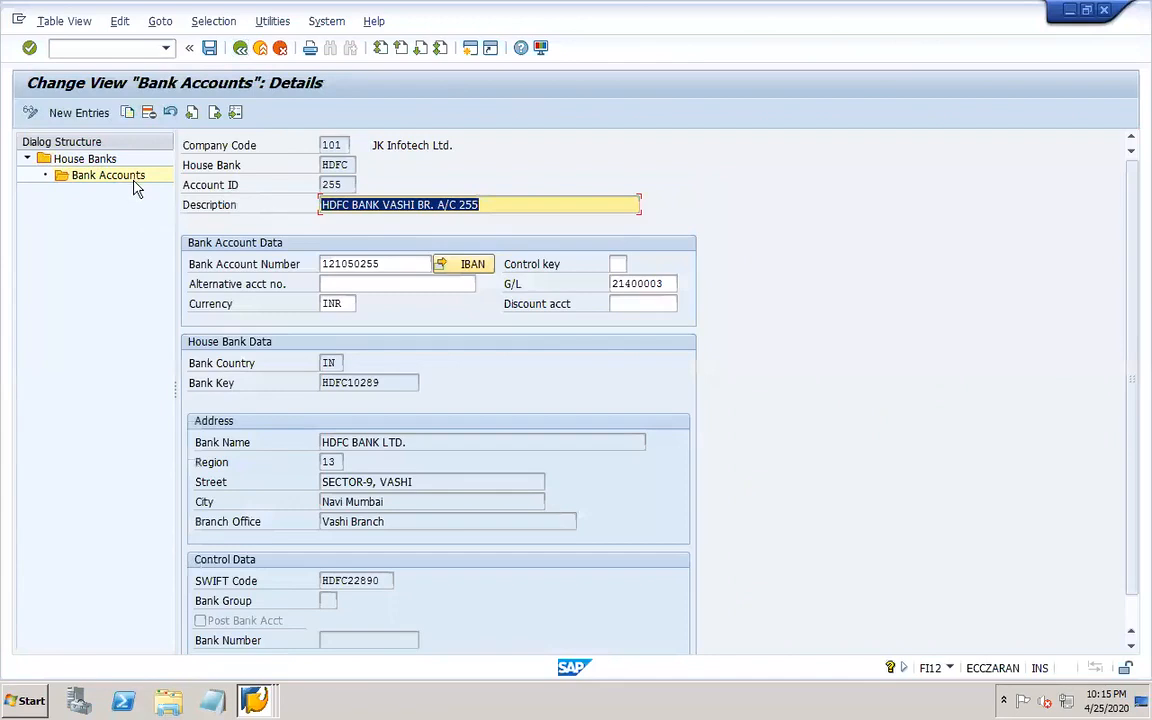
click(384, 292)
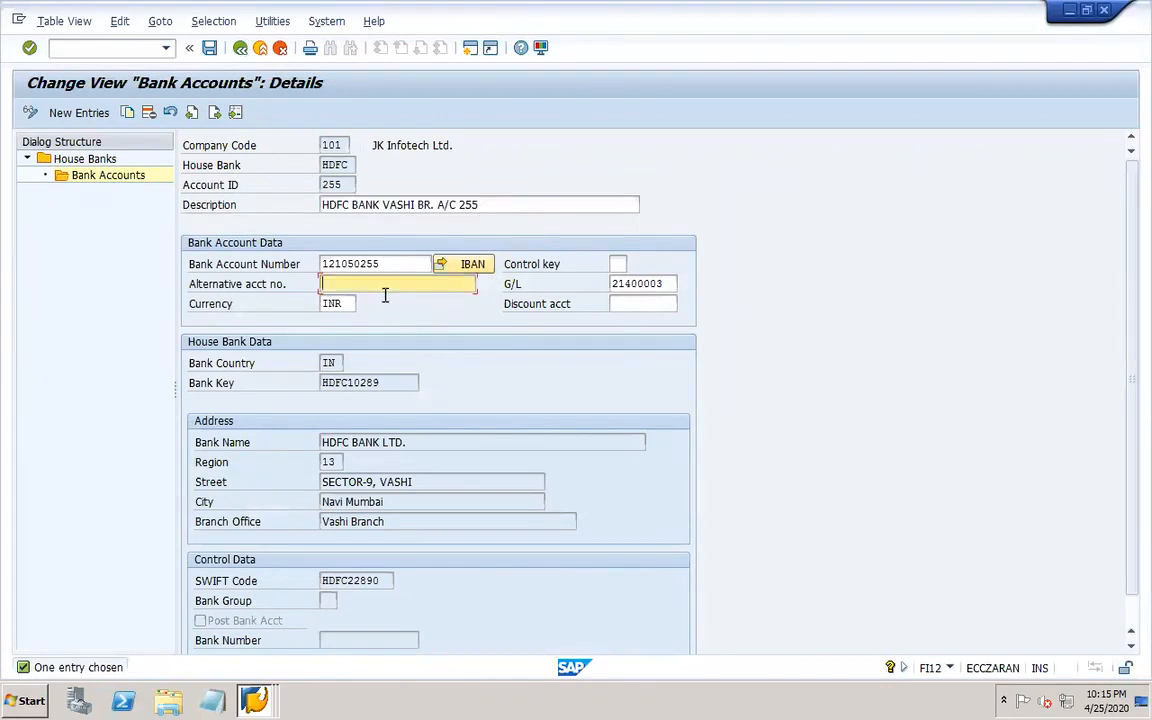
click(643, 282)
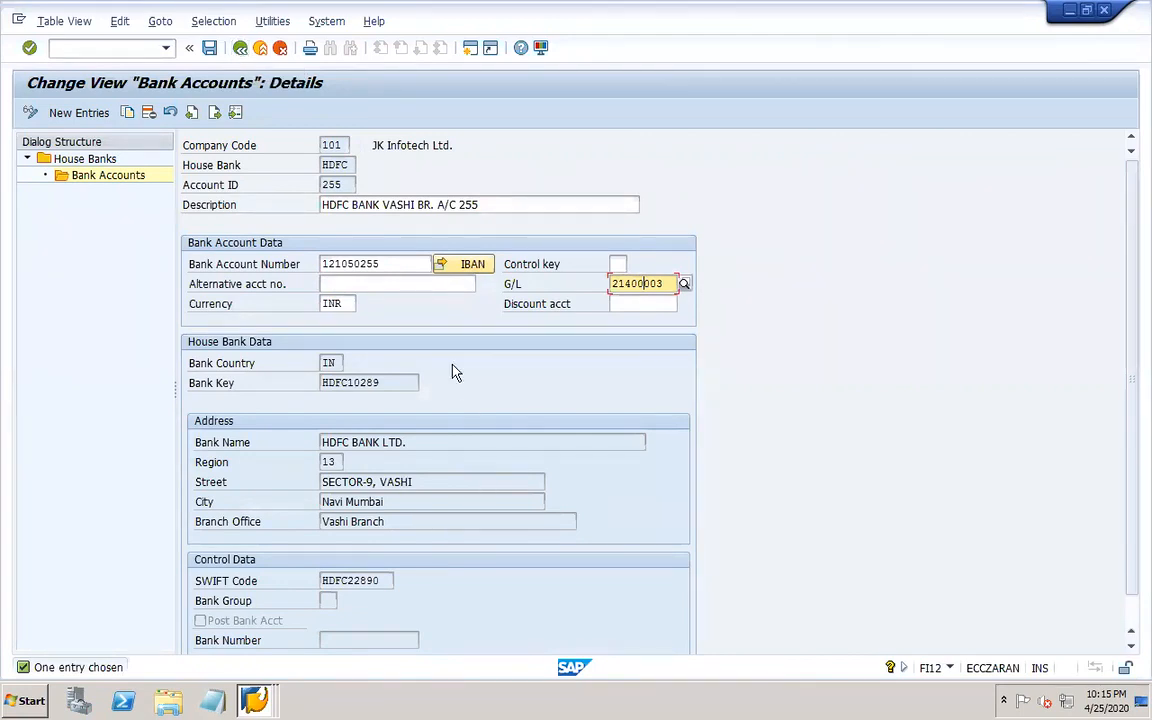
click(383, 264)
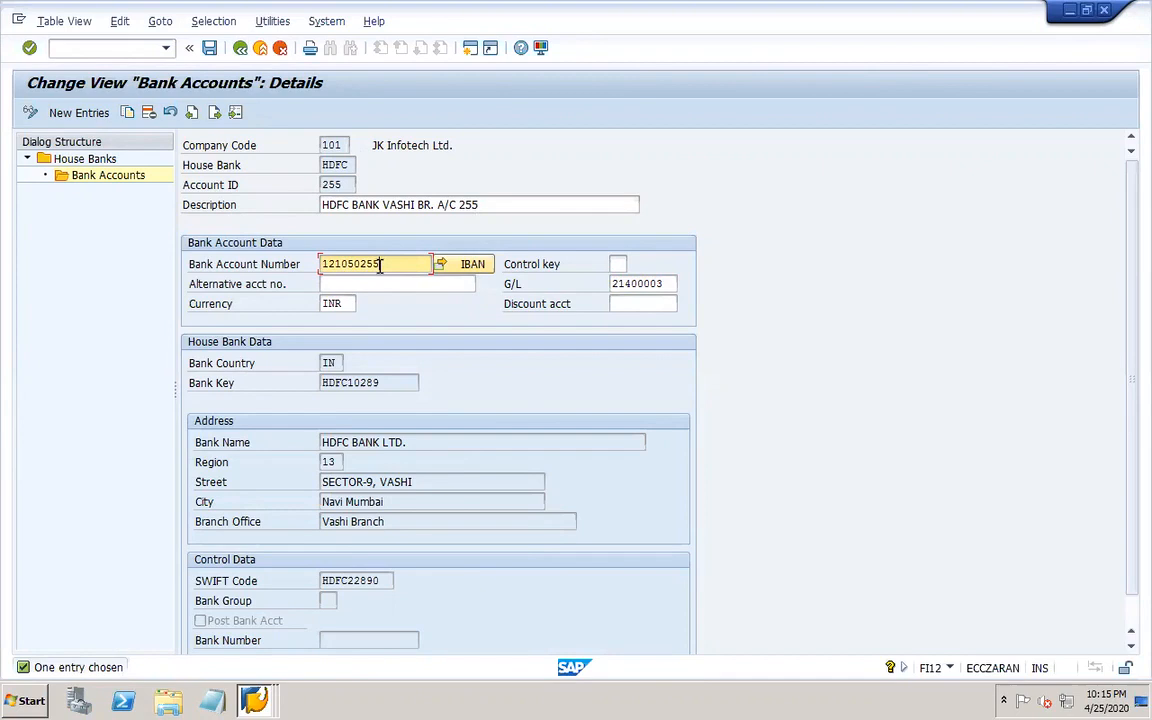
click(360, 284)
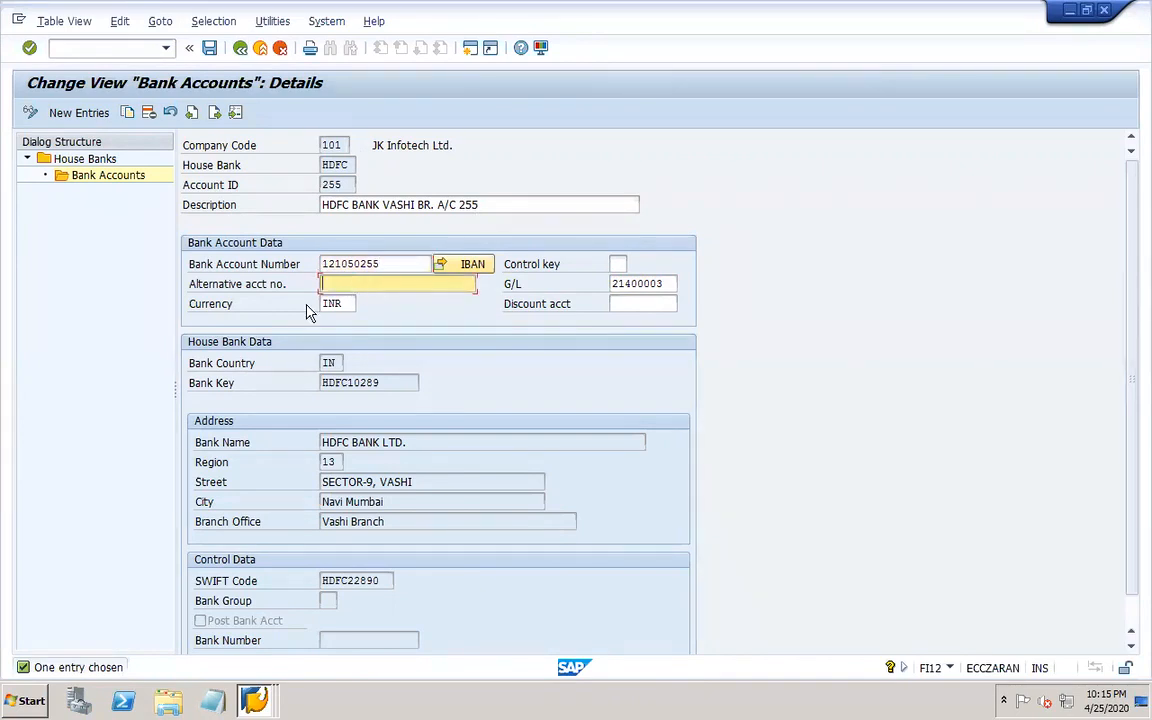
click(622, 283)
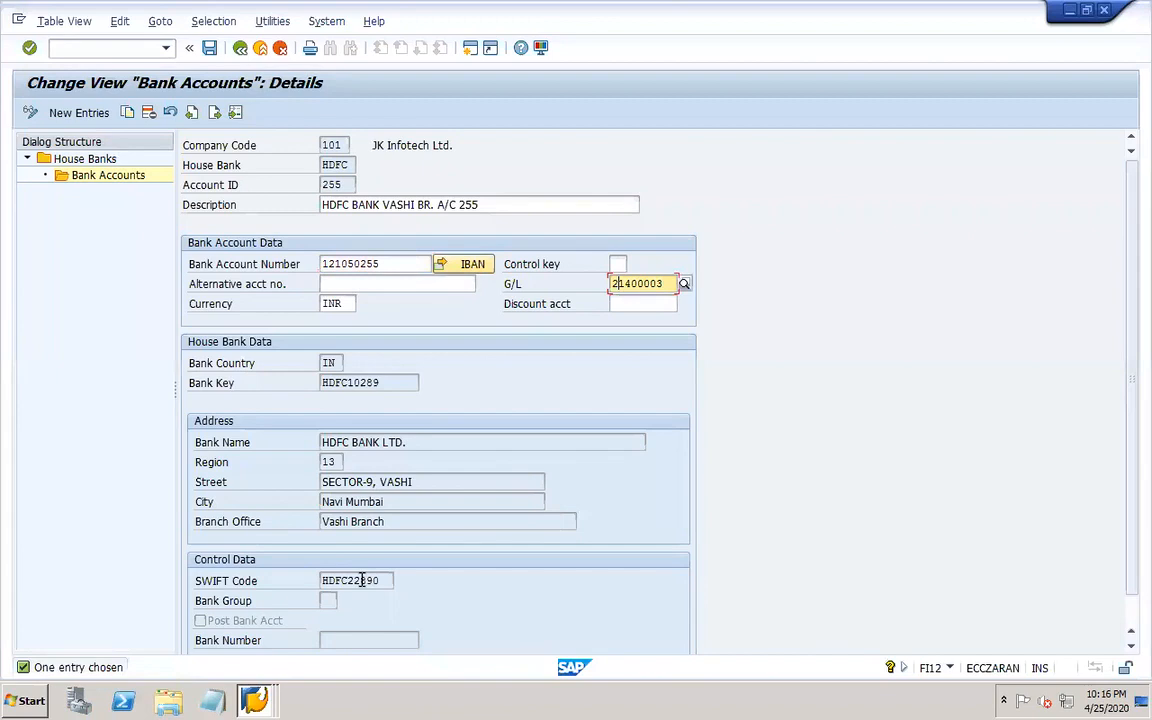
click(349, 640)
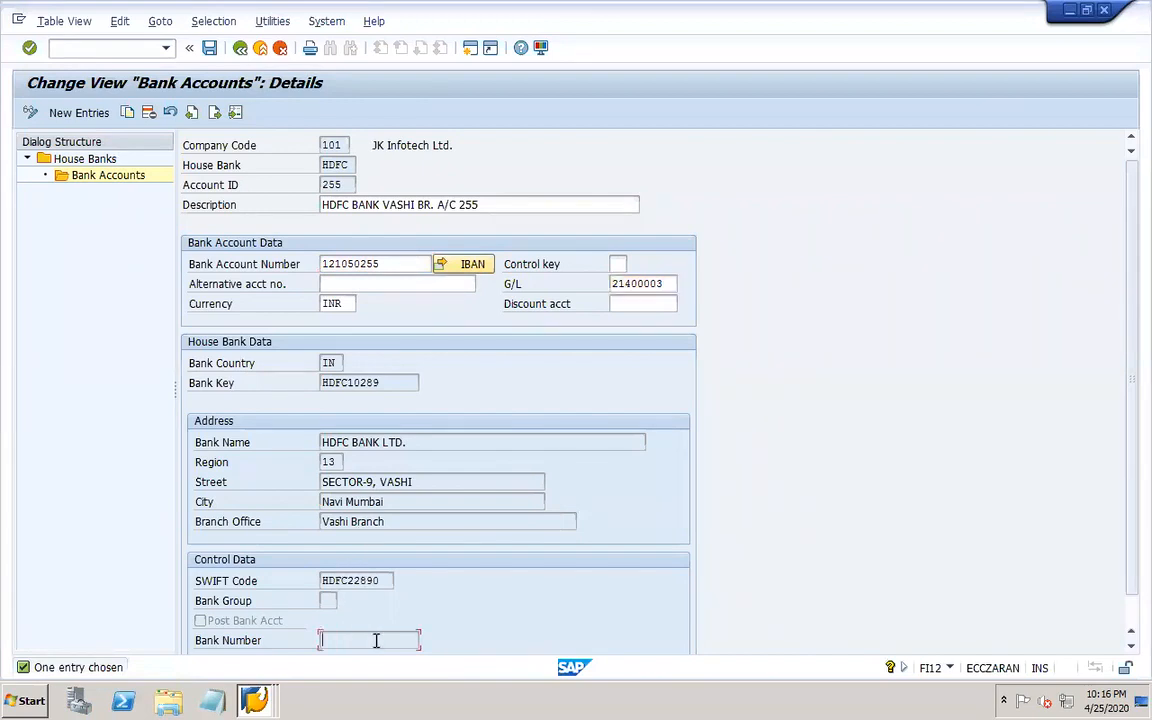
click(1130, 640)
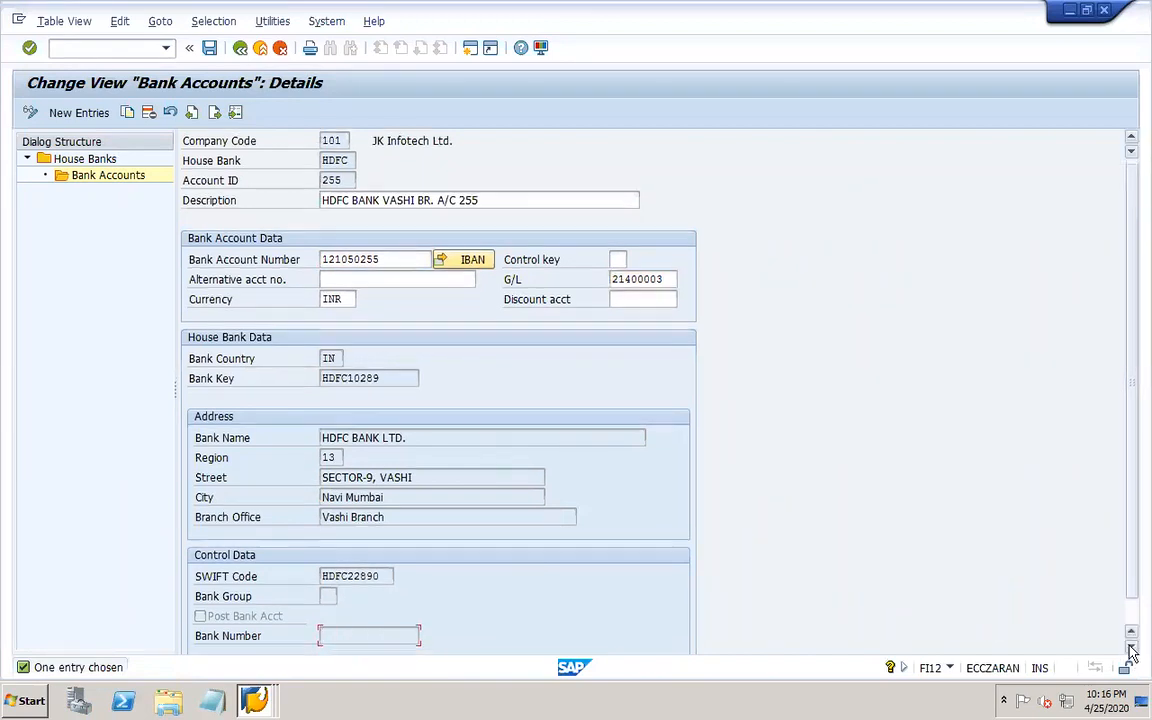
click(1130, 650)
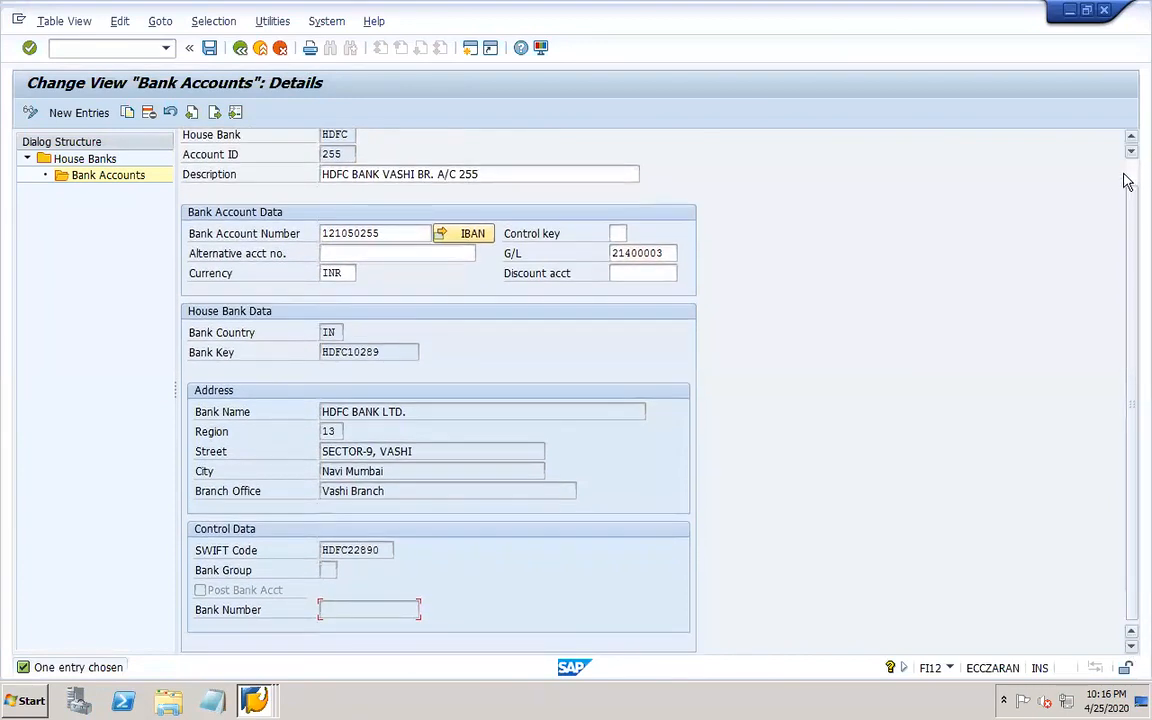
click(1128, 172)
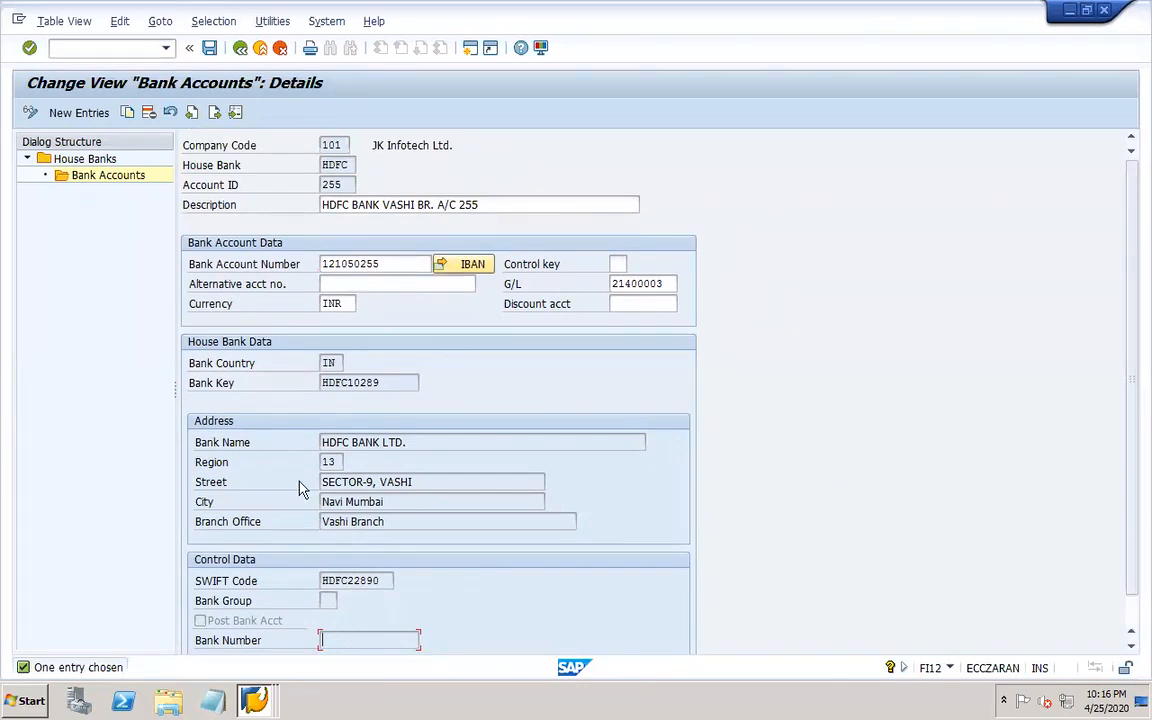
click(209, 48)
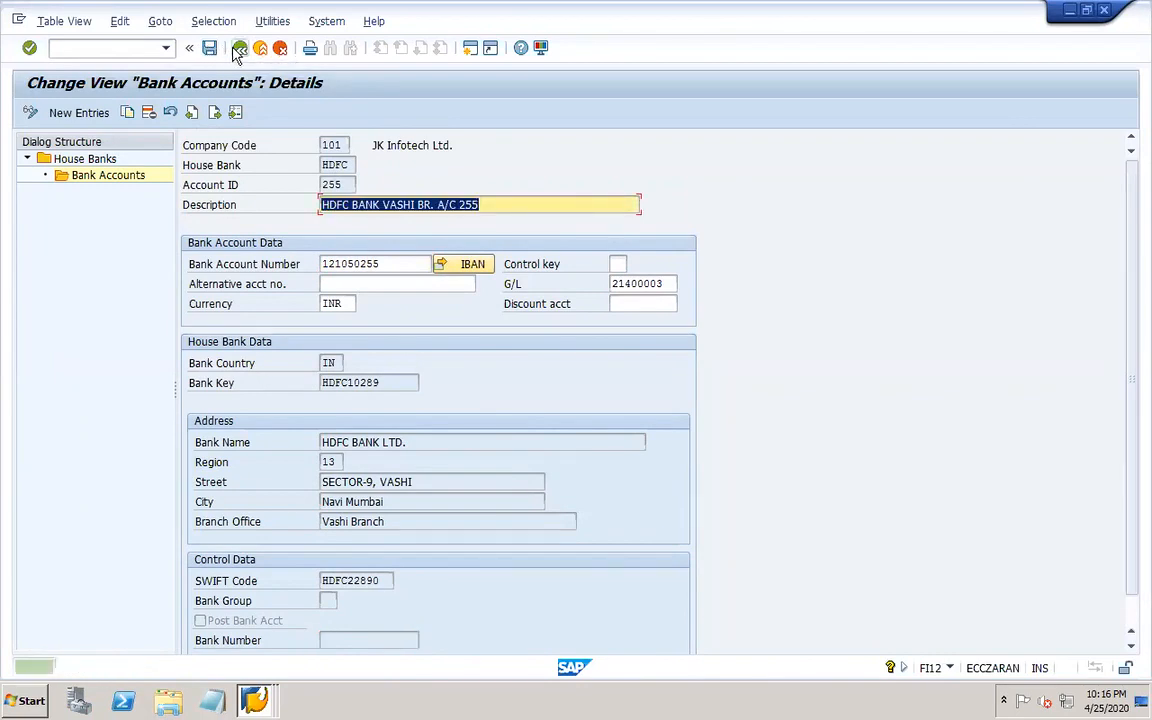
click(239, 49)
click(239, 49)
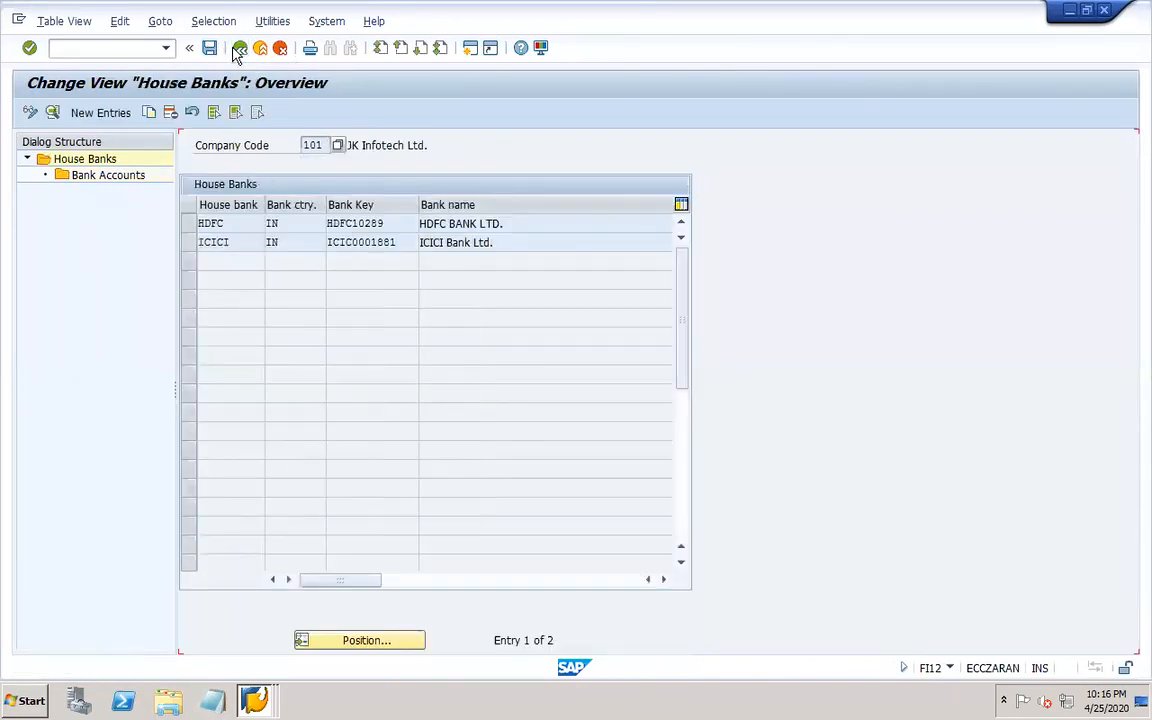
Reopen the bank account details of HDFC and then ICICI to compare their G/L accounts.
click(189, 223)
double_click(110, 176)
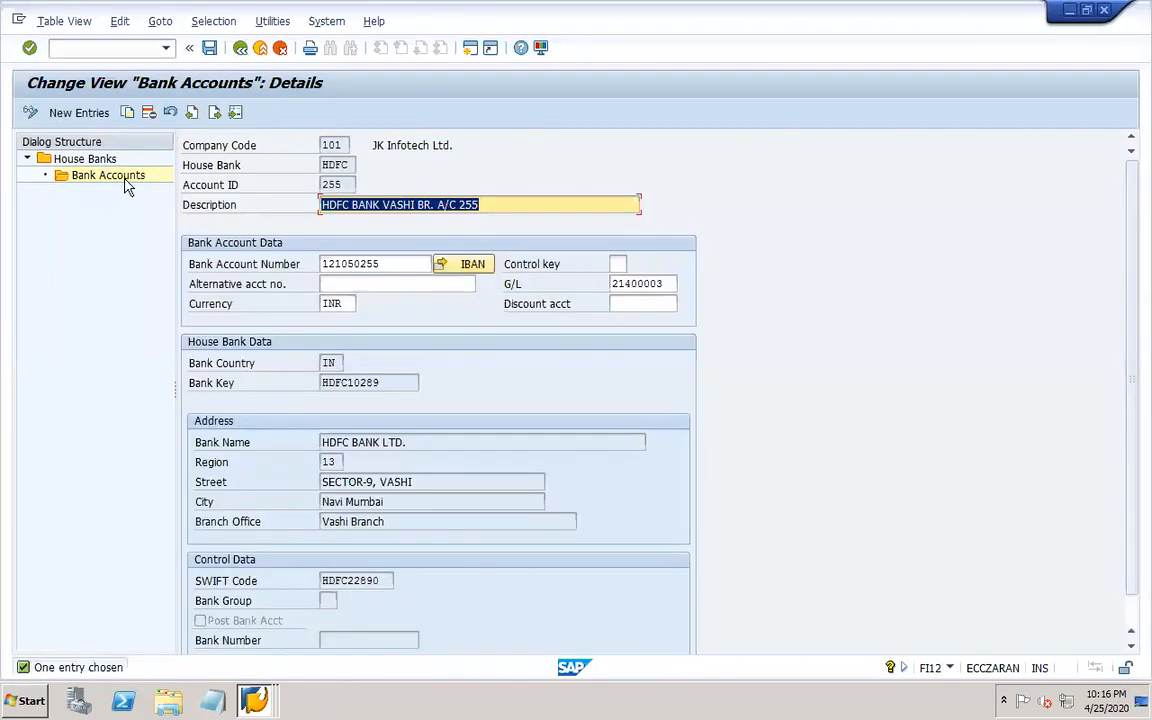
click(240, 50)
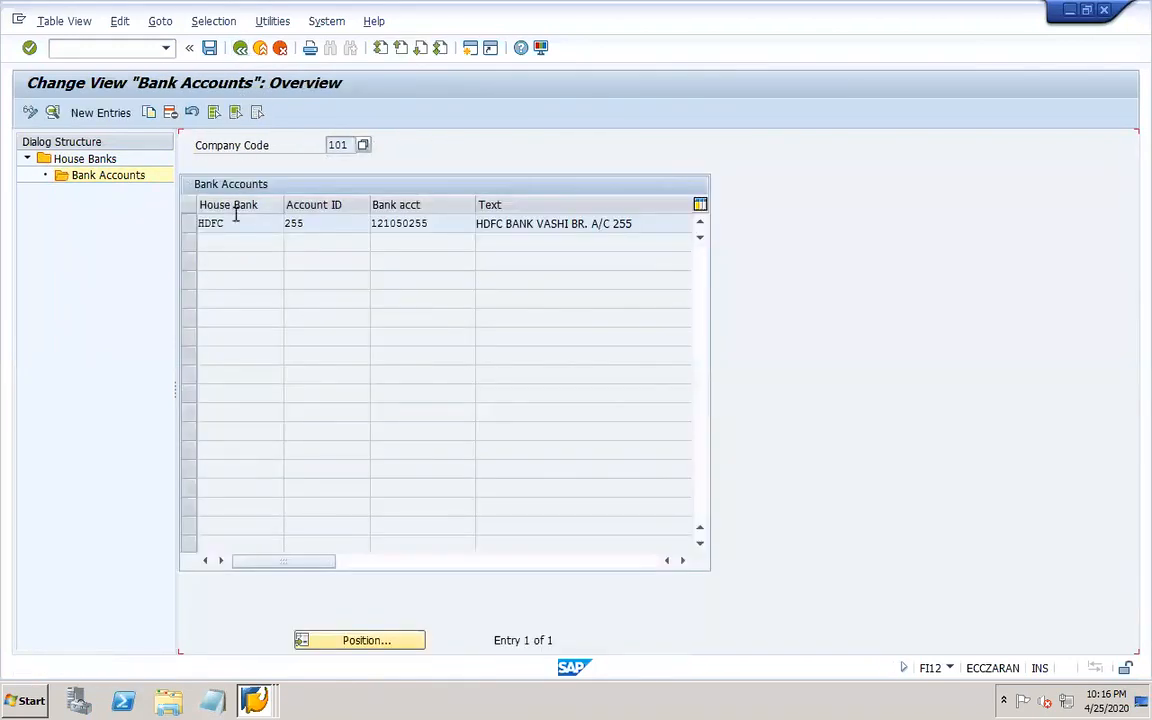
click(240, 50)
click(189, 242)
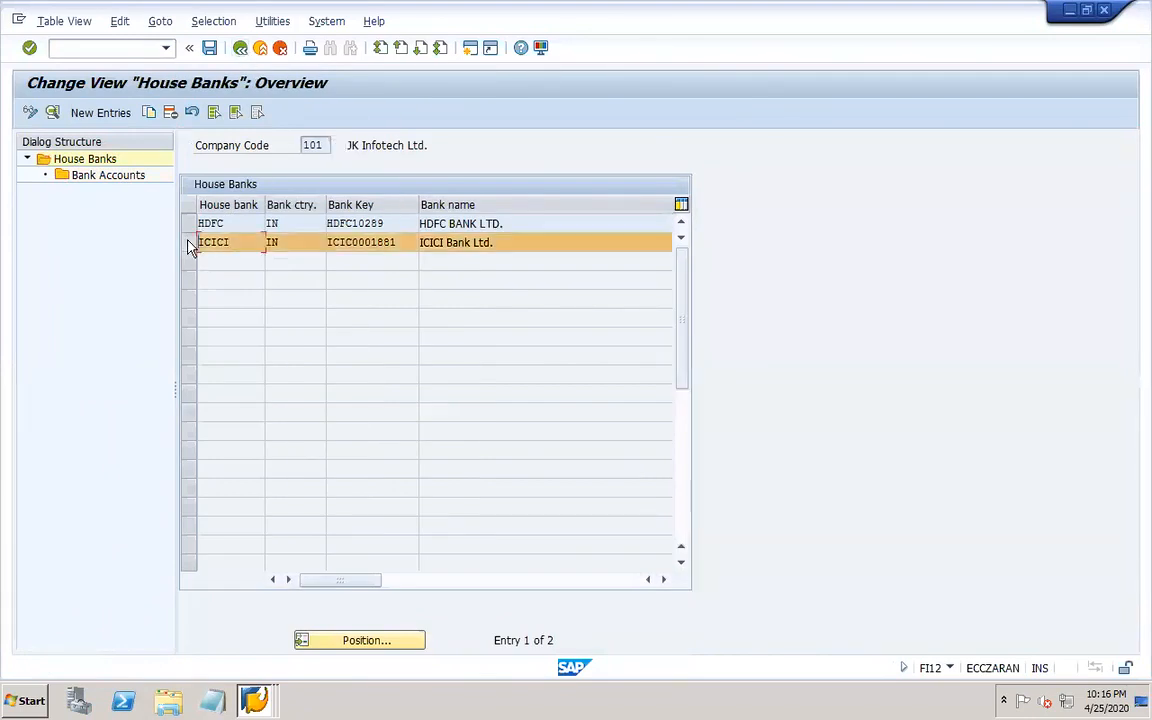
double_click(121, 187)
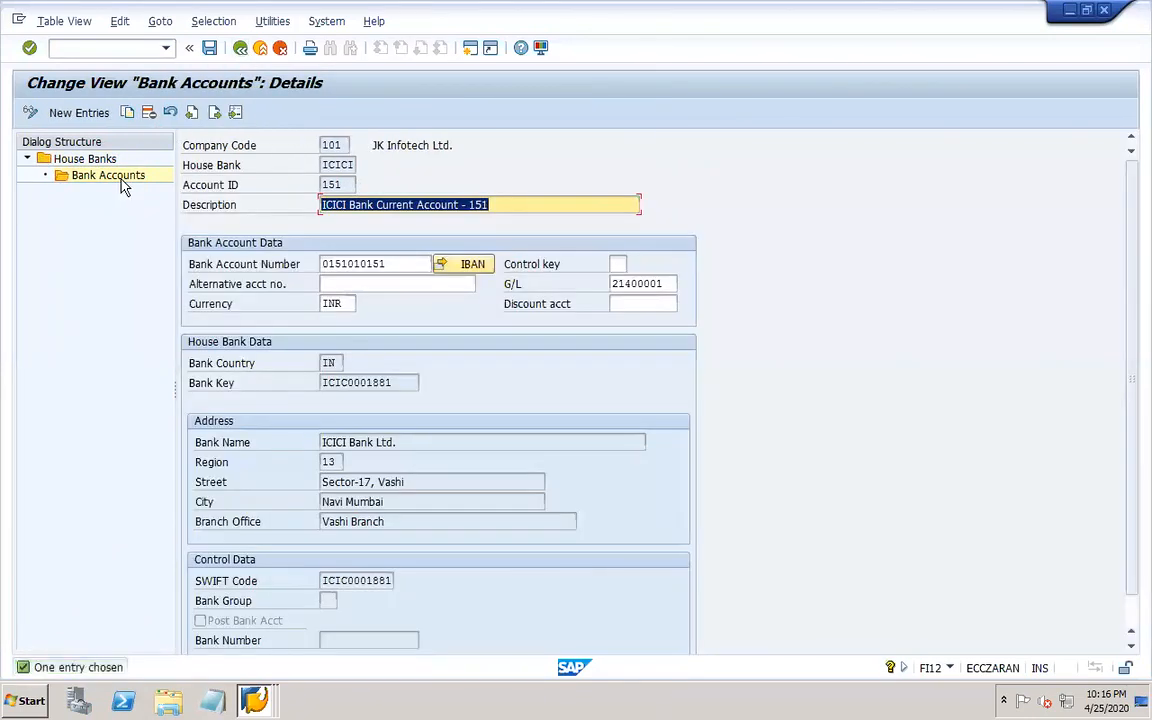
Open bank determination for paying company code 101 and view its ranking order.
click(240, 50)
click(240, 50)
click(240, 50)
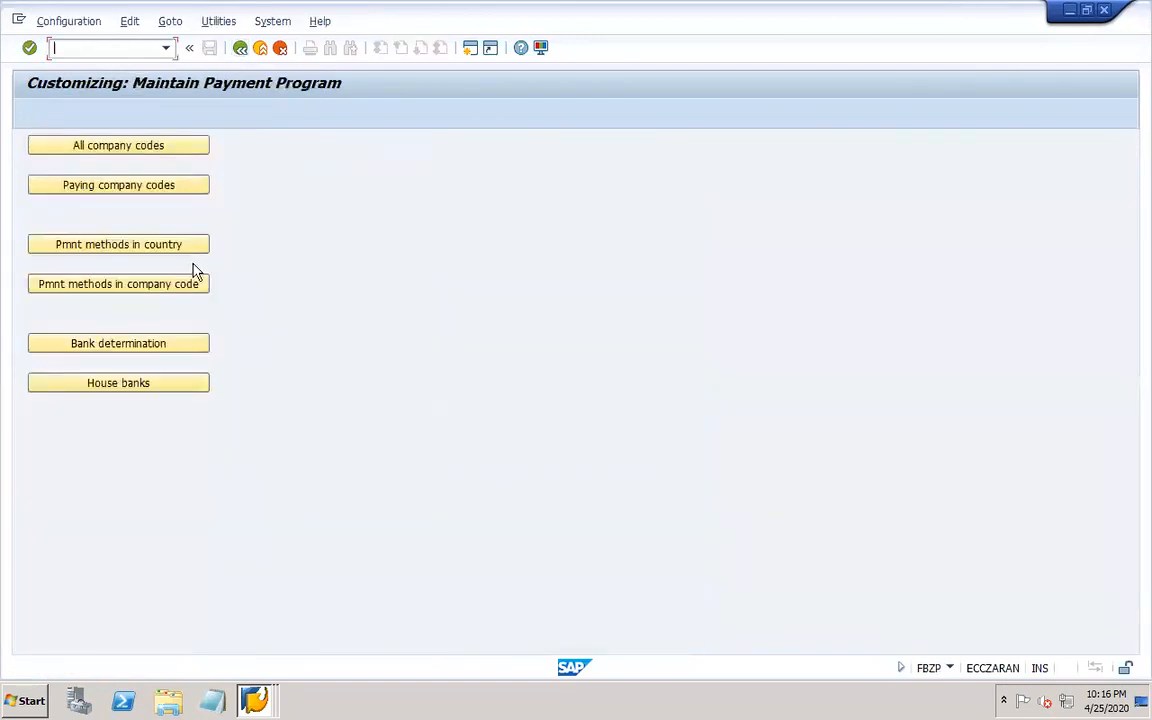
click(172, 345)
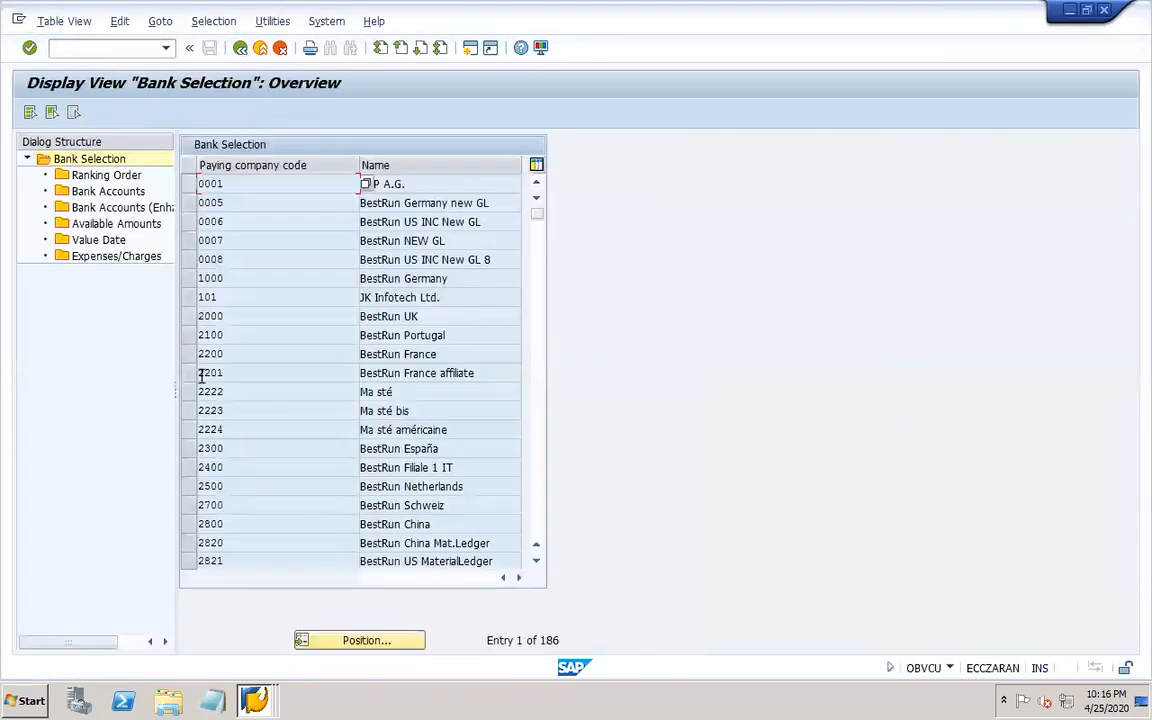
click(355, 642)
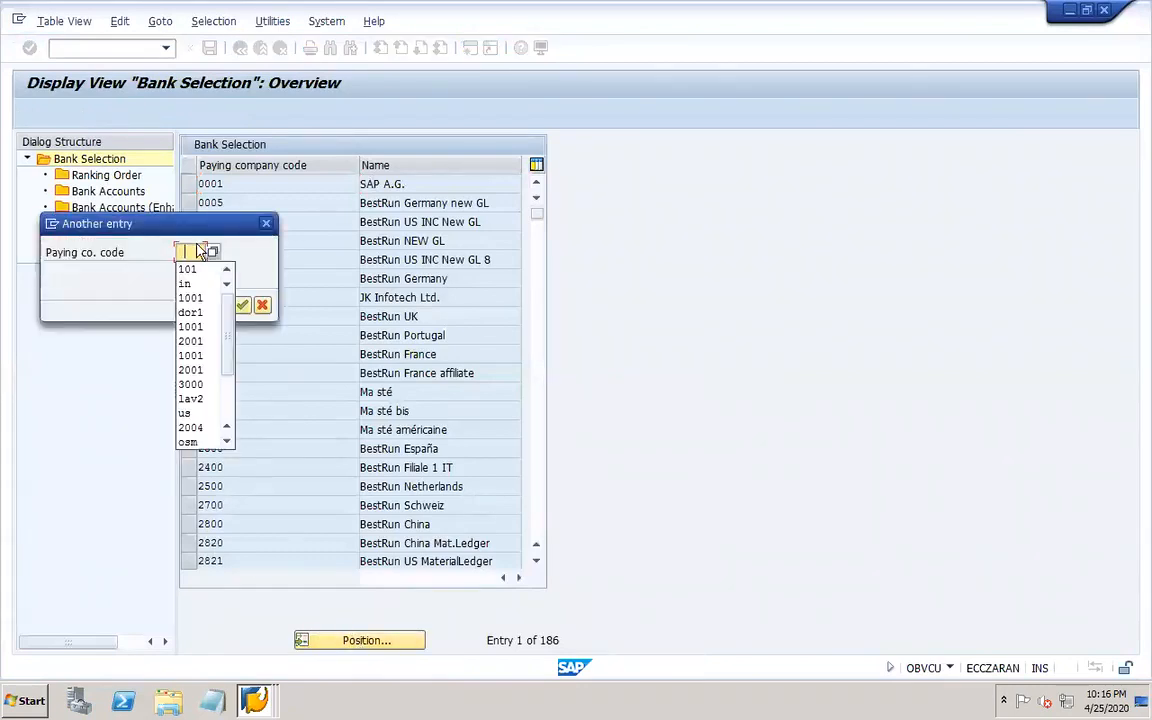
click(187, 269)
click(243, 305)
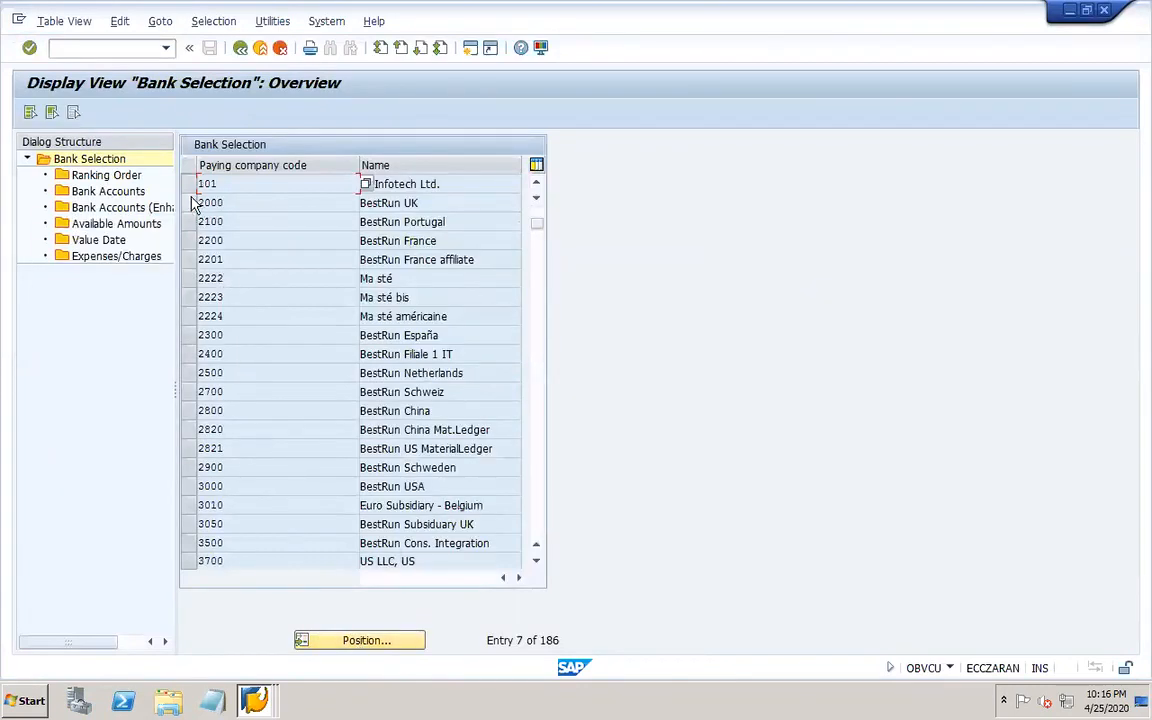
click(188, 184)
double_click(106, 175)
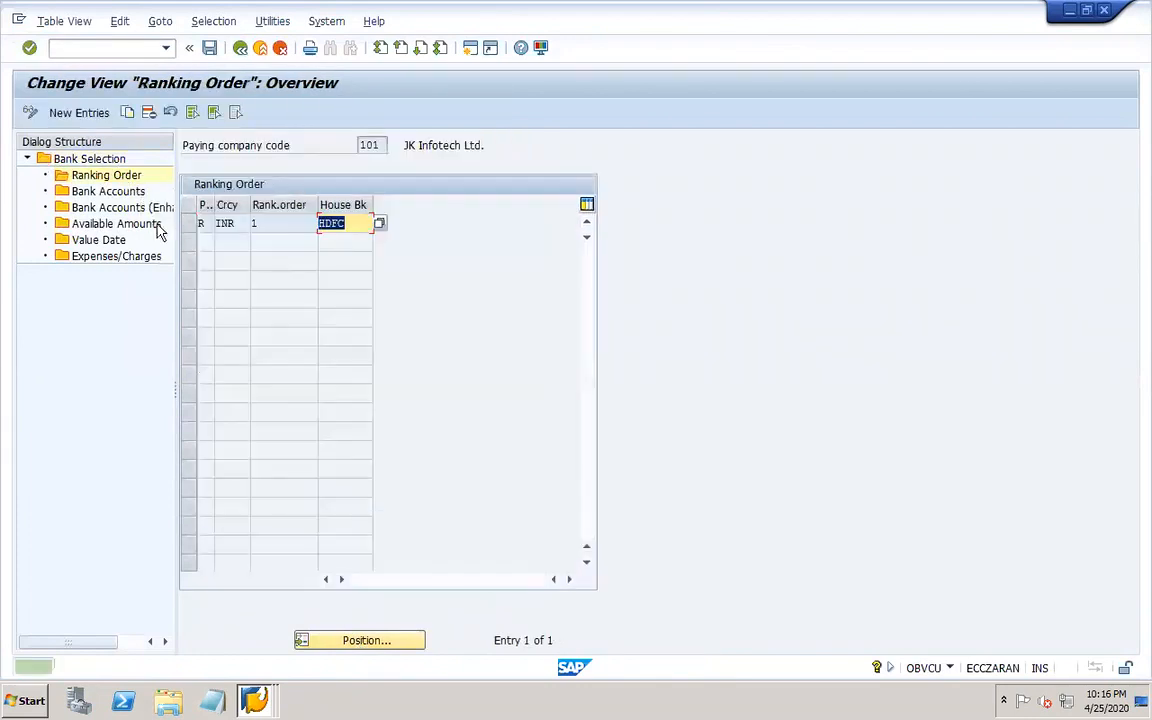
click(278, 223)
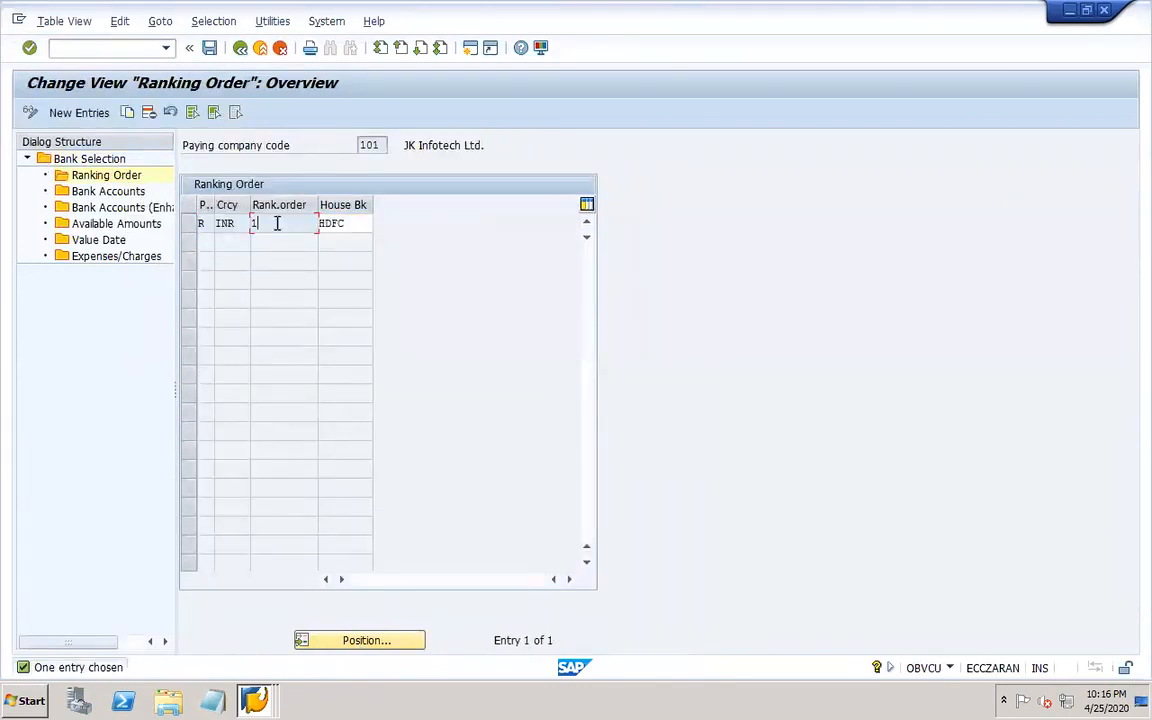
click(351, 223)
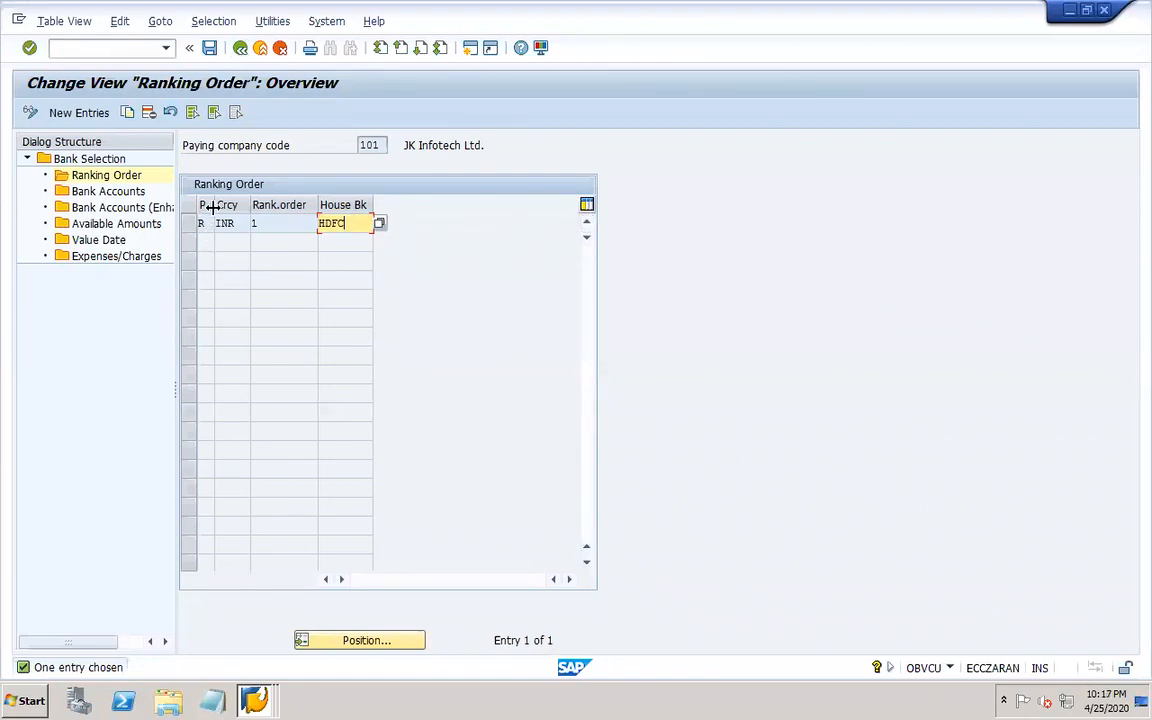
drag(212, 207, 242, 208)
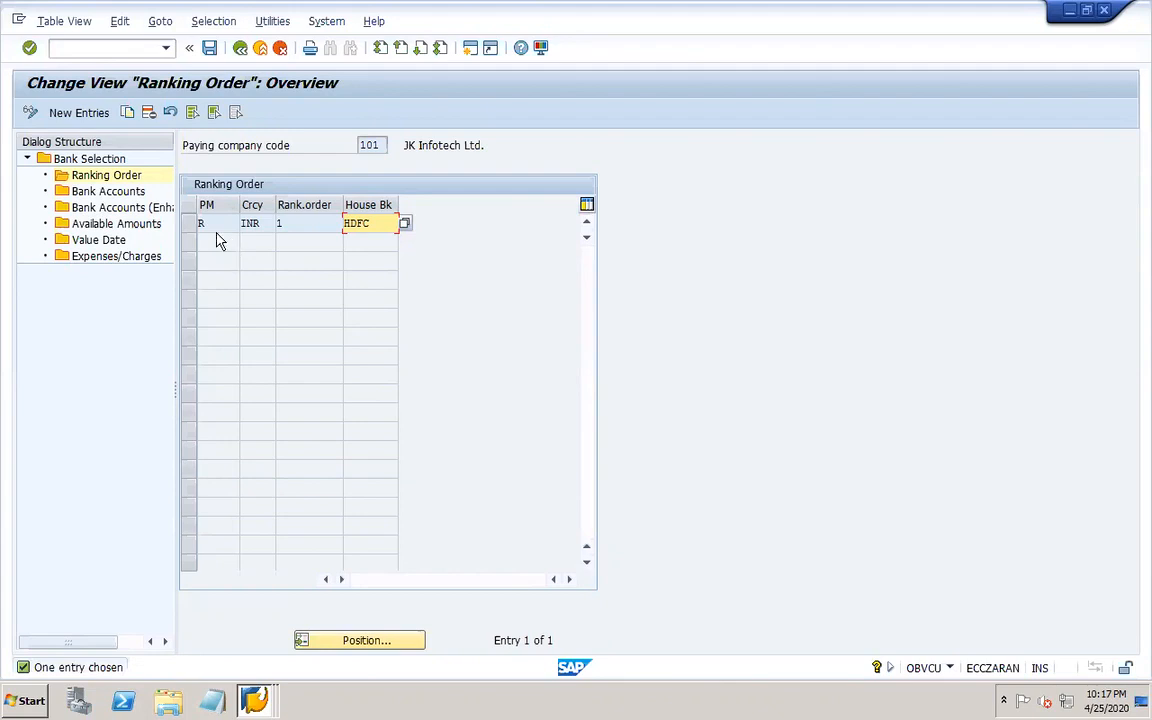
Add a ranking order entry for payment method C, currency INR, rank 1 with house bank ICICI, and save it to the customizing request.
click(90, 116)
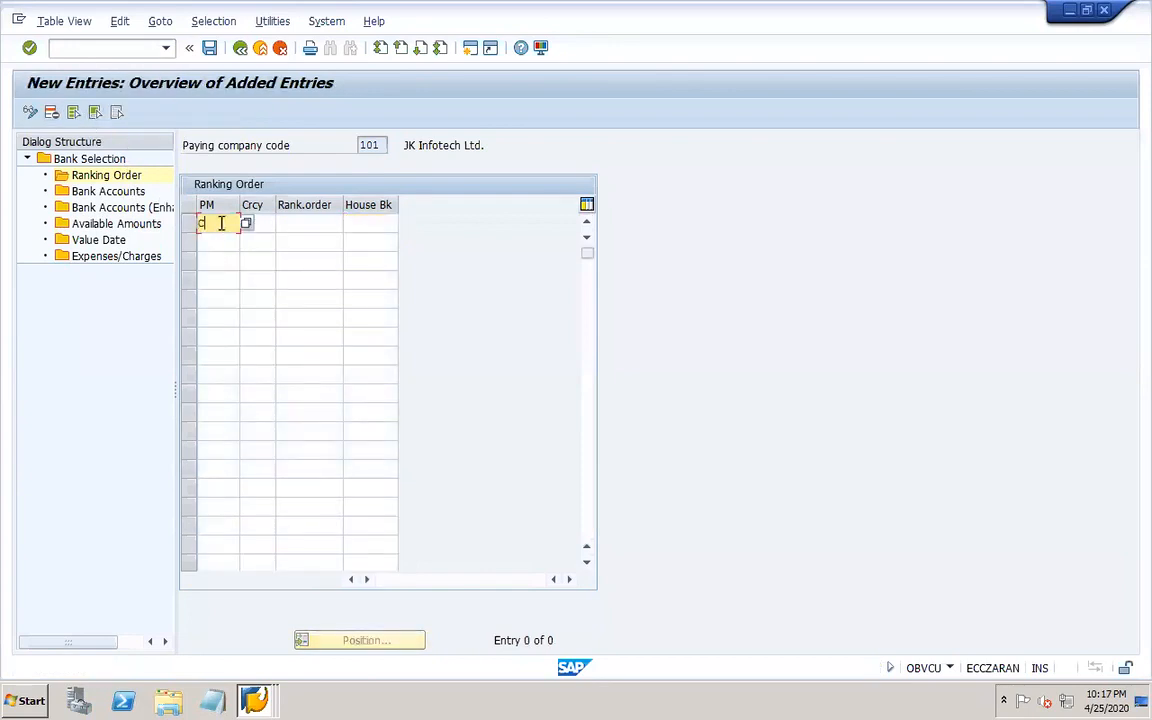
key(Tab)
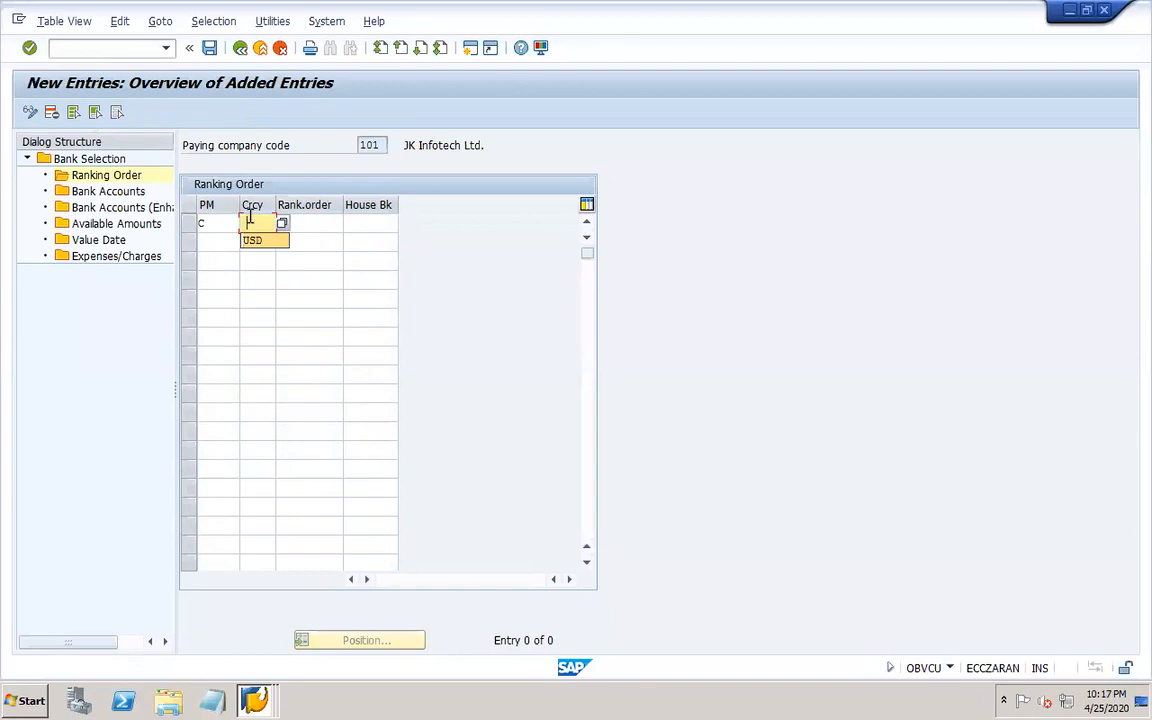
key(BackSpace)
key(Tab)
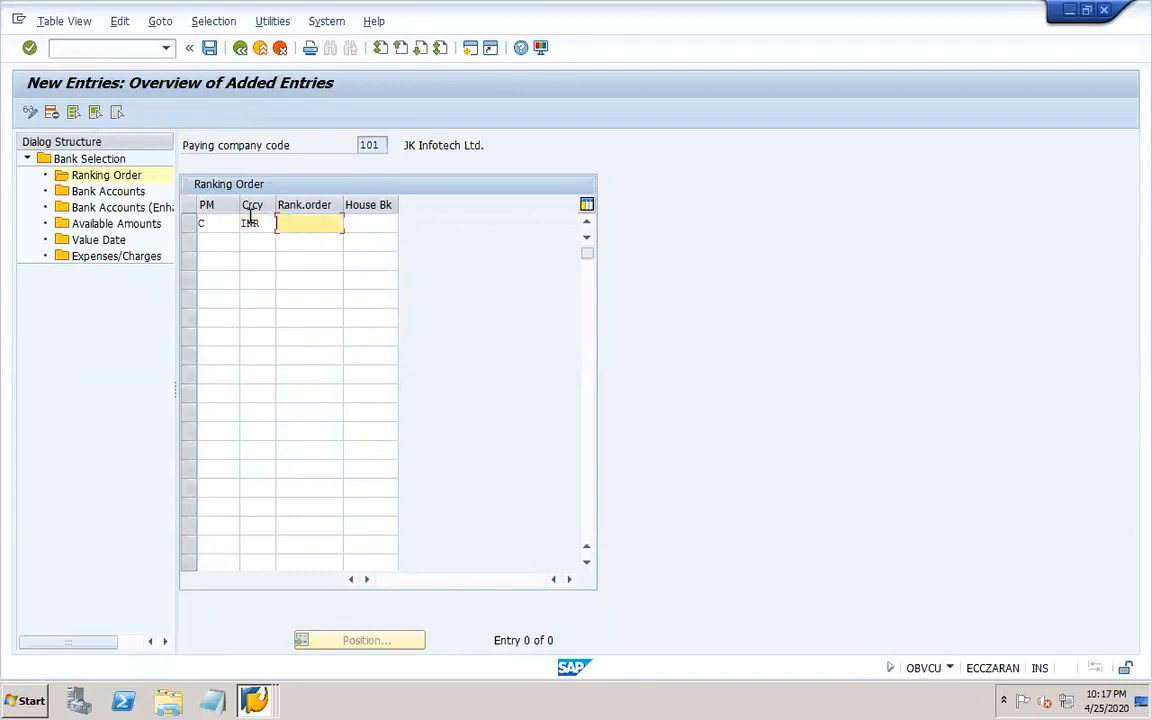
text(1)
key(Tab)
click(404, 223)
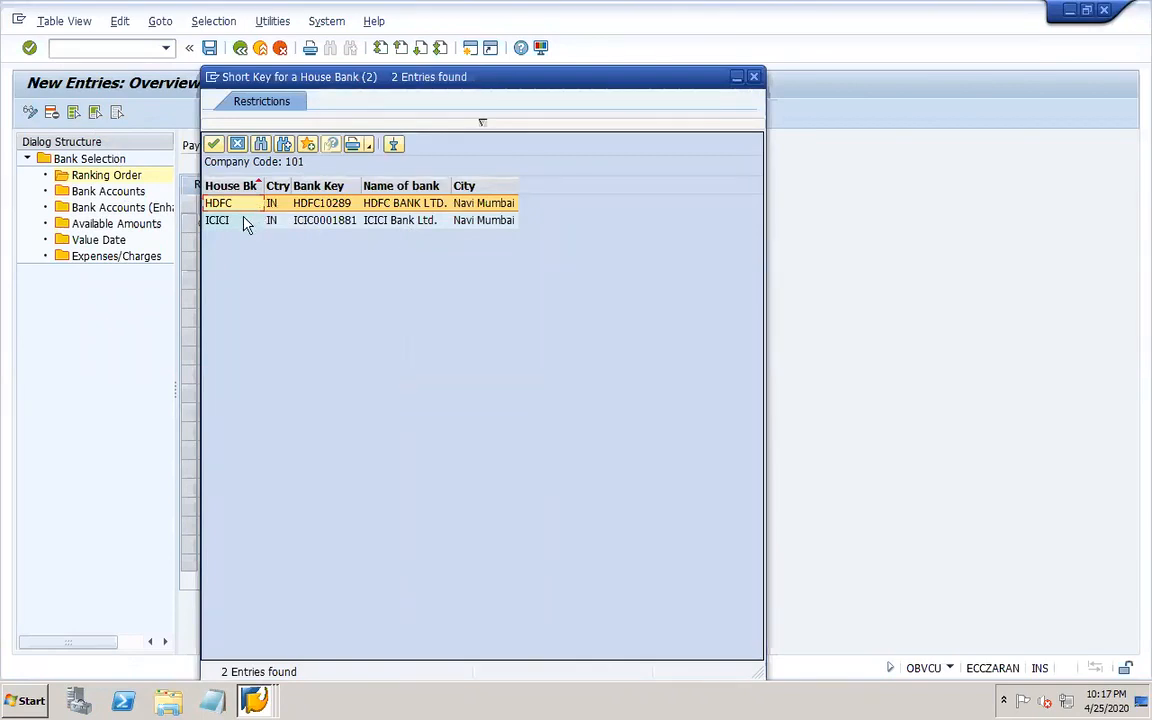
double_click(245, 222)
key(Return)
click(209, 47)
click(264, 305)
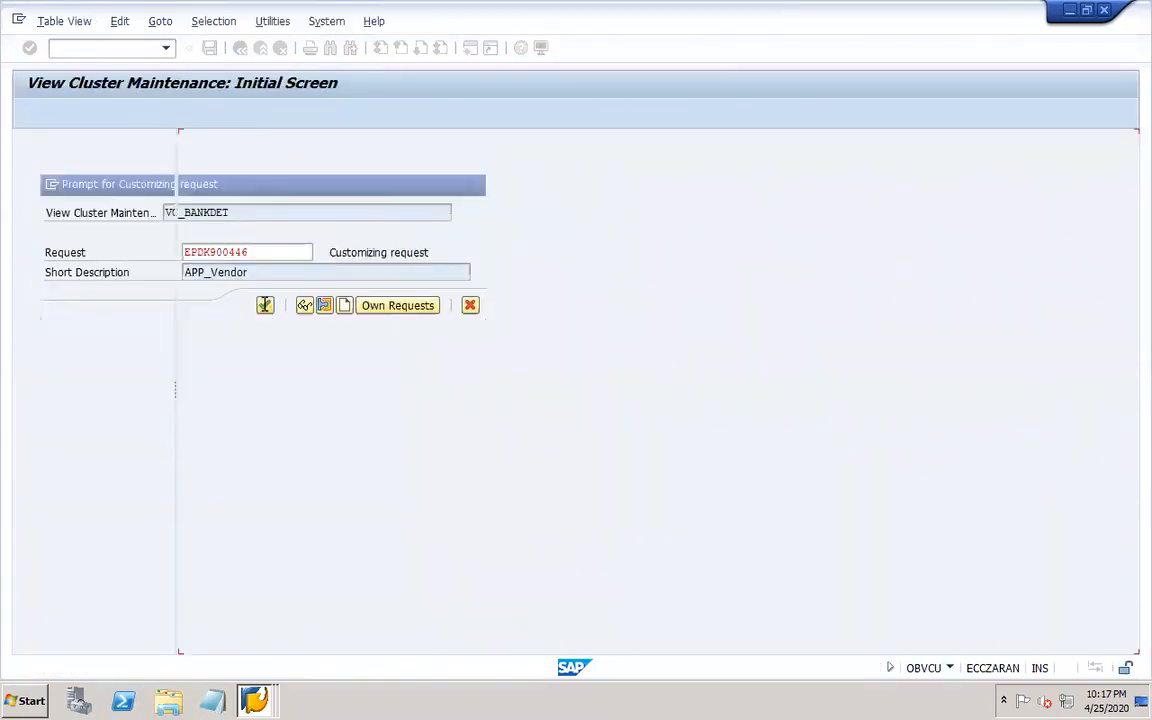
click(241, 48)
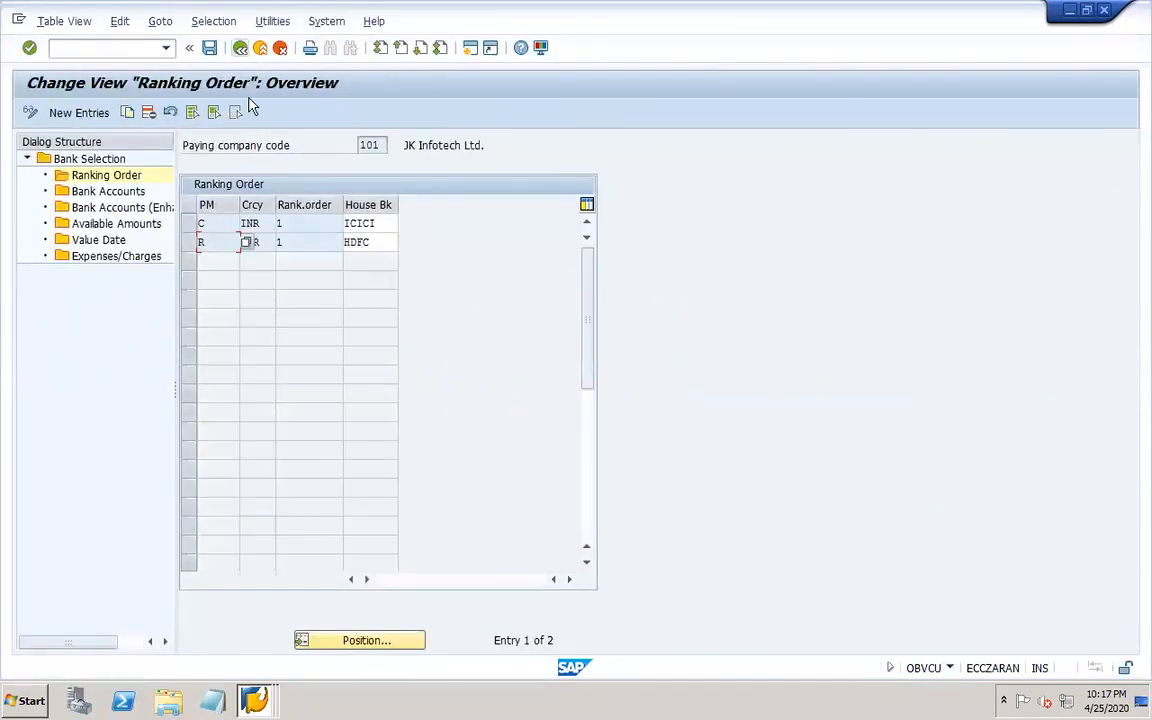
Change the house bank for payment method R in the ranking order to ICICI and save.
click(209, 47)
click(352, 223)
click(220, 222)
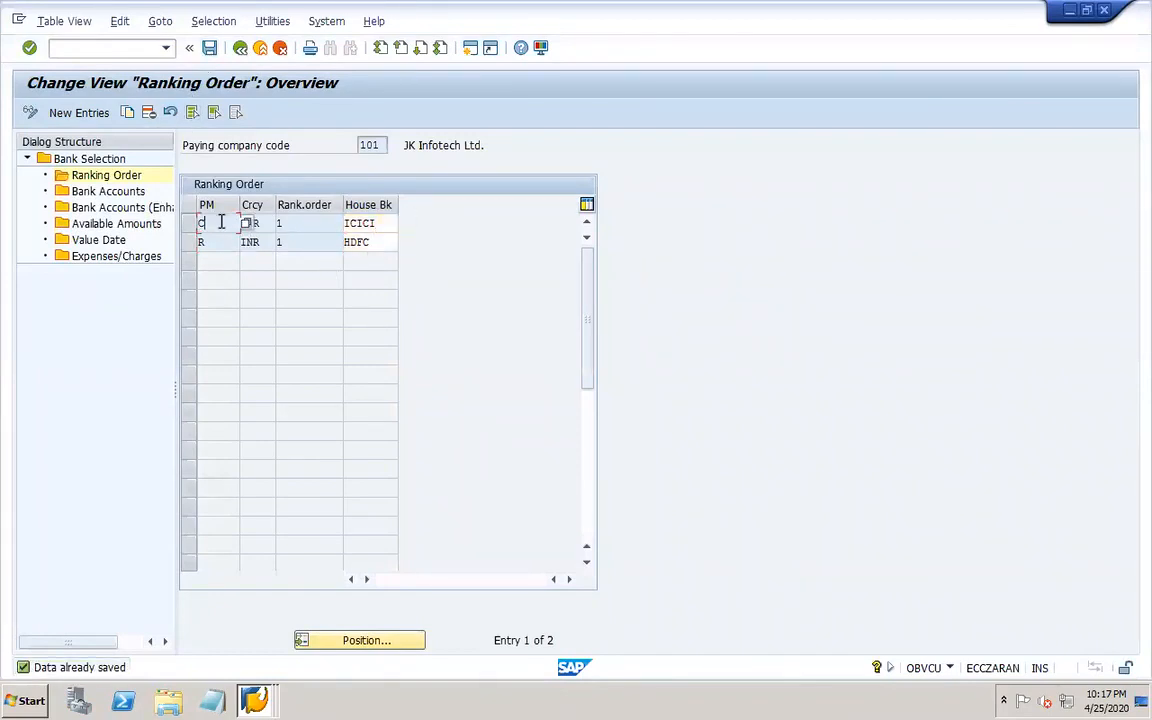
click(221, 240)
click(300, 241)
click(210, 50)
click(372, 223)
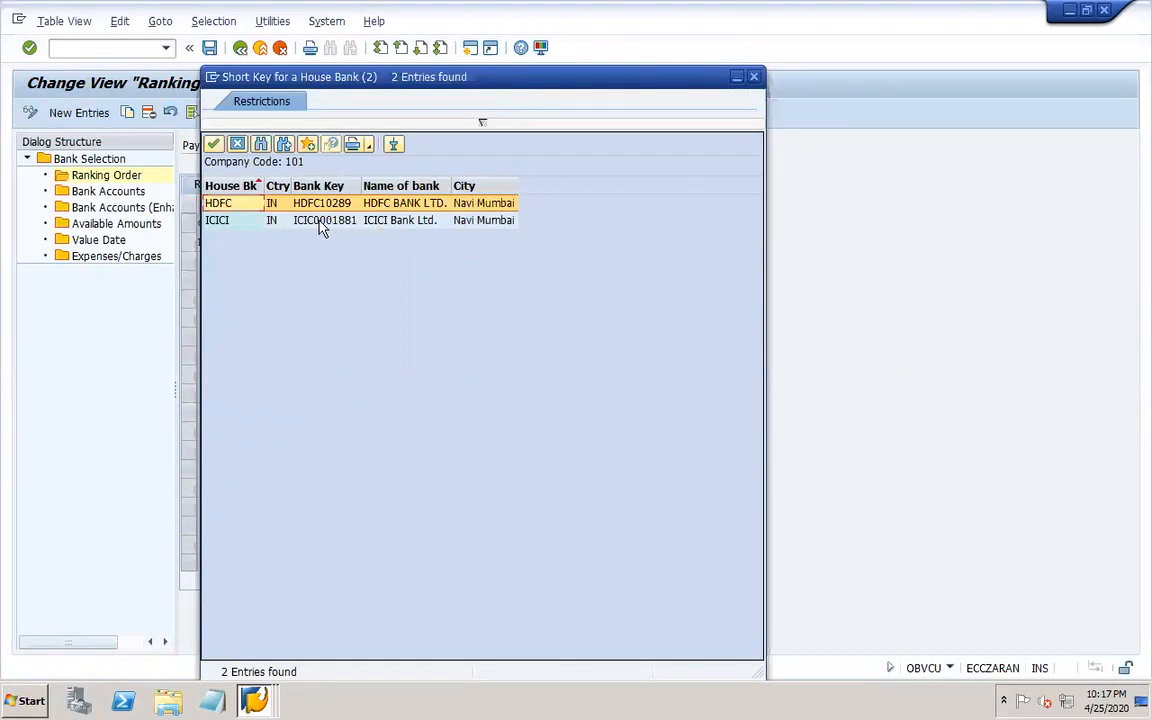
double_click(327, 222)
click(381, 224)
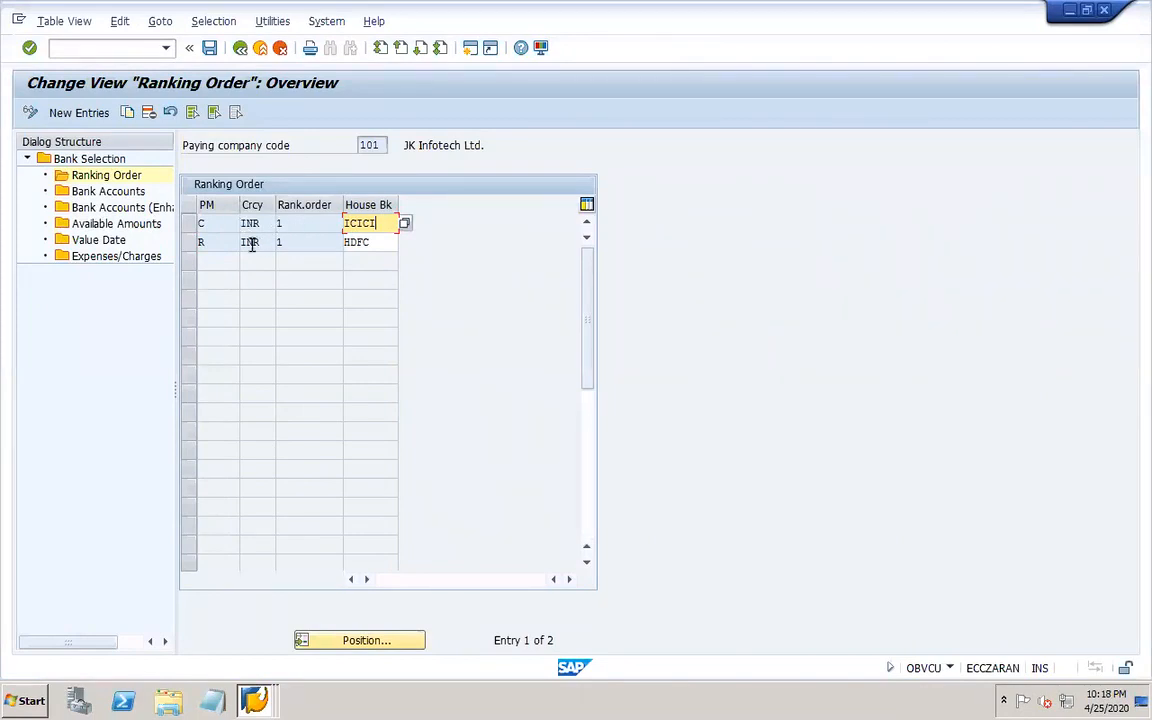
click(376, 243)
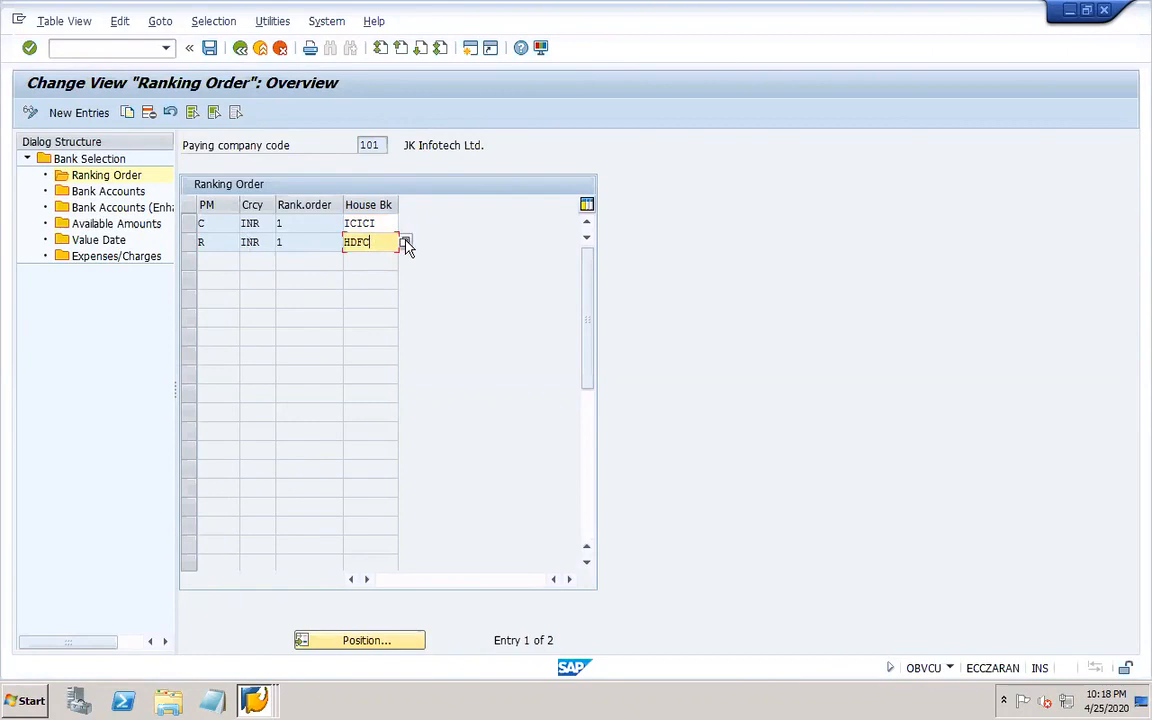
click(406, 243)
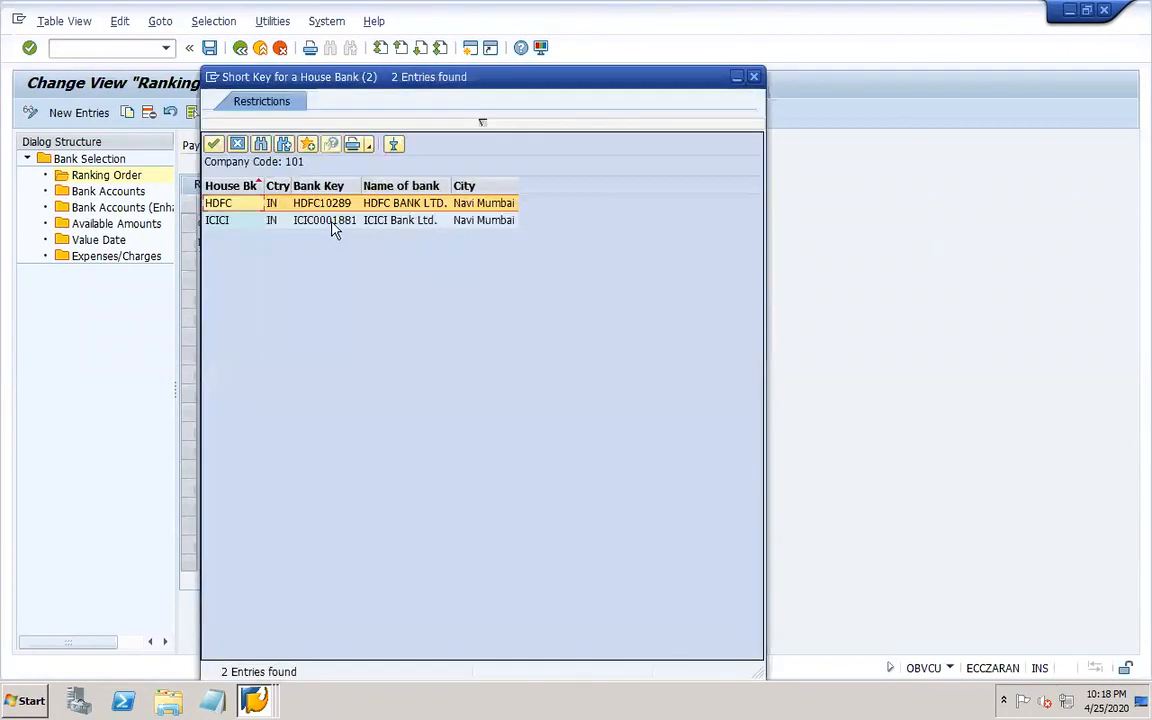
double_click(333, 223)
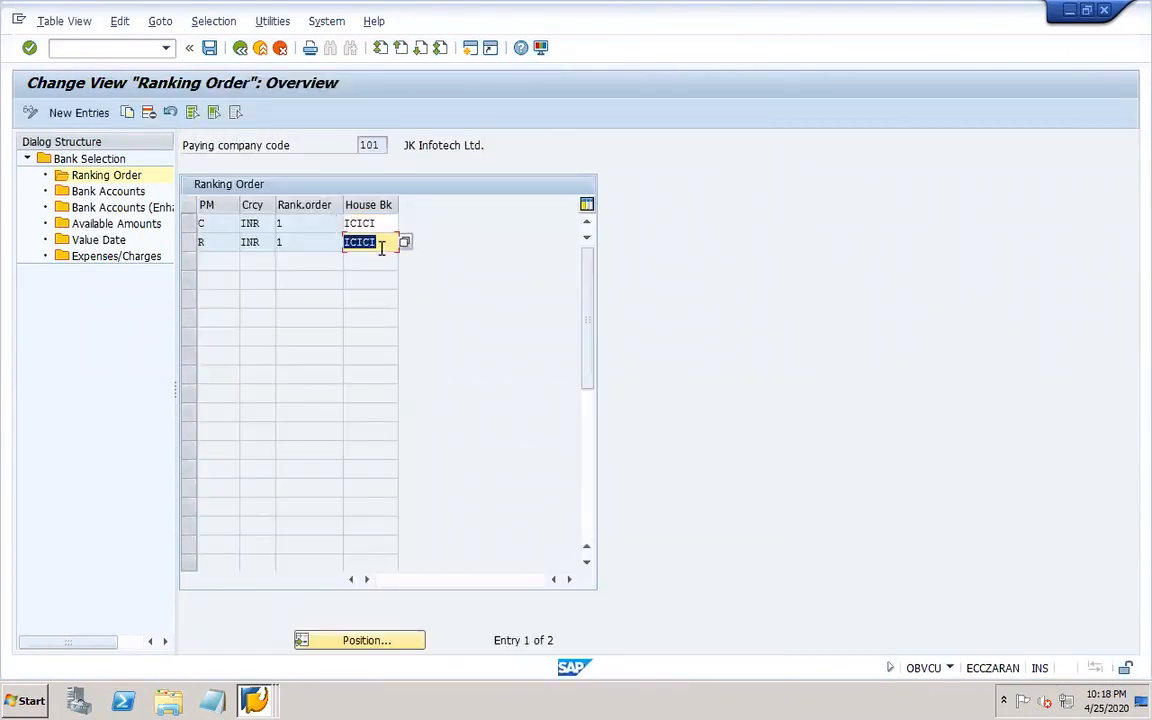
click(209, 48)
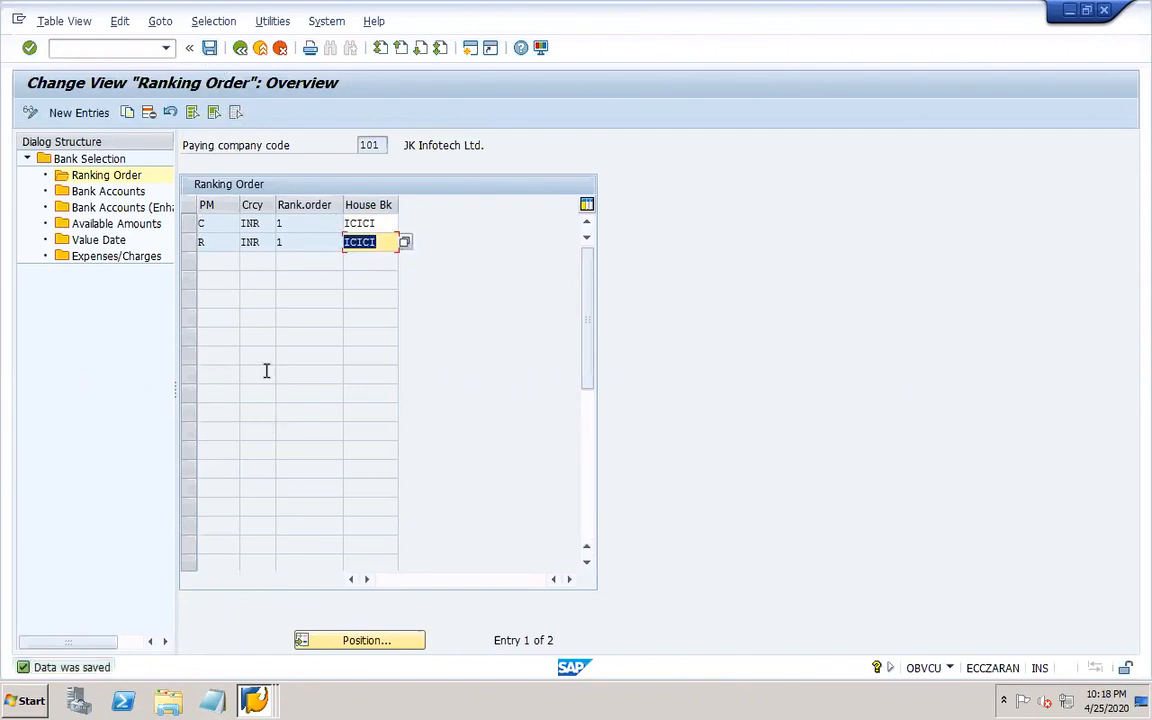
click(210, 48)
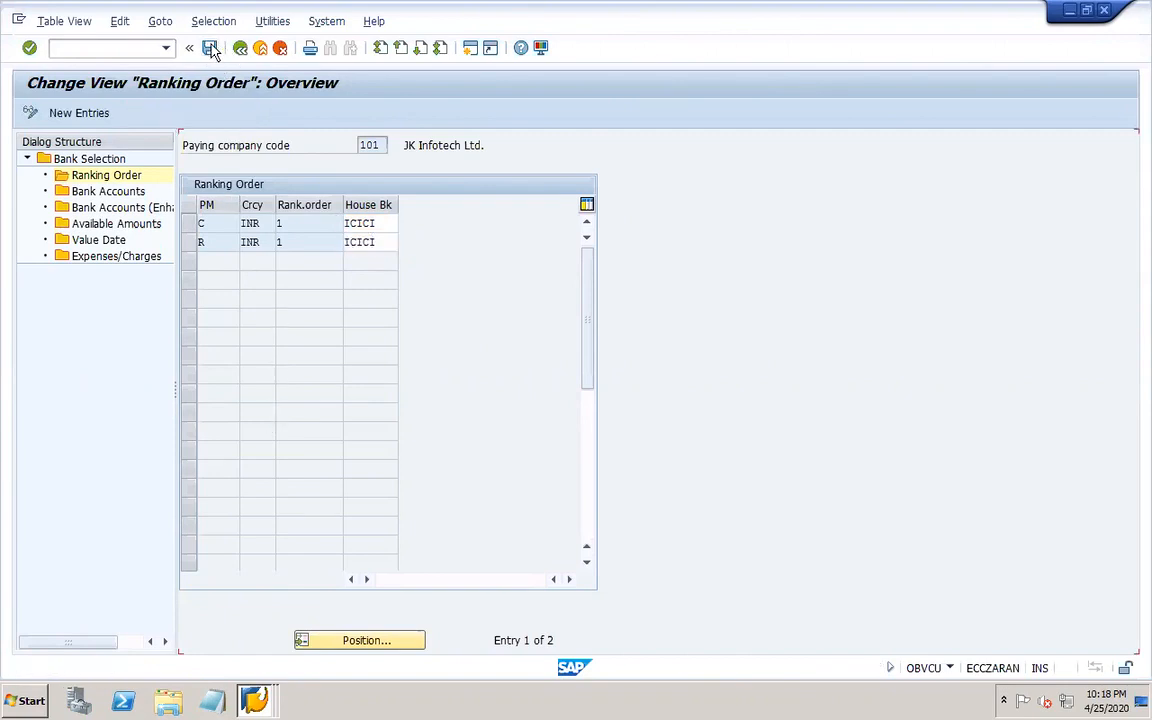
Open bank accounts, copy both HDFC entries, and set the house bank of both copies to ICICI.
click(105, 191)
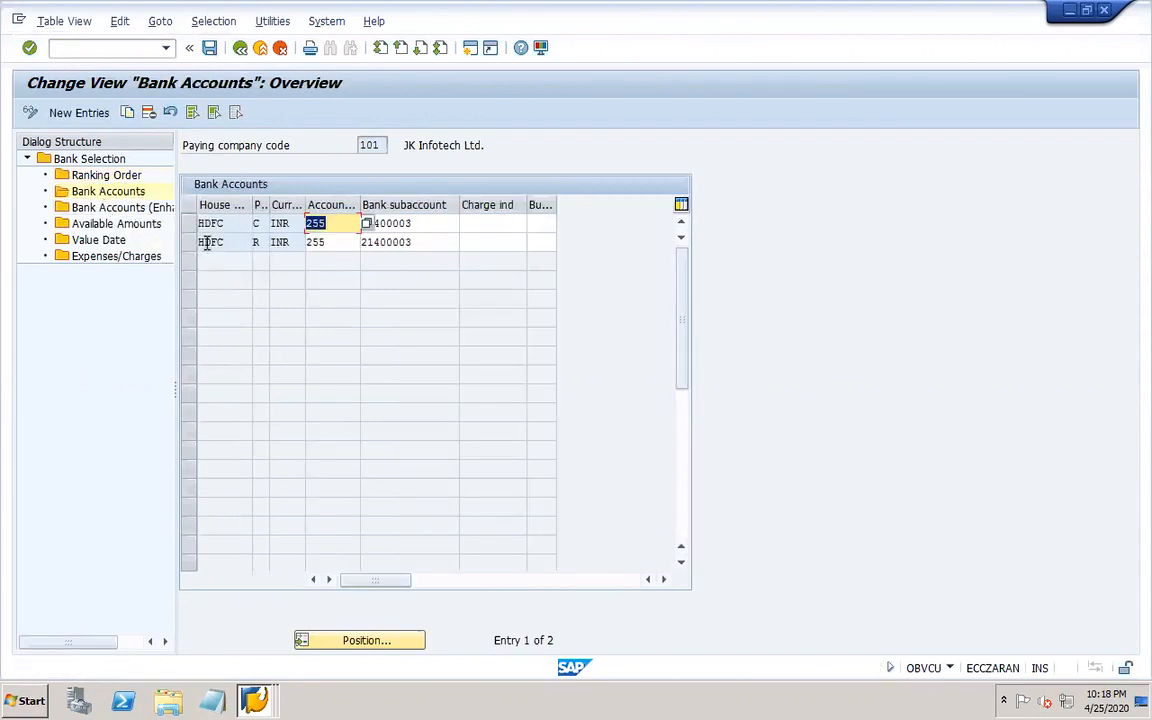
click(350, 228)
click(351, 241)
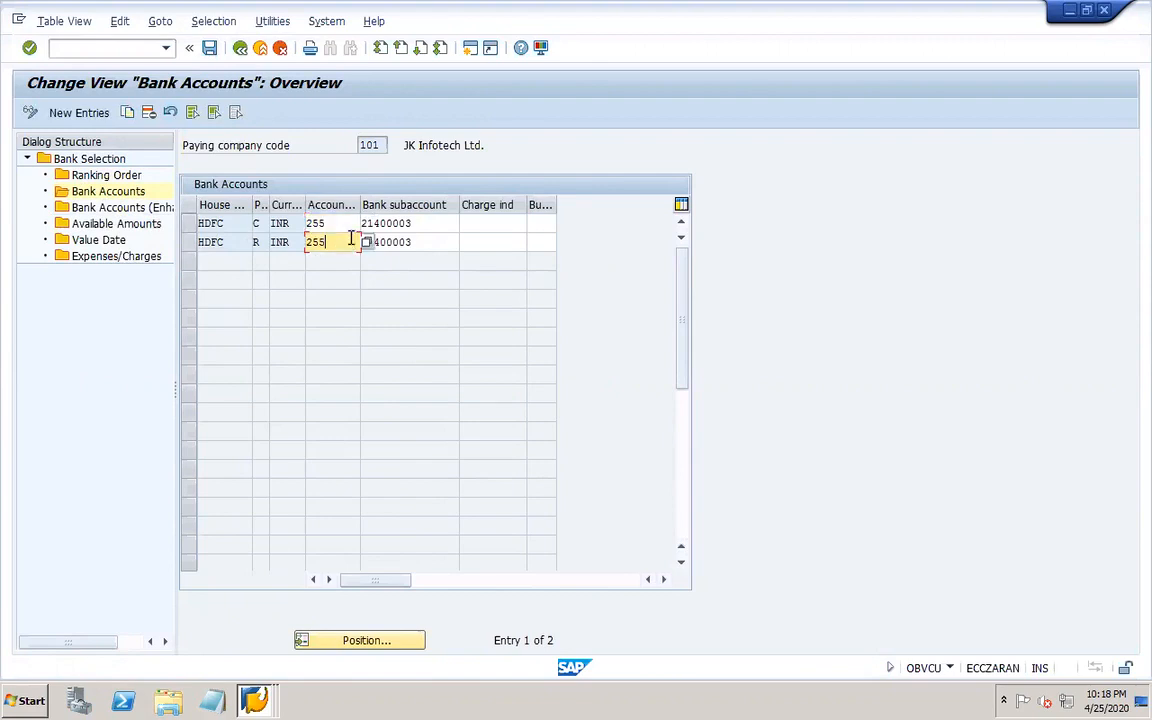
click(428, 242)
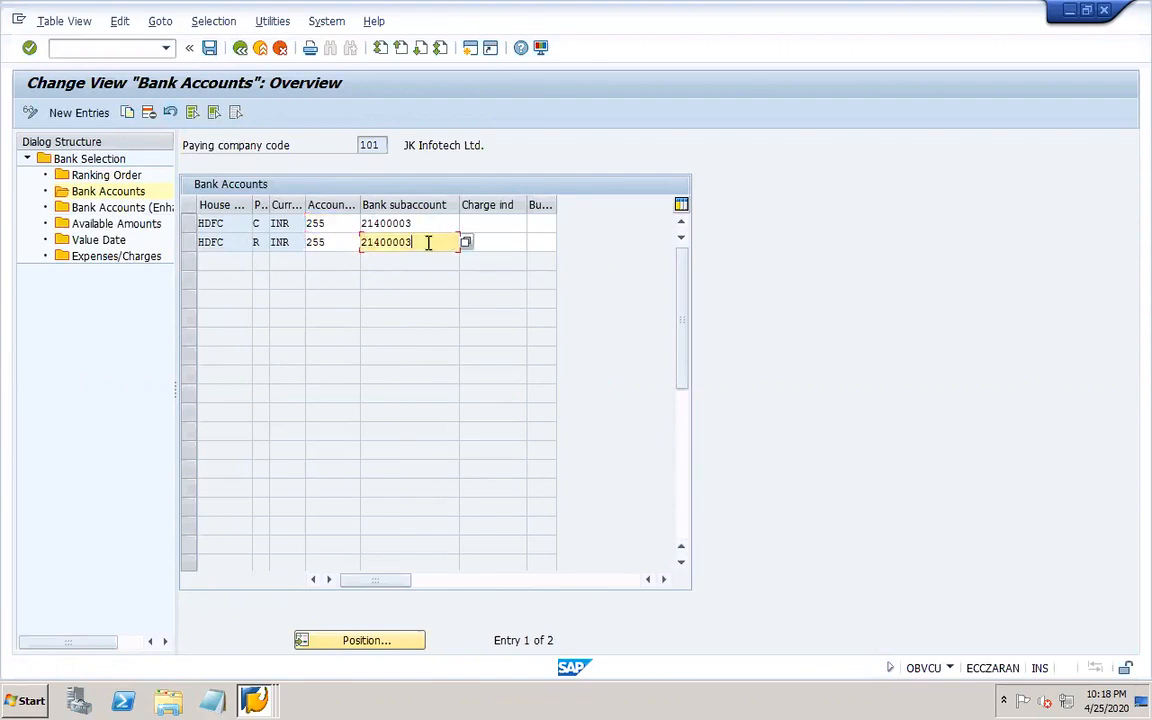
click(189, 224)
click(189, 243)
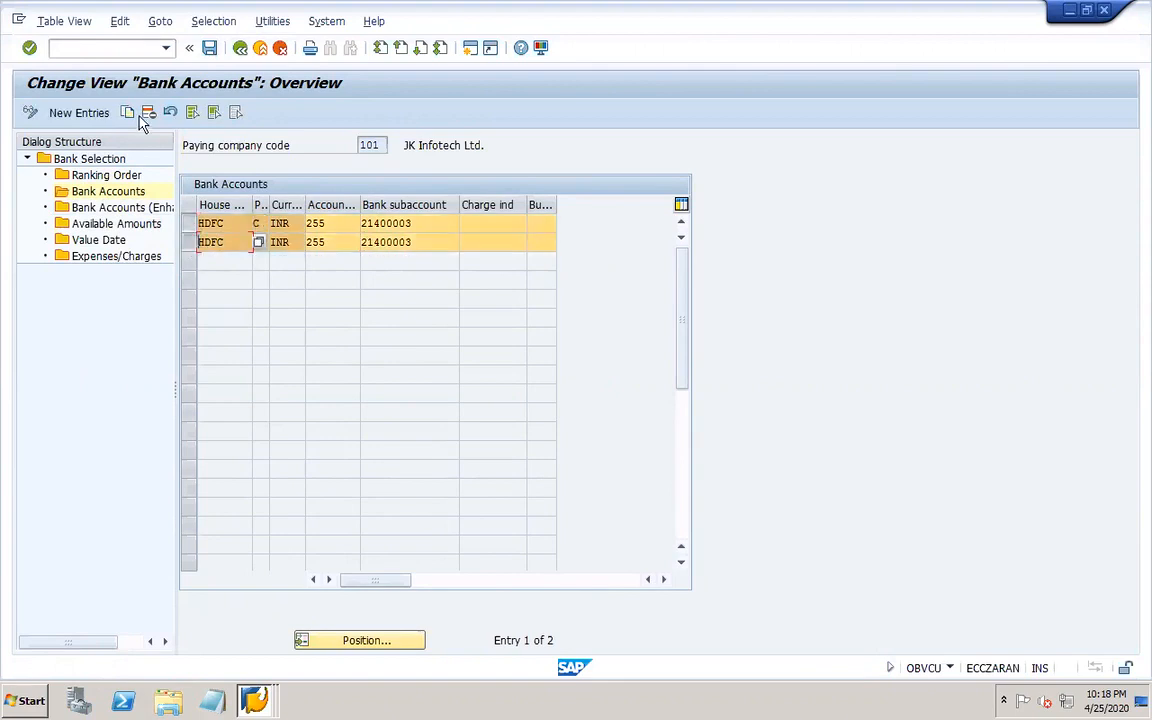
click(128, 113)
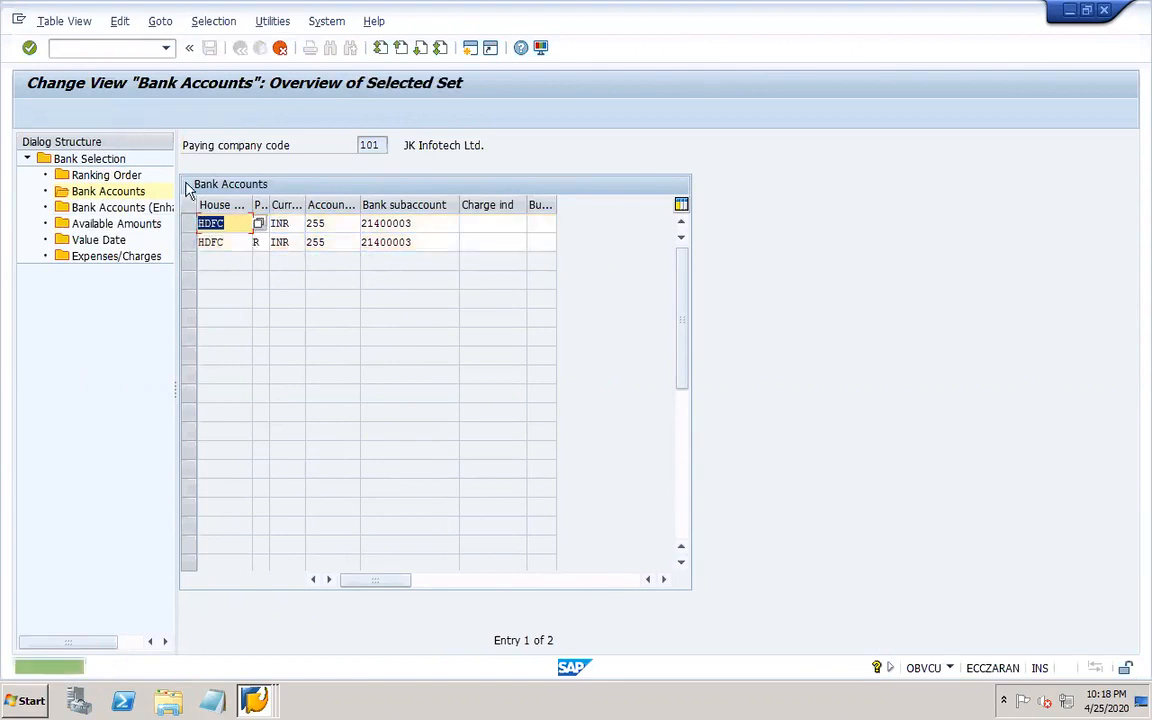
click(252, 224)
double_click(290, 221)
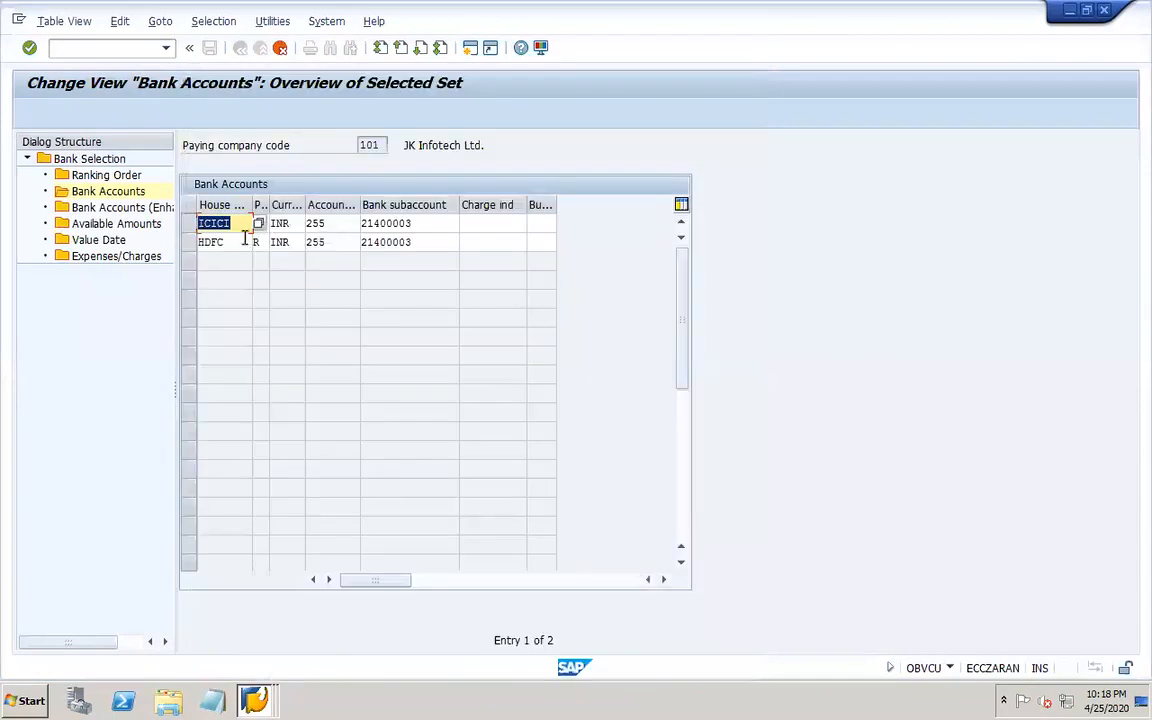
click(239, 249)
click(258, 243)
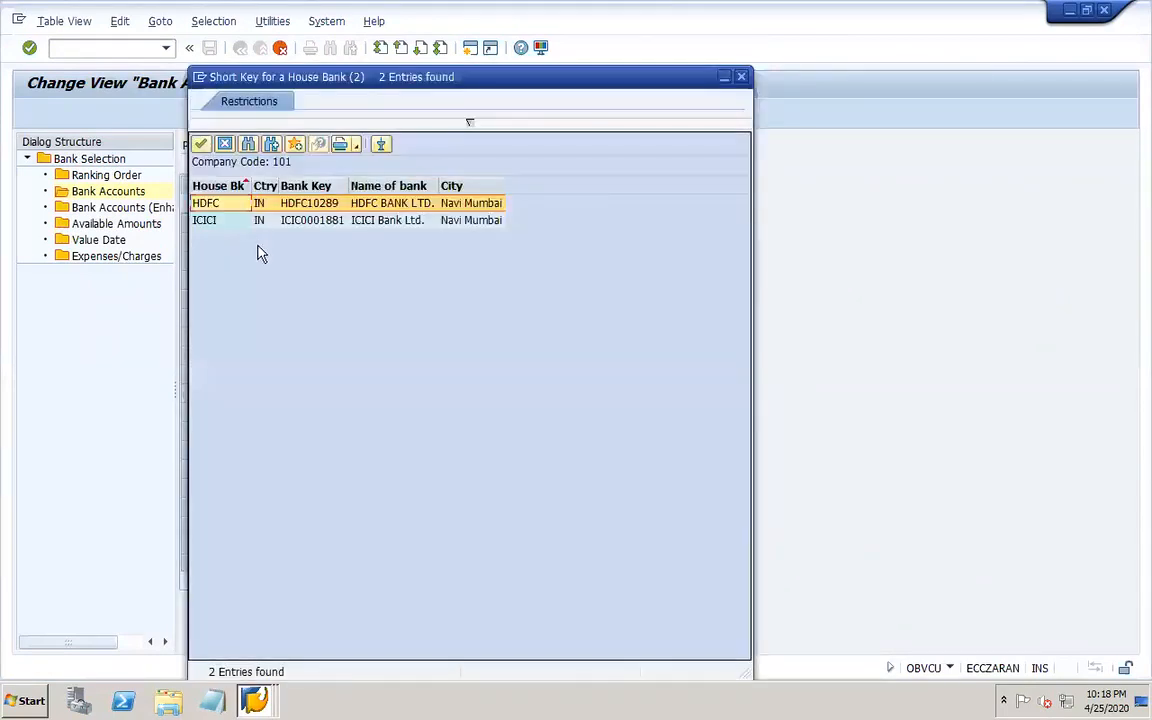
double_click(240, 224)
Browse the G/L account search list for the first ICICI row's bank subaccount, sorted by account number, without picking one.
click(422, 223)
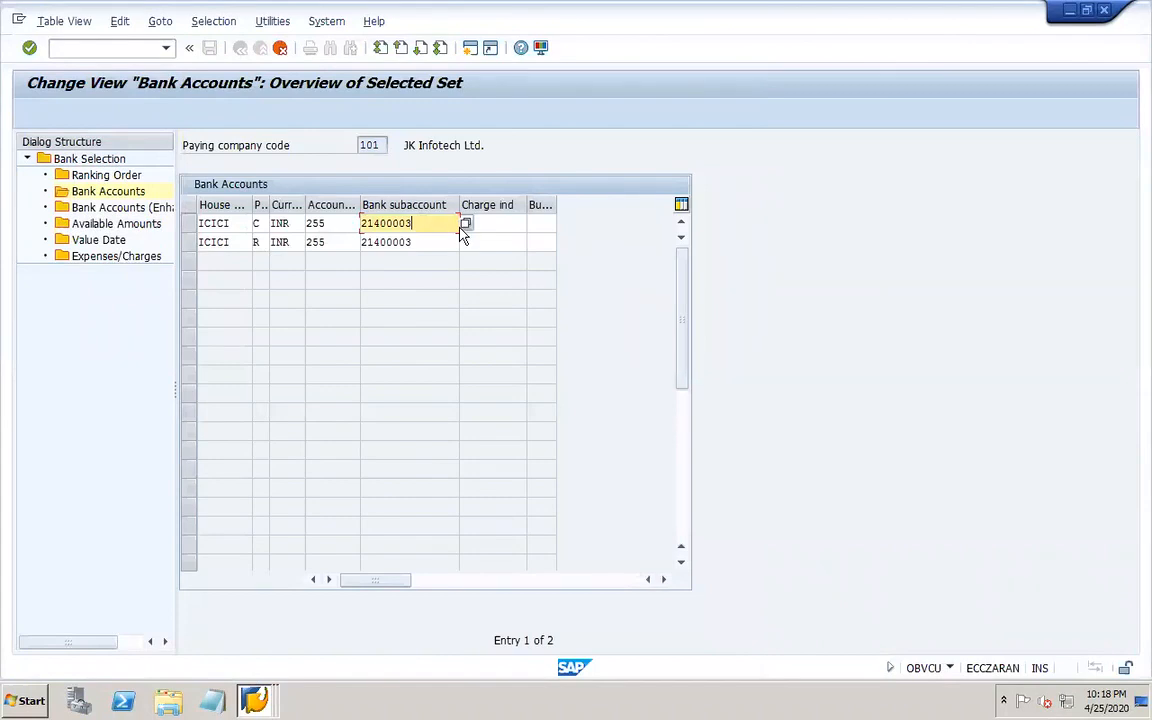
click(466, 224)
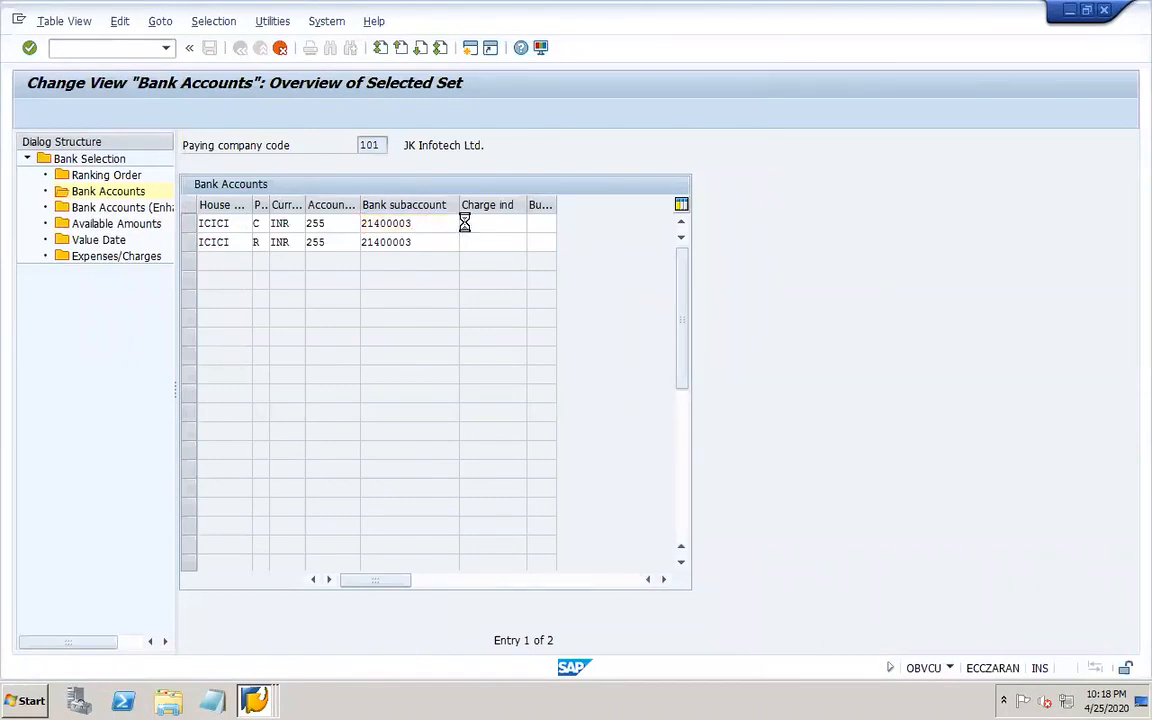
key(Return)
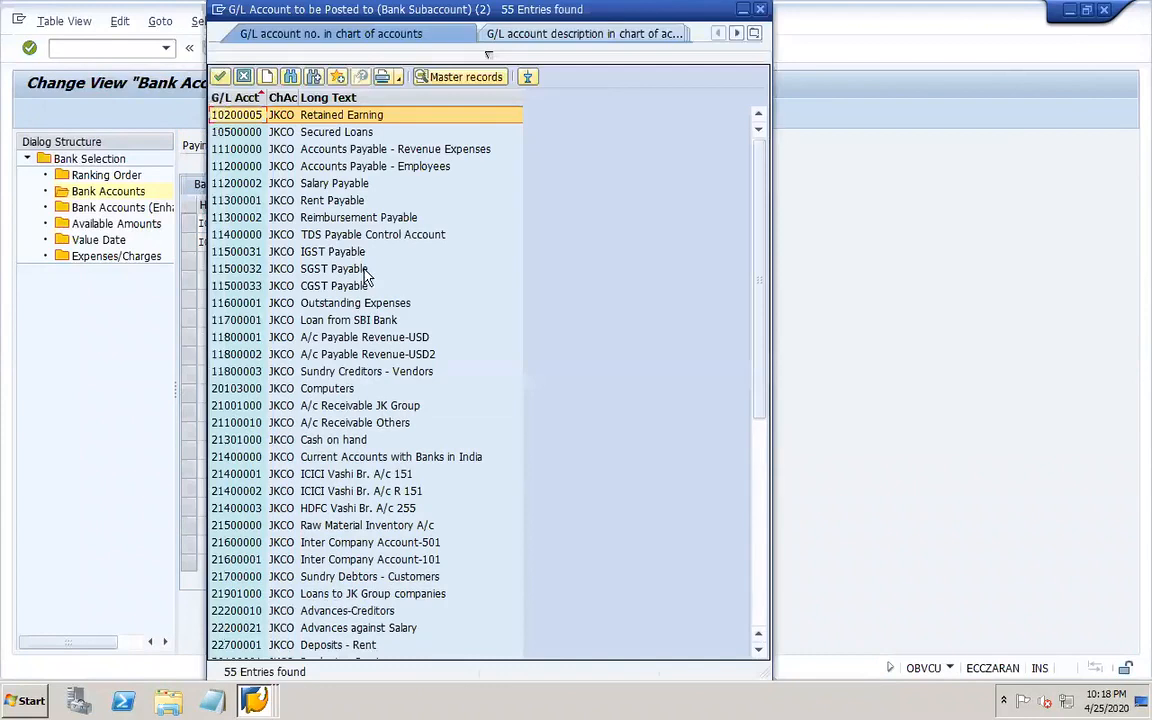
click(236, 97)
click(237, 97)
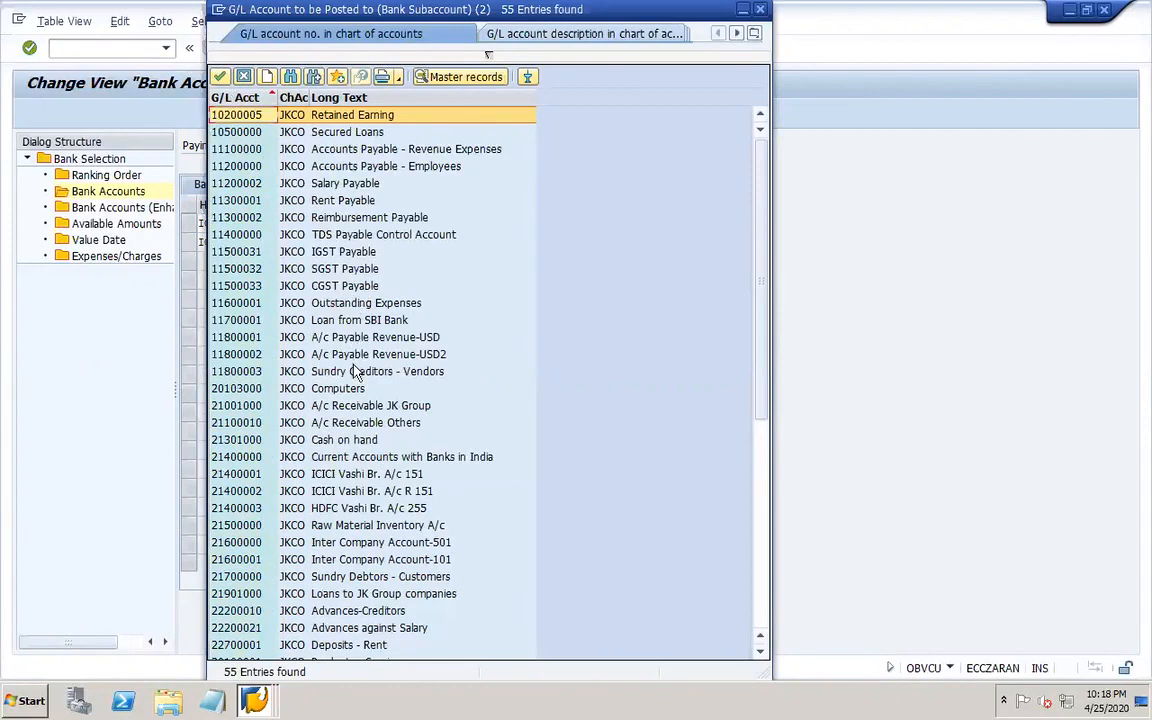
click(330, 494)
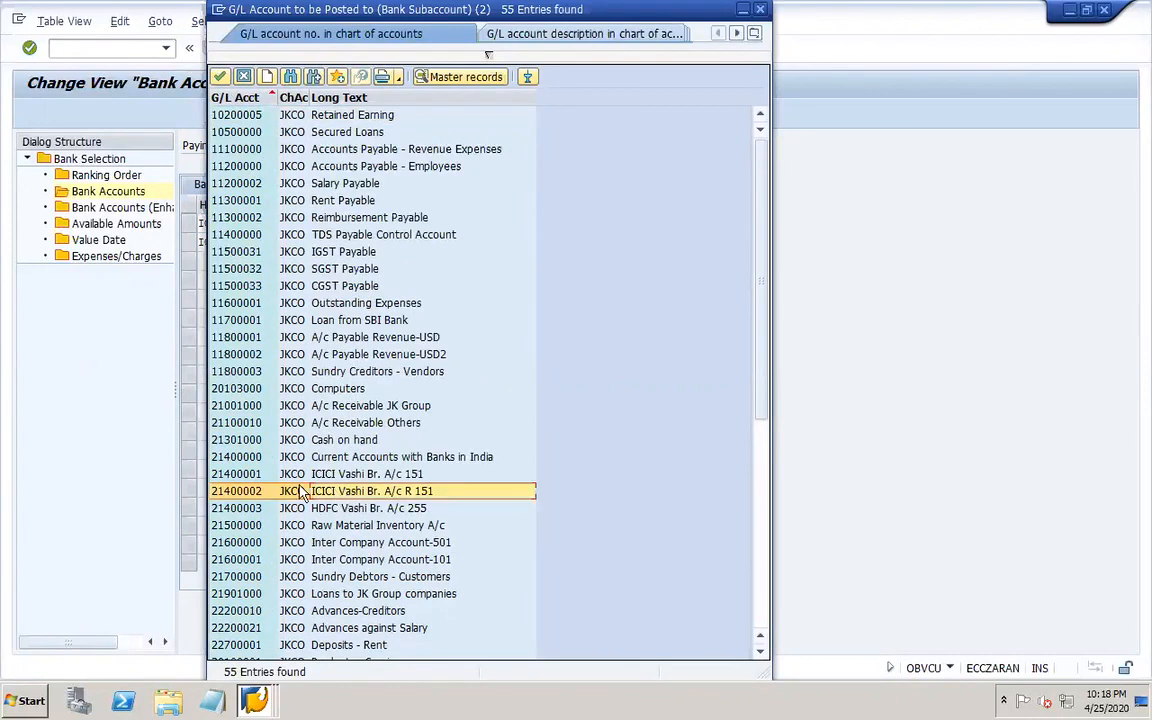
click(257, 482)
click(257, 491)
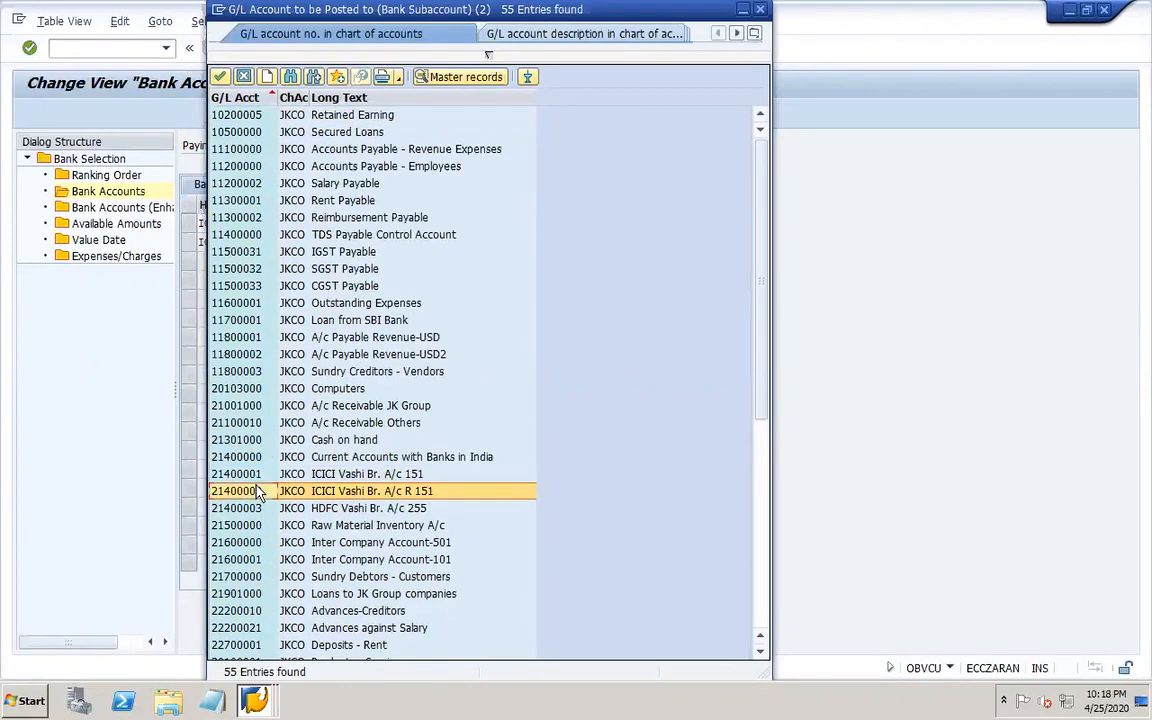
click(253, 480)
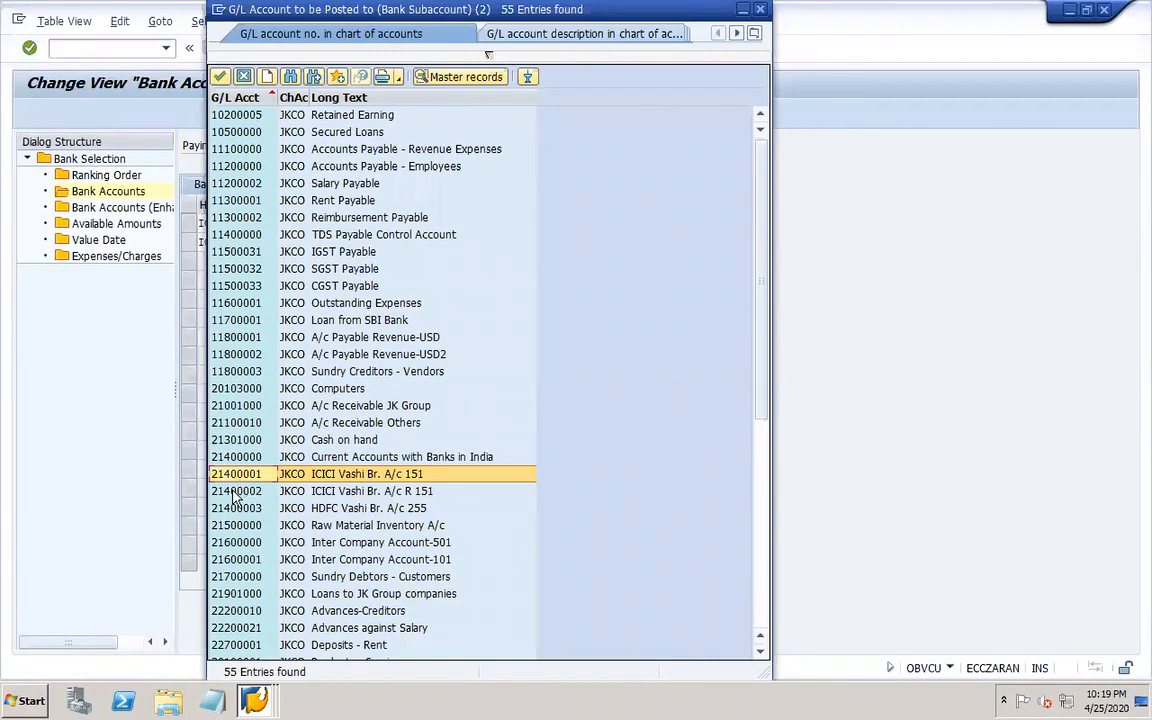
click(244, 77)
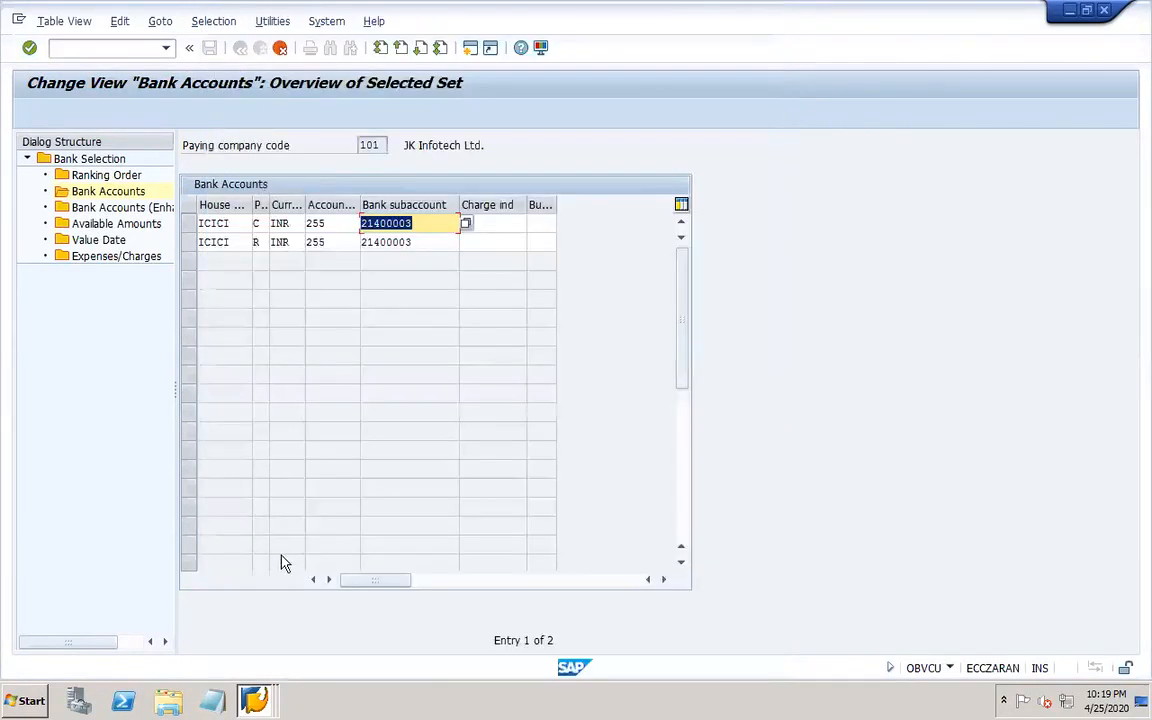
Open house bank maintenance FI12 in a new session for company code 101 and review the HDFC and ICICI bank accounts.
click(254, 700)
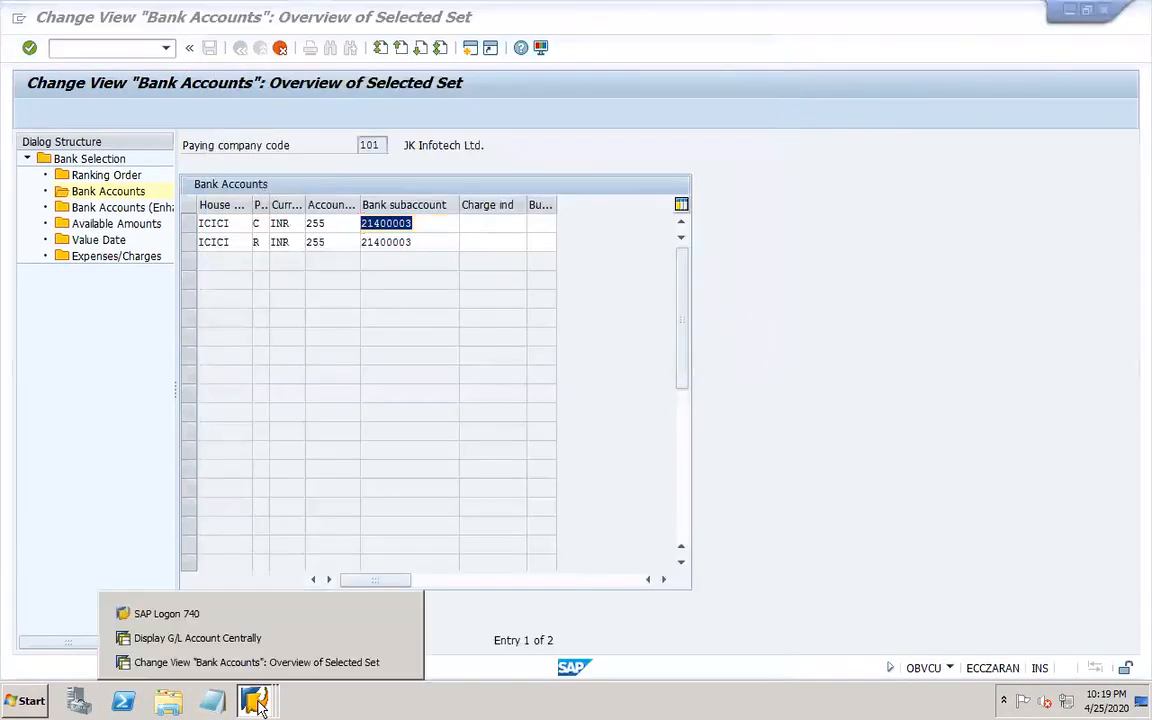
click(114, 47)
text(/OFI)
key(Return)
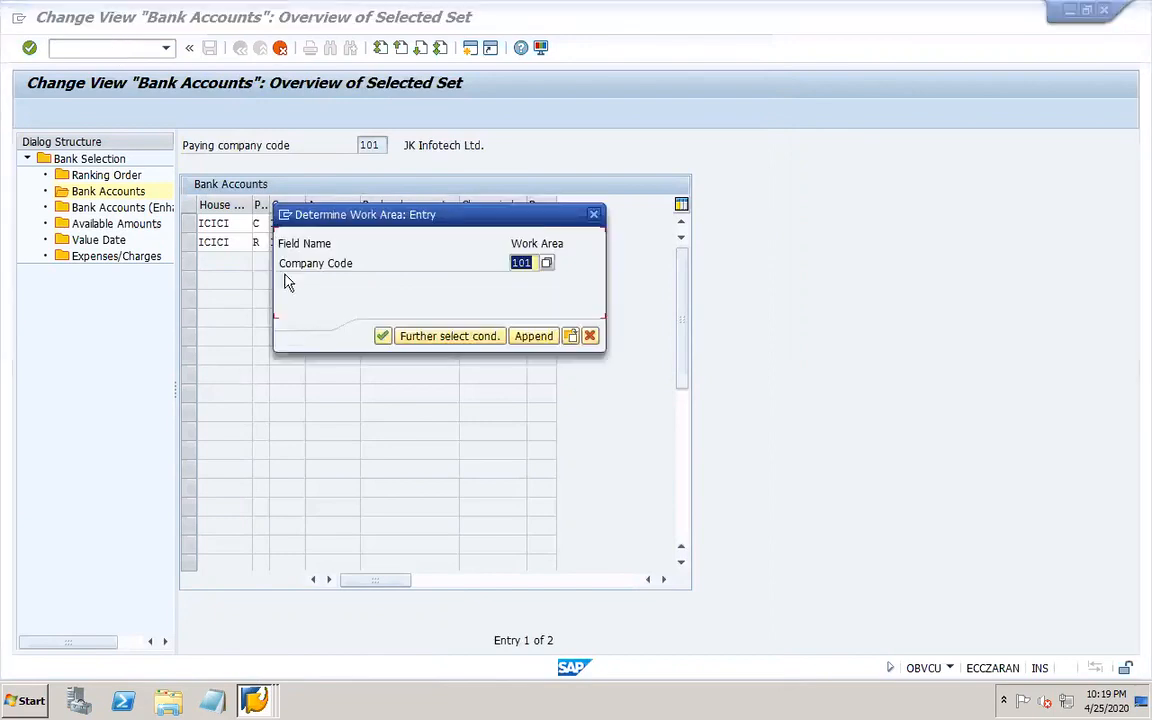
click(382, 336)
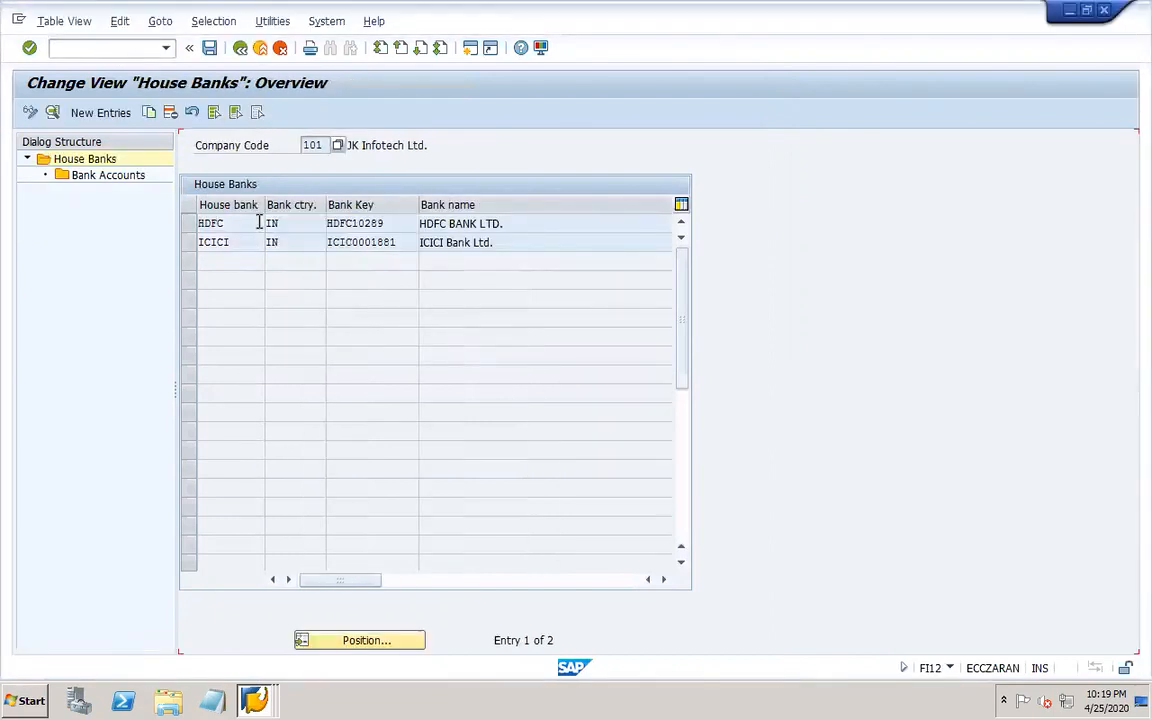
click(188, 223)
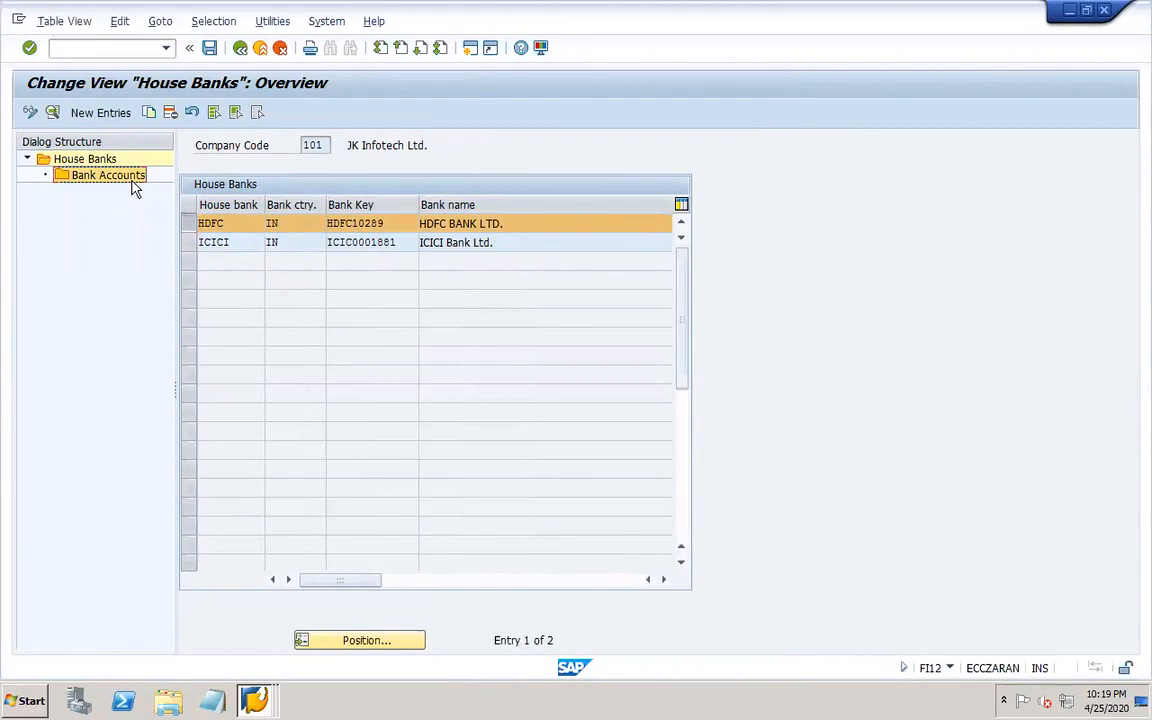
double_click(131, 183)
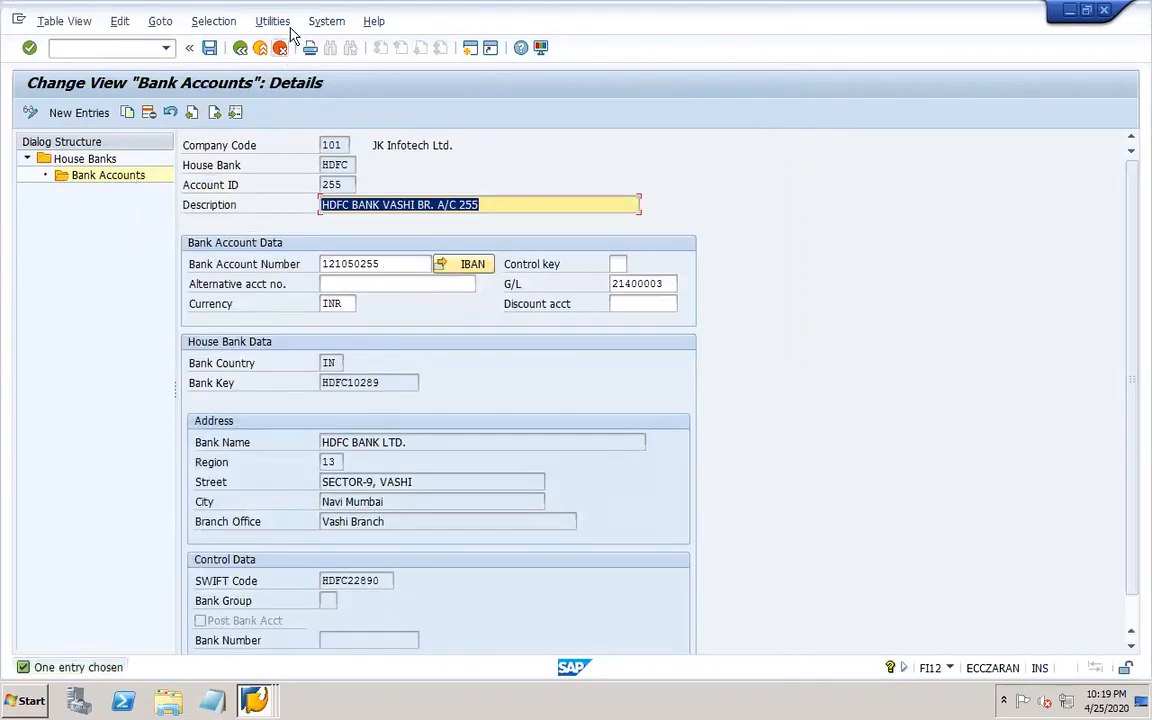
click(240, 48)
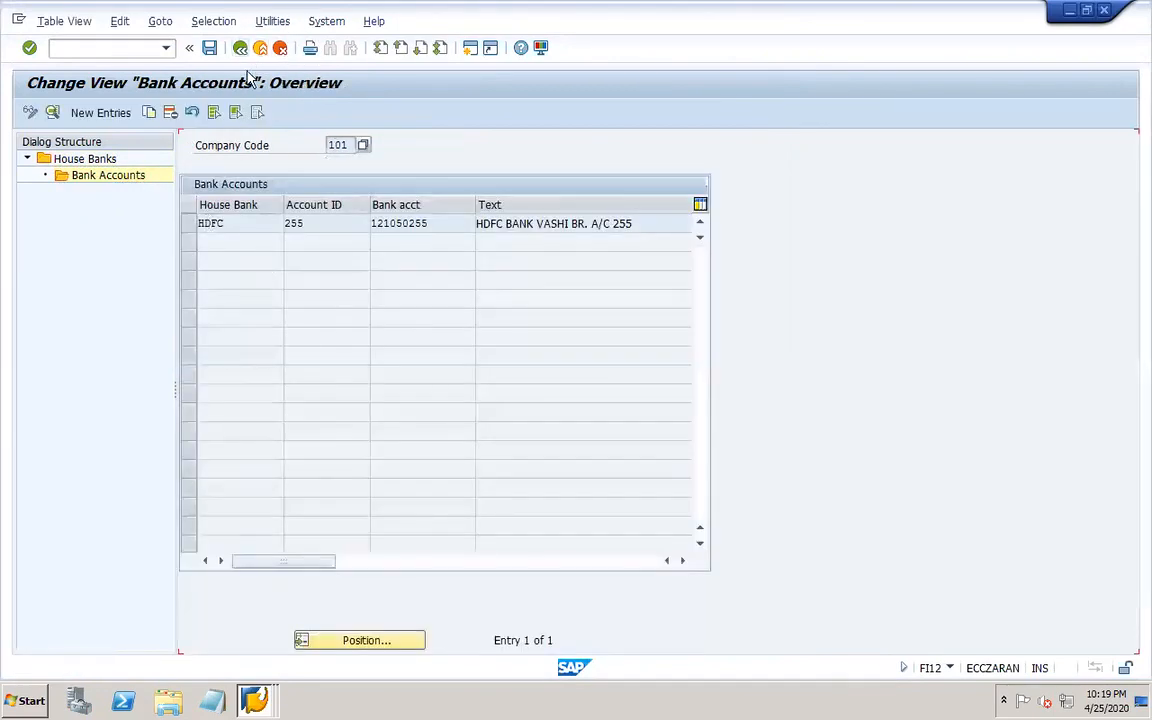
click(241, 51)
click(189, 242)
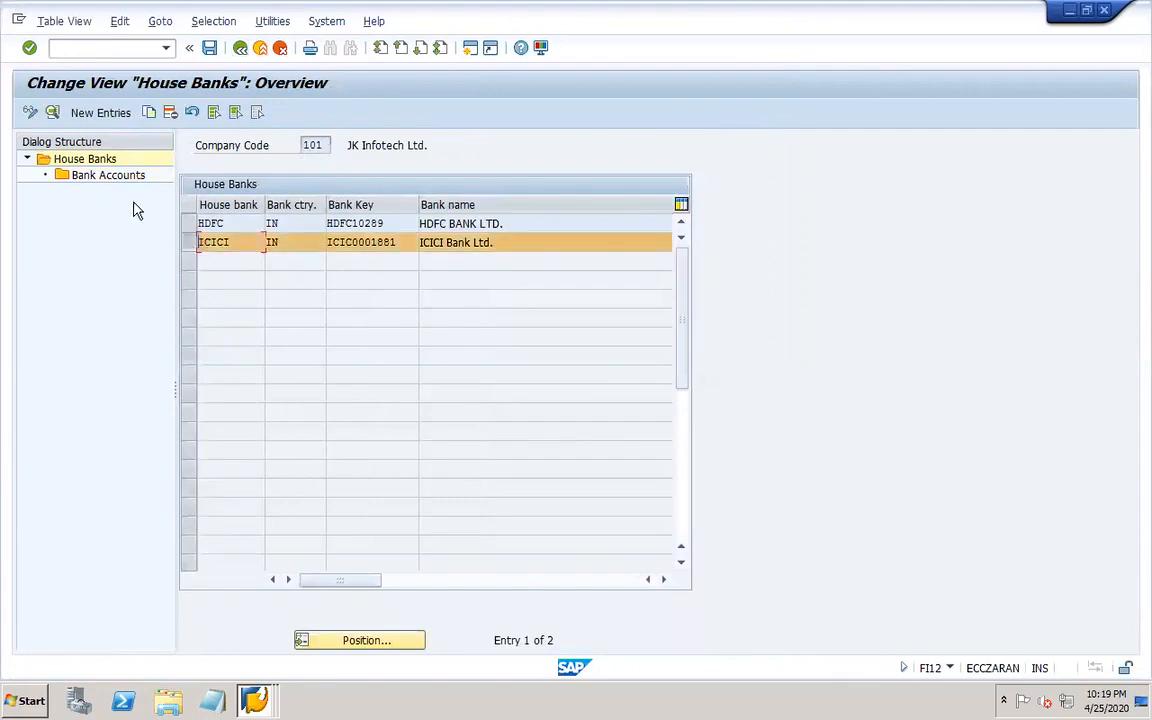
double_click(109, 178)
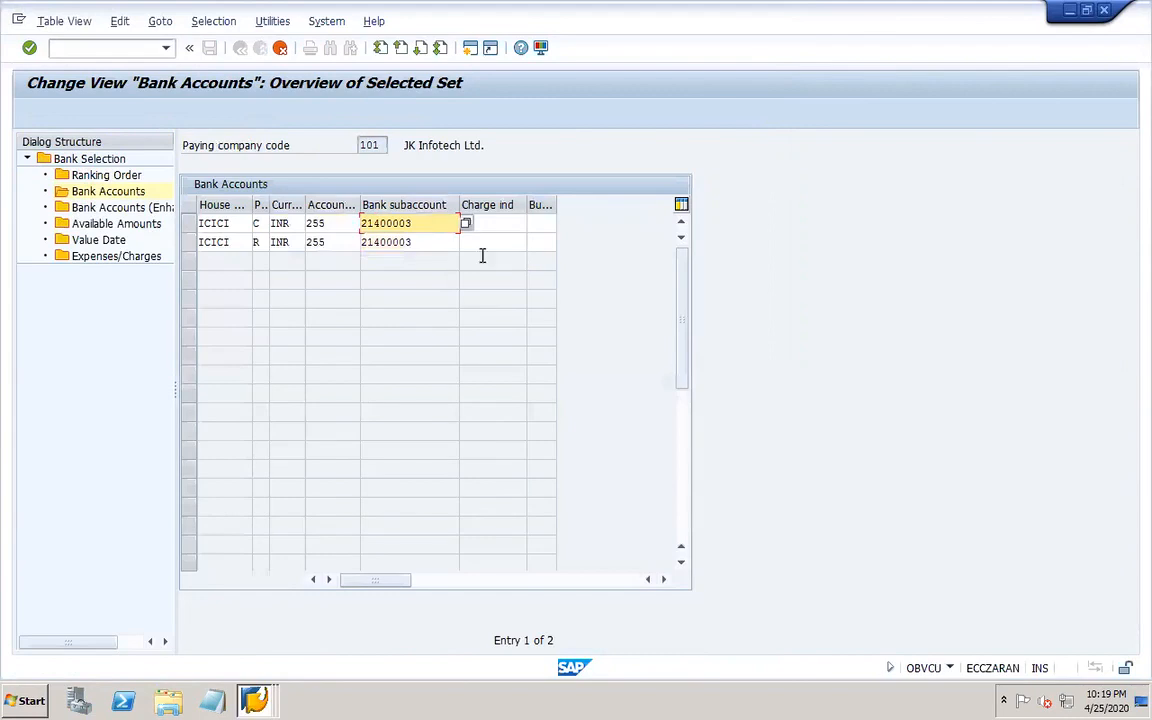
Set the bank subaccount of both ICICI entries to G/L account 21400001.
click(466, 224)
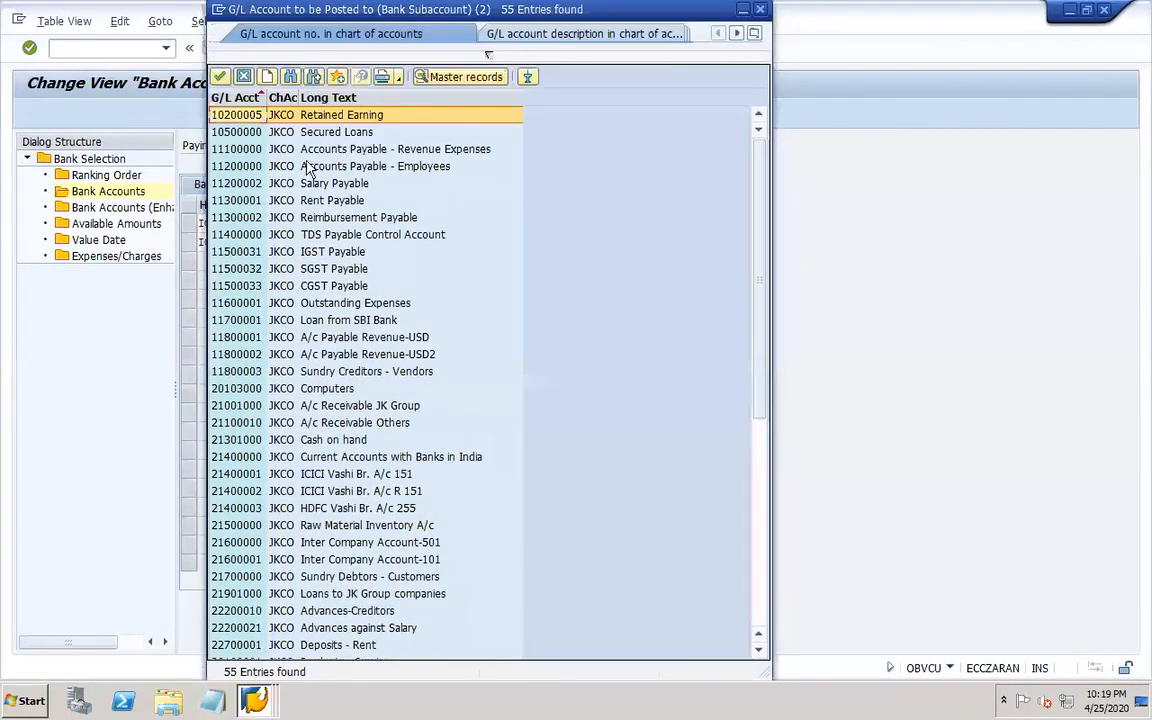
click(240, 98)
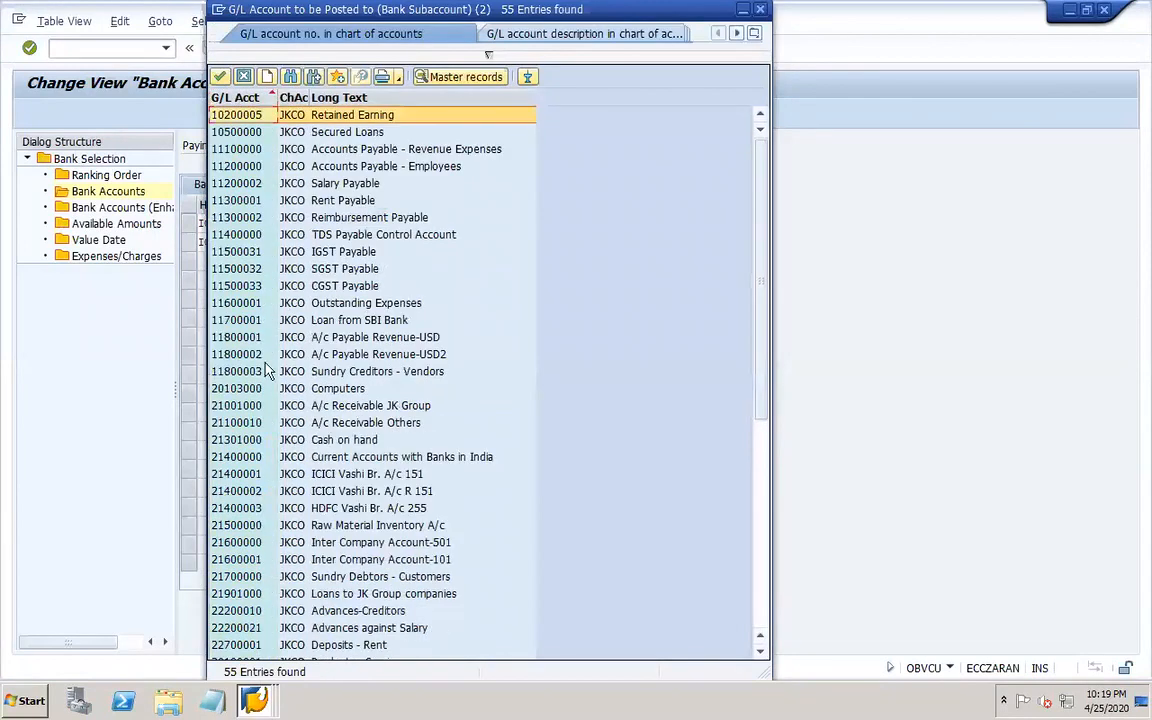
double_click(278, 475)
click(426, 243)
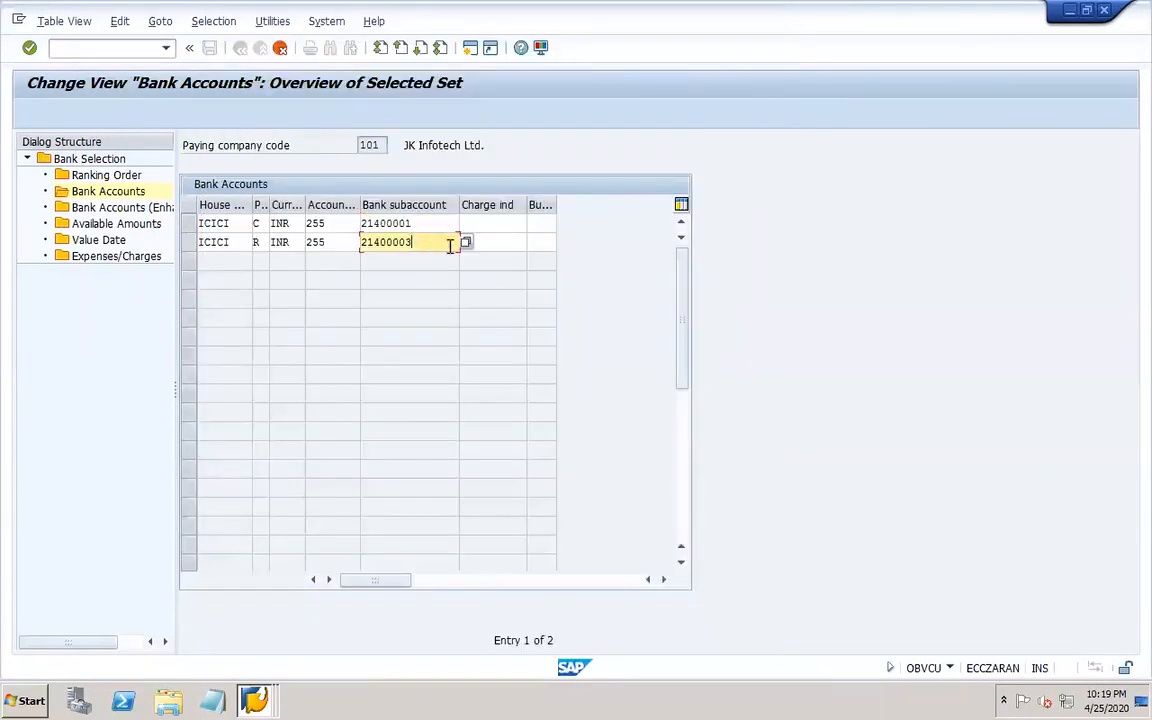
click(466, 242)
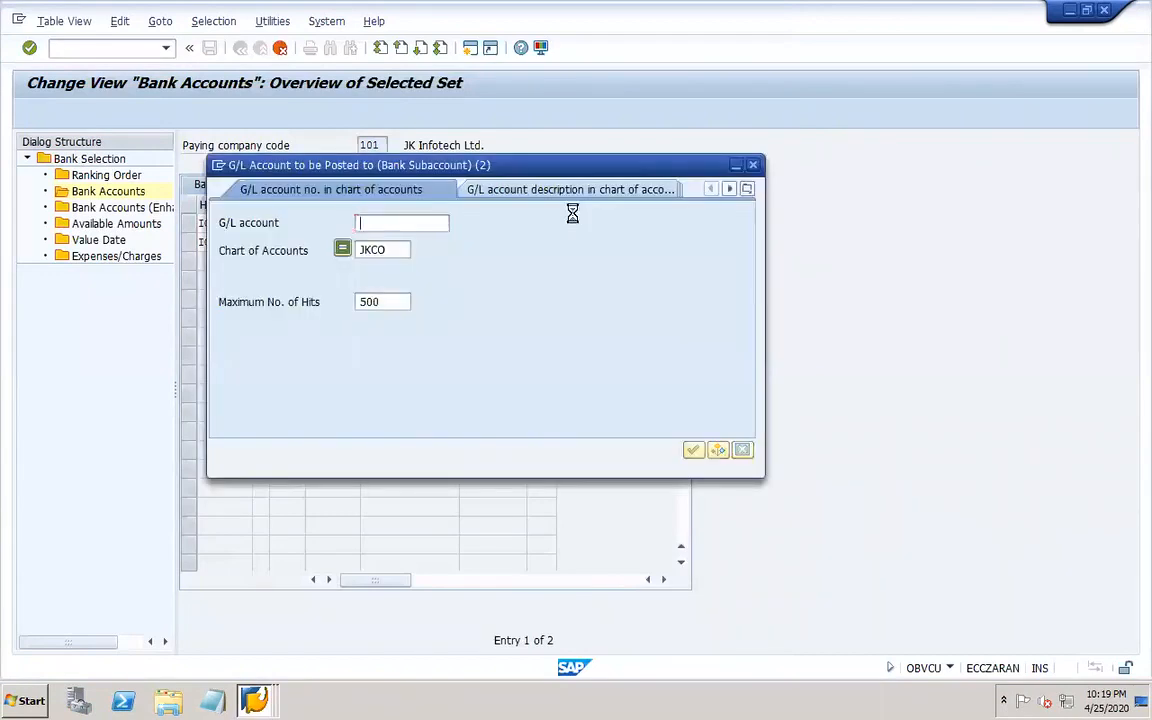
key(Return)
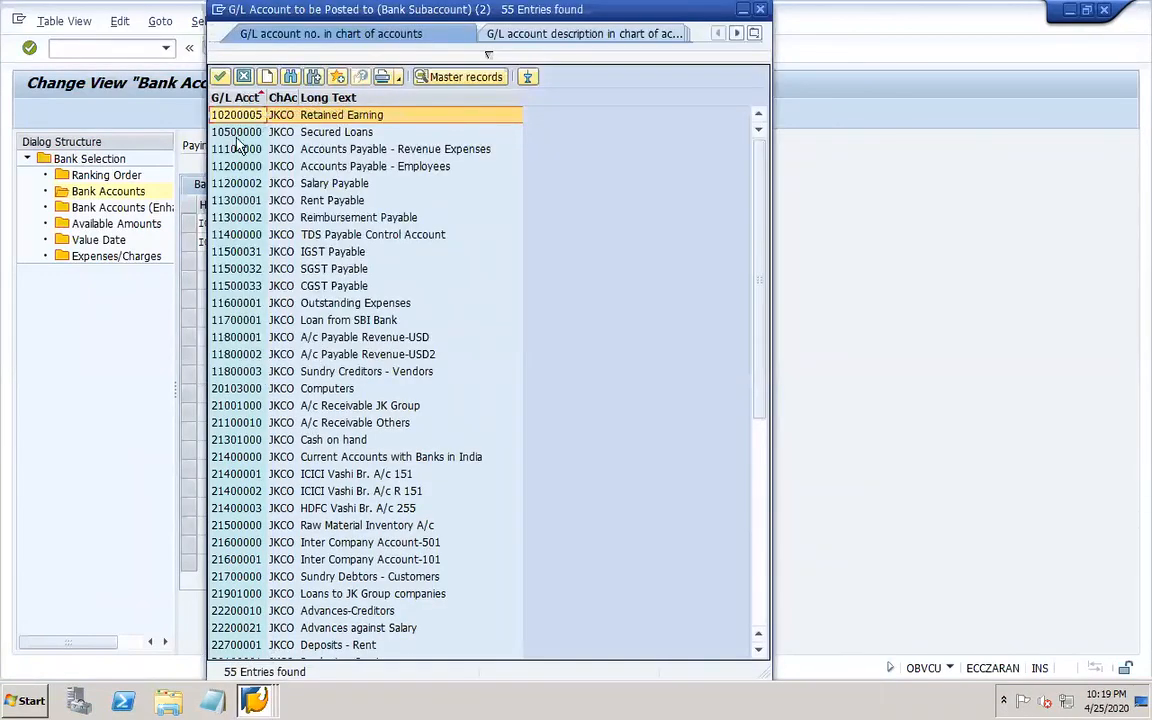
click(240, 93)
click(240, 93)
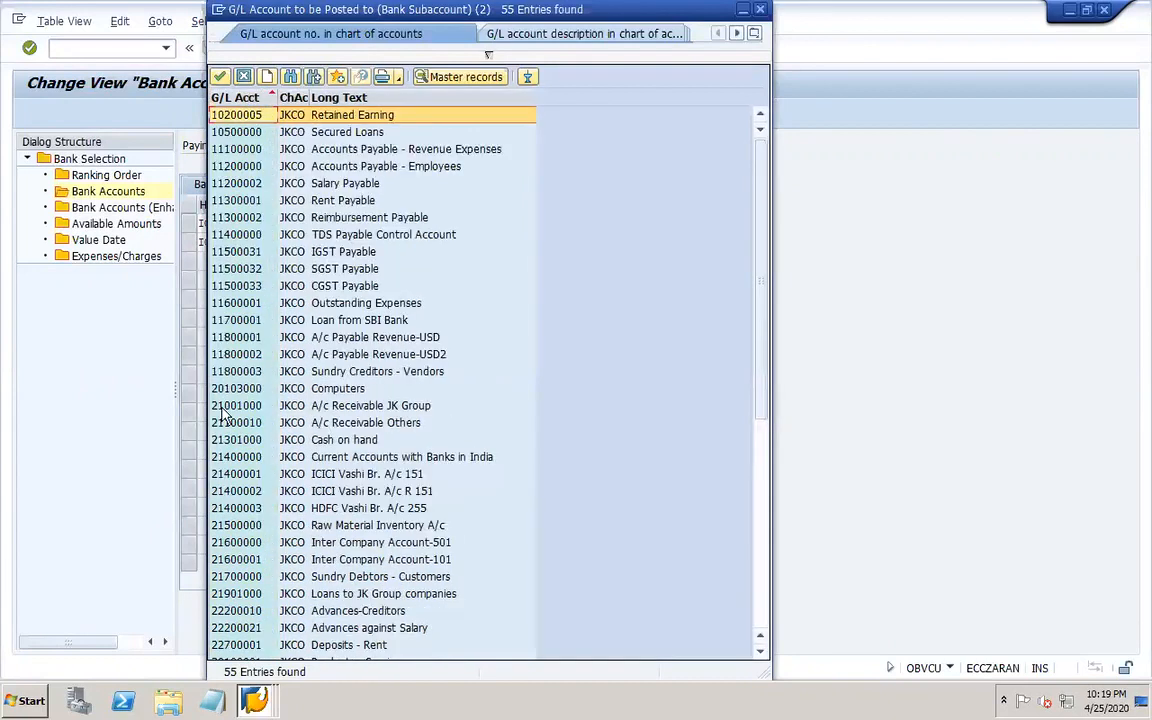
click(322, 491)
double_click(290, 474)
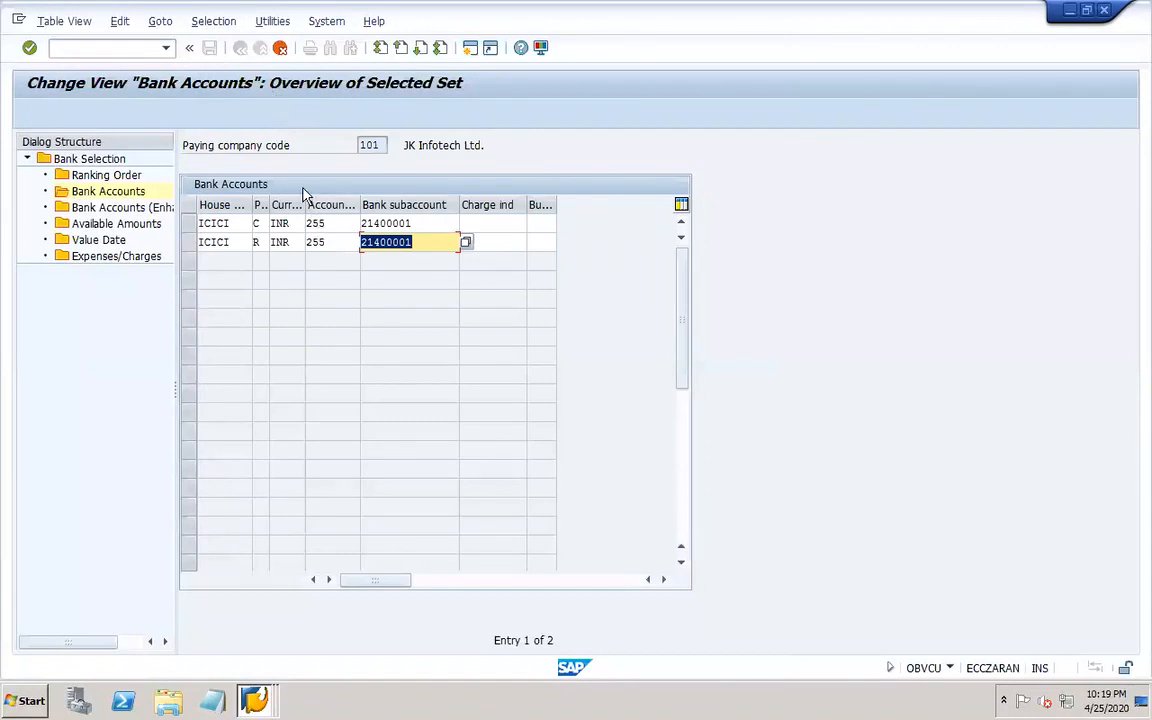
Set the account ID of both ICICI entries to 151 and save the bank accounts.
key(Return)
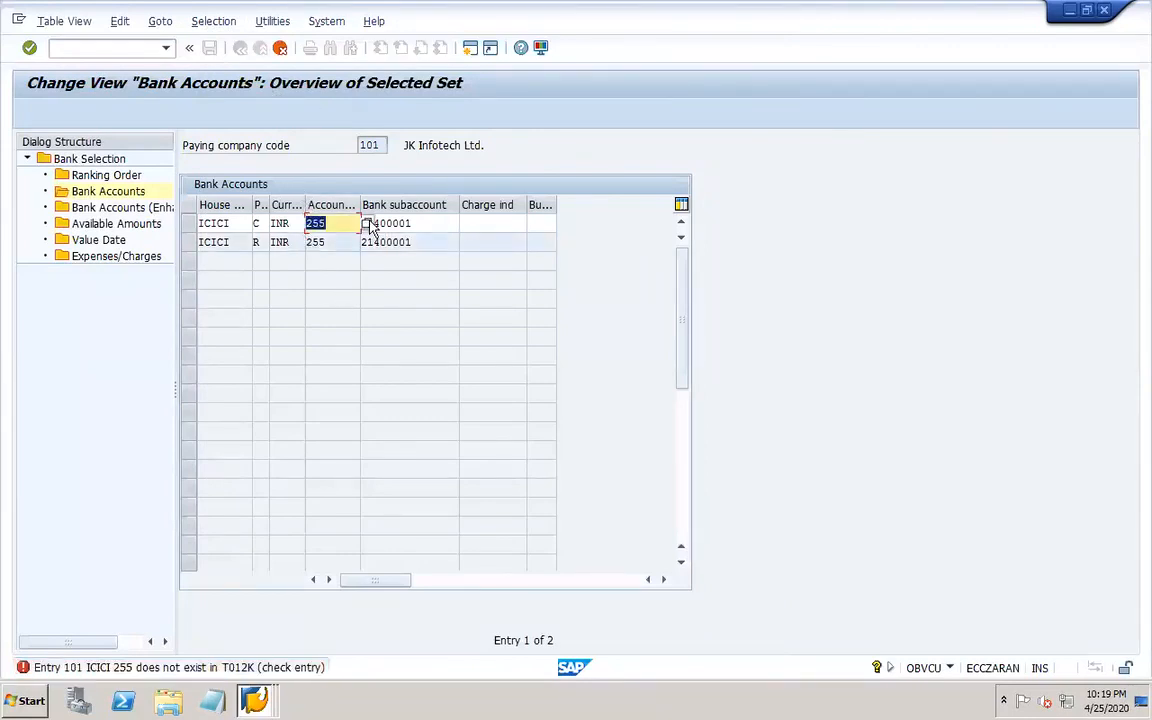
click(364, 223)
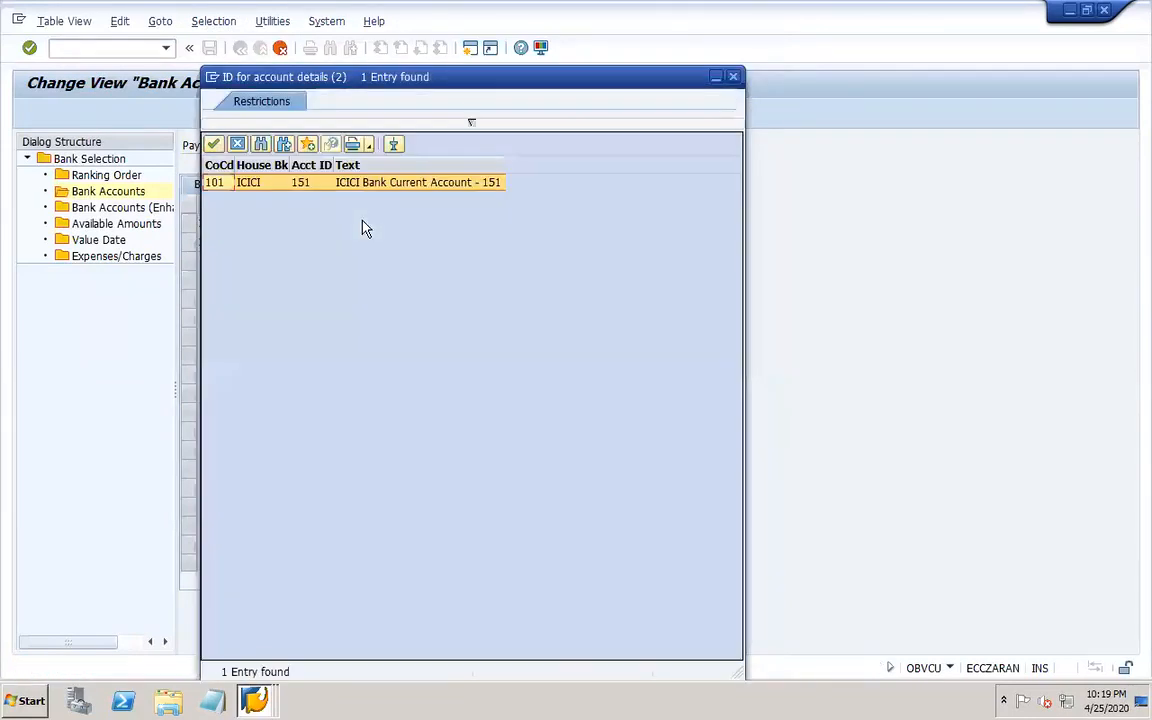
double_click(300, 184)
key(Return)
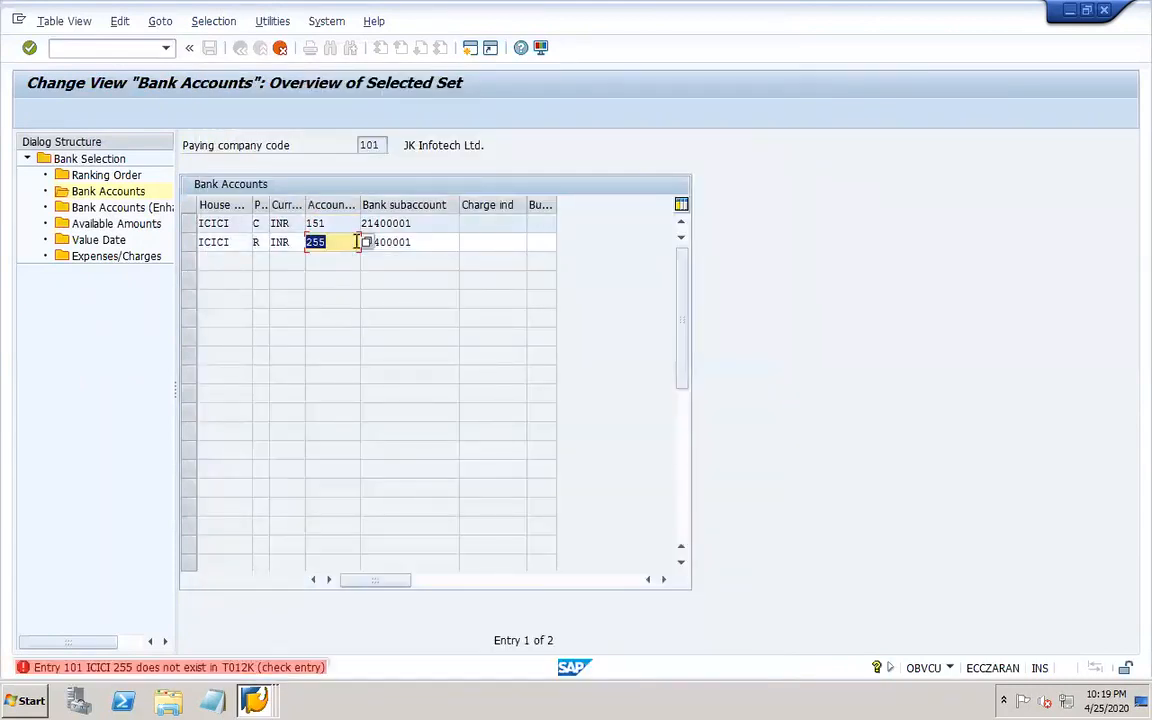
click(366, 243)
double_click(319, 184)
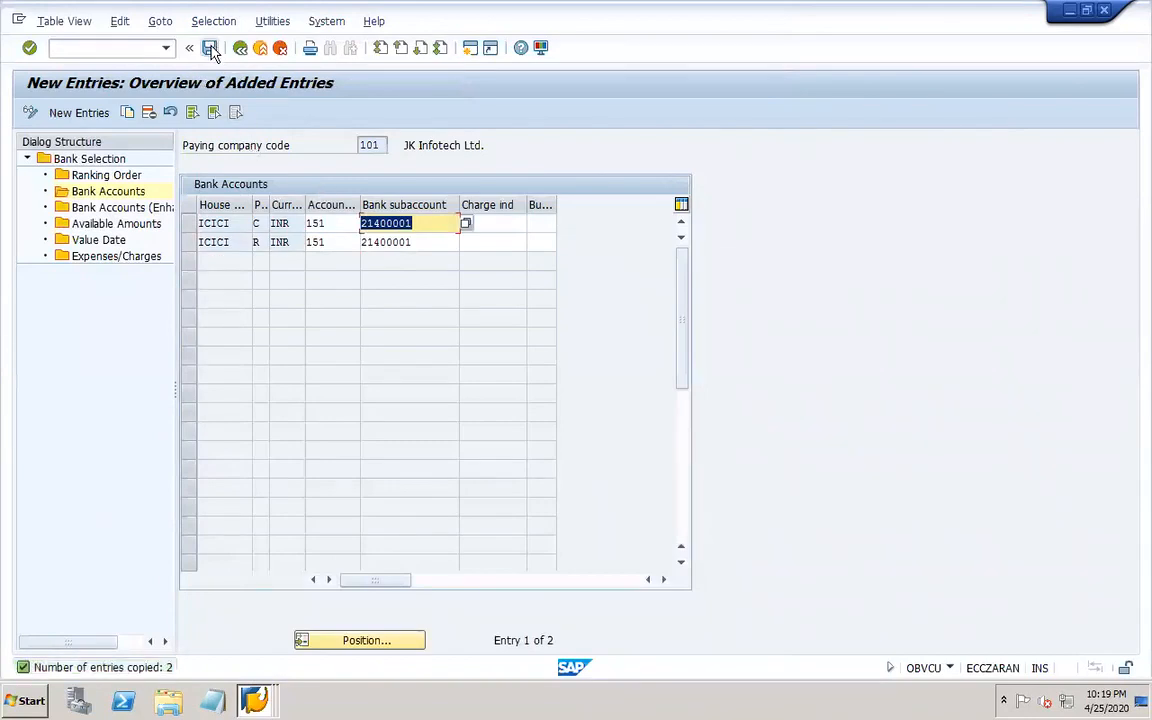
click(211, 50)
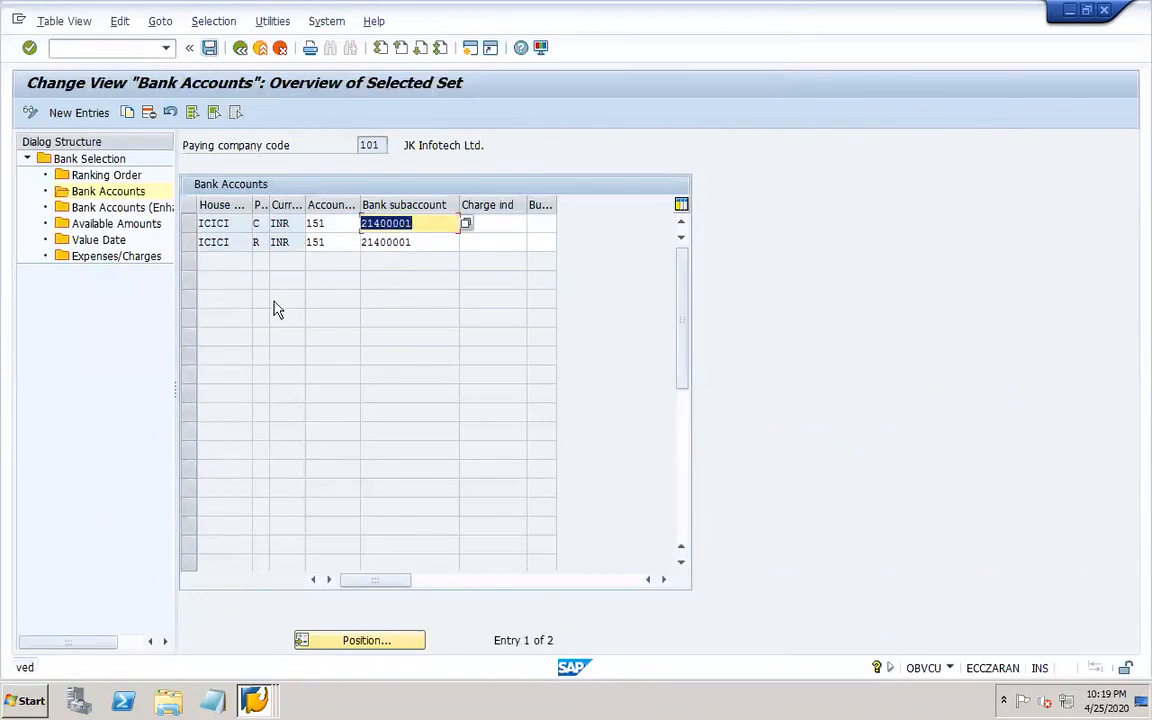
click(209, 50)
Open available amounts and copy the HDFC entry, changing its house bank to ICICI and account ID to 151.
click(133, 225)
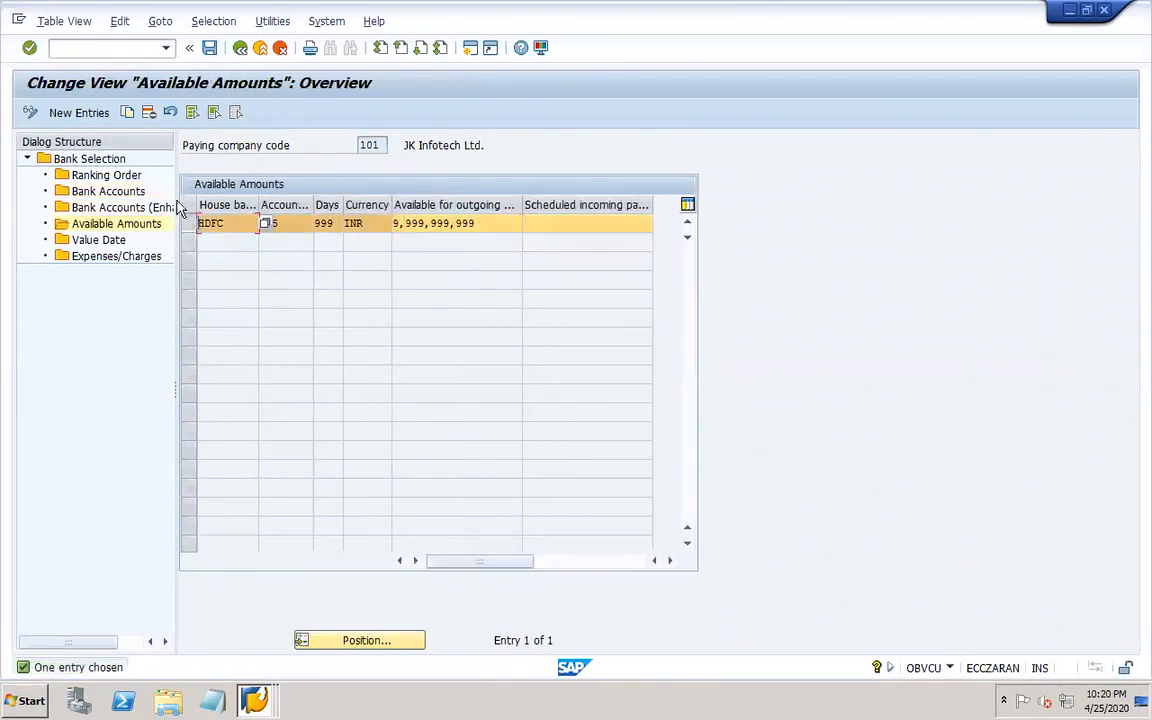
click(127, 112)
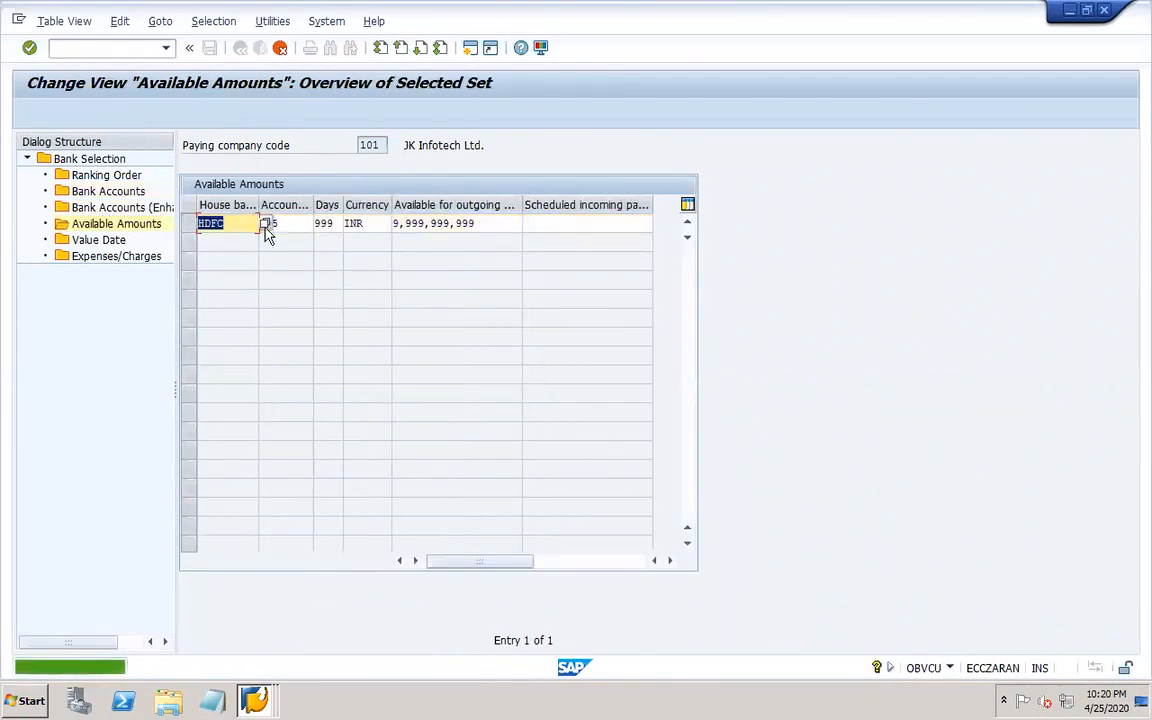
click(266, 223)
double_click(260, 231)
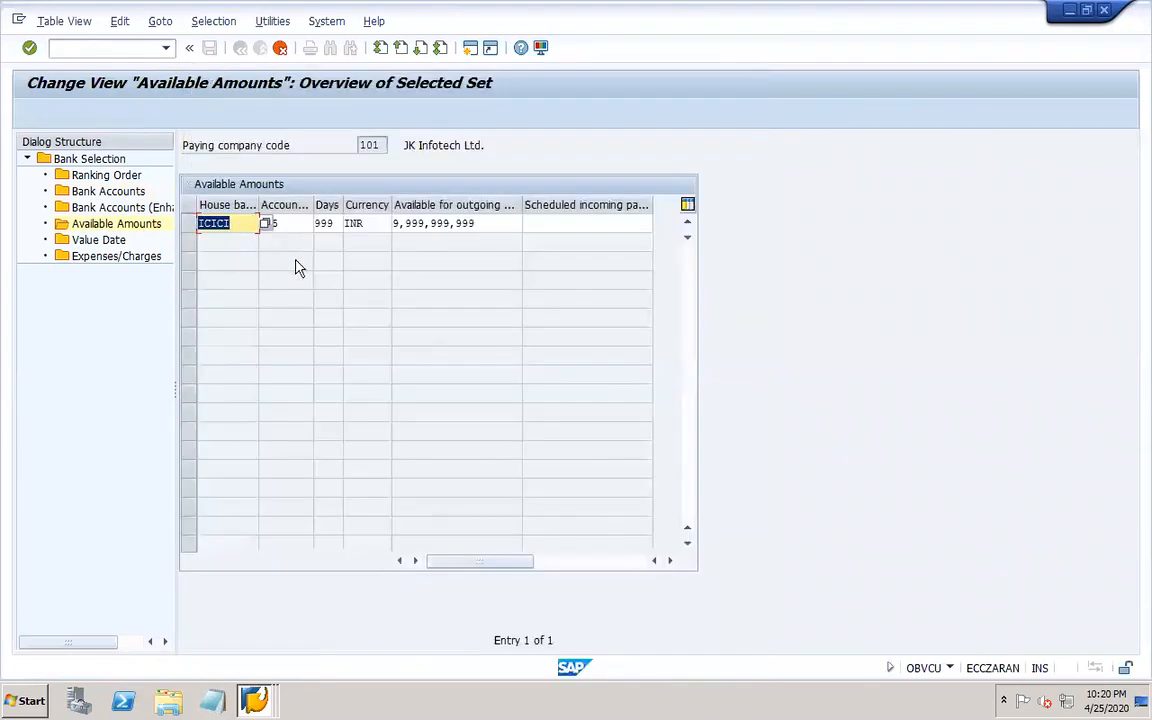
click(296, 222)
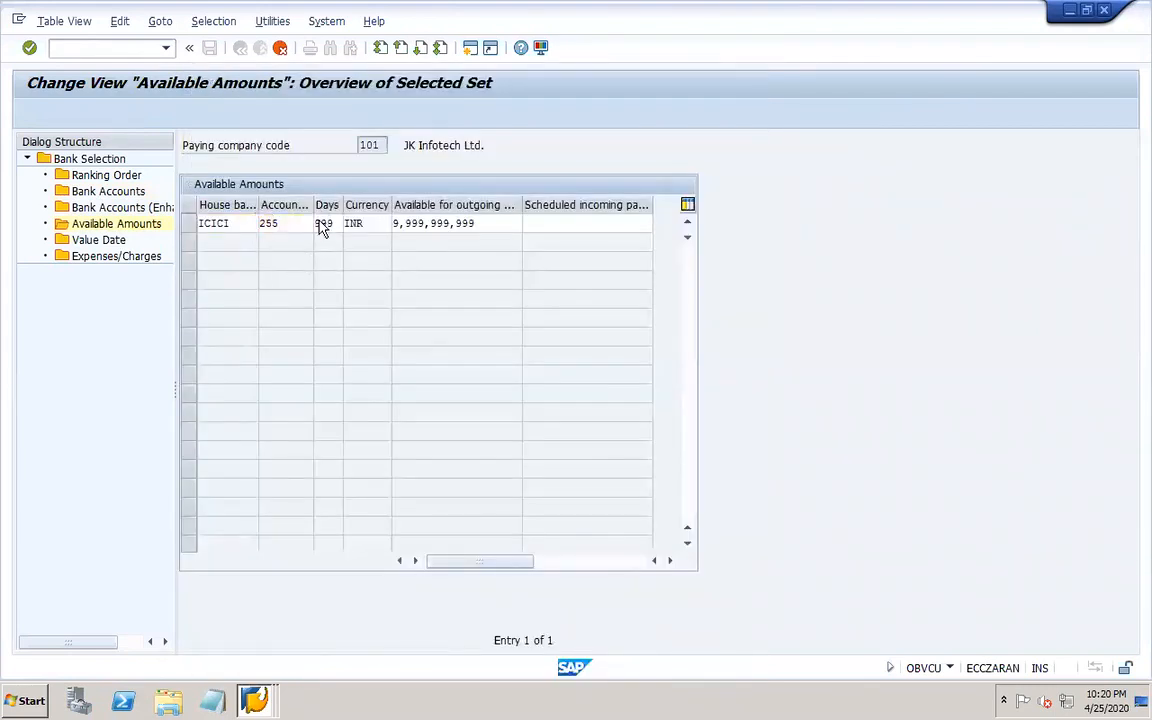
click(321, 224)
double_click(268, 183)
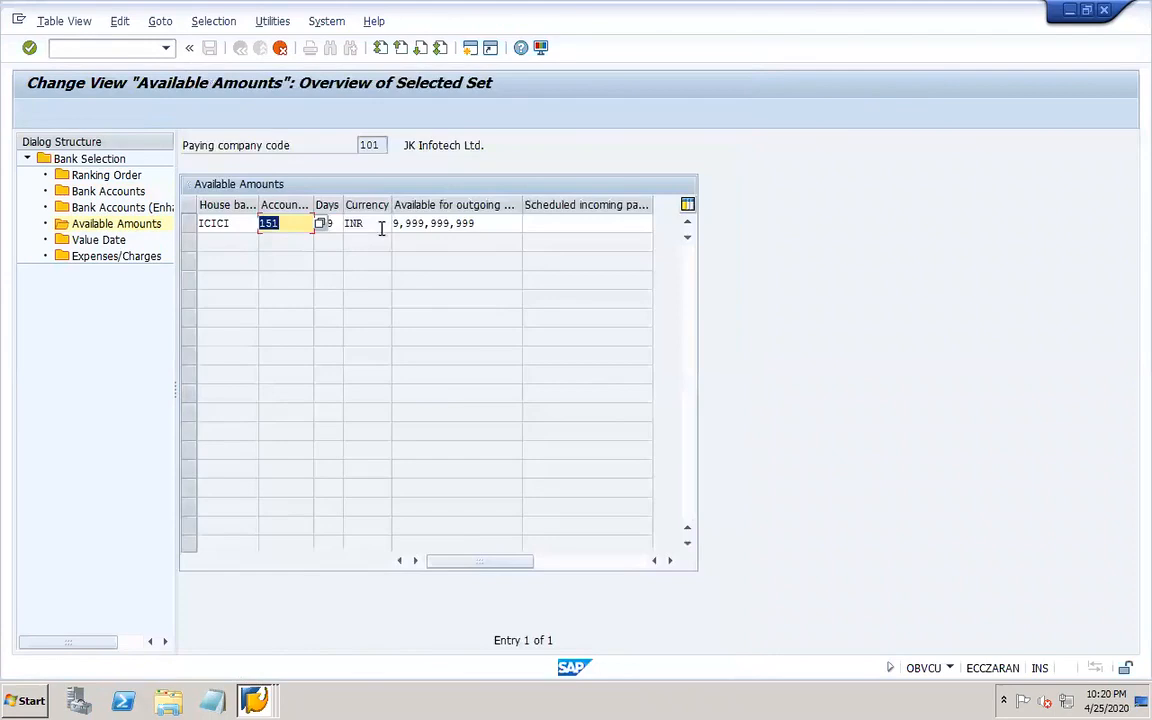
Set the scheduled incoming payments of the ICICI available amounts entry to 999.999.999.999,00.
click(433, 228)
click(541, 228)
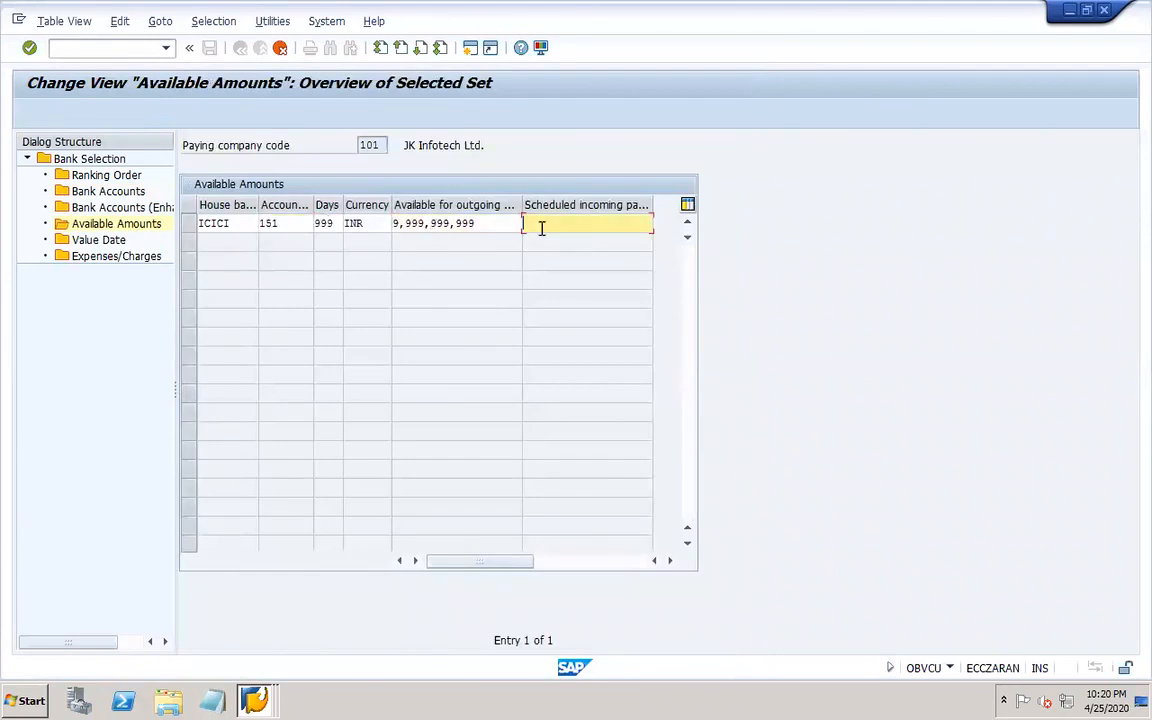
click(562, 245)
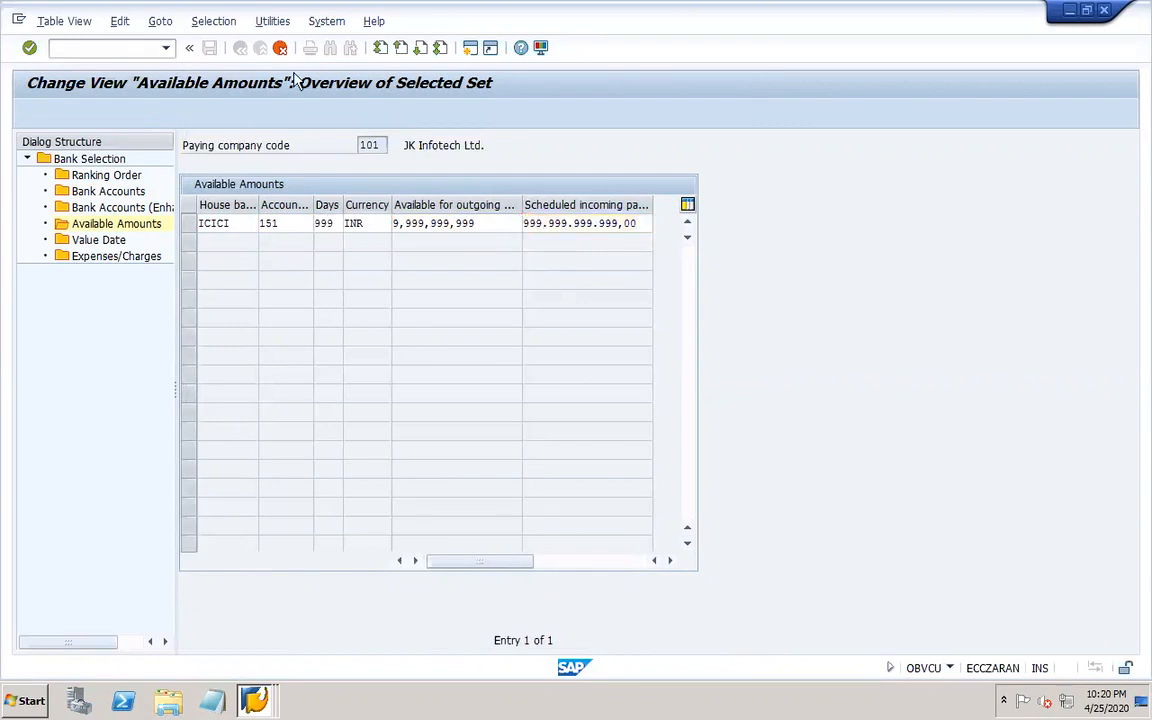
Copy the outgoing amount 9,999,999,999 into the ICICI scheduled incoming payments and save the available amounts.
click(210, 48)
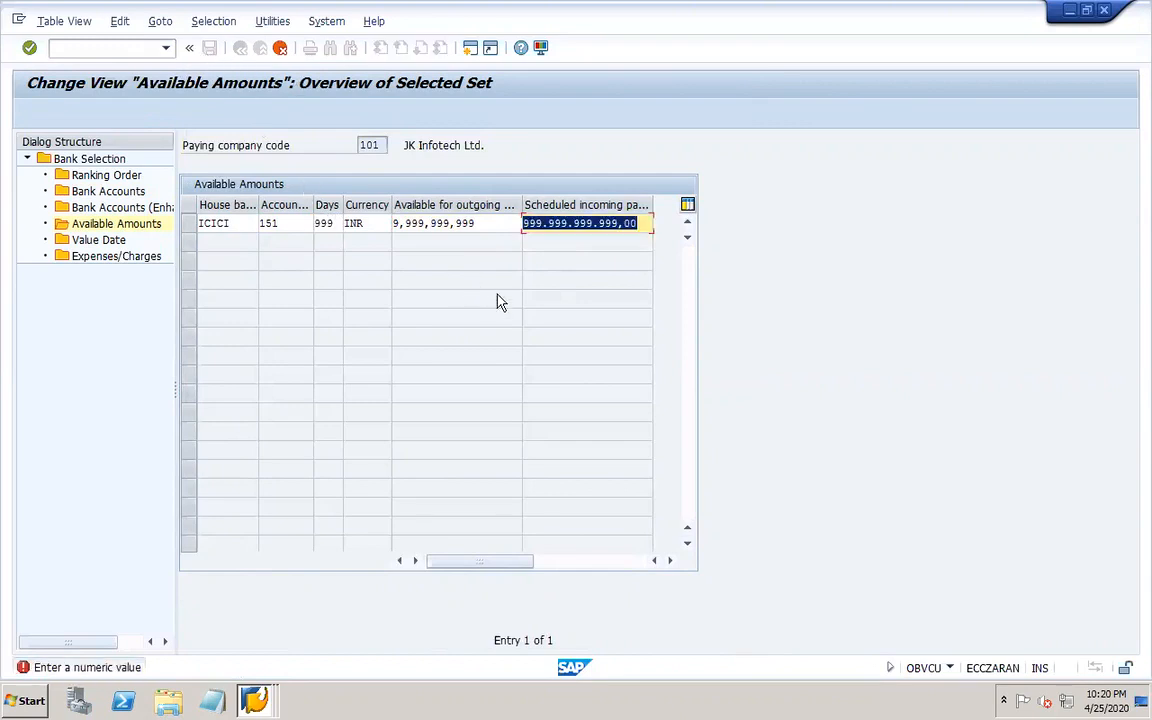
drag(482, 226, 373, 226)
key(ctrl+c)
key(Tab)
key(ctrl+v)
key(Return)
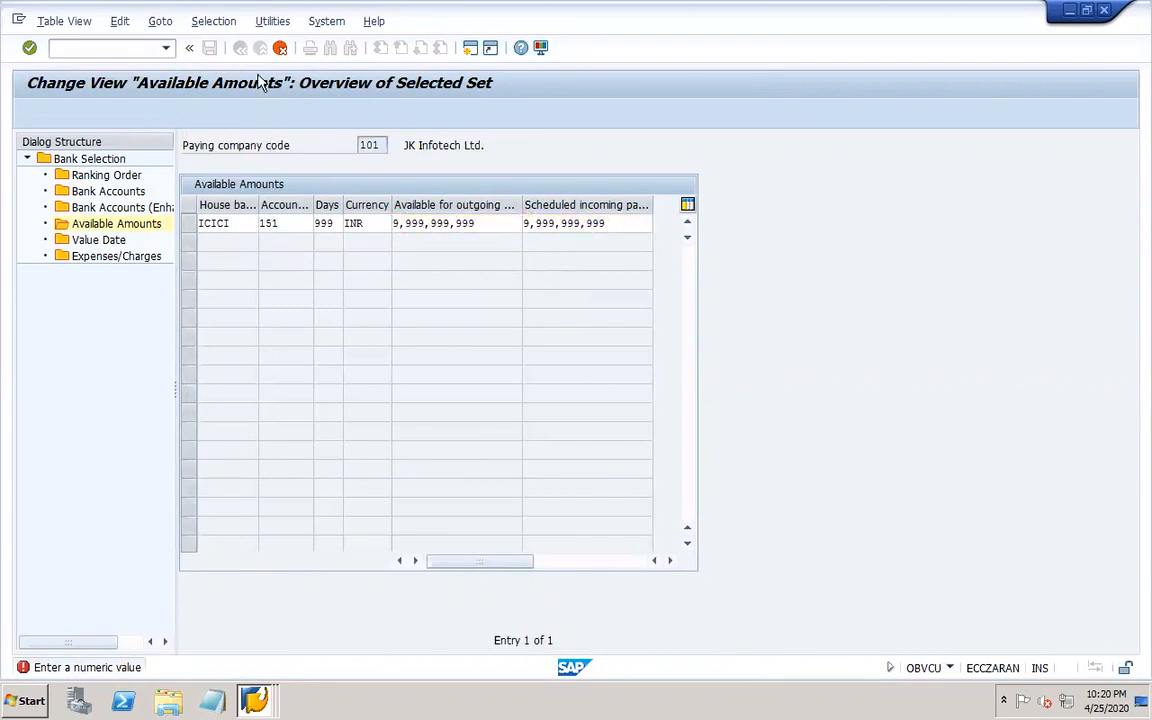
click(211, 49)
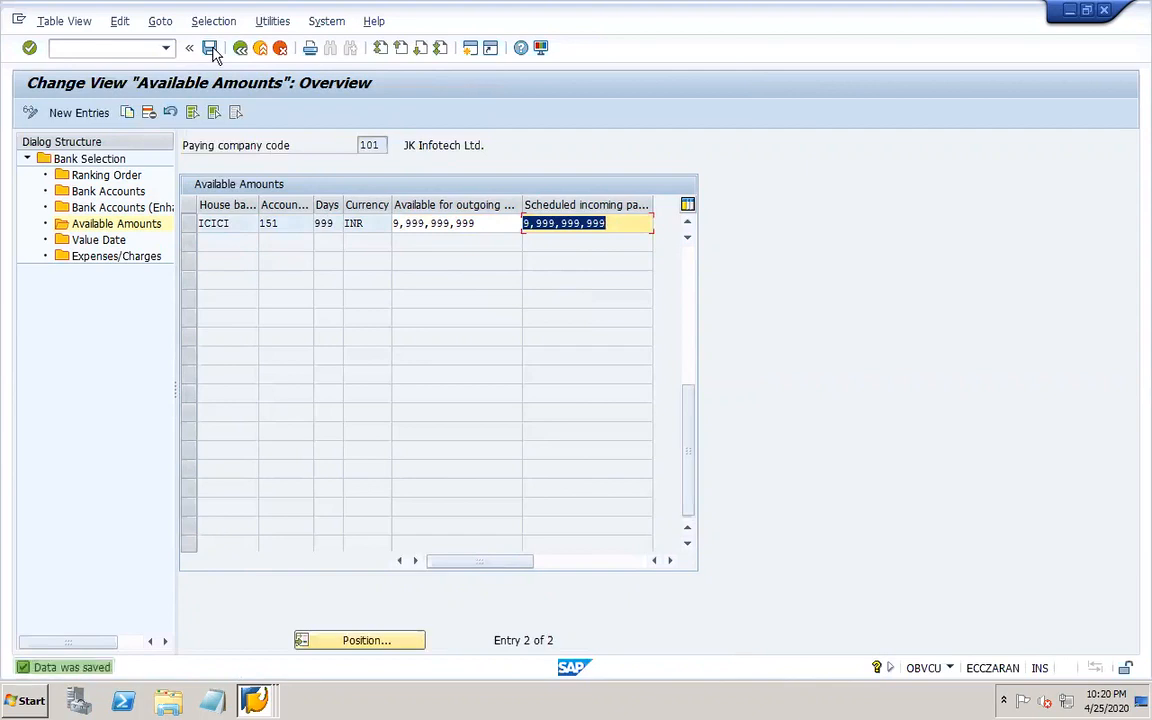
Open vendor change (XK02) for the vendor in company code 101 with all general and company code views.
click(129, 48)
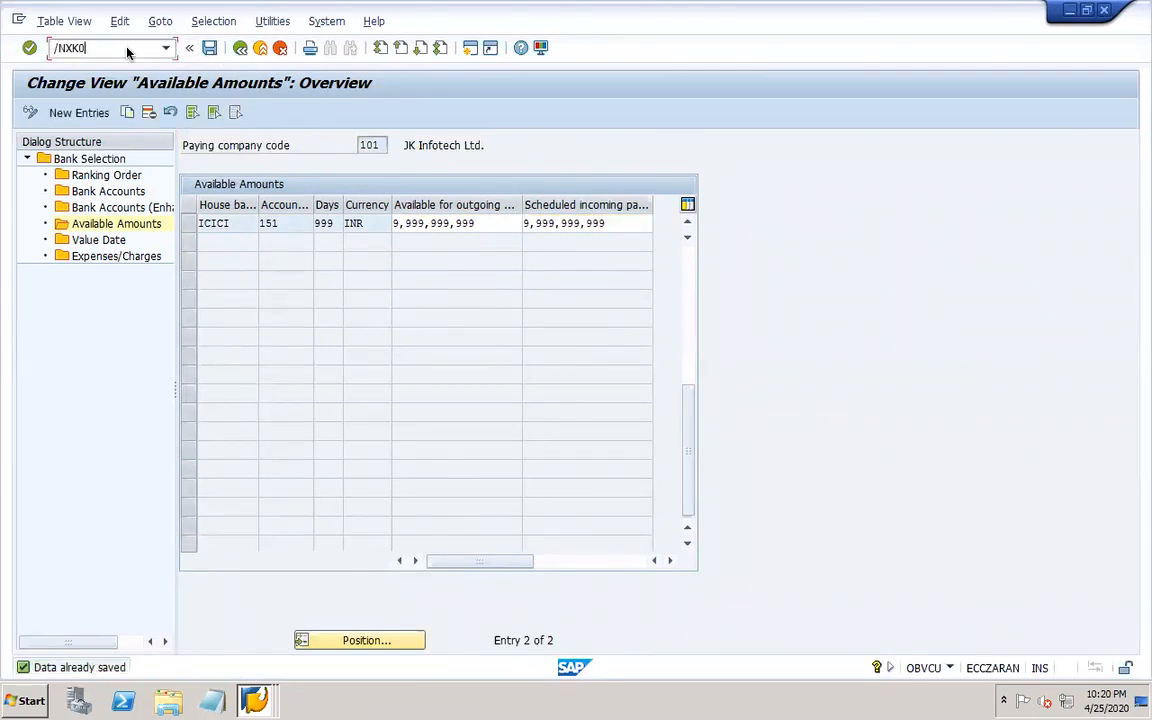
key(Return)
click(274, 146)
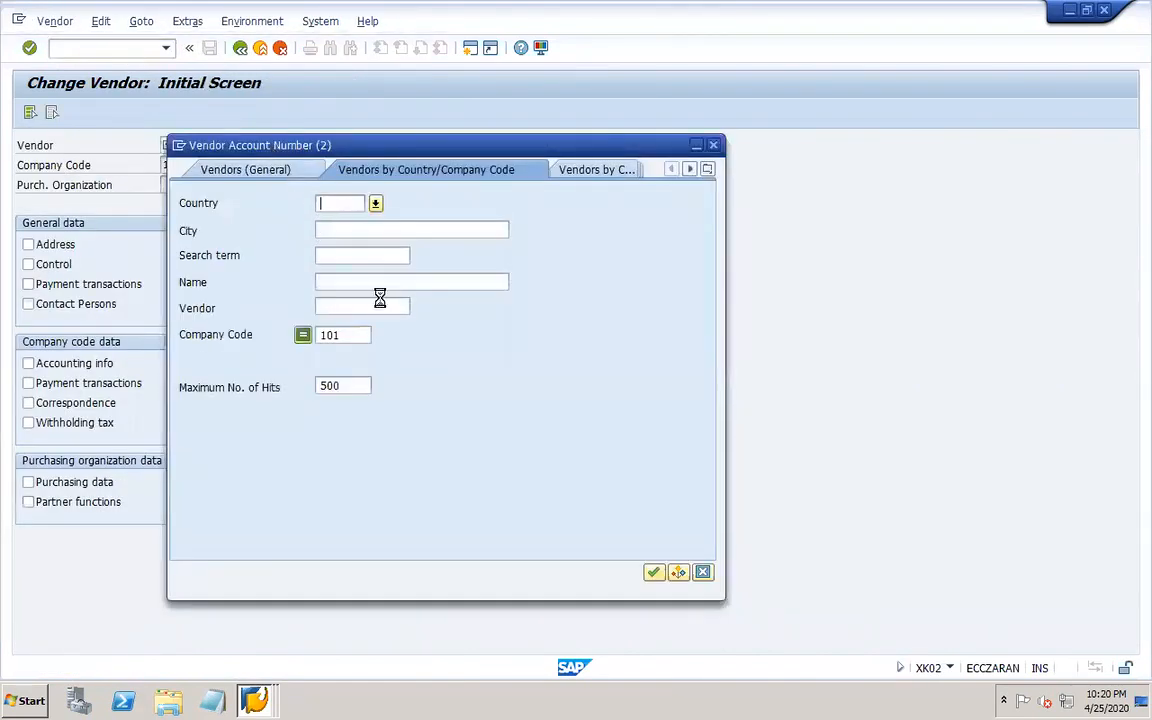
key(Return)
double_click(280, 115)
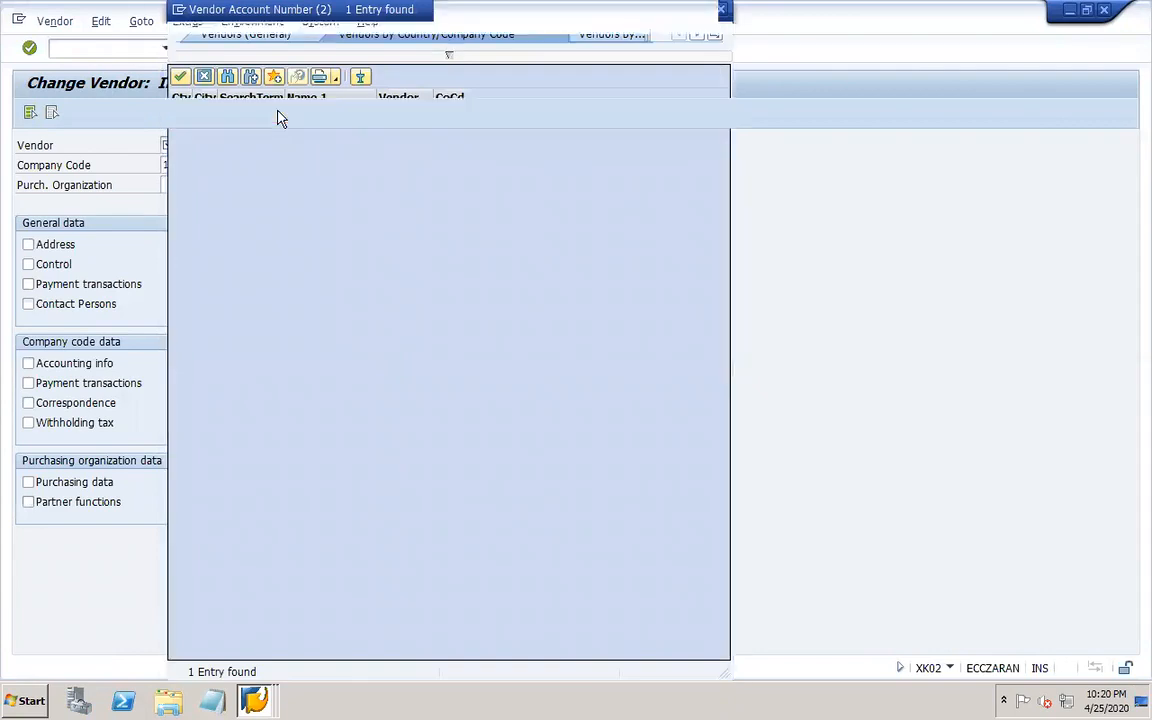
click(30, 111)
key(Return)
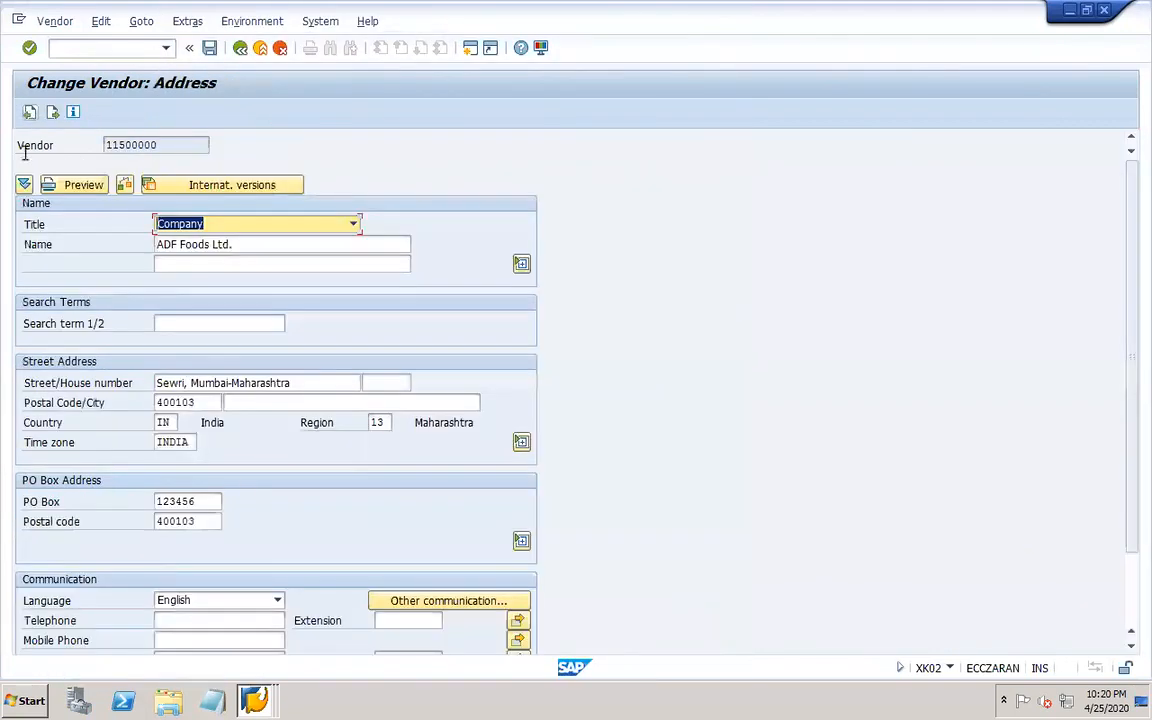
Set the vendor's city to Mumbai in the street address.
click(376, 380)
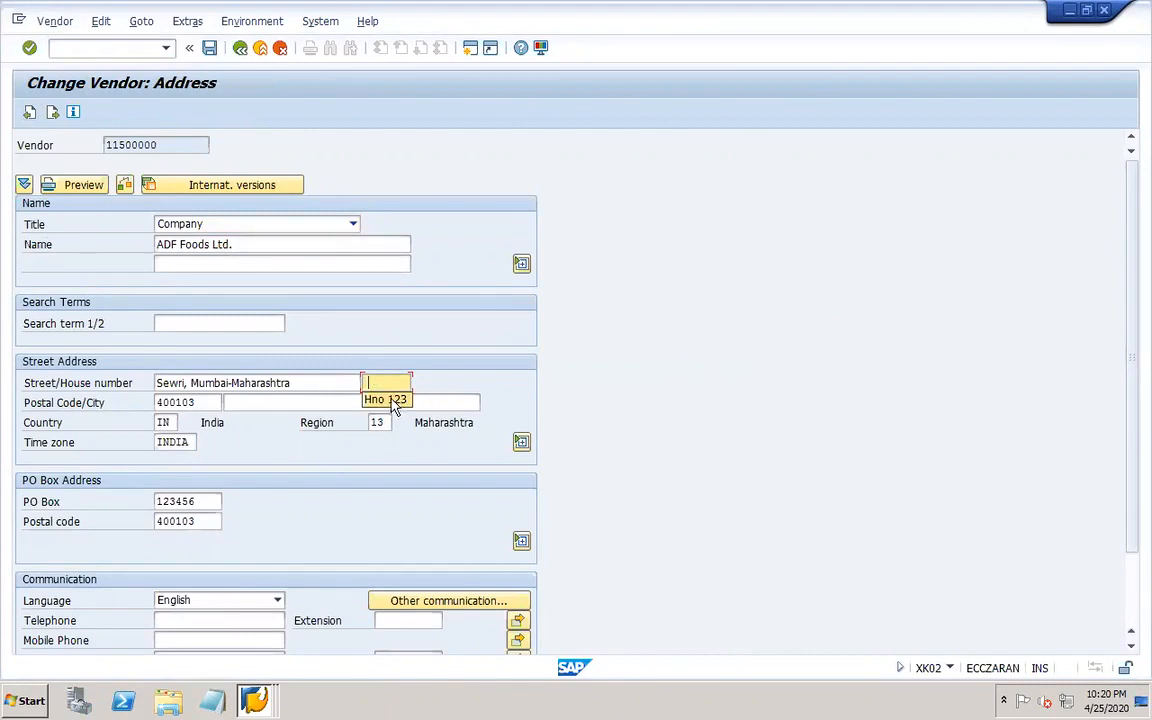
click(235, 402)
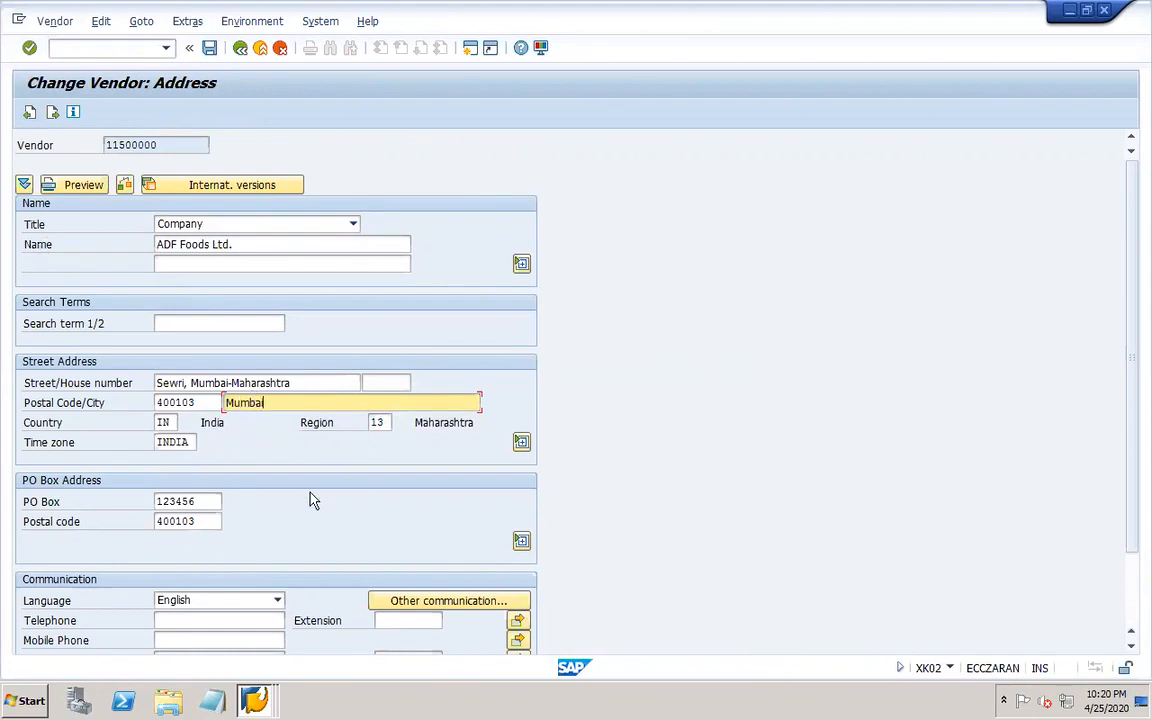
click(53, 114)
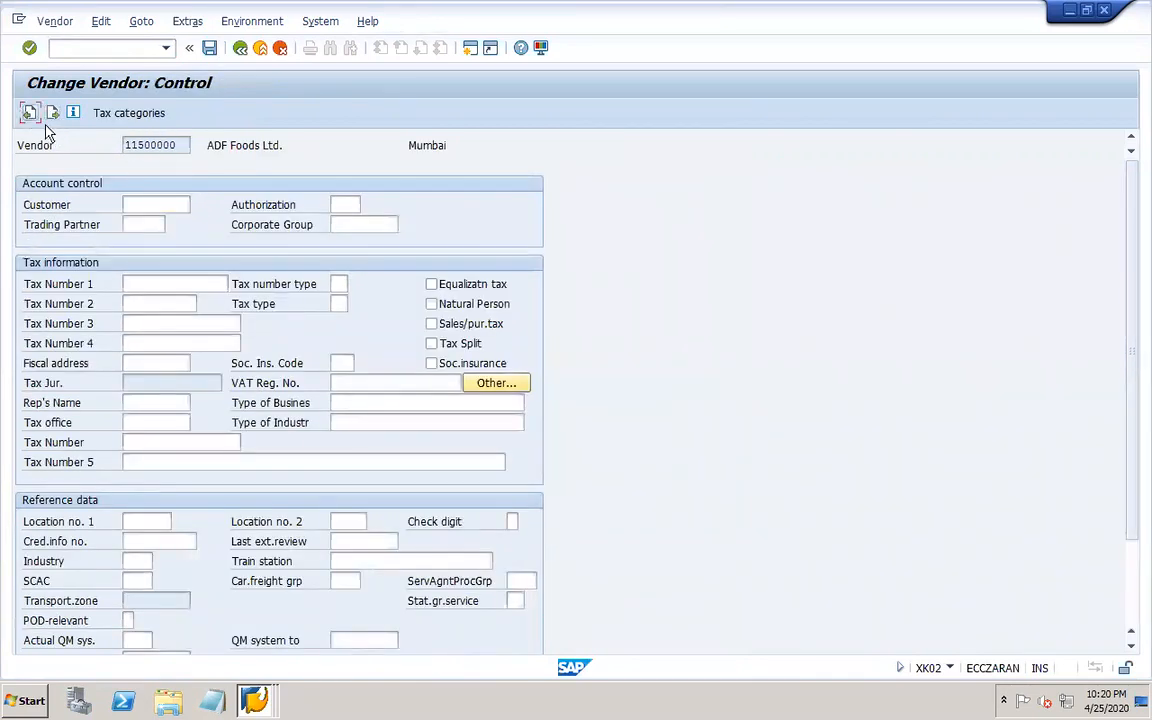
Enter hno as the house number in the vendor's street address.
click(27, 115)
click(389, 380)
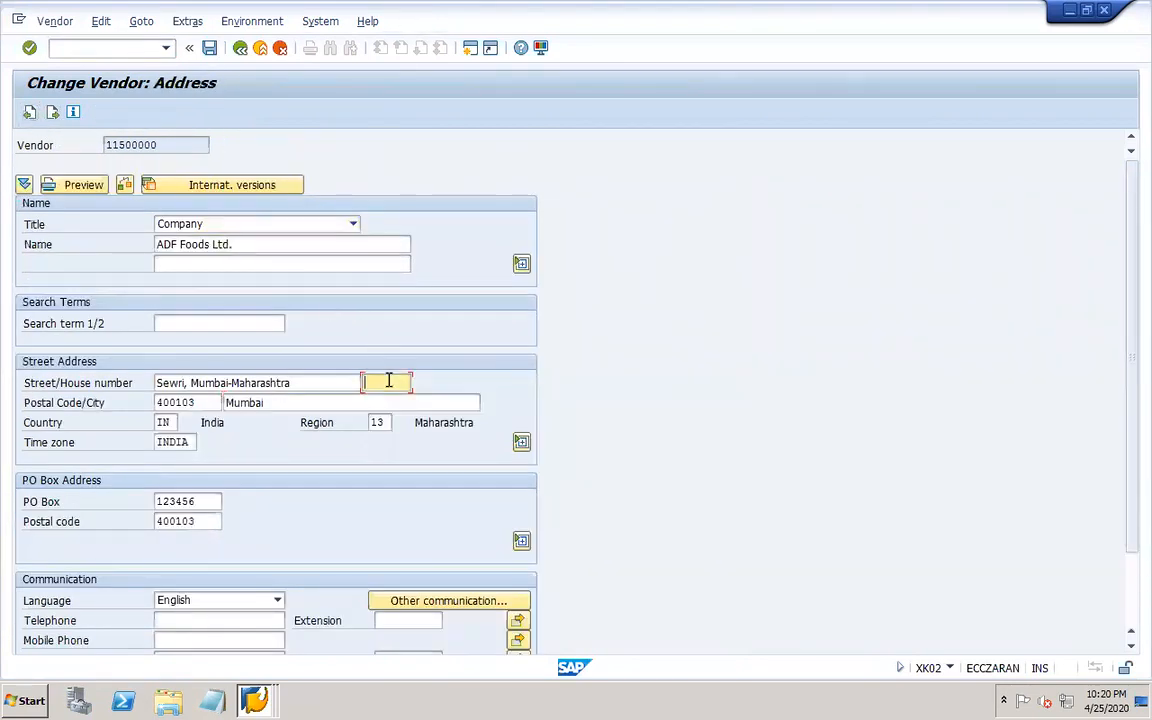
click(386, 403)
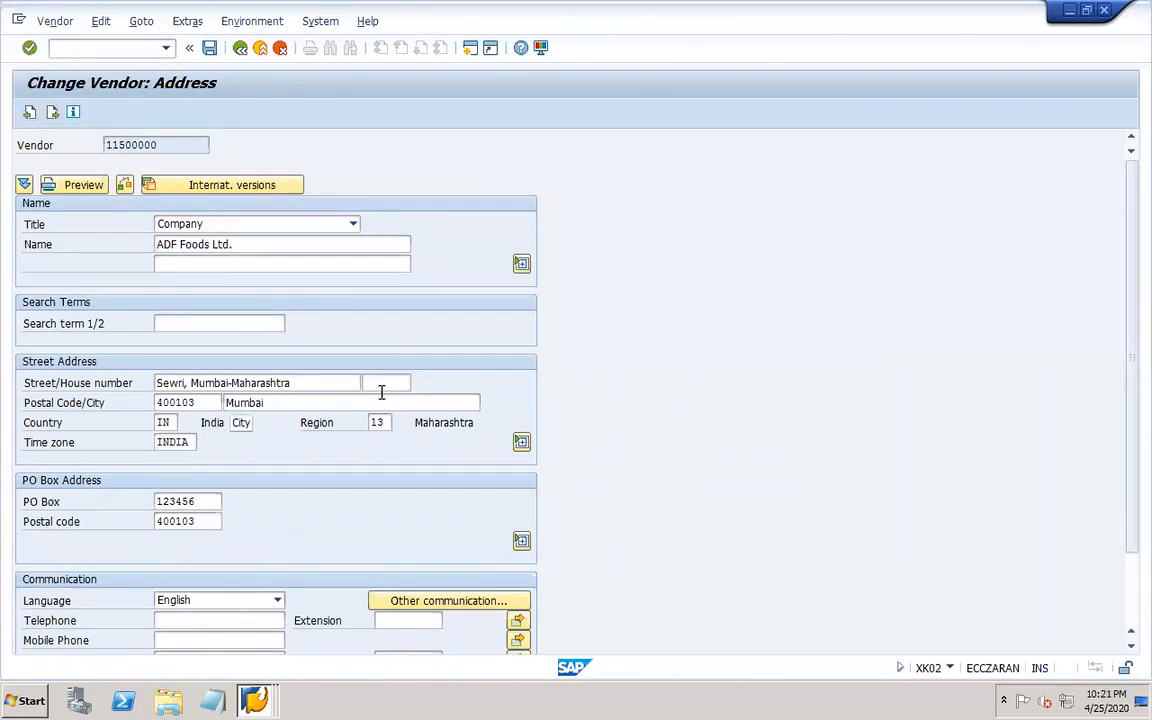
click(381, 382)
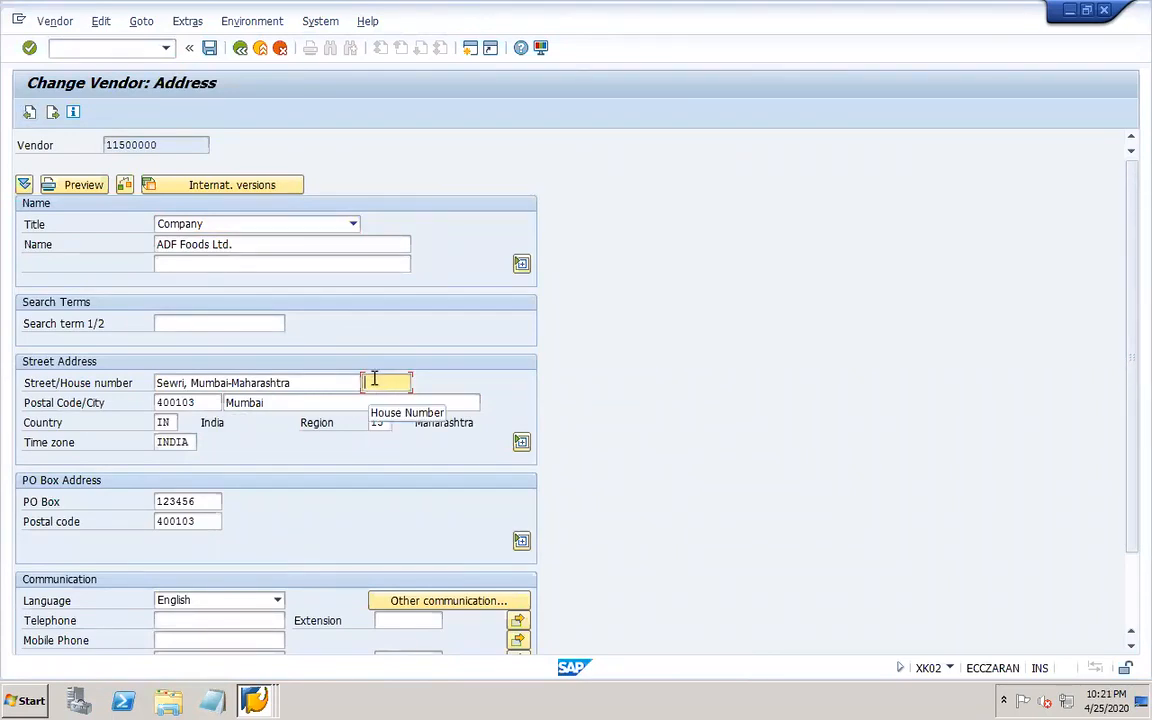
text(h)
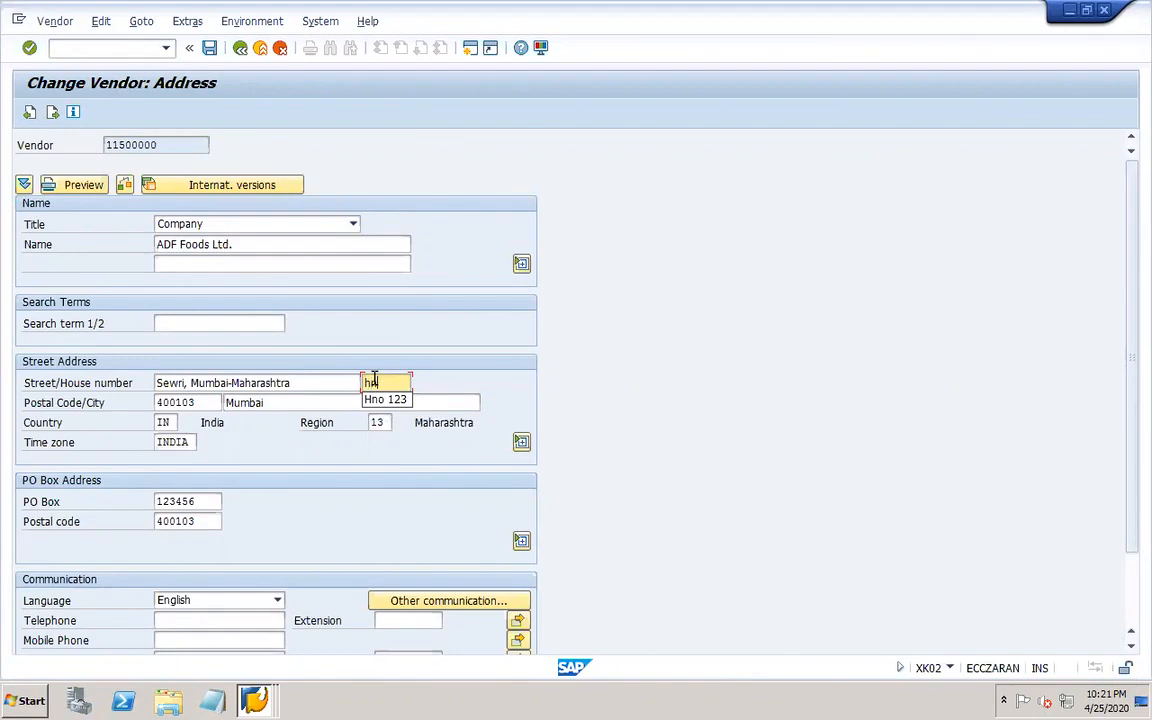
text(no)
click(427, 402)
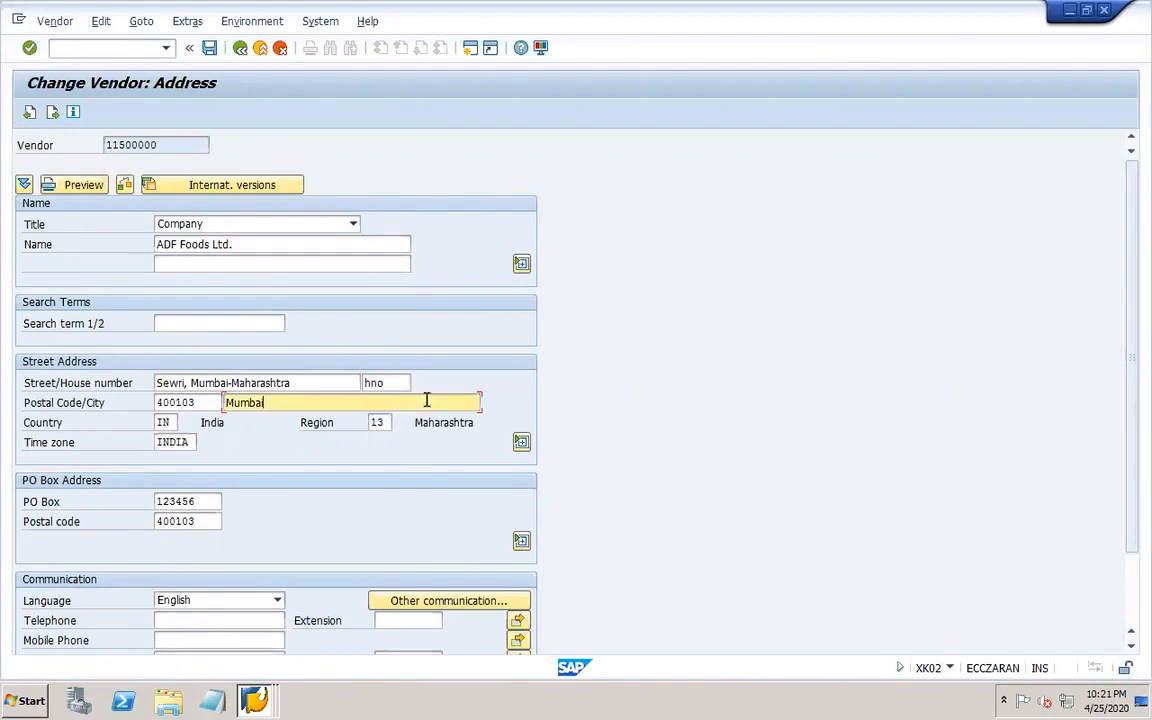
Review the bank data of the vendor's ICICI bank account in payment transactions.
click(52, 112)
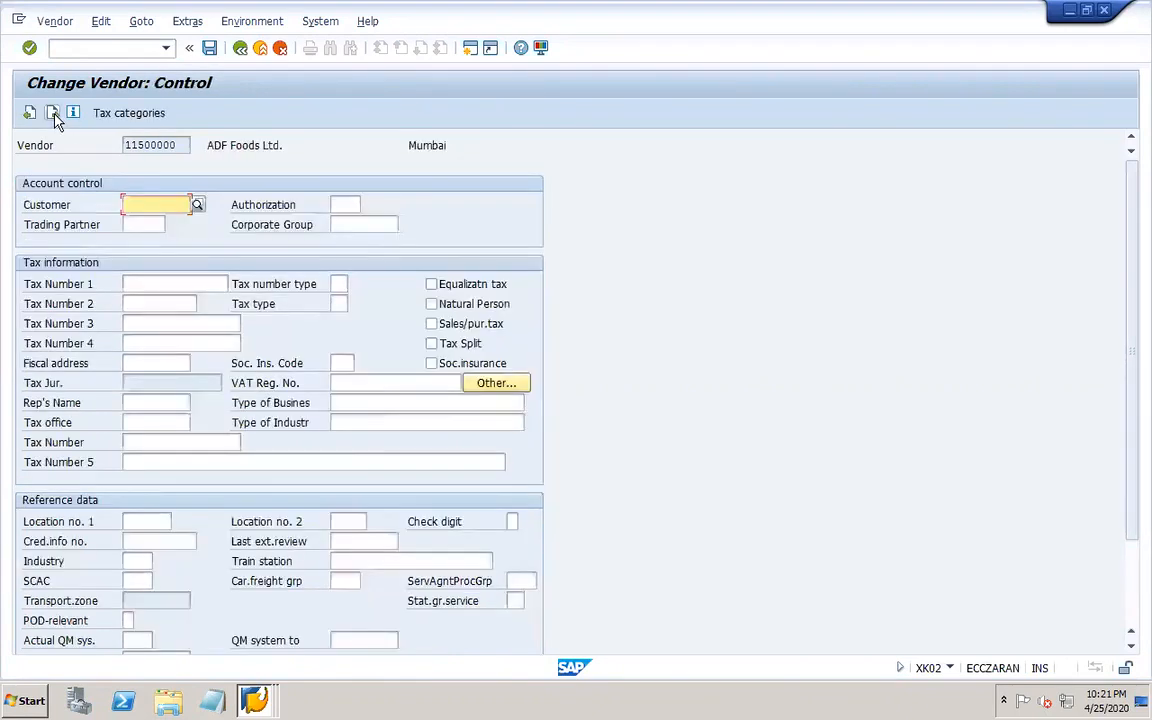
click(30, 112)
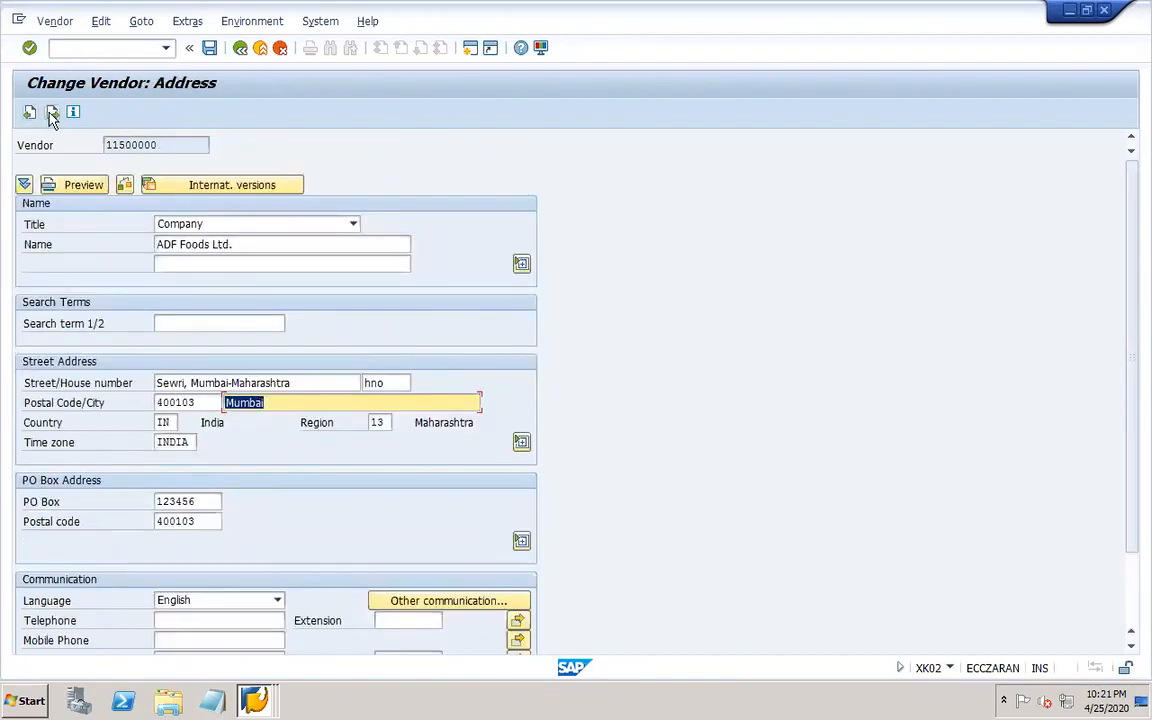
click(52, 112)
click(52, 113)
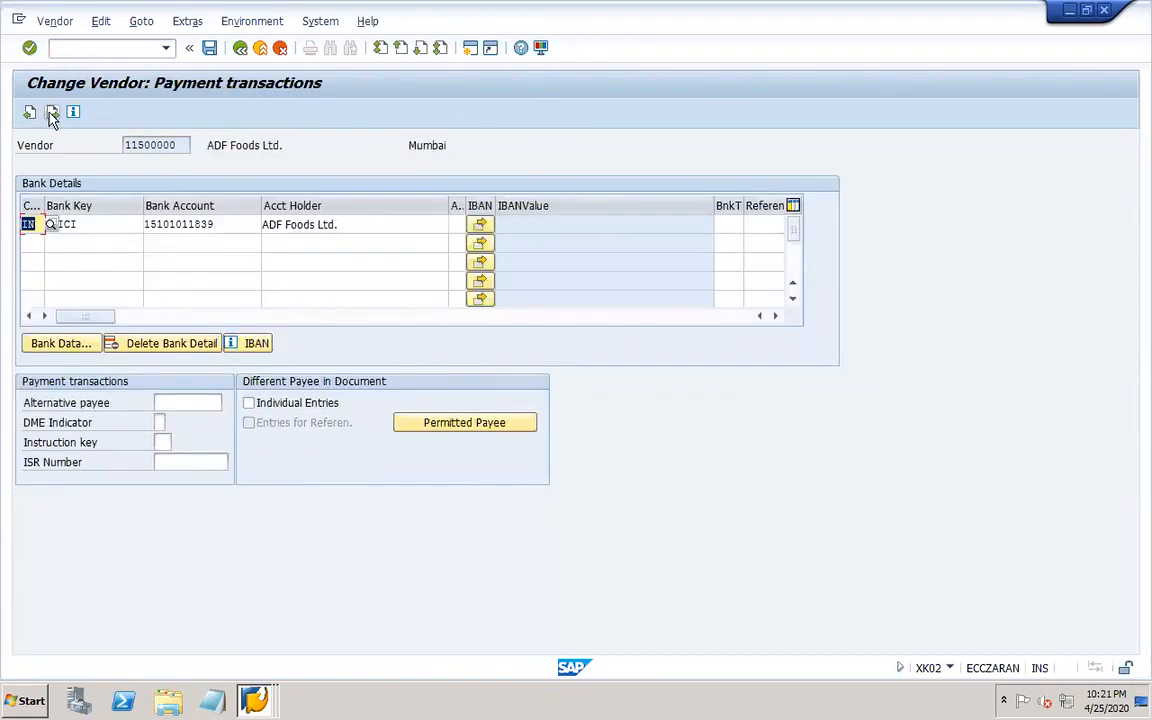
click(99, 208)
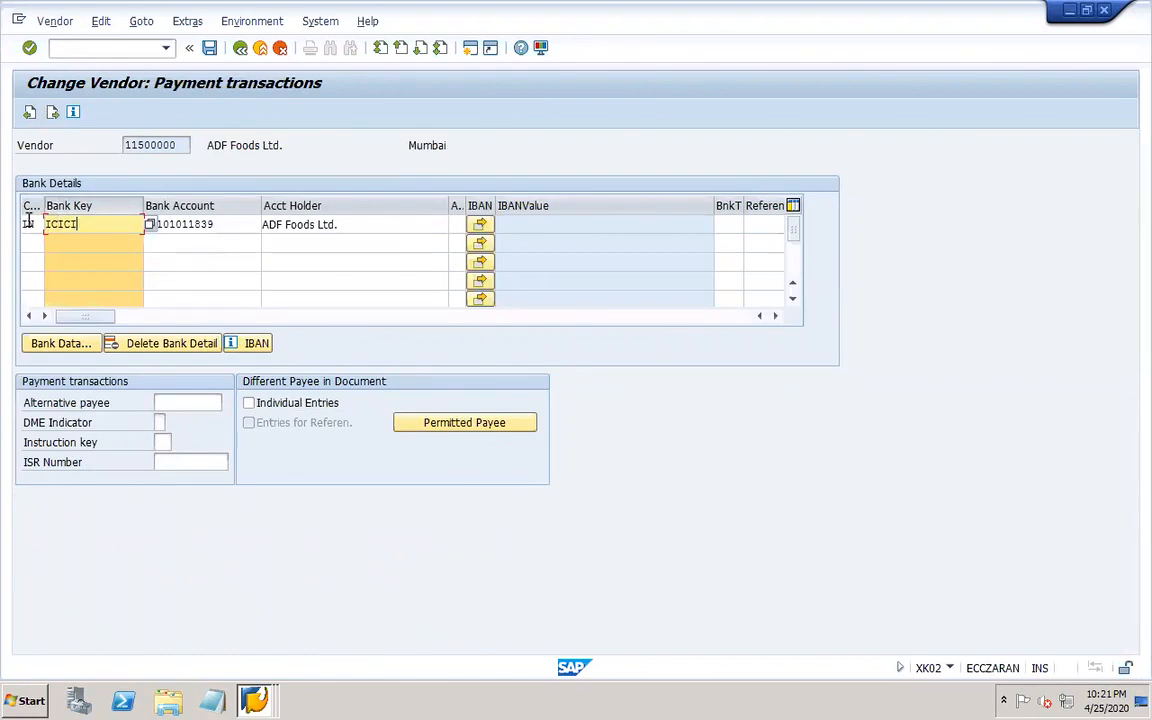
click(68, 341)
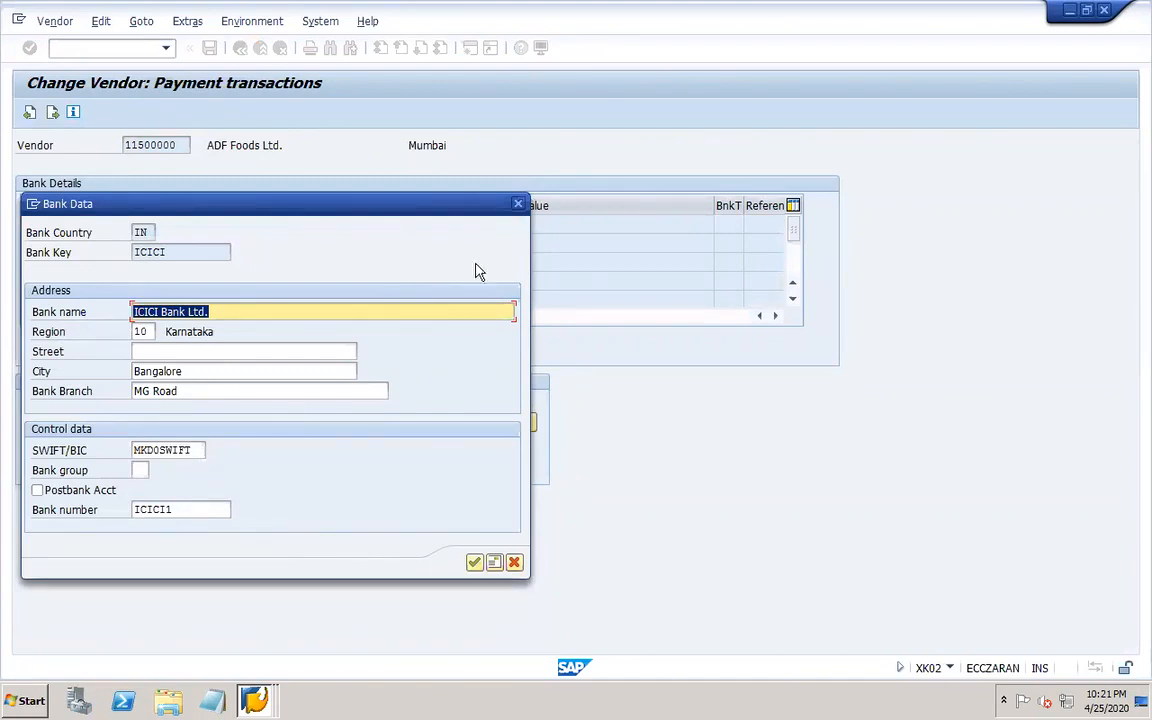
click(518, 205)
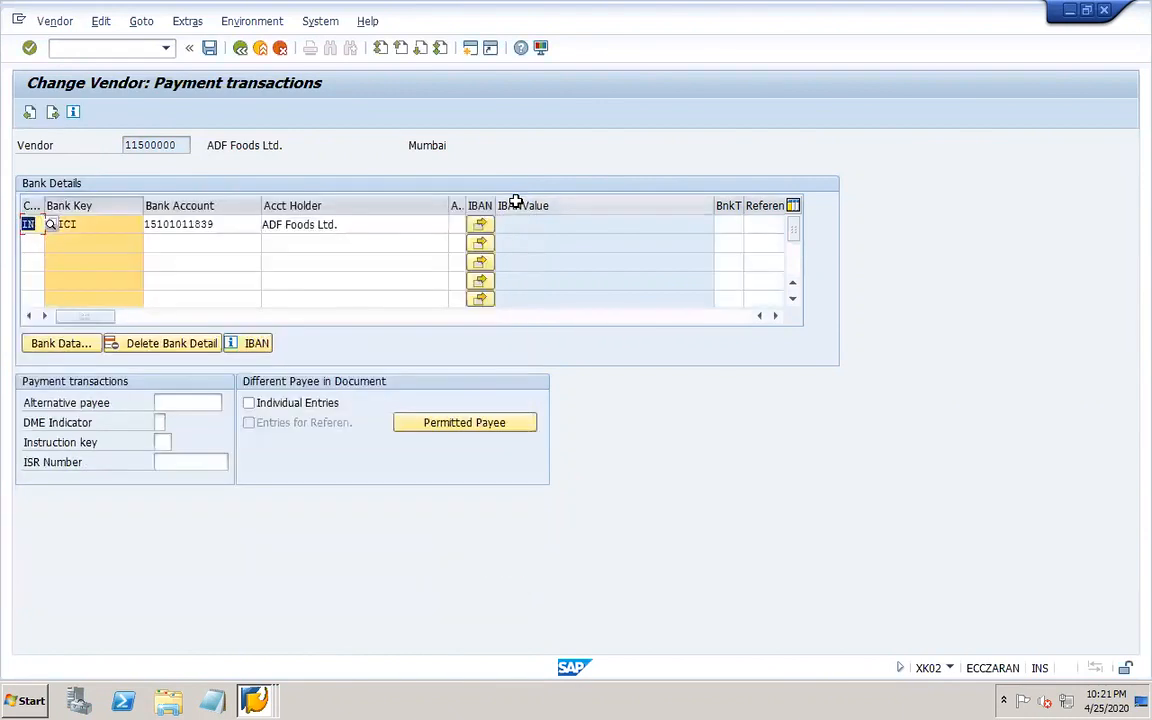
click(209, 230)
click(28, 224)
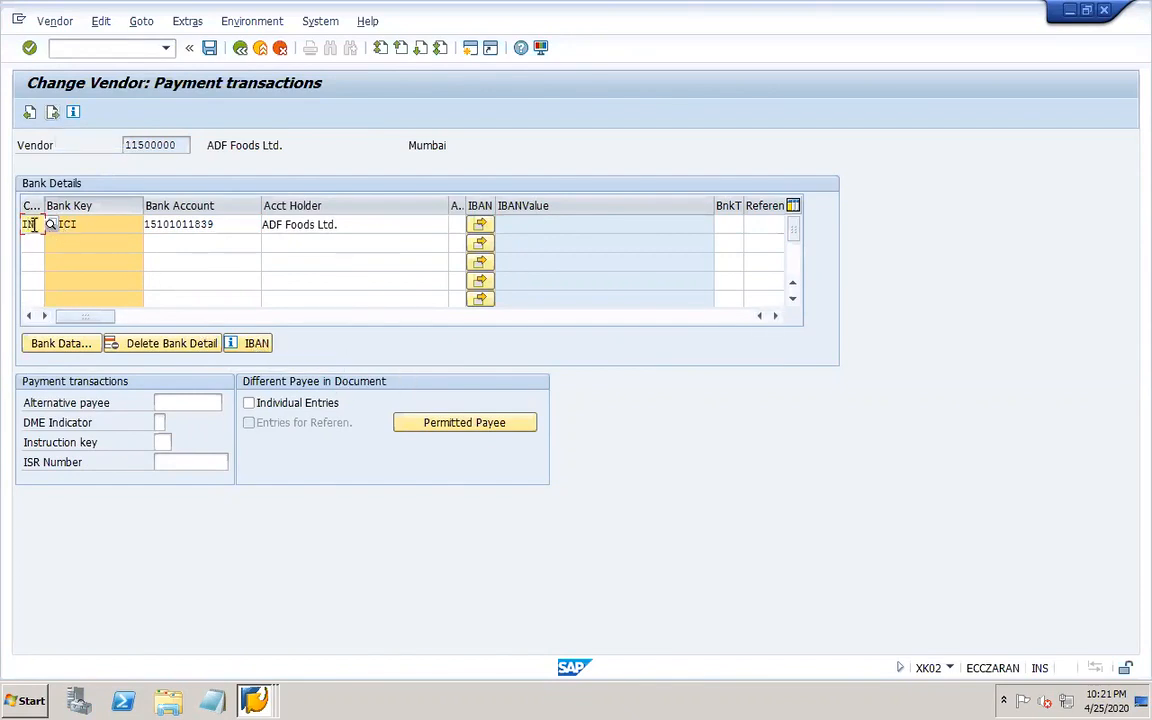
Add payment method R (RTGS) to the vendor's automatic payment methods in company code payment transactions and save the vendor.
click(51, 113)
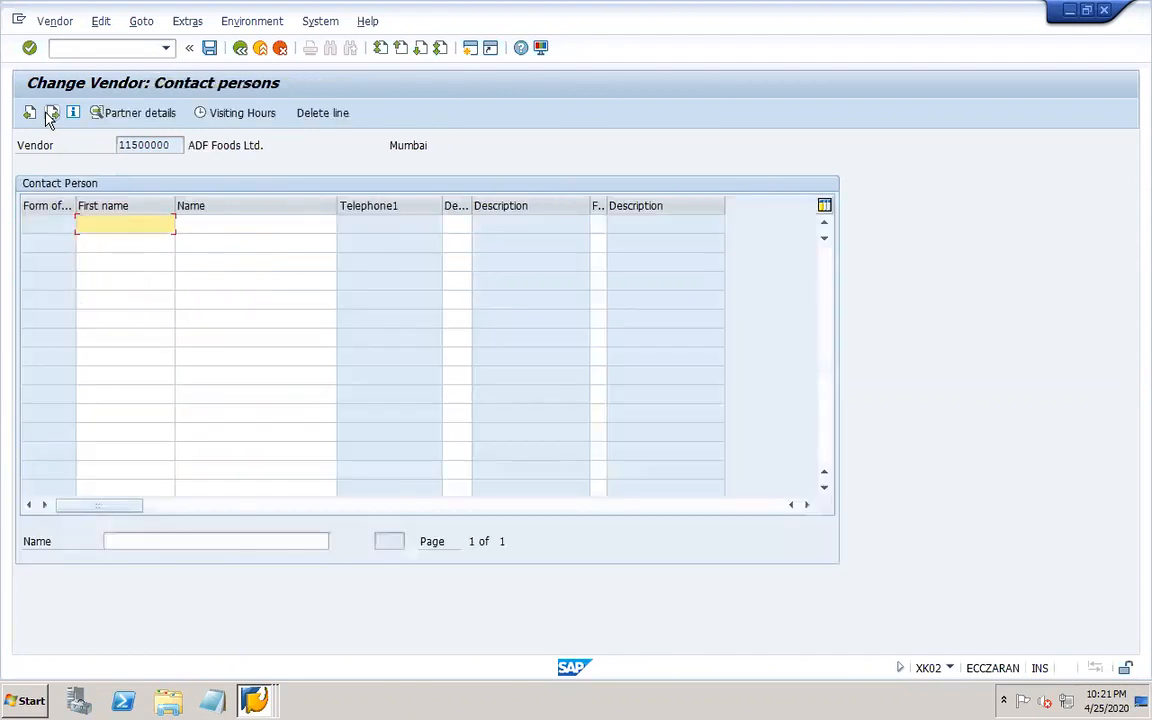
click(51, 113)
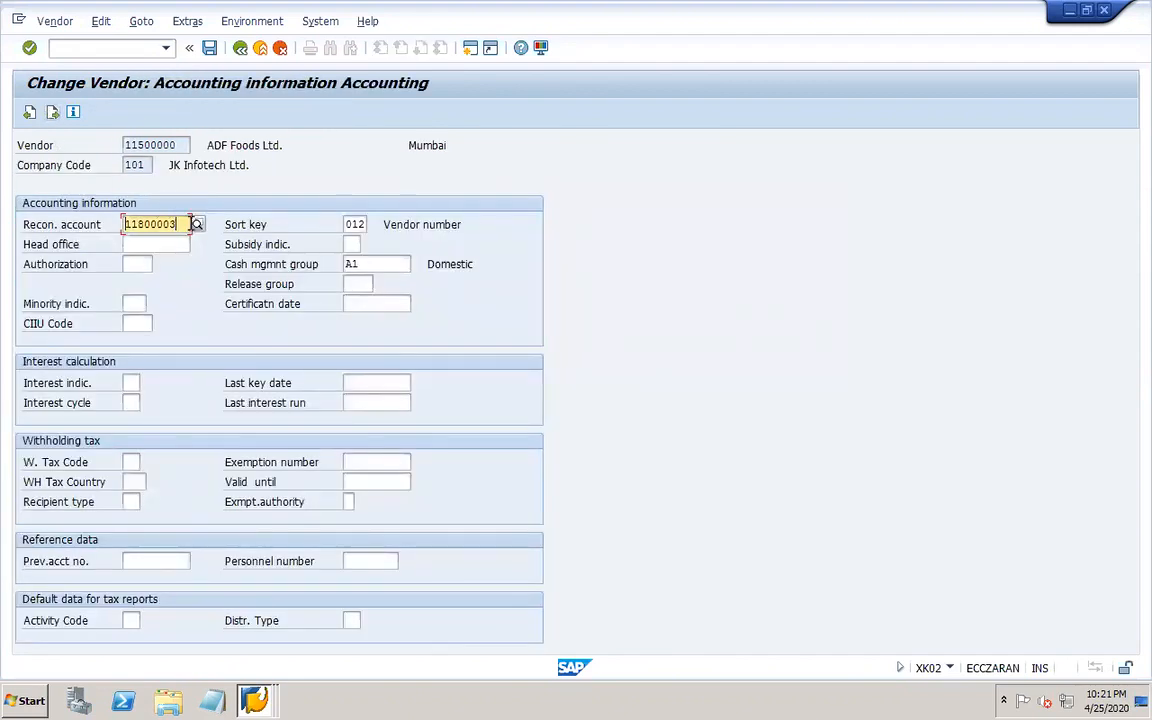
drag(124, 224, 197, 228)
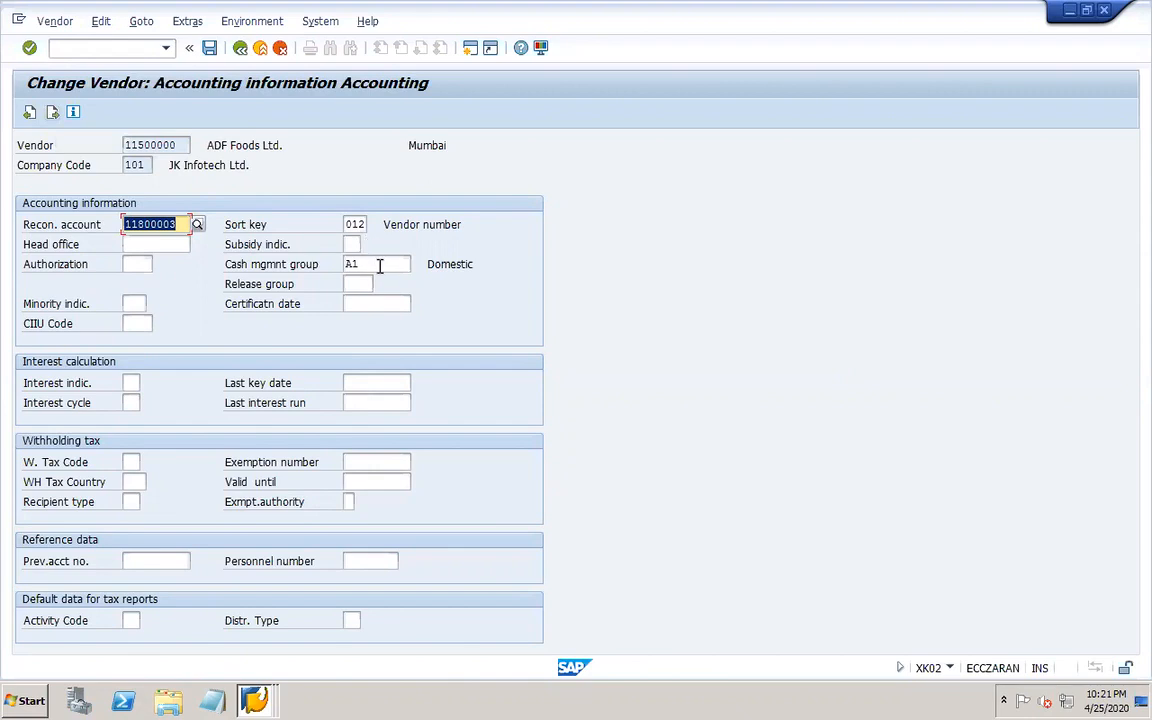
click(379, 266)
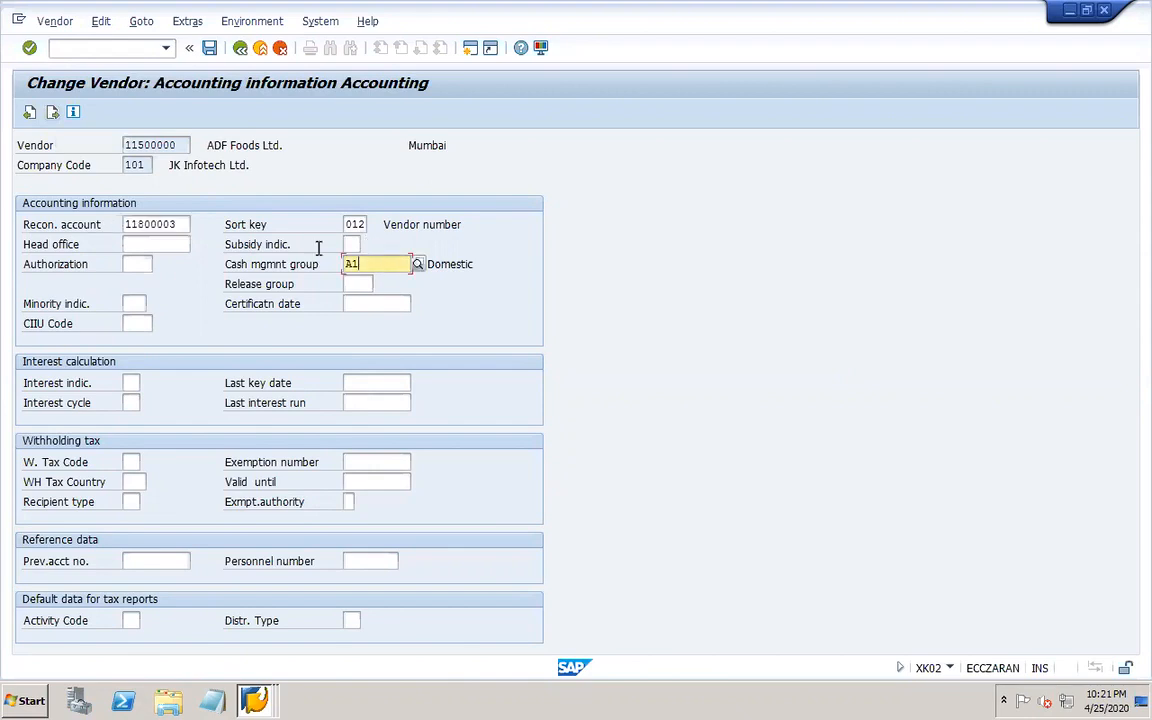
click(29, 116)
click(29, 116)
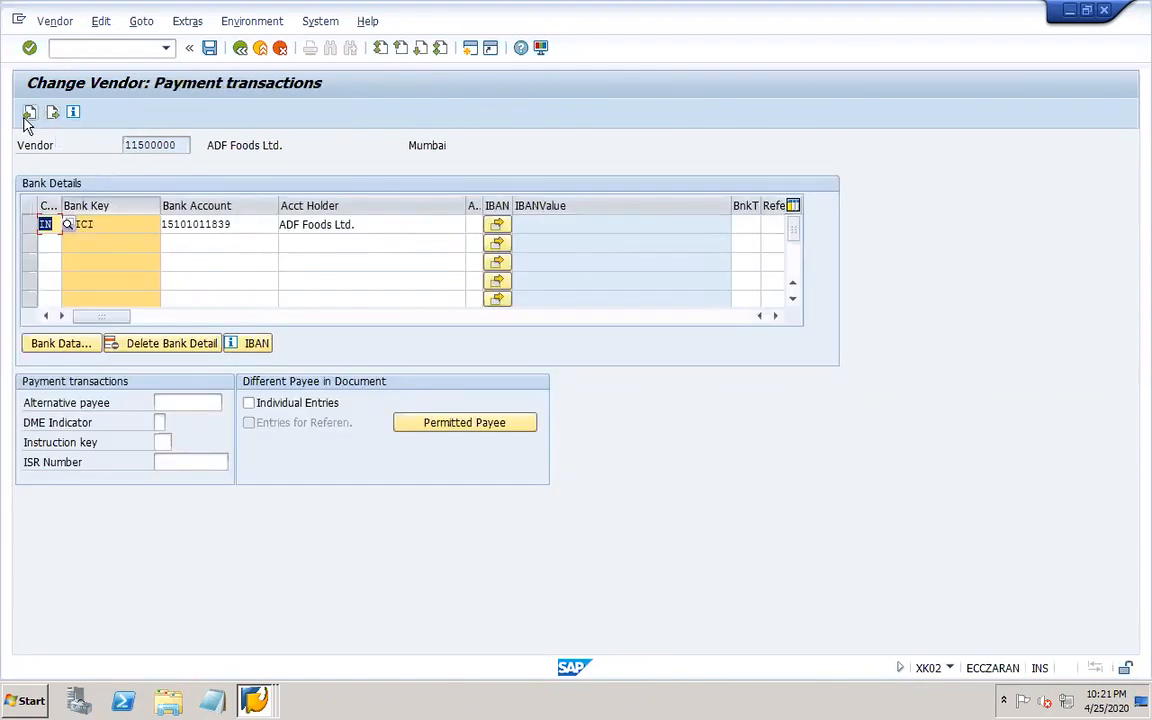
click(55, 110)
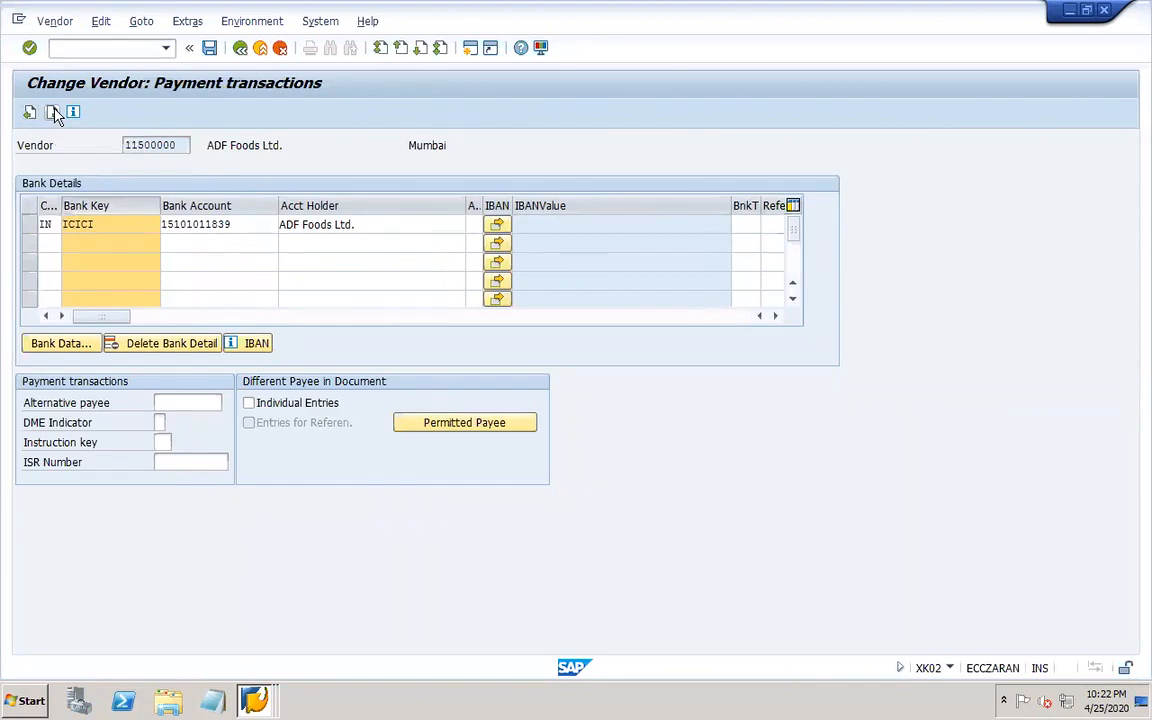
click(55, 112)
click(55, 112)
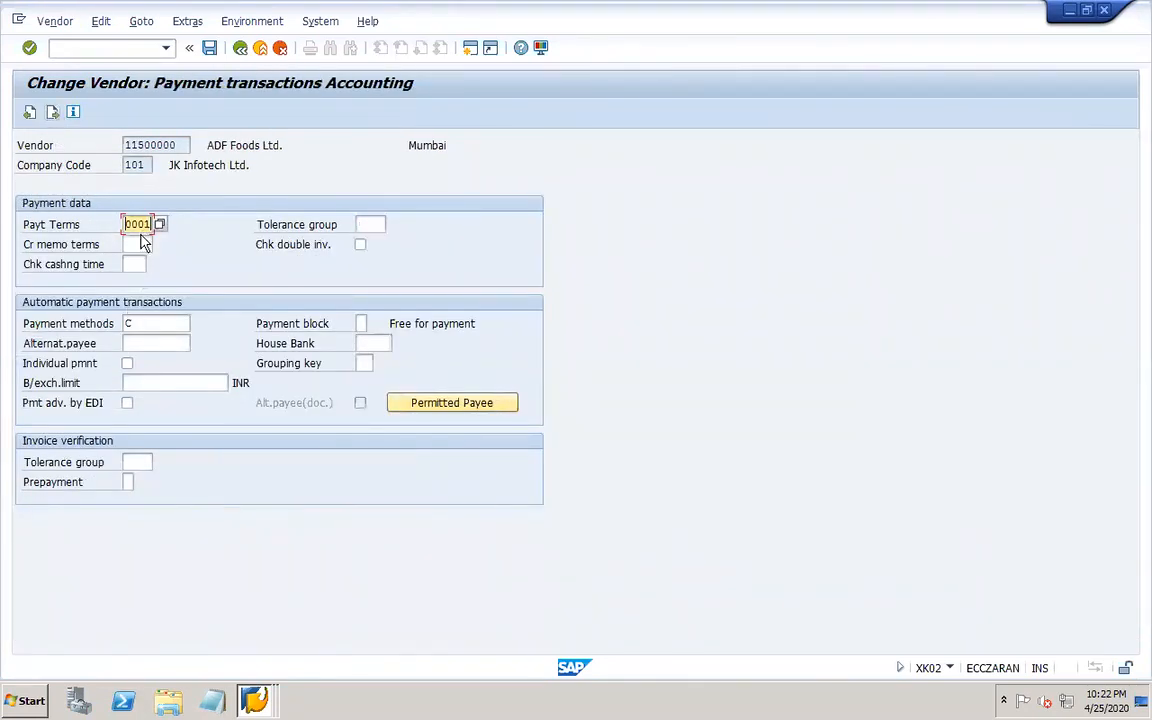
click(149, 322)
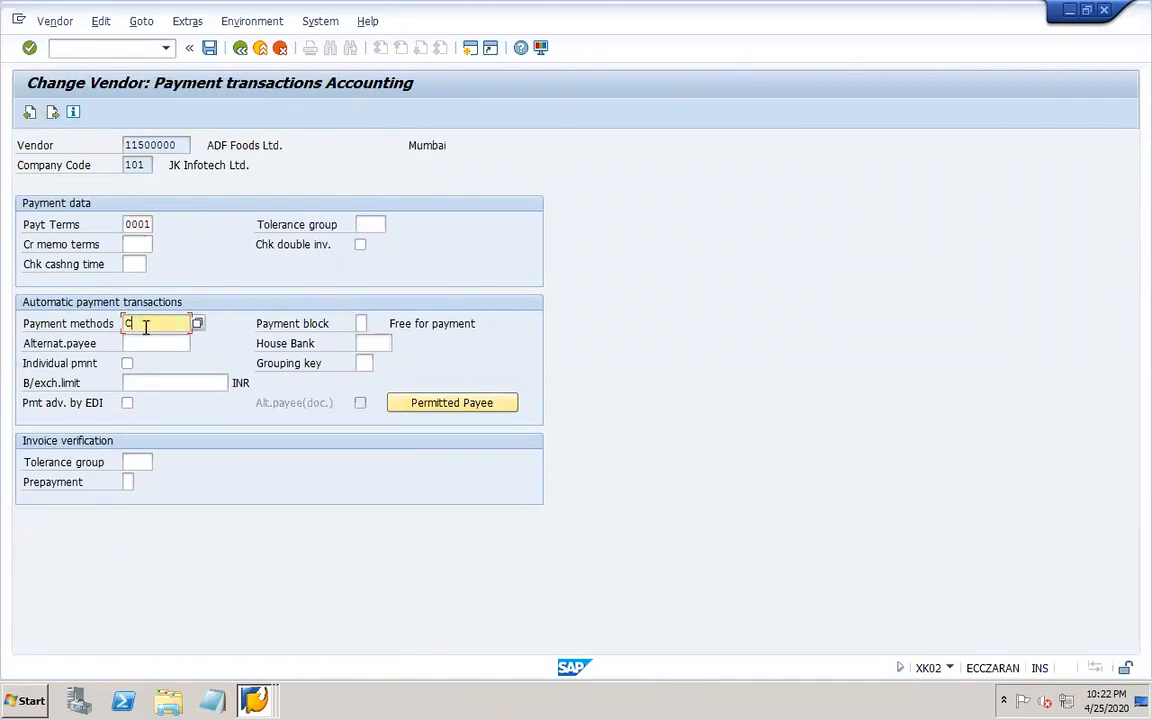
click(195, 324)
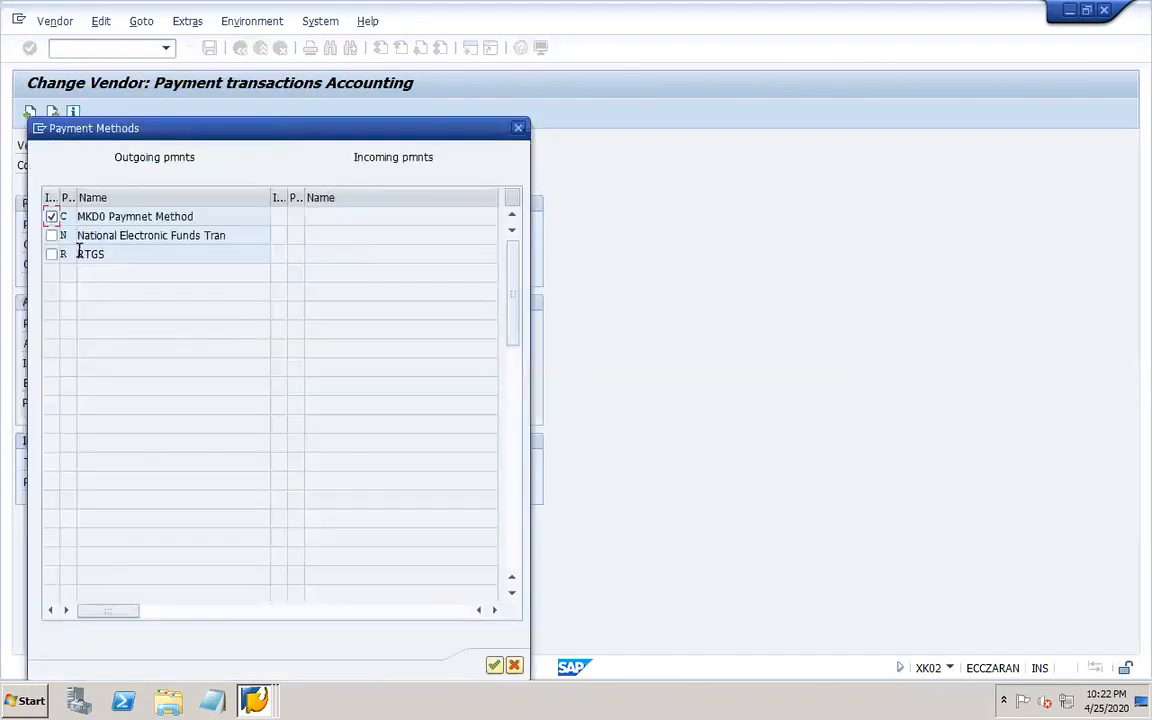
click(52, 256)
click(494, 665)
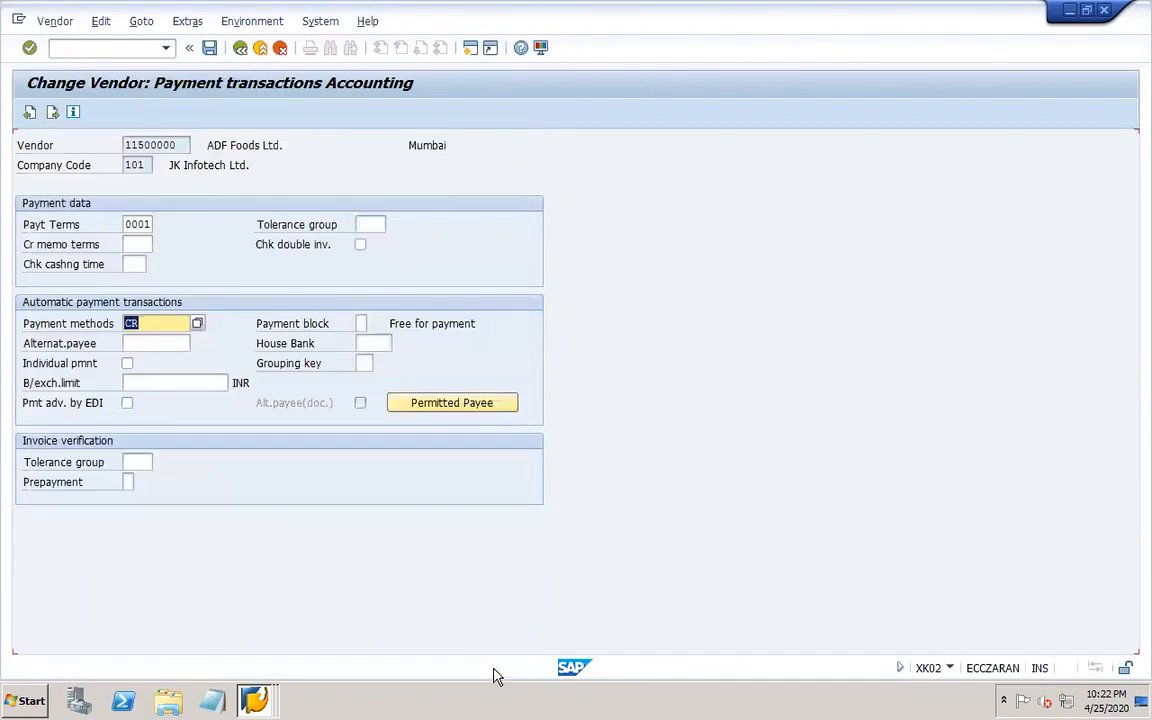
click(209, 47)
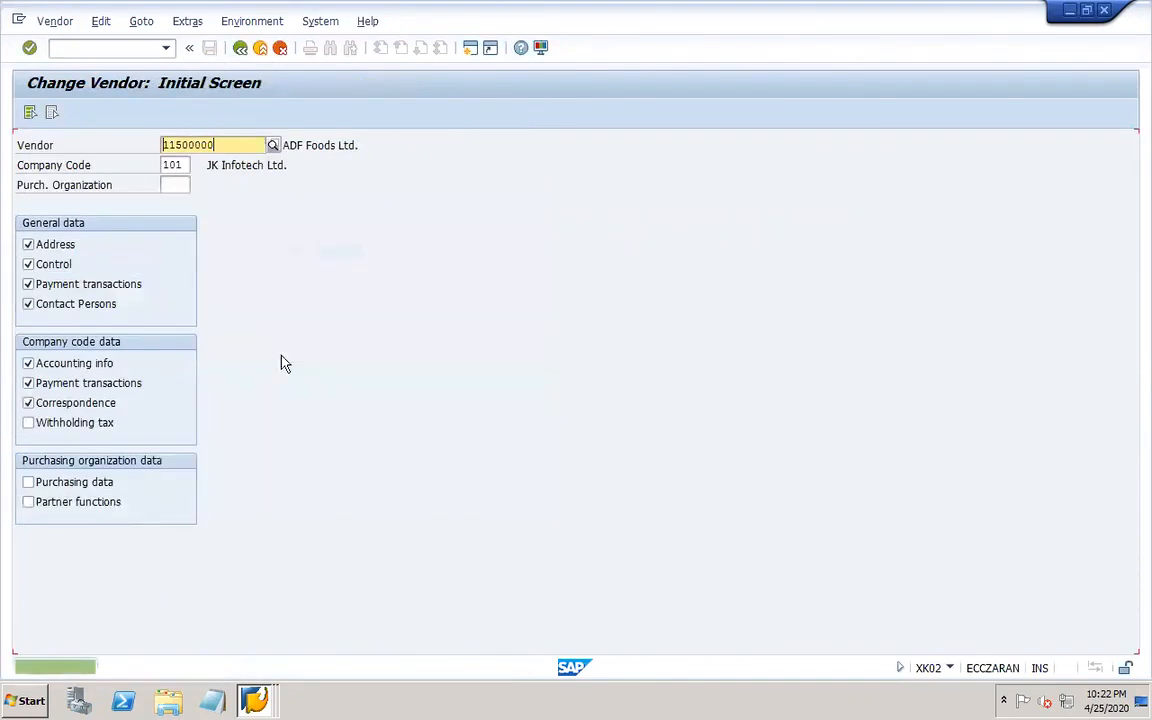
click(117, 47)
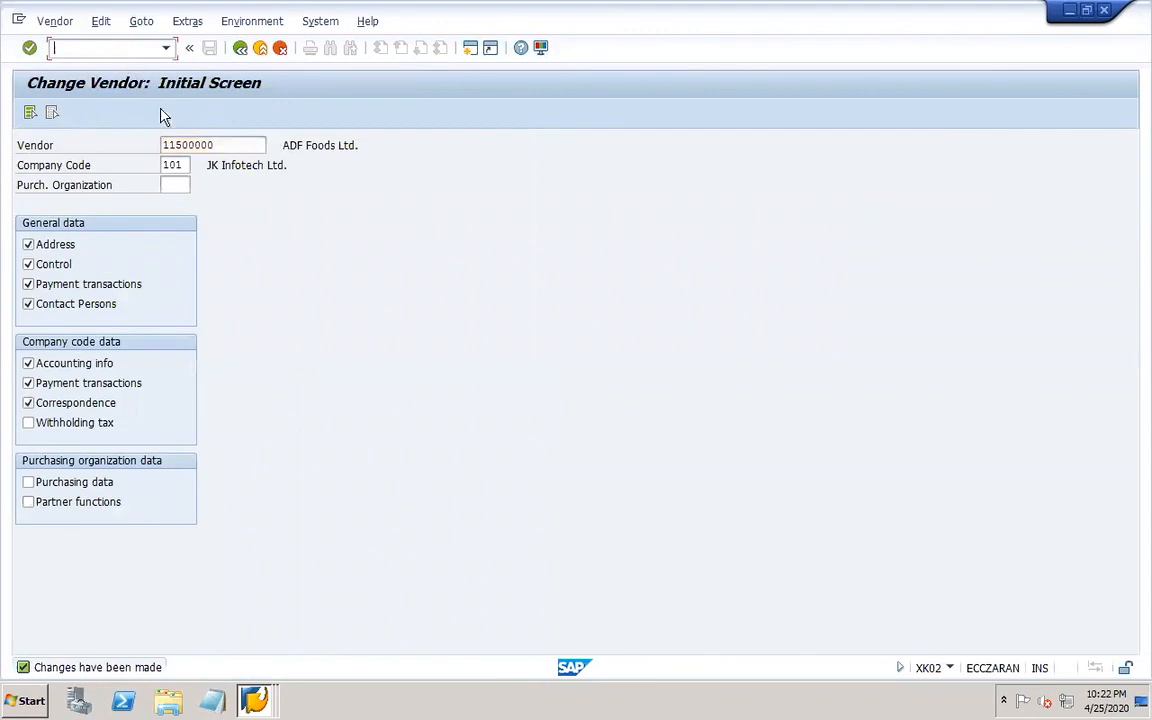
drag(222, 145, 124, 139)
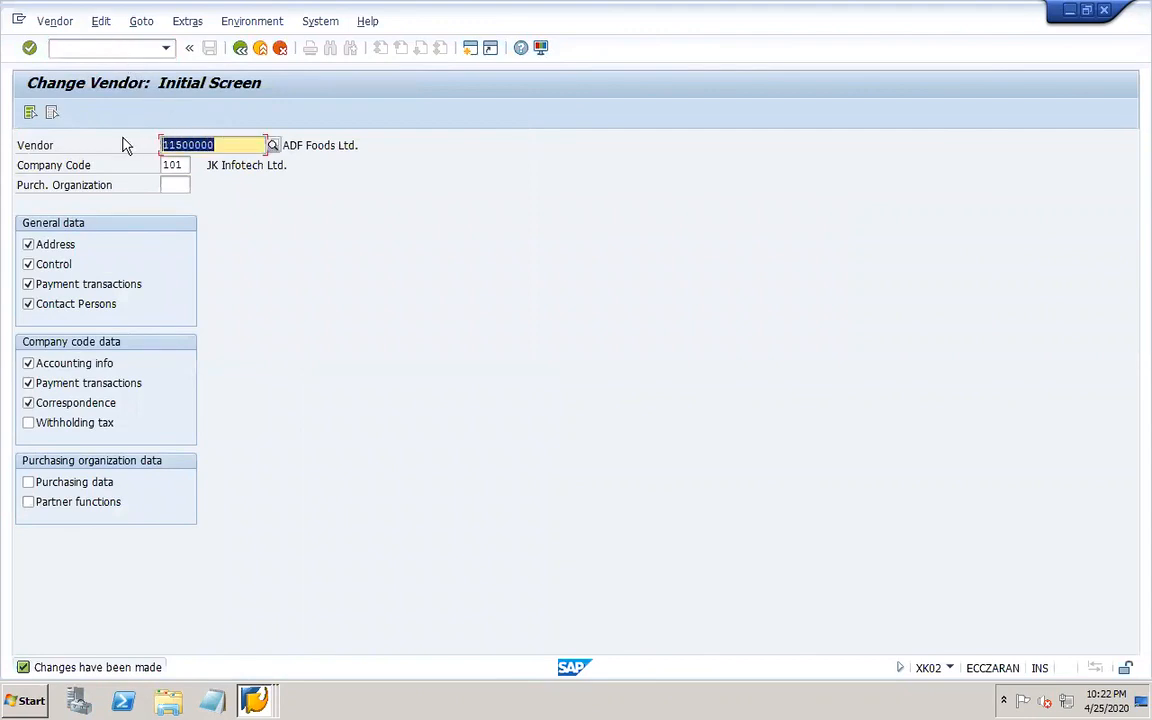
click(104, 48)
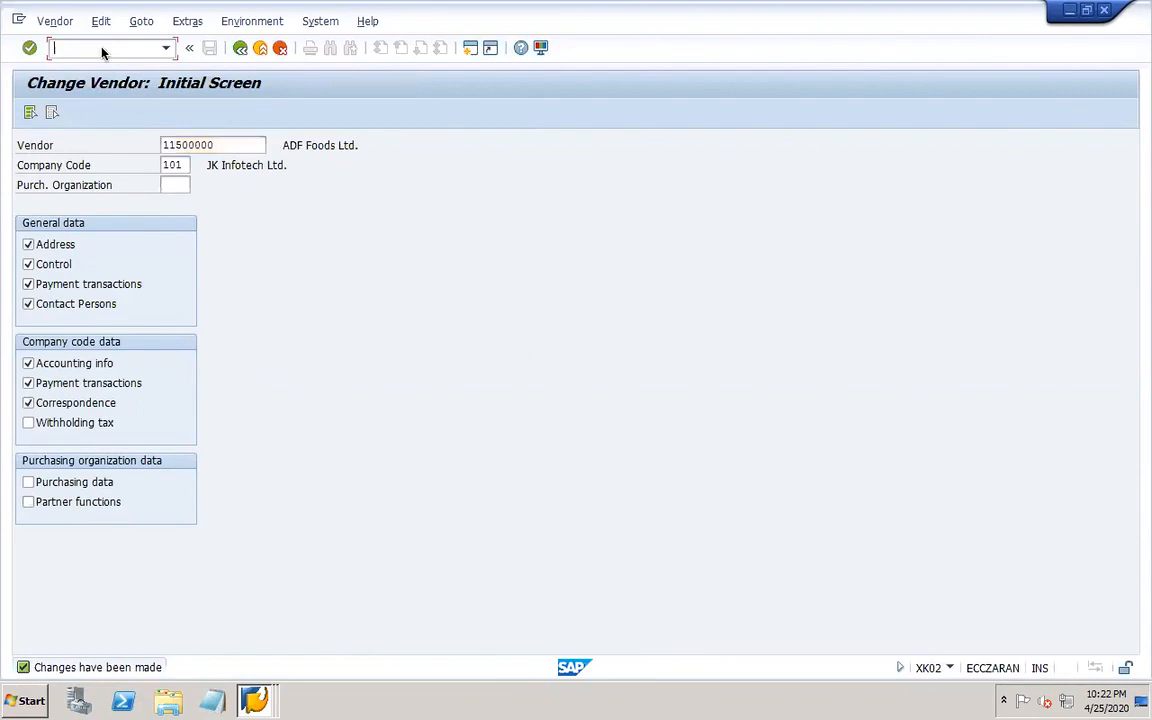
Open vendor line item display for vendor 11500000 in company code 101 and list all items.
text(/nfbl1n)
key(Return)
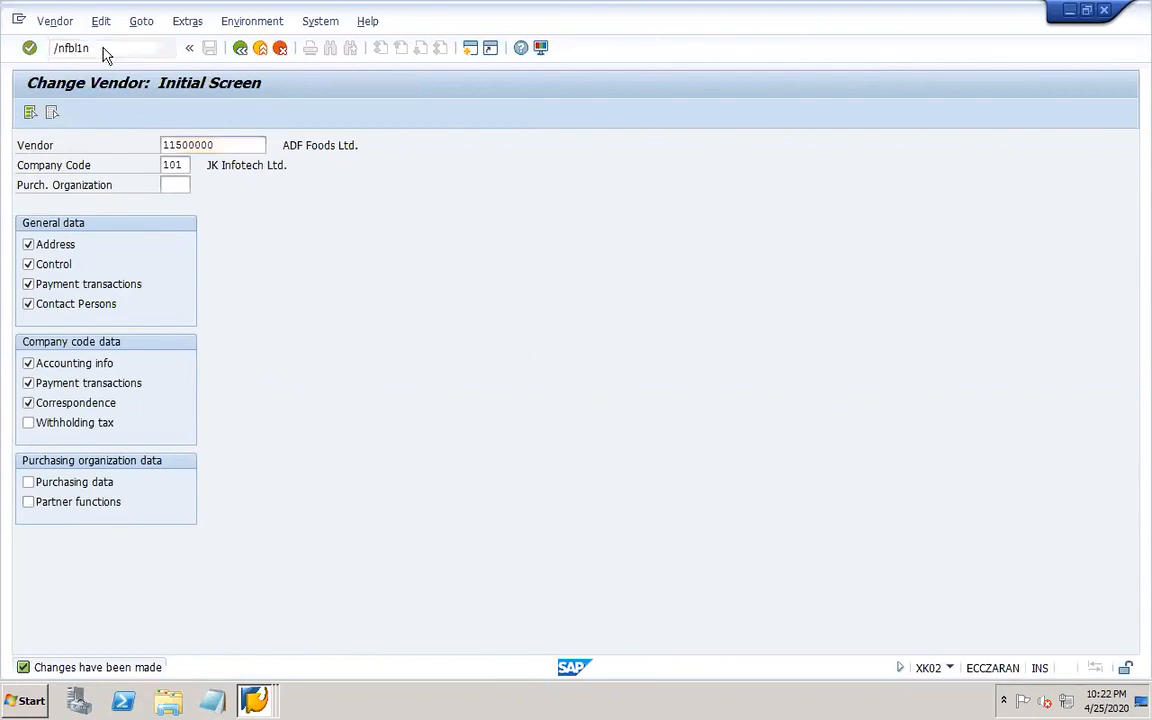
drag(286, 164, 201, 170)
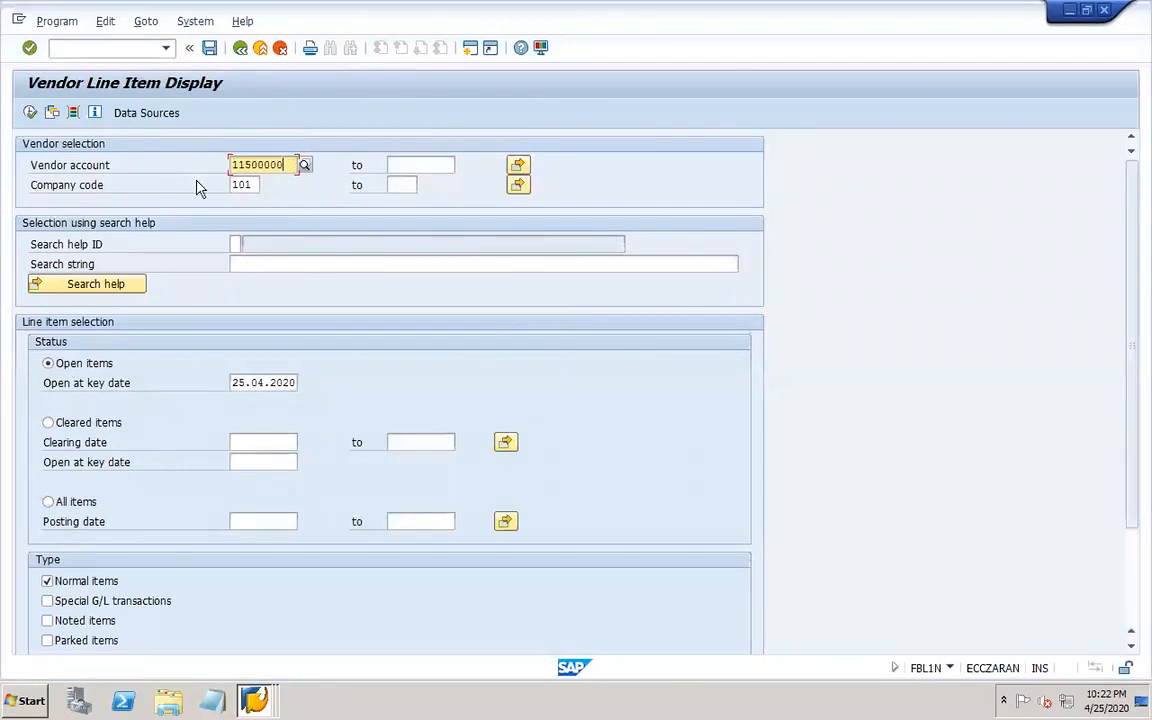
click(82, 498)
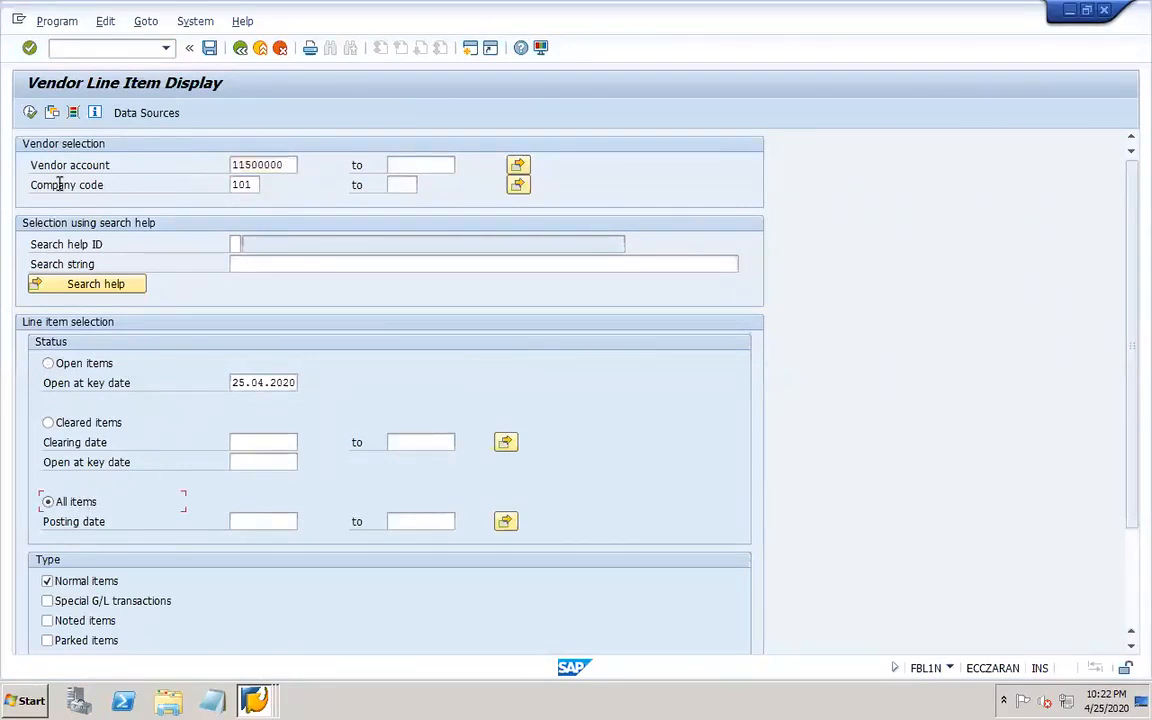
click(30, 112)
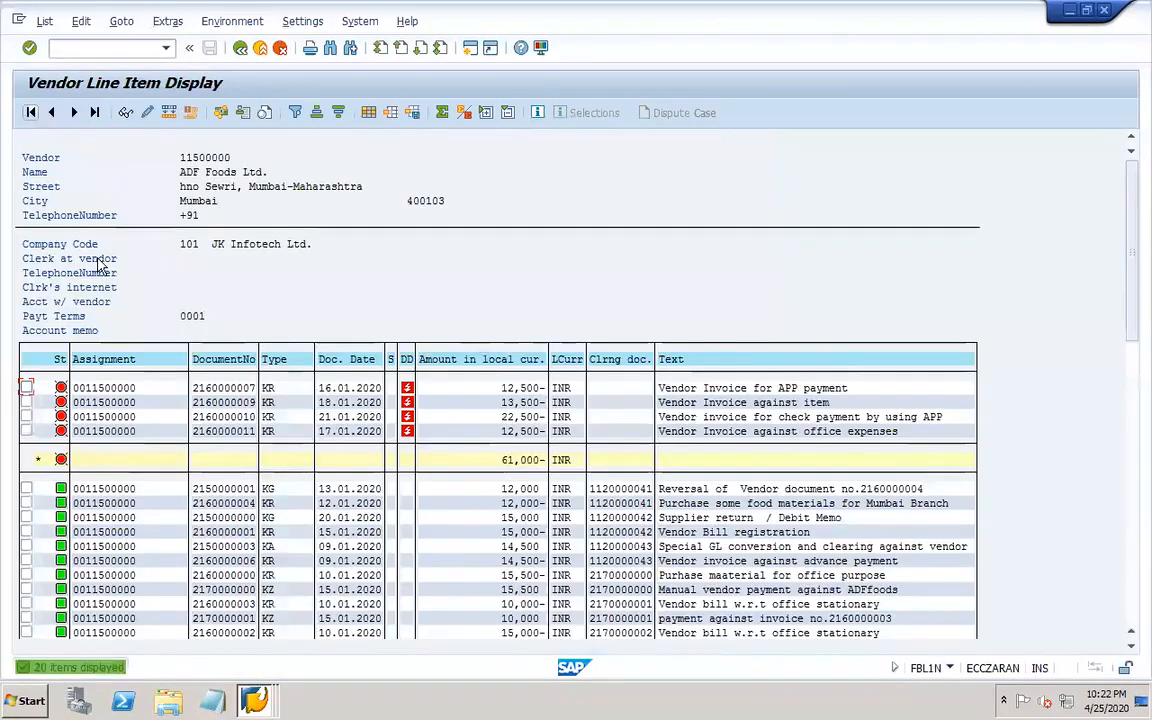
Inspect the payment details of each of the vendor's four open invoices, returning to the list after each.
double_click(300, 426)
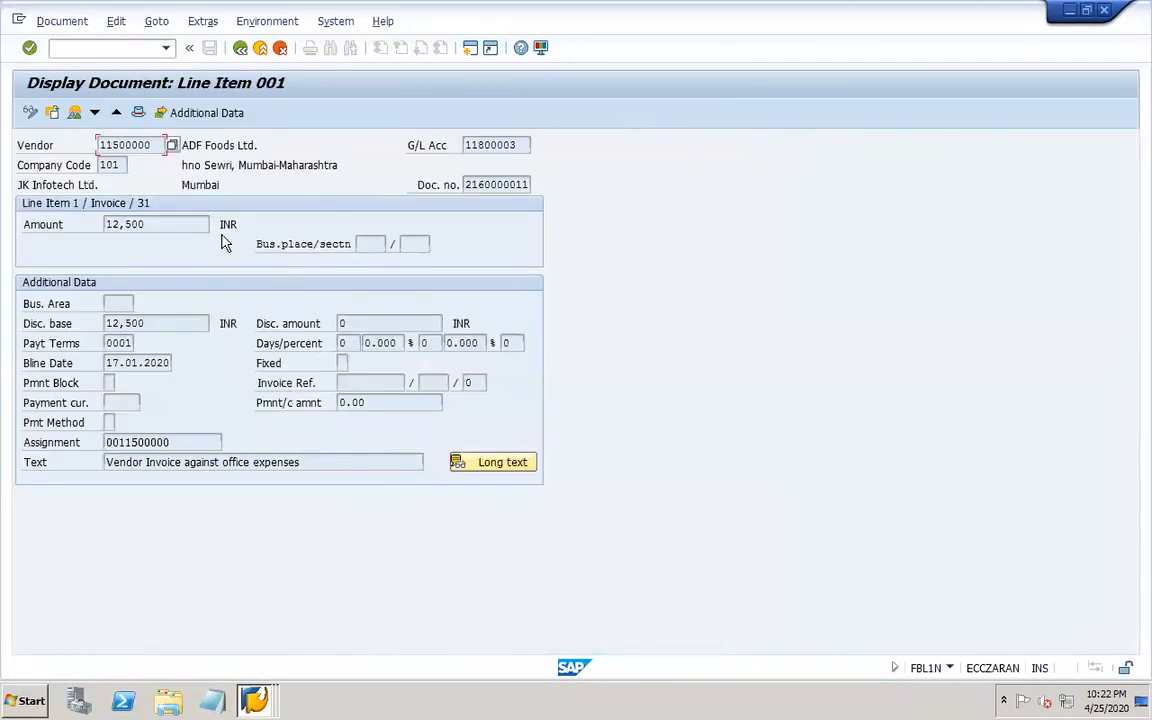
click(240, 48)
double_click(296, 418)
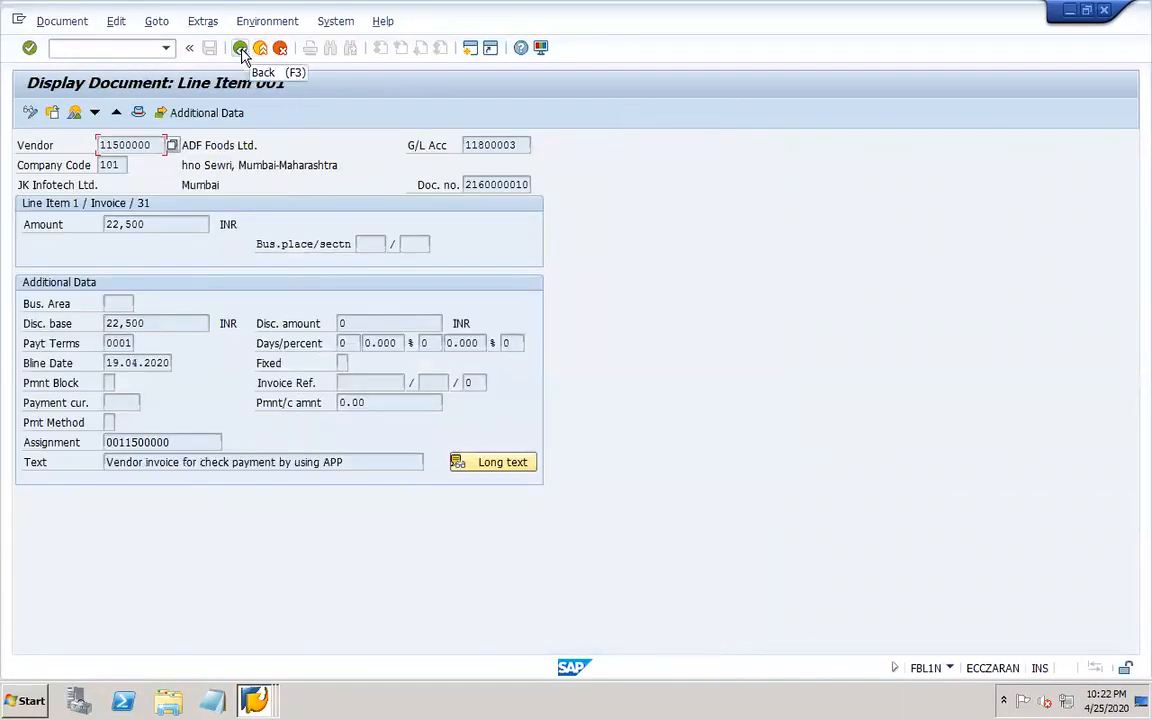
click(240, 48)
double_click(292, 401)
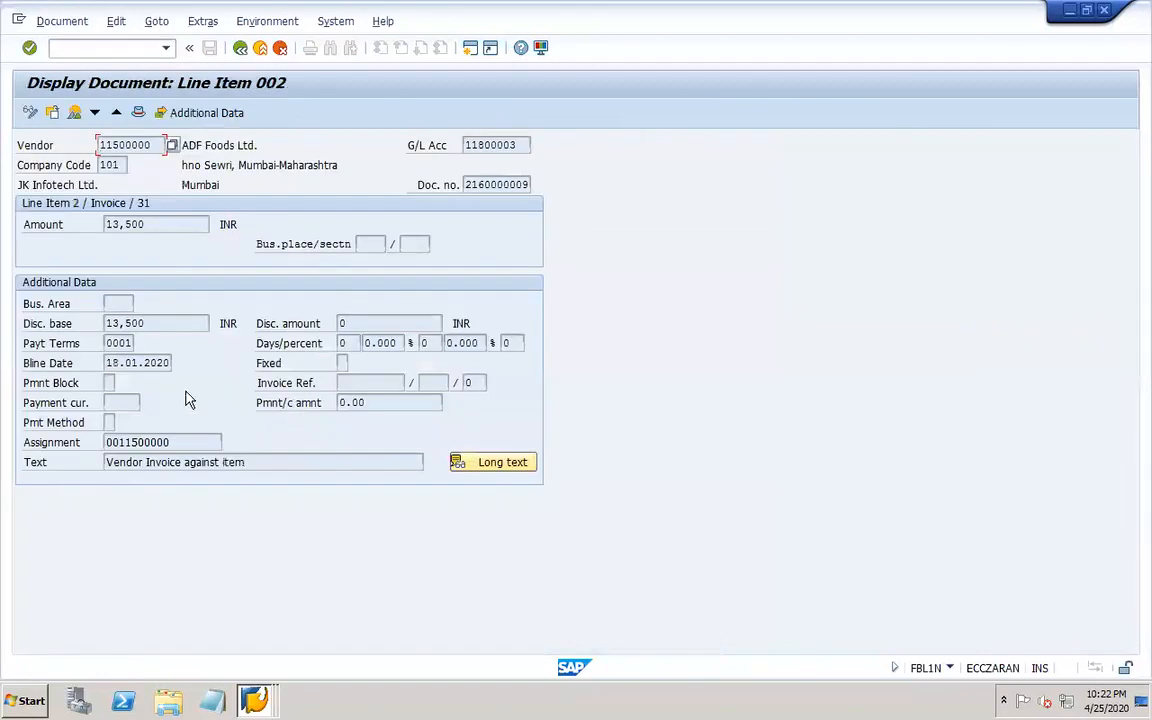
click(240, 48)
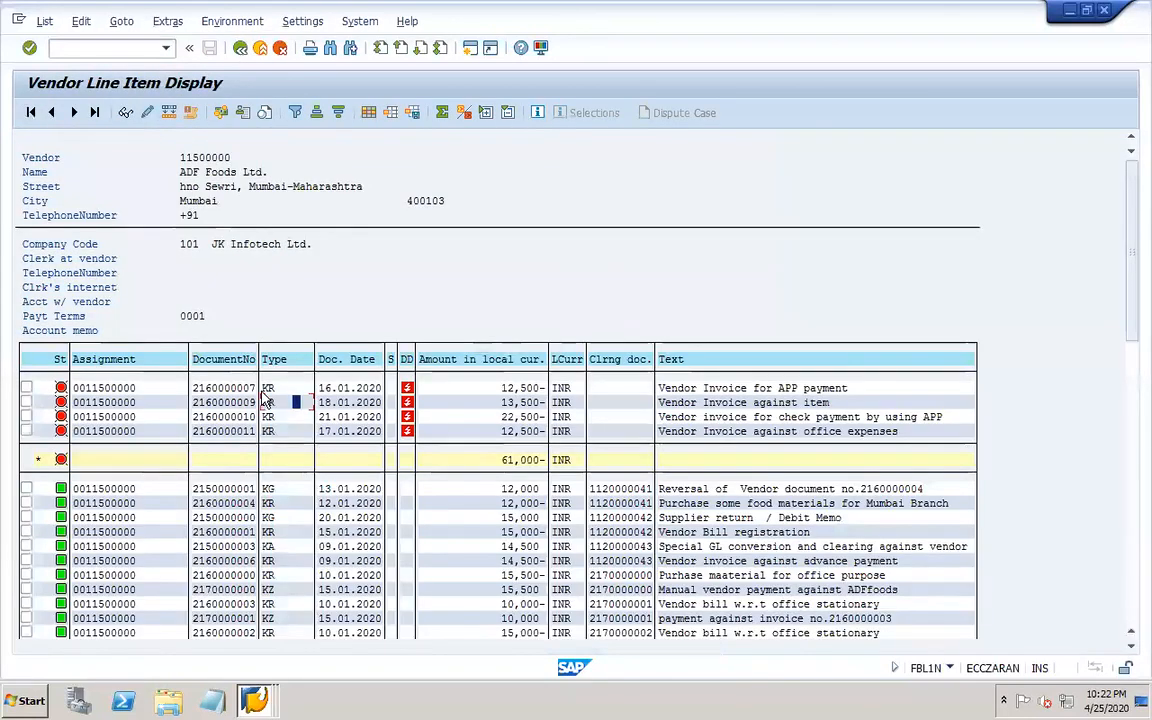
double_click(270, 388)
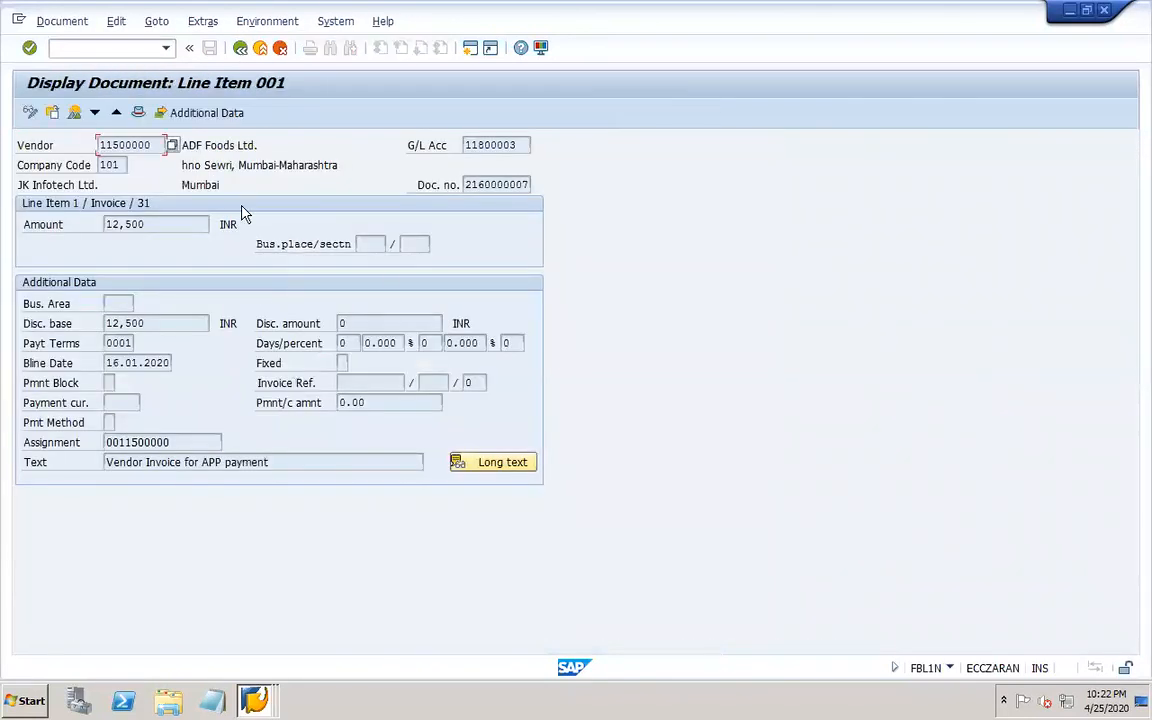
click(240, 48)
Open the automatic payment transactions transaction F110 in a new session.
click(127, 47)
text(/of110)
key(Return)
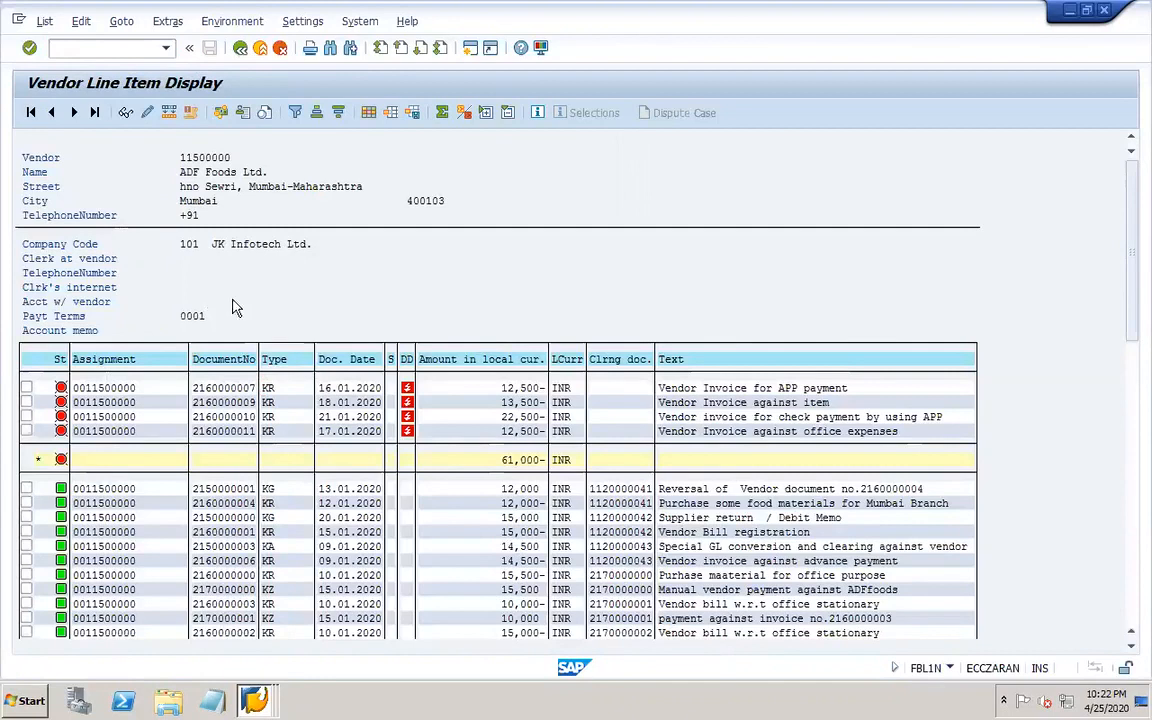
click(170, 185)
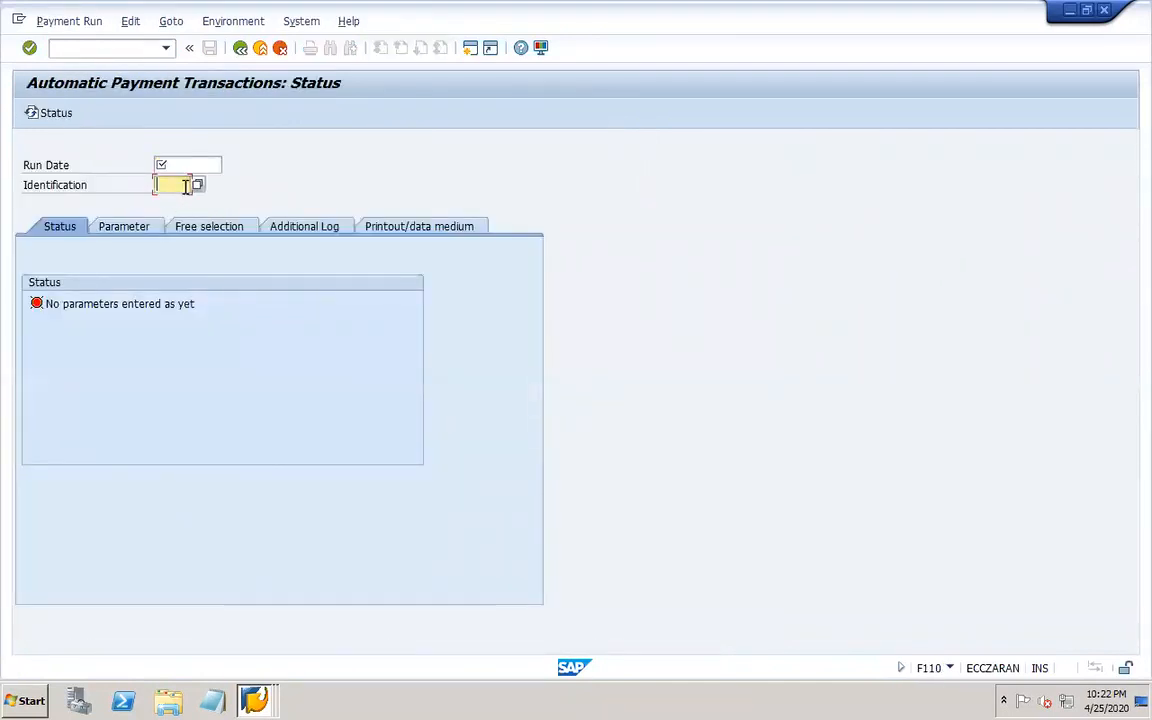
Browse the existing payment runs' dates and identifications through the identification search help.
click(195, 185)
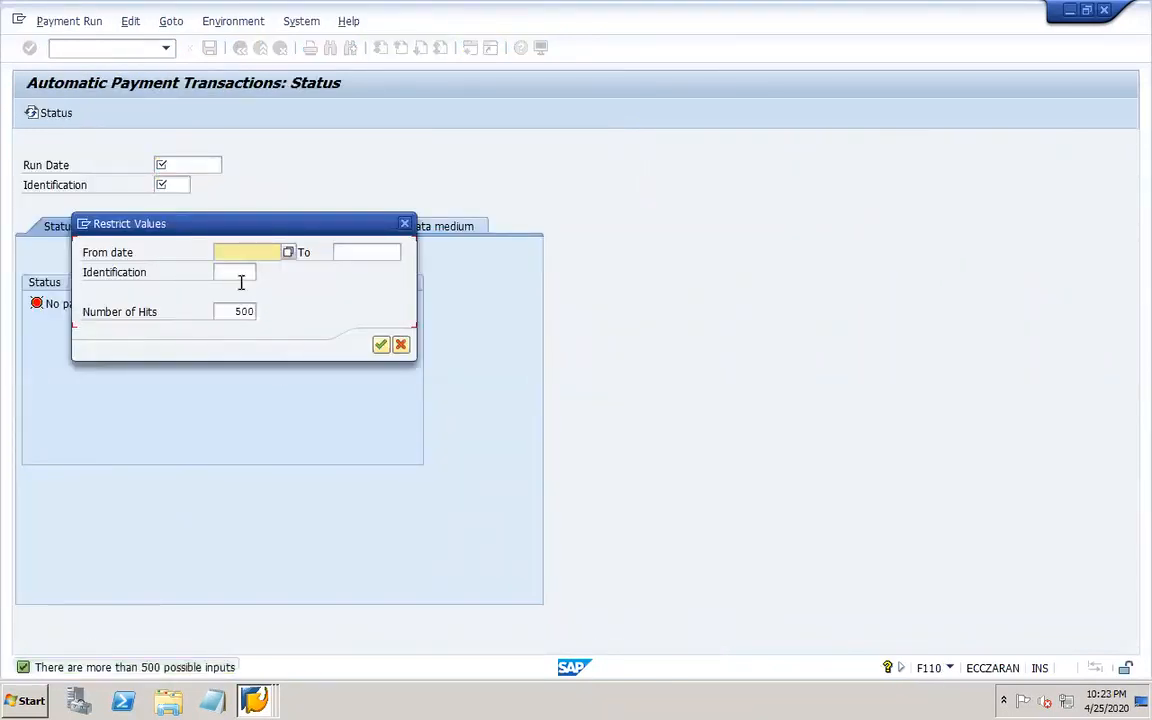
click(240, 279)
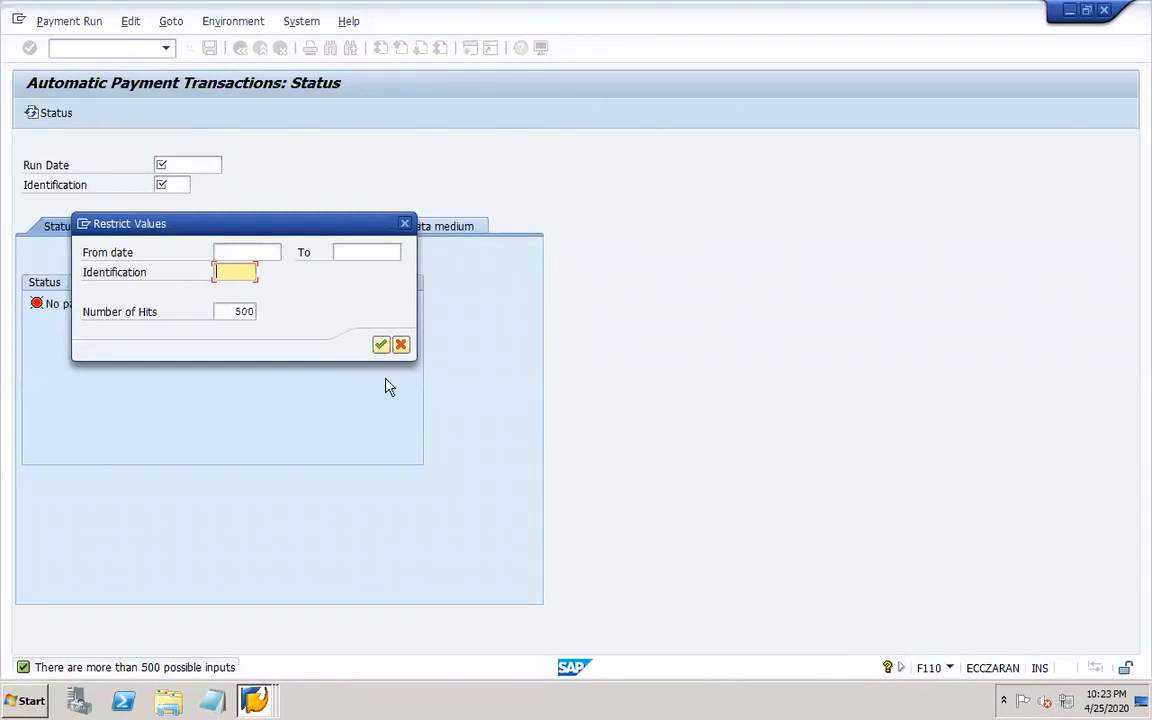
click(381, 344)
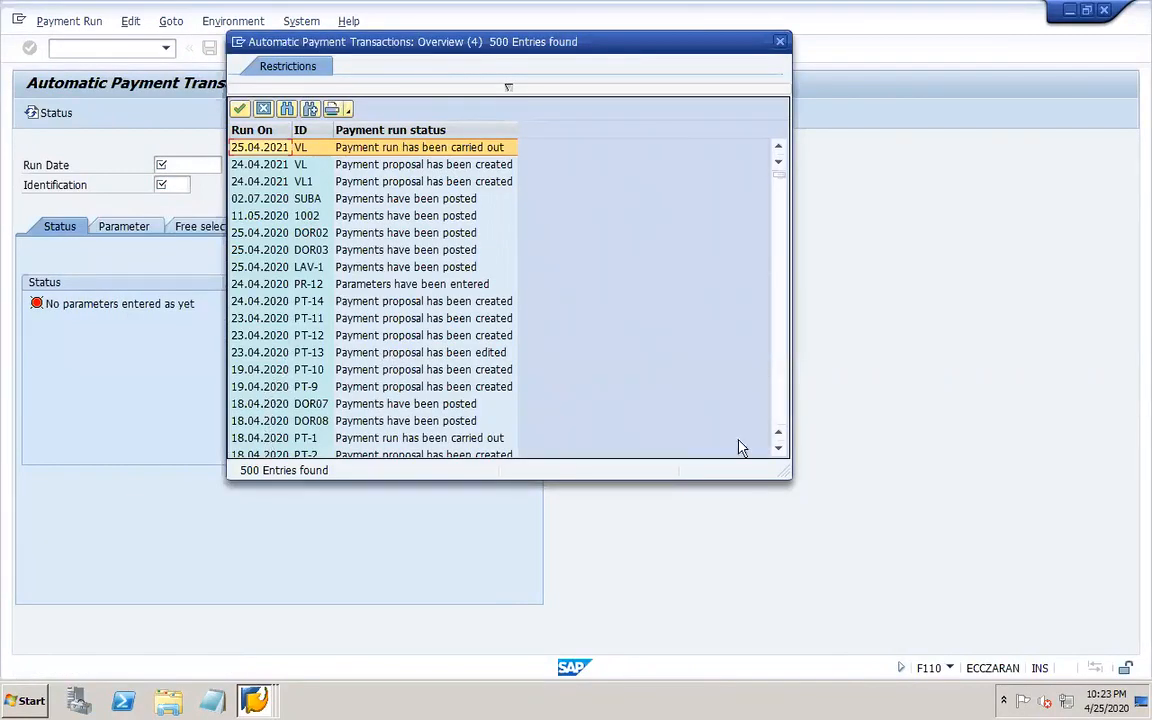
click(779, 449)
scroll(779, 453, down, 1)
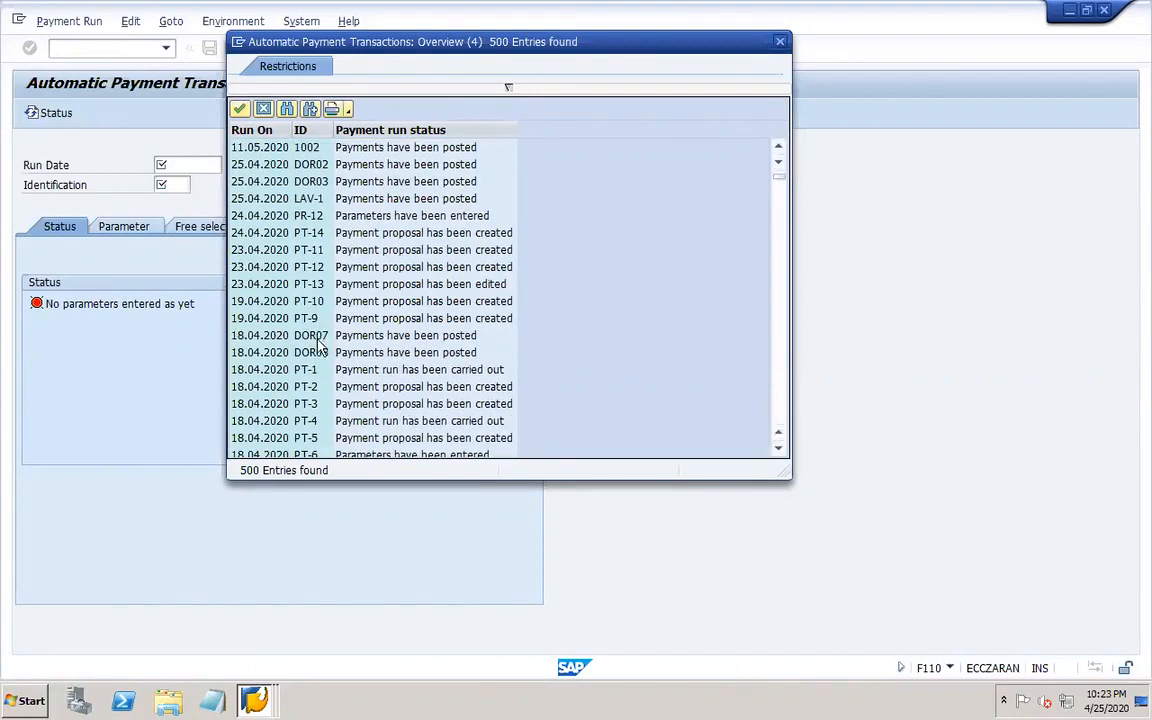
click(779, 147)
click(779, 147)
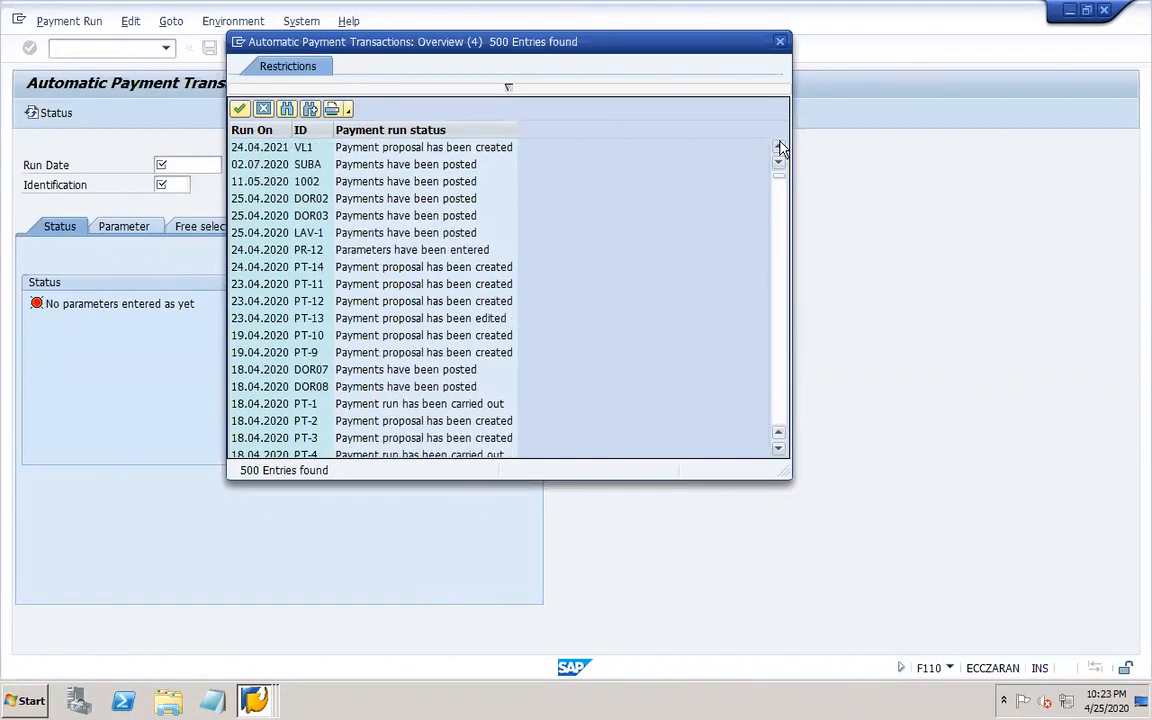
click(779, 147)
click(779, 147)
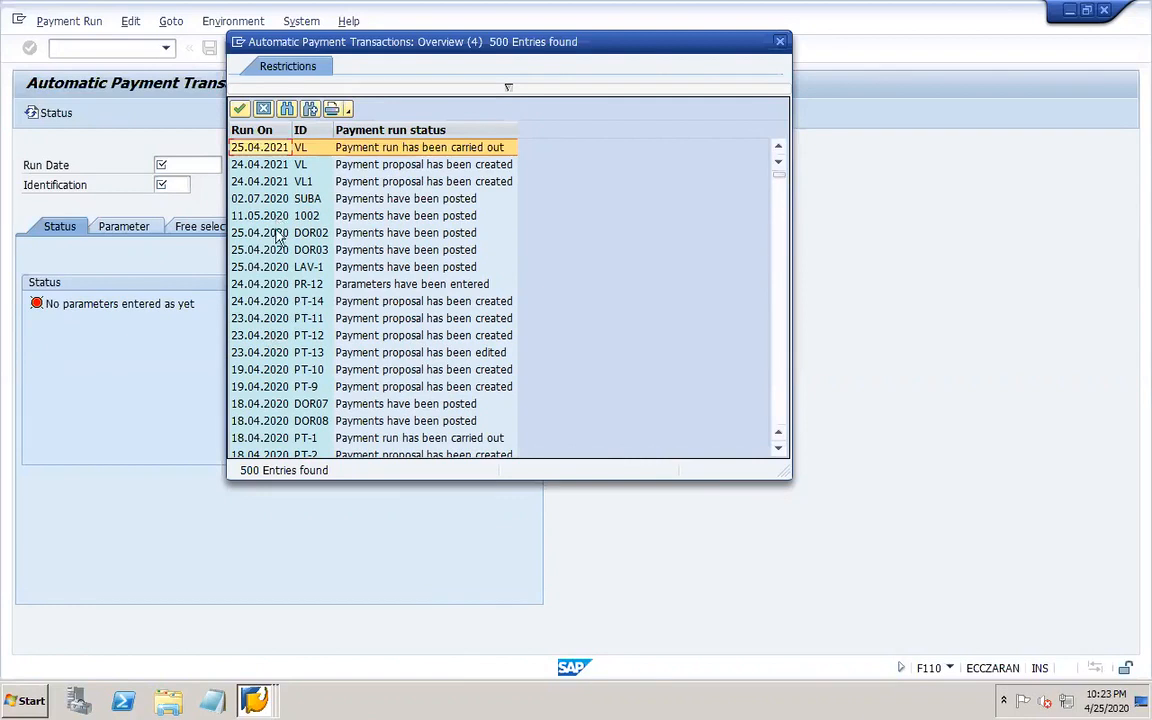
Scroll through the payment run search list to examine the runs' identifications and statuses.
click(281, 287)
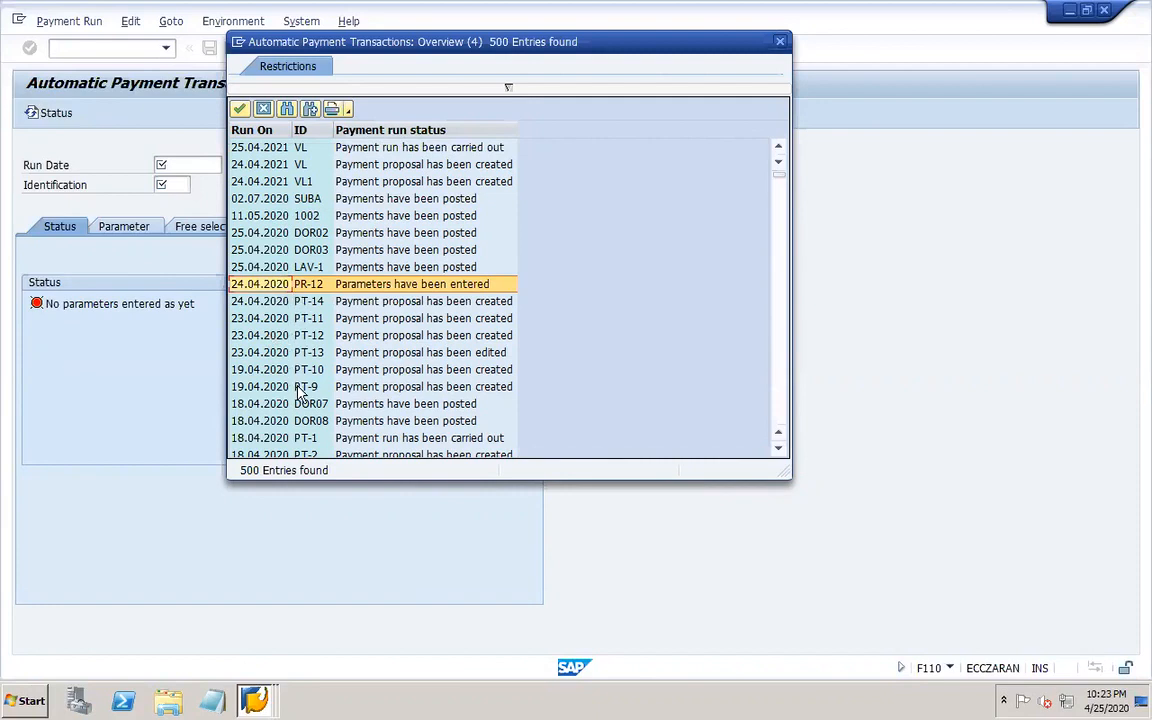
click(778, 449)
click(778, 449)
click(779, 449)
click(780, 449)
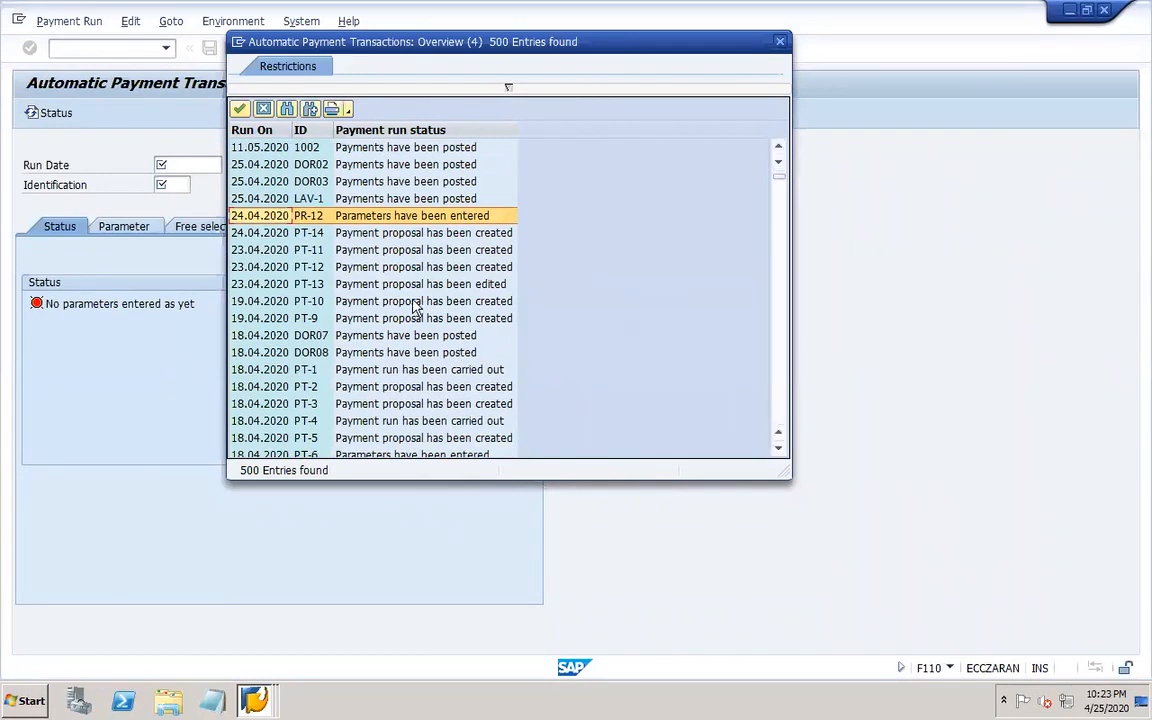
click(385, 286)
click(370, 268)
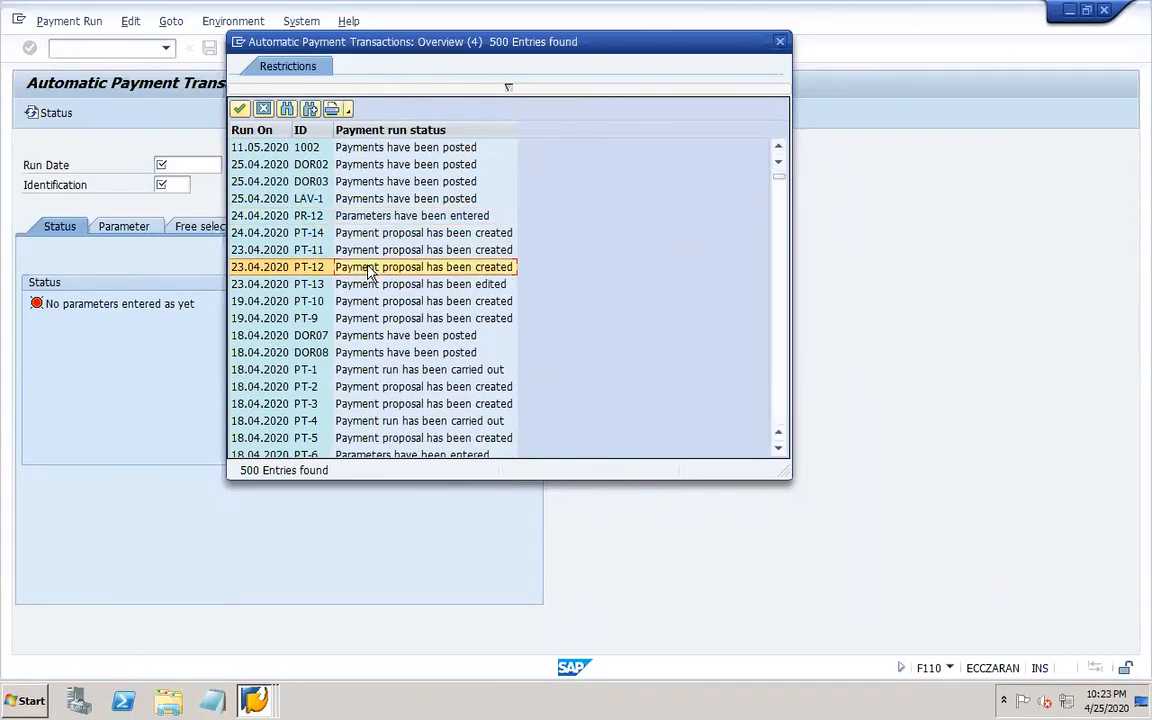
key(Up)
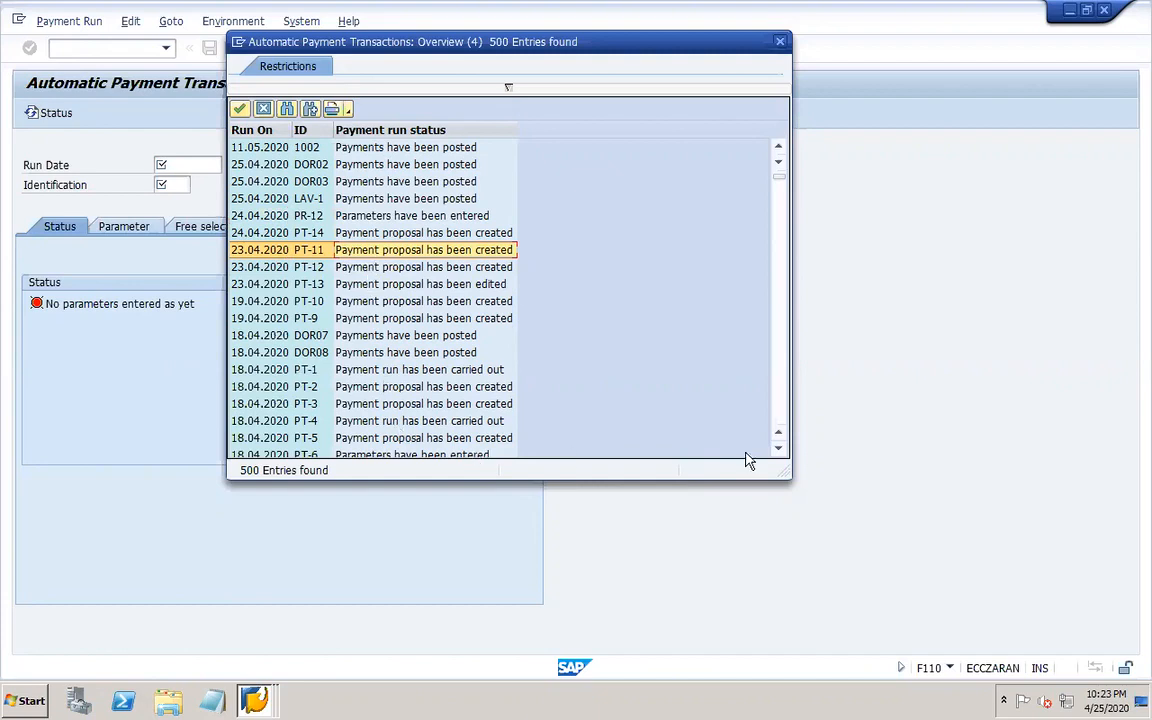
click(779, 449)
click(779, 449)
click(779, 449)
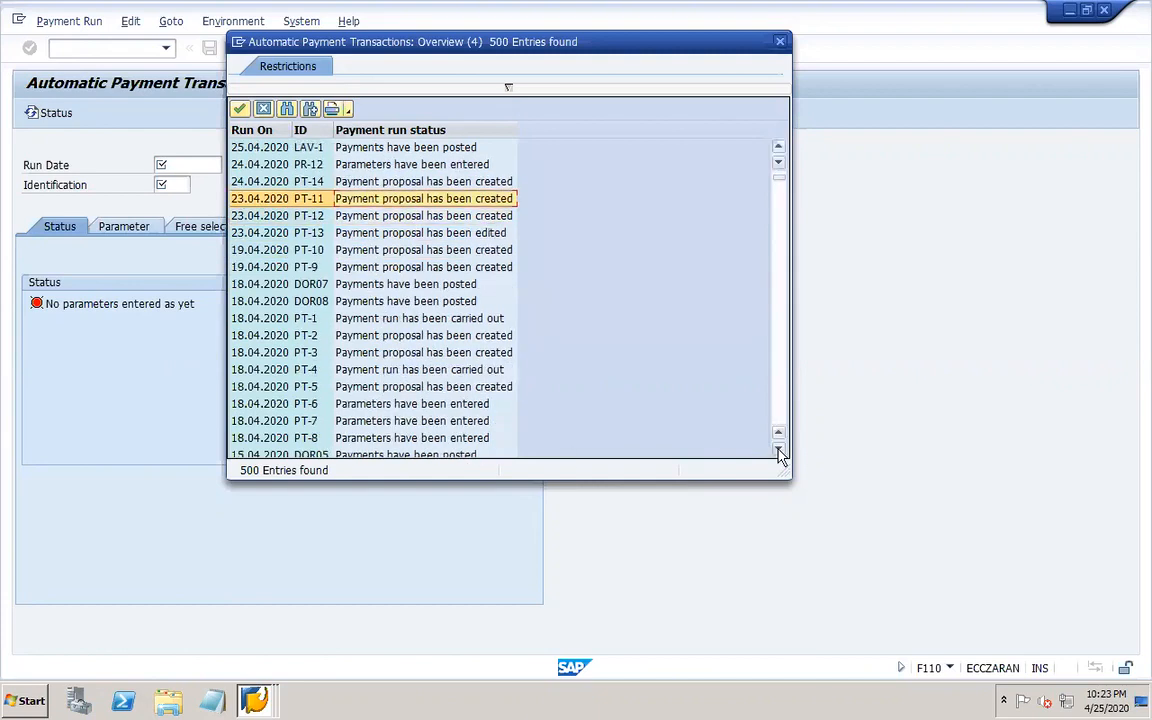
click(779, 450)
click(779, 450)
click(779, 450)
click(779, 450)
click(779, 450)
click(779, 450)
click(779, 450)
click(779, 450)
click(779, 450)
click(779, 450)
click(779, 450)
click(779, 450)
click(779, 450)
click(779, 450)
click(779, 450)
click(779, 450)
click(779, 450)
click(779, 450)
click(779, 450)
click(779, 450)
click(779, 450)
click(779, 450)
click(779, 450)
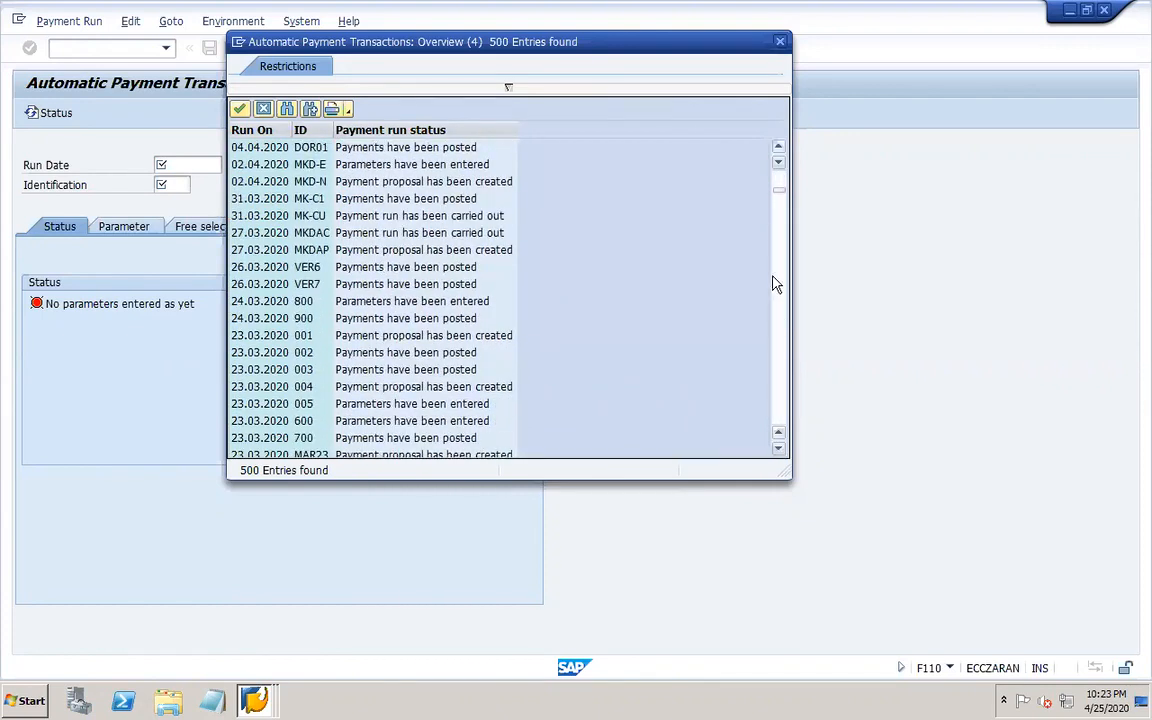
click(779, 150)
click(779, 150)
click(779, 150)
click(779, 150)
click(779, 150)
click(779, 150)
click(779, 150)
click(779, 150)
click(779, 150)
click(779, 150)
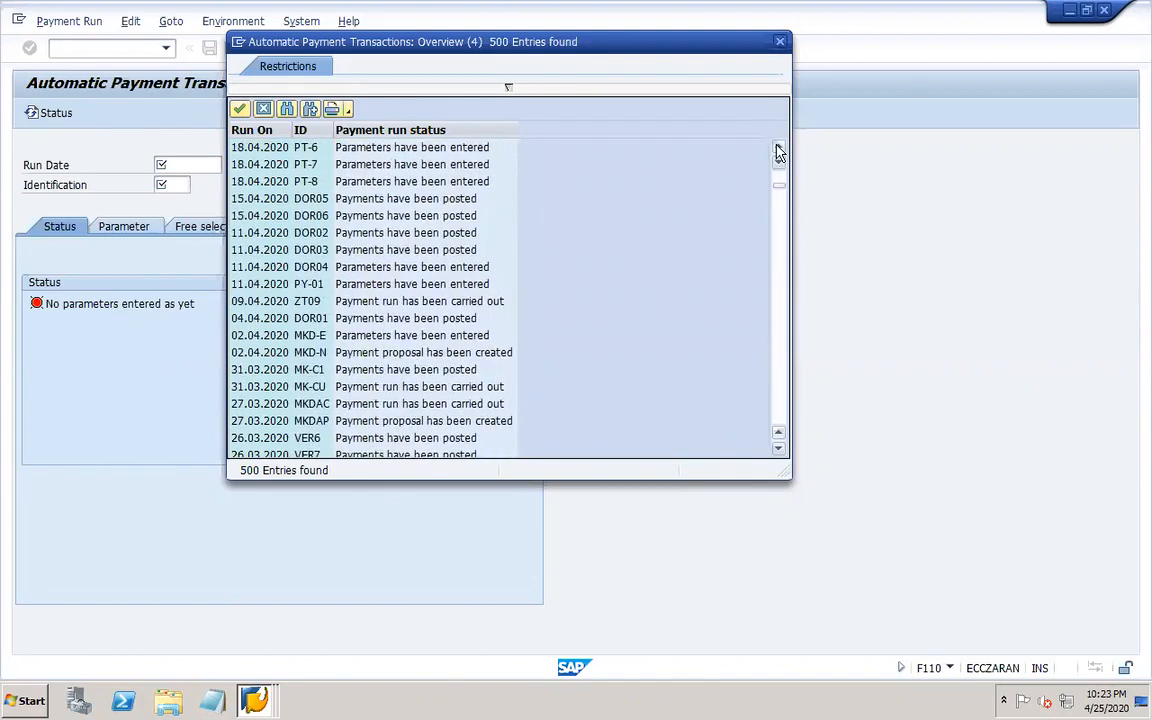
click(779, 150)
click(779, 150)
click(779, 150)
click(779, 150)
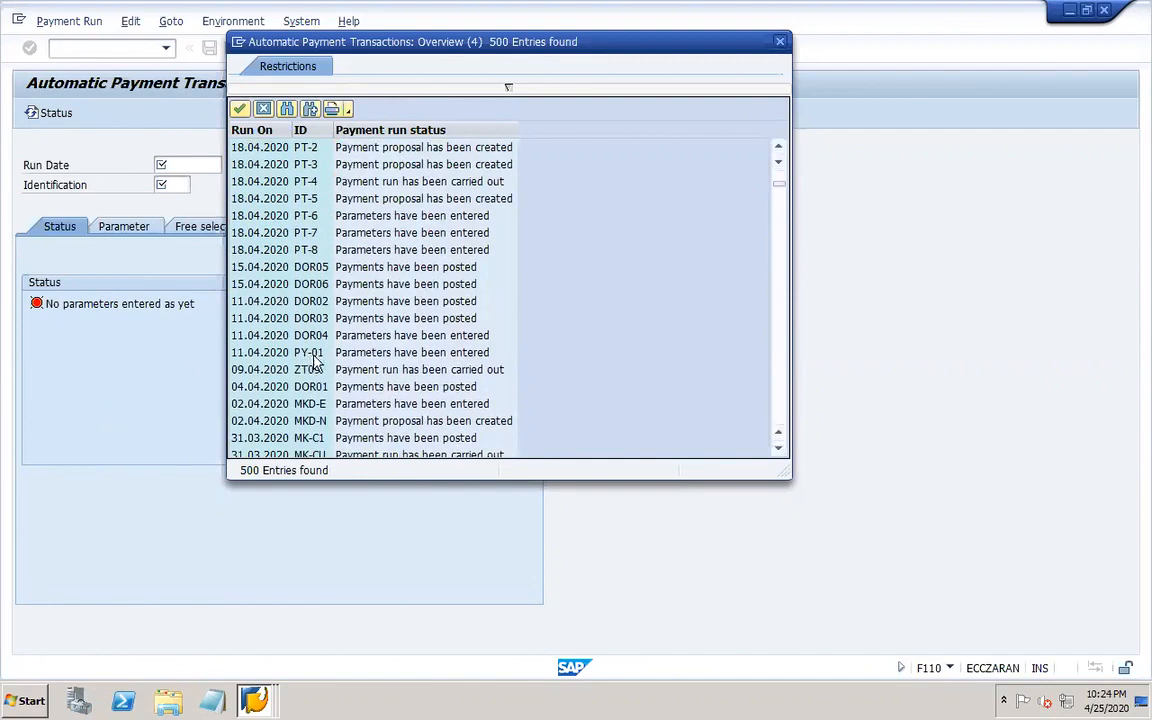
click(307, 252)
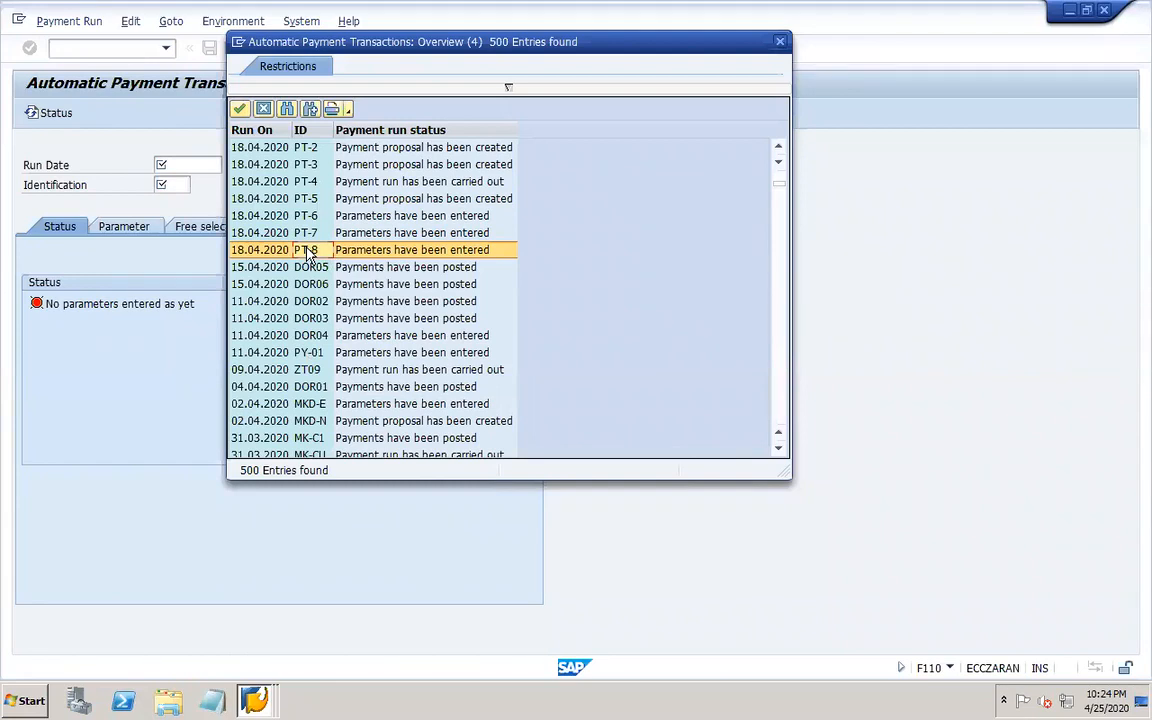
Try to schedule a payment proposal for the run of 18.04.2020 with identification PT-8.
double_click(307, 252)
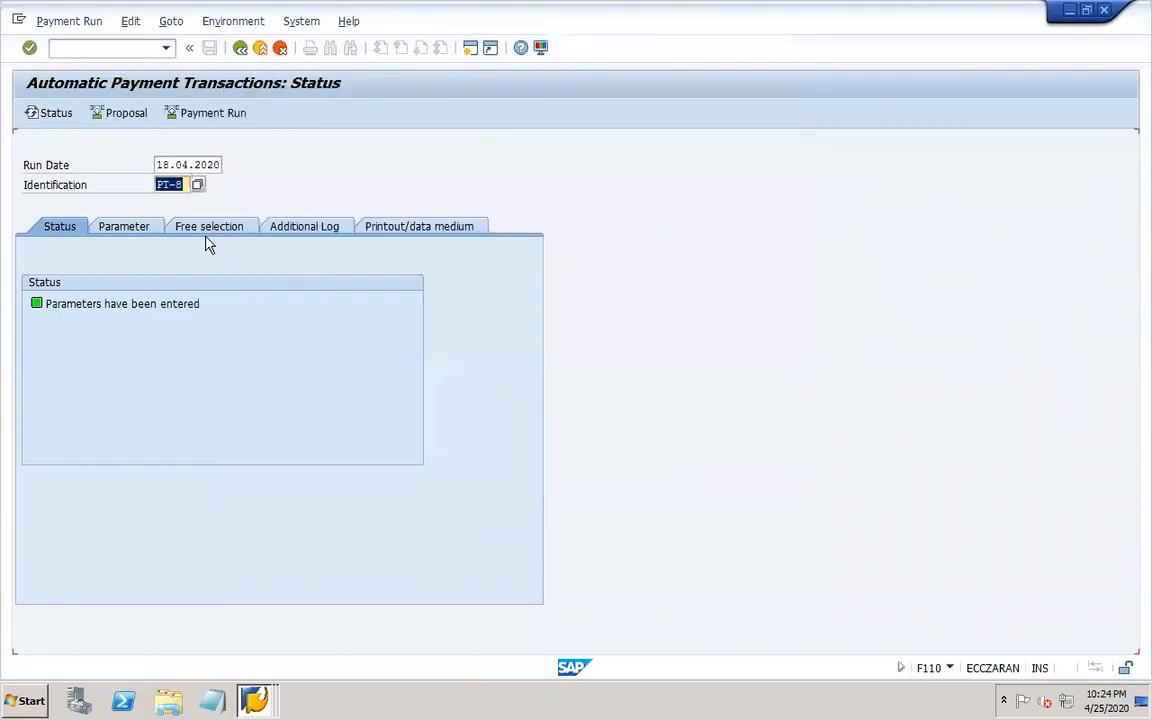
click(126, 115)
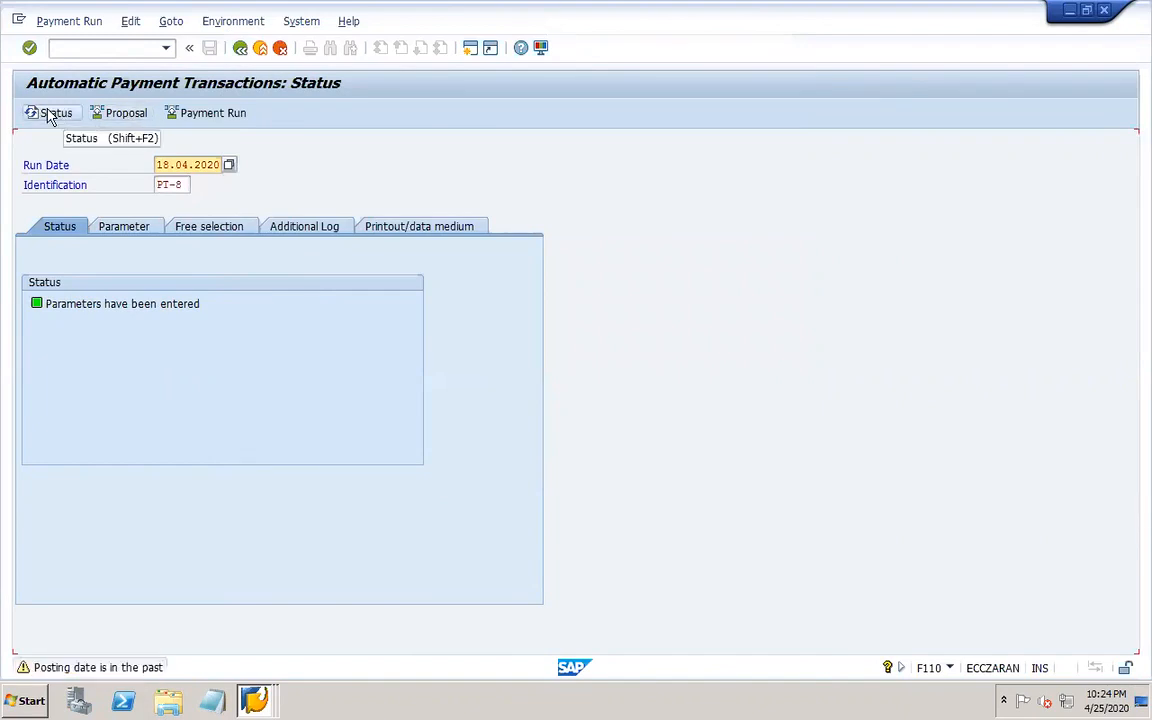
key(Return)
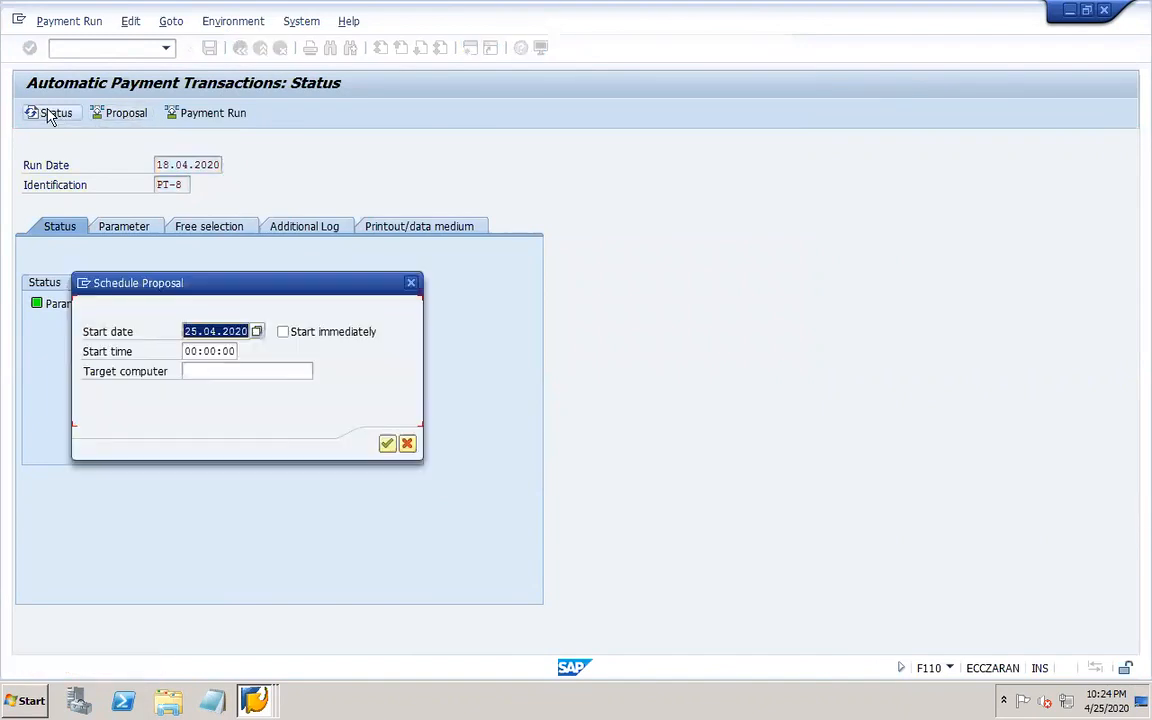
click(411, 283)
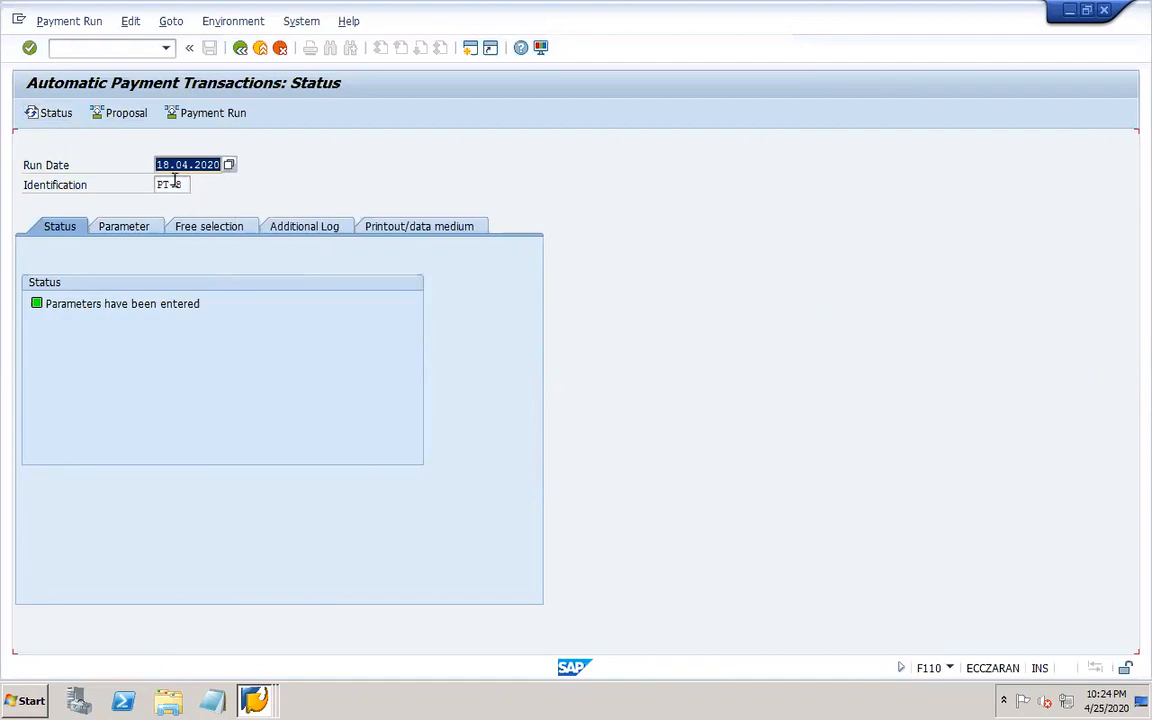
Open the payment run of 18.04.2020 with identification PT-5 from the identification search help.
click(174, 182)
click(191, 184)
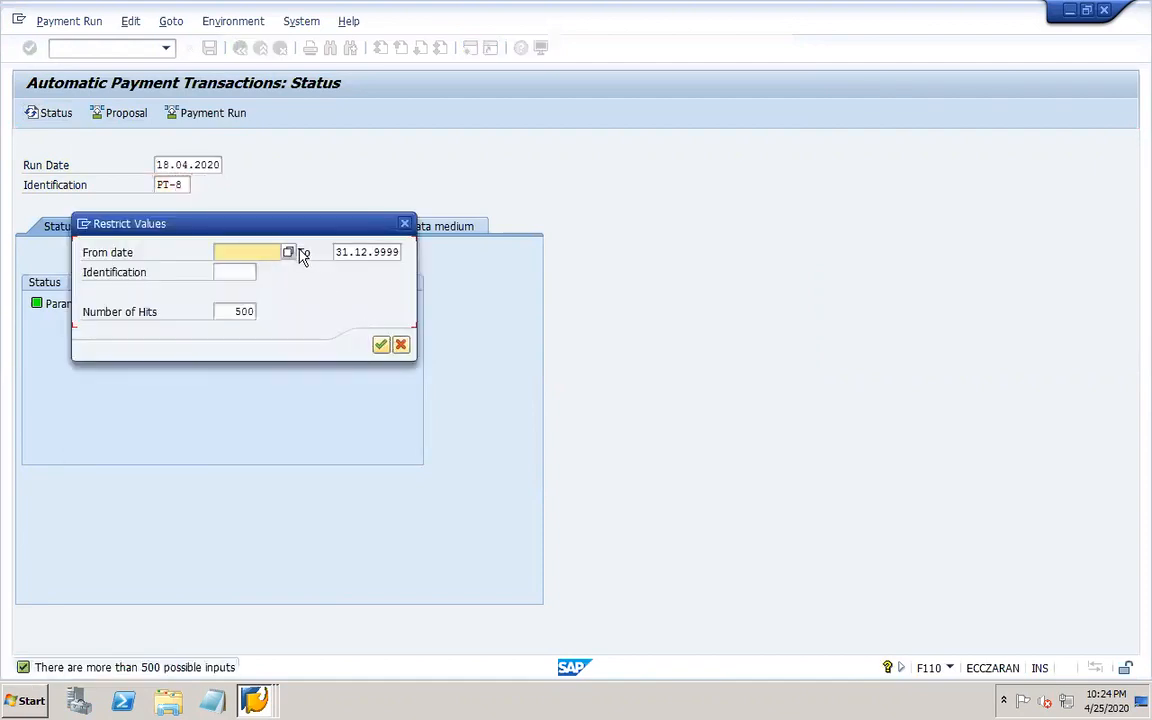
key(Return)
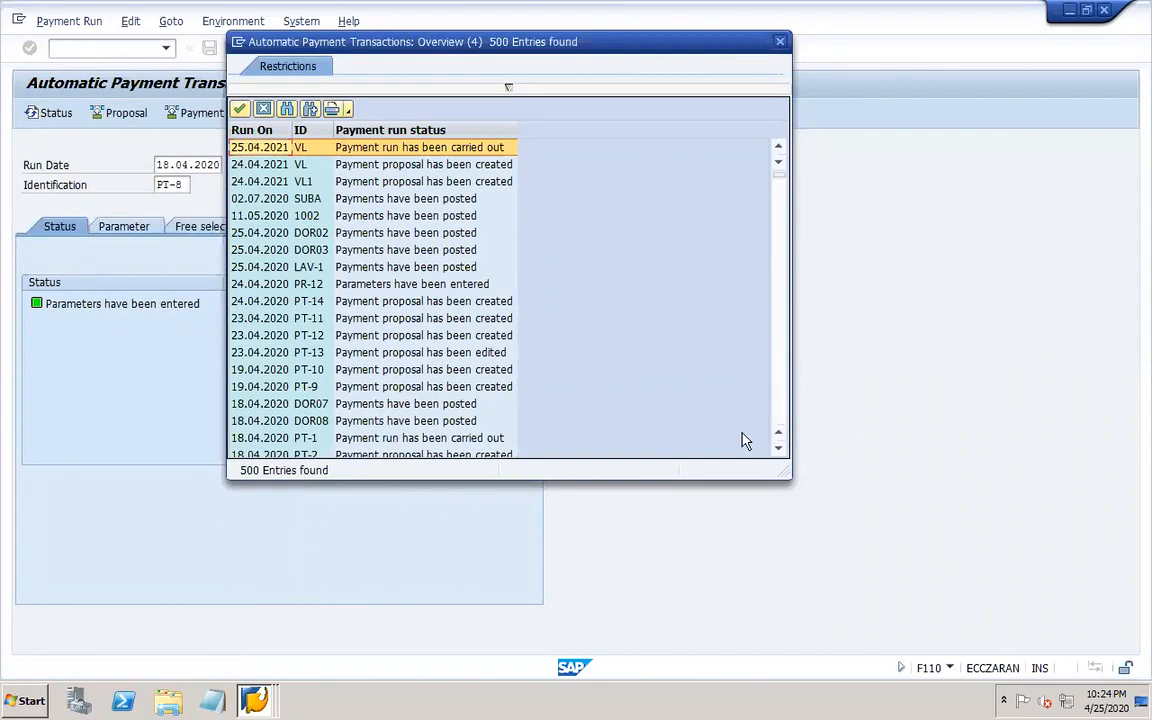
click(778, 449)
click(778, 449)
click(778, 449)
click(778, 449)
click(778, 449)
click(778, 449)
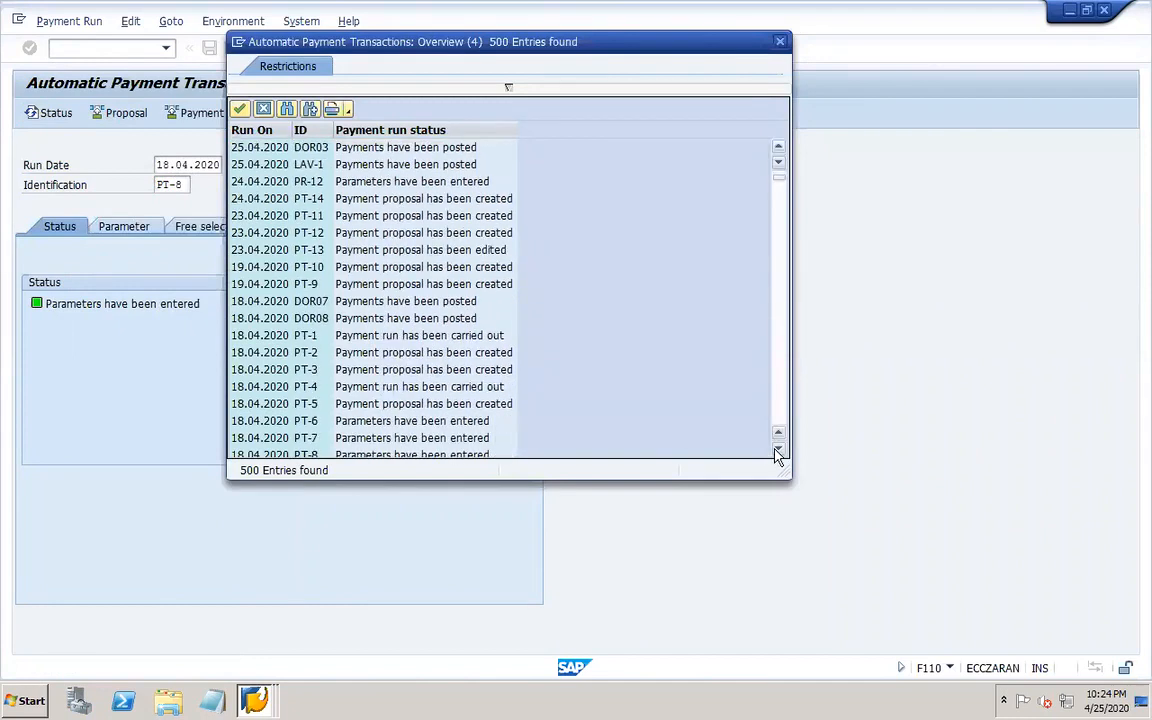
click(777, 451)
click(777, 451)
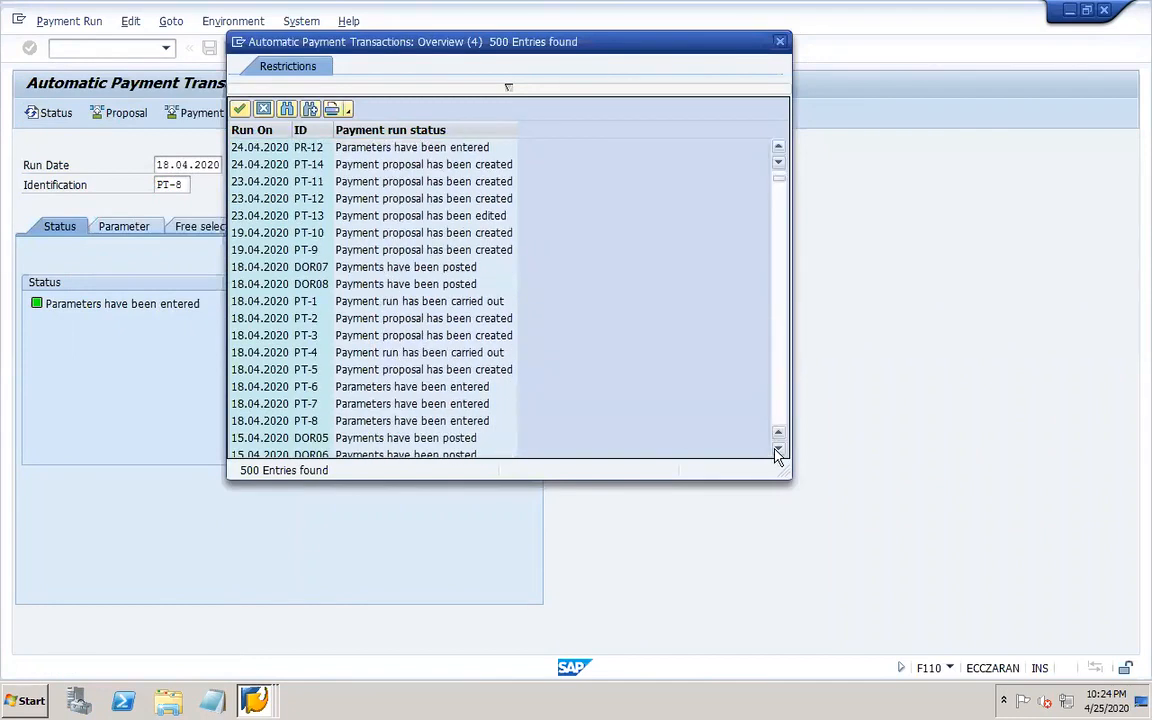
click(381, 388)
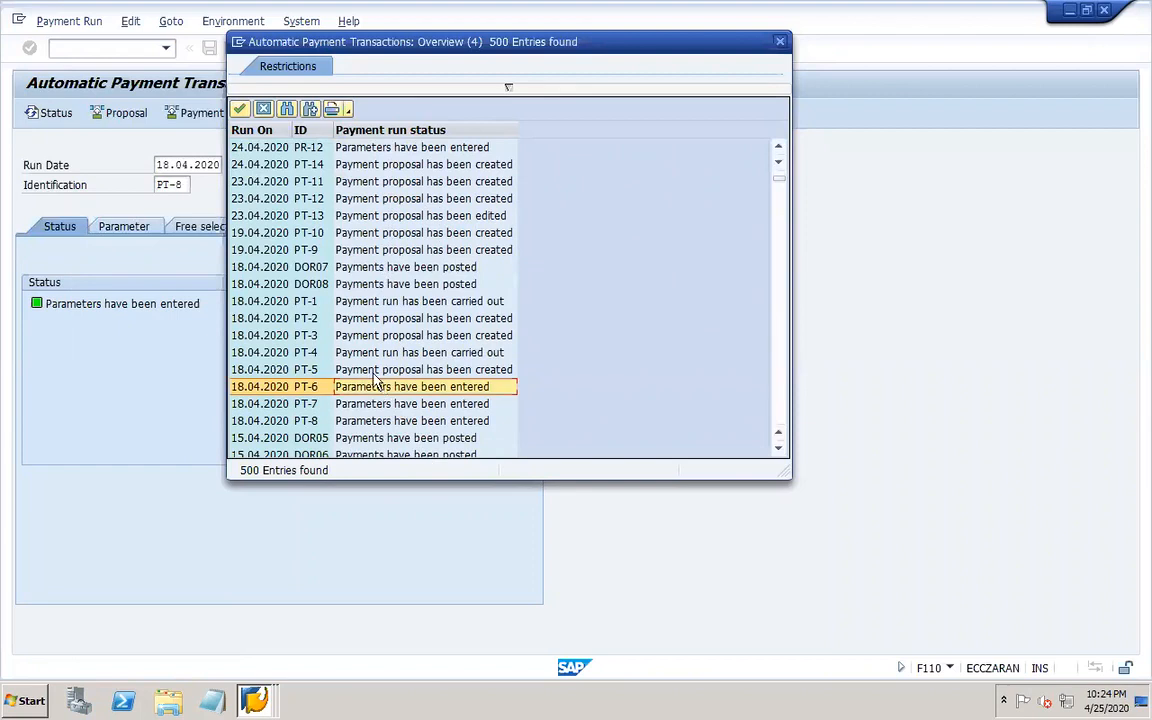
double_click(368, 370)
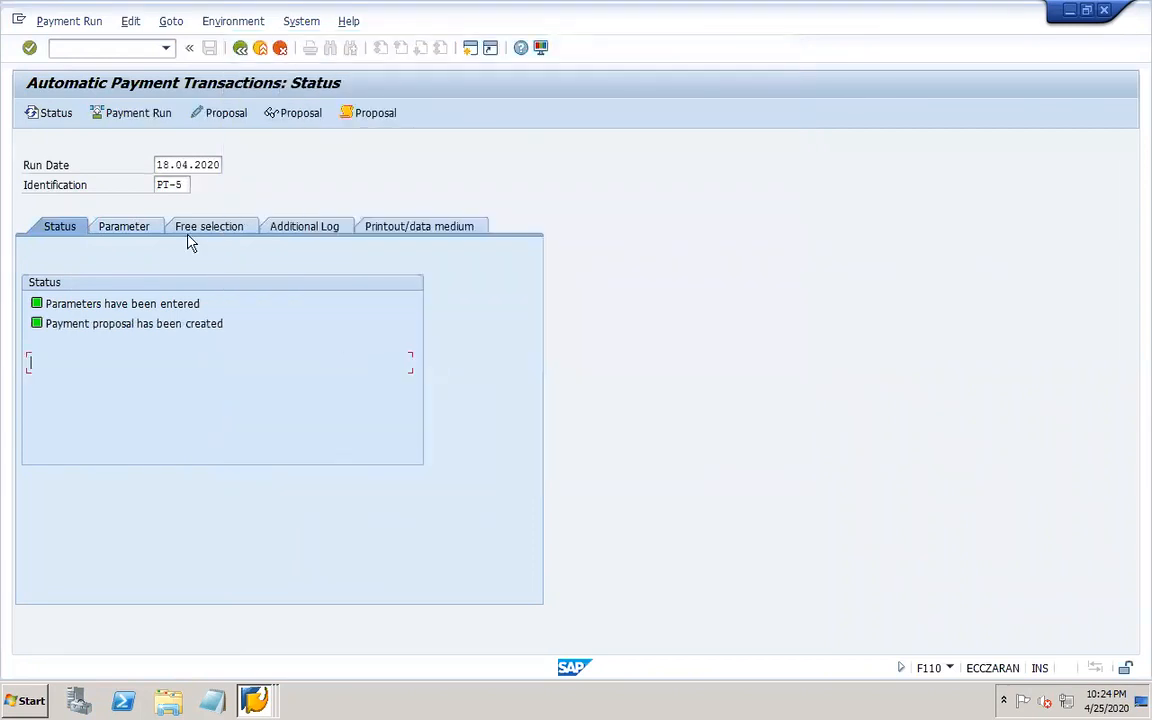
Delete the payment proposal of run PT-5.
click(130, 22)
mouse_move(170, 68)
click(300, 122)
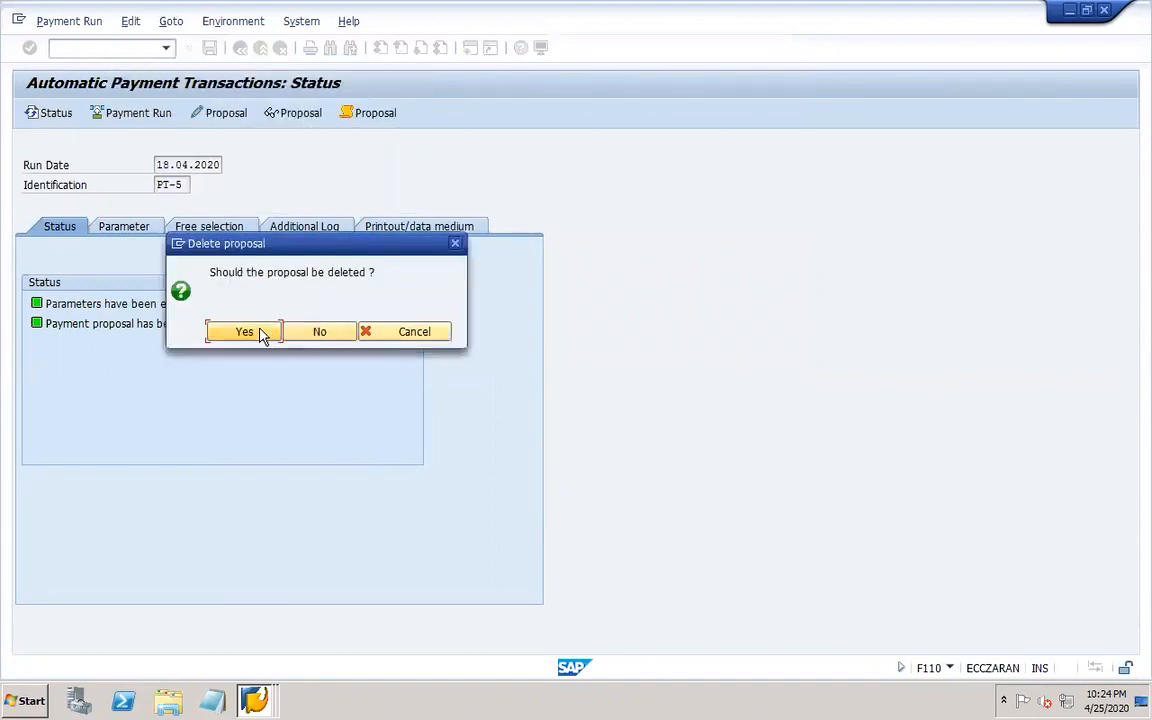
click(244, 332)
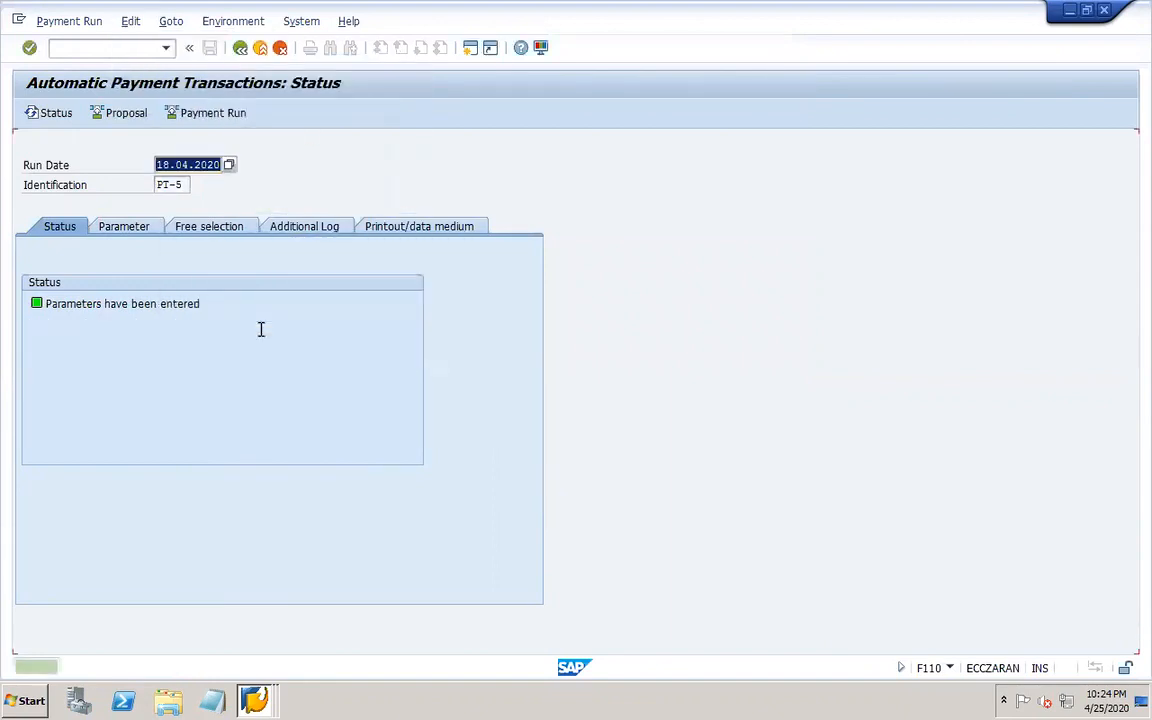
Open the payment run of 18.04.2020 with identification PT-4 from the identification search help.
click(176, 186)
click(199, 186)
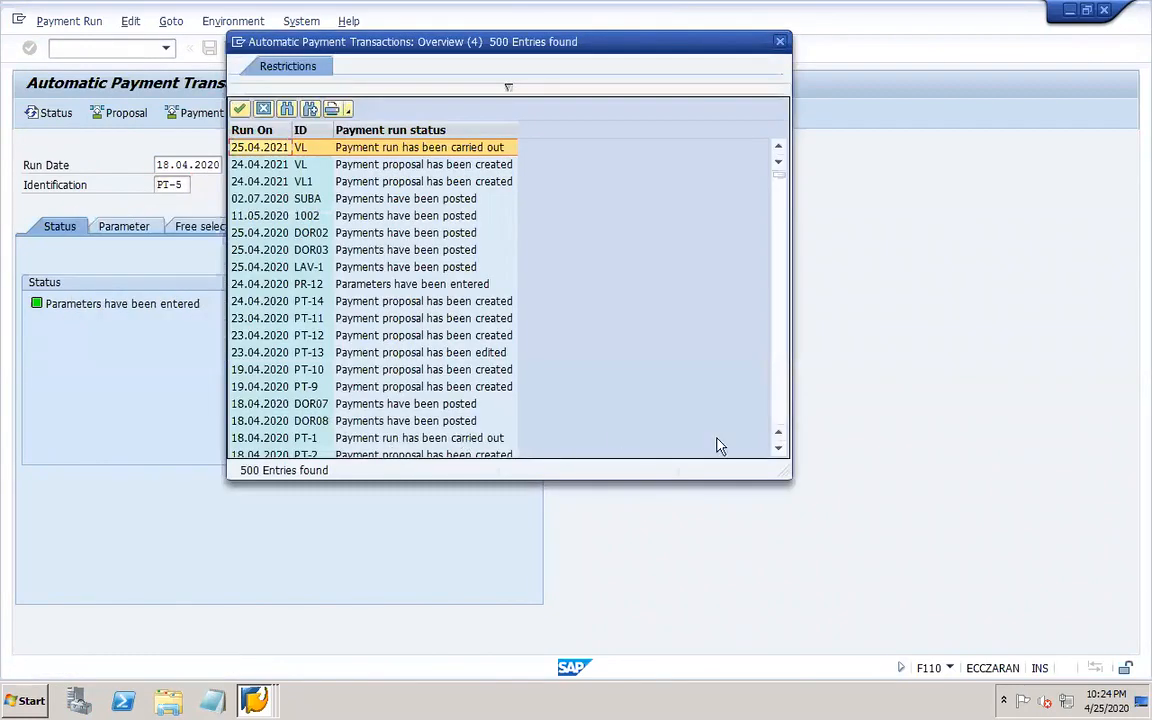
click(777, 449)
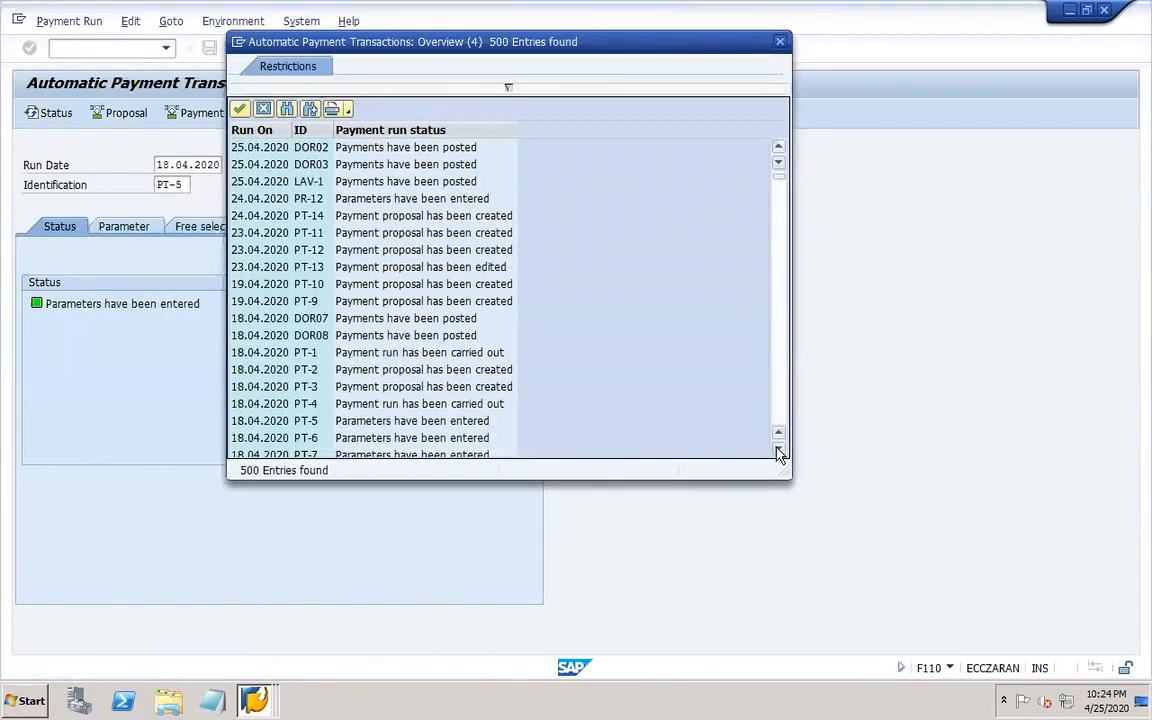
click(777, 449)
click(777, 449)
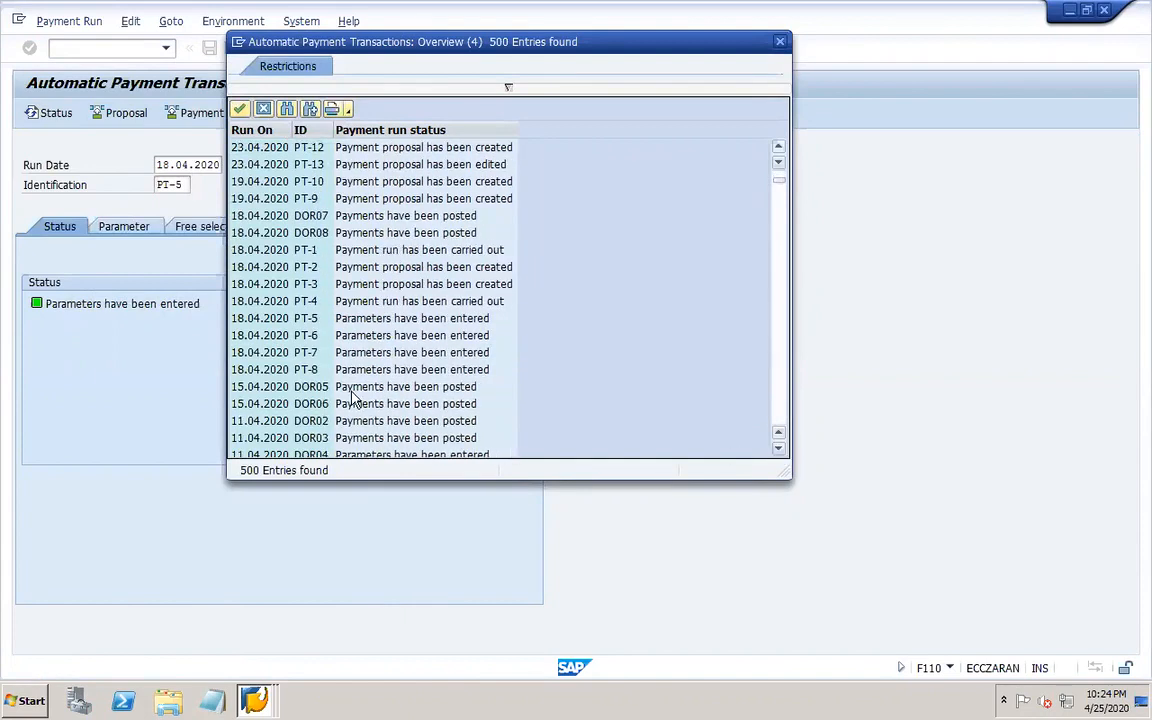
double_click(365, 301)
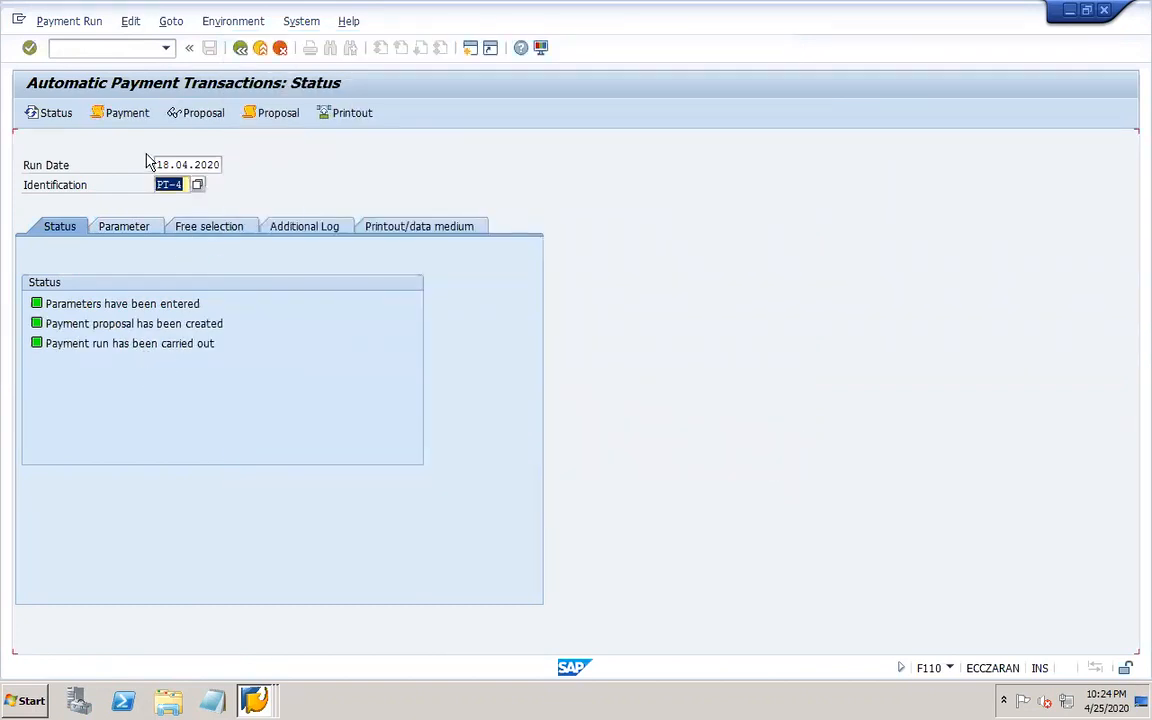
View the job logs of run PT-4's payment run and its proposal.
click(139, 118)
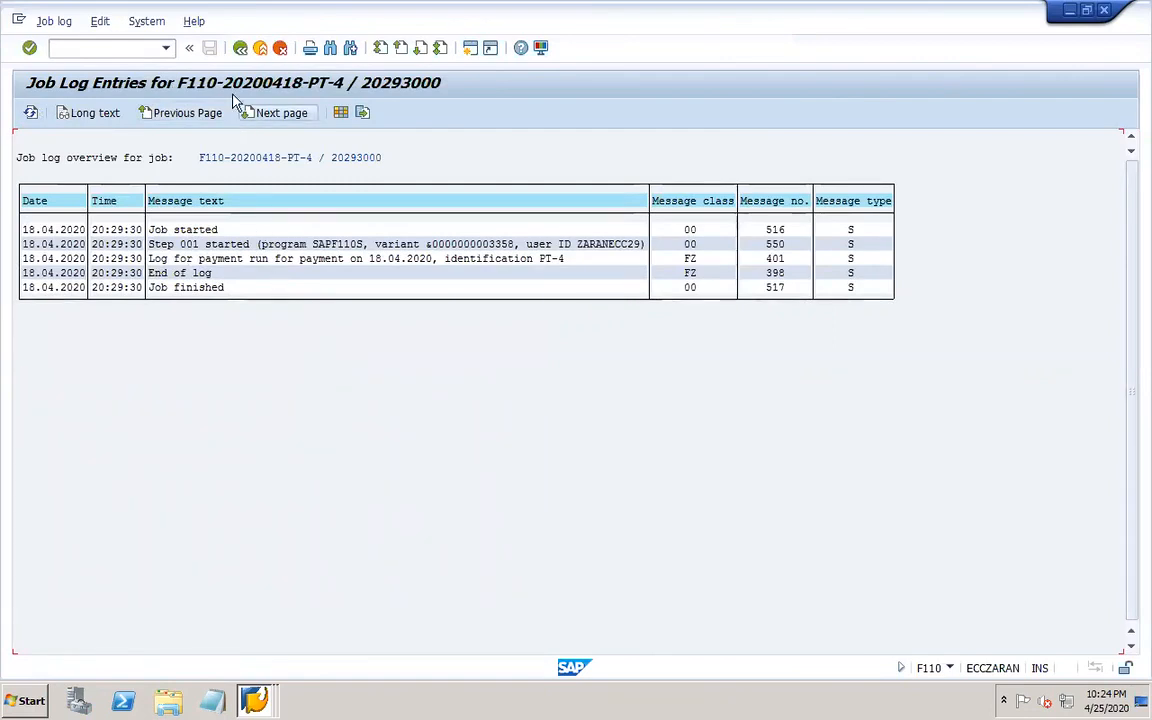
click(240, 47)
click(280, 115)
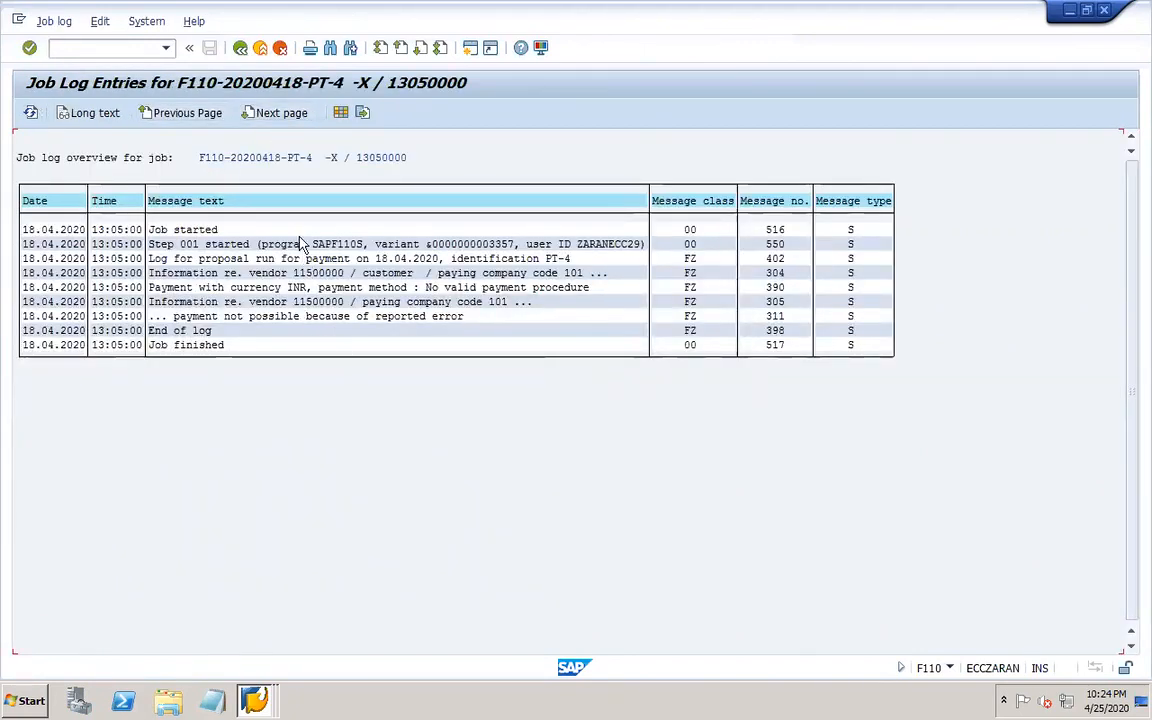
click(240, 47)
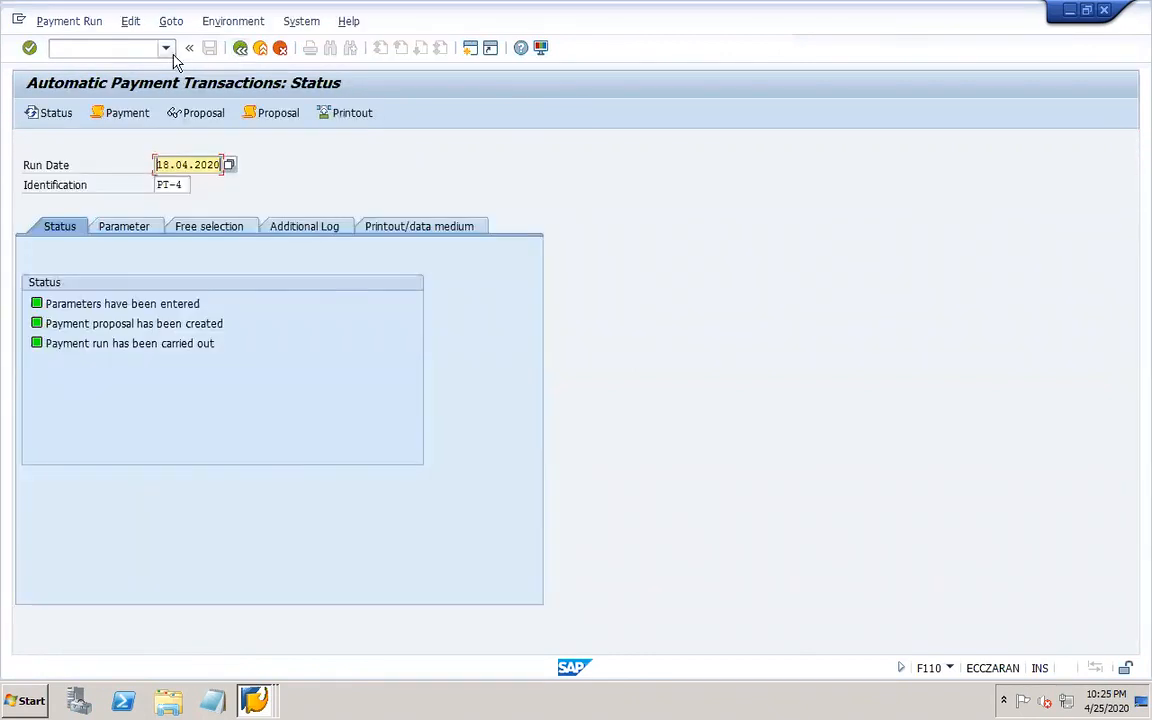
click(181, 184)
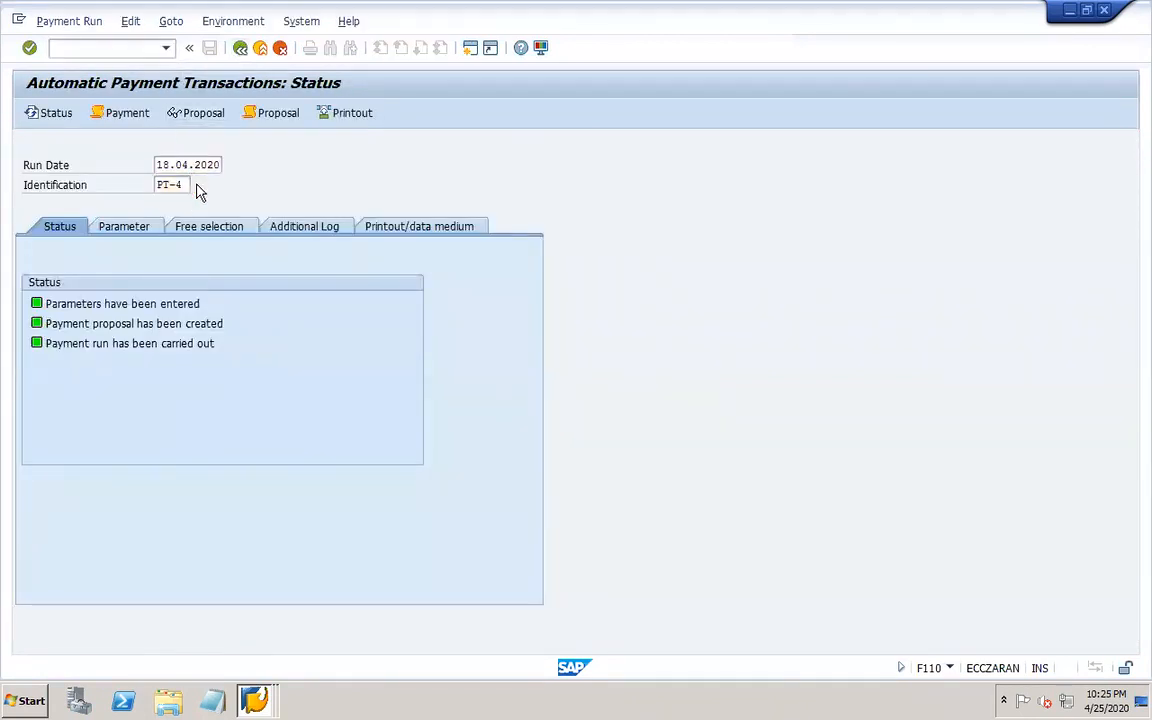
click(192, 185)
key(Return)
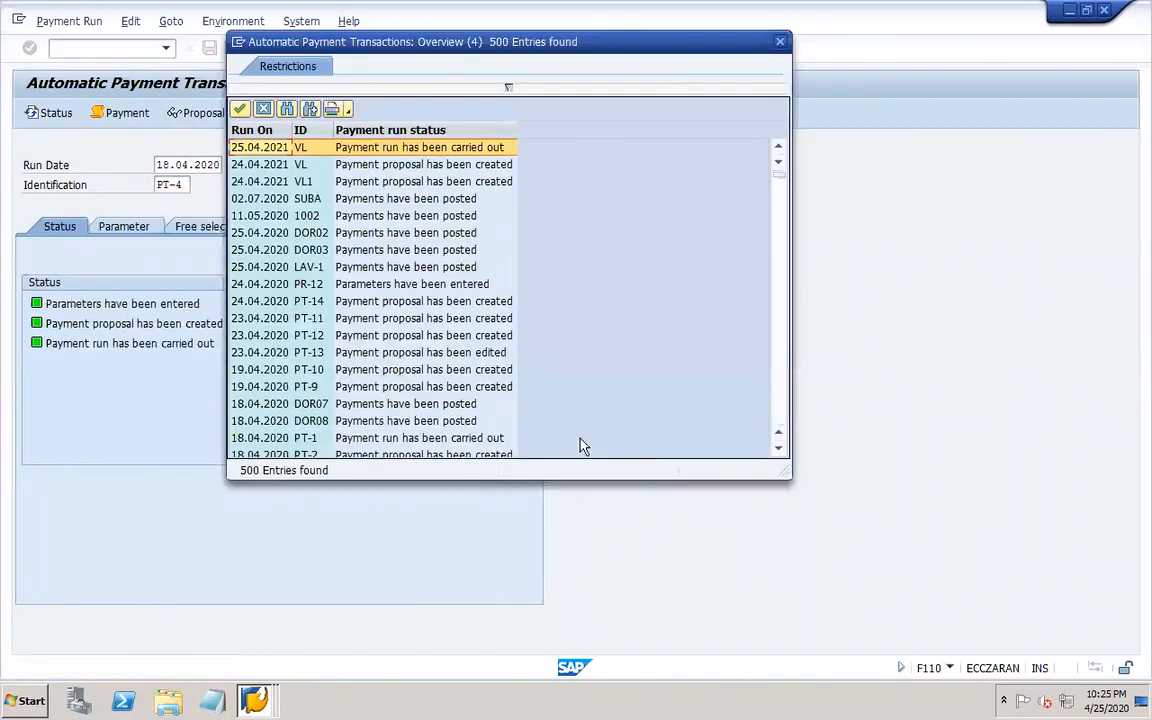
click(779, 449)
click(779, 449)
click(779, 449)
click(779, 449)
click(779, 449)
click(779, 449)
click(779, 449)
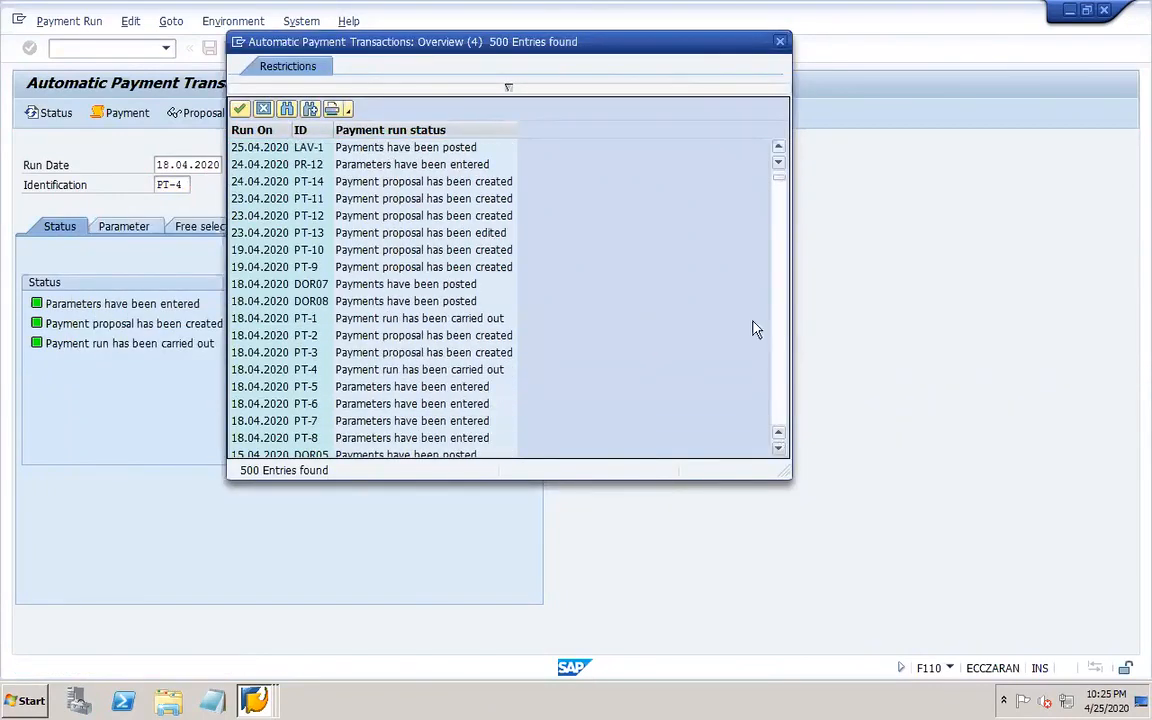
click(780, 41)
Delete the payment data of run PT-4.
click(130, 22)
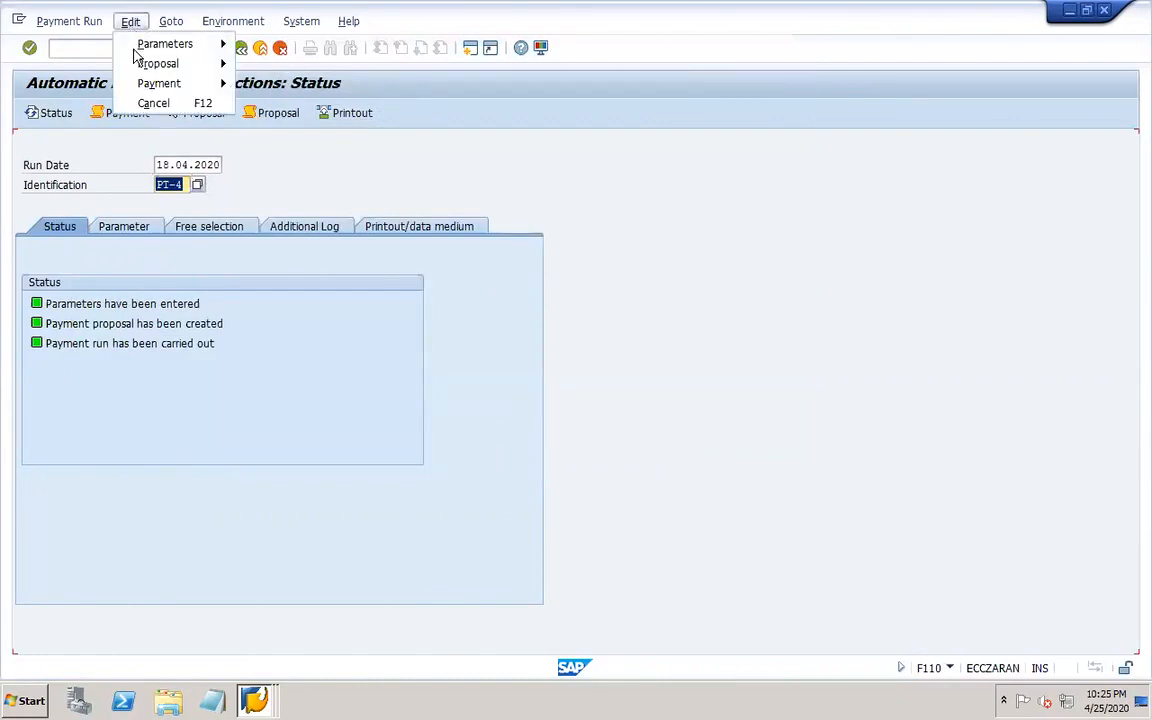
mouse_move(141, 84)
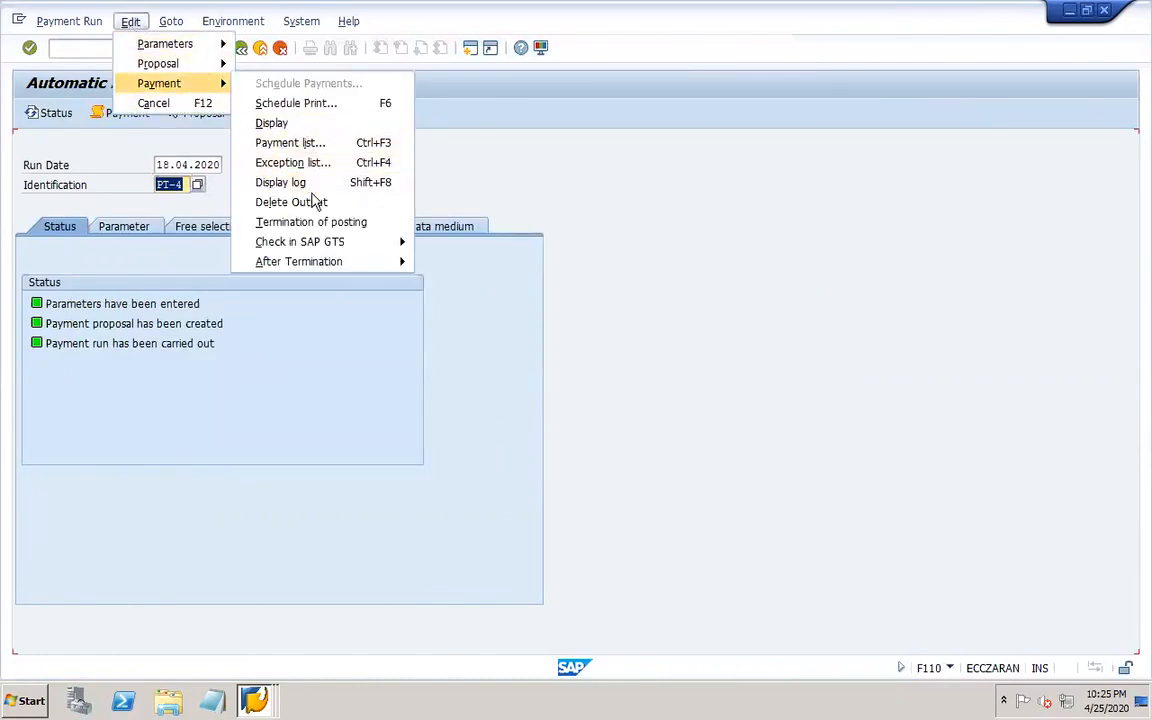
click(306, 201)
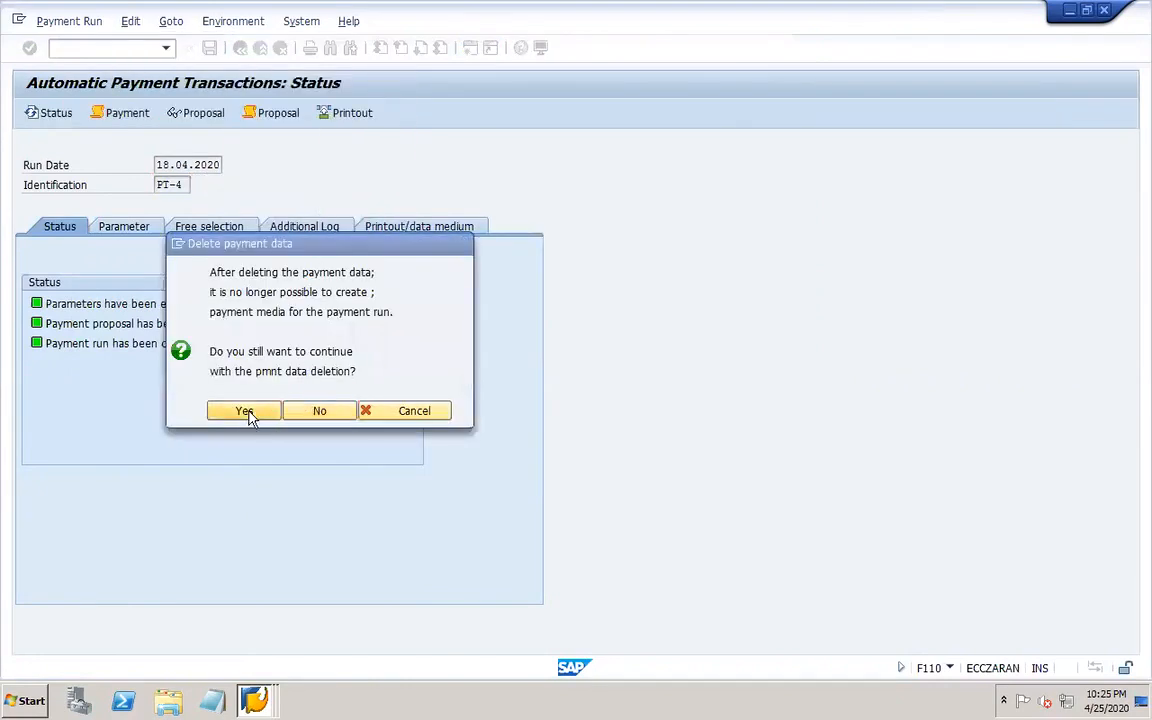
click(248, 414)
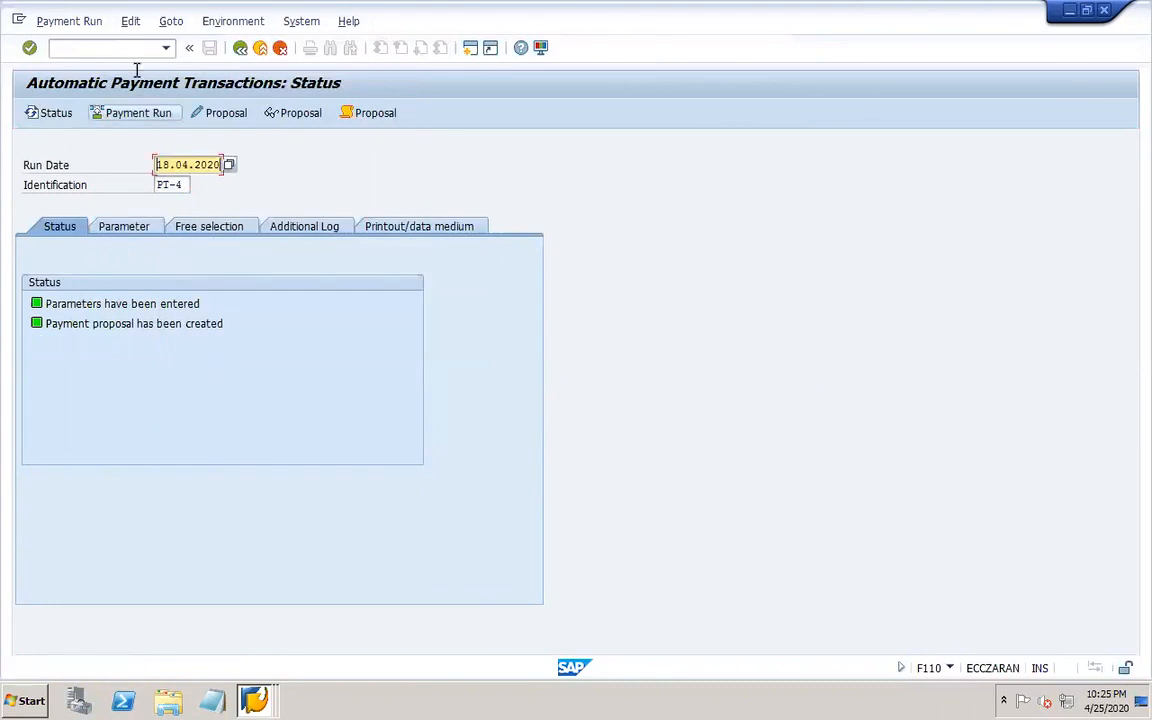
Delete the payment proposal of run PT-4.
click(131, 22)
mouse_move(197, 72)
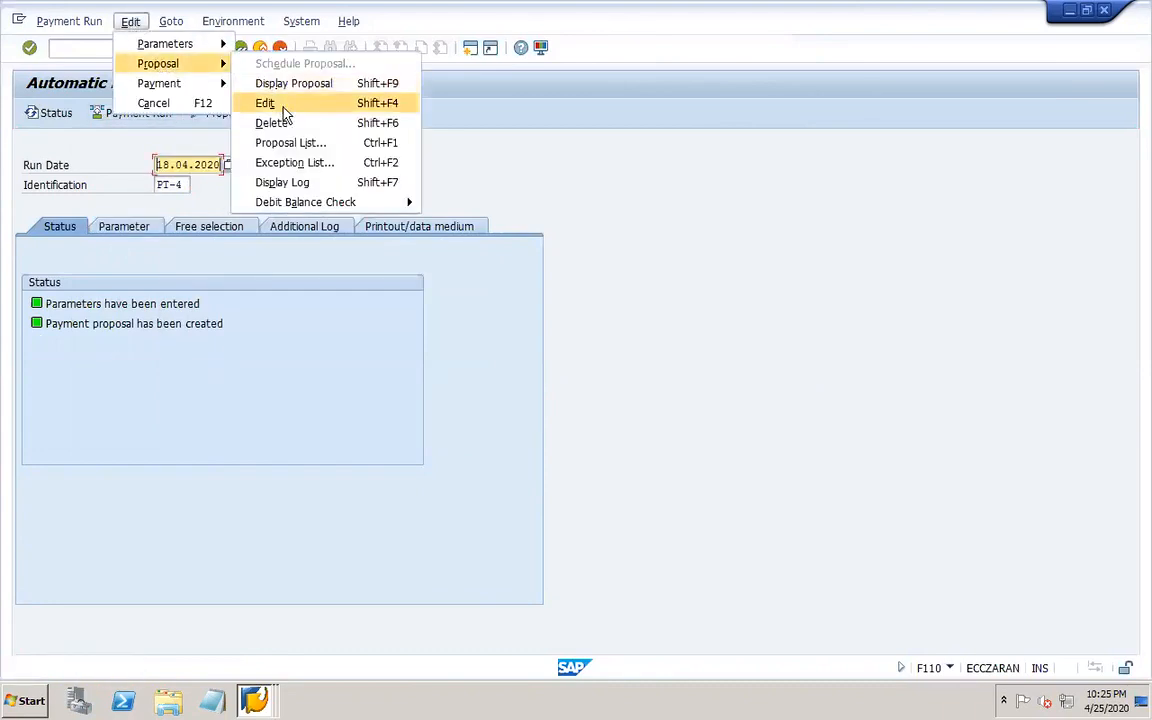
click(296, 121)
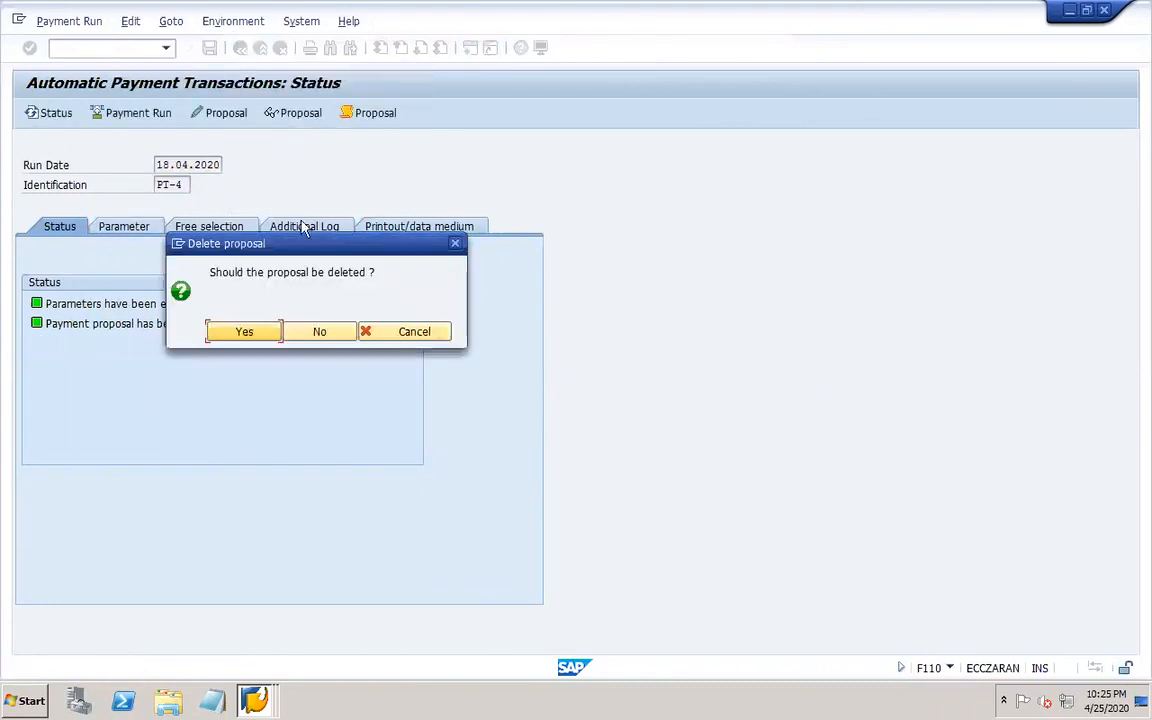
click(266, 330)
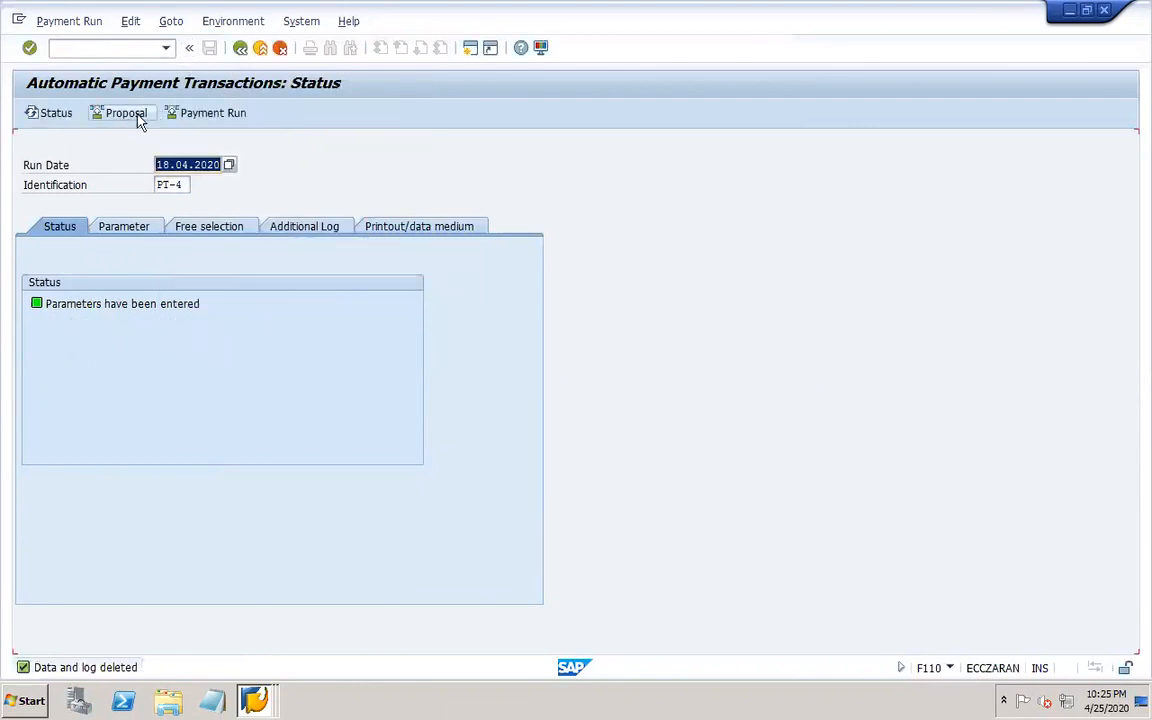
Open the payment run of 18.04.2020 with identification PT-3 from the identification search help.
click(178, 185)
click(198, 189)
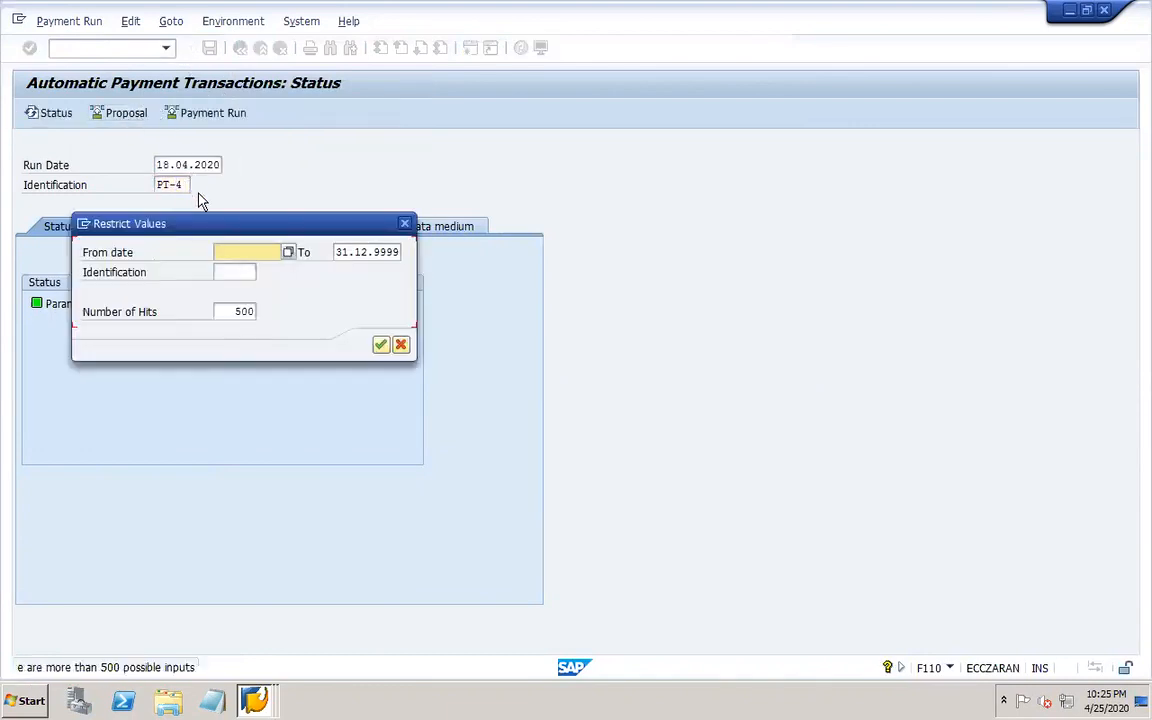
key(Return)
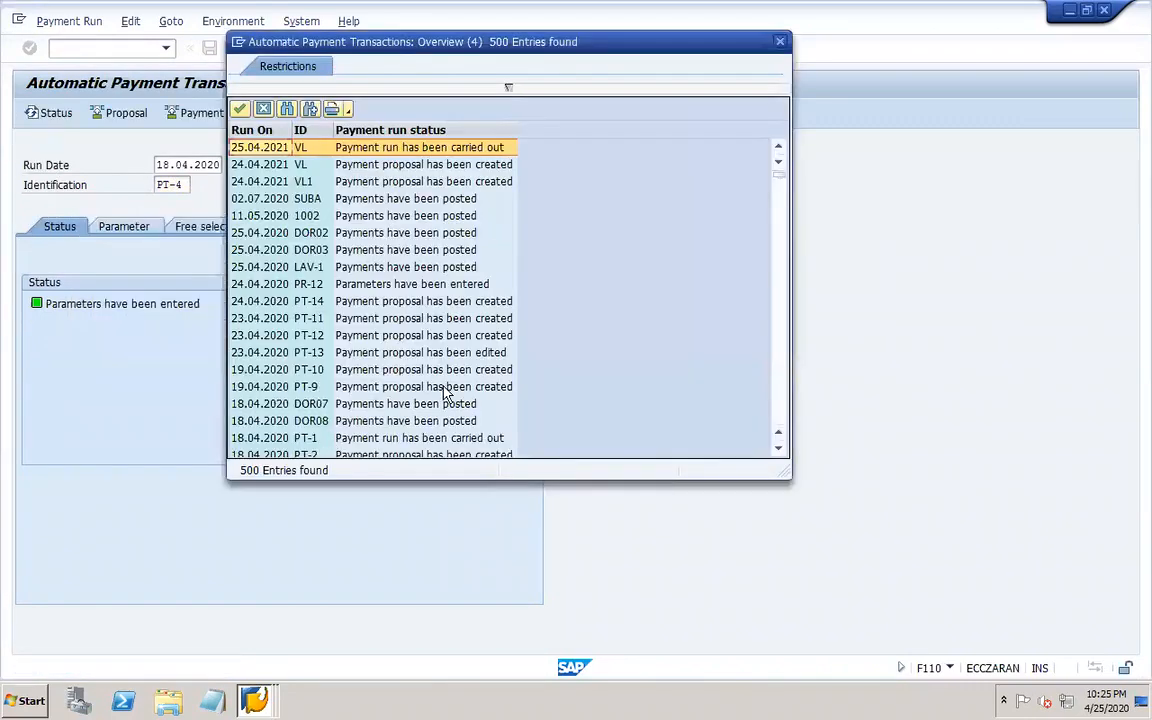
click(779, 450)
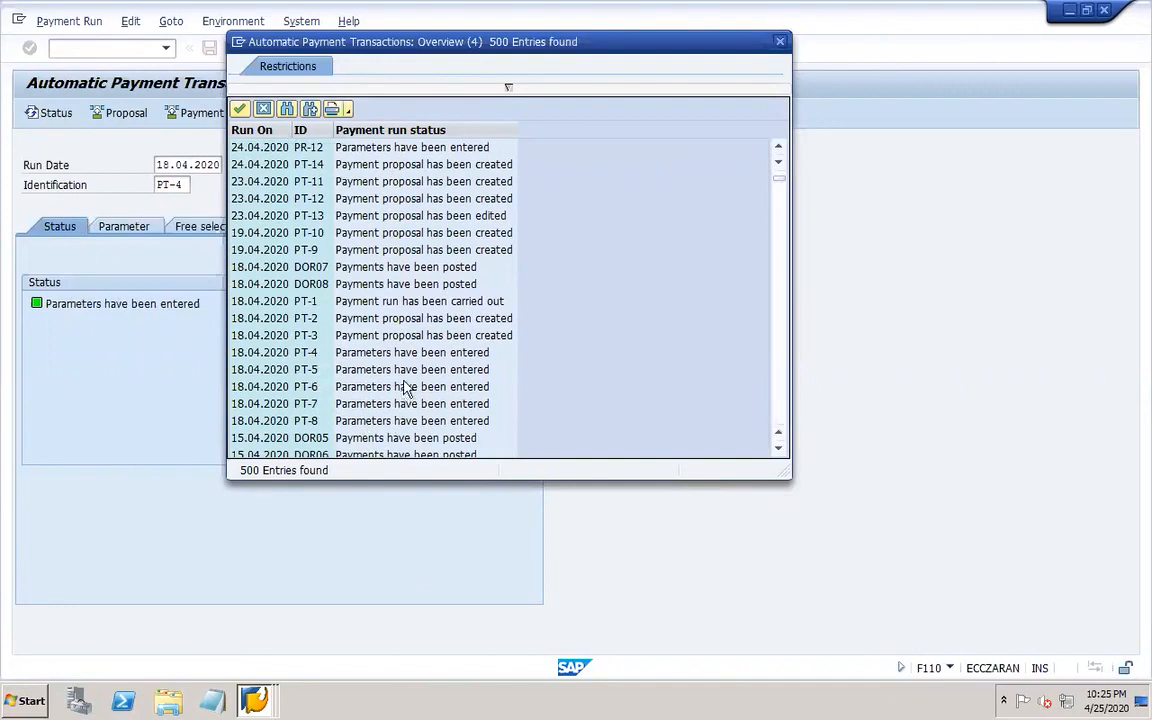
double_click(386, 337)
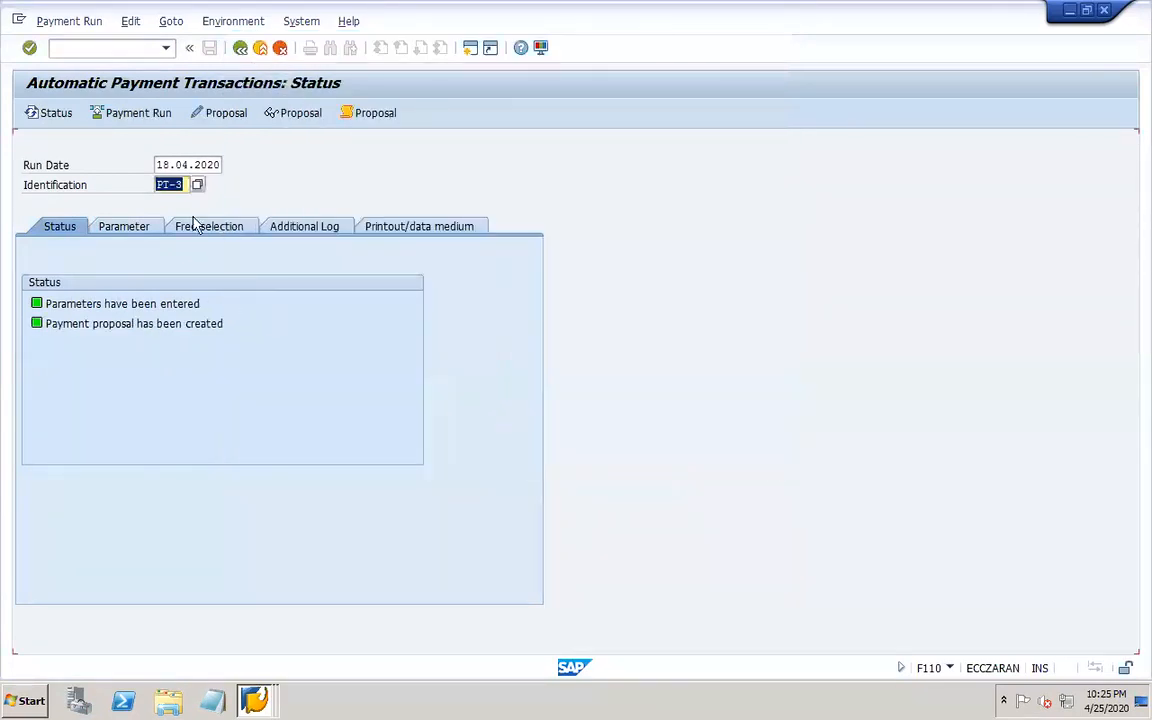
Delete the payment proposal of run PT-3.
click(131, 21)
mouse_move(188, 66)
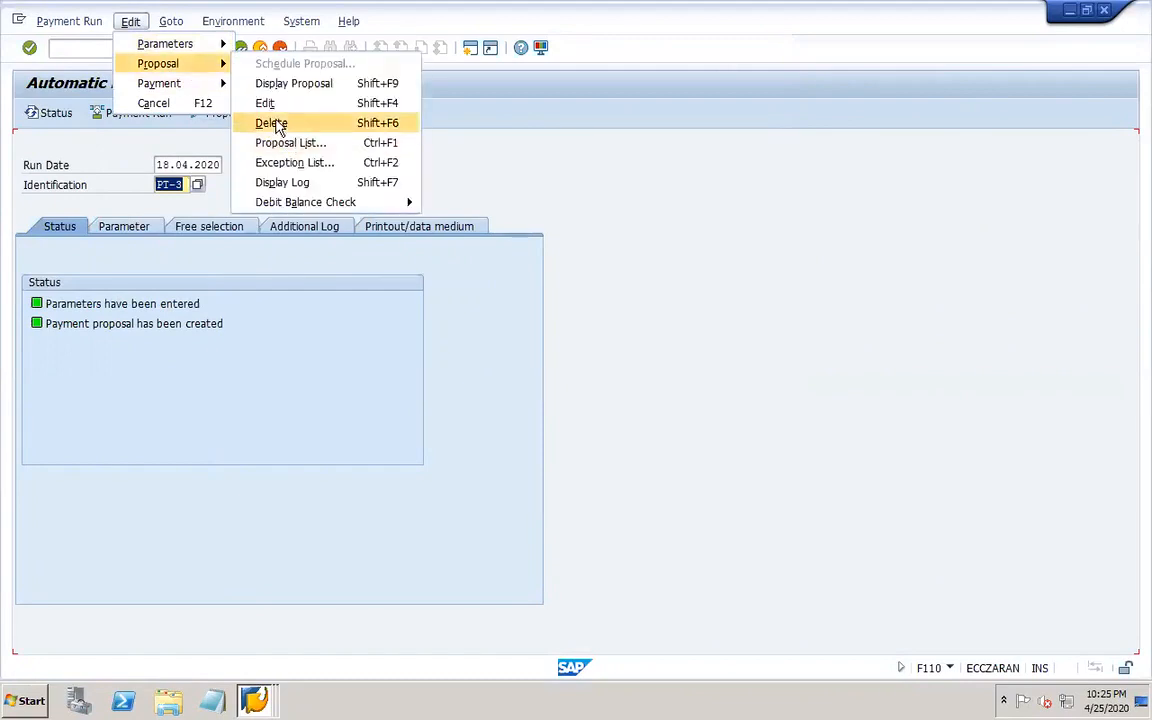
click(282, 122)
click(251, 334)
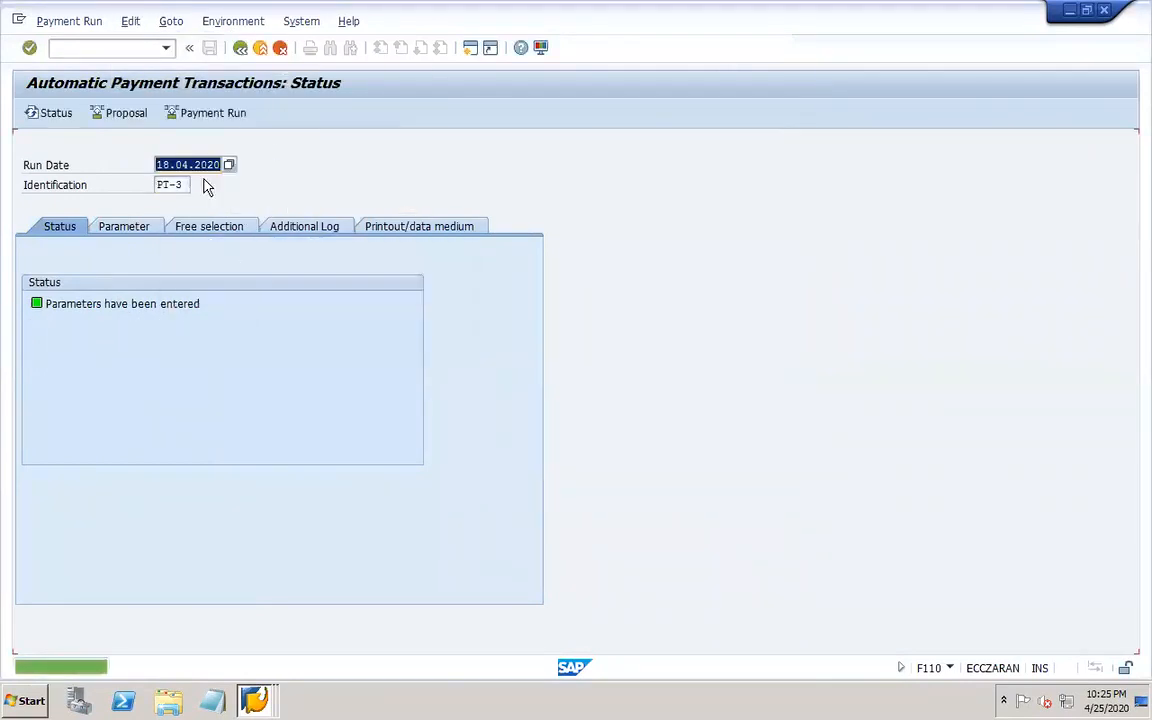
Open the payment run of 18.04.2020 with identification PT-2 from the identification search help.
click(182, 185)
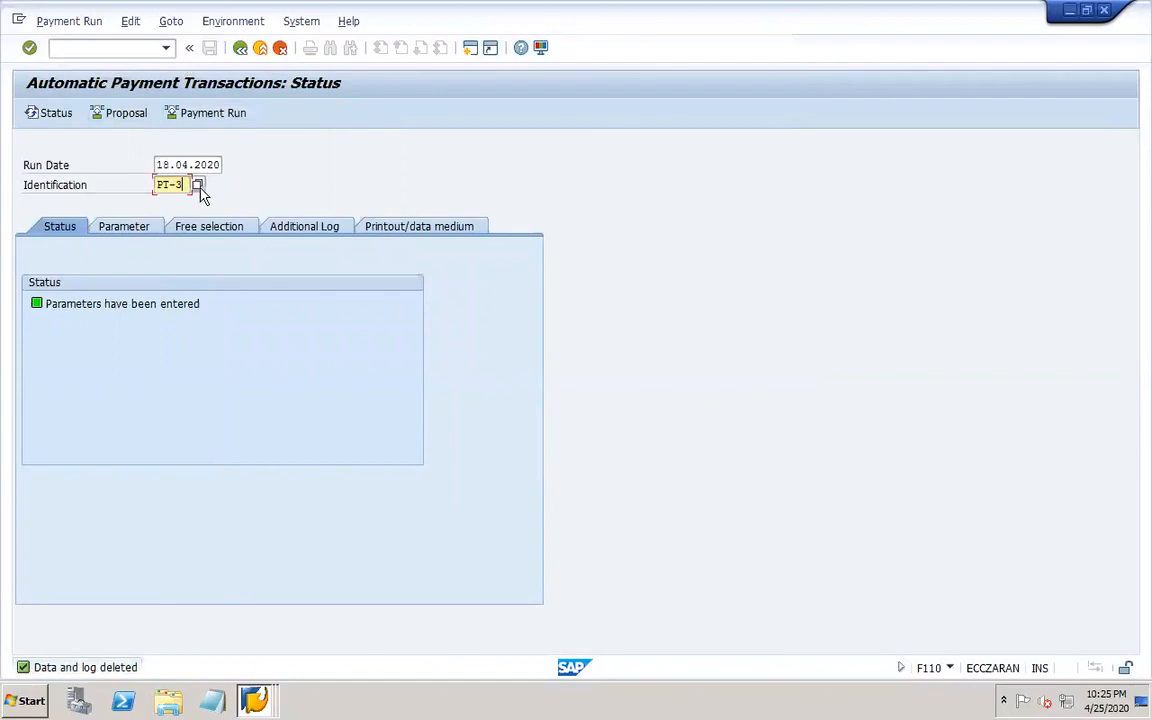
click(197, 185)
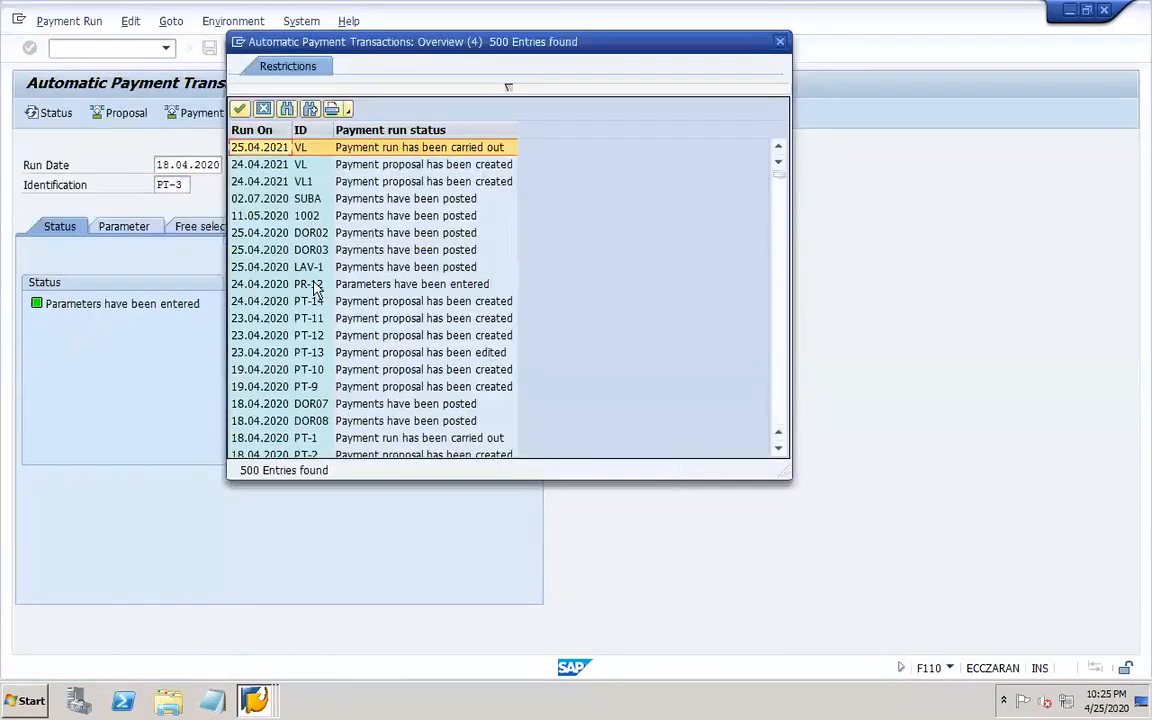
click(779, 449)
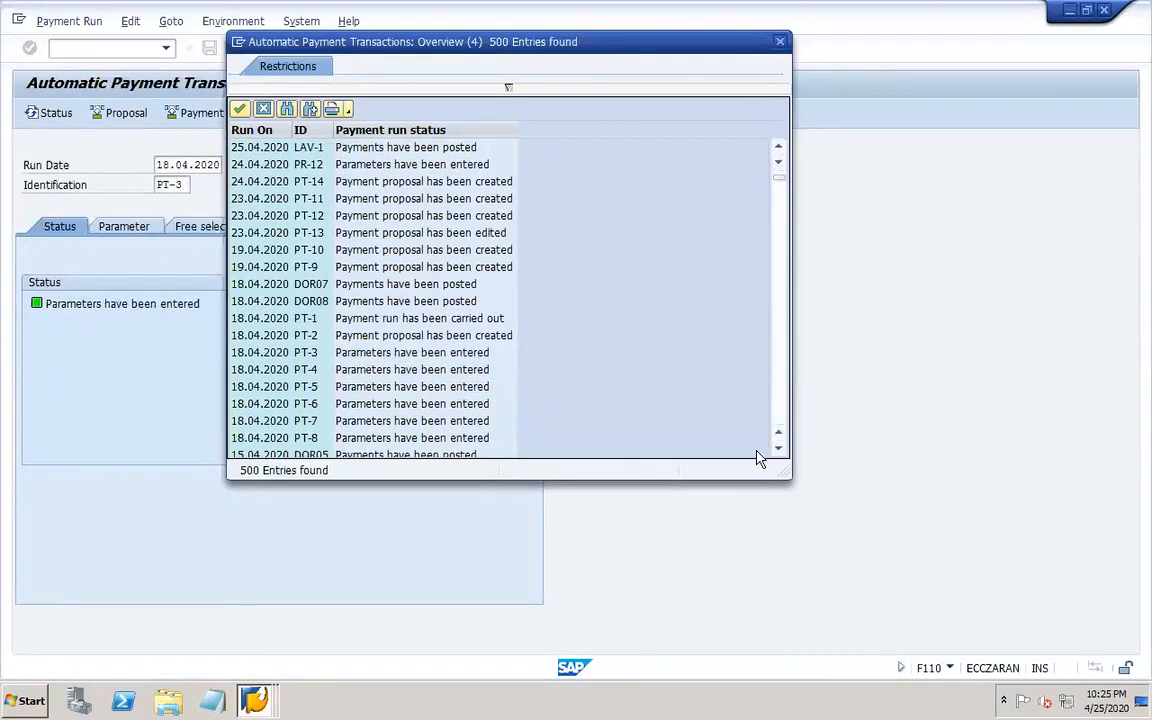
click(779, 450)
click(779, 450)
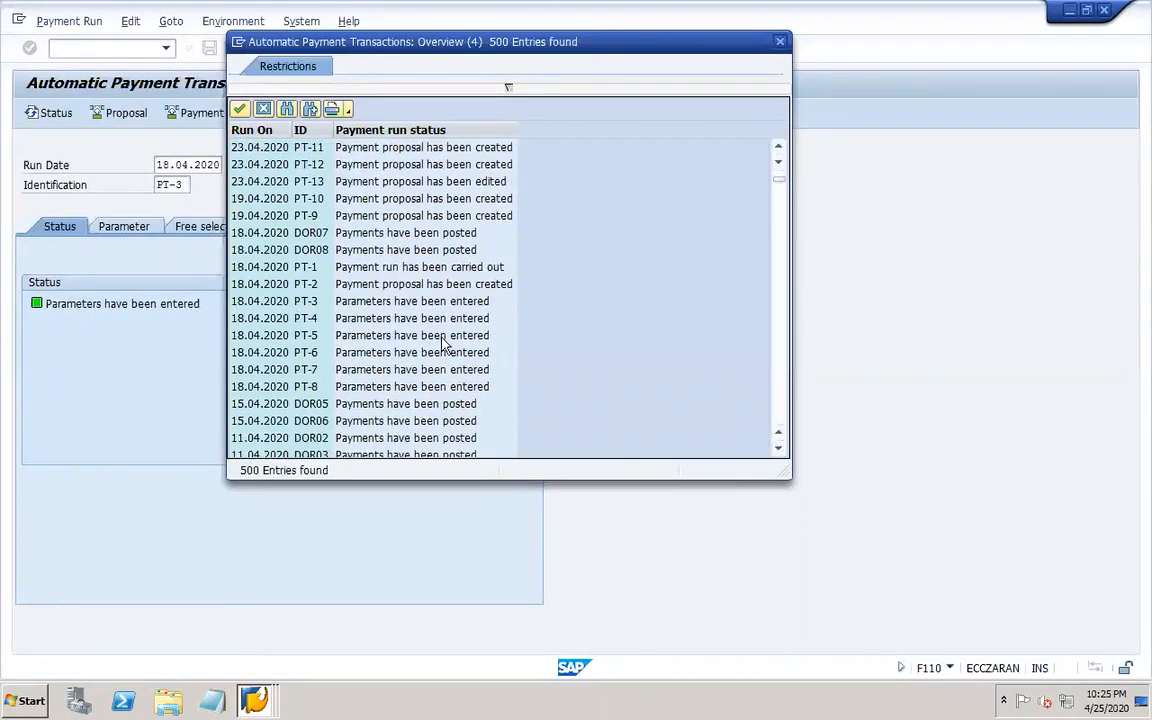
double_click(421, 285)
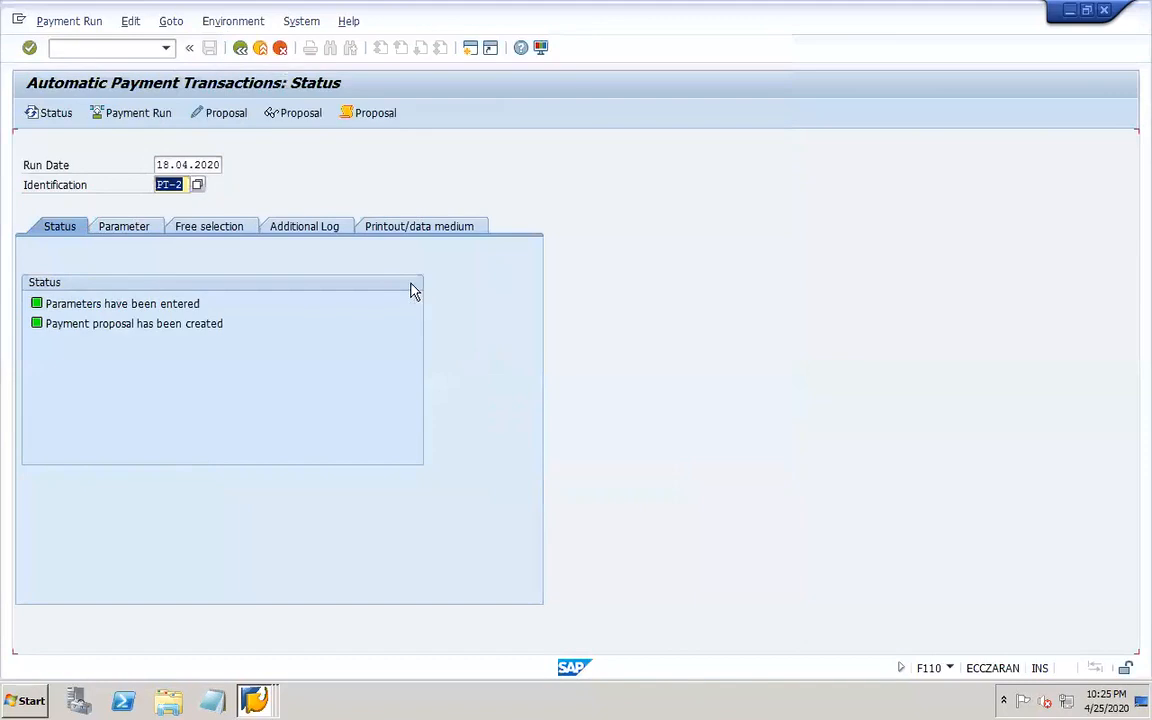
Delete the payment proposal of run PT-2.
click(131, 22)
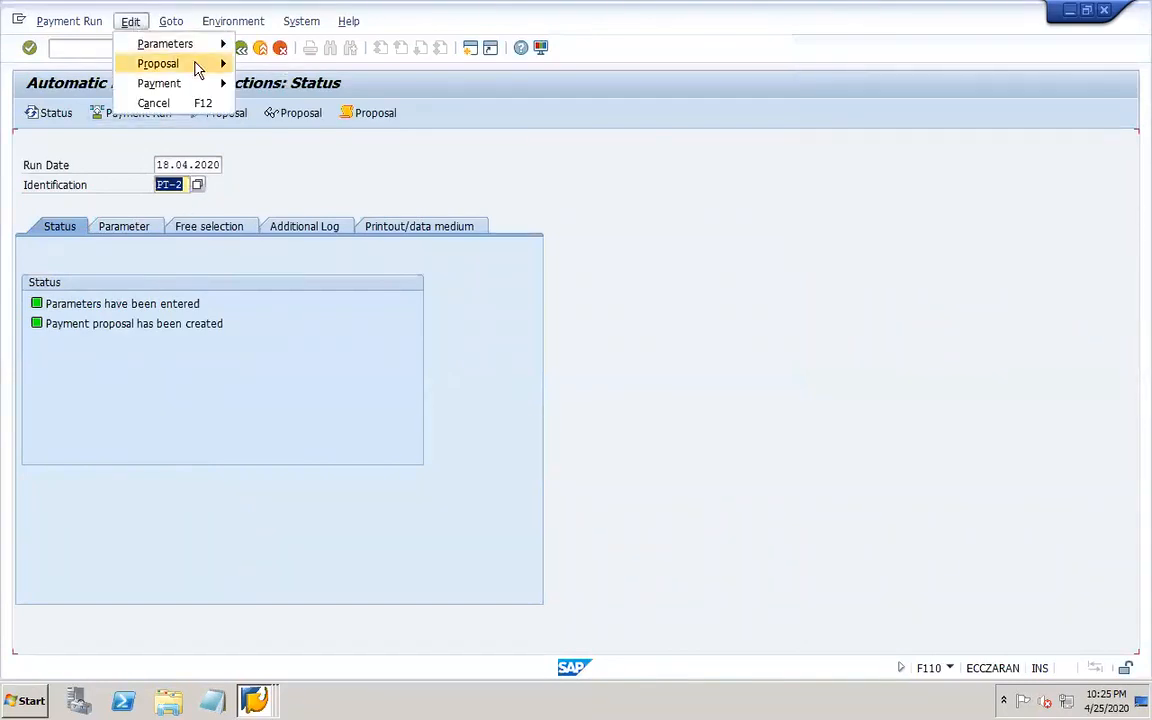
mouse_move(190, 64)
click(280, 124)
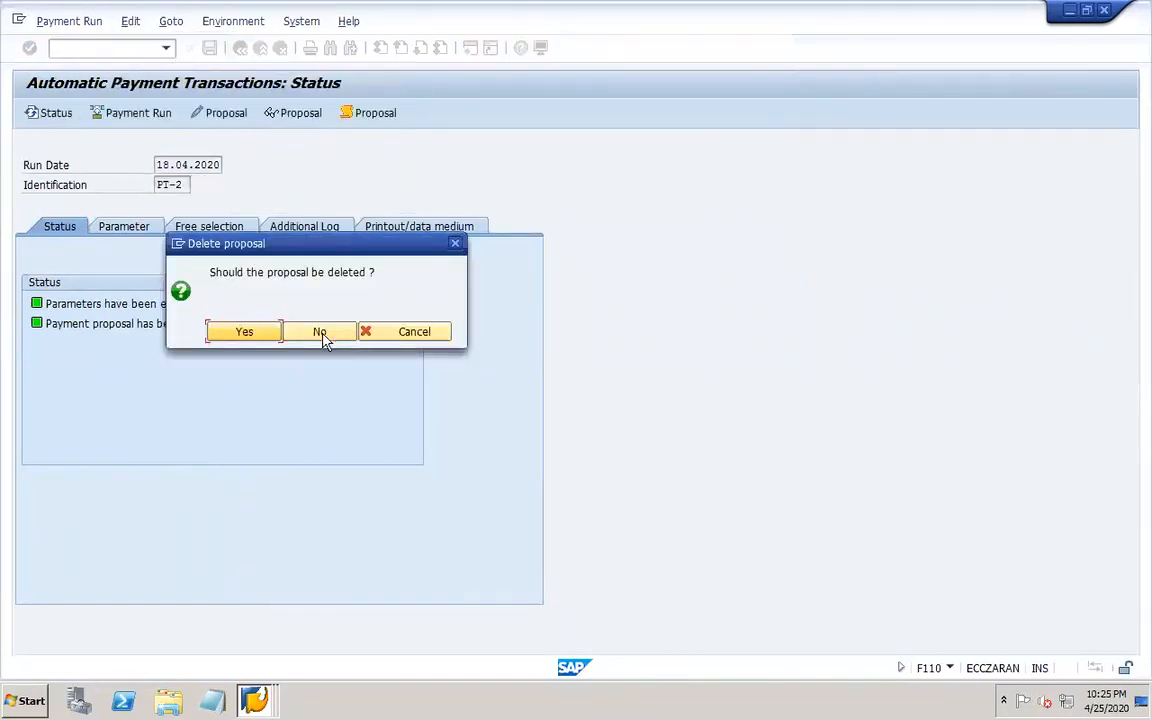
click(259, 332)
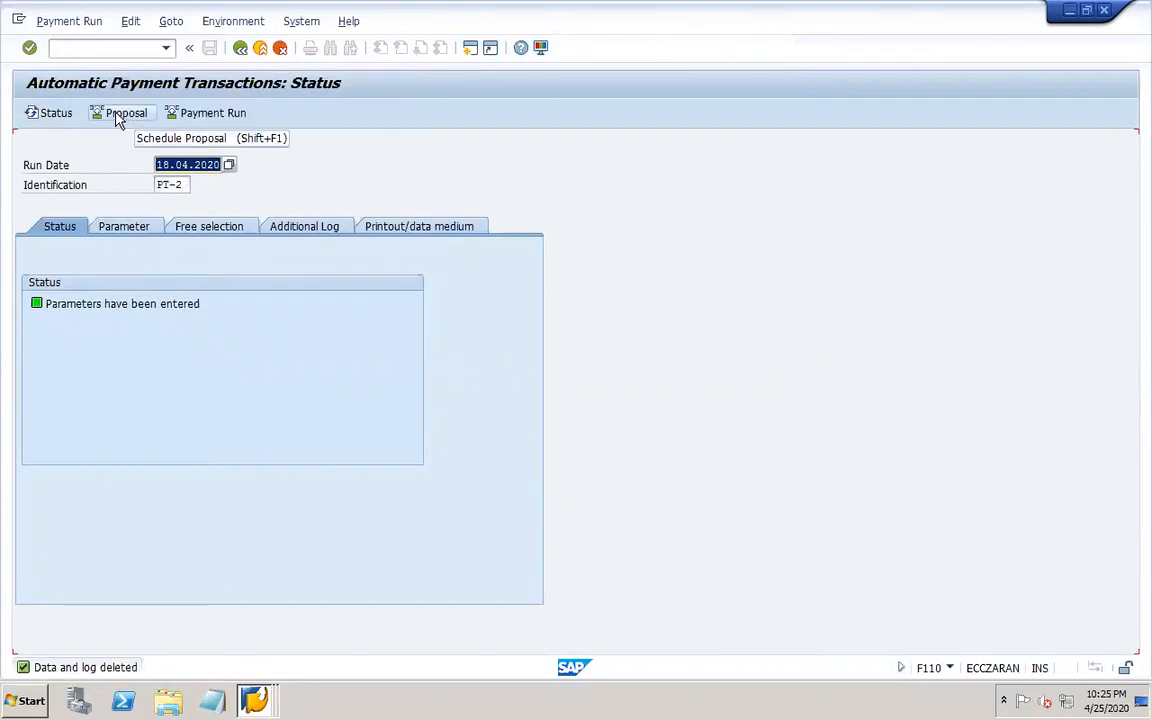
Open the payment run of 18.04.2020 with identification PT-1 from the identification search help.
click(166, 185)
click(198, 187)
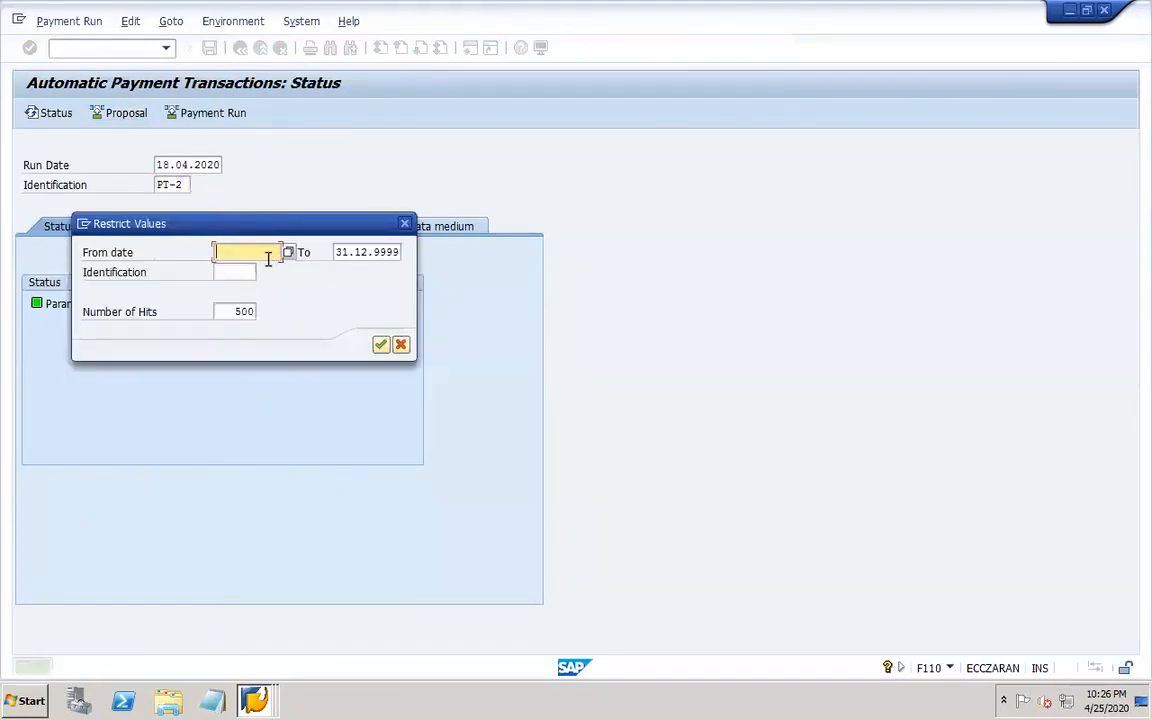
key(Return)
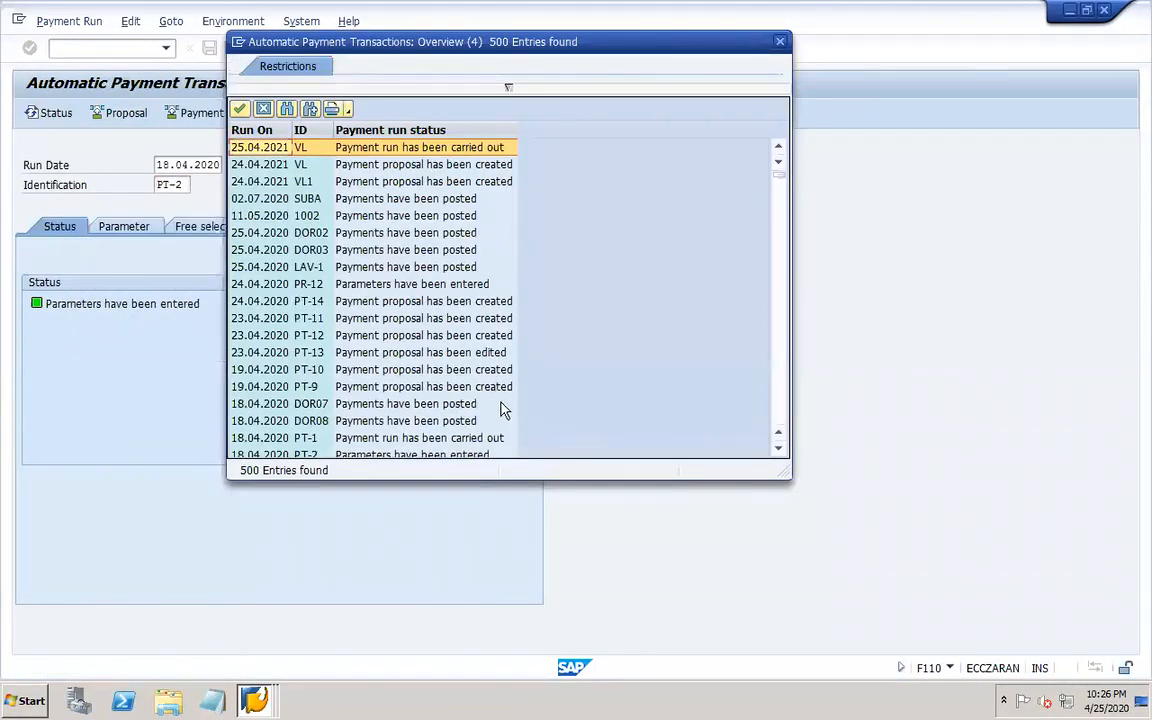
scroll(700, 400, down, 3)
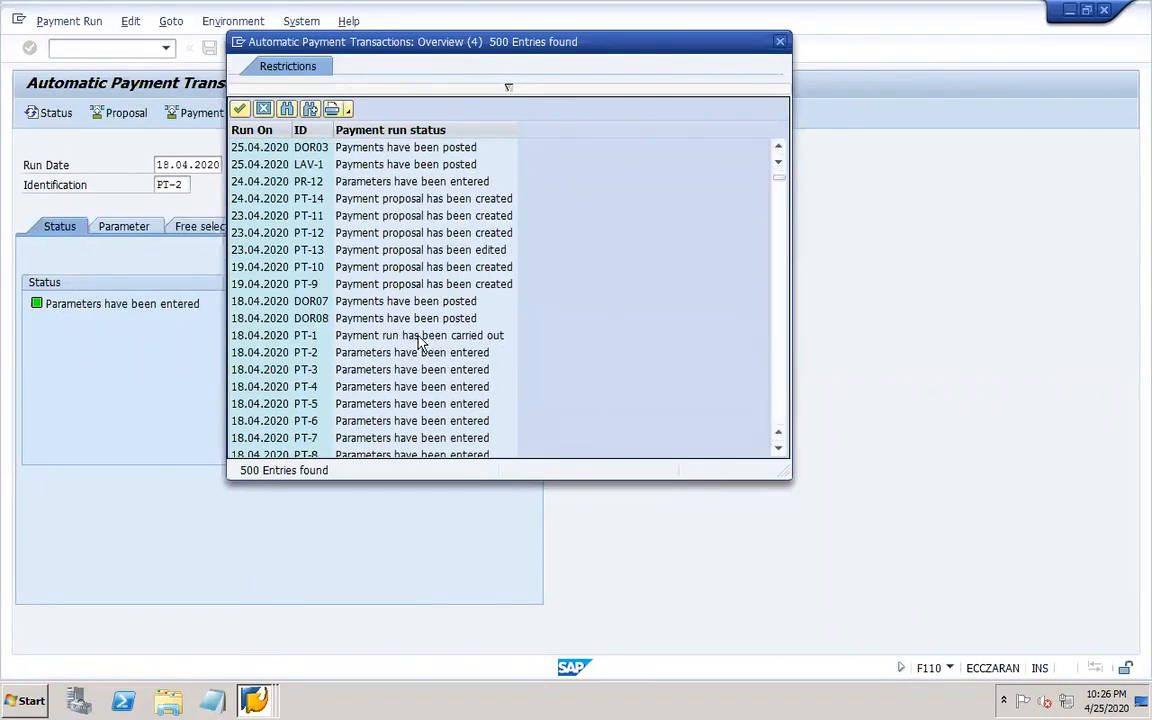
double_click(420, 340)
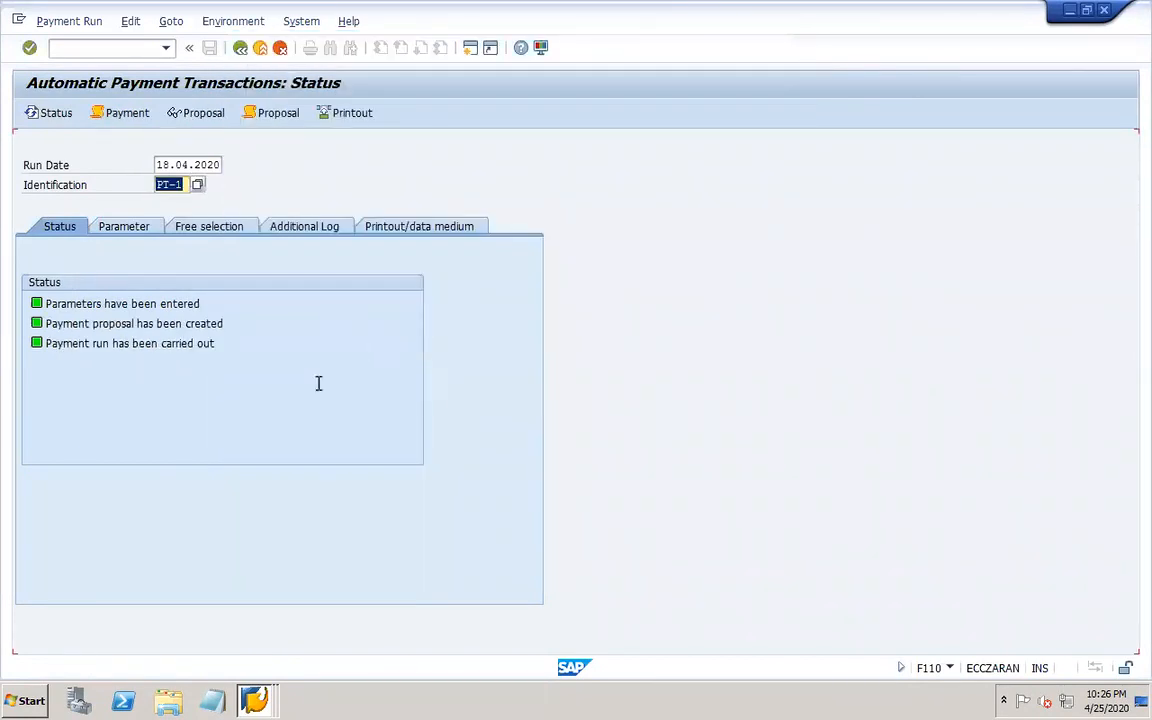
Delete the payment data of run PT-1.
click(130, 21)
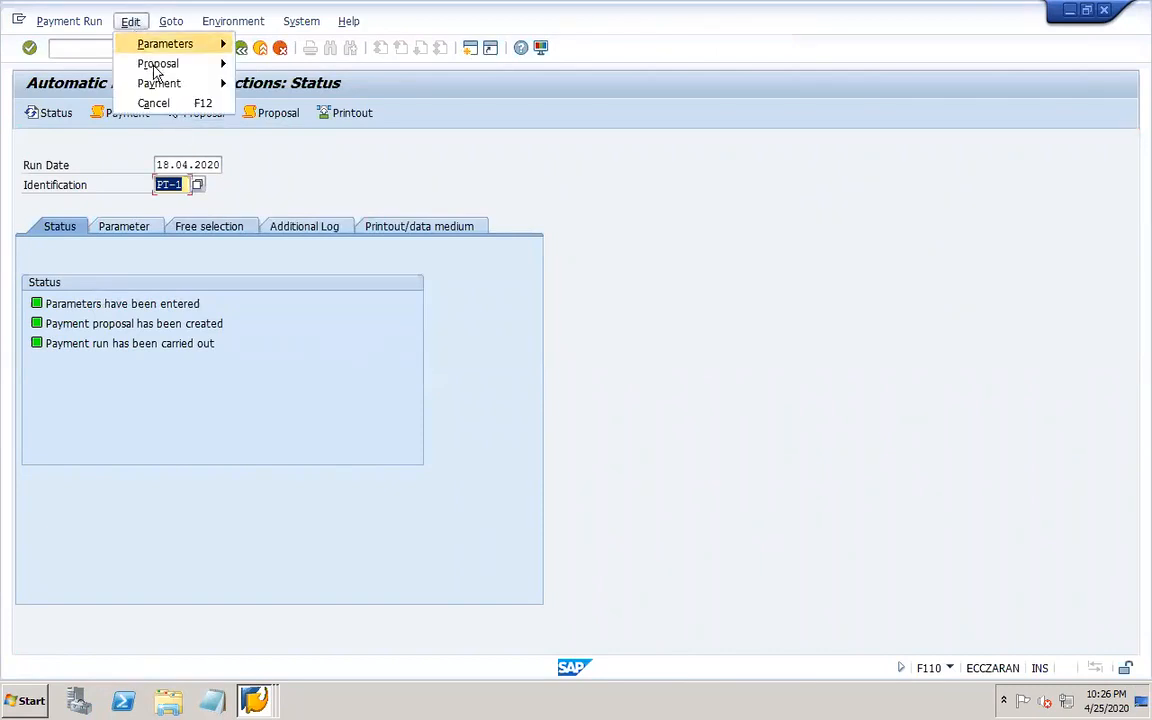
mouse_move(181, 93)
click(320, 199)
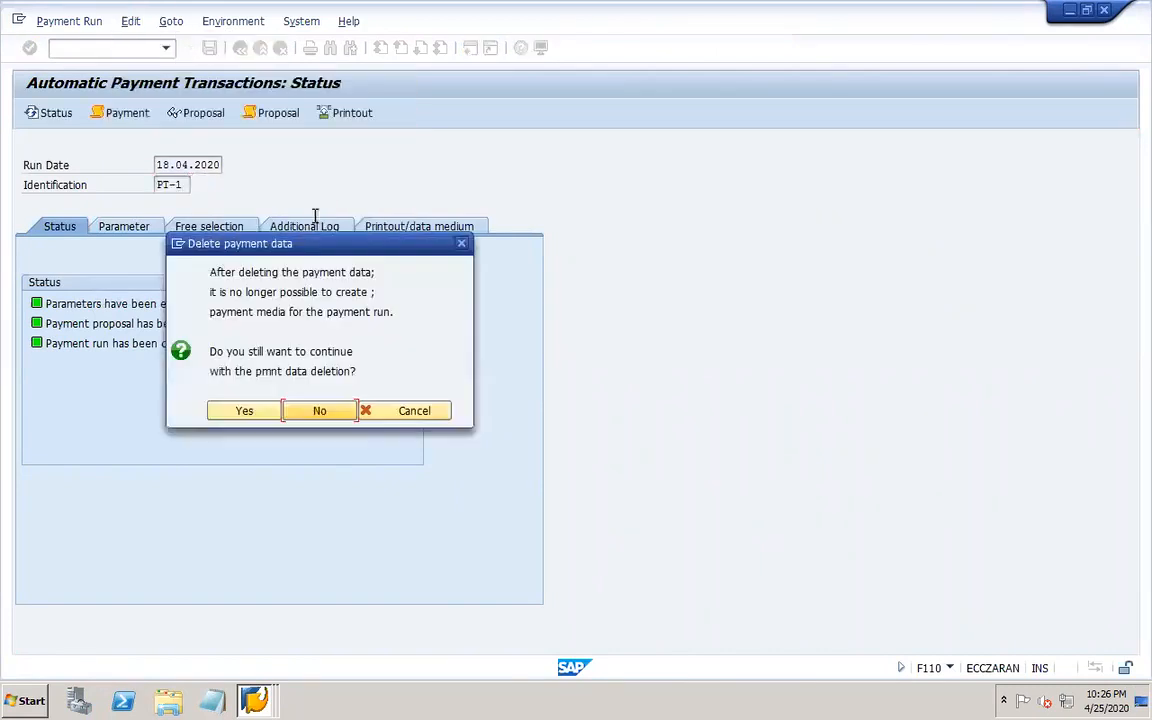
click(250, 411)
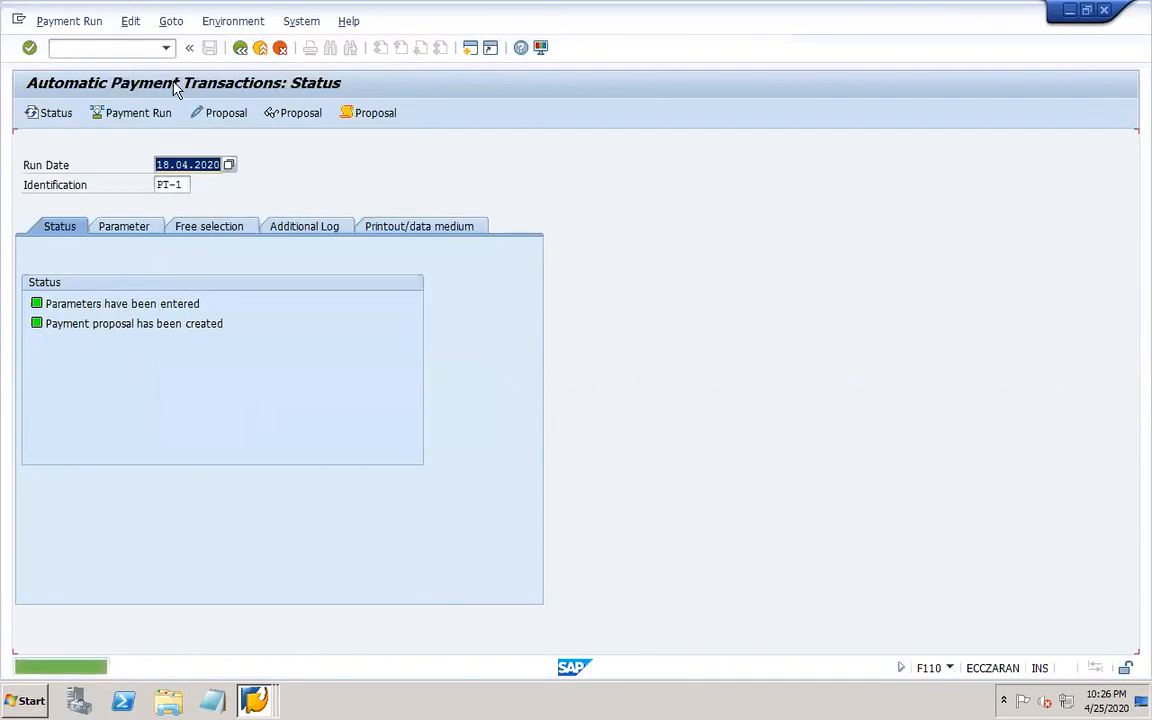
Delete the payment proposal of run PT-1.
click(131, 21)
mouse_move(155, 63)
click(268, 118)
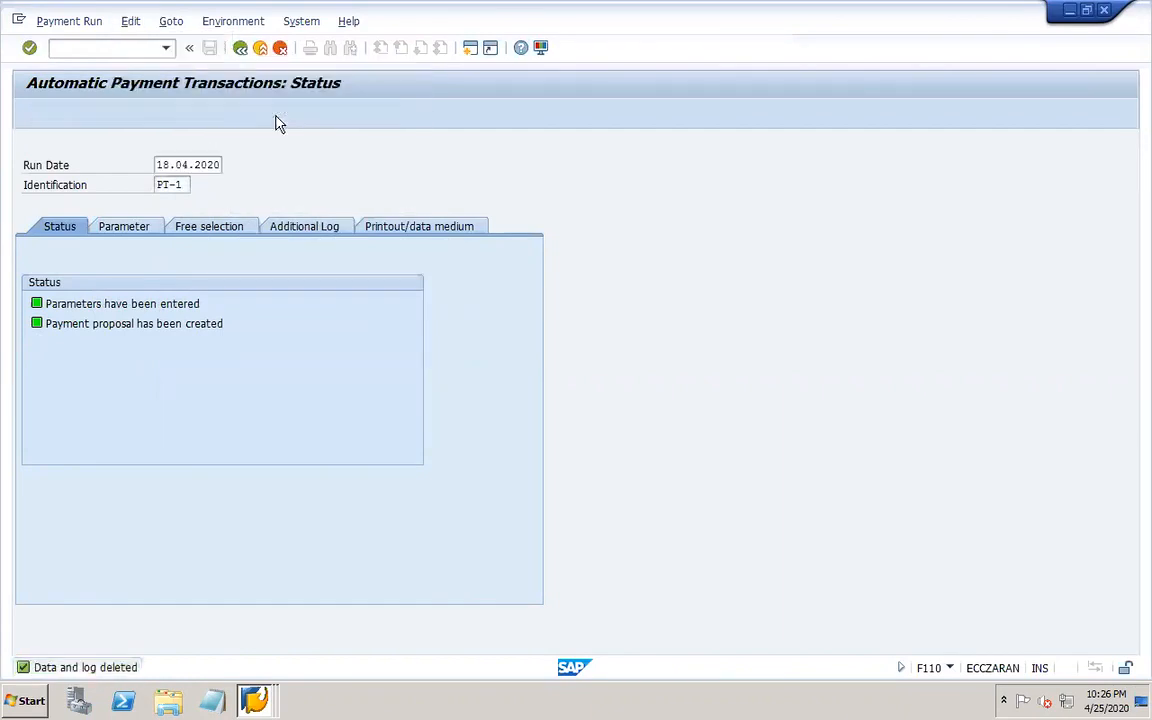
click(247, 331)
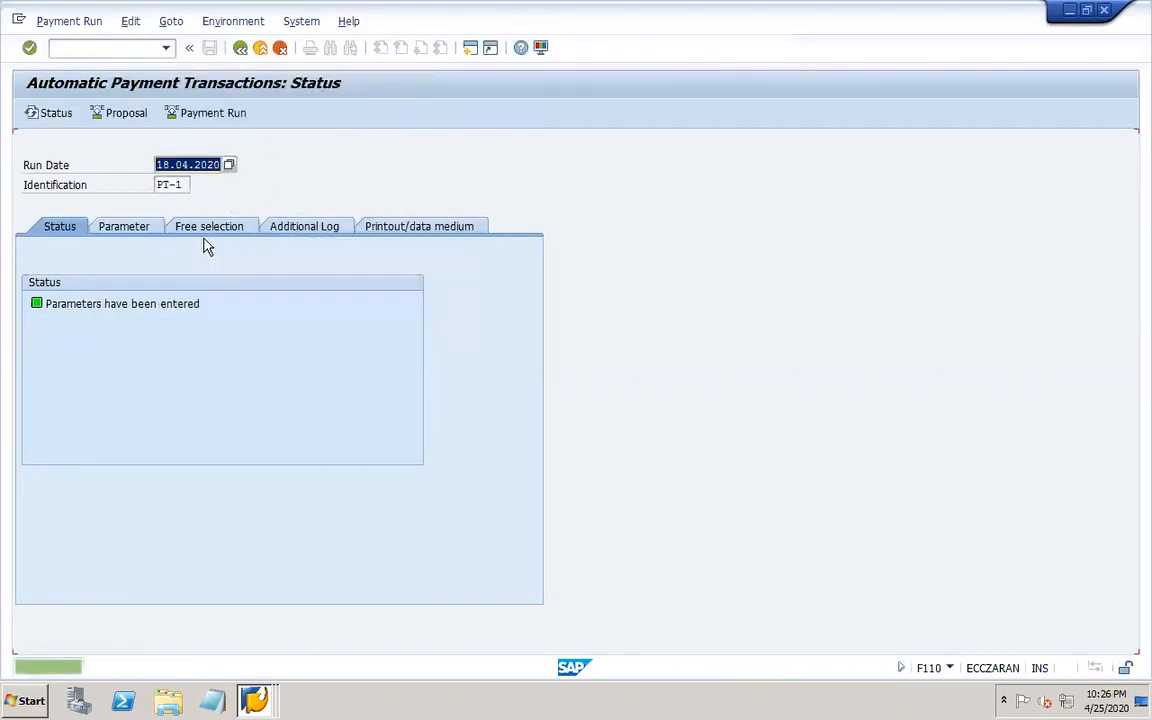
Open the payment run of 19.04.2020 with identification PT-9 from the identification search help.
click(178, 185)
click(198, 187)
key(Return)
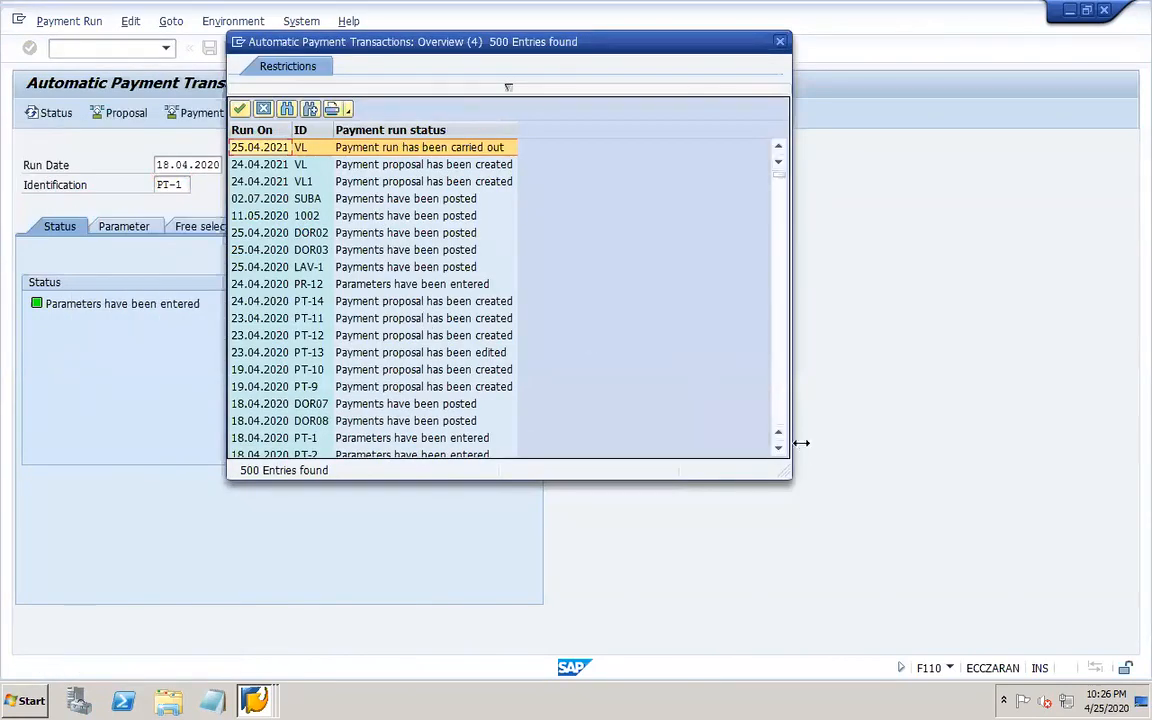
click(779, 449)
click(779, 450)
click(779, 450)
click(779, 450)
click(779, 450)
click(779, 450)
click(779, 450)
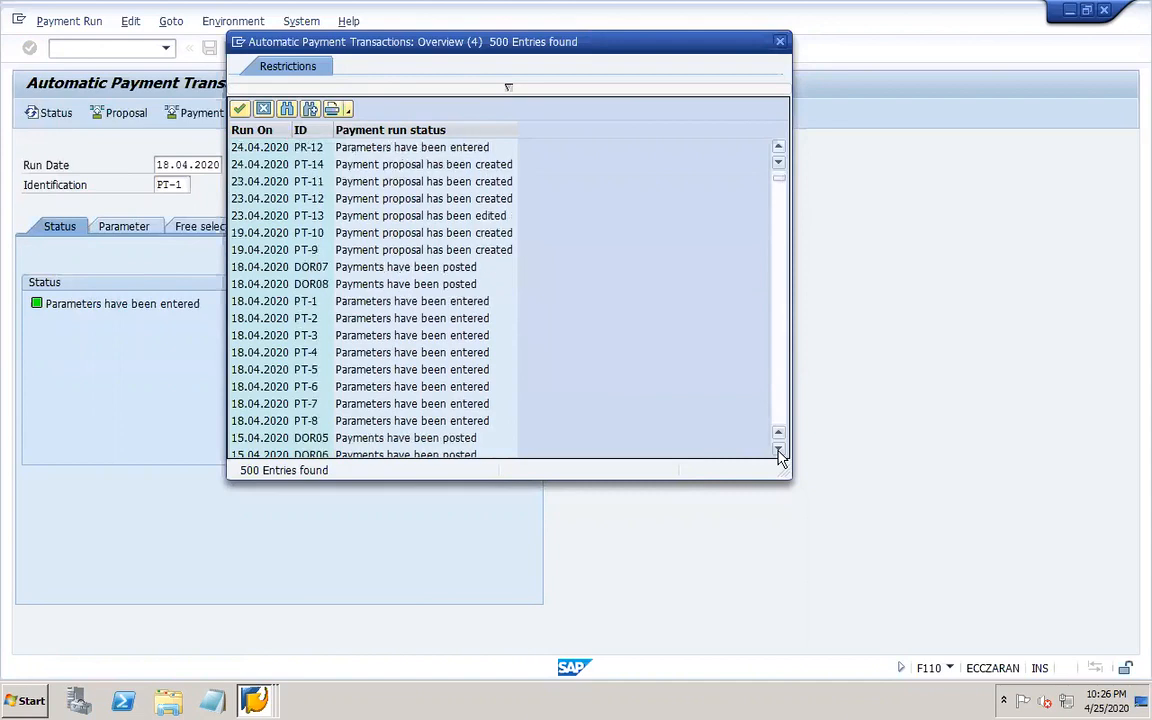
click(779, 450)
click(779, 450)
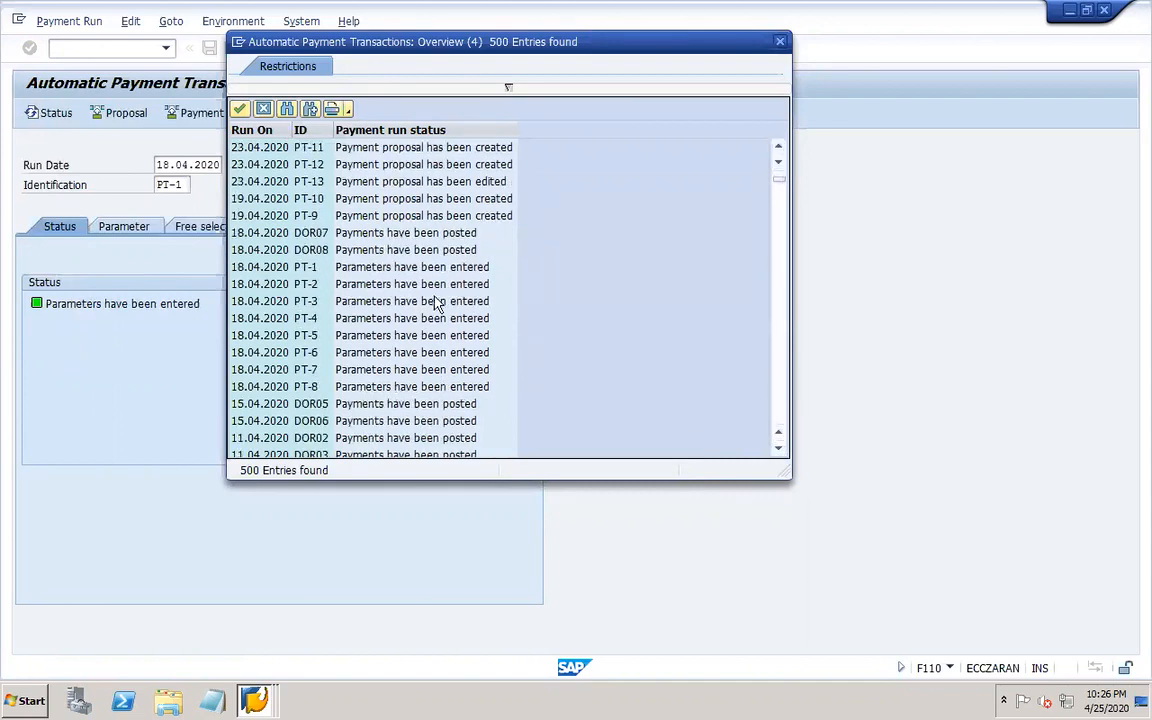
double_click(383, 216)
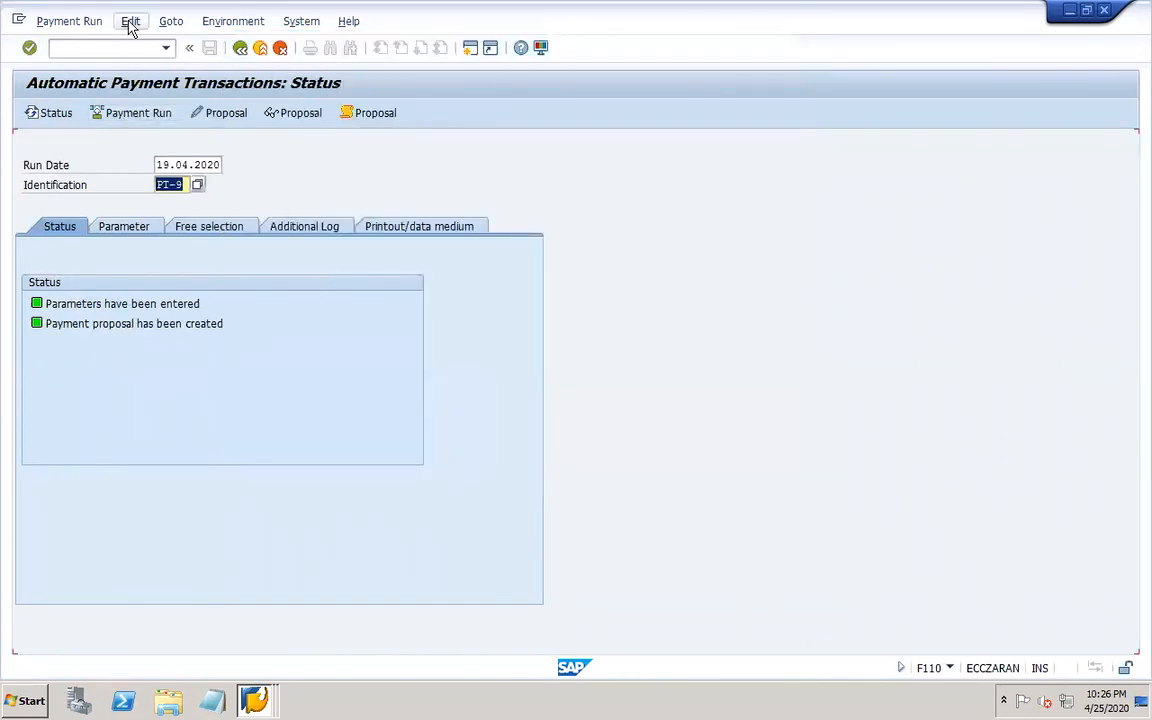
Delete the payment proposal of run PT-9.
click(130, 21)
mouse_move(158, 64)
click(278, 121)
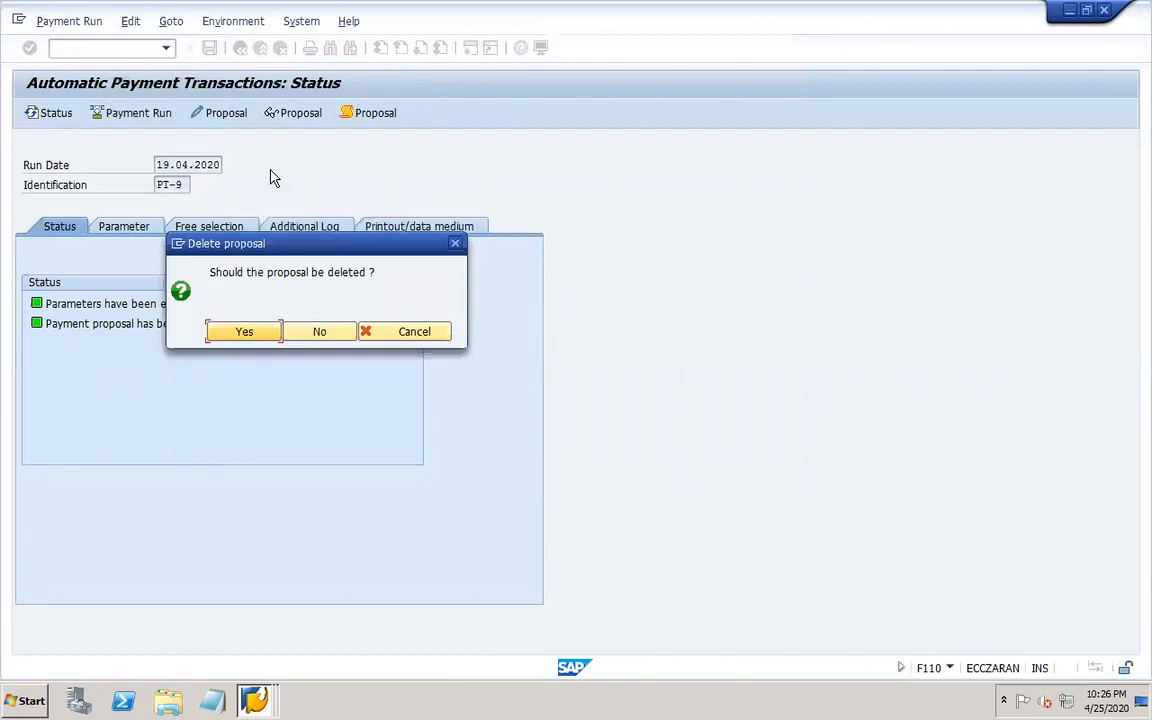
click(250, 331)
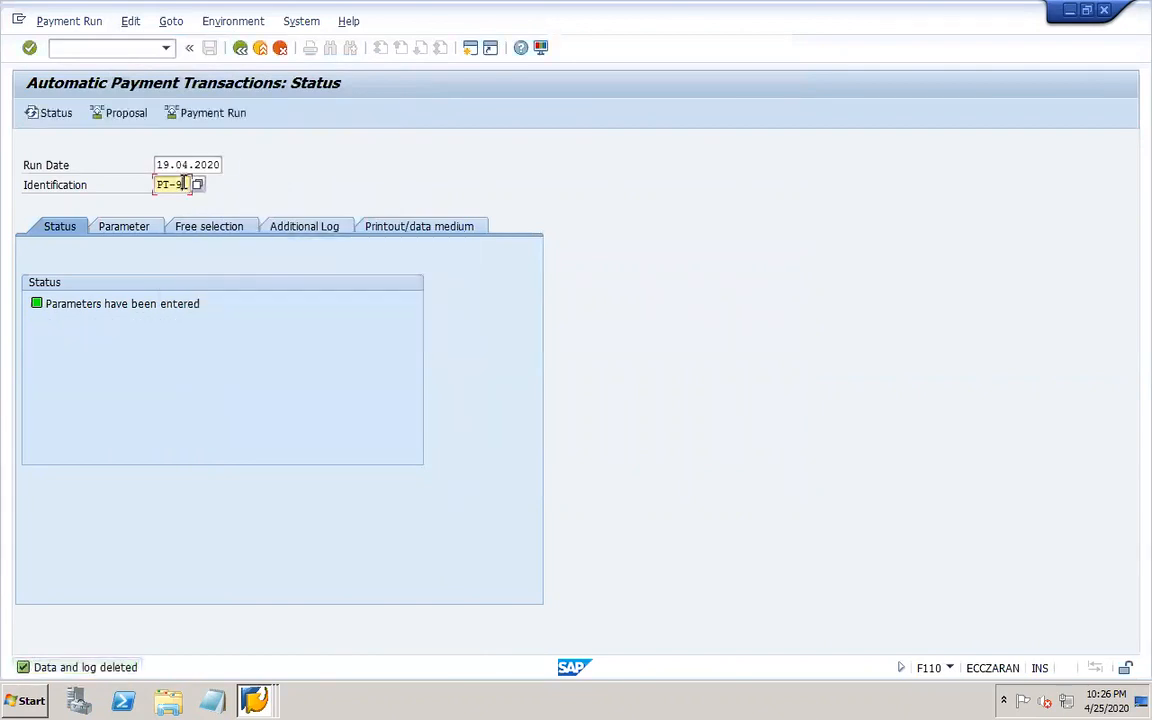
Open the 19.04.2020 run PT-10 from the identification search help and delete its payment proposal.
click(198, 185)
key(Return)
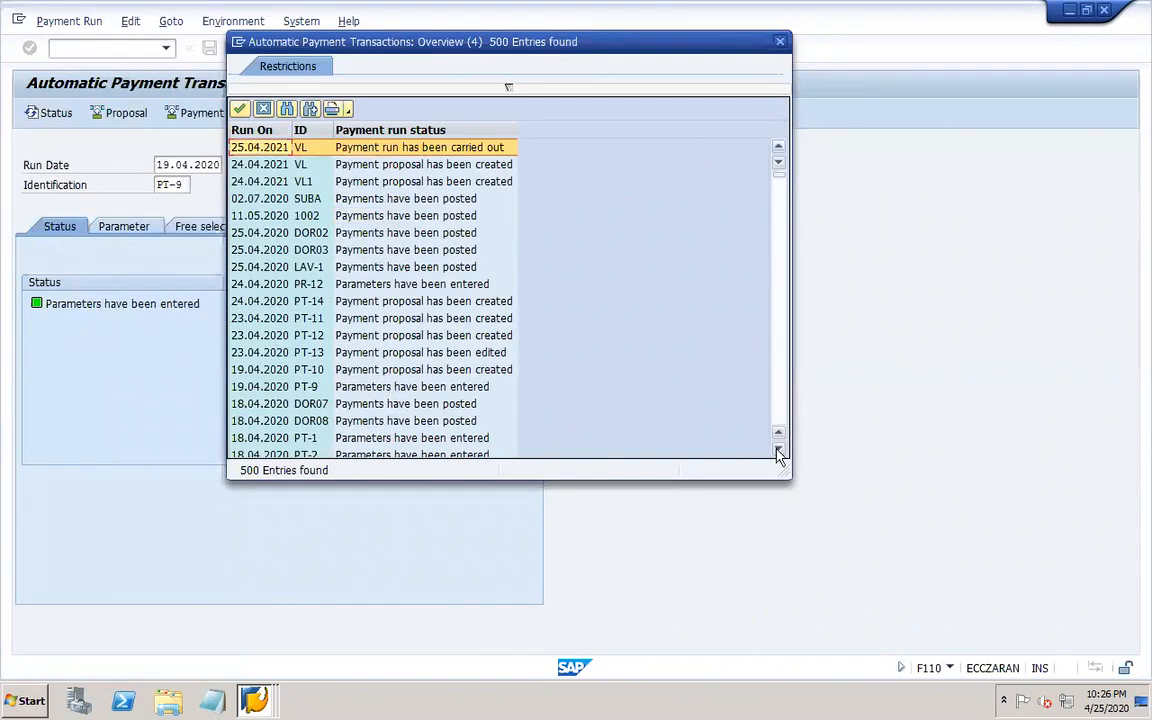
click(778, 449)
click(779, 452)
click(779, 452)
click(779, 452)
click(779, 452)
click(779, 452)
click(779, 452)
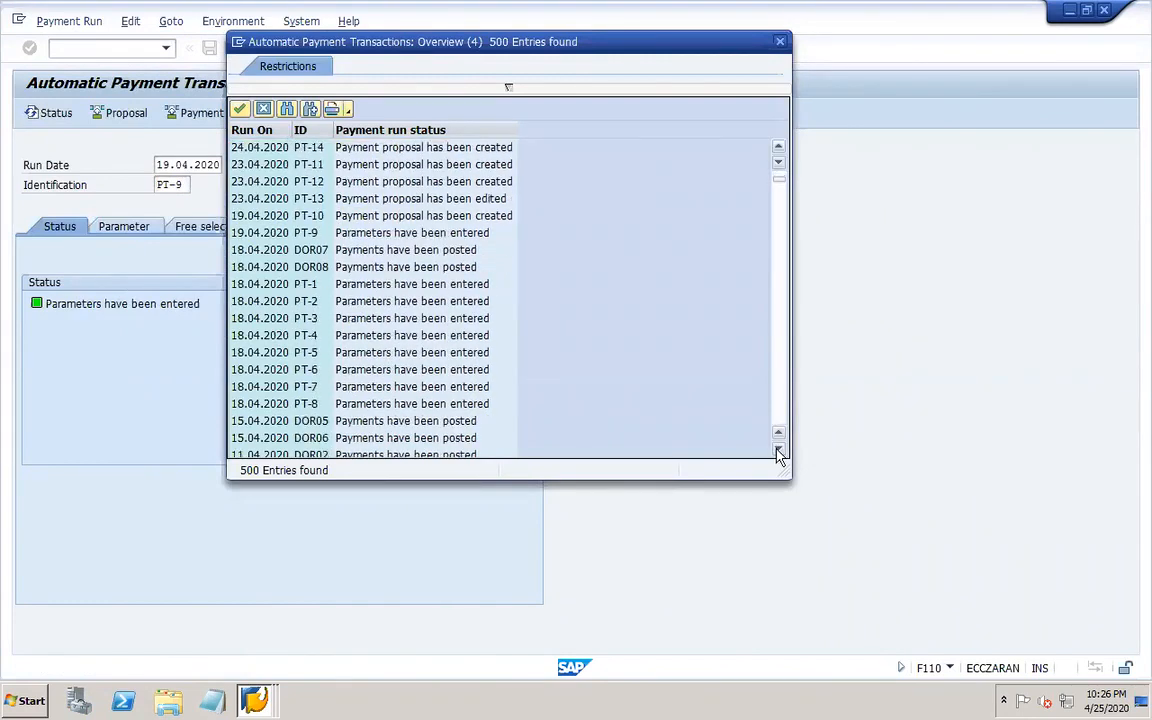
click(779, 452)
click(779, 149)
click(779, 149)
click(779, 149)
click(779, 149)
click(779, 149)
click(779, 149)
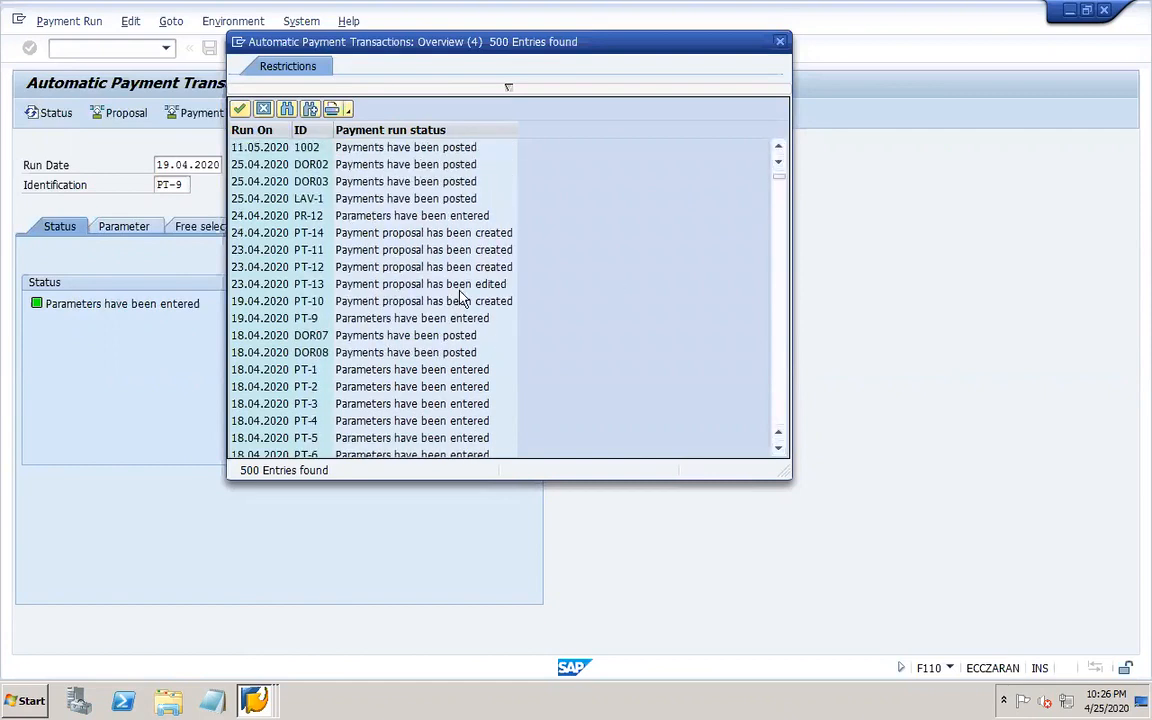
click(779, 150)
click(779, 150)
click(779, 150)
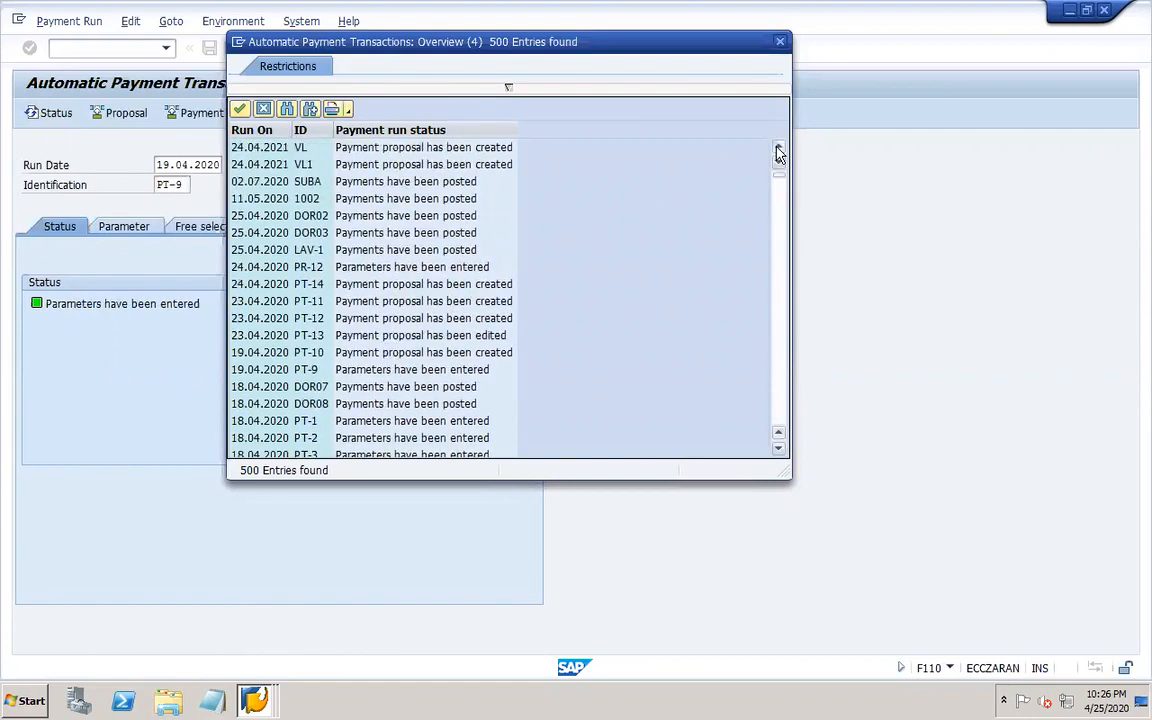
click(779, 150)
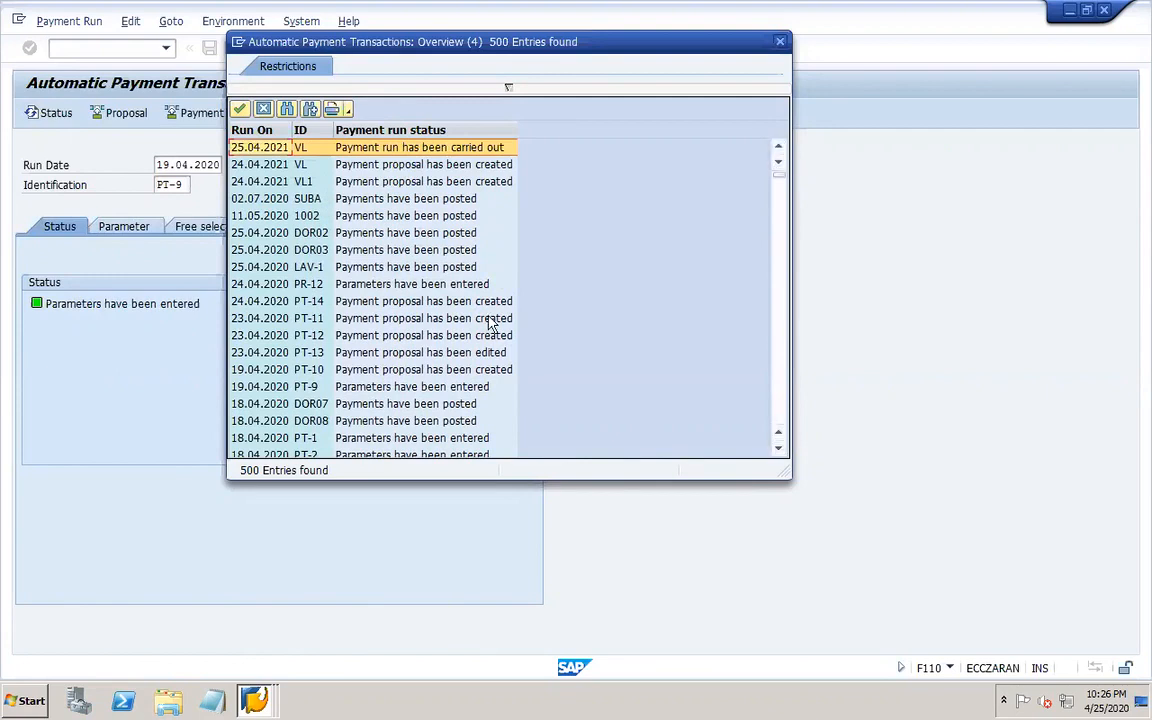
double_click(477, 372)
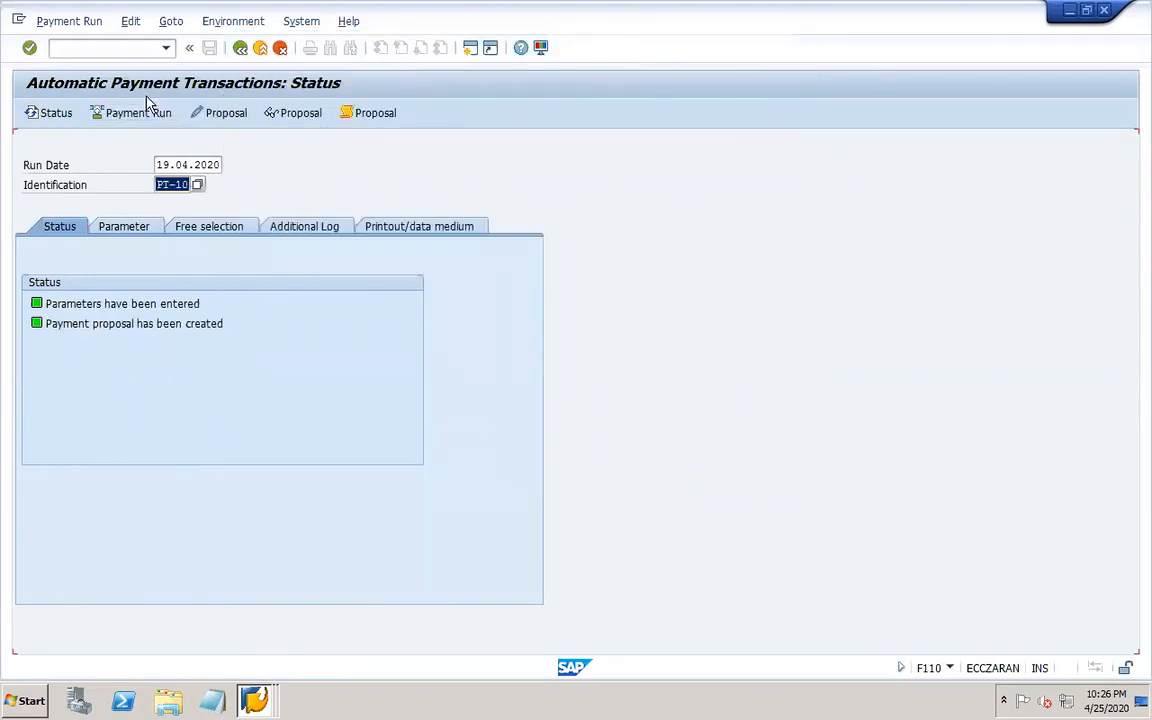
click(130, 21)
mouse_move(170, 64)
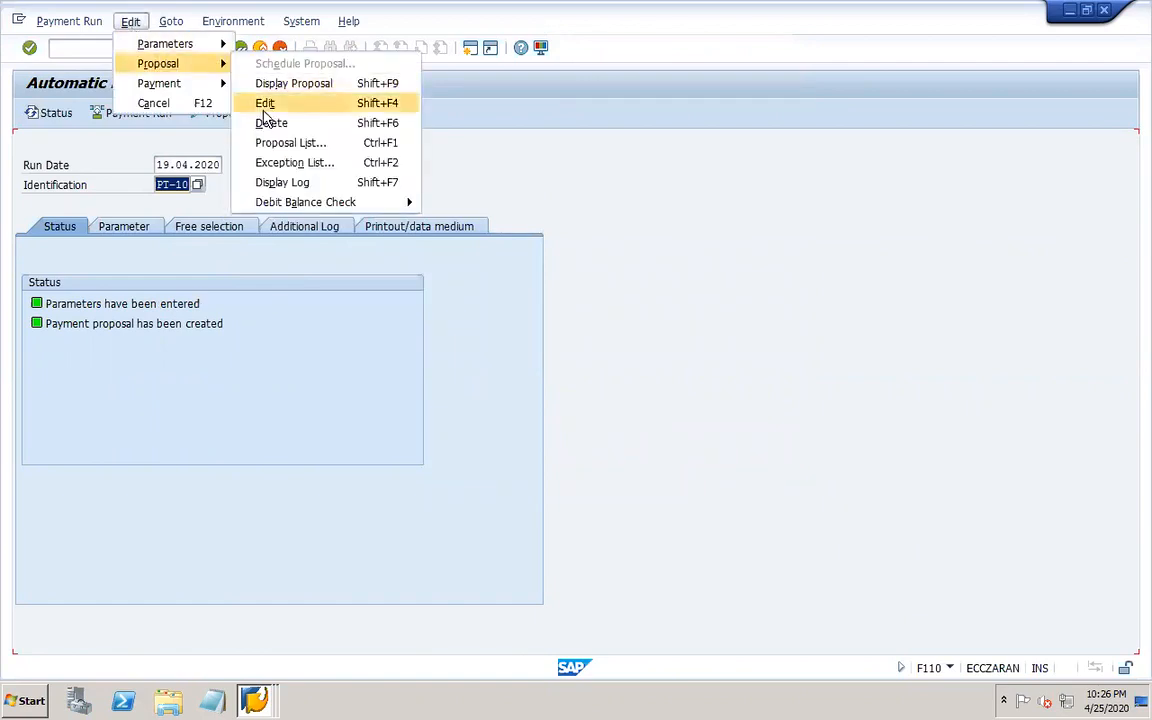
click(271, 122)
click(244, 331)
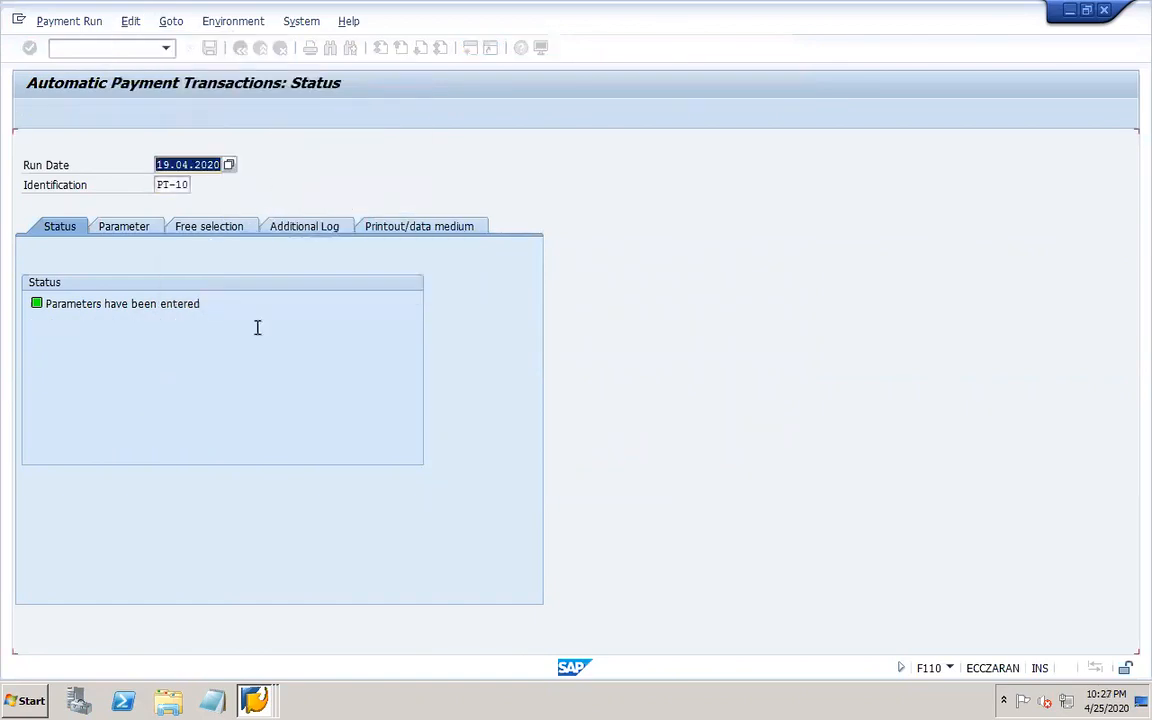
Open the 23.04.2020 run PT-13 from the identification search help and delete its payment proposal.
click(198, 185)
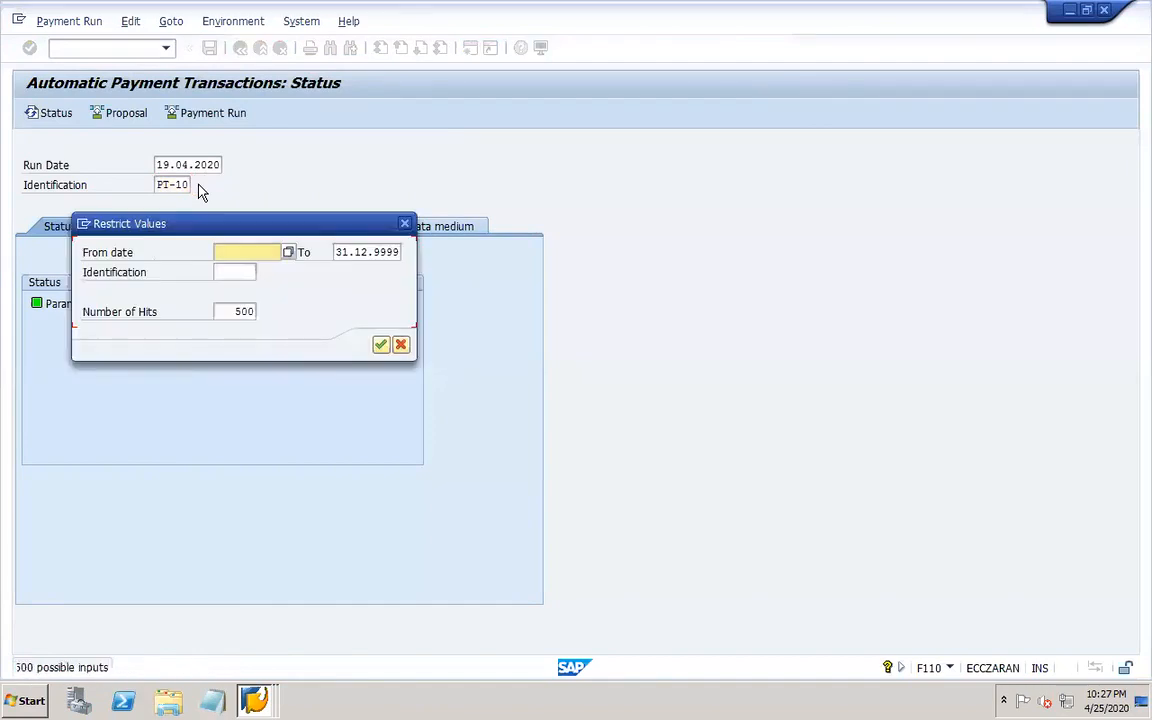
key(Return)
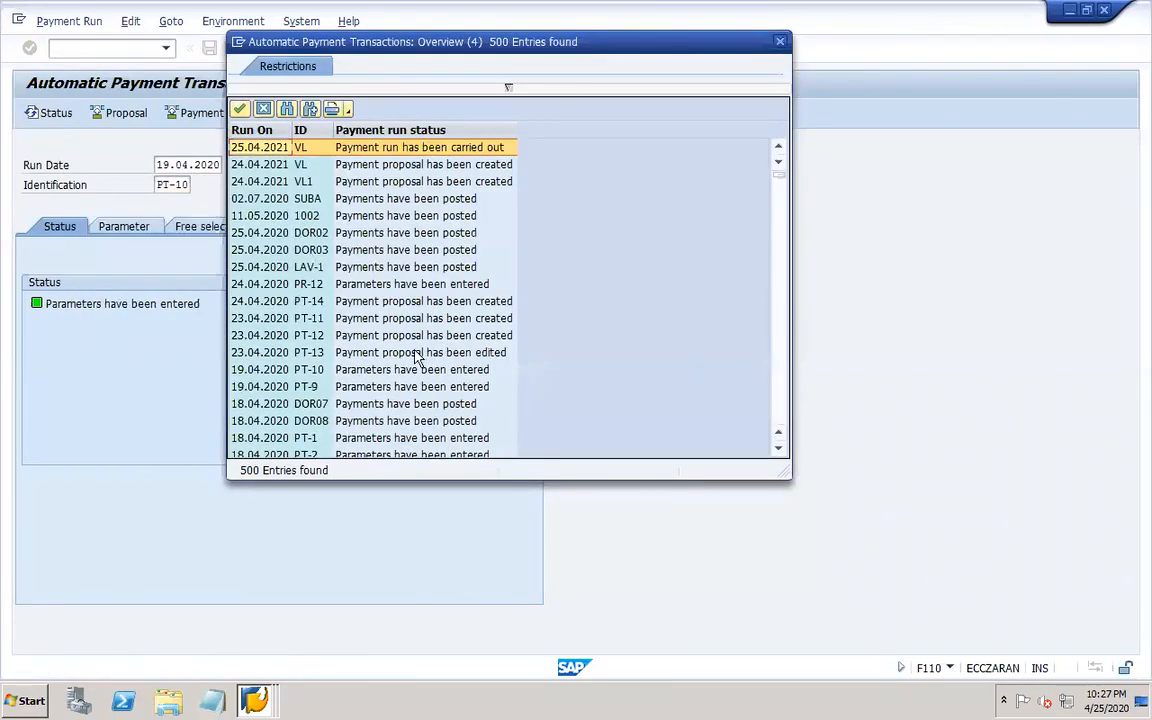
click(395, 353)
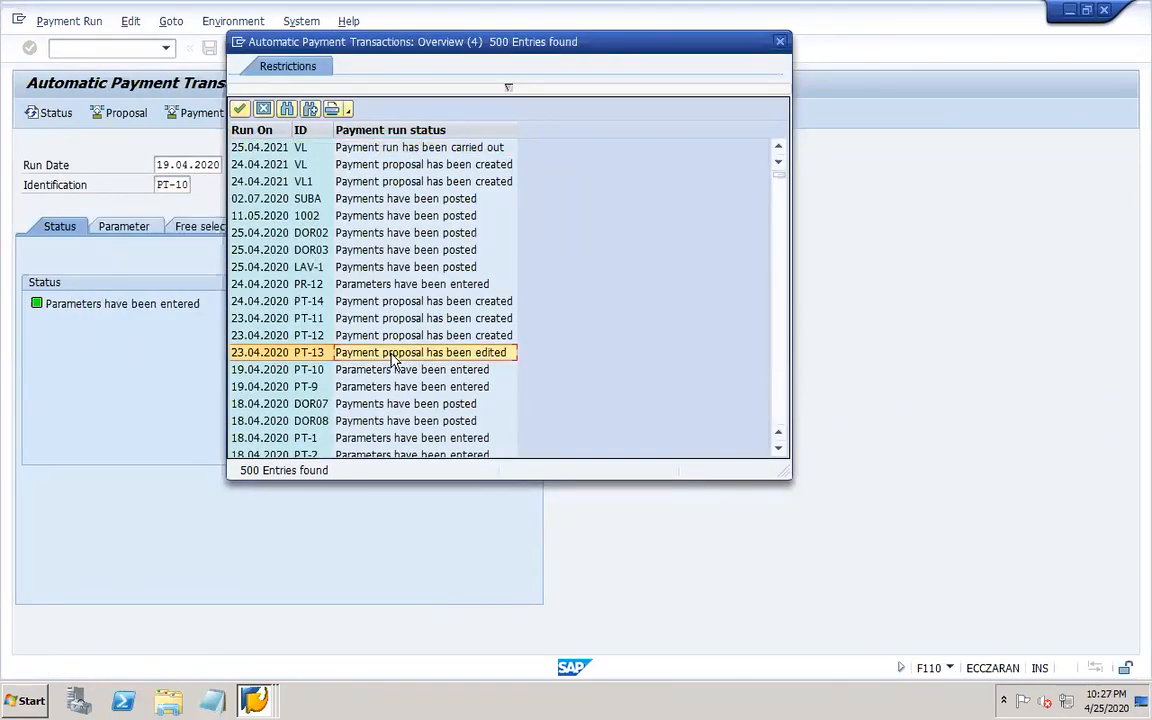
double_click(393, 358)
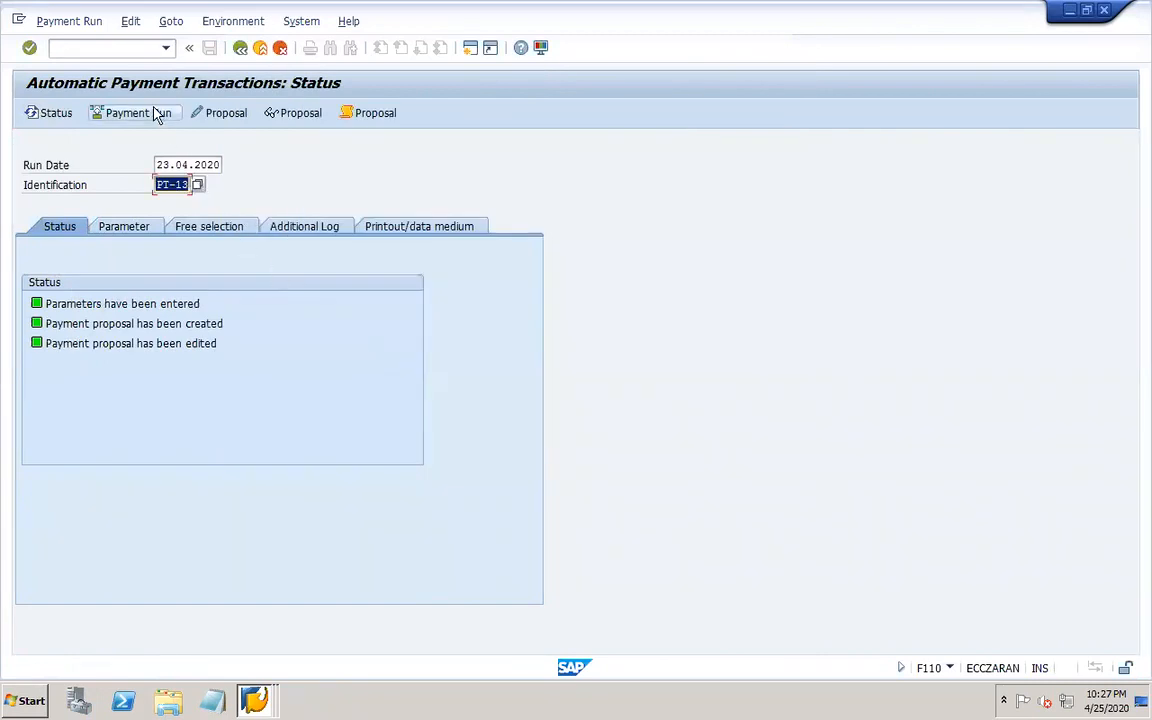
click(130, 21)
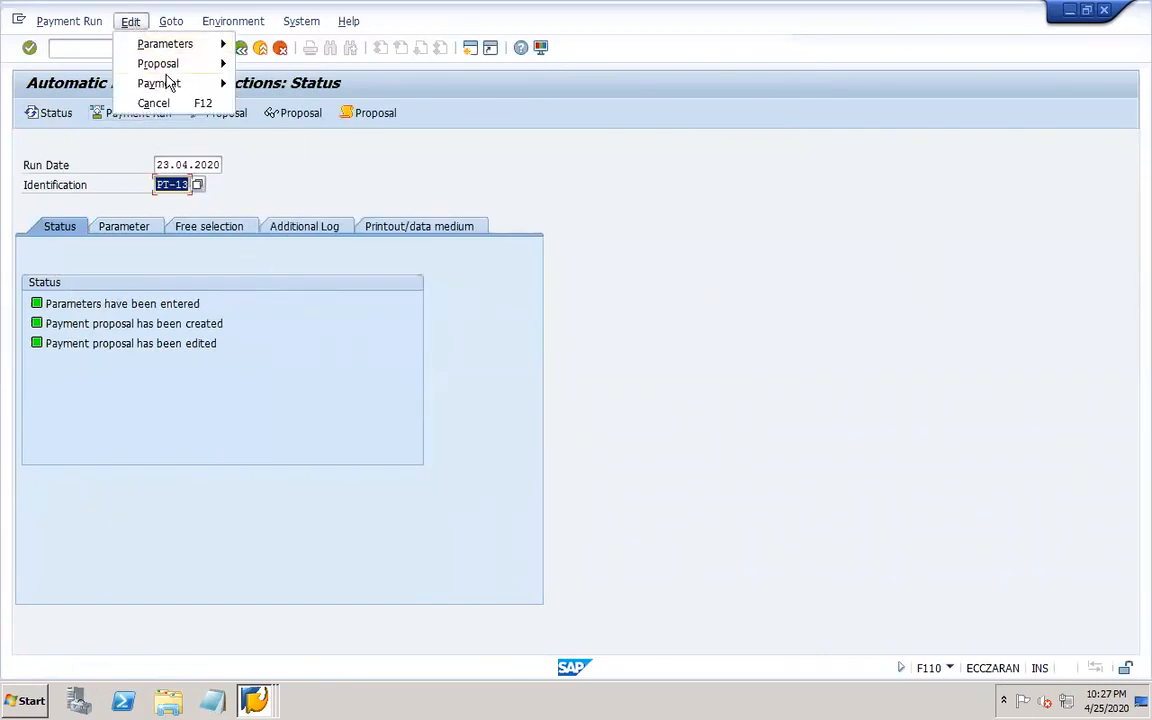
mouse_move(172, 68)
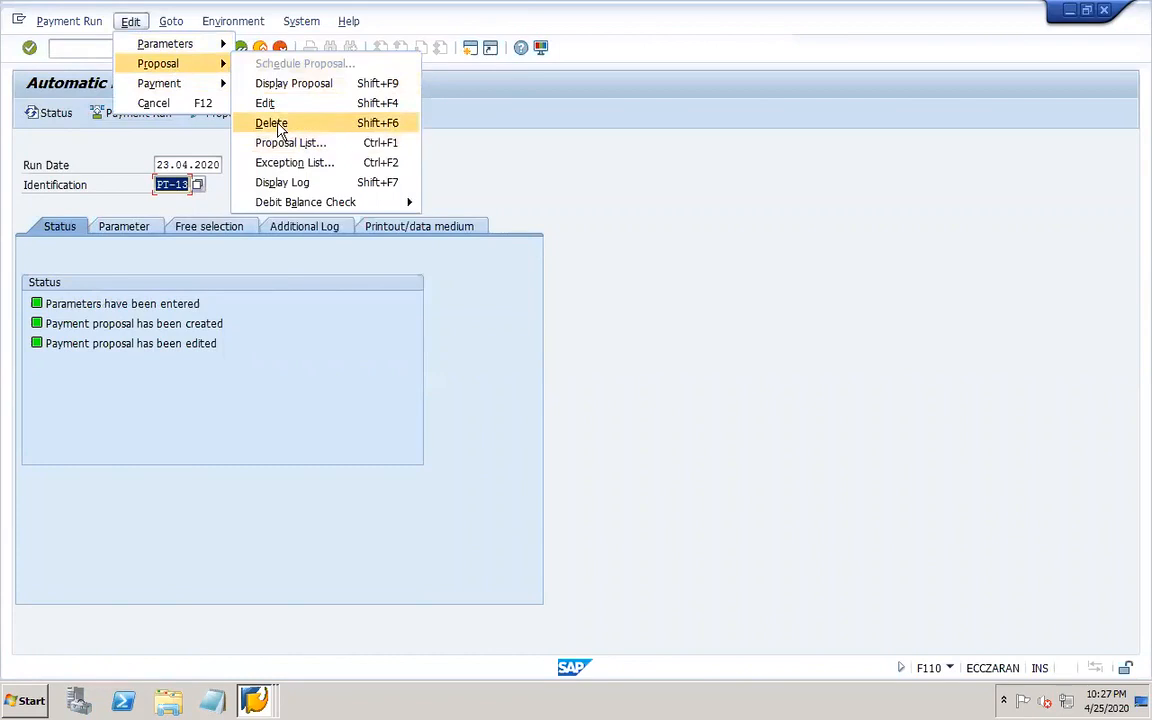
click(270, 122)
click(245, 332)
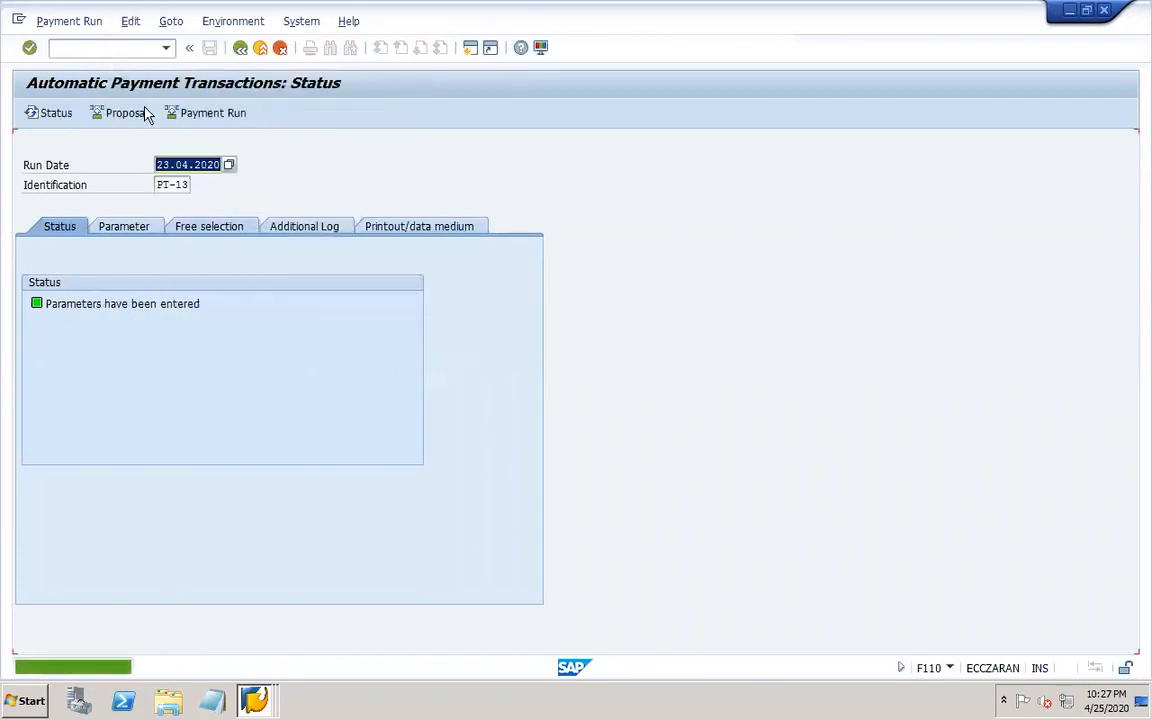
Open the 23.04.2020 run PT-12 from the identification search help and delete its payment proposal.
click(181, 185)
click(198, 186)
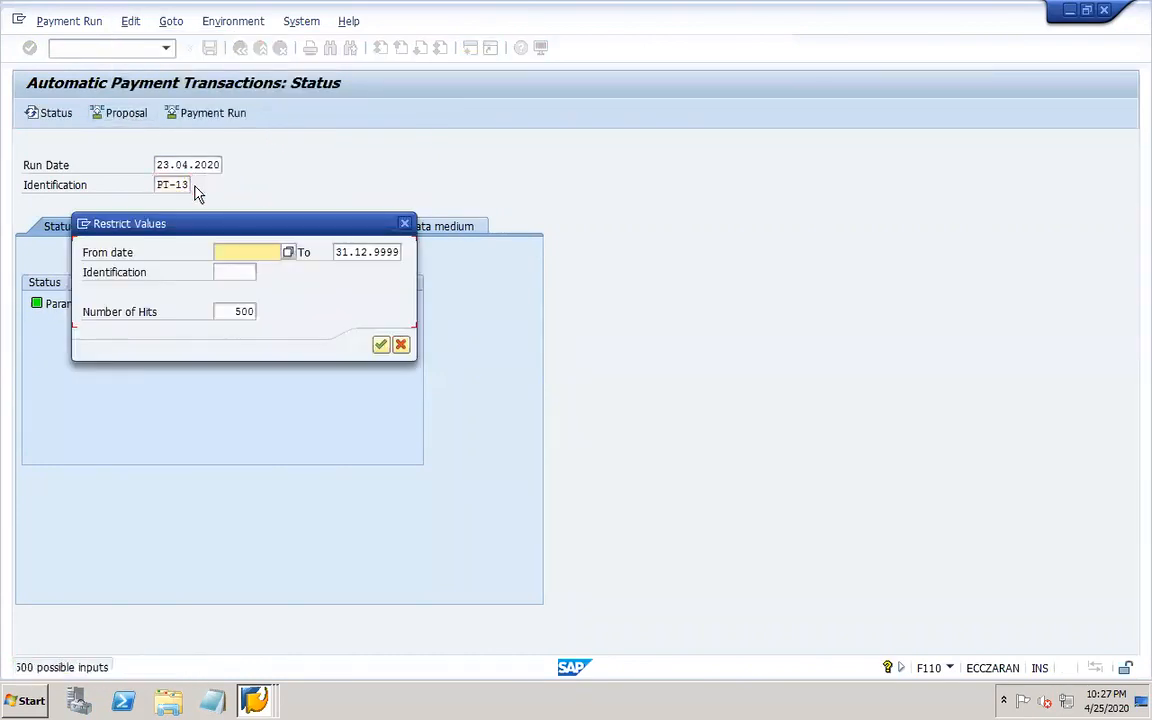
key(Return)
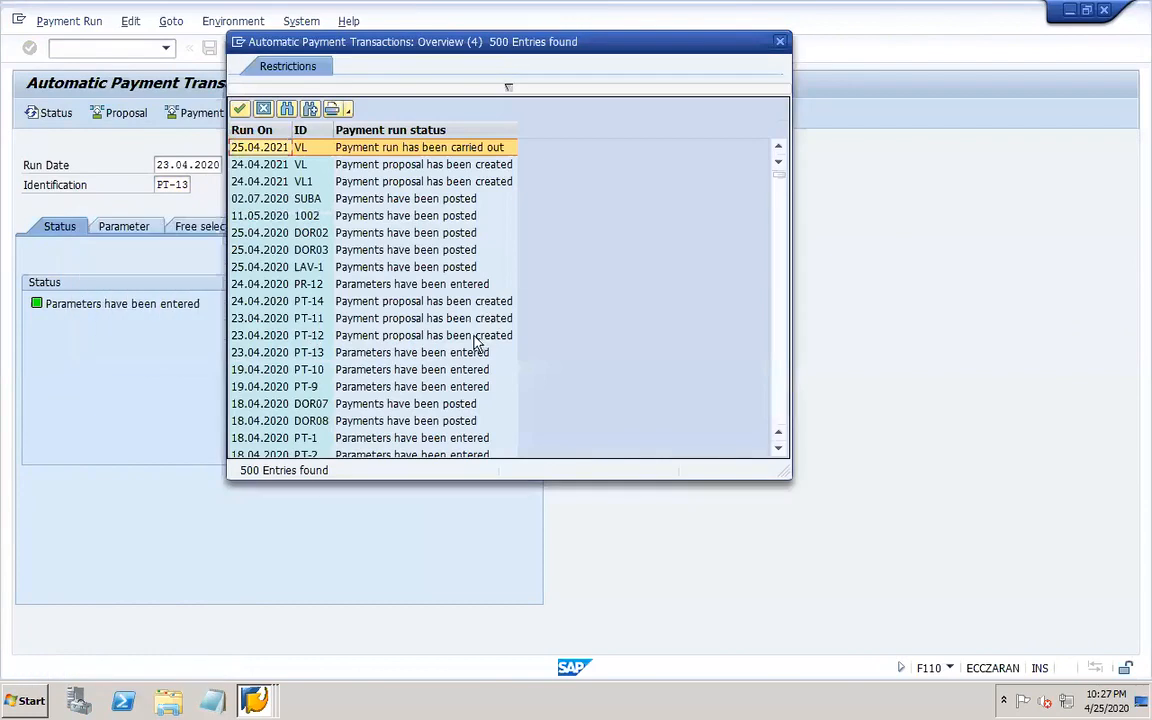
double_click(472, 336)
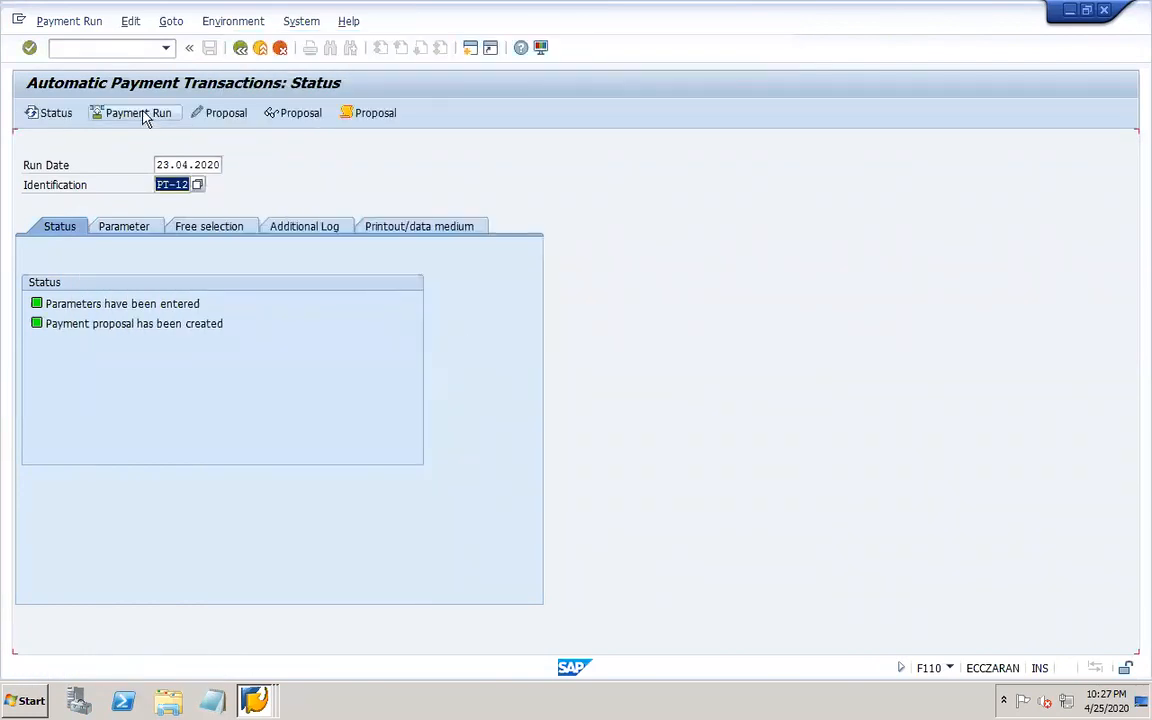
click(127, 24)
mouse_move(172, 70)
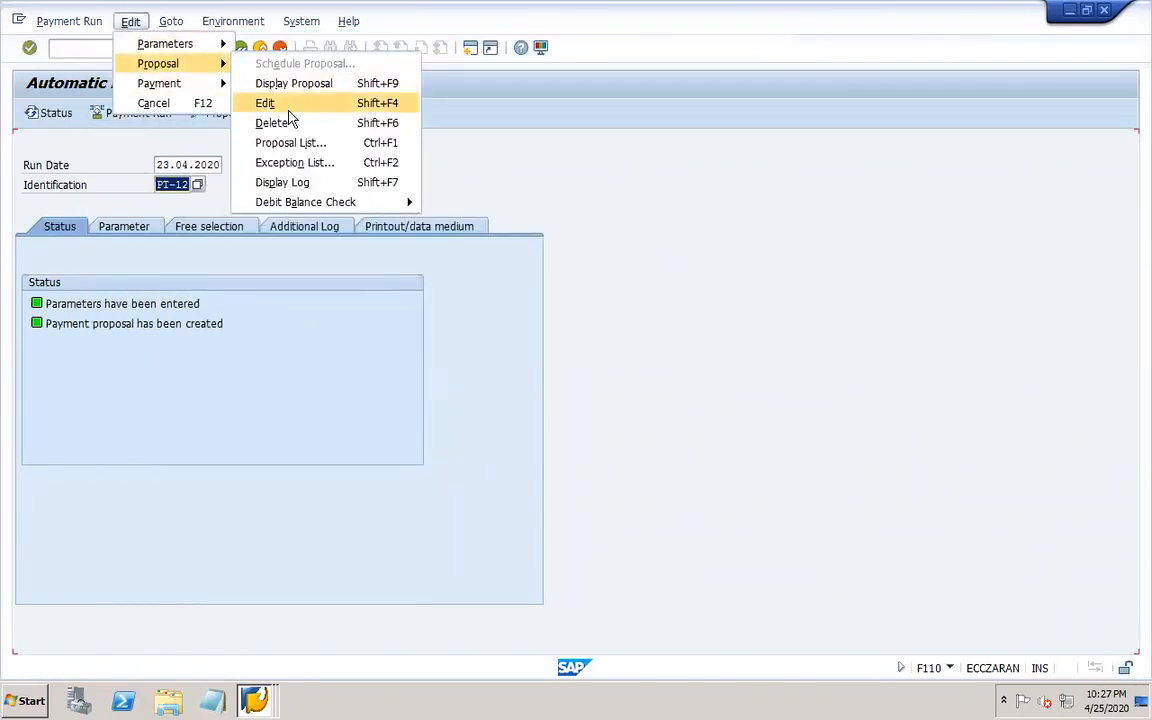
click(300, 121)
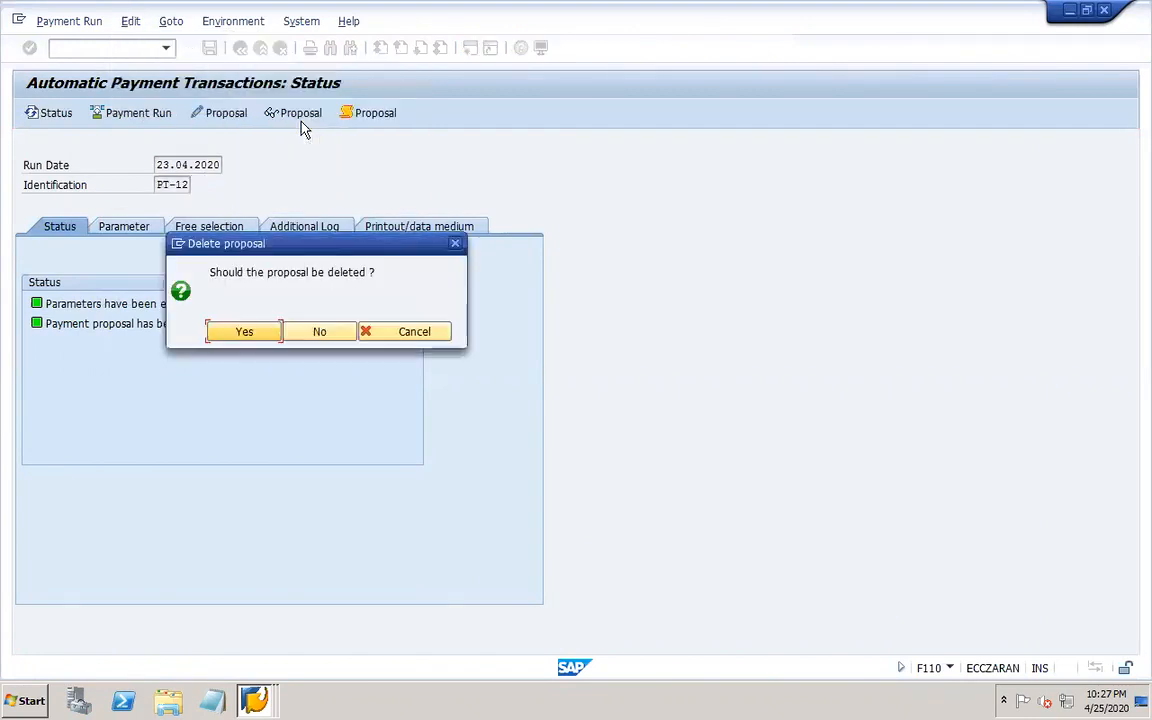
click(245, 332)
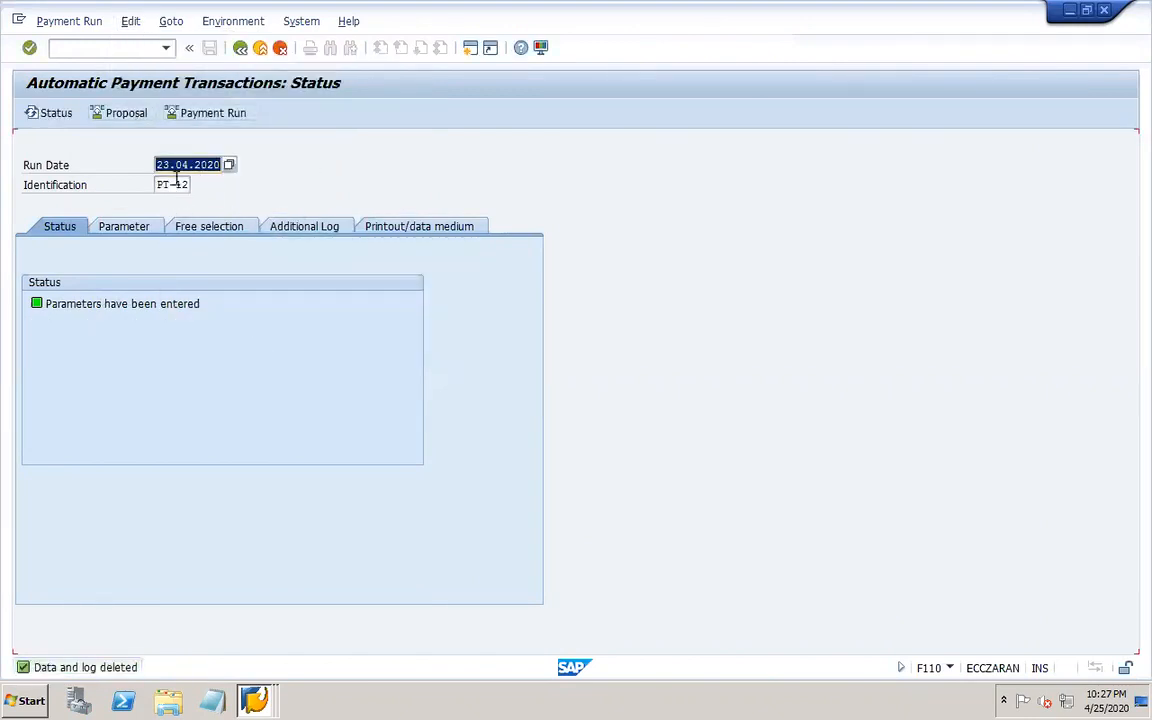
Open the 23.04.2020 run PT-11 from the identification search help and delete its payment proposal.
click(176, 185)
click(197, 185)
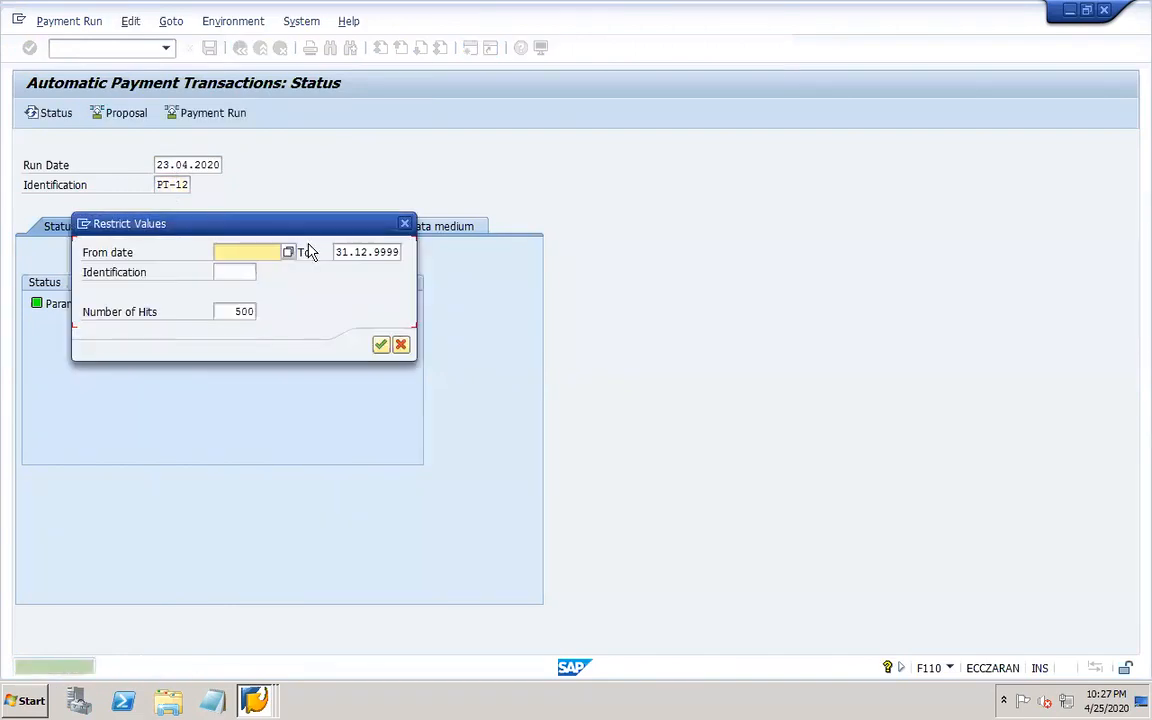
key(Return)
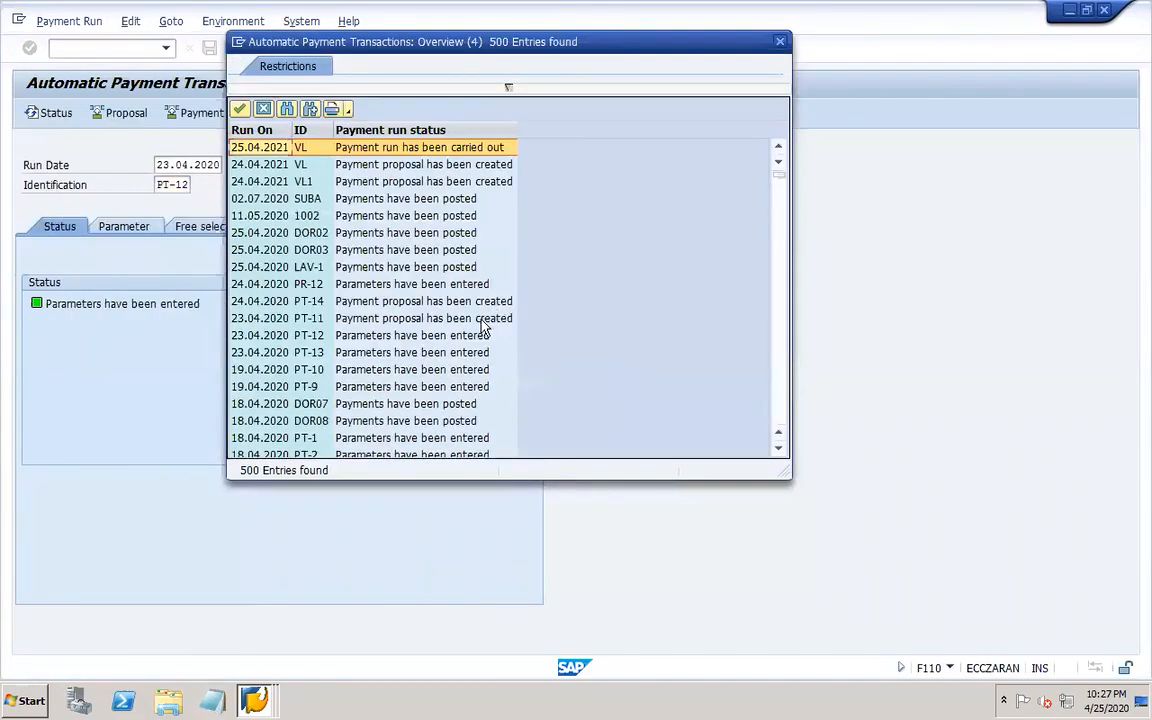
double_click(420, 318)
click(130, 21)
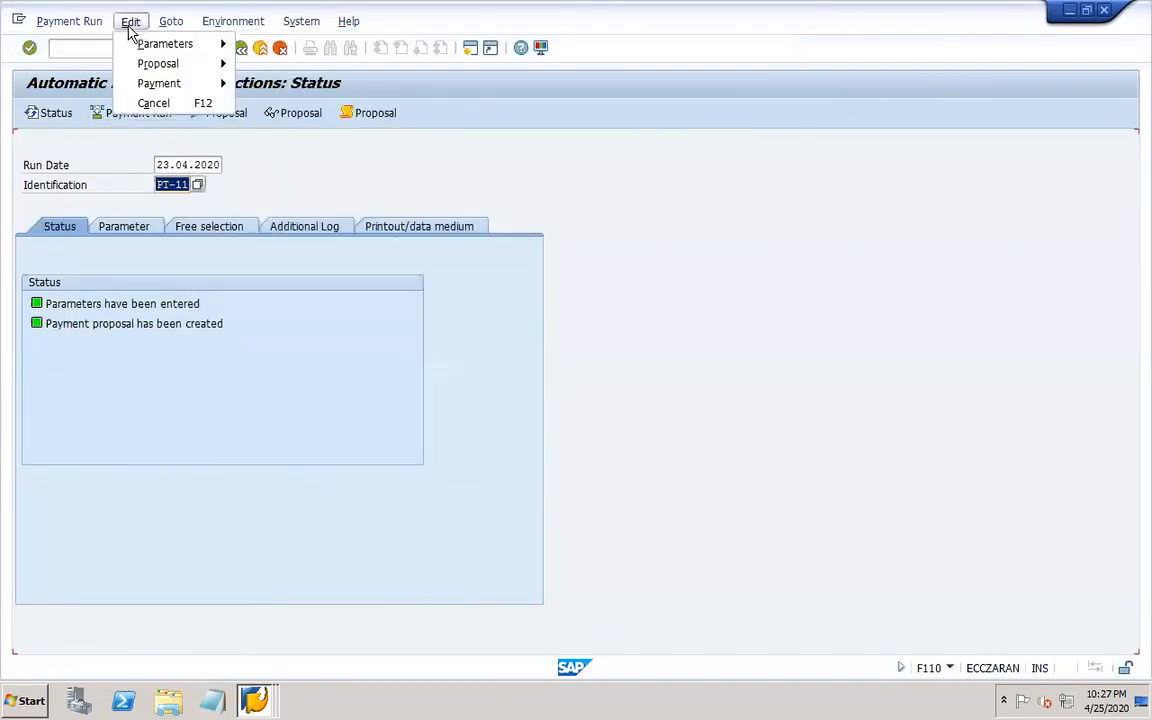
mouse_move(170, 63)
click(290, 122)
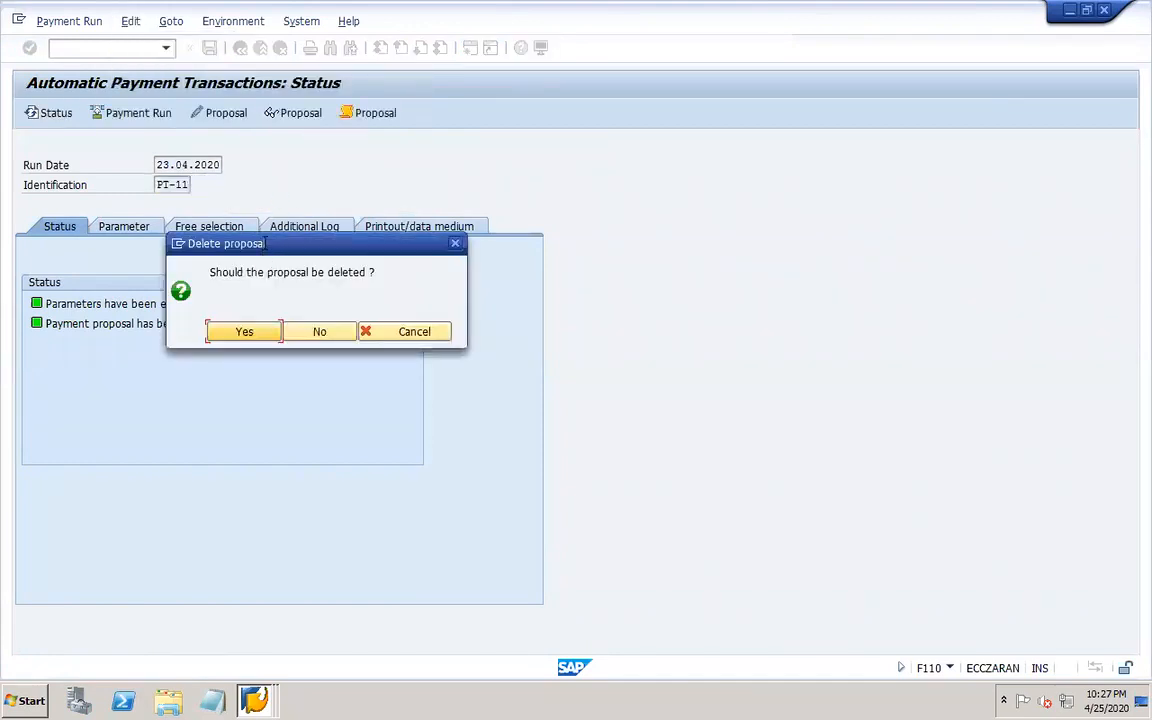
click(241, 333)
Open the 24.04.2020 run PT-14 from the identification search help and delete its payment proposal.
click(183, 185)
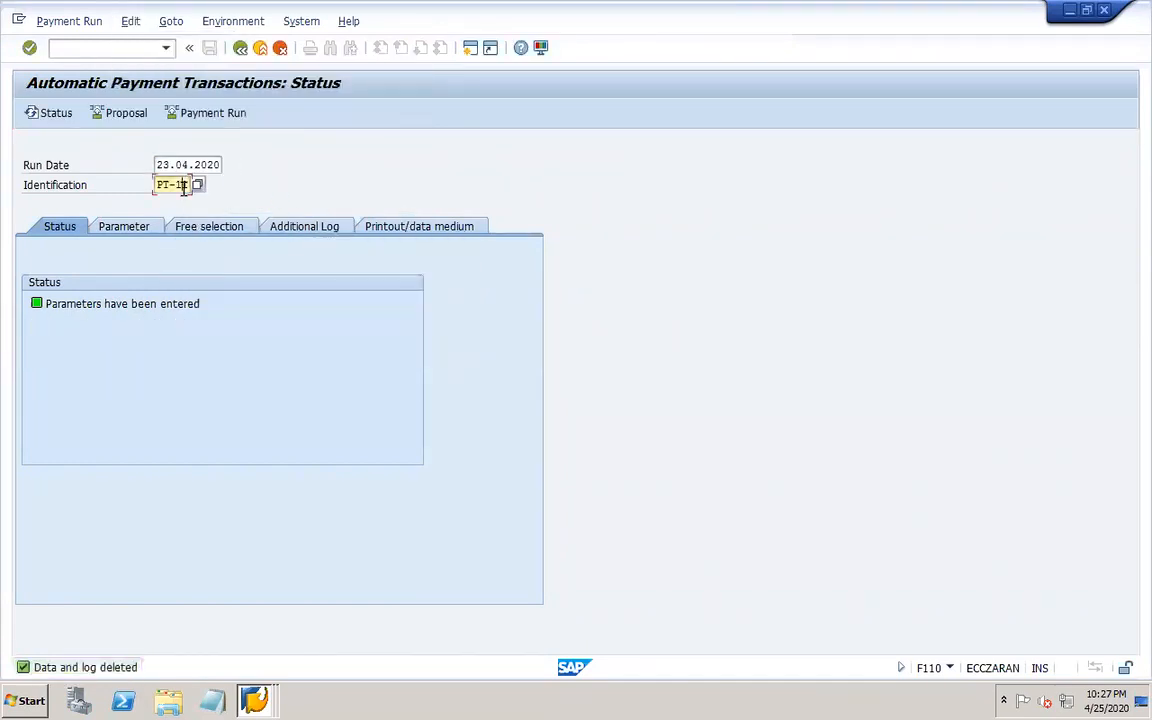
click(196, 185)
key(Return)
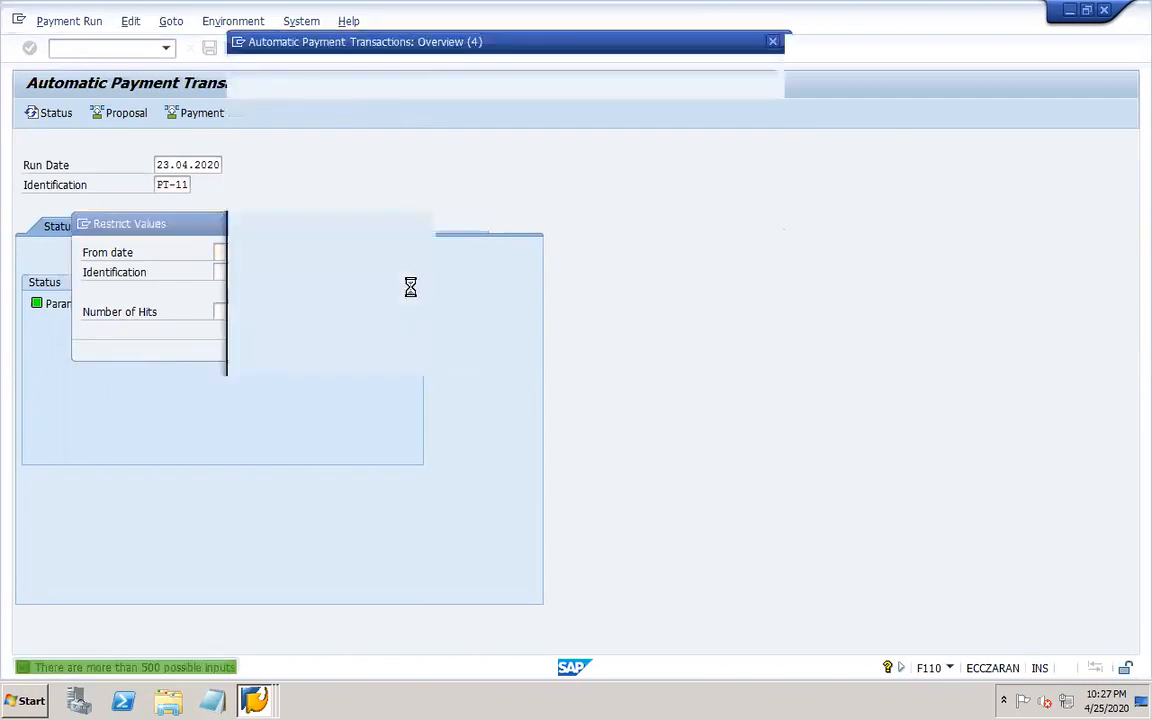
double_click(481, 302)
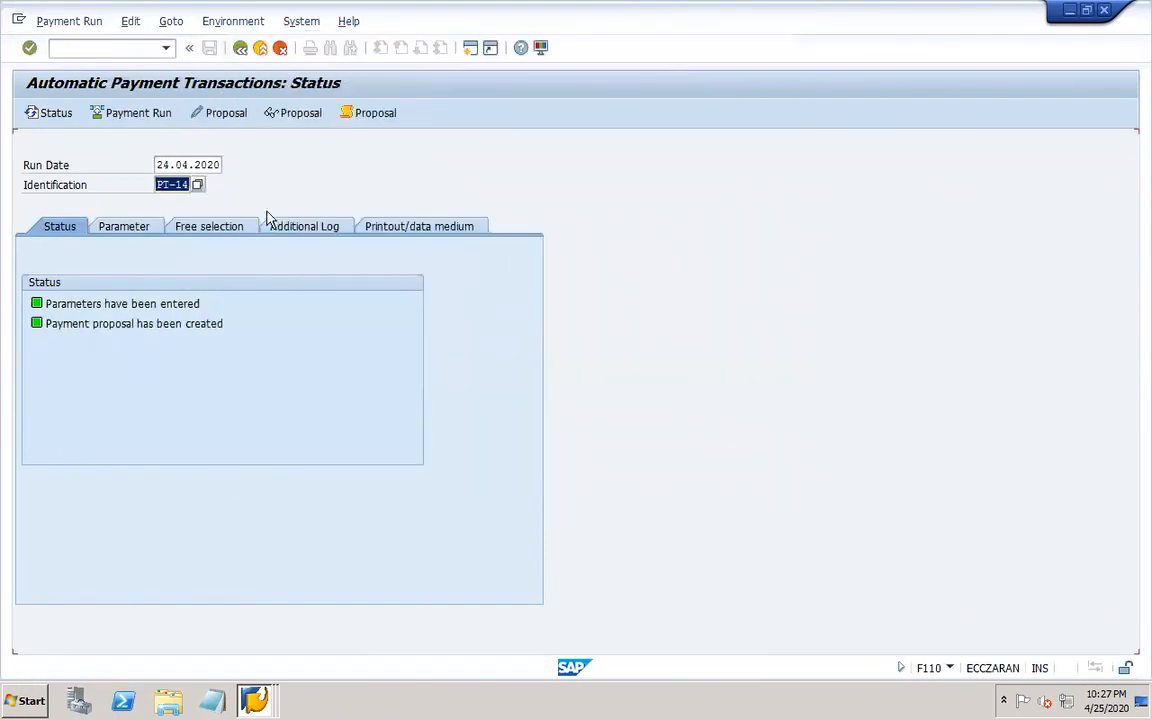
click(130, 21)
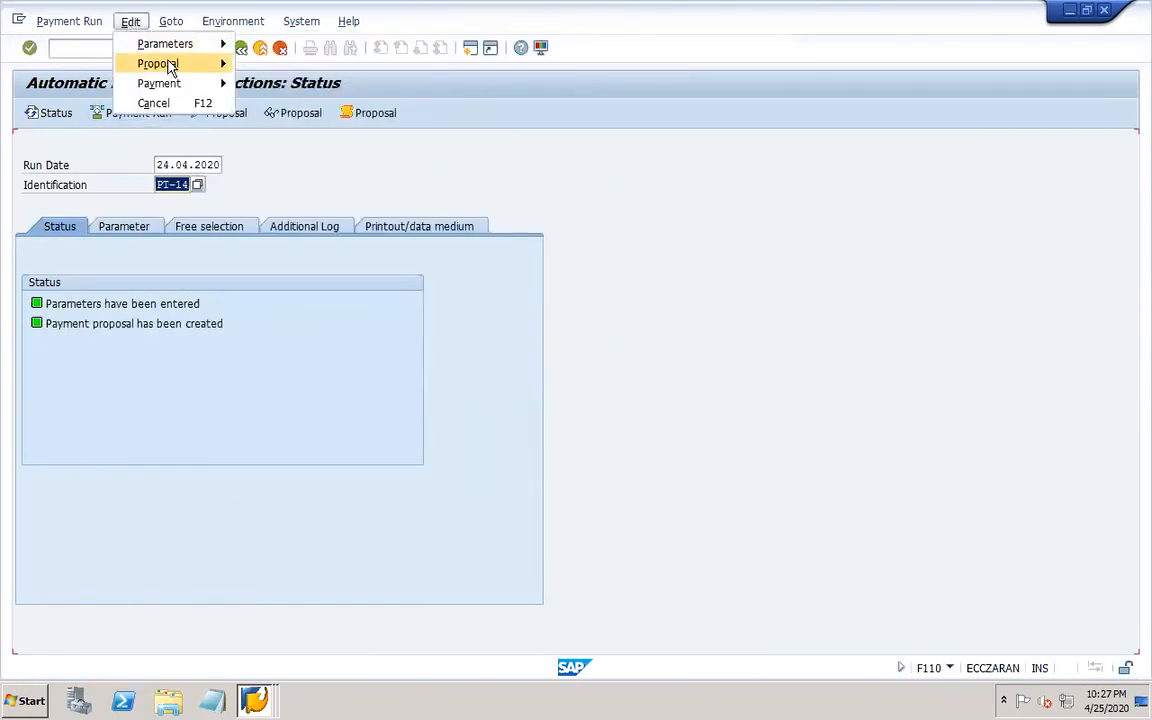
mouse_move(172, 65)
click(296, 124)
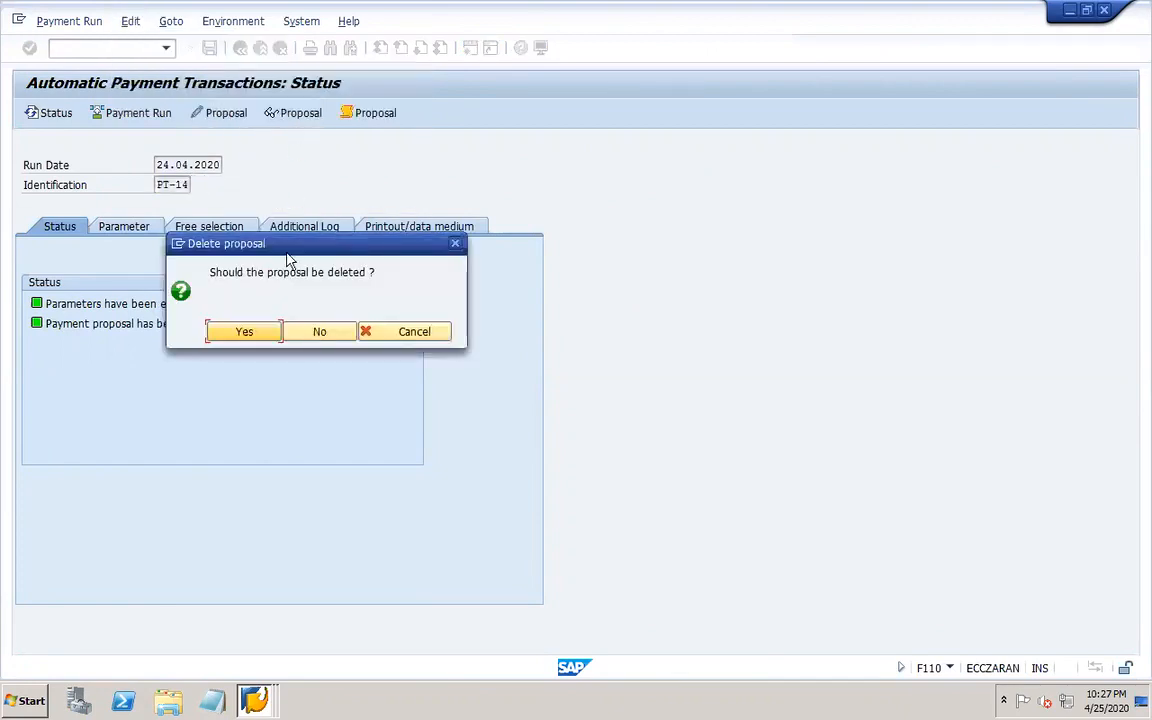
click(270, 334)
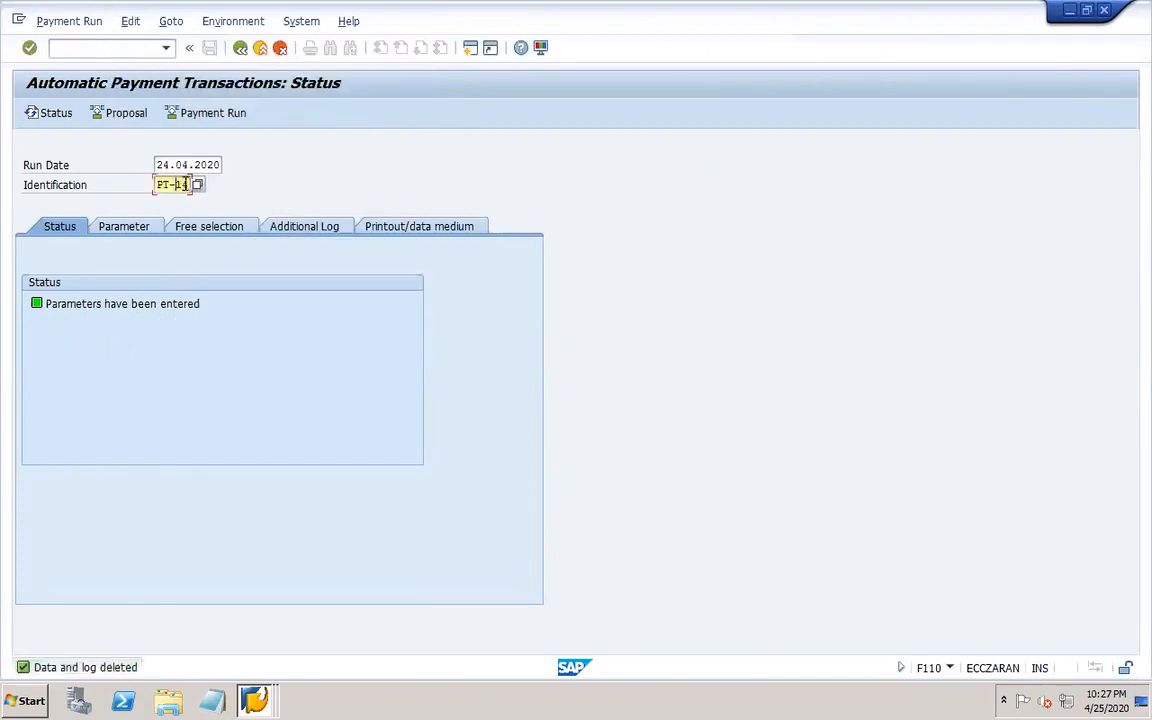
Browse the list of payment runs and their statuses in the identification search help, then close it.
click(197, 186)
click(378, 342)
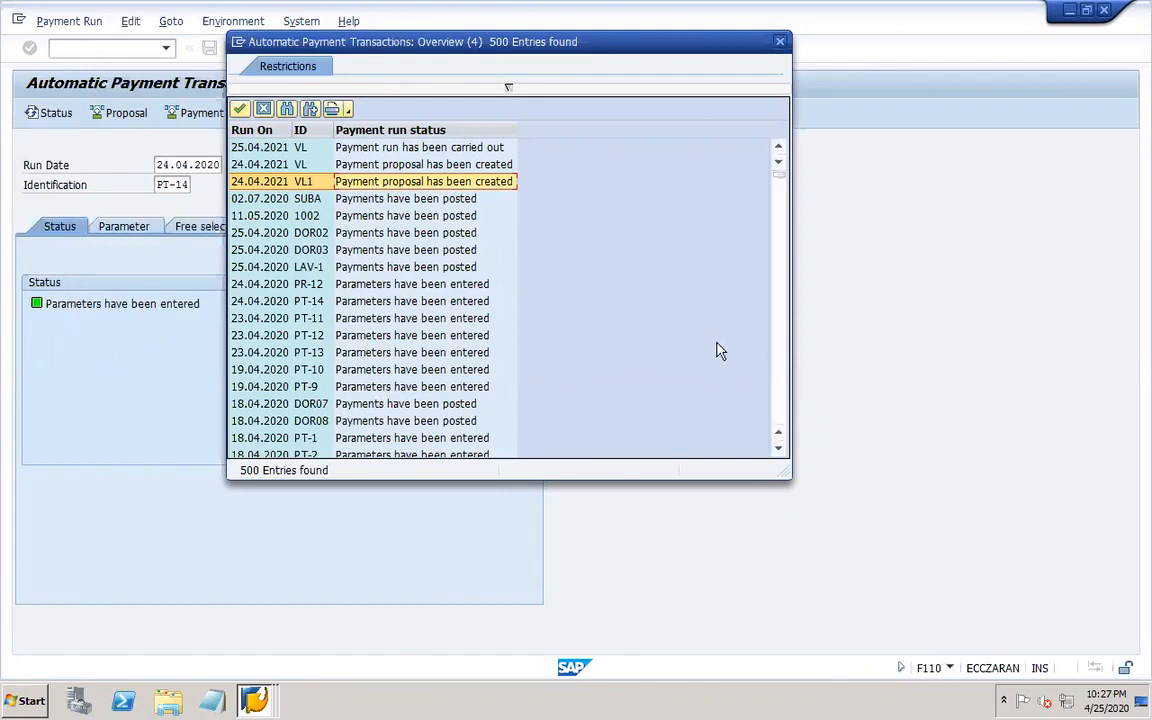
click(781, 405)
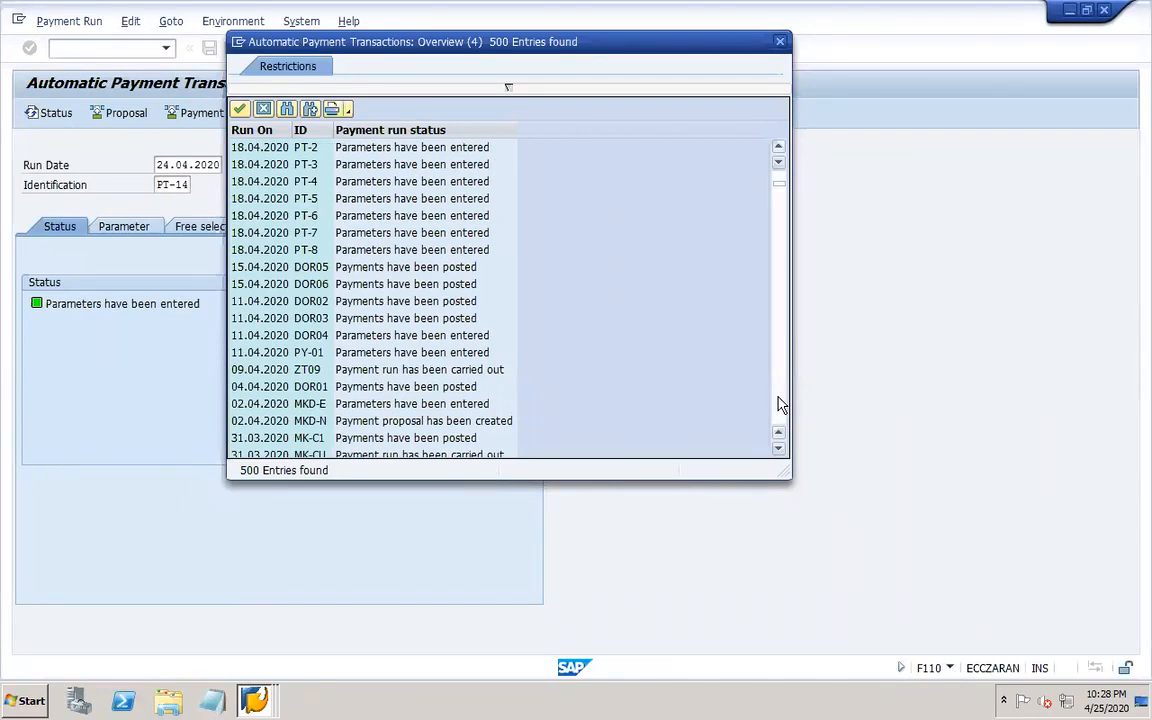
click(781, 405)
click(781, 405)
click(781, 405)
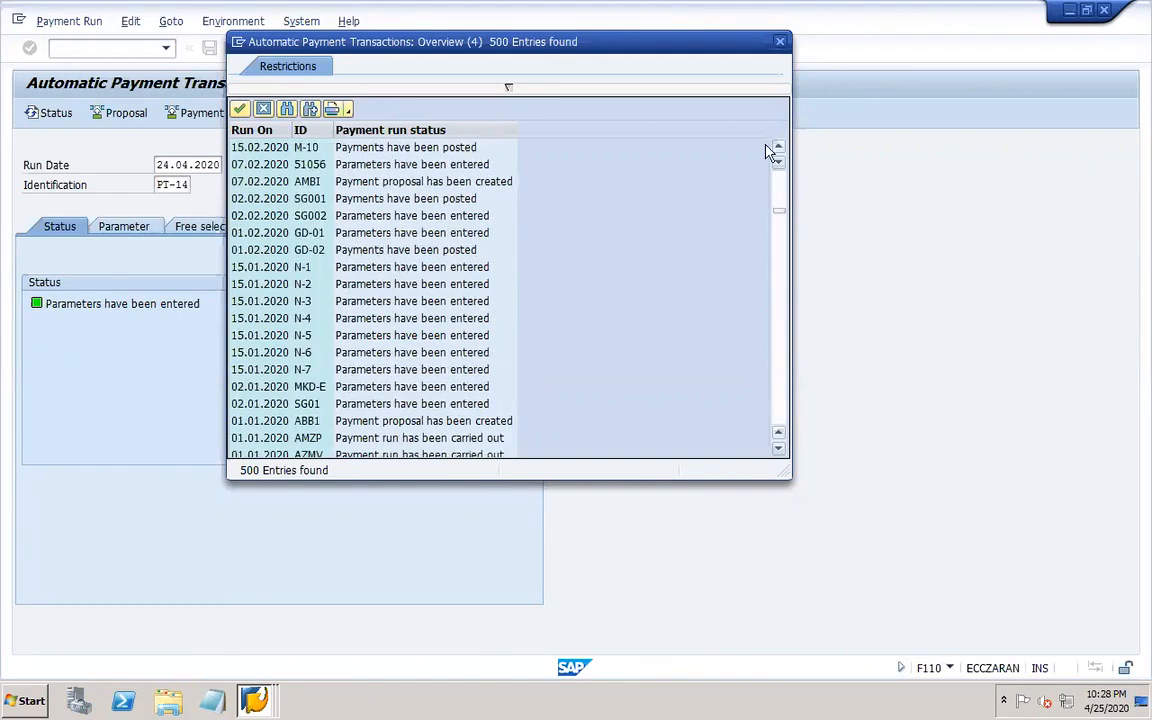
click(780, 40)
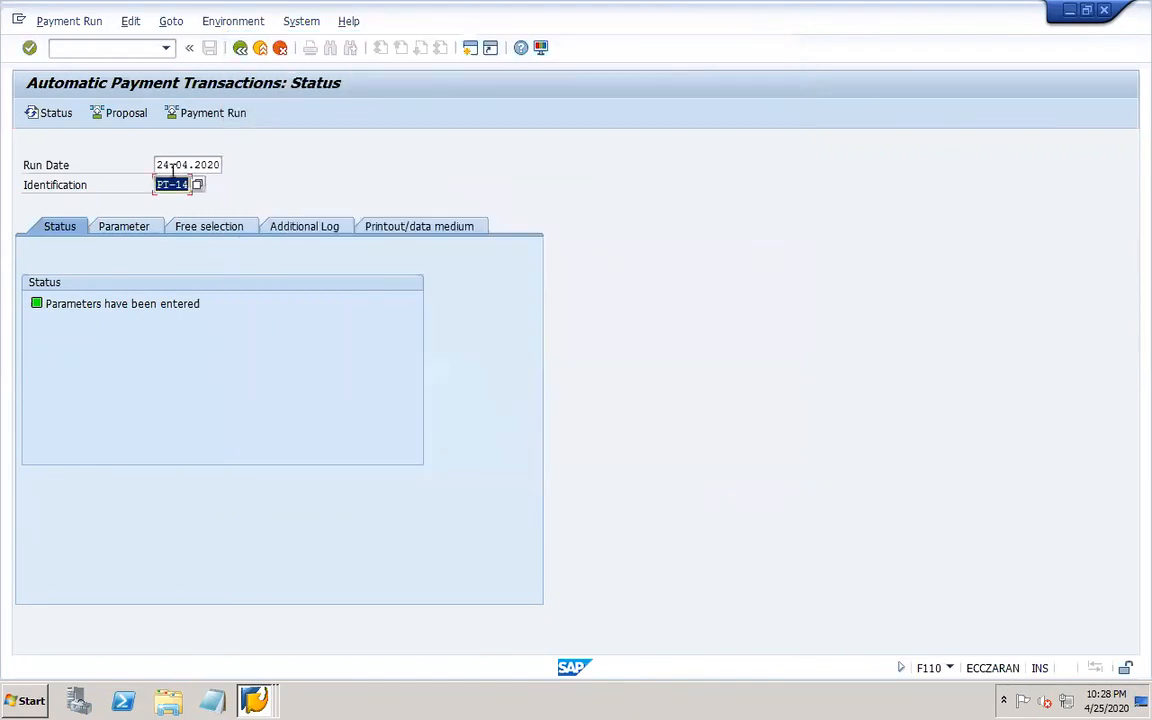
Create a new payment run dated 25.04.2020 with identification 101-1.
drag(158, 164, 310, 204)
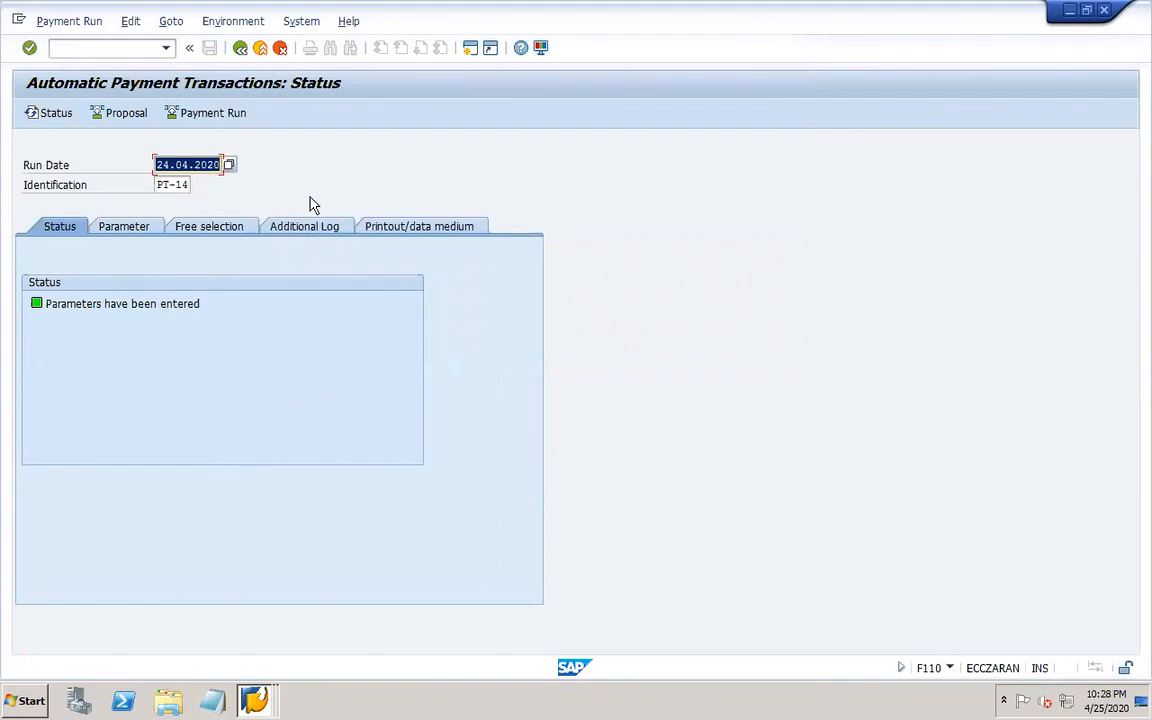
text(25.04.2020)
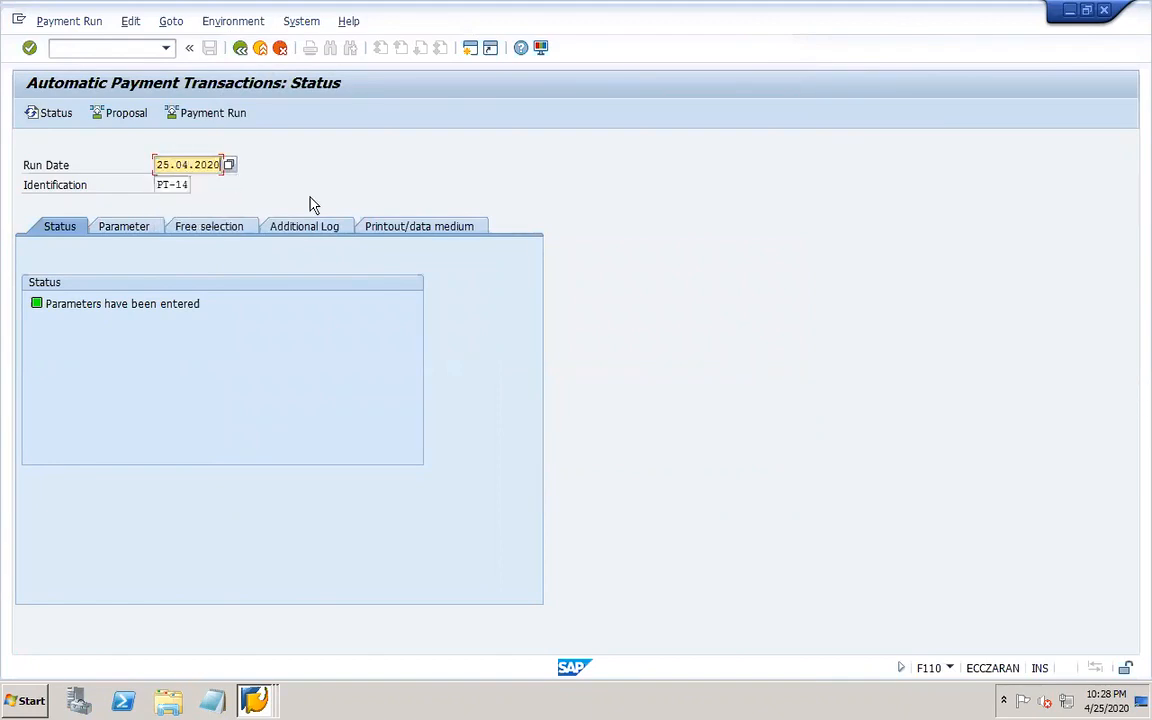
key(Tab)
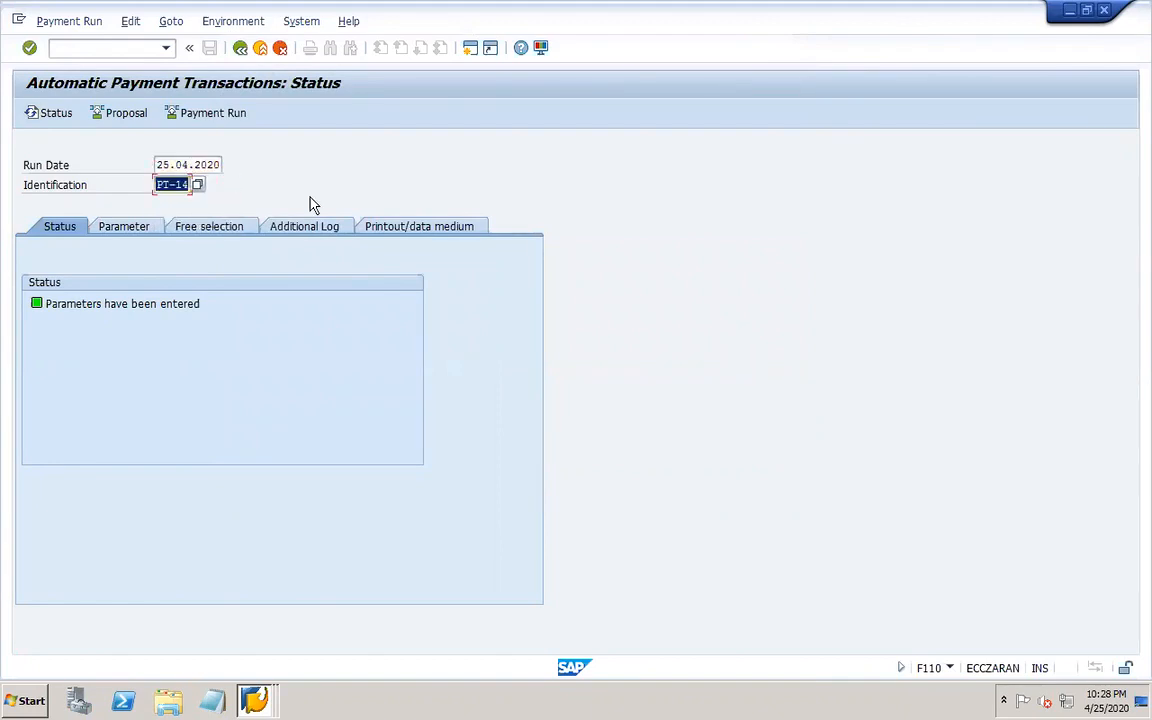
text(101)
text(-1)
key(Return)
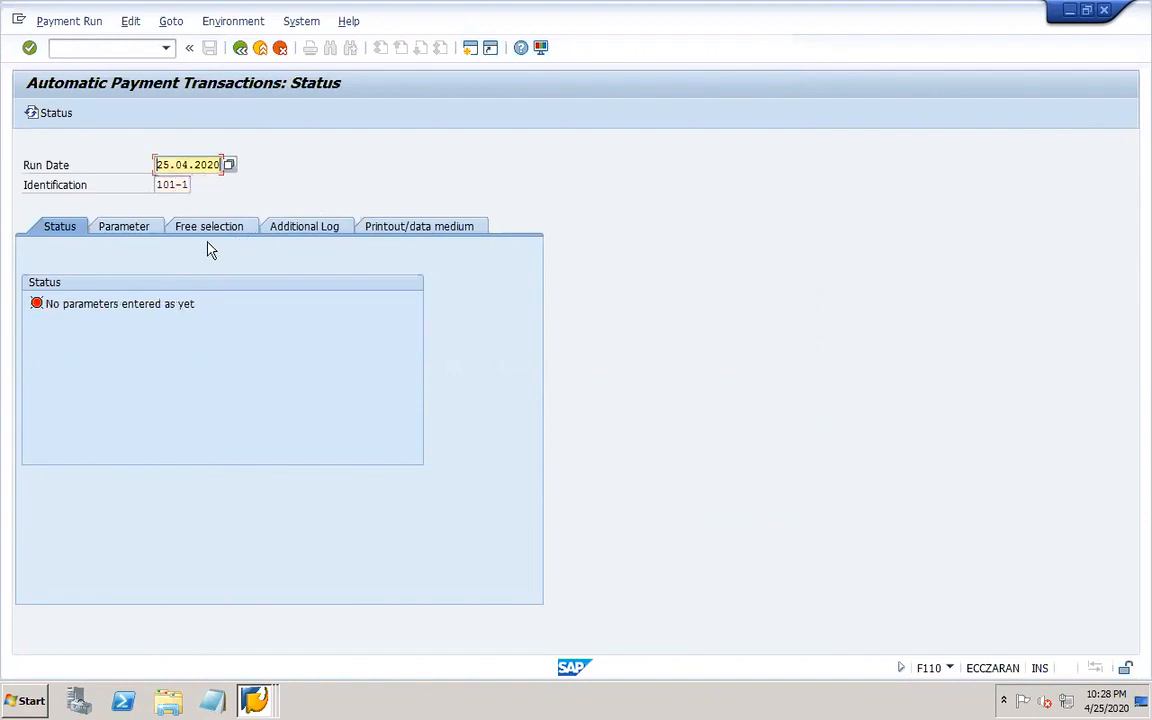
Enter company code 101 with payment method CR and next payment date 31.12.2020 in the run parameters.
click(134, 229)
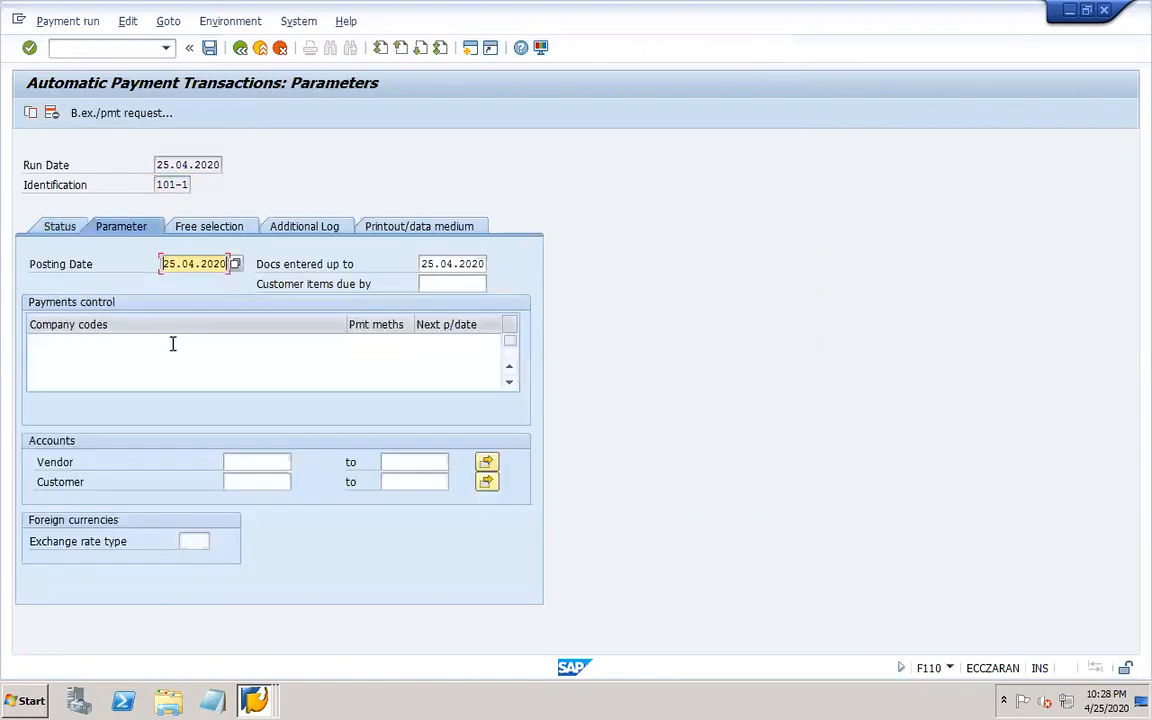
click(167, 343)
text(101)
key(Tab)
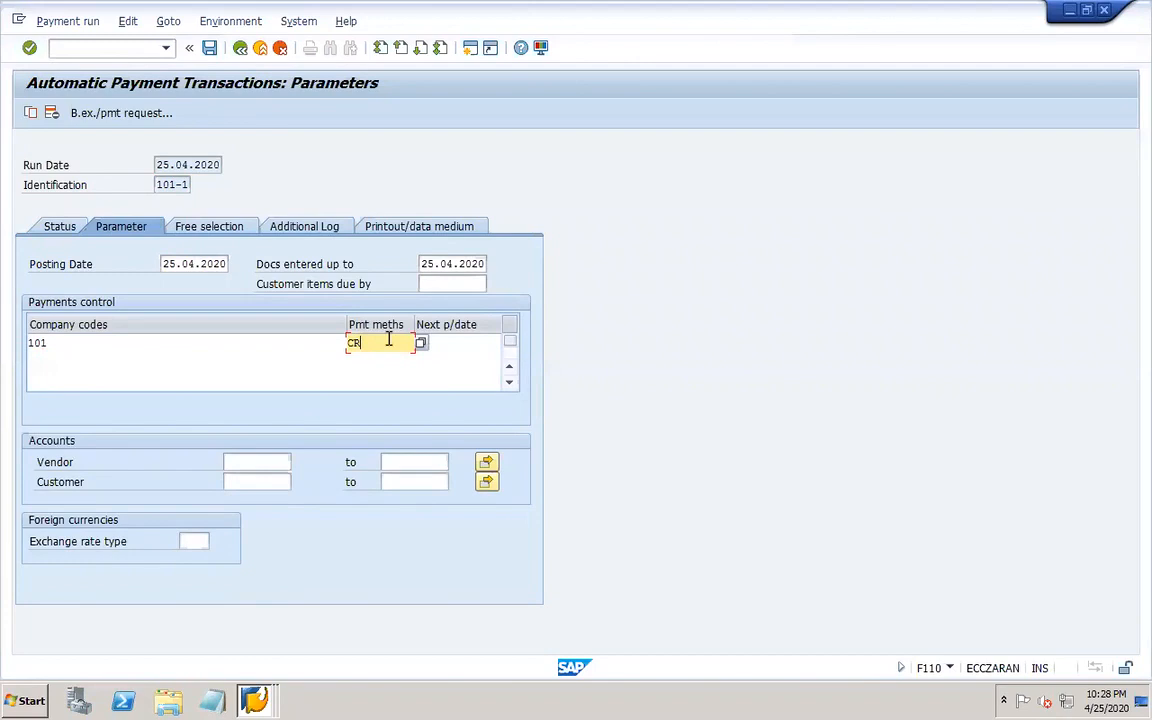
key(Tab)
key(space)
click(450, 359)
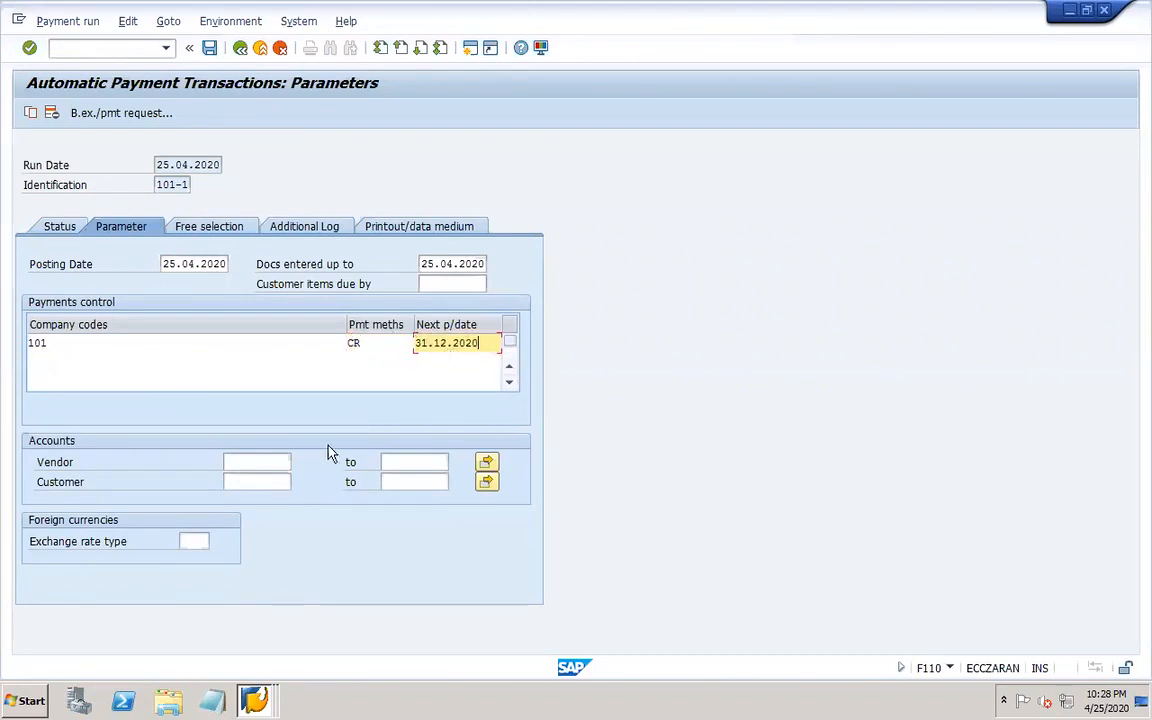
Select vendor 11500000 as the vendor account from the search help.
click(257, 462)
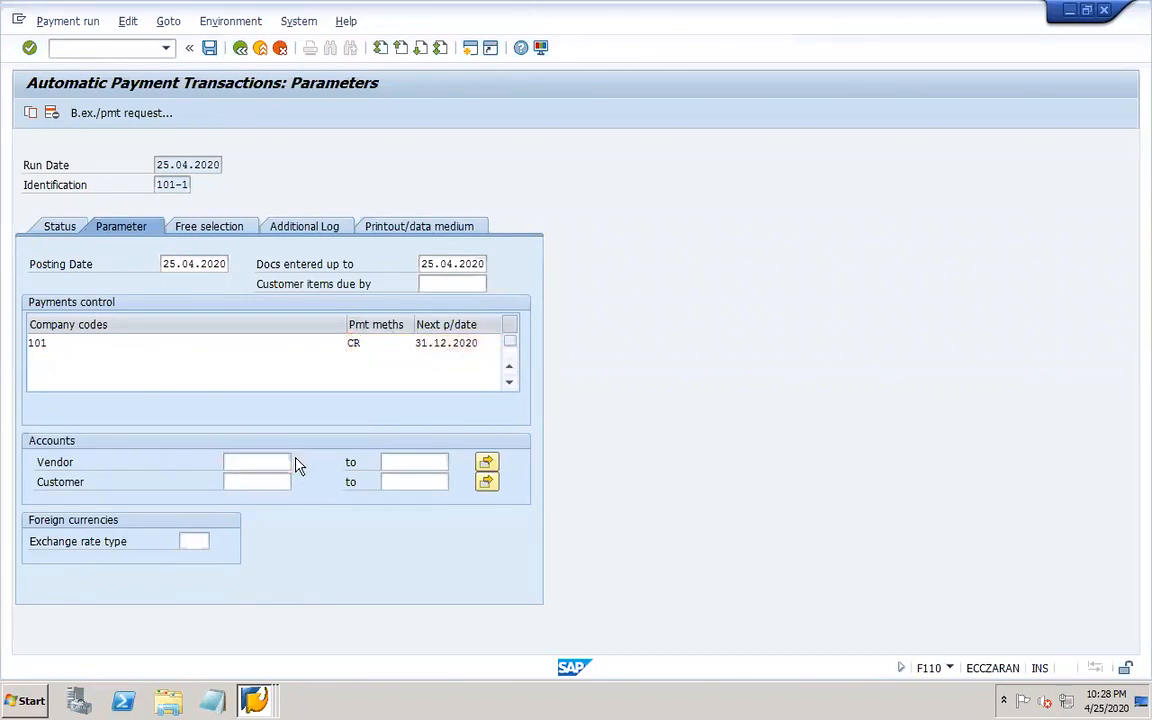
key(F4)
key(Return)
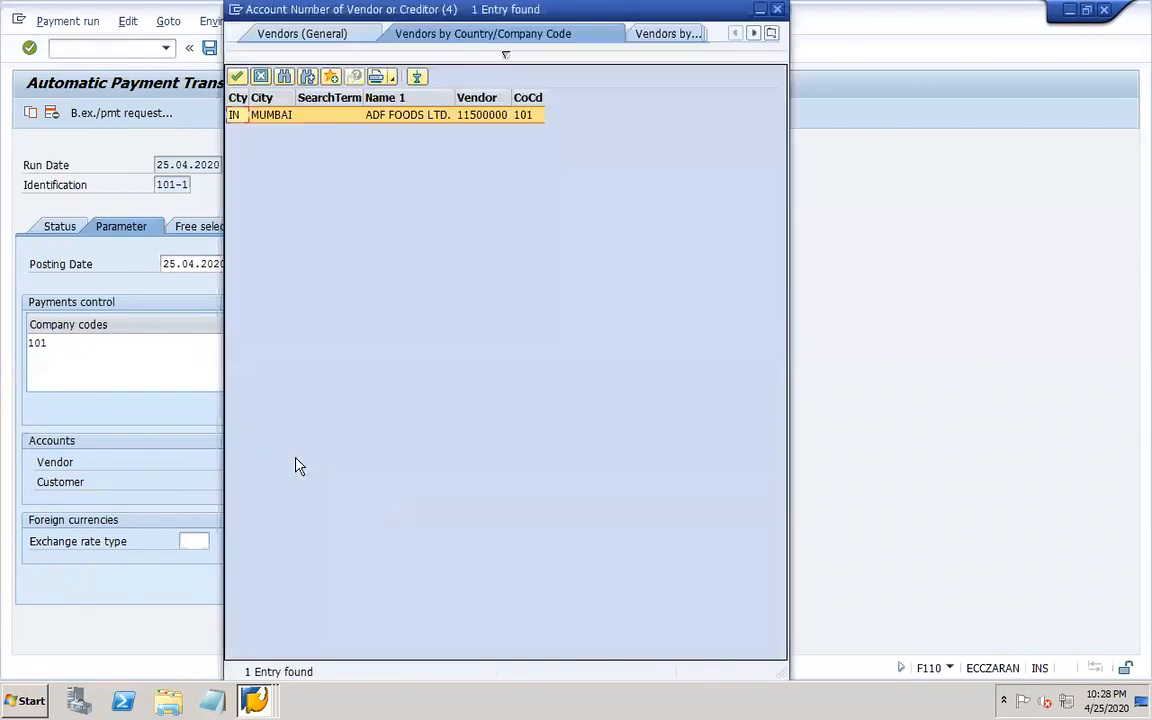
double_click(313, 118)
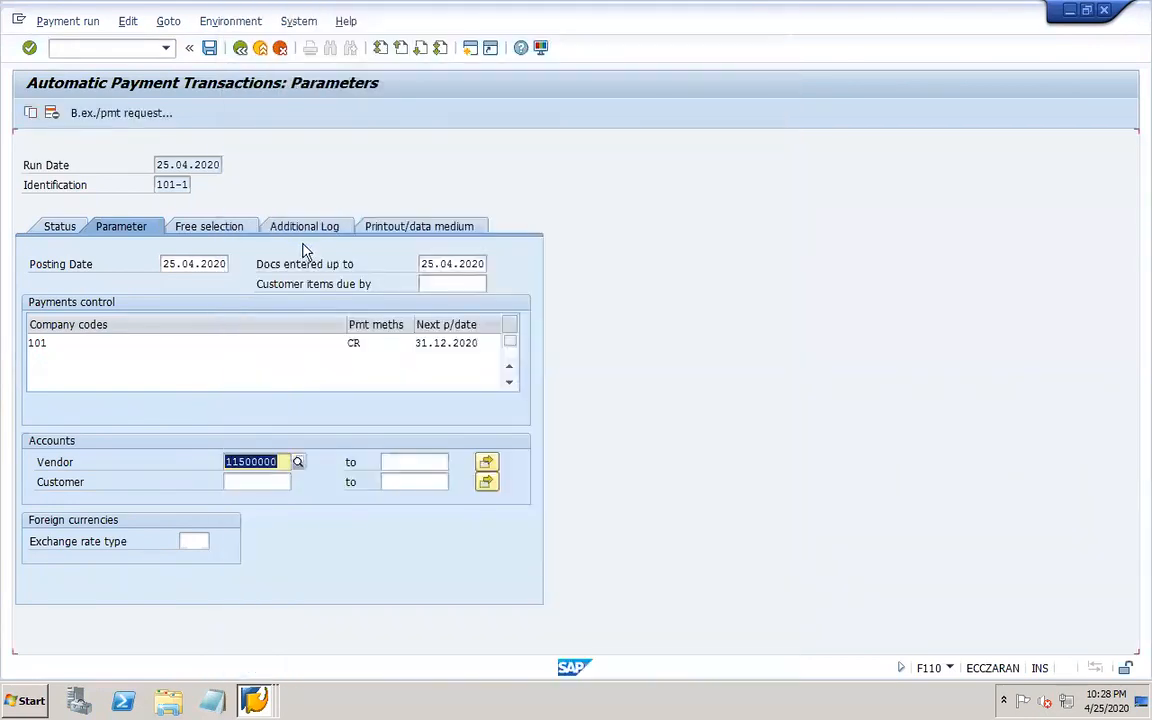
Review the available payment methods for company code 101 and close the selection.
click(374, 343)
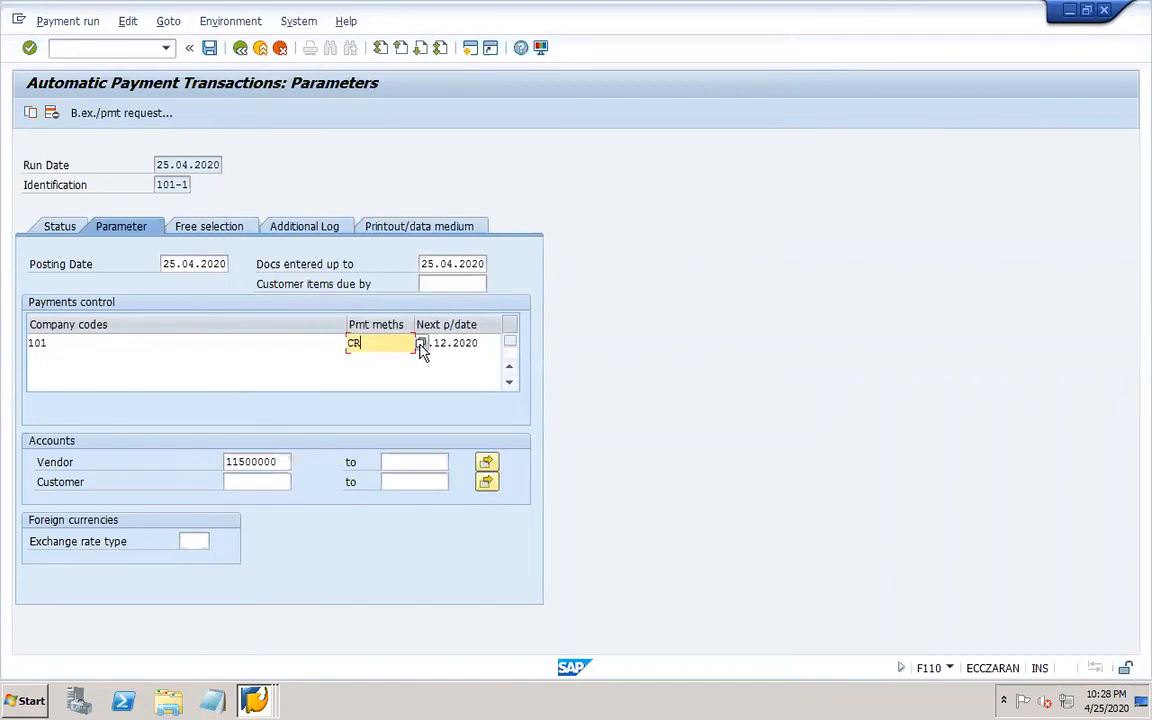
click(419, 343)
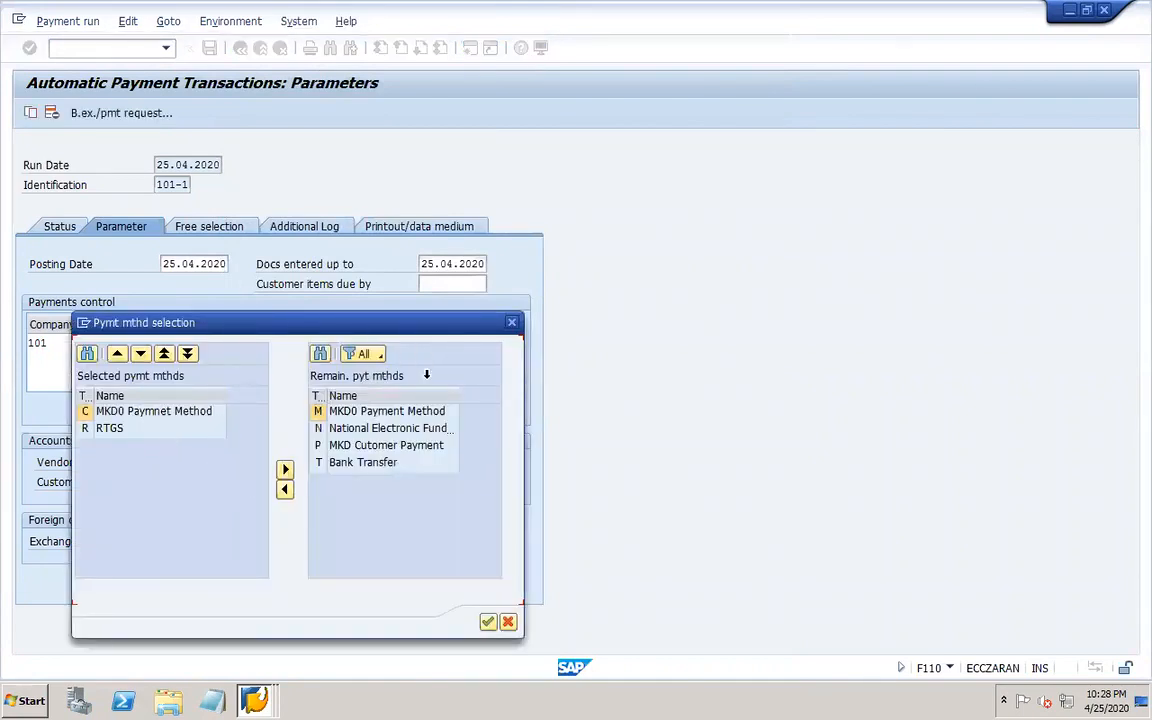
click(512, 322)
Enable logging of due date check, unsuccessful payment method selection and line items of the payment documents.
click(302, 228)
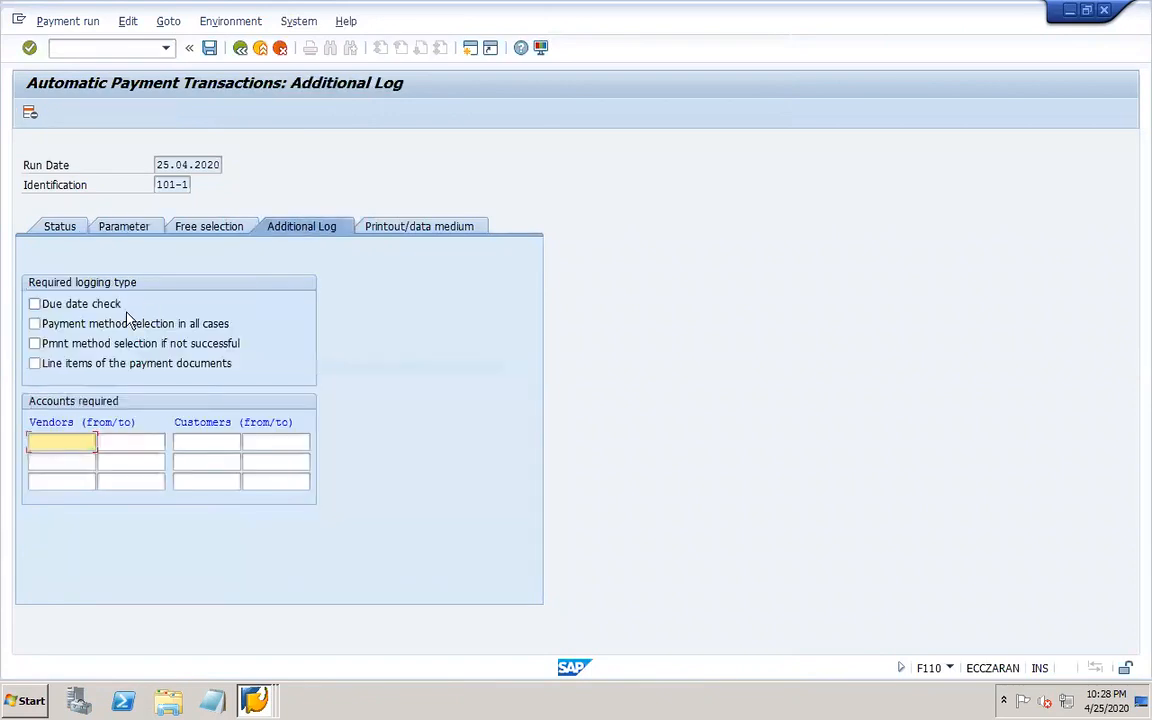
click(66, 303)
click(88, 343)
click(80, 364)
click(79, 440)
Copy vendor 11500000 from the parameters into the additional log's required vendor accounts.
click(108, 226)
drag(282, 459, 216, 460)
key(ctrl+c)
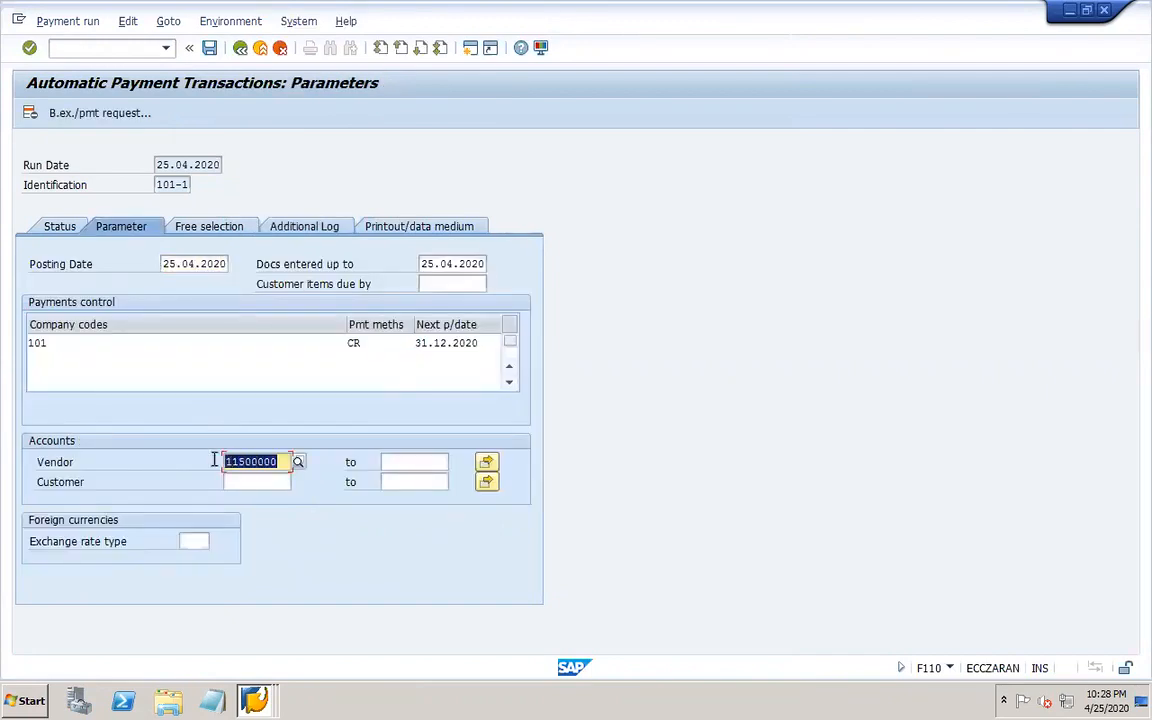
click(293, 227)
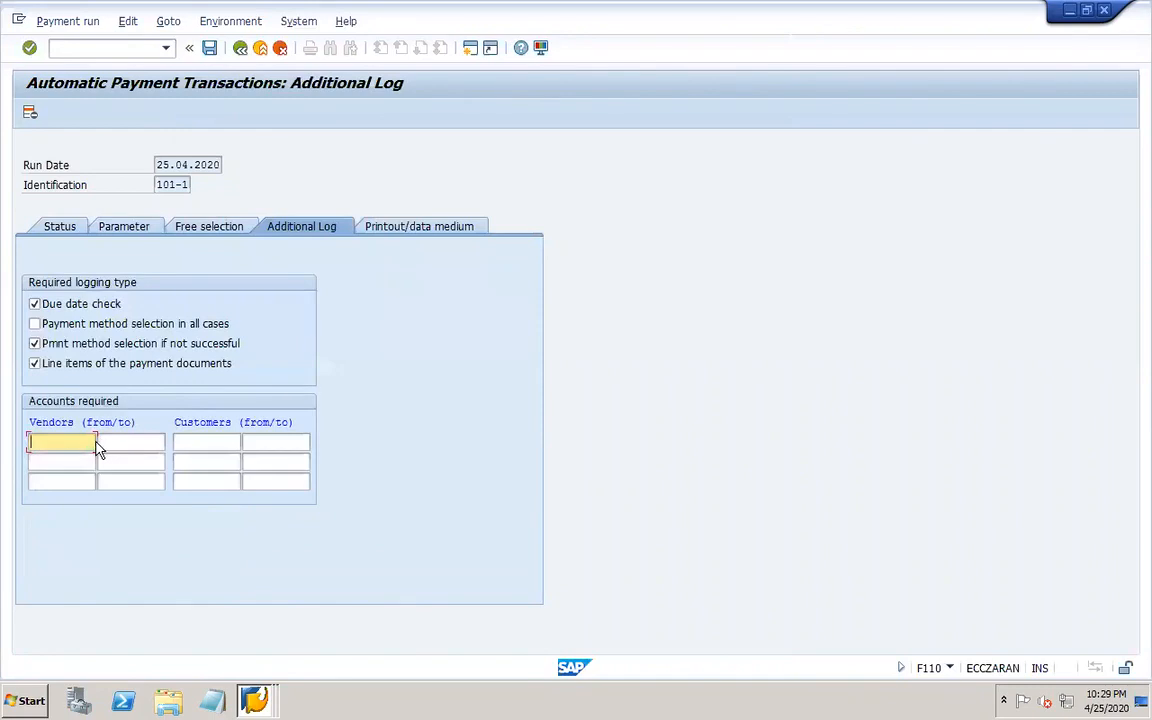
key(ctrl+v)
Save the payment run parameters from the printout/data medium settings.
click(401, 226)
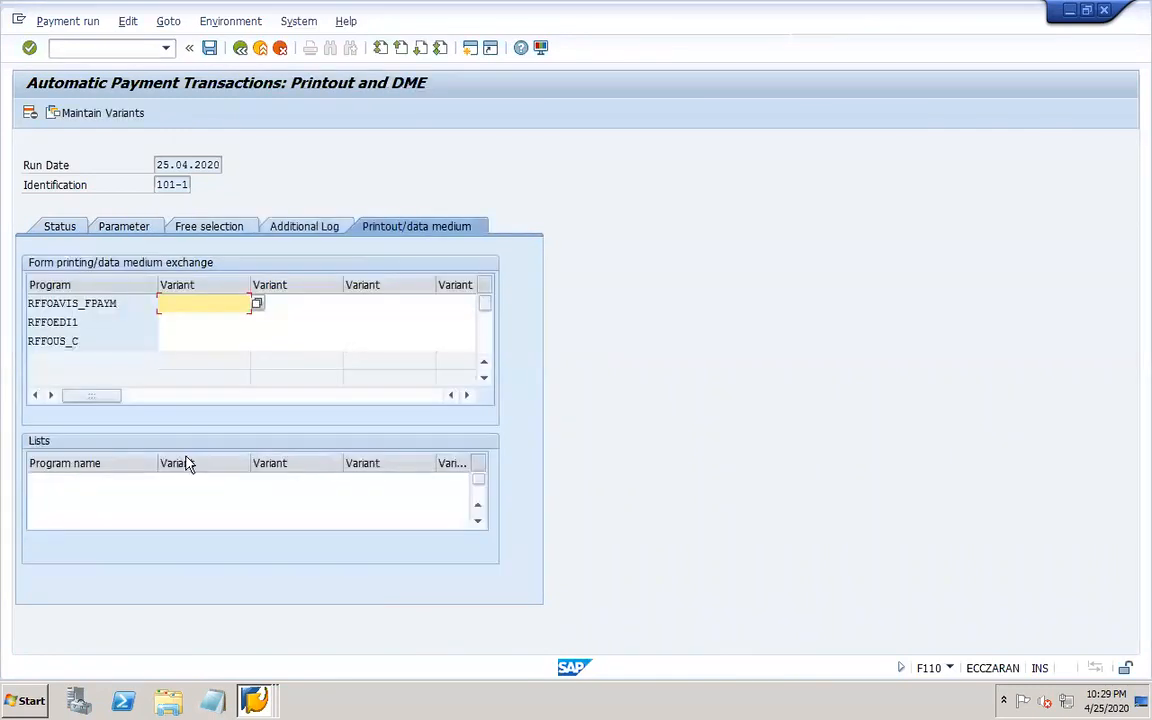
click(183, 342)
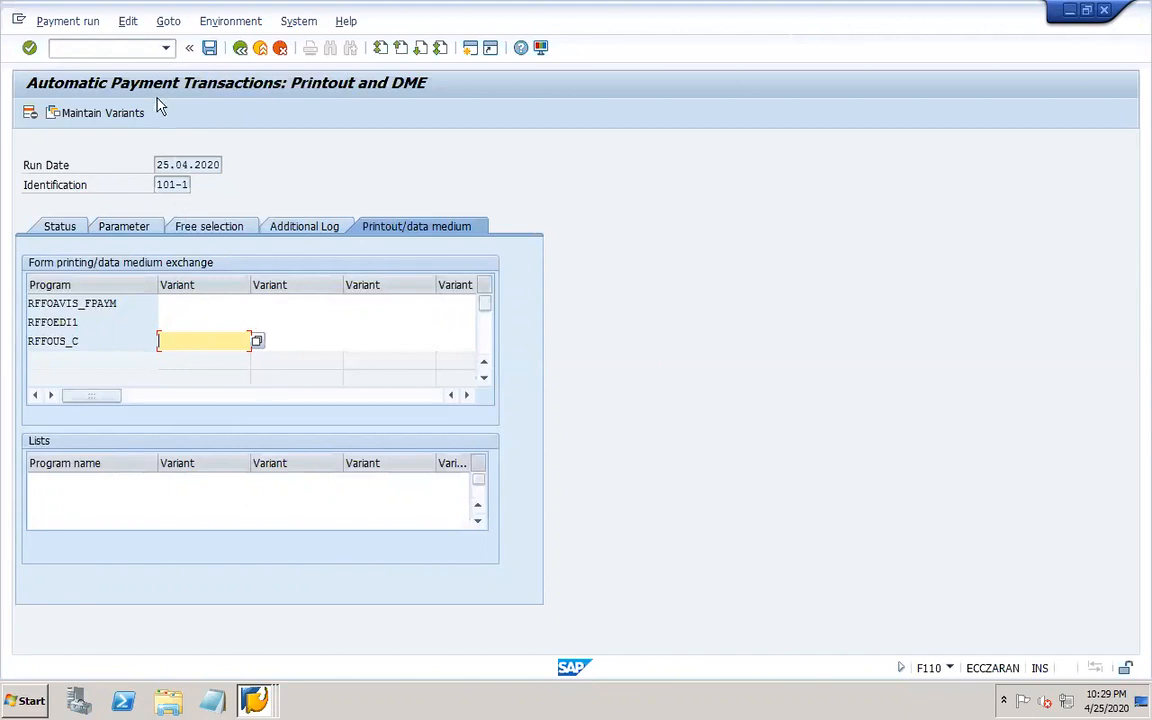
click(137, 52)
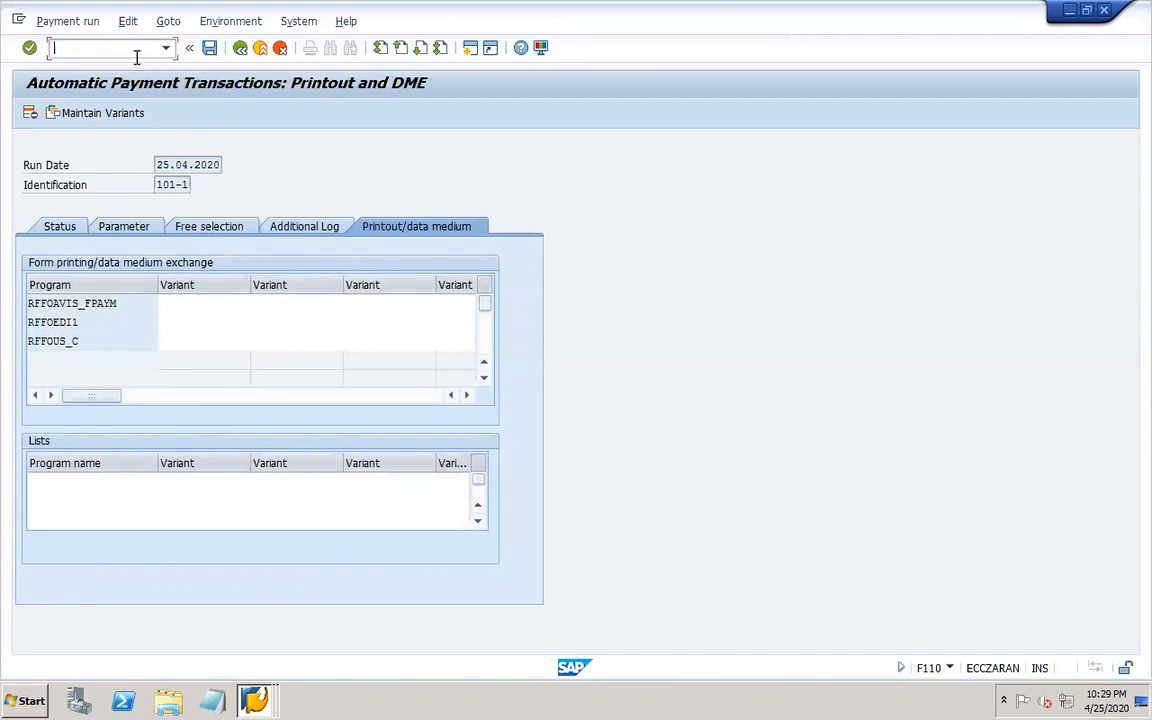
click(209, 48)
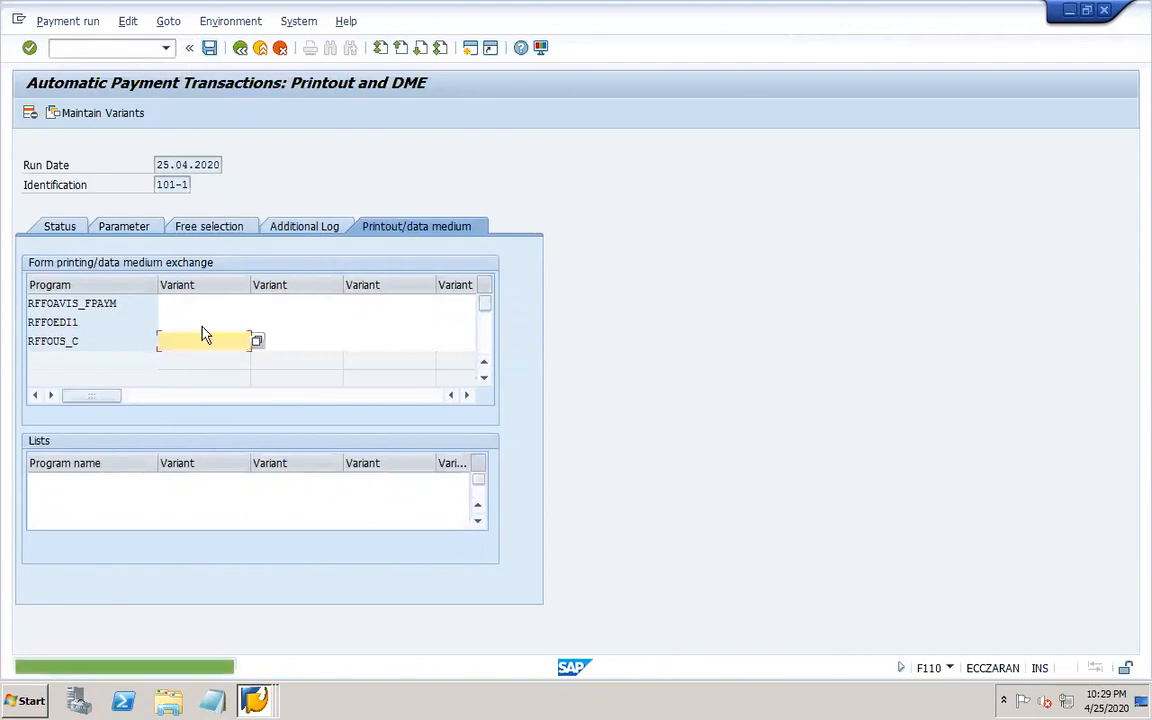
Open a new session and execute program SAPFPAYM from the ABAP Editor.
click(107, 53)
text(/OSE38)
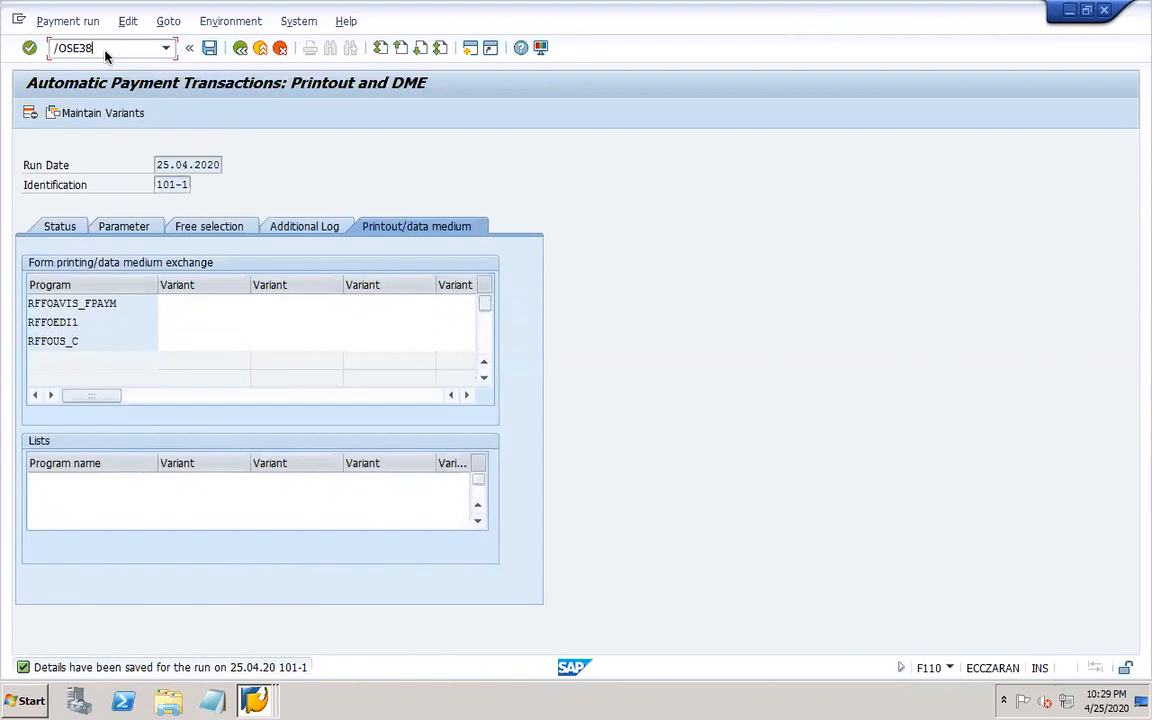
key(Return)
text(SAP)
text(FF)
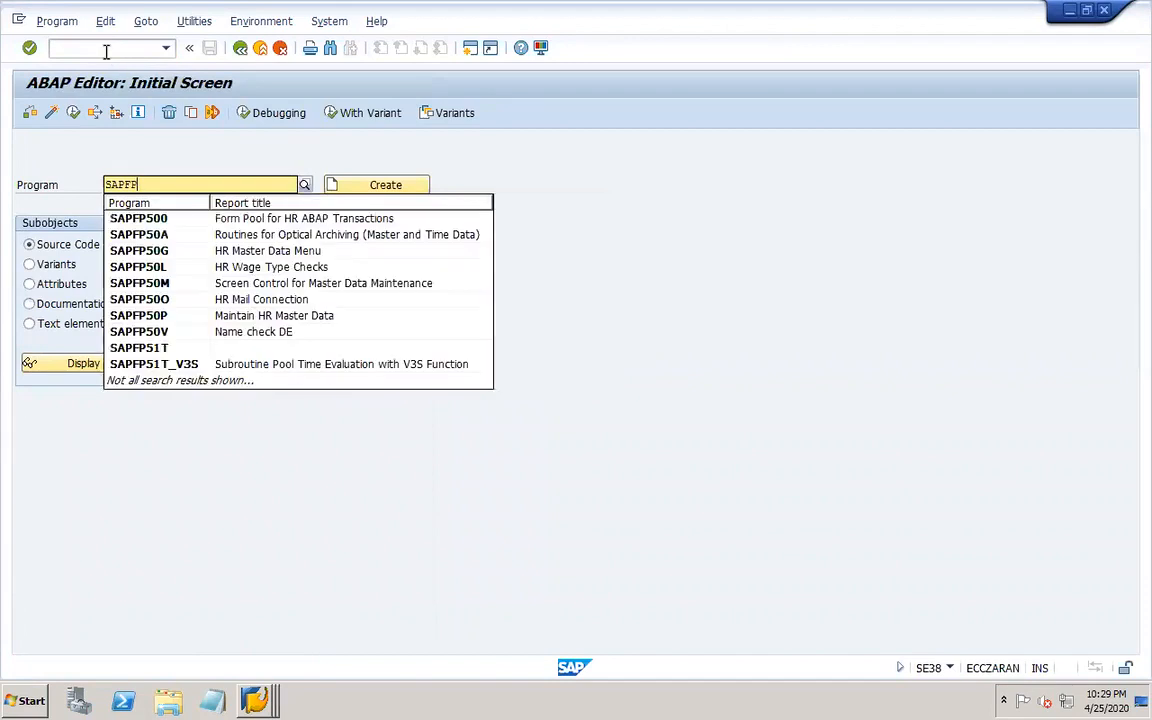
text(AYM)
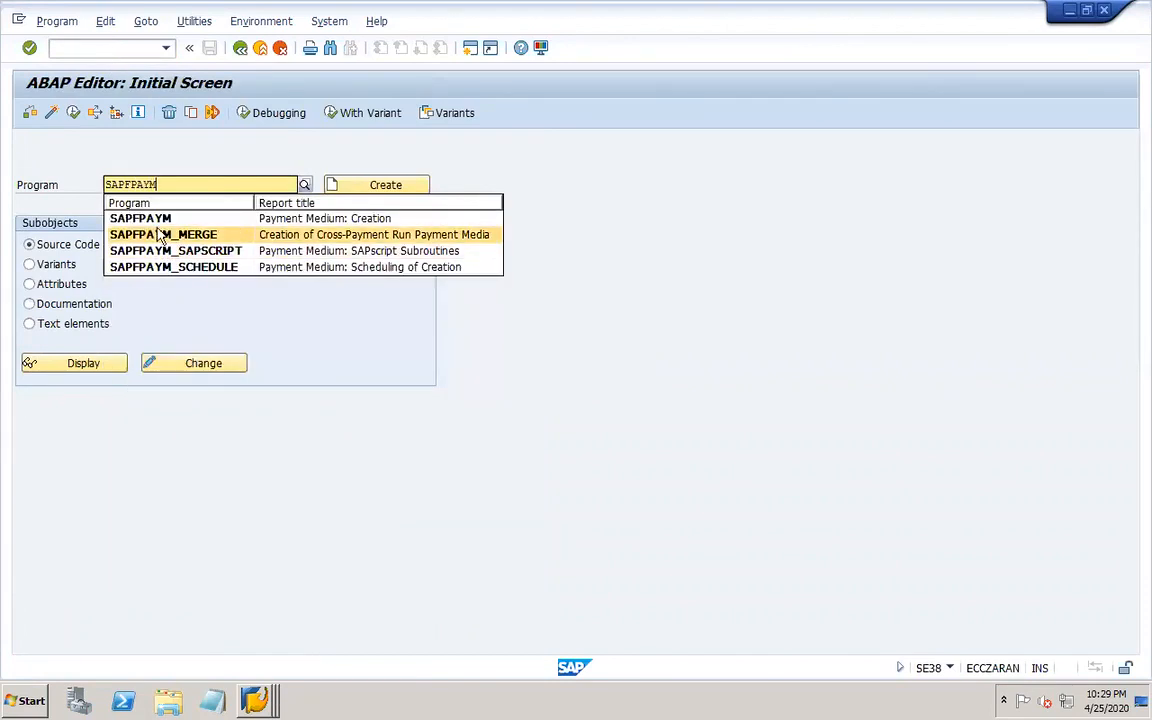
click(140, 218)
click(74, 114)
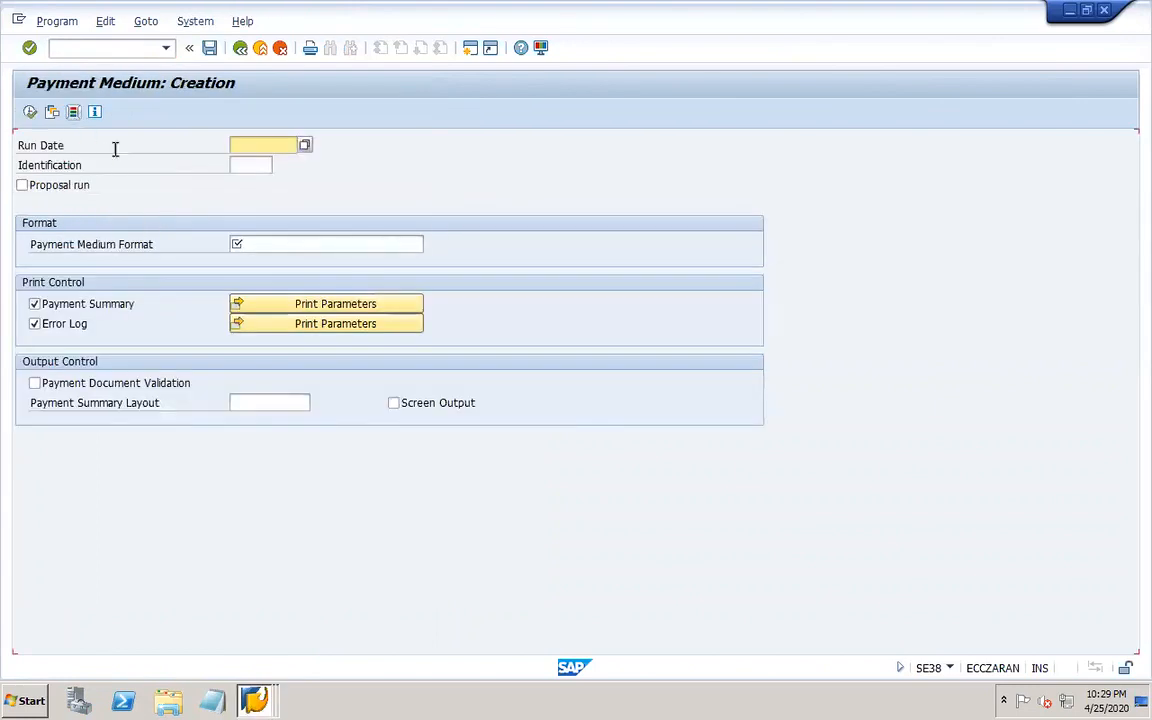
Enter run date 25.04.2020 and identification 101-1 for the payment medium creation.
click(259, 160)
click(250, 147)
text(25.04.2020)
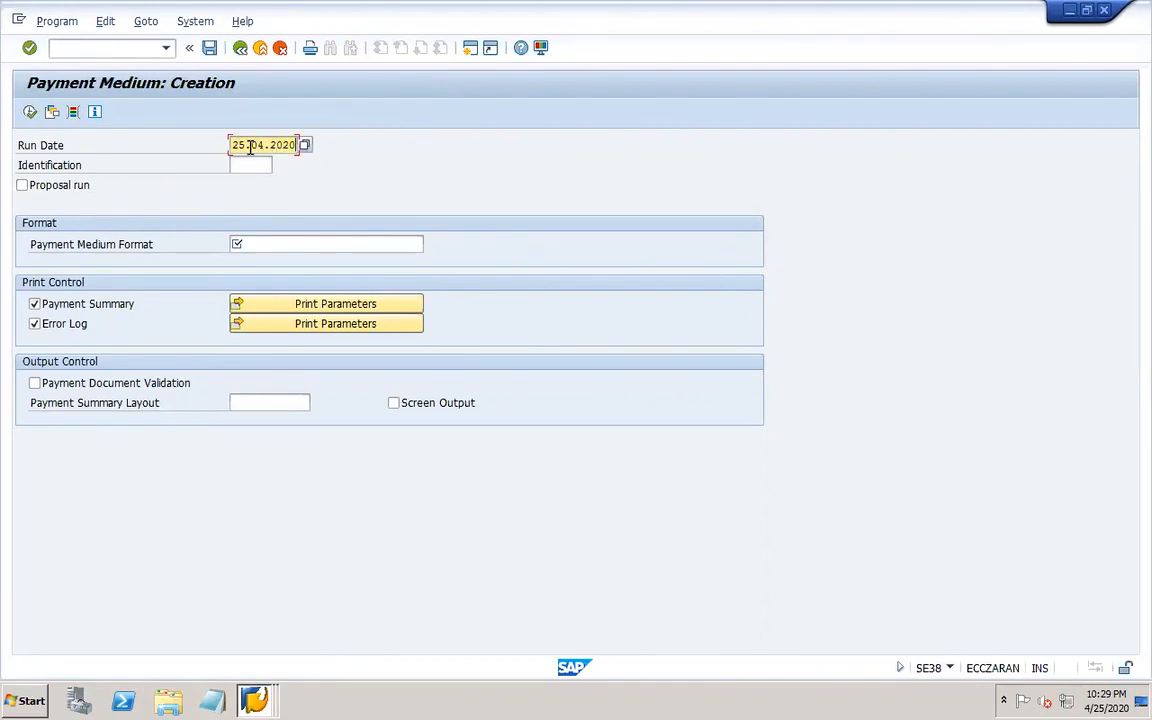
key(Tab)
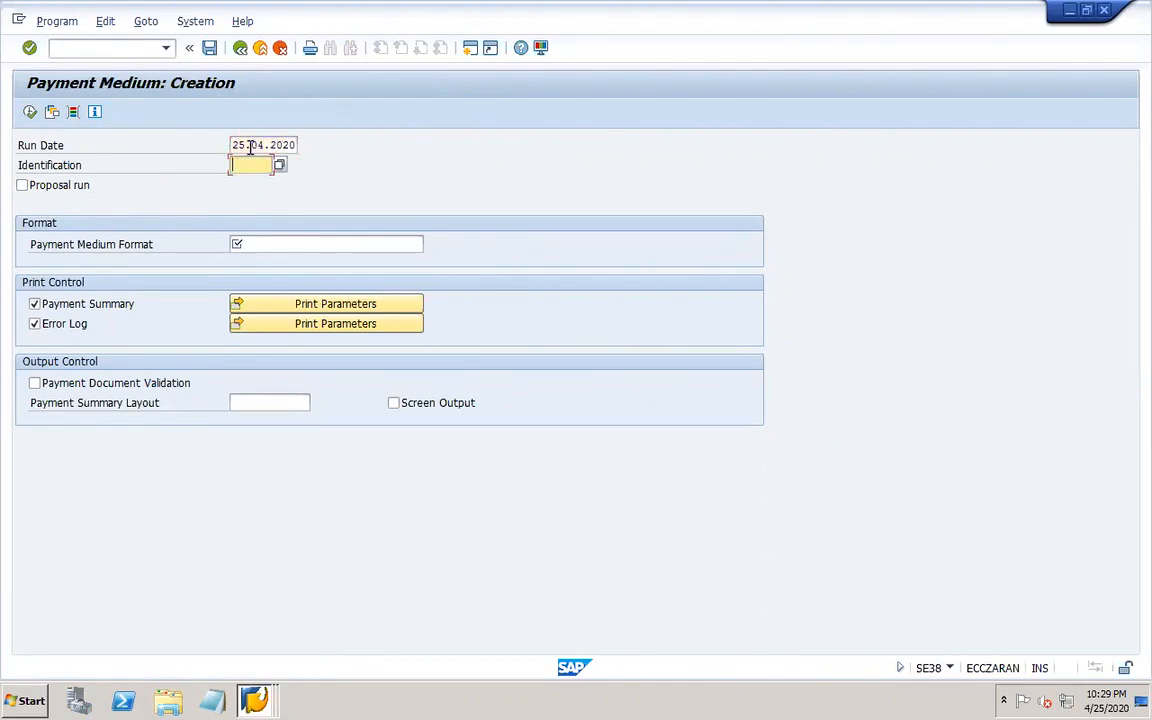
text(101-1)
Switch to the payment run session to check its run date and identification, then return.
click(258, 697)
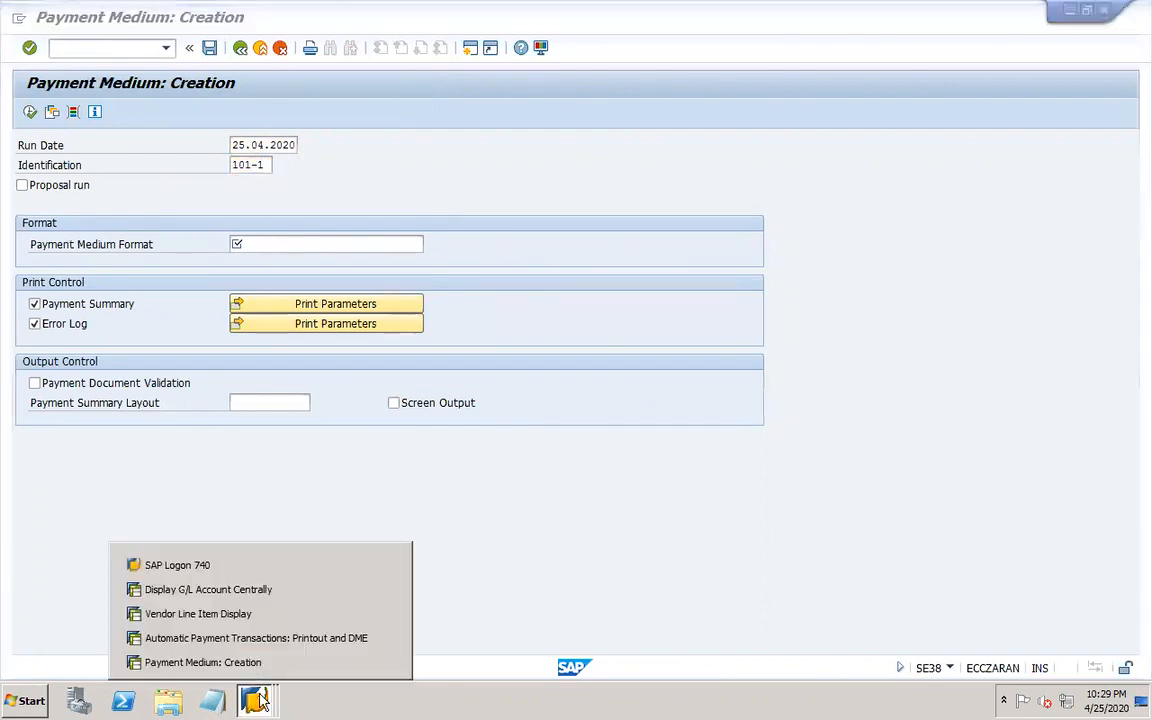
click(265, 638)
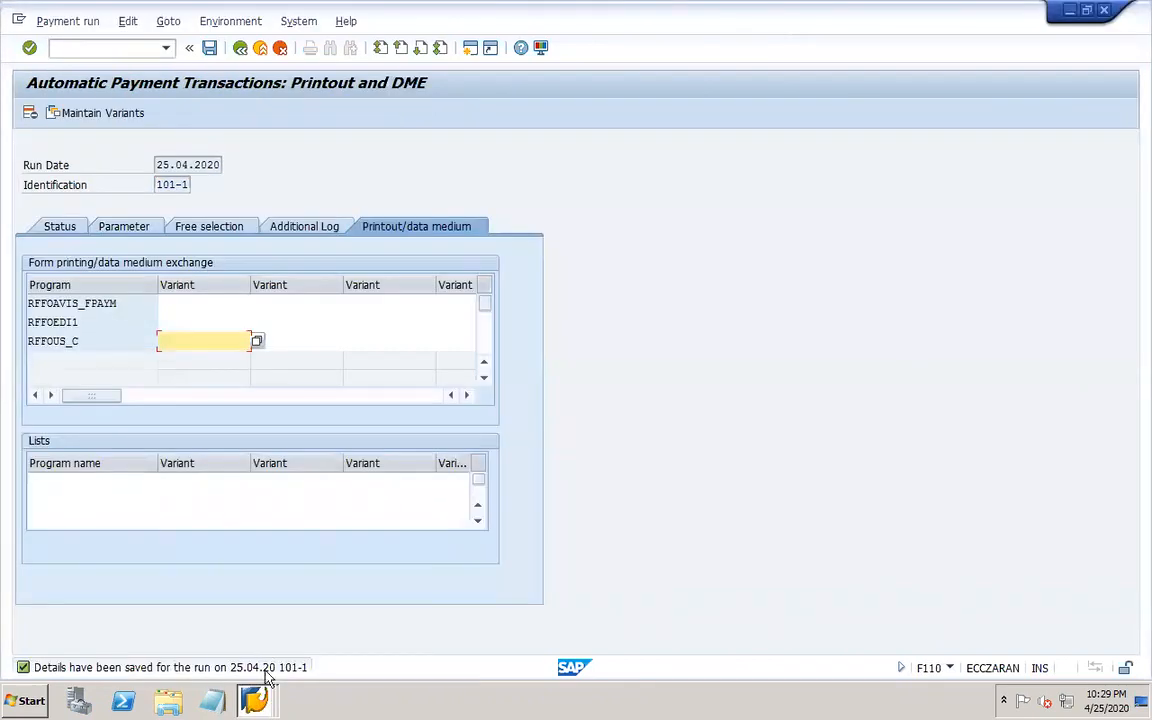
click(256, 697)
click(257, 663)
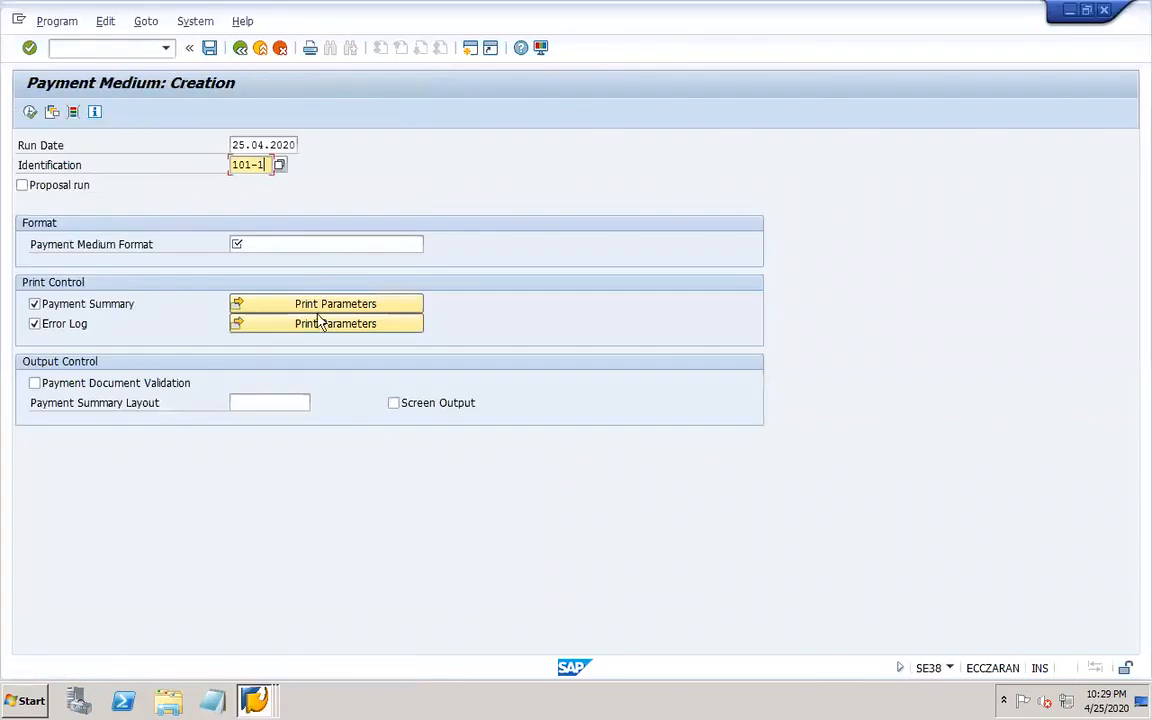
Set the payment medium format to ZSEPA_CT.
click(283, 244)
click(283, 275)
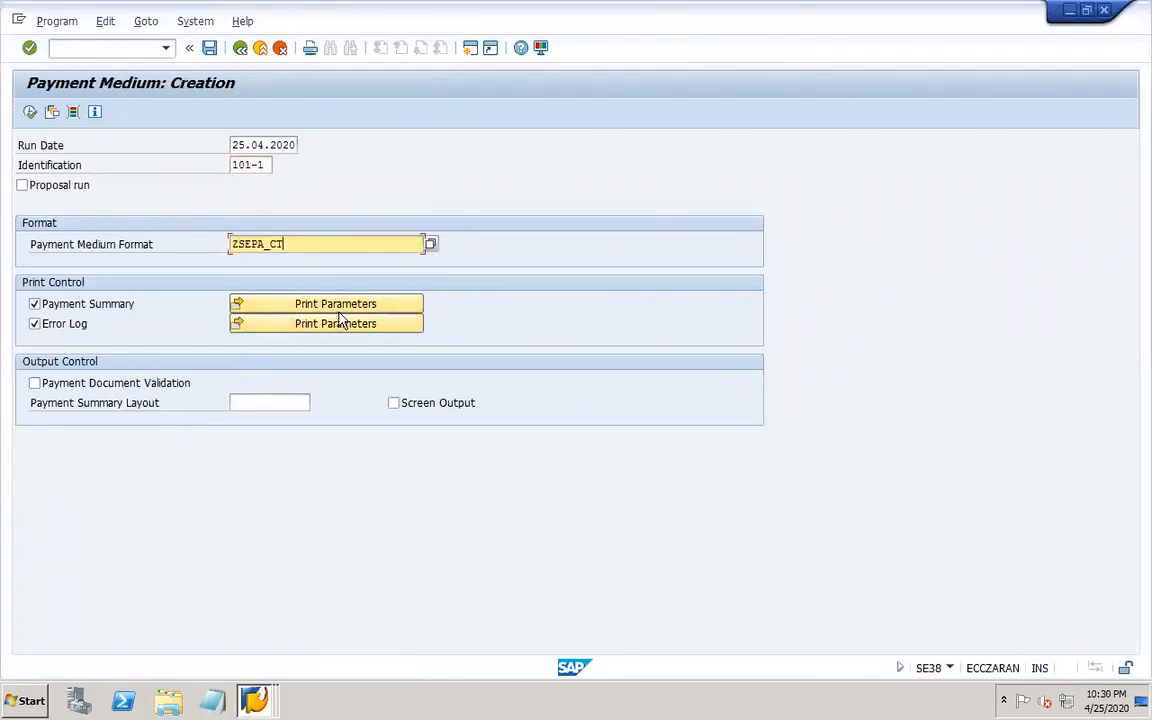
key(Return)
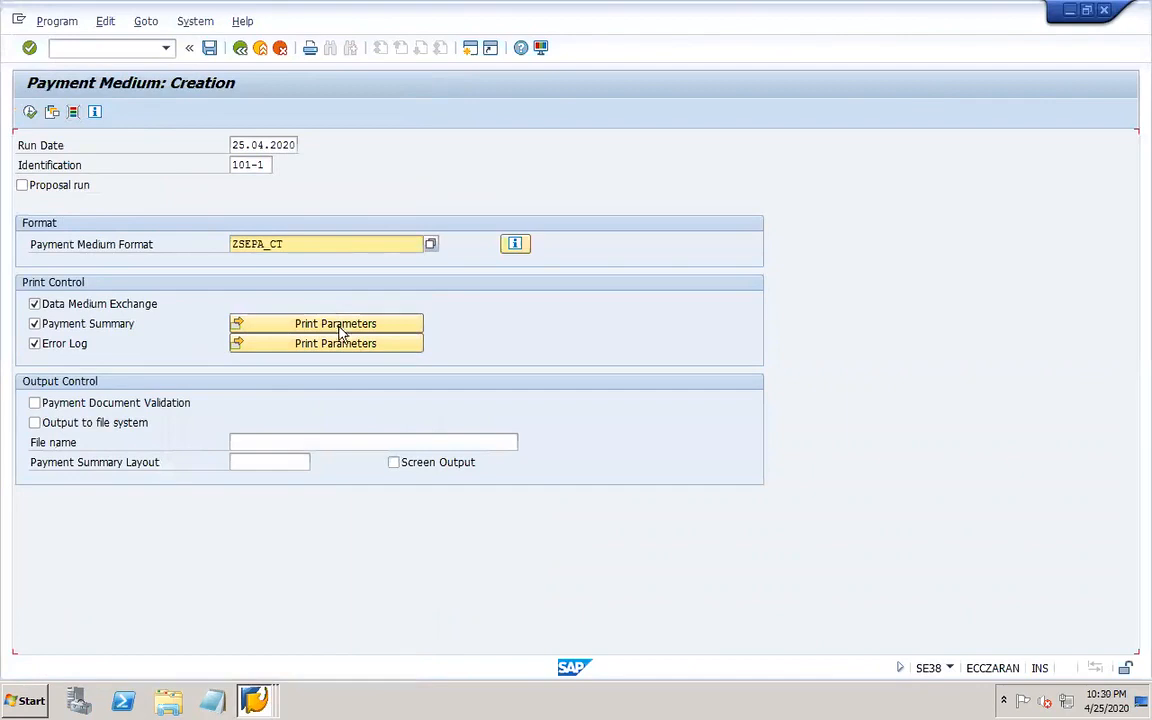
Tick output to file system and screen output, then save the selections as variant 101 with description 101.
click(135, 424)
click(393, 462)
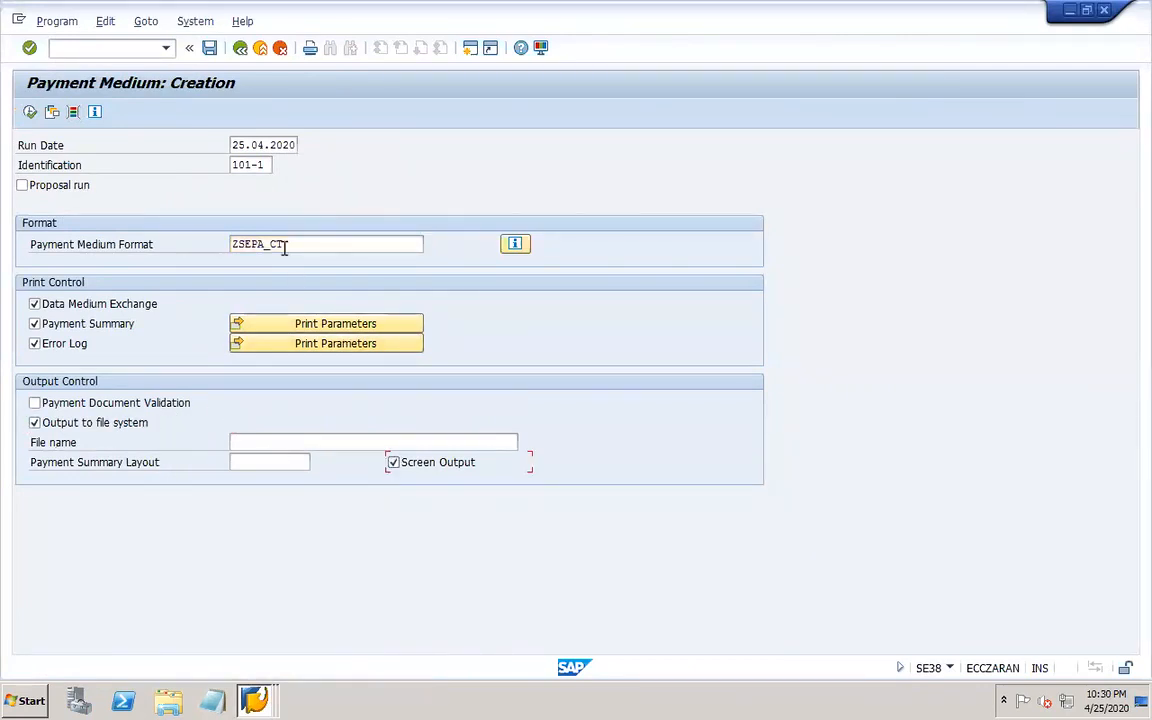
click(210, 50)
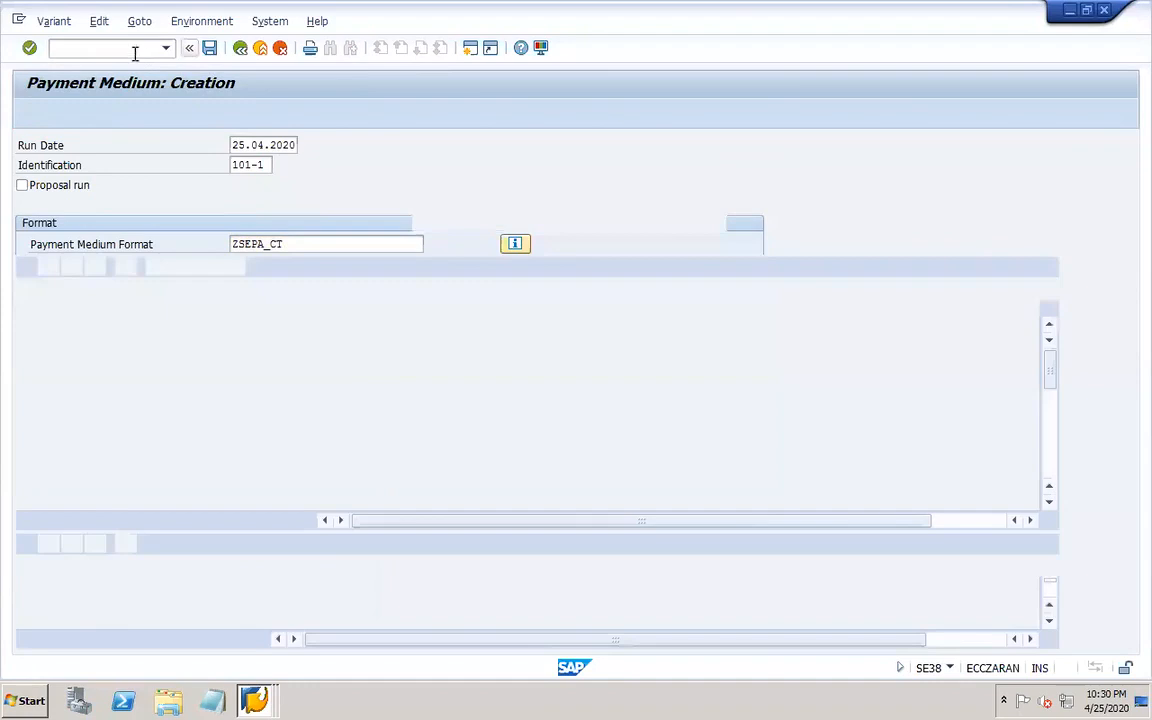
click(167, 143)
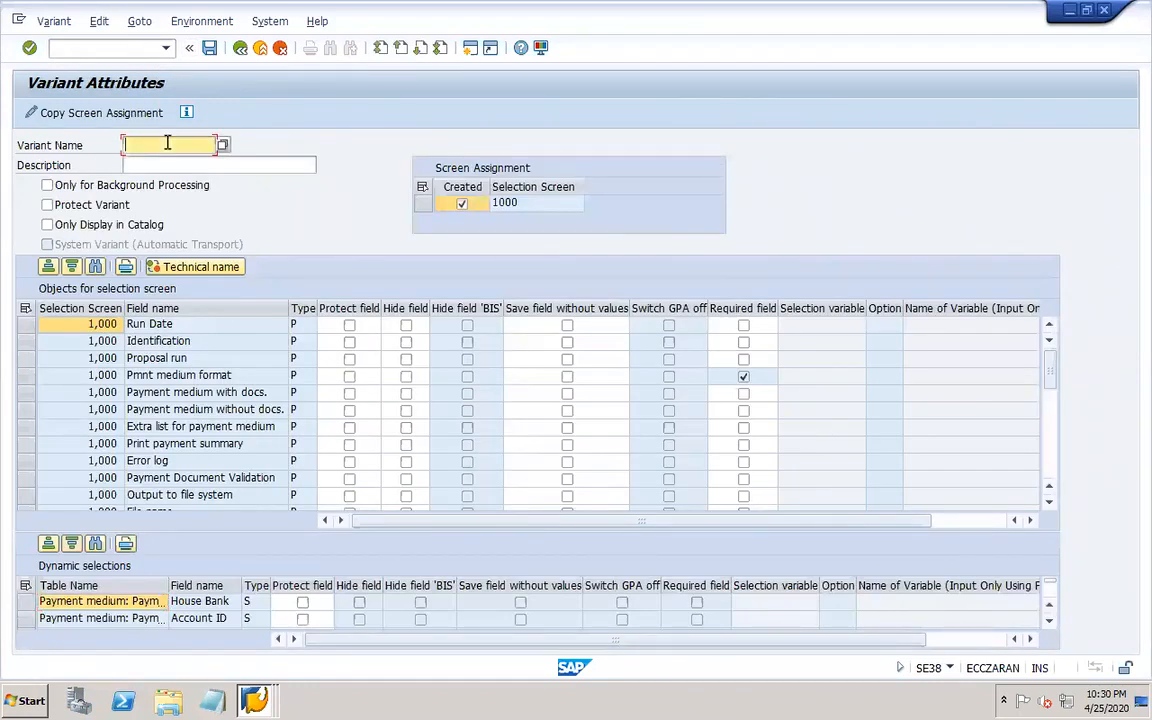
key(Tab)
text(10)
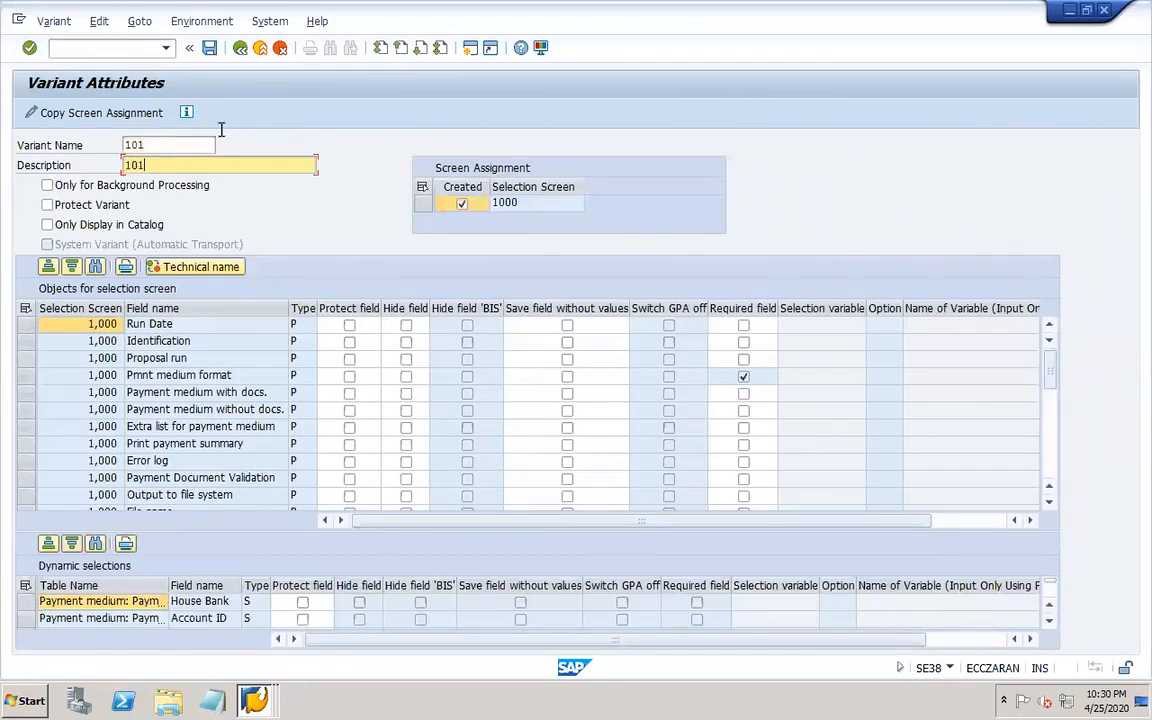
click(210, 48)
Open transaction OBPM4 for payment medium selection variants.
text(/NOBPM4)
key(Return)
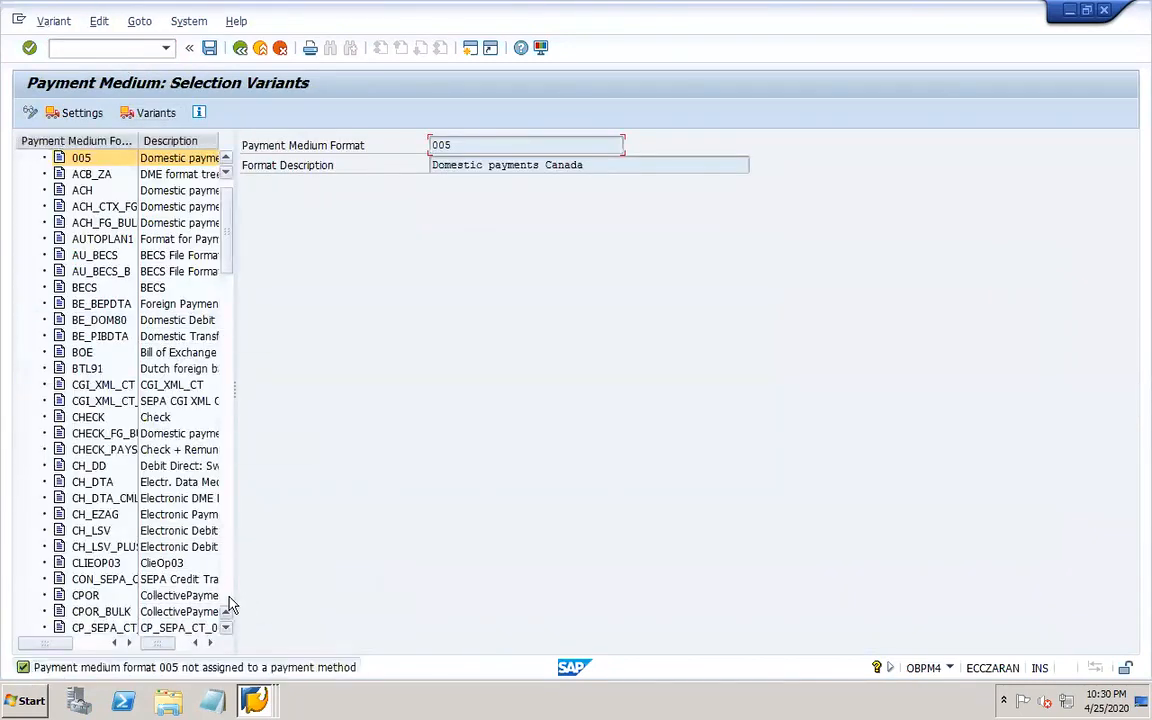
Open the selection variants of payment medium format ZSEPA_CT.
scroll(230, 605, down, 10)
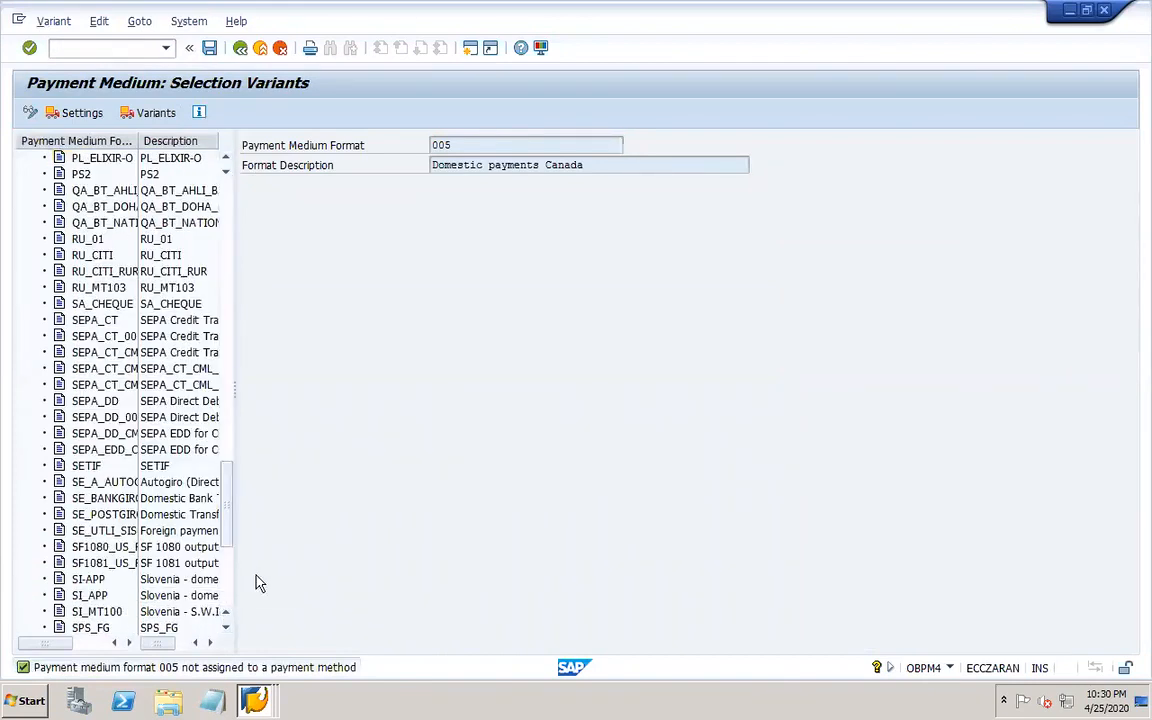
scroll(226, 602, down, 6)
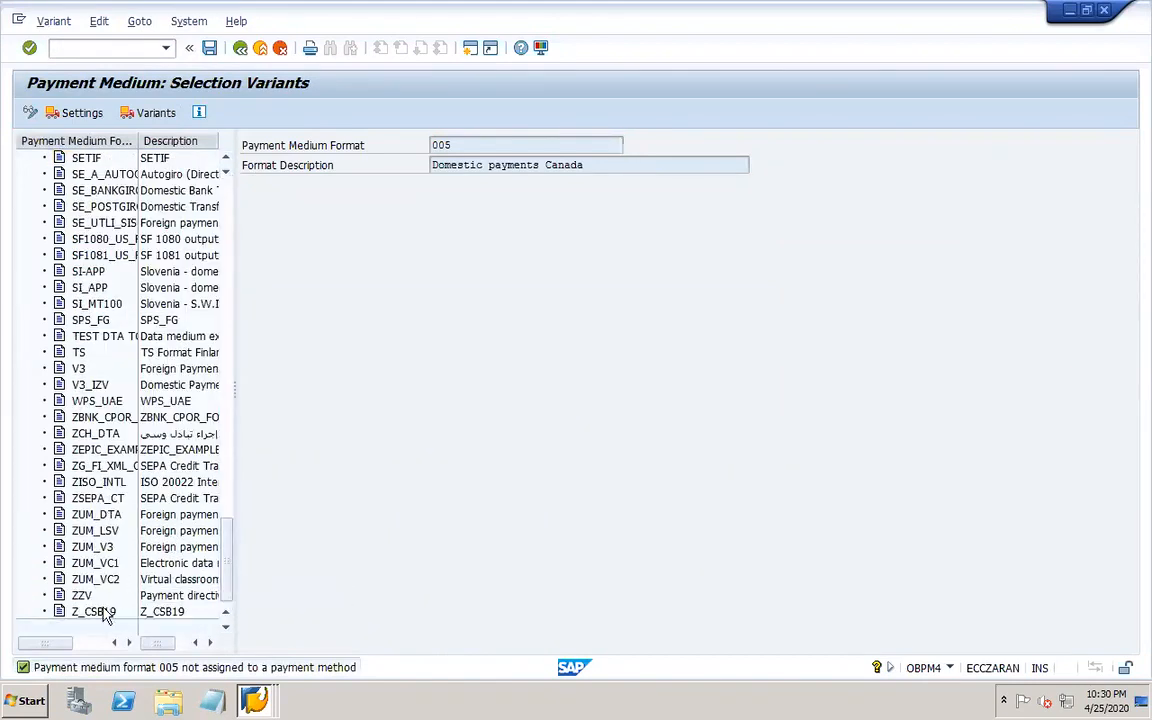
double_click(101, 500)
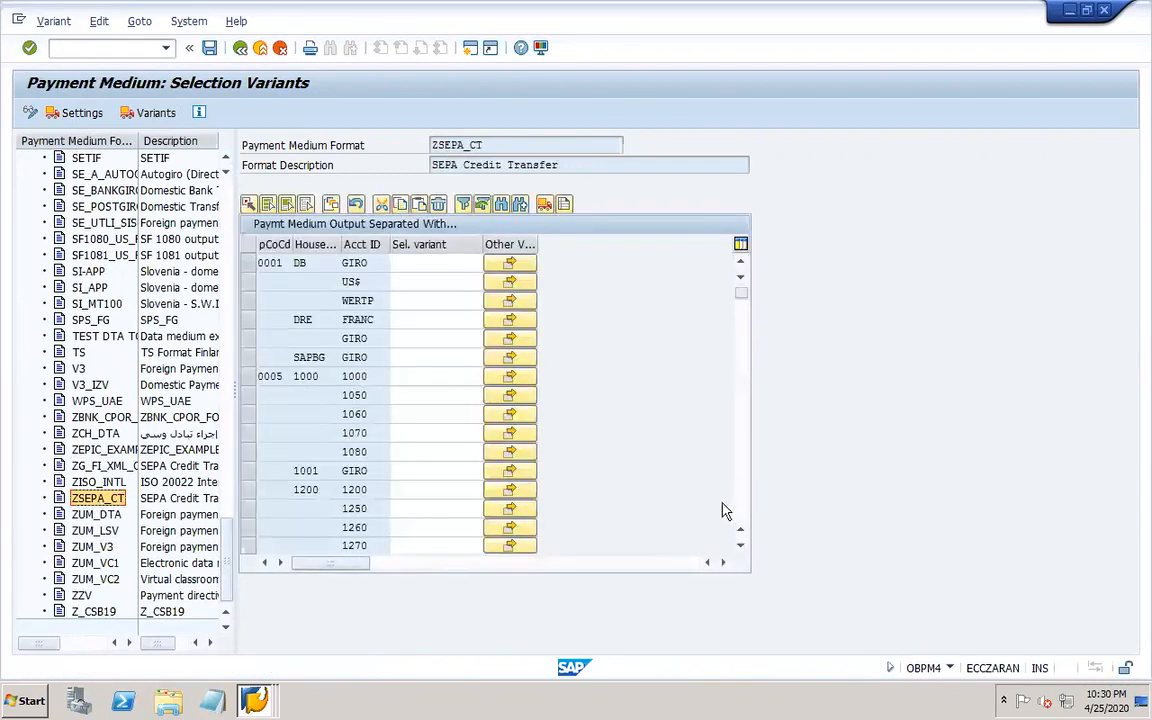
Search the ZSEPA_CT output assignments for paying company code 101.
scroll(743, 511, down, 8)
scroll(743, 511, down, 12)
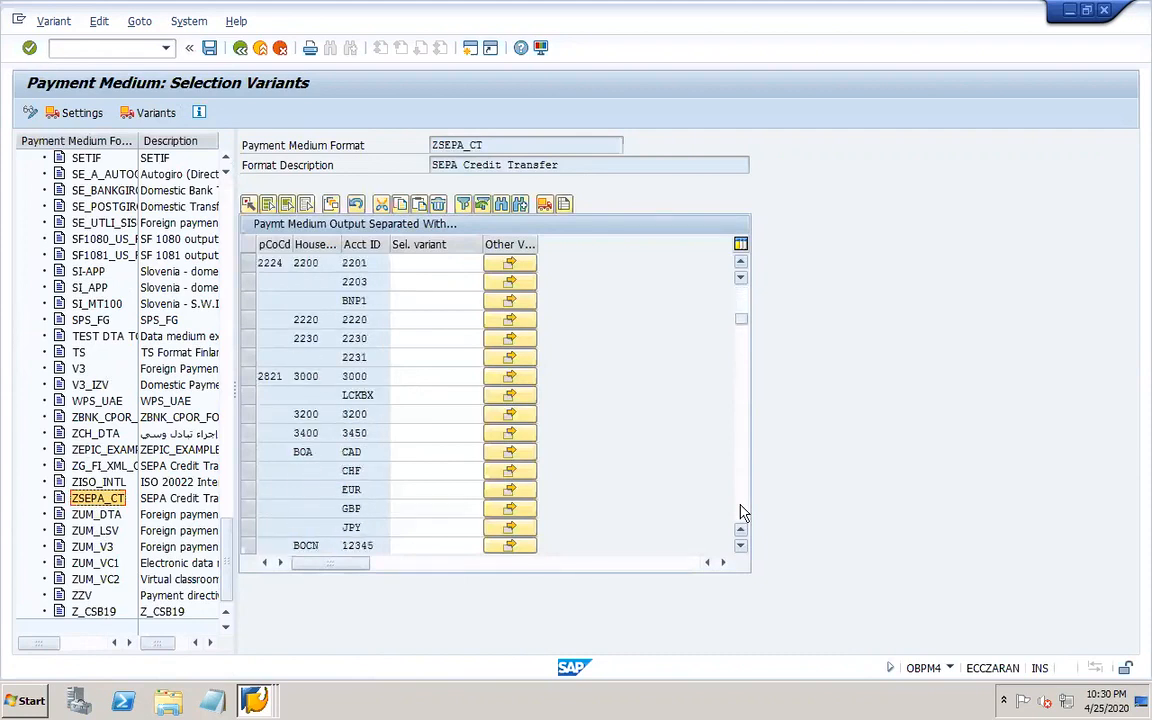
scroll(743, 513, down, 10)
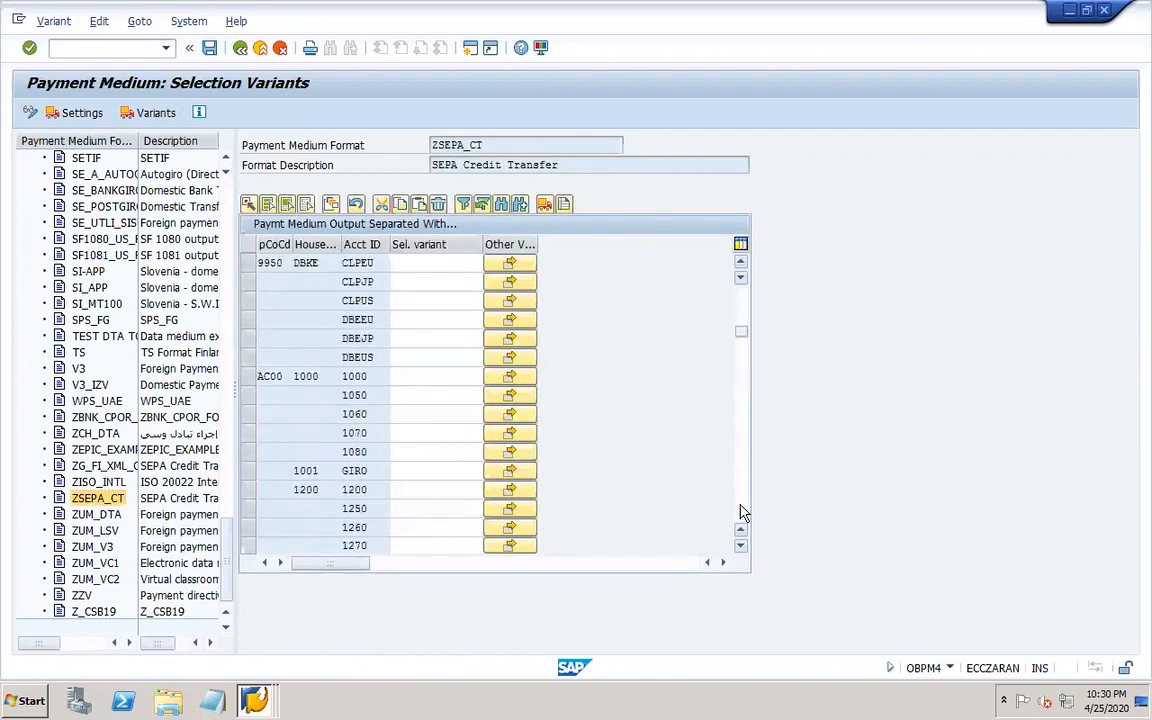
scroll(743, 513, down, 6)
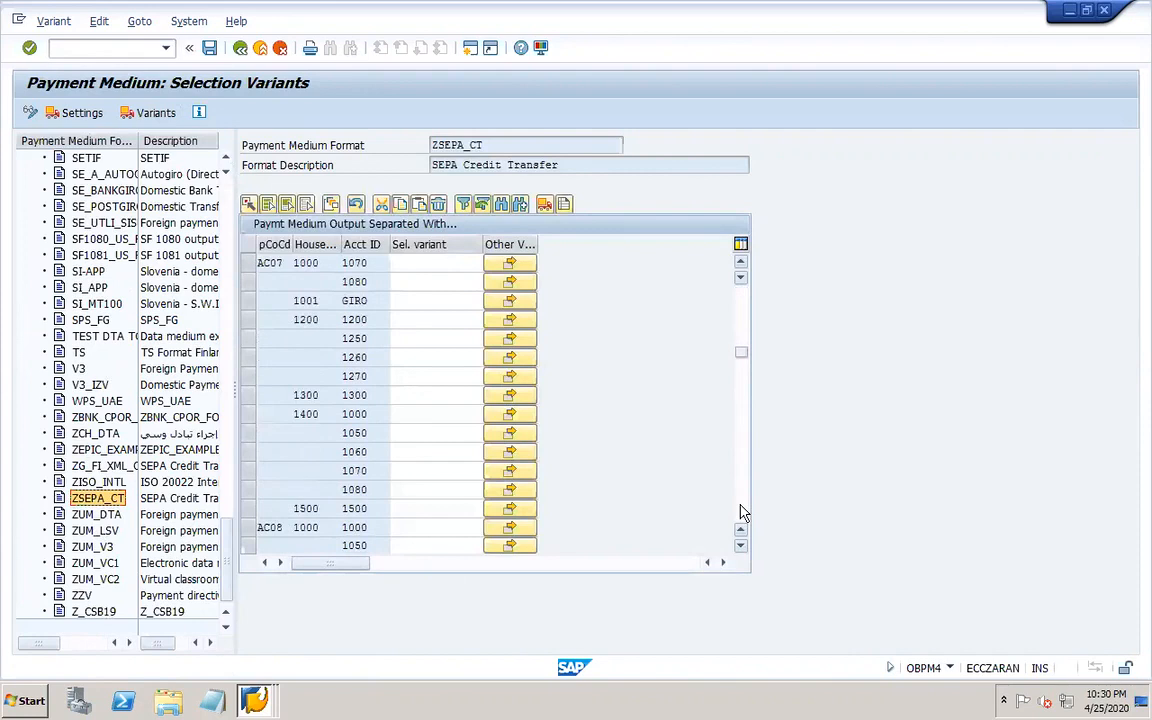
scroll(743, 315, up, 5)
scroll(743, 315, up, 5)
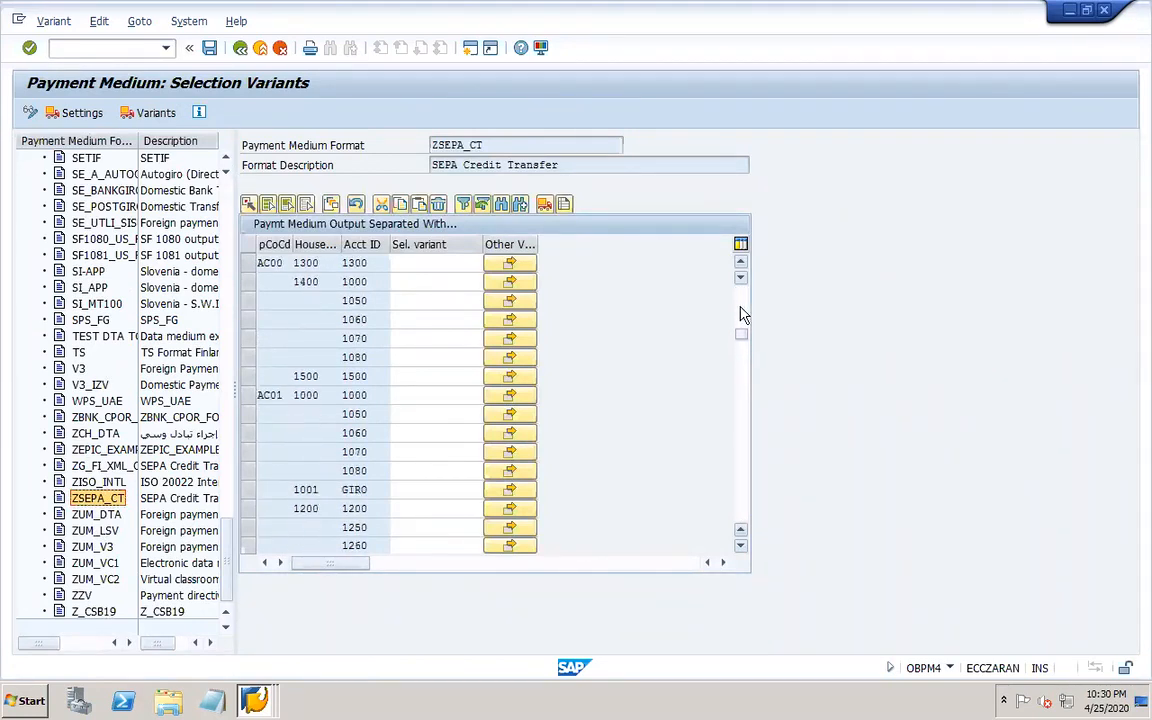
scroll(743, 315, up, 5)
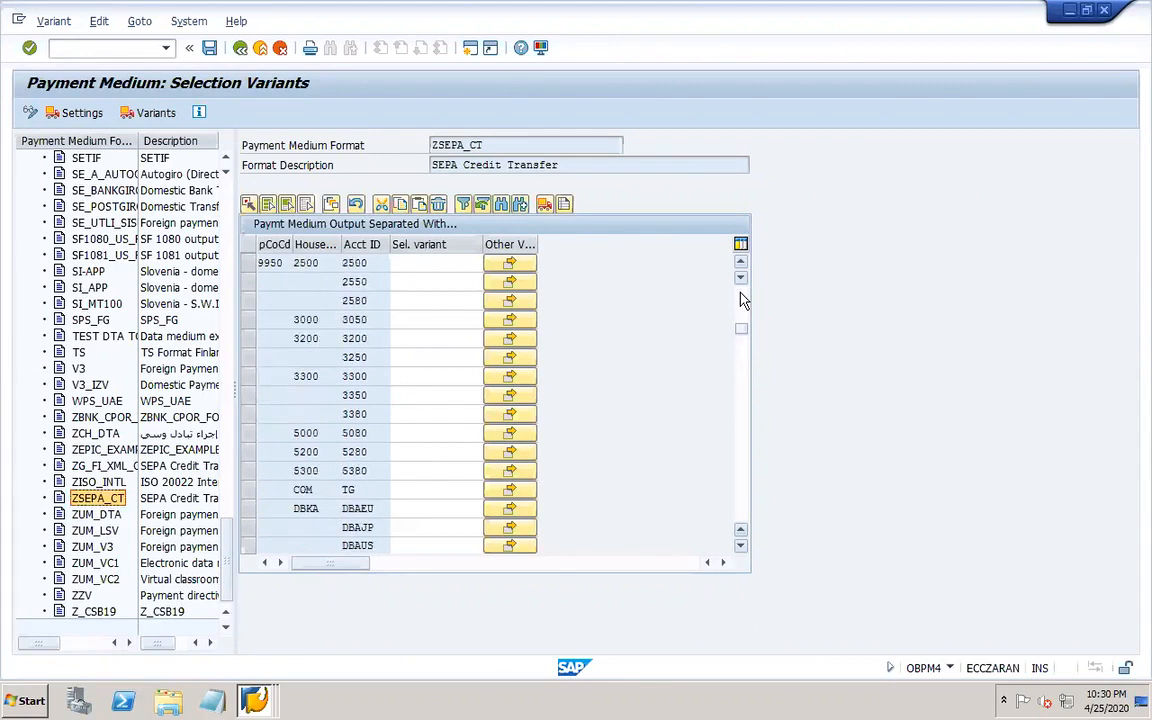
click(502, 205)
text(101)
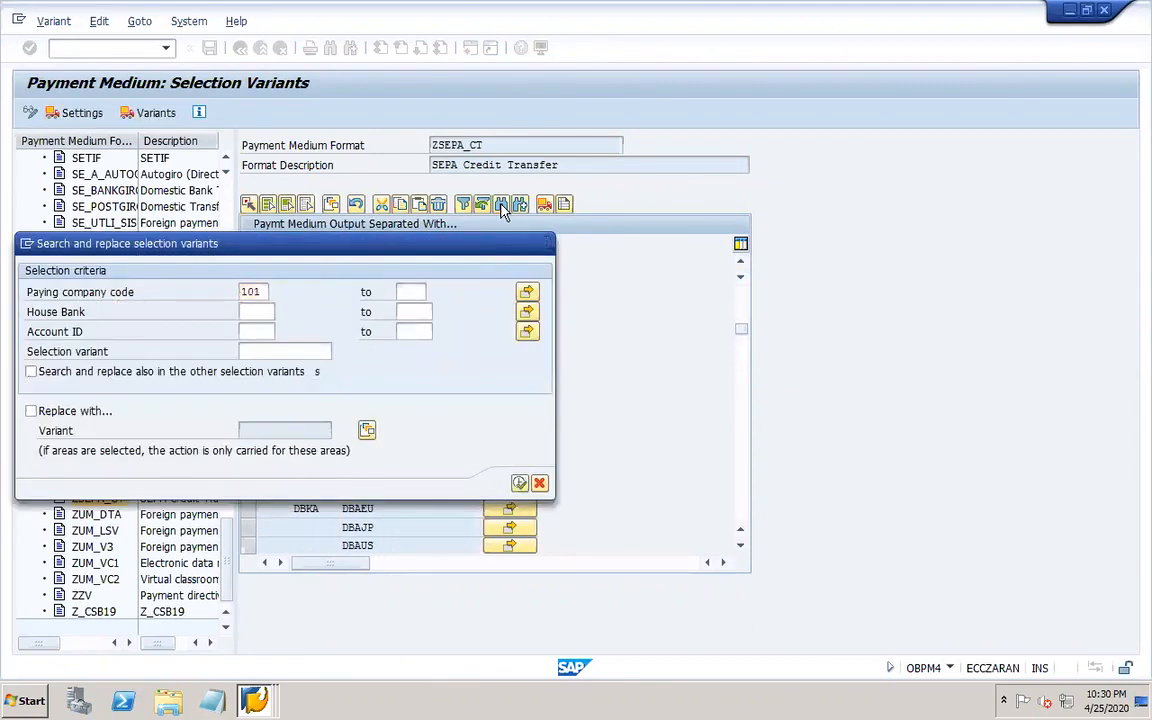
click(521, 484)
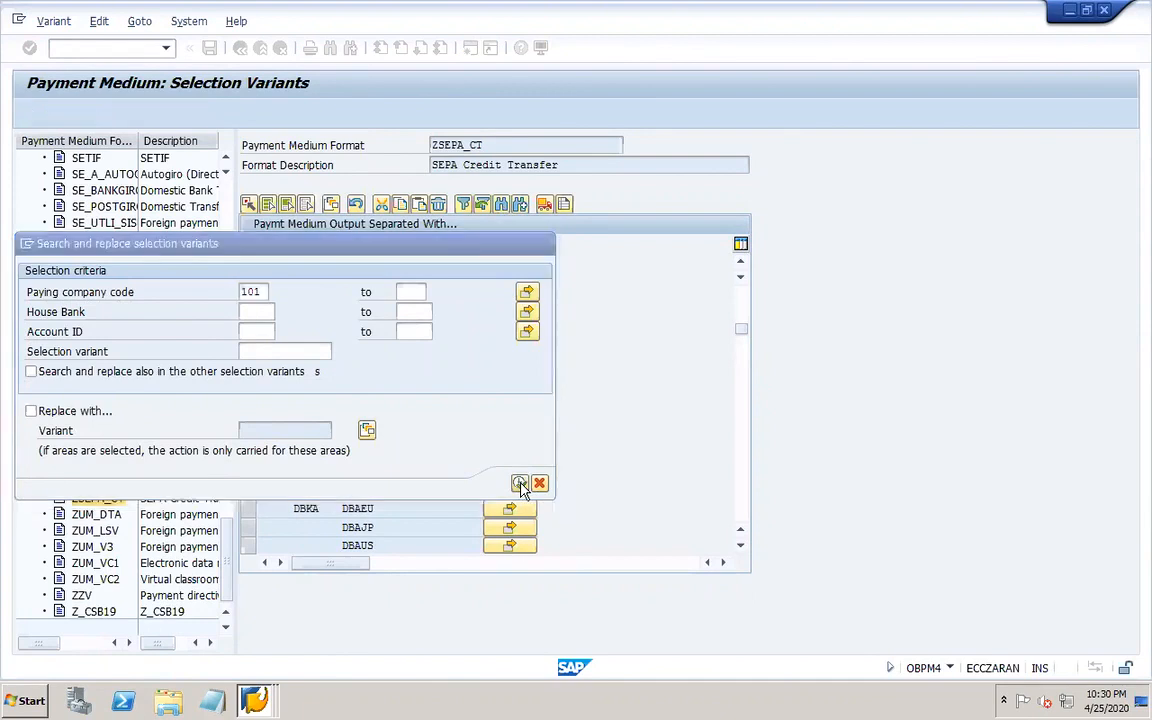
Assign selection variant 101 to house bank ICICI account 151 of company code 101, clear the HDFC row's variant, save, and close the session.
click(463, 302)
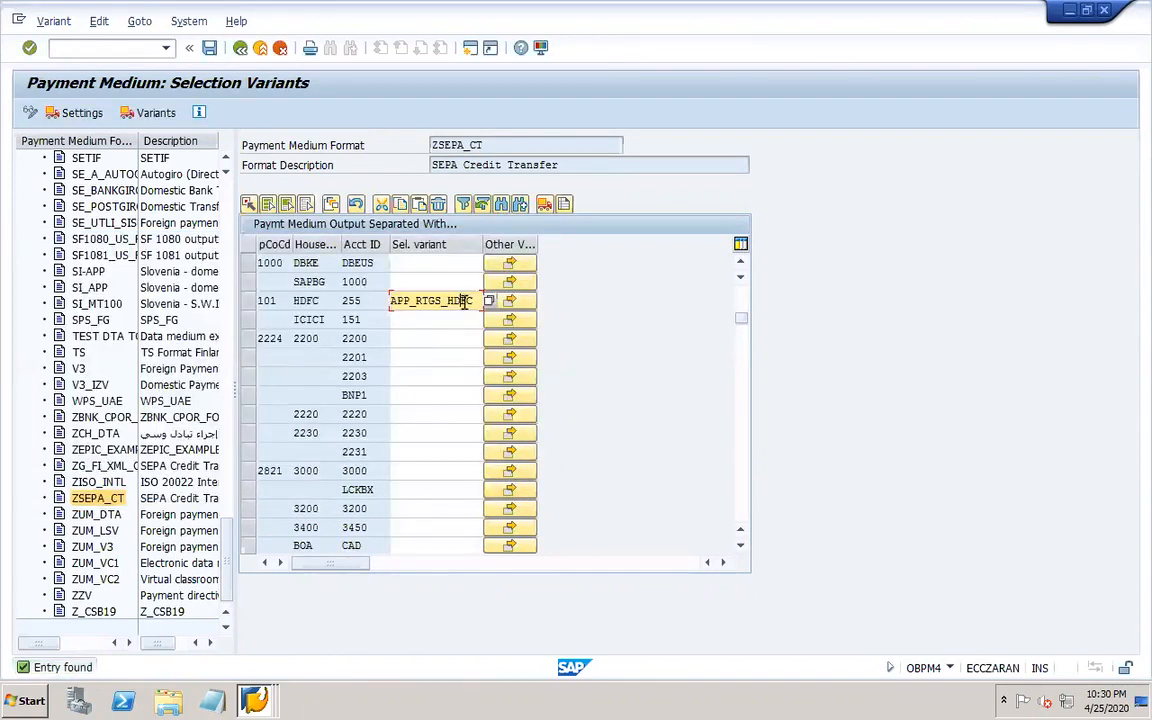
click(488, 302)
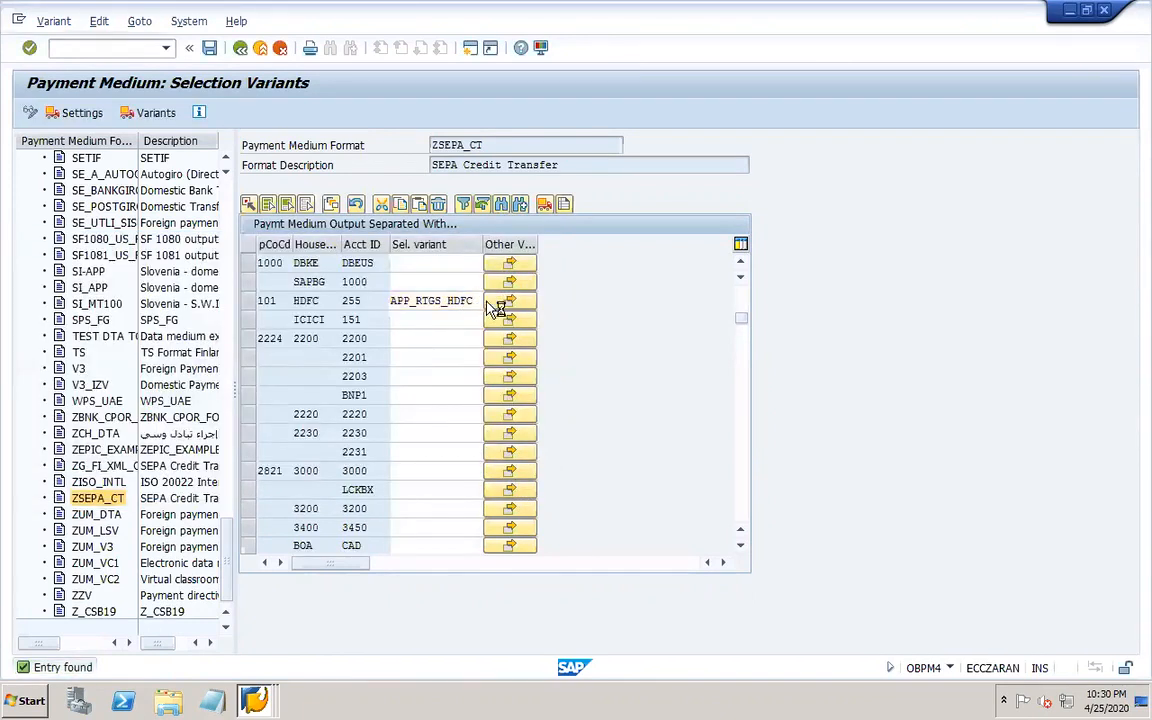
double_click(323, 265)
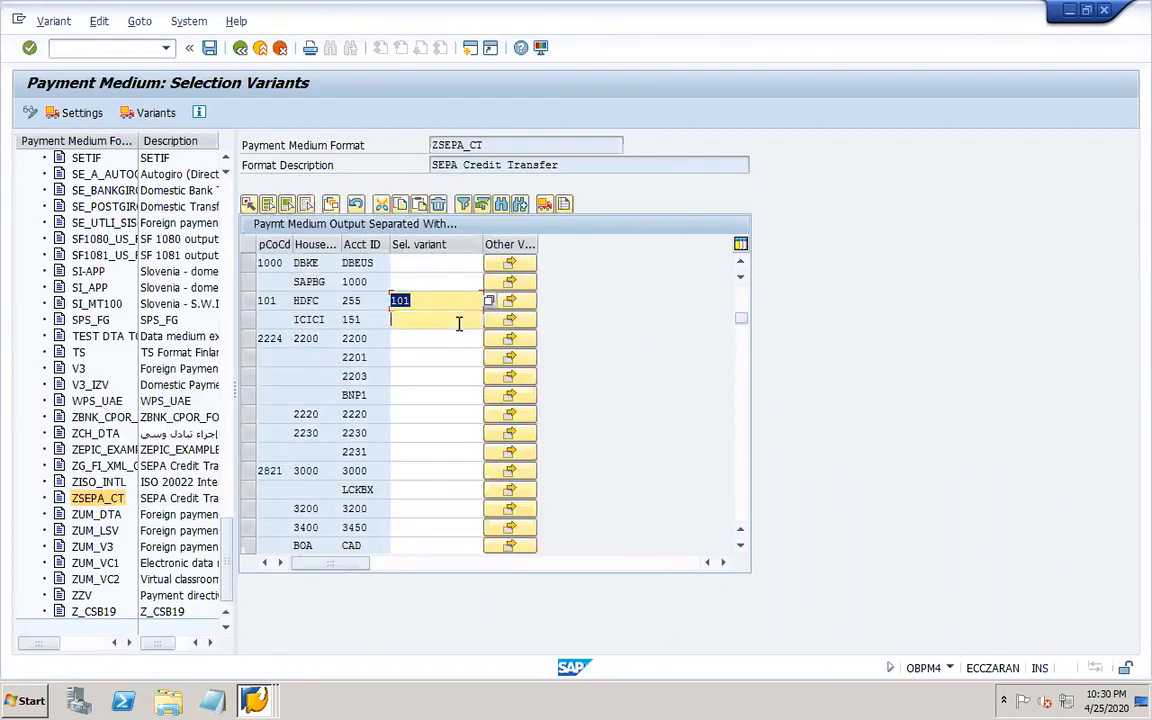
click(442, 300)
click(488, 300)
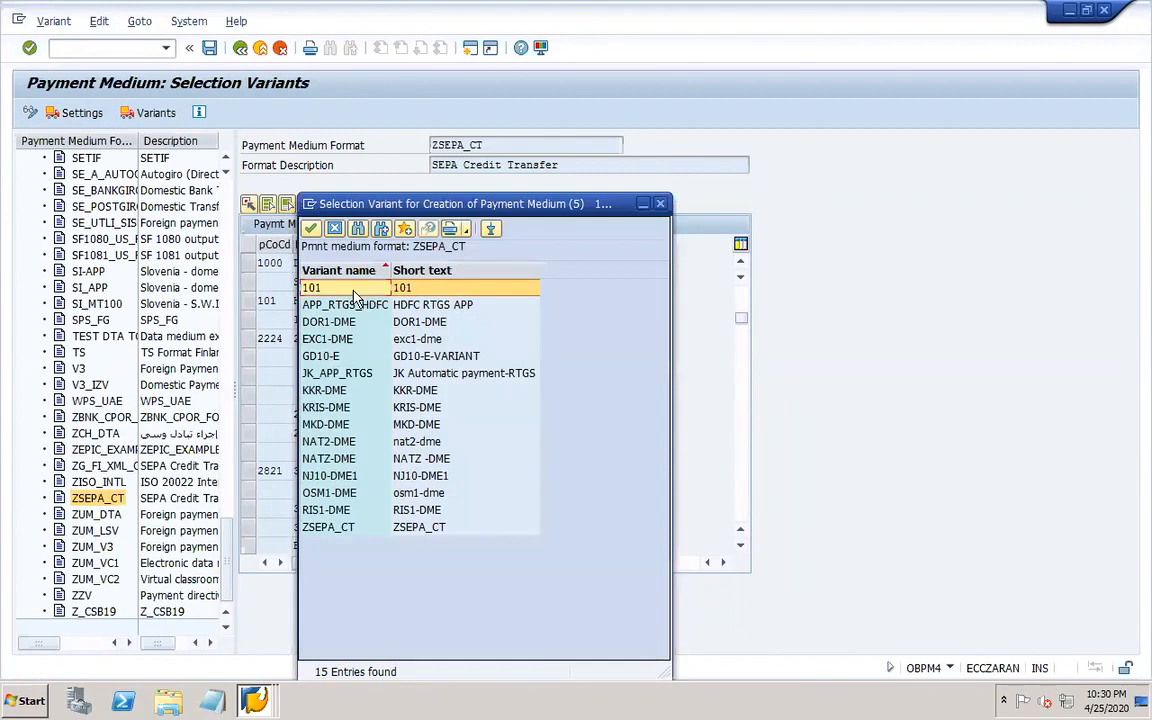
double_click(395, 289)
click(209, 47)
click(438, 300)
key(BackSpace)
key(BackSpace)
key(BackSpace)
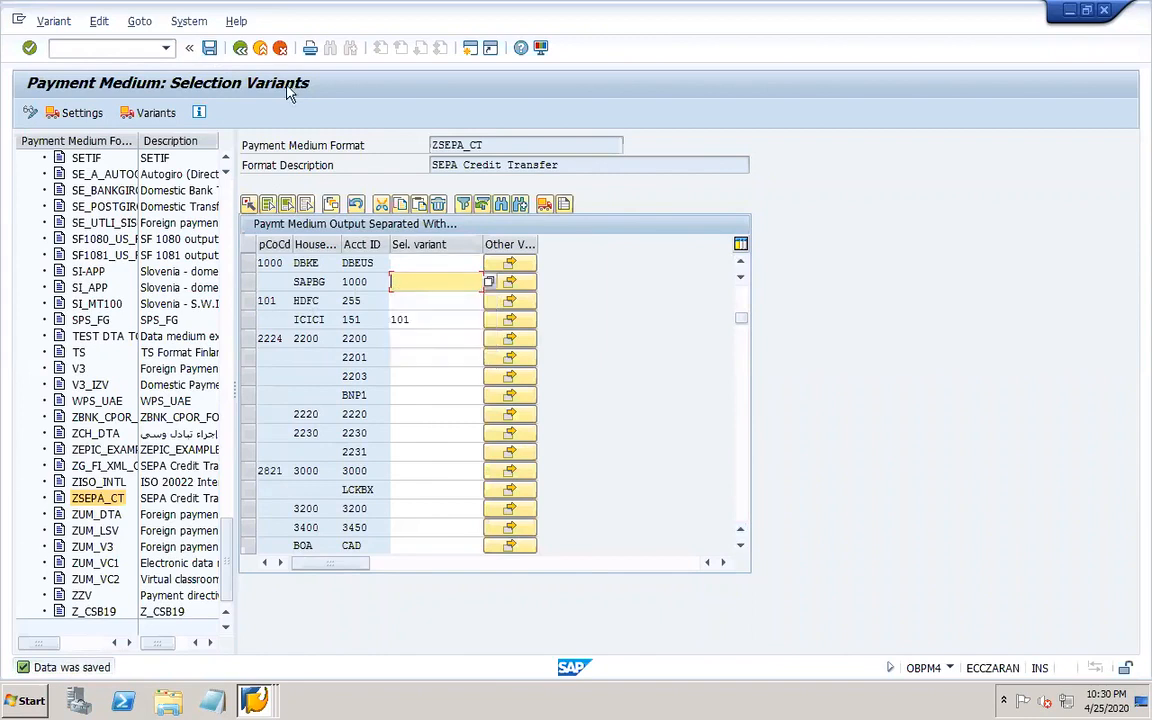
click(209, 47)
click(209, 48)
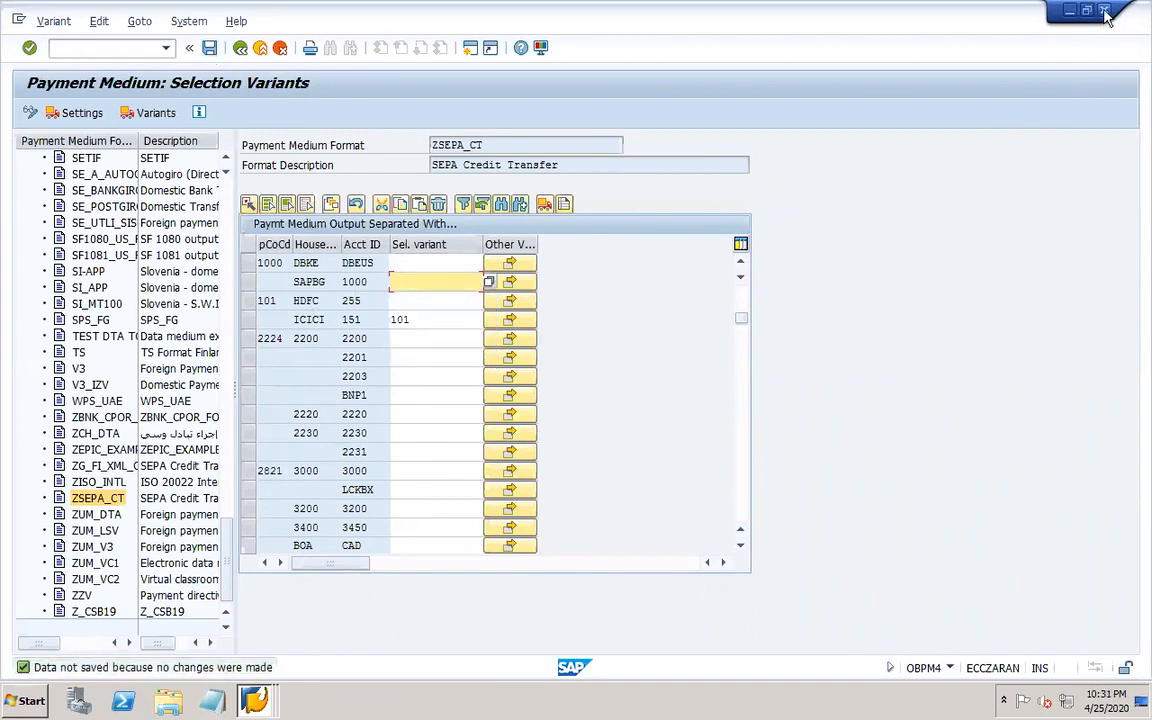
click(1104, 11)
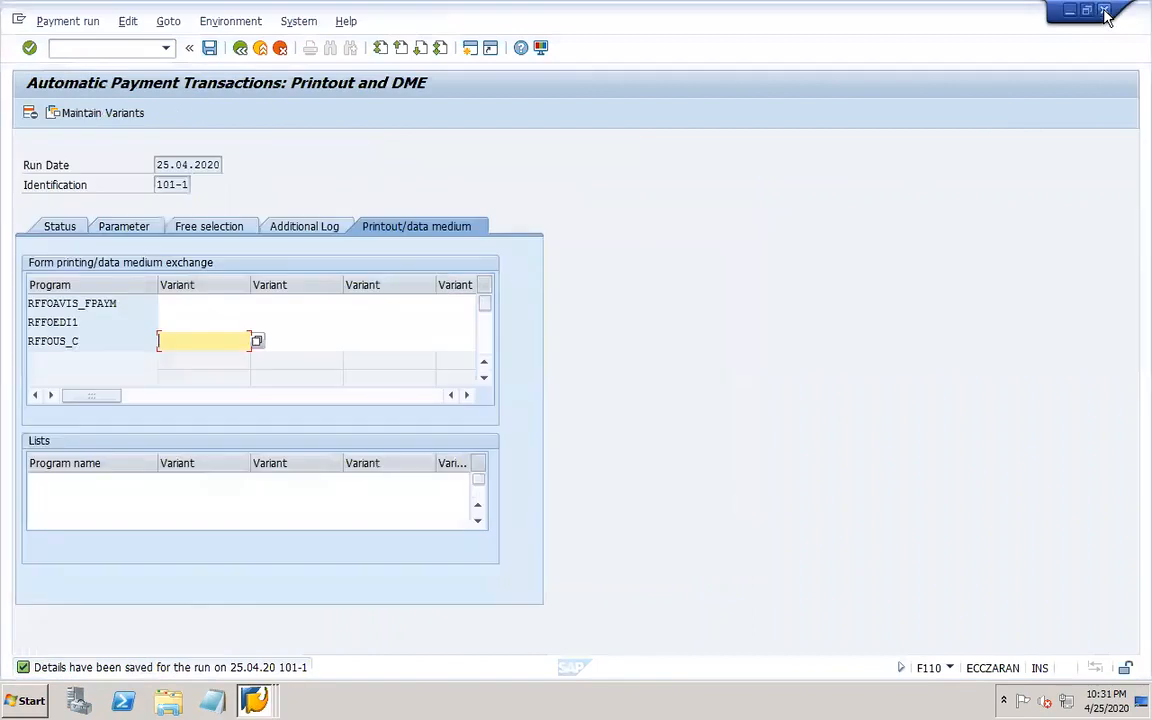
click(209, 48)
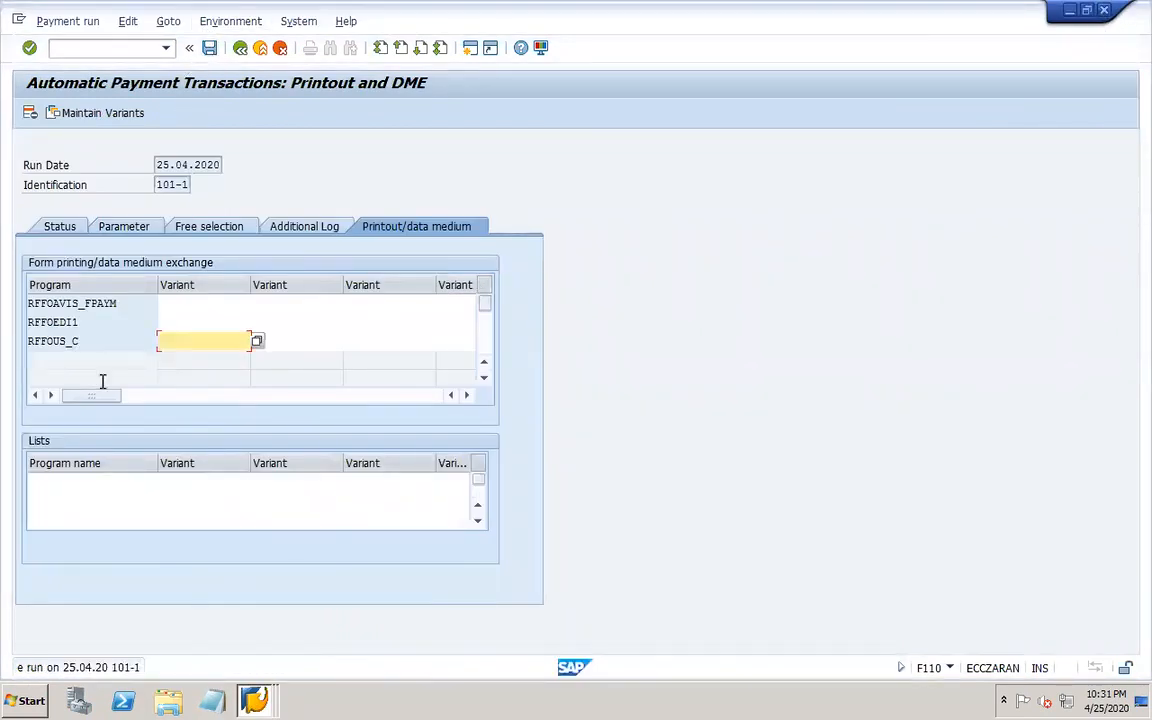
click(255, 698)
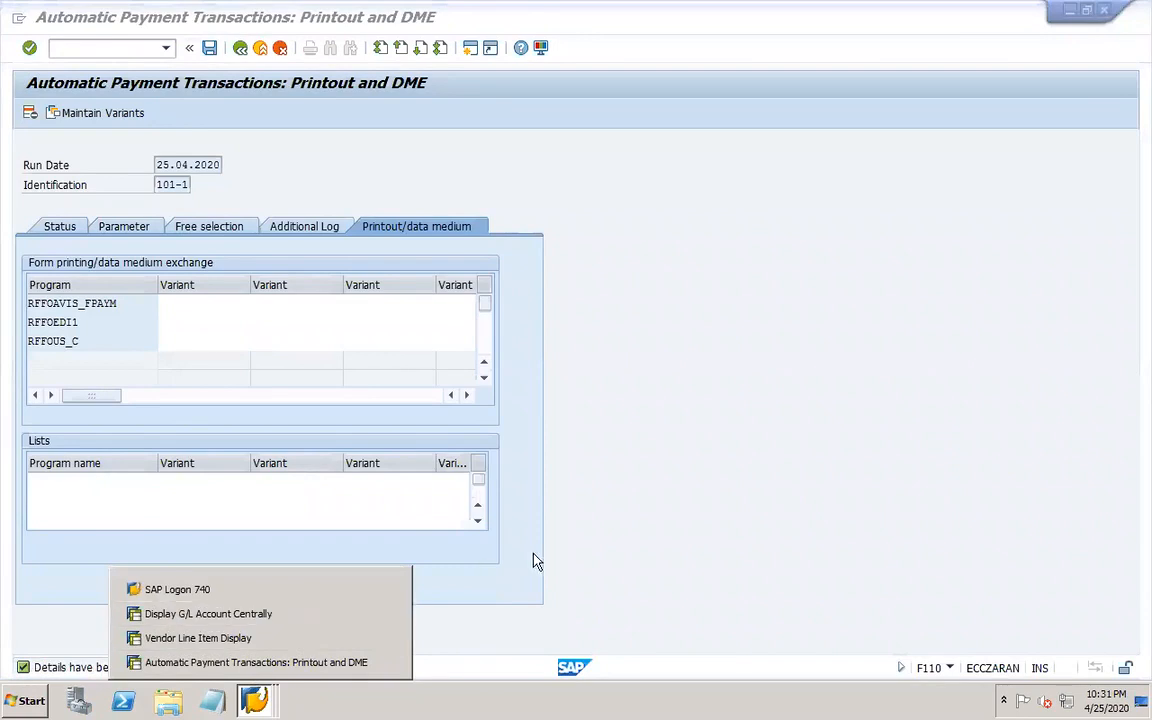
click(622, 553)
click(126, 228)
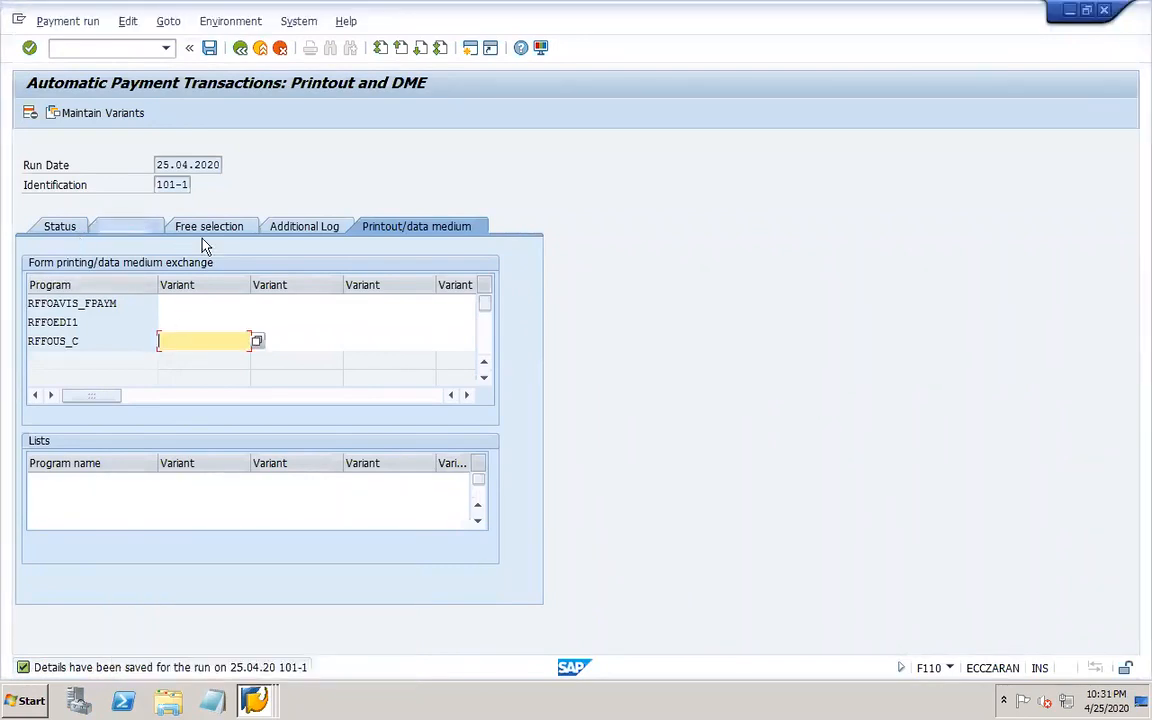
Schedule the payment proposal to start immediately with payment medium creation enabled.
click(62, 228)
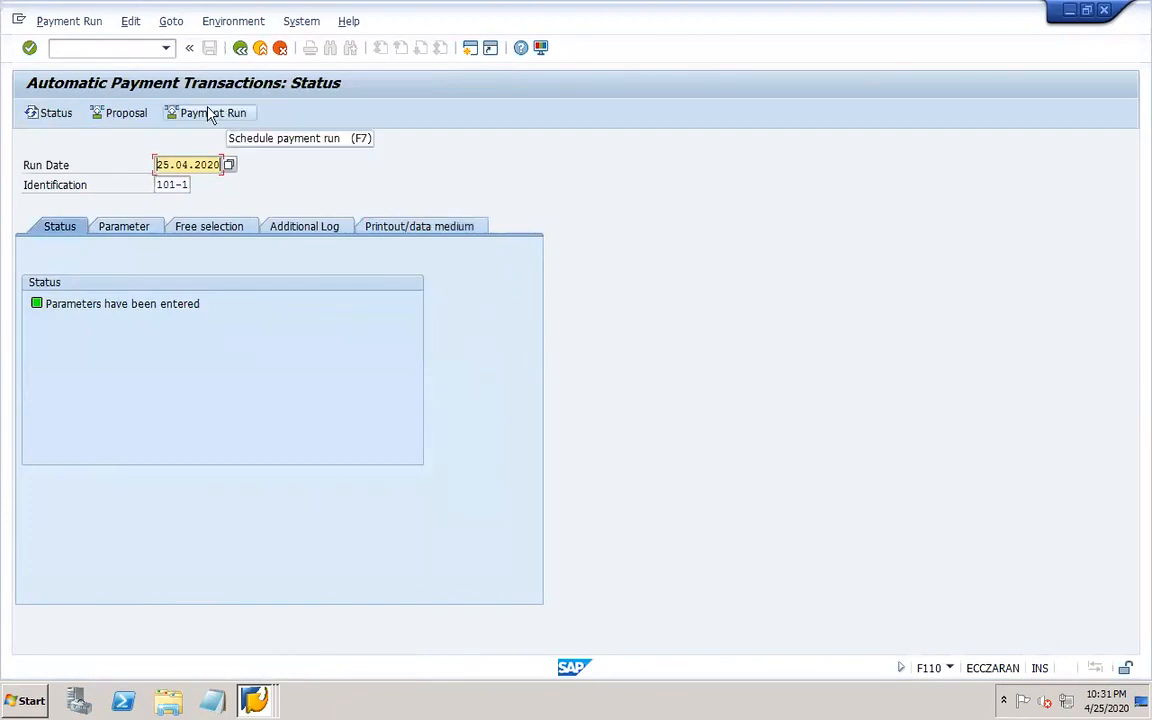
click(401, 228)
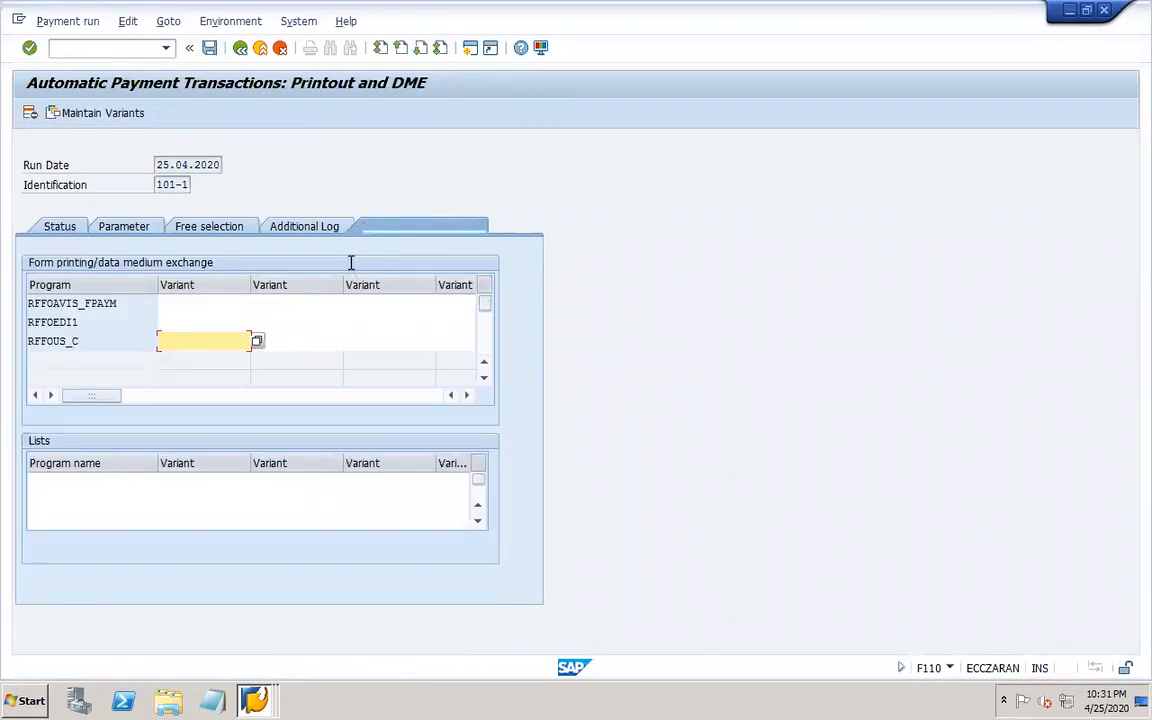
click(64, 228)
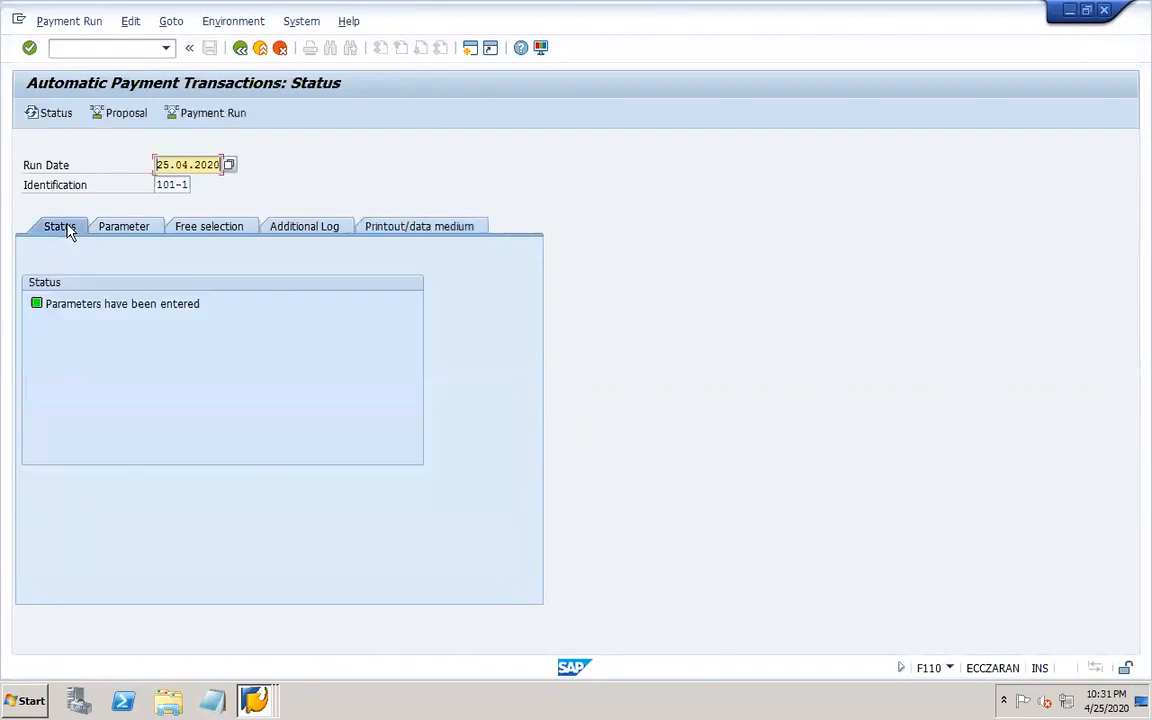
click(116, 114)
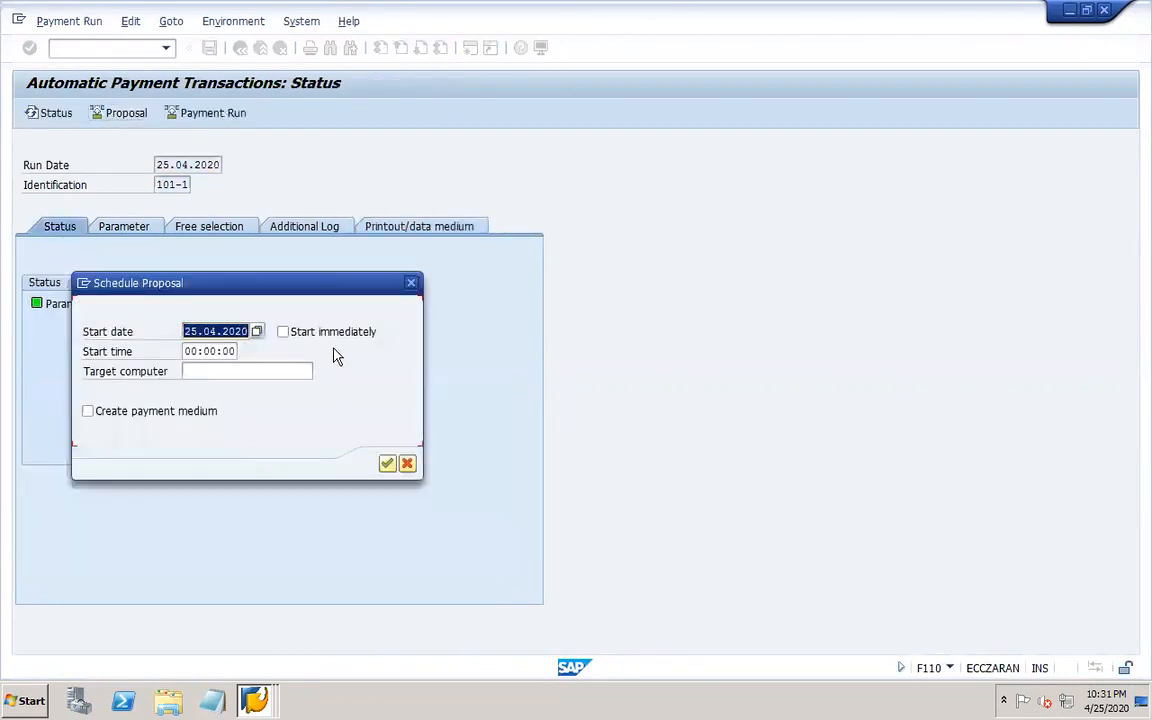
click(314, 336)
click(186, 410)
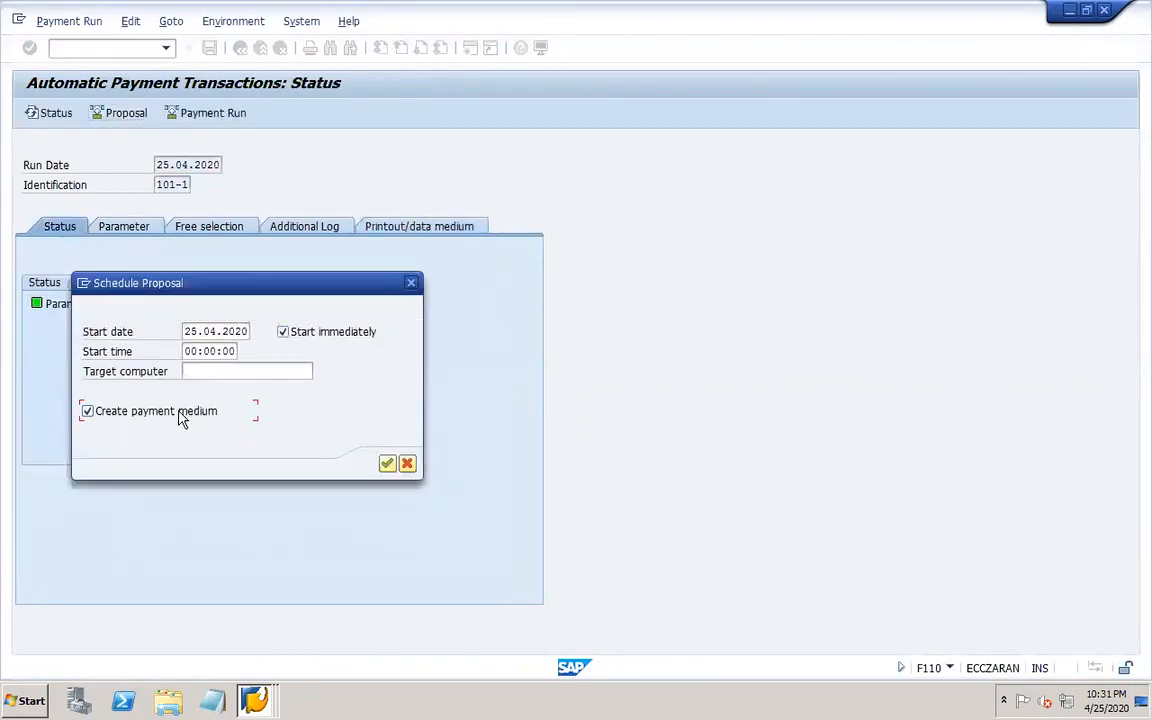
click(387, 464)
key(Return)
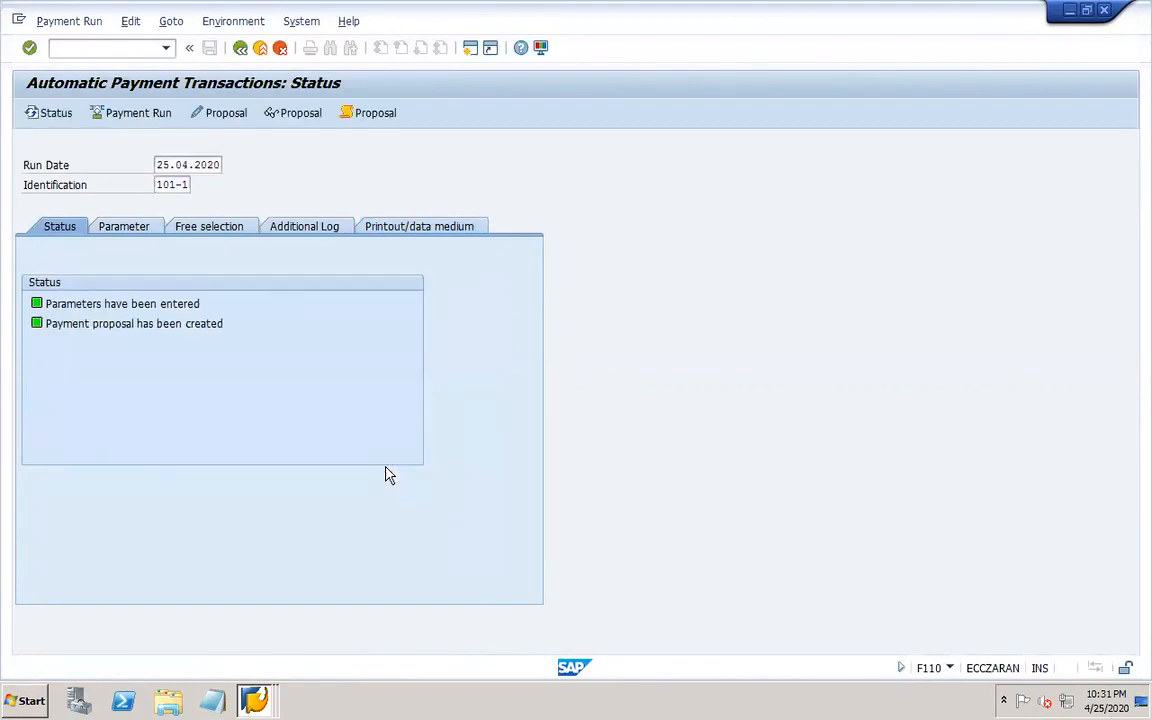
Display the proposal job log and scroll through its messages.
click(370, 114)
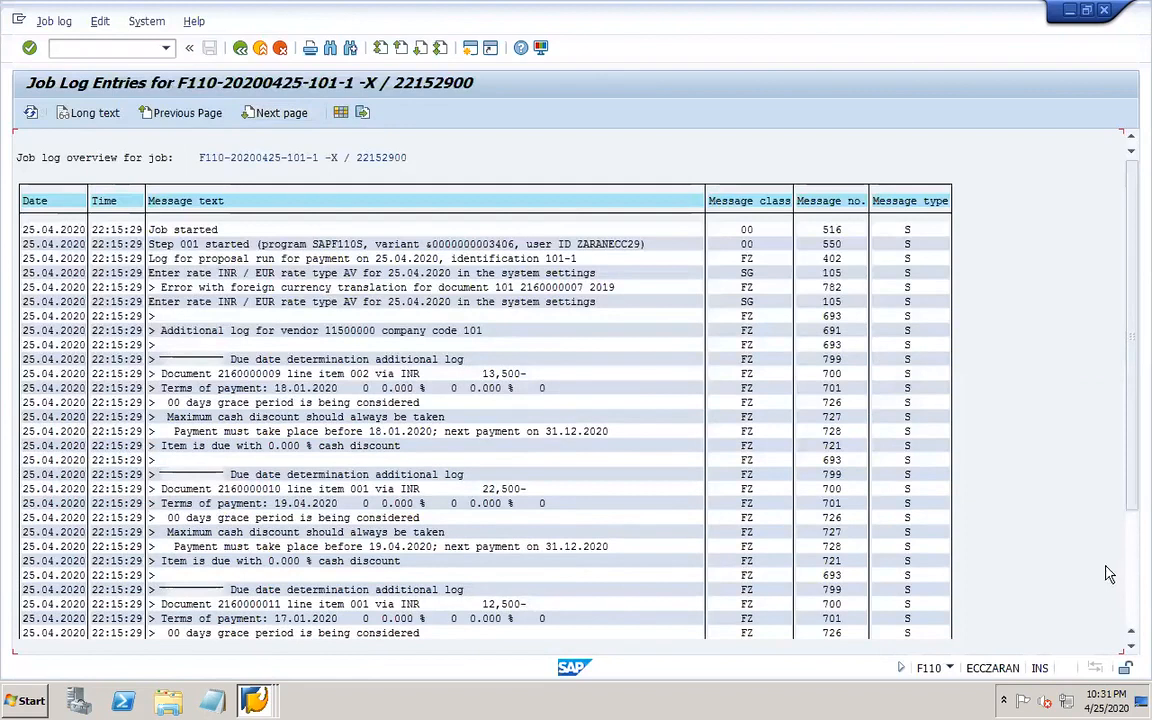
click(1130, 620)
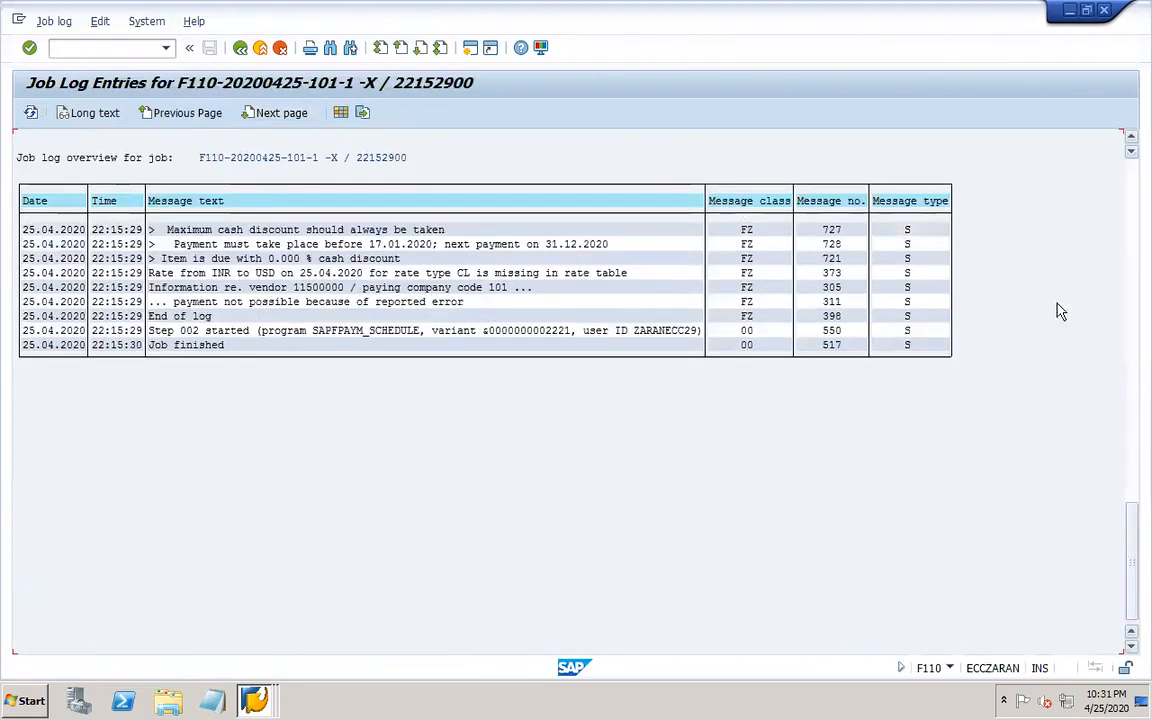
click(1133, 247)
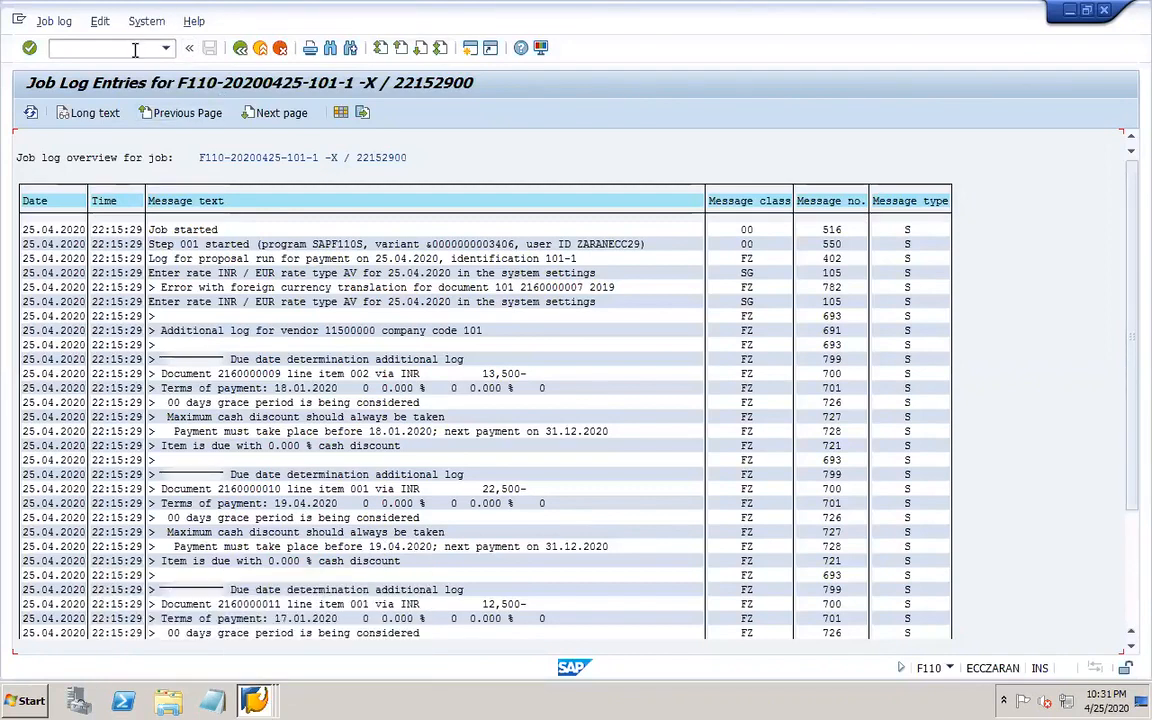
Open transaction FBZP and review paying company code 101's details and forms, then return to the payment program menu.
text(/nFBZP)
key(Return)
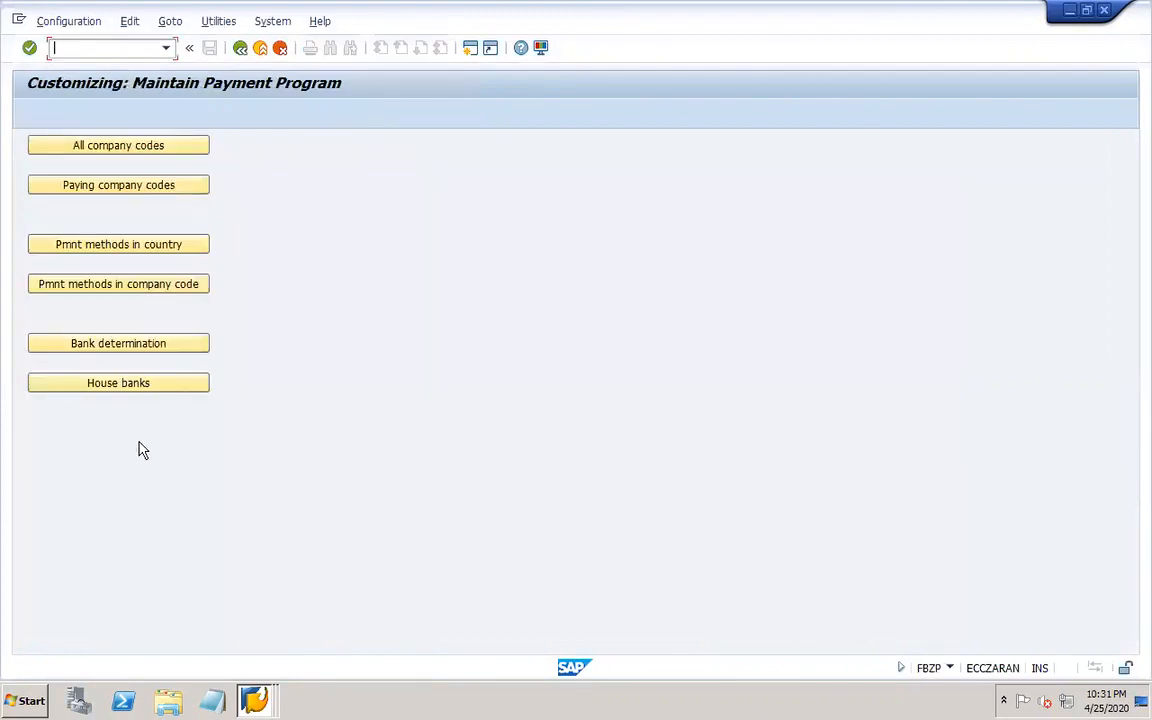
click(141, 186)
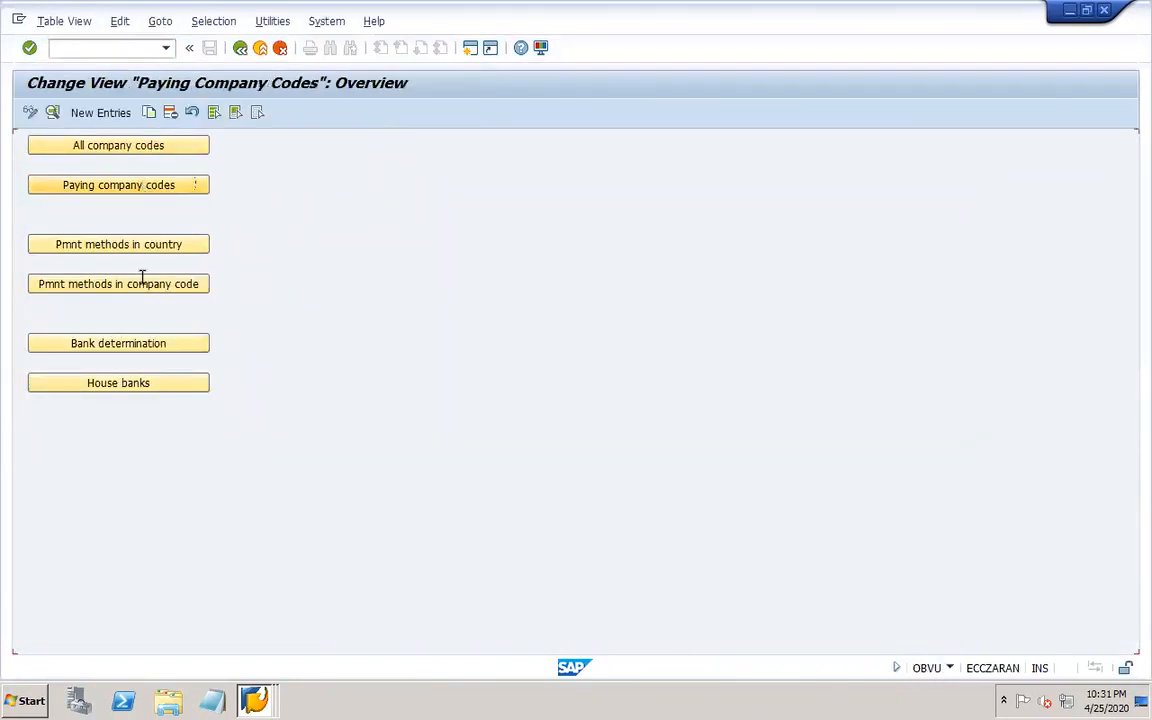
click(195, 641)
text(101)
key(Return)
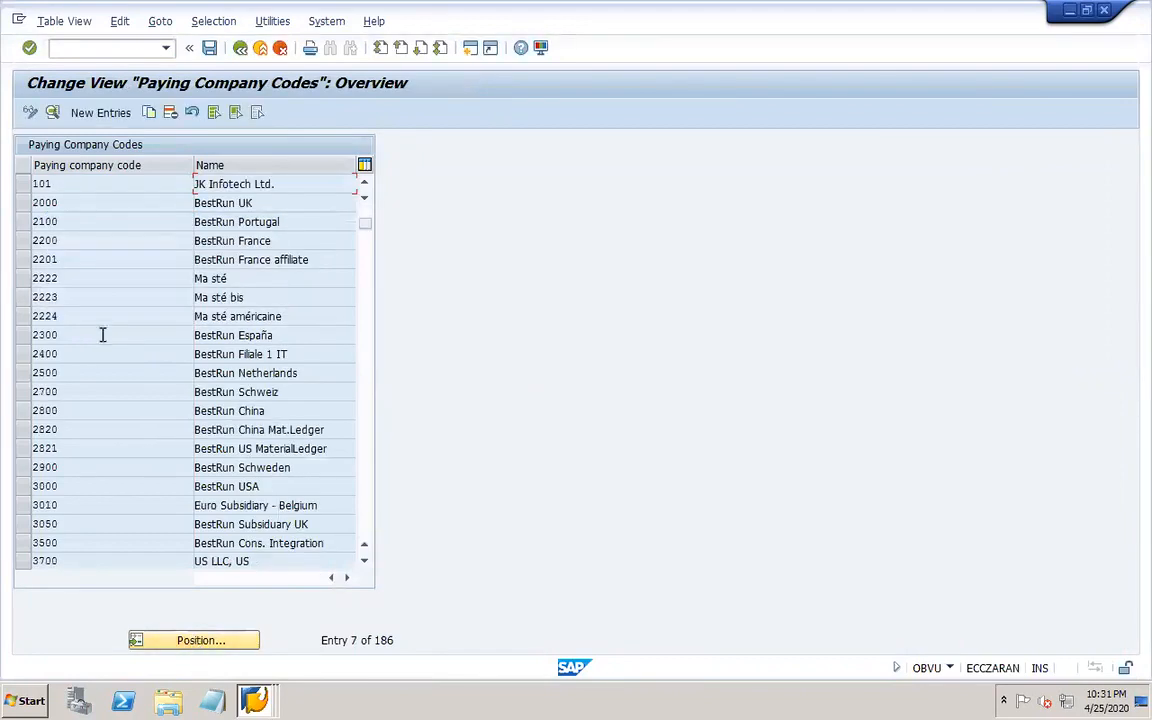
double_click(129, 190)
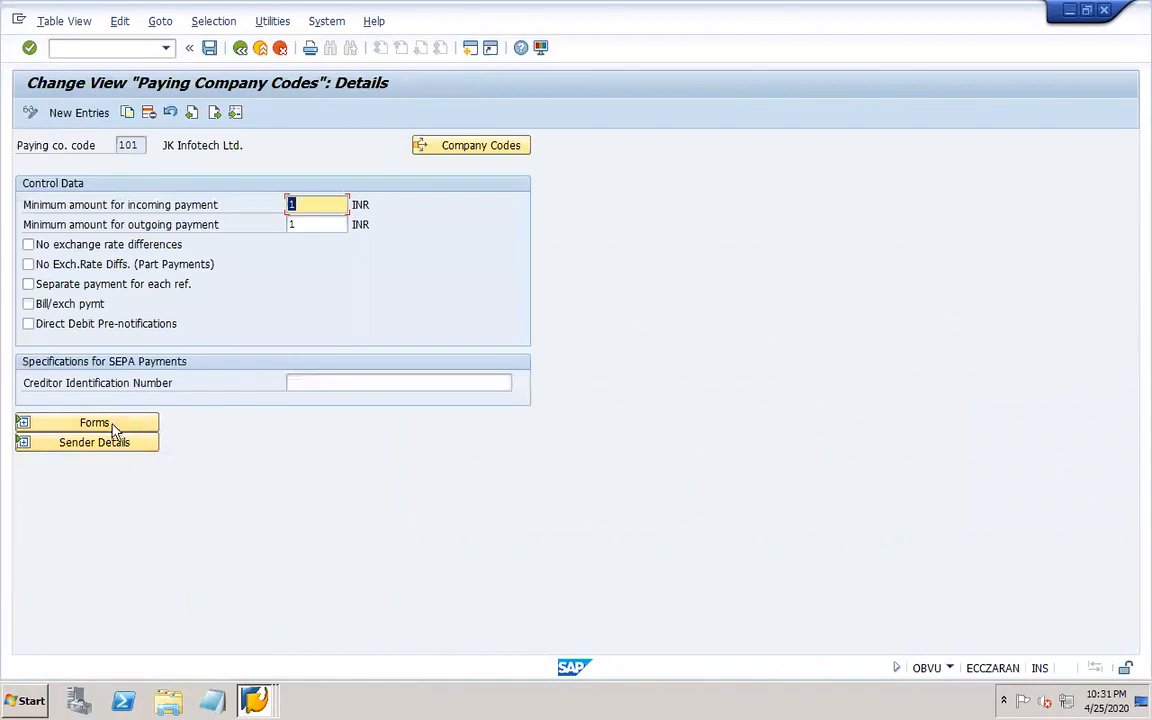
click(112, 425)
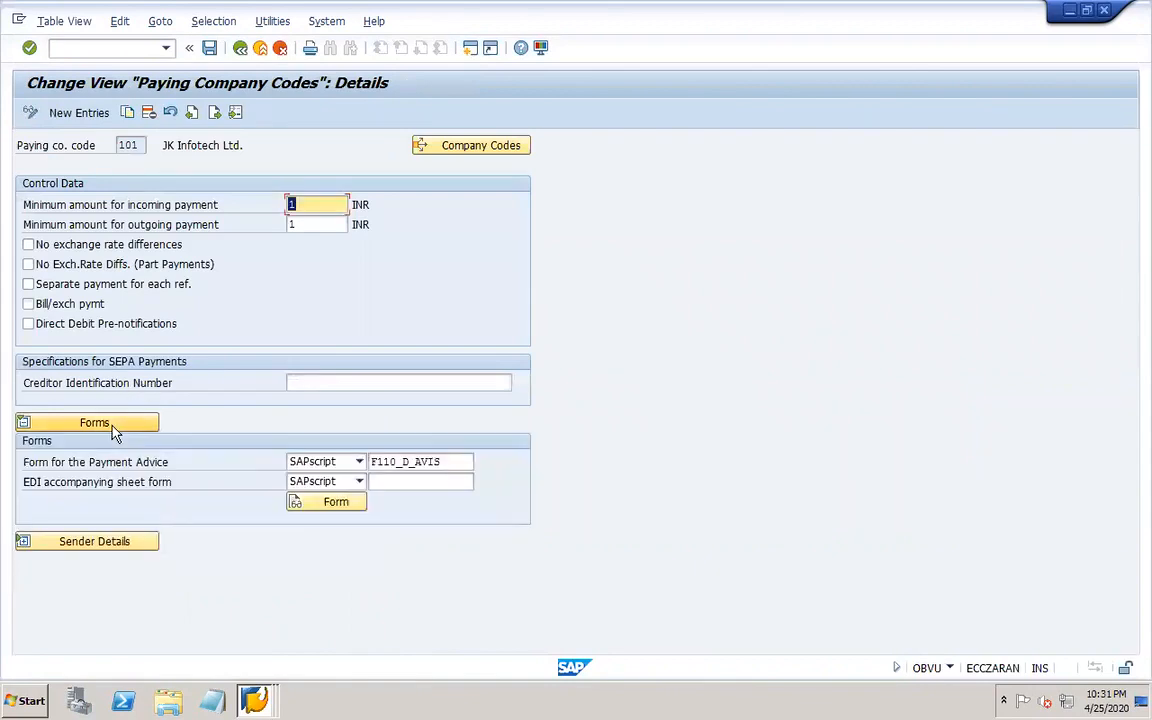
click(240, 47)
click(240, 47)
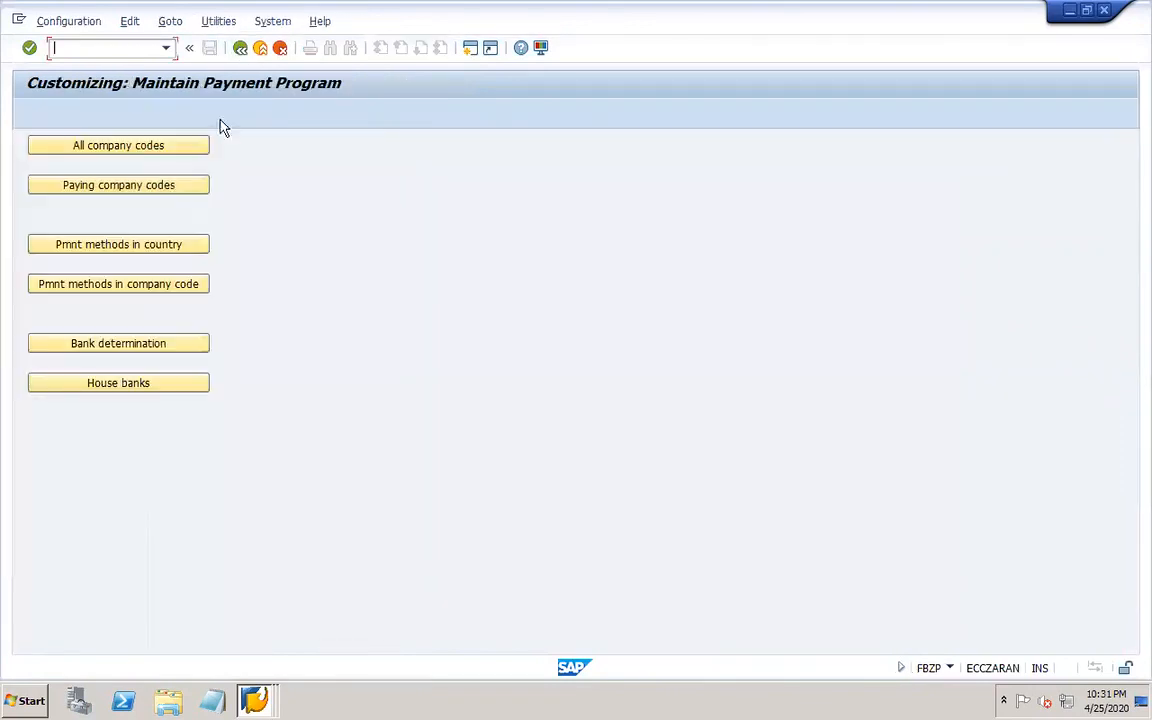
Clear the maximum cash discount option in company code 101's all-company-codes settings and save to the customizing request.
click(175, 148)
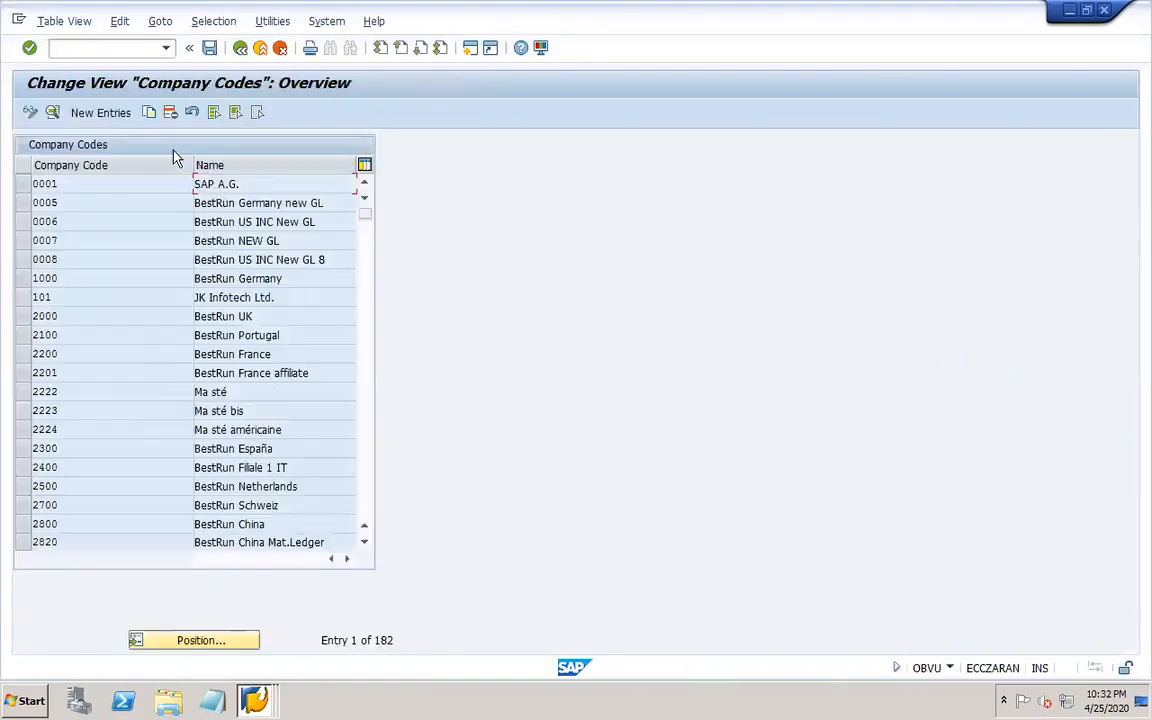
click(194, 640)
text(101)
key(Return)
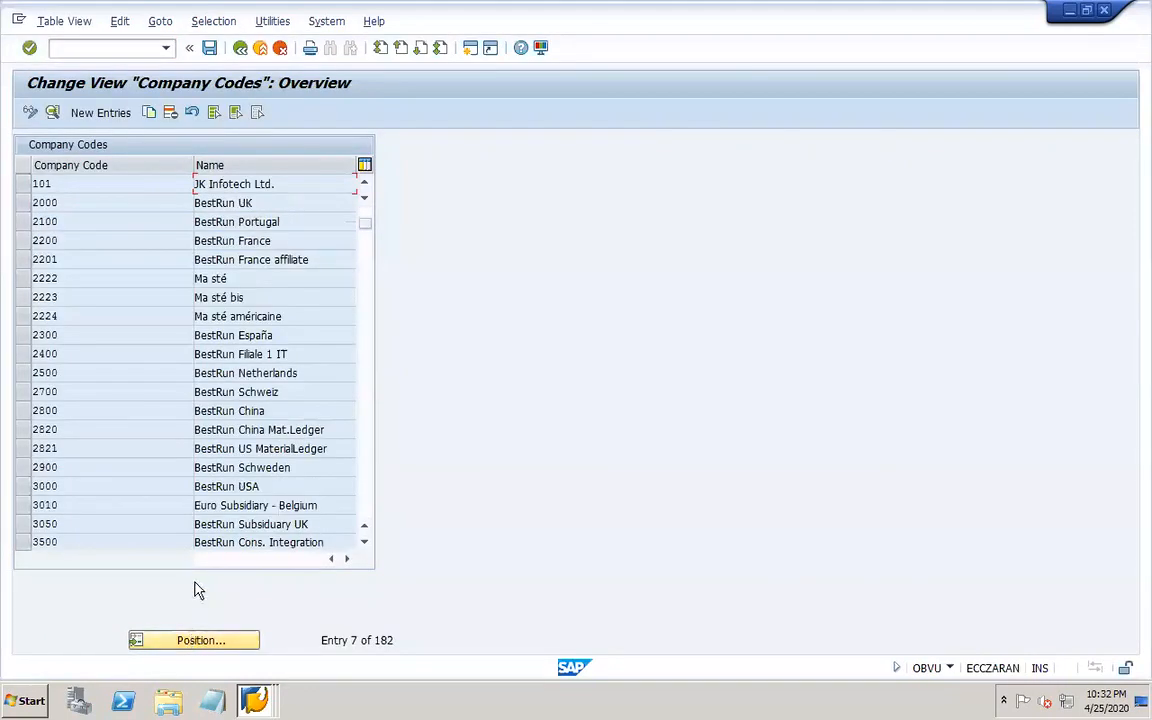
double_click(156, 185)
click(95, 365)
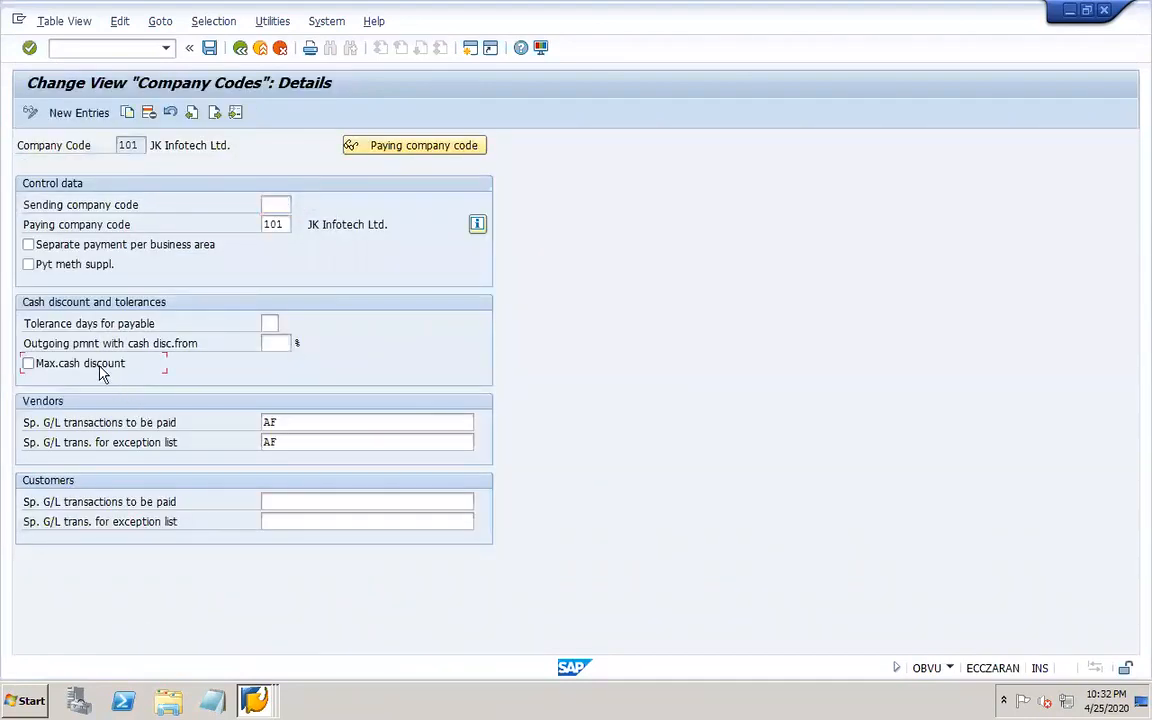
click(210, 48)
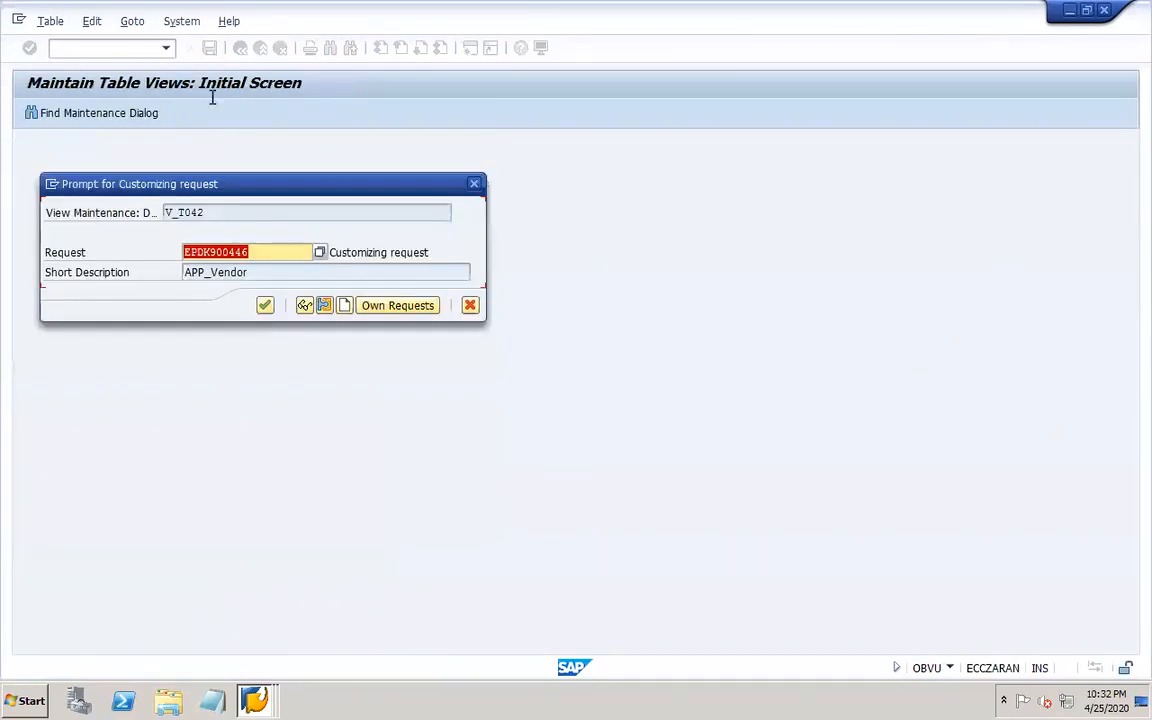
click(265, 306)
Switch to the proposal job log session and scroll to its final messages.
click(254, 696)
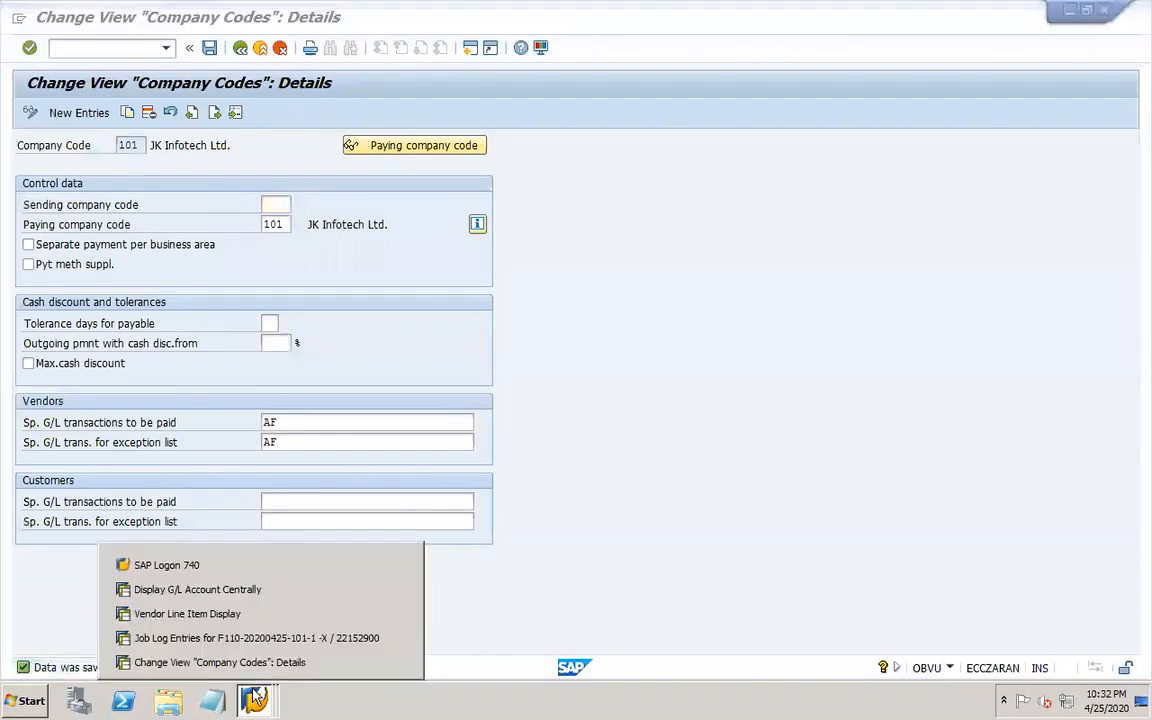
click(254, 668)
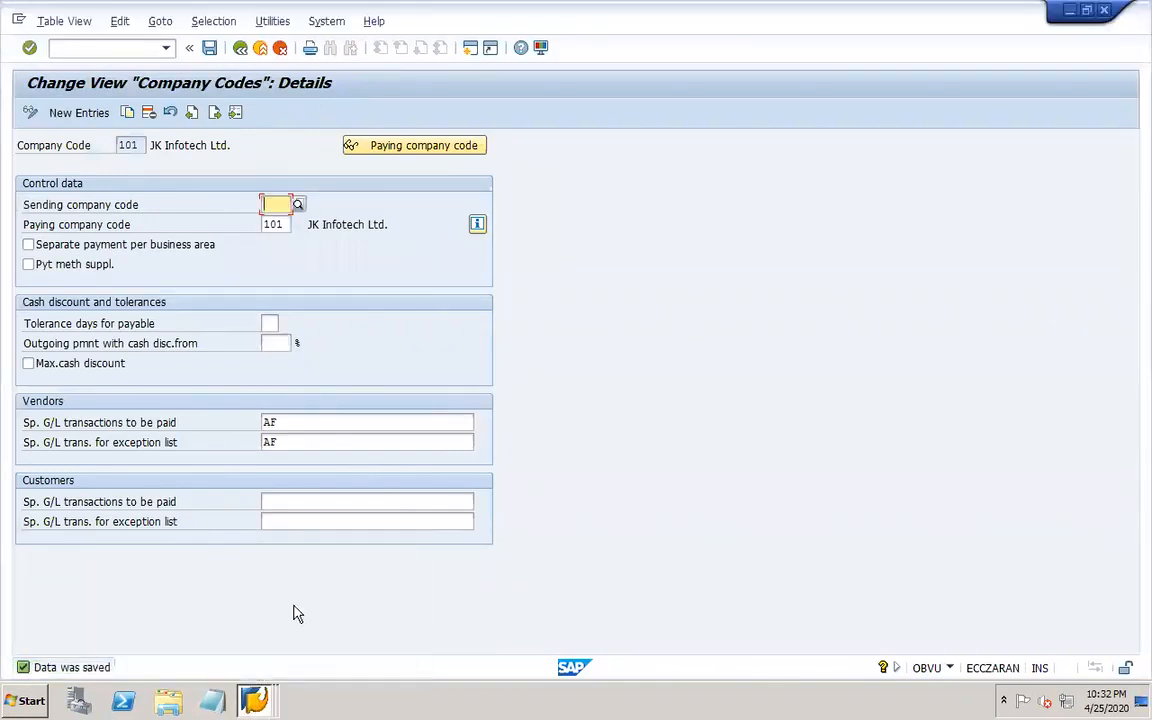
click(258, 690)
click(250, 638)
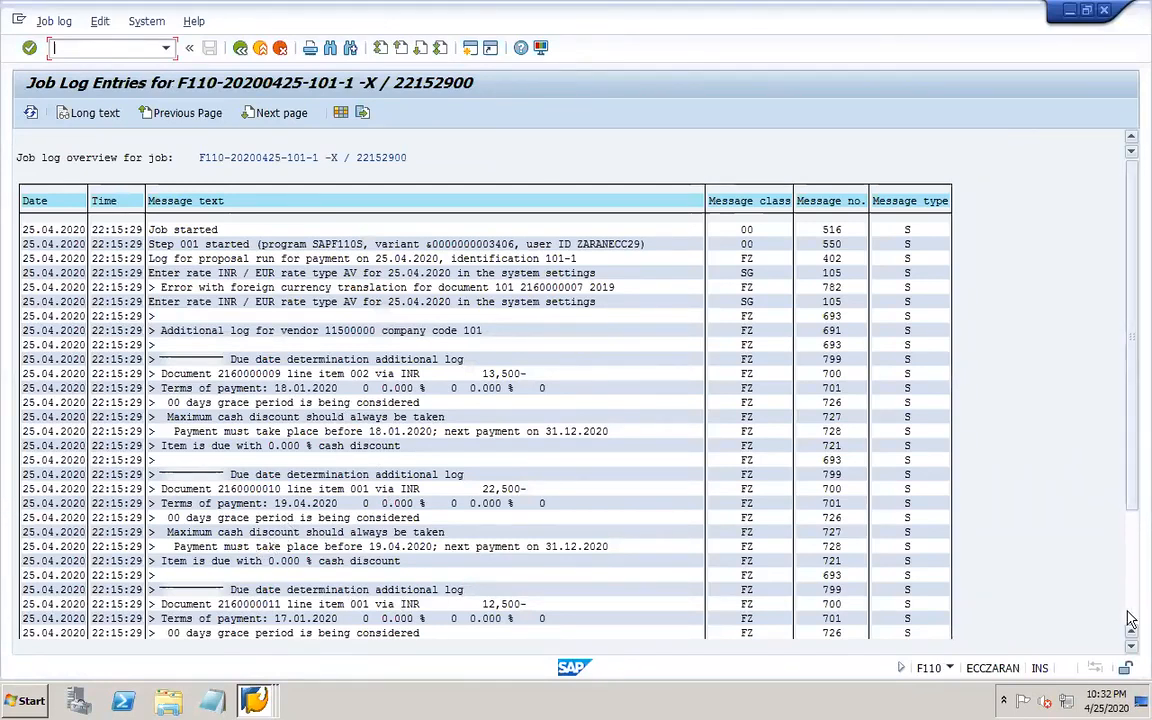
click(1131, 618)
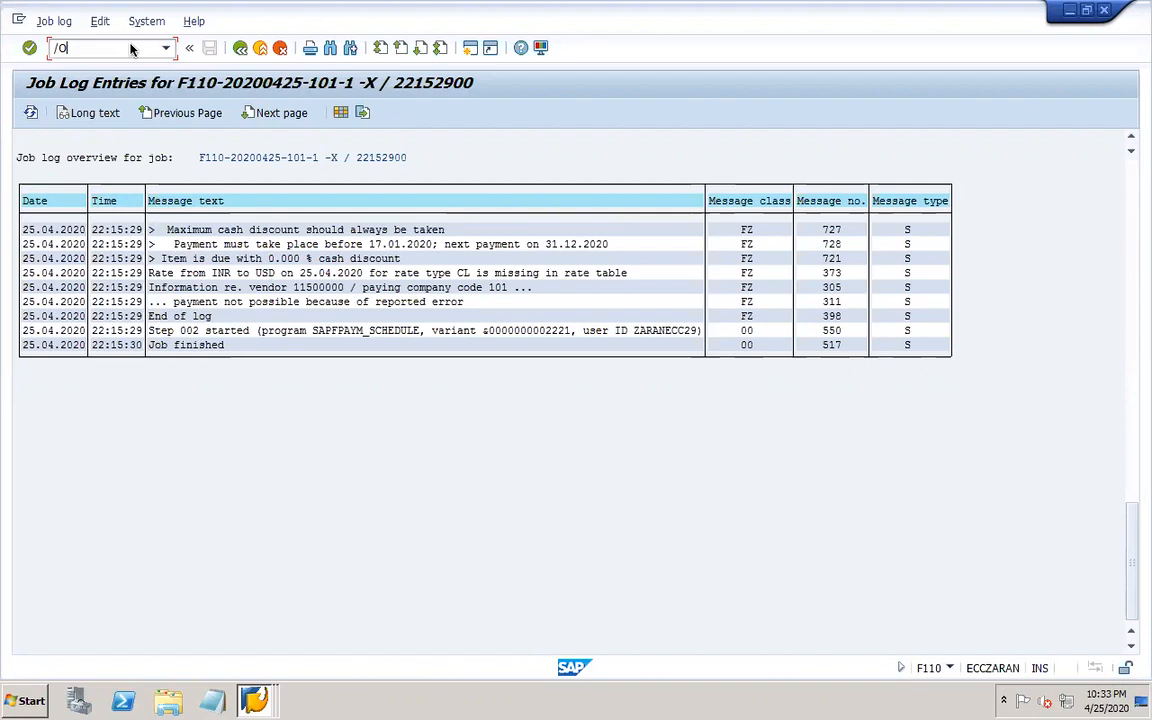
Open the IMG in a new session and search its structure for LEDGER.
key(Return)
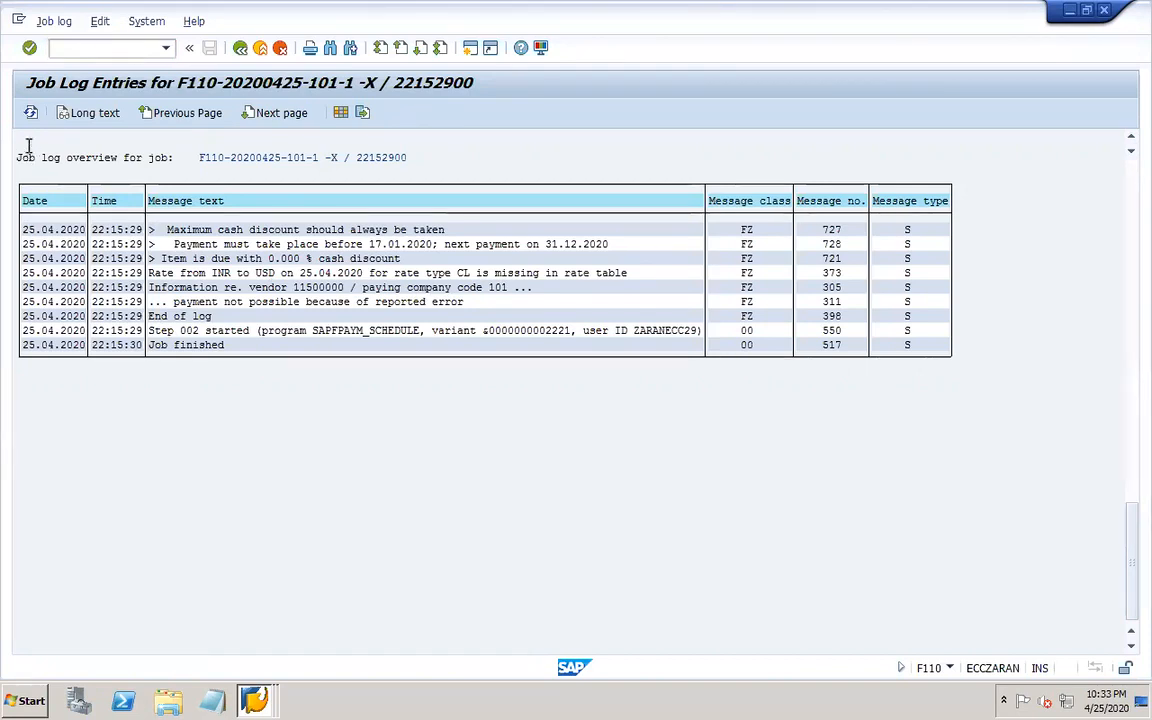
click(85, 112)
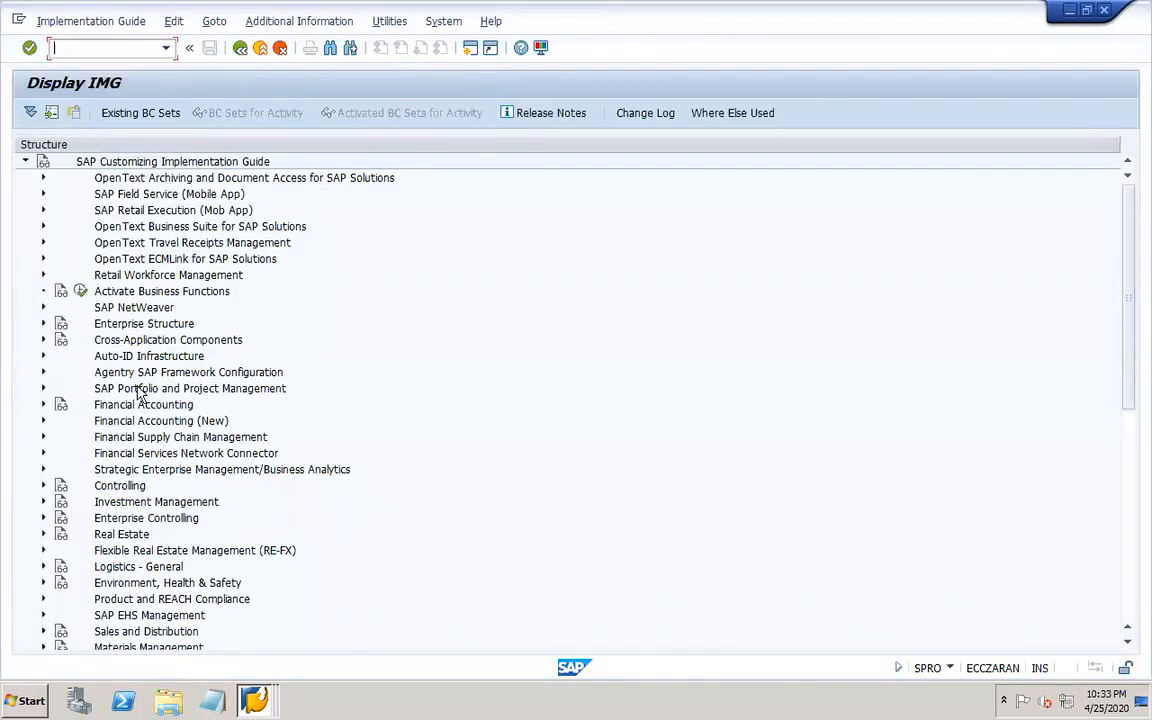
click(43, 307)
click(347, 50)
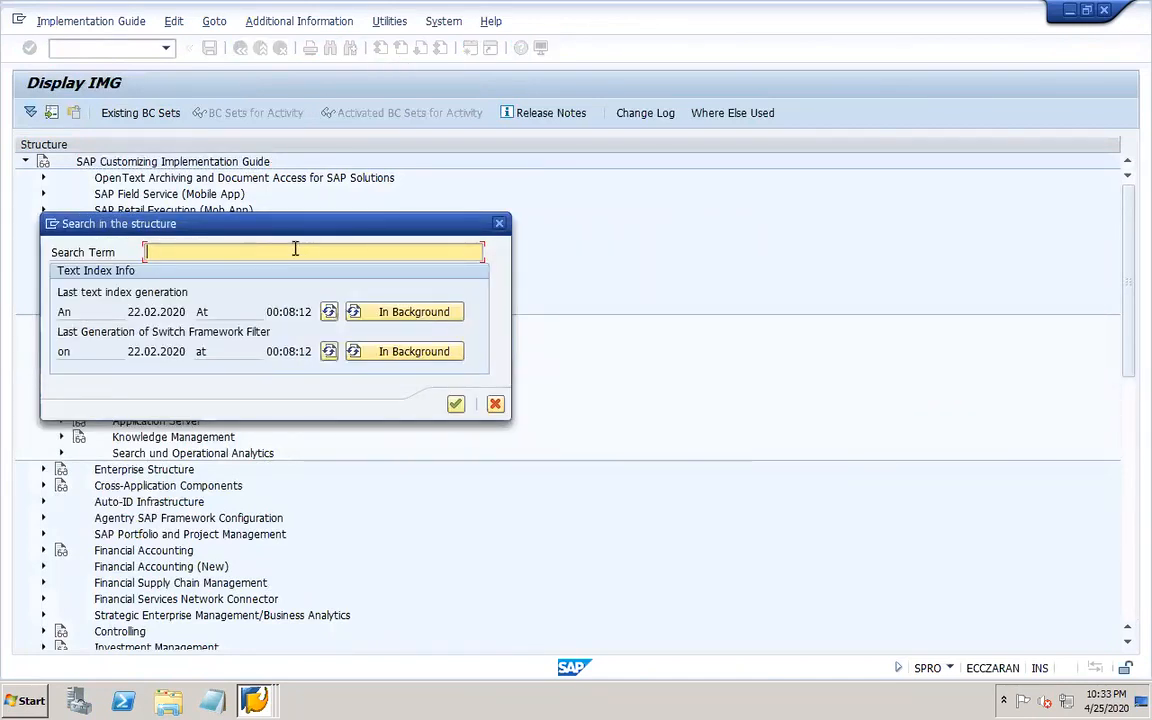
text(LEDGER)
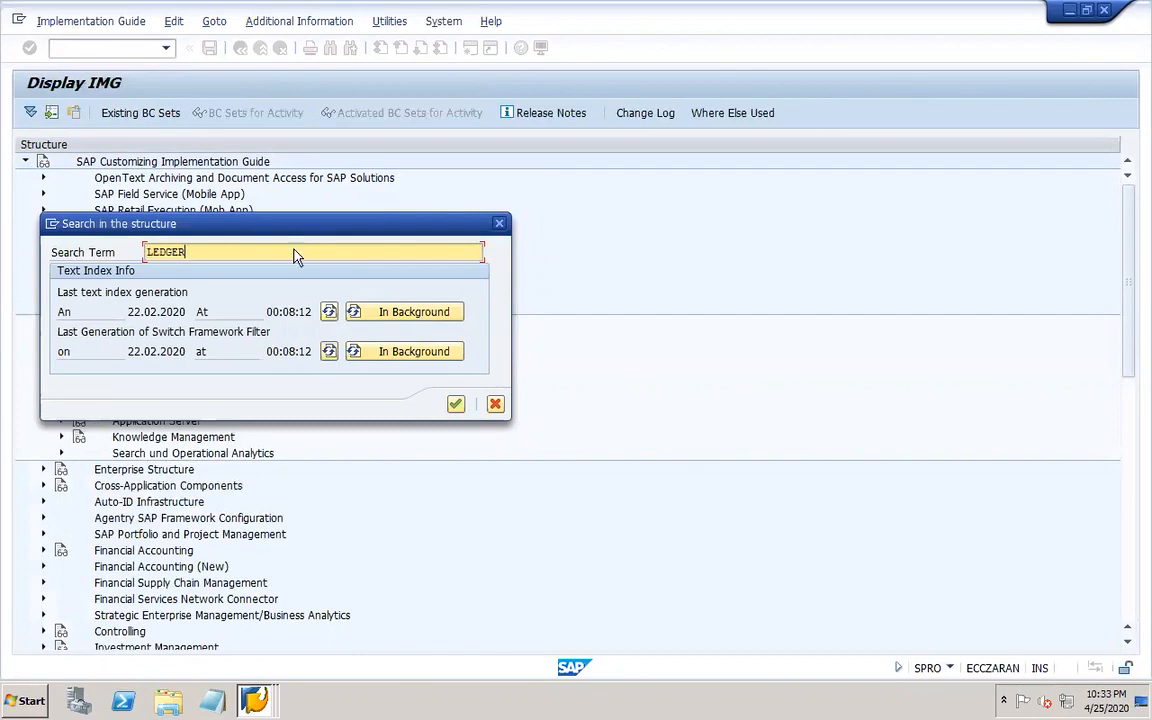
key(Return)
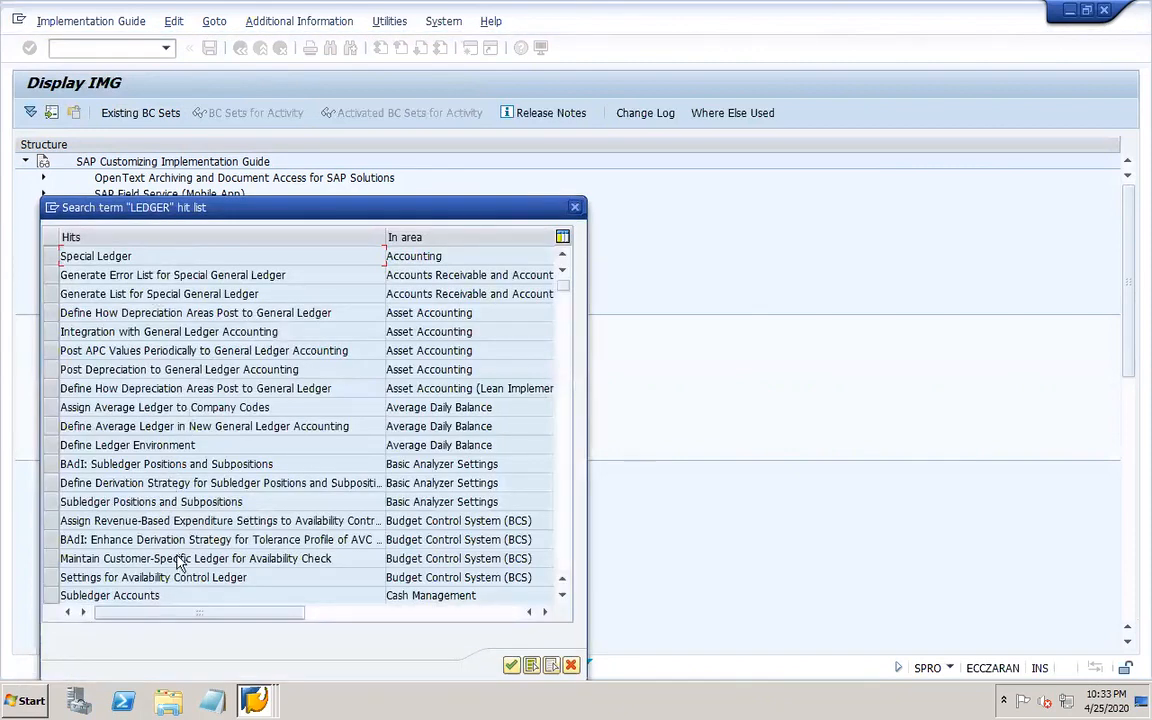
click(575, 208)
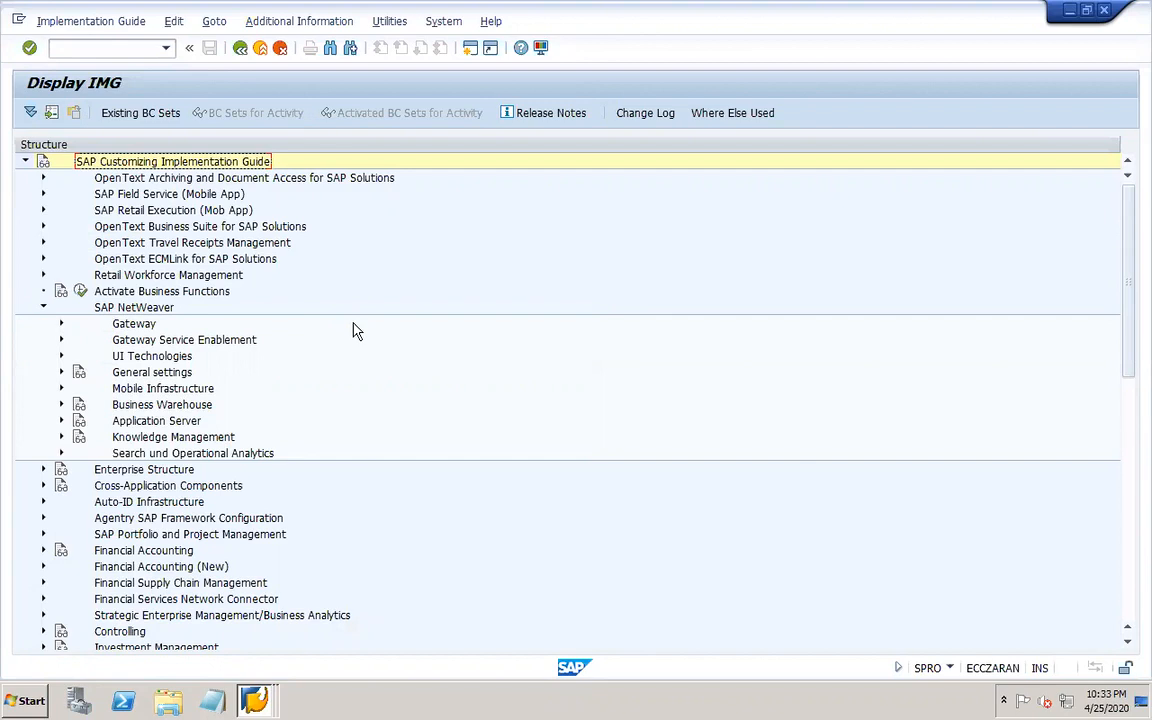
Find DEFINE LEDGER in the IMG and open Define Currencies of Leading Ledger.
click(329, 55)
text(DEFINE LEDGER)
key(Return)
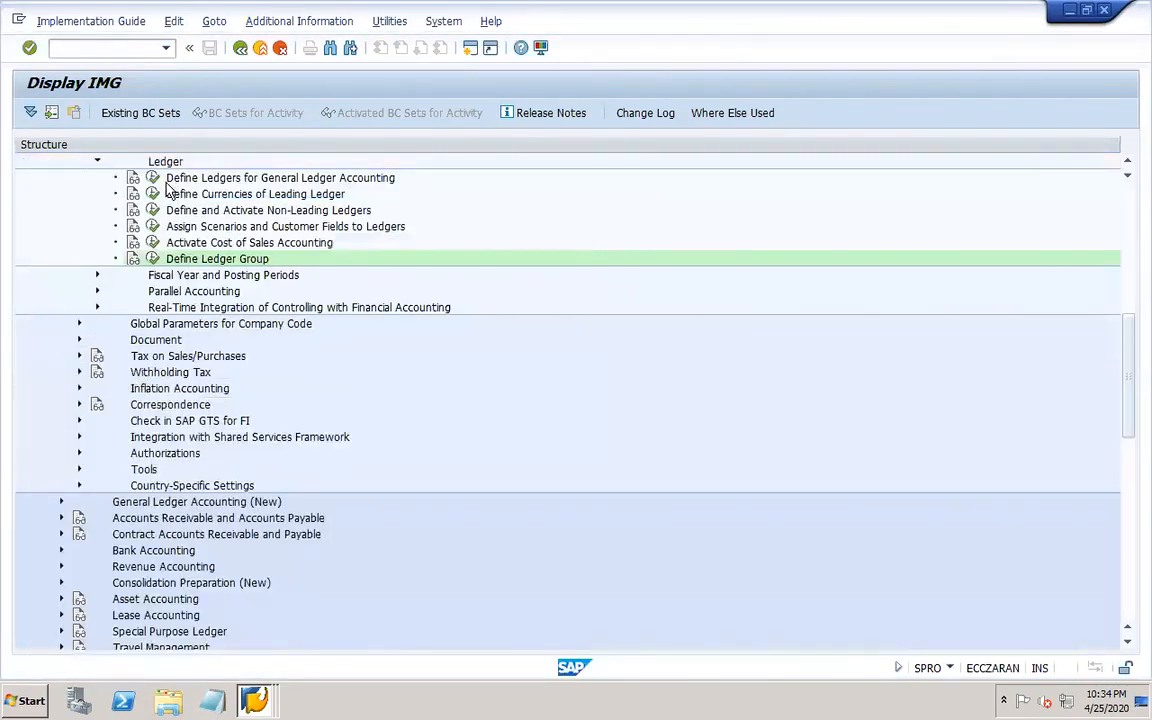
click(152, 194)
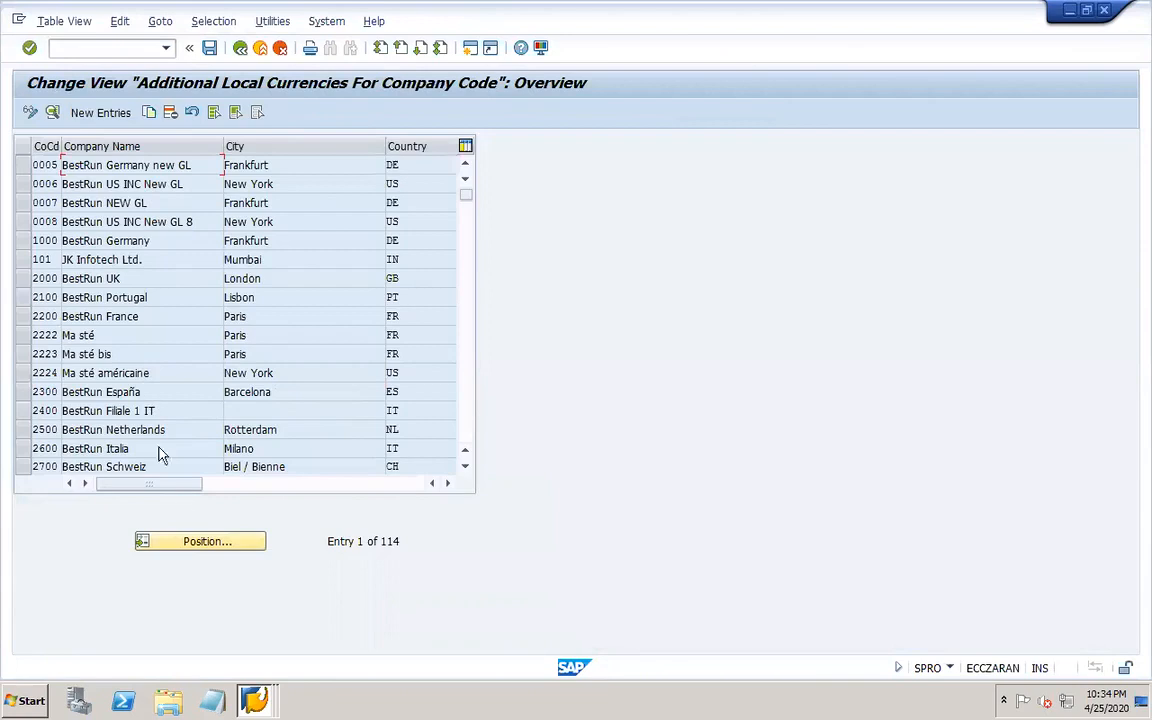
Open company code 101's additional local currencies details, accepting the warning.
click(198, 541)
text(101)
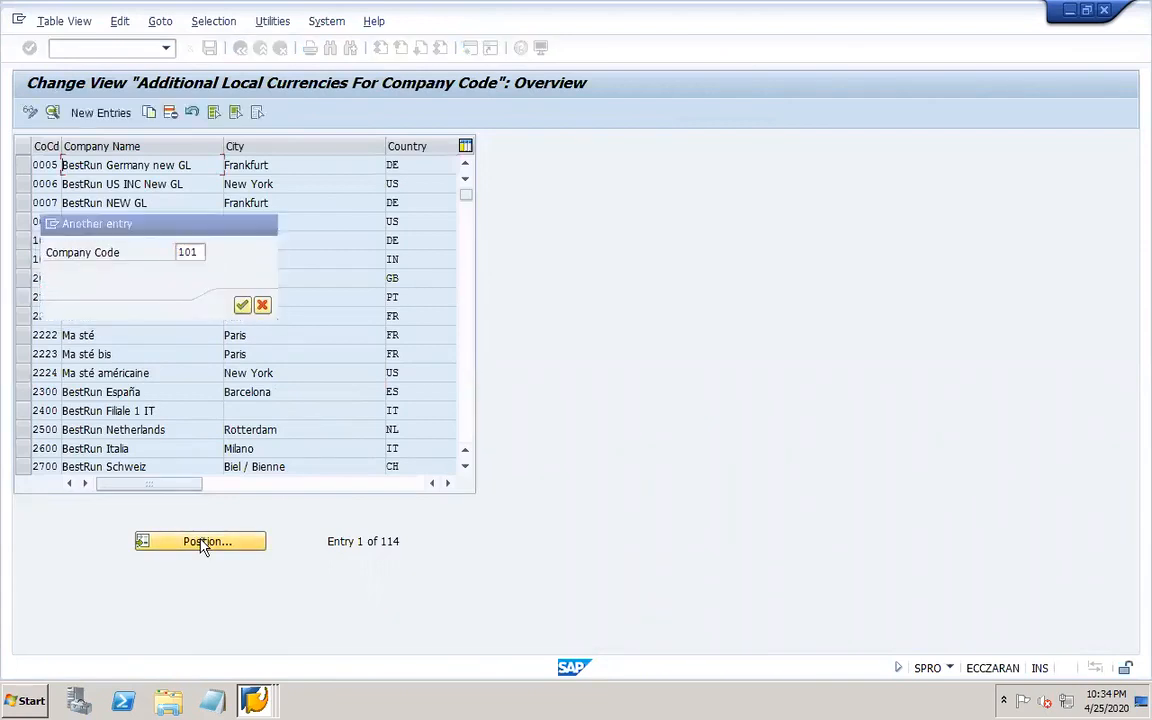
key(Return)
double_click(45, 163)
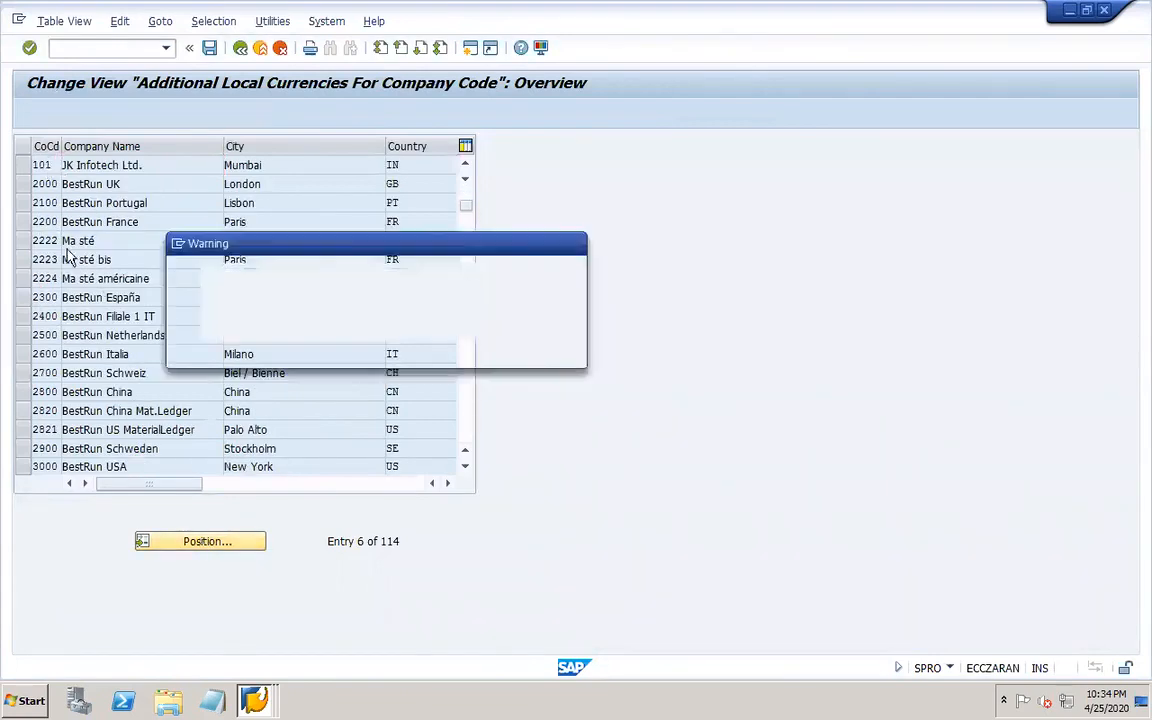
click(262, 350)
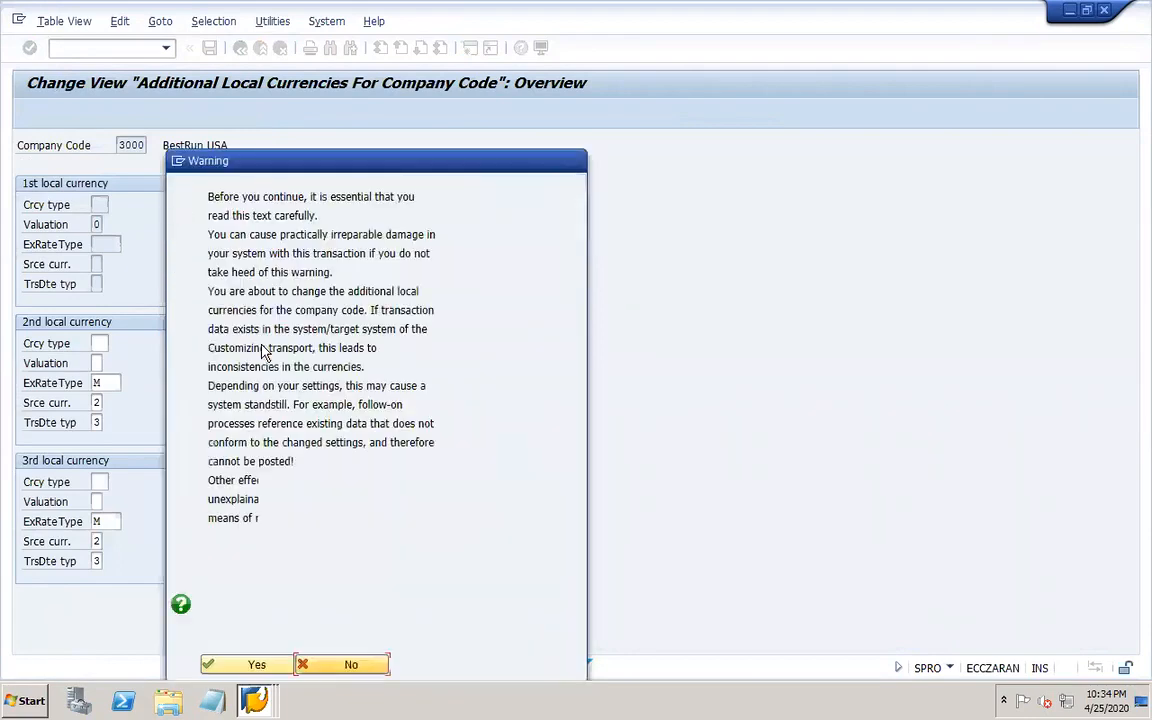
click(266, 665)
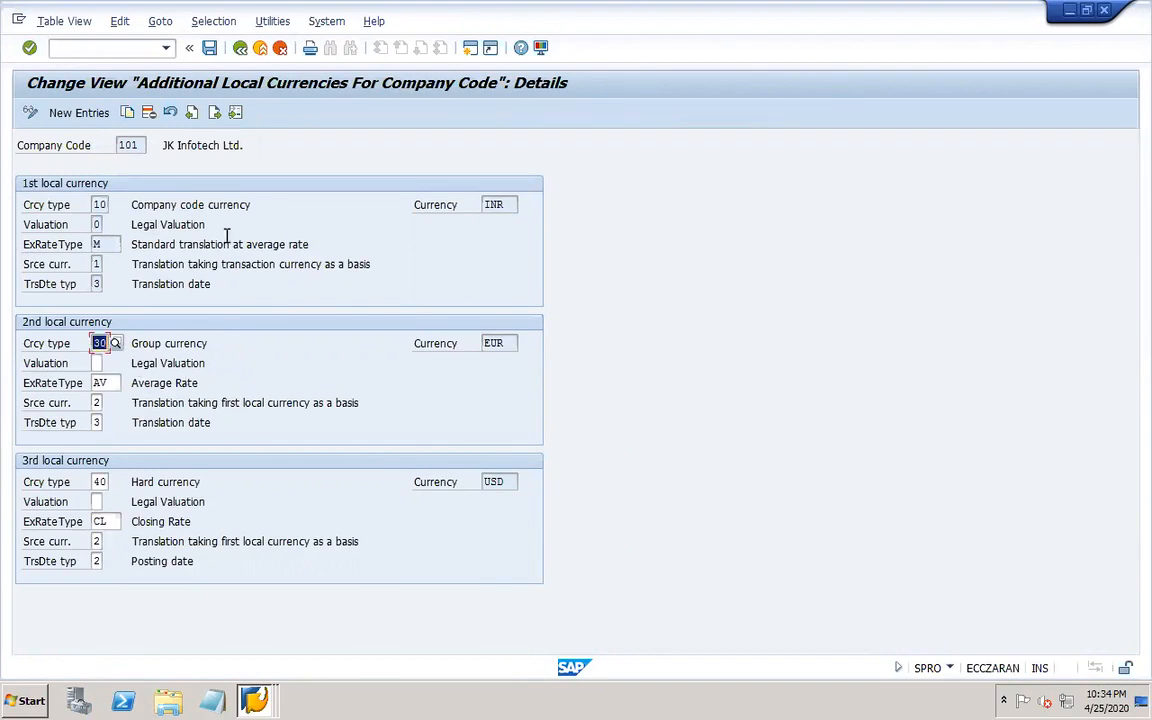
Delete company code 101's additional local currencies entry and save it to the customizing request.
click(239, 47)
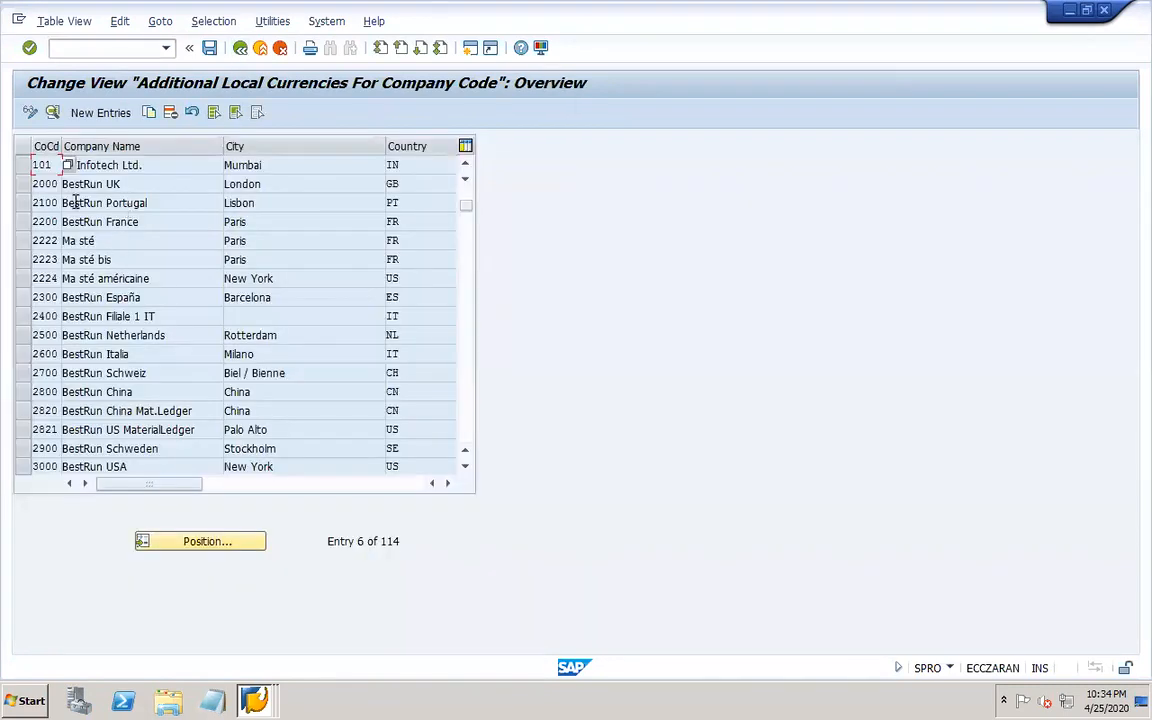
click(22, 165)
click(166, 113)
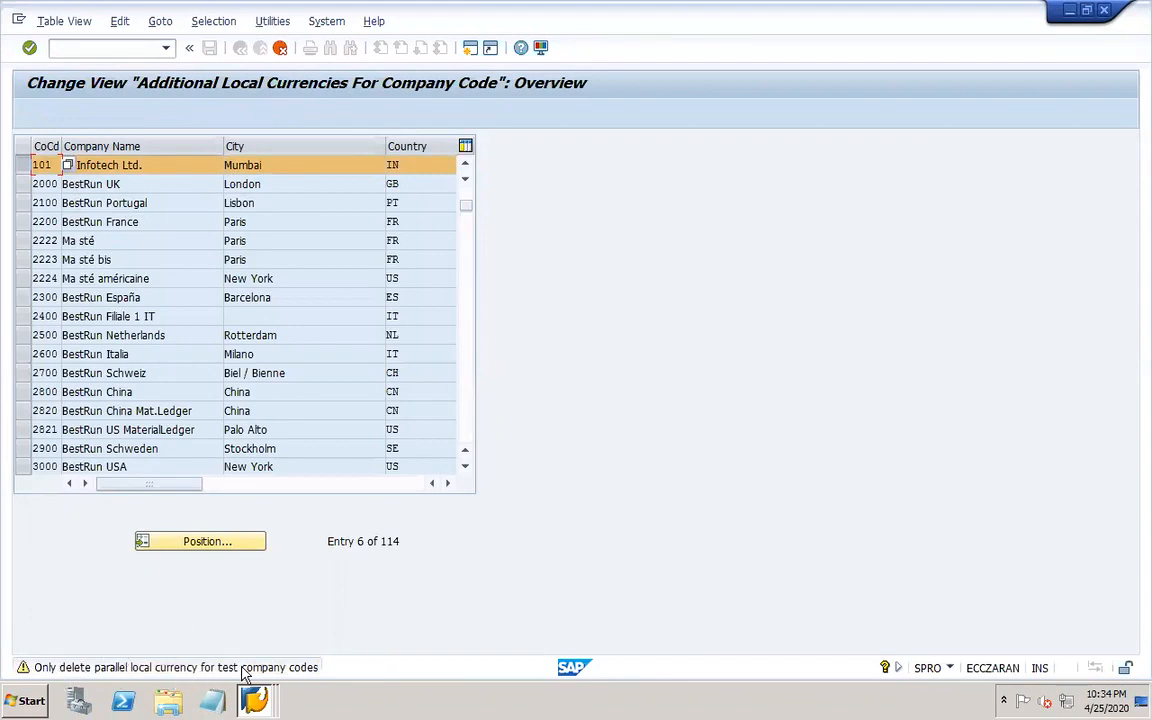
key(Return)
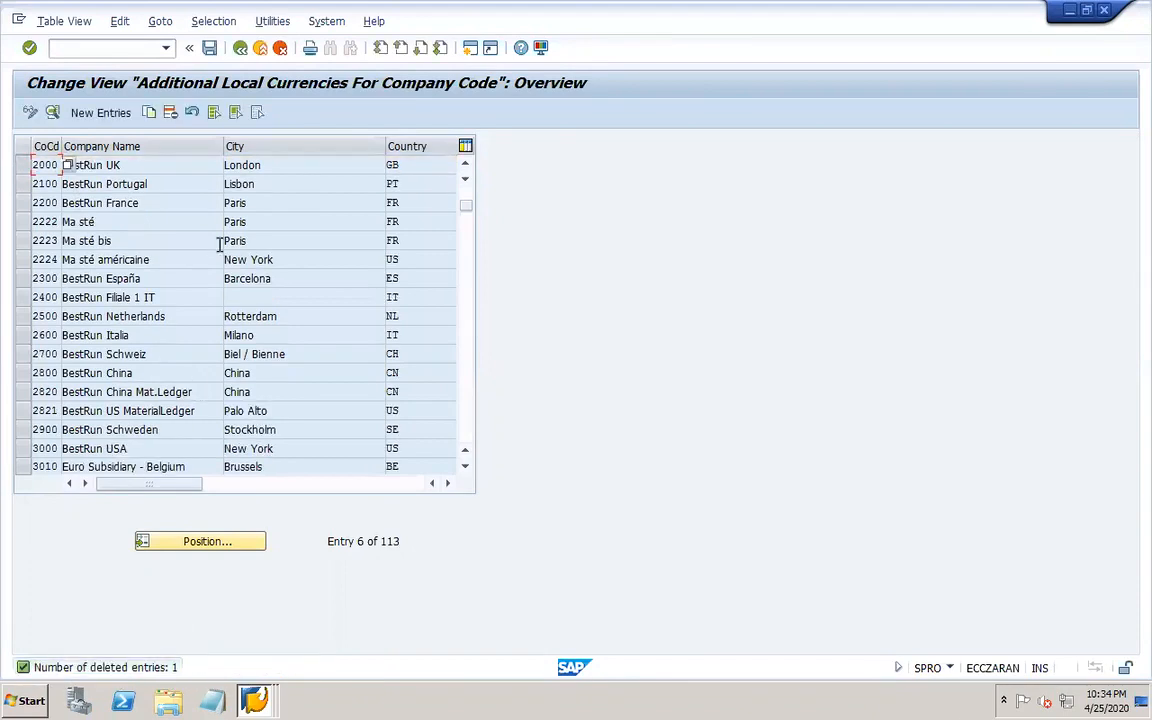
click(209, 48)
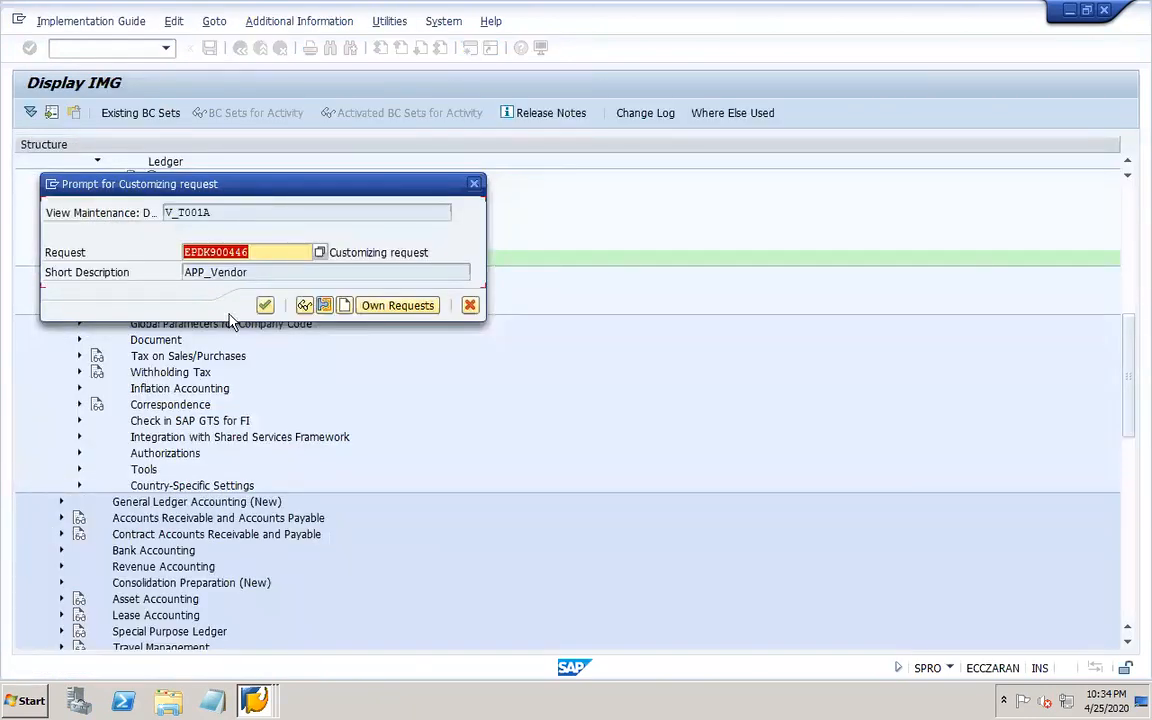
click(264, 305)
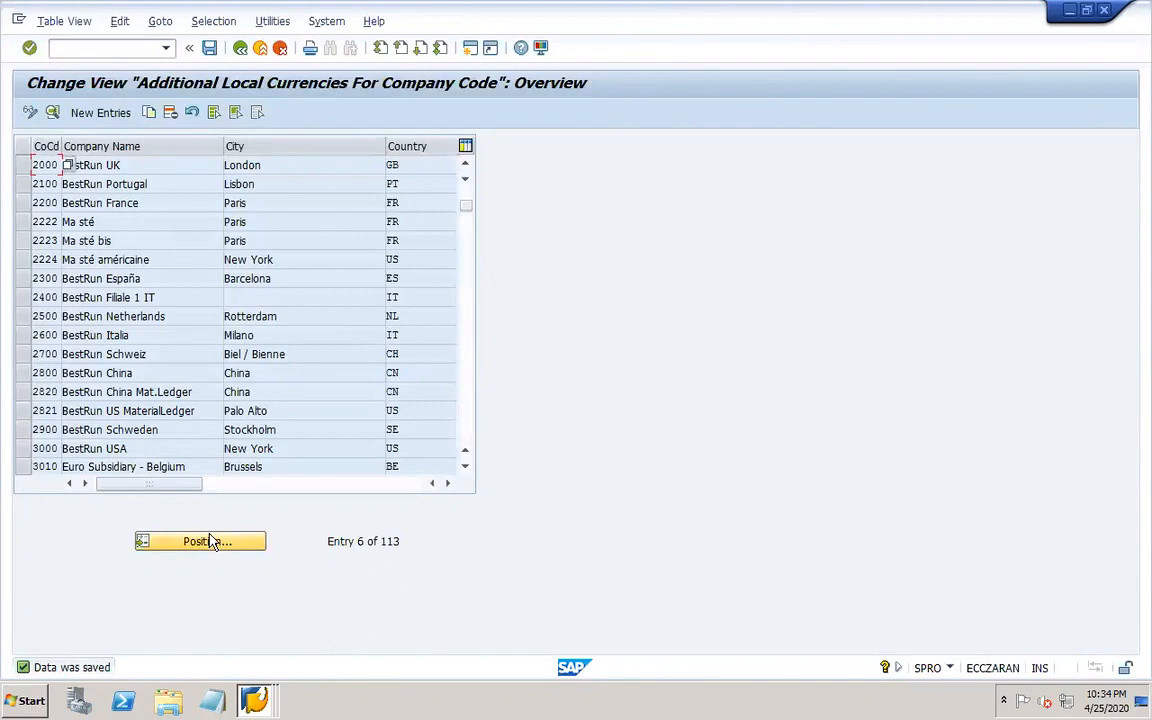
Position the currency list on company code 101 and close the session.
click(209, 541)
text(101)
key(Return)
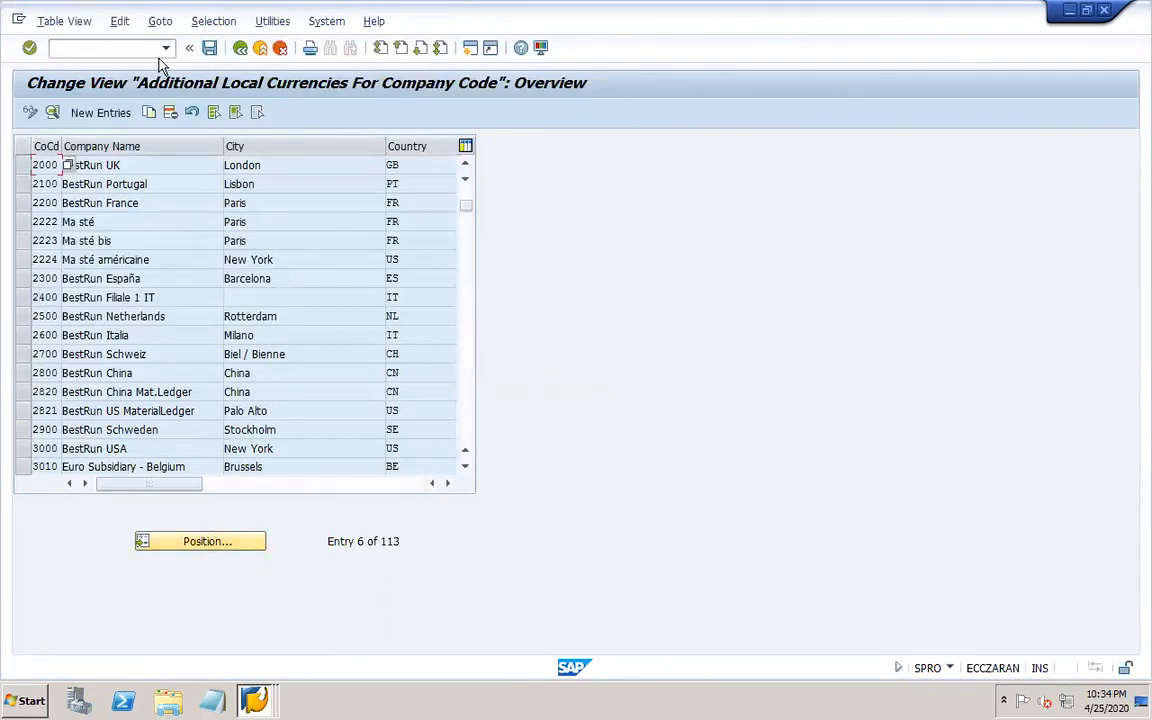
click(1104, 11)
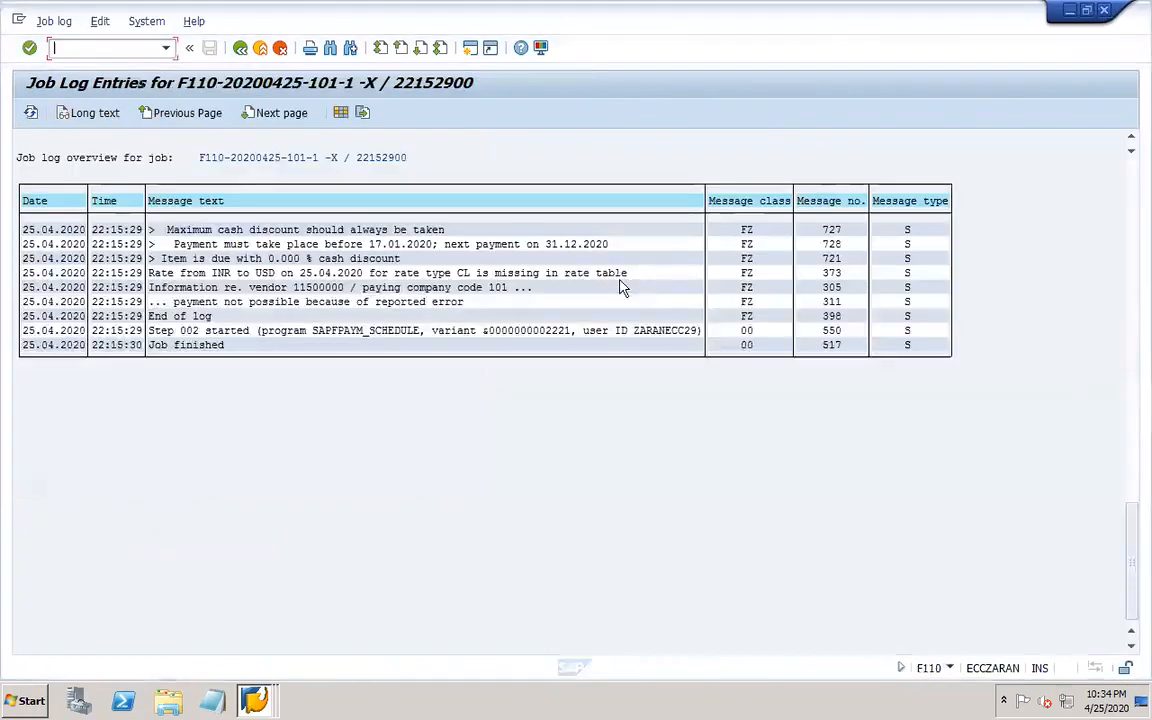
Return to the payment run status and delete the payment proposal for run 101-1.
click(240, 48)
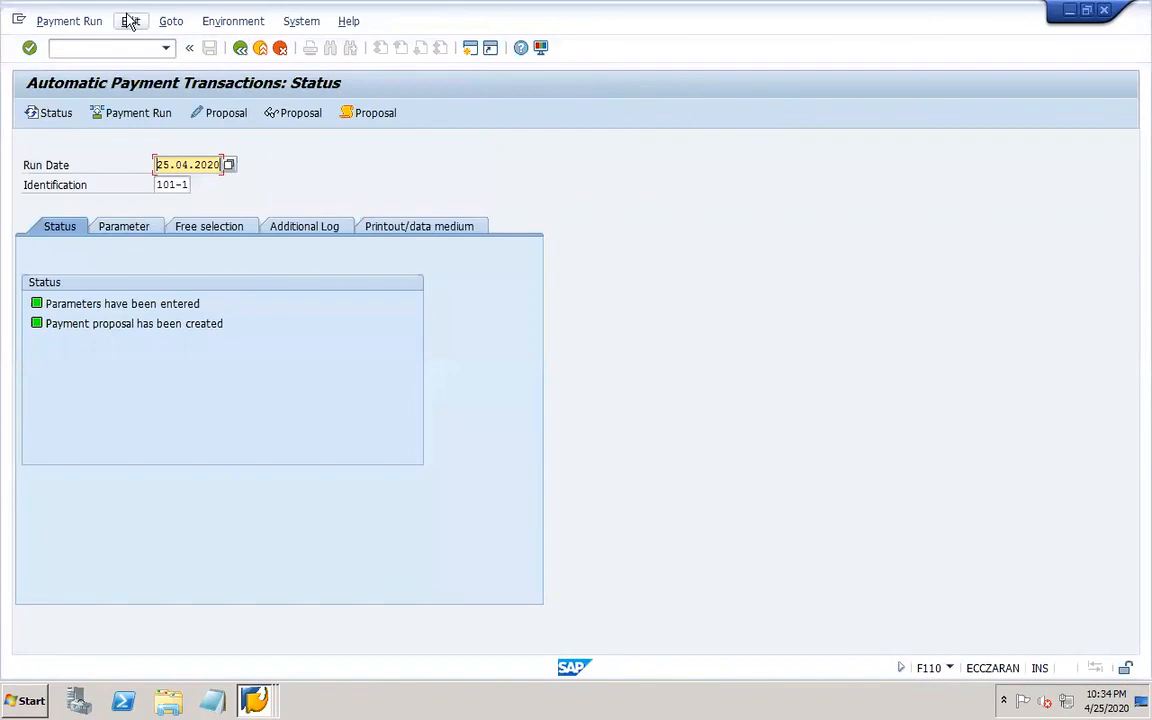
click(130, 21)
mouse_move(158, 64)
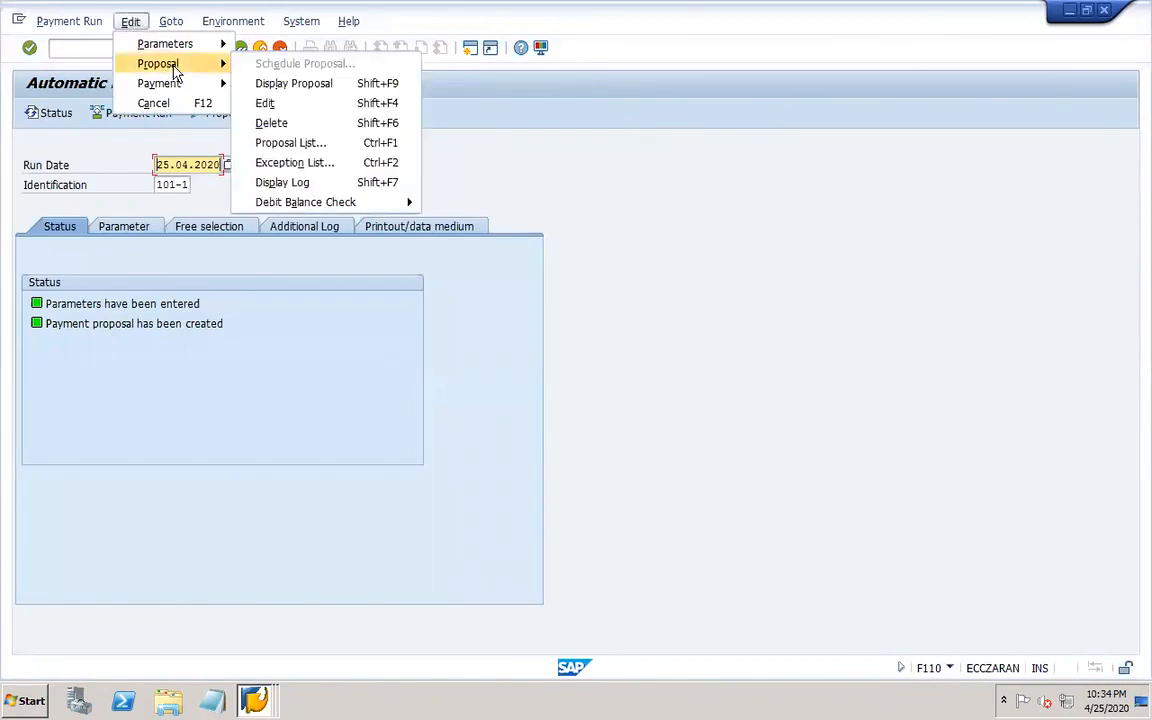
click(300, 125)
click(244, 332)
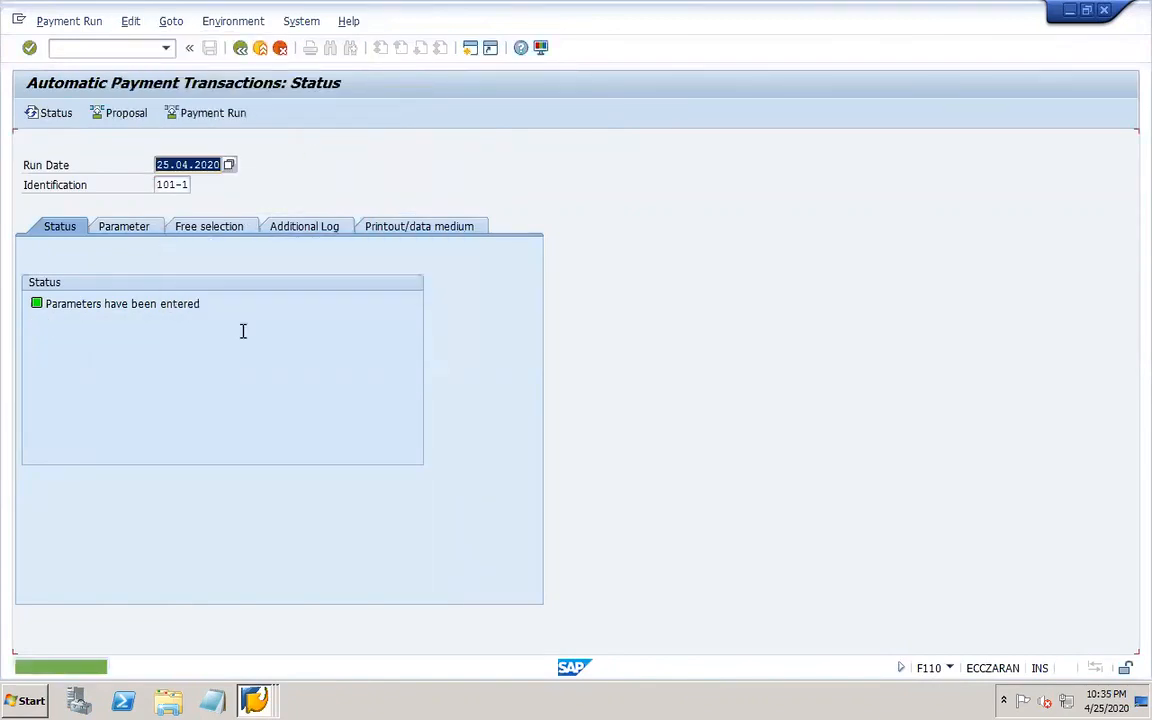
Close the vendor line item display and company code details sessions, returning to the payment run status.
click(254, 700)
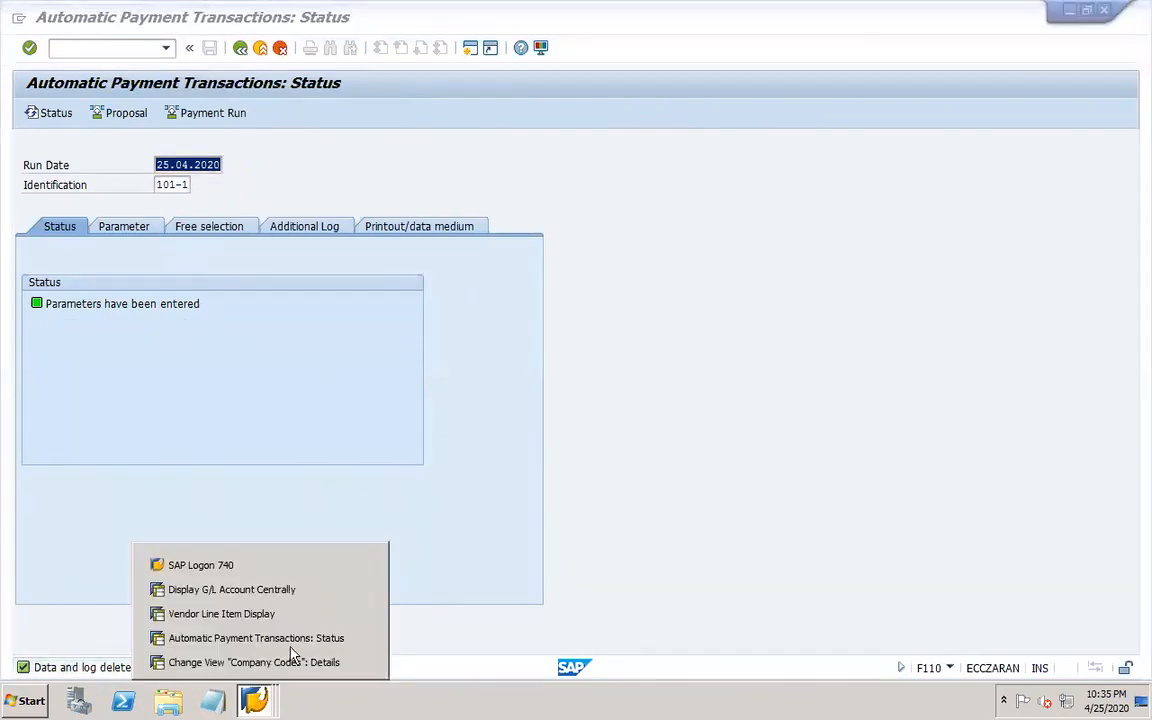
click(363, 614)
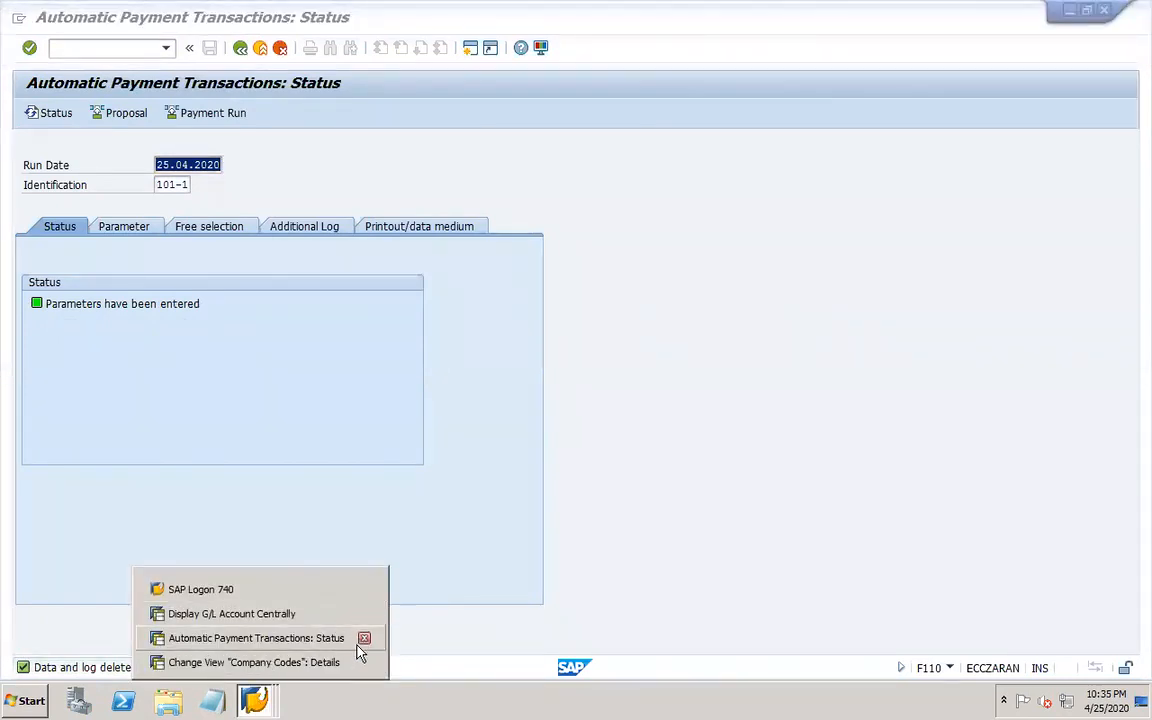
click(335, 662)
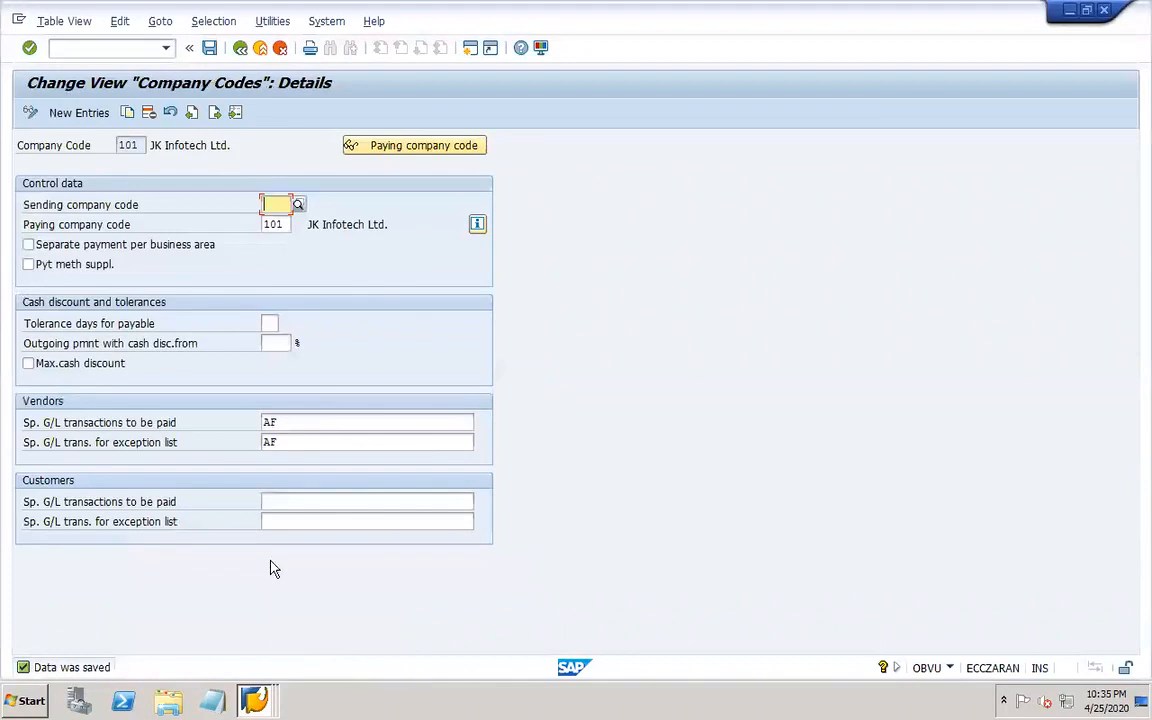
click(1105, 10)
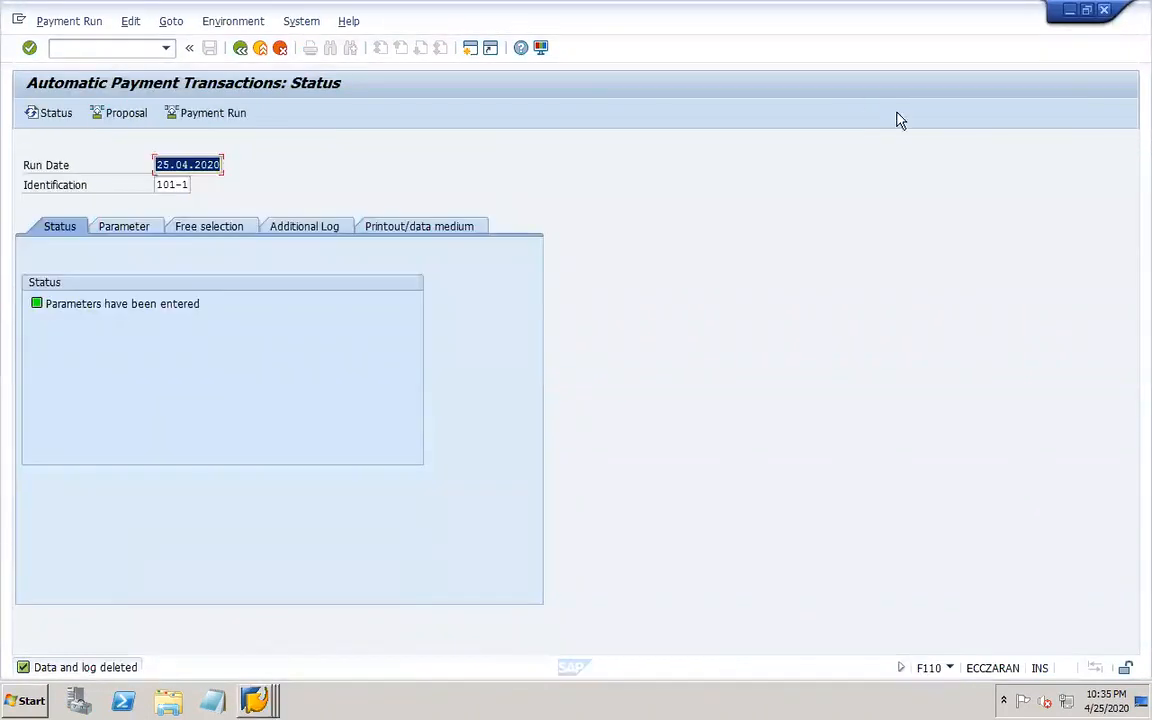
Schedule the payment proposal for run 101-1 to start immediately with payment medium creation, and refresh the status.
click(137, 115)
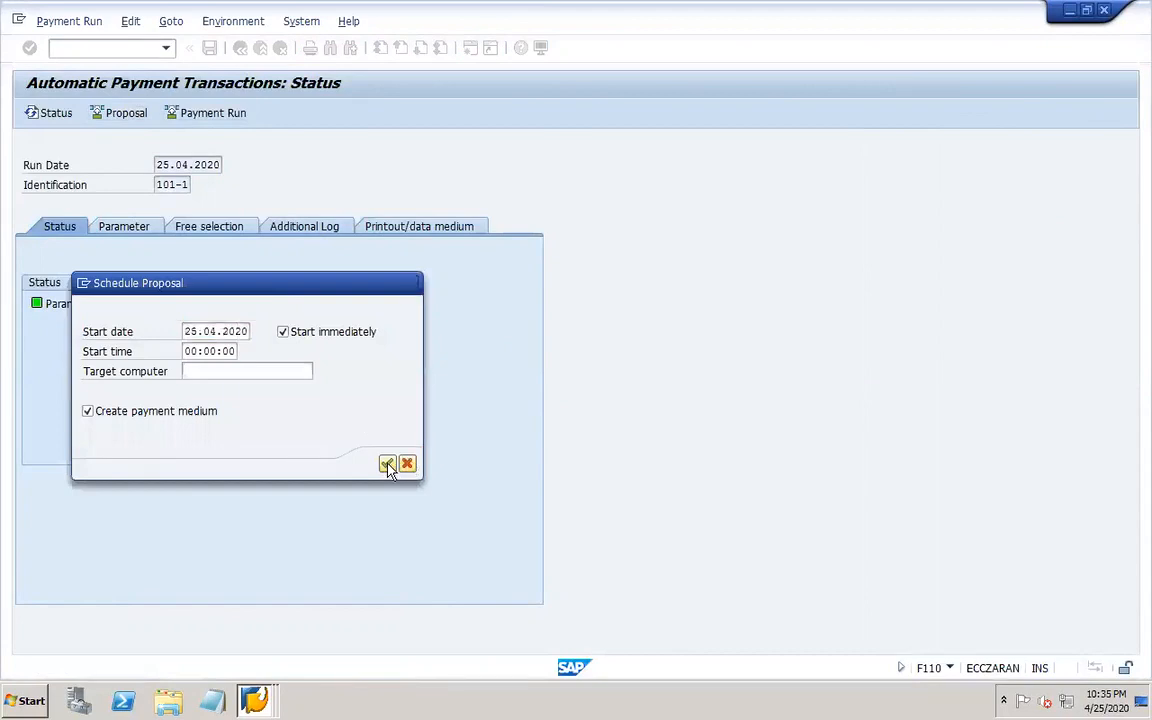
click(387, 463)
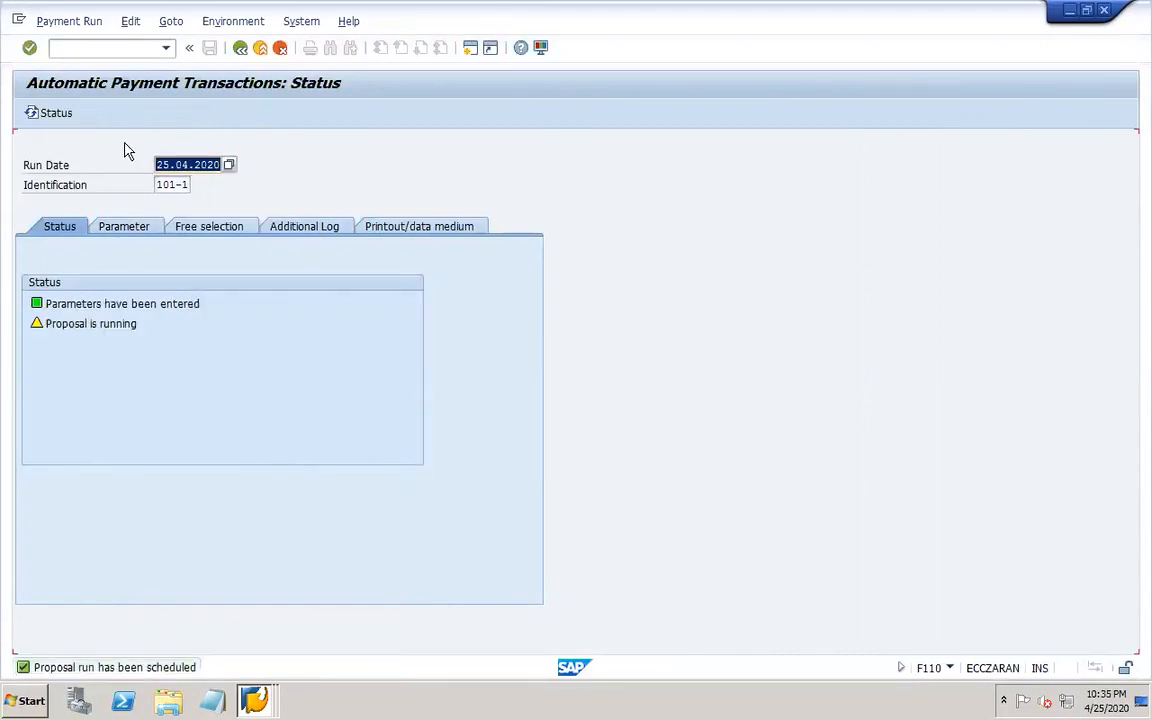
key(Return)
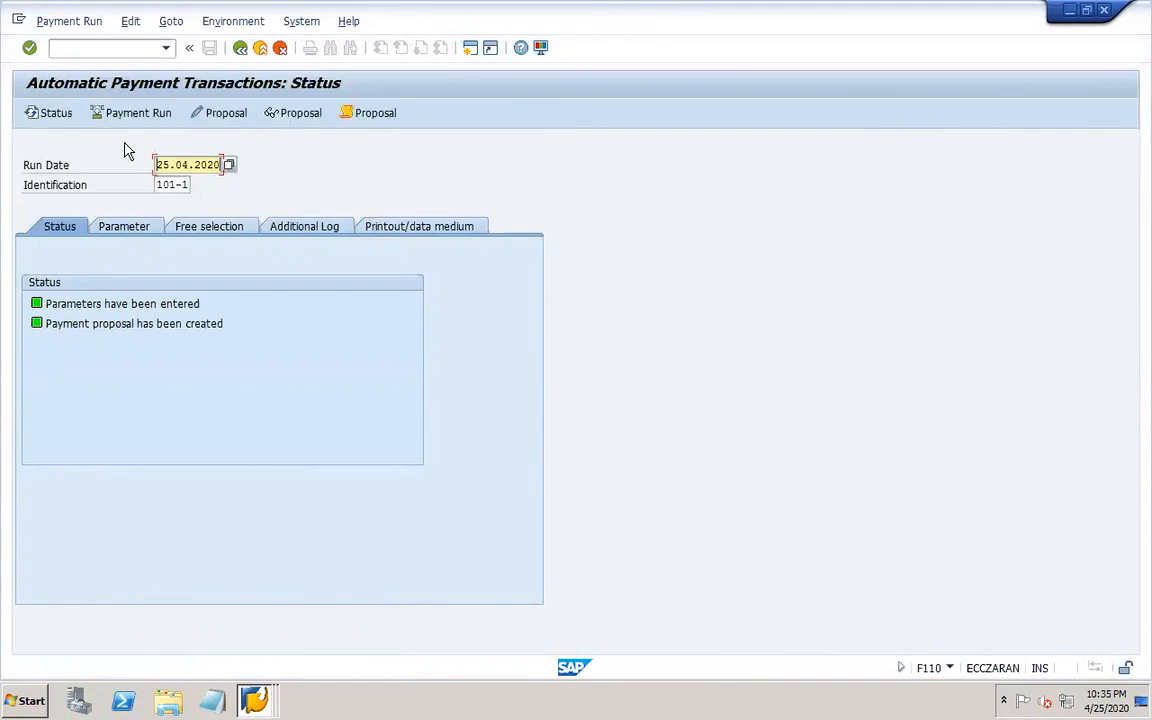
Review the proposal's job log and return to the payment run status.
click(372, 113)
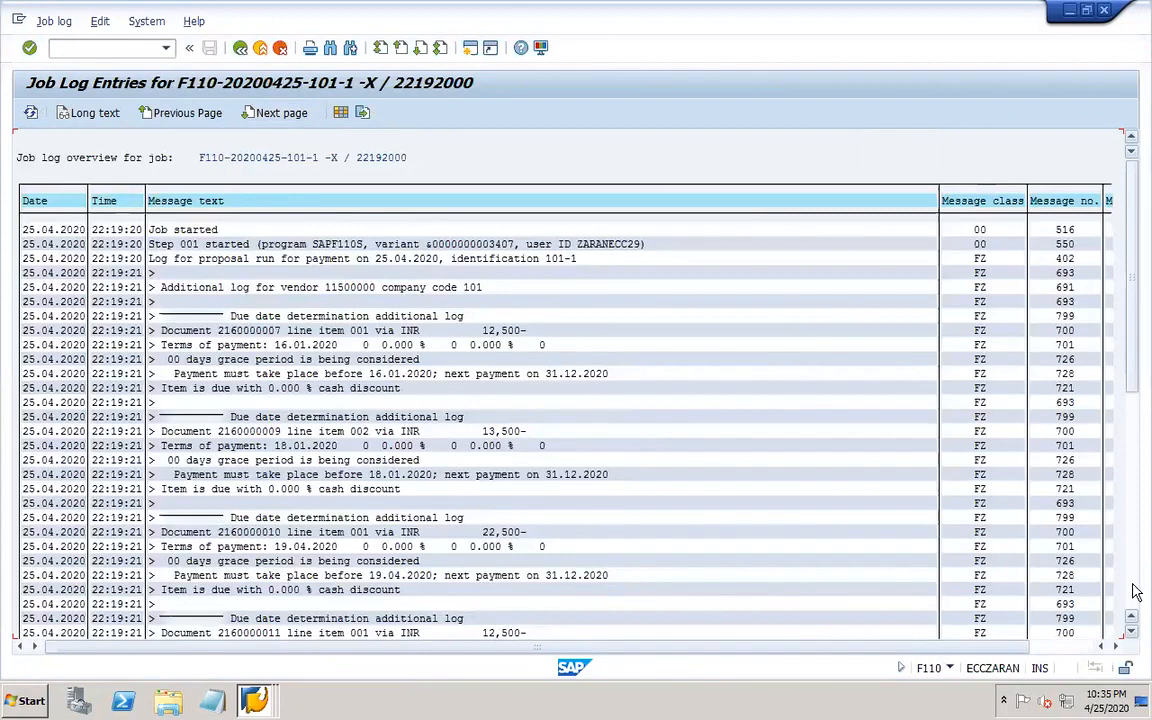
click(1133, 592)
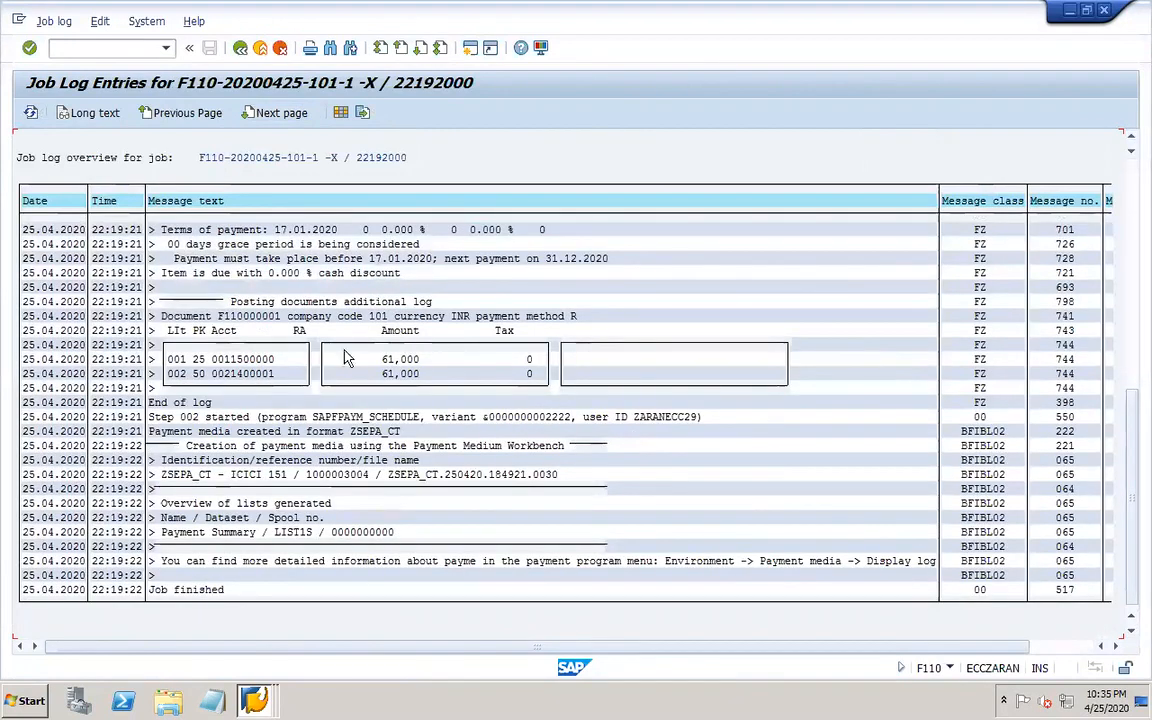
click(239, 52)
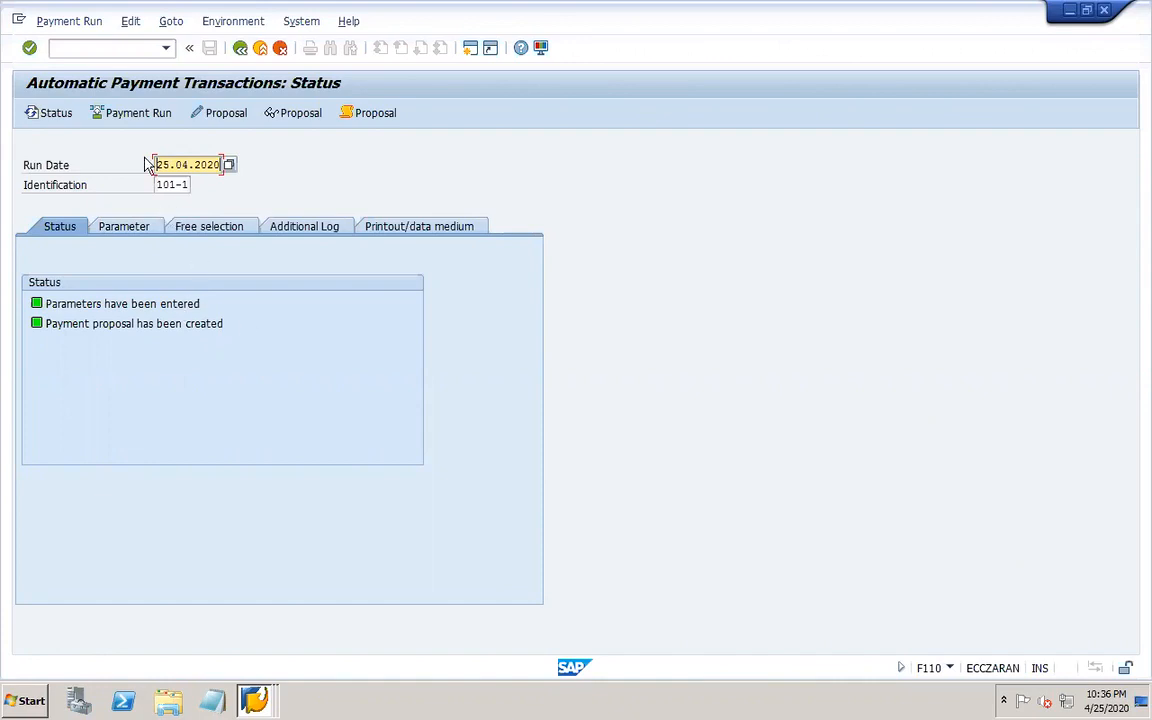
Schedule the payment run for run 101-1 to start immediately.
click(148, 112)
click(387, 464)
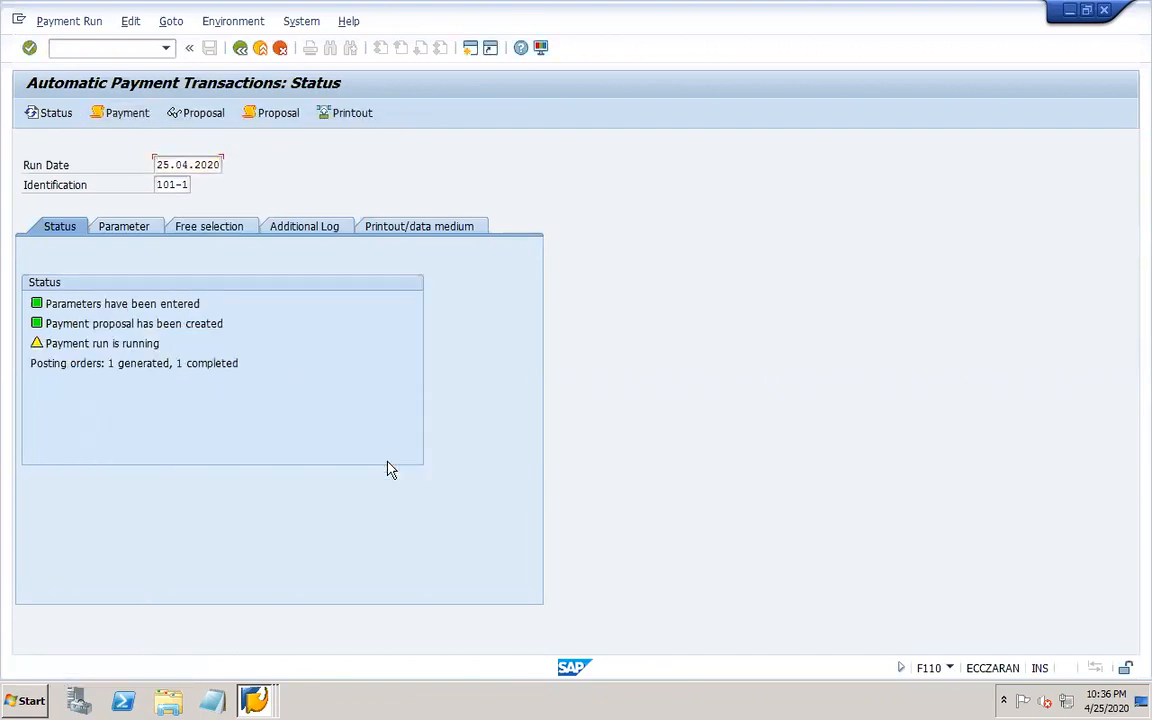
Display the payment list for the run using program RFZALI20 with no variant.
click(131, 22)
mouse_move(175, 83)
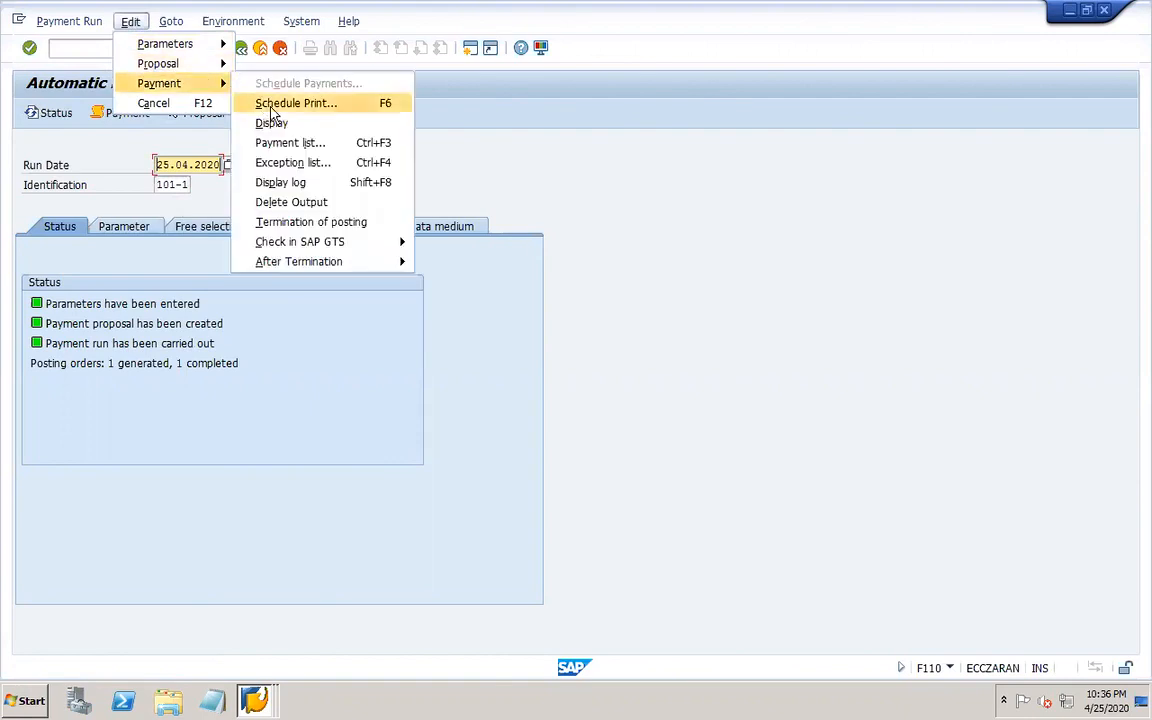
click(290, 143)
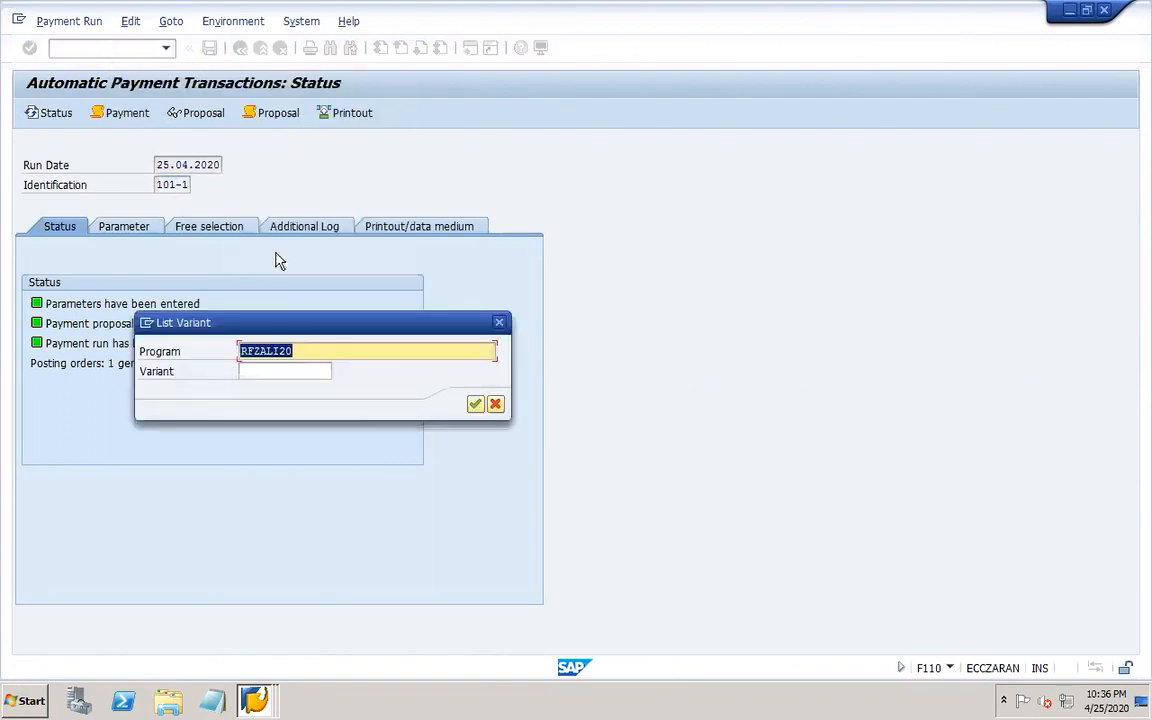
click(475, 405)
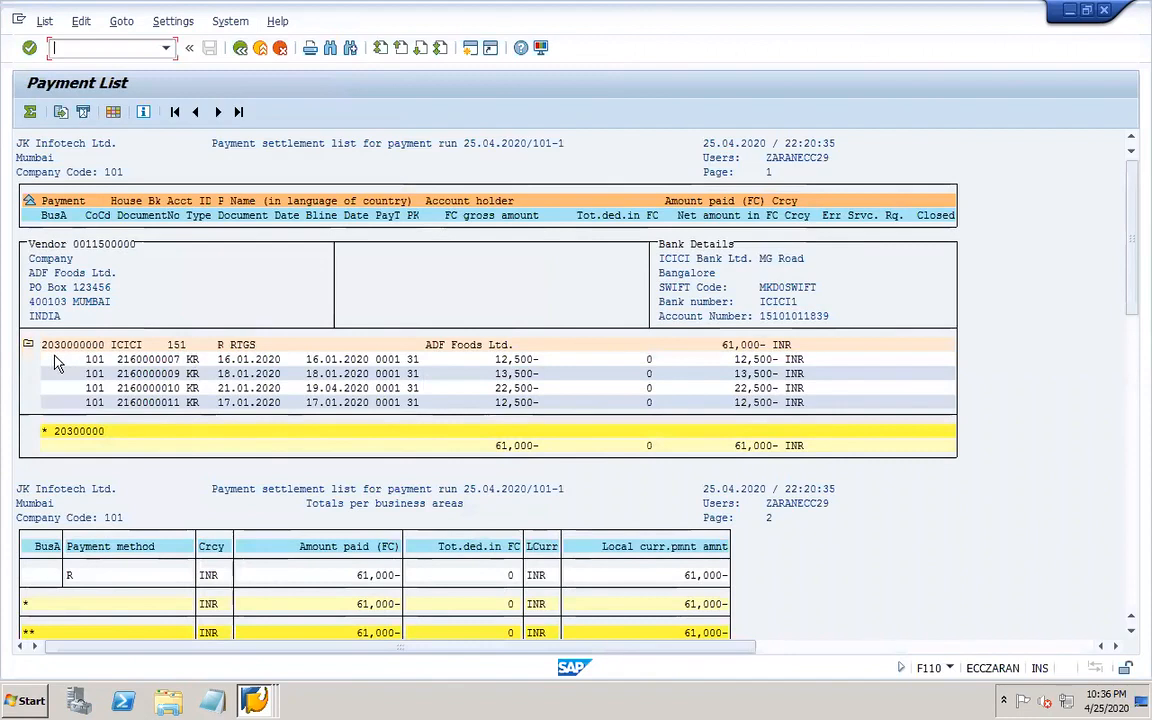
click(96, 345)
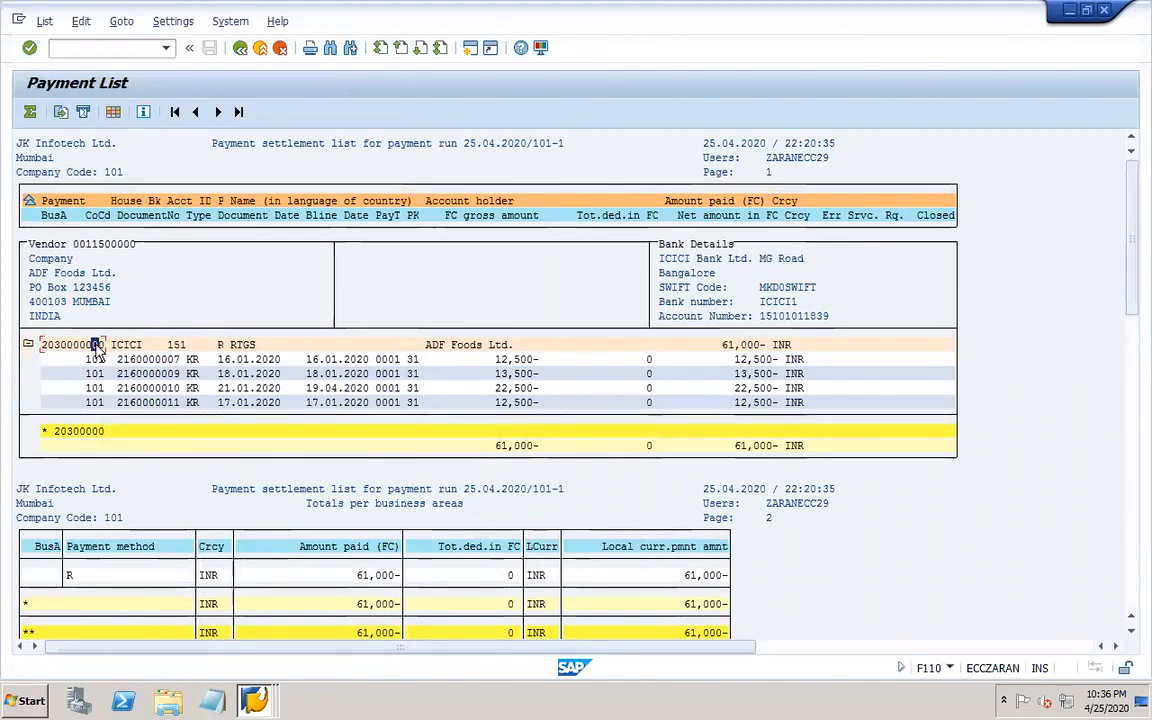
key(ctrl+y)
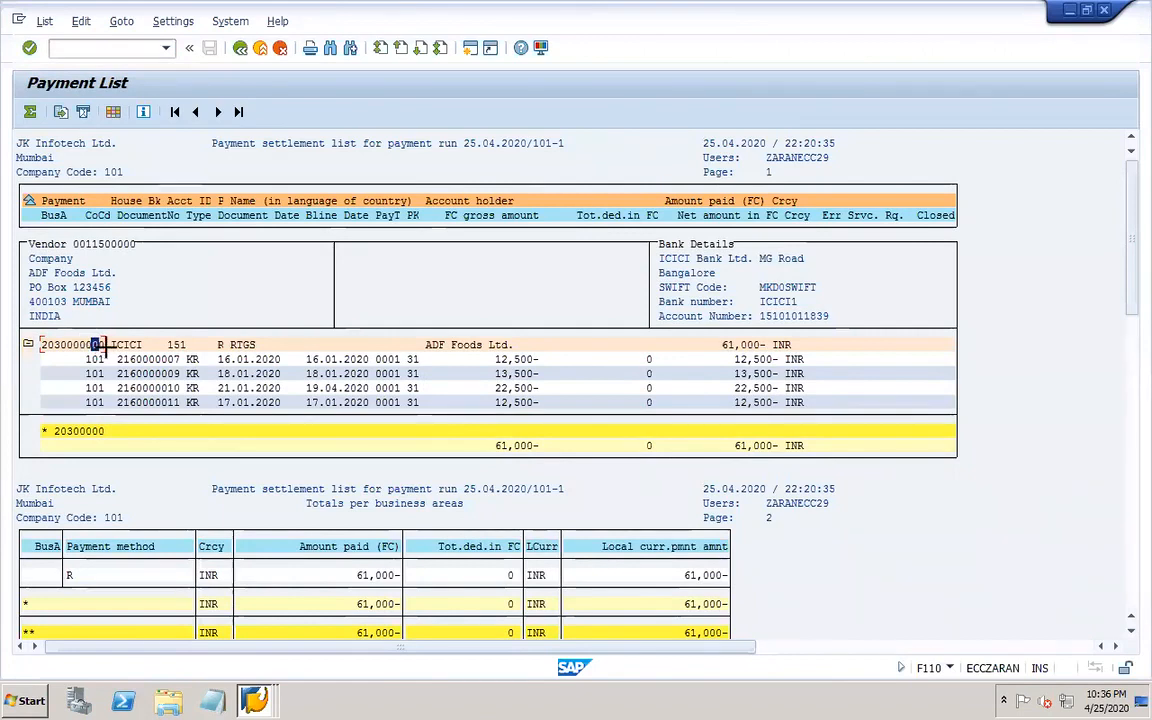
drag(100, 345, 42, 350)
key(ctrl+c)
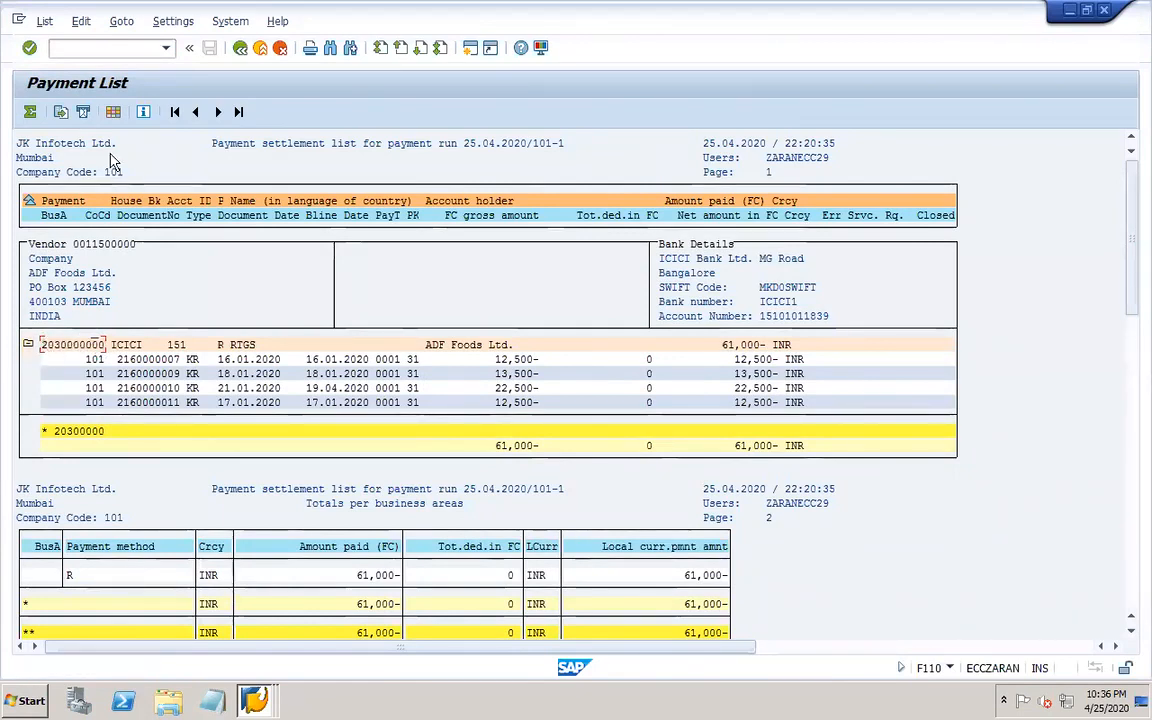
click(99, 50)
text(/OFB03)
key(Return)
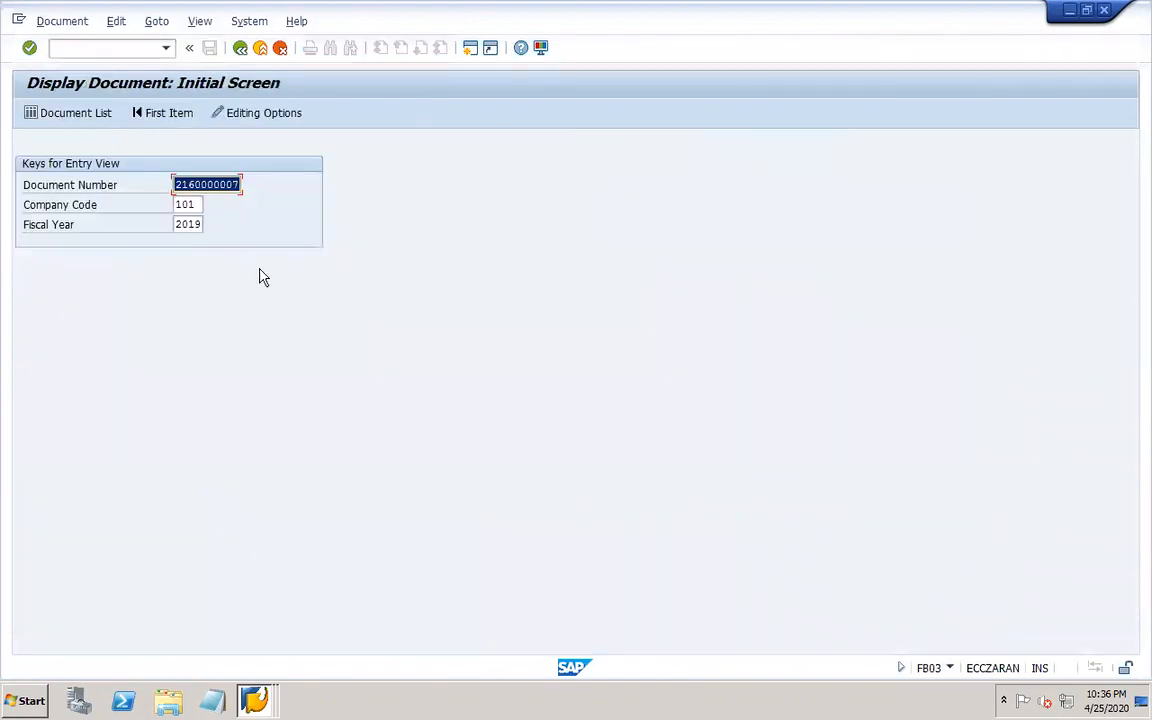
key(ctrl+v)
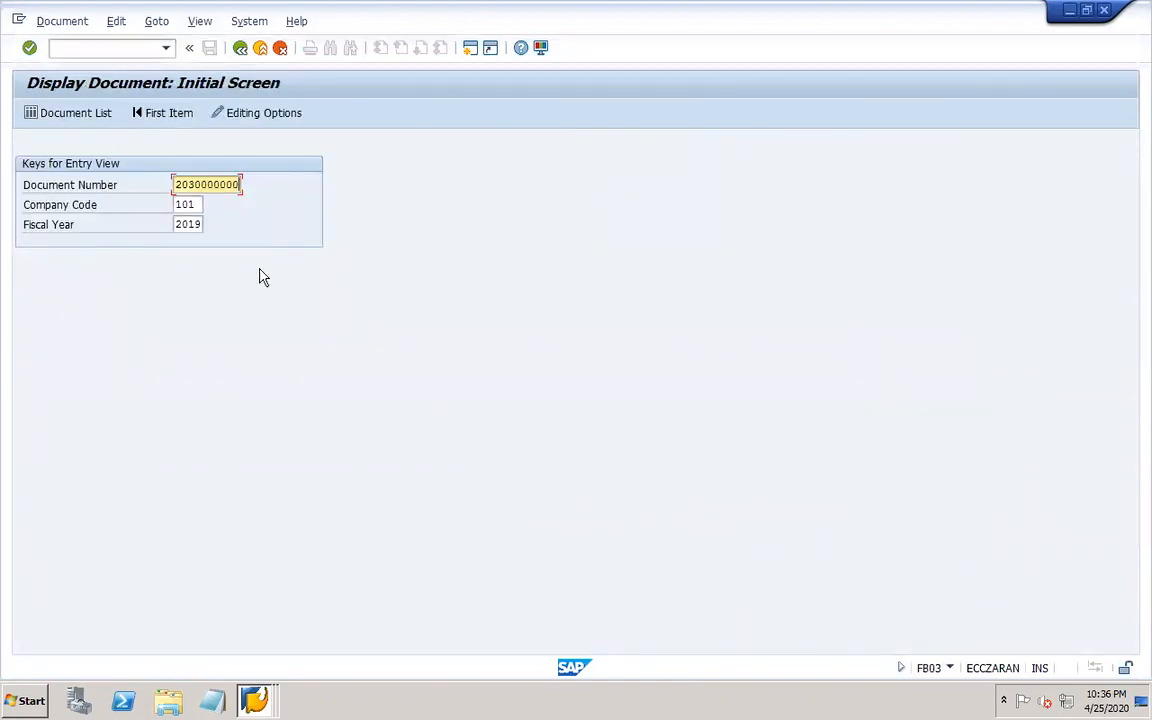
key(Tab)
key(Tab)
text(2020)
key(Return)
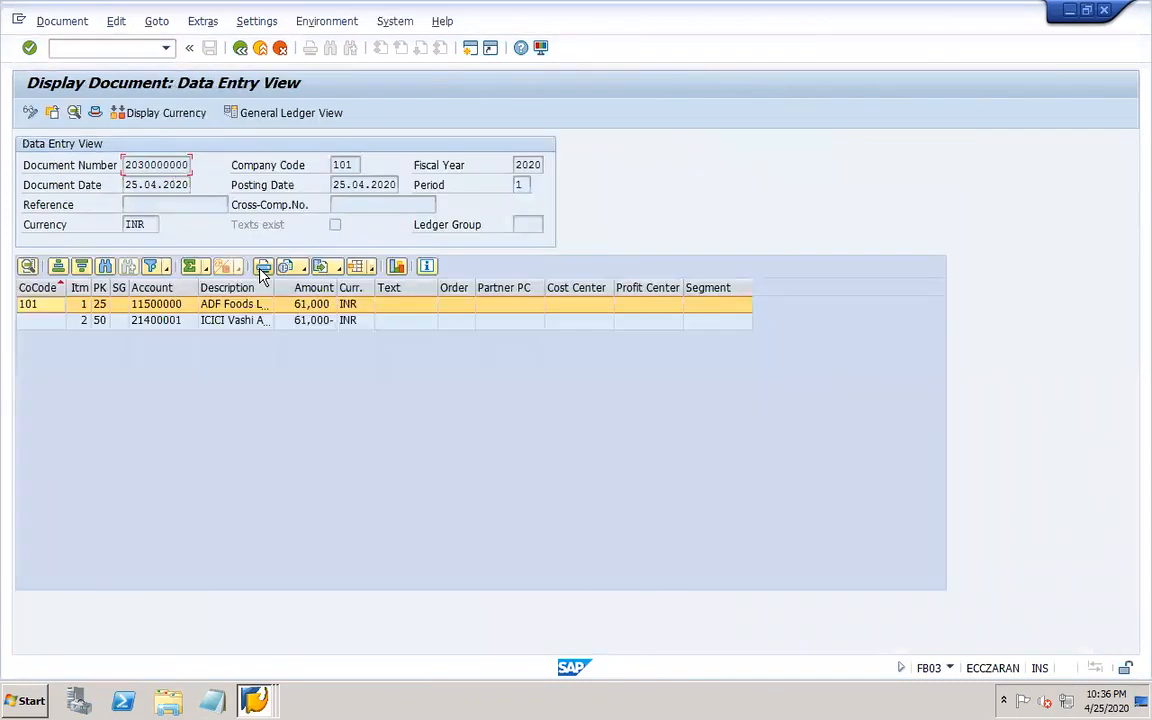
Widen the description column and look up the document's check information.
drag(250, 288, 287, 289)
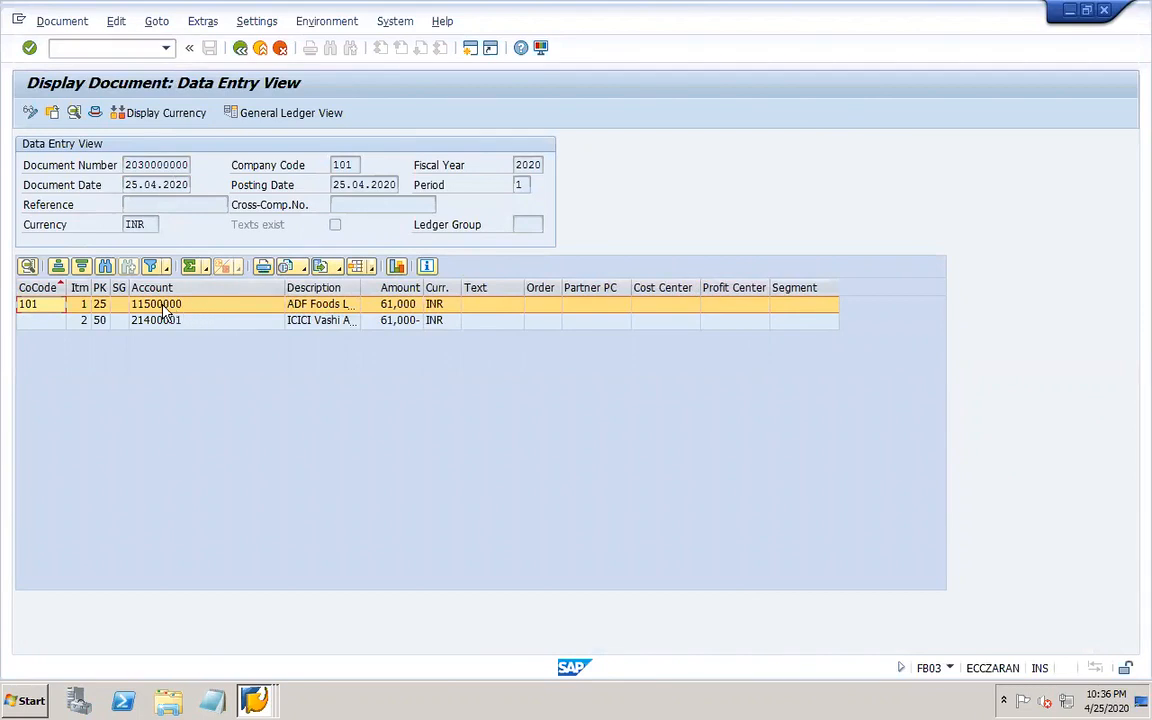
click(326, 21)
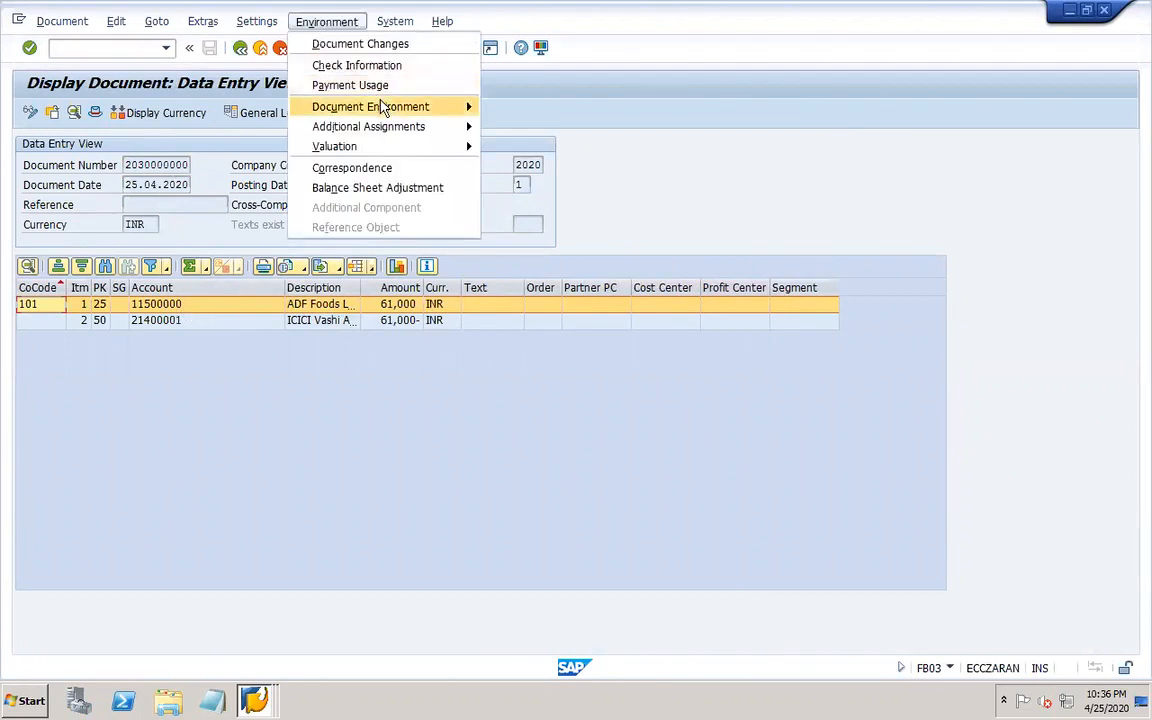
click(357, 65)
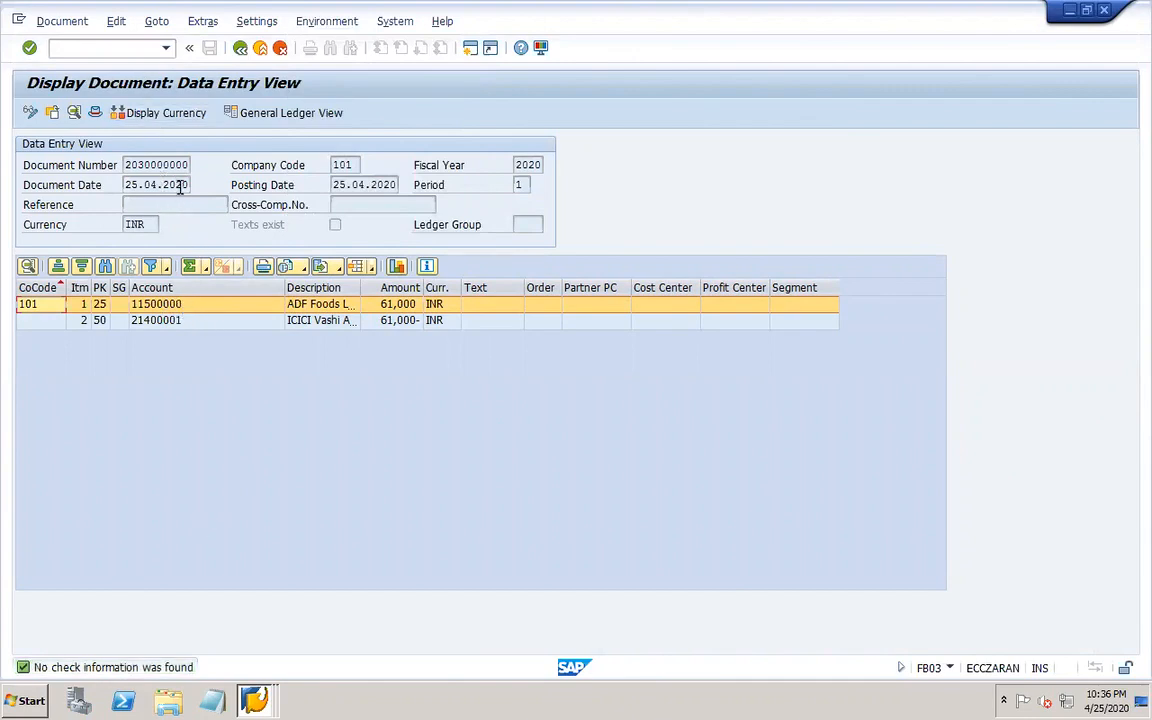
click(80, 48)
text(/OFCH5)
key(Return)
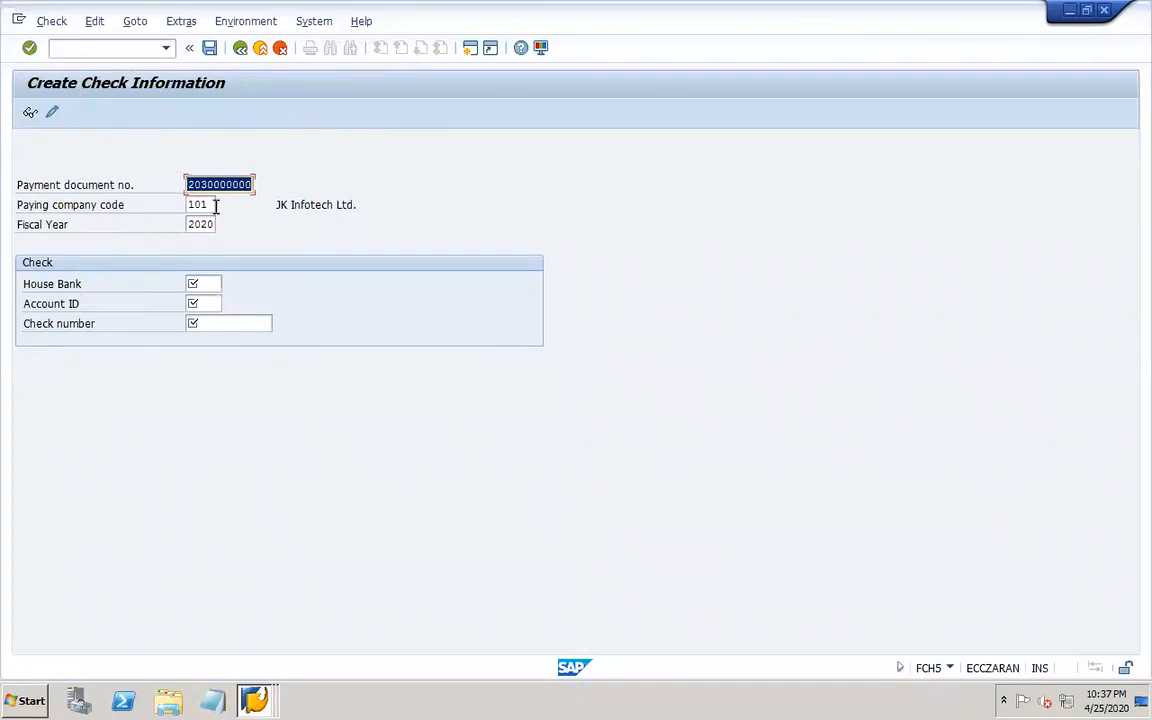
key(Tab)
key(Tab)
key(Tab)
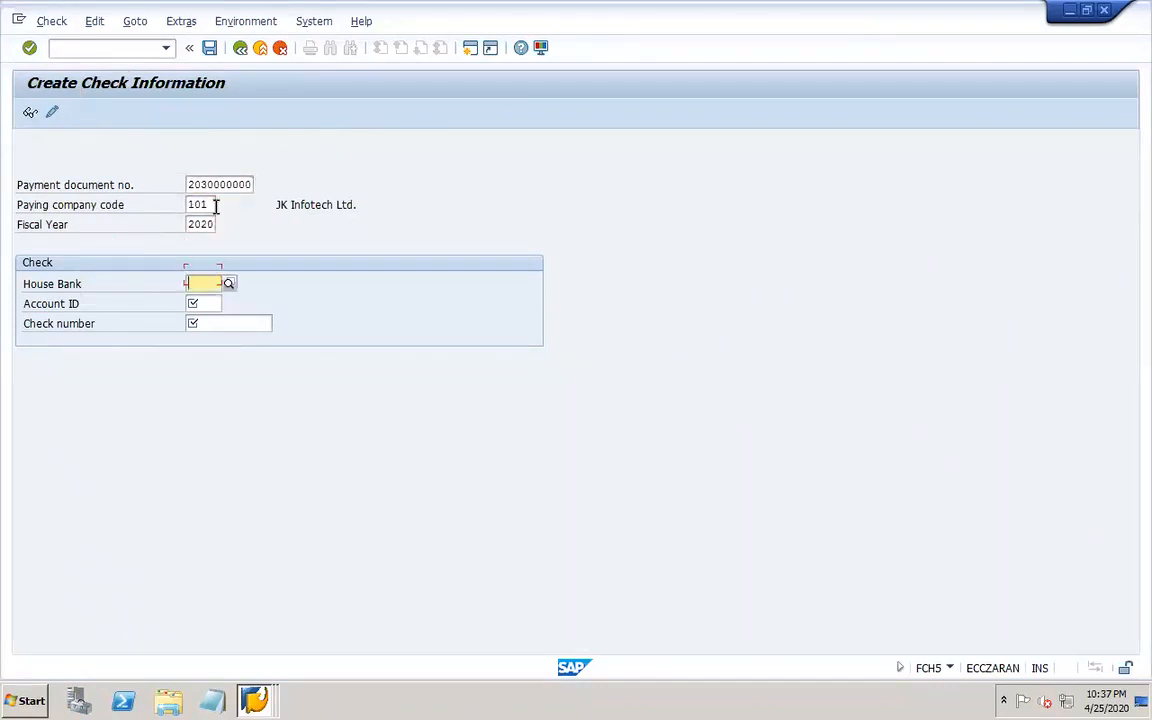
click(231, 285)
double_click(242, 218)
click(224, 302)
click(226, 302)
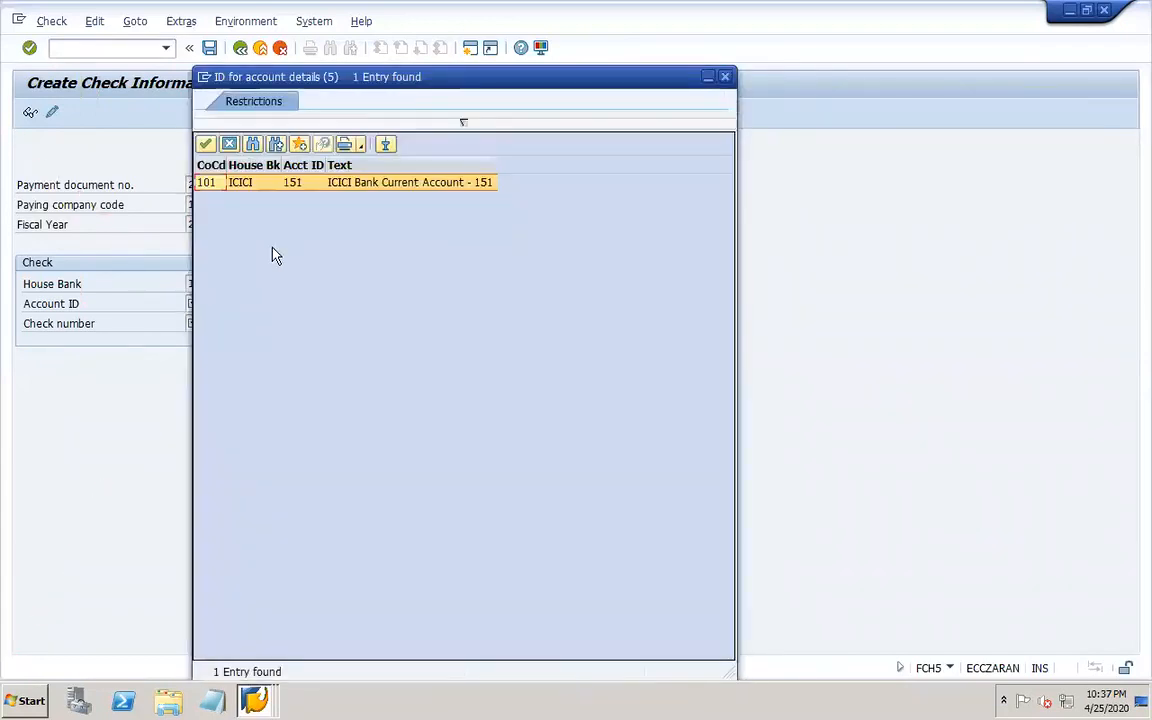
double_click(247, 184)
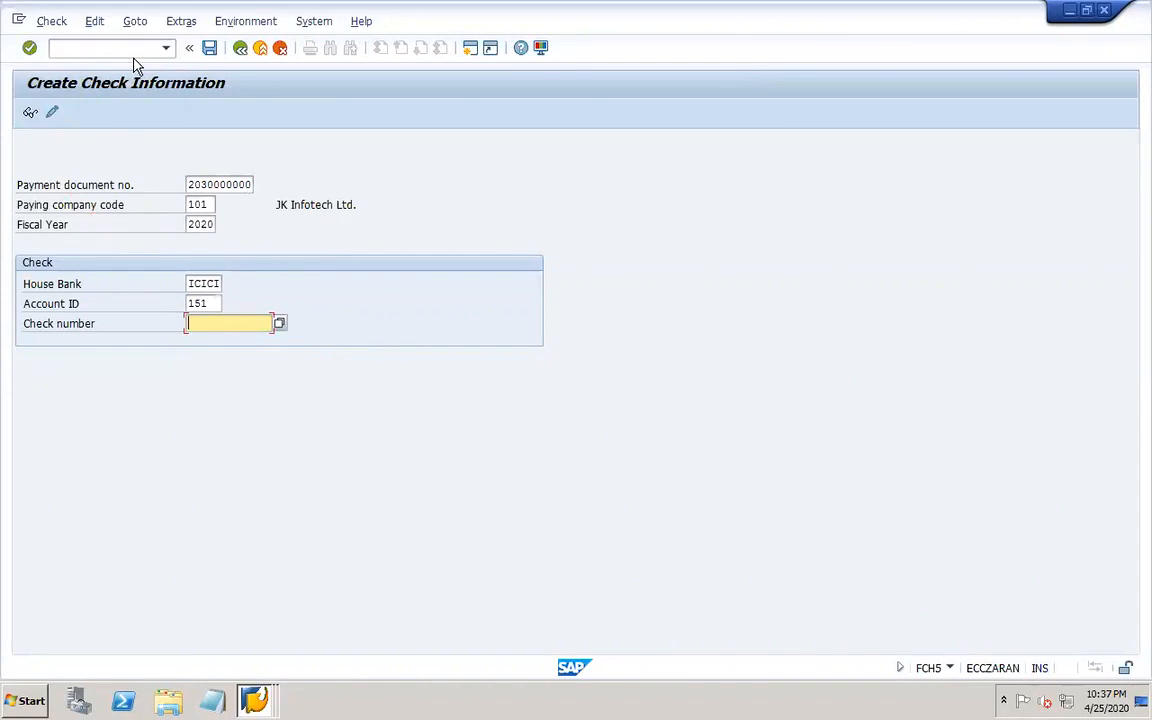
Display the check lots for company code 101, house bank ICICI, account ID 151.
click(137, 63)
text(/OFCHI)
key(Return)
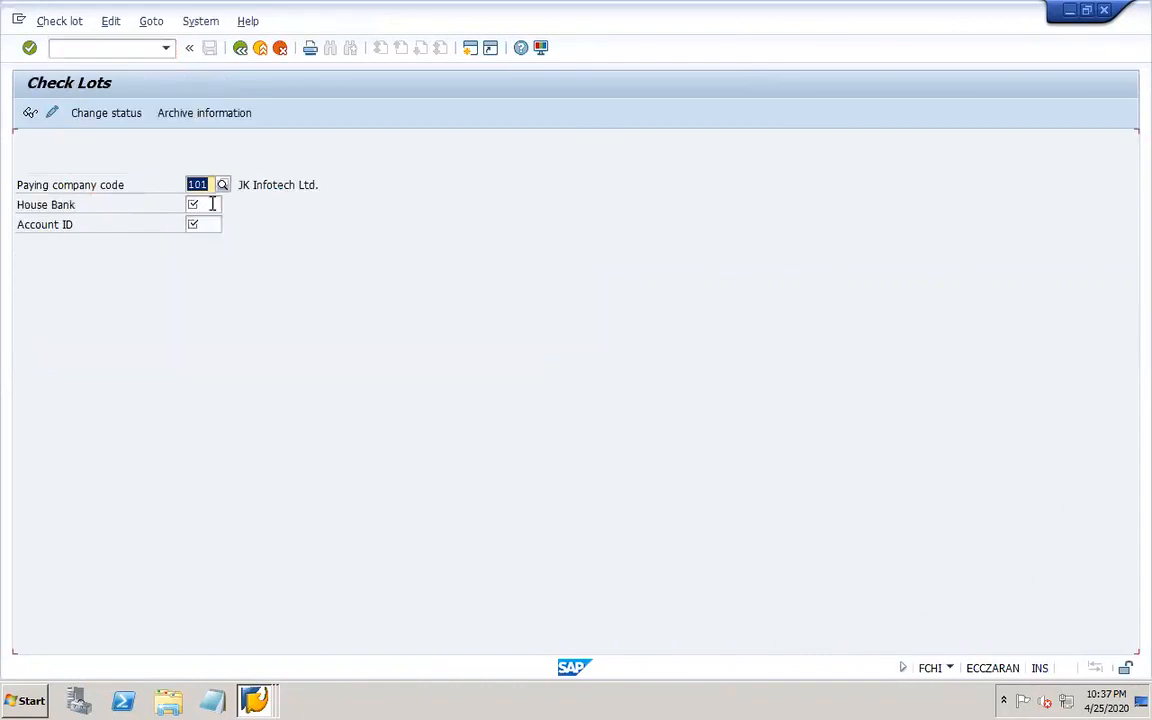
click(212, 204)
click(223, 206)
click(219, 222)
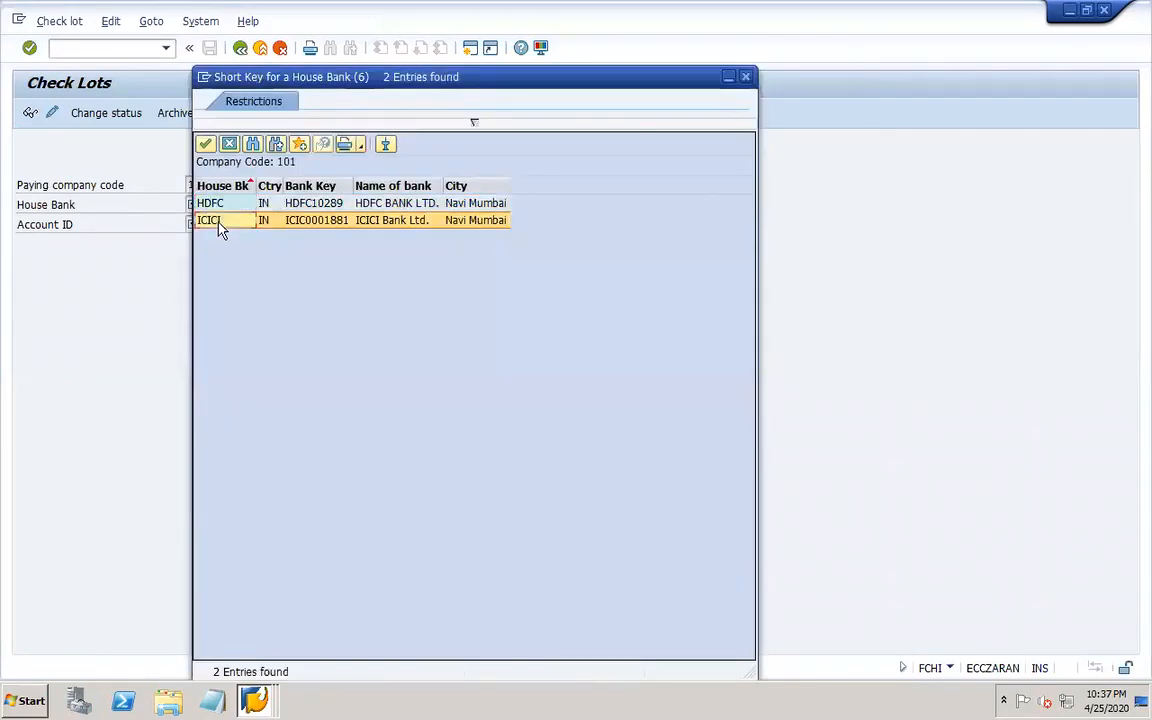
double_click(219, 222)
click(206, 222)
click(228, 224)
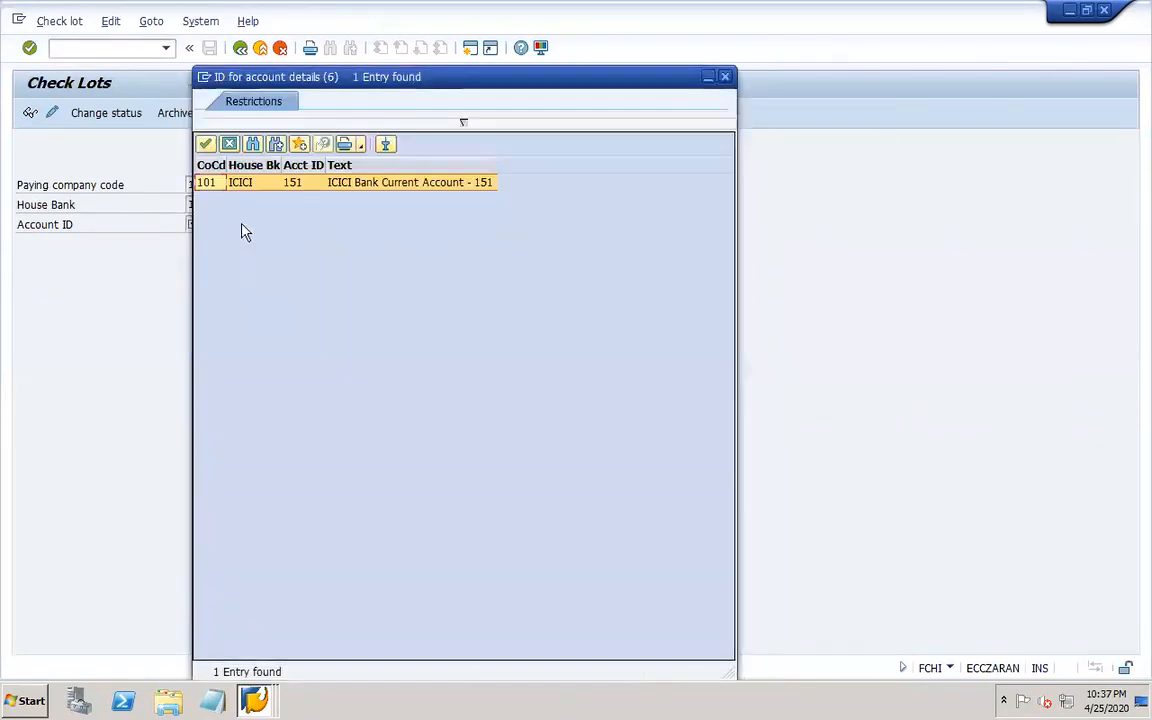
double_click(231, 183)
click(30, 113)
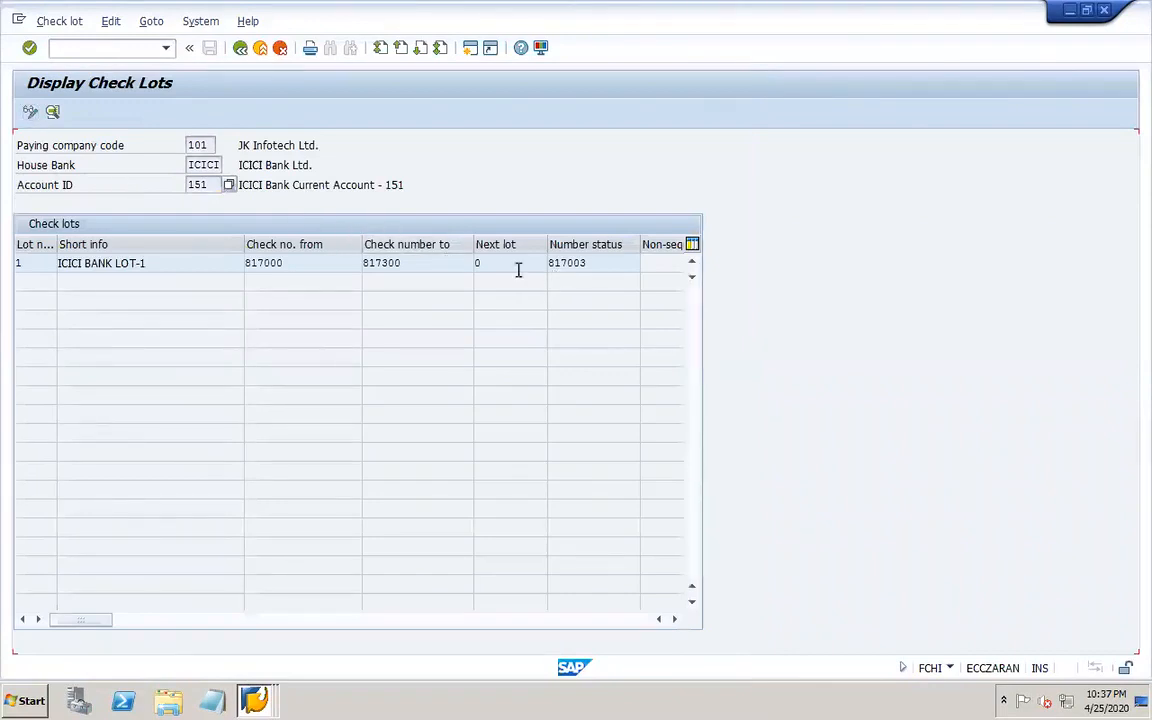
Copy the lot's number status into the check number, set it to 817004, and save the manual check.
drag(588, 263, 541, 265)
key(ctrl+c)
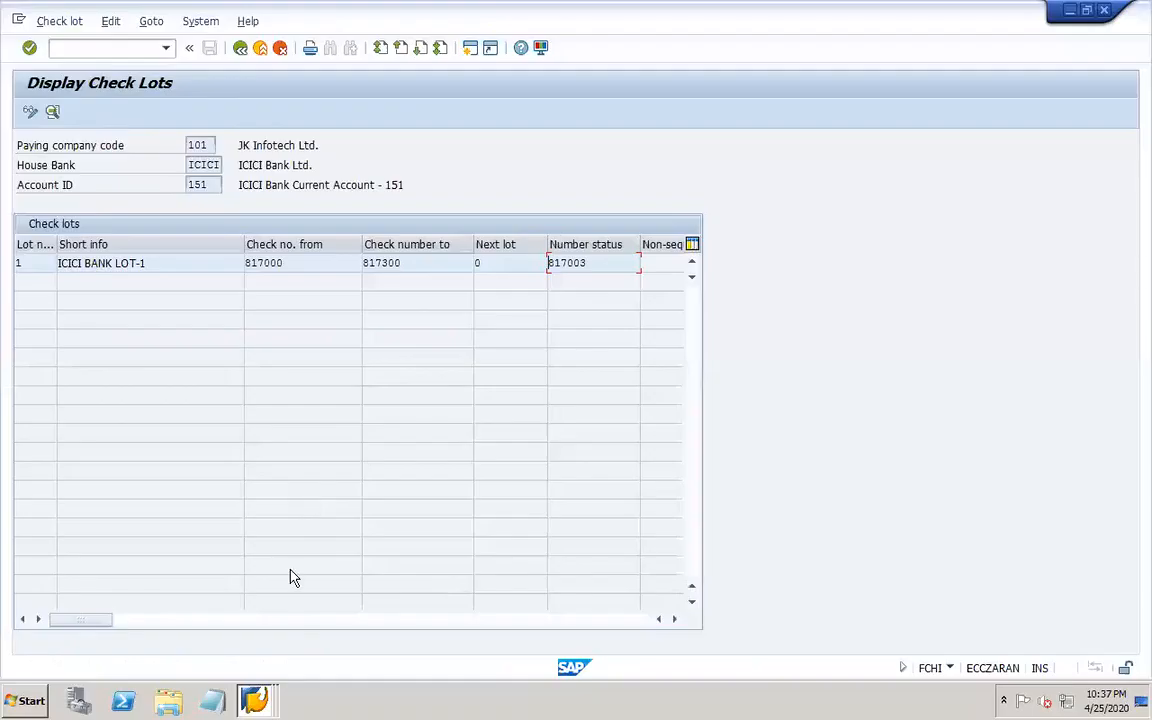
click(255, 698)
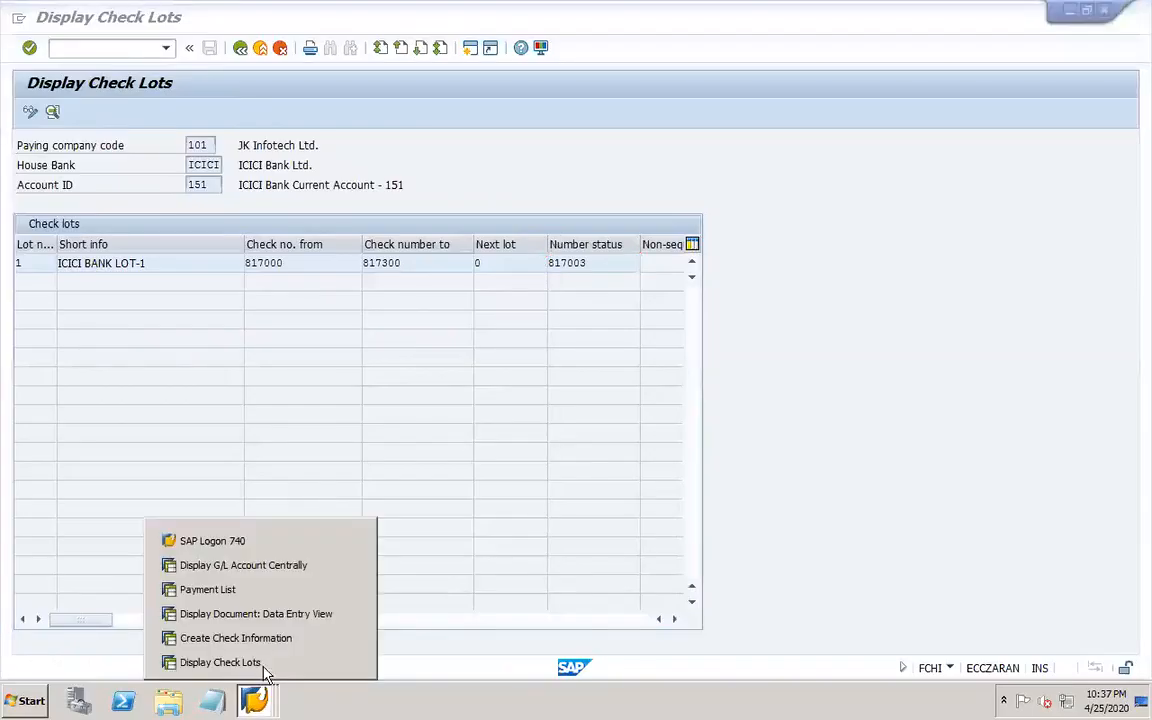
click(257, 636)
key(ctrl+v)
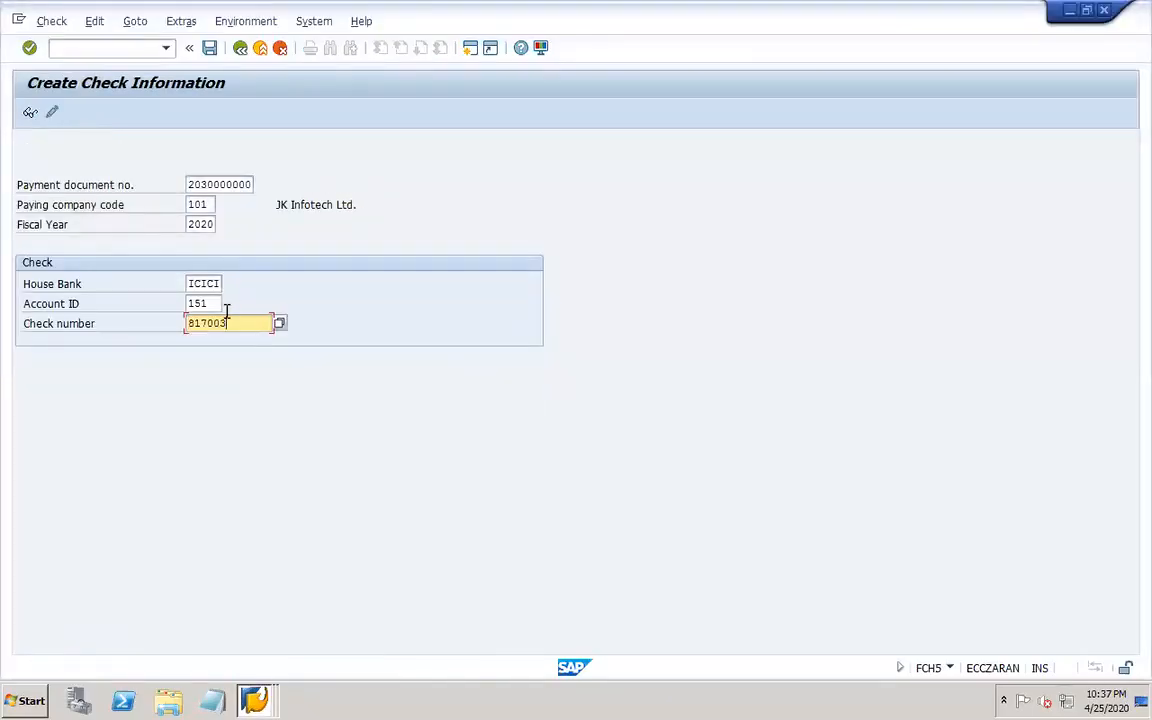
key(BackSpace)
text(4)
click(209, 48)
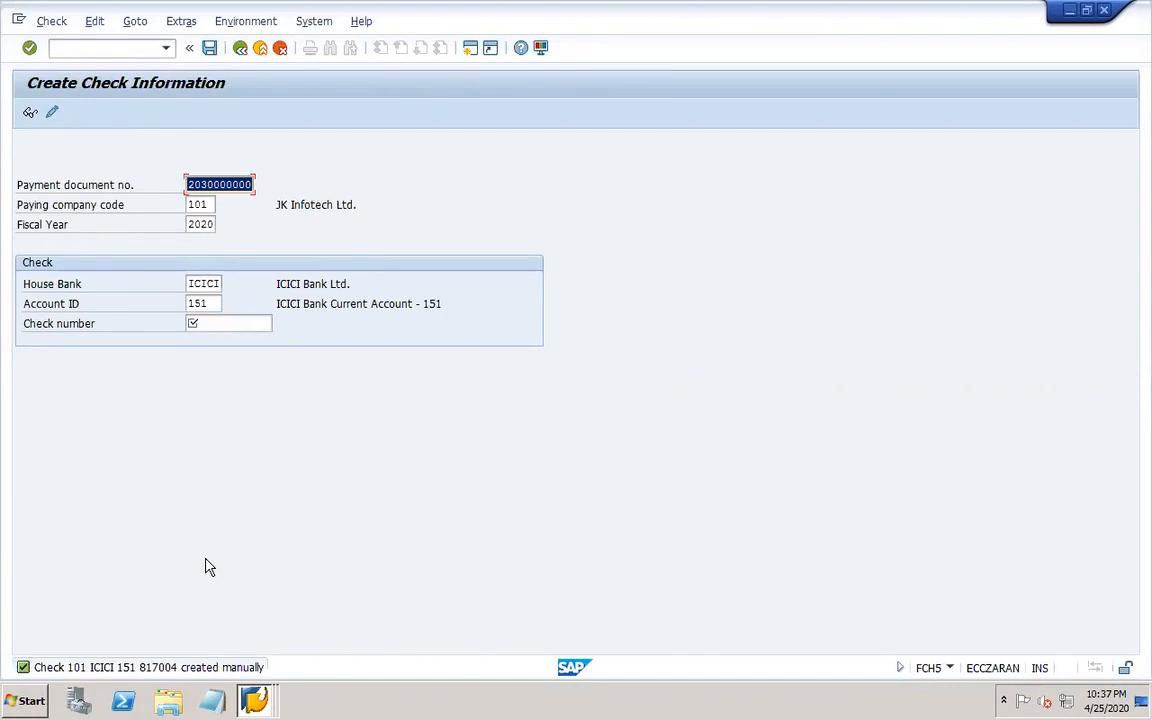
right_click(254, 700)
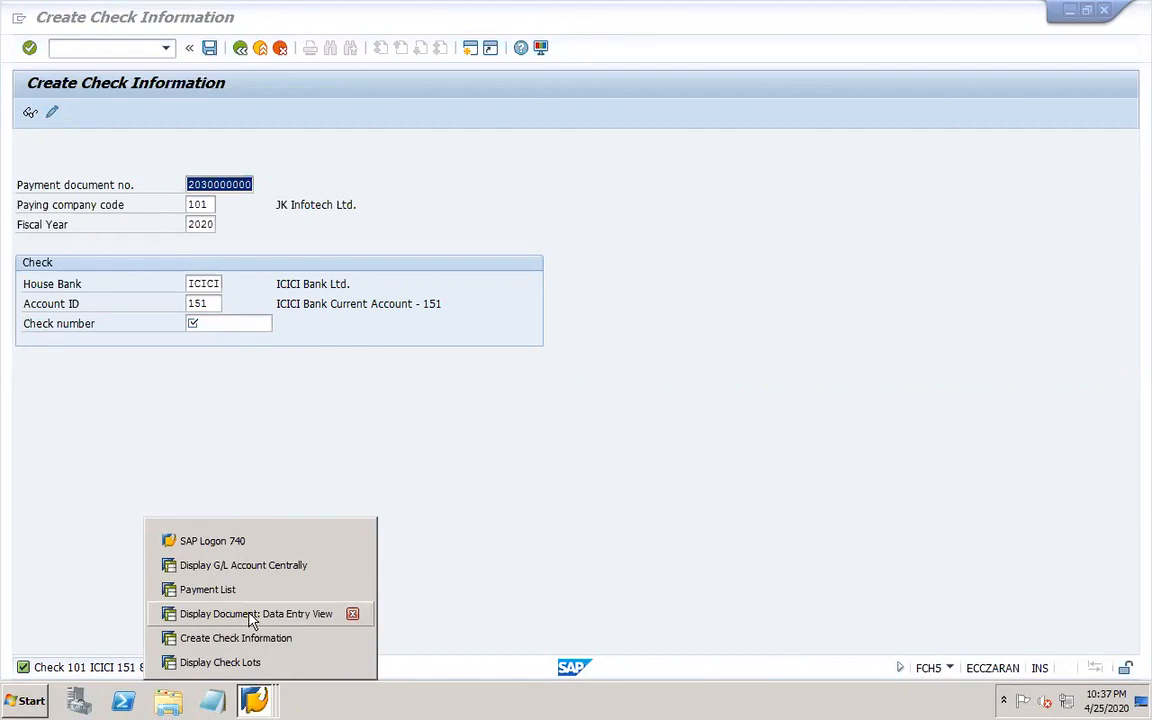
click(255, 614)
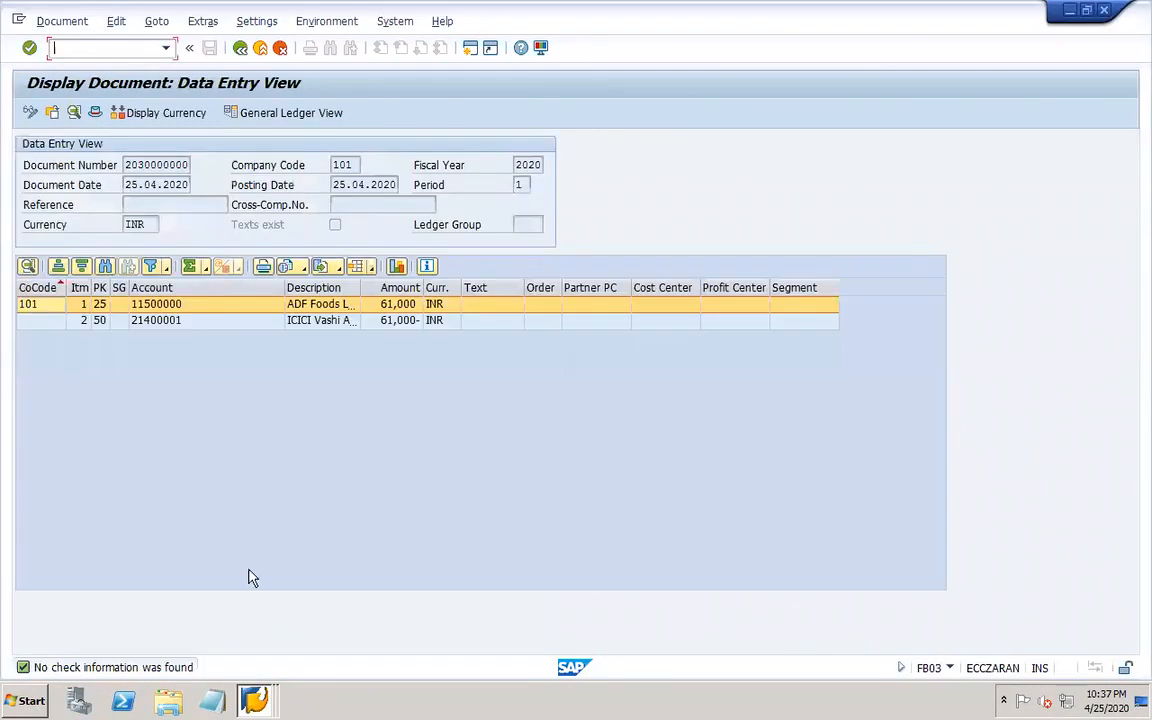
click(240, 48)
click(240, 48)
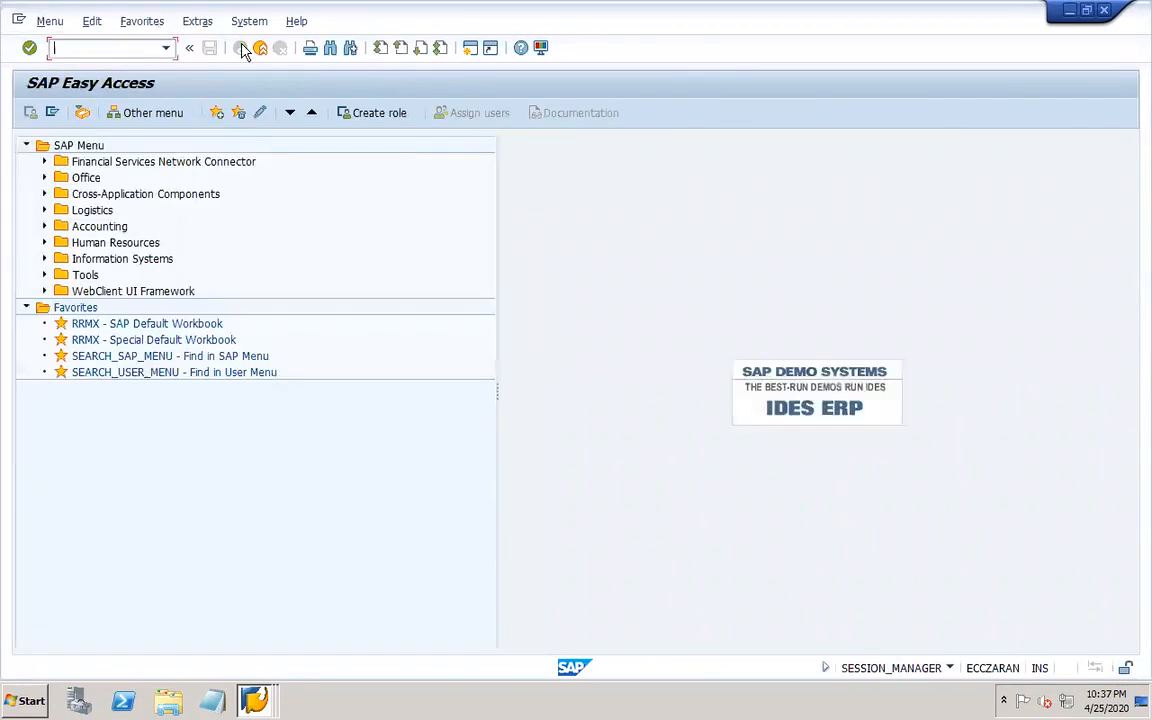
Display all line items for vendor 11500000 in company code 101 with transaction FBL1N.
right_click(255, 700)
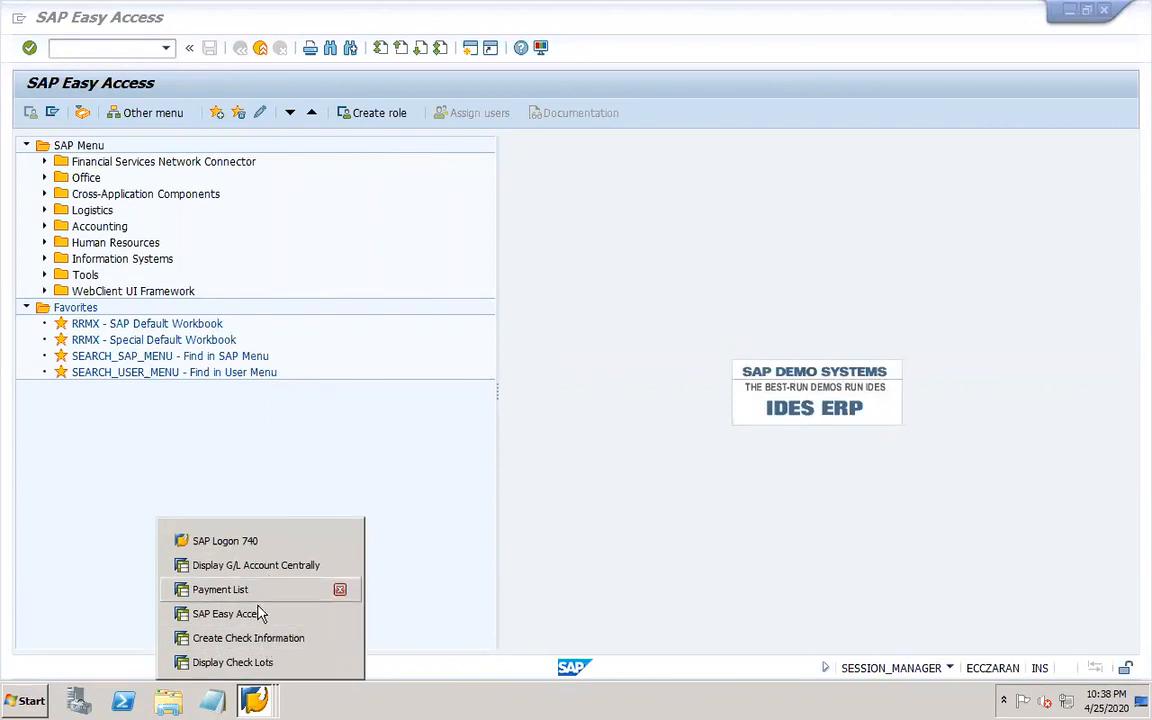
click(259, 613)
text(fbl1n)
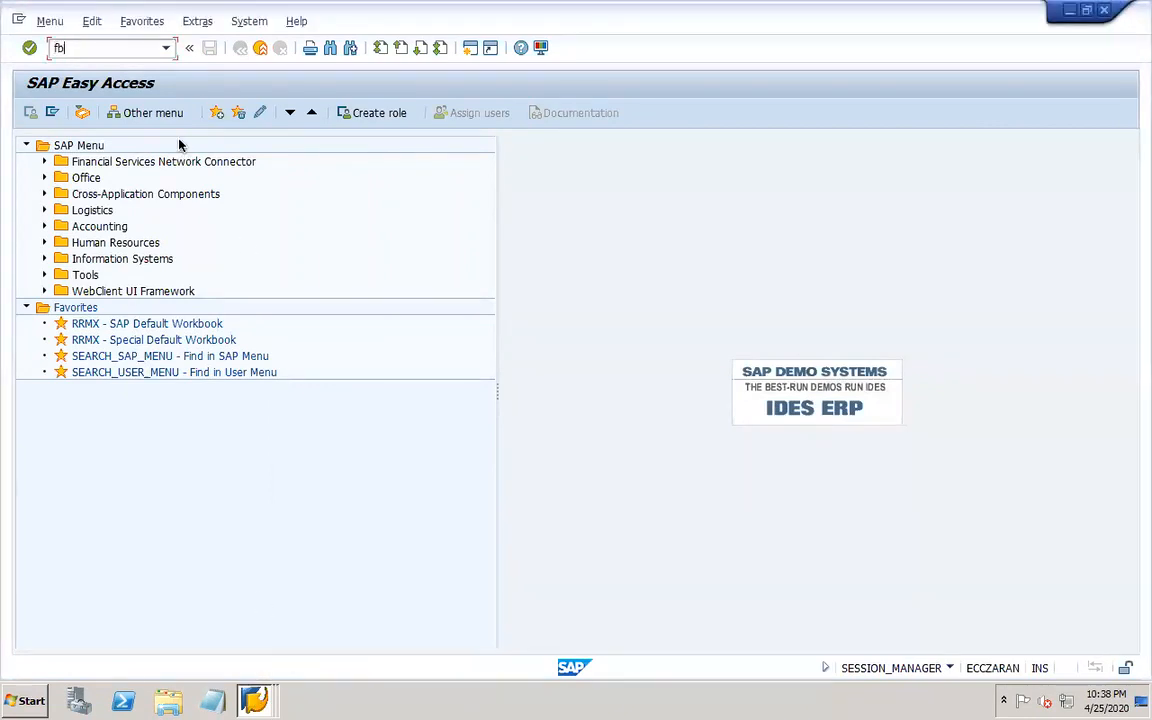
key(Return)
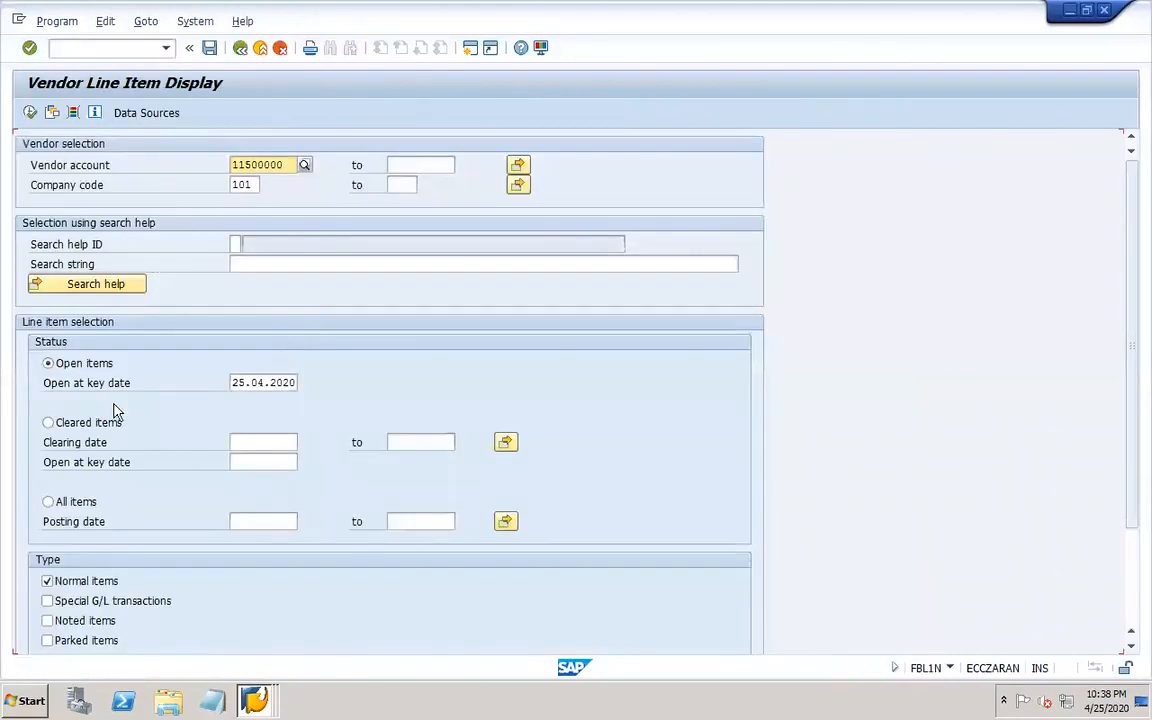
click(78, 502)
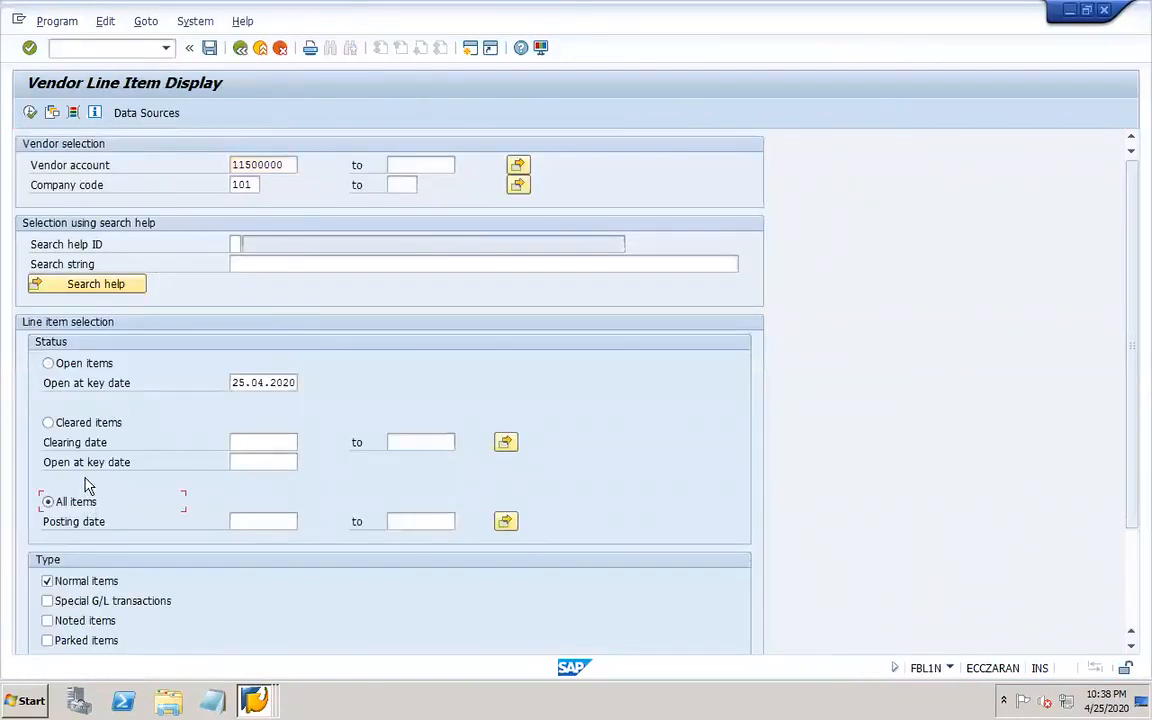
click(30, 112)
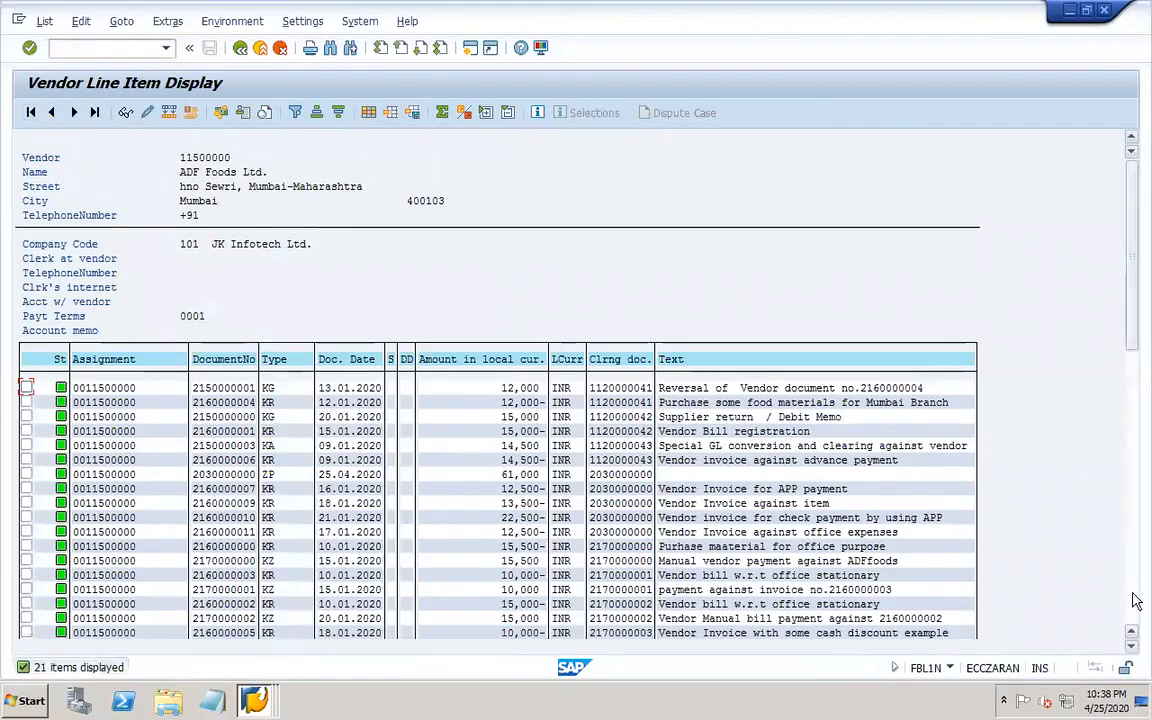
scroll(1136, 606, down, 6)
drag(1133, 433, 1136, 228)
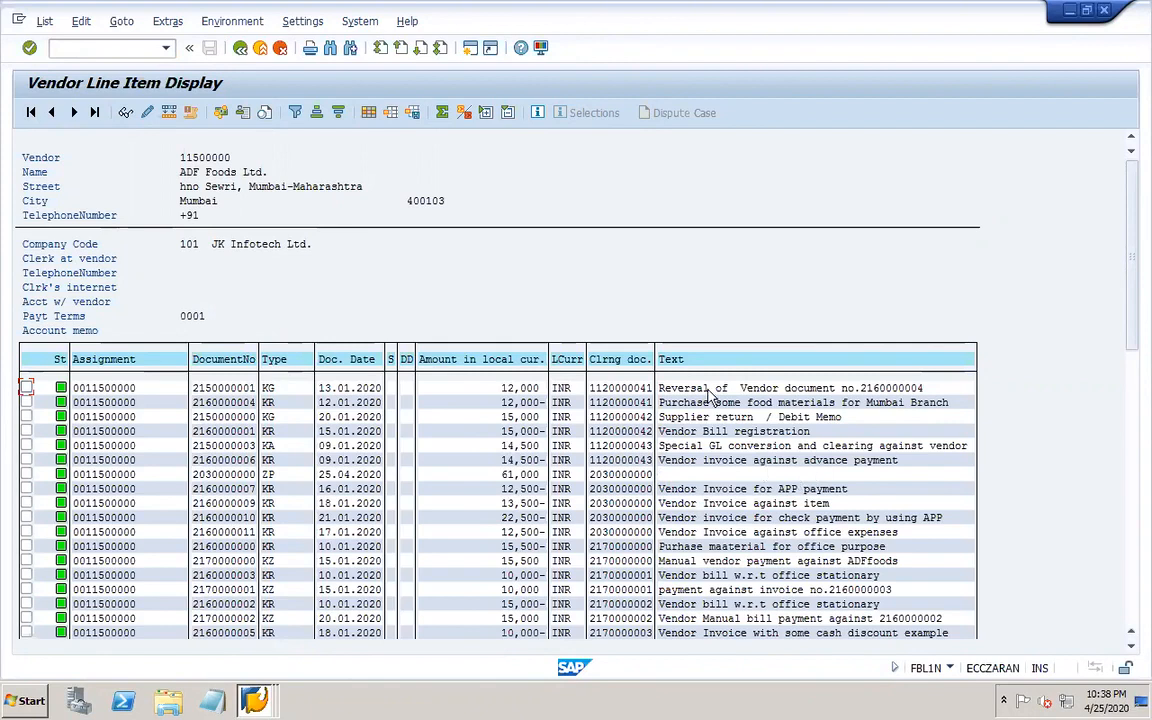
Open the job log of payment run 25.04.2020, identification 101-1, and return to the run status.
right_click(254, 700)
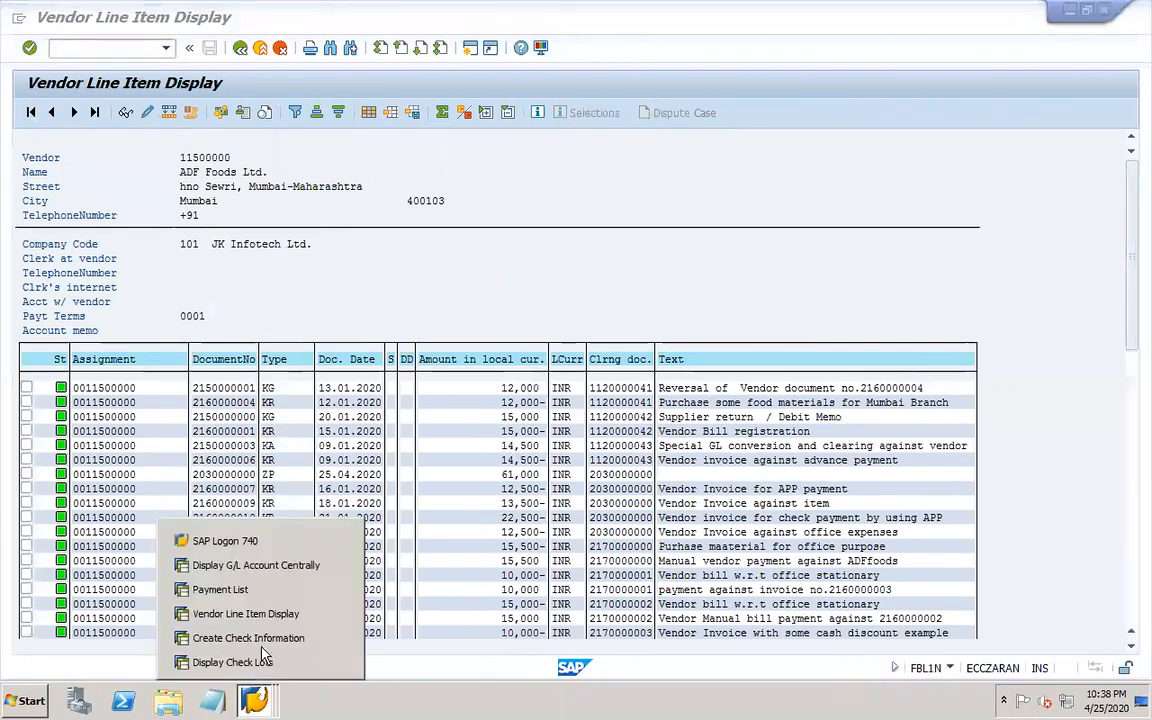
click(250, 590)
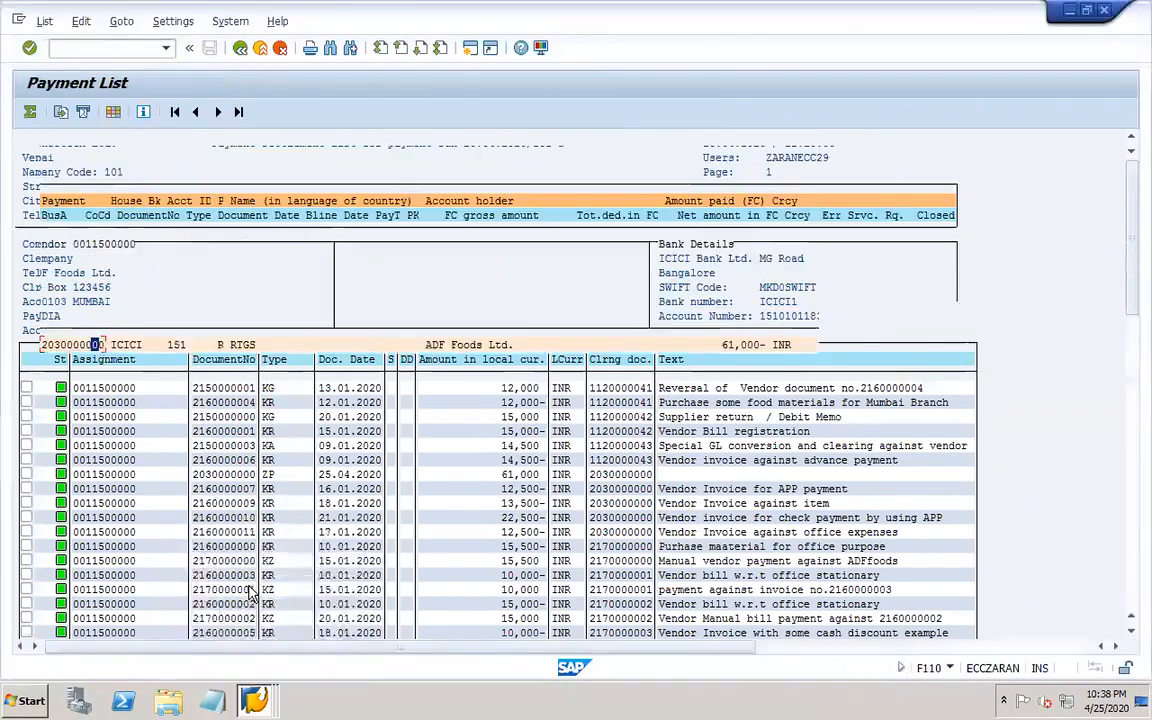
click(241, 48)
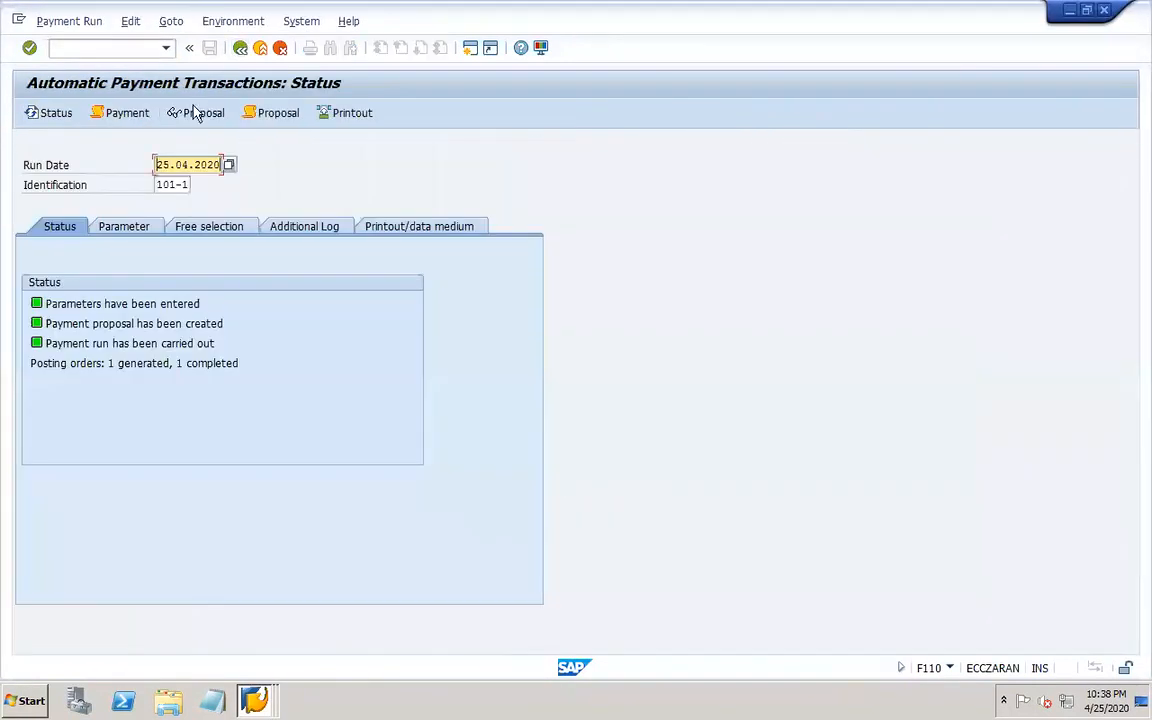
click(141, 115)
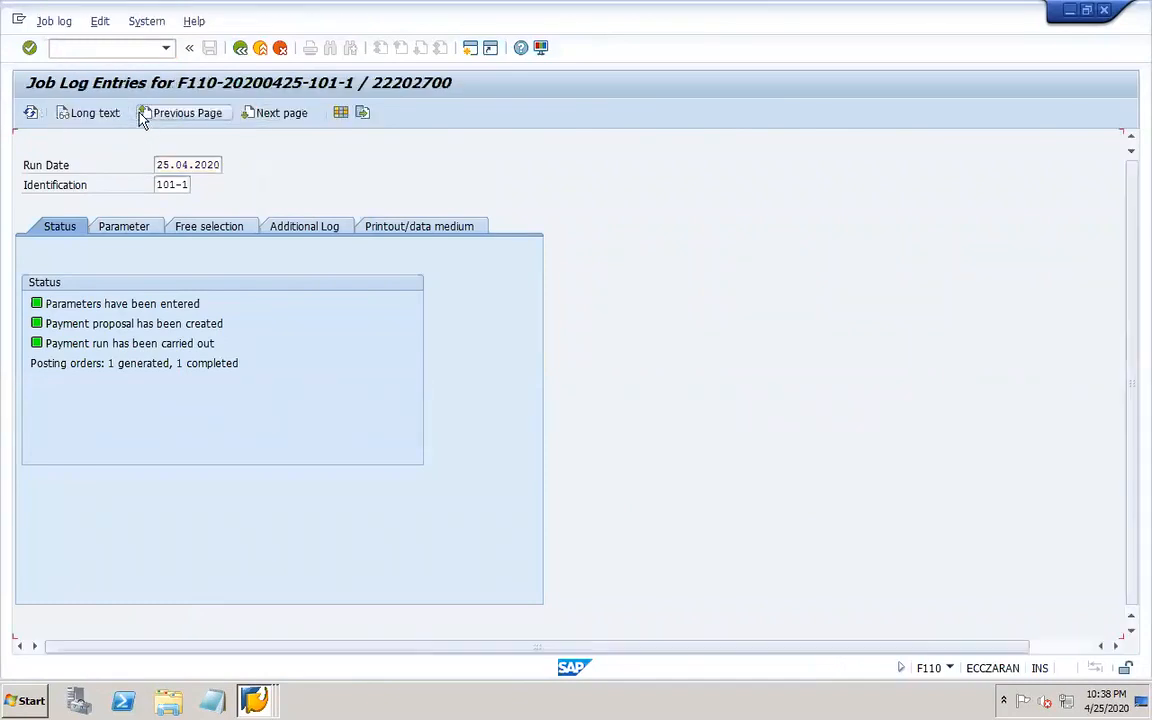
click(143, 114)
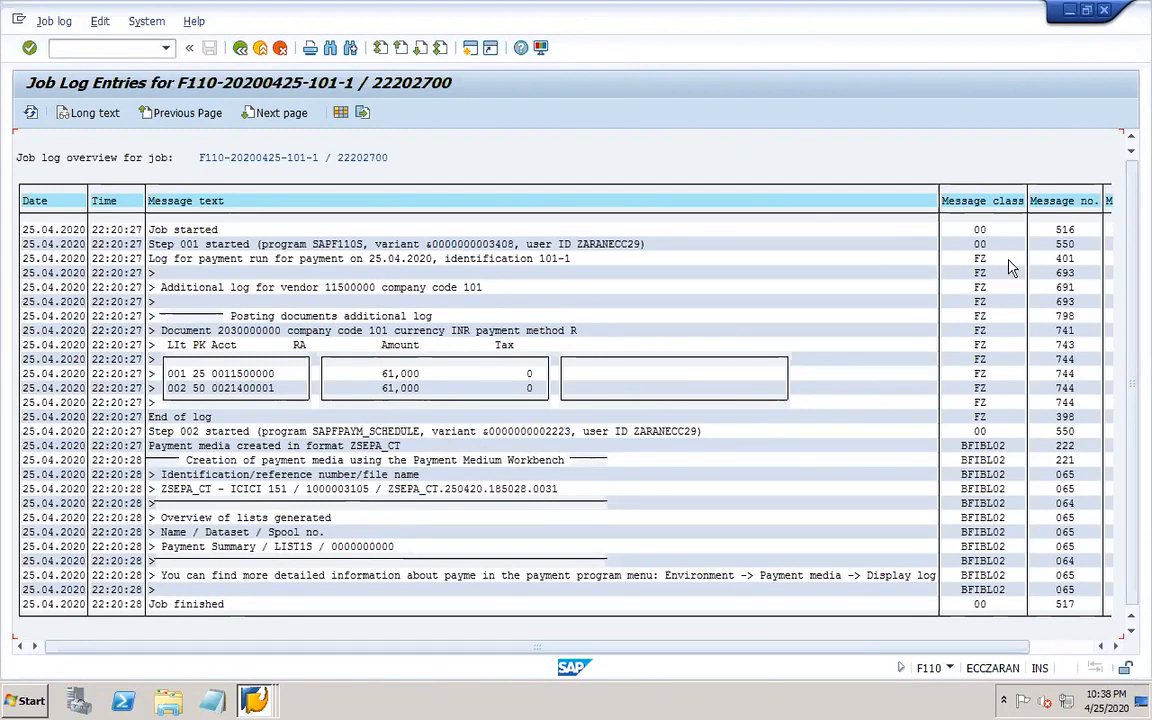
click(240, 47)
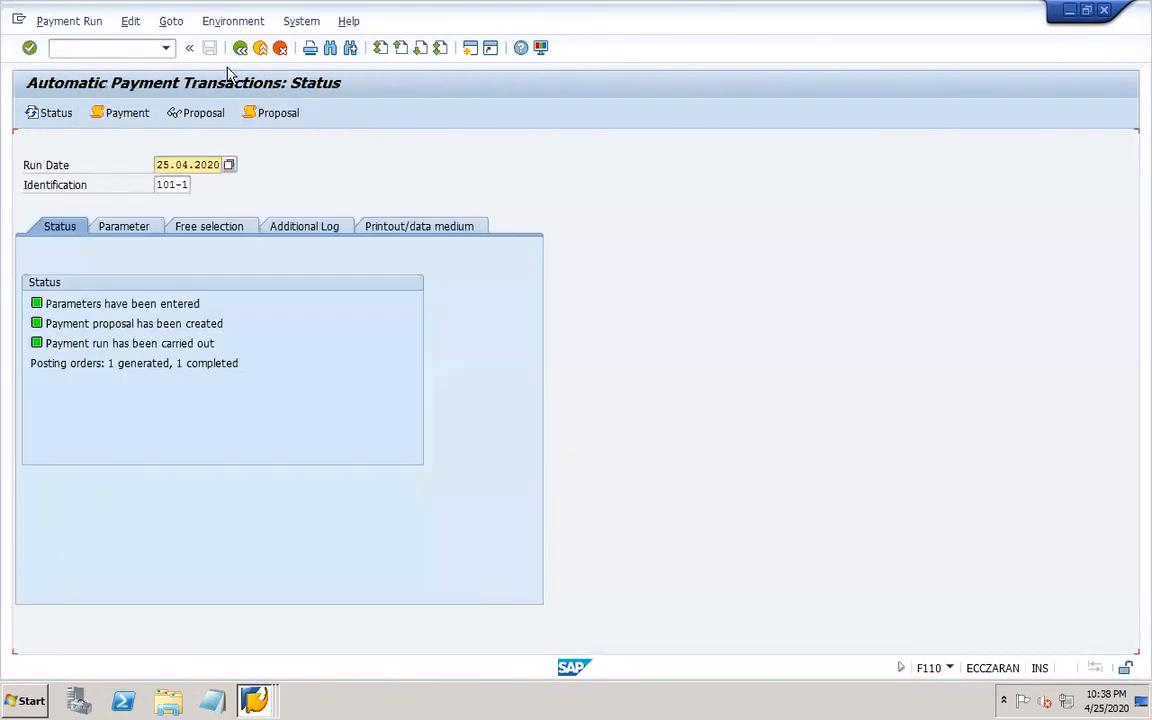
Display the payment list for the payment run with program RFZALI20 and page through it.
click(130, 21)
mouse_move(205, 85)
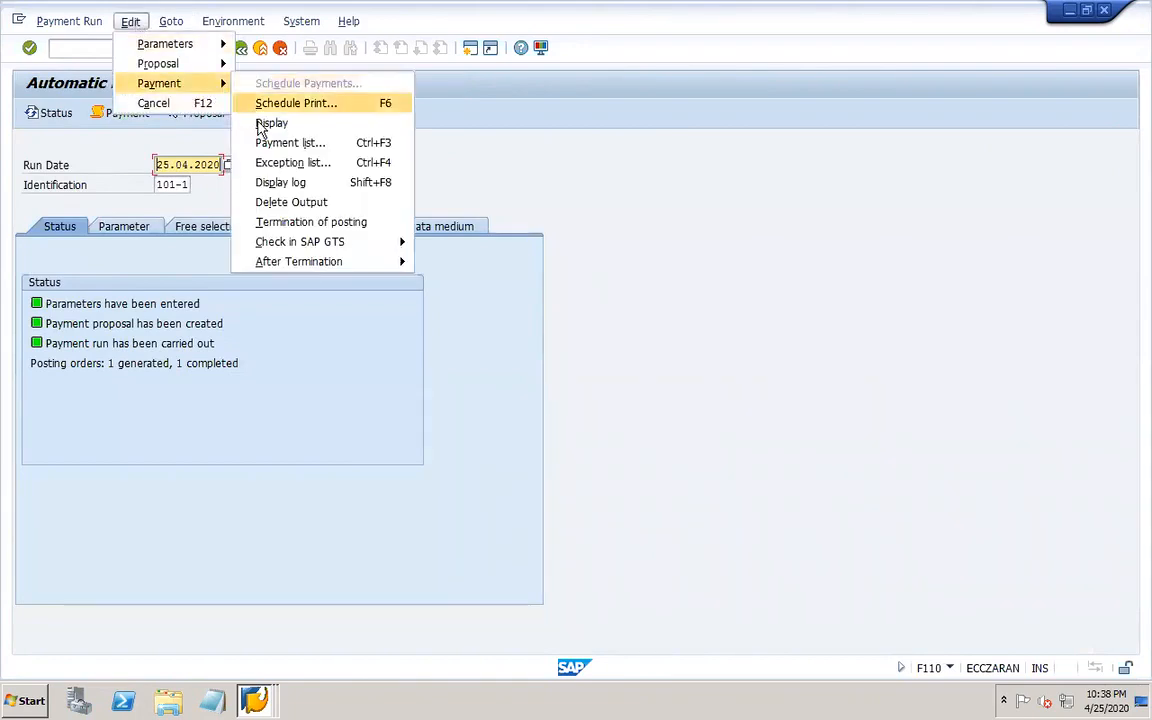
click(289, 143)
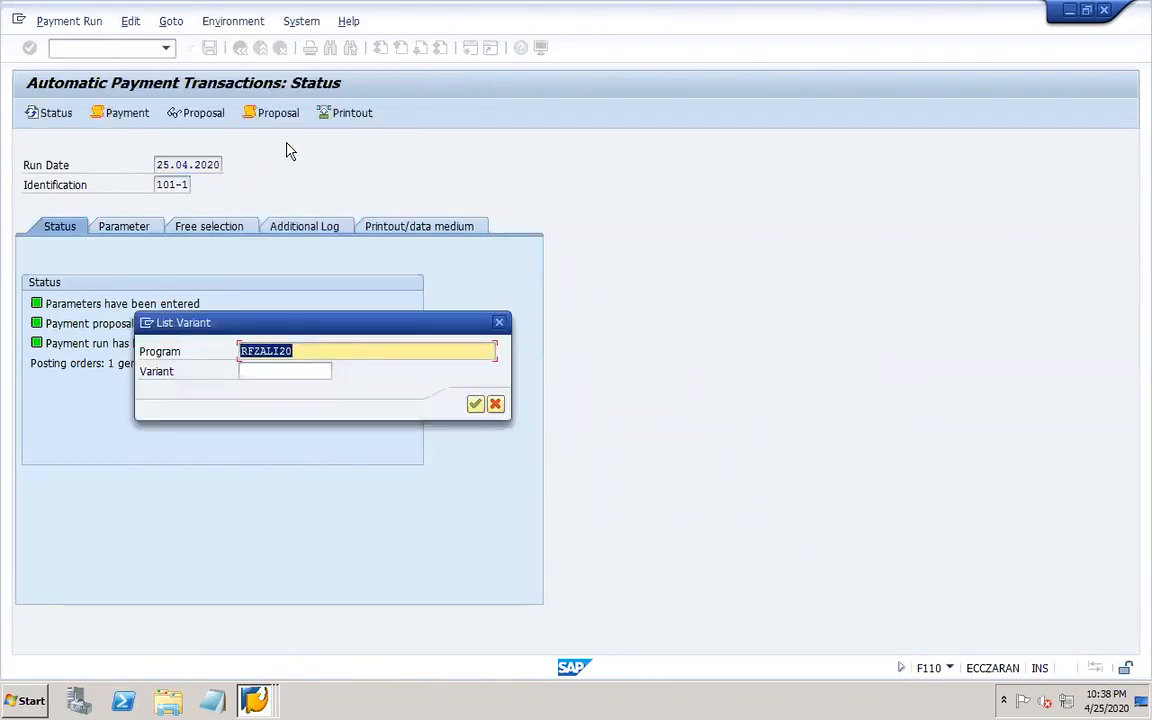
click(476, 404)
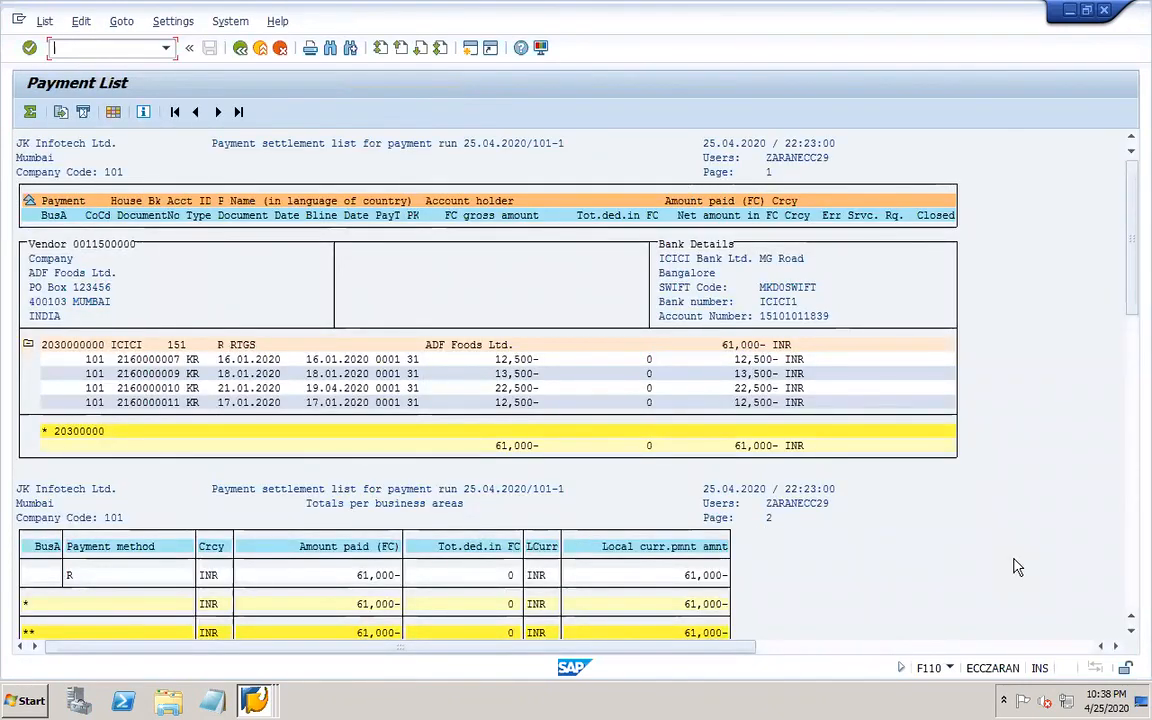
click(1132, 580)
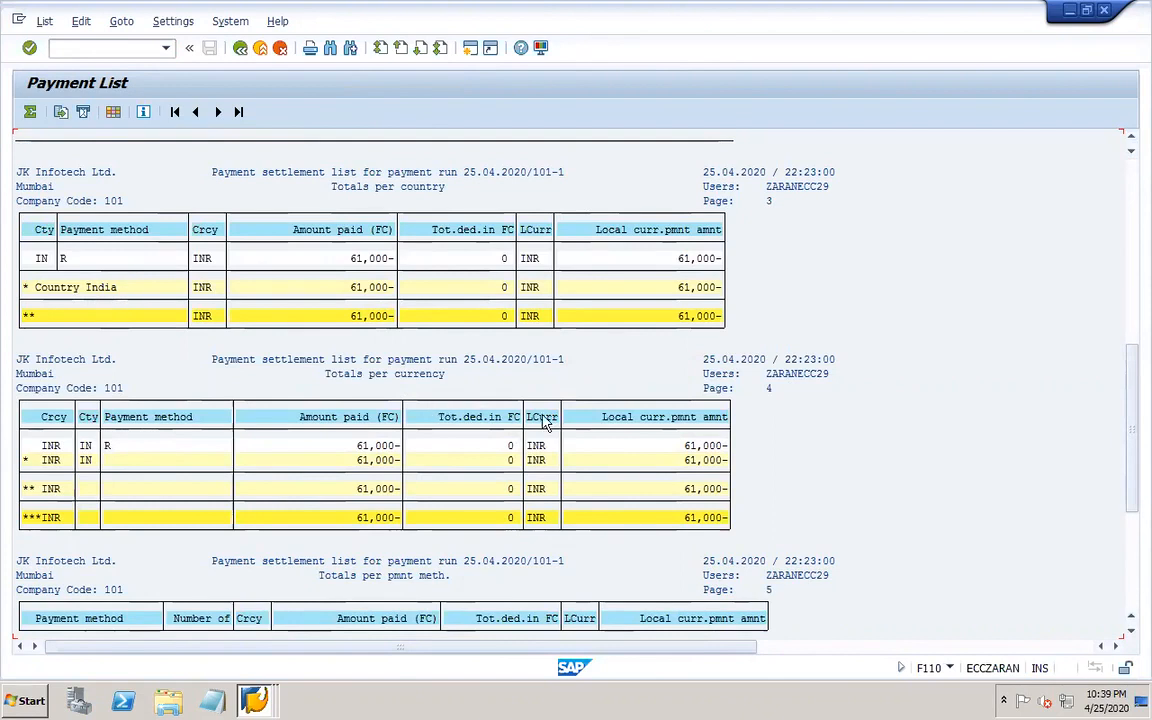
click(1133, 590)
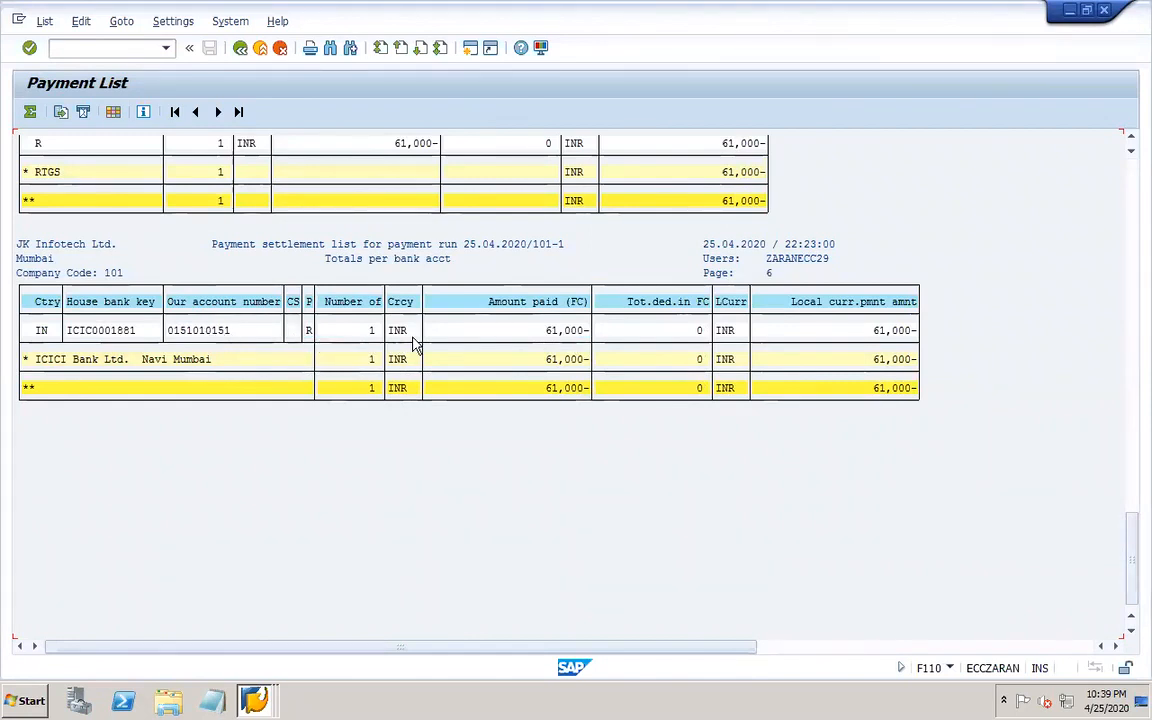
click(1130, 176)
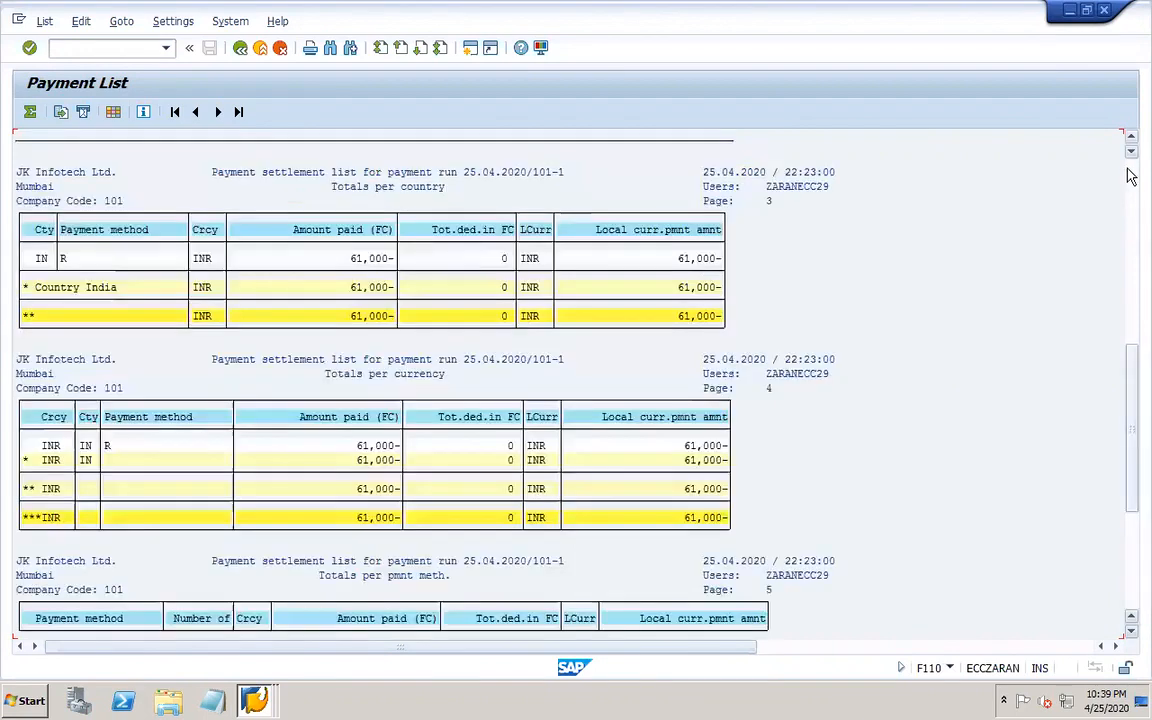
click(1130, 176)
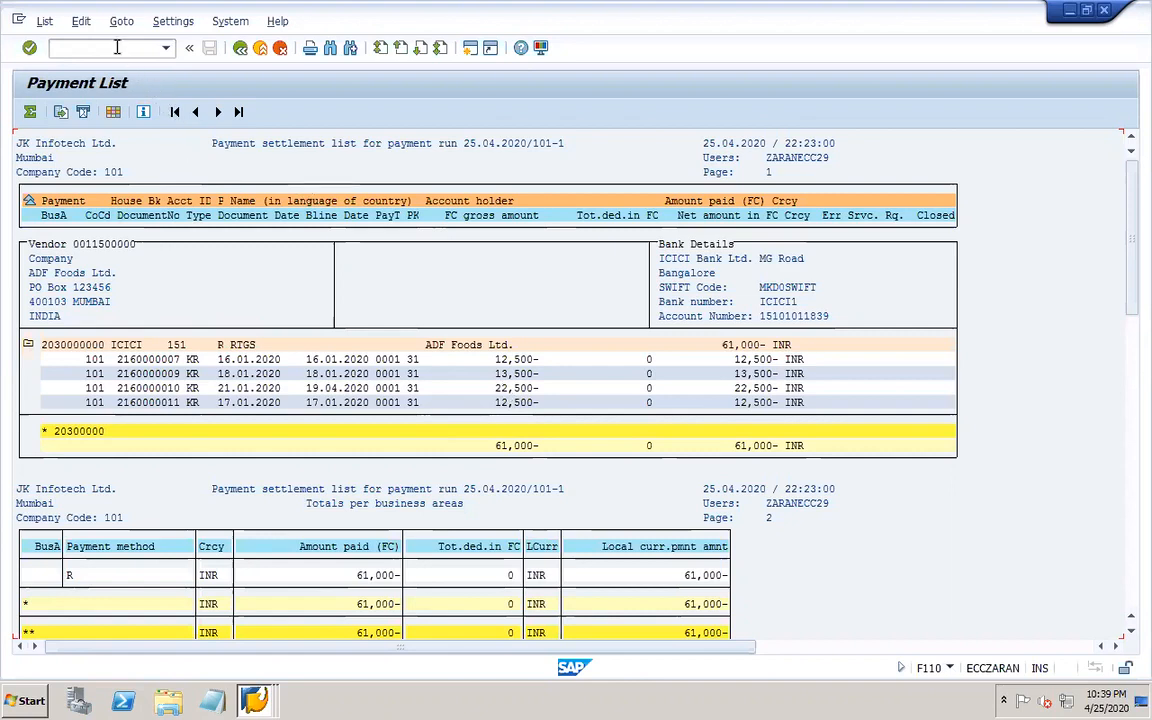
In FBZP, review the RTGS and Cheque payment method settings for company code 101.
text(/ofbzp)
key(Return)
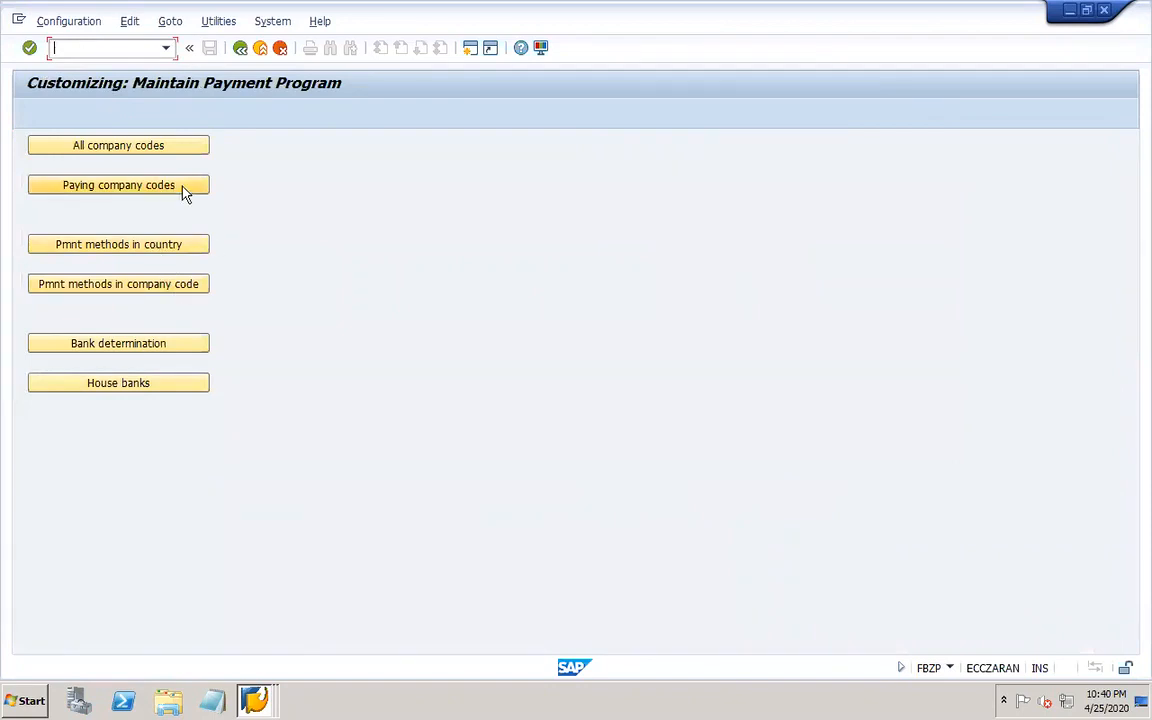
click(170, 285)
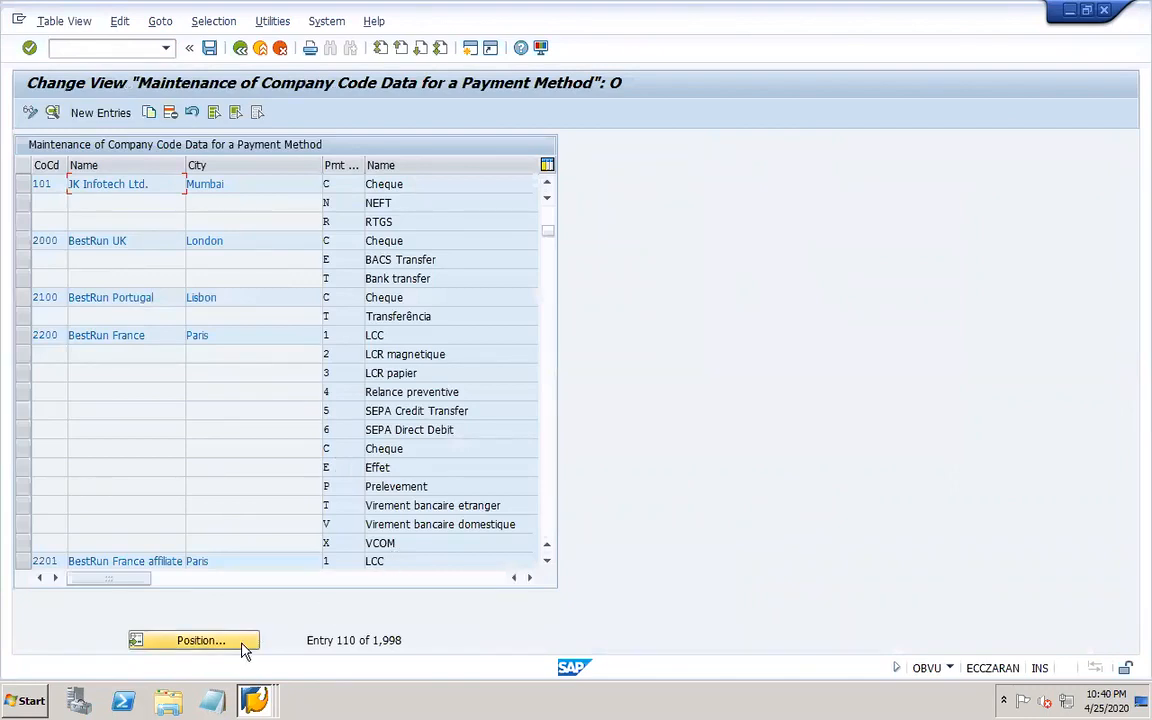
click(201, 640)
text(101)
key(Return)
double_click(340, 221)
click(344, 225)
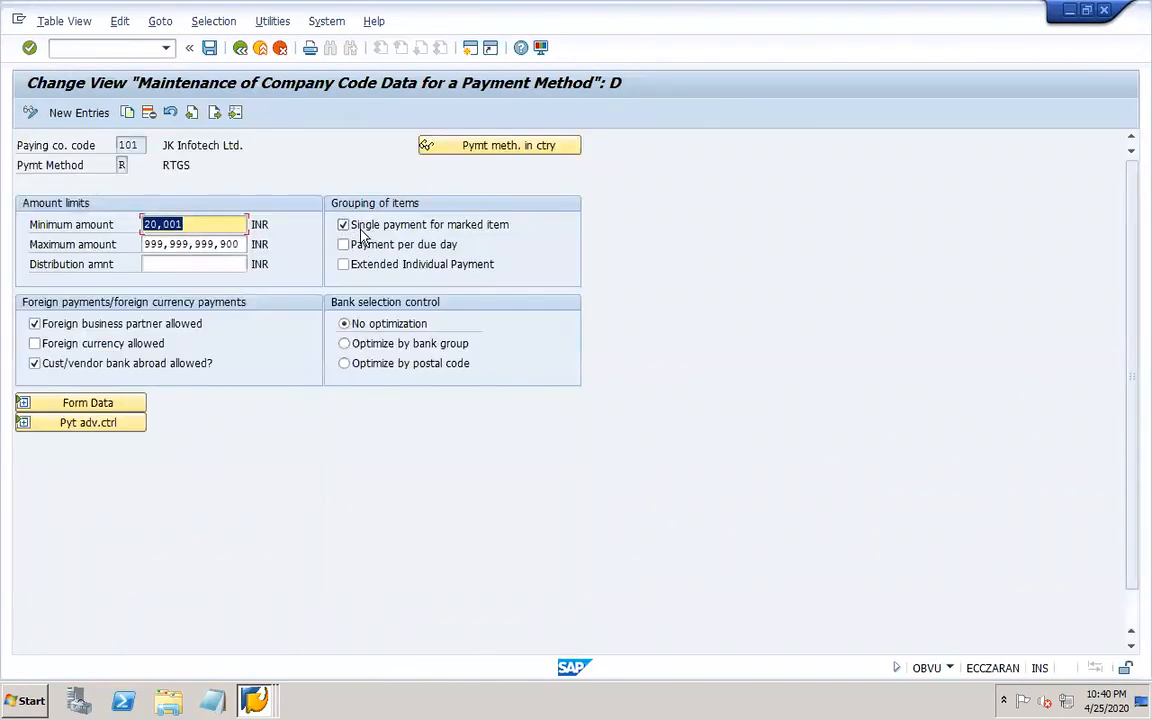
click(242, 49)
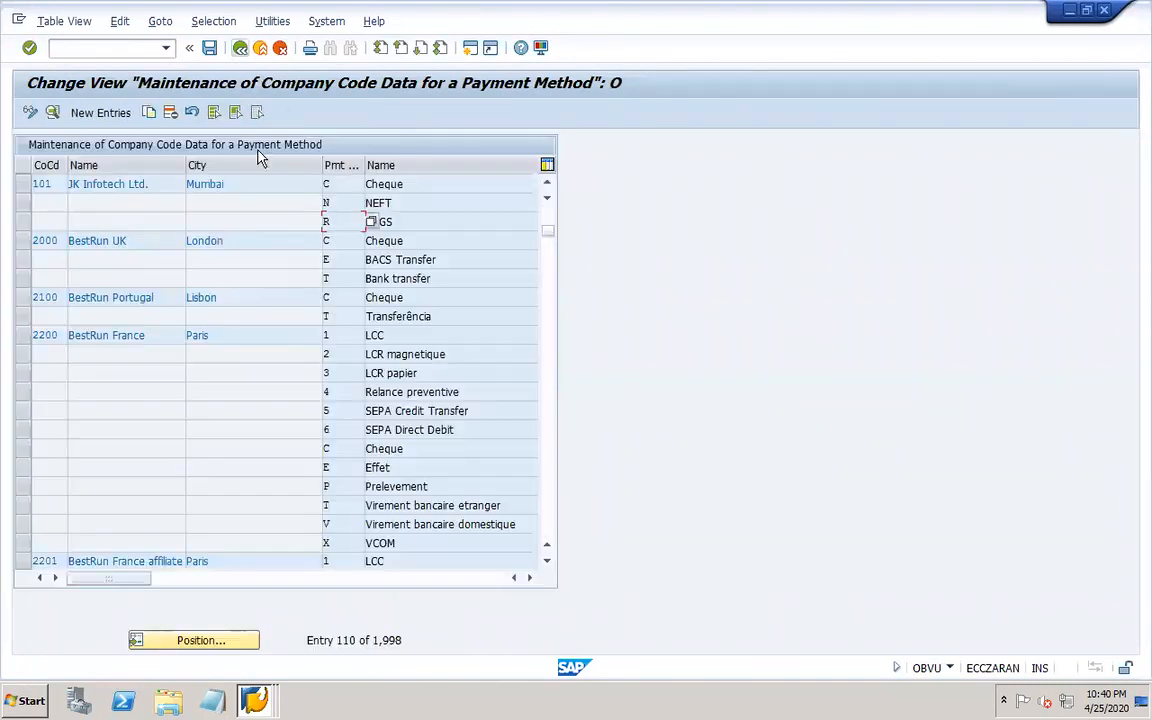
double_click(343, 189)
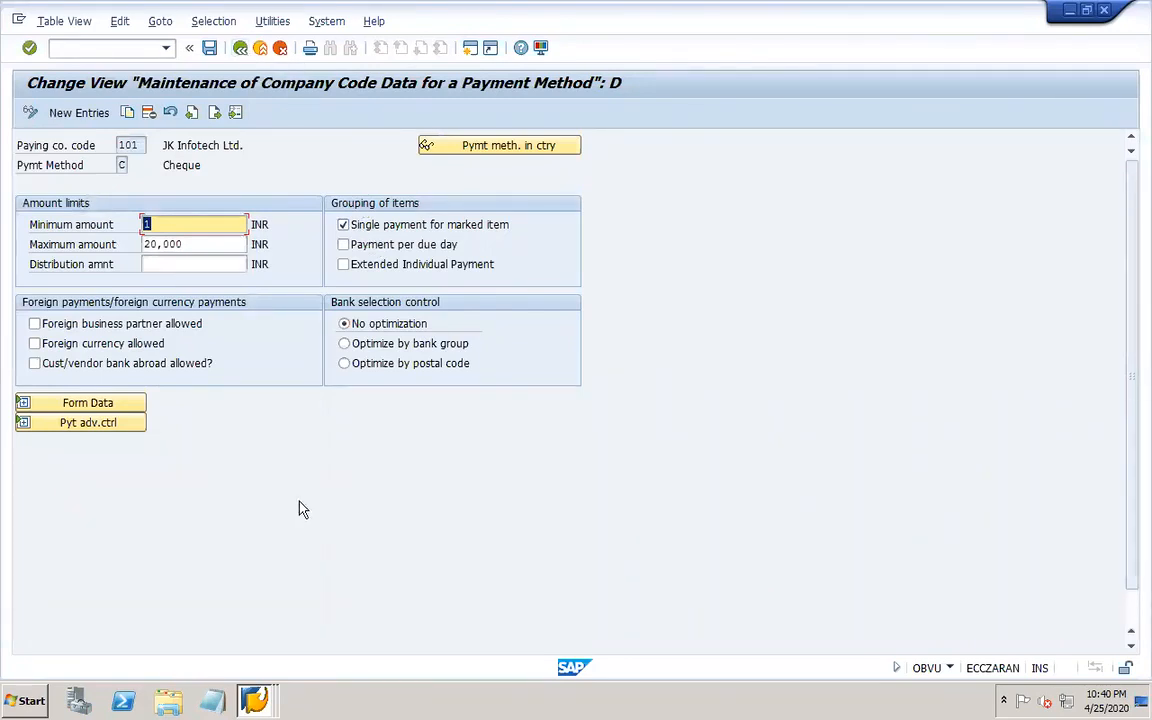
Close the Display Check Lots session and the payment method configuration session.
click(255, 698)
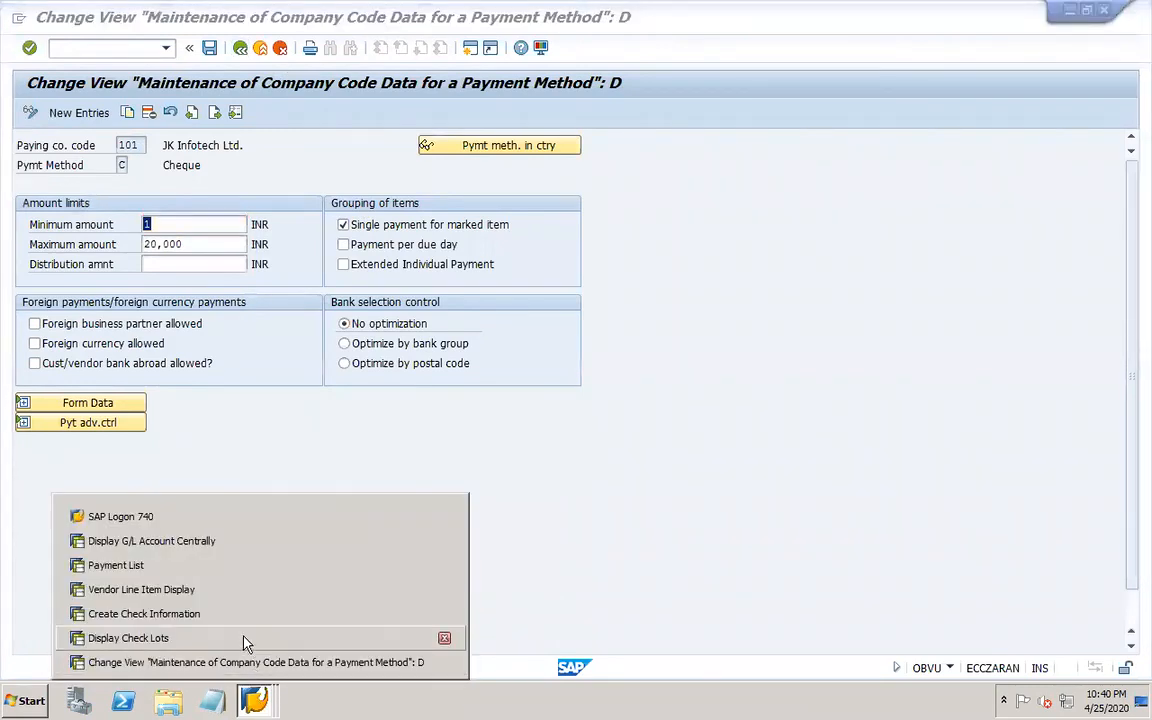
click(444, 639)
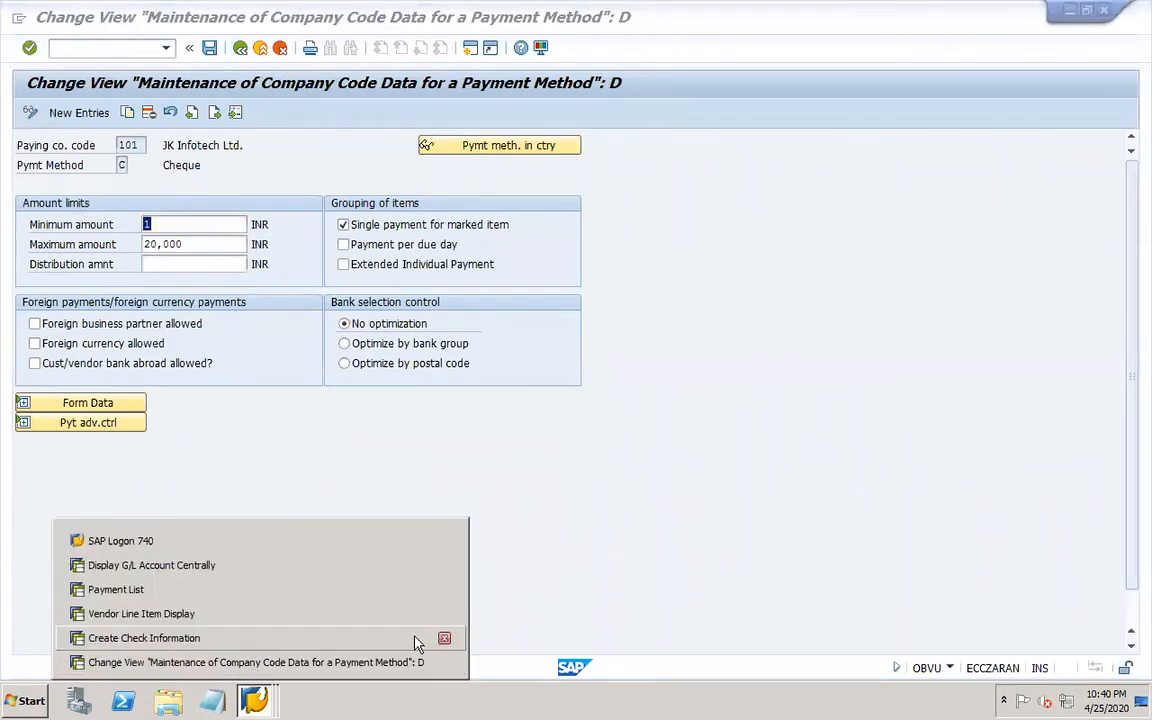
click(290, 664)
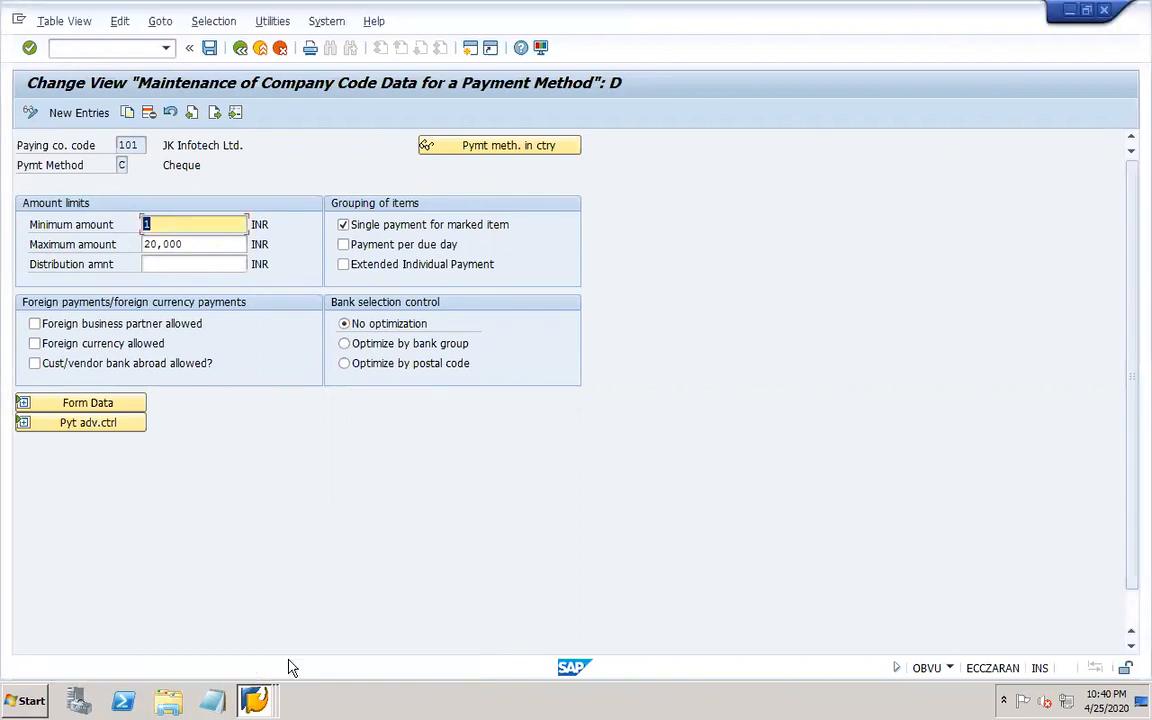
click(1104, 12)
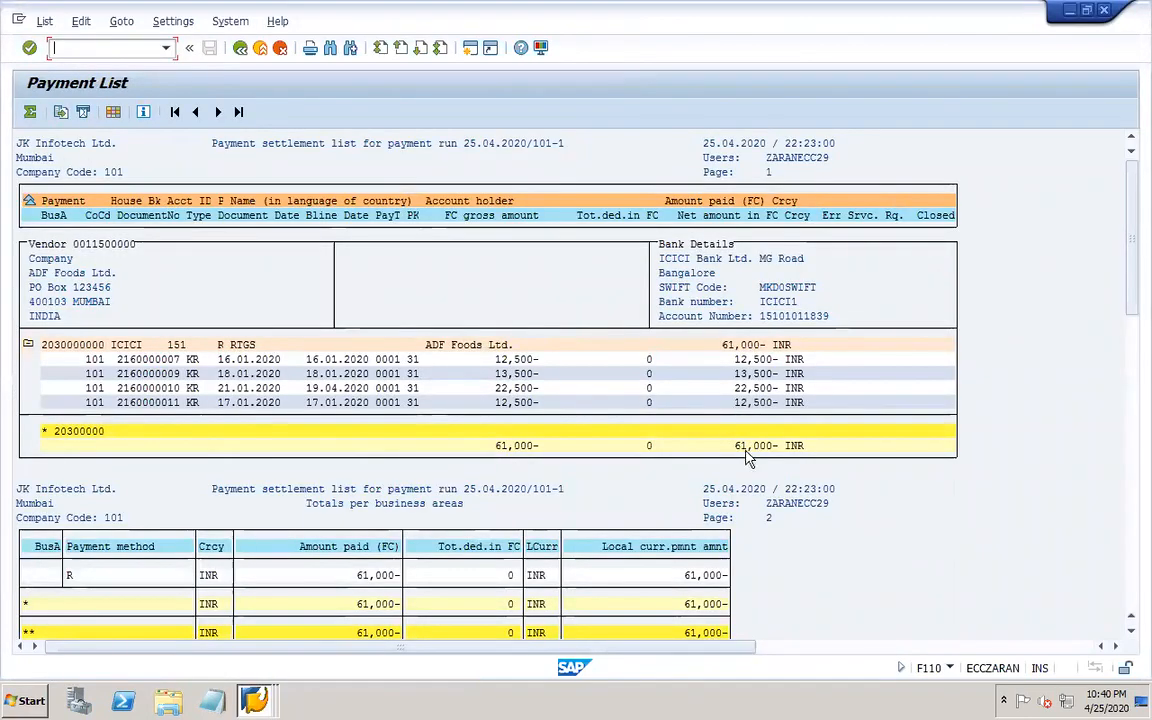
Scroll through the payment list of run 101-1 to examine the paid items and totals.
click(731, 390)
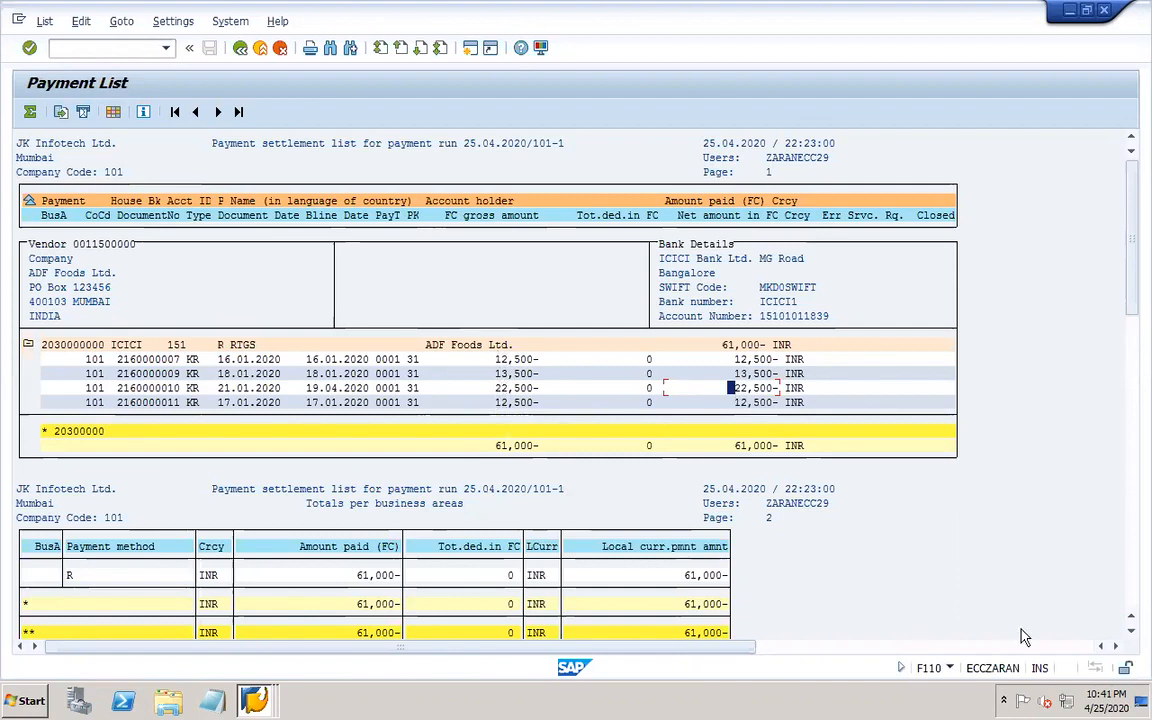
click(1133, 633)
click(1133, 633)
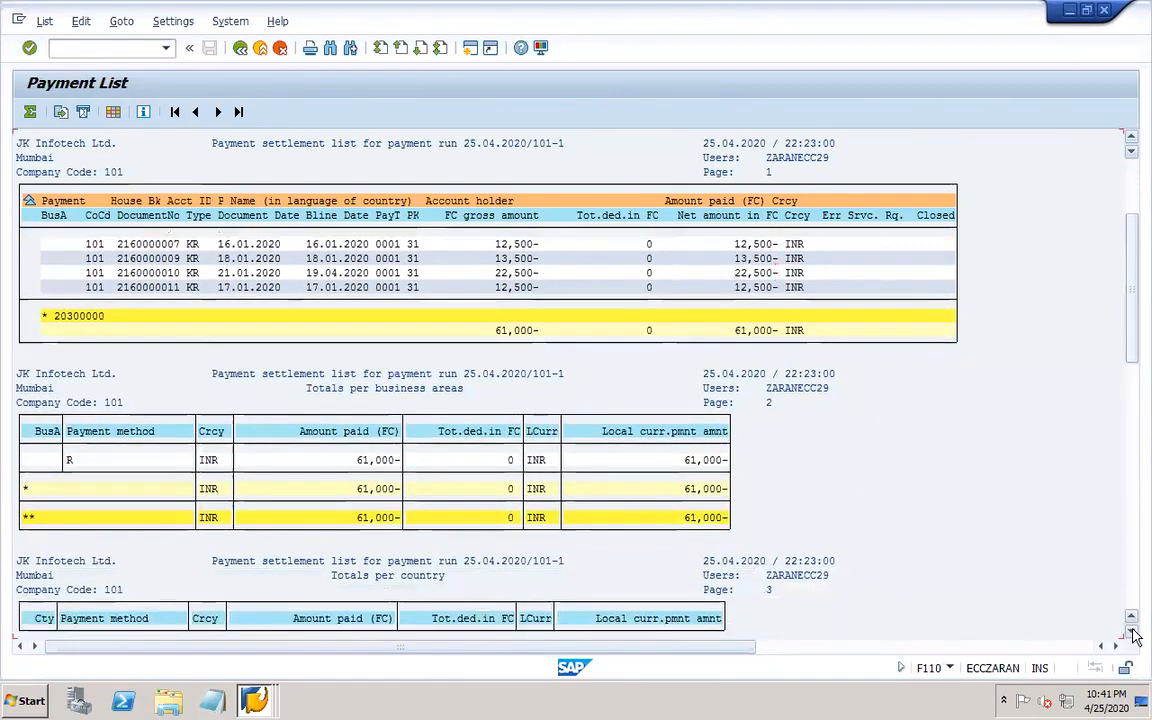
click(1133, 633)
click(1131, 632)
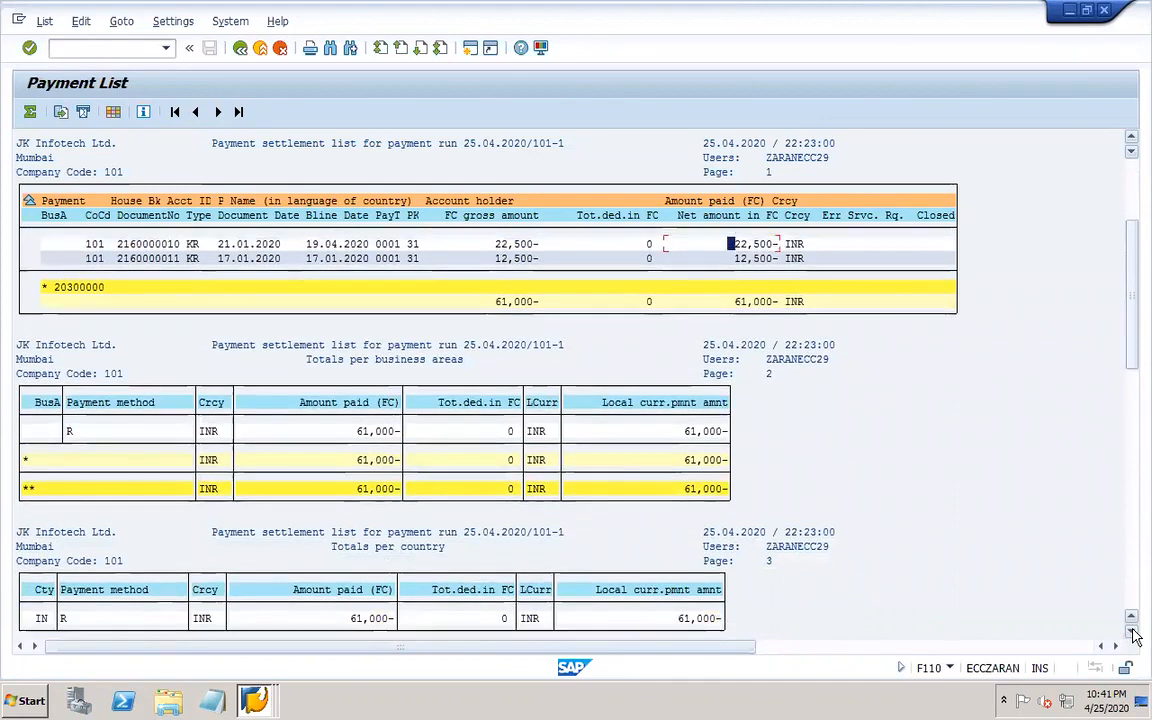
click(1131, 632)
click(1131, 632)
click(1131, 632)
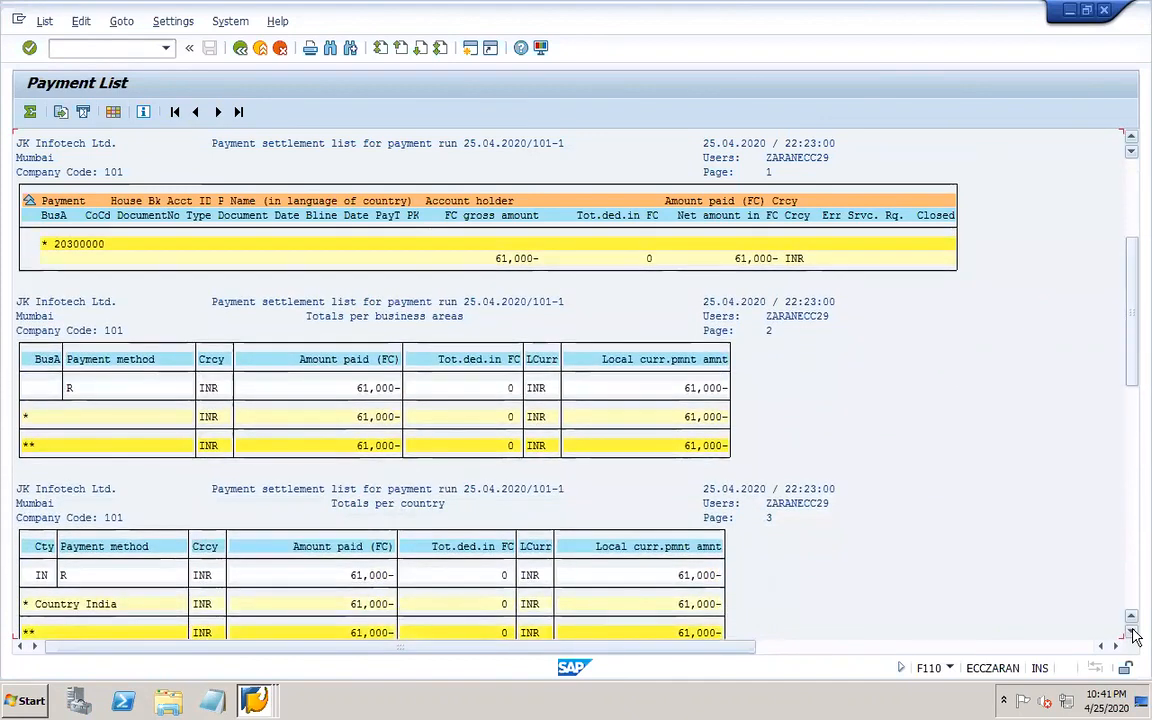
Leave the payment list and open DME Administration for payment run 101-1 from the payment run screen.
click(240, 48)
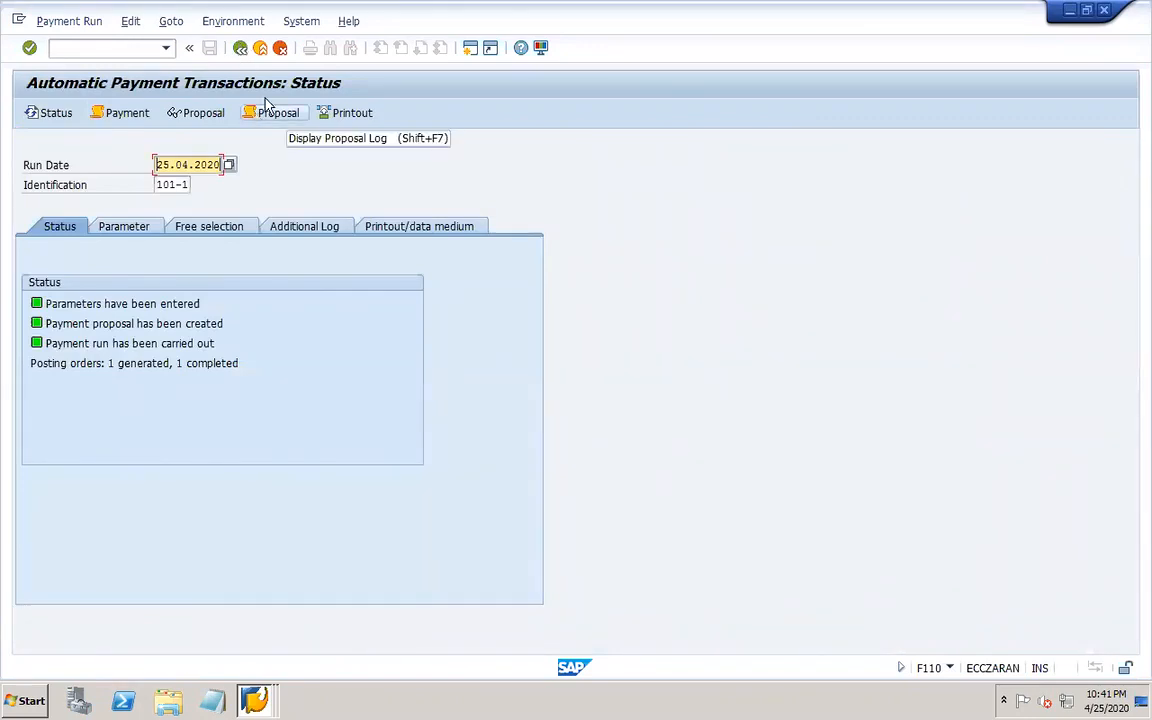
click(300, 22)
mouse_move(230, 24)
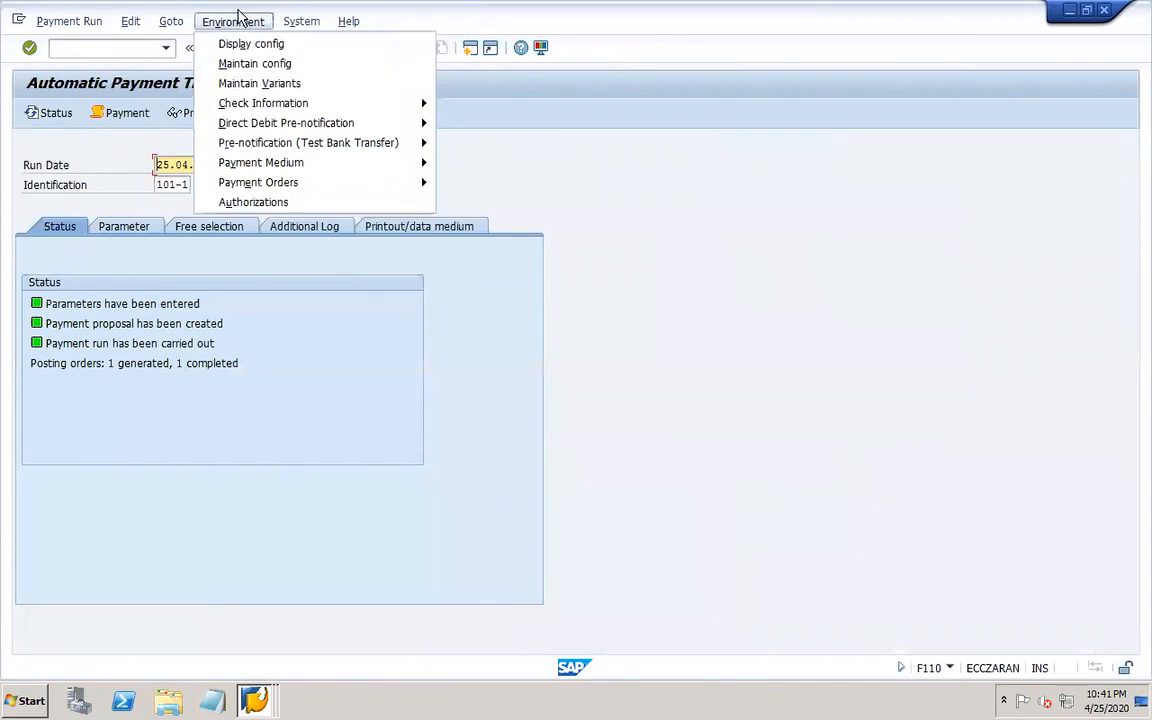
mouse_move(300, 166)
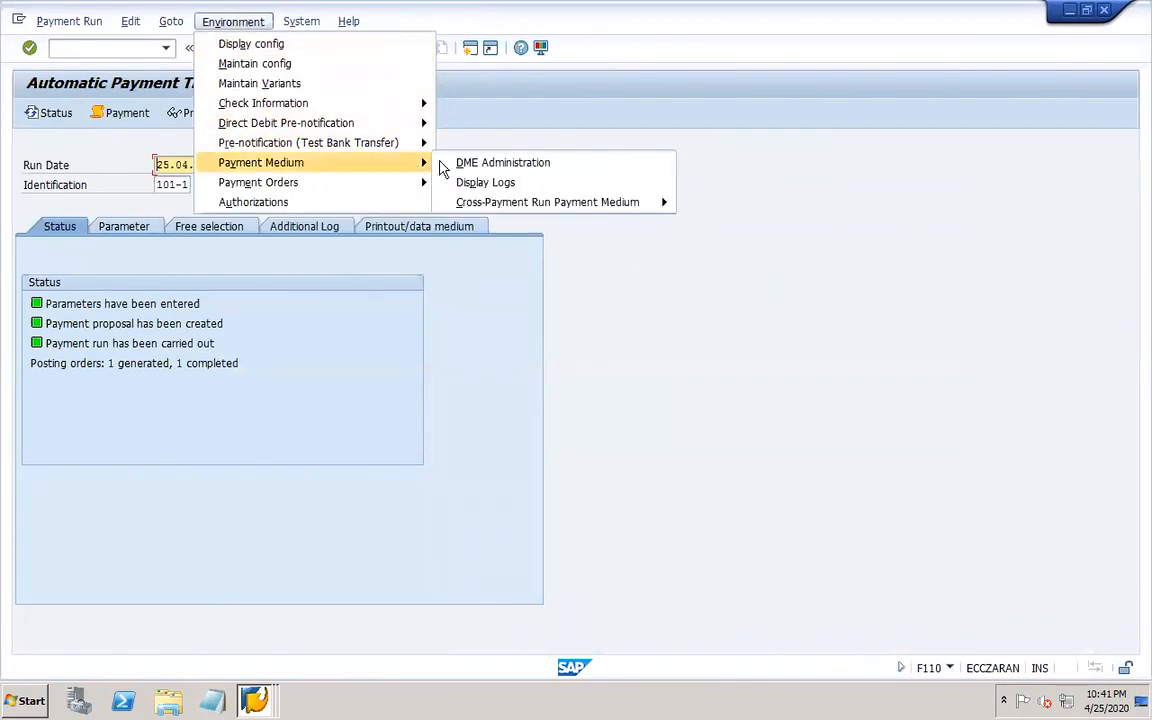
click(467, 165)
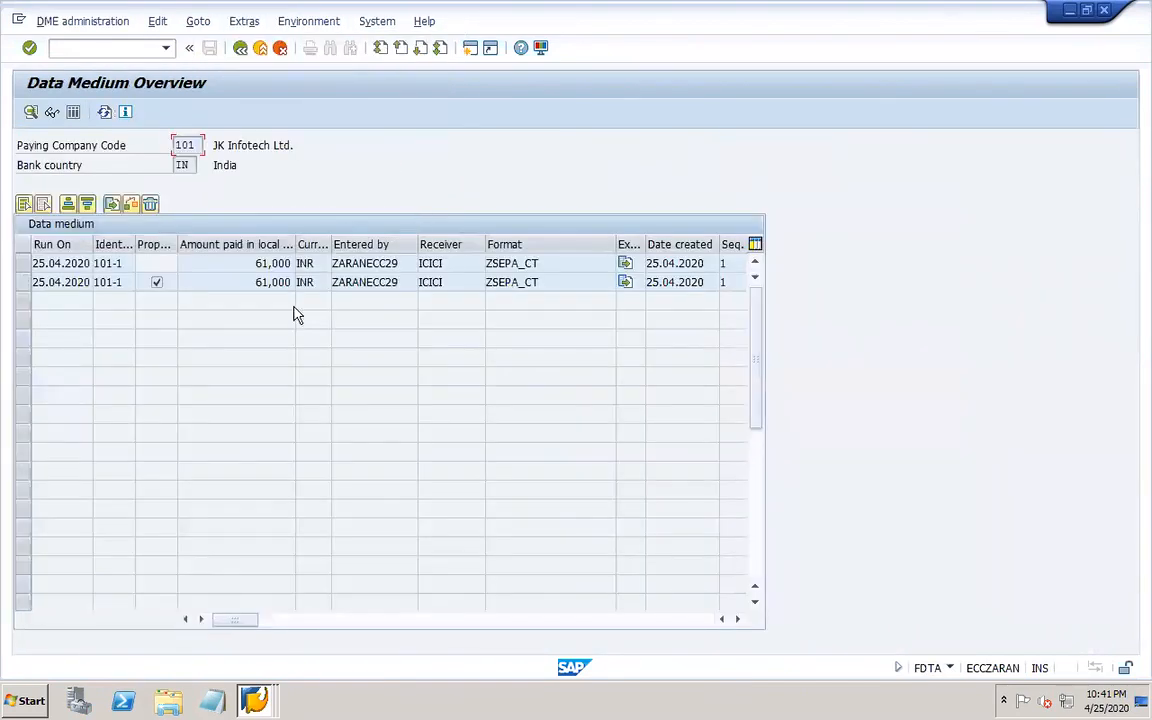
Display the XML payment medium file of the first data medium entry and return to the overview.
click(23, 263)
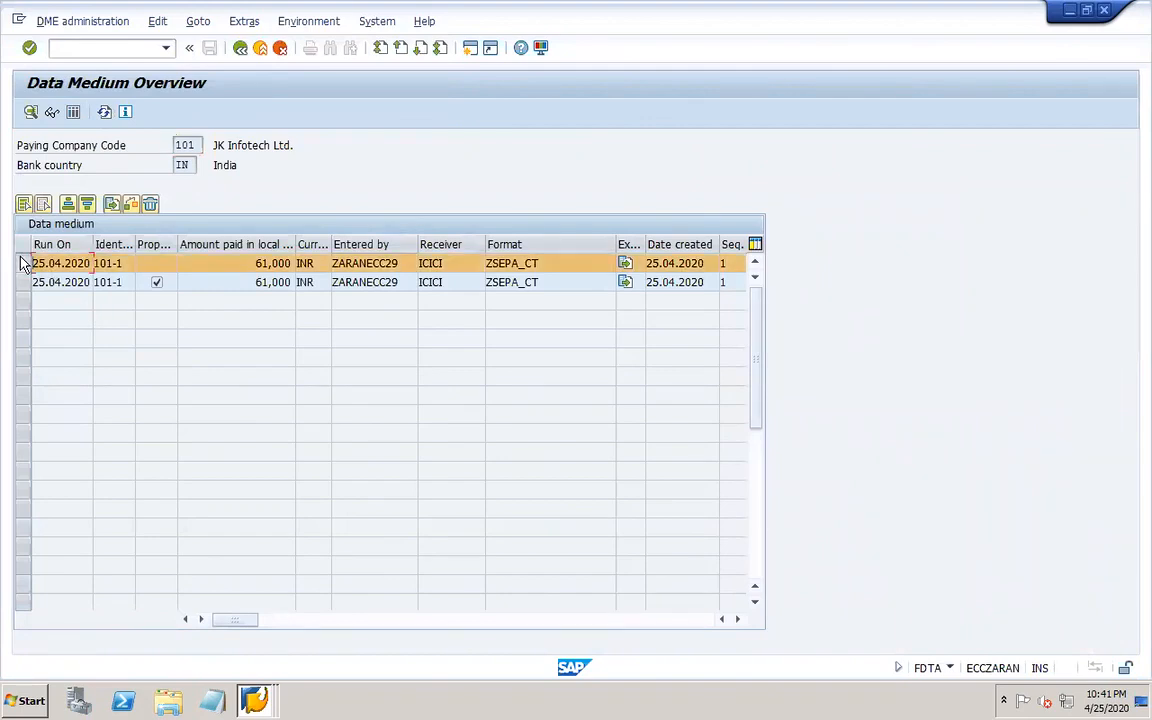
click(49, 114)
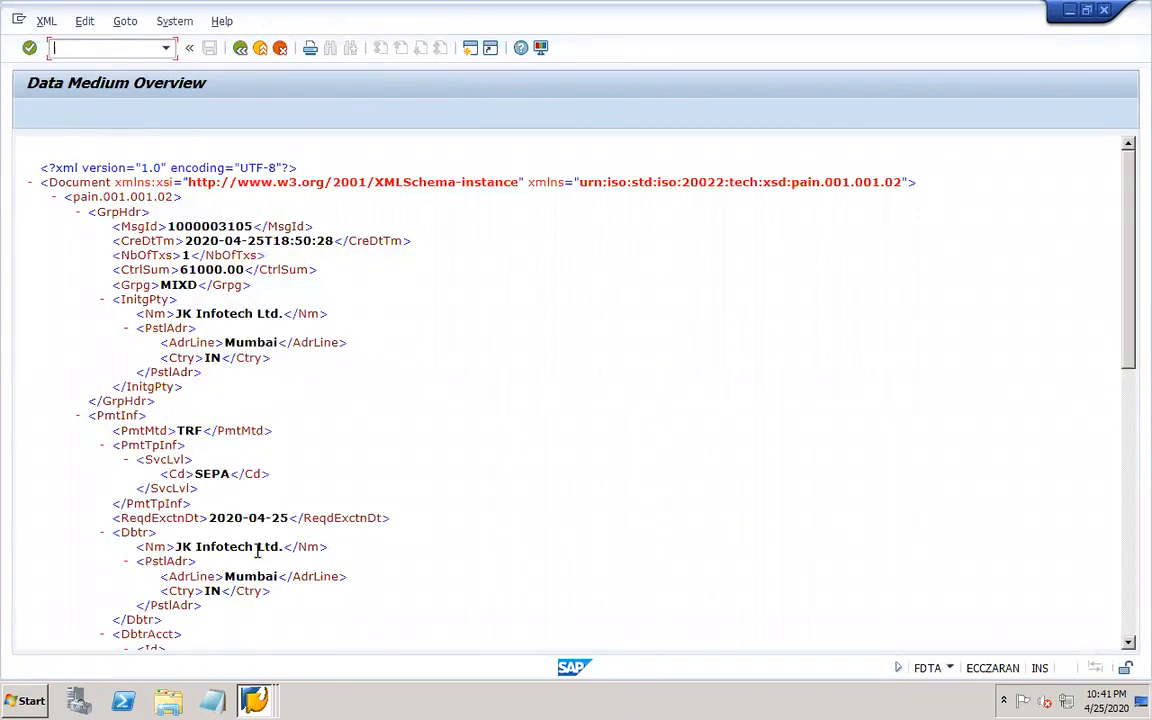
click(240, 48)
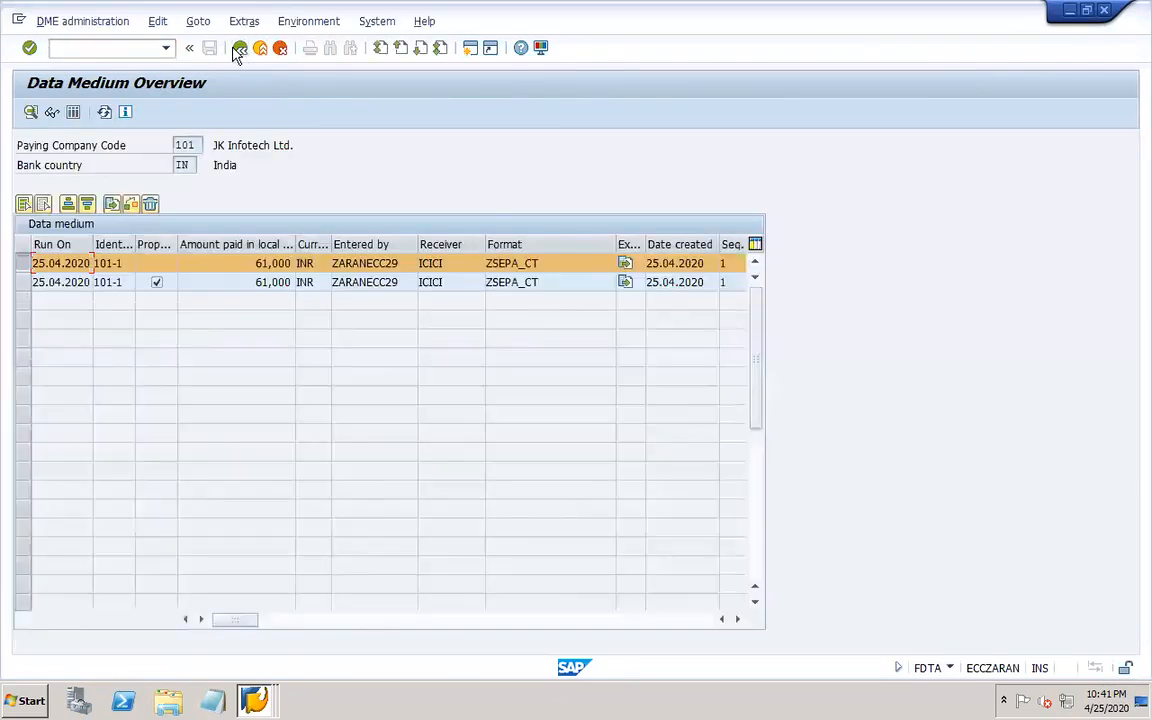
Open the FCHN check register and set the paying company code to 101.
click(141, 47)
text(/nfchn)
key(Return)
click(266, 145)
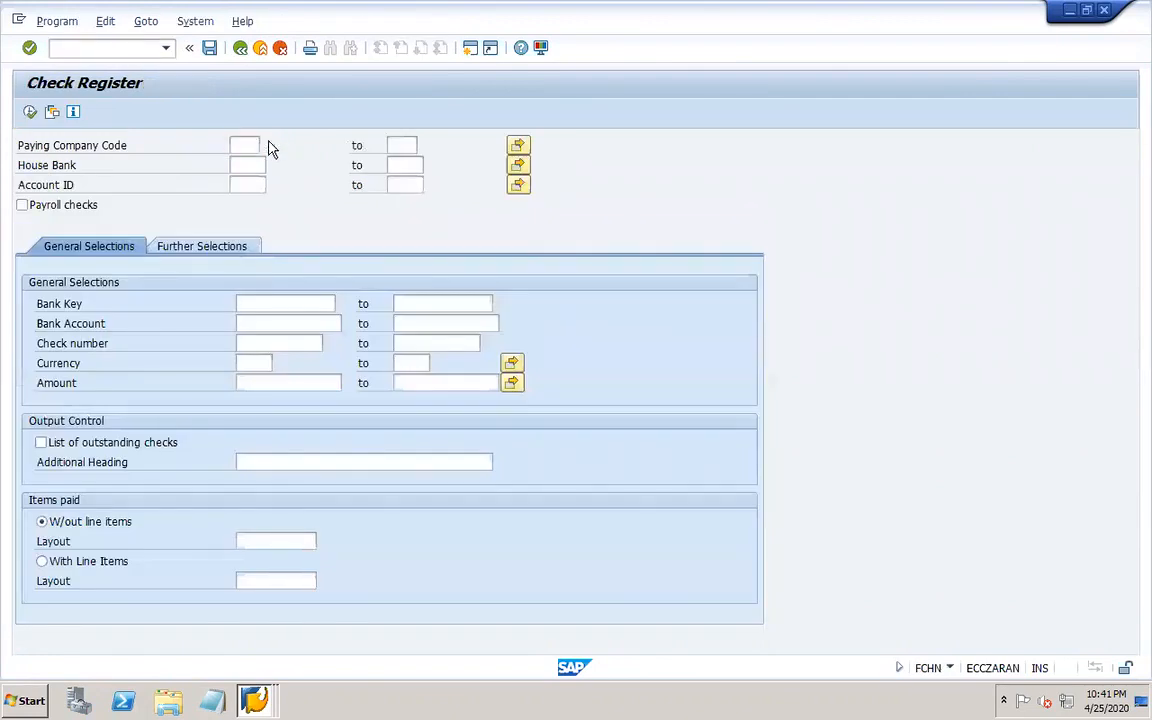
click(273, 149)
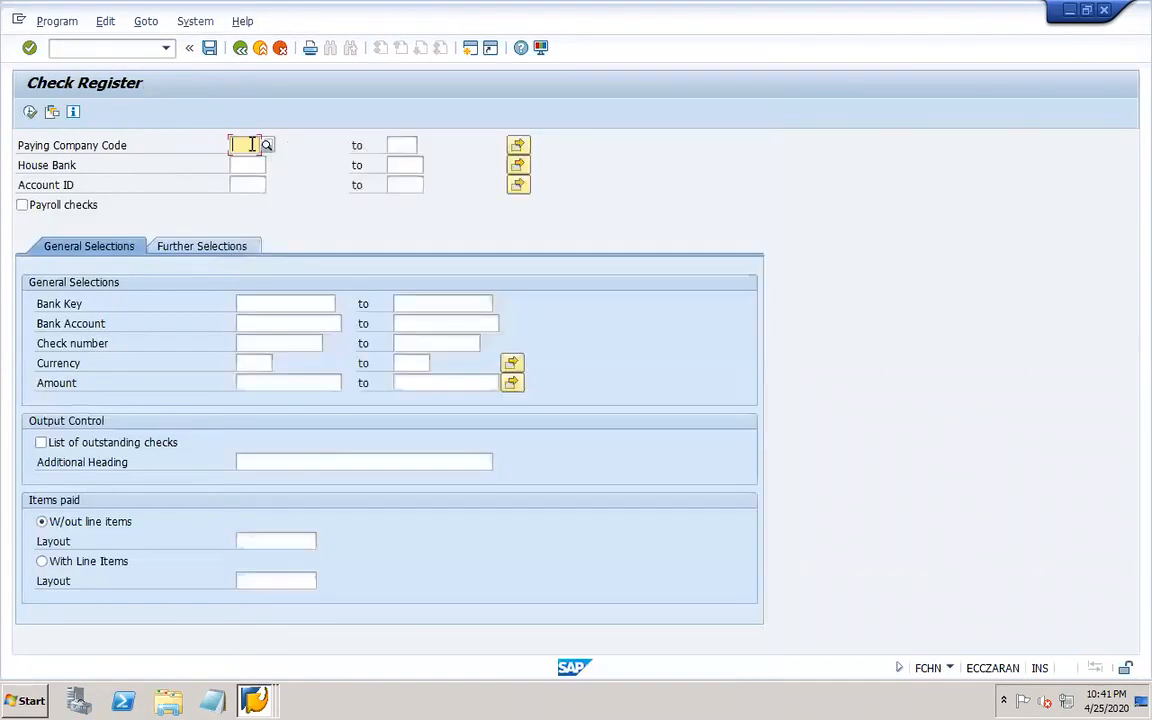
text(101)
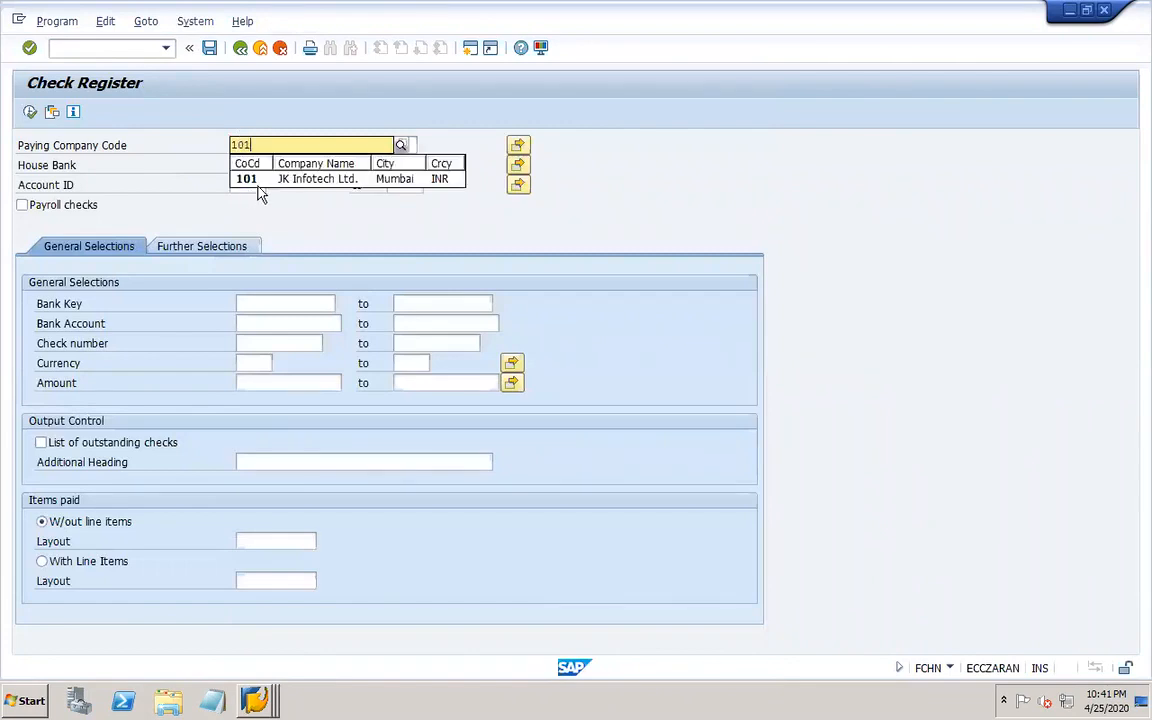
click(255, 179)
Select house bank ICICI with account ID 151 and execute the check register.
click(246, 165)
click(269, 165)
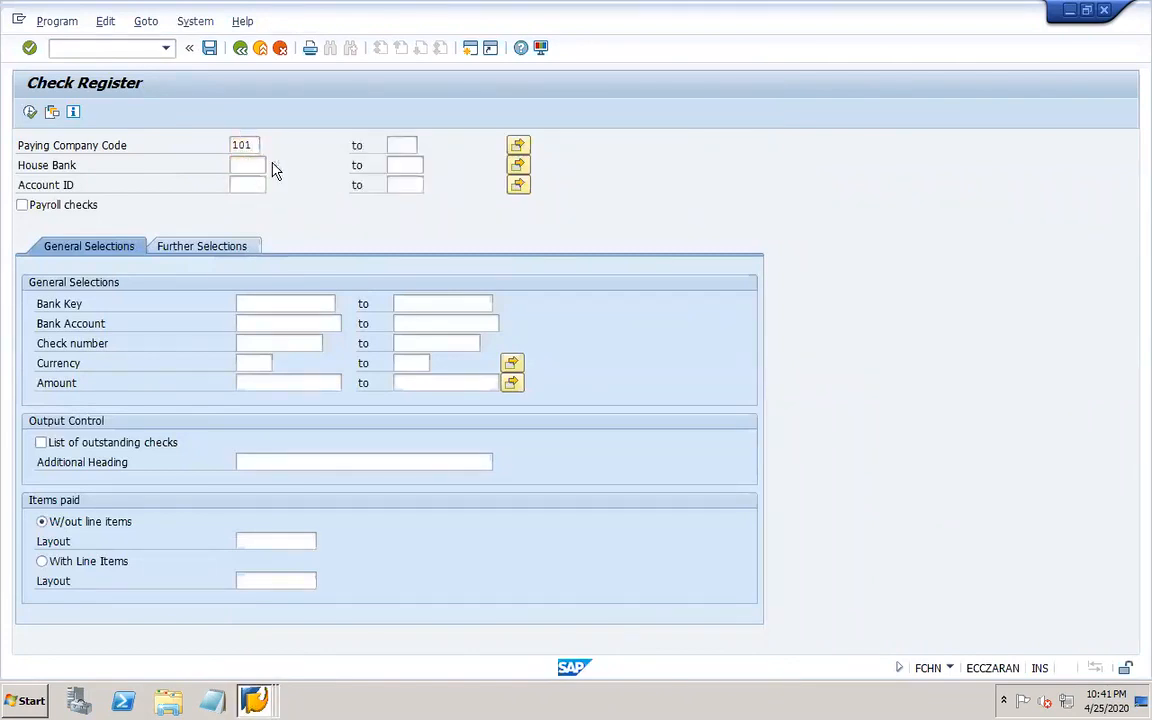
double_click(256, 221)
click(266, 184)
click(270, 184)
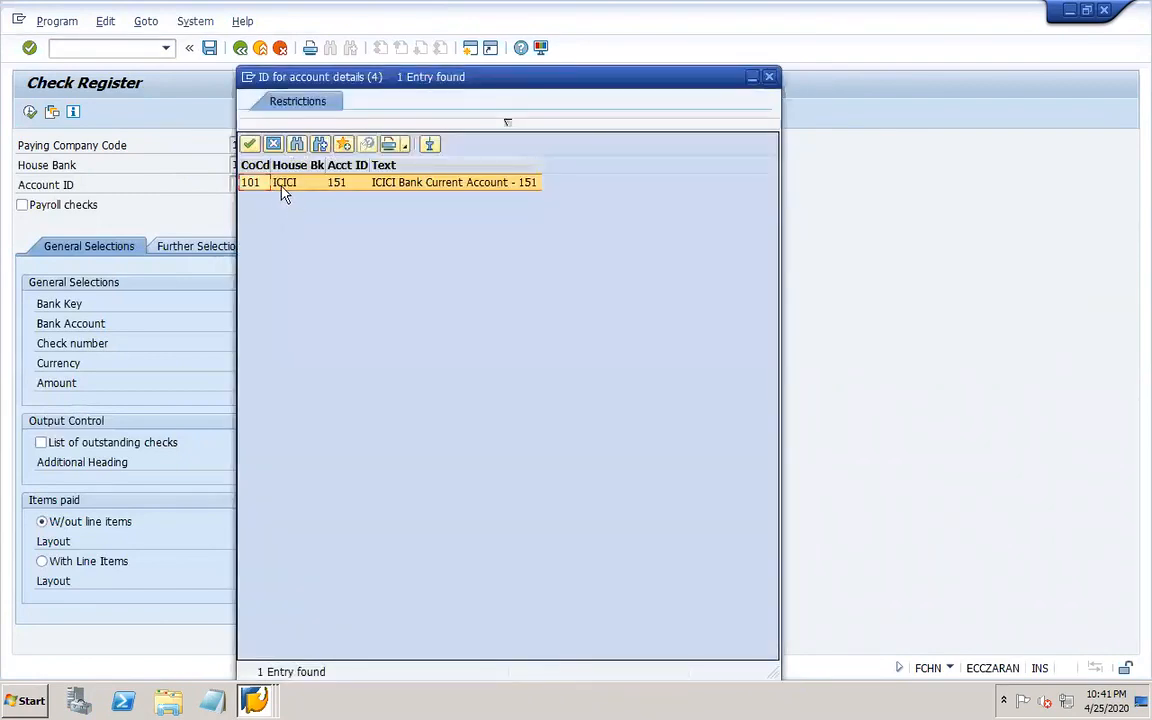
double_click(282, 188)
click(30, 112)
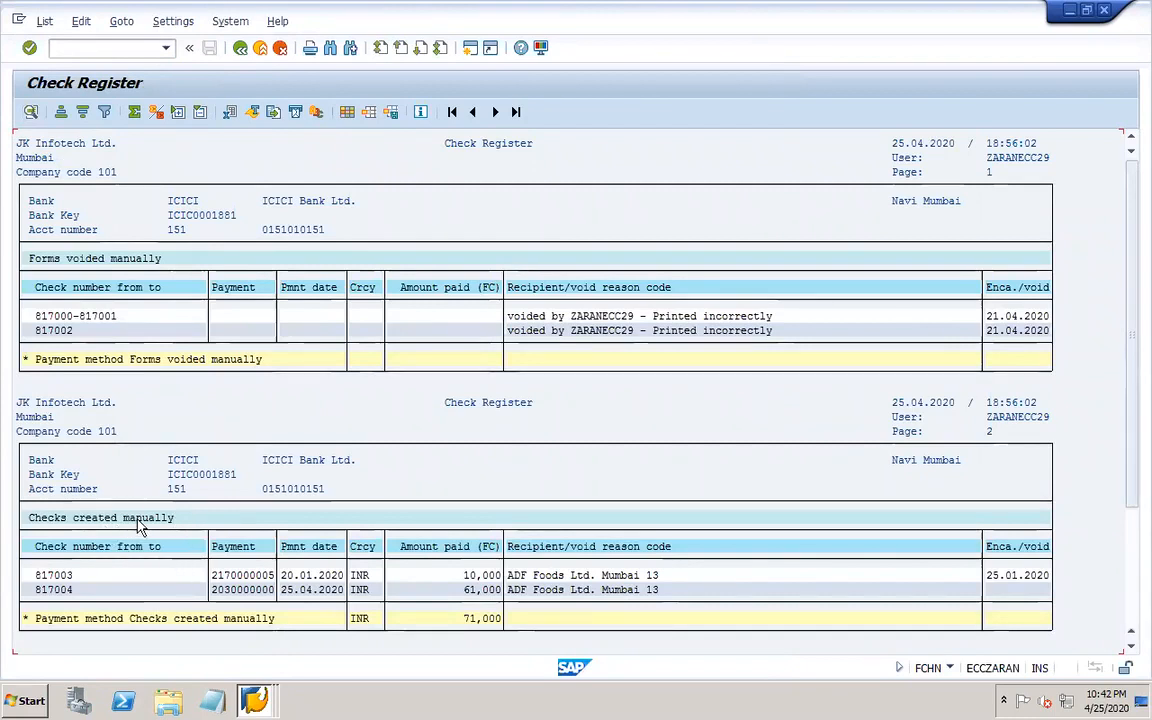
Scroll through the check register to examine the voided forms, manually created checks and totals.
click(119, 589)
click(470, 590)
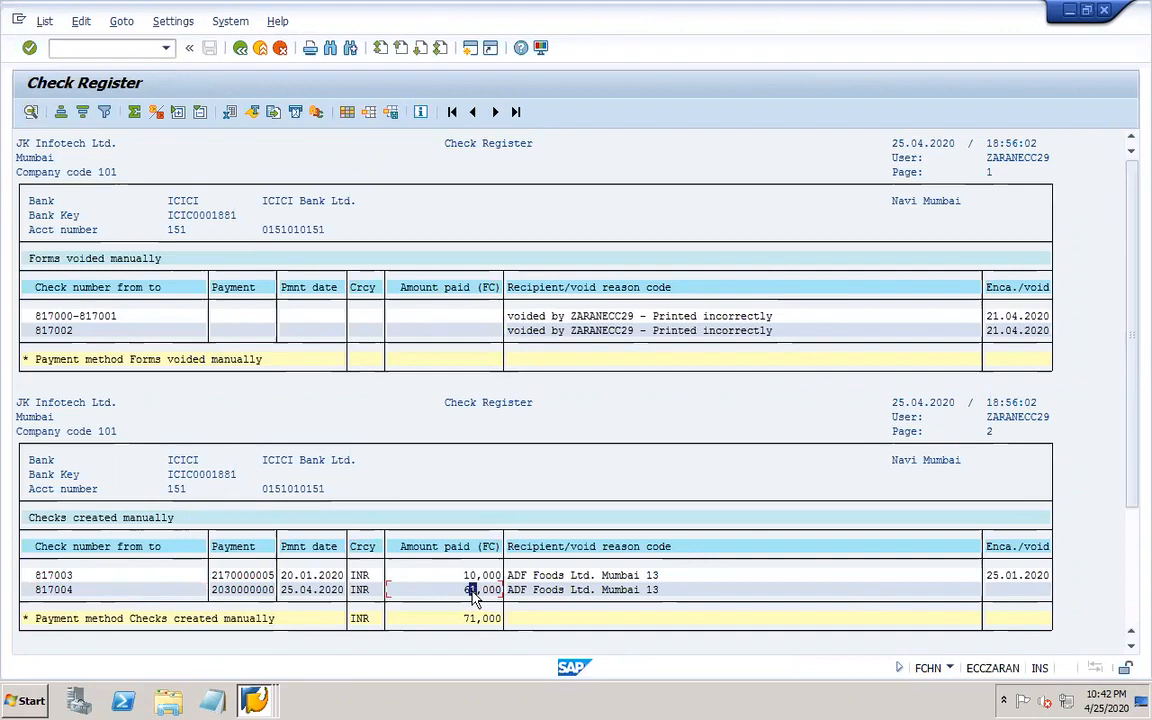
click(1129, 620)
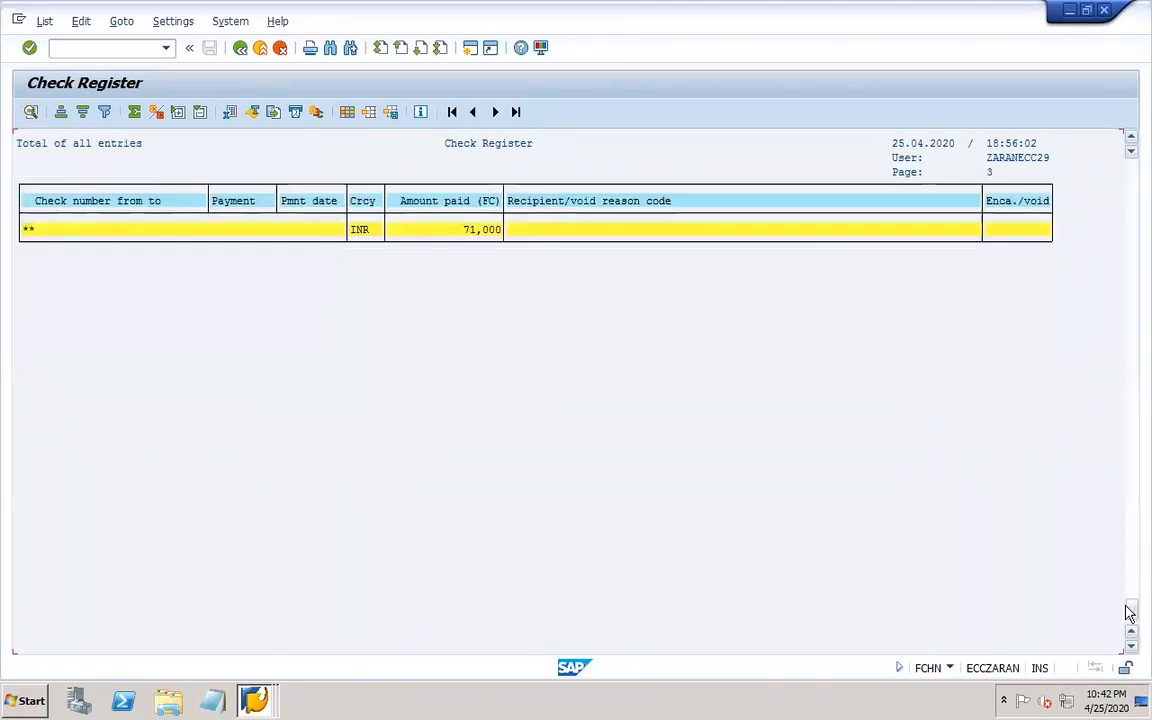
drag(1129, 613, 1133, 220)
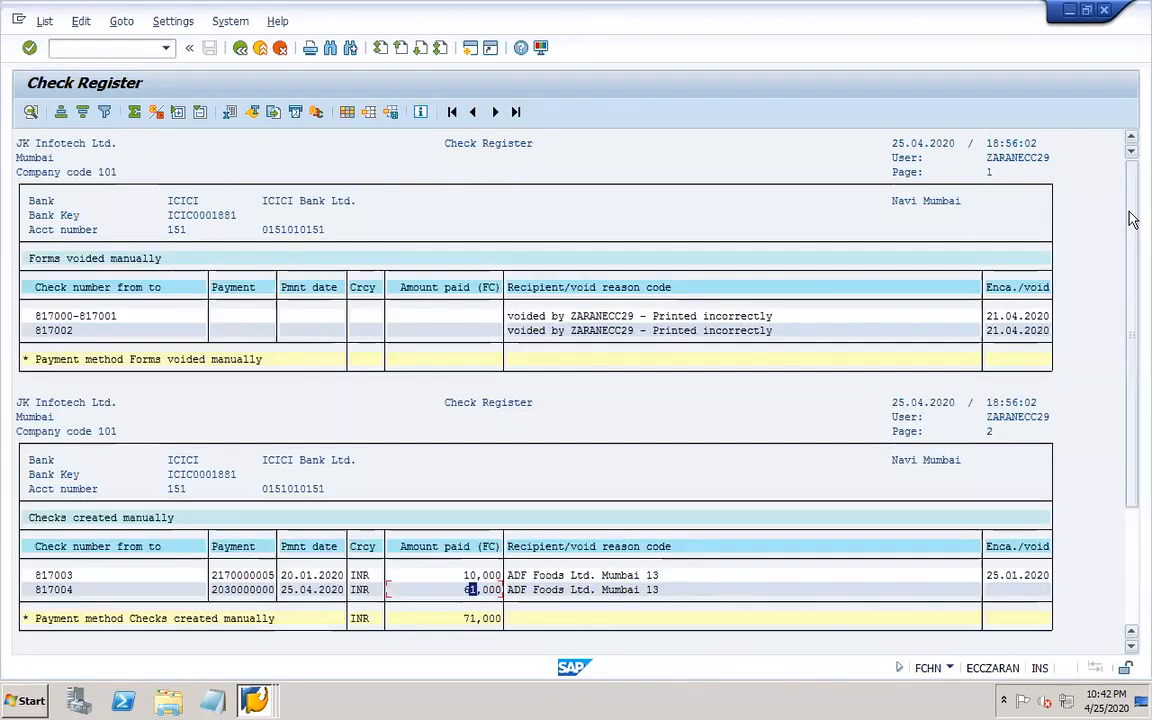
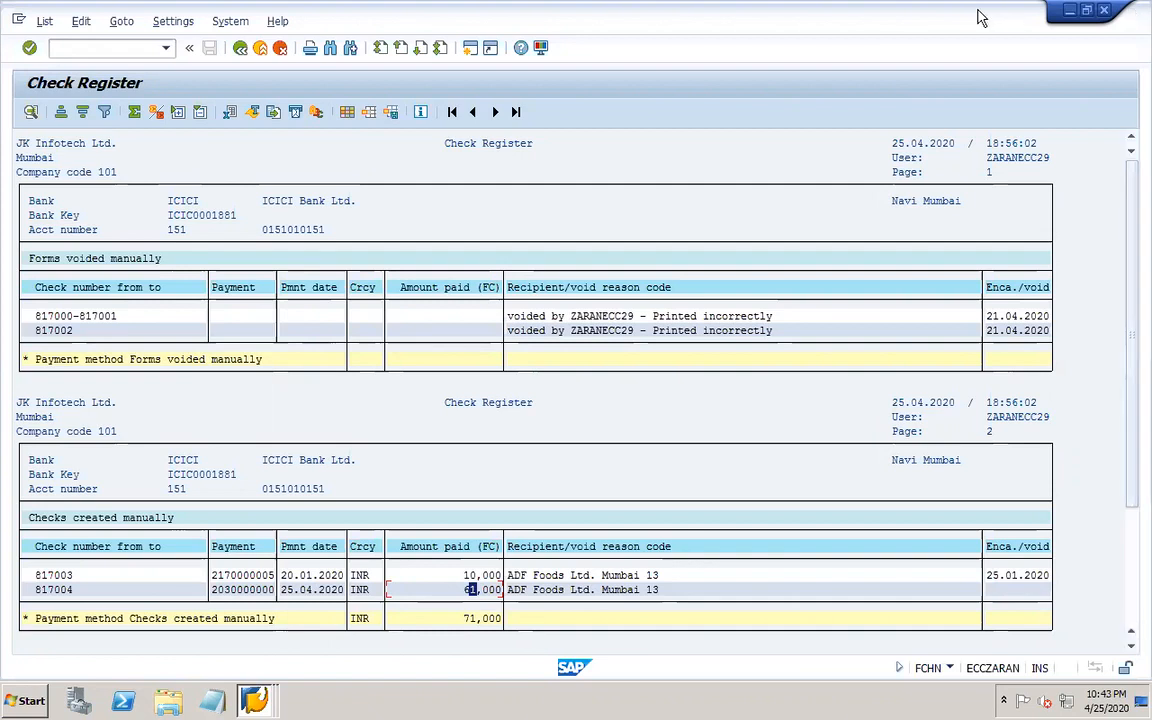
Switch to the browser and open the Discussion Board of the SAP FICO training blog.
mouse_move(886, 16)
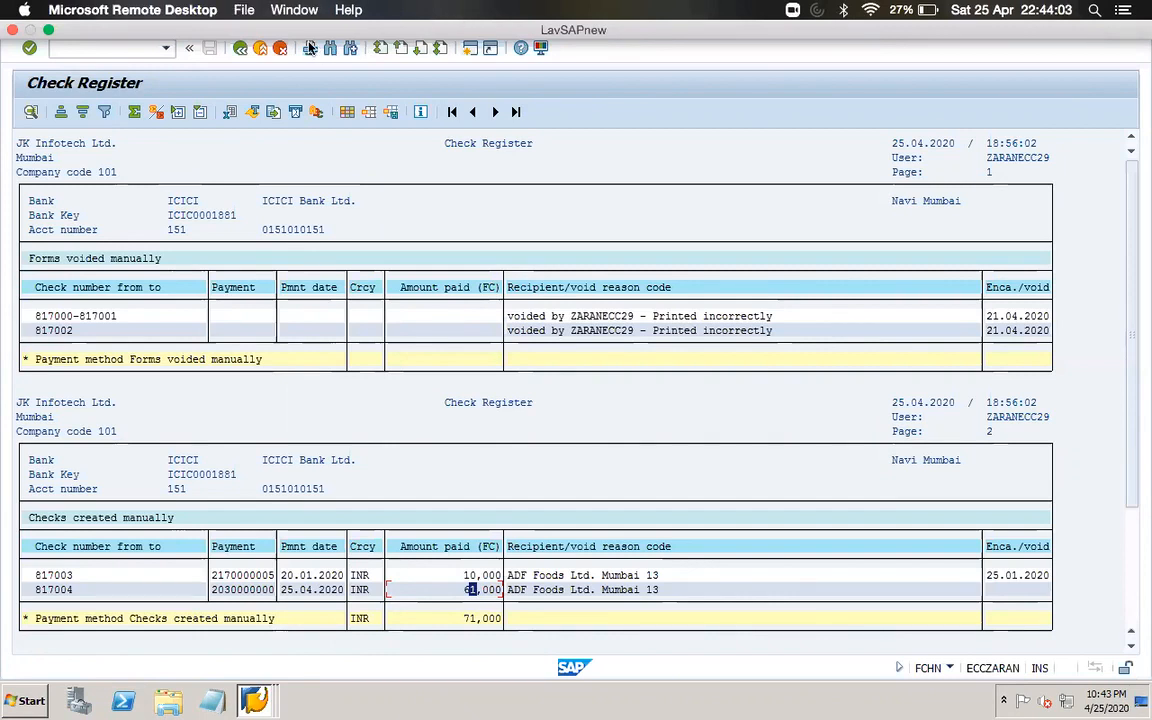
click(485, 215)
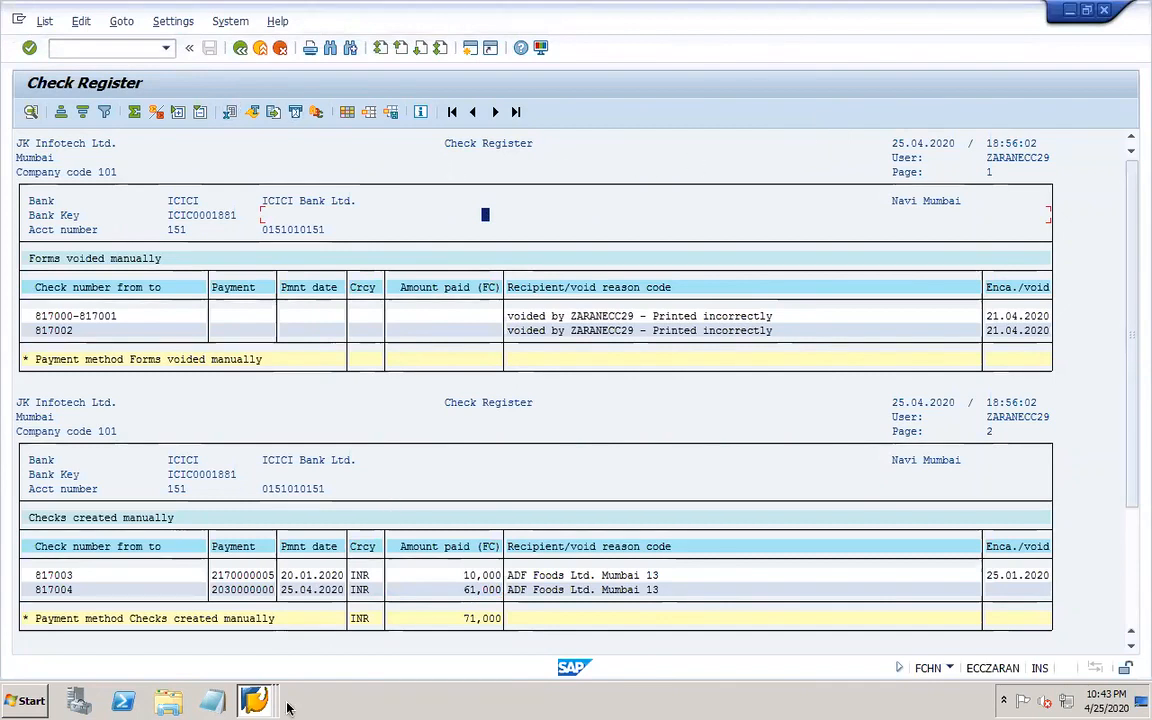
click(155, 712)
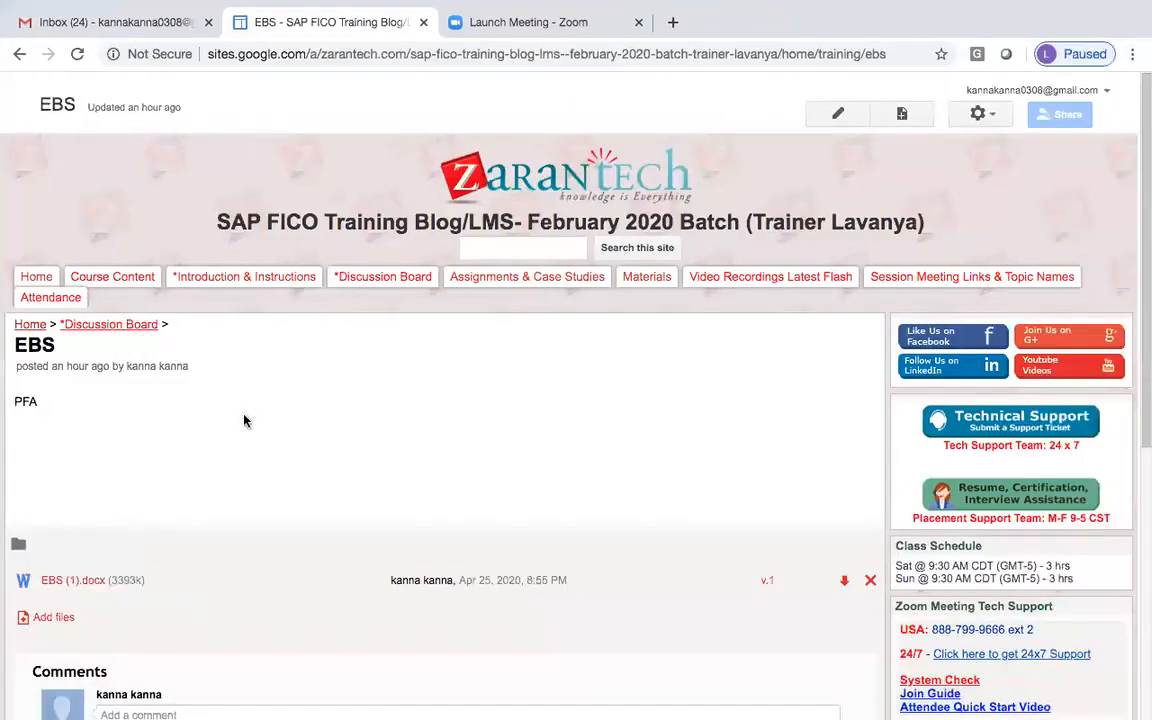
click(407, 280)
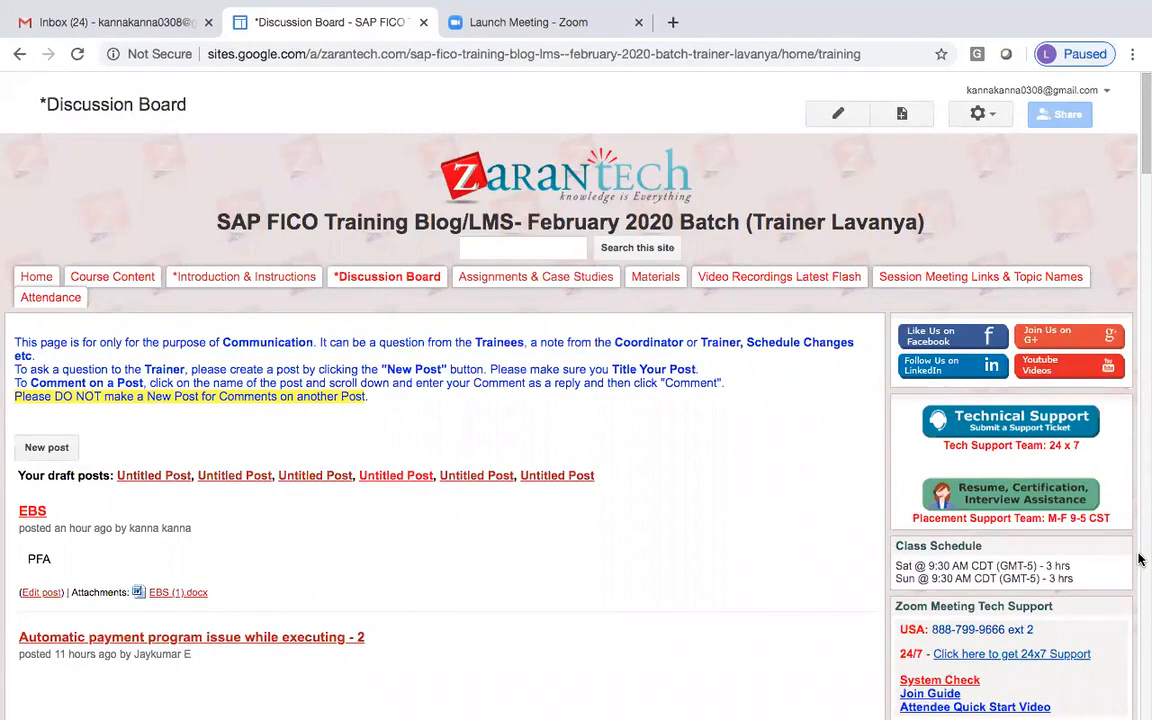
Scroll through the Discussion Board posts on the first page.
scroll(1138, 560, down, 10)
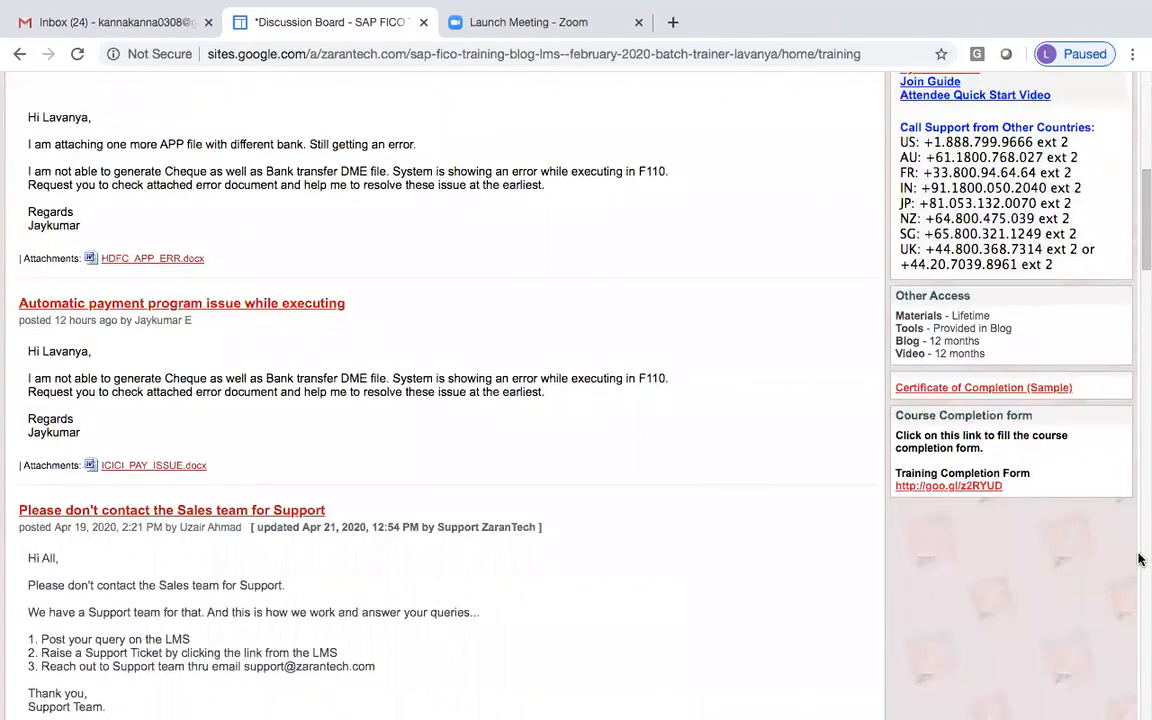
scroll(1138, 560, down, 10)
scroll(1139, 553, down, 10)
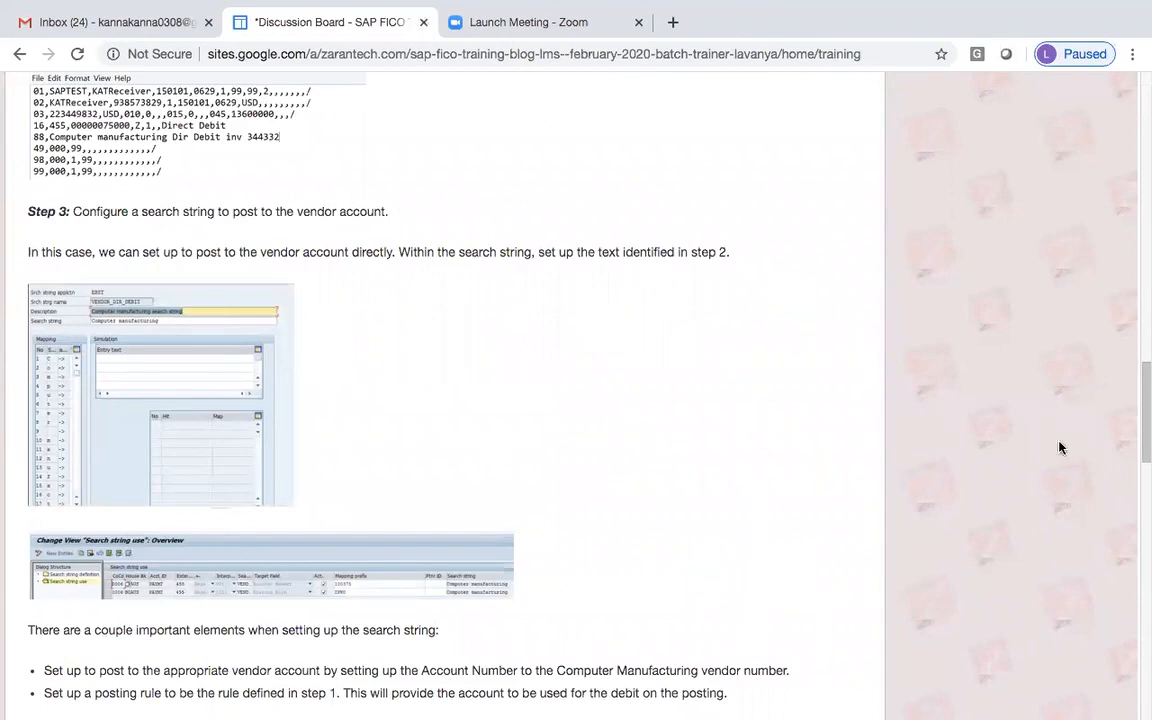
scroll(1138, 600, down, 10)
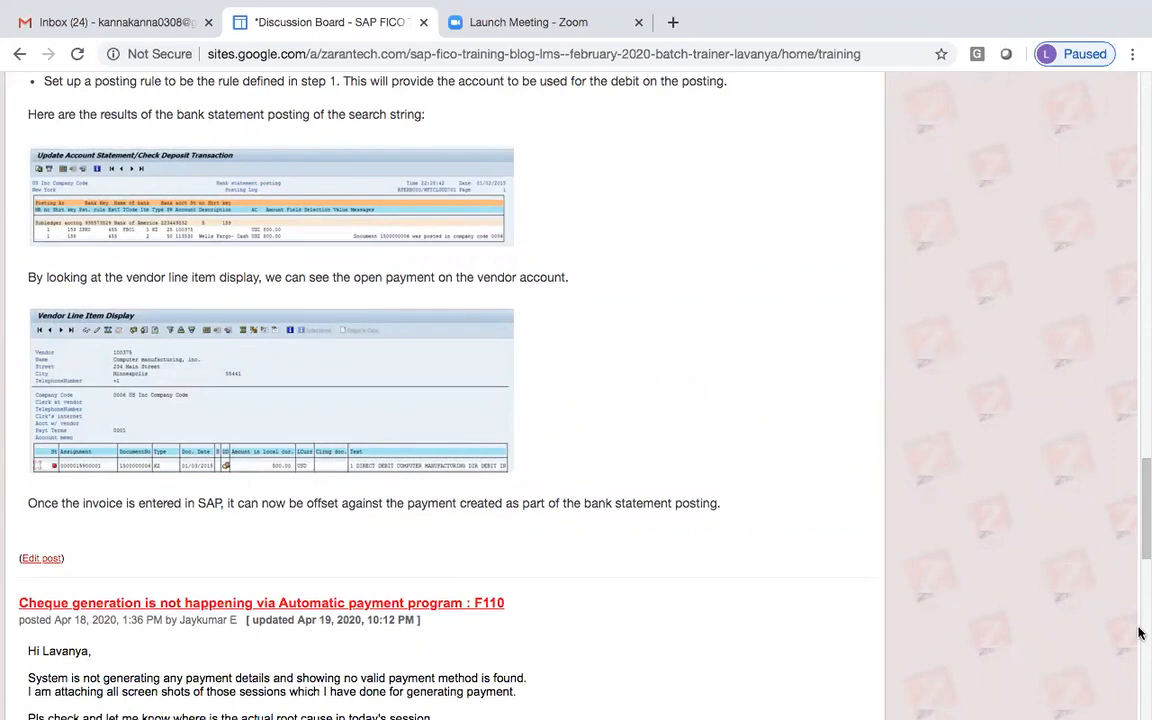
scroll(1138, 632, down, 10)
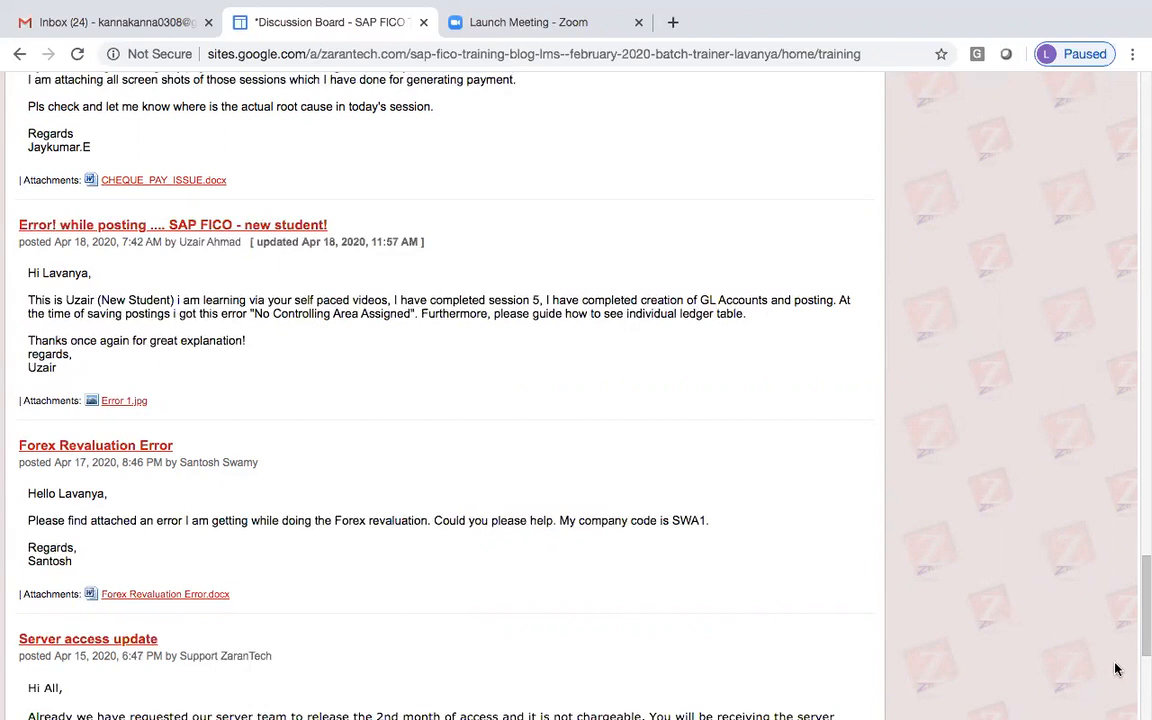
scroll(461, 561, down, 5)
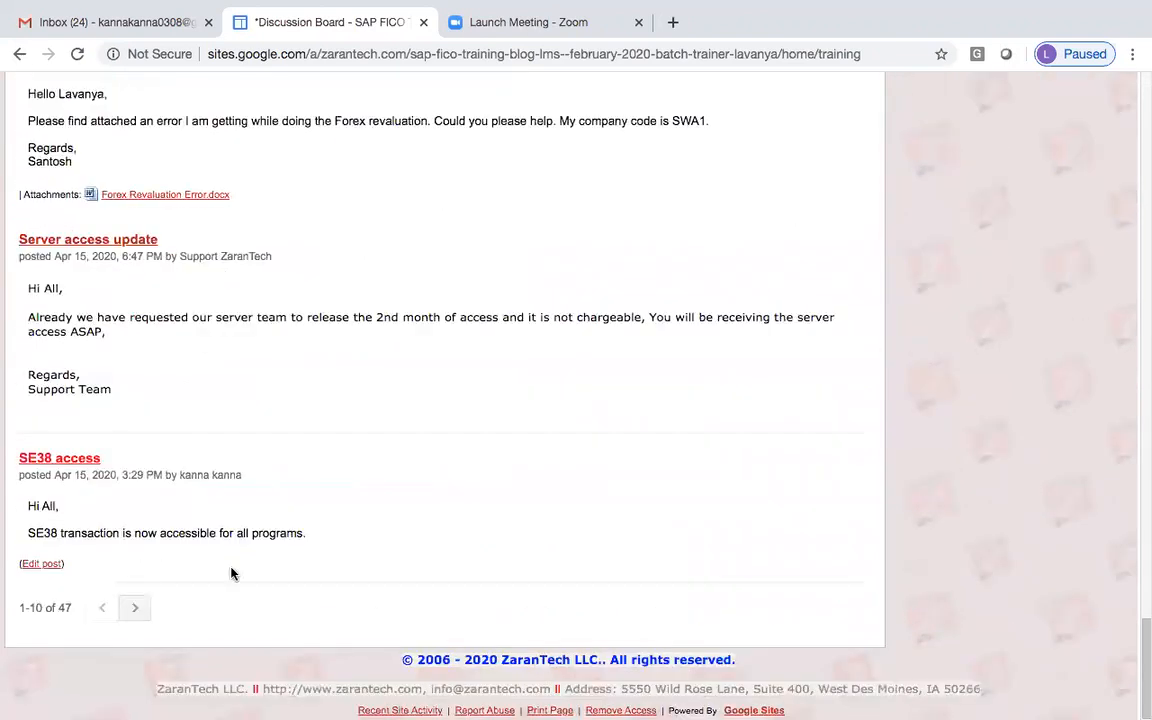
Open the next page of Discussion Board posts, scroll through them, and close the Discussion Board tab.
click(134, 608)
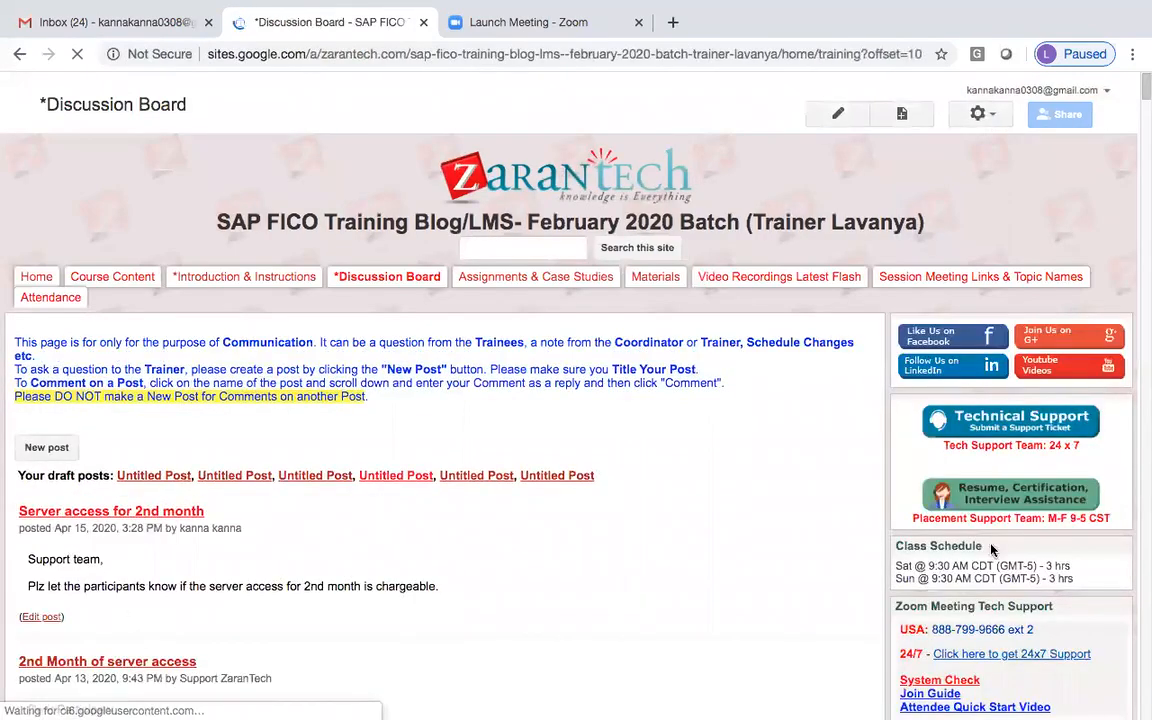
scroll(1139, 611, down, 1)
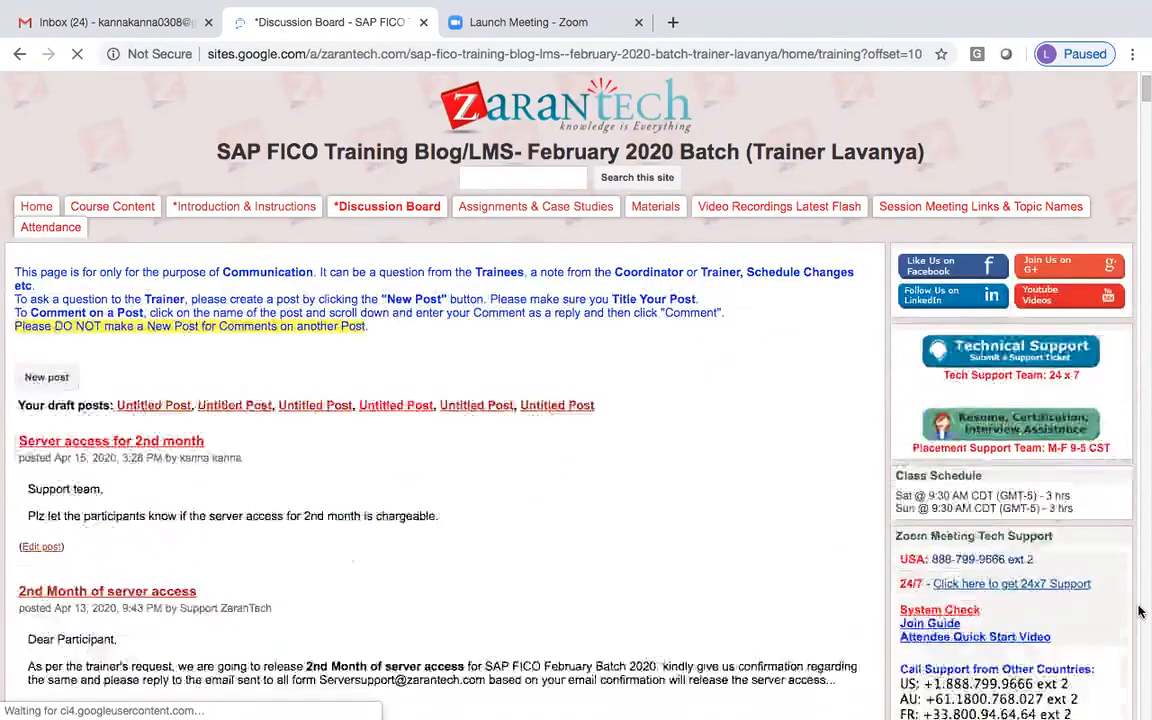
scroll(1139, 611, down, 5)
scroll(1139, 611, down, 10)
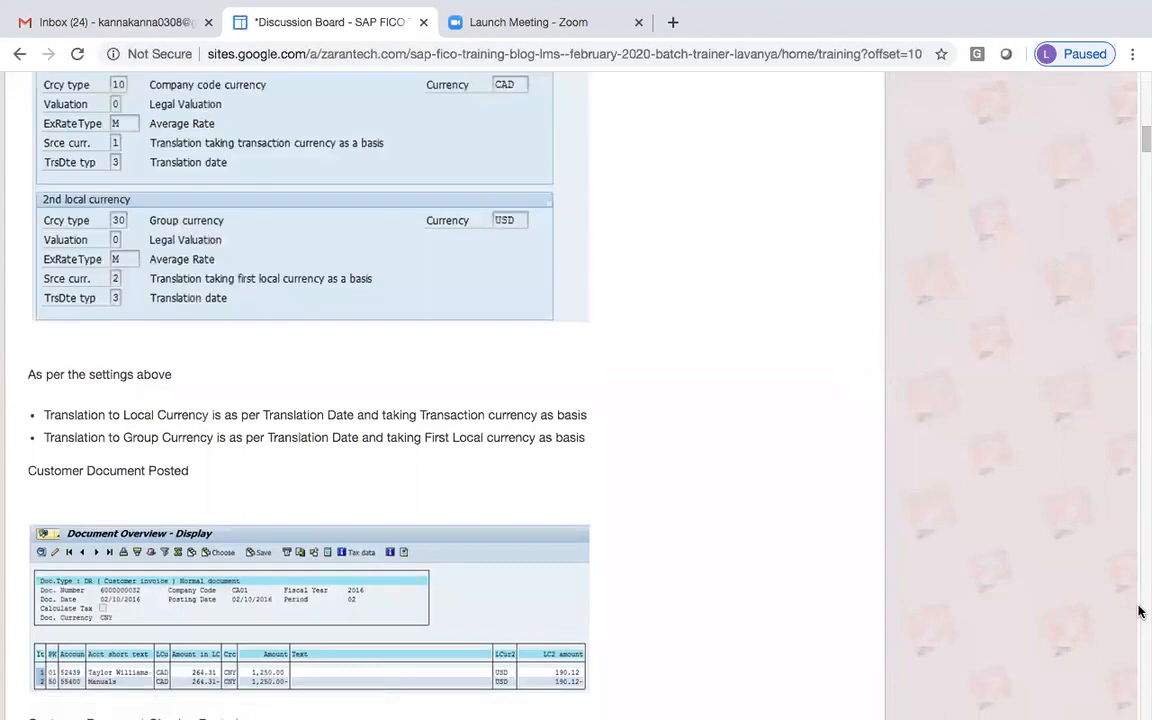
scroll(1139, 611, down, 20)
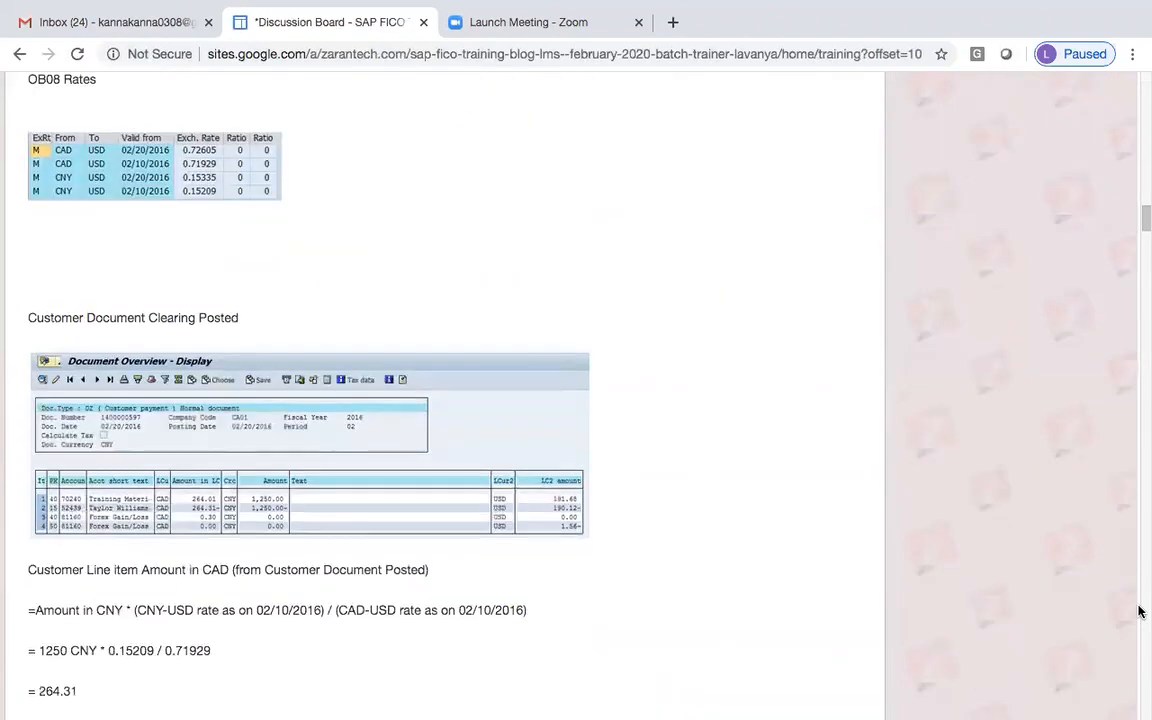
scroll(1139, 611, down, 10)
scroll(1139, 611, down, 10)
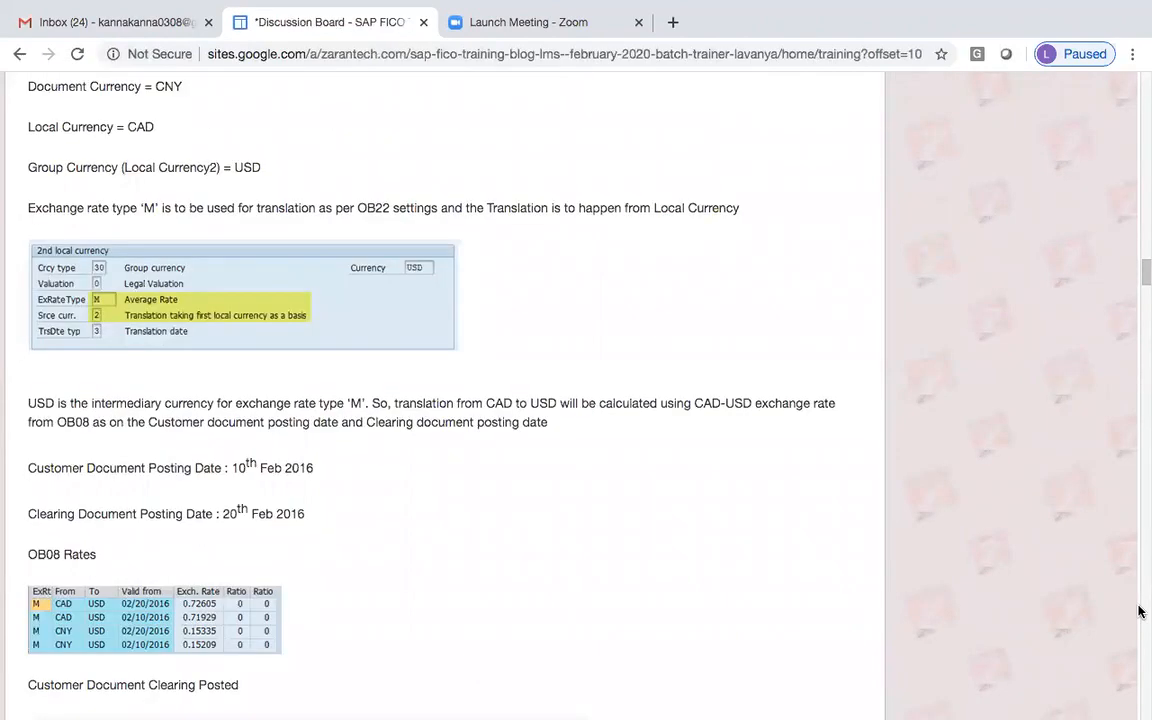
scroll(1139, 611, down, 15)
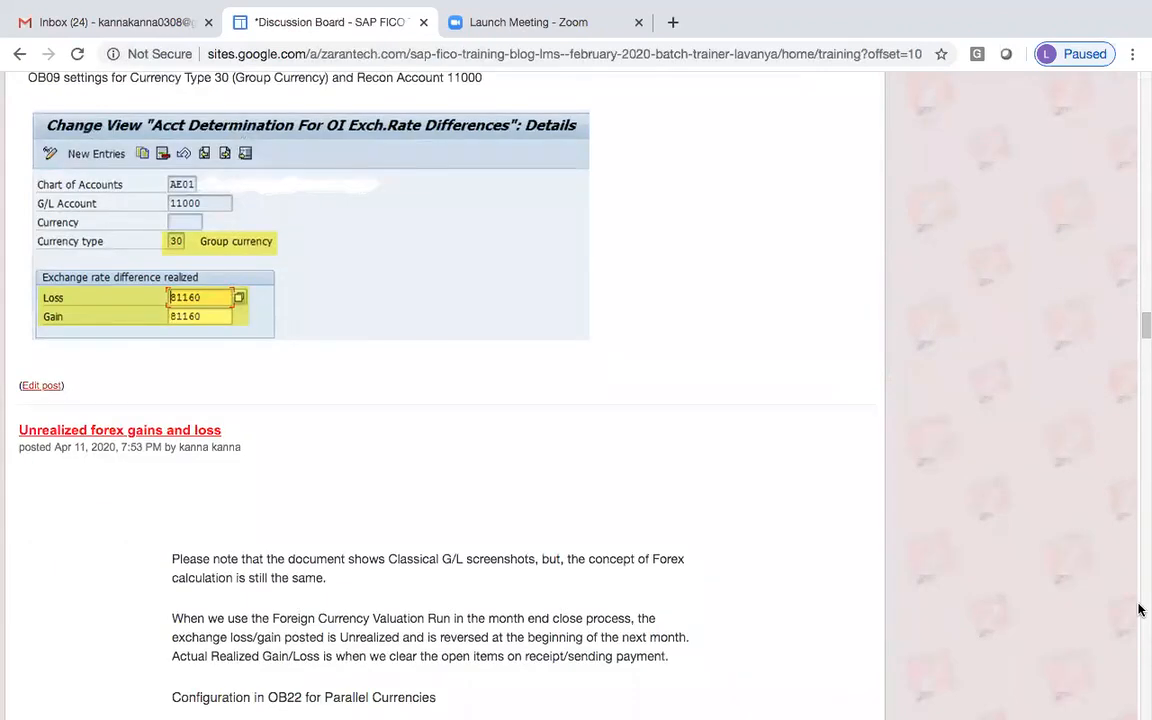
click(424, 22)
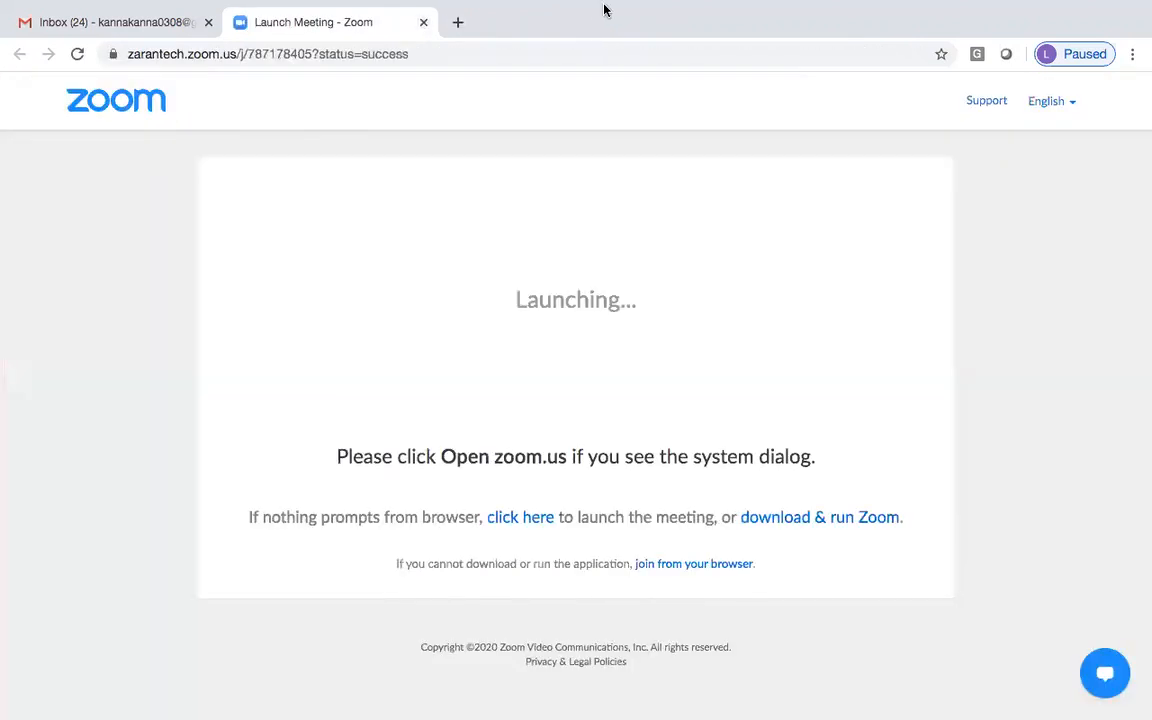